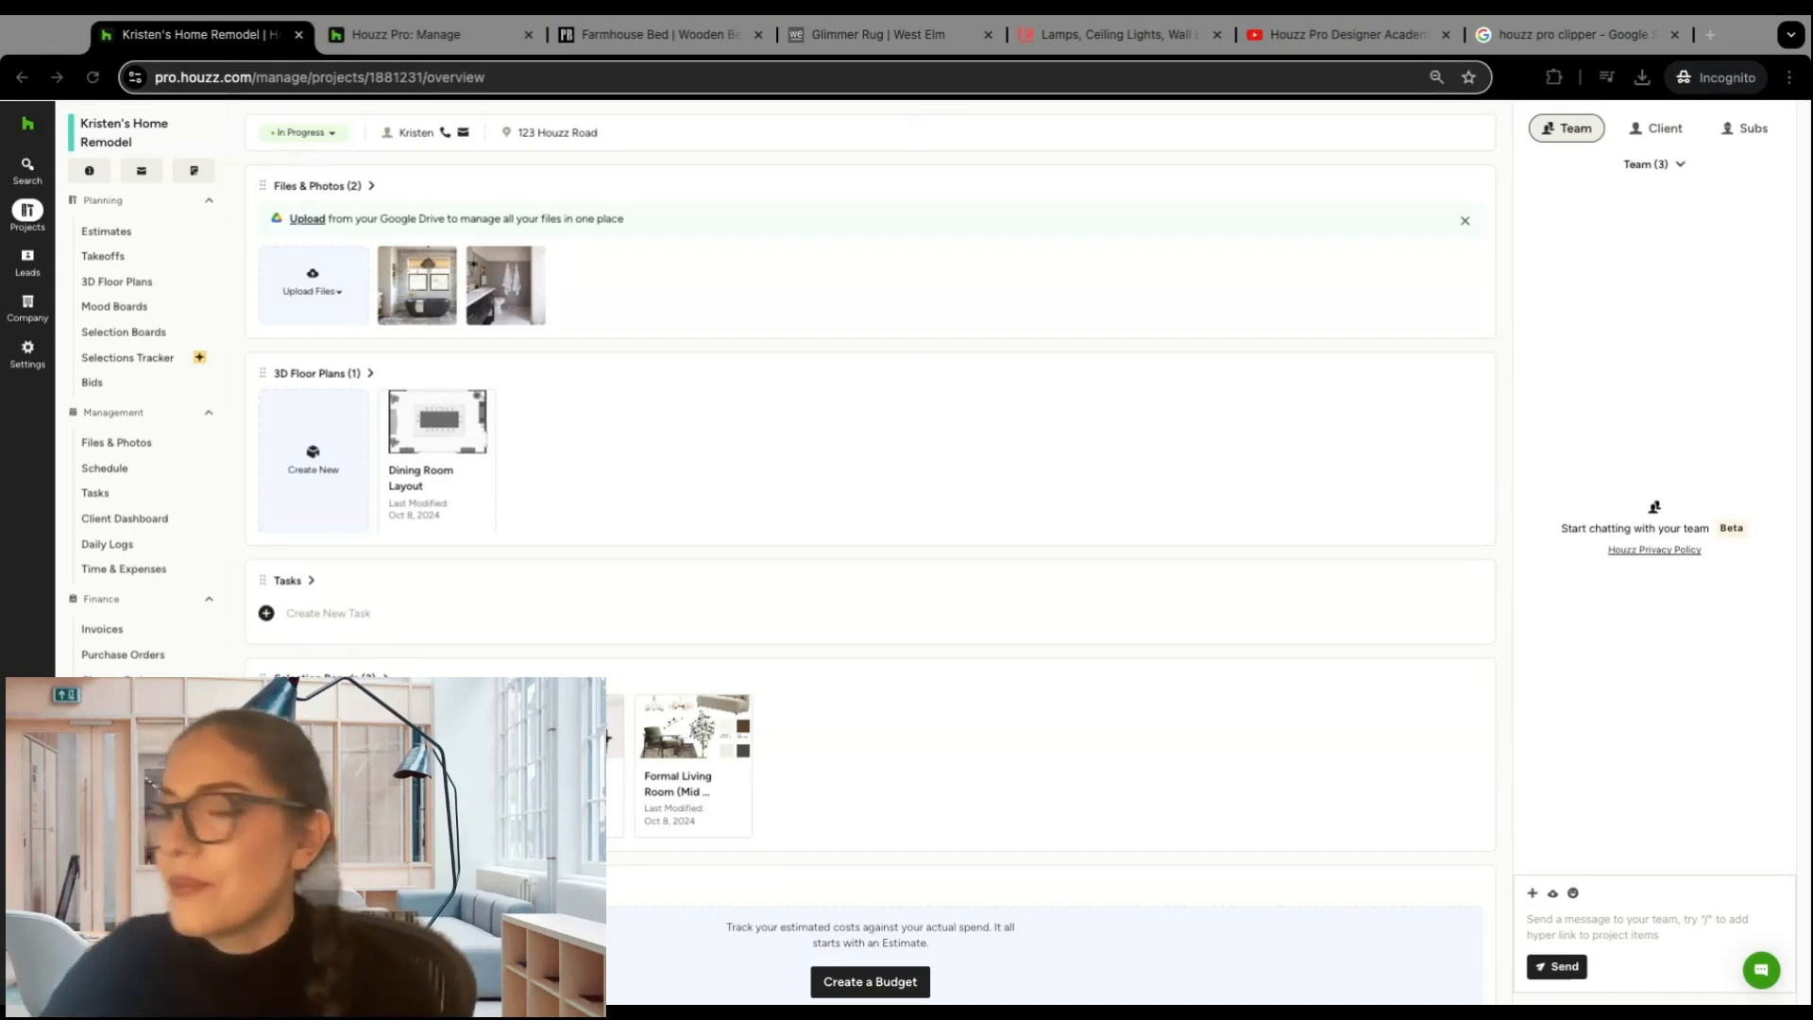
Step: Look at the Houzz Pro Clipper listing in the Chrome Web Store from the Google results and close the page
{"action": "left_click", "coordinate": [1548, 43]}
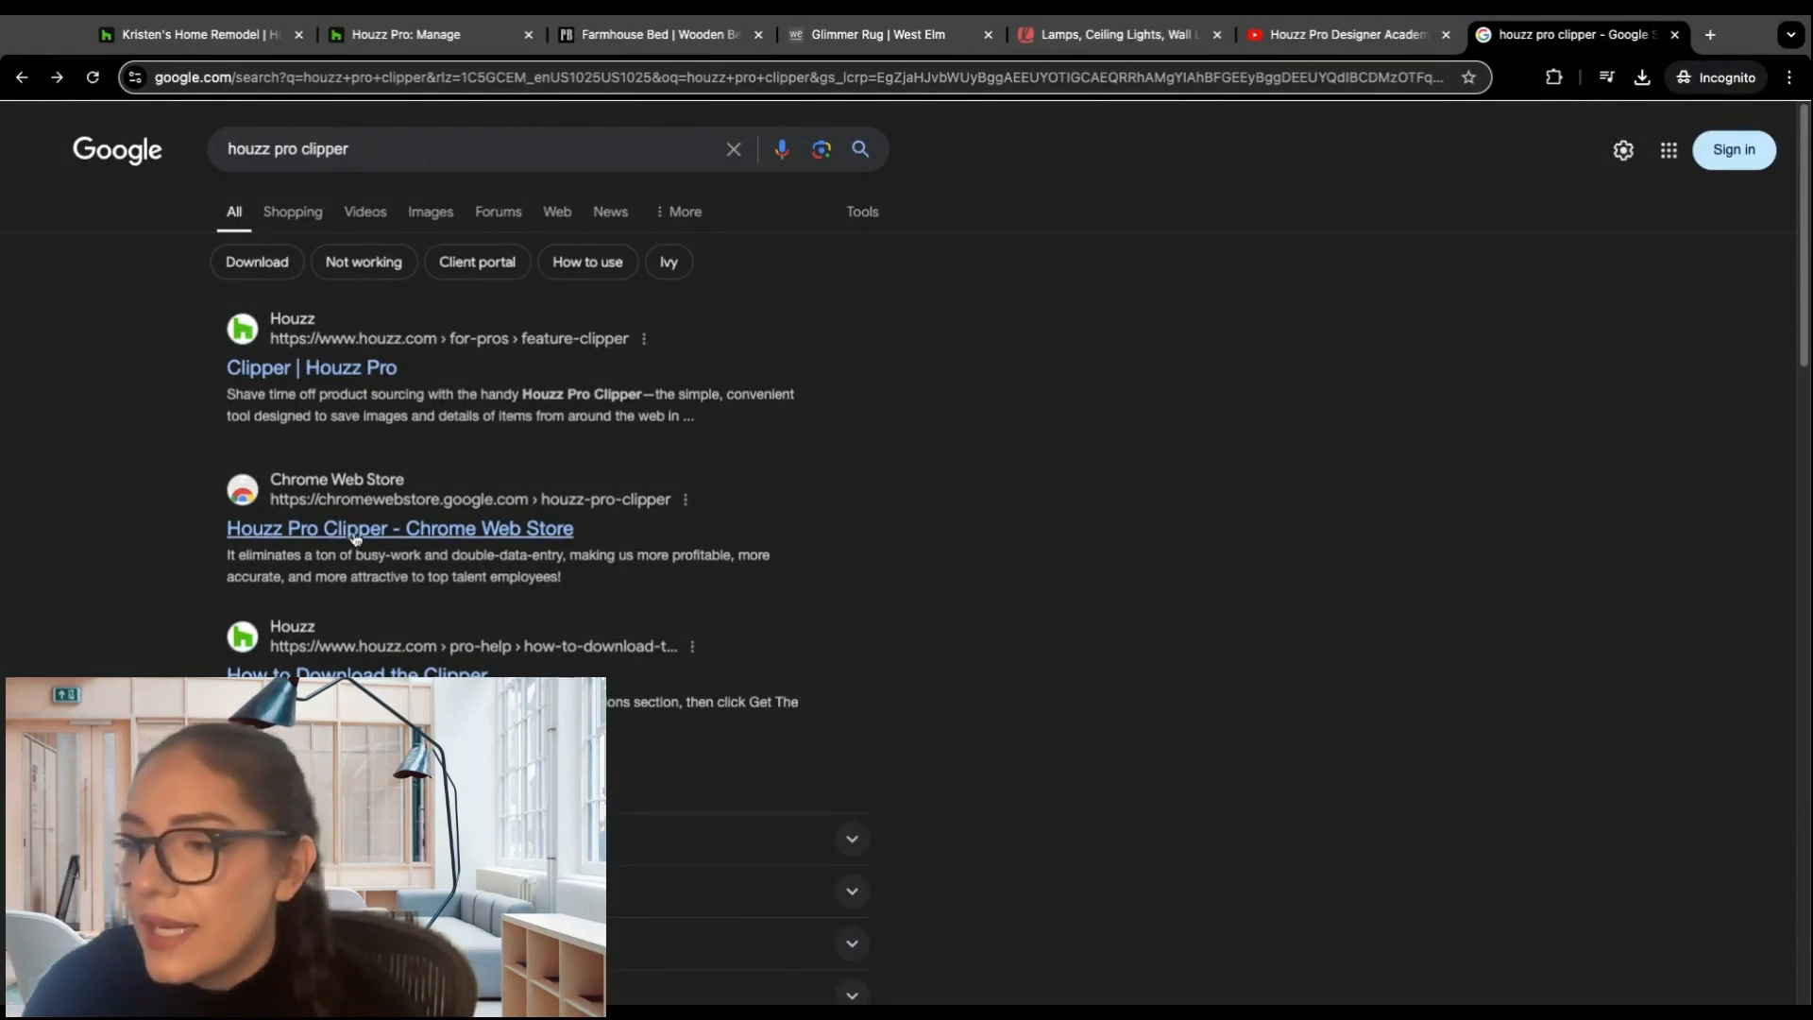
{"action": "left_click", "coordinate": [394, 531]}
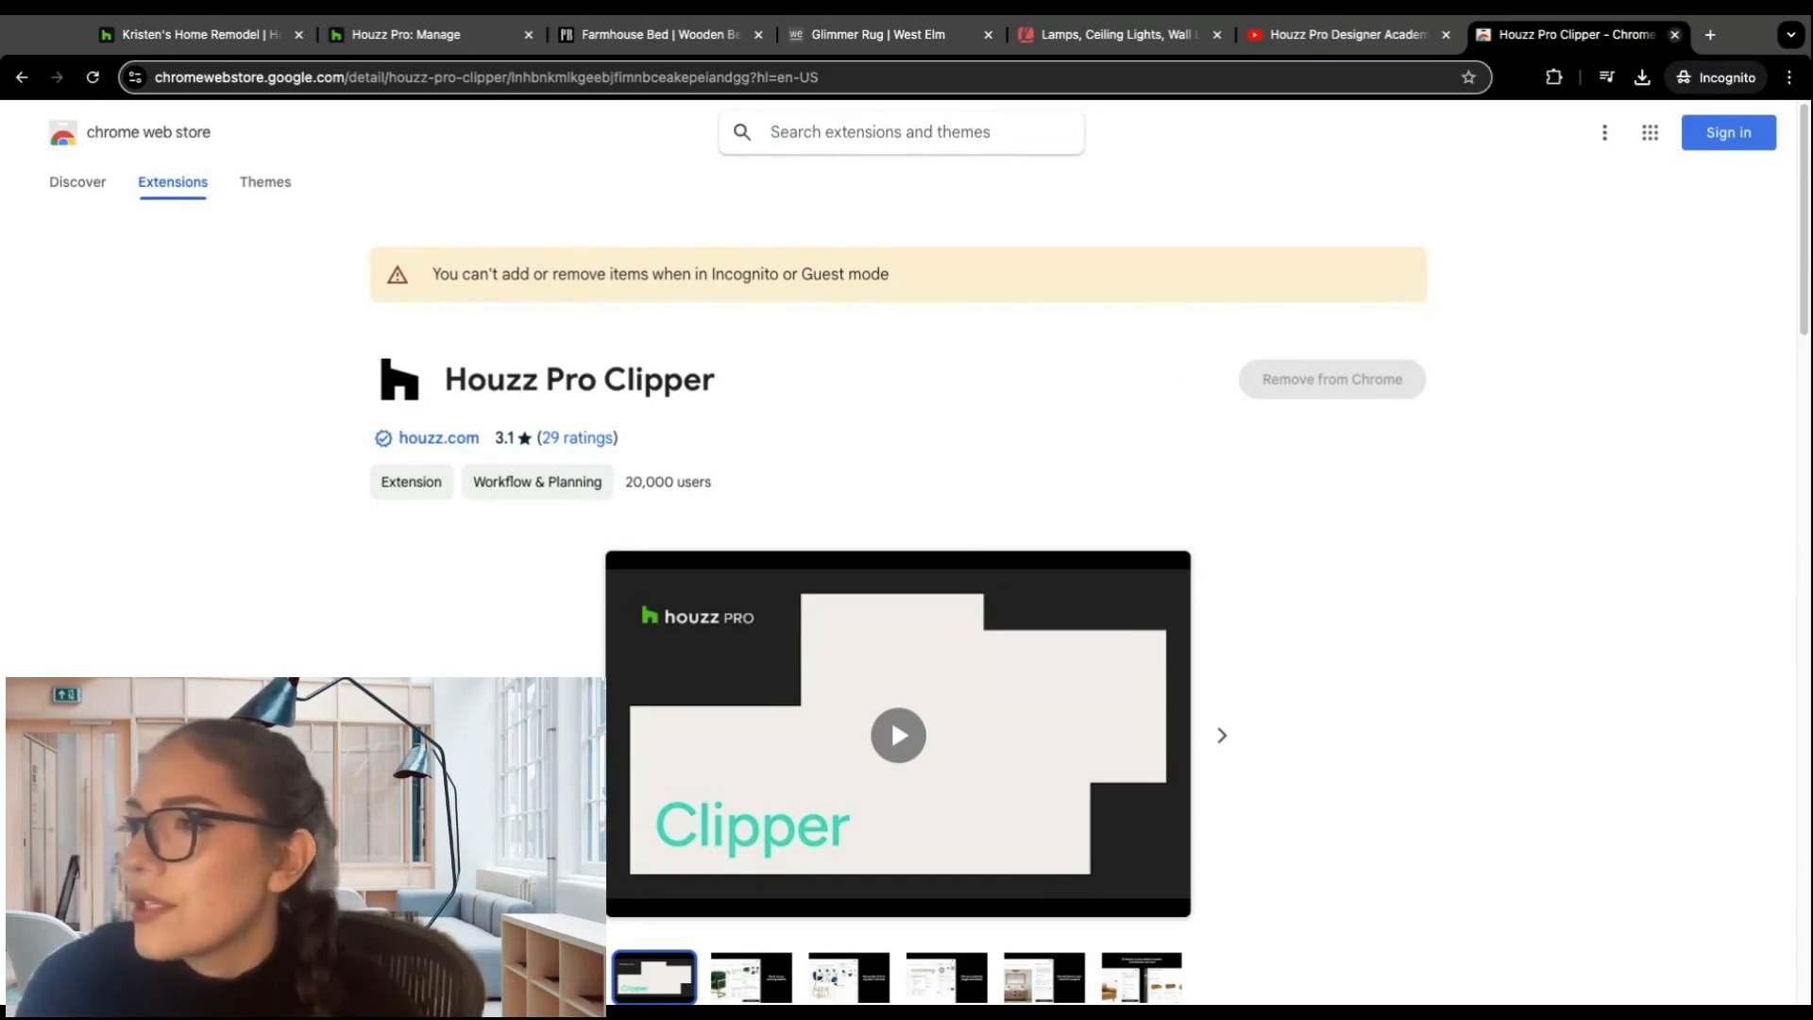
{"action": "left_click", "coordinate": [1674, 34]}
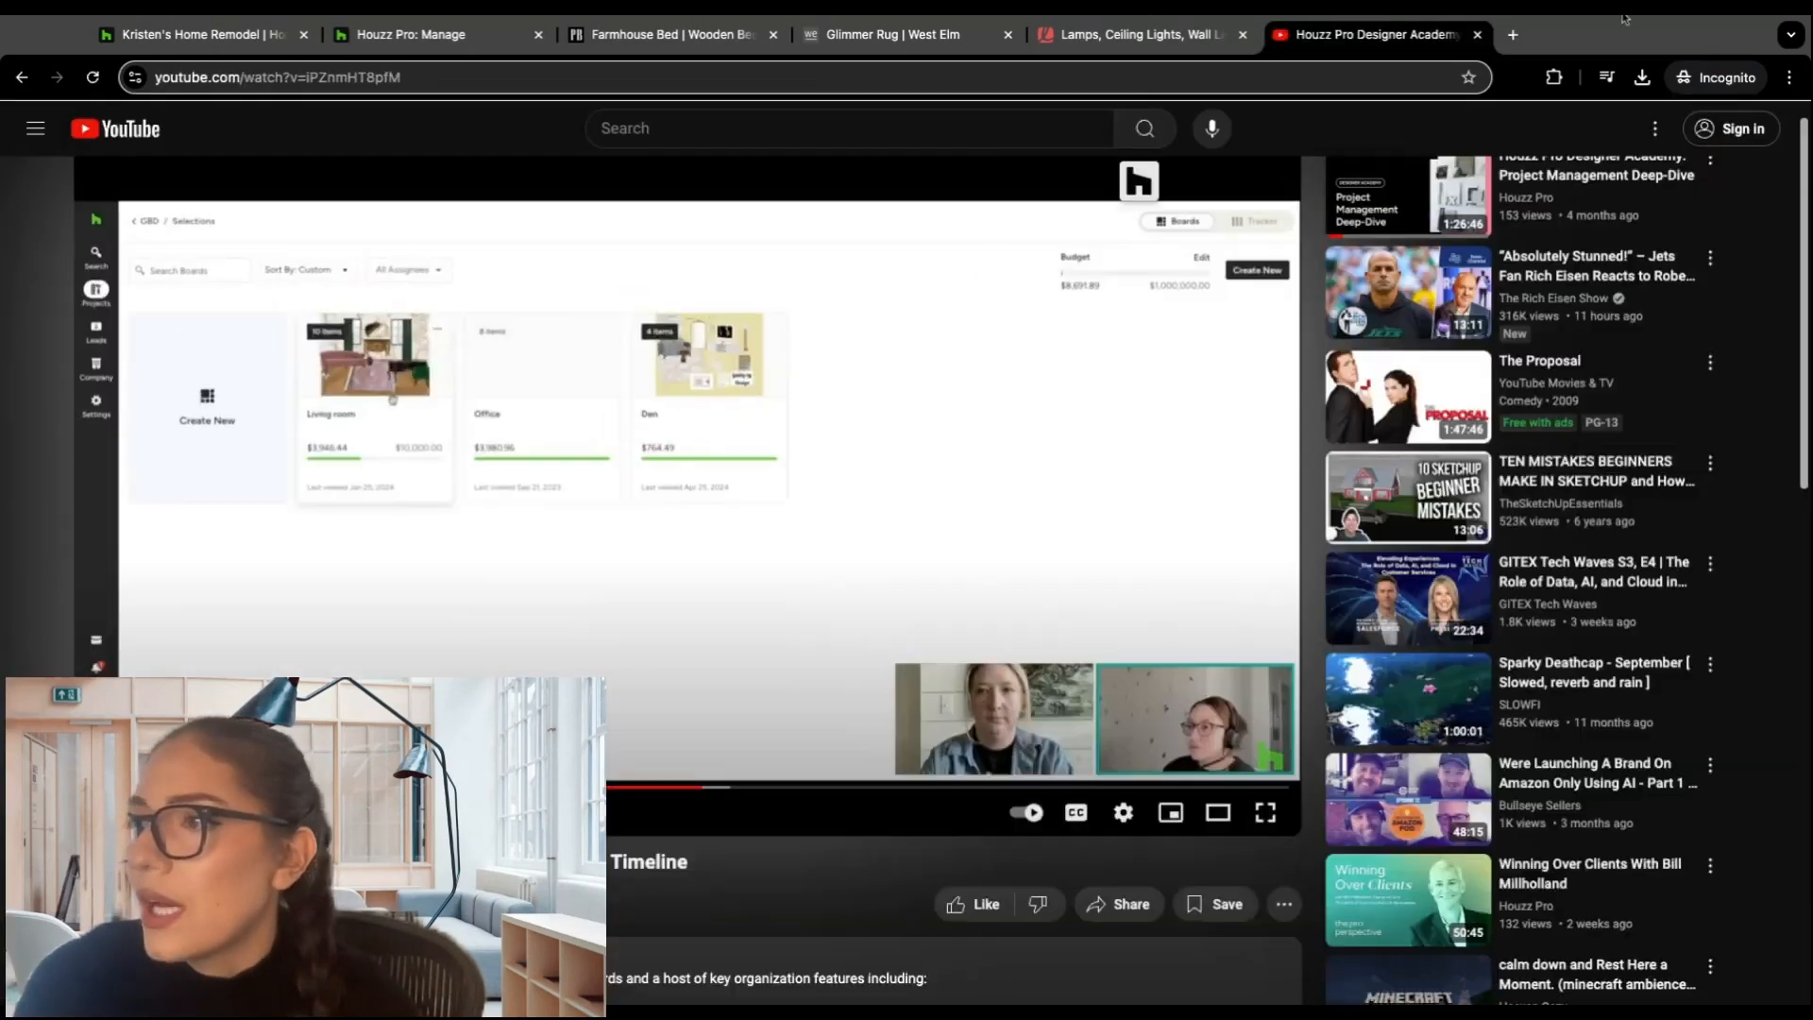
Step: Open the Houzz Pro Clipper on Pottery Barn's Farmhouse Platform Bed page and accept Smart Sourcing autofill of the product info
{"action": "left_click", "coordinate": [667, 36]}
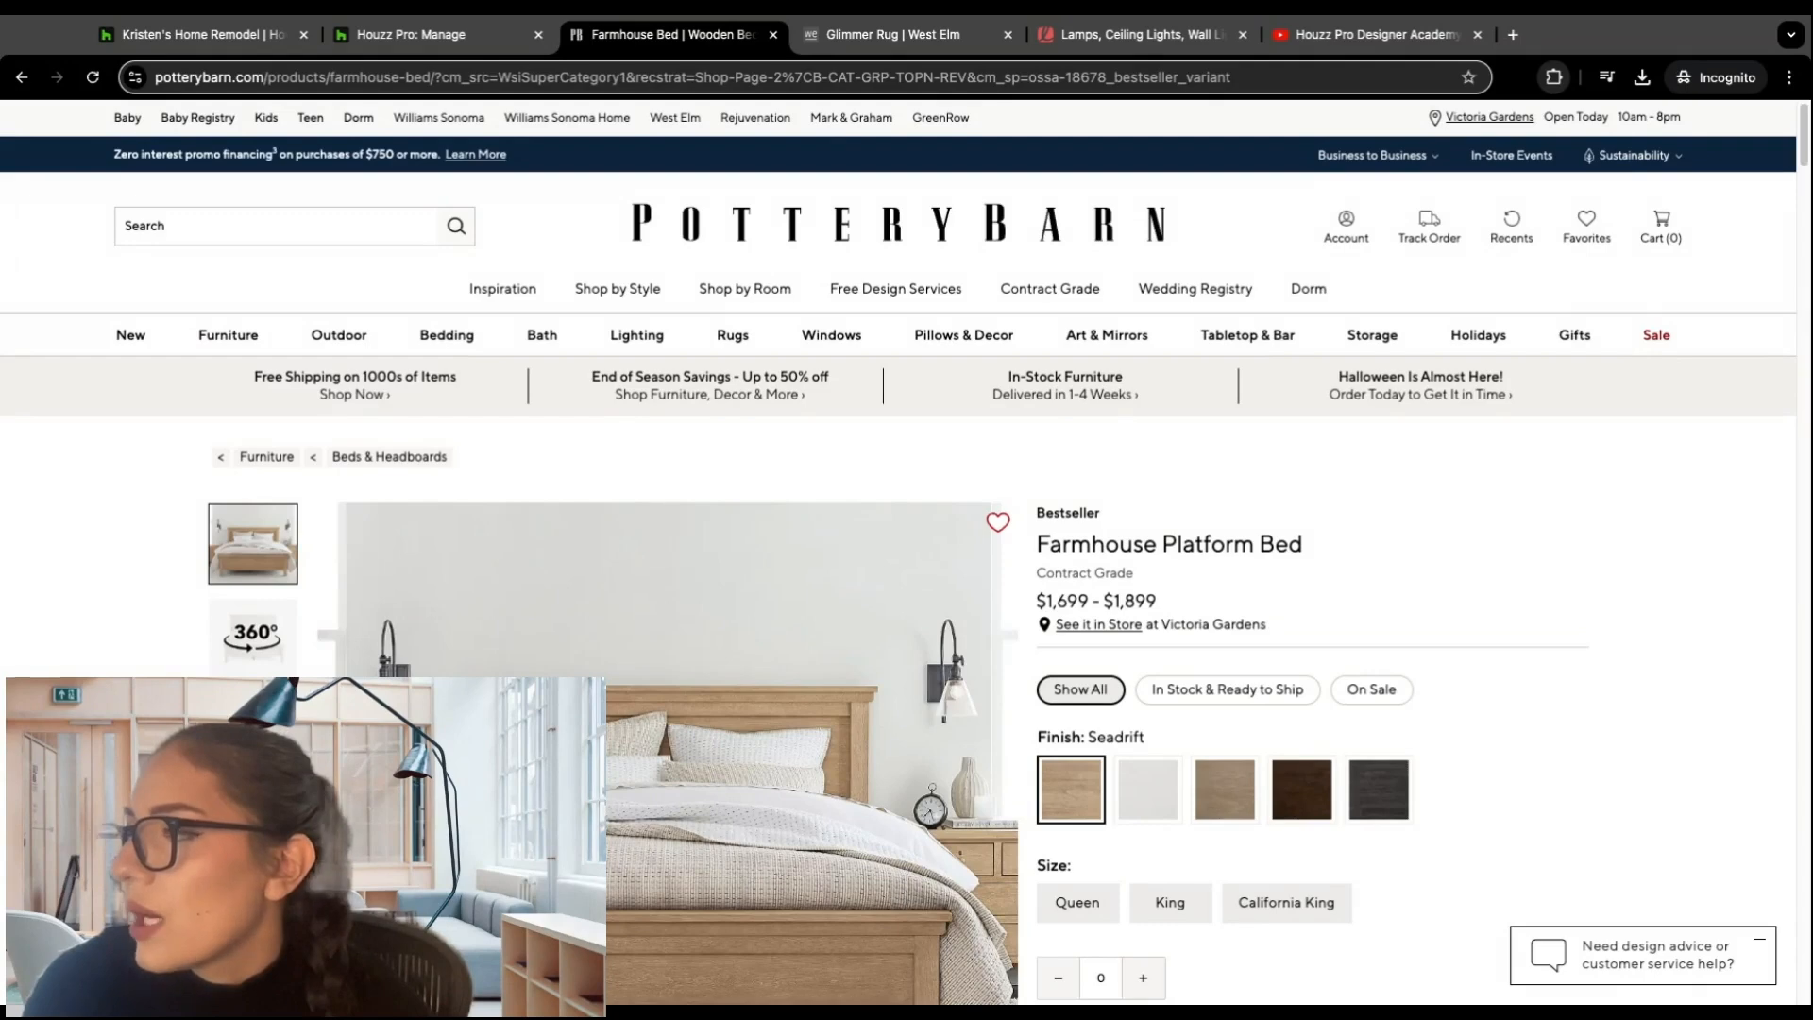
{"action": "left_click", "coordinate": [1360, 236]}
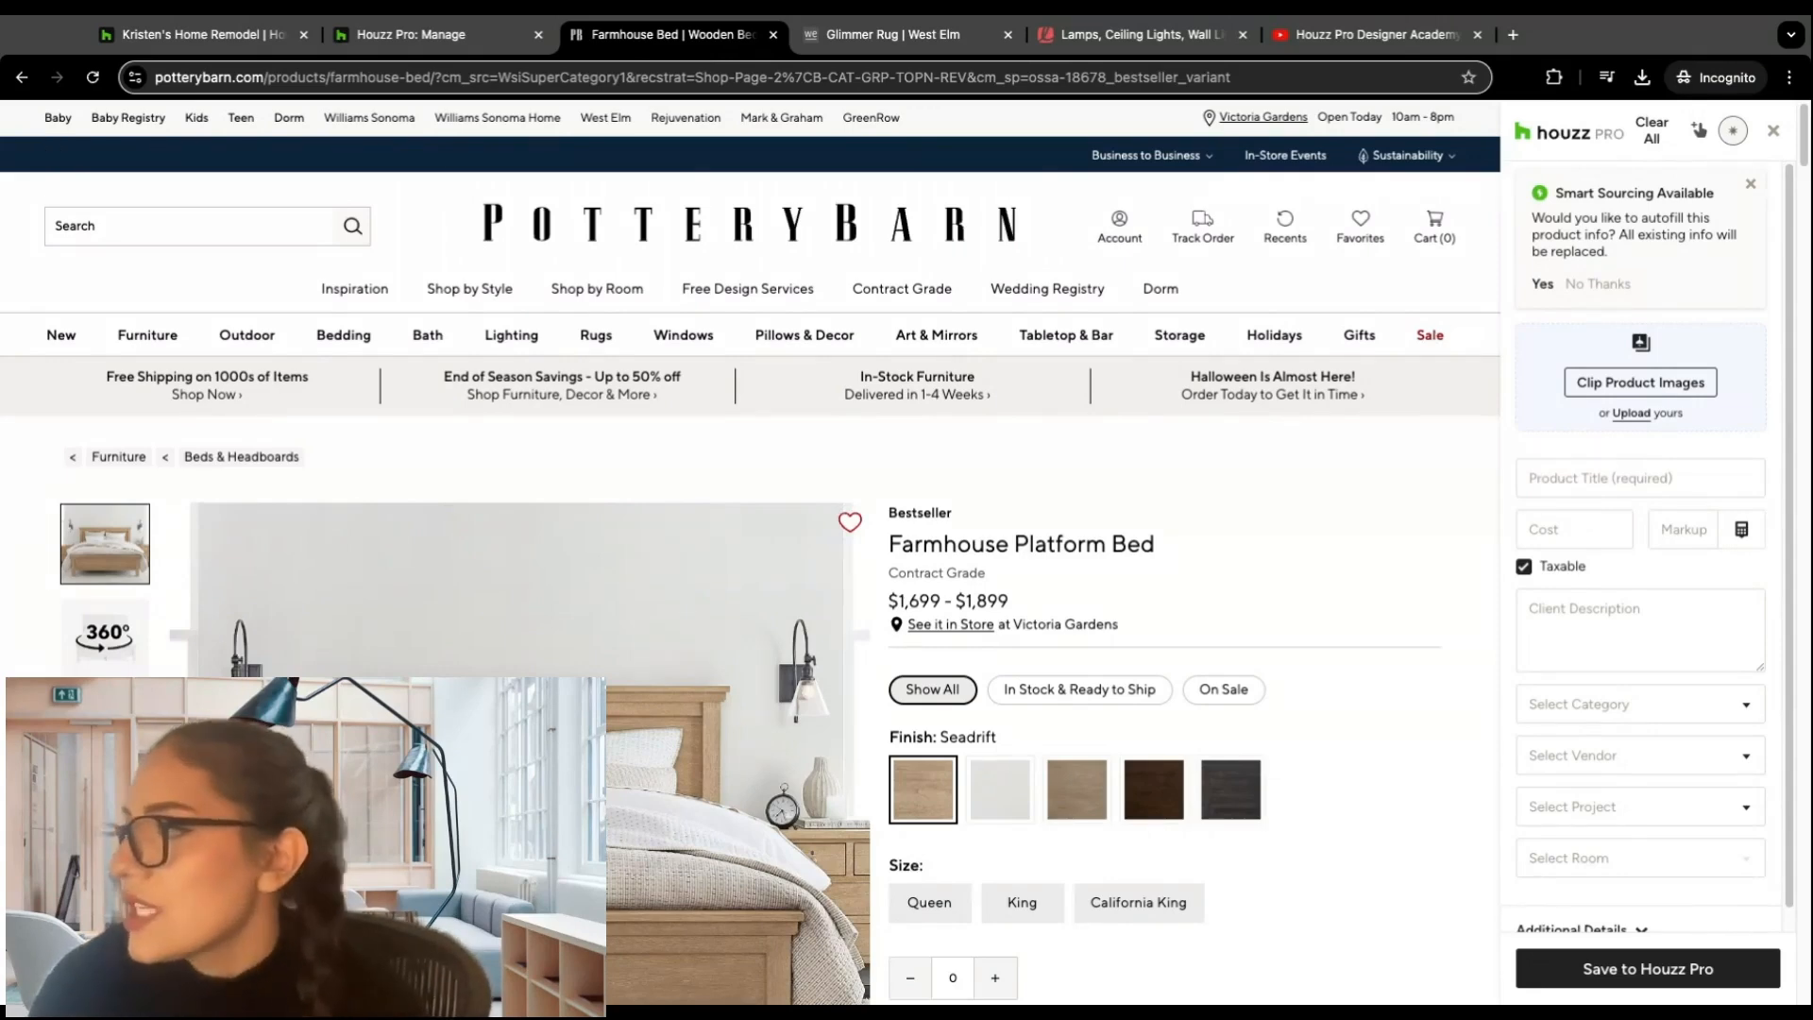
{"action": "left_click", "coordinate": [1544, 285]}
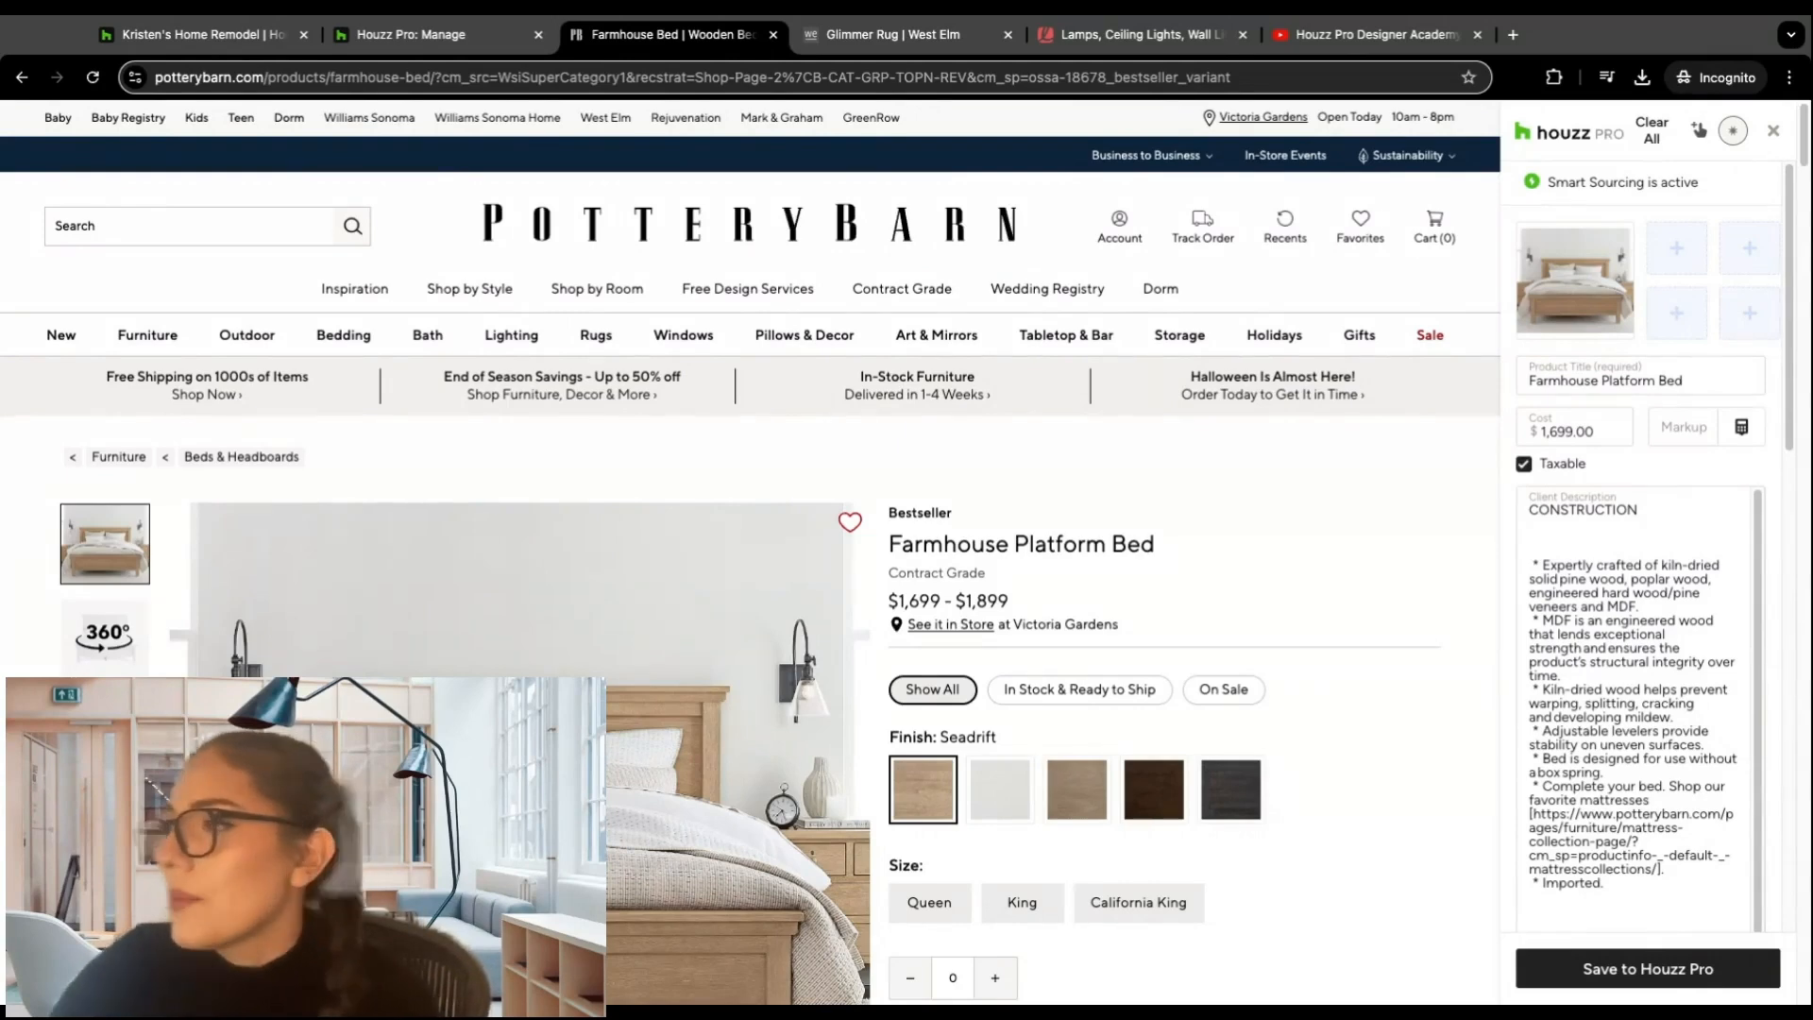
Step: Examine the clipper's options for adding extra product images and the autofilled product details without changing anything
{"action": "mouse_move", "coordinate": [1563, 342]}
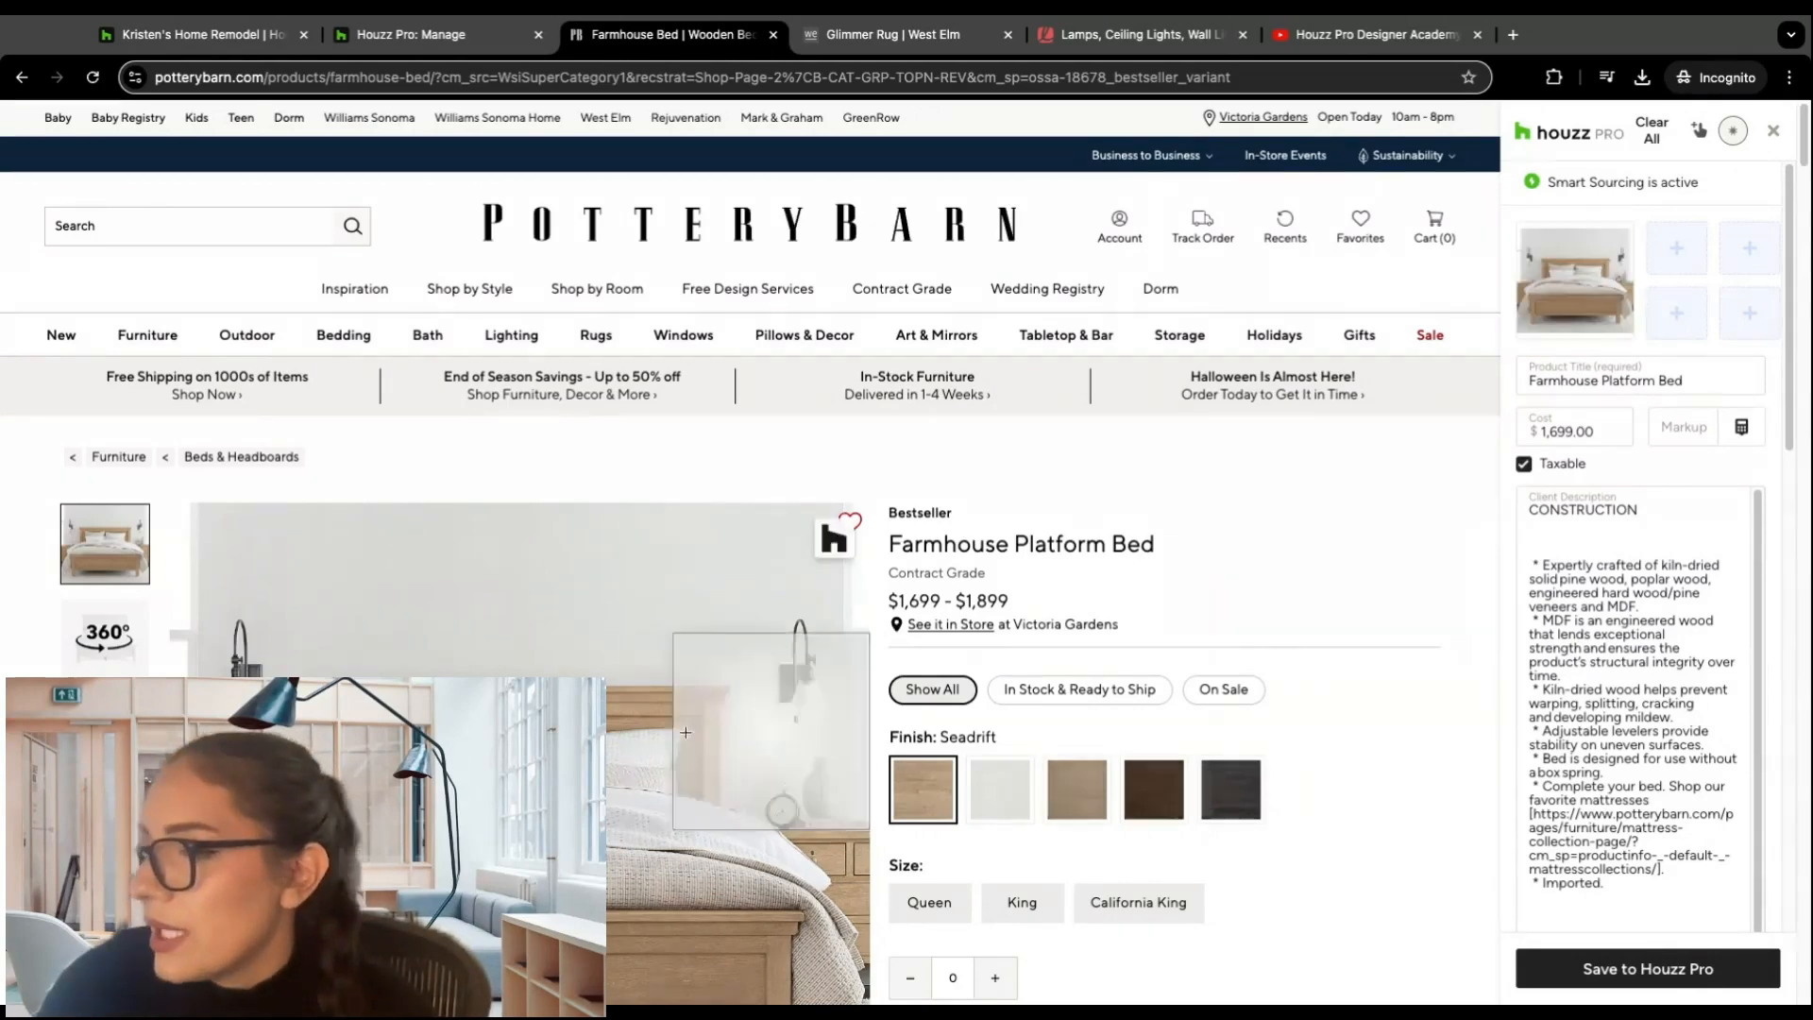
{"action": "mouse_move", "coordinate": [486, 694]}
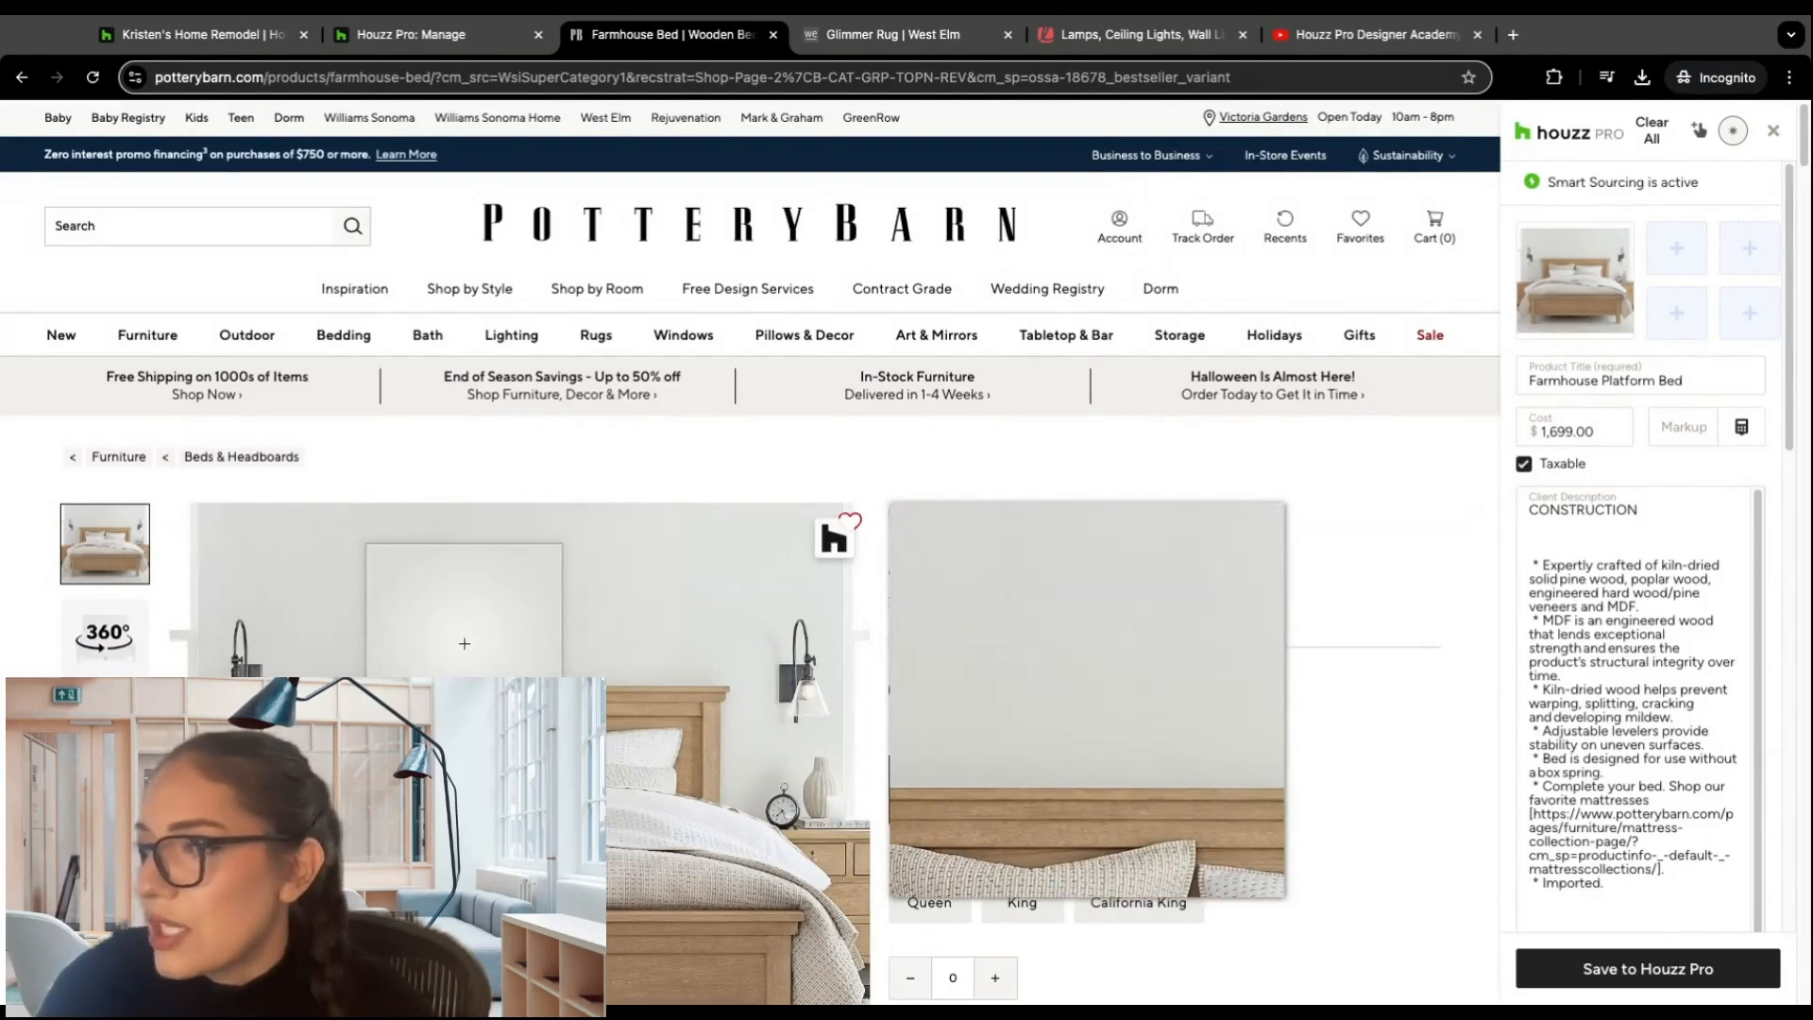
{"action": "left_click", "coordinate": [1677, 252]}
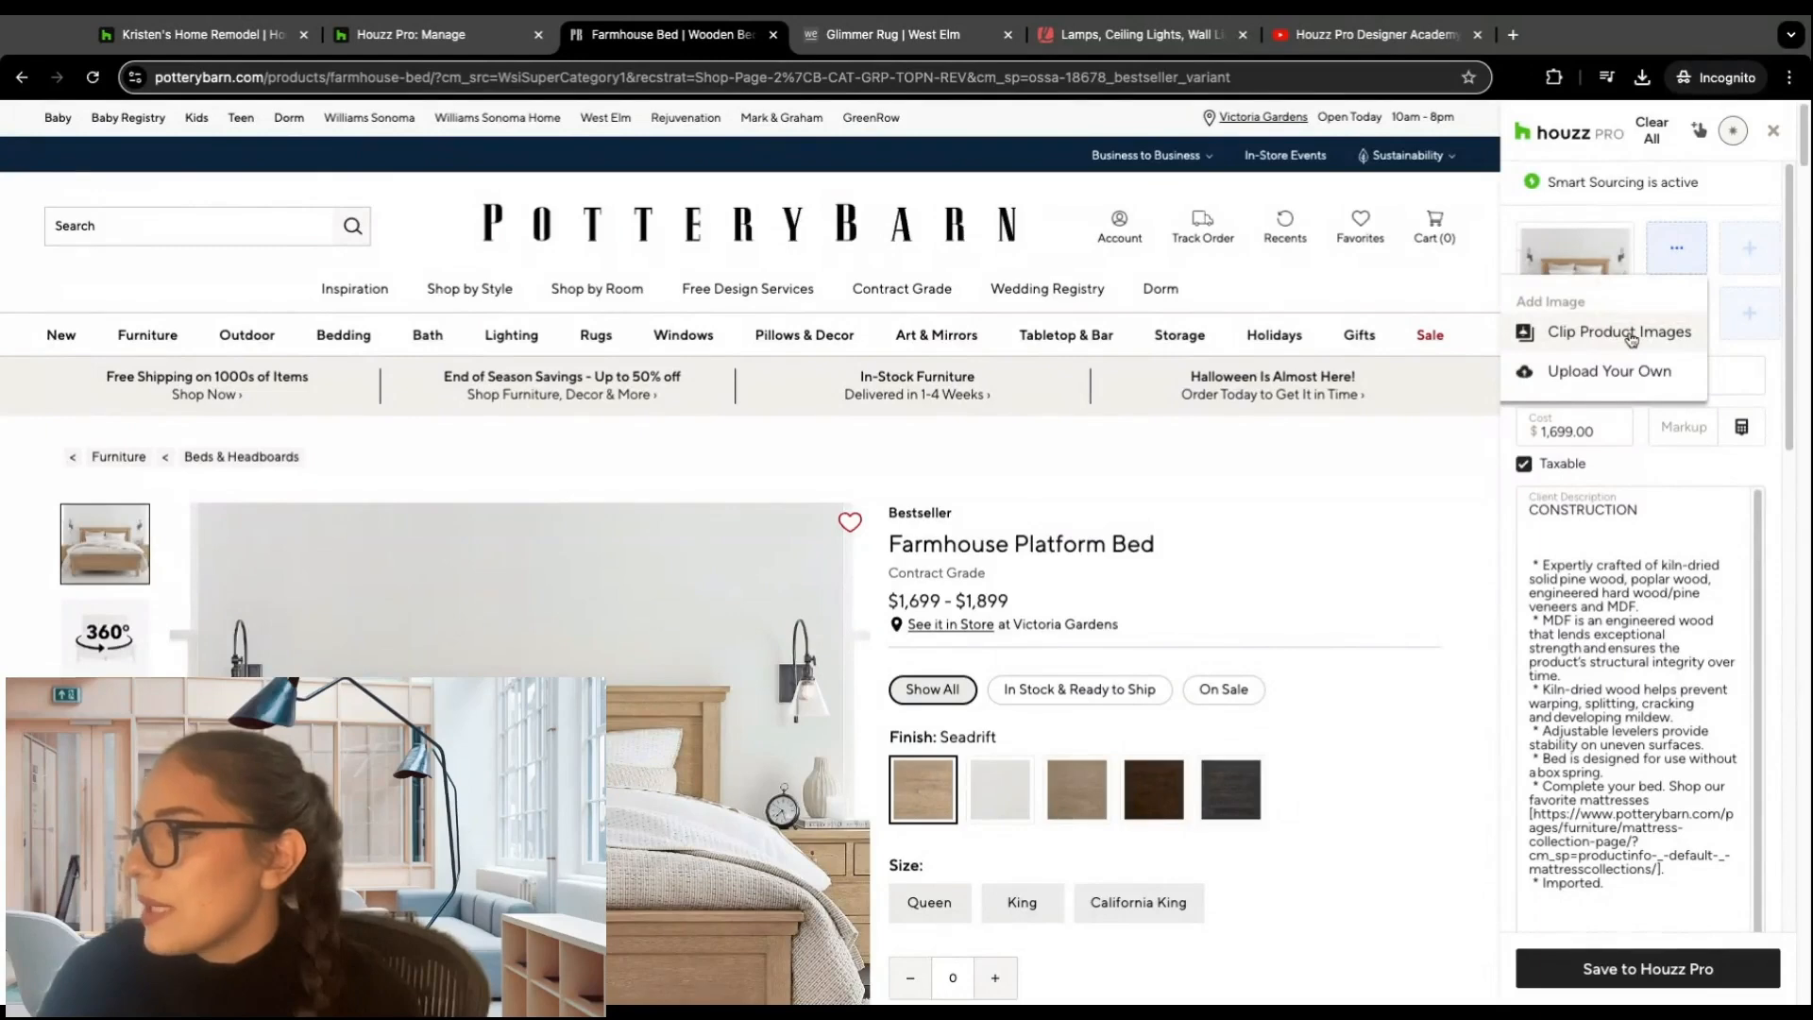
{"action": "left_click", "coordinate": [1630, 339]}
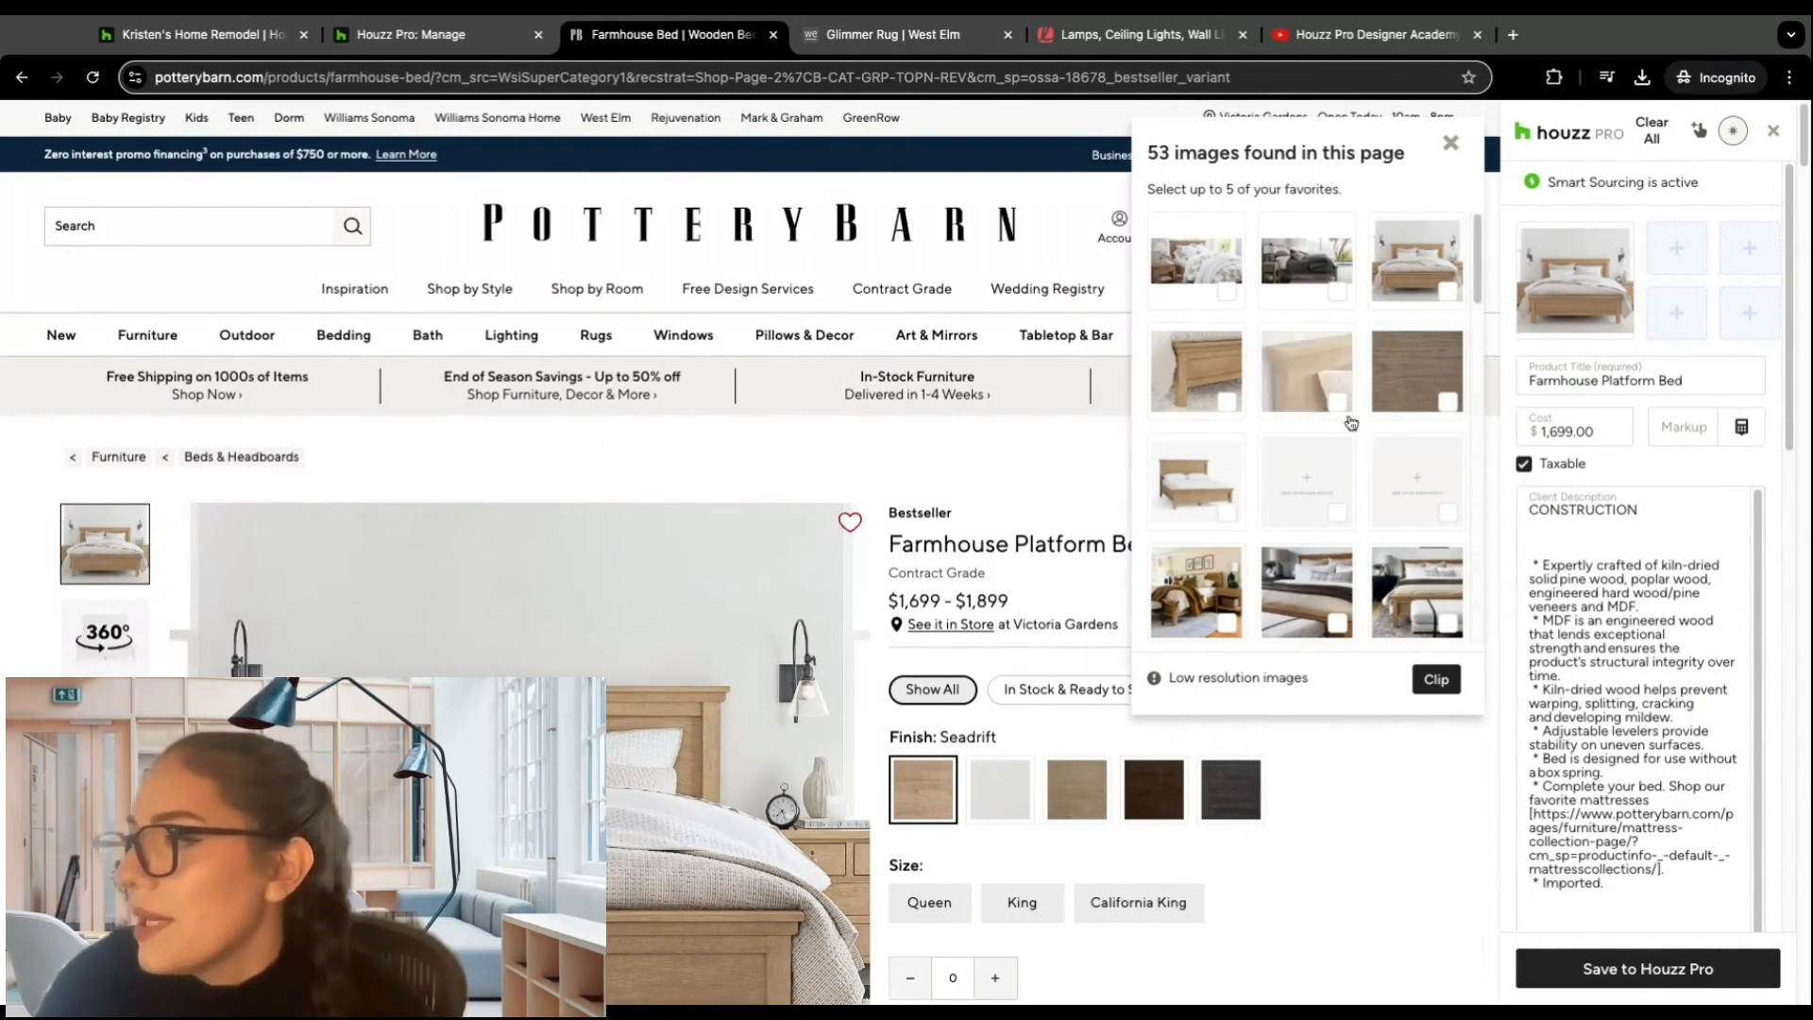
{"action": "left_click", "coordinate": [1450, 147]}
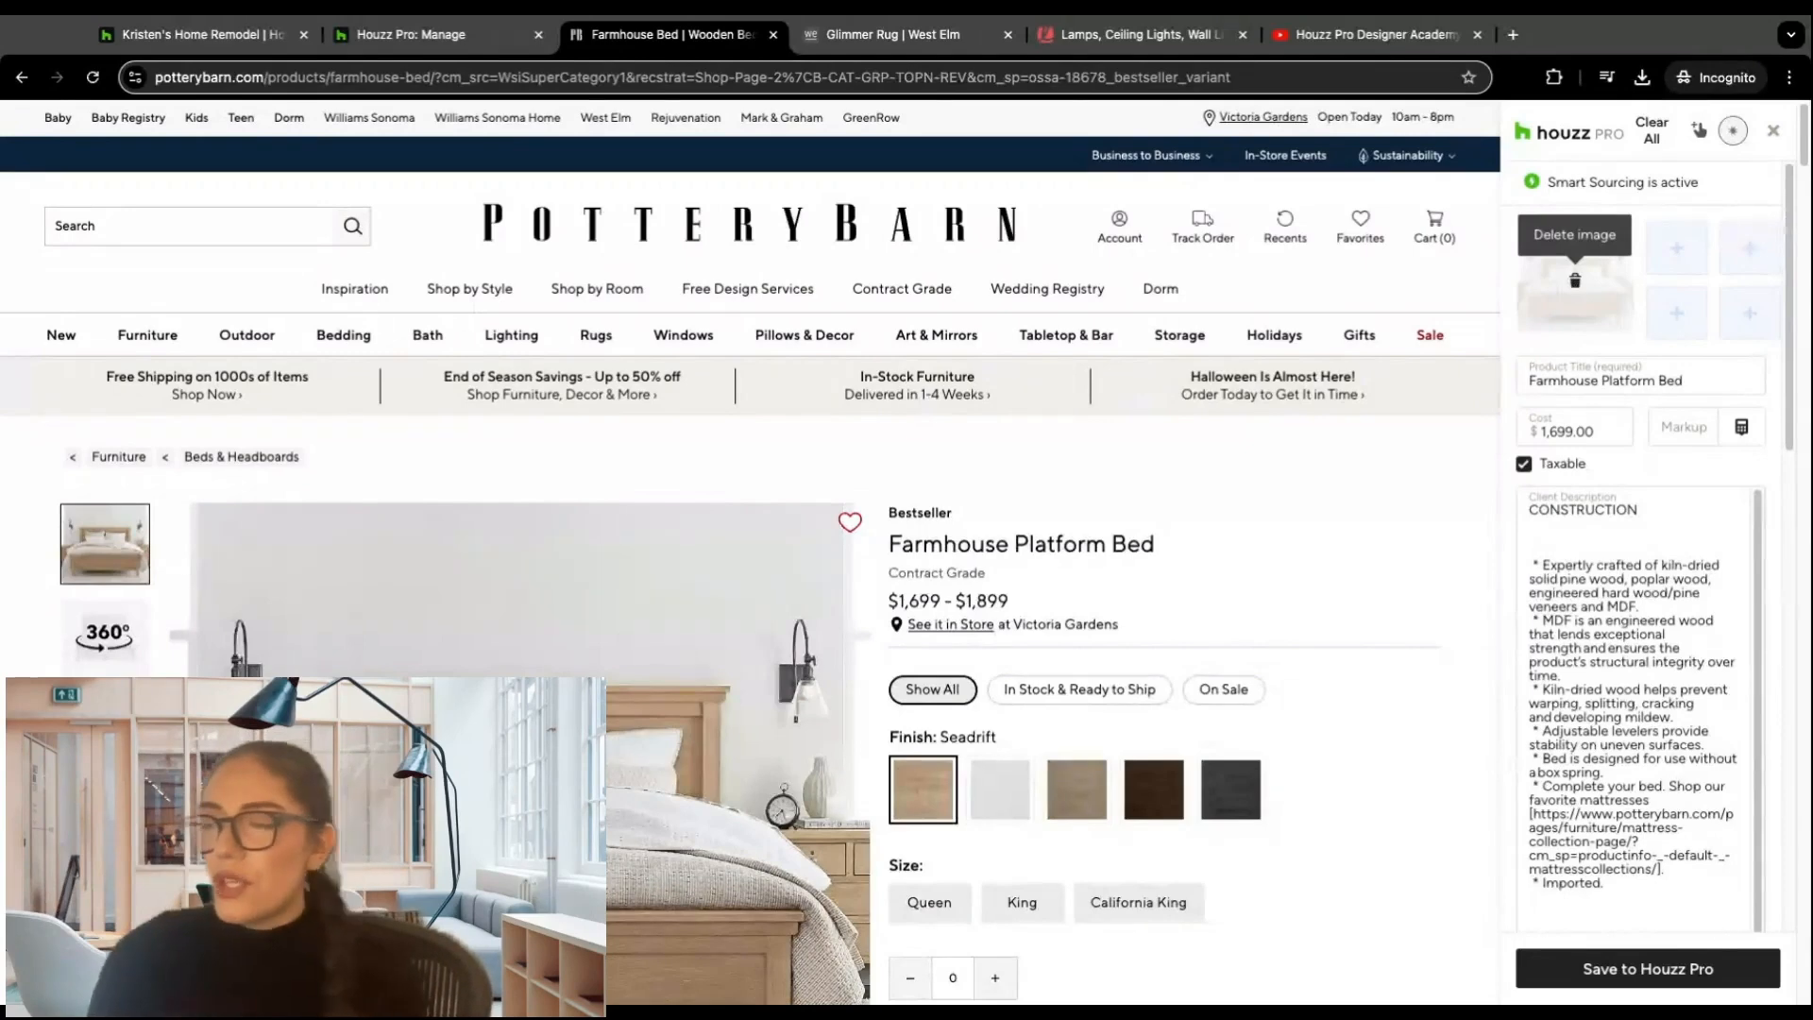
{"action": "left_click", "coordinate": [1677, 248]}
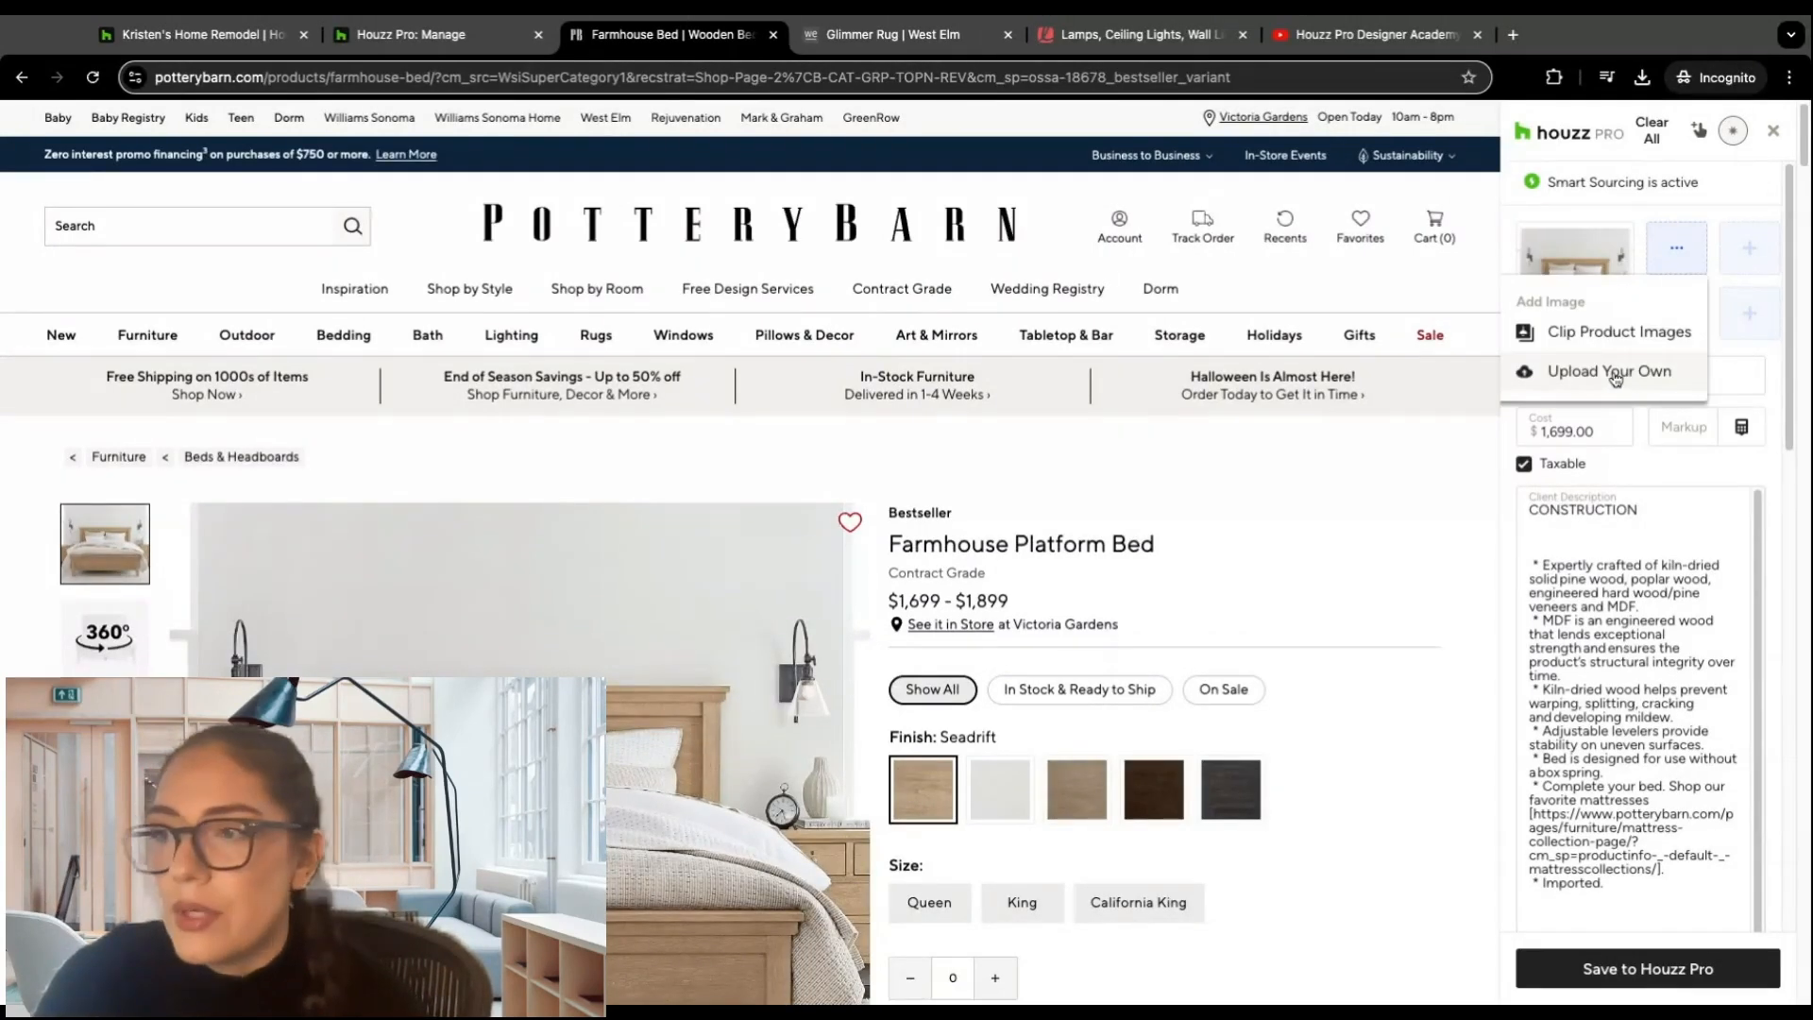
{"action": "left_click", "coordinate": [1405, 521]}
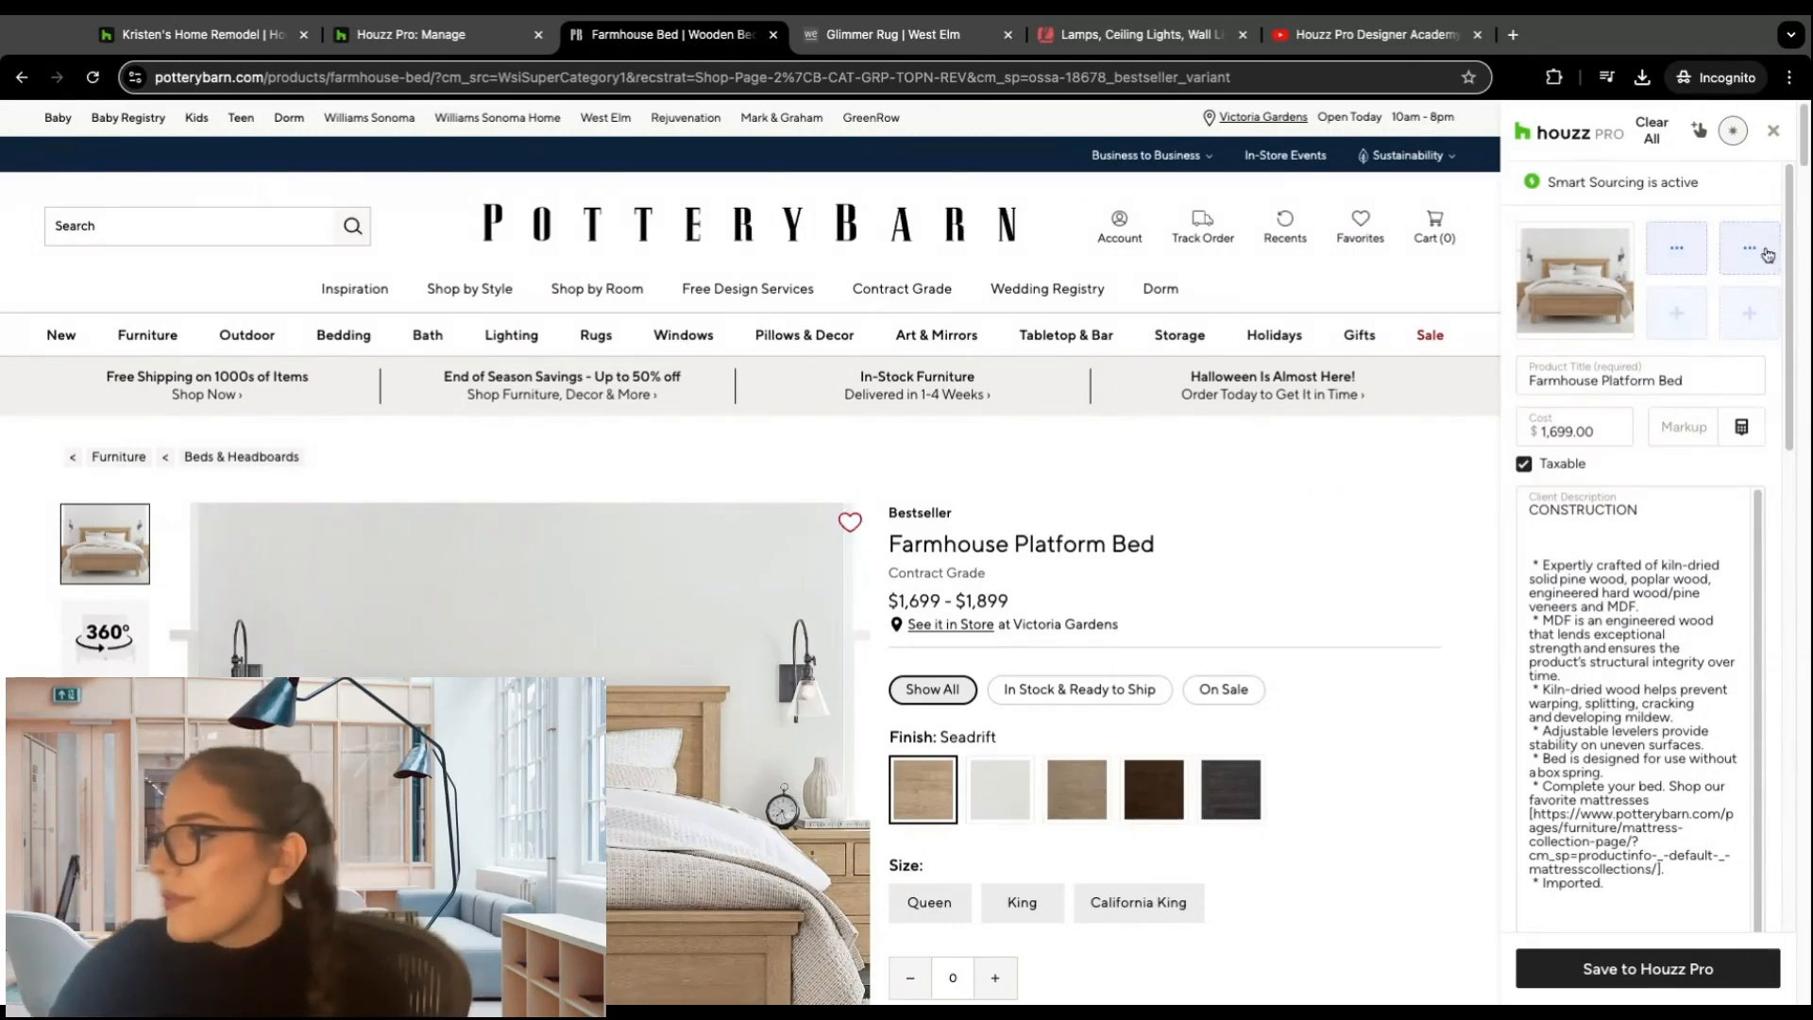
{"action": "scroll", "coordinate": [1790, 269], "scroll_direction": "down", "scroll_amount": 7}
{"action": "scroll", "coordinate": [1789, 269], "scroll_direction": "down", "scroll_amount": 4}
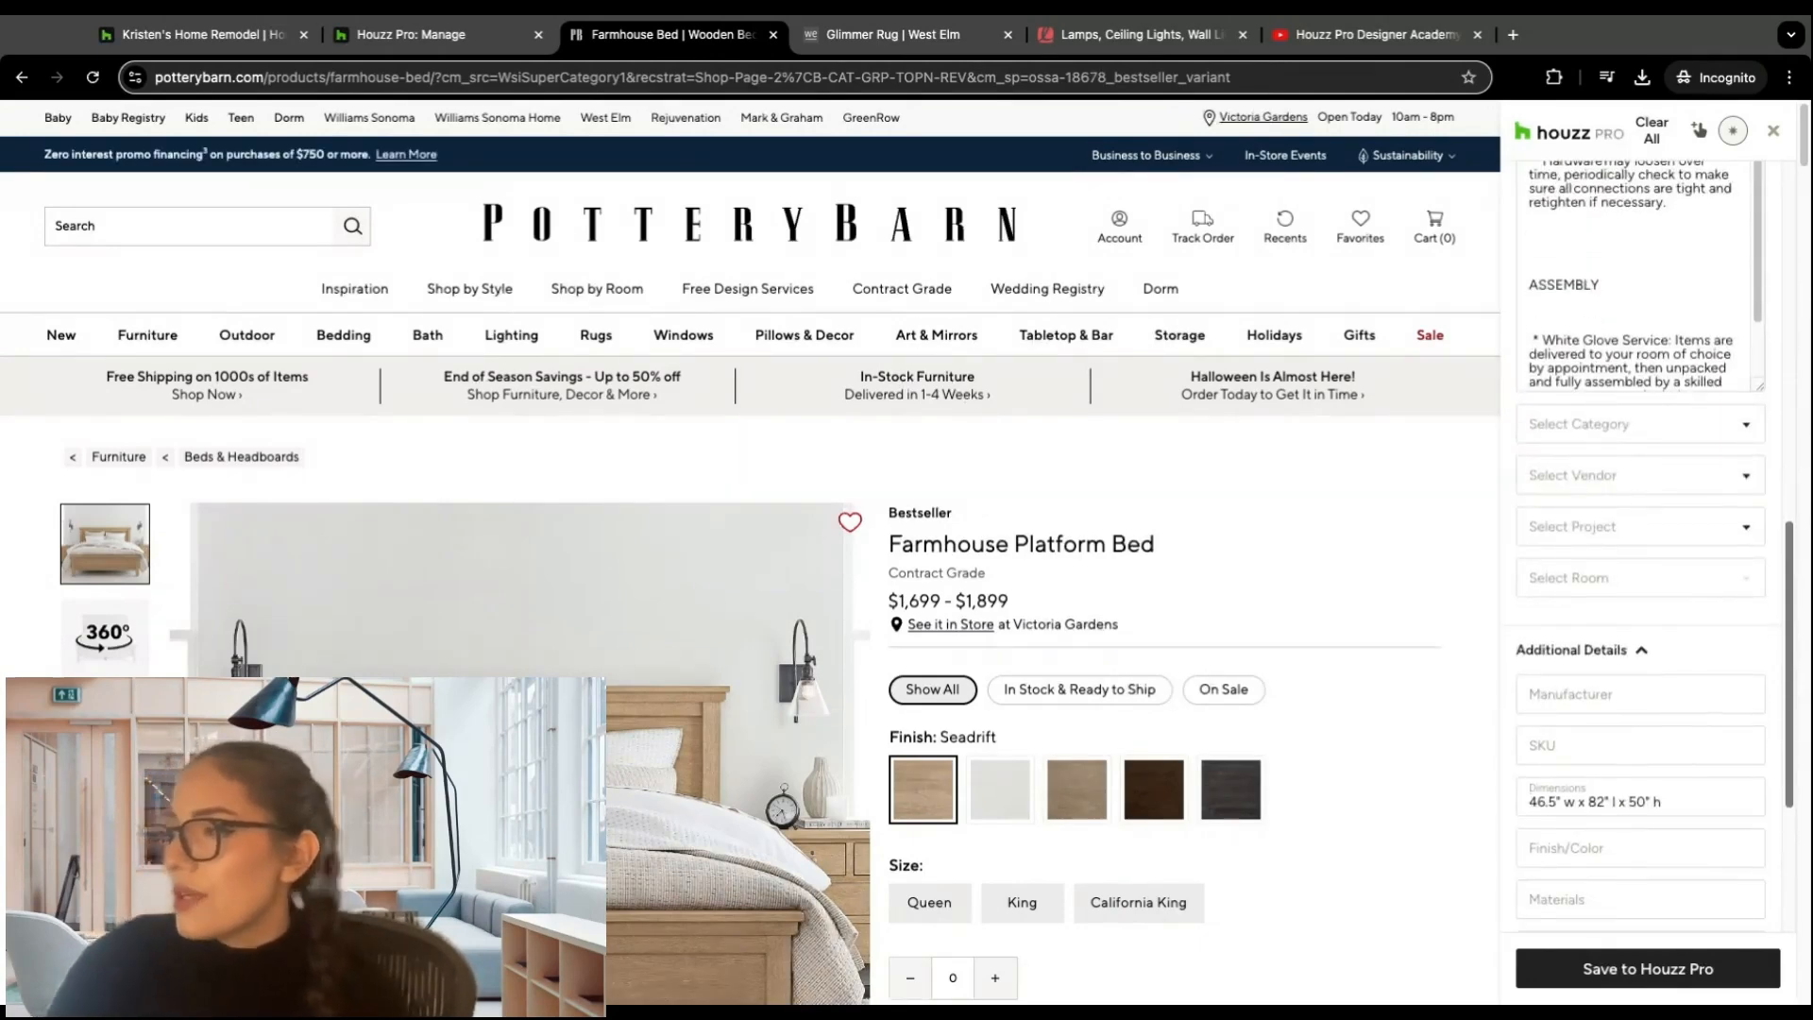
{"action": "scroll", "coordinate": [1642, 547], "scroll_direction": "down", "scroll_amount": 3}
{"action": "scroll", "coordinate": [1643, 548], "scroll_direction": "up", "scroll_amount": 12}
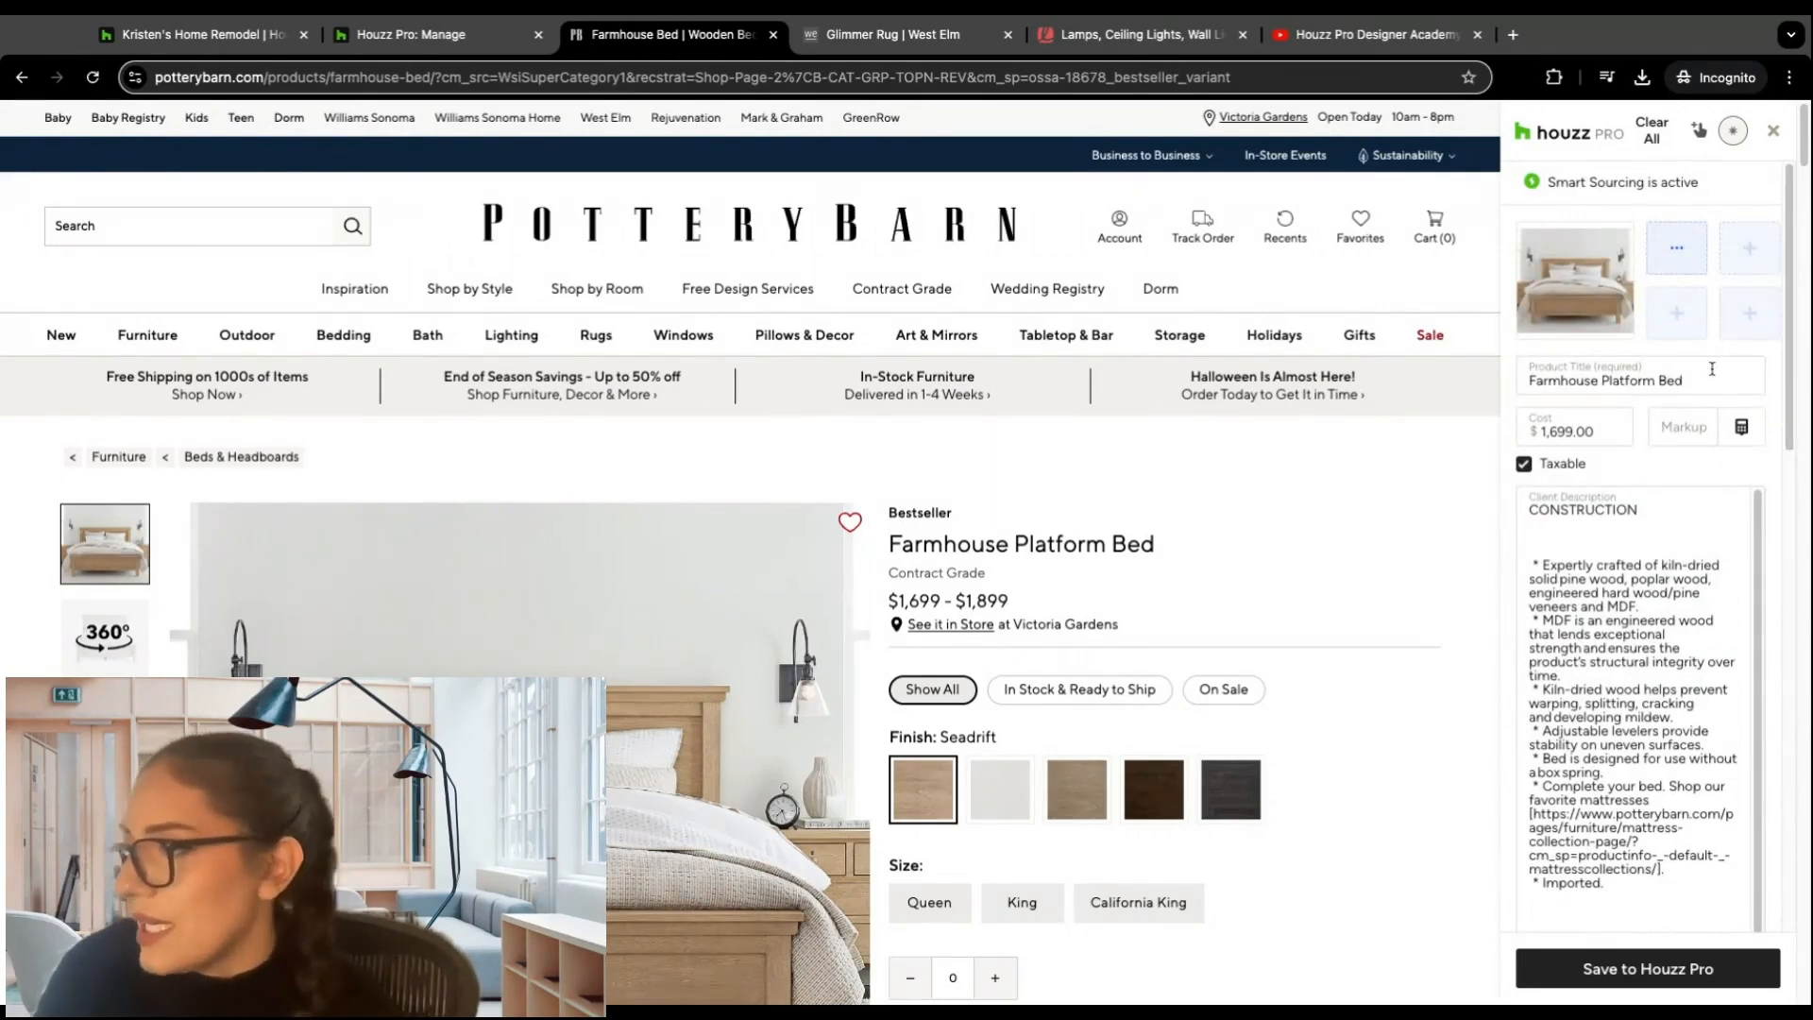
Step: Clear the clipper's product title and refill it by highlighting "Farmhouse Platform Bed" on the page and assigning it as Product Title
{"action": "left_click_drag", "start_coordinate": [1695, 384], "coordinate": [1528, 375]}
{"action": "key", "text": "BackSpace"}
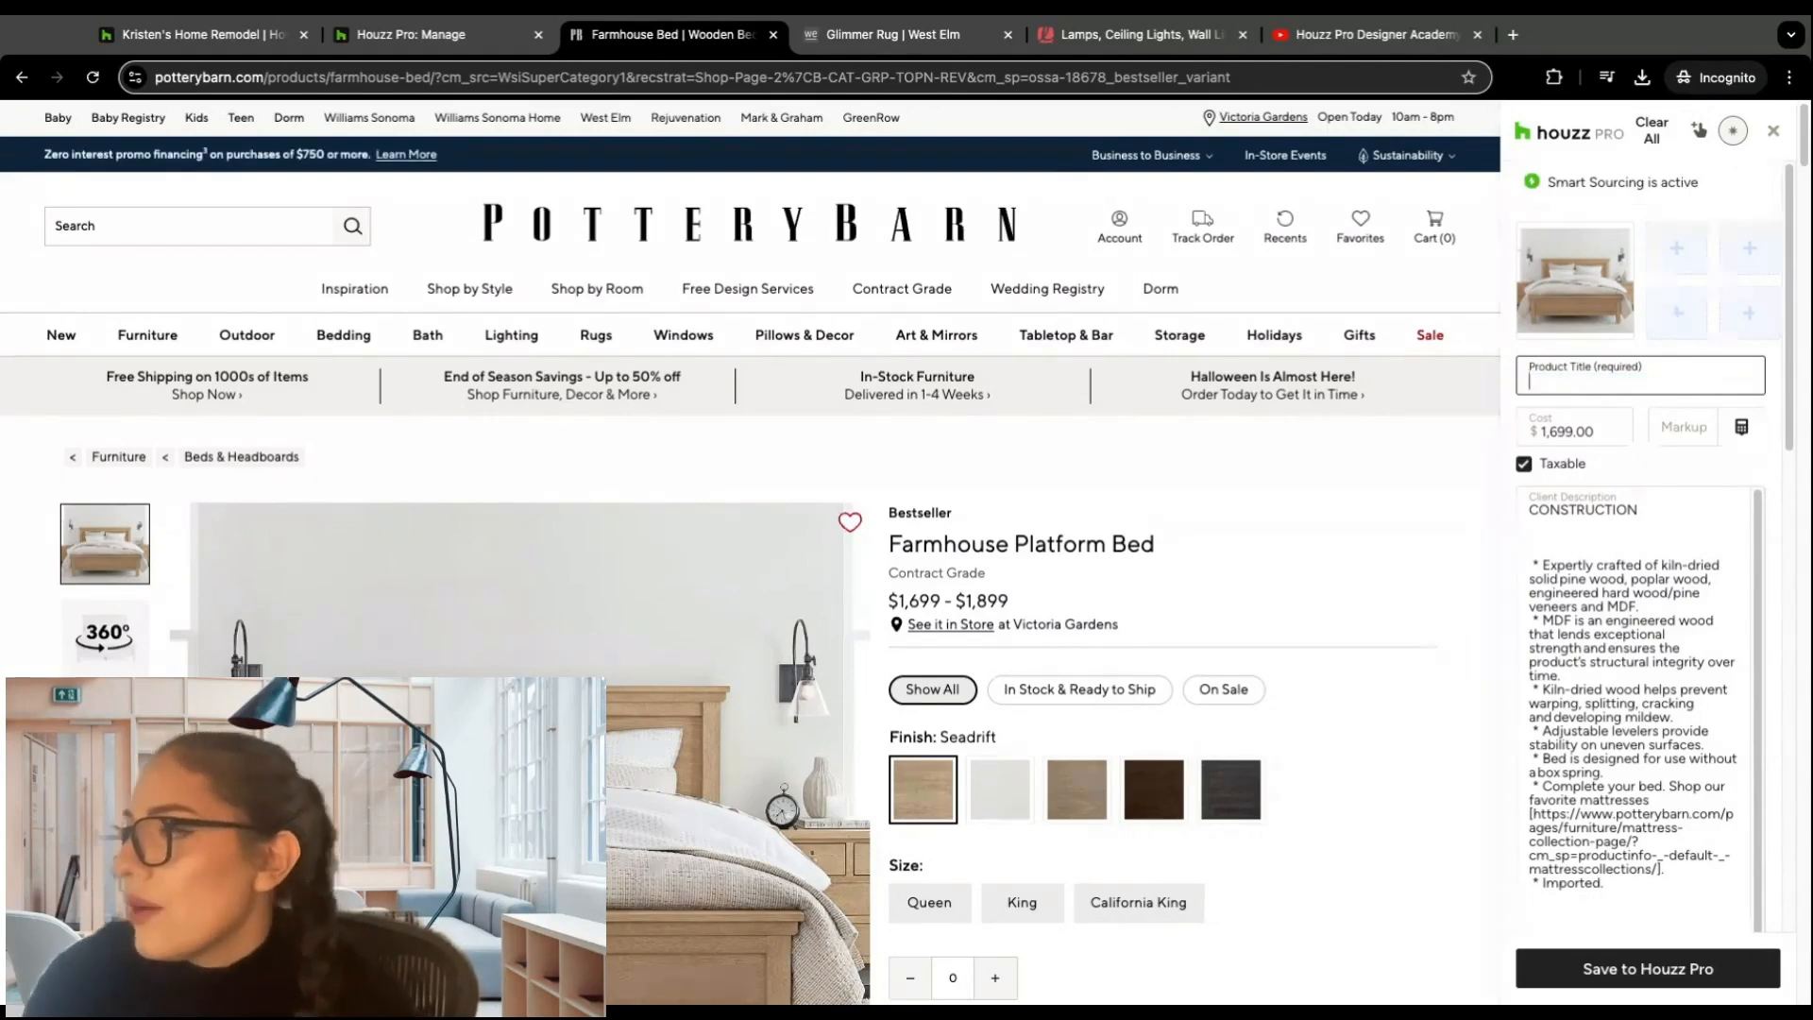
{"action": "left_click", "coordinate": [1388, 472]}
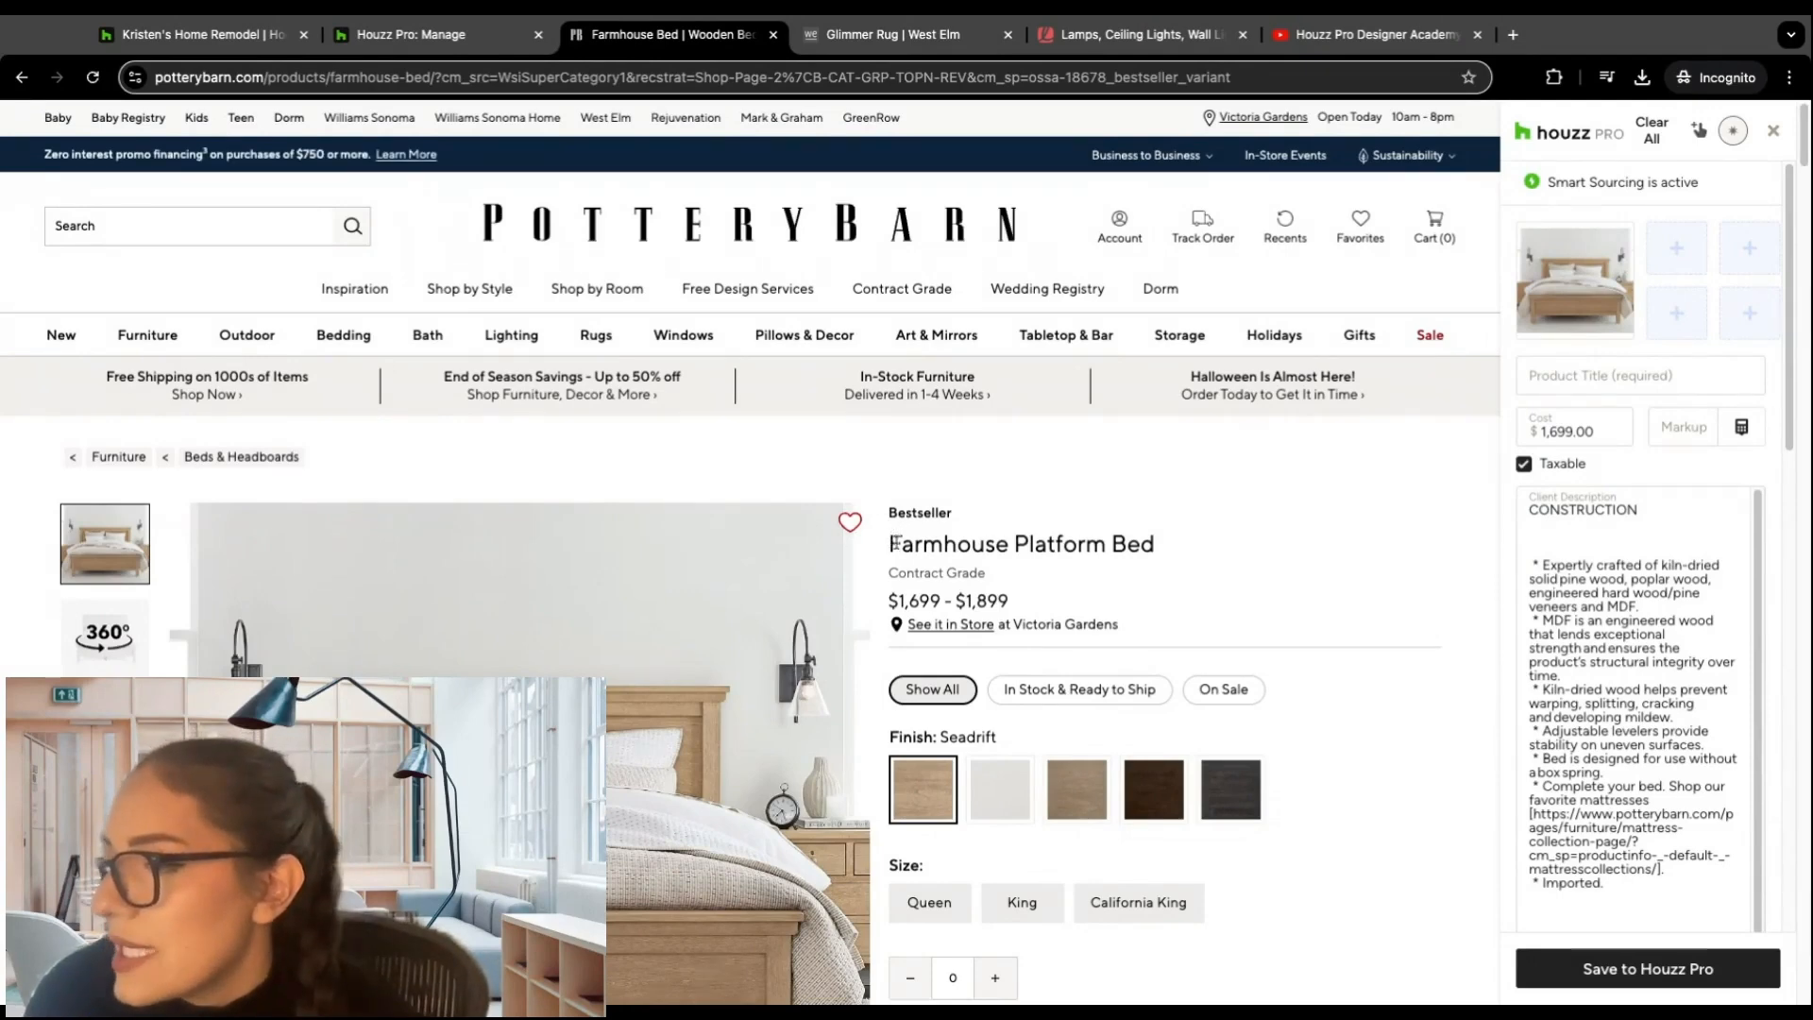
{"action": "left_click_drag", "start_coordinate": [893, 542], "coordinate": [1155, 544]}
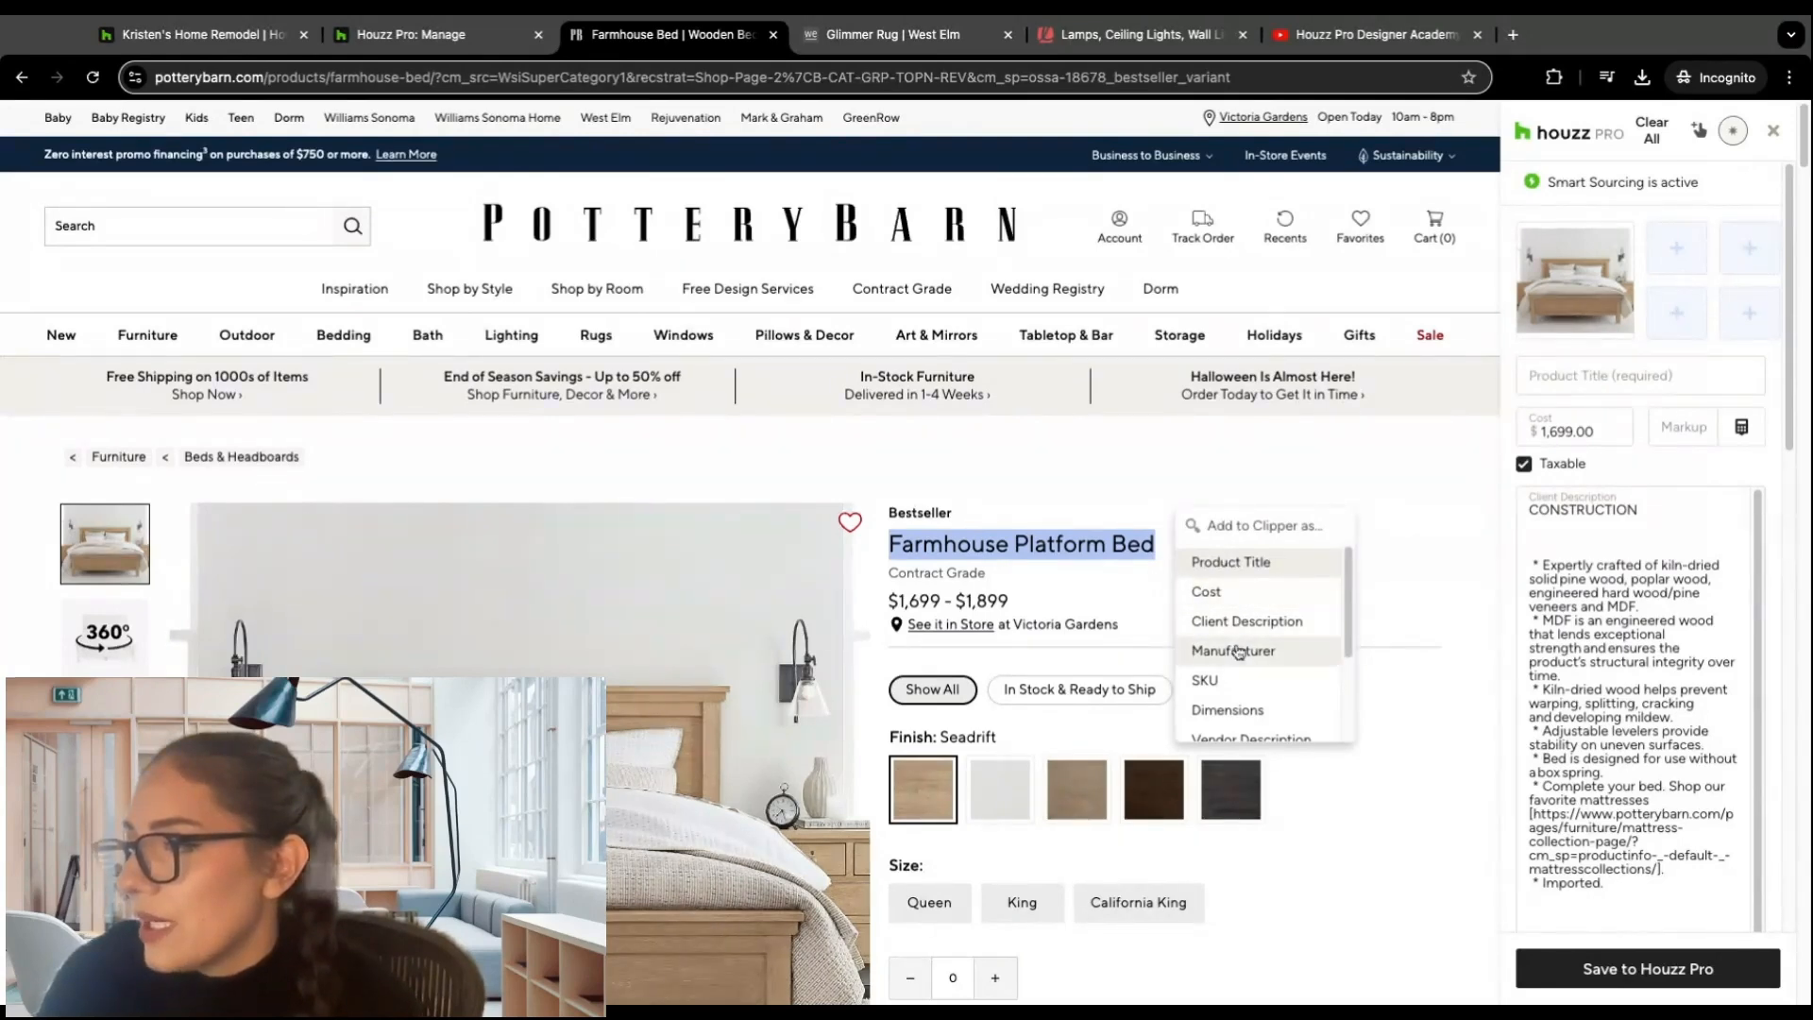
{"action": "left_click", "coordinate": [1231, 562]}
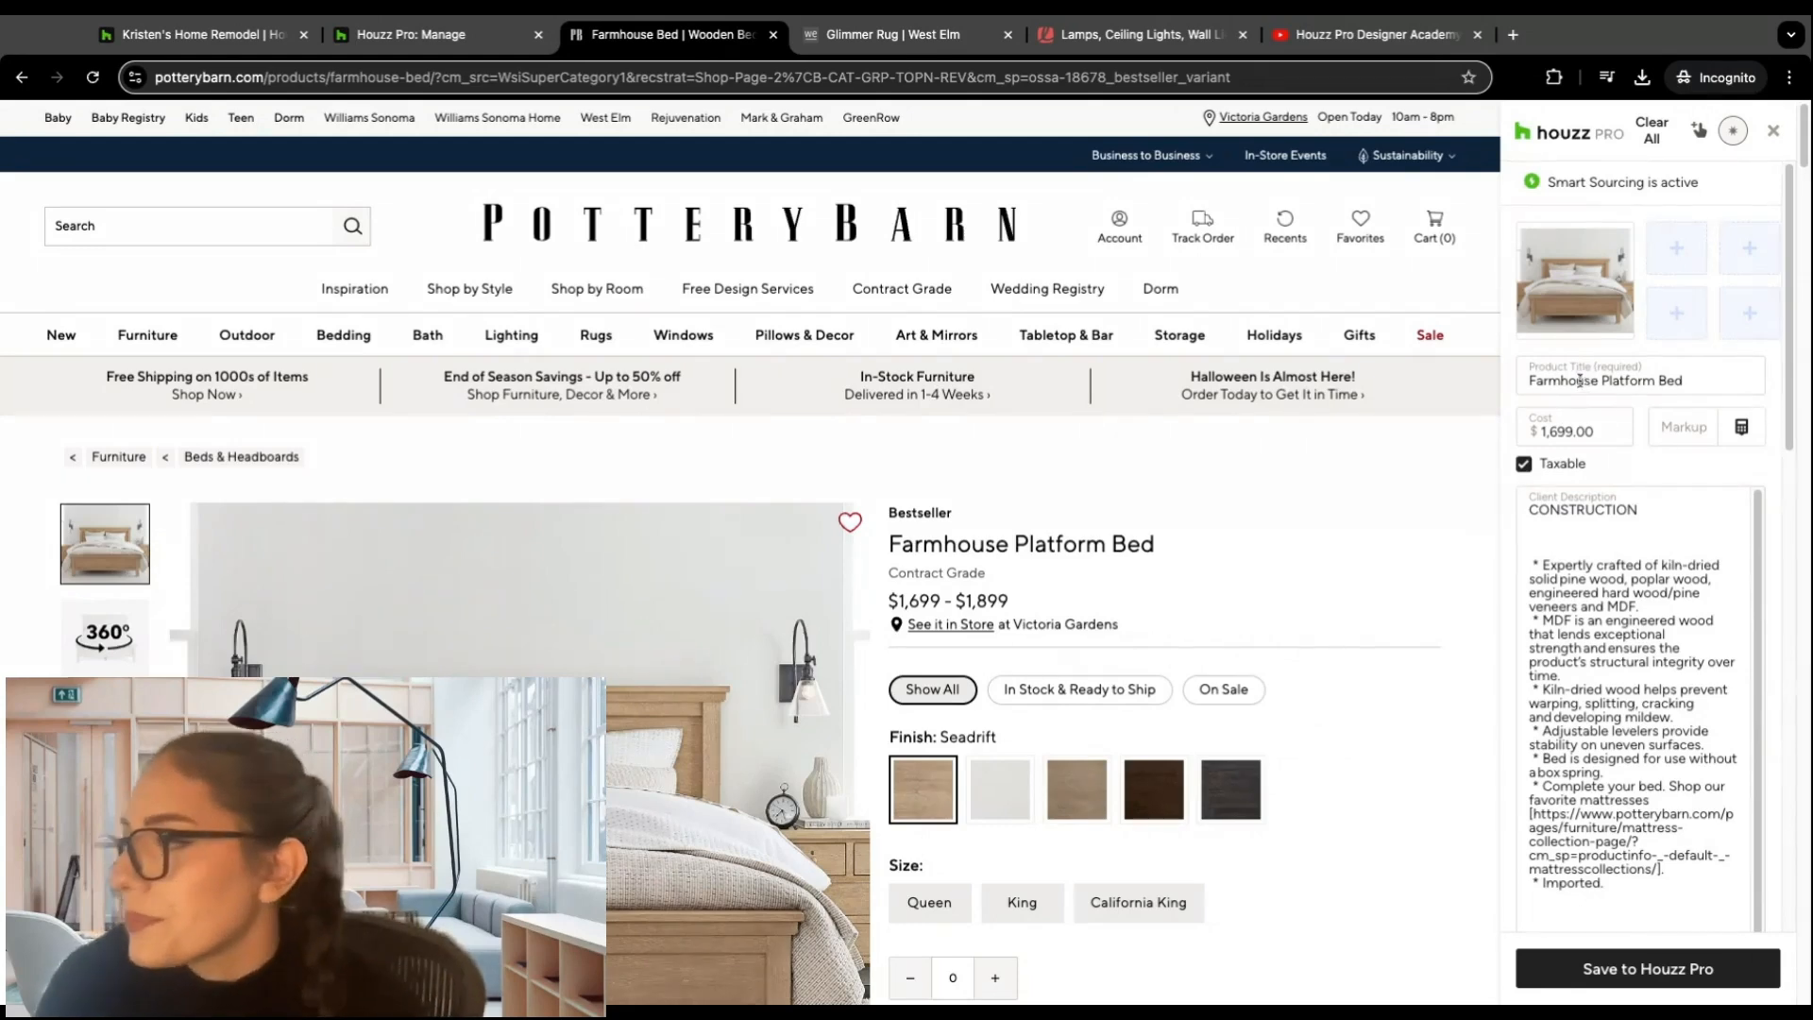
Step: Clear the product title and refill it with the clipper's point-and-pick tool, assigning the page heading "Farmhouse Platform Bed" as Product Title
{"action": "triple_click", "coordinate": [1694, 382]}
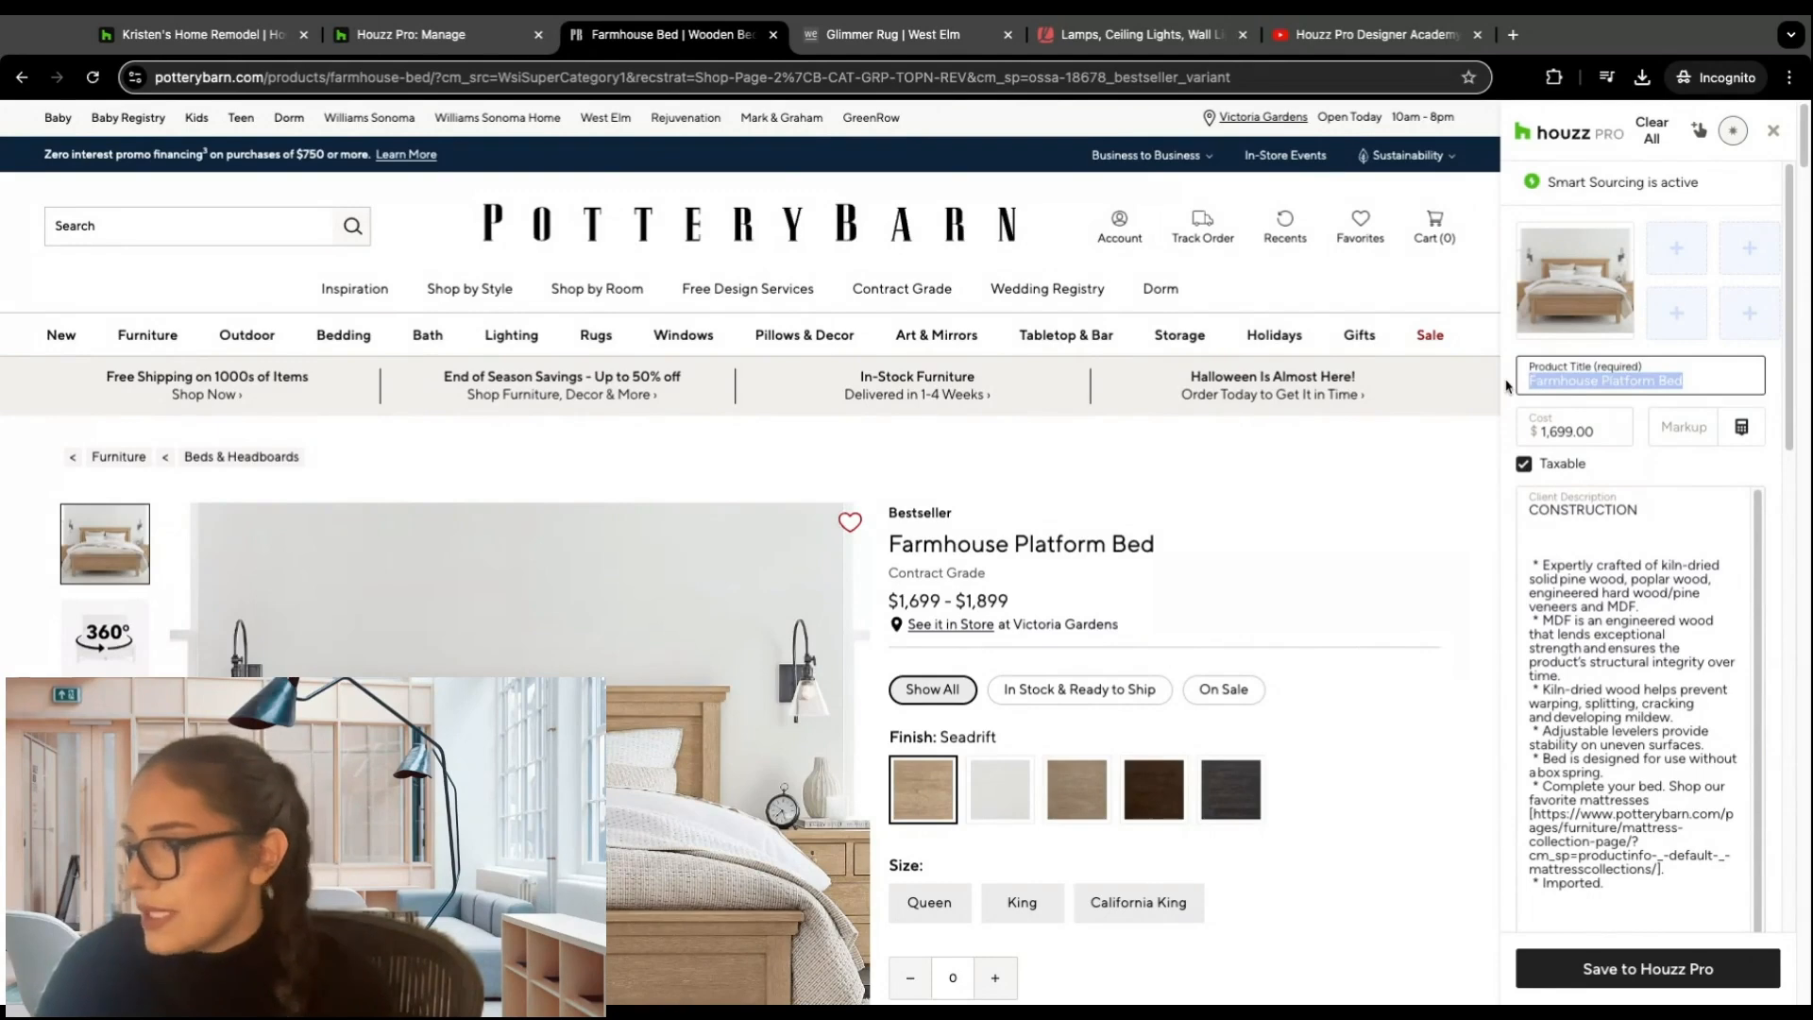
{"action": "key", "text": "BackSpace"}
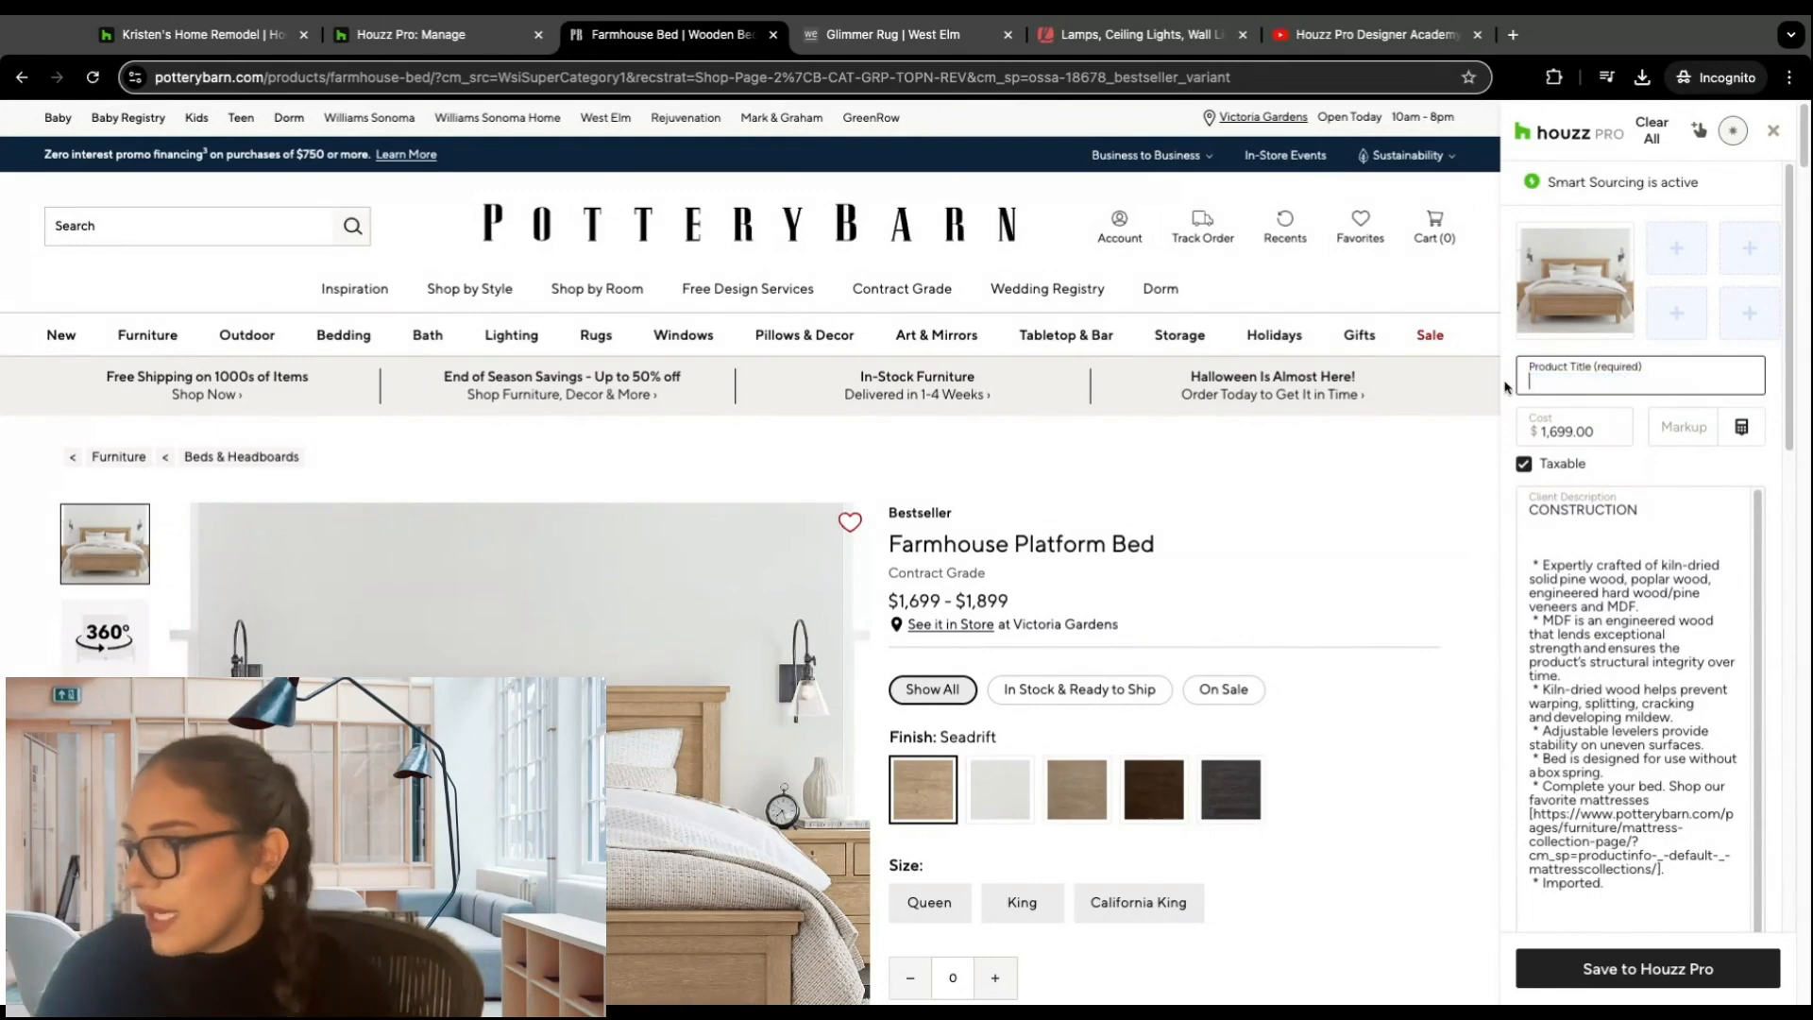
{"action": "left_click", "coordinate": [1699, 134]}
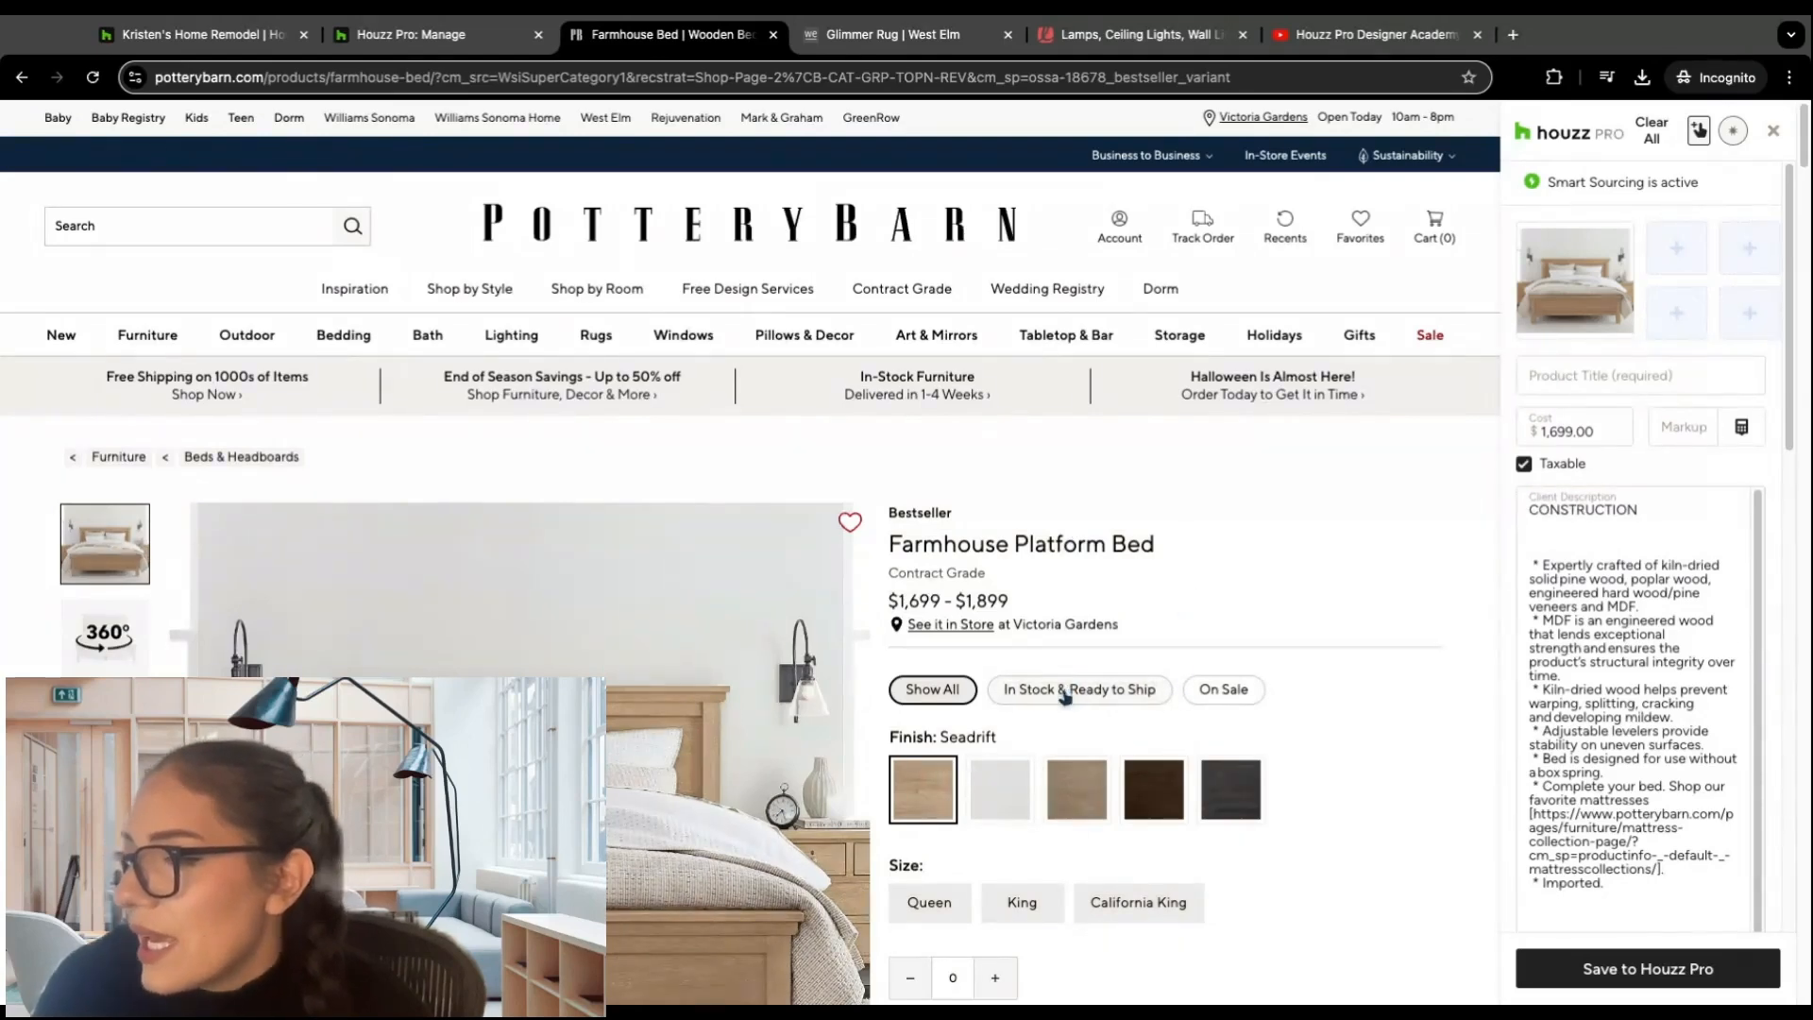
{"action": "left_click", "coordinate": [1050, 551]}
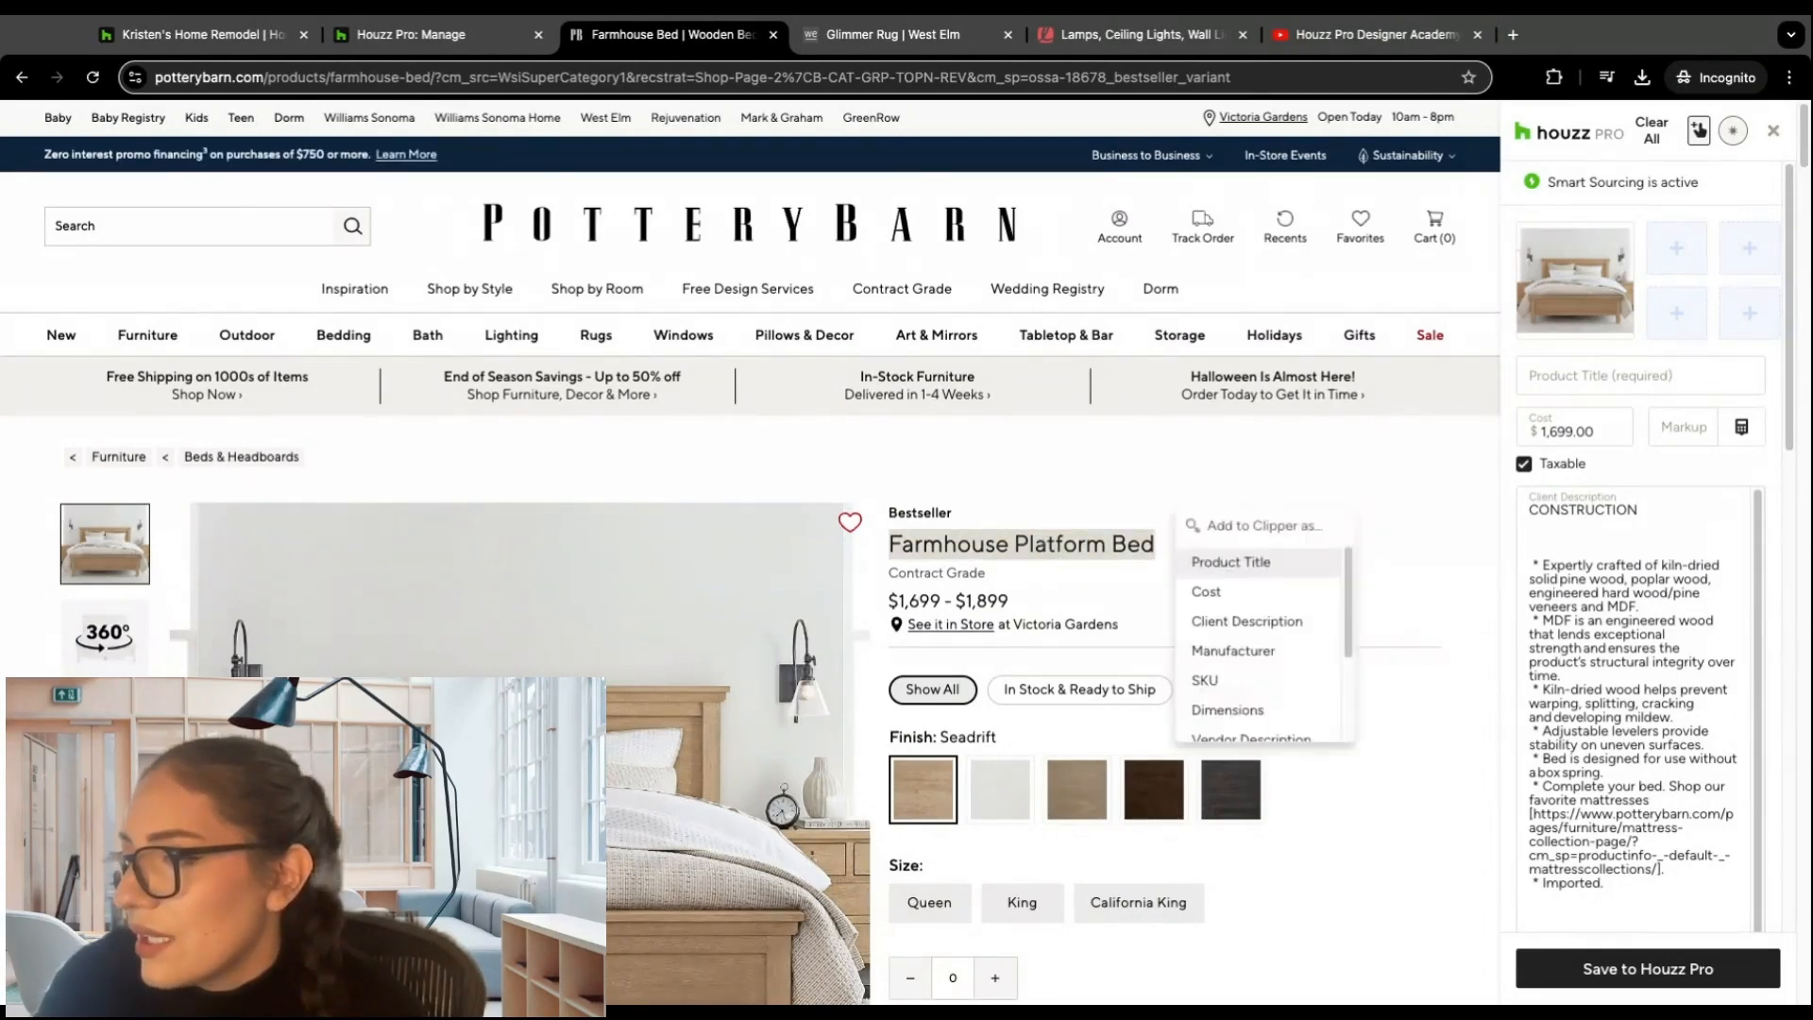
{"action": "left_click", "coordinate": [1247, 562]}
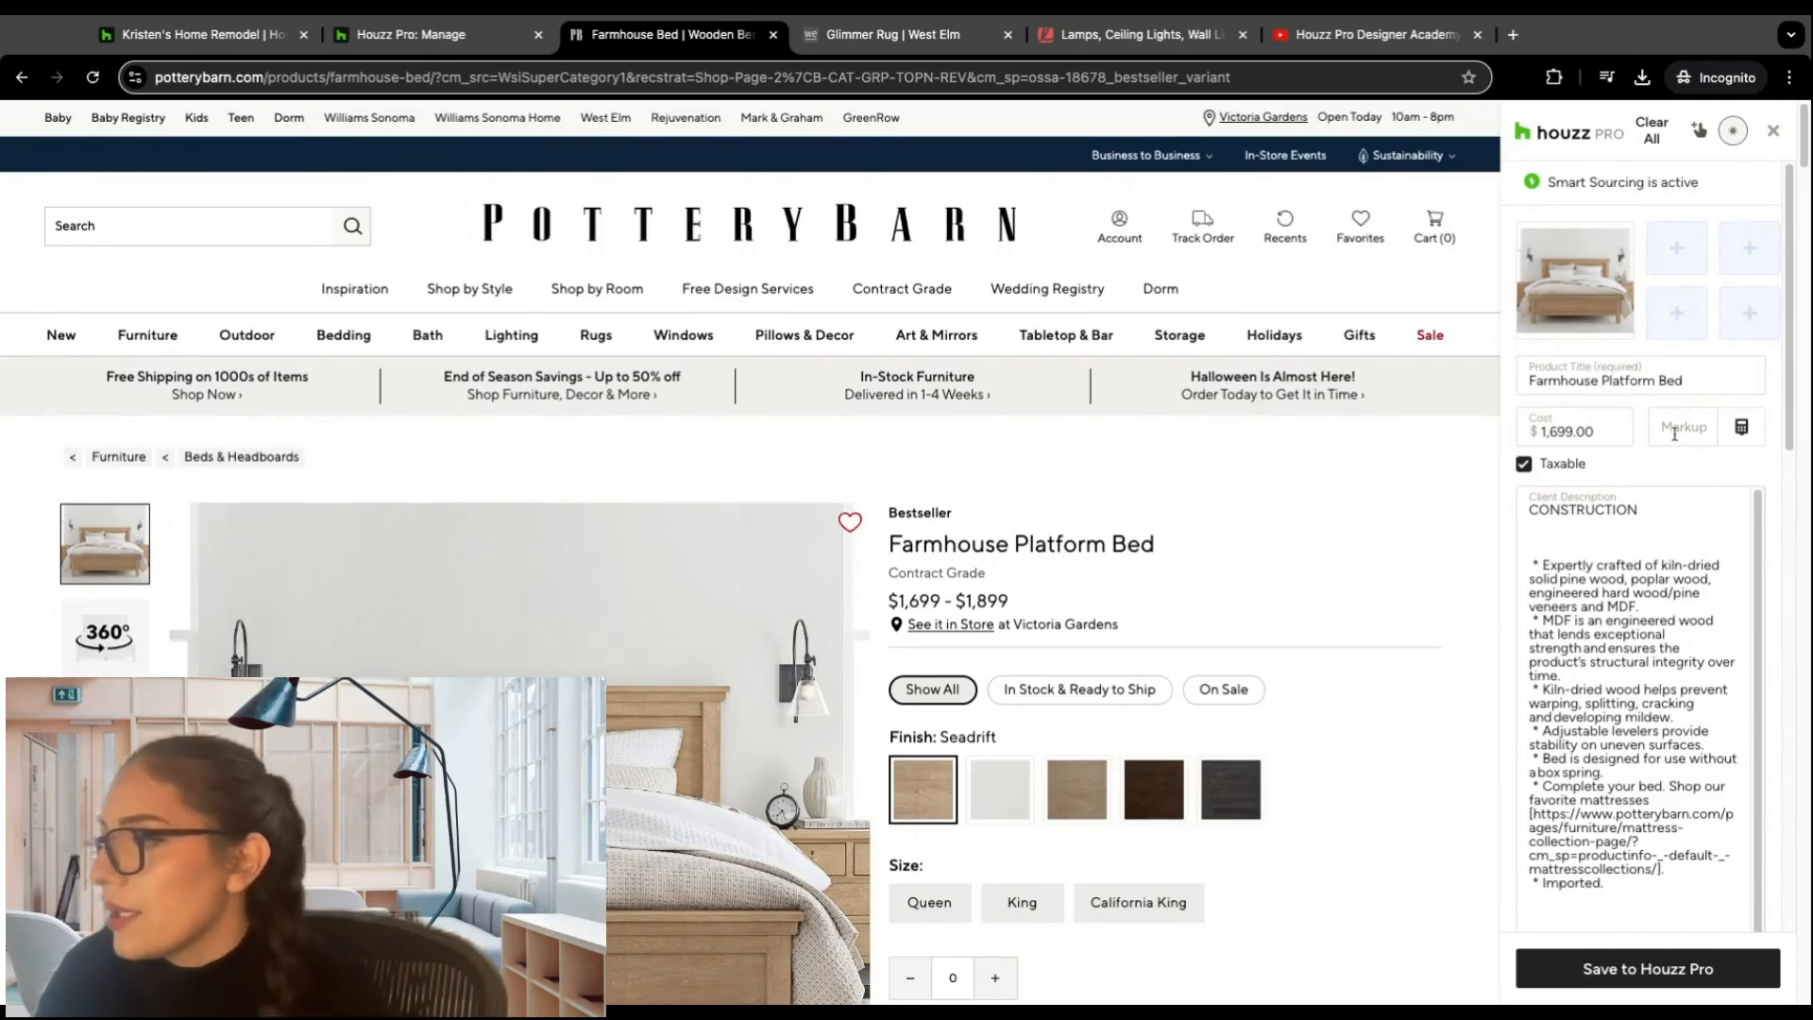
Step: Review the remaining clipper fields and save the Farmhouse Platform Bed to Houzz Pro
{"action": "scroll", "coordinate": [1700, 451], "scroll_direction": "down", "scroll_amount": 5}
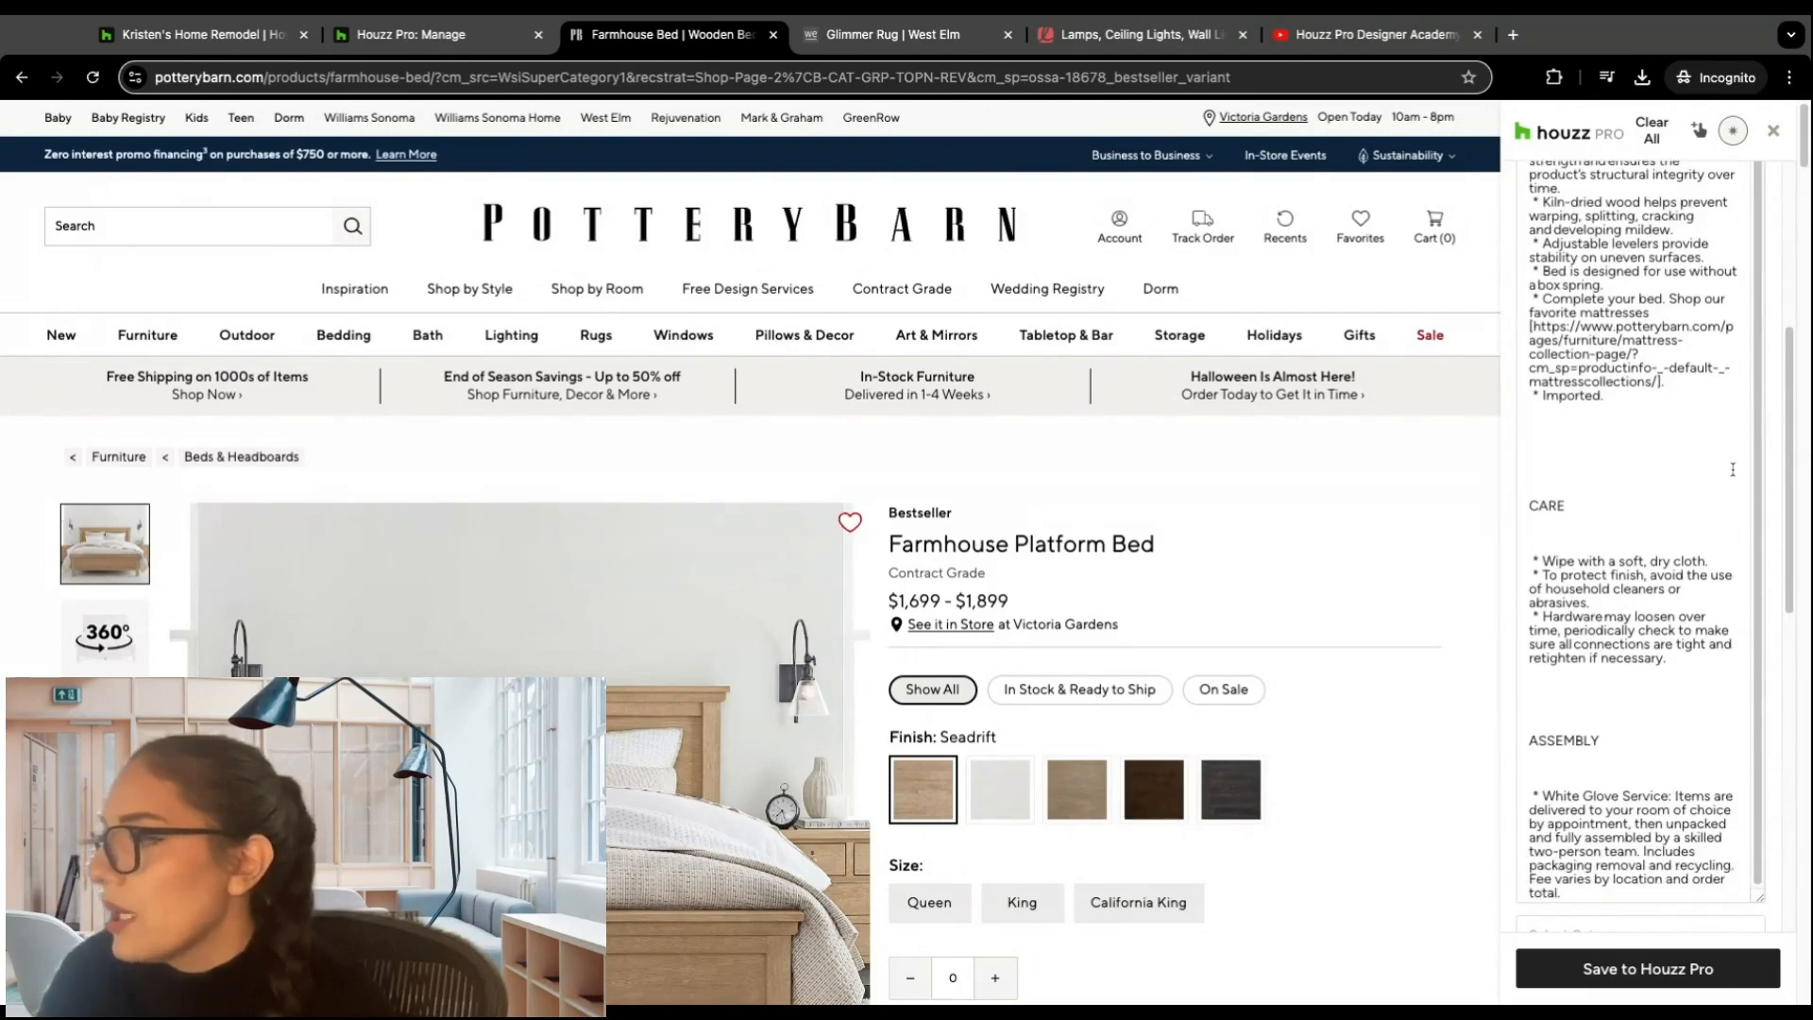
{"action": "scroll", "coordinate": [1764, 567], "scroll_direction": "down", "scroll_amount": 6}
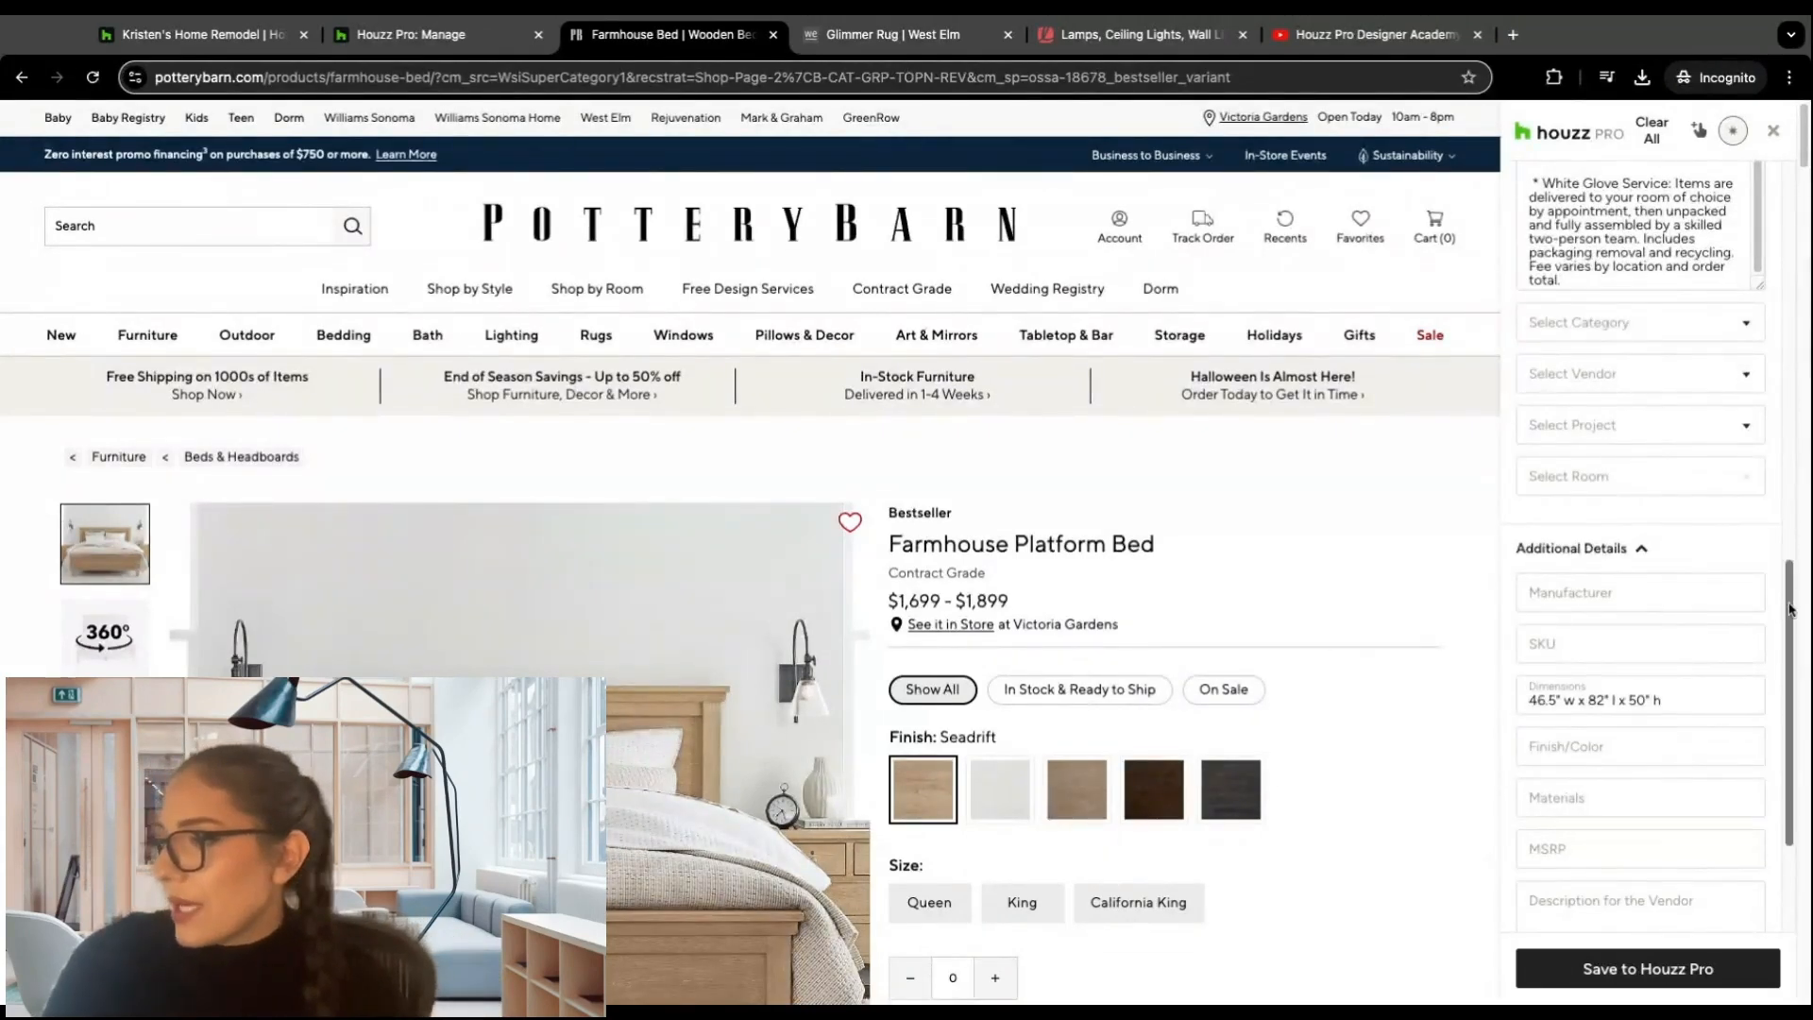
{"action": "scroll", "coordinate": [1661, 377], "scroll_direction": "up", "scroll_amount": 15}
{"action": "mouse_move", "coordinate": [1655, 189]}
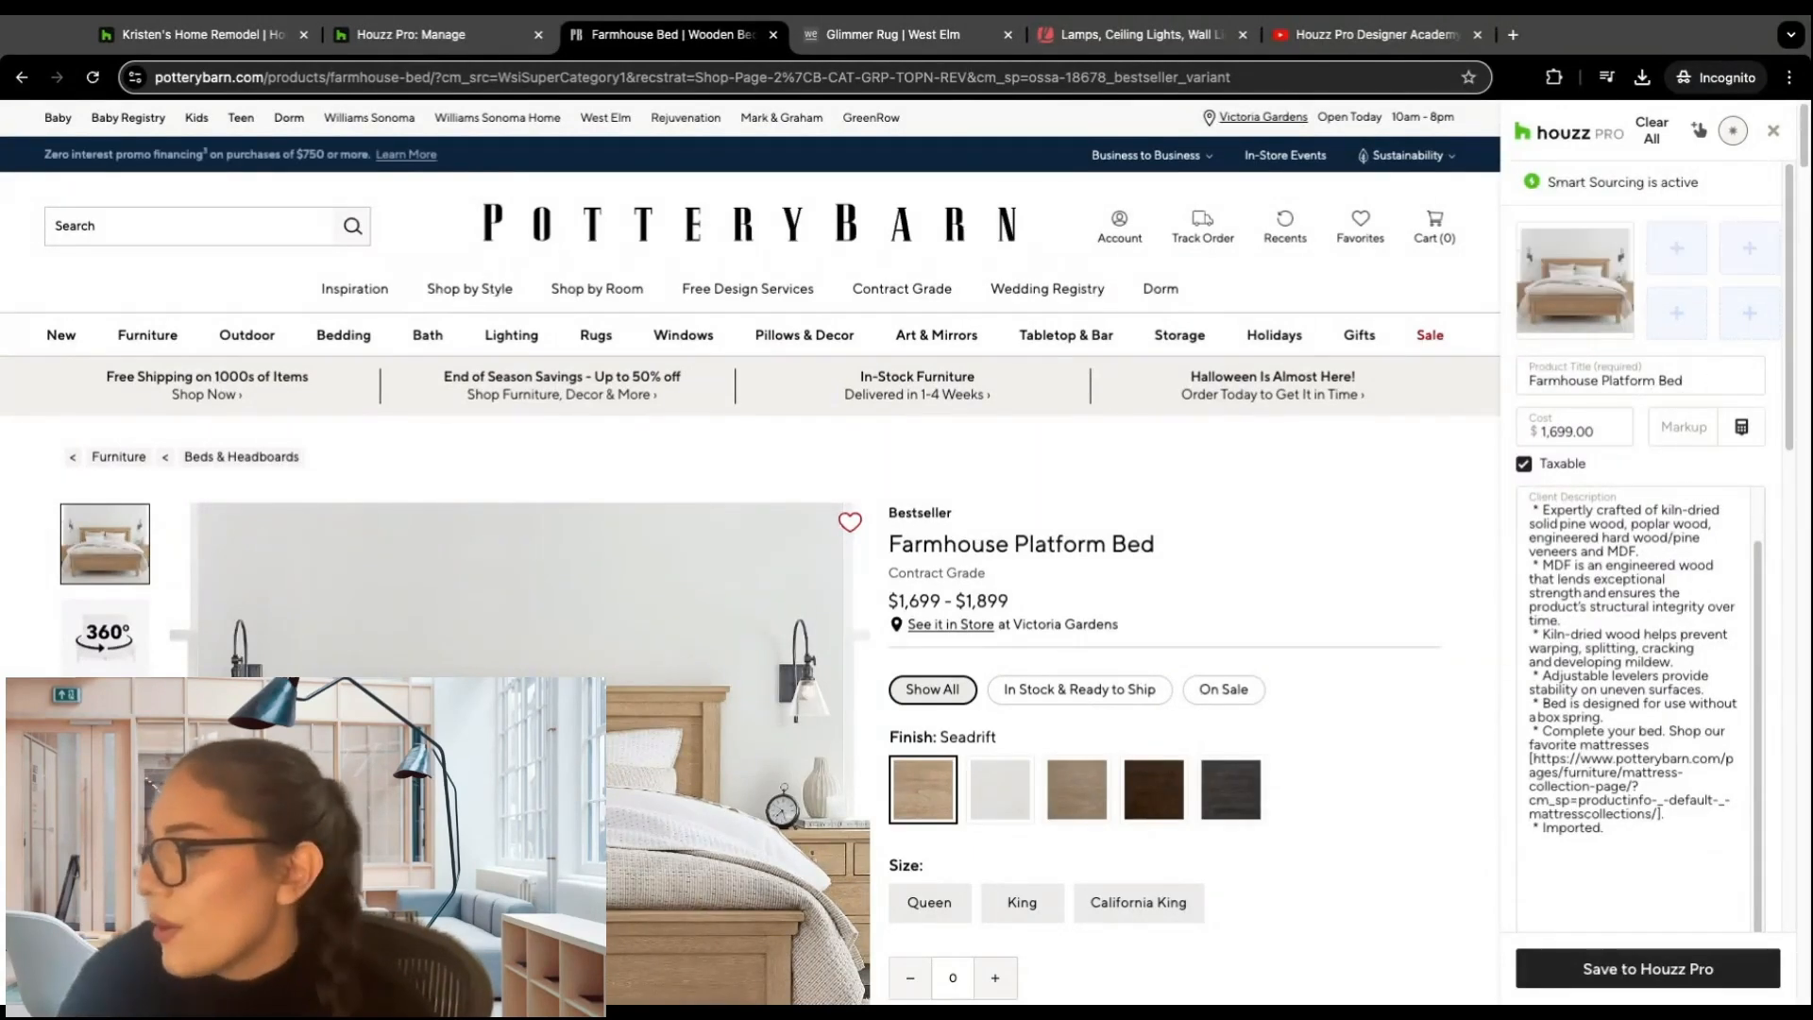
{"action": "left_click", "coordinate": [1661, 978]}
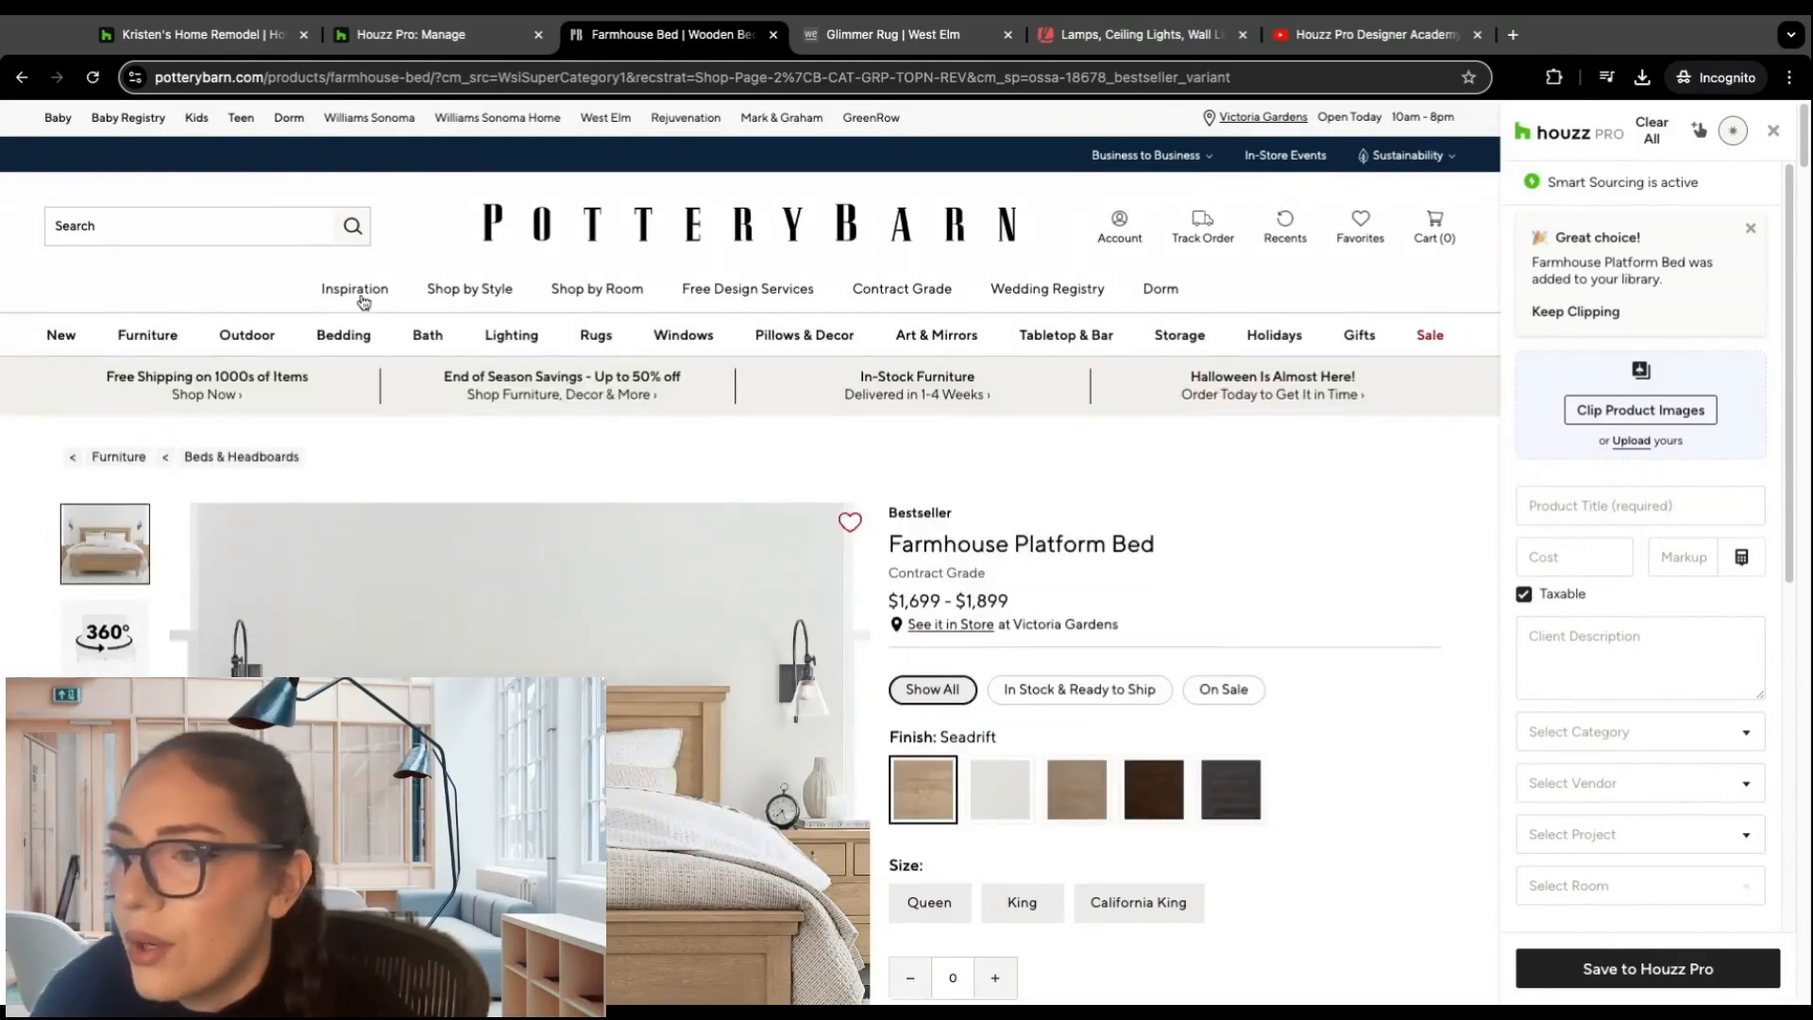
Step: Browse Pottery Barn's Rugs category and open the Wool Rugs collection
{"action": "left_click", "coordinate": [595, 335]}
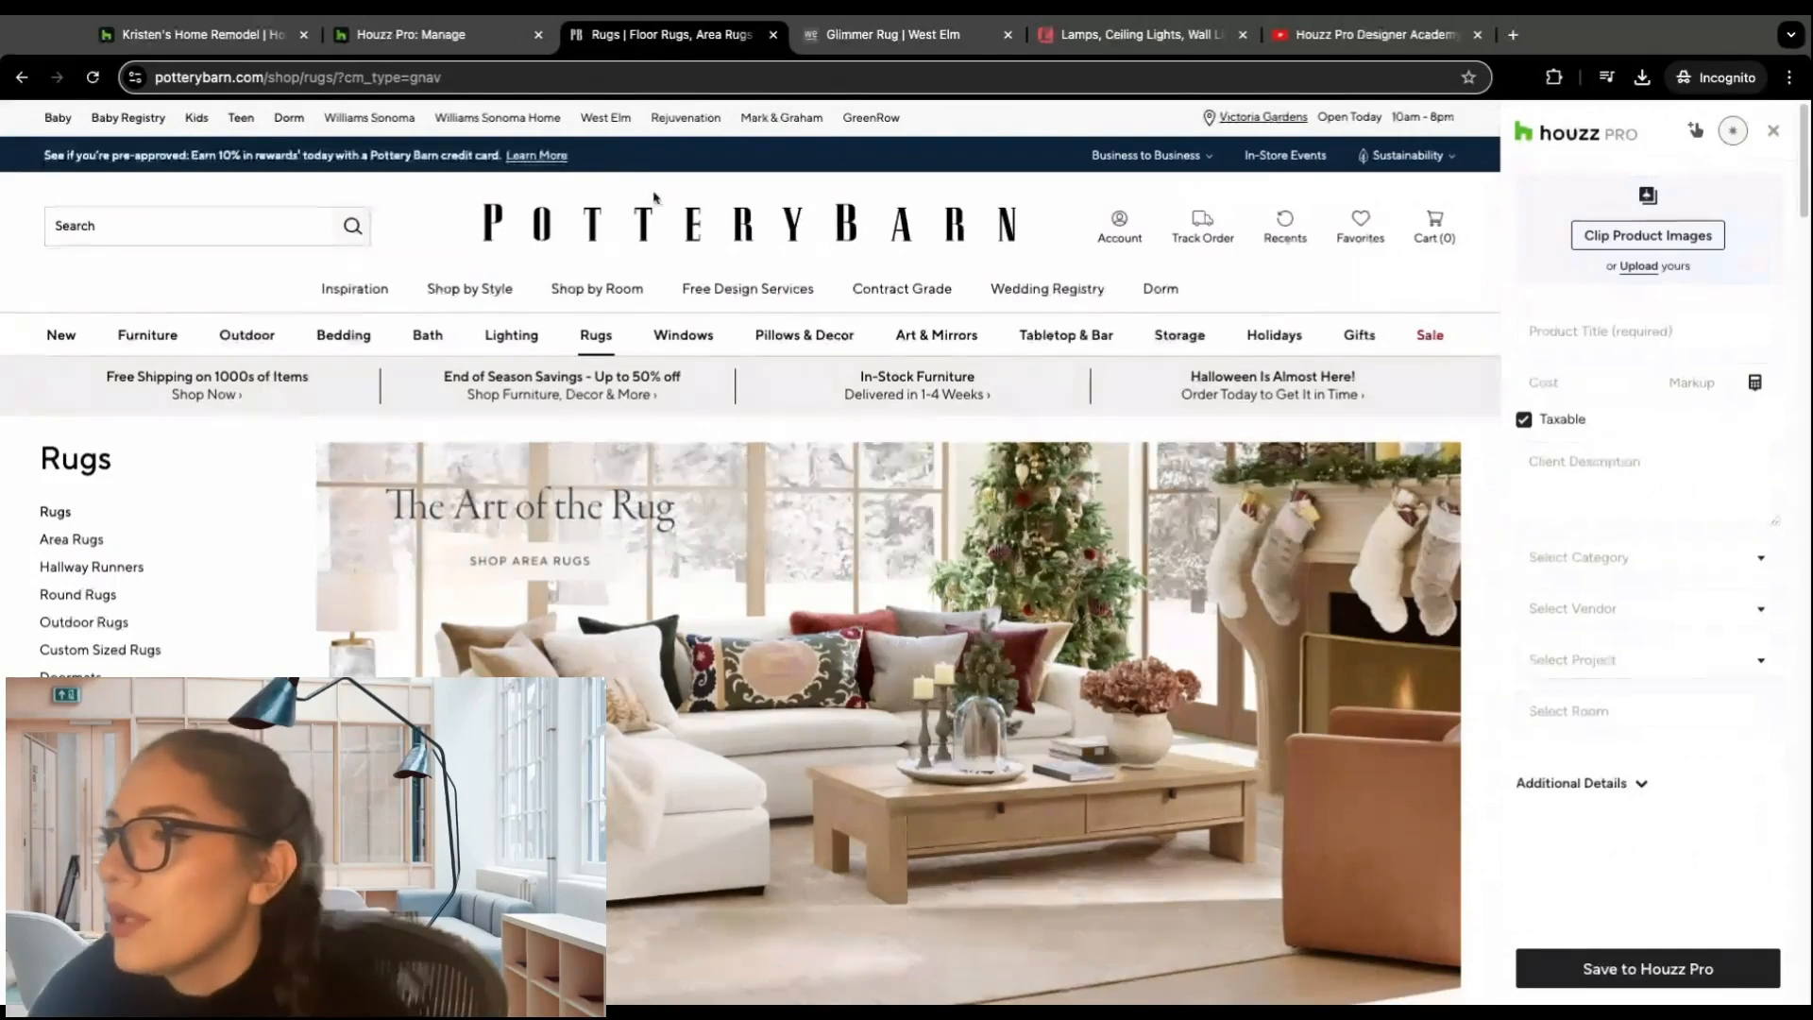
{"action": "scroll", "coordinate": [677, 264], "scroll_direction": "down", "scroll_amount": 7}
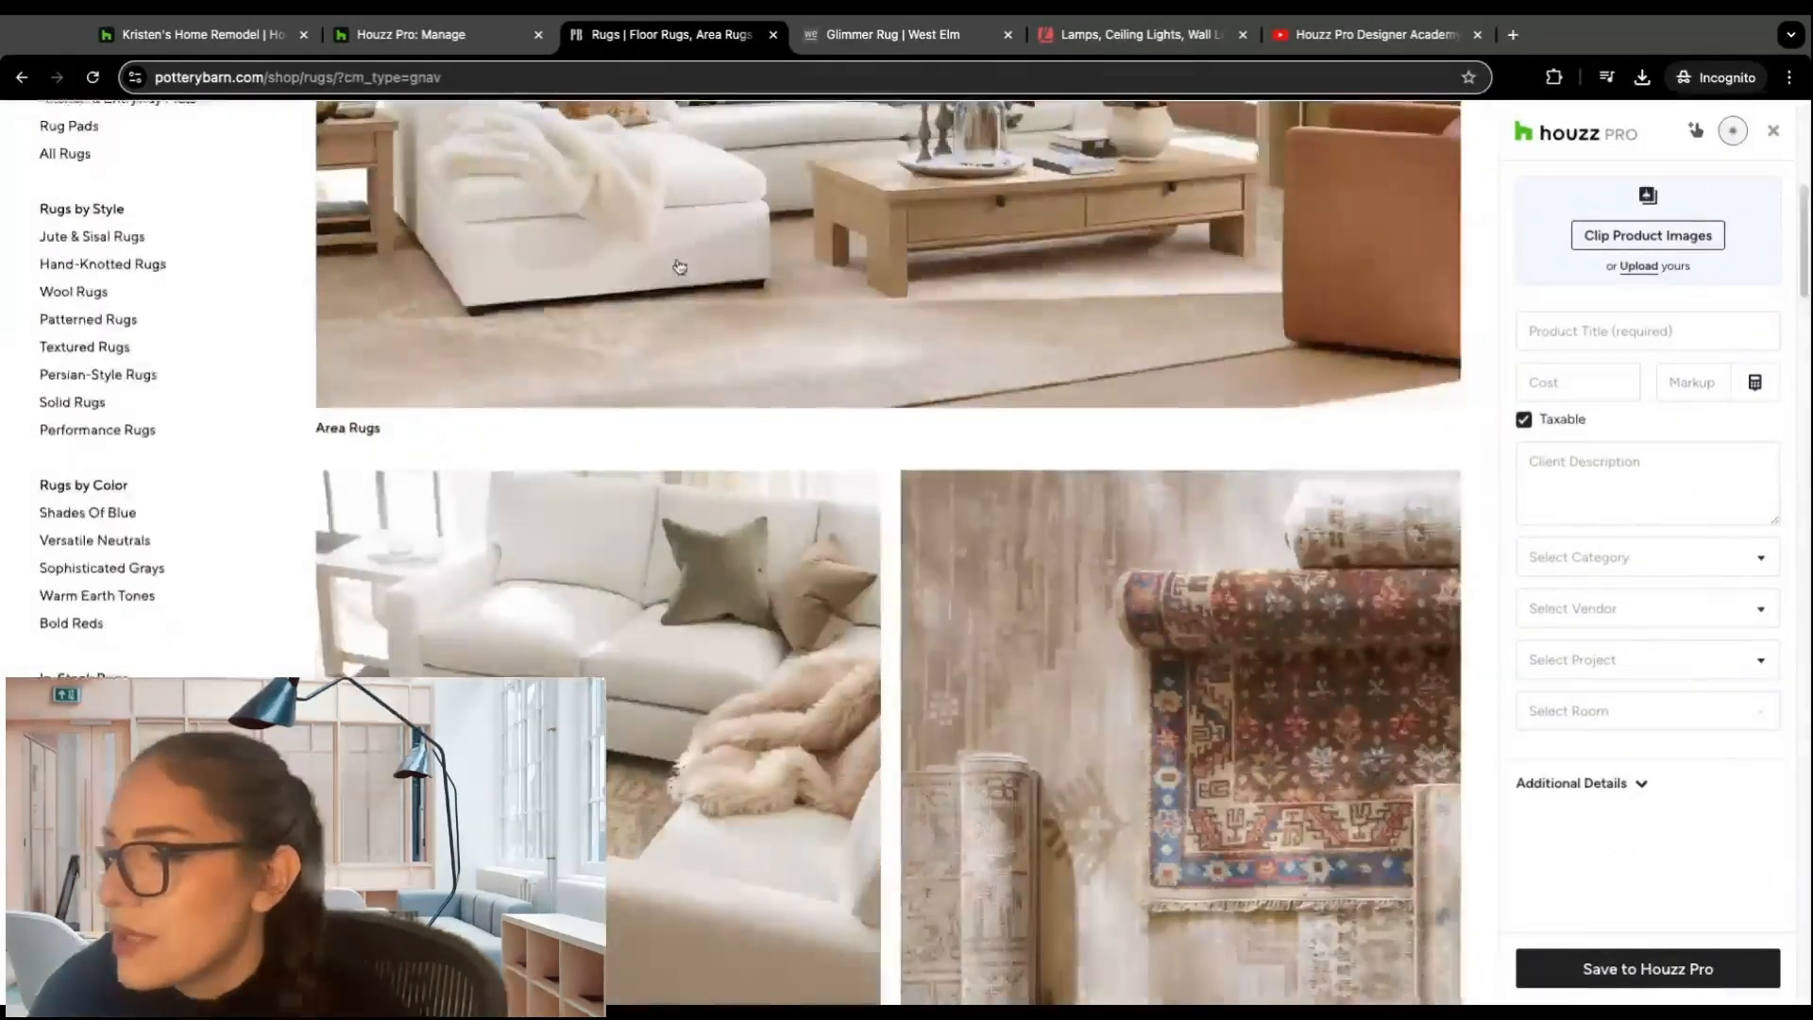
{"action": "scroll", "coordinate": [677, 265], "scroll_direction": "down", "scroll_amount": 15}
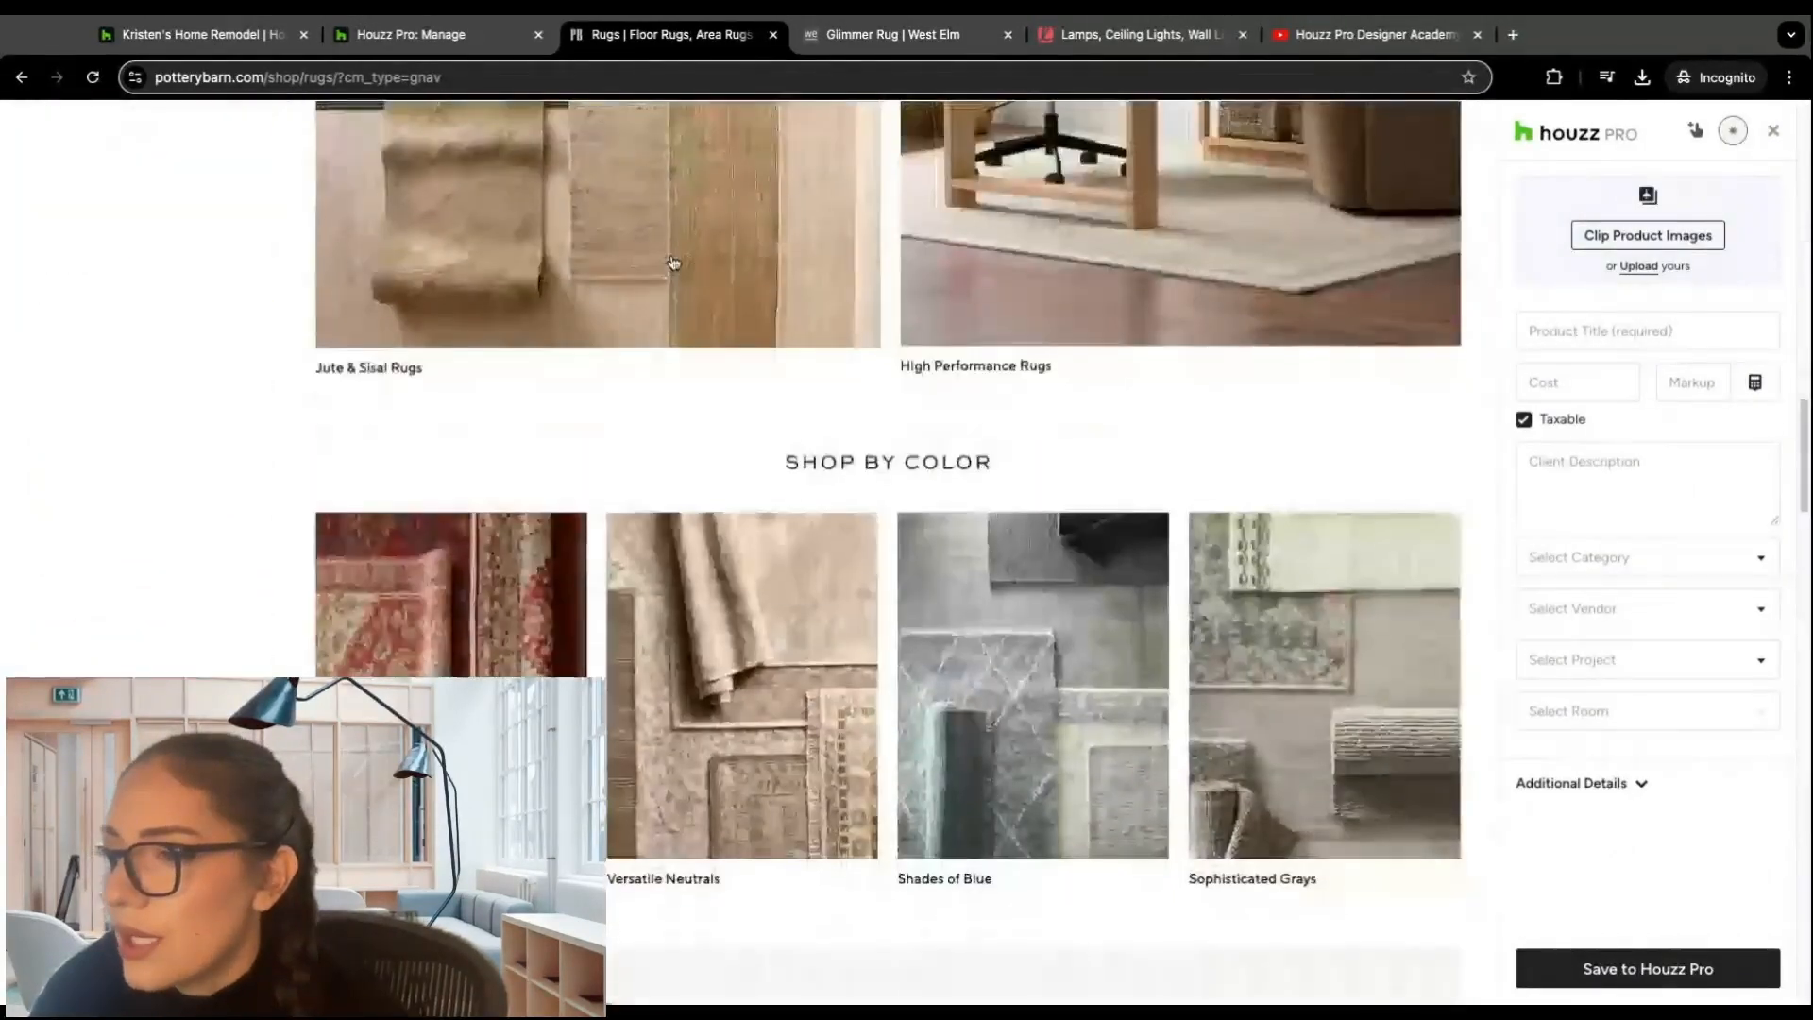
{"action": "scroll", "coordinate": [934, 333], "scroll_direction": "up", "scroll_amount": 8}
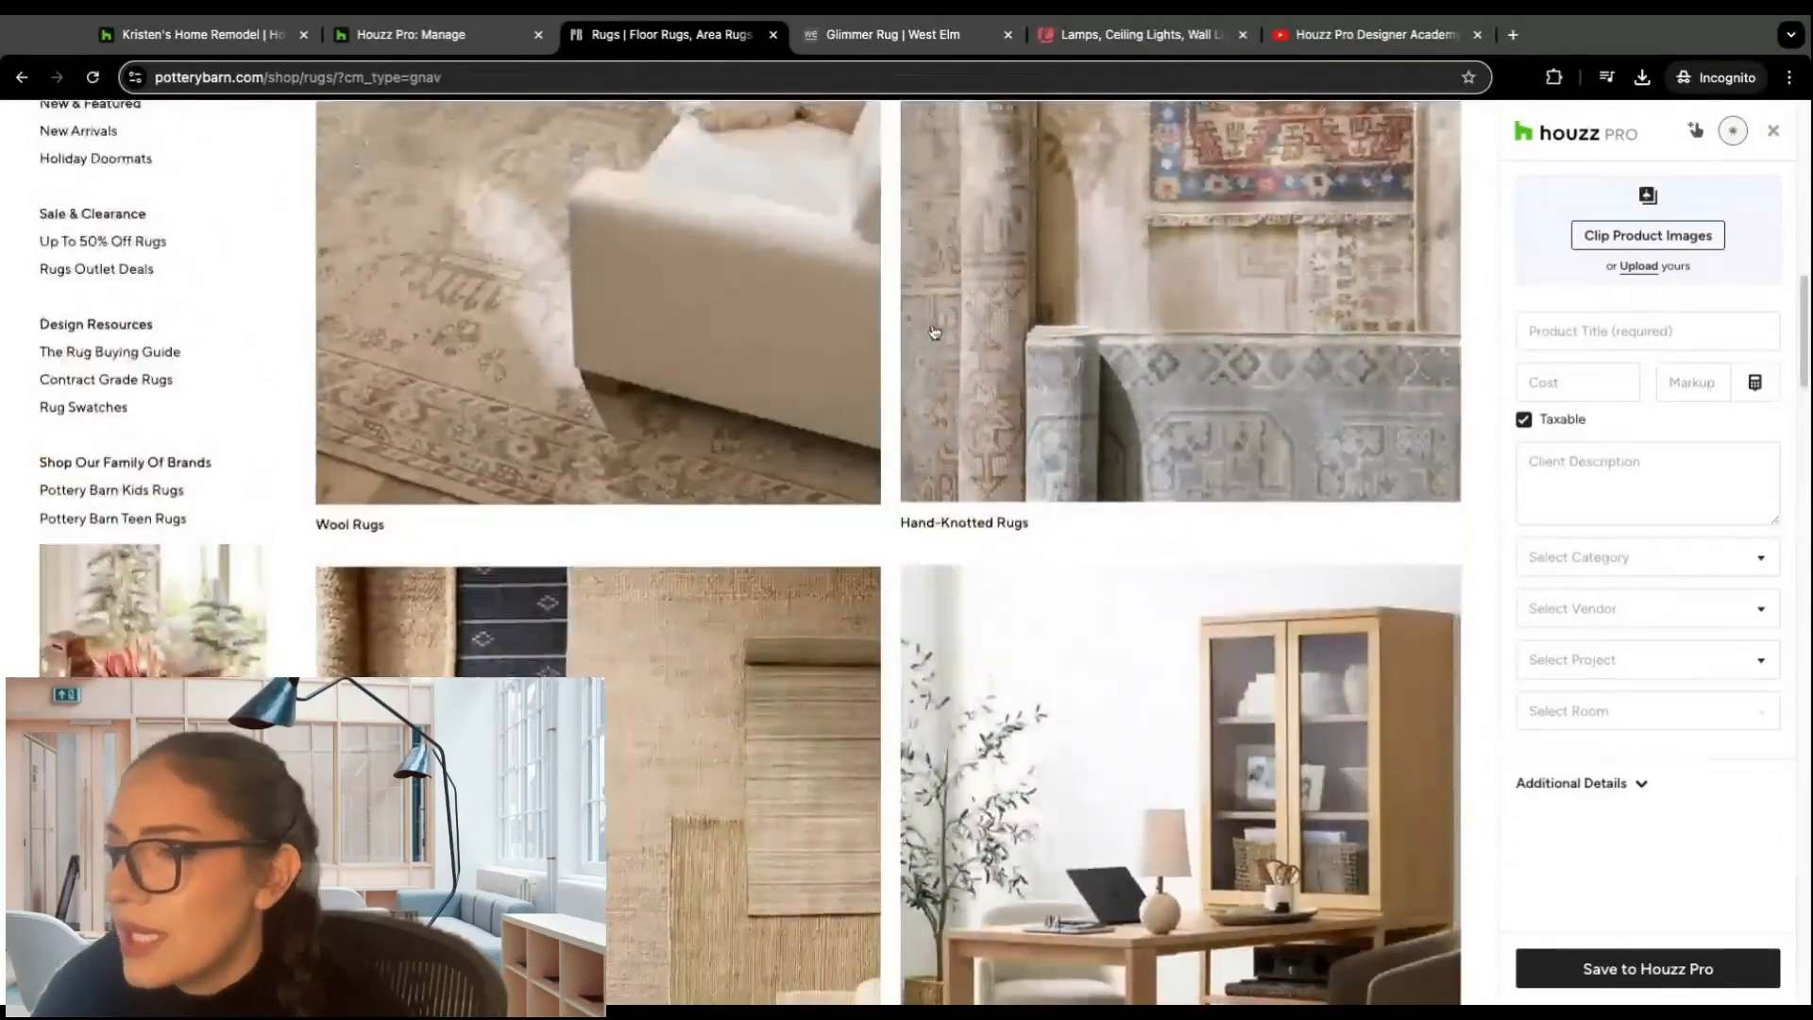
{"action": "scroll", "coordinate": [934, 333], "scroll_direction": "up", "scroll_amount": 2}
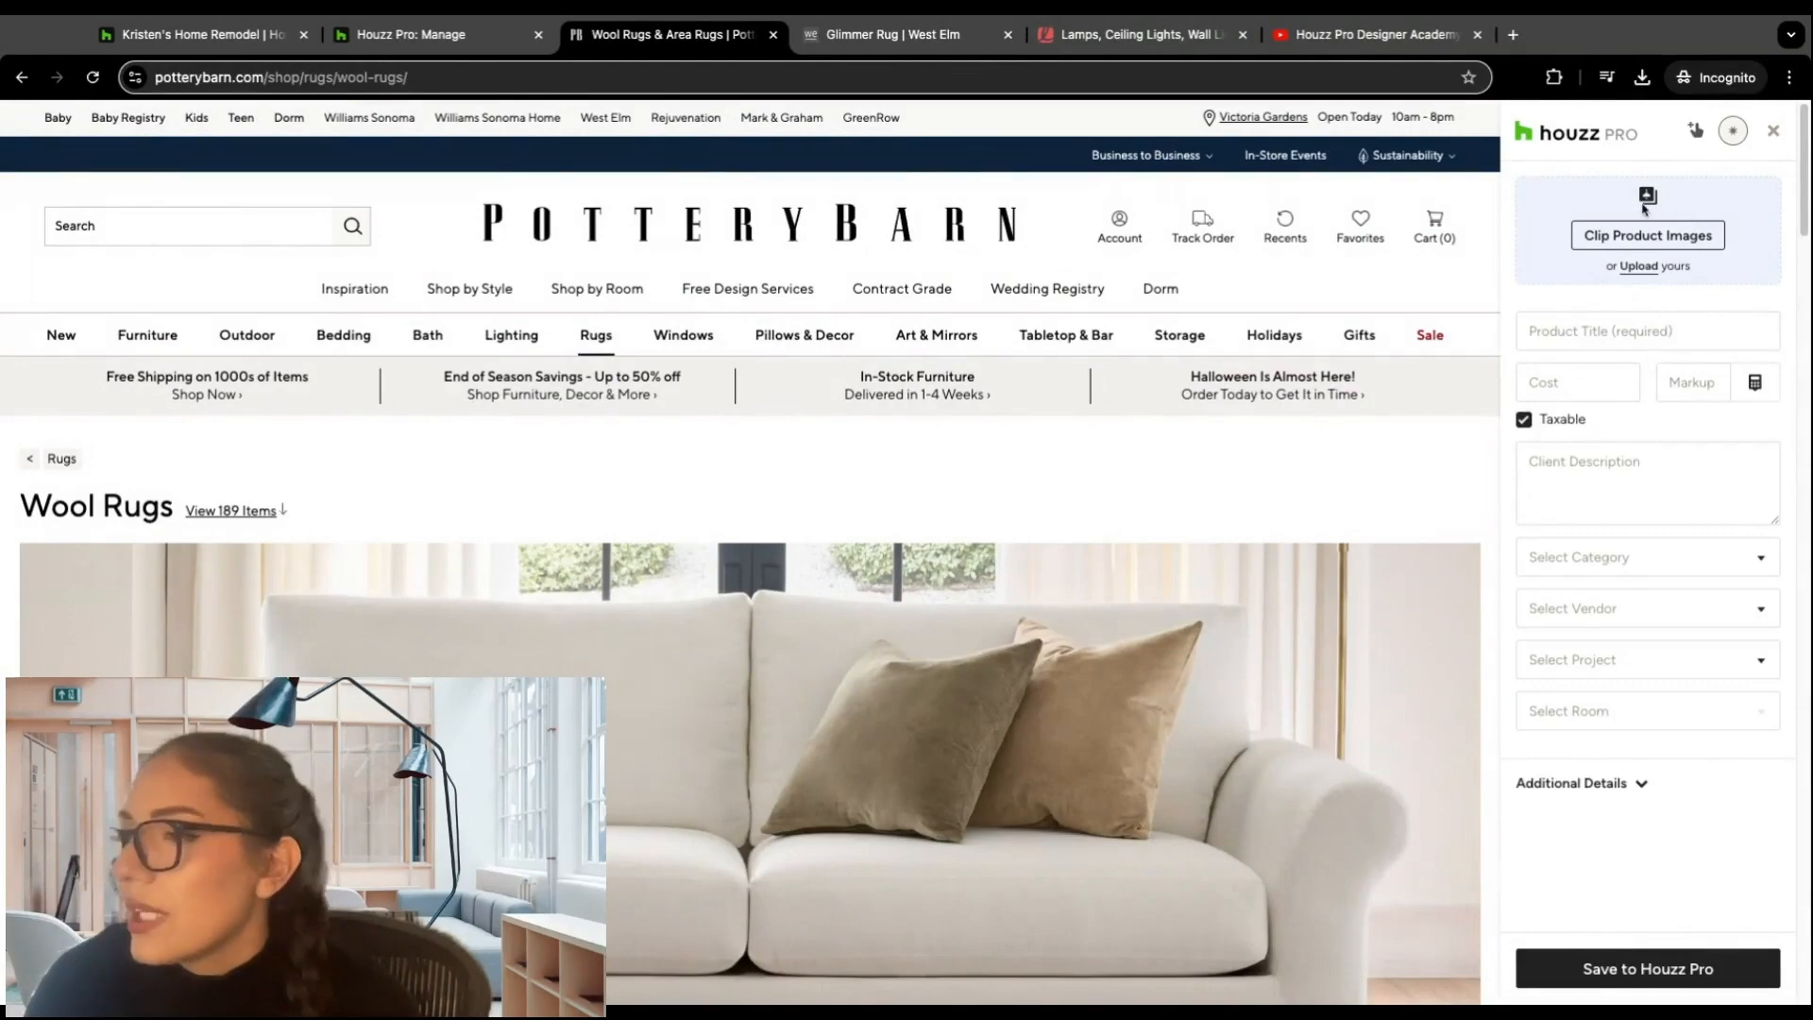
Step: Close the clipper and open the Chunky Wool Jute Rug product page from the Wool Rugs collection
{"action": "left_click", "coordinate": [1774, 138]}
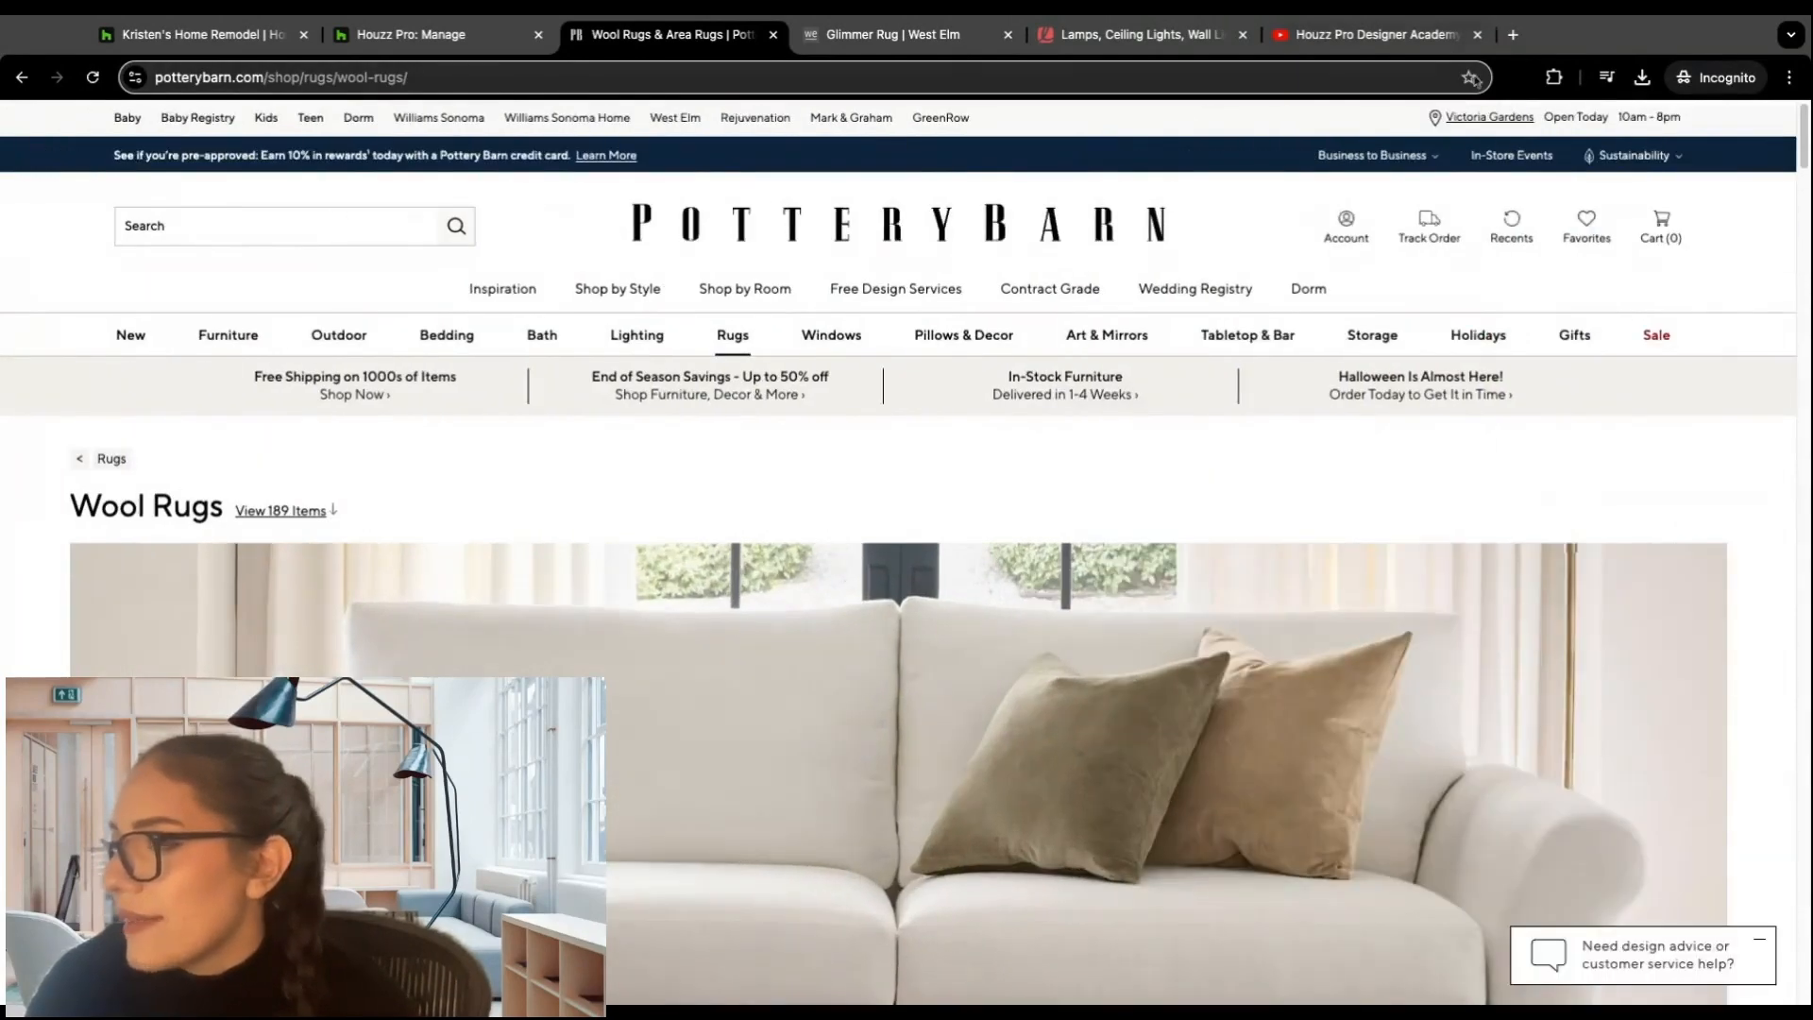
{"action": "mouse_move", "coordinate": [972, 340]}
{"action": "scroll", "coordinate": [641, 466], "scroll_direction": "down", "scroll_amount": 10}
{"action": "scroll", "coordinate": [641, 466], "scroll_direction": "down", "scroll_amount": 8}
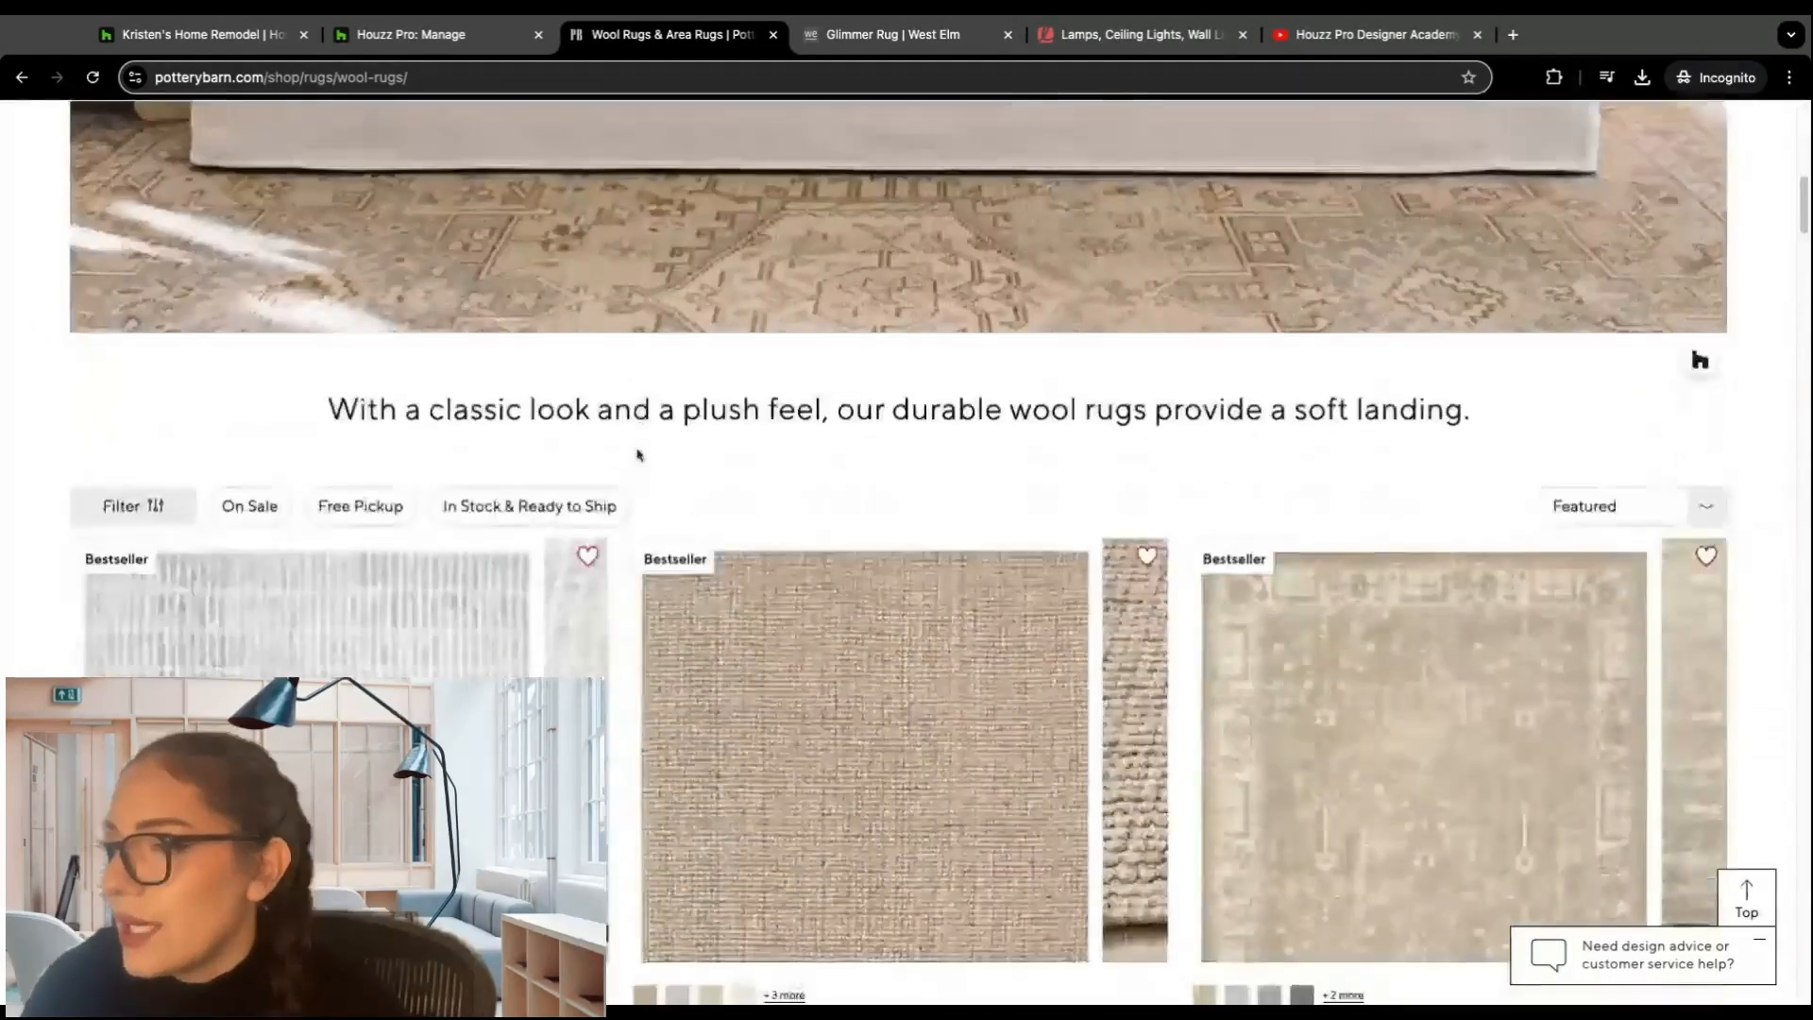
{"action": "left_click", "coordinate": [902, 374]}
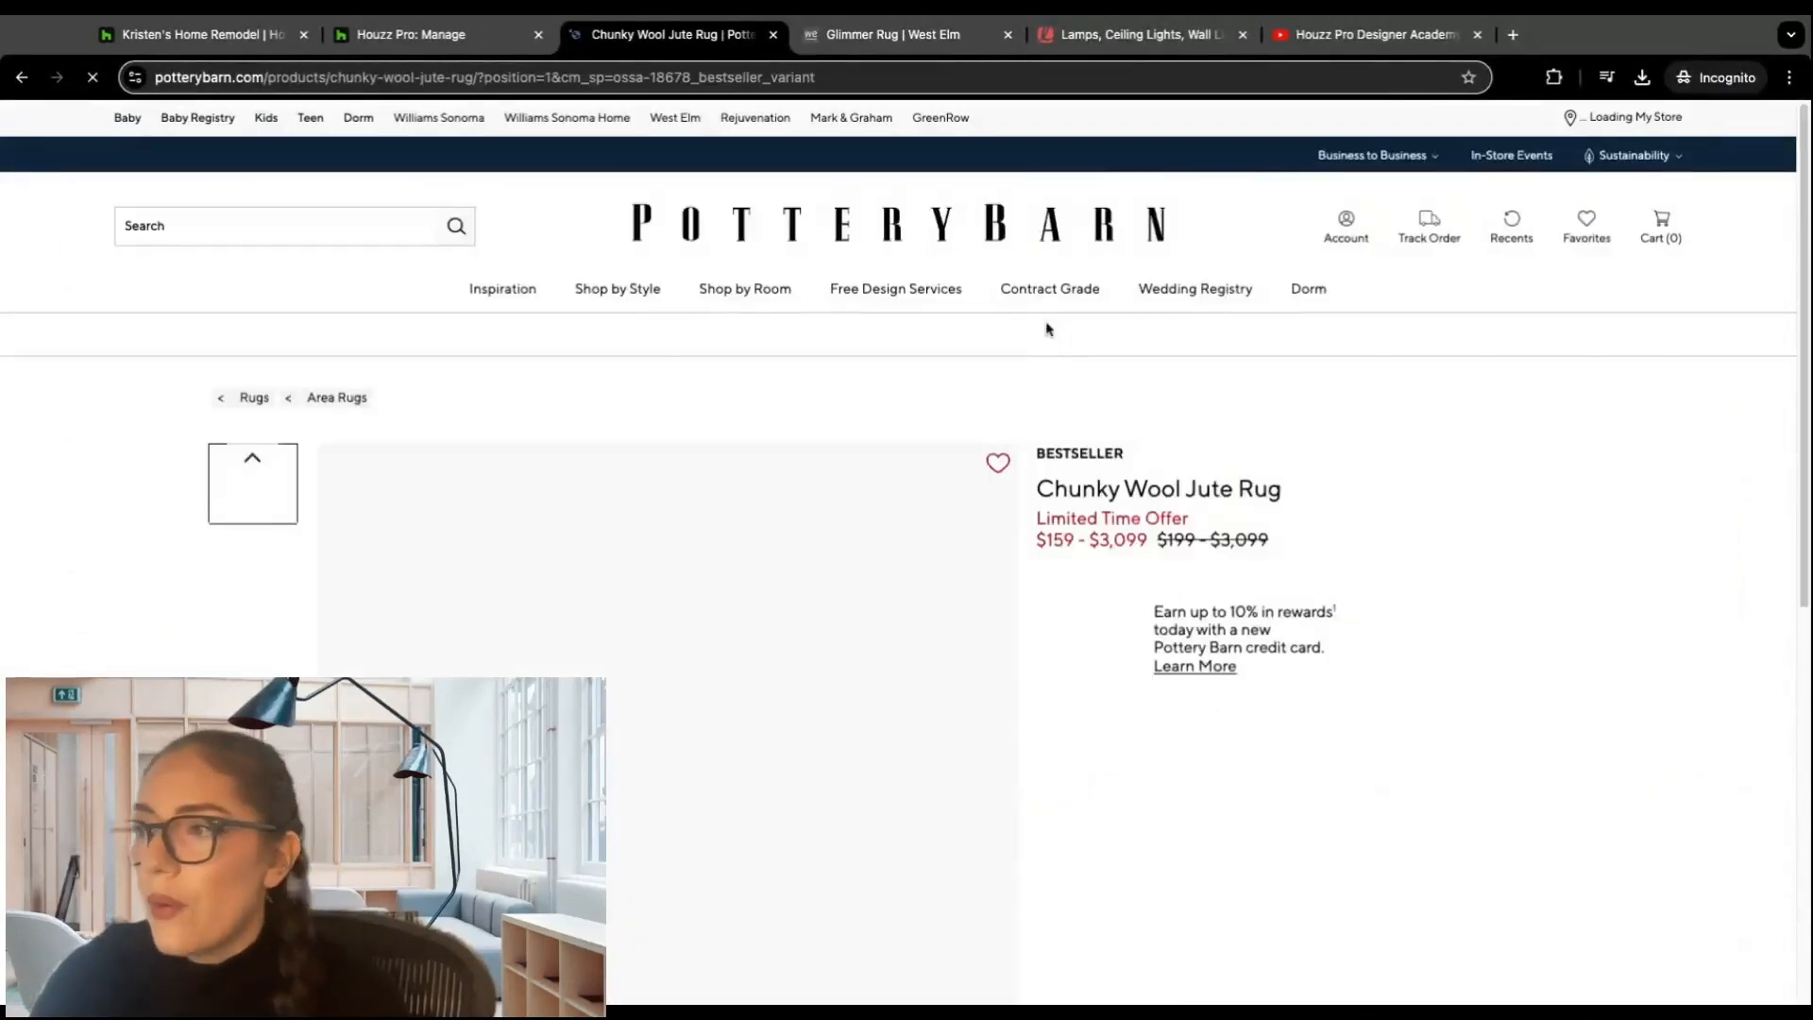
Step: Clip the Chunky Wool Jute Rug with its automatically filled details and save it to Houzz Pro
{"action": "mouse_move", "coordinate": [878, 292]}
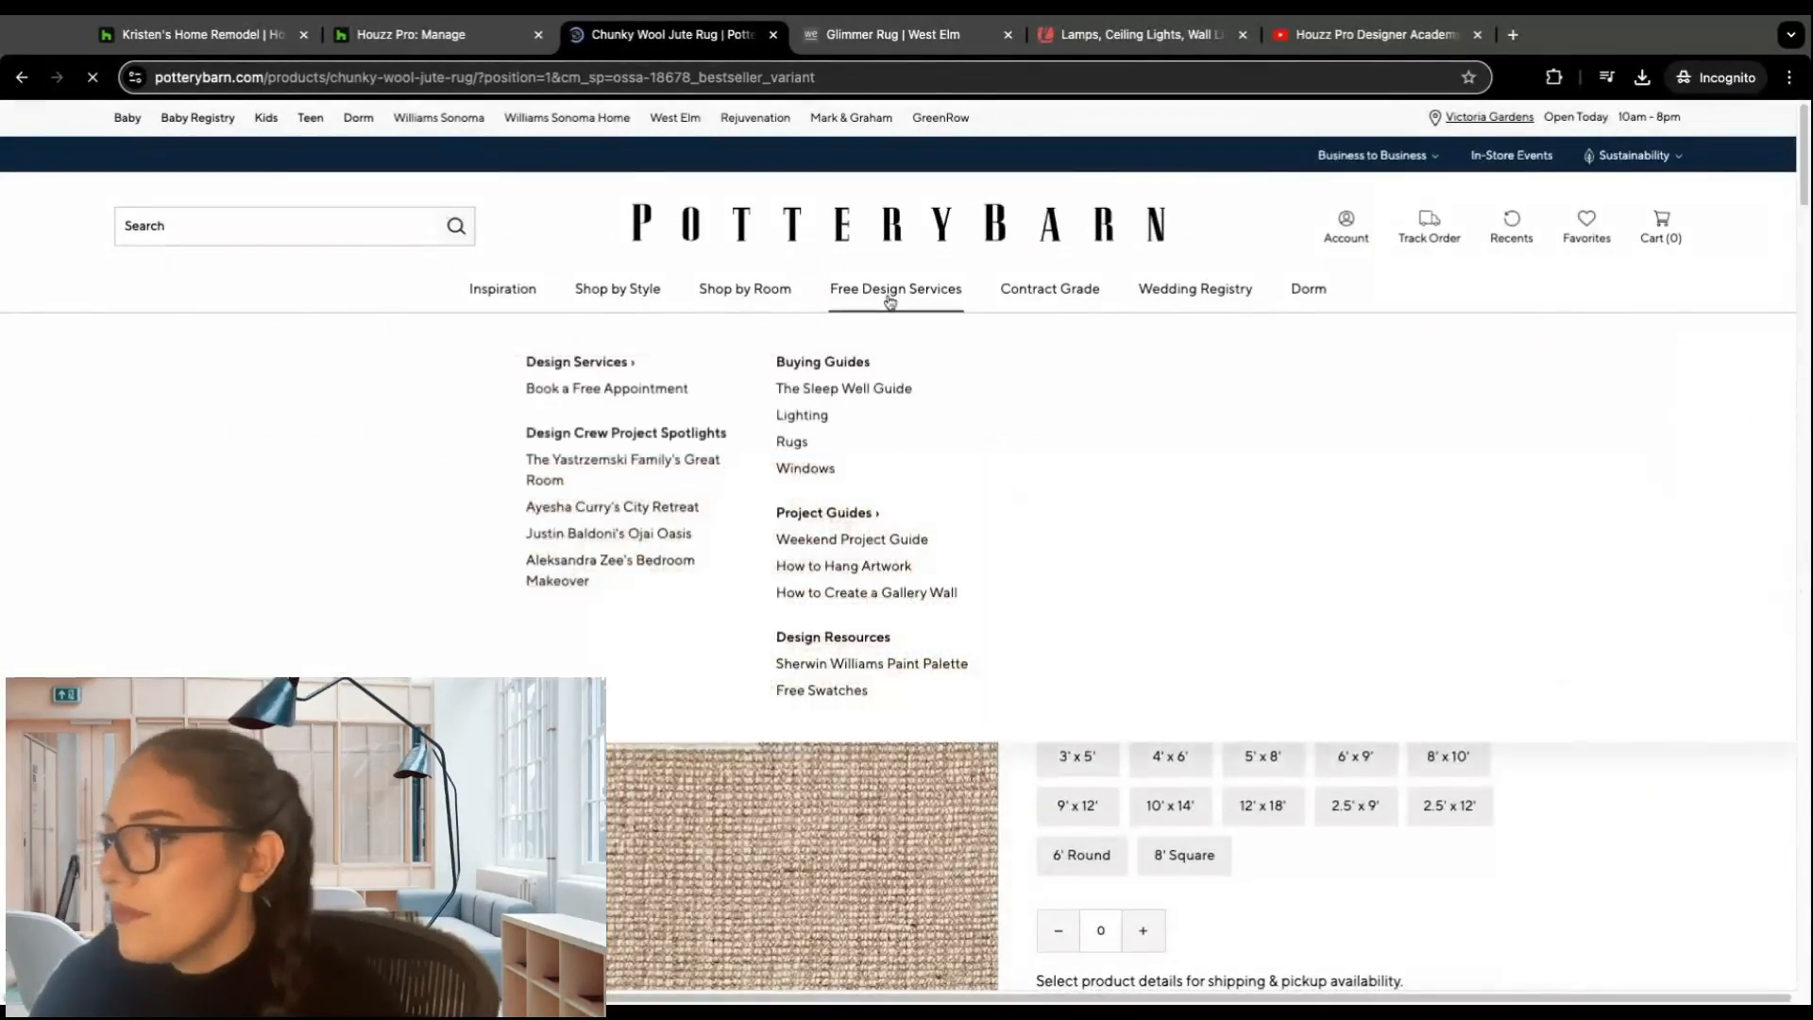
{"action": "scroll", "coordinate": [1137, 308], "scroll_direction": "down", "scroll_amount": 3}
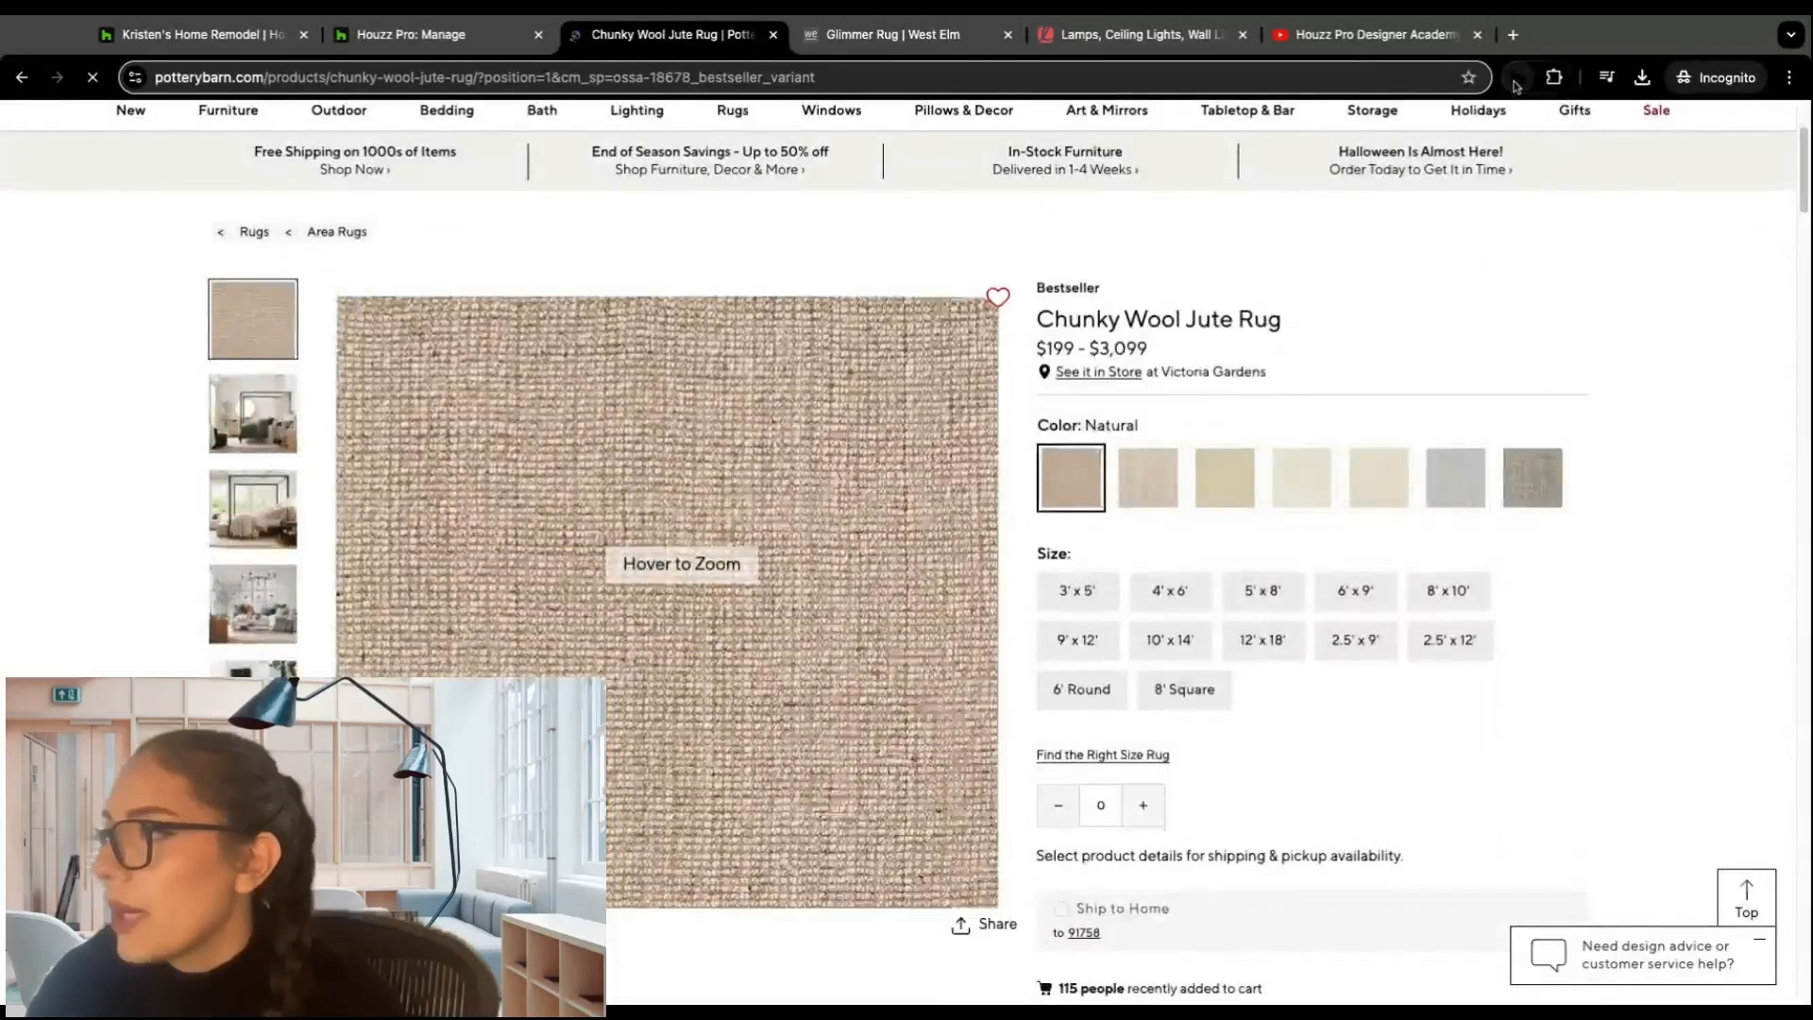
{"action": "left_click", "coordinate": [1516, 81]}
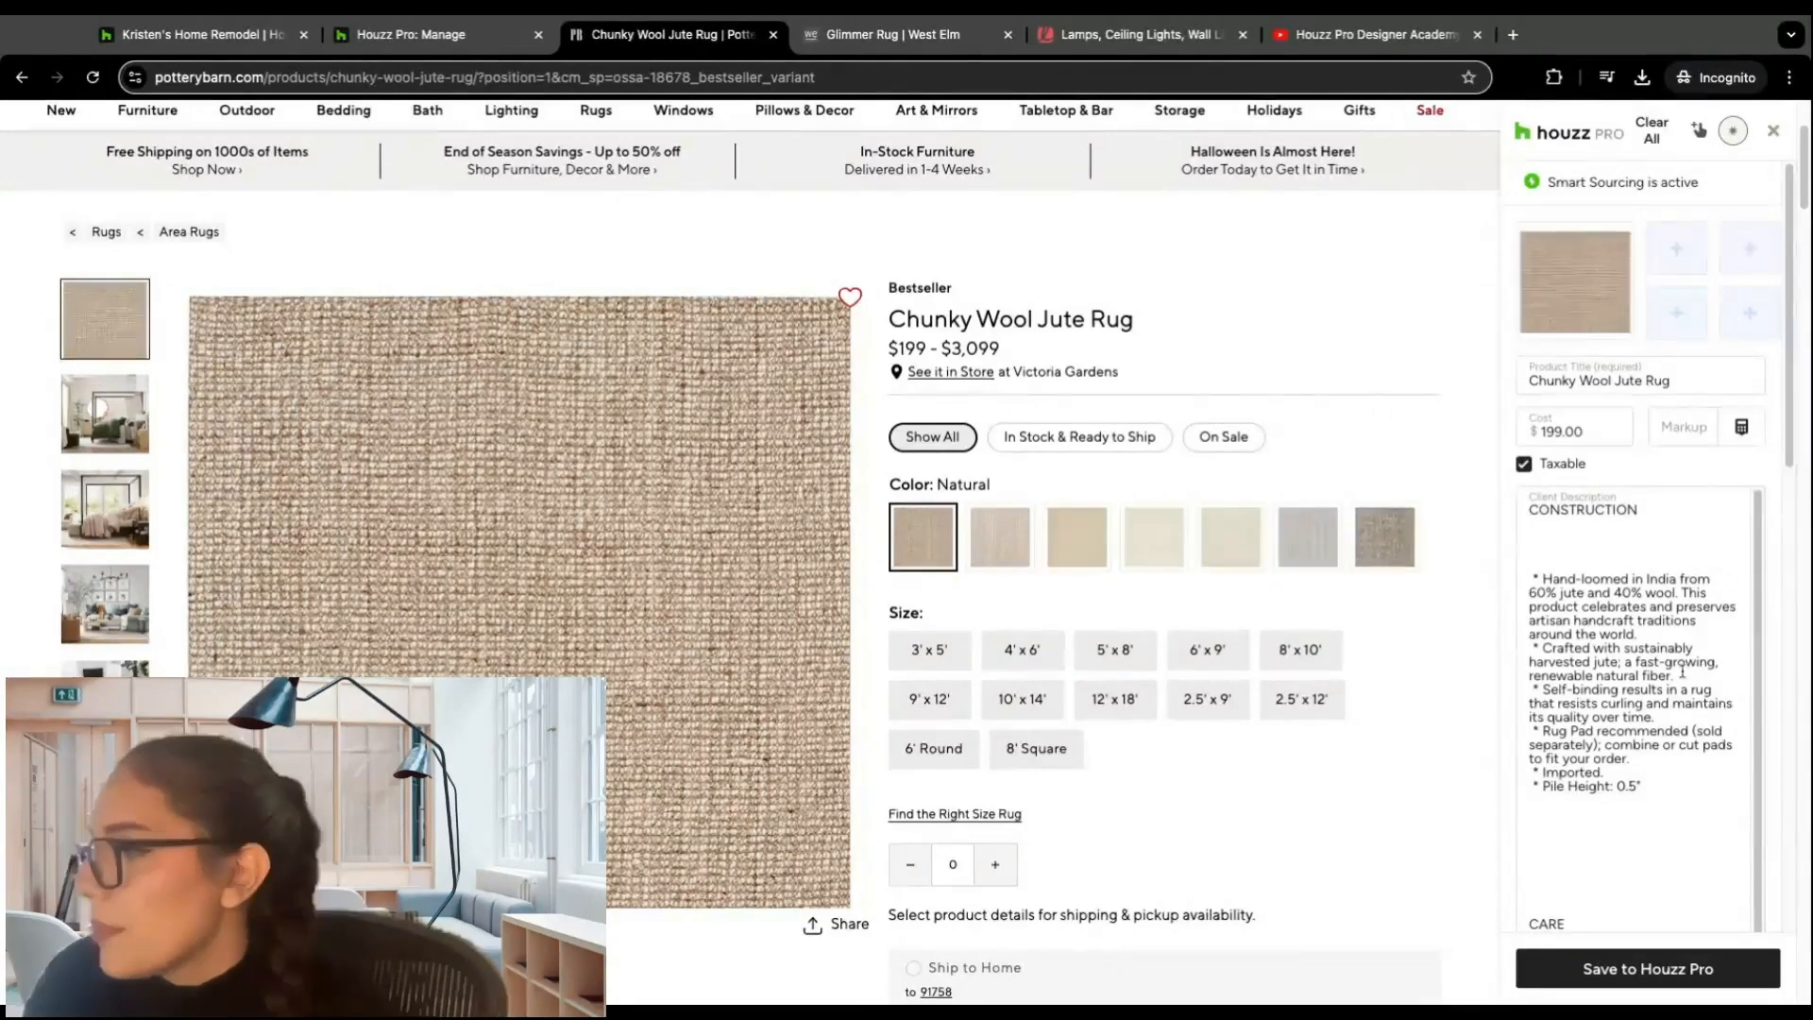
{"action": "left_click", "coordinate": [1670, 981]}
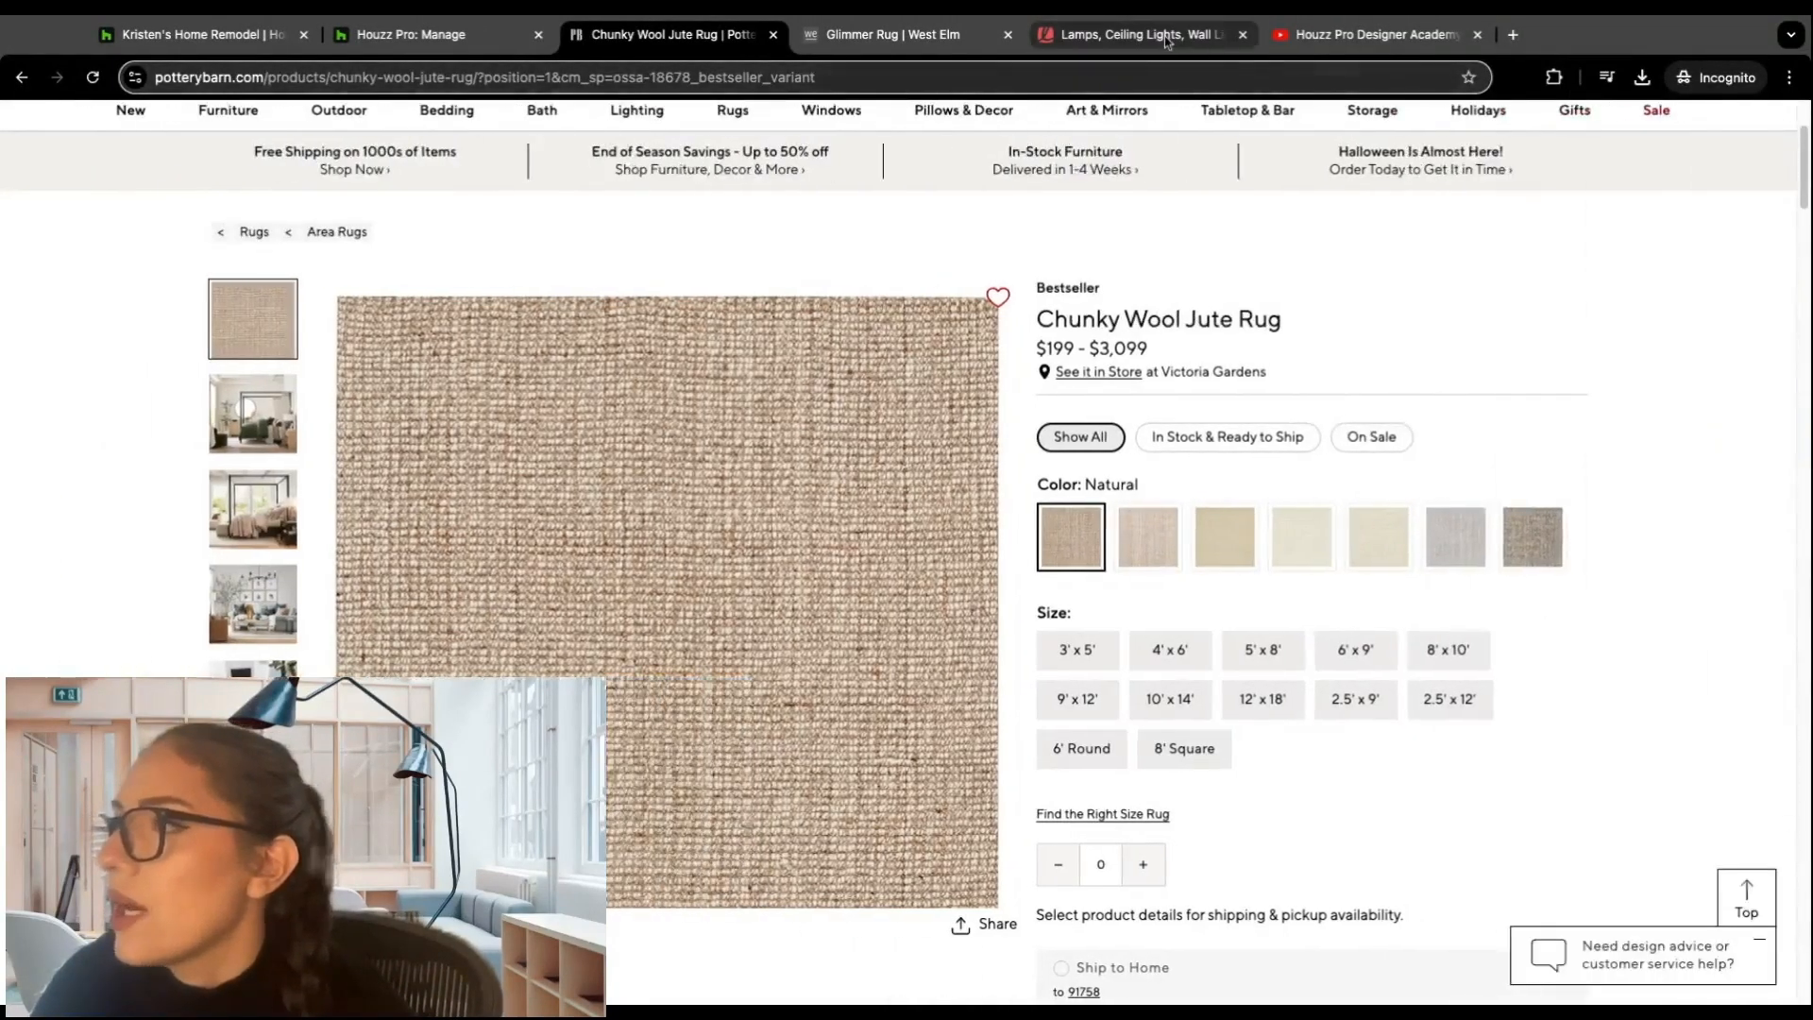
Step: Switch to the Lamps.com mid century results, open the Moondance 18" Table Lamp page and launch the Houzz Pro Clipper
{"action": "left_click", "coordinate": [1167, 41]}
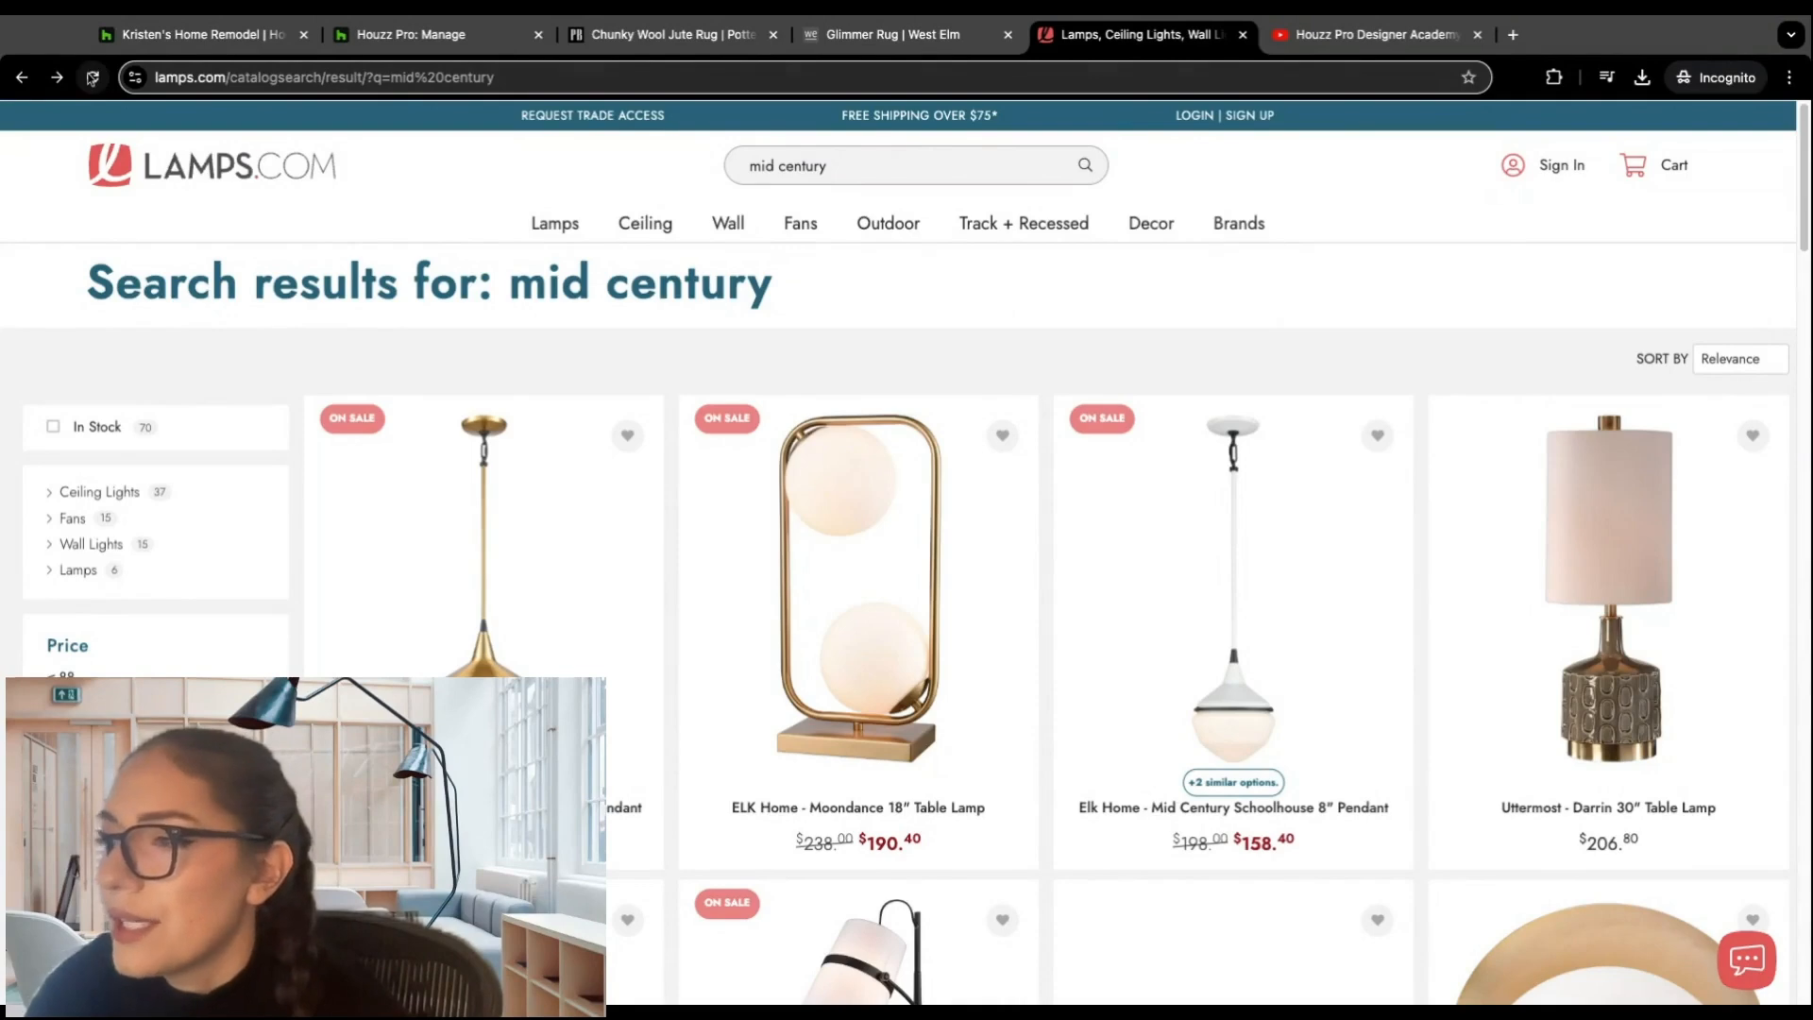
{"action": "mouse_move", "coordinate": [940, 493]}
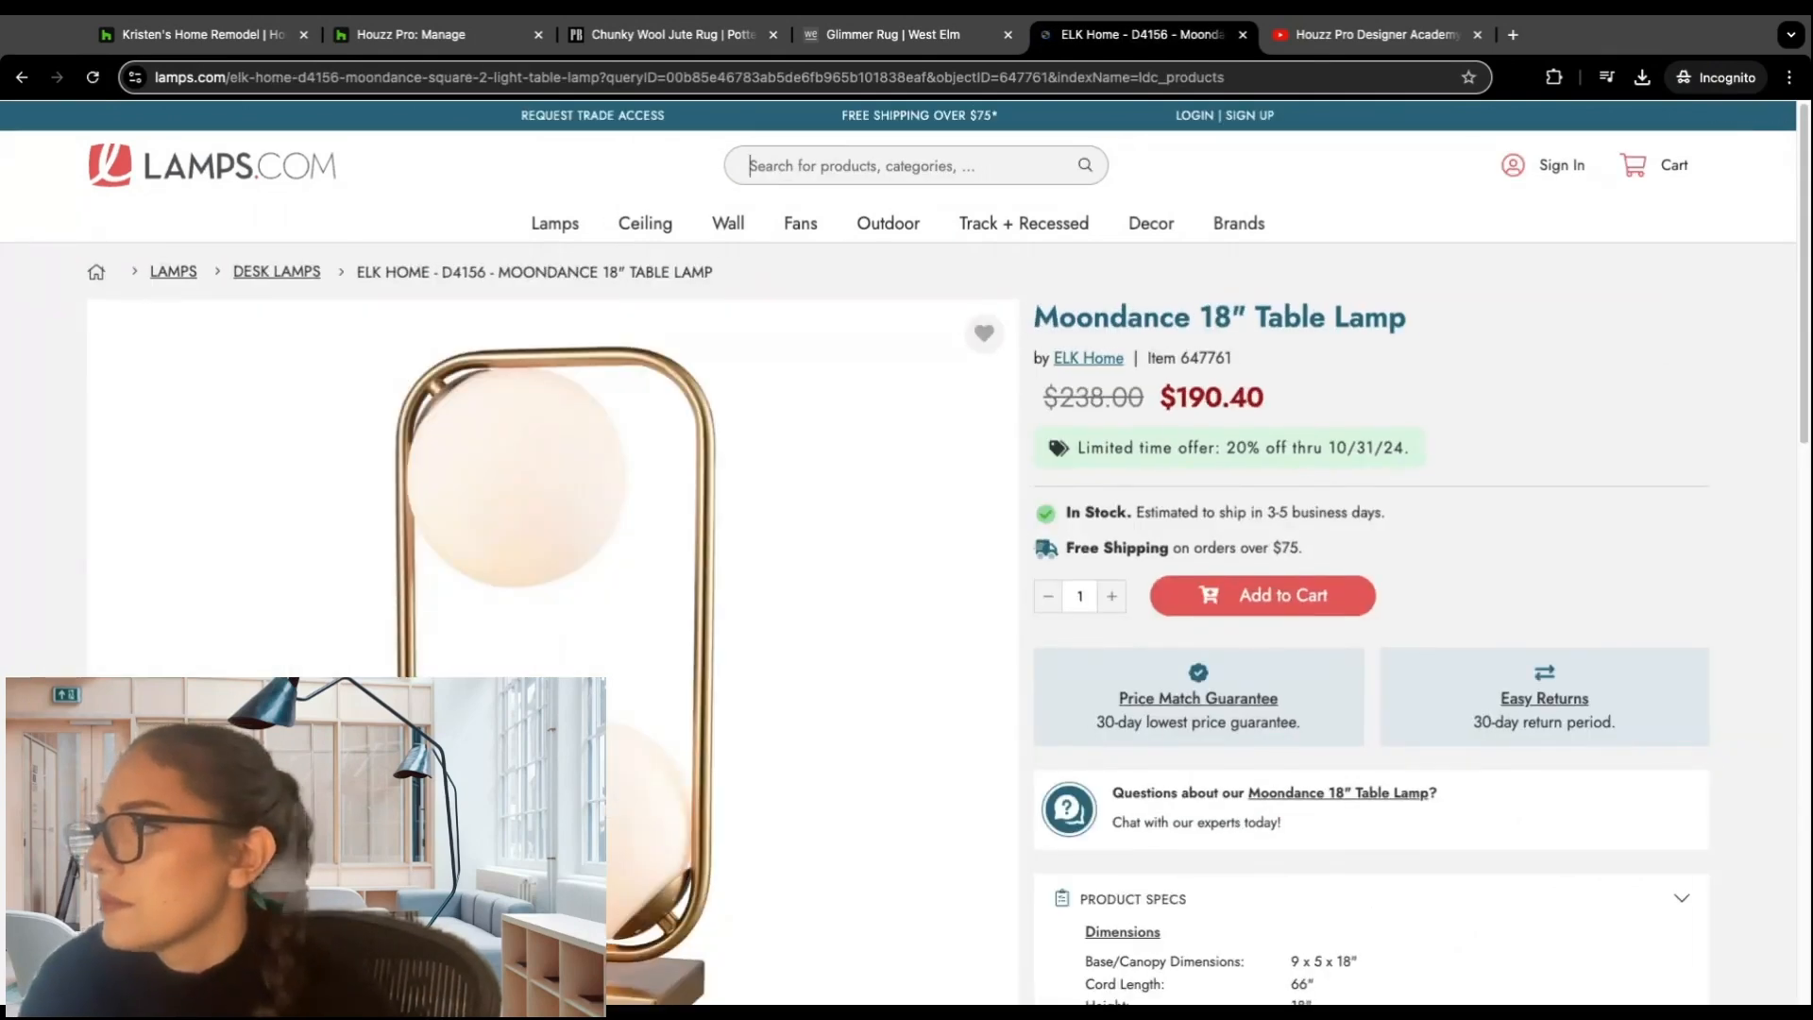
{"action": "left_click", "coordinate": [1517, 81]}
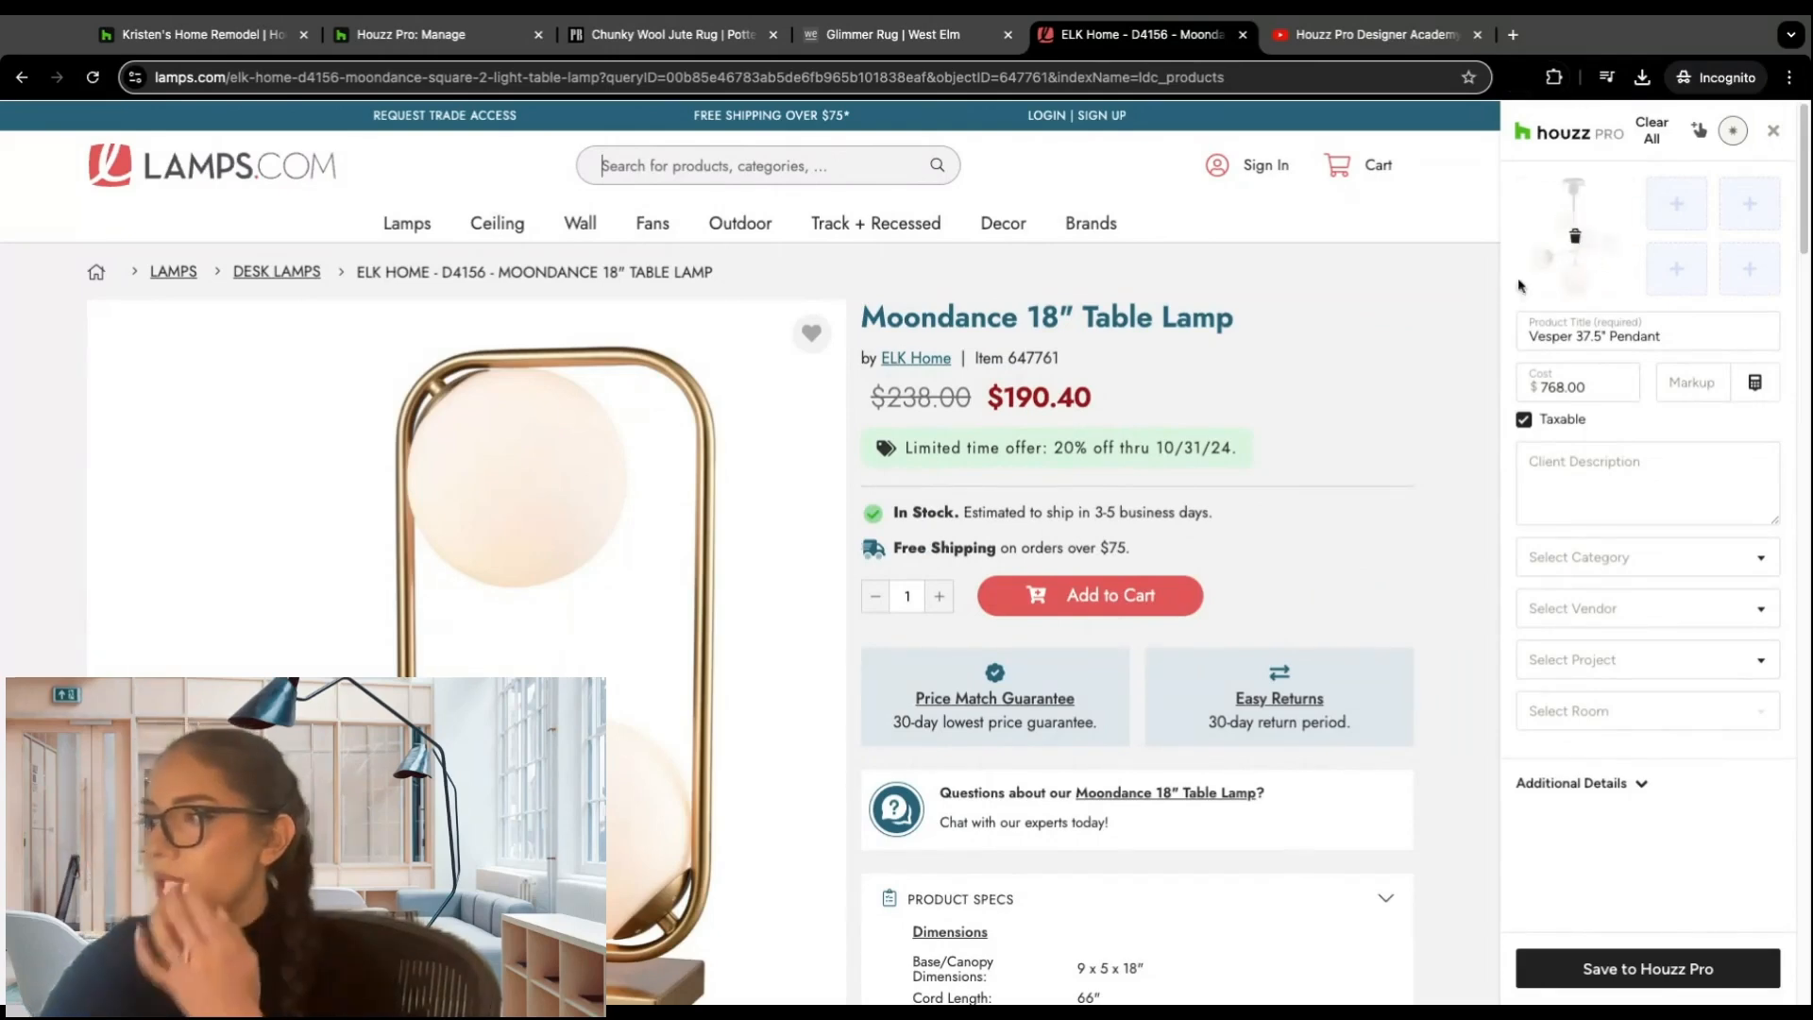
Step: Remove the leftover Vesper pendant image, product title and cost from the clipper form
{"action": "mouse_move", "coordinate": [1578, 239]}
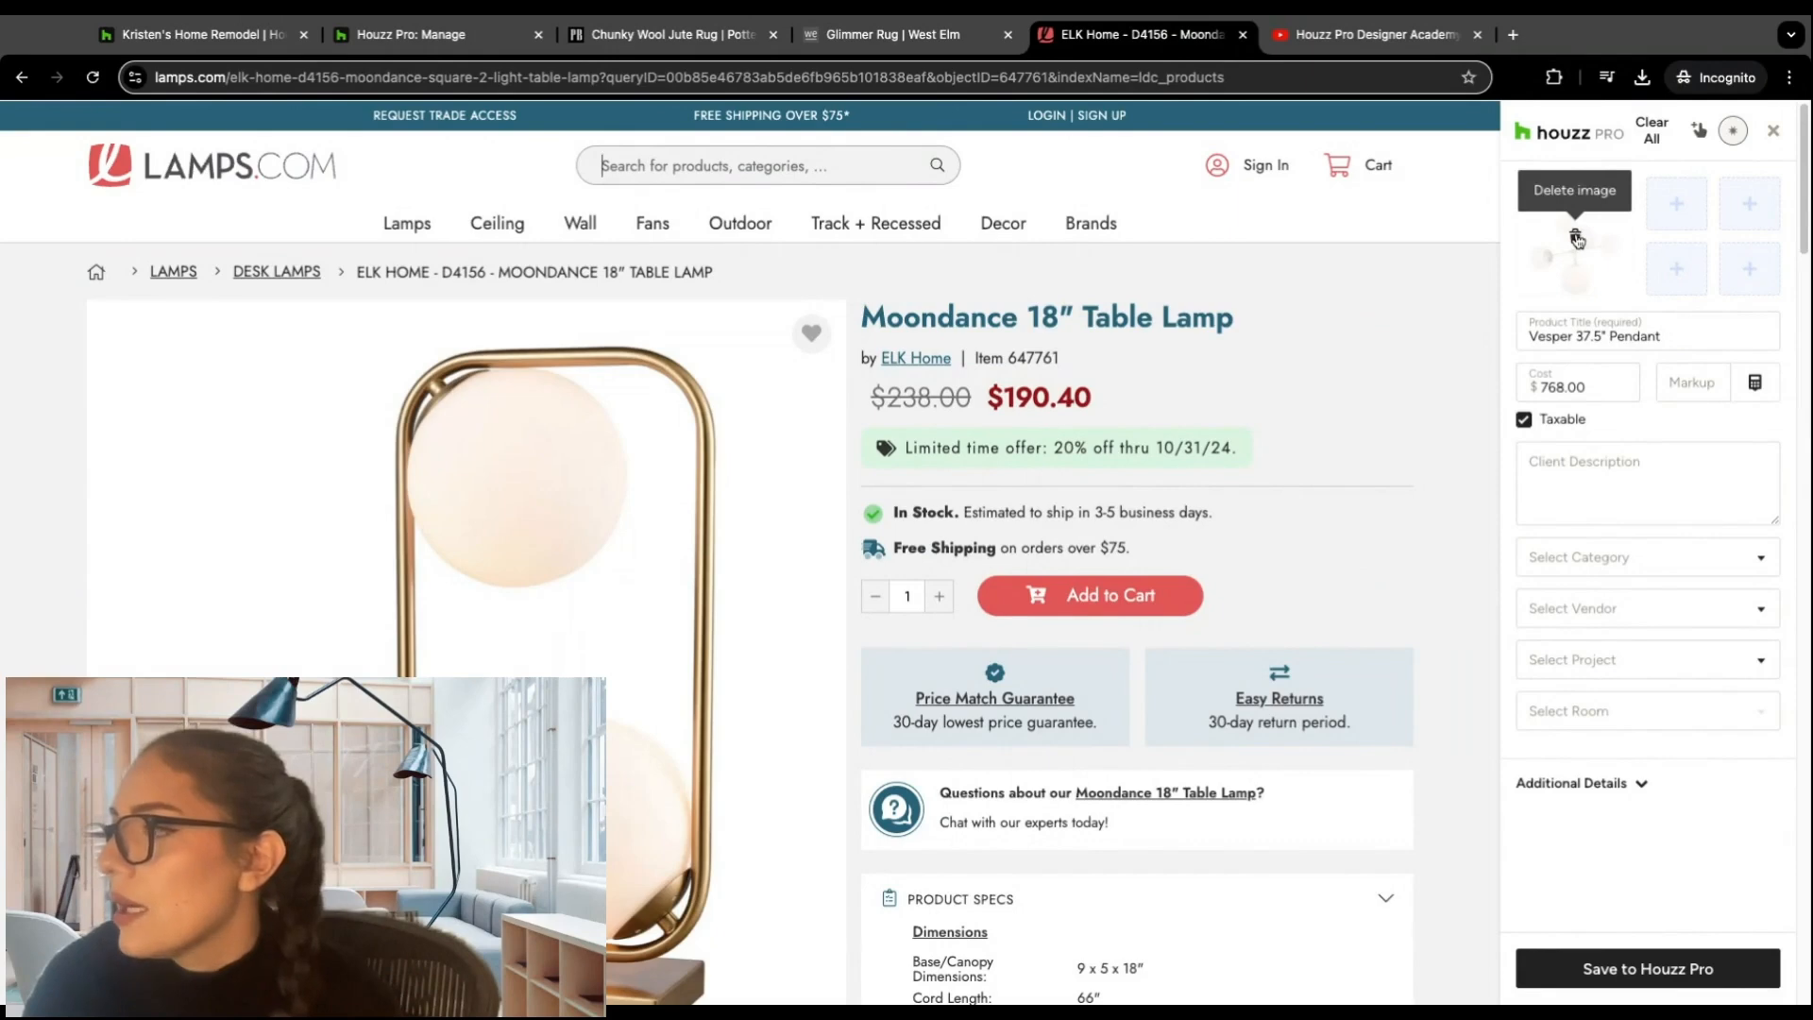
{"action": "left_click", "coordinate": [1576, 239]}
{"action": "left_click_drag", "start_coordinate": [1664, 336], "coordinate": [1531, 384]}
{"action": "key", "text": "BackSpace"}
{"action": "key", "text": "BackSpace"}
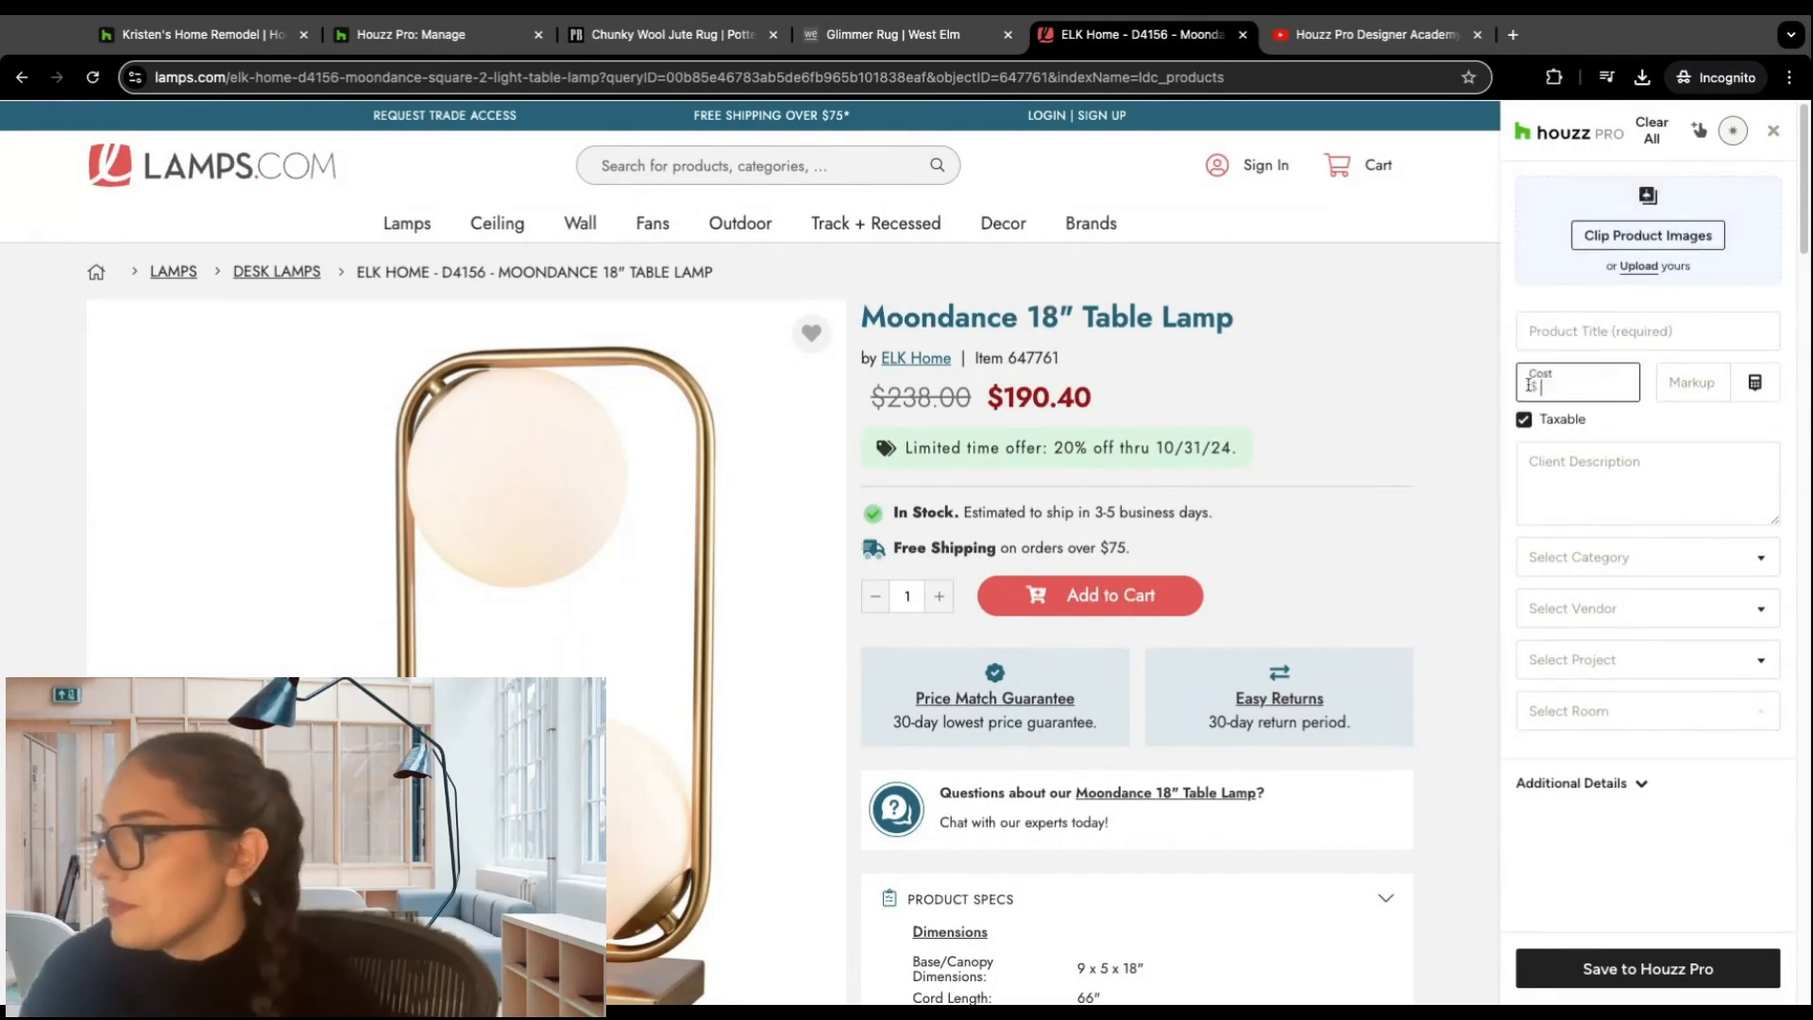
Step: Clip the Moondance table lamp picture from the images found on the page as the product image
{"action": "left_click", "coordinate": [1668, 243]}
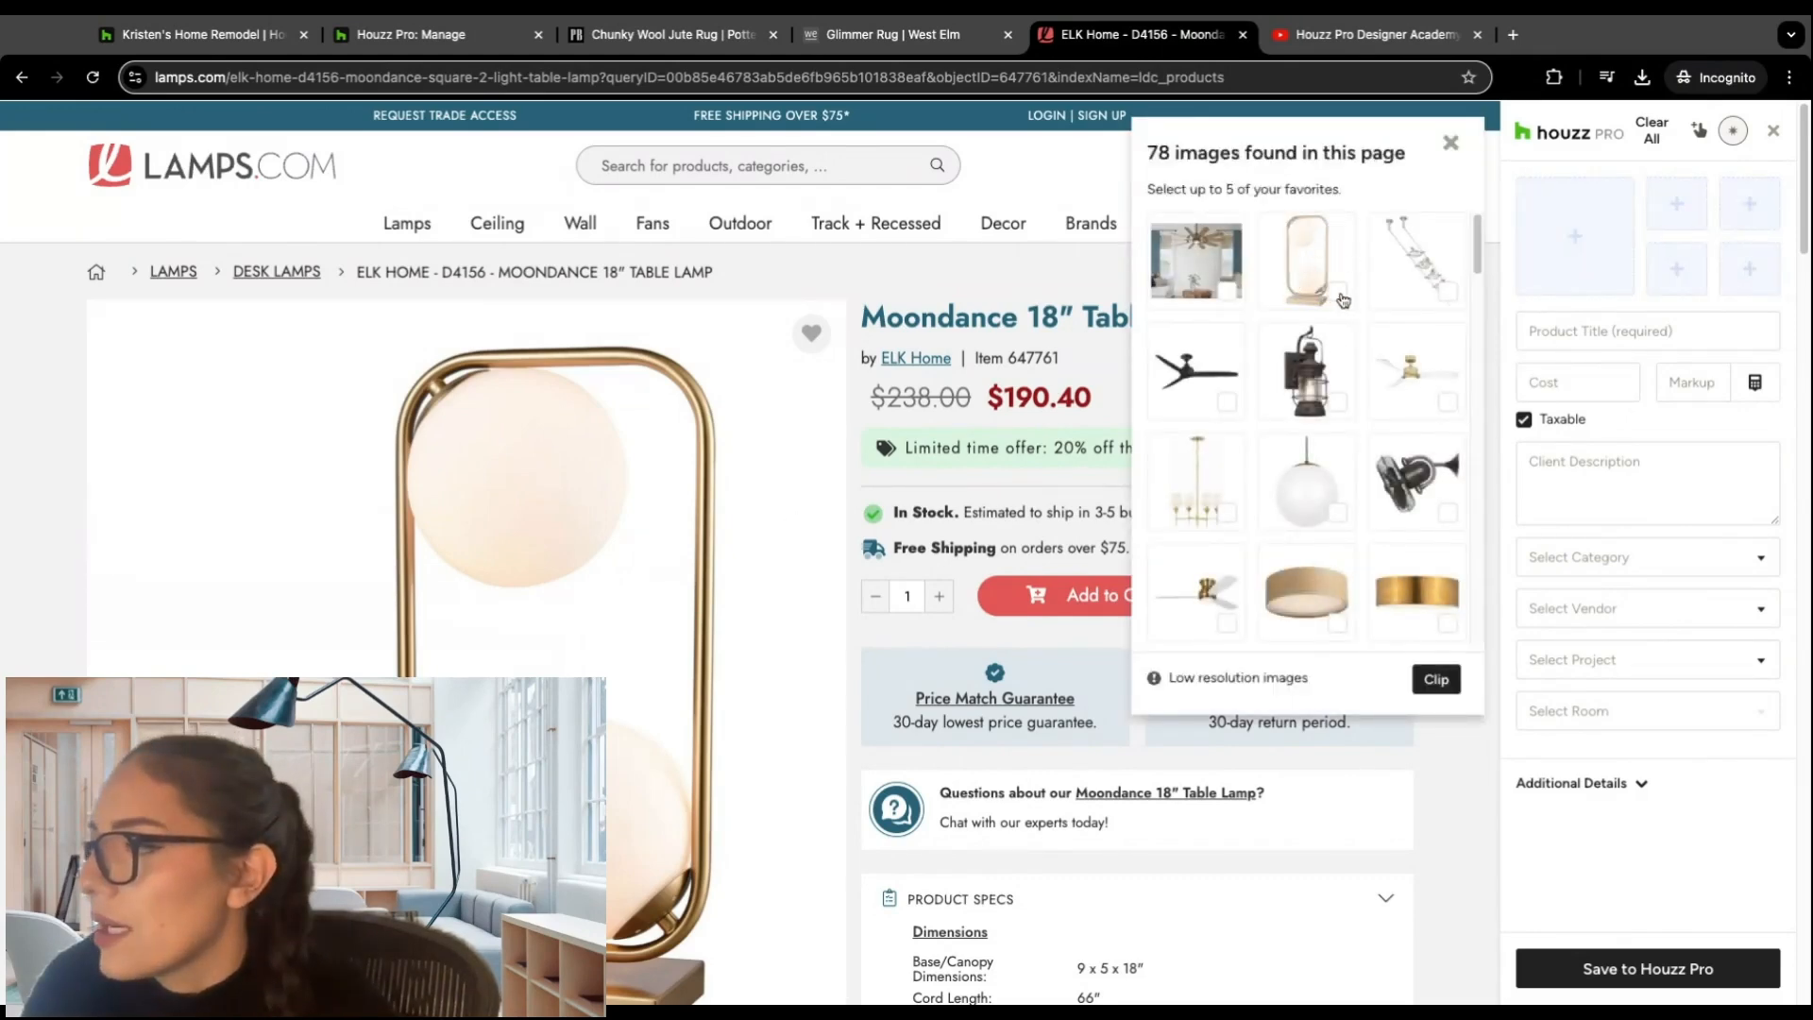
{"action": "left_click", "coordinate": [1320, 264]}
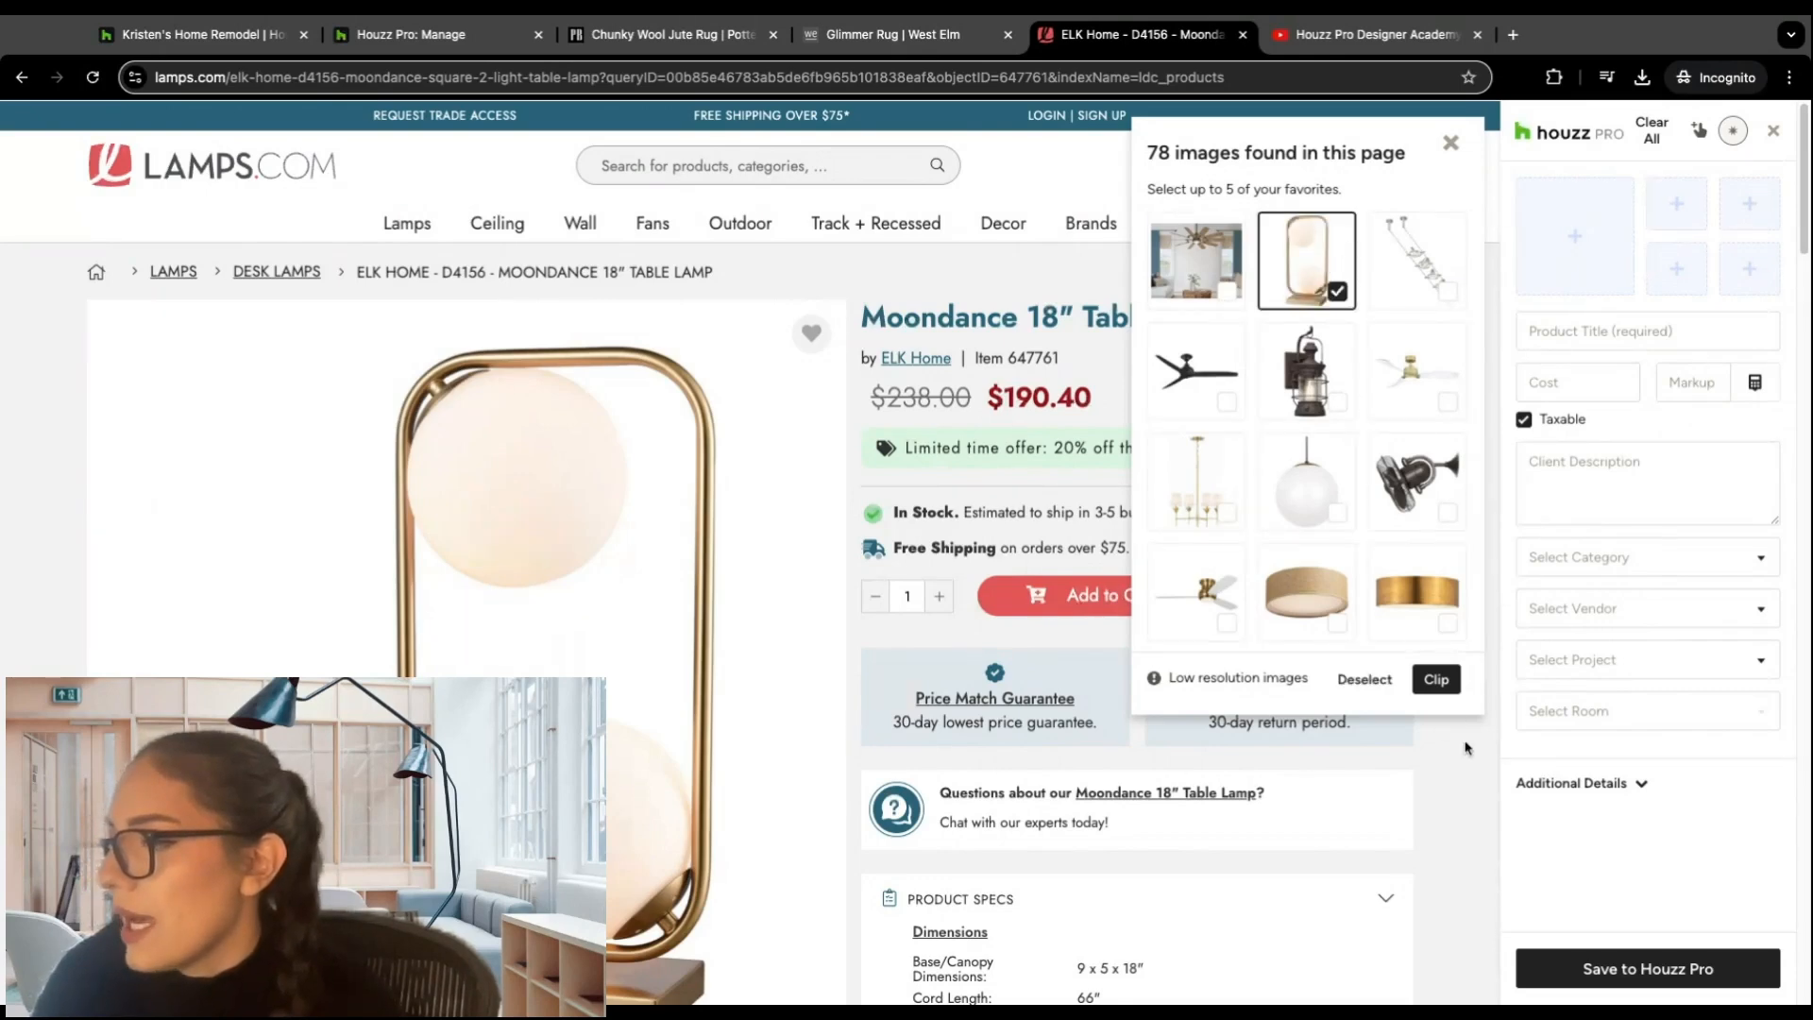
{"action": "left_click", "coordinate": [1436, 678]}
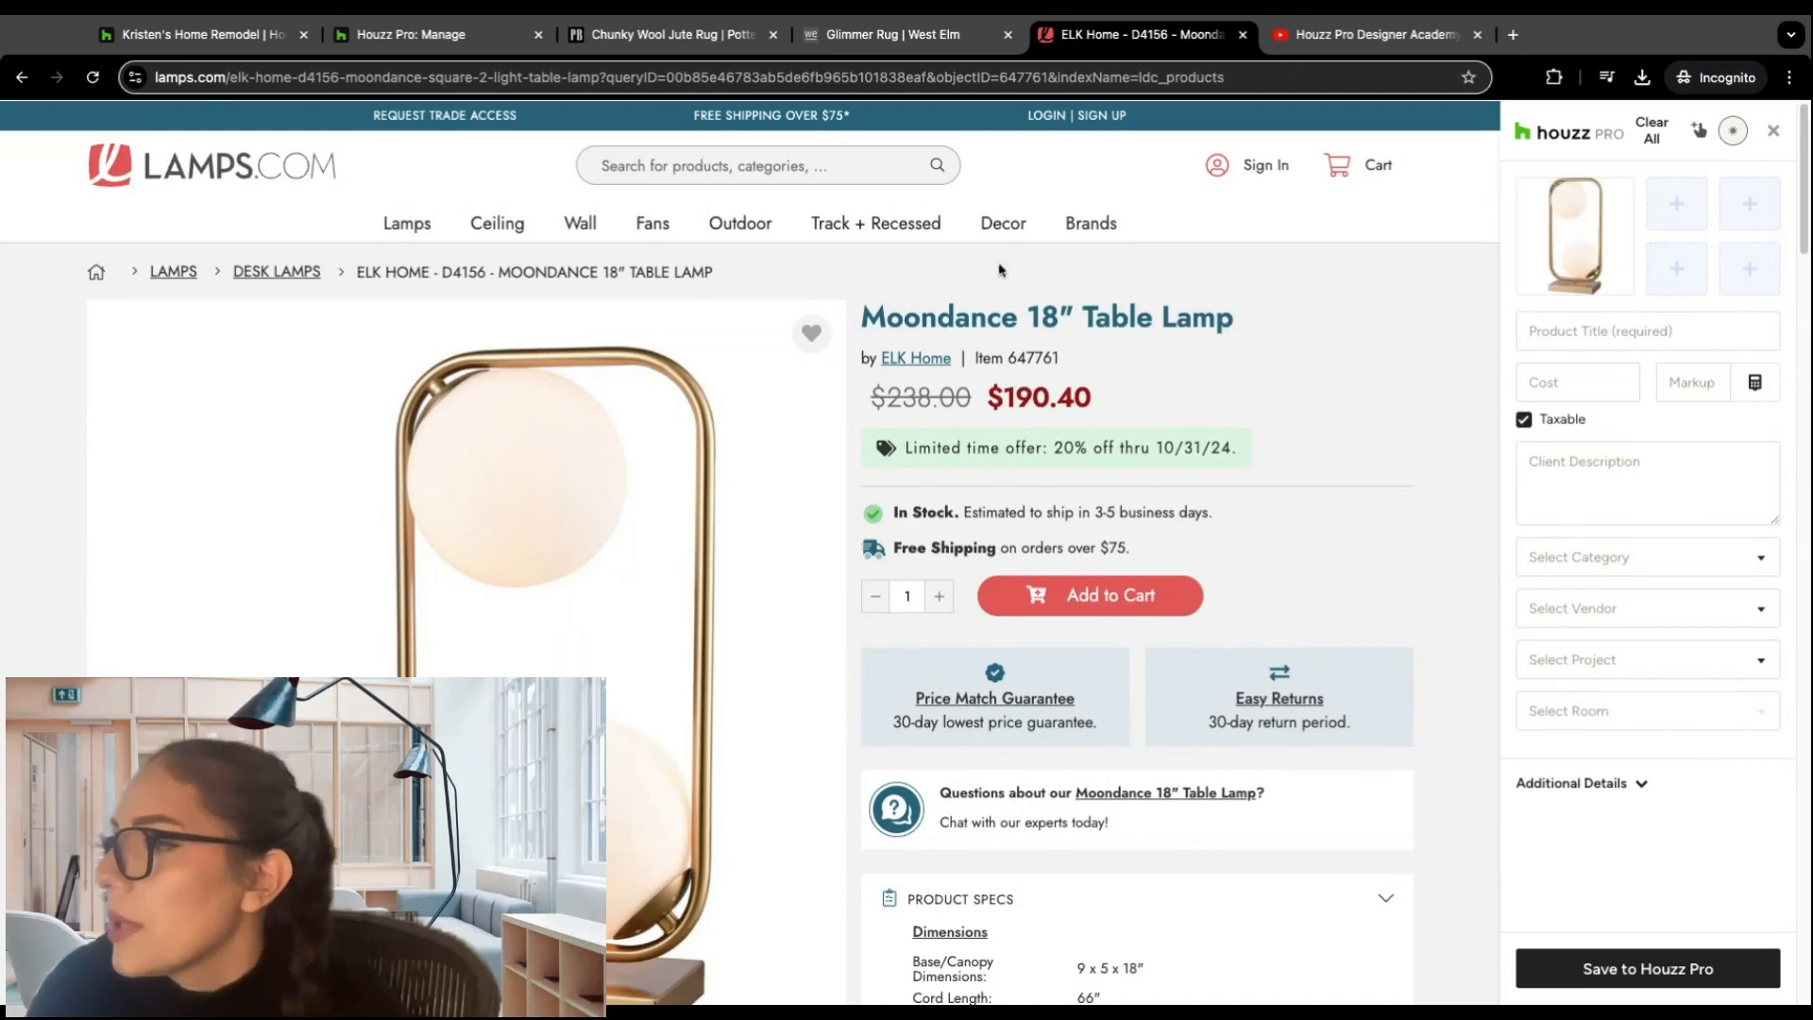
Step: Assign the page text "Moondance 18" Table Lamp" as Product Title and the price $190.40 as Cost
{"action": "left_click_drag", "start_coordinate": [867, 315], "coordinate": [1164, 316]}
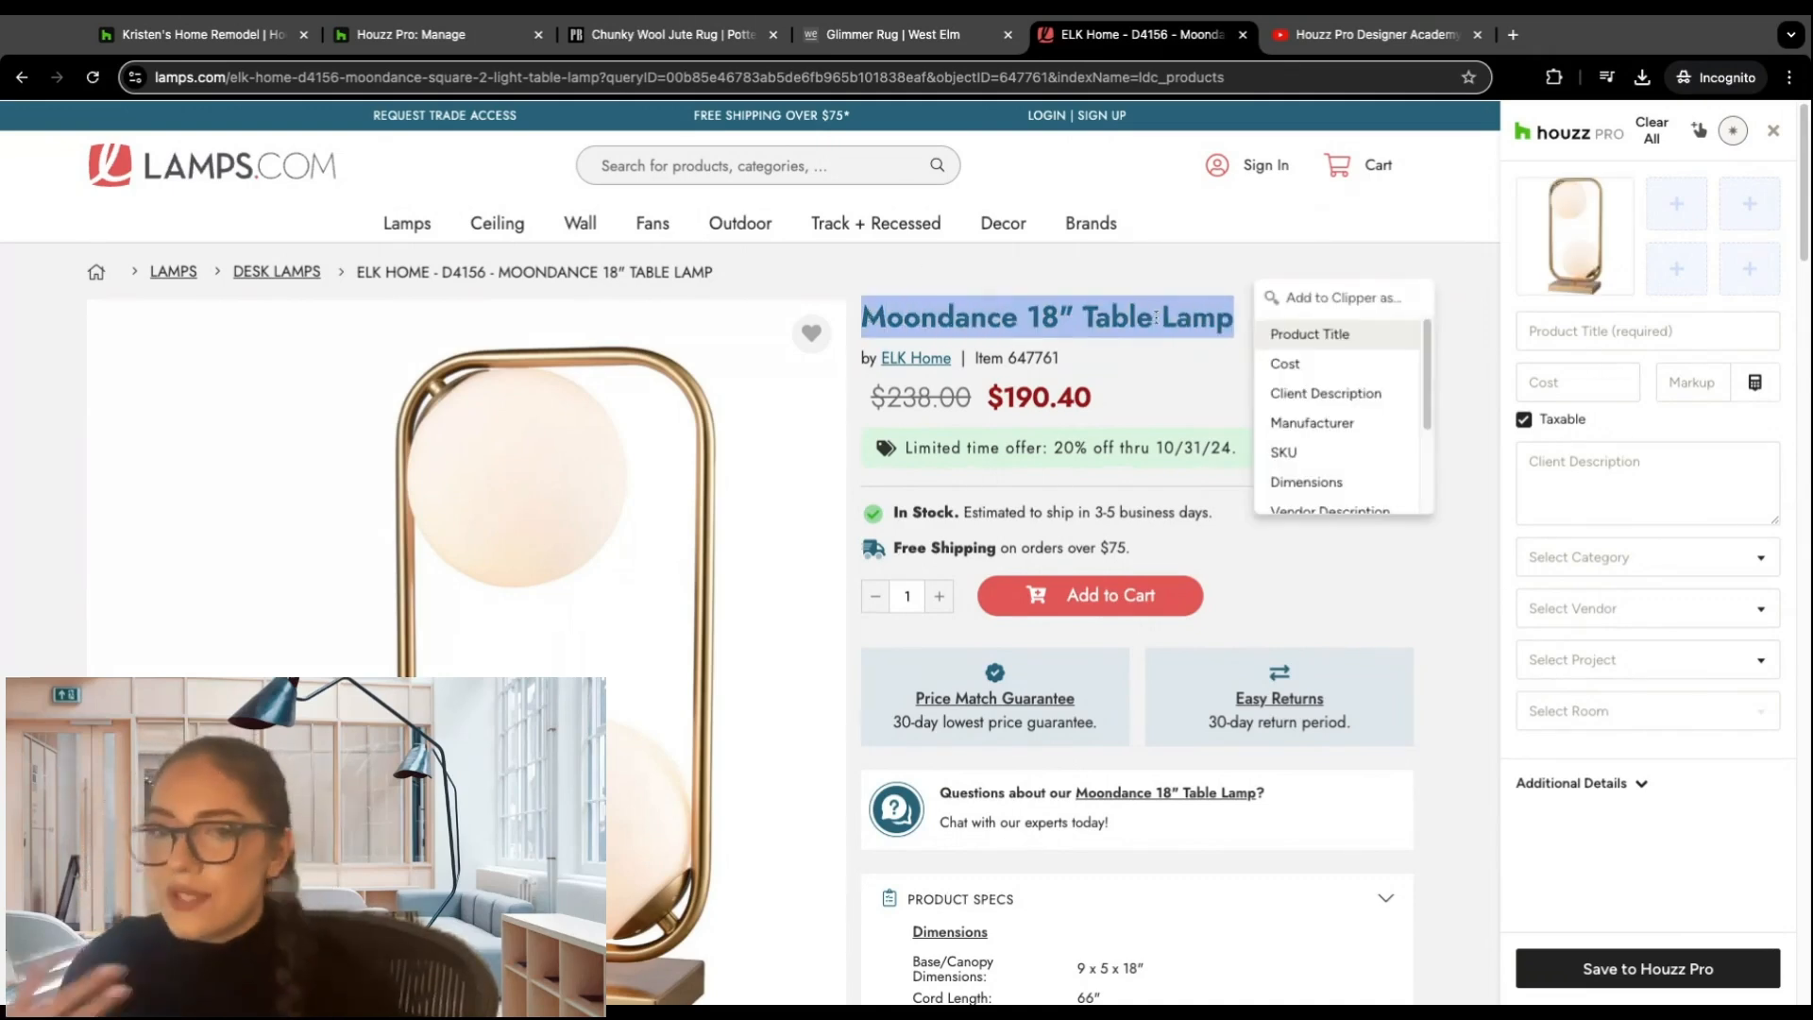
{"action": "left_click", "coordinate": [1298, 336]}
{"action": "left_click_drag", "start_coordinate": [1105, 401], "coordinate": [986, 397]}
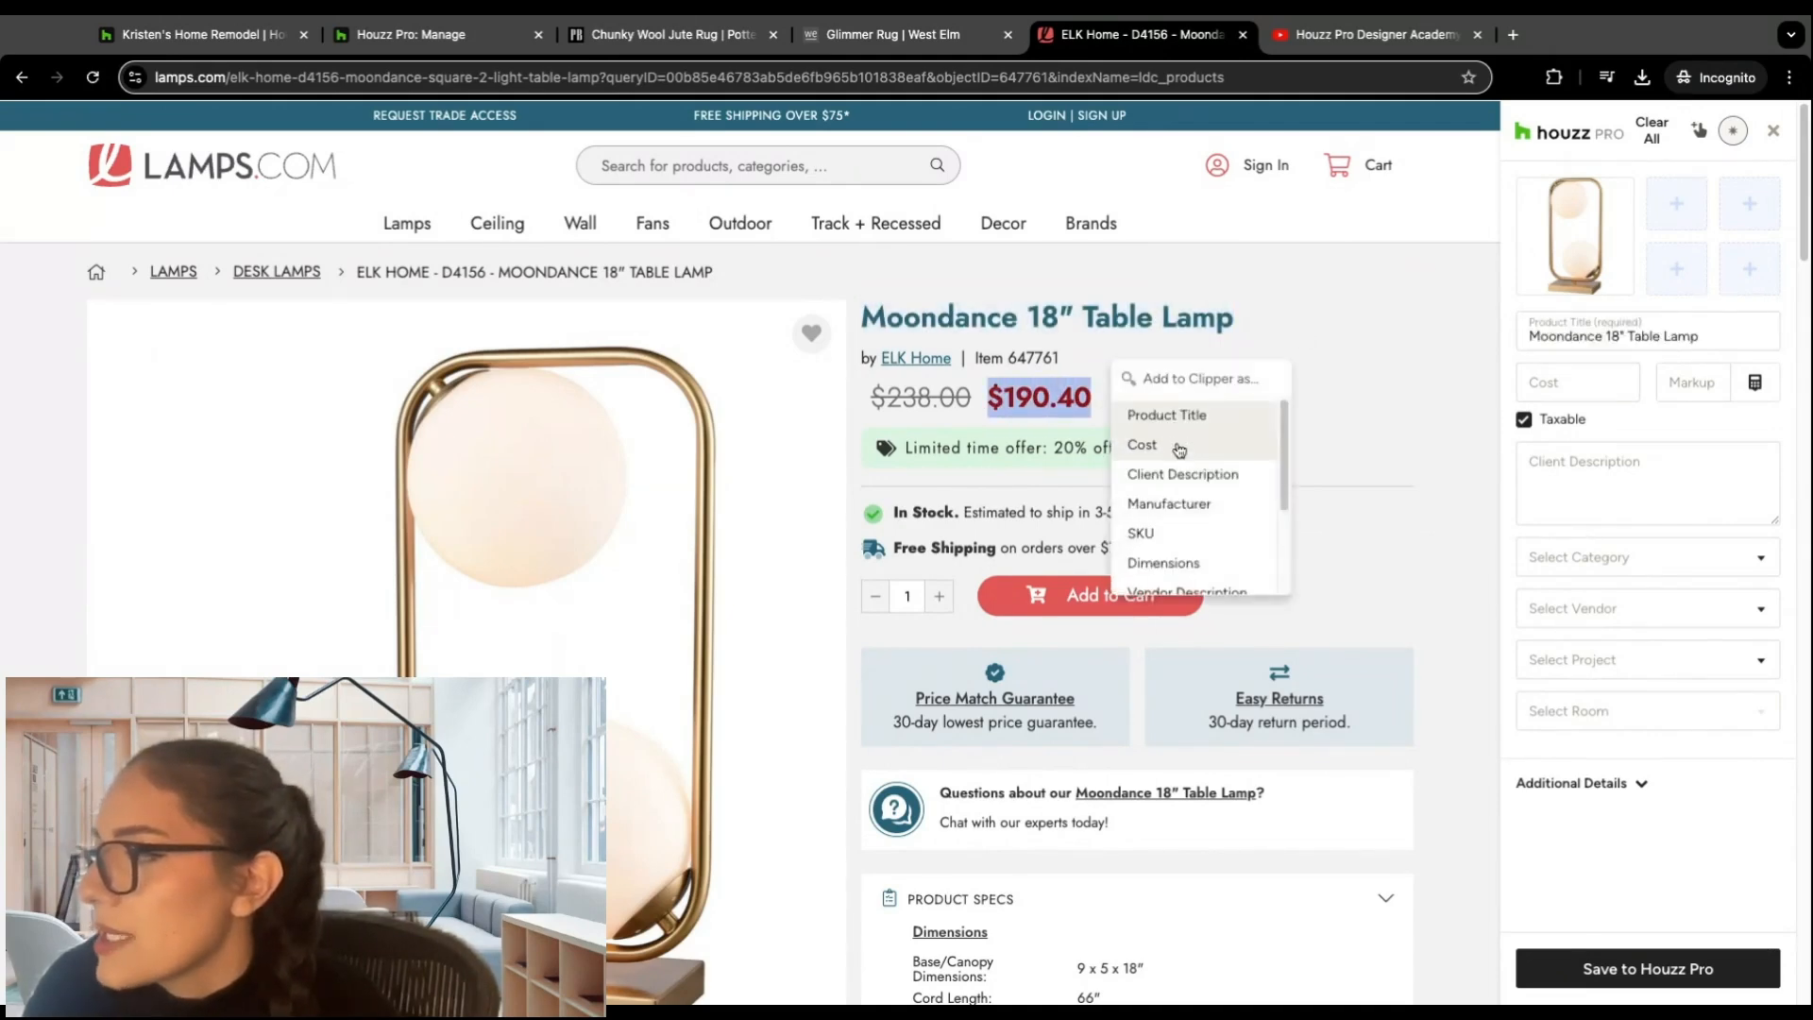
{"action": "left_click", "coordinate": [1176, 445]}
Step: Assign the bullets "Stylish mid-century inspired profile." and "Rich aged brass finish." under the product specs as Client Description
{"action": "scroll", "coordinate": [1238, 390], "scroll_direction": "down", "scroll_amount": 5}
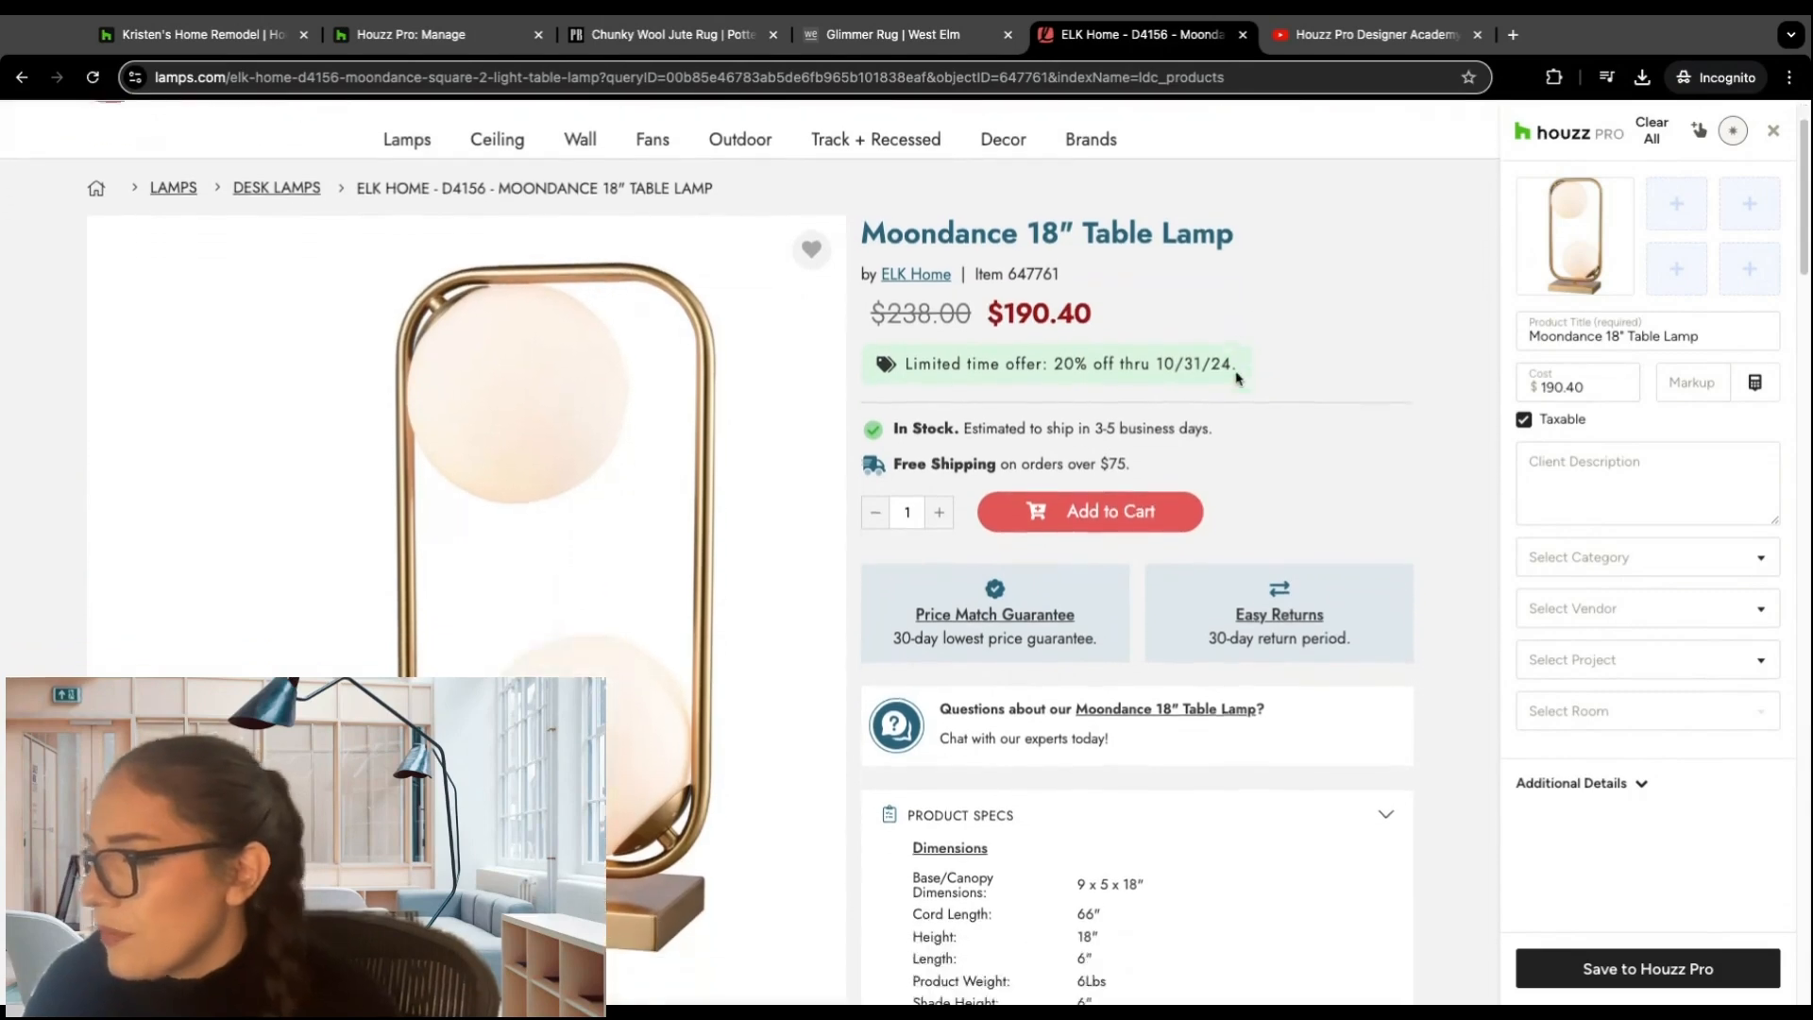
{"action": "scroll", "coordinate": [1240, 387], "scroll_direction": "down", "scroll_amount": 5}
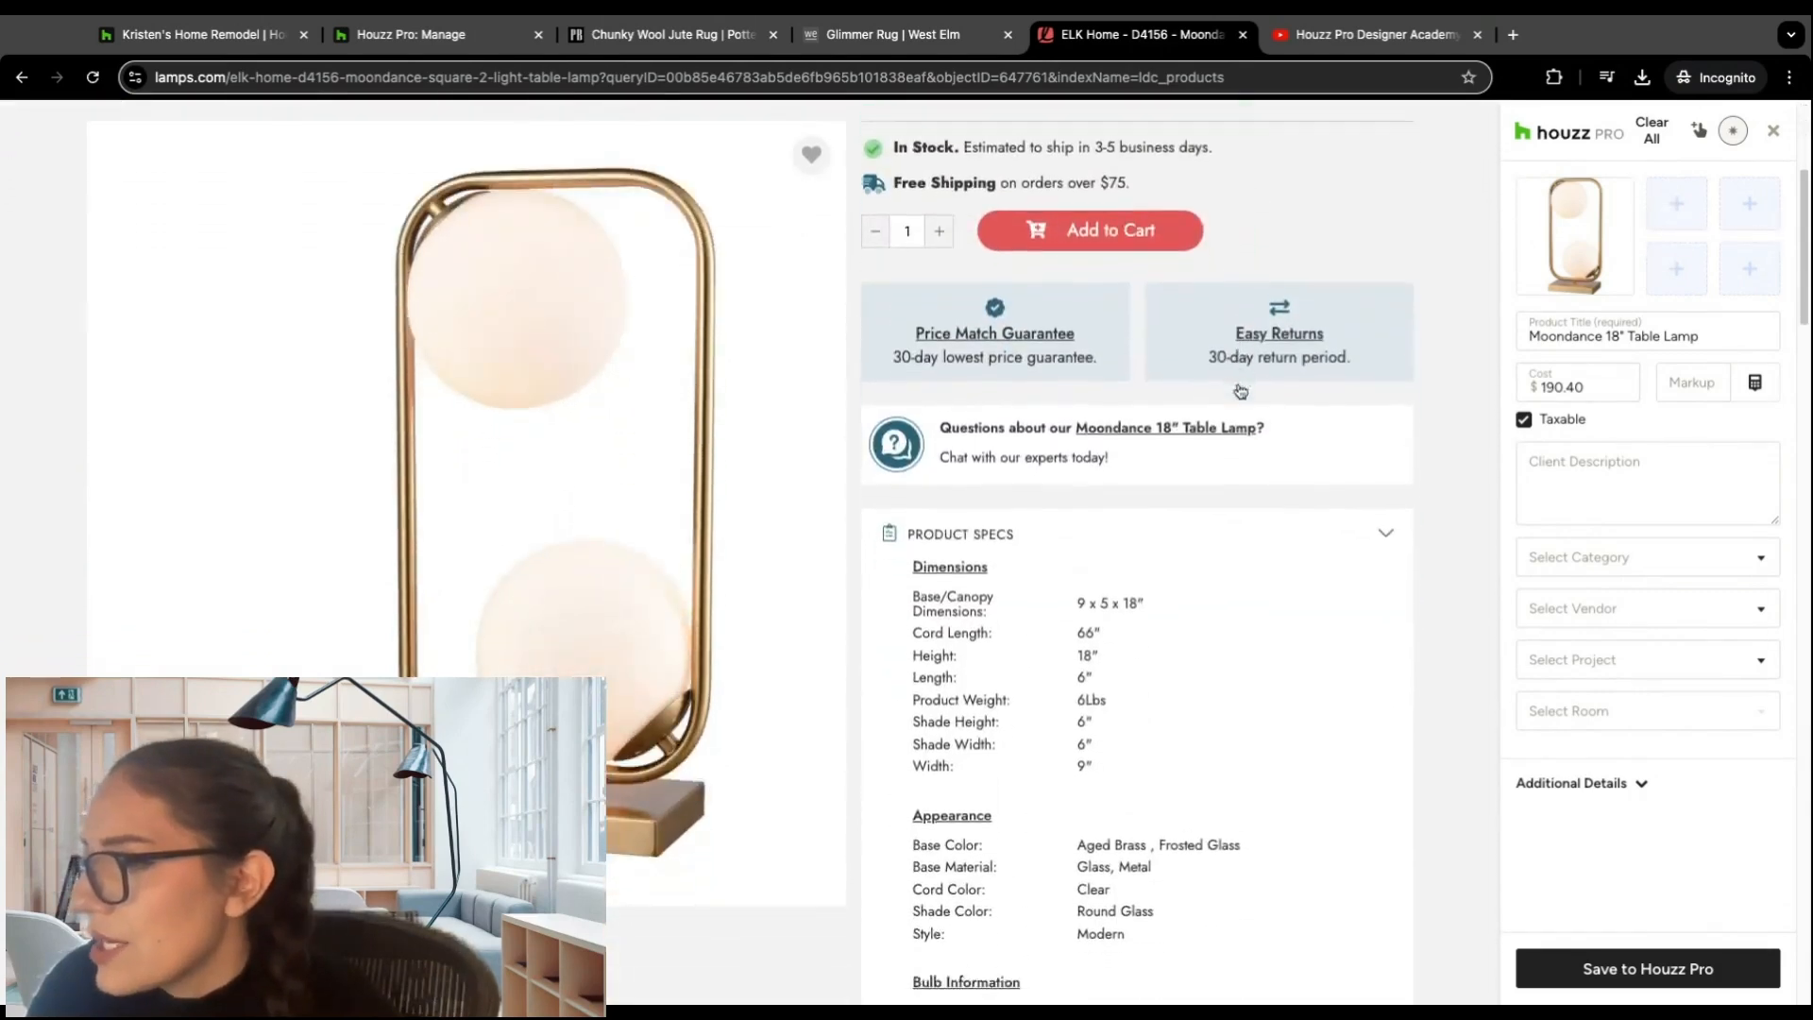
{"action": "scroll", "coordinate": [1240, 387], "scroll_direction": "down", "scroll_amount": 3}
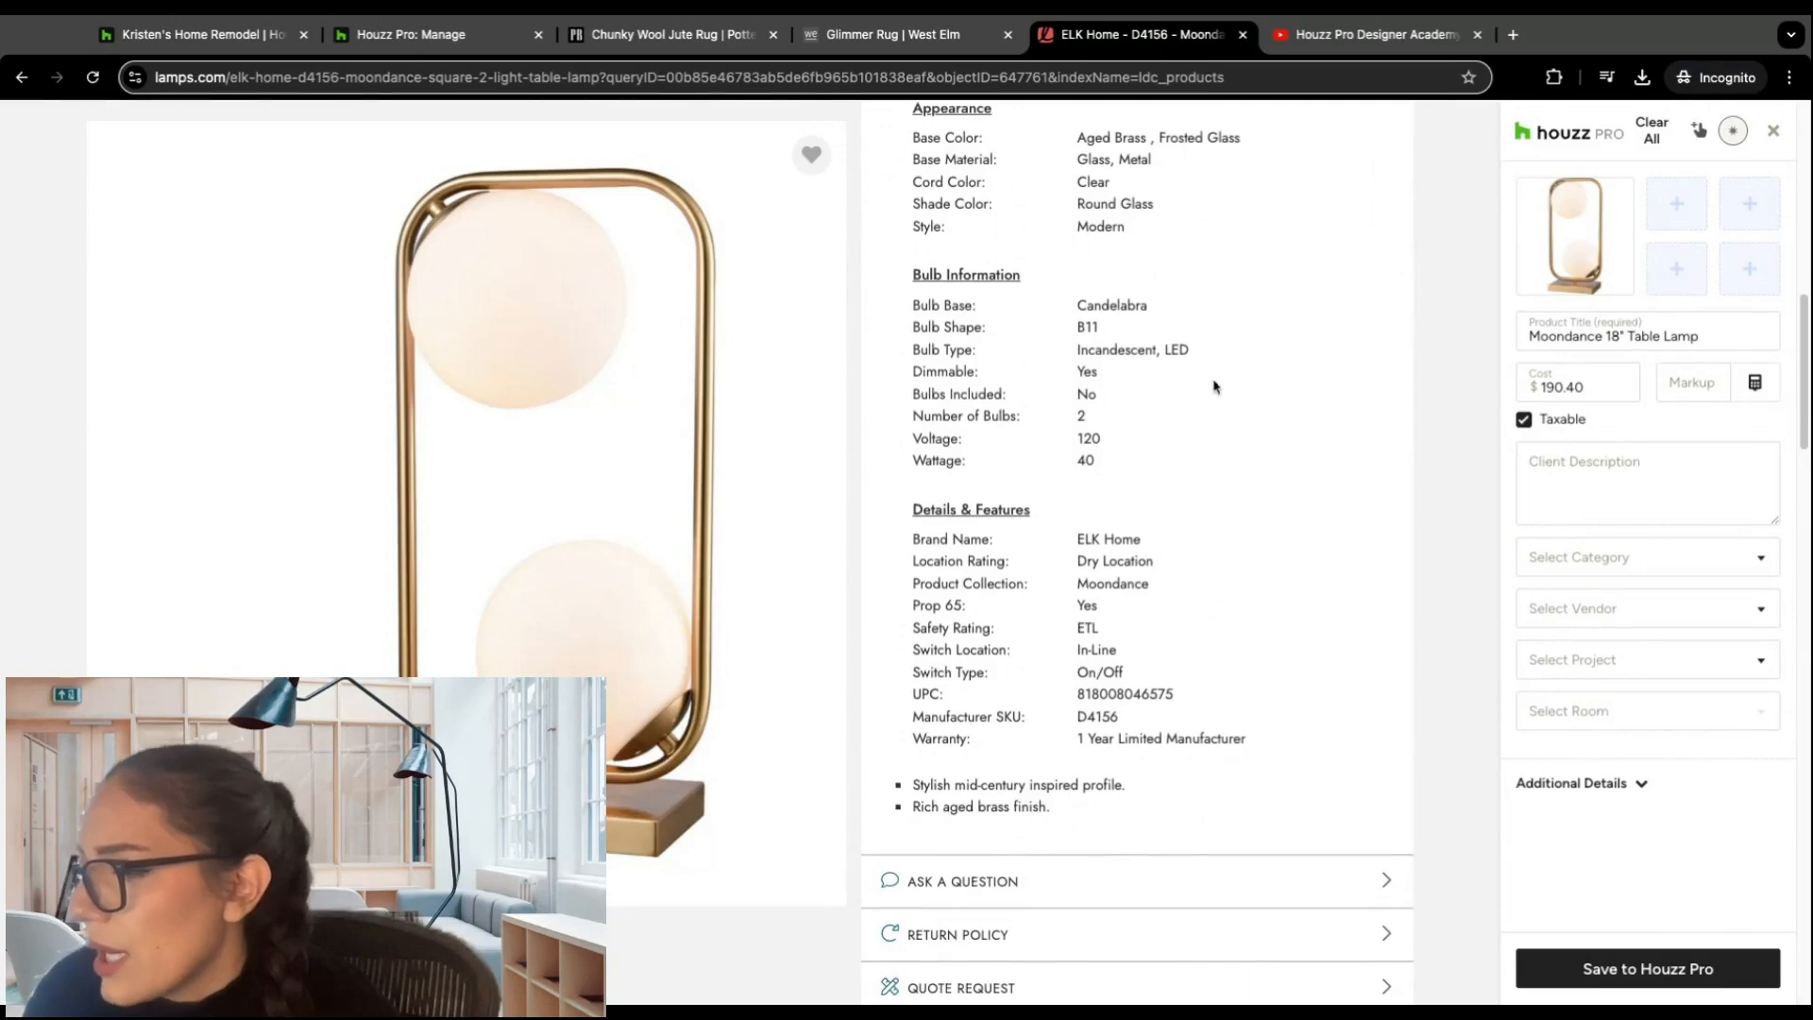
{"action": "scroll", "coordinate": [1215, 385], "scroll_direction": "down", "scroll_amount": 1}
{"action": "left_click_drag", "start_coordinate": [914, 782], "coordinate": [1055, 808]}
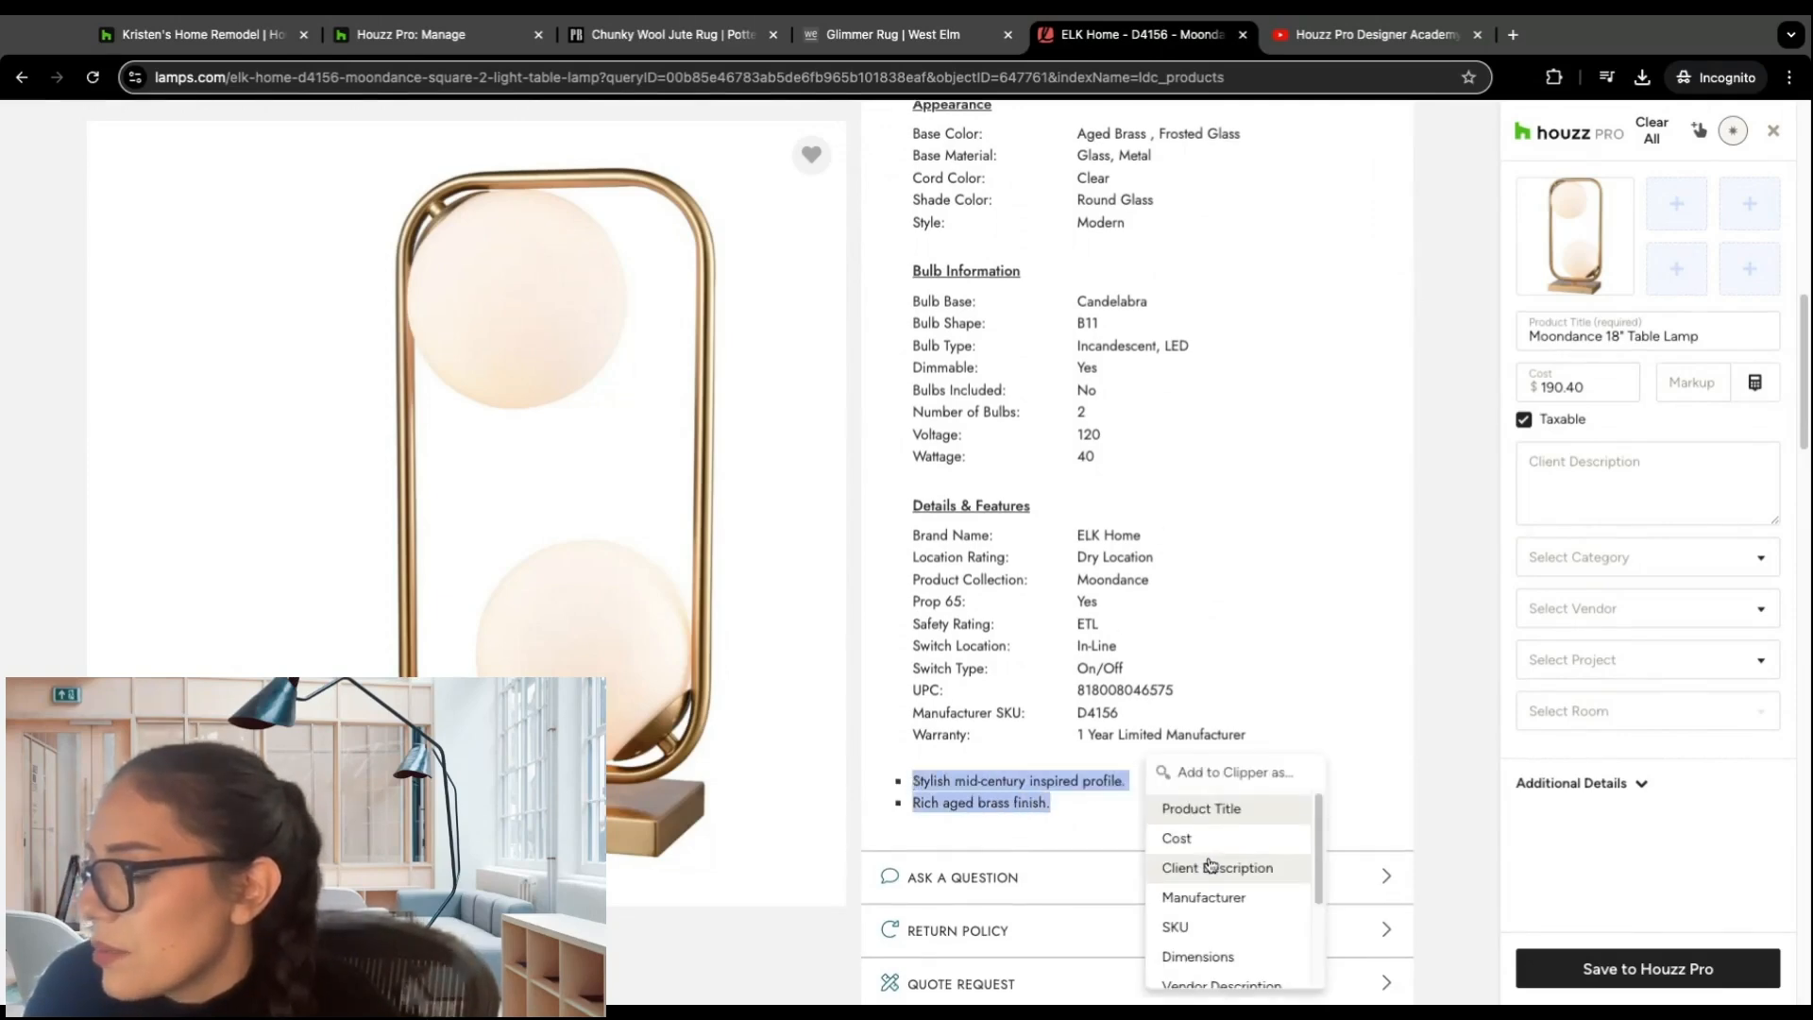
{"action": "left_click", "coordinate": [1211, 865]}
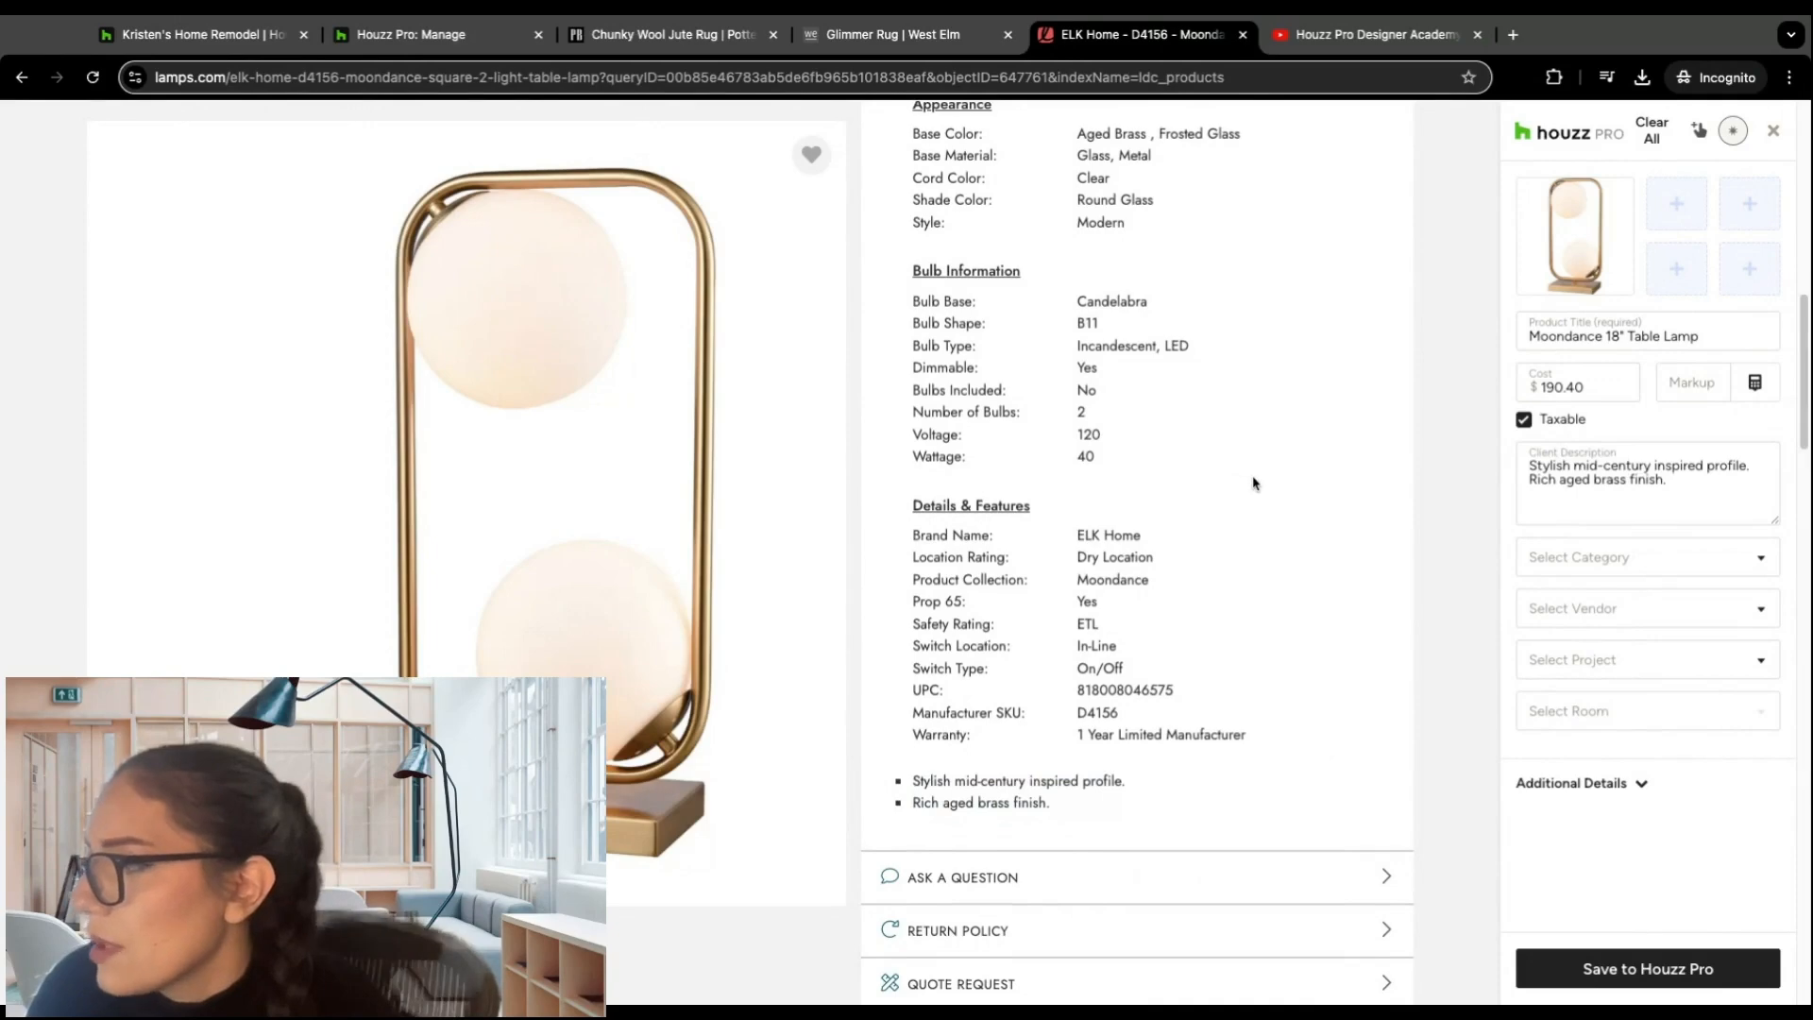
Step: Check the category and vendor choices without setting them, and save the Moondance 18" Table Lamp to Houzz Pro
{"action": "left_click", "coordinate": [1756, 555]}
{"action": "left_click", "coordinate": [1511, 530]}
{"action": "left_click", "coordinate": [1634, 607]}
{"action": "left_click", "coordinate": [1509, 563]}
{"action": "scroll", "coordinate": [1558, 585], "scroll_direction": "down", "scroll_amount": 5}
{"action": "scroll", "coordinate": [1314, 493], "scroll_direction": "up", "scroll_amount": 15}
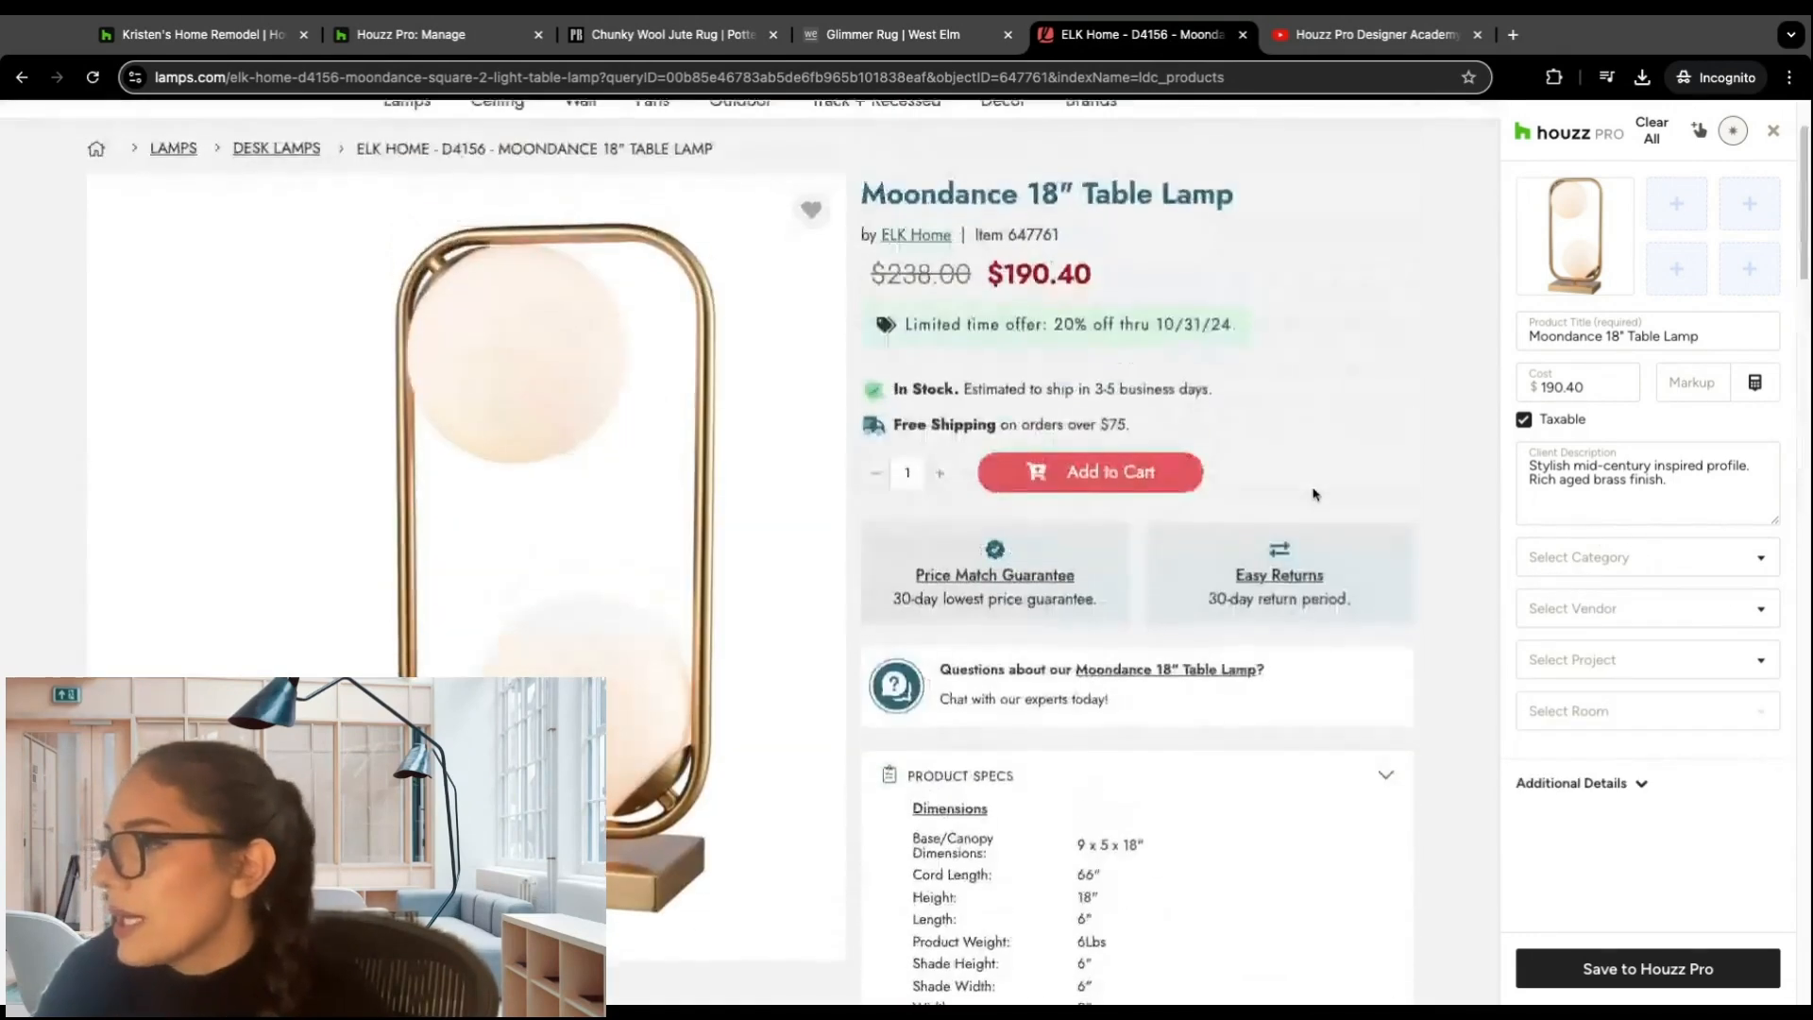
{"action": "left_click", "coordinate": [1664, 976]}
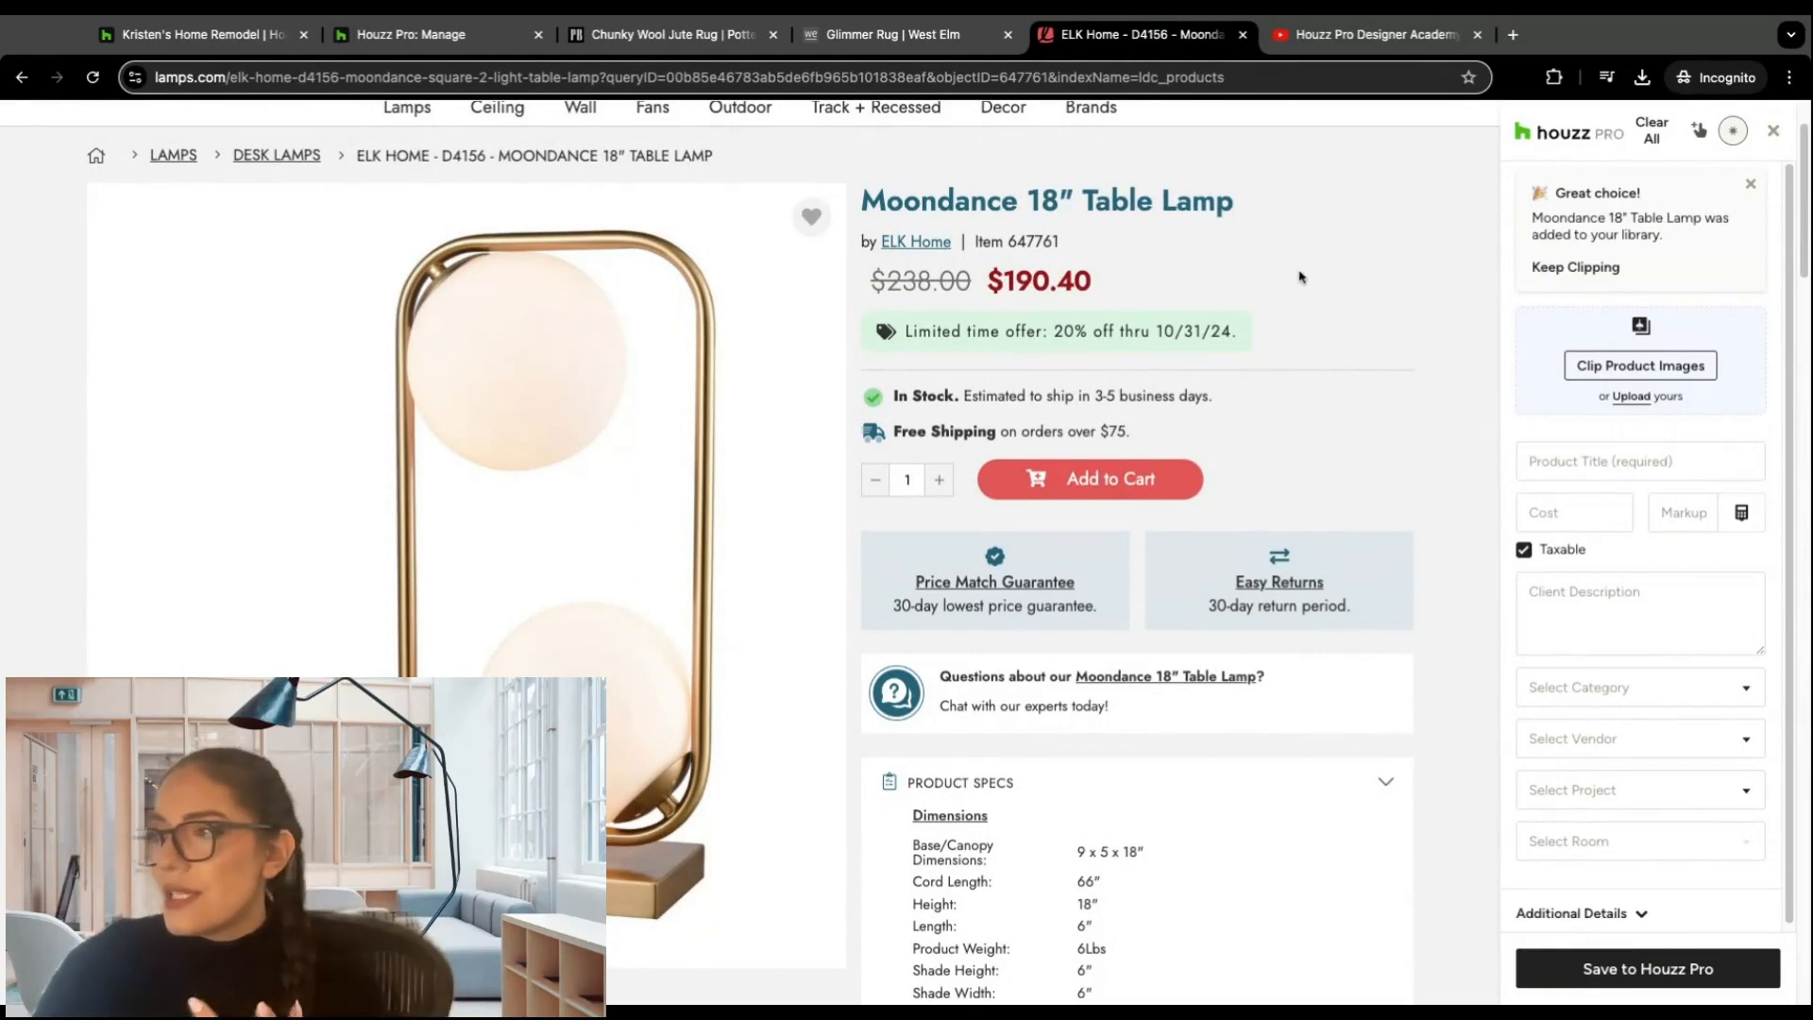
Step: Highlight the lamp's title again to view the clipper's field choices, dismiss them unassigned and close the clipper
{"action": "scroll", "coordinate": [1300, 277], "scroll_direction": "up", "scroll_amount": 1}
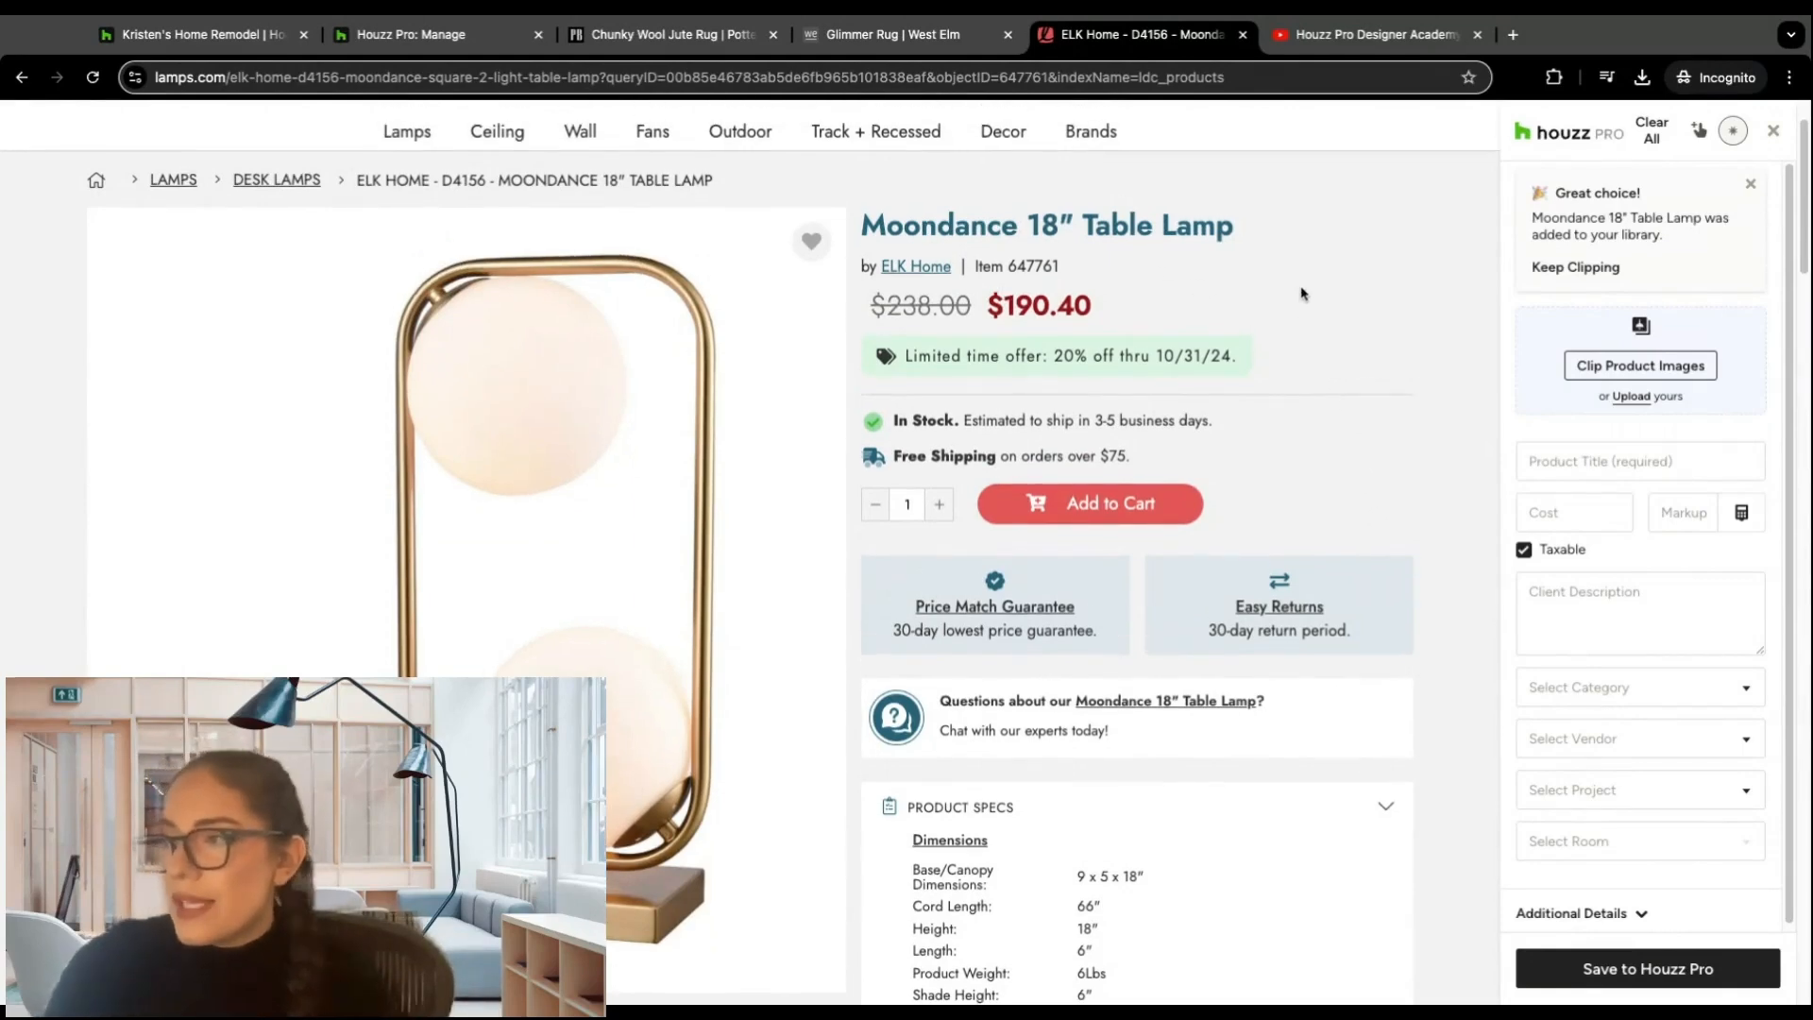
{"action": "left_click_drag", "start_coordinate": [863, 225], "coordinate": [1239, 225]}
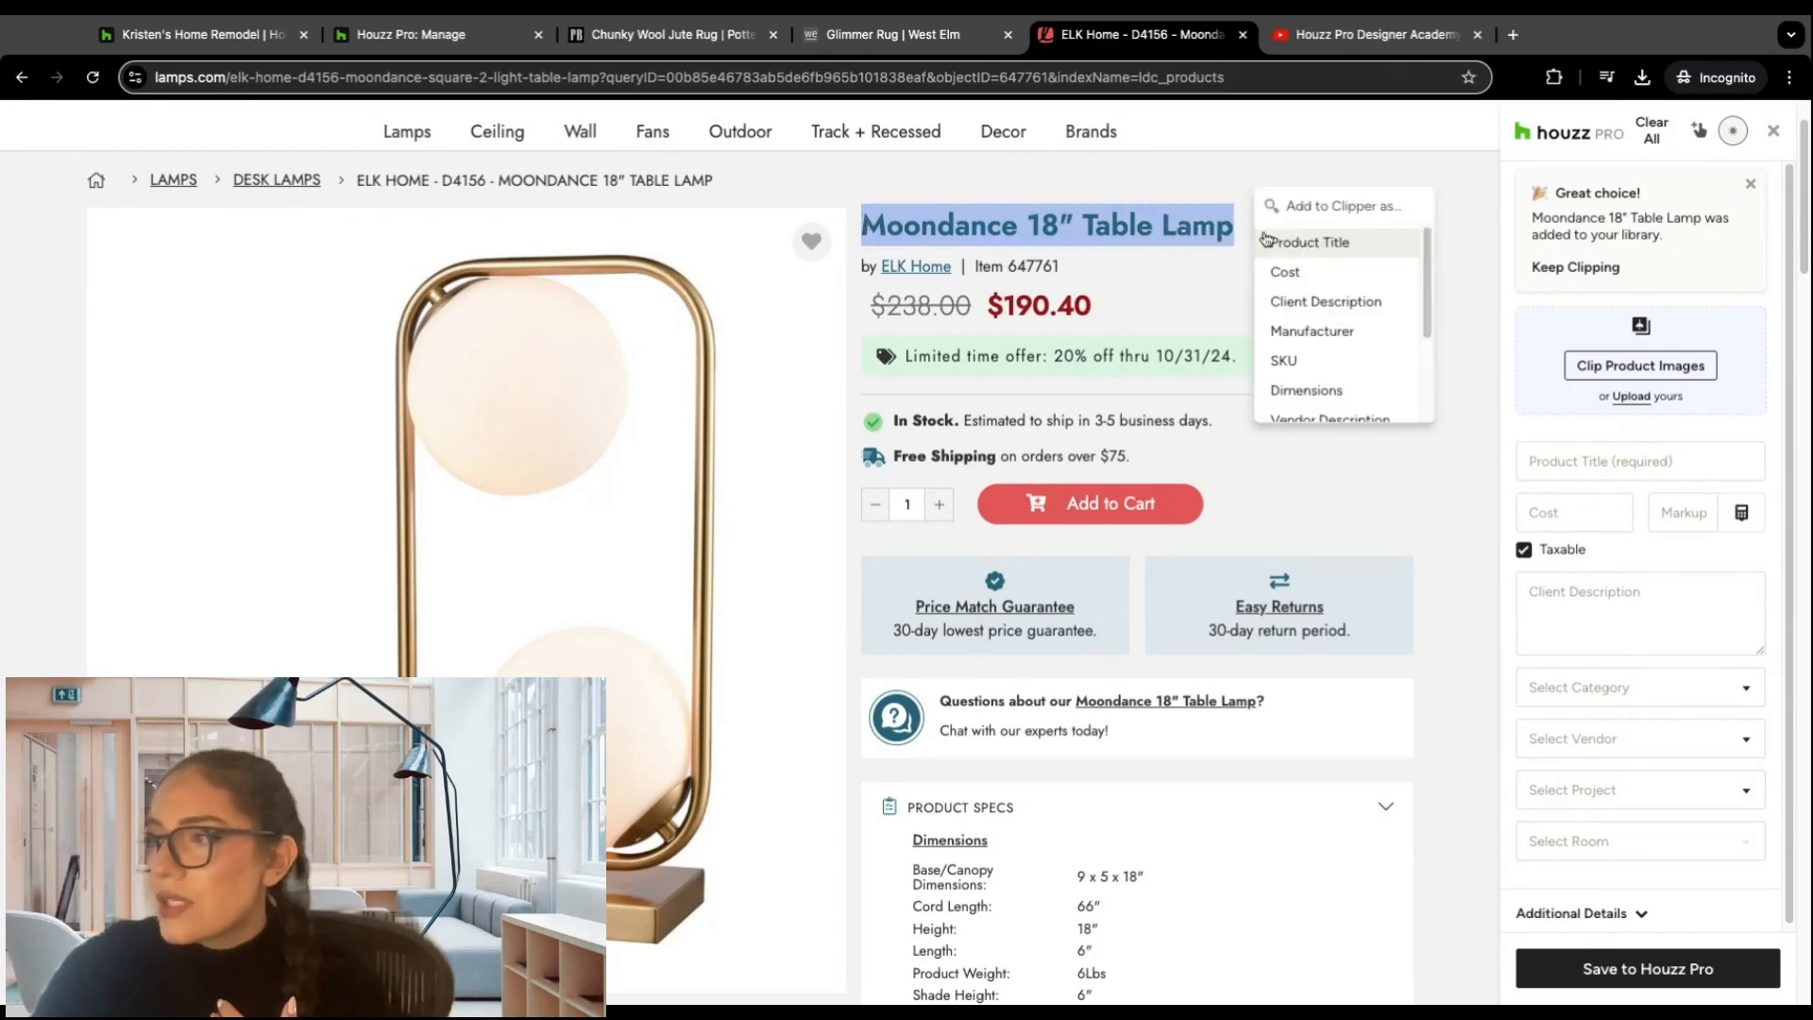
{"action": "left_click", "coordinate": [1464, 230]}
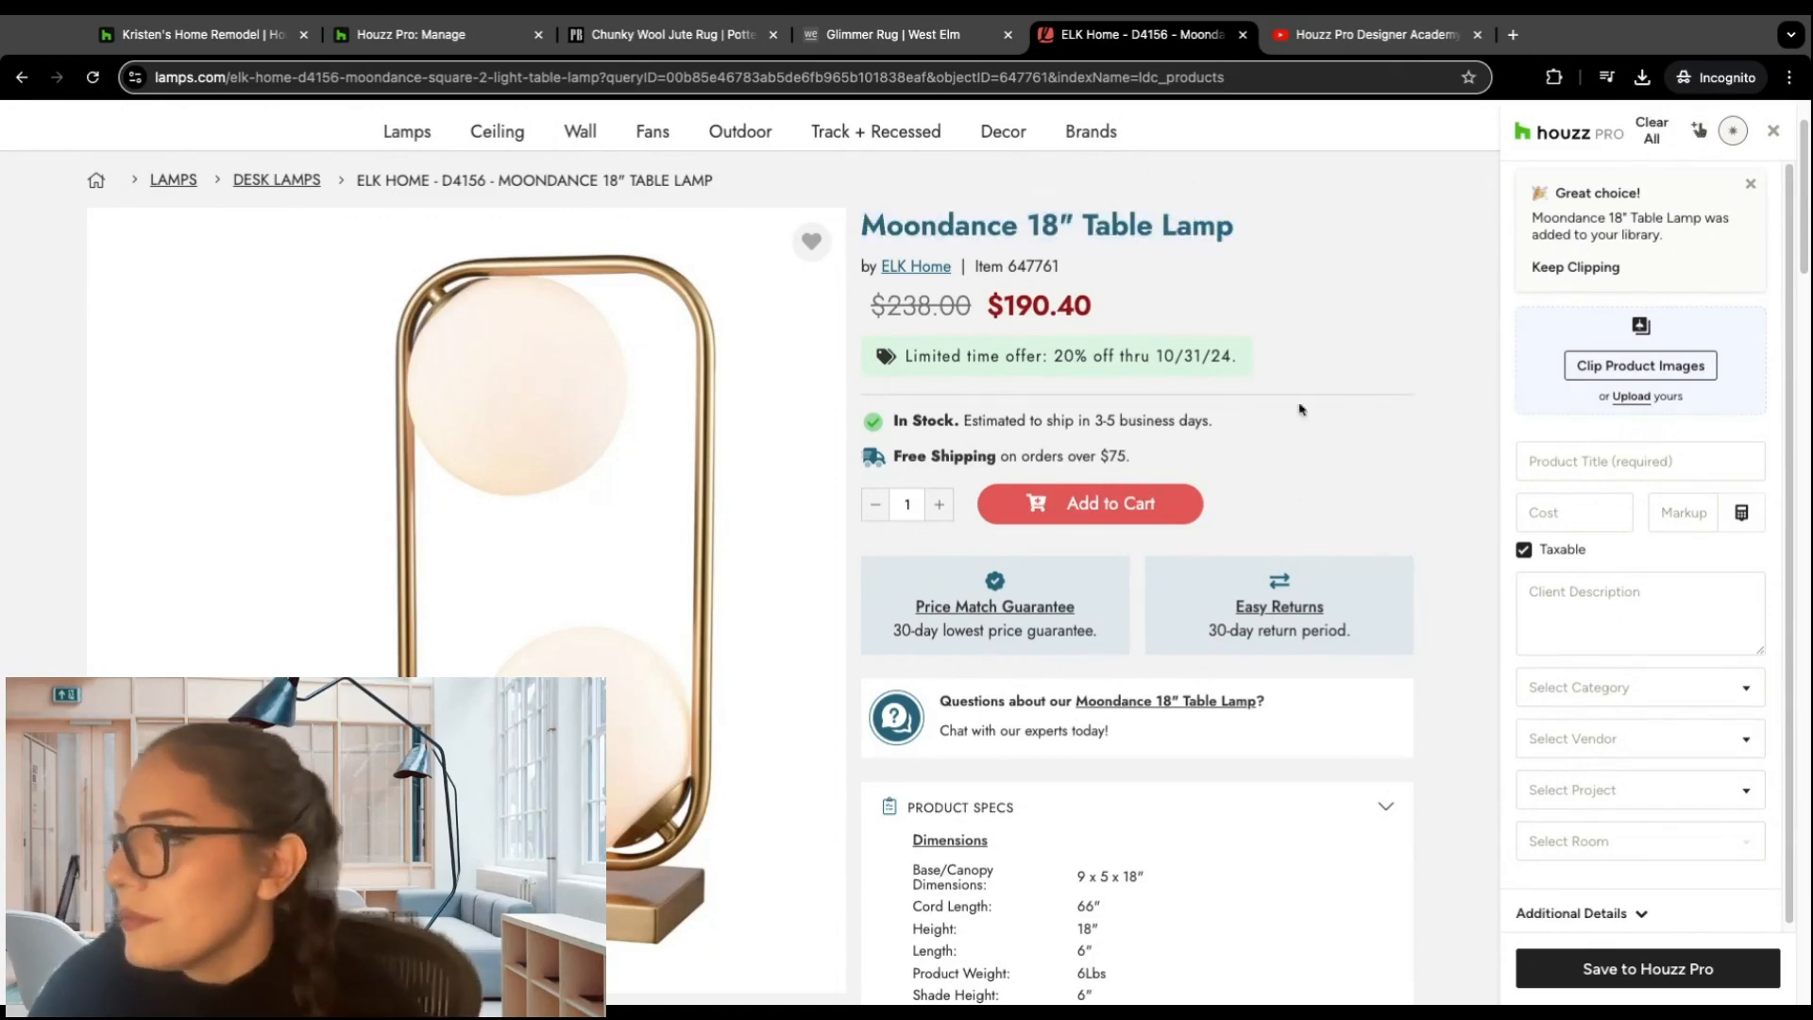
{"action": "left_click", "coordinate": [1773, 135]}
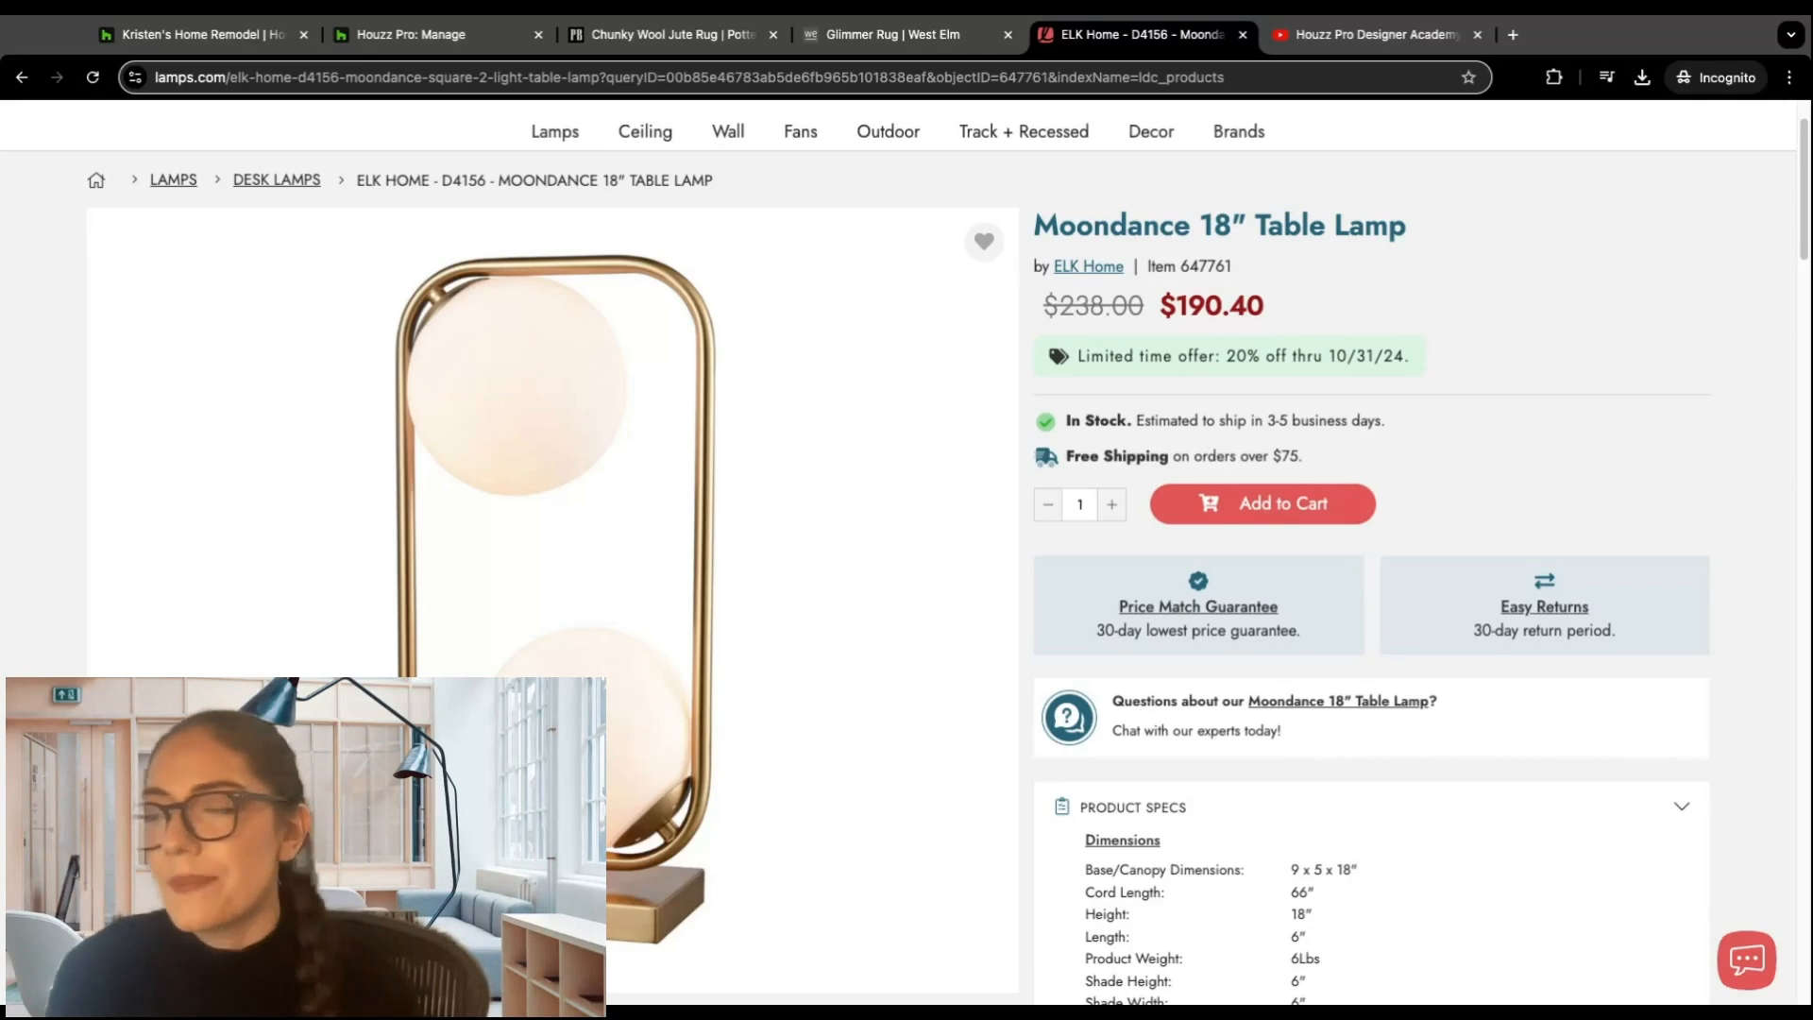
Step: Switch back to the Houzz Pro project page and go to the company's home dashboard
{"action": "left_click", "coordinate": [227, 39]}
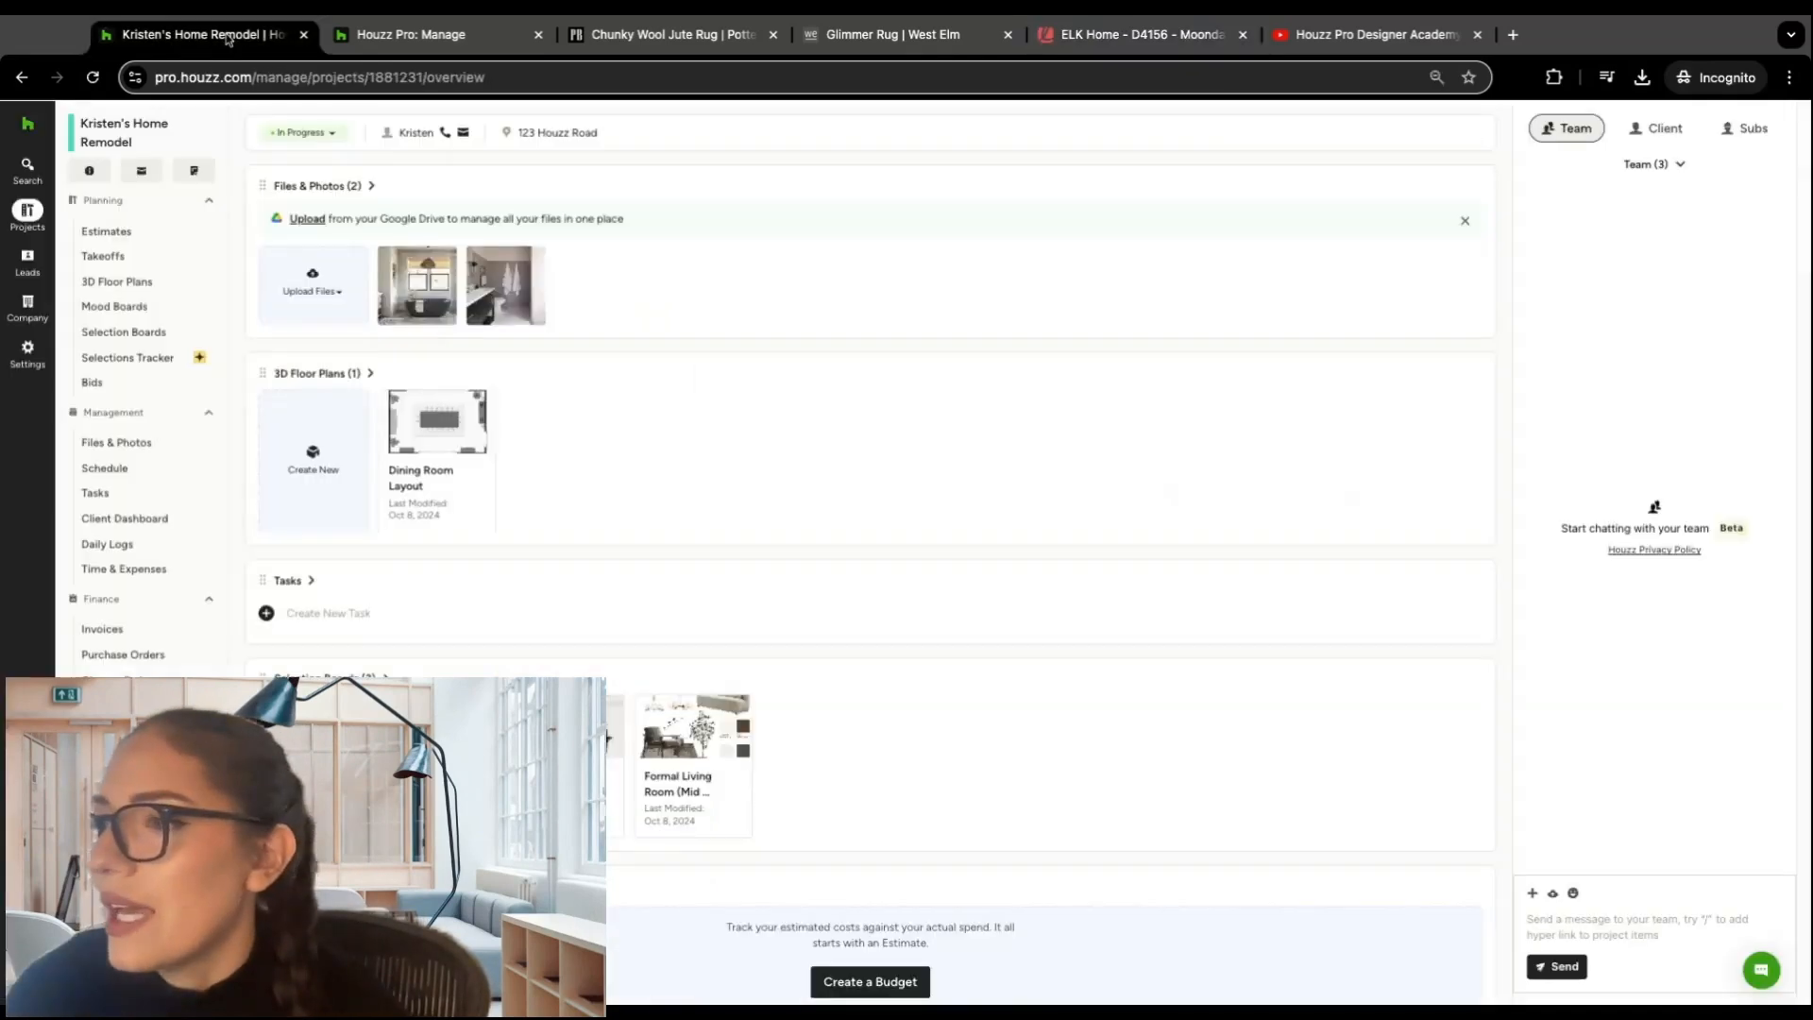
{"action": "left_click", "coordinate": [28, 128]}
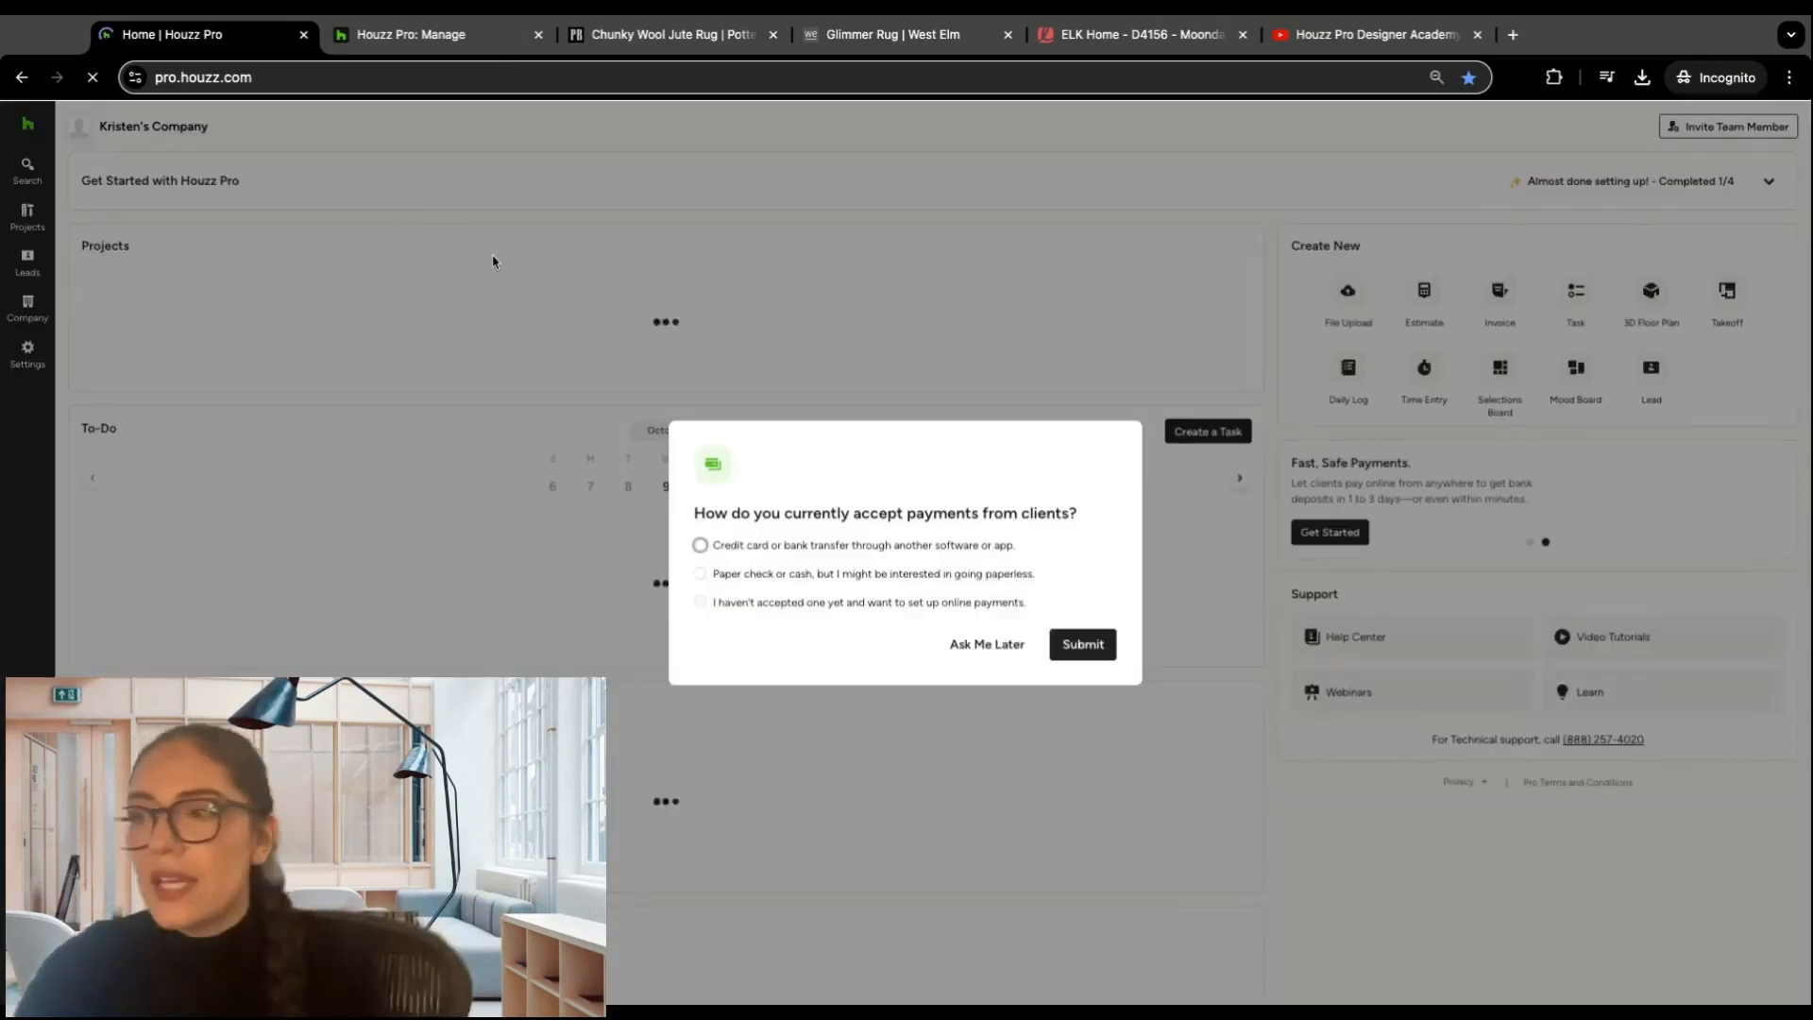
{"action": "left_click", "coordinate": [975, 646]}
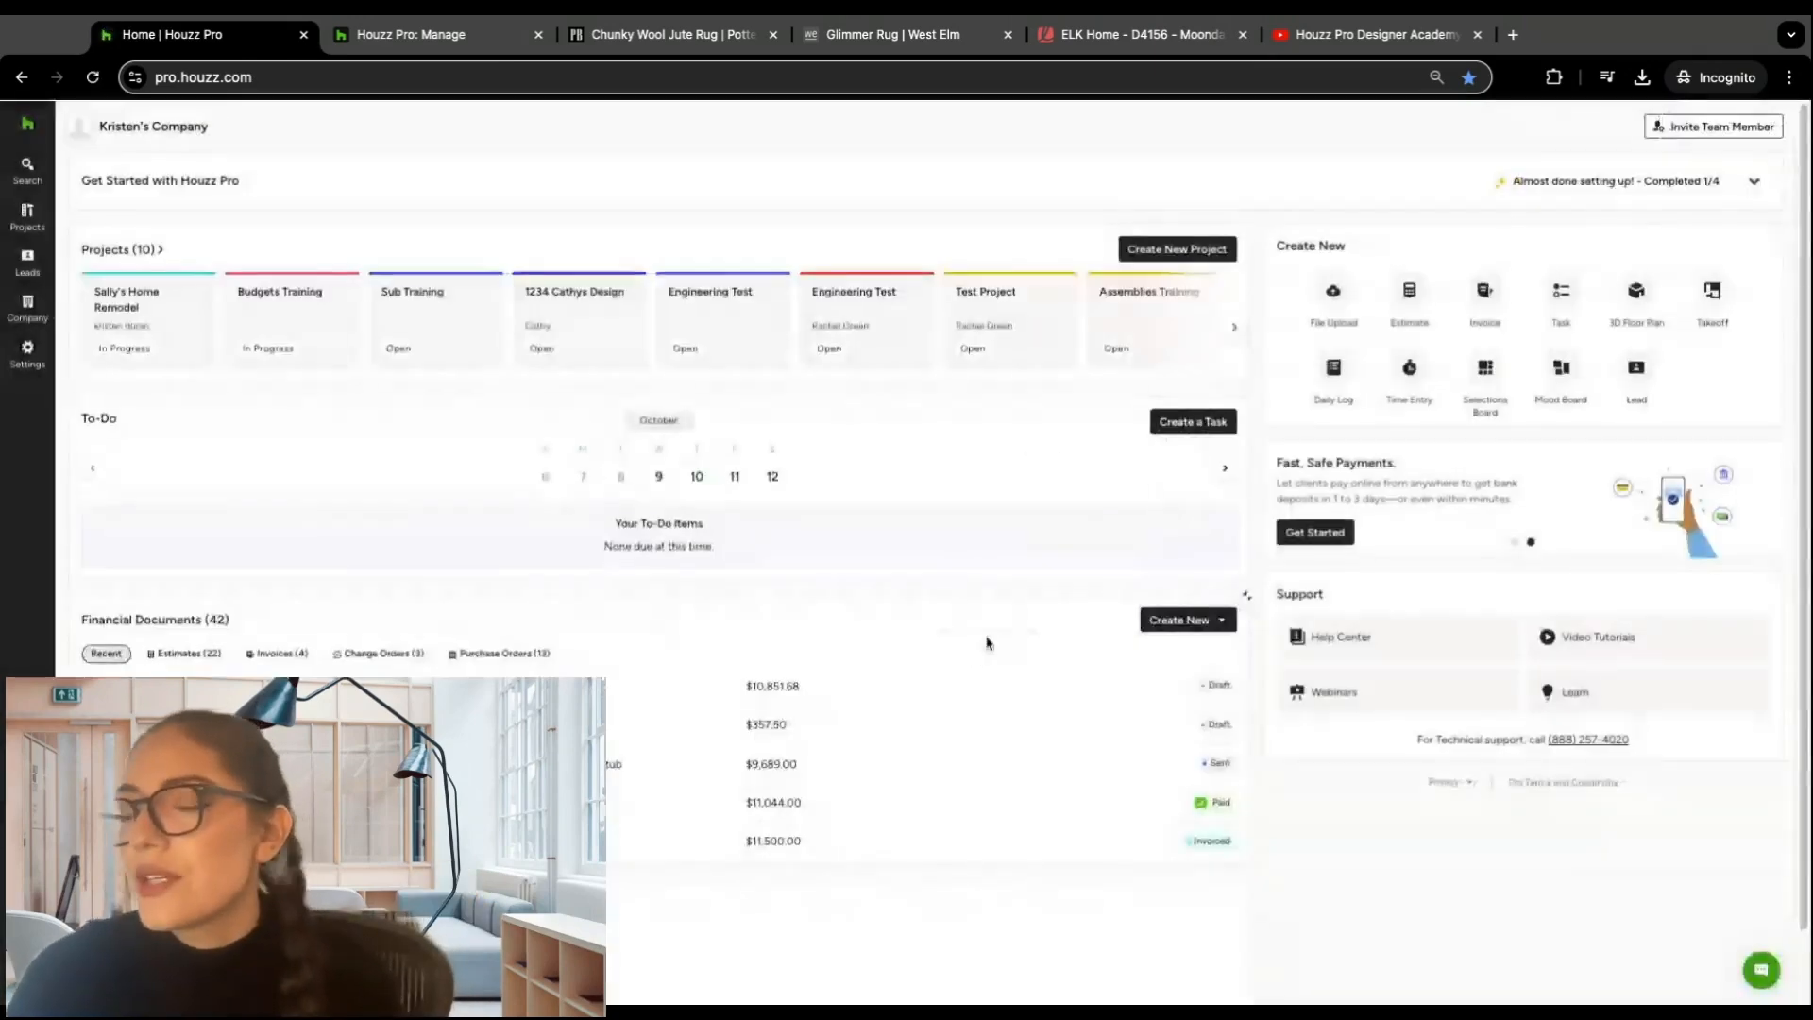
Step: Open the home remodel project created Oct 8, 2024 from the list of all projects and show its Selection Boards
{"action": "left_click", "coordinate": [27, 214]}
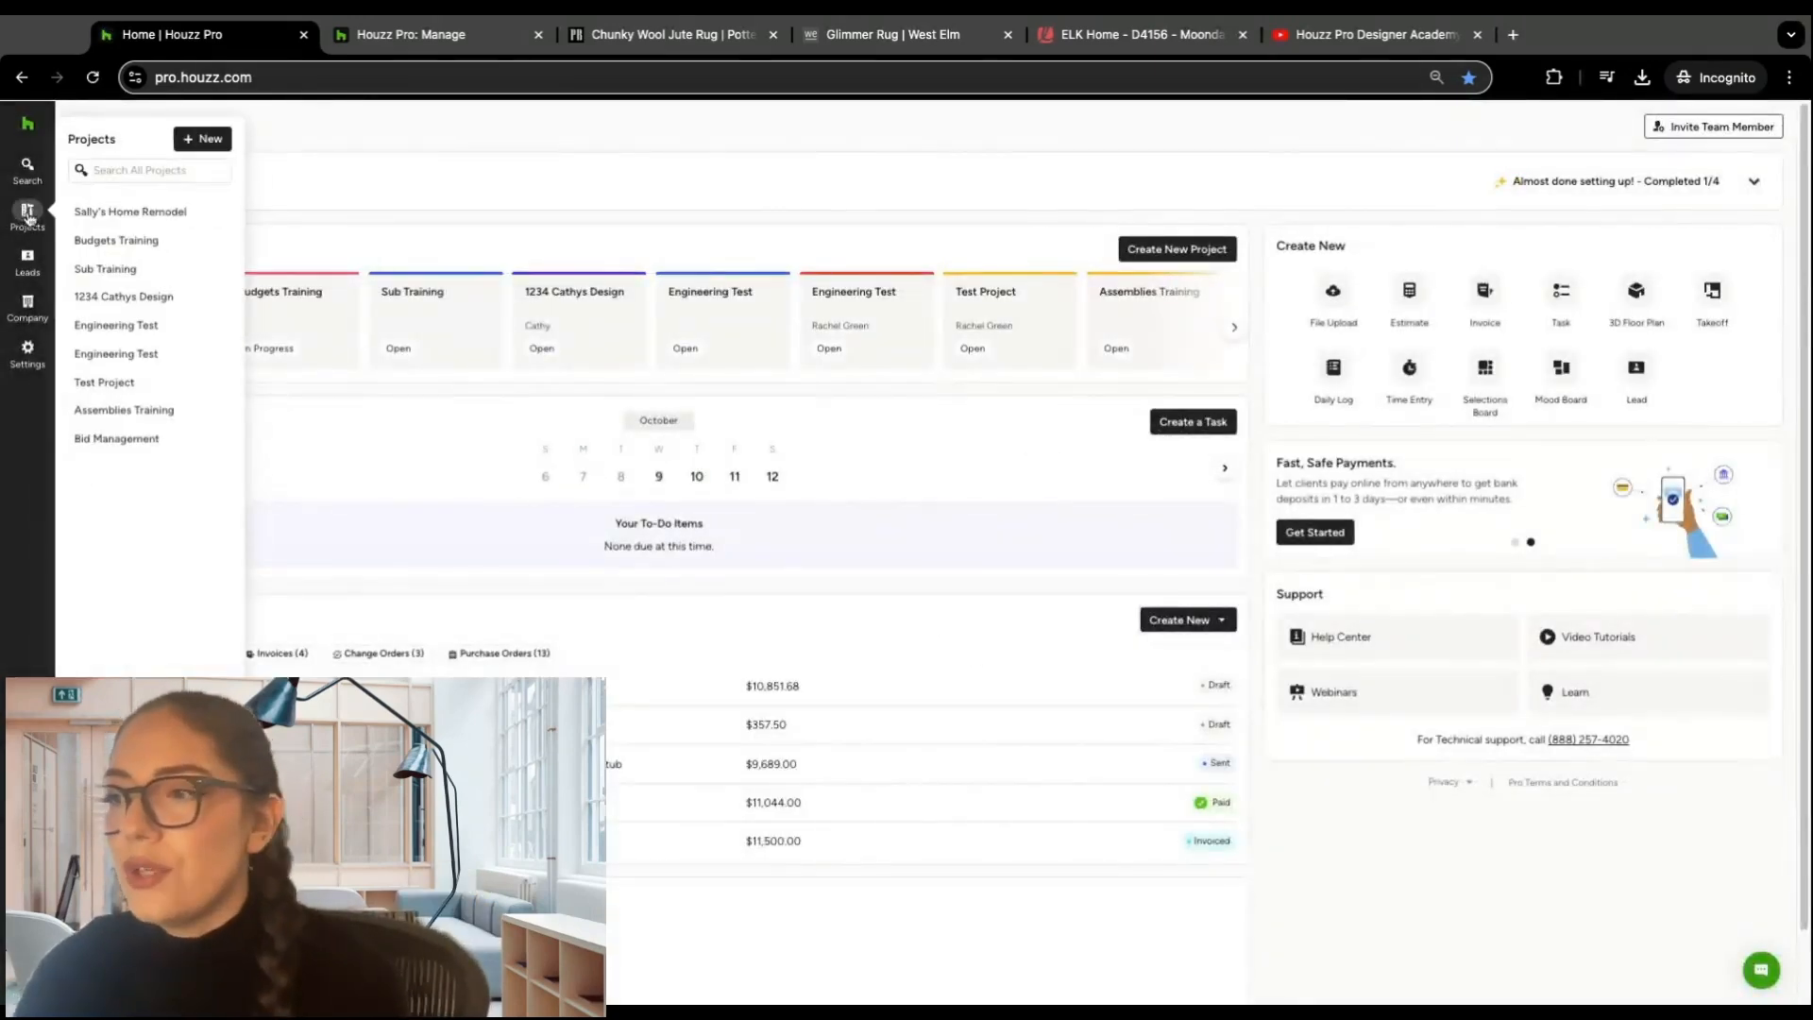
{"action": "left_click", "coordinate": [28, 213]}
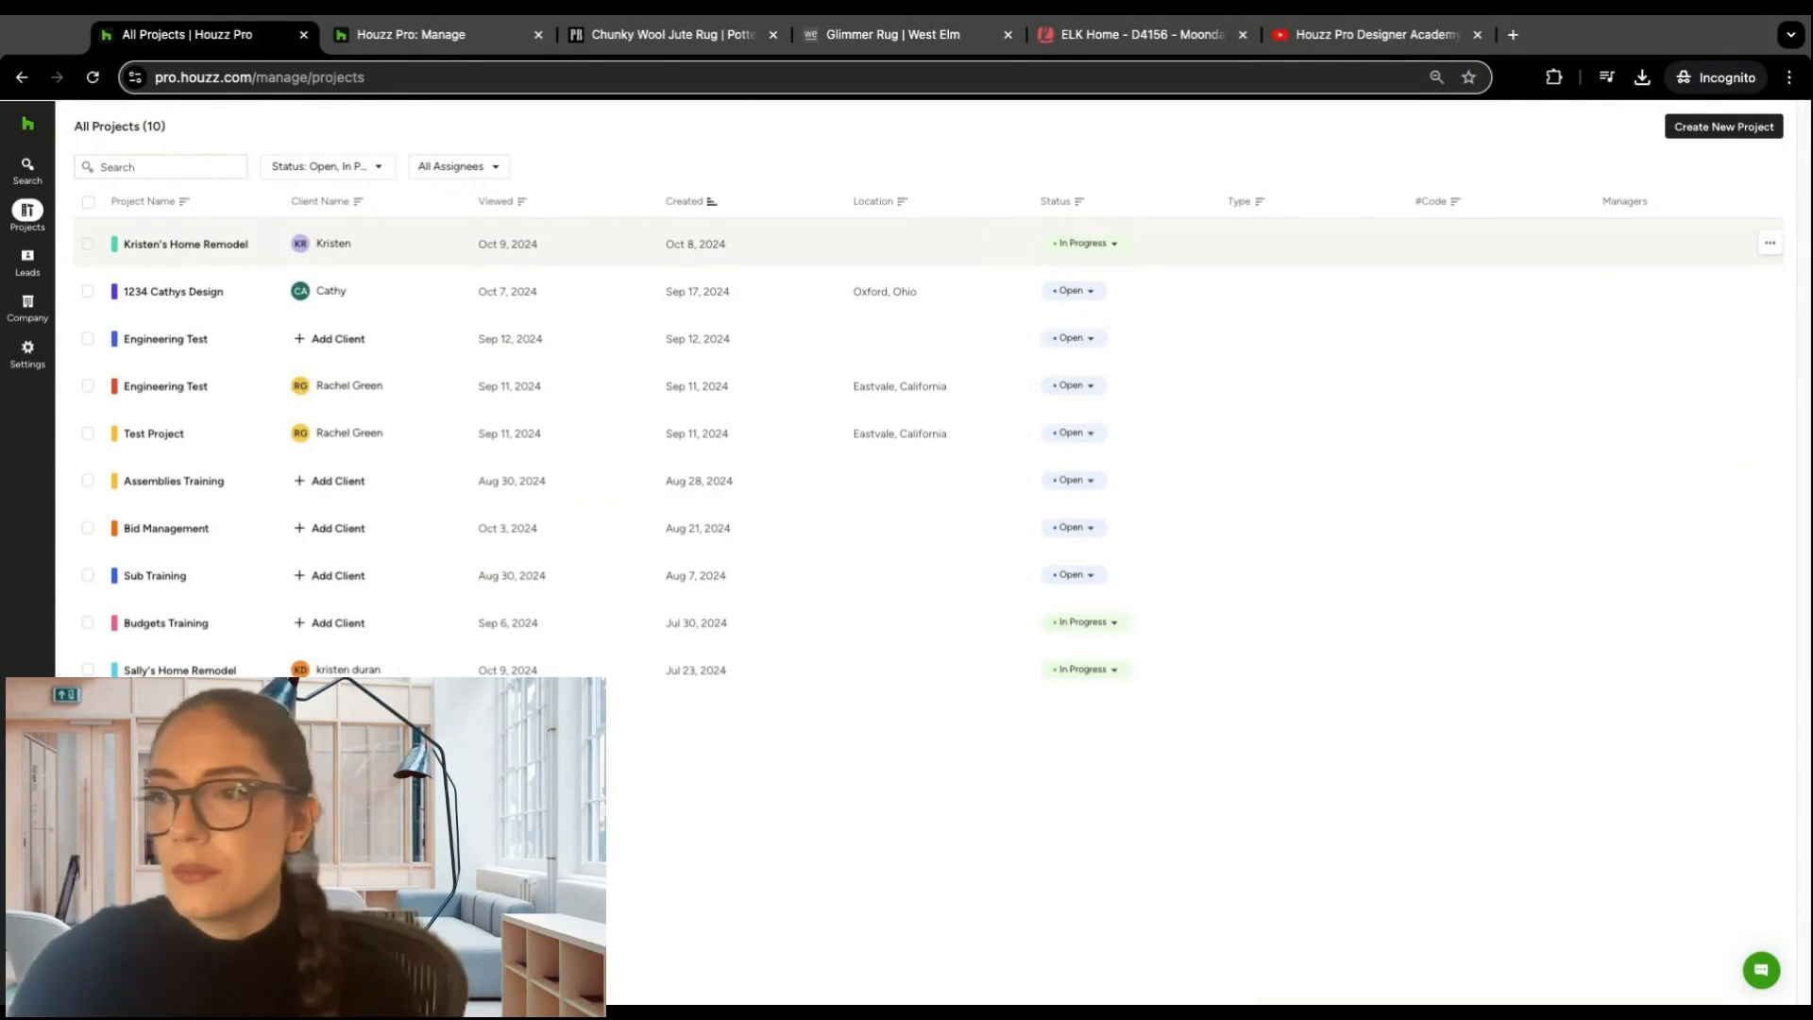
{"action": "left_click", "coordinate": [186, 244]}
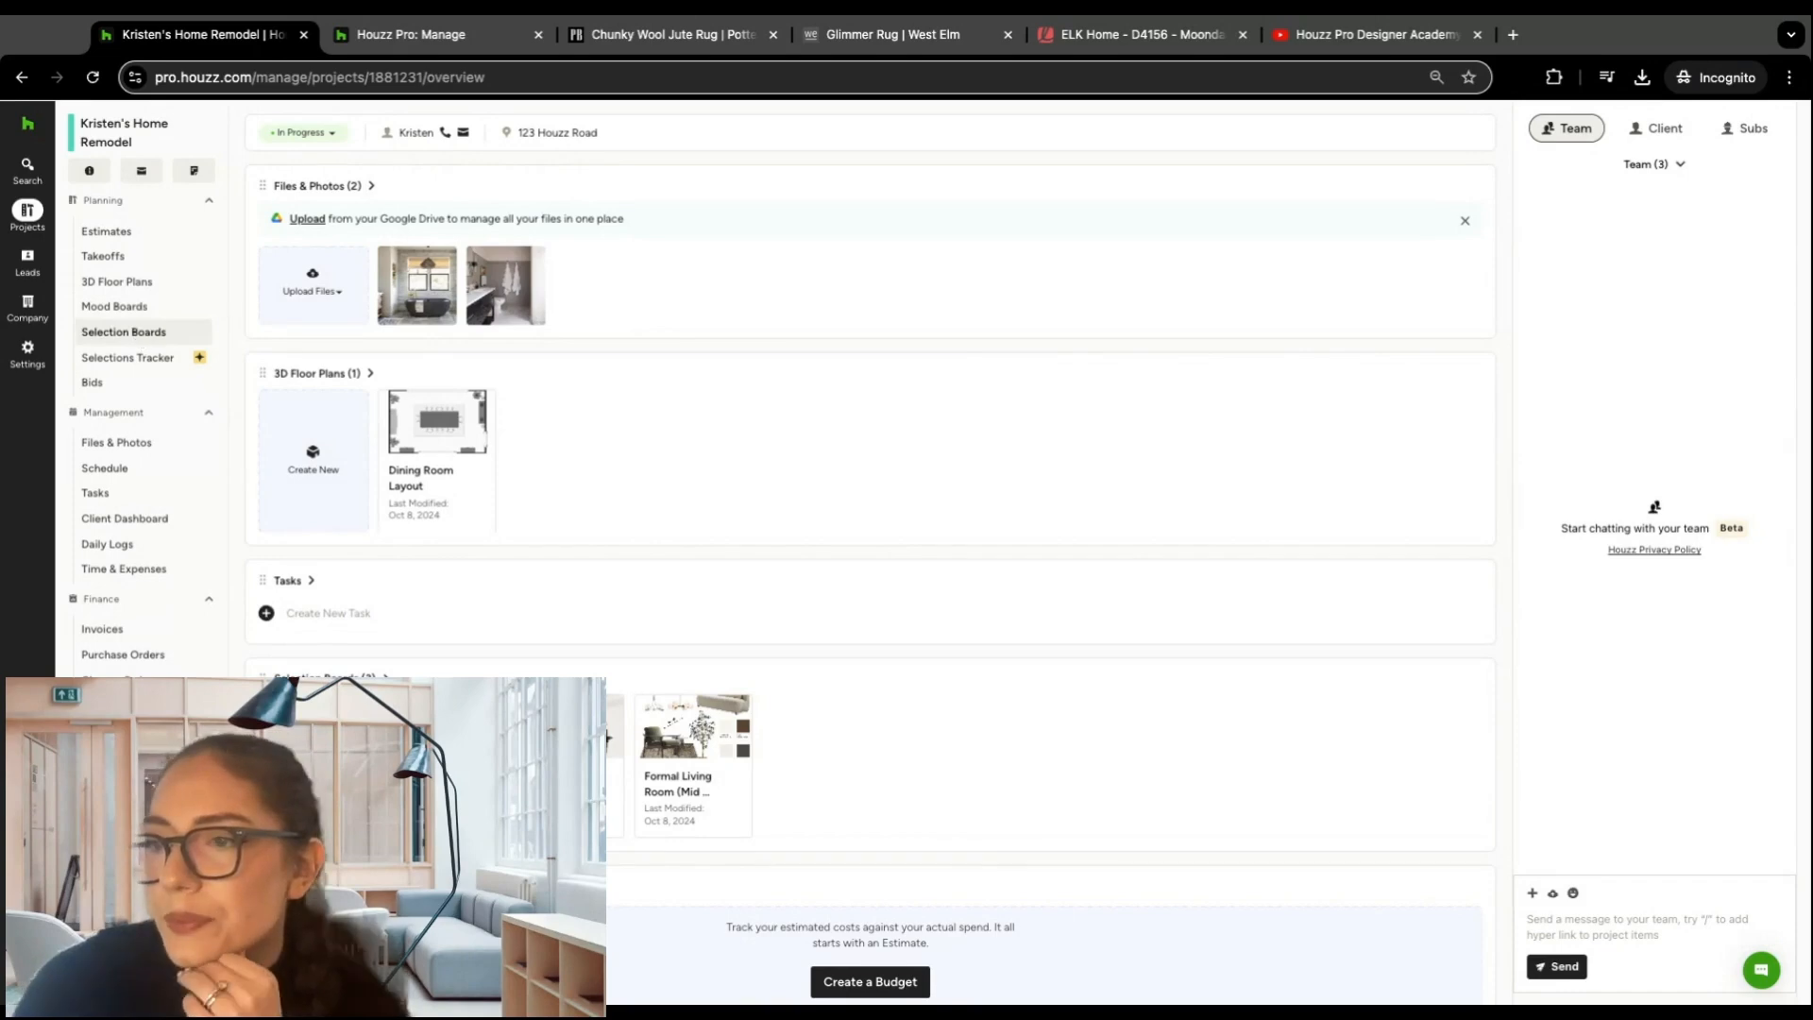
{"action": "left_click", "coordinate": [122, 331]}
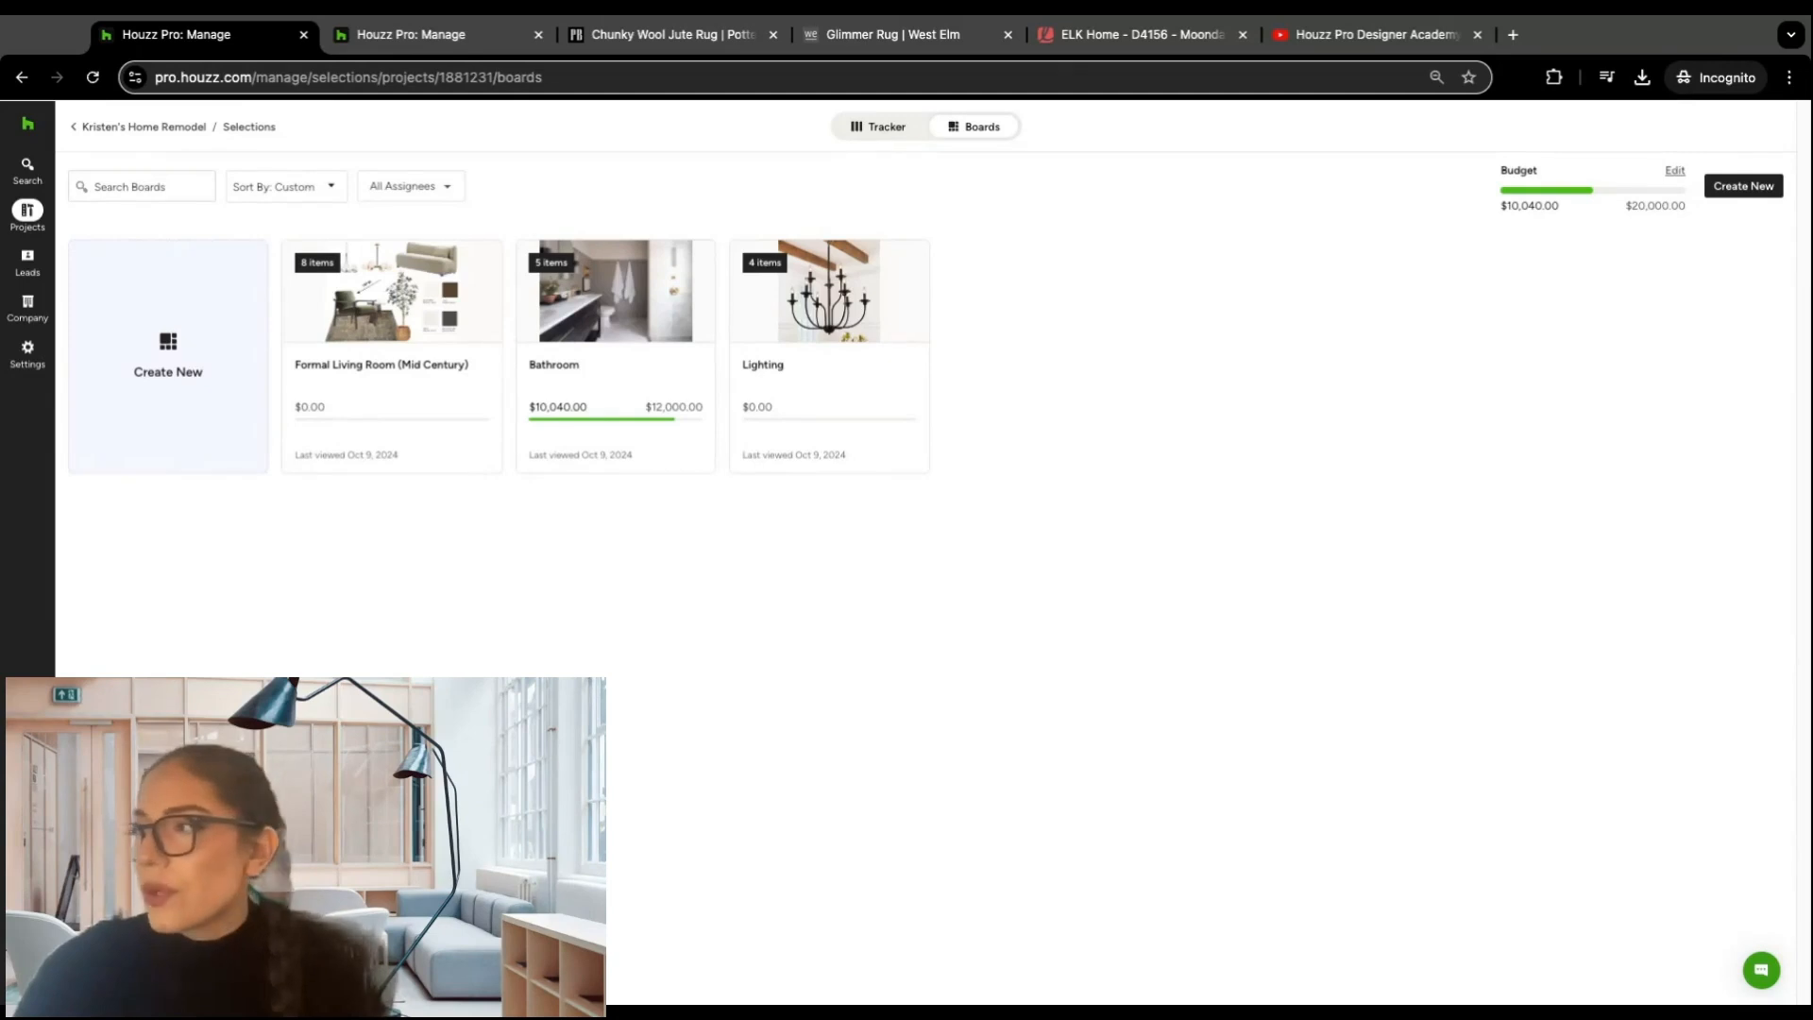
Step: Set the project budget that the selection boards total is compared to at $50,000
{"action": "left_click", "coordinate": [1674, 171]}
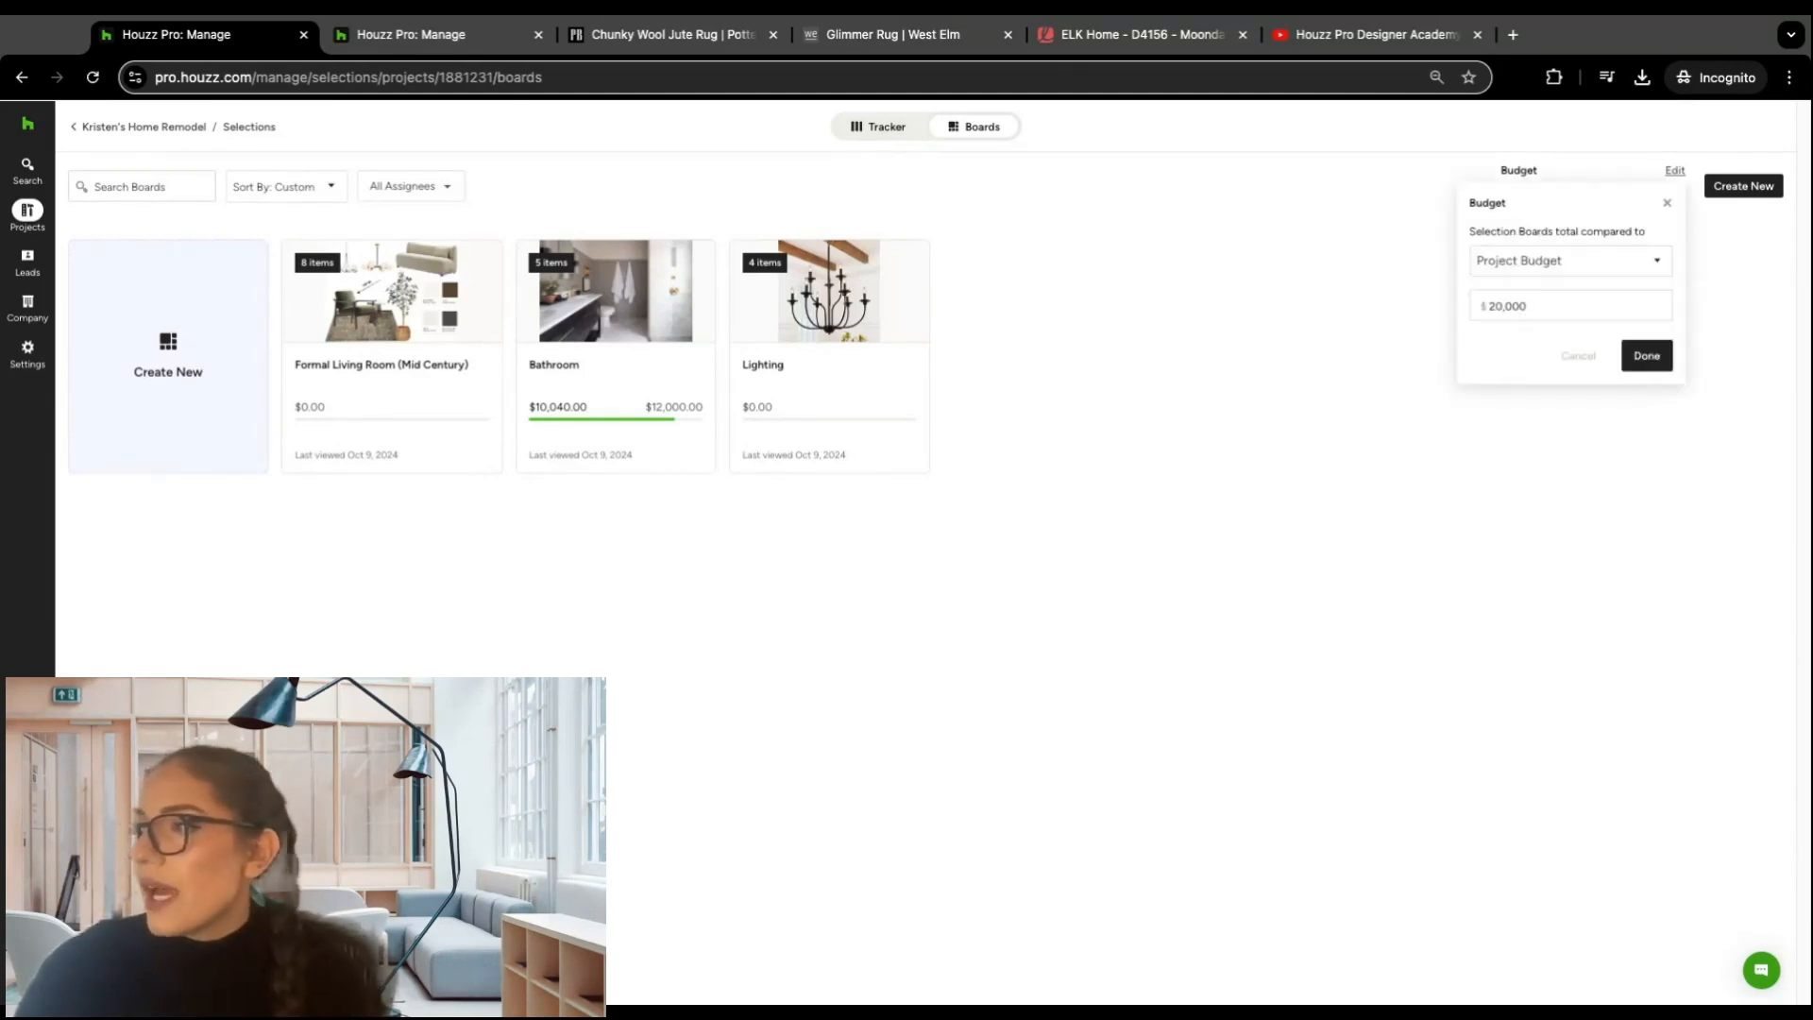
{"action": "left_click", "coordinate": [1645, 259]}
{"action": "left_click", "coordinate": [1591, 319]}
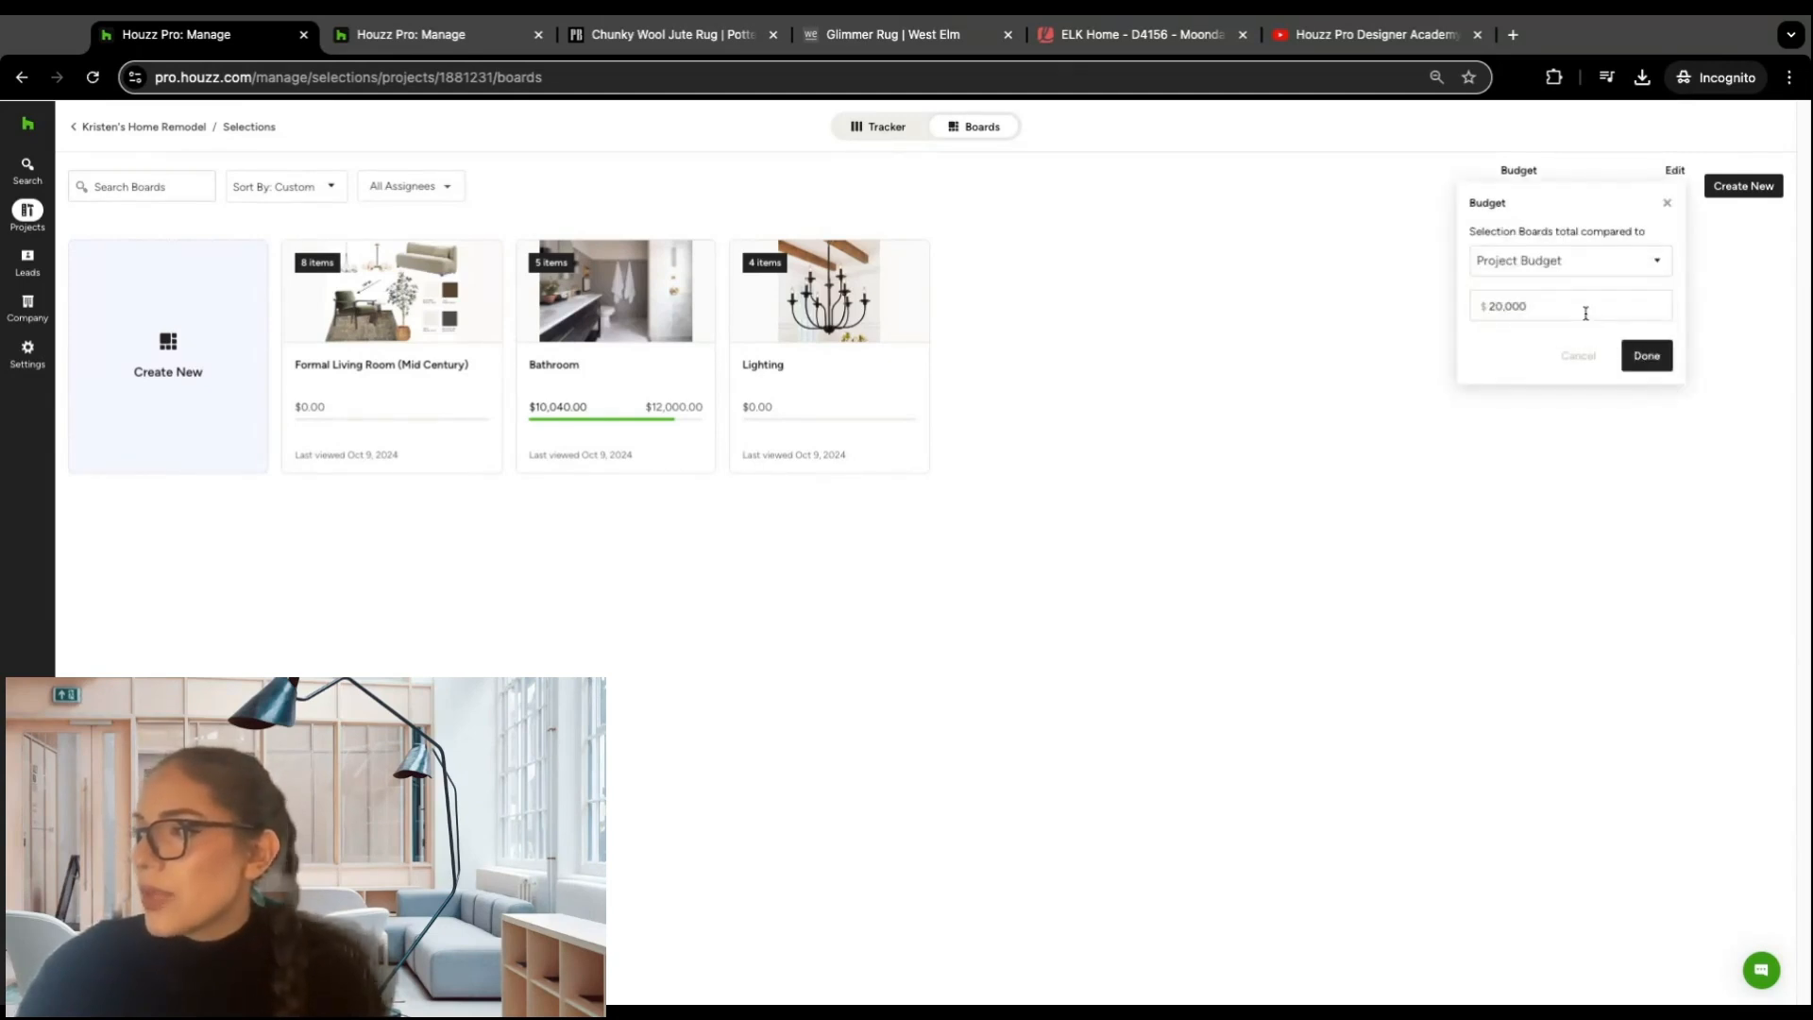
{"action": "left_click", "coordinate": [1560, 306]}
{"action": "double_click", "coordinate": [1560, 307]}
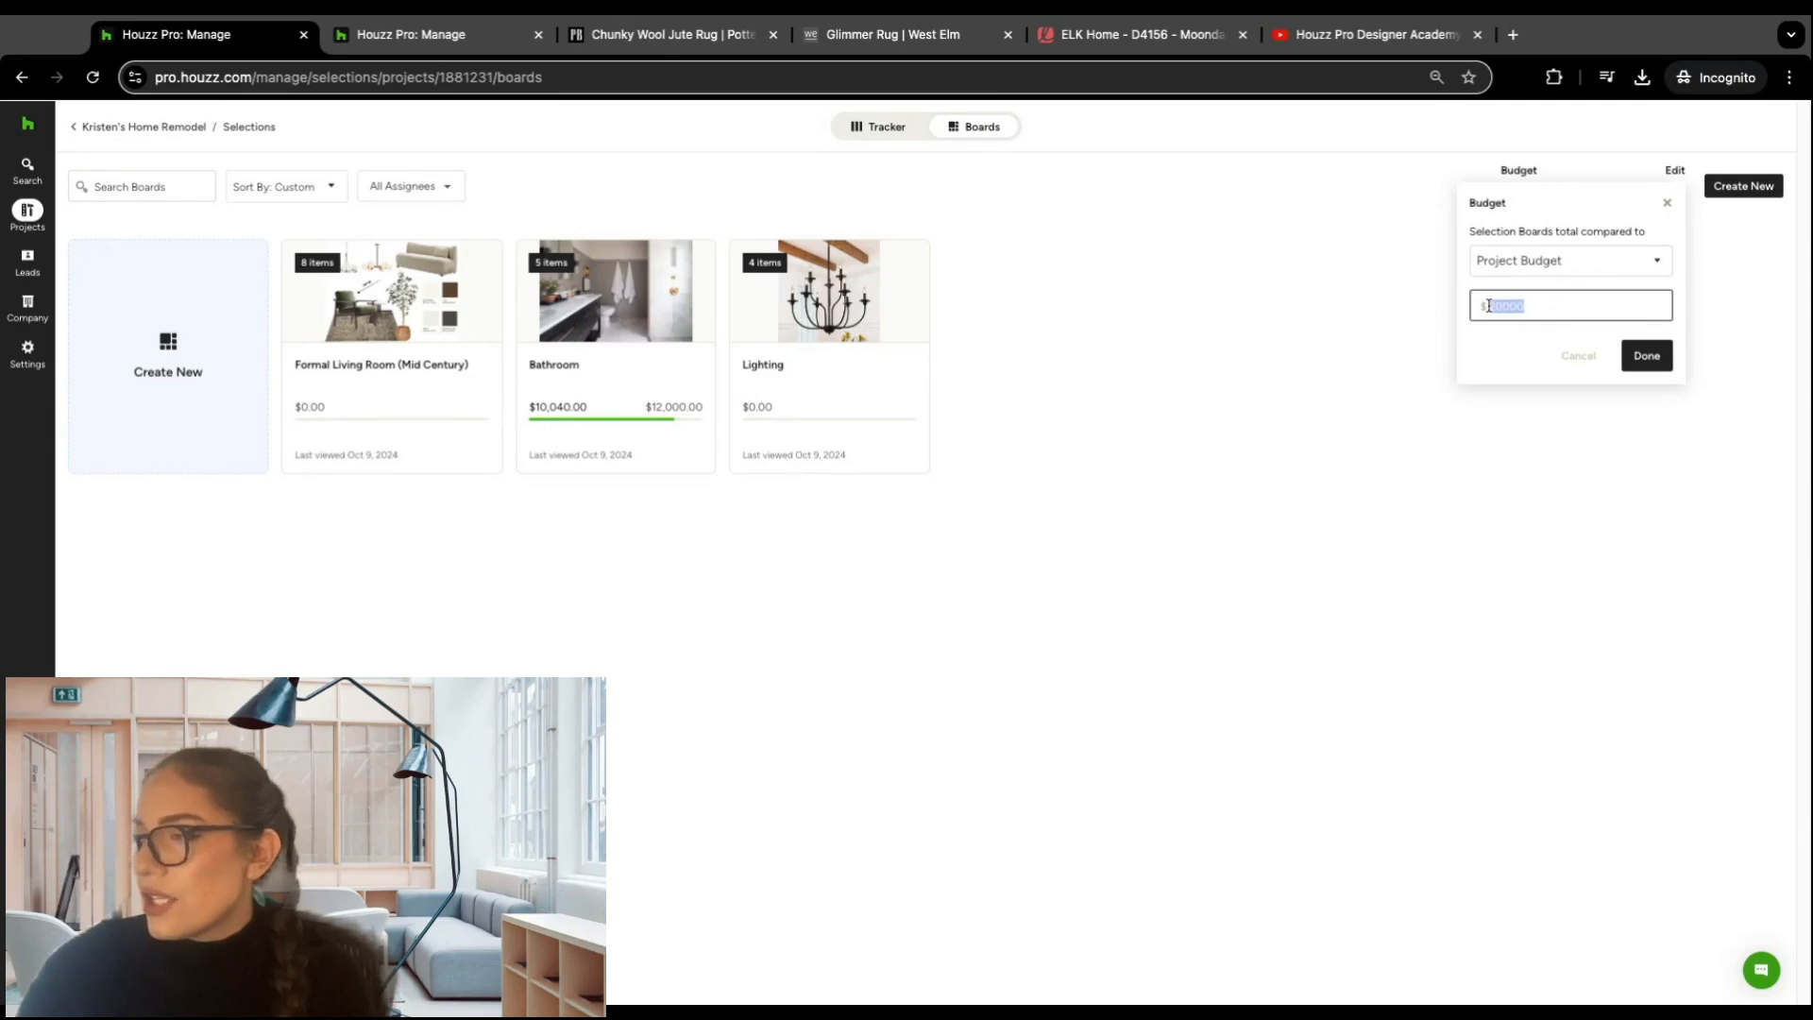
{"action": "key", "text": "BackSpace"}
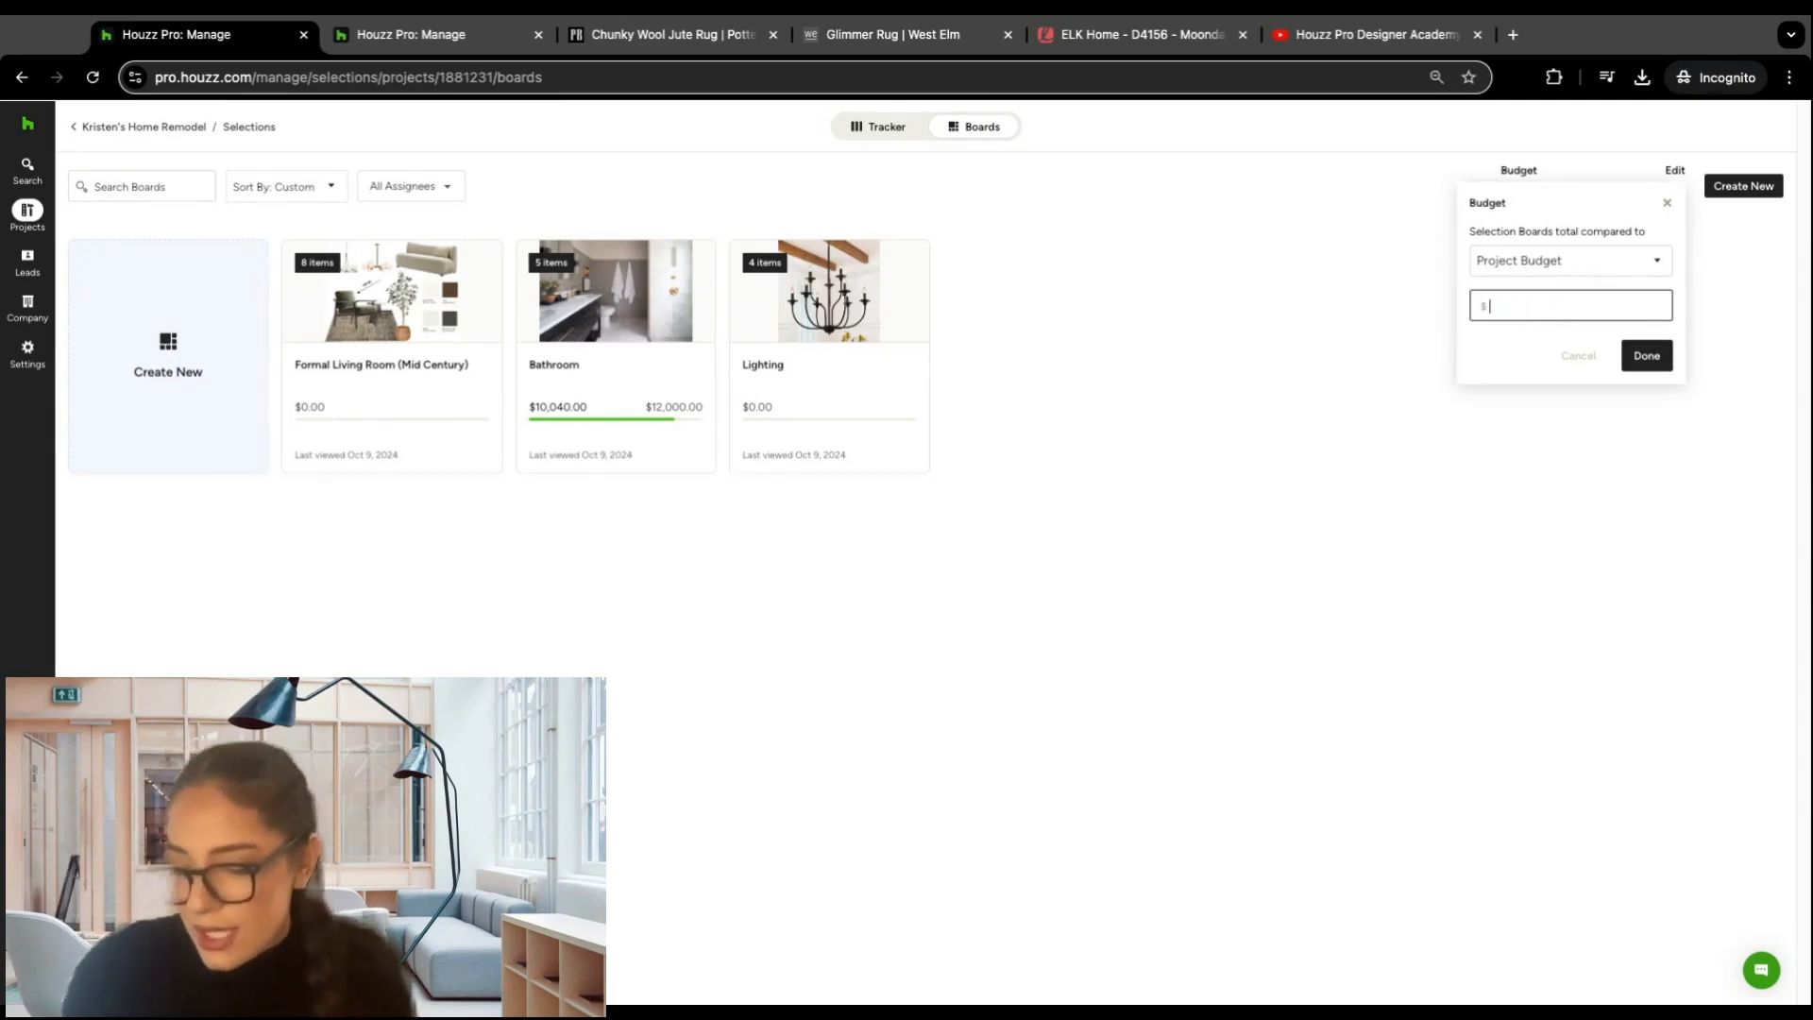
{"action": "type", "text": "50000"}
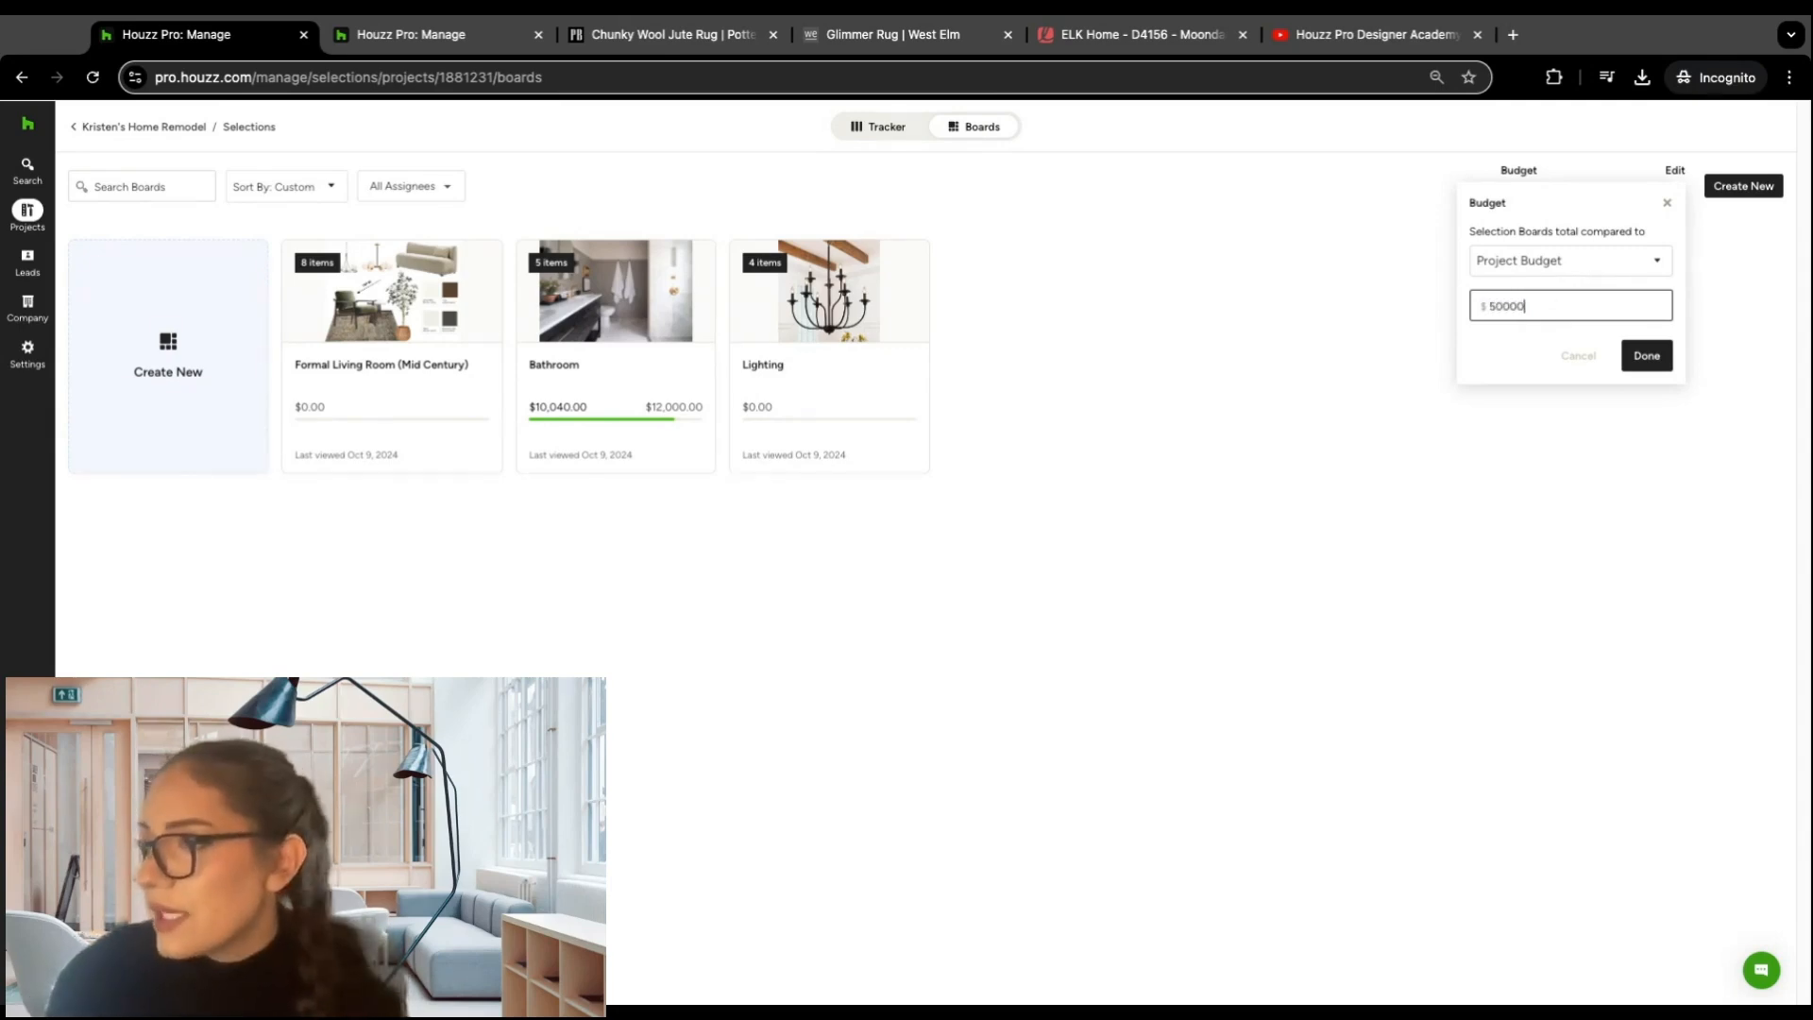
{"action": "left_click", "coordinate": [1650, 357]}
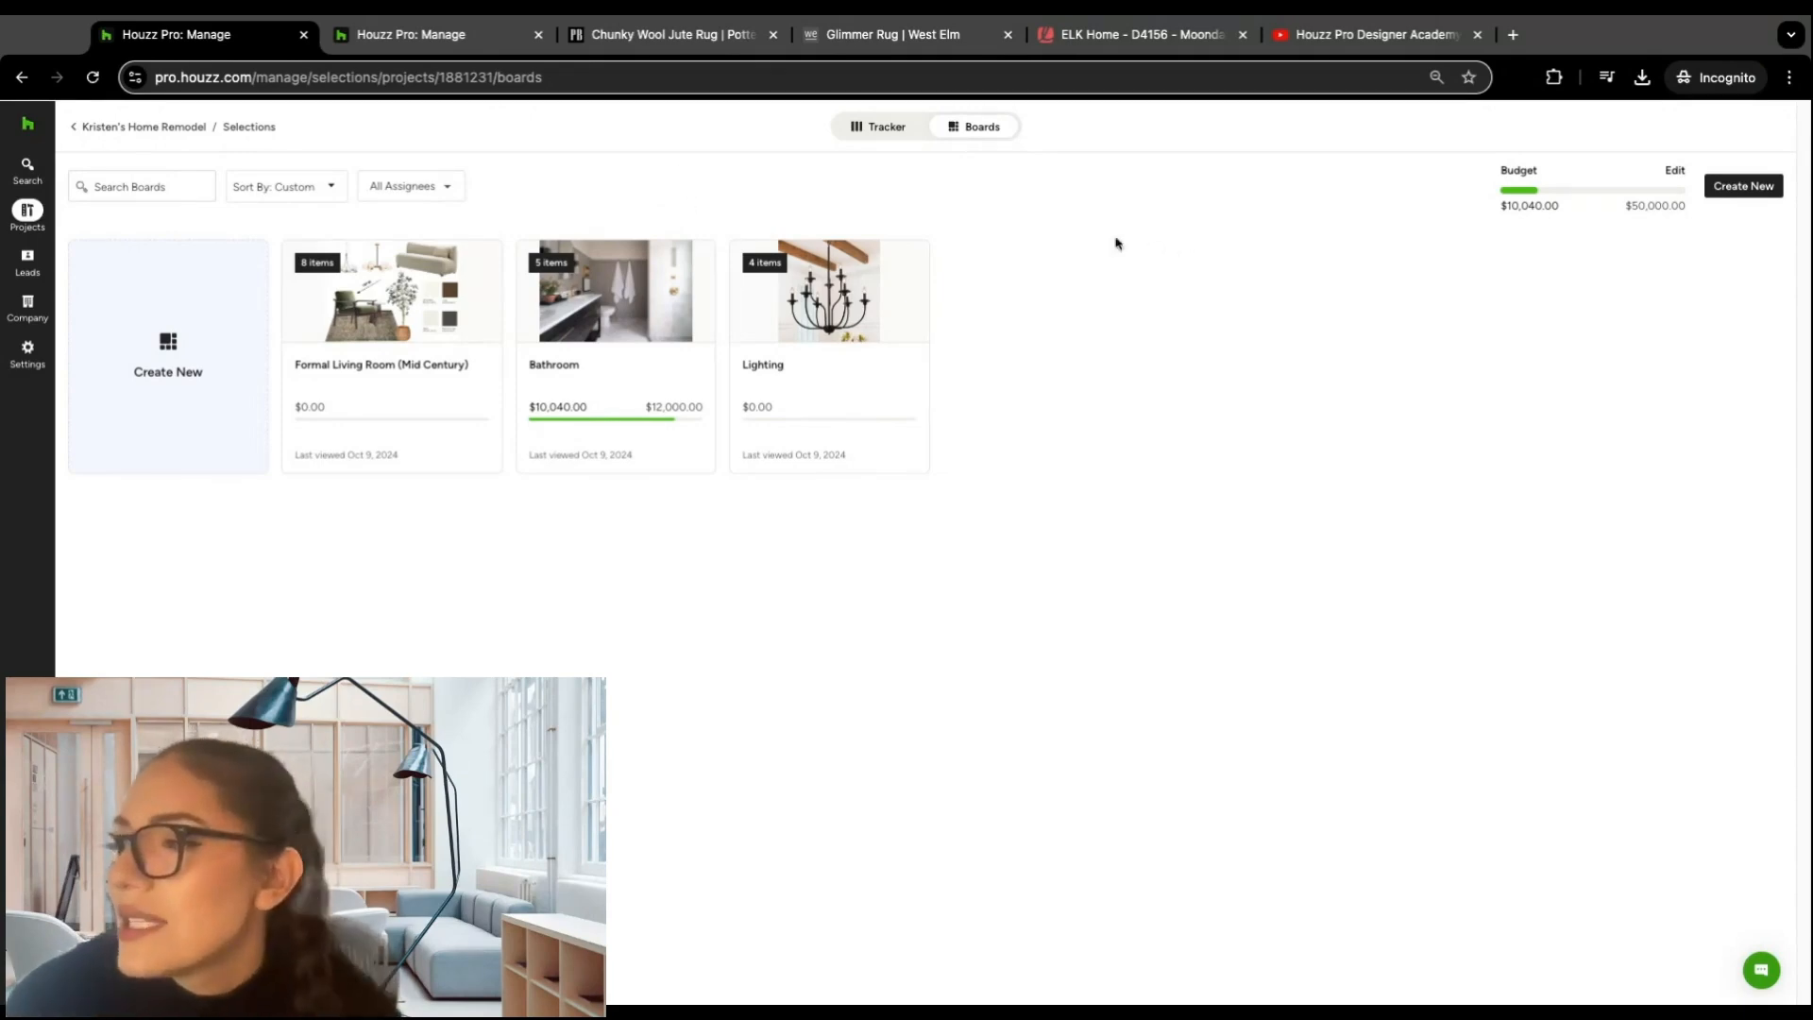
Step: View the form for creating a selections board and its assignee choices, and close it without creating a board
{"action": "left_click", "coordinate": [1744, 188]}
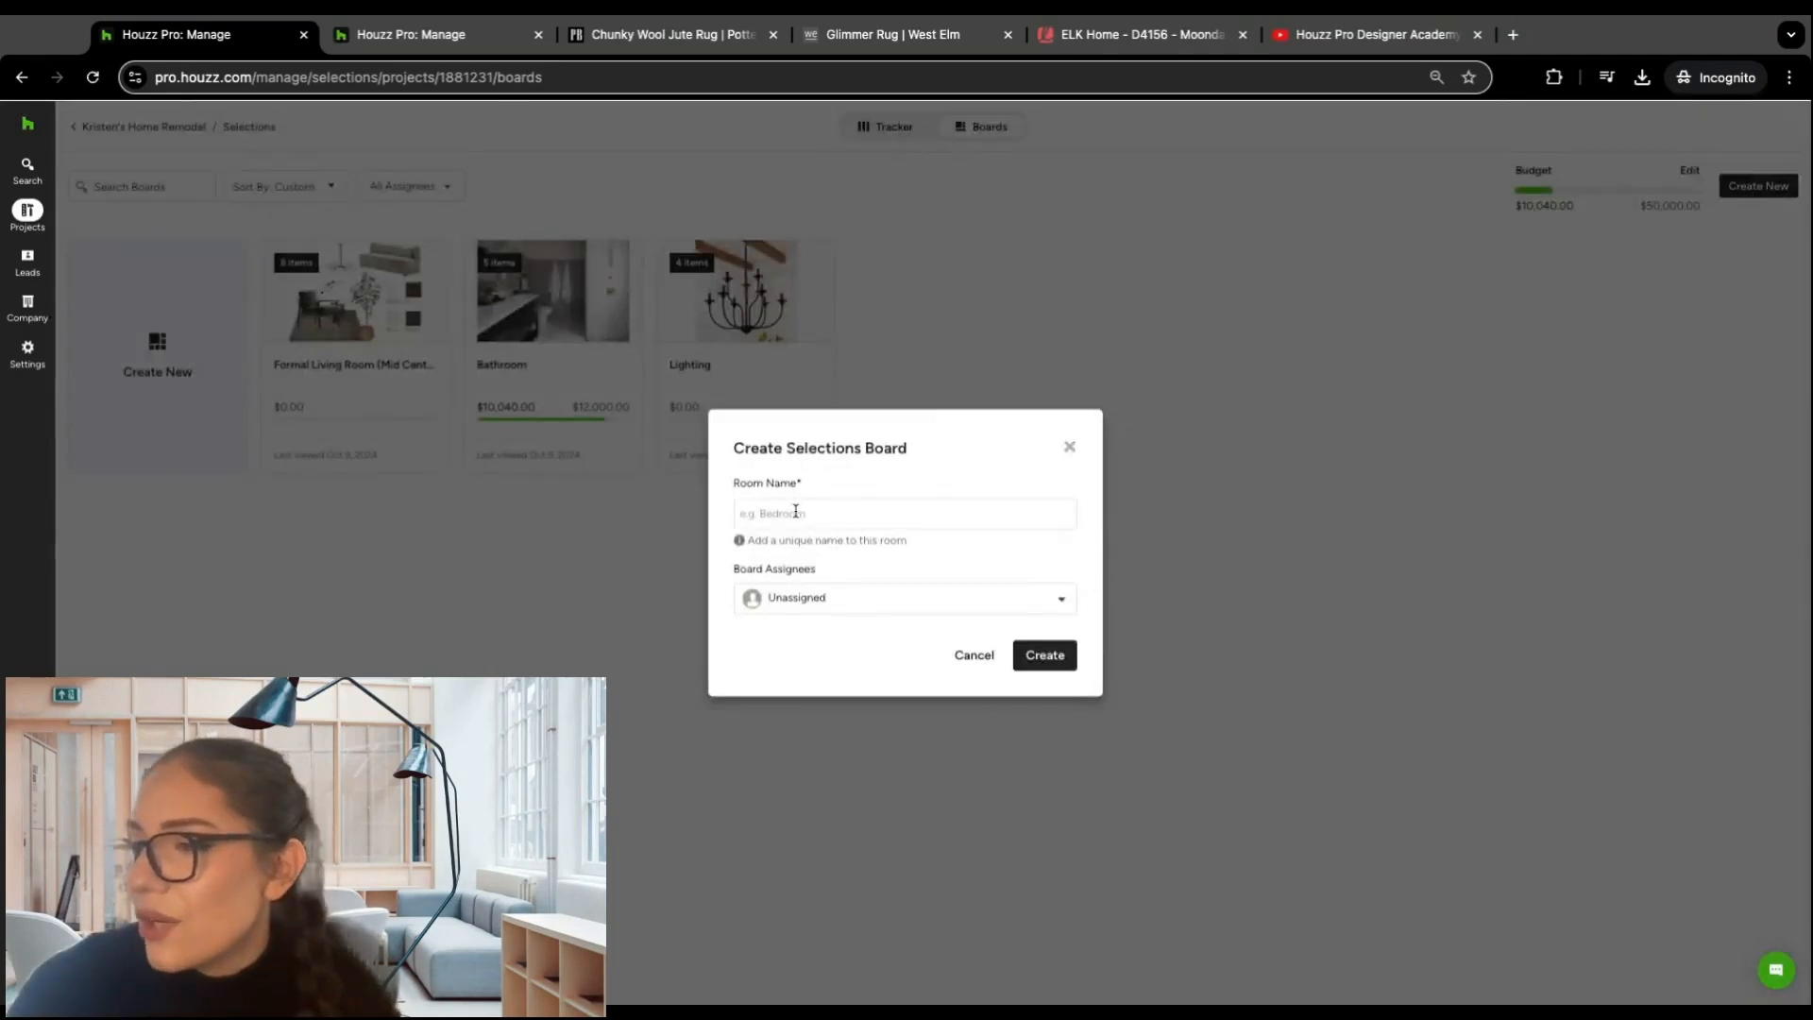
{"action": "left_click", "coordinate": [919, 505]}
{"action": "left_click", "coordinate": [928, 488]}
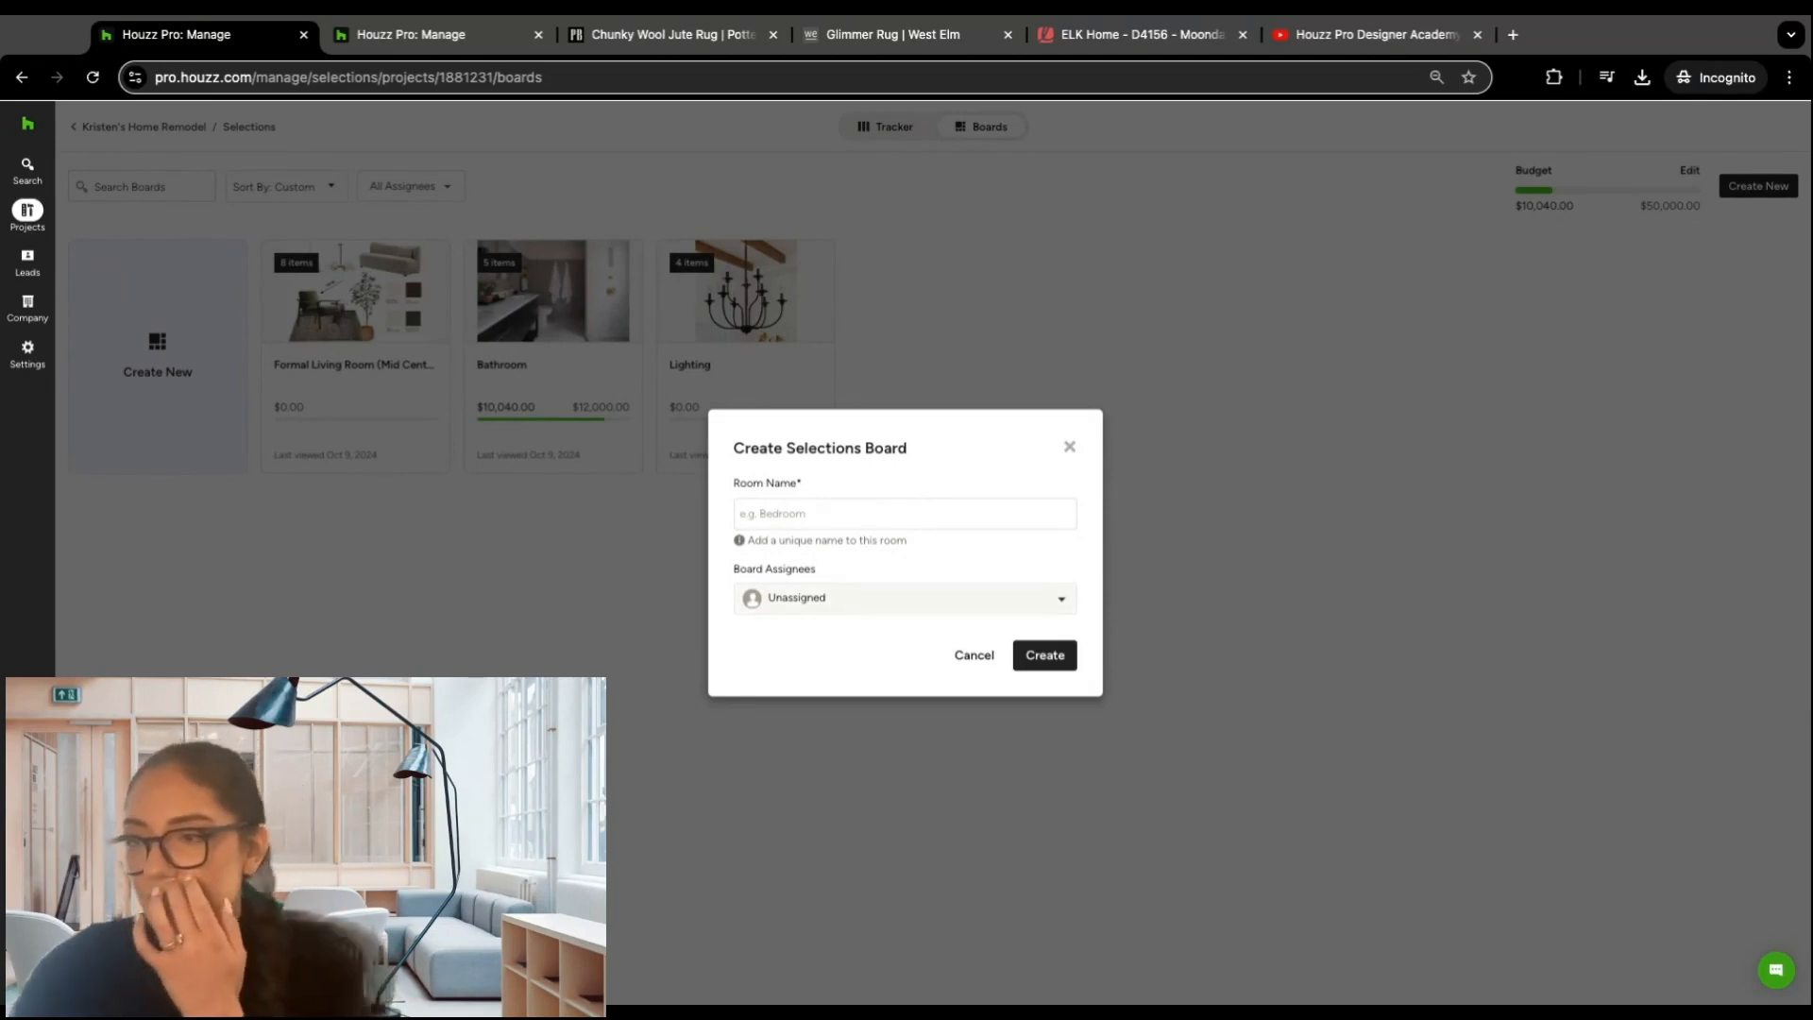
{"action": "left_click", "coordinate": [904, 598]}
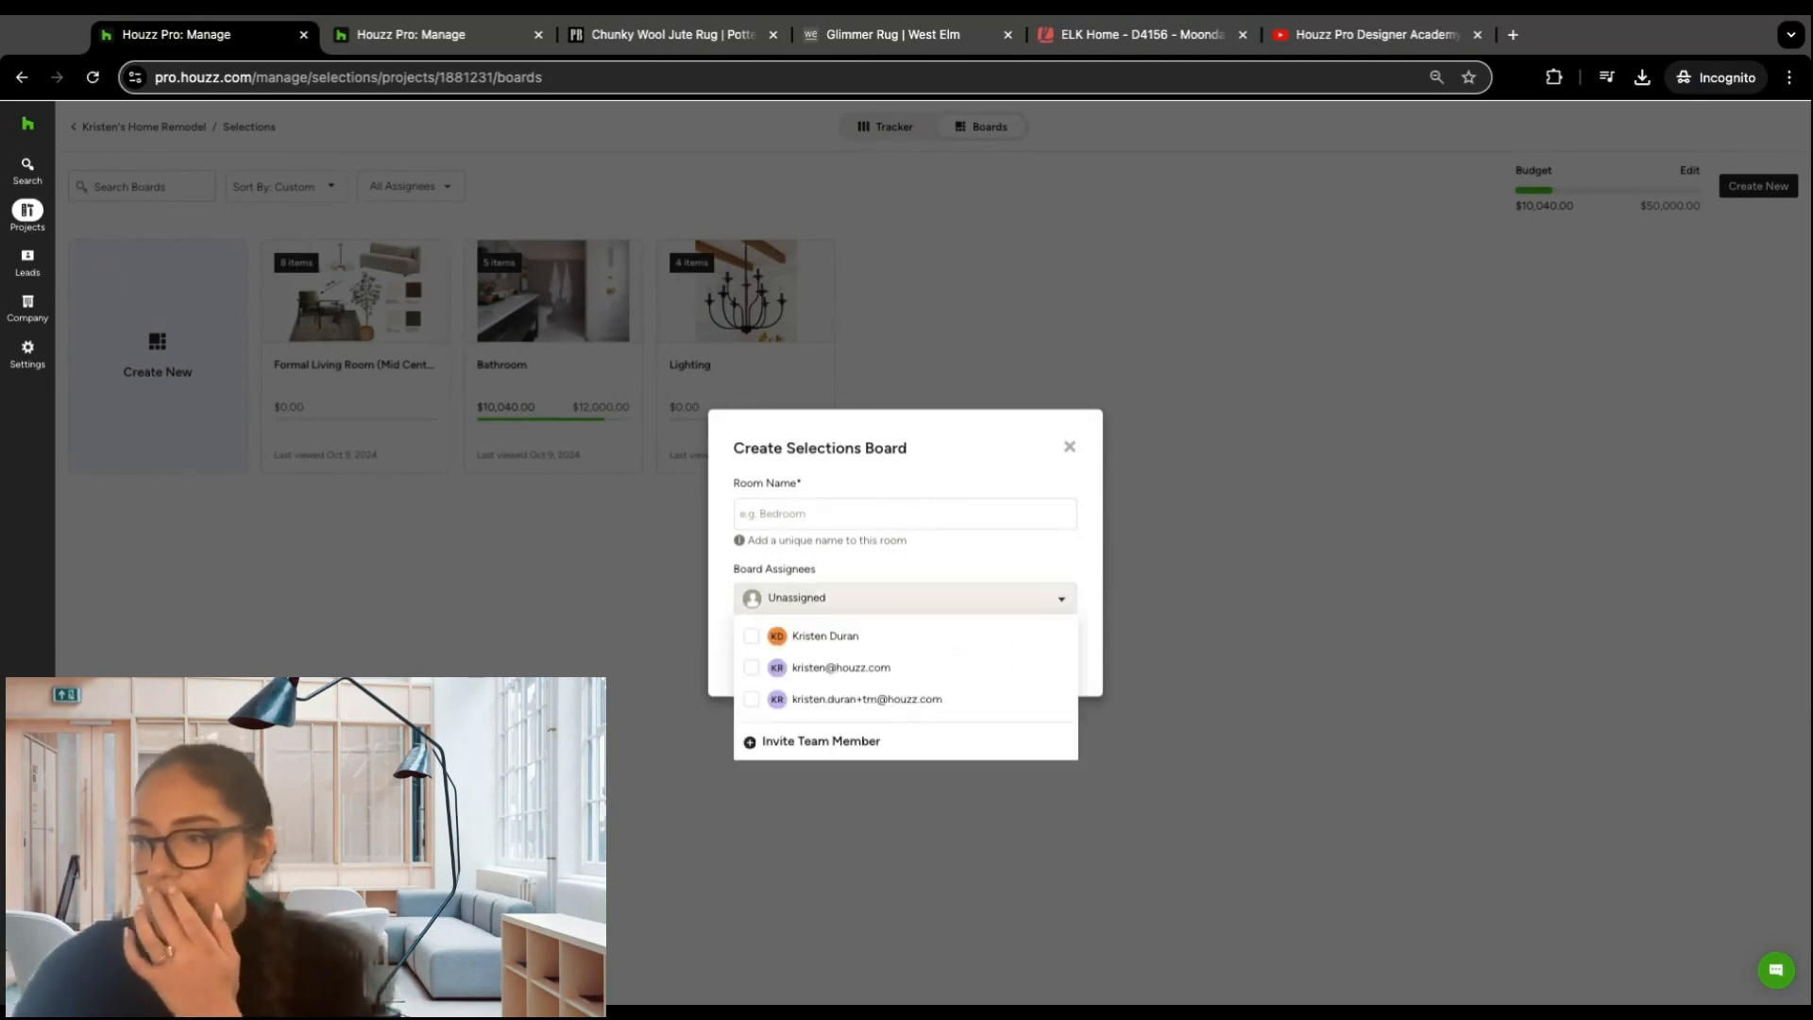
{"action": "left_click", "coordinate": [894, 563]}
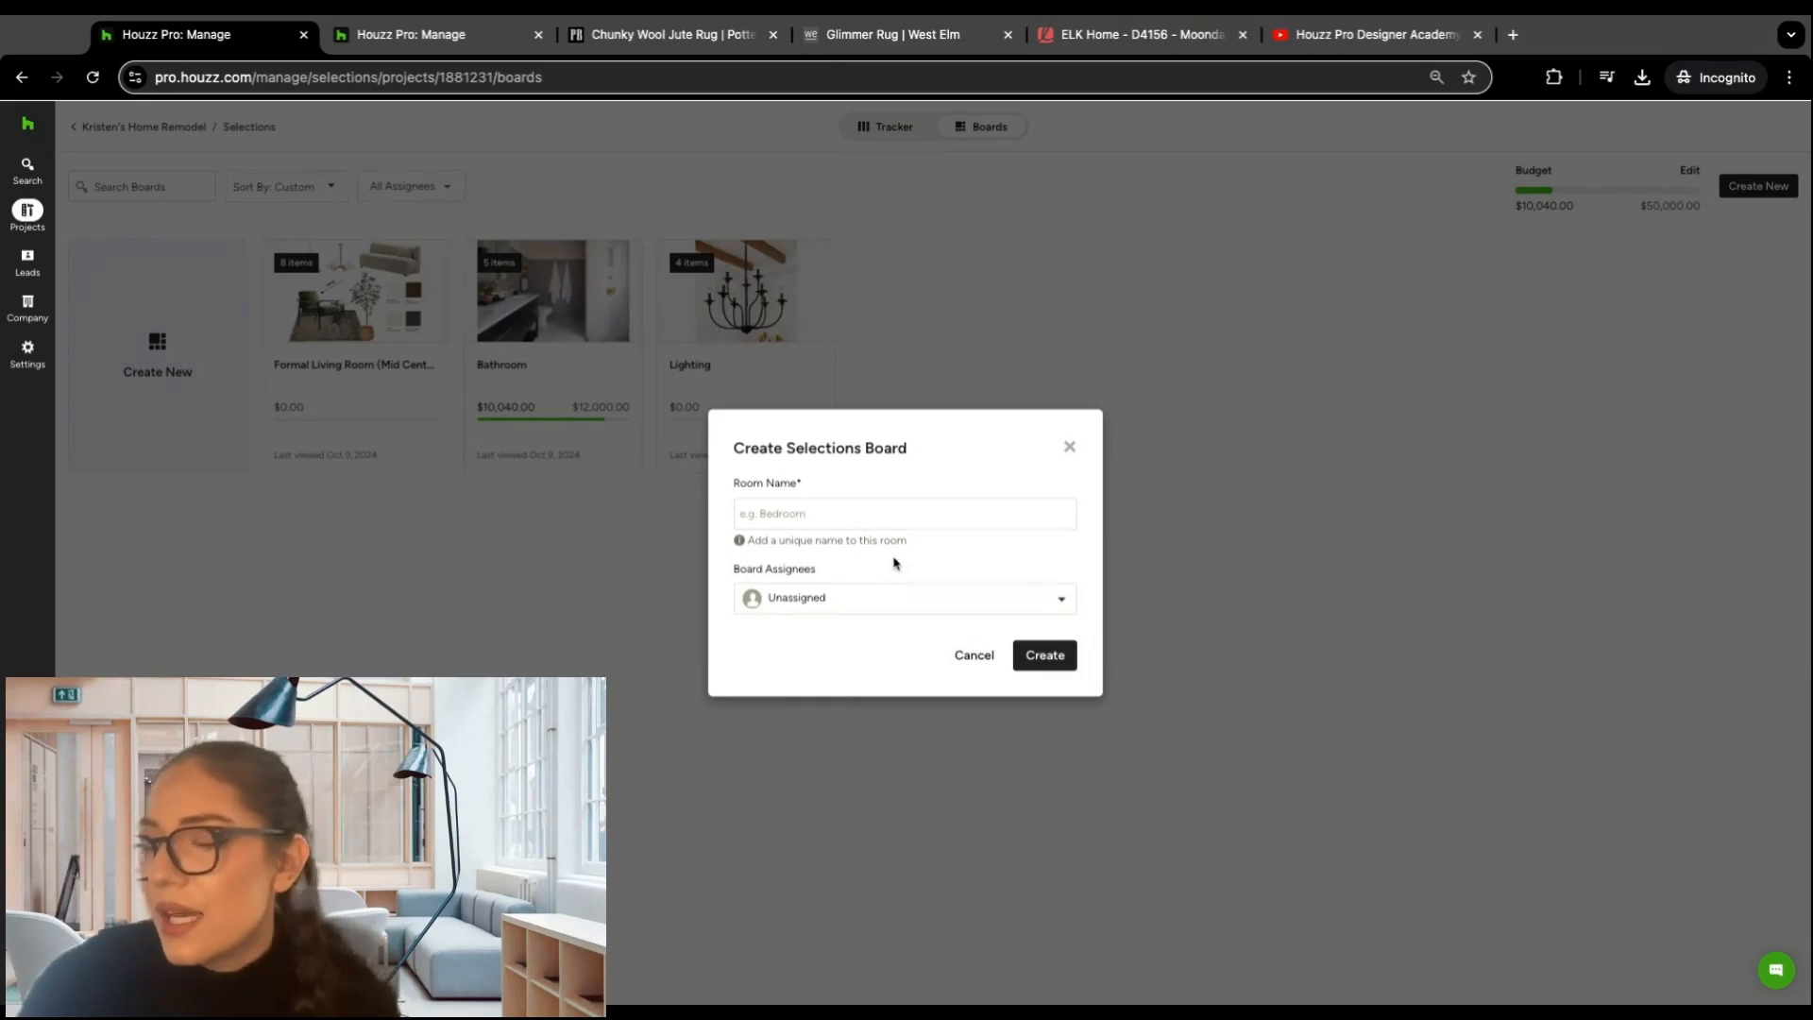
{"action": "left_click", "coordinate": [1070, 452]}
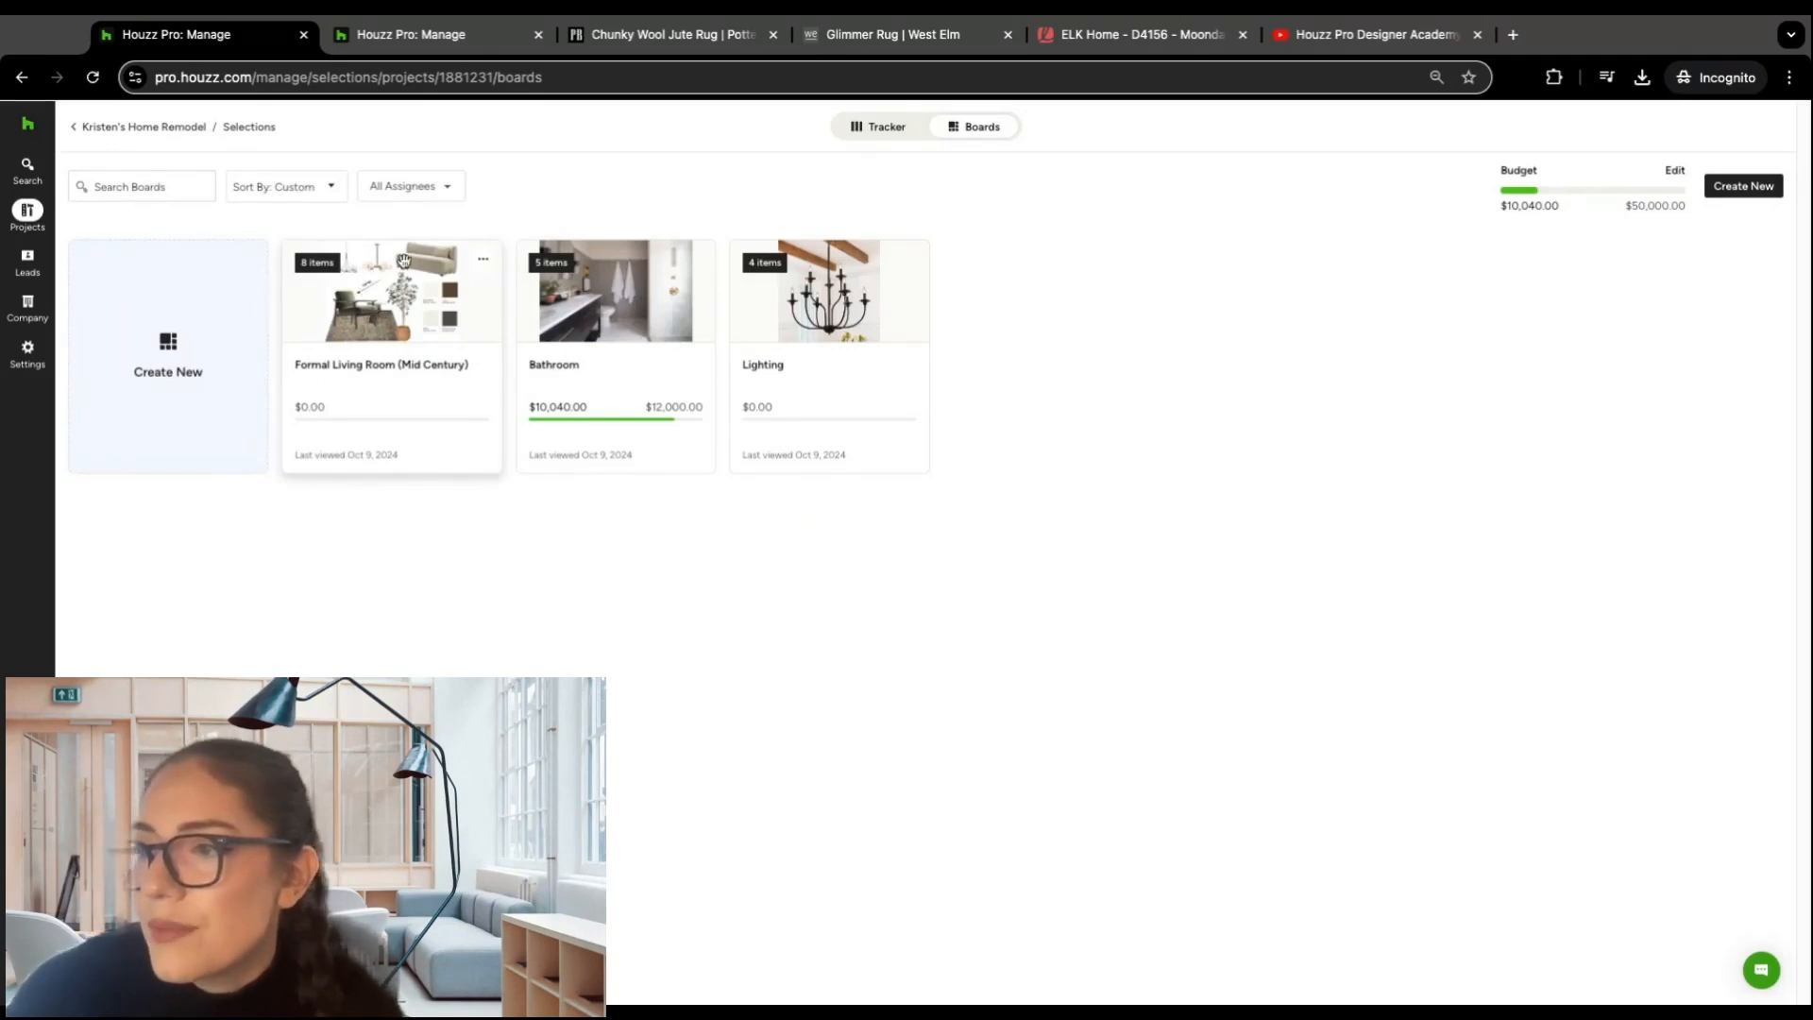
Step: Open the Formal Living Room (Mid Century) board and set its budget to $15,000
{"action": "left_click", "coordinate": [396, 312]}
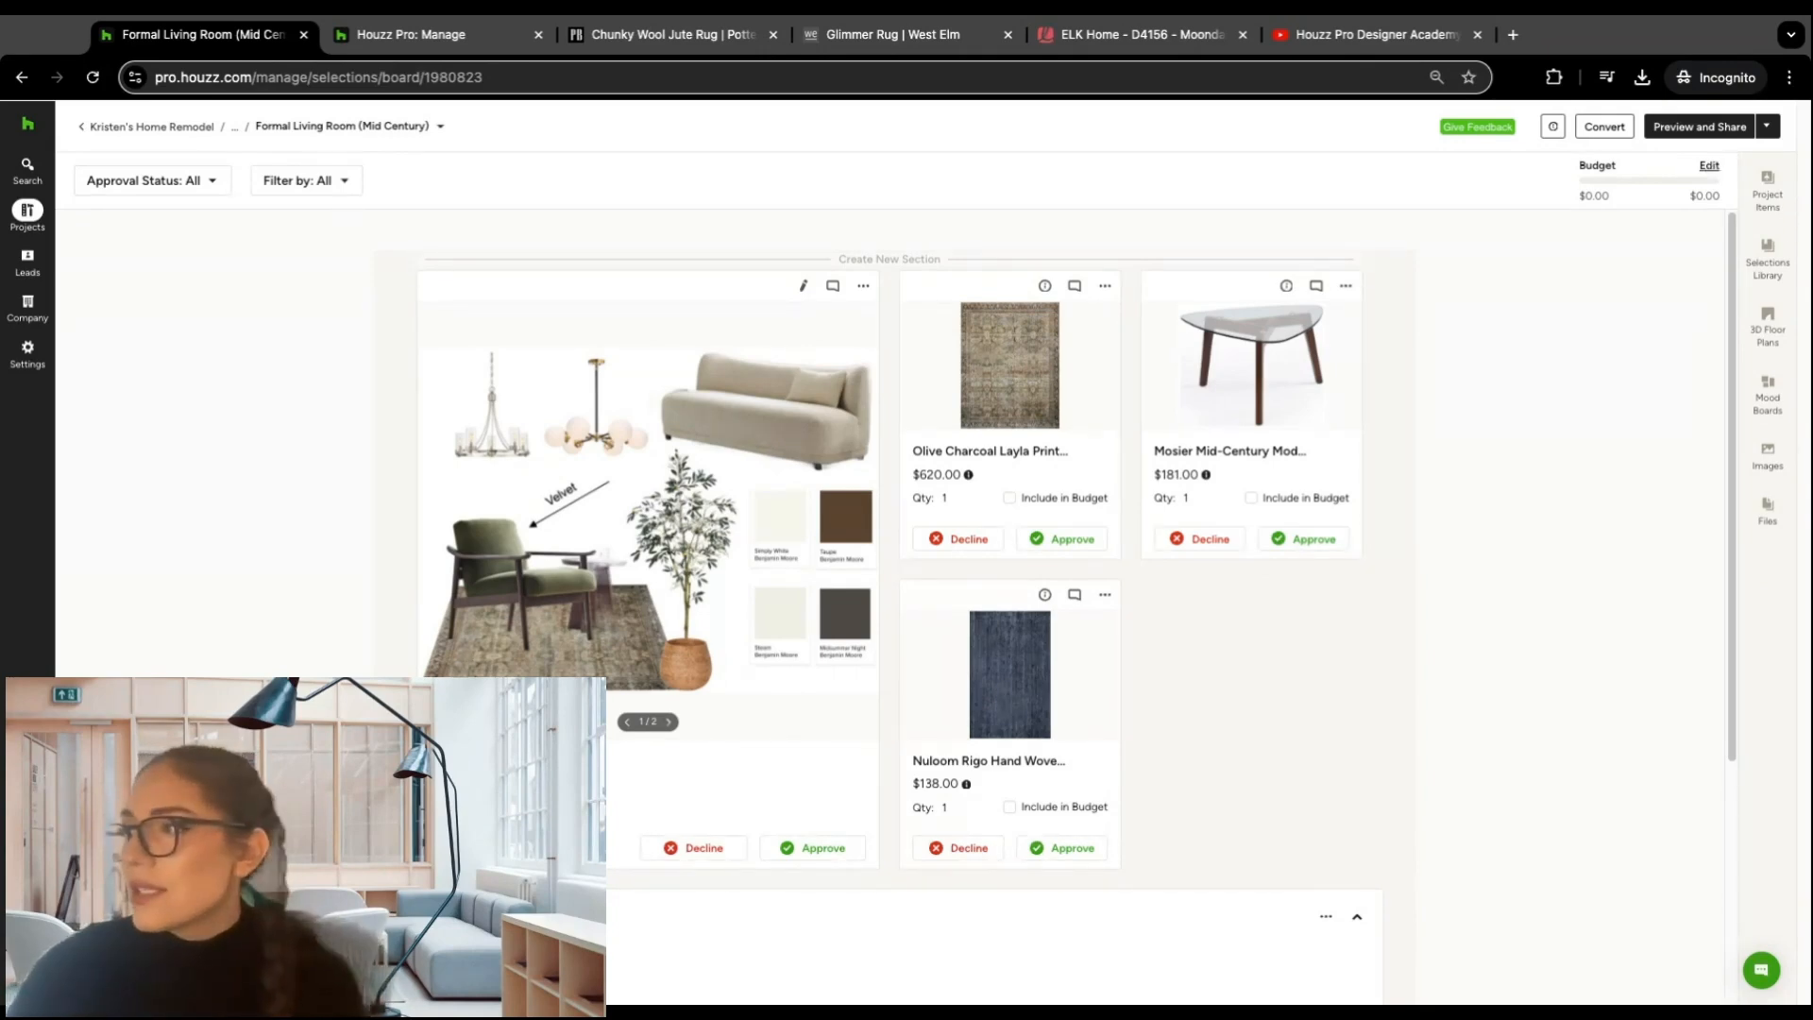
{"action": "left_click", "coordinate": [1709, 166]}
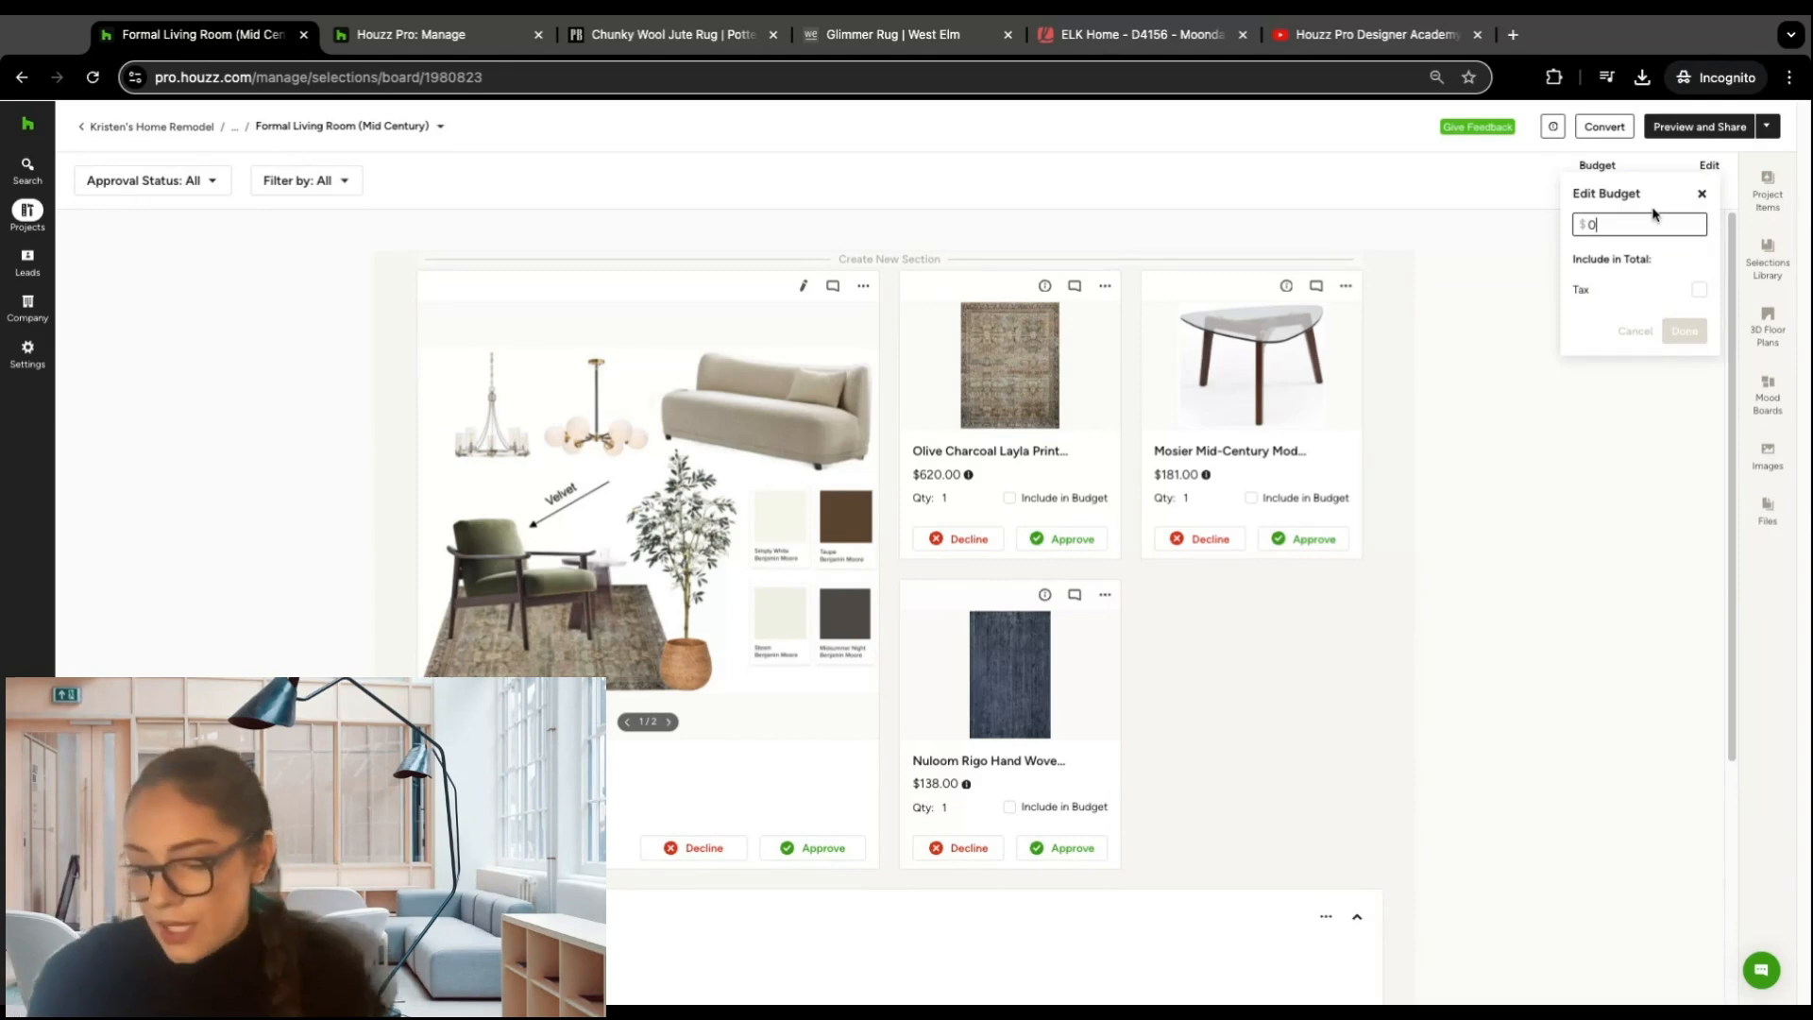
{"action": "type", "text": "15000"}
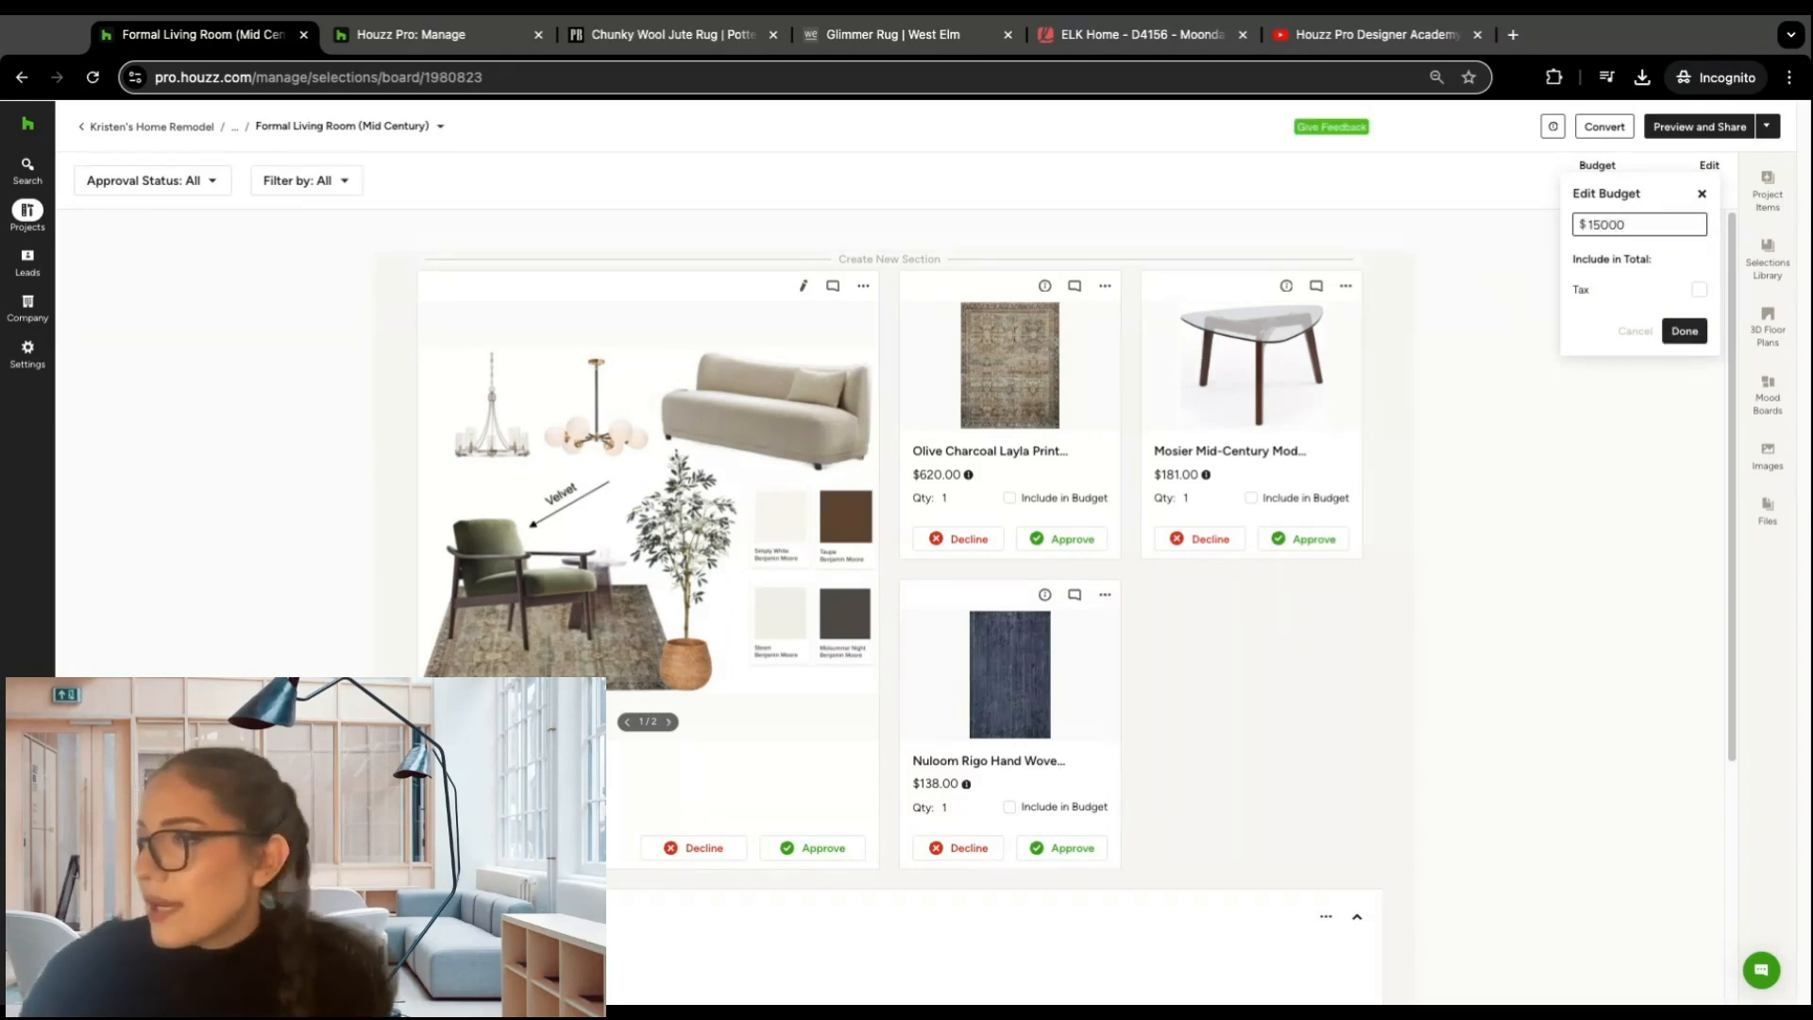
{"action": "left_click", "coordinate": [1683, 330]}
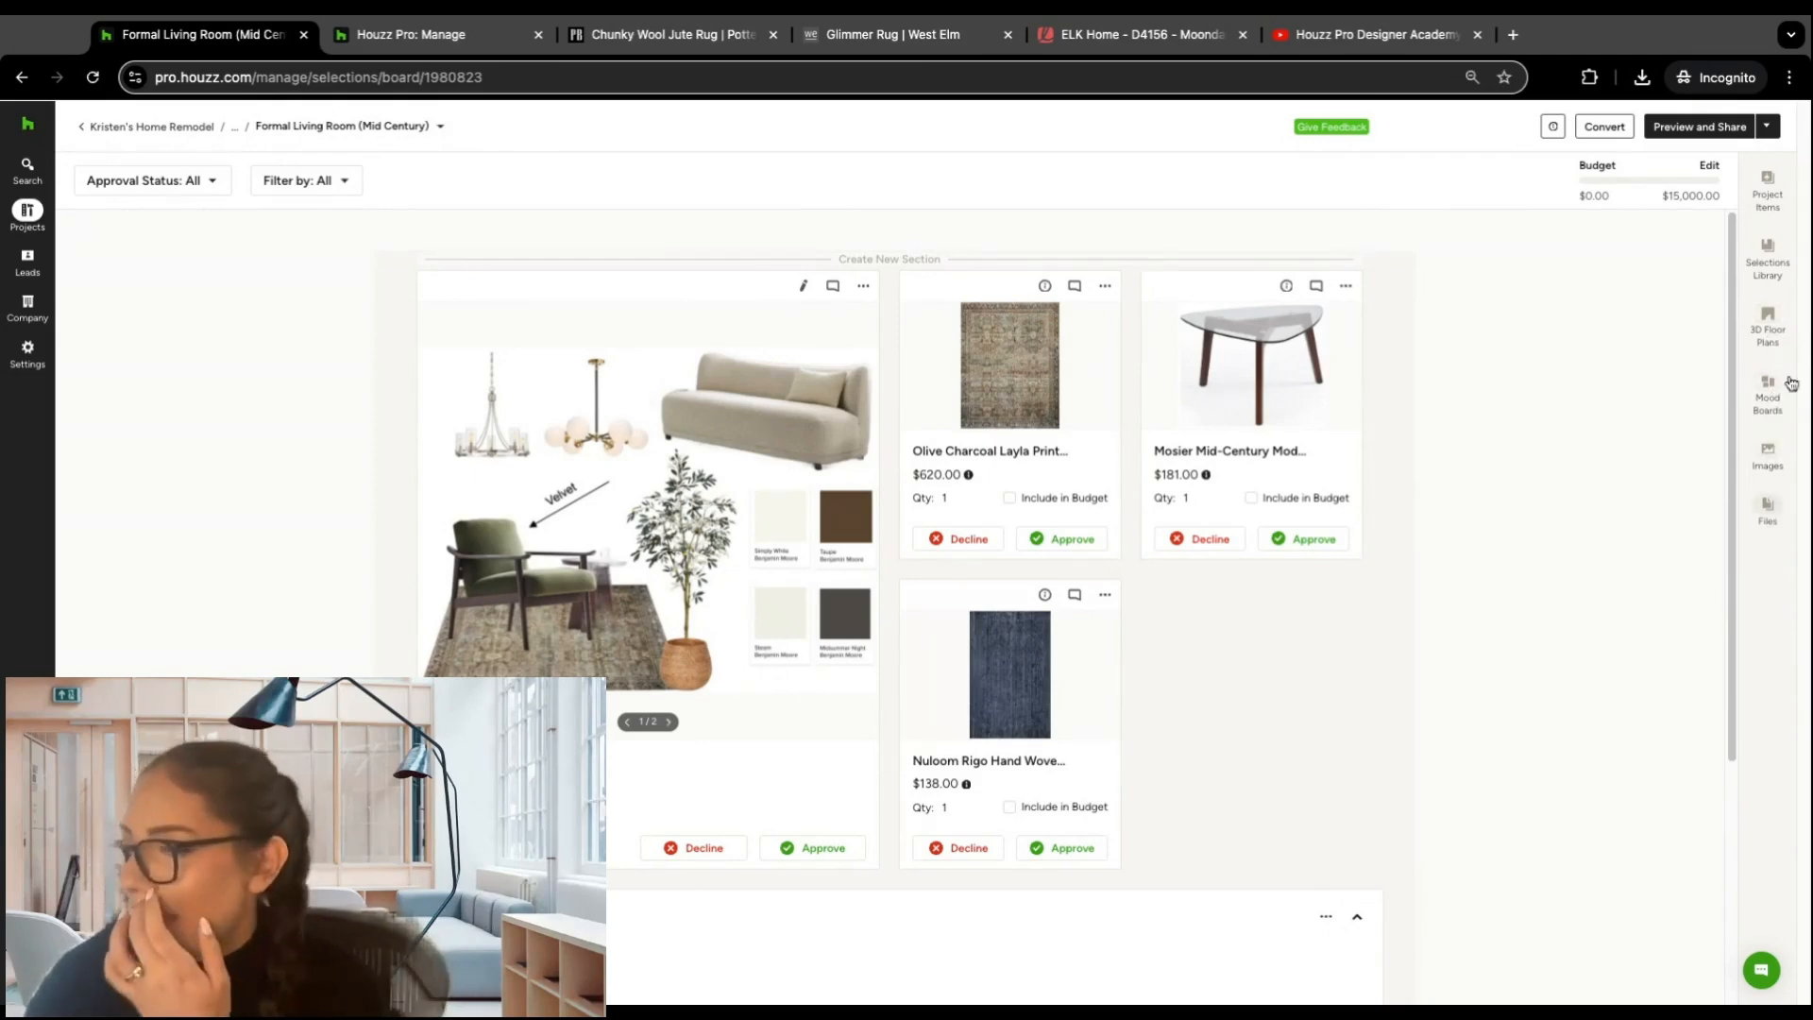
Step: Add the Moondance 18" Table Lamp and the Chunky Wool Jute Rug from the Selections Library to the board
{"action": "left_click", "coordinate": [1773, 269]}
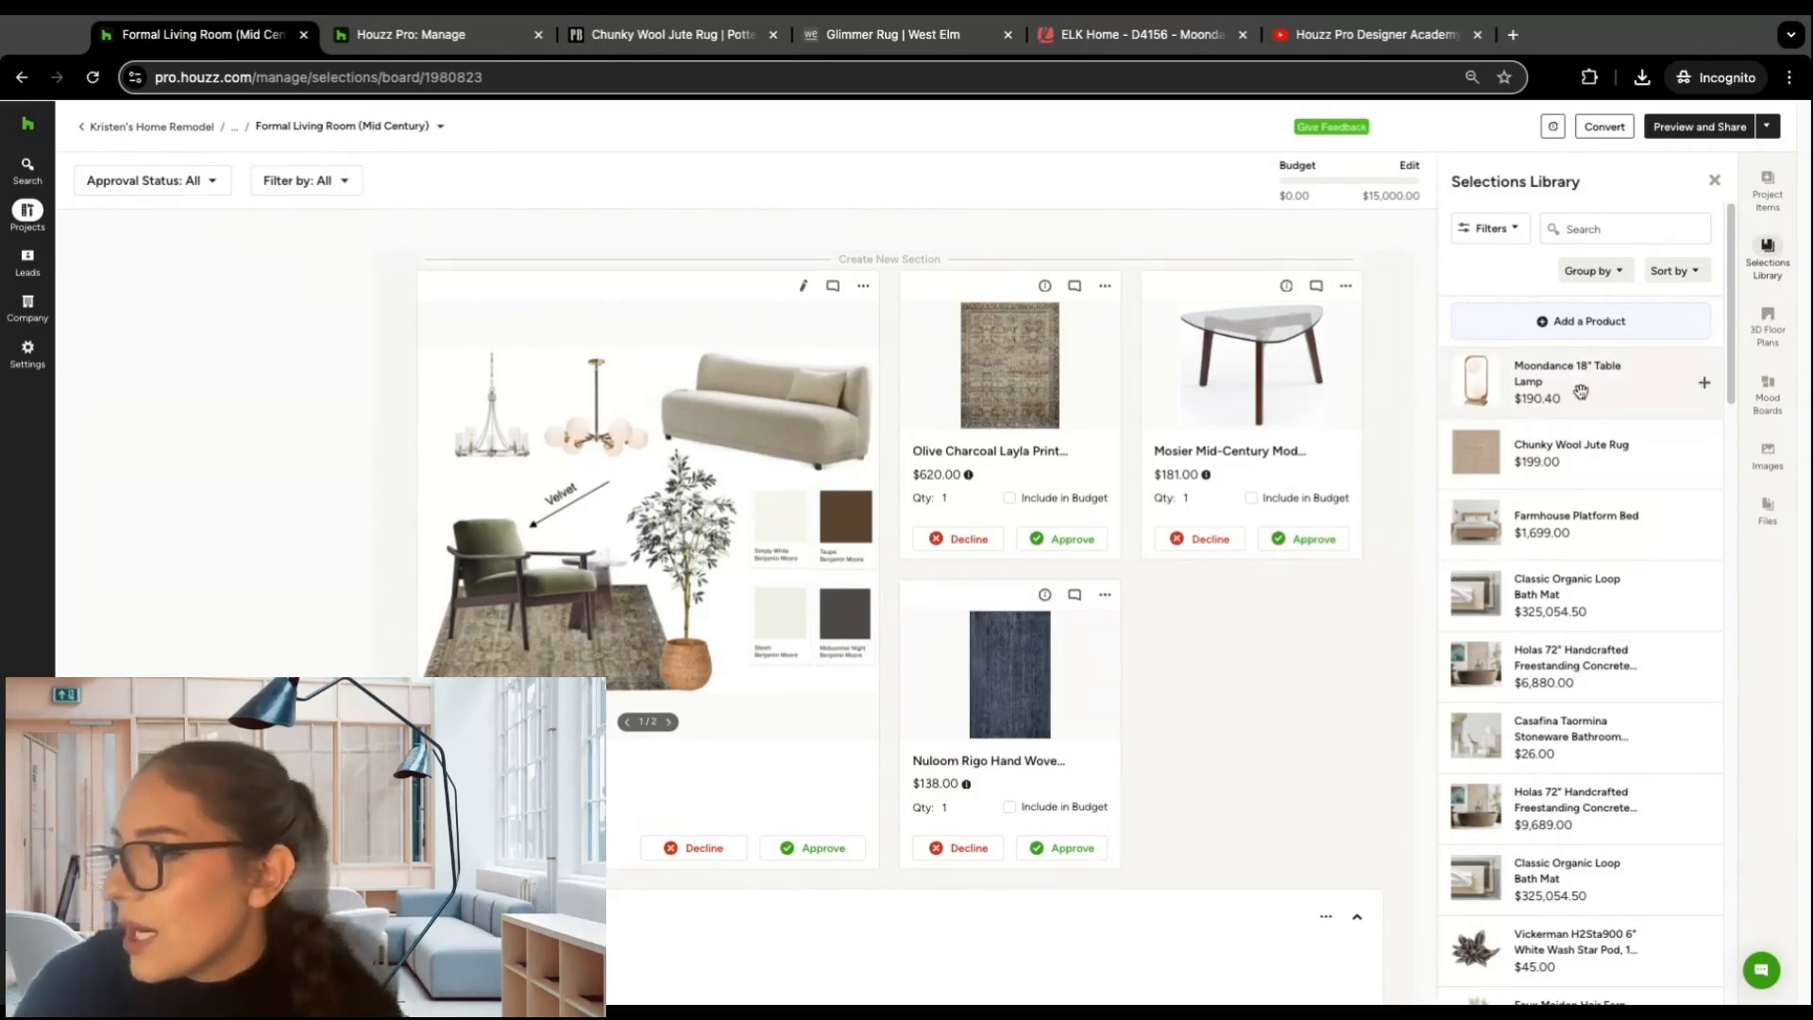
{"action": "left_click_drag", "start_coordinate": [1600, 381], "coordinate": [1010, 723]}
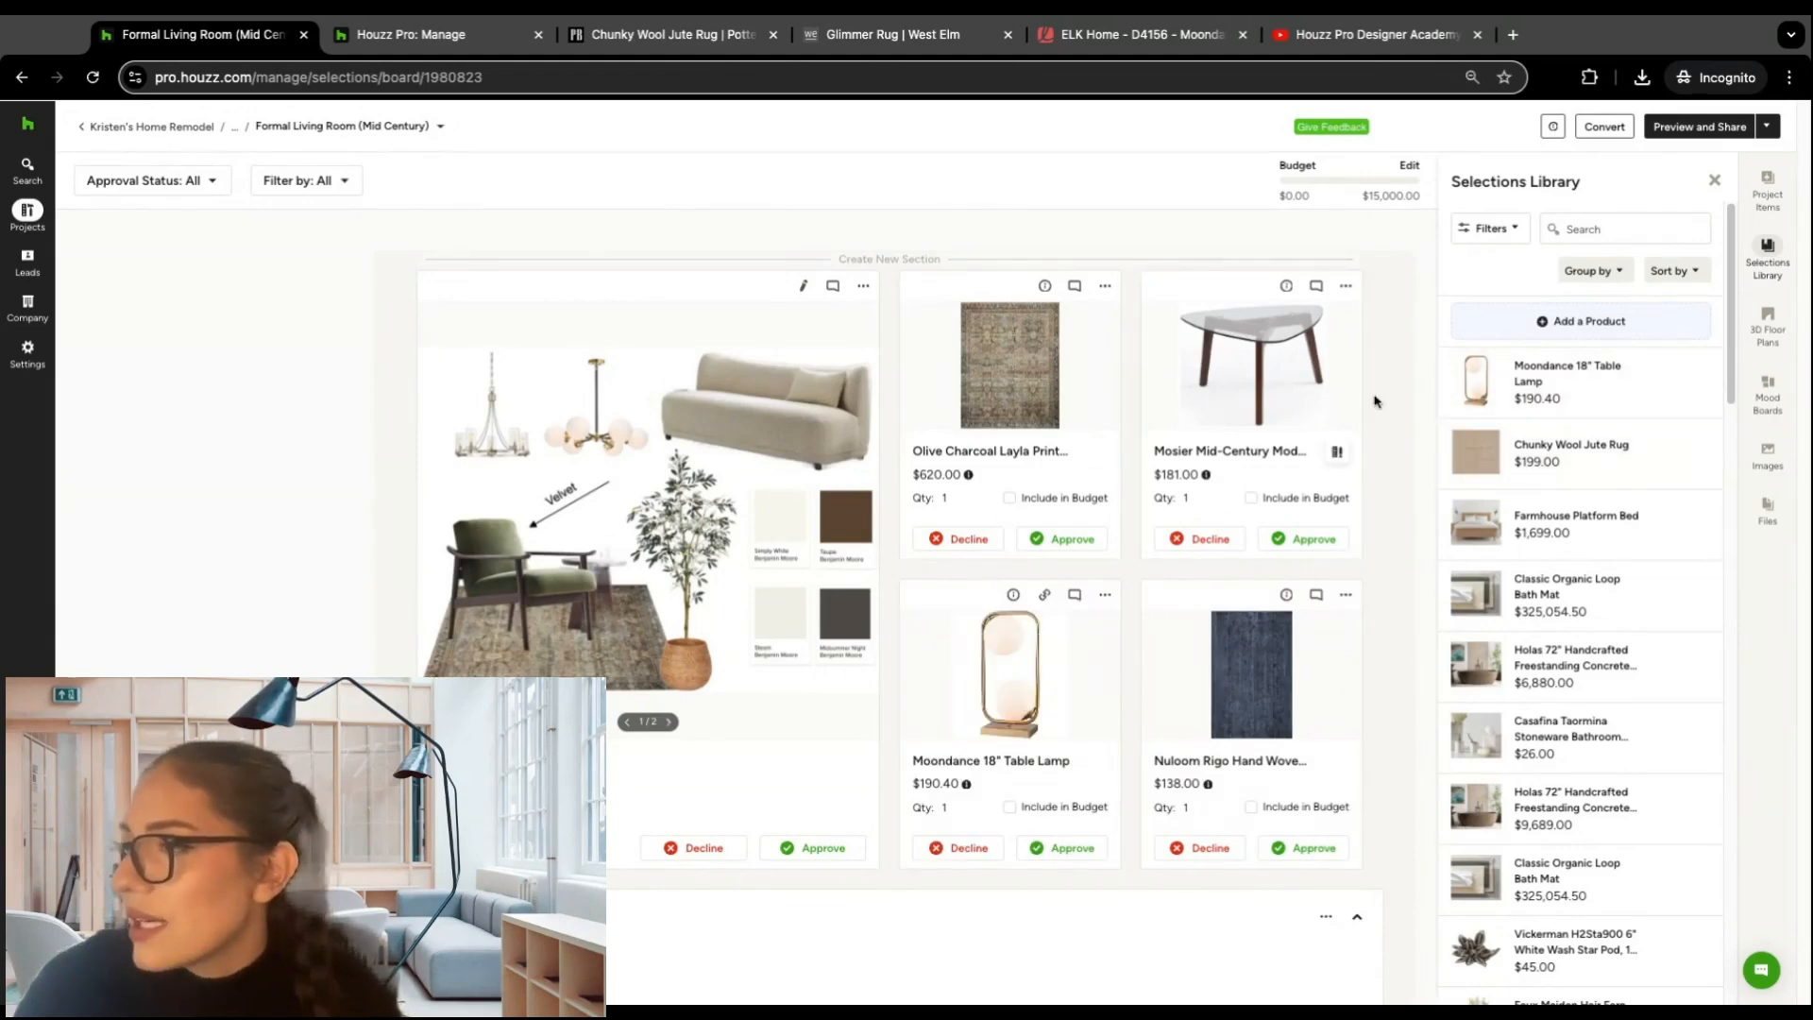
{"action": "scroll", "coordinate": [1340, 406], "scroll_direction": "down", "scroll_amount": 1}
{"action": "scroll", "coordinate": [1508, 432], "scroll_direction": "down", "scroll_amount": 2}
{"action": "scroll", "coordinate": [1508, 432], "scroll_direction": "down", "scroll_amount": 1}
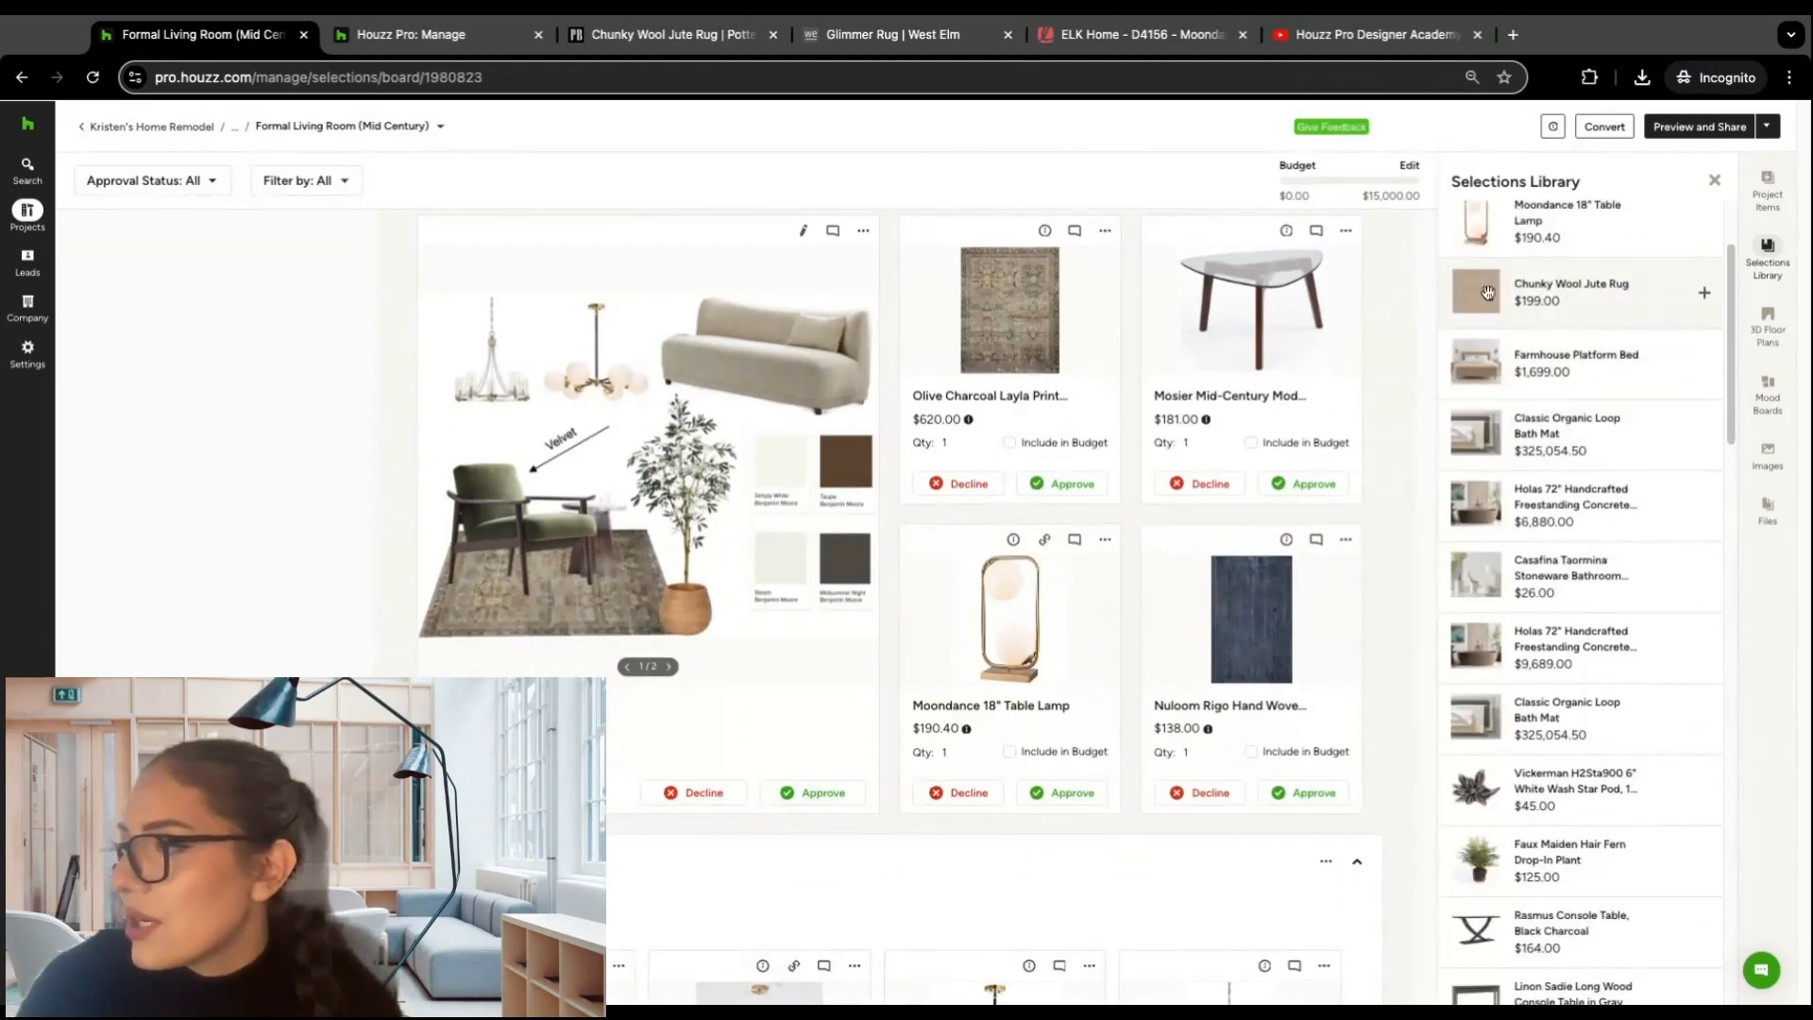
{"action": "left_click", "coordinate": [1488, 289]}
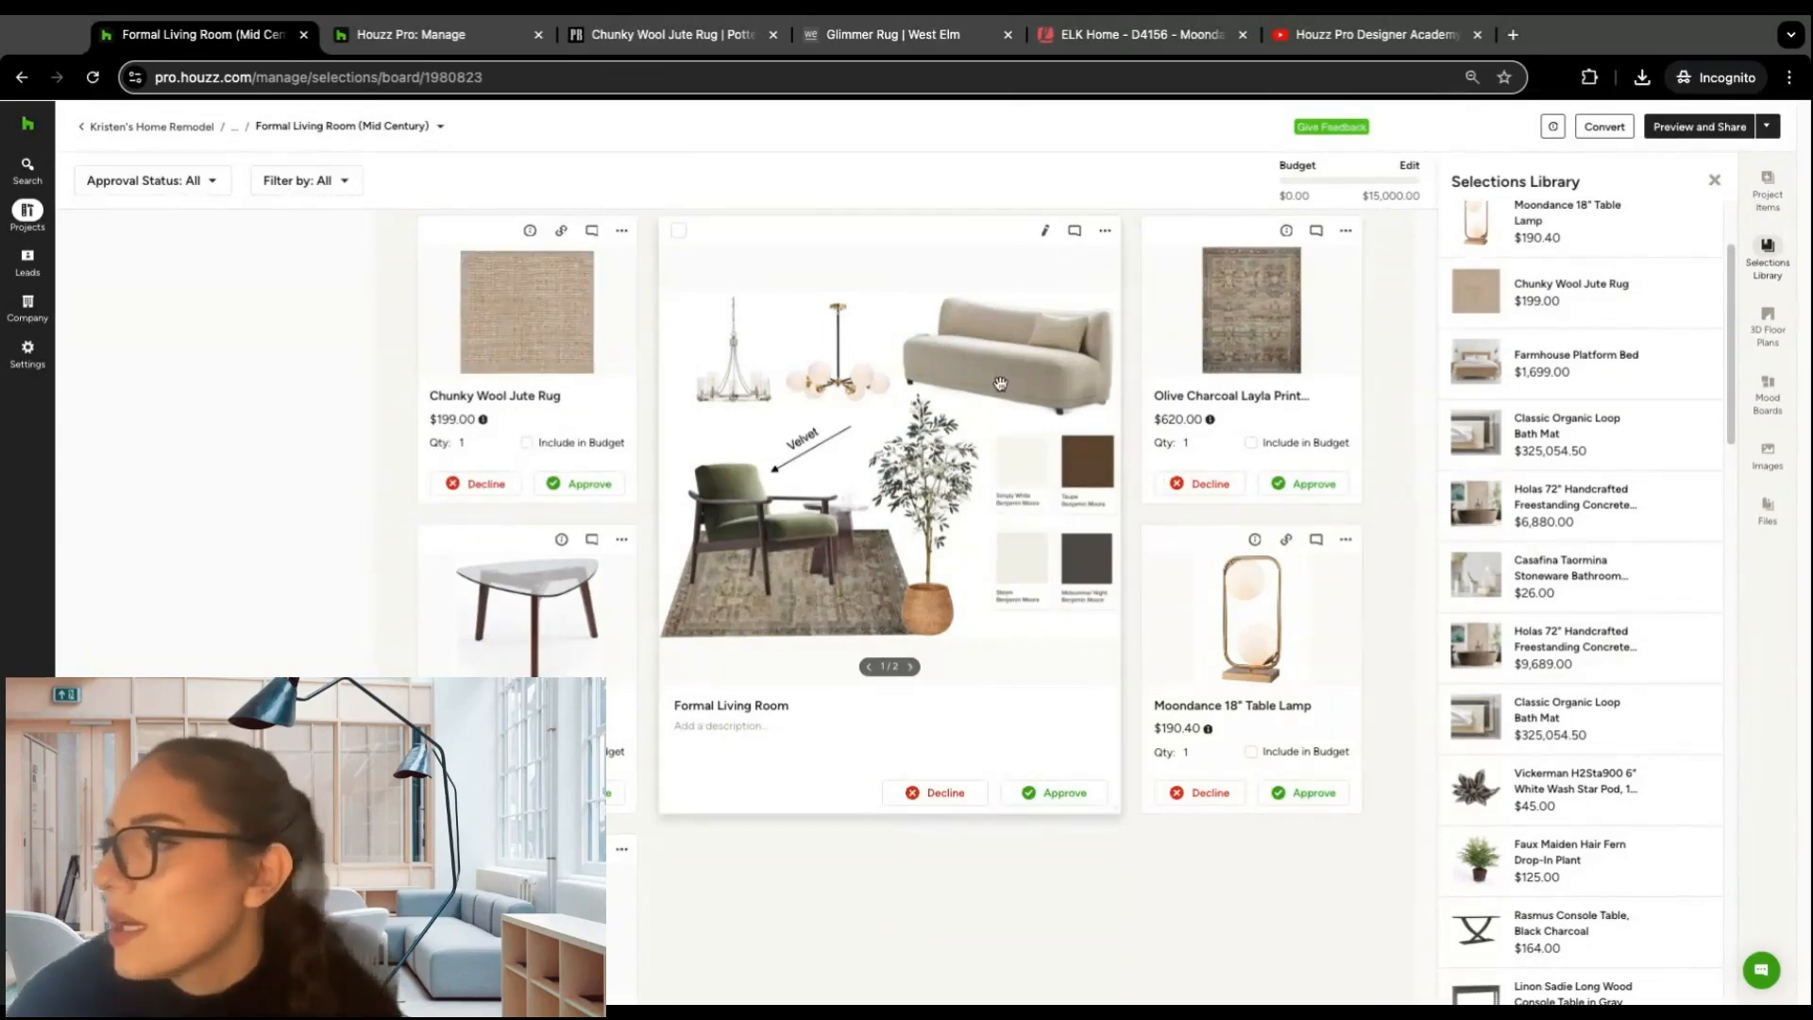
{"action": "scroll", "coordinate": [1004, 389], "scroll_direction": "up", "scroll_amount": 1}
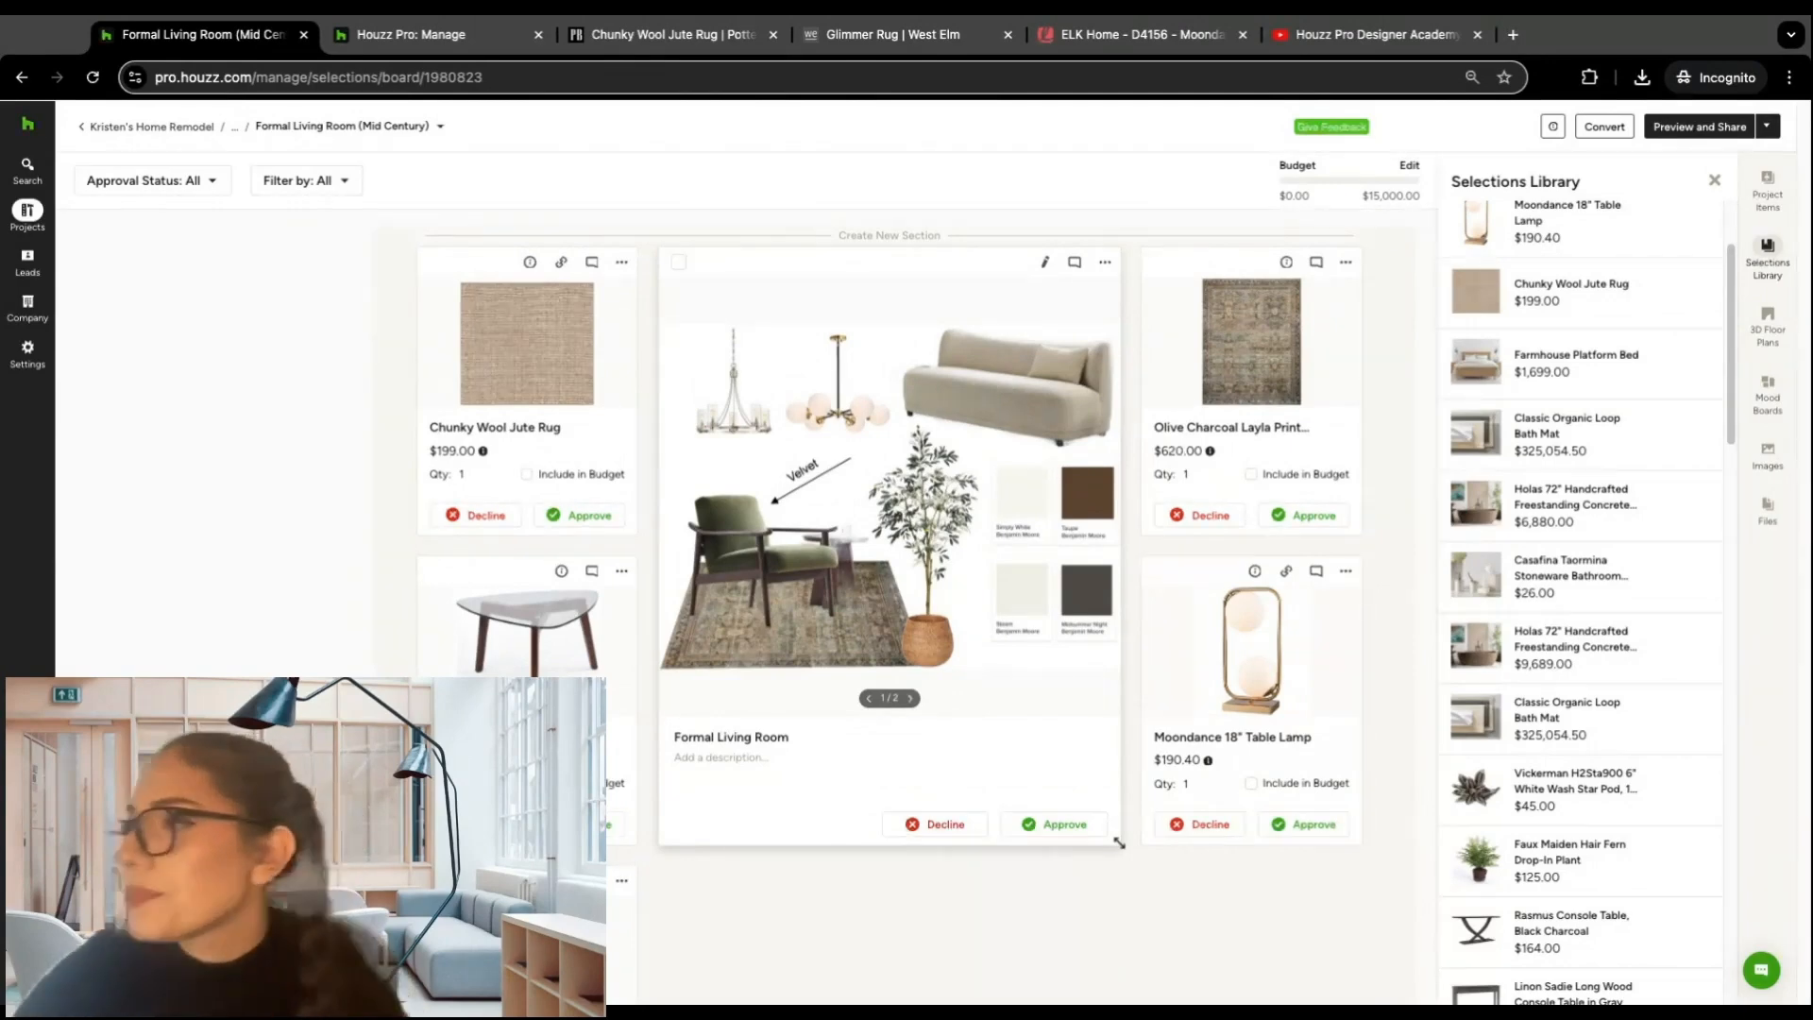
{"action": "left_click", "coordinate": [1713, 183]}
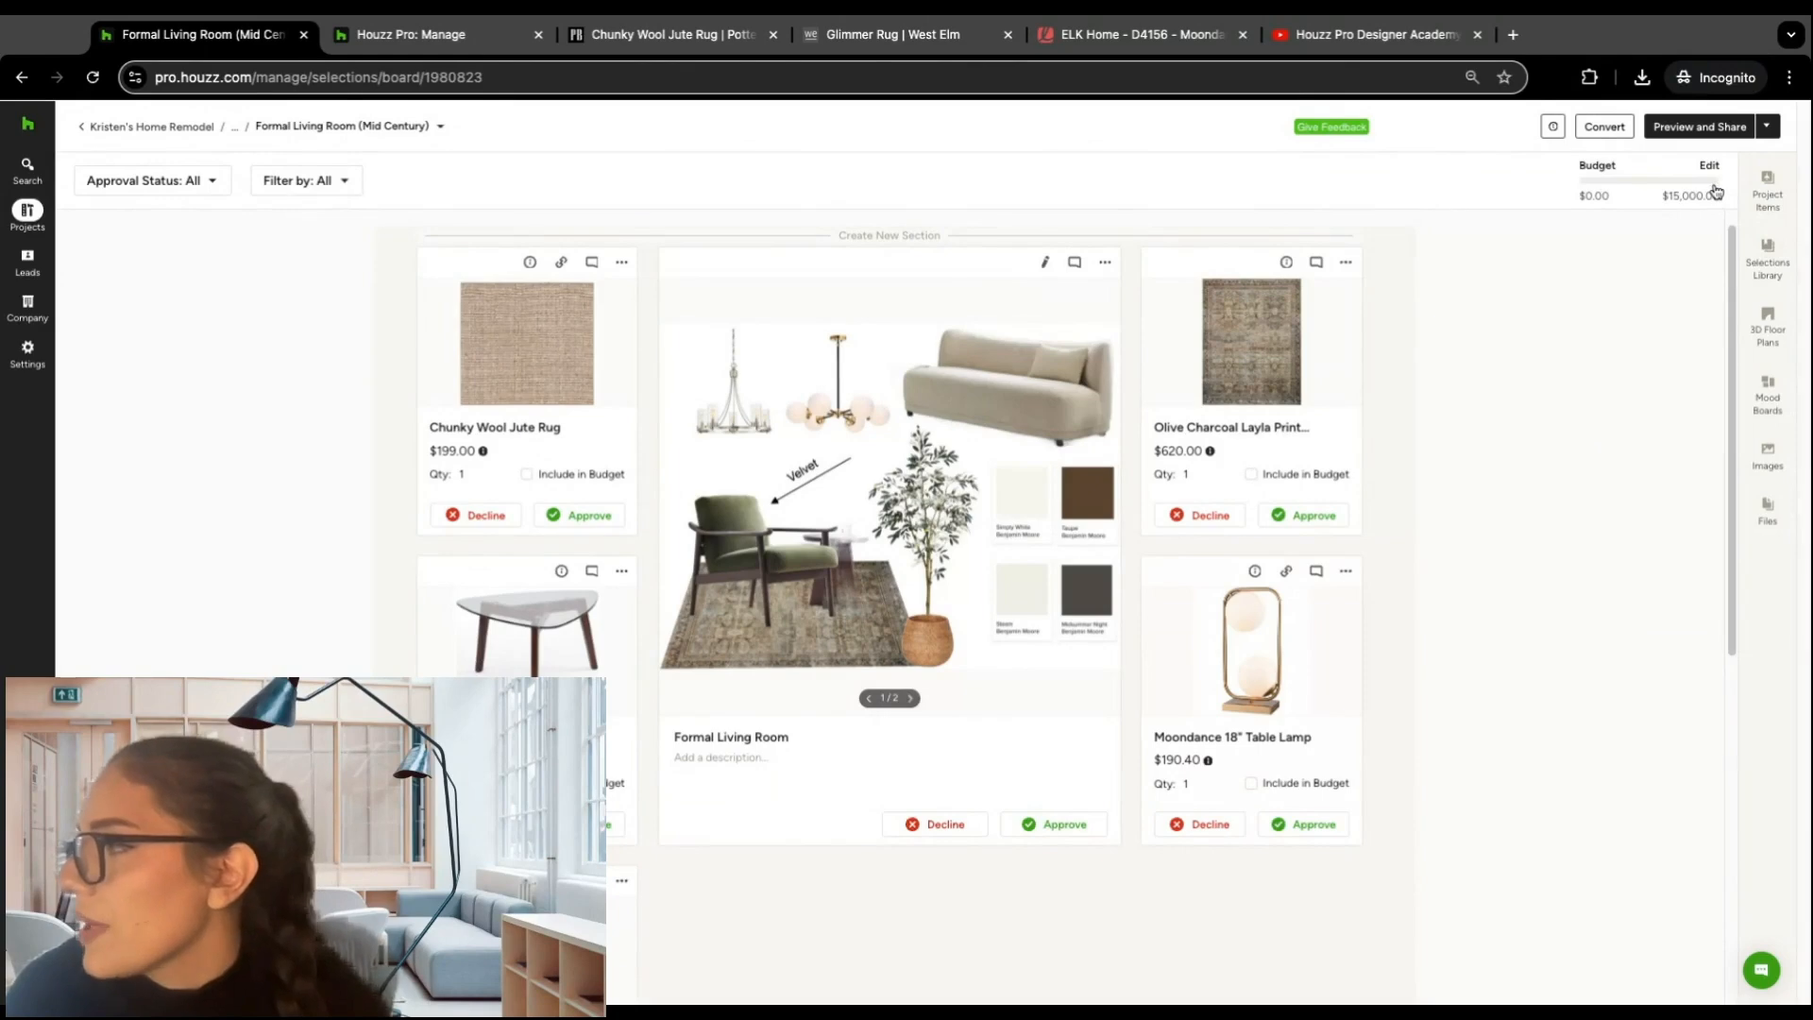
Step: View the project items and the form for adding a new product, and cancel the form without saving
{"action": "left_click", "coordinate": [1768, 194]}
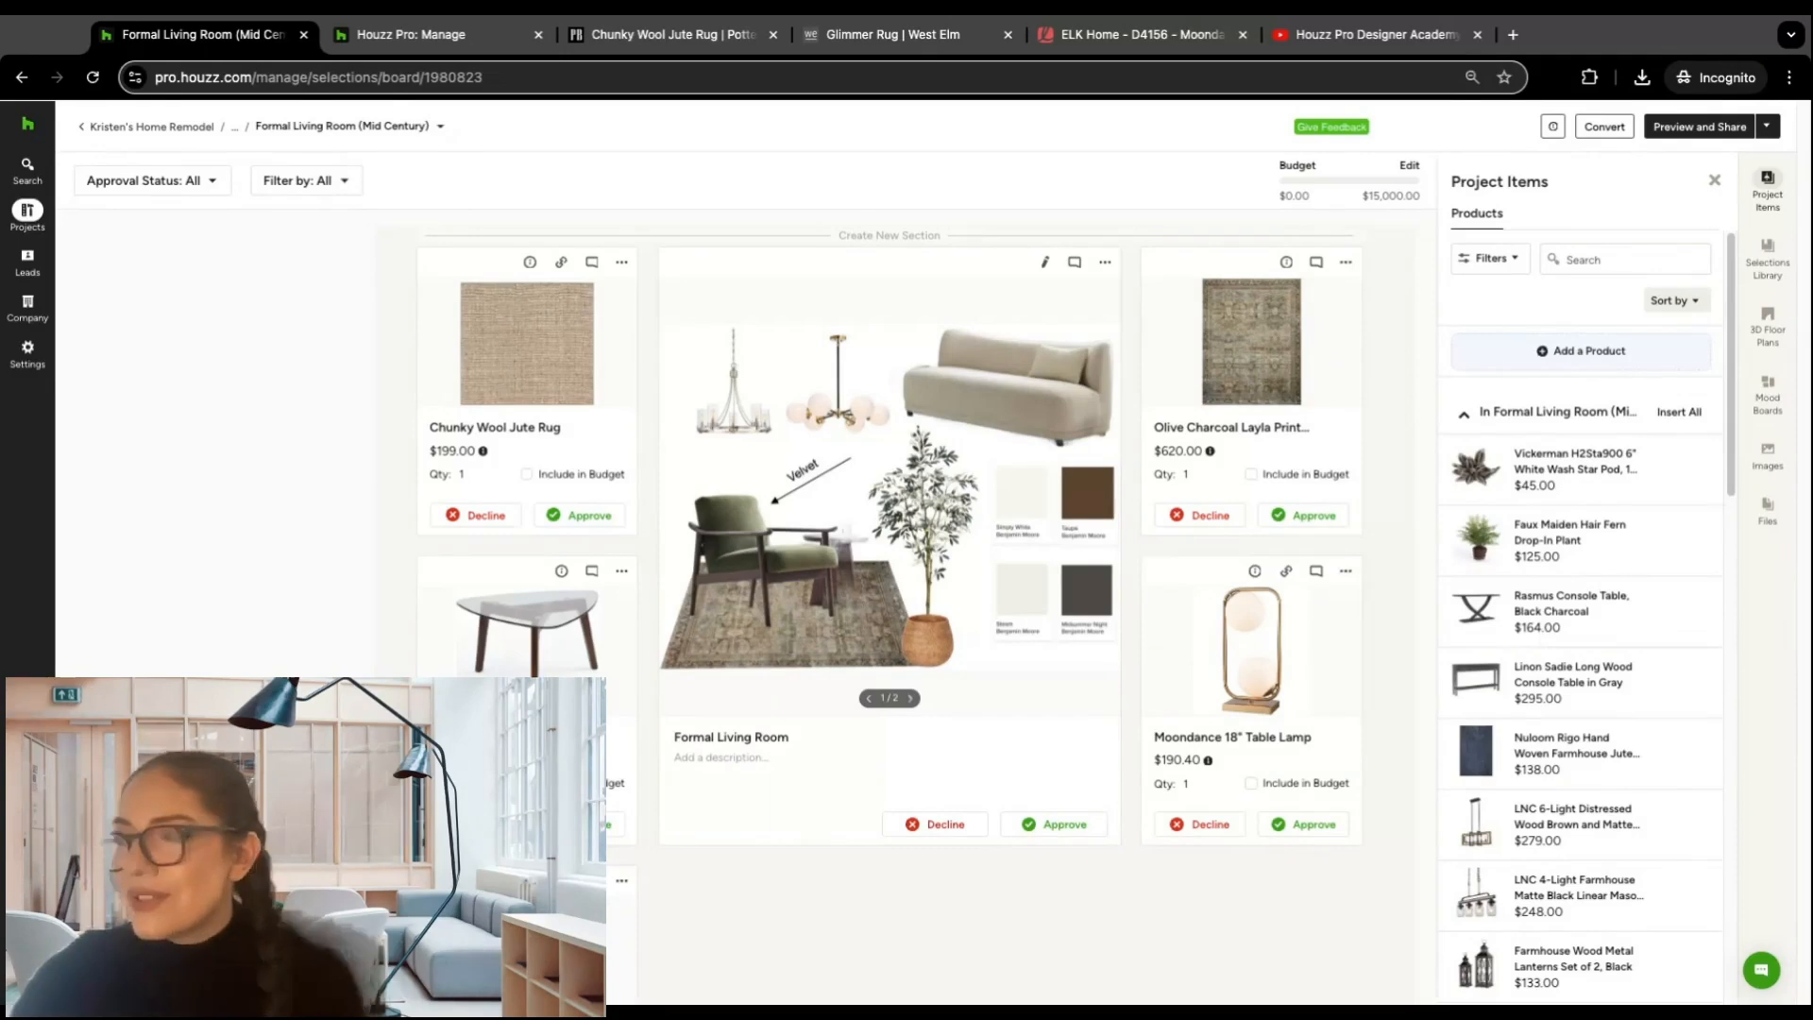
{"action": "left_click", "coordinate": [1567, 360]}
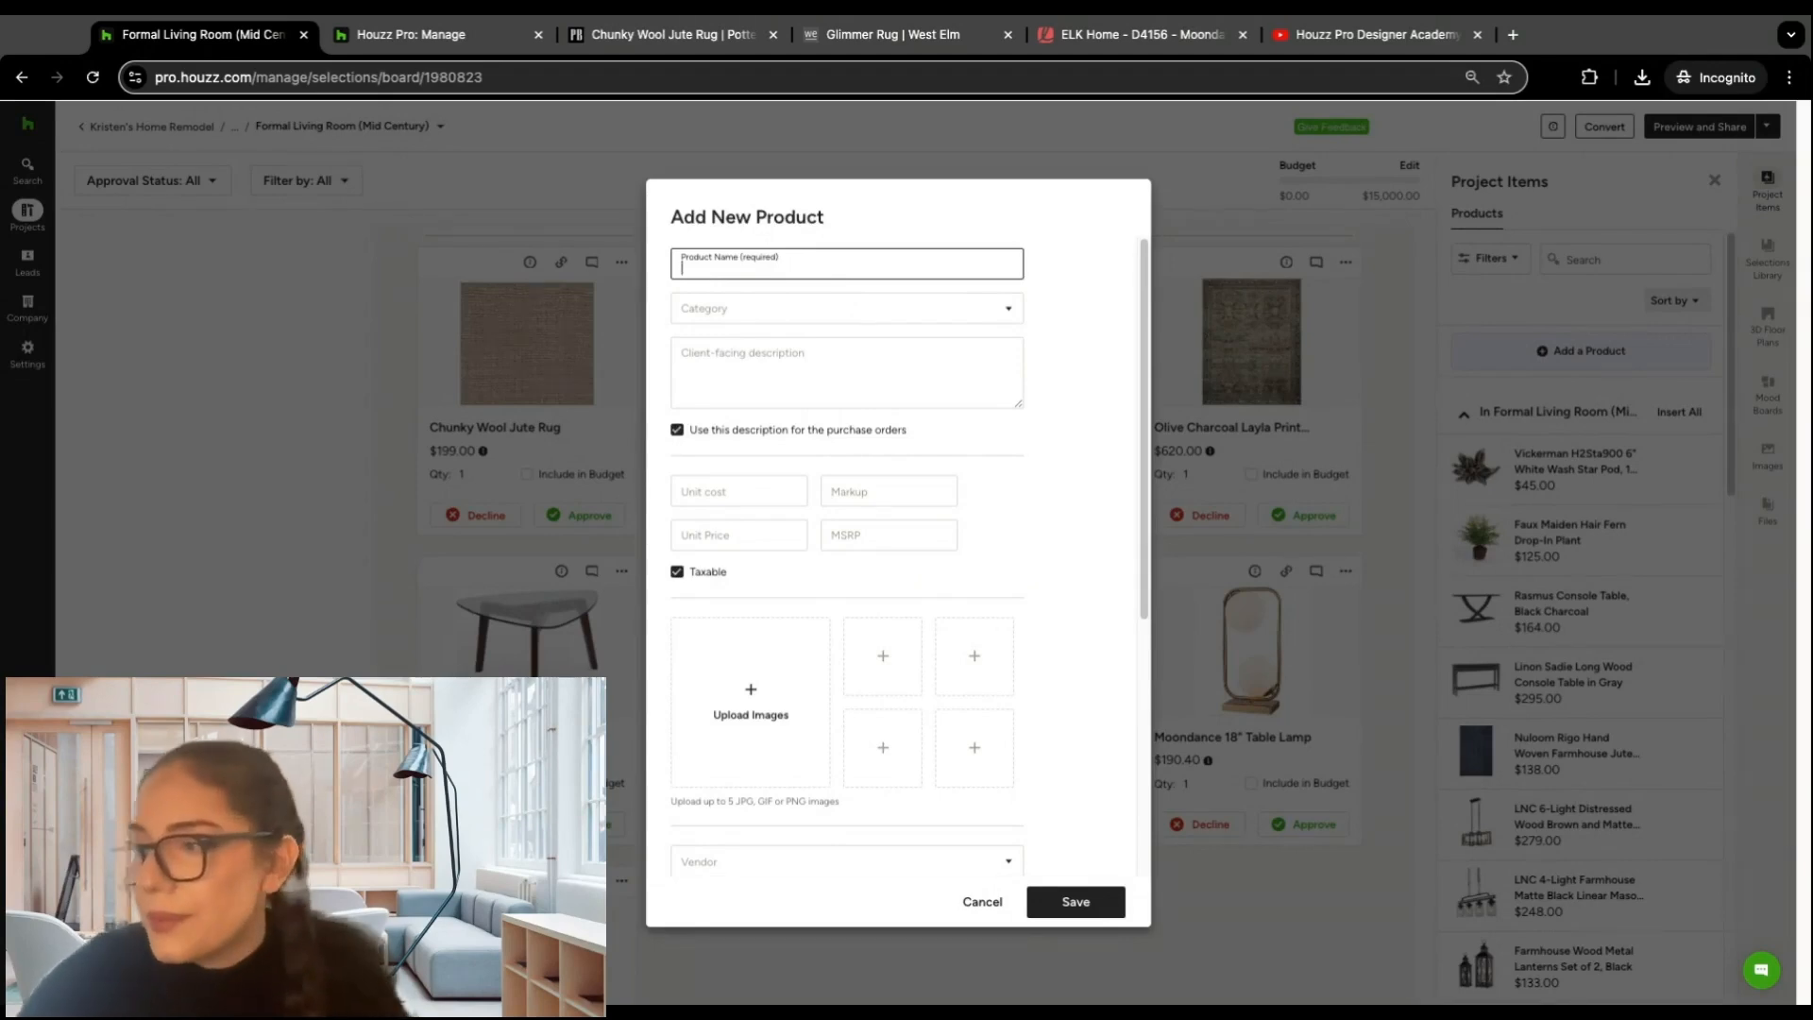
{"action": "left_click", "coordinate": [981, 901]}
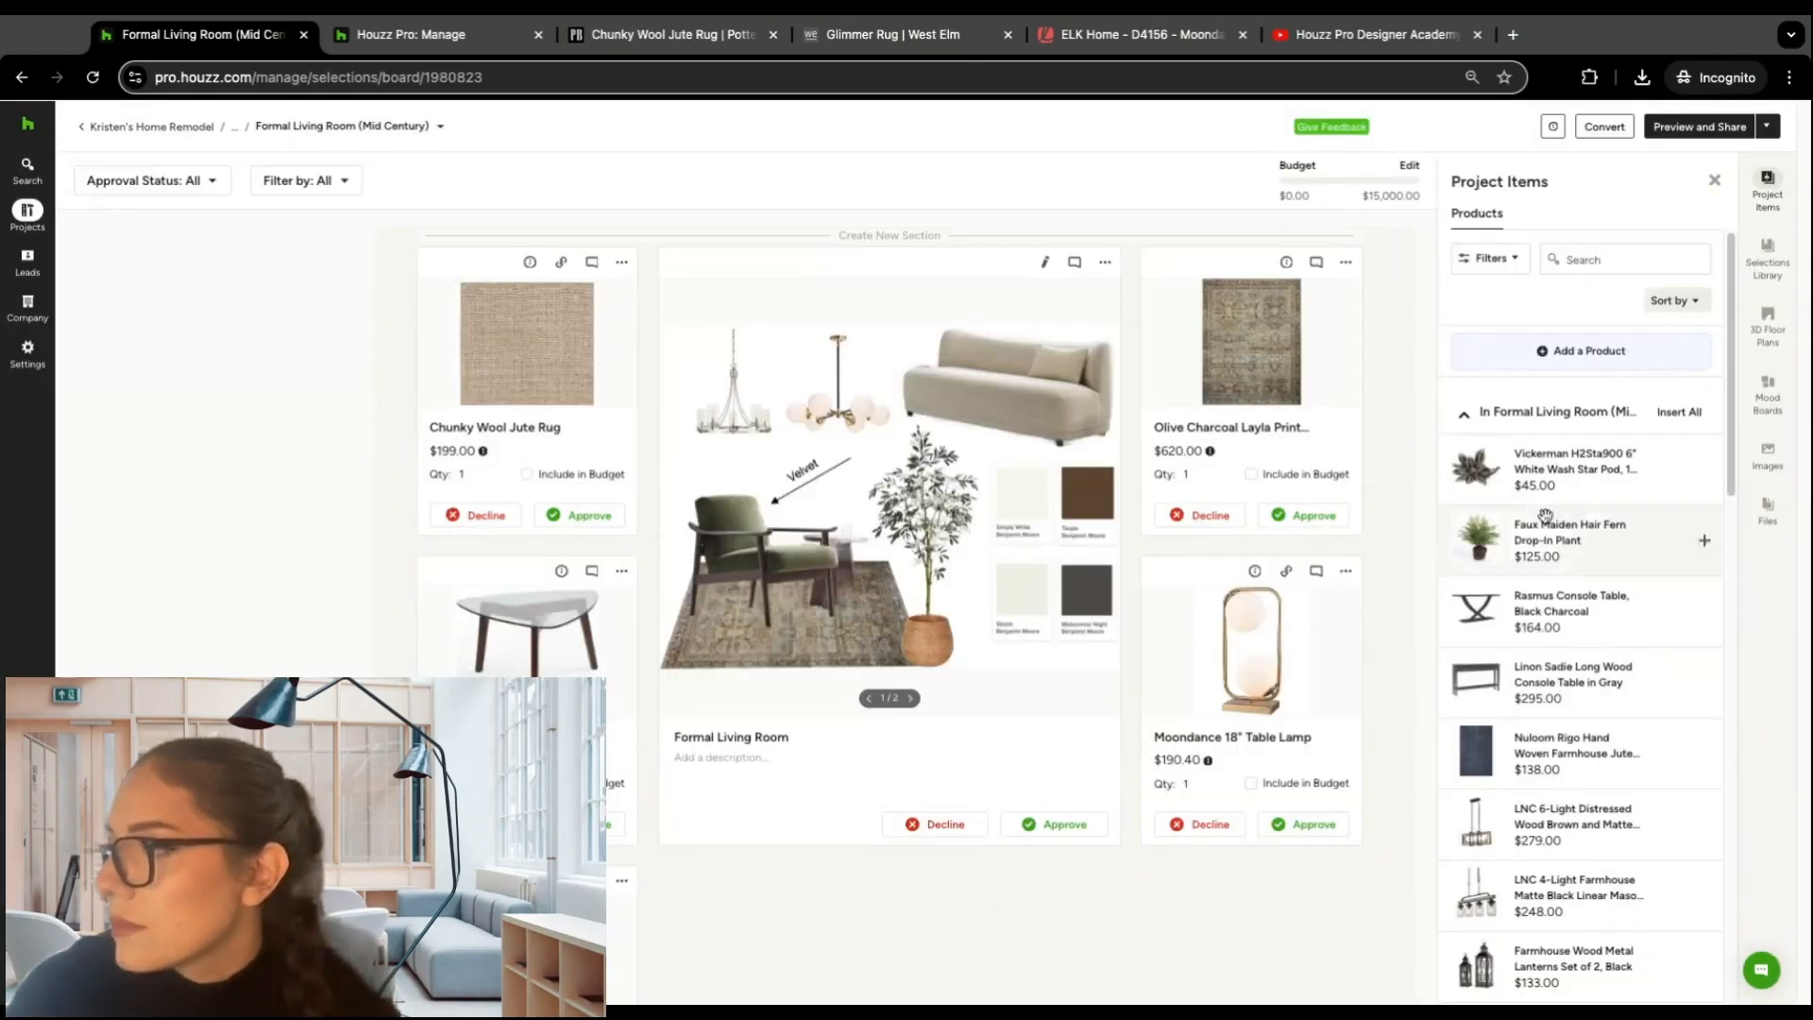
Step: Insert the Dining Room Layout 3D floor plan, which is assigned to the home remodel project, into the board
{"action": "left_click", "coordinate": [1768, 325]}
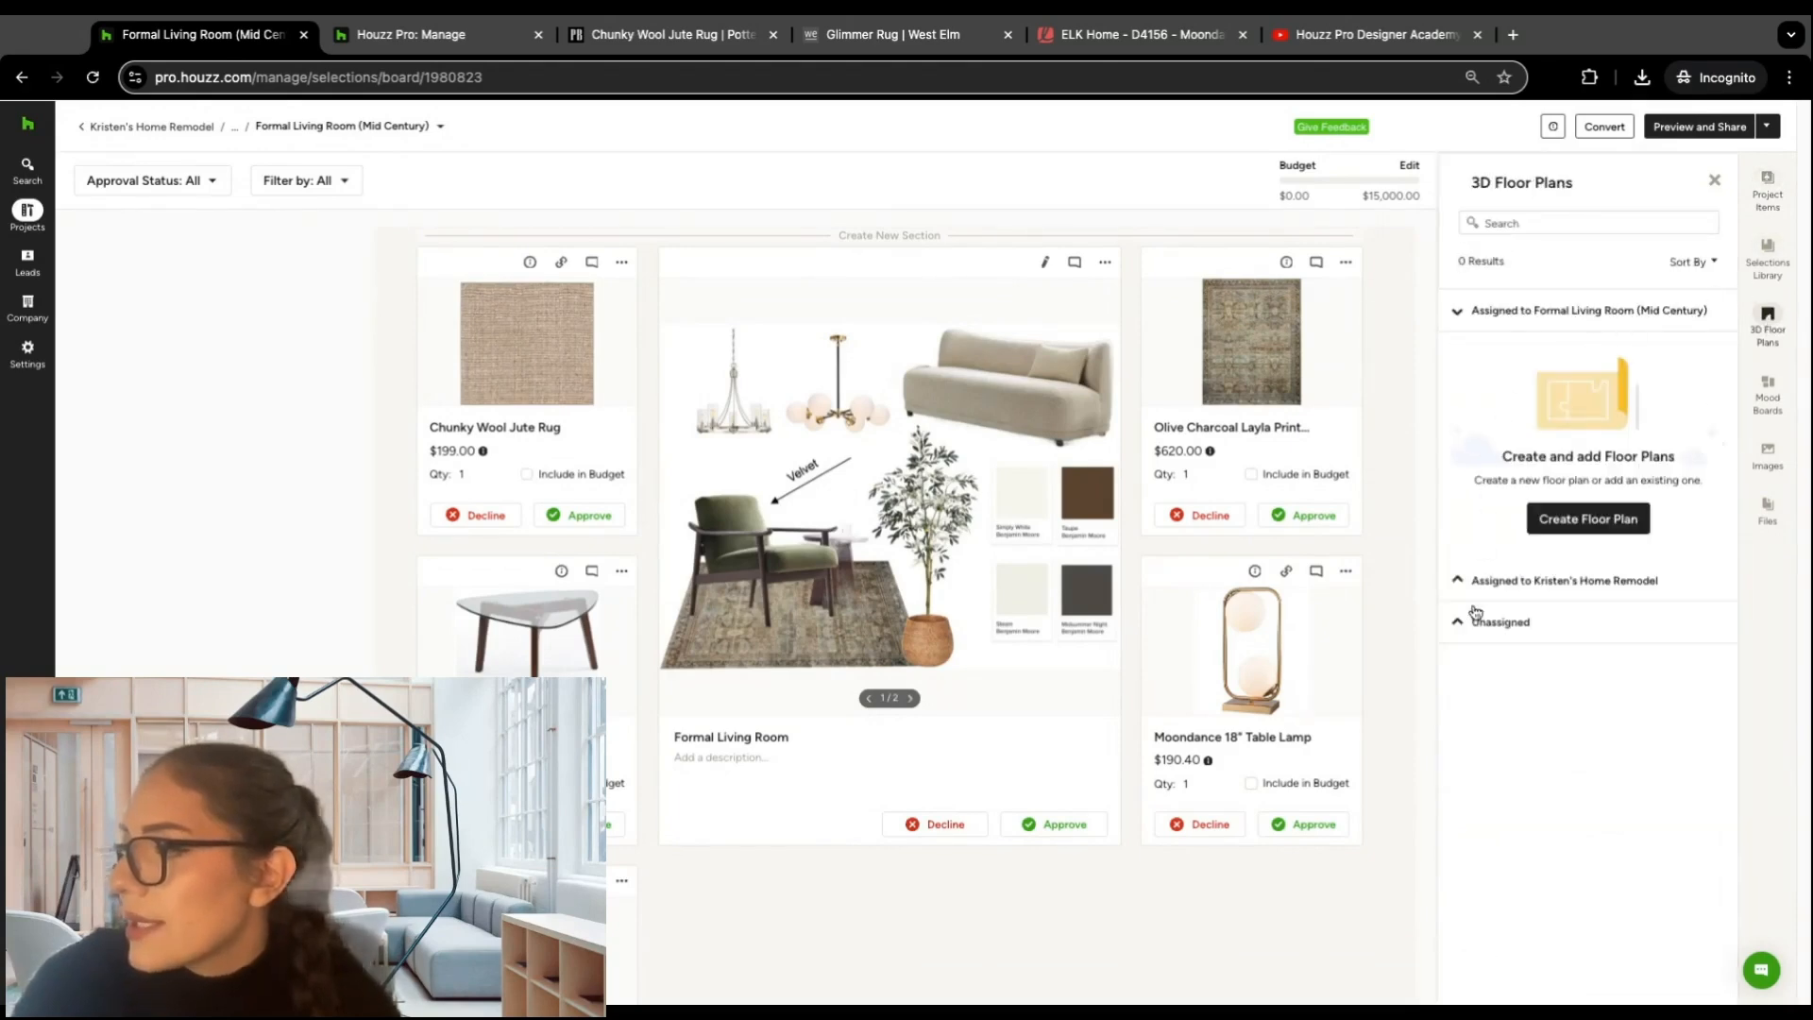
{"action": "left_click", "coordinate": [1469, 618]}
{"action": "left_click", "coordinate": [1458, 354]}
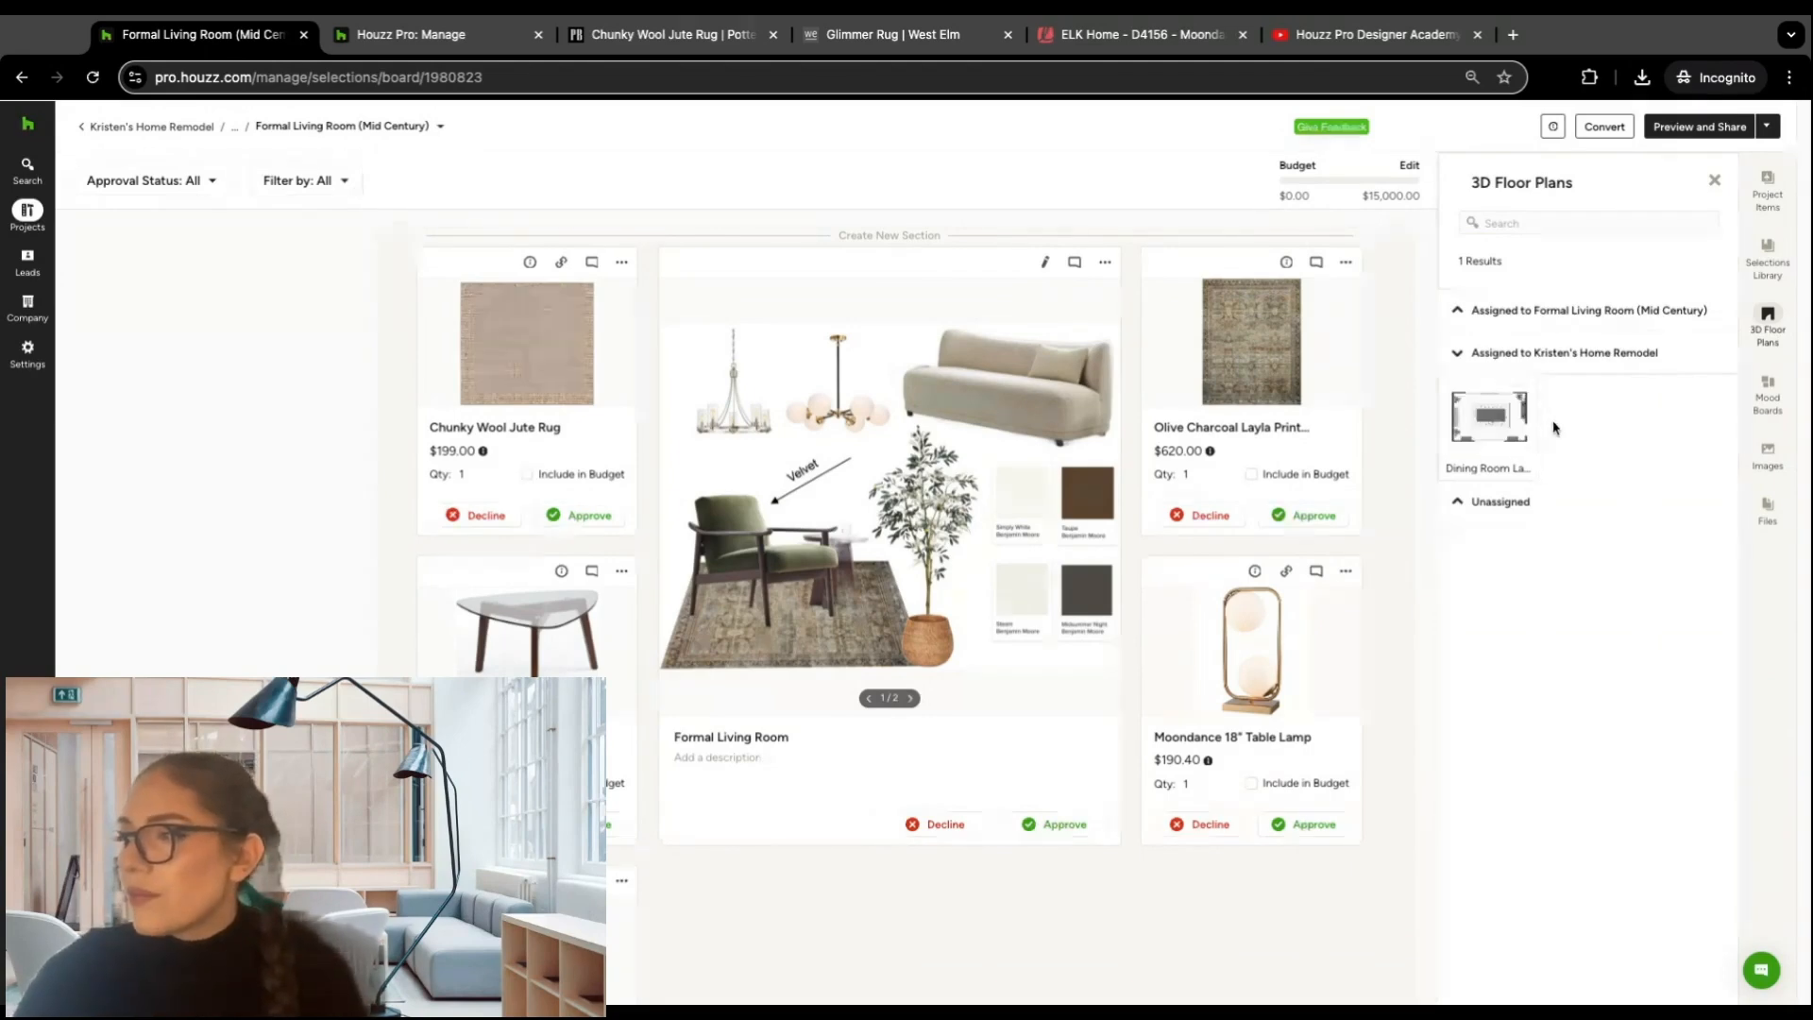
{"action": "mouse_move", "coordinate": [1532, 433]}
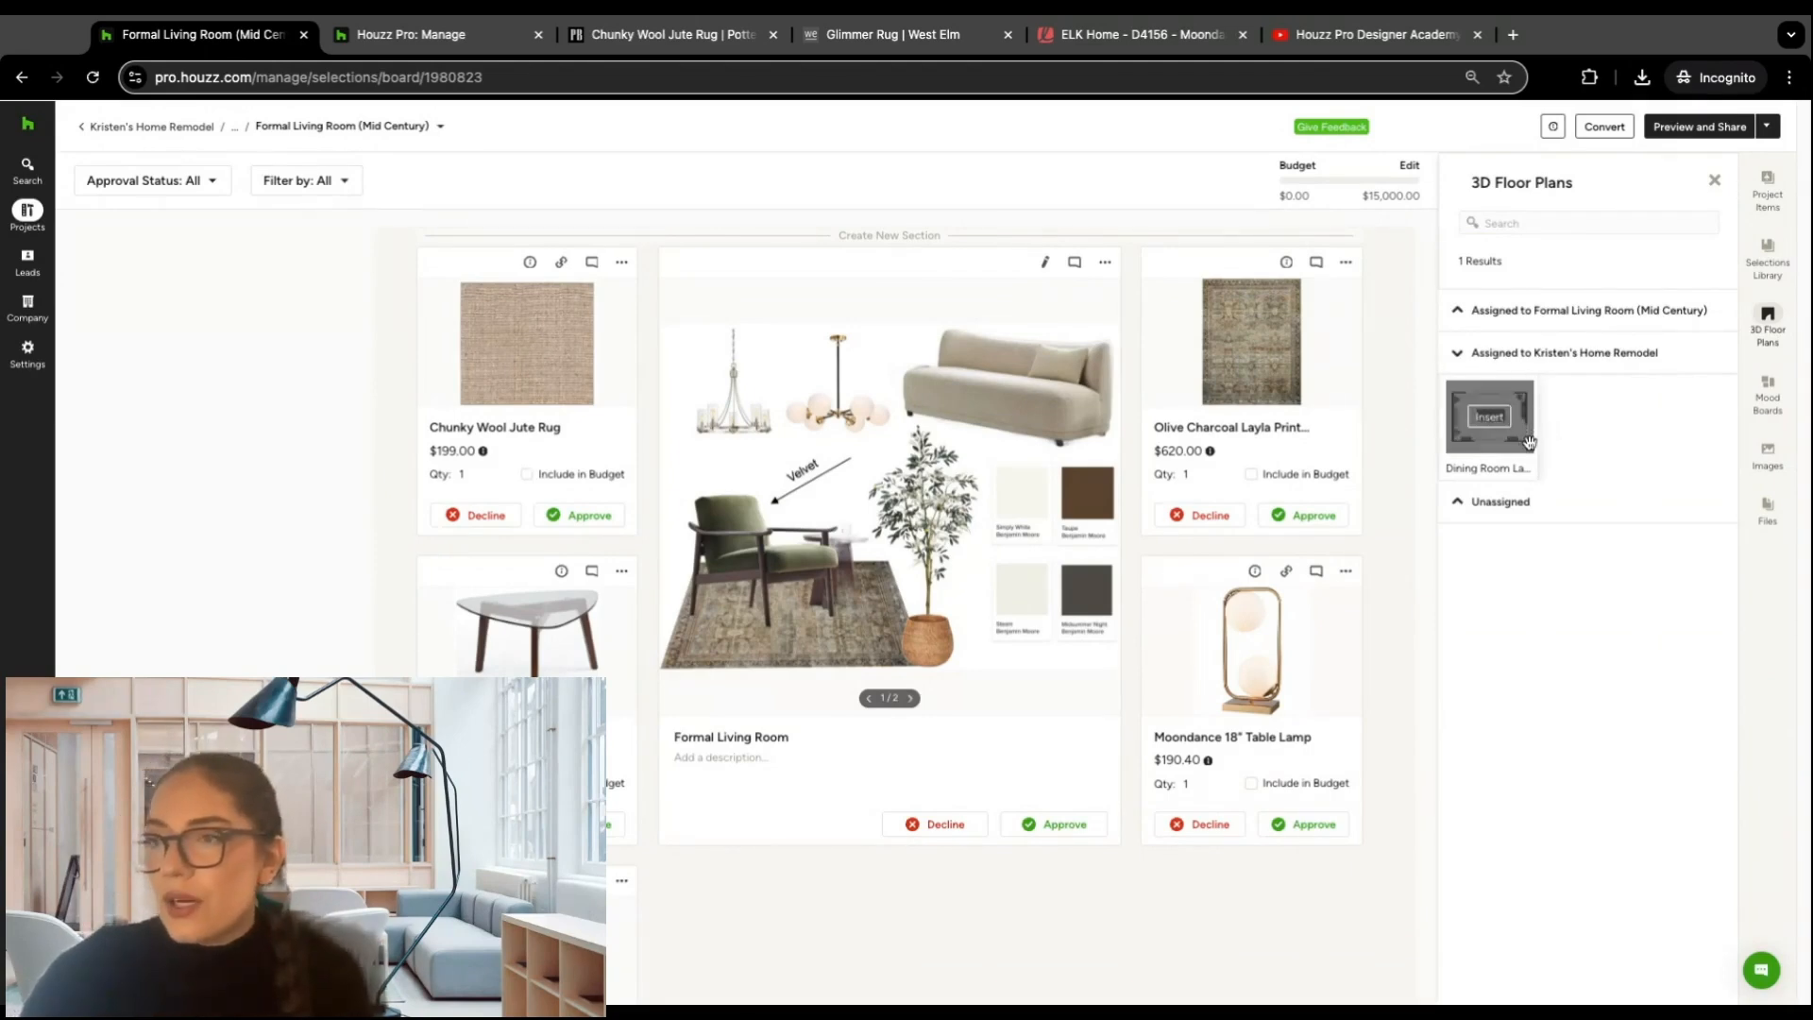
{"action": "left_click", "coordinate": [1496, 422]}
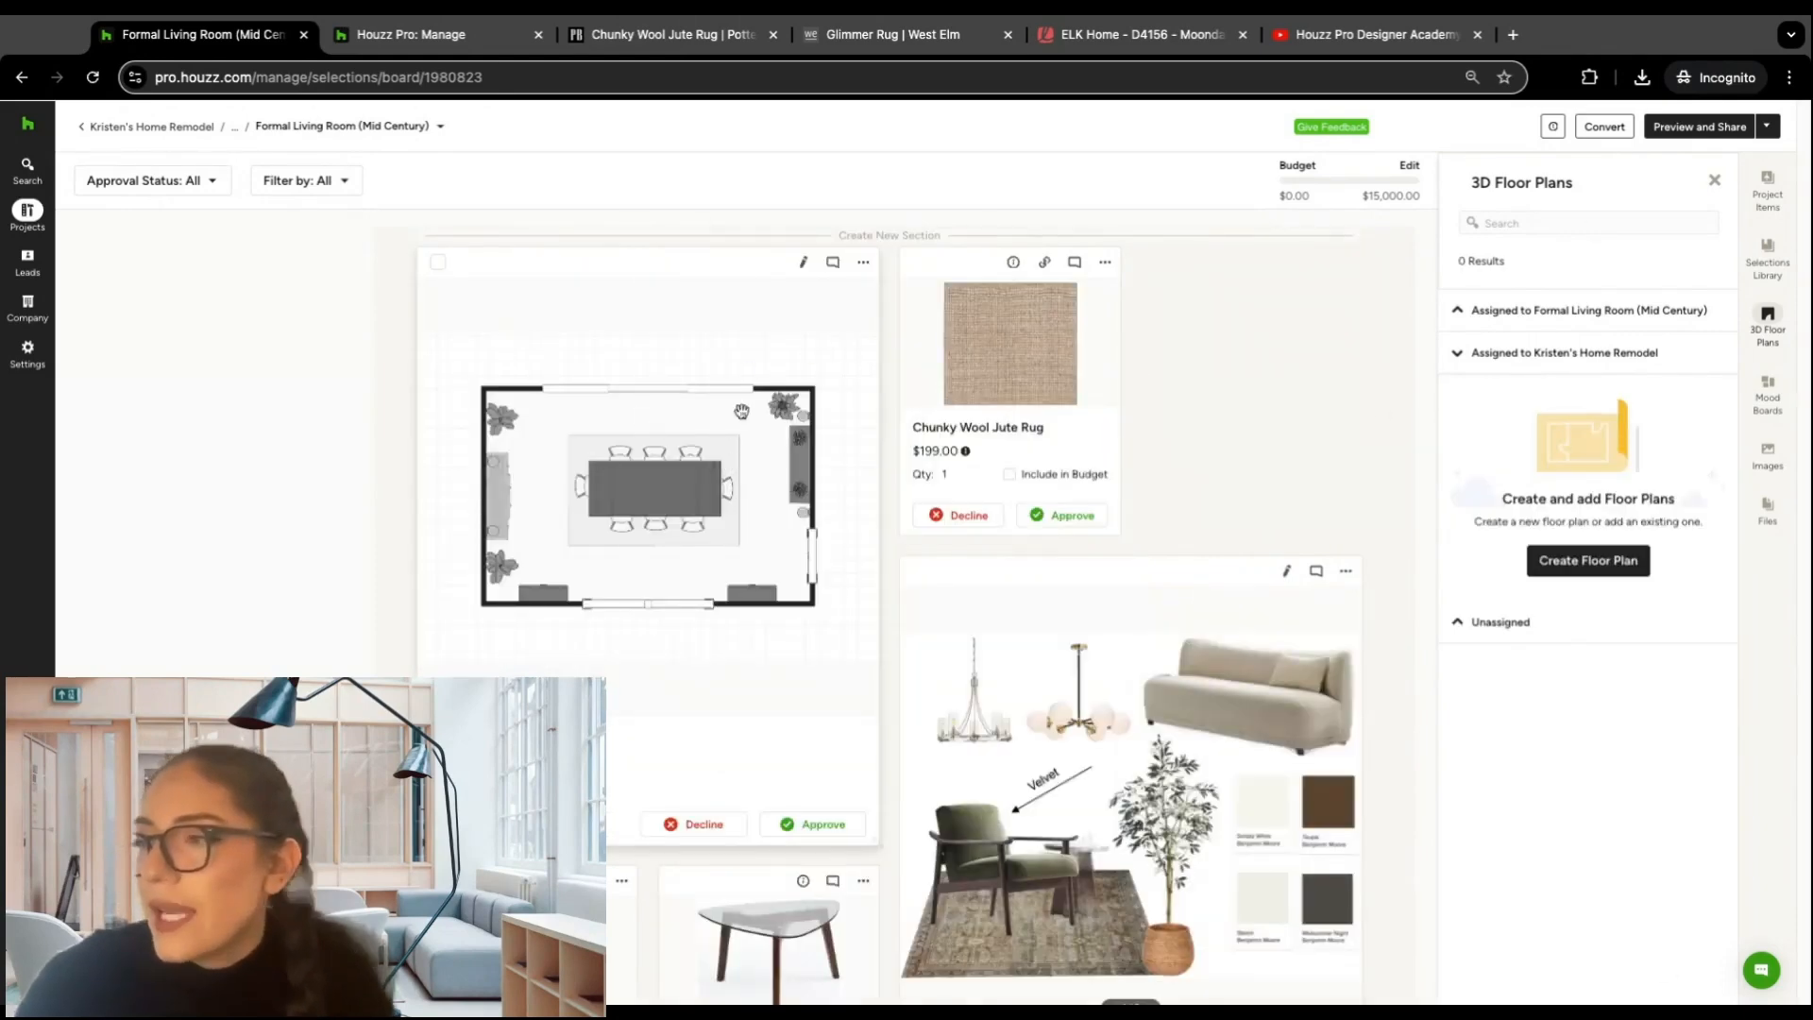
Step: Review the mood boards assigned to the formal living room, close the list and look over the board's floor plan, mood board and products
{"action": "left_click", "coordinate": [1772, 398]}
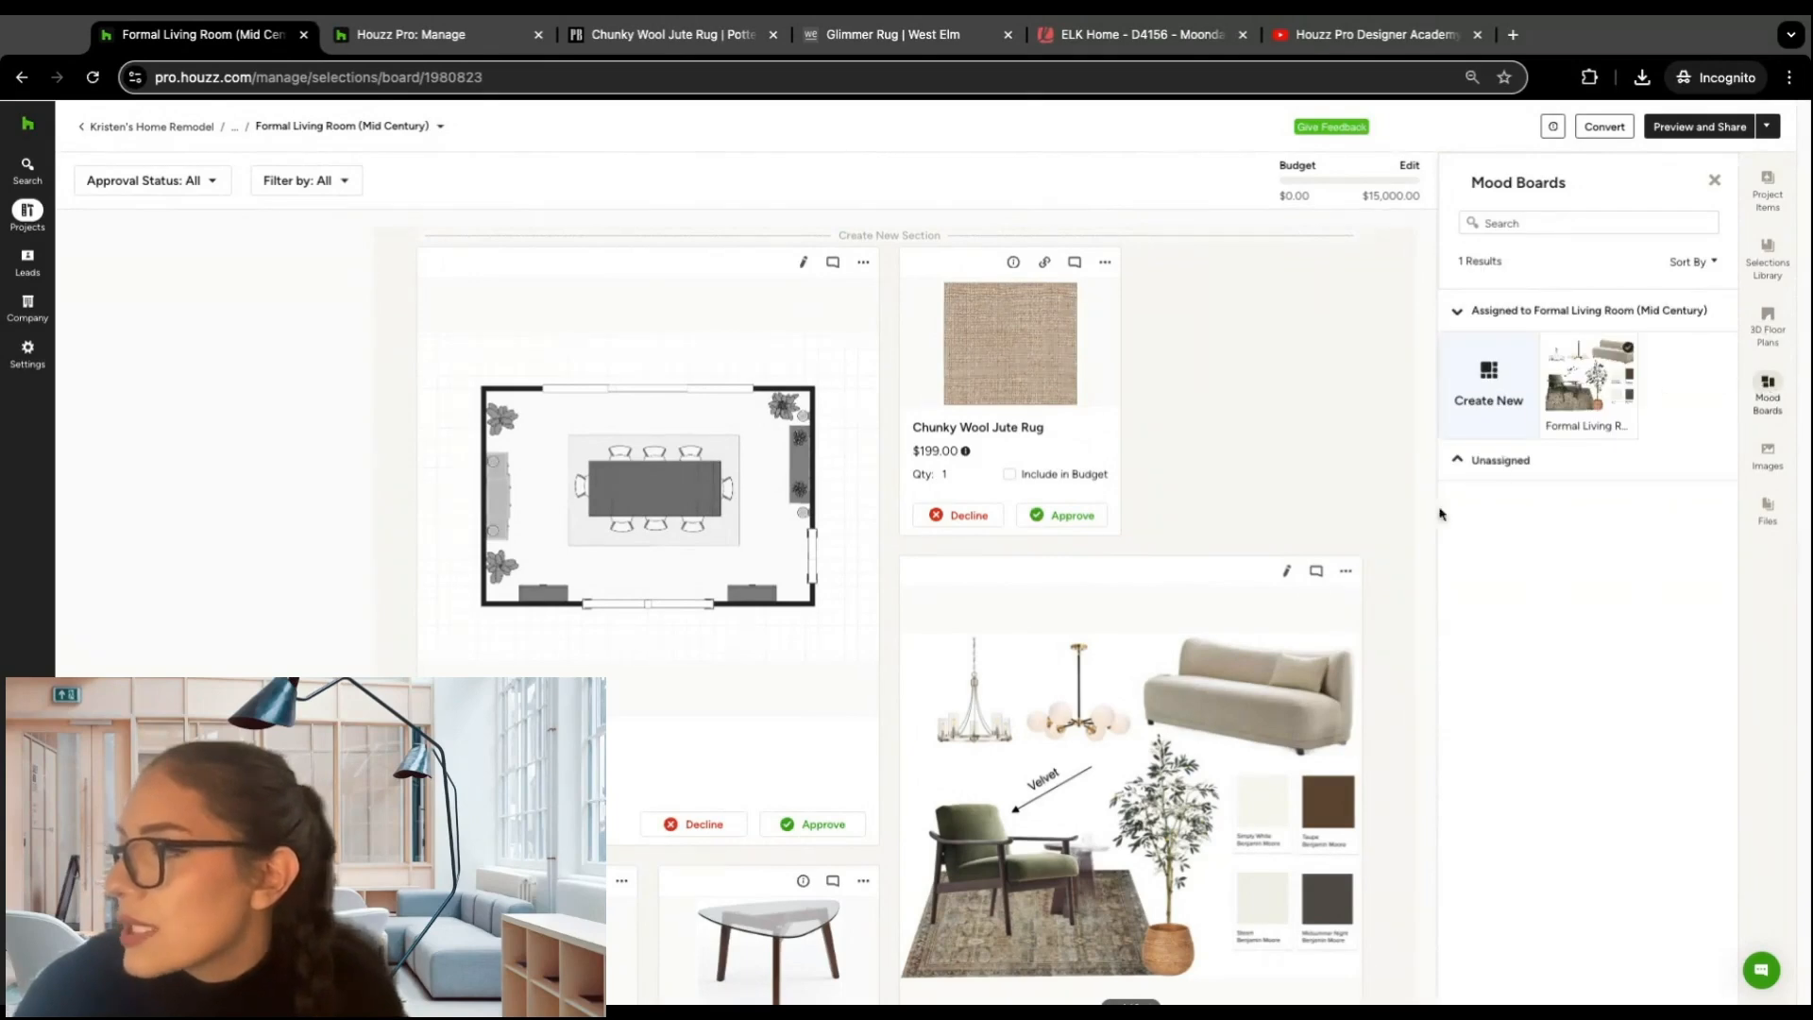
{"action": "scroll", "coordinate": [1268, 484], "scroll_direction": "down", "scroll_amount": 2}
{"action": "scroll", "coordinate": [1246, 472], "scroll_direction": "down", "scroll_amount": 1}
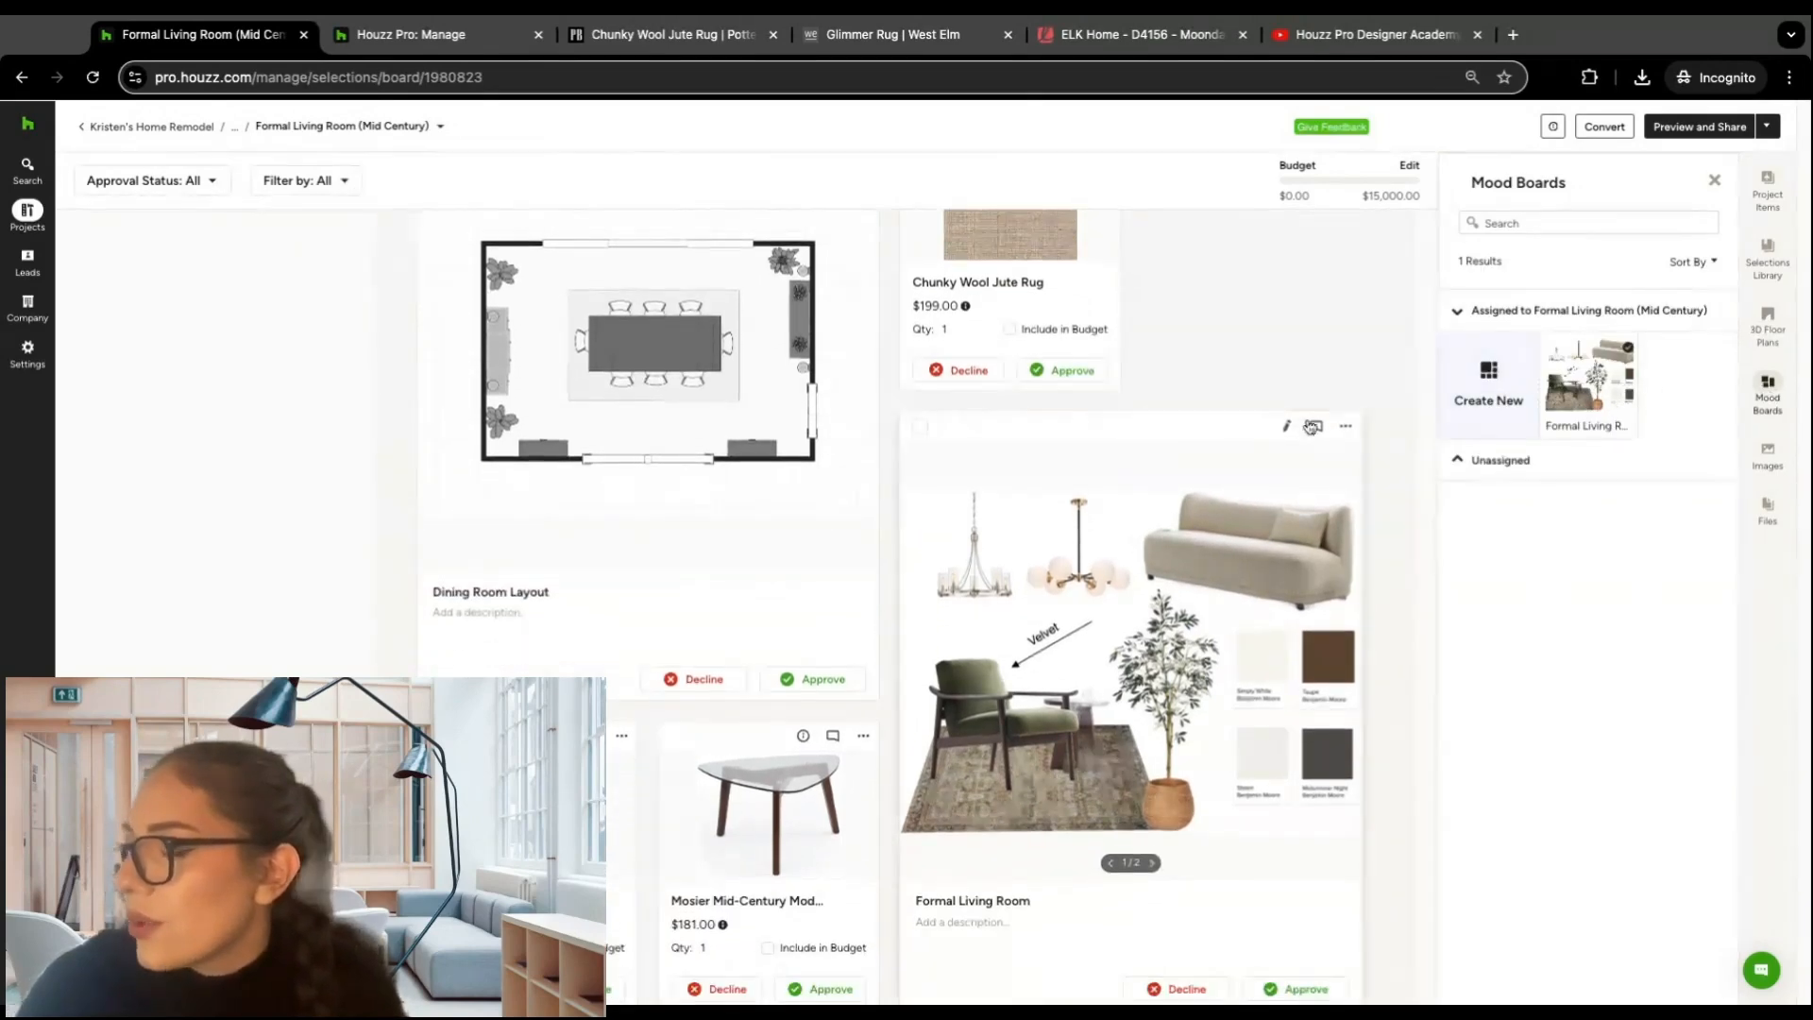
{"action": "scroll", "coordinate": [1274, 397], "scroll_direction": "down", "scroll_amount": 1}
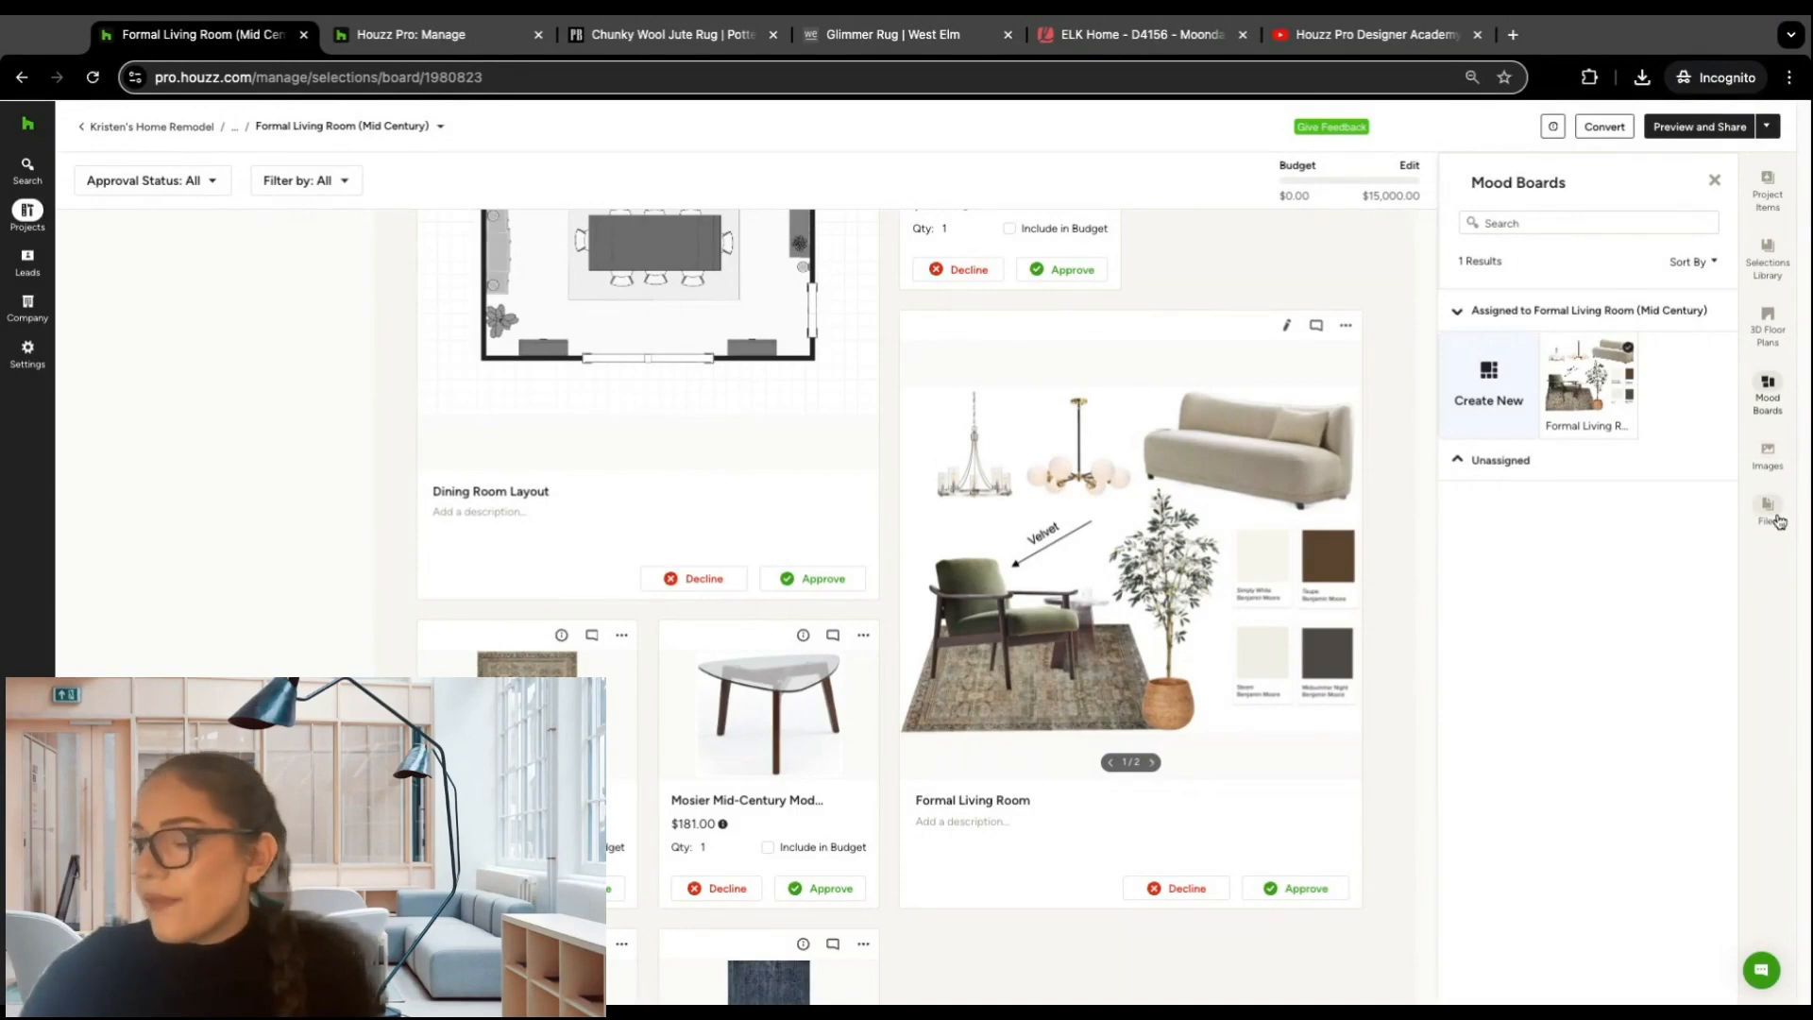
{"action": "left_click", "coordinate": [1715, 179]}
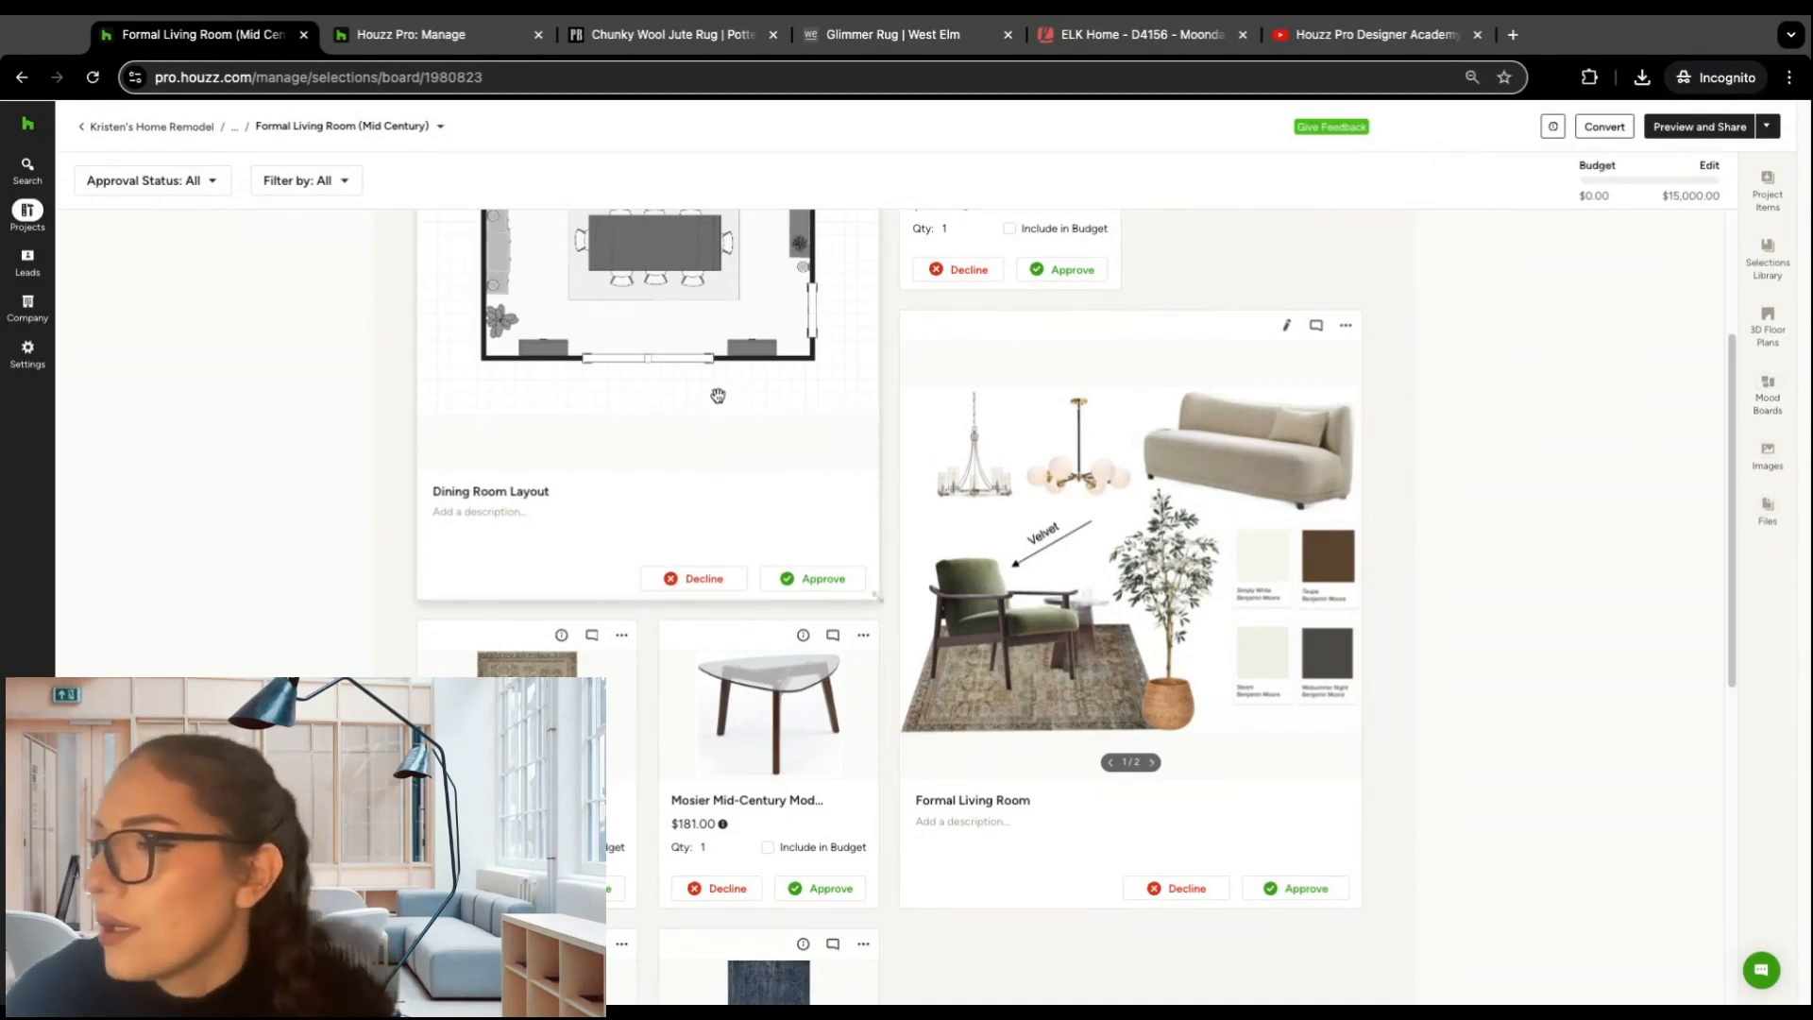
{"action": "scroll", "coordinate": [718, 395], "scroll_direction": "up", "scroll_amount": 3}
{"action": "scroll", "coordinate": [595, 439], "scroll_direction": "down", "scroll_amount": 1}
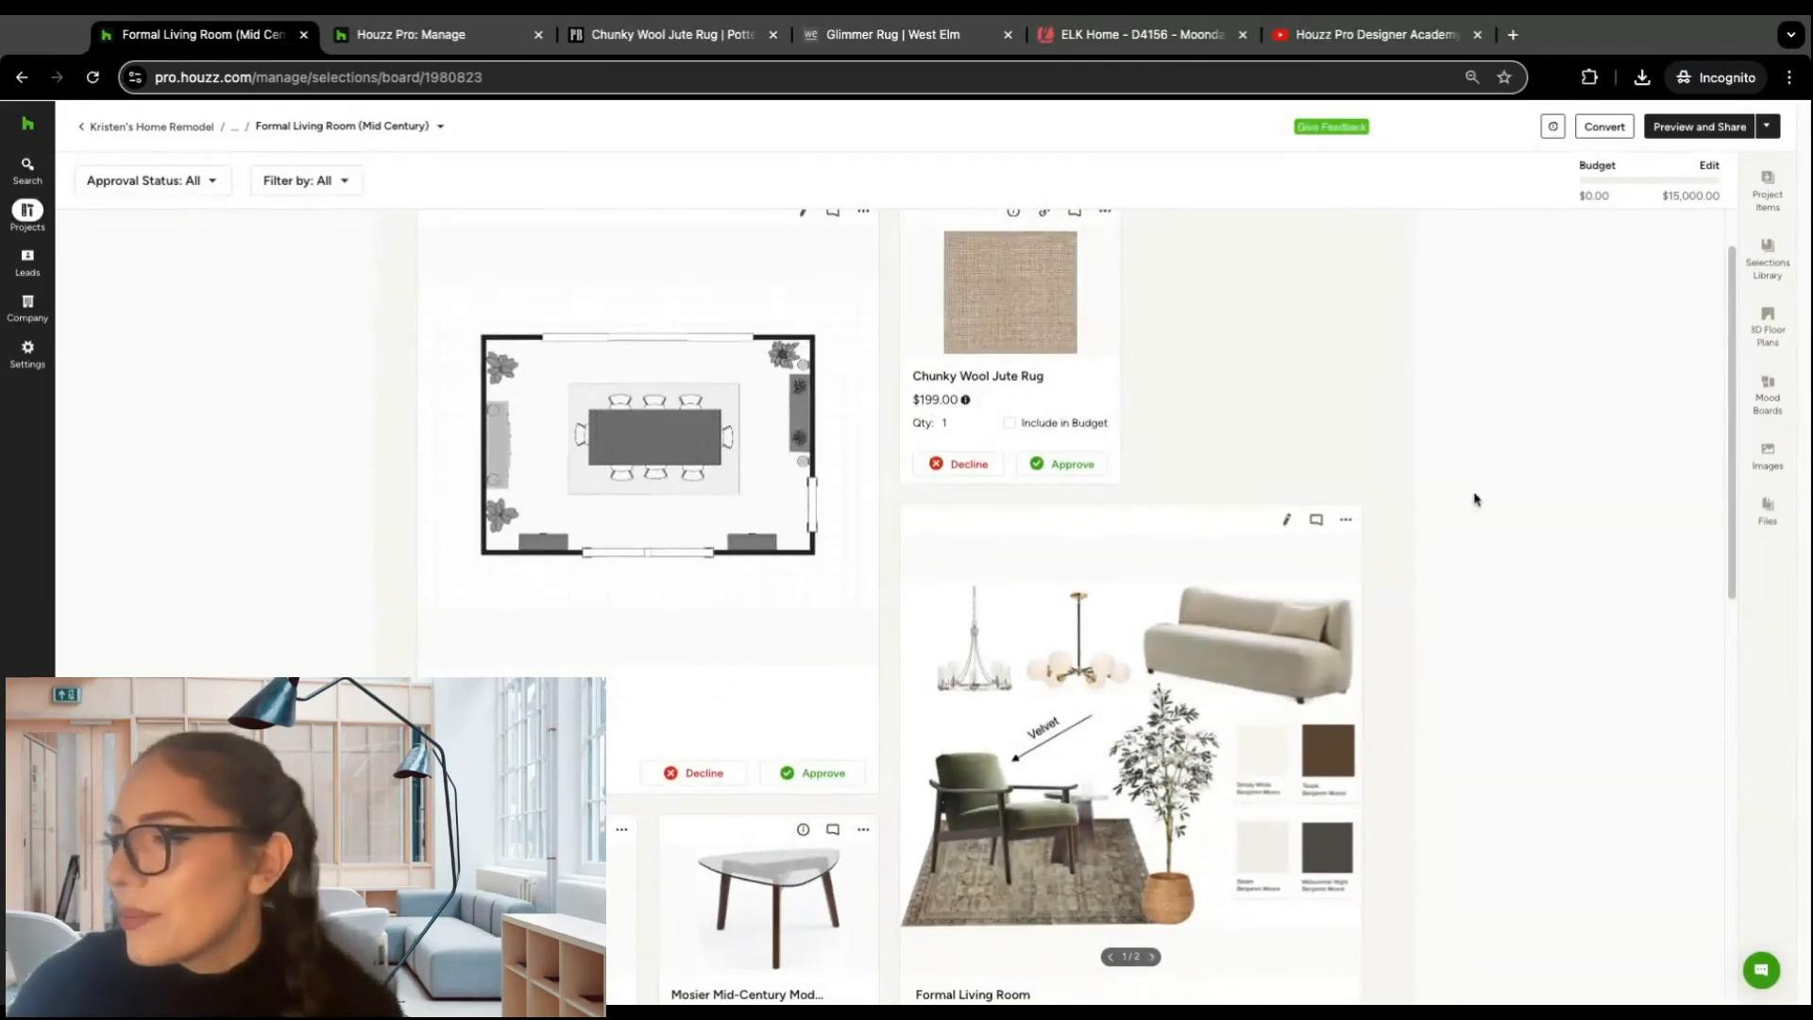
{"action": "scroll", "coordinate": [1504, 413], "scroll_direction": "up", "scroll_amount": 1}
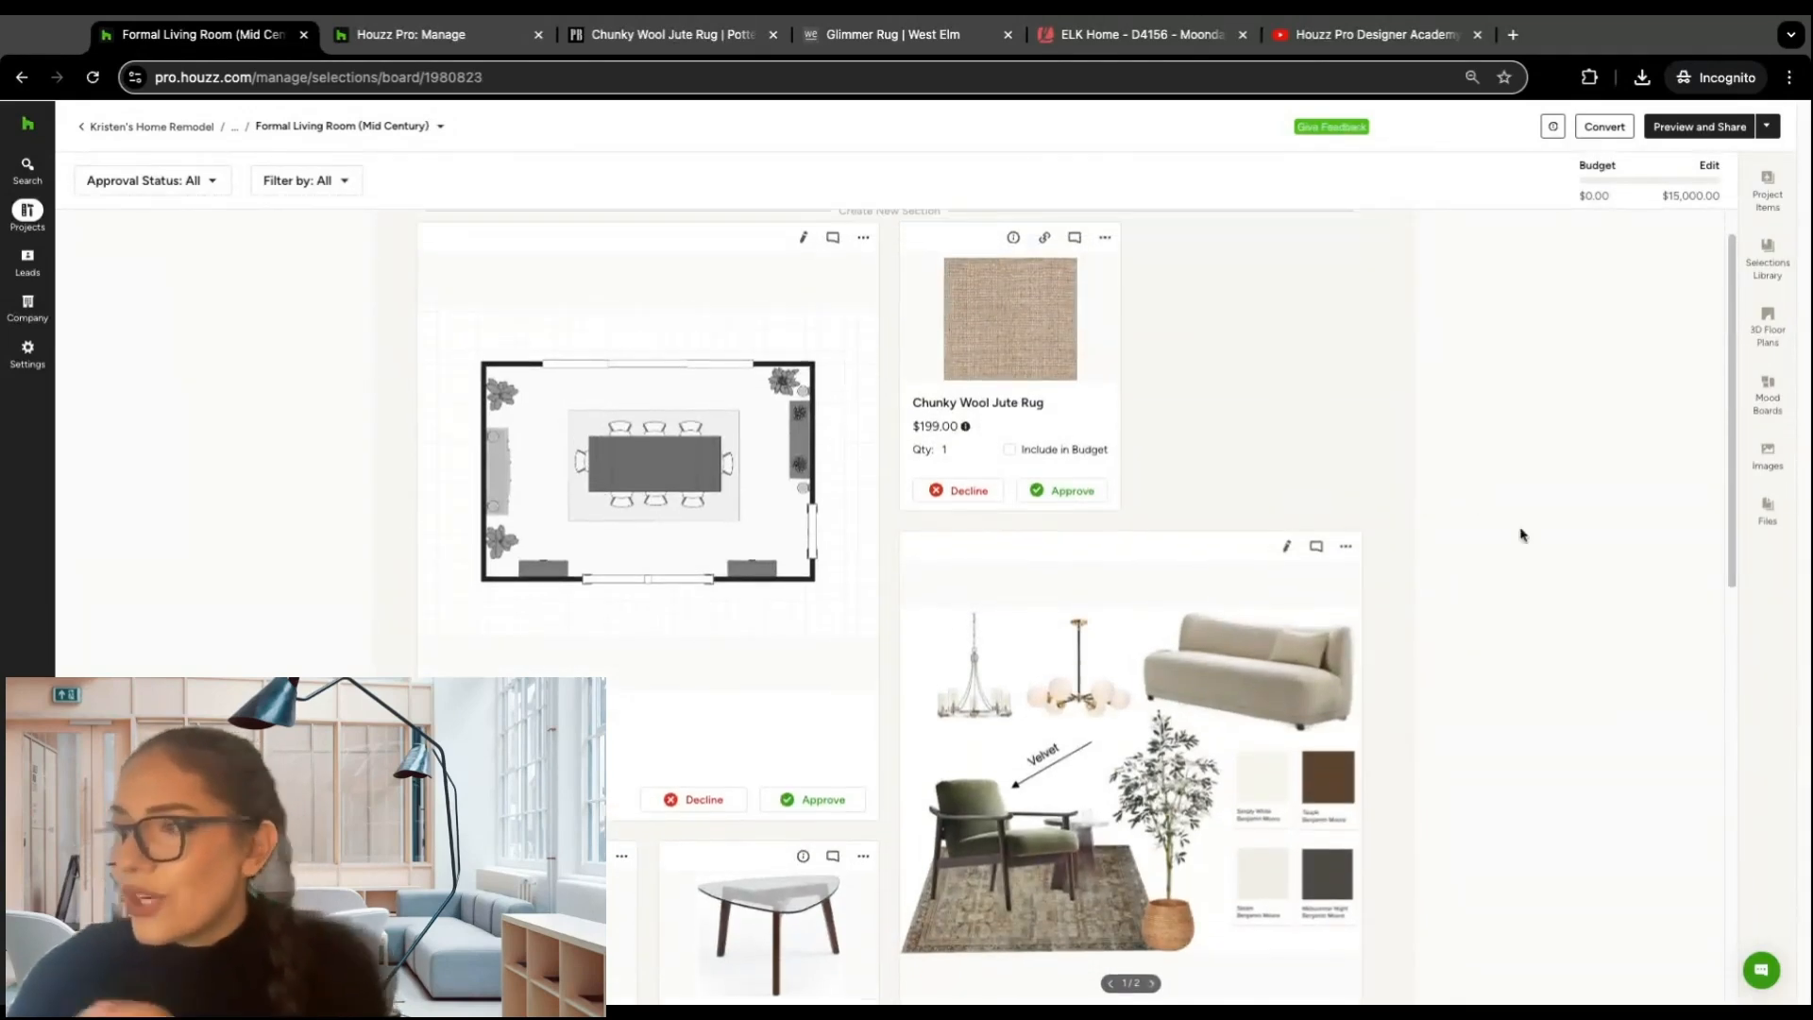
{"action": "scroll", "coordinate": [1158, 486], "scroll_direction": "up", "scroll_amount": 1}
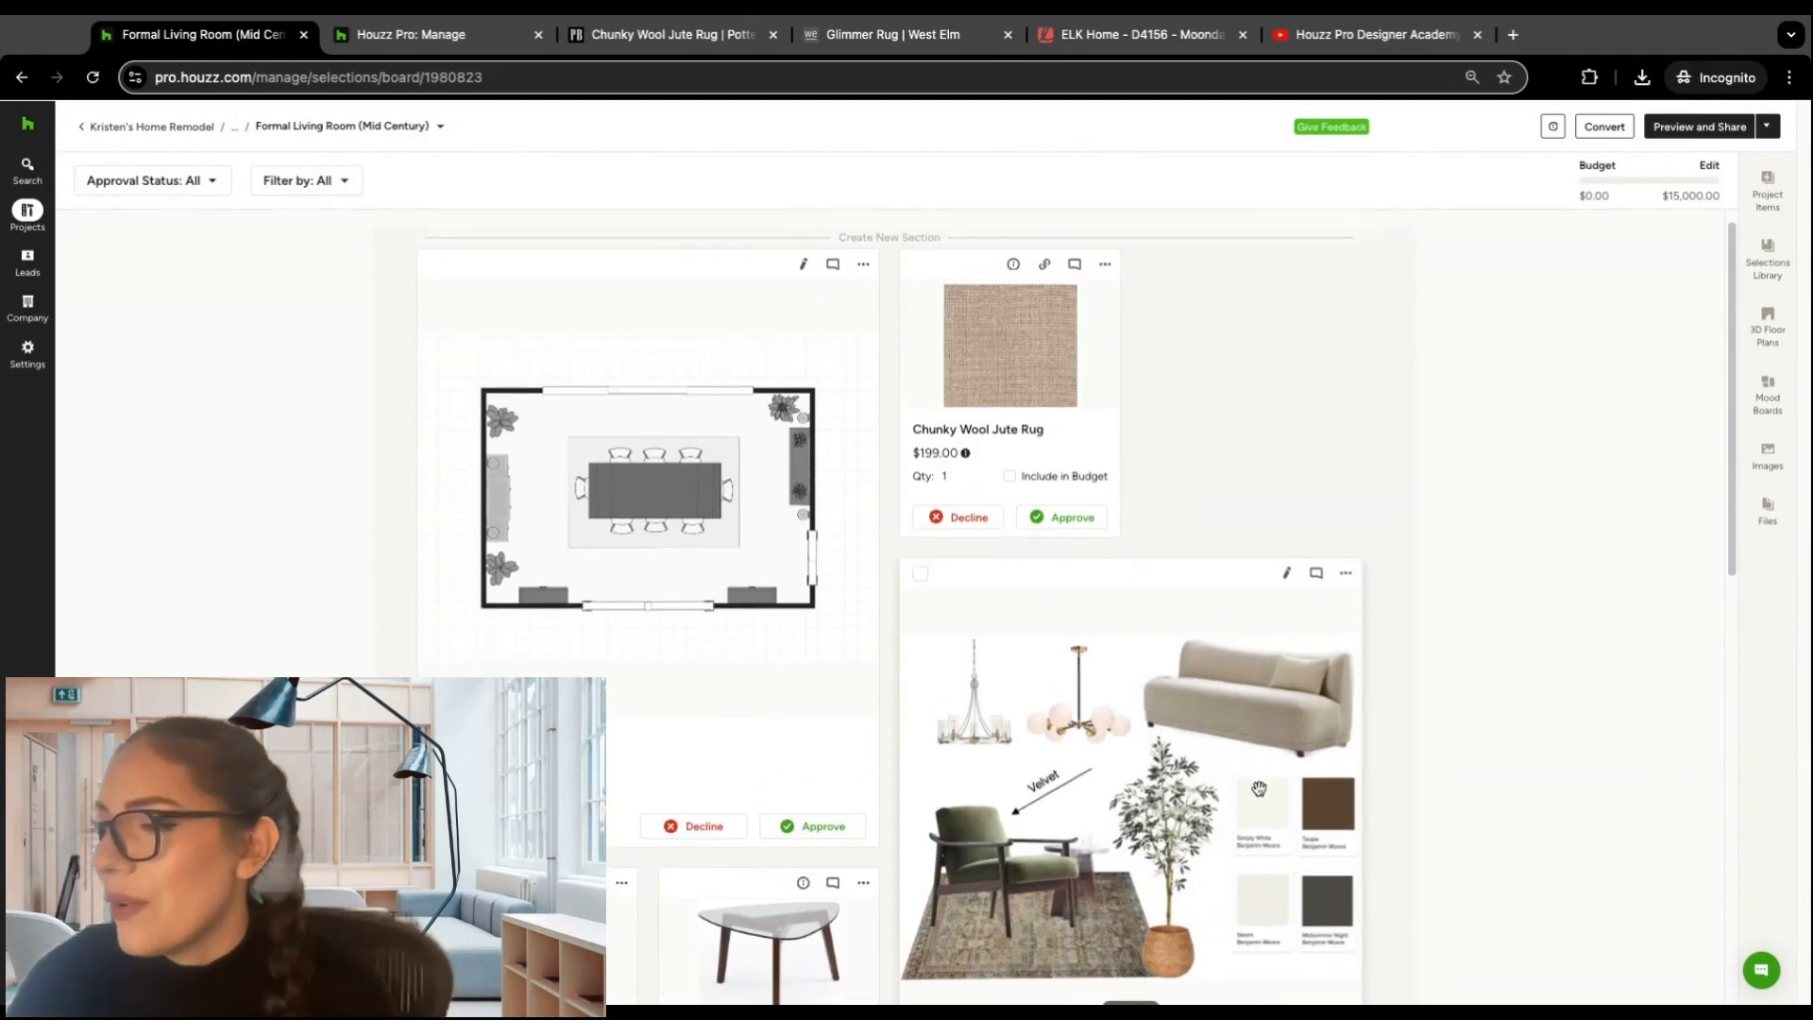
Step: Move the Formal Living Room mood board ahead of the floor plan, and return from its editor to the project's selection boards
{"action": "mouse_move", "coordinate": [1248, 789]}
{"action": "left_mouse_down"}
{"action": "mouse_move", "coordinate": [892, 439]}
{"action": "mouse_move", "coordinate": [720, 421]}
{"action": "left_mouse_up"}
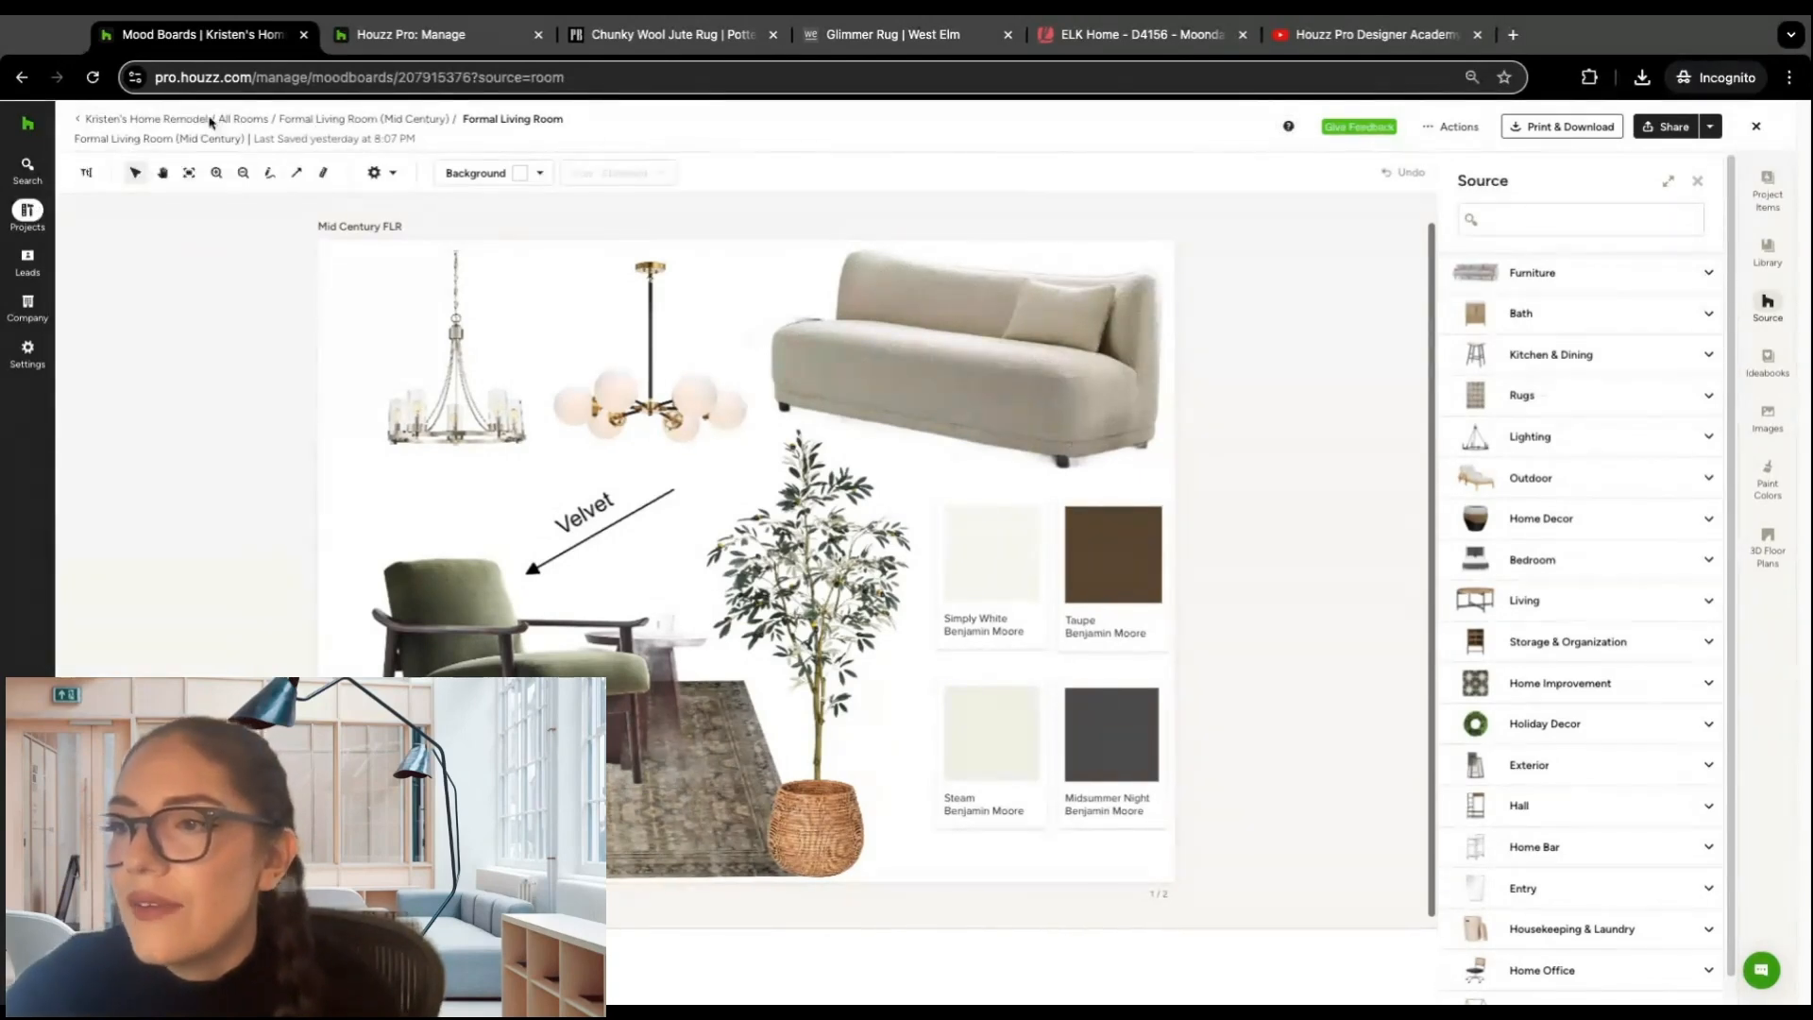
{"action": "left_click", "coordinate": [178, 120]}
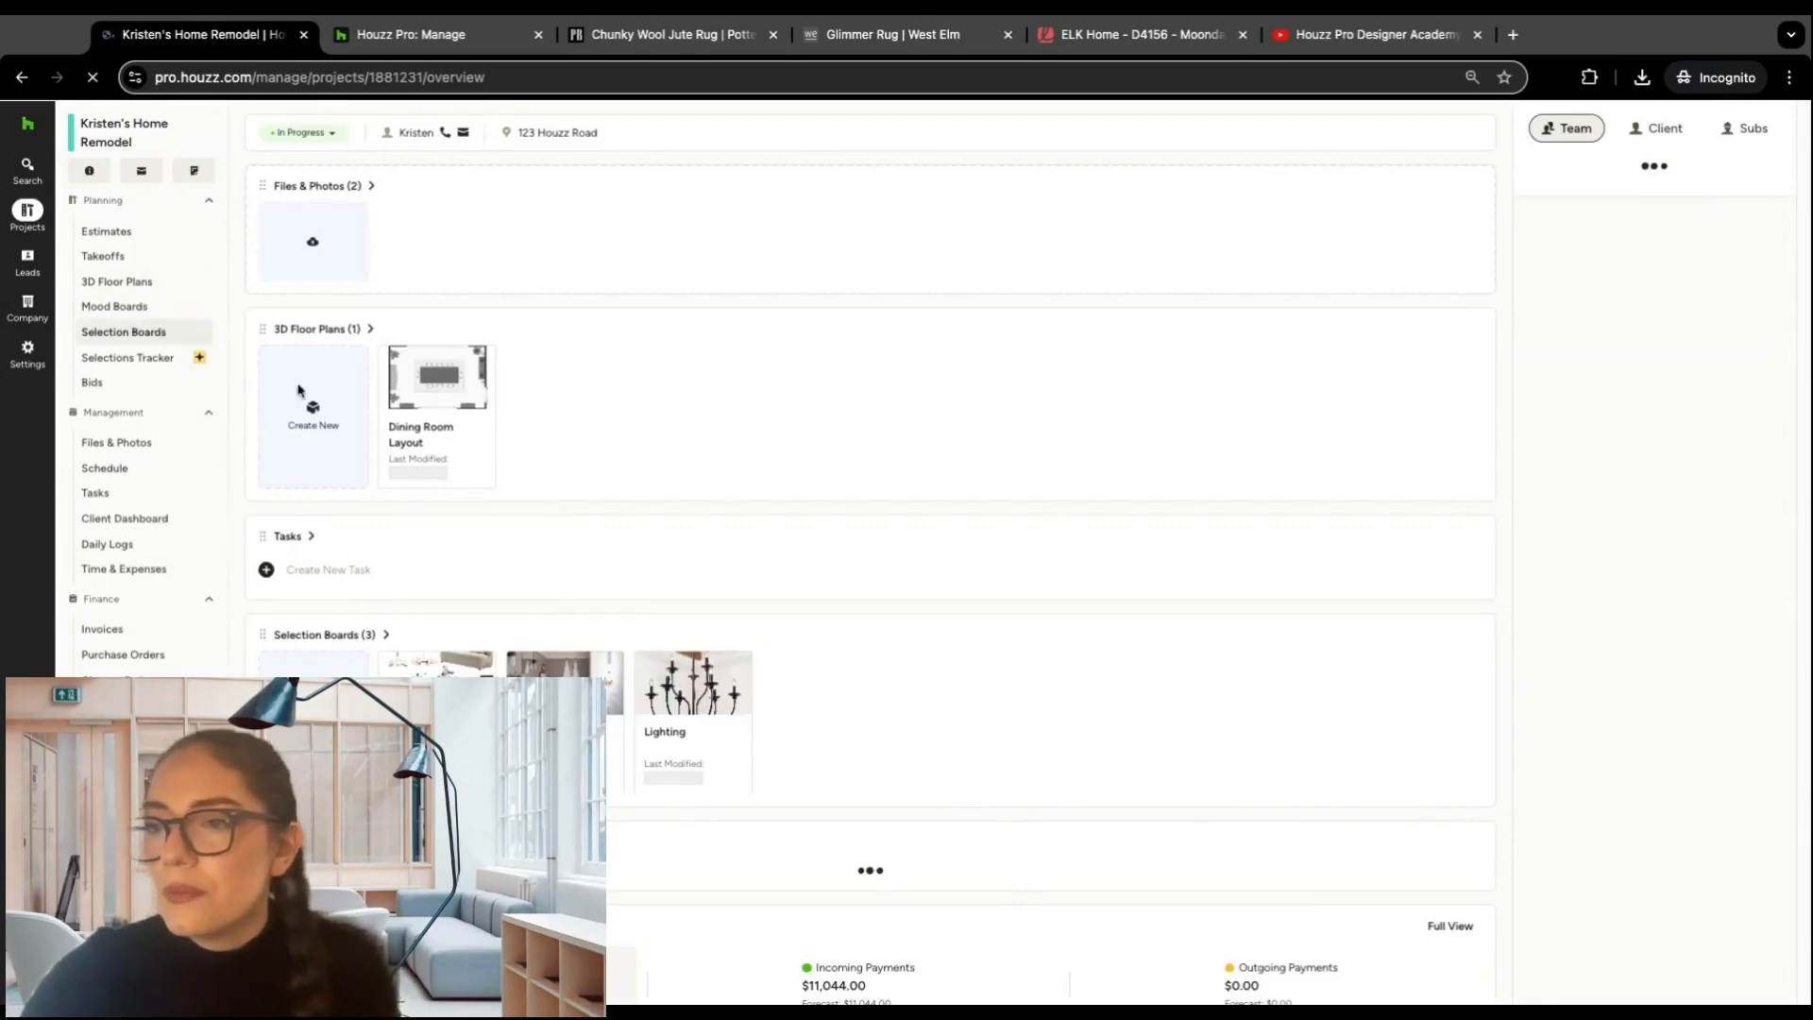
{"action": "left_click", "coordinate": [151, 331]}
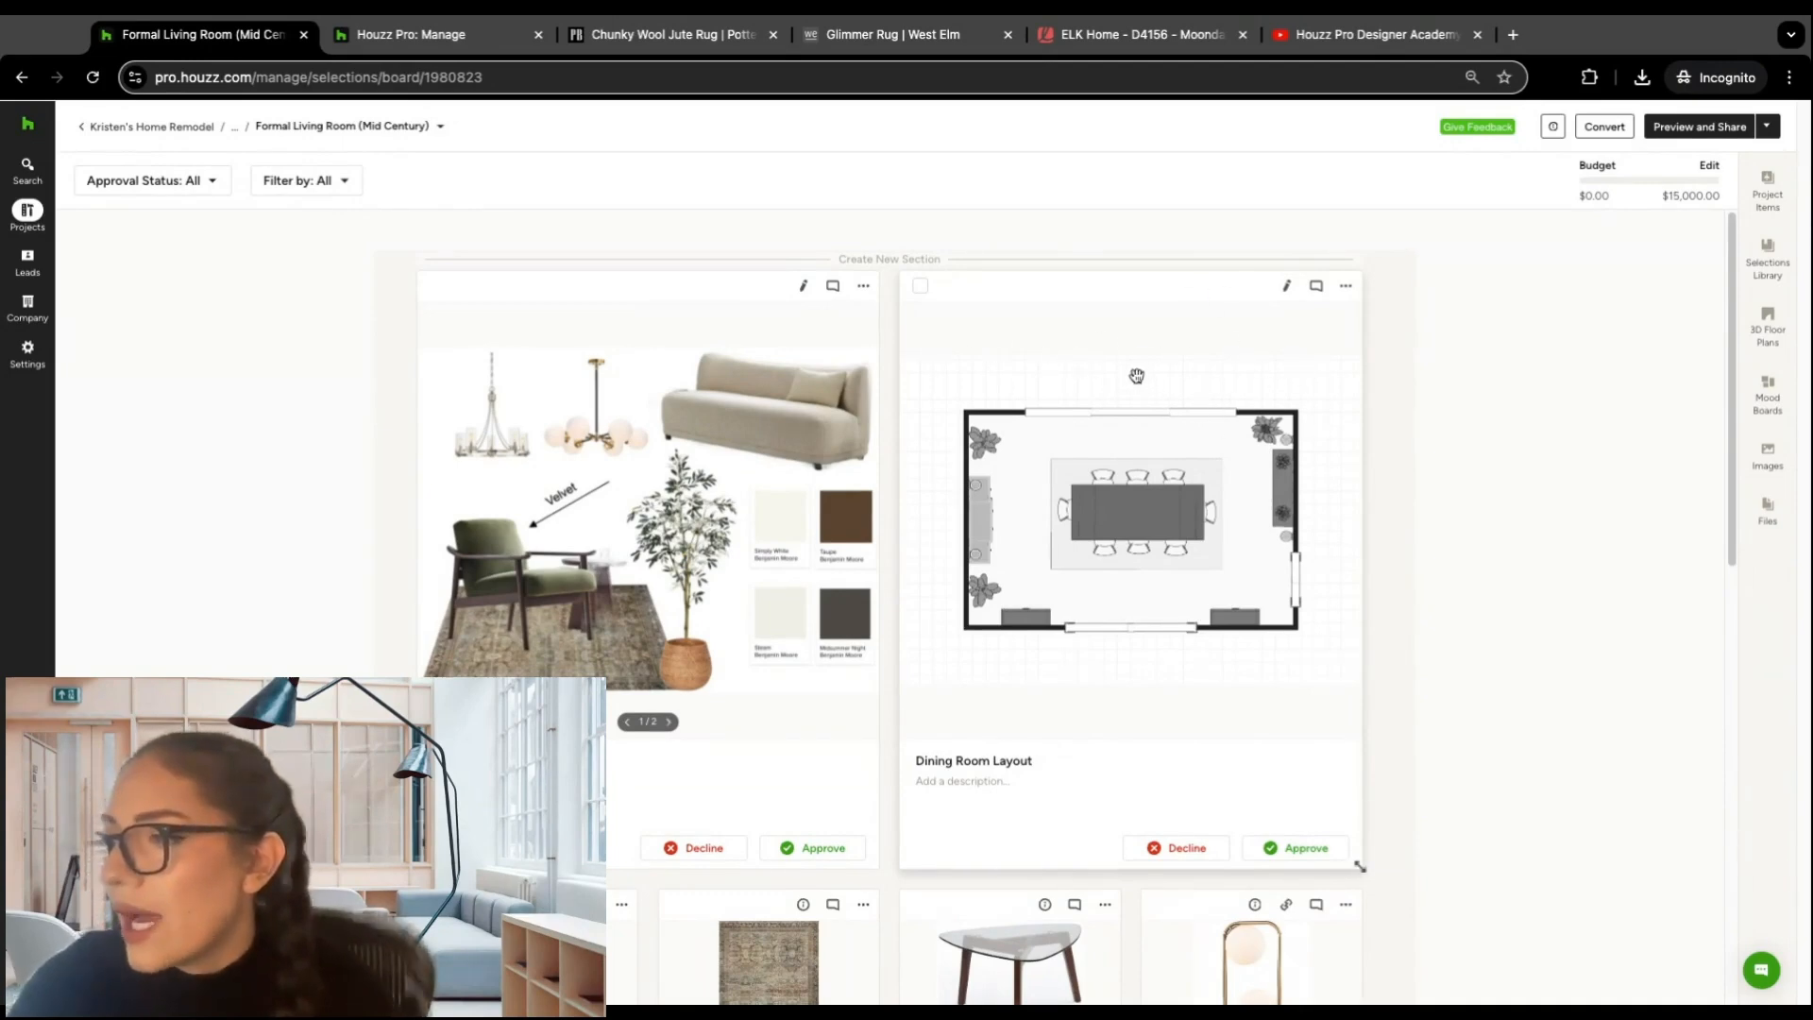
Step: Change the size of the Dining Room Layout floor plan on the formal living room board to Small
{"action": "left_click", "coordinate": [1347, 288]}
{"action": "mouse_move", "coordinate": [1381, 331]}
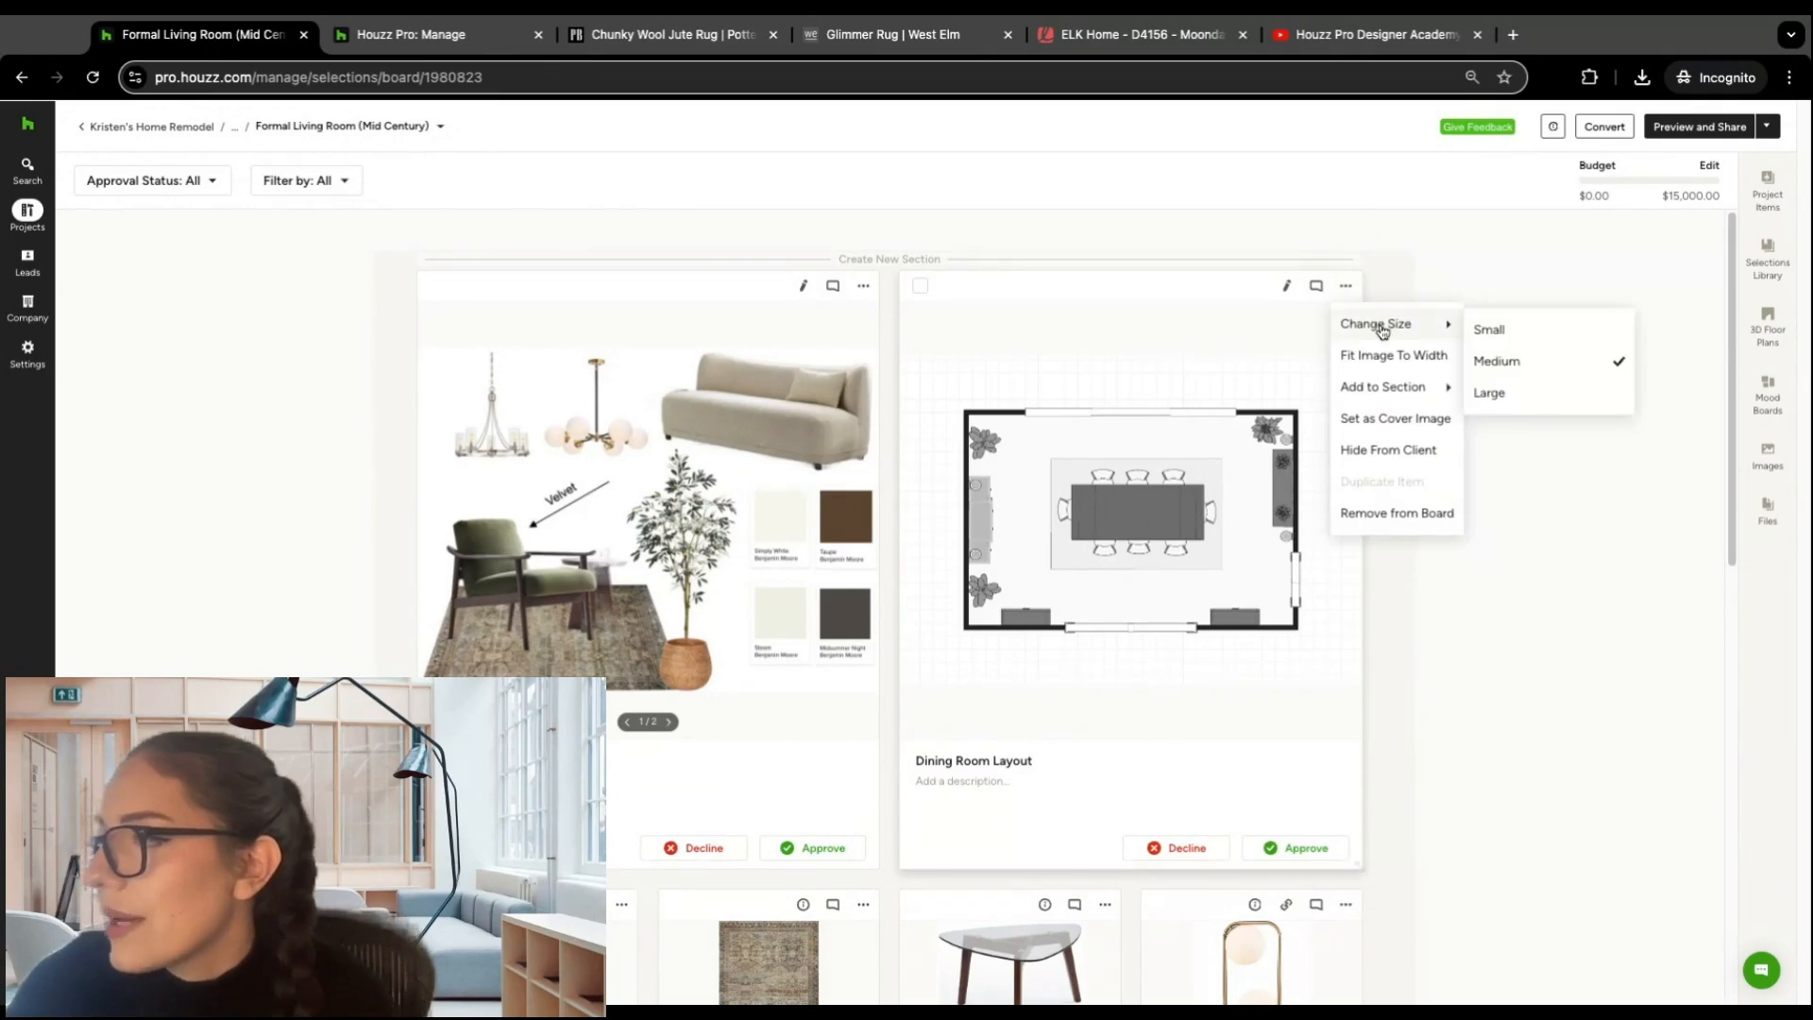
{"action": "left_click", "coordinate": [1489, 332]}
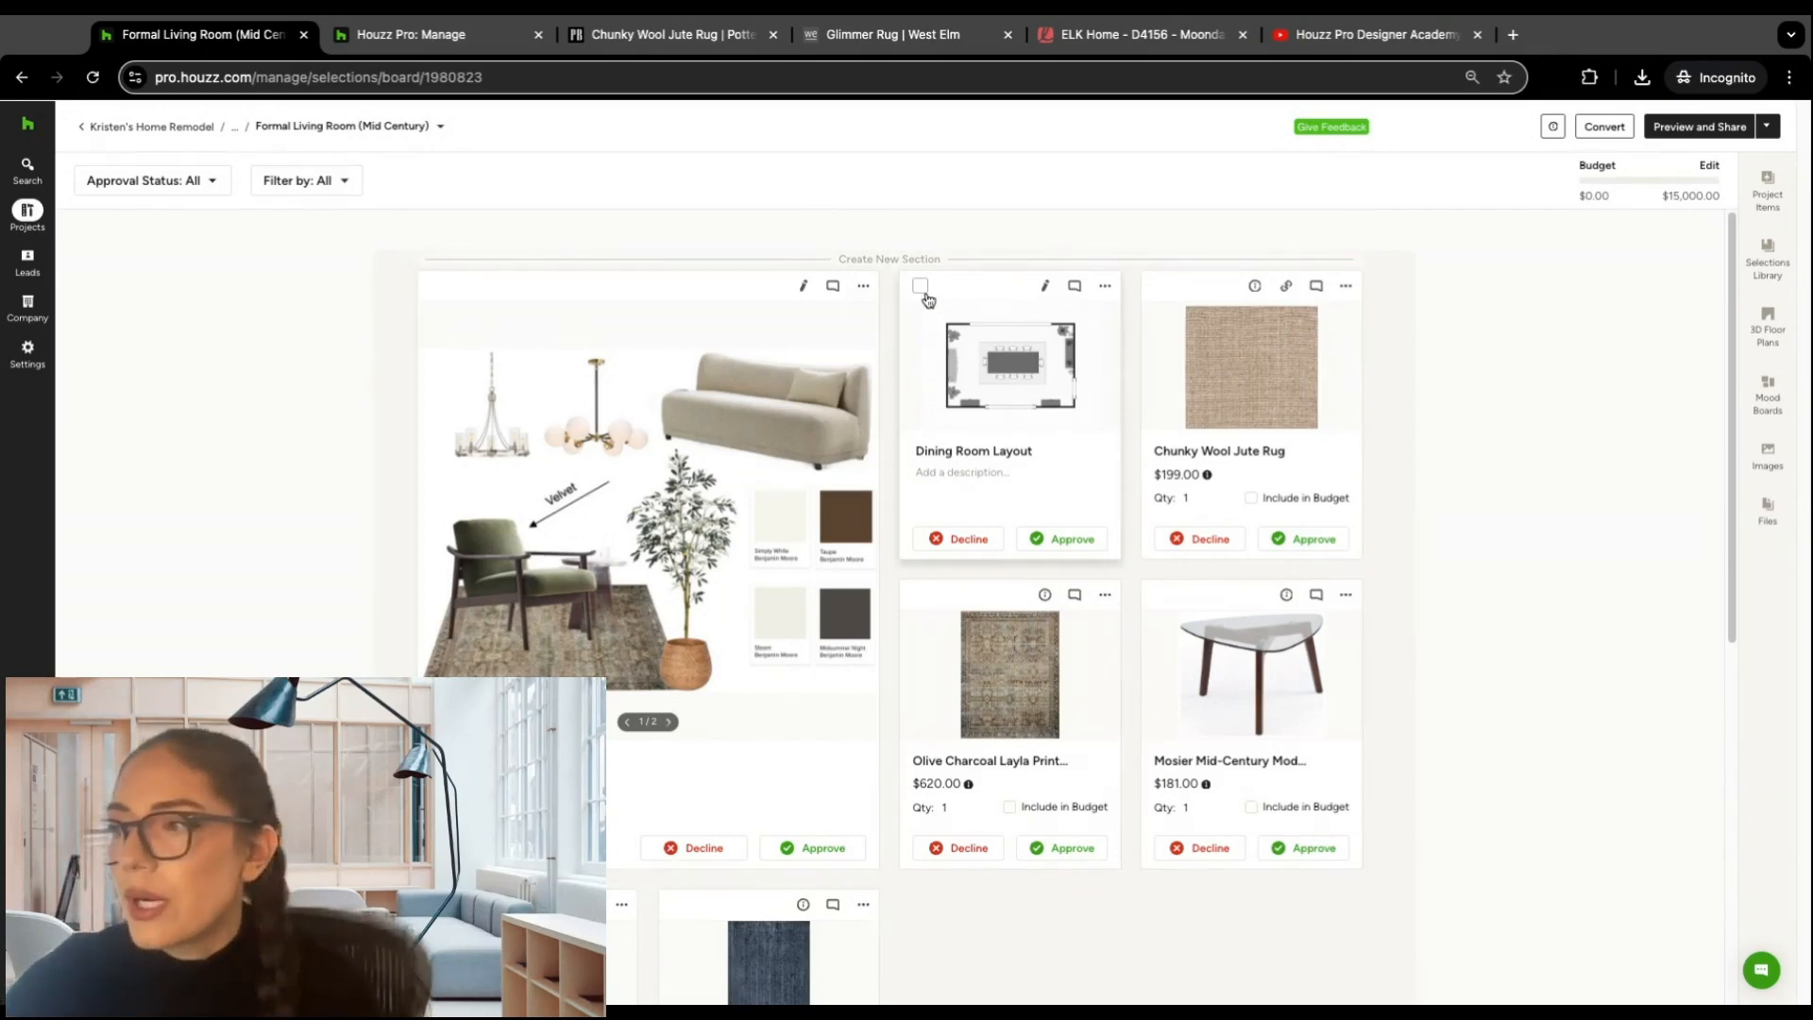
Step: Create a section from the Nuloom Rigo and Olive Charcoal Layla rugs and name it "Rugs"
{"action": "scroll", "coordinate": [727, 383], "scroll_direction": "down", "scroll_amount": 3}
{"action": "scroll", "coordinate": [725, 373], "scroll_direction": "down", "scroll_amount": 3}
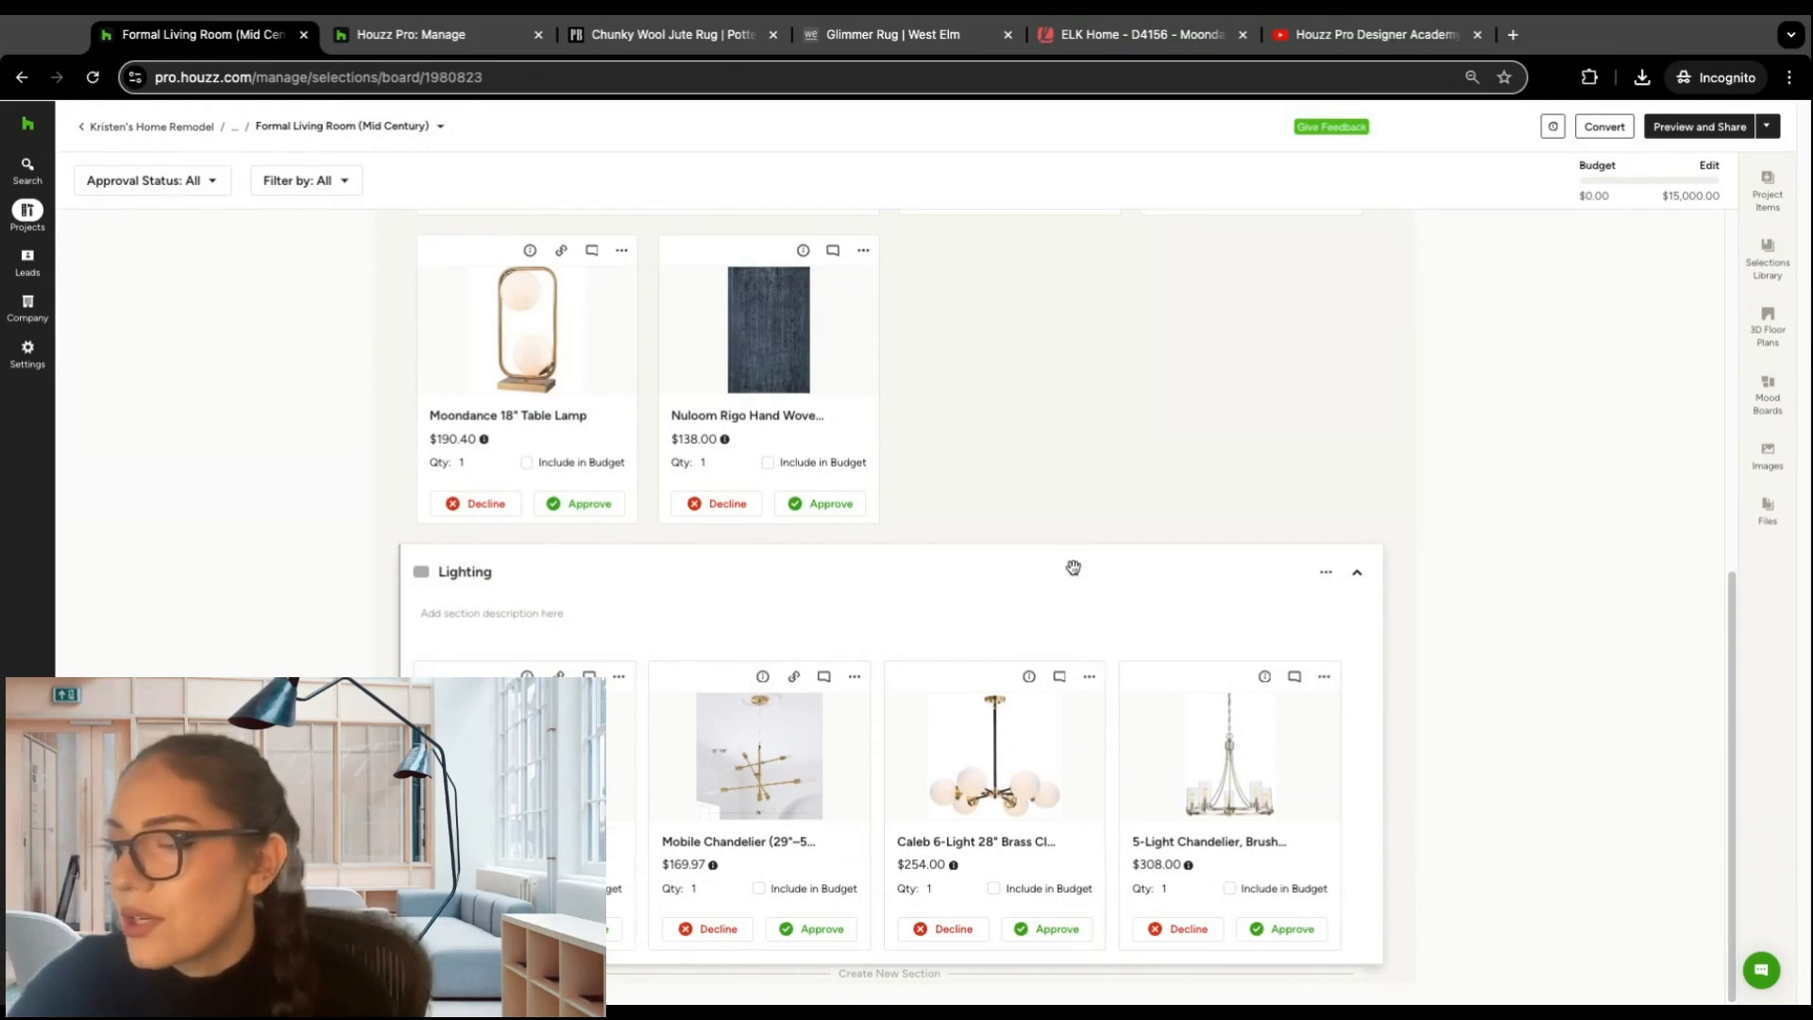
{"action": "scroll", "coordinate": [1072, 528], "scroll_direction": "up", "scroll_amount": 4}
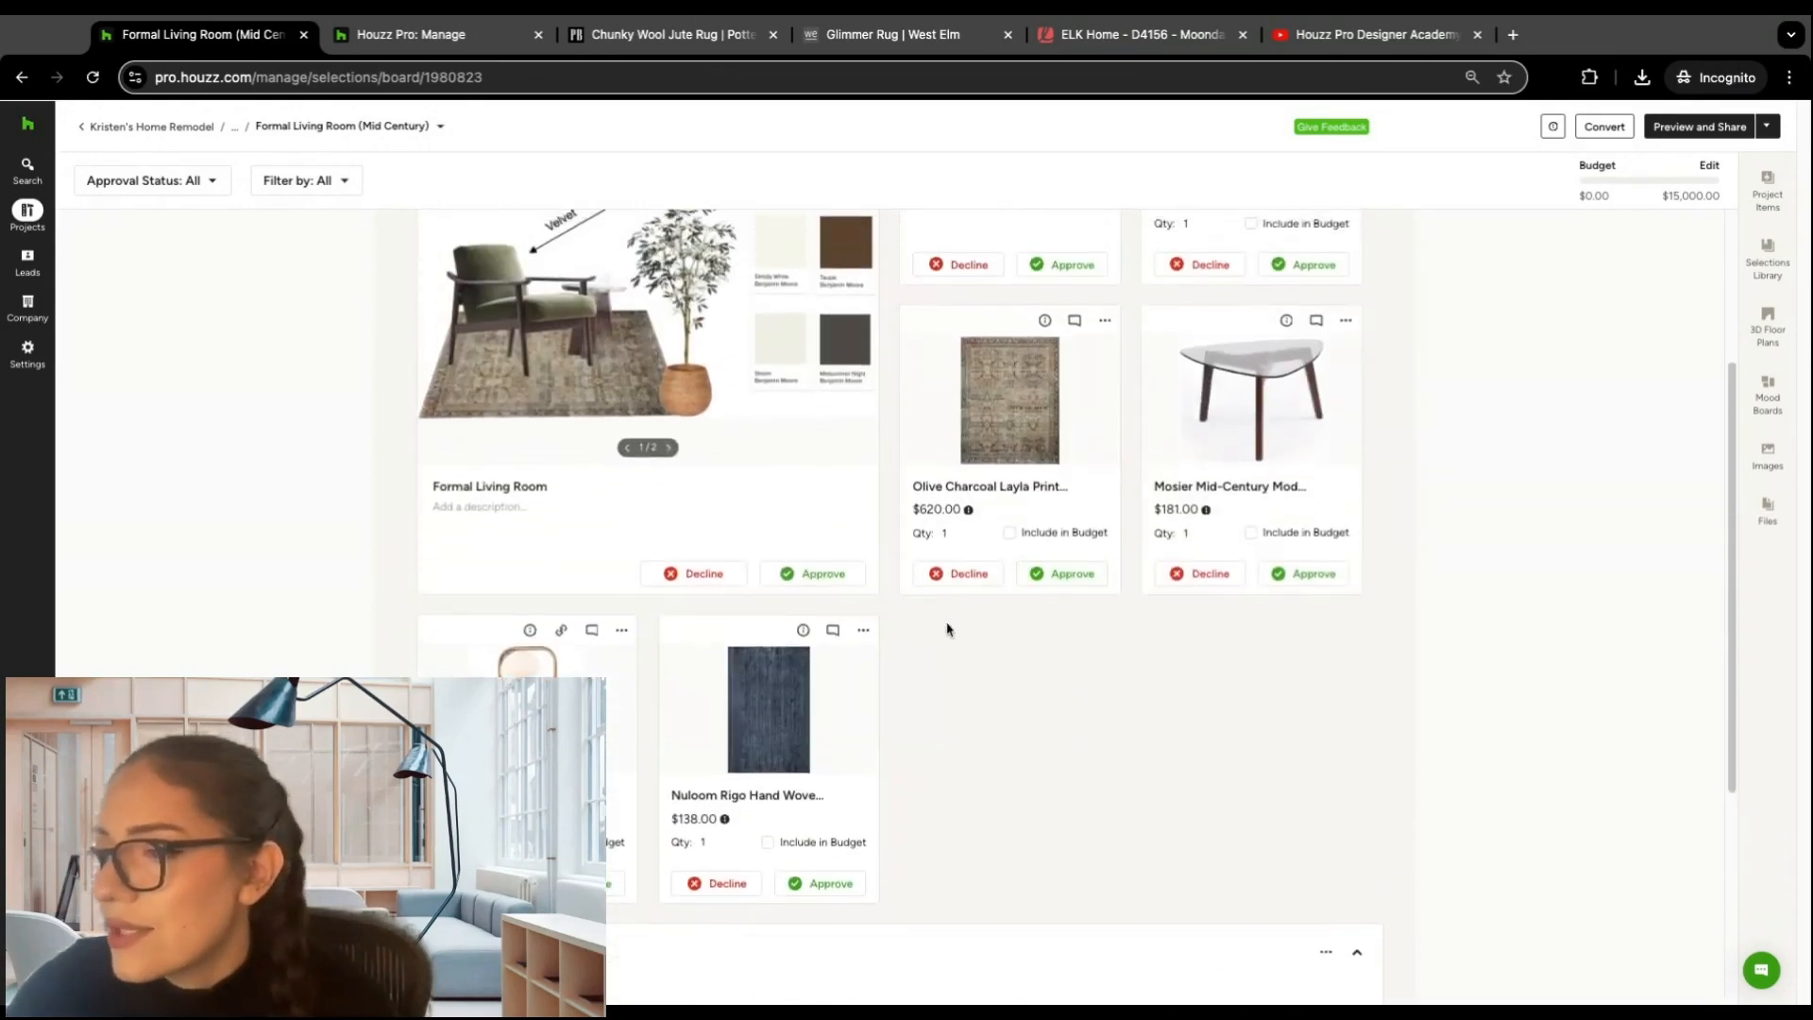
{"action": "left_click", "coordinate": [679, 648]}
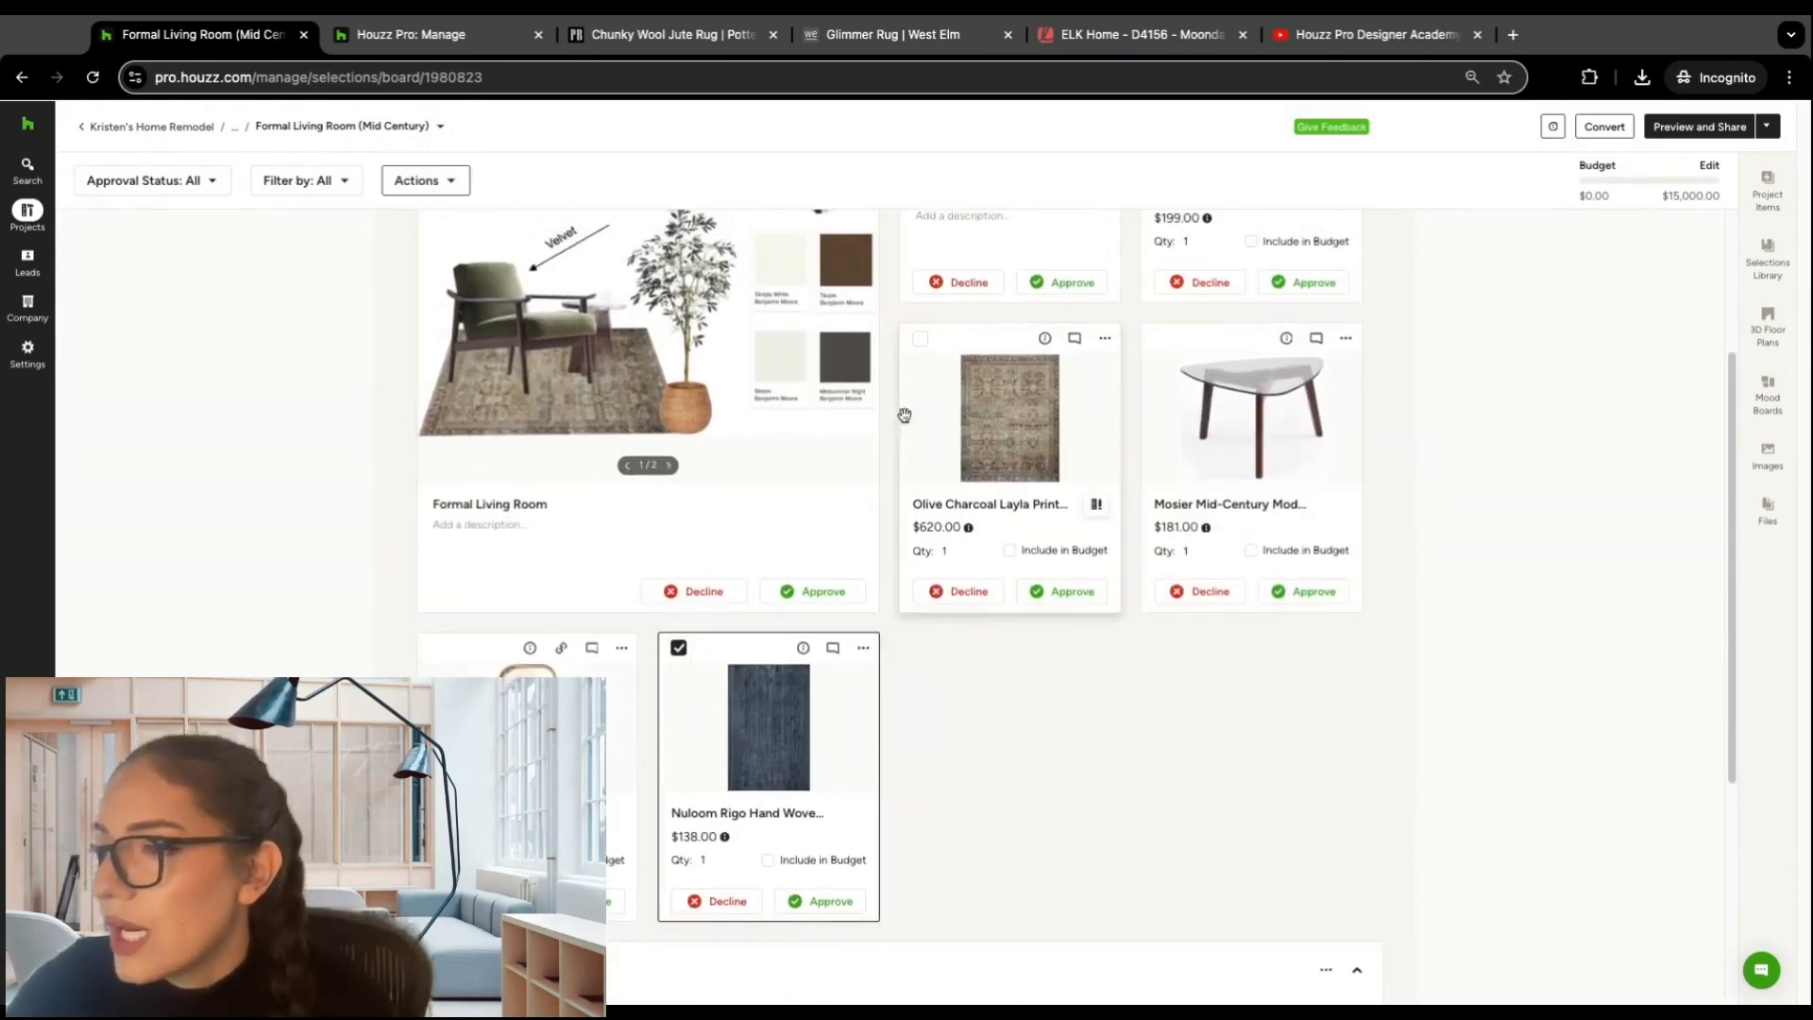
{"action": "left_click", "coordinate": [920, 338]}
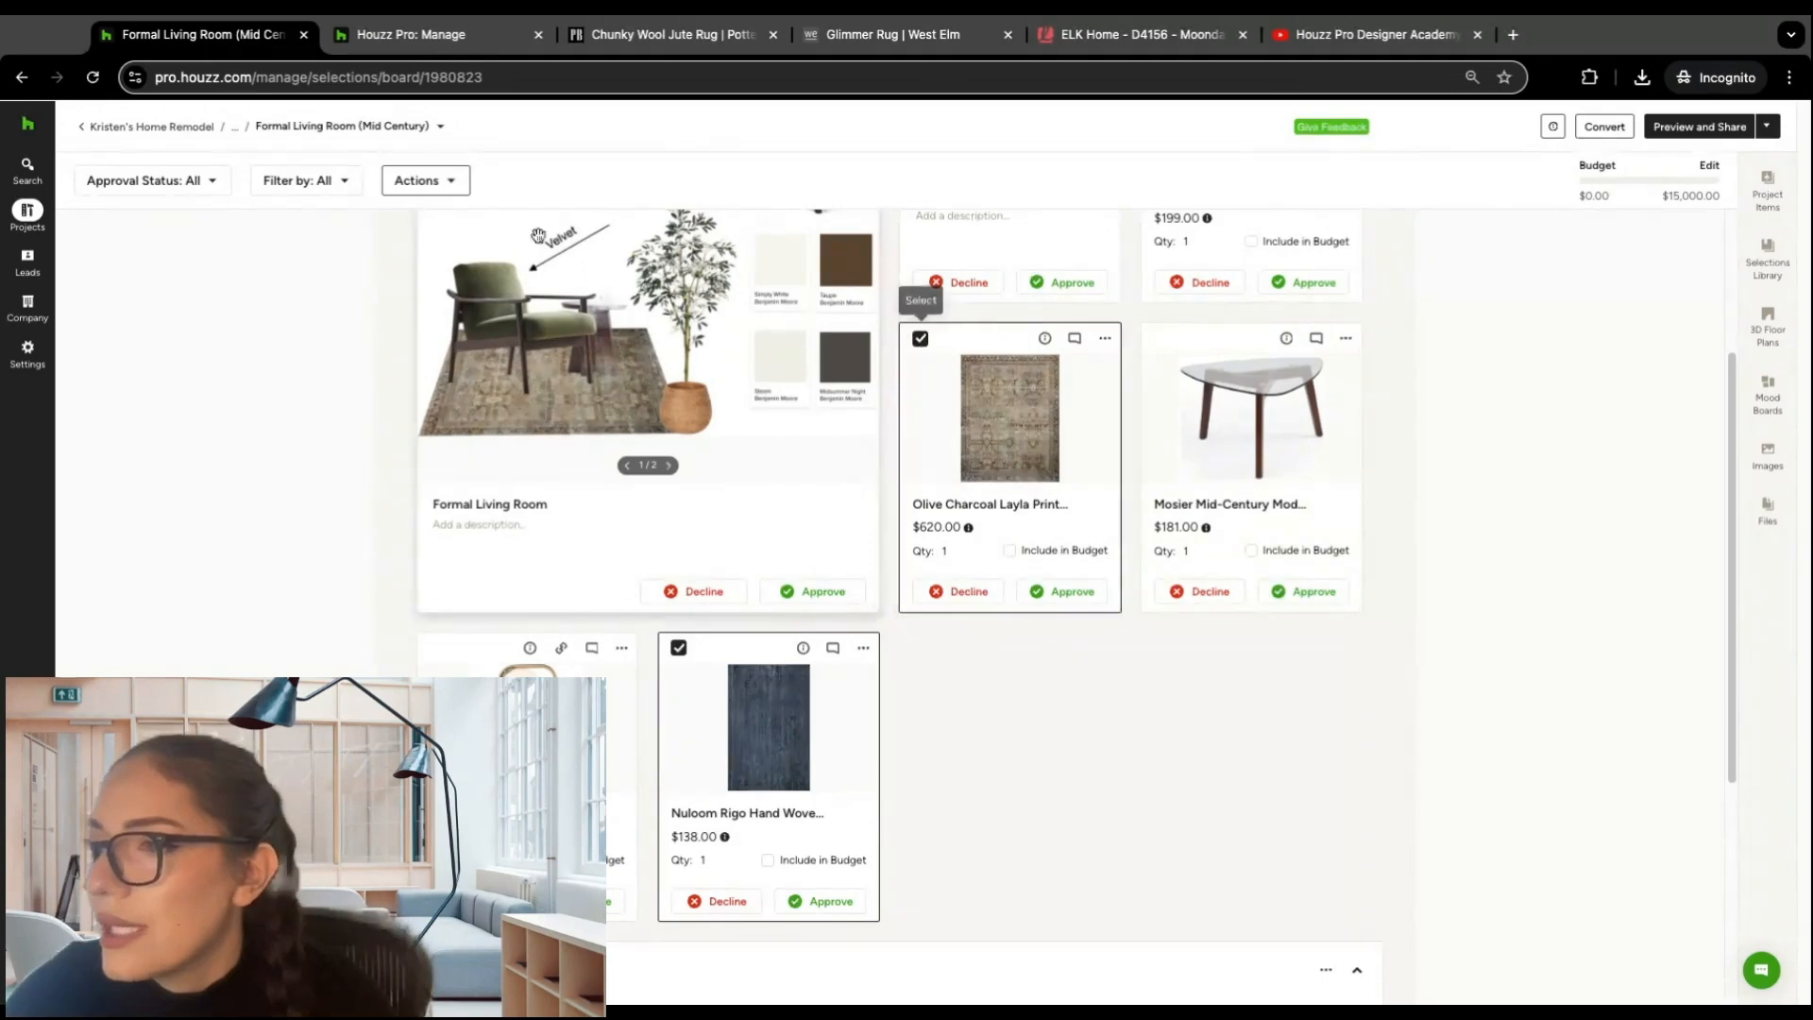
{"action": "left_click", "coordinate": [455, 183]}
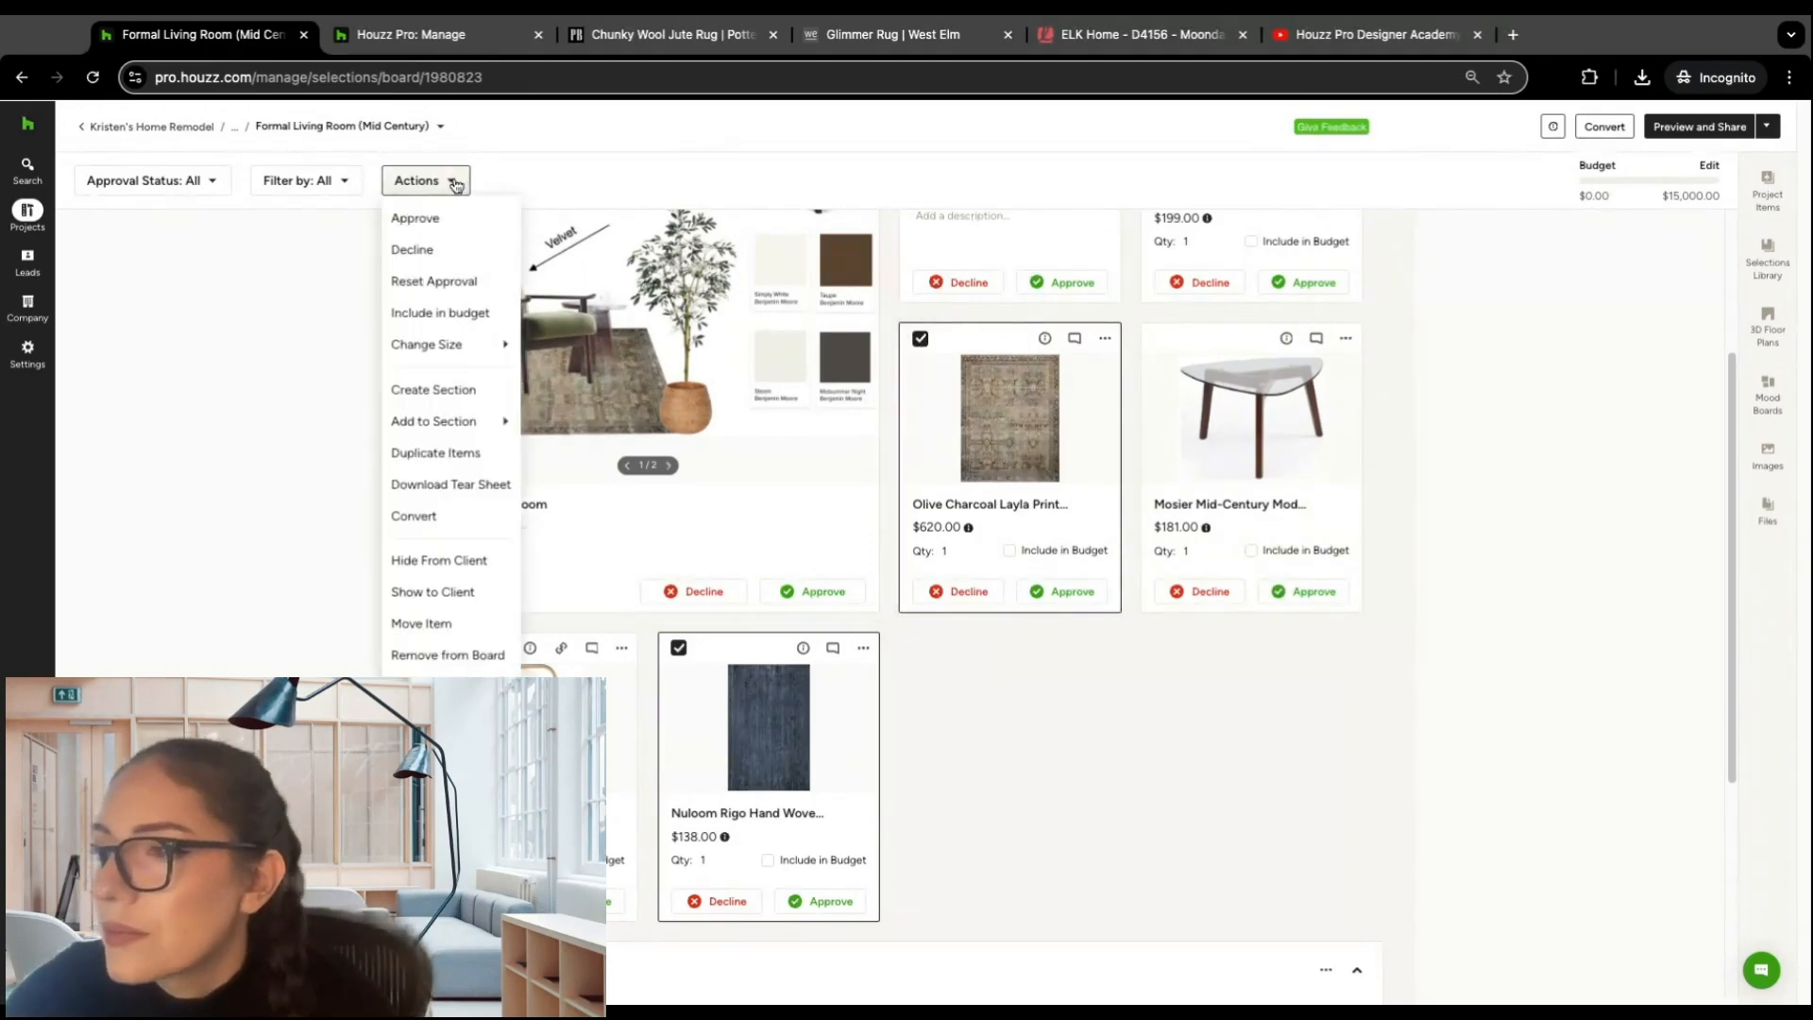
{"action": "left_click", "coordinate": [455, 395]}
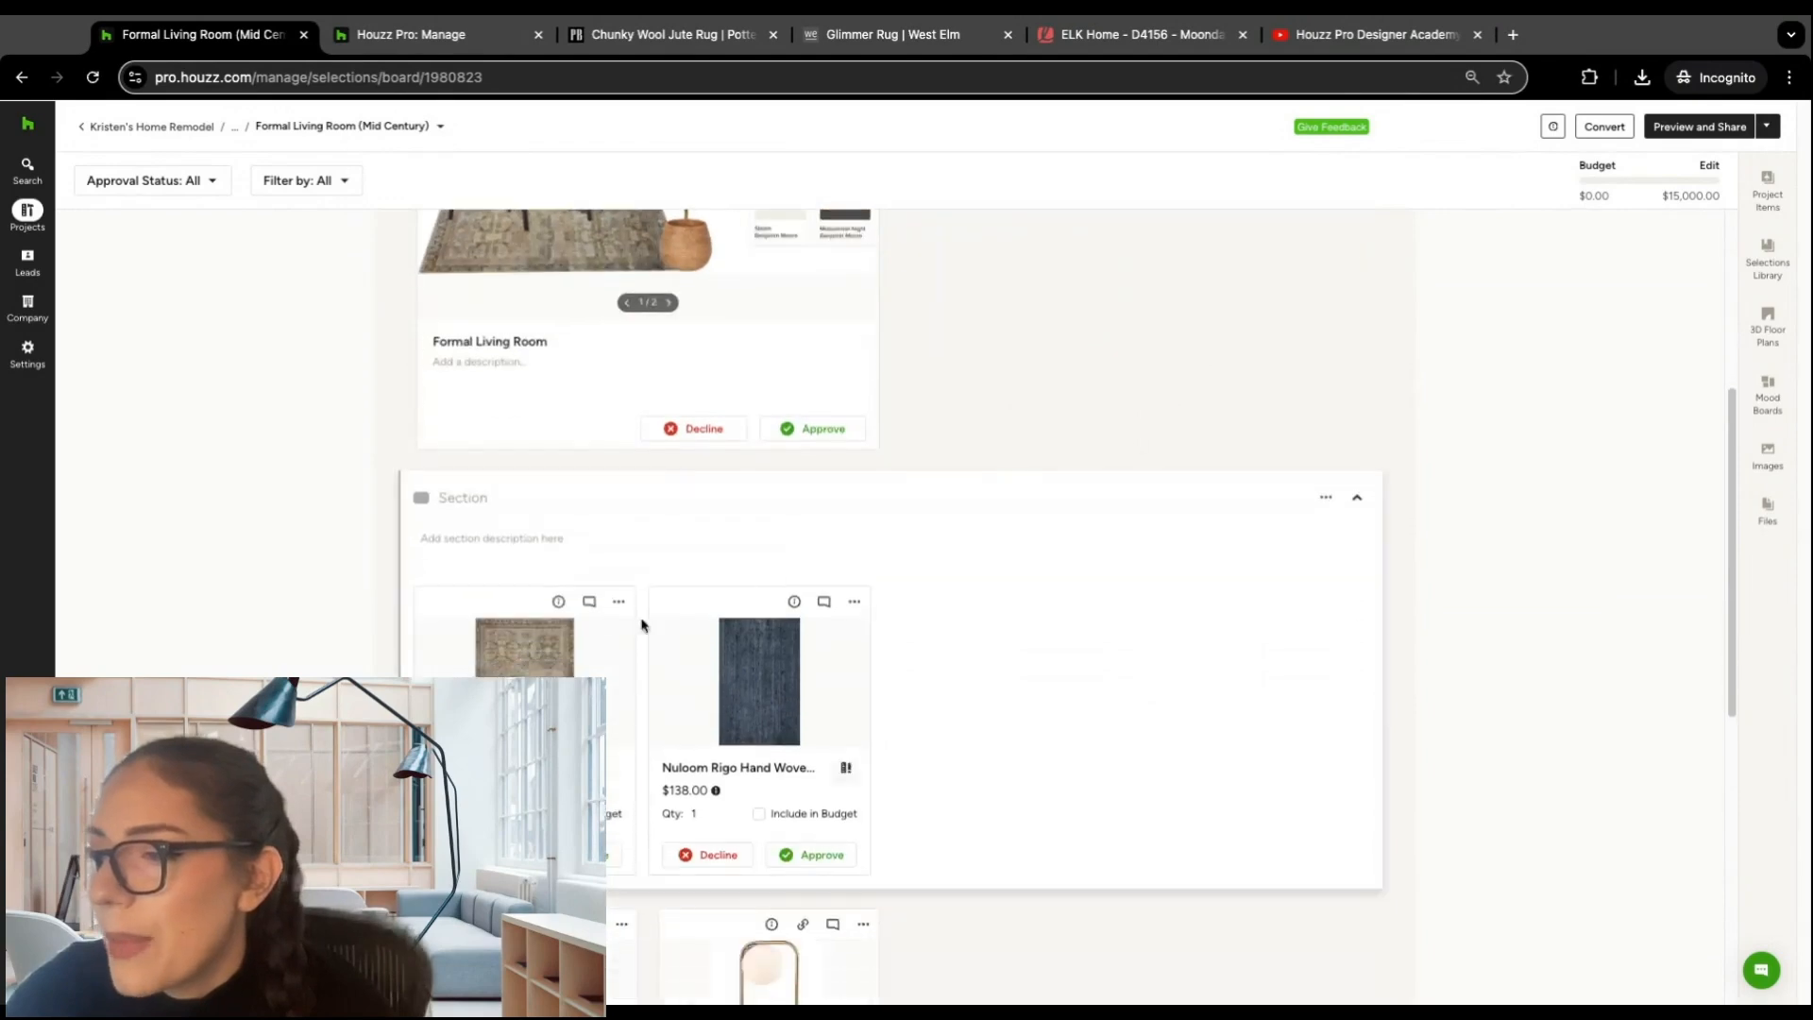
{"action": "left_click", "coordinate": [475, 502]}
{"action": "type", "text": "Rugs"}
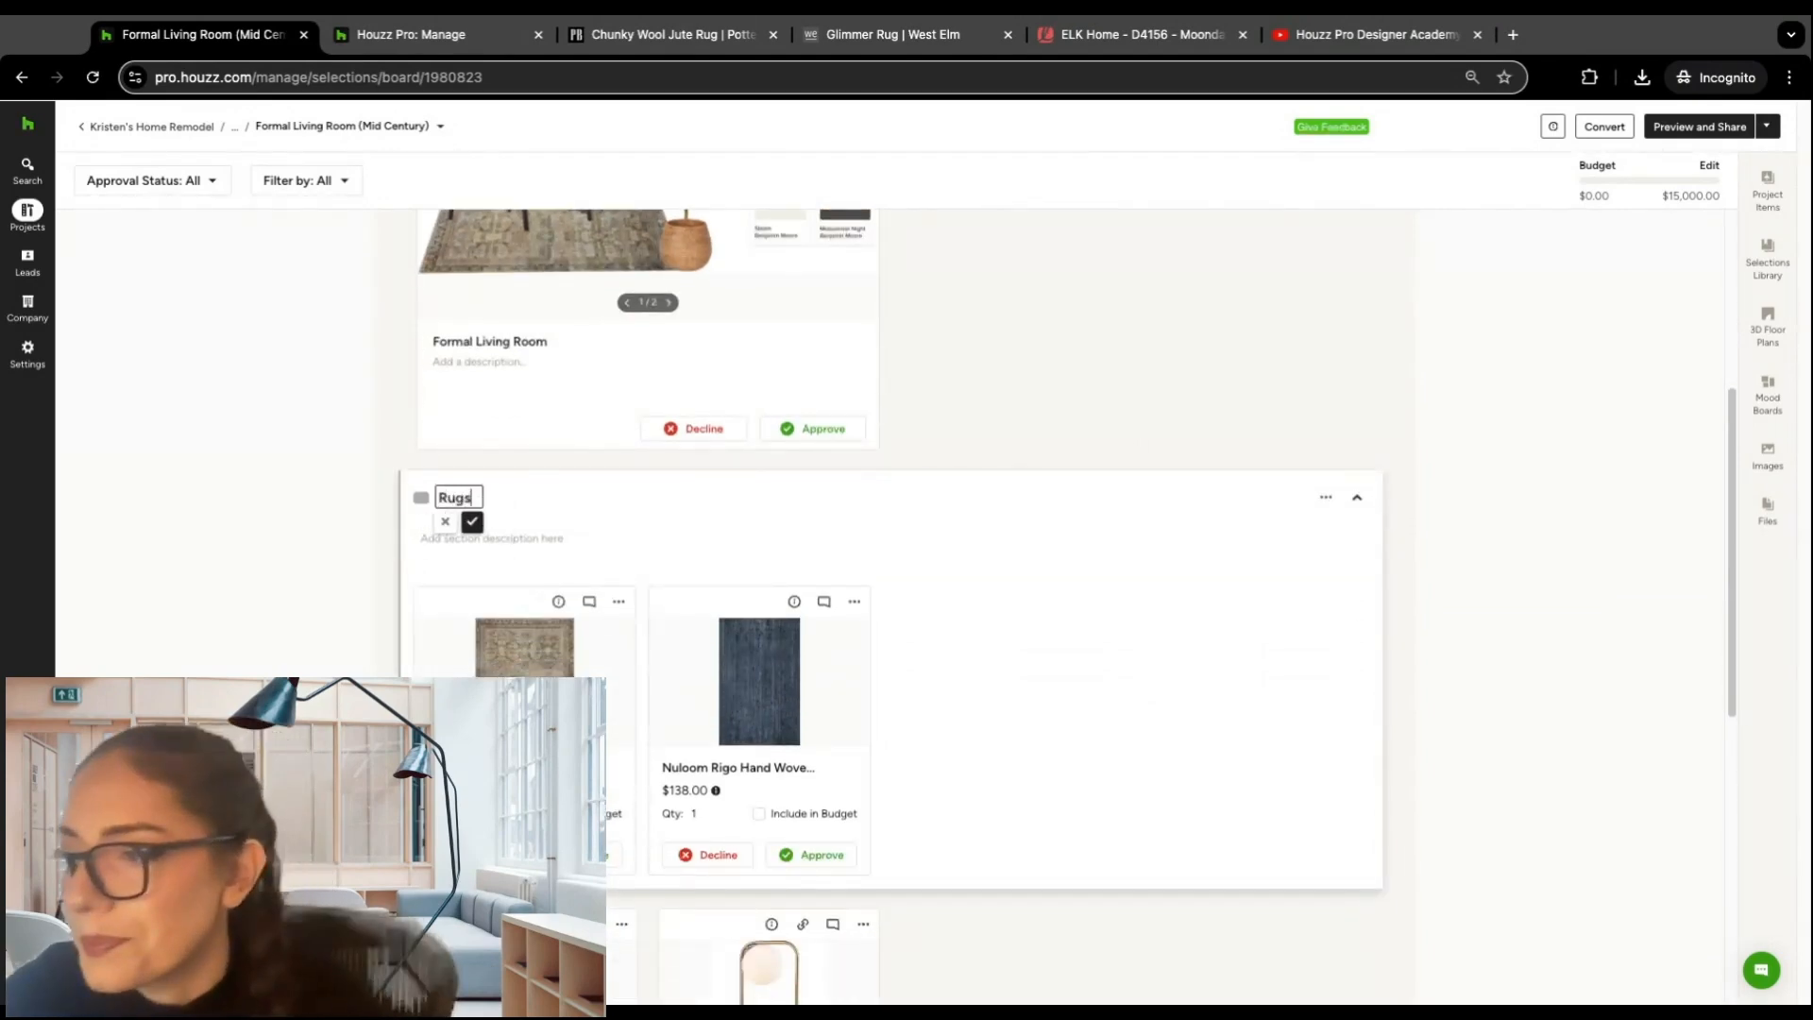
{"action": "left_click", "coordinate": [472, 521]}
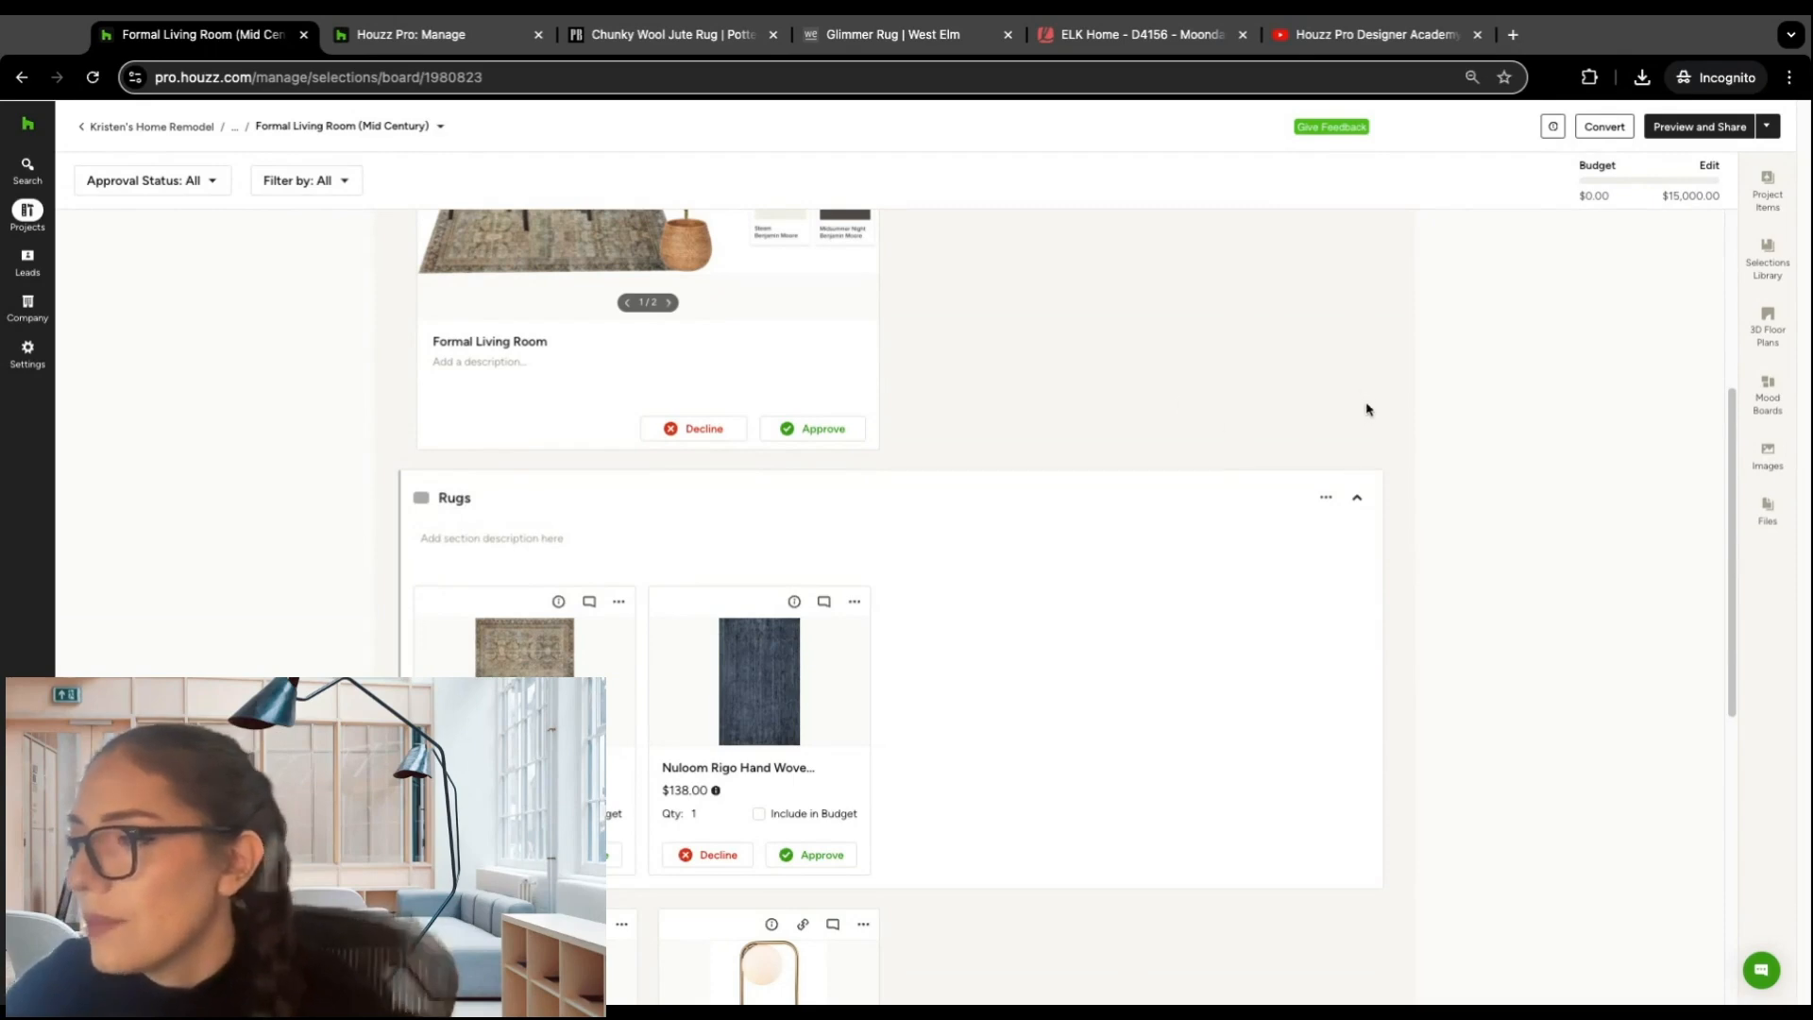
Step: Create an empty section below the Lighting section and delete it
{"action": "scroll", "coordinate": [1482, 397], "scroll_direction": "up", "scroll_amount": 5}
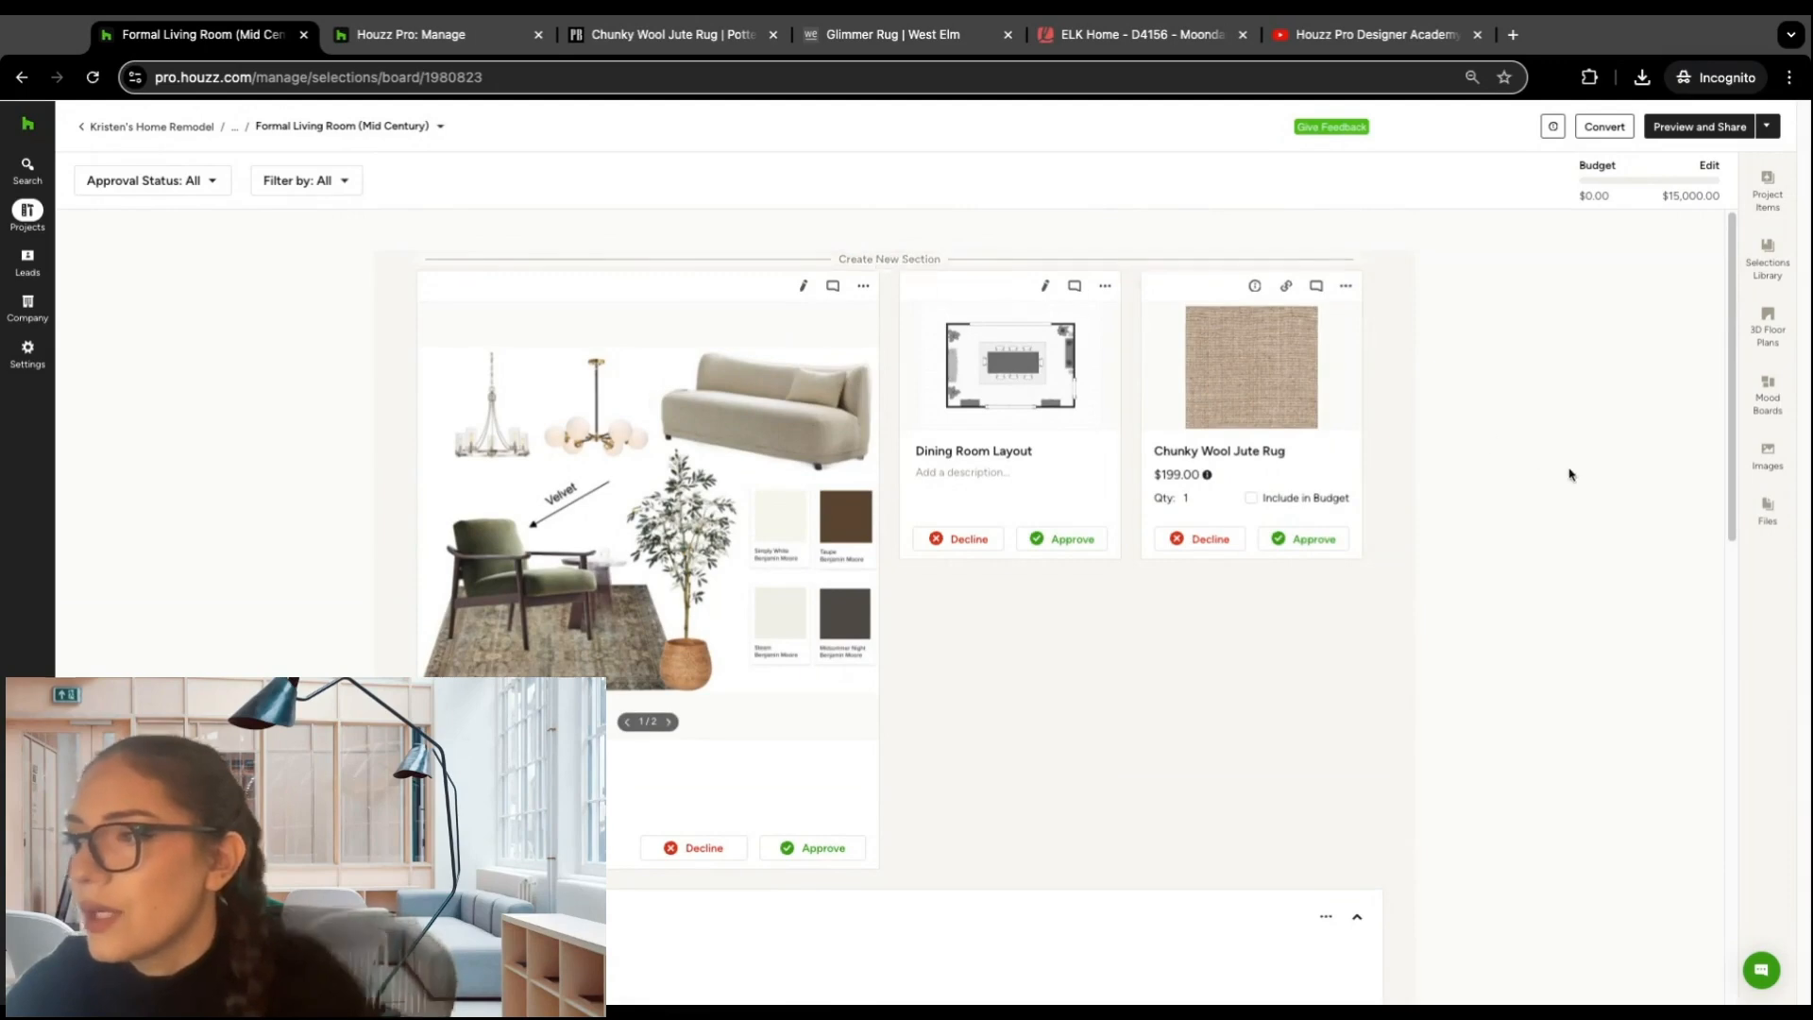
{"action": "scroll", "coordinate": [1561, 470], "scroll_direction": "down", "scroll_amount": 12}
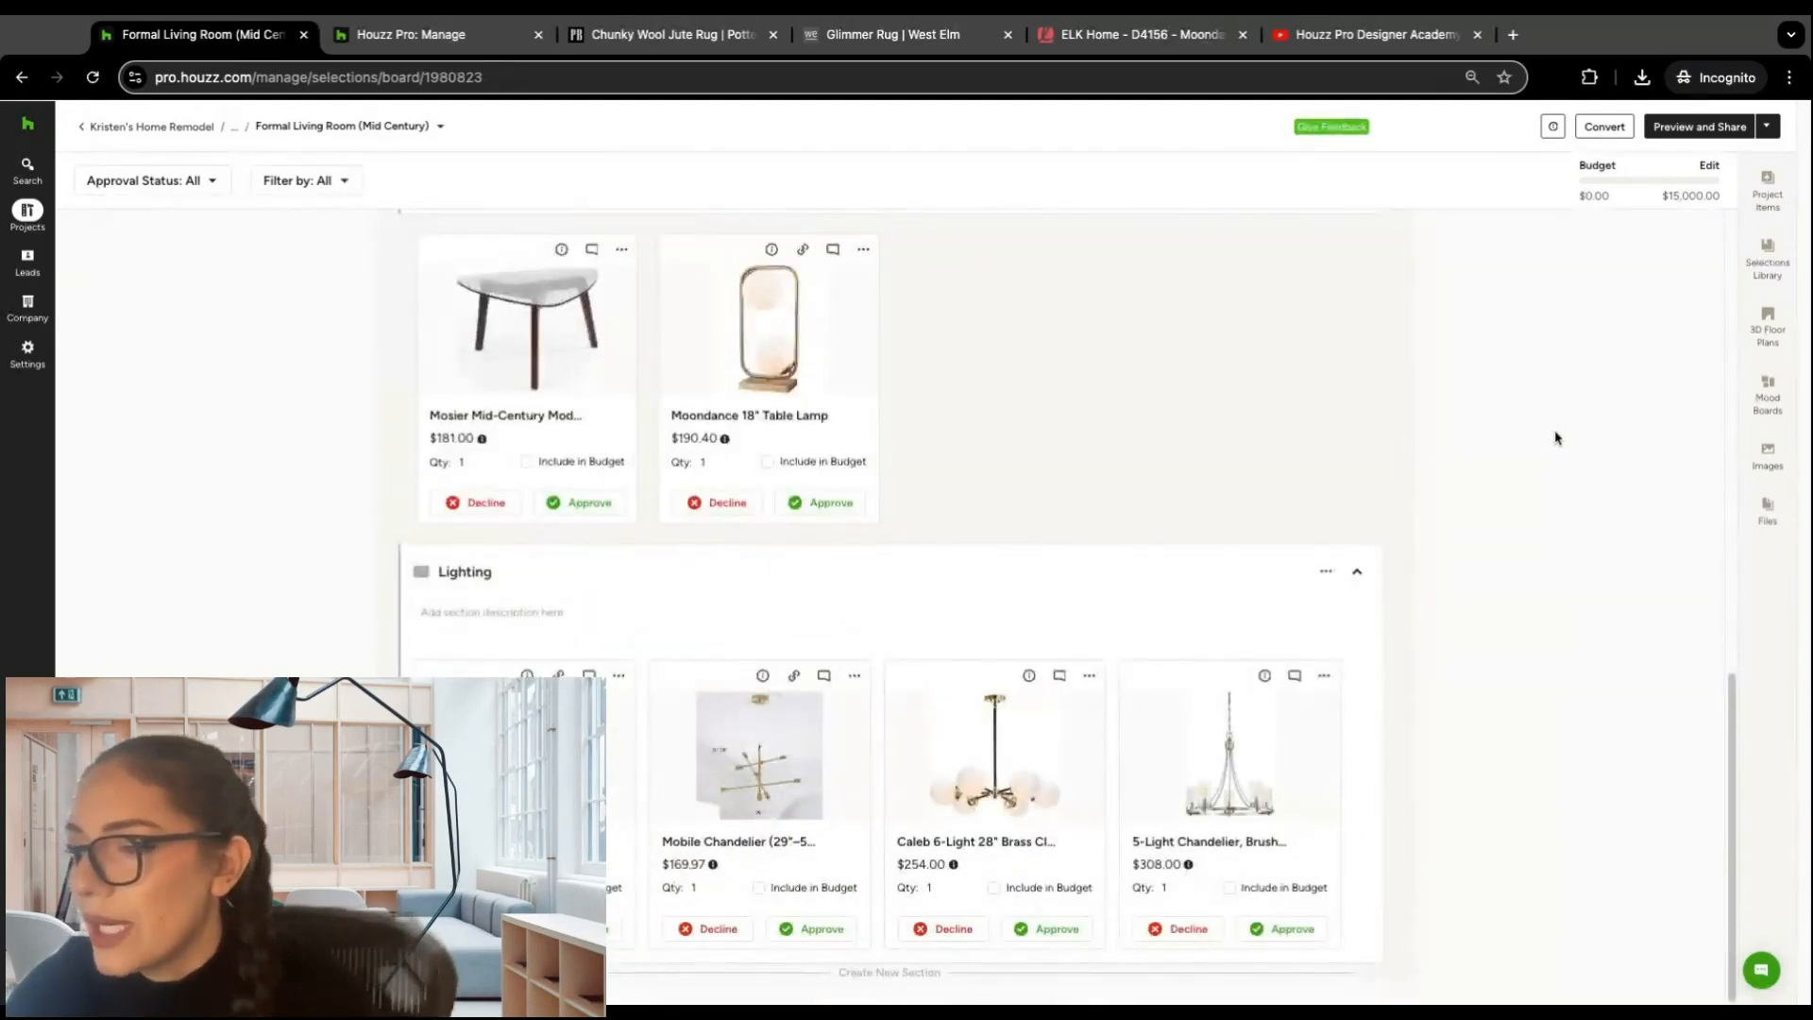
{"action": "left_click", "coordinate": [897, 975]}
{"action": "scroll", "coordinate": [1165, 535], "scroll_direction": "down", "scroll_amount": 5}
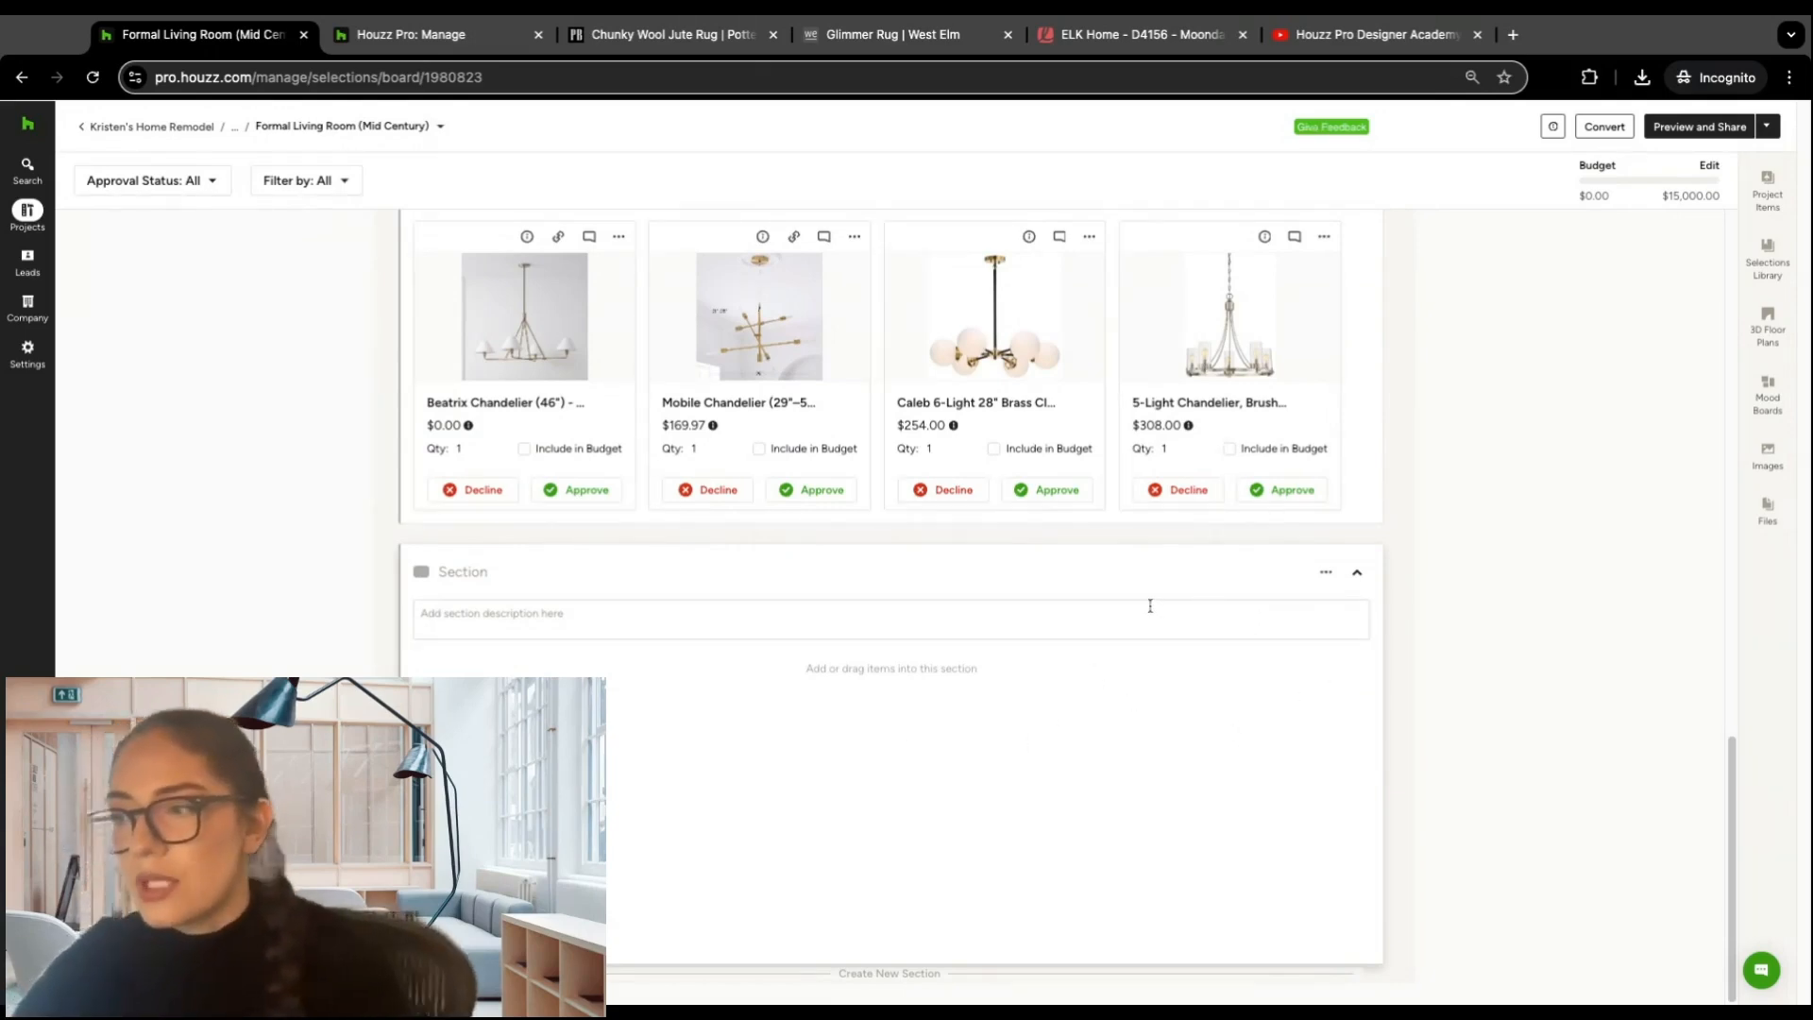
{"action": "left_click", "coordinate": [1325, 572]}
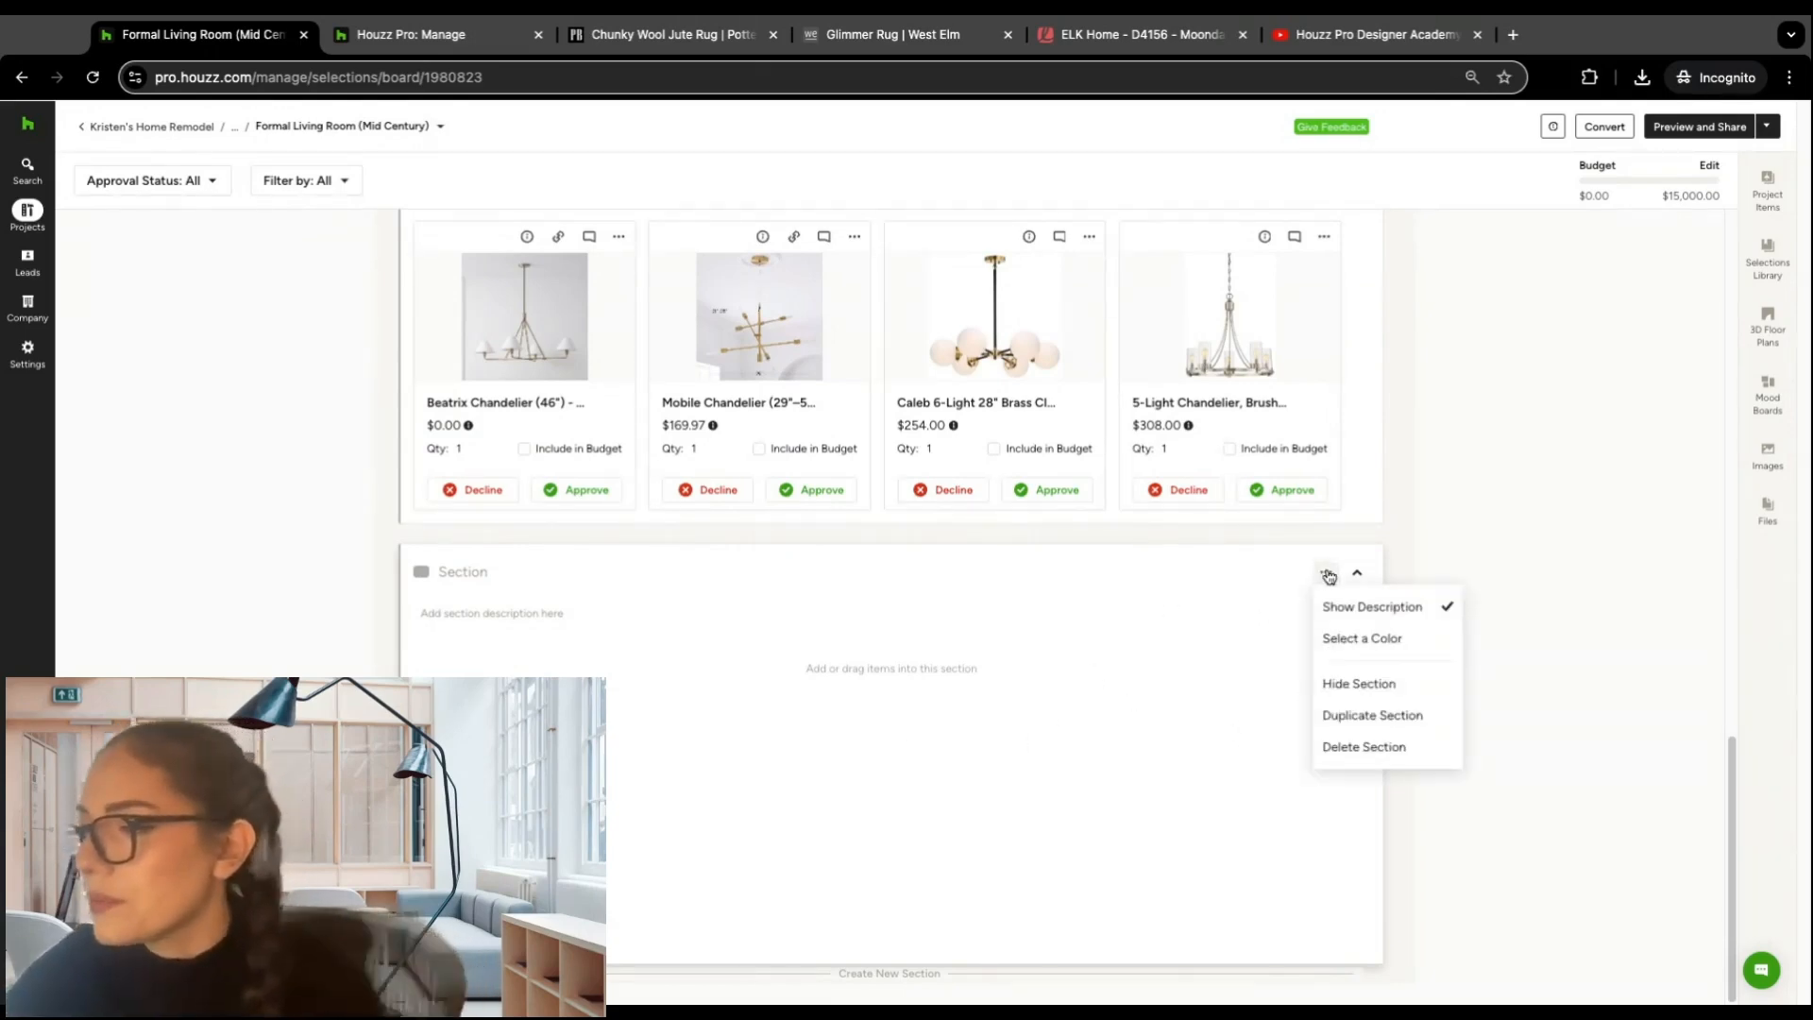
{"action": "left_click", "coordinate": [1380, 749]}
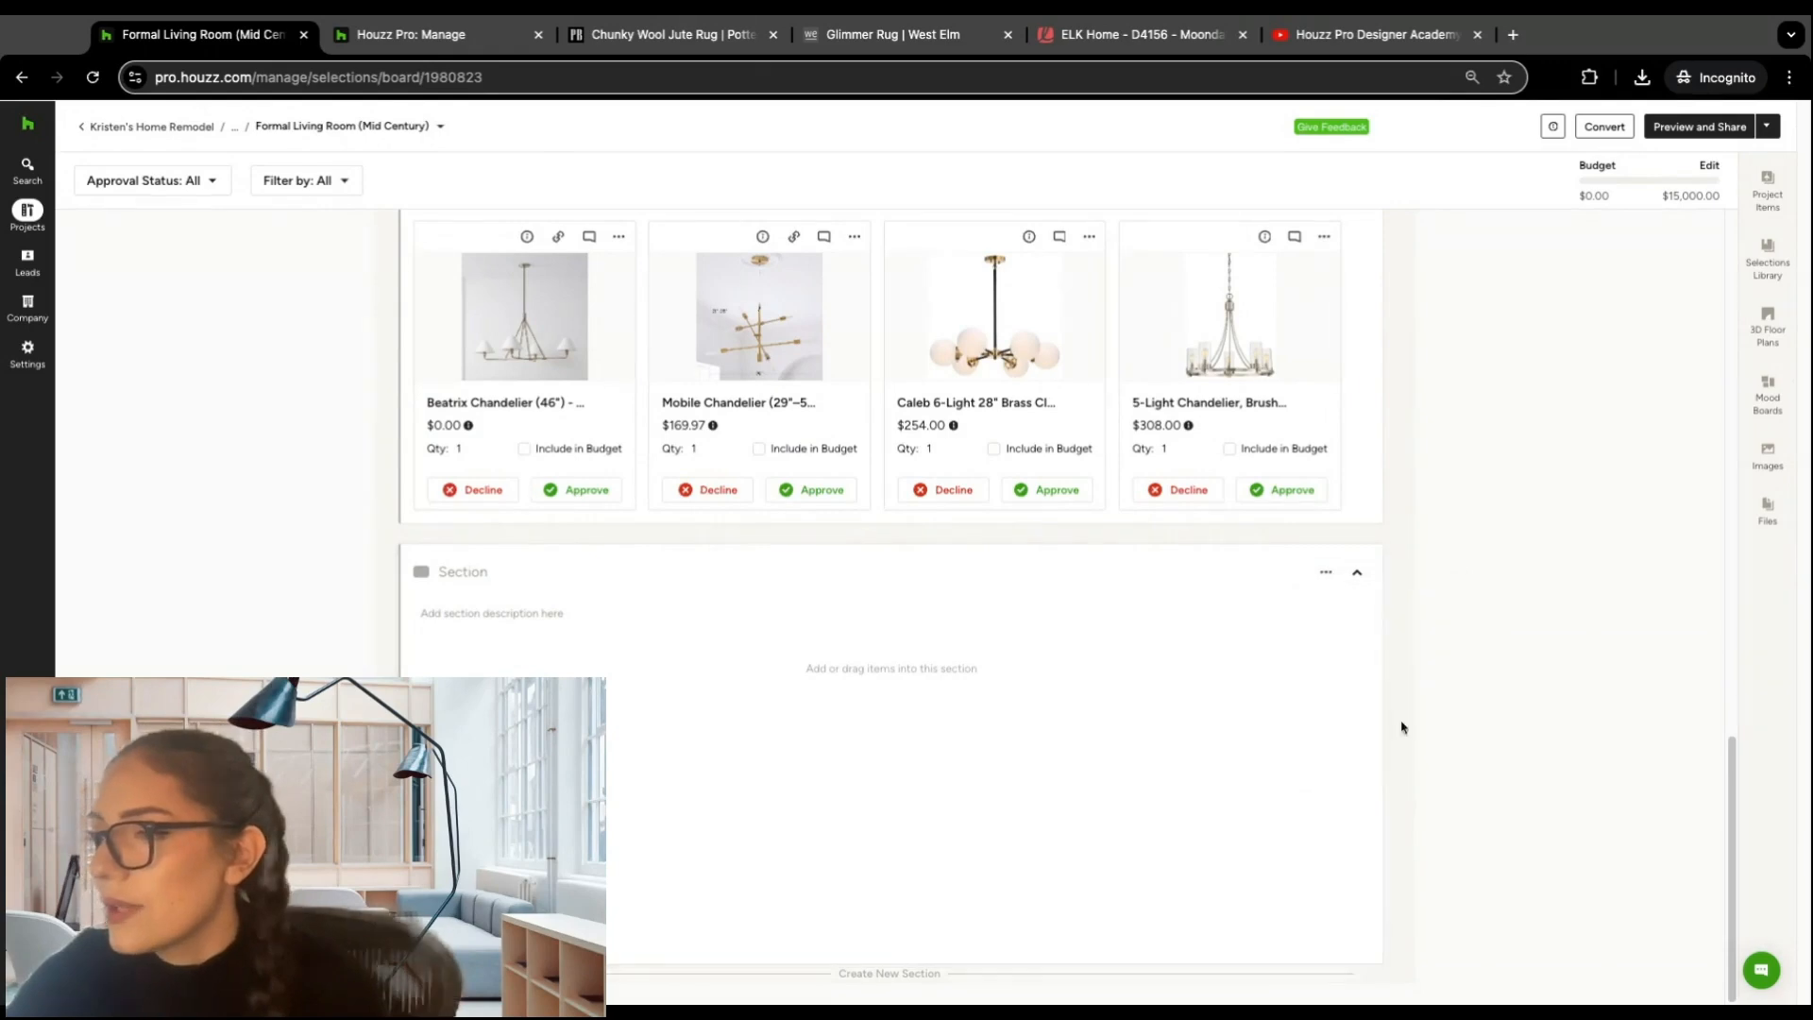
Step: Review the Chunky Wool Jute Rug's item details and its linked Pottery Barn product page, closing both to return to the board
{"action": "scroll", "coordinate": [1482, 472], "scroll_direction": "up", "scroll_amount": 10}
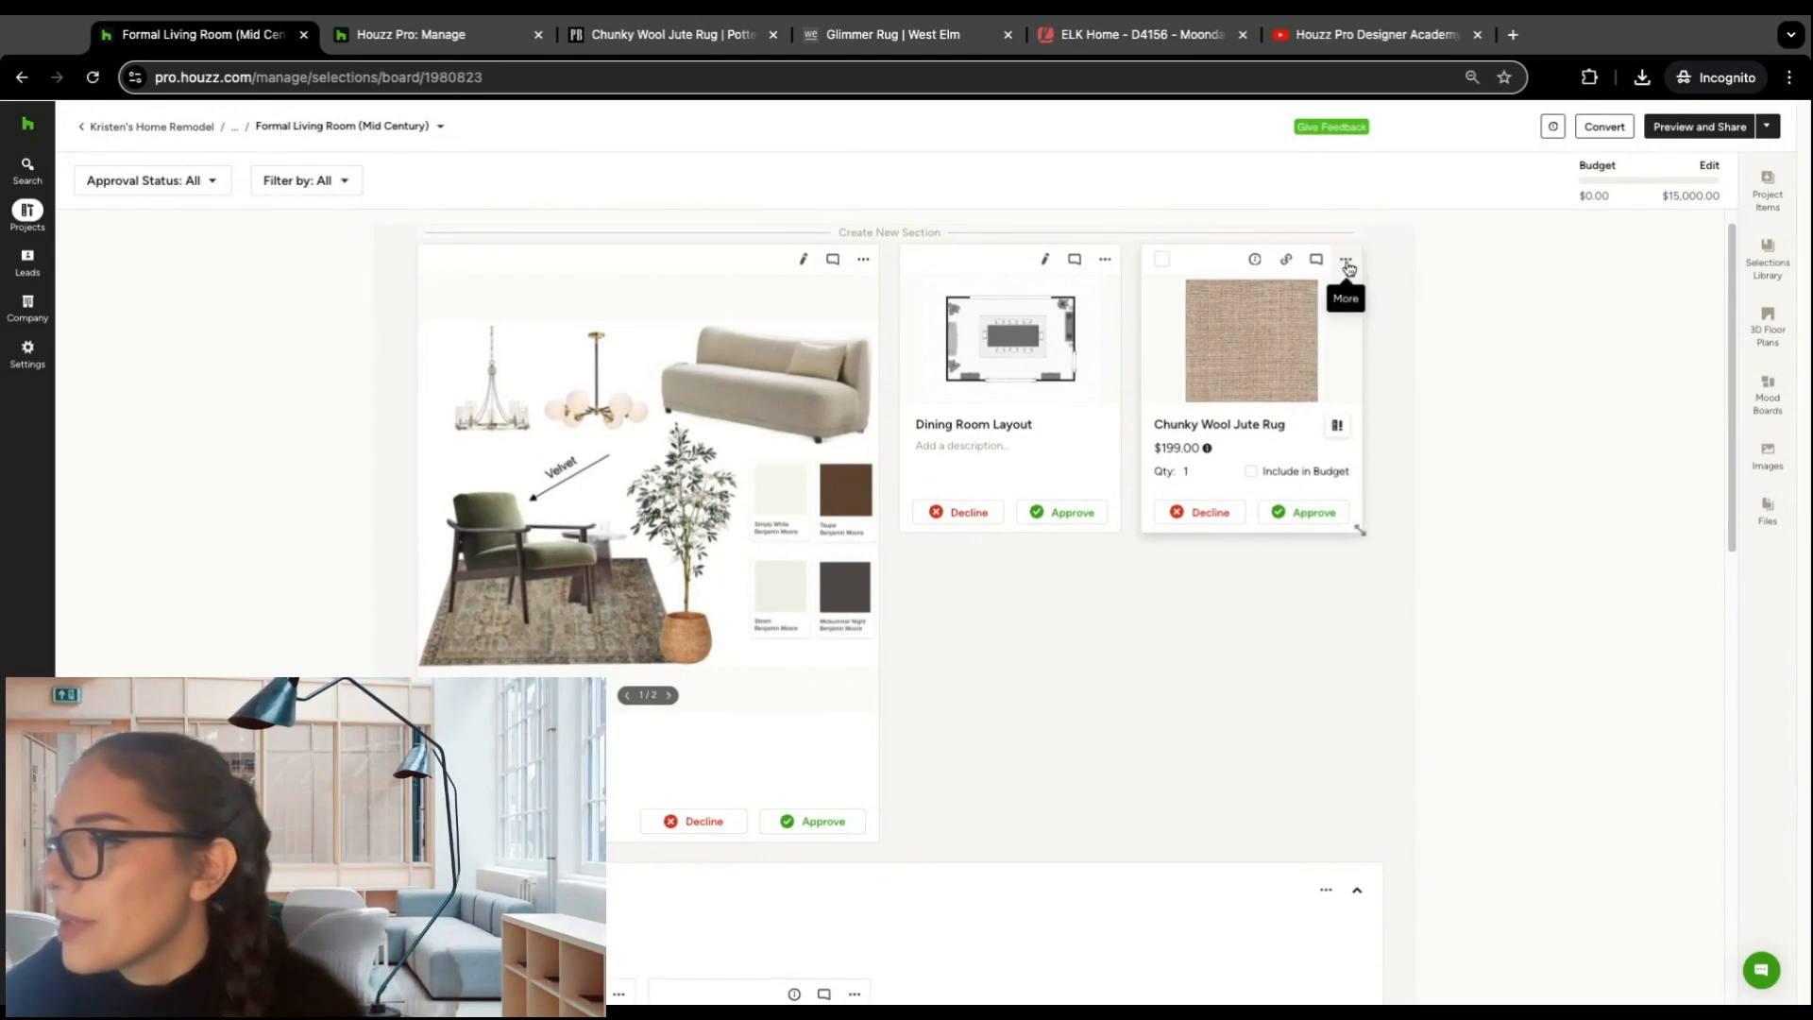
{"action": "left_click", "coordinate": [1253, 262]}
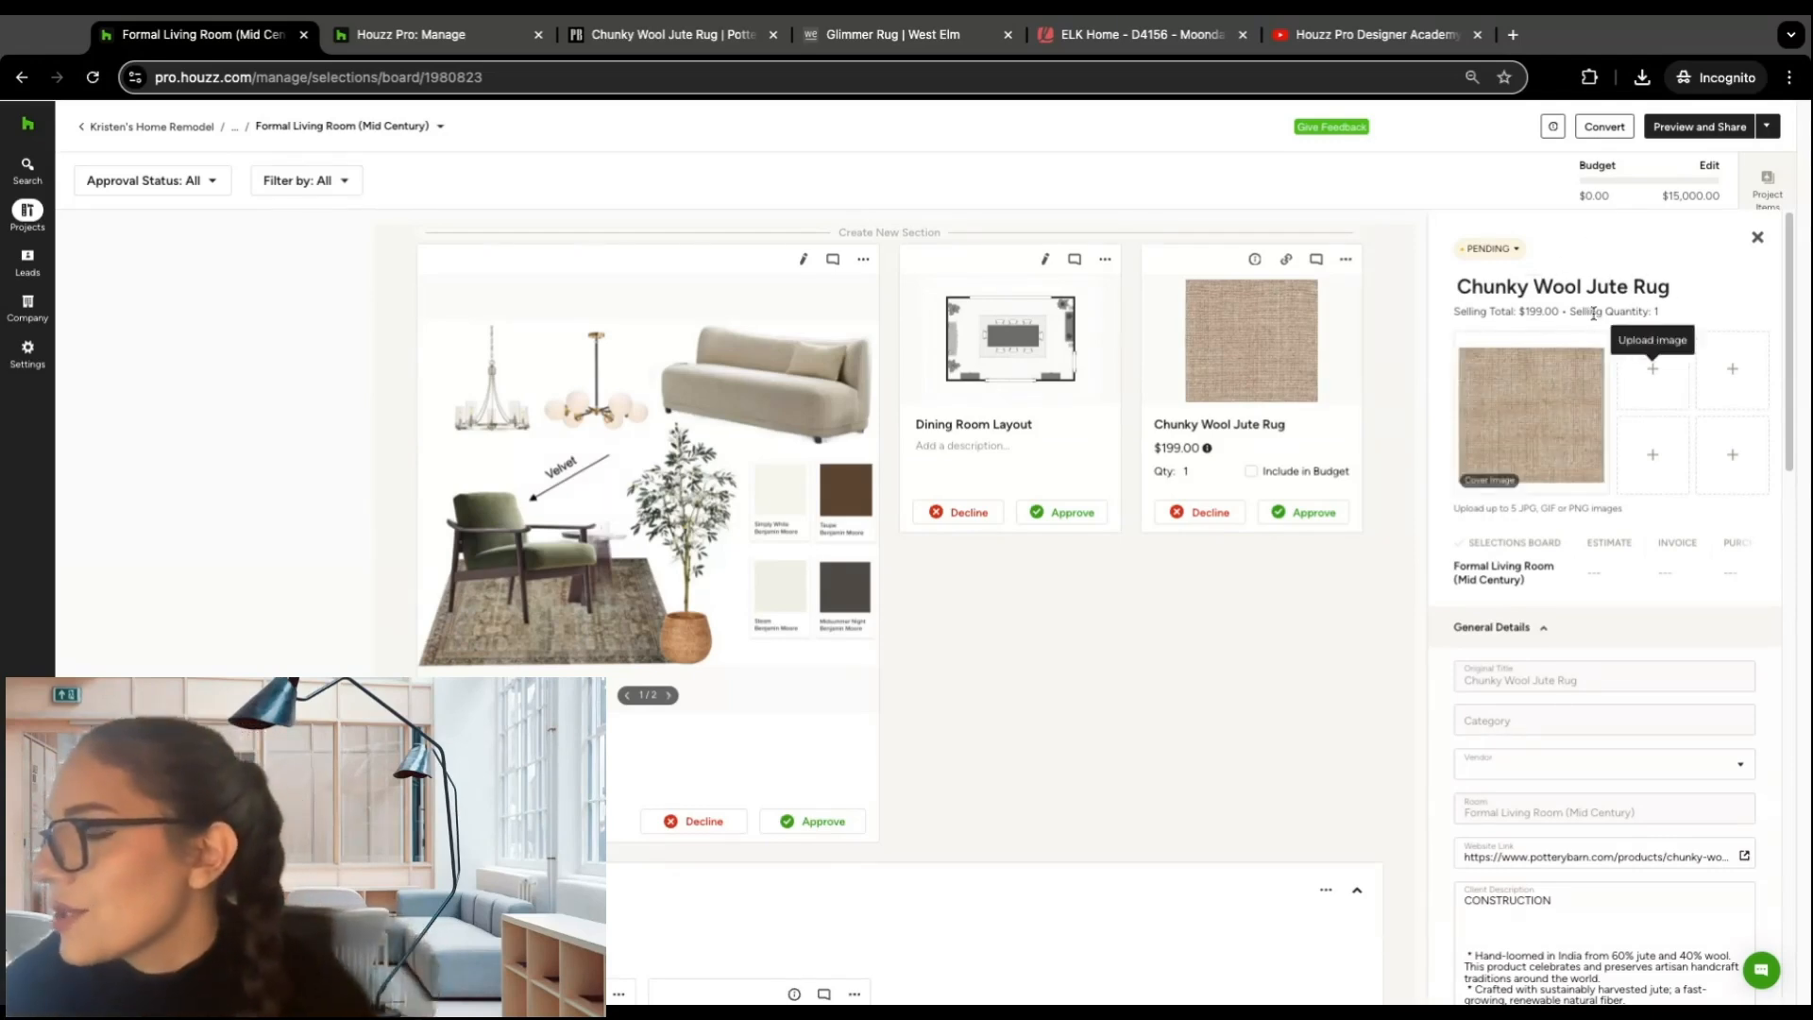
{"action": "mouse_move", "coordinate": [1549, 413]}
{"action": "scroll", "coordinate": [1567, 472], "scroll_direction": "down", "scroll_amount": 7}
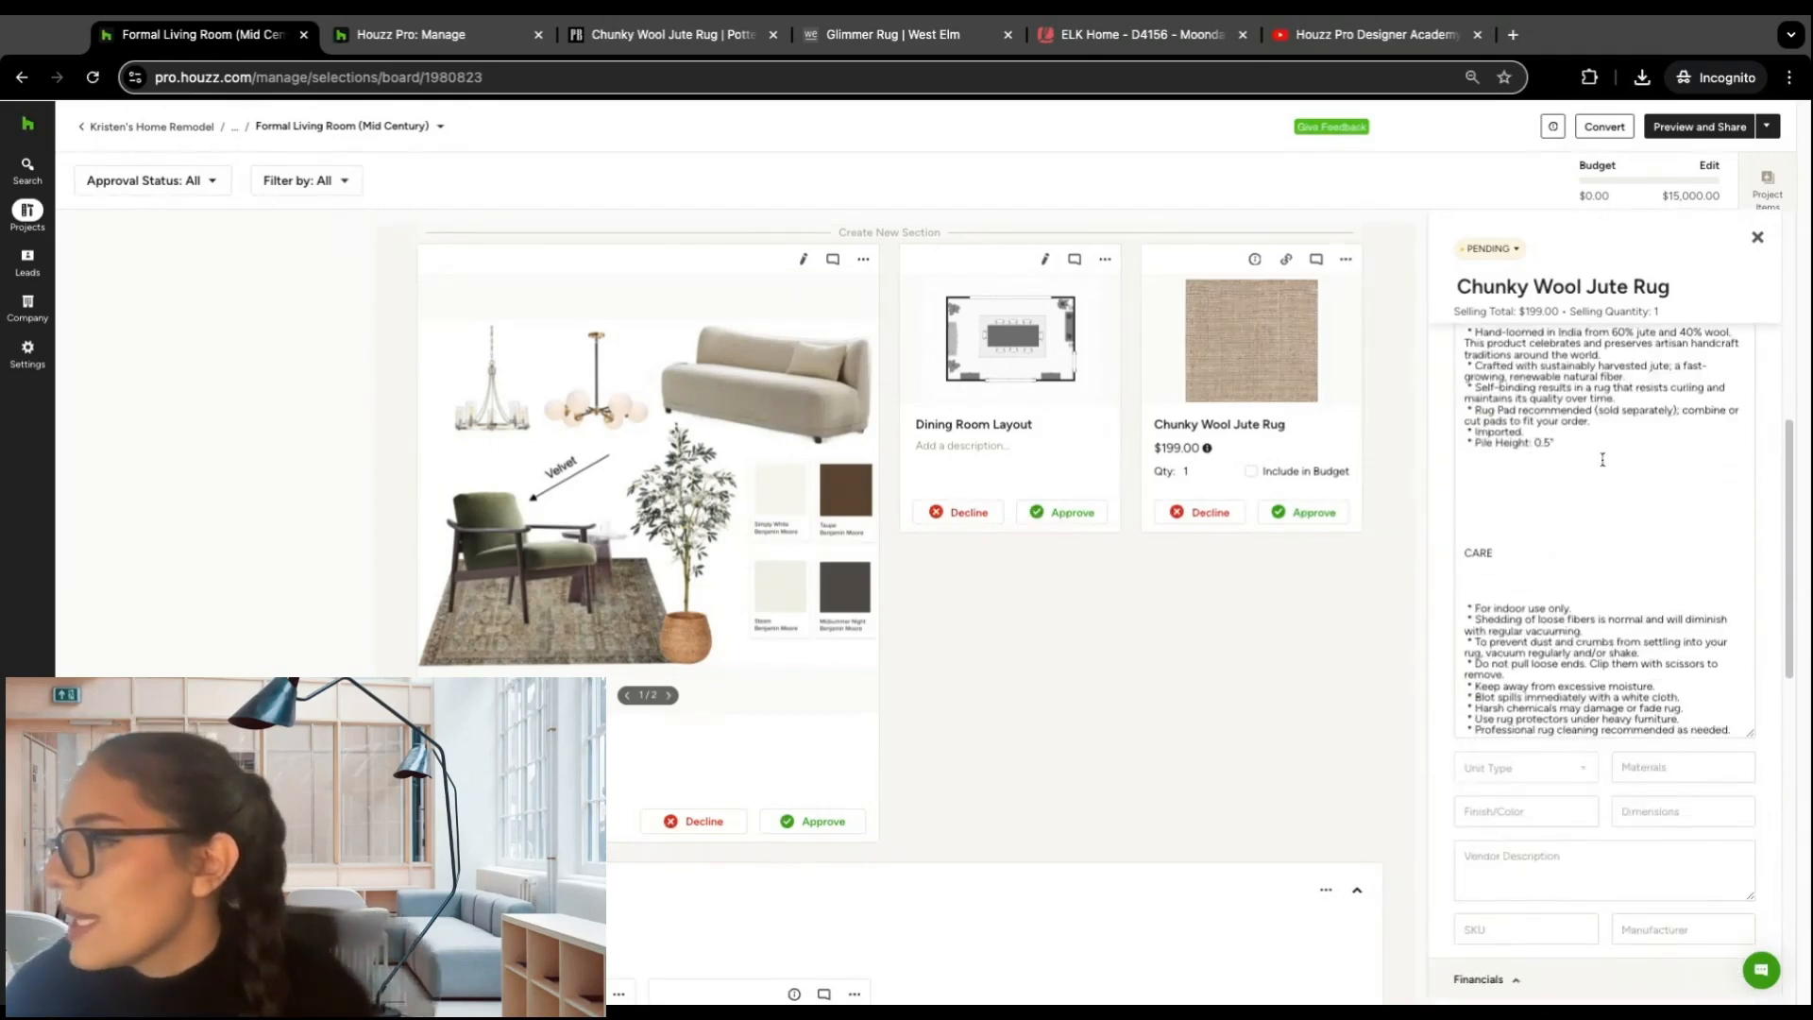
{"action": "scroll", "coordinate": [1603, 460], "scroll_direction": "down", "scroll_amount": 10}
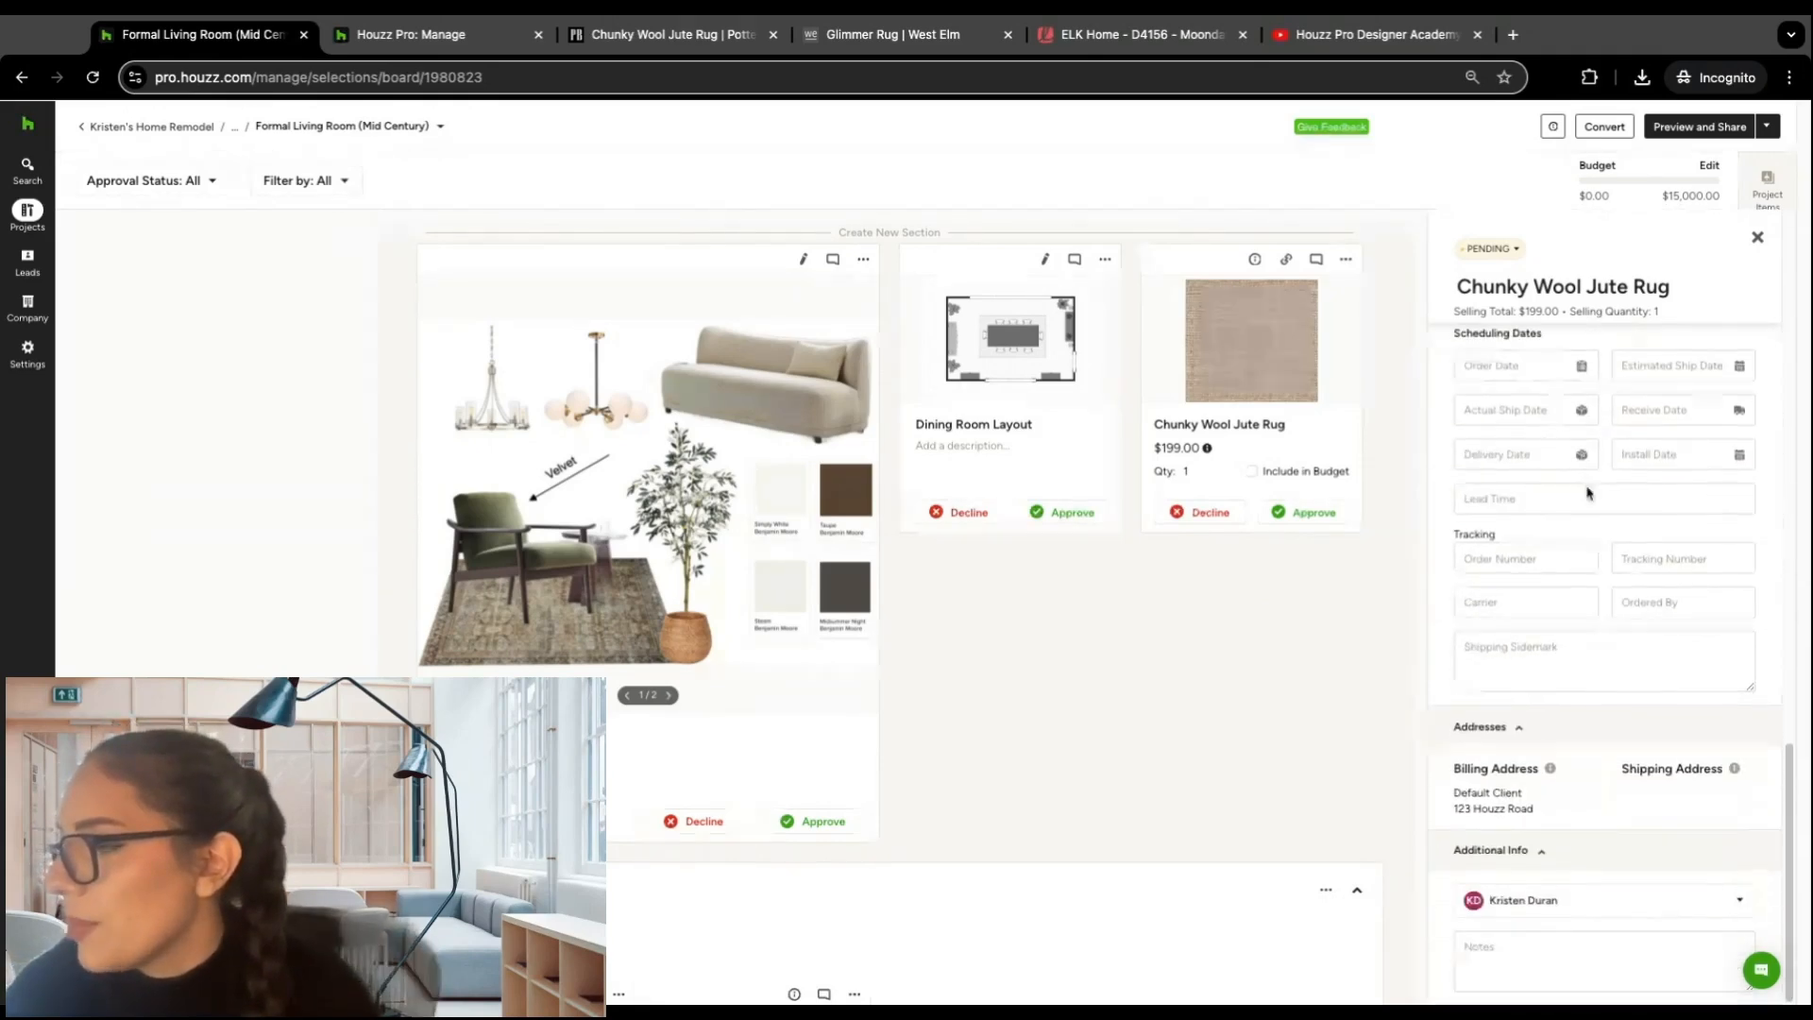
{"action": "scroll", "coordinate": [1595, 528], "scroll_direction": "up", "scroll_amount": 15}
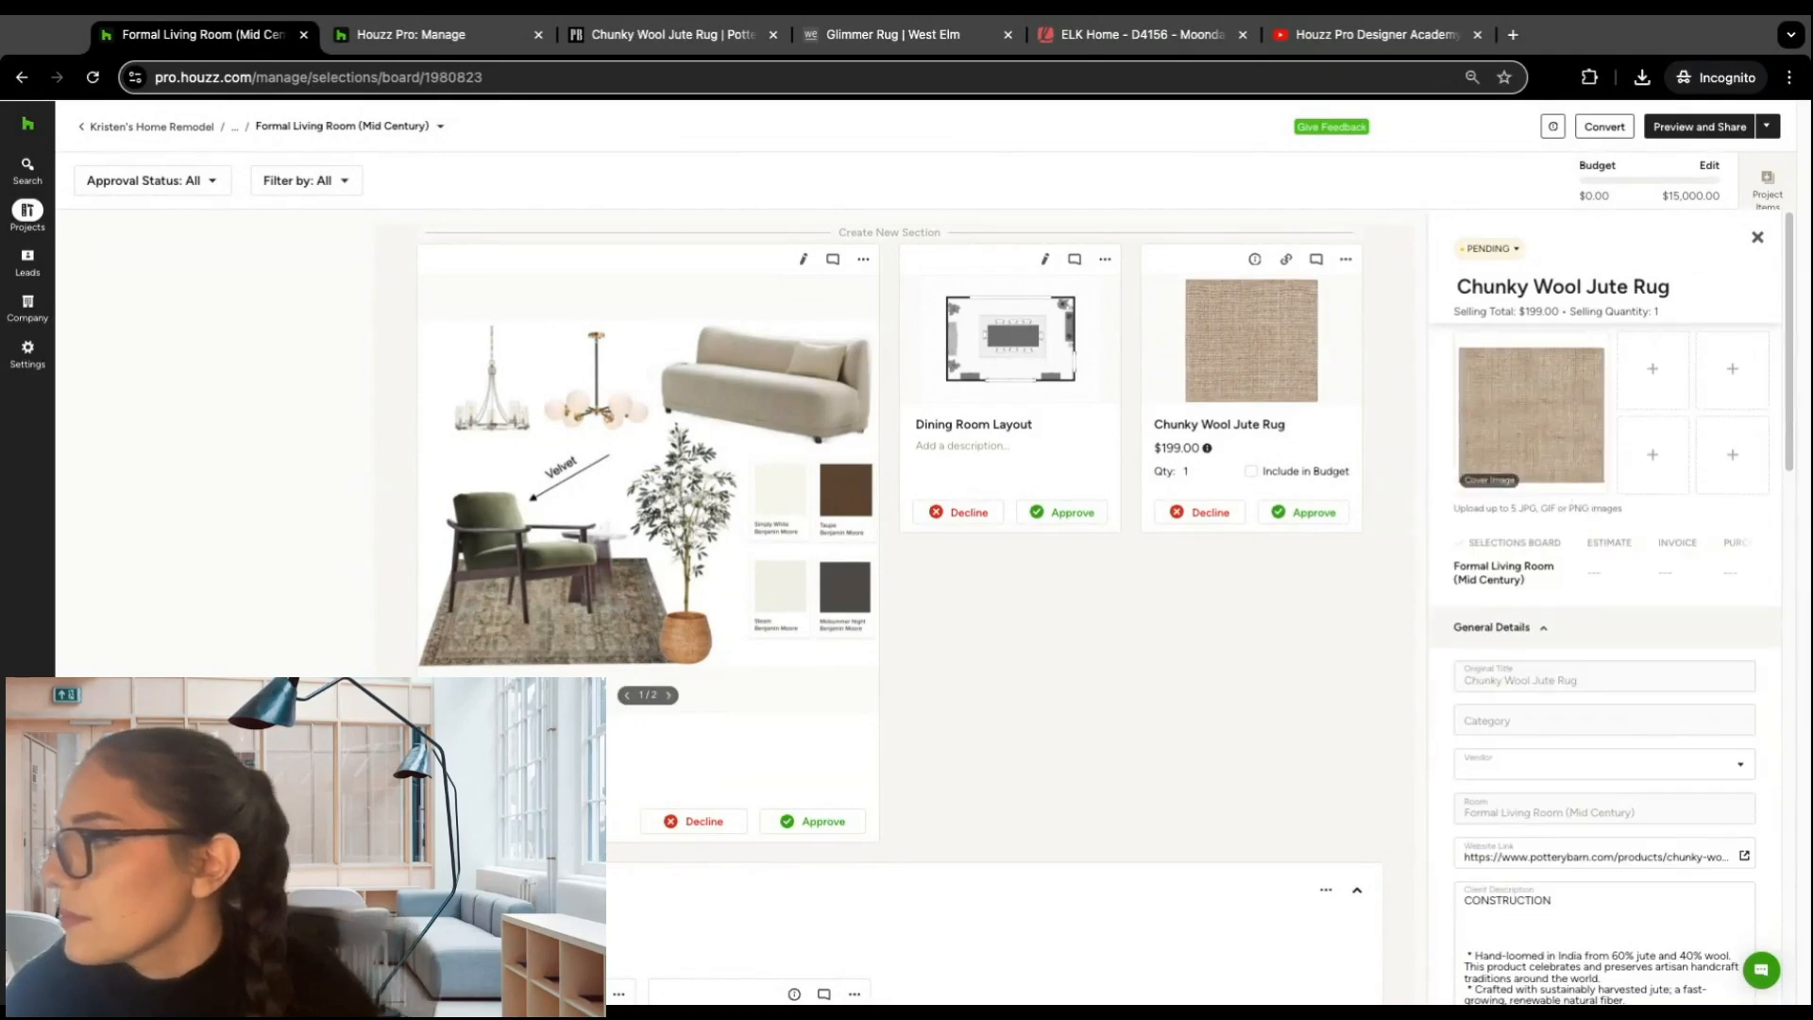
{"action": "left_click", "coordinate": [1758, 240]}
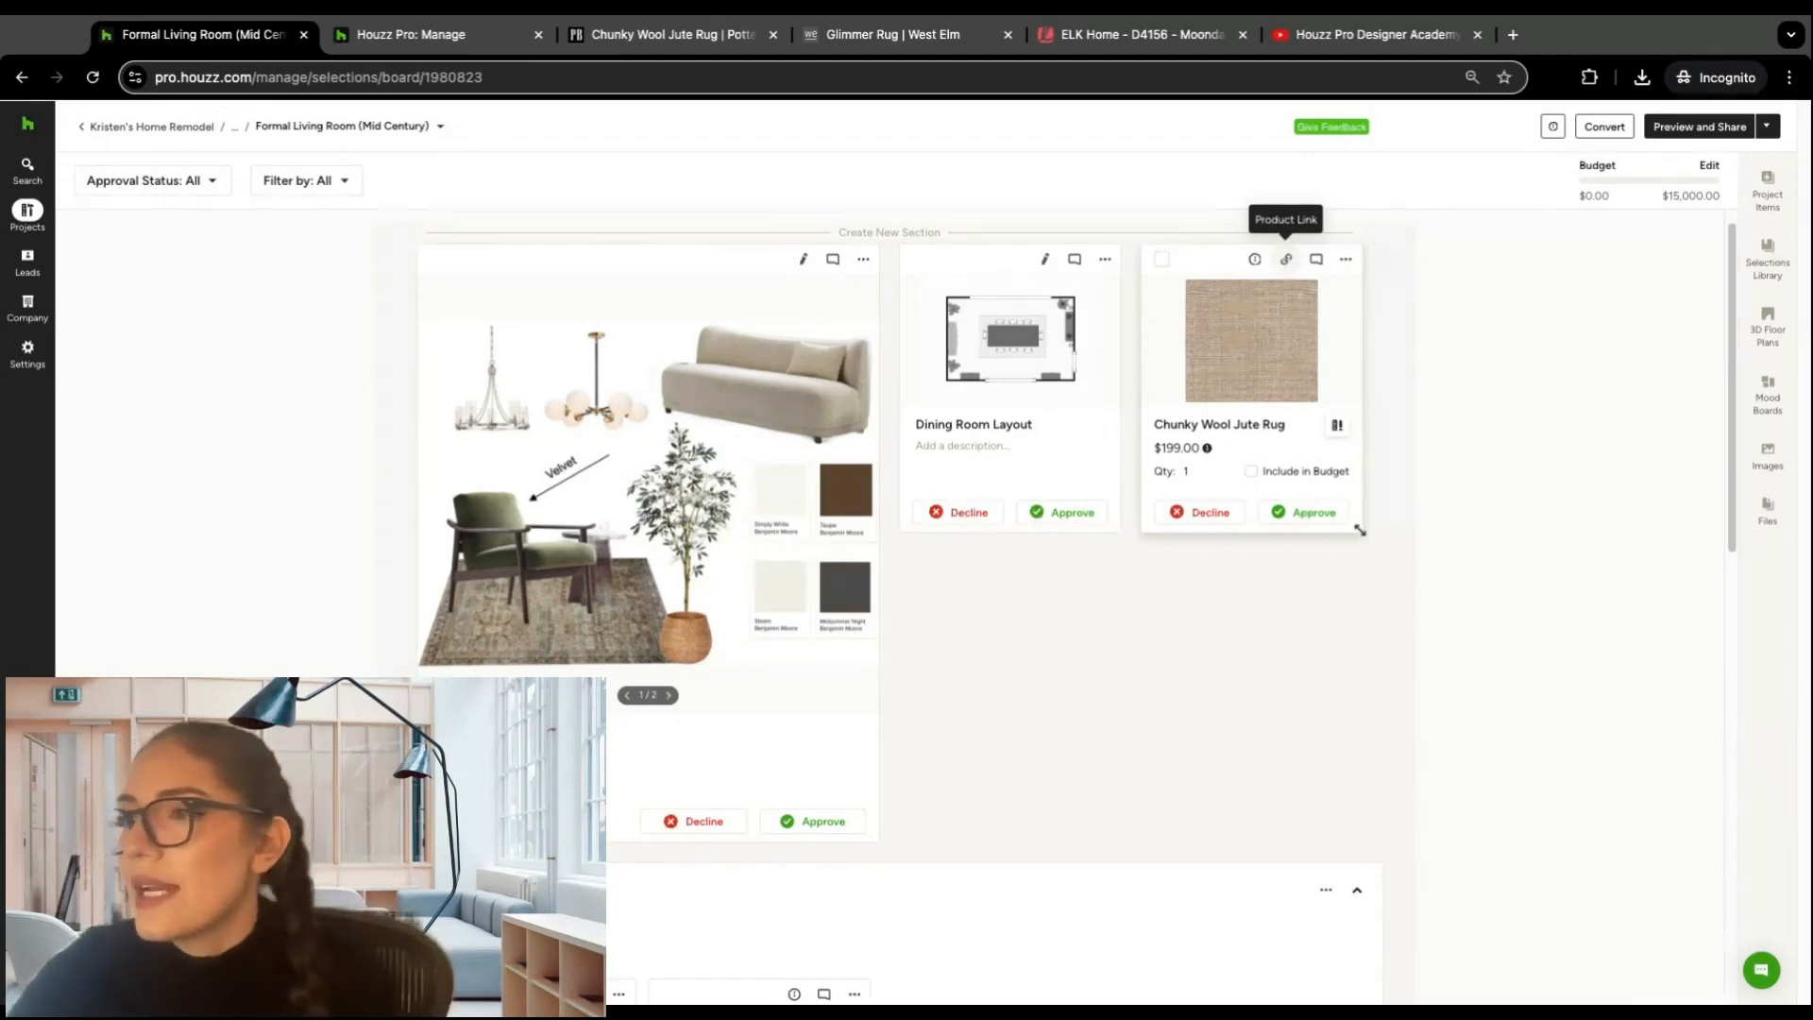
{"action": "left_click", "coordinate": [1290, 257]}
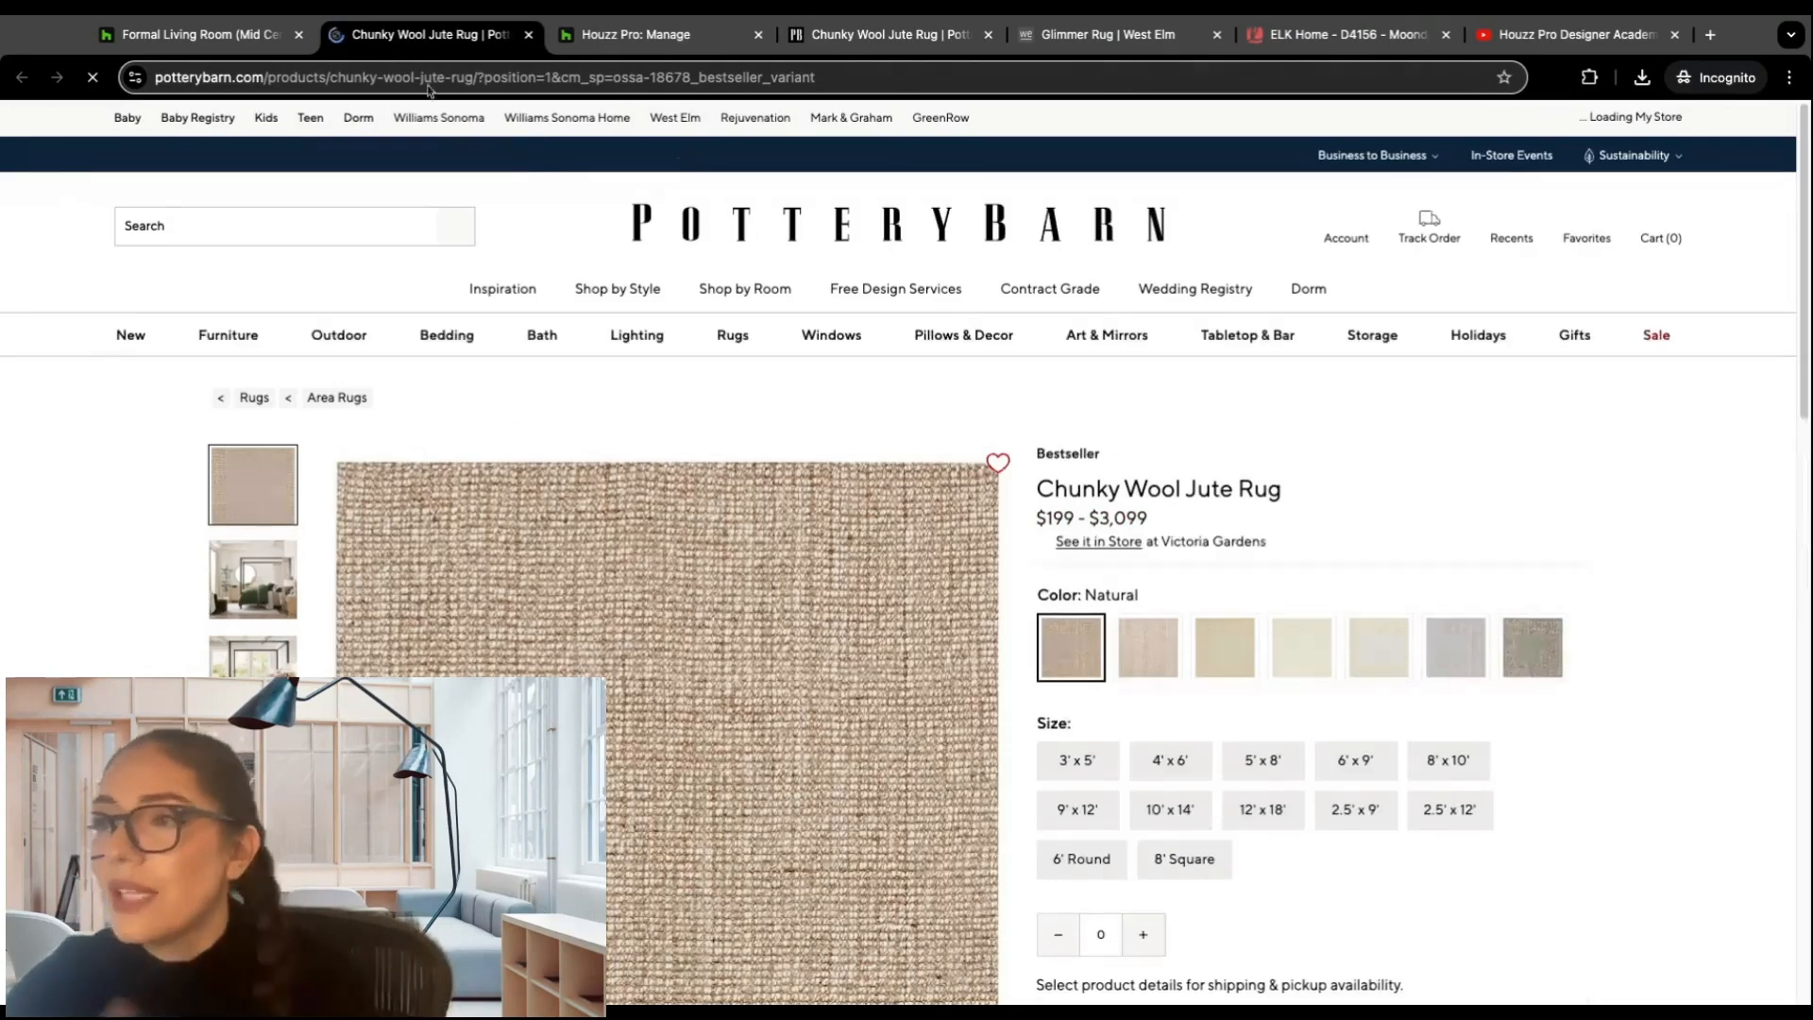
{"action": "left_click", "coordinate": [529, 36]}
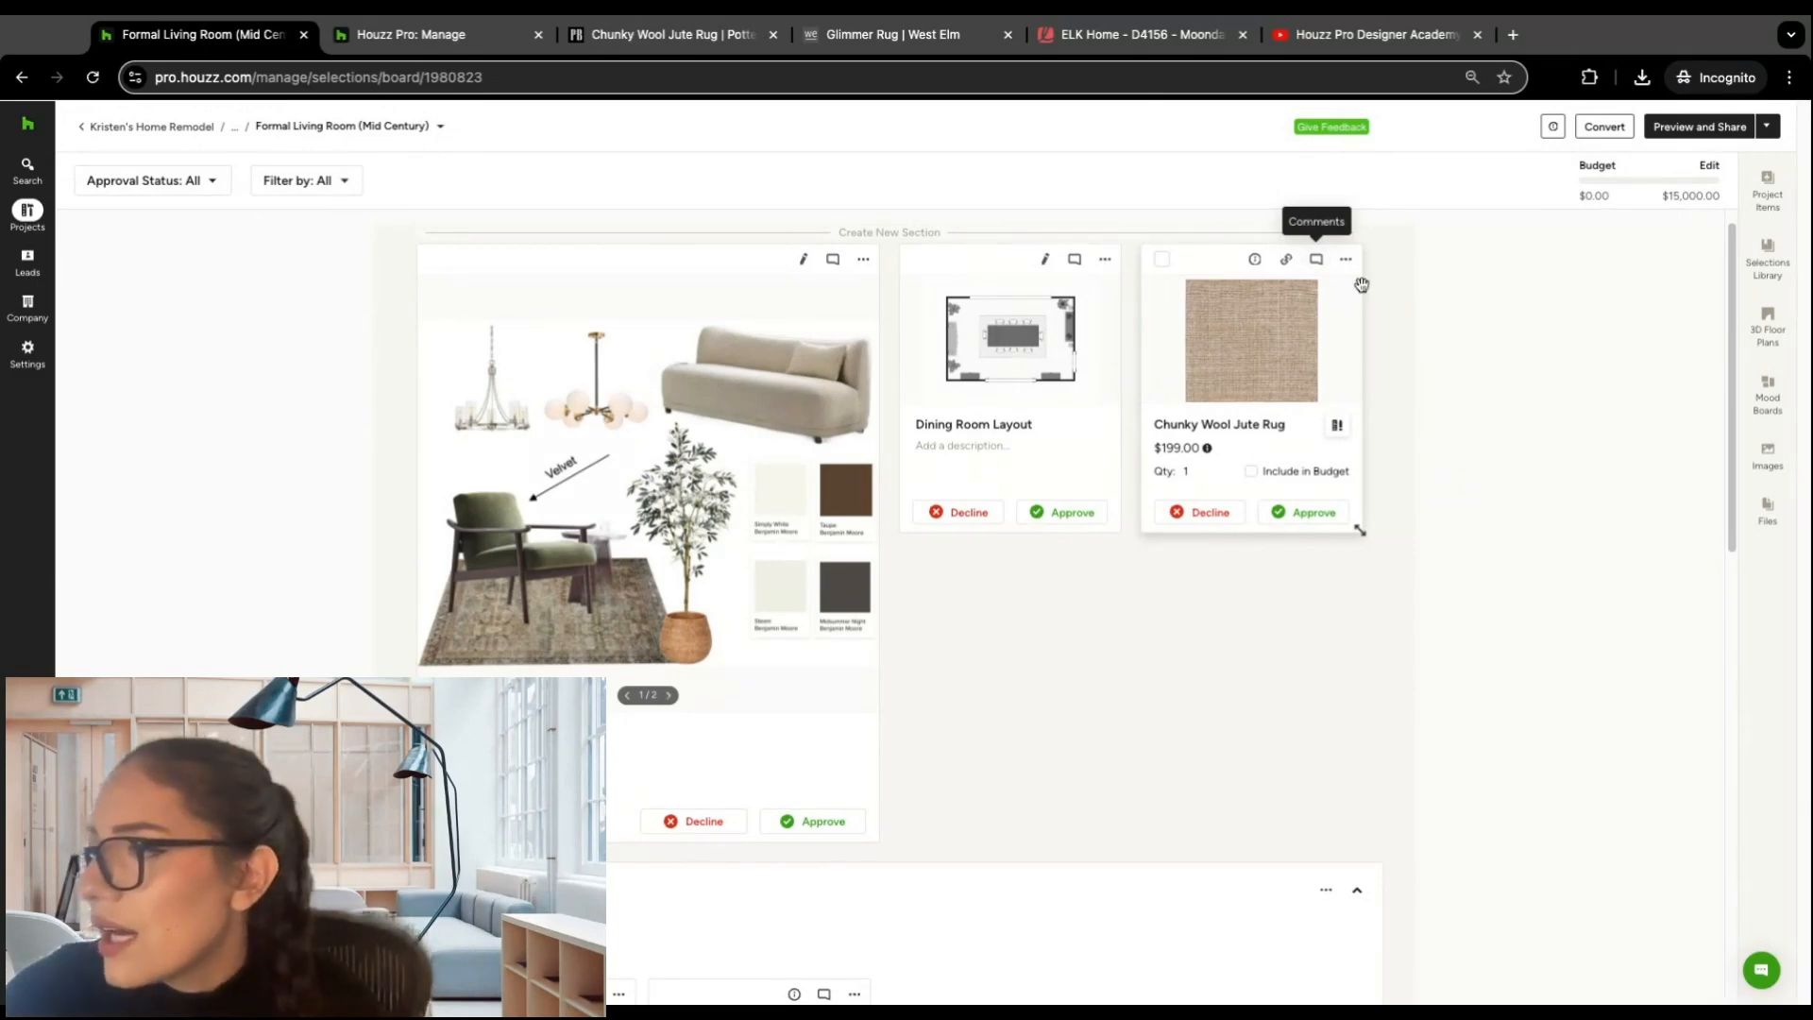
Step: Post the team comment "what are your thoughts on this rug?" on the Chunky Wool Jute Rug and switch to its client comments
{"action": "left_click", "coordinate": [1314, 264]}
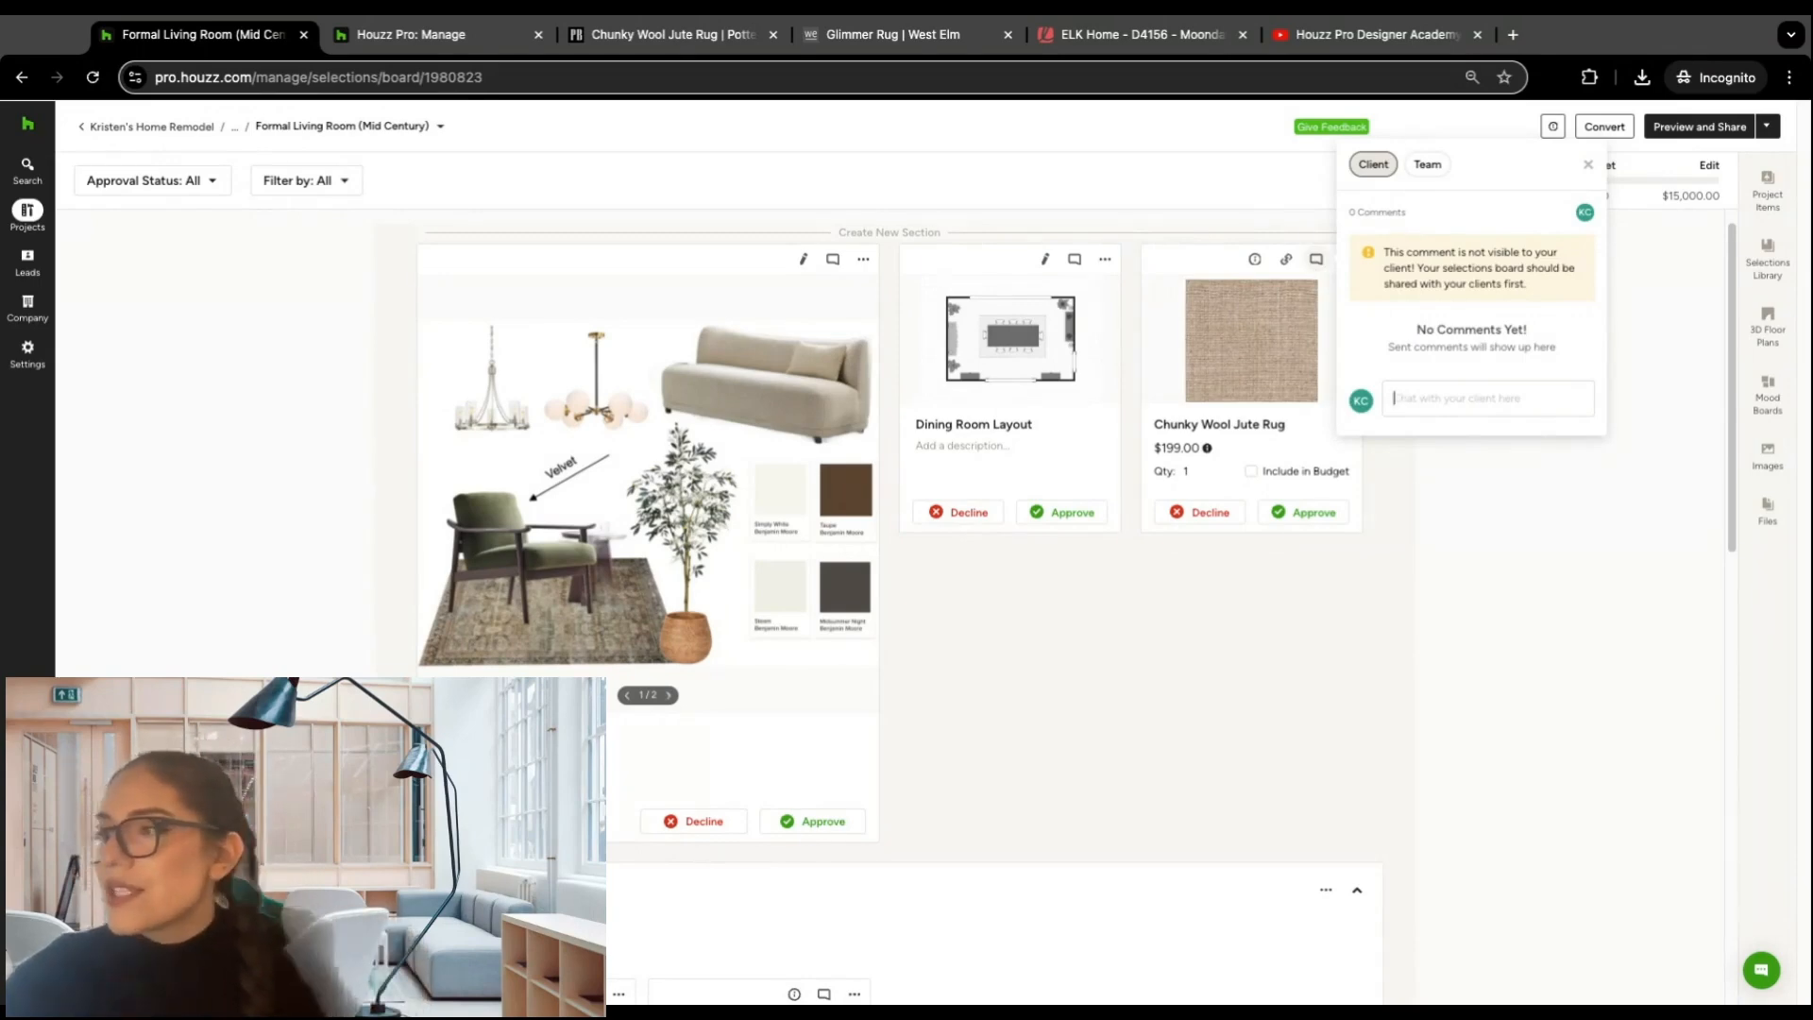
{"action": "left_click", "coordinate": [1426, 165]}
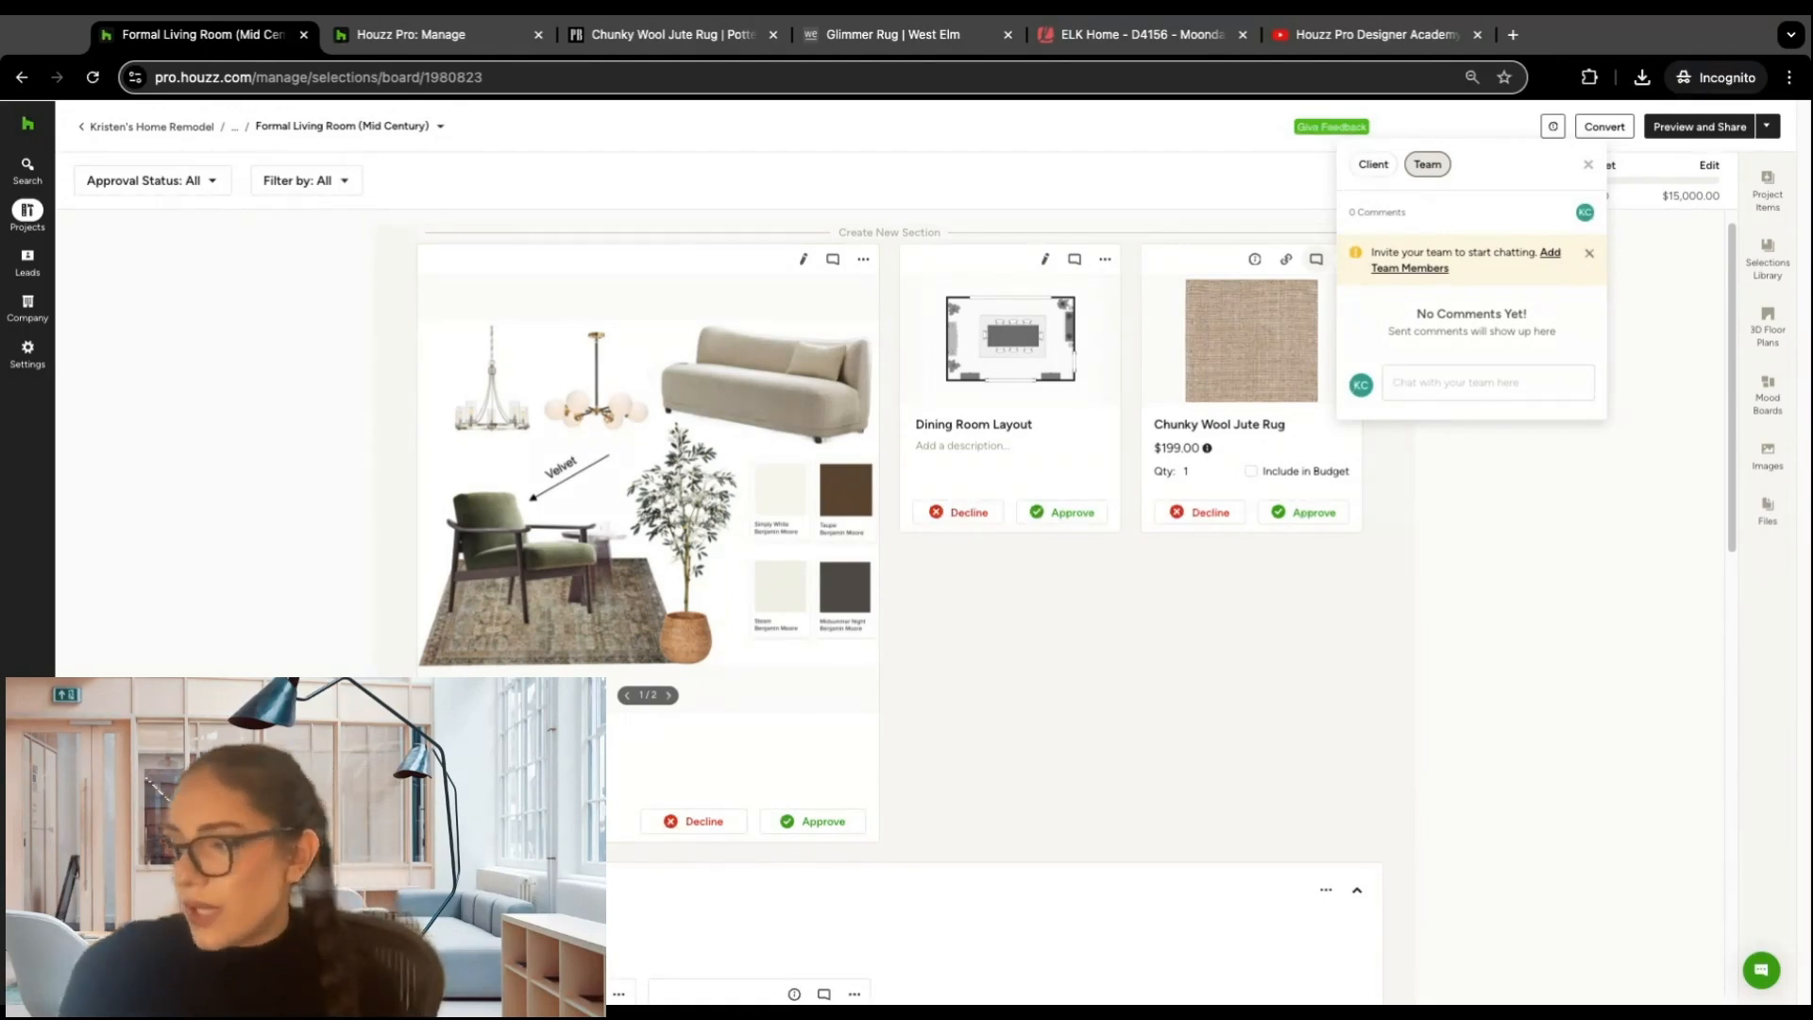
{"action": "type", "text": "what are your thoug"}
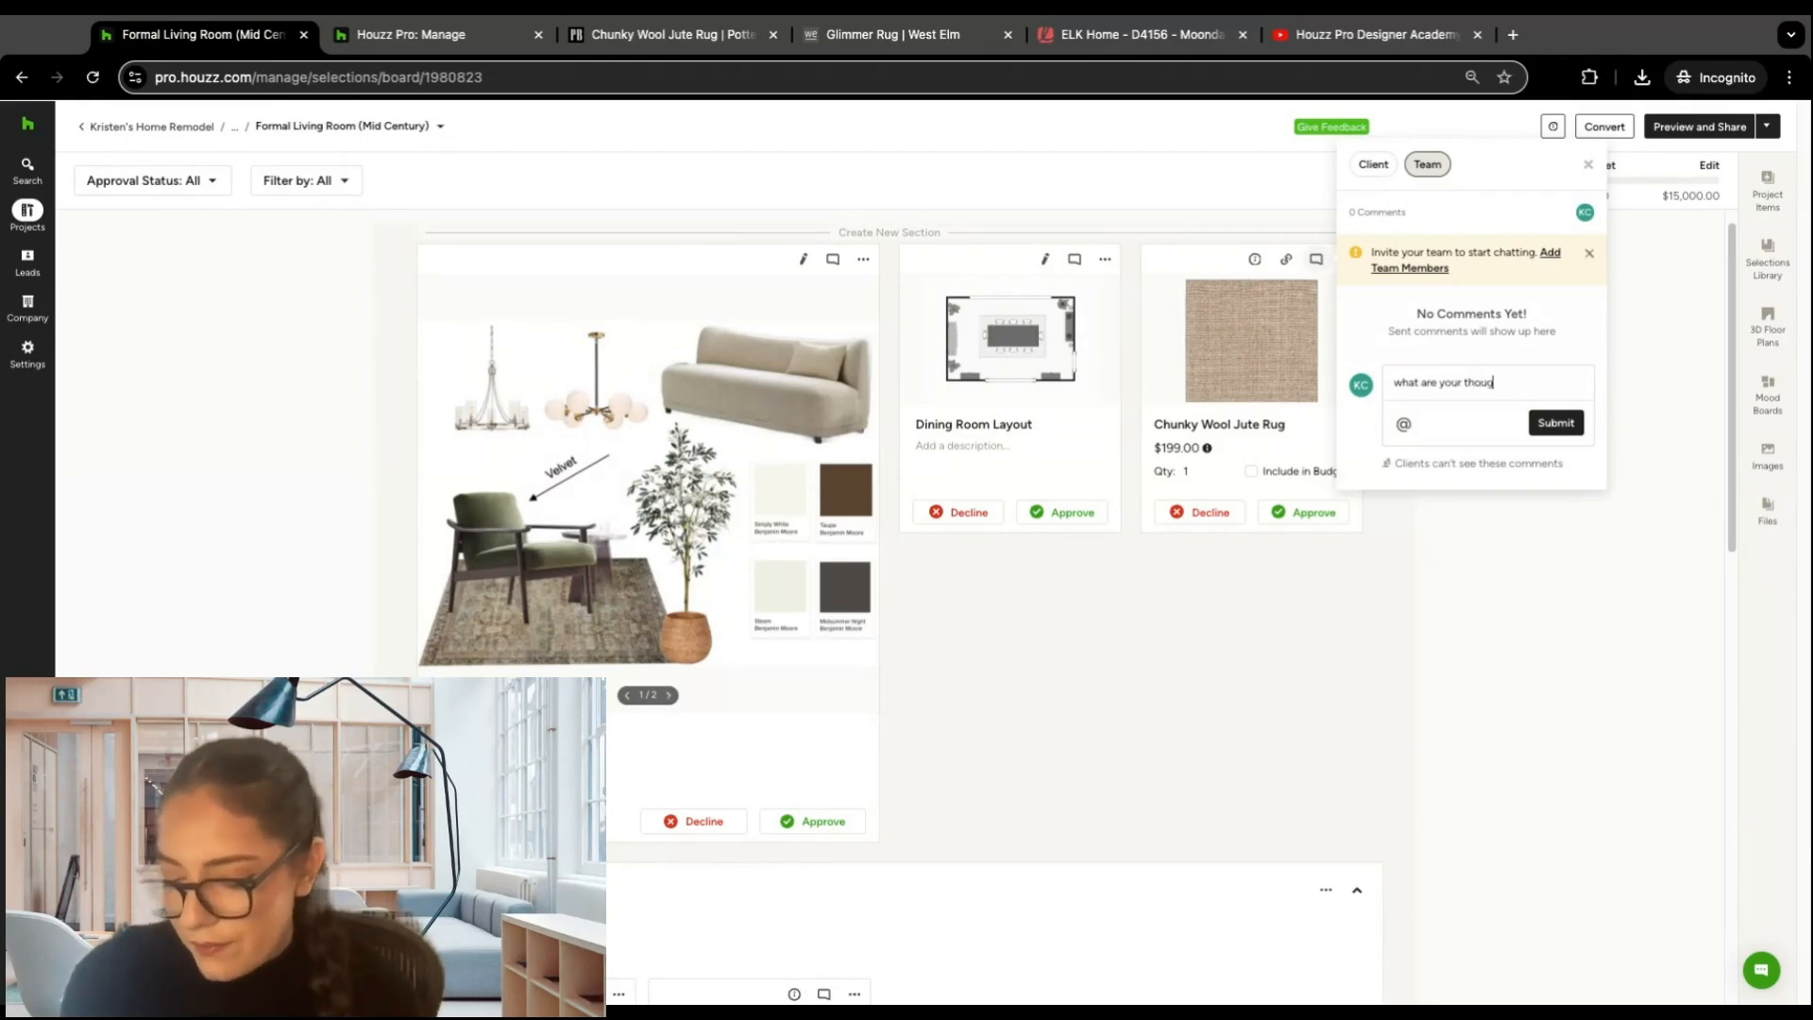
{"action": "type", "text": "hts on thi srug=="}
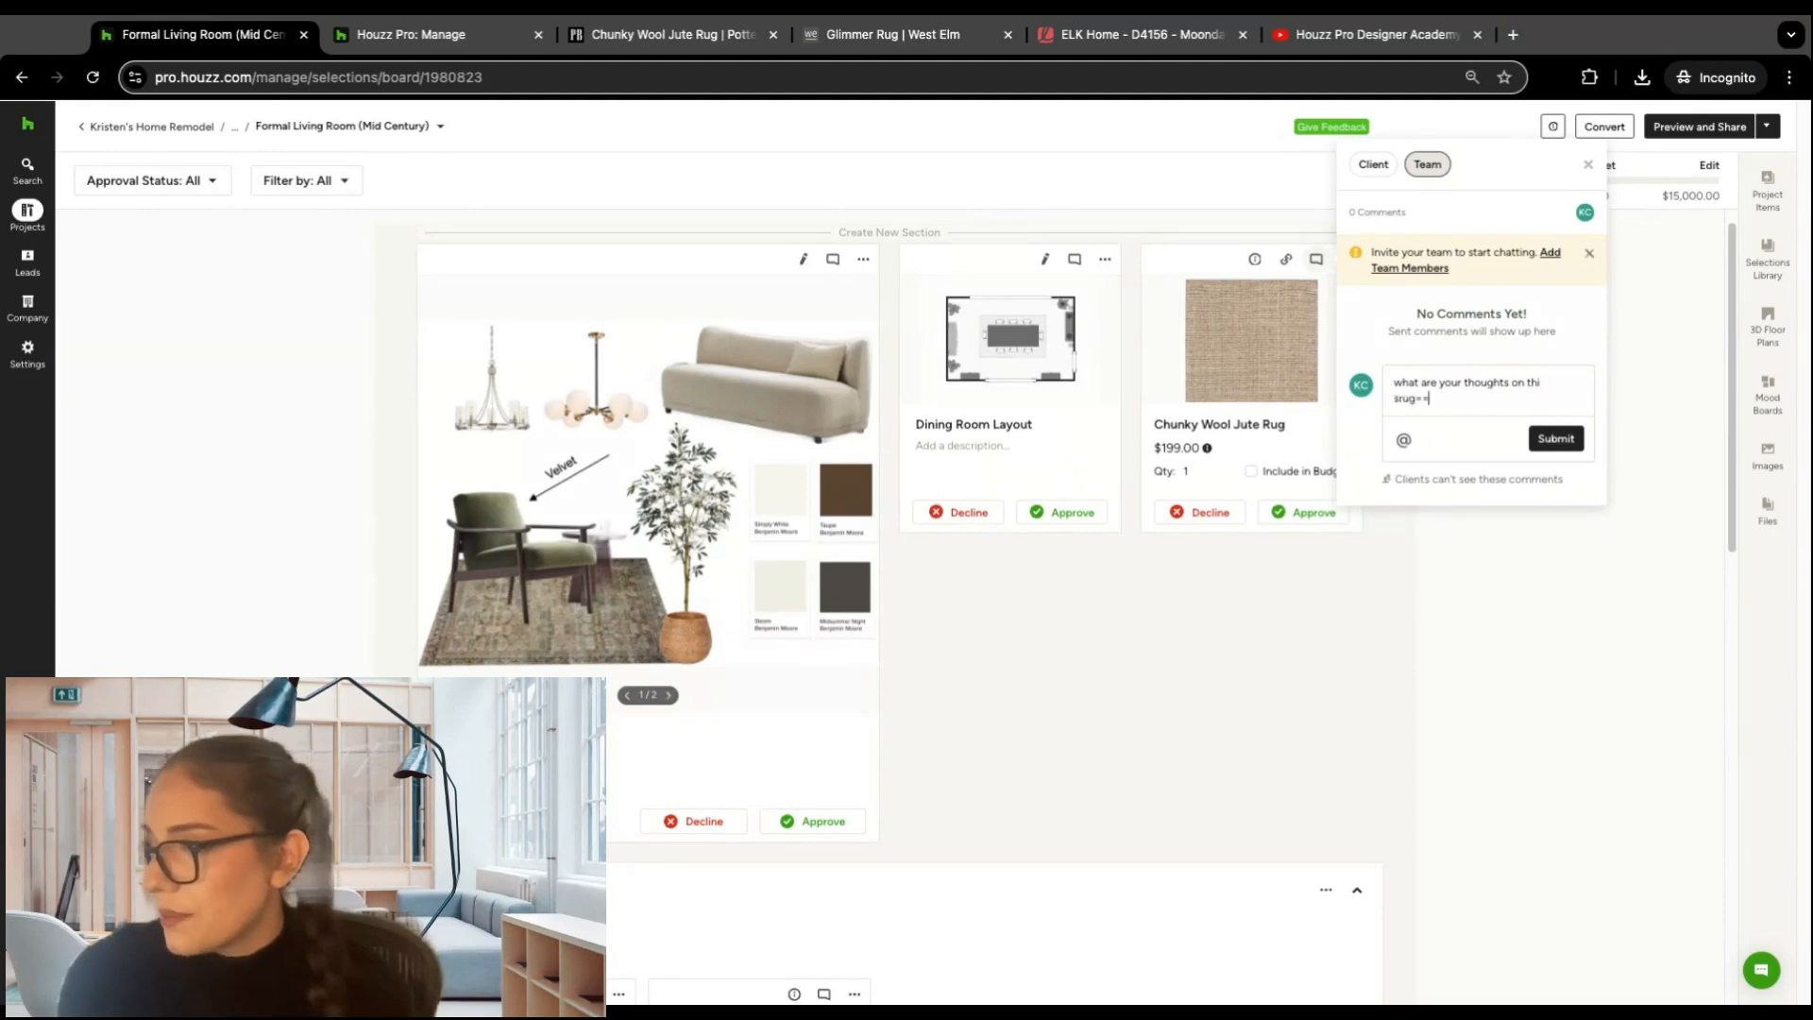
{"action": "key", "text": "BackSpace"}
{"action": "key", "text": "BackSpace"}
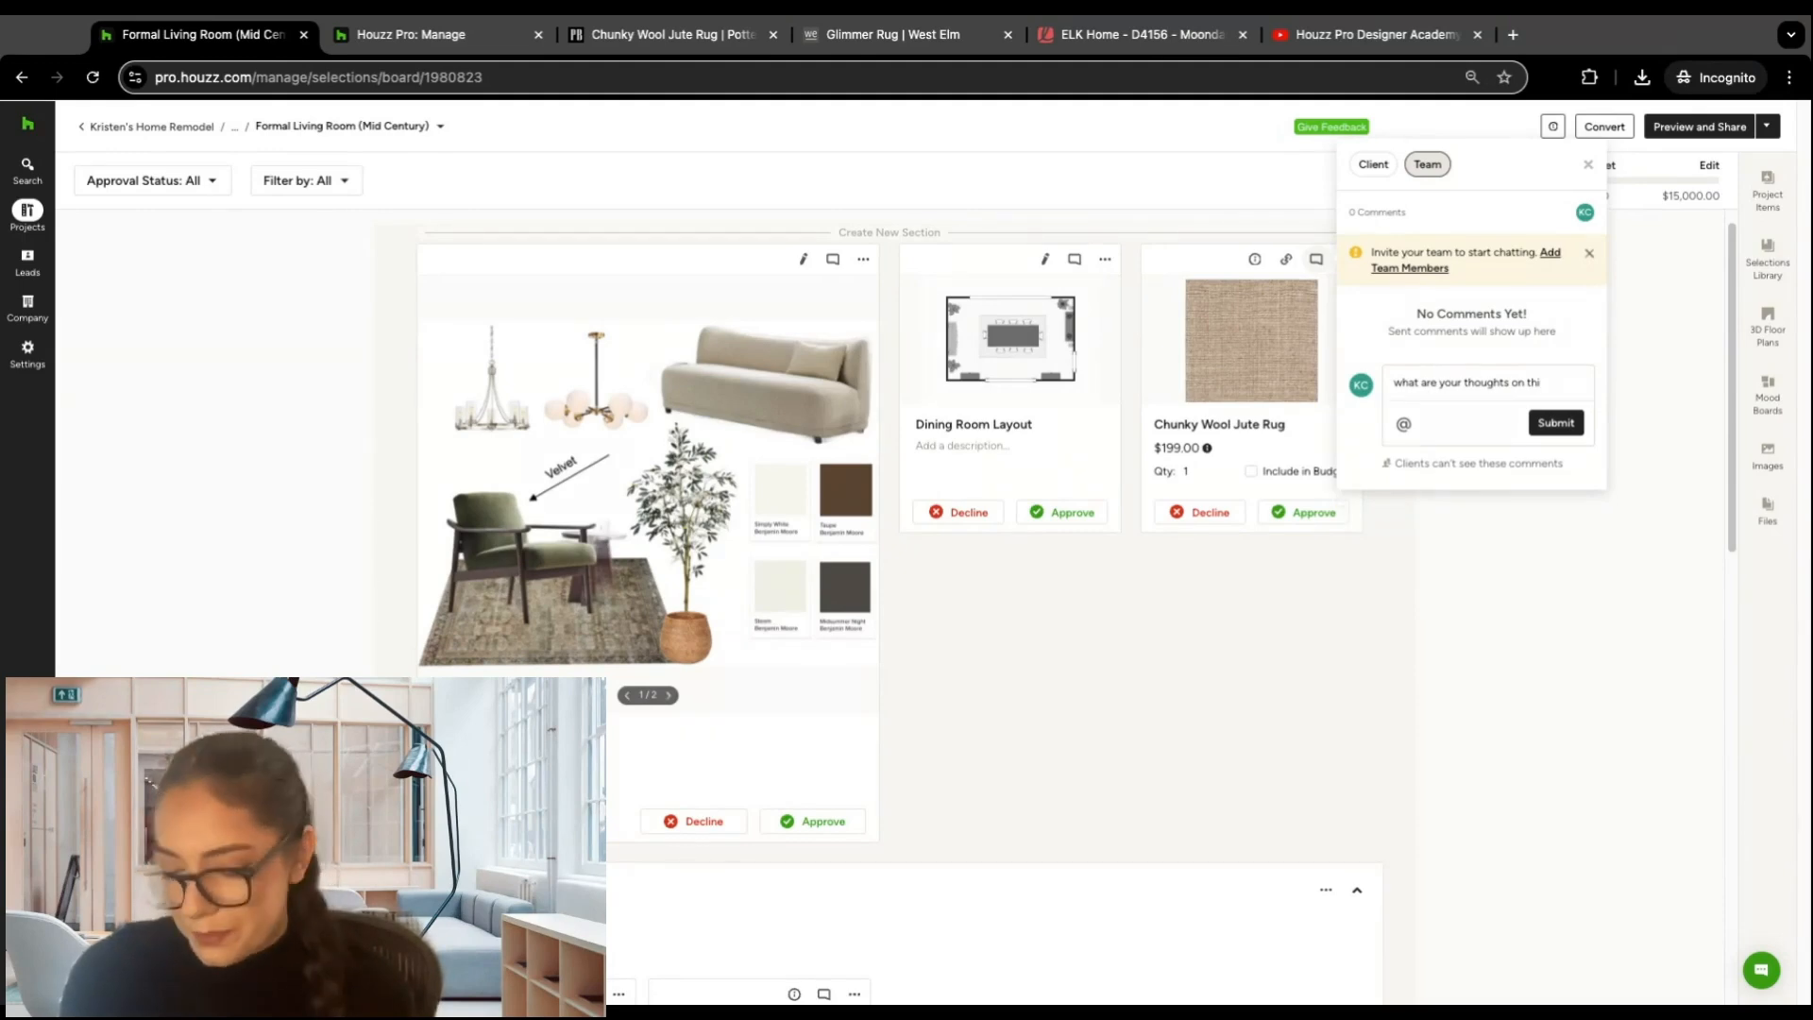
{"action": "type", "text": "rug?"}
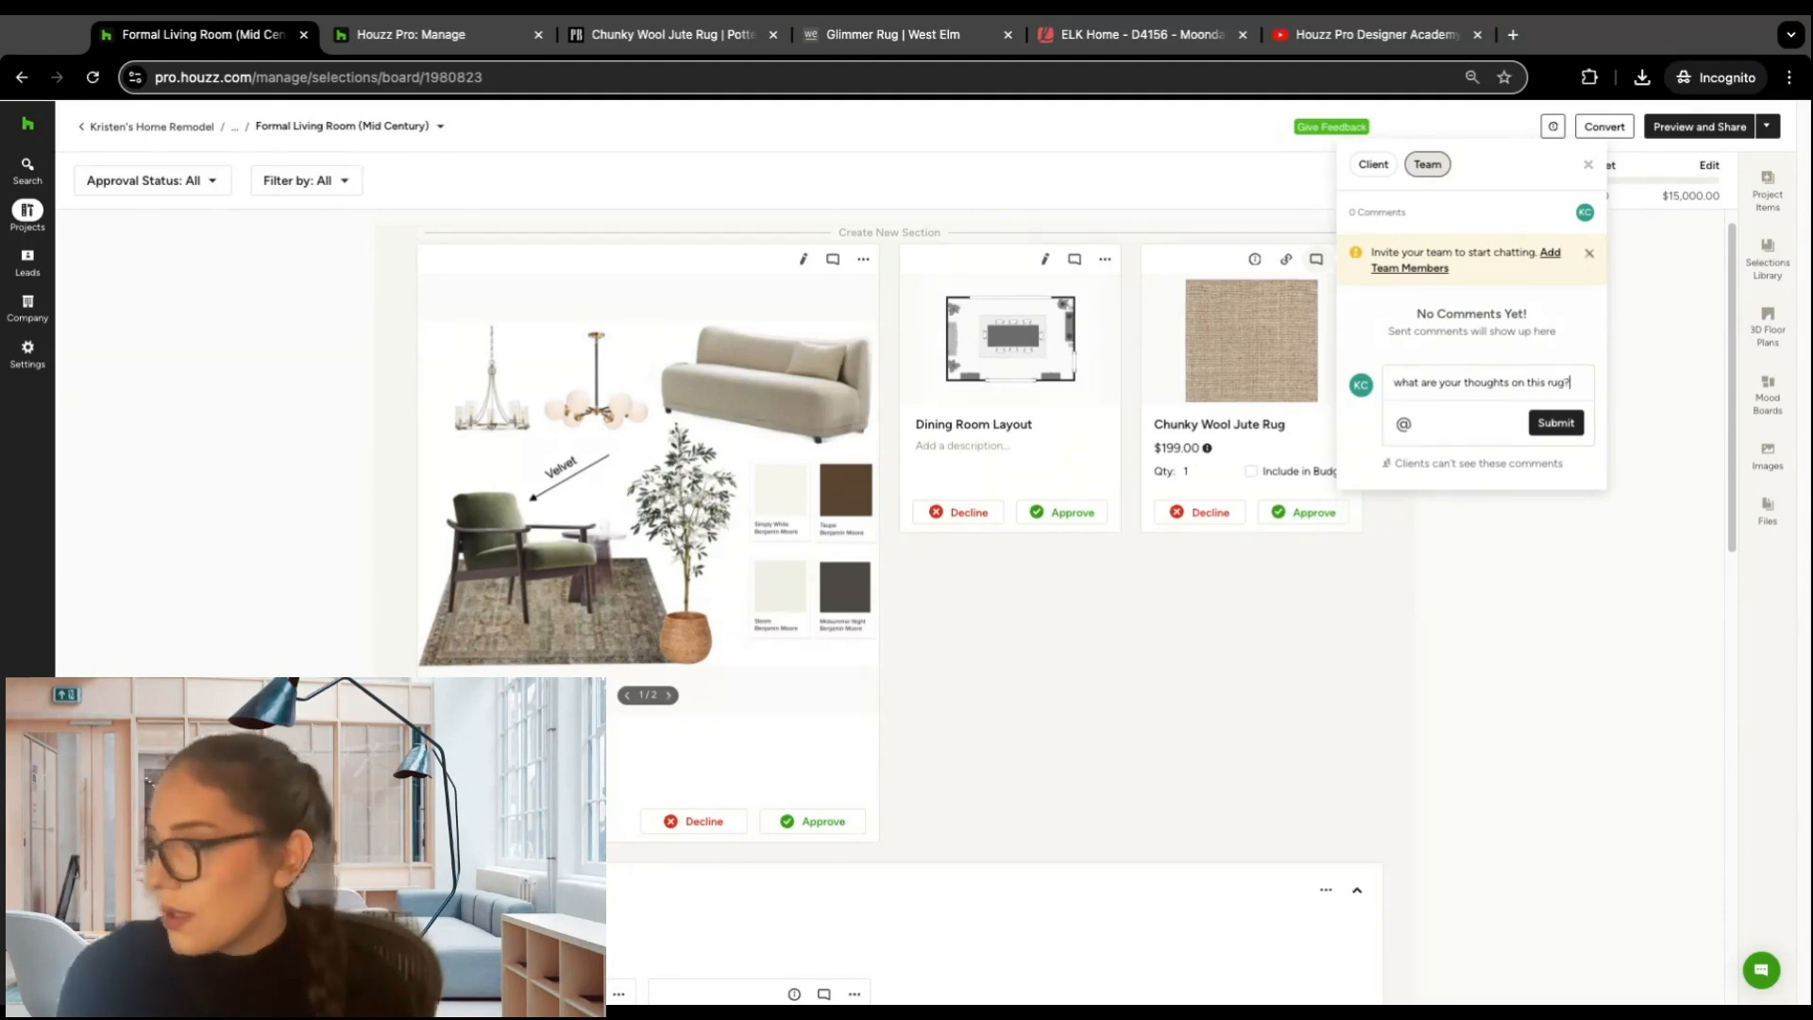
{"action": "left_click", "coordinate": [1551, 423]}
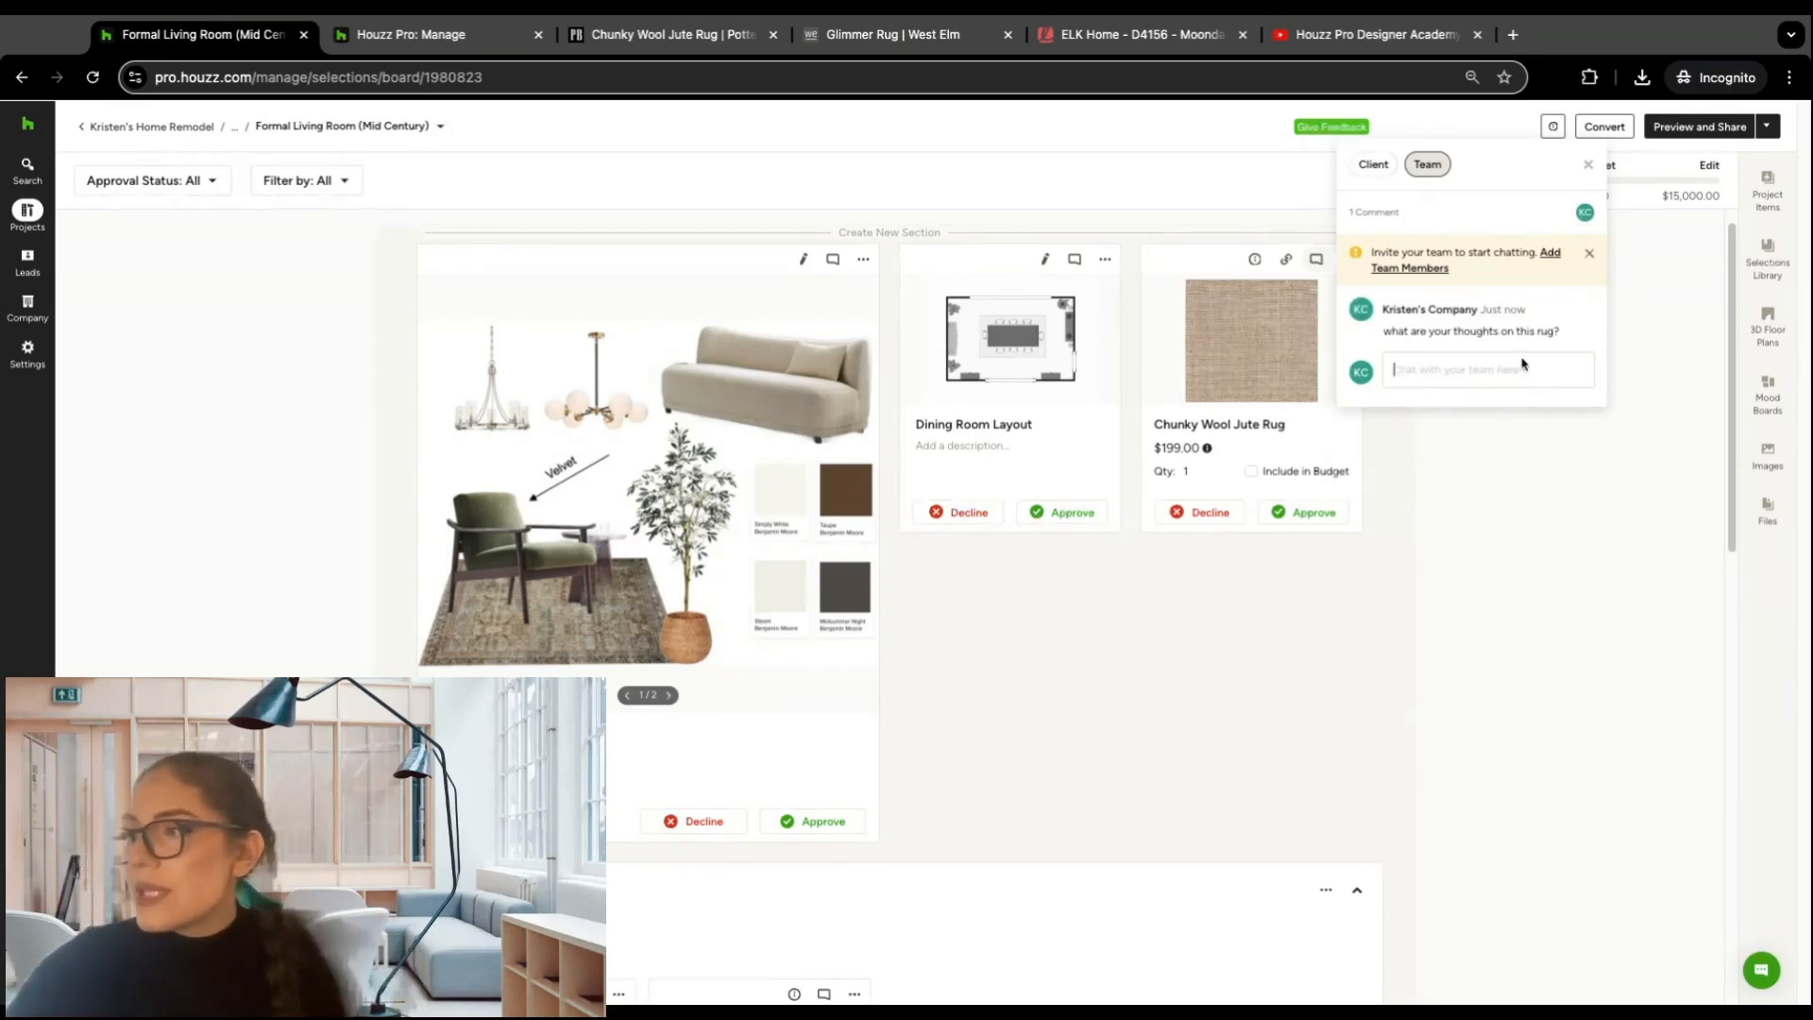
{"action": "mouse_move", "coordinate": [1510, 324]}
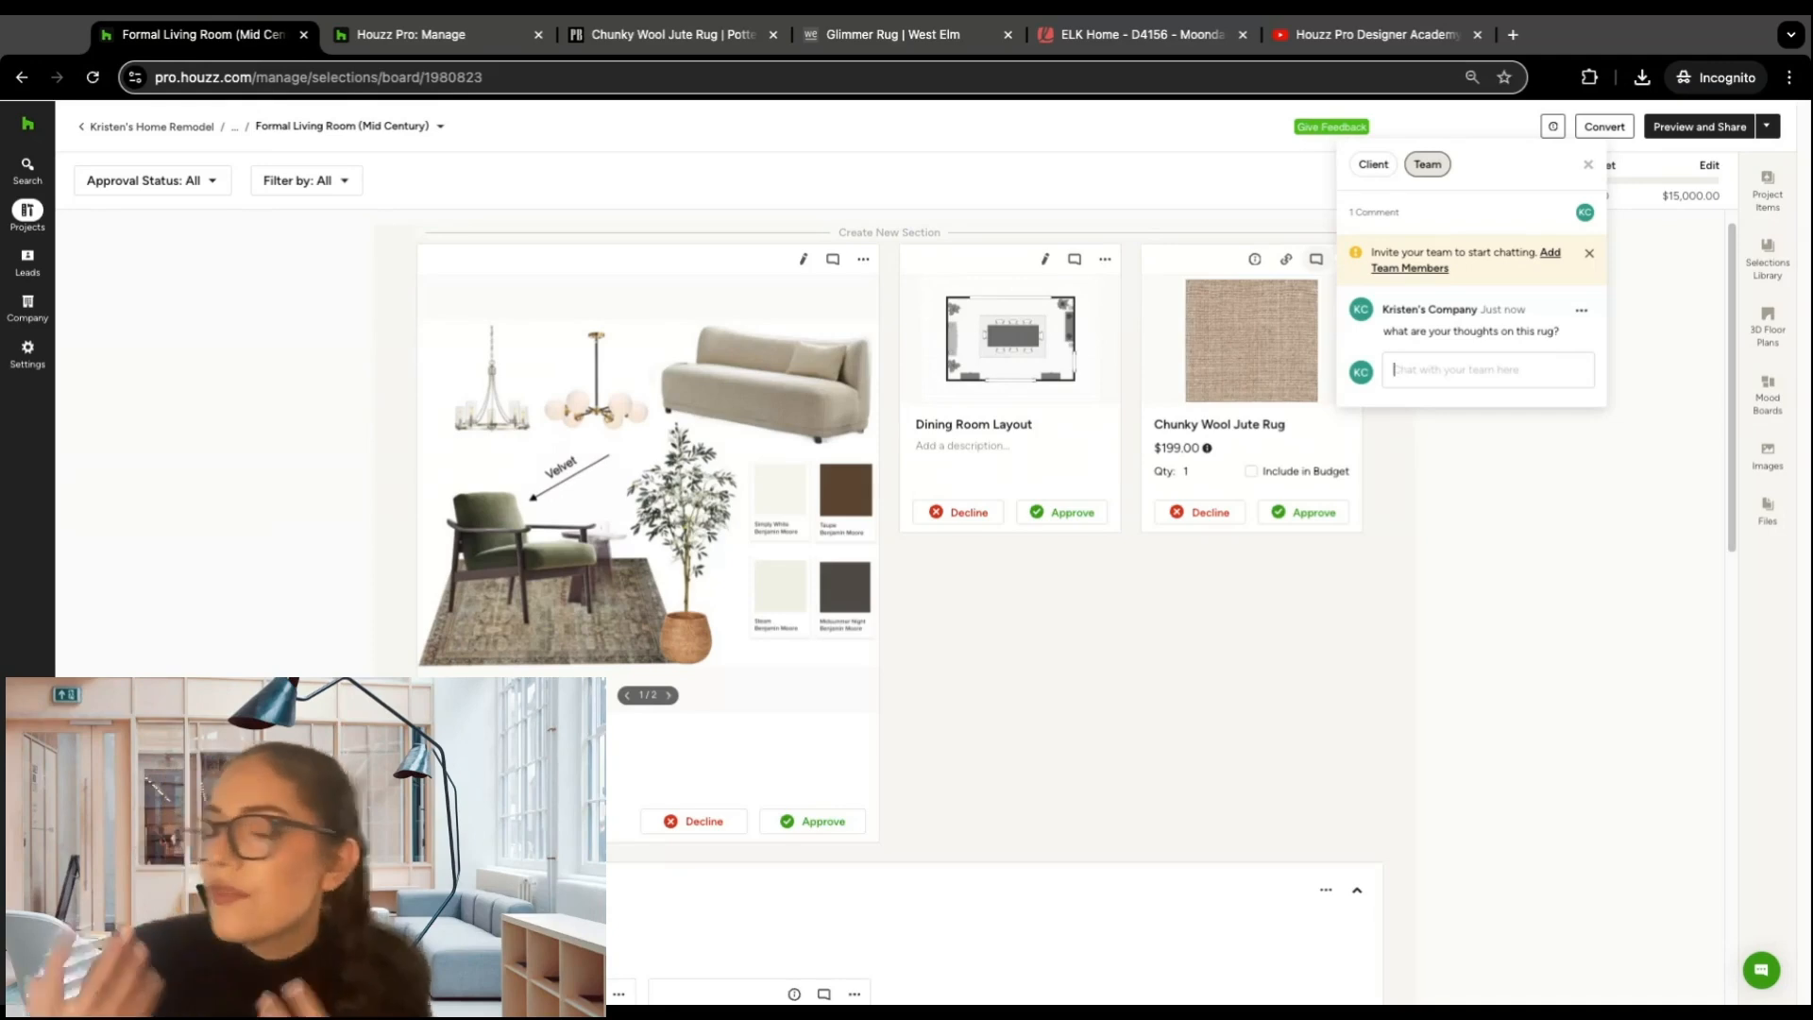
{"action": "left_click", "coordinate": [1374, 166]}
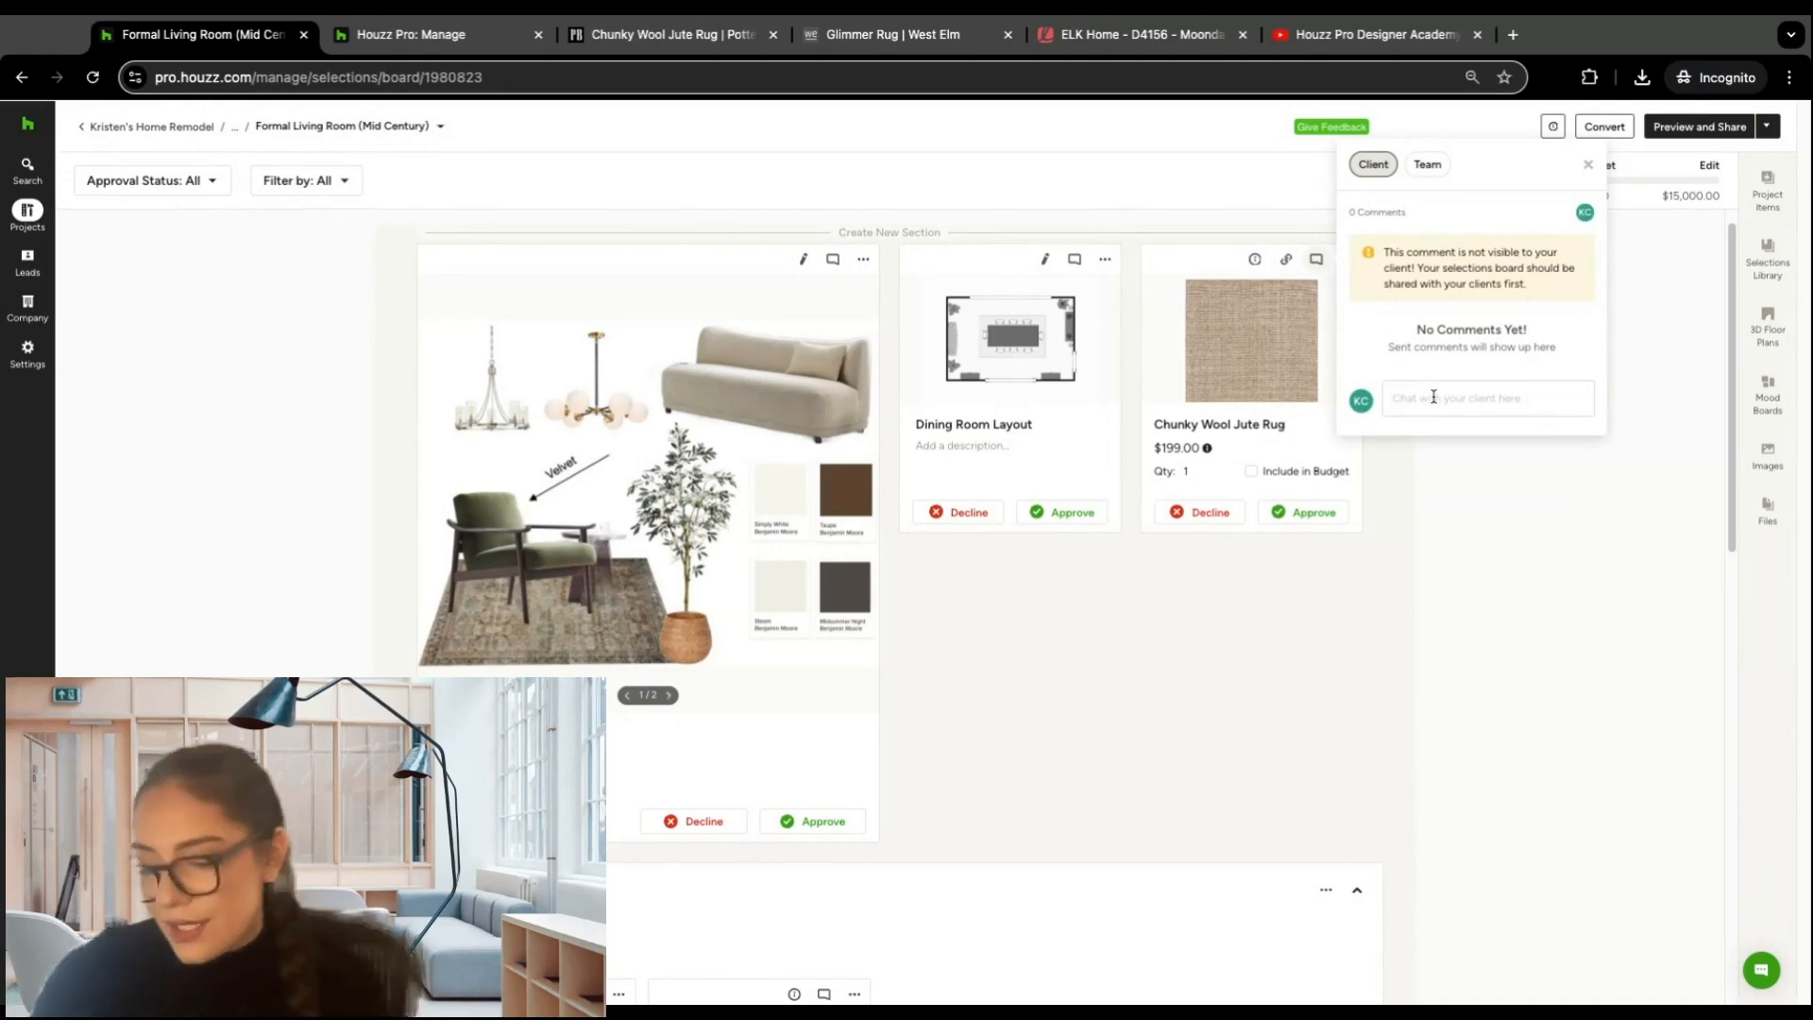
Step: Close the Chunky Wool Jute Rug's comments and fit its image to the width of its card
{"action": "left_click", "coordinate": [1588, 165]}
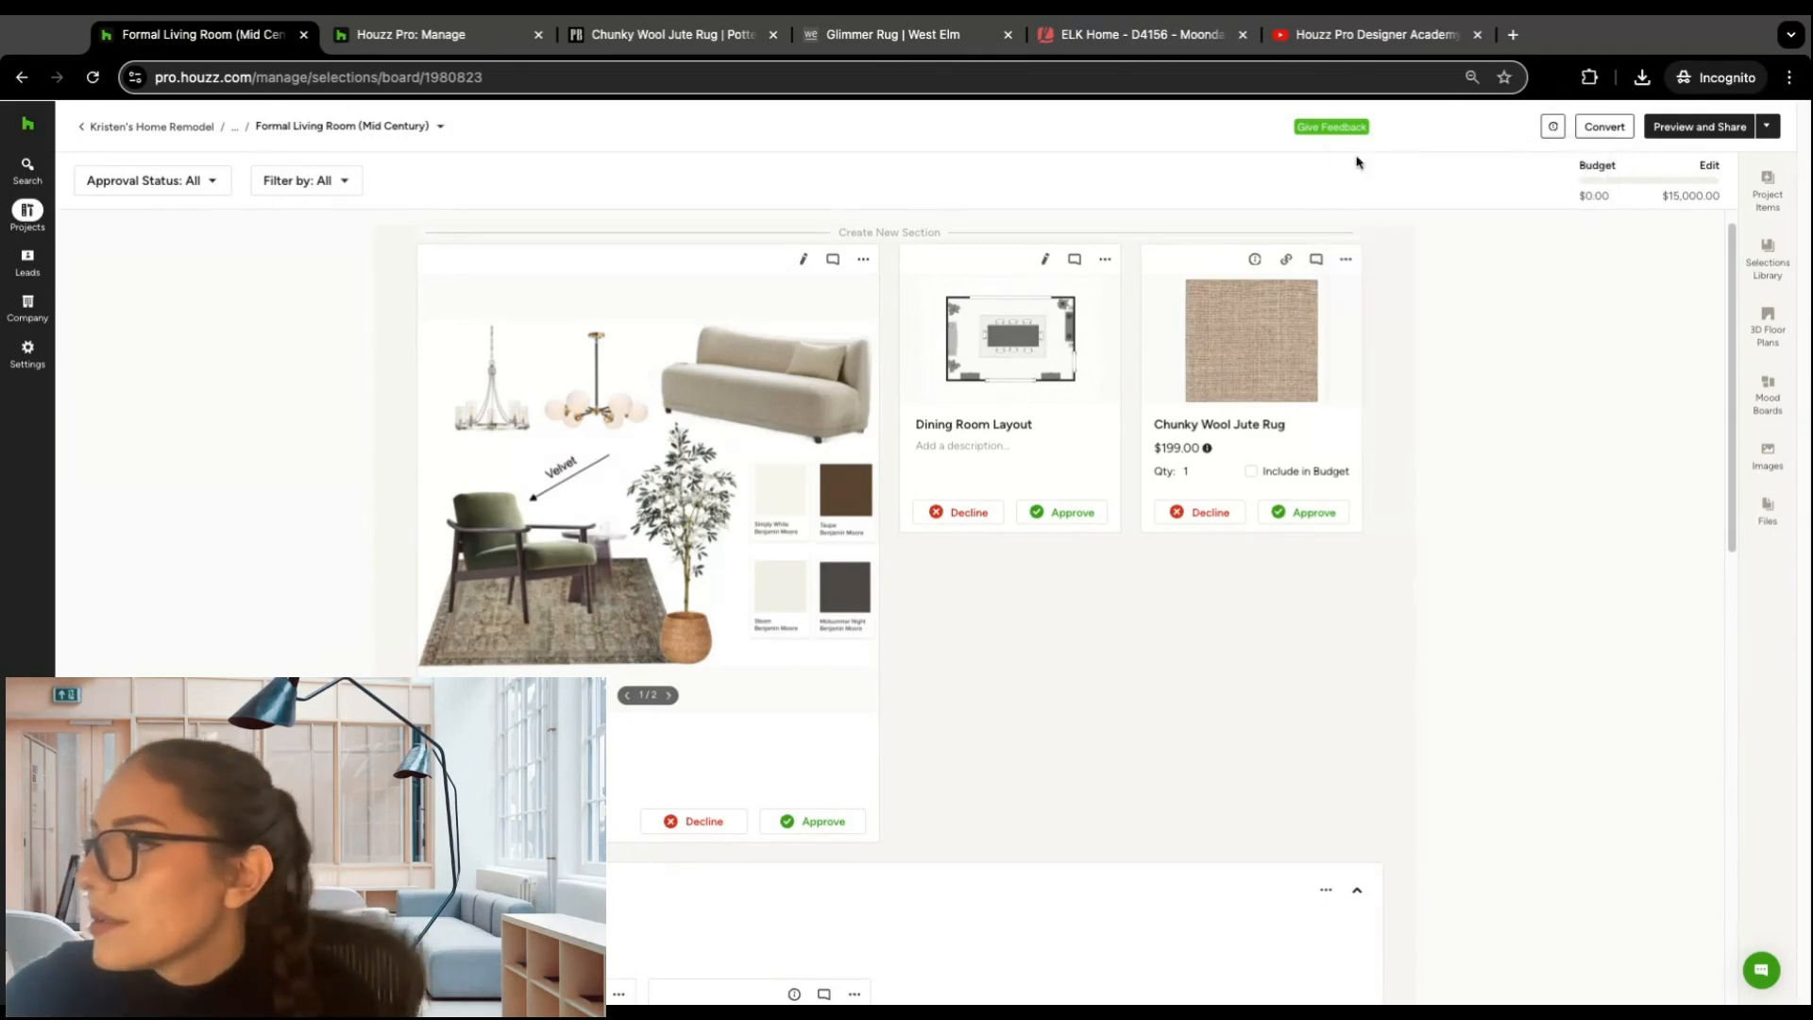
{"action": "left_click", "coordinate": [1347, 261]}
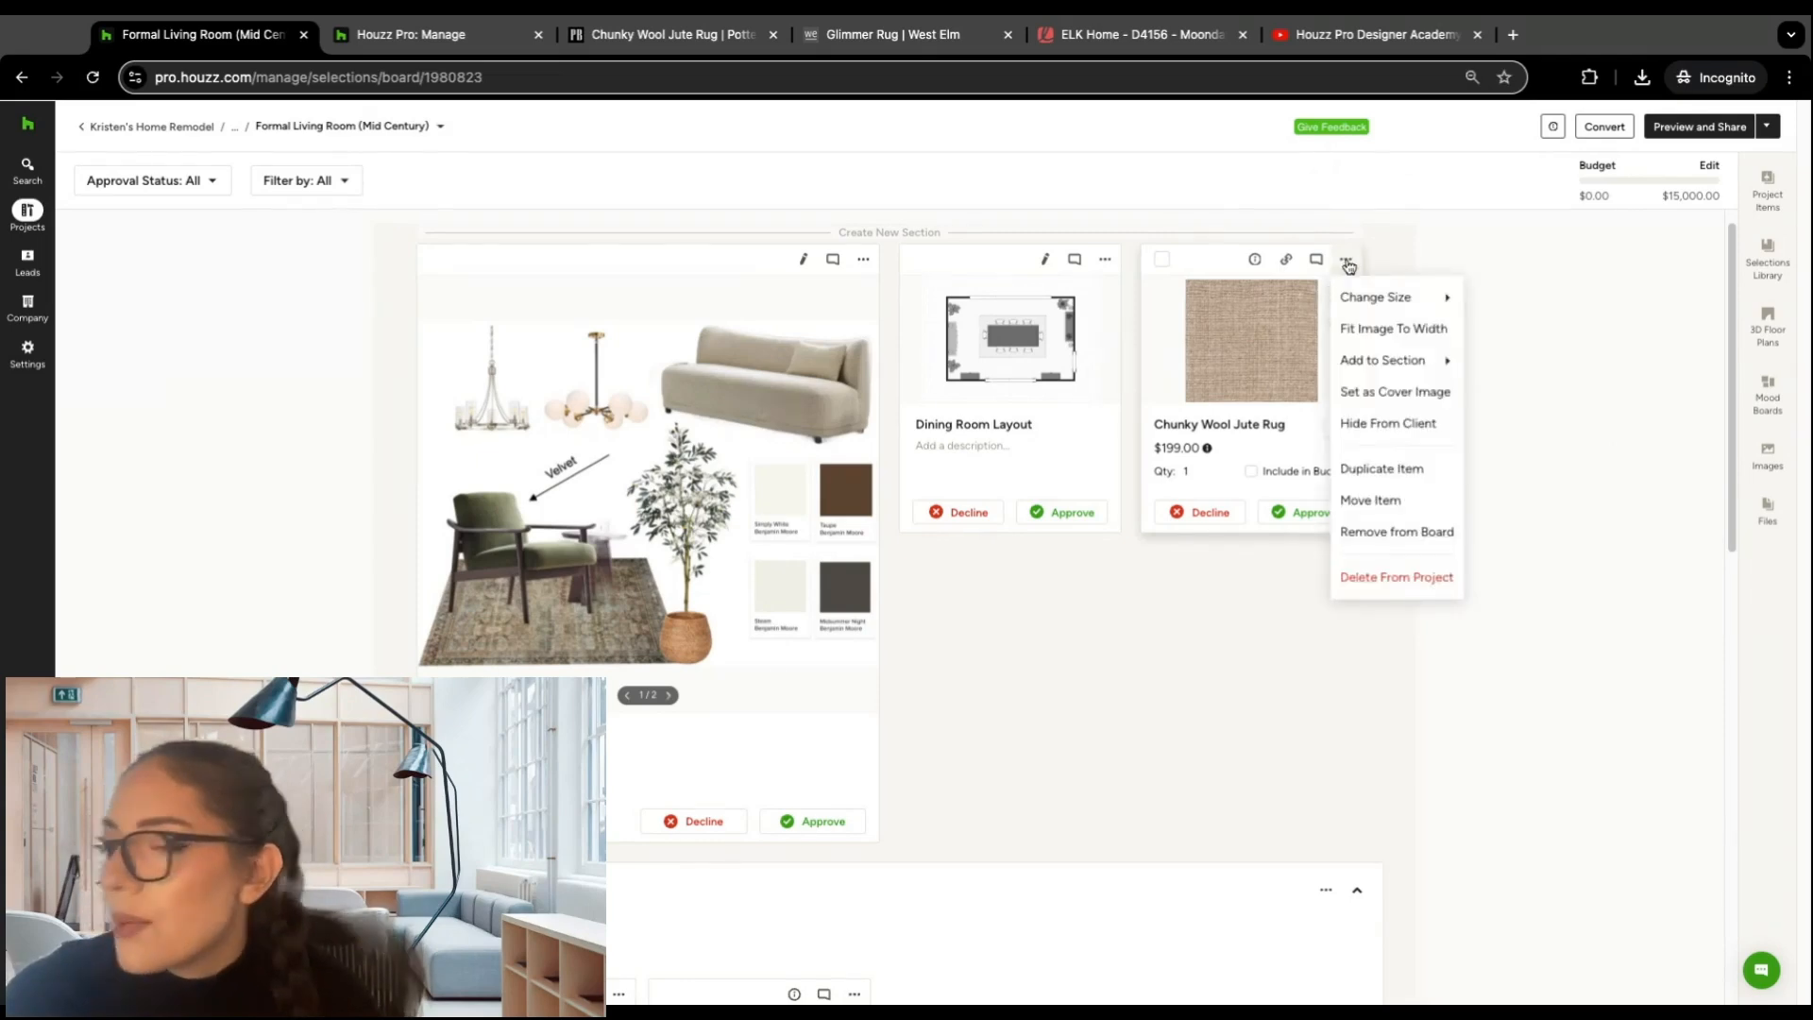
{"action": "mouse_move", "coordinate": [1399, 295]}
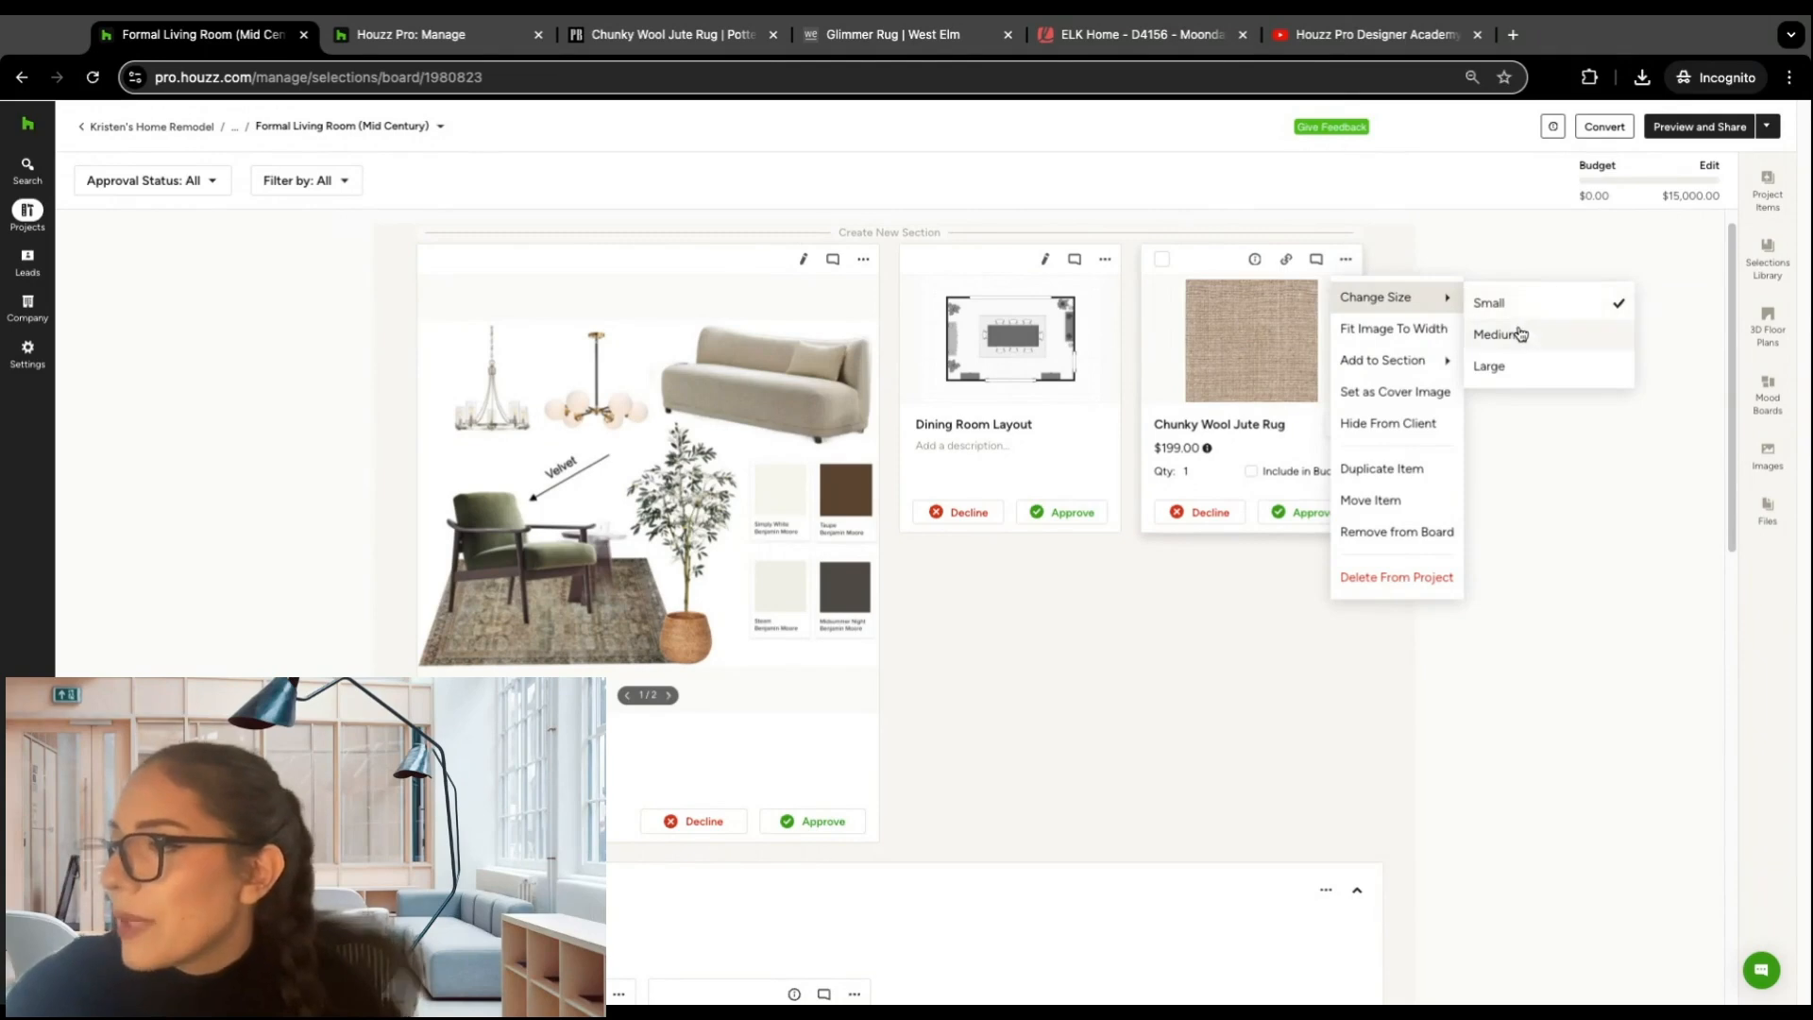
{"action": "left_click", "coordinate": [1381, 331]}
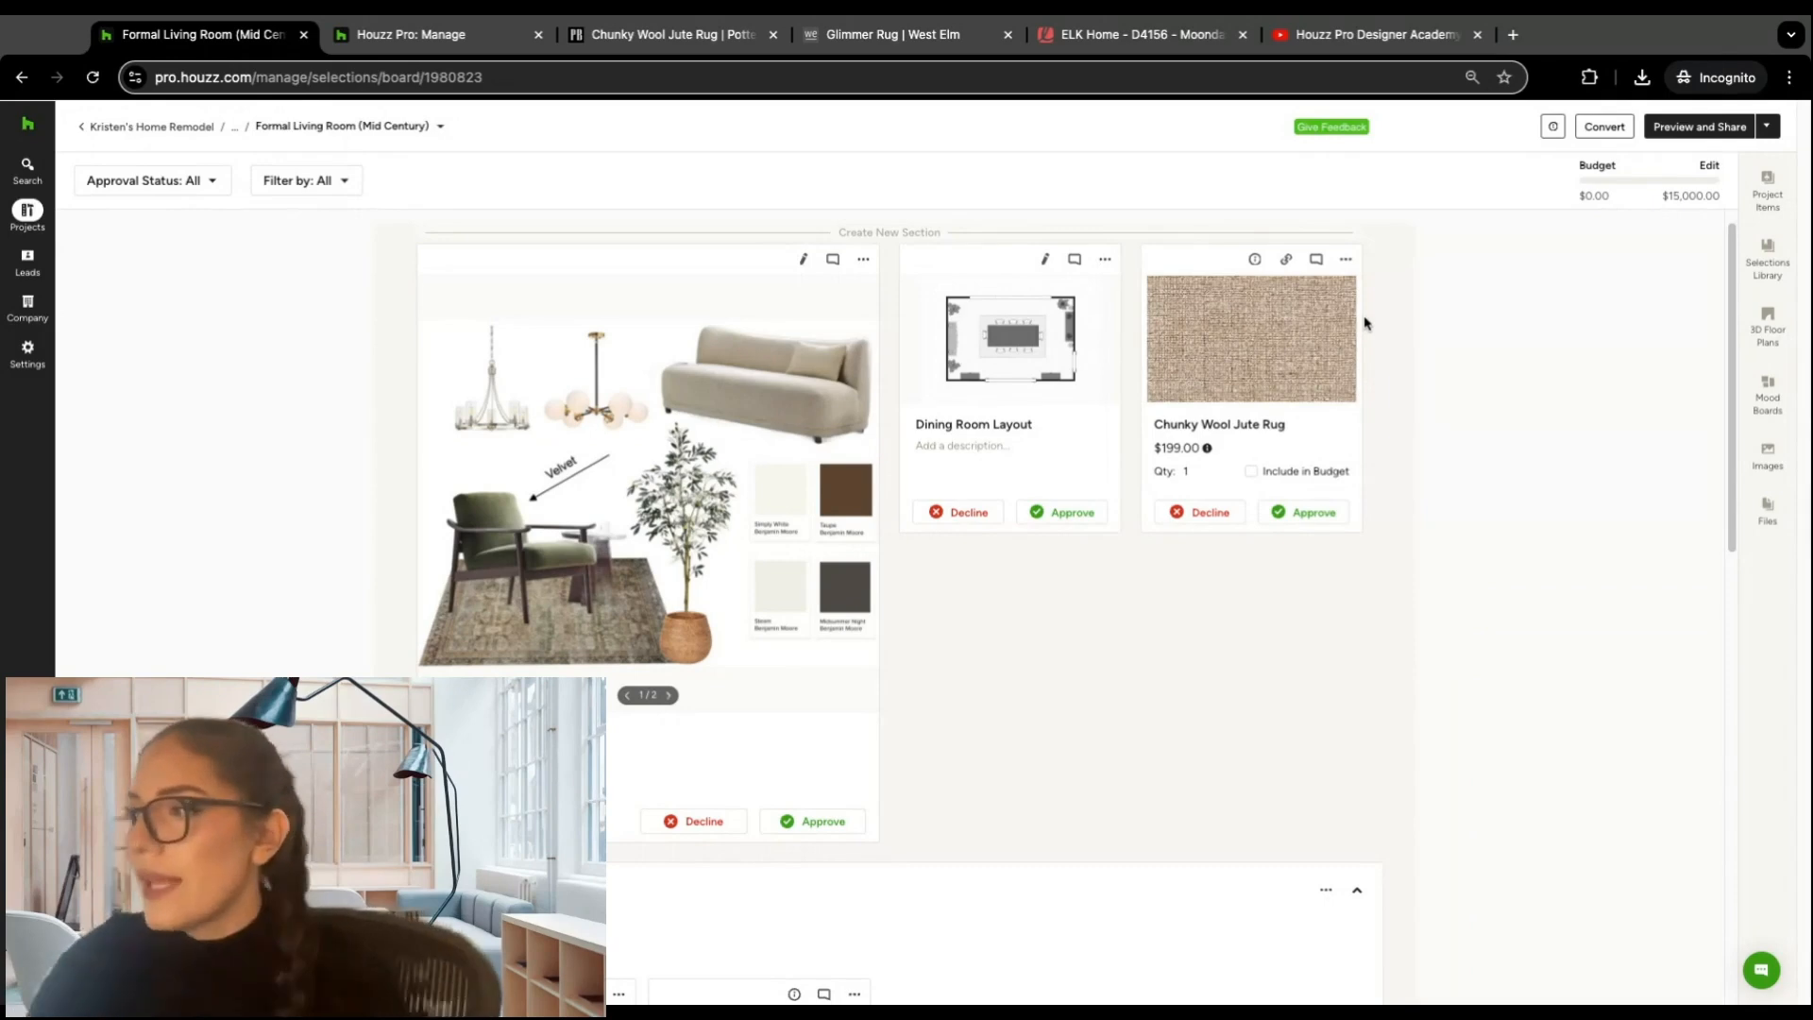
Step: Add the Chunky Wool Jute Rug to the Rugs section
{"action": "left_click", "coordinate": [1348, 264]}
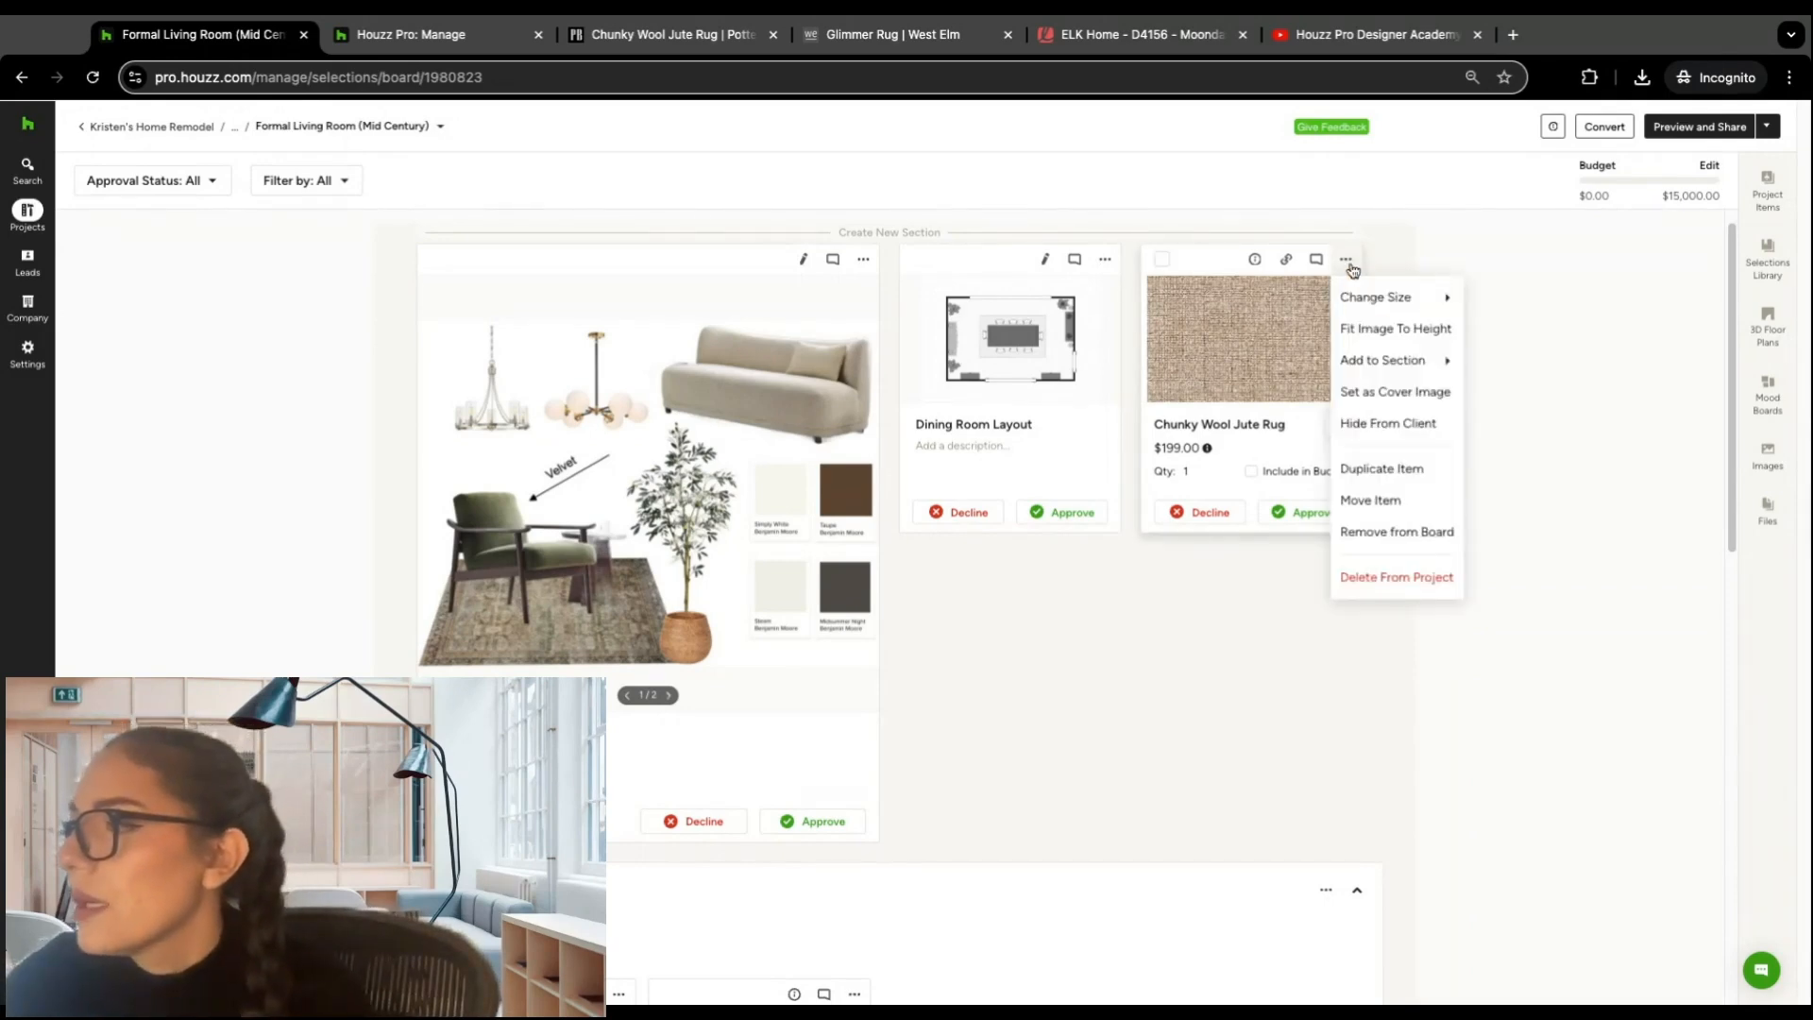
{"action": "mouse_move", "coordinate": [1406, 365]}
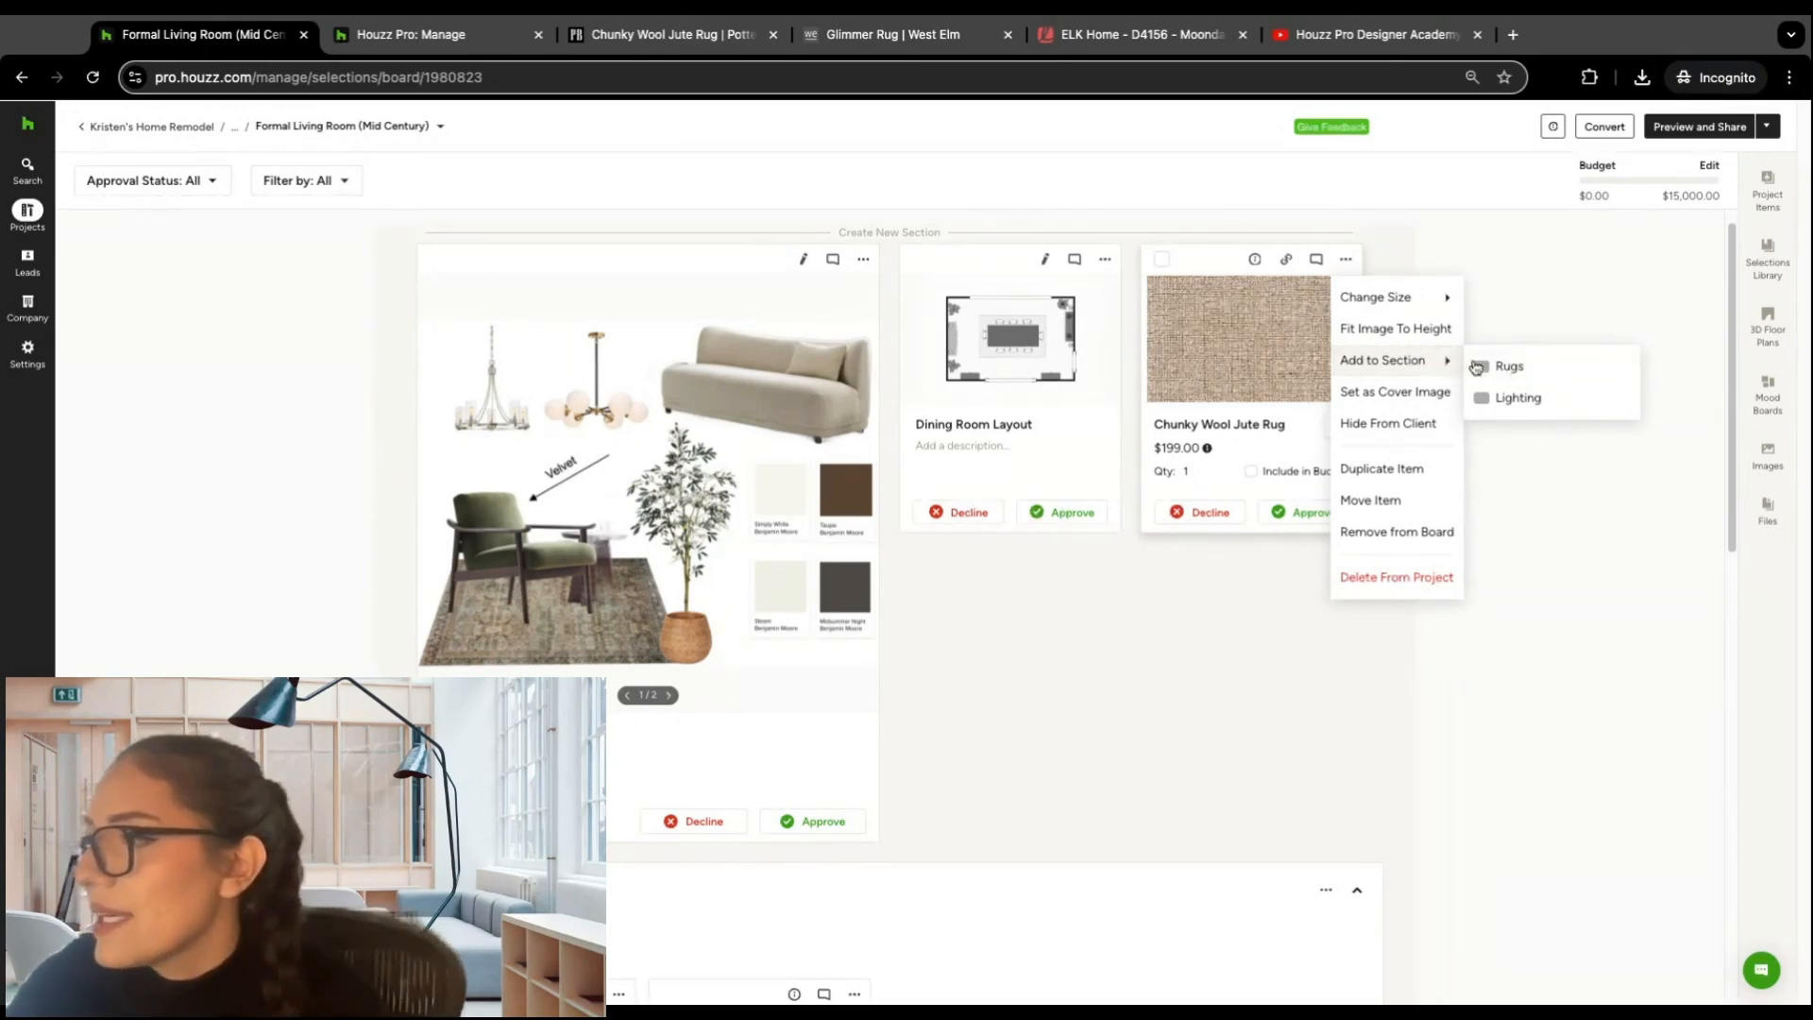
{"action": "left_click", "coordinate": [1511, 366]}
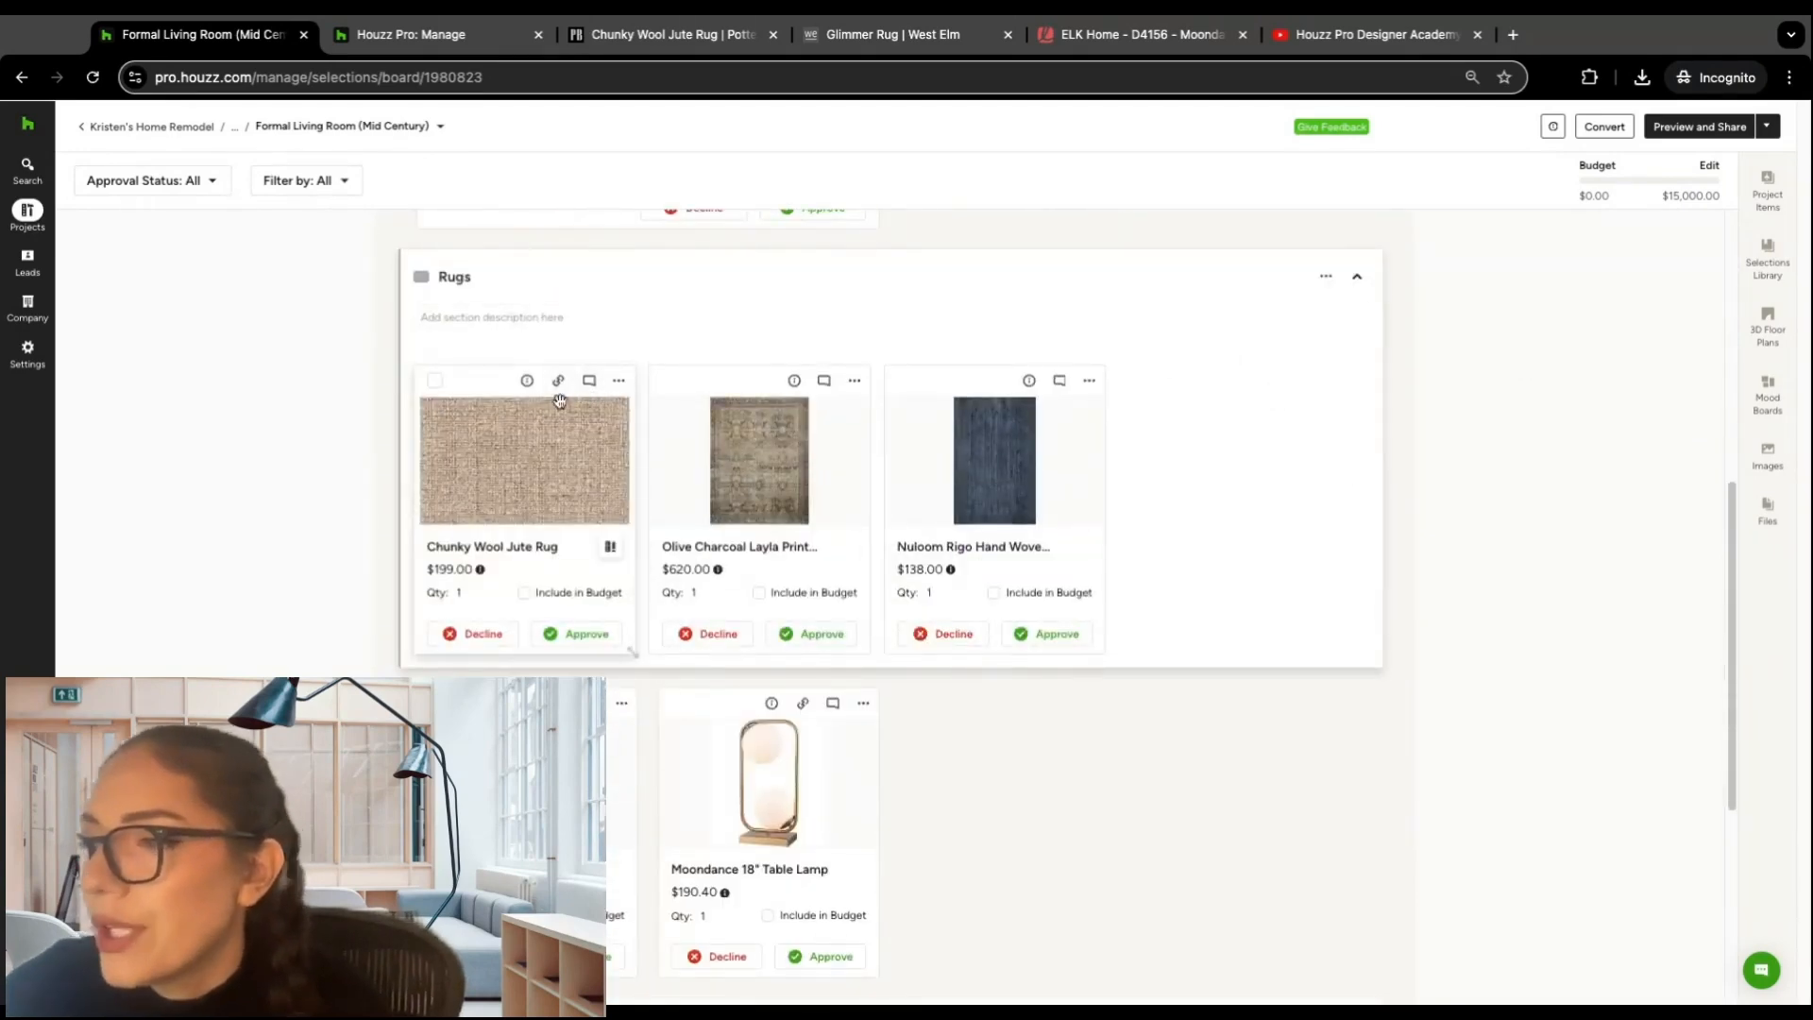
Step: Review the remaining item options for the Chunky Wool Jute Rug and look over the whole board from mood board to lighting
{"action": "left_click", "coordinate": [619, 382]}
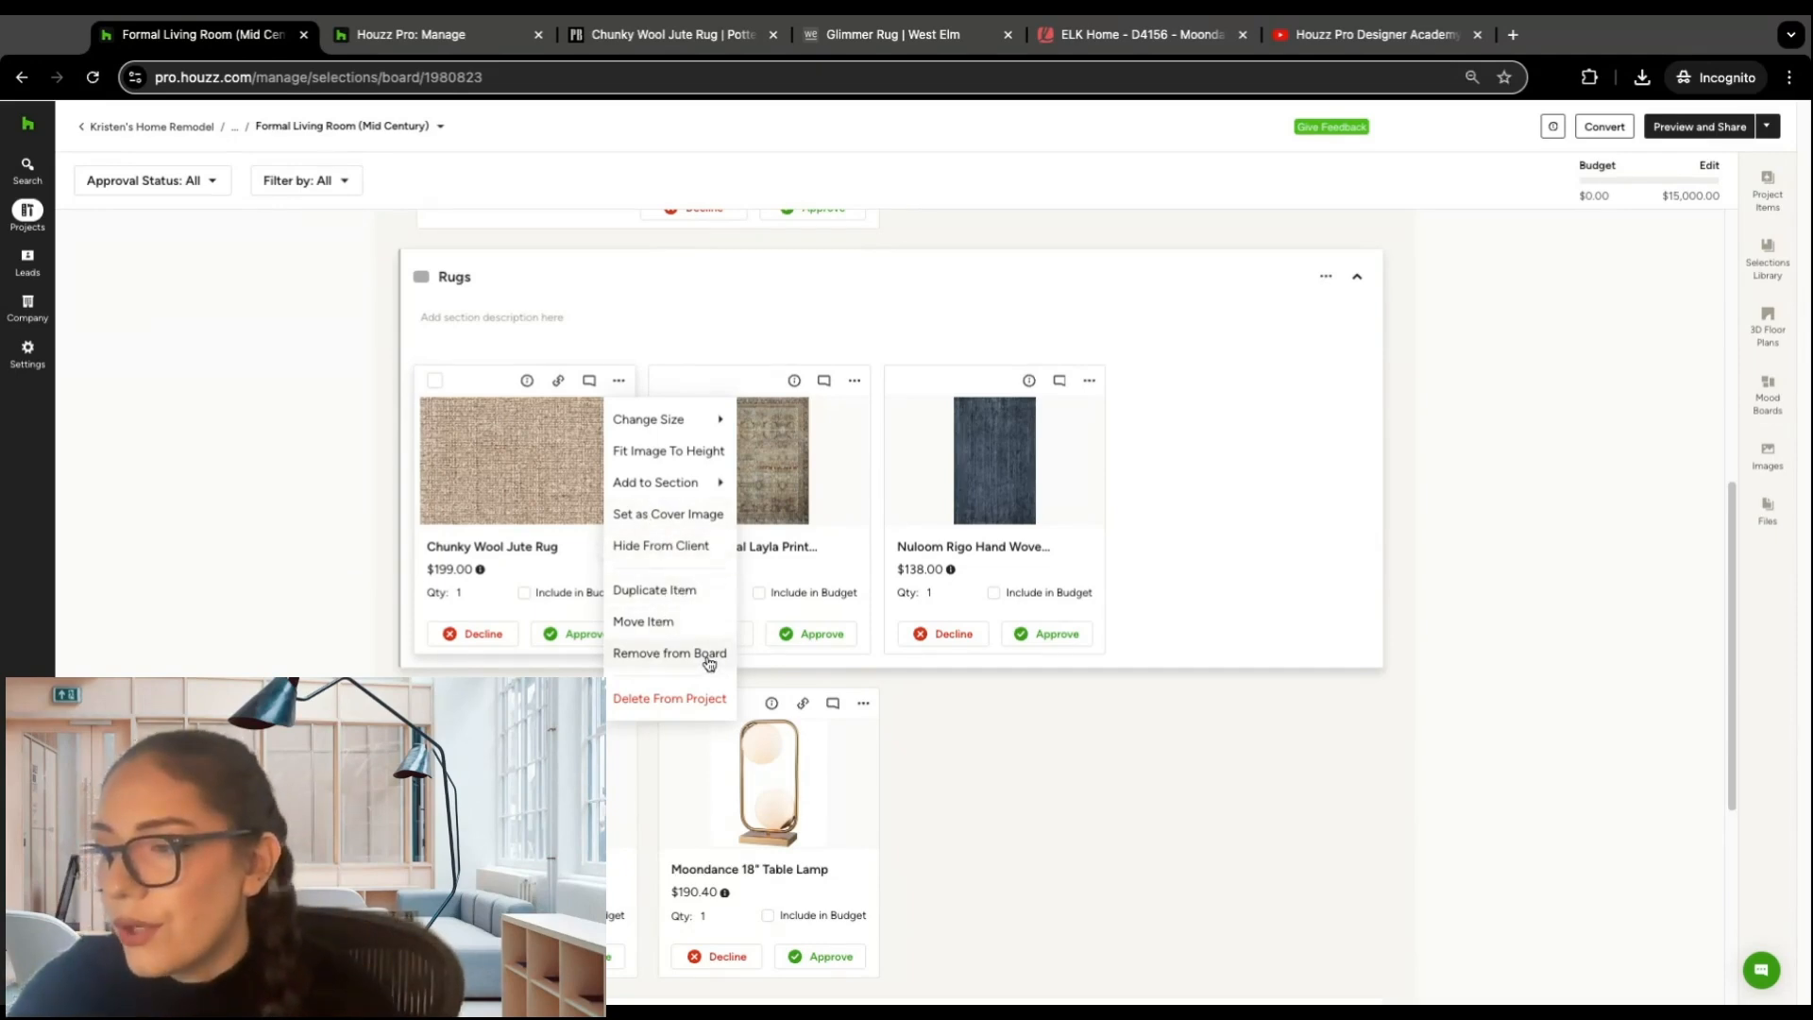
{"action": "left_click", "coordinate": [1490, 428]}
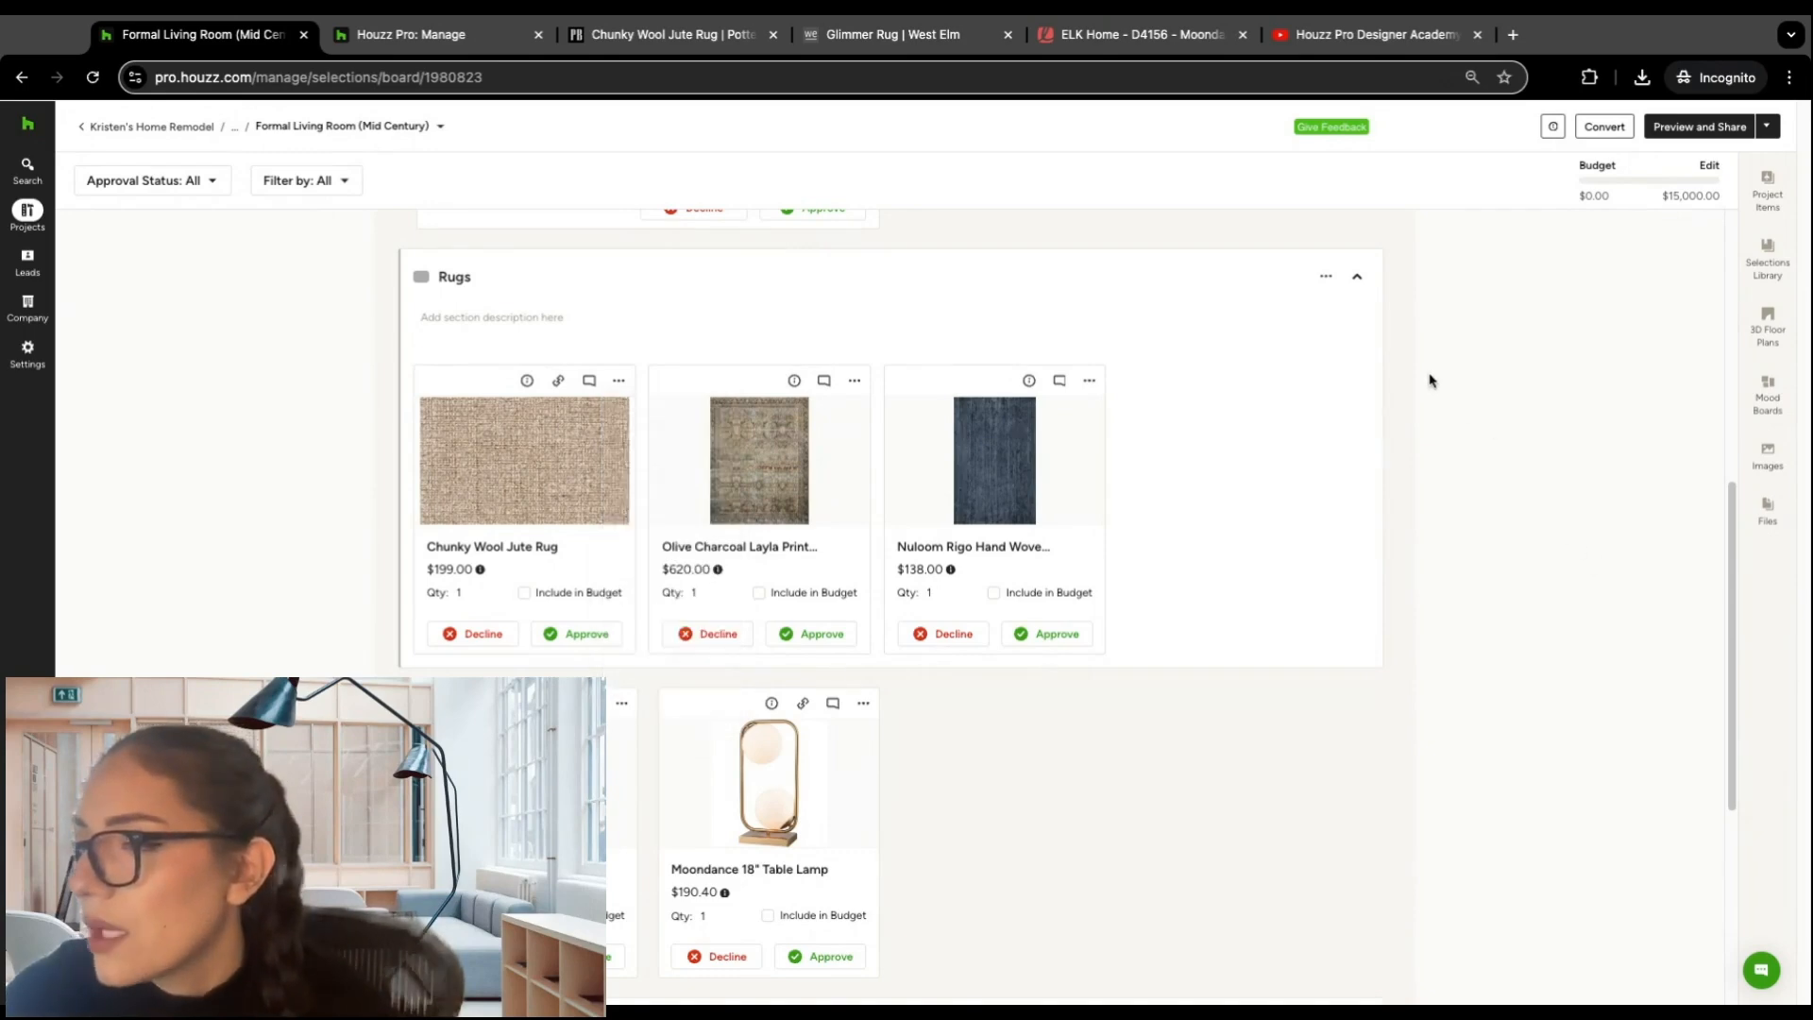
{"action": "scroll", "coordinate": [1428, 377], "scroll_direction": "down", "scroll_amount": 1}
{"action": "scroll", "coordinate": [1433, 374], "scroll_direction": "up", "scroll_amount": 6}
{"action": "scroll", "coordinate": [1431, 370], "scroll_direction": "up", "scroll_amount": 2}
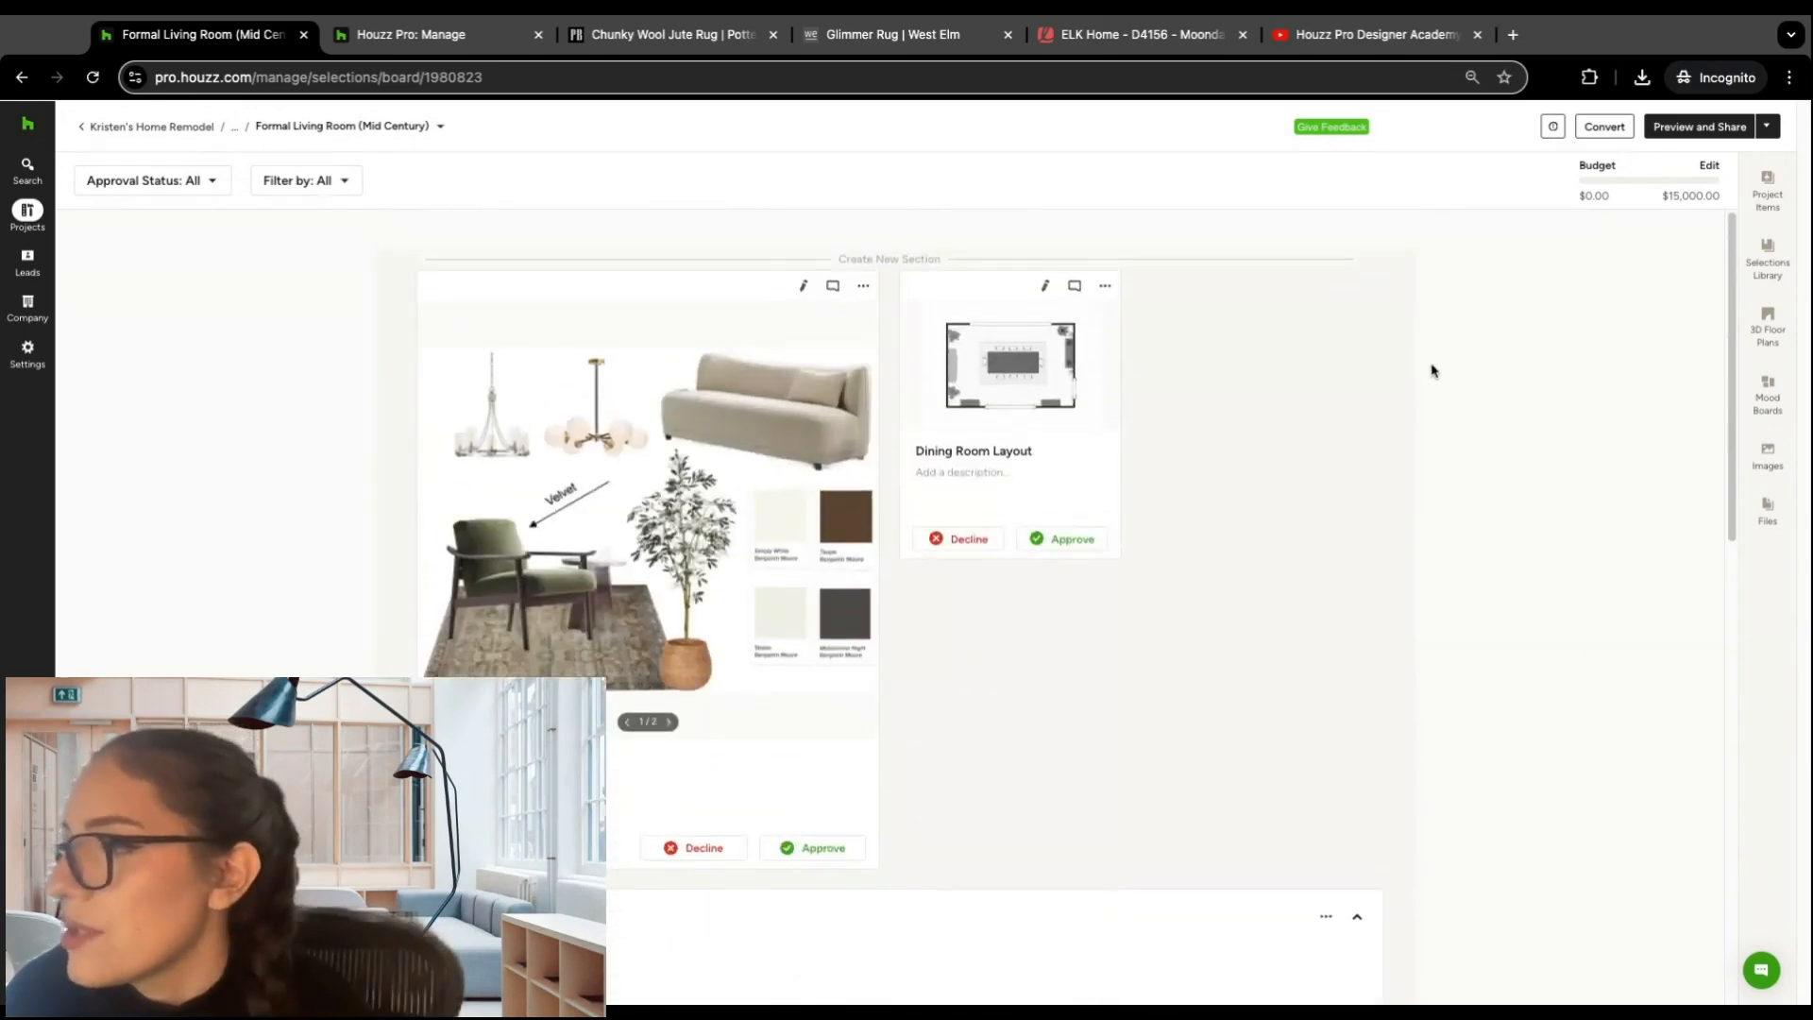
{"action": "scroll", "coordinate": [1421, 364], "scroll_direction": "down", "scroll_amount": 2}
{"action": "scroll", "coordinate": [1419, 360], "scroll_direction": "up", "scroll_amount": 2}
{"action": "scroll", "coordinate": [1419, 361], "scroll_direction": "up", "scroll_amount": 1}
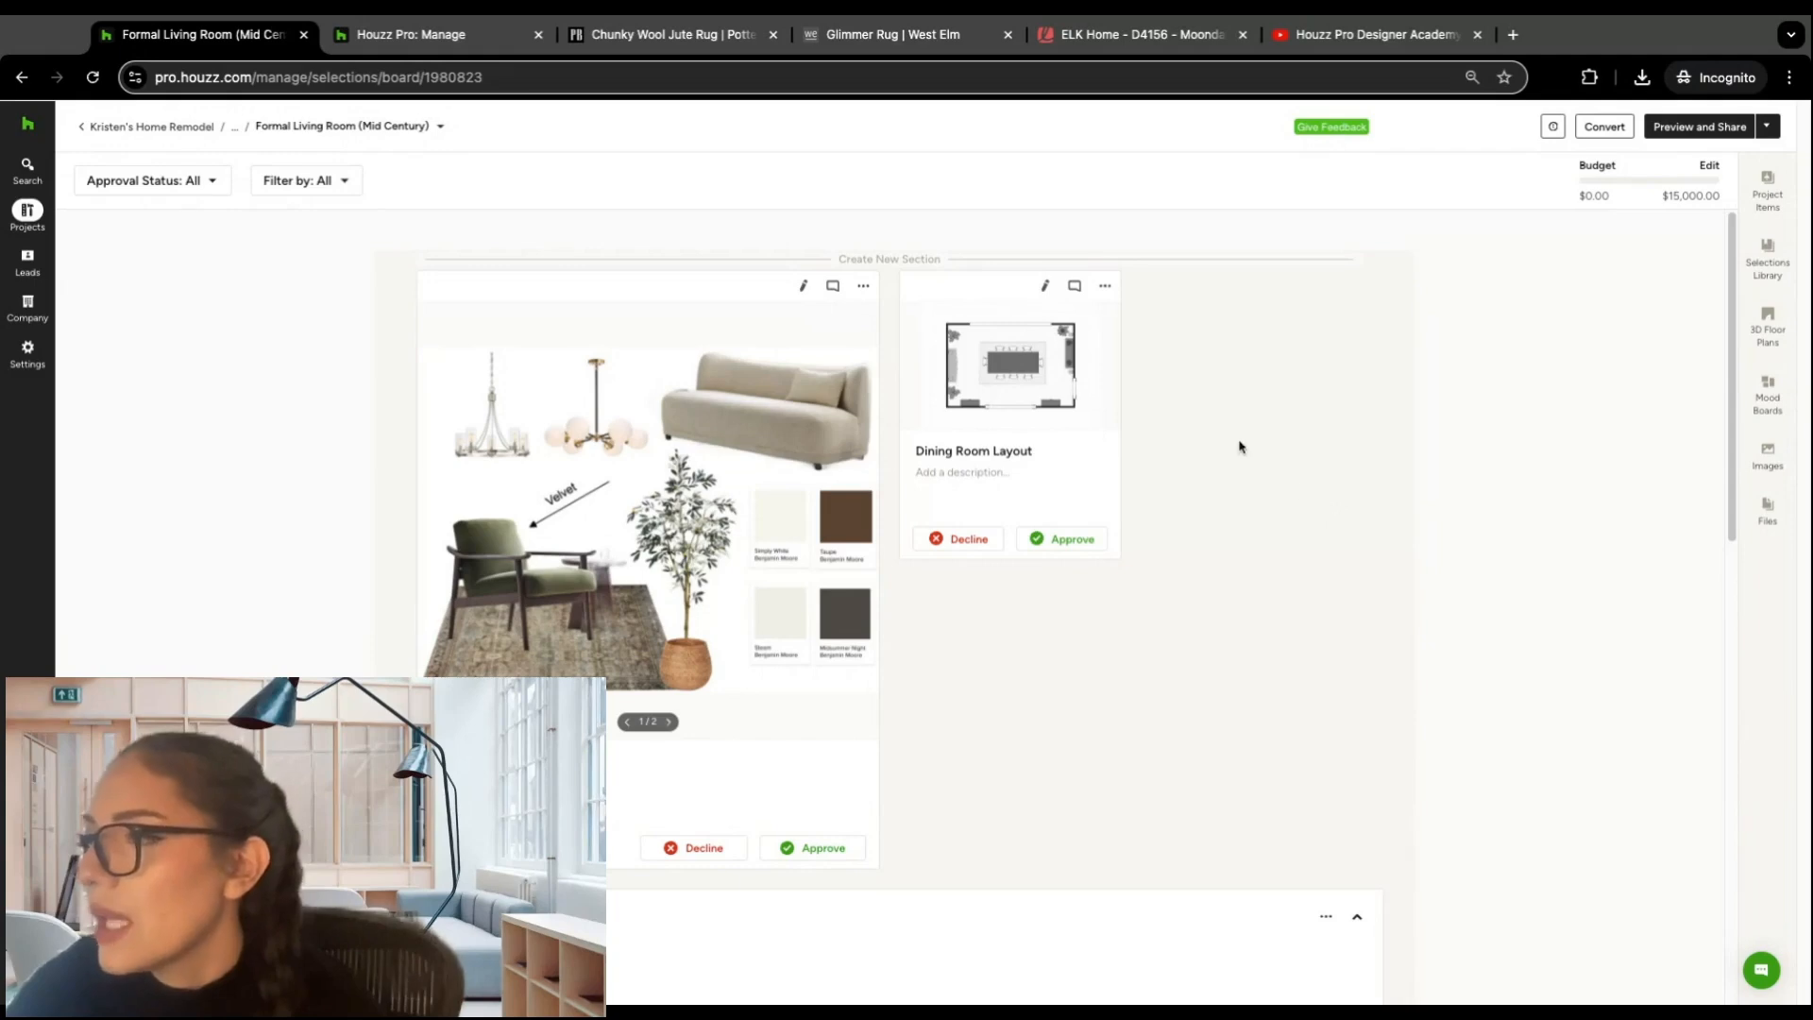
{"action": "scroll", "coordinate": [1235, 443], "scroll_direction": "down", "scroll_amount": 3}
{"action": "scroll", "coordinate": [1239, 434], "scroll_direction": "down", "scroll_amount": 8}
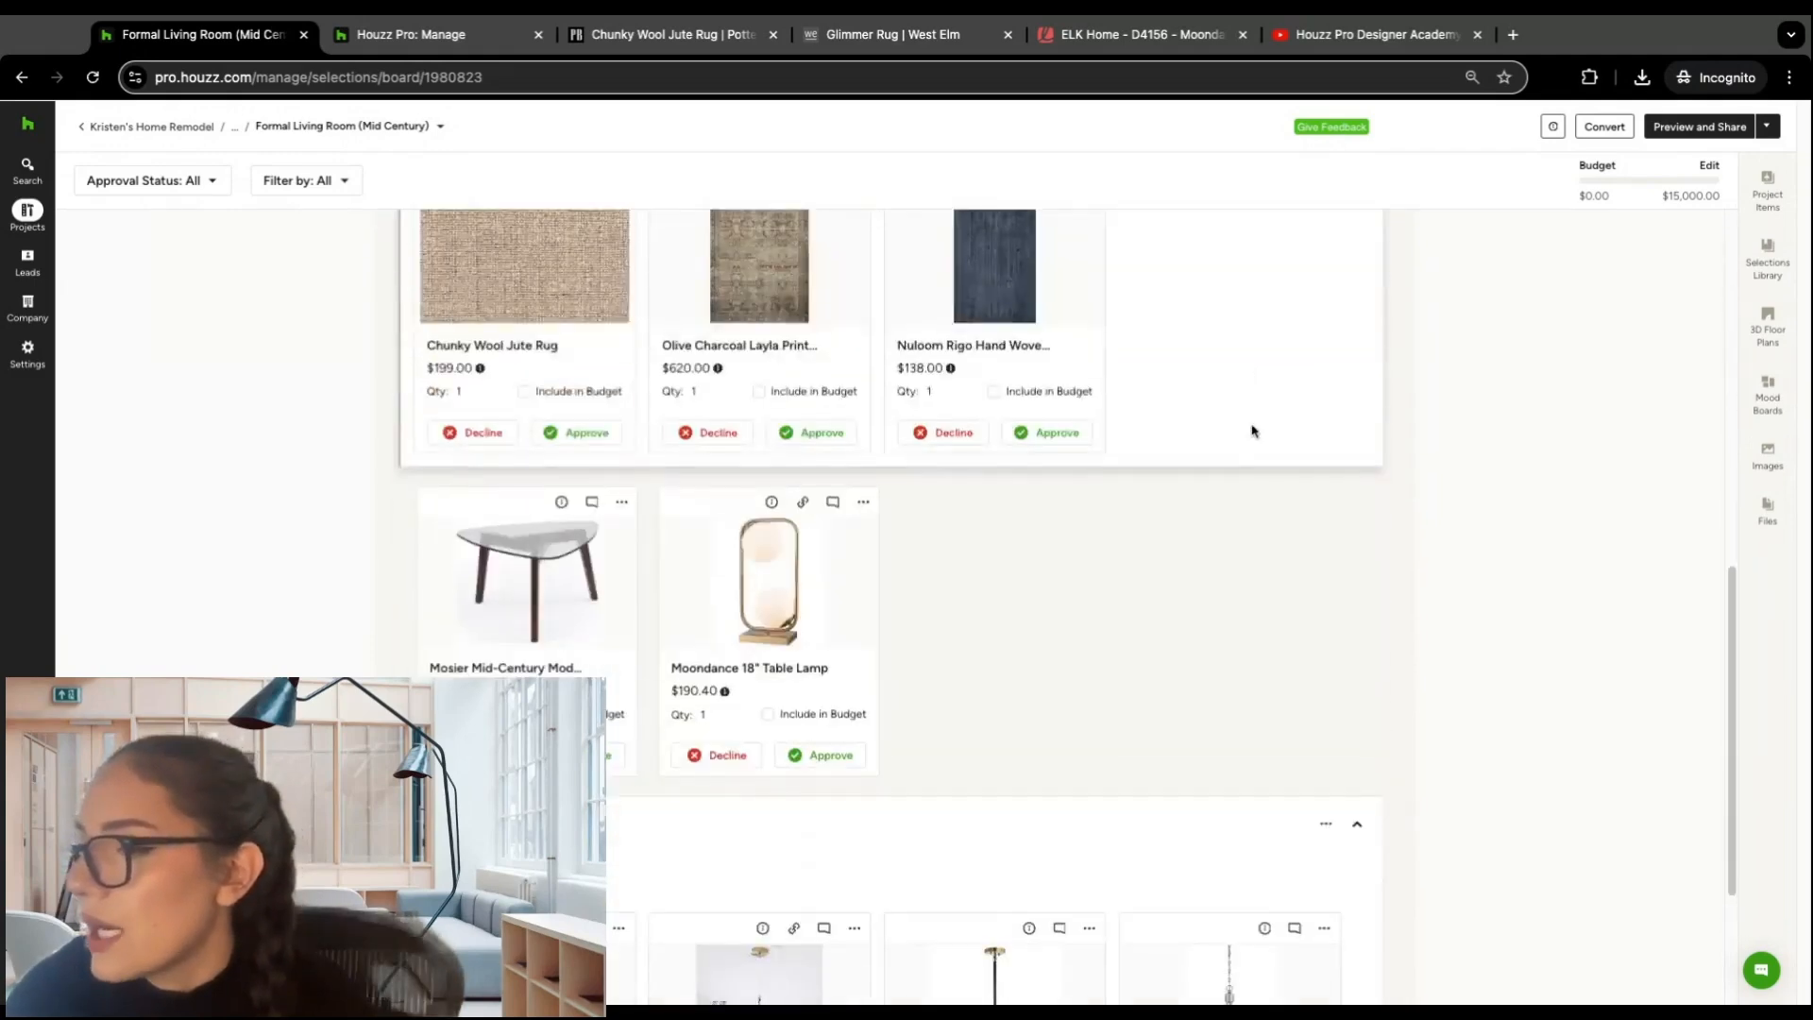
{"action": "scroll", "coordinate": [1255, 425], "scroll_direction": "up", "scroll_amount": 4}
{"action": "scroll", "coordinate": [1255, 426], "scroll_direction": "up", "scroll_amount": 5}
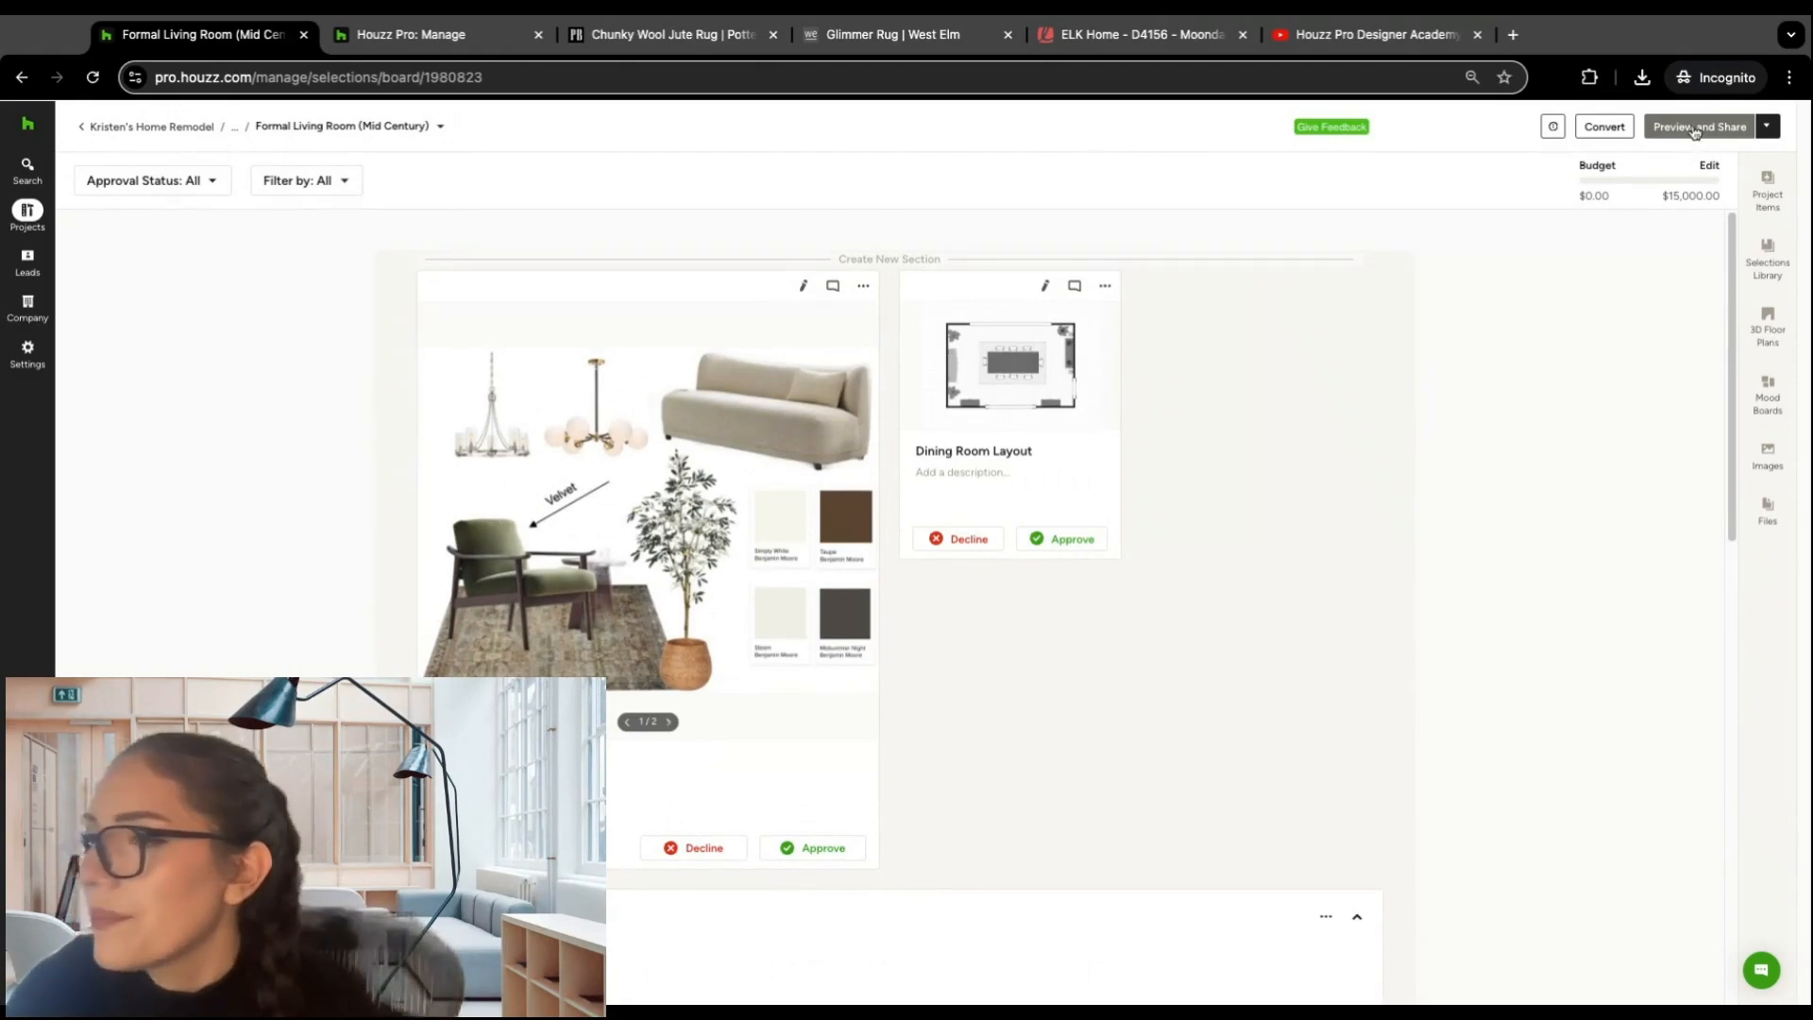
Step: Open the board's client preview, hide item pricing from the client, and check the product cards in the Rugs section
{"action": "left_click", "coordinate": [1695, 129]}
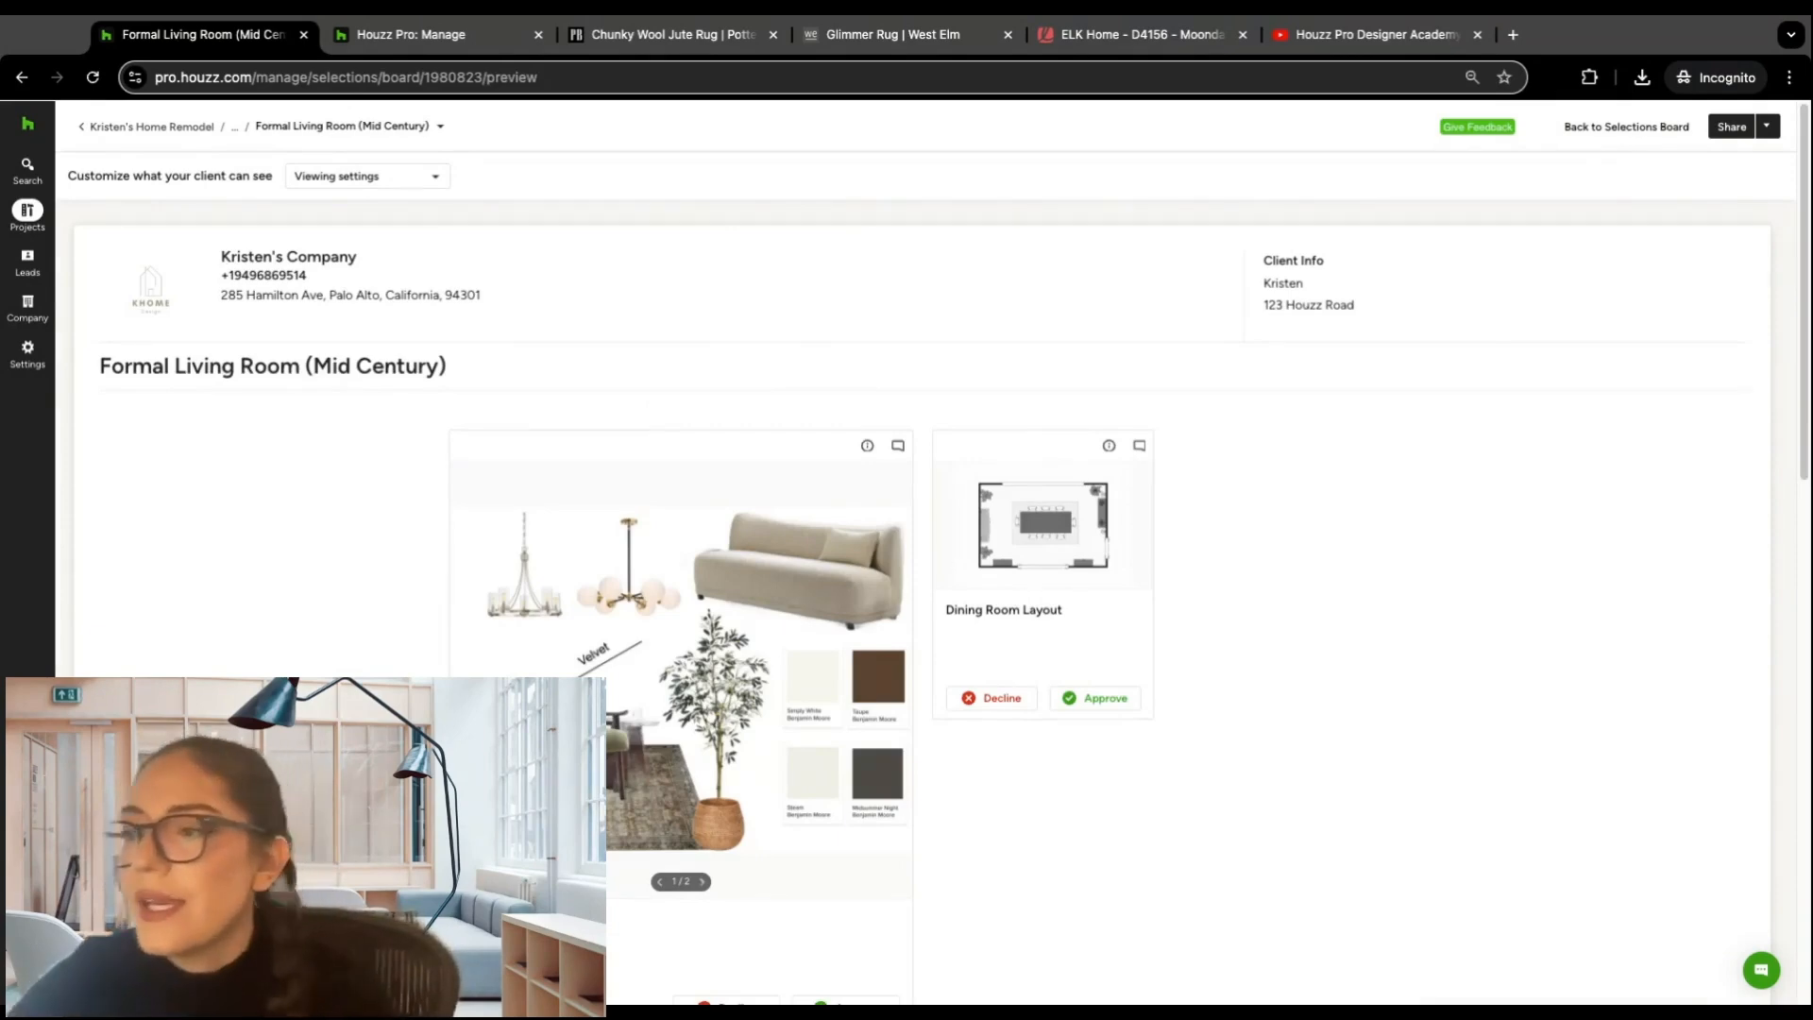
{"action": "left_click", "coordinate": [417, 178]}
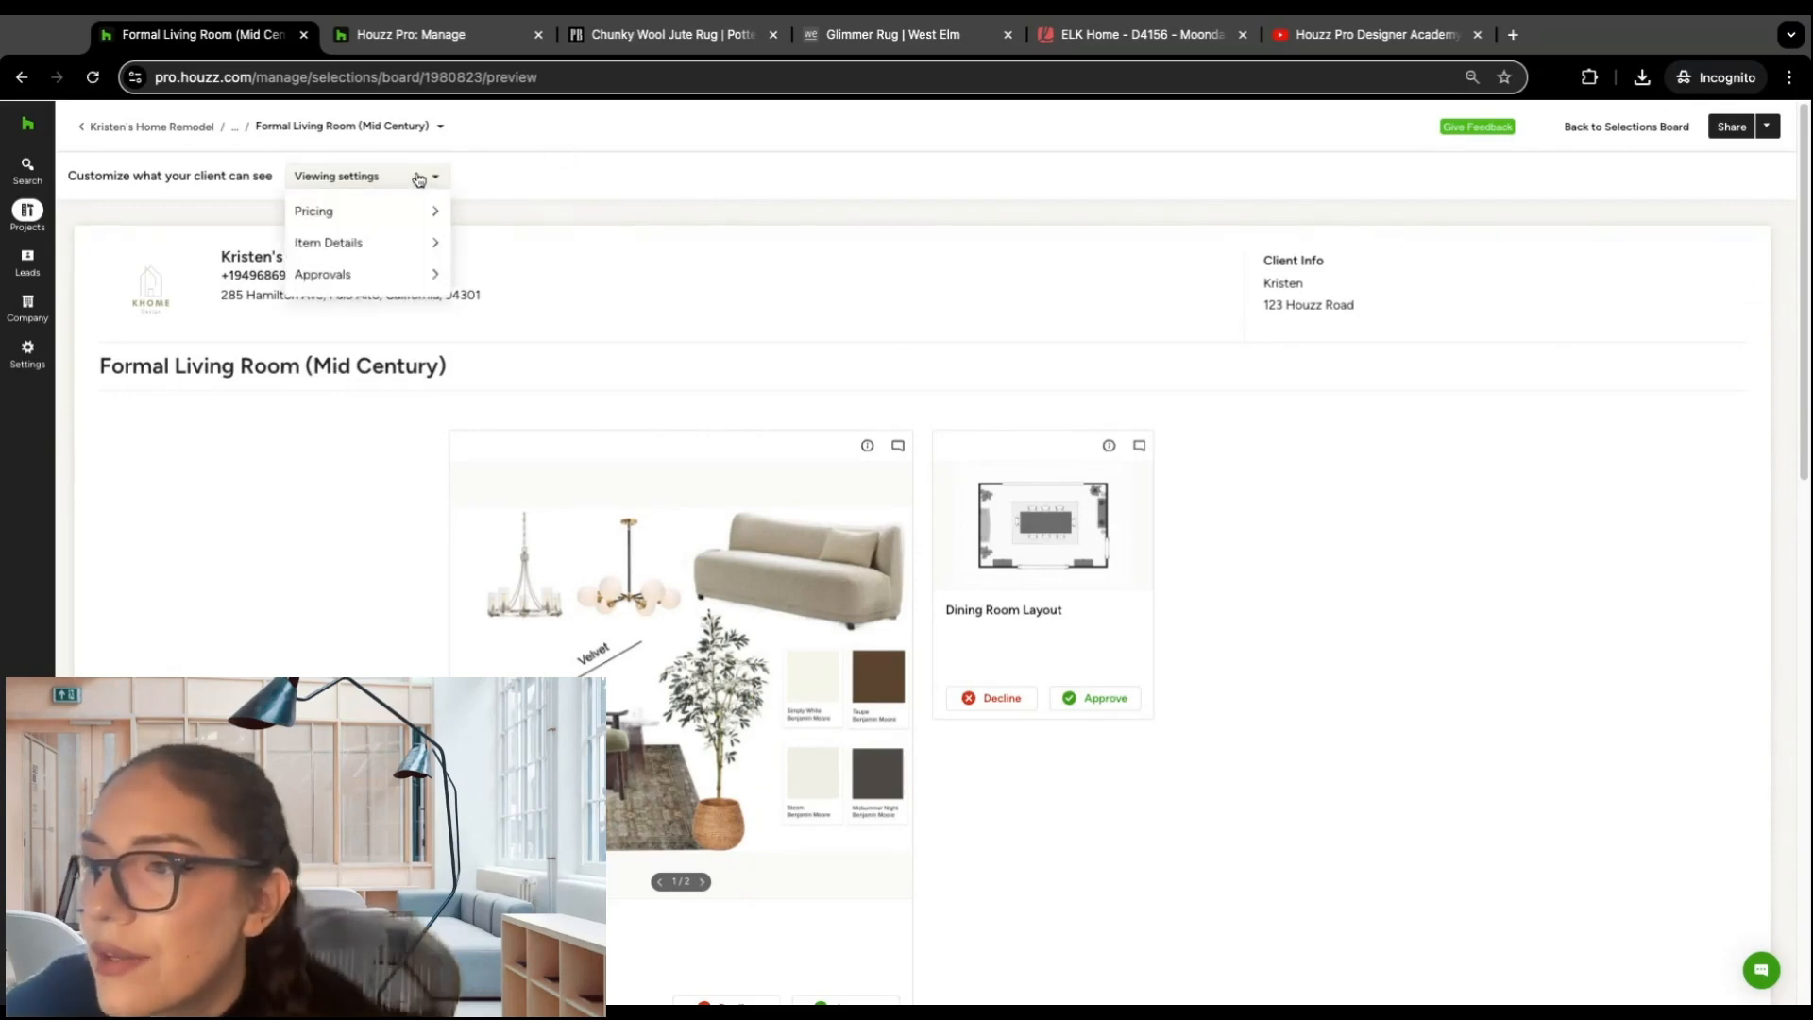
{"action": "mouse_move", "coordinate": [424, 209]}
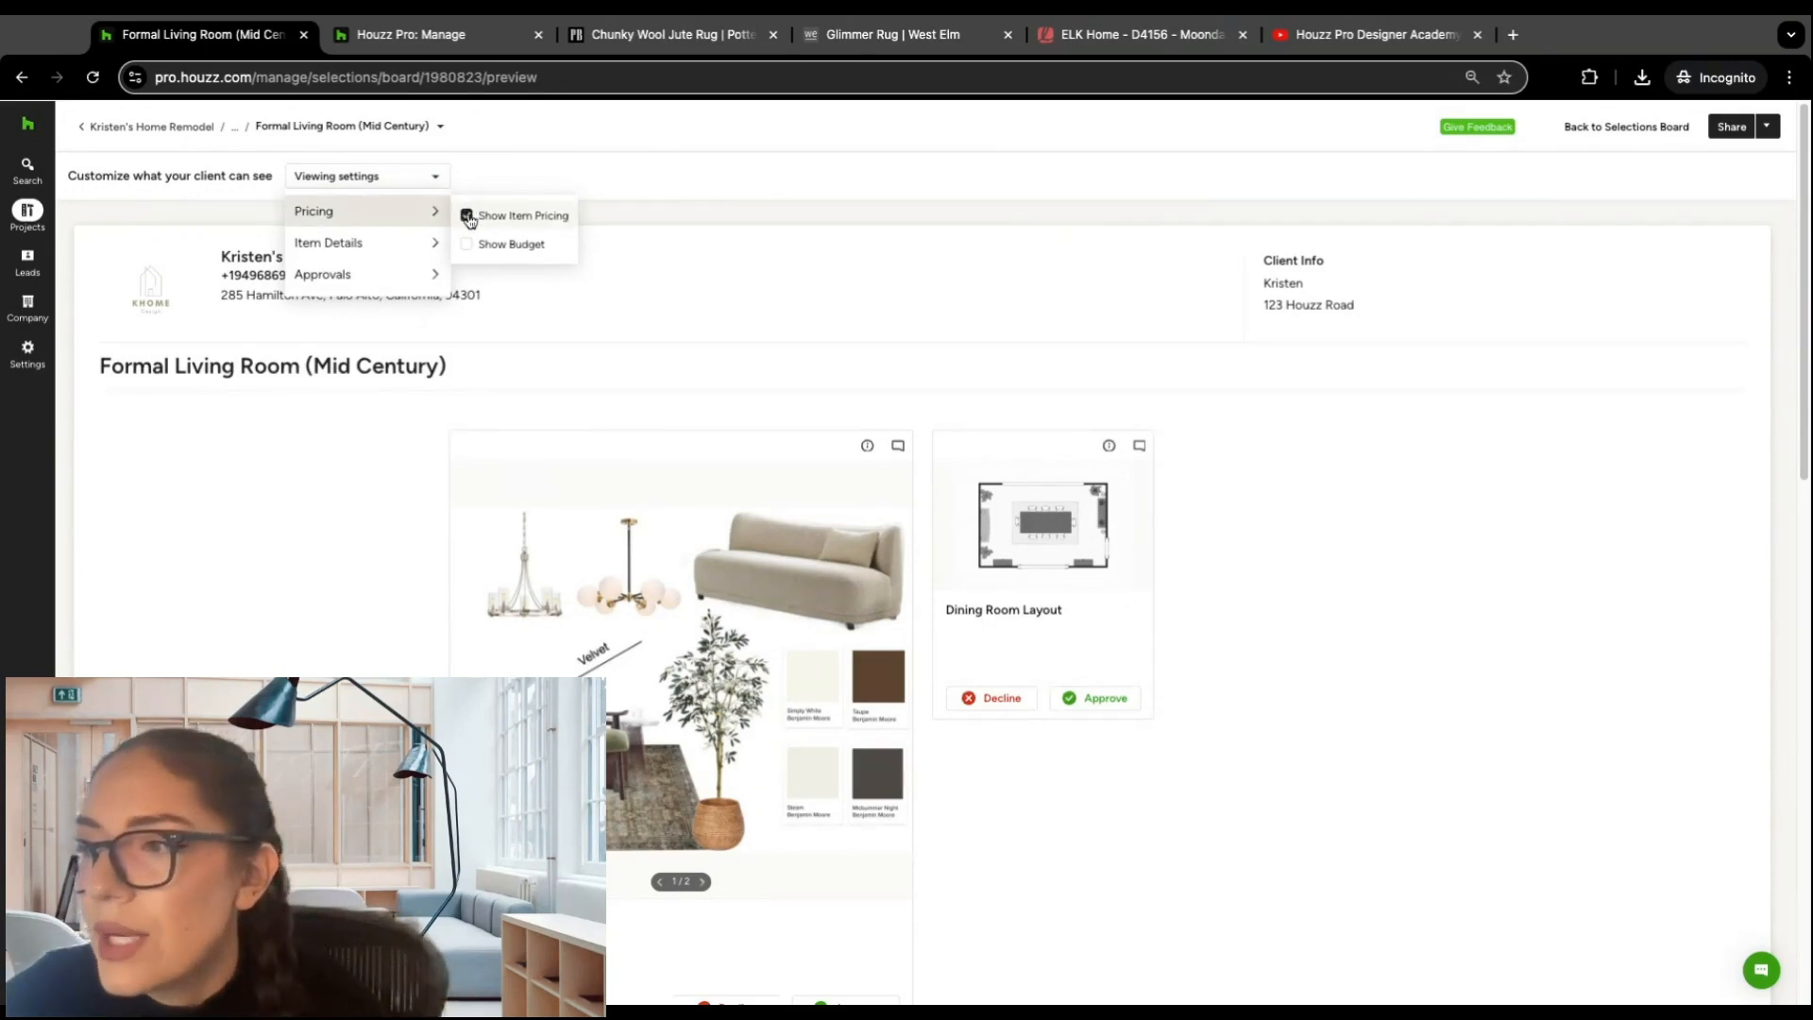
{"action": "scroll", "coordinate": [695, 385], "scroll_direction": "down", "scroll_amount": 7}
{"action": "scroll", "coordinate": [962, 553], "scroll_direction": "down", "scroll_amount": 3}
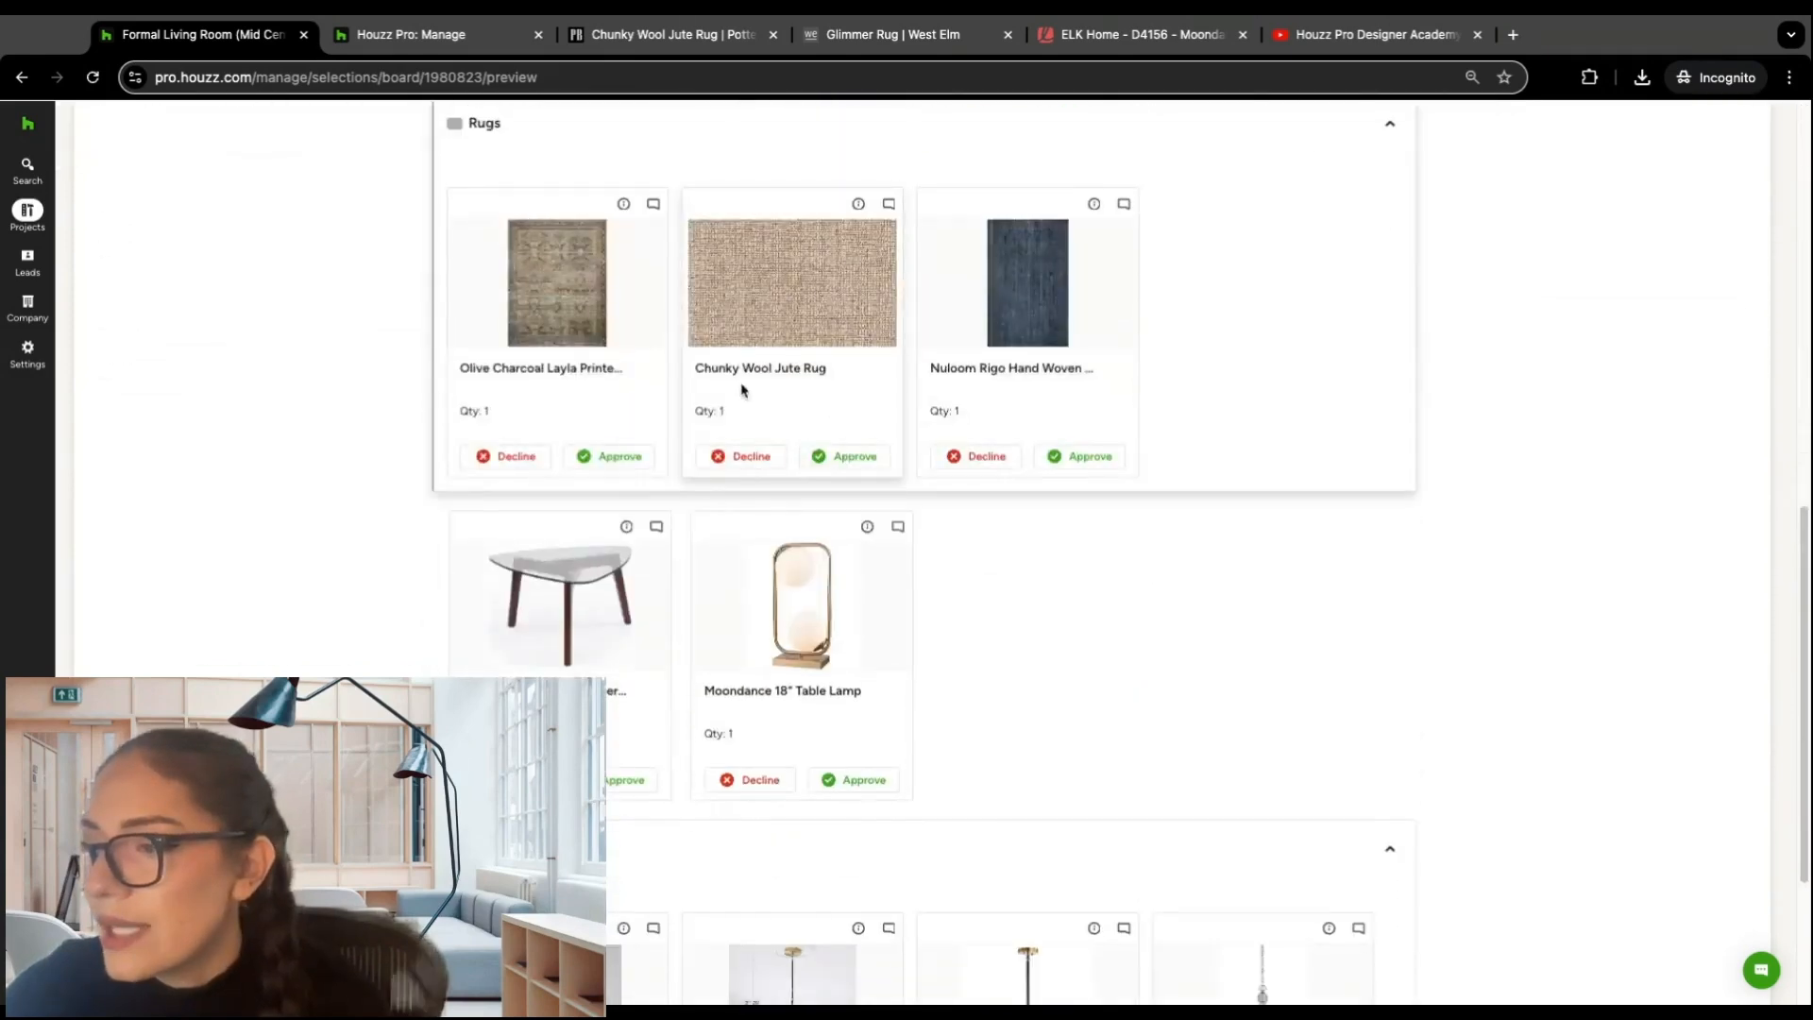
{"action": "scroll", "coordinate": [648, 627], "scroll_direction": "up", "scroll_amount": 10}
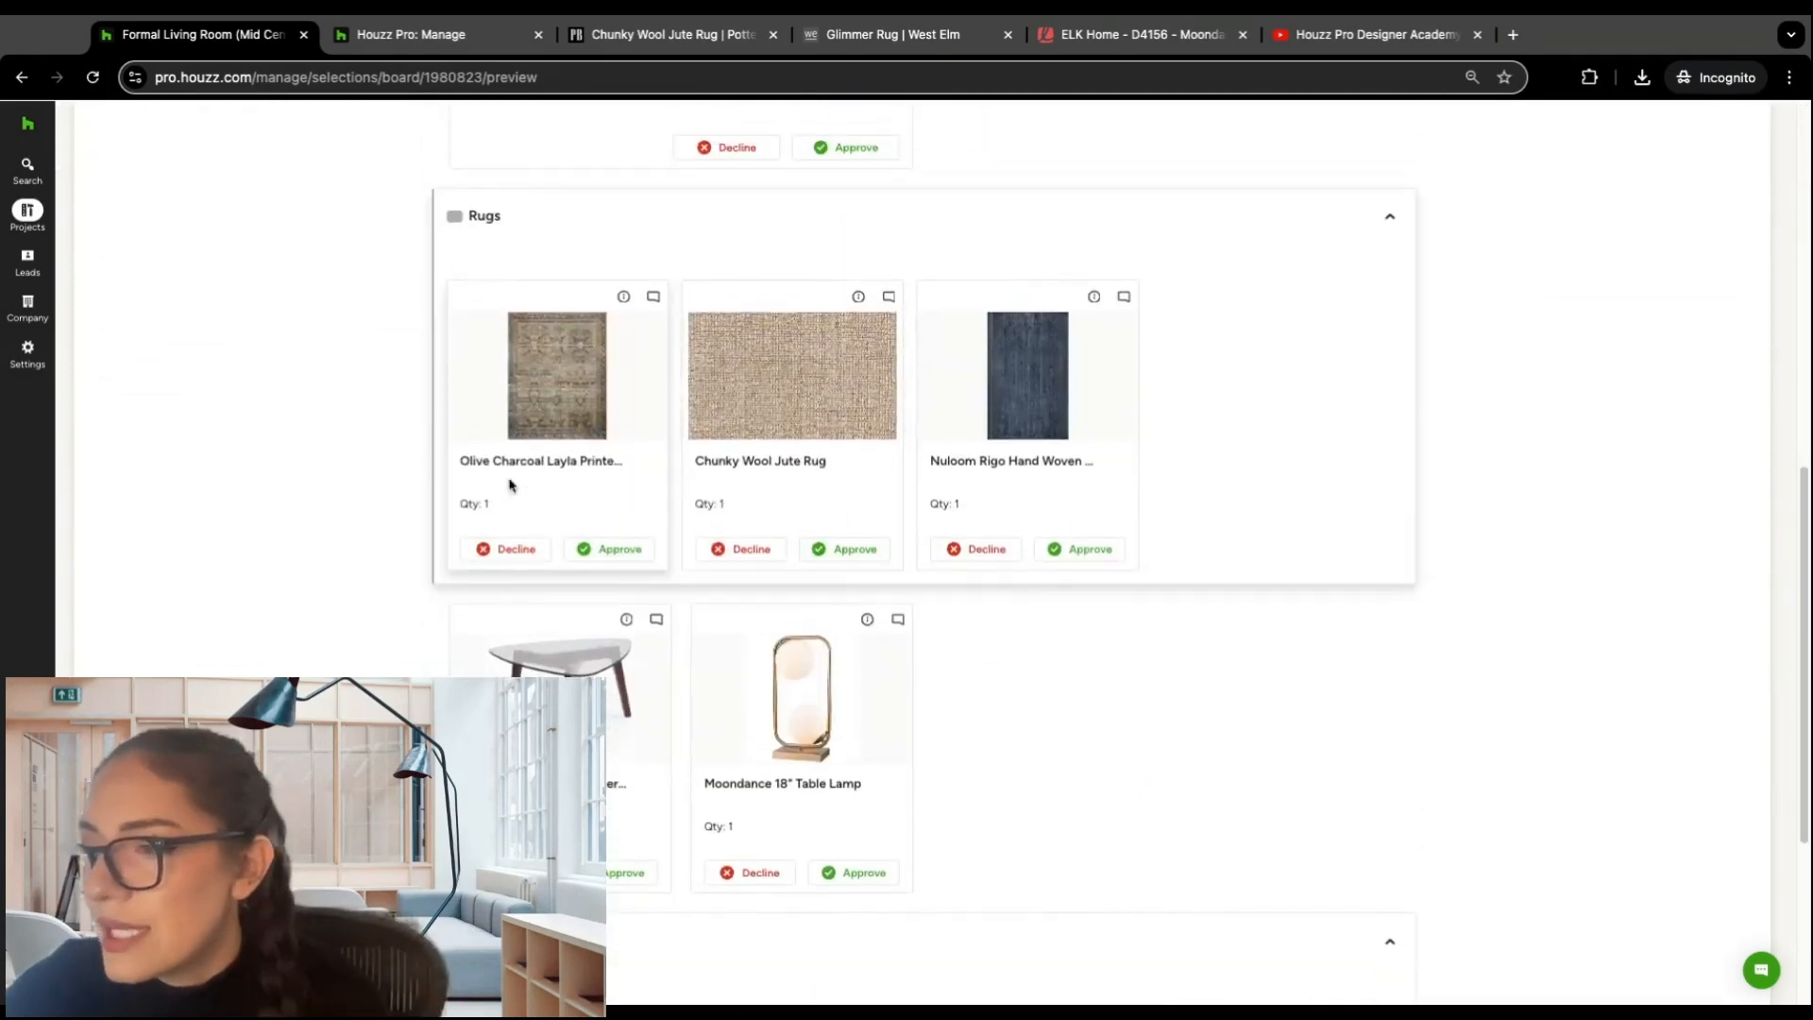
Step: Review the item detail settings for the client view and turn off approvals for mood boards
{"action": "mouse_move", "coordinate": [368, 242]}
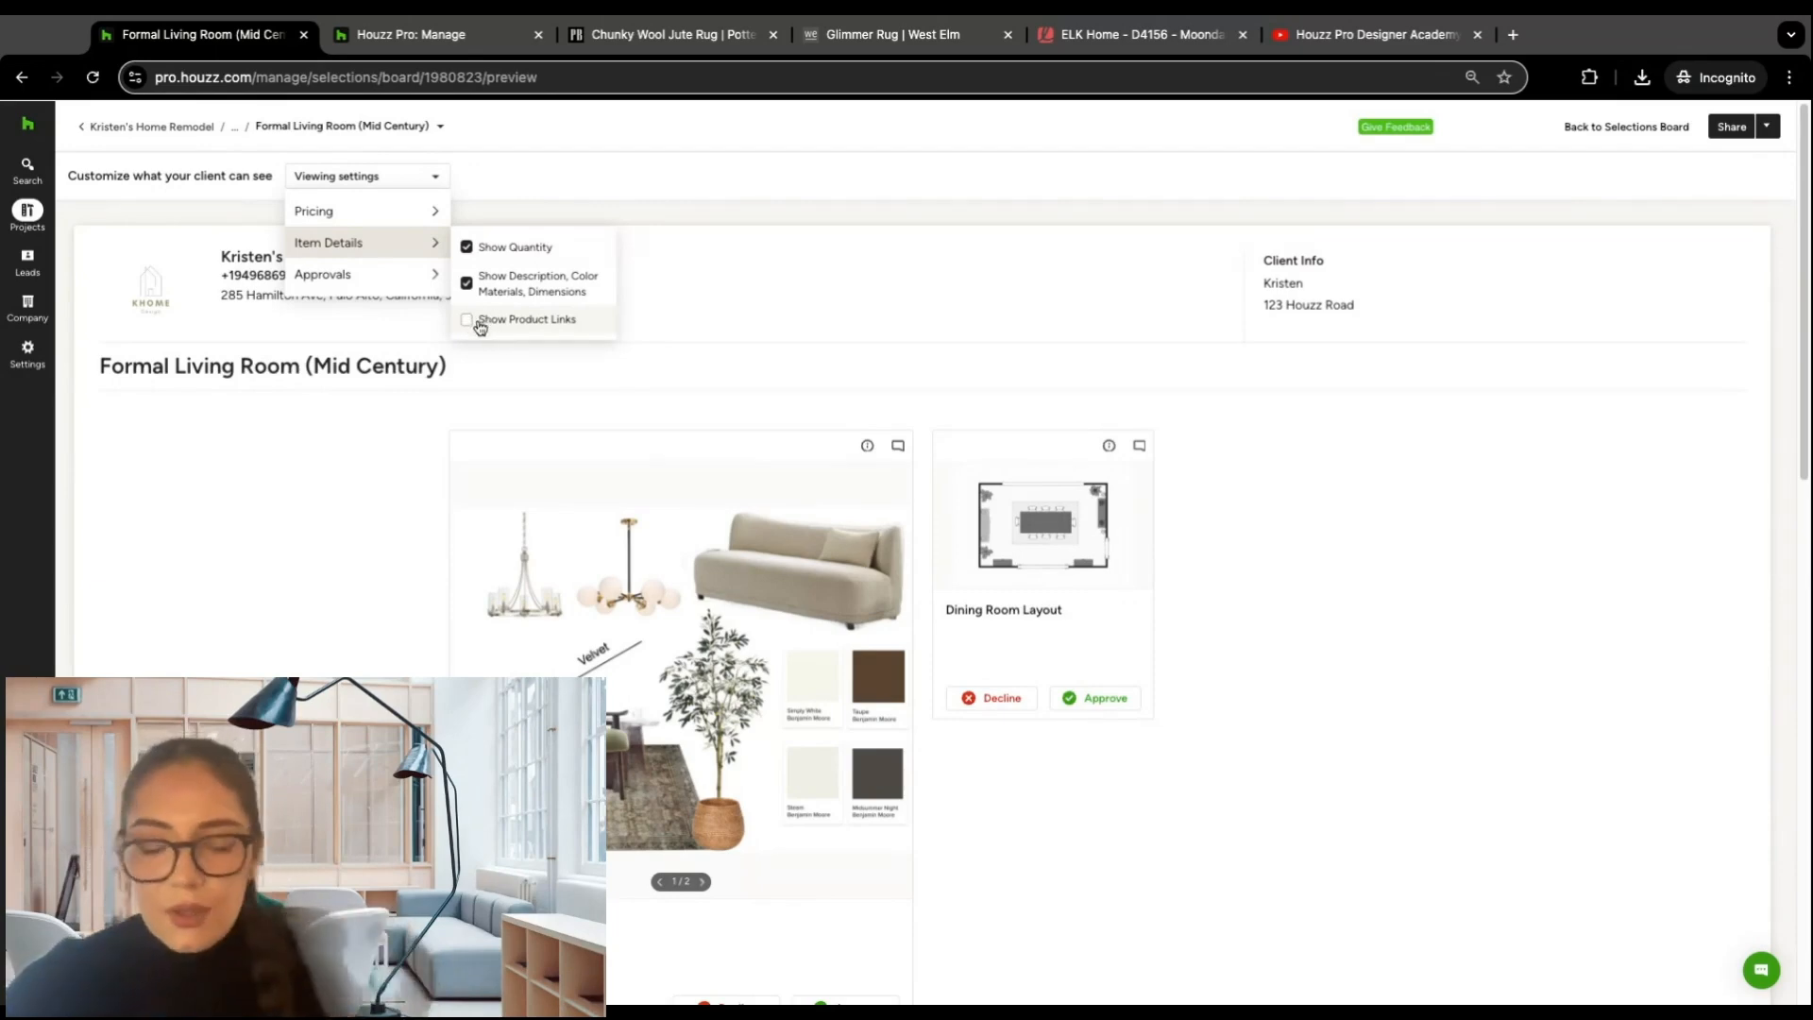
{"action": "mouse_move", "coordinate": [419, 281]}
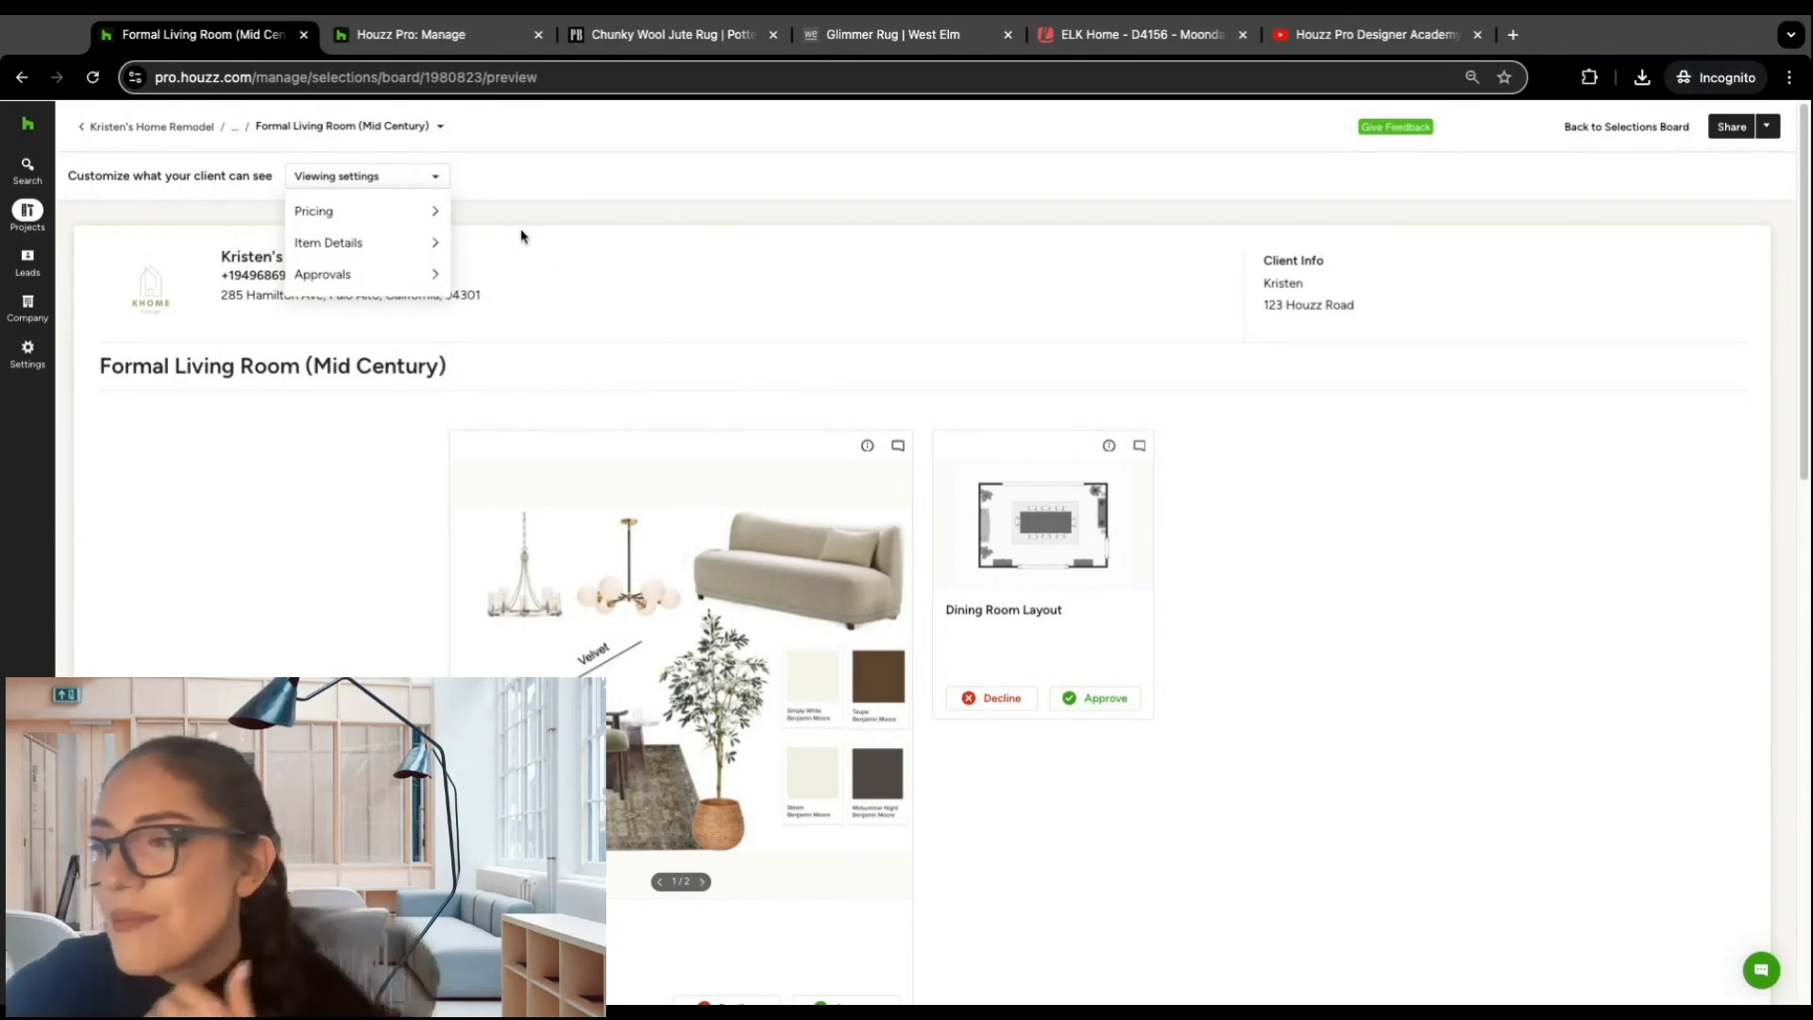
{"action": "scroll", "coordinate": [591, 259], "scroll_direction": "down", "scroll_amount": 3}
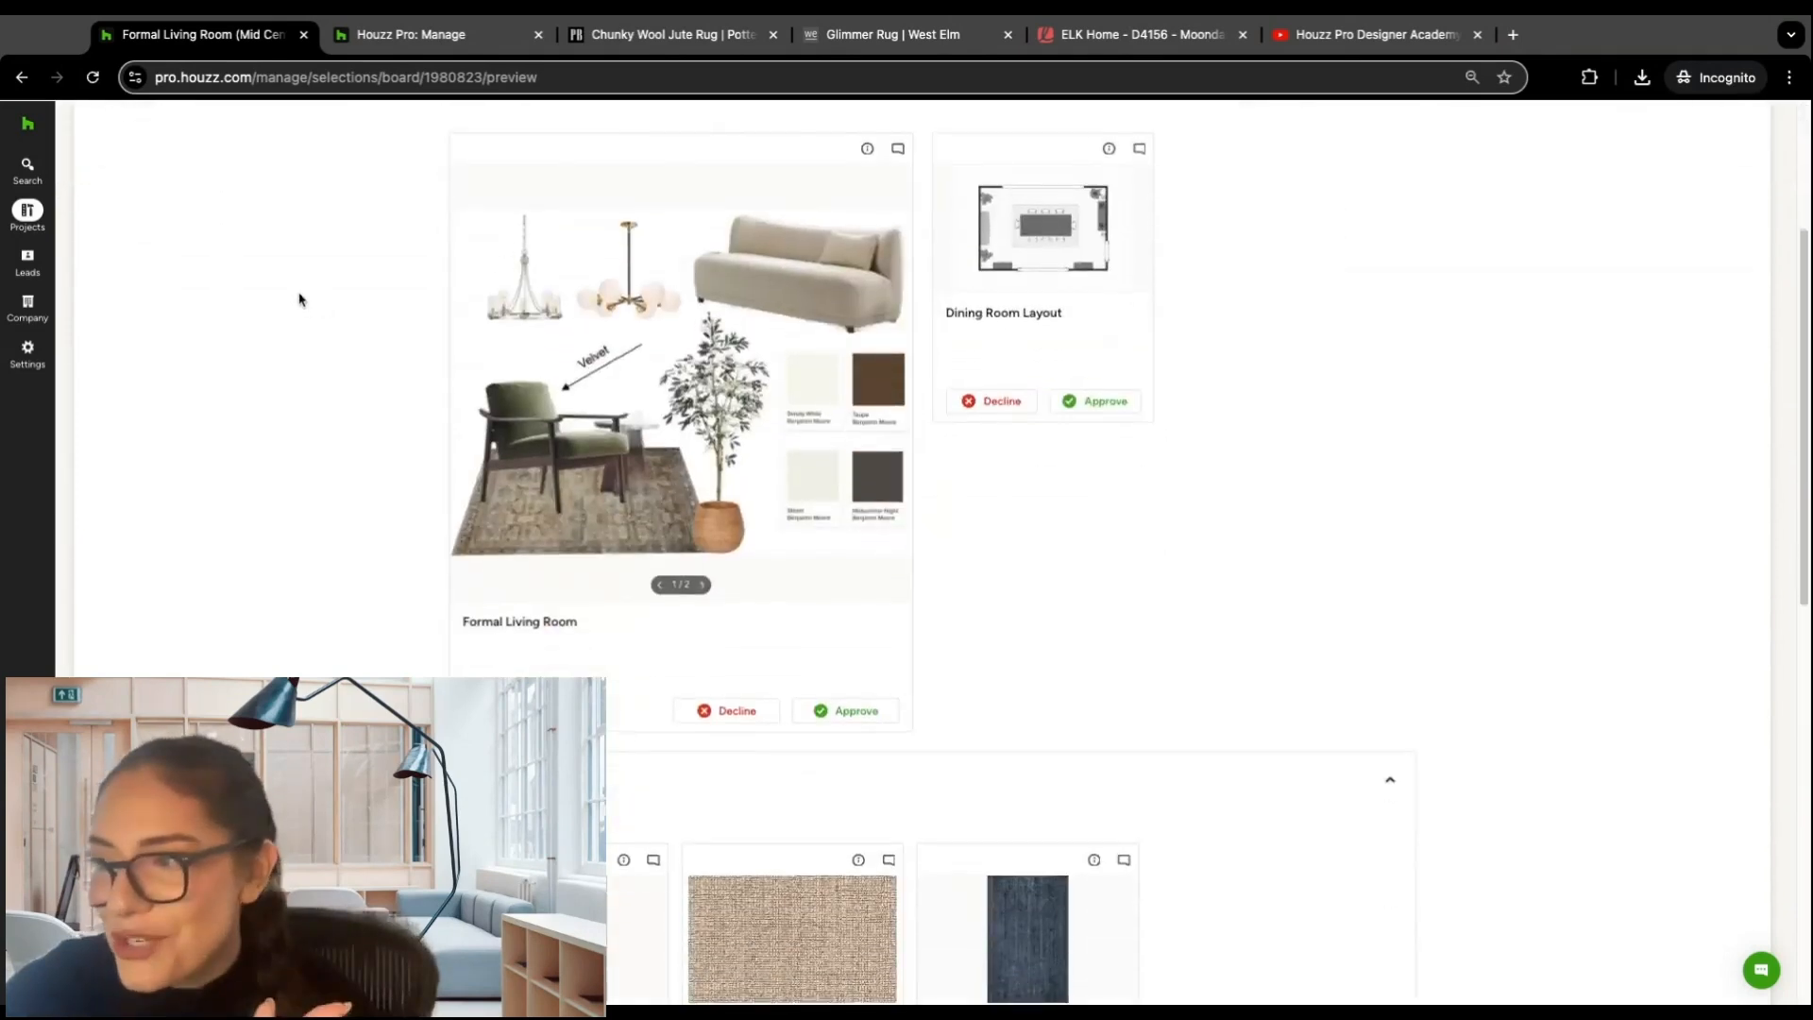
{"action": "scroll", "coordinate": [299, 299], "scroll_direction": "up", "scroll_amount": 2}
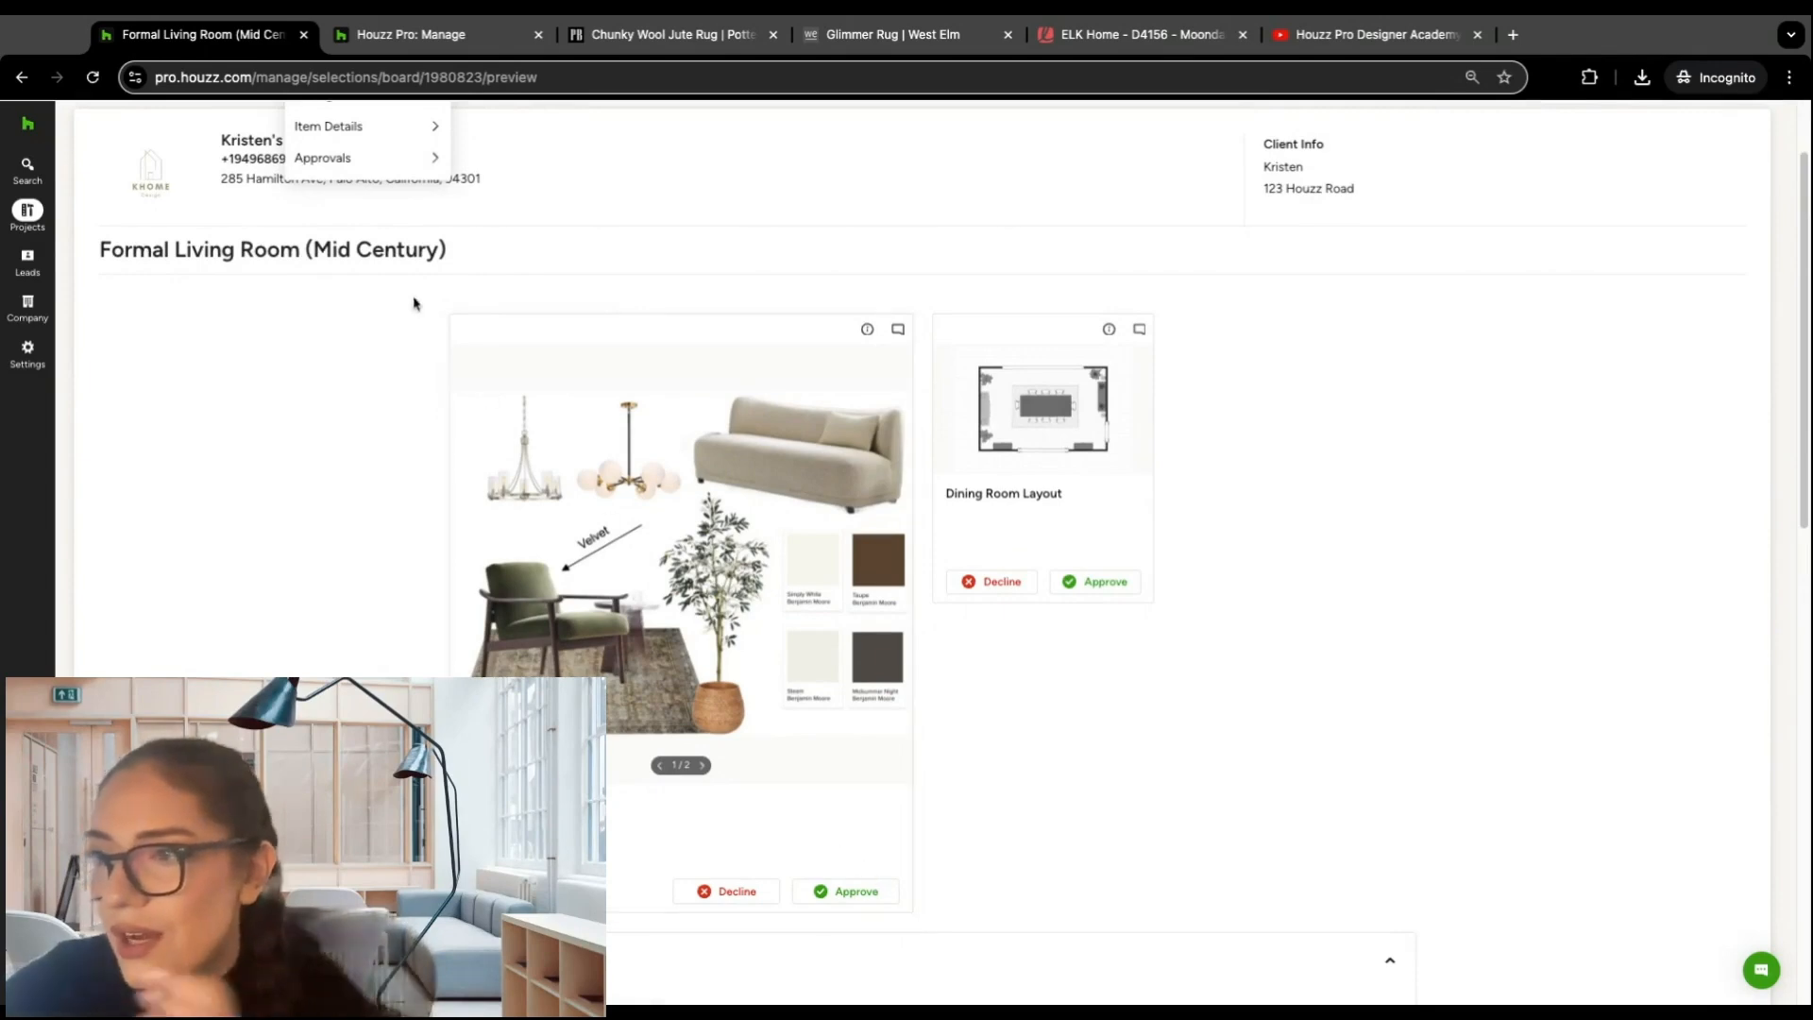
{"action": "scroll", "coordinate": [417, 312], "scroll_direction": "up", "scroll_amount": 2}
{"action": "mouse_move", "coordinate": [403, 252]}
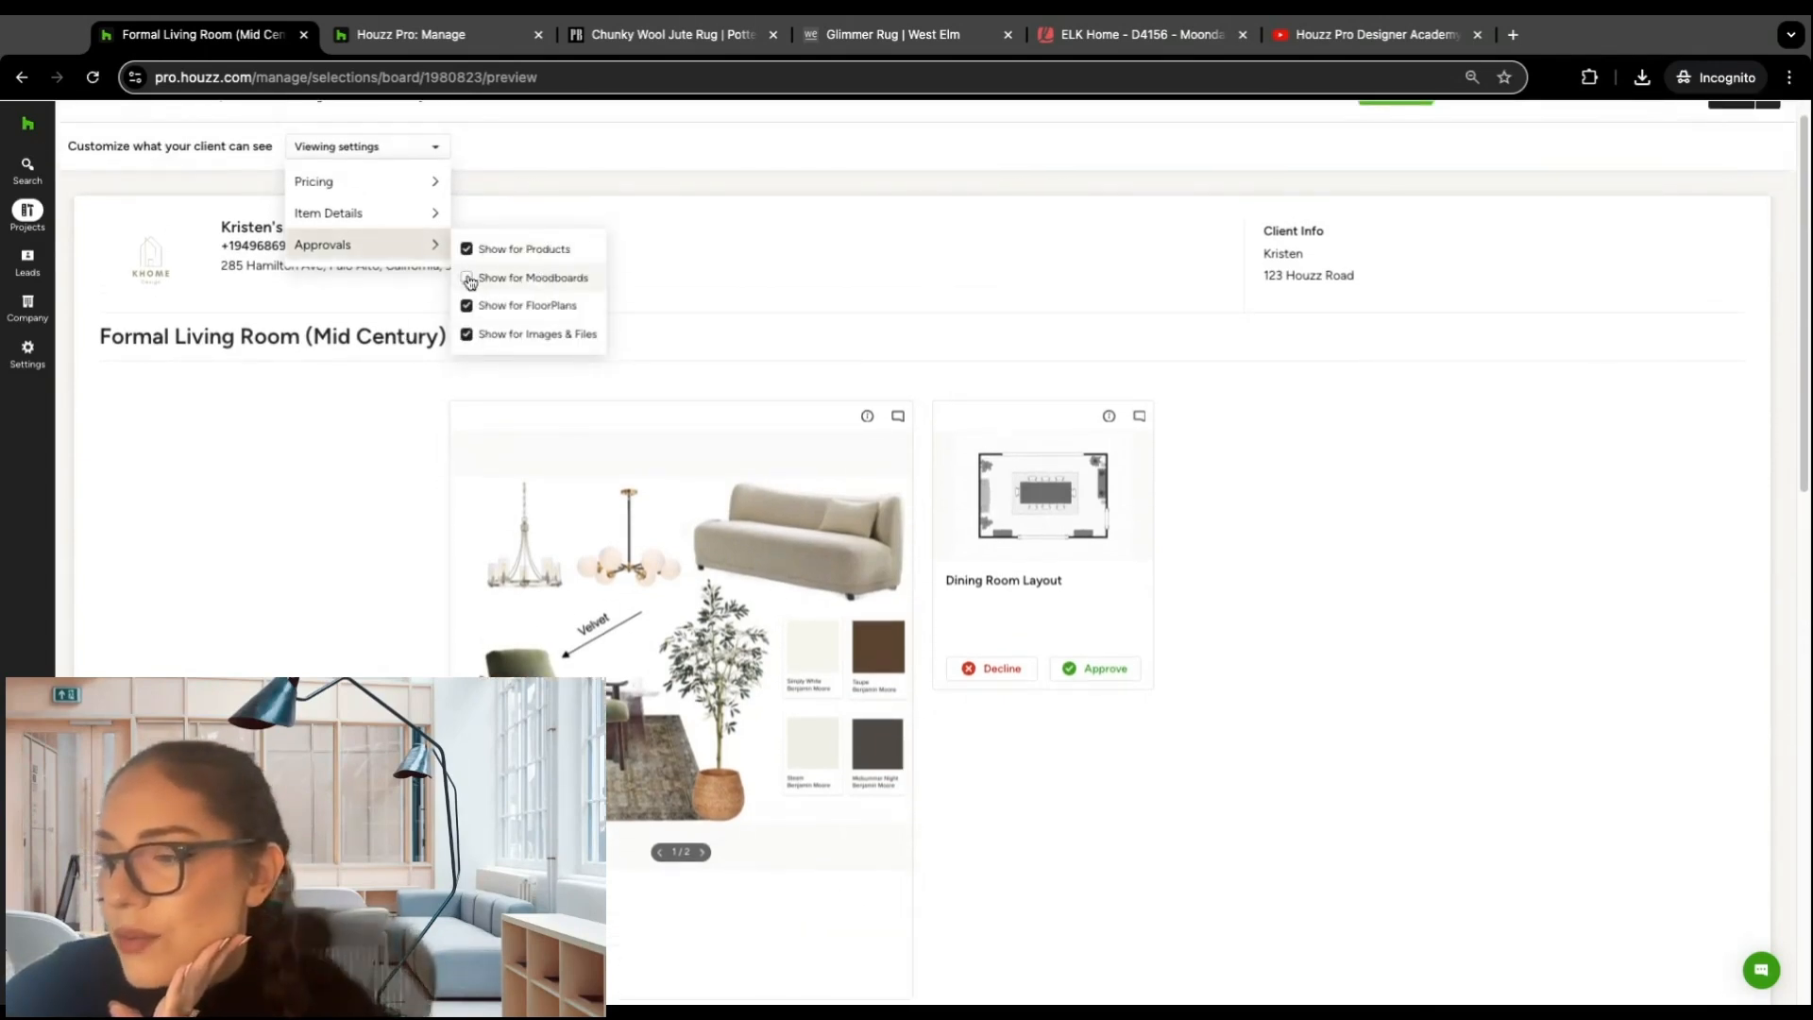
{"action": "scroll", "coordinate": [756, 746], "scroll_direction": "down", "scroll_amount": 2}
{"action": "scroll", "coordinate": [699, 727], "scroll_direction": "up", "scroll_amount": 3}
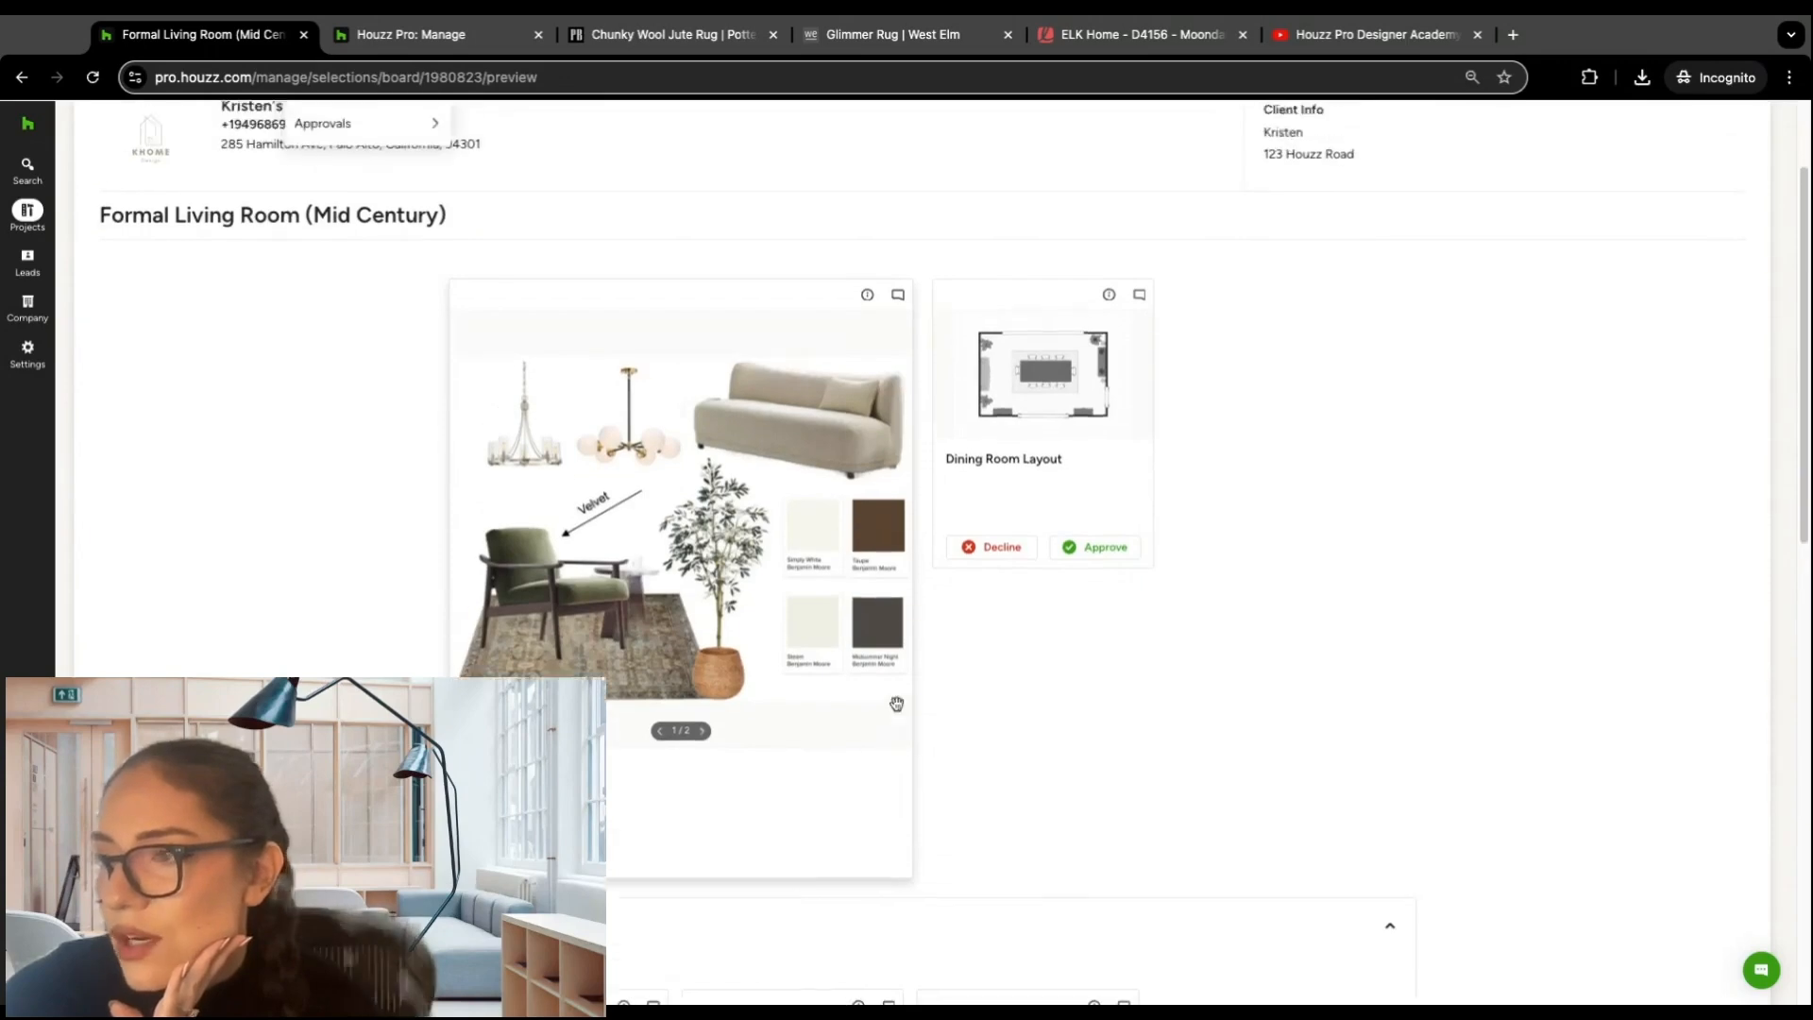
{"action": "left_click", "coordinate": [698, 257]}
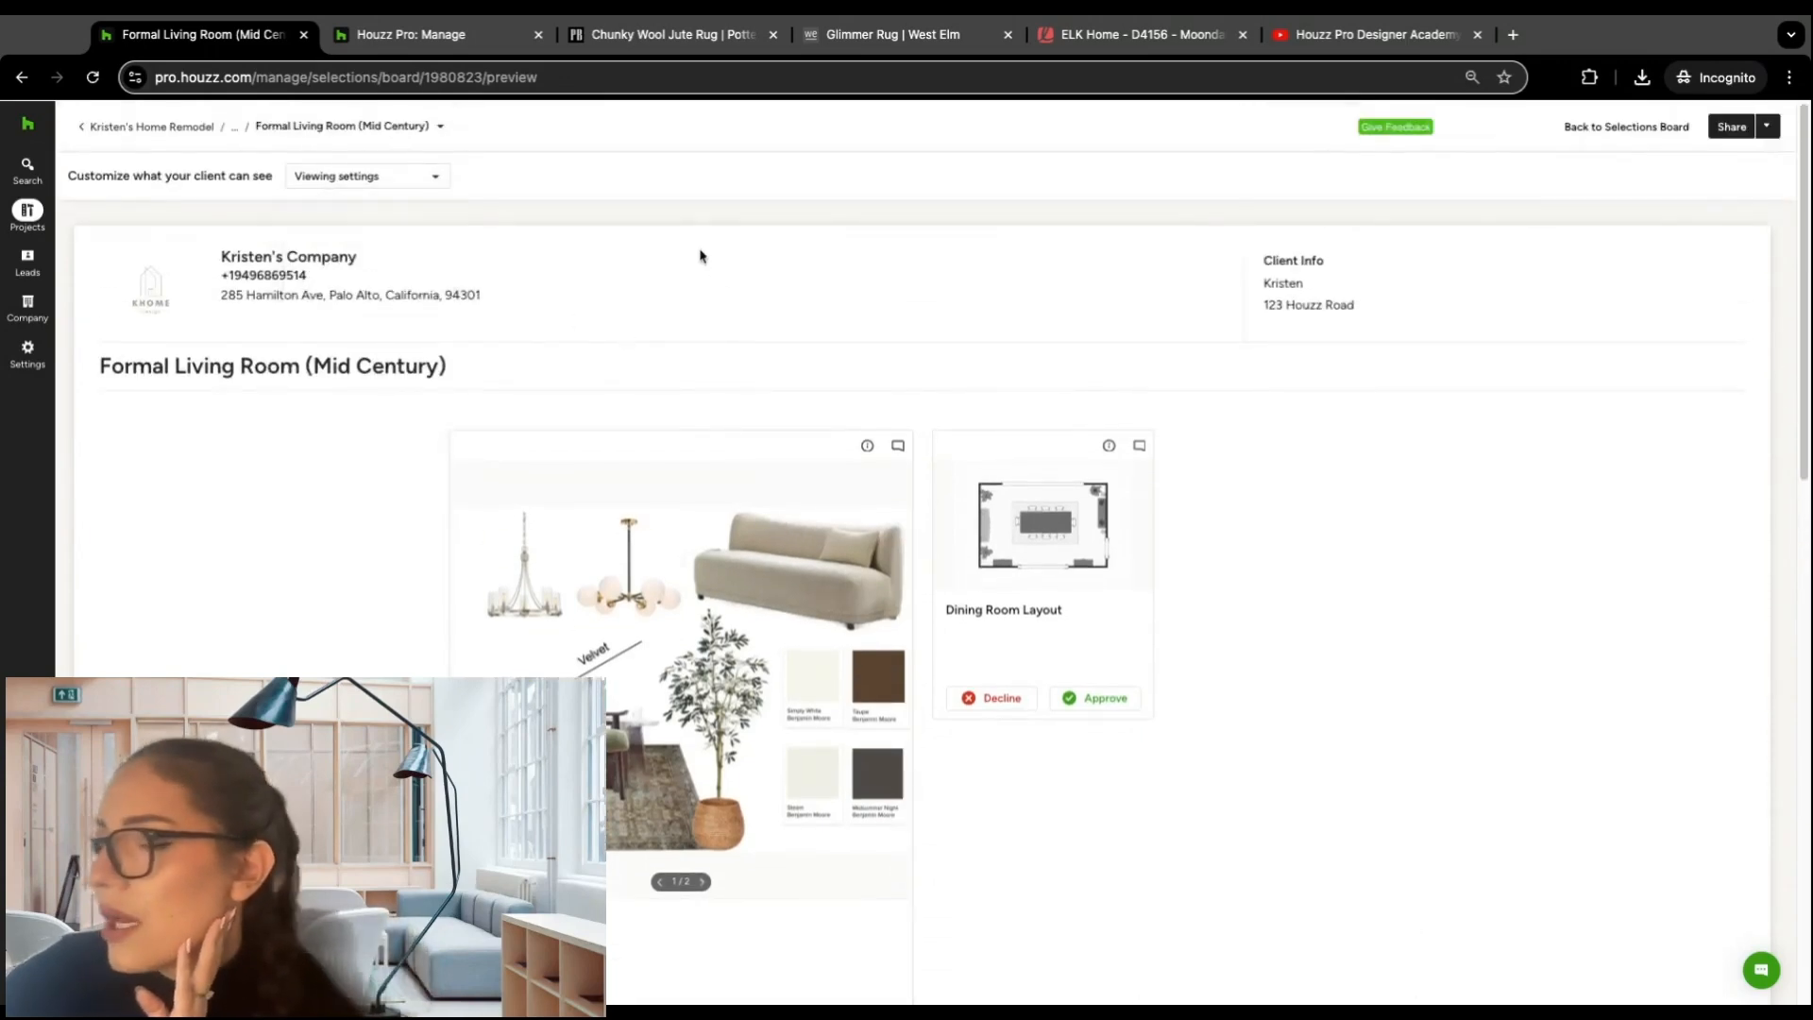
Step: Review the board's sharing options, close them without sending, and return to the project's list of selection boards
{"action": "left_click", "coordinate": [1735, 127]}
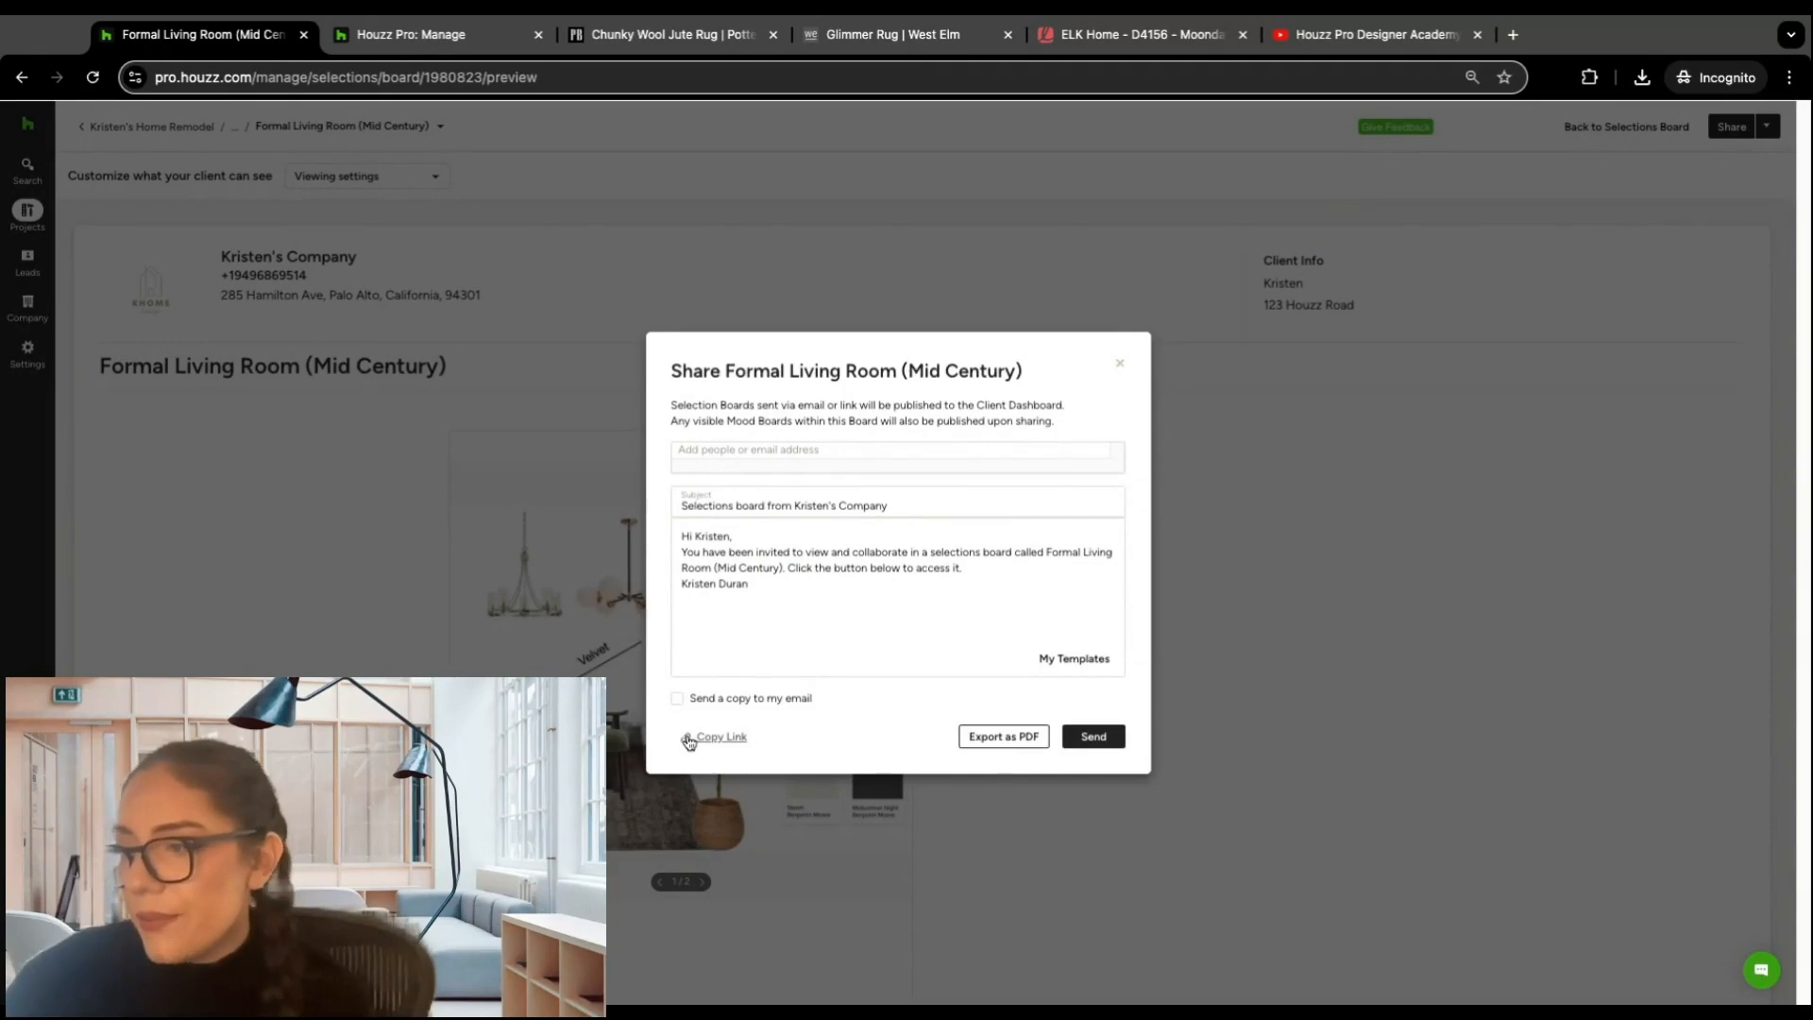
{"action": "left_click", "coordinate": [1303, 510]}
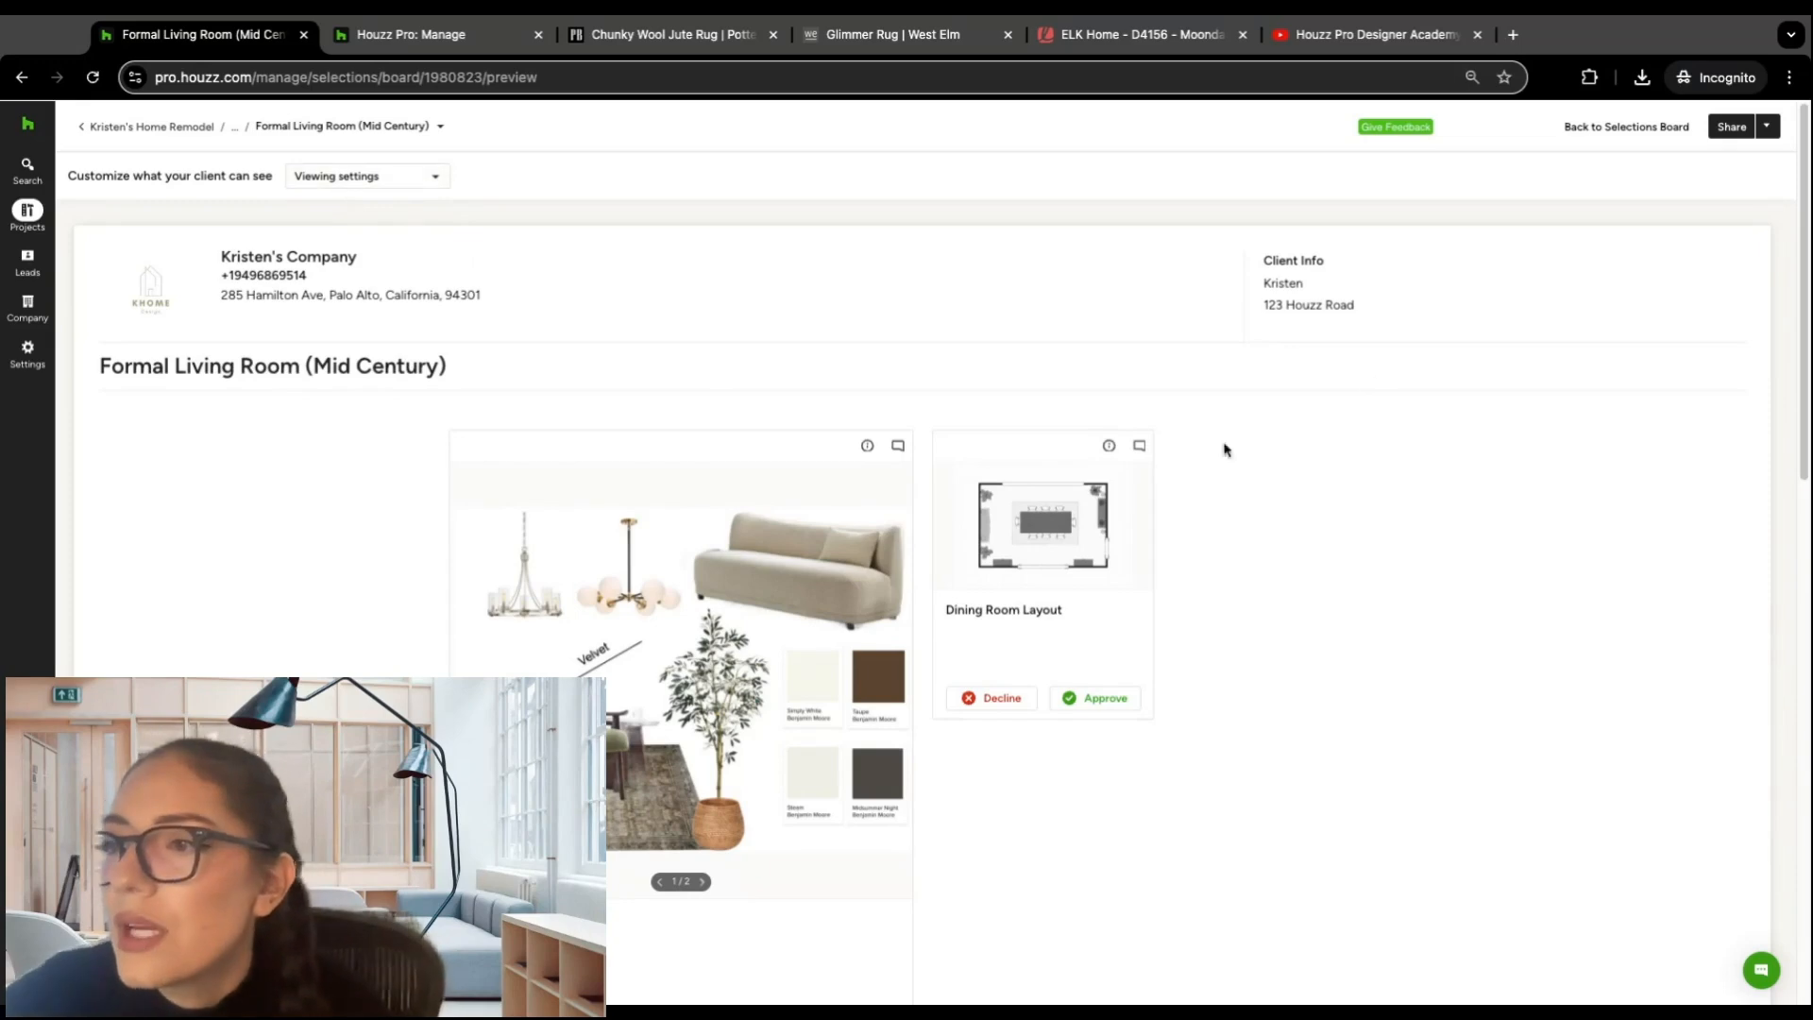
{"action": "left_click", "coordinate": [236, 129]}
{"action": "left_click", "coordinate": [265, 173]}
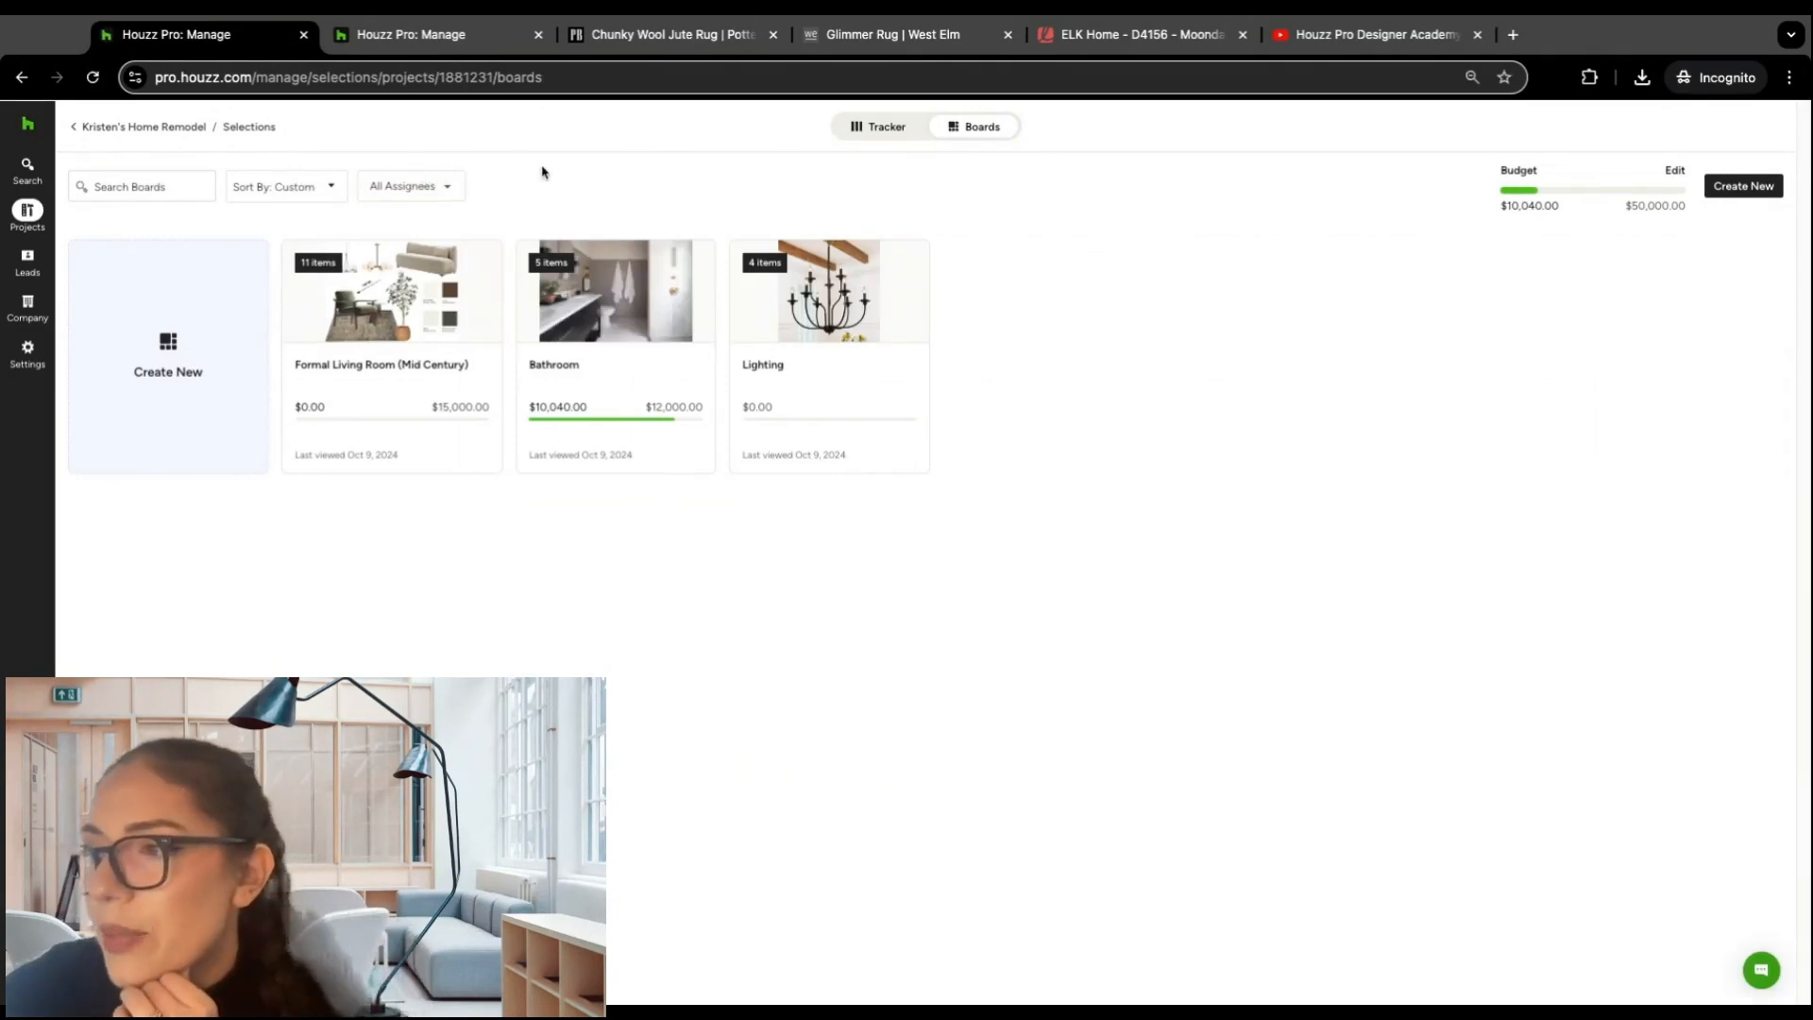
Step: Reopen the Formal Living Room (Mid Century) board, include the Olive Charcoal Layla rug in the budget and approve it
{"action": "left_click", "coordinate": [371, 295]}
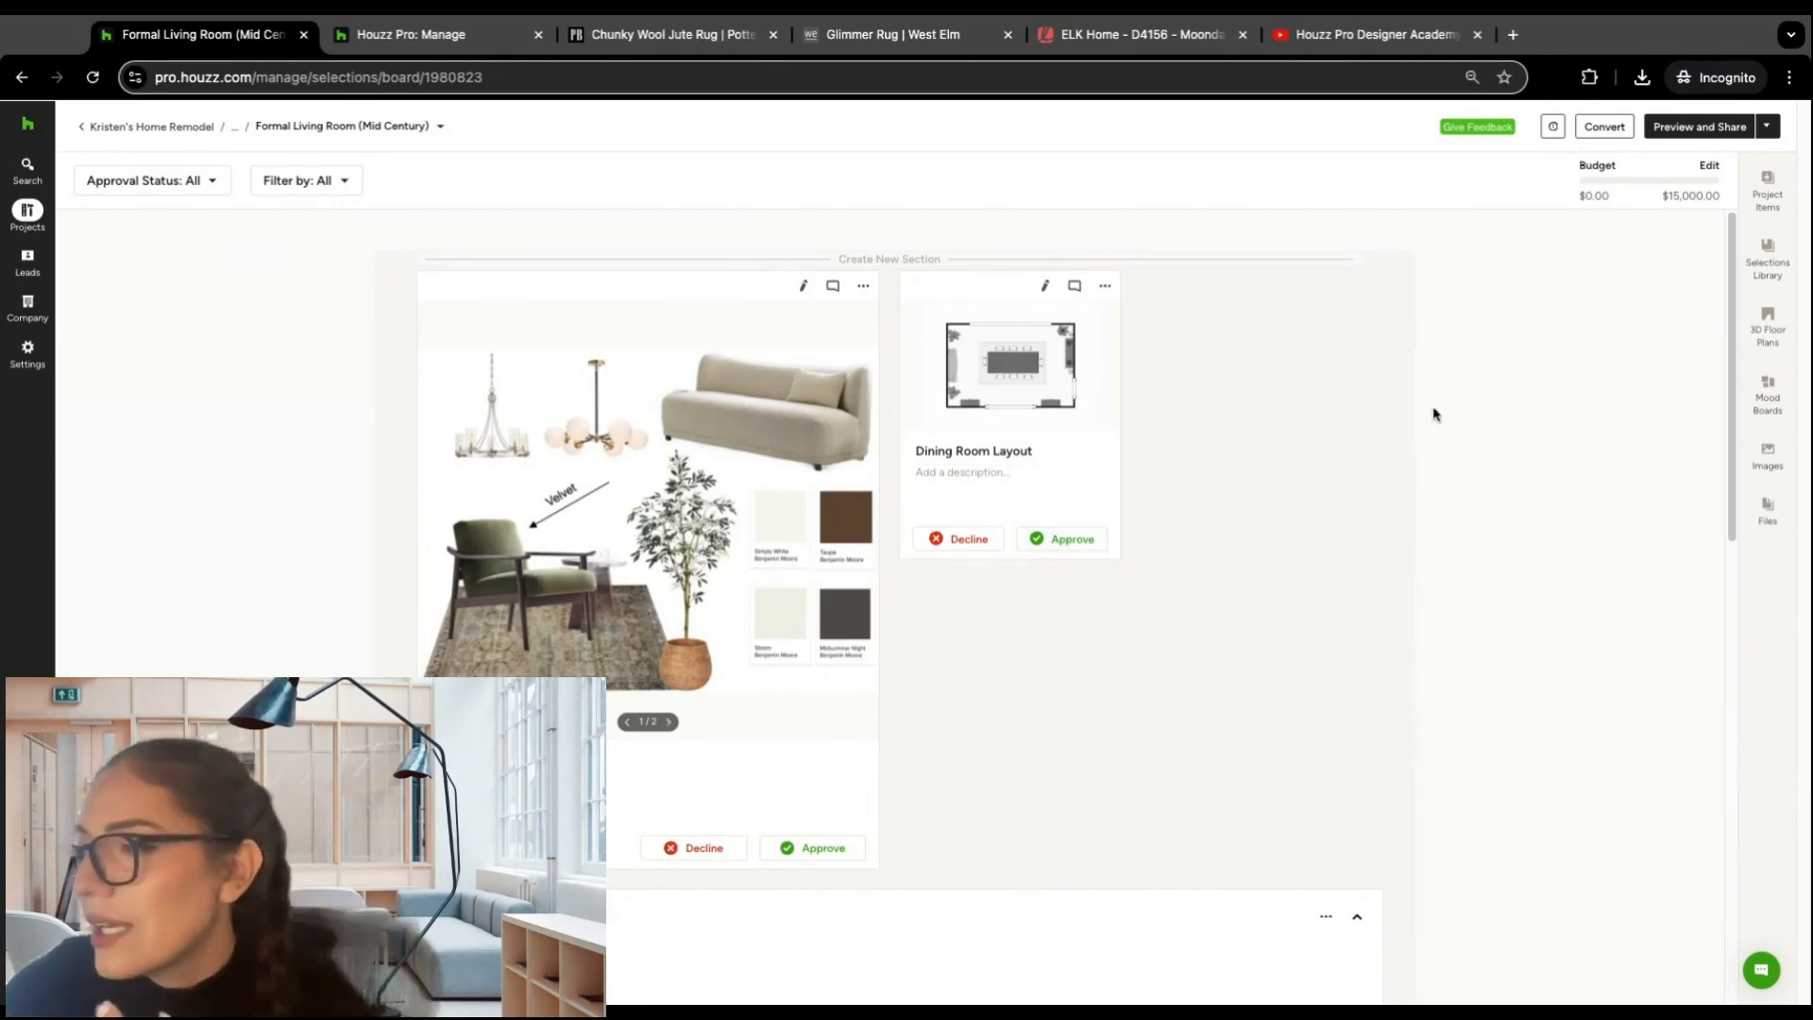
{"action": "scroll", "coordinate": [1379, 397], "scroll_direction": "down", "scroll_amount": 3}
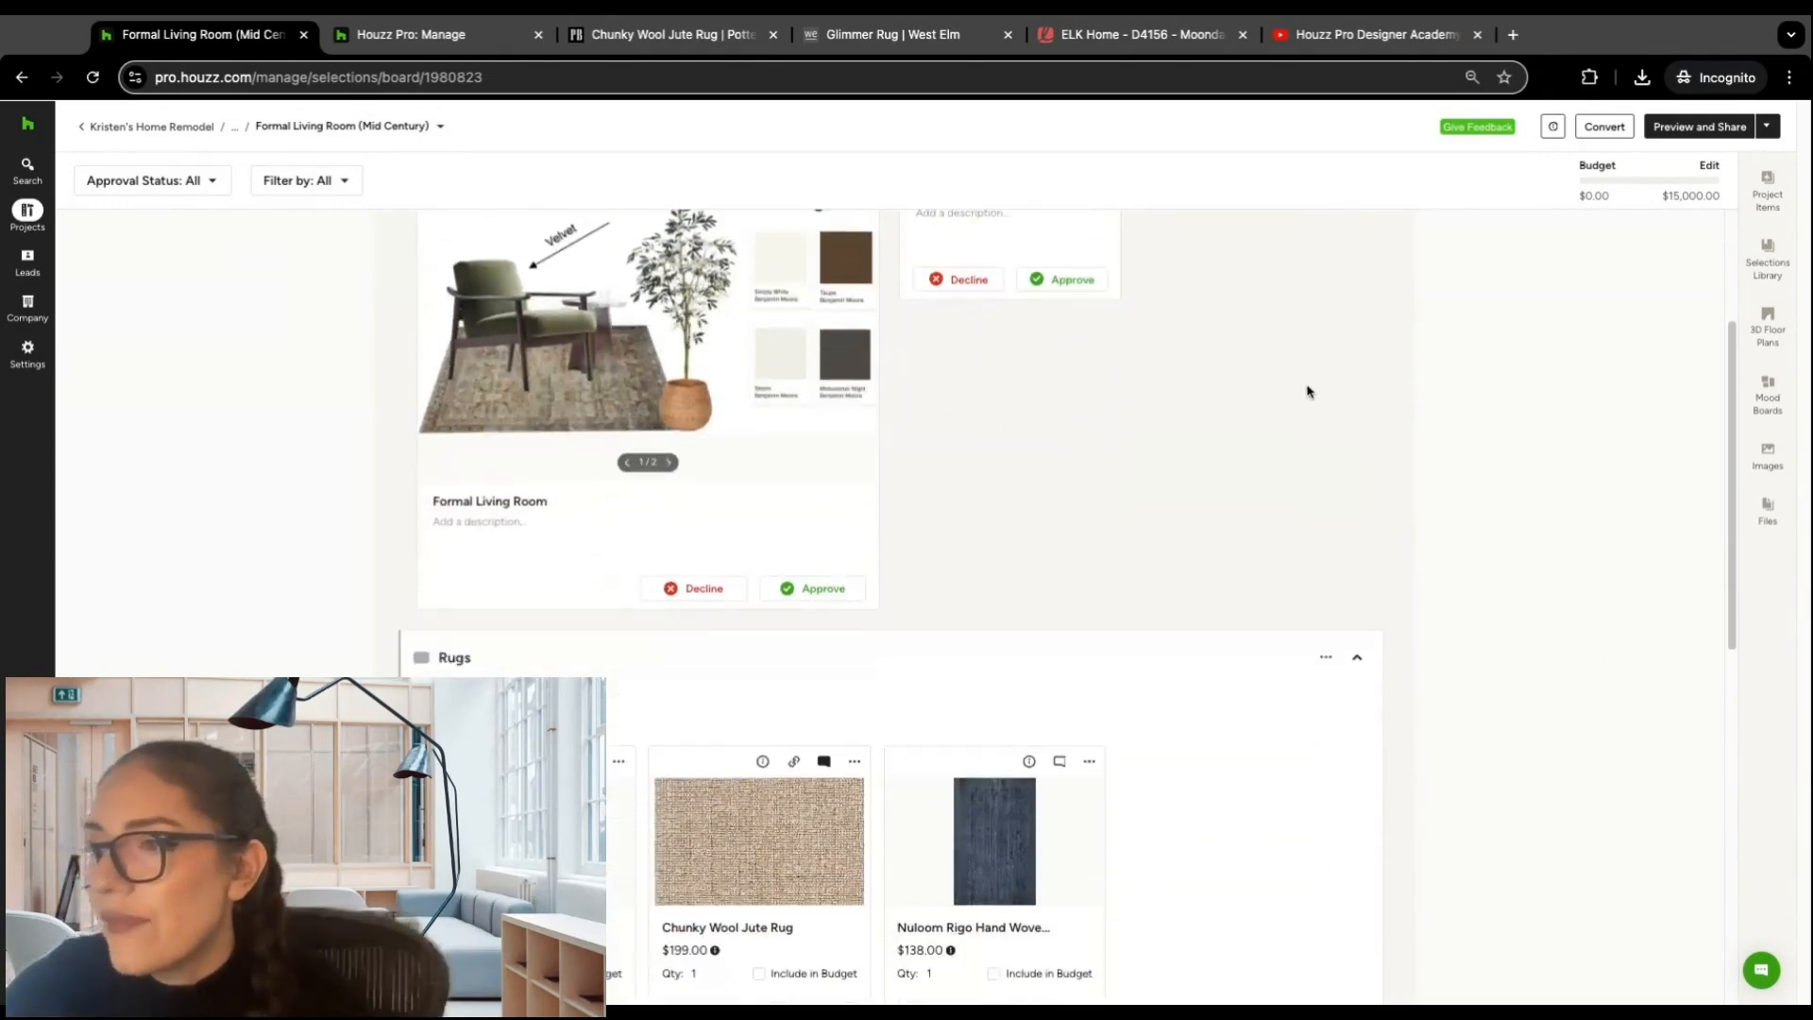
{"action": "scroll", "coordinate": [1188, 330], "scroll_direction": "up", "scroll_amount": 2}
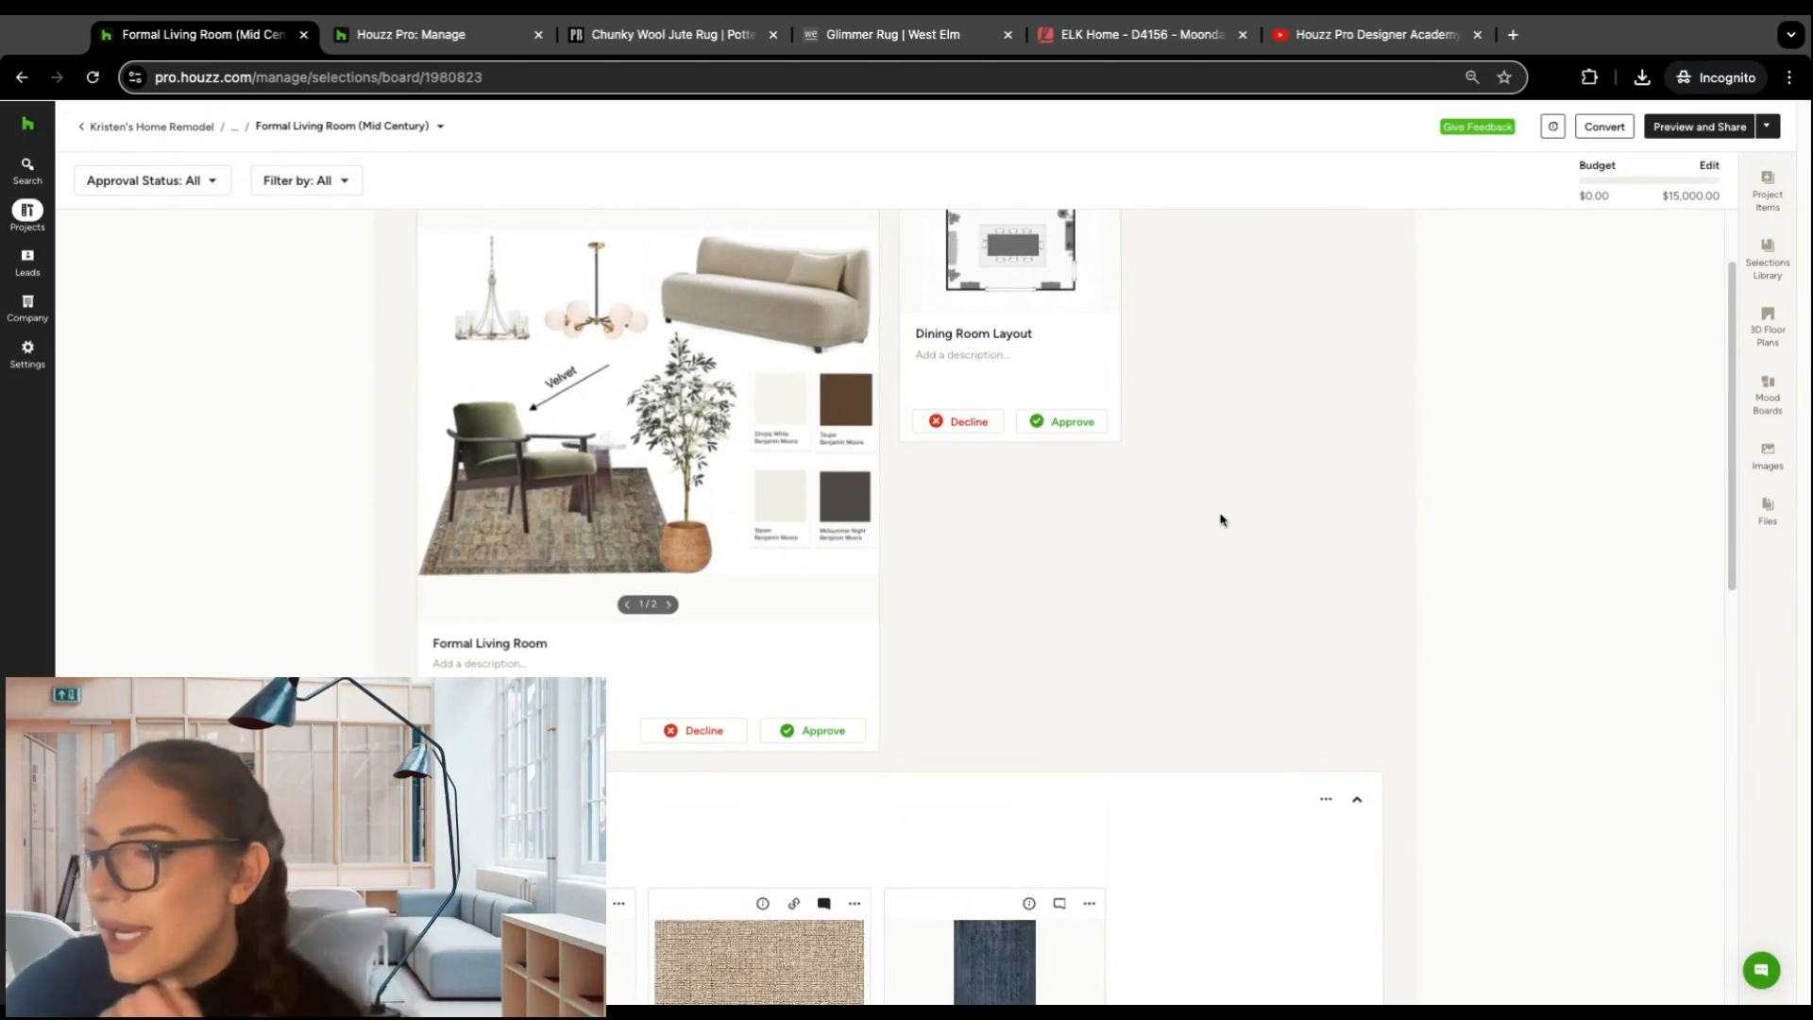
{"action": "scroll", "coordinate": [416, 489], "scroll_direction": "down", "scroll_amount": 3}
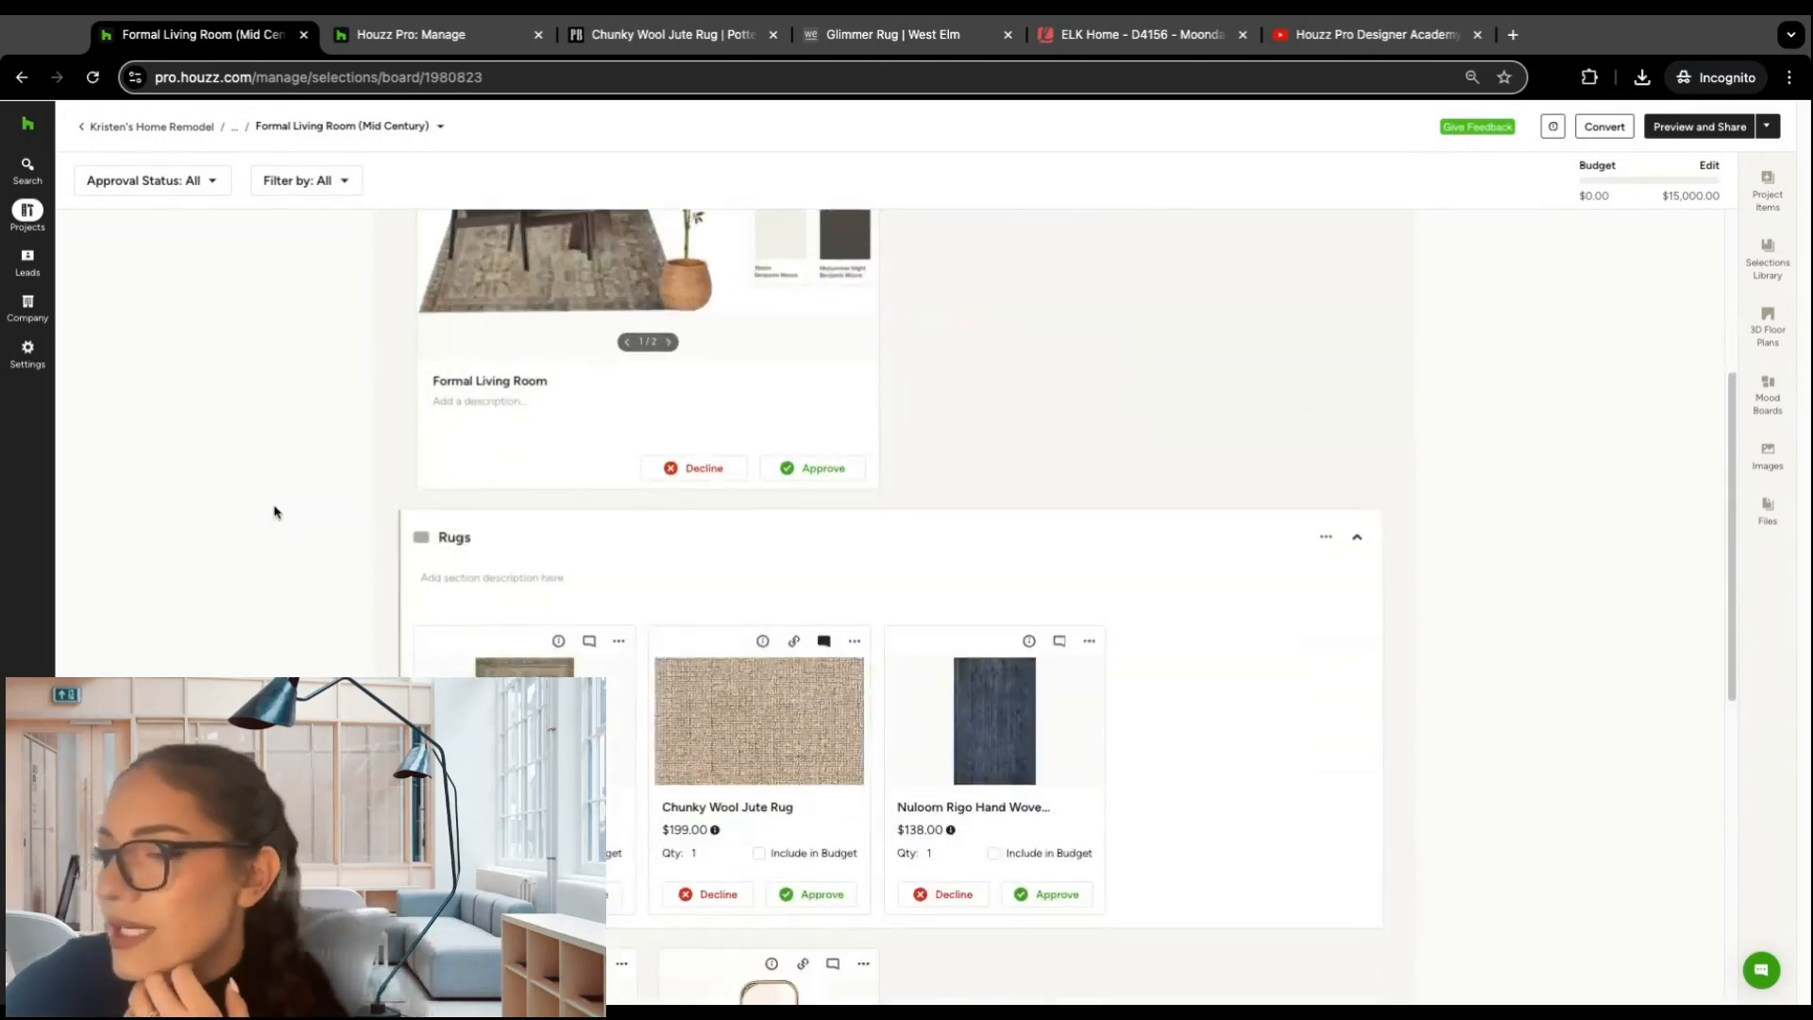
{"action": "scroll", "coordinate": [273, 510], "scroll_direction": "down", "scroll_amount": 2}
{"action": "scroll", "coordinate": [277, 508], "scroll_direction": "down", "scroll_amount": 1}
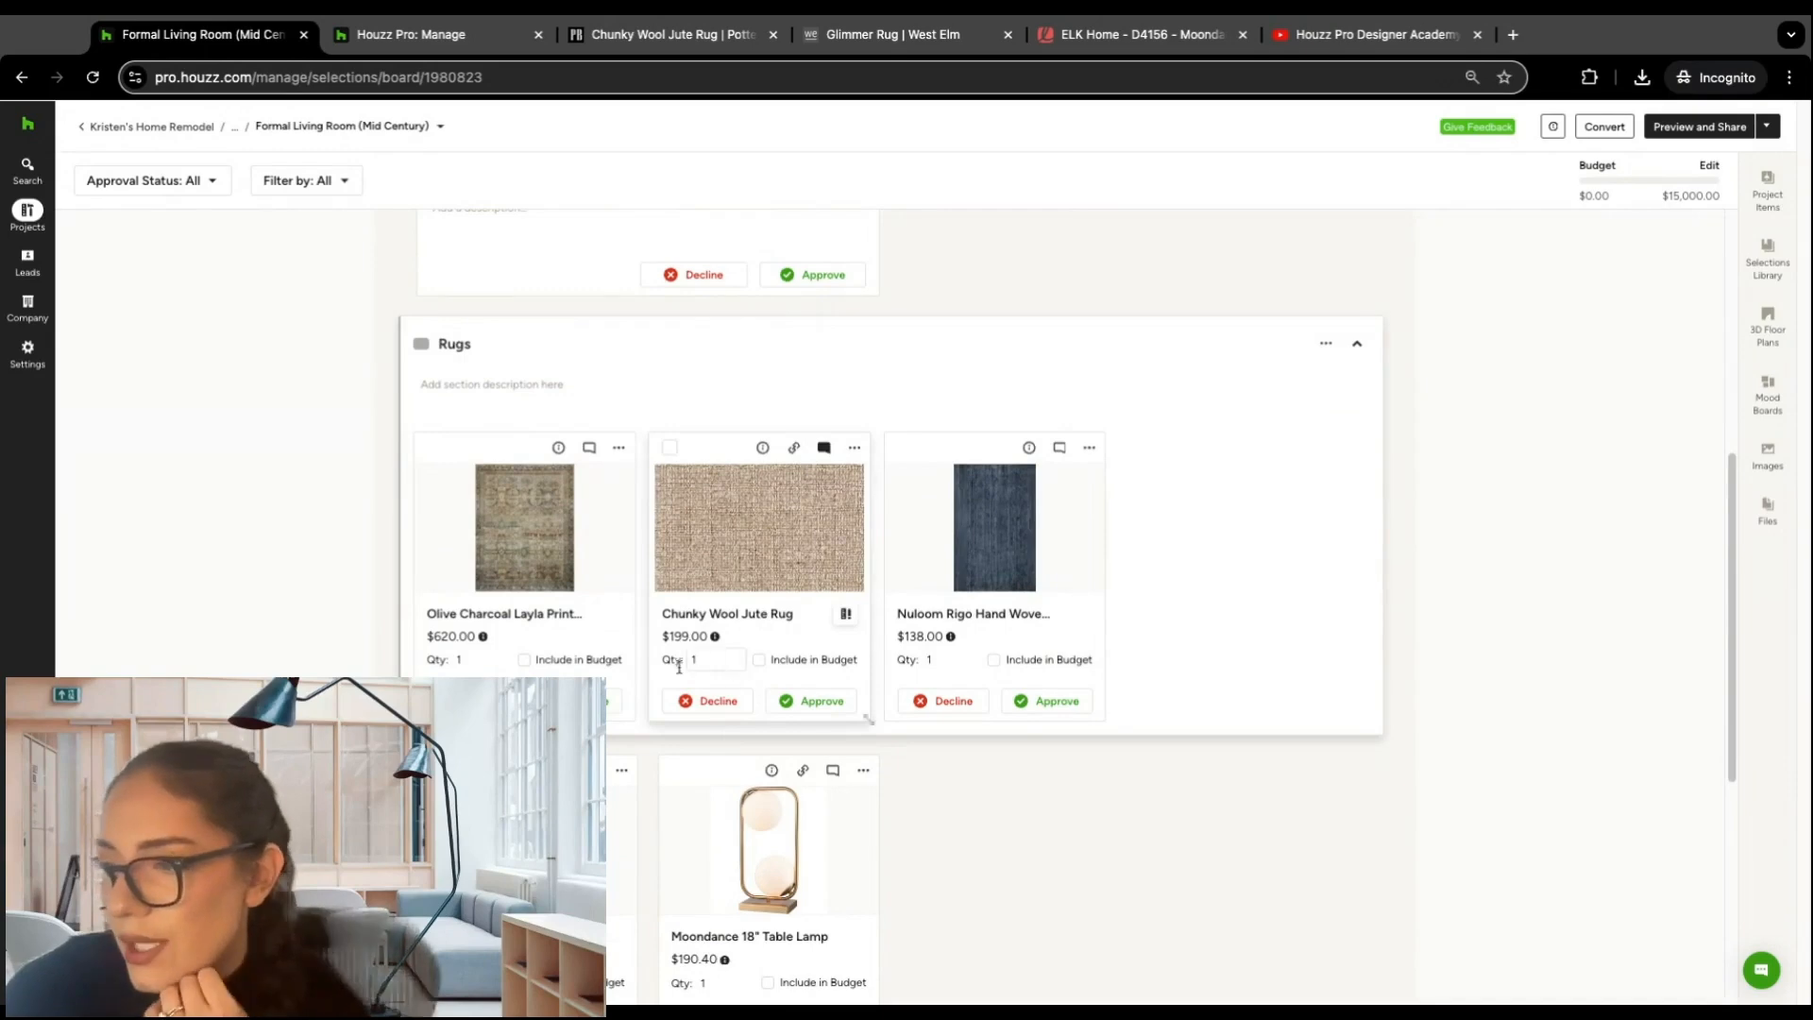
{"action": "left_click", "coordinate": [524, 659]}
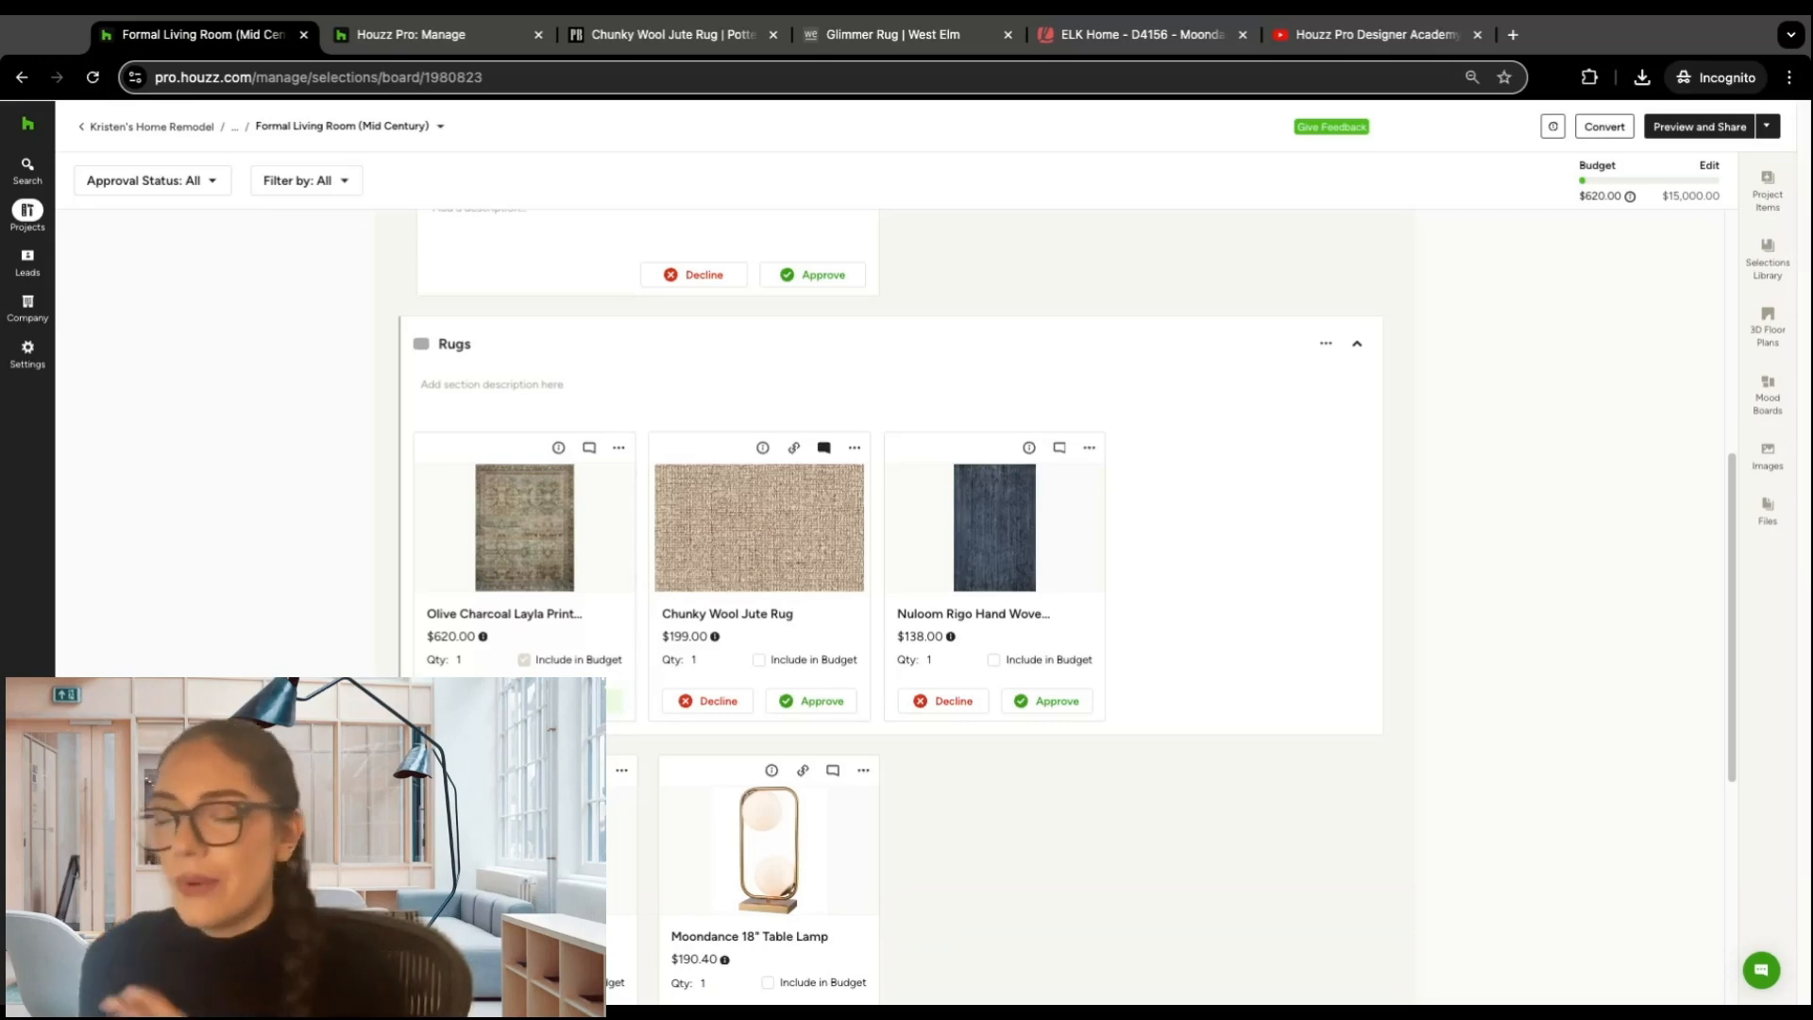
{"action": "scroll", "coordinate": [359, 376], "scroll_direction": "down", "scroll_amount": 1}
{"action": "scroll", "coordinate": [340, 370], "scroll_direction": "down", "scroll_amount": 3}
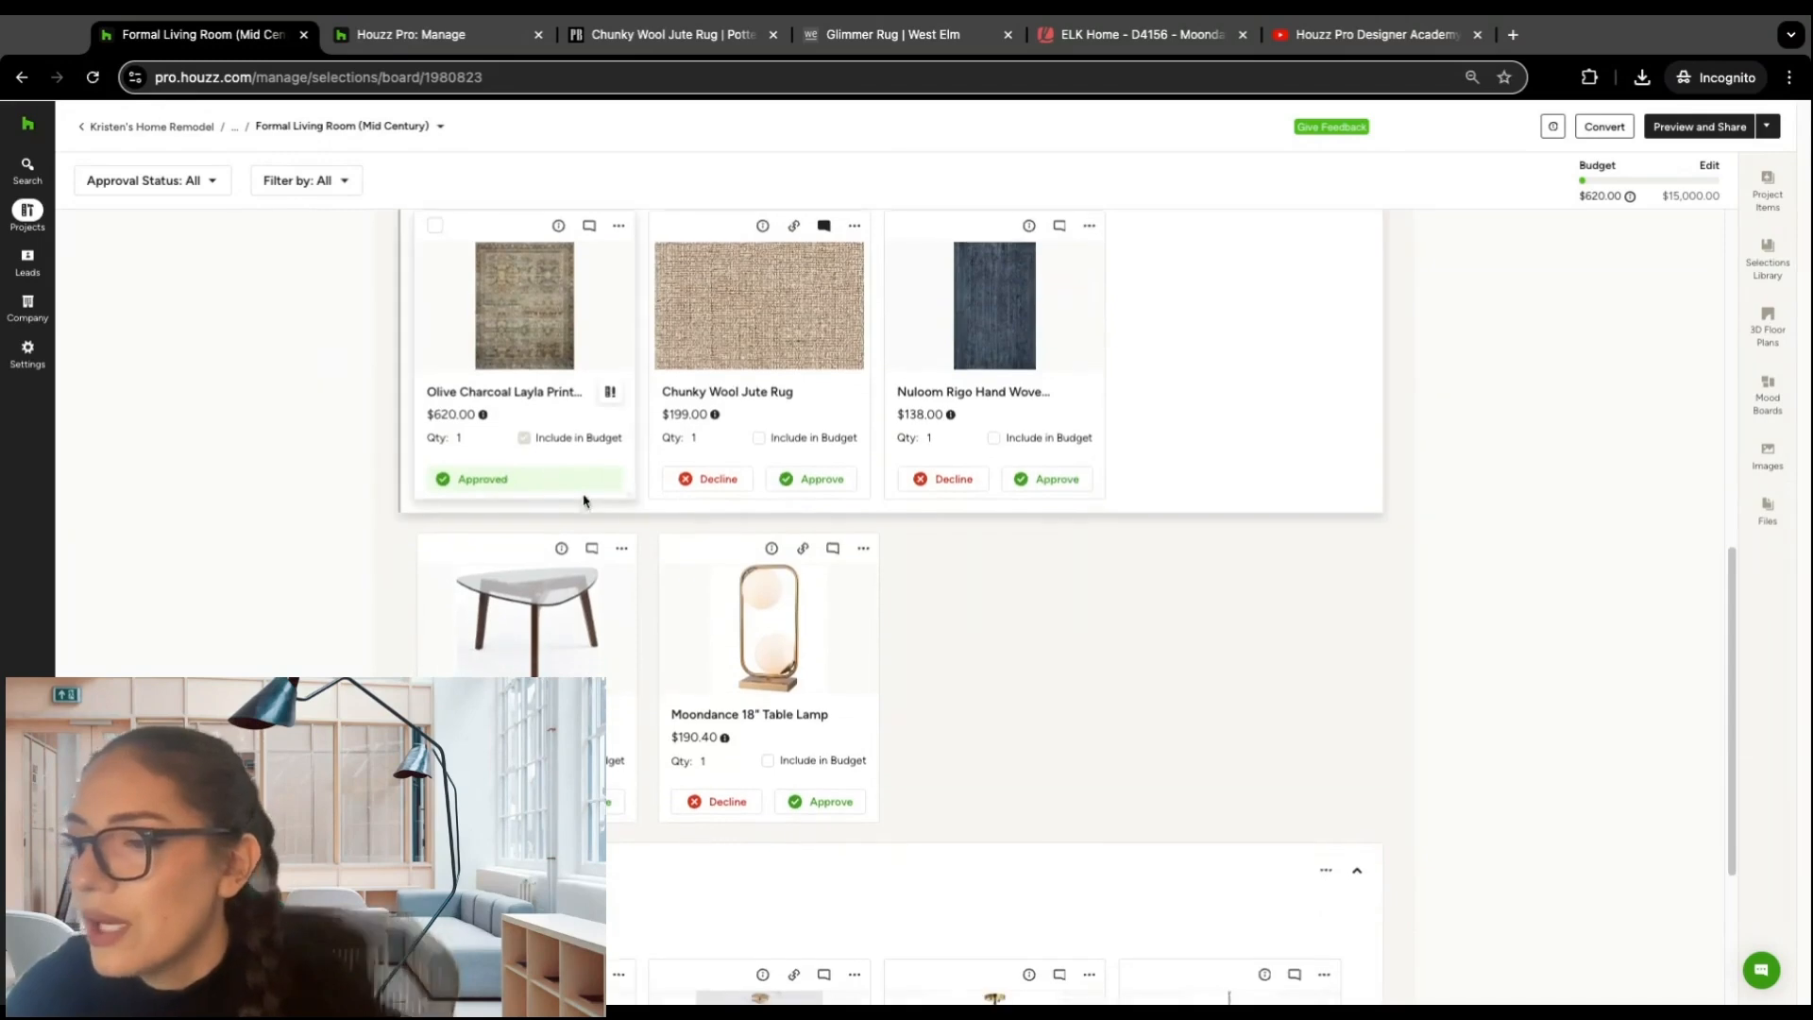
Step: Approve the Mosier Mid-Century table and check the client comments on the Dining Room Layout
{"action": "left_click", "coordinate": [631, 786]}
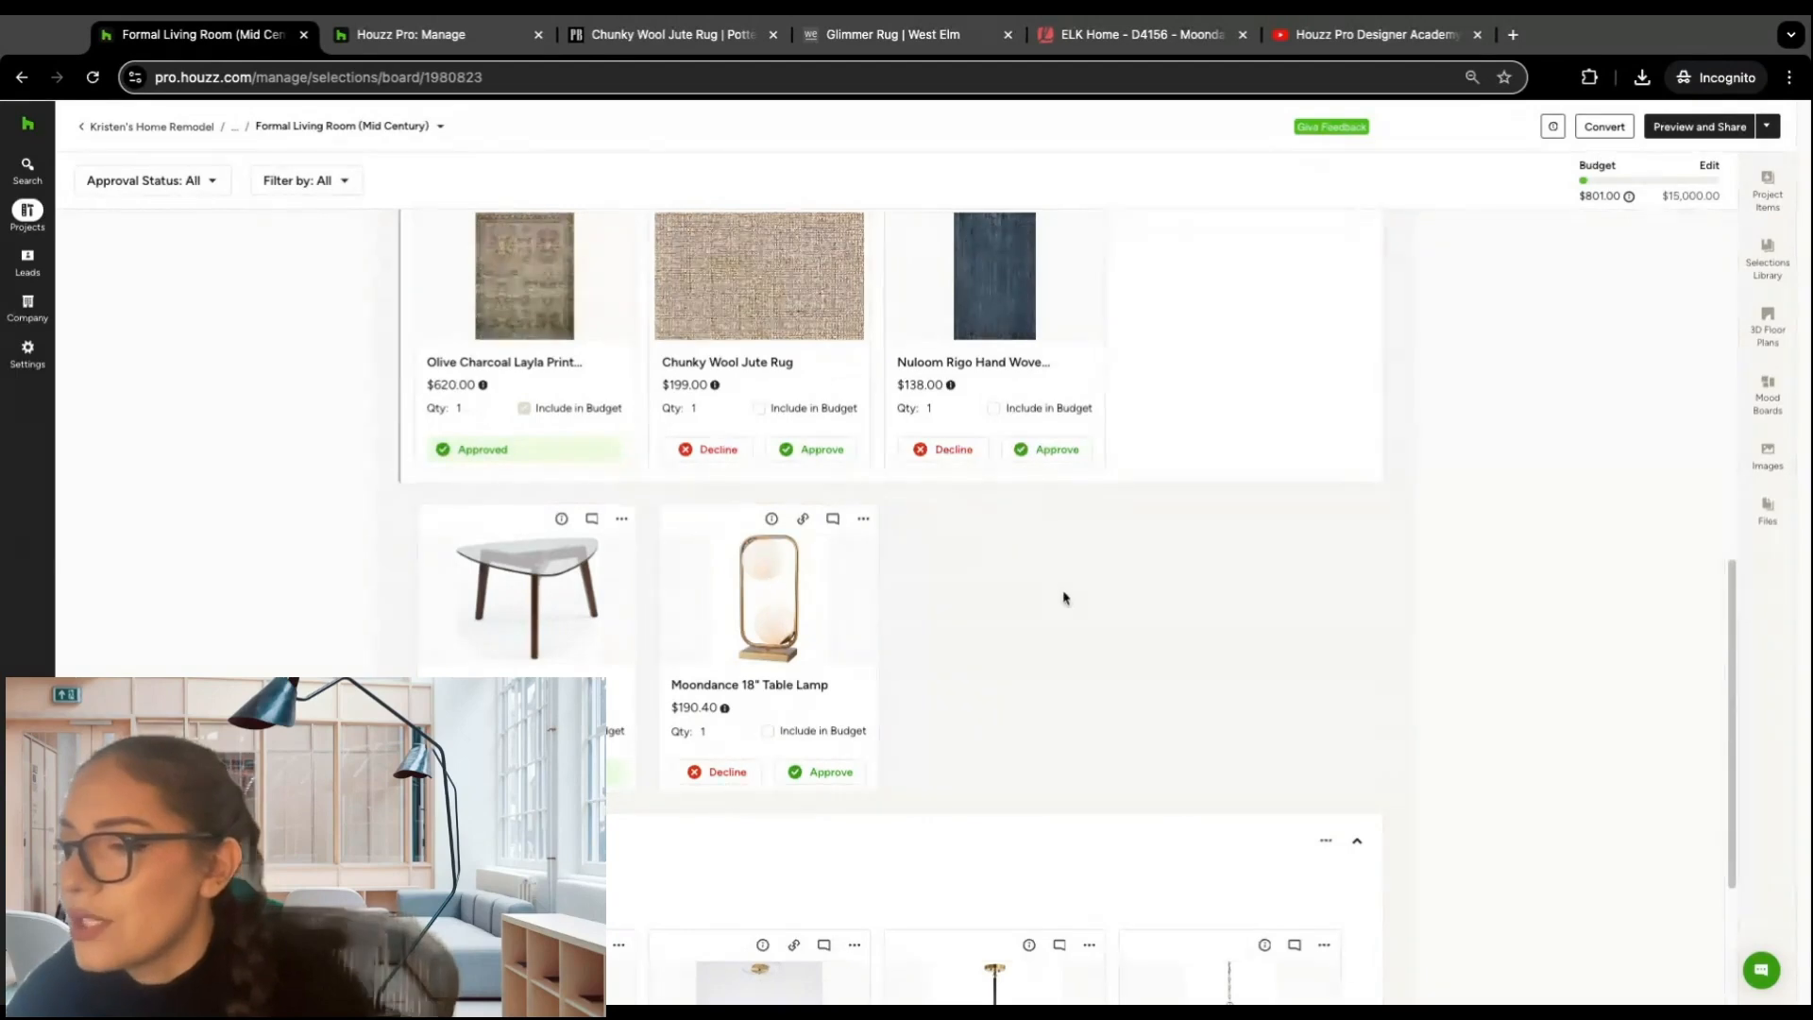
{"action": "scroll", "coordinate": [1060, 597], "scroll_direction": "down", "scroll_amount": 3}
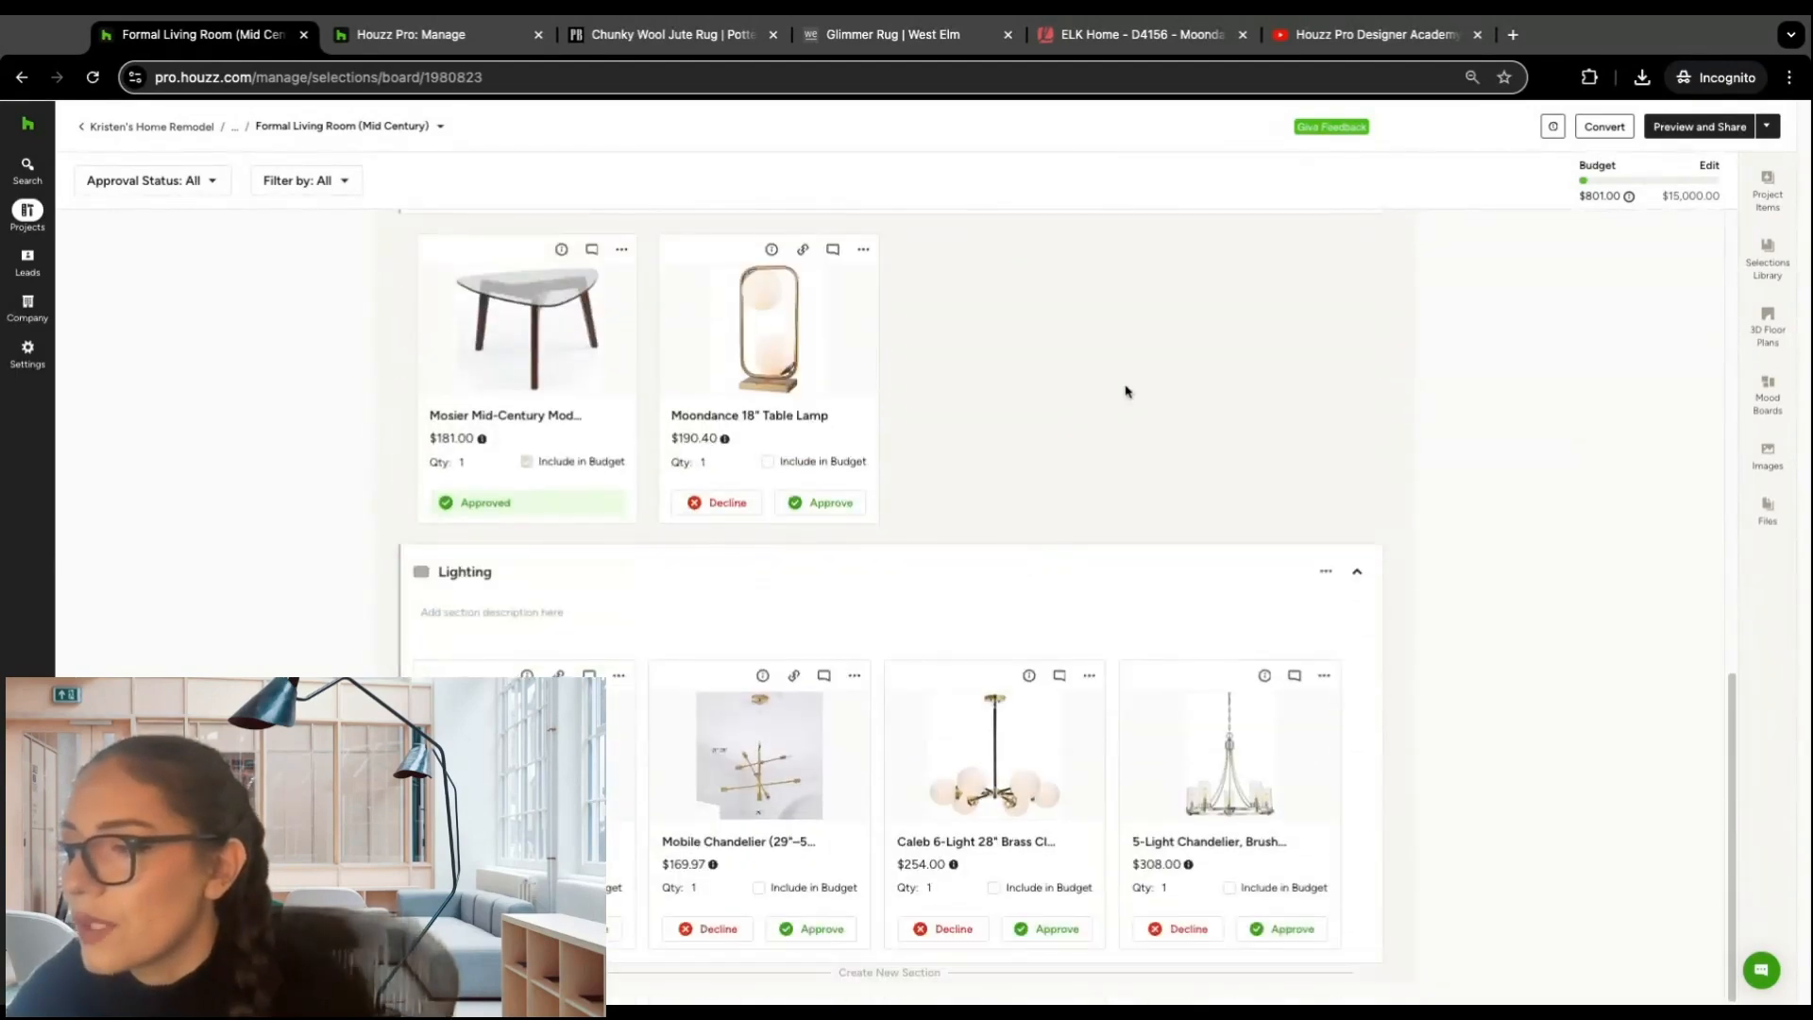
{"action": "scroll", "coordinate": [1214, 381], "scroll_direction": "up", "scroll_amount": 10}
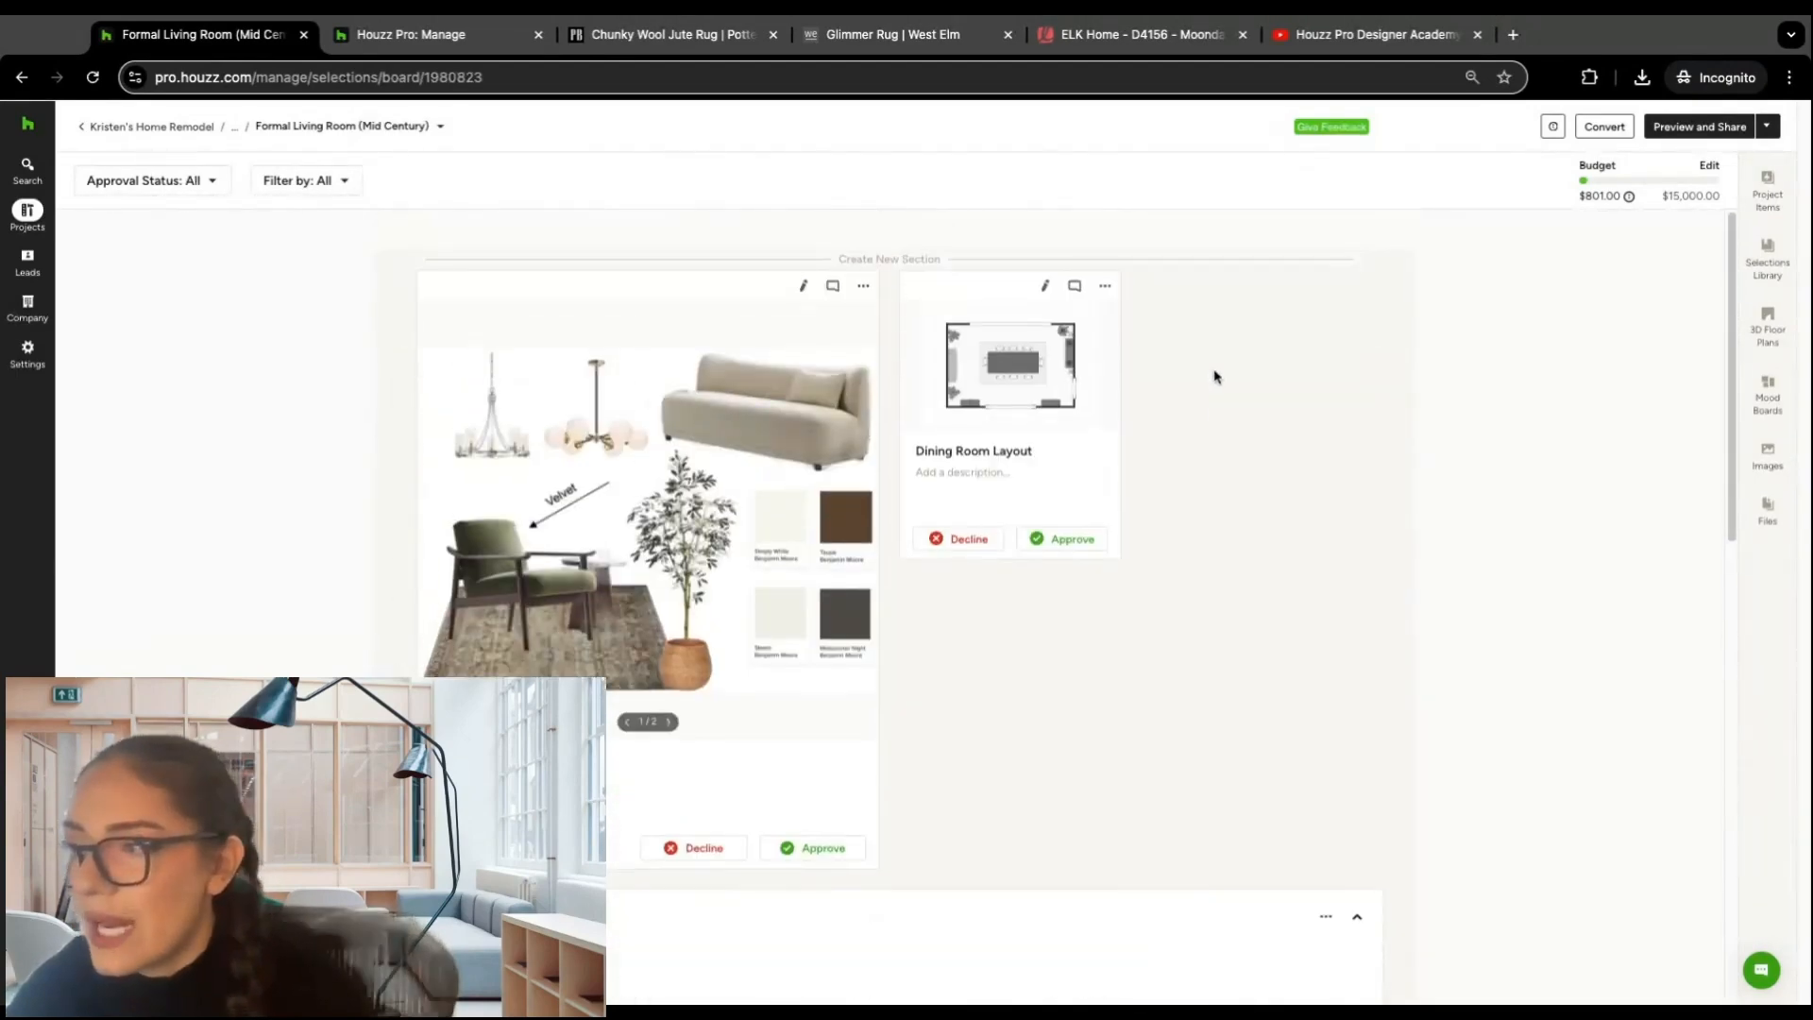
{"action": "left_click", "coordinate": [1075, 286]}
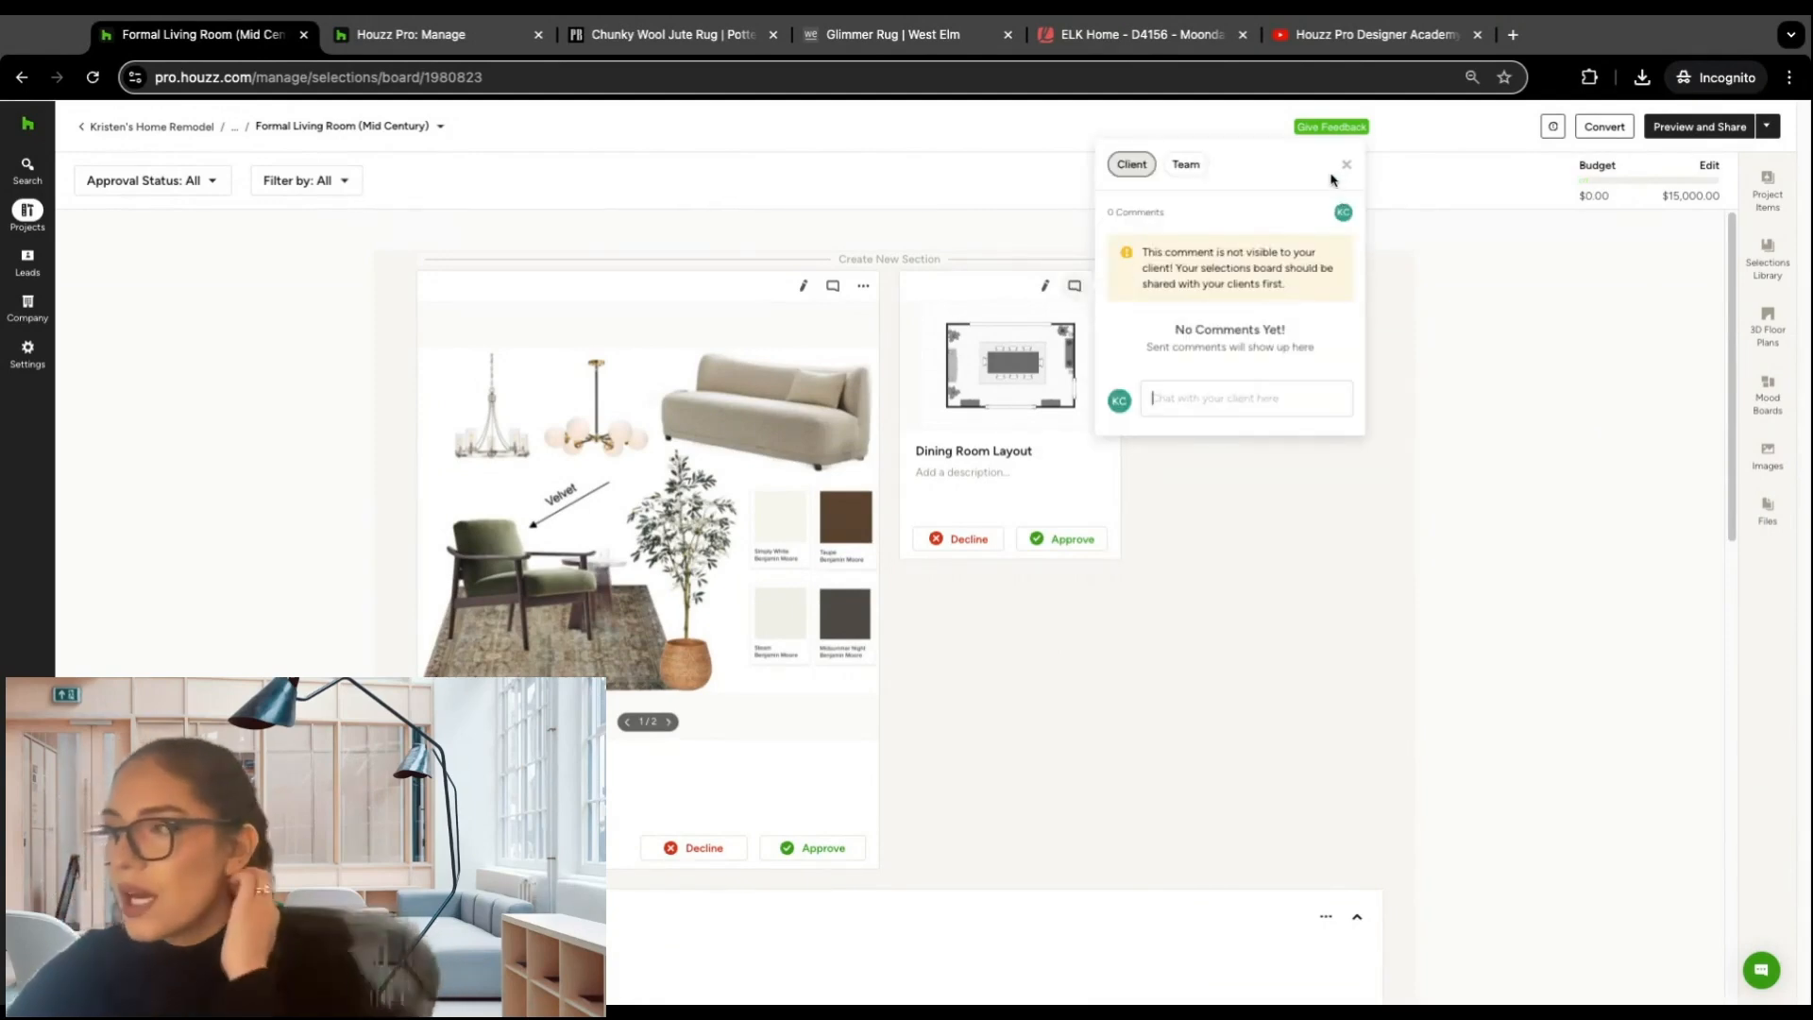
{"action": "left_click", "coordinate": [1346, 165]}
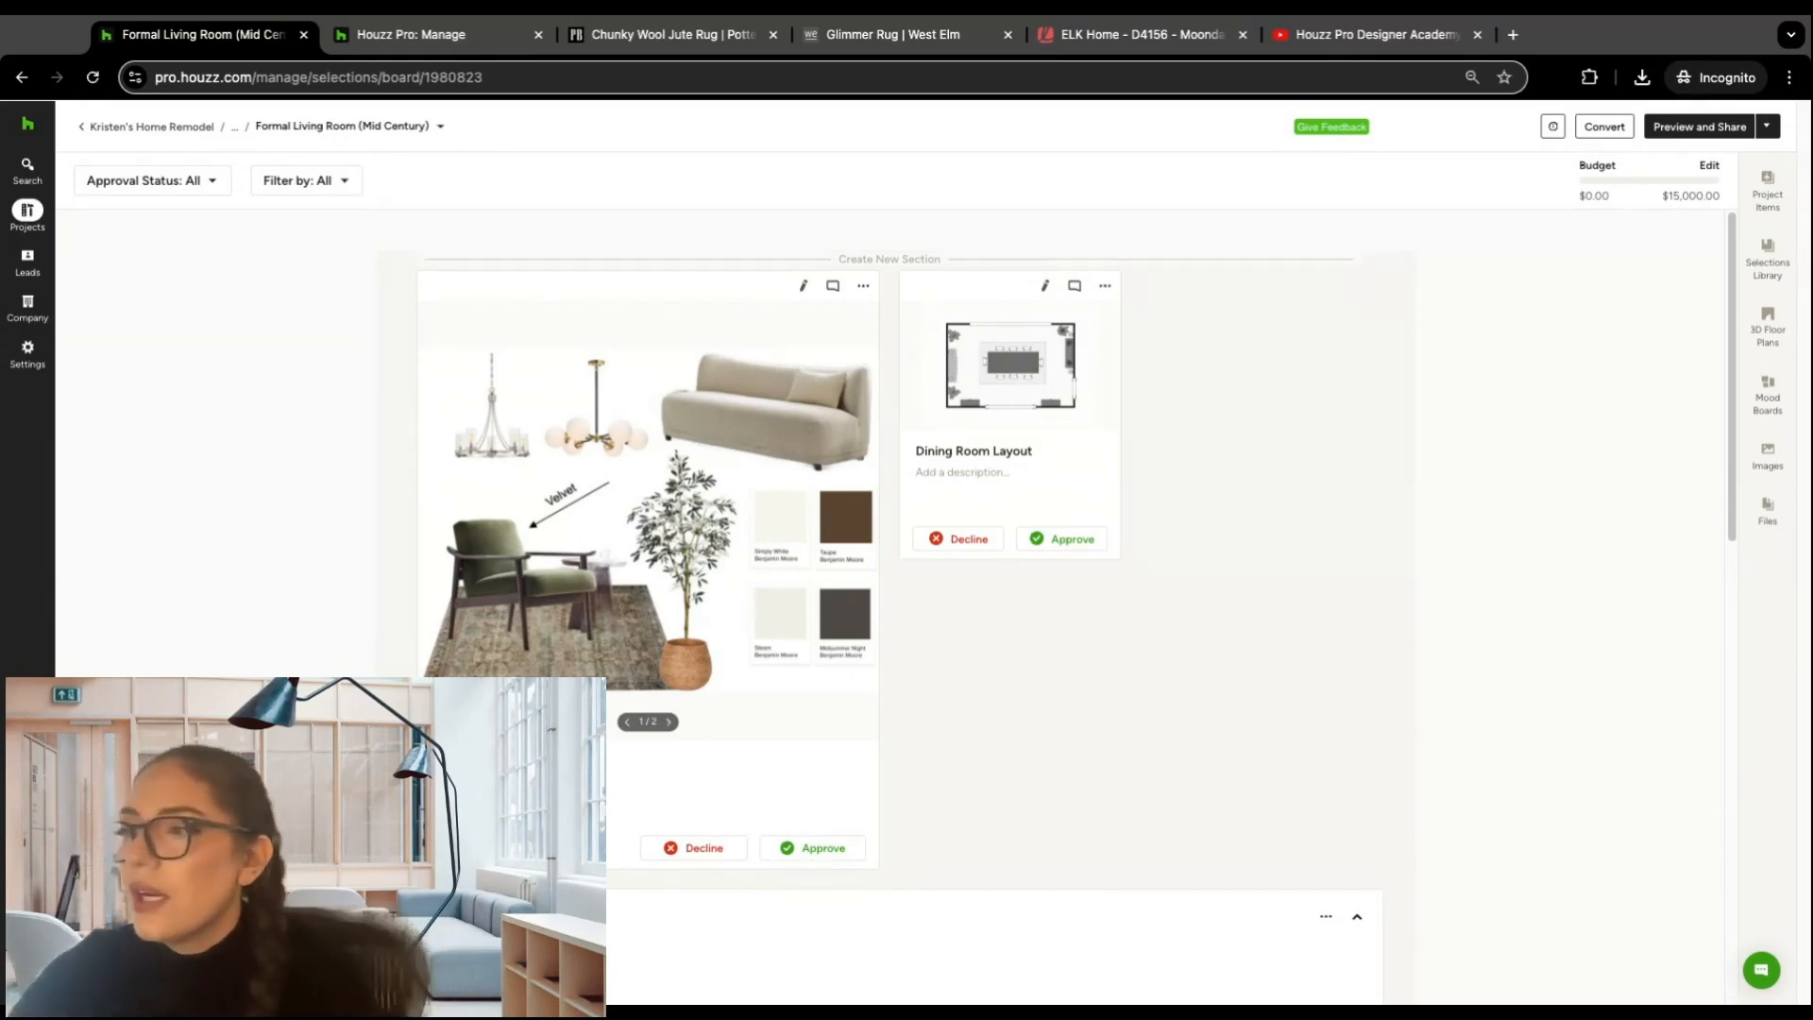
Step: Approve the Mobile Chandelier and the Caleb 6-Light chandelier in the board's Lighting section
{"action": "scroll", "coordinate": [1488, 385], "scroll_direction": "down", "scroll_amount": 10}
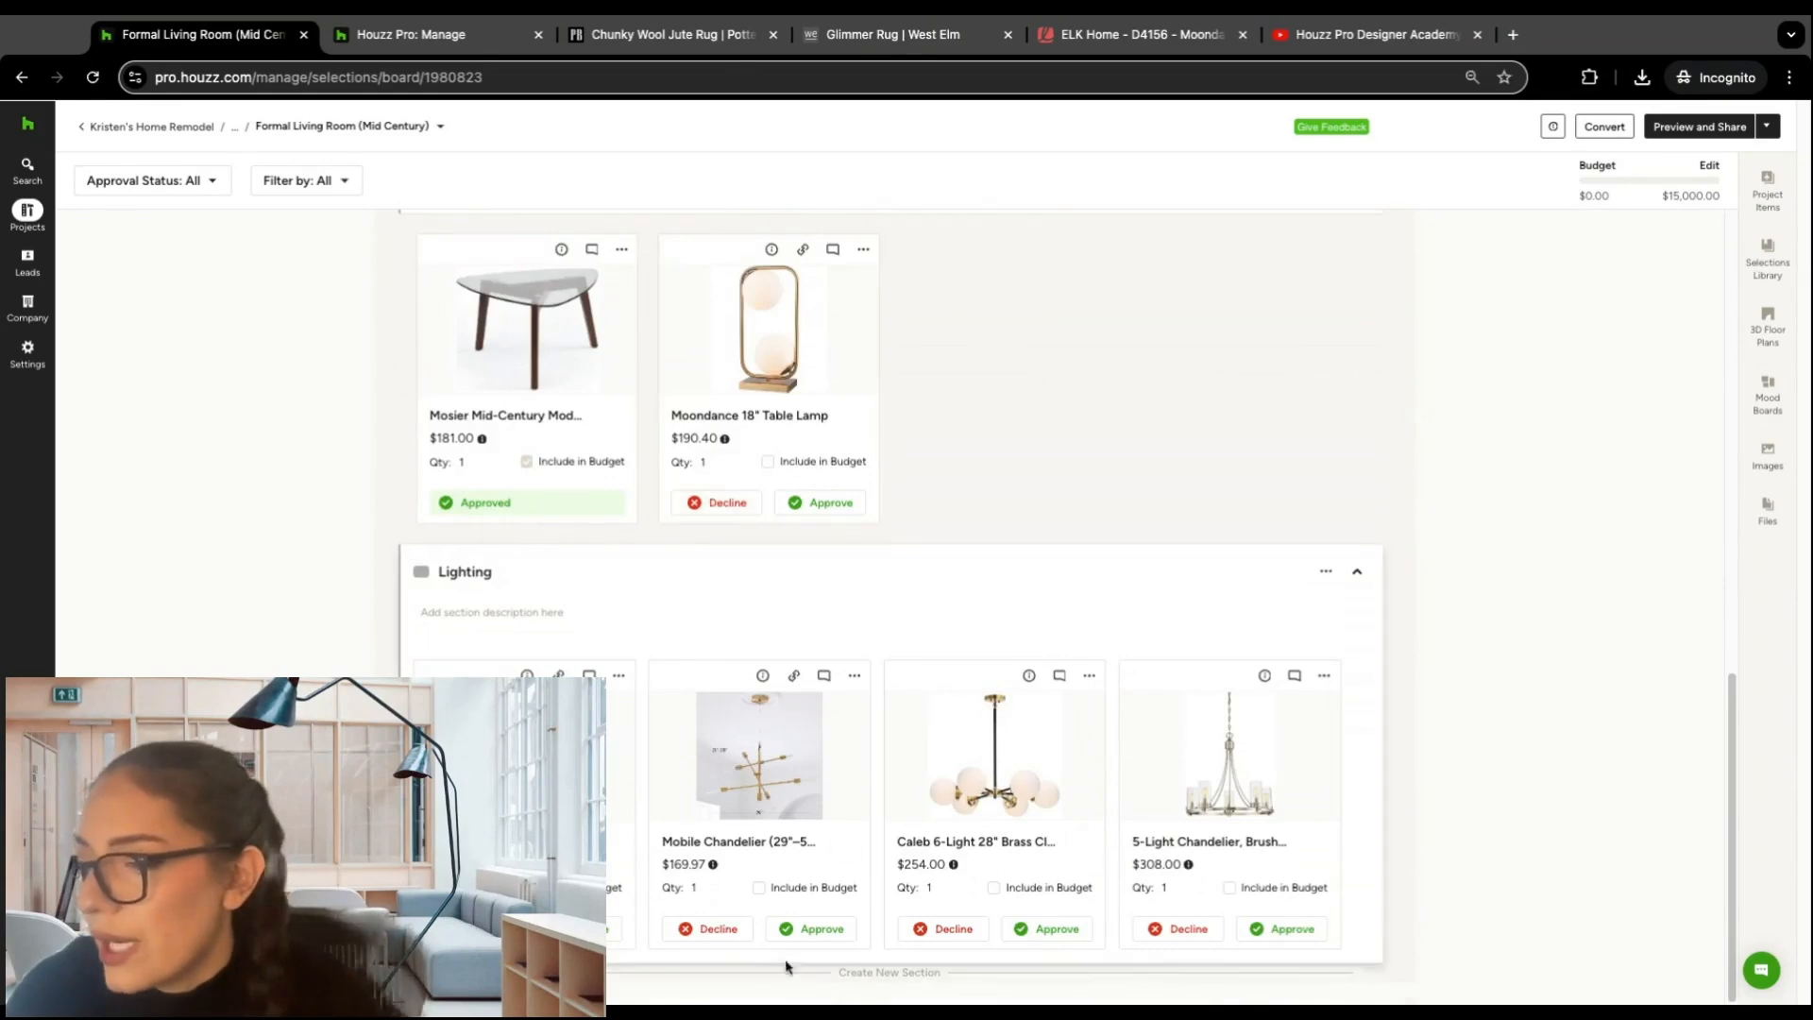
{"action": "left_click", "coordinate": [821, 928]}
{"action": "left_click", "coordinate": [1057, 928]}
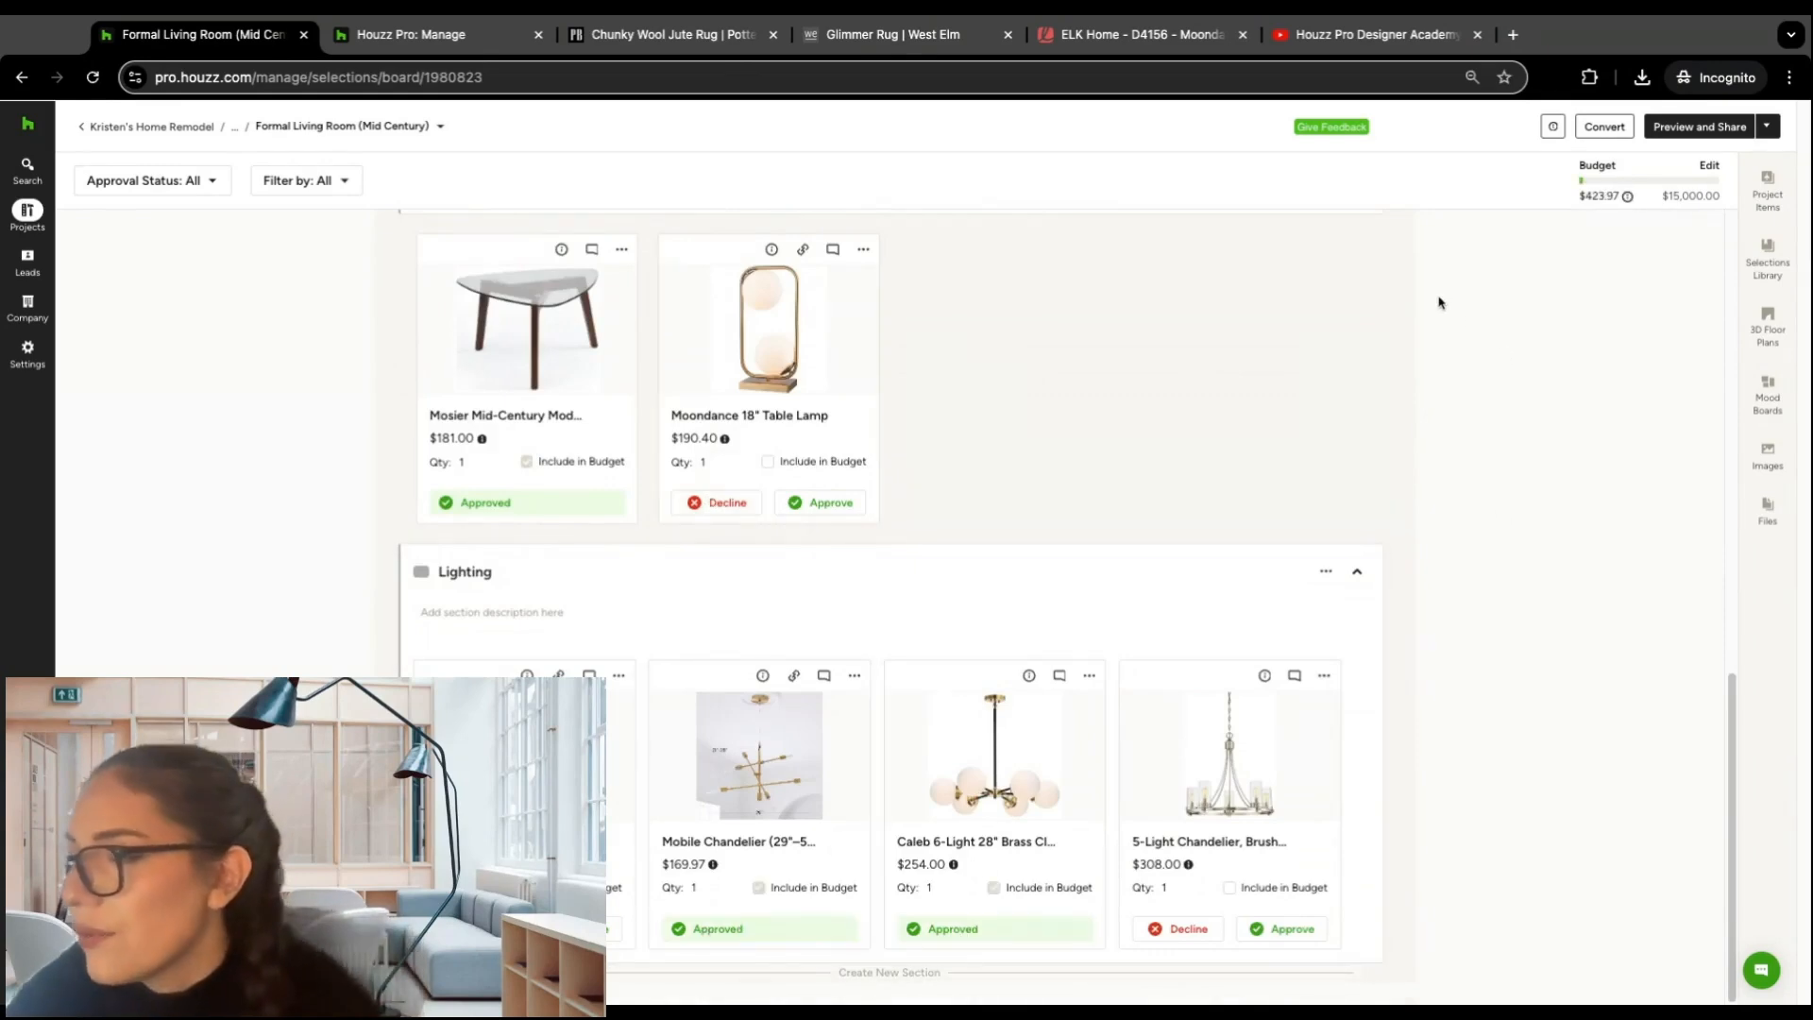
{"action": "scroll", "coordinate": [1535, 359], "scroll_direction": "up", "scroll_amount": 8}
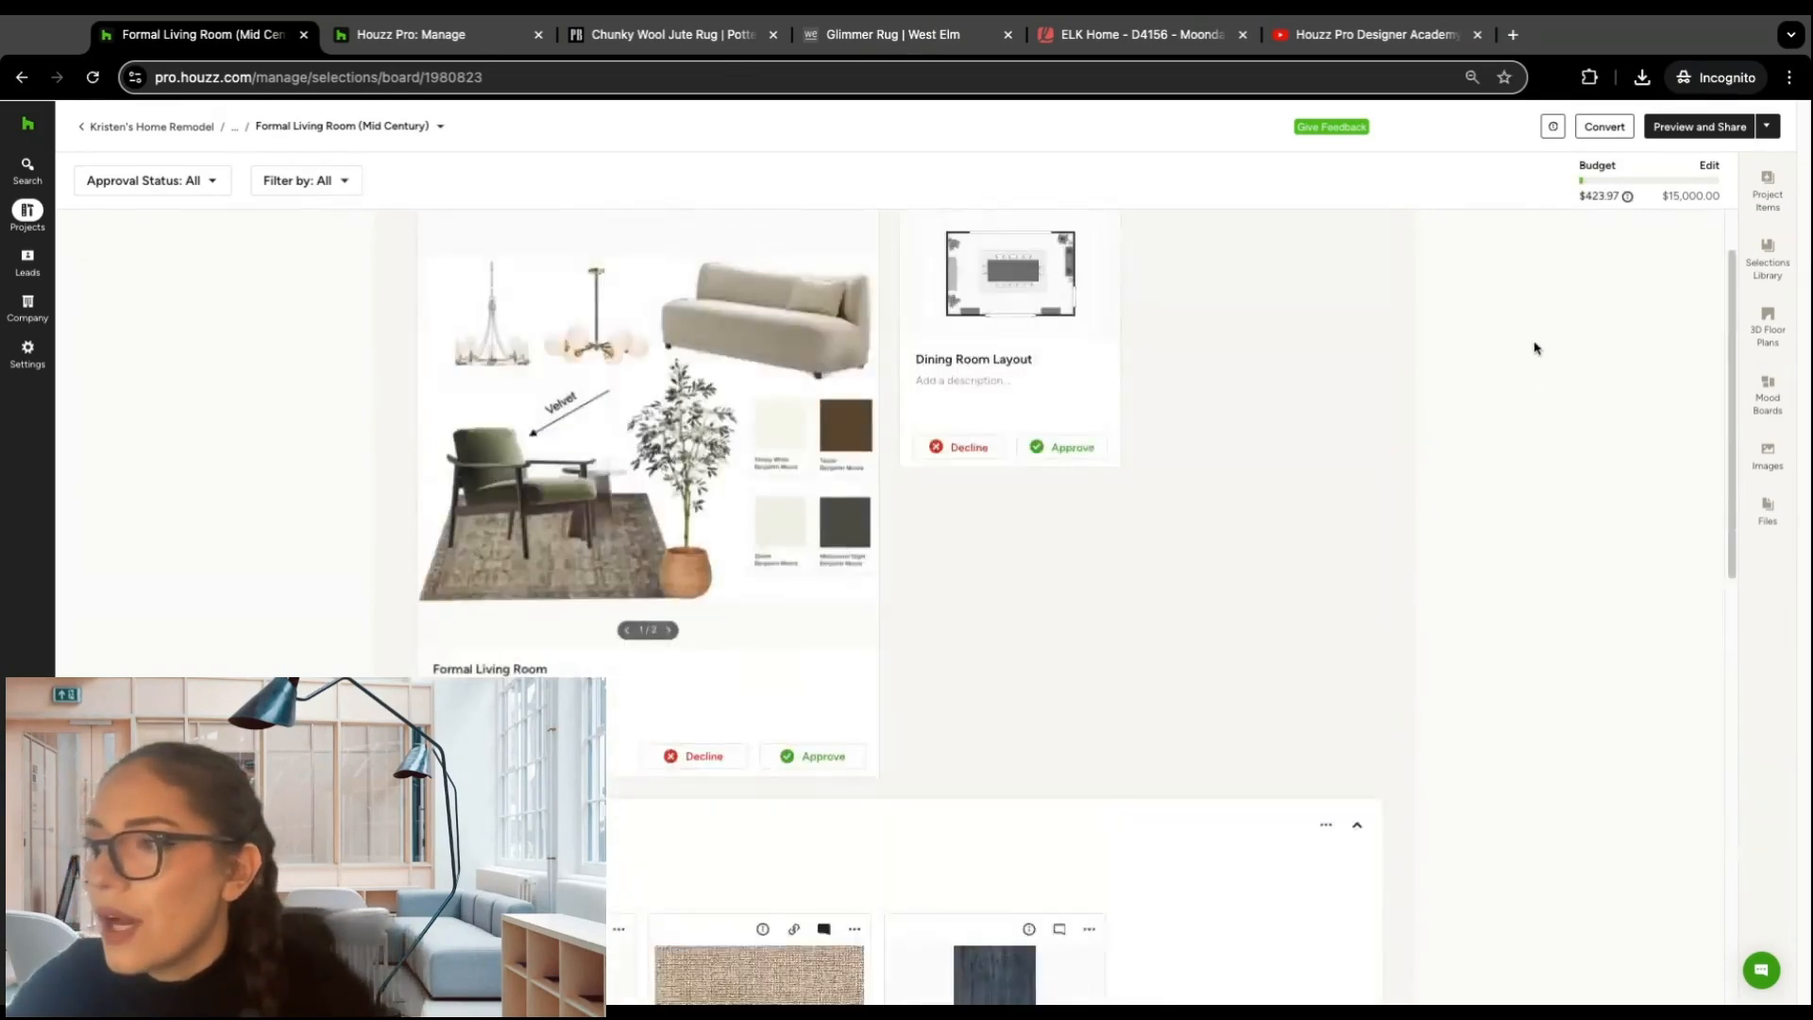
{"action": "scroll", "coordinate": [1535, 348], "scroll_direction": "up", "scroll_amount": 1}
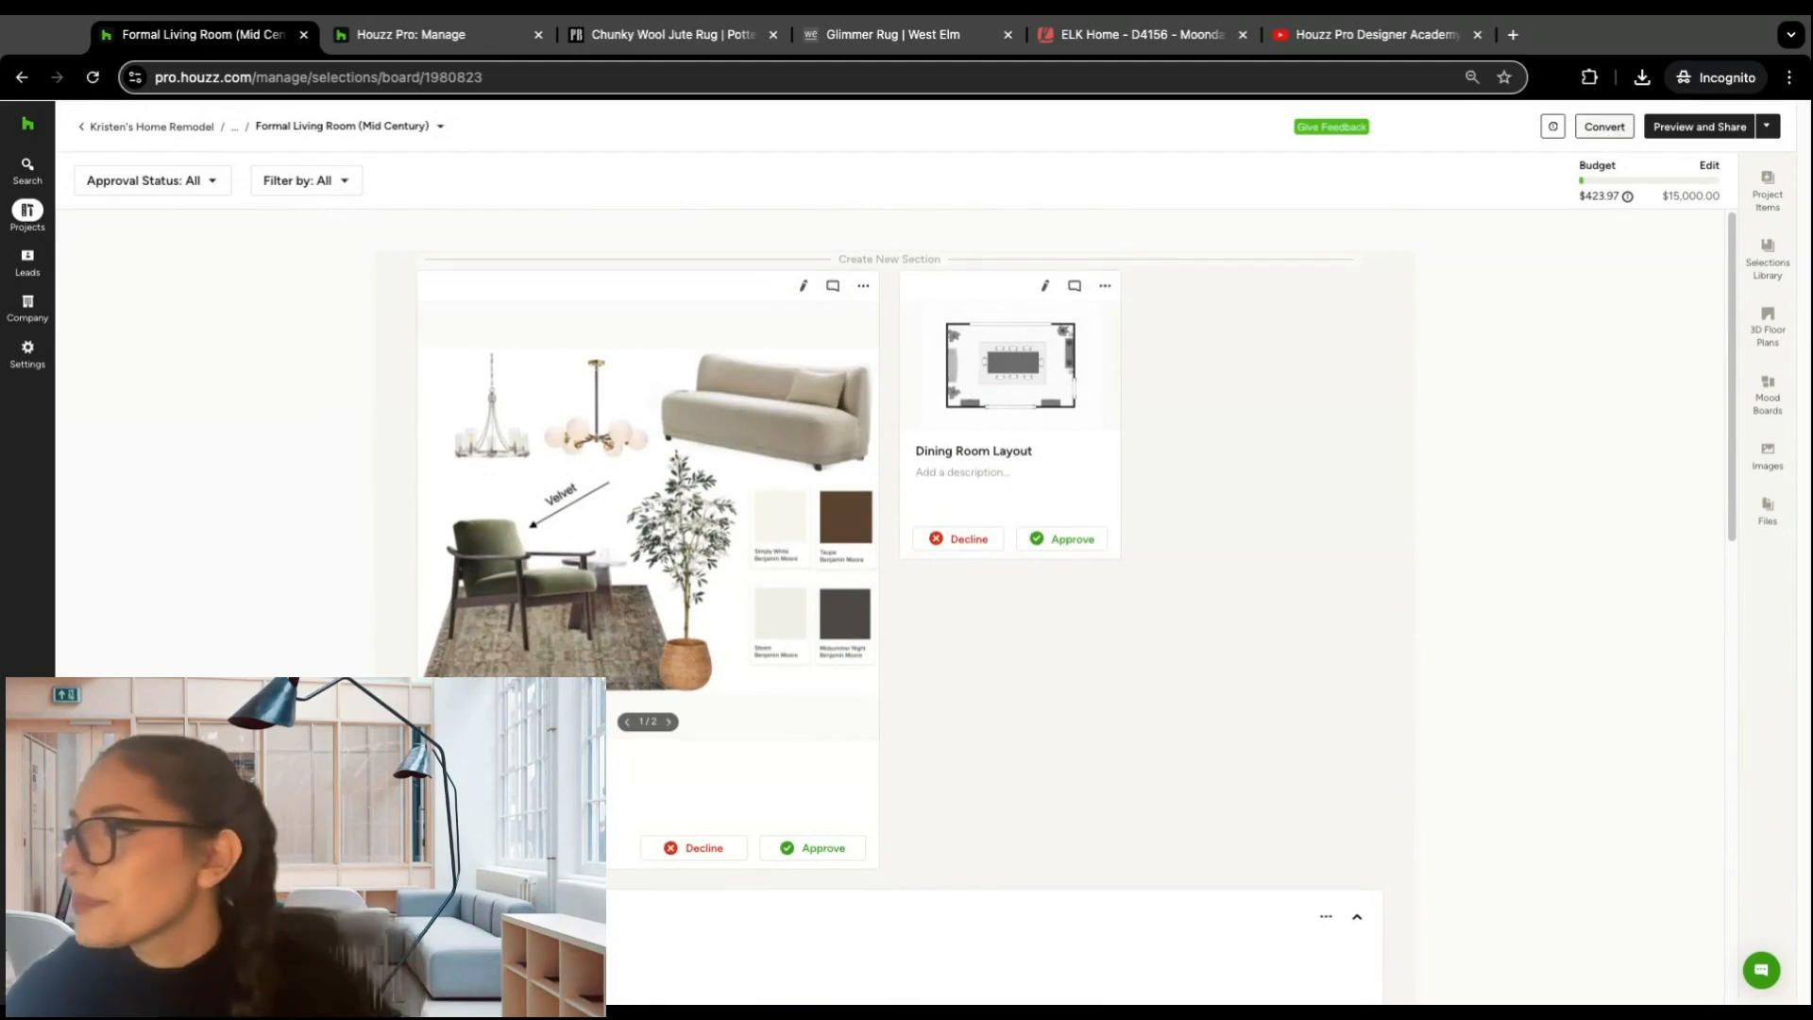
Step: Start converting the selections board to an estimate and include the Caleb 6-Light chandelier
{"action": "left_click", "coordinate": [1603, 126]}
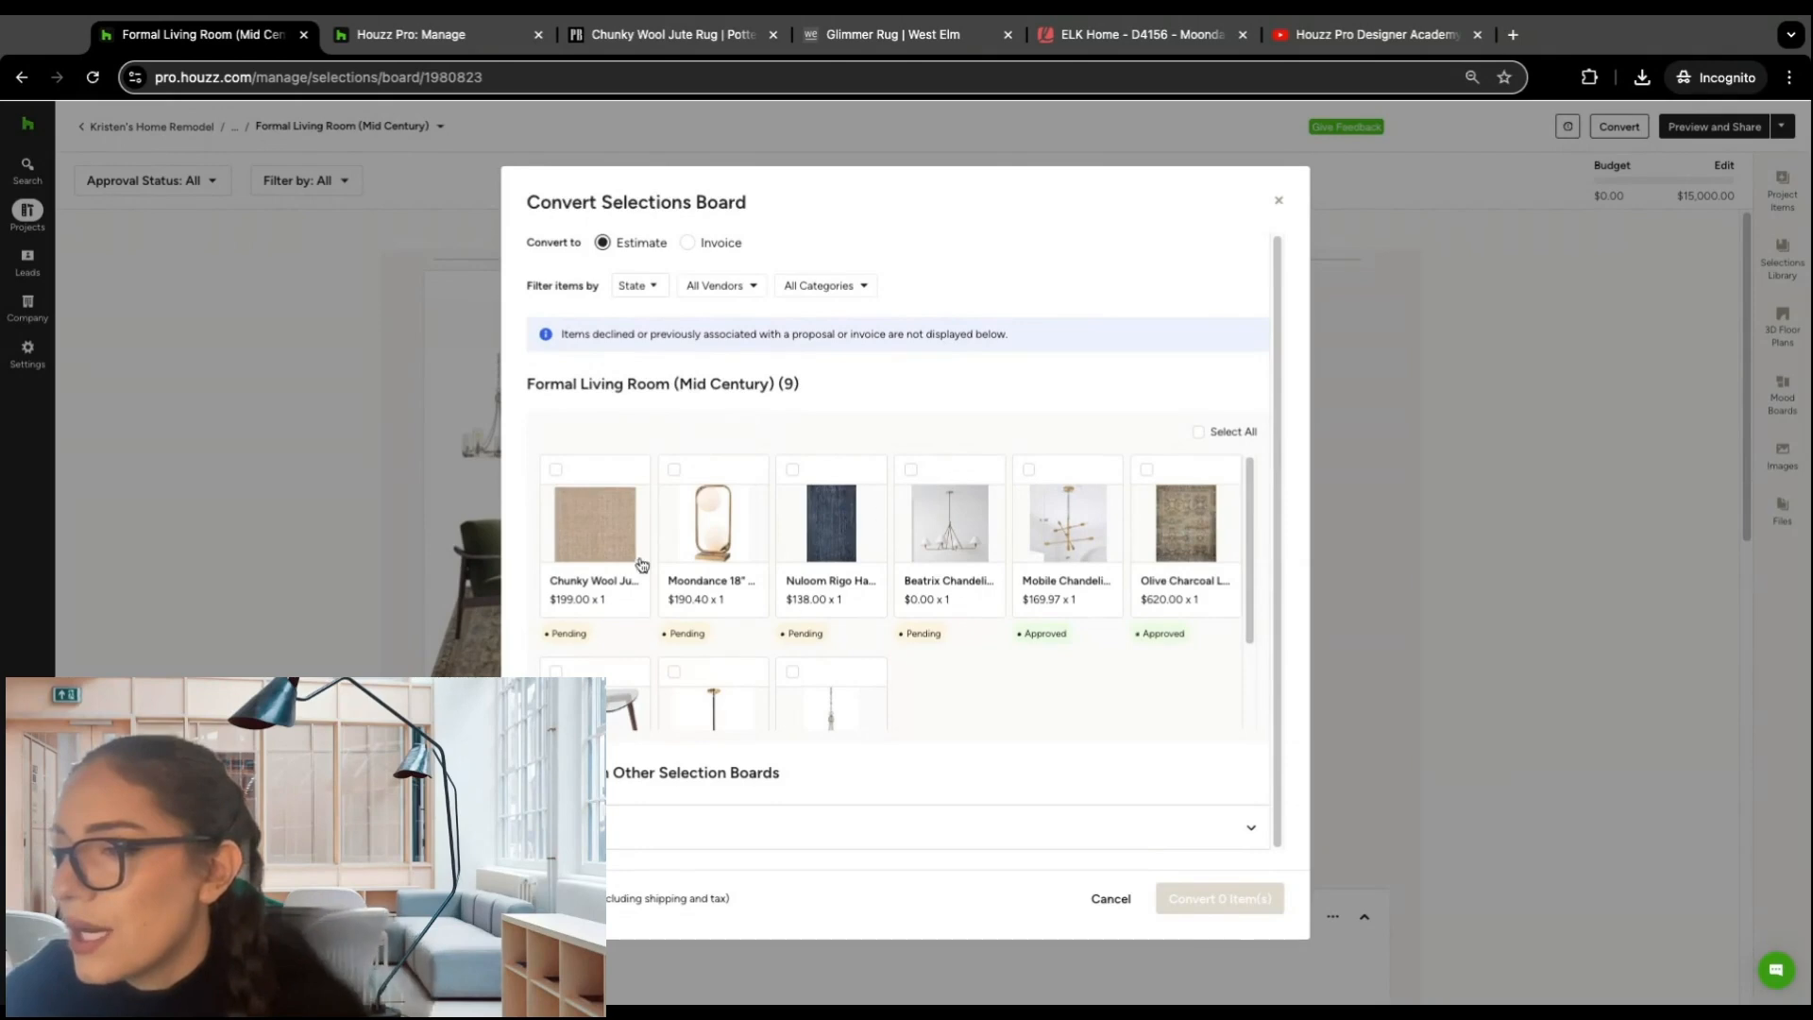
{"action": "scroll", "coordinate": [646, 563], "scroll_direction": "down", "scroll_amount": 2}
{"action": "scroll", "coordinate": [648, 532], "scroll_direction": "up", "scroll_amount": 1}
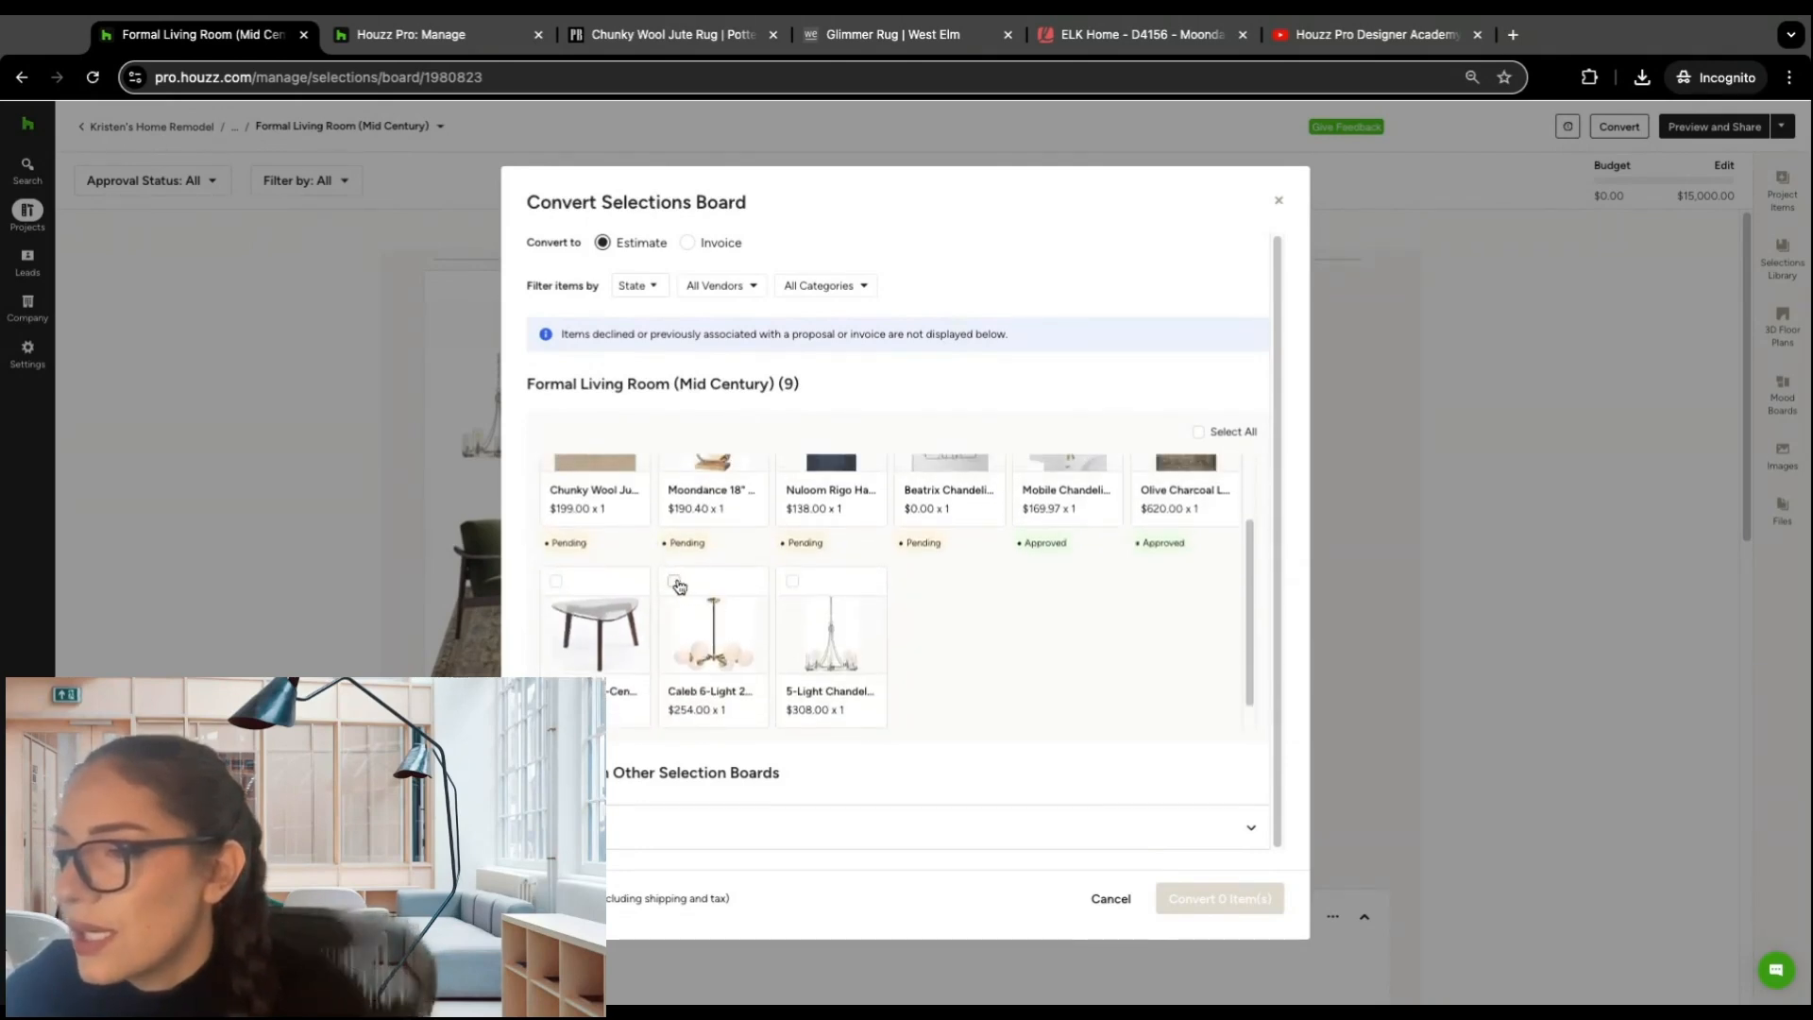
{"action": "left_click", "coordinate": [674, 580]}
{"action": "left_click", "coordinate": [793, 583]}
{"action": "scroll", "coordinate": [973, 590], "scroll_direction": "up", "scroll_amount": 1}
{"action": "scroll", "coordinate": [935, 623], "scroll_direction": "down", "scroll_amount": 1}
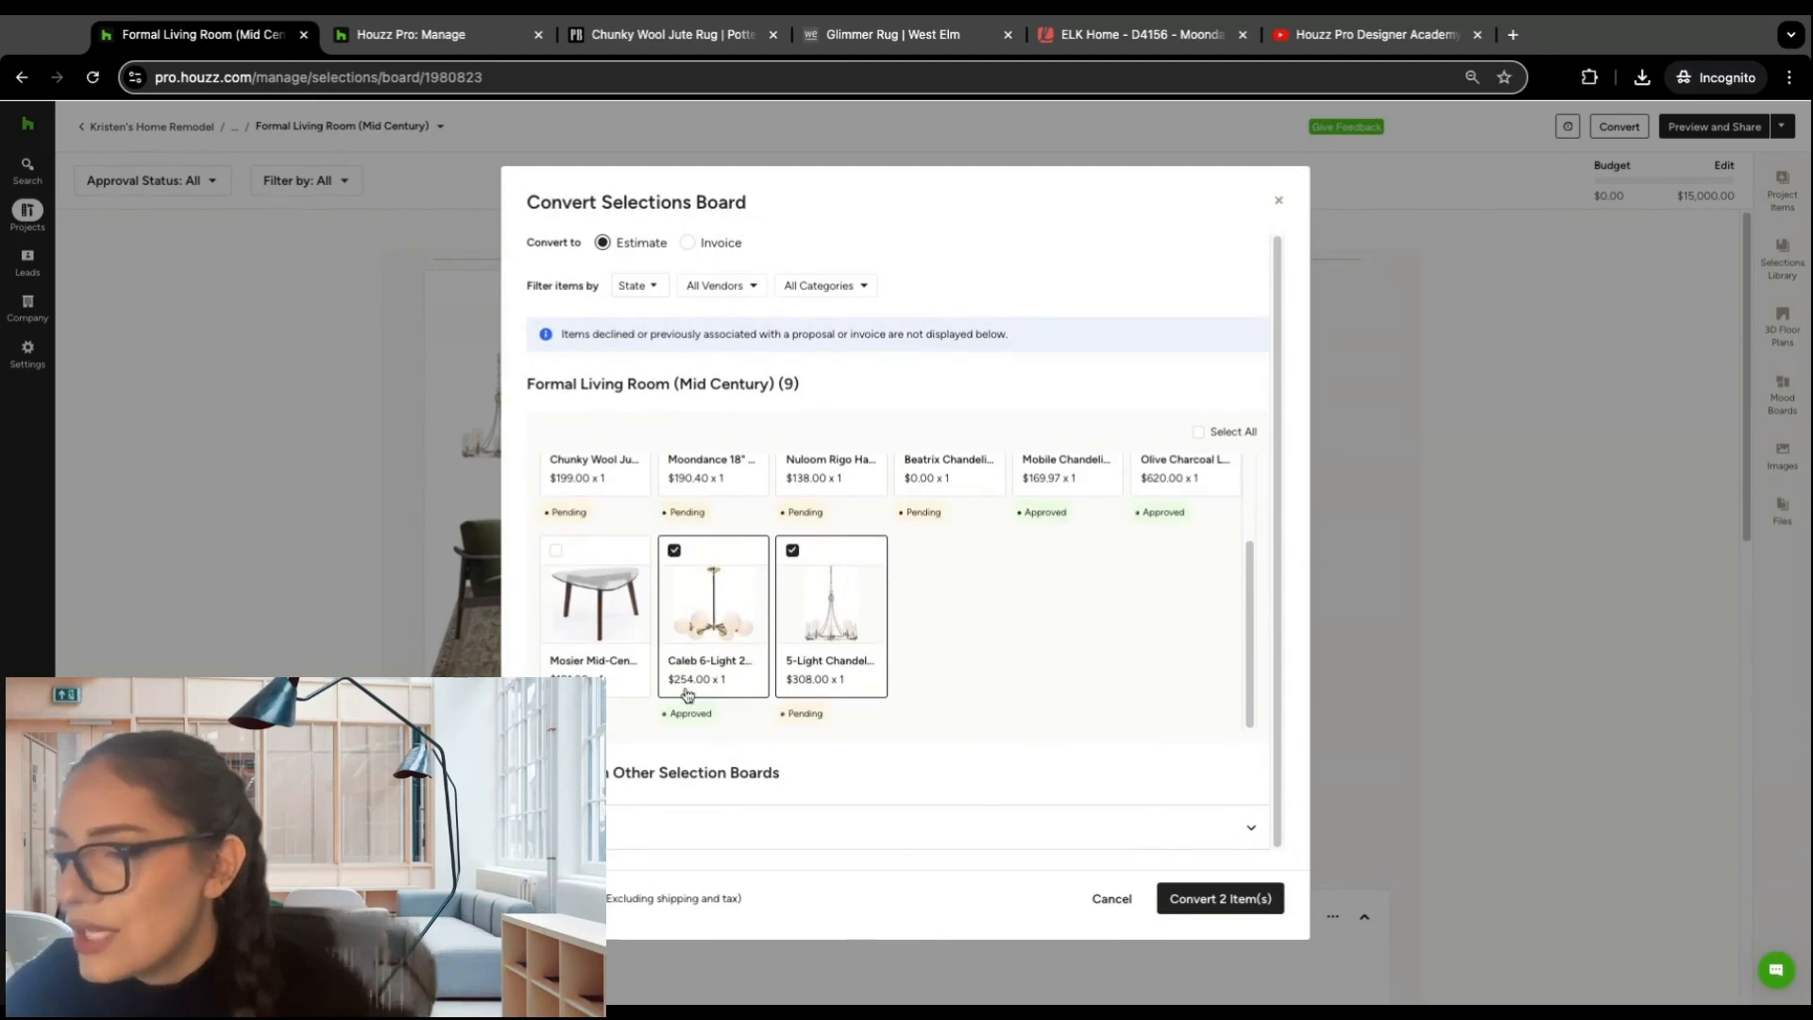
{"action": "left_click", "coordinate": [794, 550]}
{"action": "scroll", "coordinate": [1038, 585], "scroll_direction": "up", "scroll_amount": 2}
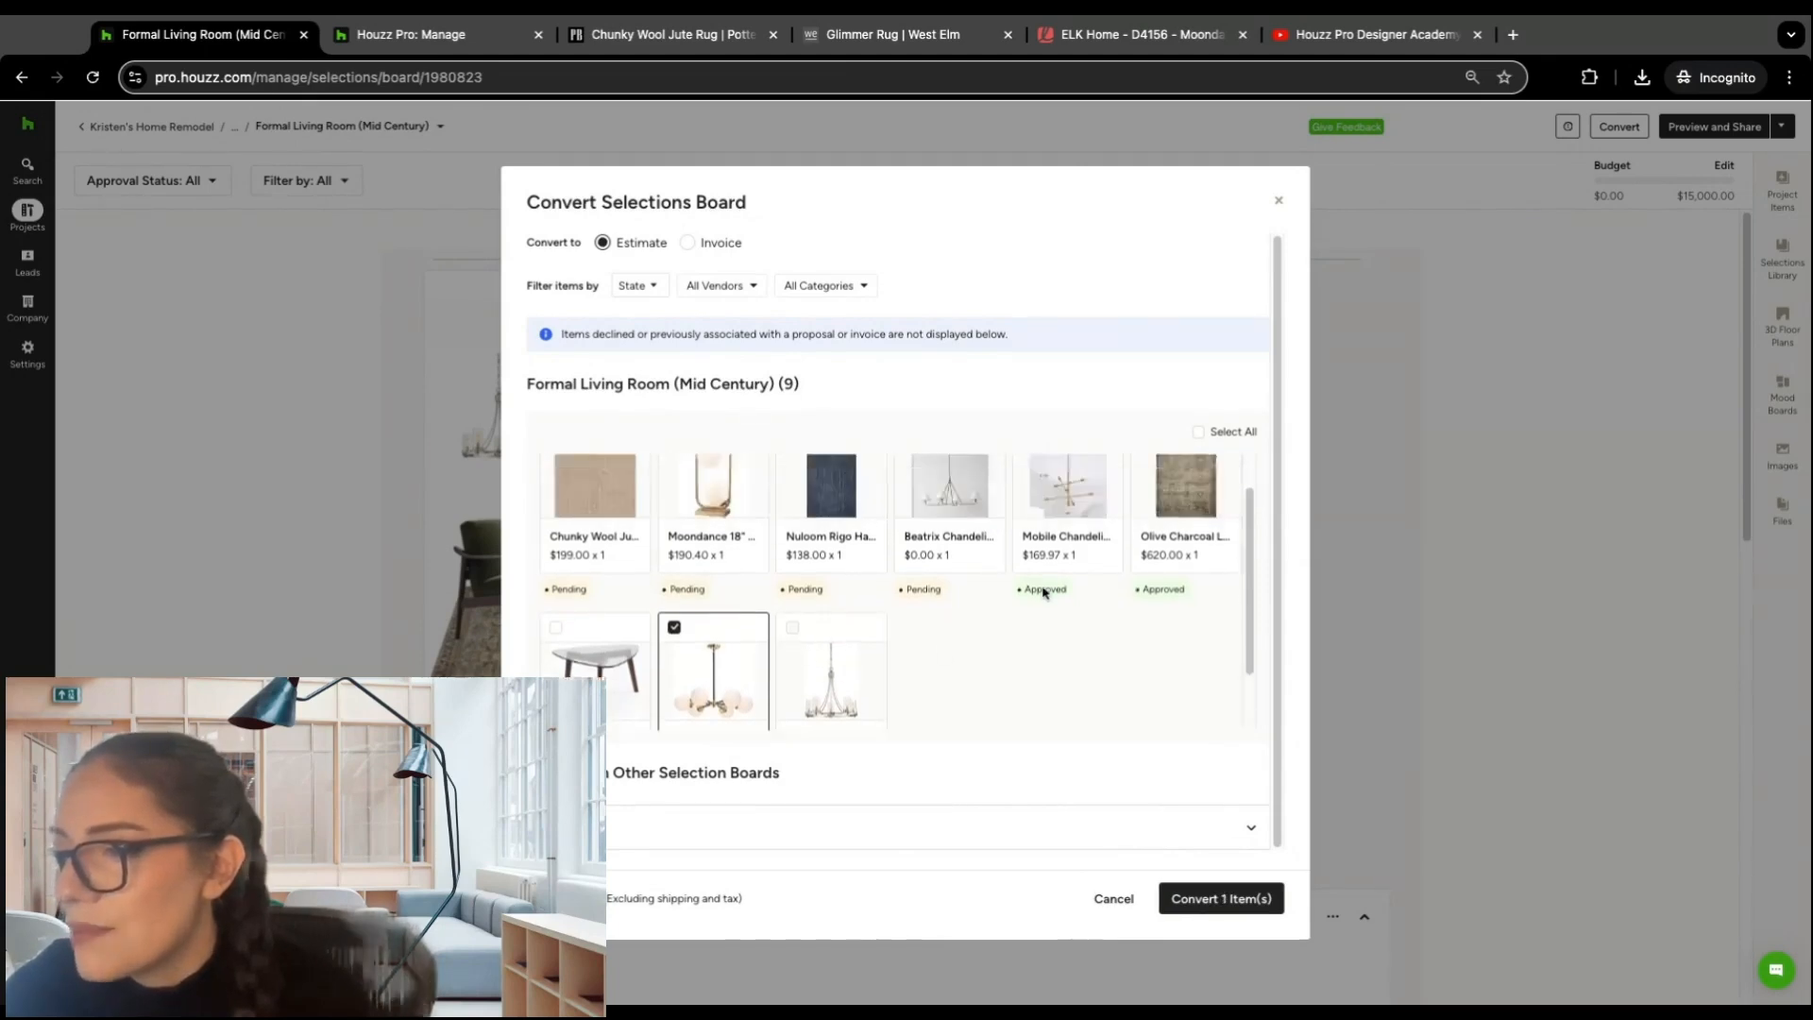
Step: Add the Mobile, 5-Light and Beatrix chandeliers to the selection, leave out the Olive Charcoal rug, and convert the four items into an estimate
{"action": "left_click", "coordinate": [1029, 472]}
{"action": "left_click", "coordinate": [1146, 471]}
{"action": "scroll", "coordinate": [849, 652], "scroll_direction": "down", "scroll_amount": 2}
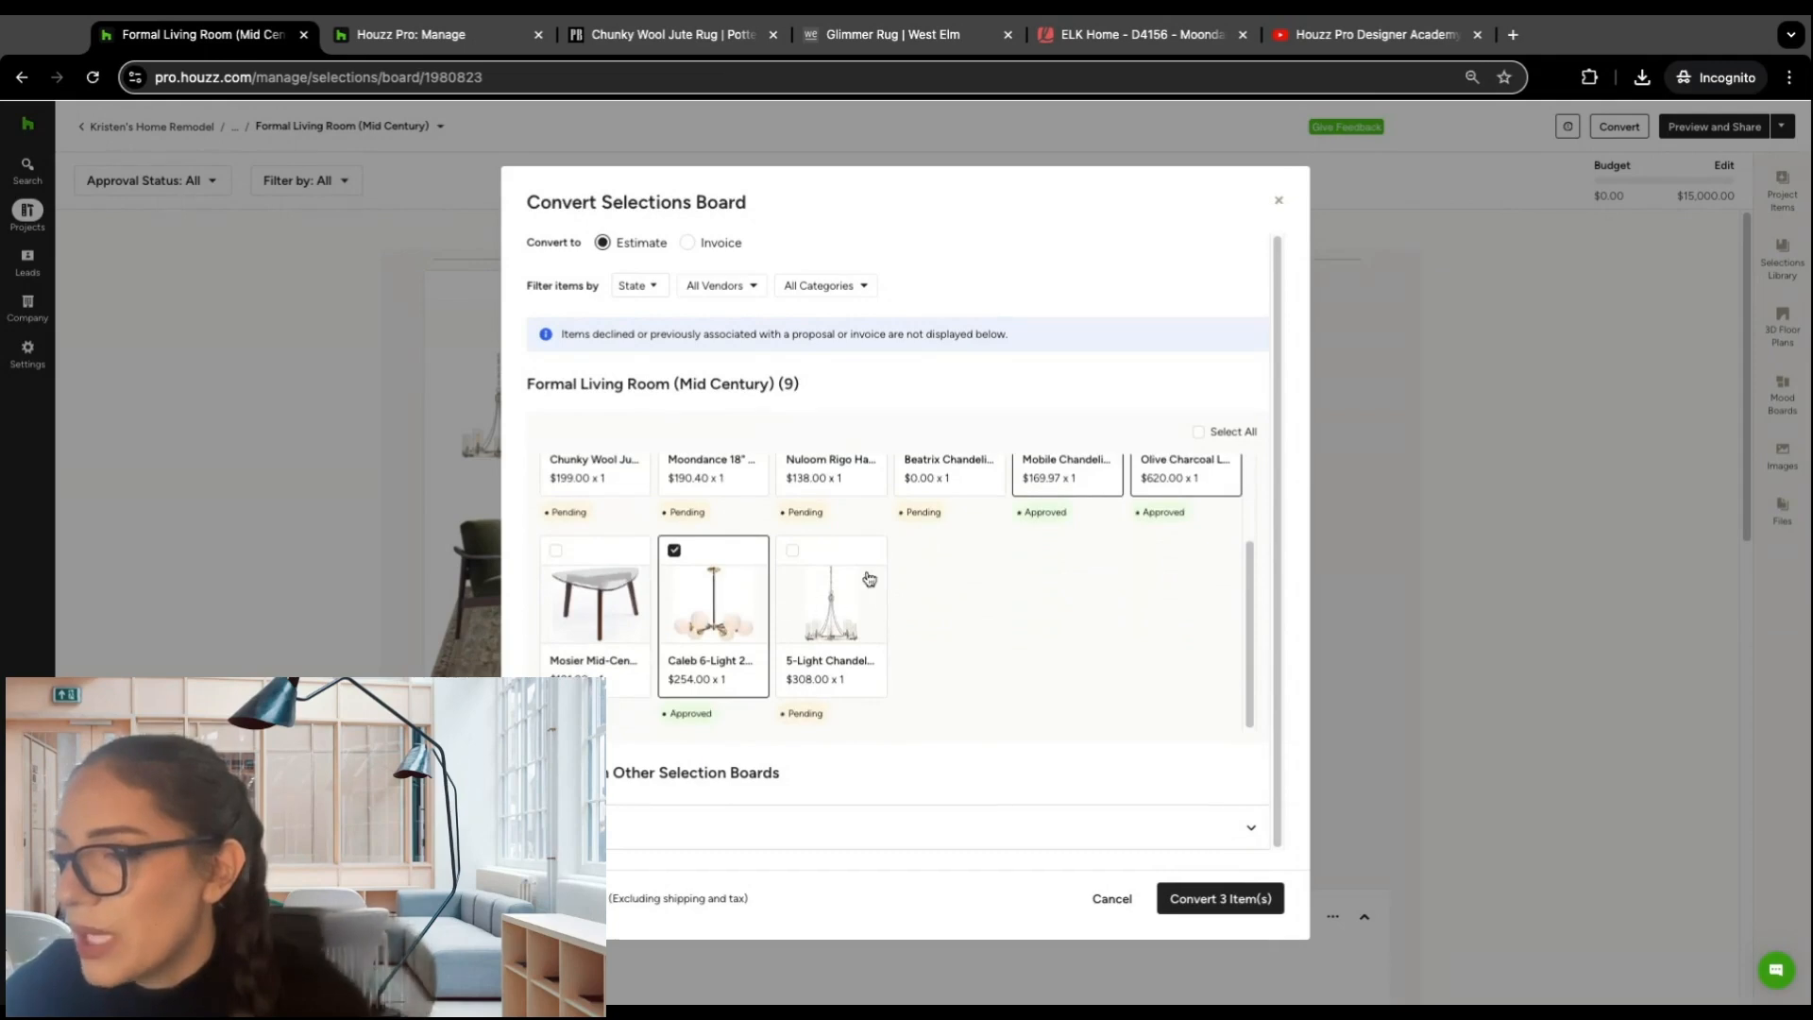
{"action": "scroll", "coordinate": [830, 613], "scroll_direction": "up", "scroll_amount": 1}
{"action": "left_click", "coordinate": [792, 571]}
{"action": "scroll", "coordinate": [1005, 609], "scroll_direction": "up", "scroll_amount": 1}
{"action": "left_click", "coordinate": [1147, 471]}
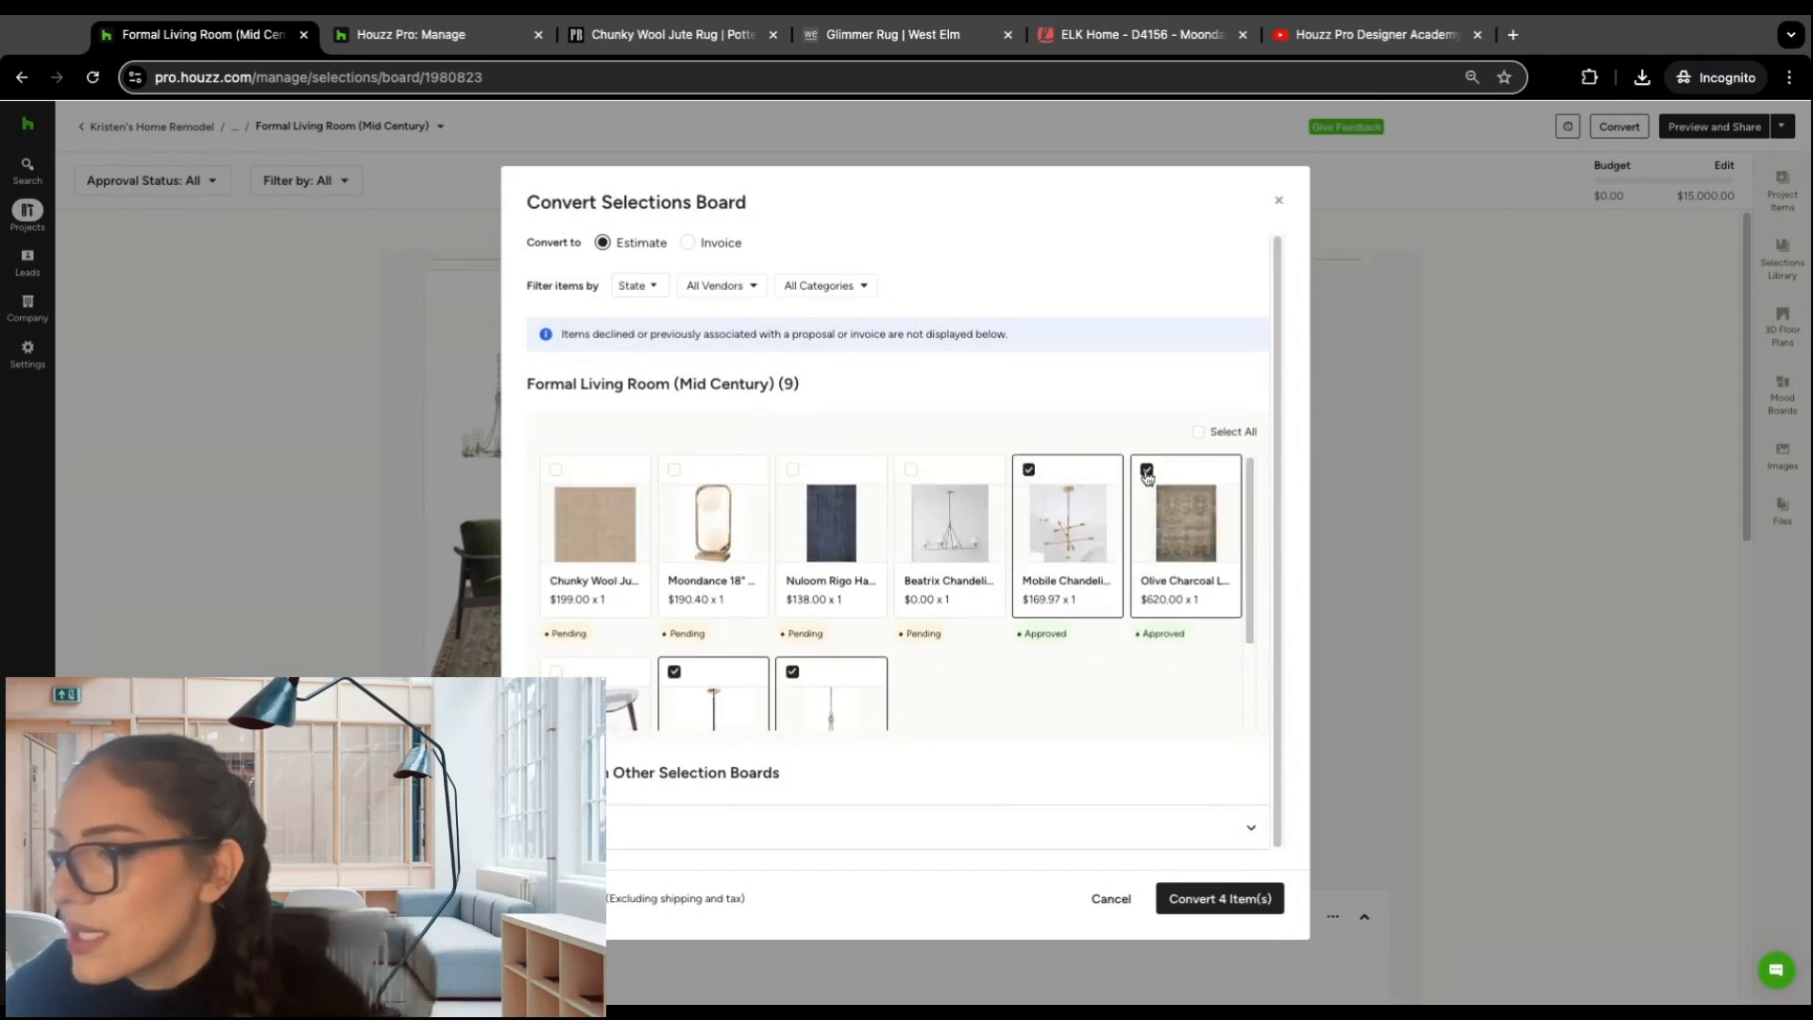
{"action": "left_click", "coordinate": [910, 470]}
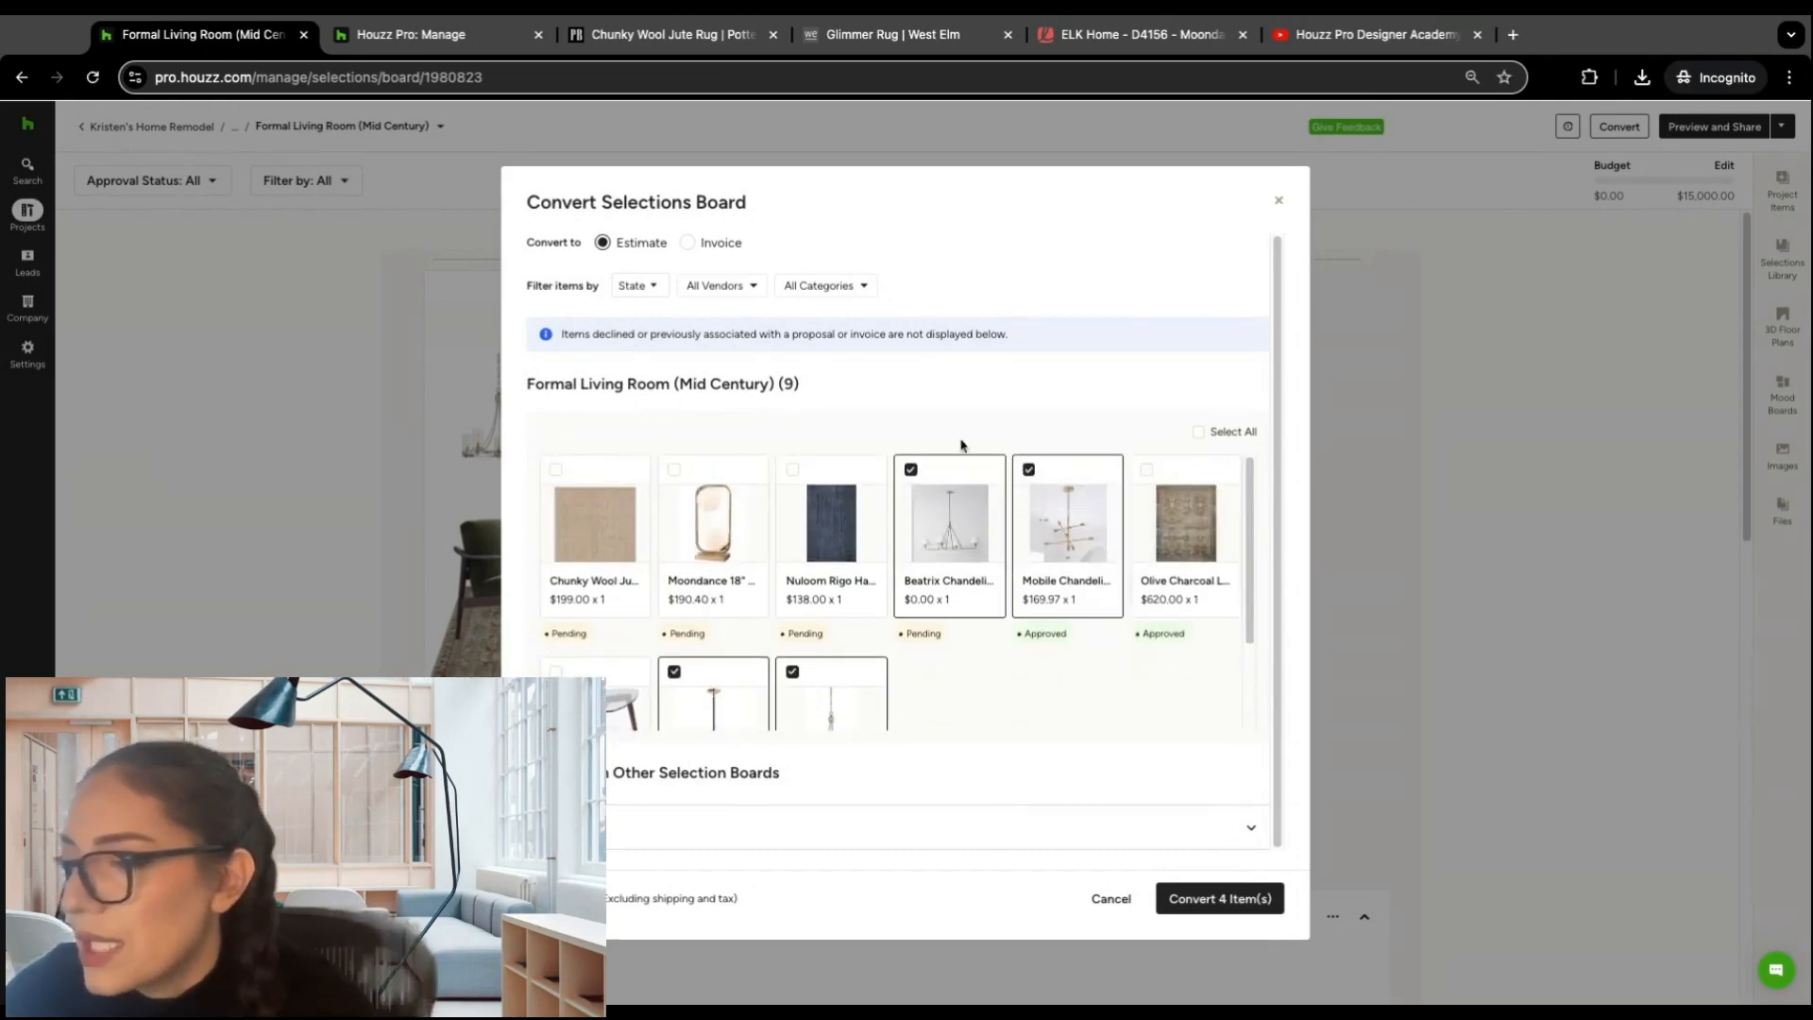
{"action": "left_click", "coordinate": [1218, 906]}
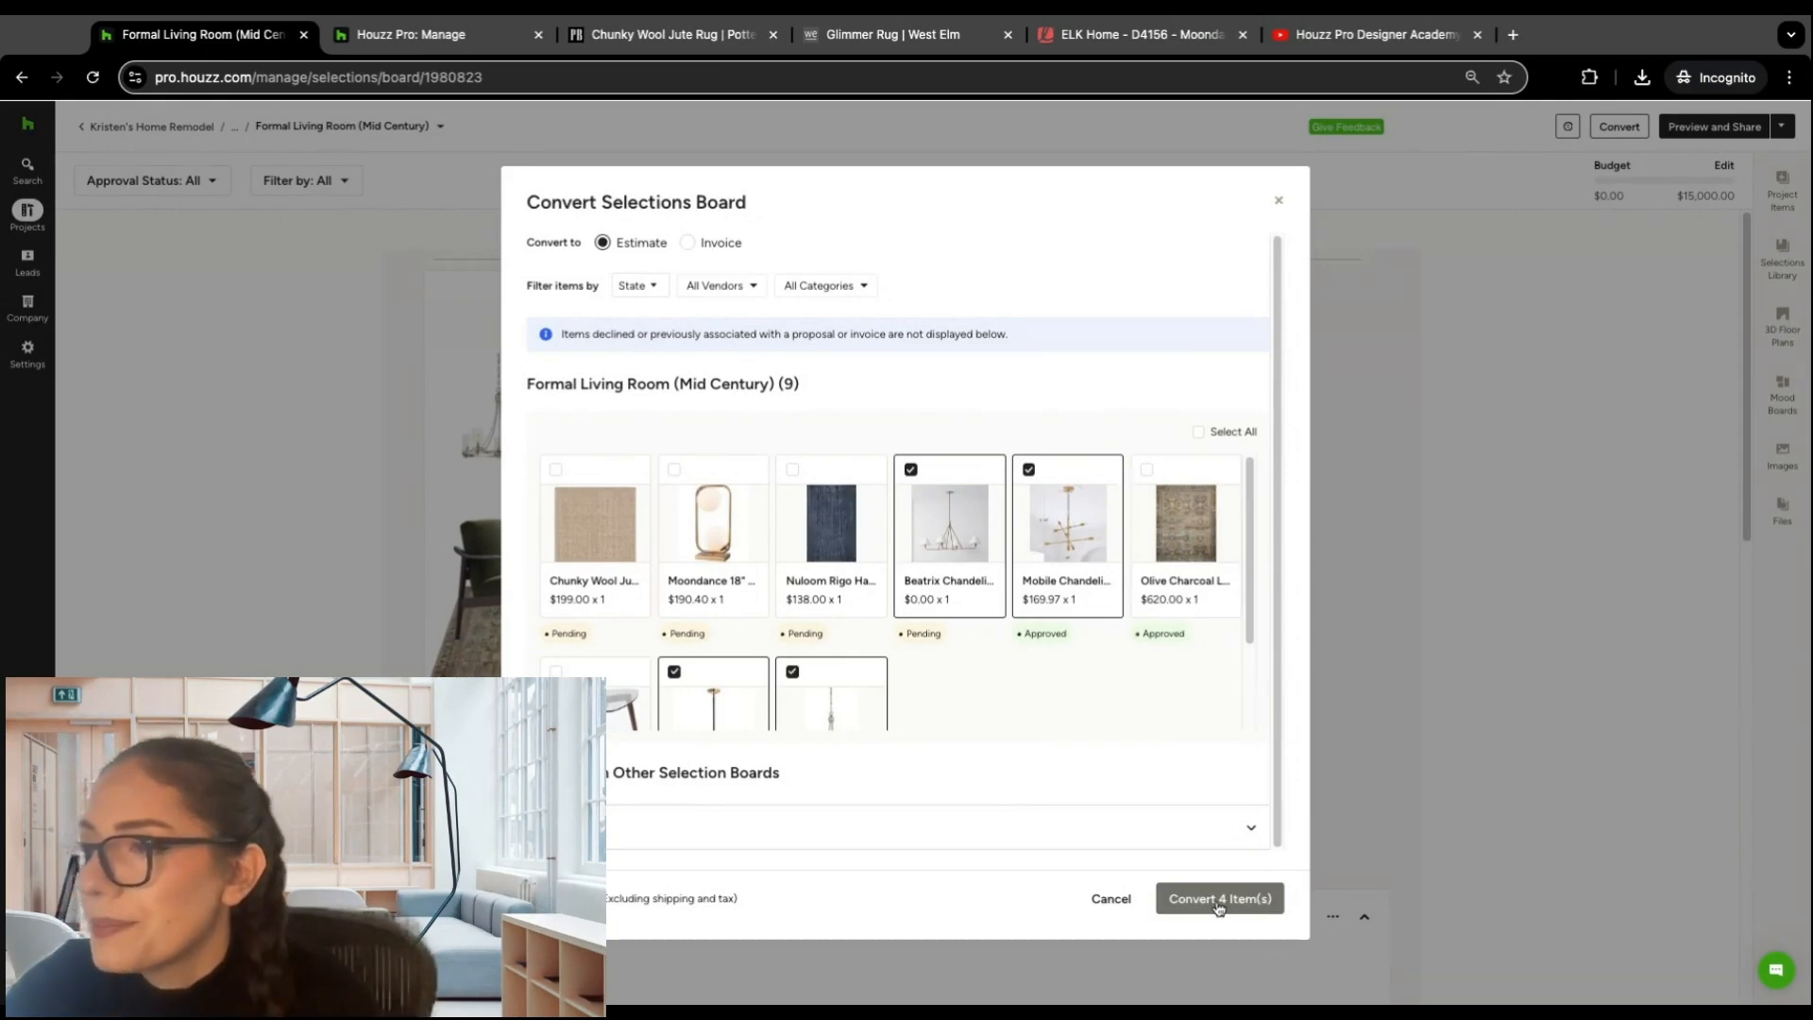
{"action": "left_click", "coordinate": [1218, 901]}
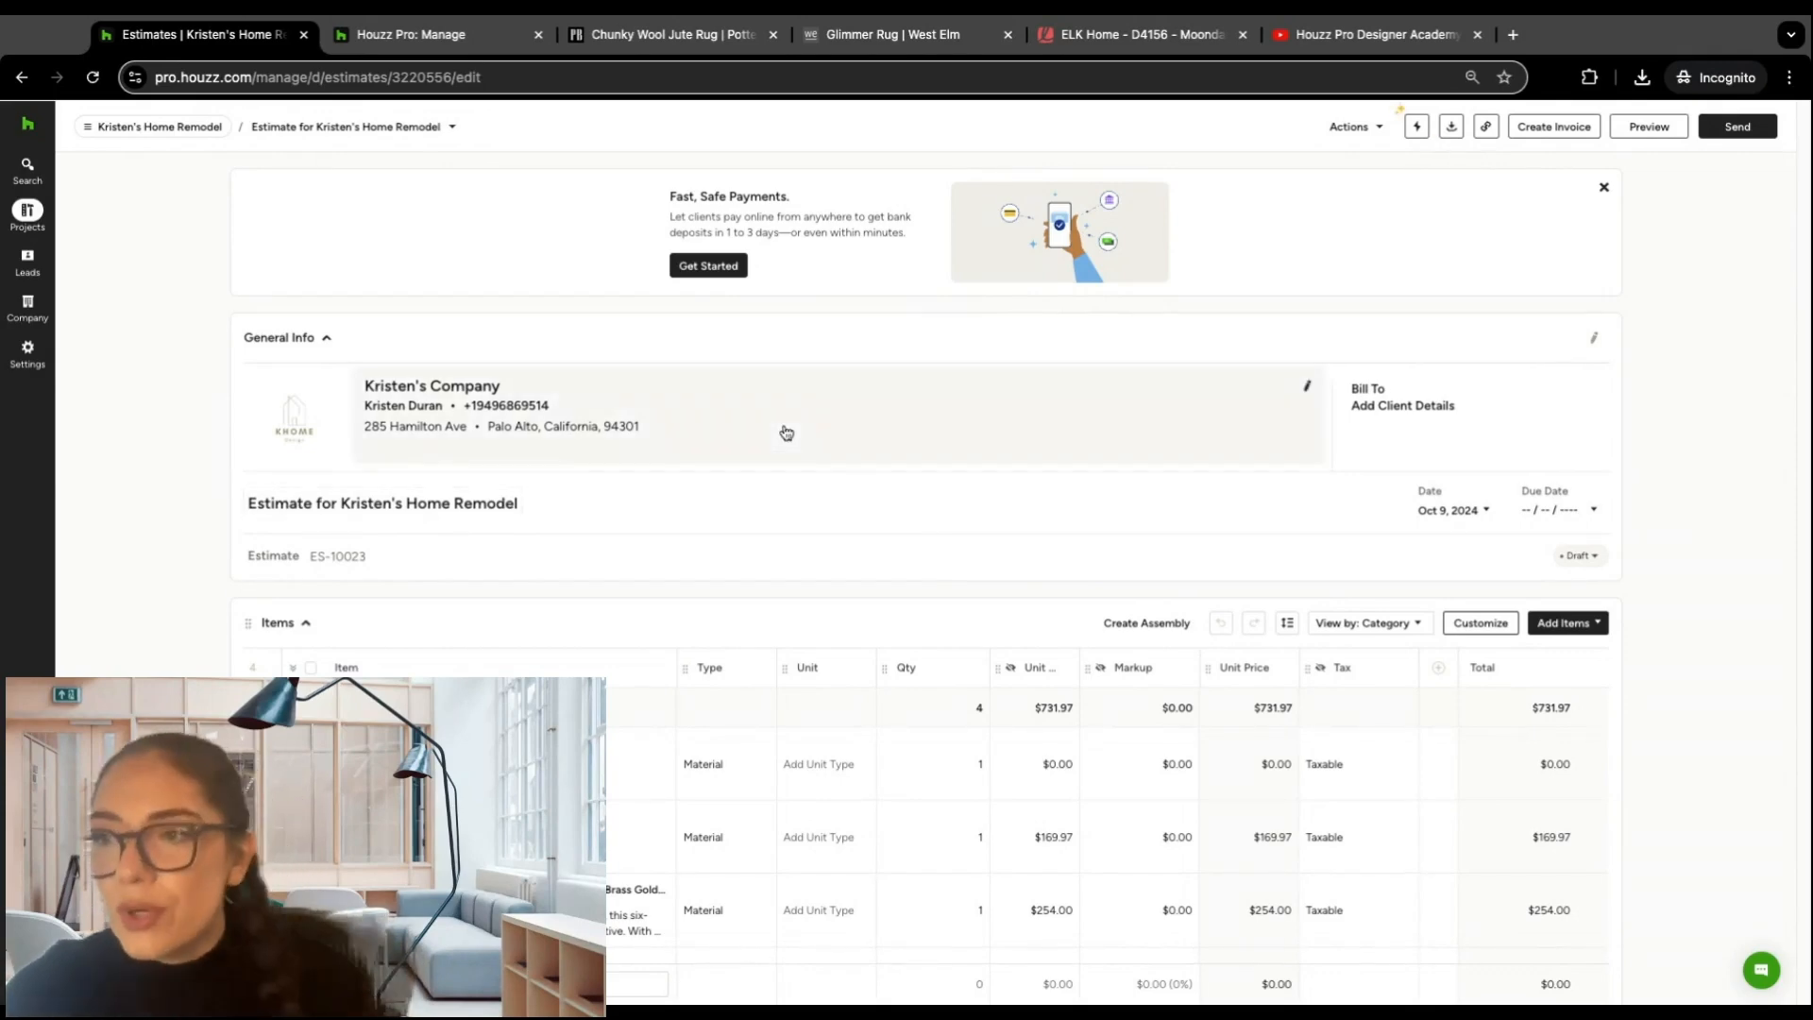
Step: Review the items in the new estimate and return to the project overview
{"action": "scroll", "coordinate": [787, 433], "scroll_direction": "down", "scroll_amount": 8}
{"action": "scroll", "coordinate": [783, 426], "scroll_direction": "up", "scroll_amount": 8}
{"action": "scroll", "coordinate": [782, 426], "scroll_direction": "up", "scroll_amount": 1}
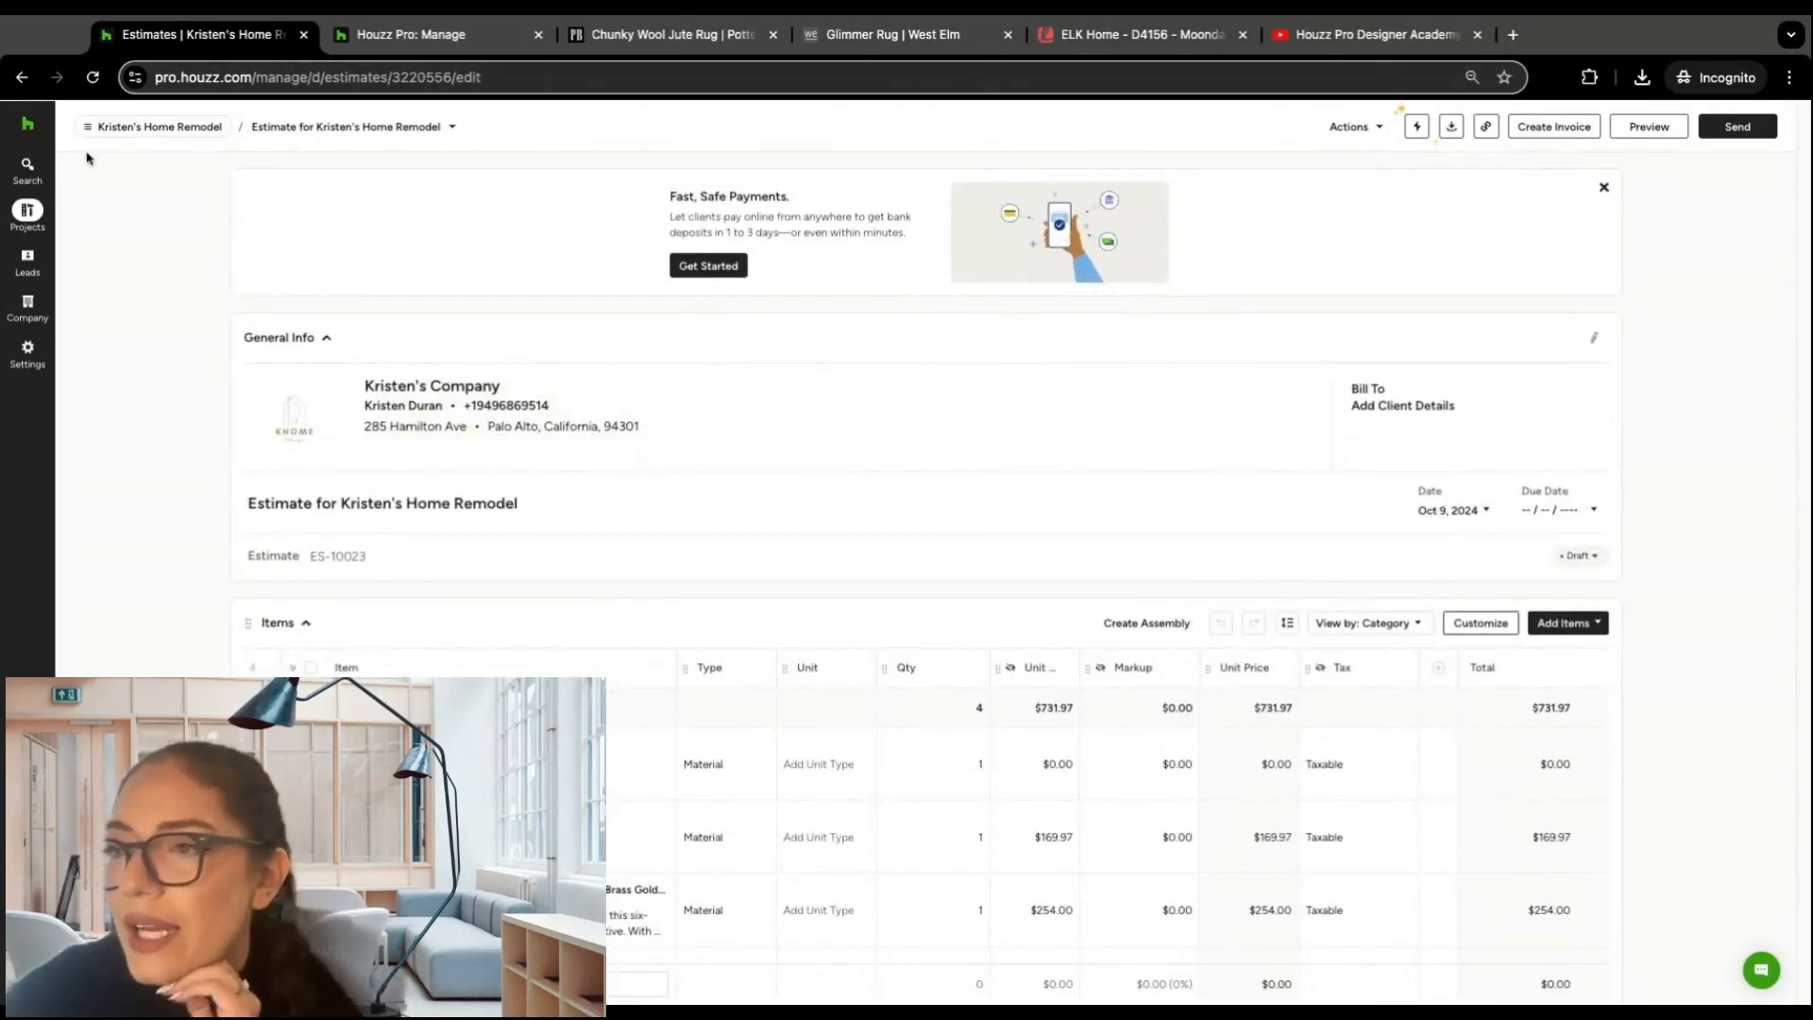
{"action": "mouse_move", "coordinate": [27, 214]}
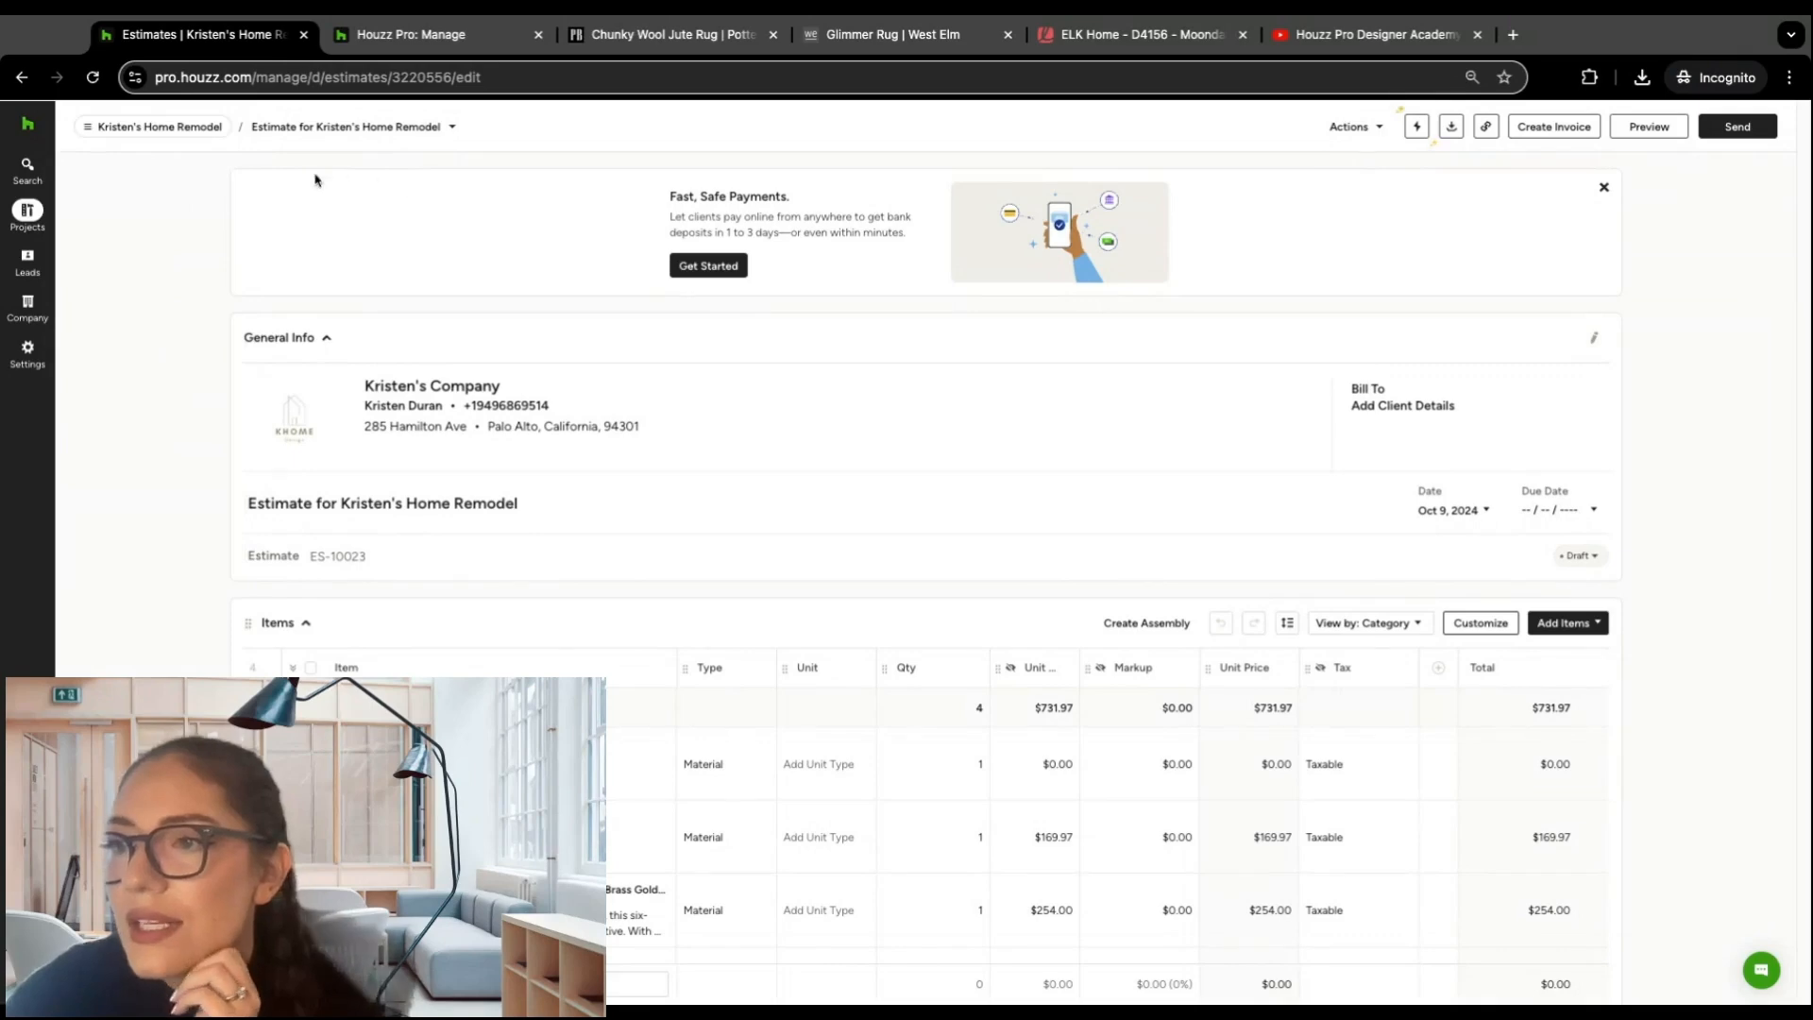
{"action": "left_click", "coordinate": [162, 125]}
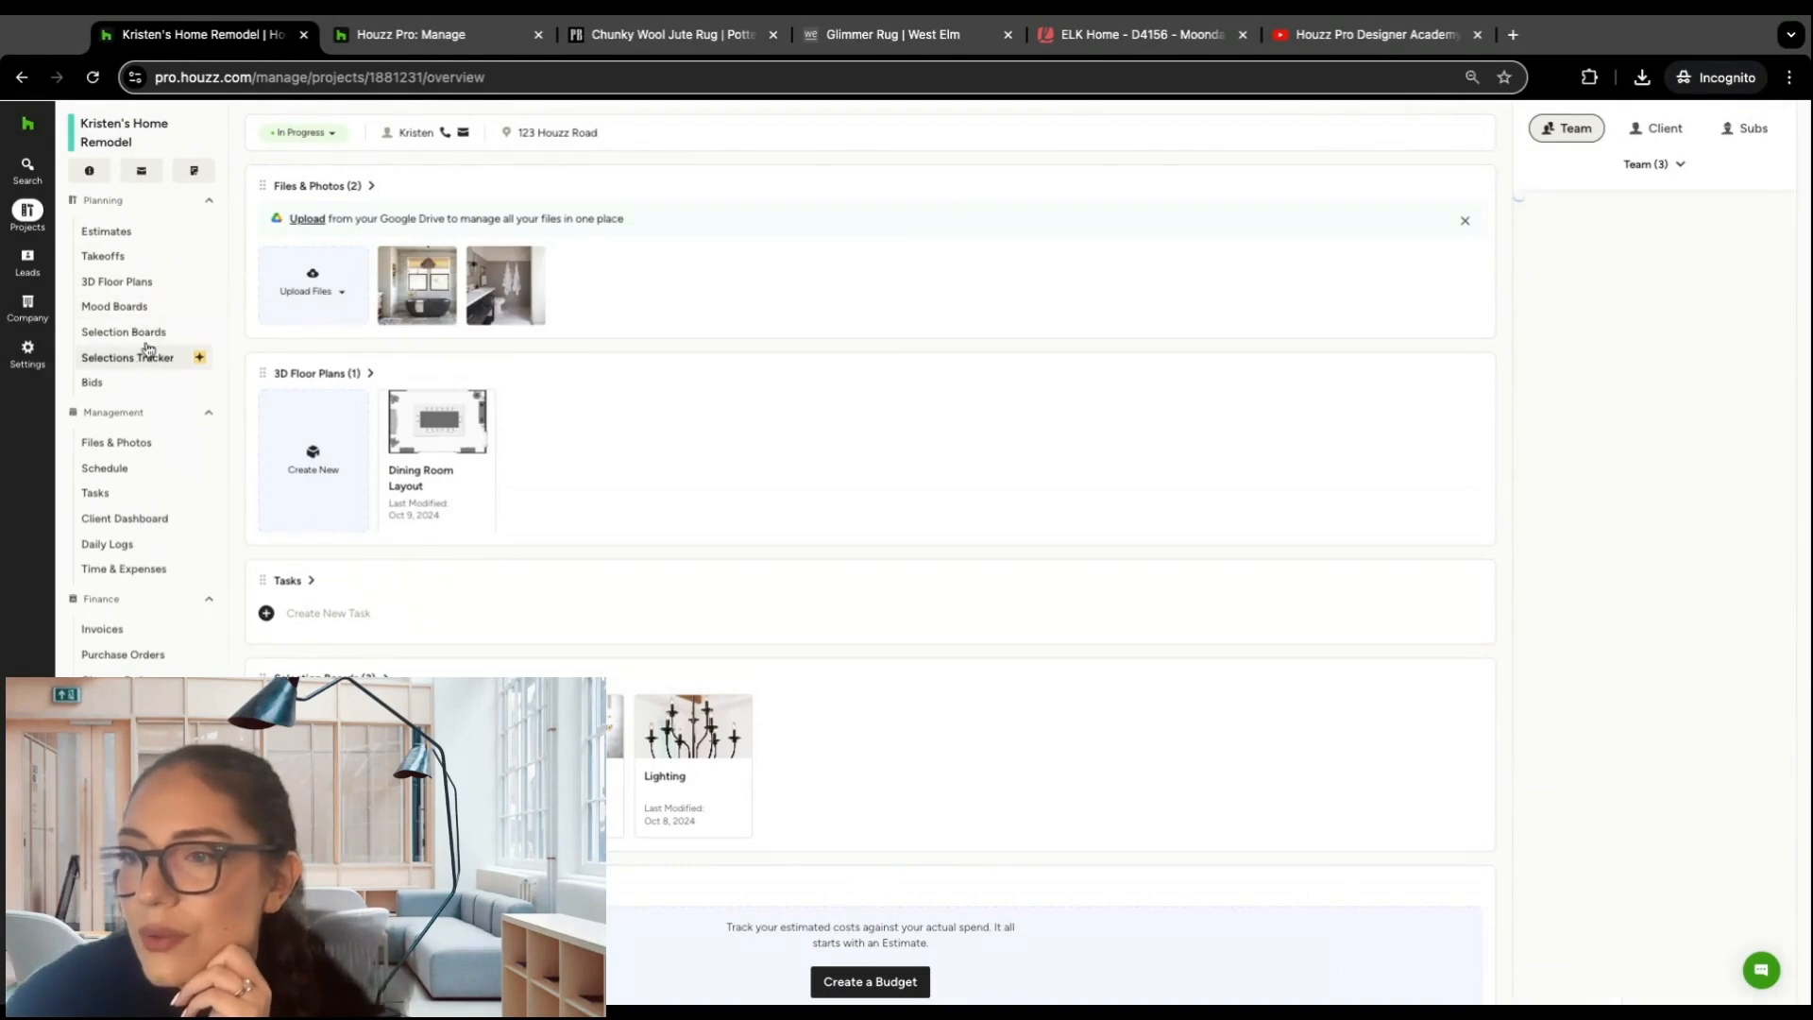
Step: Open the project's Selections Tracker and check the documents linked to the Classic Organic Loop Bath Mat
{"action": "left_click", "coordinate": [132, 359]}
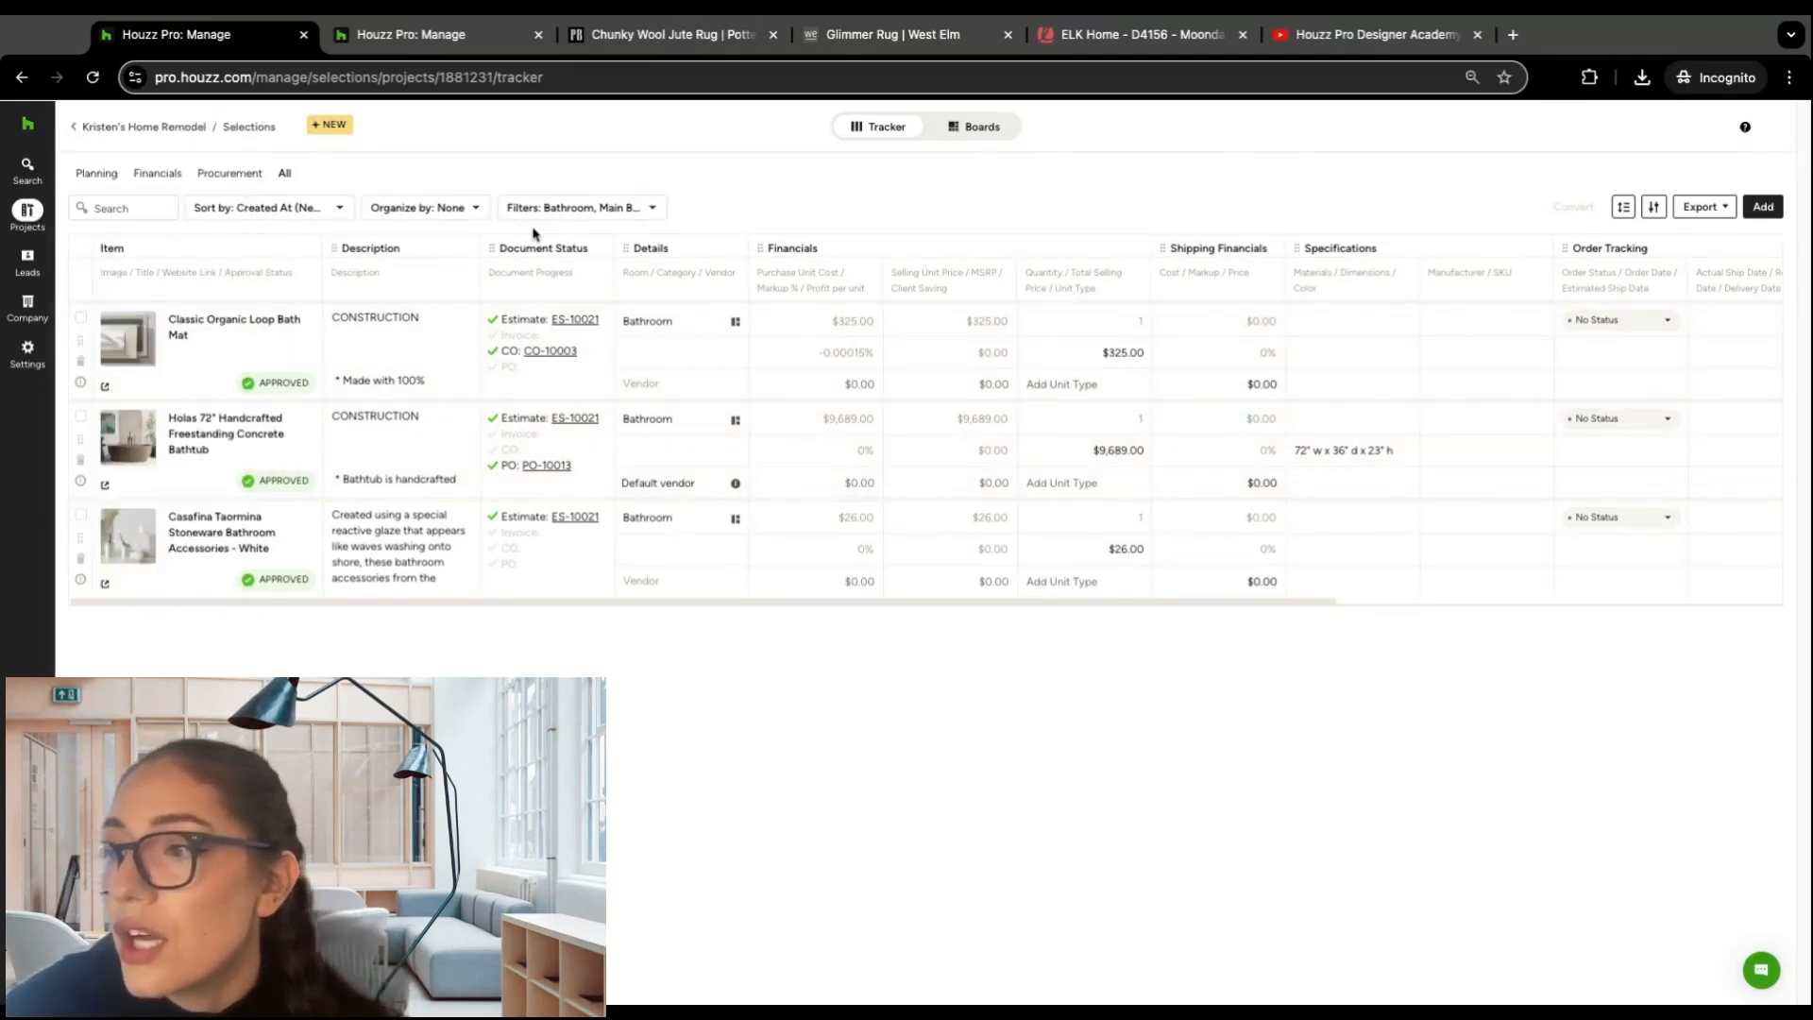
{"action": "left_click", "coordinate": [536, 324]}
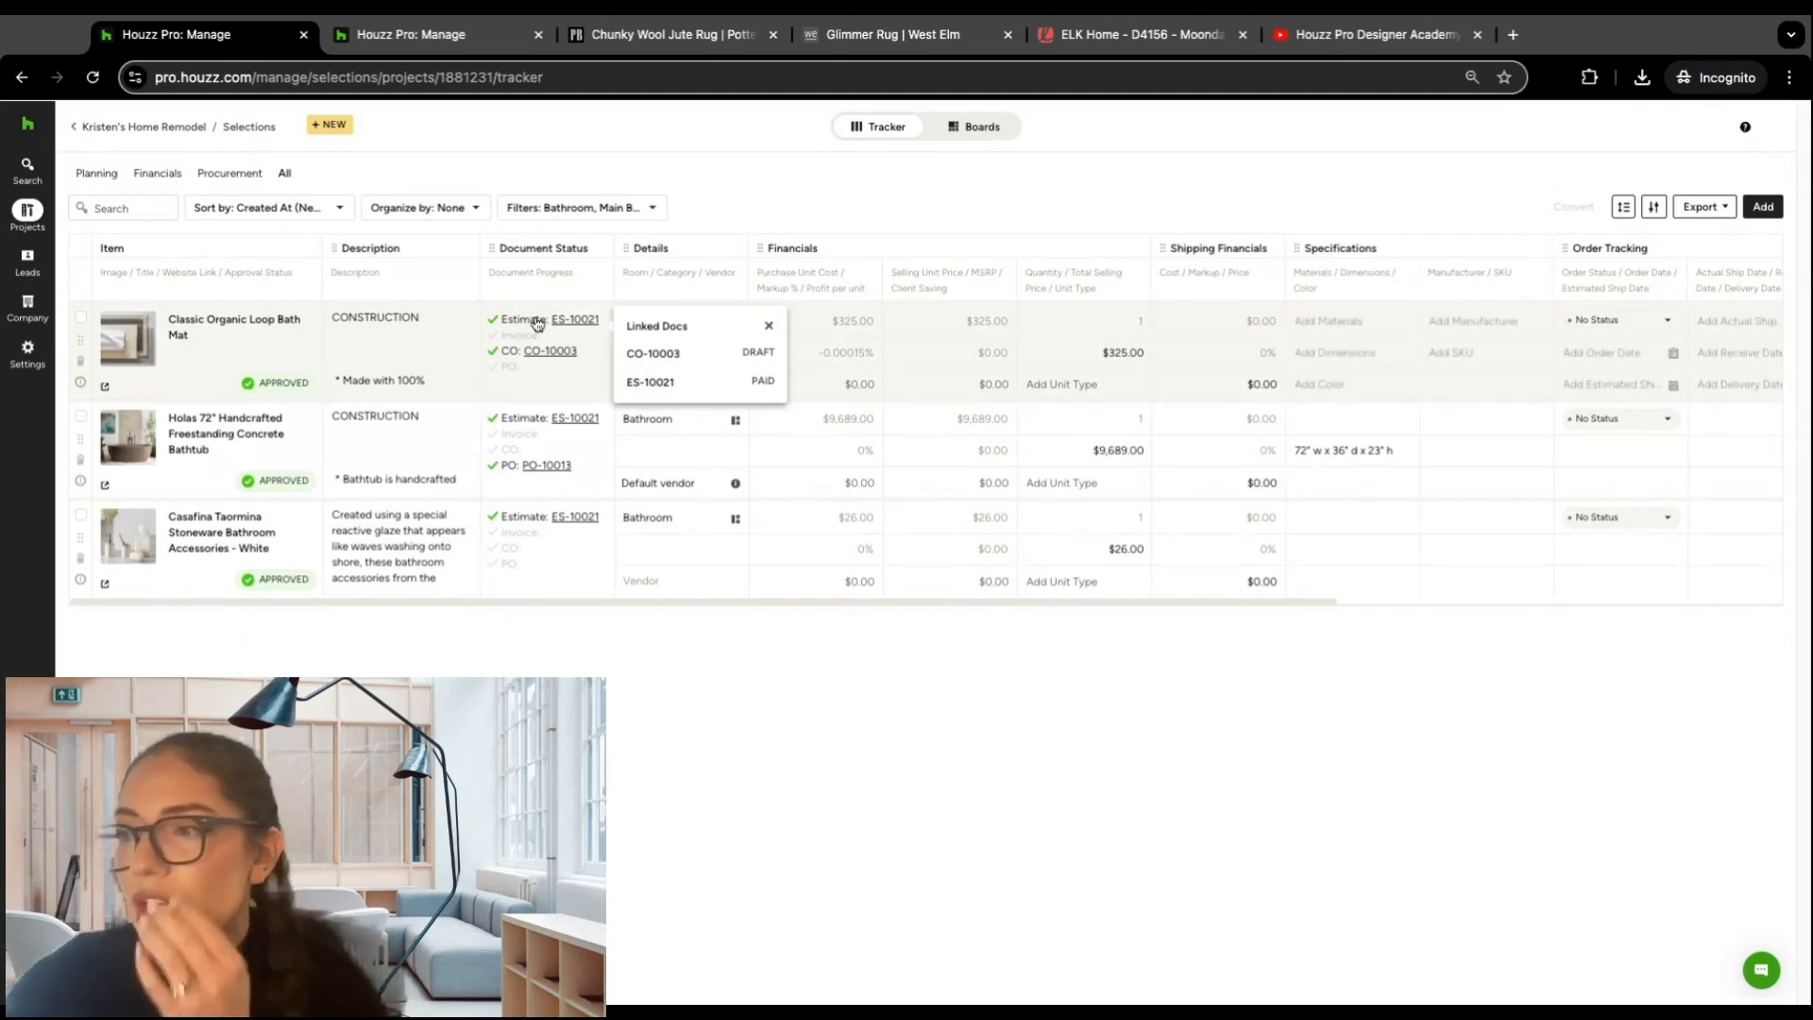
{"action": "mouse_move", "coordinate": [26, 214]}
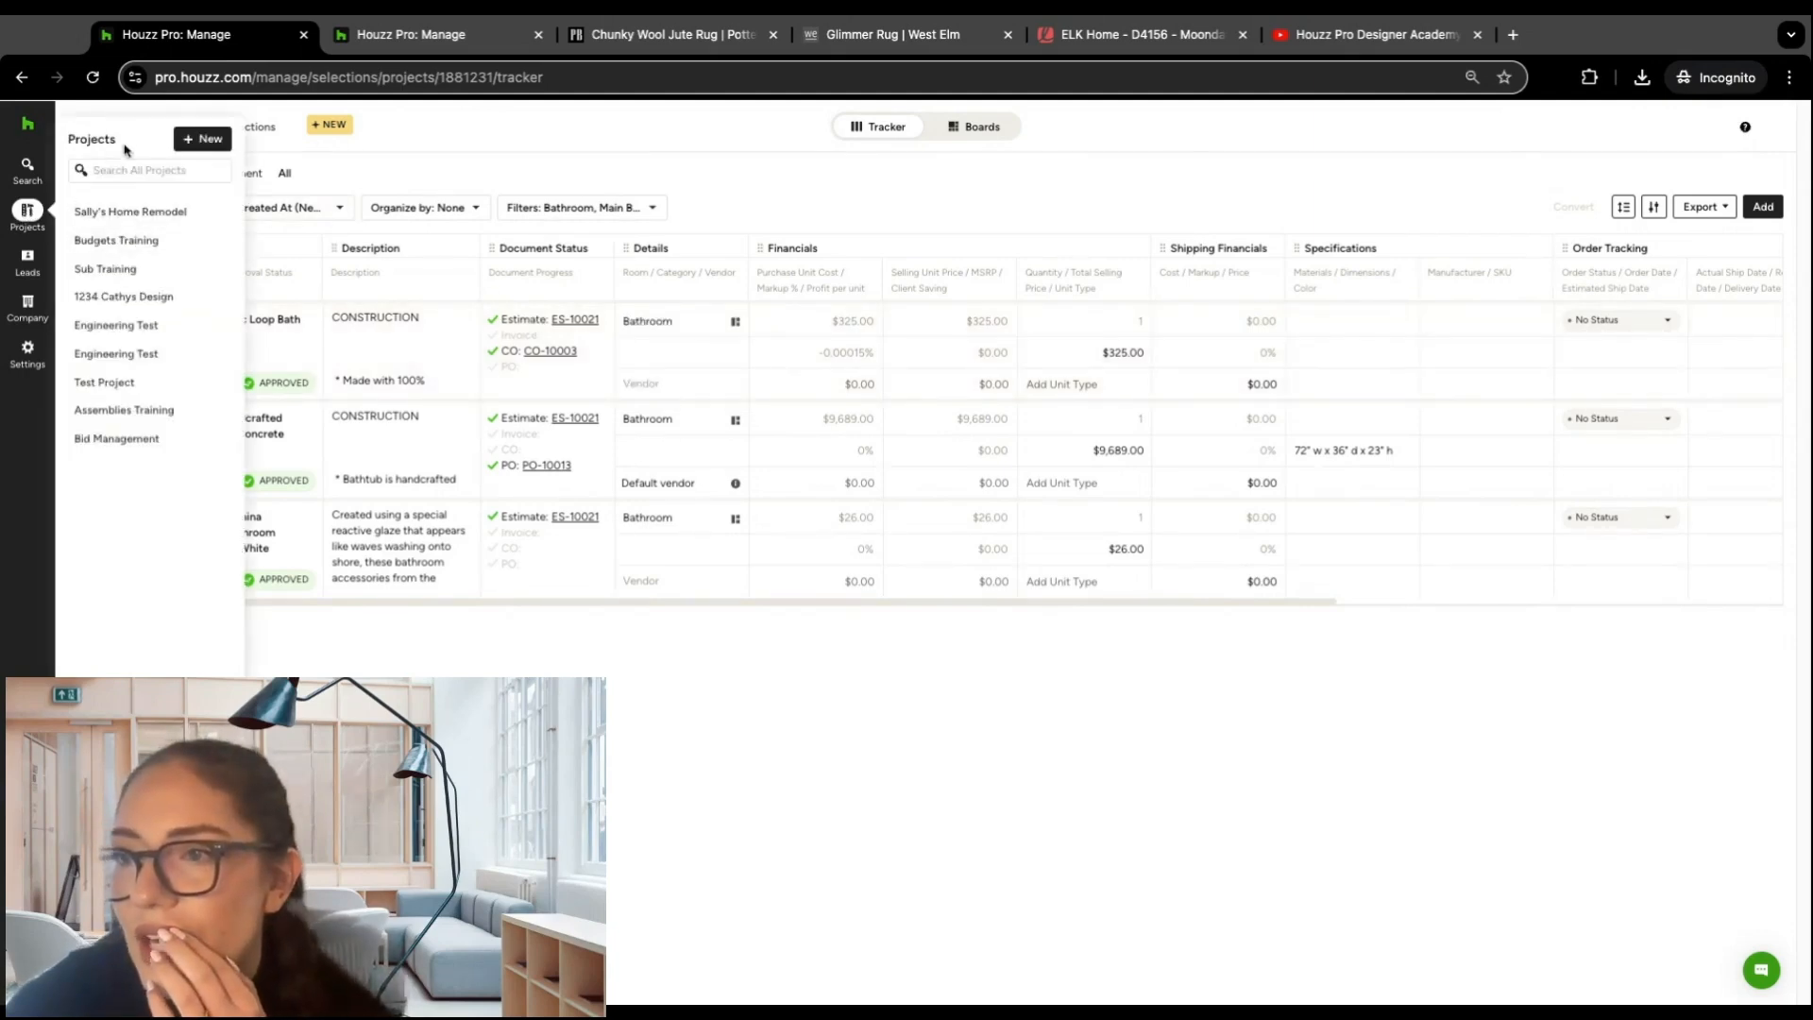
Step: Switch to the project's selection boards and review the overall project budget settings without changing them
{"action": "left_click", "coordinate": [980, 129]}
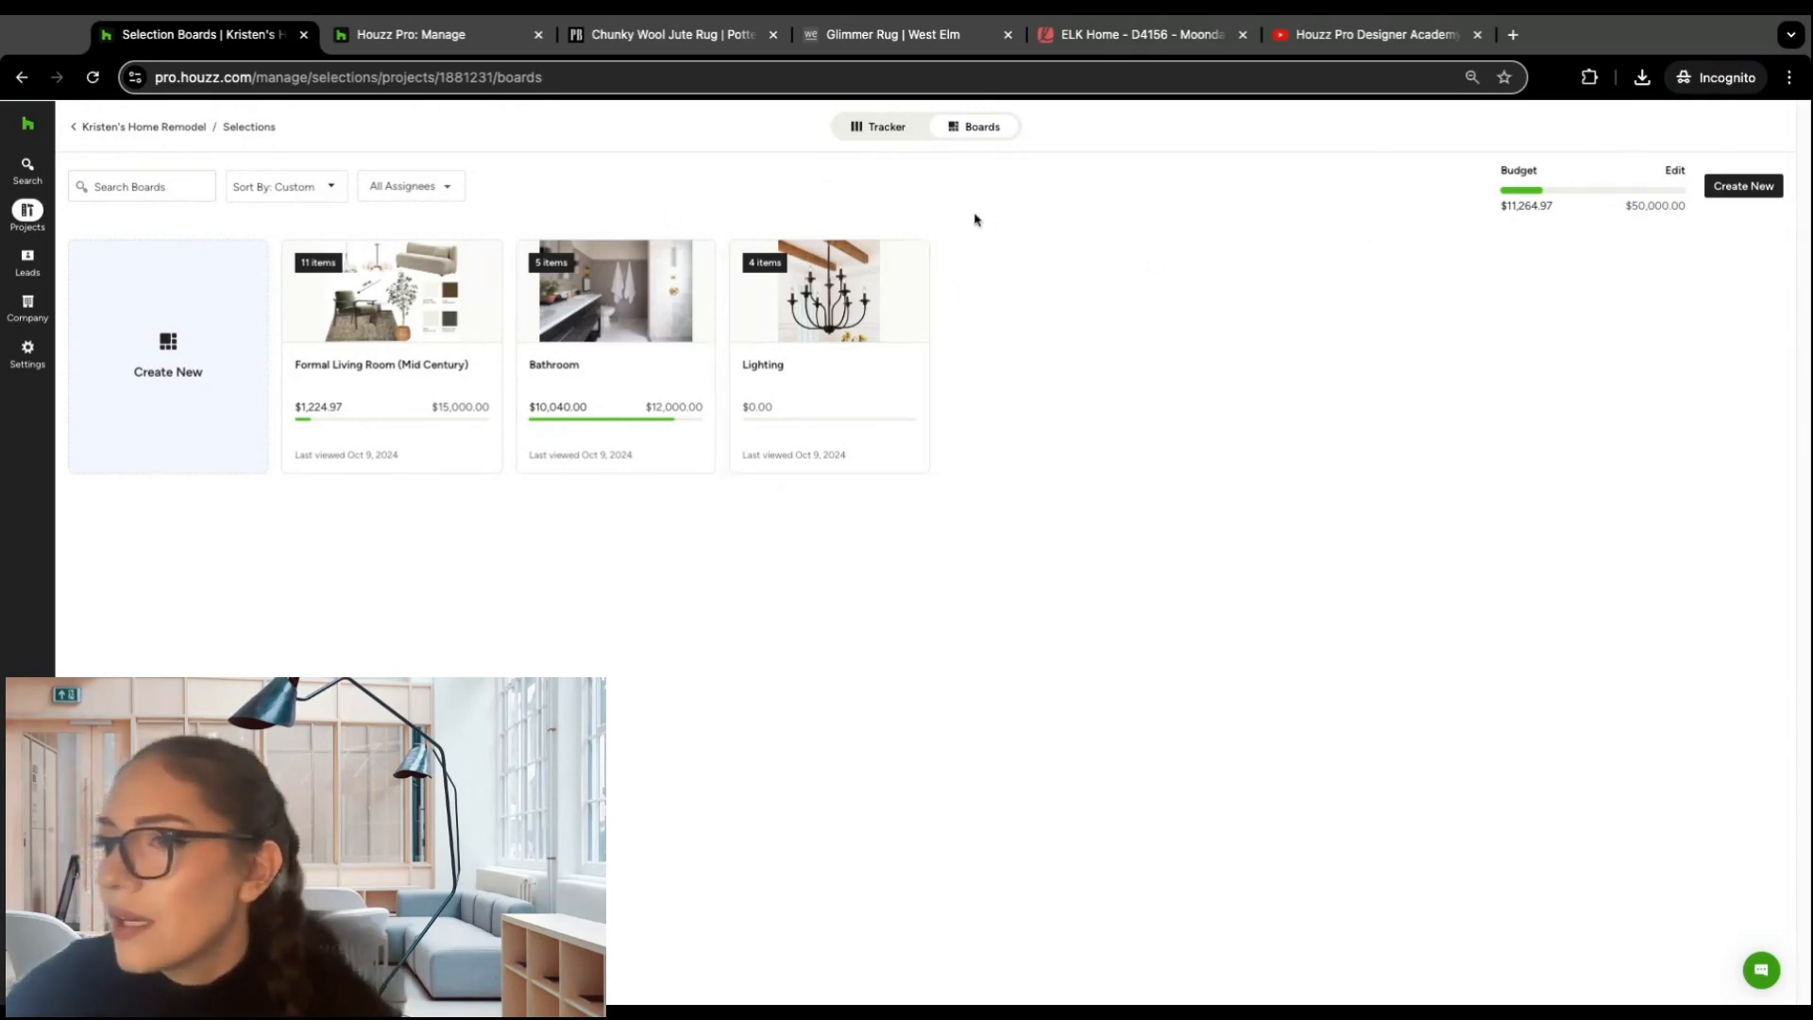
{"action": "left_click", "coordinate": [1676, 170]}
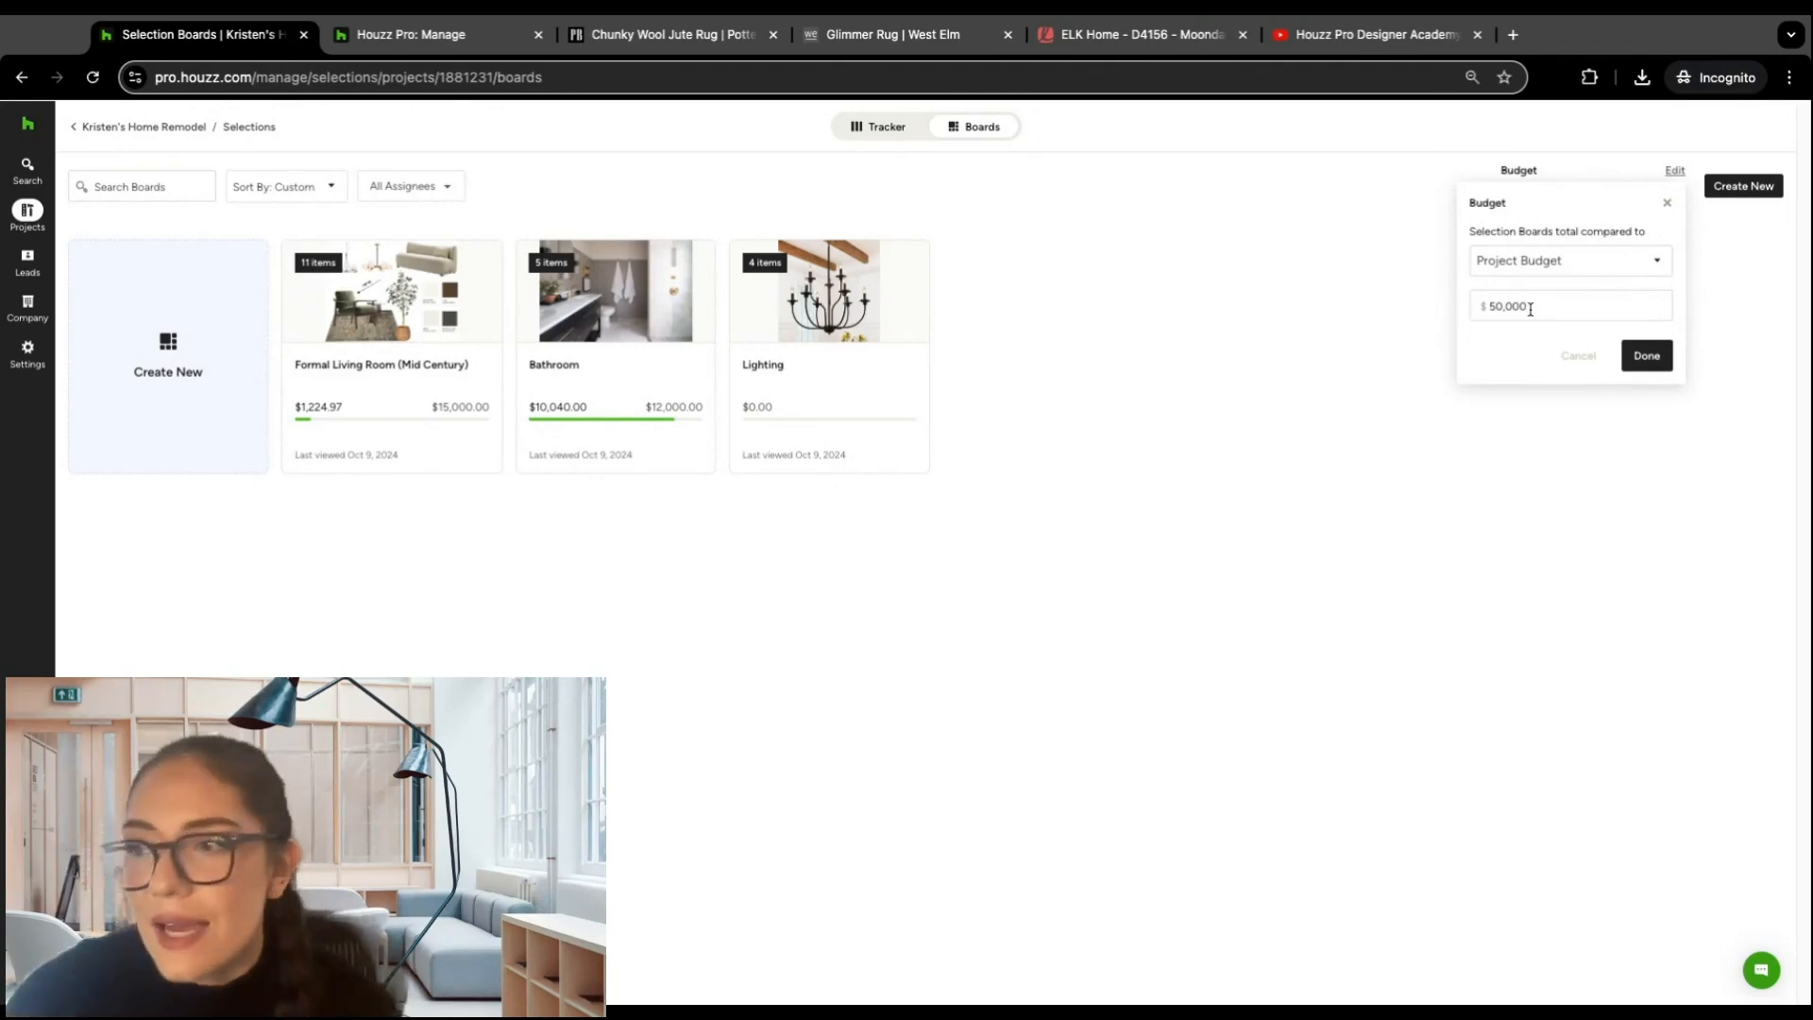
{"action": "left_click", "coordinate": [1666, 202]}
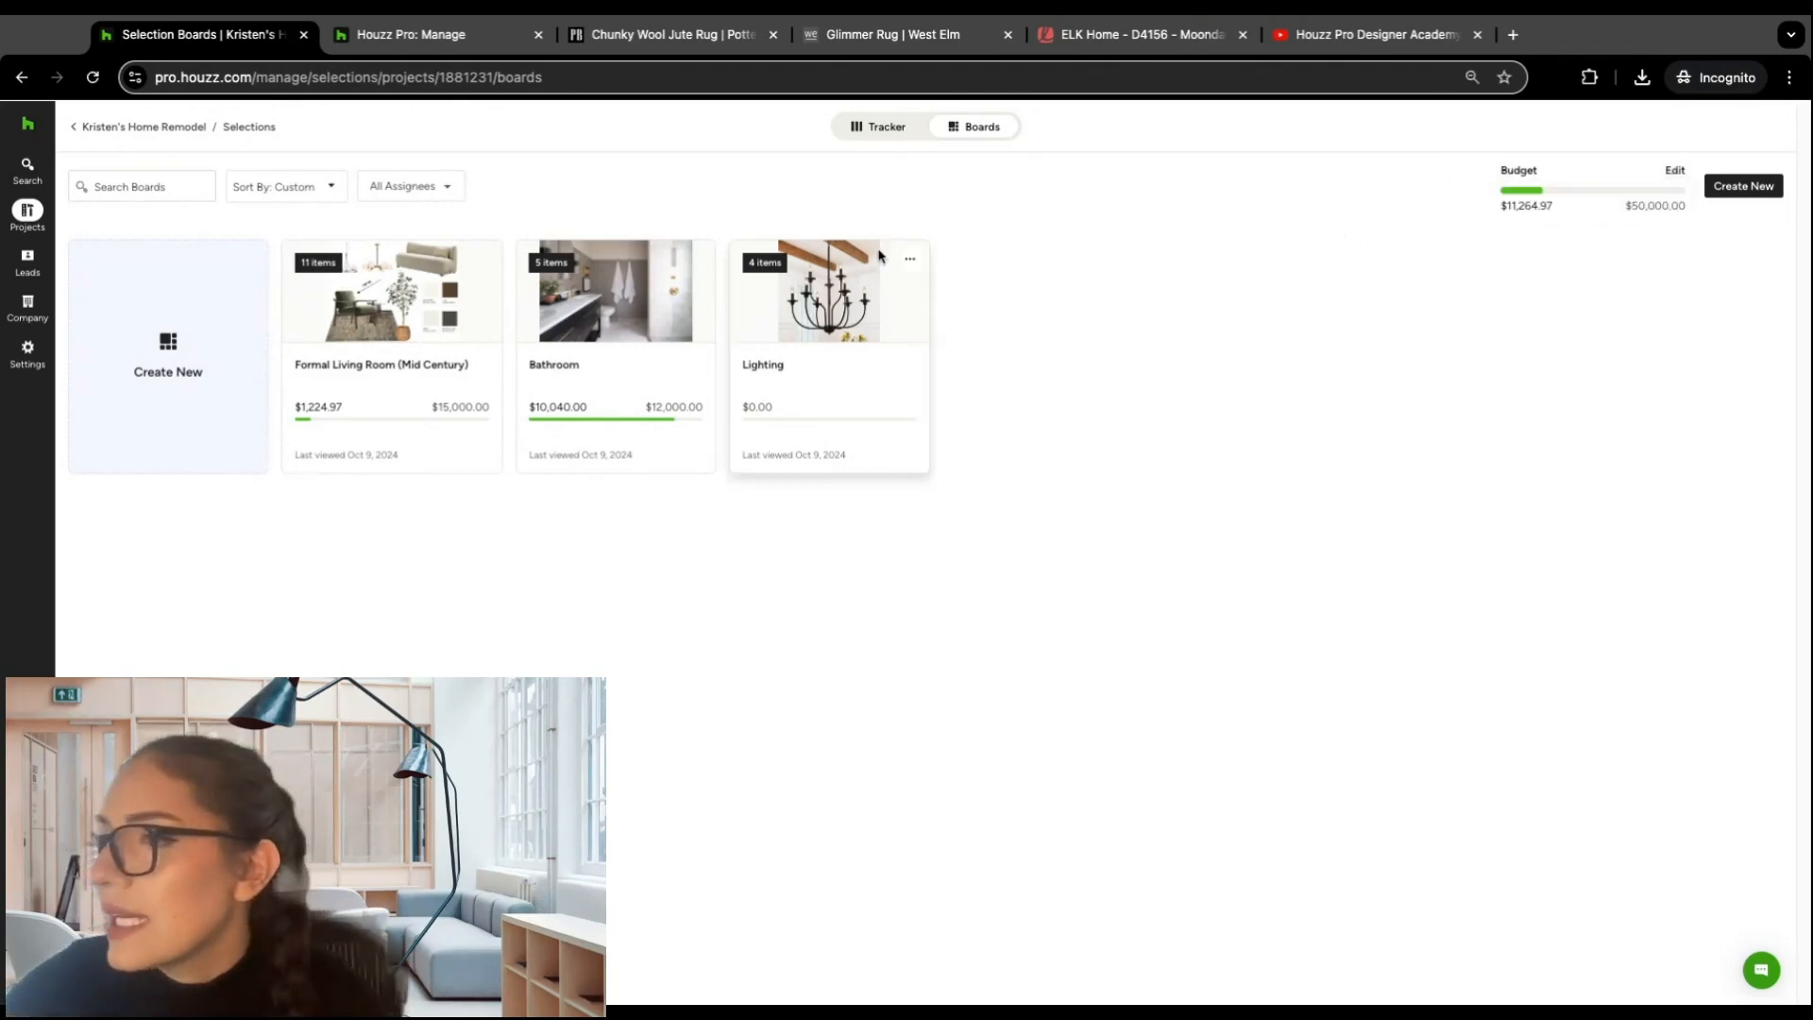
Step: Open the Formal Living Room (Mid Century) board, check its budget progress, and return to the list of boards
{"action": "left_click", "coordinate": [415, 302]}
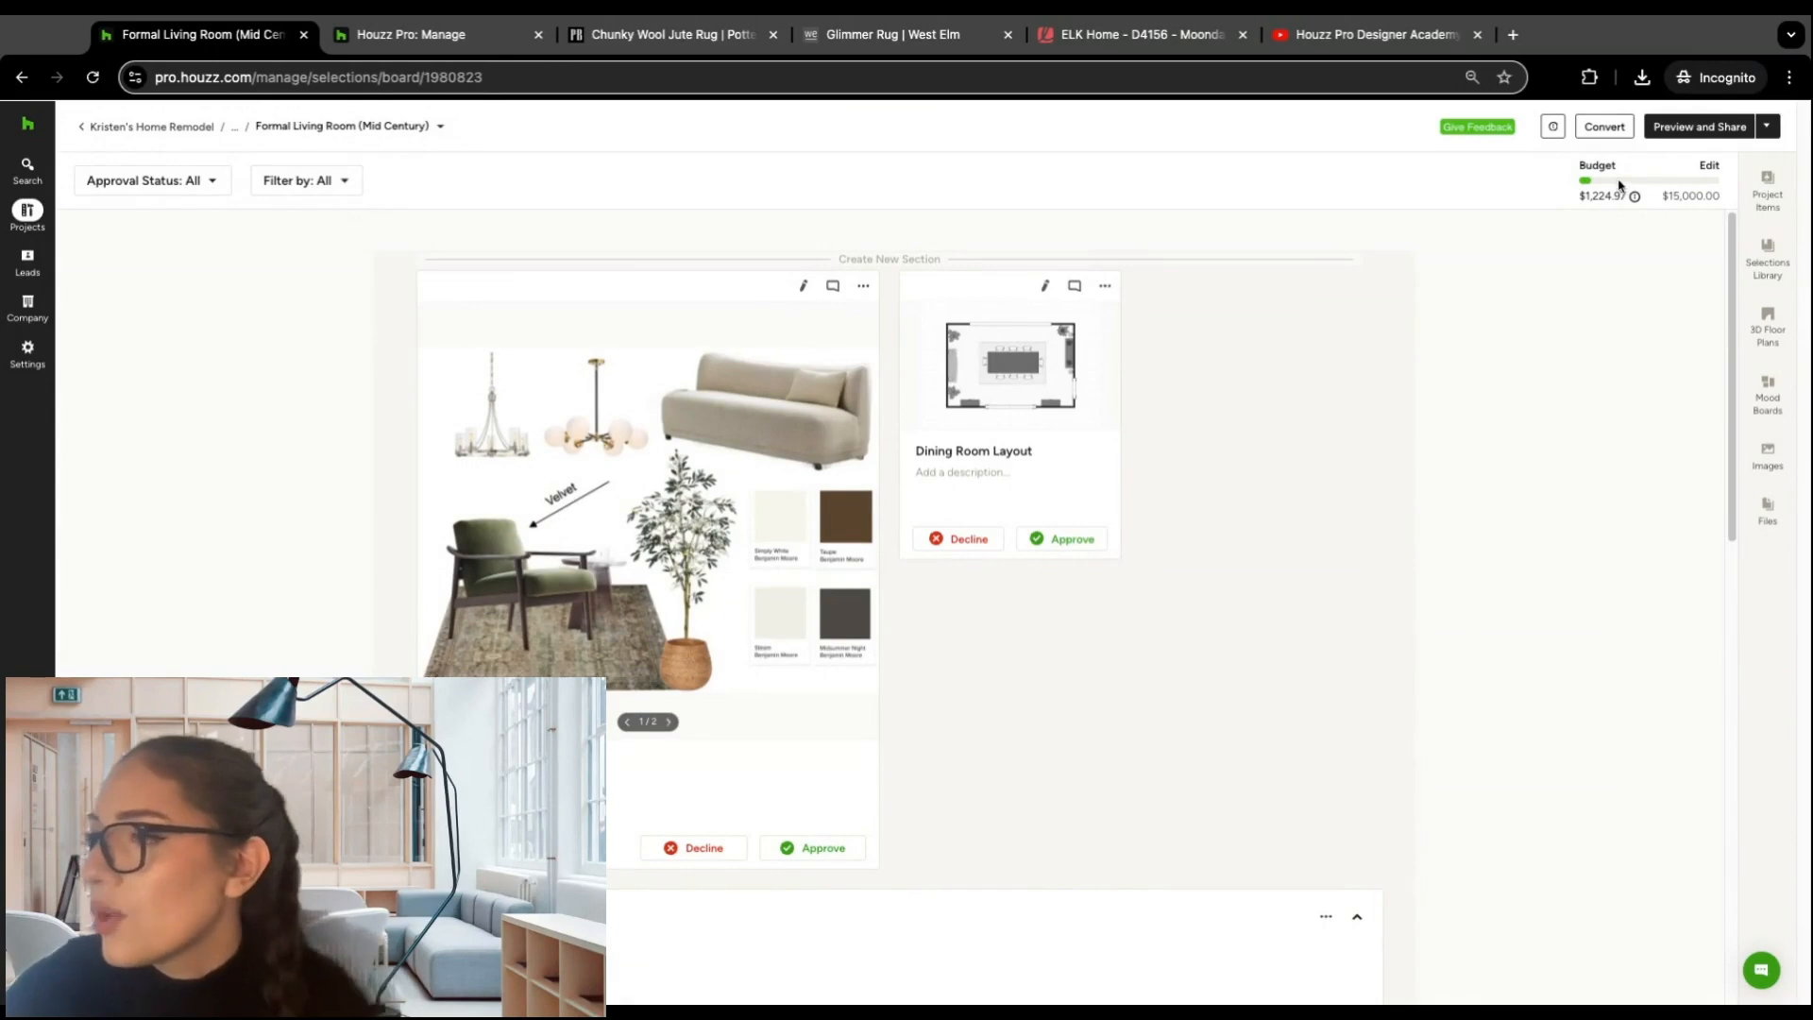
{"action": "scroll", "coordinate": [1125, 437], "scroll_direction": "down", "scroll_amount": 2}
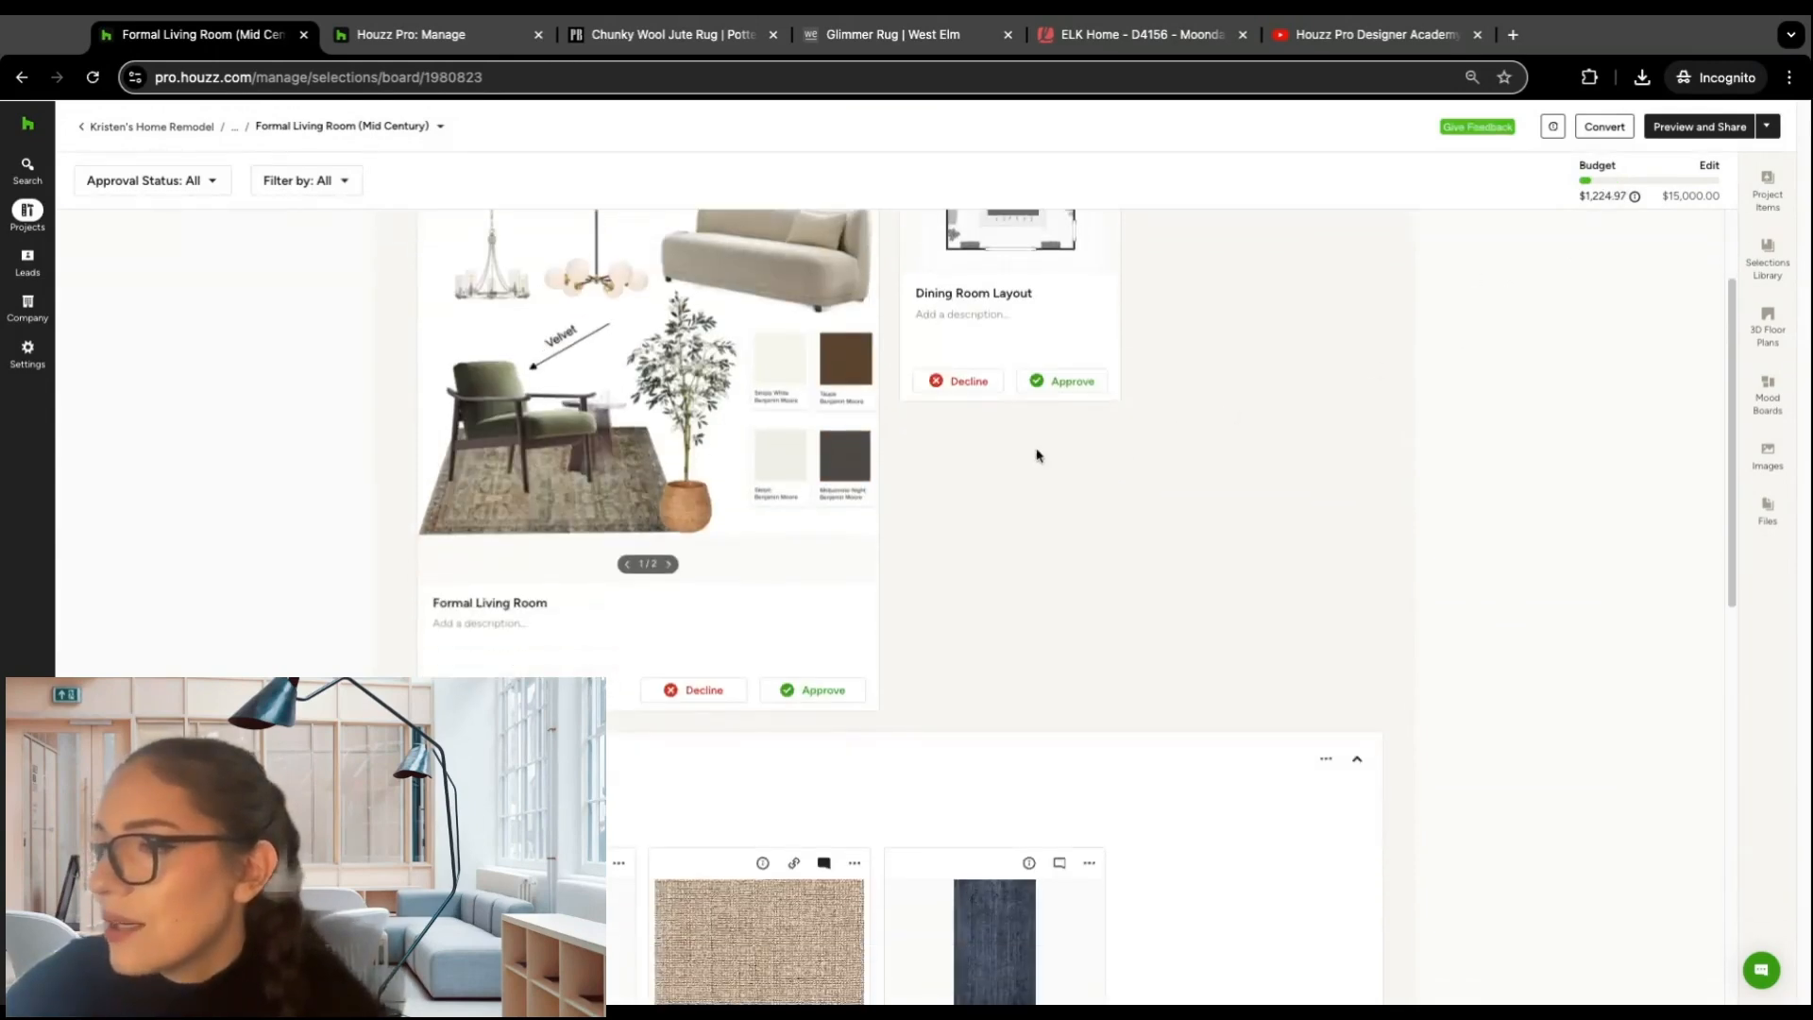
{"action": "scroll", "coordinate": [1037, 459], "scroll_direction": "up", "scroll_amount": 2}
{"action": "left_click", "coordinate": [22, 79]}
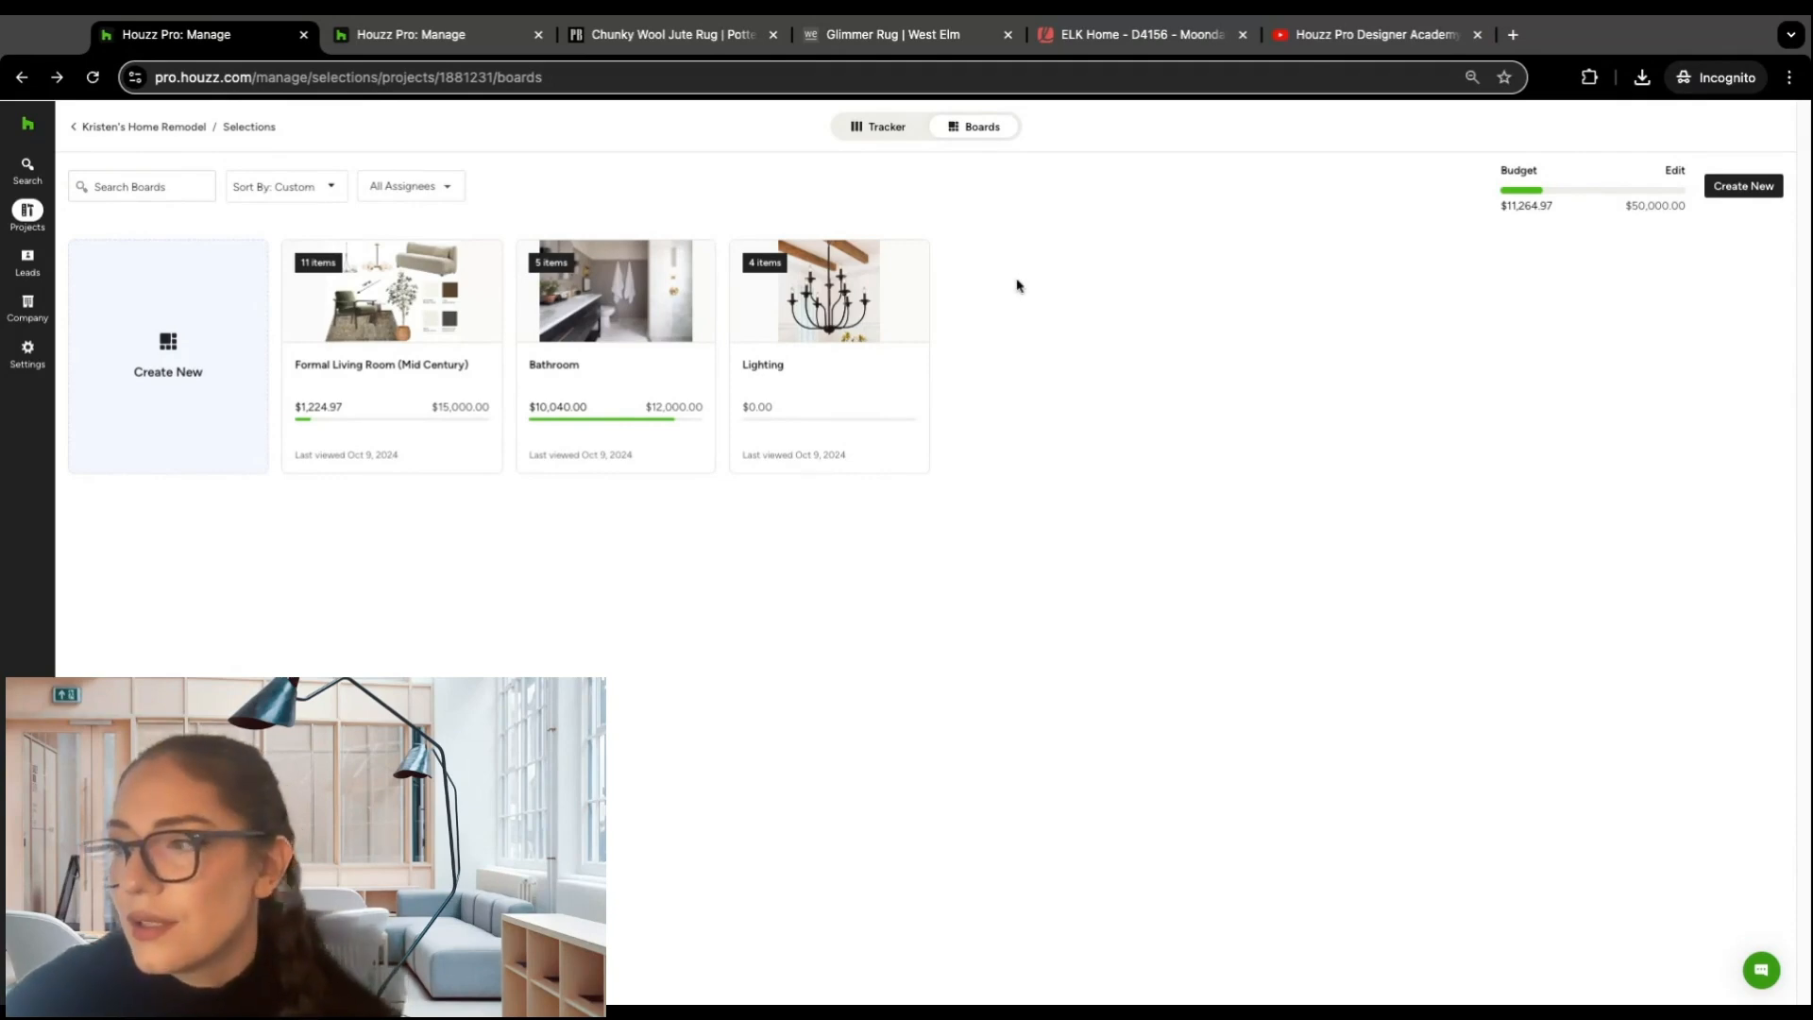
Step: Return to the selections tracker and examine the document status, details and financials of the bathroom items
{"action": "left_click", "coordinate": [870, 127]}
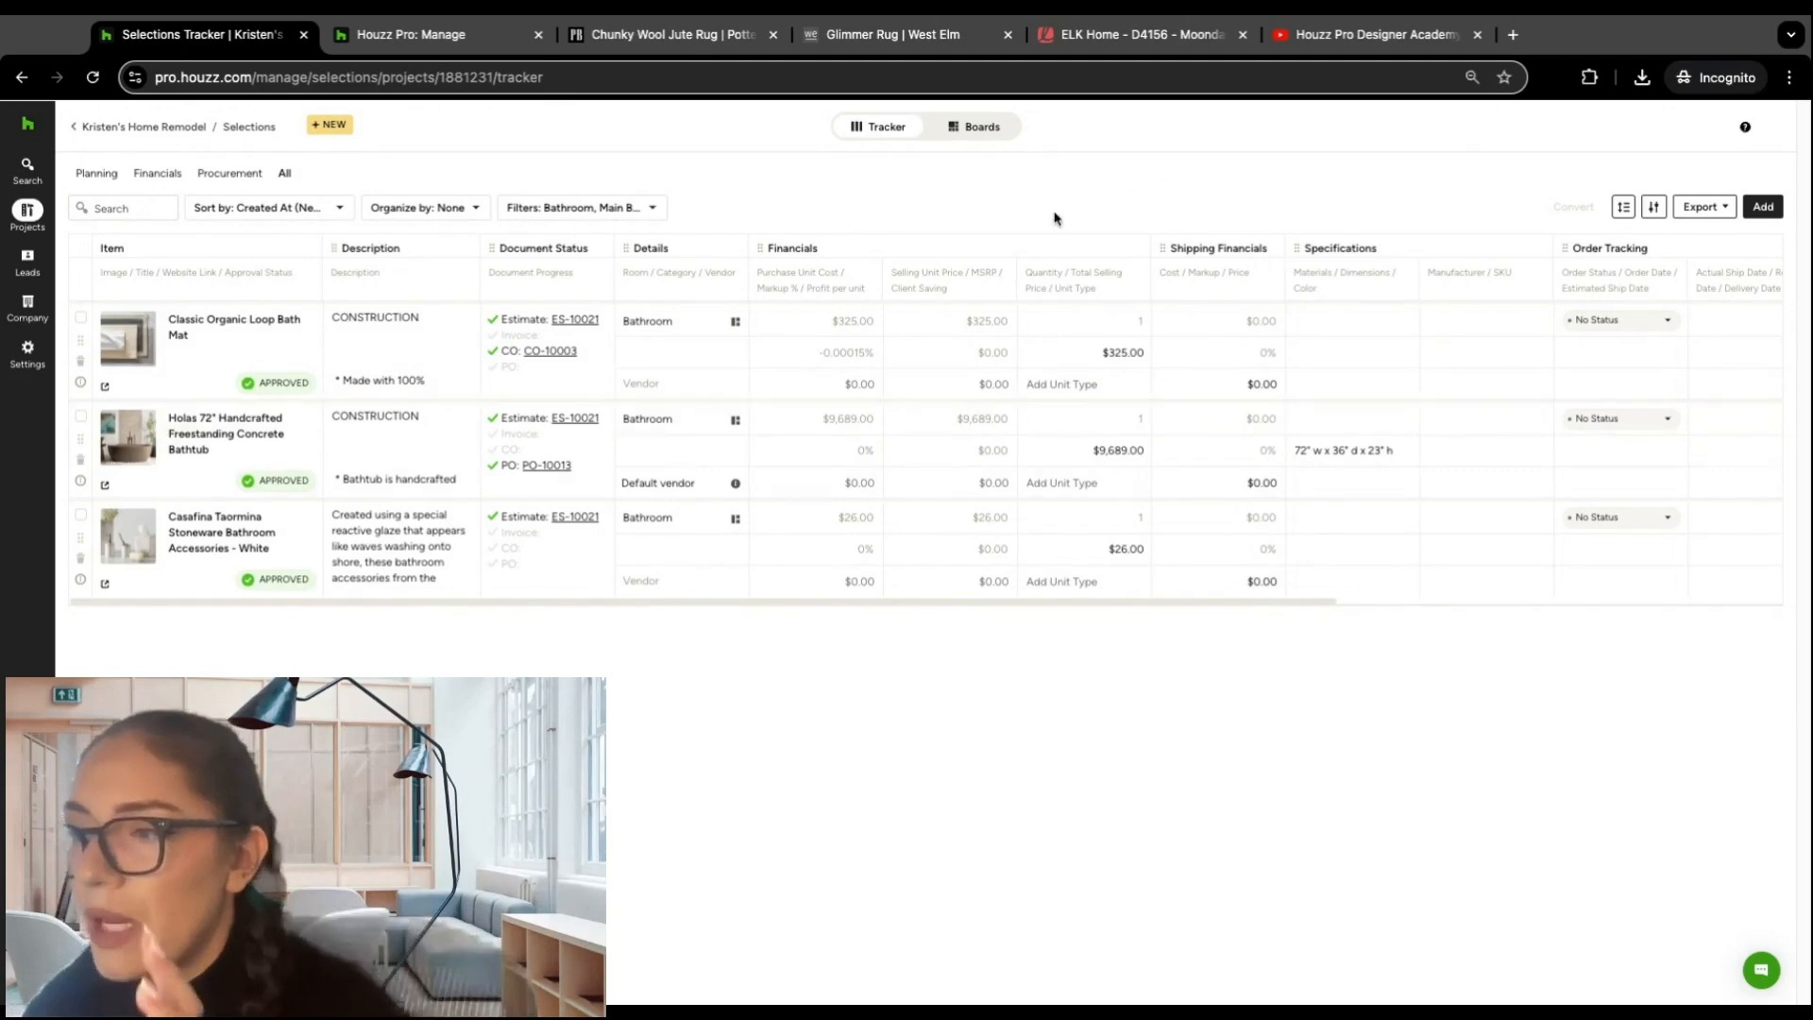
{"action": "mouse_move", "coordinate": [552, 461]}
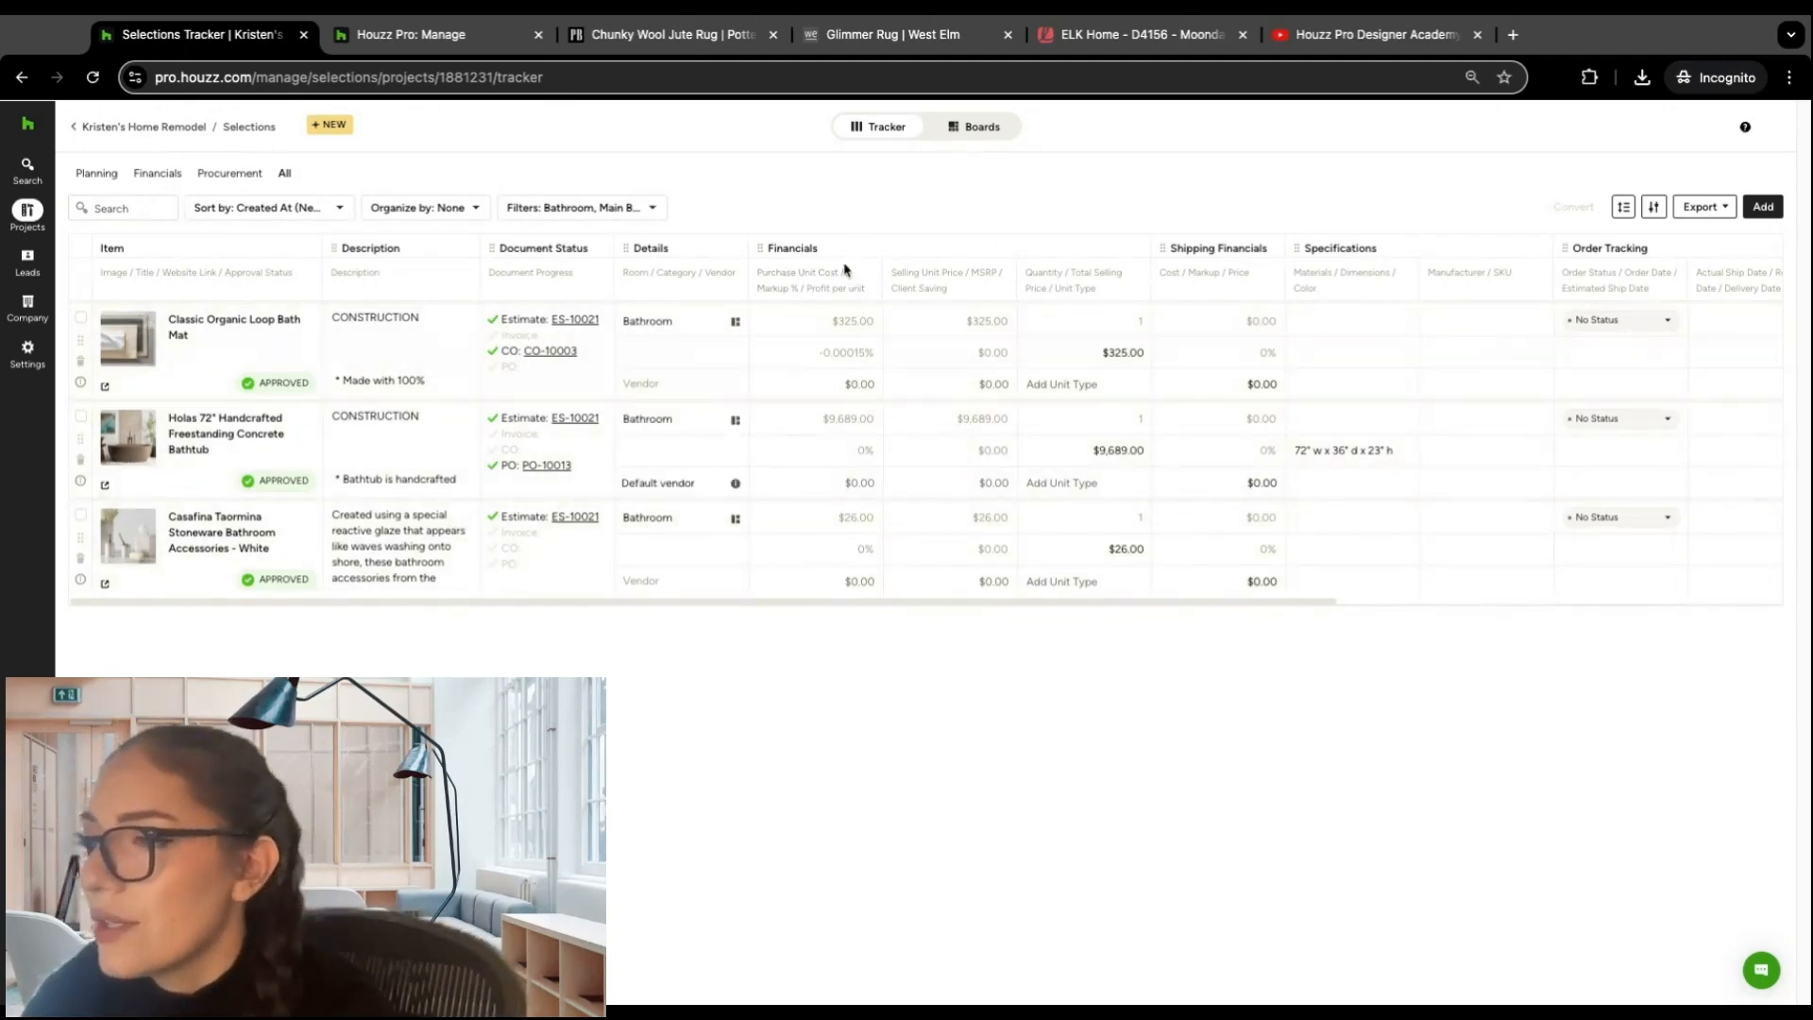
{"action": "mouse_move", "coordinate": [859, 326]}
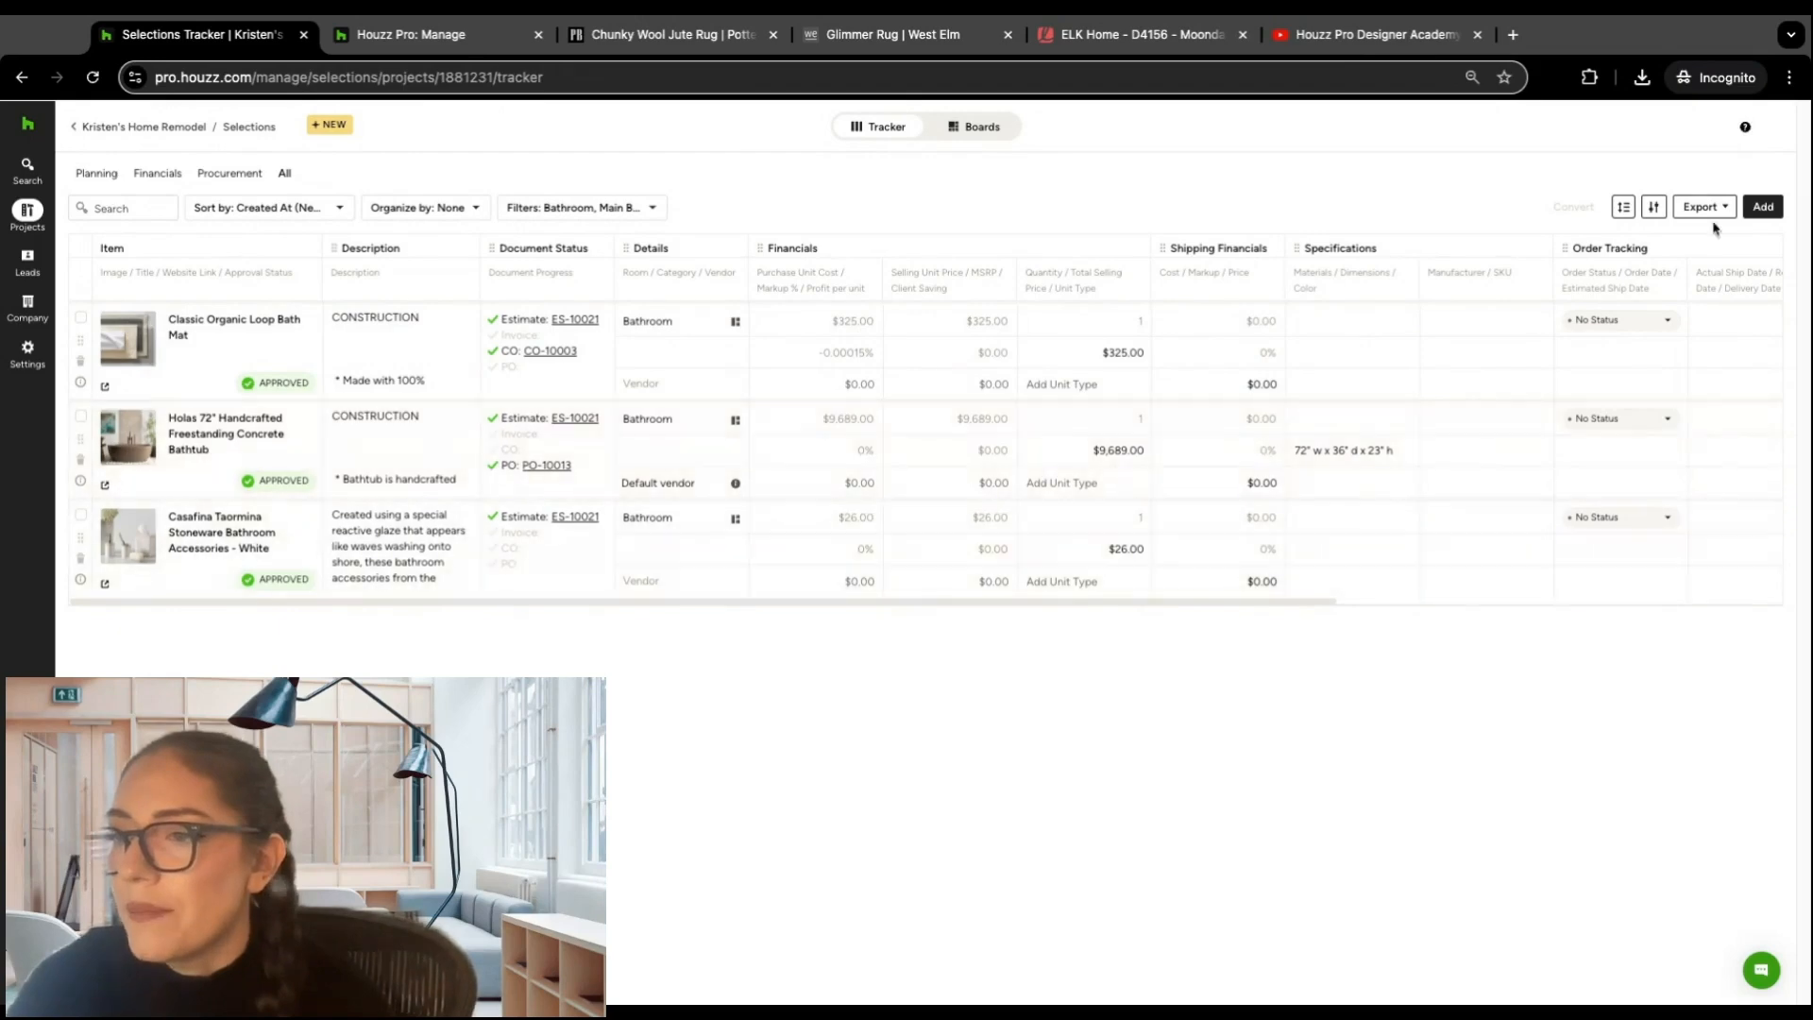
{"action": "left_click", "coordinate": [735, 419]}
{"action": "mouse_move", "coordinate": [859, 430]}
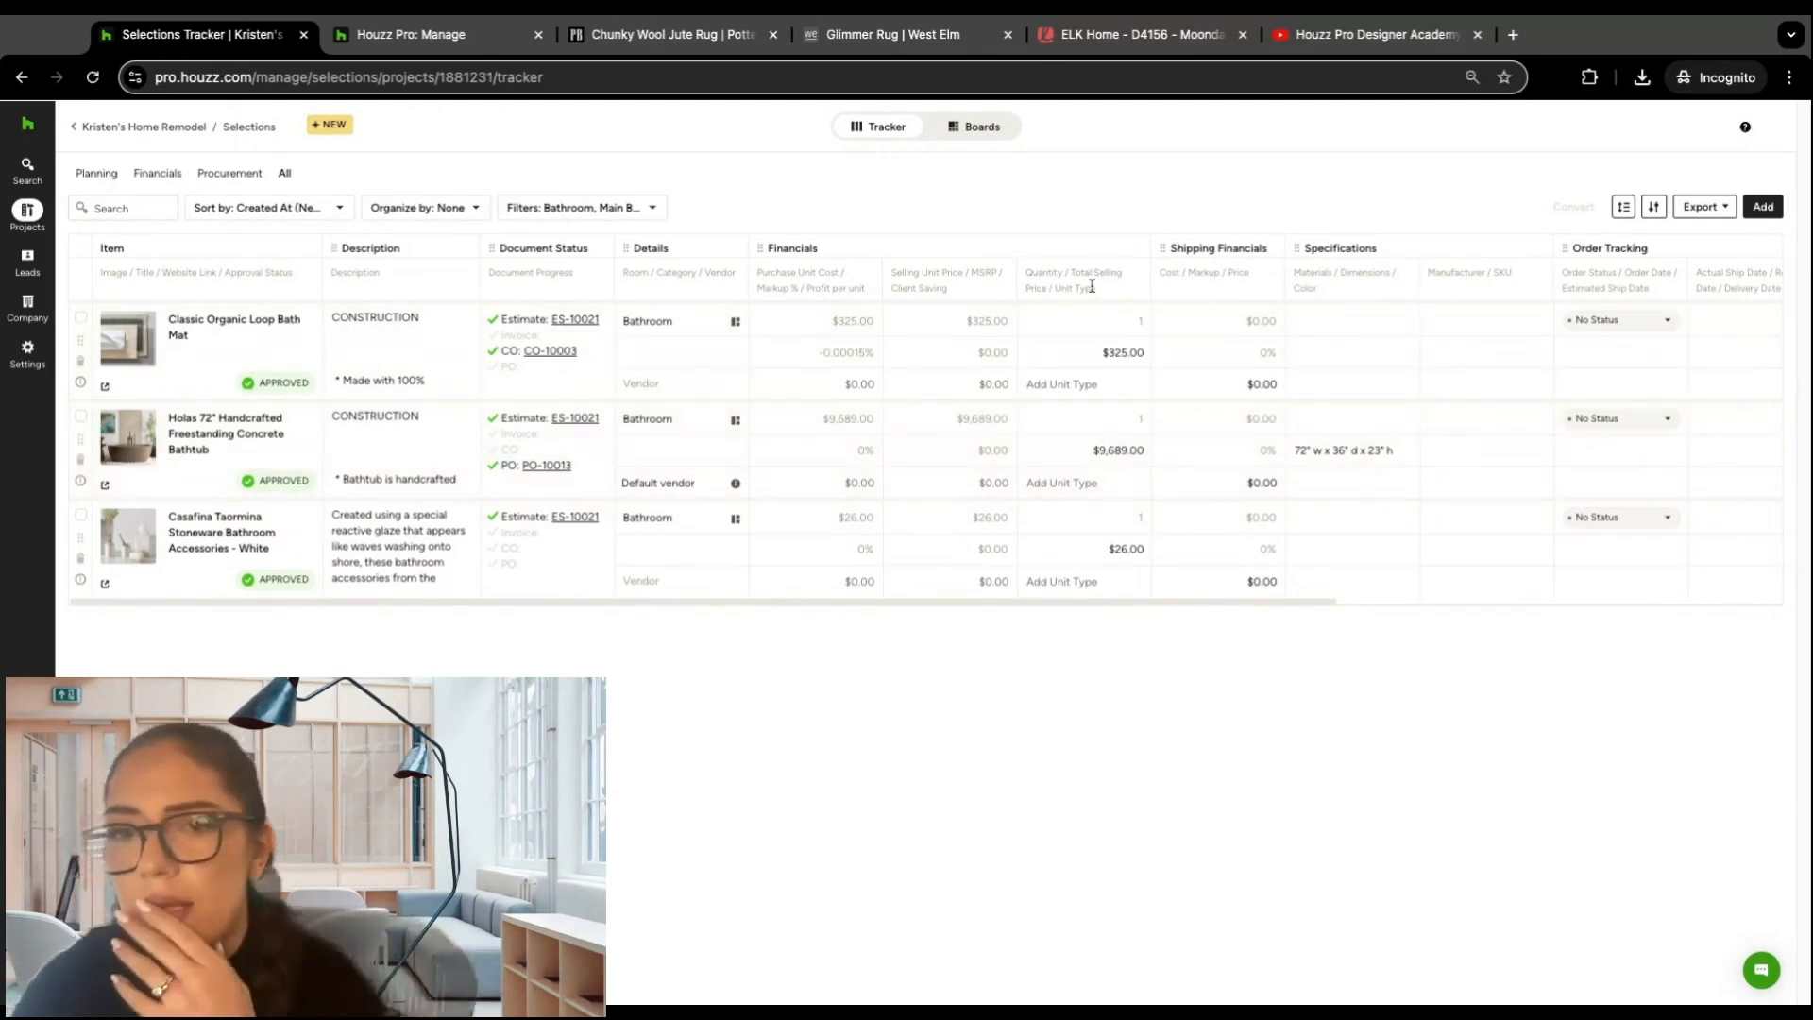
Step: Extend the tracker's Room filter to include the Formal Living Room and Lighting items, and apply it
{"action": "left_click", "coordinate": [655, 210]}
{"action": "mouse_move", "coordinate": [578, 256]}
{"action": "mouse_move", "coordinate": [579, 372]}
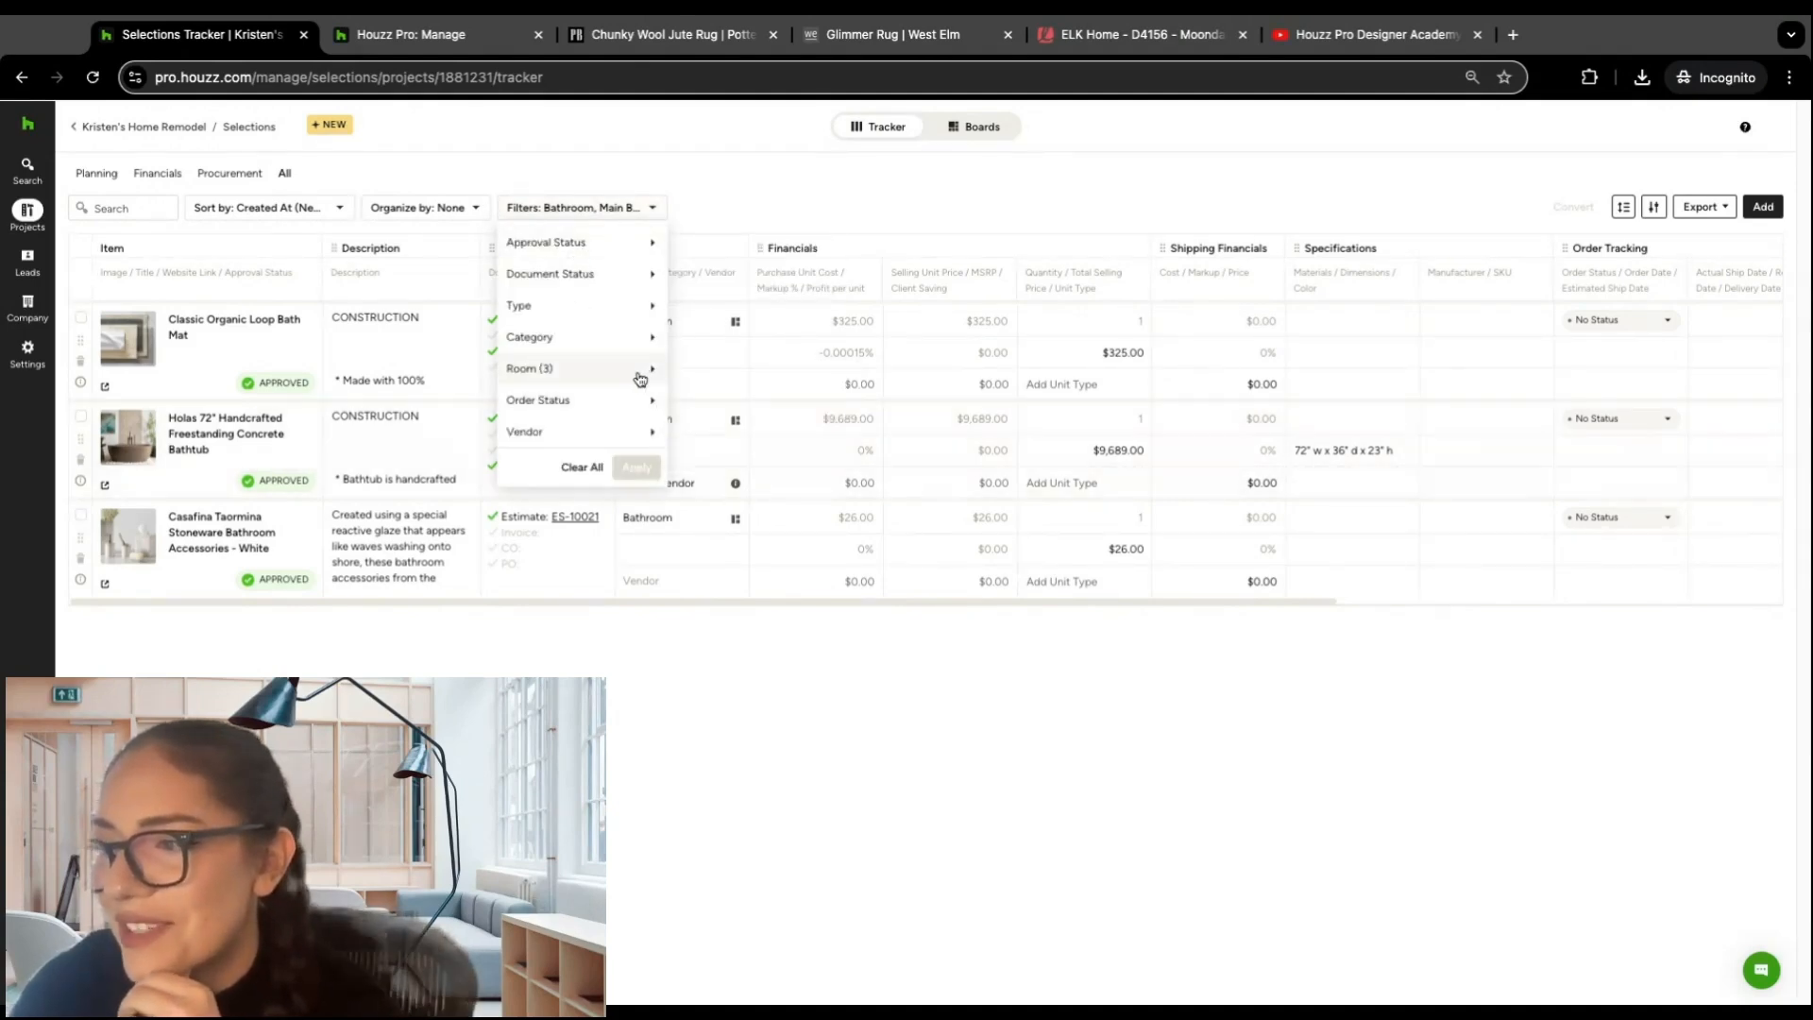
{"action": "left_click", "coordinate": [685, 429]}
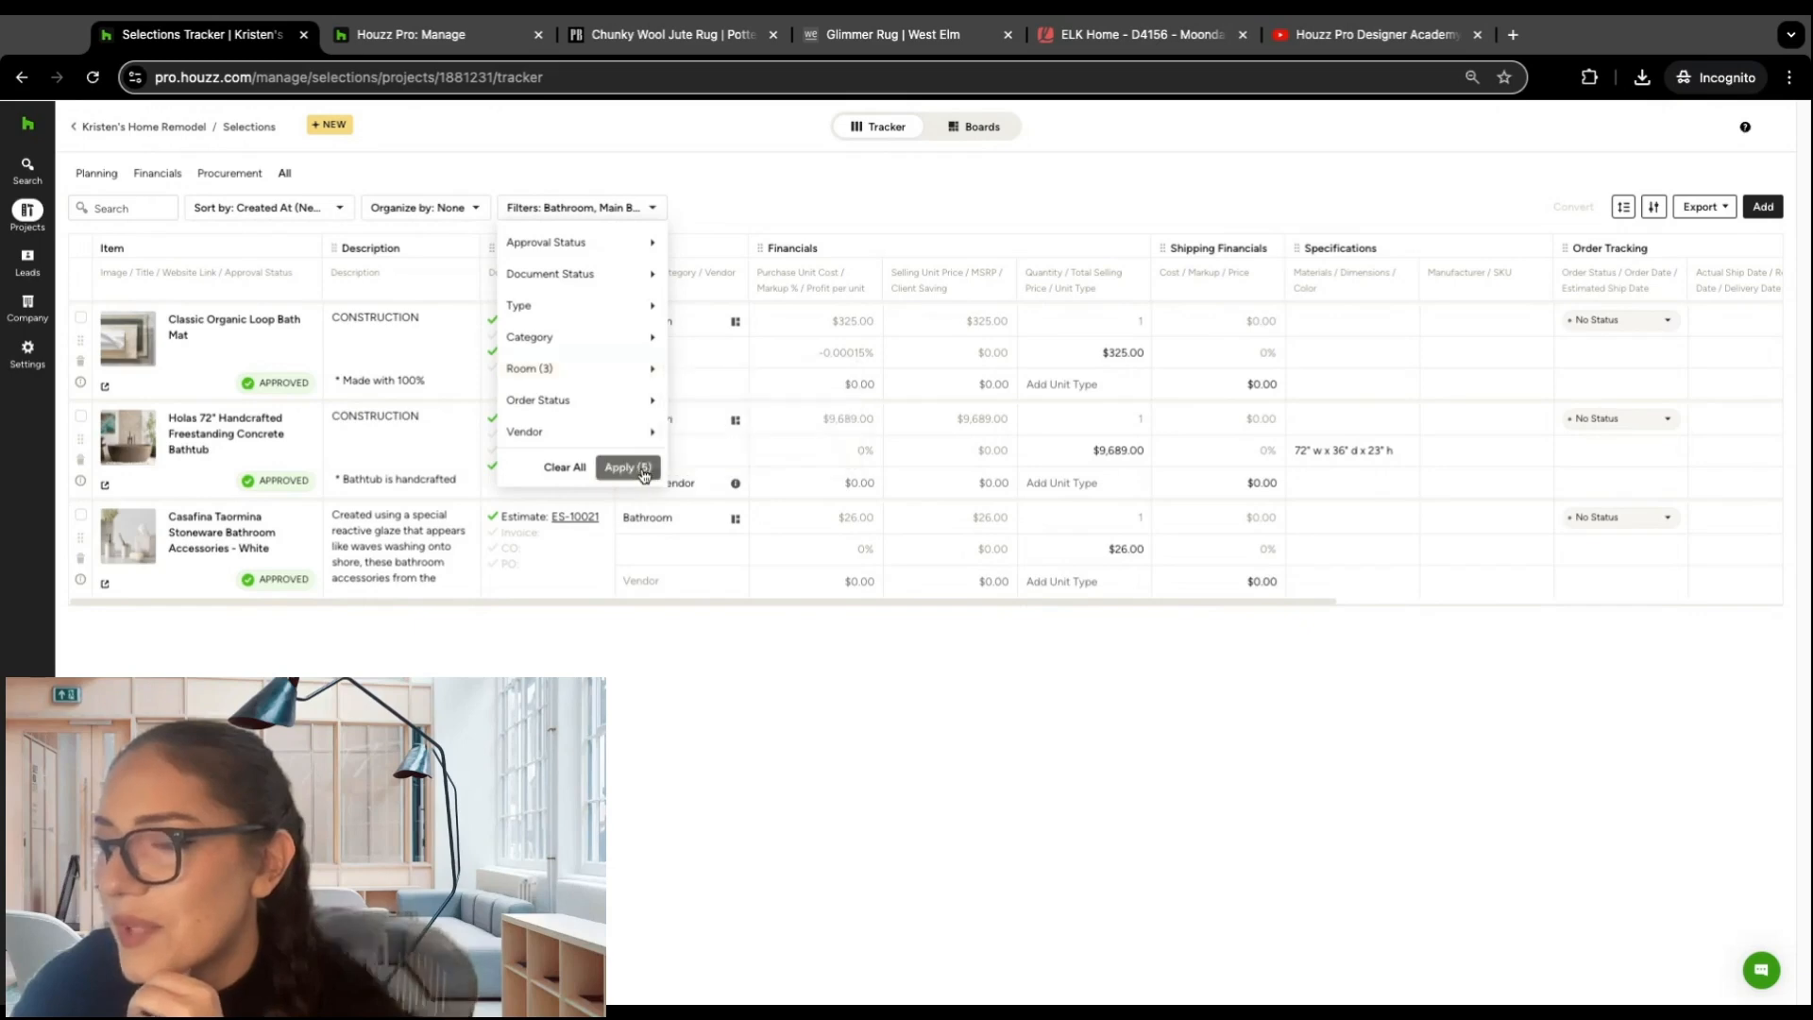
{"action": "left_click", "coordinate": [634, 468]}
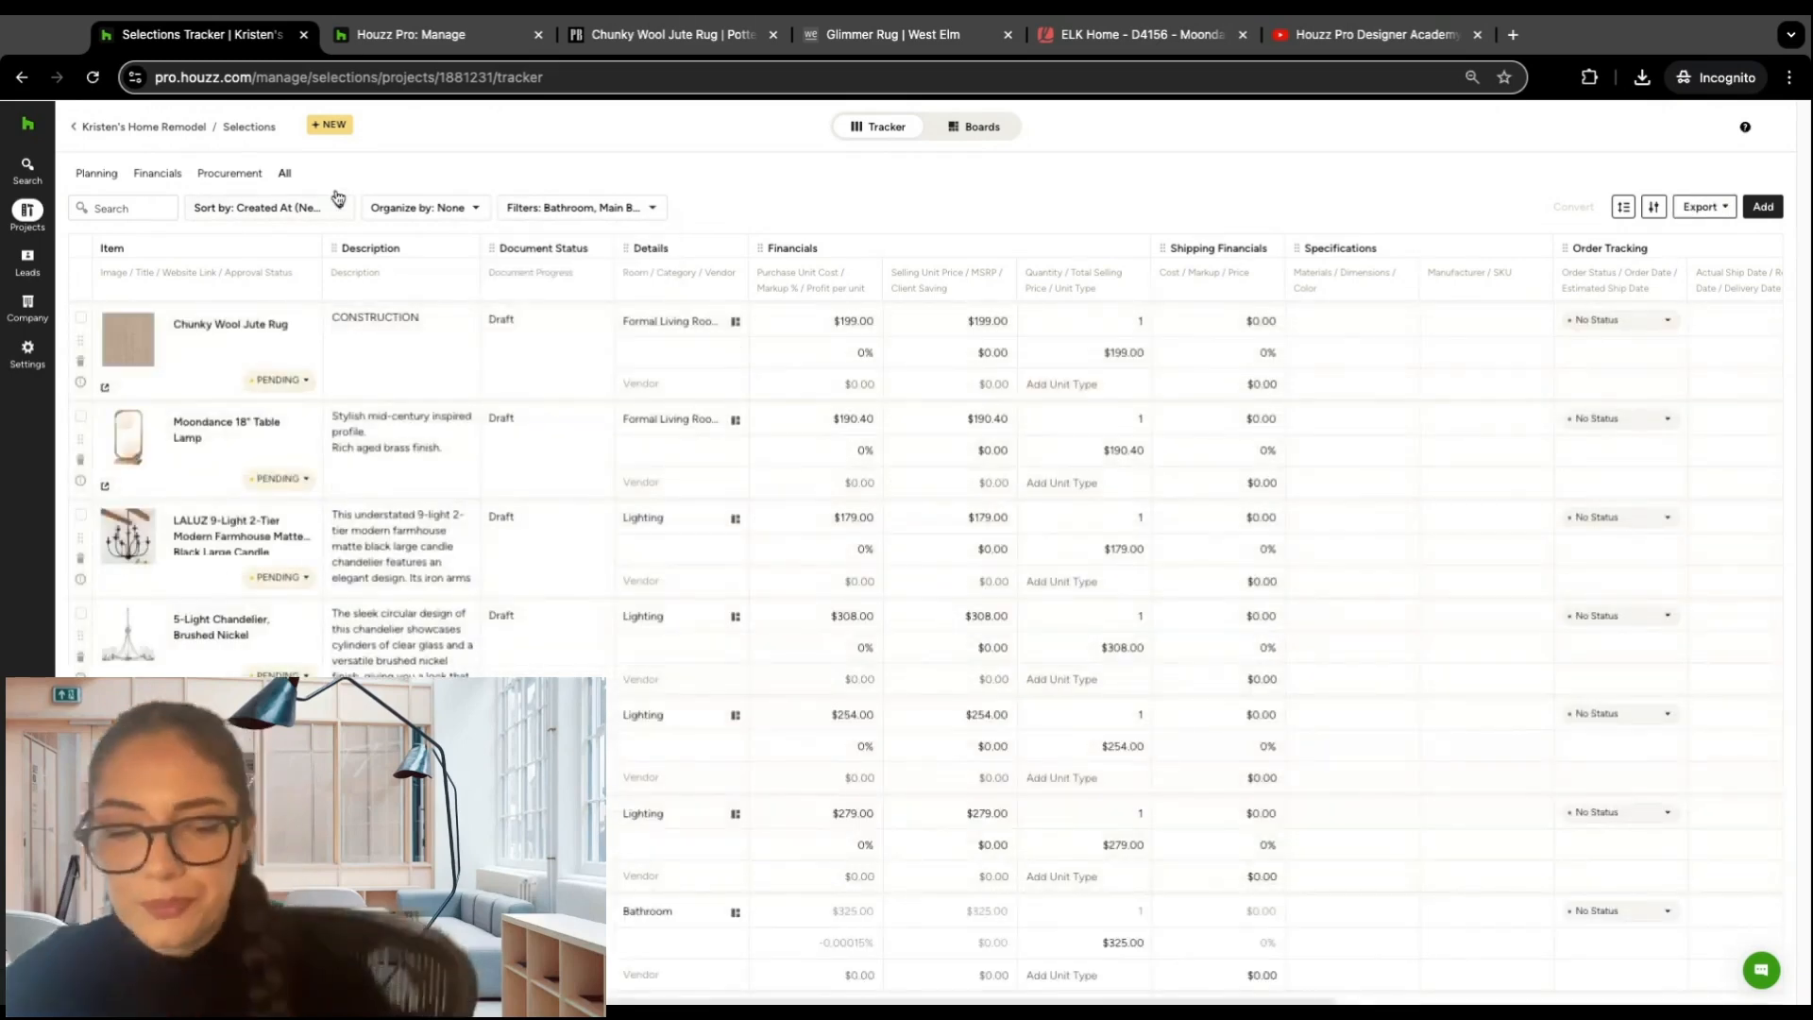
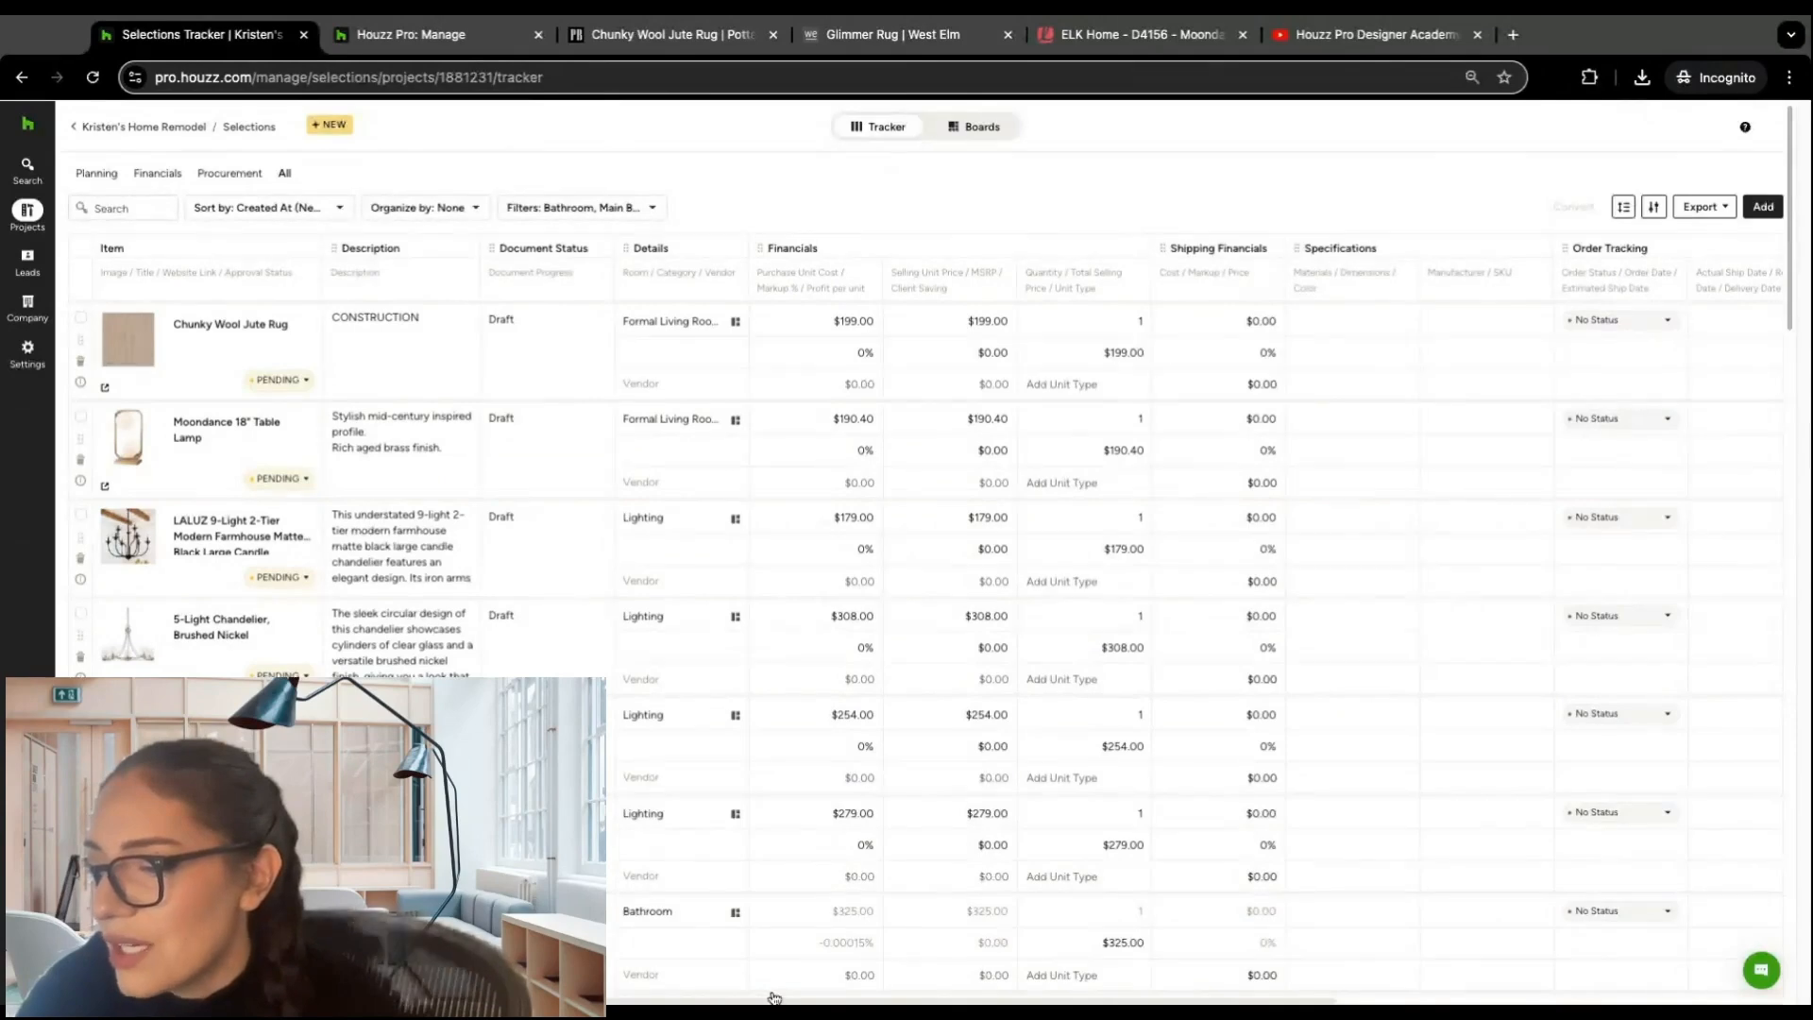
Step: Examine the filtered items' approval and document statuses, including the estimates linked to the Casafina Taormina accessories and the Beatrix Chandelier
{"action": "scroll", "coordinate": [1416, 501], "scroll_direction": "down", "scroll_amount": 5}
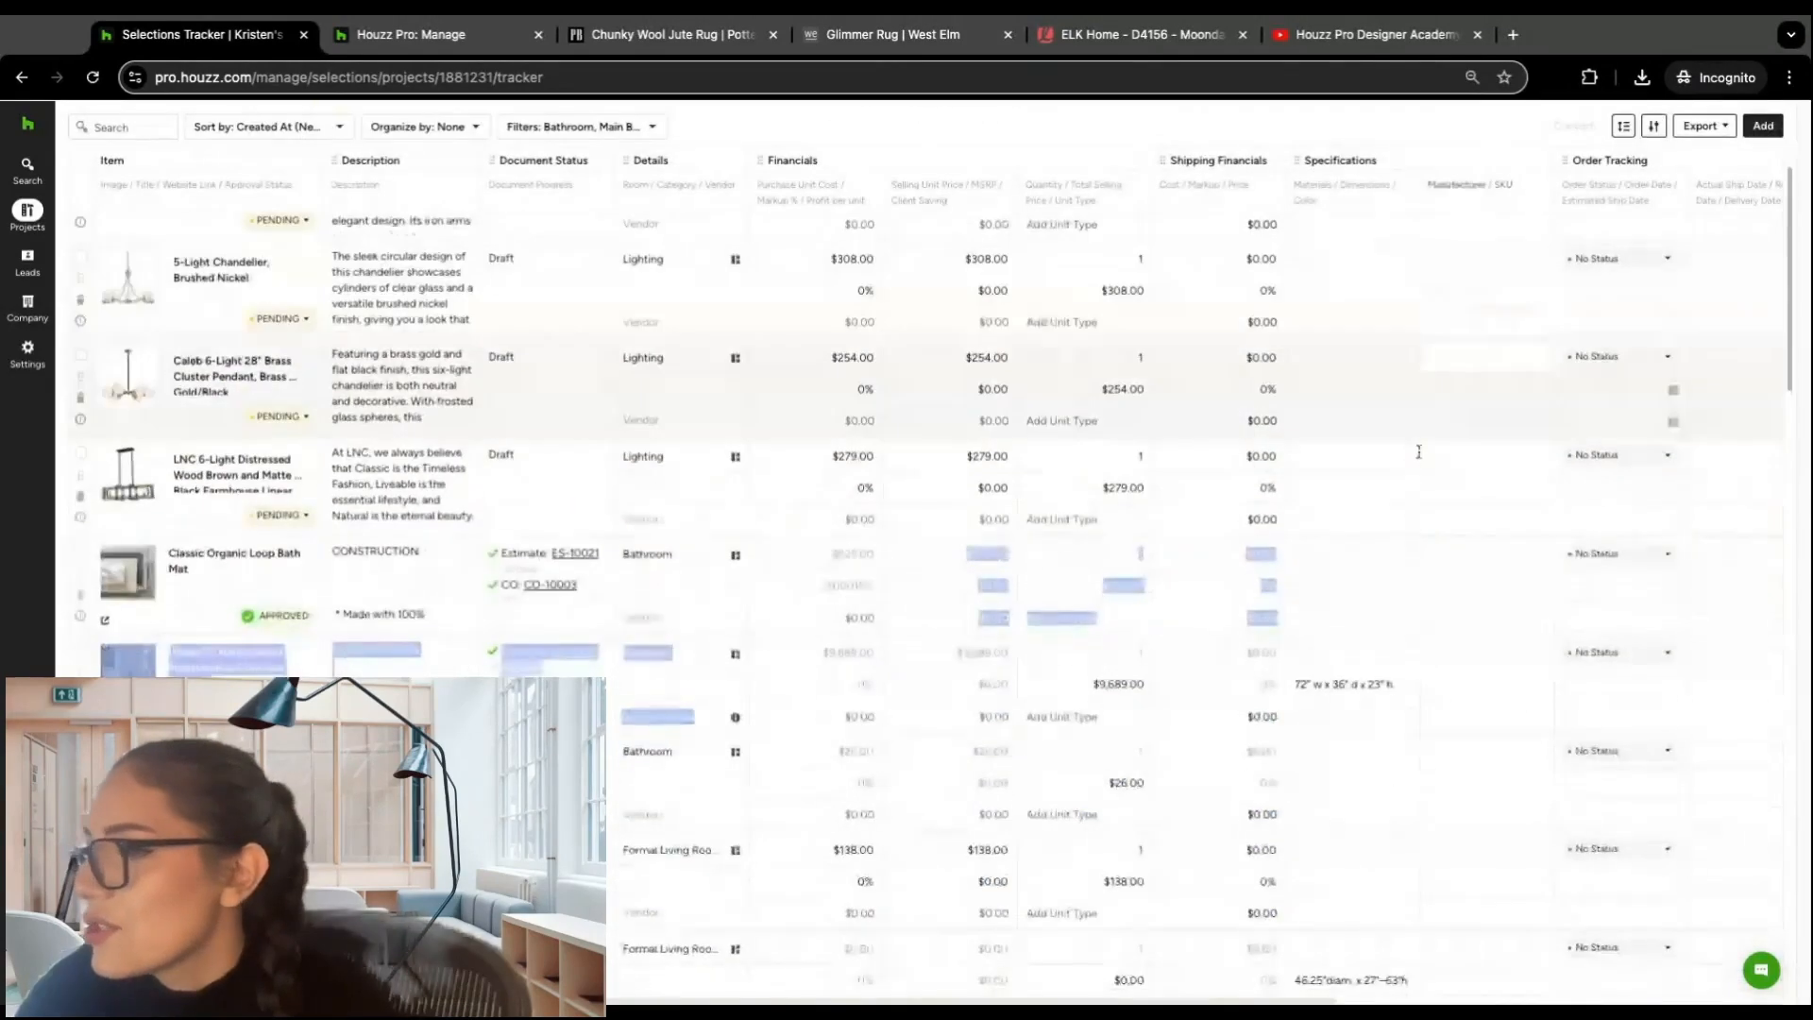
{"action": "scroll", "coordinate": [1096, 396], "scroll_direction": "down", "scroll_amount": 8}
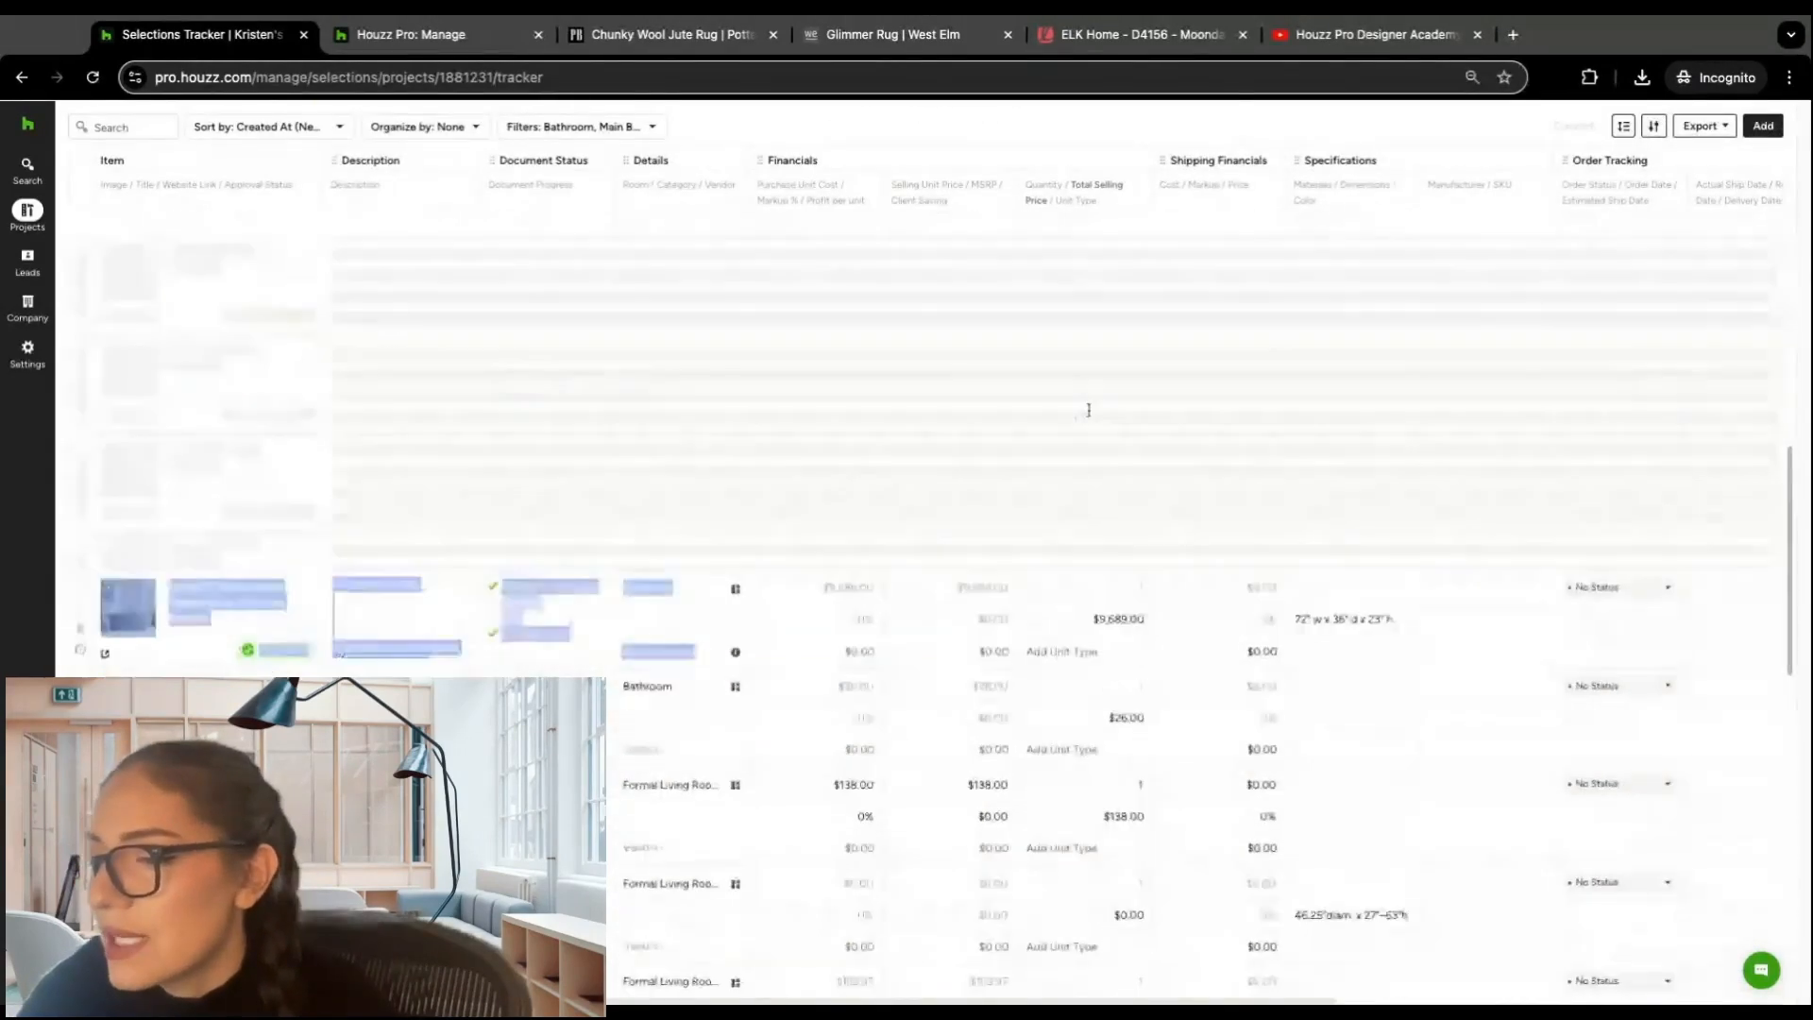
{"action": "scroll", "coordinate": [1090, 411], "scroll_direction": "up", "scroll_amount": 12}
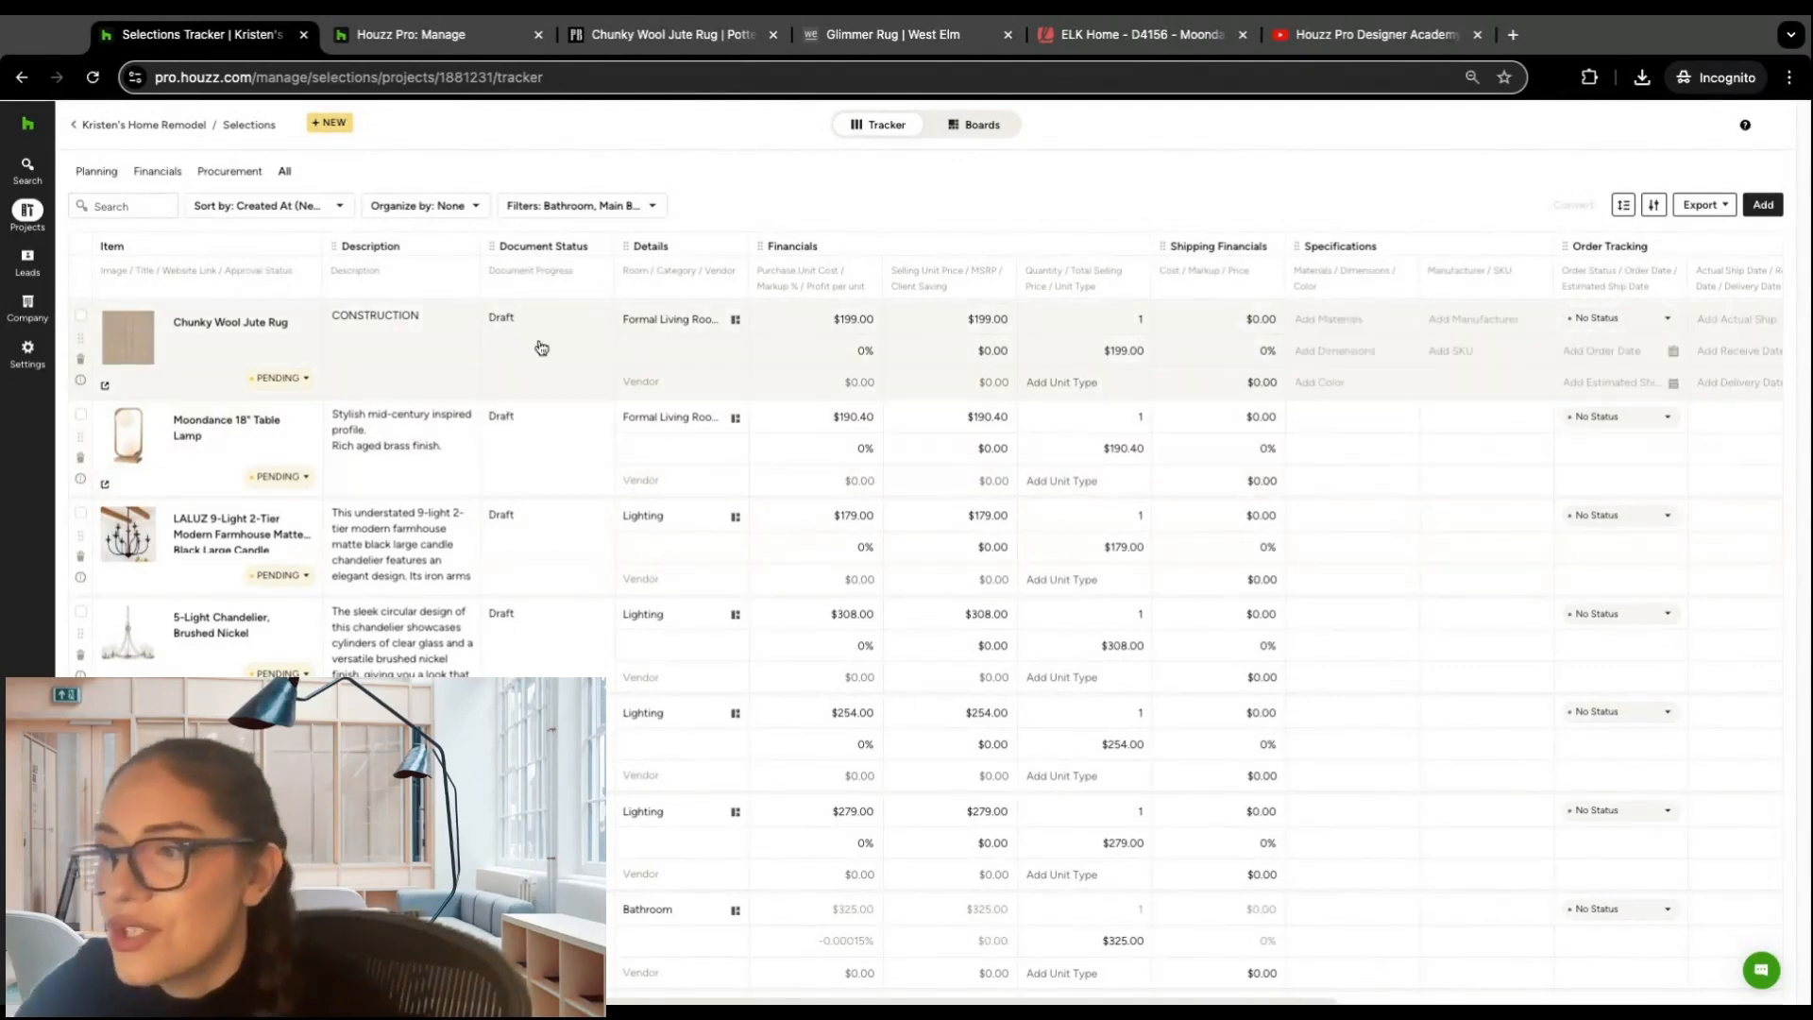
{"action": "scroll", "coordinate": [551, 615], "scroll_direction": "down", "scroll_amount": 7}
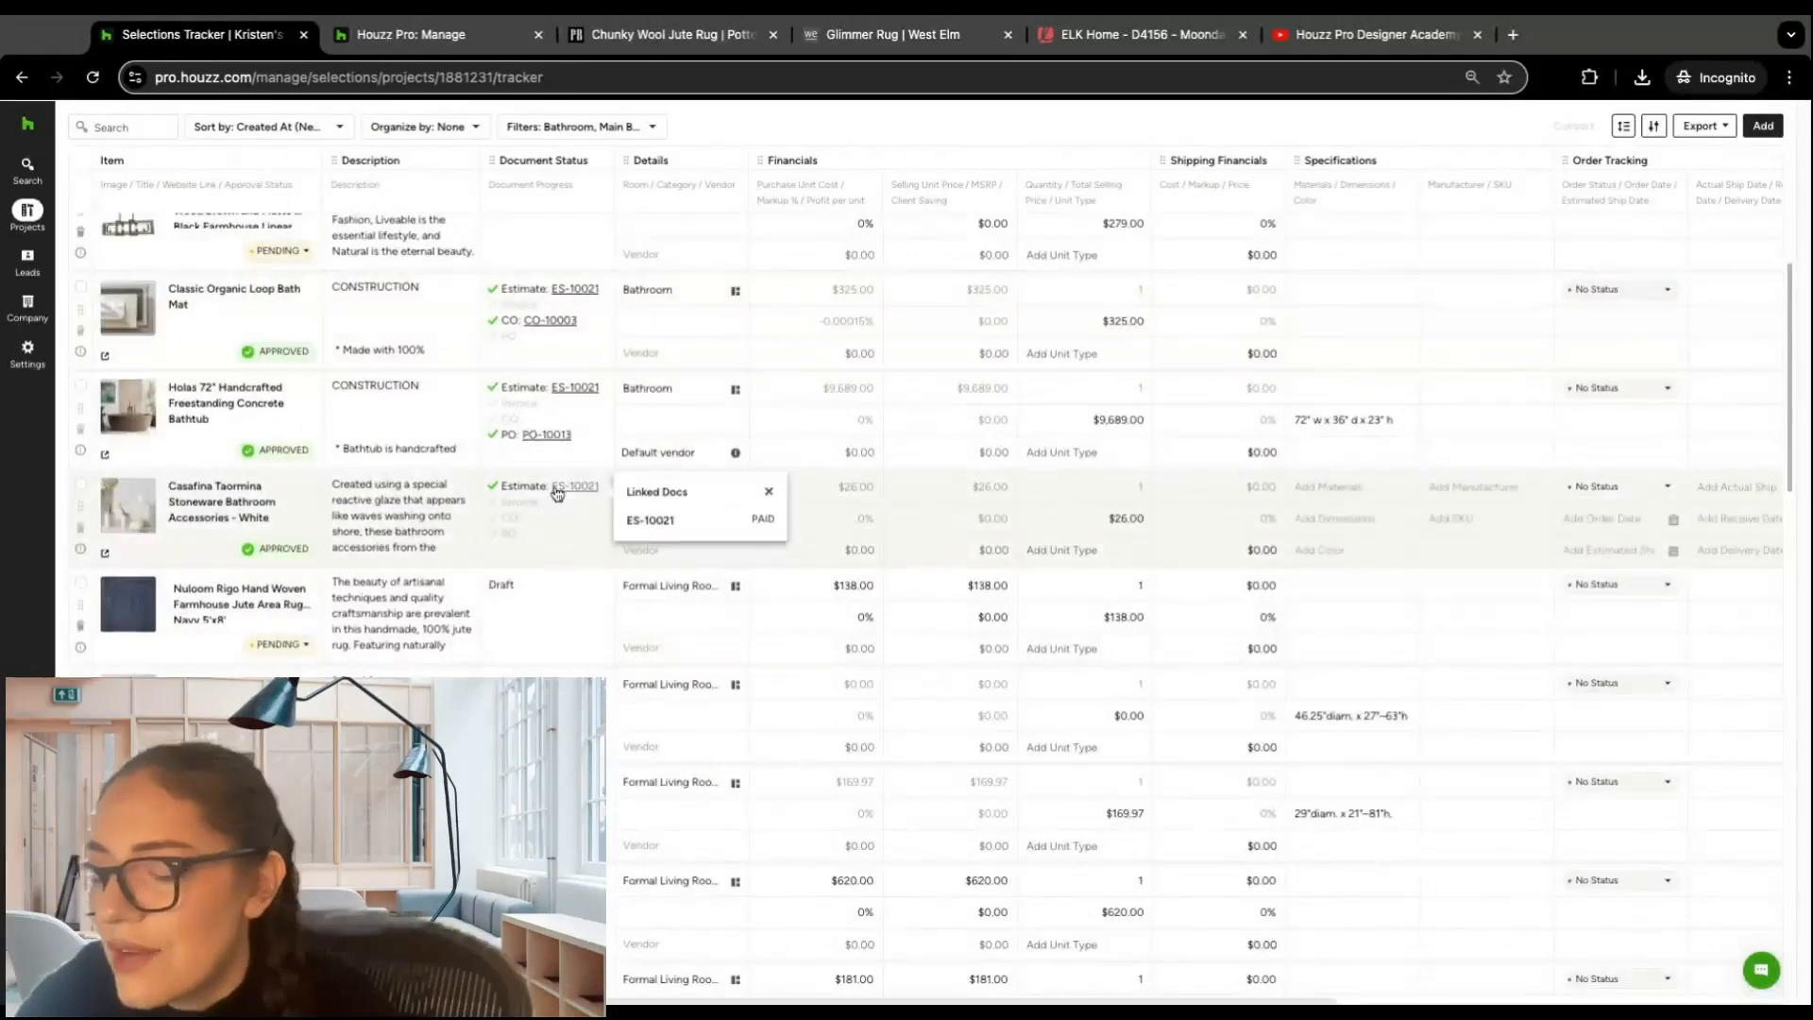
{"action": "scroll", "coordinate": [580, 495], "scroll_direction": "down", "scroll_amount": 3}
{"action": "mouse_move", "coordinate": [582, 498]}
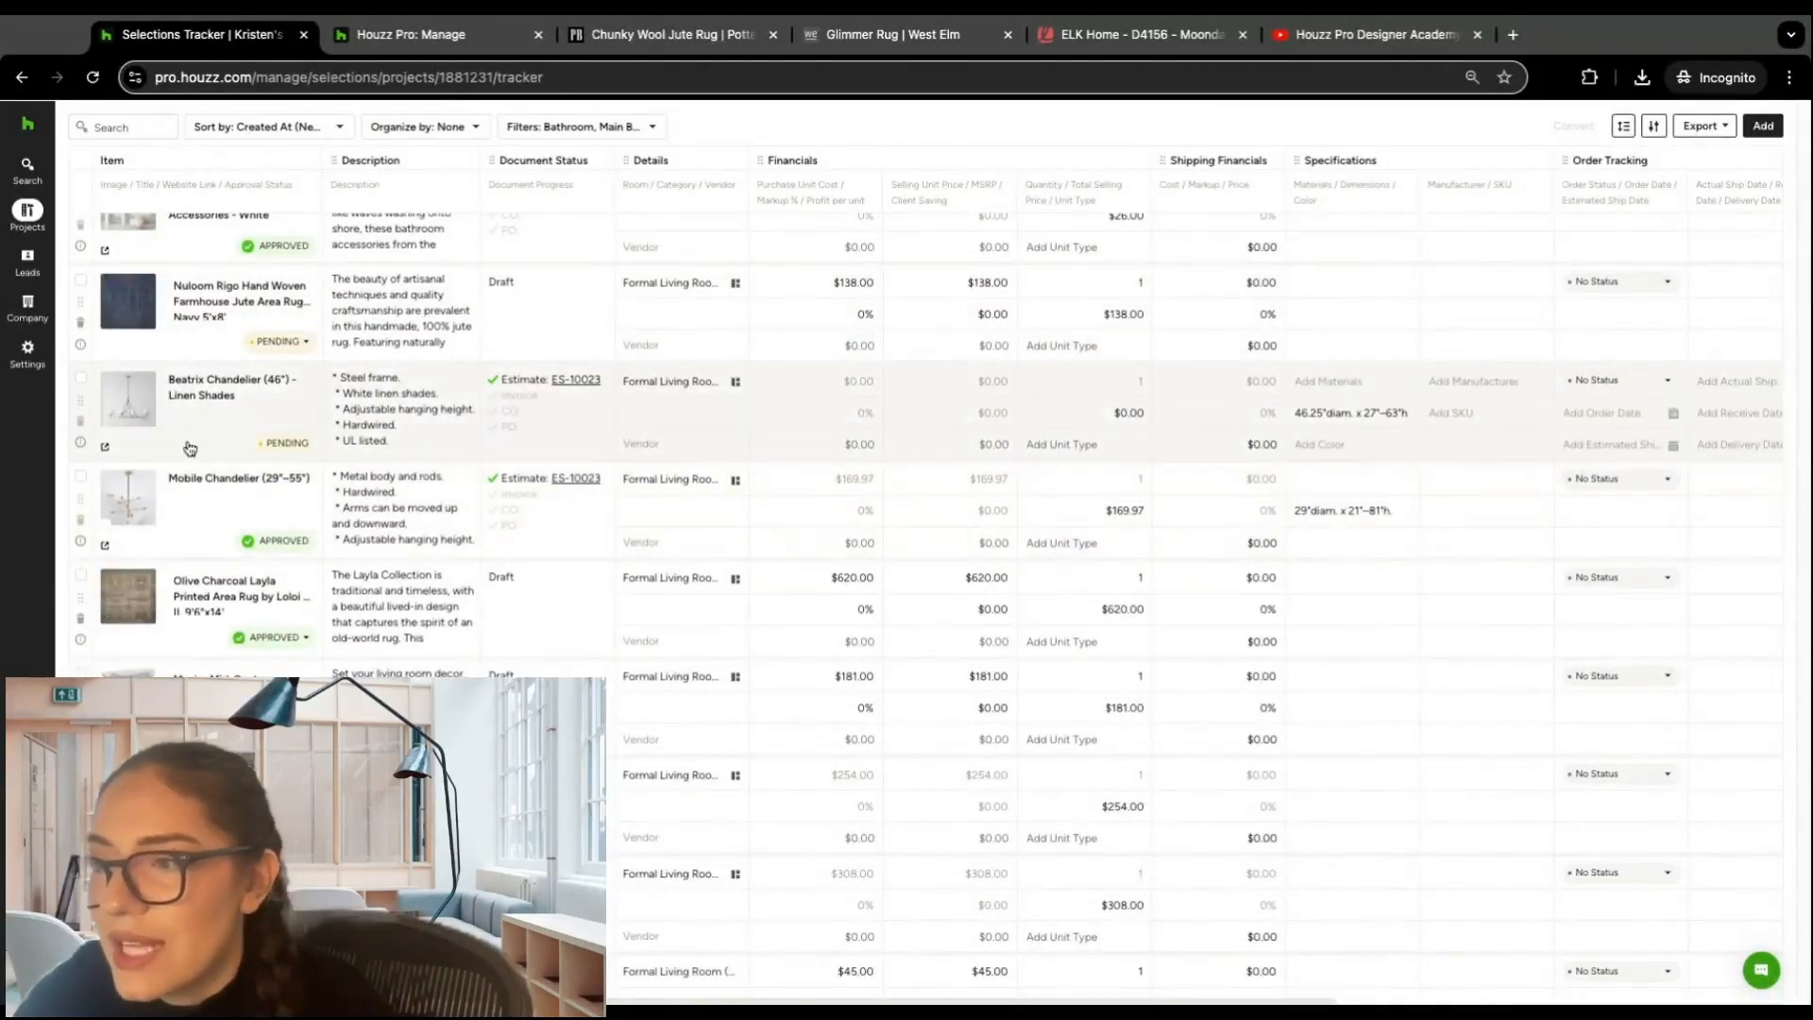
{"action": "mouse_move", "coordinate": [574, 392]}
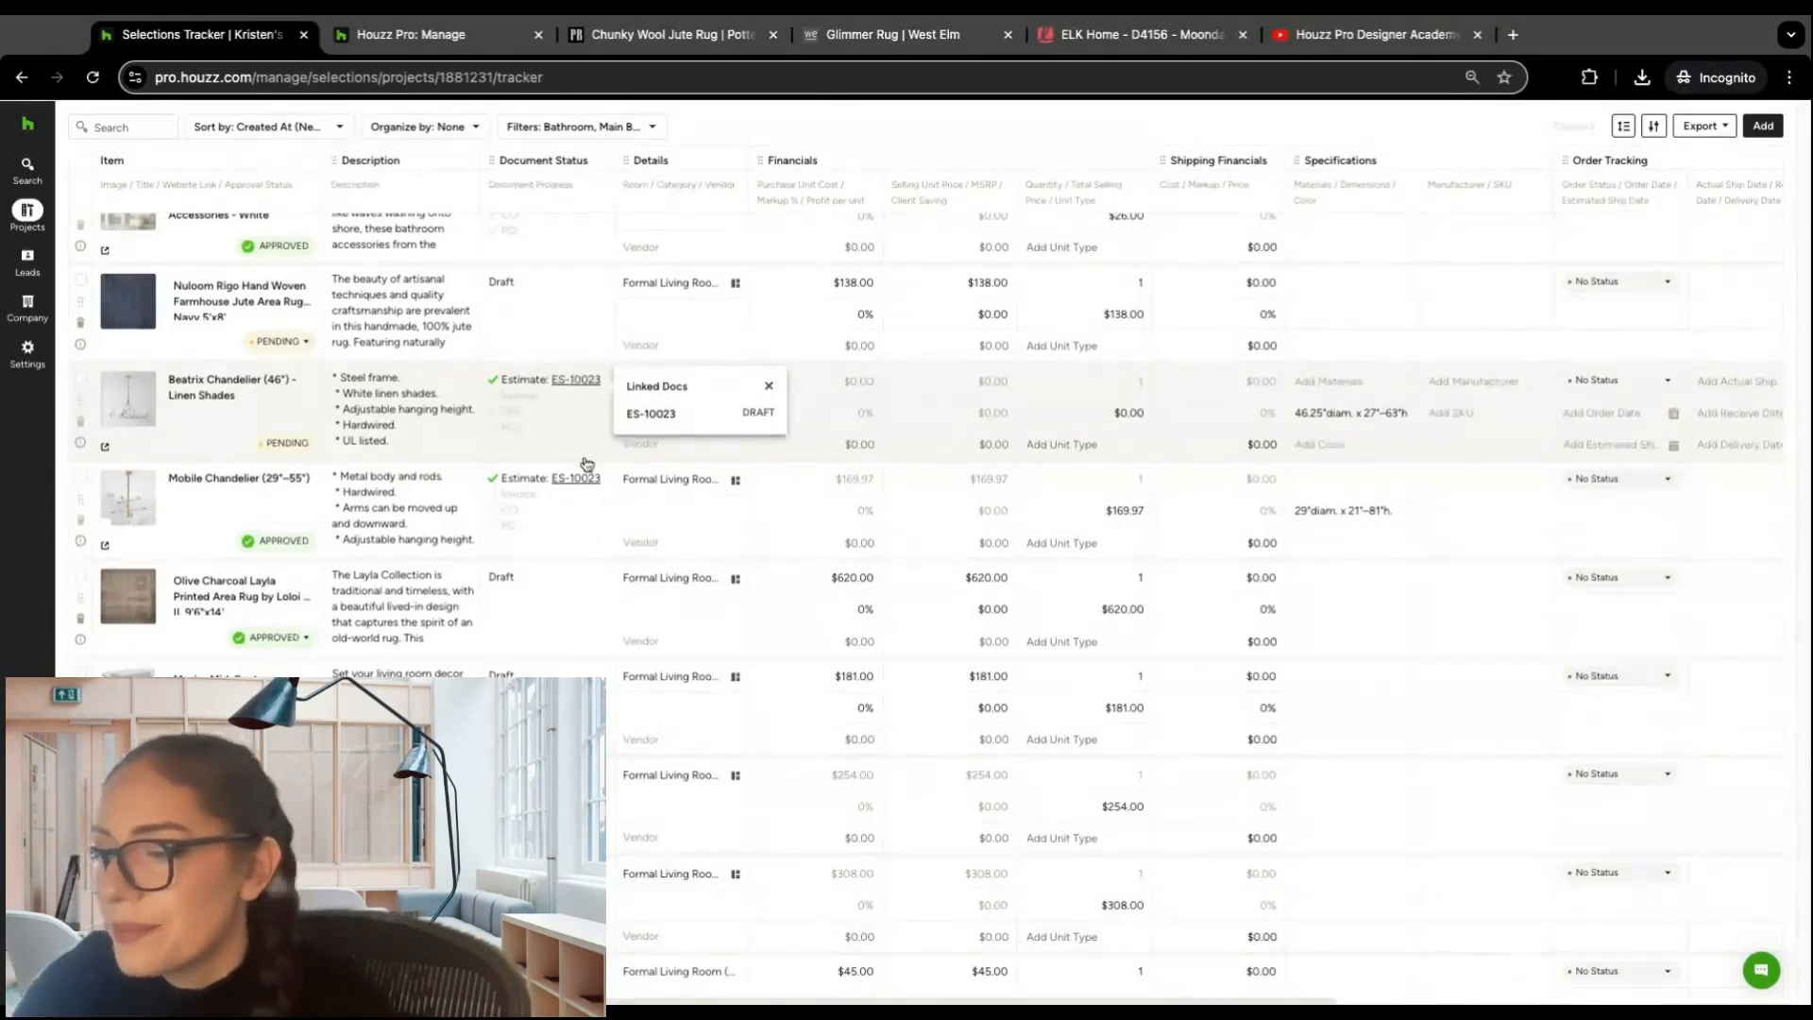
Step: Review the tracker's financials, shipping, specifications and order tracking columns for the filtered items
{"action": "scroll", "coordinate": [946, 929], "scroll_direction": "right", "scroll_amount": 1}
{"action": "scroll", "coordinate": [810, 487], "scroll_direction": "up", "scroll_amount": 3}
{"action": "scroll", "coordinate": [812, 491], "scroll_direction": "up", "scroll_amount": 5}
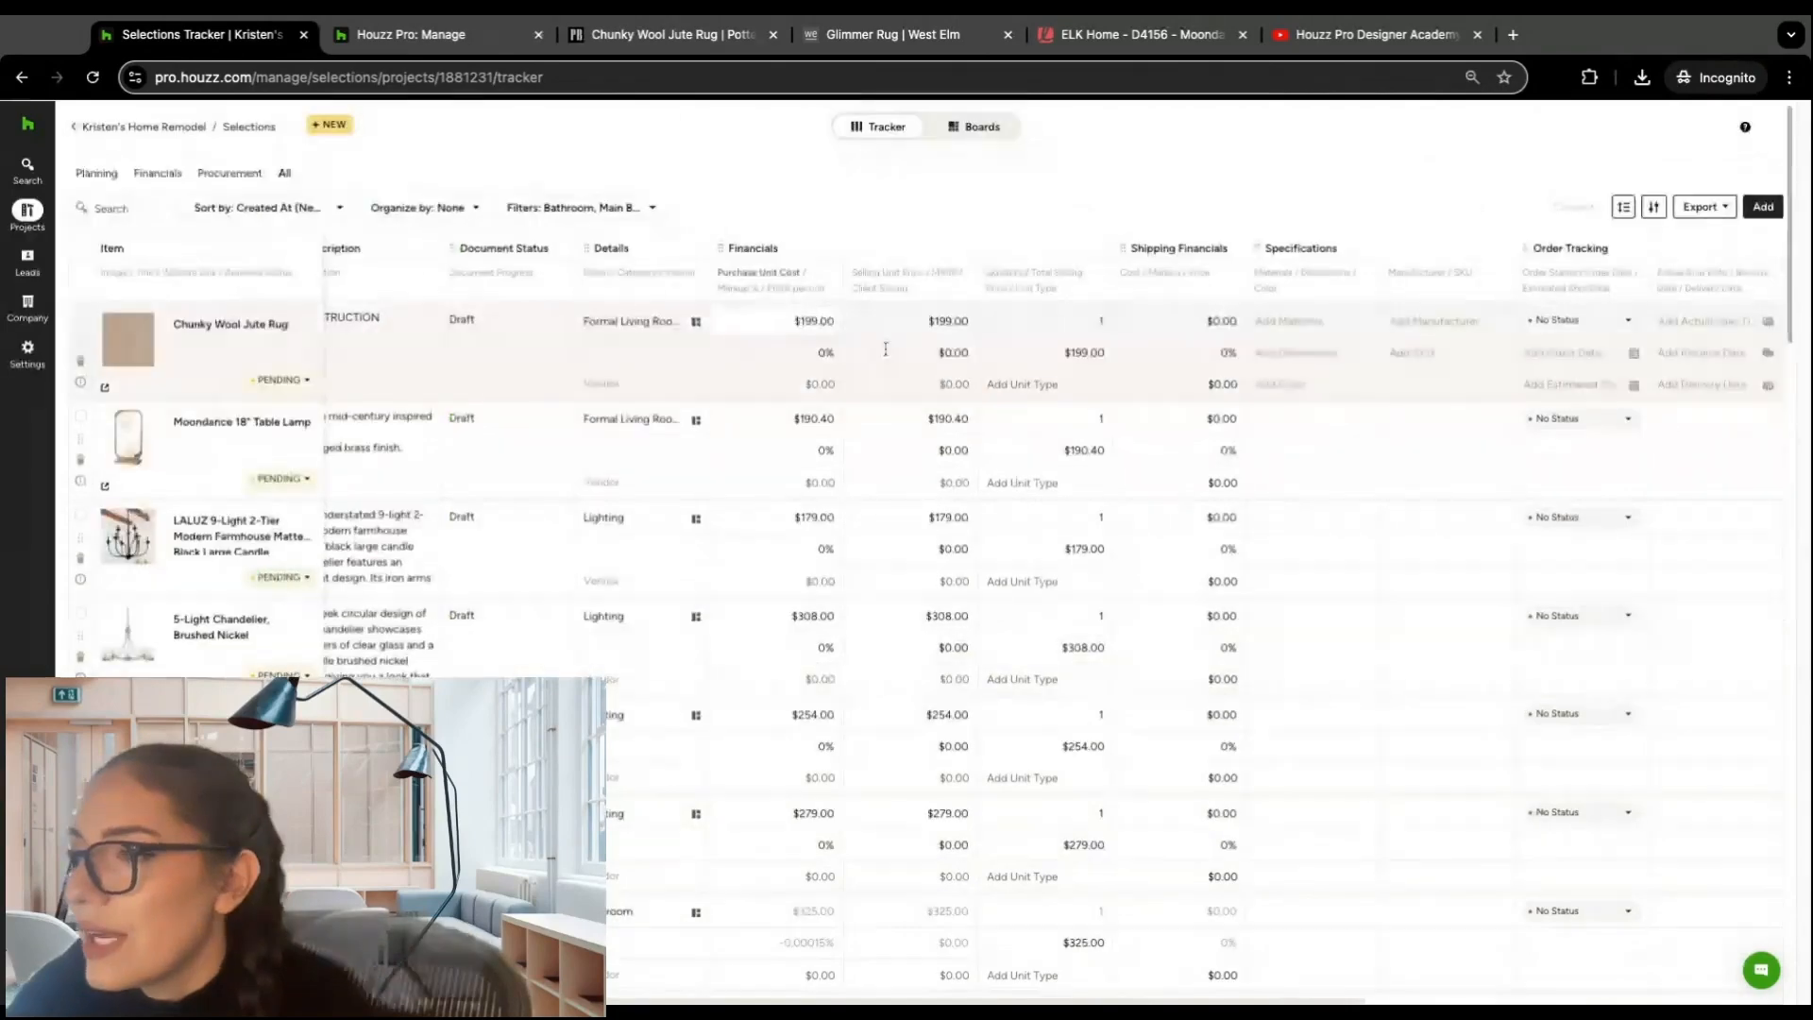
{"action": "scroll", "coordinate": [1236, 337], "scroll_direction": "right", "scroll_amount": 1}
{"action": "scroll", "coordinate": [1235, 337], "scroll_direction": "right", "scroll_amount": 5}
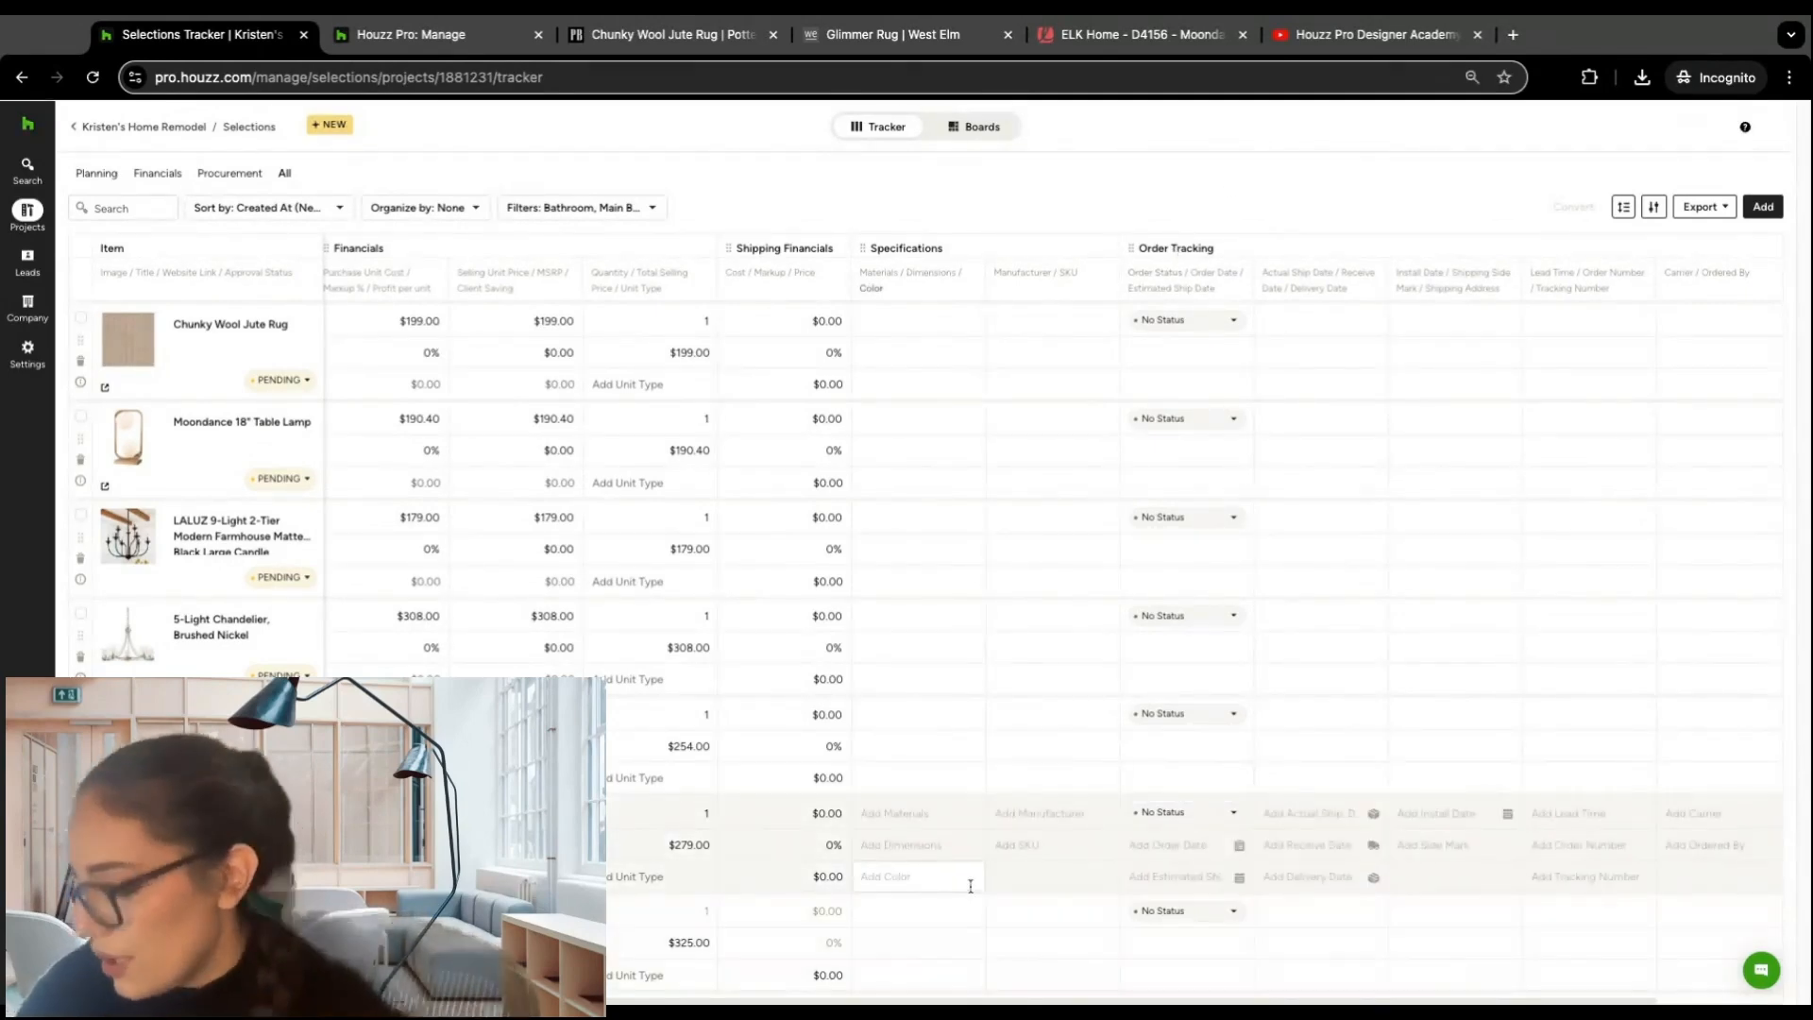
{"action": "scroll", "coordinate": [975, 898], "scroll_direction": "left", "scroll_amount": 5}
{"action": "scroll", "coordinate": [1523, 249], "scroll_direction": "left", "scroll_amount": 2}
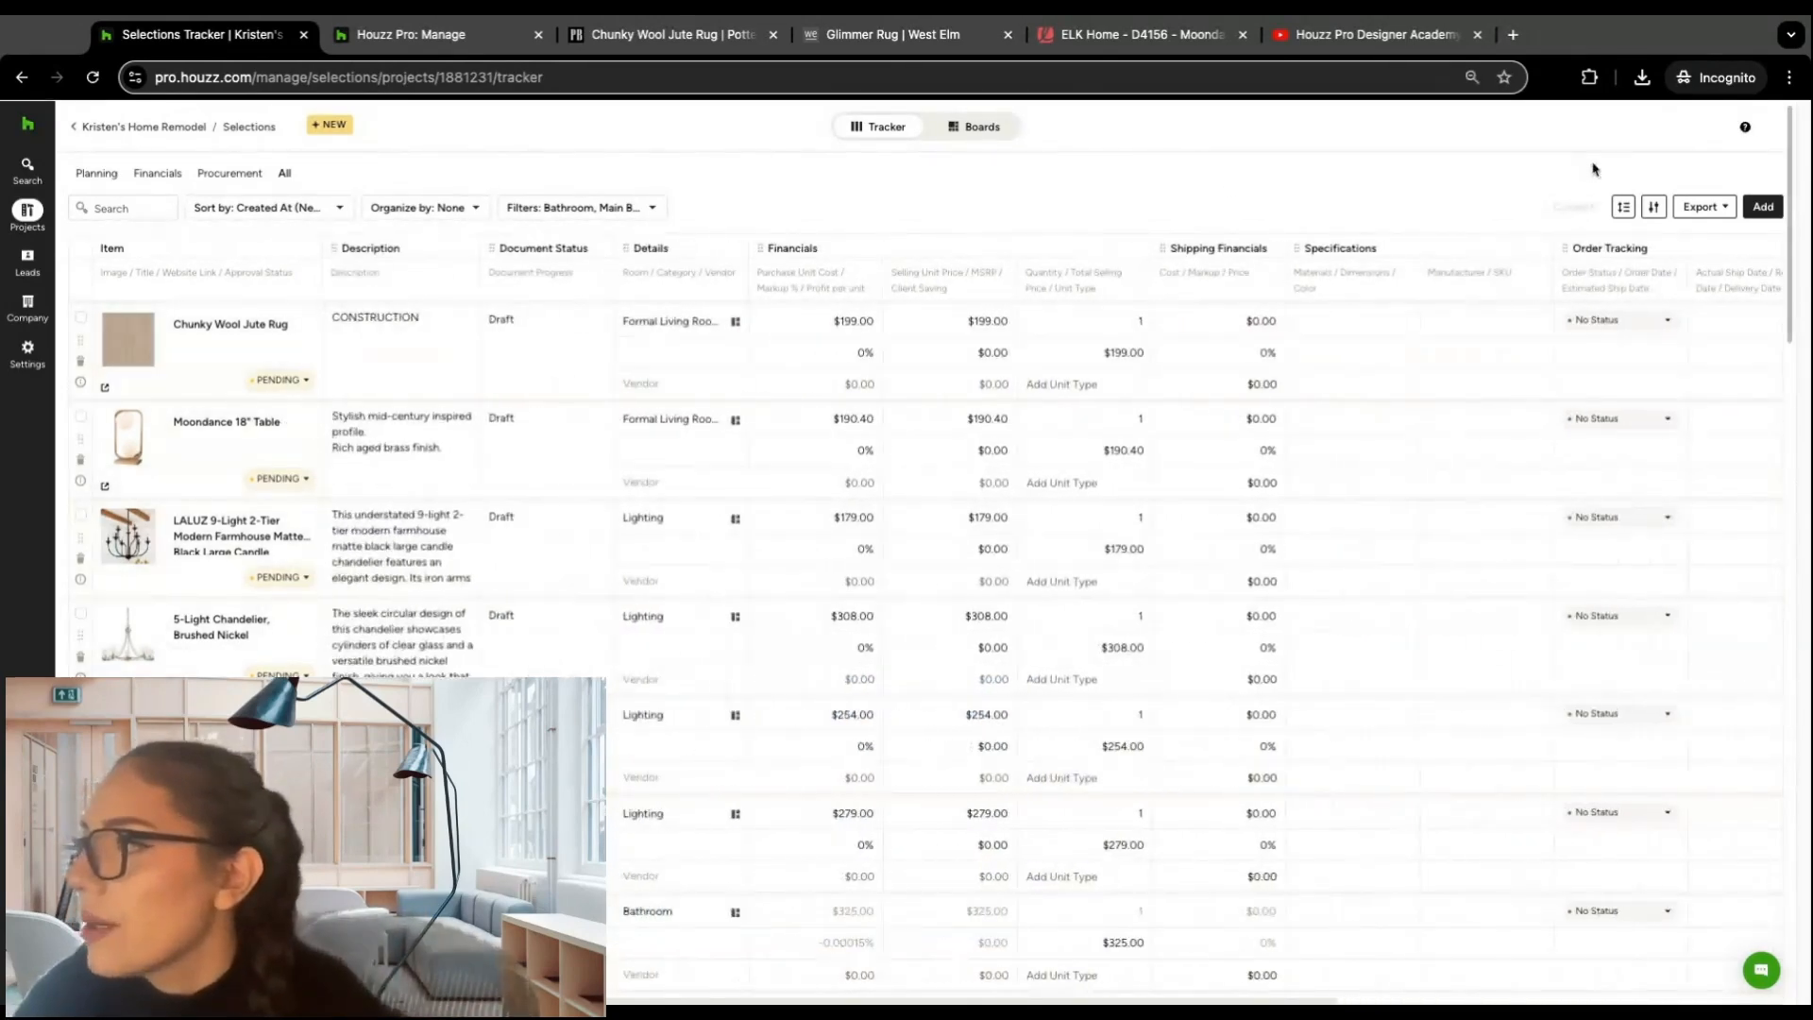
Step: Try the Flat line height for the tracker rows, and return them to Stacked
{"action": "left_click", "coordinate": [1624, 208]}
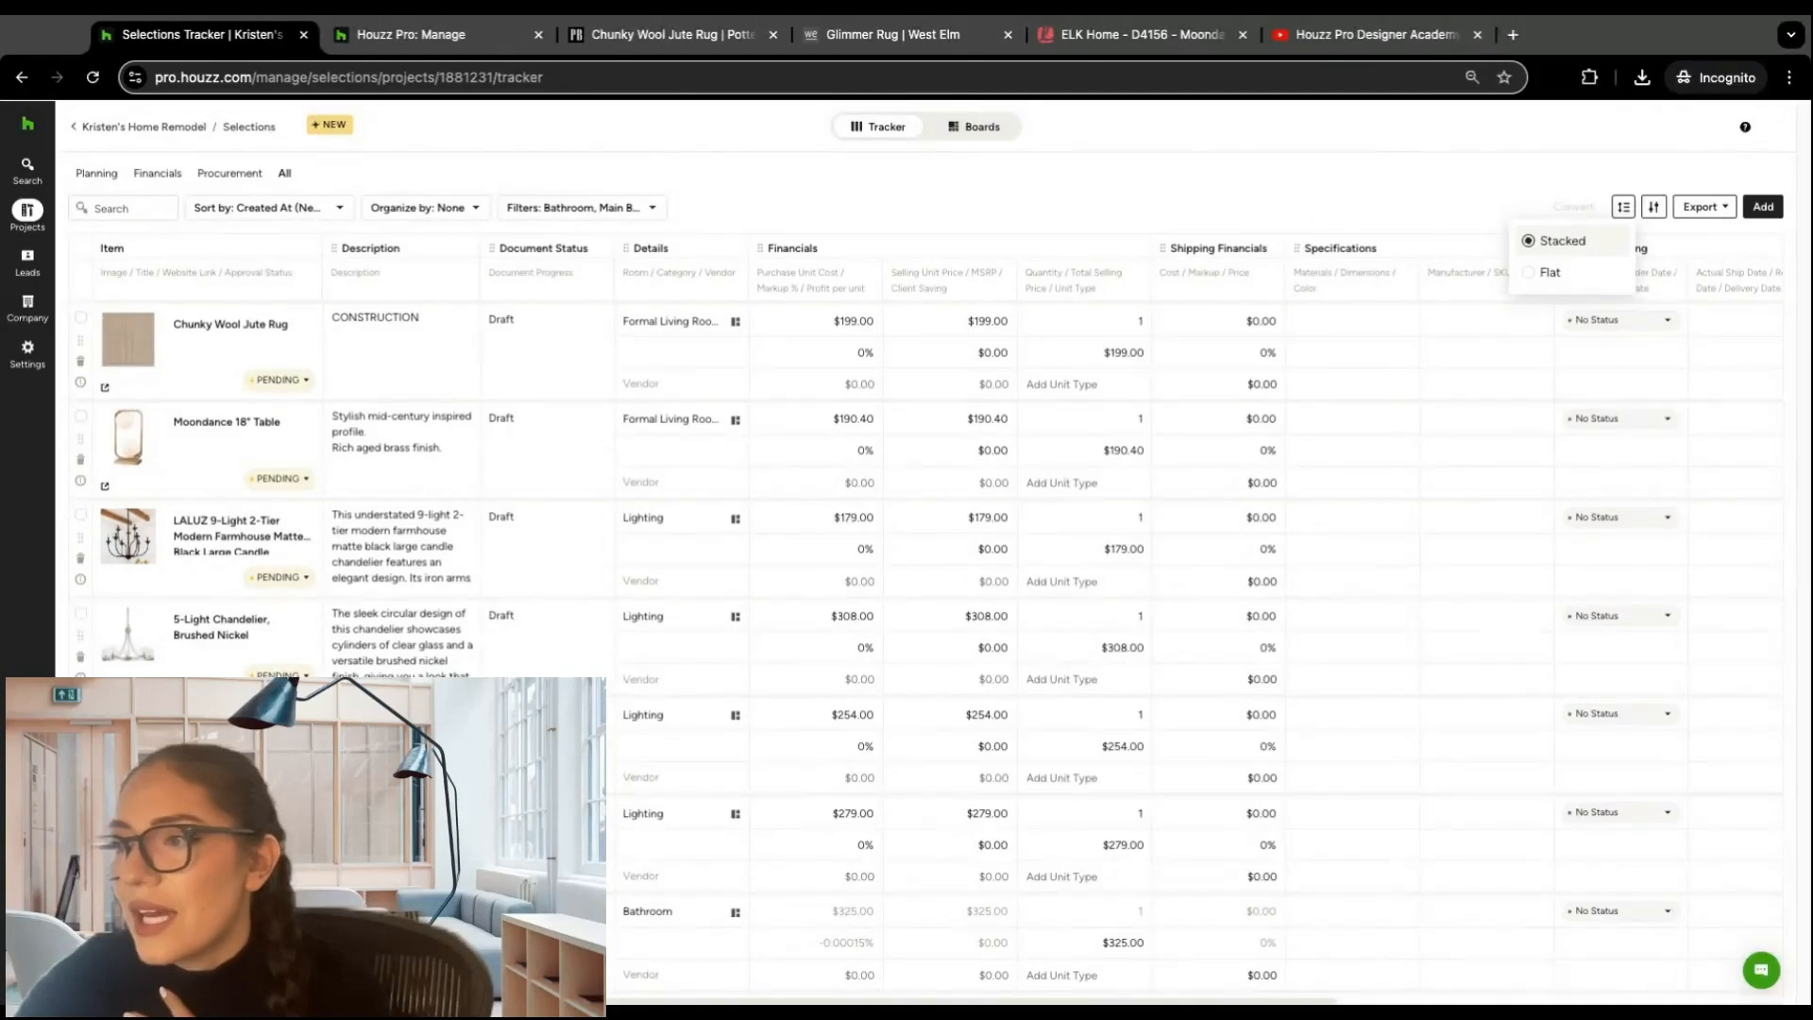
{"action": "left_click", "coordinate": [1530, 275]}
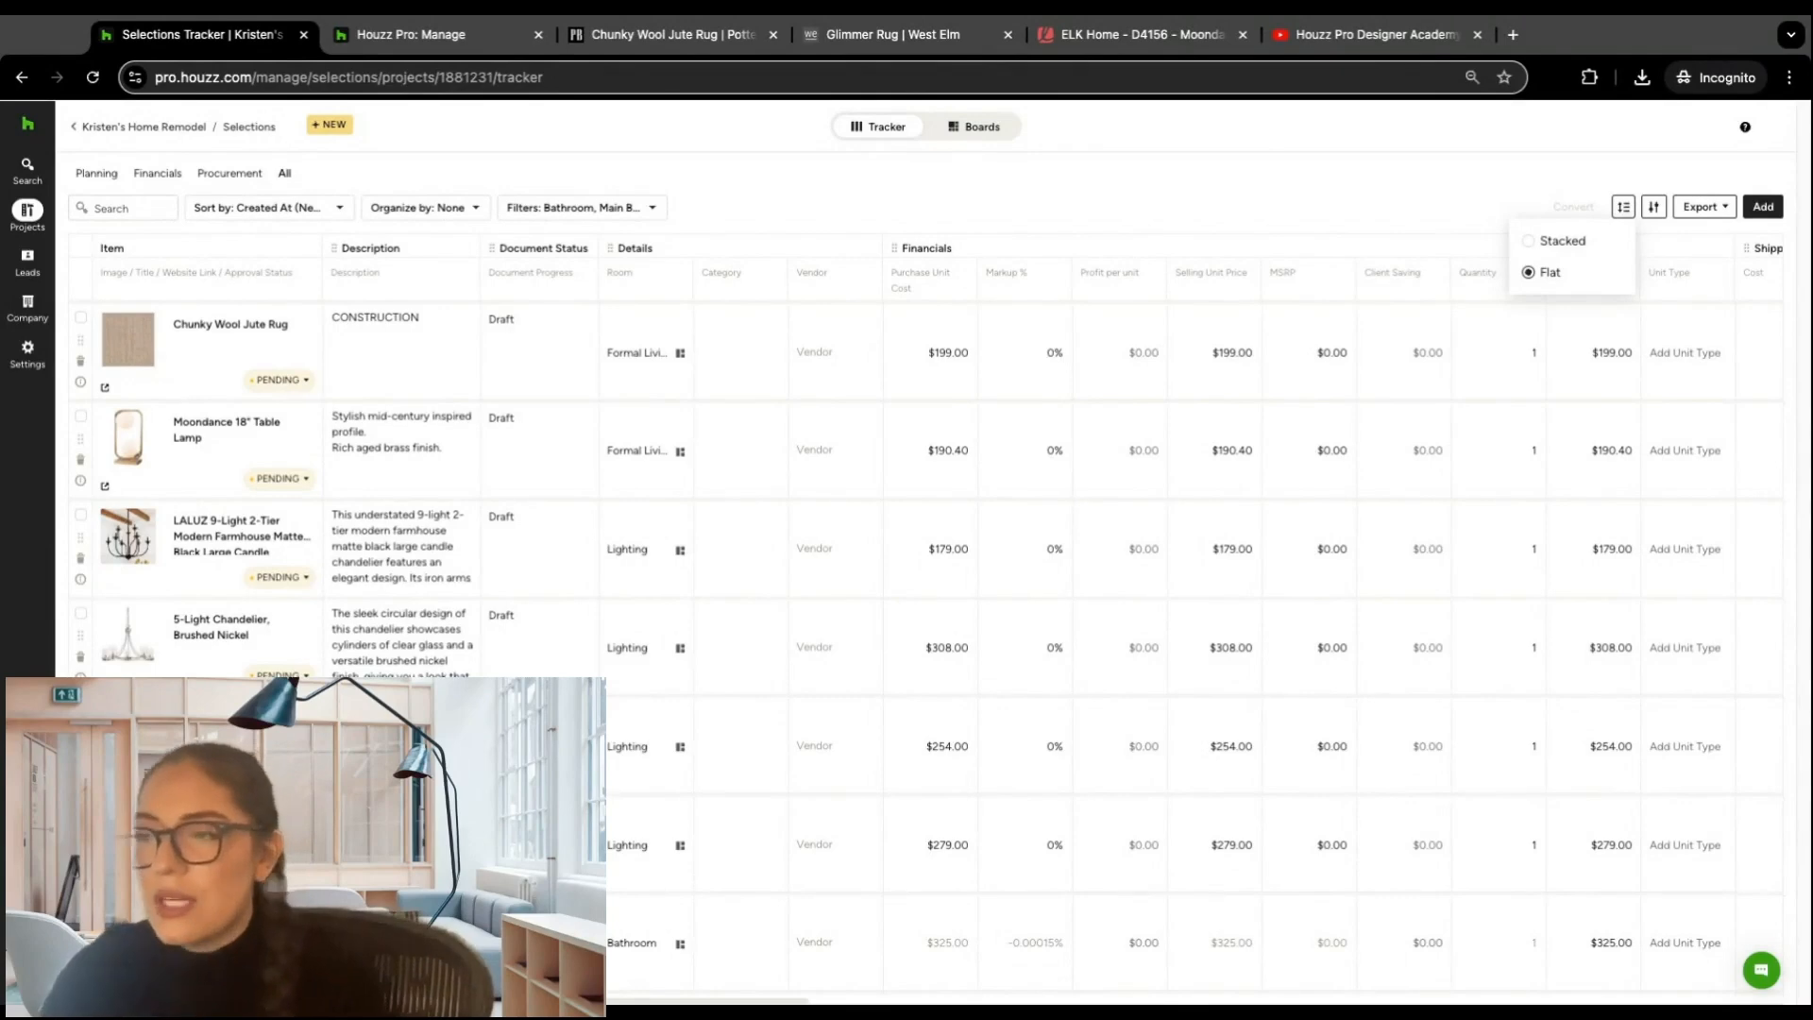
{"action": "left_click", "coordinate": [1534, 249]}
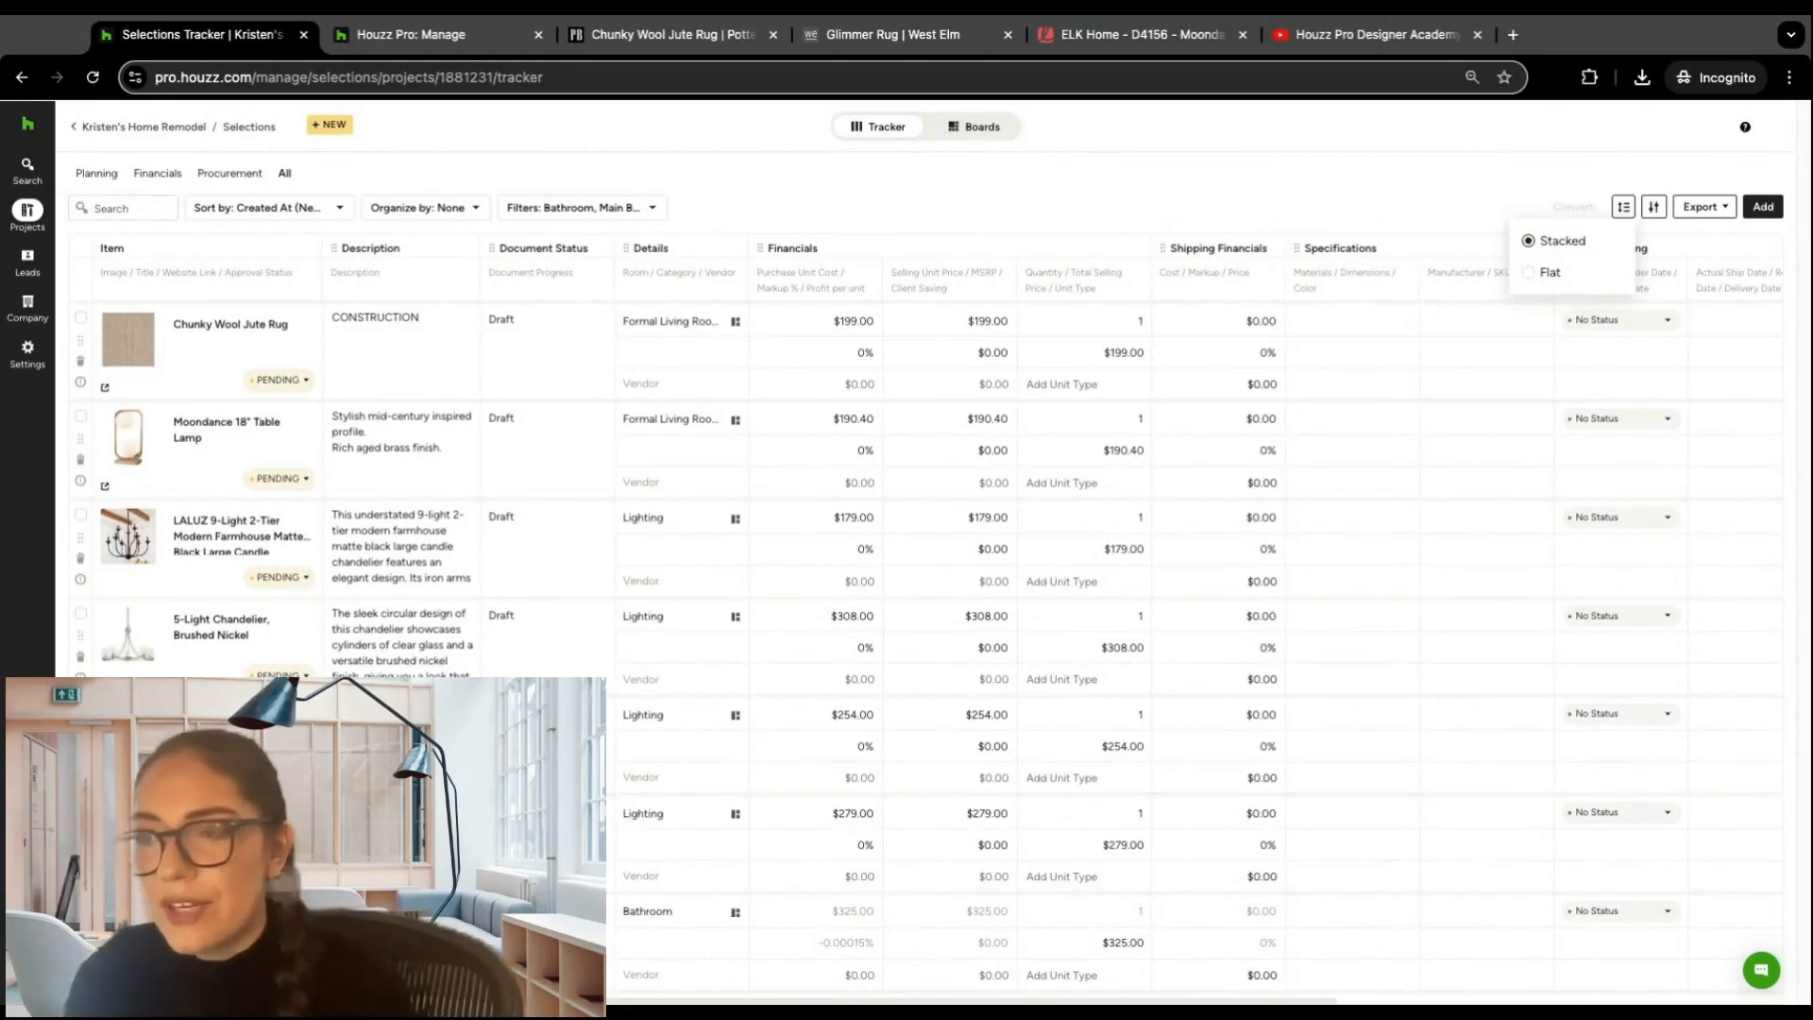
Step: Open the tracker's view customization and look through its column and field list as far as the Financials fields
{"action": "left_click", "coordinate": [1654, 208]}
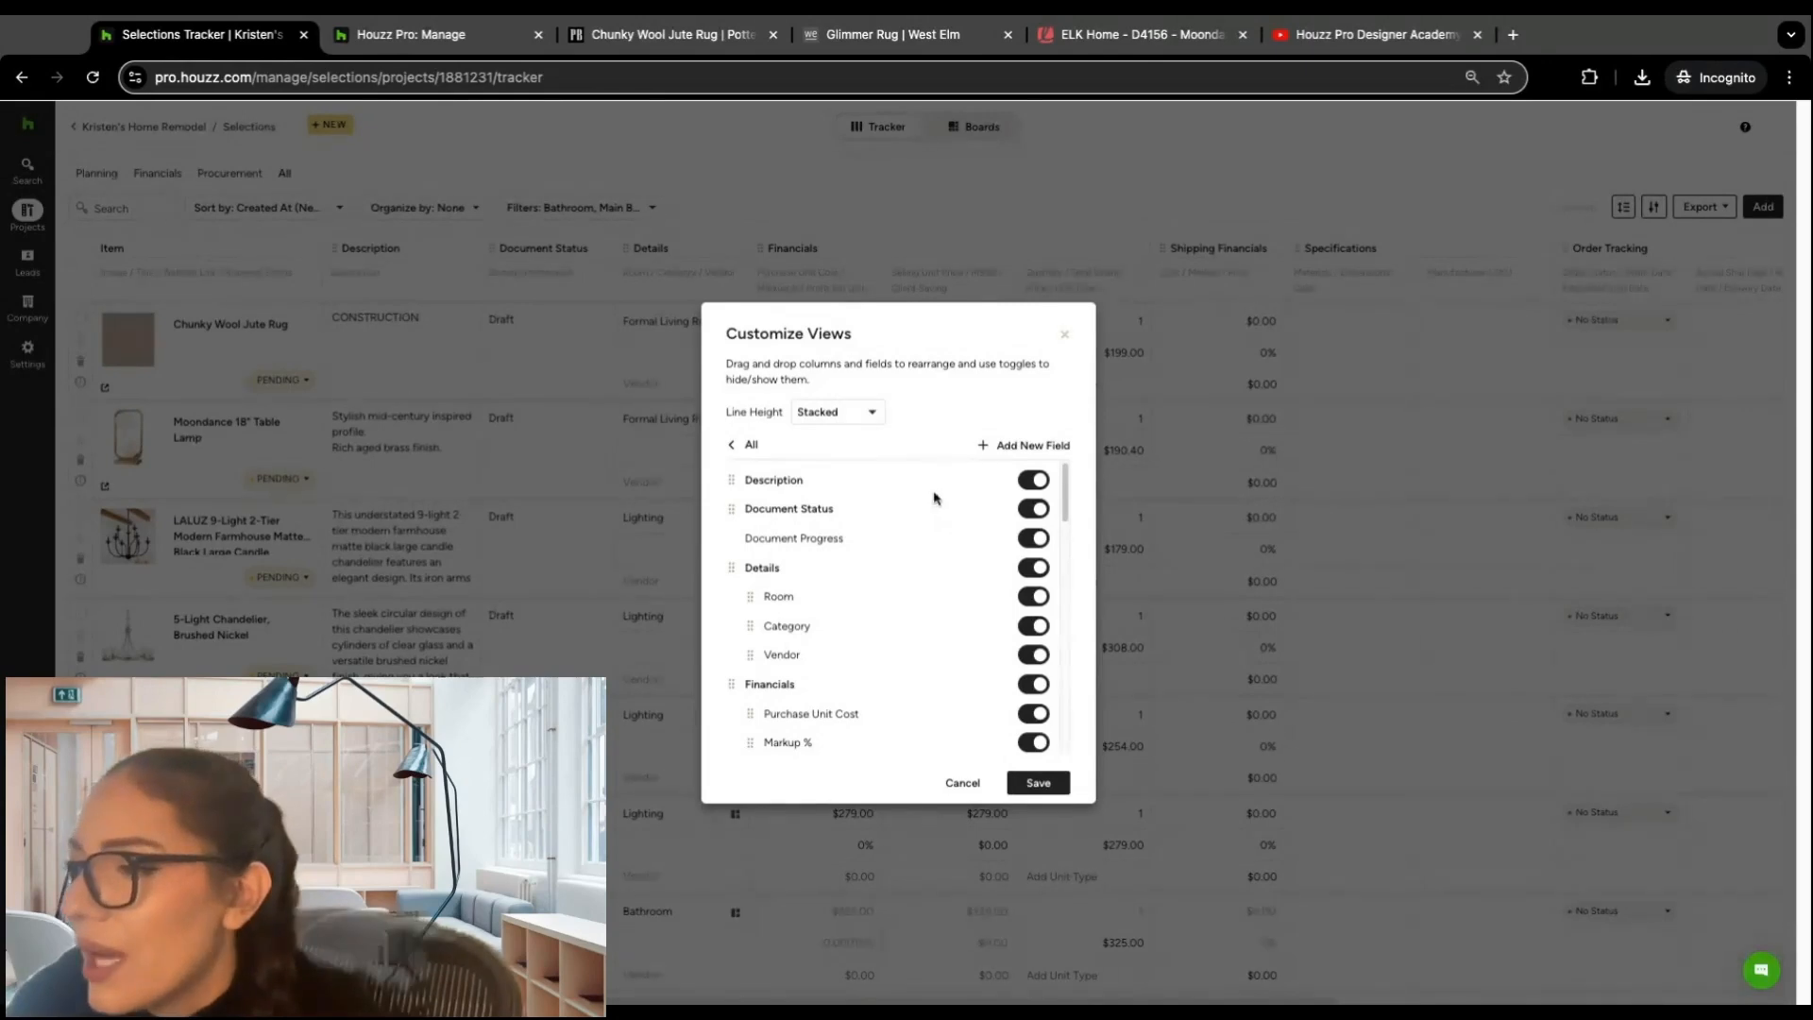
{"action": "scroll", "coordinate": [906, 486], "scroll_direction": "down", "scroll_amount": 1}
{"action": "scroll", "coordinate": [1001, 489], "scroll_direction": "up", "scroll_amount": 1}
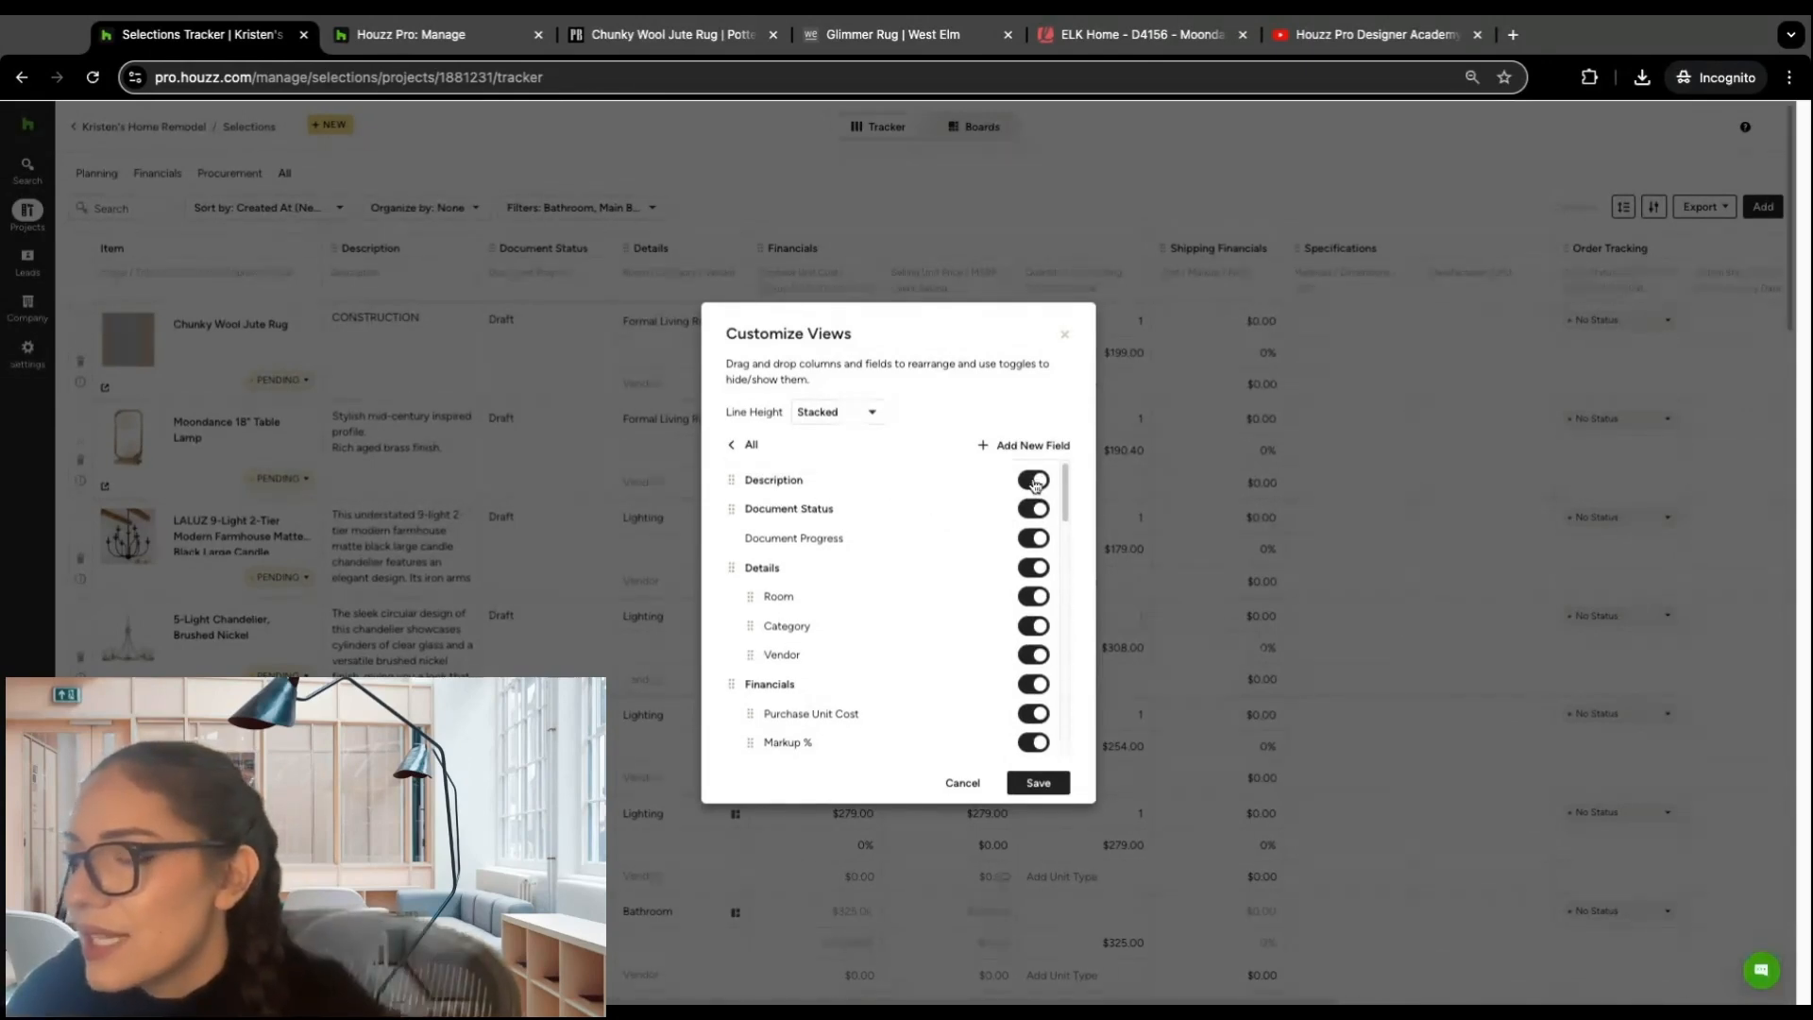
{"action": "scroll", "coordinate": [1029, 491], "scroll_direction": "down", "scroll_amount": 2}
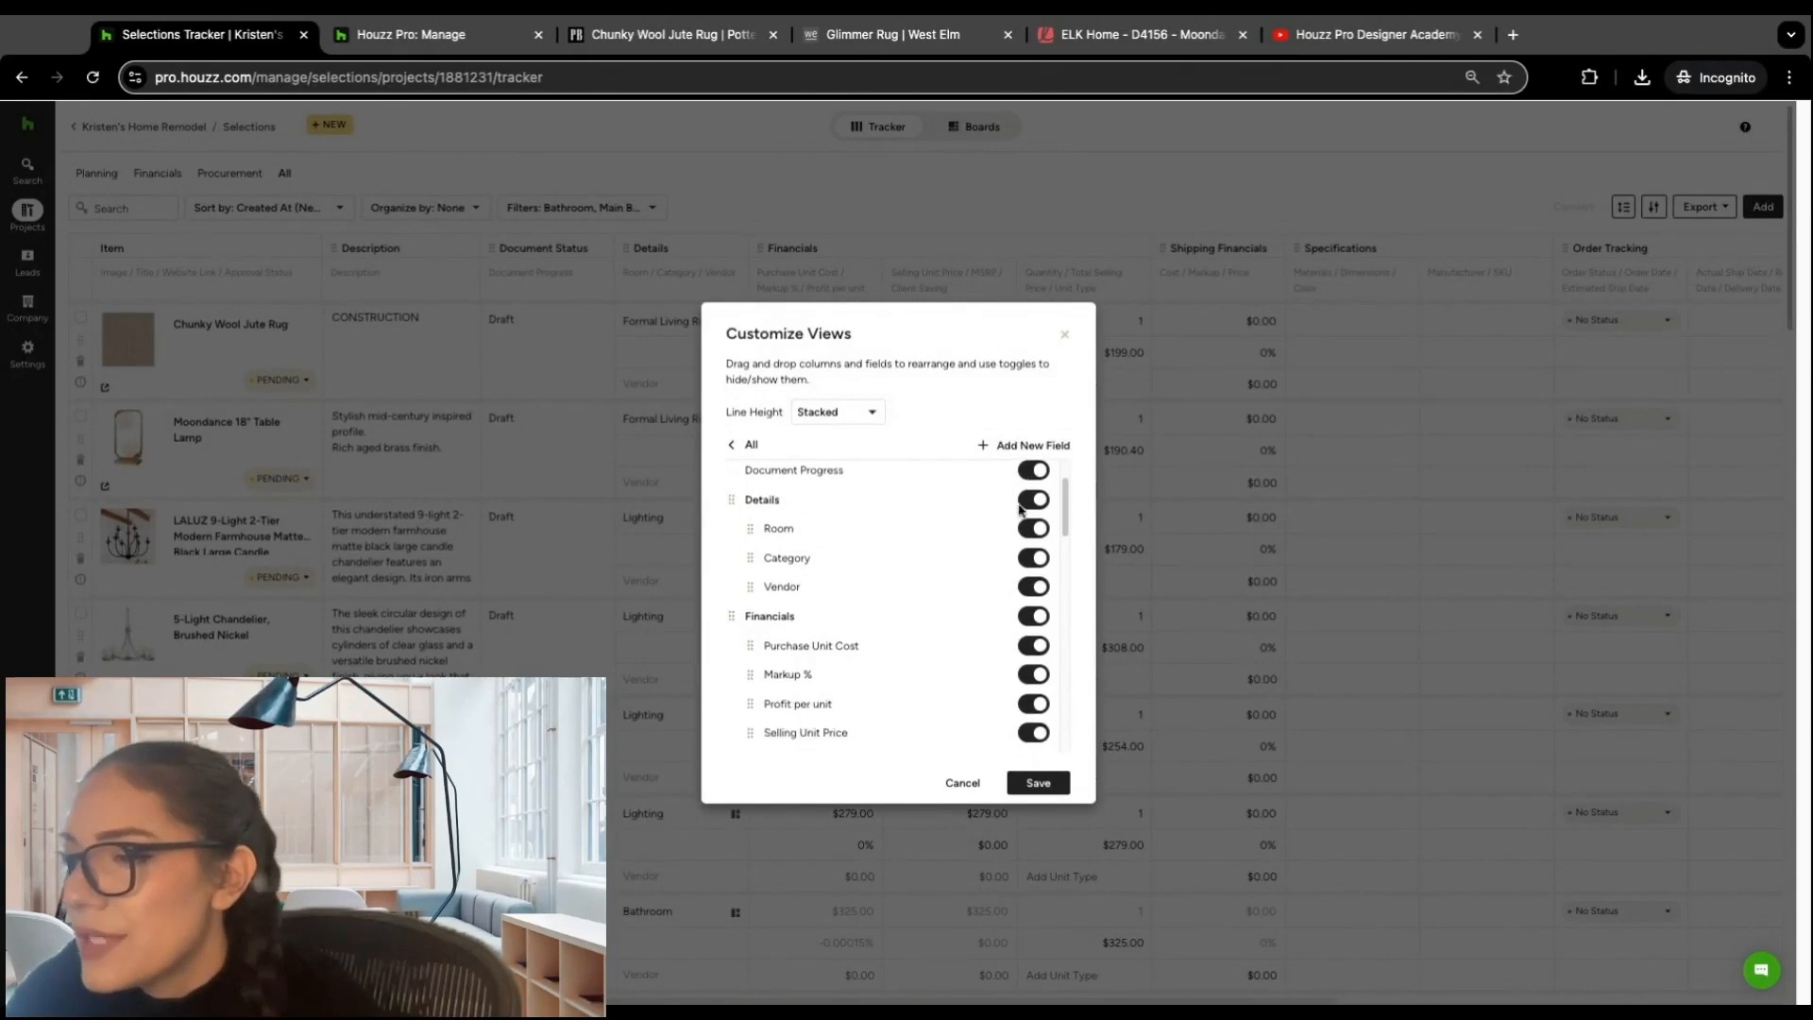
{"action": "scroll", "coordinate": [954, 538], "scroll_direction": "down", "scroll_amount": 3}
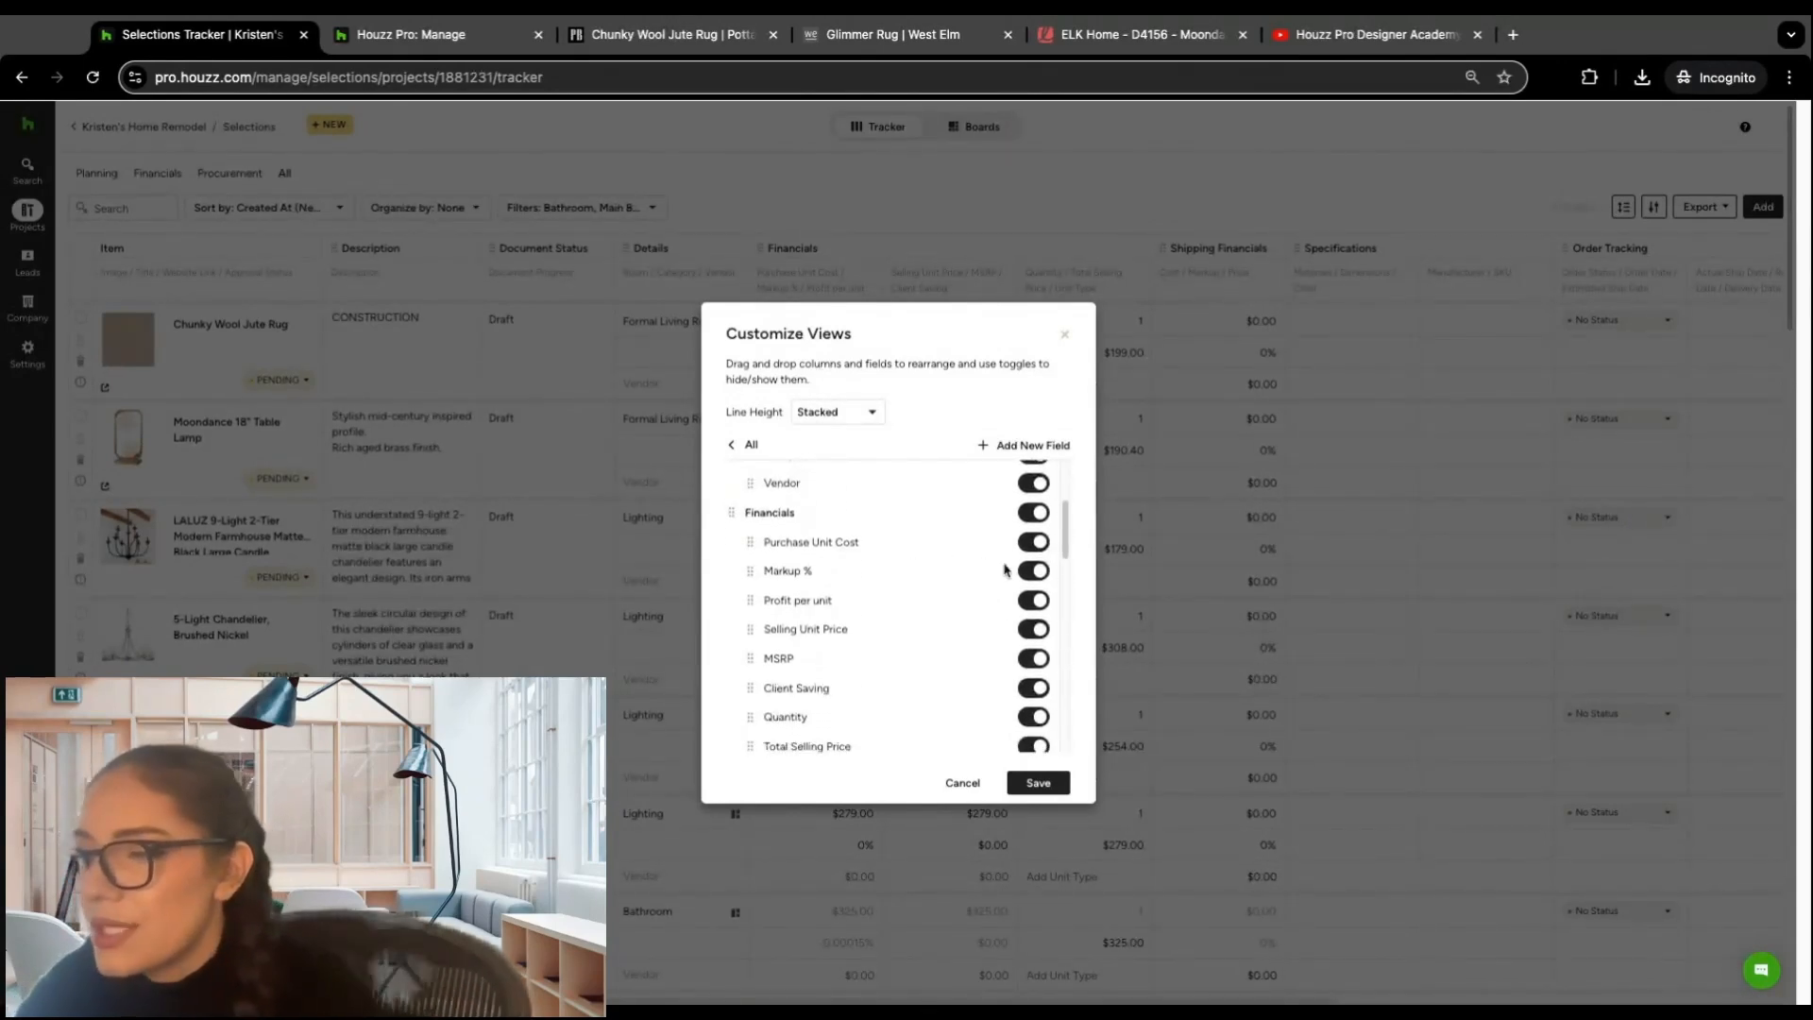
Step: Hide the Profit per unit, Selling Unit Price and MSRP fields, and show all three again
{"action": "left_click", "coordinate": [1034, 601]}
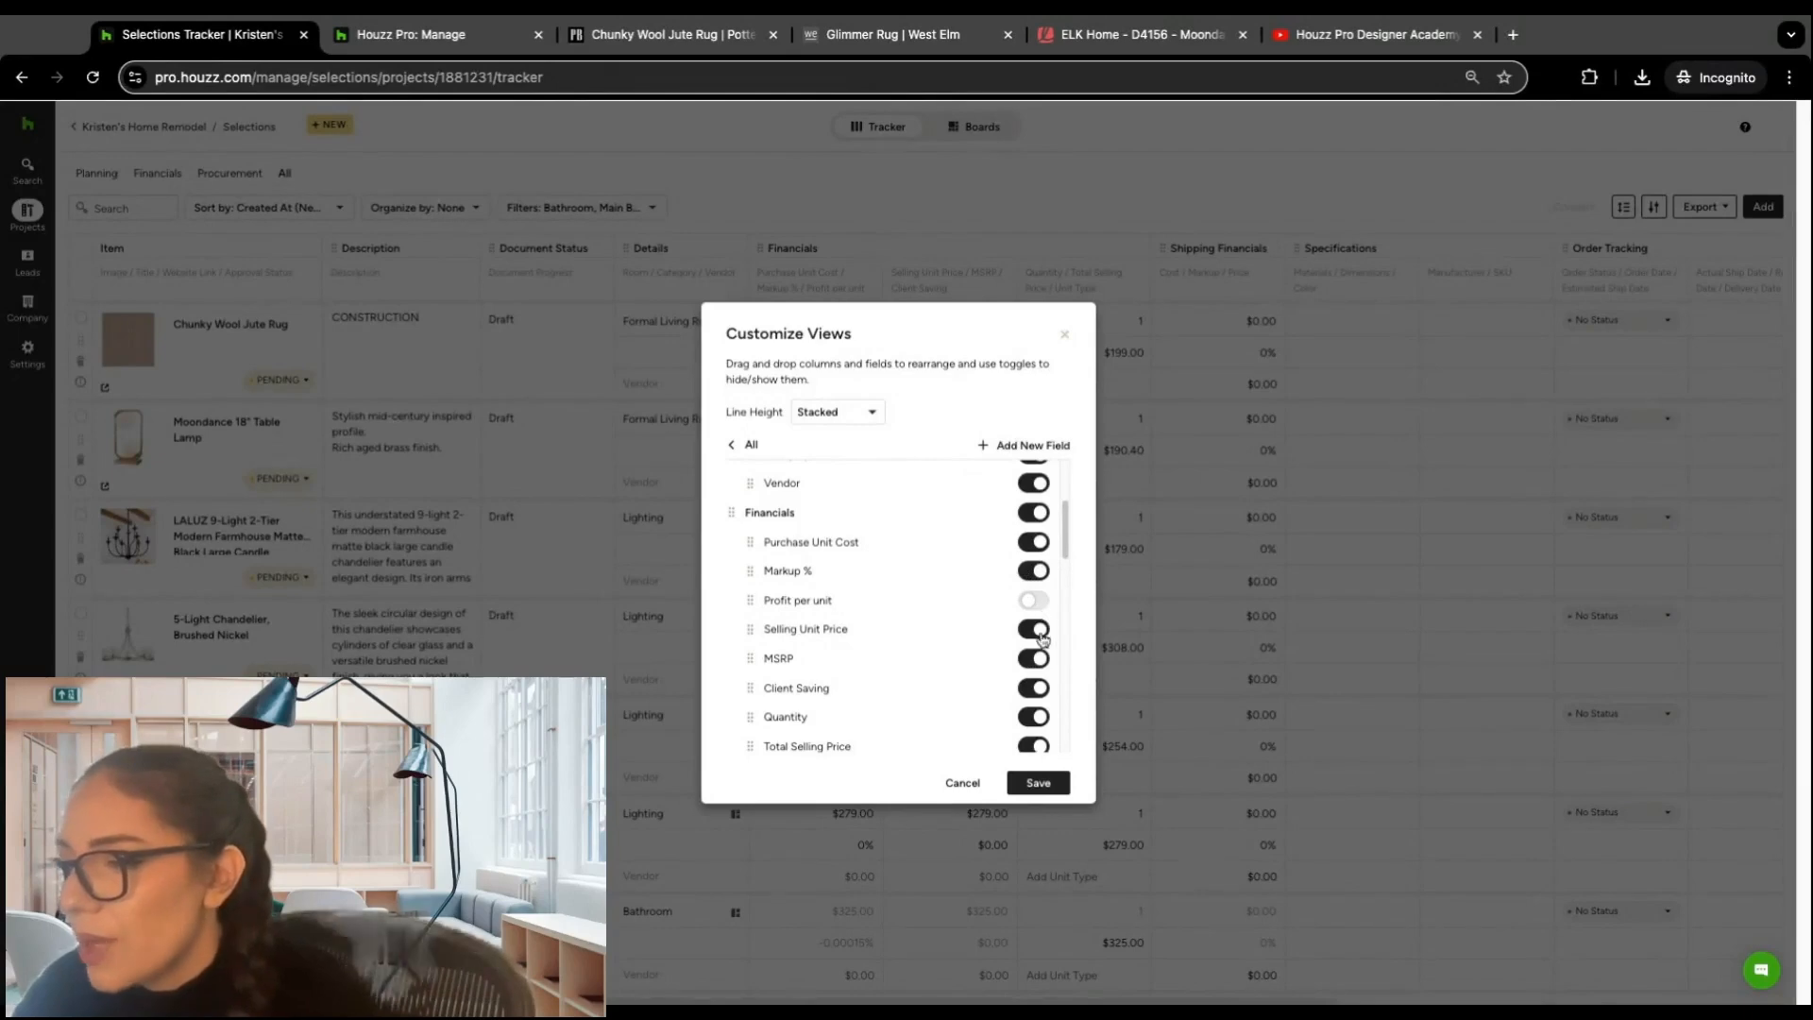
{"action": "left_click", "coordinate": [1034, 629]}
{"action": "left_click", "coordinate": [1037, 659]}
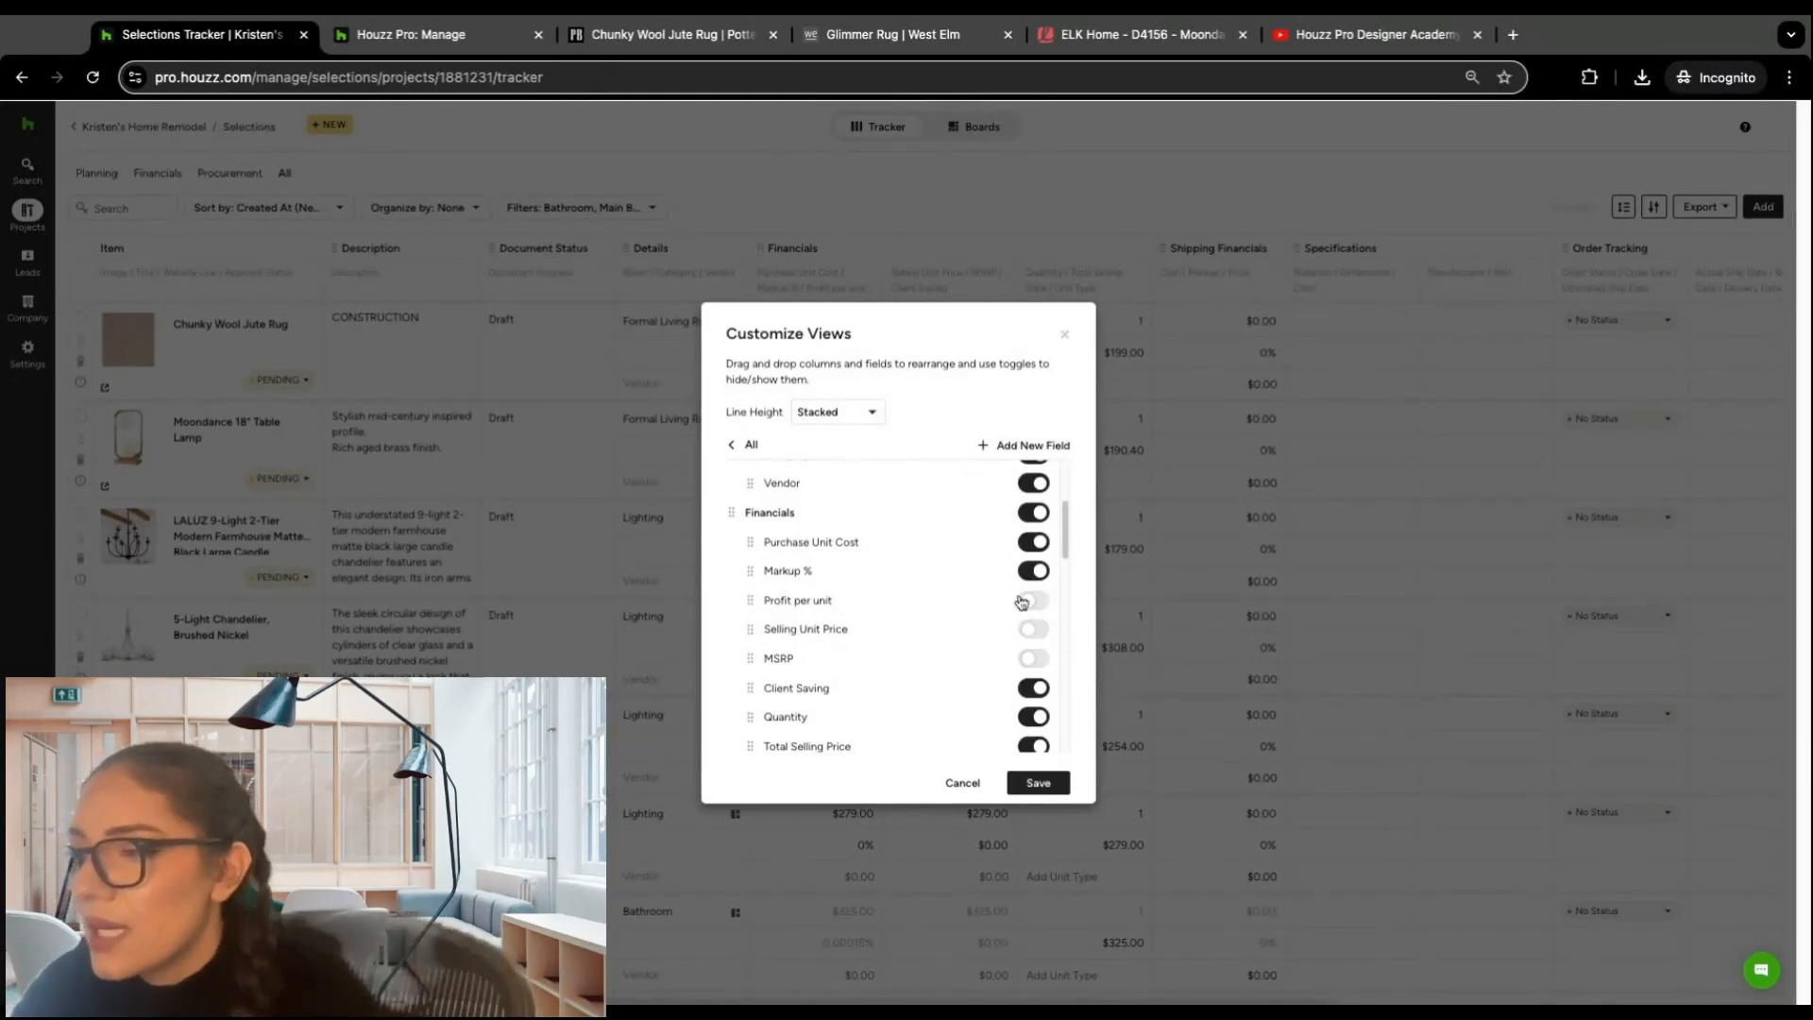
{"action": "left_click", "coordinate": [1034, 659]}
{"action": "left_click", "coordinate": [1033, 629]}
{"action": "left_click", "coordinate": [1034, 601]}
Step: Reorder the Financials fields so that Quantity comes first, above Purchase Unit Cost
{"action": "scroll", "coordinate": [779, 542], "scroll_direction": "up", "scroll_amount": 2}
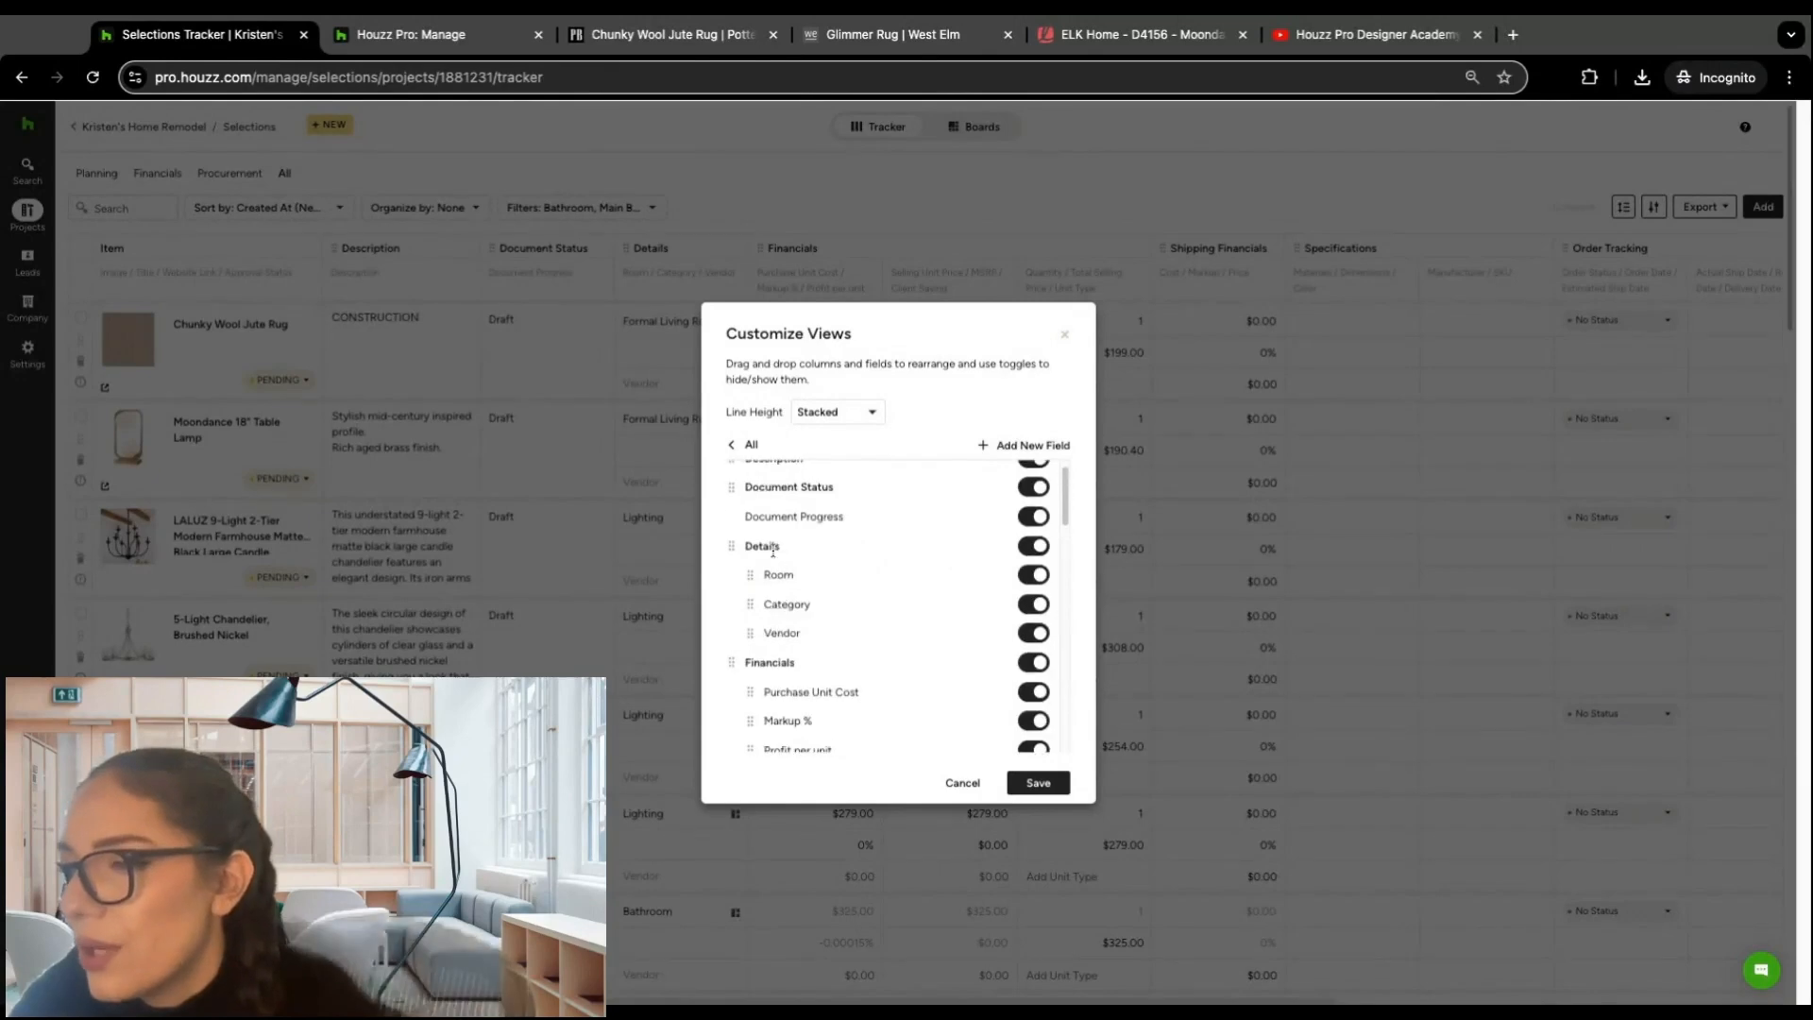
{"action": "scroll", "coordinate": [779, 557], "scroll_direction": "down", "scroll_amount": 2}
{"action": "scroll", "coordinate": [779, 545], "scroll_direction": "up", "scroll_amount": 1}
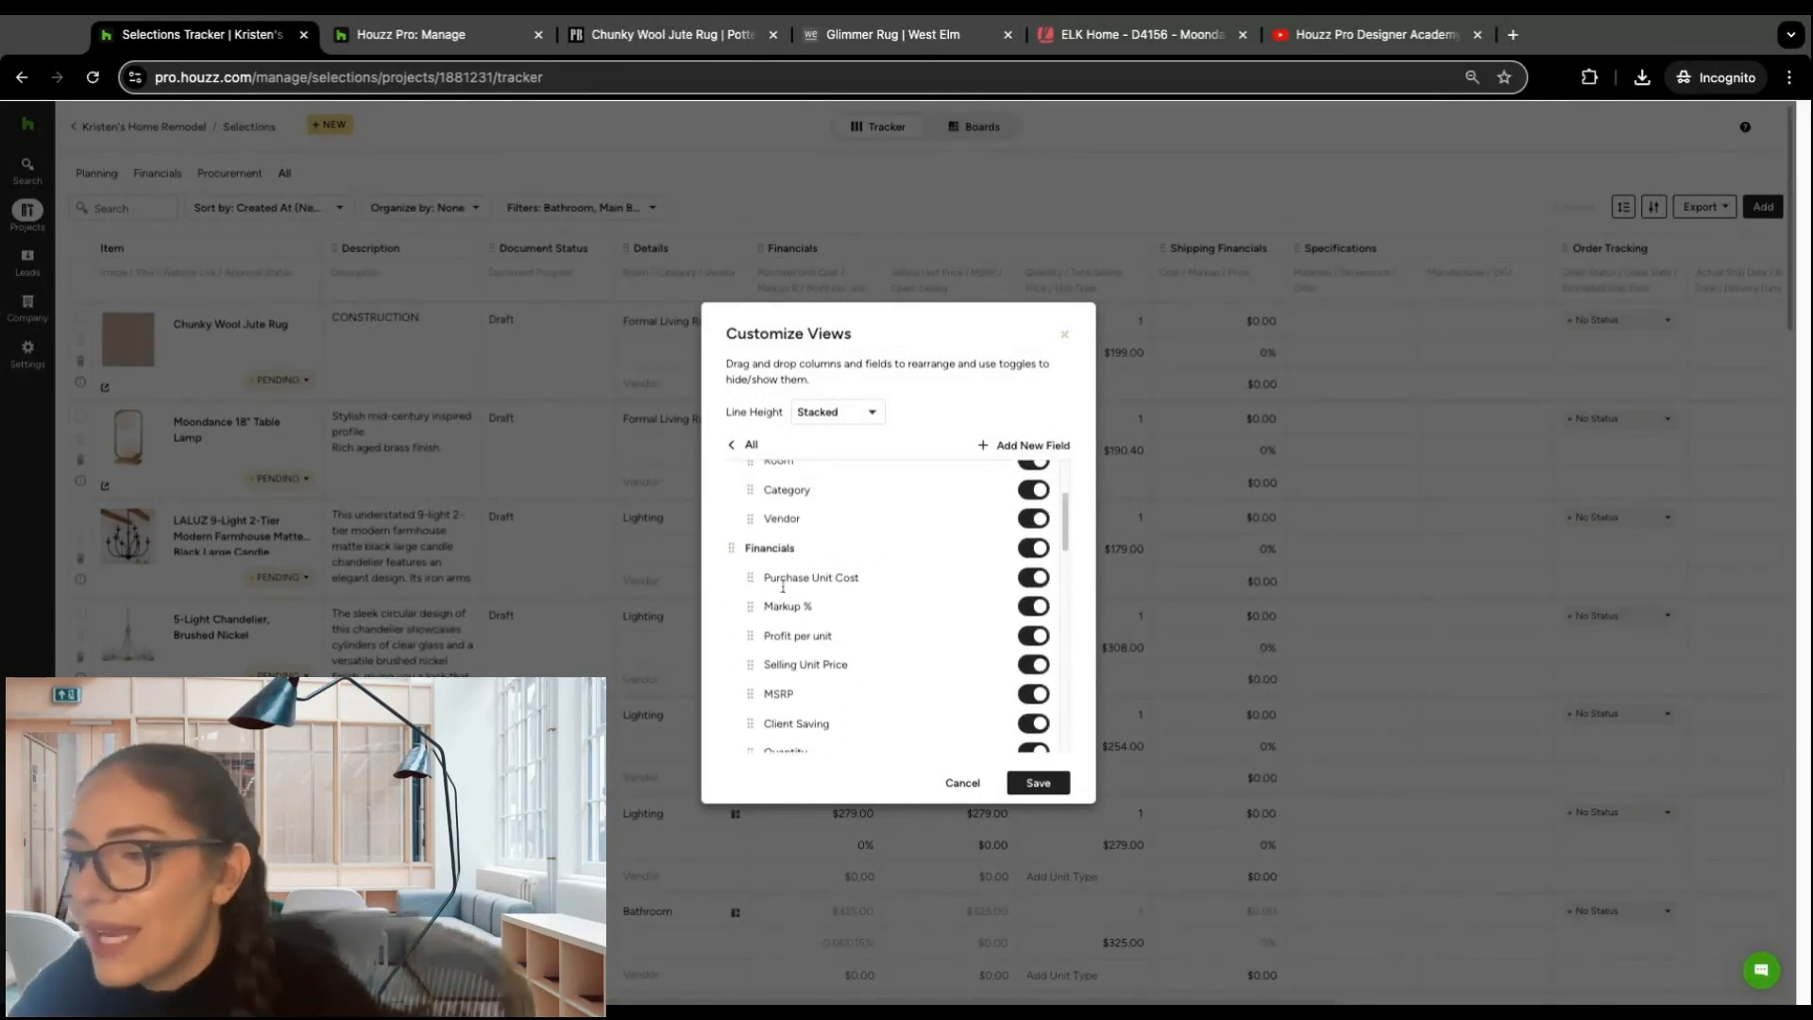
{"action": "scroll", "coordinate": [793, 623], "scroll_direction": "down", "scroll_amount": 1}
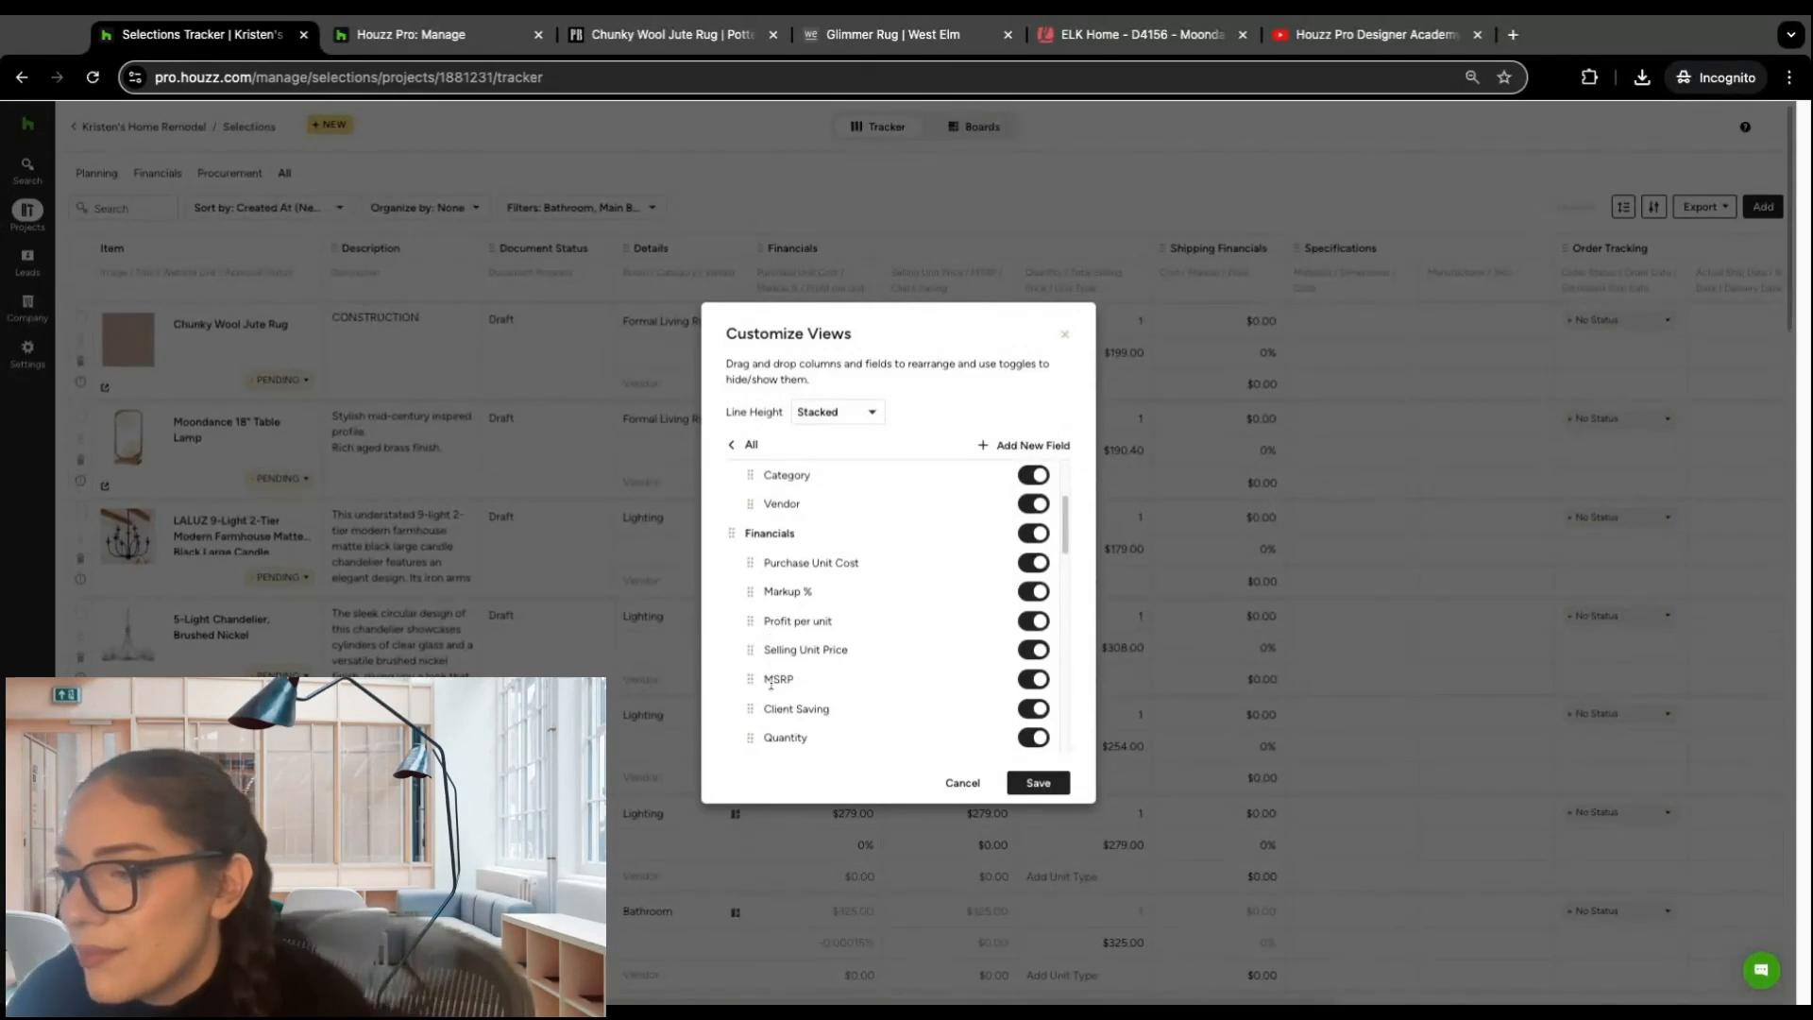
{"action": "left_click_drag", "start_coordinate": [756, 742], "coordinate": [755, 562]}
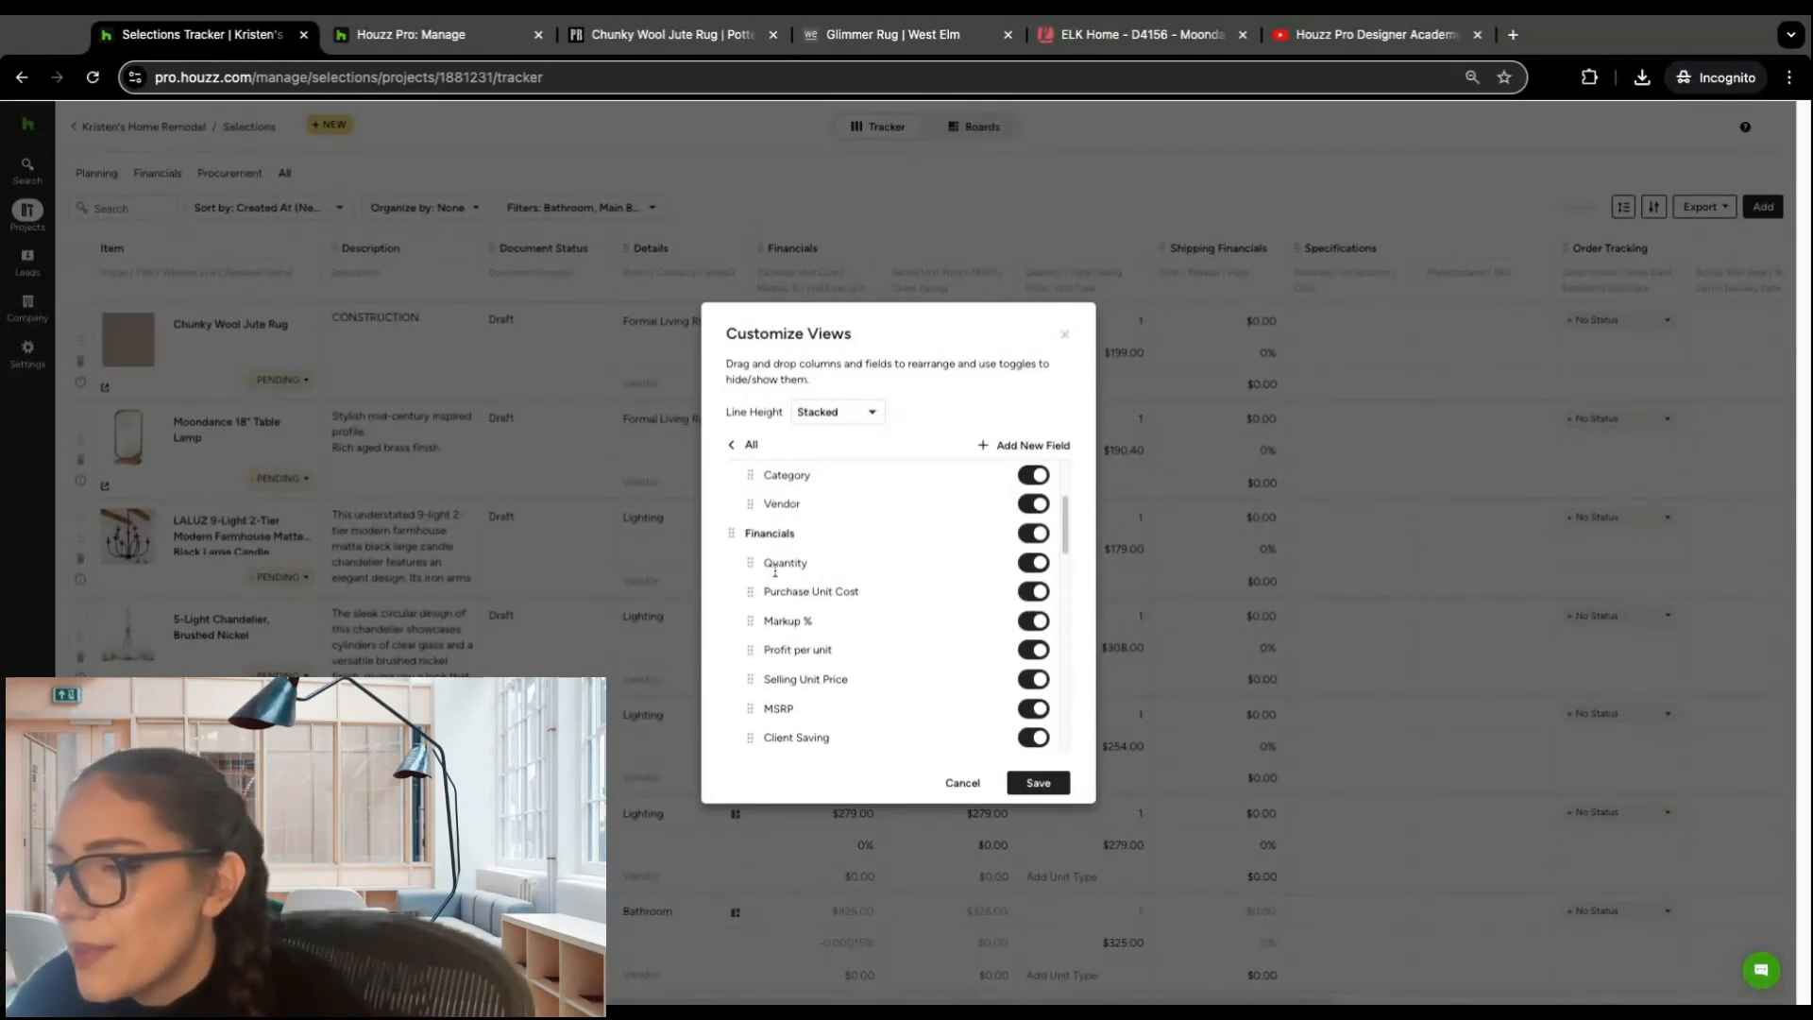
Step: Move the Financials column group to the start of the list, ahead of Description, and save the view
{"action": "scroll", "coordinate": [784, 557], "scroll_direction": "up", "scroll_amount": 2}
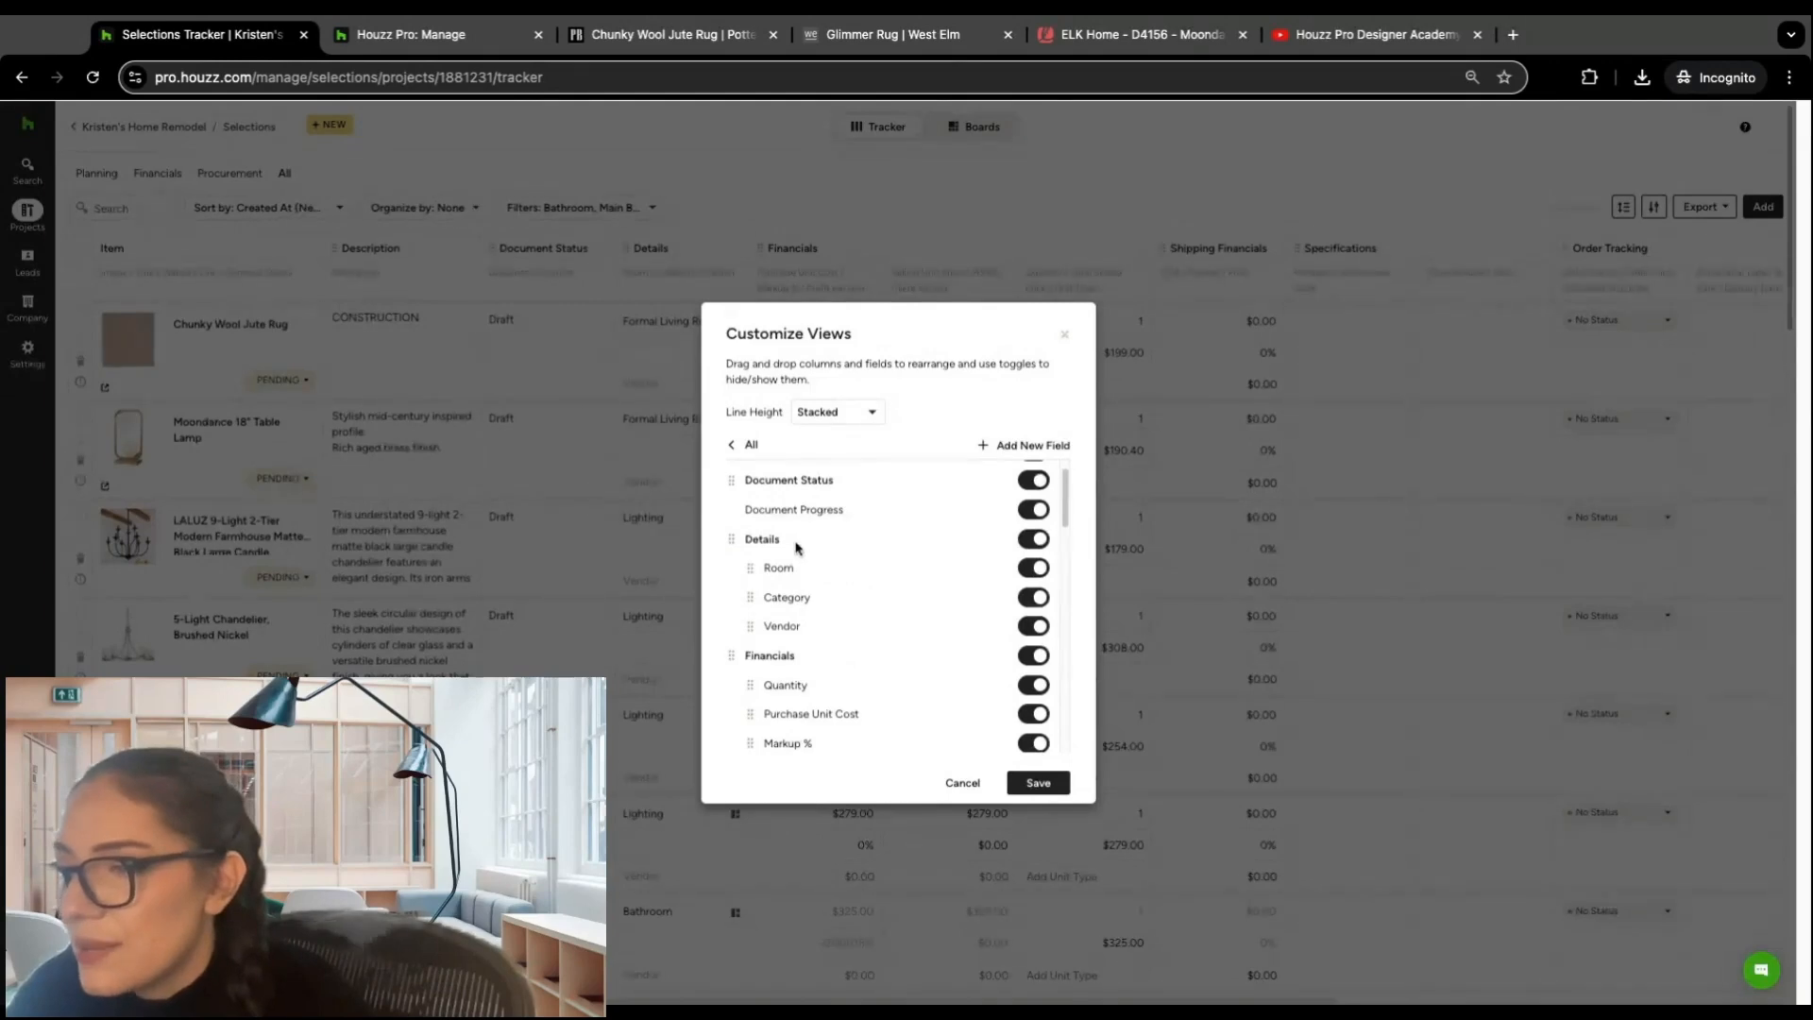
{"action": "scroll", "coordinate": [784, 557], "scroll_direction": "up", "scroll_amount": 1}
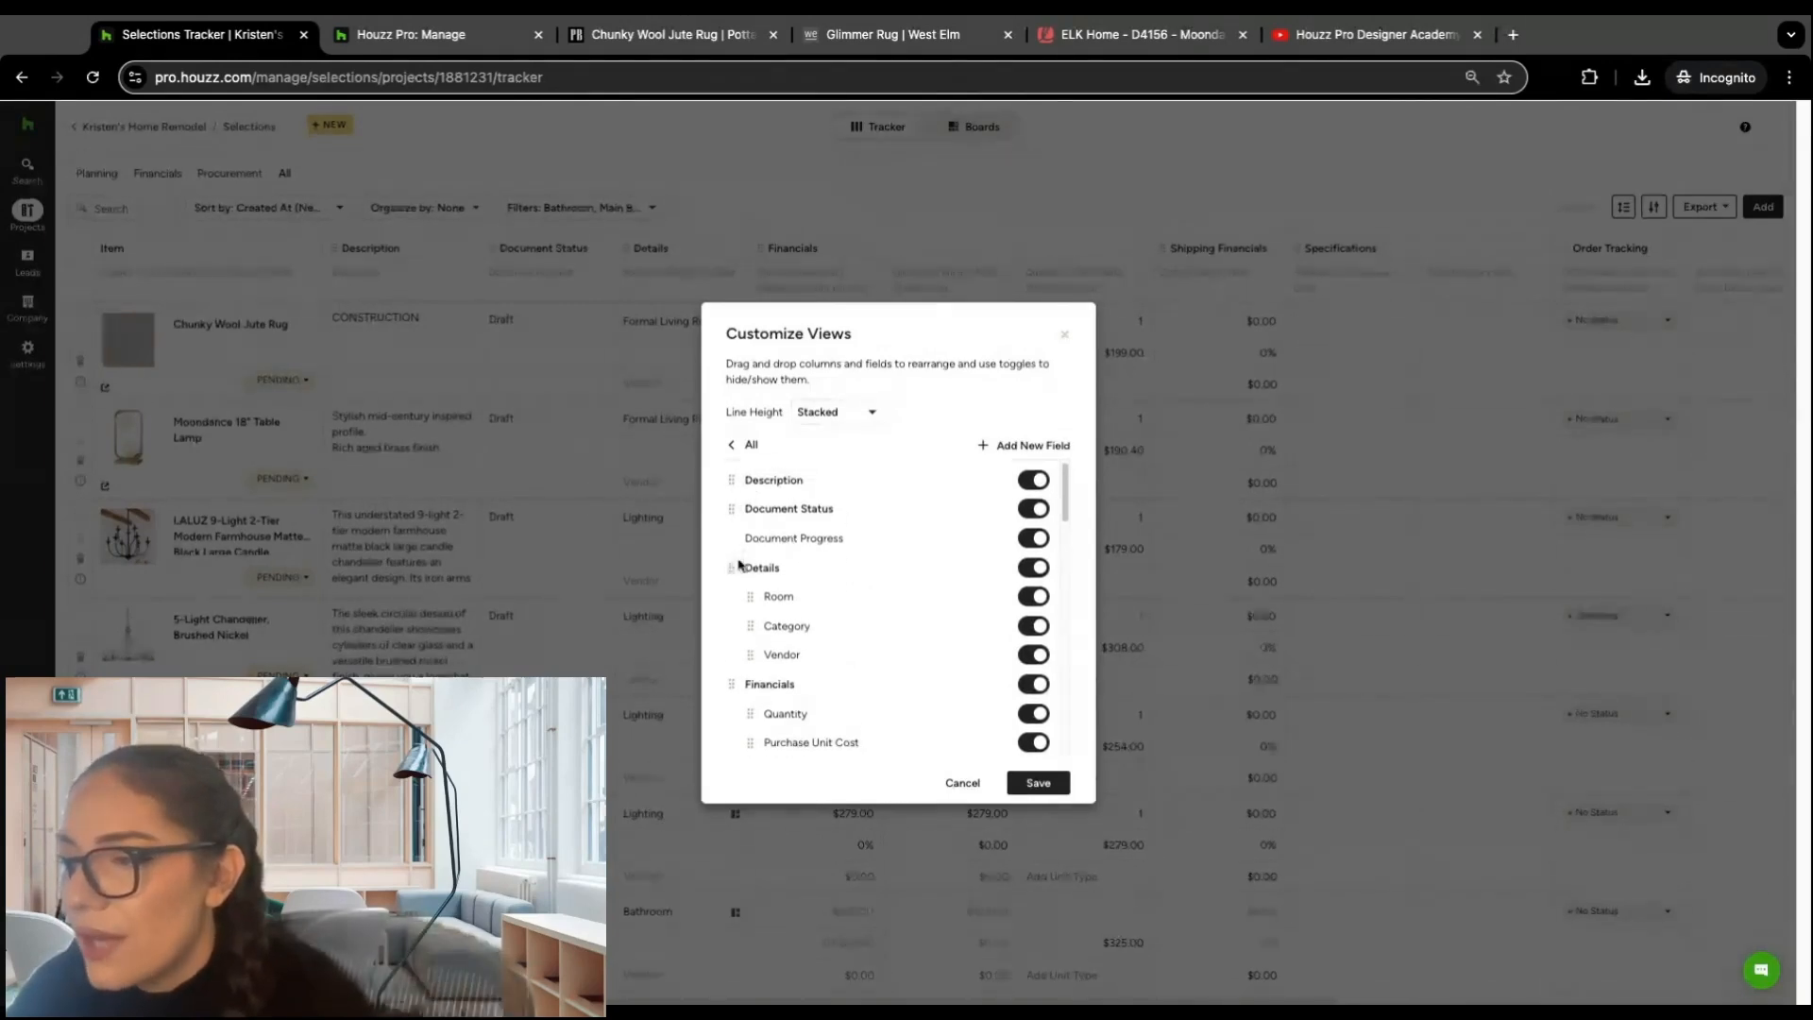
{"action": "left_click_drag", "start_coordinate": [732, 685], "coordinate": [728, 470]}
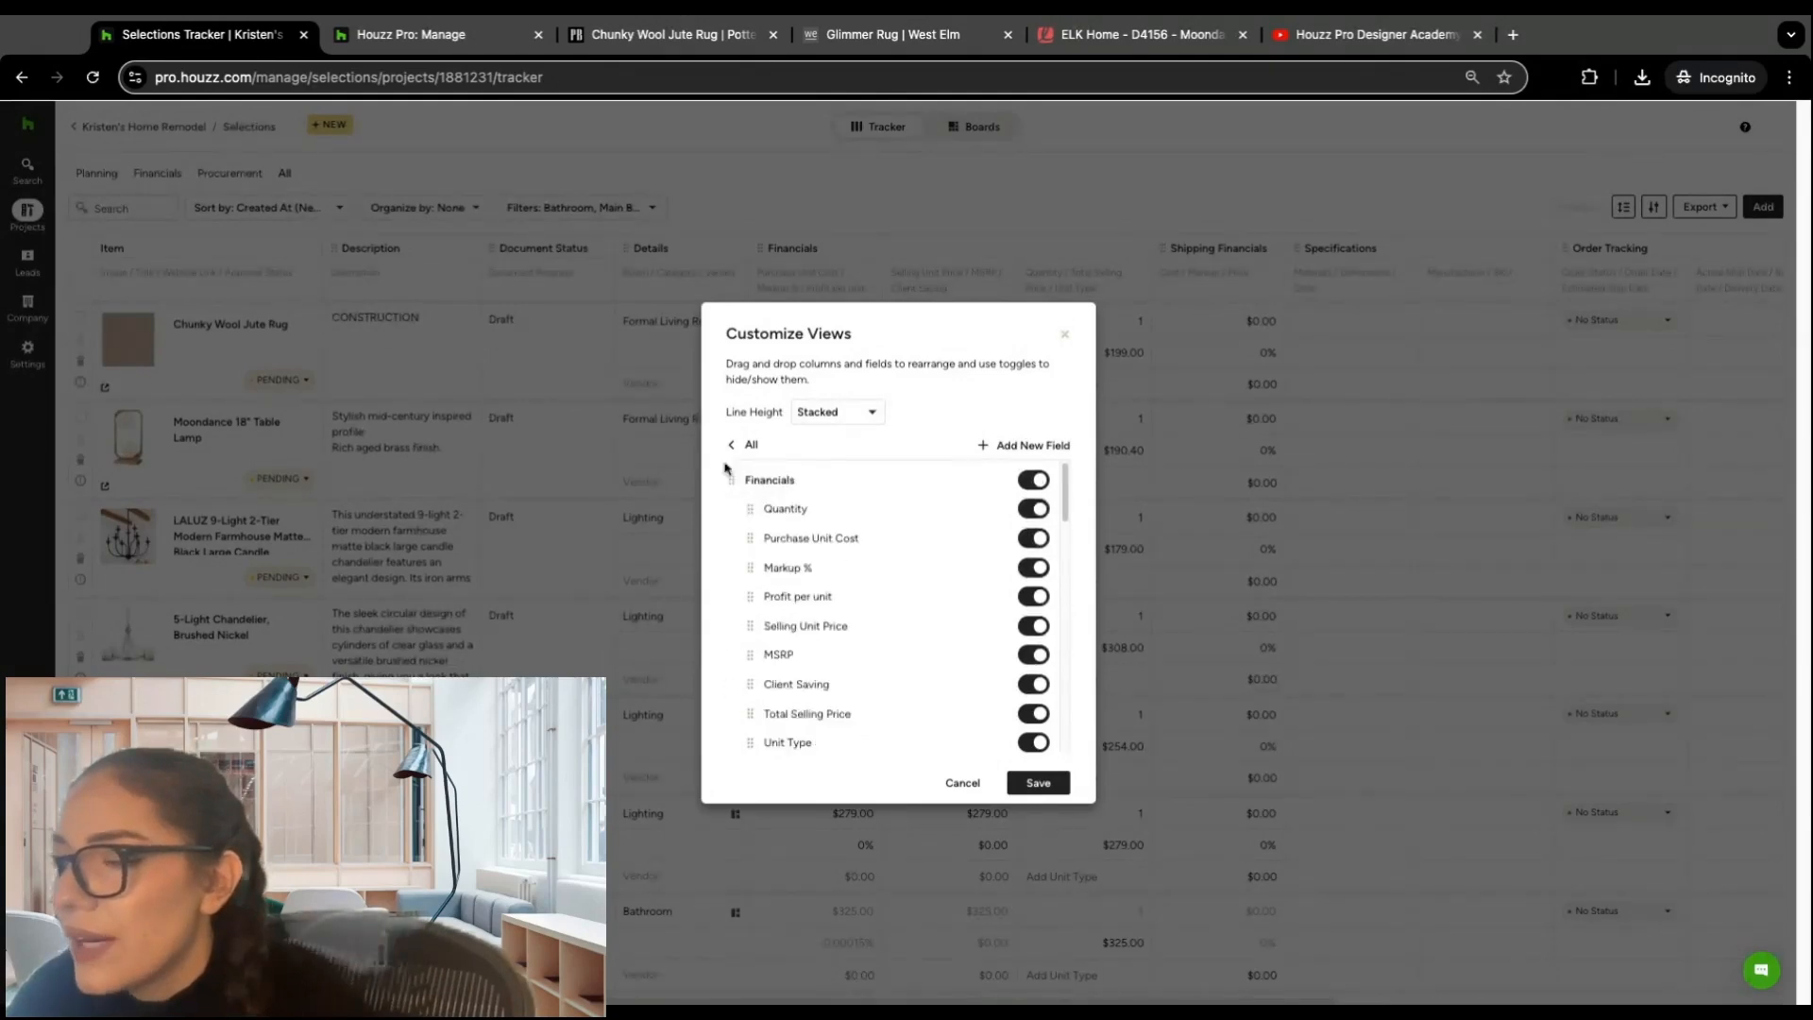
{"action": "left_click", "coordinate": [1055, 784]}
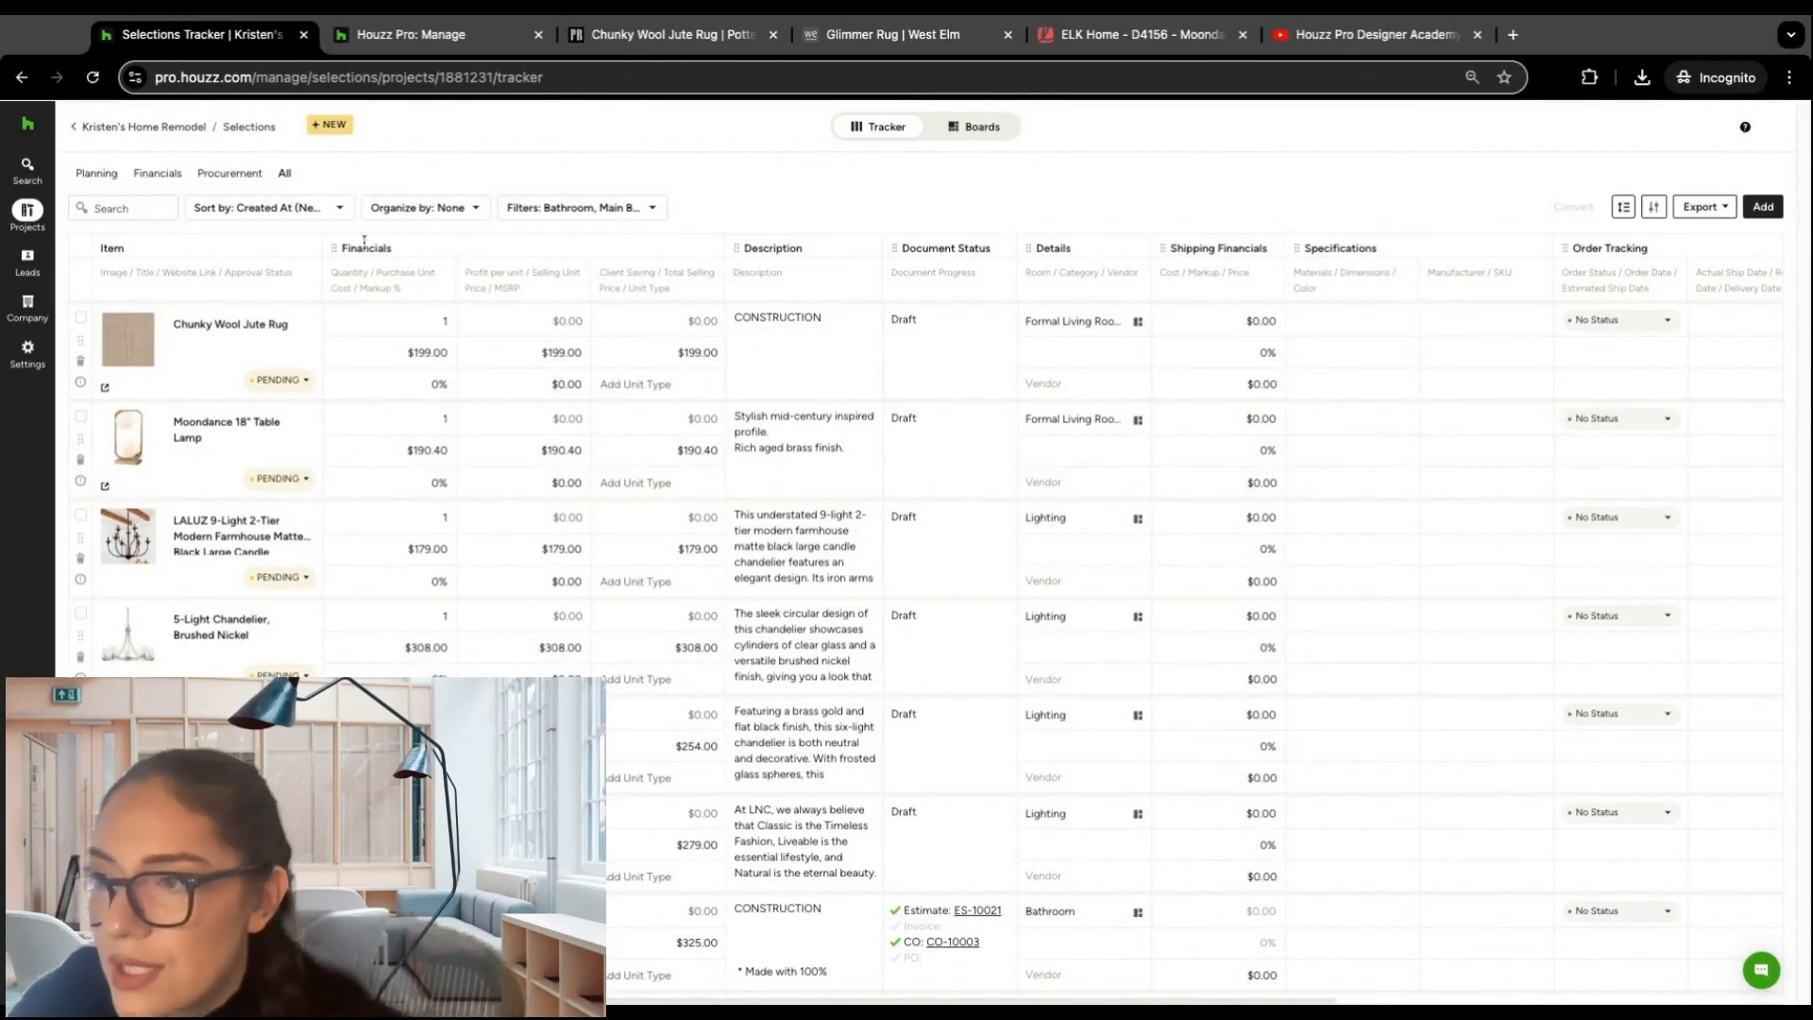
Step: Add a custom field named Warranty with the Checkbox type to the tracker, and save the customized view
{"action": "left_click", "coordinate": [1653, 207]}
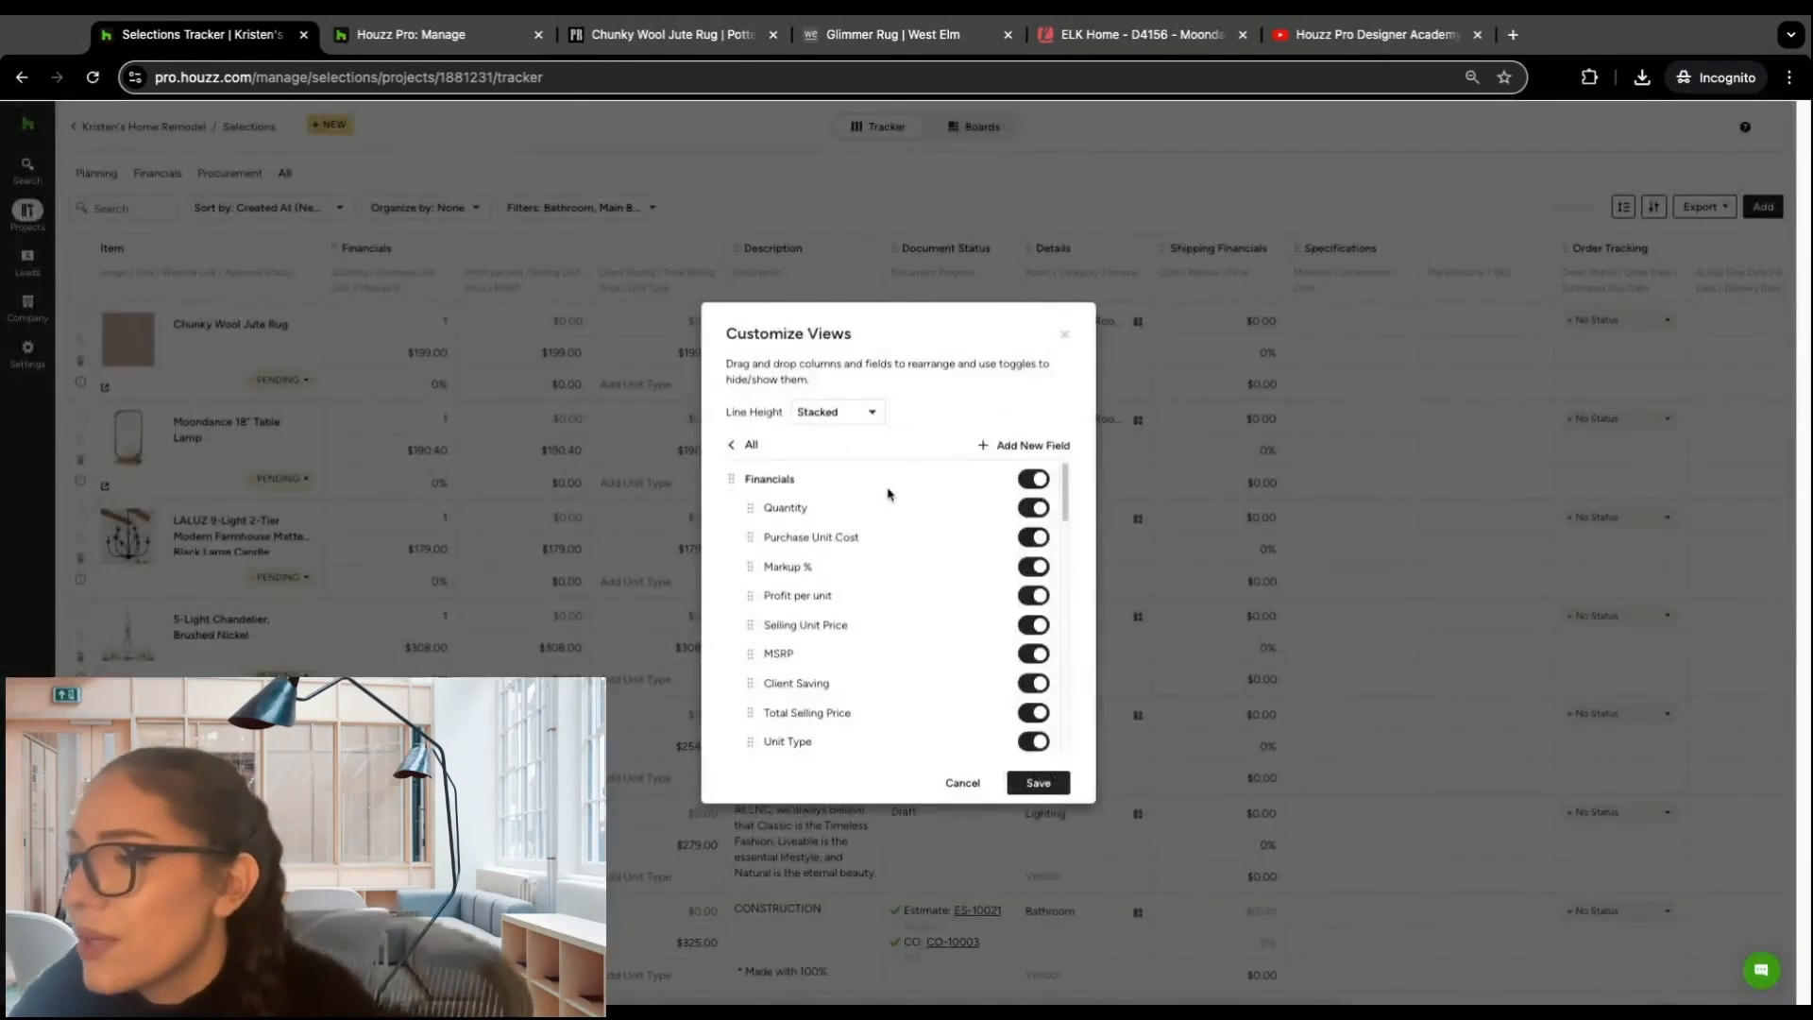
{"action": "scroll", "coordinate": [886, 490], "scroll_direction": "down", "scroll_amount": 7}
{"action": "scroll", "coordinate": [878, 509], "scroll_direction": "down", "scroll_amount": 5}
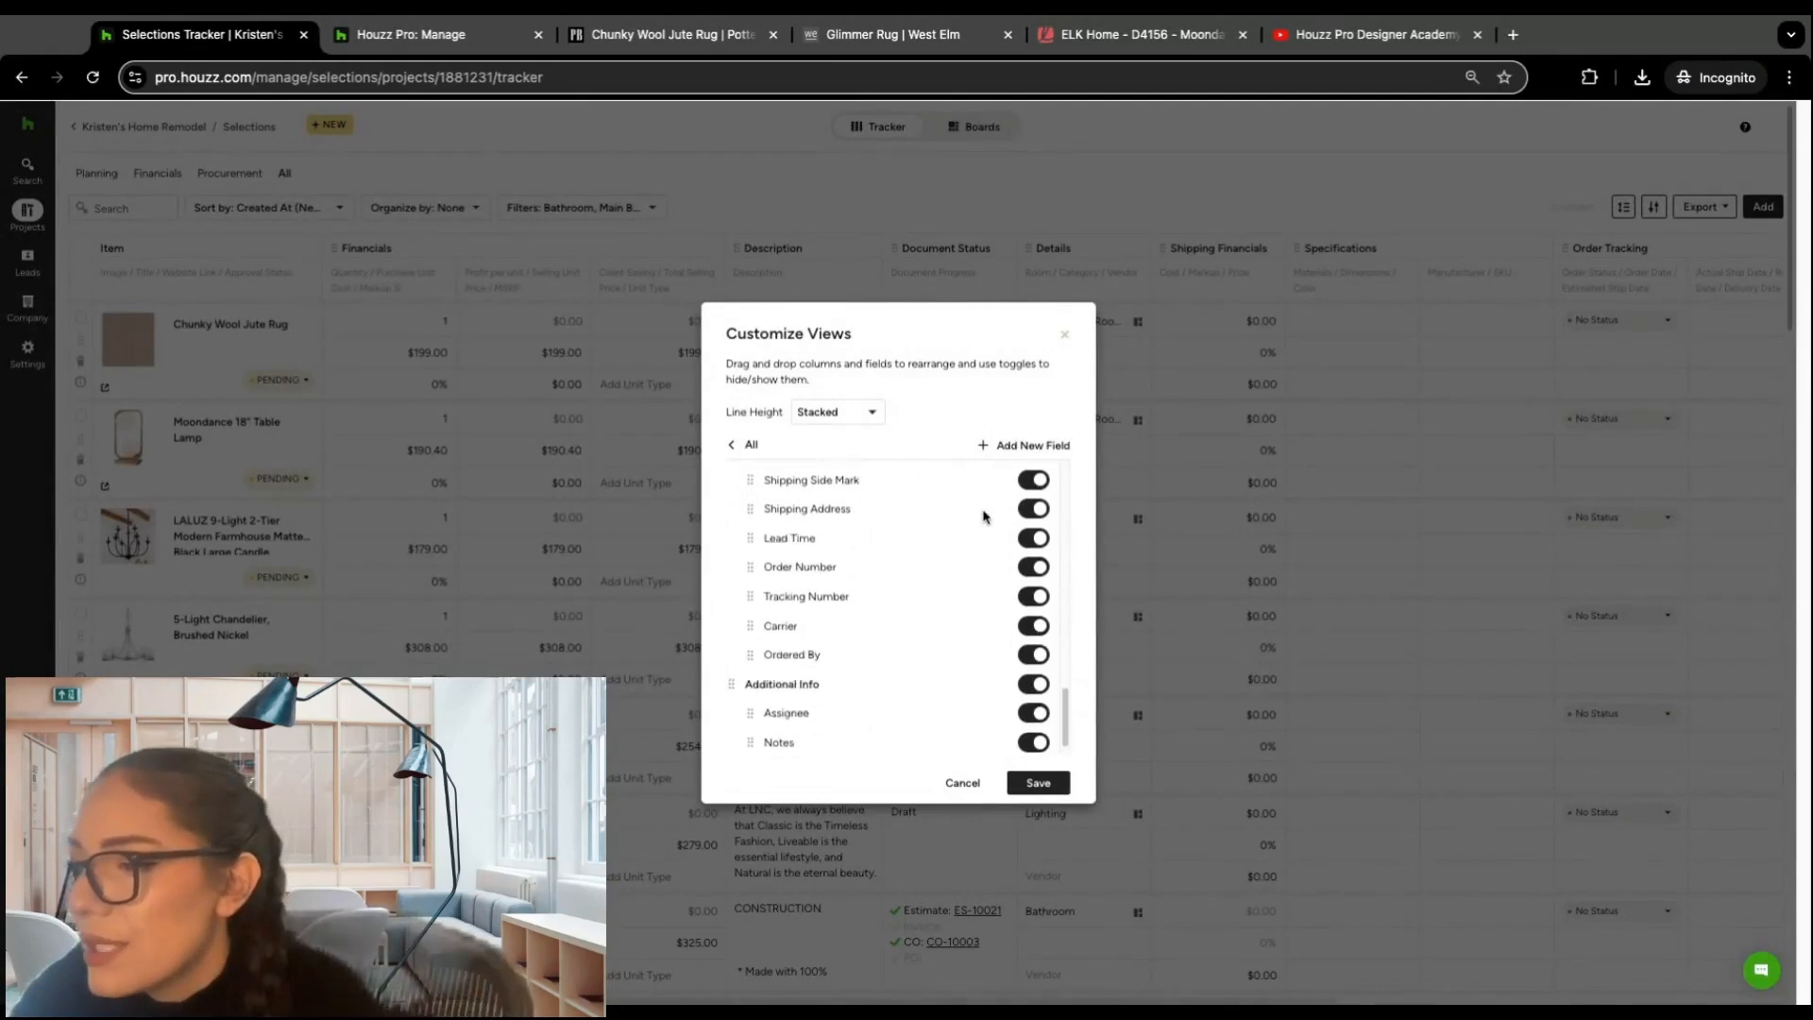
{"action": "scroll", "coordinate": [992, 493], "scroll_direction": "up", "scroll_amount": 8}
{"action": "scroll", "coordinate": [991, 492], "scroll_direction": "up", "scroll_amount": 5}
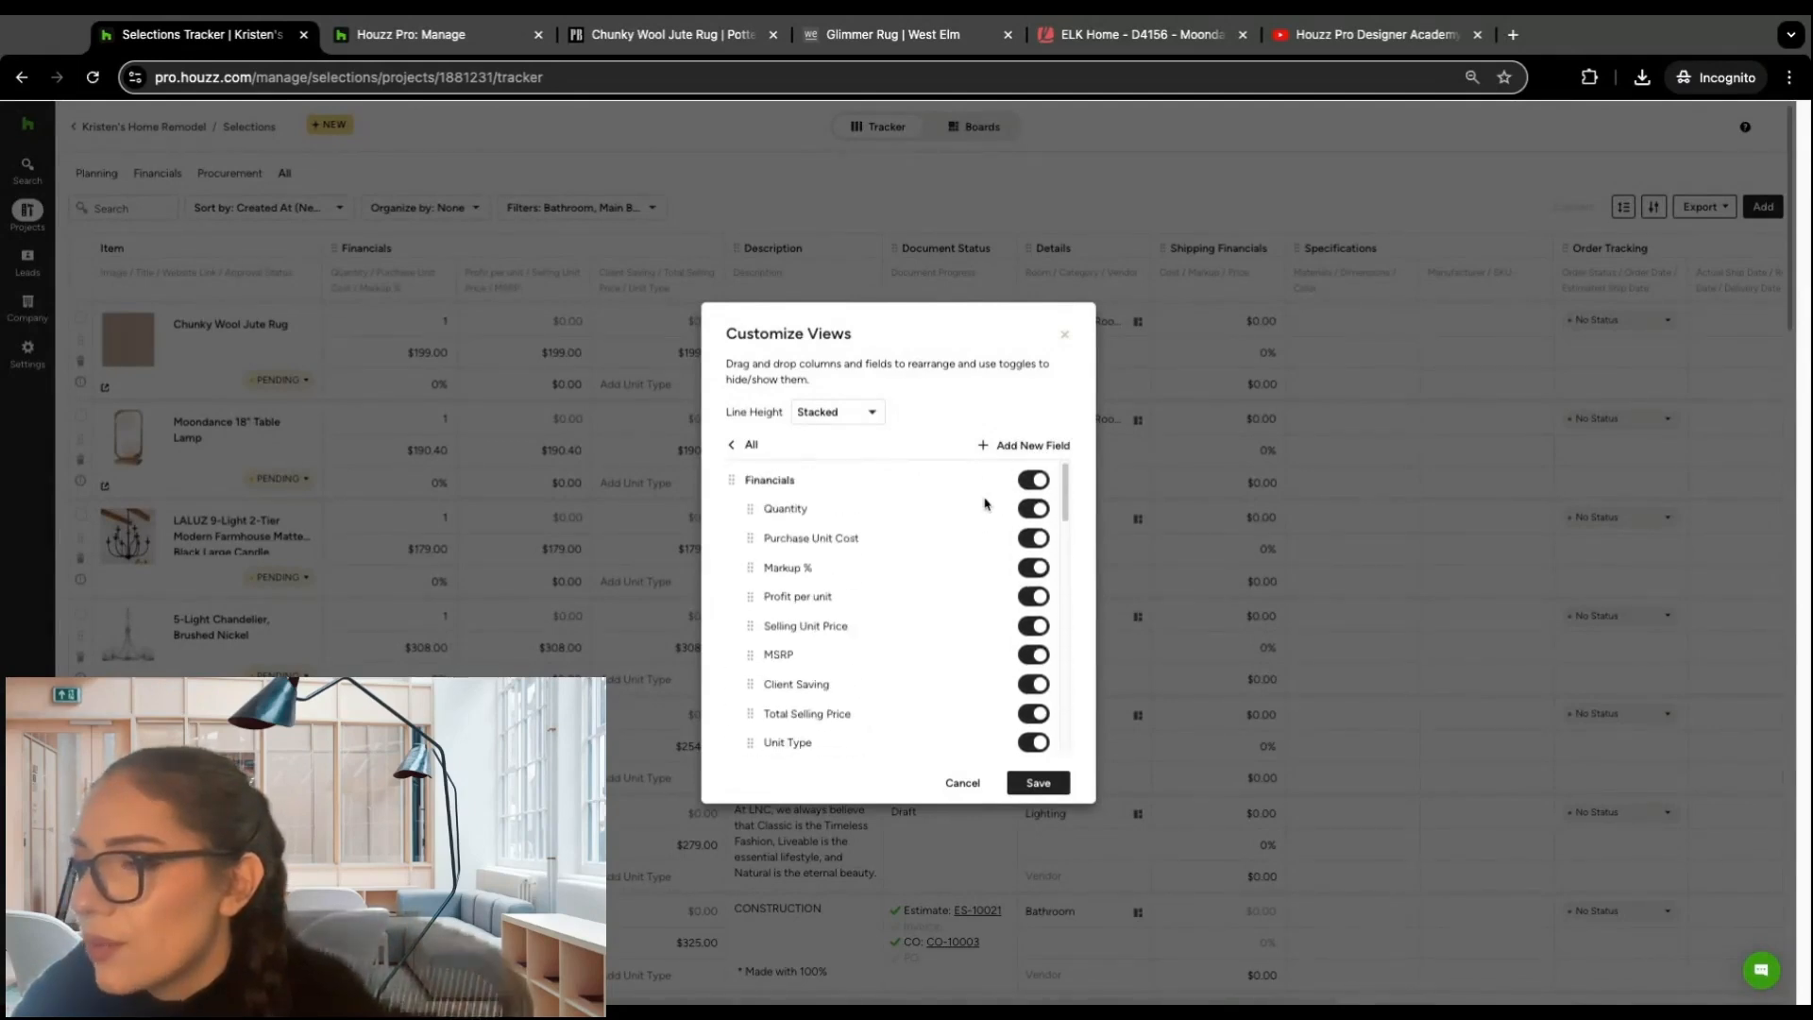
{"action": "left_click", "coordinate": [1009, 447]}
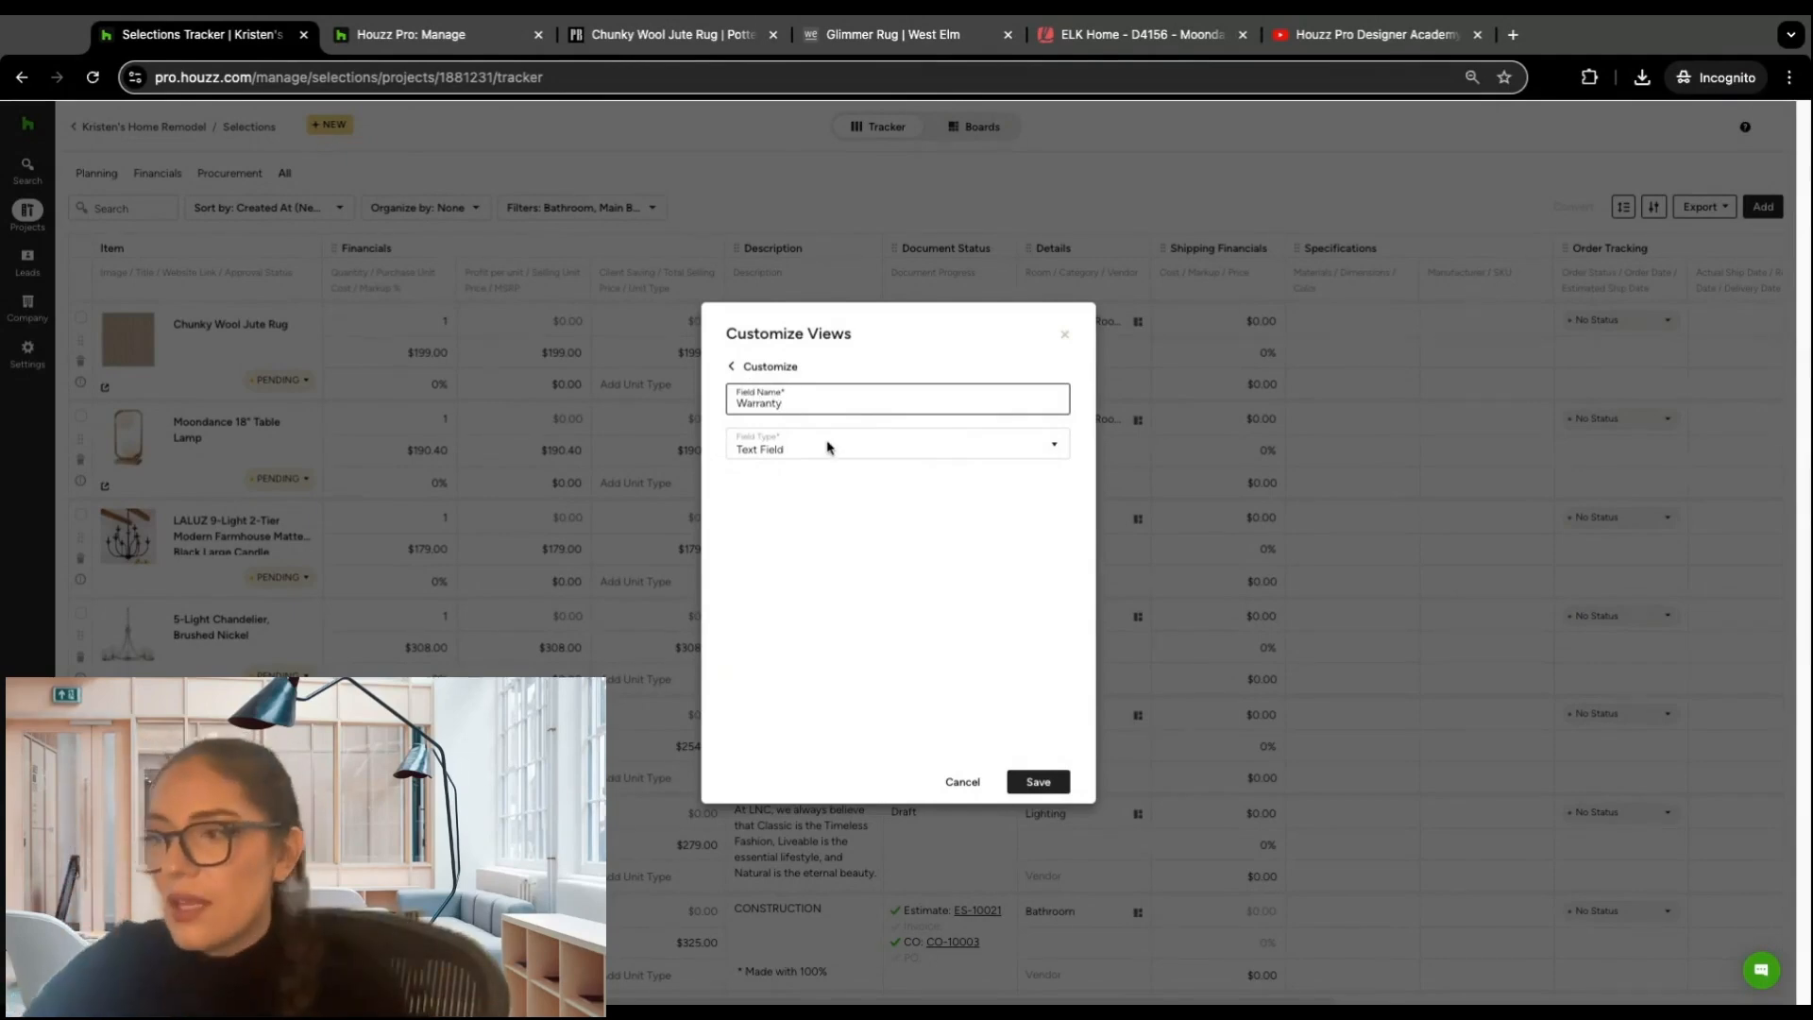
{"action": "left_click", "coordinate": [897, 443]}
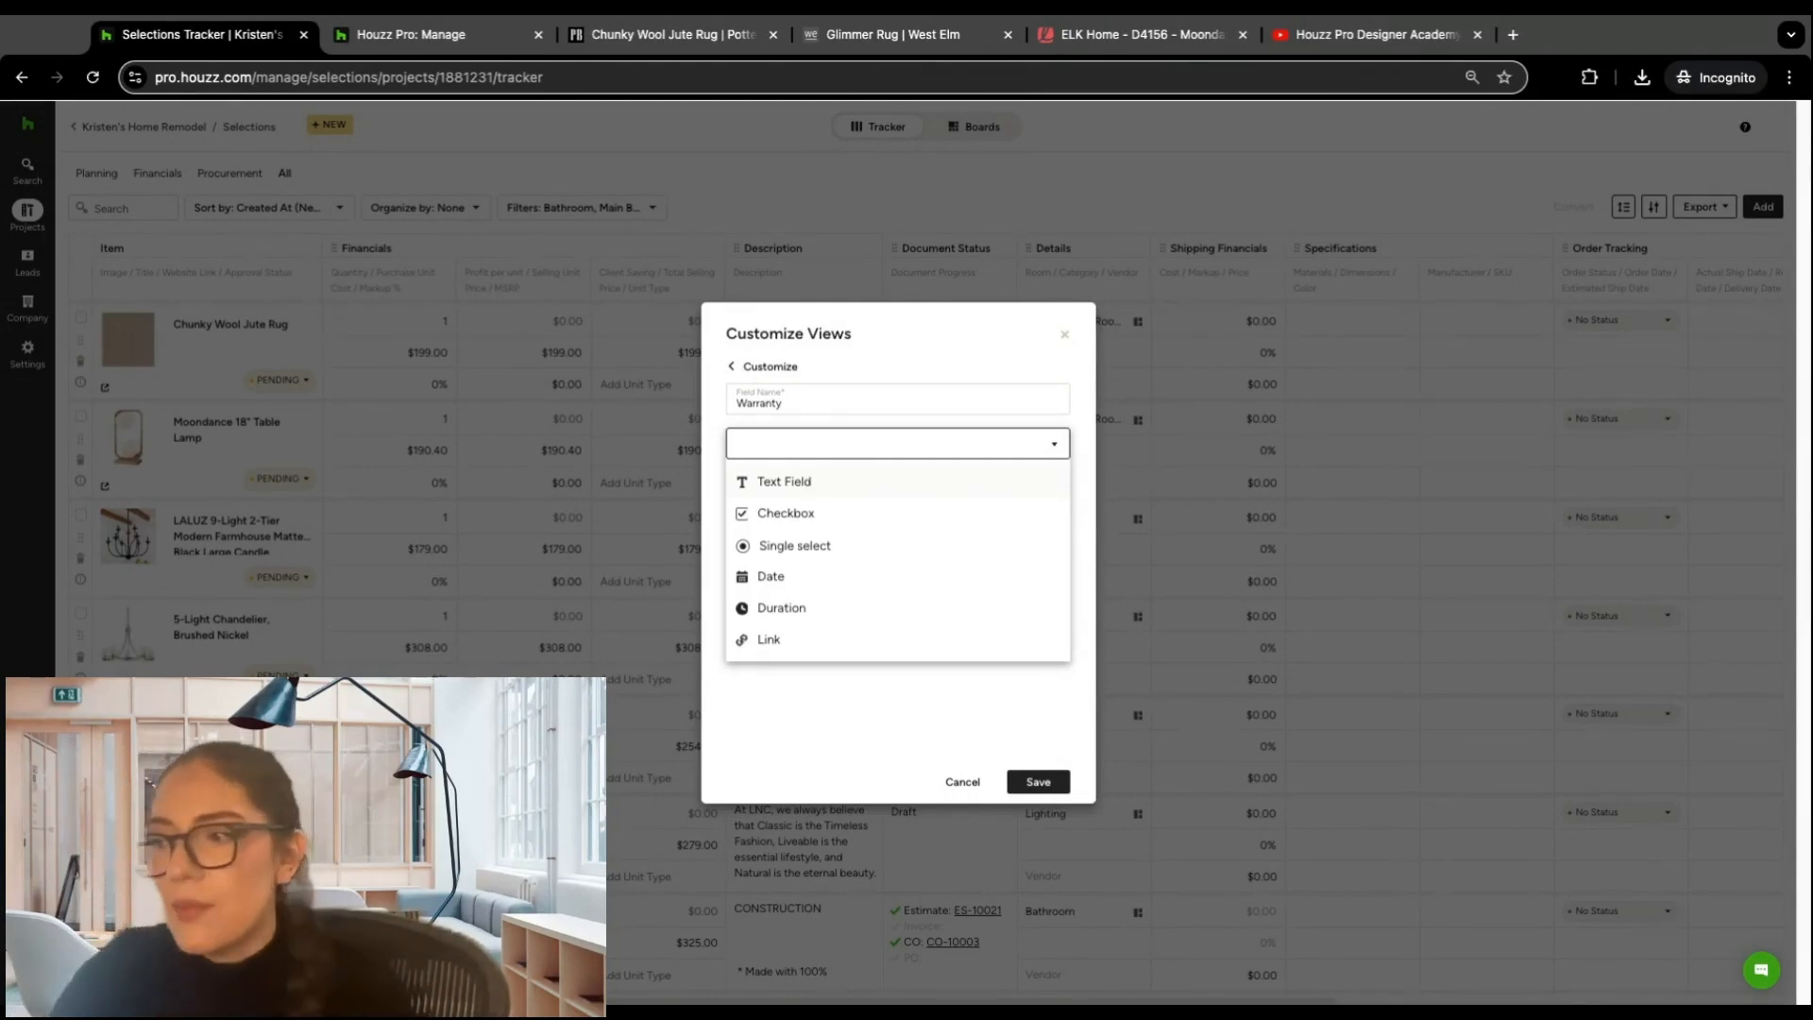
{"action": "left_click", "coordinate": [824, 512]}
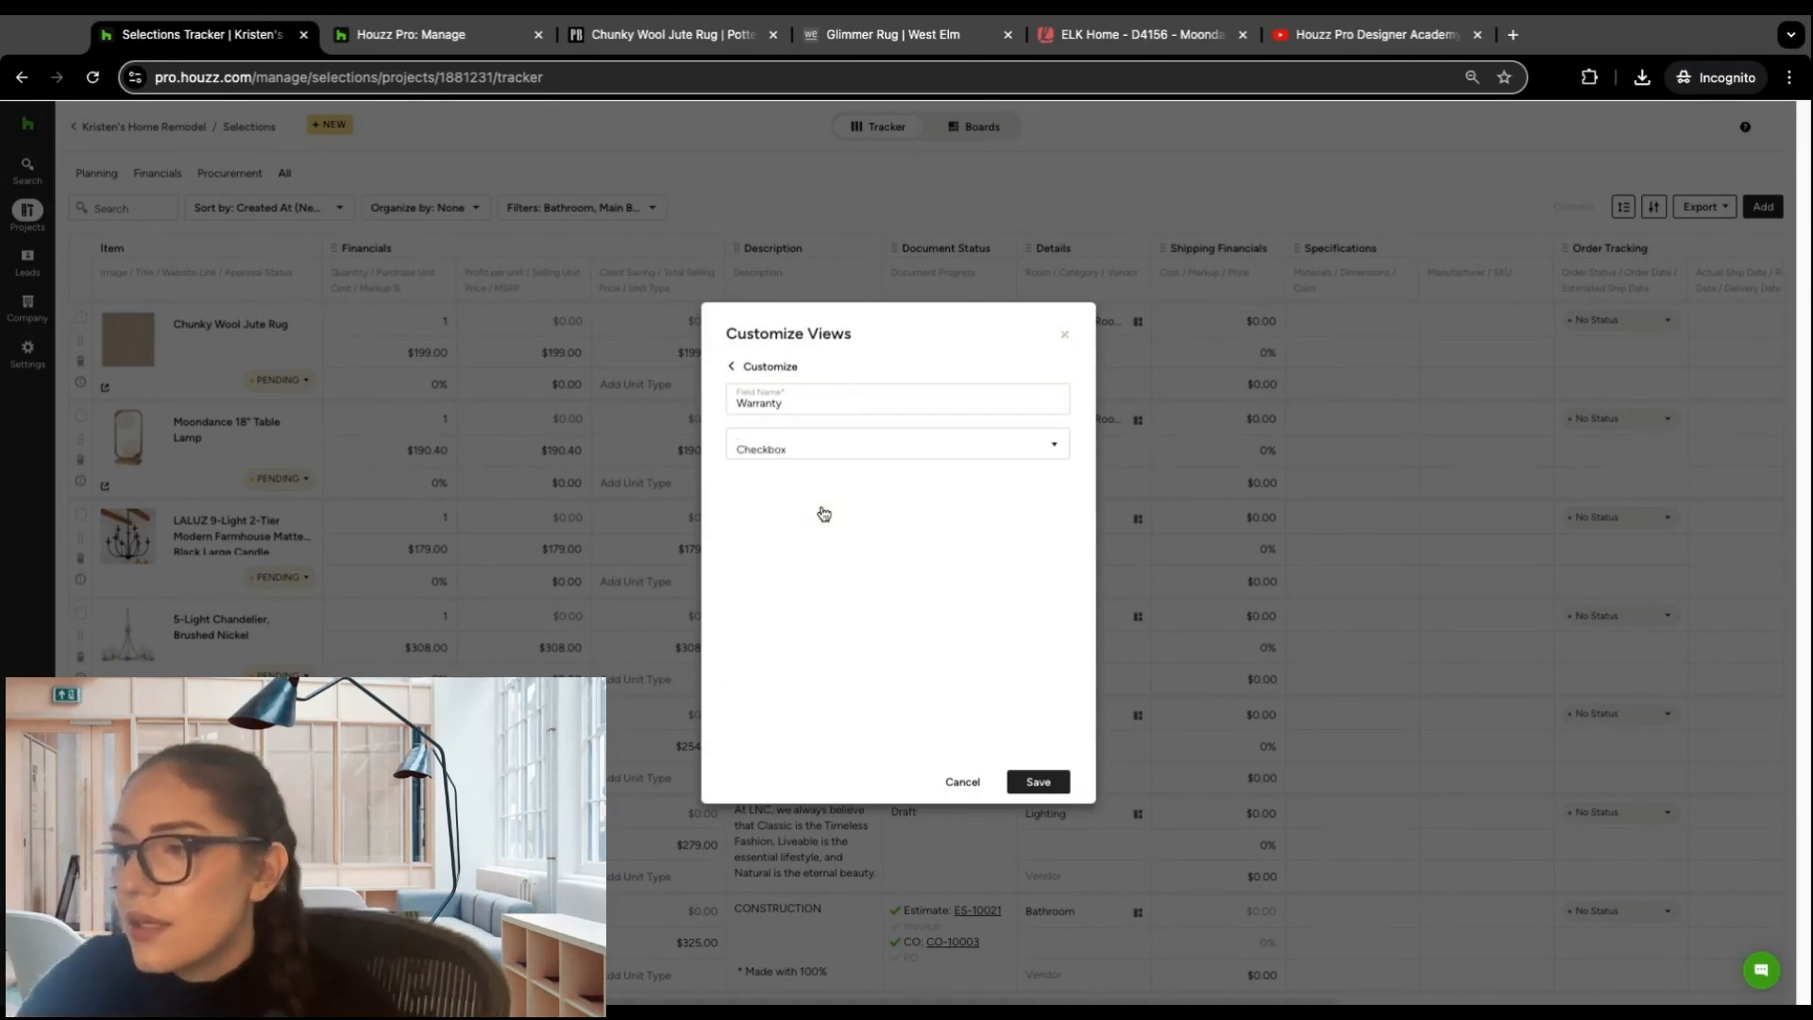
{"action": "left_click", "coordinate": [1050, 787]}
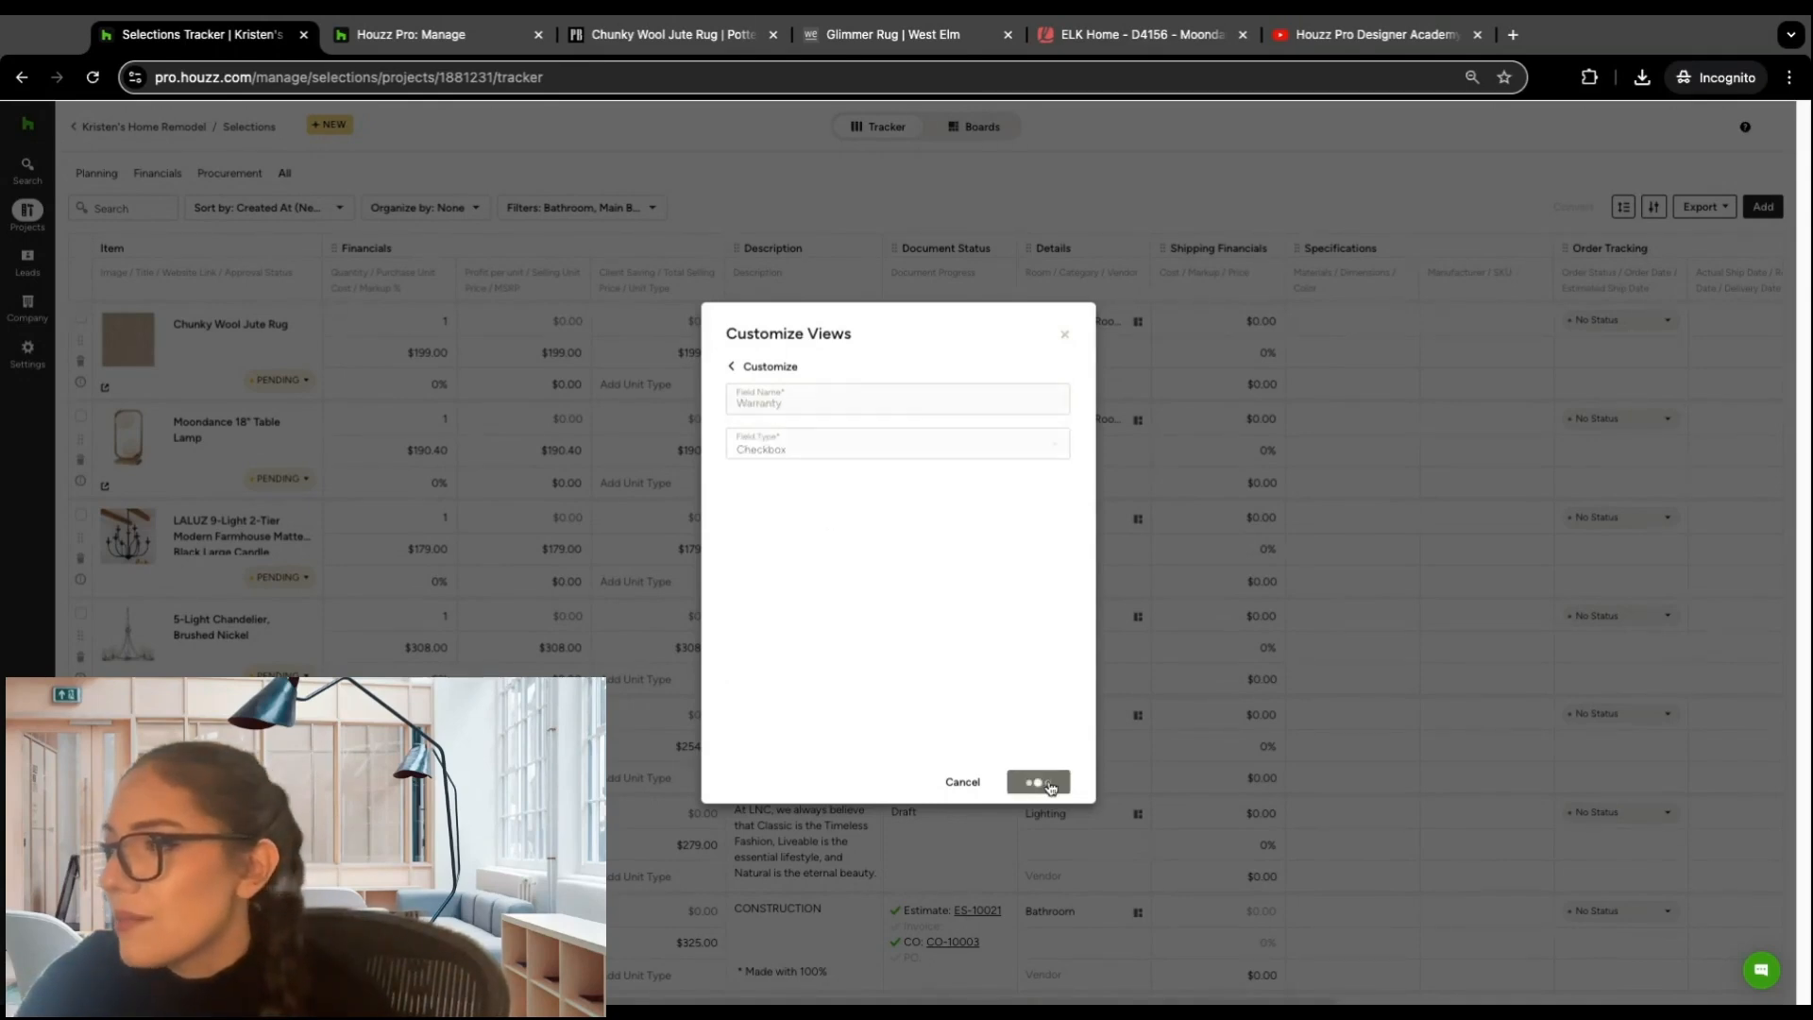
{"action": "scroll", "coordinate": [1039, 614], "scroll_direction": "down", "scroll_amount": 5}
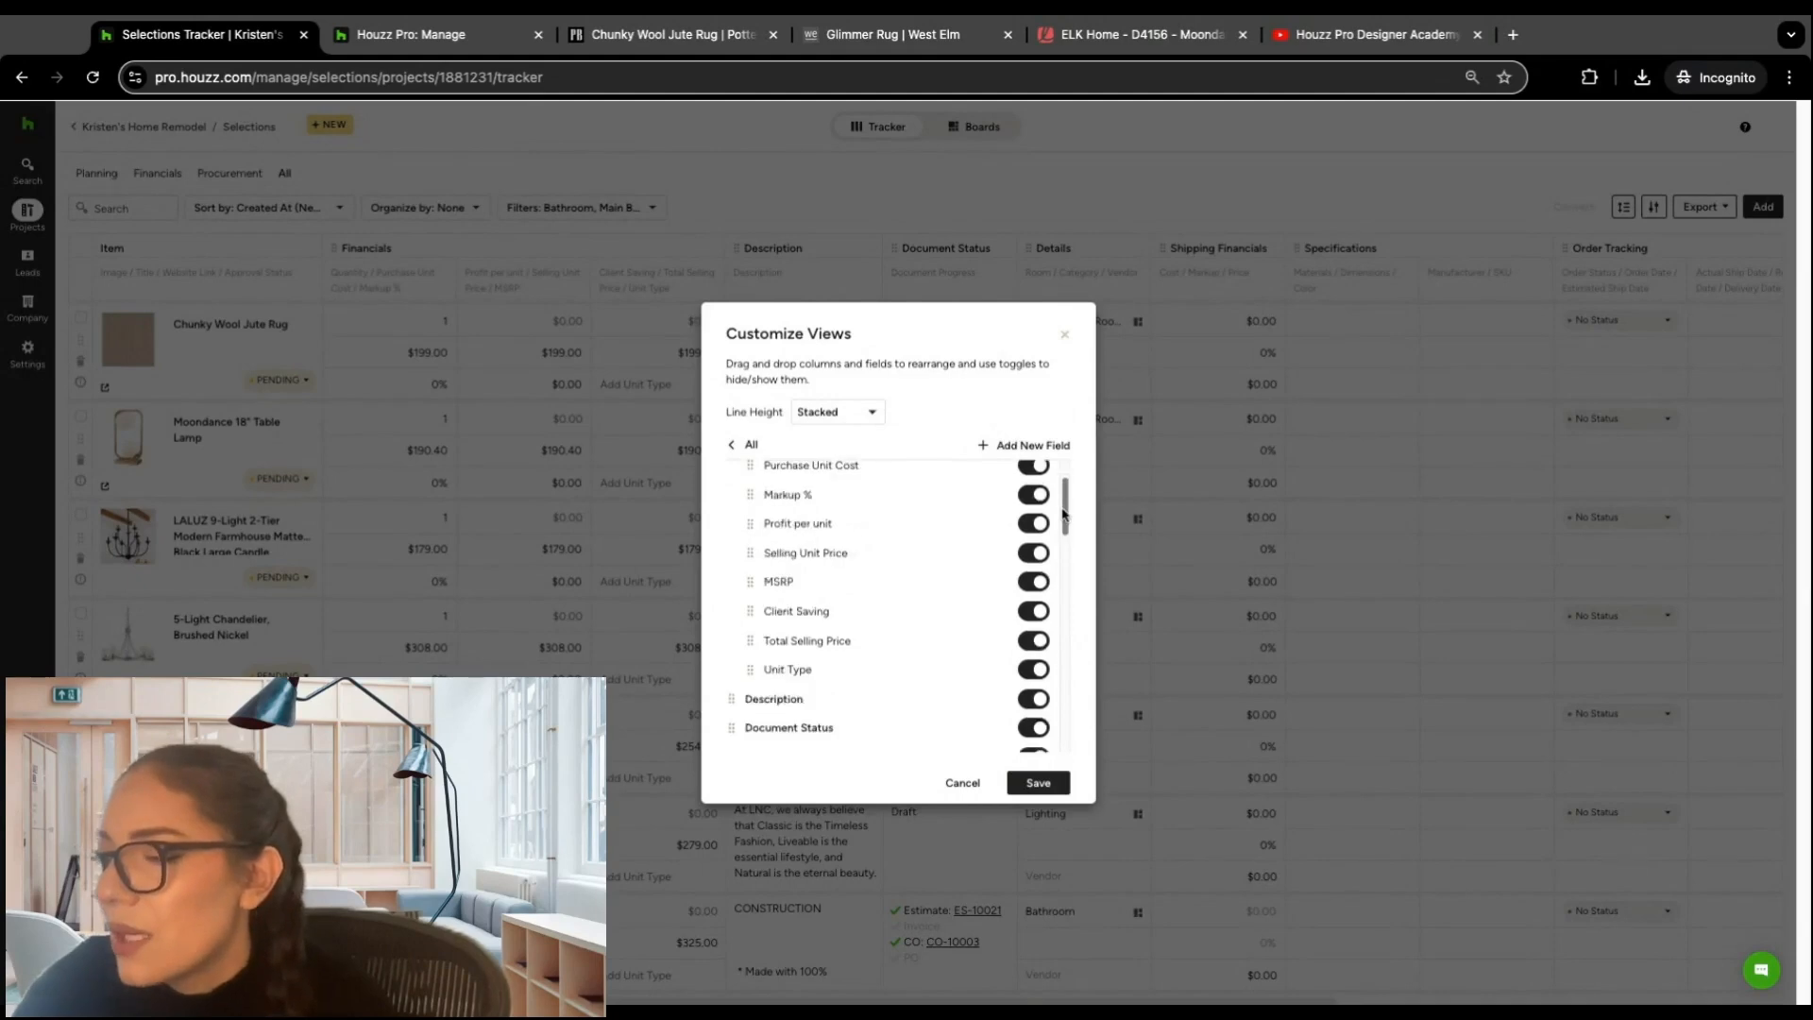
{"action": "left_click", "coordinate": [1039, 783]}
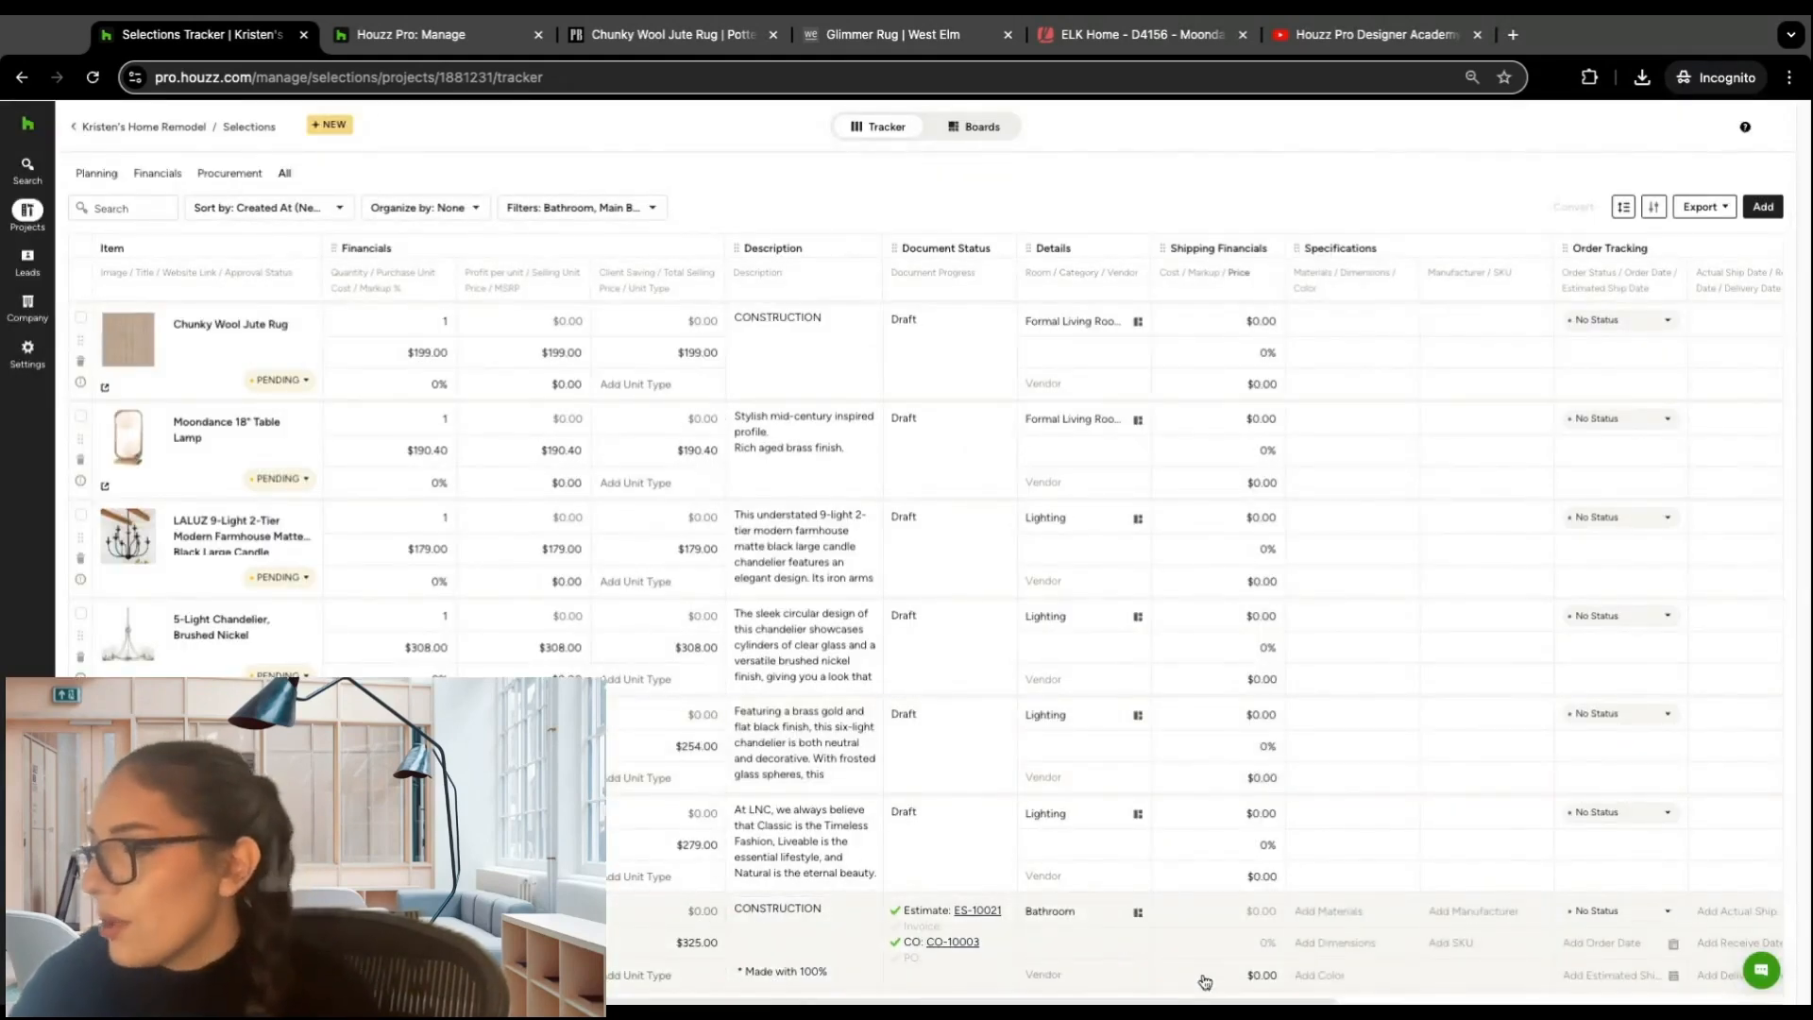
Step: Mark the Warranty checkbox for the Chunky Wool Jute Rug and the LALUZ 9-Light chandelier
{"action": "scroll", "coordinate": [1179, 1002], "scroll_direction": "right", "scroll_amount": 5}
{"action": "scroll", "coordinate": [1179, 1001], "scroll_direction": "right", "scroll_amount": 2}
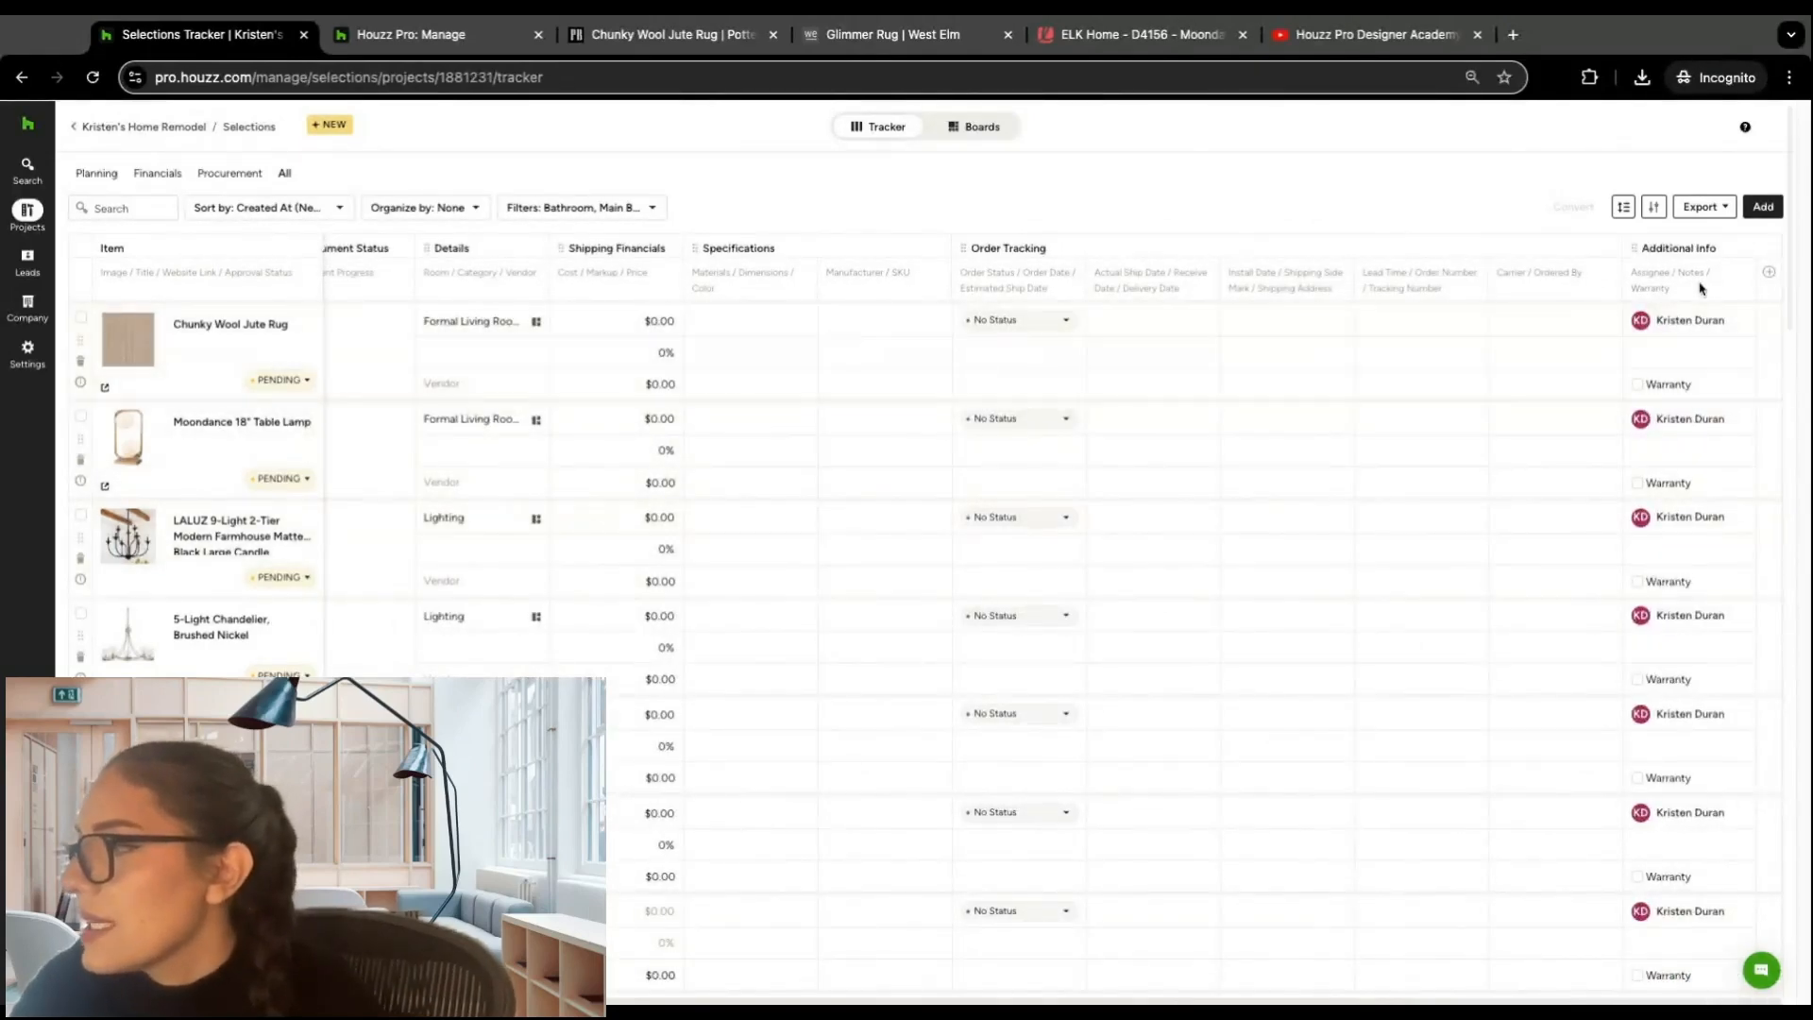
{"action": "left_click", "coordinate": [1640, 386]}
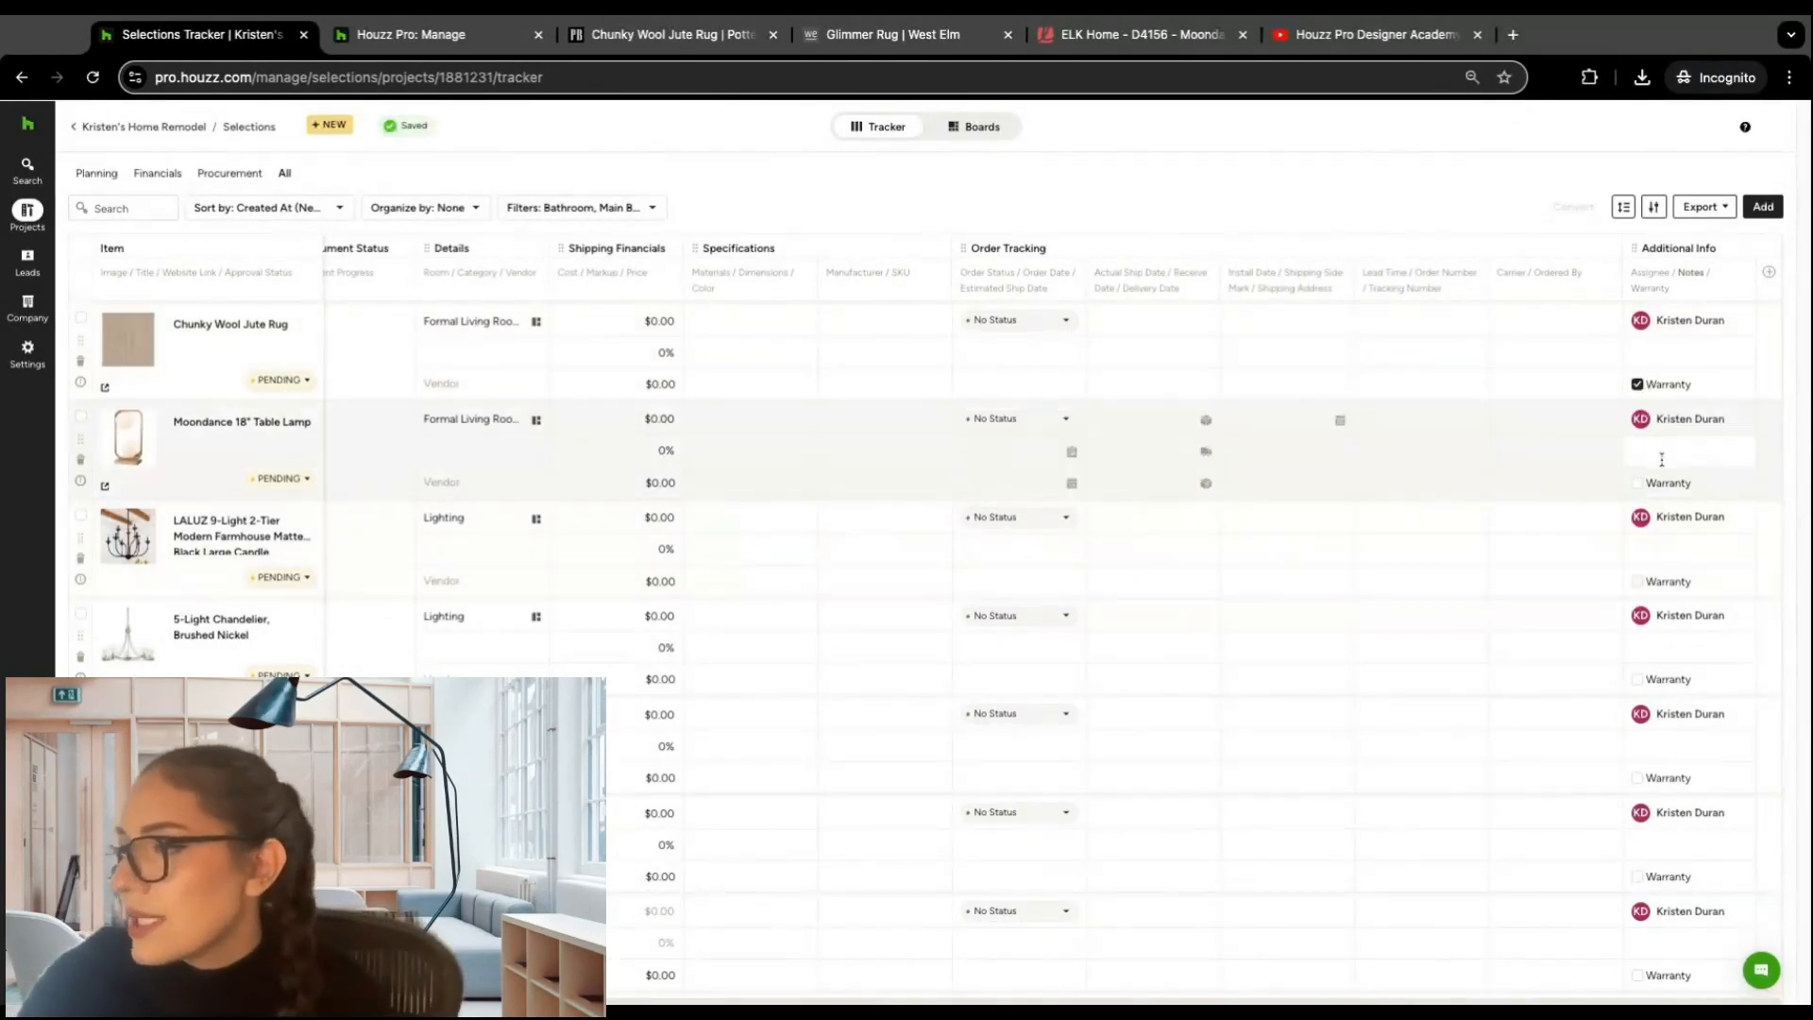
{"action": "left_click", "coordinate": [1638, 581]}
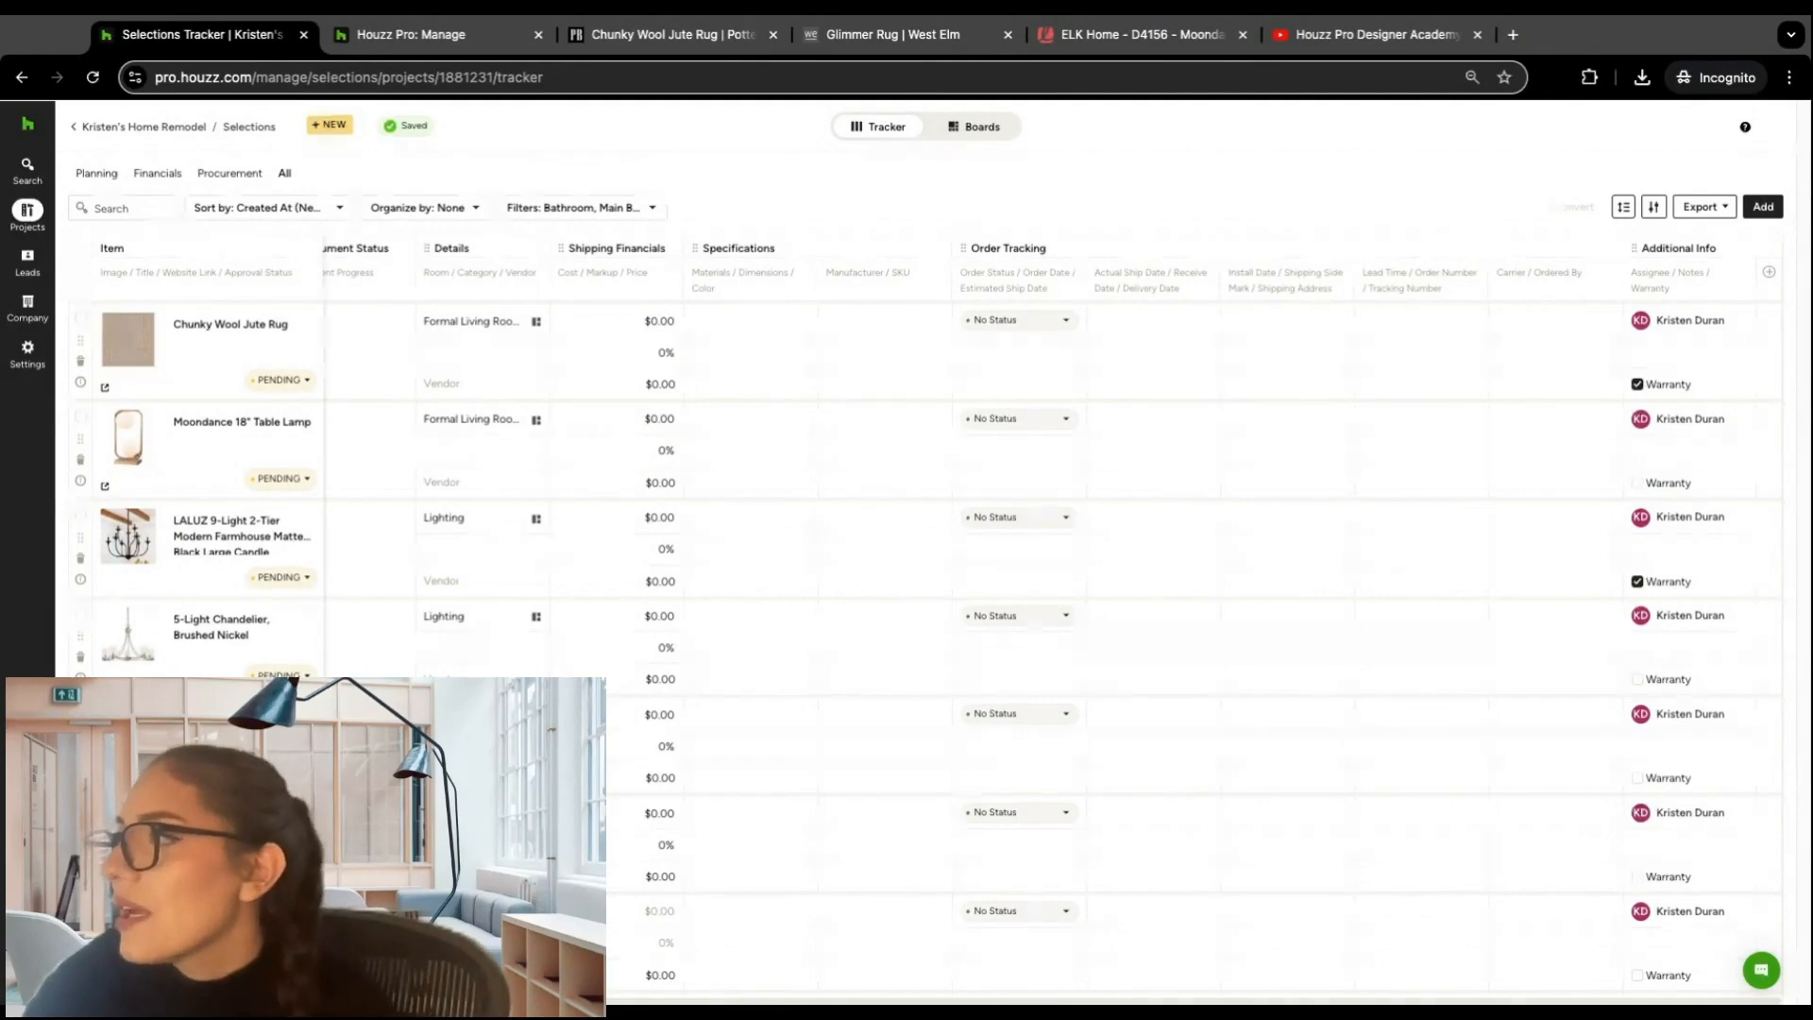
Step: Browse the products in the Selections Library and close it without adding an item
{"action": "left_click", "coordinate": [1762, 208]}
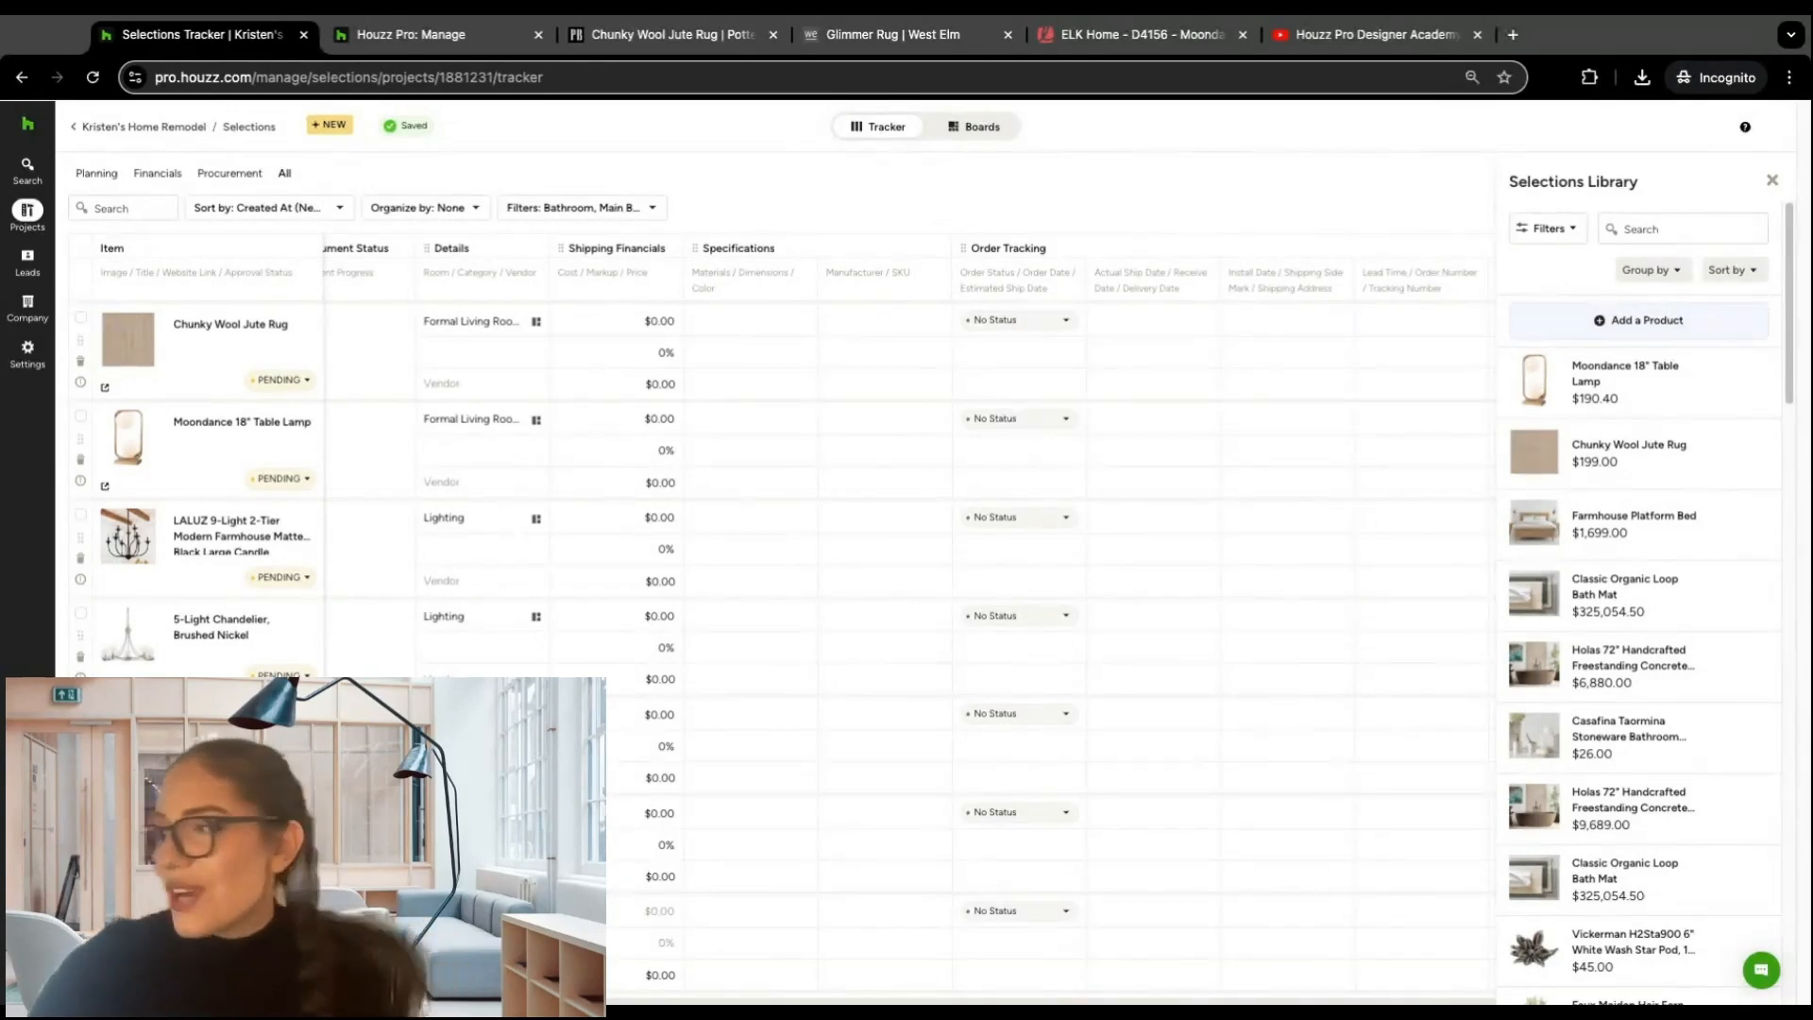
{"action": "scroll", "coordinate": [1648, 436], "scroll_direction": "down", "scroll_amount": 3}
{"action": "scroll", "coordinate": [1648, 436], "scroll_direction": "up", "scroll_amount": 3}
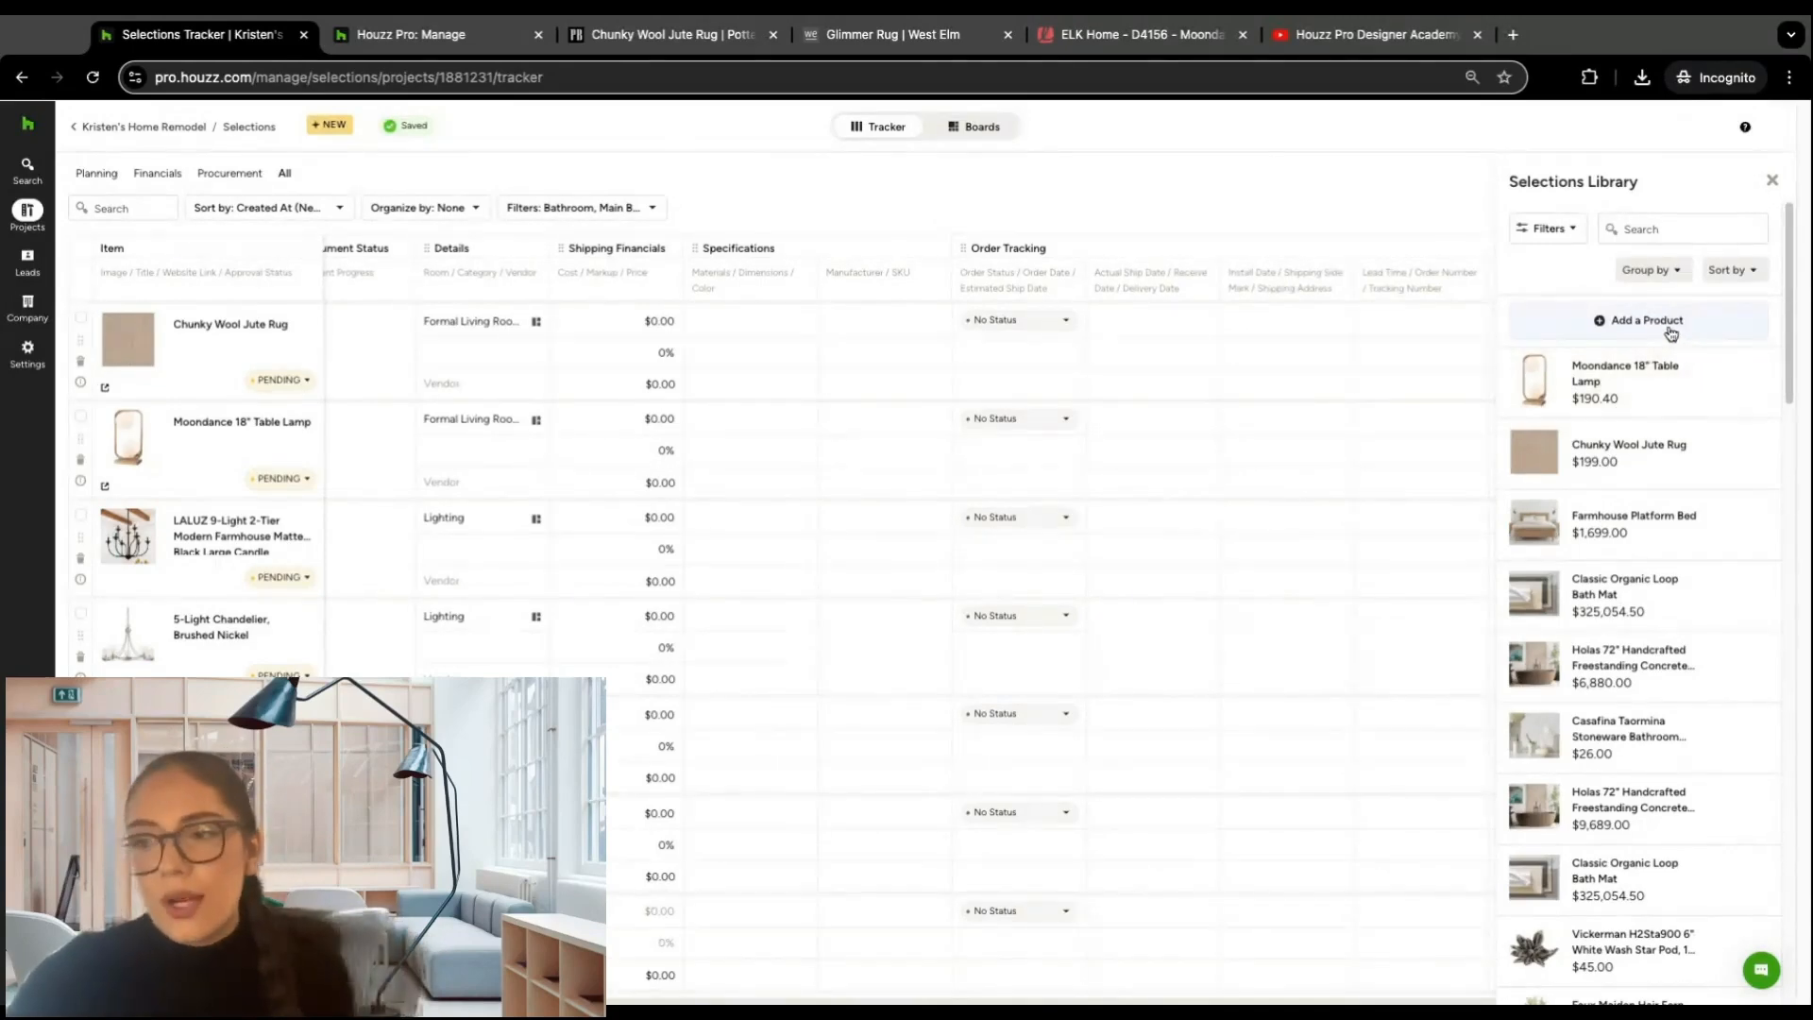
{"action": "left_click", "coordinate": [1771, 180]}
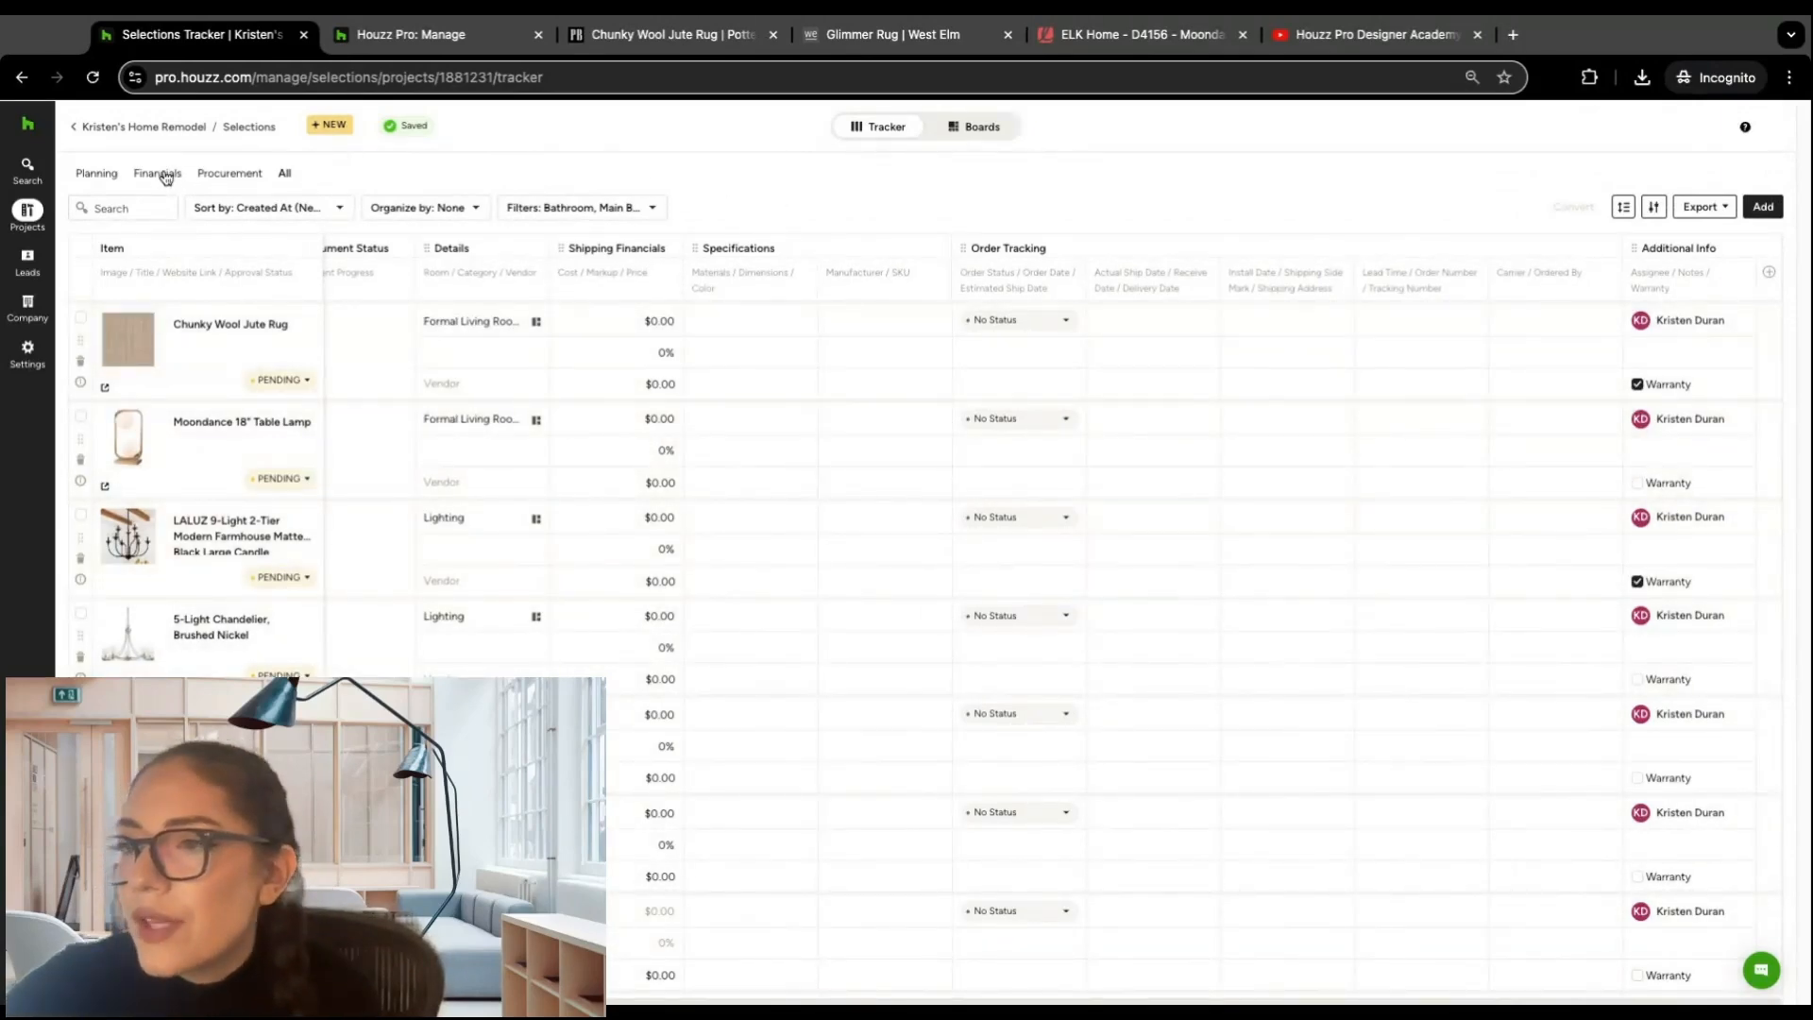
Step: In the Procurement view, set the order status to Waiting for Quote for the Chunky Wool Jute Rug and Ordered for the LALUZ and 5-Light chandeliers
{"action": "left_click", "coordinate": [239, 175]}
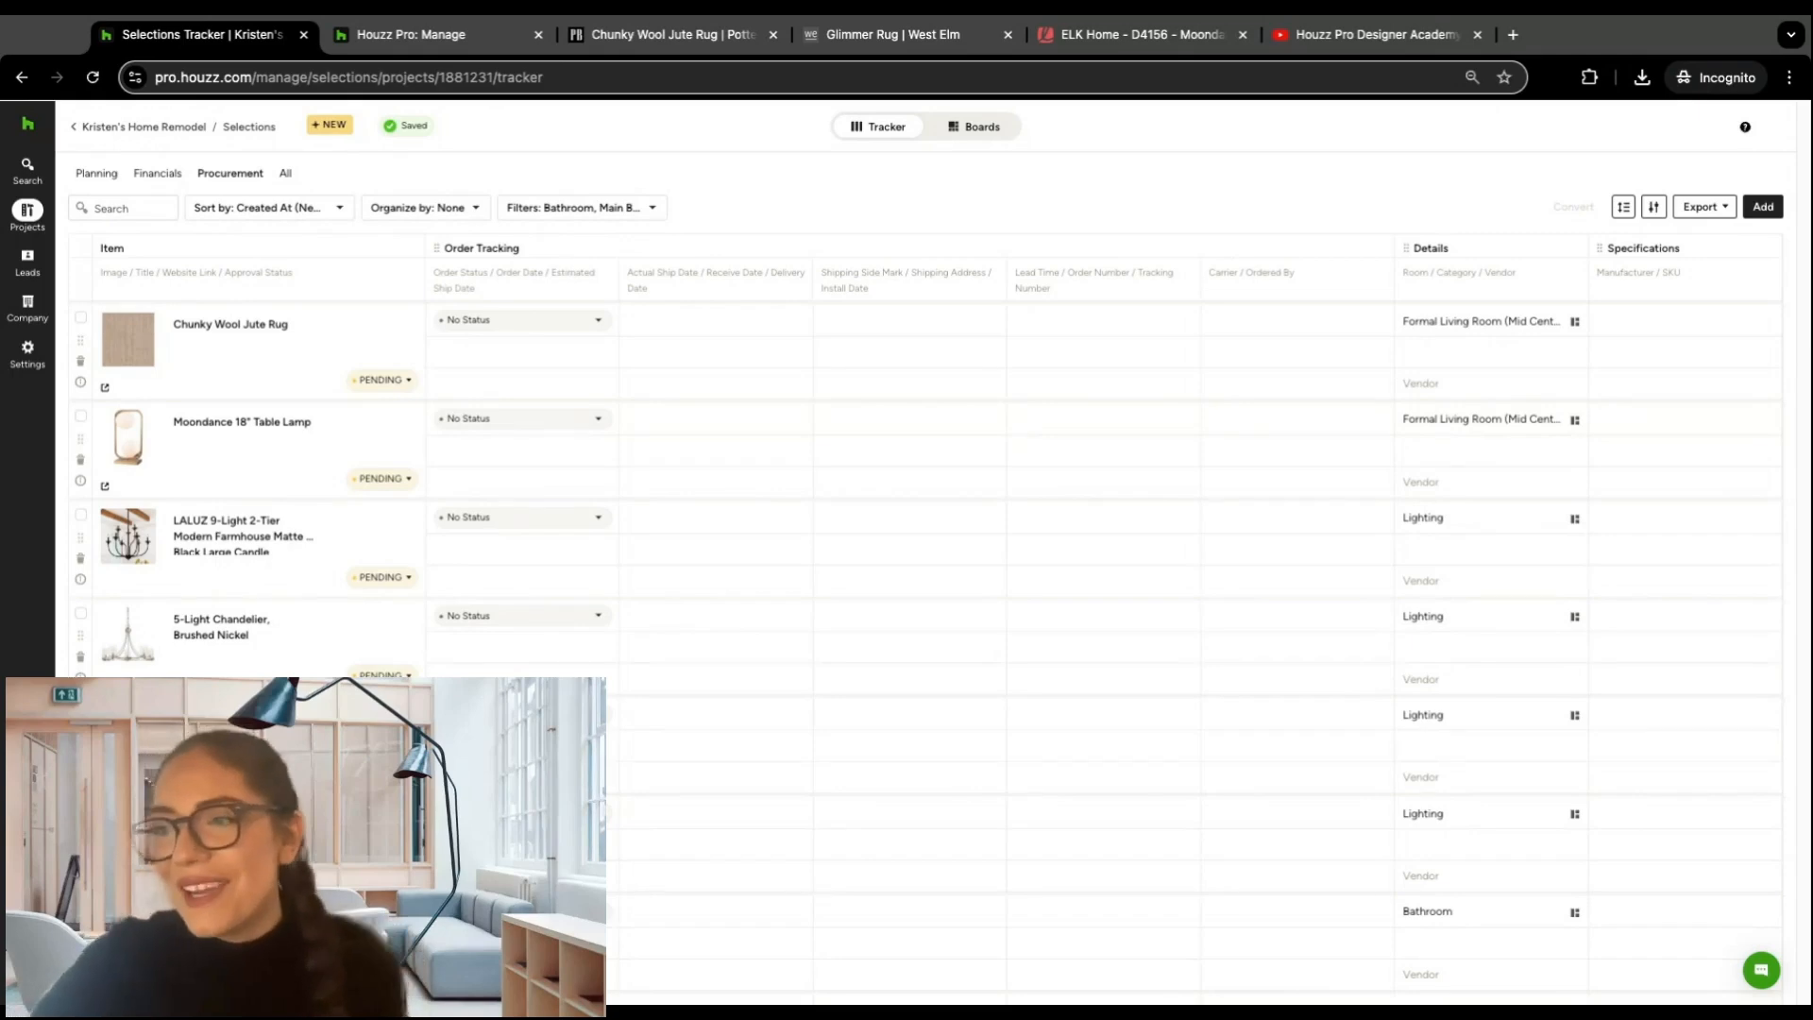
{"action": "left_click", "coordinate": [594, 327]}
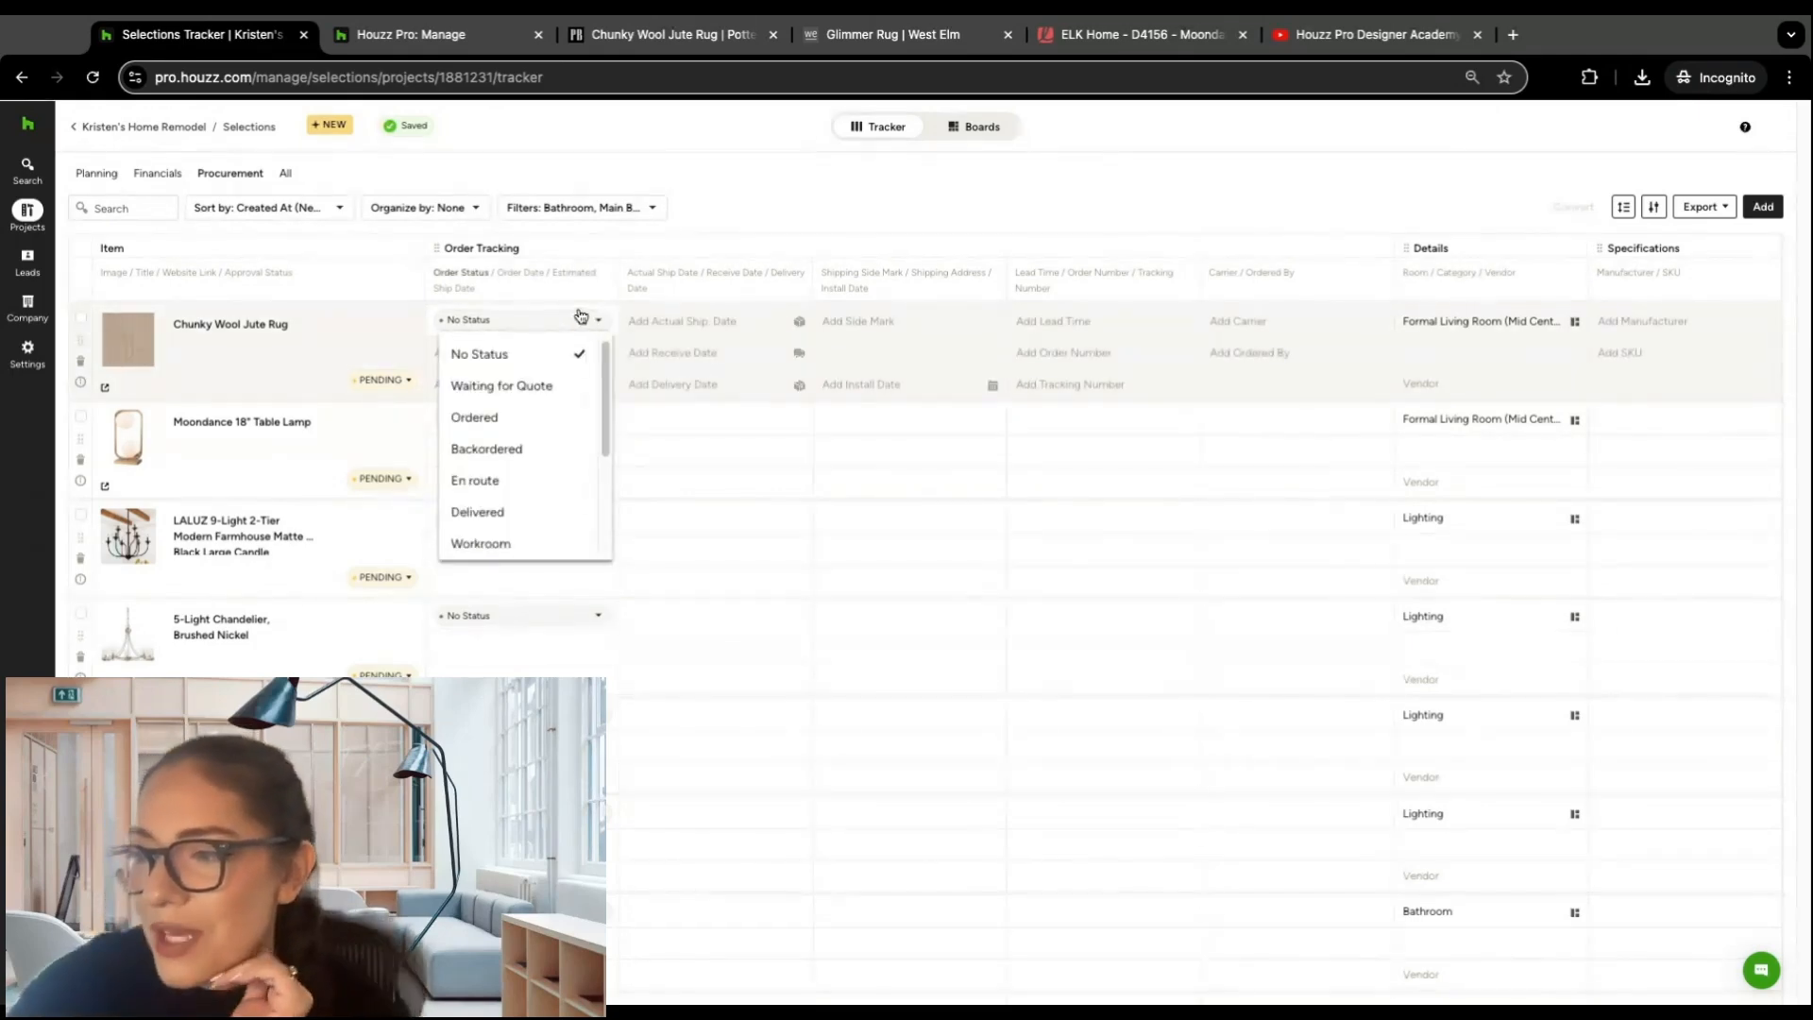
{"action": "left_click", "coordinate": [536, 387]}
{"action": "left_click", "coordinate": [597, 518]}
{"action": "left_click", "coordinate": [552, 615]}
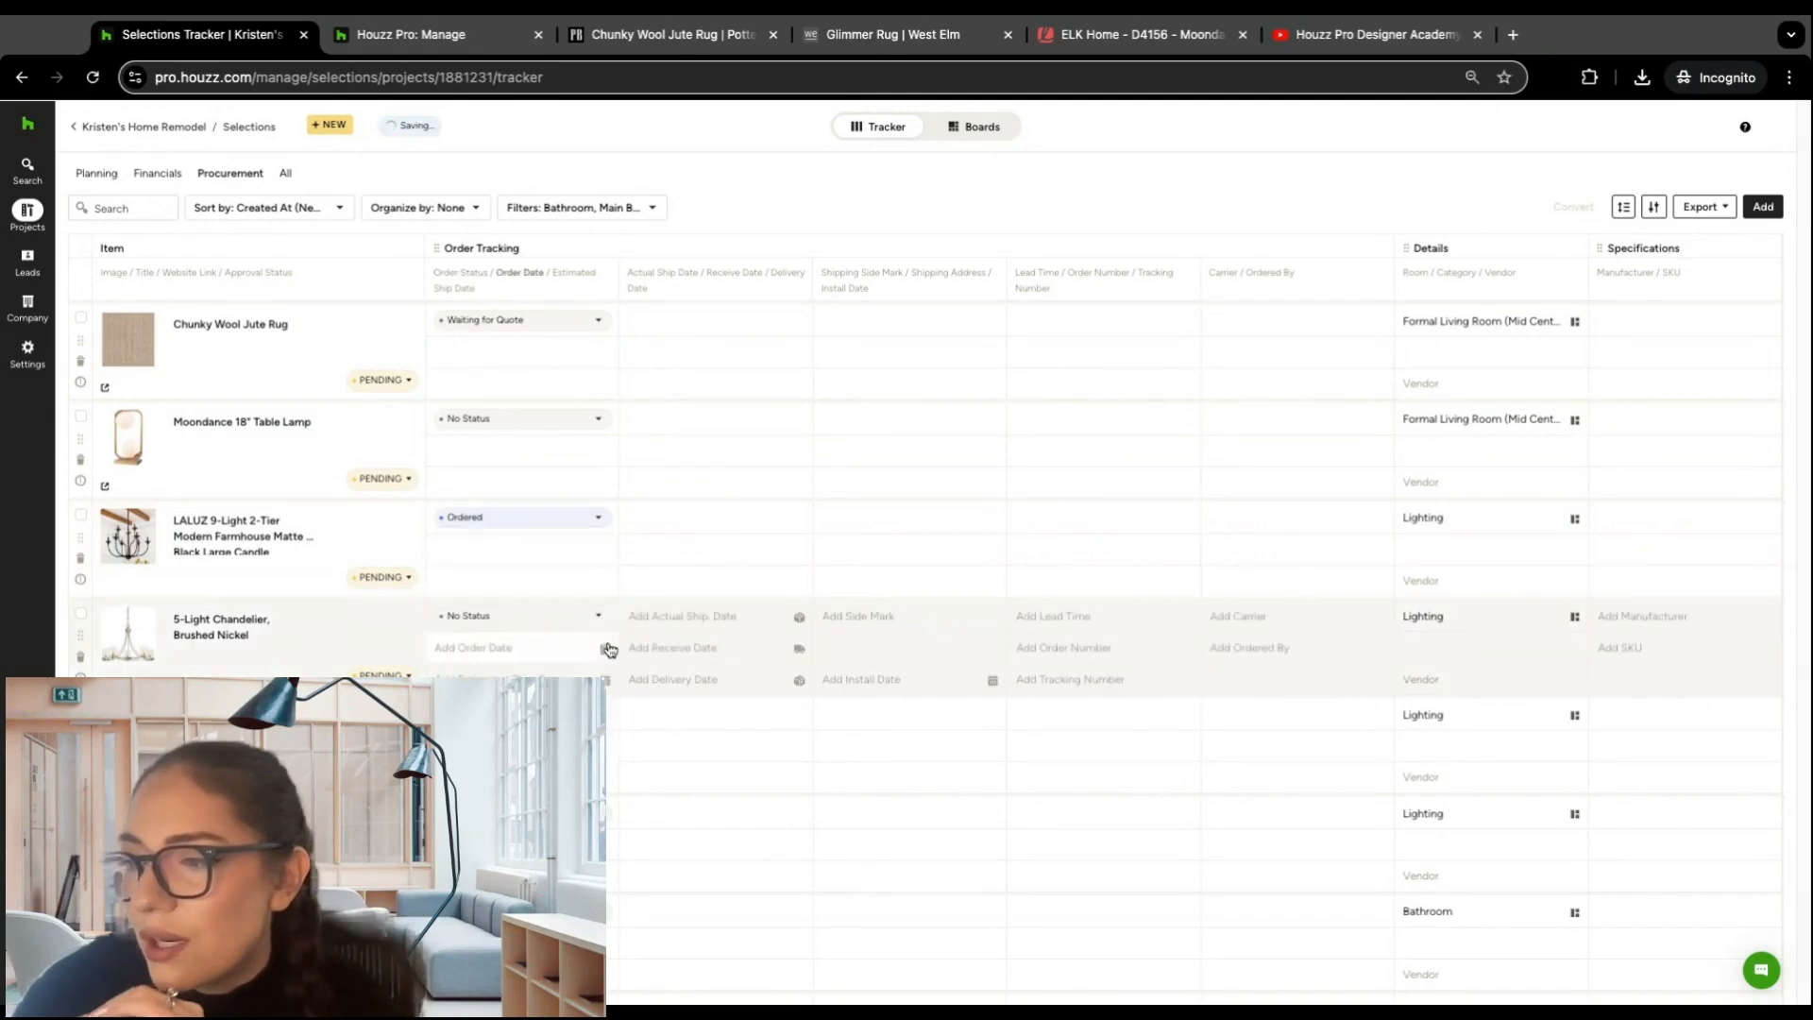
{"action": "left_click", "coordinate": [601, 623]}
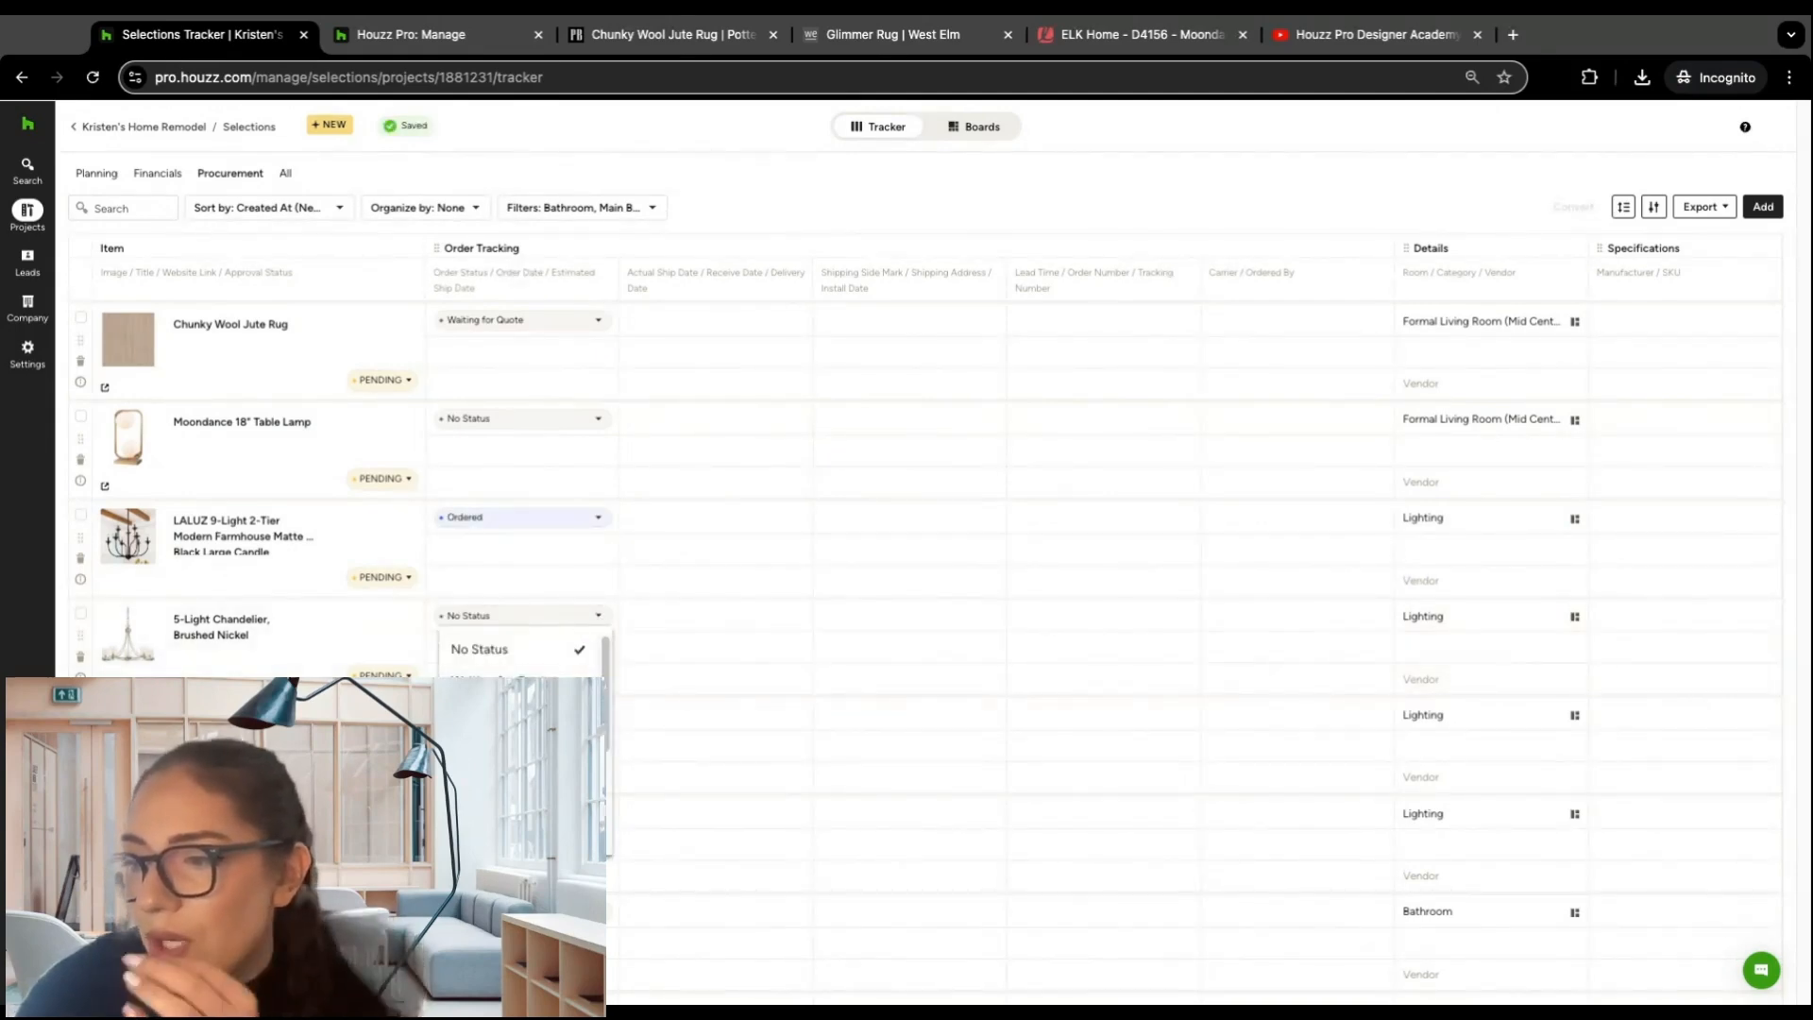
{"action": "left_click", "coordinate": [552, 713]}
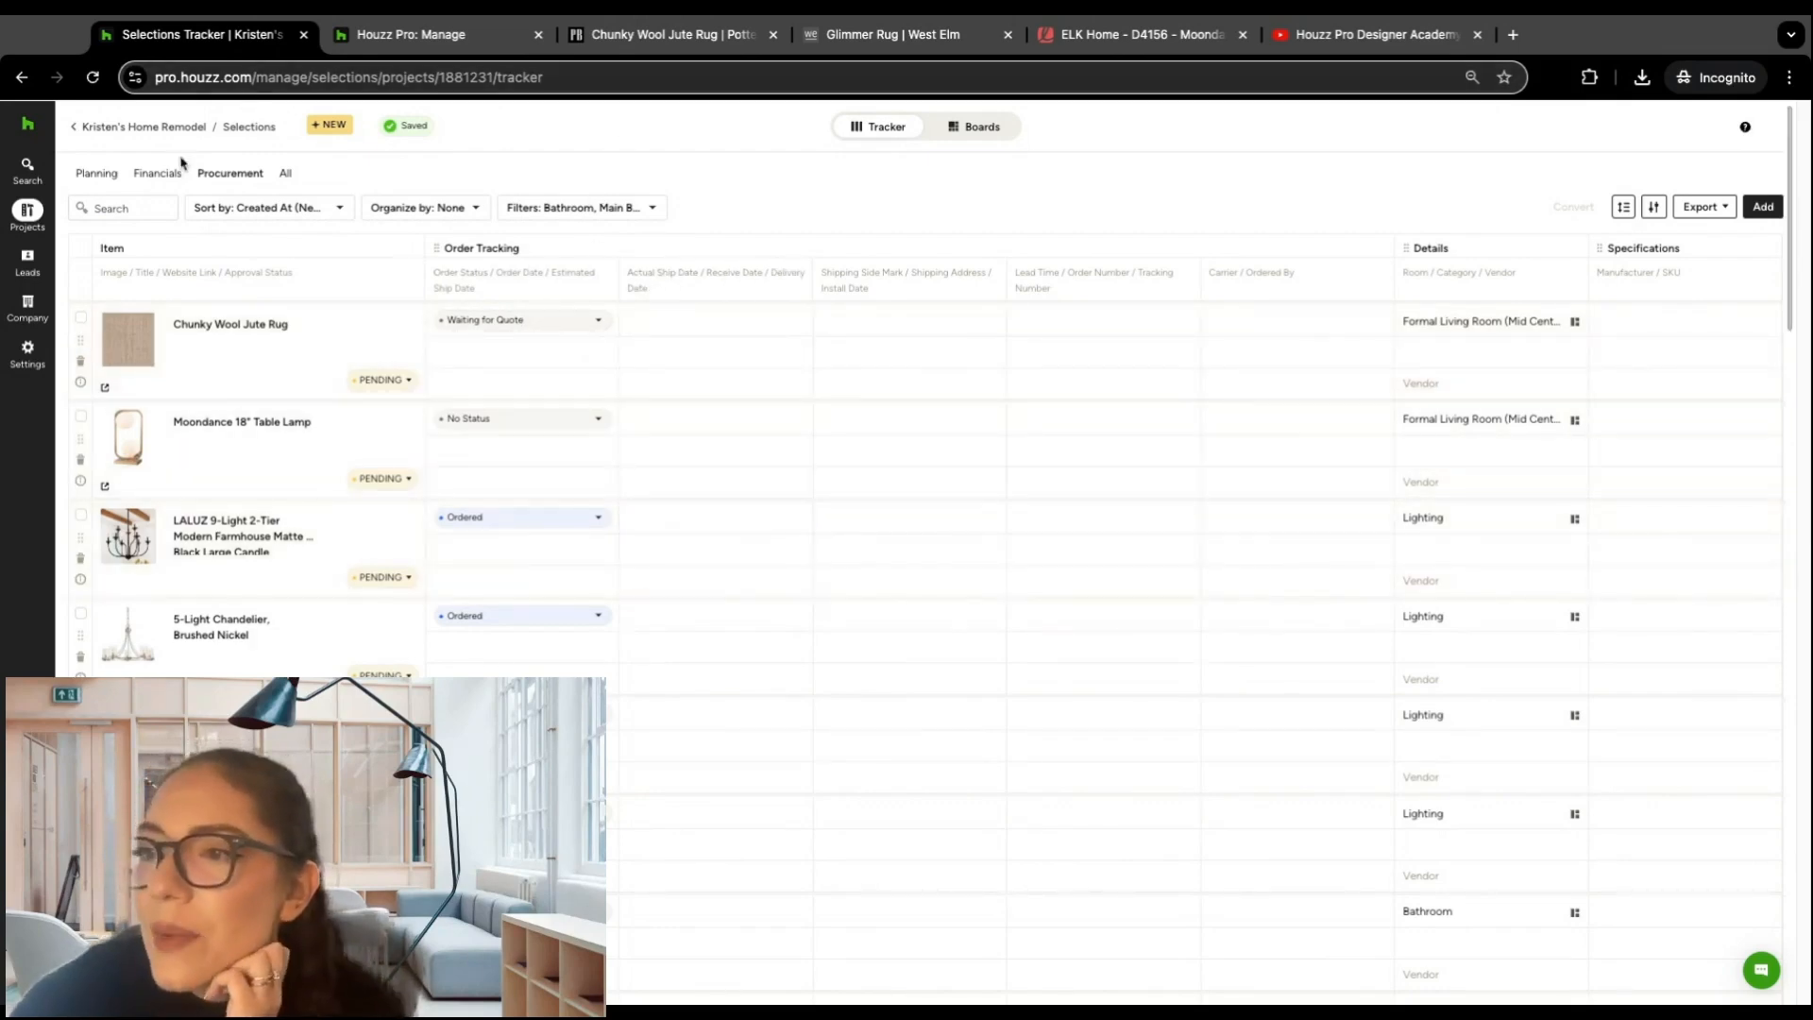
Step: Examine the items' document status, linked documents and purchase unit costs in the Financials view
{"action": "left_click", "coordinate": [158, 175]}
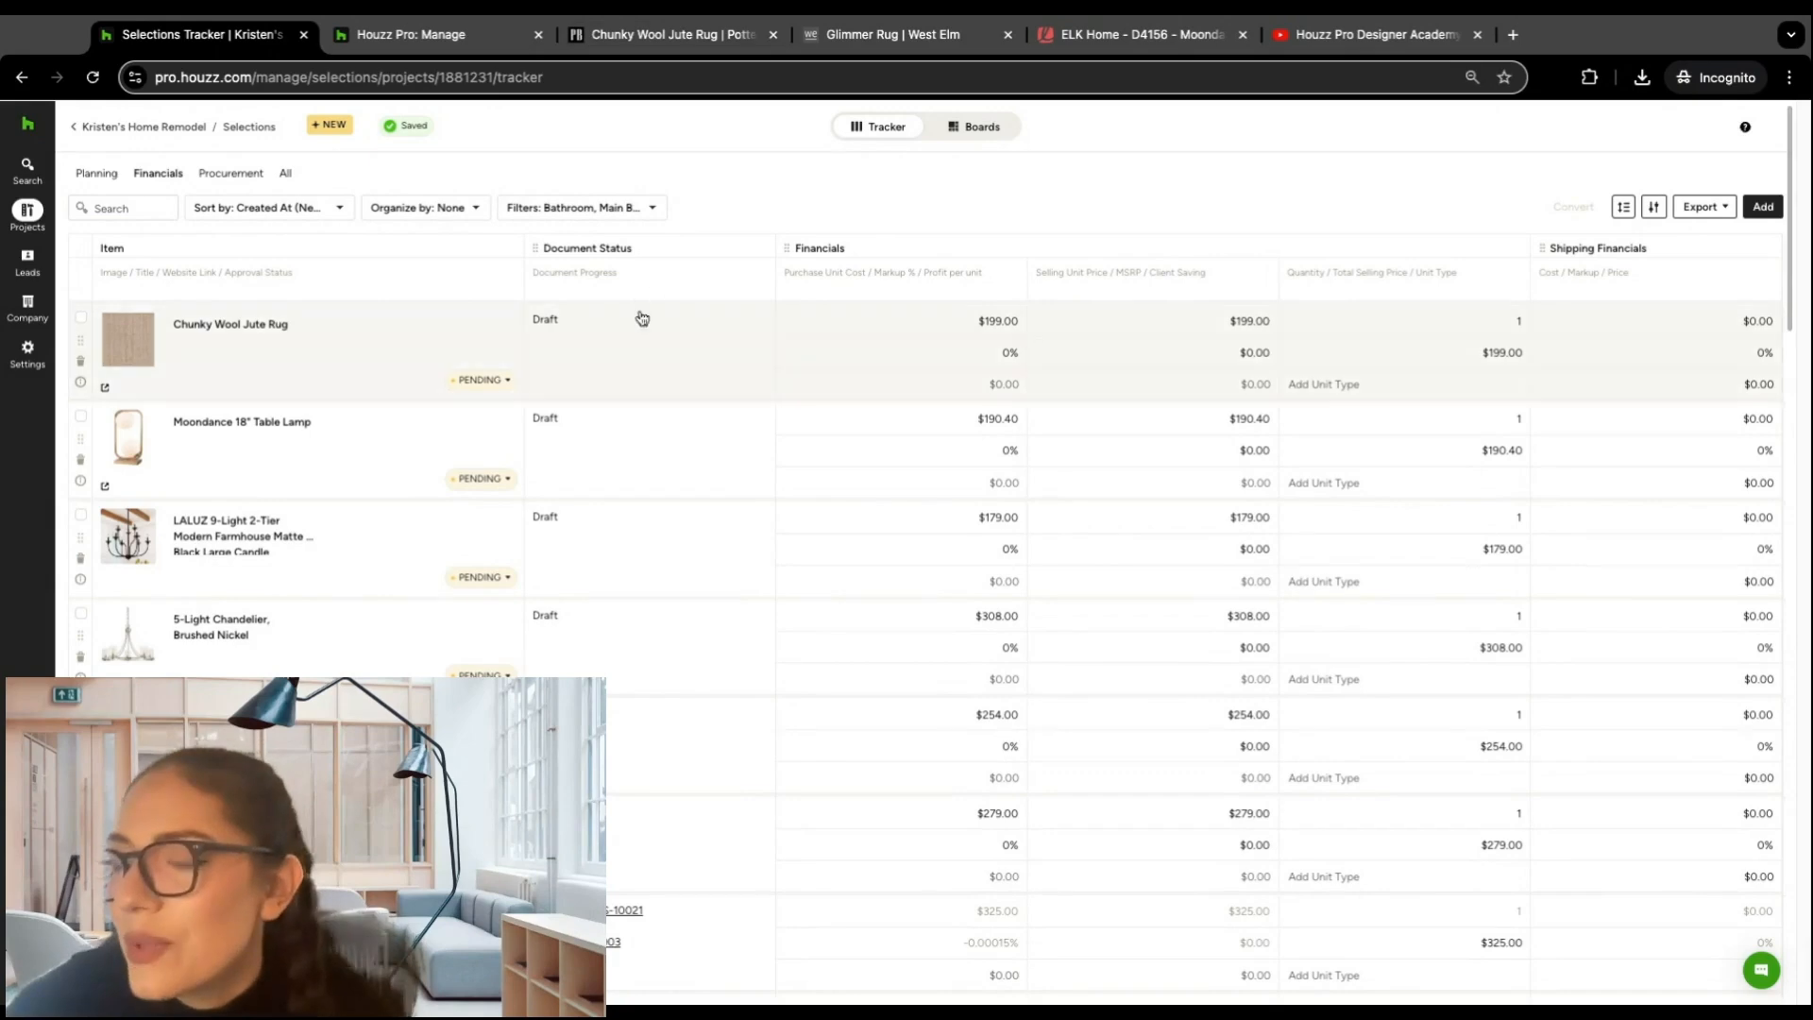
{"action": "scroll", "coordinate": [615, 350], "scroll_direction": "down", "scroll_amount": 7}
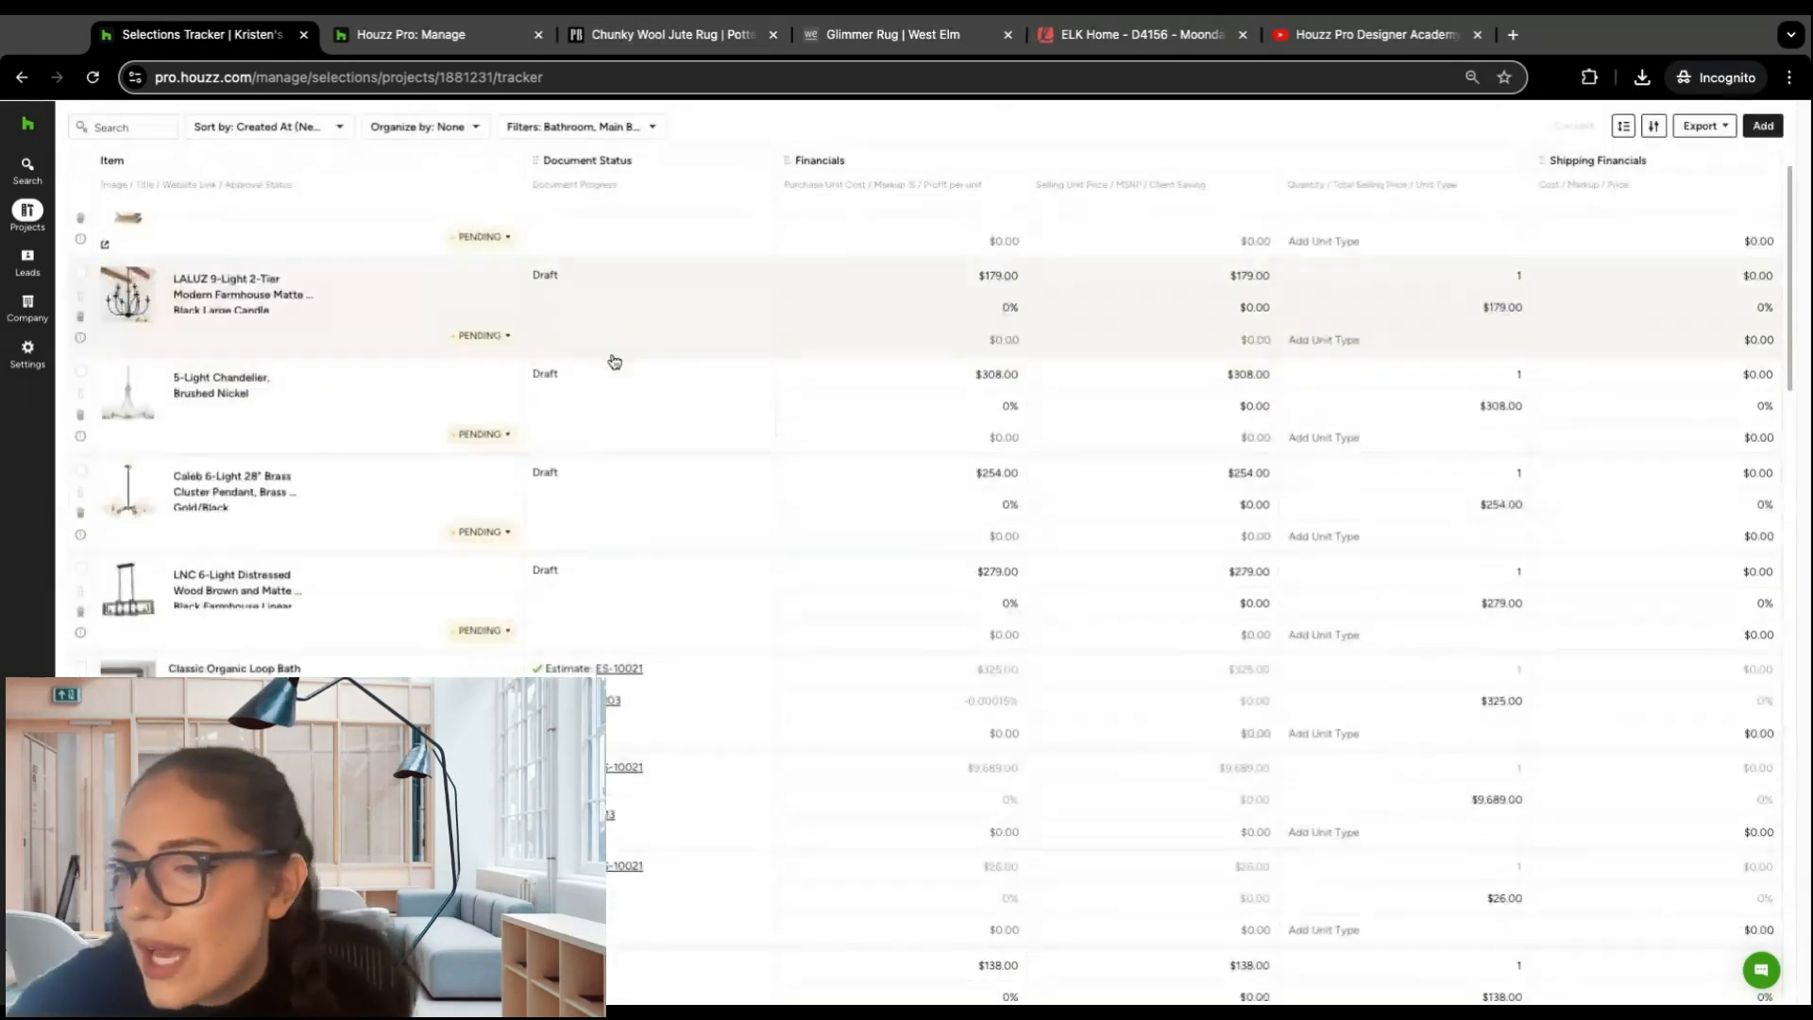
{"action": "mouse_move", "coordinate": [660, 354]}
{"action": "scroll", "coordinate": [660, 354], "scroll_direction": "down", "scroll_amount": 1}
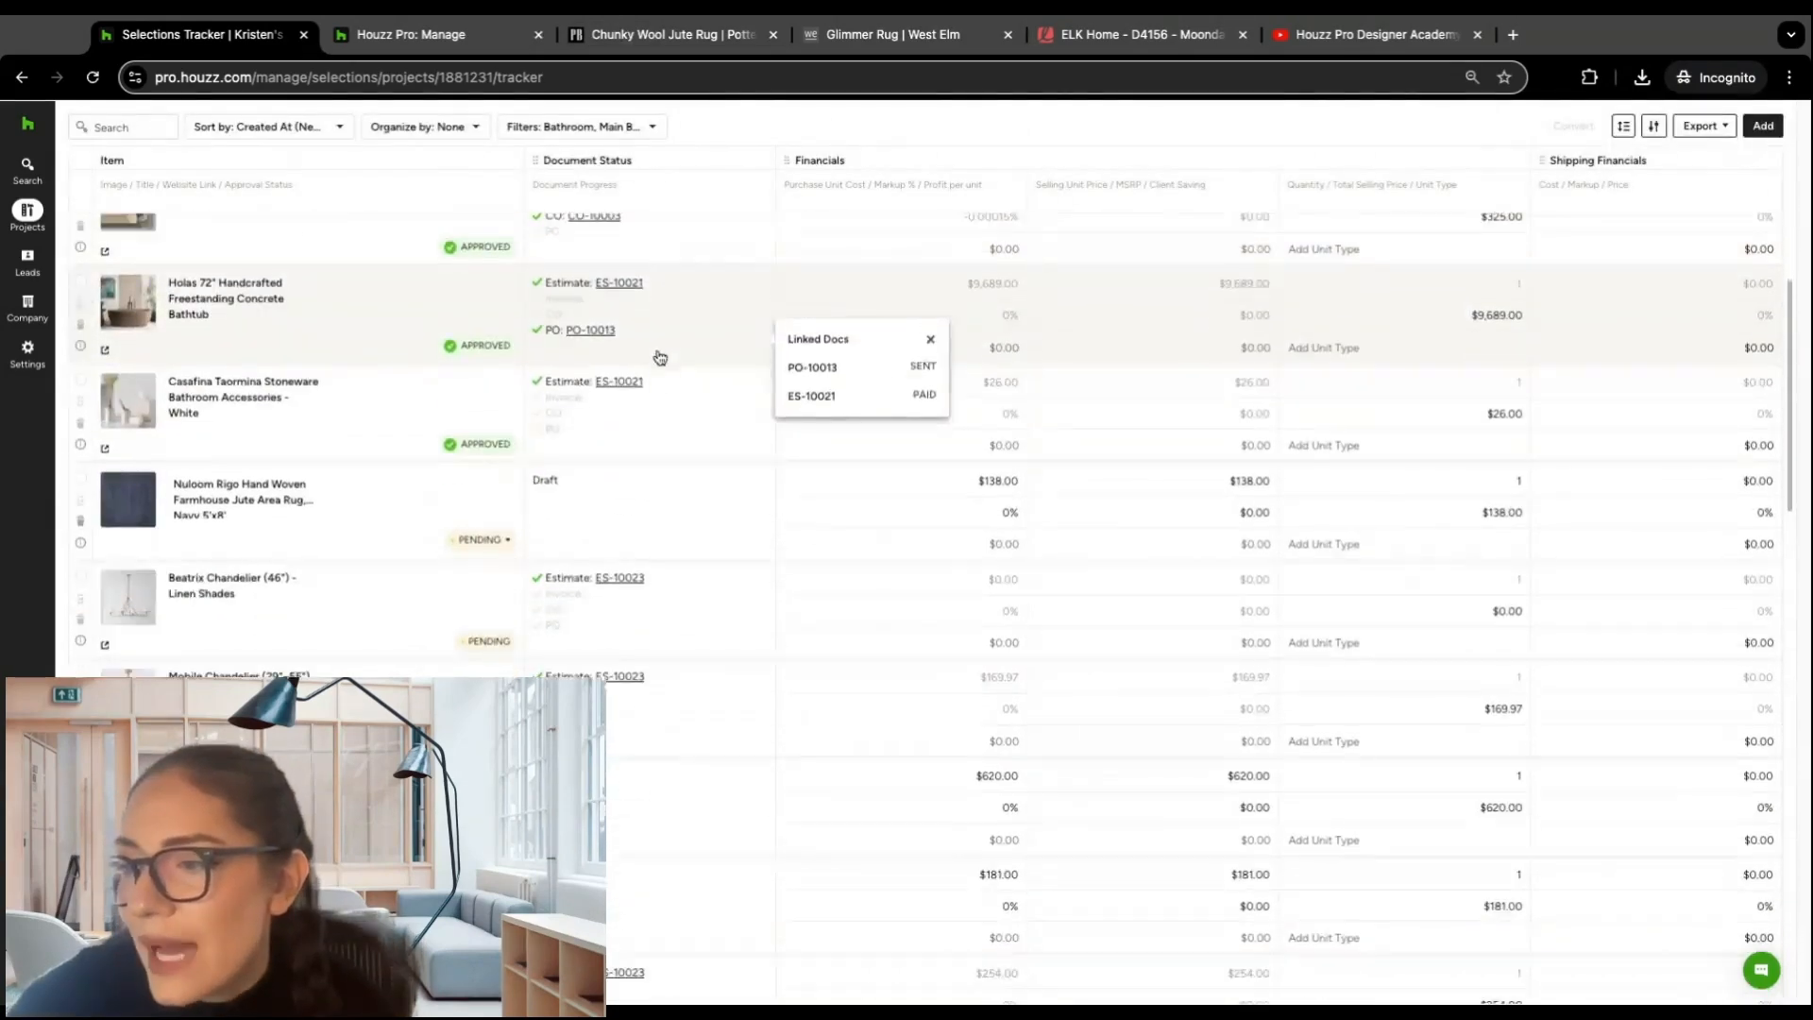
{"action": "mouse_move", "coordinate": [579, 623]}
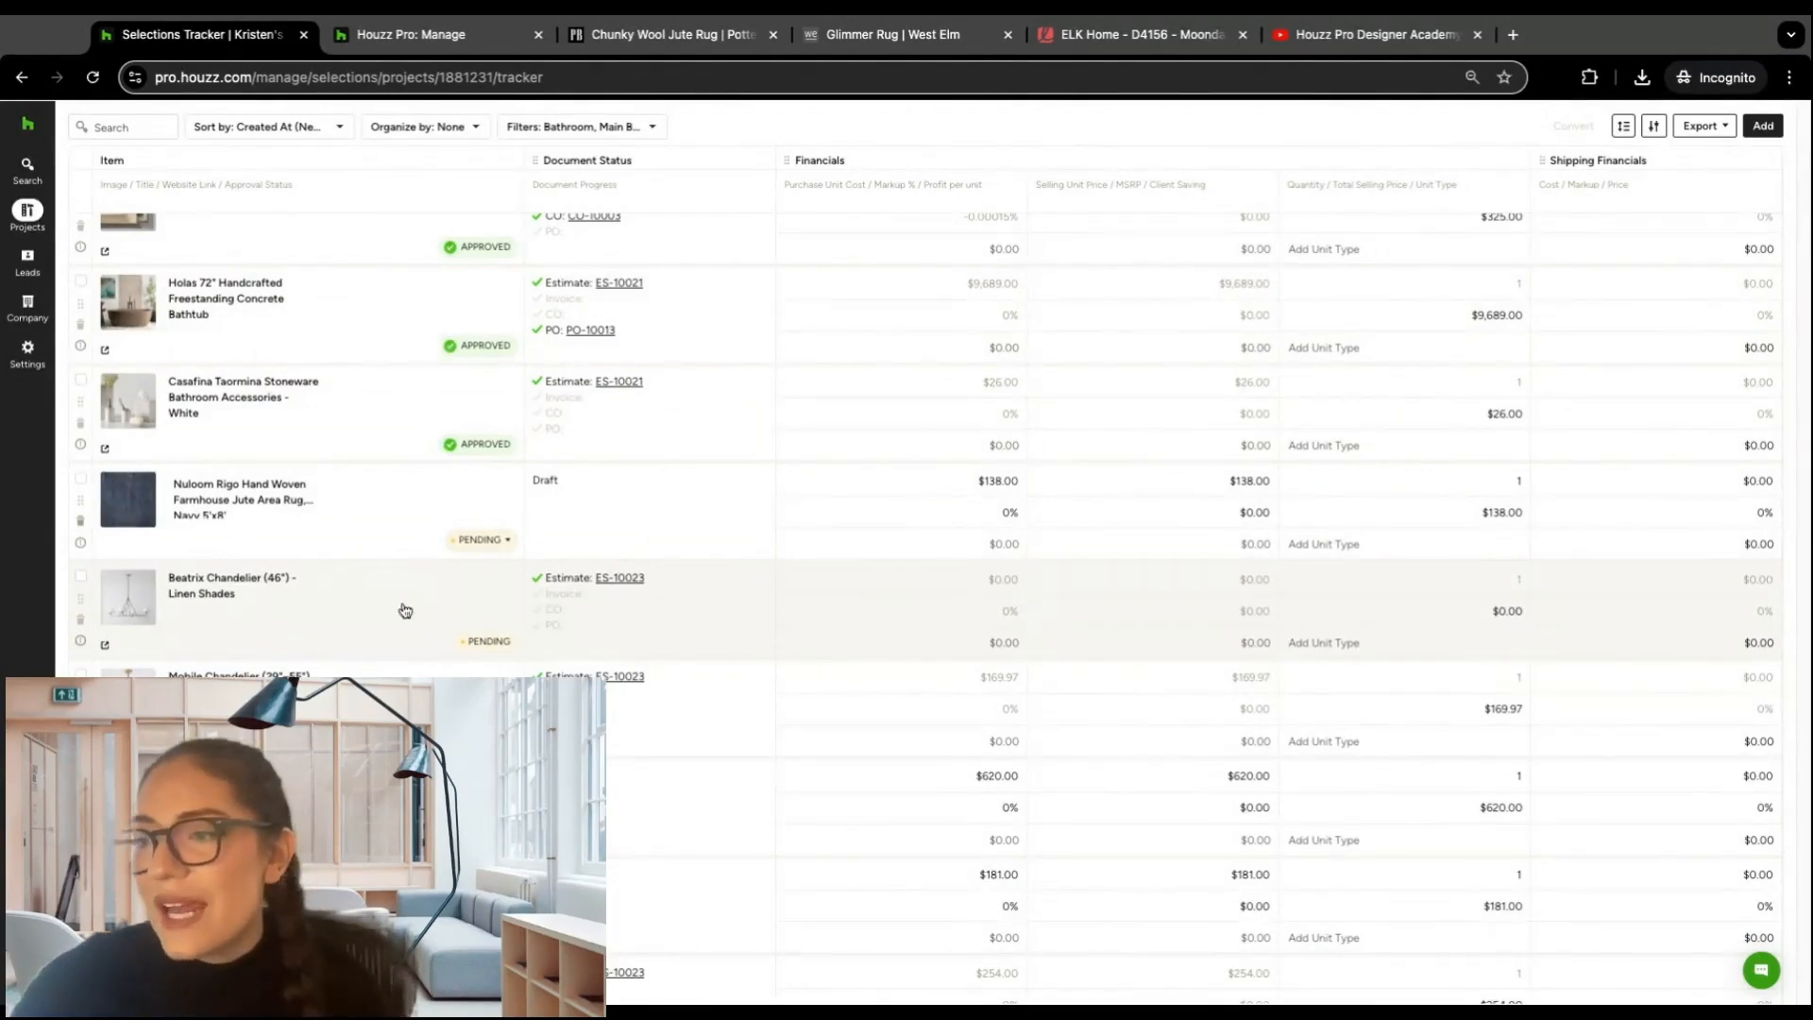
{"action": "mouse_move", "coordinate": [569, 703]}
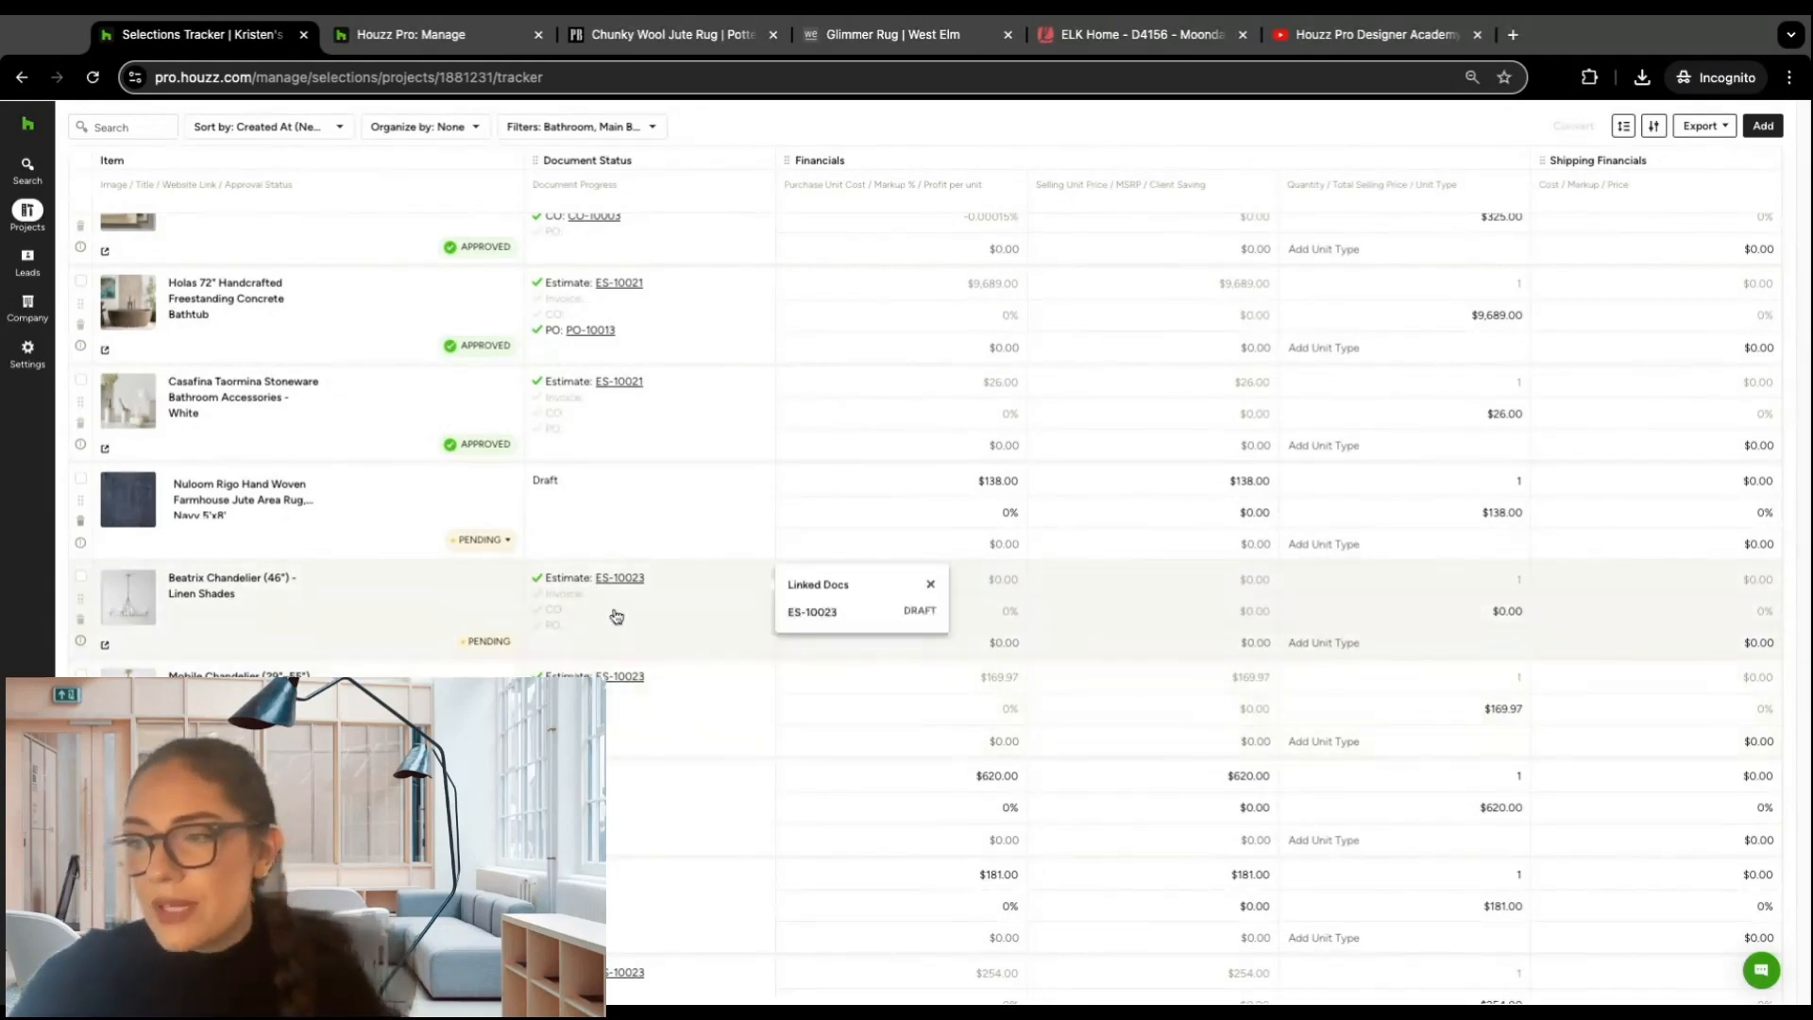
{"action": "mouse_move", "coordinate": [616, 677]}
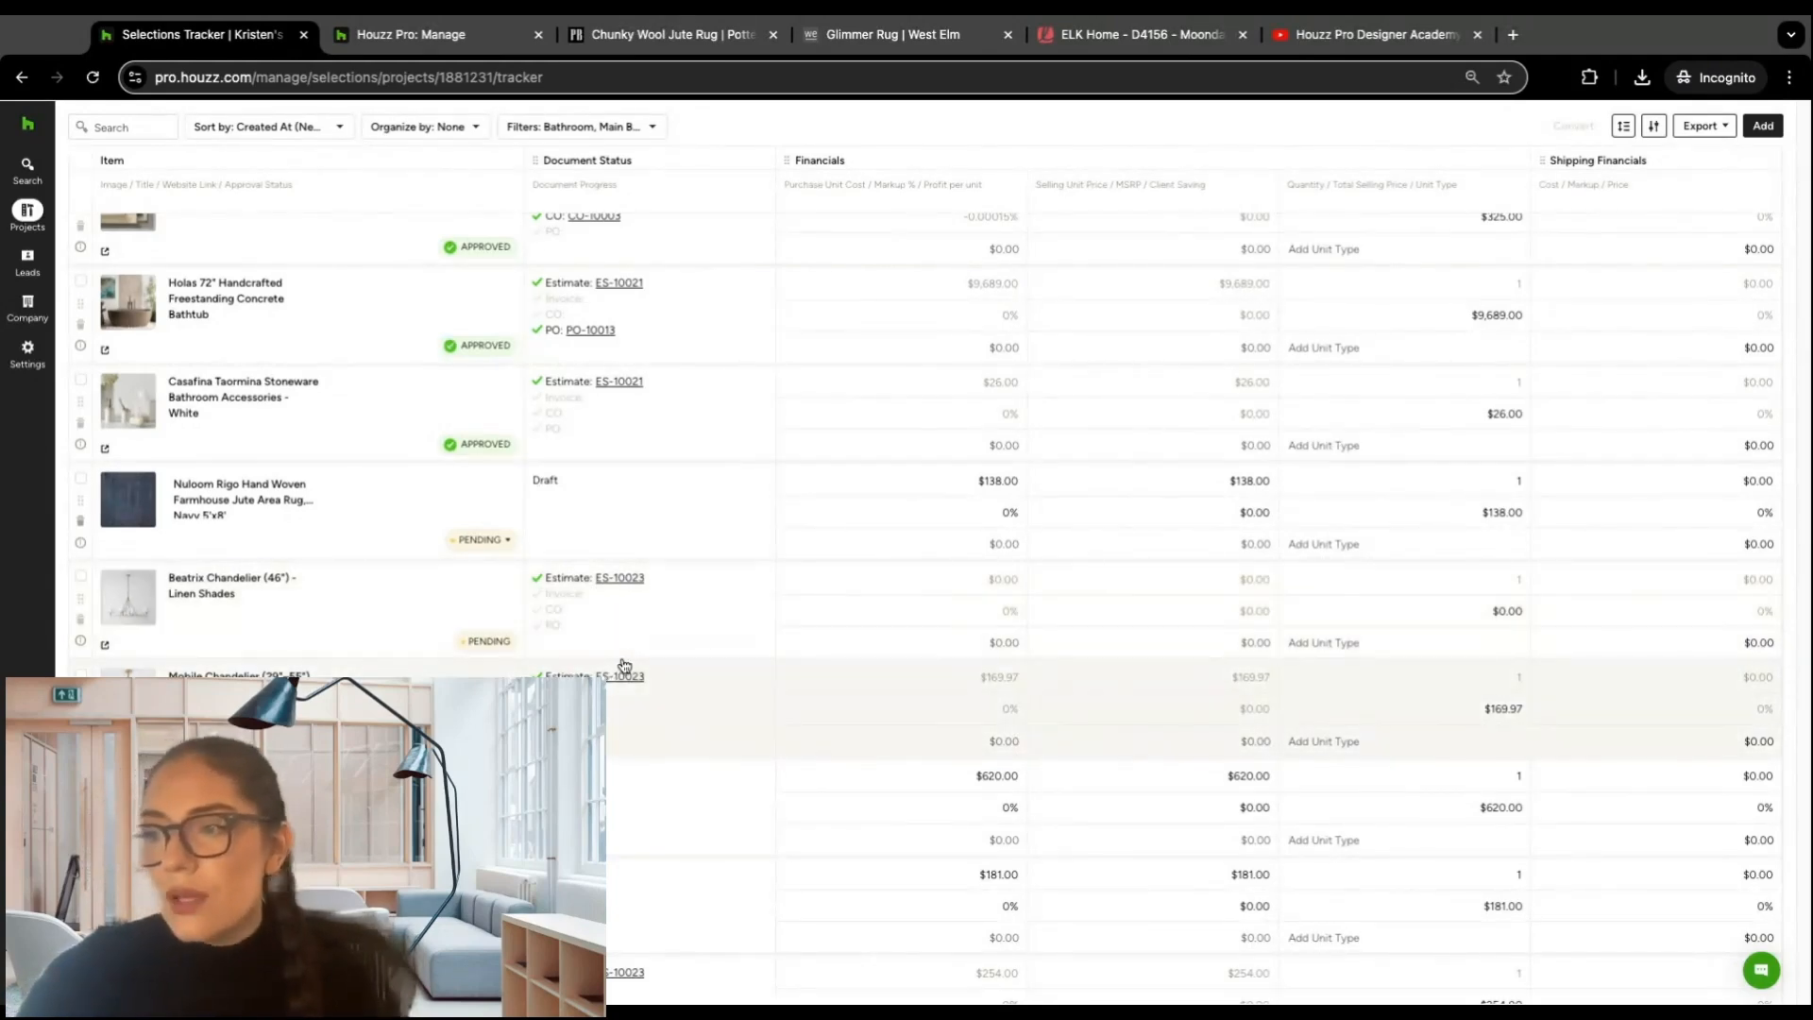
{"action": "scroll", "coordinate": [798, 477], "scroll_direction": "up", "scroll_amount": 10}
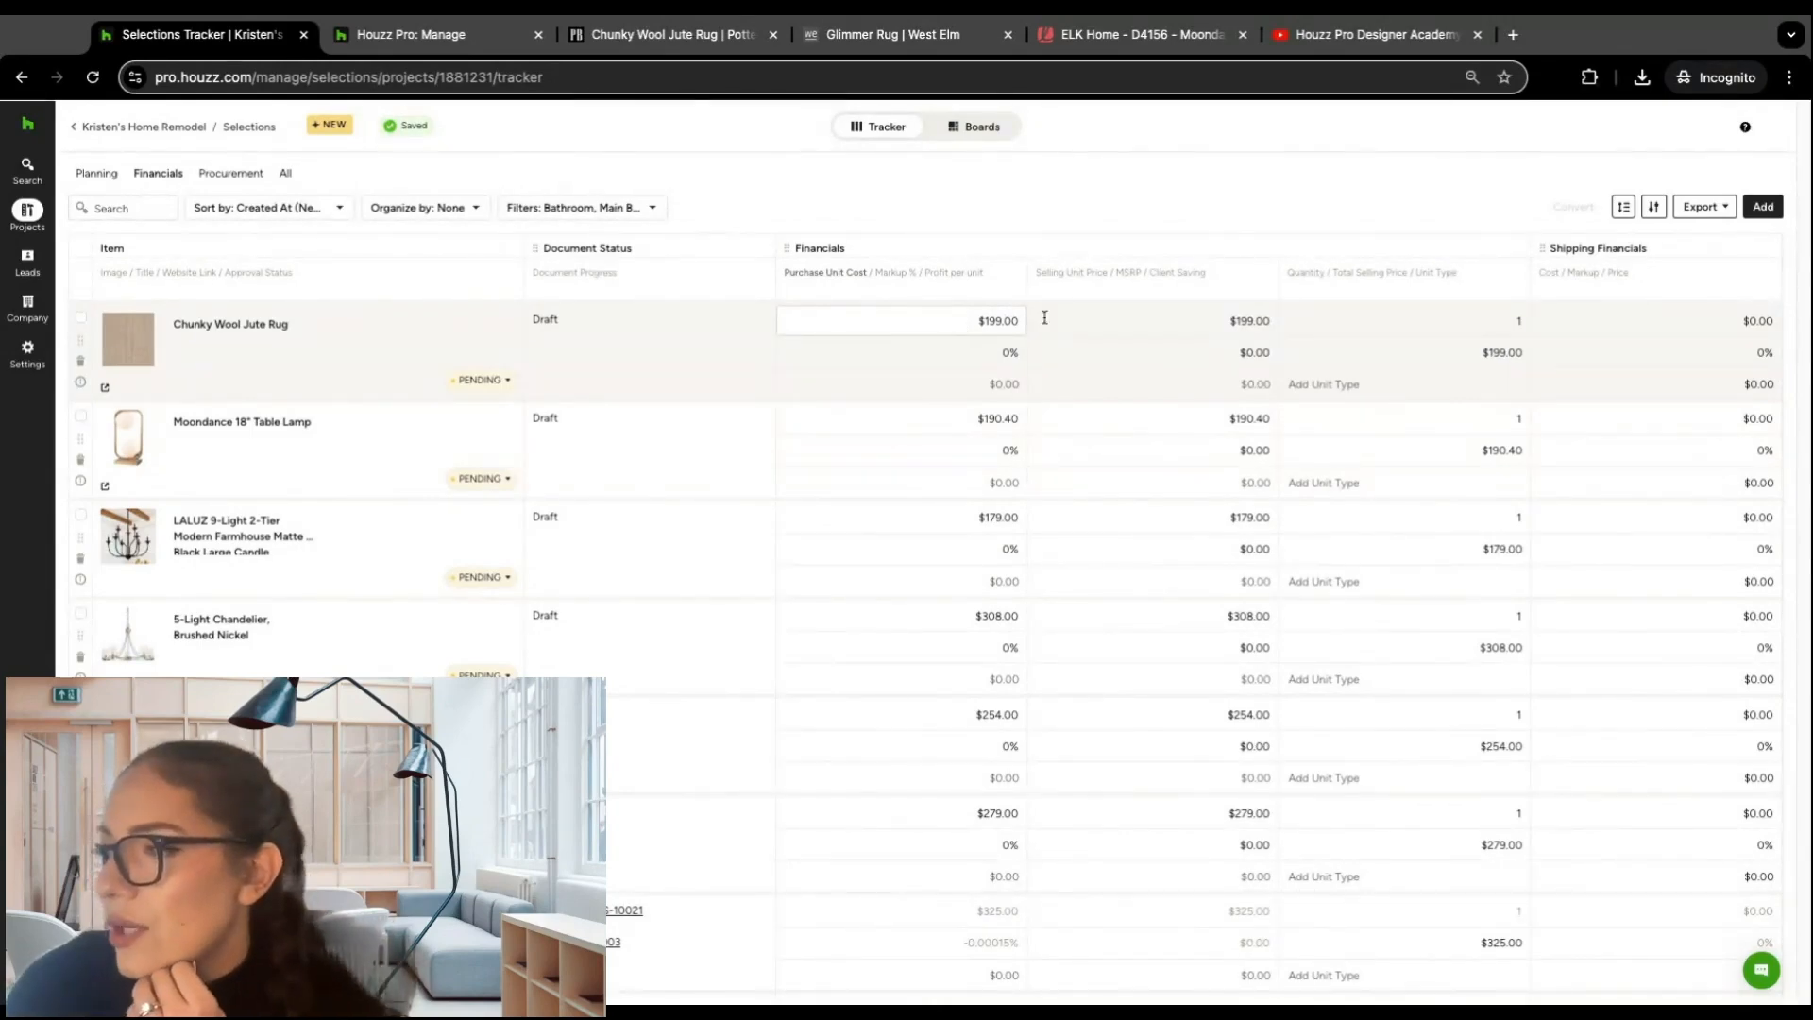
{"action": "left_click", "coordinate": [996, 325]}
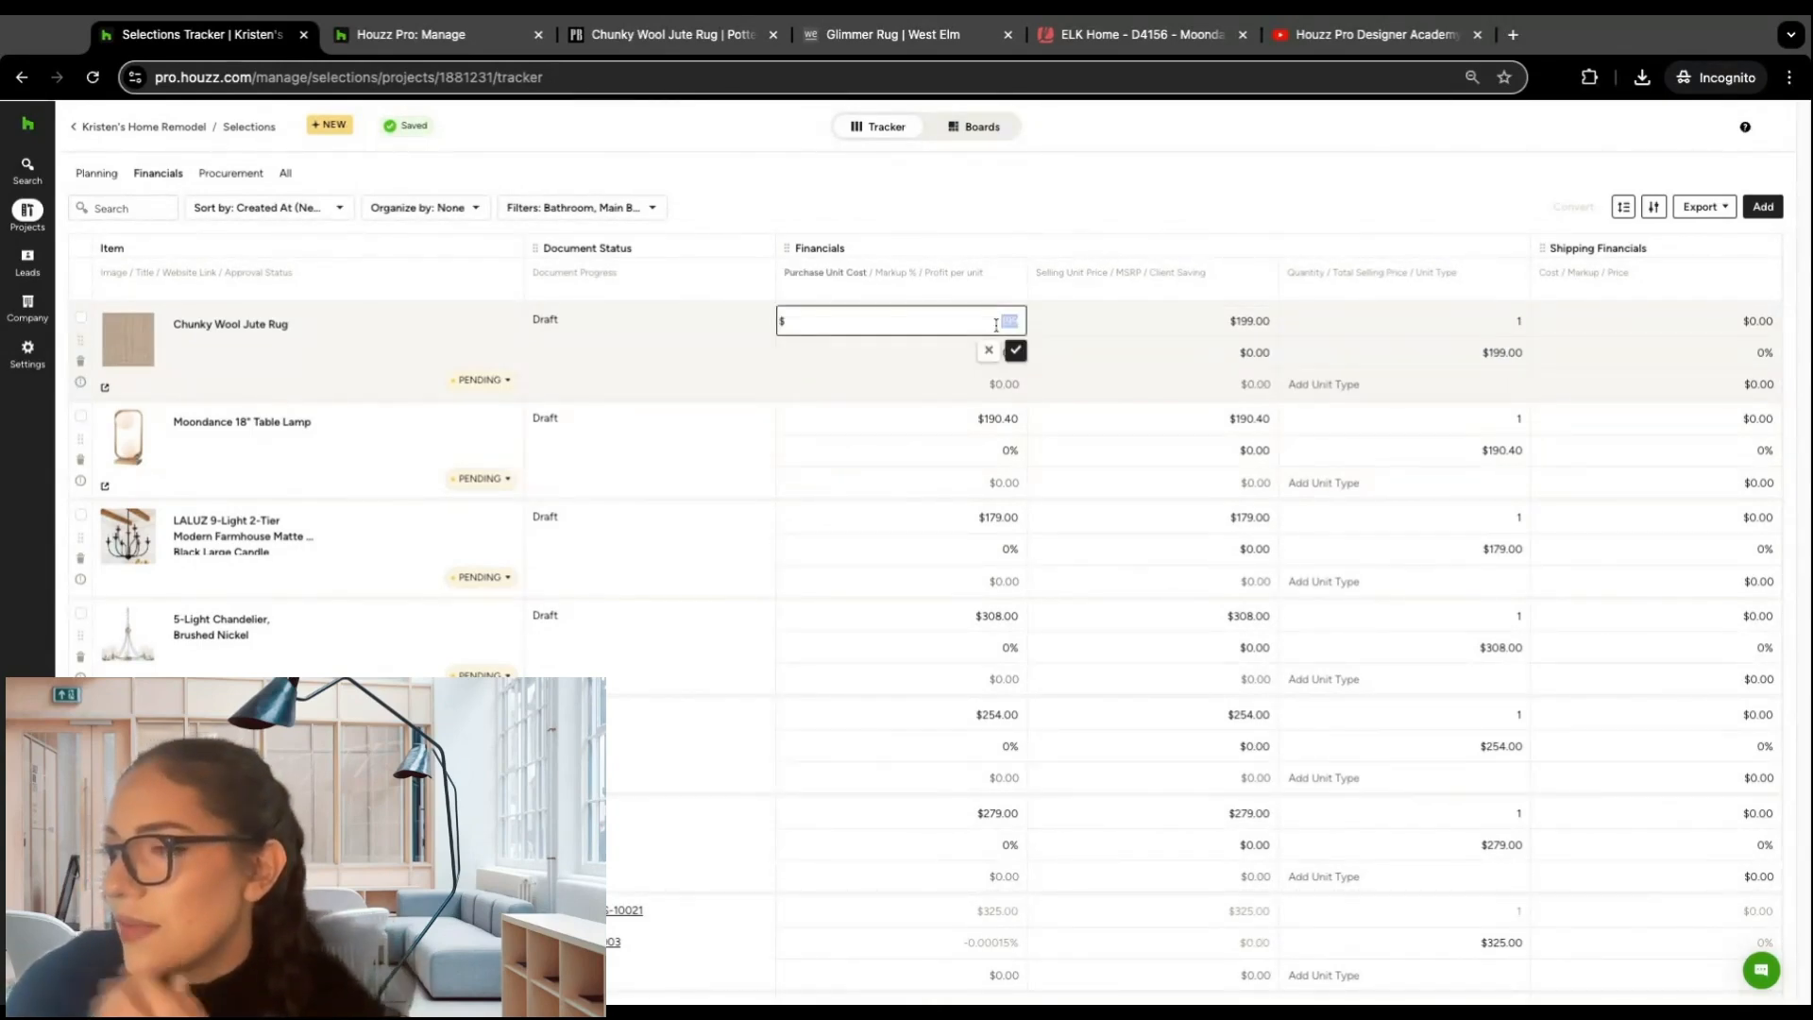
{"action": "left_click", "coordinate": [1034, 204]}
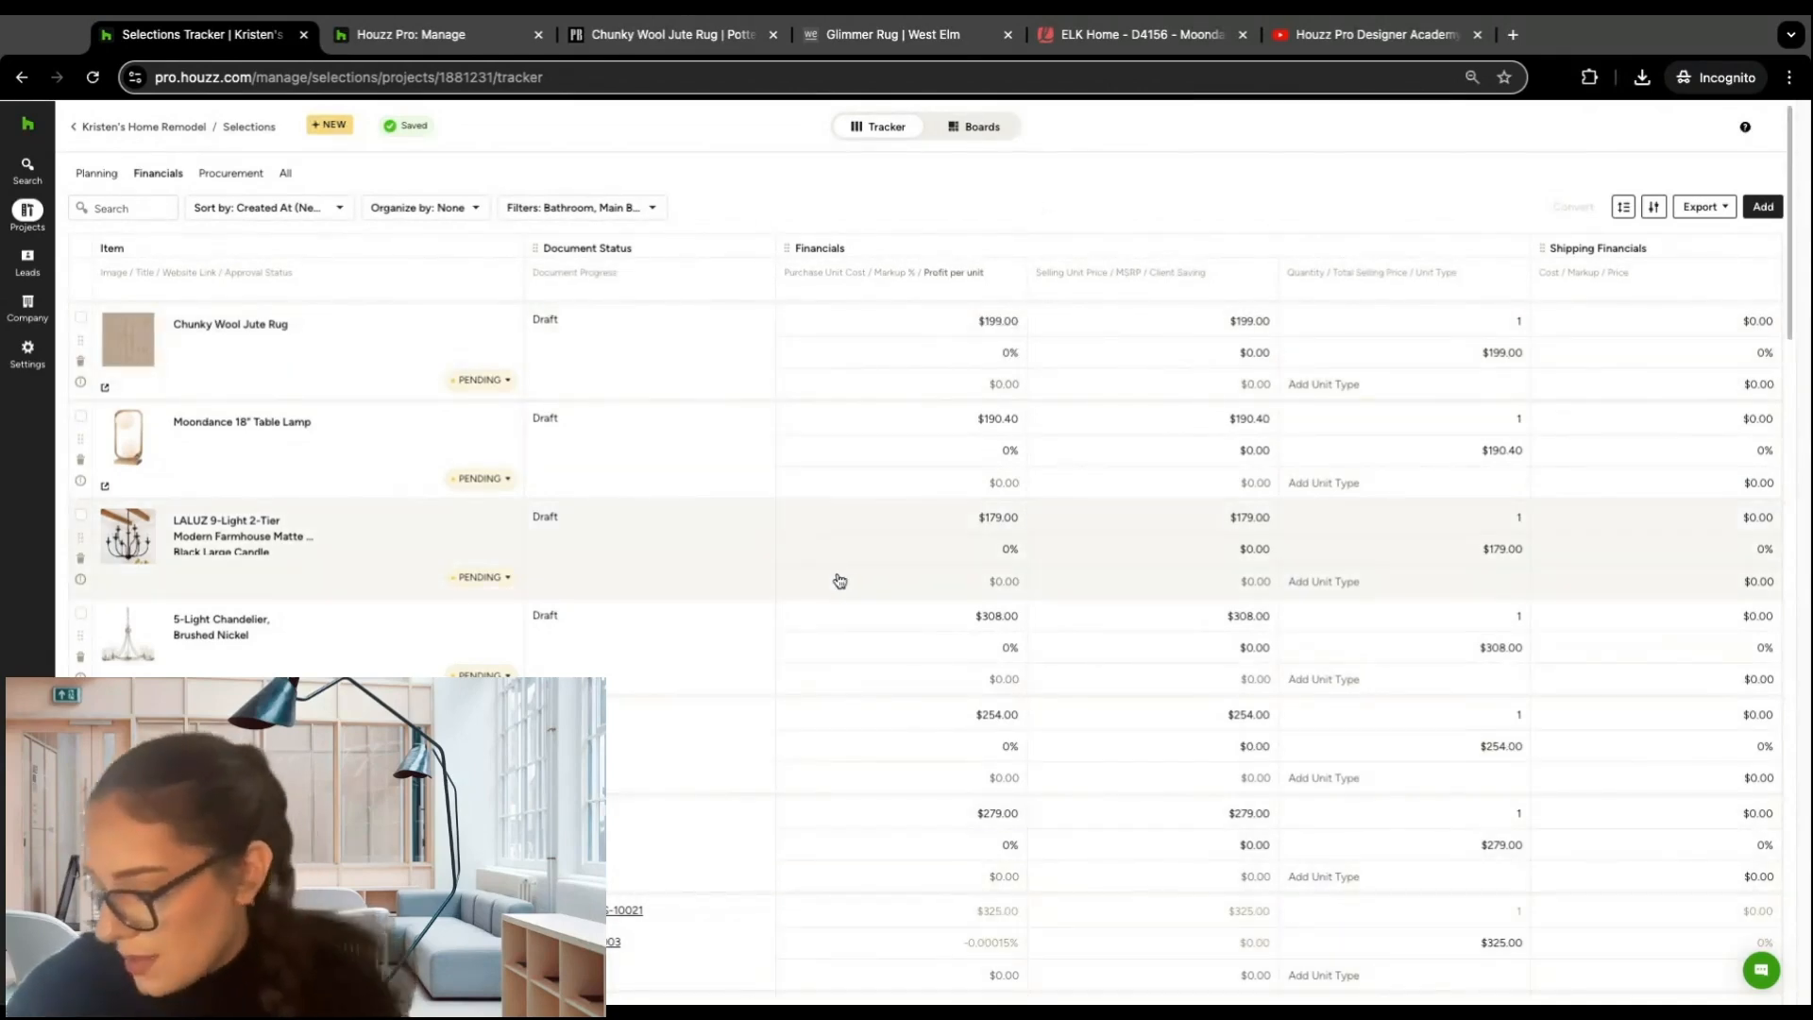
Step: Review the items' descriptions, room details, specifications and document status in the Planning view
{"action": "left_click", "coordinate": [111, 174]}
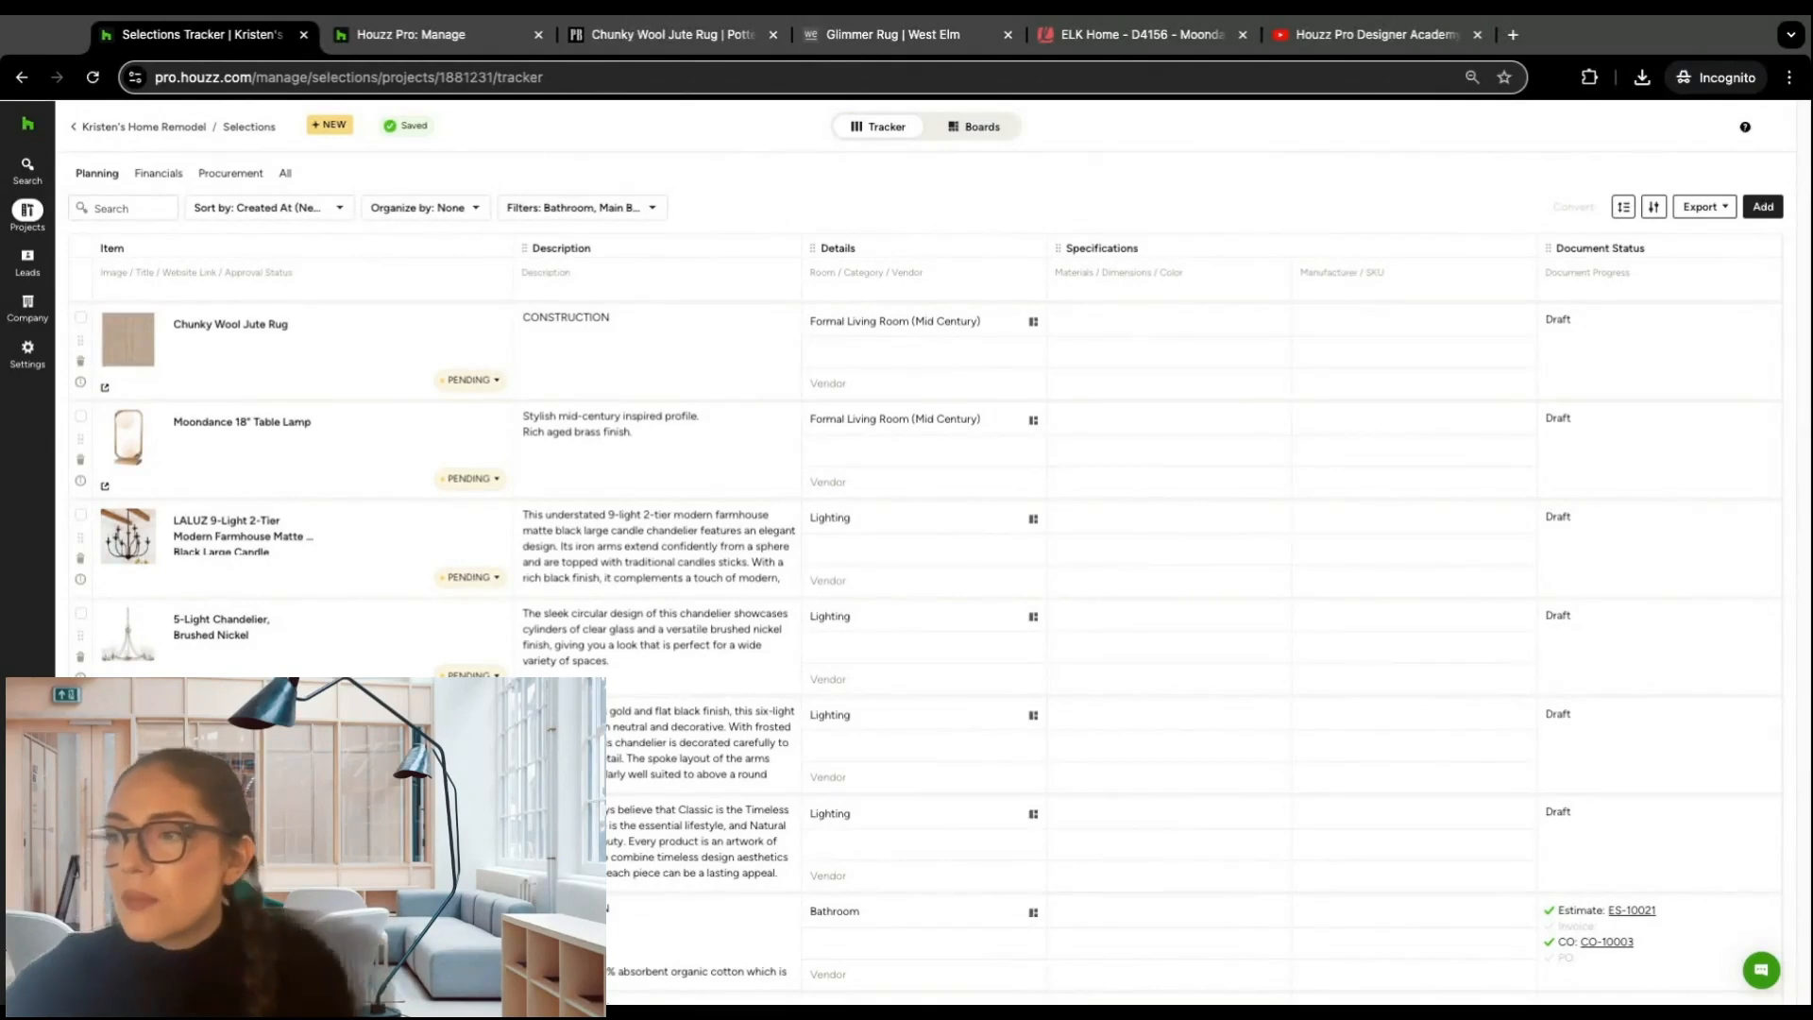
{"action": "left_click", "coordinate": [913, 385]}
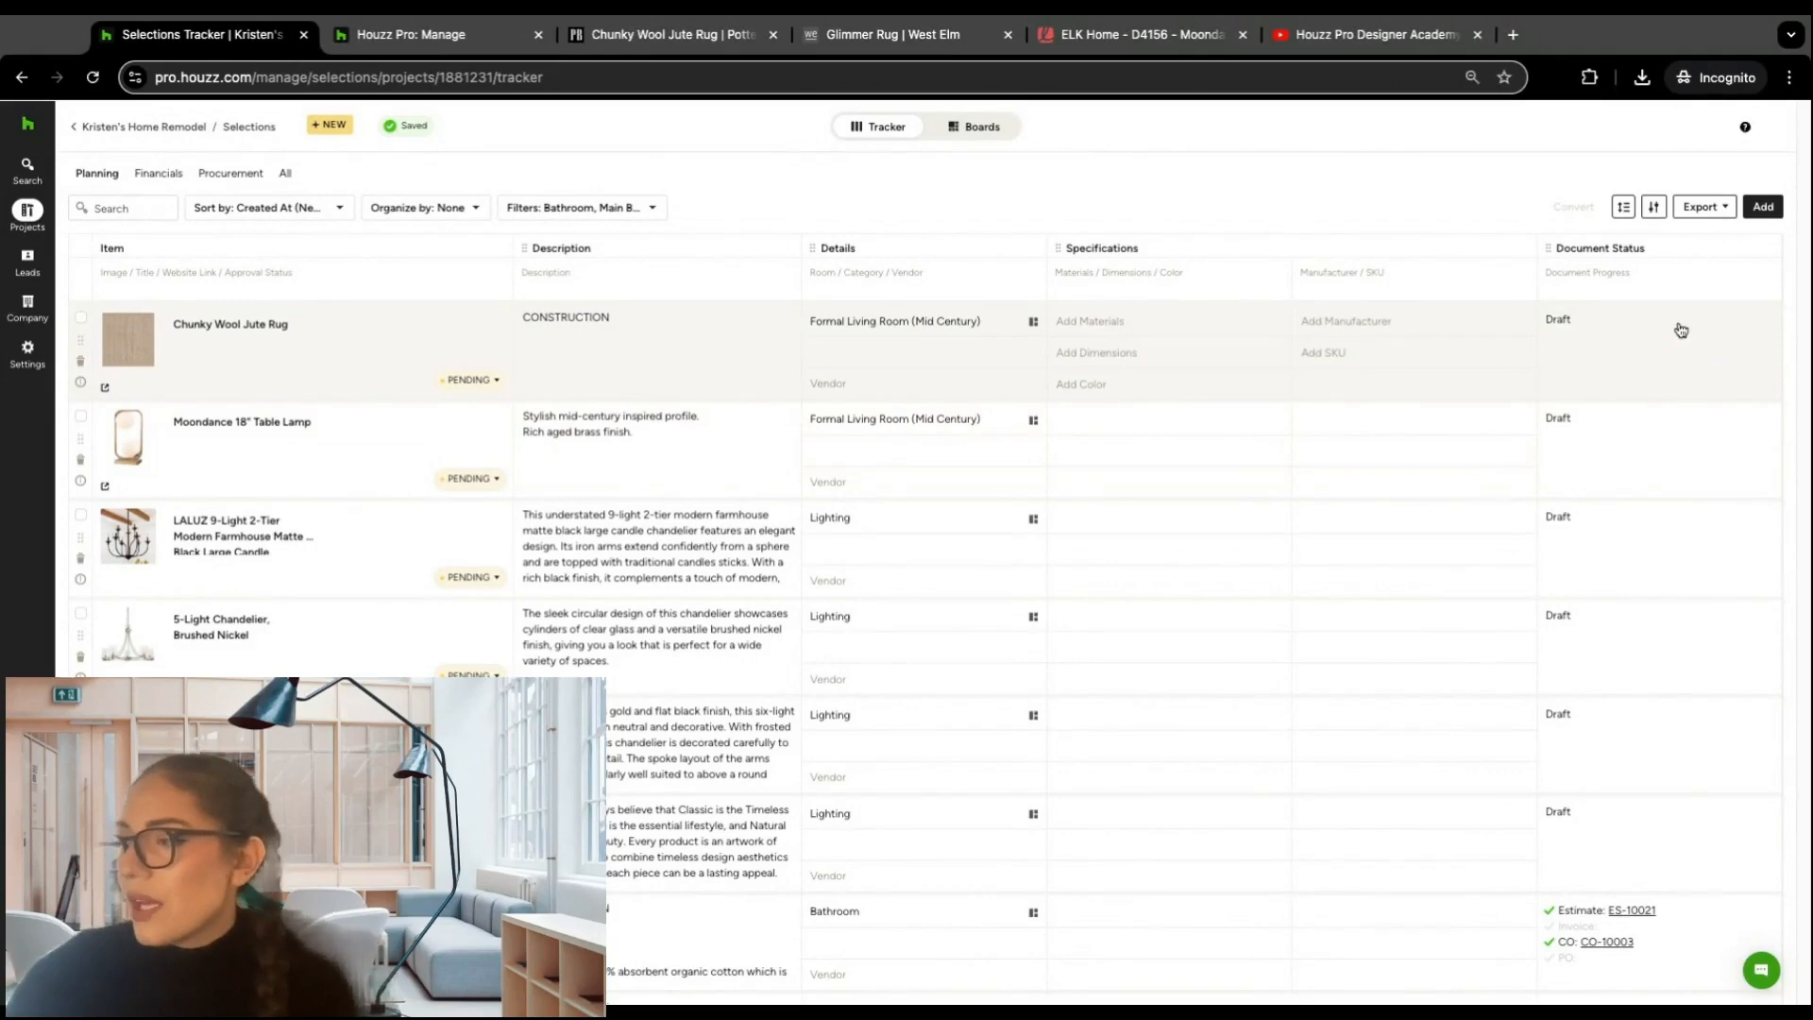
{"action": "scroll", "coordinate": [1657, 331], "scroll_direction": "down", "scroll_amount": 1}
{"action": "scroll", "coordinate": [1648, 329], "scroll_direction": "up", "scroll_amount": 1}
{"action": "scroll", "coordinate": [1636, 328], "scroll_direction": "down", "scroll_amount": 6}
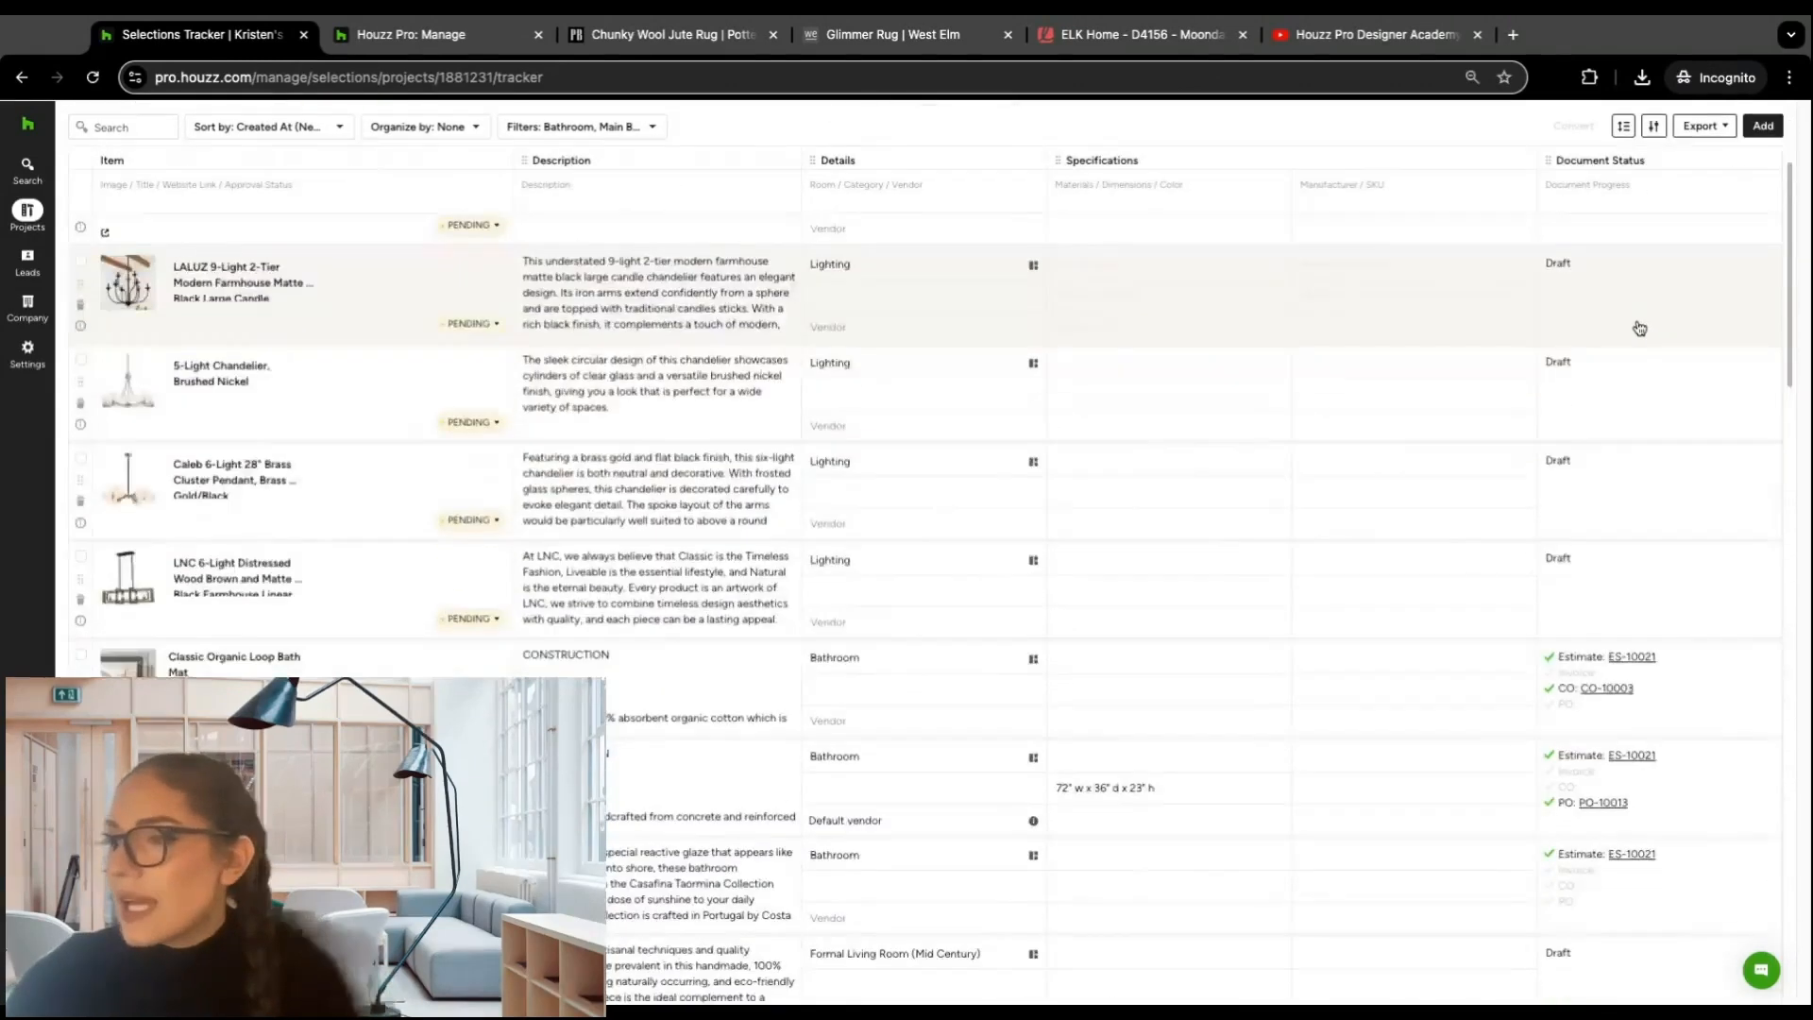
{"action": "scroll", "coordinate": [1635, 327], "scroll_direction": "up", "scroll_amount": 6}
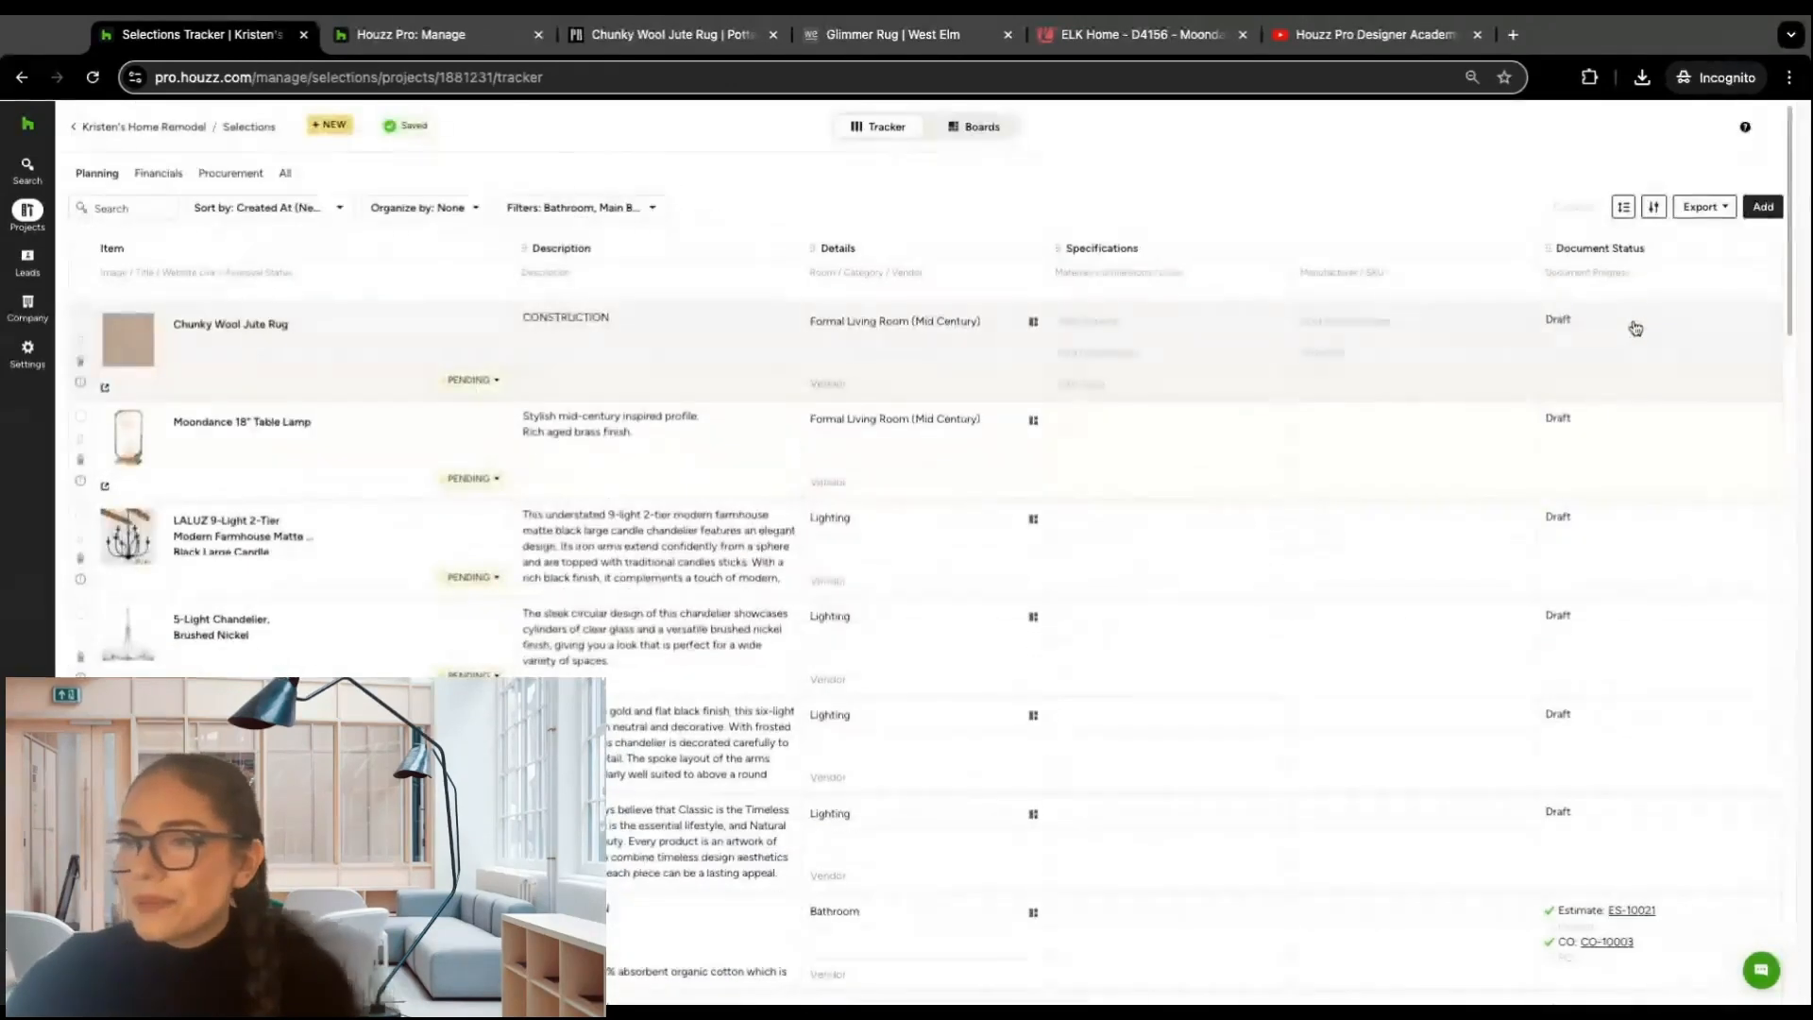
Step: Return to the All view and sort the items by Created At, first newest to oldest, finally oldest to newest
{"action": "left_click", "coordinate": [284, 174]}
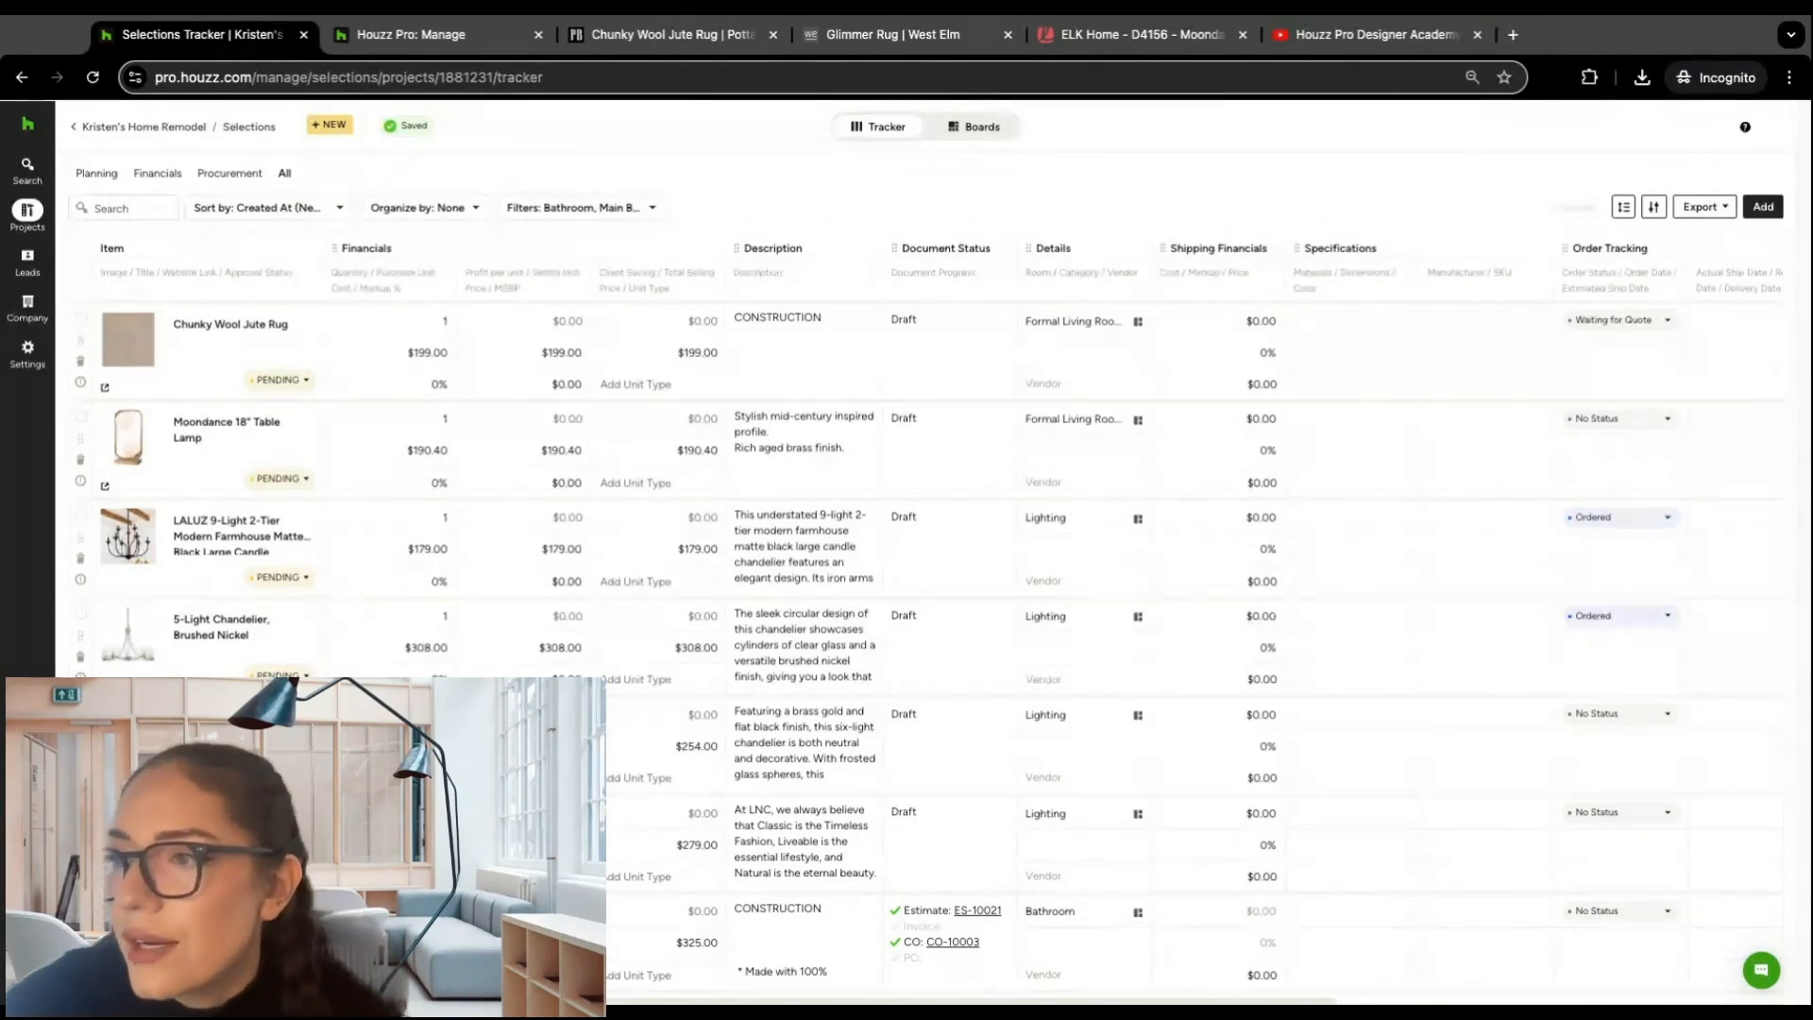
{"action": "left_click", "coordinate": [339, 209]}
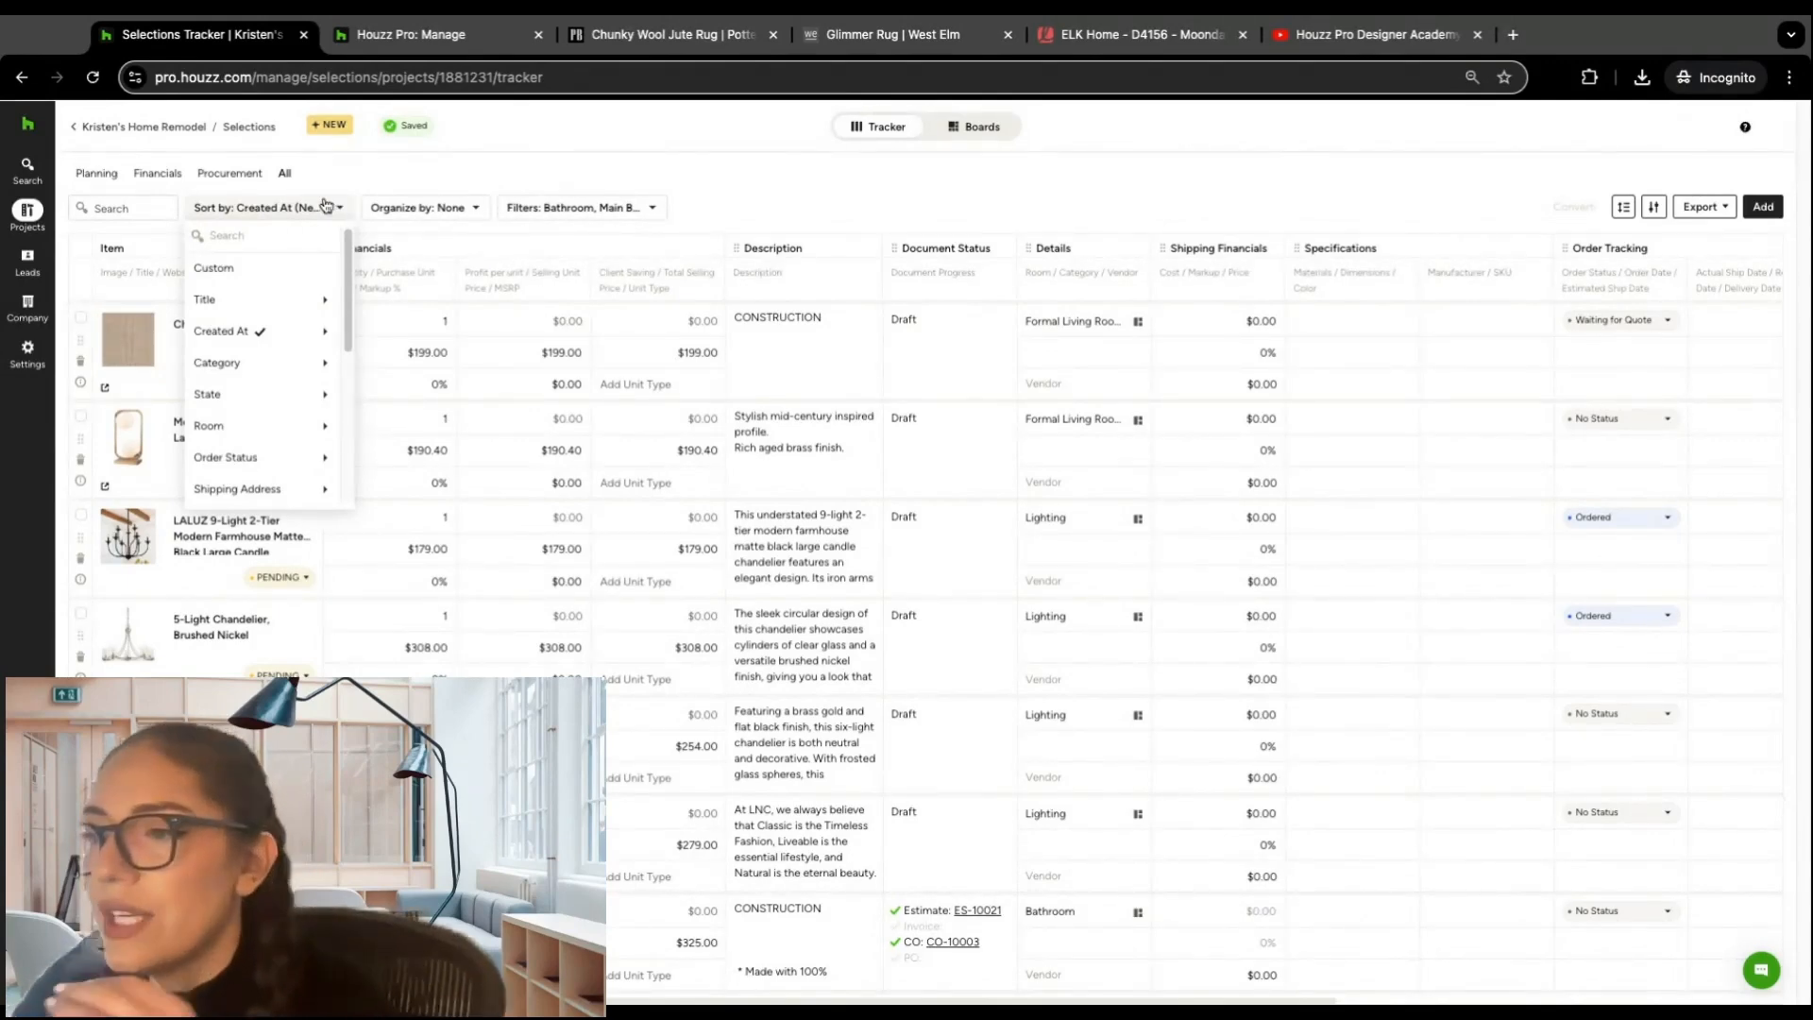
{"action": "mouse_move", "coordinate": [276, 333]}
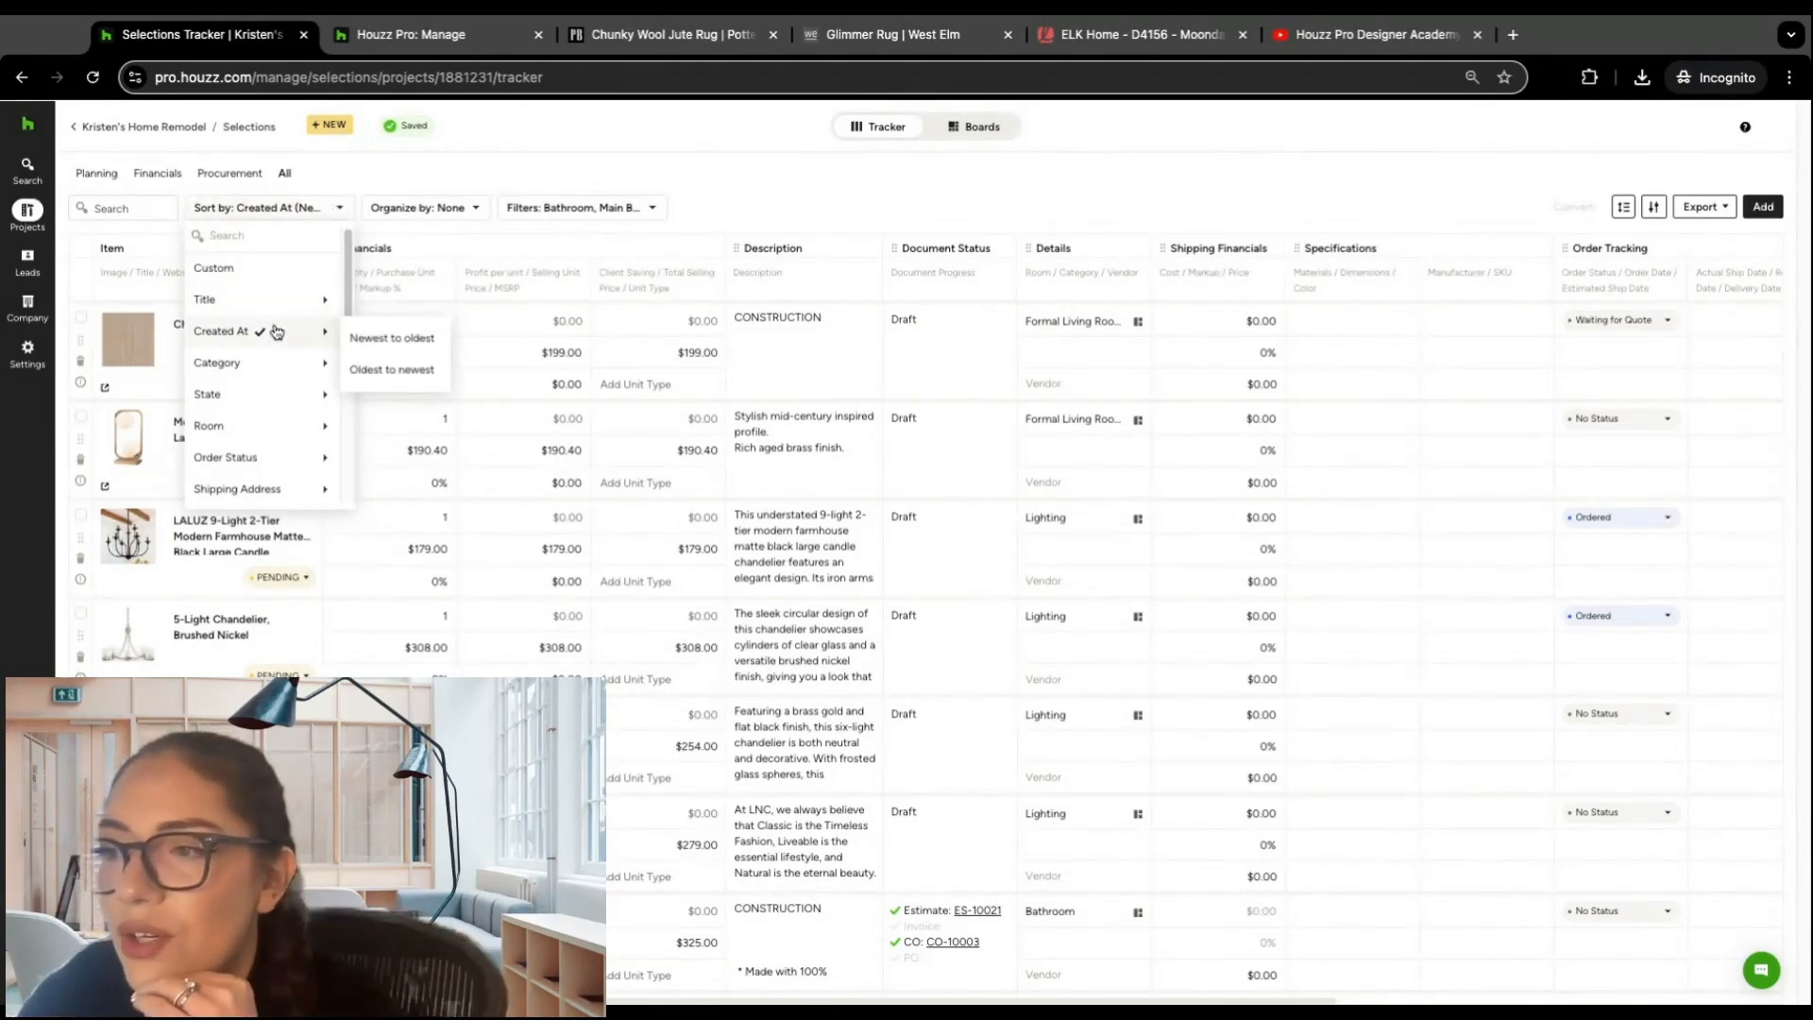
{"action": "left_click", "coordinate": [395, 339]}
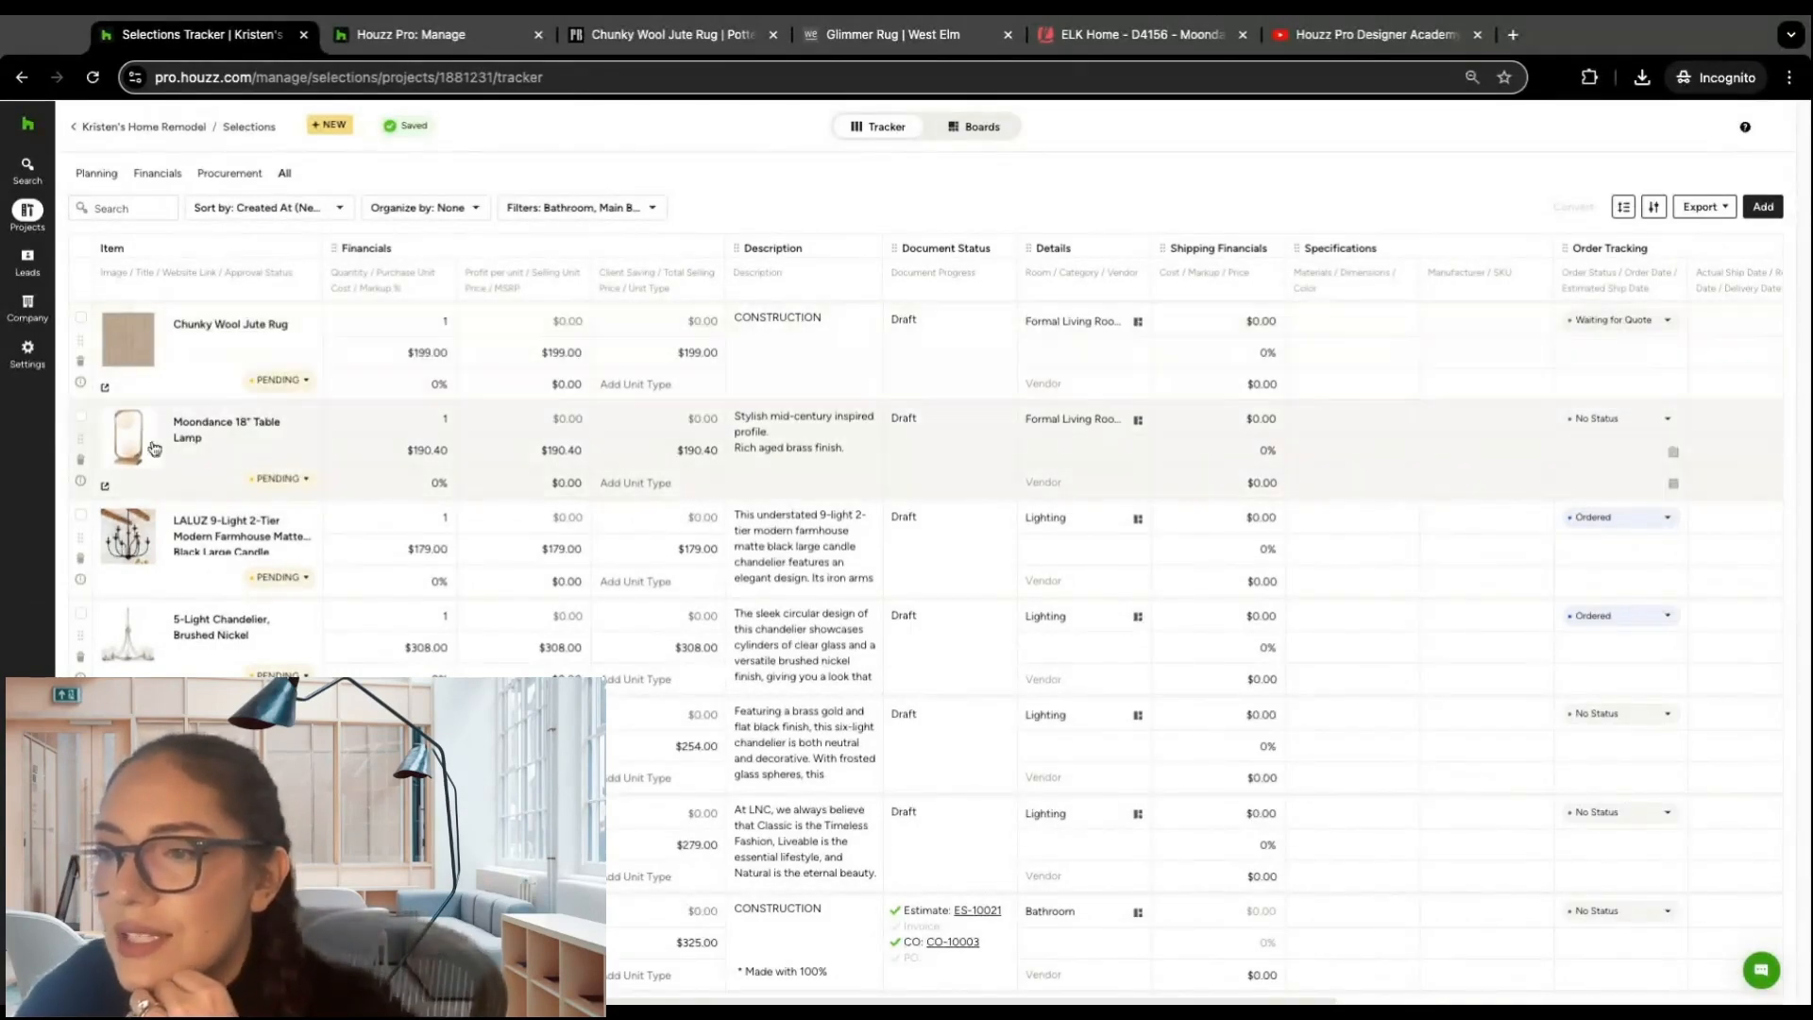
{"action": "left_click", "coordinate": [335, 208]}
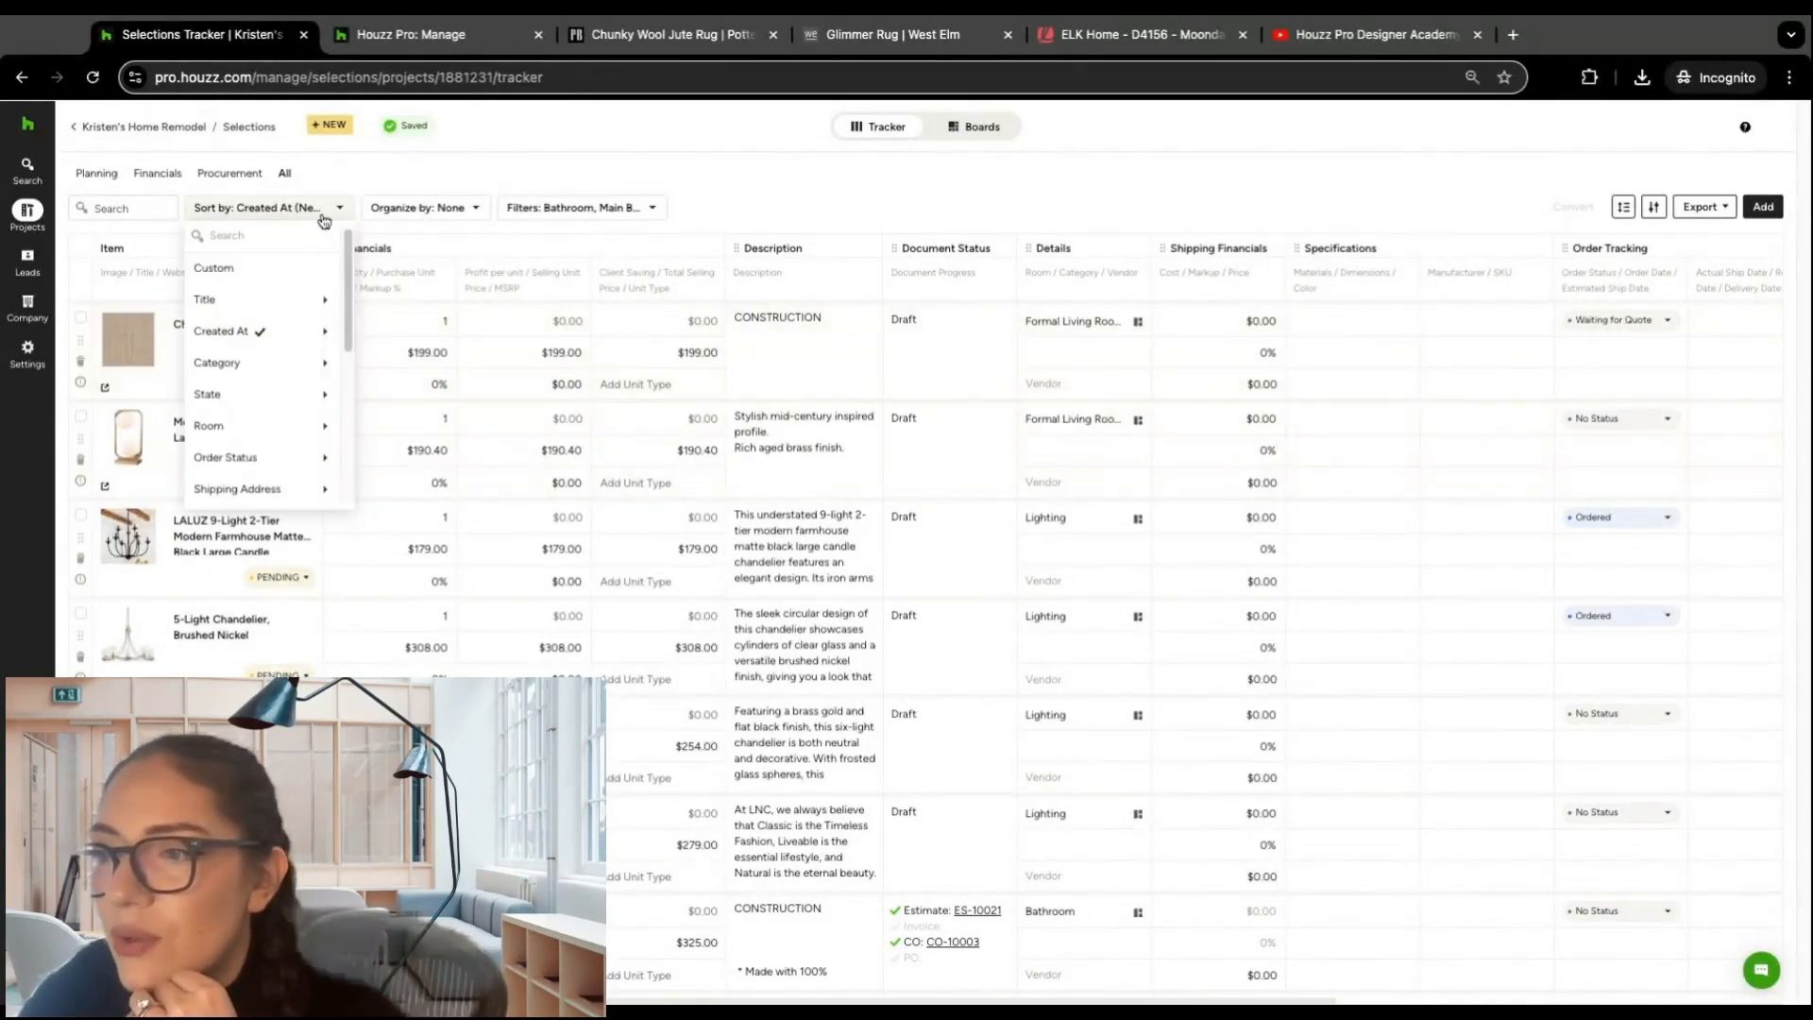
{"action": "mouse_move", "coordinate": [295, 342]}
{"action": "left_click", "coordinate": [389, 369]}
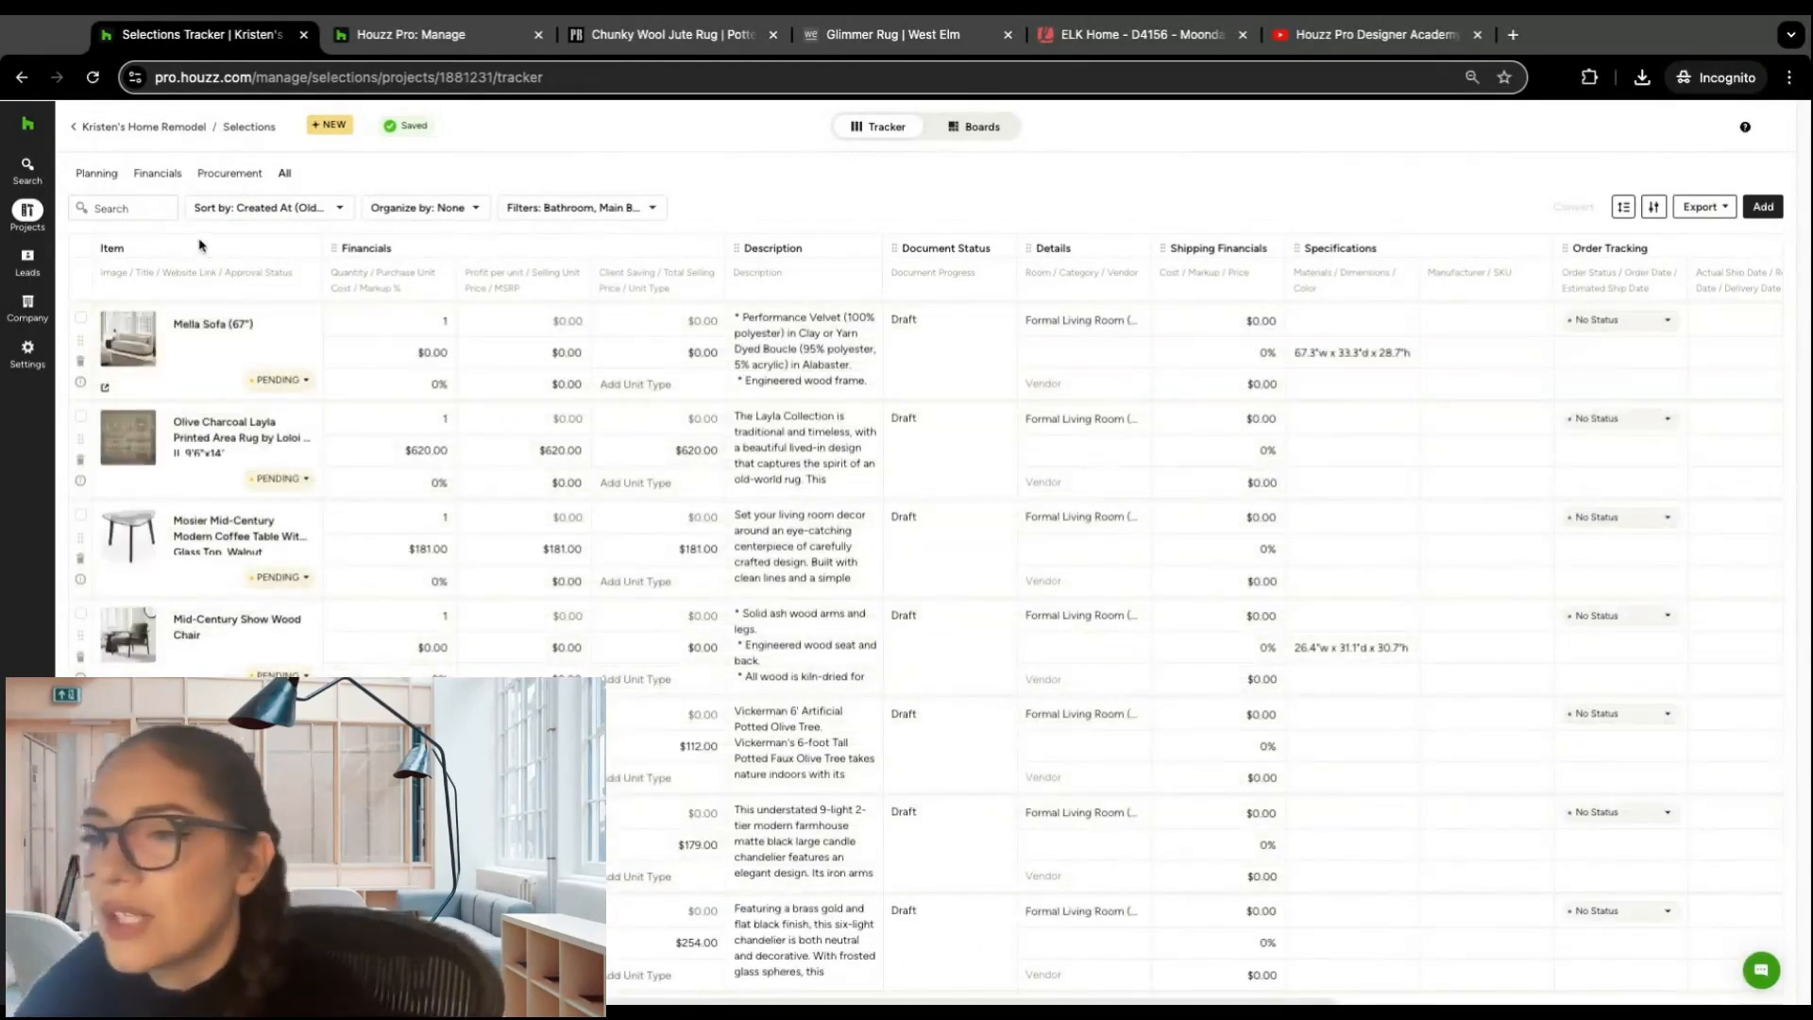
Step: Sort the items by Title A-Z, followed by a sort by Category A-Z
{"action": "left_click", "coordinate": [340, 207]}
{"action": "mouse_move", "coordinate": [263, 300]}
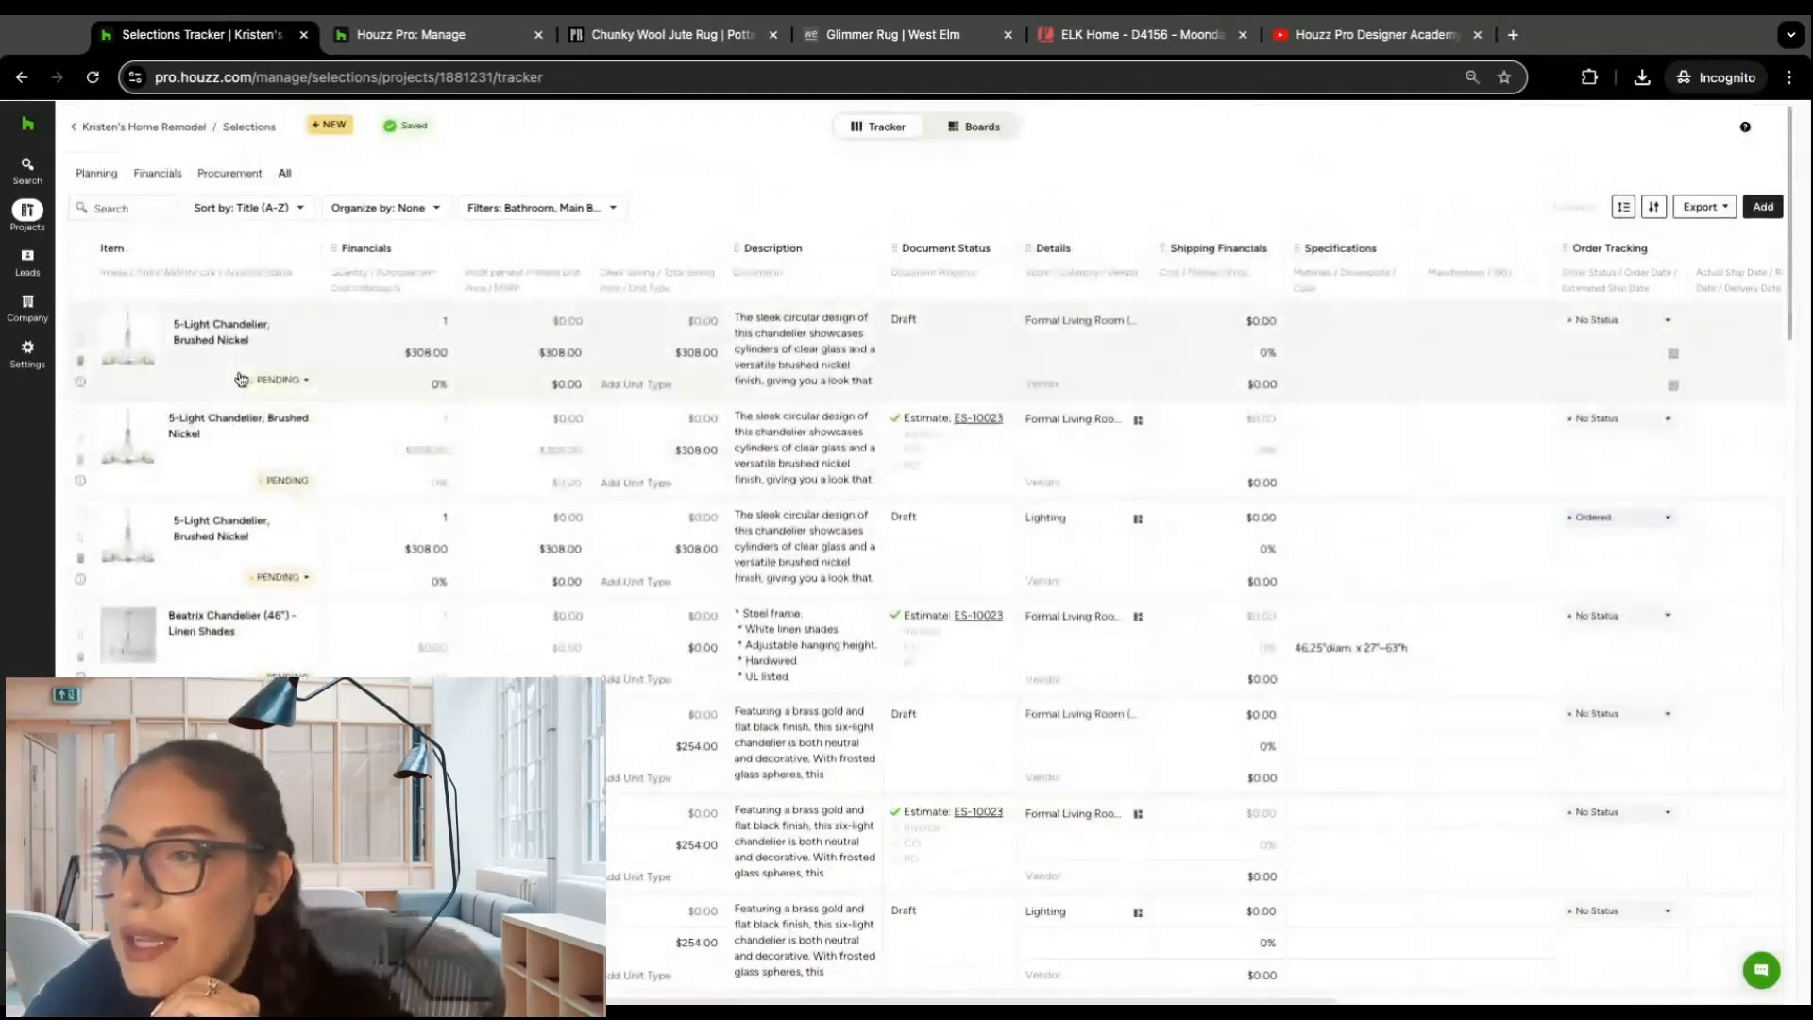
{"action": "left_click", "coordinate": [299, 207]}
{"action": "mouse_move", "coordinate": [273, 371]}
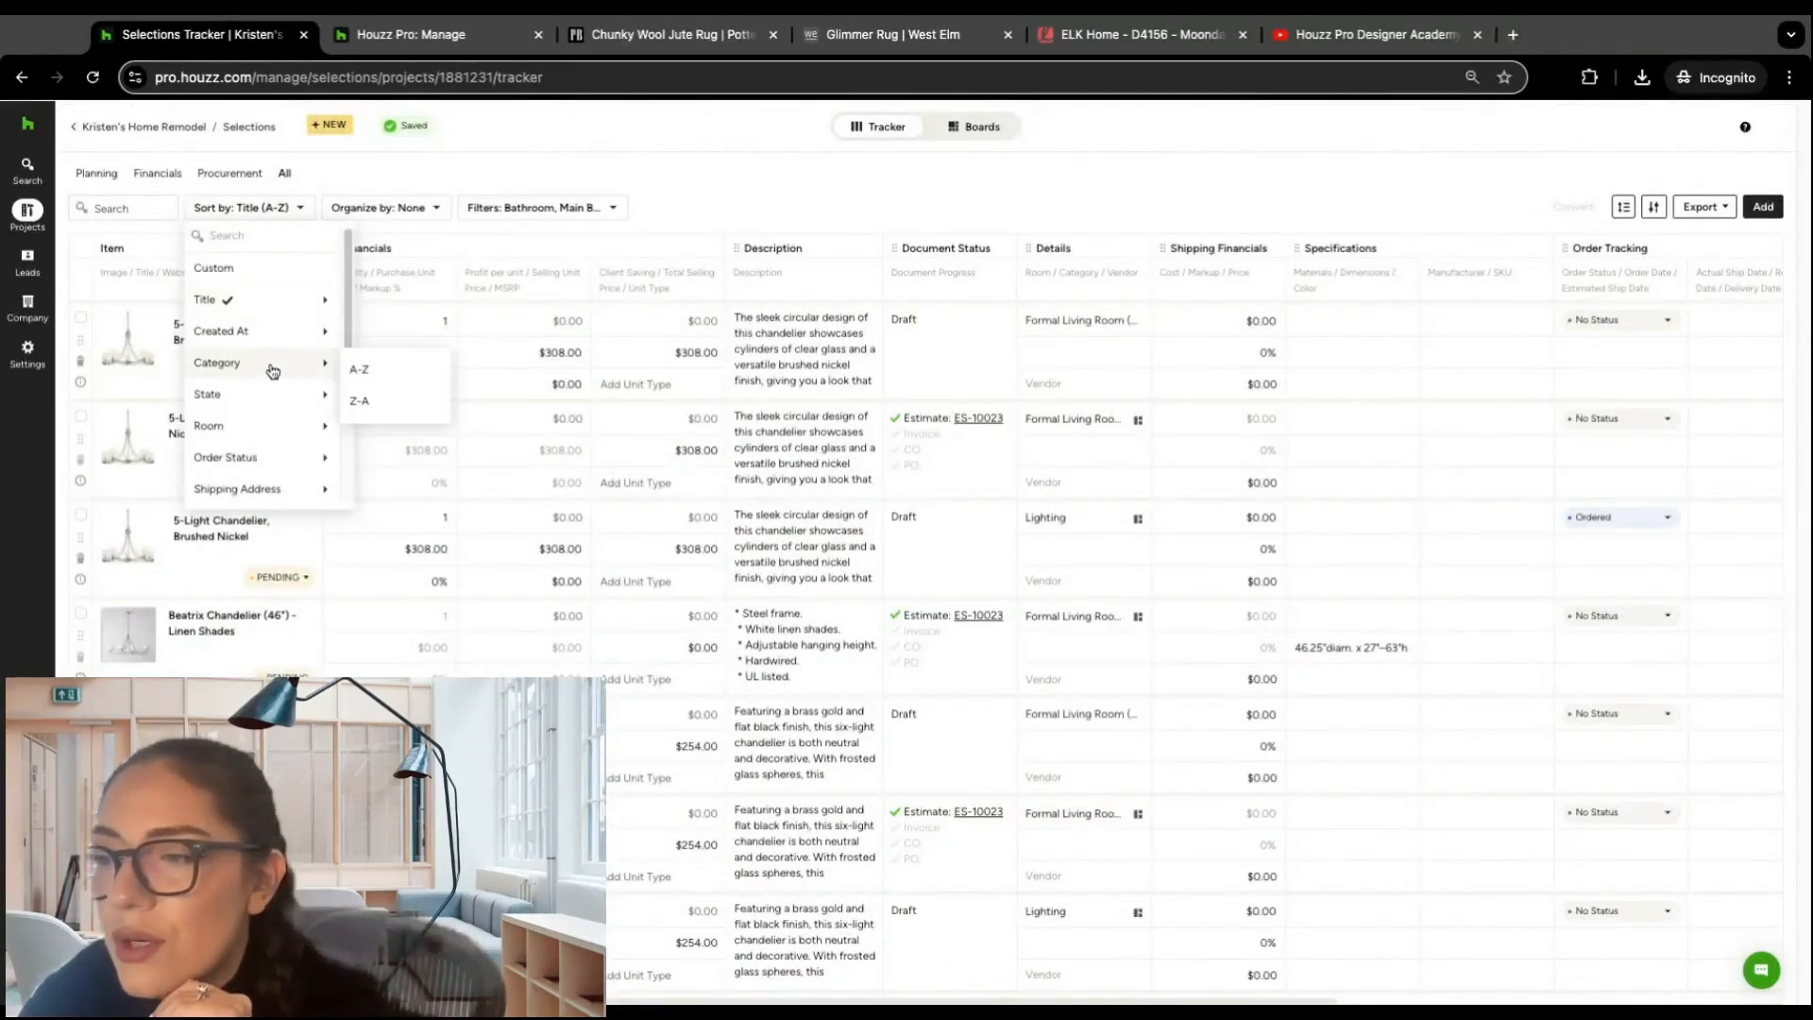
{"action": "left_click", "coordinate": [364, 369]}
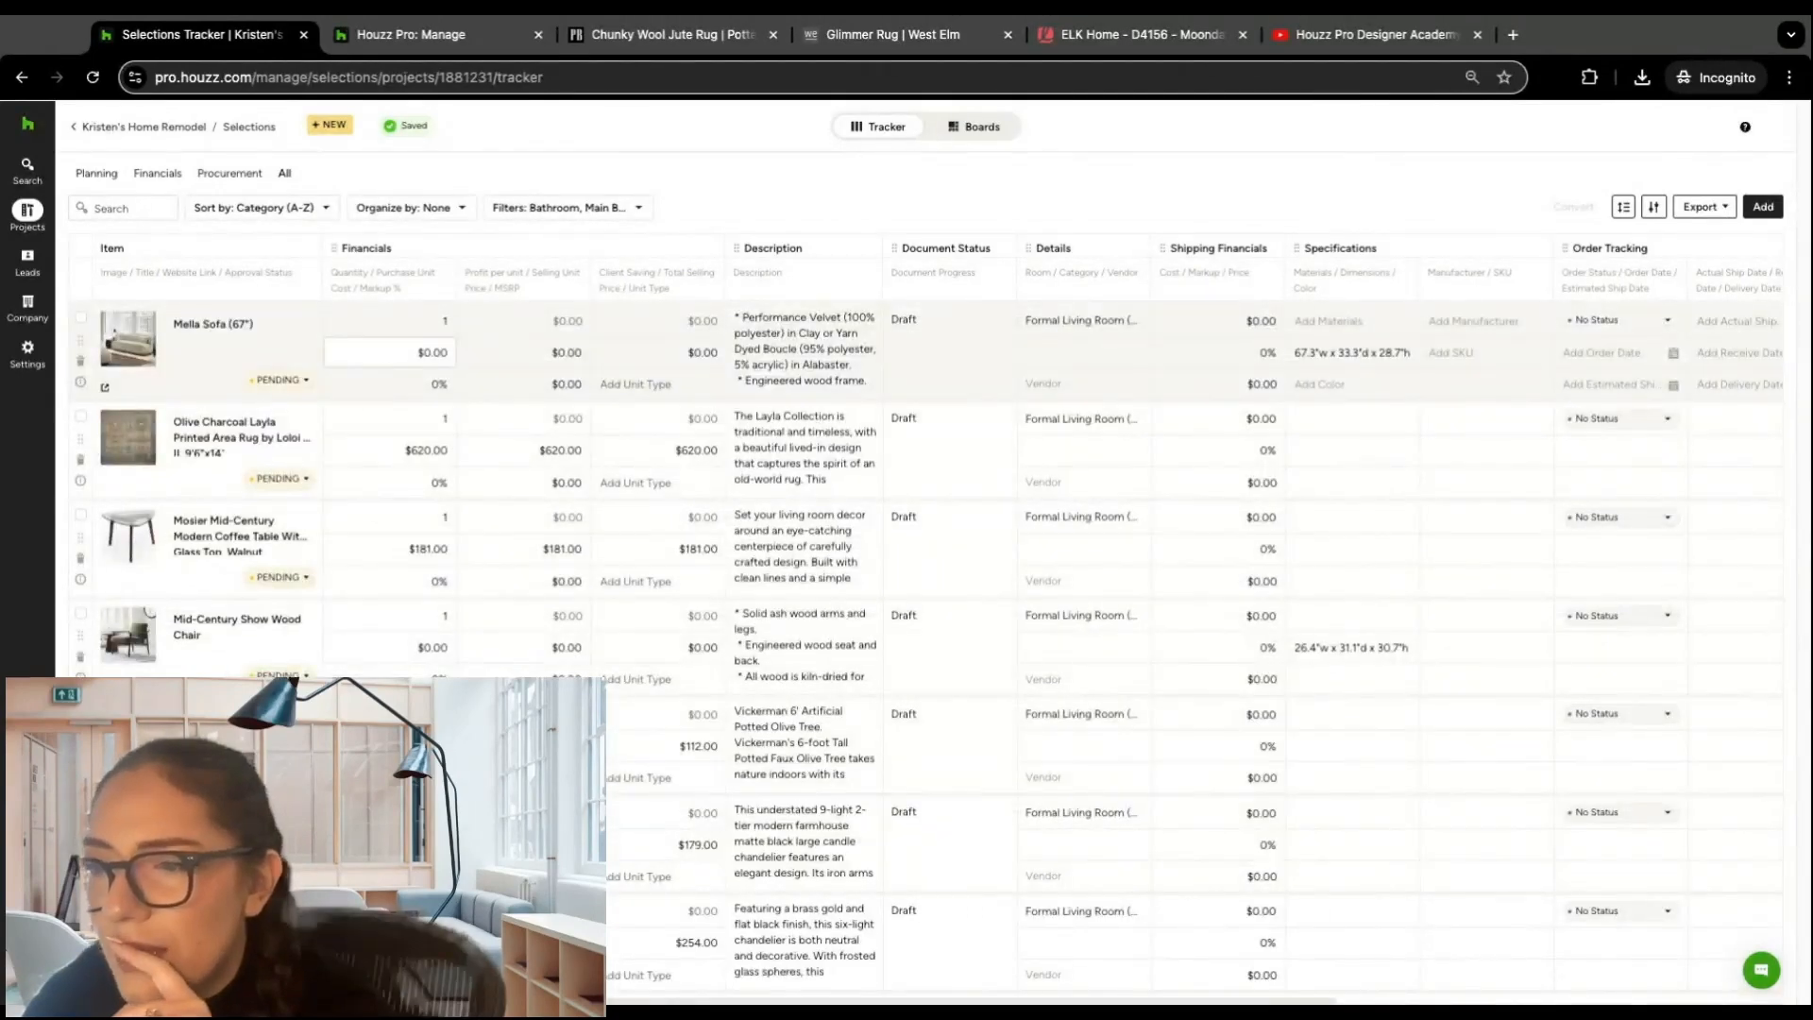
{"action": "left_click", "coordinate": [323, 209]}
{"action": "mouse_move", "coordinate": [273, 403]}
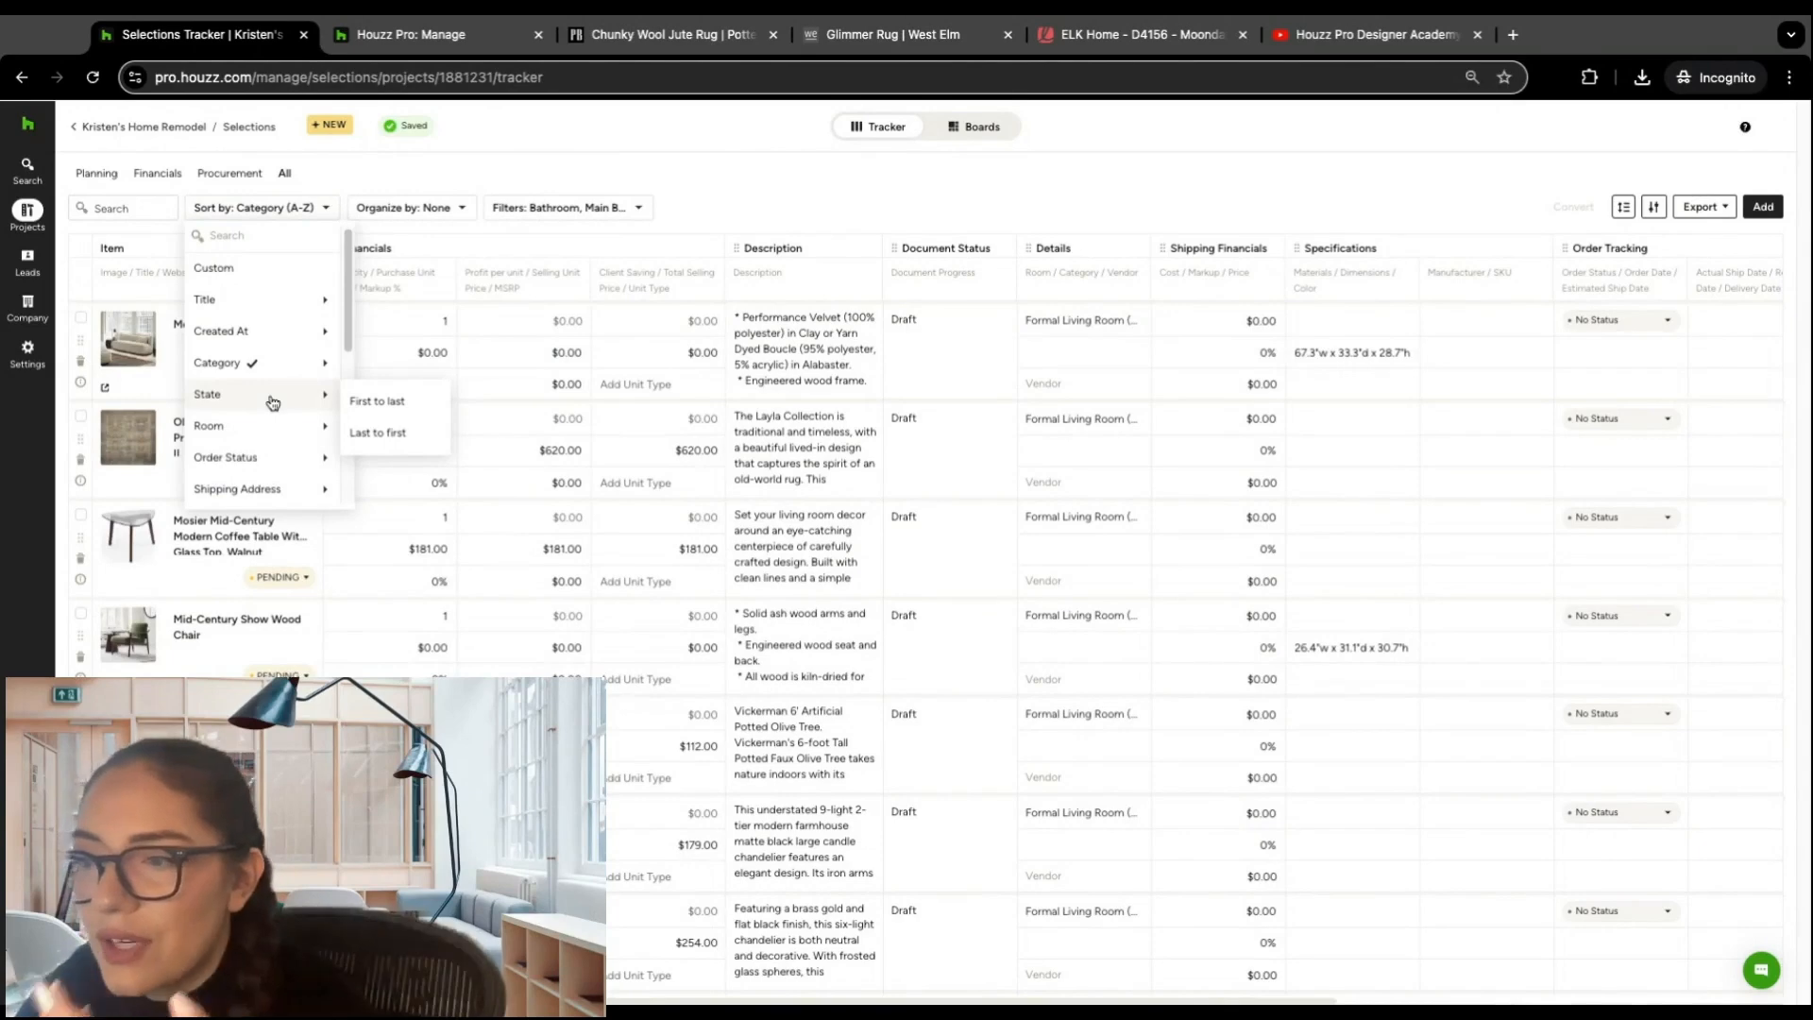
{"action": "mouse_move", "coordinate": [269, 434]}
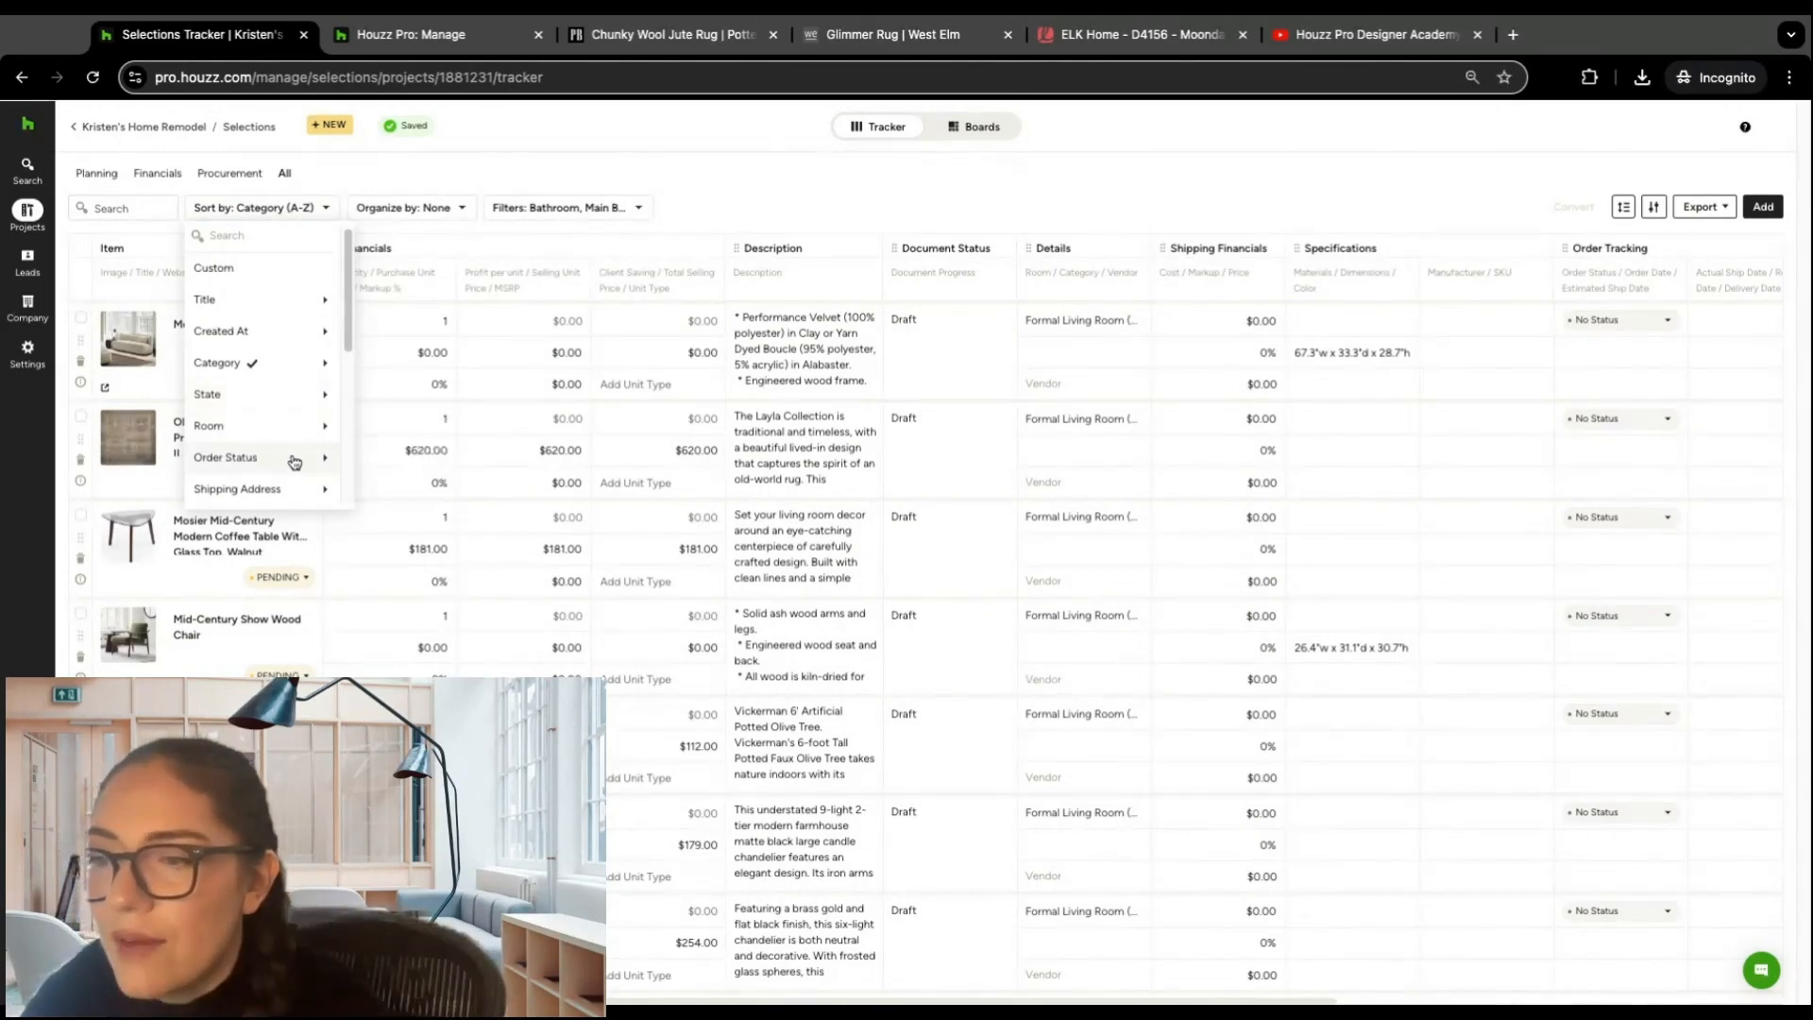
{"action": "mouse_move", "coordinate": [295, 498]}
{"action": "mouse_move", "coordinate": [282, 466]}
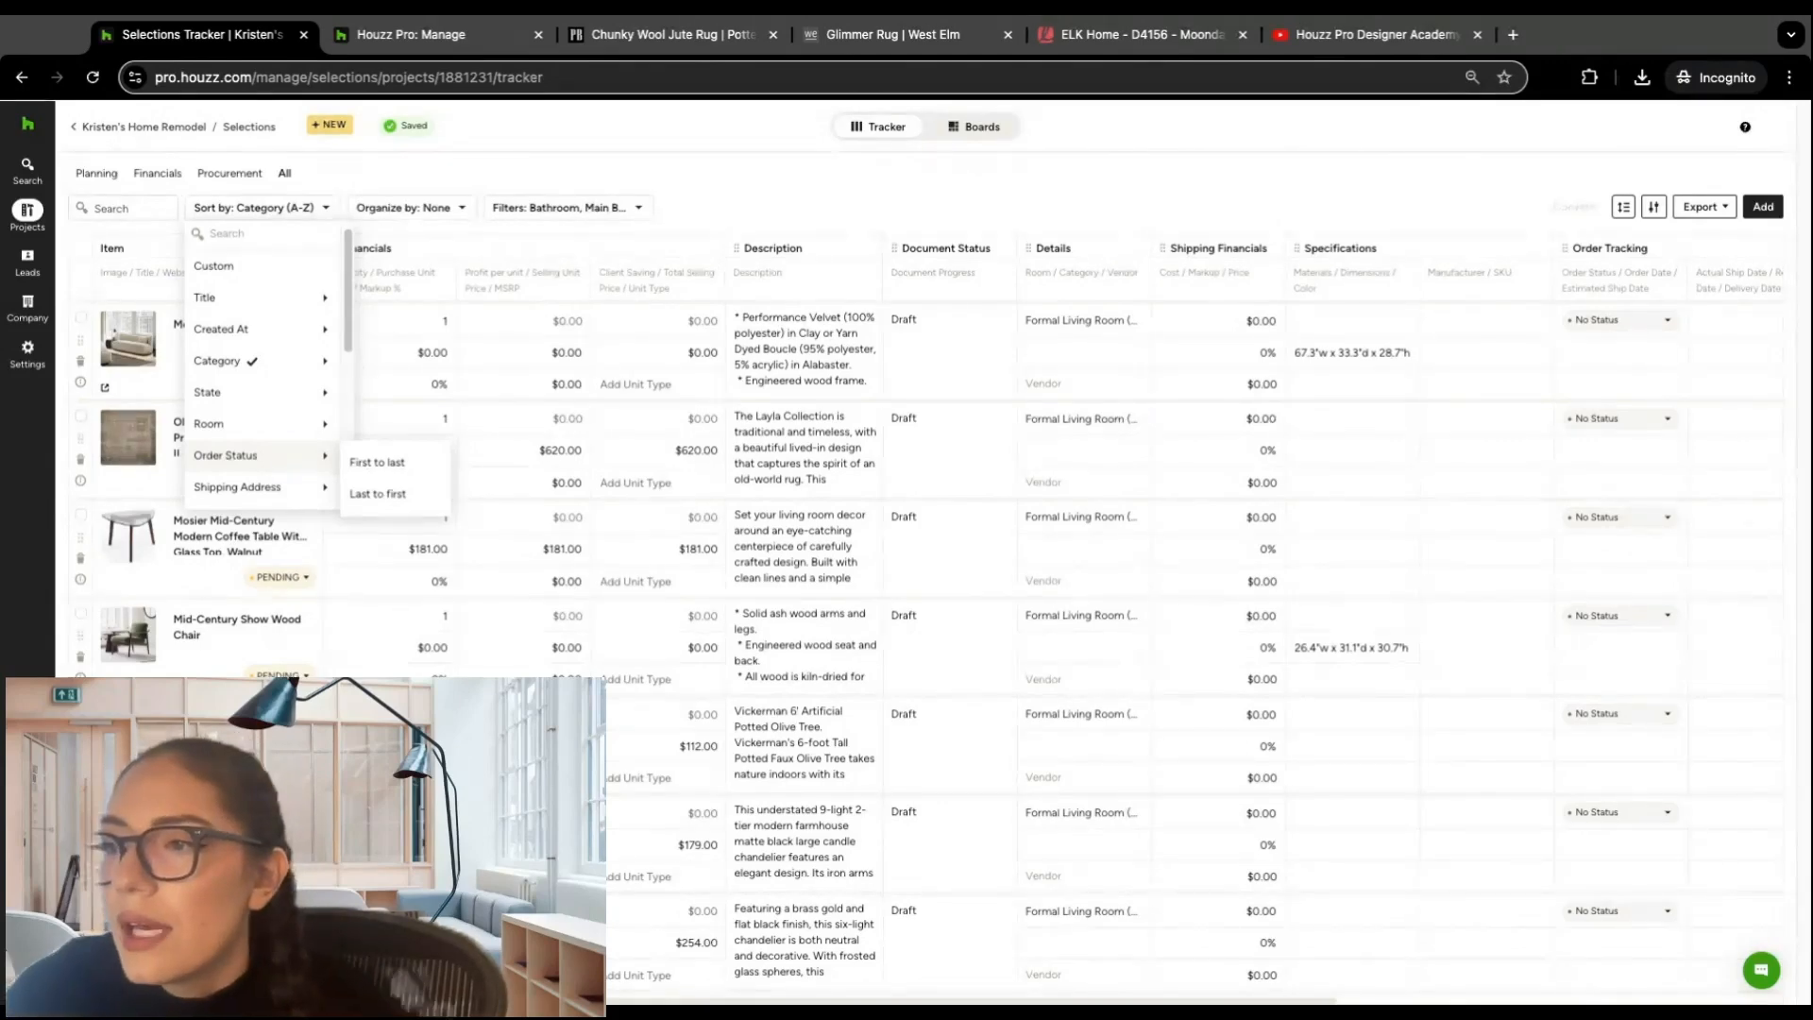
Step: Organize the tracker's items by Category
{"action": "left_click", "coordinate": [454, 208]}
{"action": "left_click", "coordinate": [454, 209]}
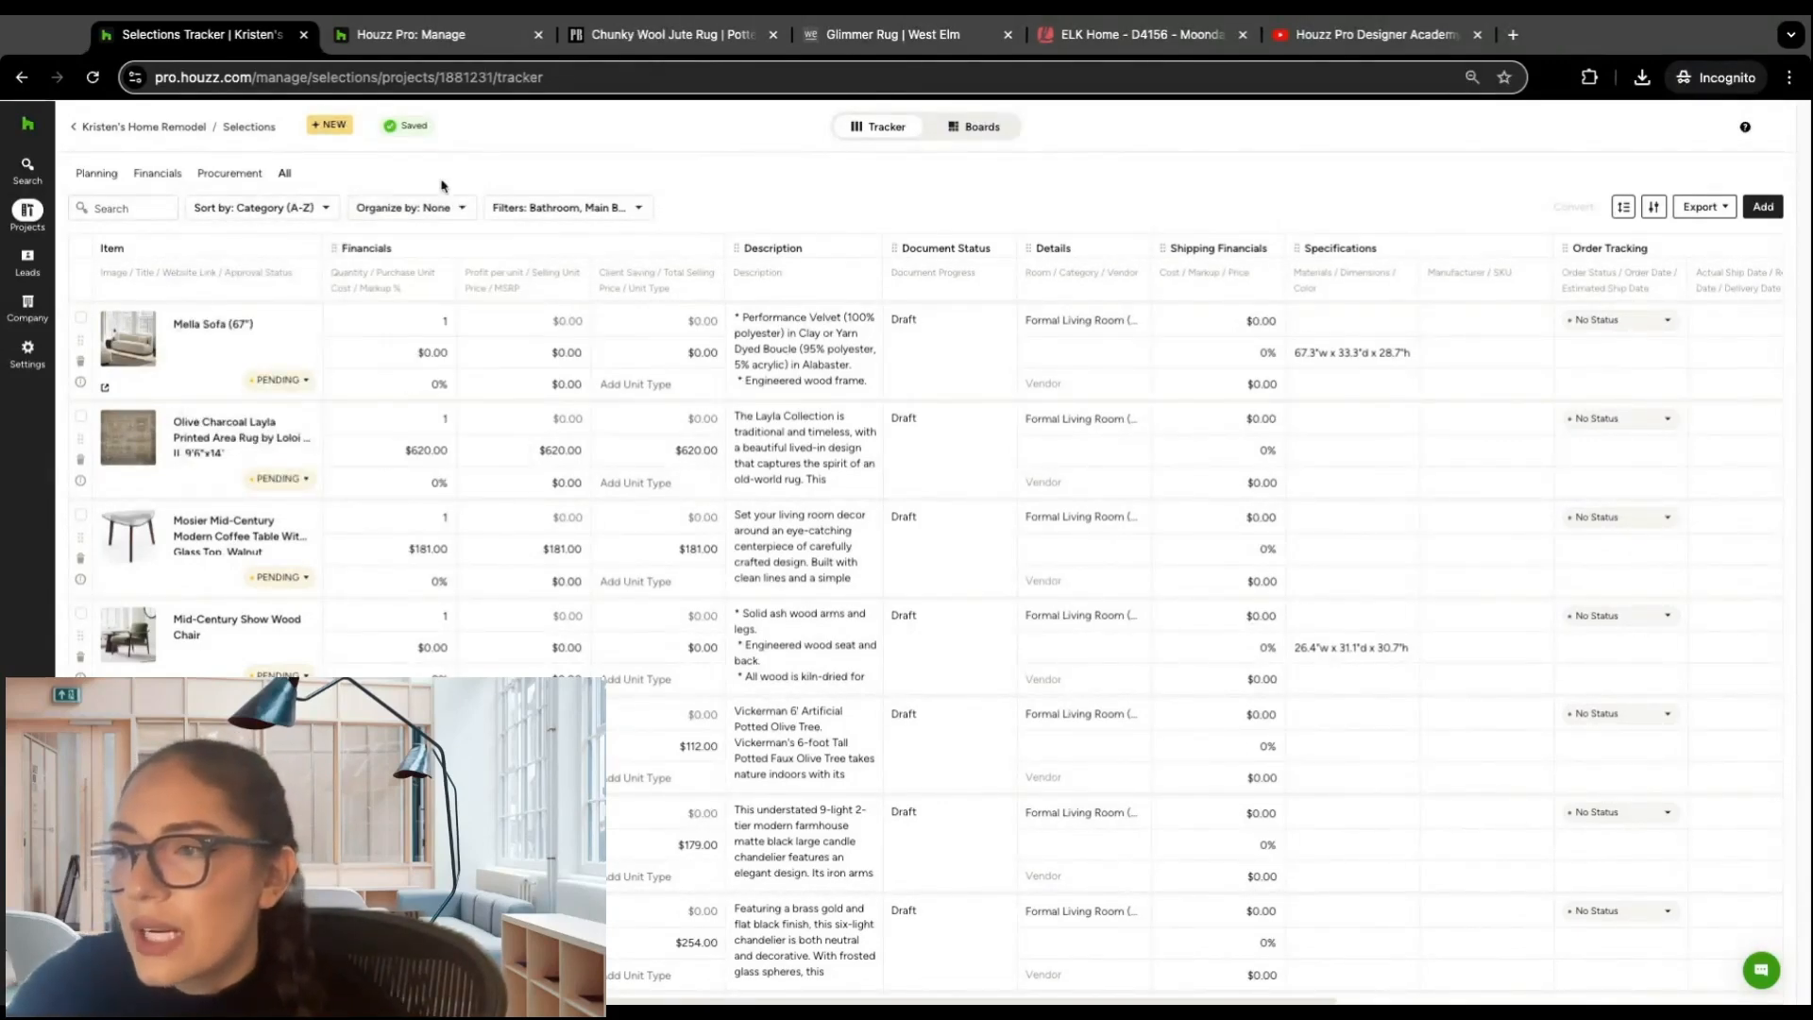
{"action": "left_click", "coordinate": [460, 210]}
{"action": "left_click", "coordinate": [432, 274]}
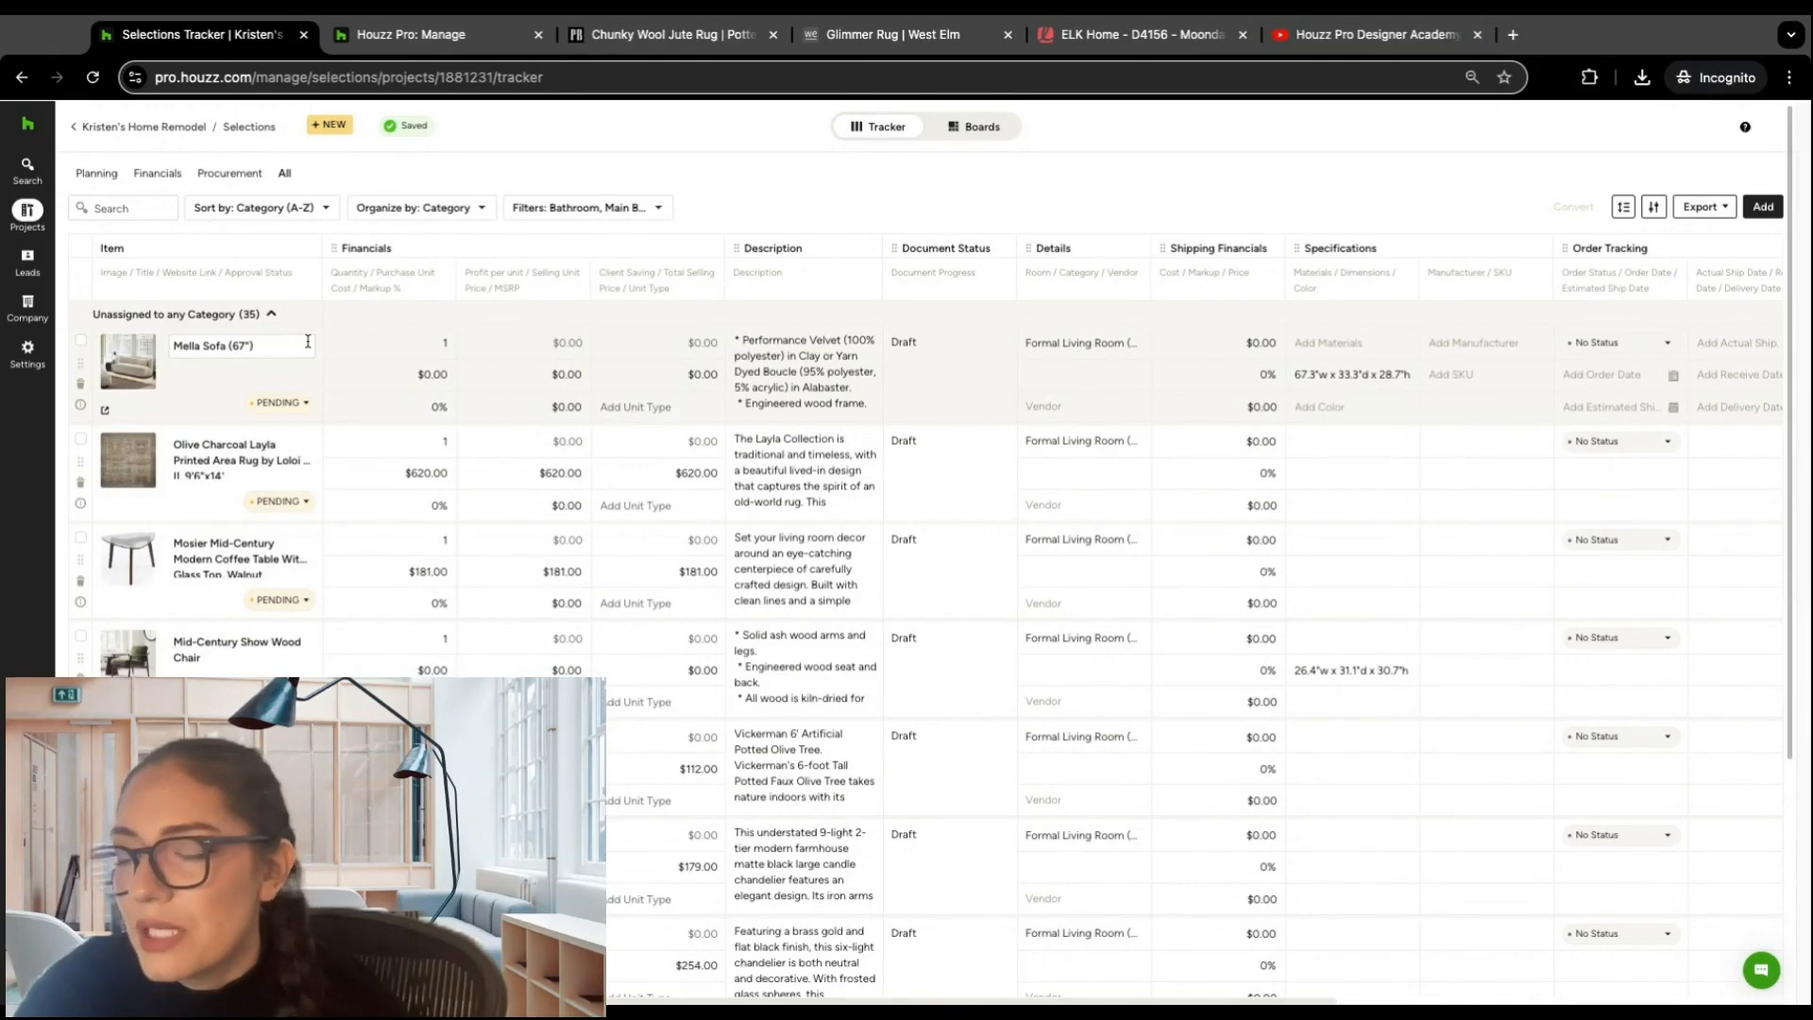
{"action": "left_click", "coordinate": [472, 213]}
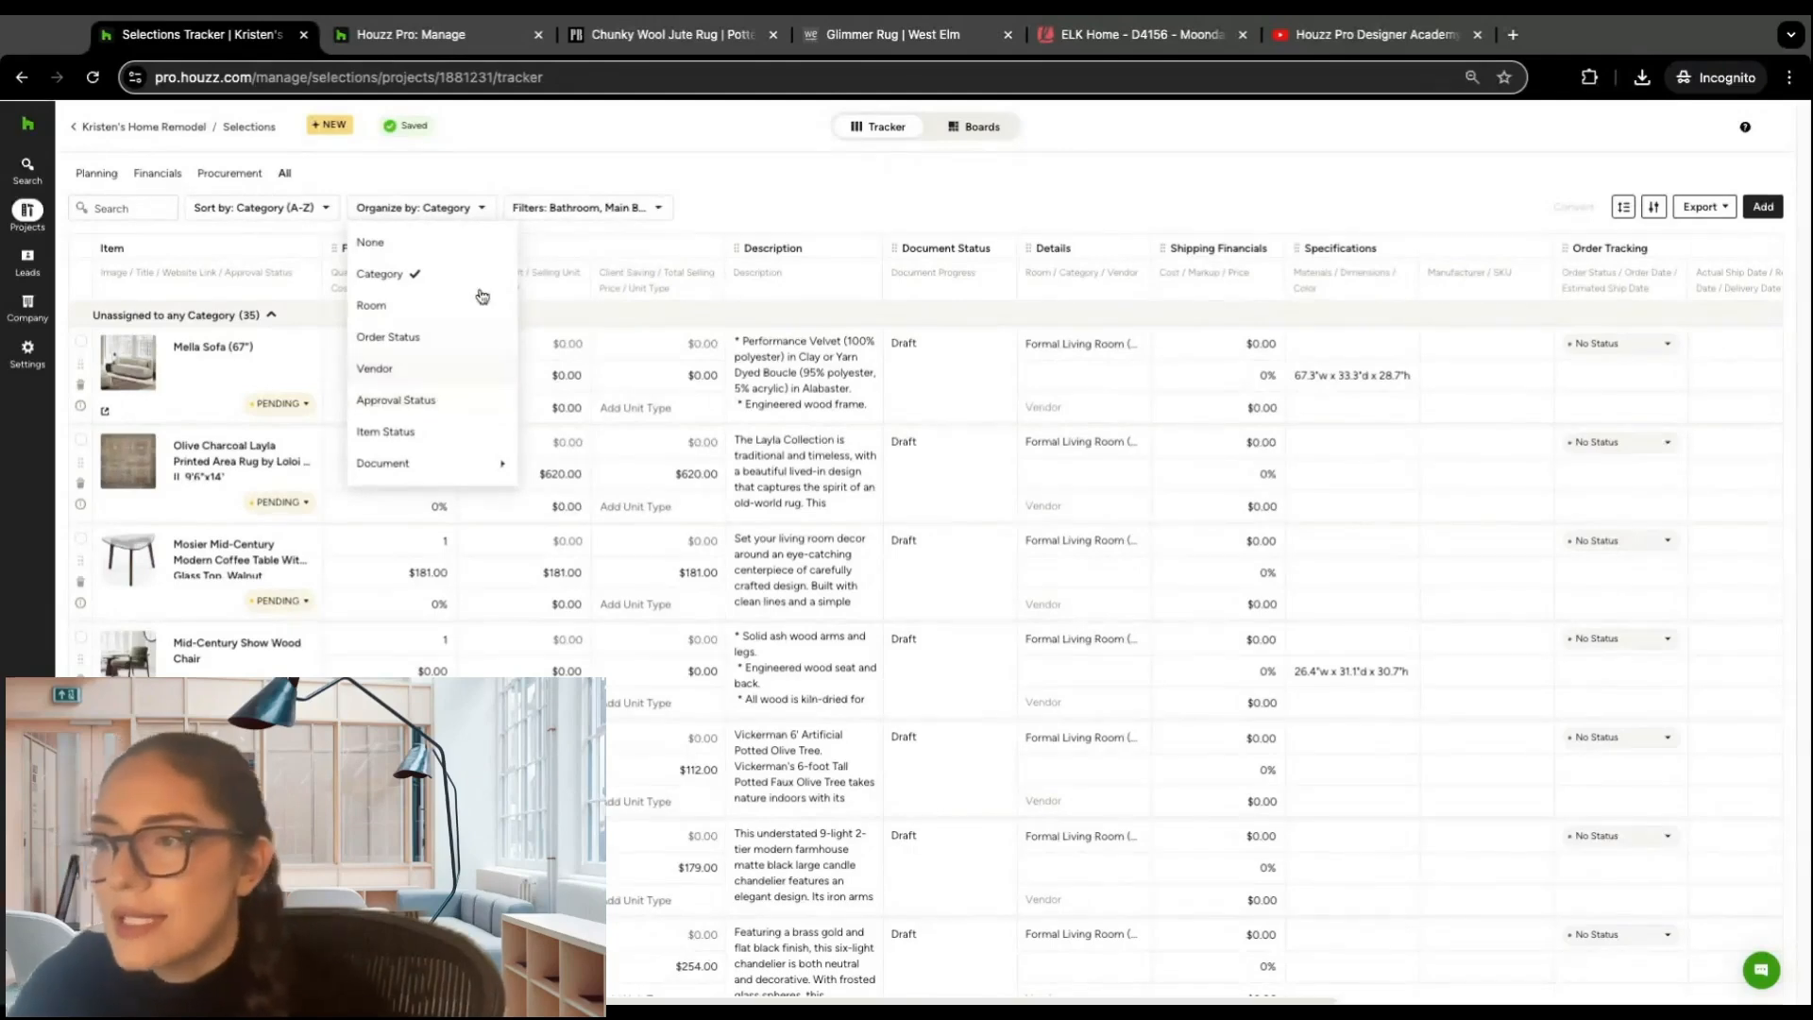
Step: Filter the tracker to items whose approval status is Approved and look through them
{"action": "left_click", "coordinate": [658, 207]}
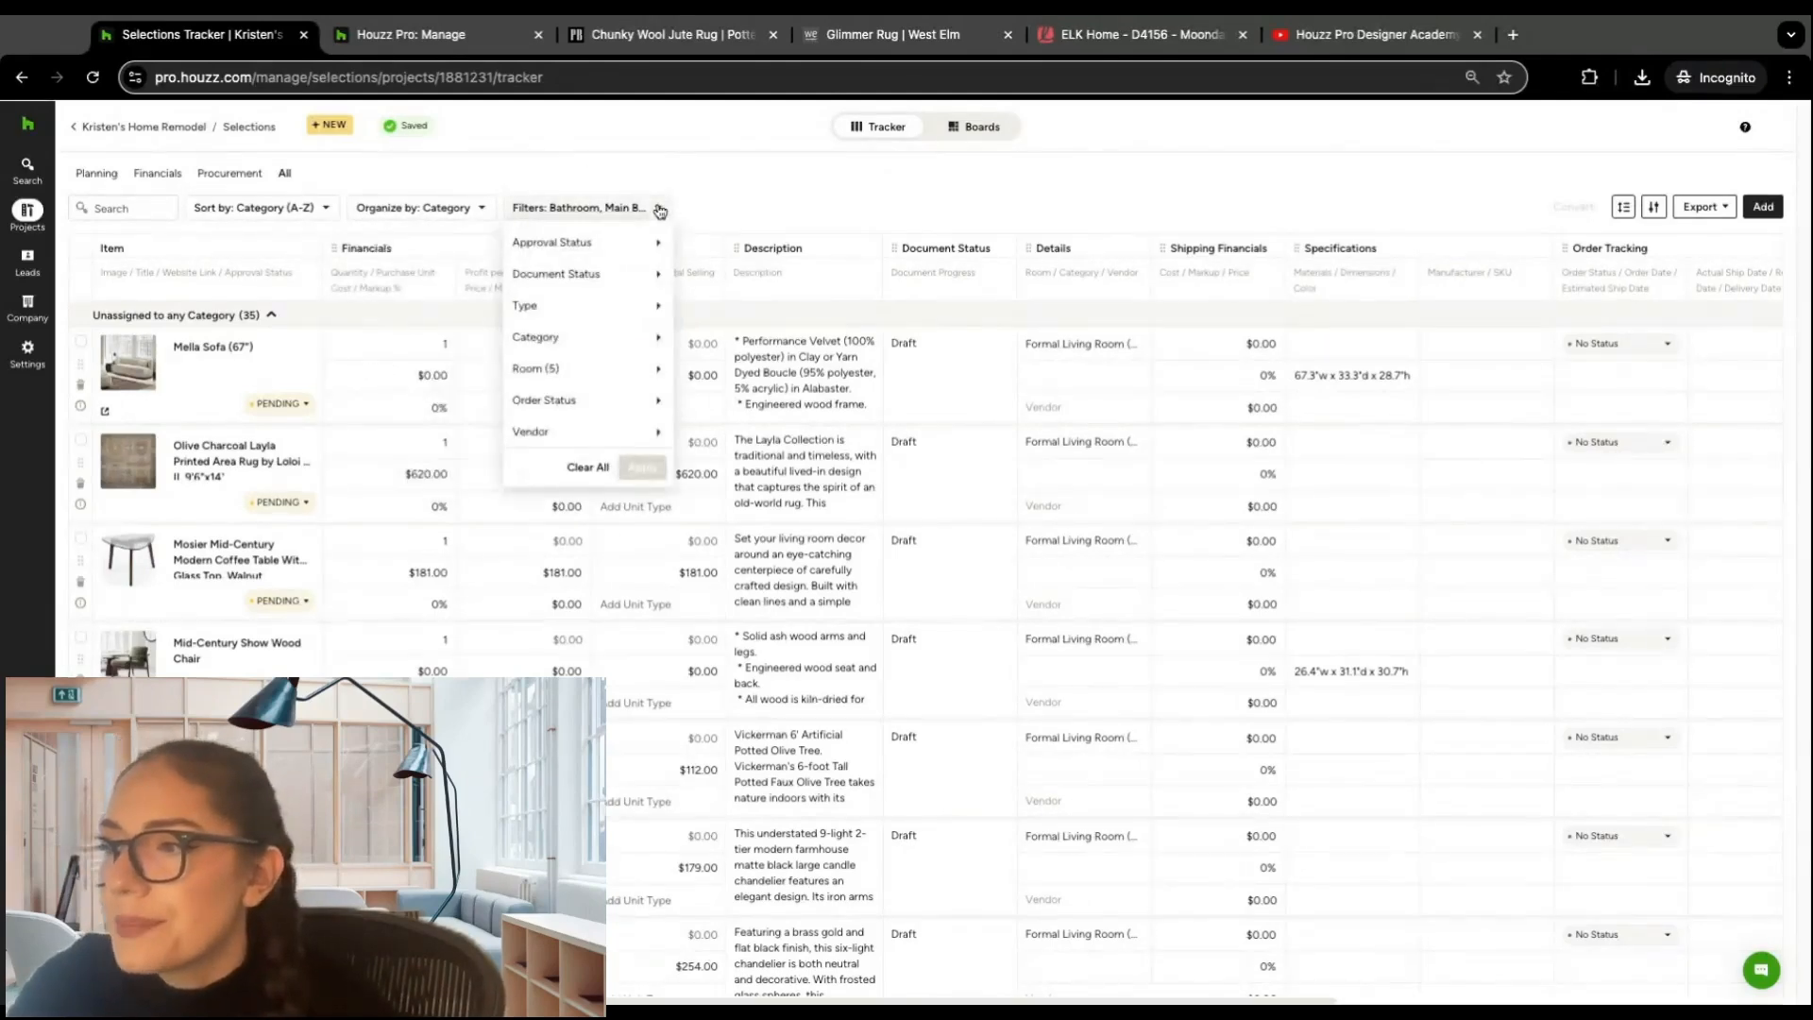
{"action": "mouse_move", "coordinate": [642, 244]}
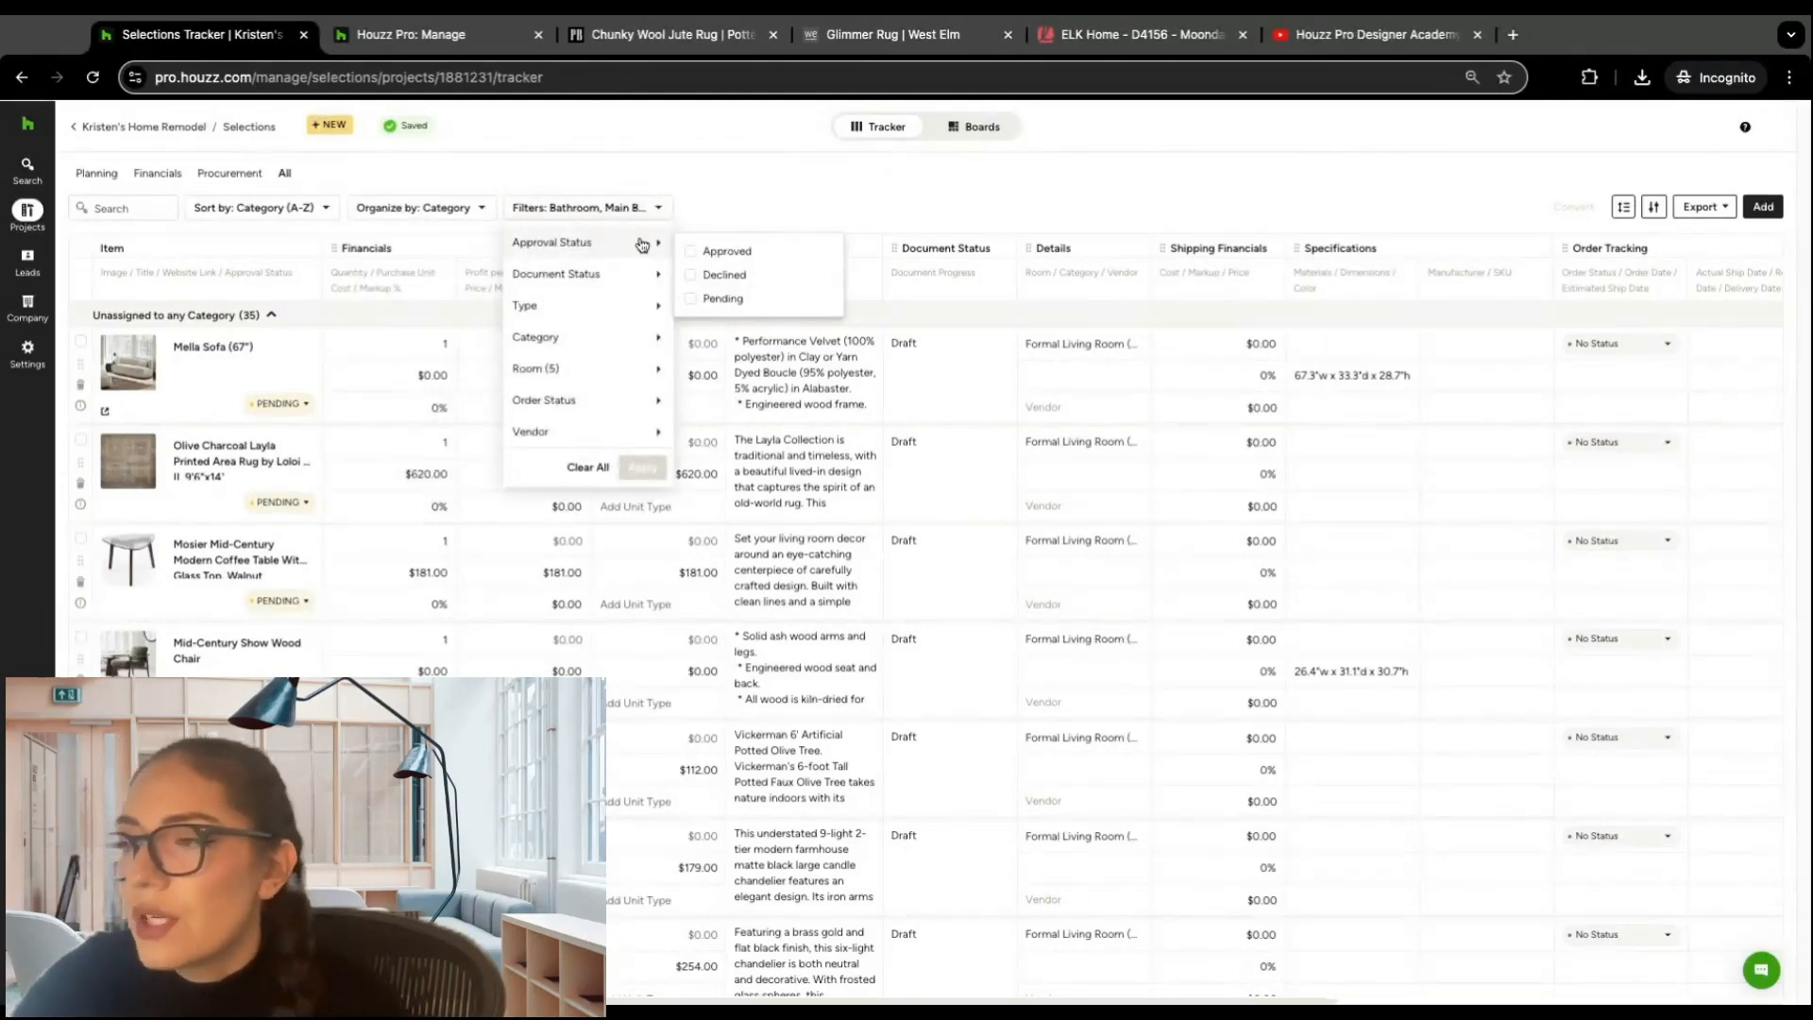
{"action": "left_click", "coordinate": [699, 251]}
{"action": "left_click", "coordinate": [652, 469]}
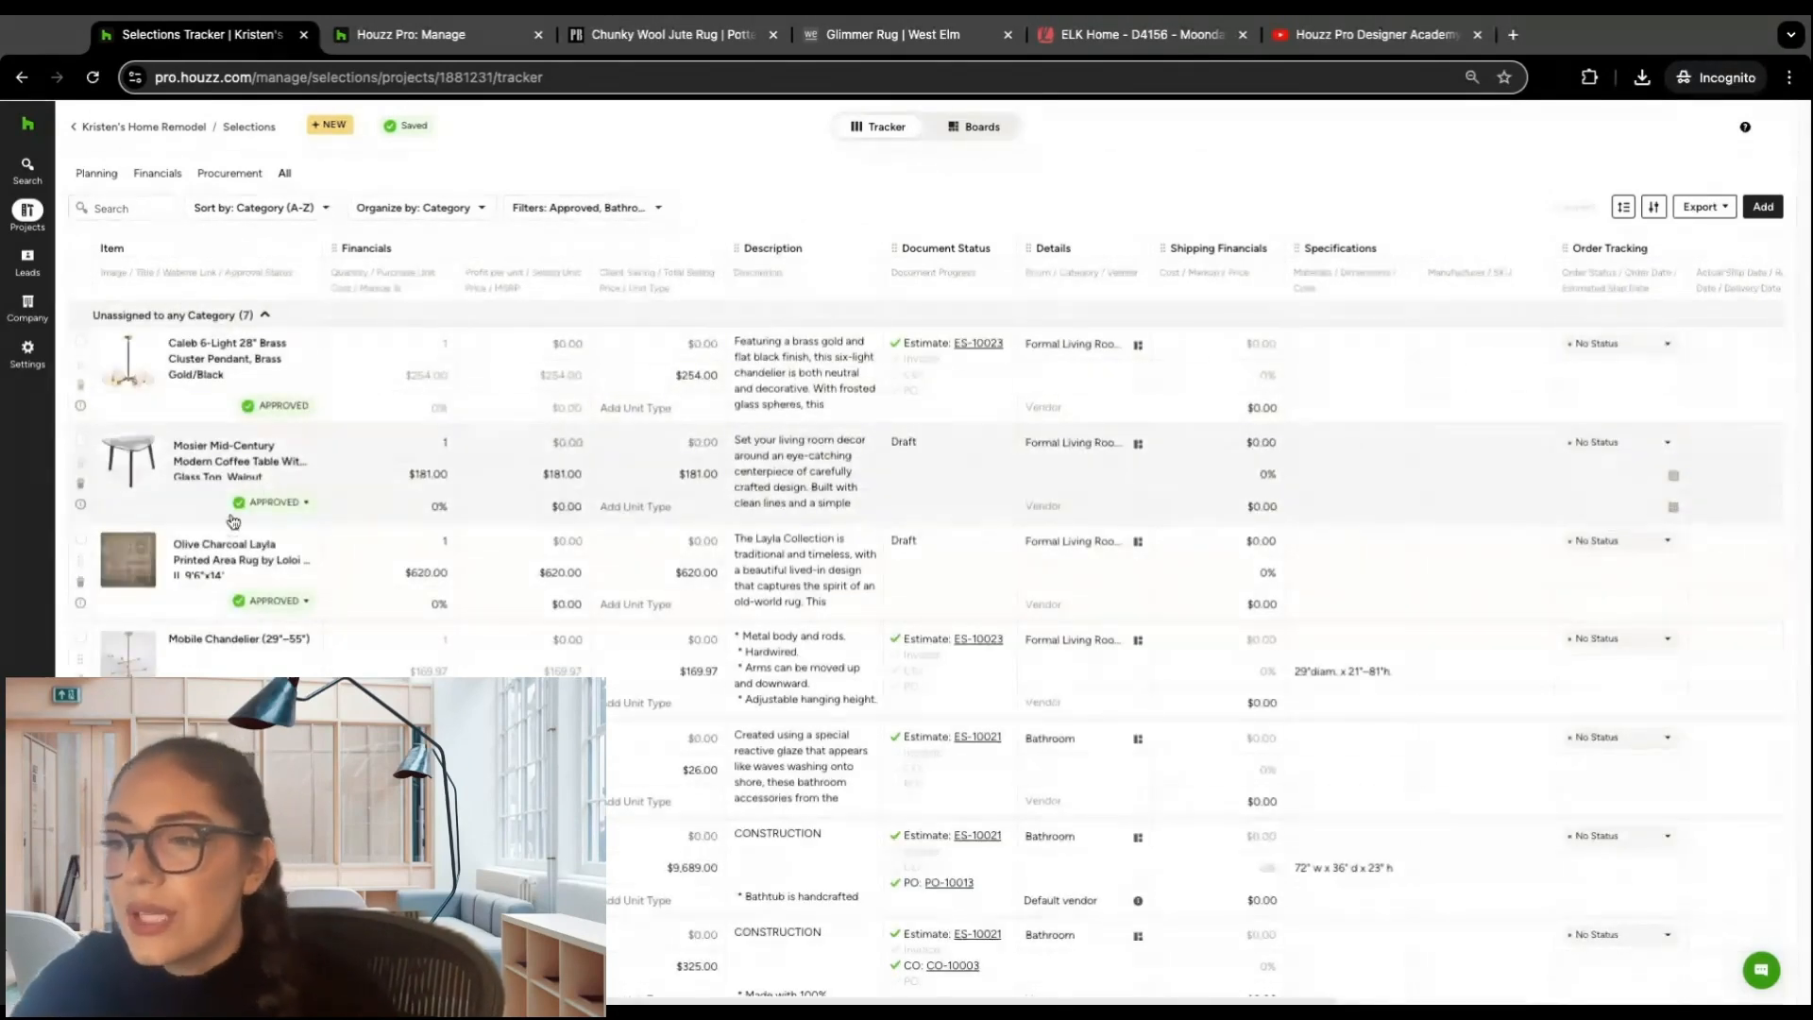
{"action": "scroll", "coordinate": [350, 423], "scroll_direction": "down", "scroll_amount": 1}
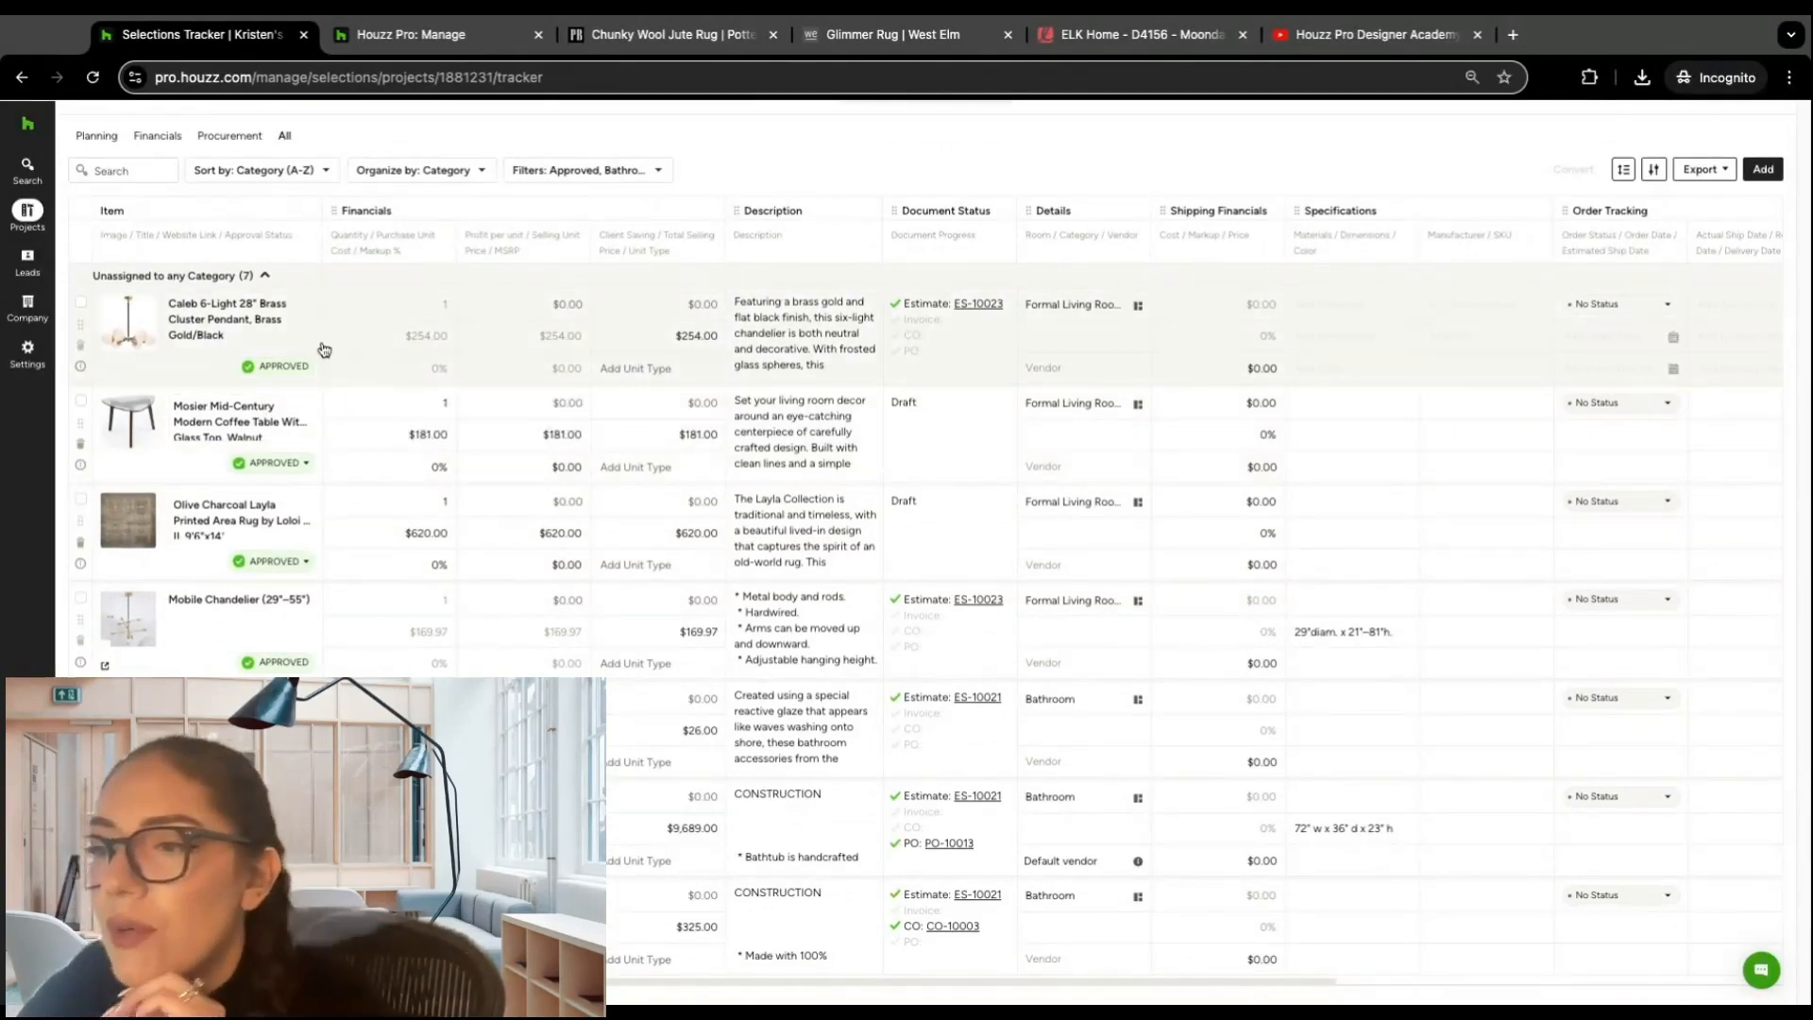
Step: Remove the Approved condition from the approval status filter and apply the change
{"action": "left_click", "coordinate": [651, 170]}
{"action": "mouse_move", "coordinate": [637, 203]}
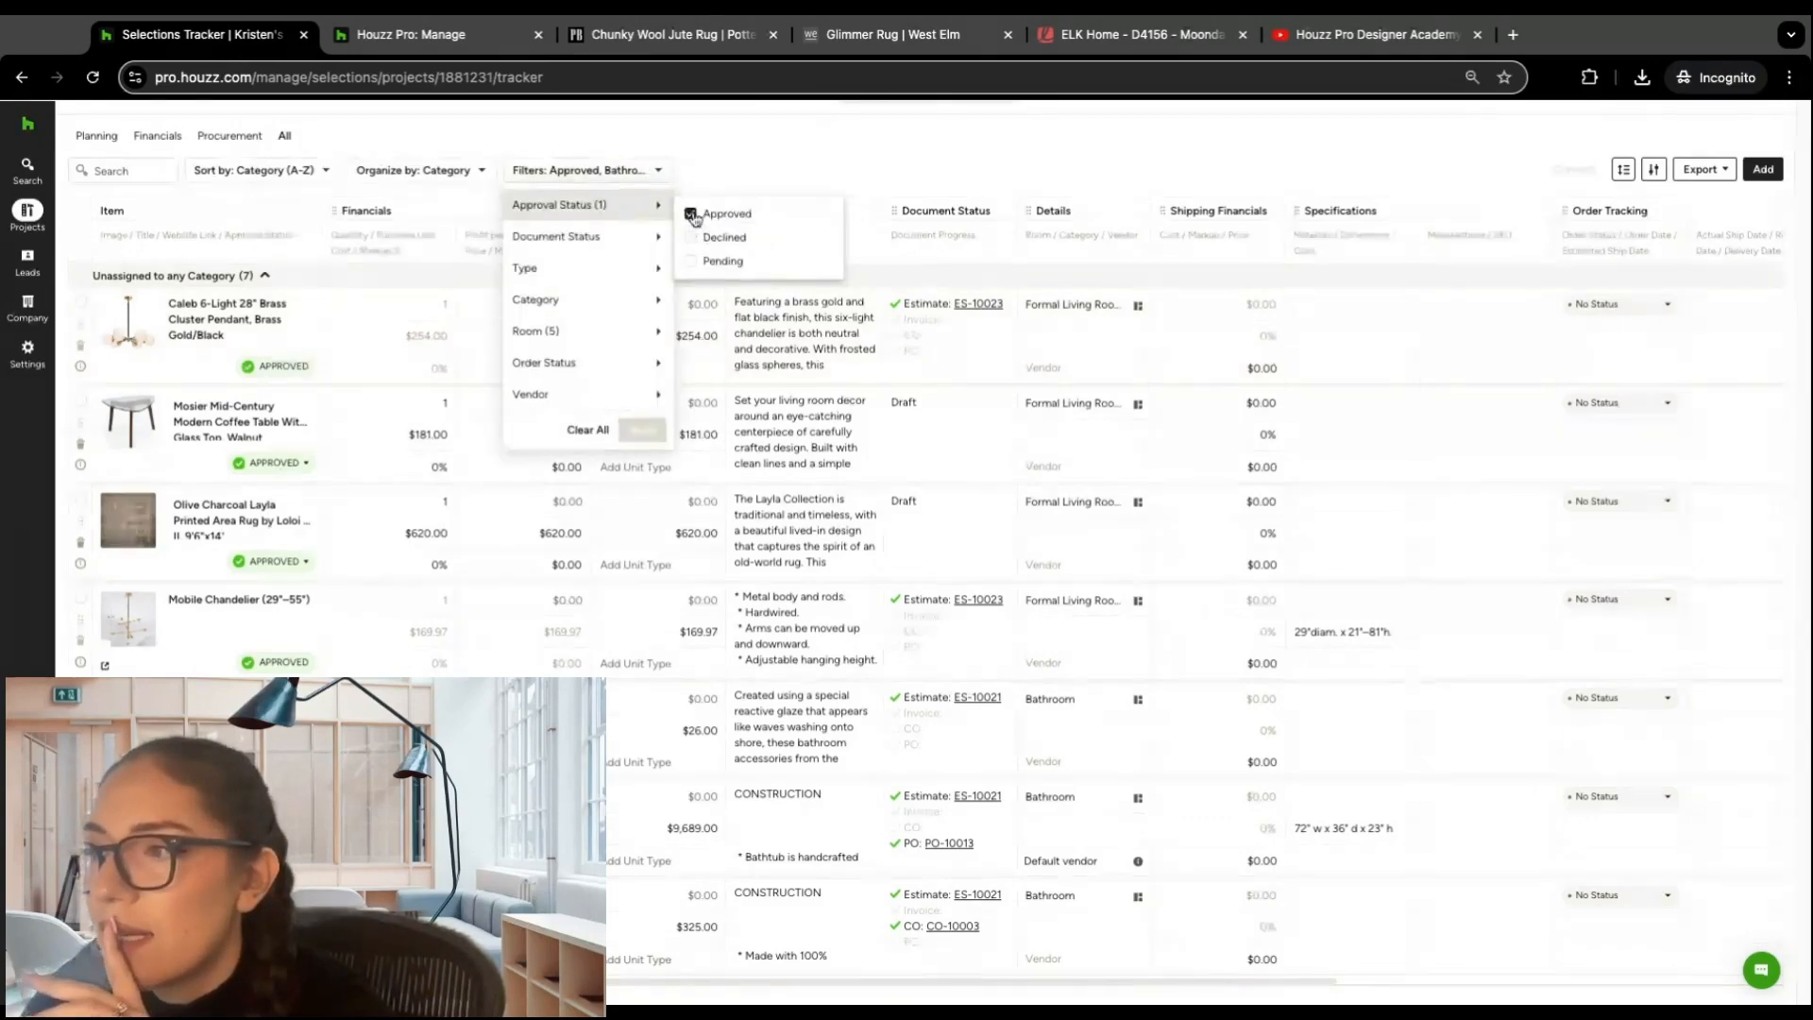
{"action": "left_click", "coordinate": [690, 214]}
{"action": "left_click", "coordinate": [633, 430]}
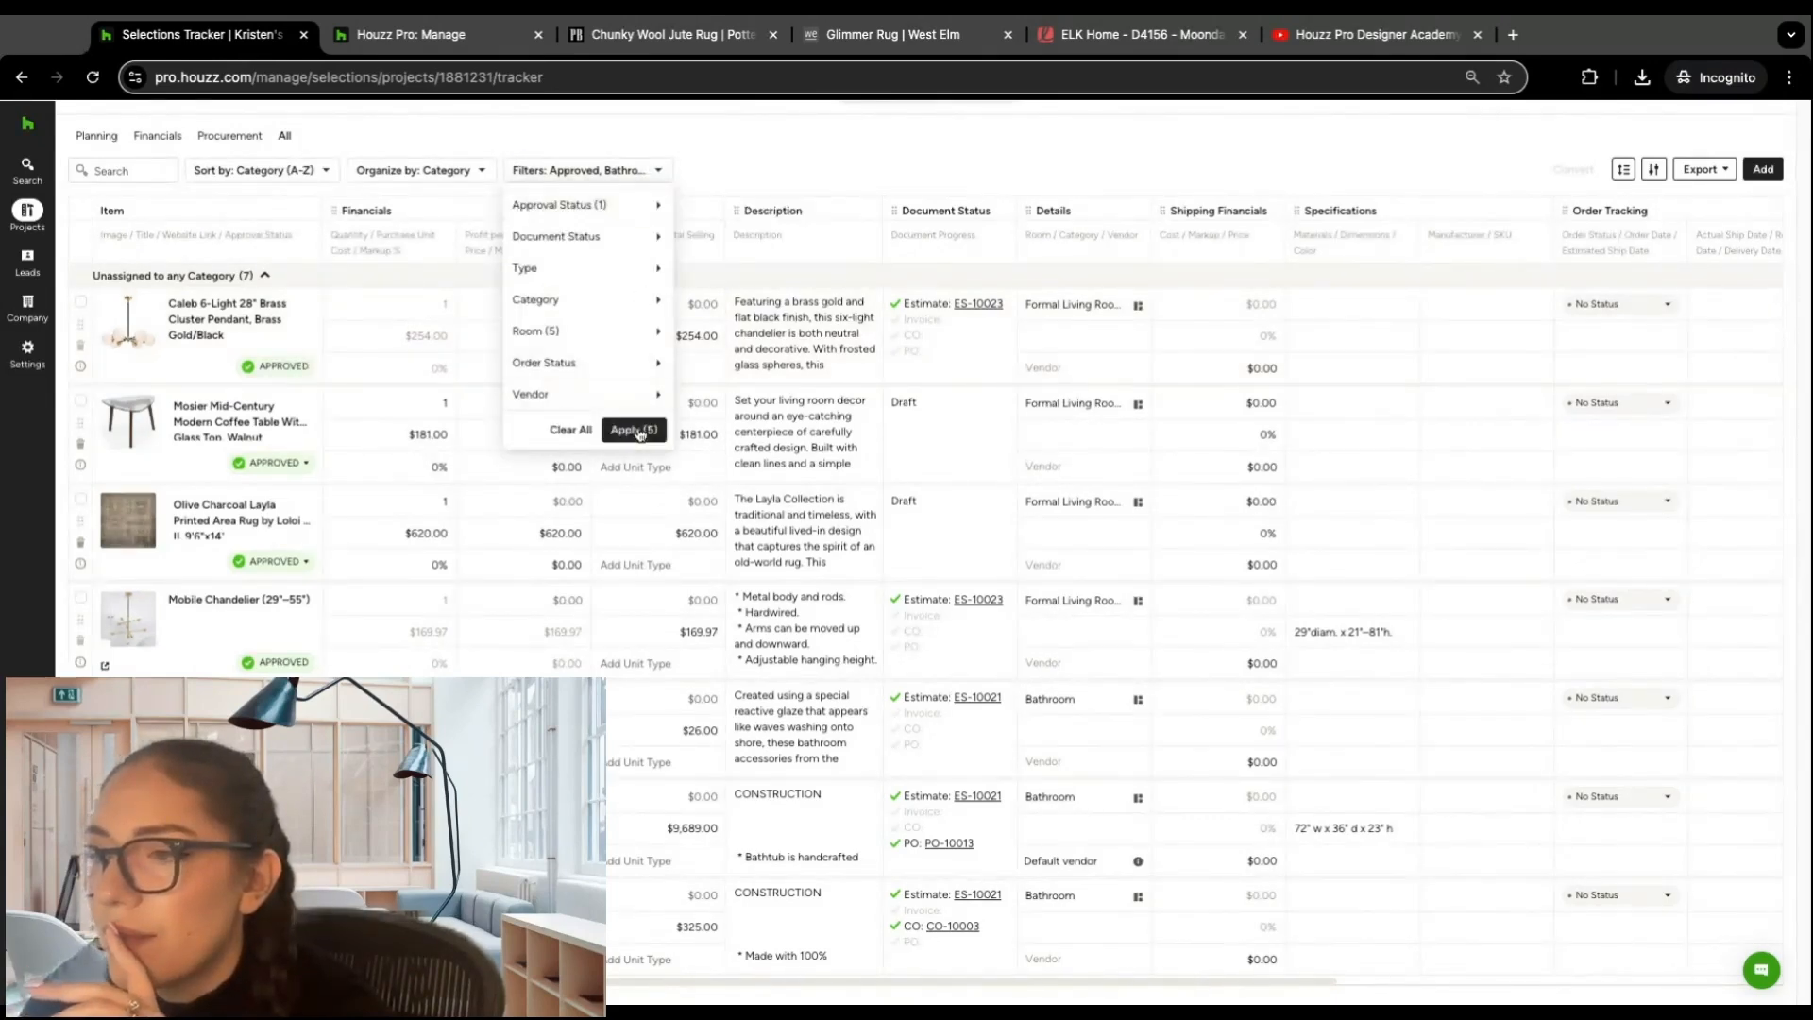
Step: Filter the tracker to items with the Estimate document status and view the linked documents of a bathroom item
{"action": "left_click", "coordinate": [660, 210]}
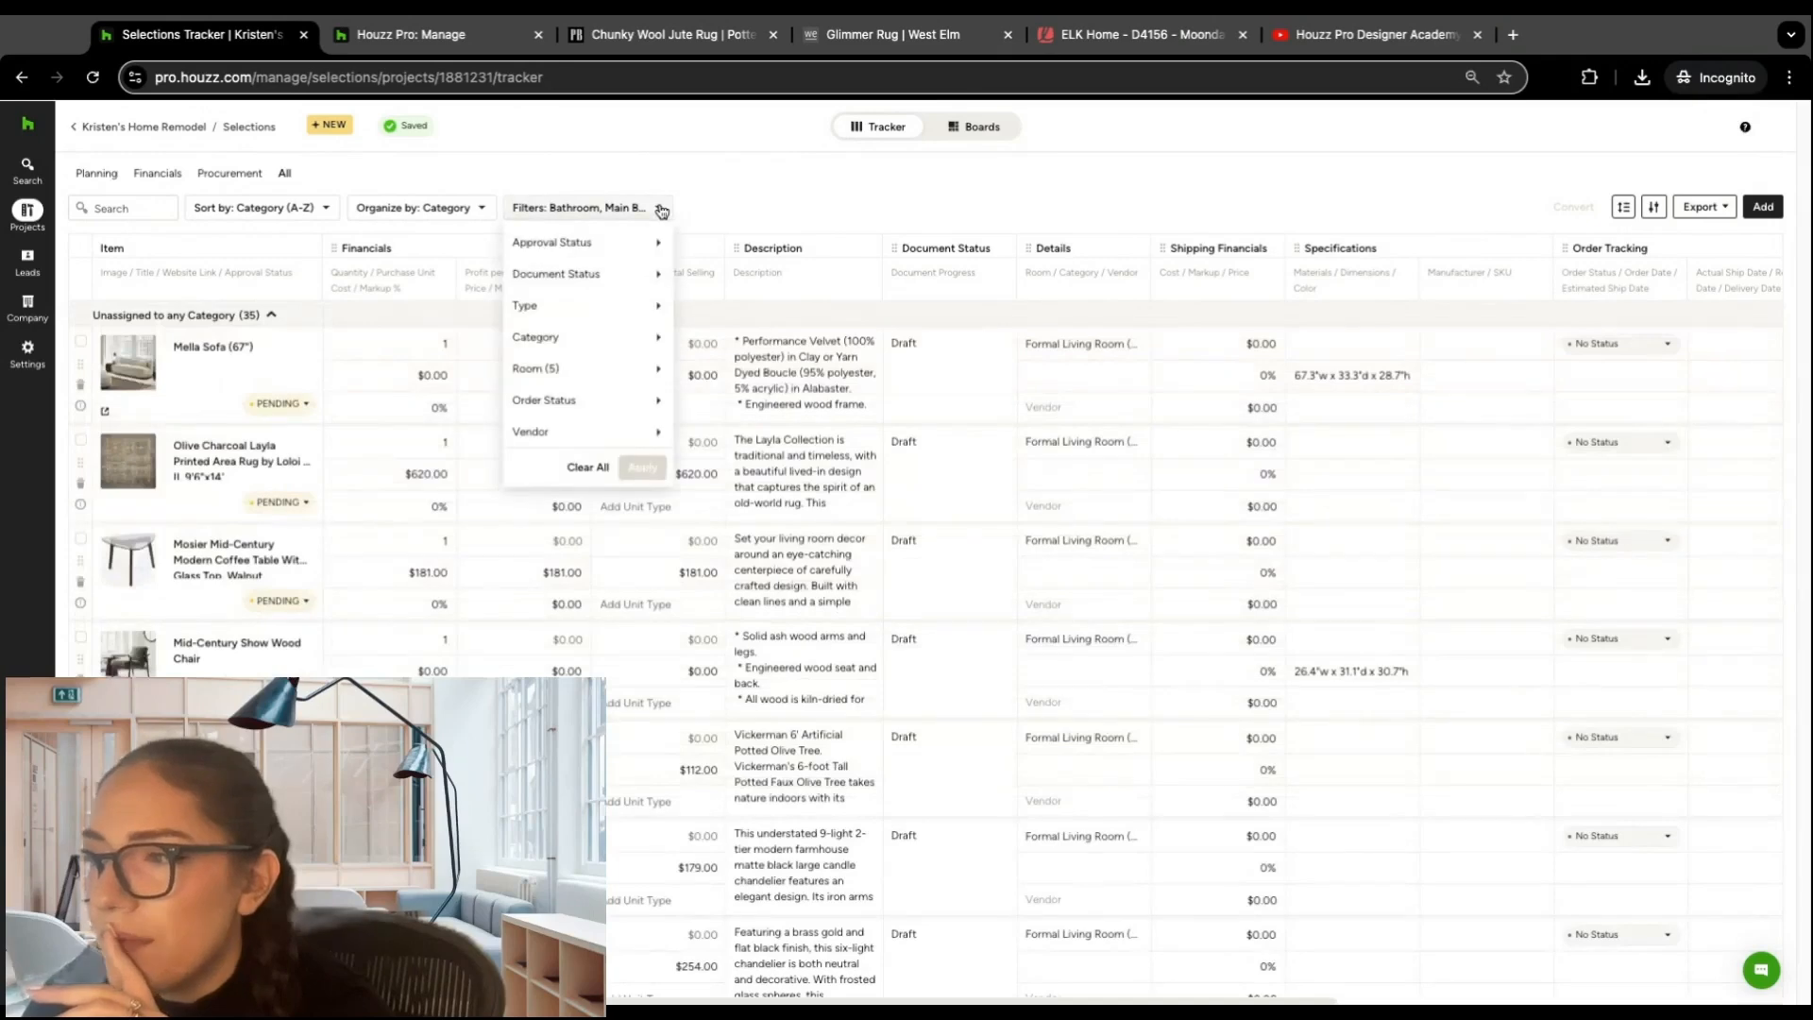
{"action": "mouse_move", "coordinate": [613, 279]}
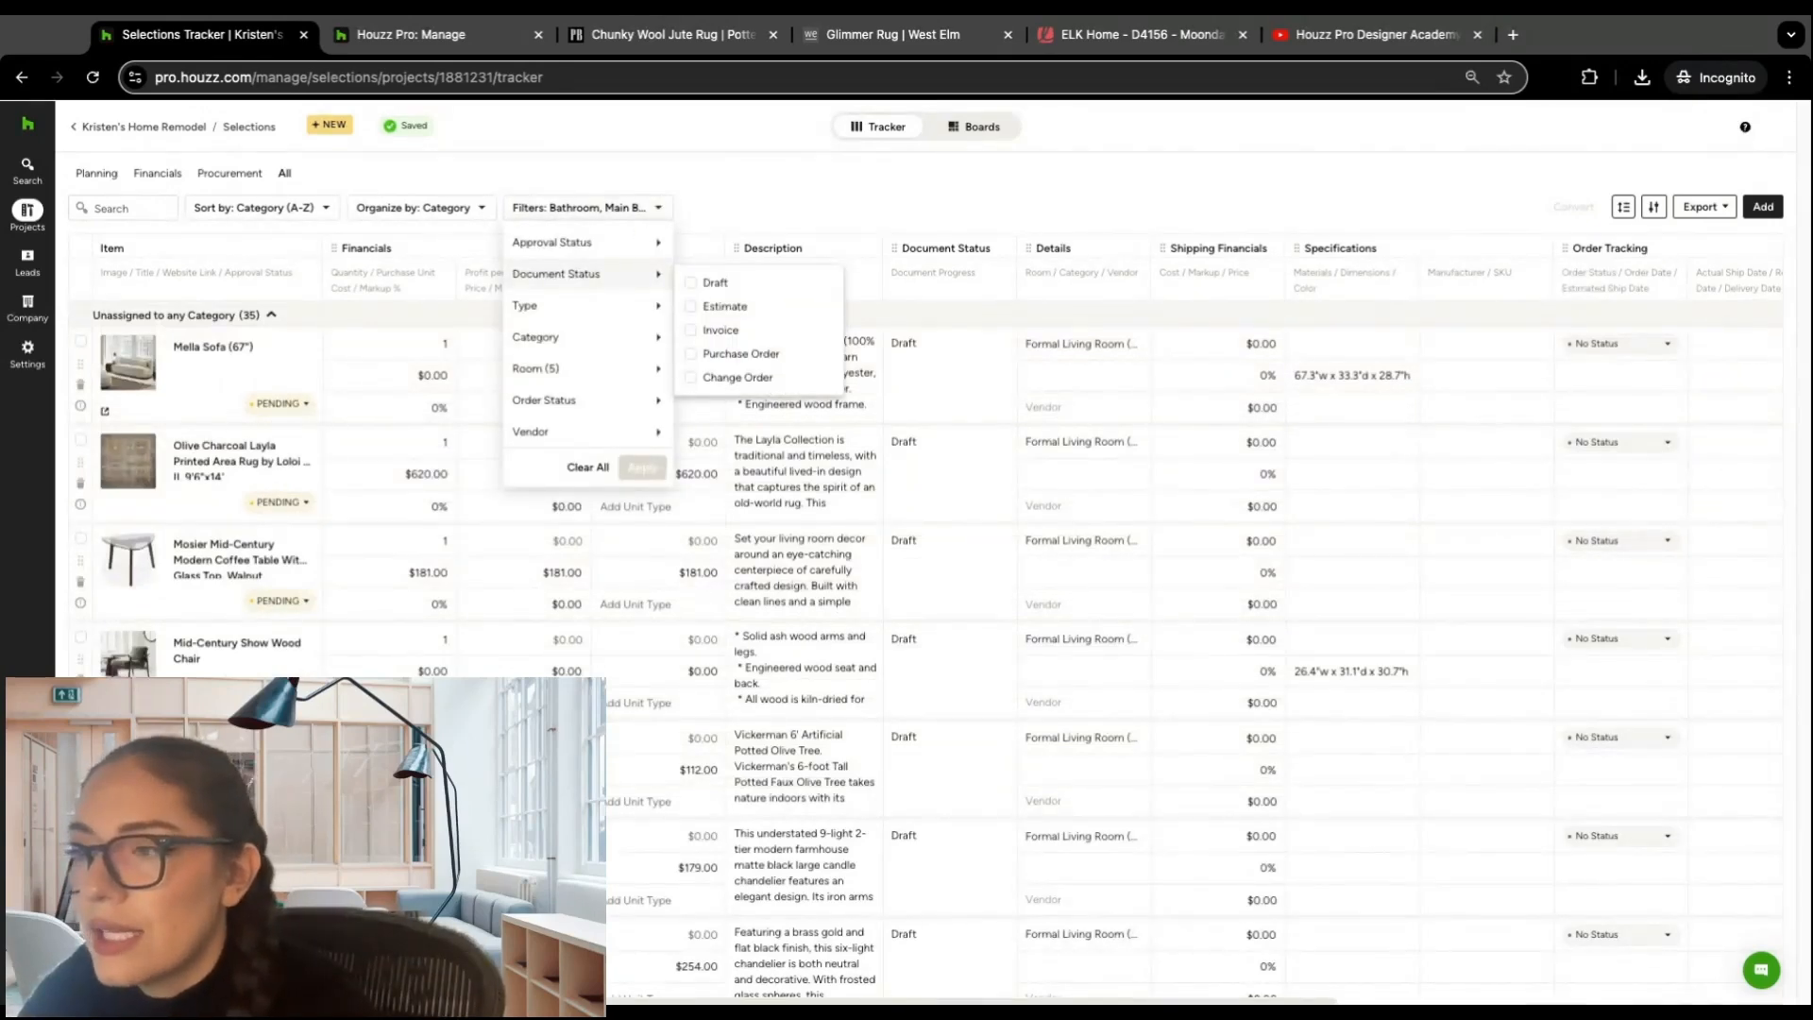
{"action": "left_click", "coordinate": [691, 309]}
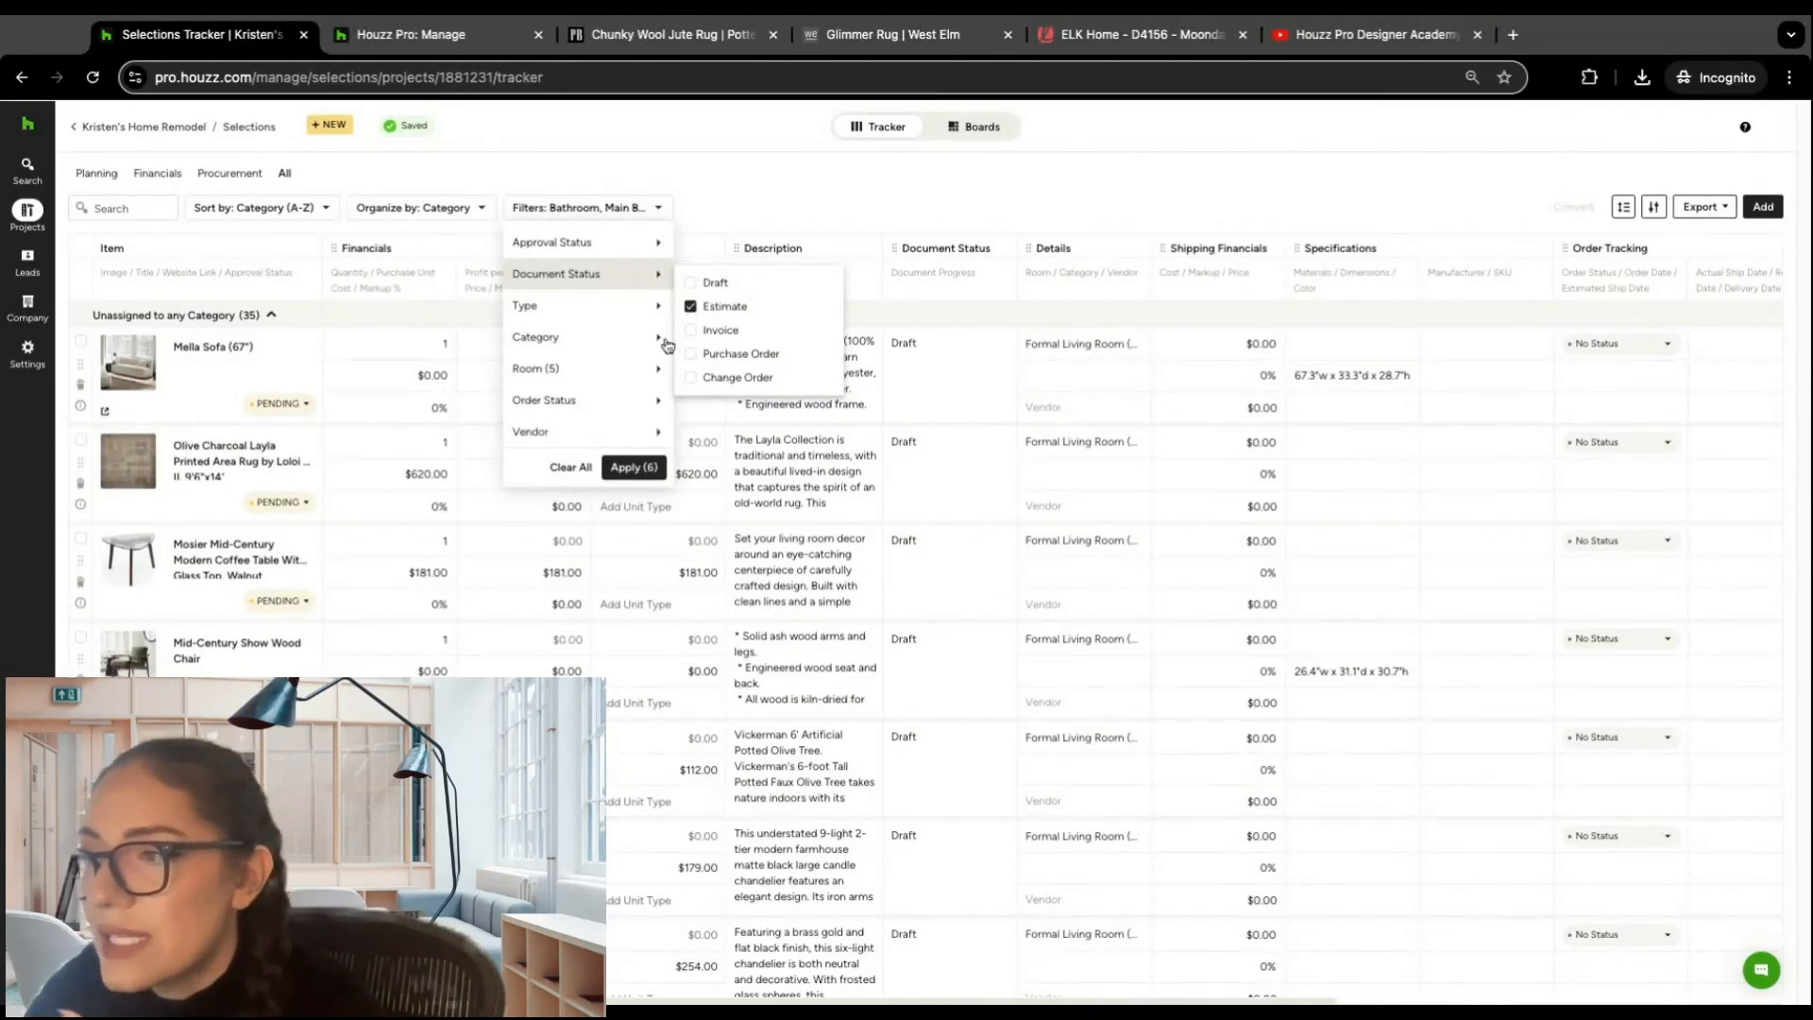
{"action": "left_click", "coordinate": [633, 467]}
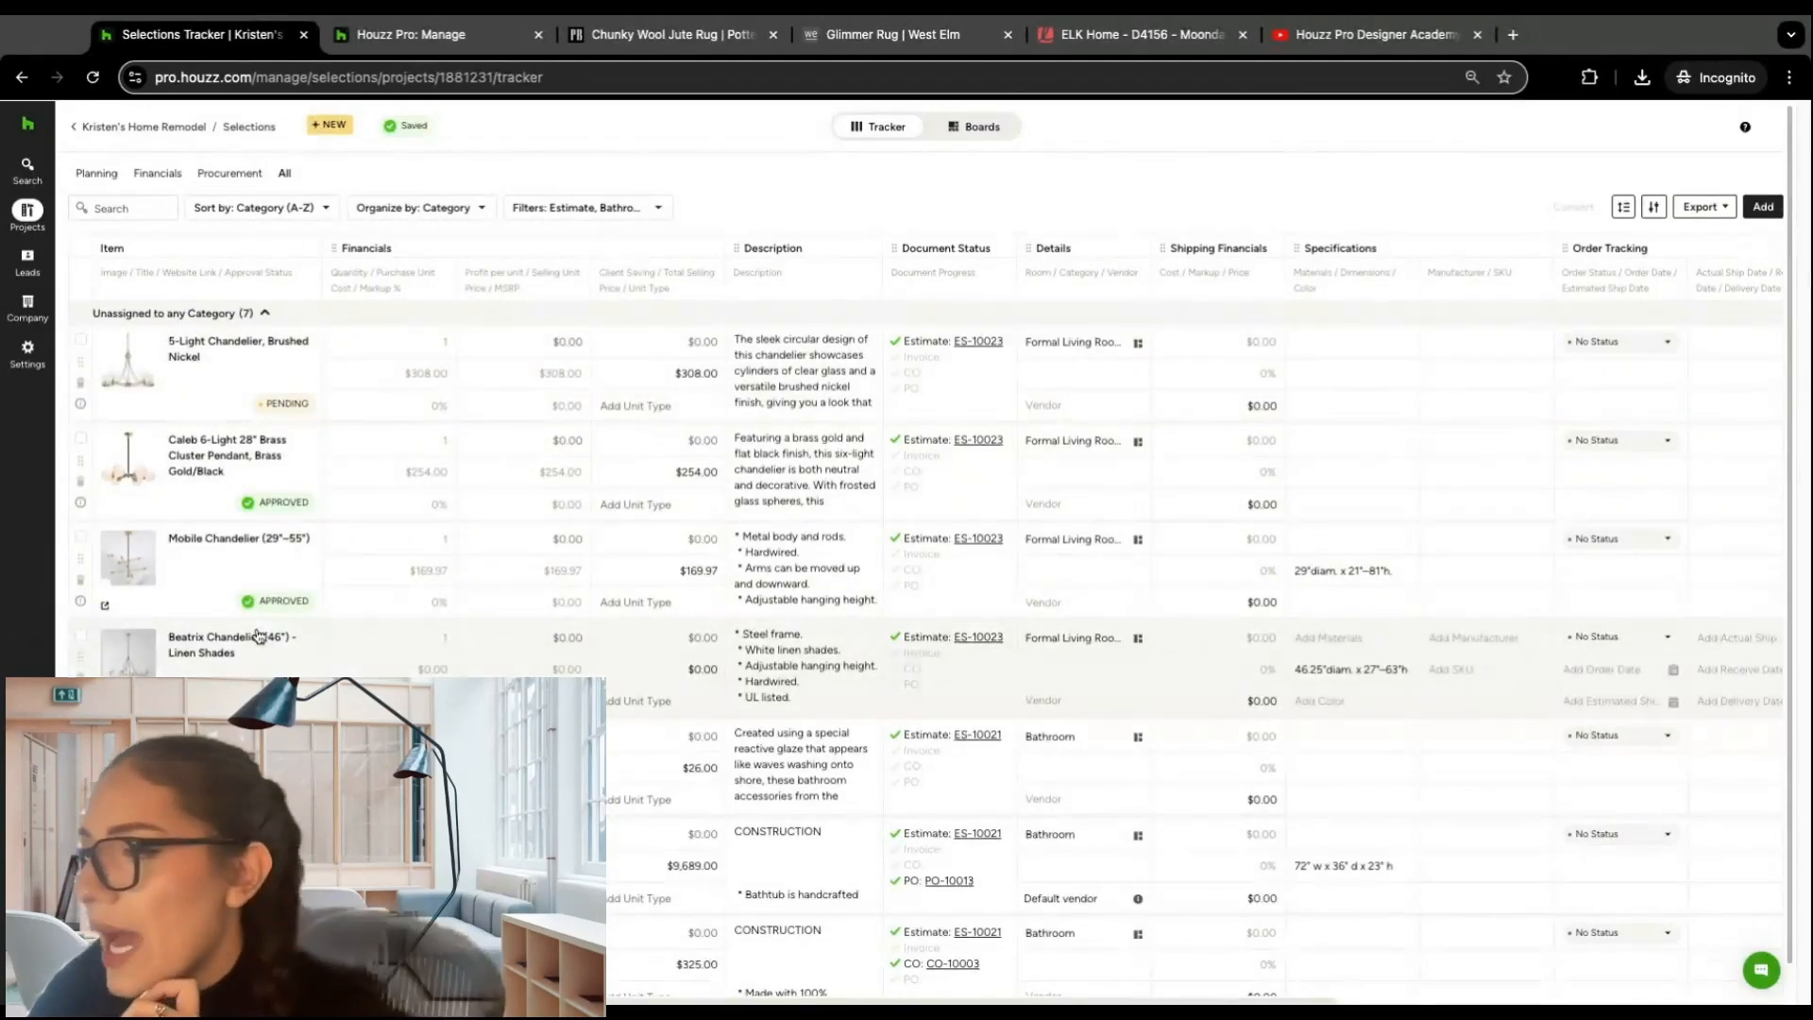
{"action": "left_click", "coordinate": [974, 455]}
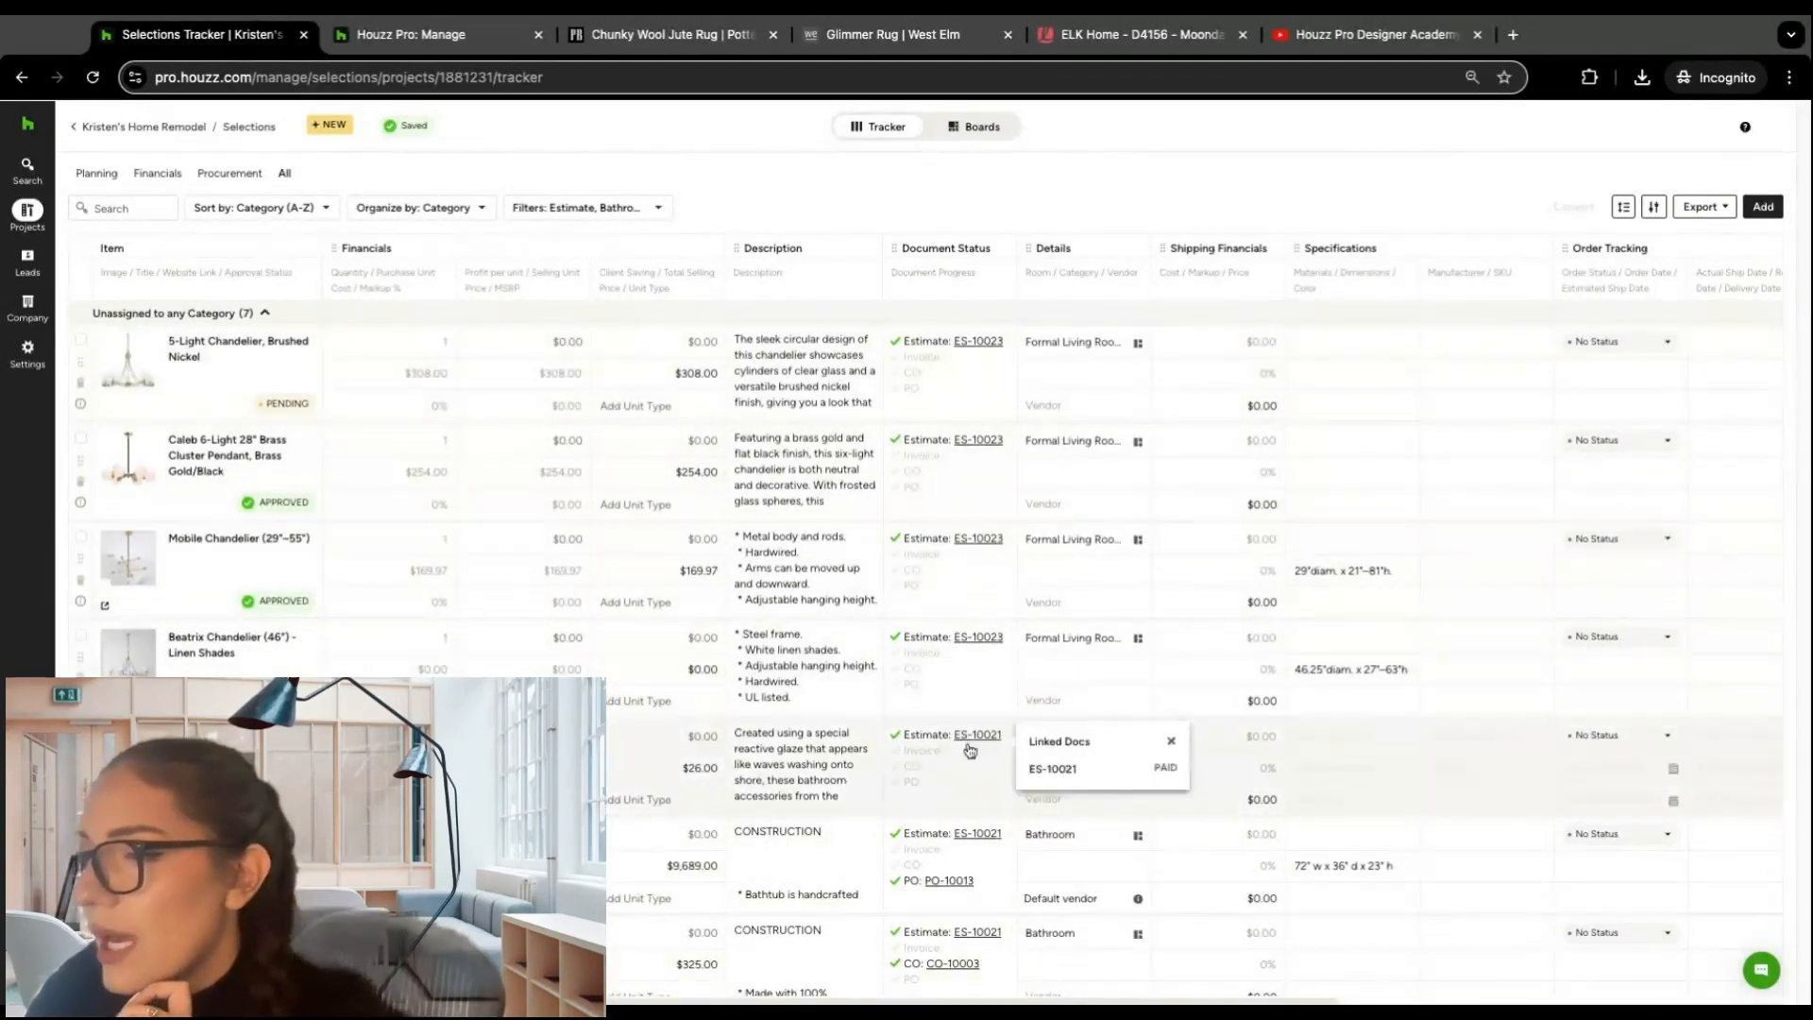
Step: Clear the Estimate document status filter, deselect the Bathroom and Lighting rooms, and apply the filters
{"action": "left_click", "coordinate": [637, 208]}
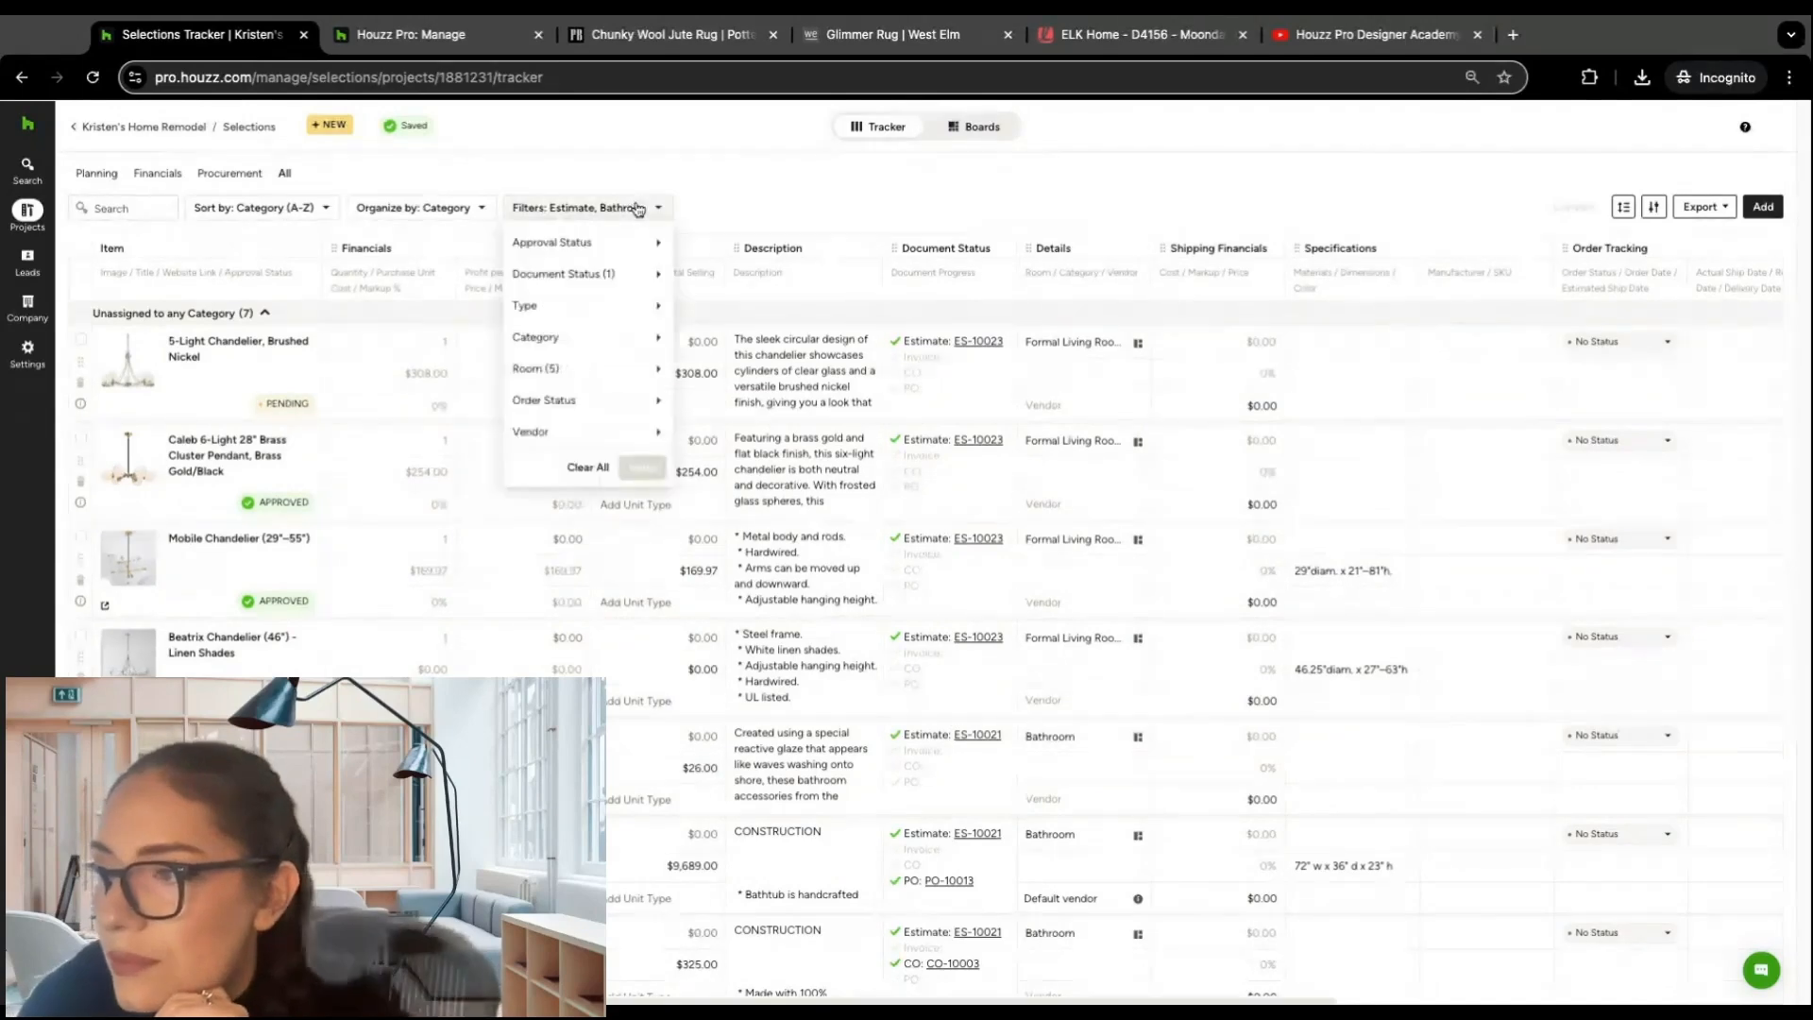
{"action": "mouse_move", "coordinate": [664, 308]}
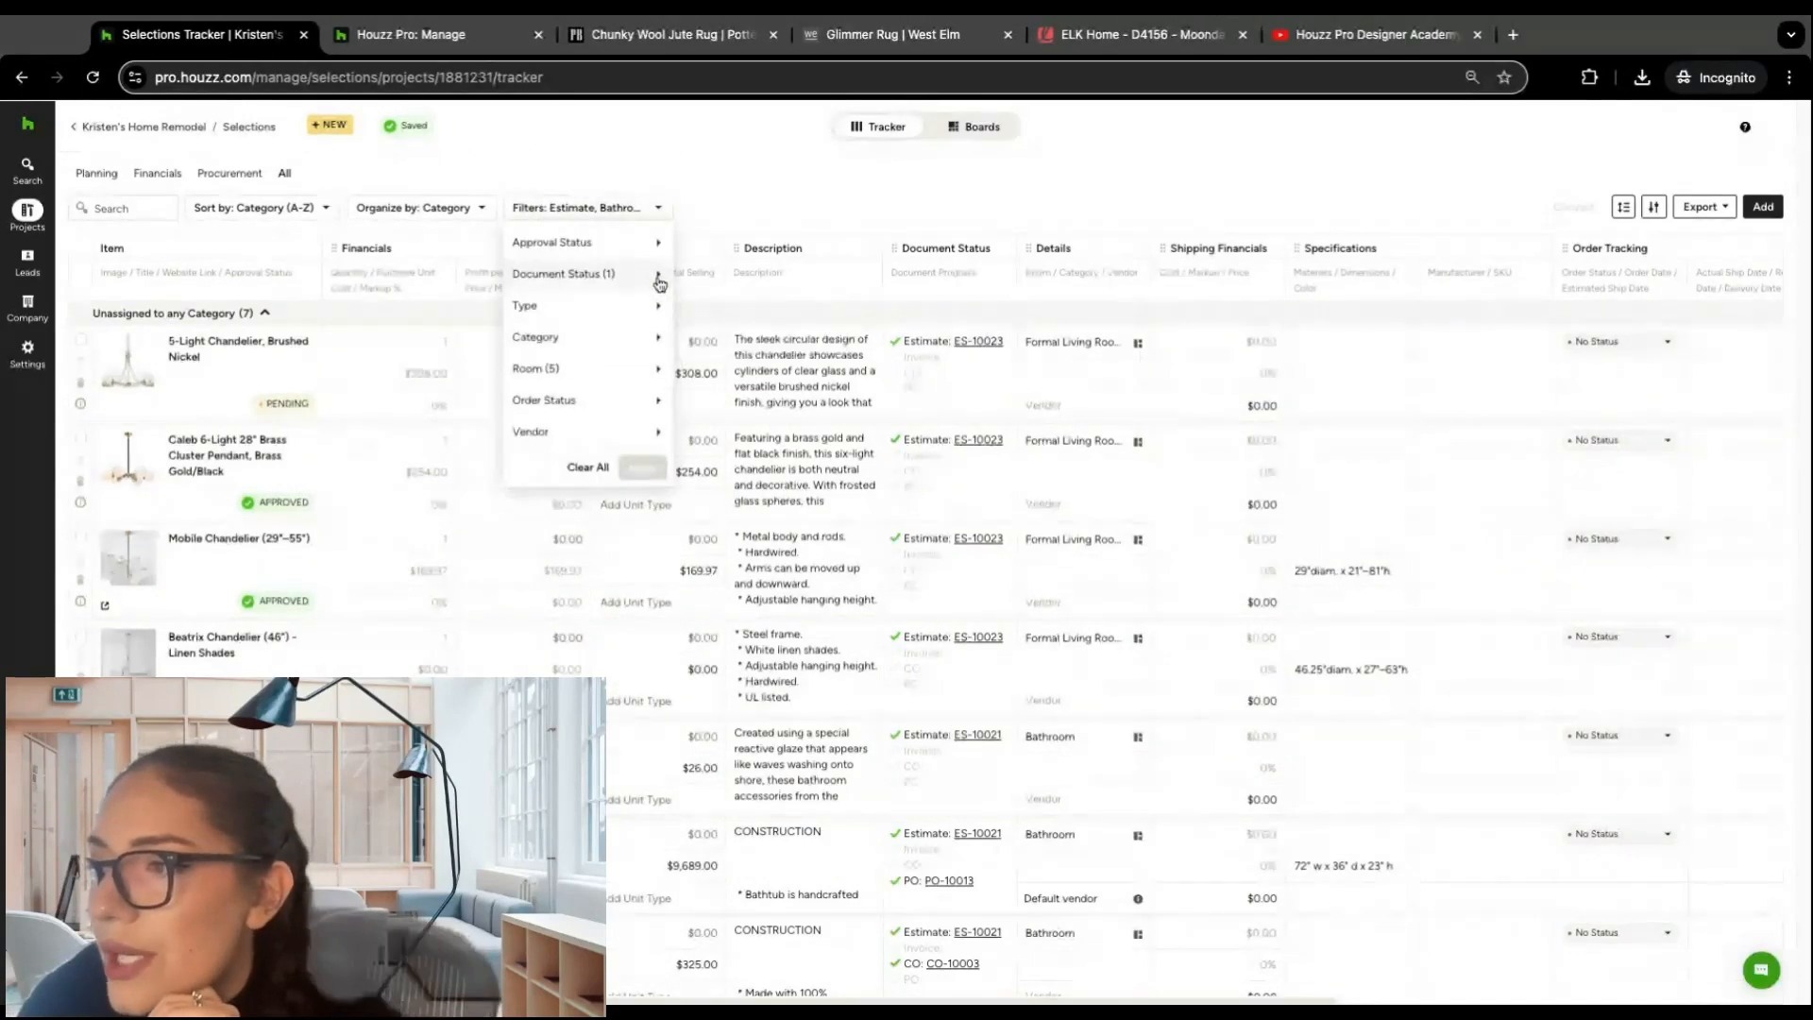
{"action": "left_click", "coordinate": [689, 307]}
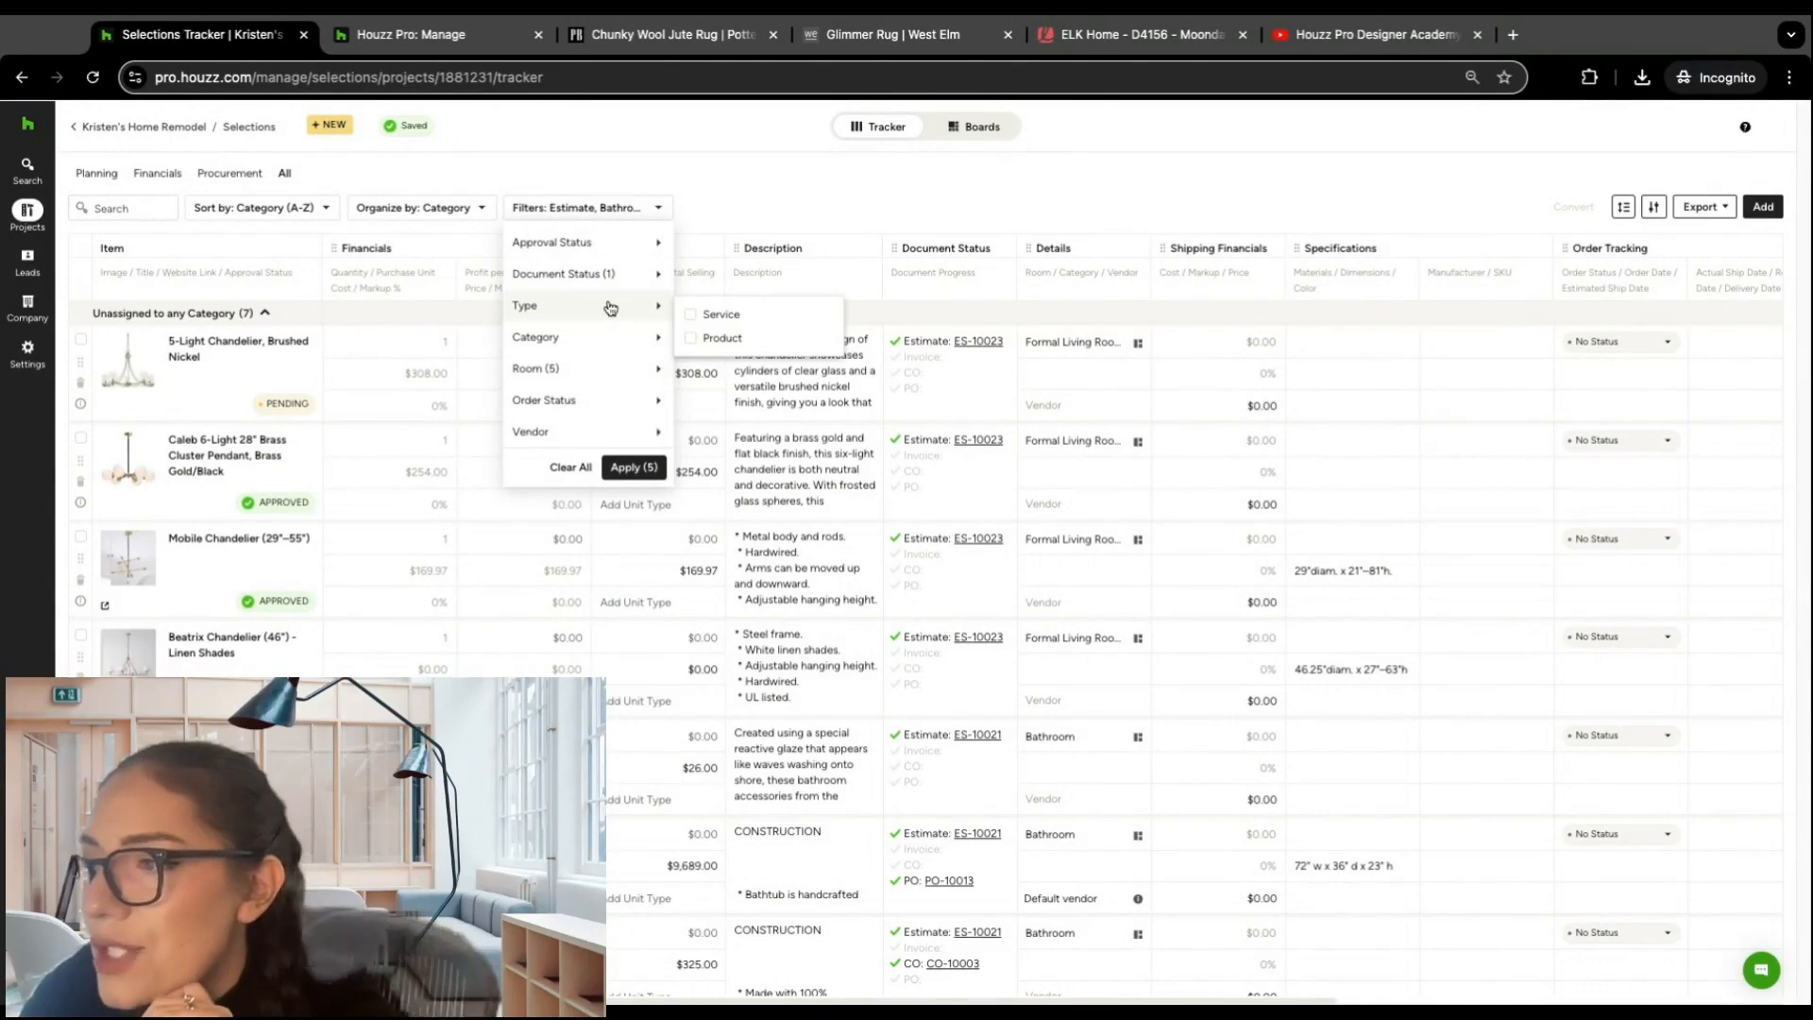
{"action": "mouse_move", "coordinate": [607, 346]}
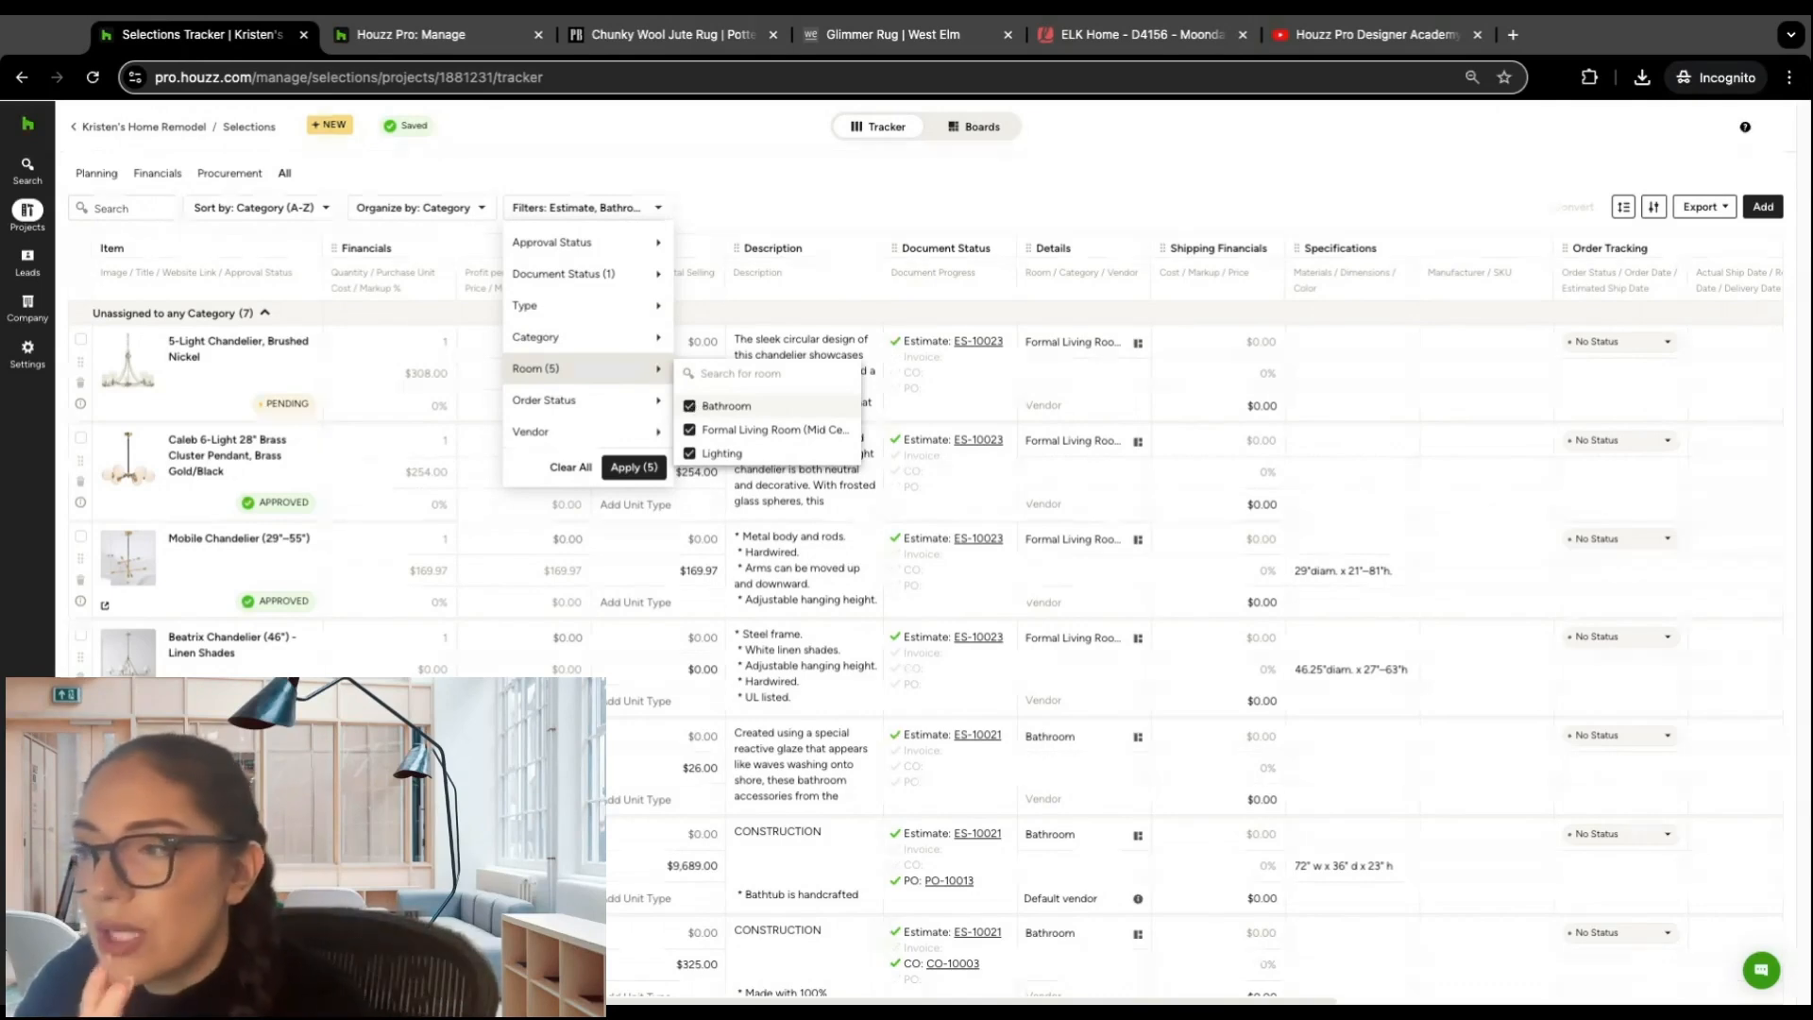
{"action": "left_click", "coordinate": [689, 406]}
{"action": "left_click", "coordinate": [689, 453]}
{"action": "left_click", "coordinate": [634, 468]}
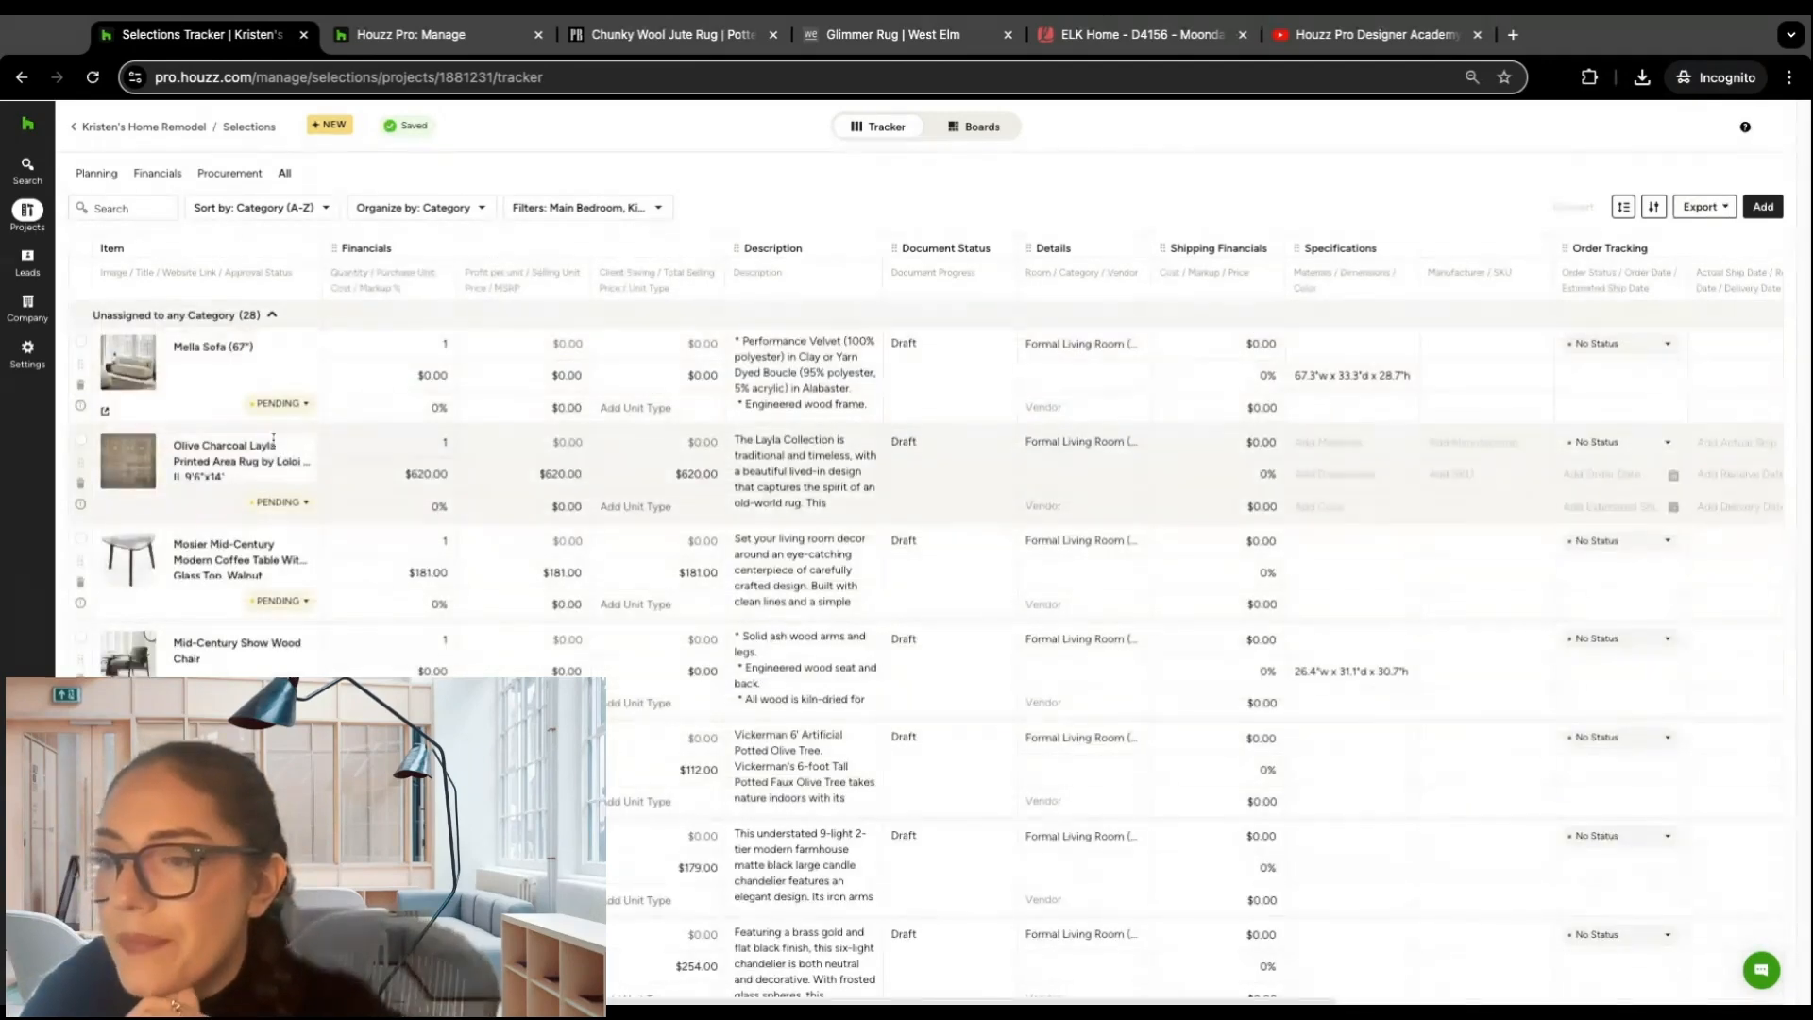
{"action": "scroll", "coordinate": [269, 472], "scroll_direction": "down", "scroll_amount": 5}
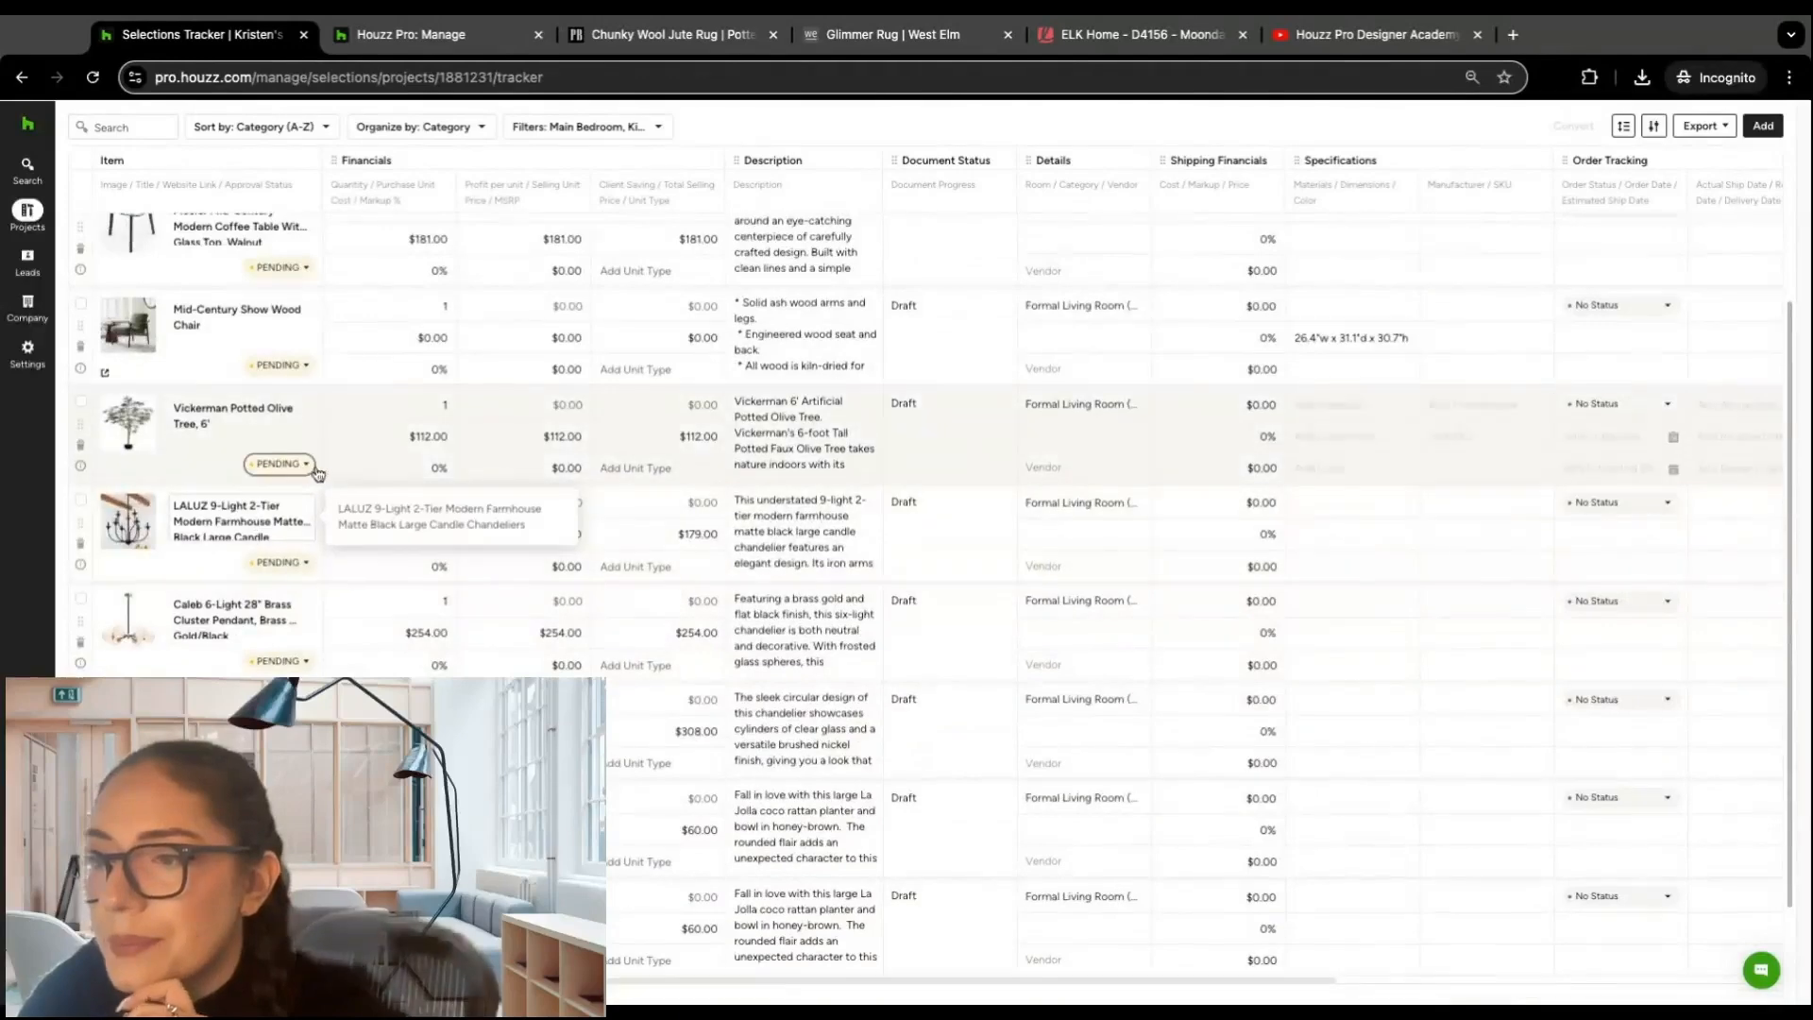
{"action": "scroll", "coordinate": [462, 307], "scroll_direction": "up", "scroll_amount": 5}
{"action": "left_click", "coordinate": [652, 210]}
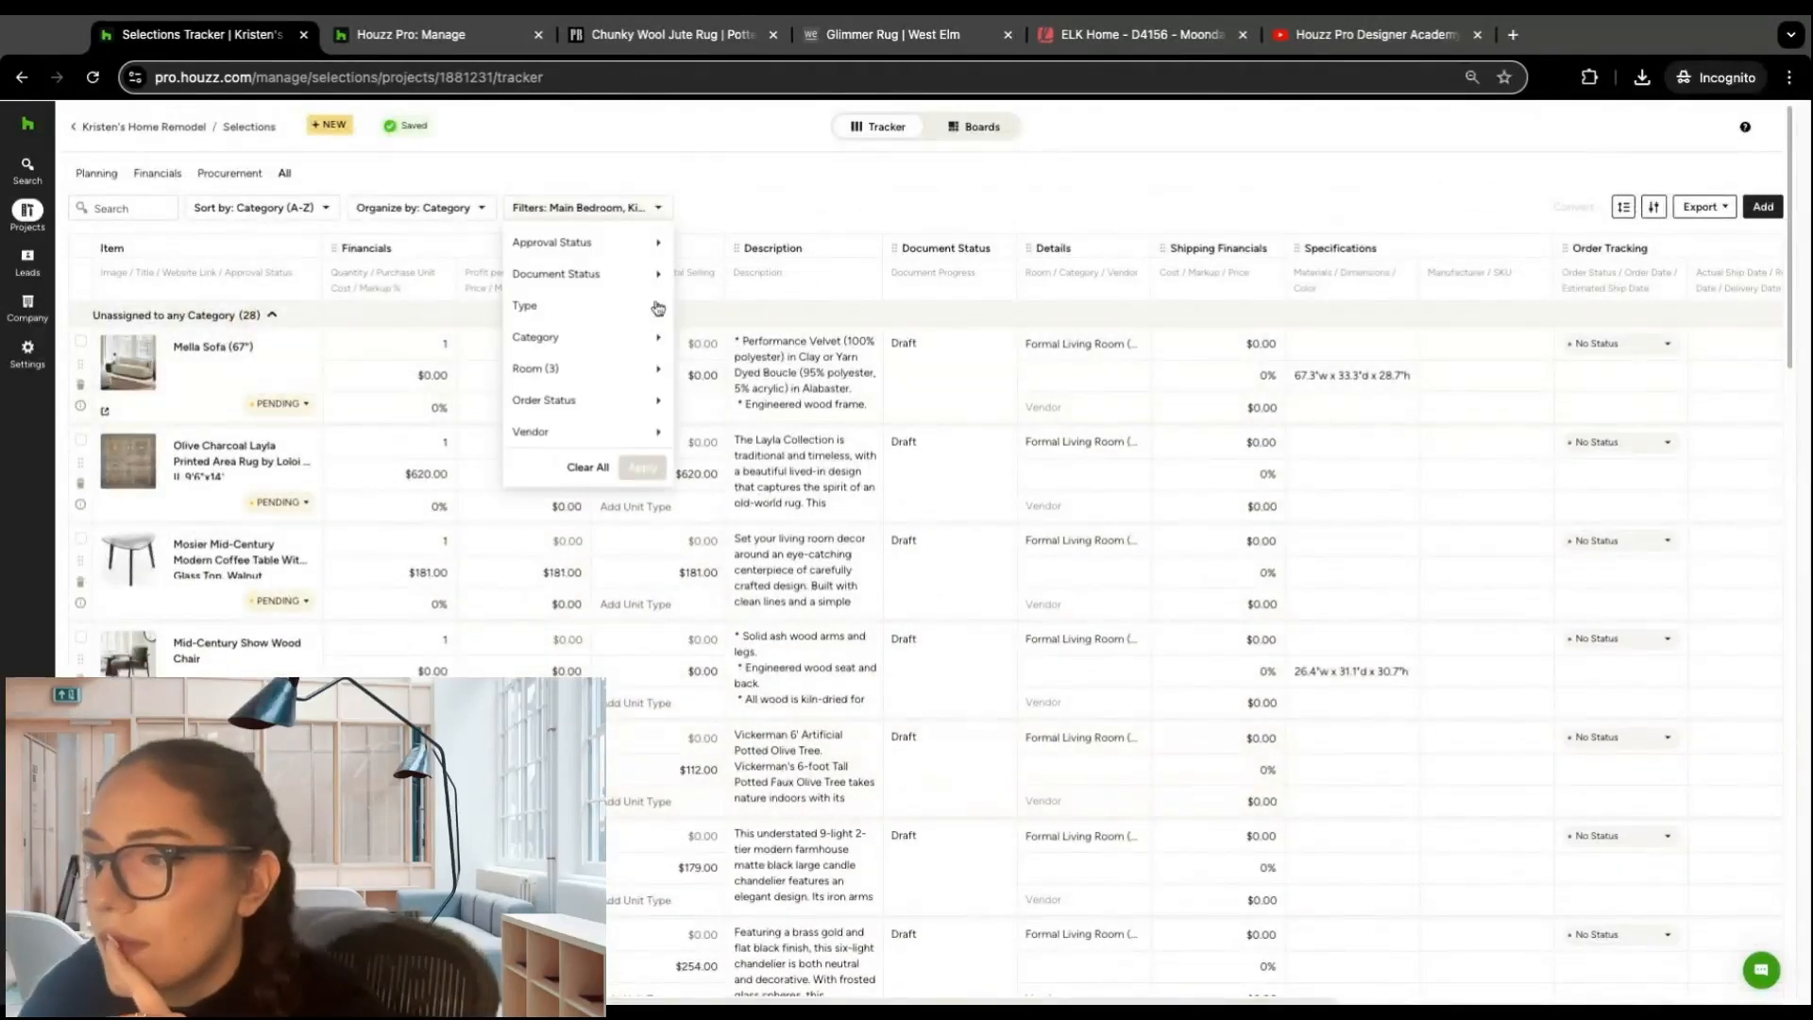
{"action": "left_click", "coordinate": [698, 431]}
{"action": "mouse_move", "coordinate": [657, 404]}
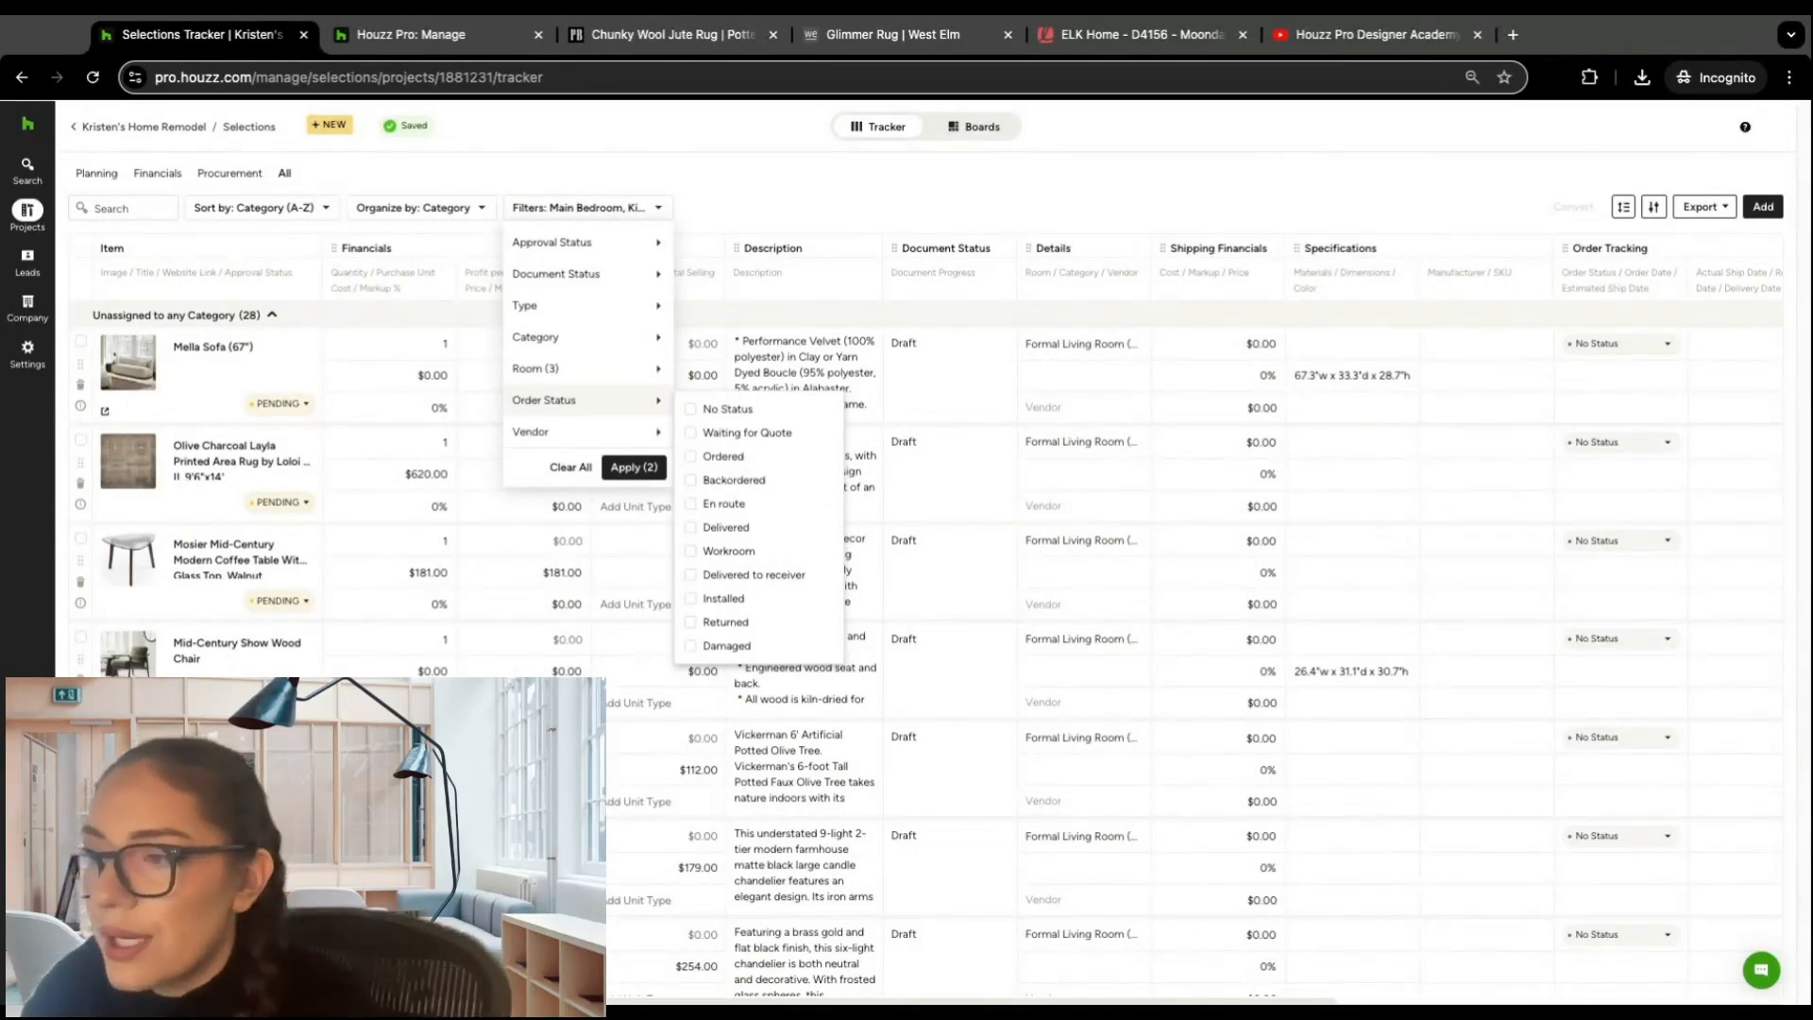
{"action": "mouse_move", "coordinate": [658, 436]}
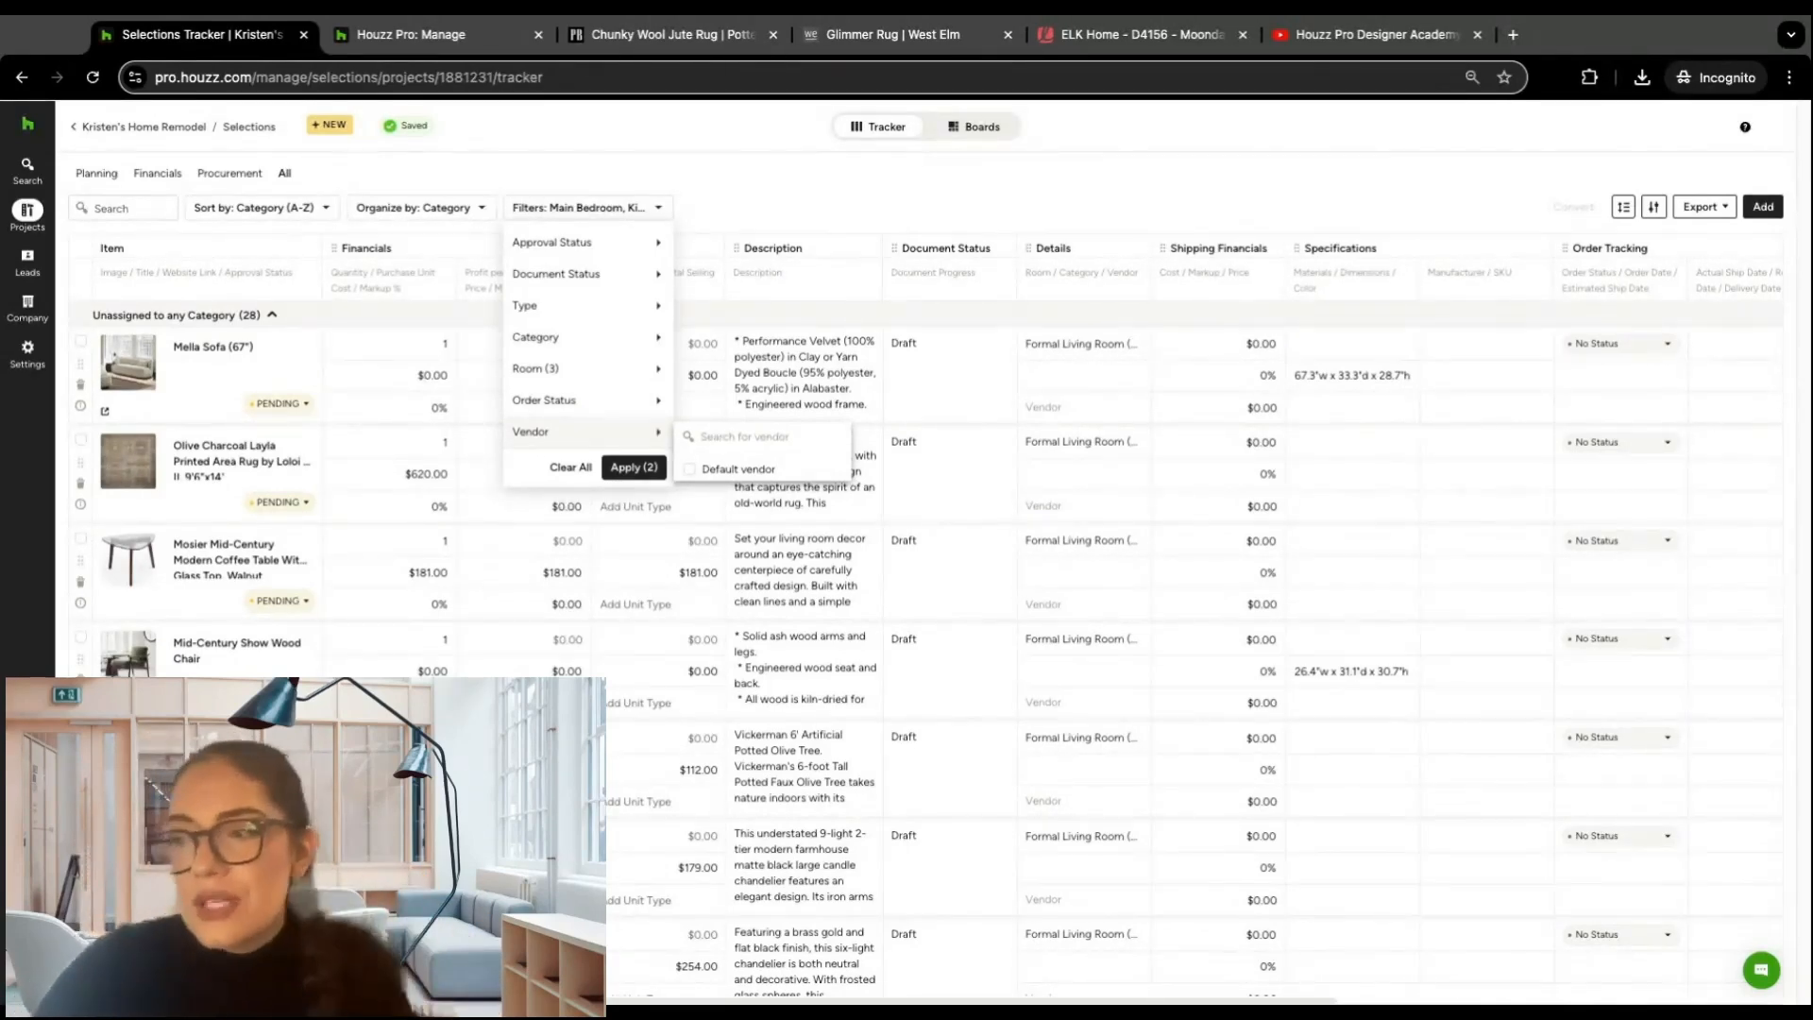
{"action": "left_click", "coordinate": [734, 164]}
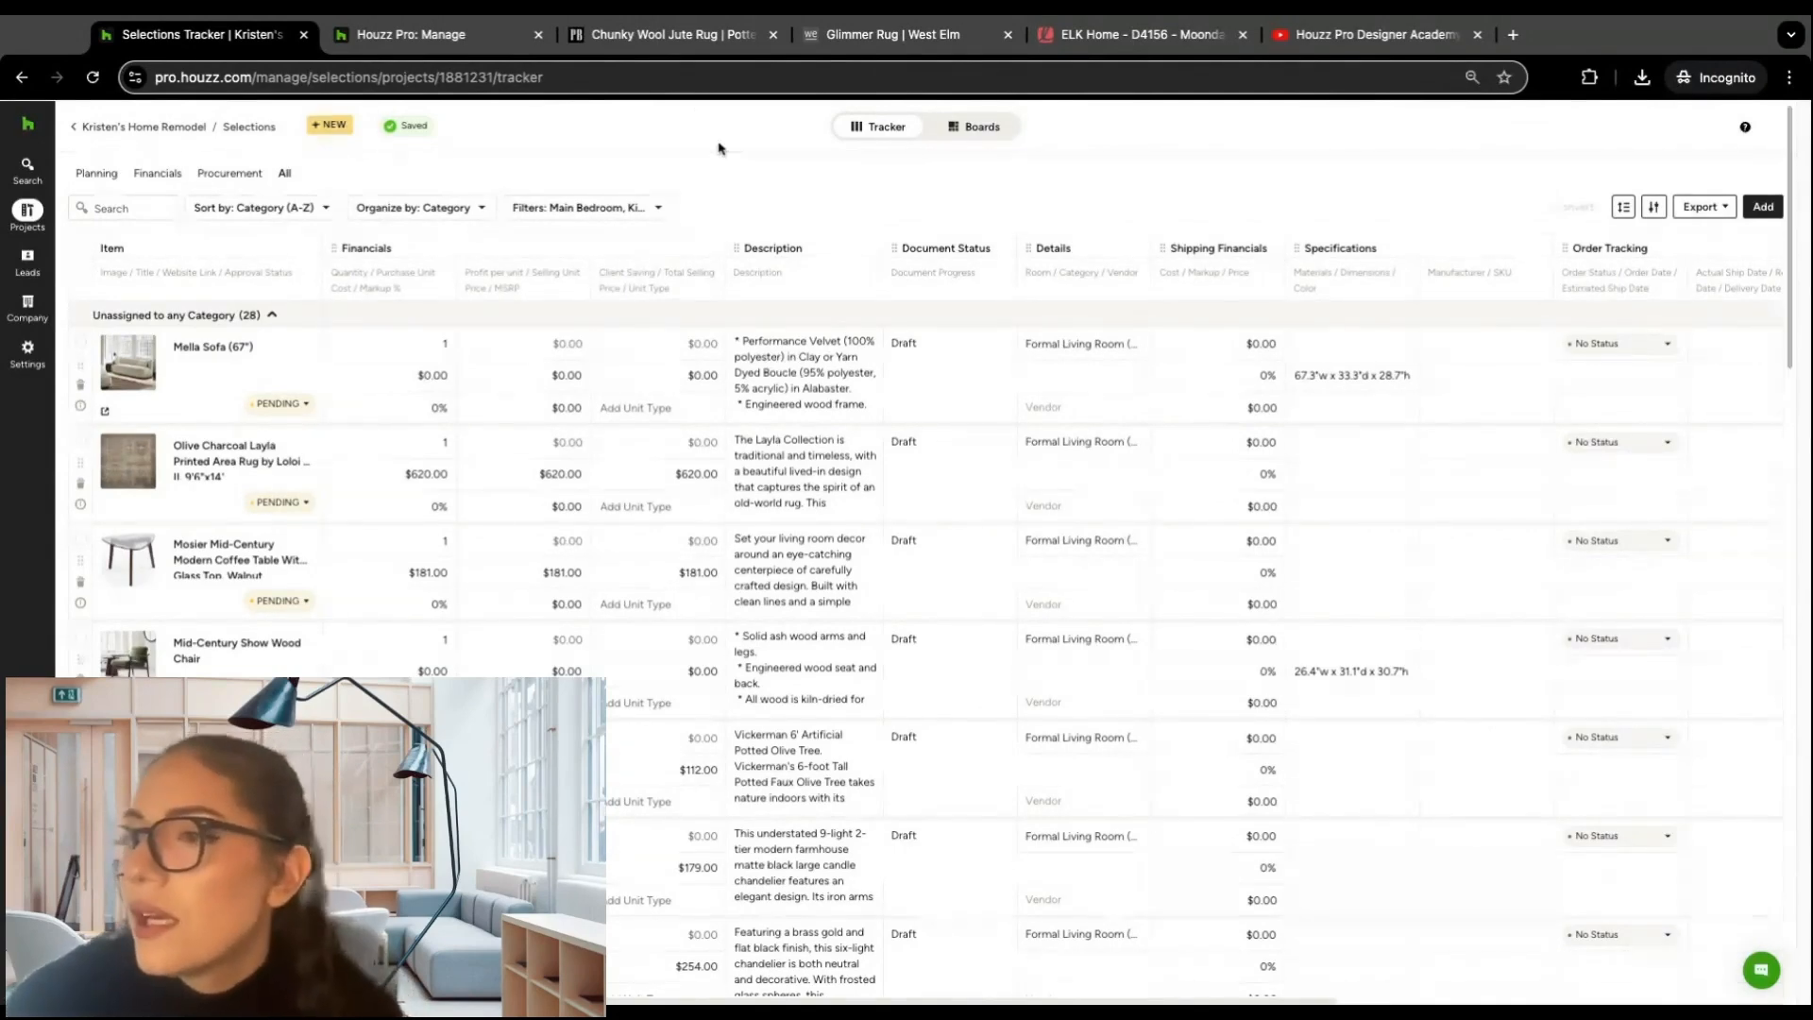
Step: View the project's selection boards overview and return to the tracker
{"action": "left_click", "coordinate": [991, 130]}
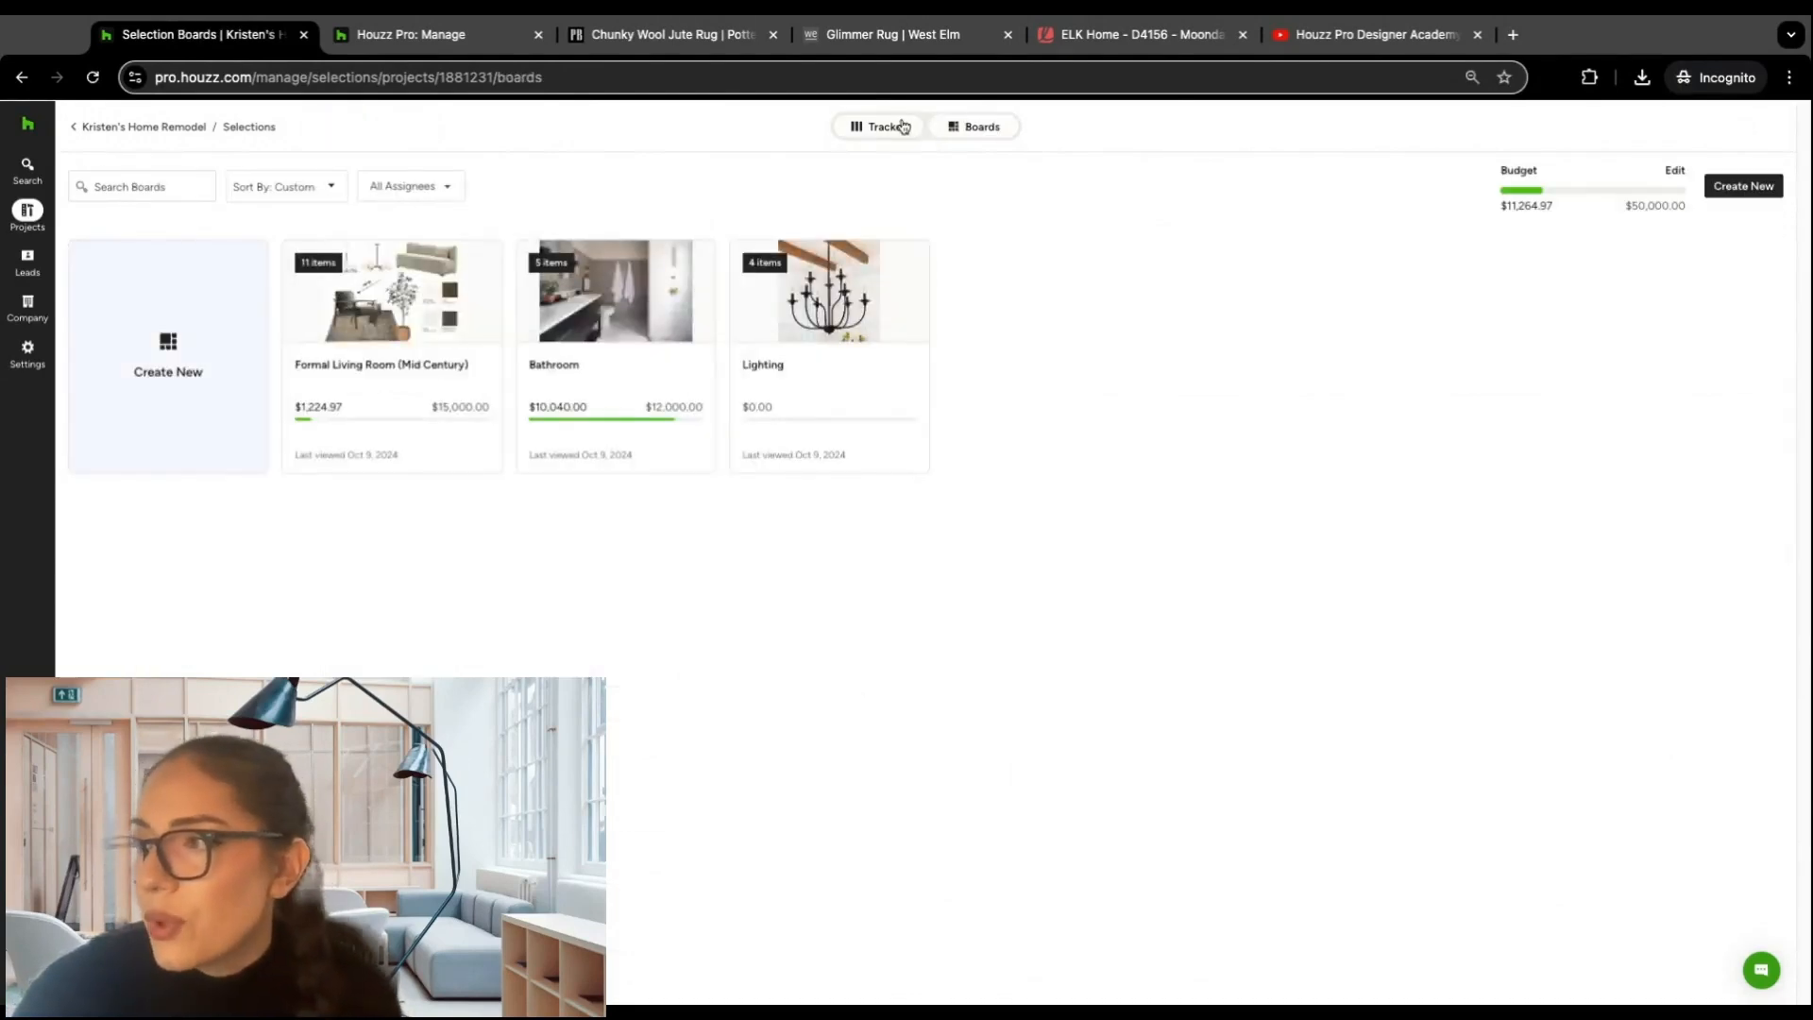
{"action": "left_click", "coordinate": [897, 126]}
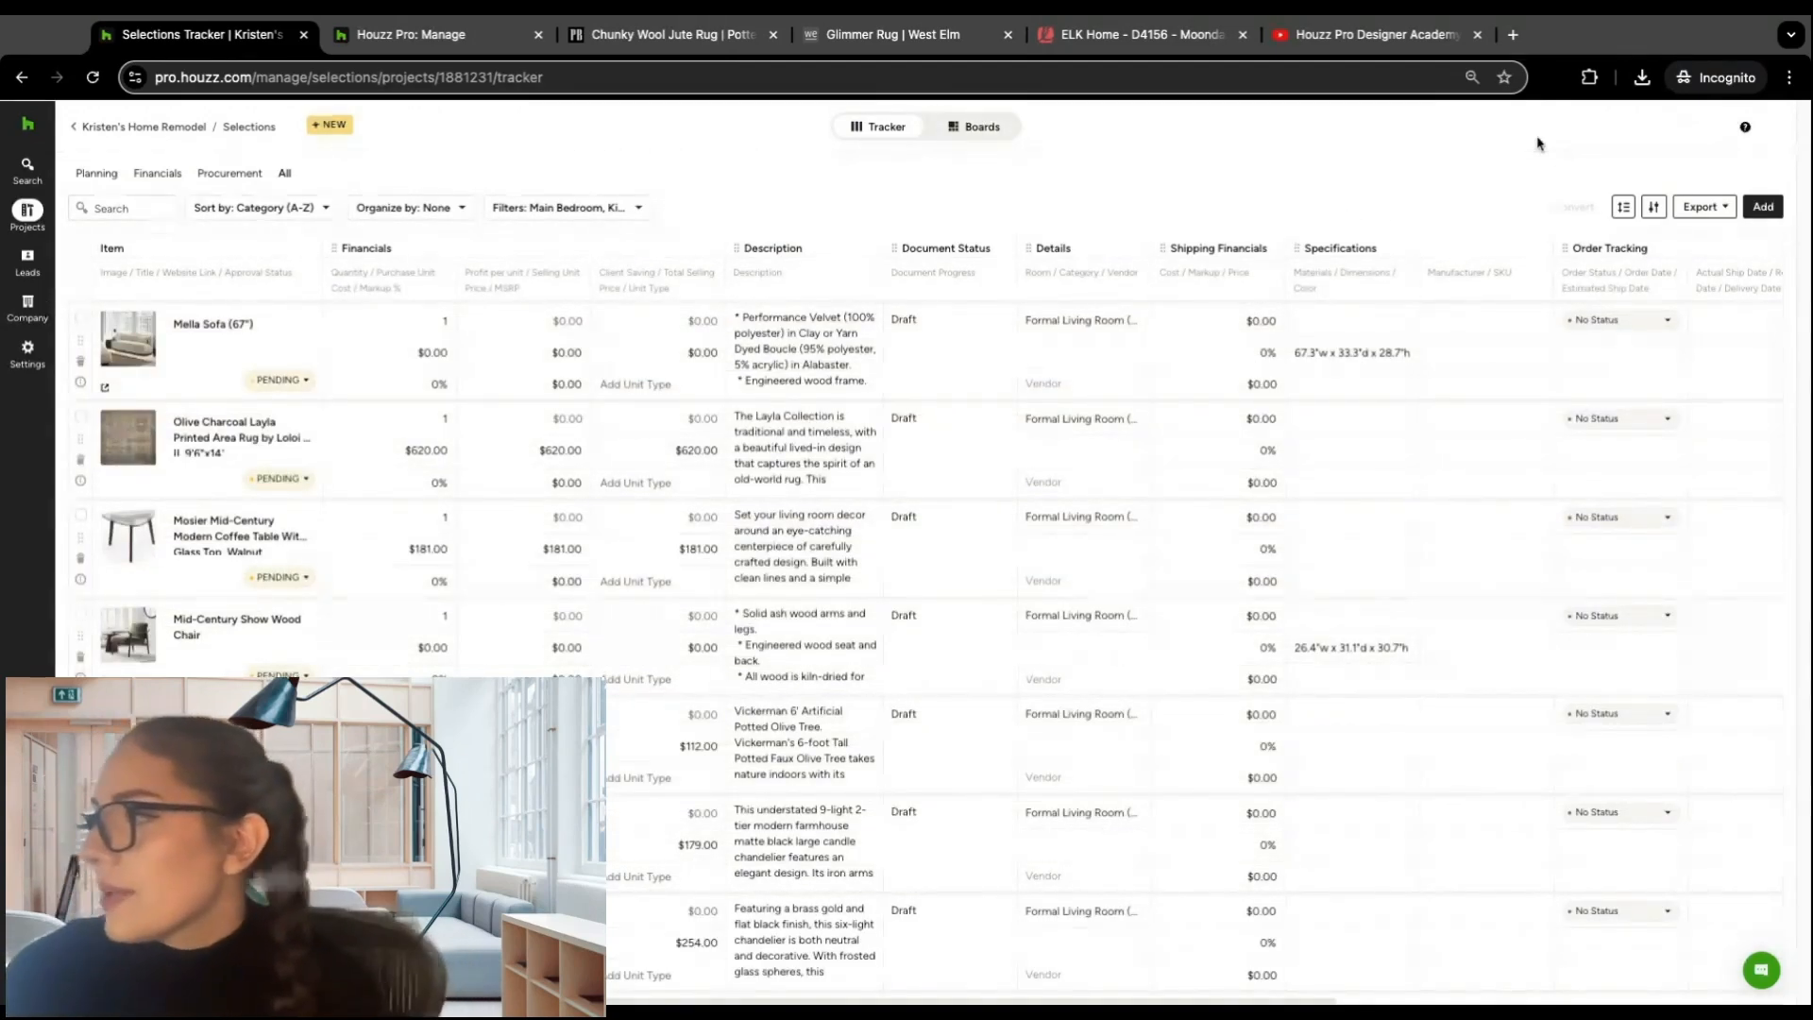
Step: Export the tracker's items as tear sheets, keeping the preset title and included fields, and download the file
{"action": "left_click", "coordinate": [1704, 207]}
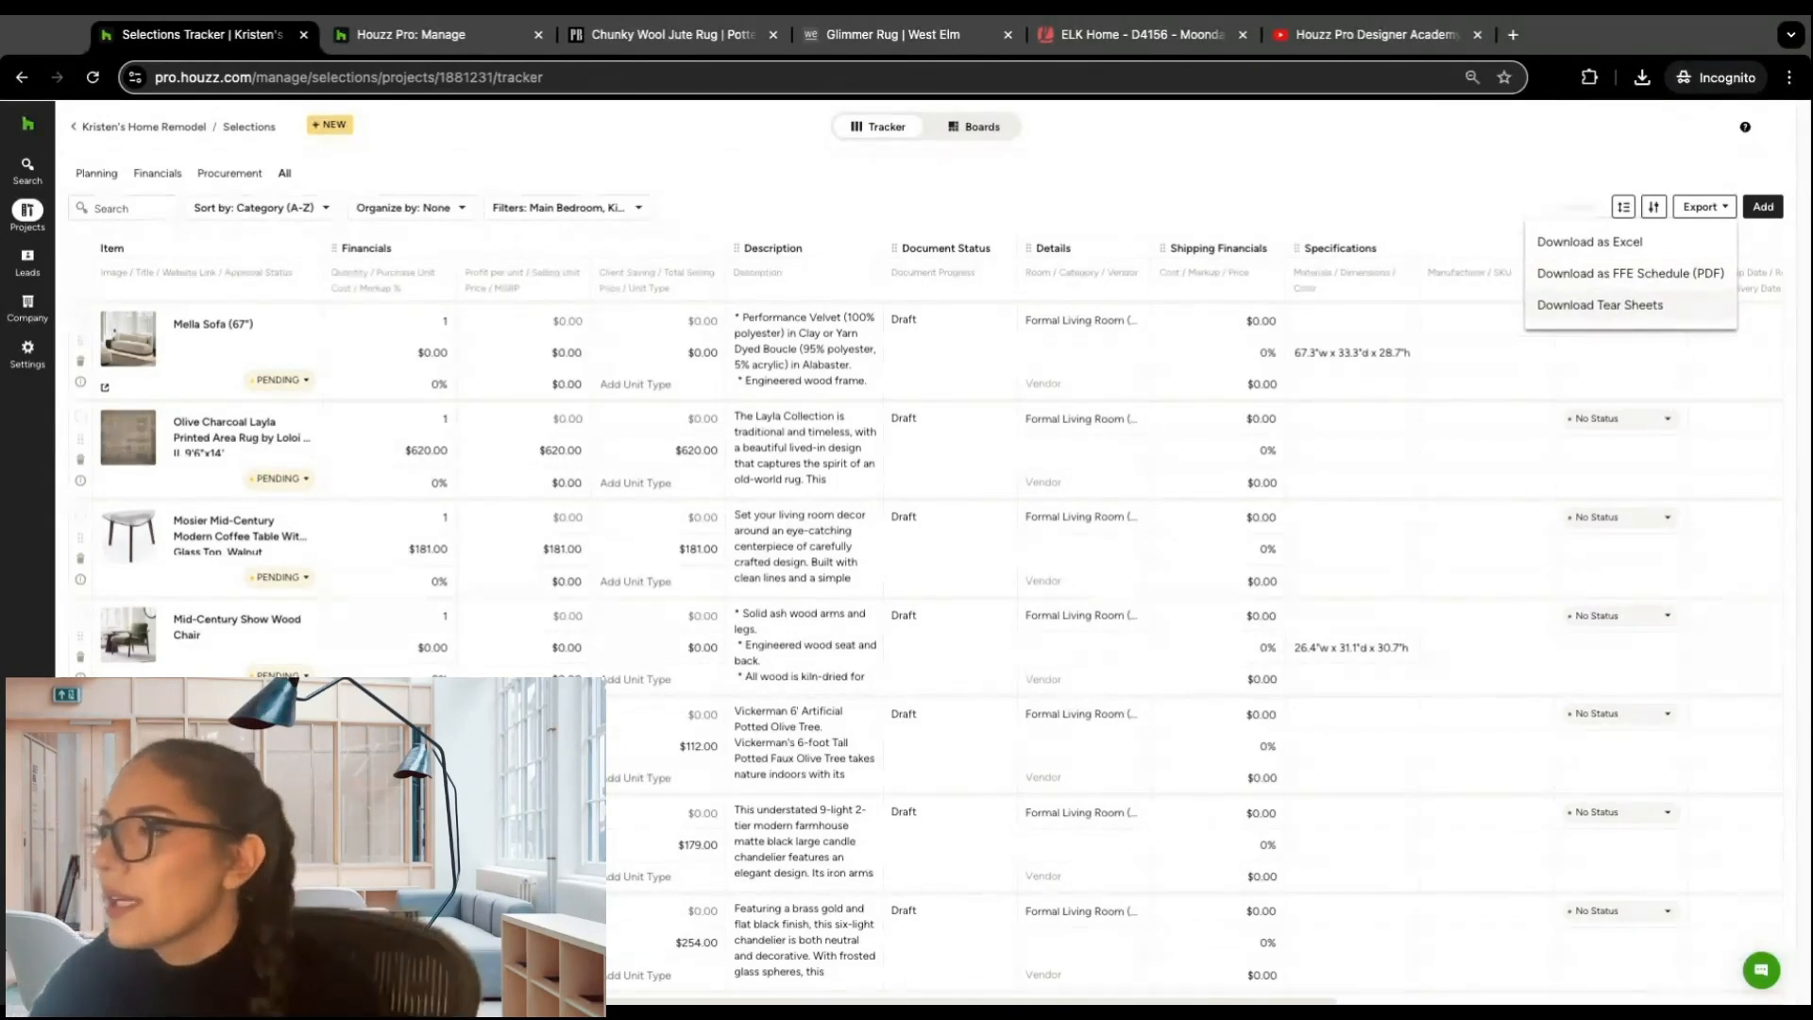
{"action": "left_click", "coordinate": [1599, 305]}
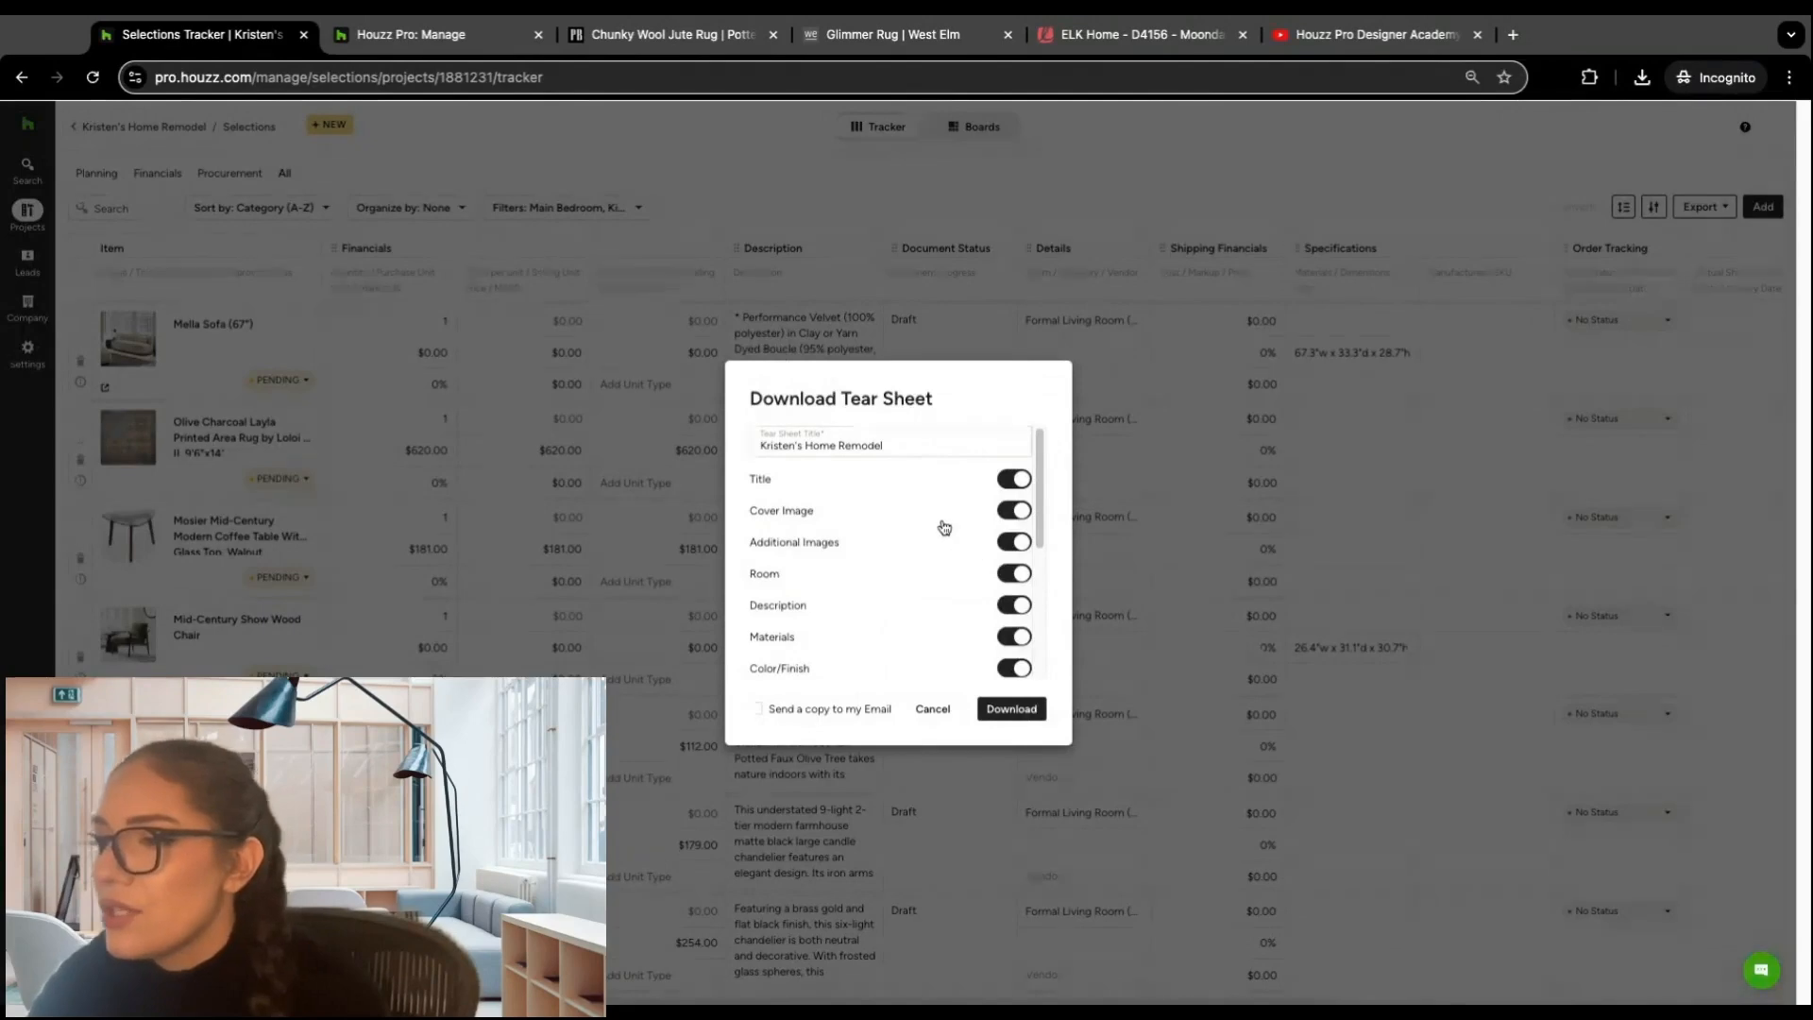
{"action": "scroll", "coordinate": [949, 510], "scroll_direction": "down", "scroll_amount": 3}
{"action": "scroll", "coordinate": [971, 486], "scroll_direction": "up", "scroll_amount": 3}
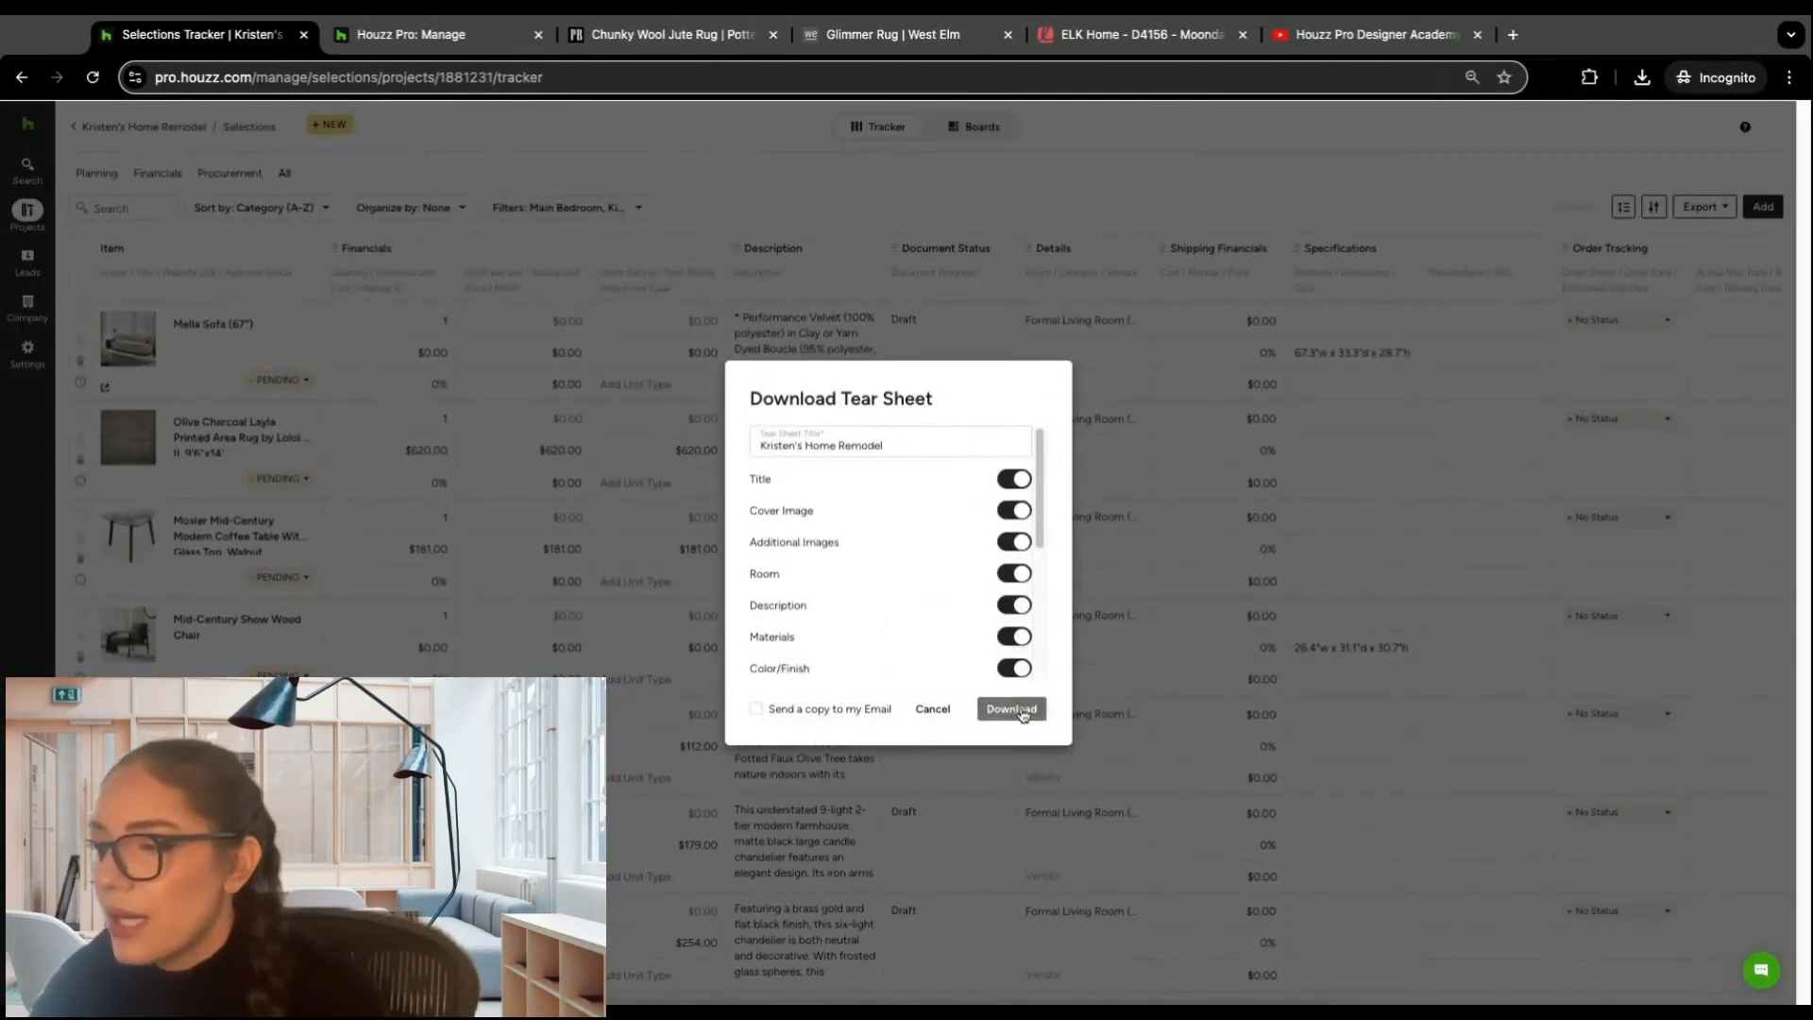
{"action": "left_click", "coordinate": [1011, 709]}
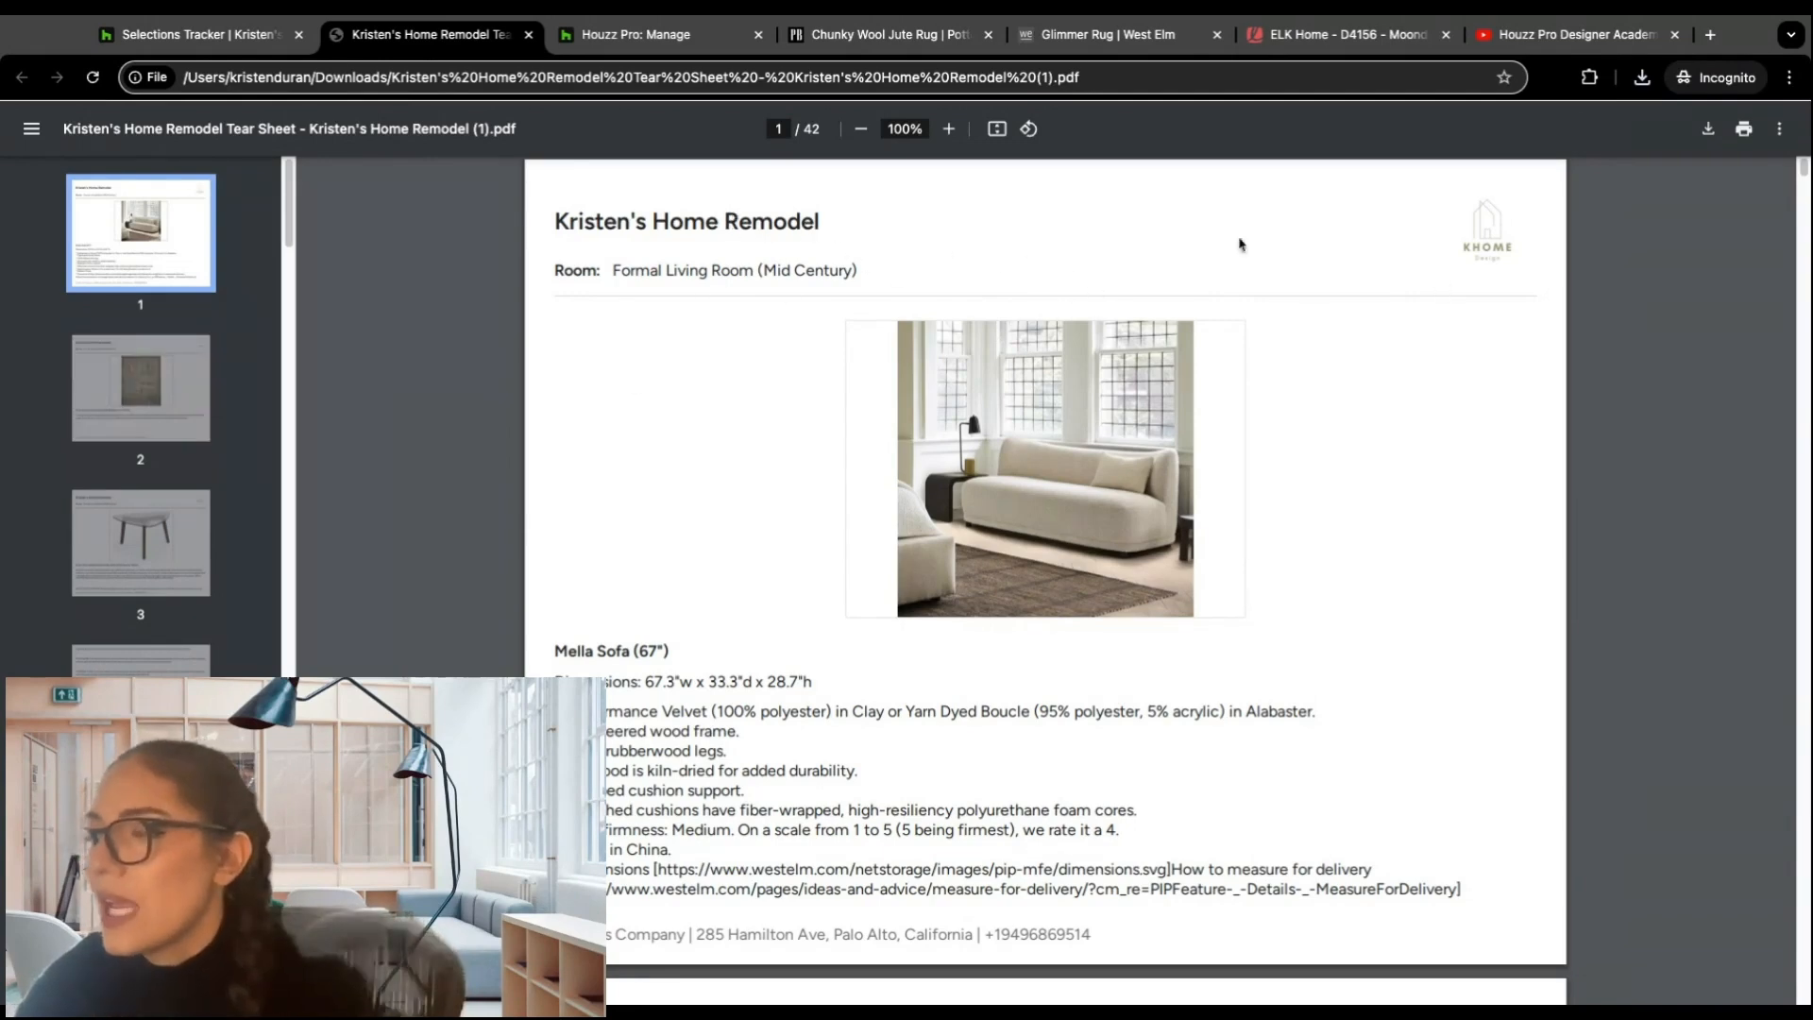
Step: Examine pages 2 to 4 of the downloaded tear sheet PDF
{"action": "left_click", "coordinate": [151, 383]}
{"action": "left_click", "coordinate": [130, 531]}
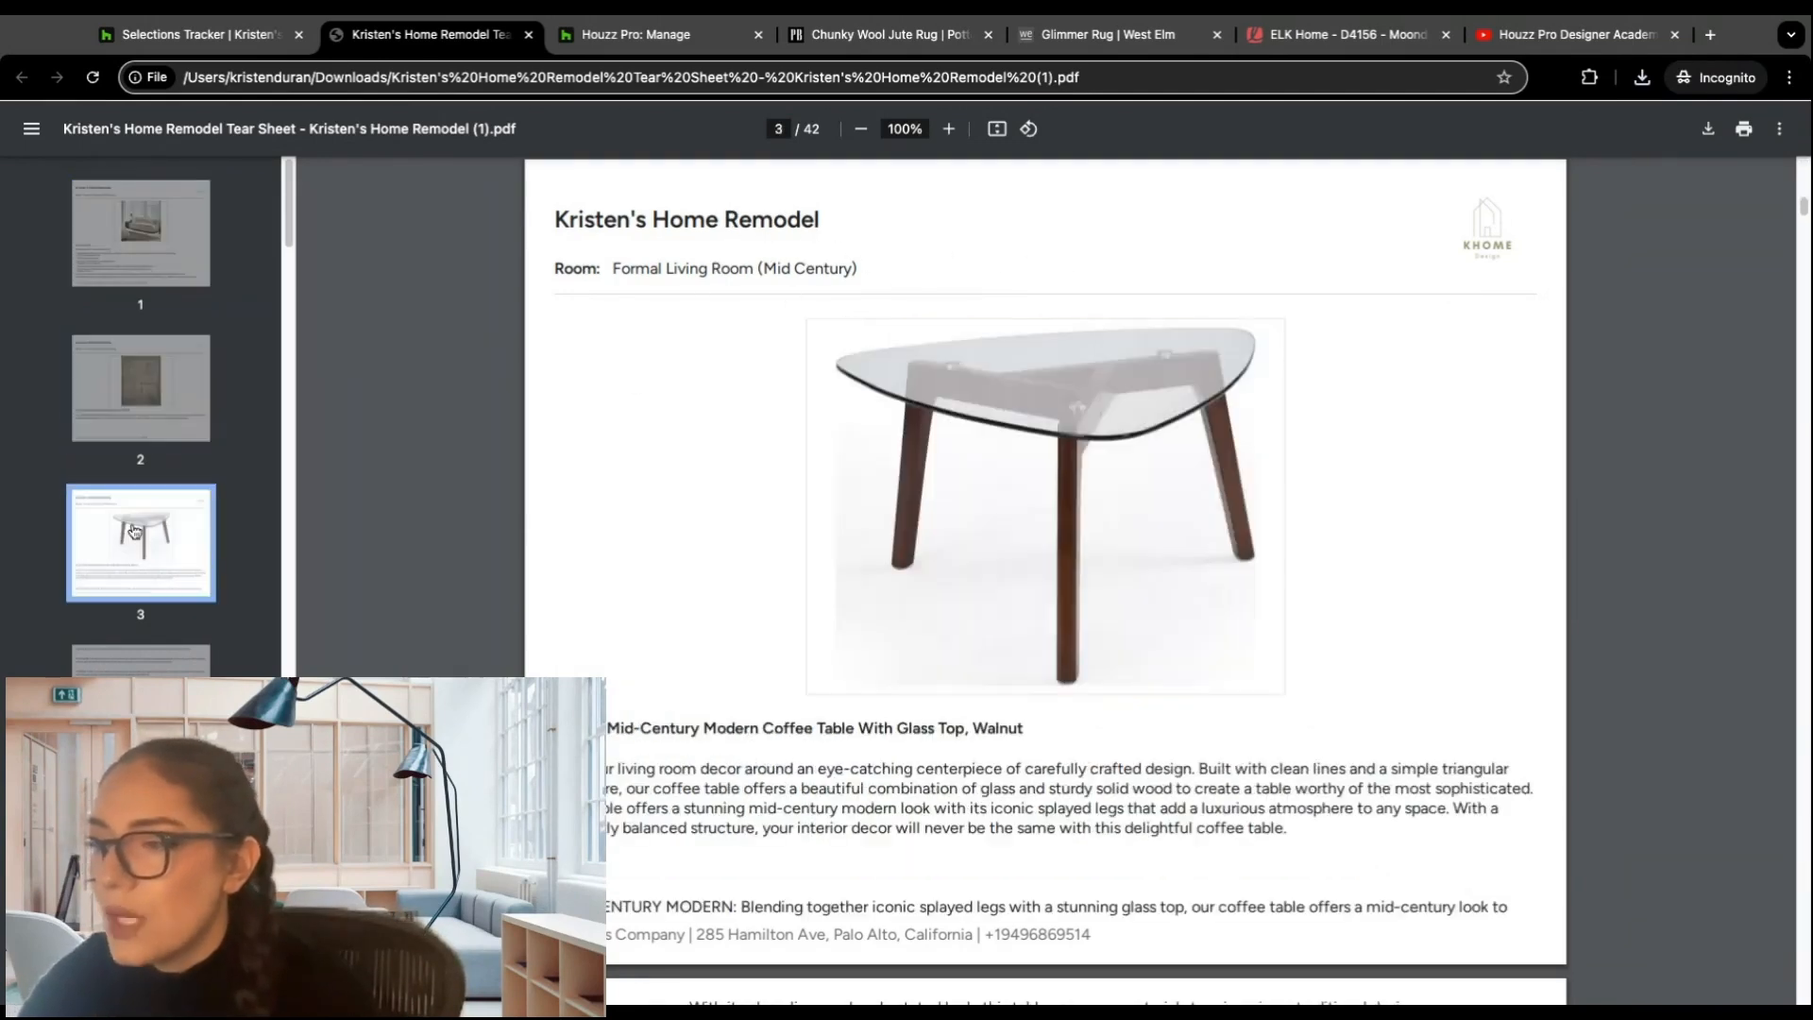
{"action": "left_click", "coordinate": [149, 666]}
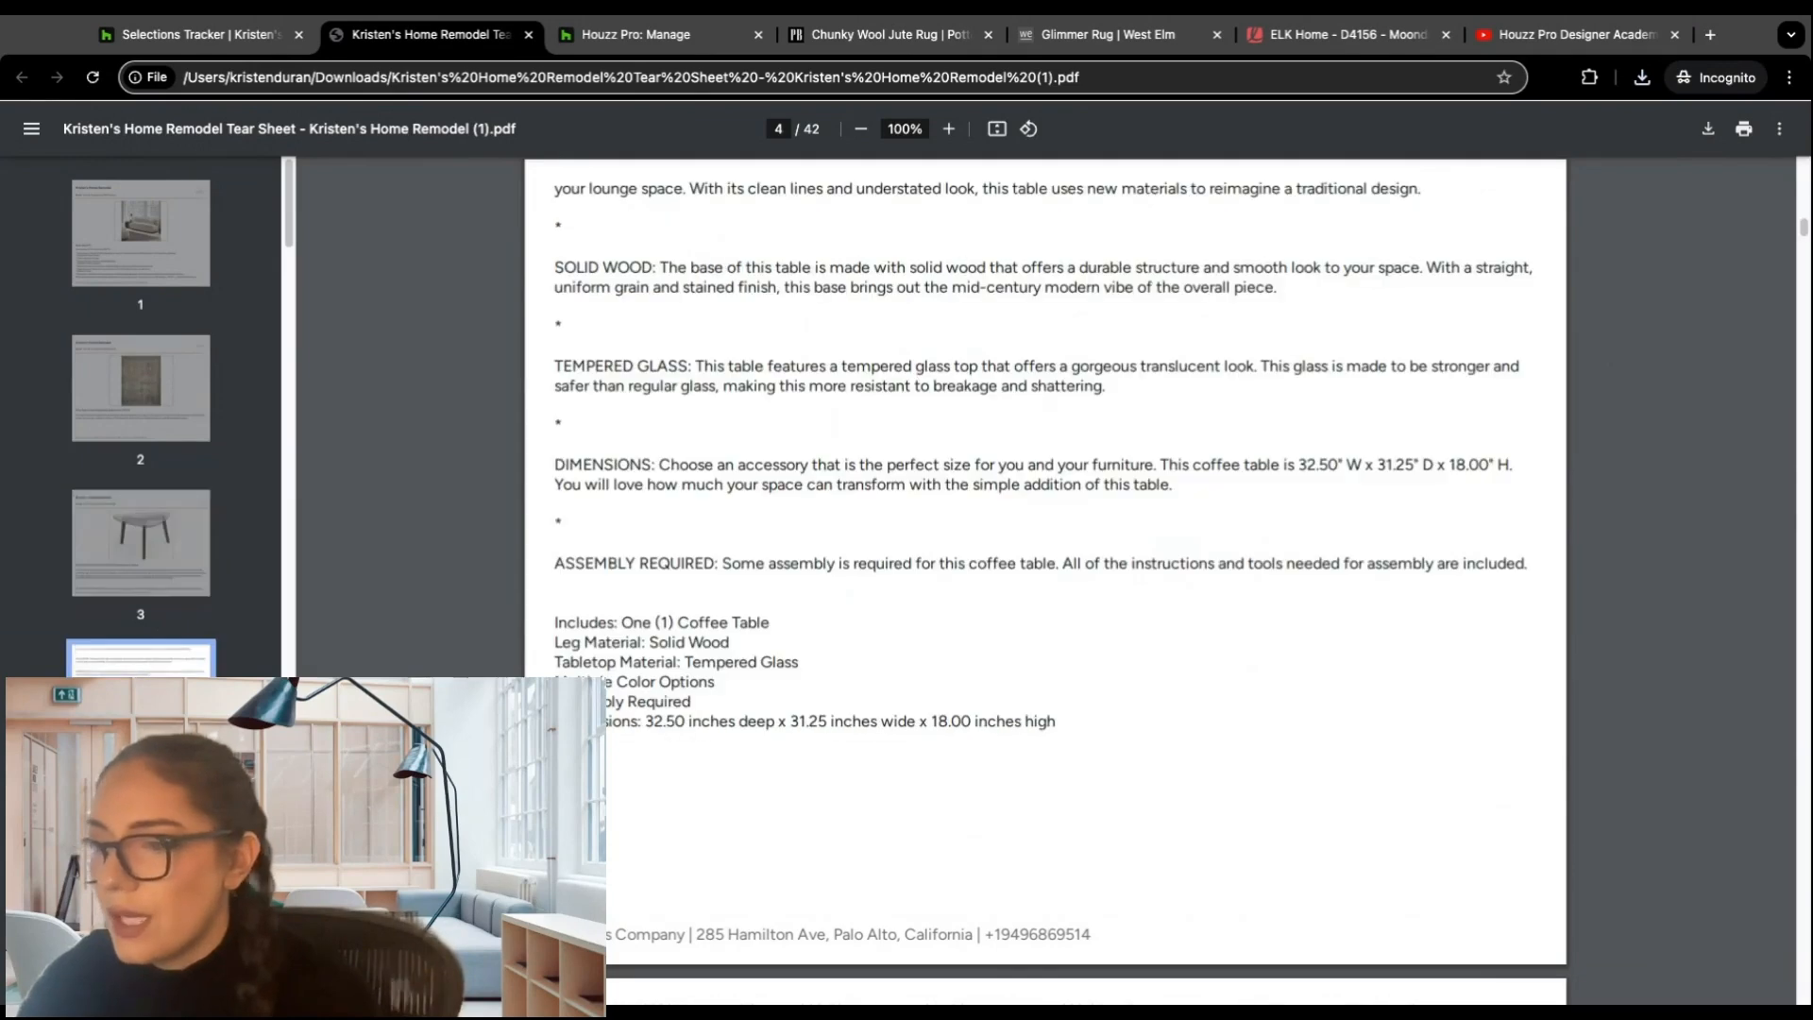
Step: Examine pages 5 and 6 of the tear sheet PDF and return to the selections tracker
{"action": "left_click", "coordinate": [143, 836]}
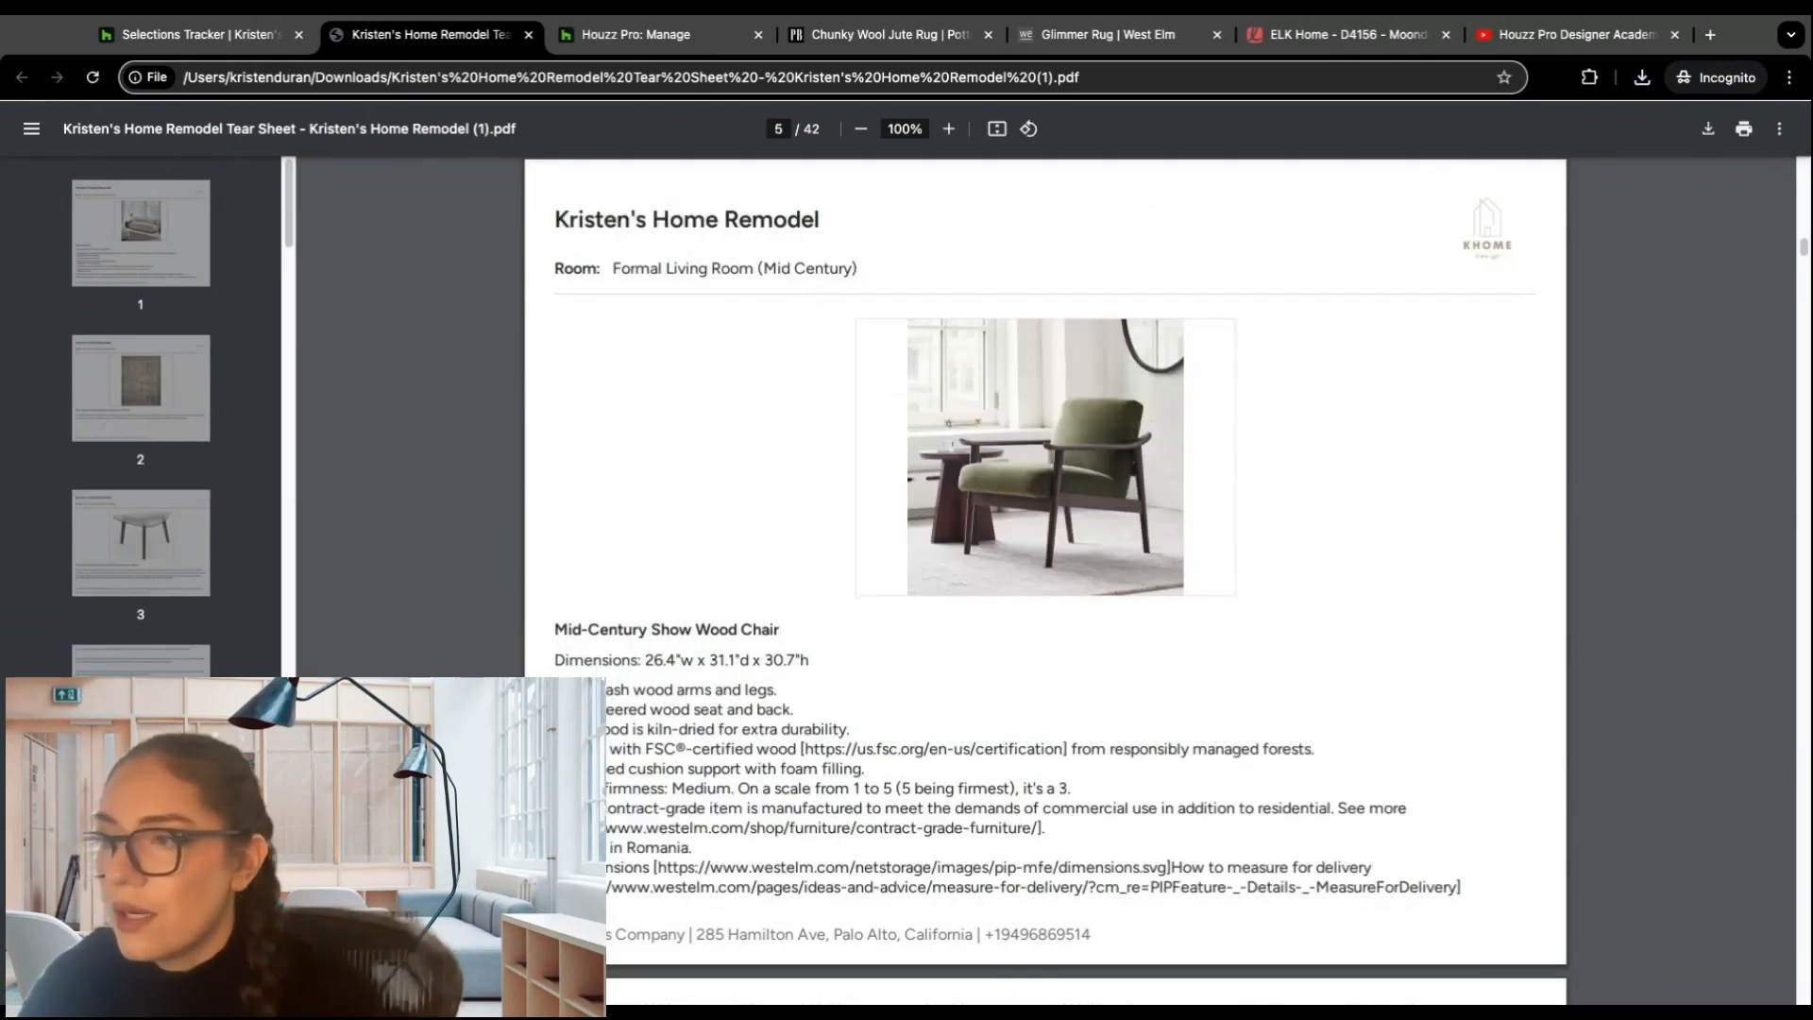
{"action": "left_click", "coordinate": [144, 978]}
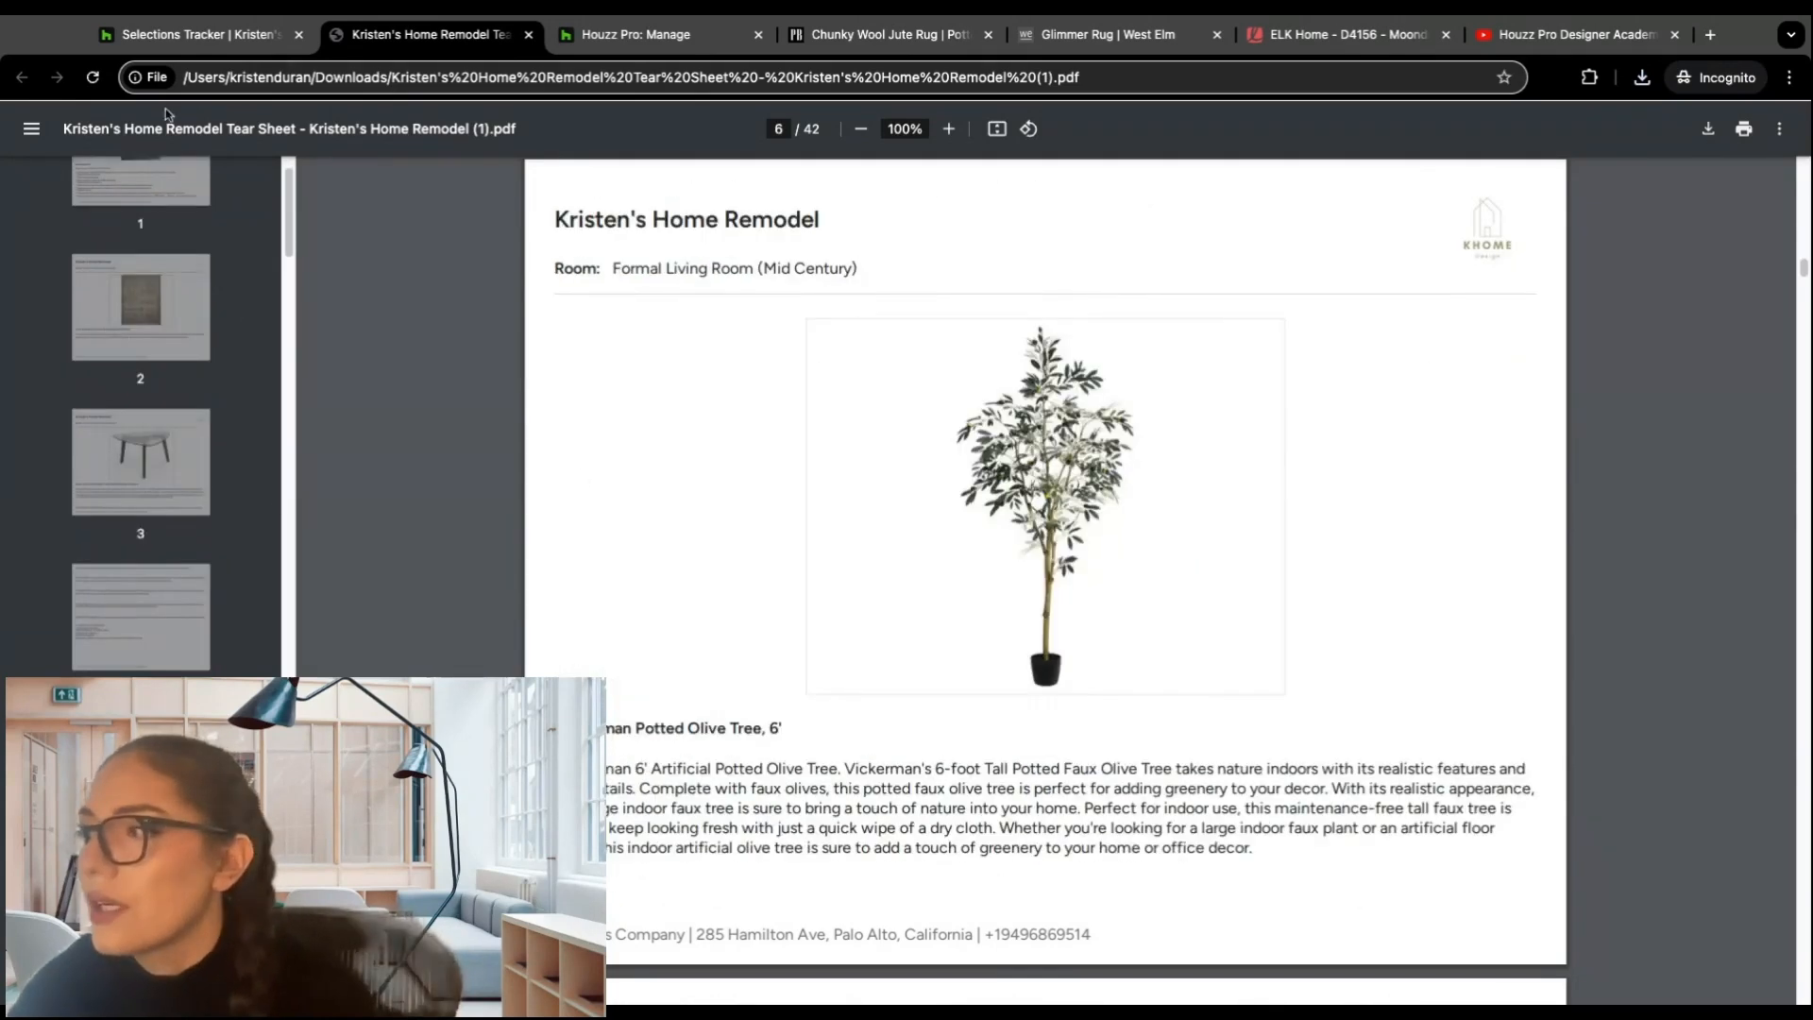
{"action": "left_click", "coordinate": [194, 35]}
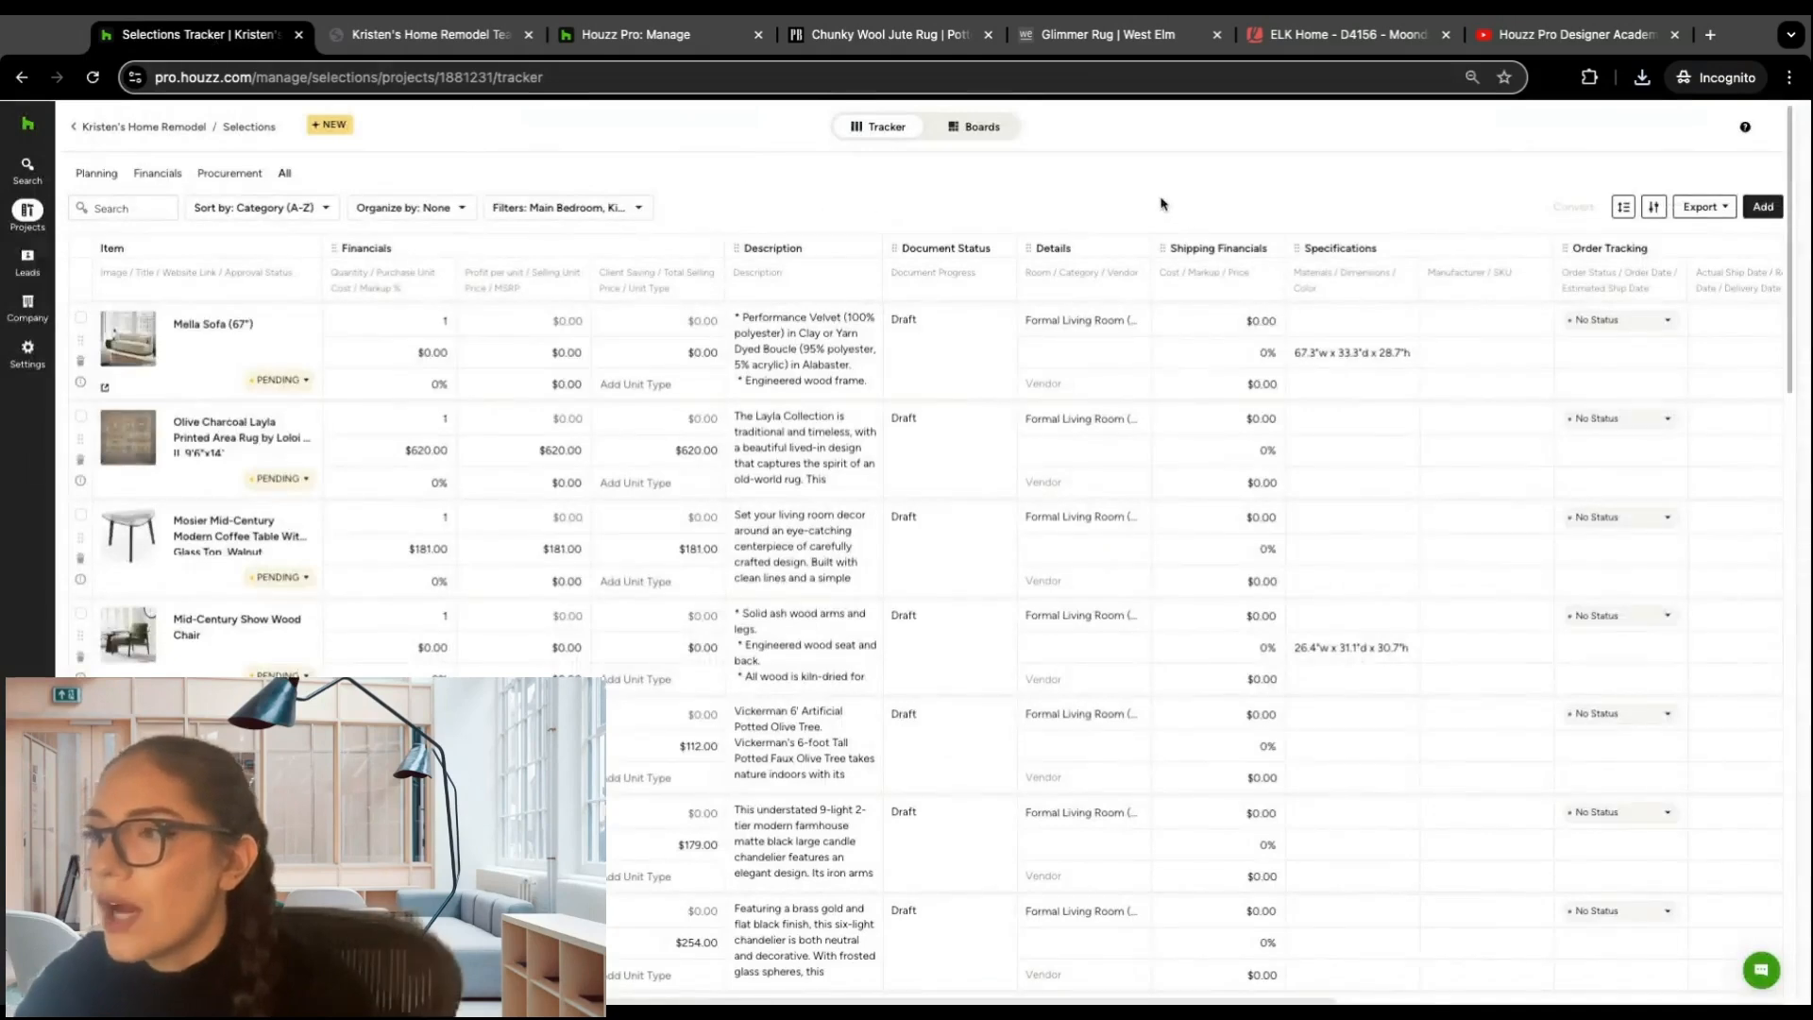
Step: View the project's boards overview, return to the tracker and show its export options
{"action": "left_click", "coordinate": [987, 129]}
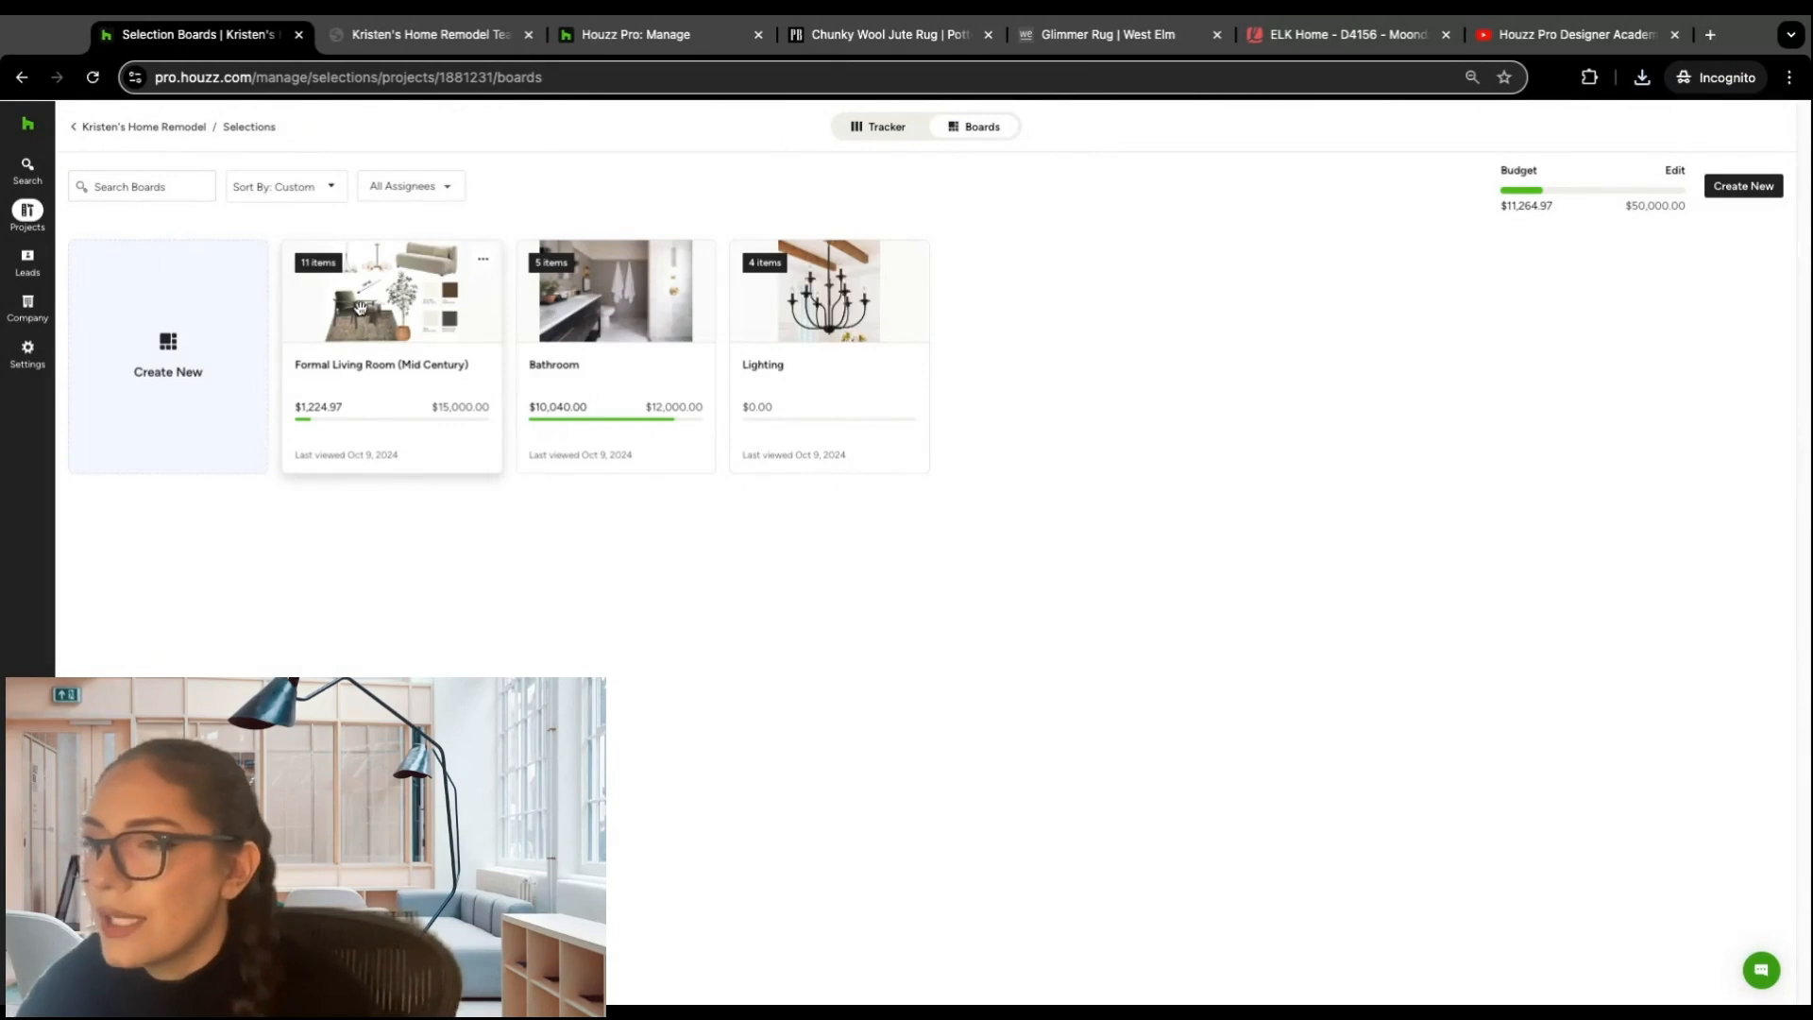
{"action": "left_click", "coordinate": [888, 125]}
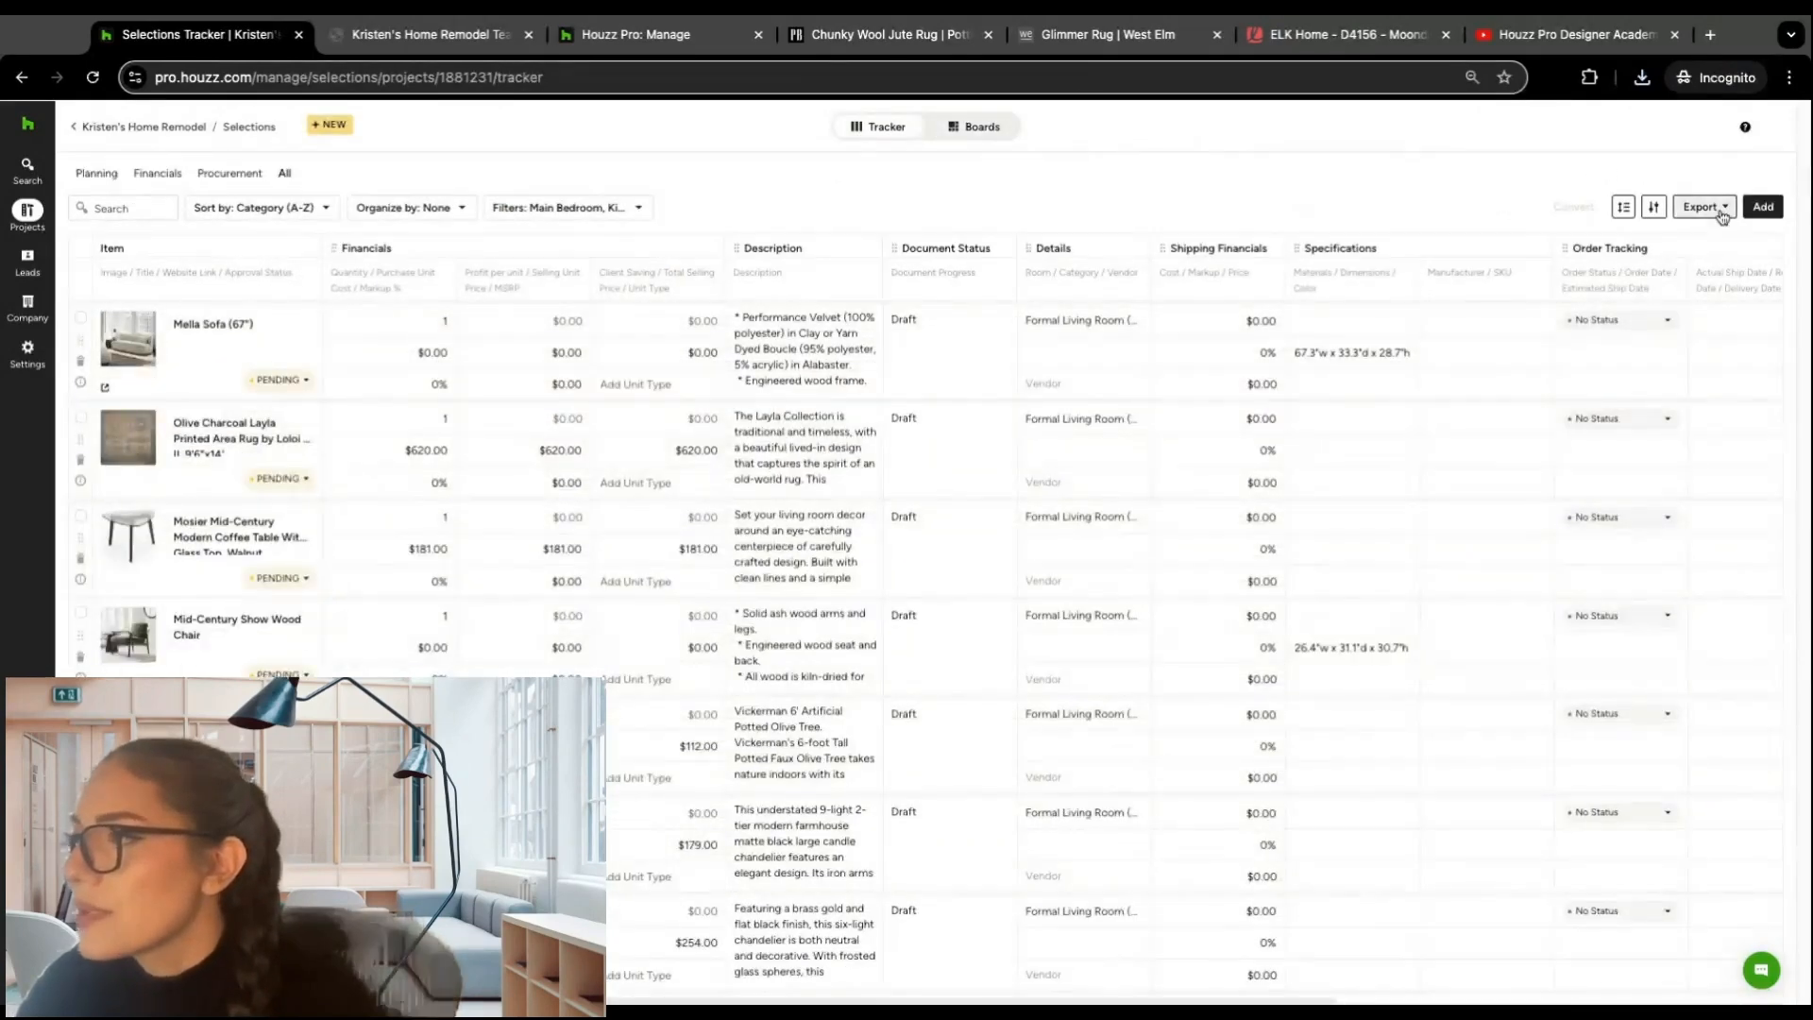
{"action": "left_click", "coordinate": [1702, 208]}
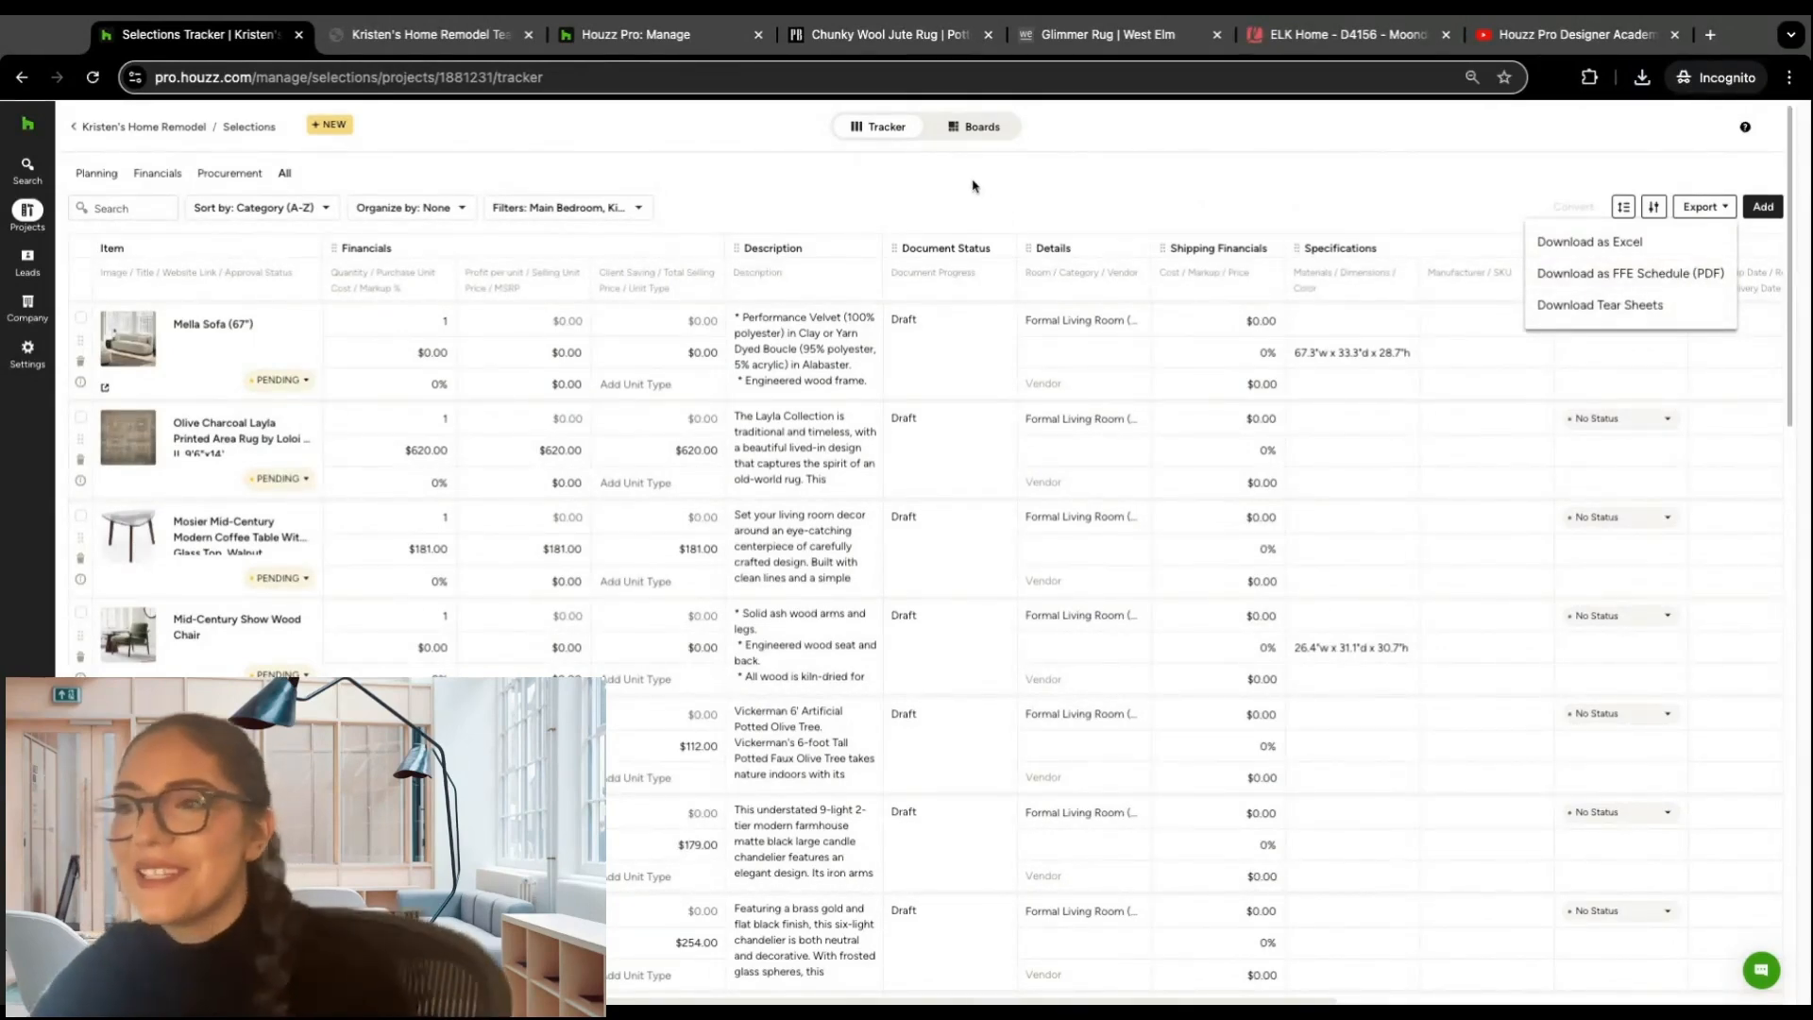
Step: Open the Formal Living Room (Mid Century) board and review its options for converting items to an estimate or invoice
{"action": "left_click", "coordinate": [981, 129]}
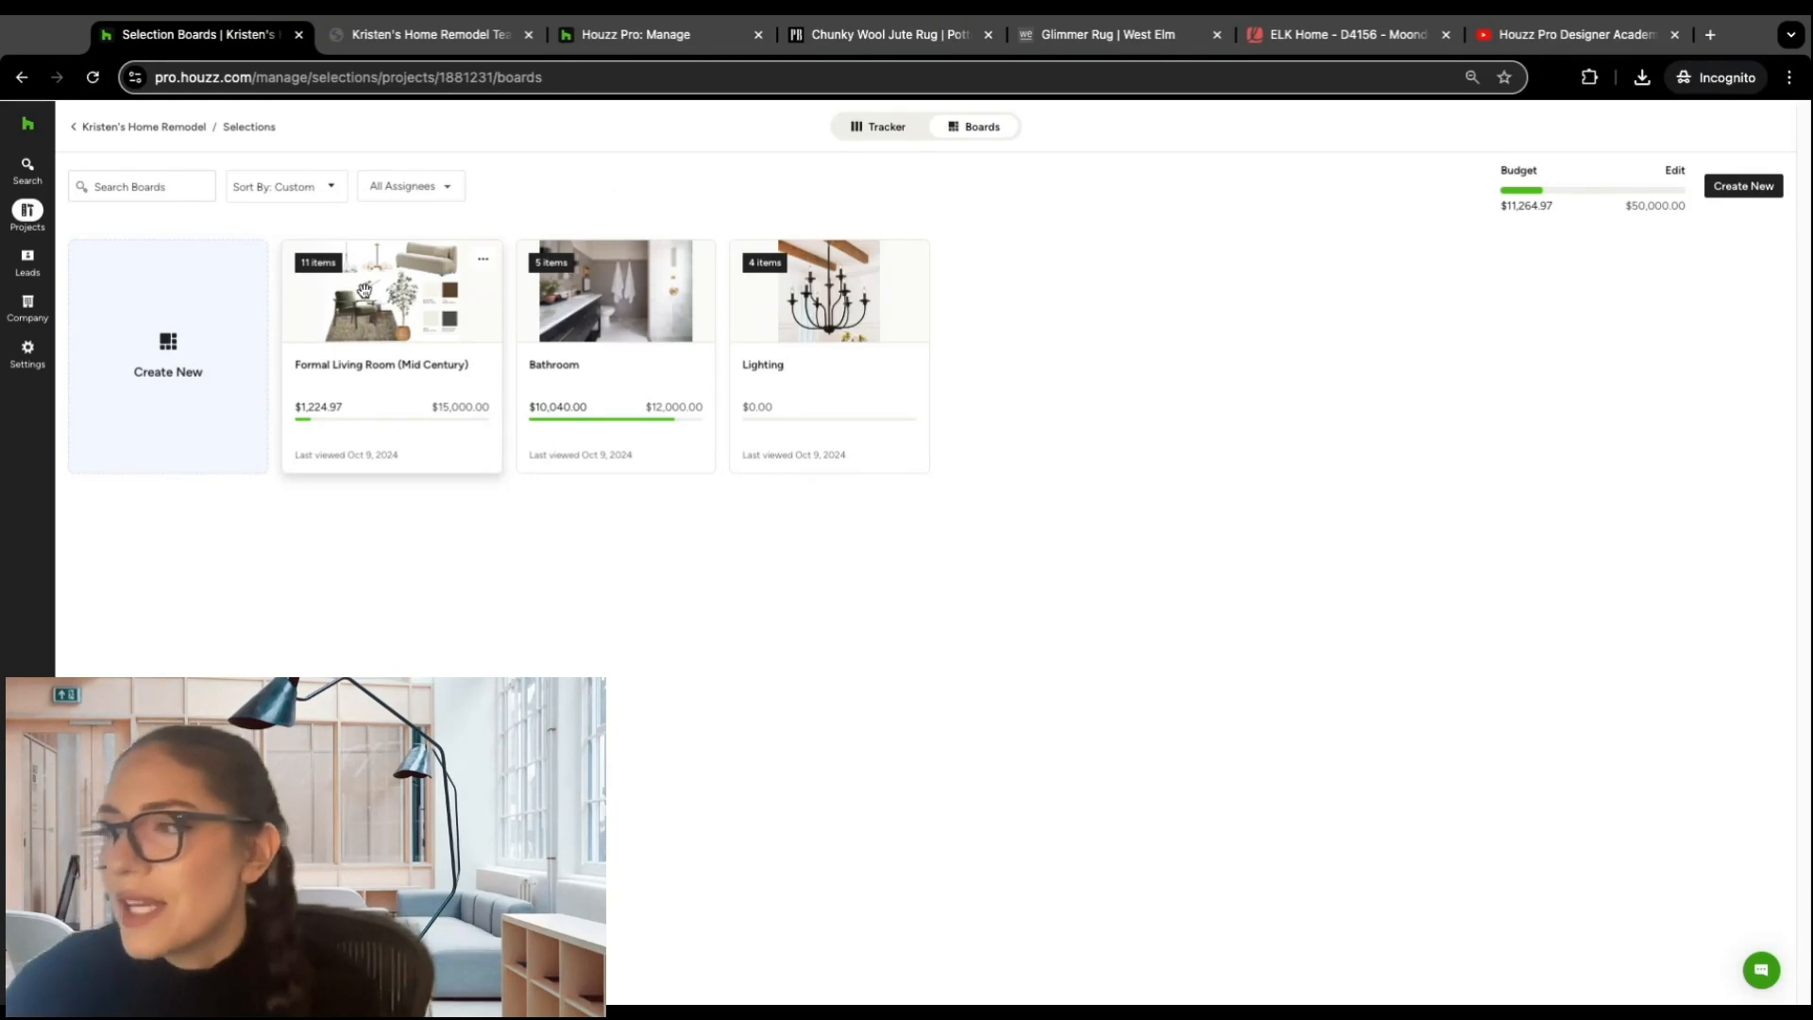
{"action": "left_click", "coordinate": [369, 292]}
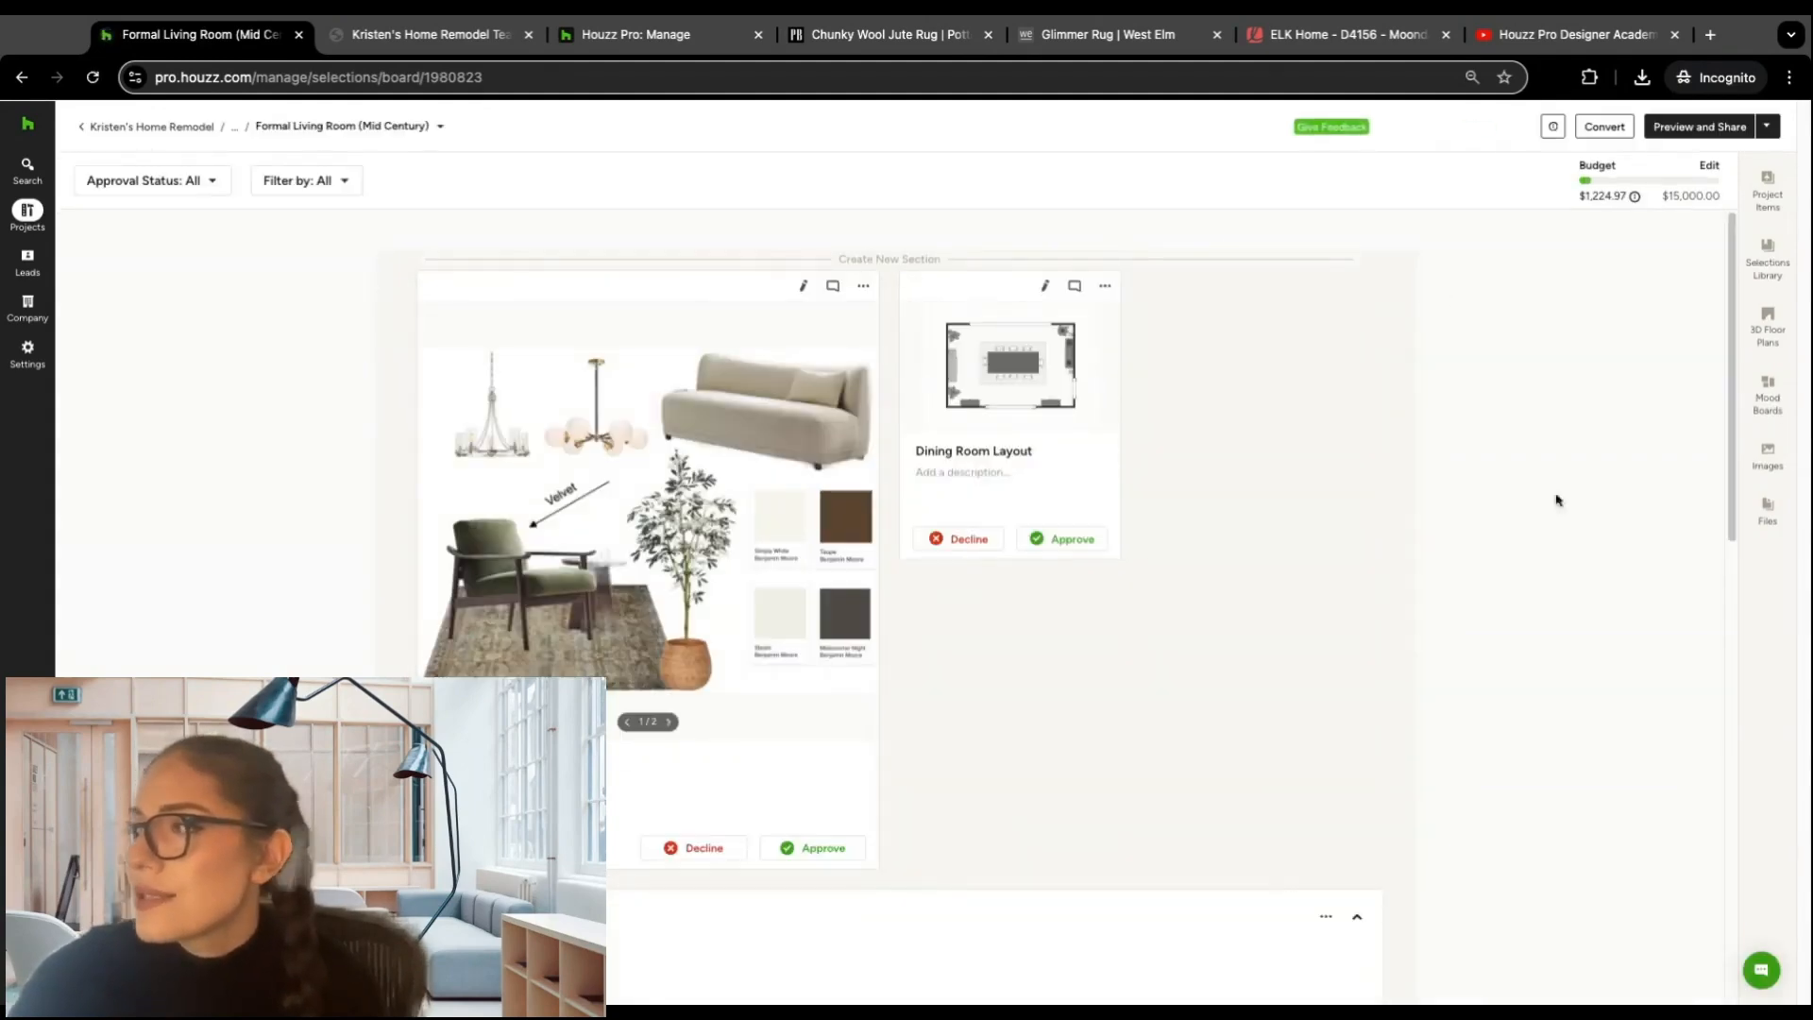
{"action": "left_click", "coordinate": [1605, 128]}
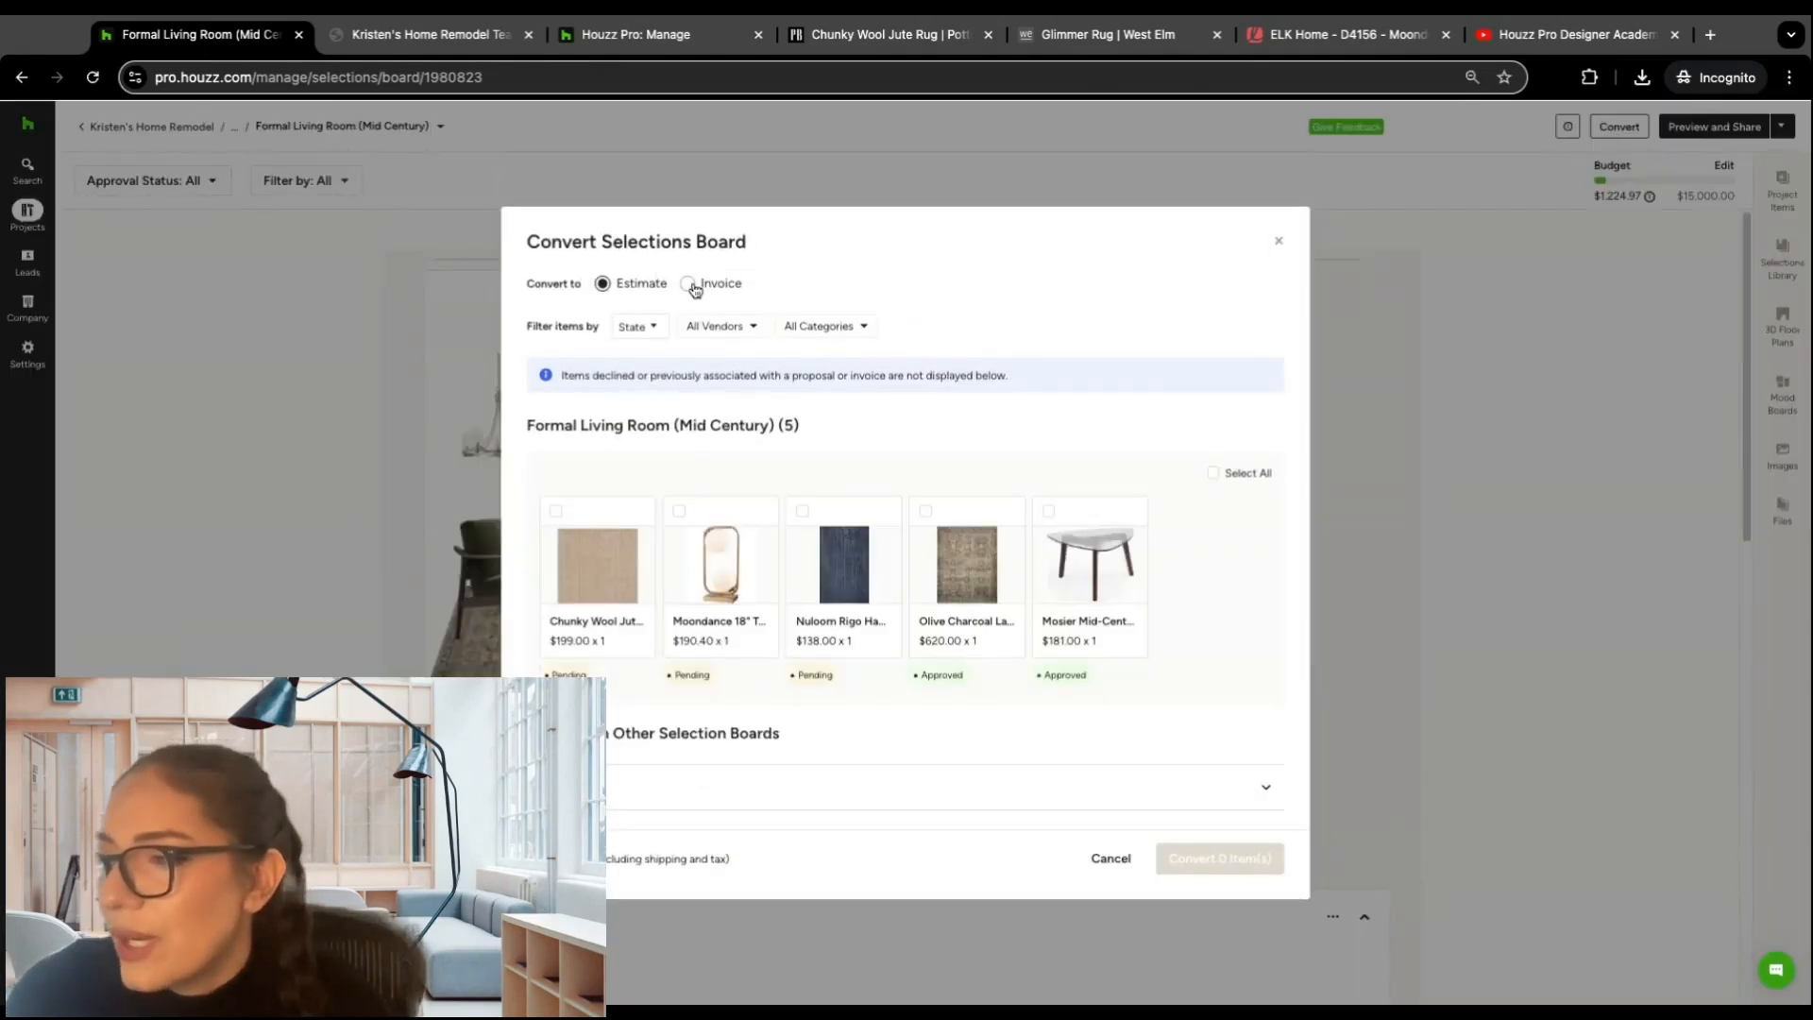
{"action": "left_click", "coordinate": [1277, 243]}
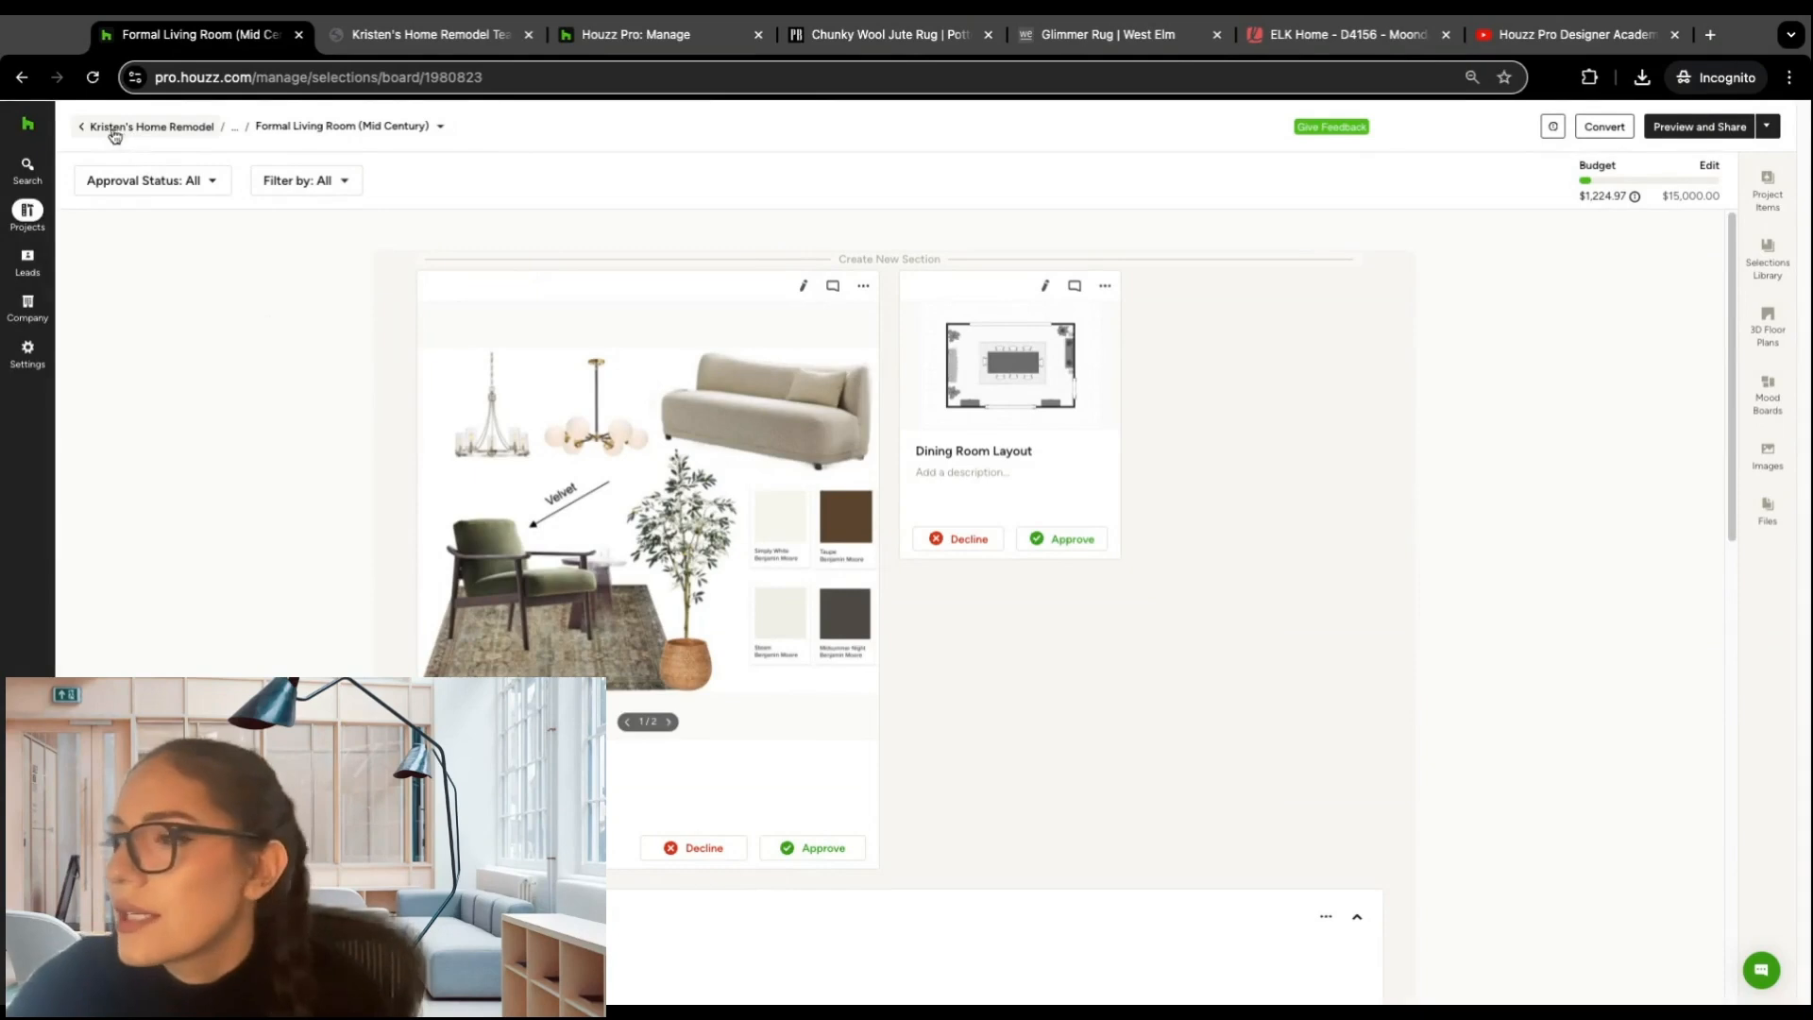
Step: Go back to the selections tracker and switch it to the Planning view
{"action": "left_click", "coordinate": [24, 83]}
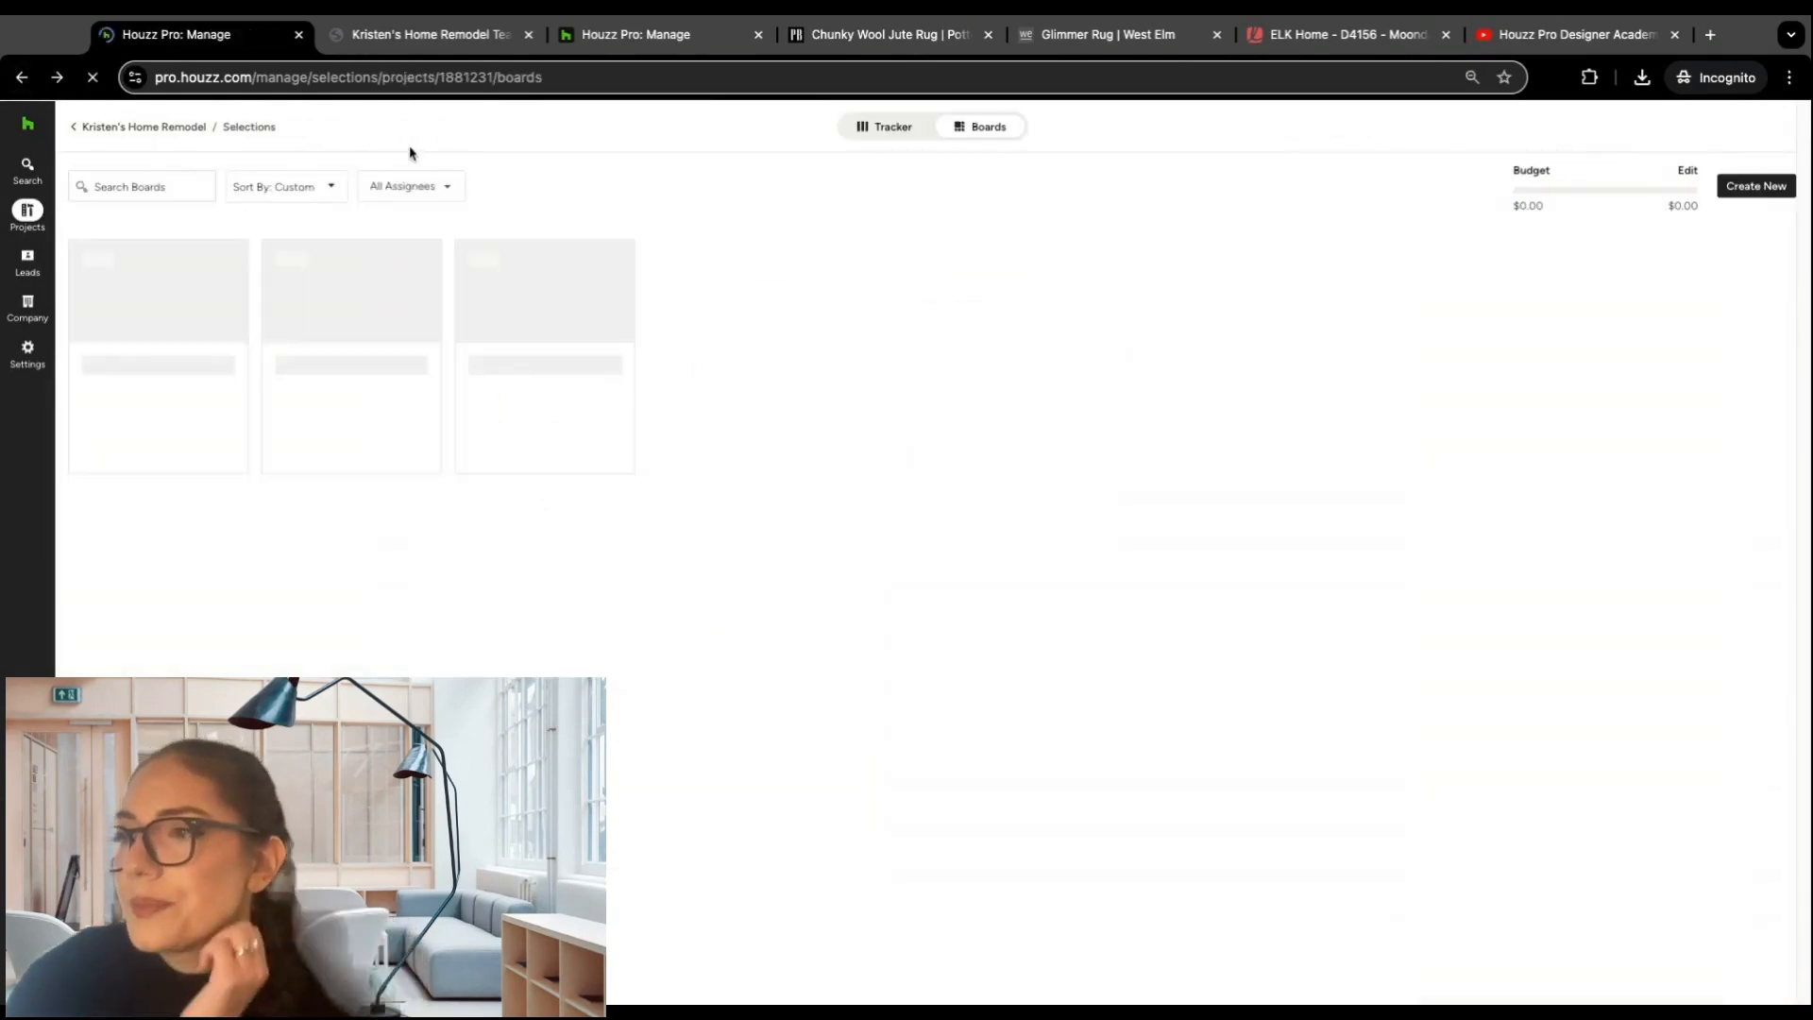
{"action": "left_click", "coordinate": [890, 131]}
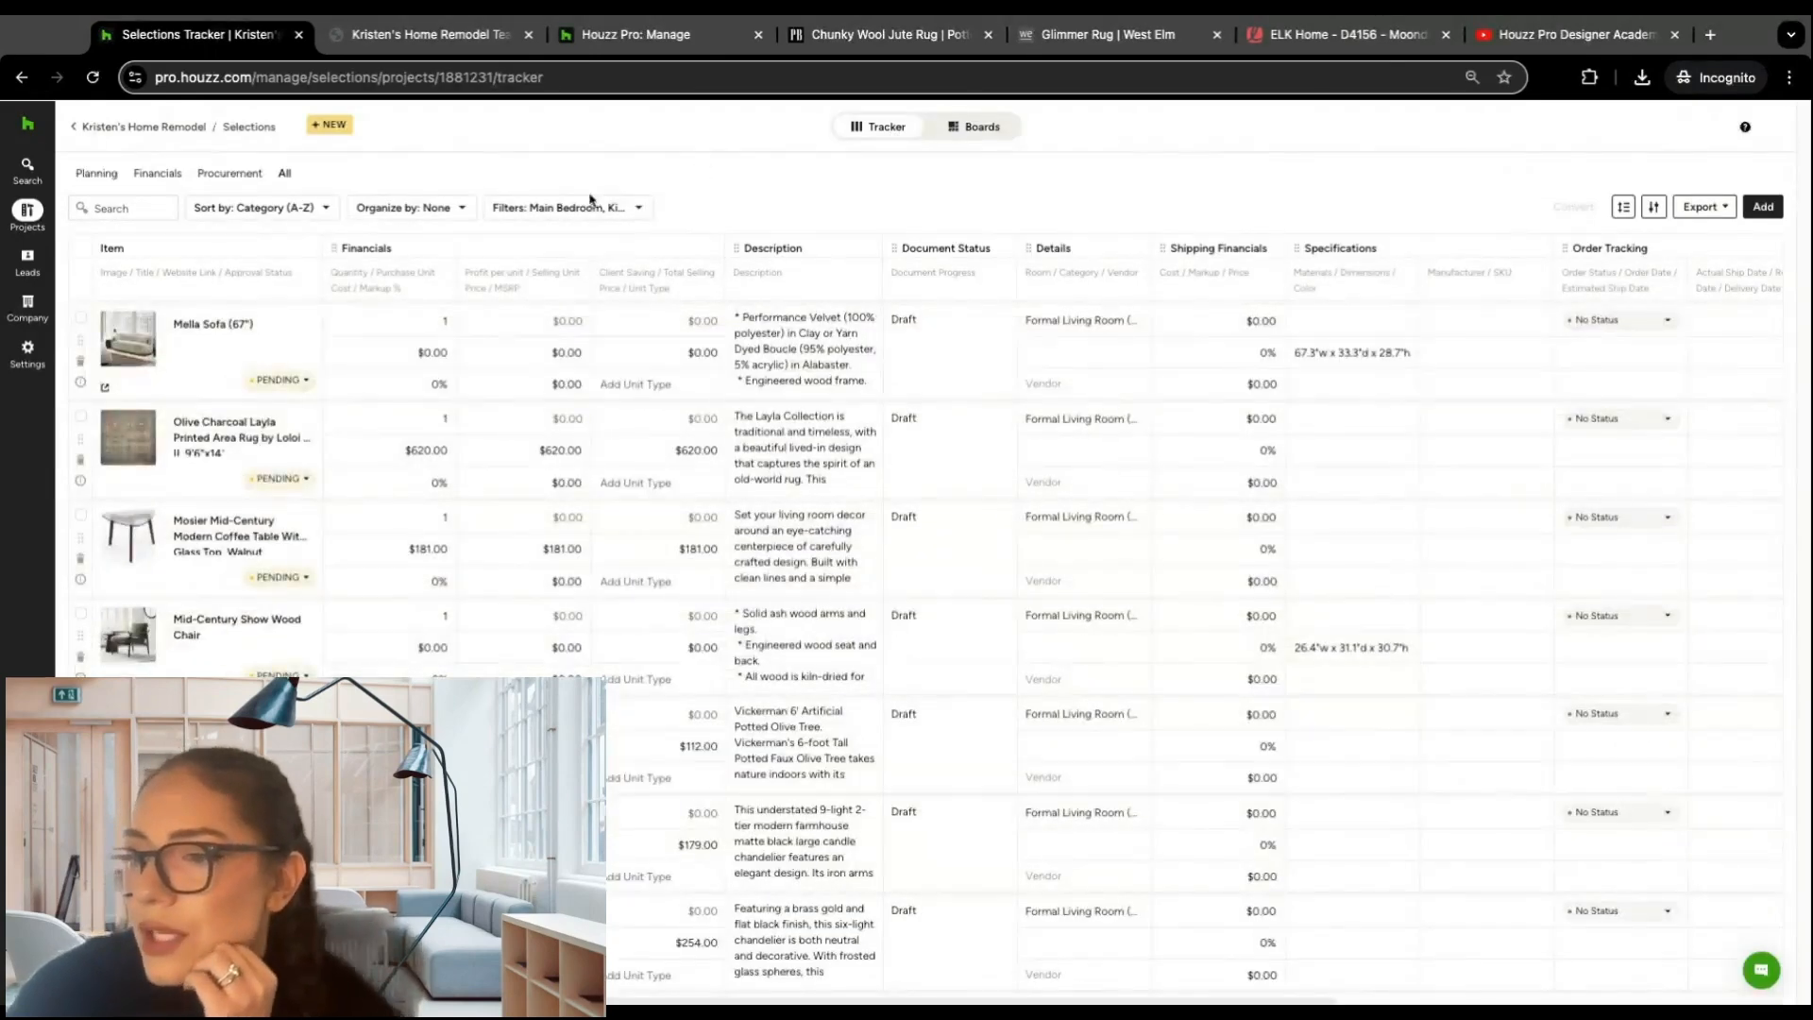
{"action": "scroll", "coordinate": [275, 500], "scroll_direction": "down", "scroll_amount": 2}
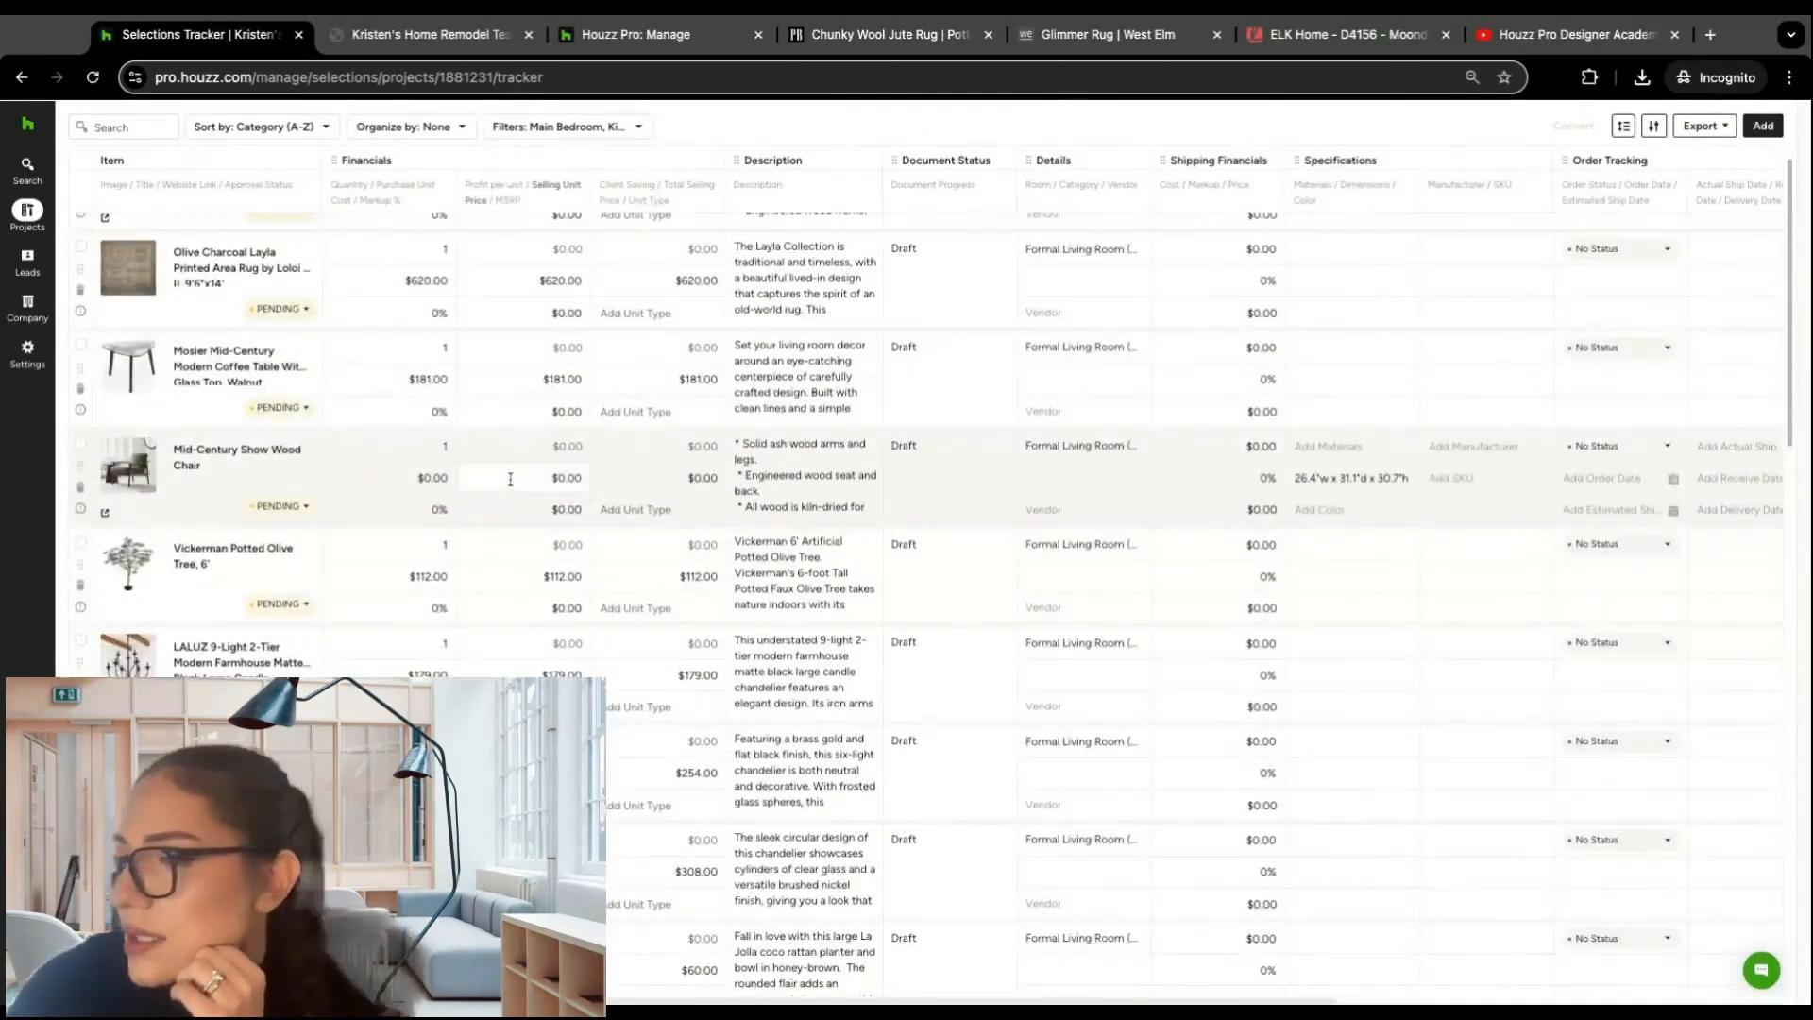
{"action": "scroll", "coordinate": [509, 481], "scroll_direction": "up", "scroll_amount": 2}
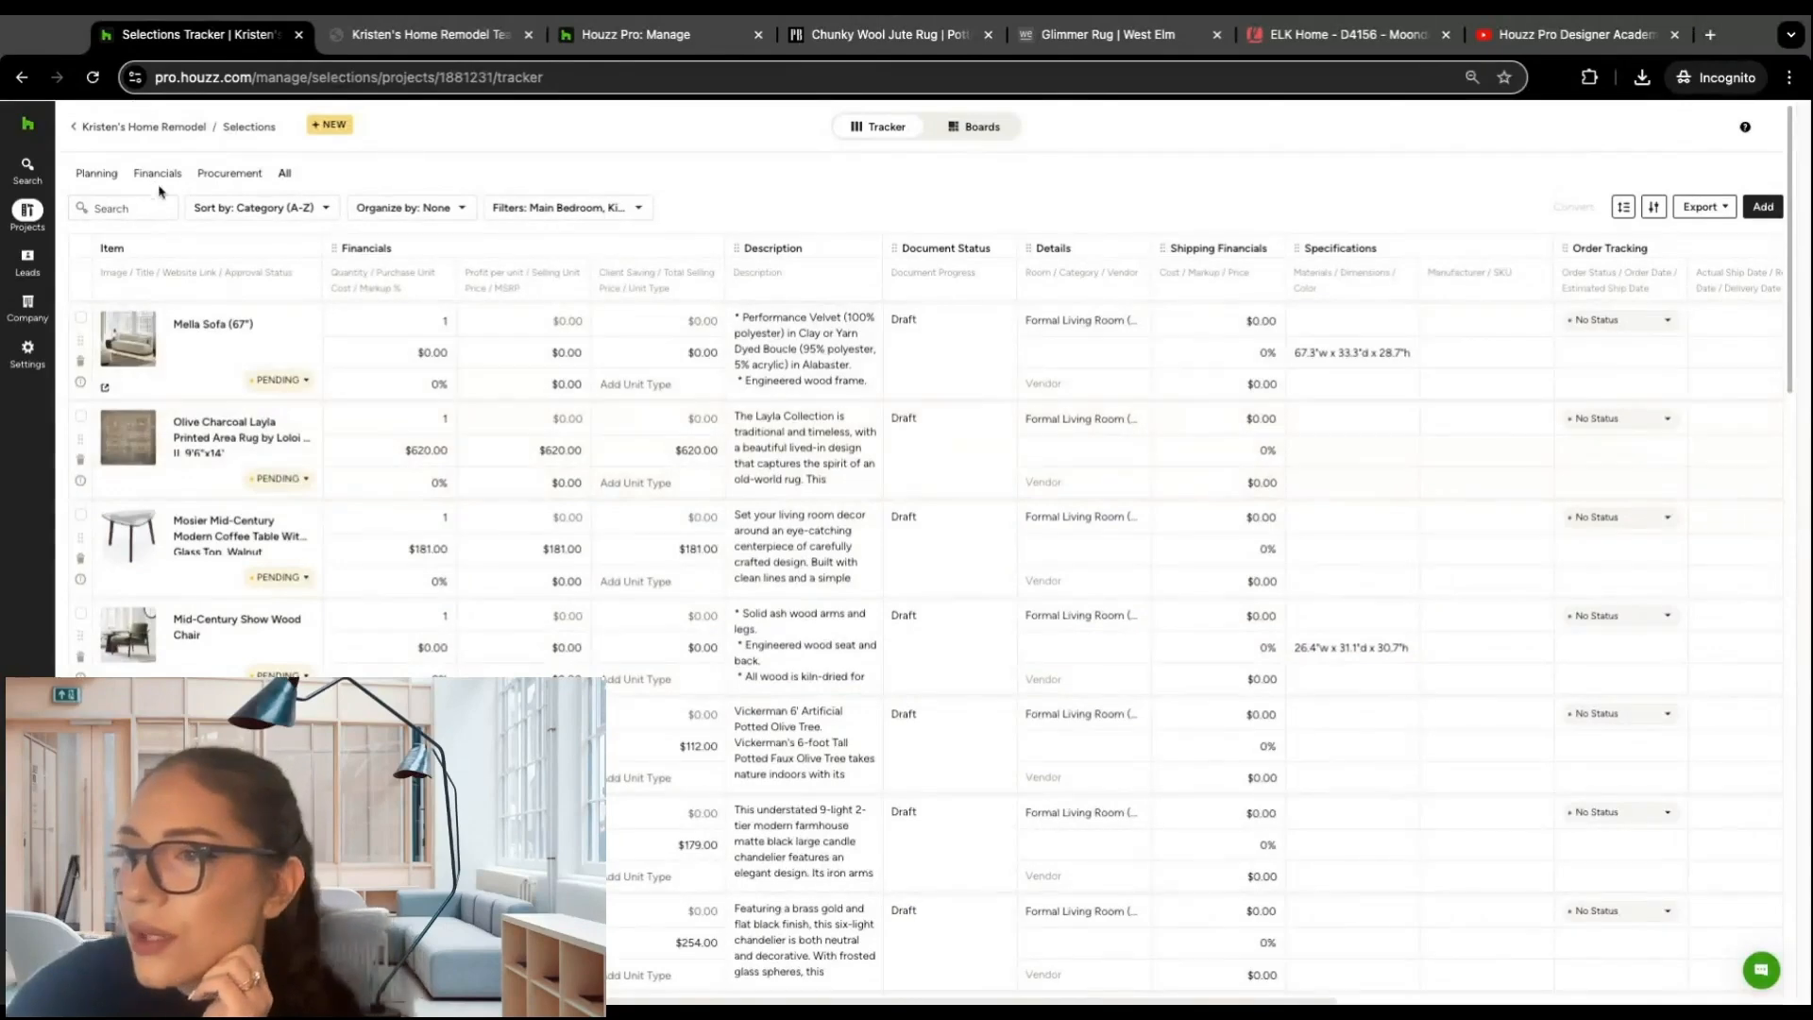
{"action": "left_click", "coordinate": [108, 176]}
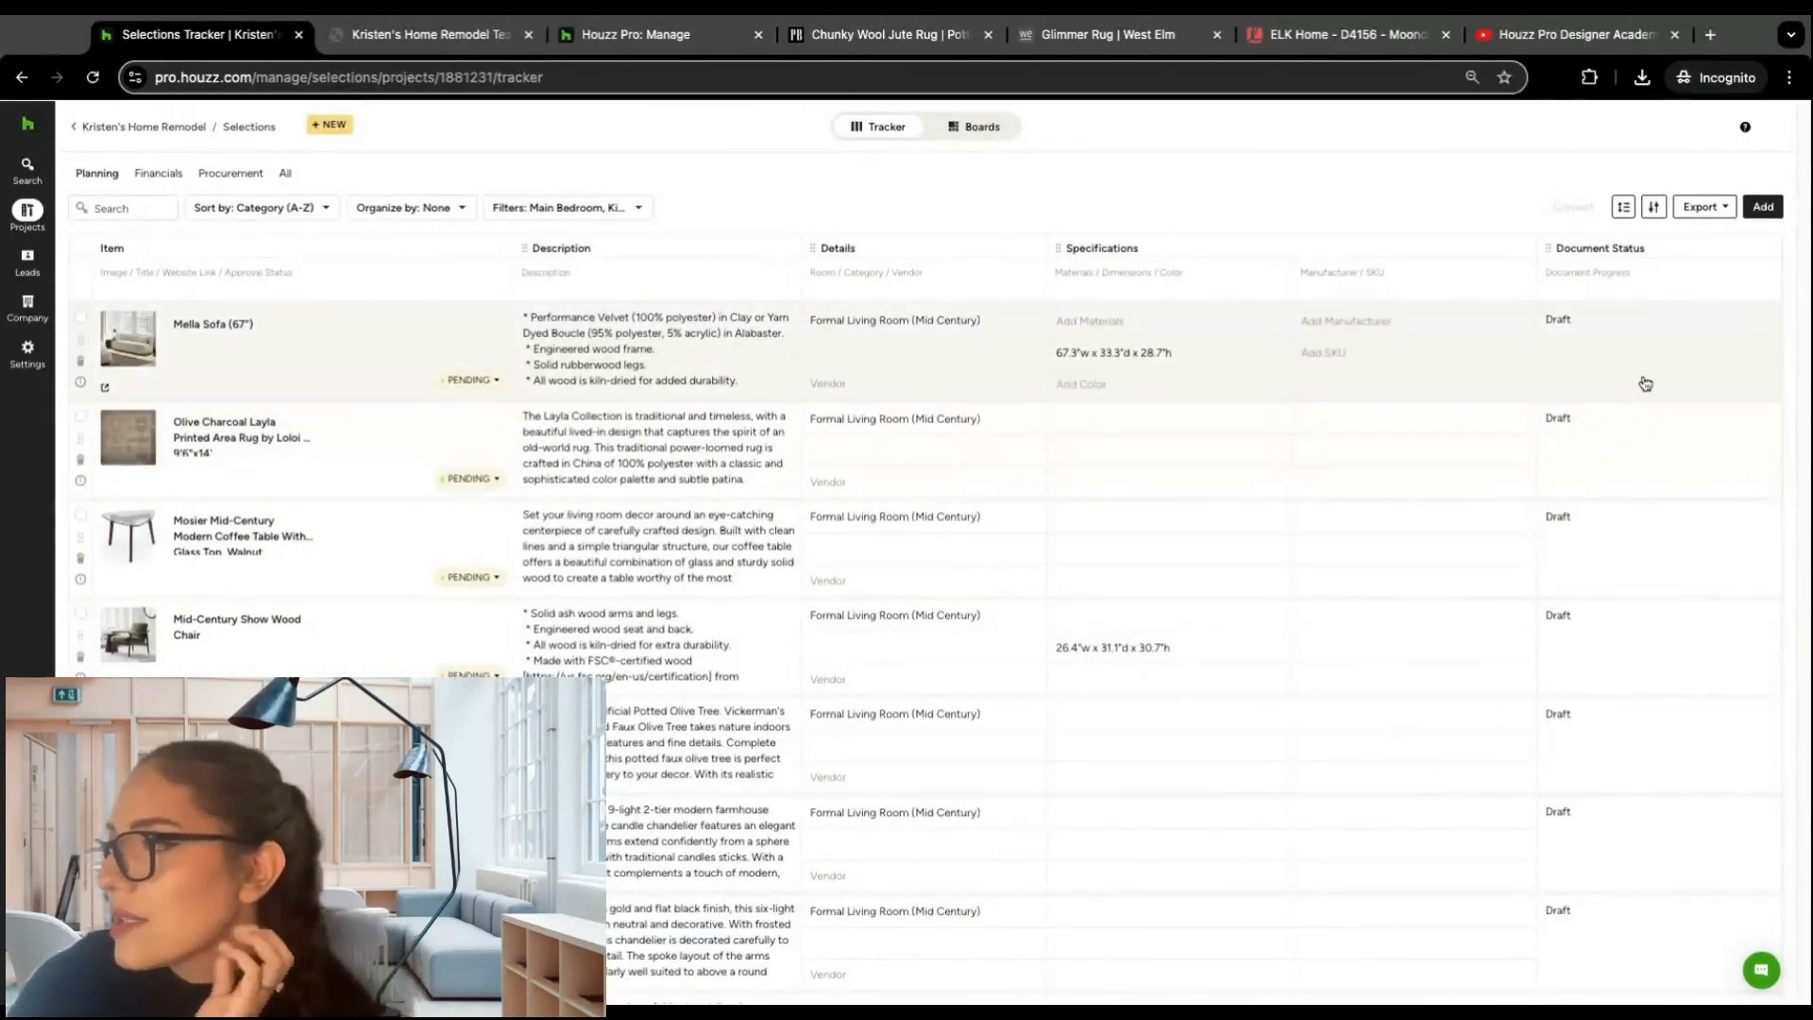
Step: Open the estimate linked to the 5-Light Chandelier, Brushed Nickel, from its document status
{"action": "scroll", "coordinate": [1650, 401], "scroll_direction": "down", "scroll_amount": 15}
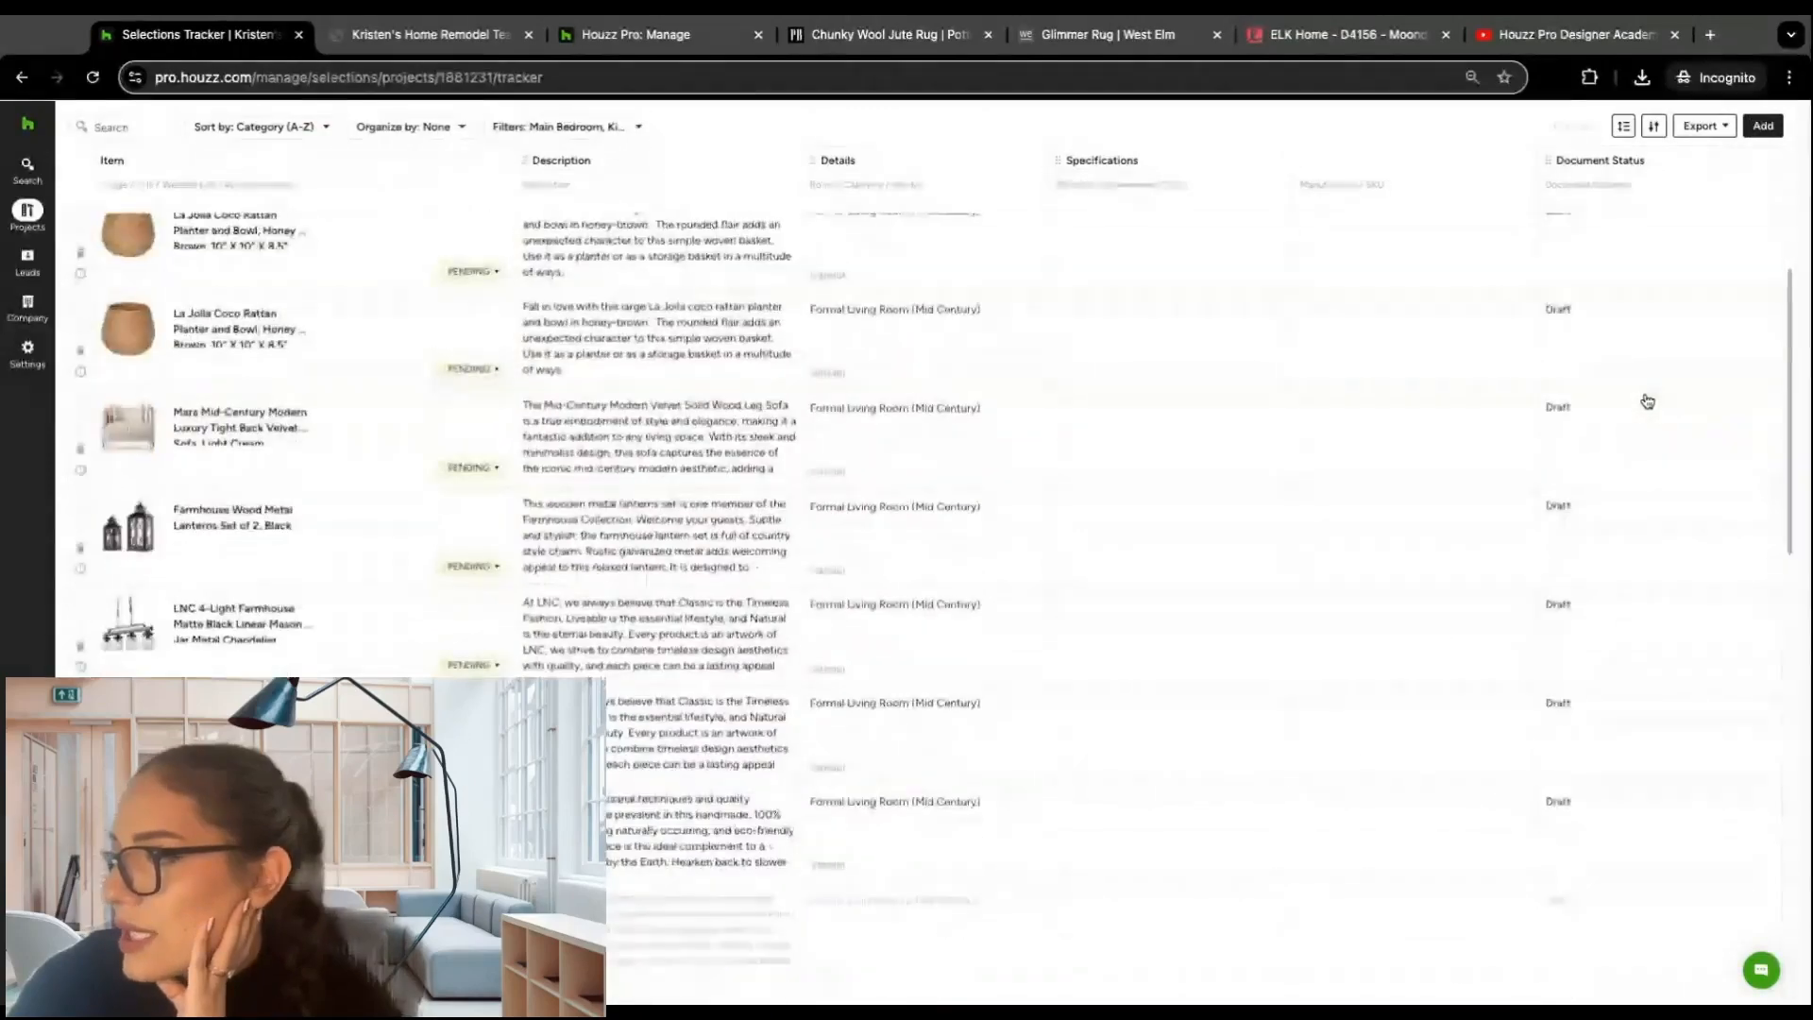
{"action": "scroll", "coordinate": [1648, 401], "scroll_direction": "down", "scroll_amount": 5}
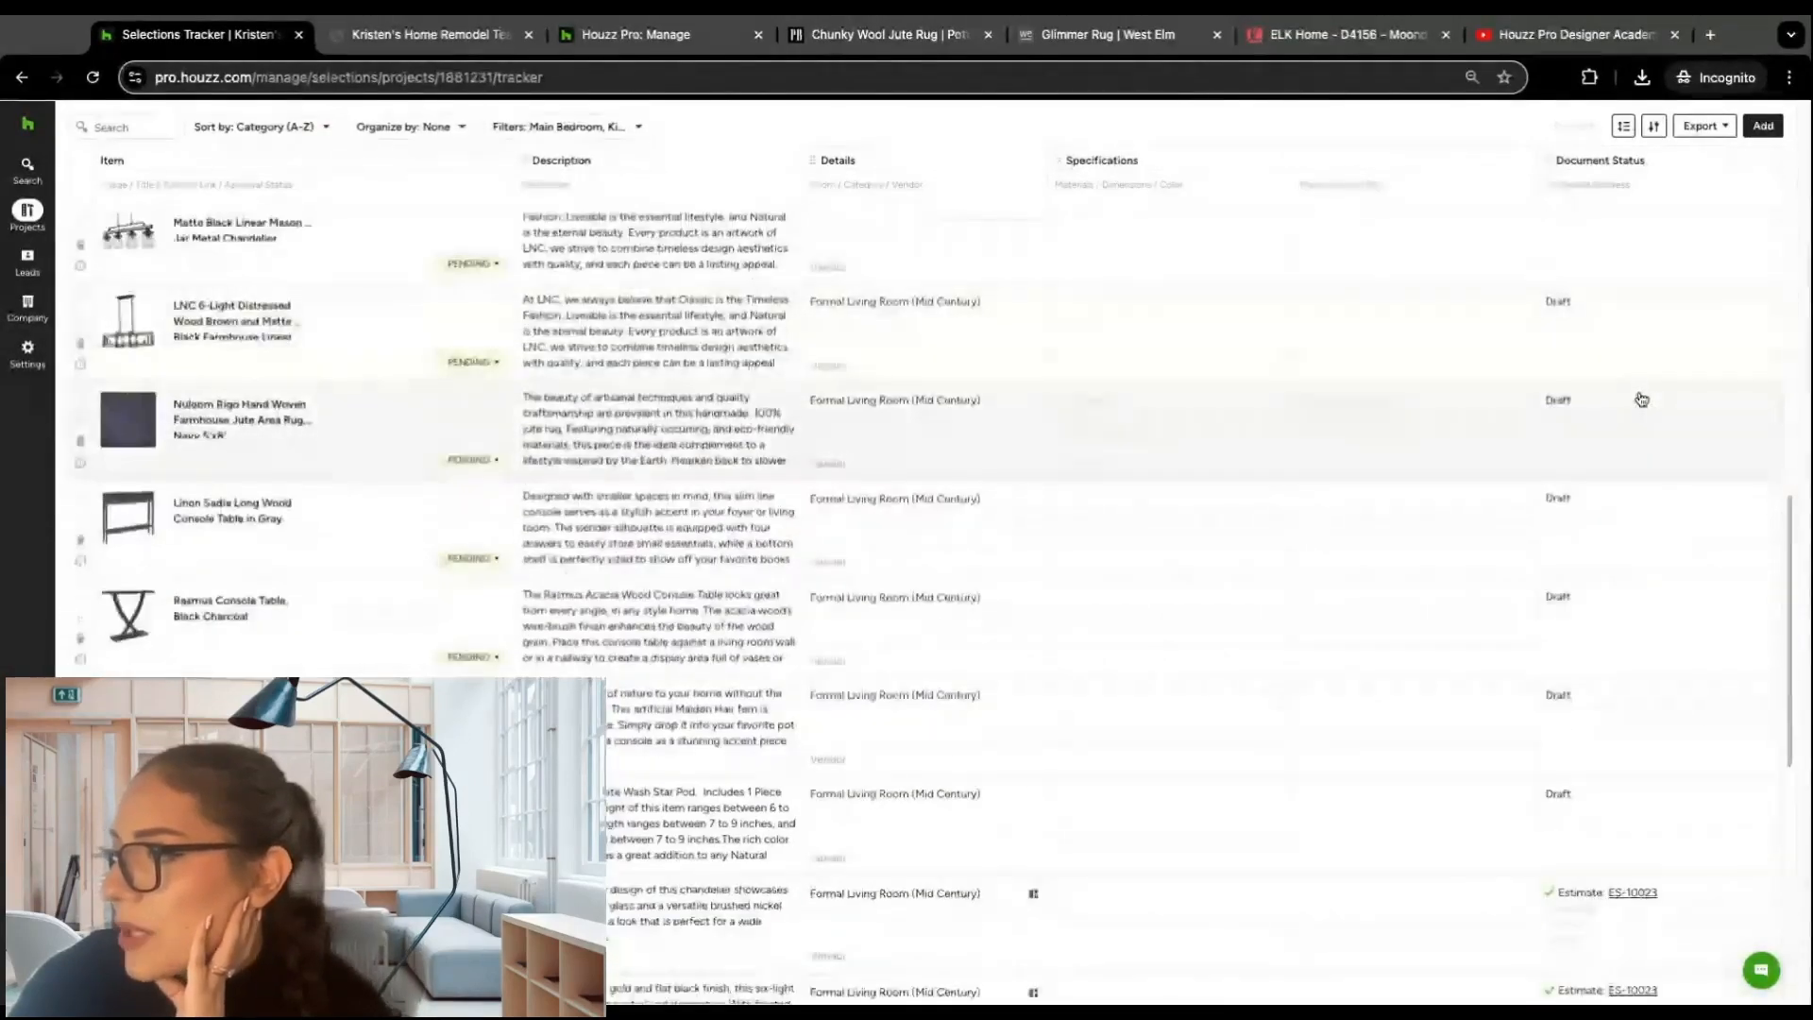
{"action": "mouse_move", "coordinate": [1687, 308]}
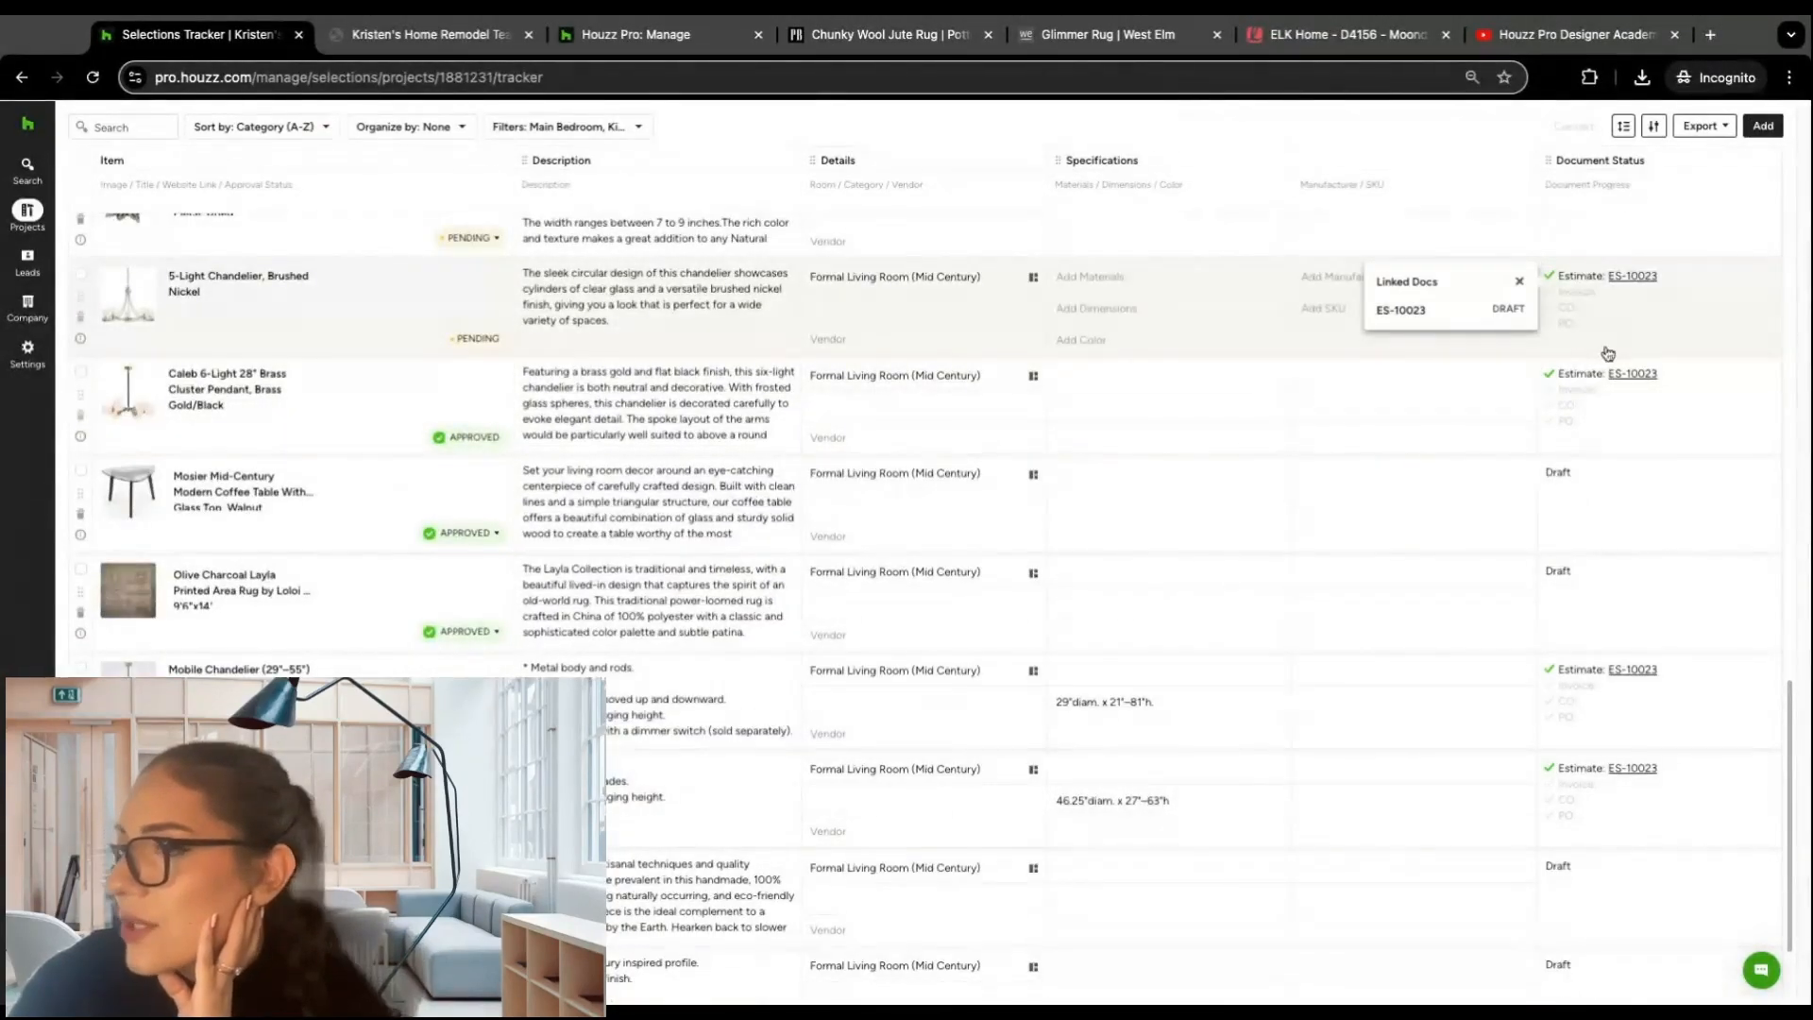
{"action": "left_click", "coordinate": [1627, 277]}
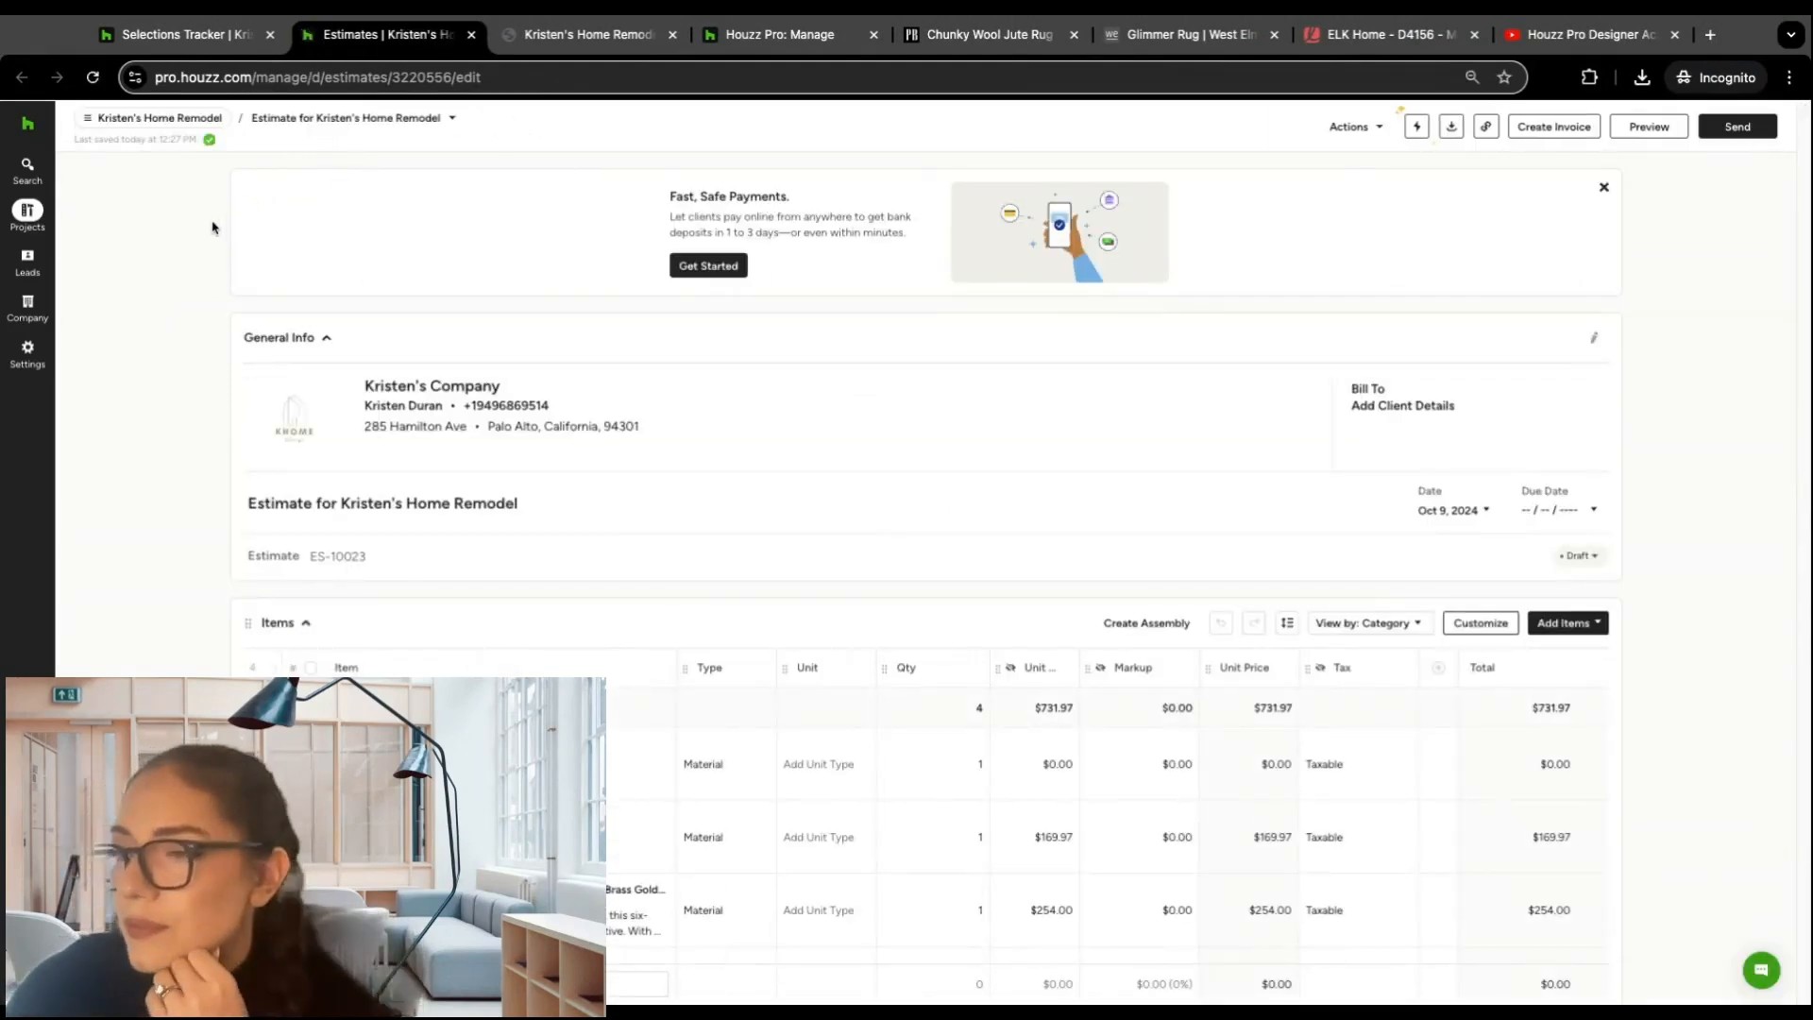
Step: Examine the estimate's general info, line items, totals and payments section
{"action": "scroll", "coordinate": [188, 288], "scroll_direction": "down", "scroll_amount": 2}
{"action": "scroll", "coordinate": [188, 288], "scroll_direction": "down", "scroll_amount": 1}
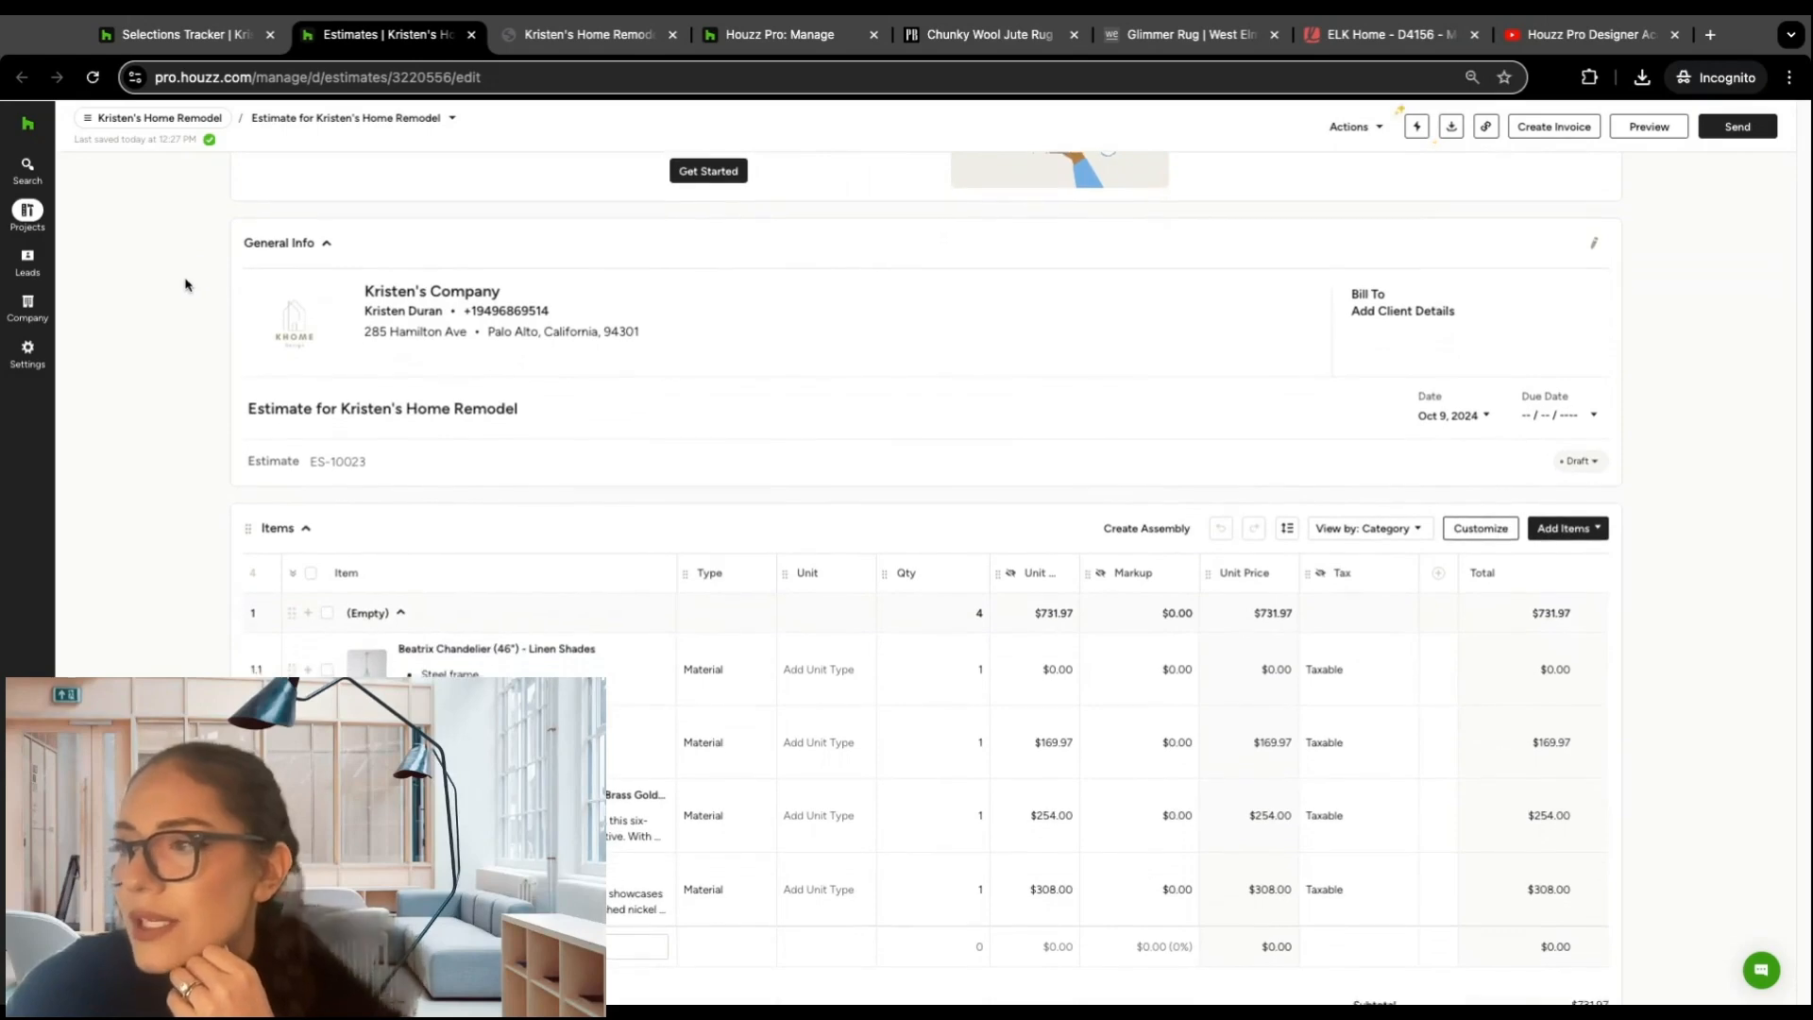
{"action": "scroll", "coordinate": [175, 279], "scroll_direction": "down", "scroll_amount": 2}
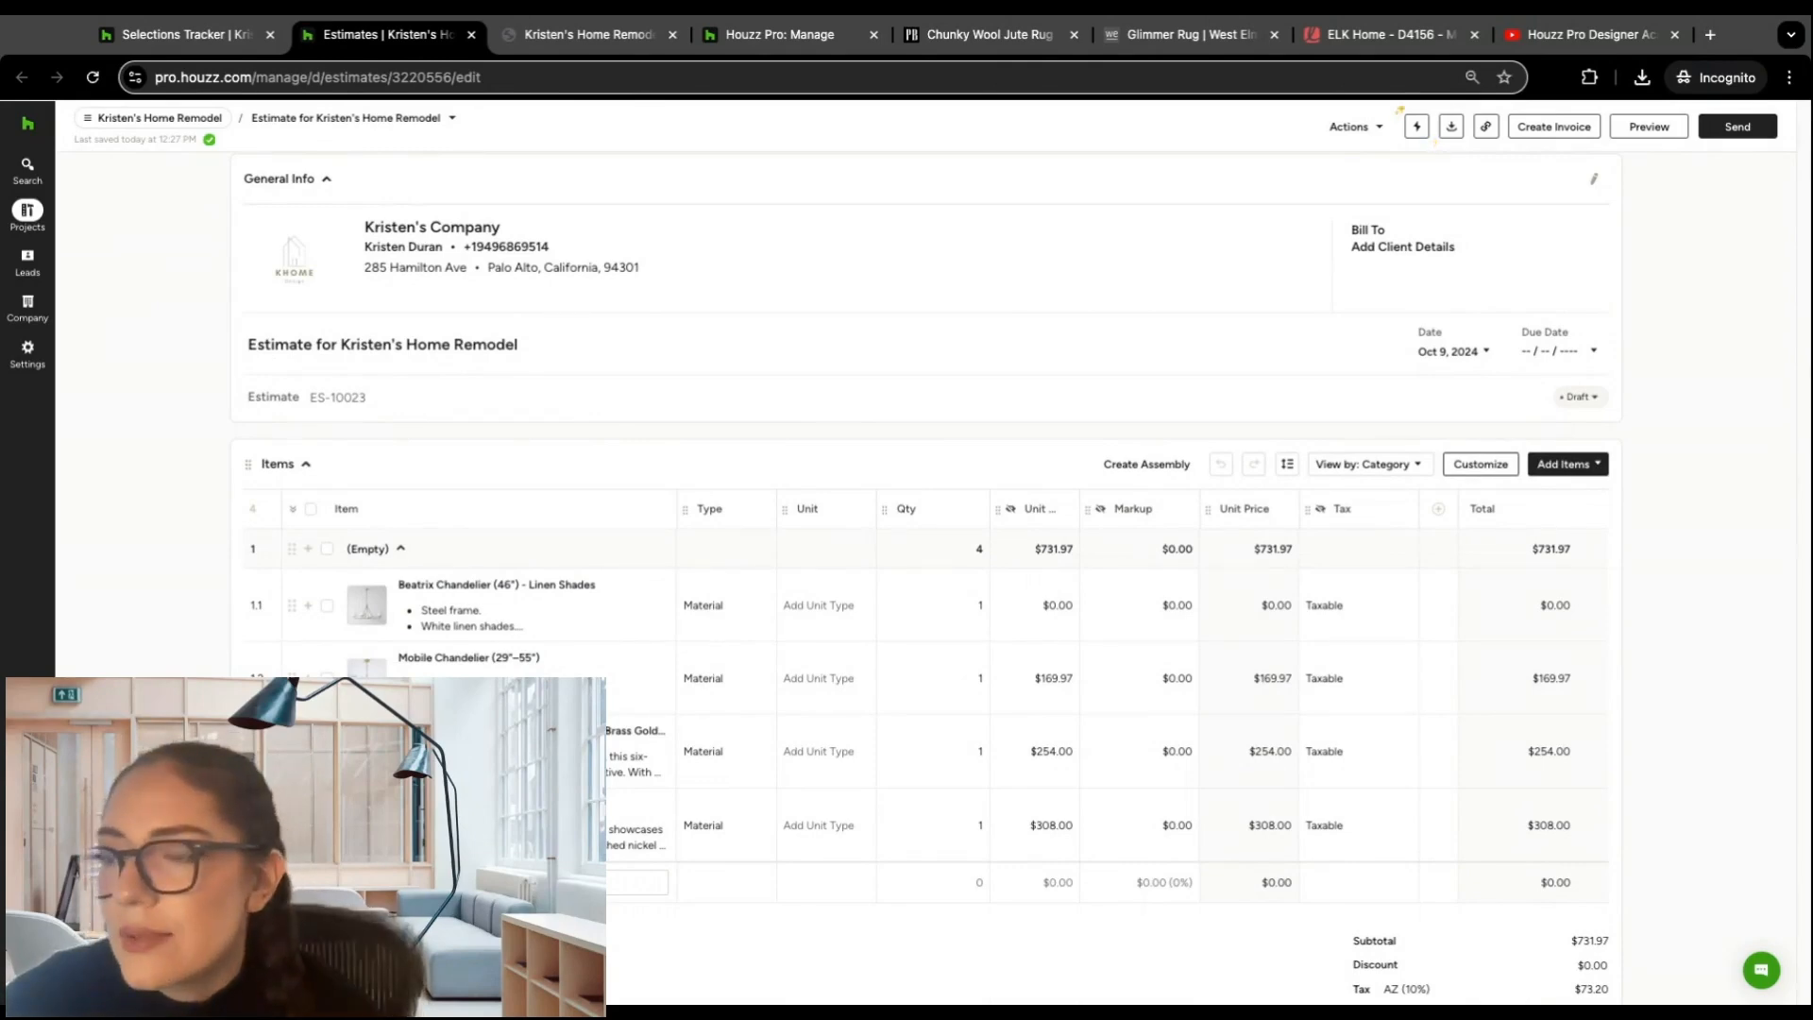
{"action": "scroll", "coordinate": [132, 248], "scroll_direction": "up", "scroll_amount": 1}
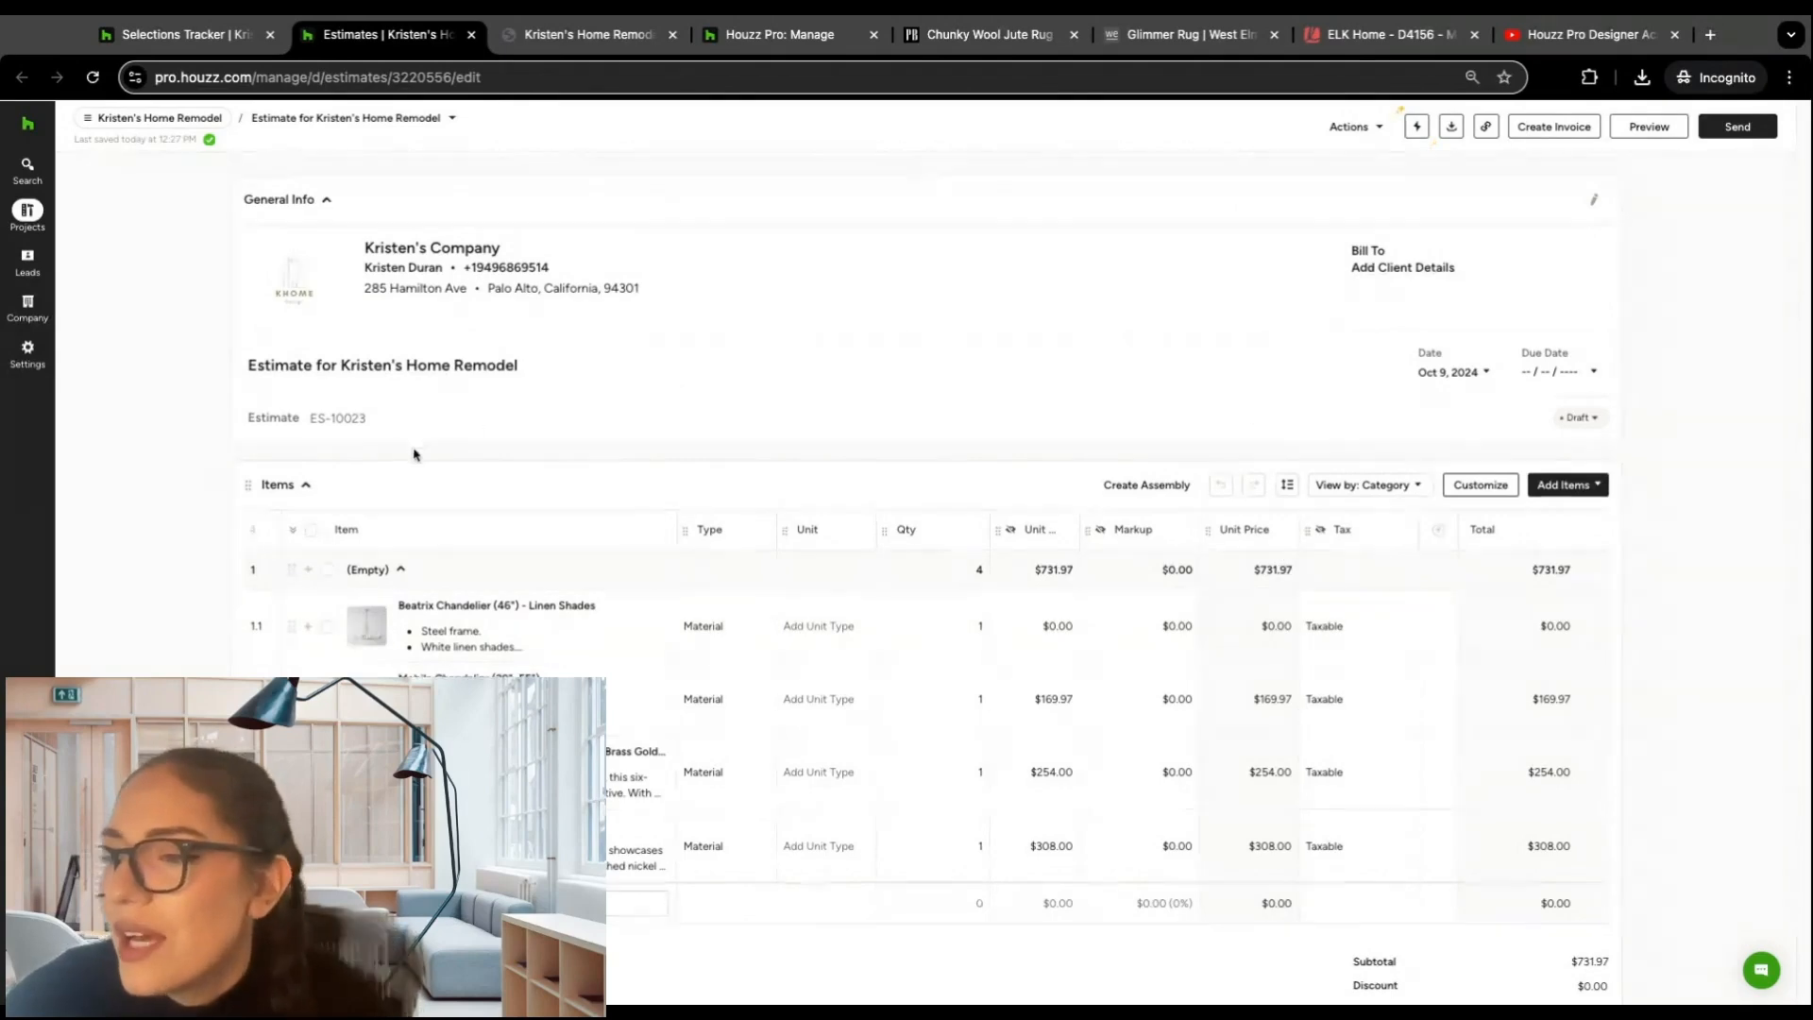
{"action": "scroll", "coordinate": [567, 623], "scroll_direction": "down", "scroll_amount": 2}
{"action": "scroll", "coordinate": [548, 519], "scroll_direction": "down", "scroll_amount": 1}
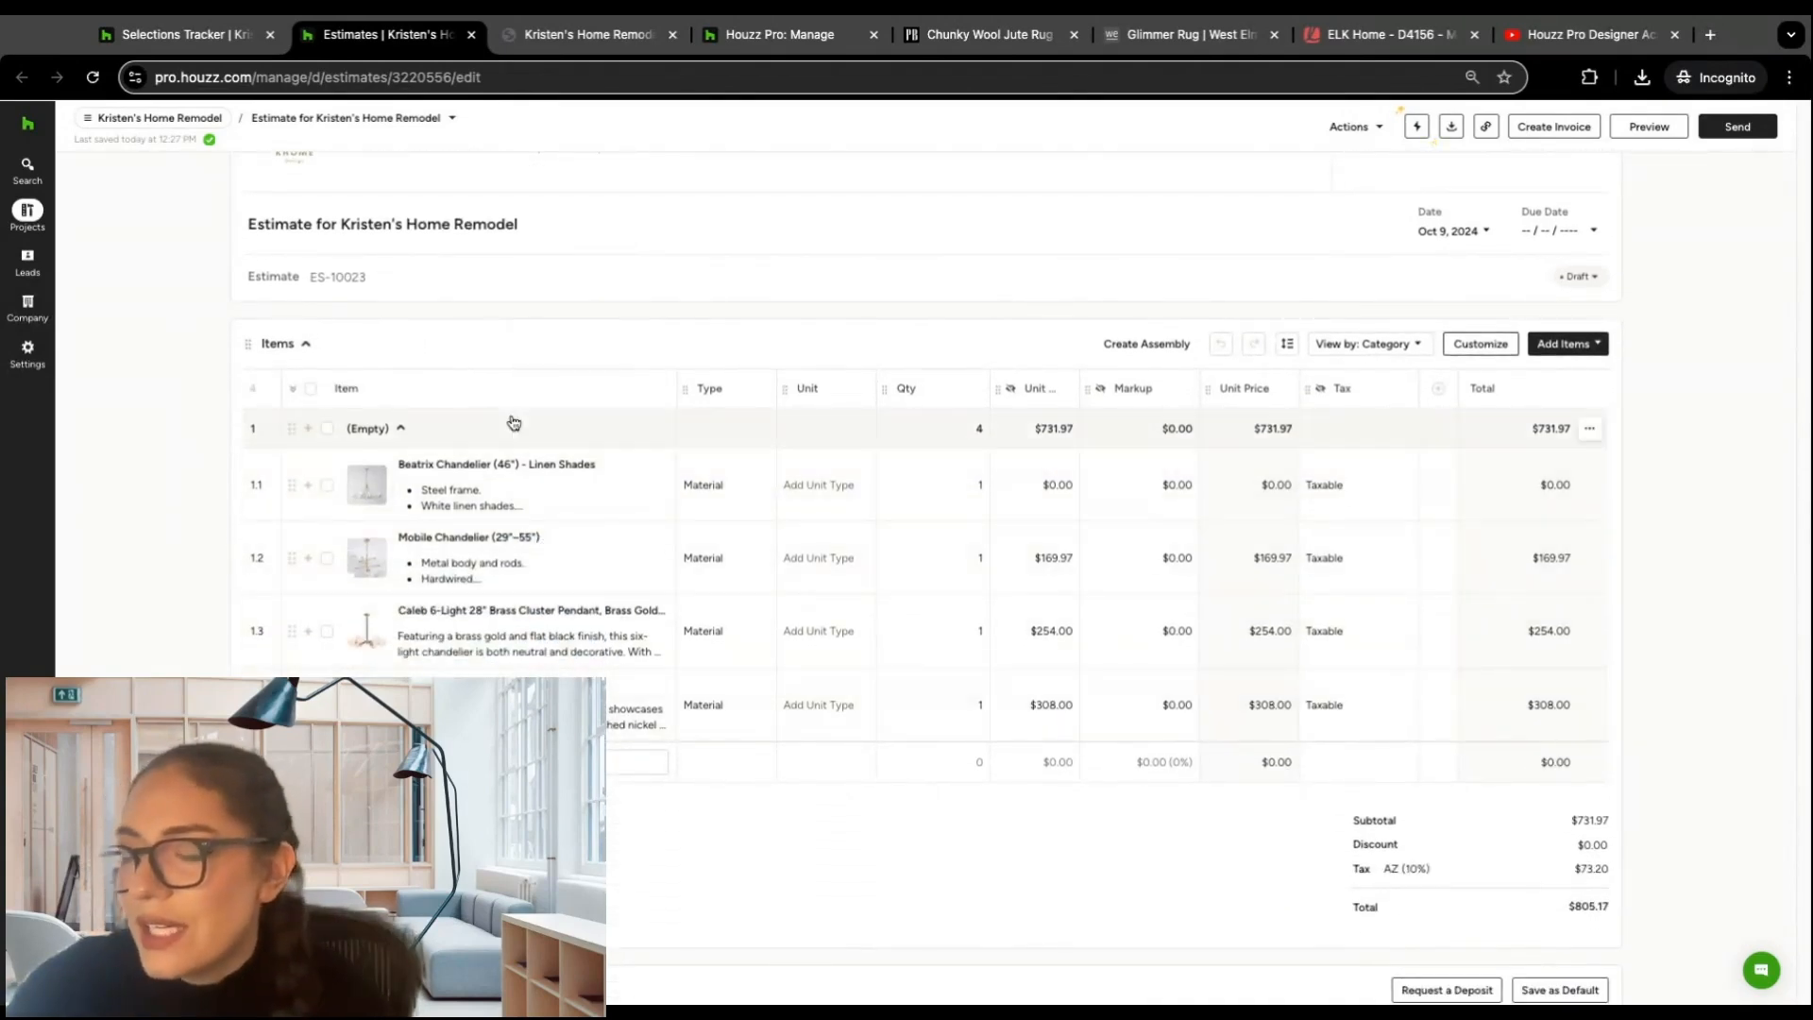
{"action": "scroll", "coordinate": [533, 318], "scroll_direction": "down", "scroll_amount": 4}
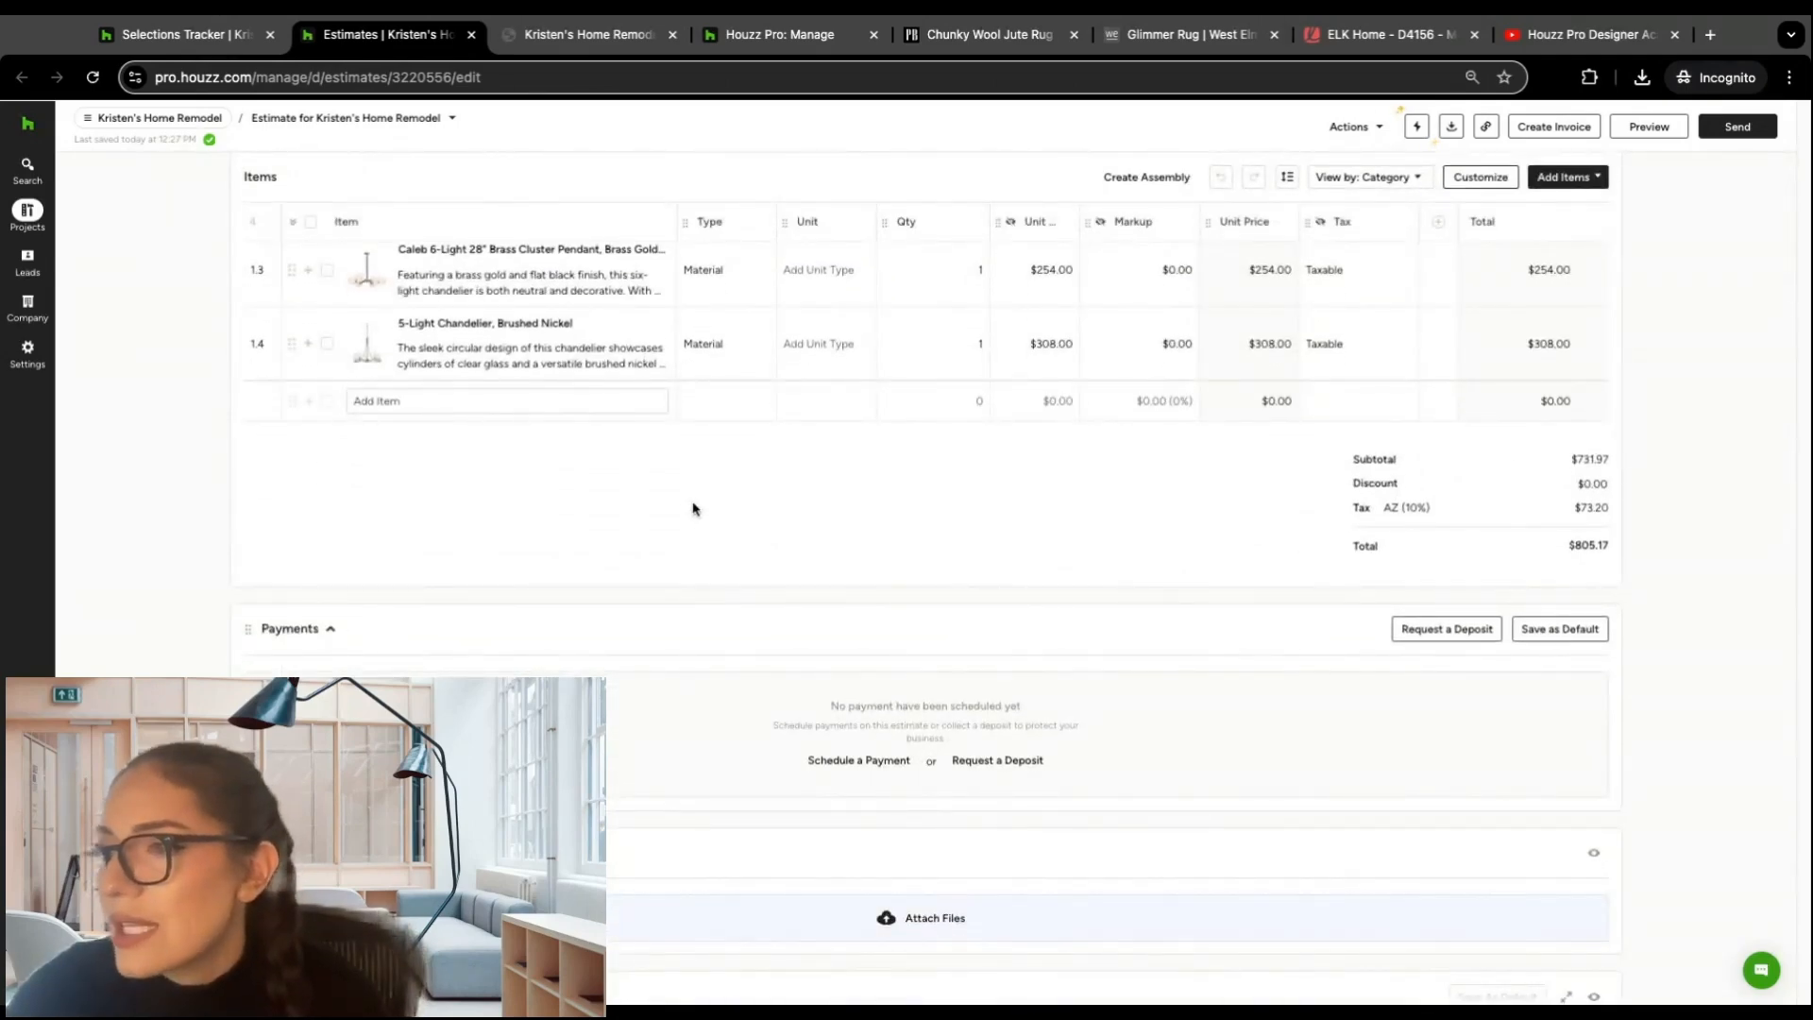
{"action": "scroll", "coordinate": [693, 509], "scroll_direction": "down", "scroll_amount": 1}
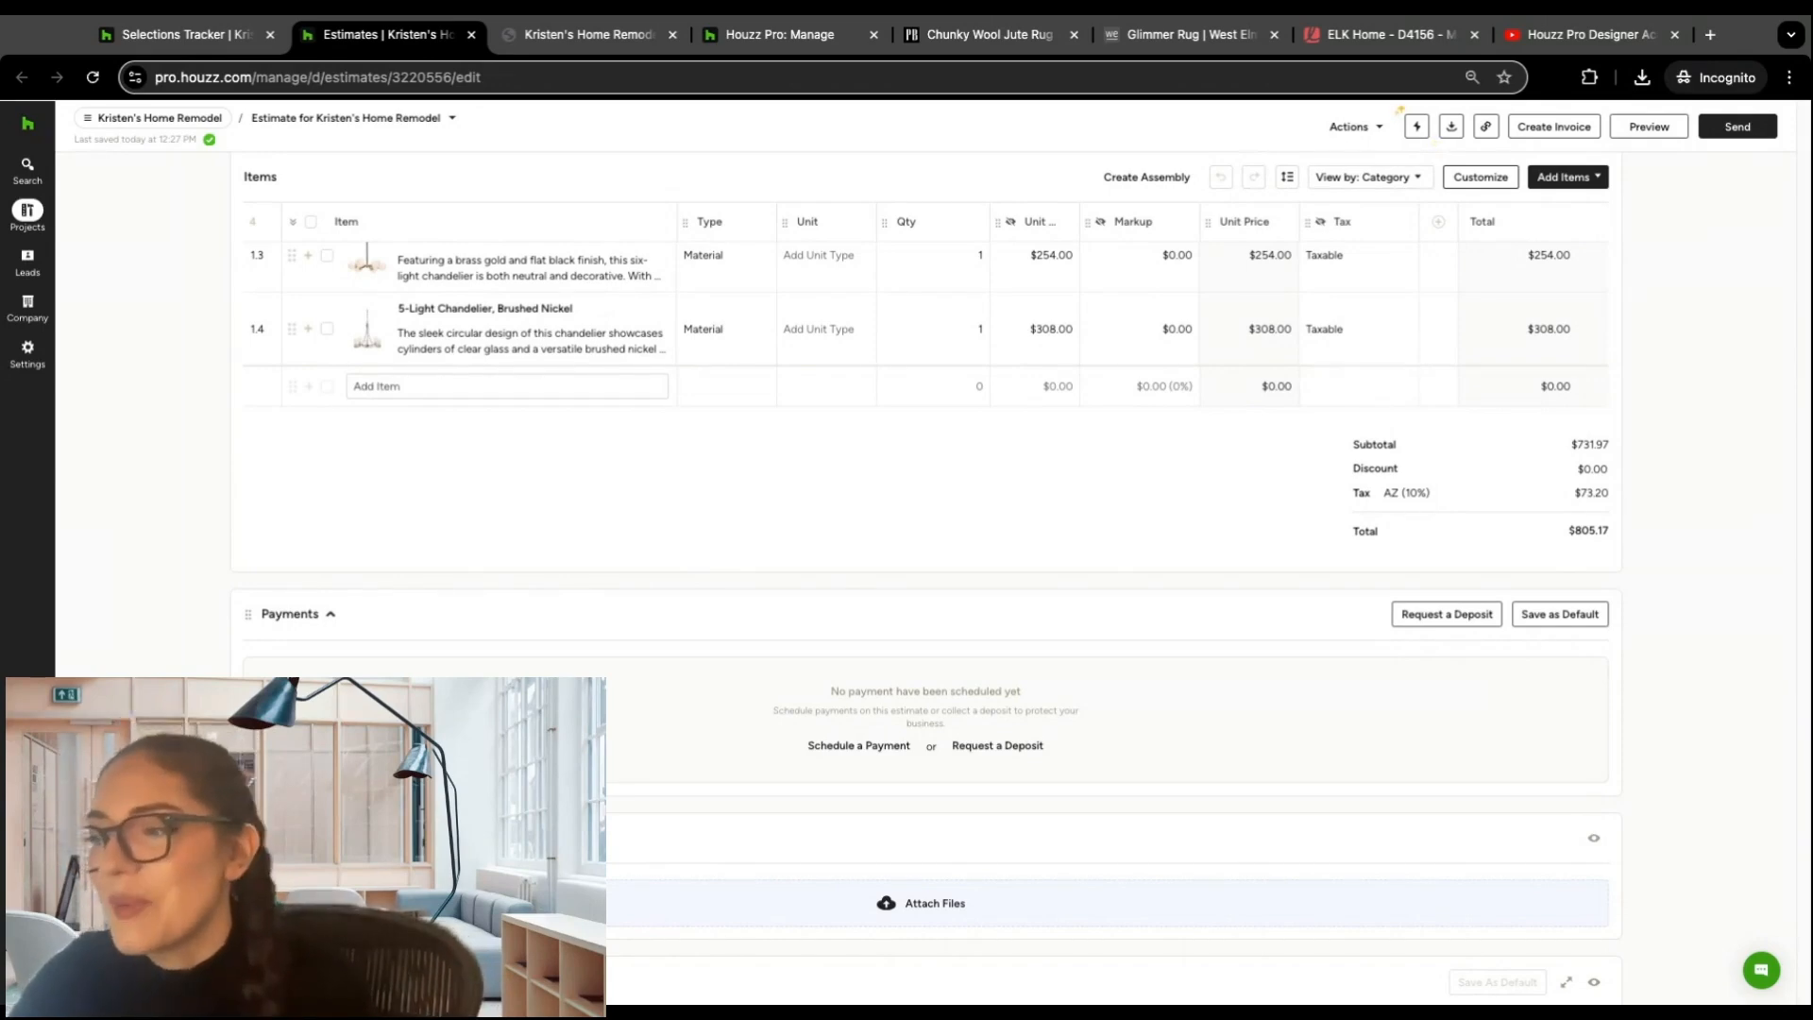
Step: Schedule a payment for 100% of the estimate total with Net 15 terms, due Oct 24, 2024
{"action": "left_click", "coordinate": [869, 751]}
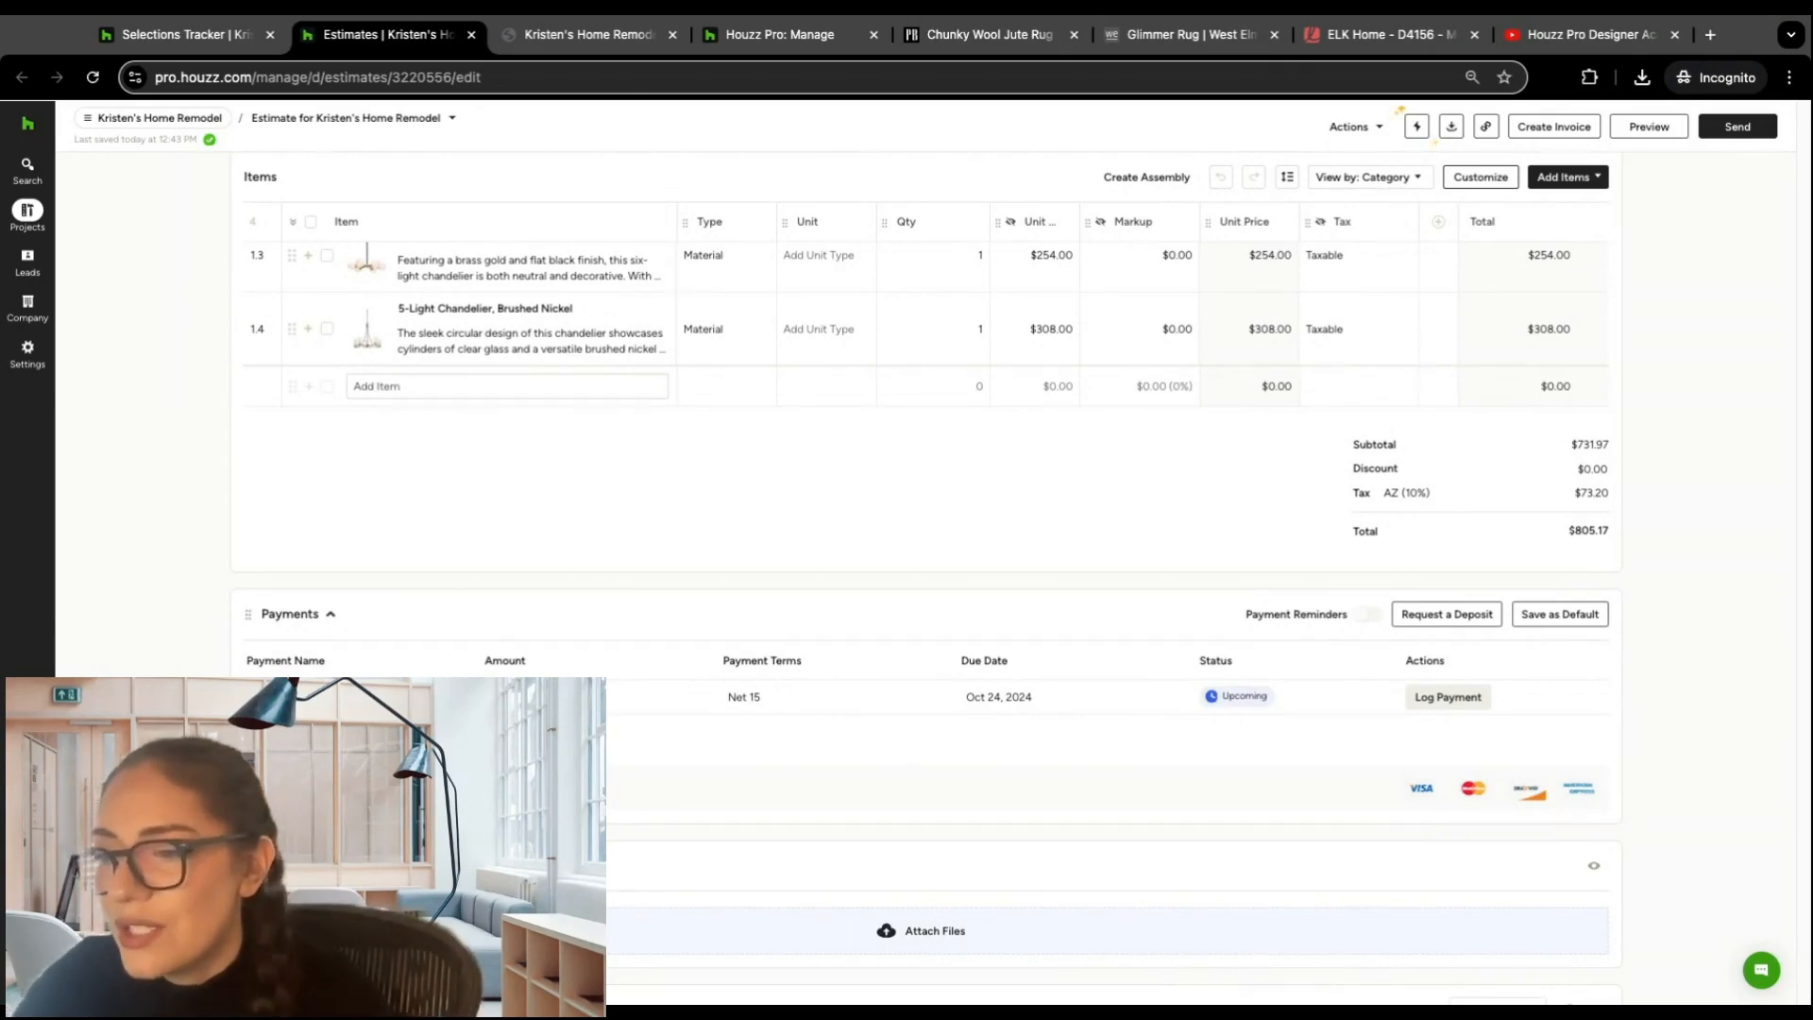
{"action": "left_click", "coordinate": [1591, 733]}
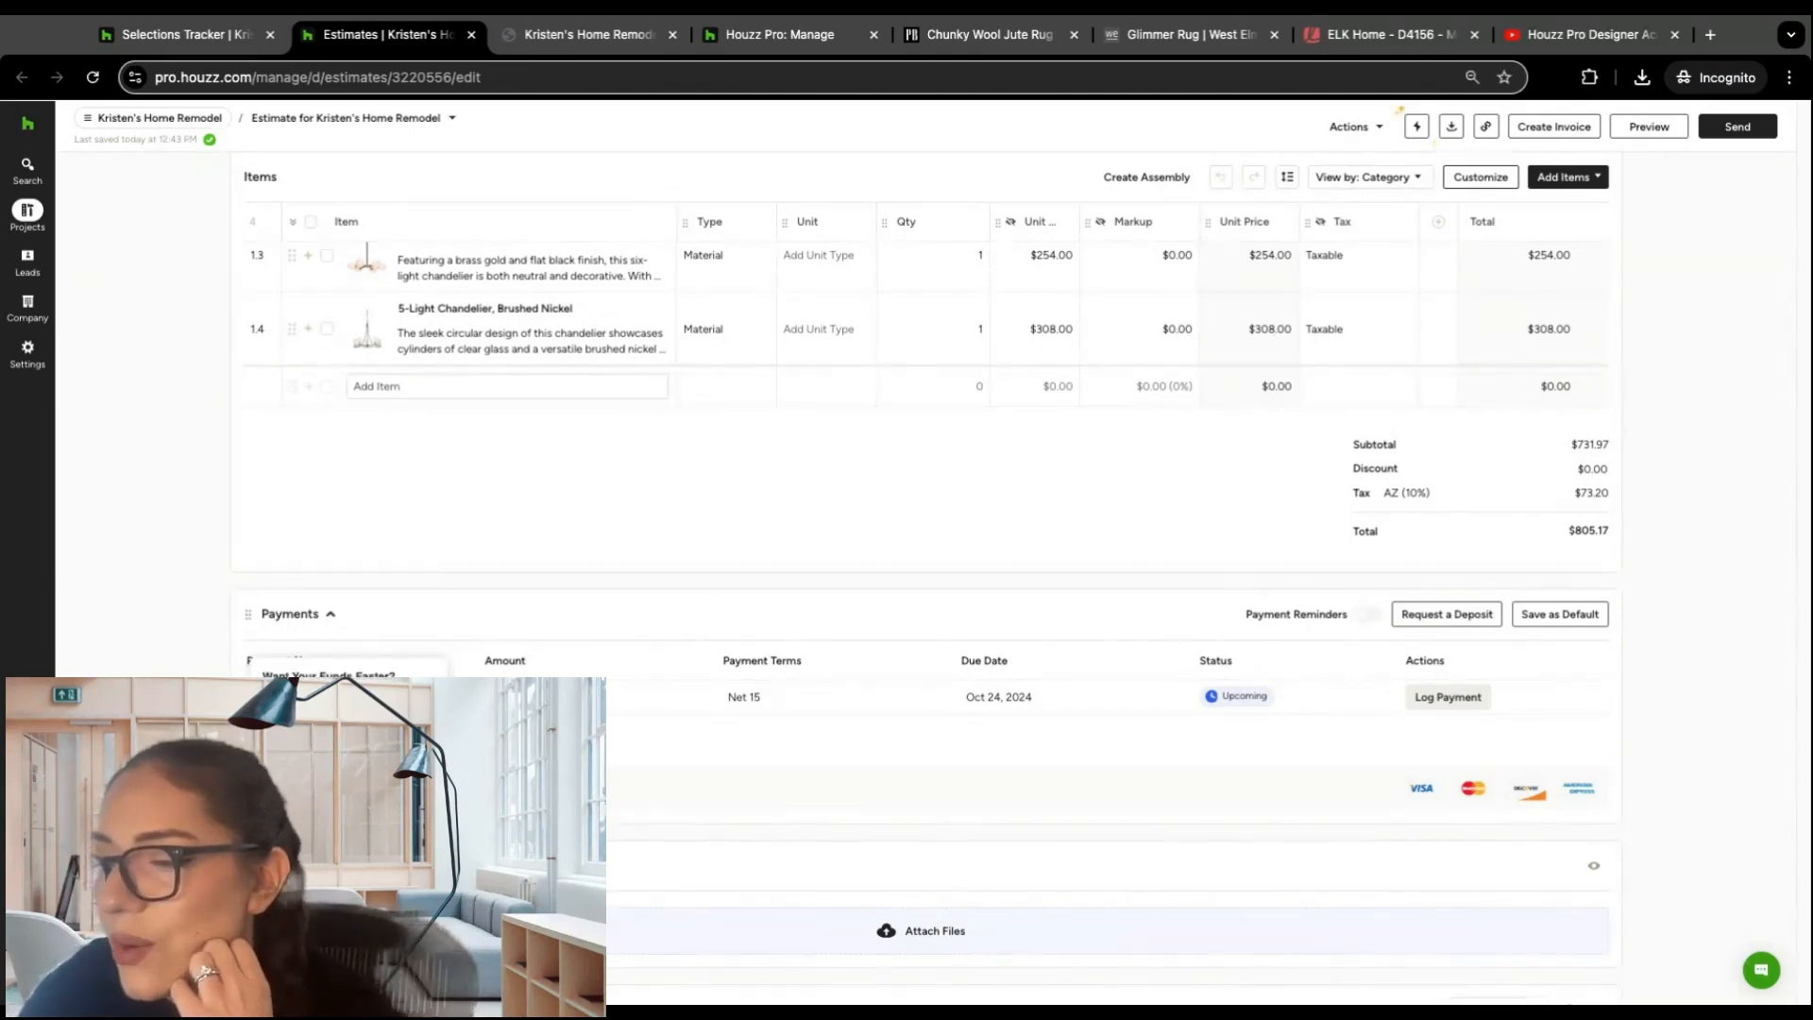
Step: Check the settings options, and review the estimate's Files, Terms and Conditions, Cover Note and signature sections
{"action": "mouse_move", "coordinate": [25, 348]}
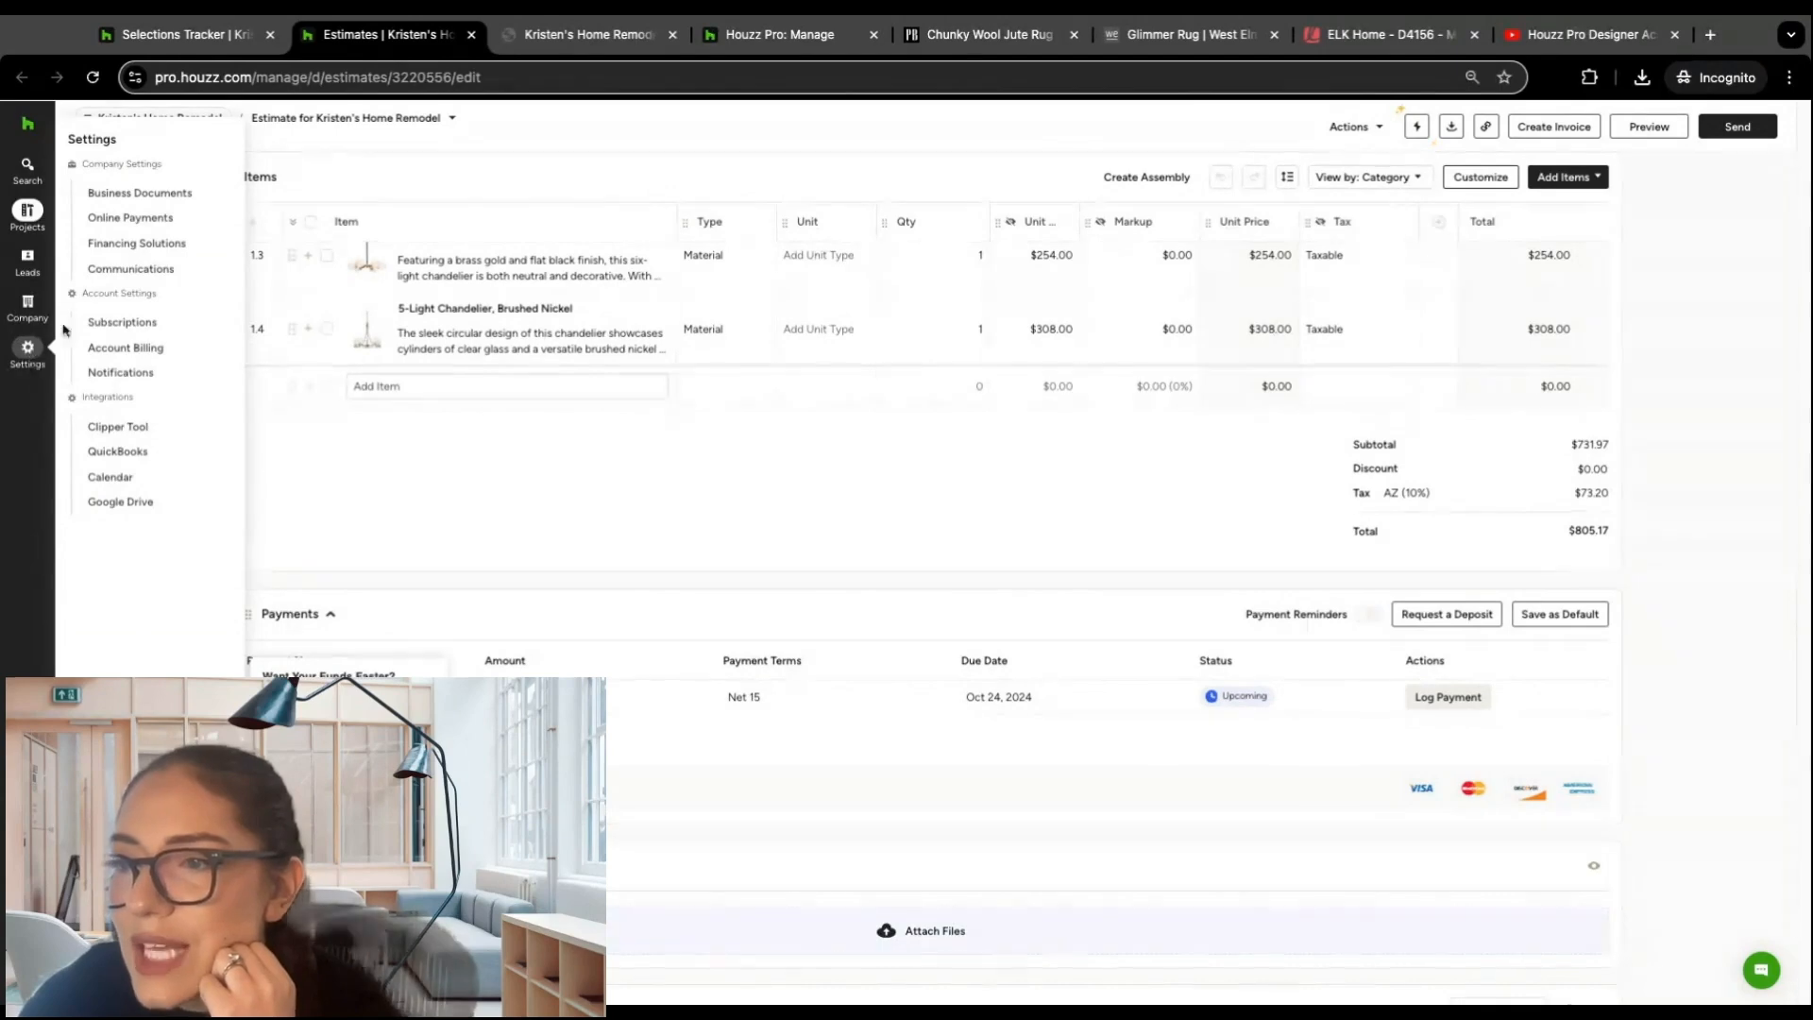
{"action": "scroll", "coordinate": [889, 502], "scroll_direction": "down", "scroll_amount": 4}
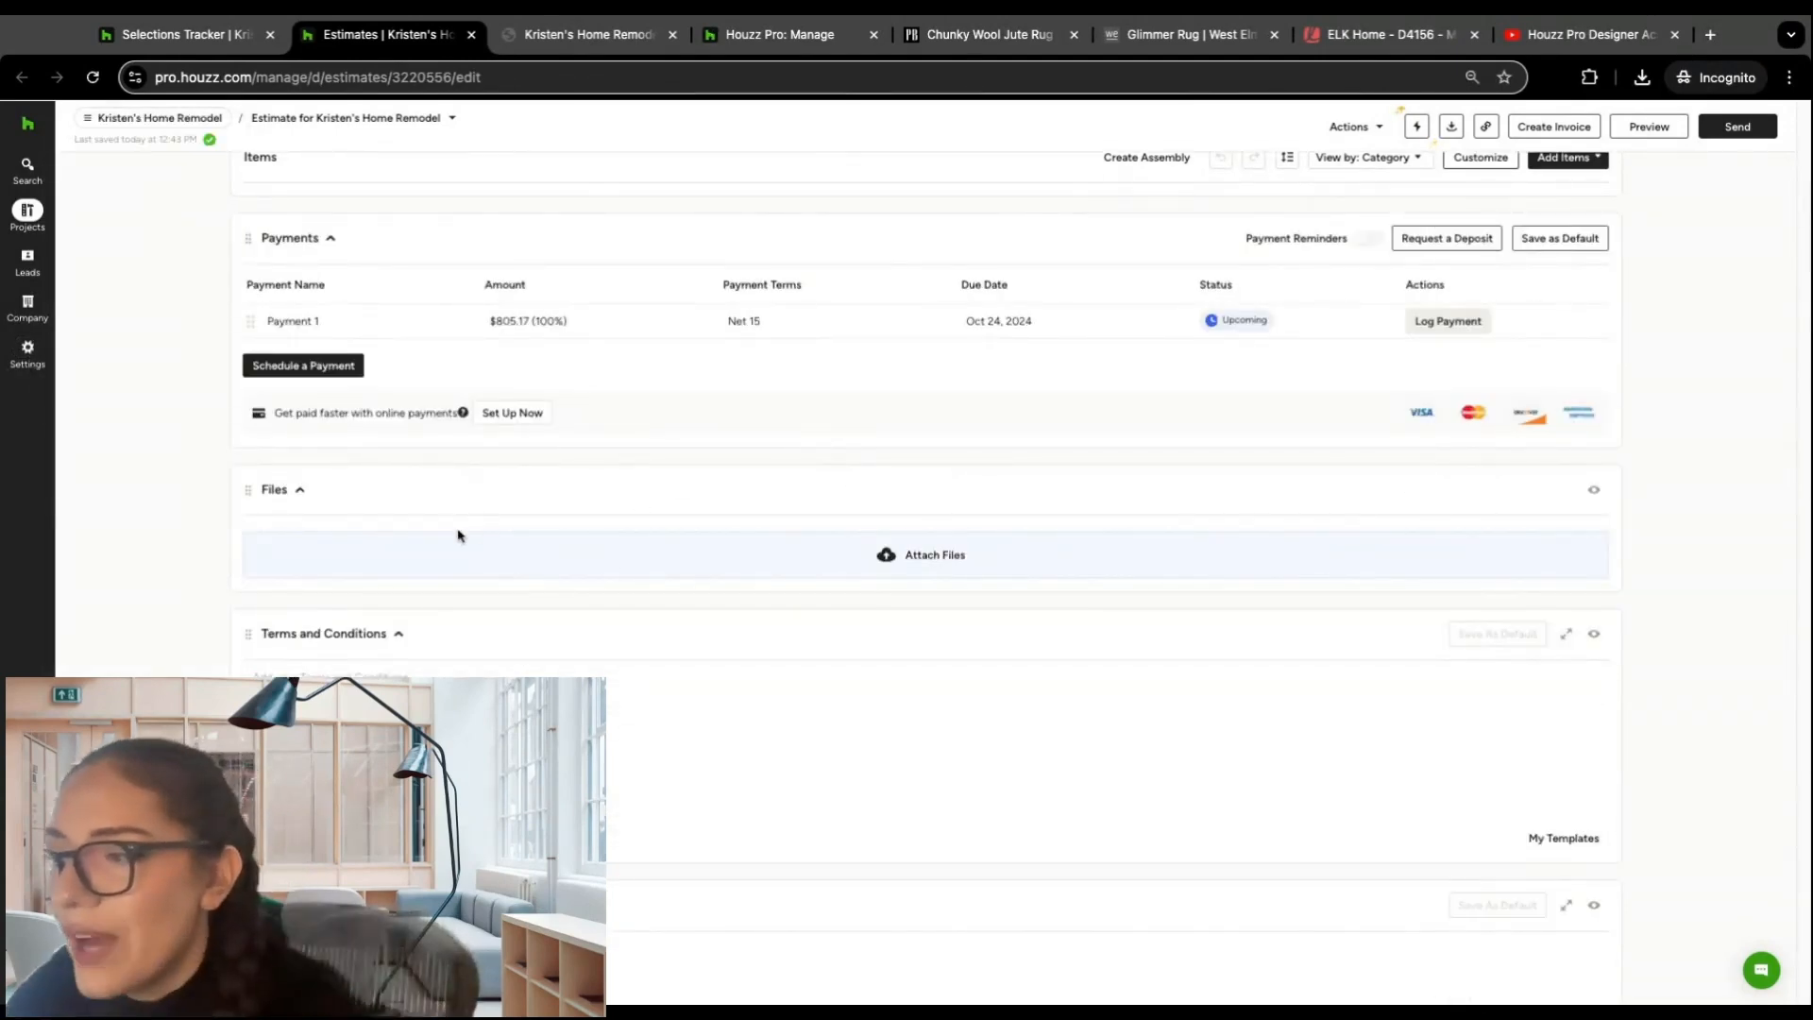
{"action": "scroll", "coordinate": [443, 528], "scroll_direction": "down", "scroll_amount": 2}
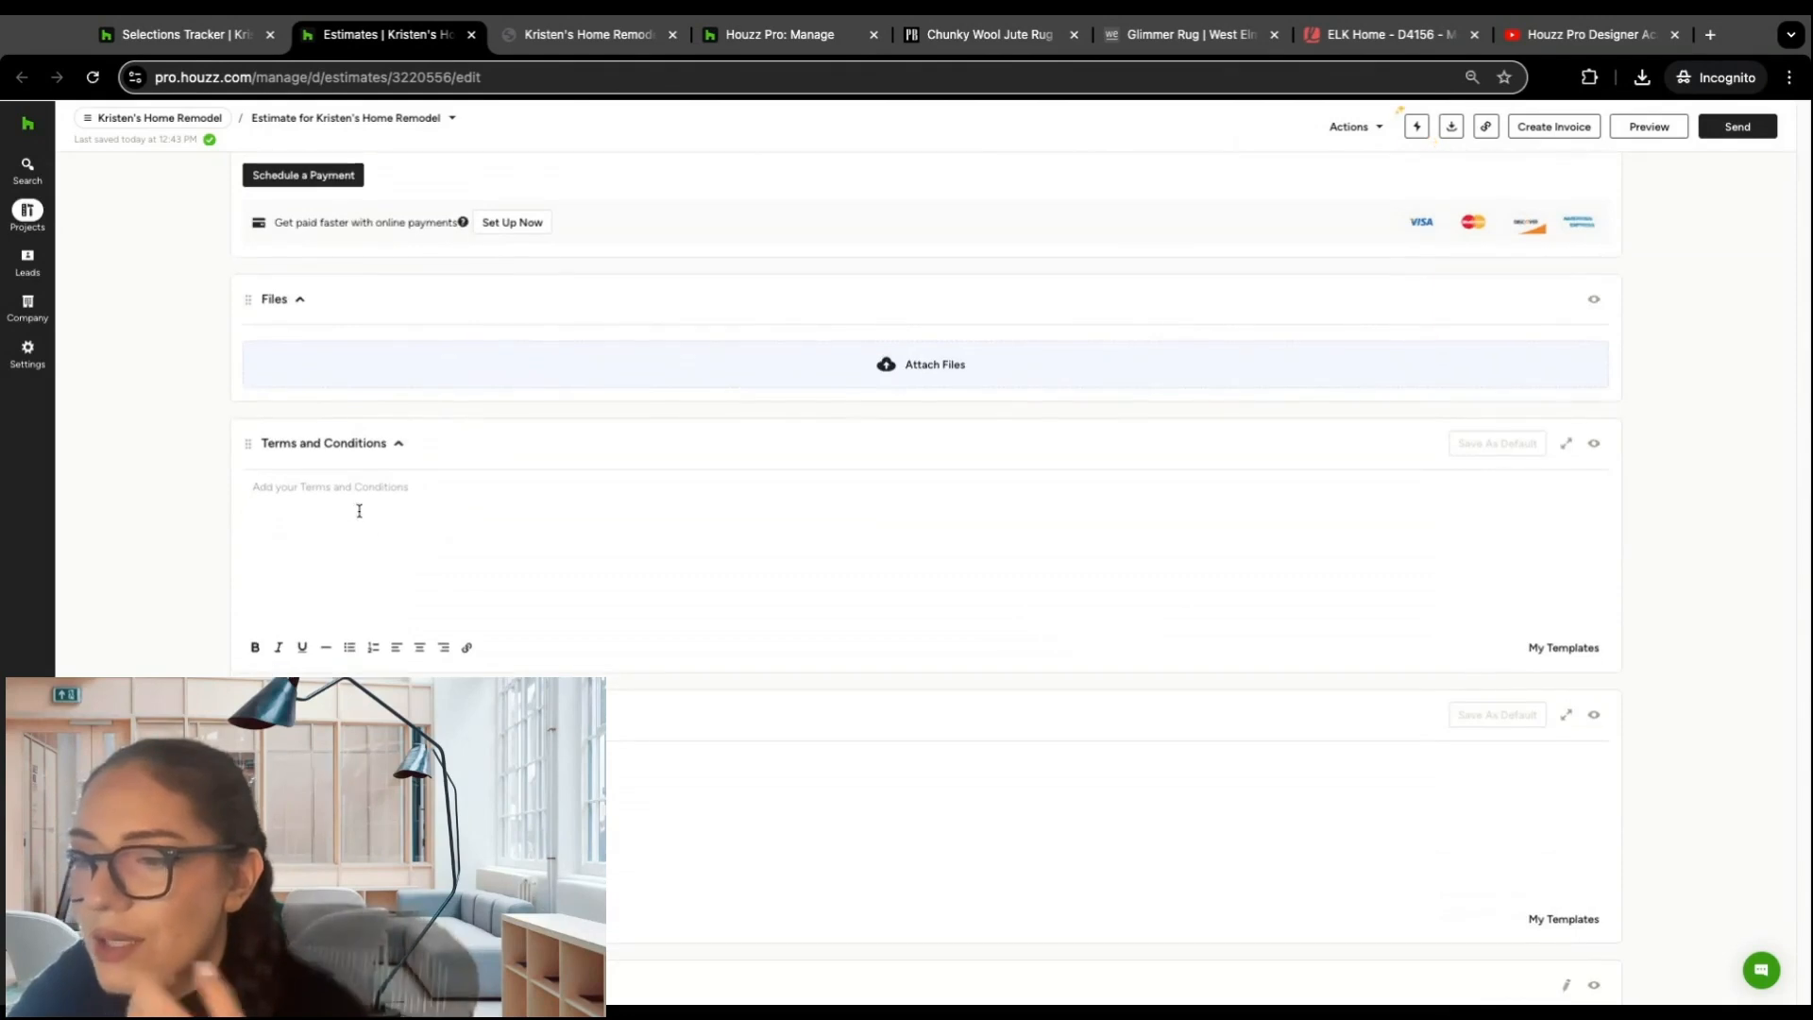
{"action": "scroll", "coordinate": [364, 512], "scroll_direction": "down", "scroll_amount": 3}
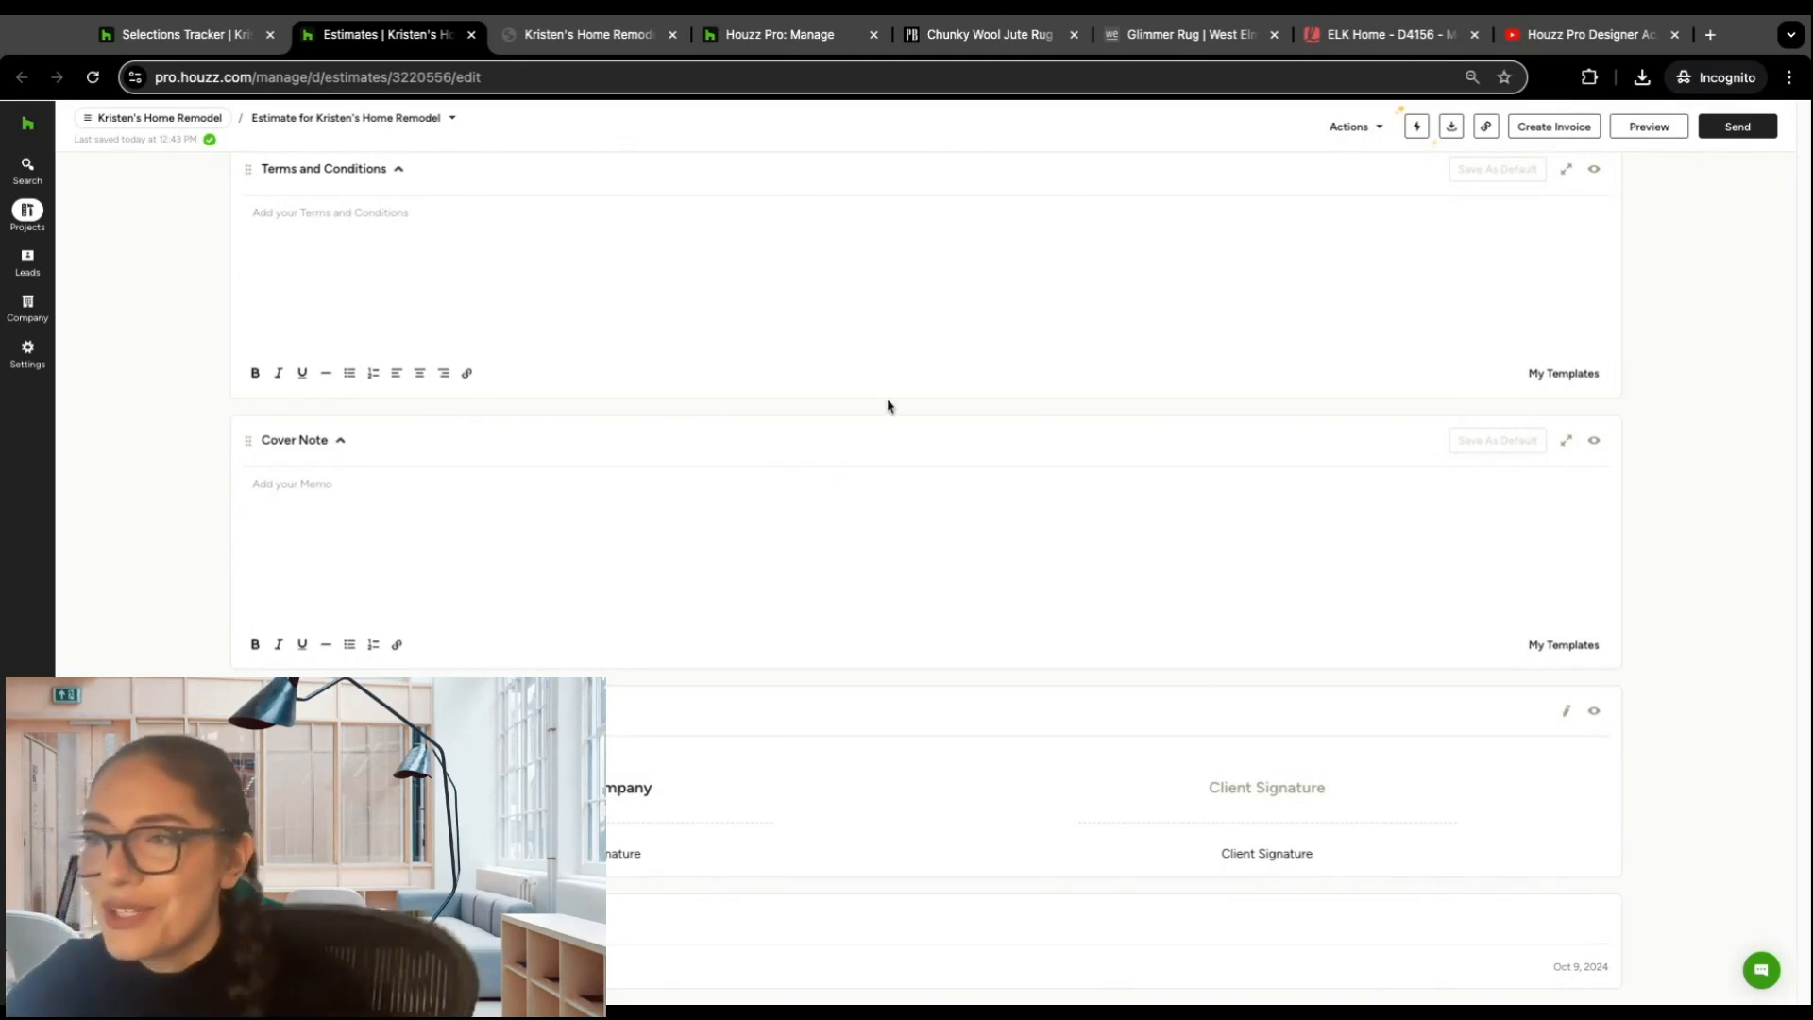
{"action": "scroll", "coordinate": [915, 398], "scroll_direction": "up", "scroll_amount": 20}
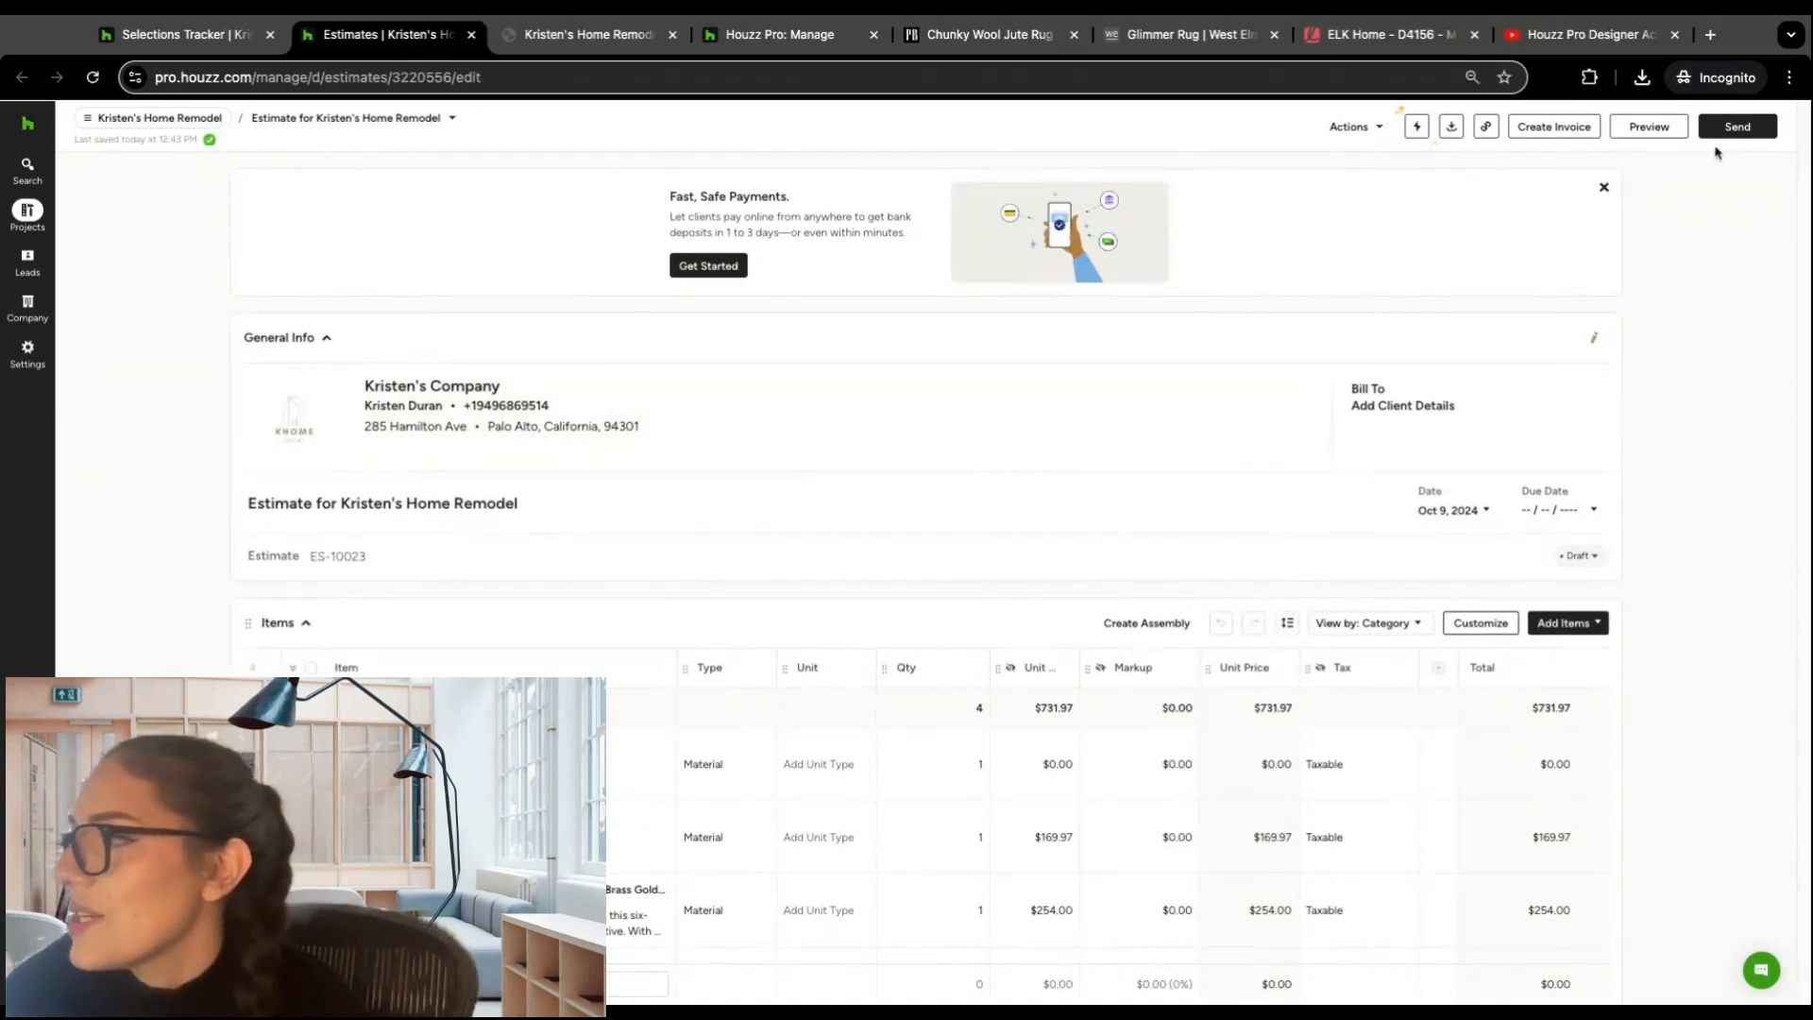
Step: Preview the estimate as the client sees it, and check which pricing details can be shown or hidden
{"action": "left_click", "coordinate": [1663, 128]}
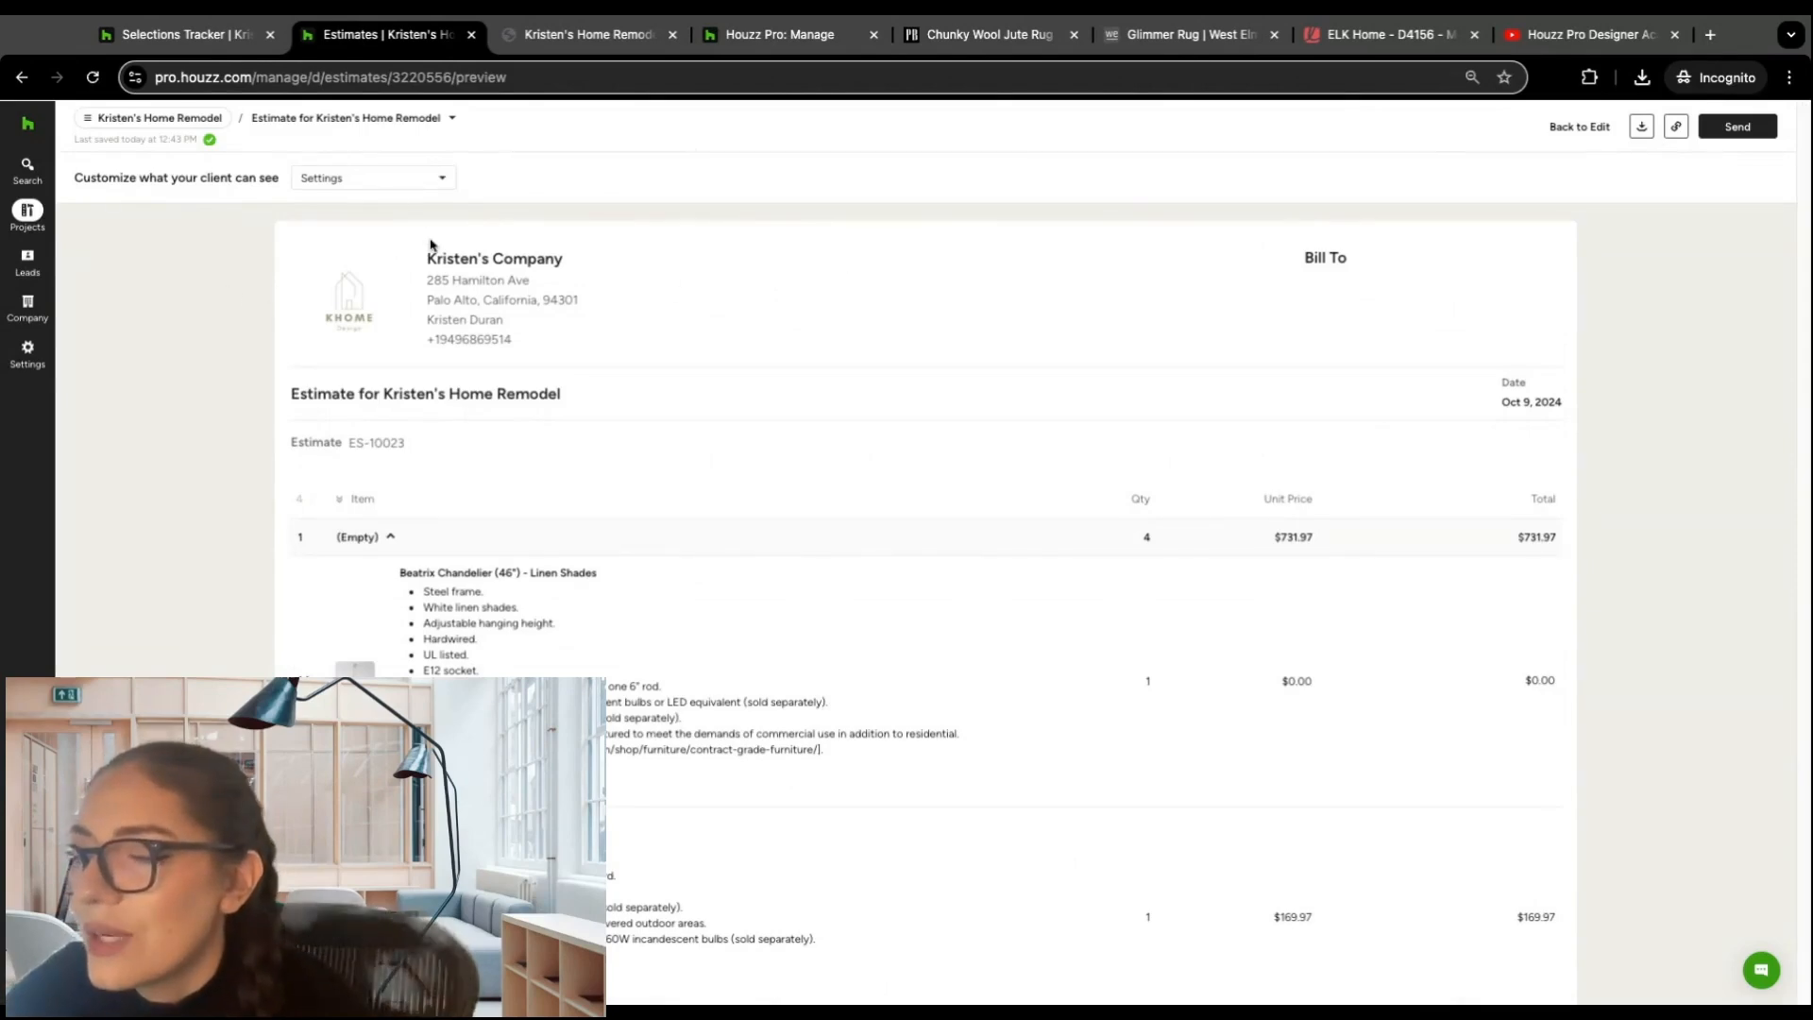
{"action": "scroll", "coordinate": [538, 338], "scroll_direction": "down", "scroll_amount": 6}
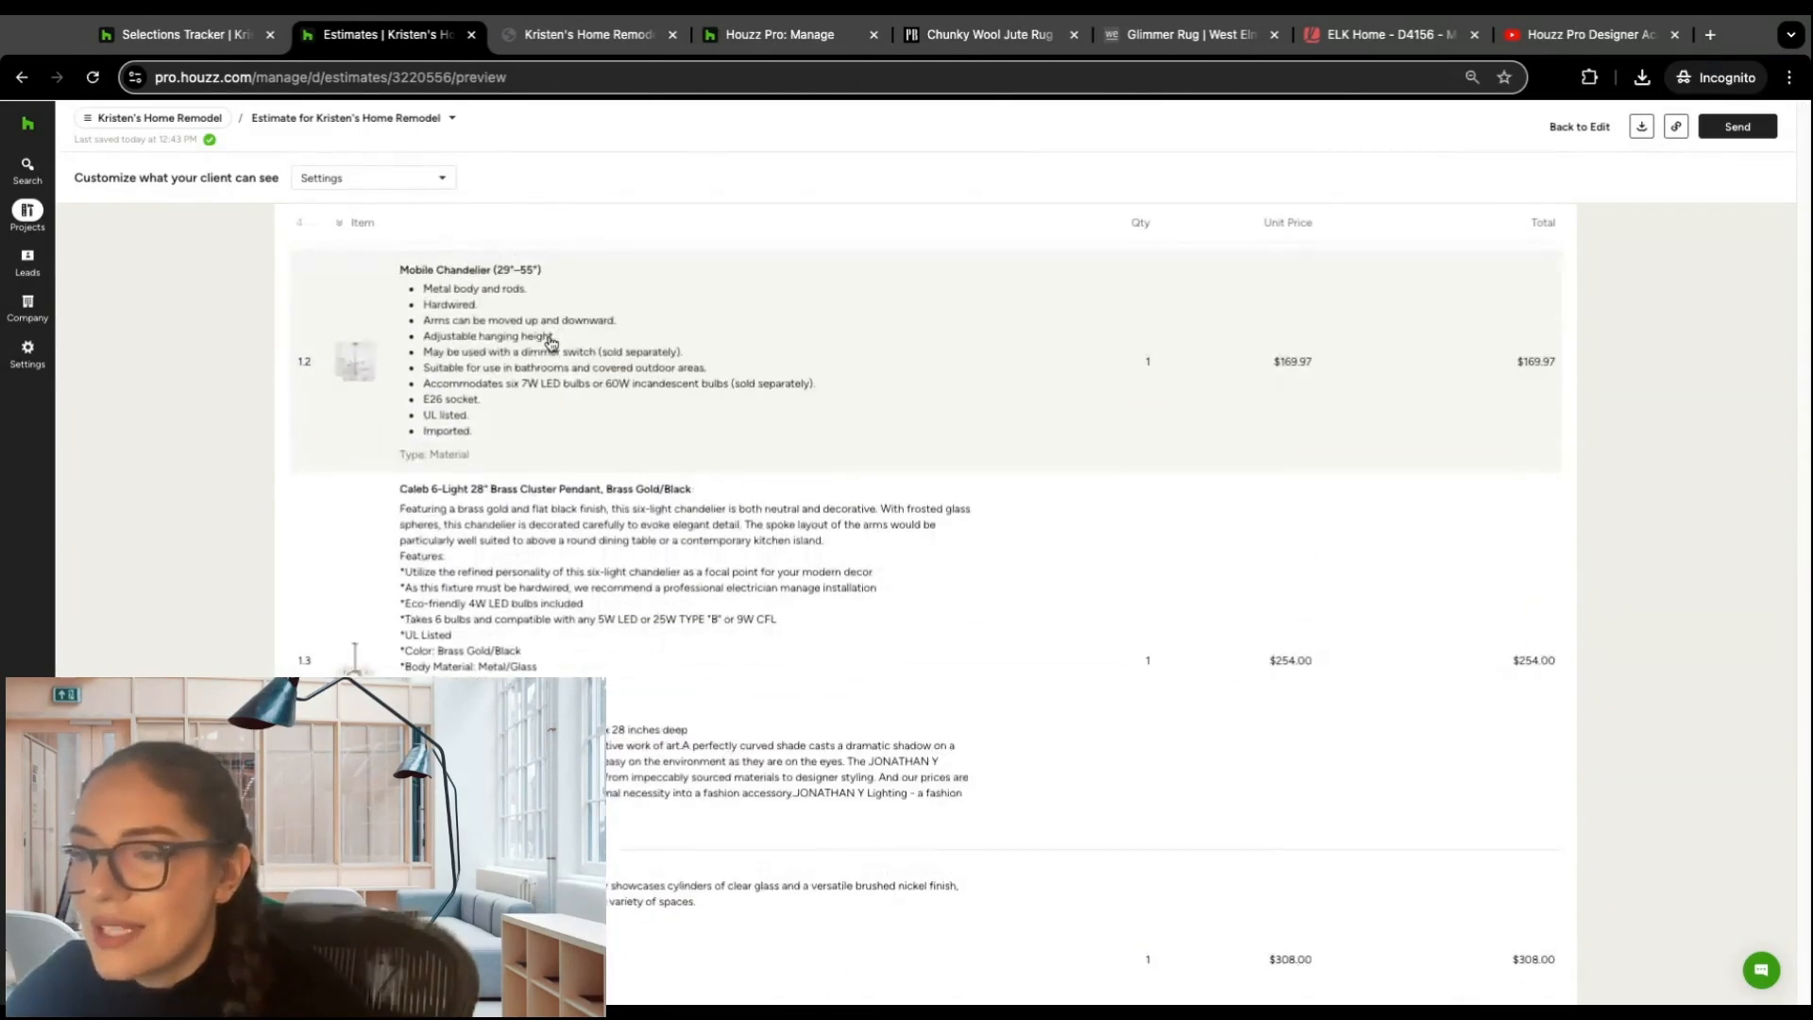
{"action": "scroll", "coordinate": [519, 283], "scroll_direction": "up", "scroll_amount": 6}
{"action": "left_click", "coordinate": [440, 178]}
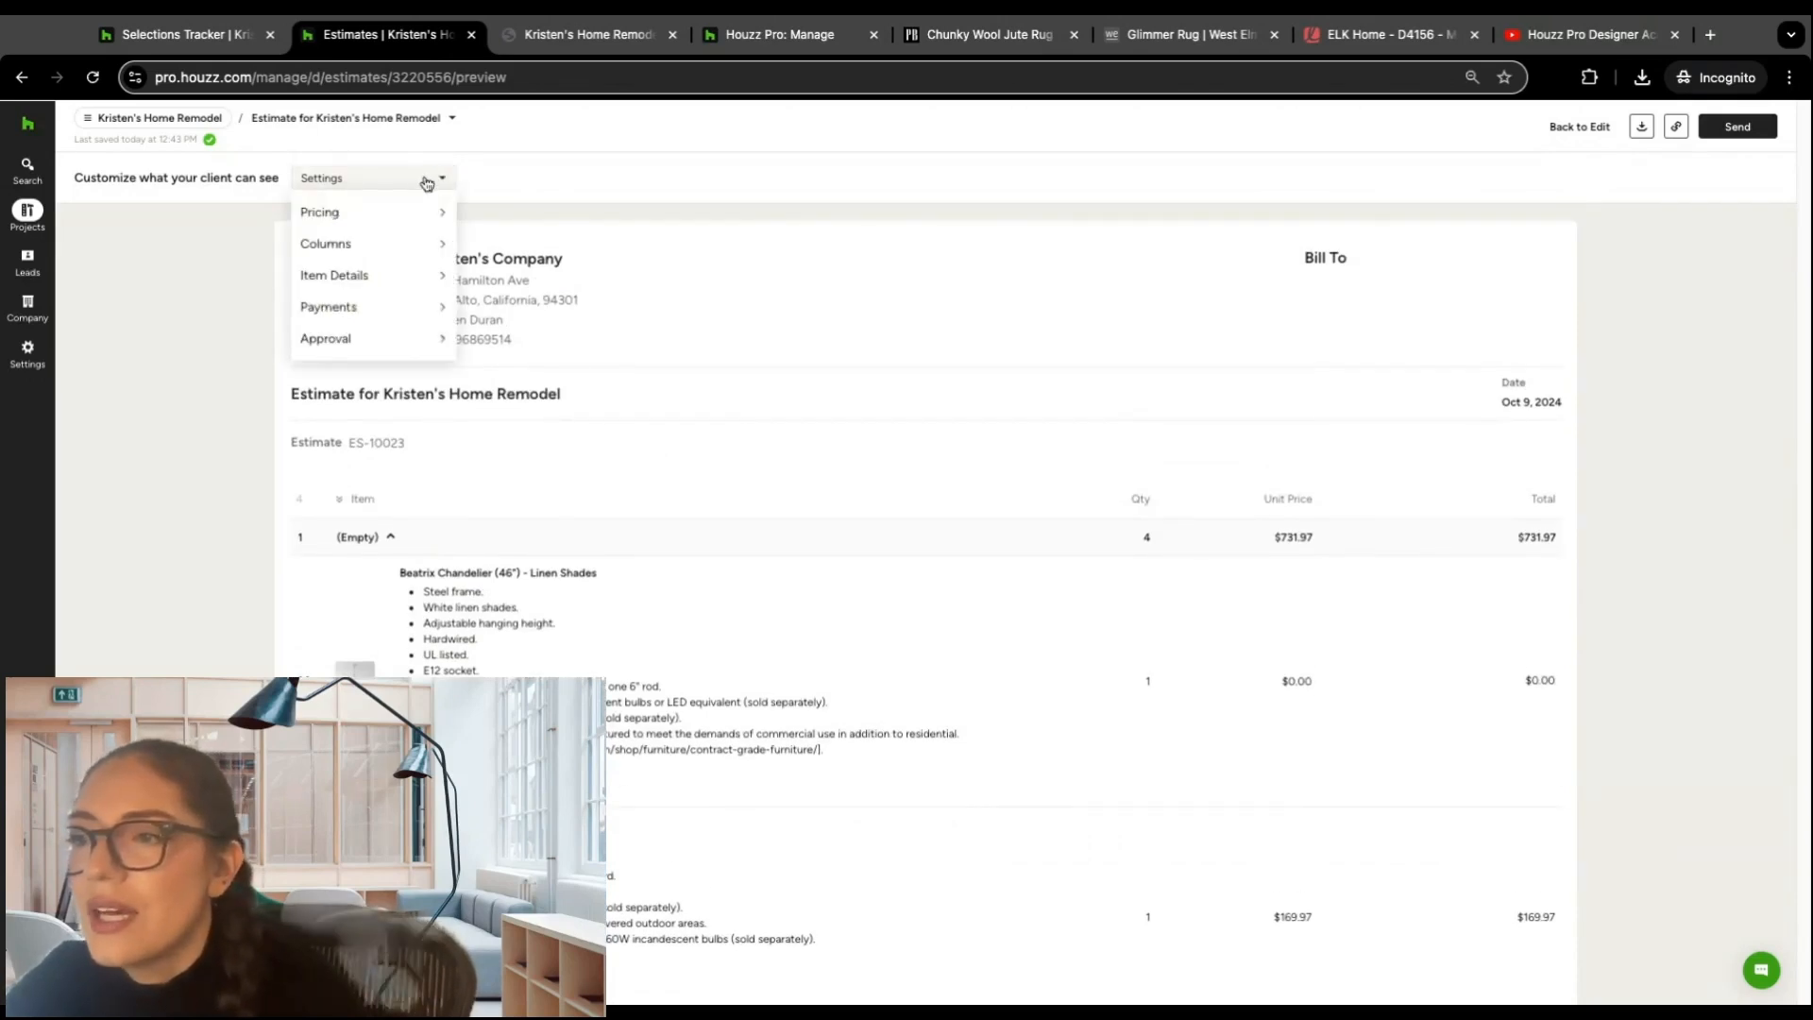
{"action": "mouse_move", "coordinate": [391, 221]}
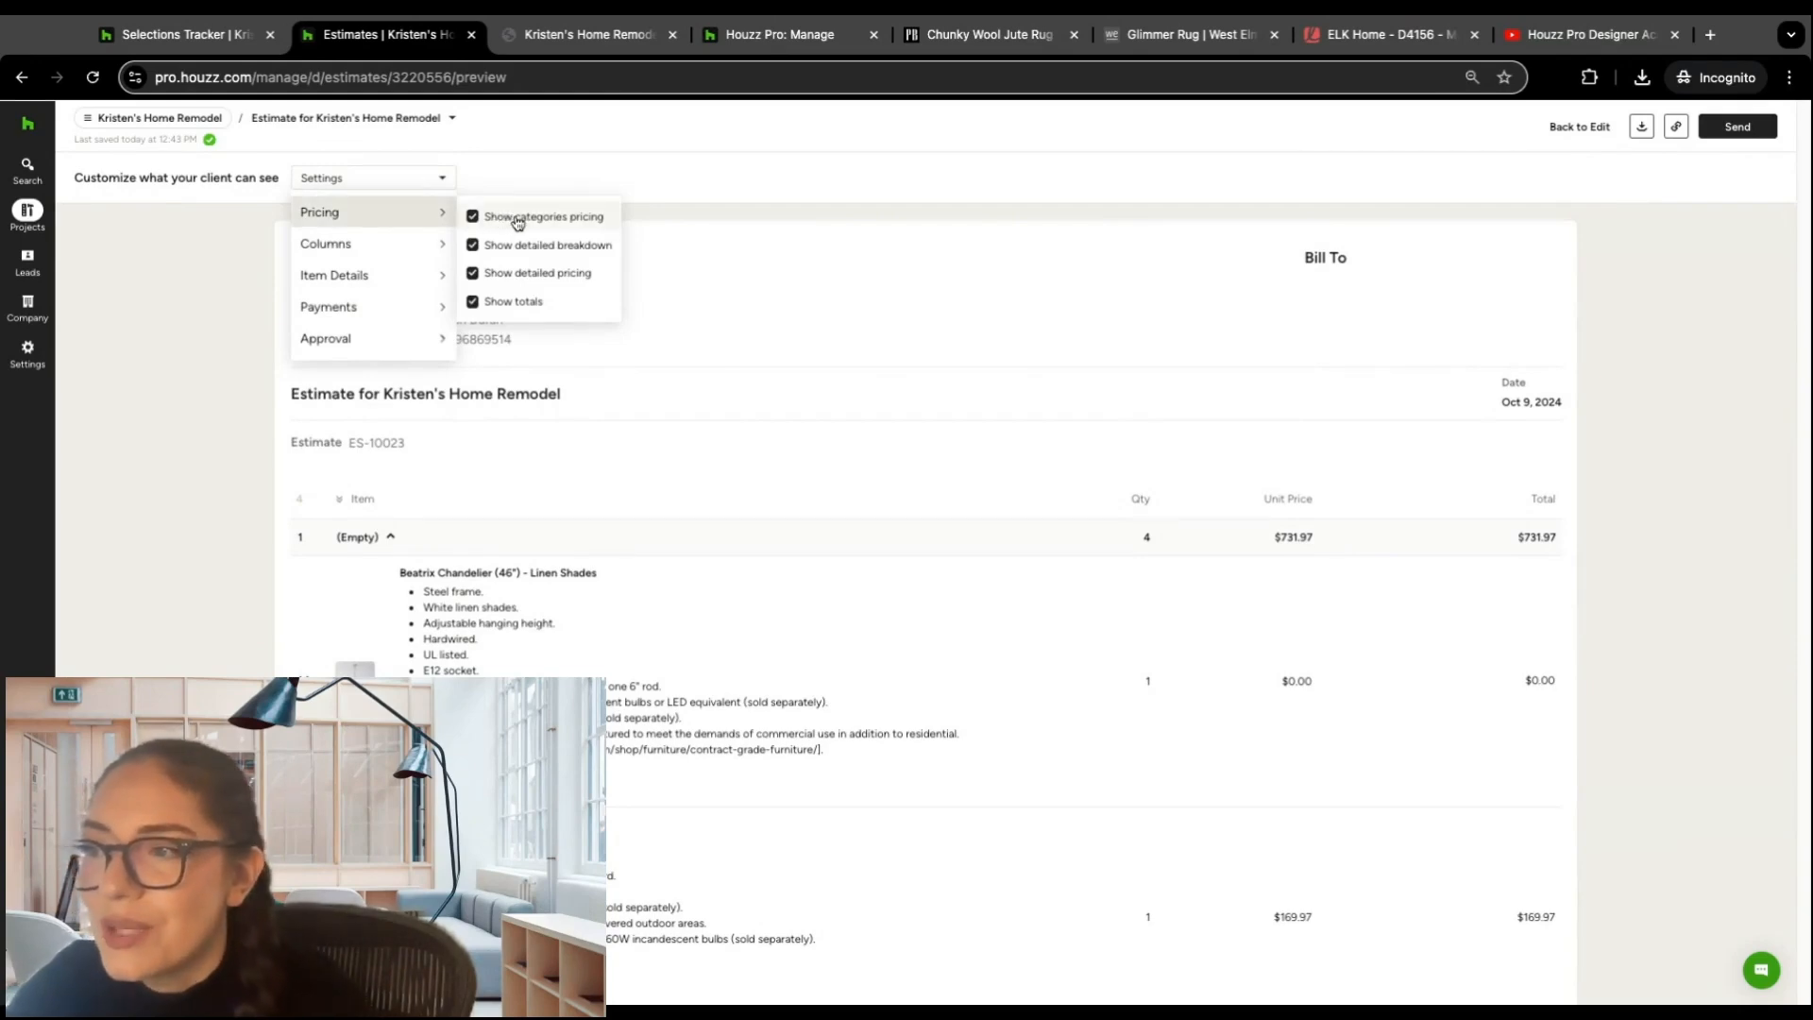
{"action": "left_click", "coordinate": [531, 163]}
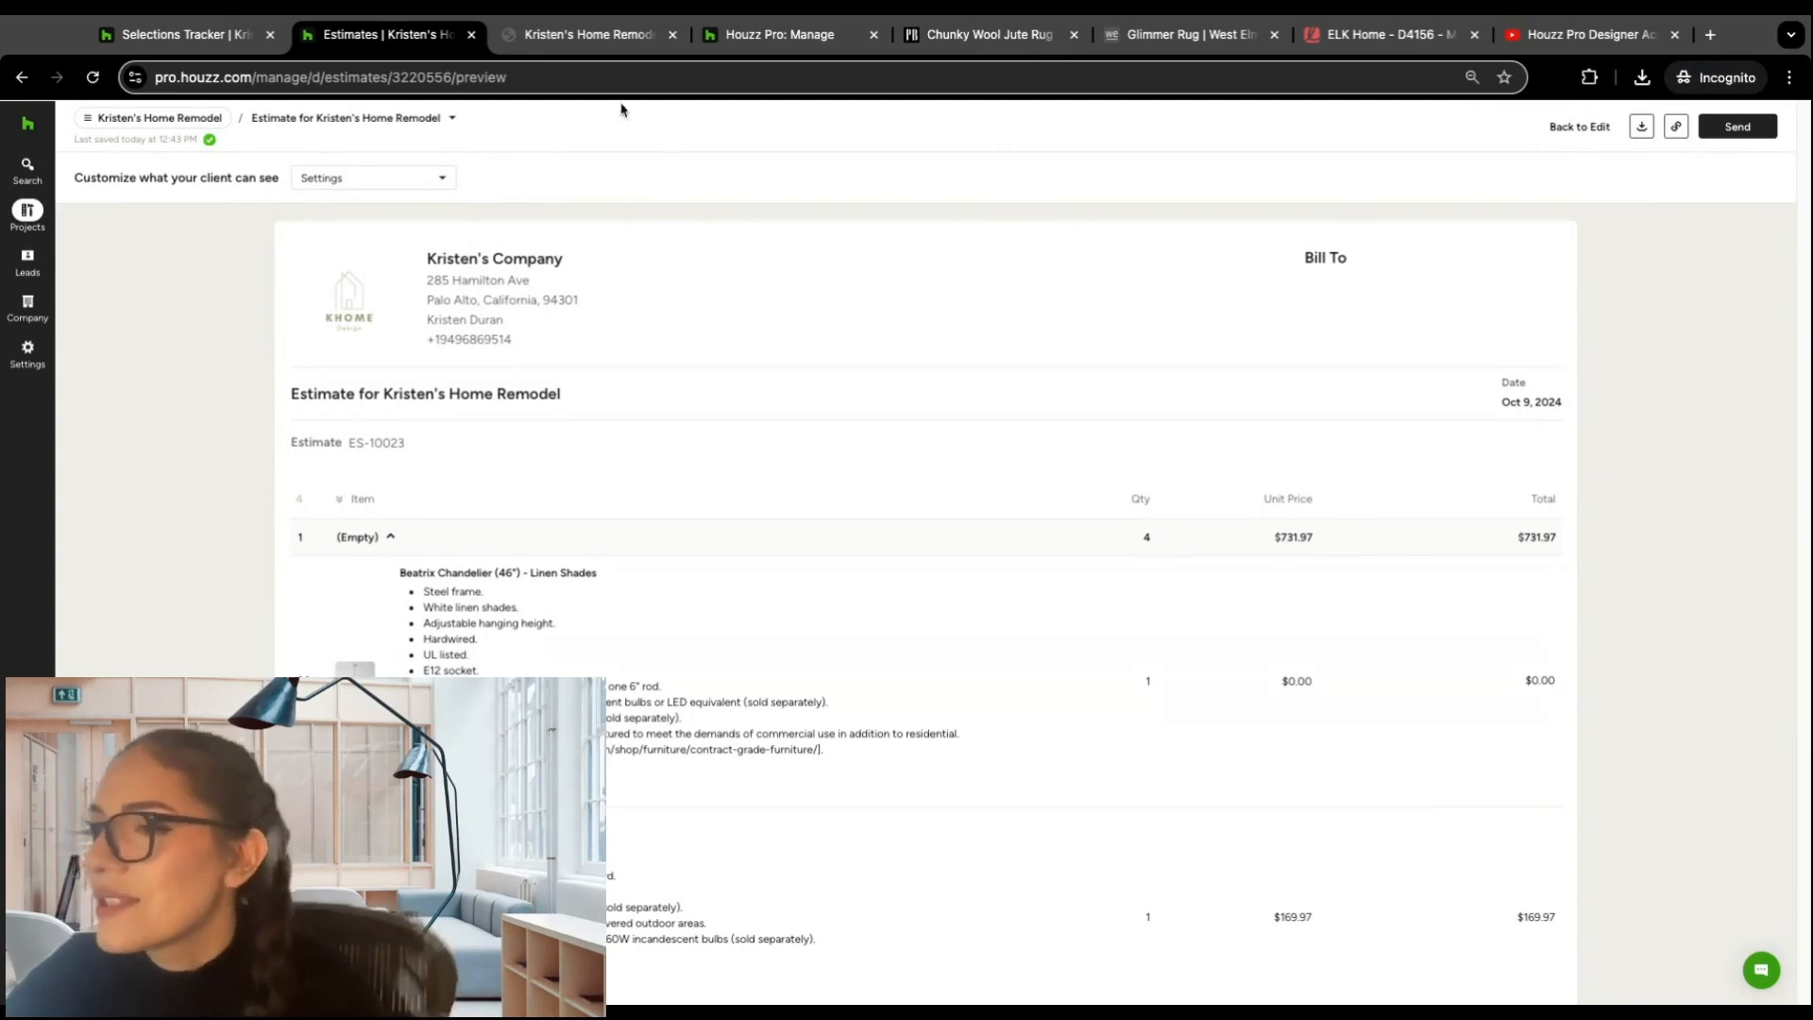
Step: Check the options for sending the estimate without sending it, and return to editing the estimate
{"action": "left_click", "coordinate": [1738, 128]}
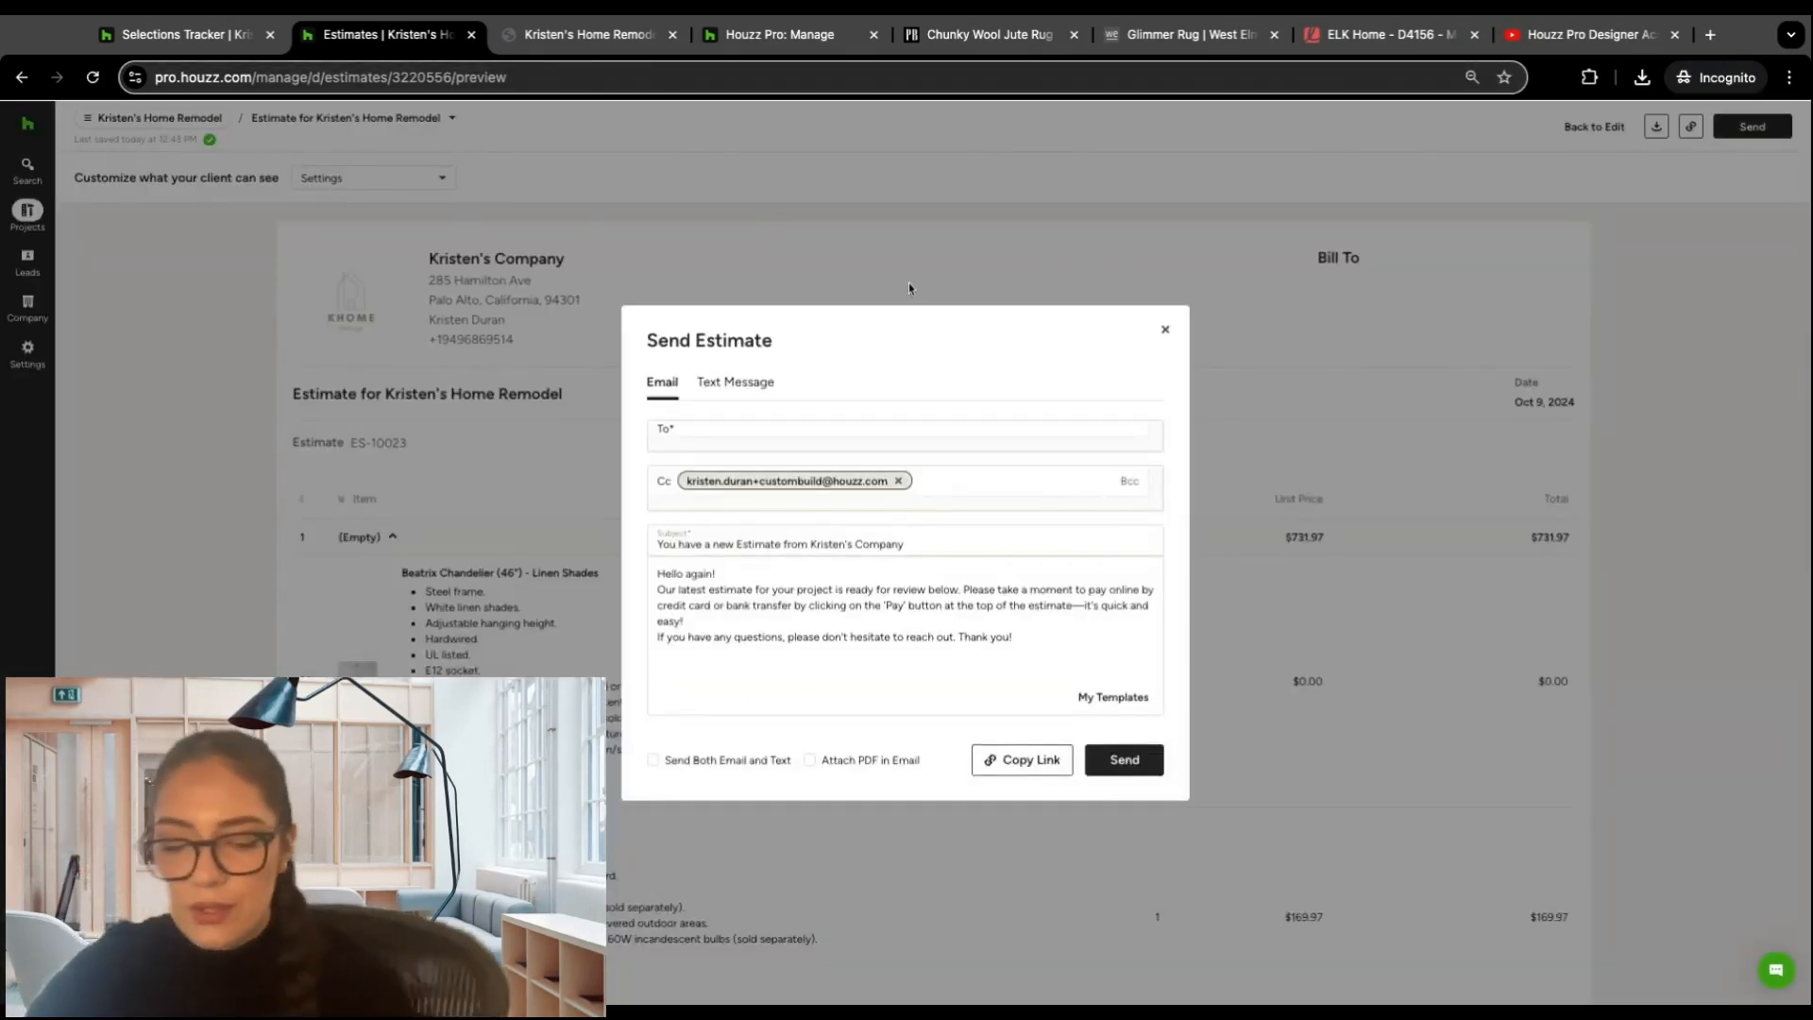
{"action": "left_click", "coordinate": [1167, 333]}
{"action": "left_click", "coordinate": [1594, 126]}
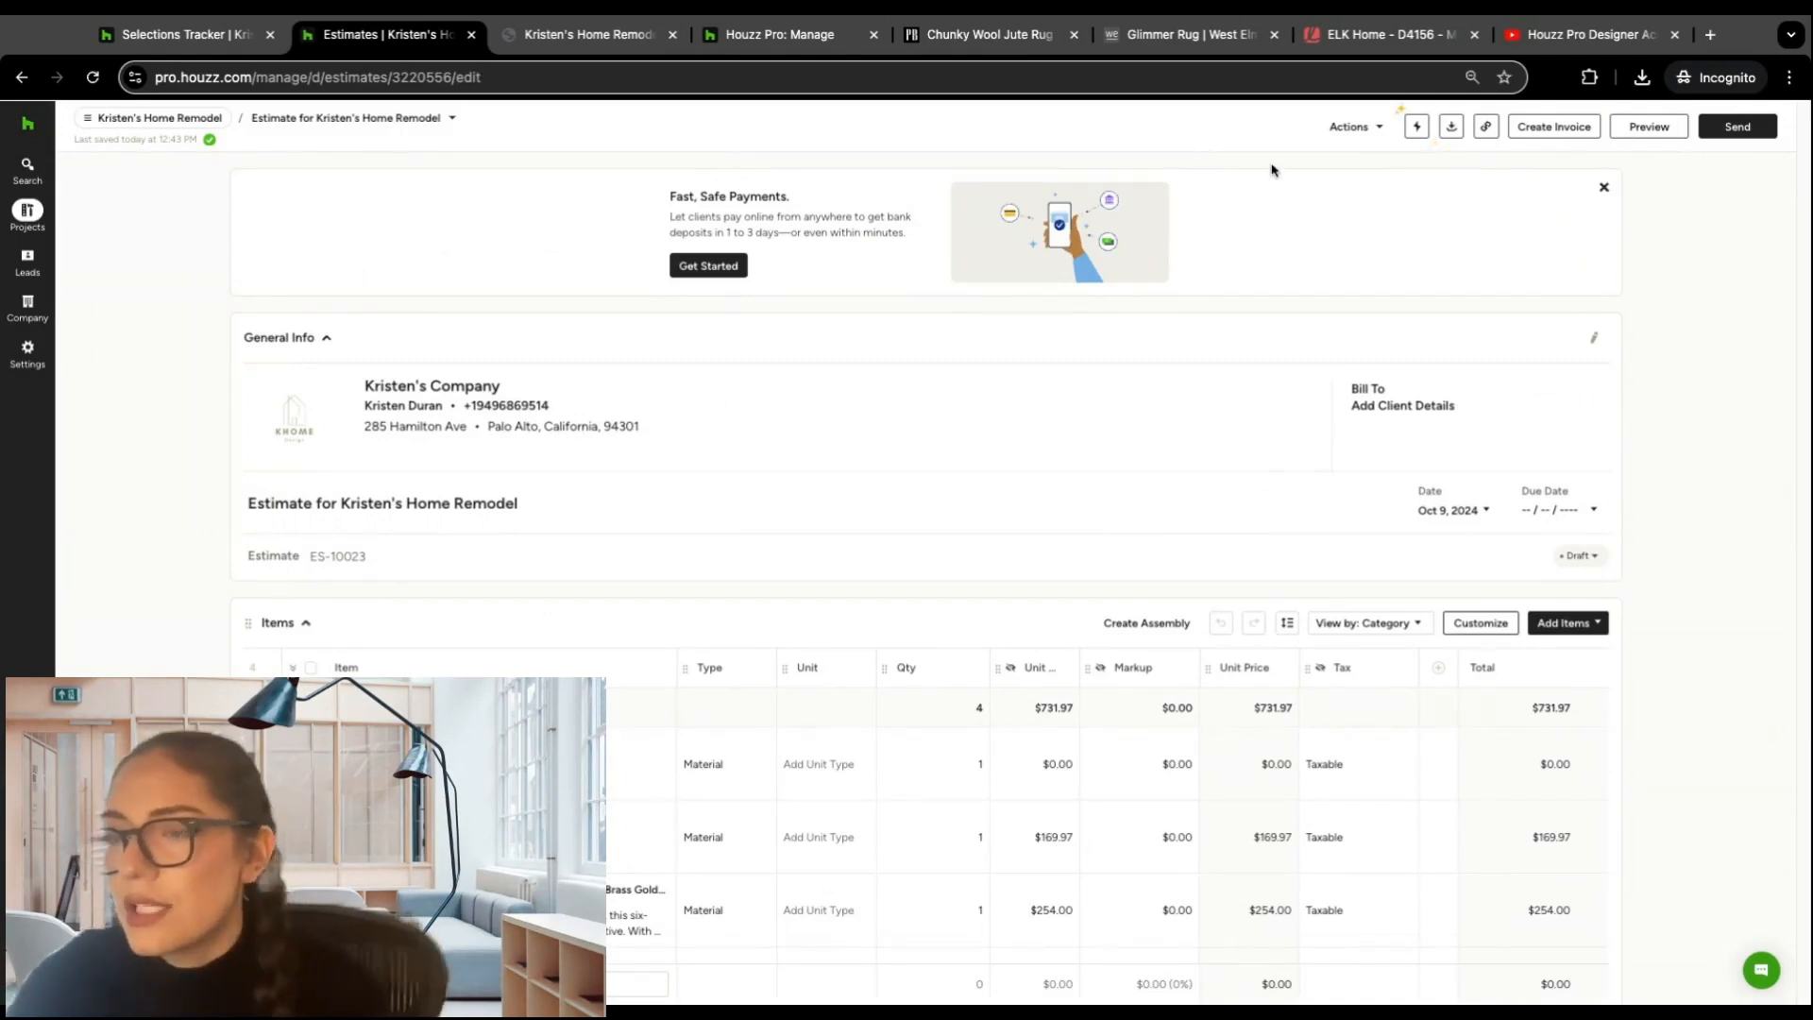
Step: Approve the estimate on behalf of the client
{"action": "left_click", "coordinate": [1374, 132]}
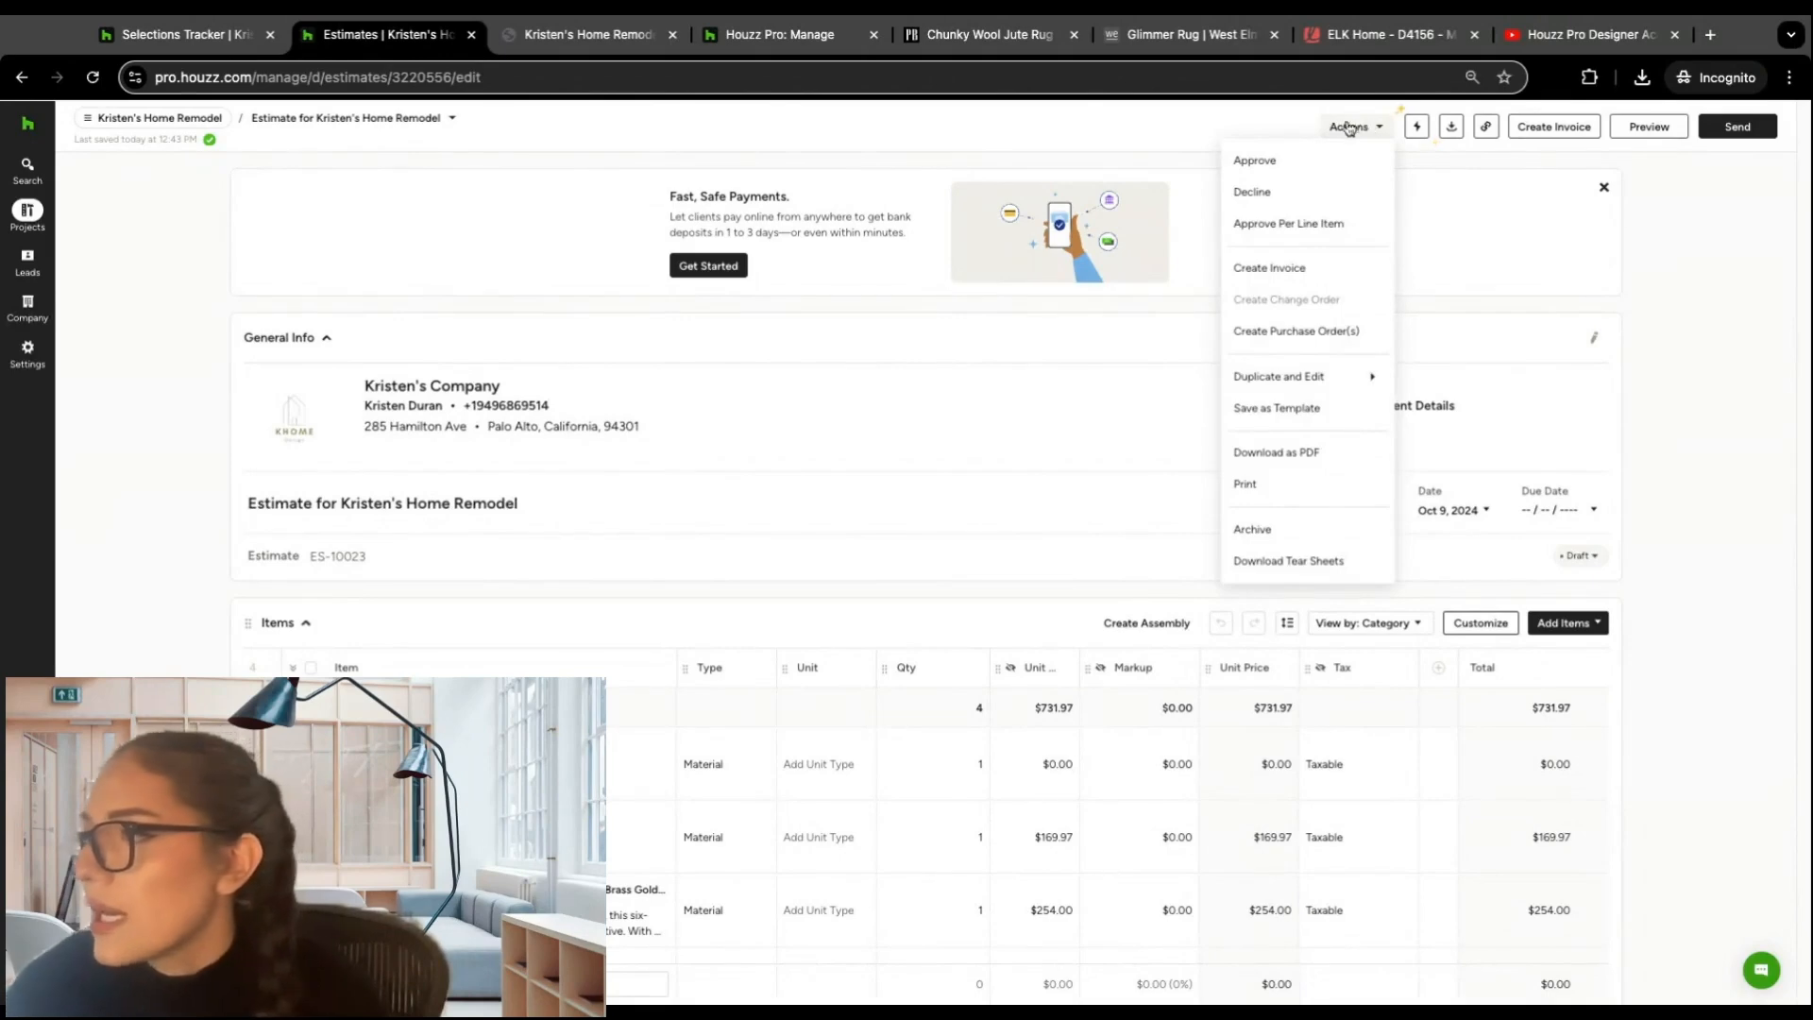
{"action": "left_click", "coordinate": [1273, 159]}
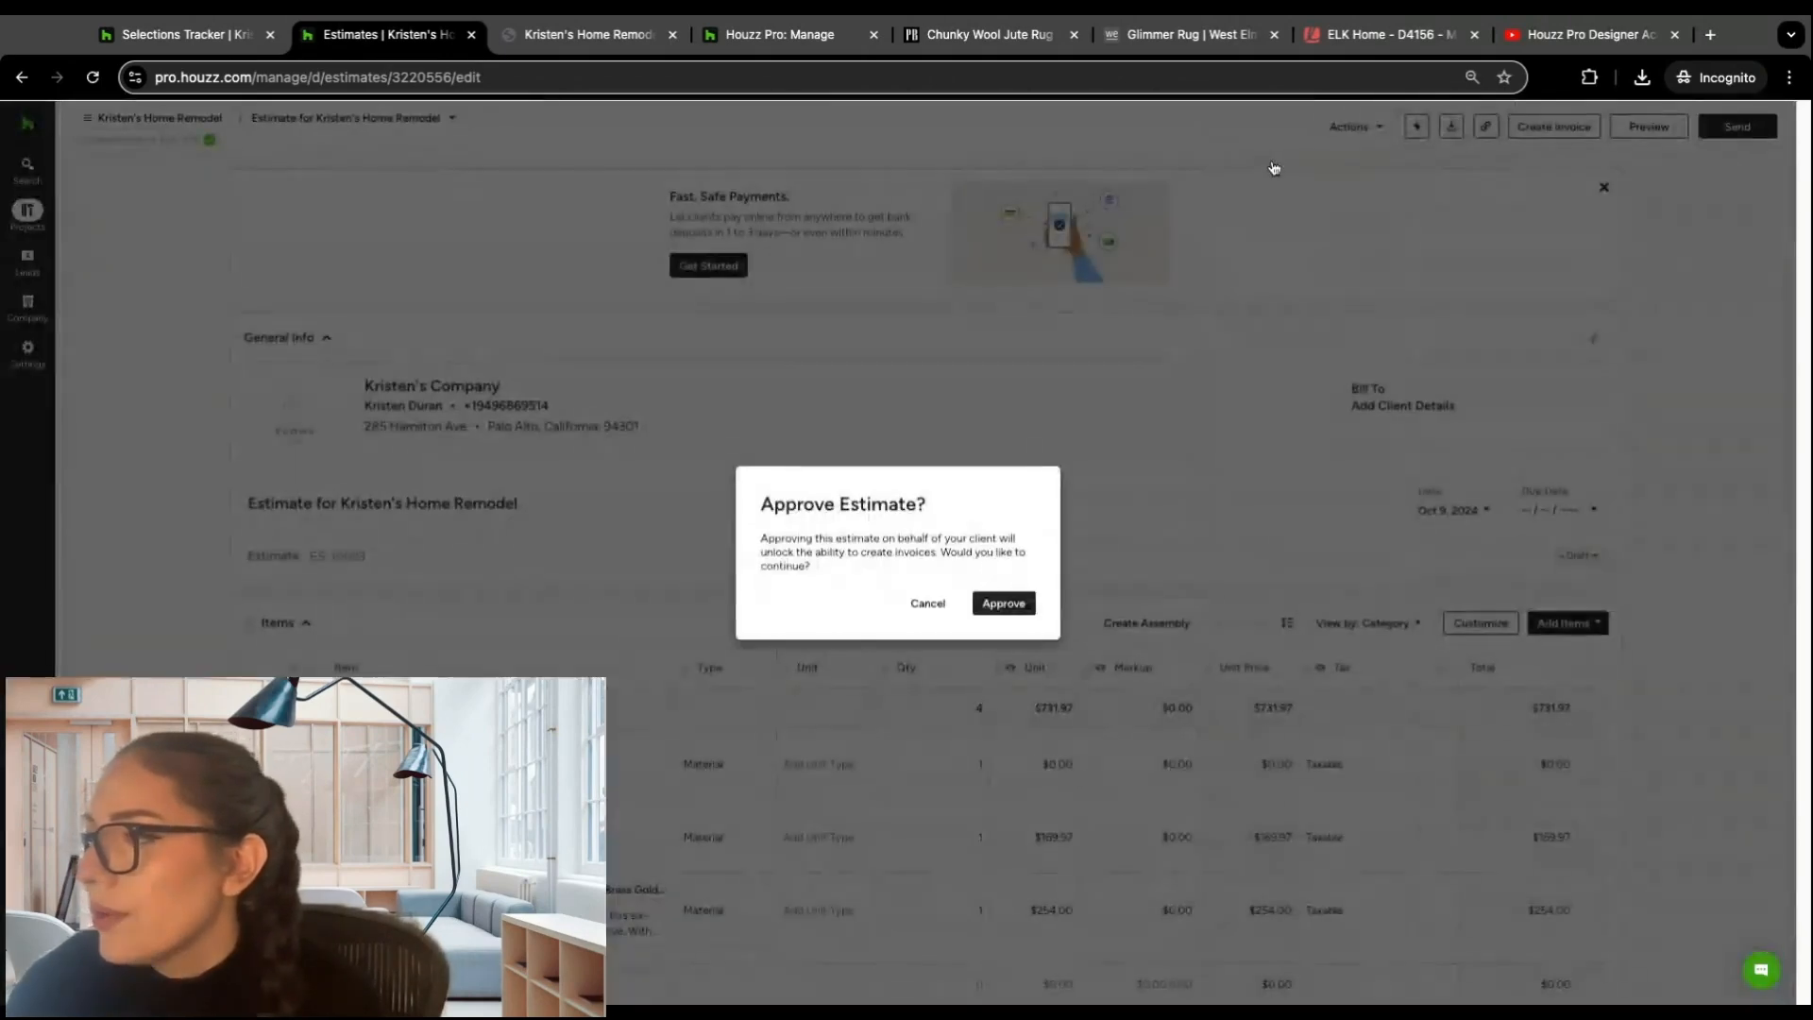
{"action": "left_click", "coordinate": [996, 610]}
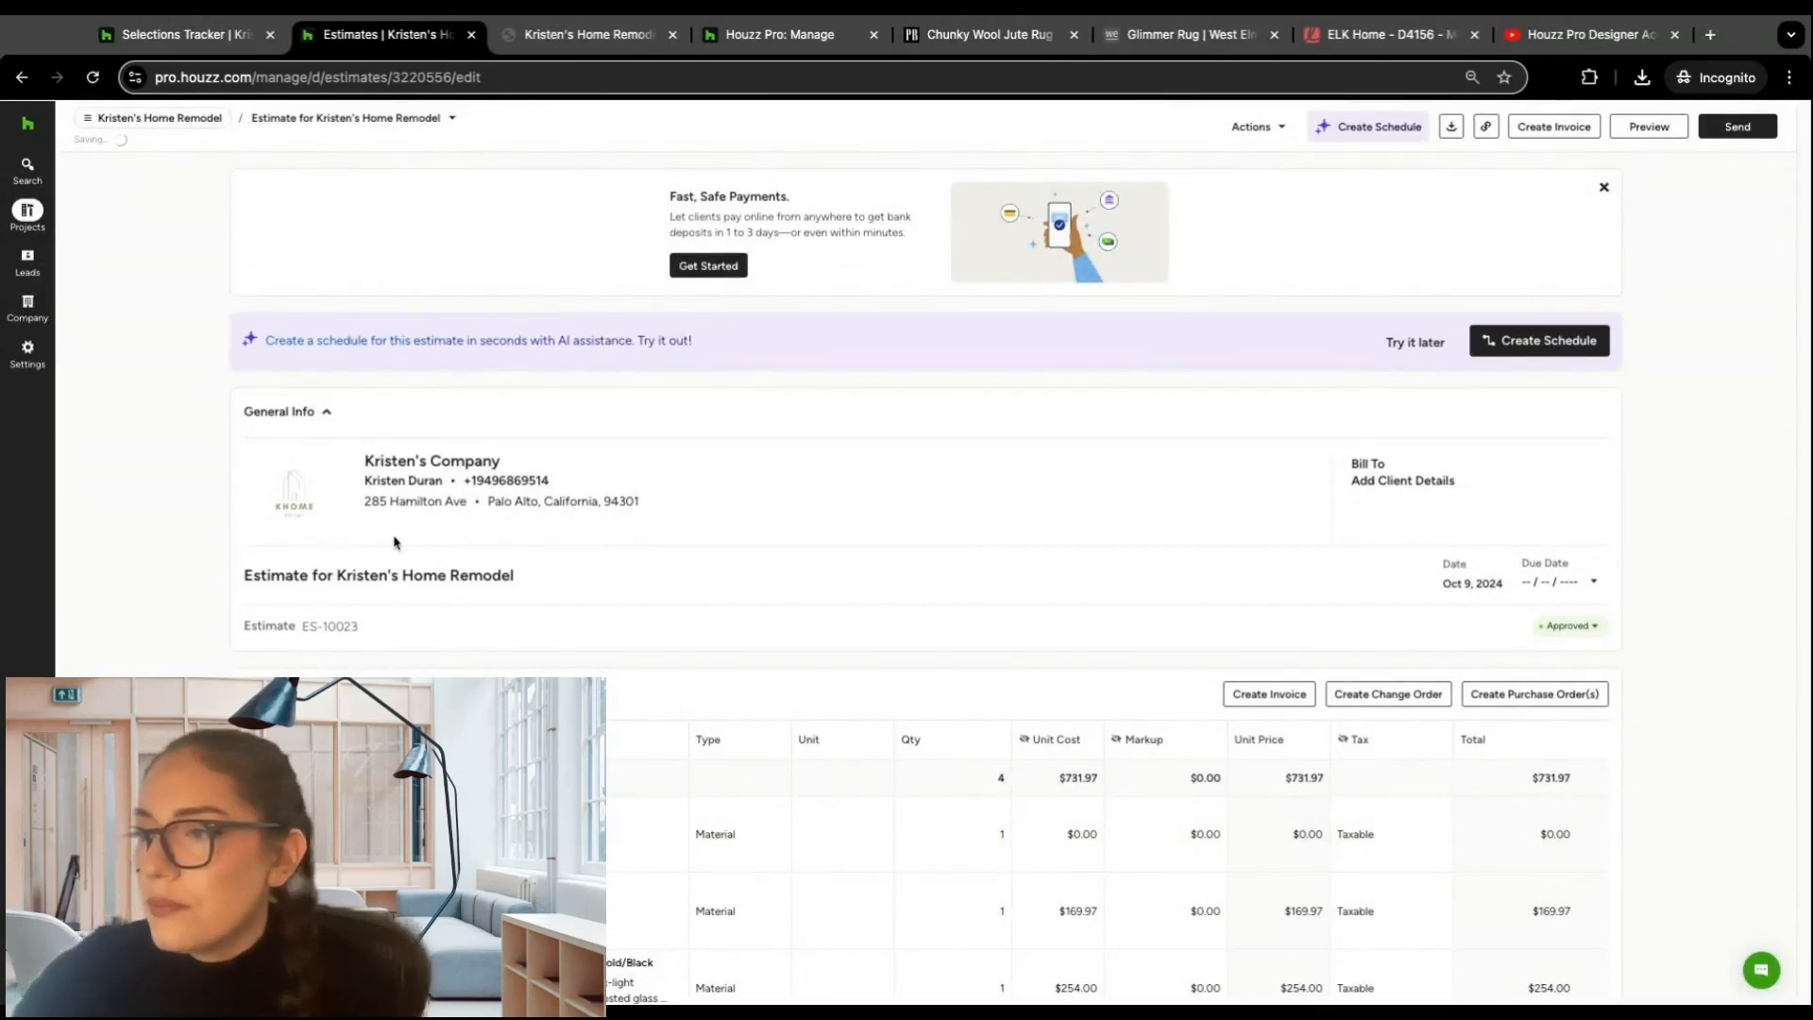
Step: Review the approved estimate's general info, line items, totals and scheduled payment
{"action": "scroll", "coordinate": [400, 547], "scroll_direction": "down", "scroll_amount": 7}
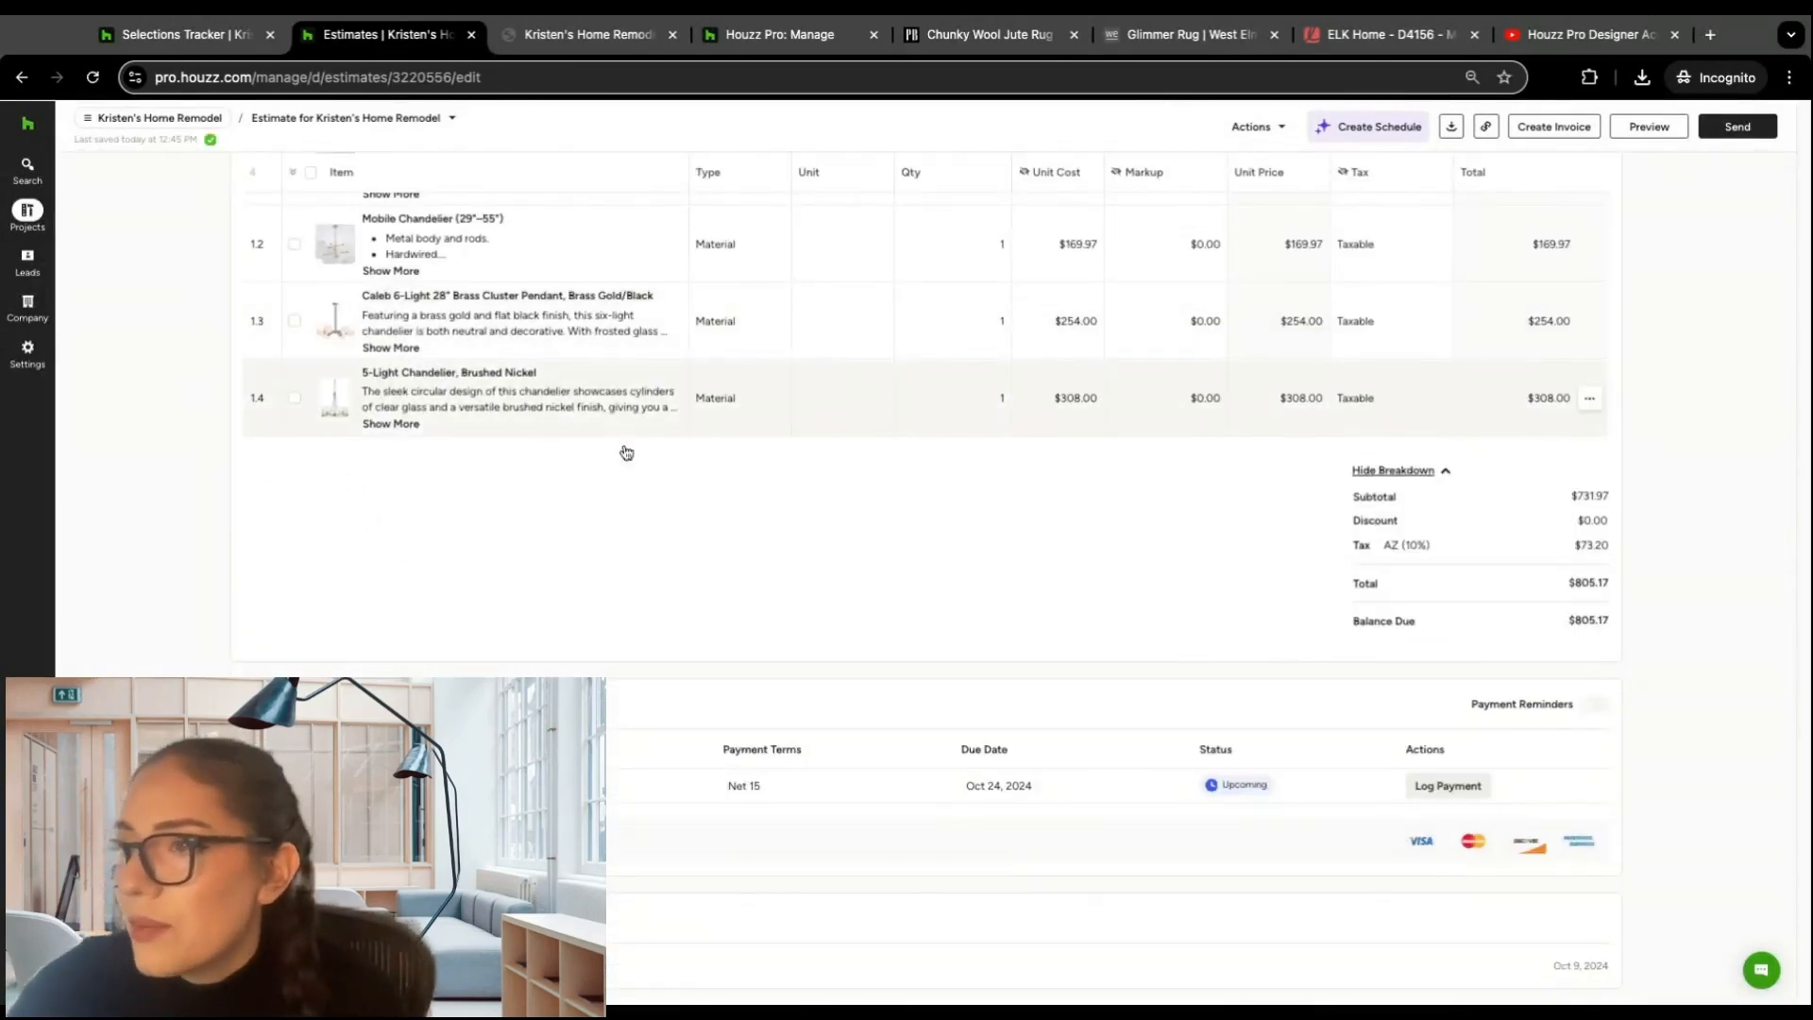
{"action": "scroll", "coordinate": [704, 393], "scroll_direction": "up", "scroll_amount": 7}
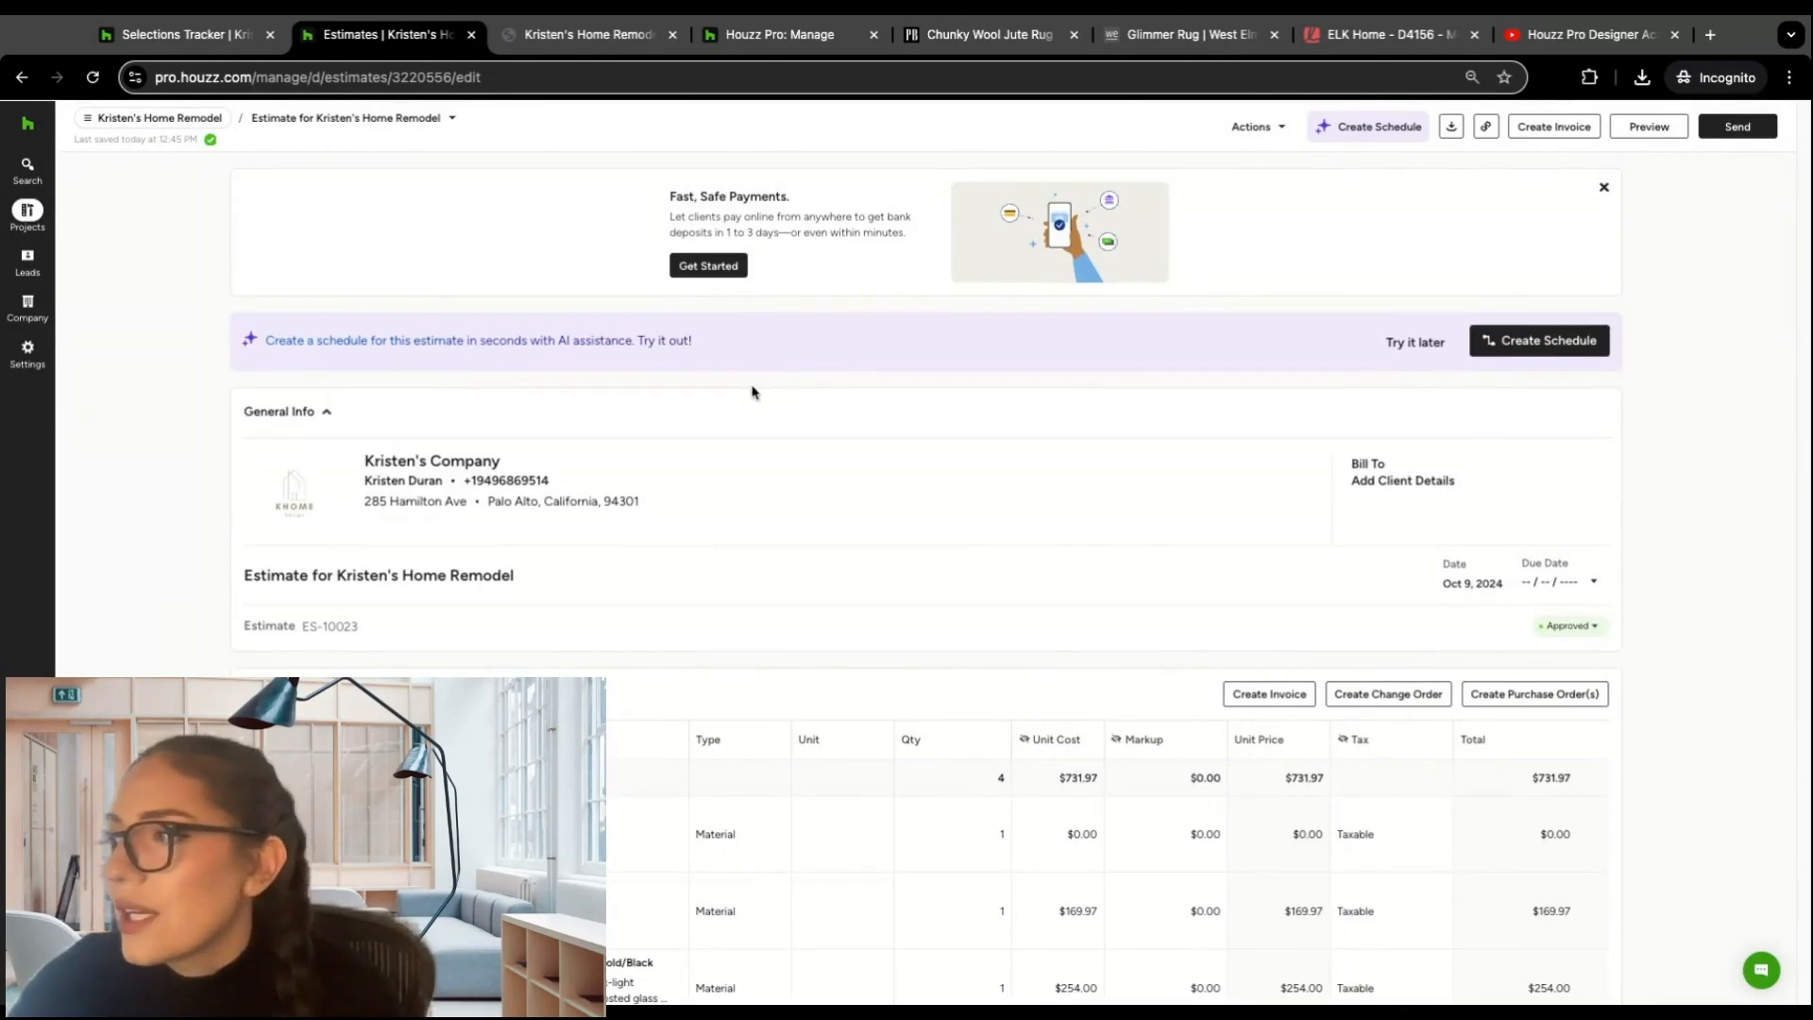
{"action": "scroll", "coordinate": [713, 496], "scroll_direction": "down", "scroll_amount": 7}
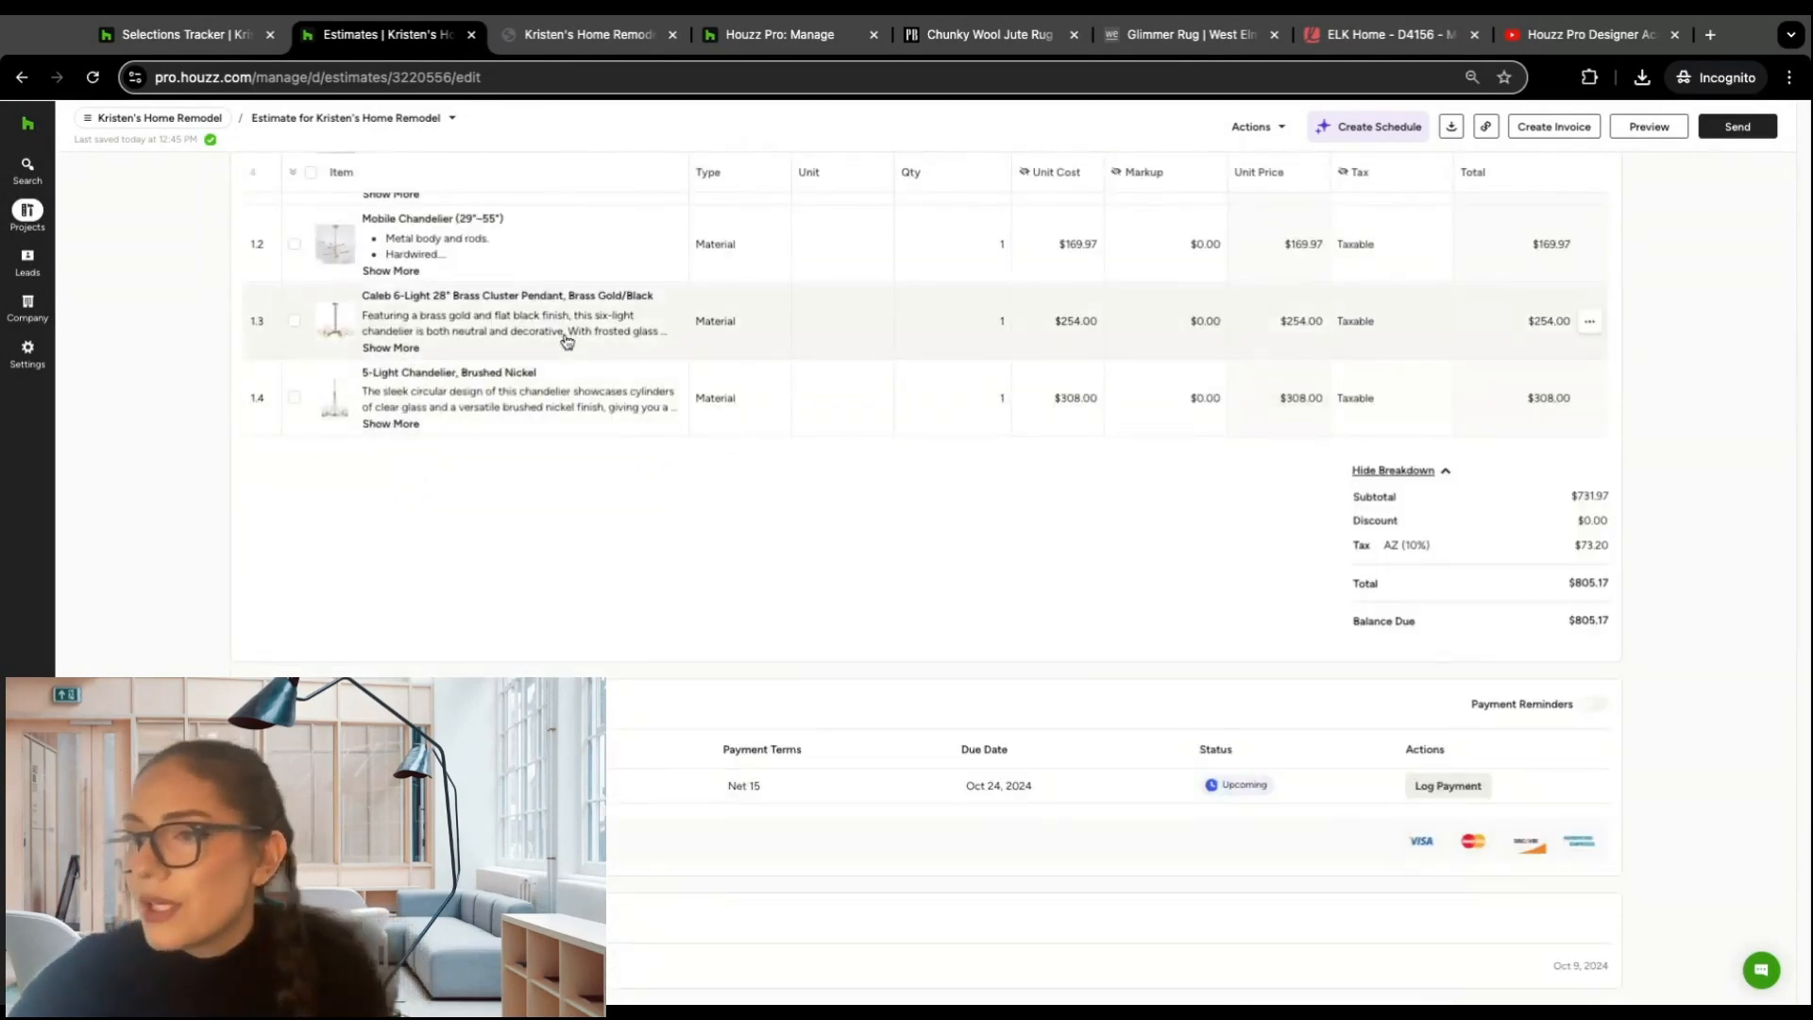
{"action": "scroll", "coordinate": [813, 303], "scroll_direction": "up", "scroll_amount": 7}
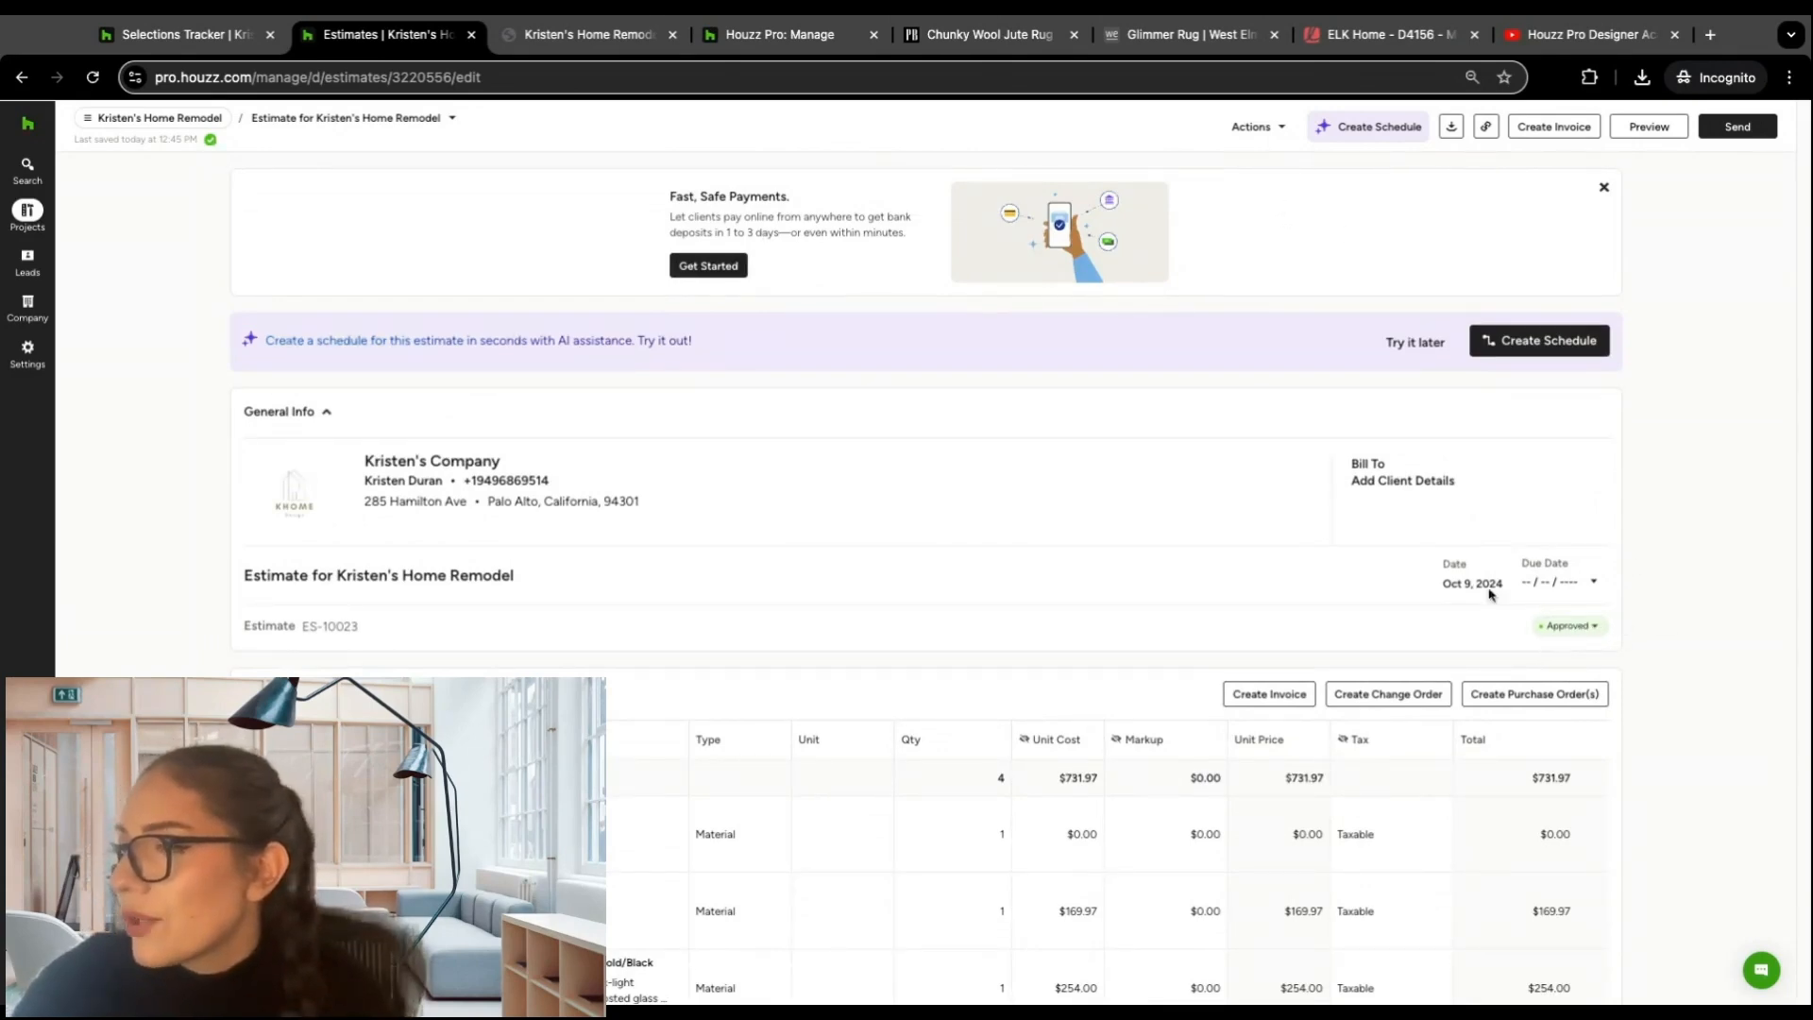
{"action": "scroll", "coordinate": [886, 385], "scroll_direction": "down", "scroll_amount": 3}
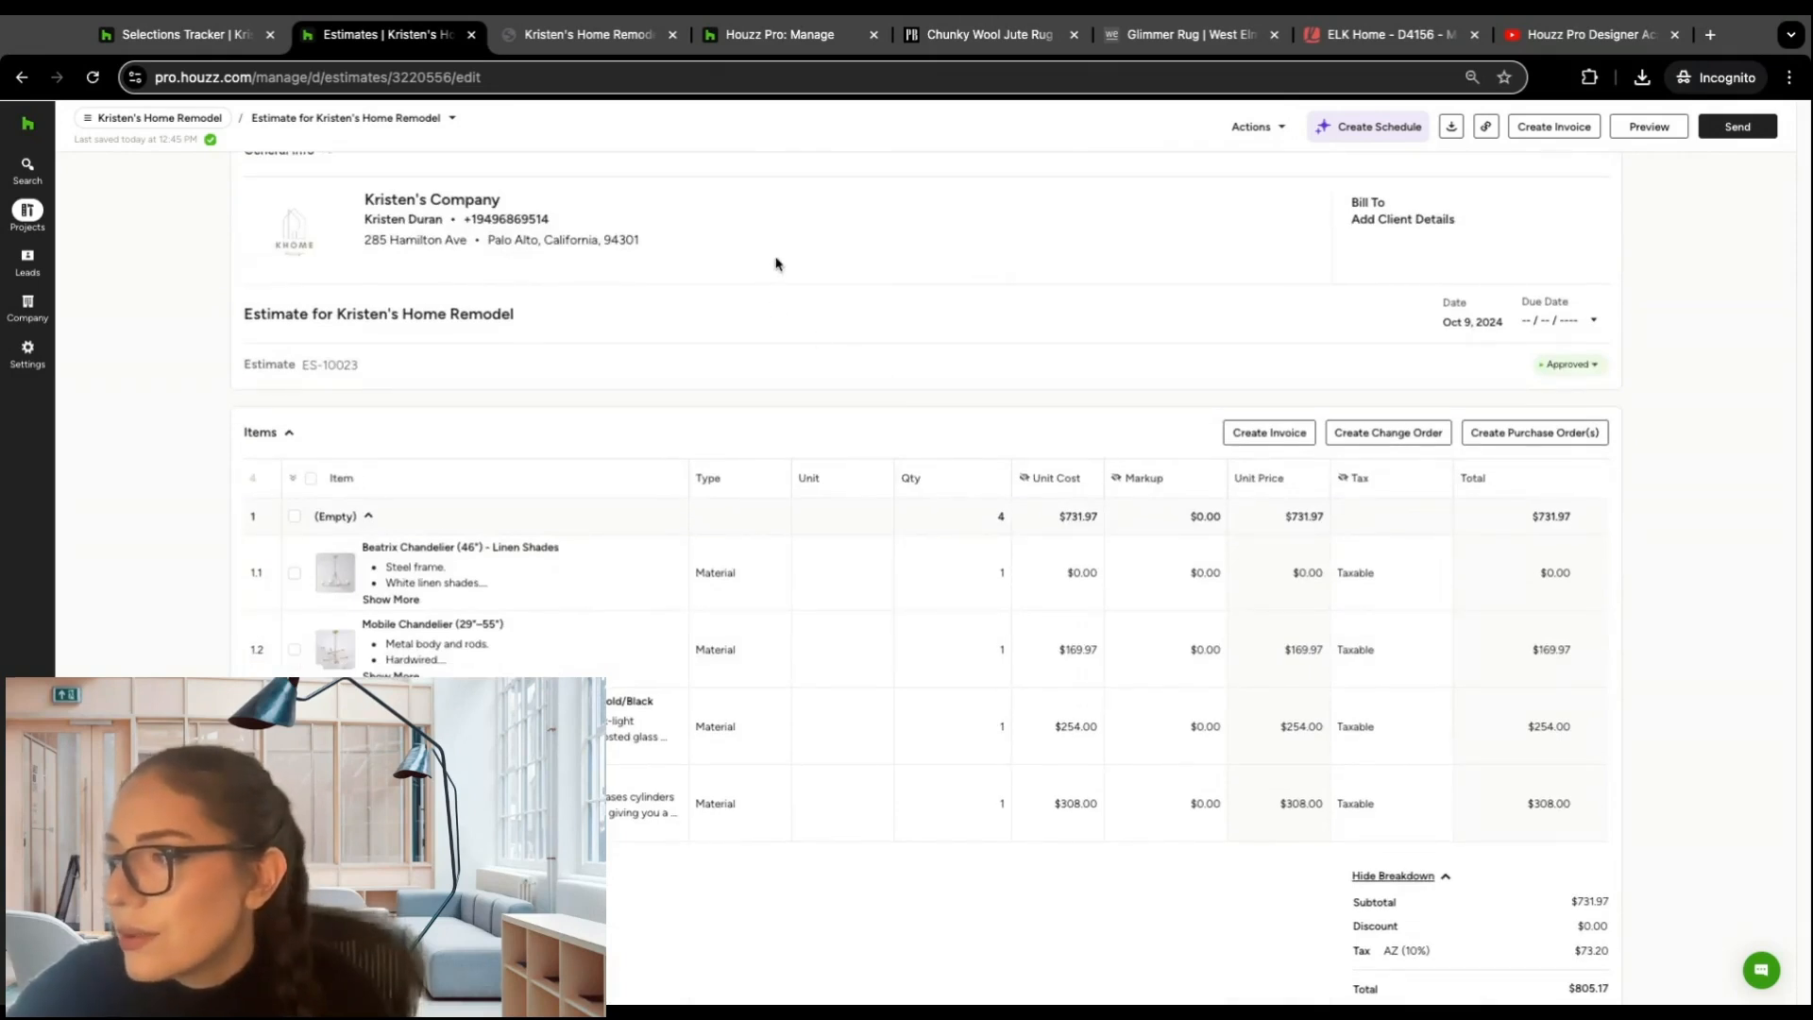
{"action": "scroll", "coordinate": [784, 263], "scroll_direction": "up", "scroll_amount": 1}
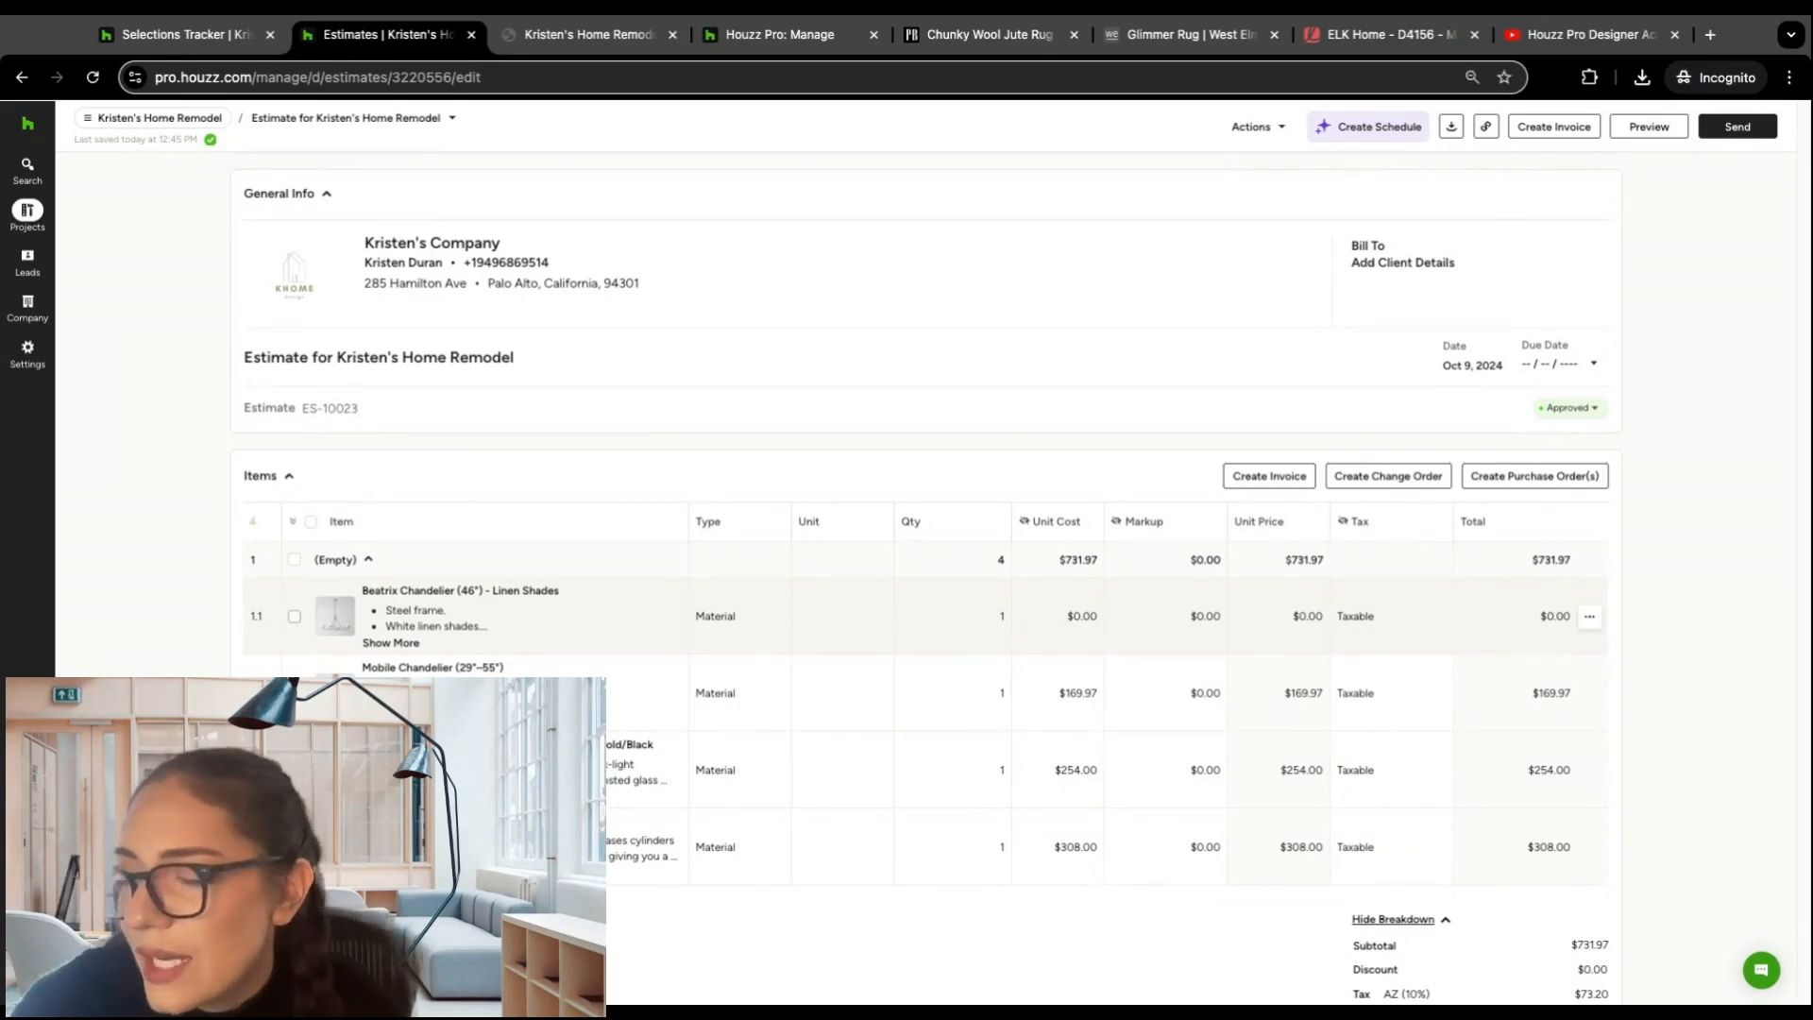
Step: Create a purchase order from the estimate for the Beatrix Chandelier and Mobile Chandelier, assigning Home Depot as the vendor for both
{"action": "left_click", "coordinate": [295, 617]}
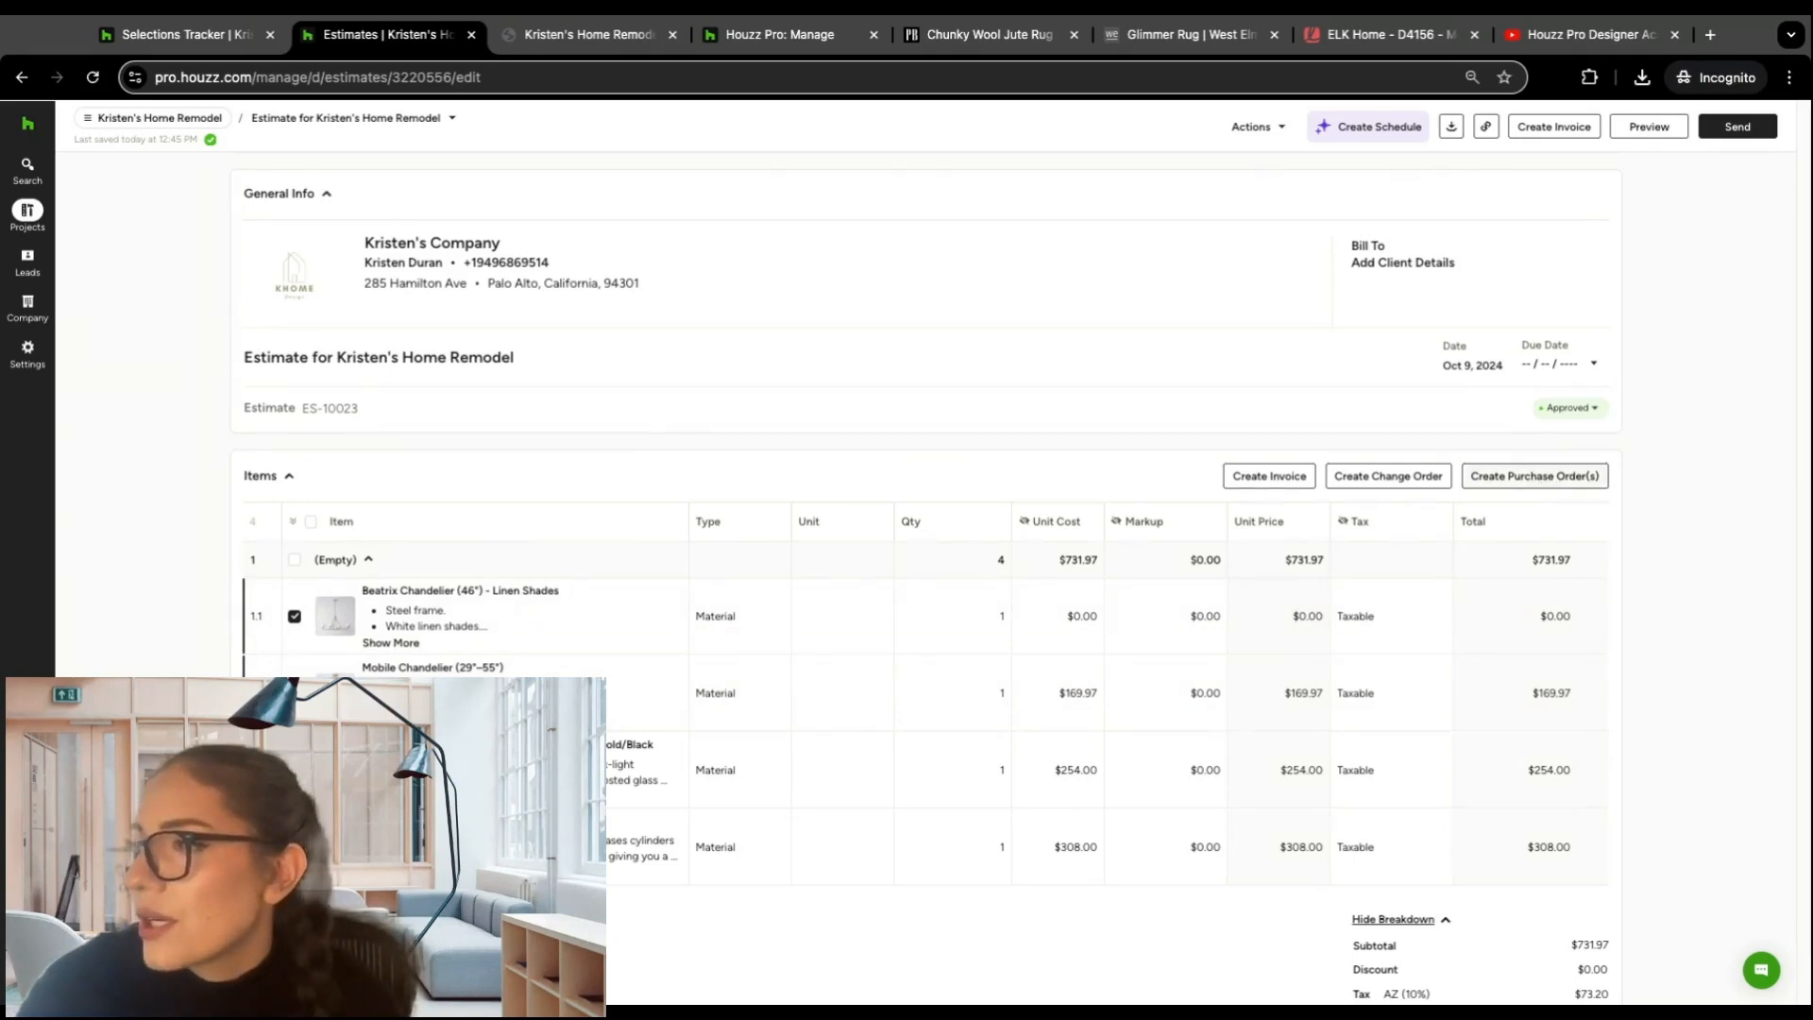
{"action": "left_click", "coordinate": [1265, 127]}
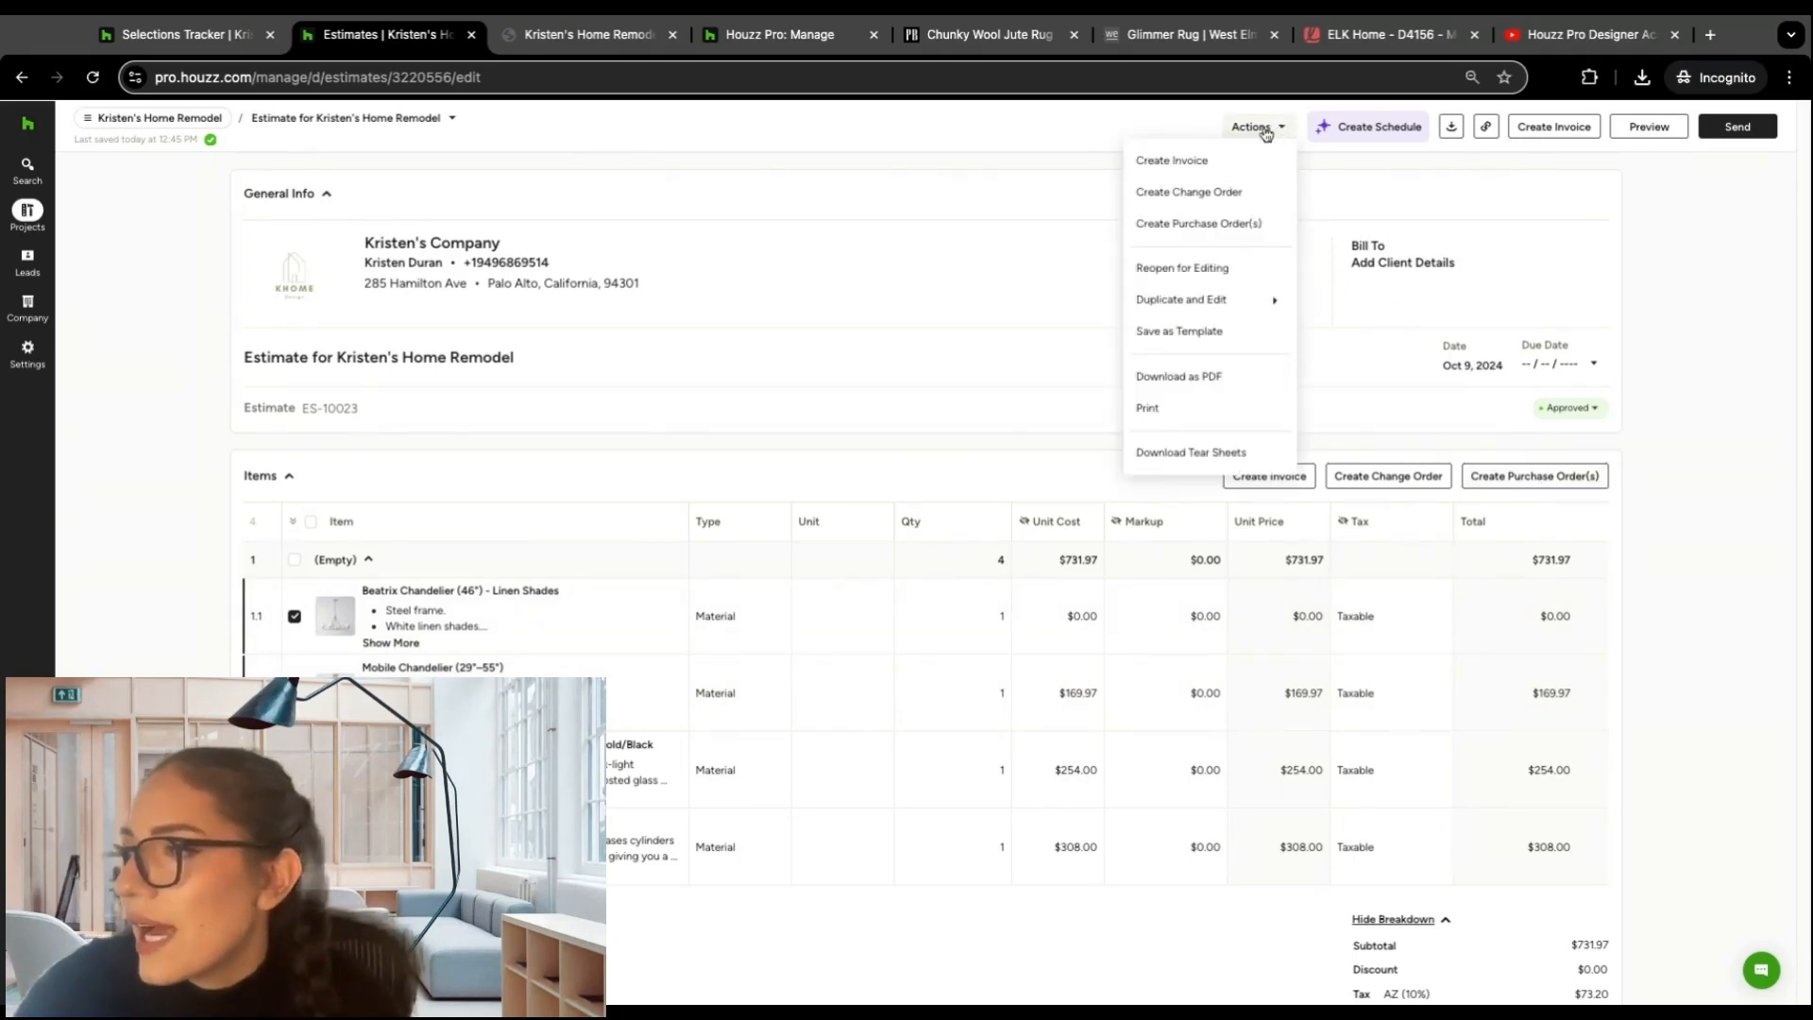
{"action": "left_click", "coordinate": [1235, 225]}
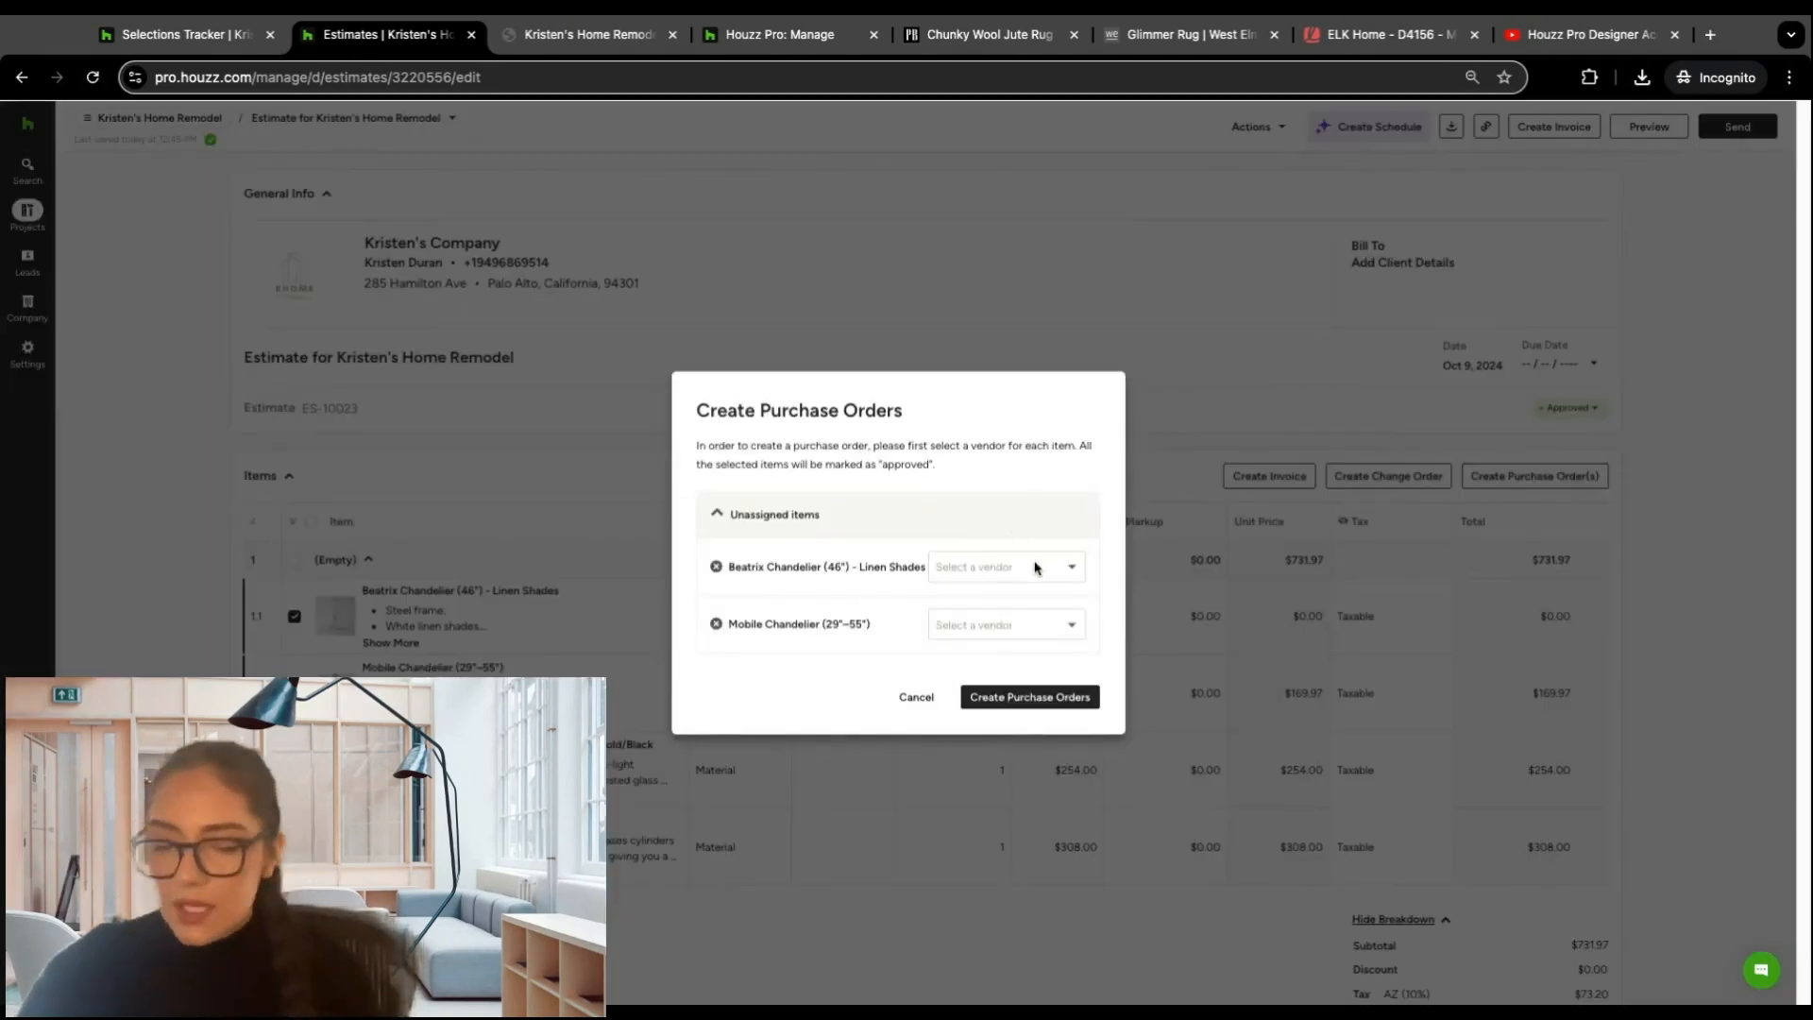
{"action": "left_click", "coordinate": [1053, 571]}
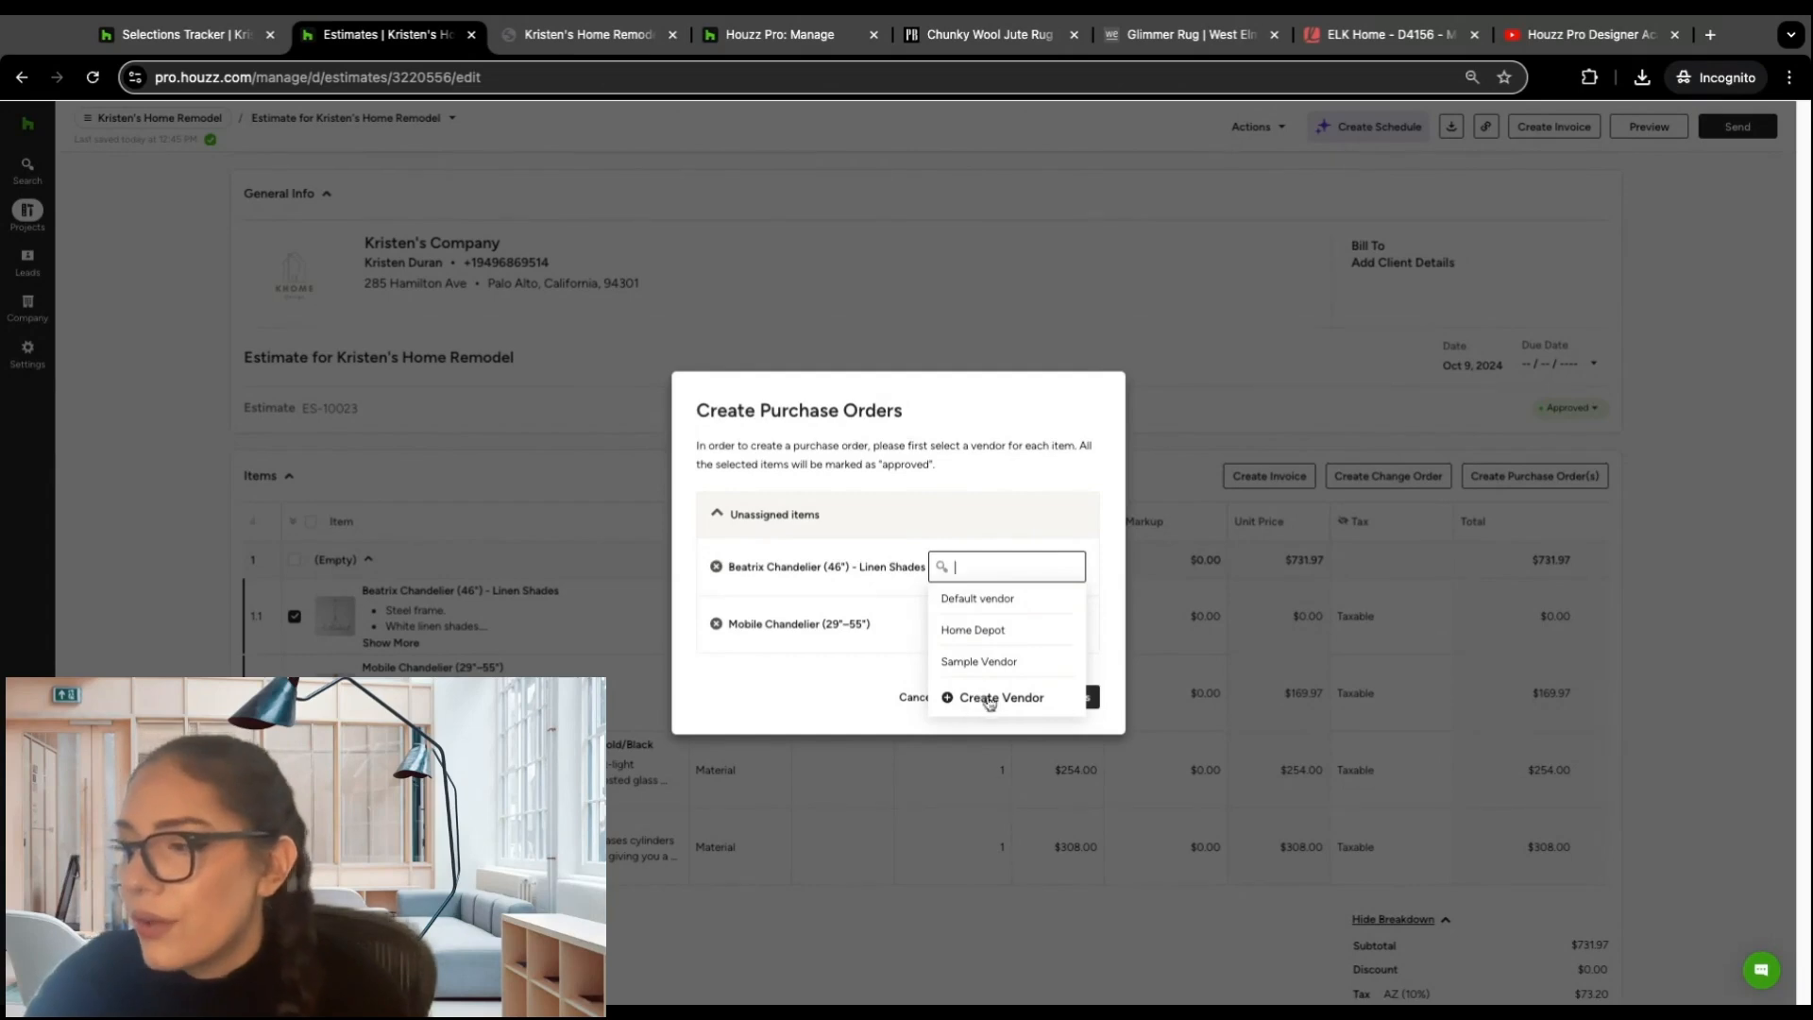
{"action": "left_click", "coordinate": [988, 638]}
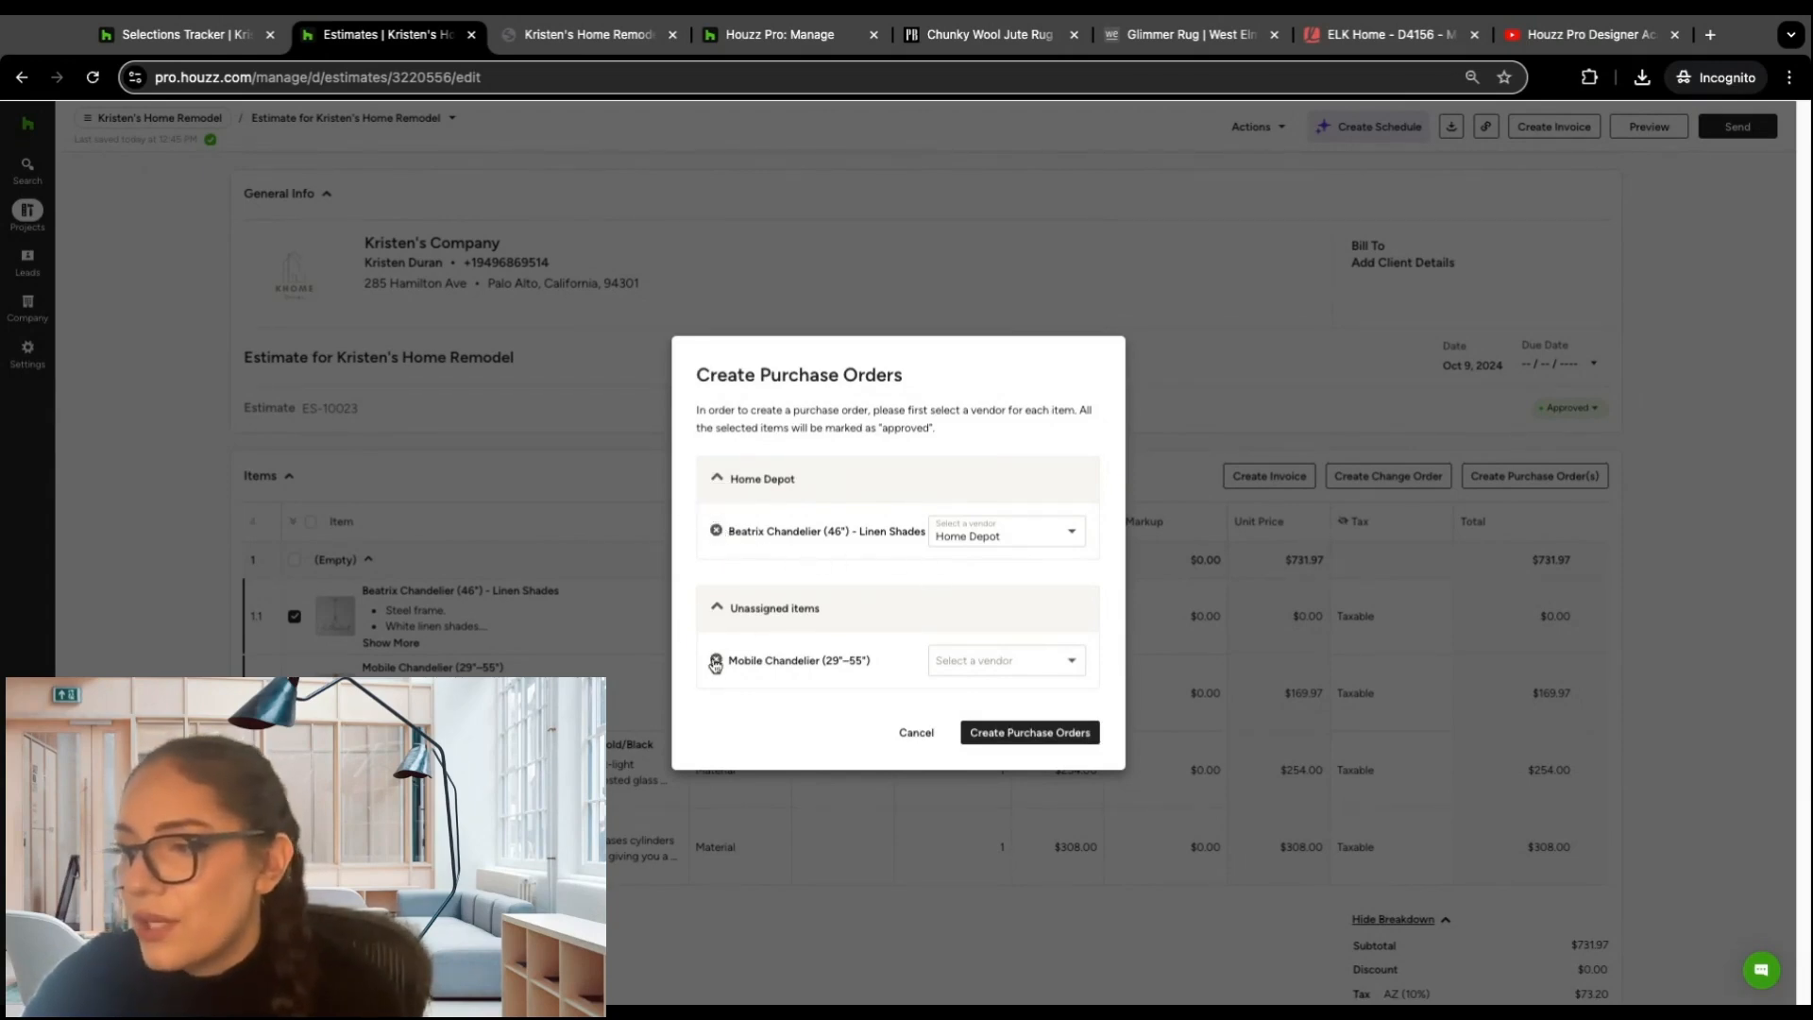
{"action": "left_click", "coordinate": [1064, 666]}
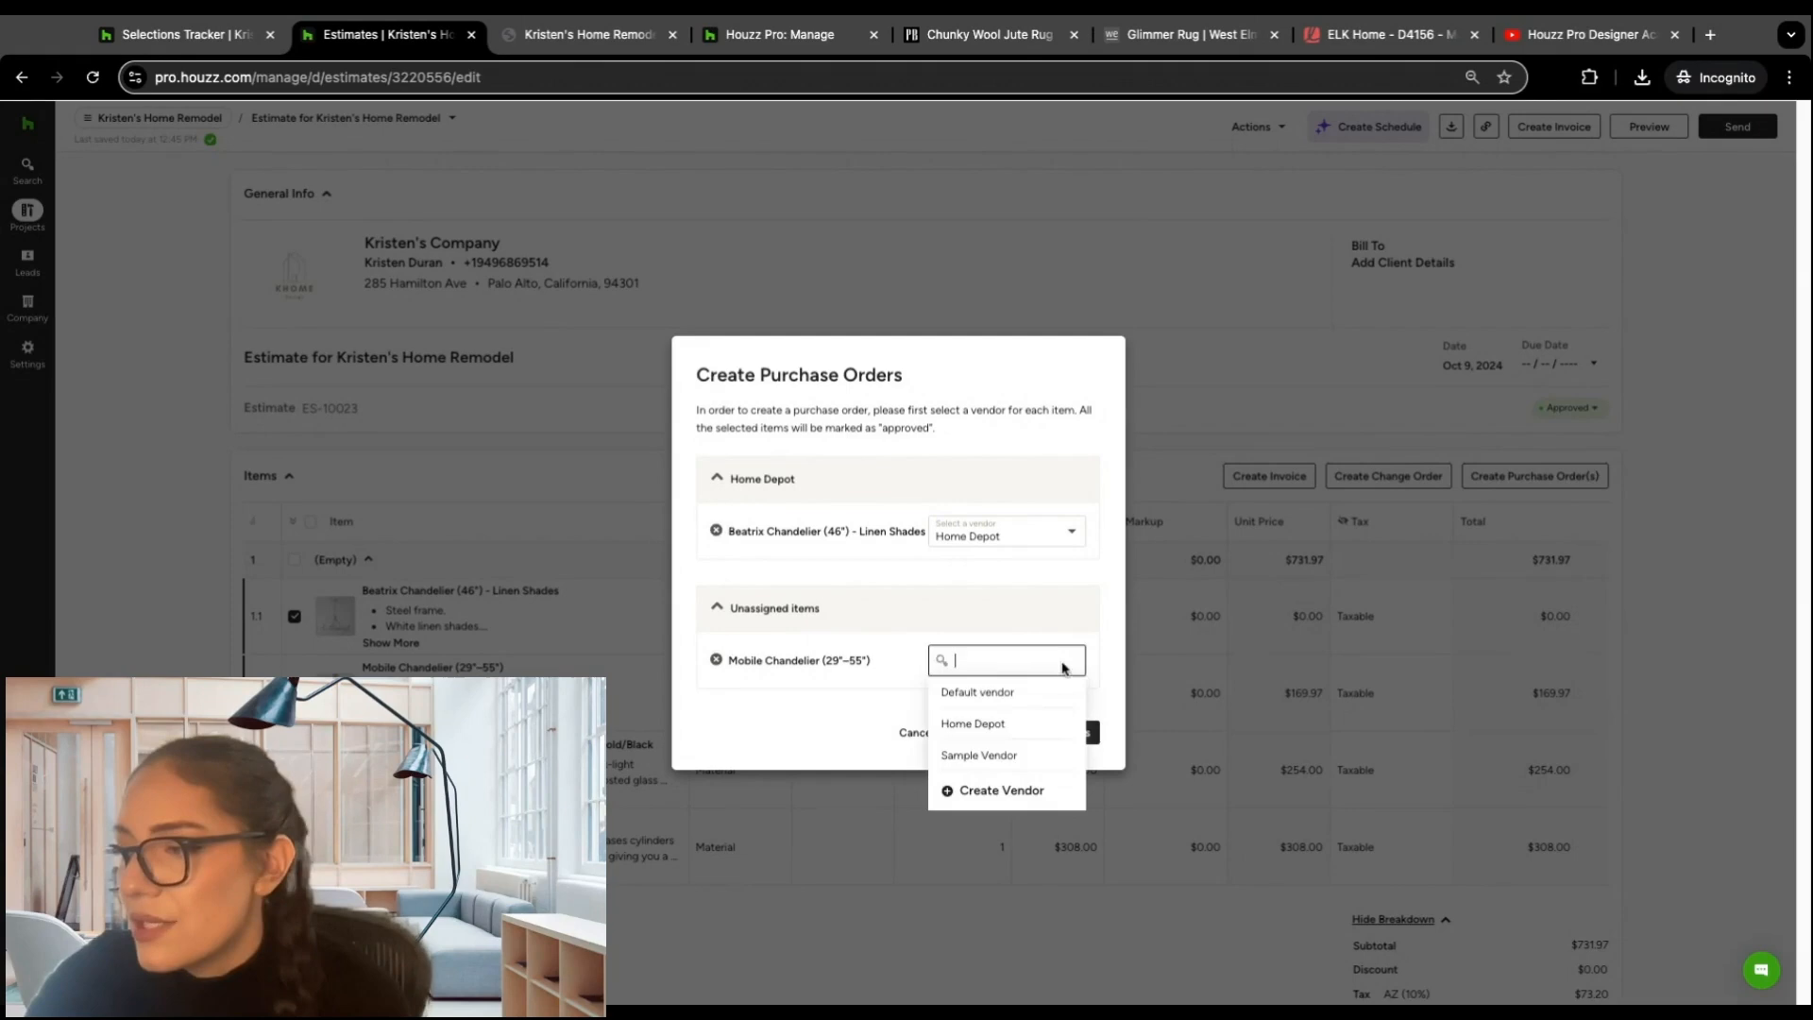
{"action": "left_click", "coordinate": [999, 724]}
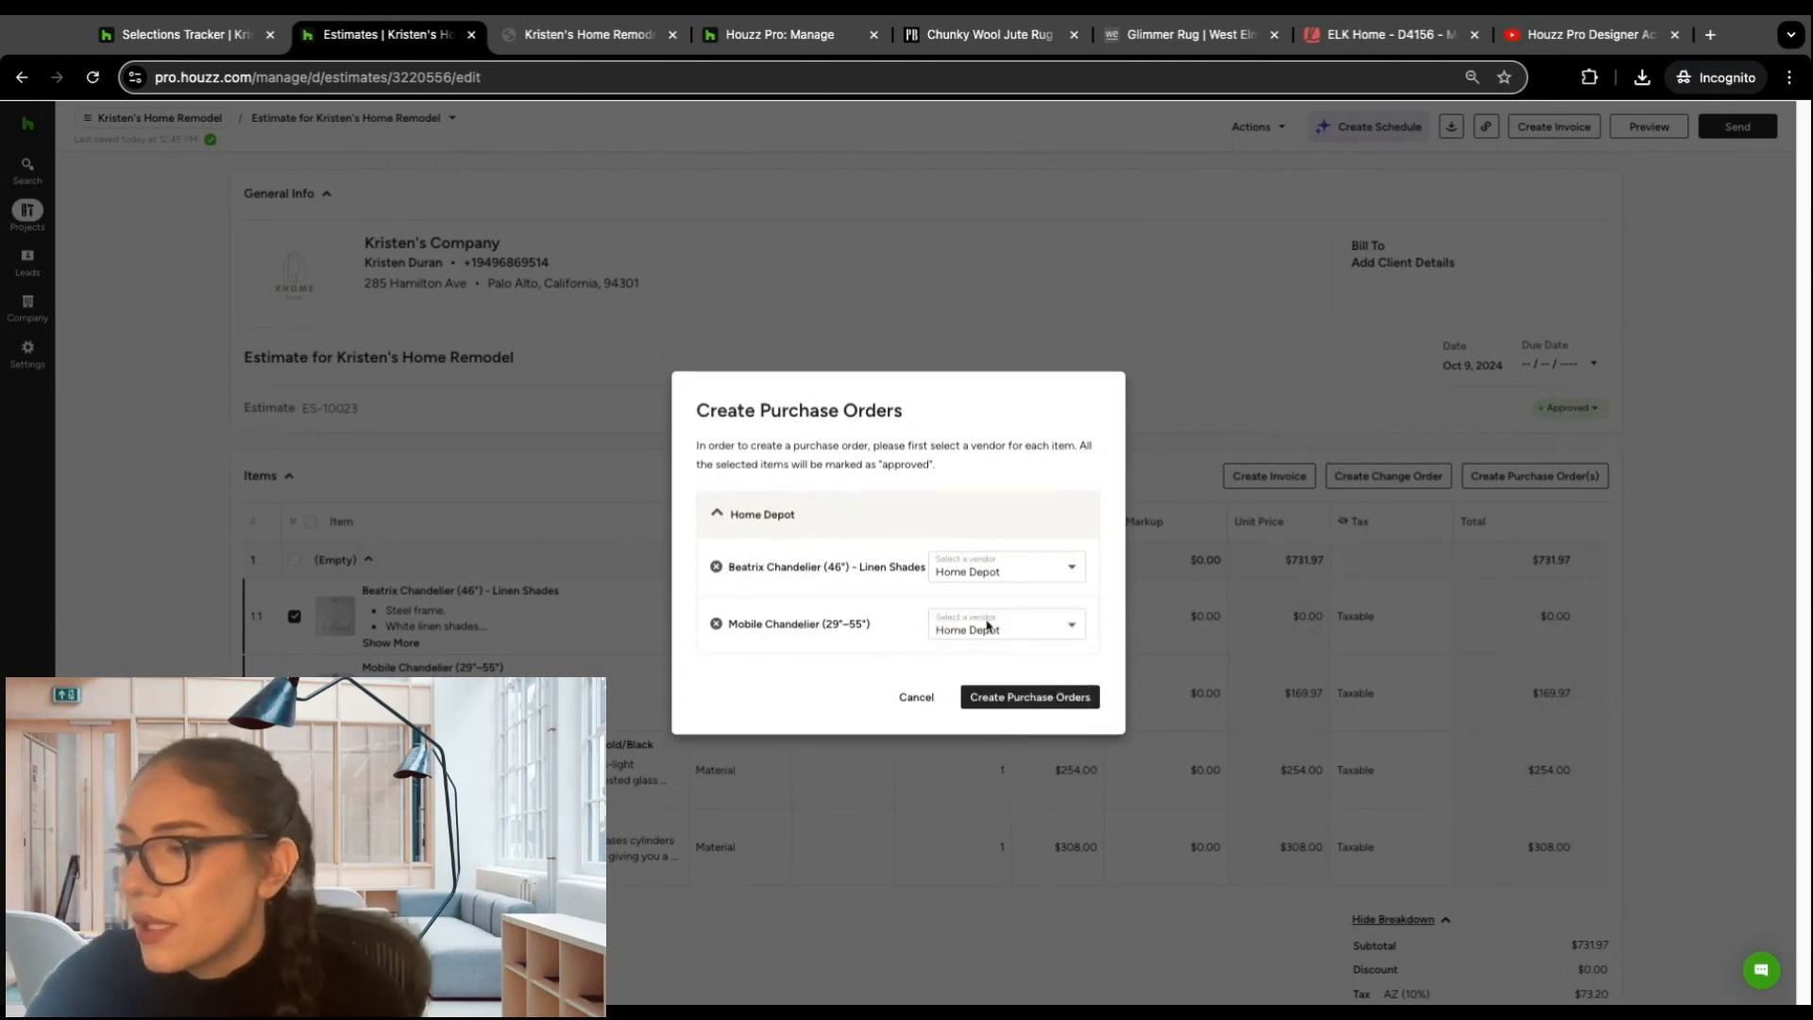
{"action": "left_click", "coordinate": [1025, 698]}
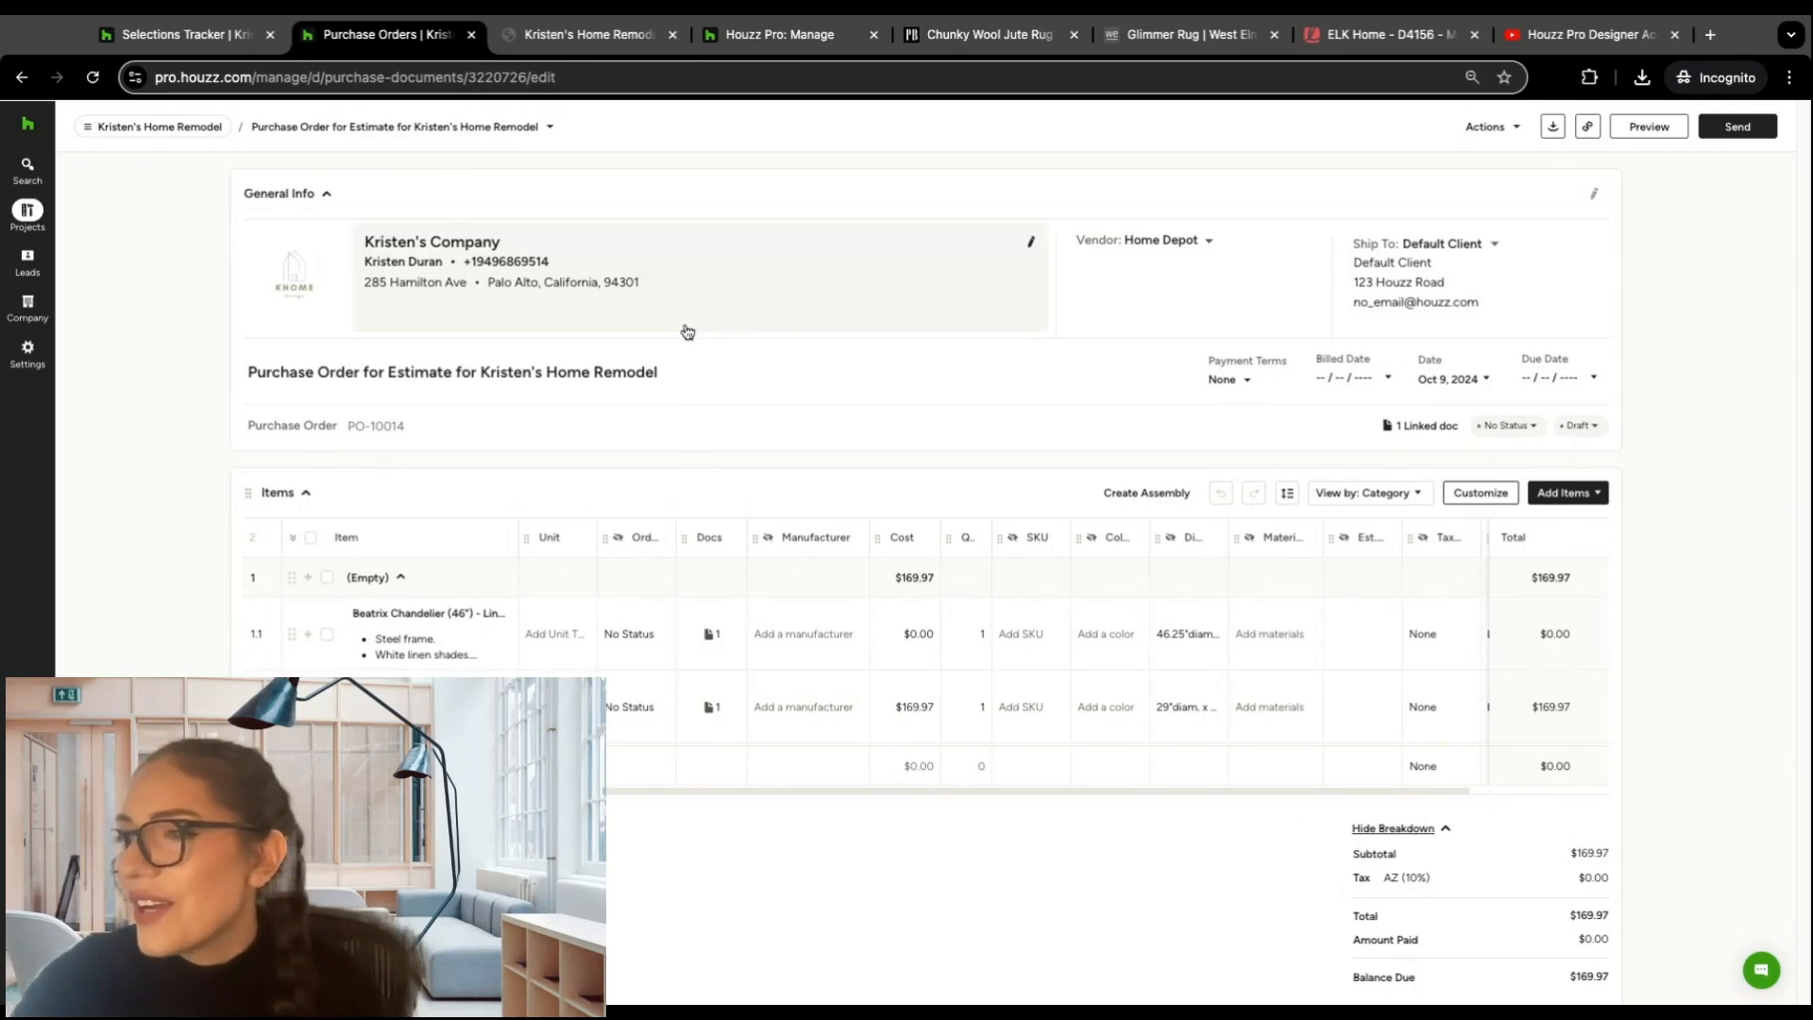
Step: Examine the purchase order's general info, items, totals, Payments, Files, Terms and Conditions, and Memo sections
{"action": "scroll", "coordinate": [690, 368], "scroll_direction": "down", "scroll_amount": 1}
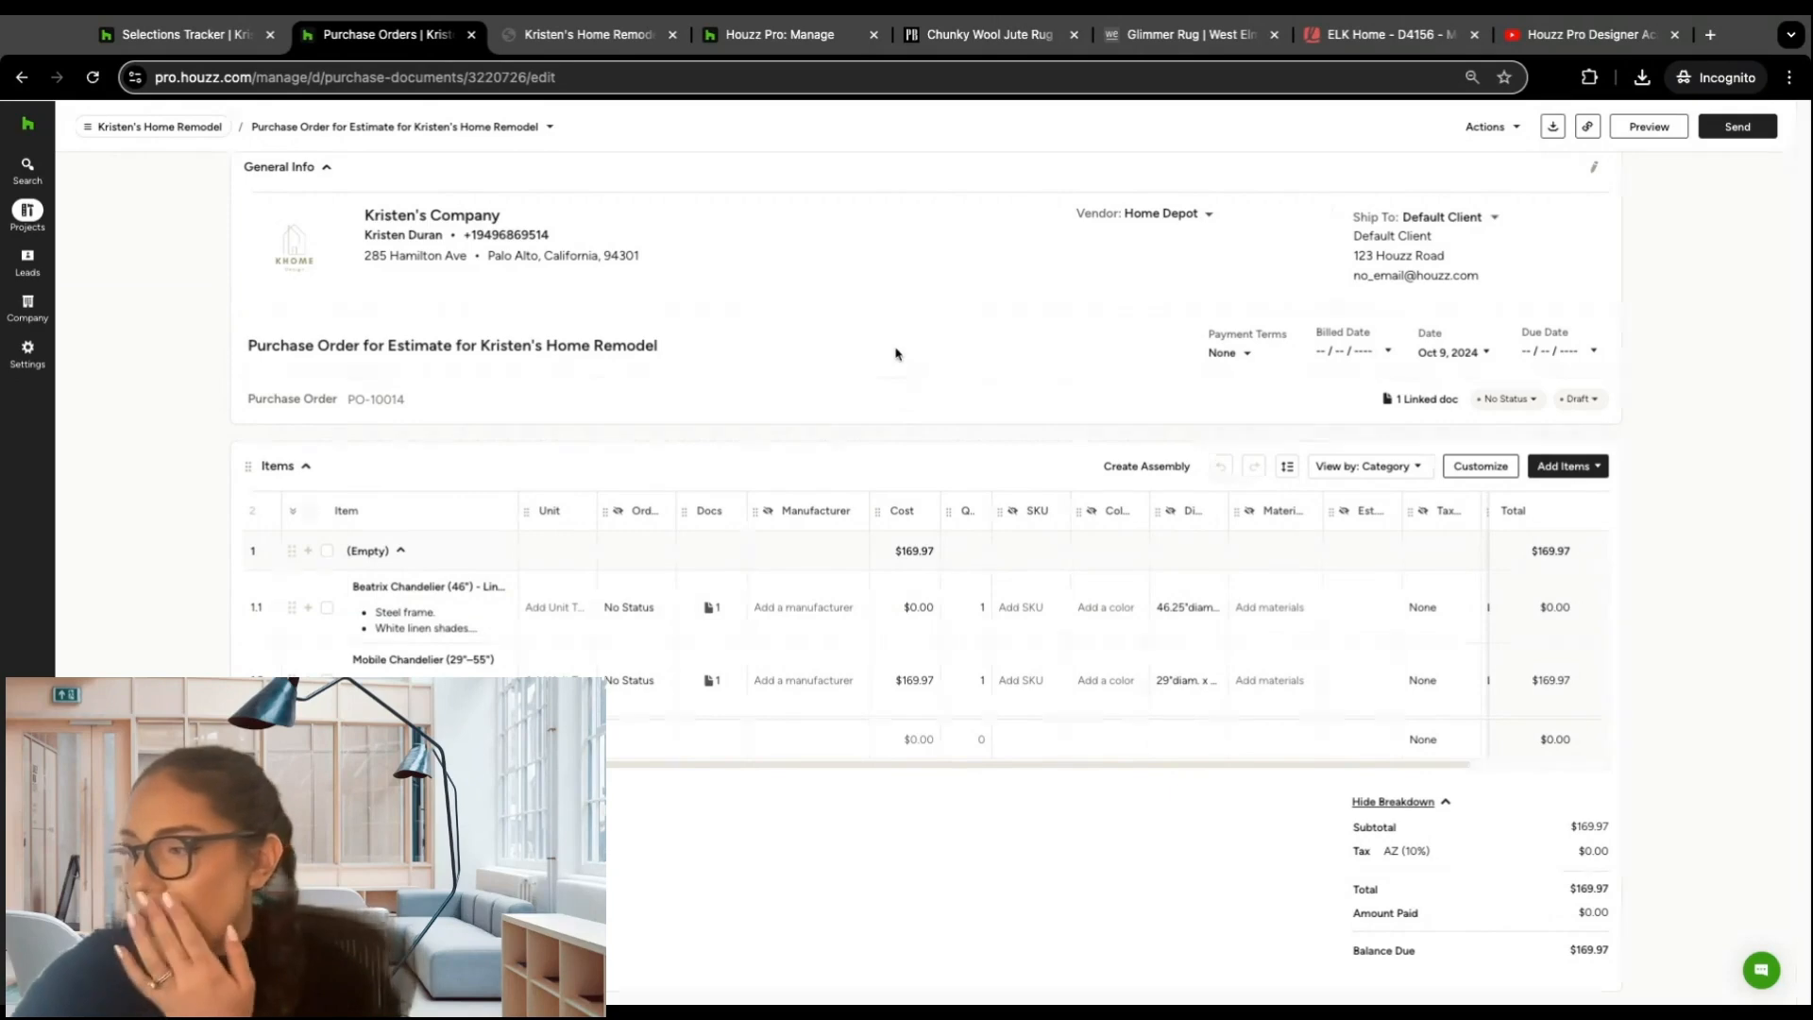
{"action": "scroll", "coordinate": [892, 356], "scroll_direction": "down", "scroll_amount": 5}
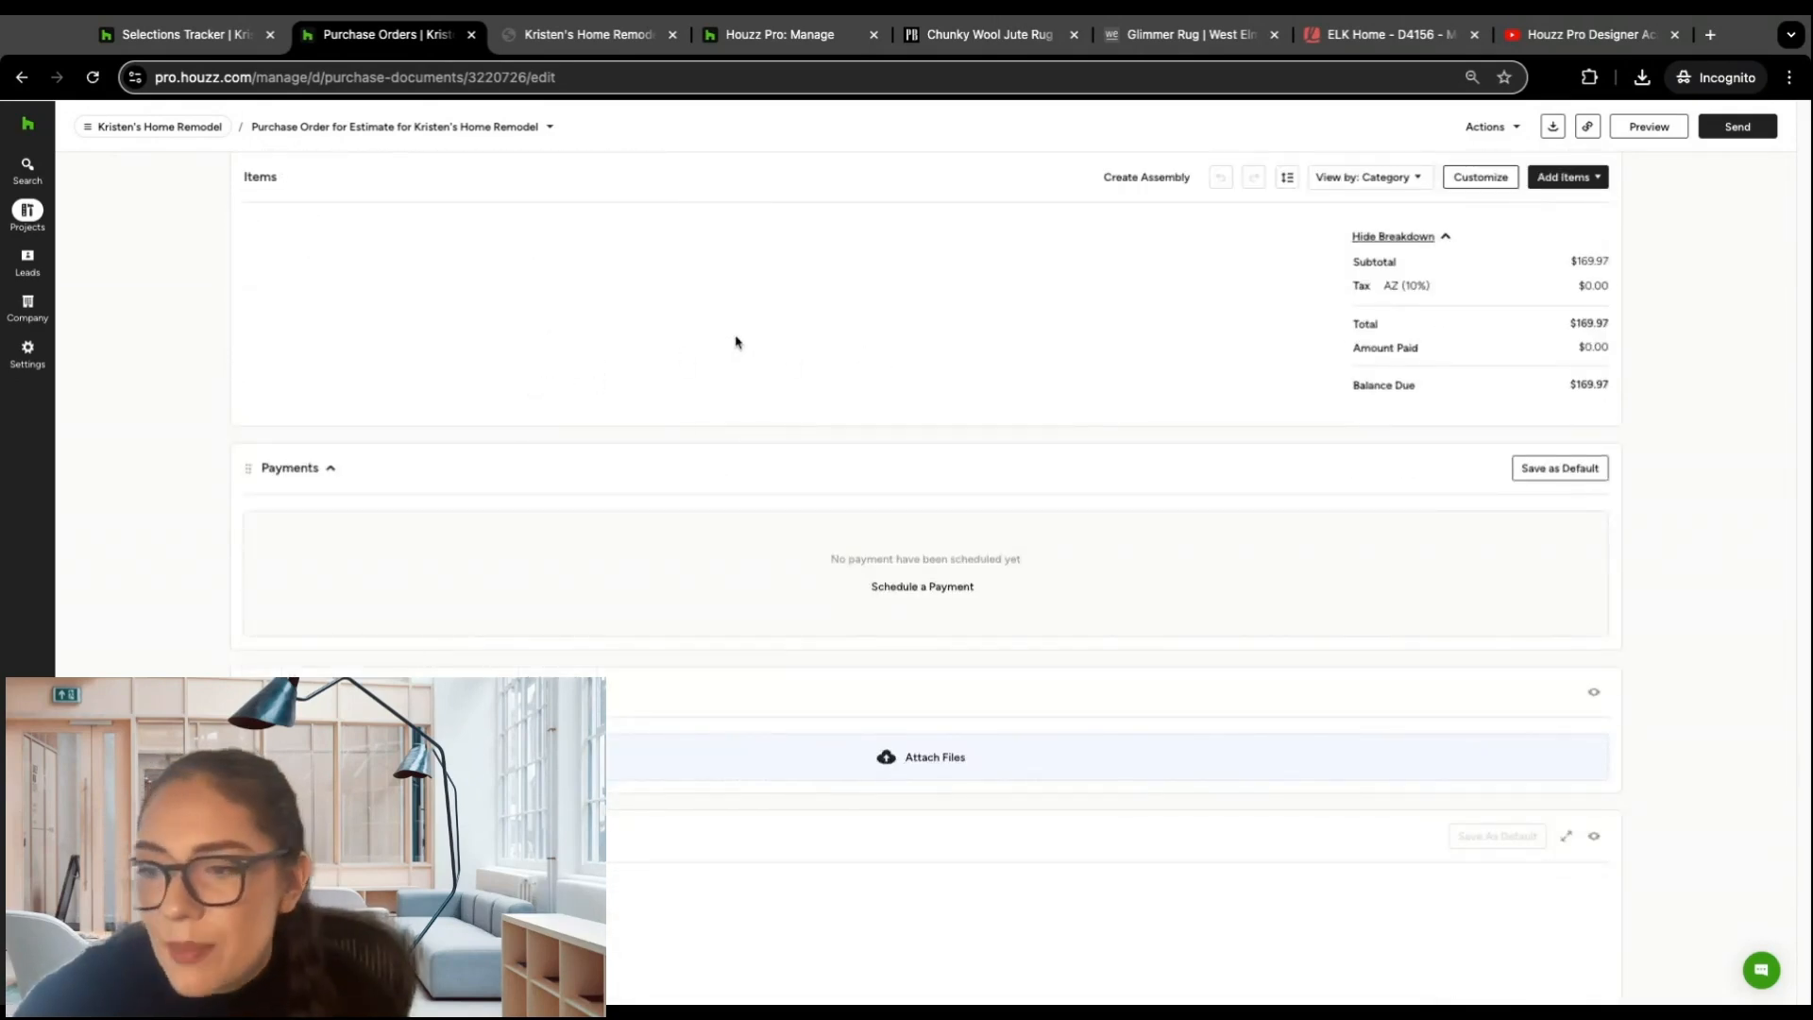
{"action": "scroll", "coordinate": [740, 342], "scroll_direction": "down", "scroll_amount": 1}
{"action": "scroll", "coordinate": [739, 342], "scroll_direction": "down", "scroll_amount": 3}
{"action": "scroll", "coordinate": [740, 344], "scroll_direction": "down", "scroll_amount": 1}
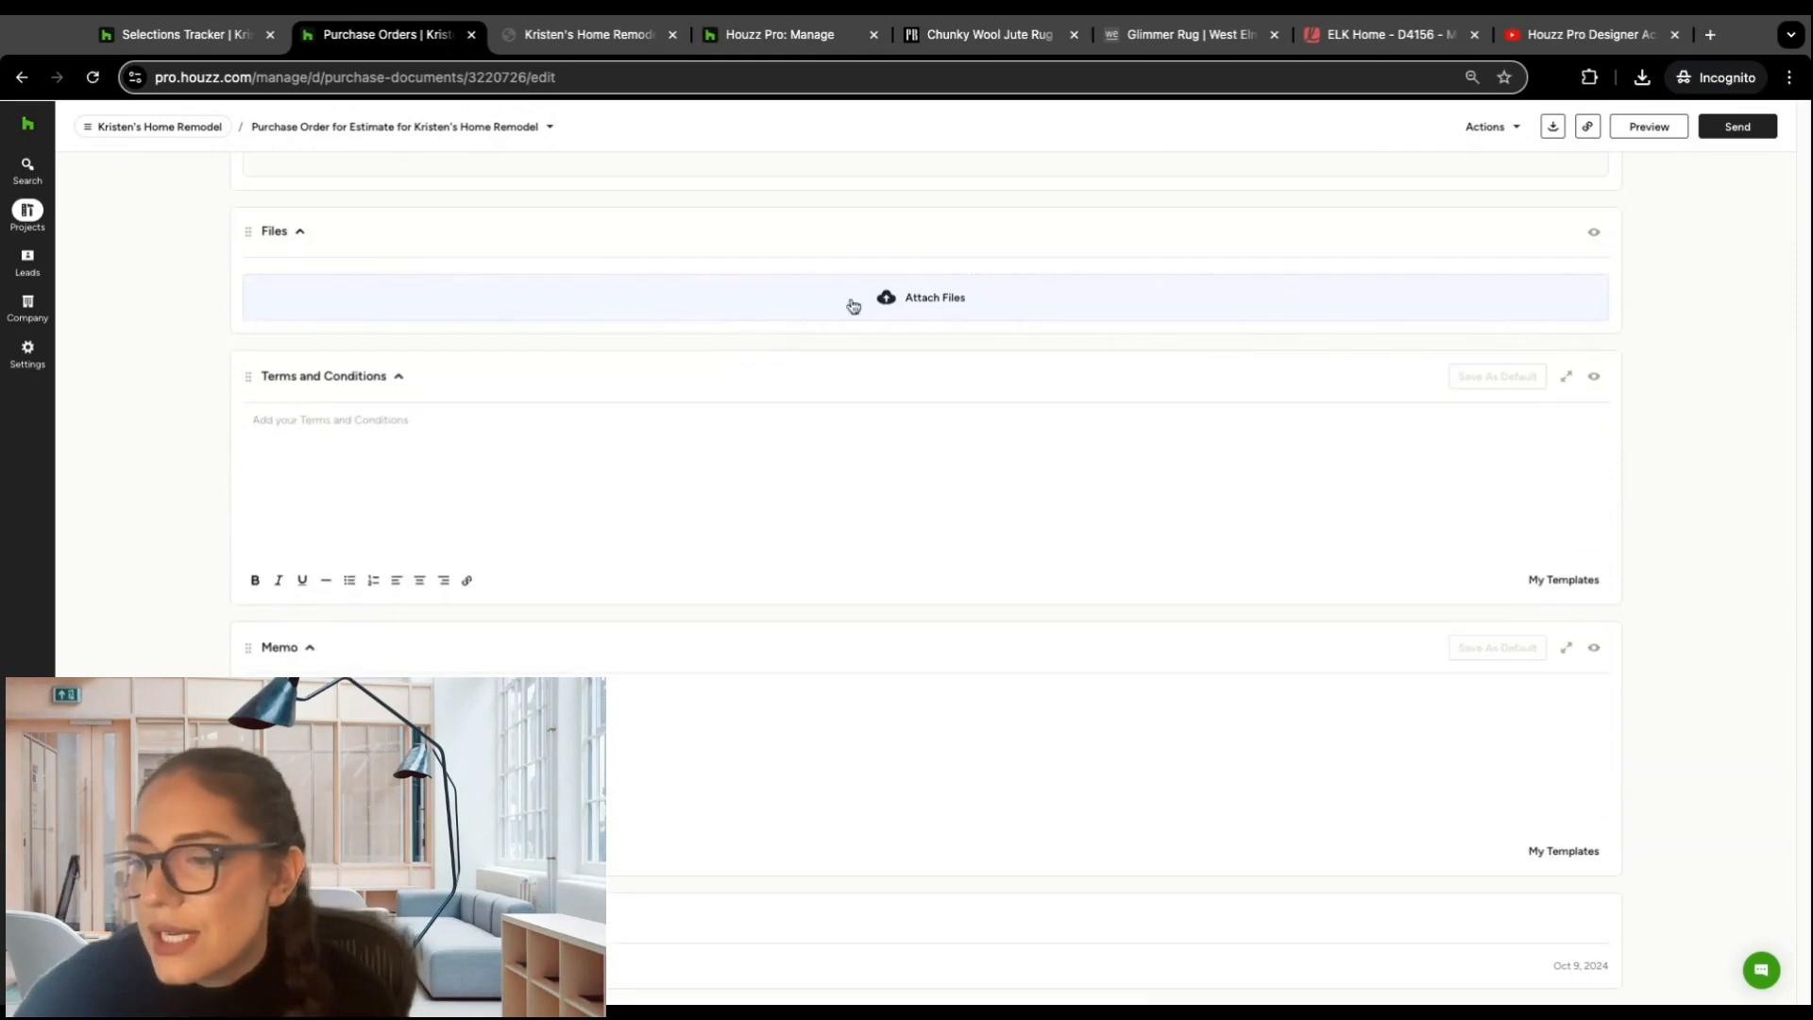
{"action": "scroll", "coordinate": [793, 327], "scroll_direction": "up", "scroll_amount": 5}
{"action": "scroll", "coordinate": [924, 289], "scroll_direction": "up", "scroll_amount": 4}
{"action": "scroll", "coordinate": [897, 359], "scroll_direction": "down", "scroll_amount": 9}
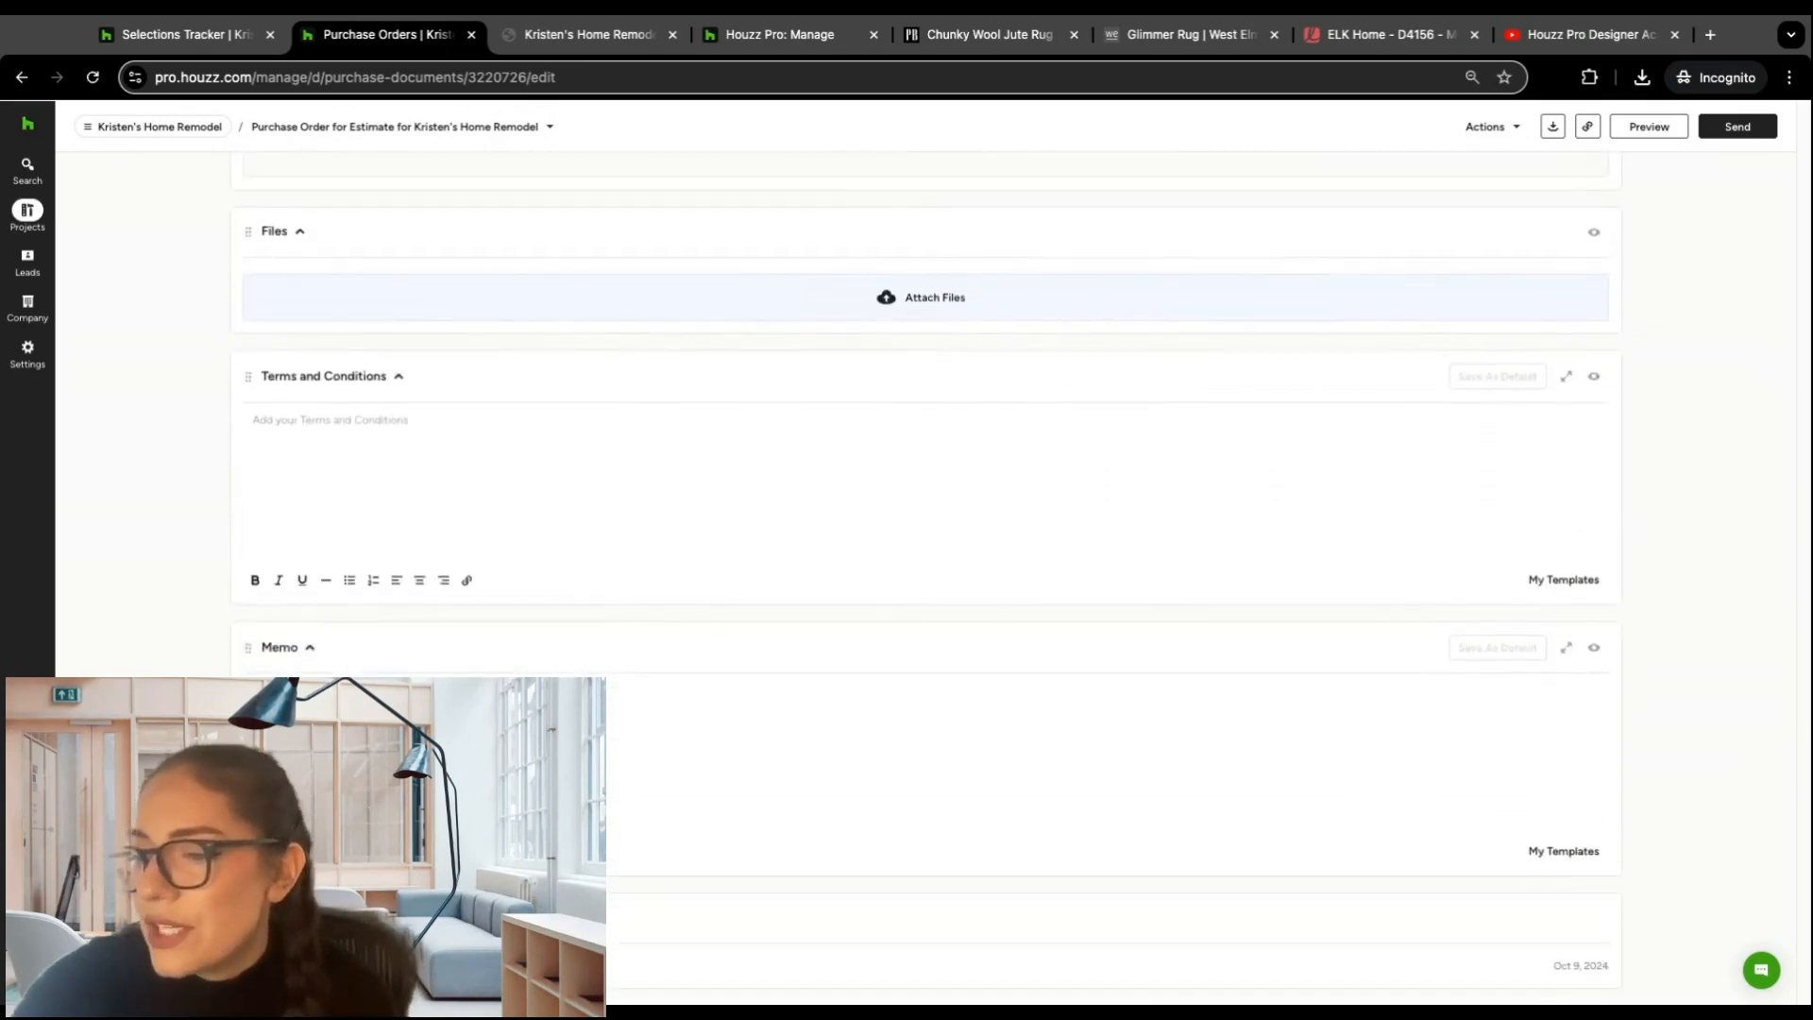
{"action": "scroll", "coordinate": [944, 378], "scroll_direction": "up", "scroll_amount": 8}
{"action": "scroll", "coordinate": [975, 387], "scroll_direction": "up", "scroll_amount": 3}
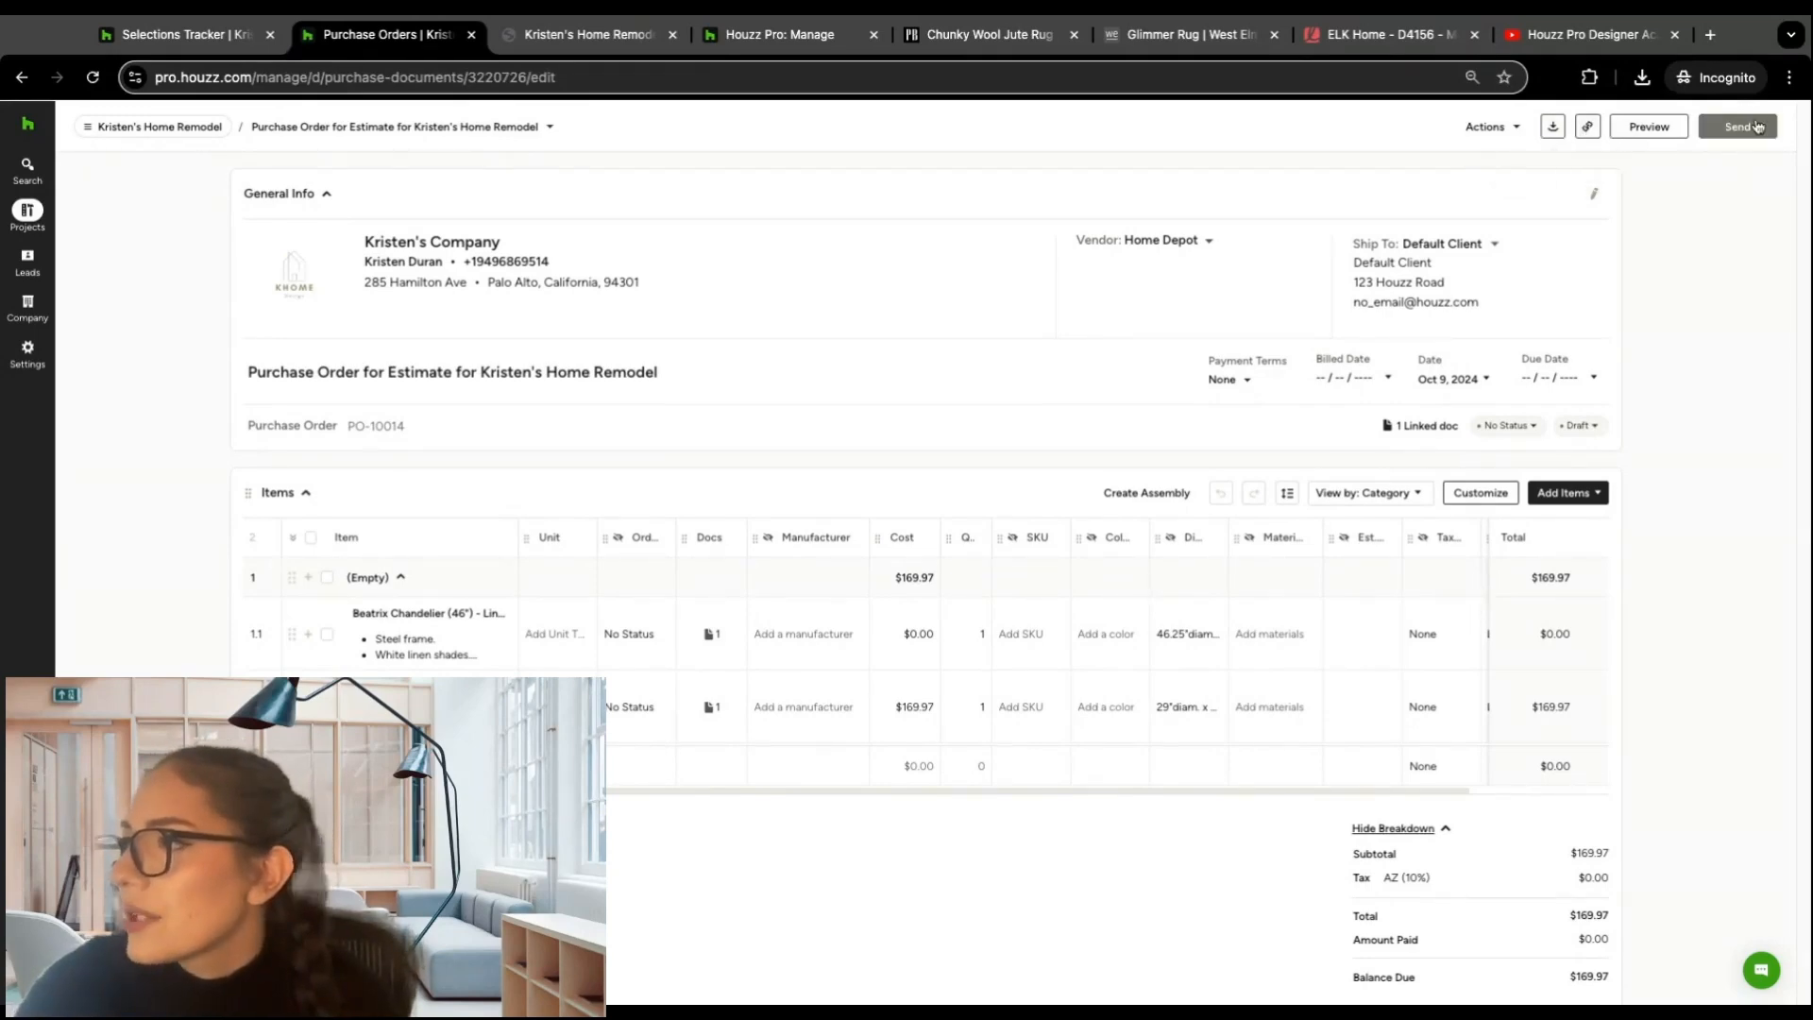
Step: Preview the purchase order as the vendor sees it, check its visibility settings, and return to editing
{"action": "left_click", "coordinate": [1662, 134]}
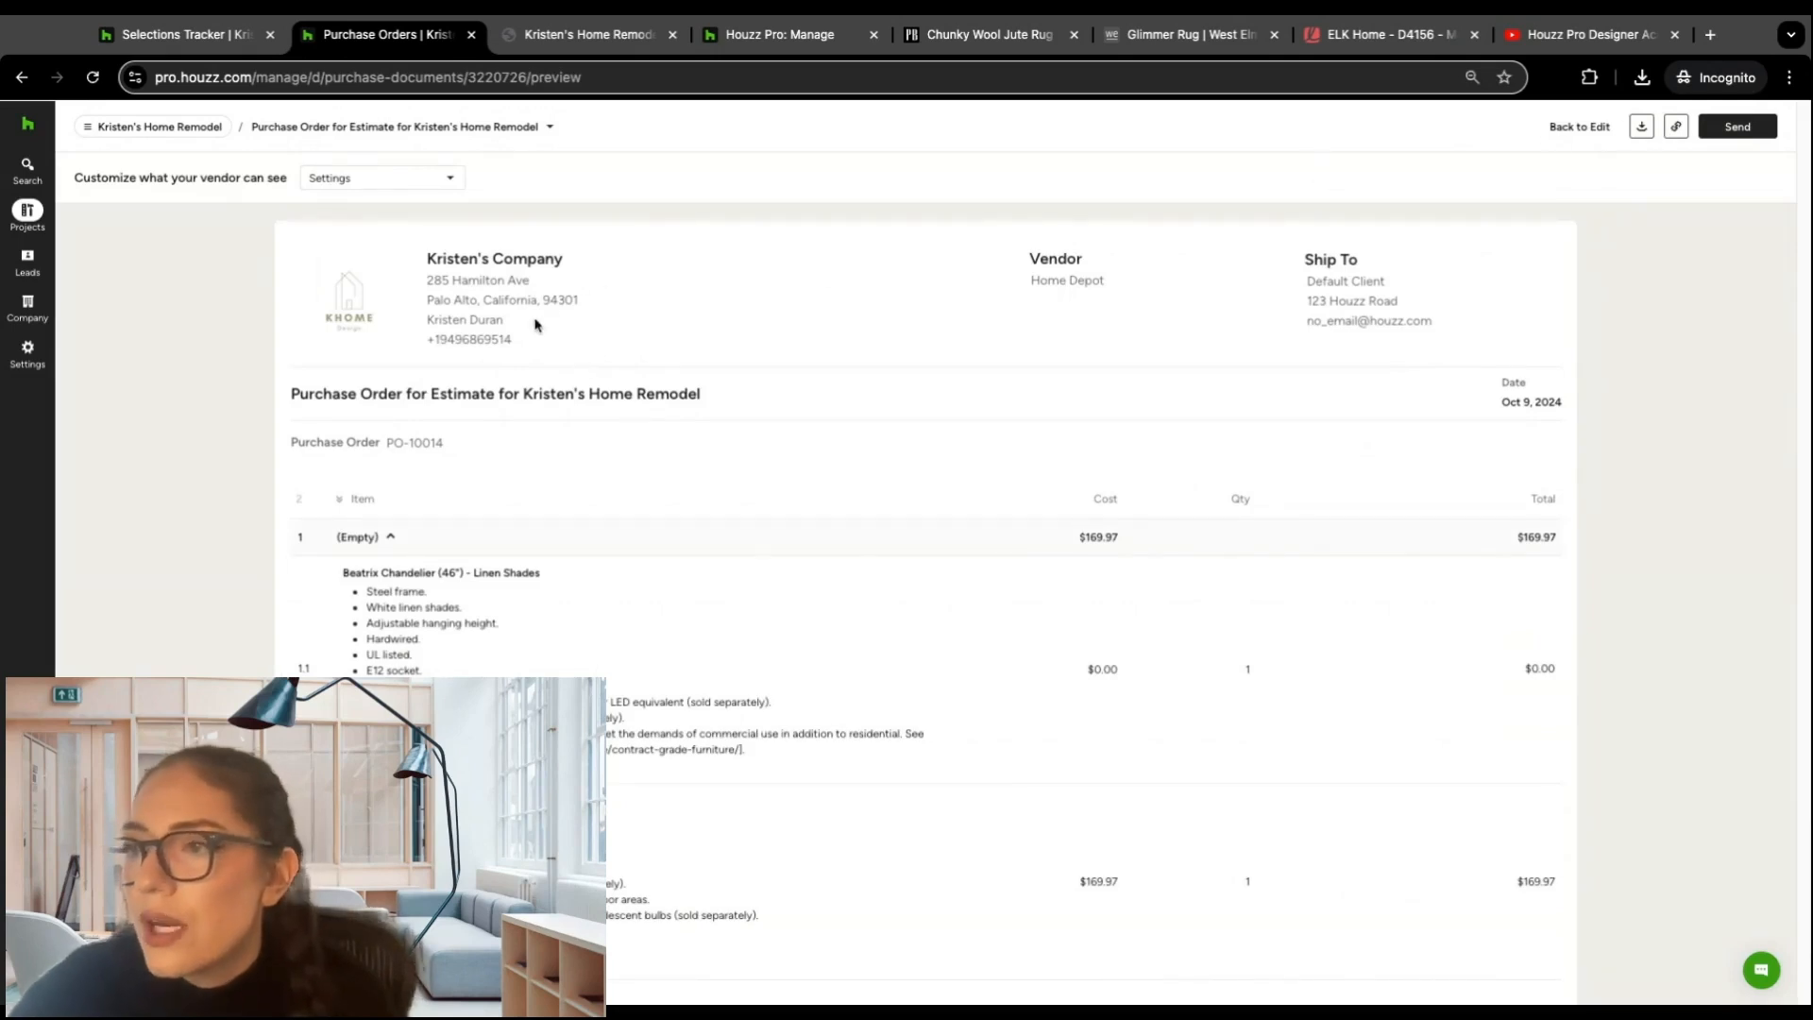
{"action": "left_click", "coordinate": [452, 179]}
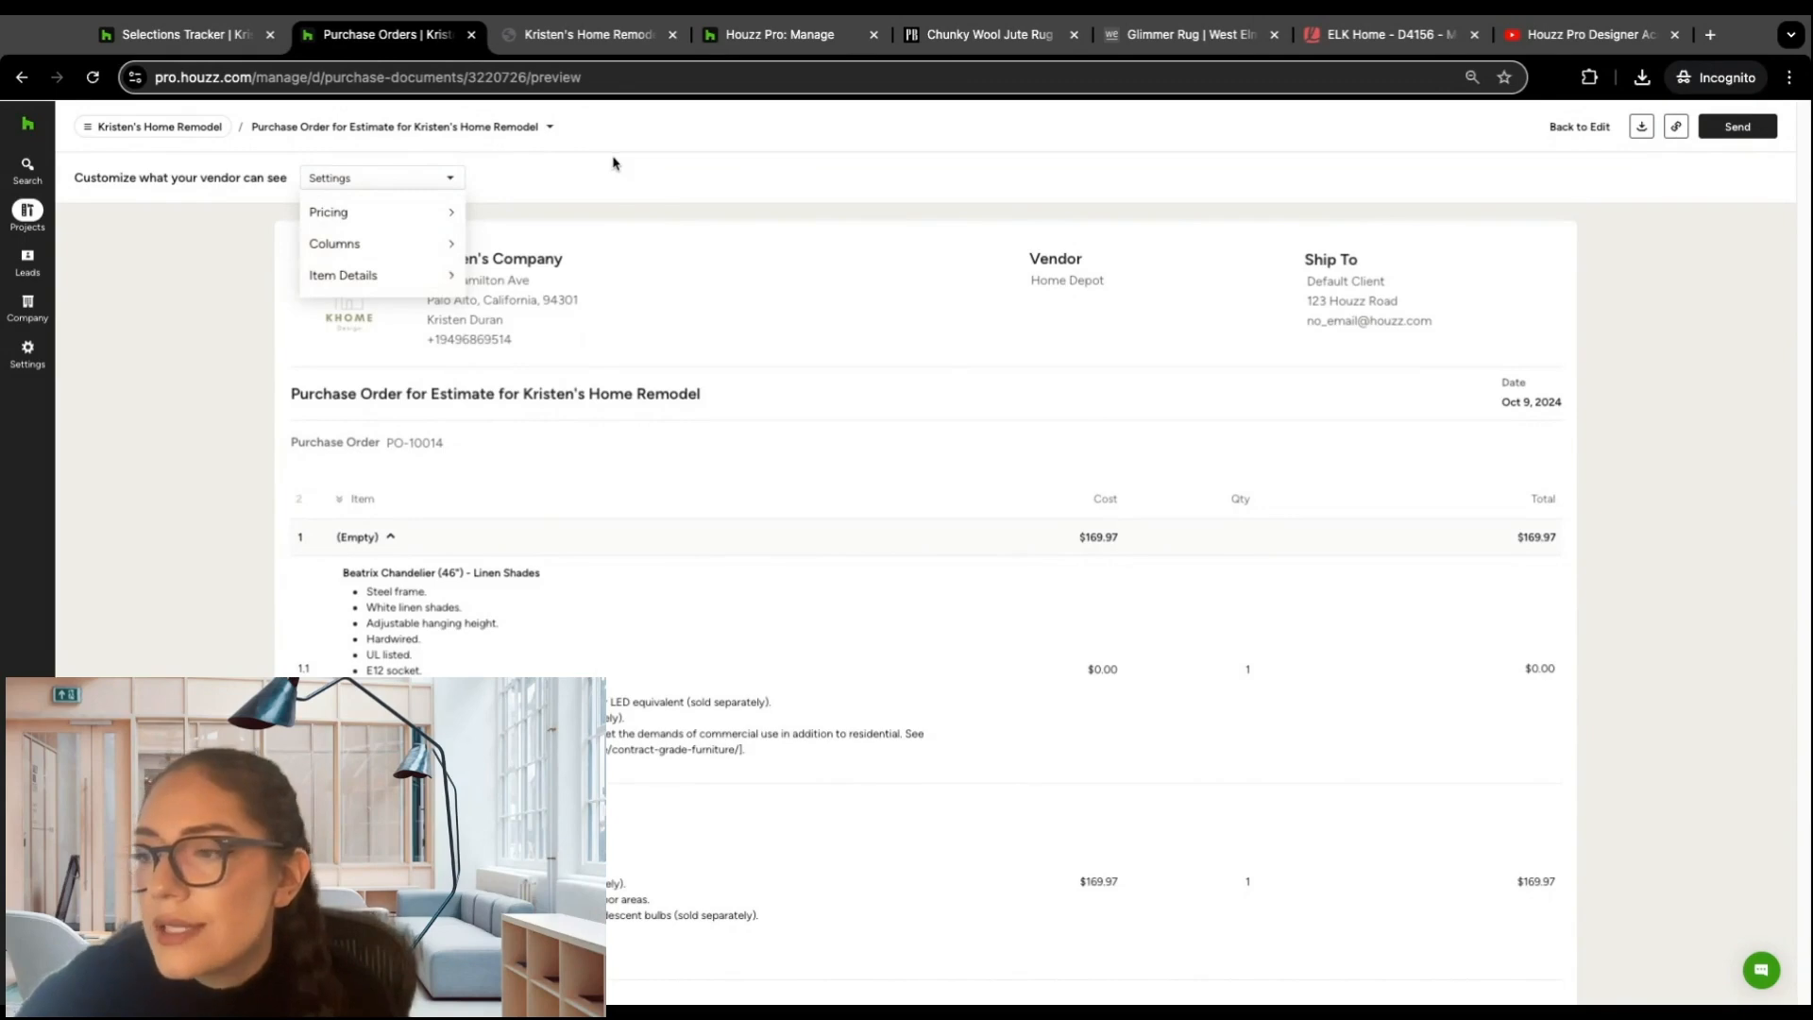
{"action": "scroll", "coordinate": [706, 236], "scroll_direction": "down", "scroll_amount": 3}
{"action": "scroll", "coordinate": [706, 241], "scroll_direction": "up", "scroll_amount": 3}
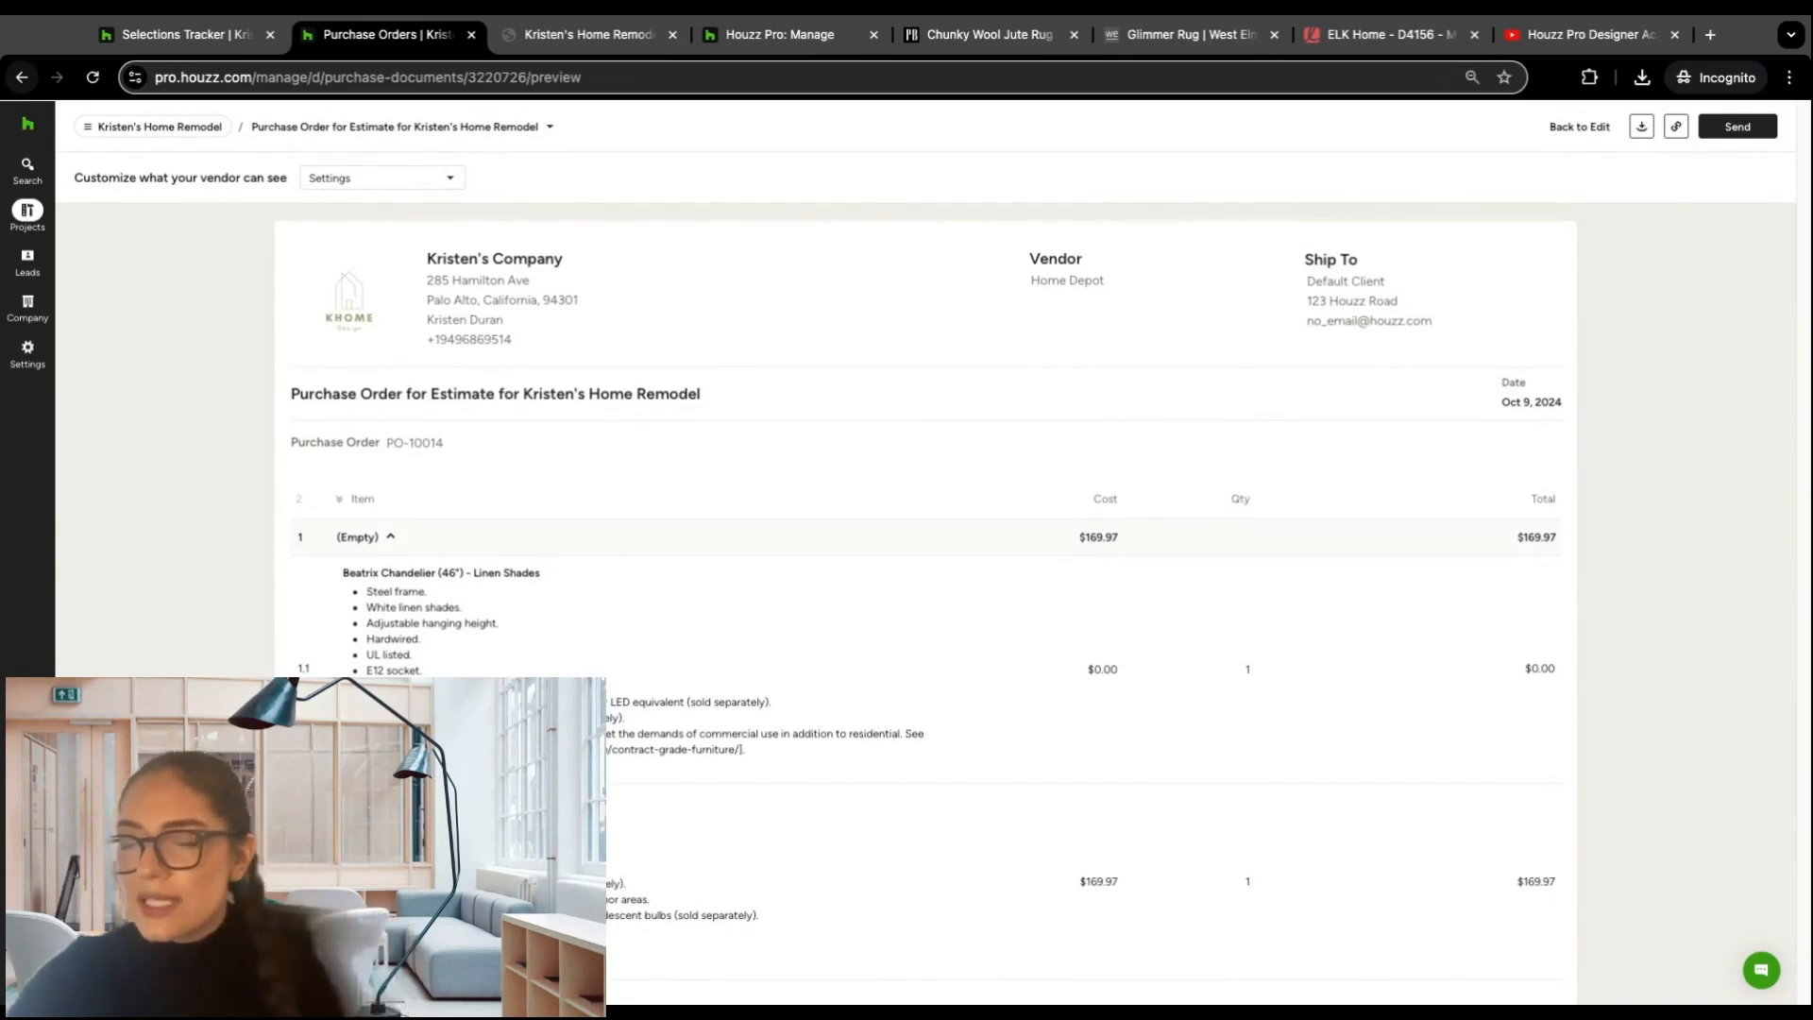
{"action": "left_click", "coordinate": [21, 76]}
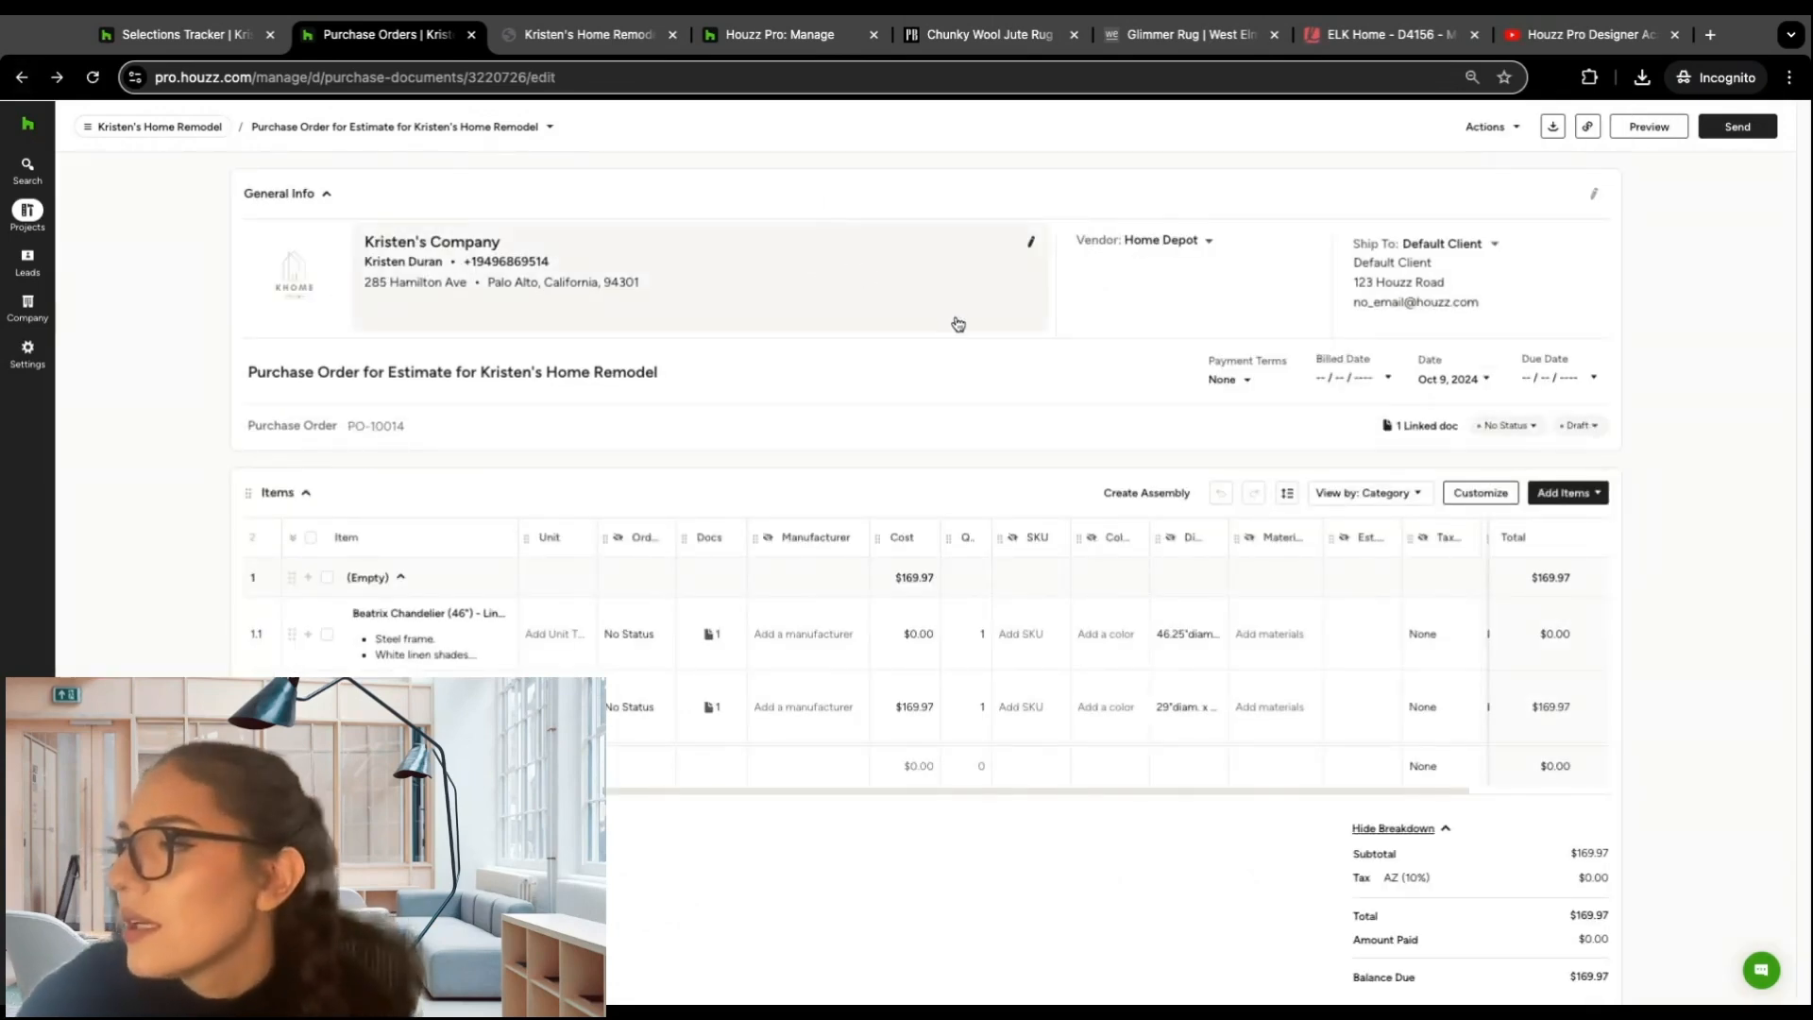
Step: Leave the purchase order and open the approved estimate from the project's Estimates list
{"action": "scroll", "coordinate": [923, 318], "scroll_direction": "down", "scroll_amount": 1}
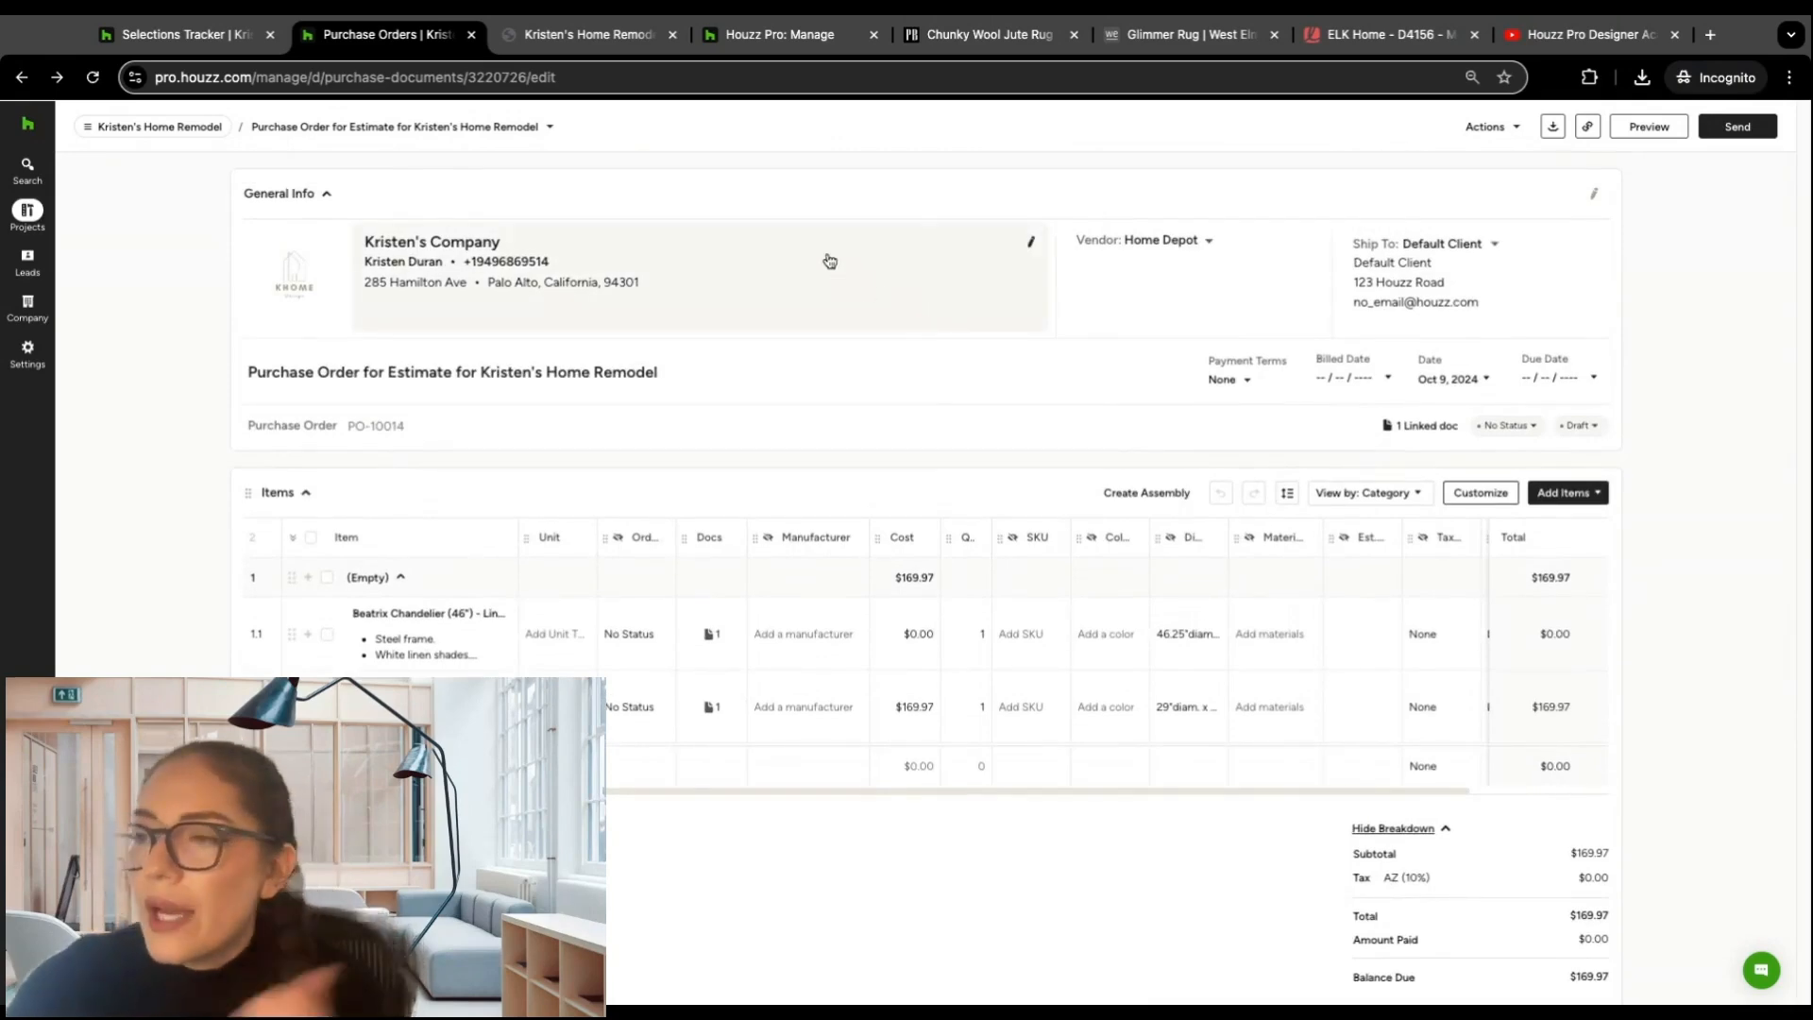
{"action": "mouse_move", "coordinate": [126, 130]}
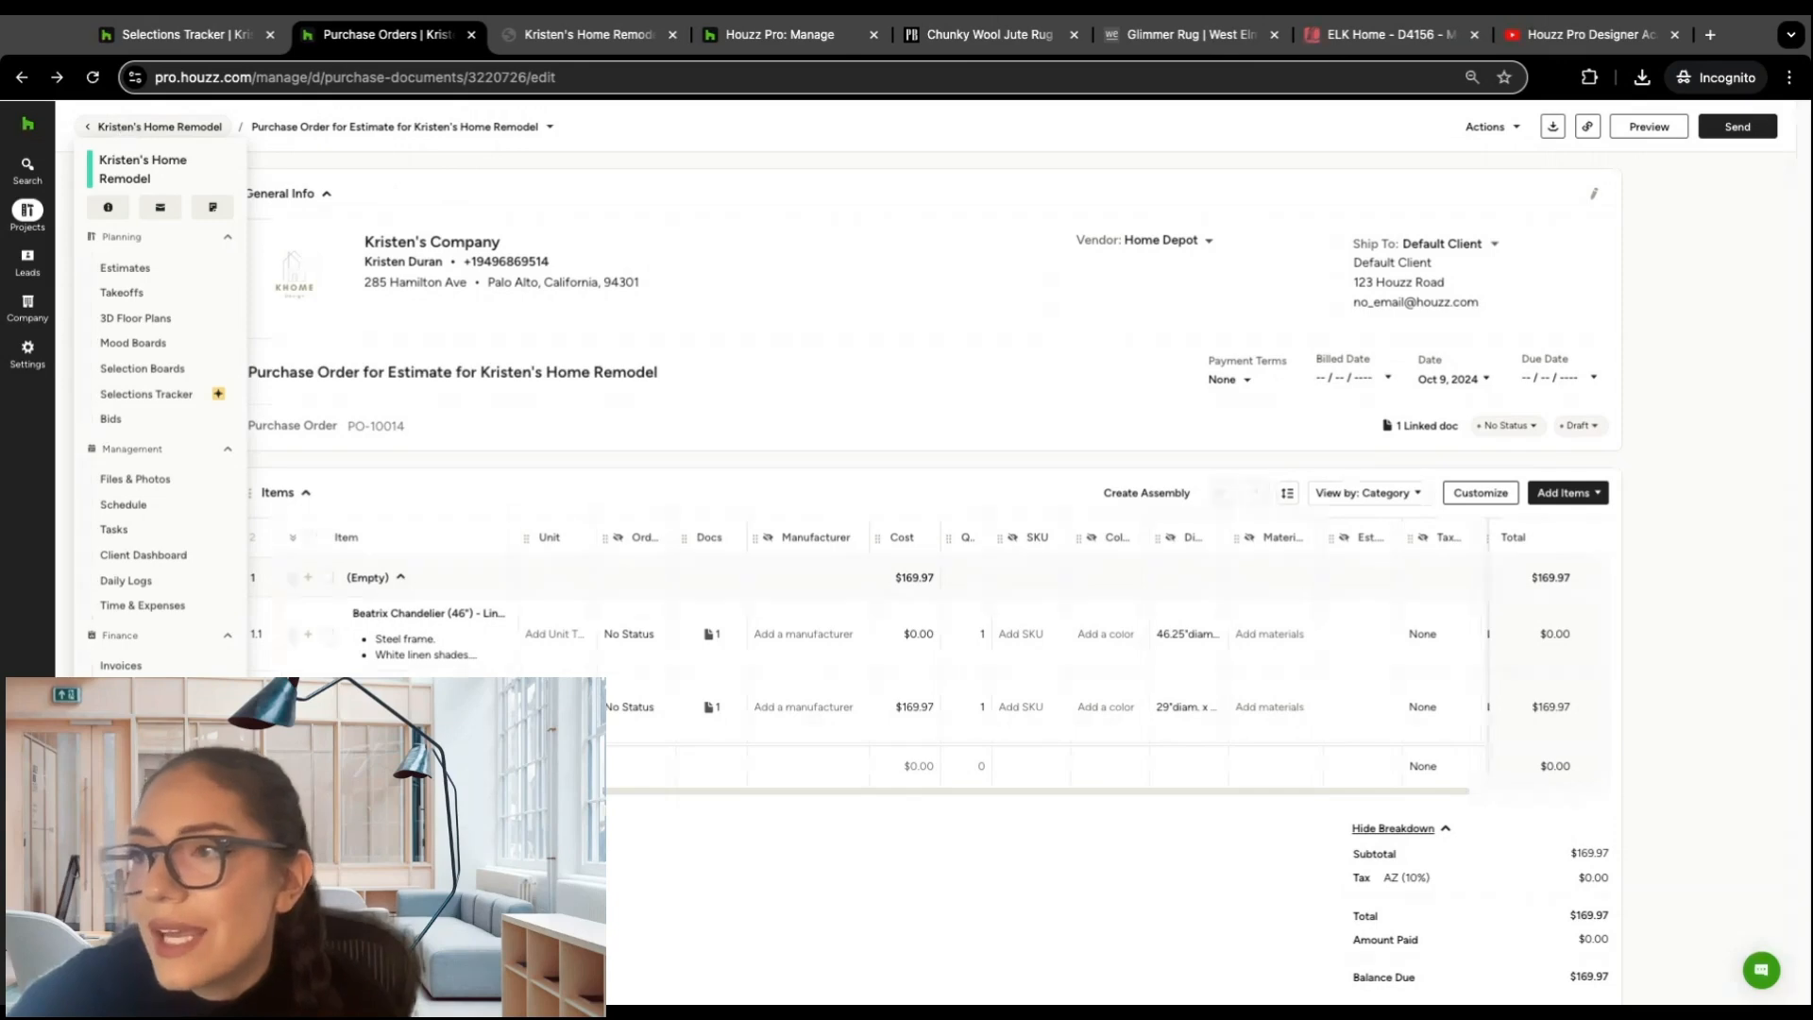
{"action": "left_click", "coordinate": [143, 273]}
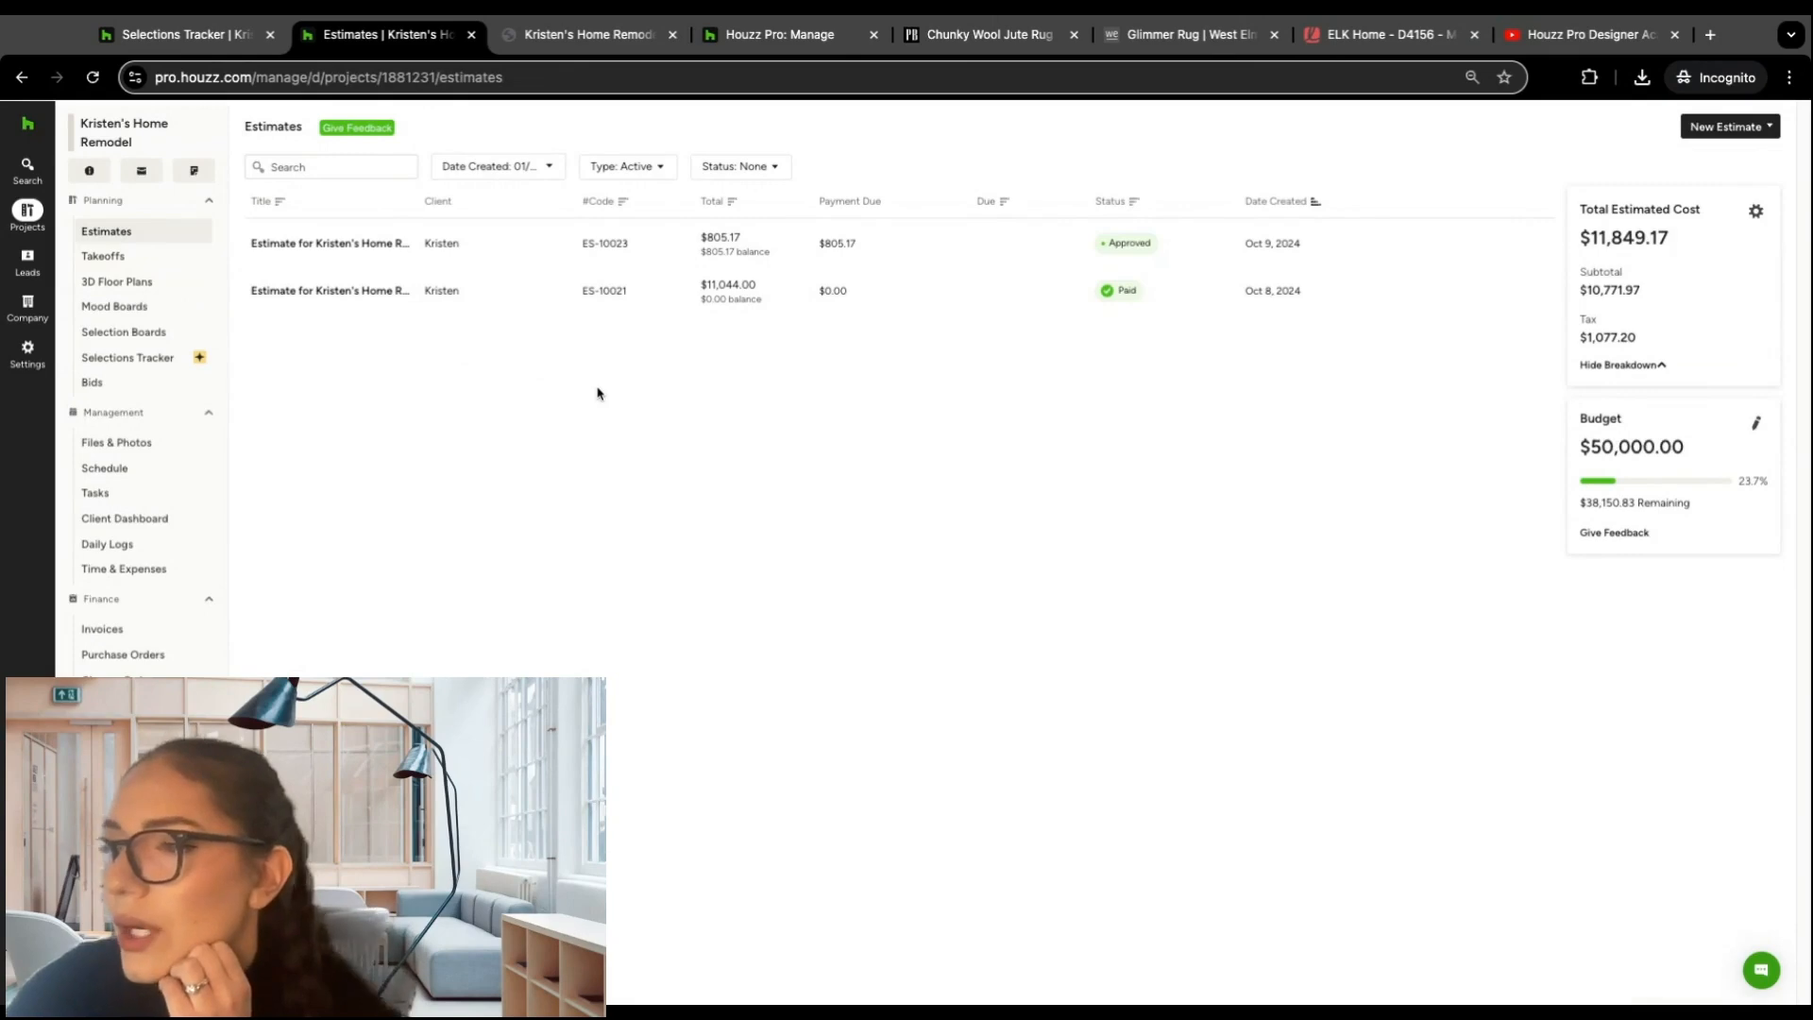
{"action": "left_click", "coordinate": [361, 249]}
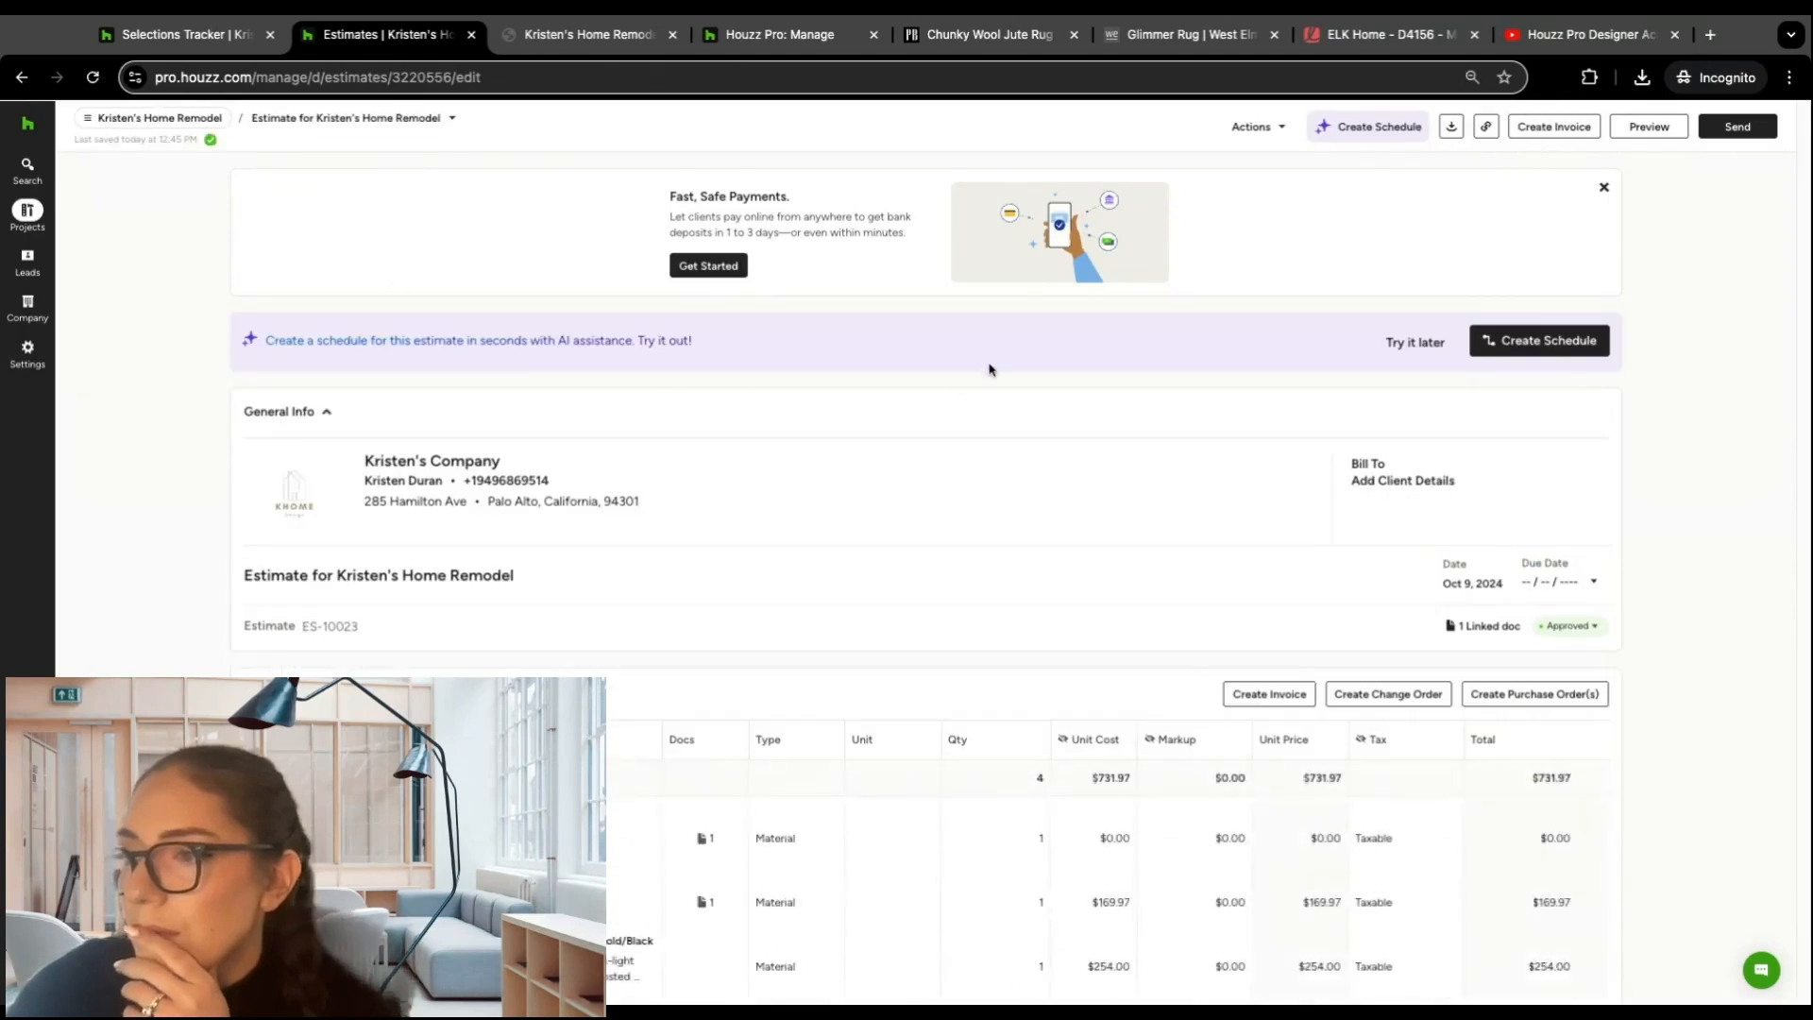
Step: Log the estimate's scheduled payment of $805.17 as paid by Check, dated October 9, 2024
{"action": "scroll", "coordinate": [963, 362], "scroll_direction": "down", "scroll_amount": 3}
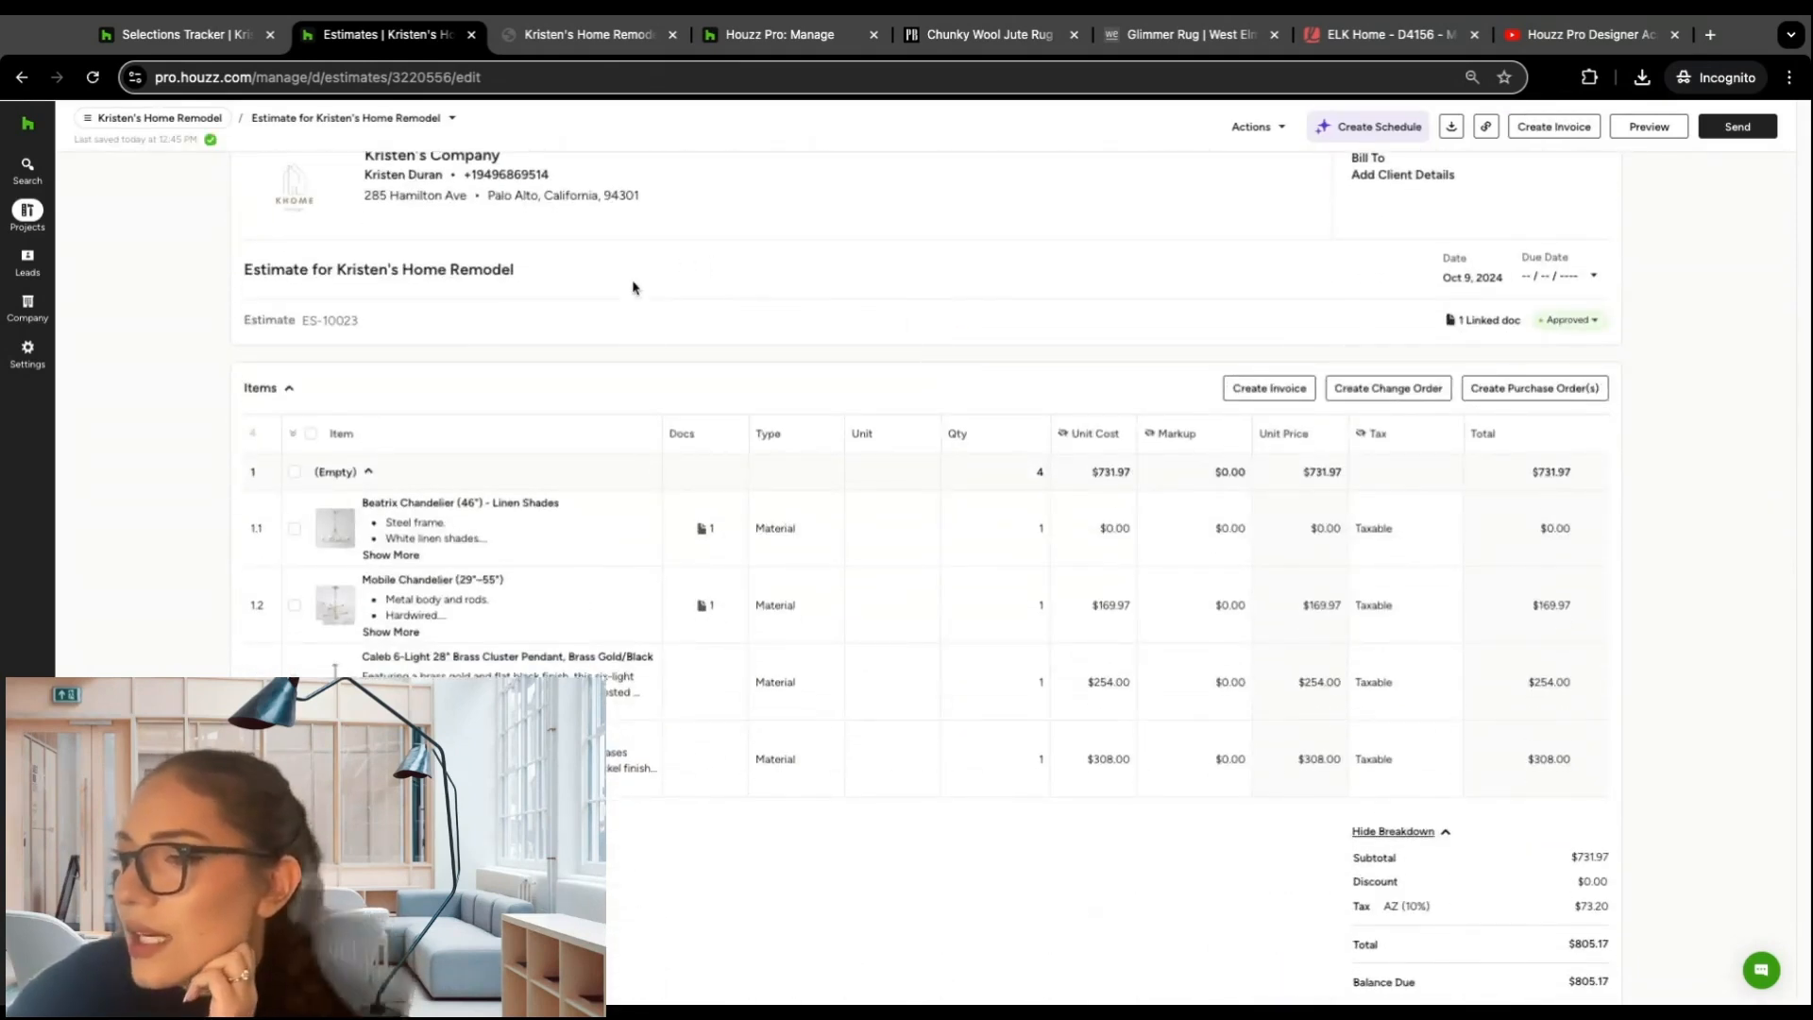
{"action": "scroll", "coordinate": [631, 285], "scroll_direction": "down", "scroll_amount": 2}
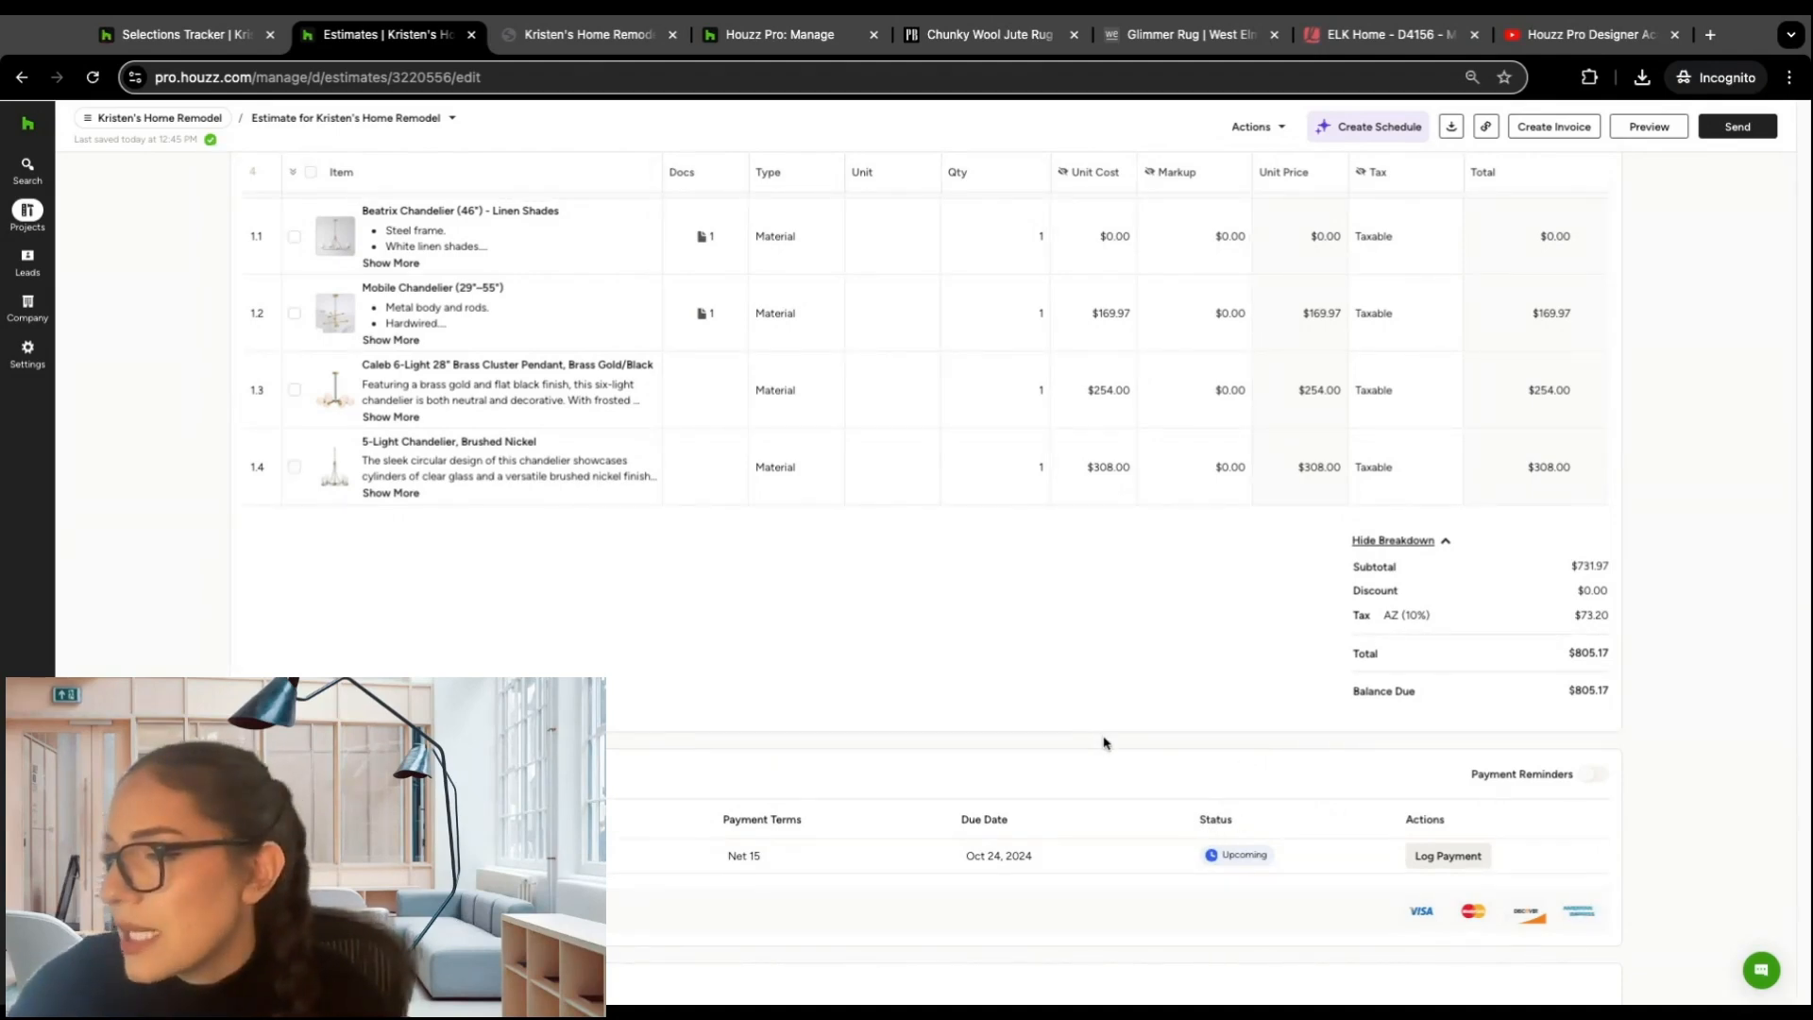
{"action": "left_click", "coordinate": [1455, 856]}
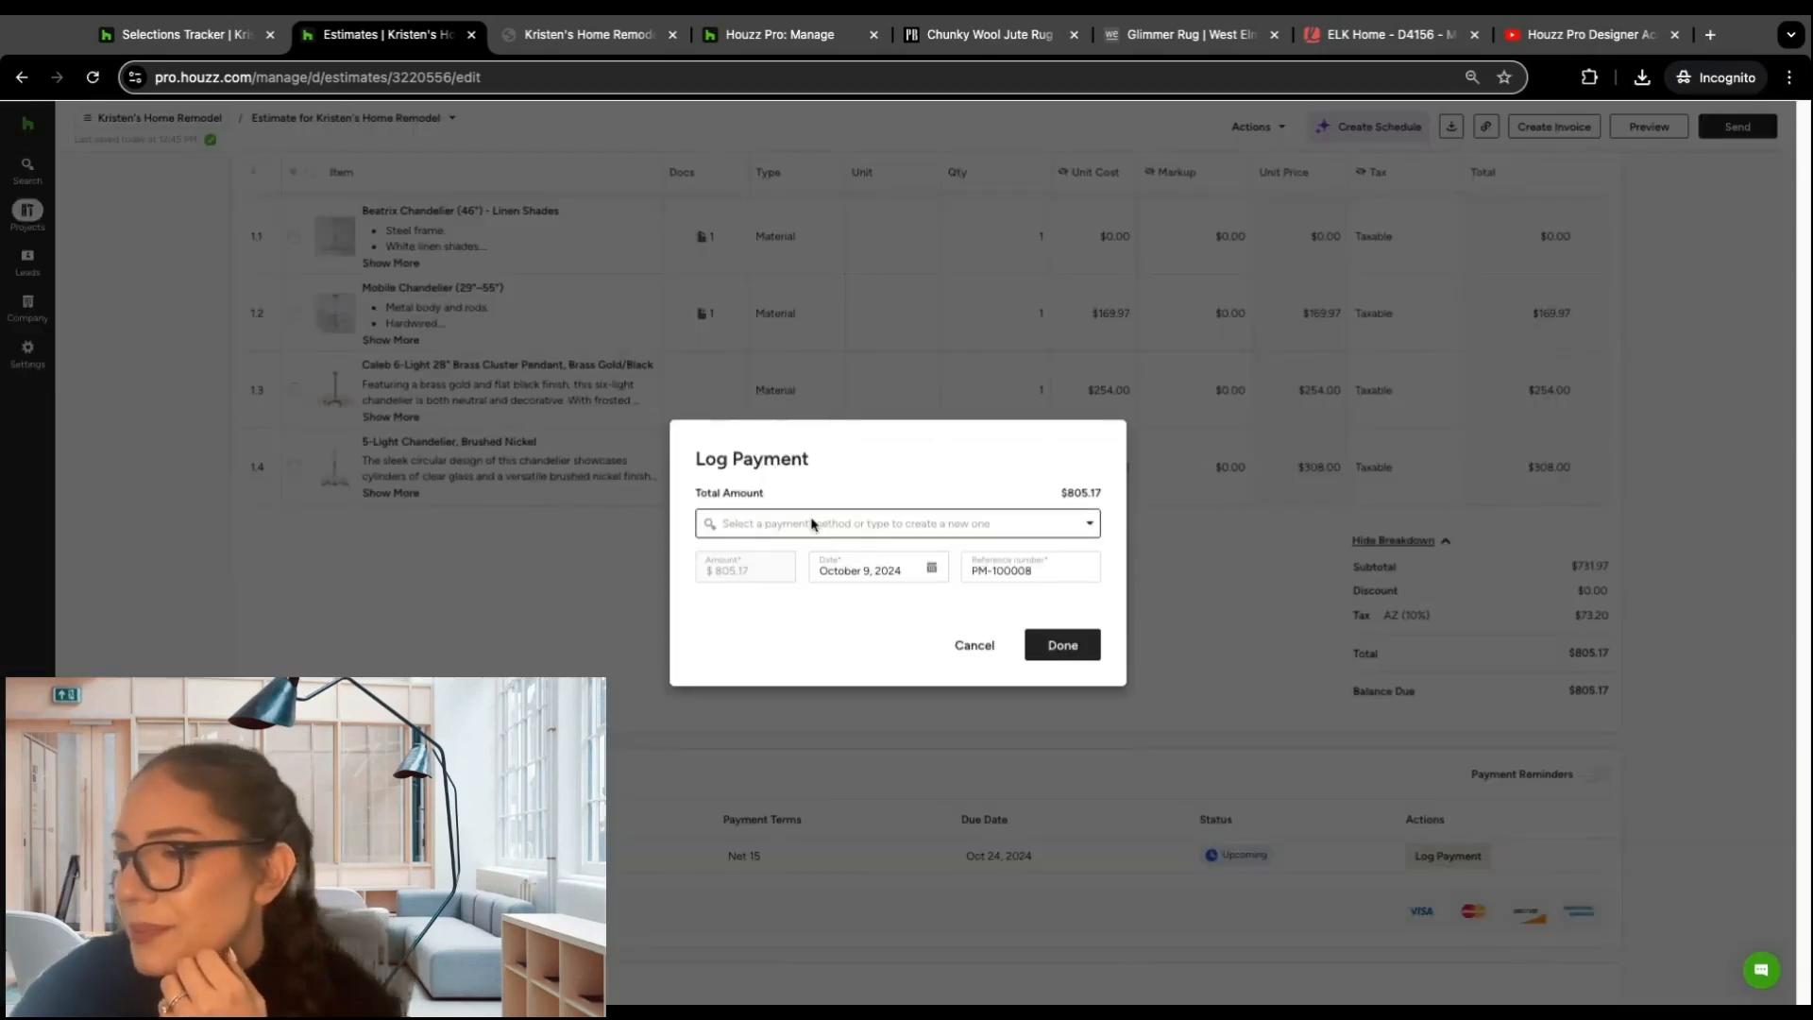
{"action": "left_click", "coordinate": [807, 521]}
{"action": "left_click", "coordinate": [783, 613]}
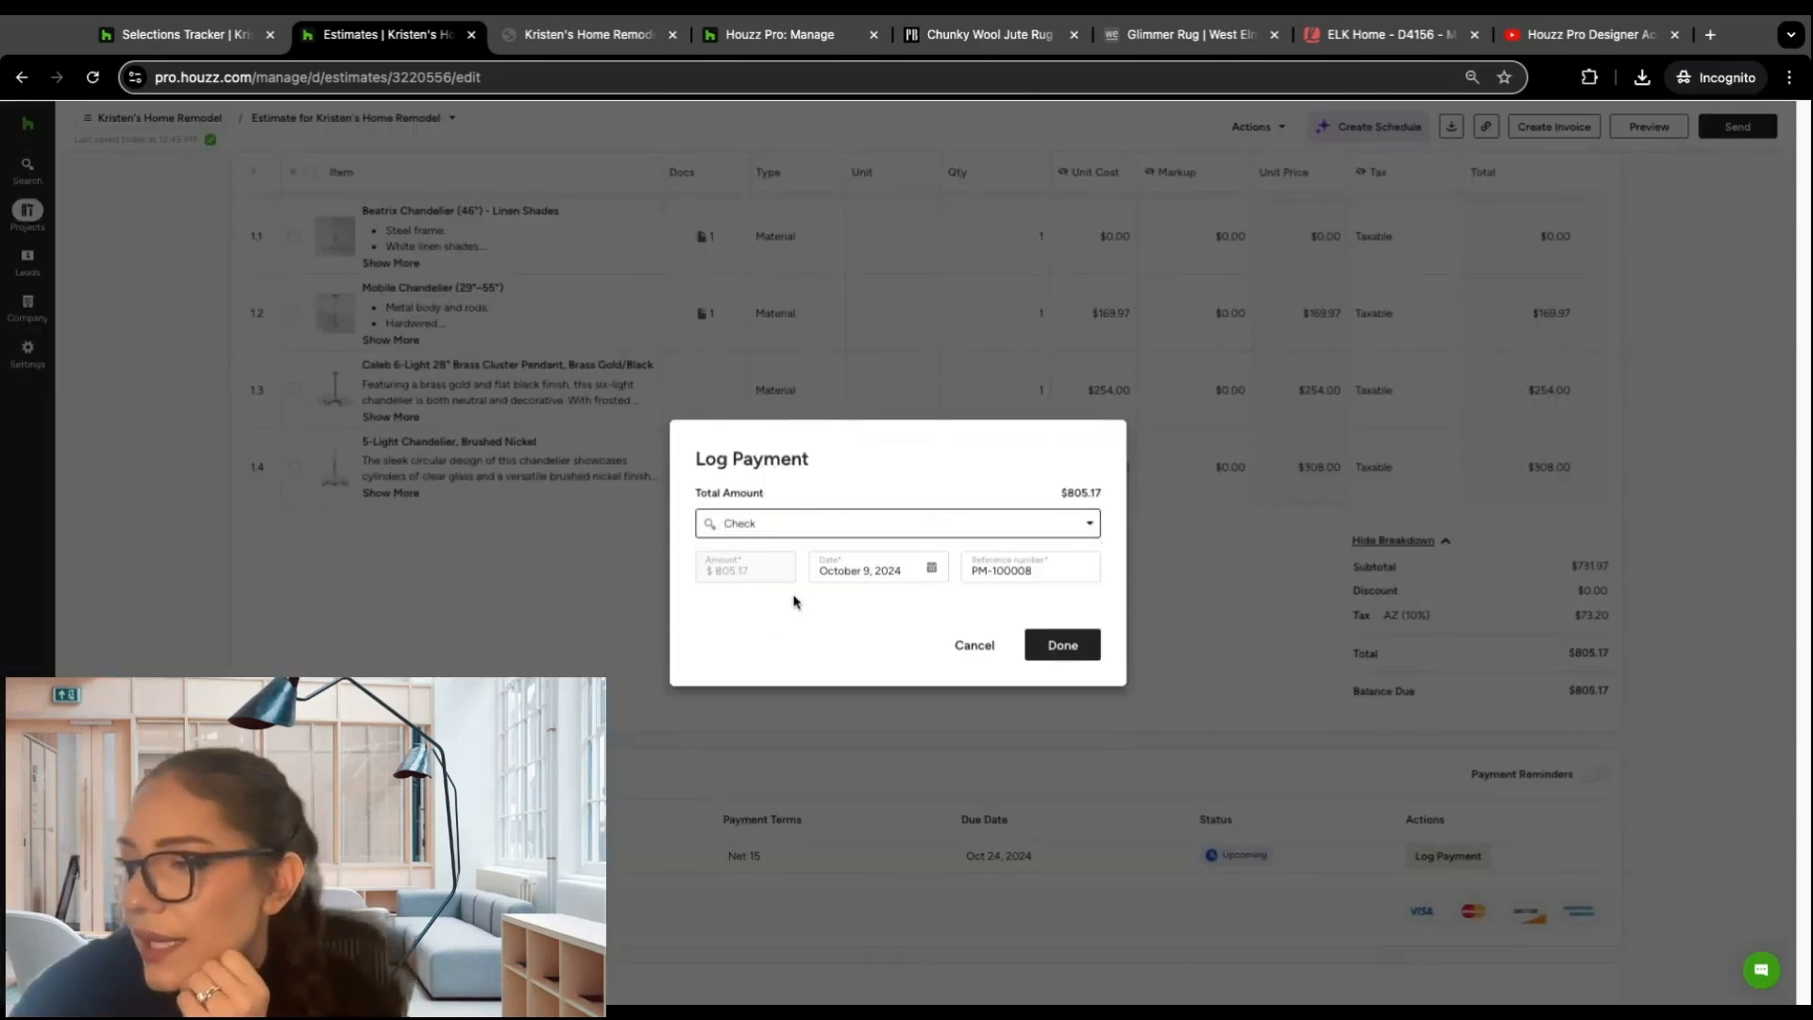
{"action": "left_click", "coordinate": [1062, 645]}
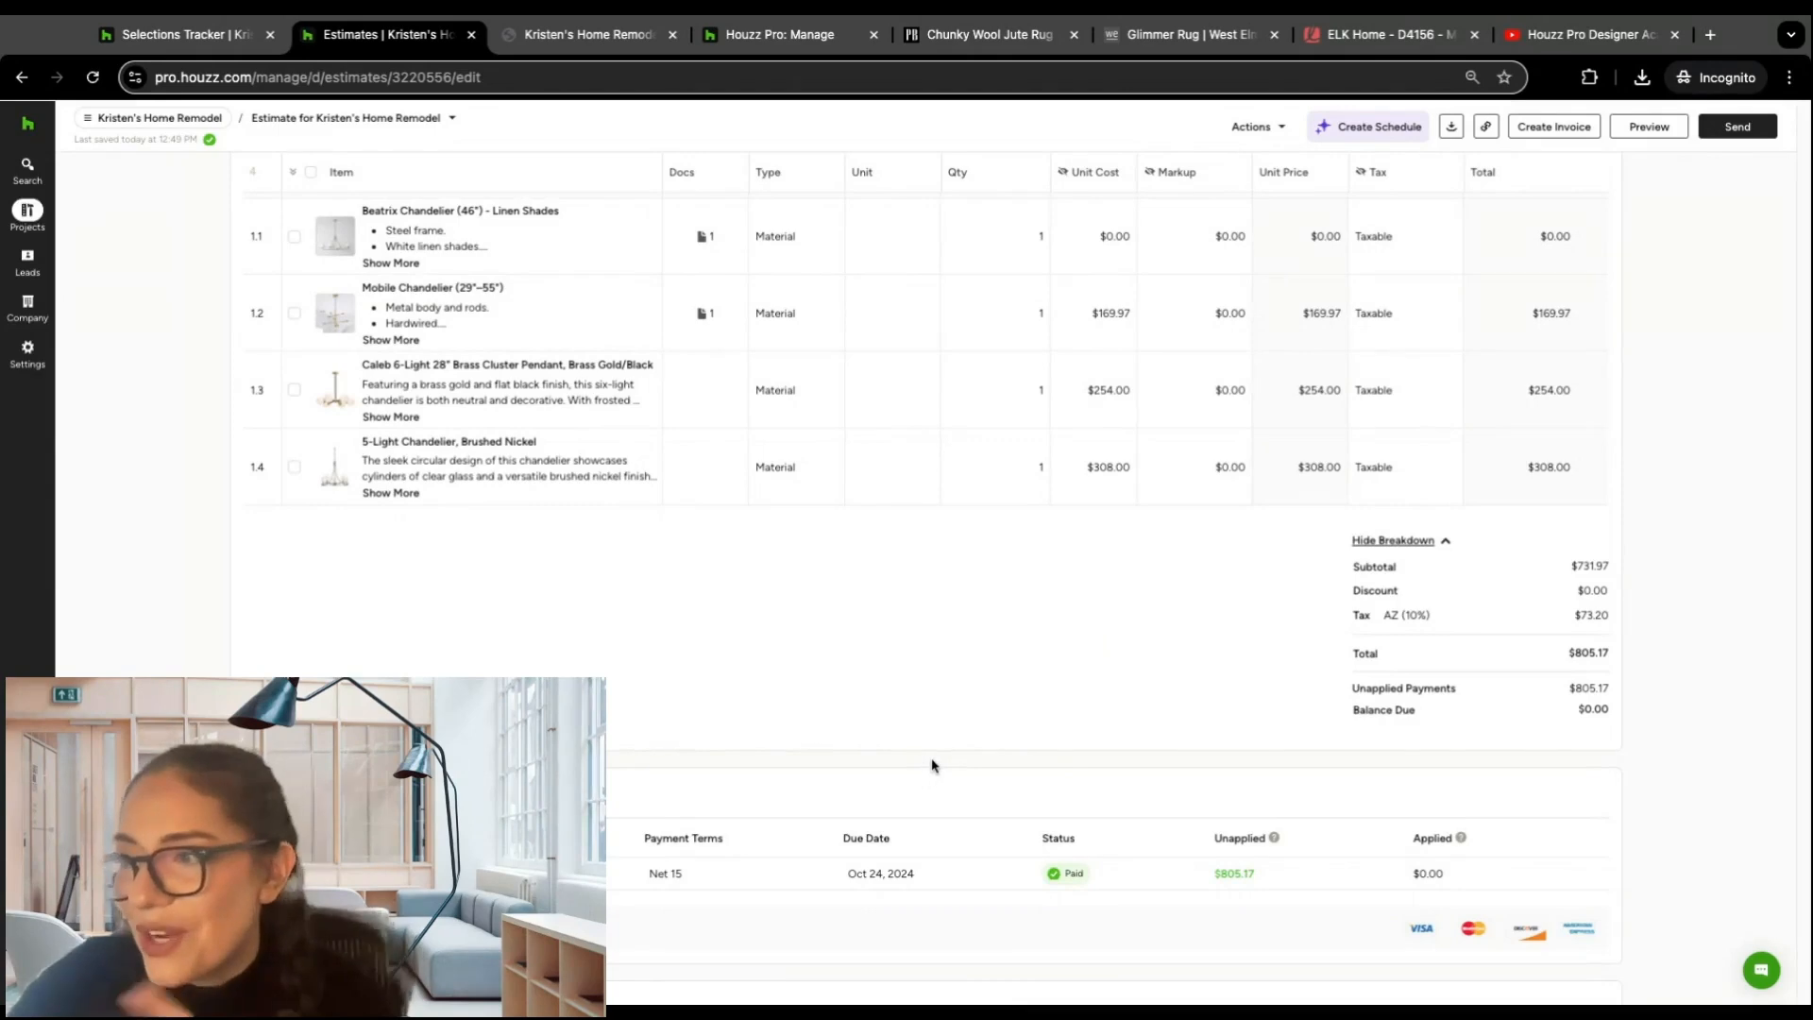
Step: Create a change order from the estimate for the Beatrix Chandelier (46") - Linen Shades
{"action": "scroll", "coordinate": [935, 764], "scroll_direction": "down", "scroll_amount": 1}
{"action": "scroll", "coordinate": [944, 722], "scroll_direction": "up", "scroll_amount": 4}
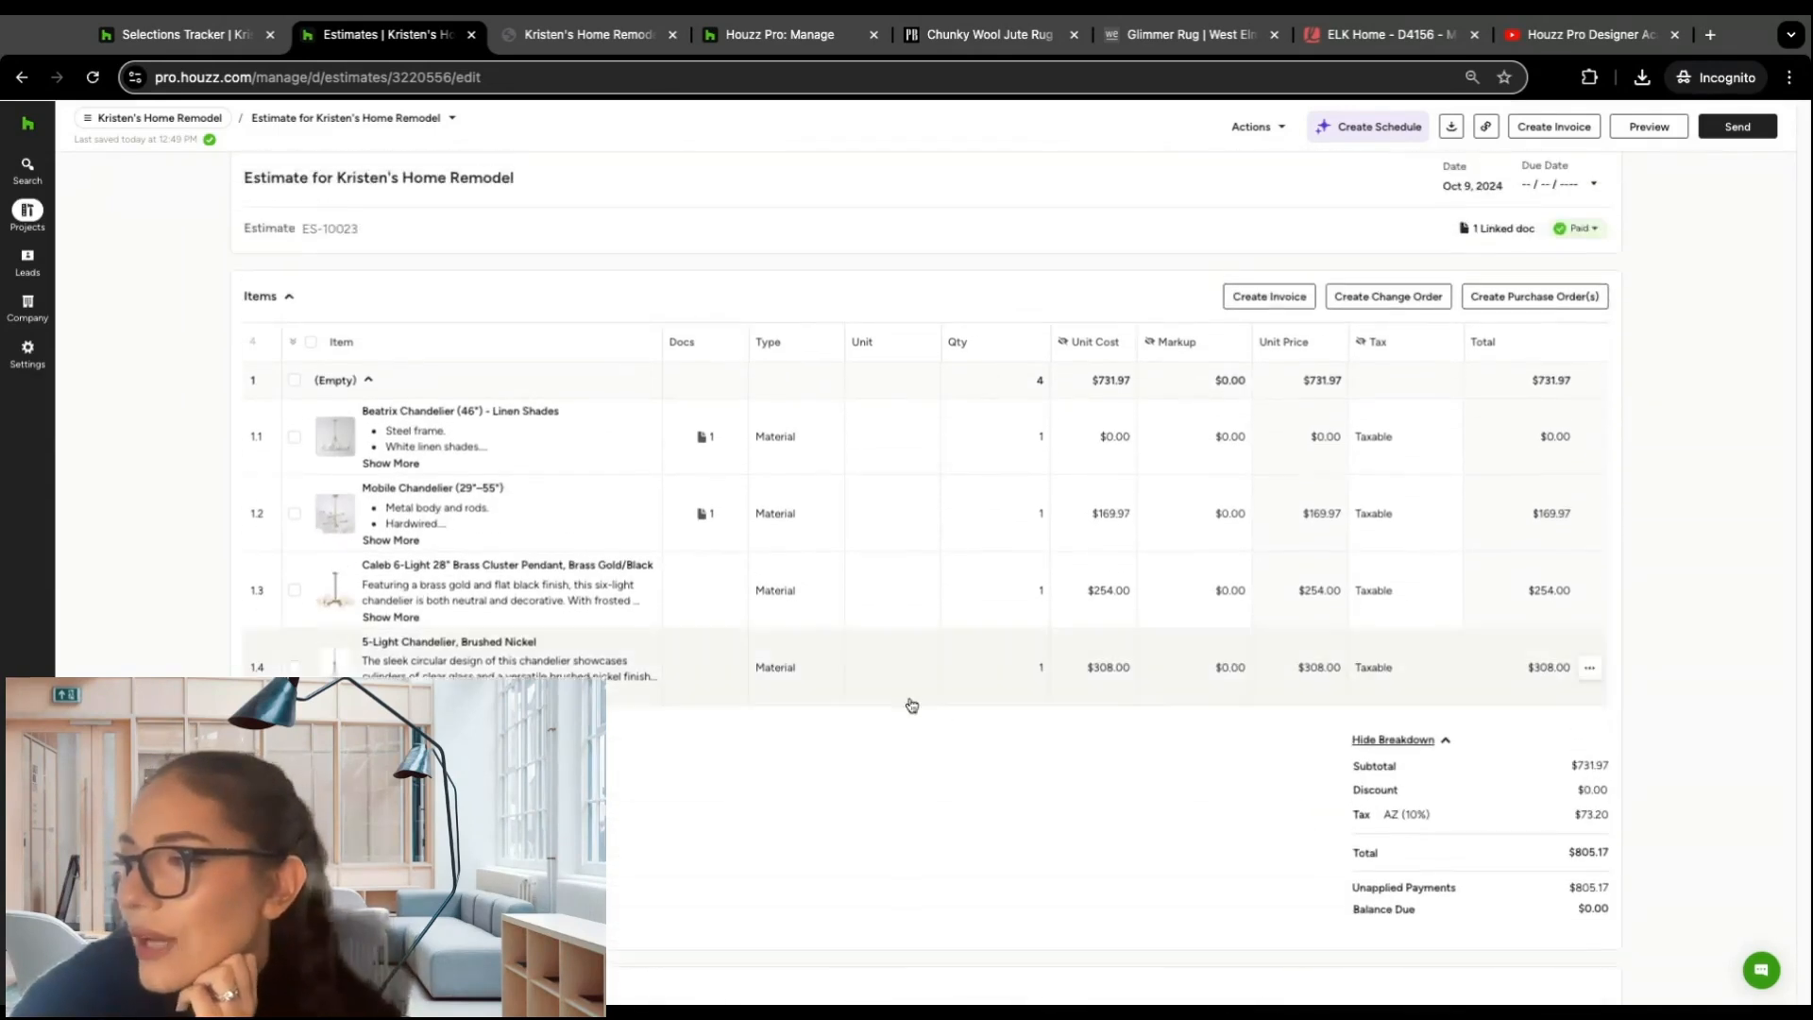
{"action": "scroll", "coordinate": [978, 793], "scroll_direction": "down", "scroll_amount": 2}
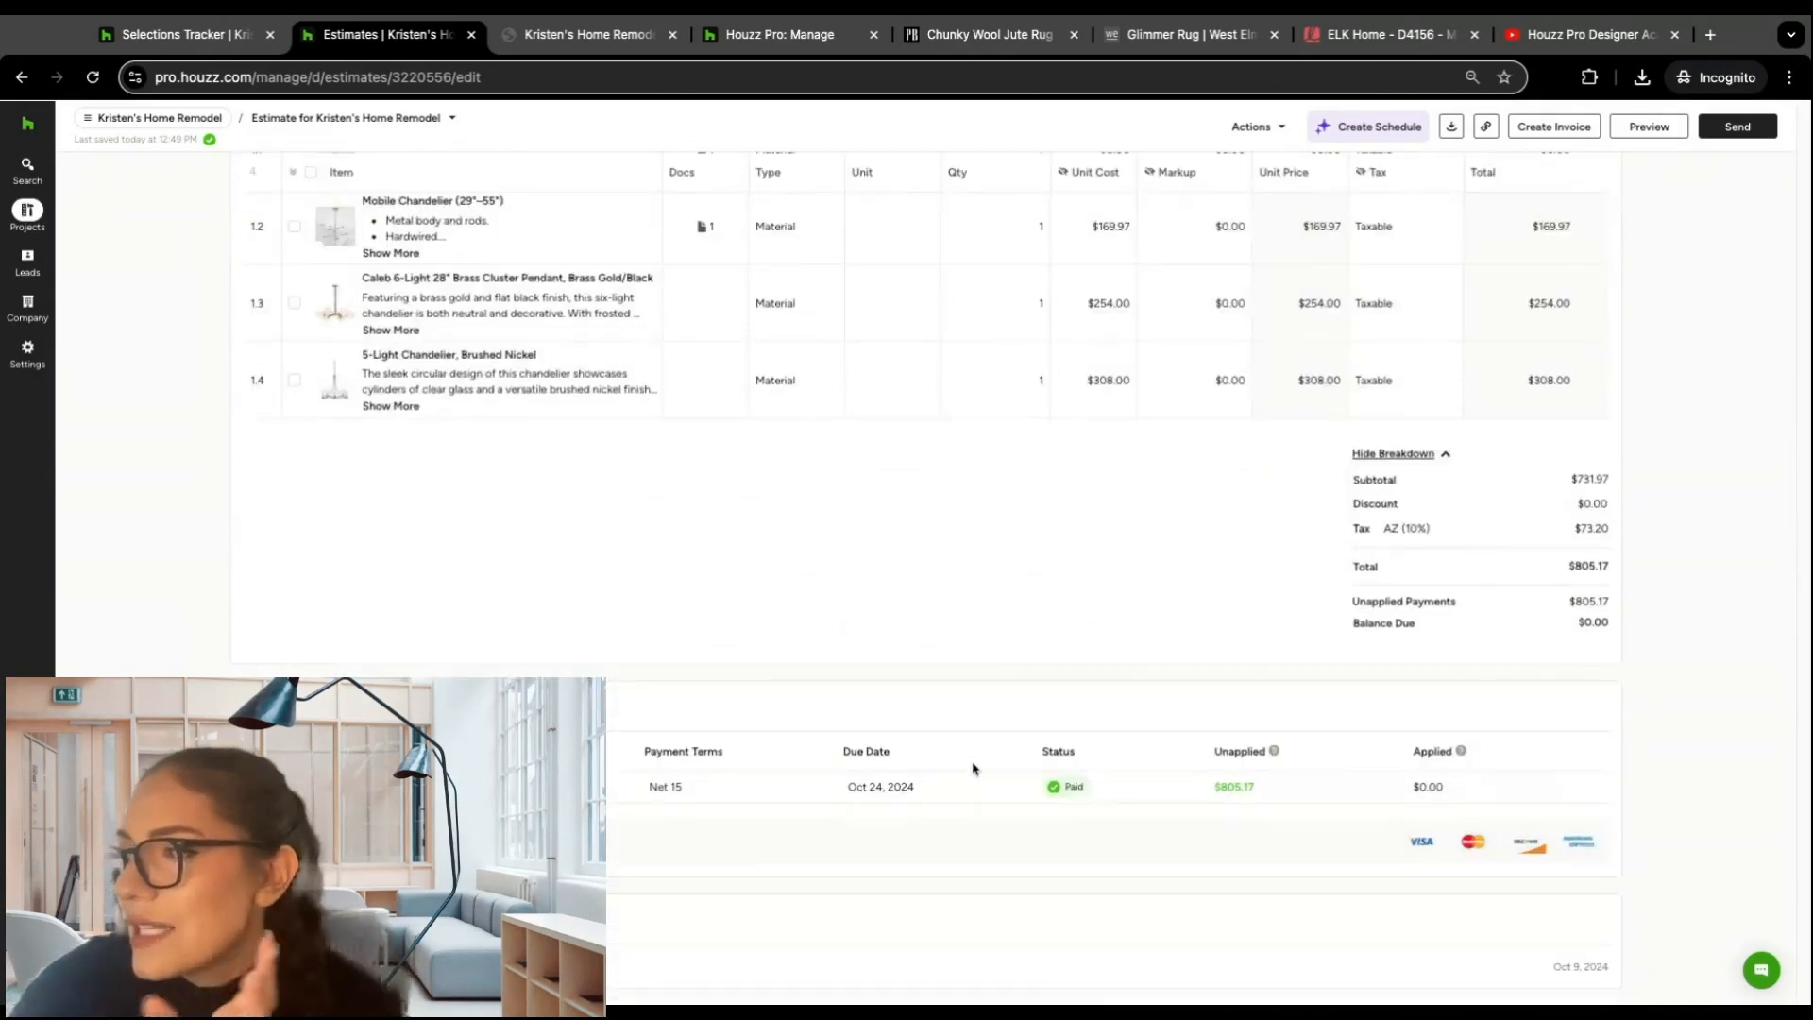
{"action": "scroll", "coordinate": [988, 674], "scroll_direction": "up", "scroll_amount": 2}
{"action": "scroll", "coordinate": [987, 673], "scroll_direction": "up", "scroll_amount": 1}
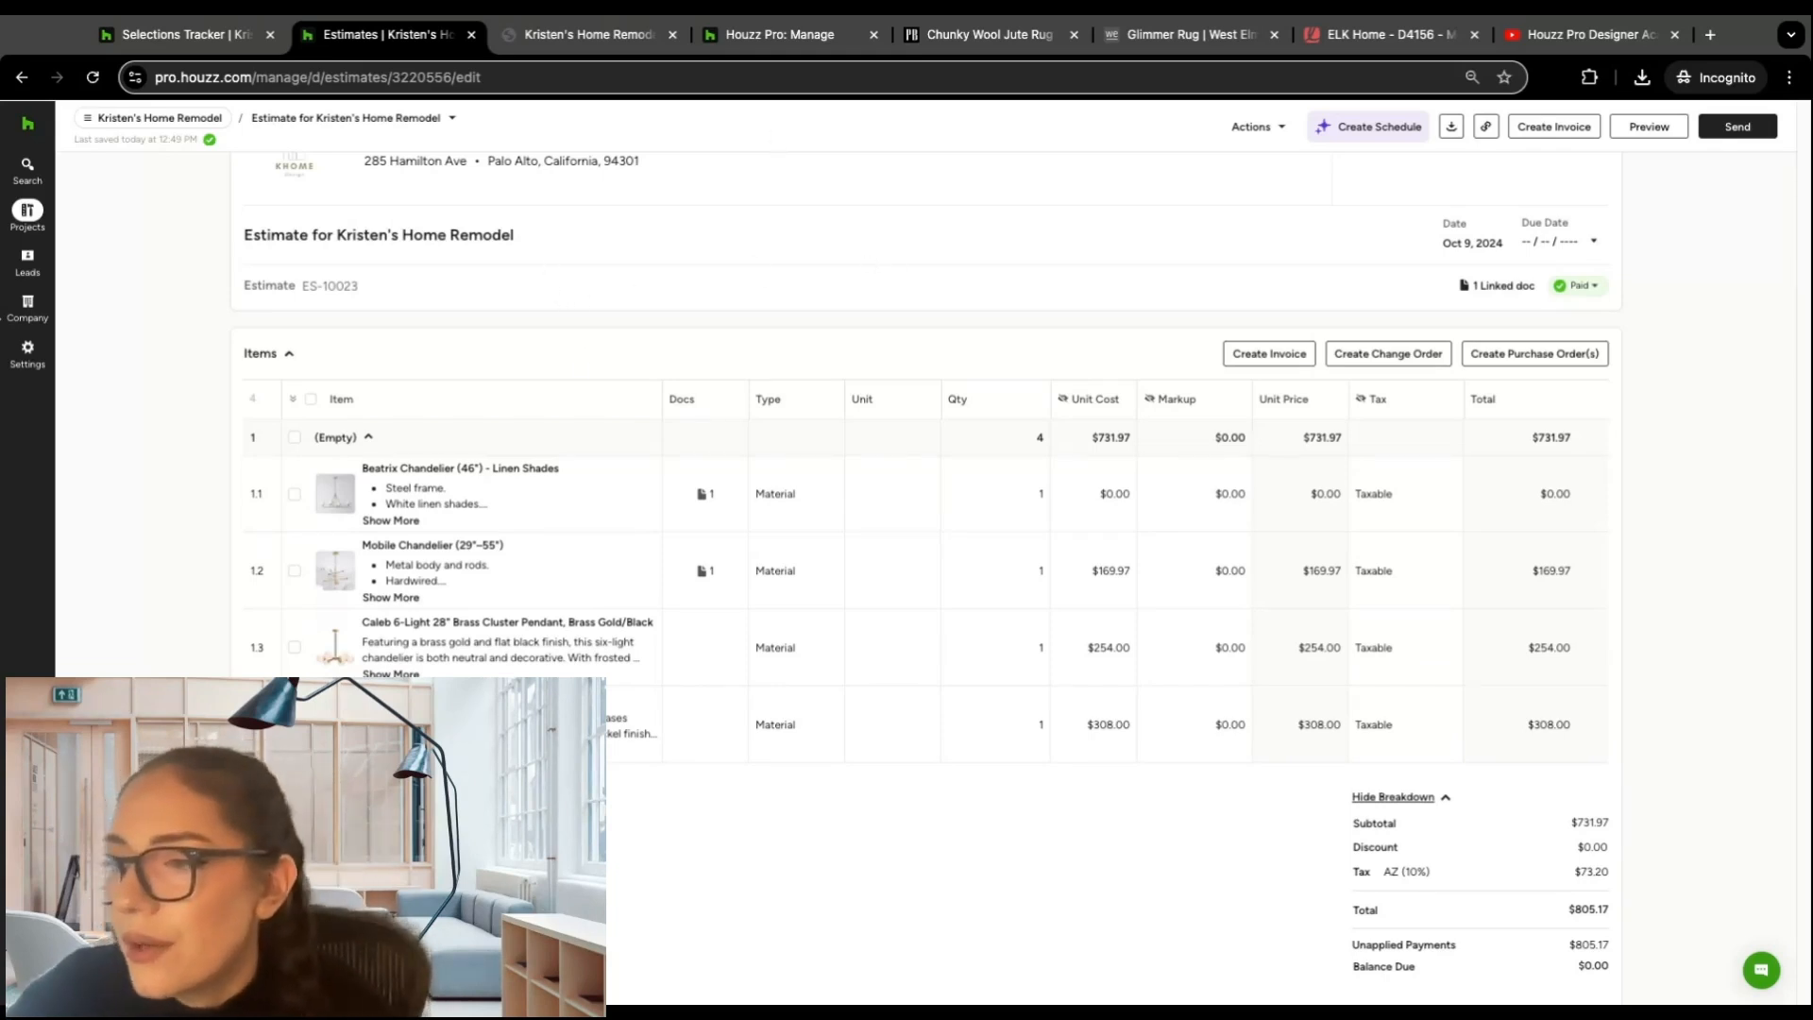
{"action": "left_click", "coordinate": [294, 495]}
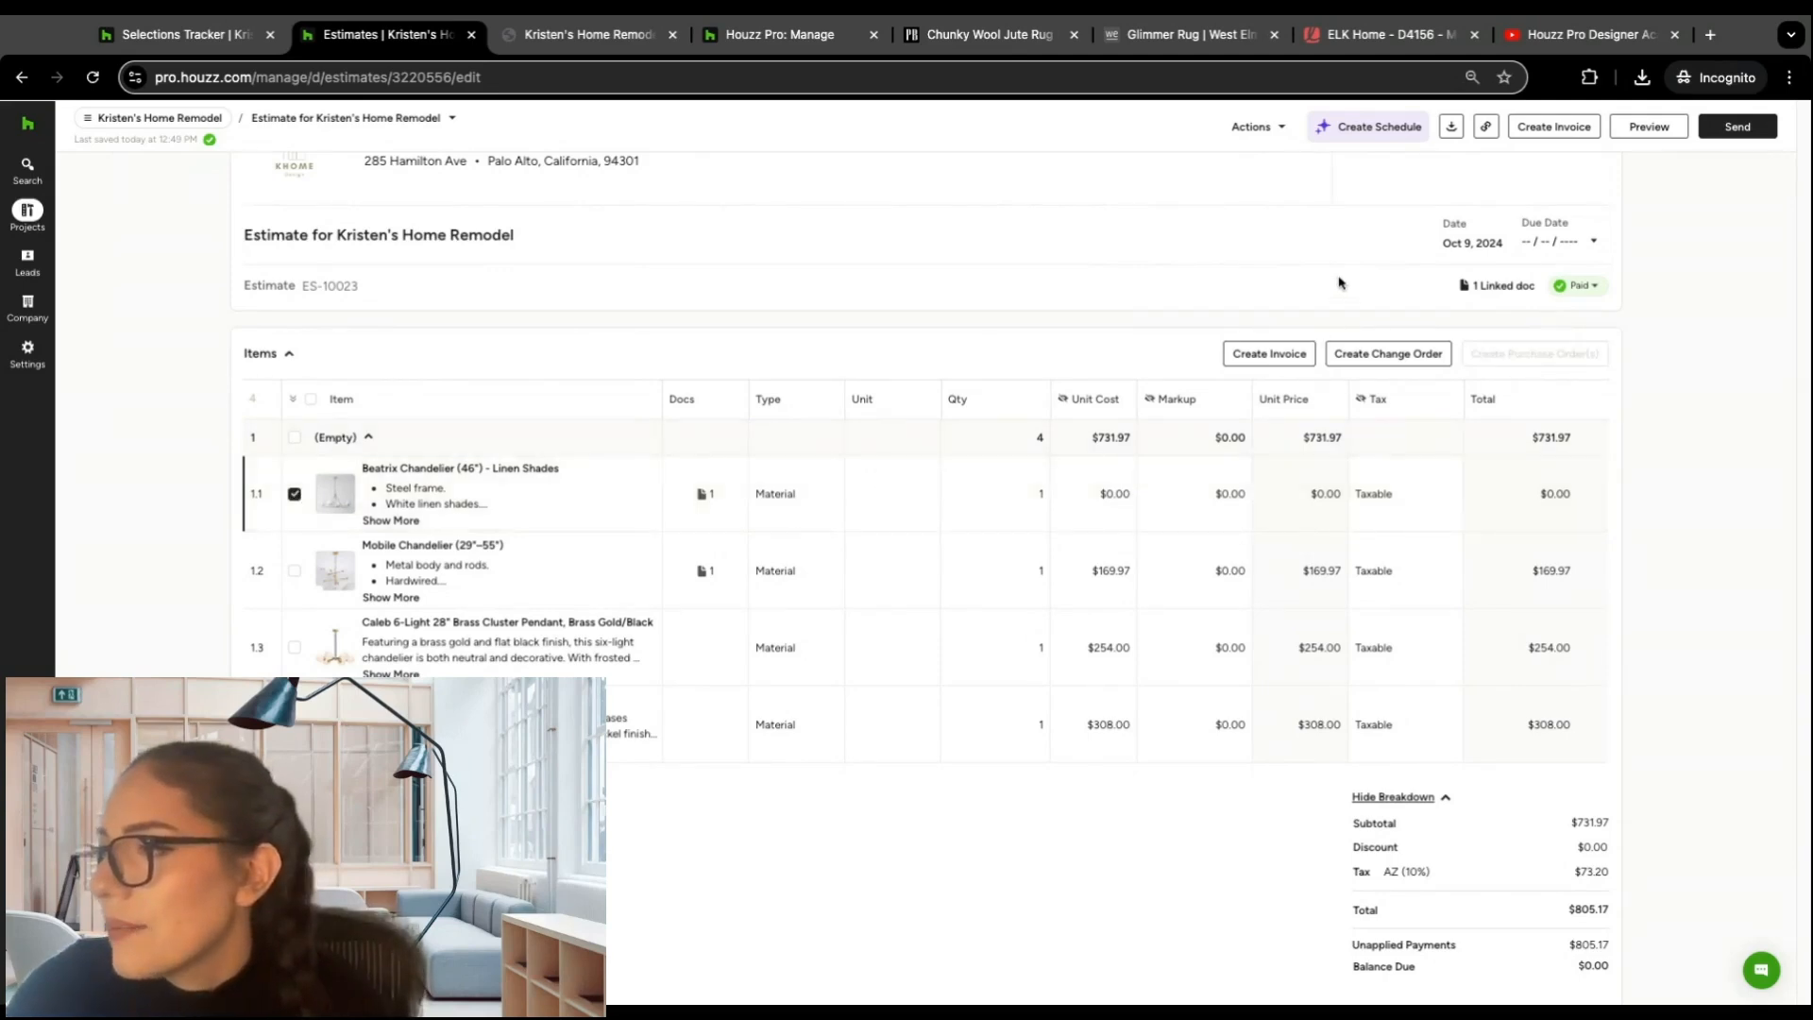
{"action": "left_click", "coordinate": [1396, 355]}
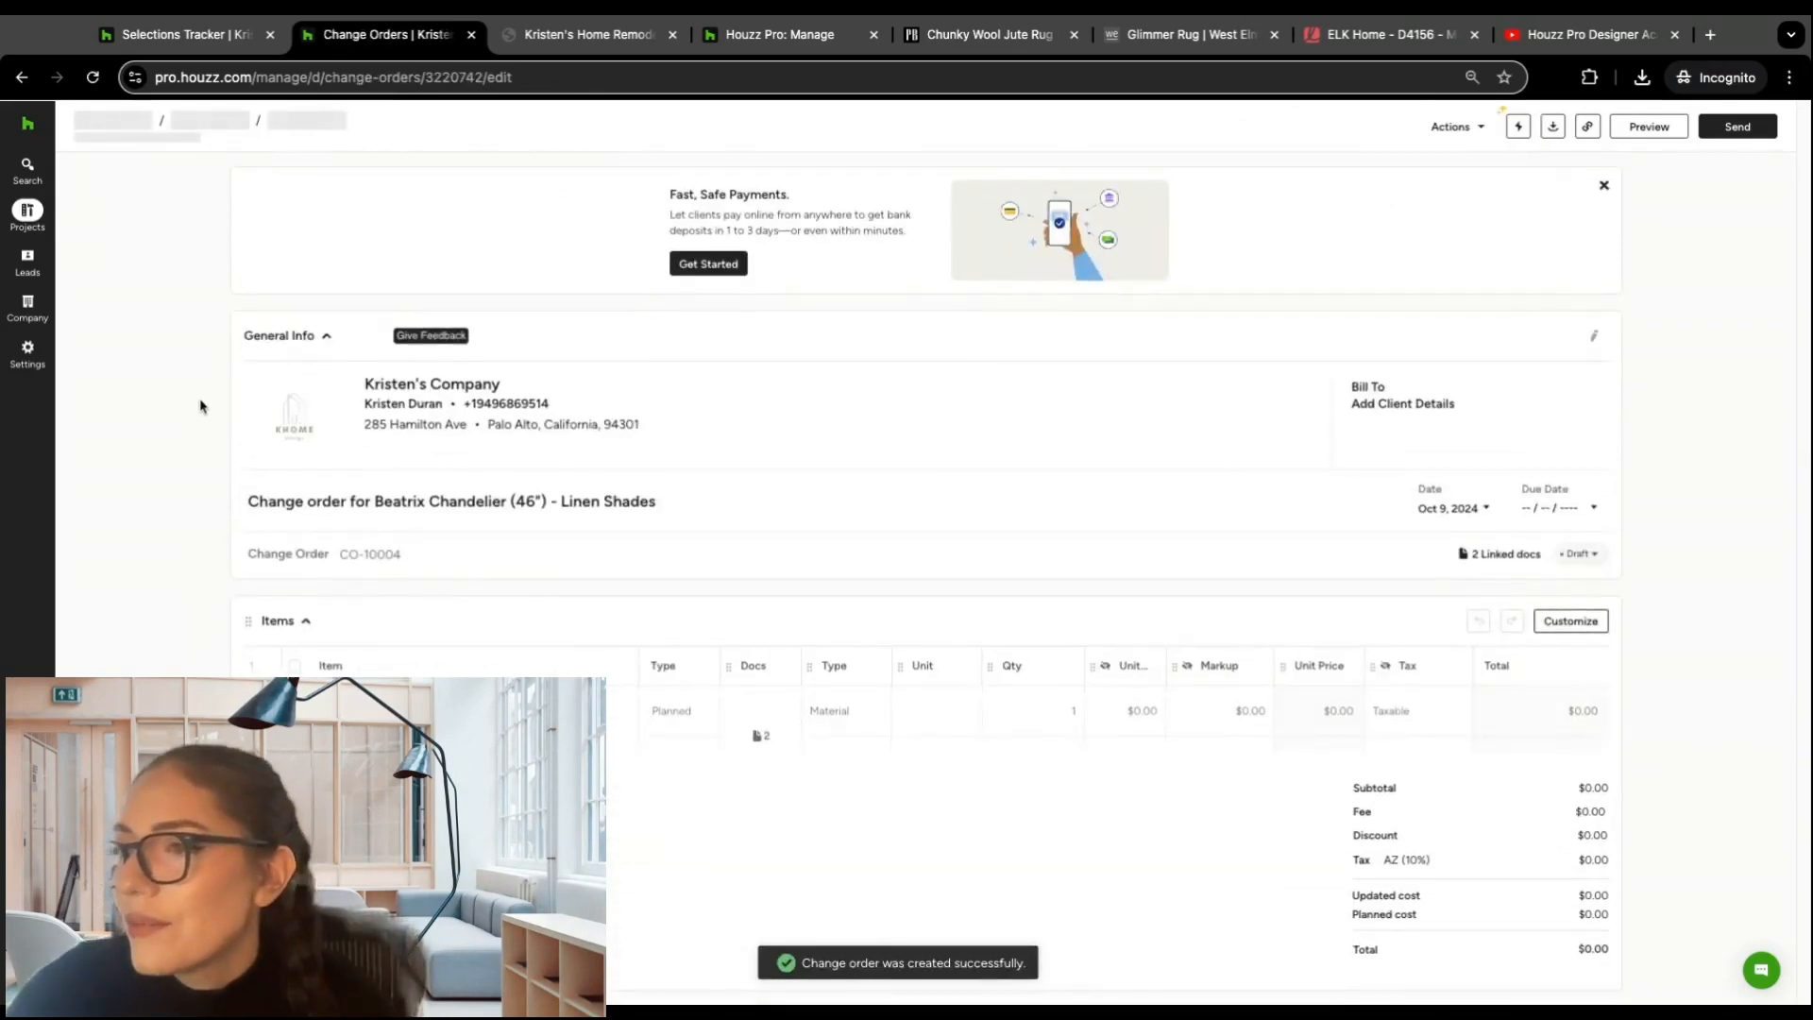
Step: Set the Beatrix Chandelier's updated unit cost to $50 and its quantity to 2 in the change order
{"action": "scroll", "coordinate": [200, 406], "scroll_direction": "down", "scroll_amount": 1}
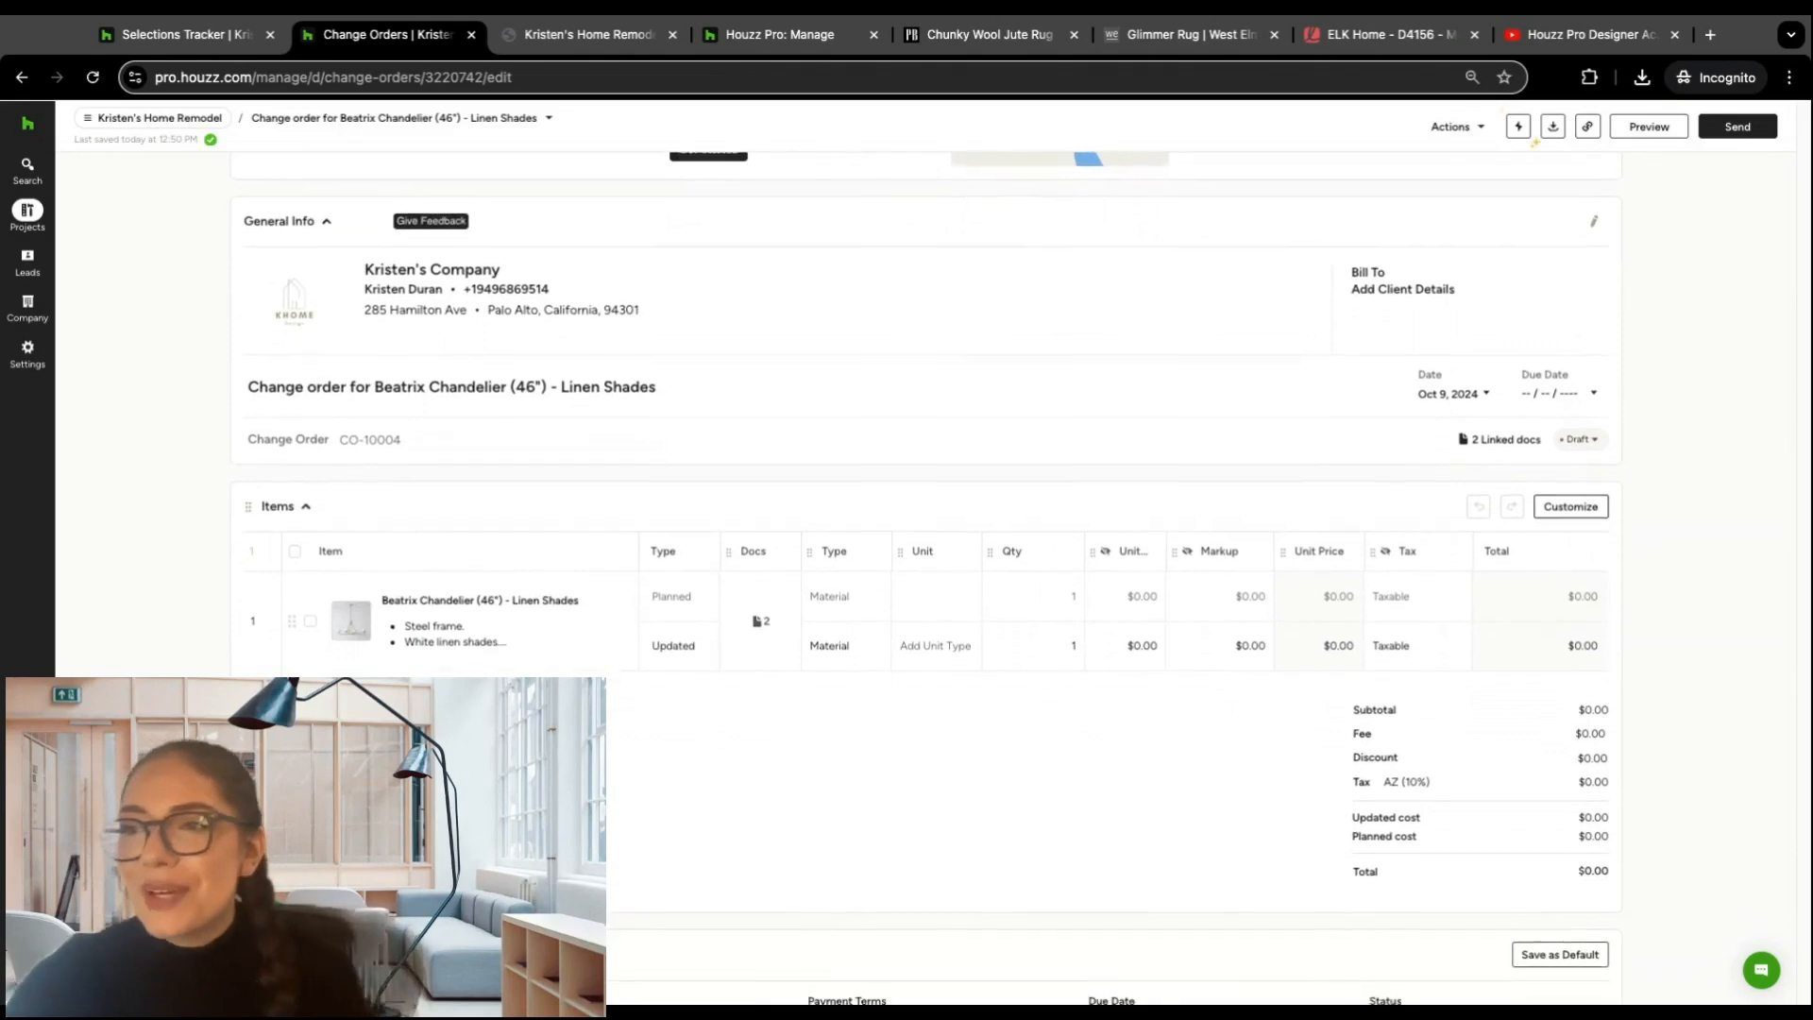
{"action": "scroll", "coordinate": [223, 417], "scroll_direction": "down", "scroll_amount": 1}
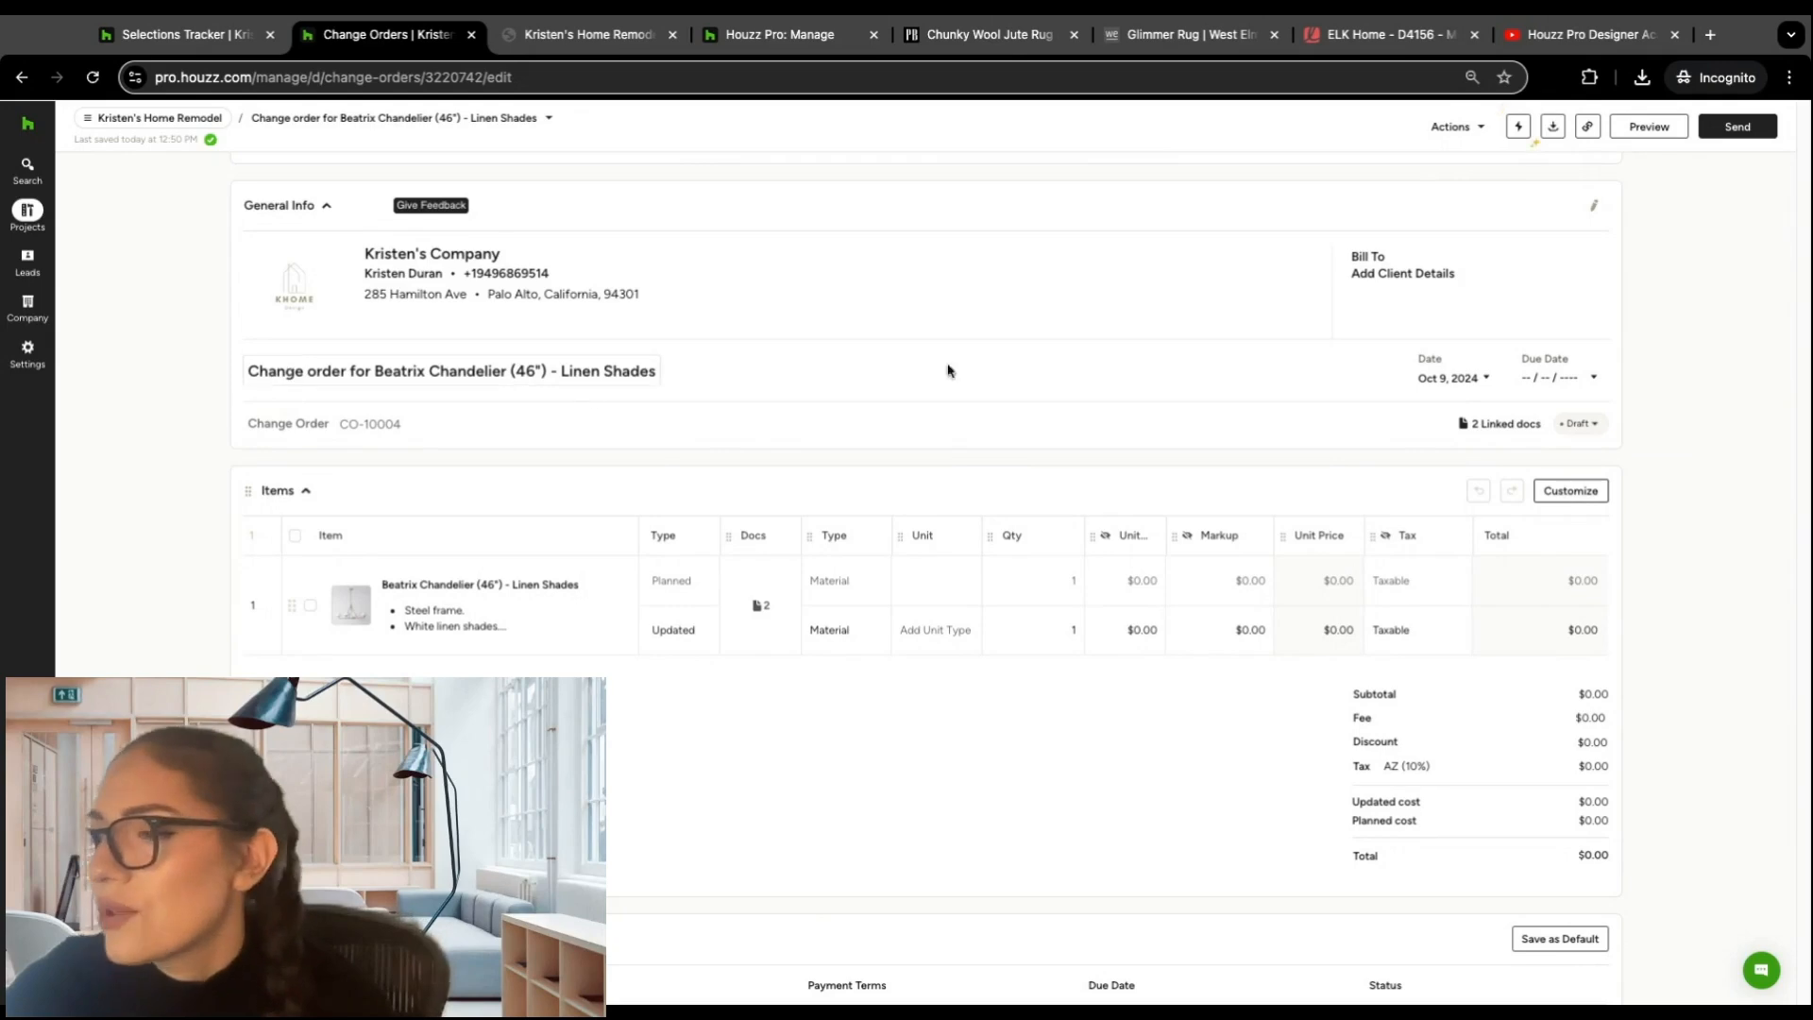
{"action": "scroll", "coordinate": [791, 388], "scroll_direction": "down", "scroll_amount": 2}
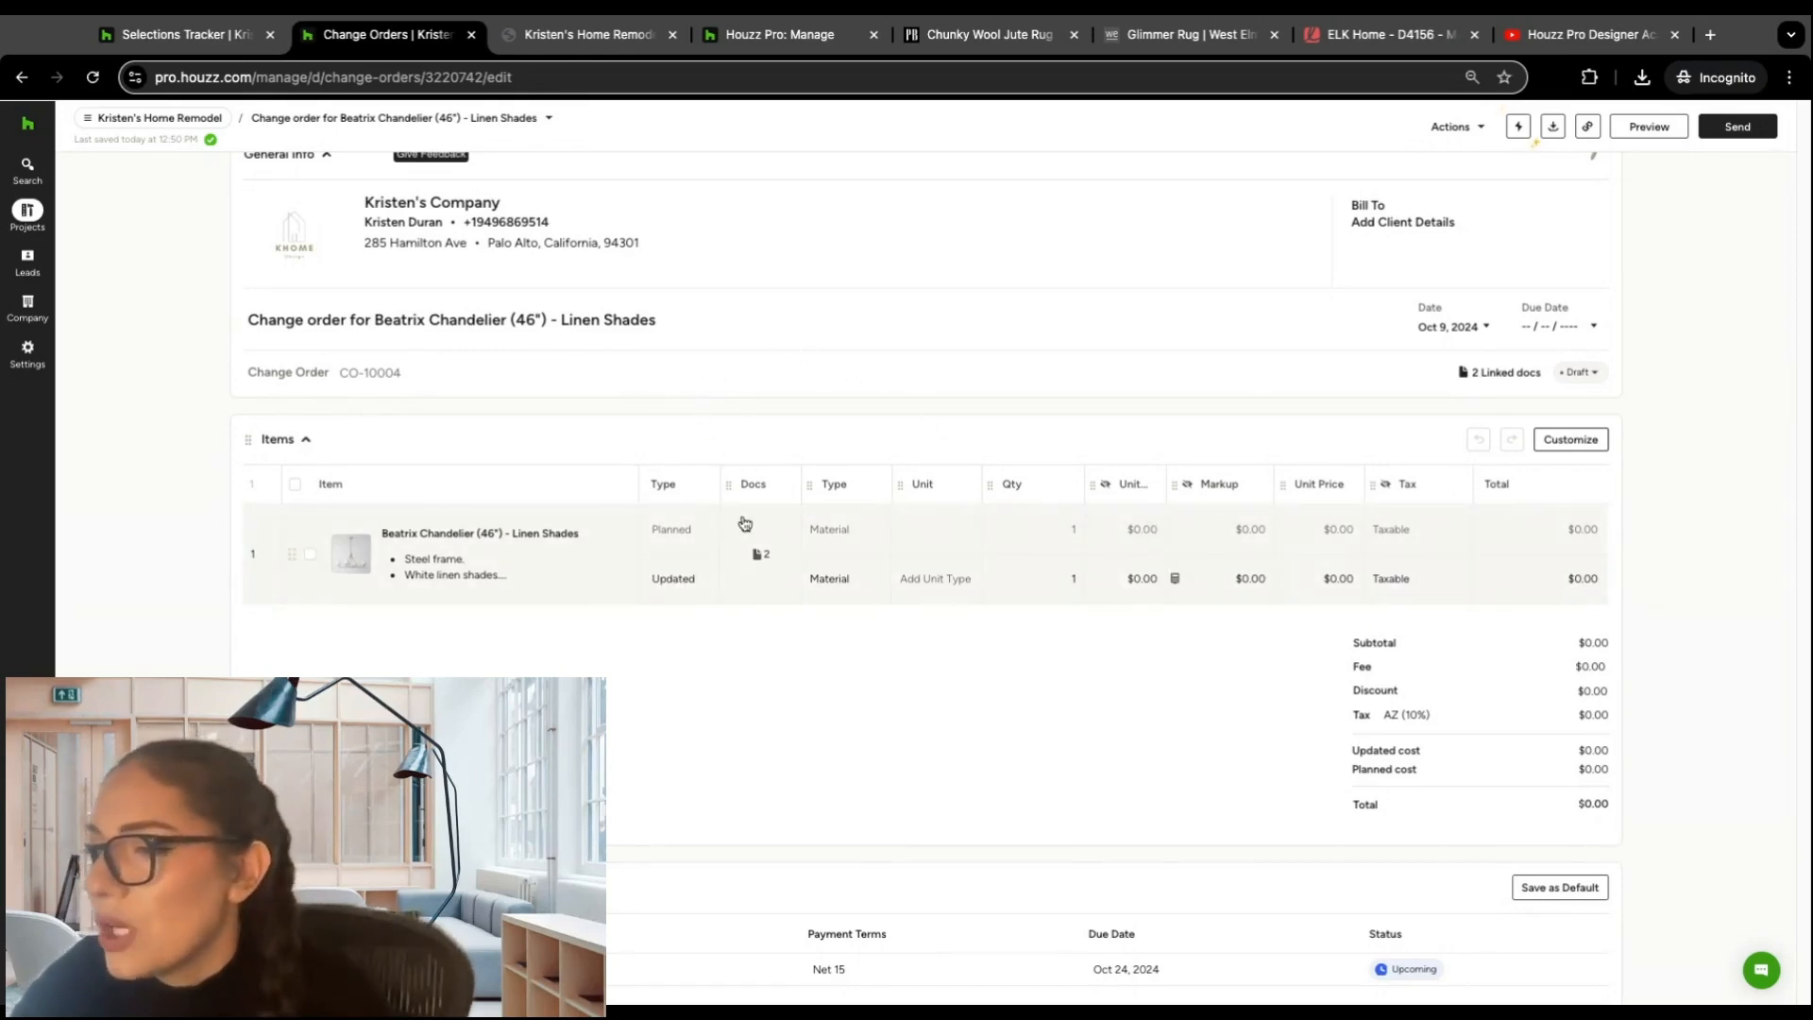
{"action": "left_click", "coordinate": [1145, 580]}
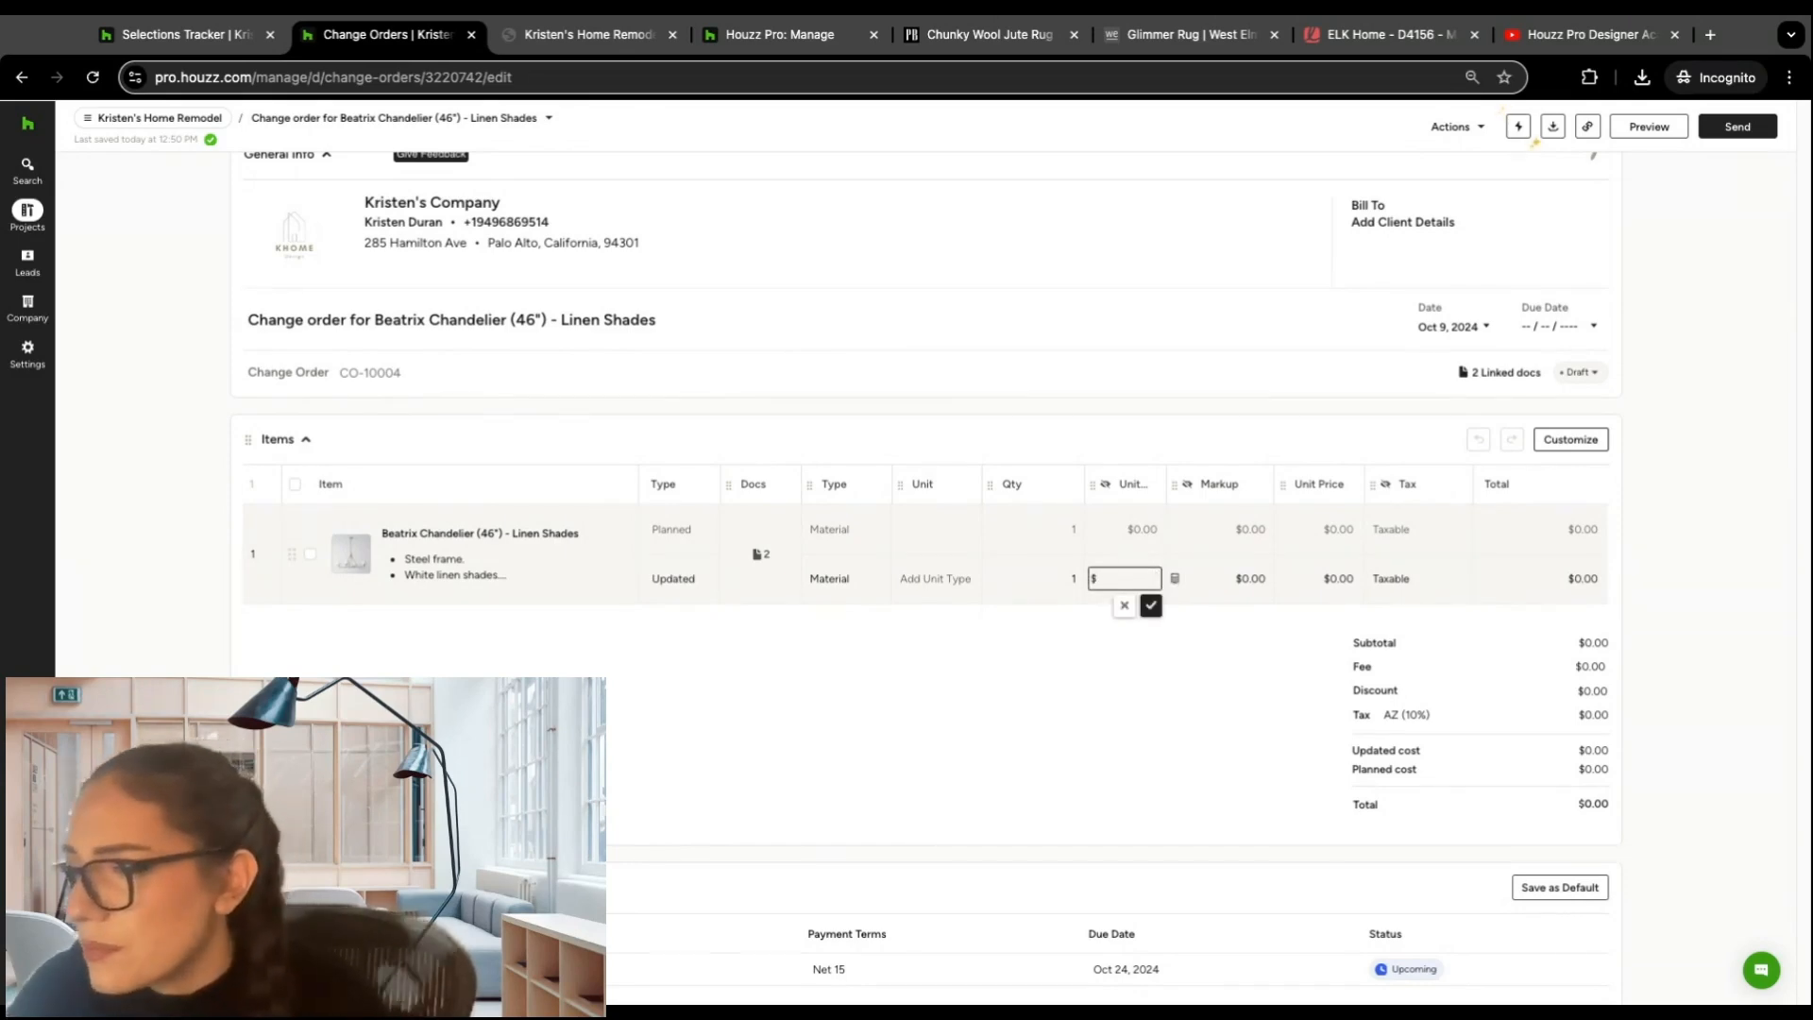
{"action": "left_click", "coordinate": [1074, 578]}
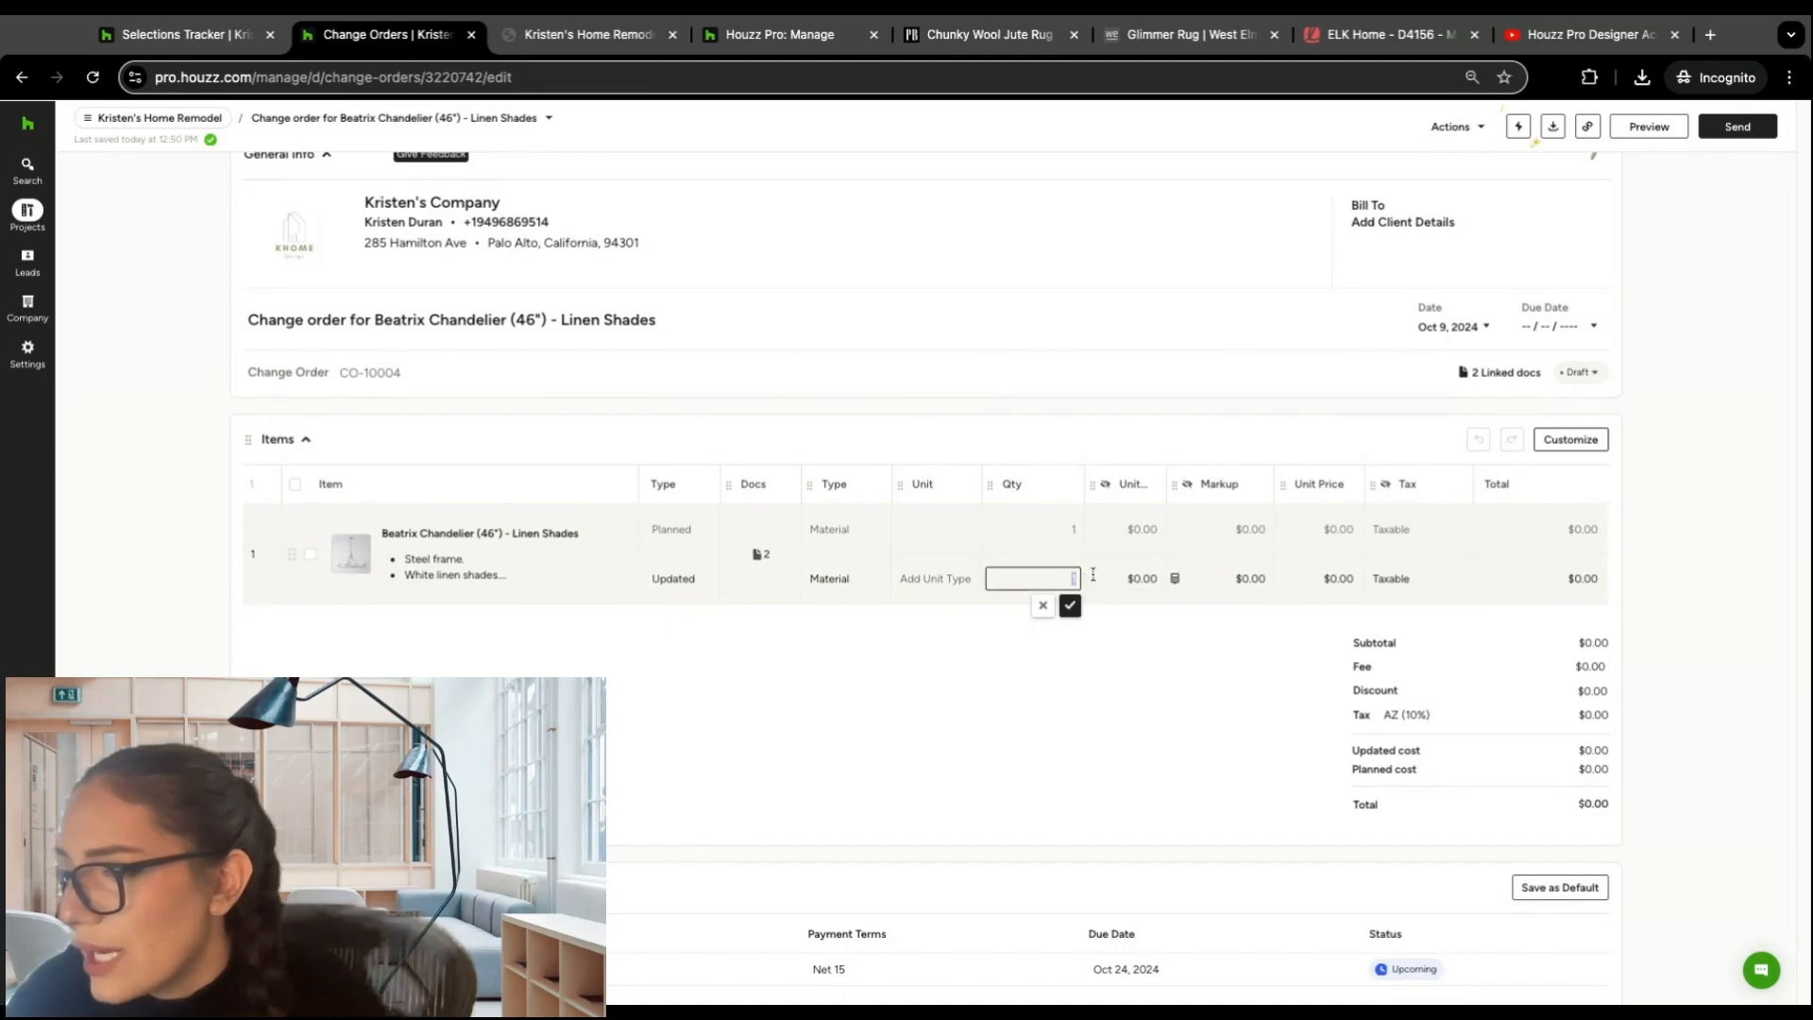
{"action": "left_click", "coordinate": [1147, 576]}
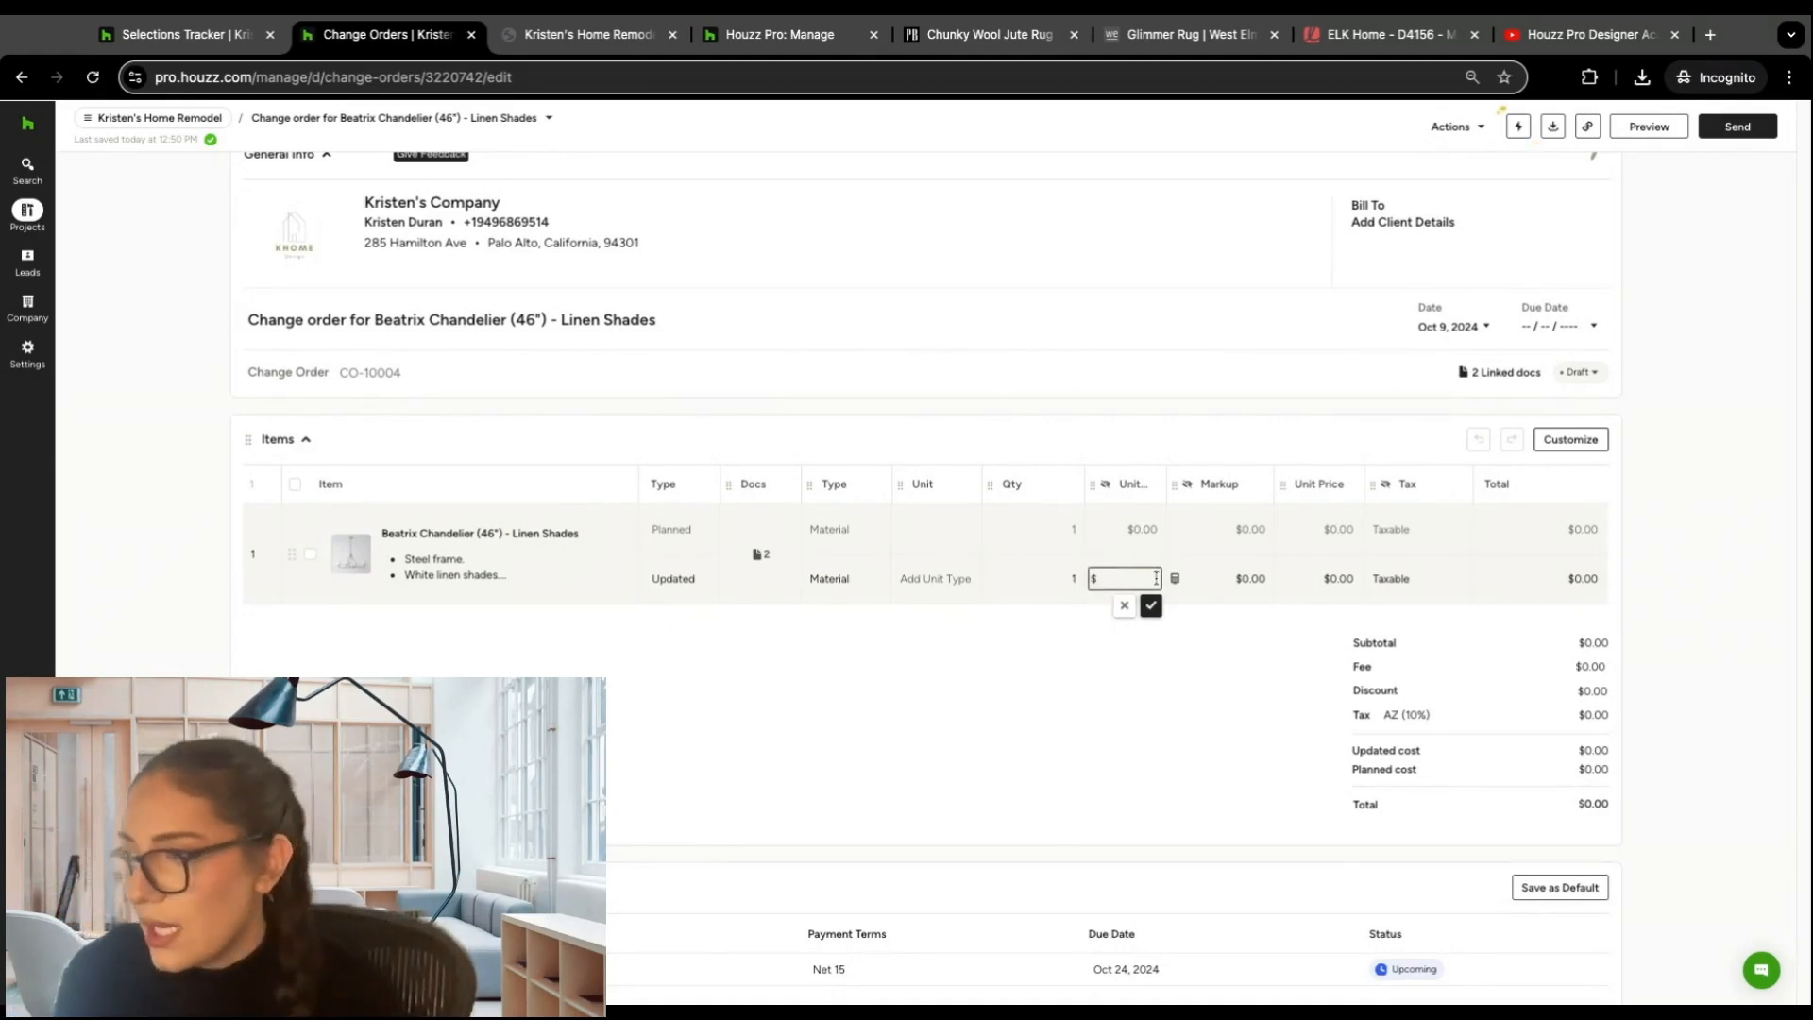
{"action": "type", "text": "50"}
{"action": "left_click", "coordinate": [1150, 605]}
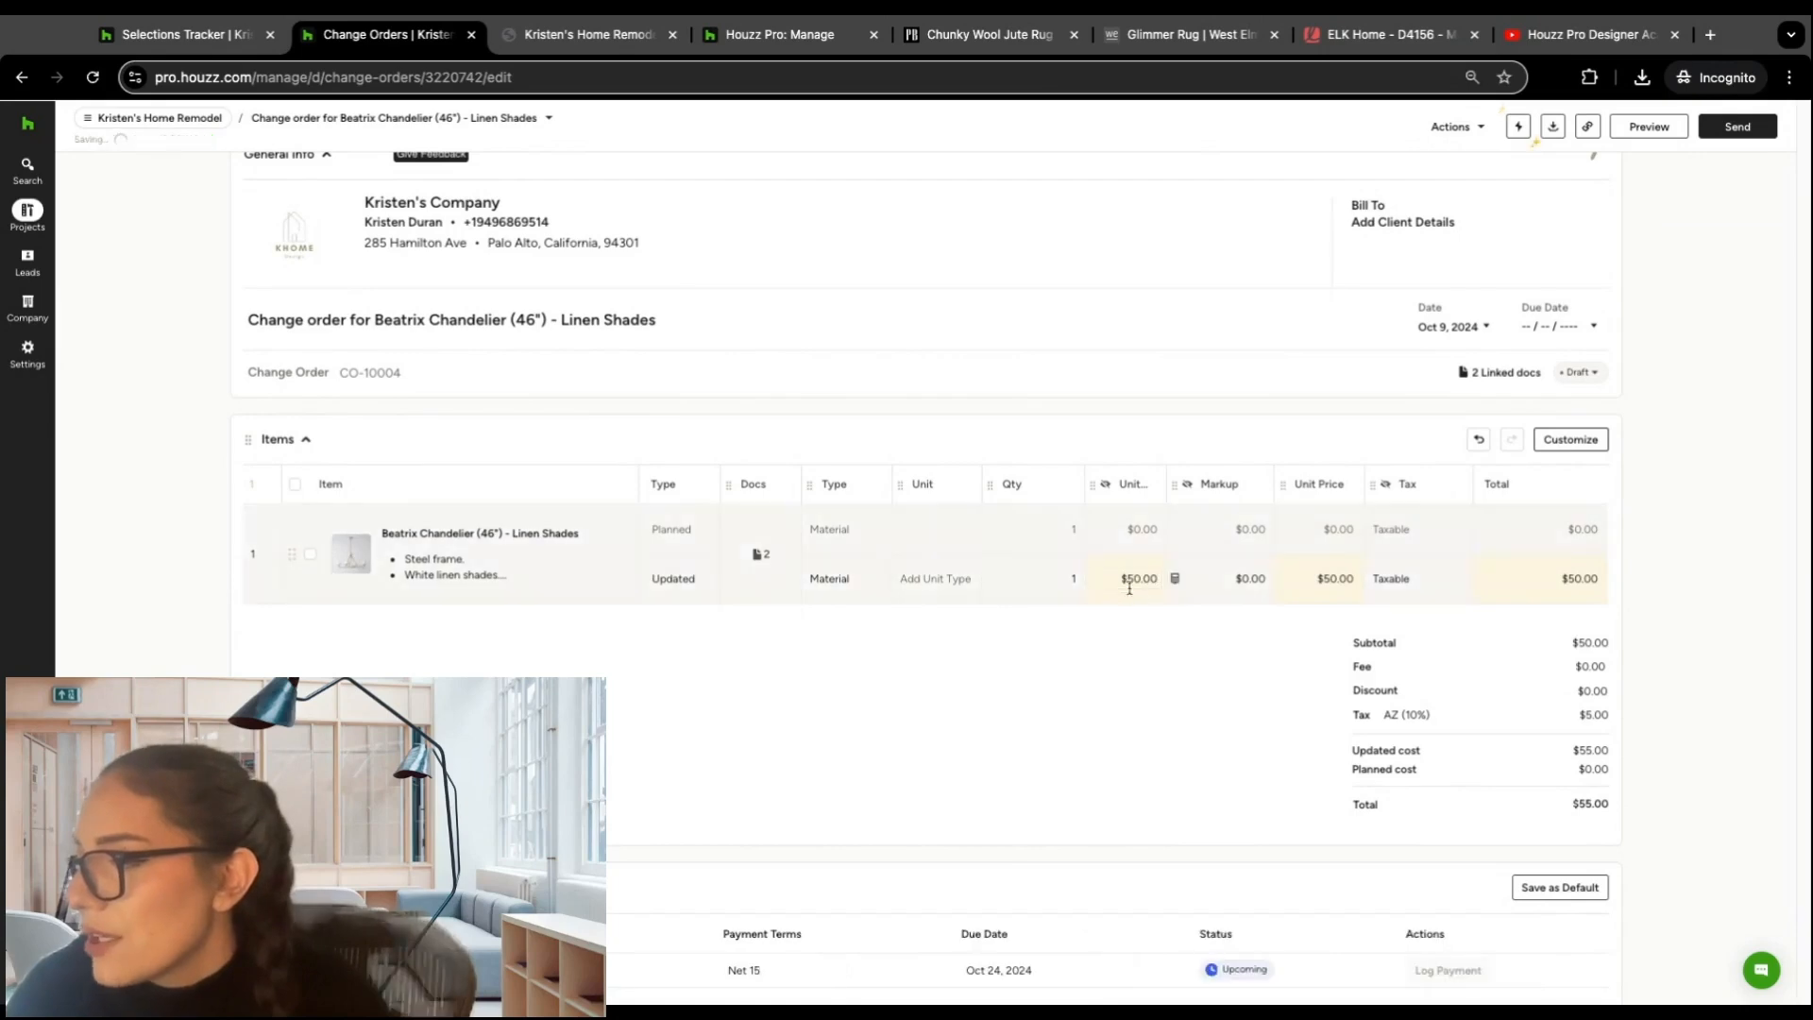
{"action": "left_click", "coordinate": [1082, 574]}
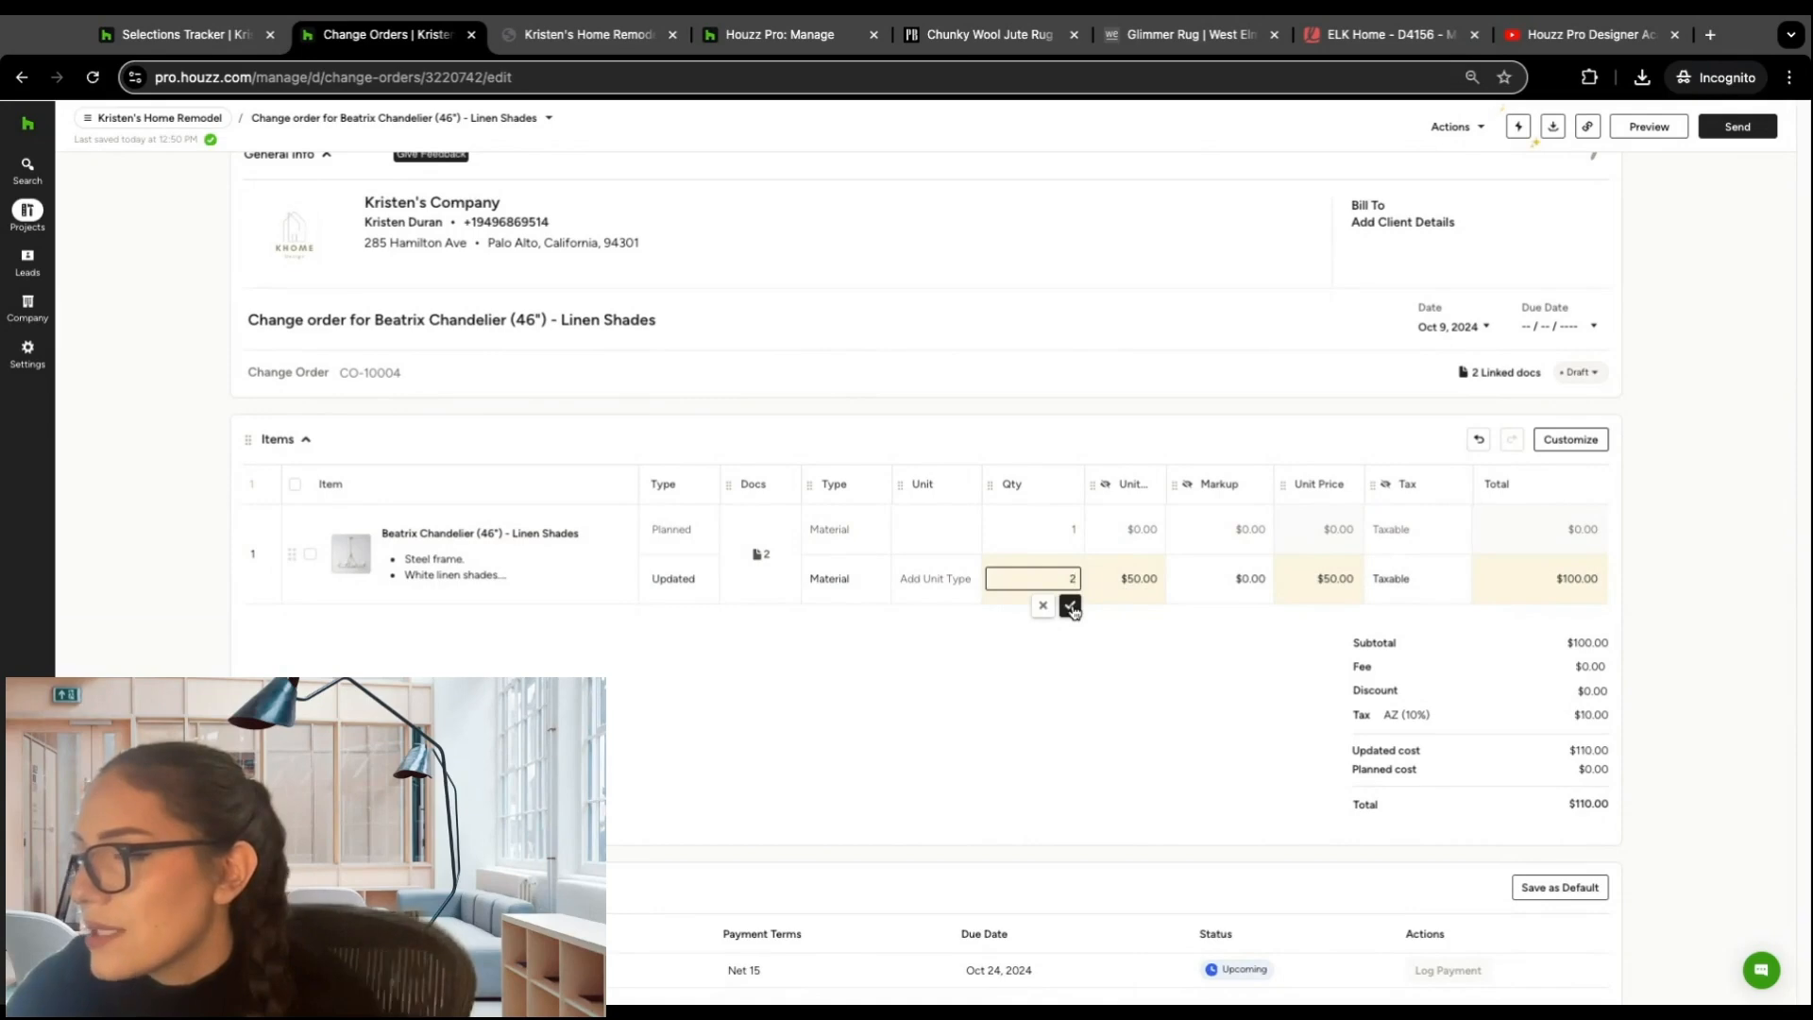
{"action": "left_click", "coordinate": [1069, 605]}
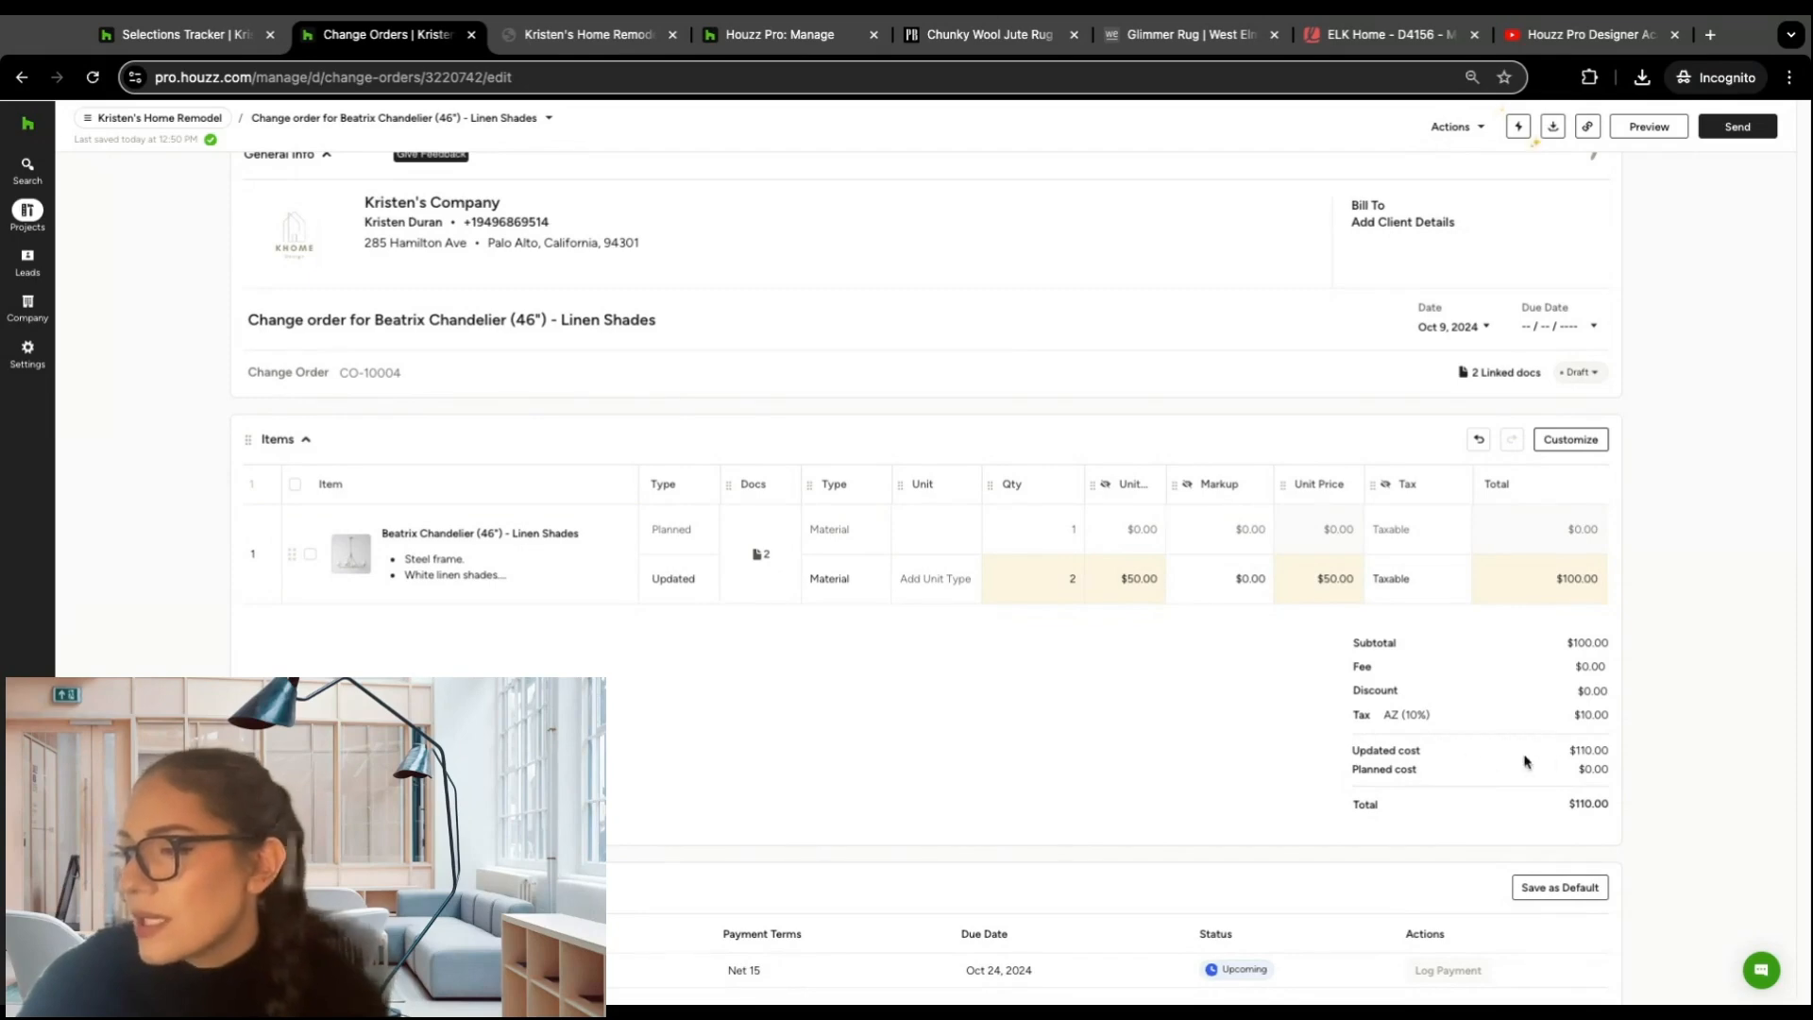
Step: Examine the change order's Payments, Files, Terms and Conditions, Cover Note and signature sections
{"action": "scroll", "coordinate": [1023, 534], "scroll_direction": "down", "scroll_amount": 5}
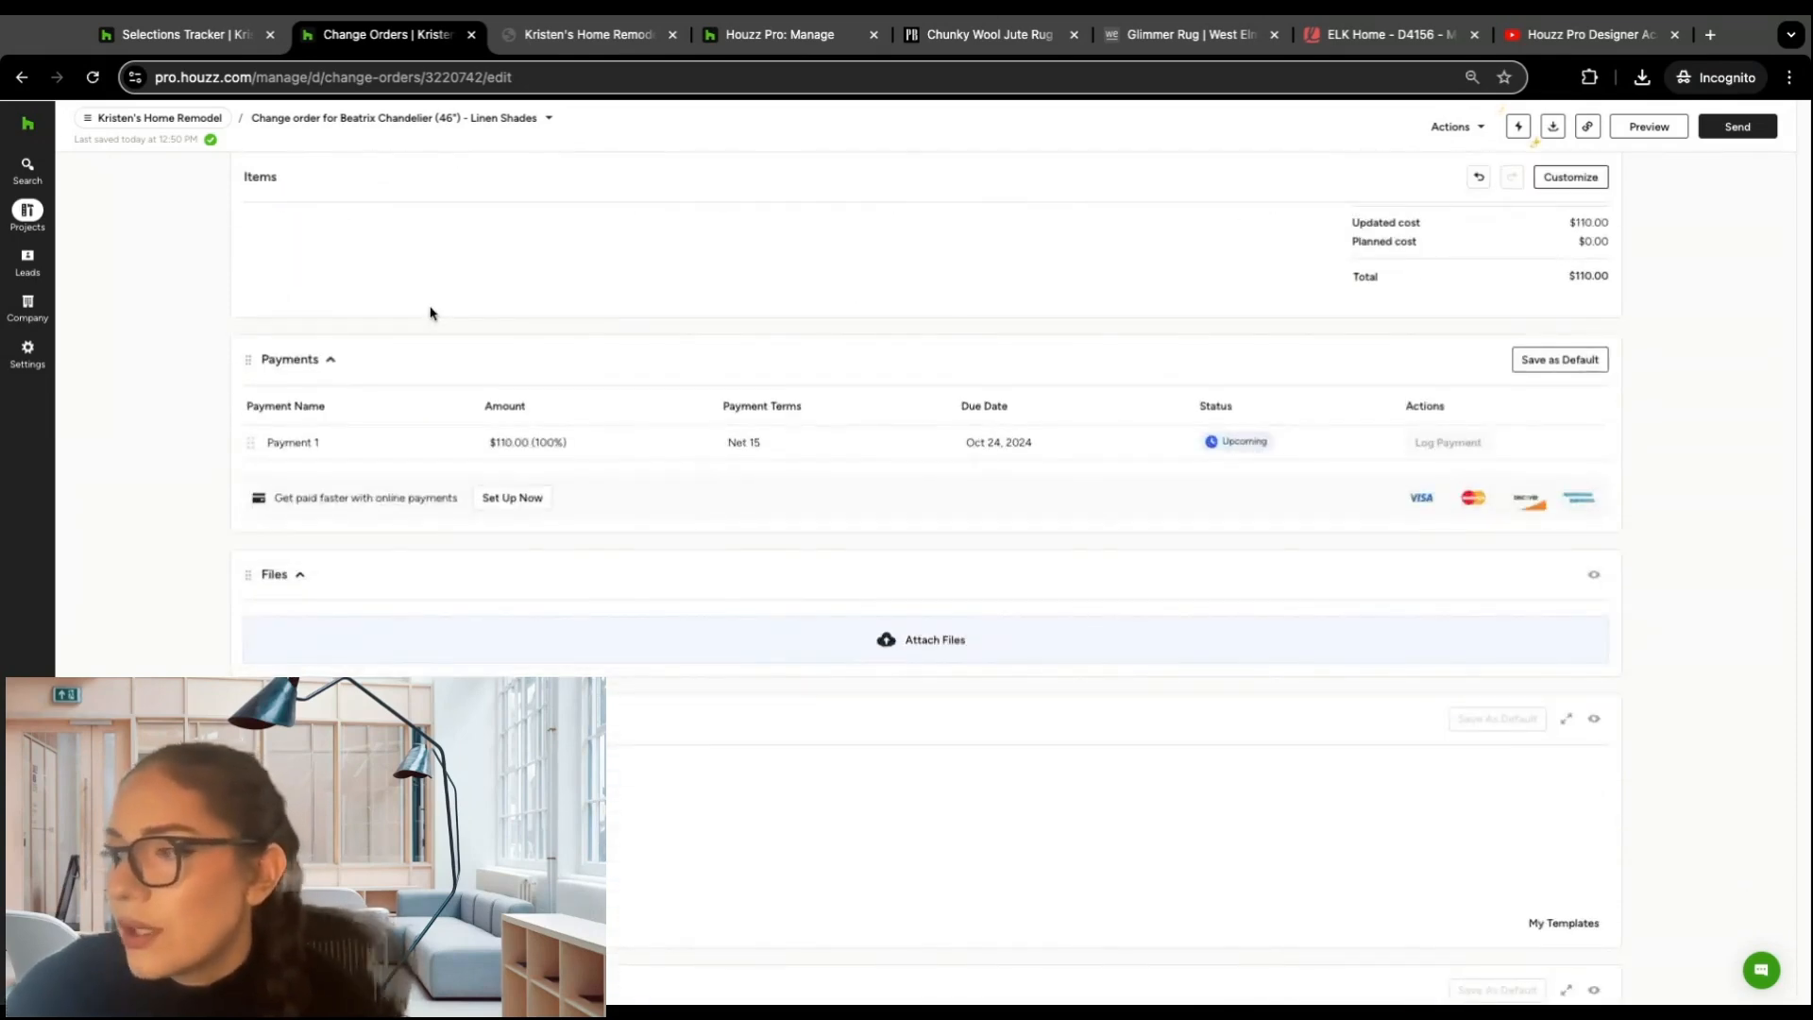
{"action": "scroll", "coordinate": [430, 314], "scroll_direction": "up", "scroll_amount": 1}
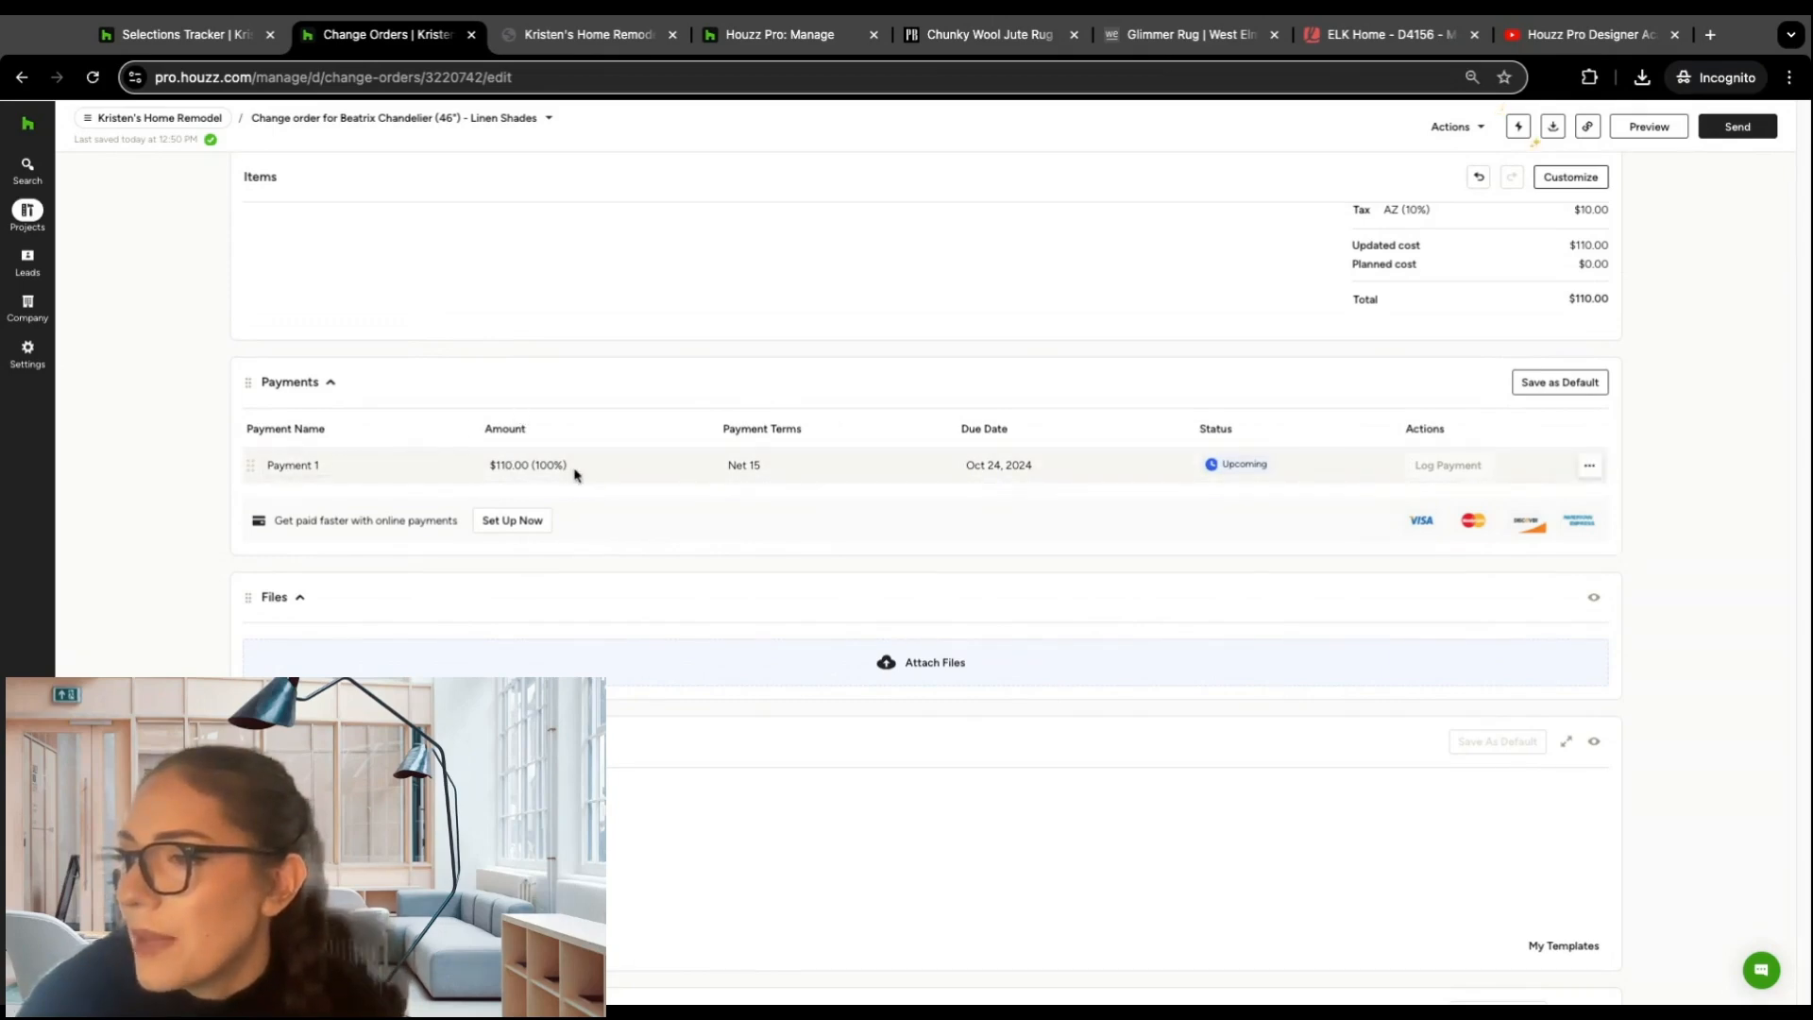
{"action": "scroll", "coordinate": [567, 505], "scroll_direction": "down", "scroll_amount": 3}
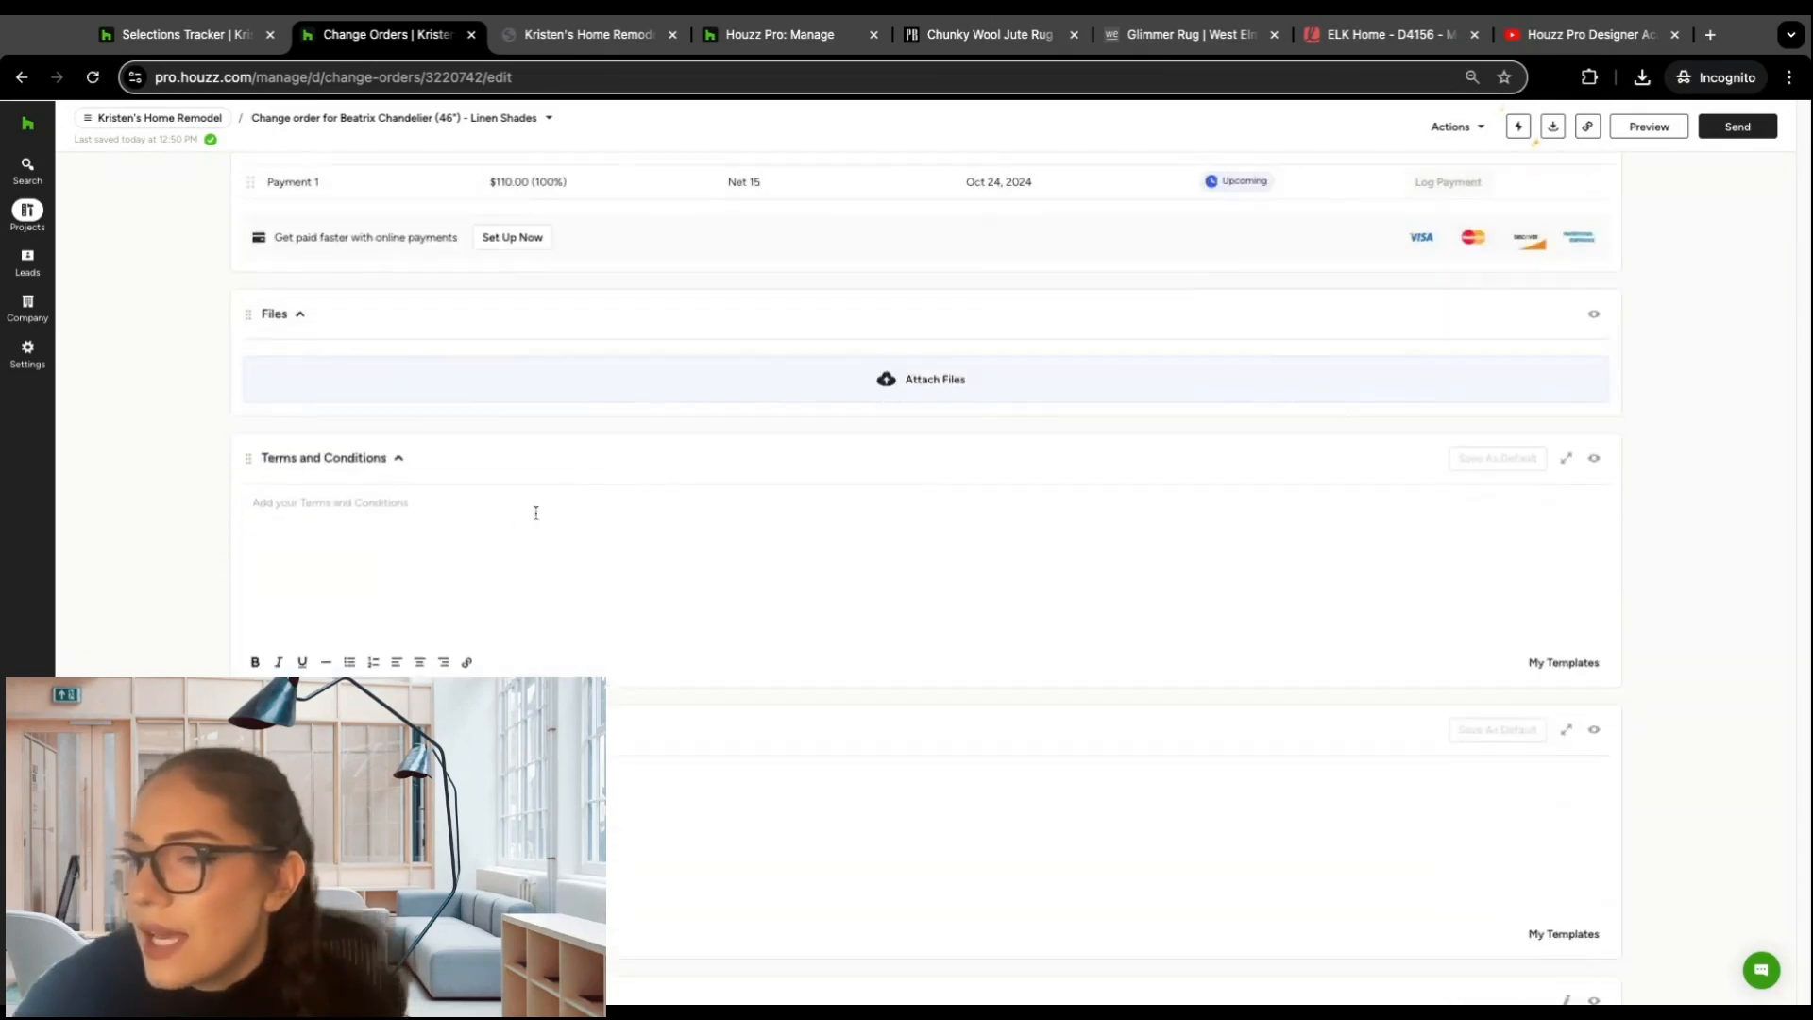
{"action": "scroll", "coordinate": [439, 482], "scroll_direction": "down", "scroll_amount": 3}
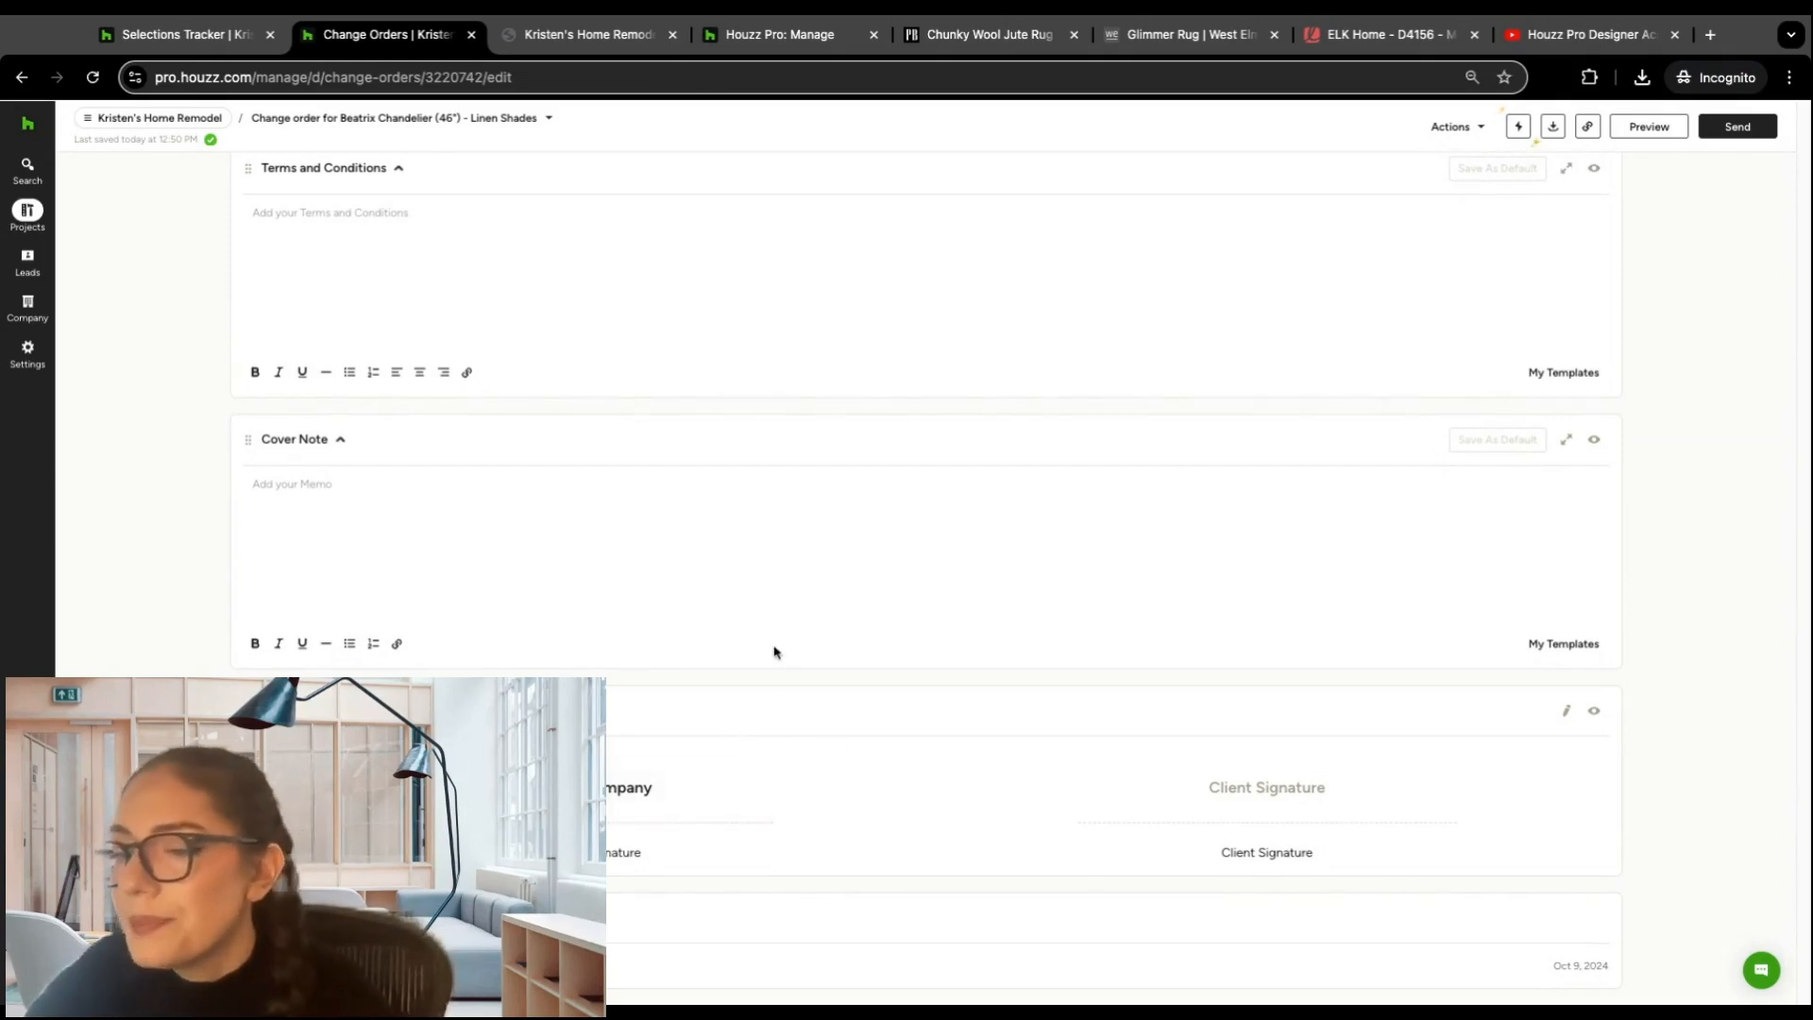
{"action": "scroll", "coordinate": [938, 651], "scroll_direction": "up", "scroll_amount": 15}
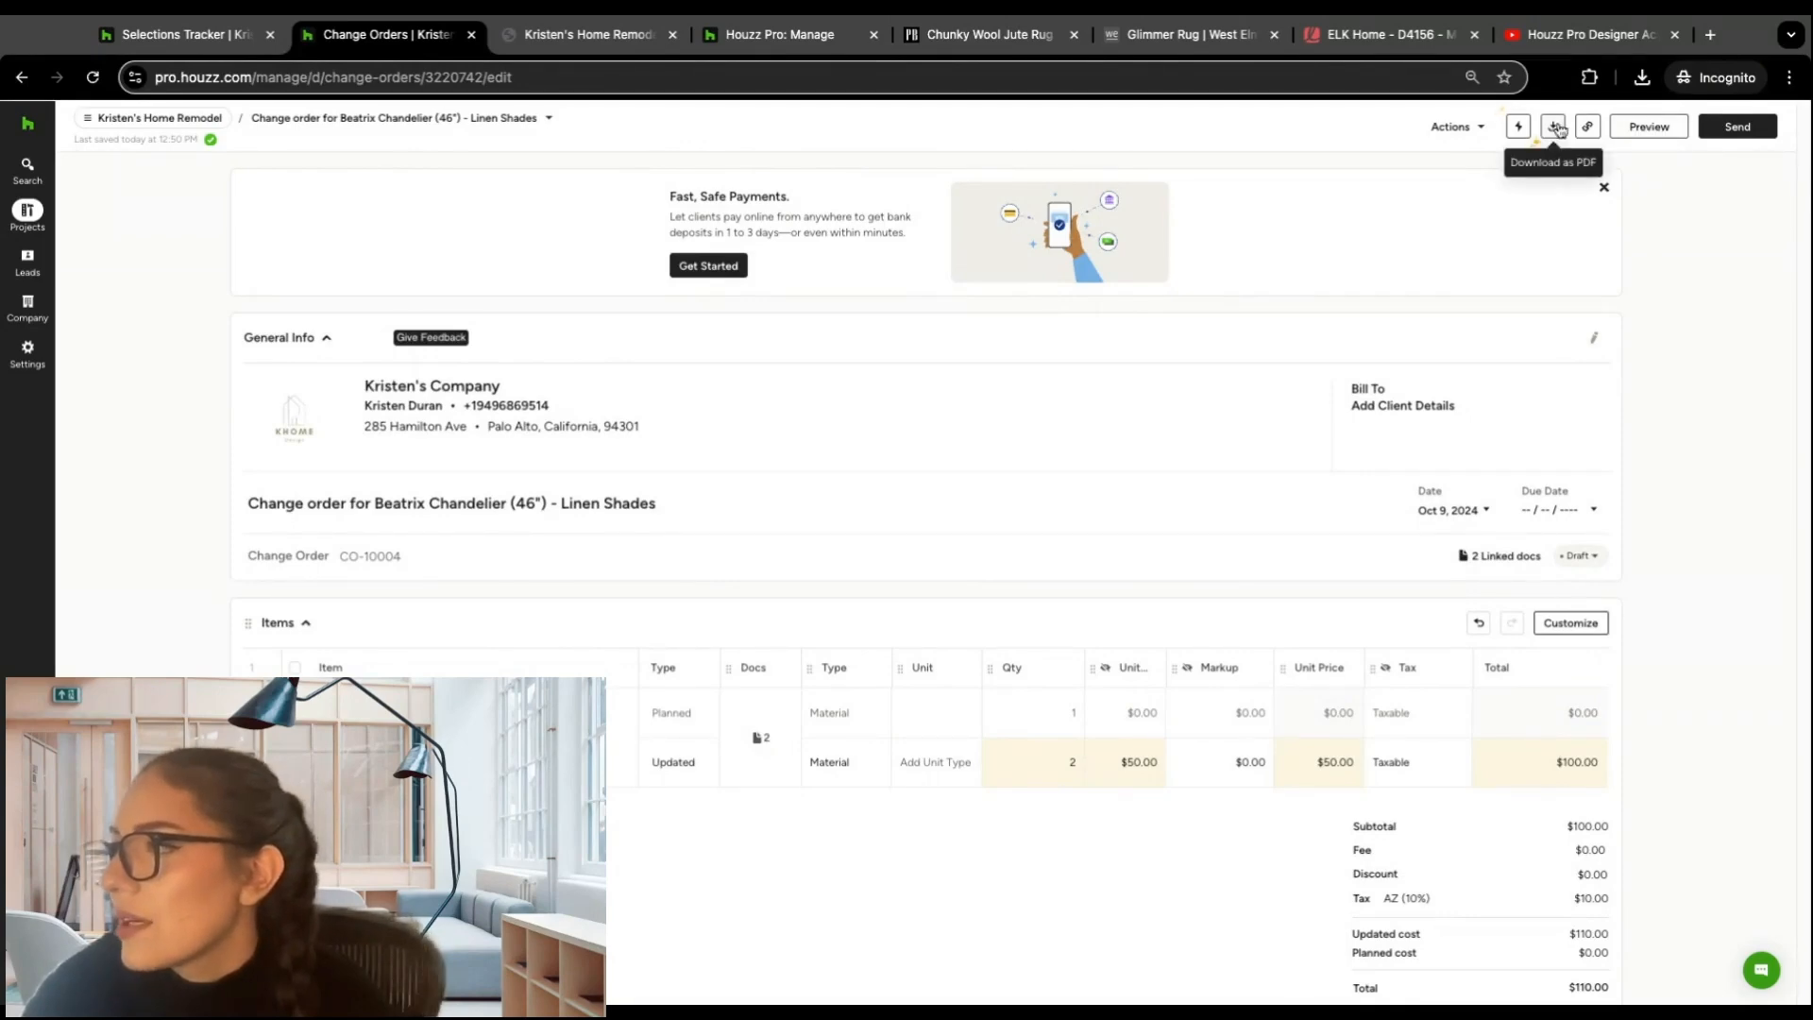
Step: Preview the change order as the client sees it, including its items, totals, payments and signature area
{"action": "left_click", "coordinate": [1647, 127]}
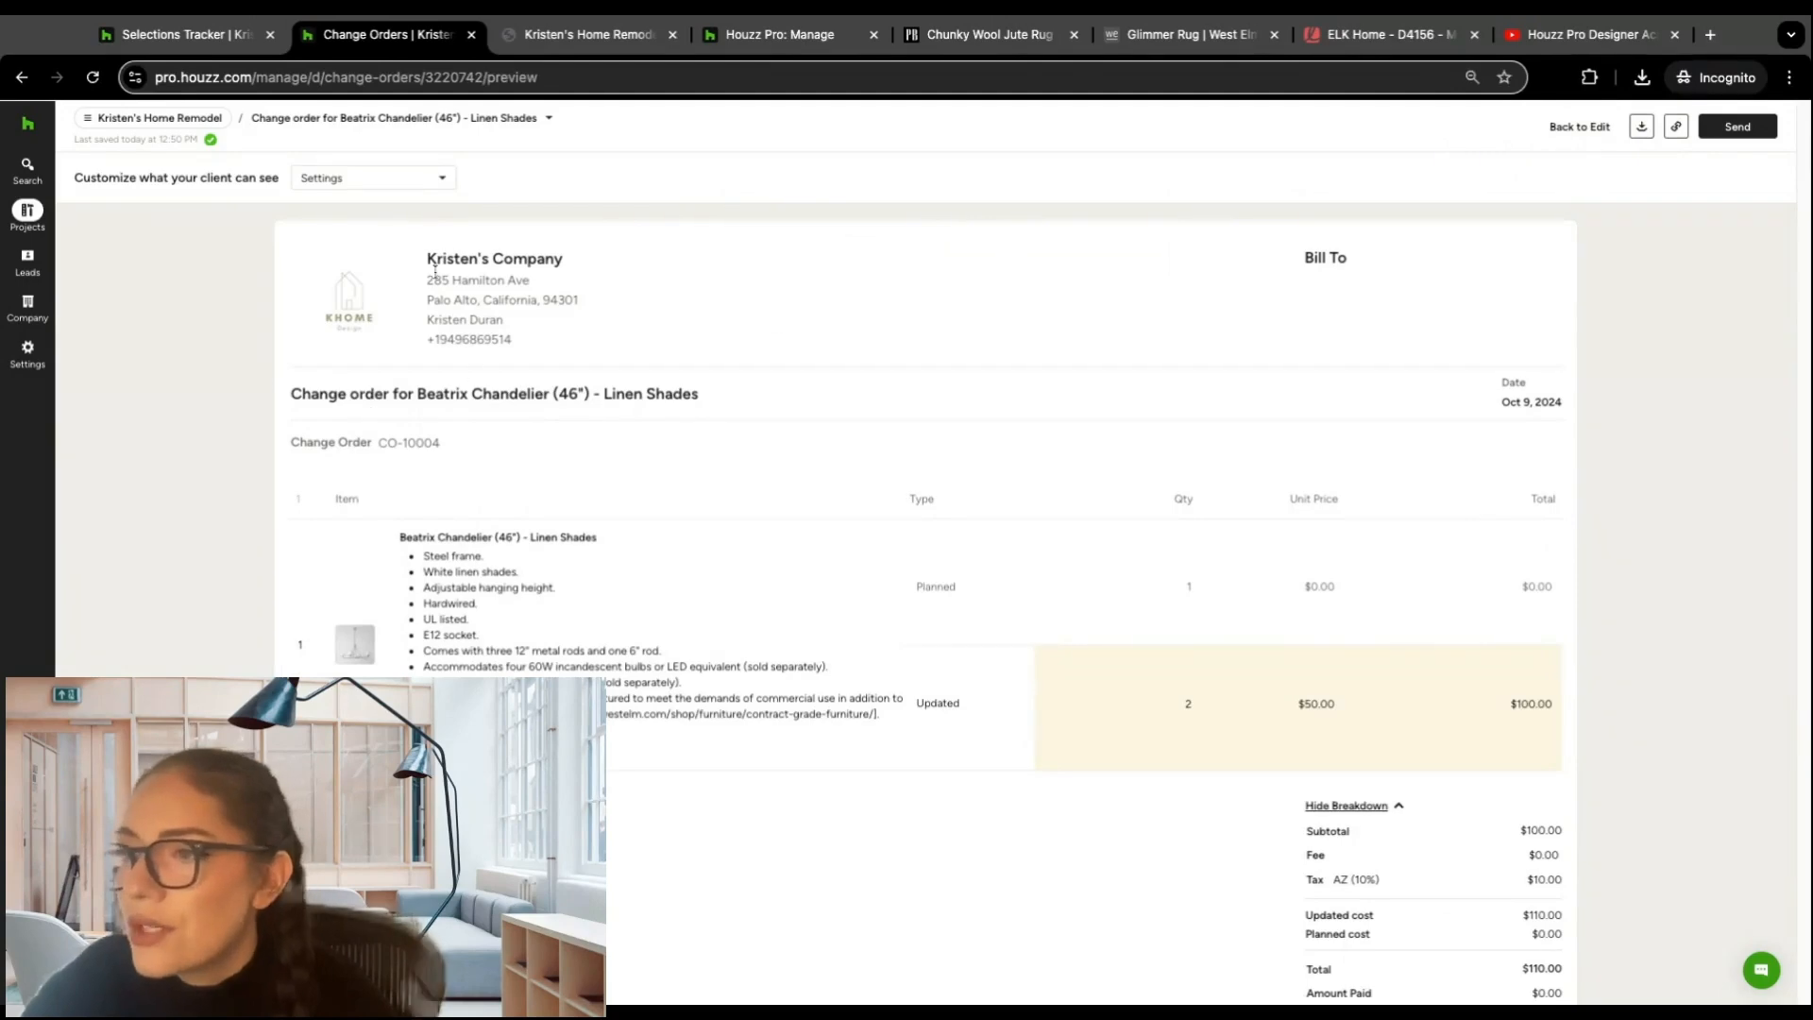
{"action": "scroll", "coordinate": [592, 332], "scroll_direction": "down", "scroll_amount": 3}
{"action": "scroll", "coordinate": [592, 331], "scroll_direction": "down", "scroll_amount": 3}
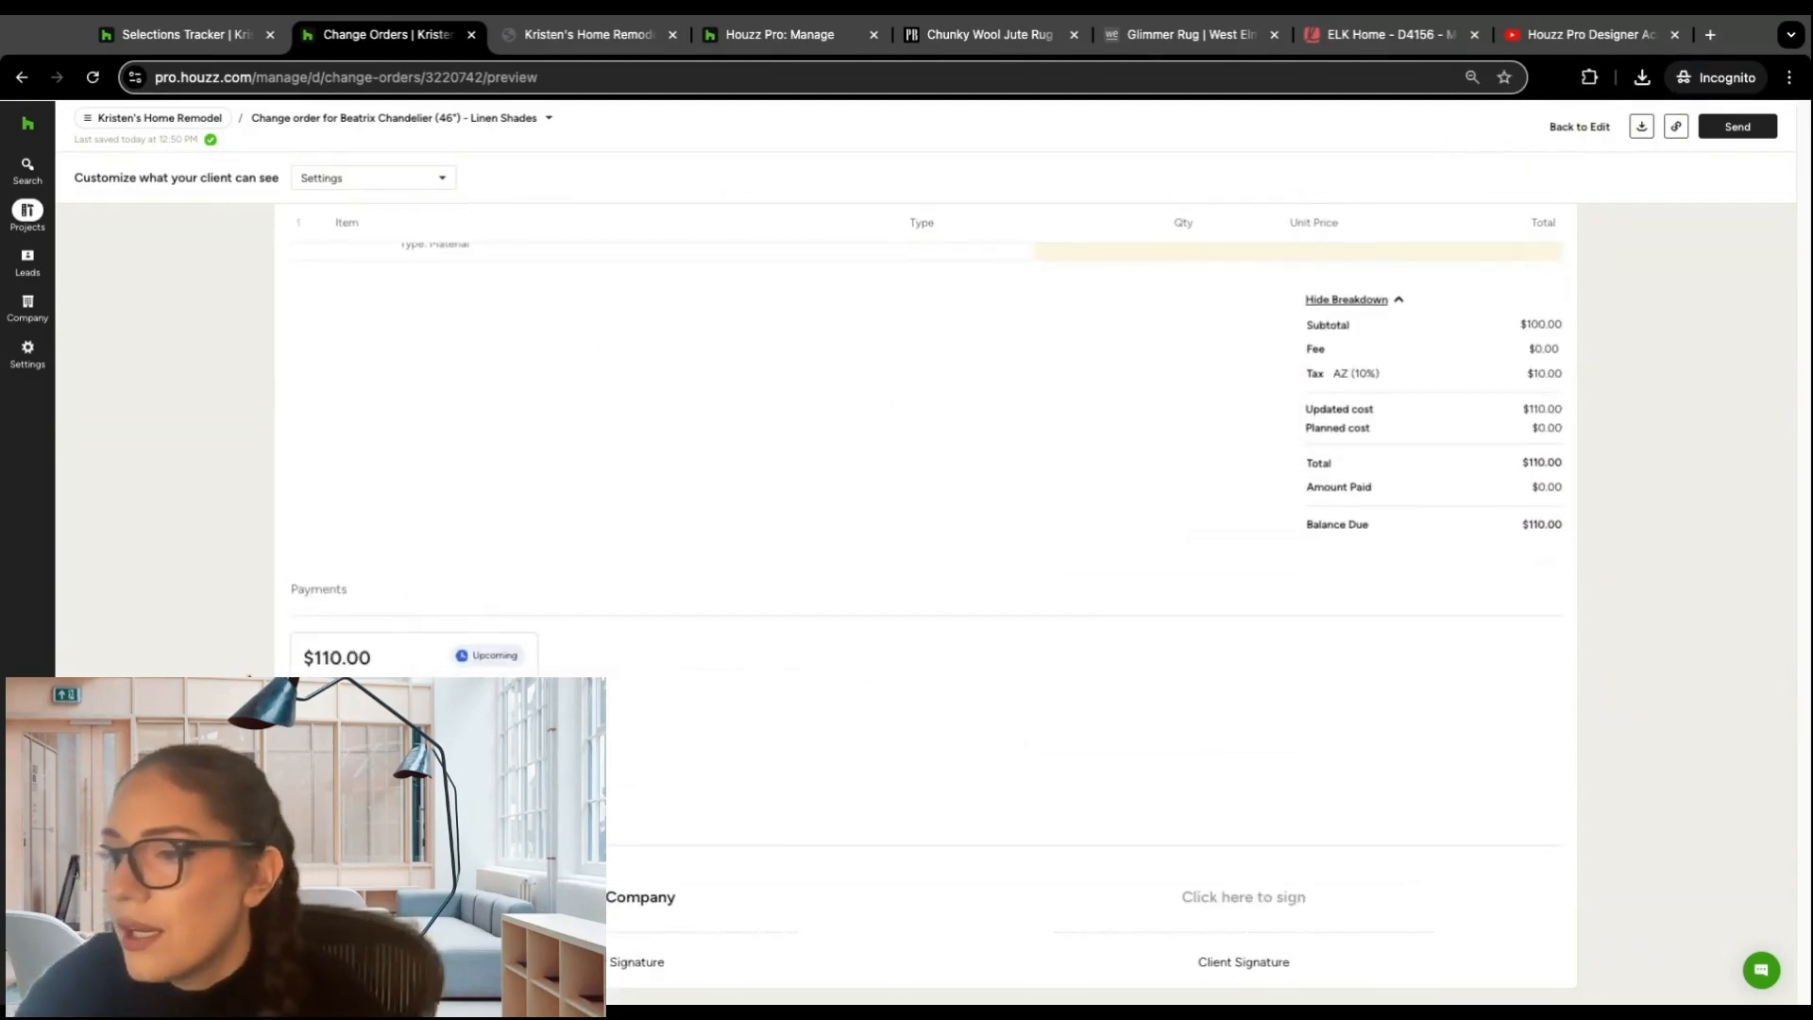
{"action": "scroll", "coordinate": [777, 494], "scroll_direction": "up", "scroll_amount": 6}
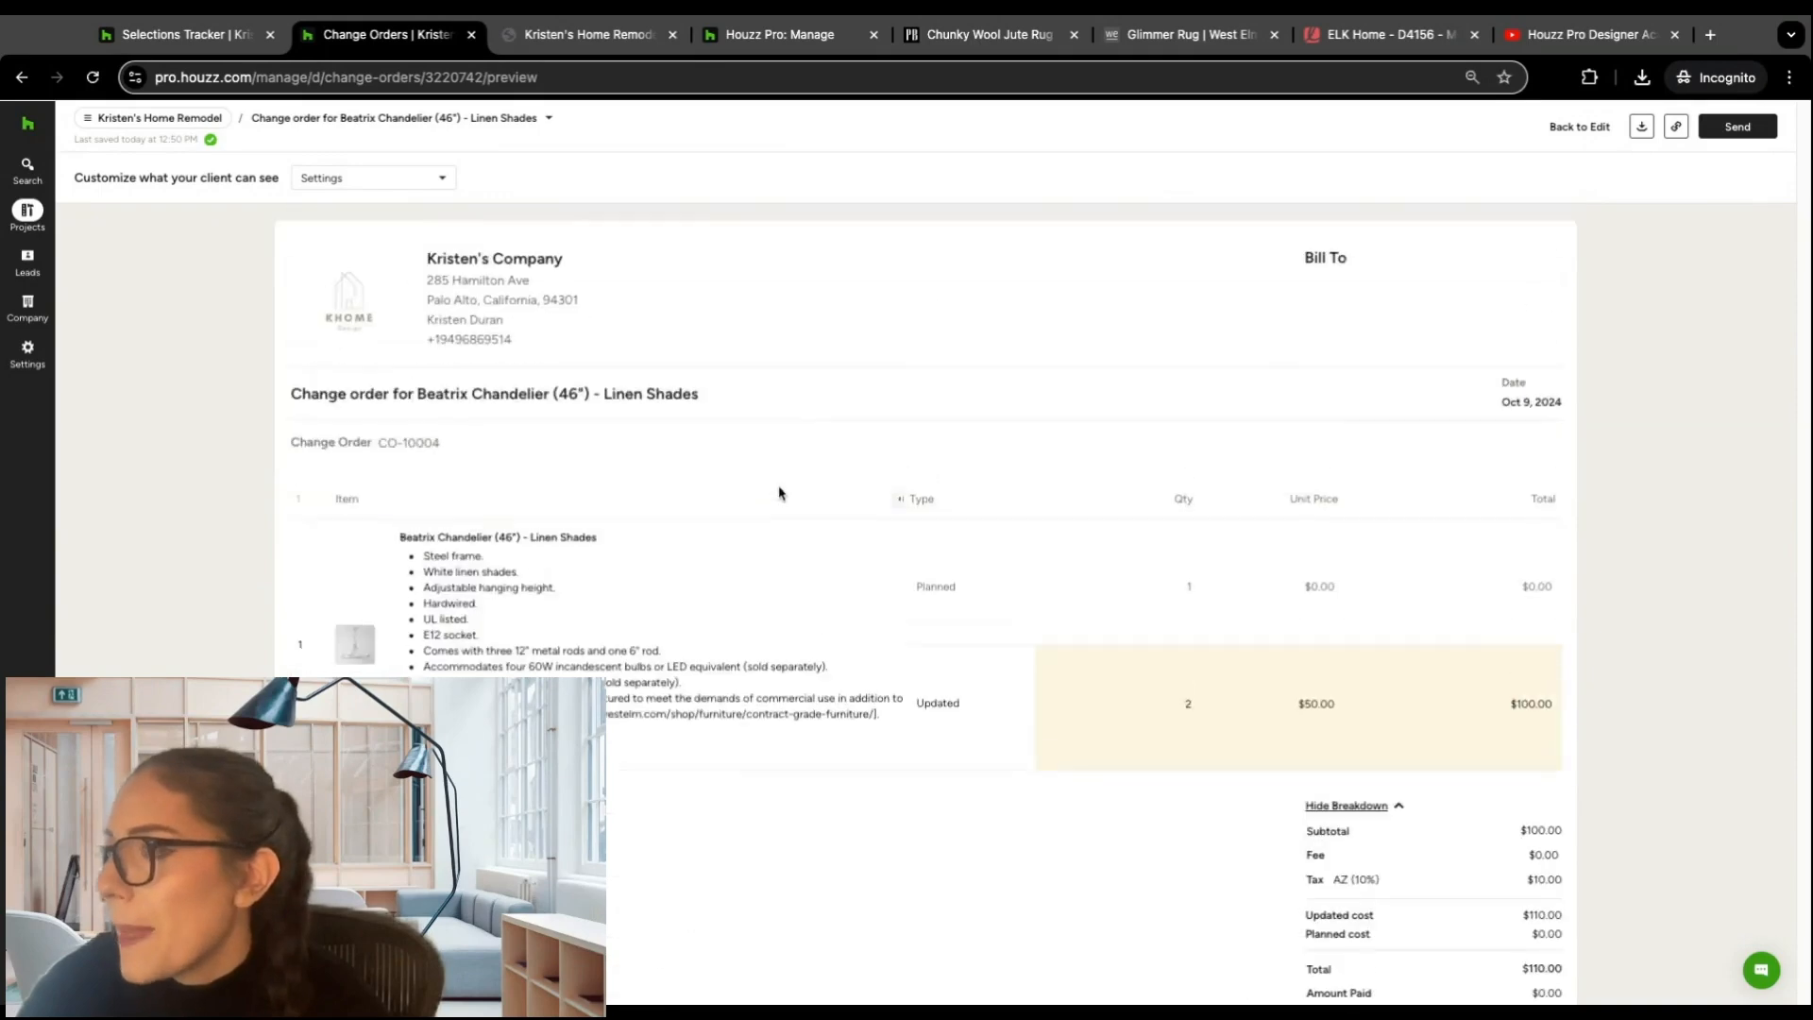
{"action": "left_click", "coordinate": [1748, 137]}
{"action": "left_click", "coordinate": [1167, 333]}
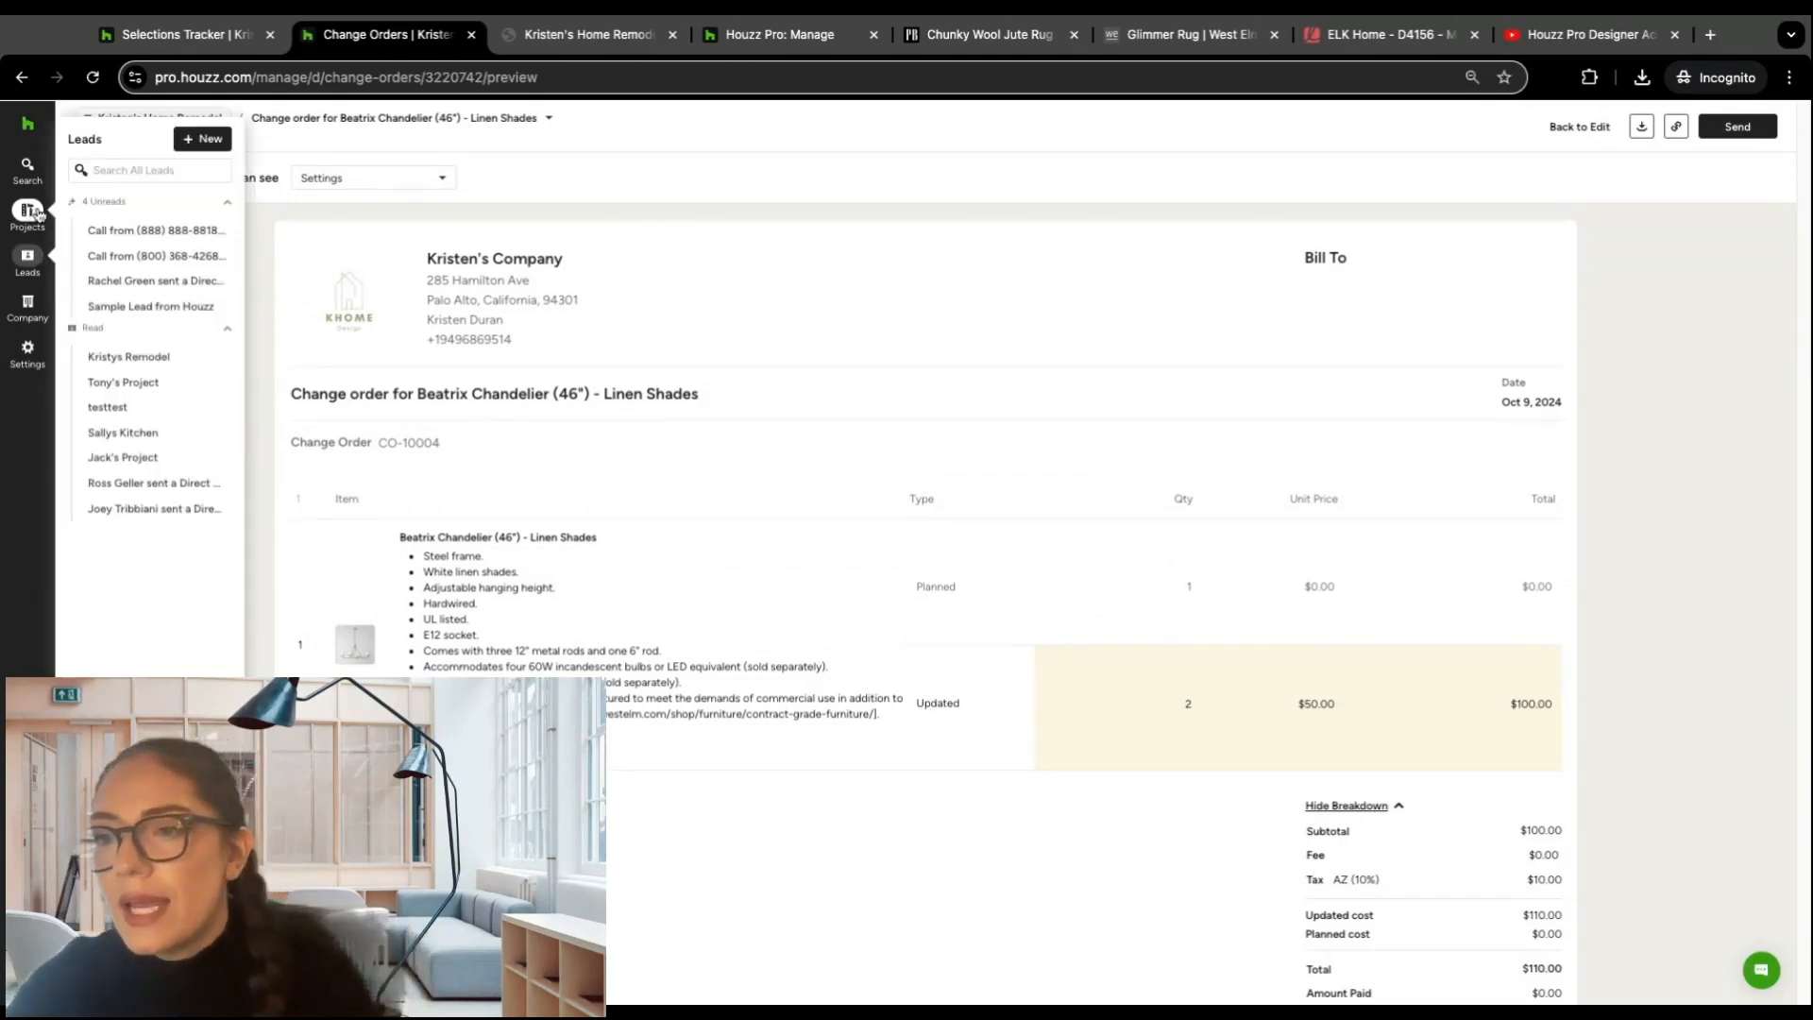
Step: Open the home remodel project's Selections Tracker and check its room filter options
{"action": "mouse_move", "coordinate": [167, 124]}
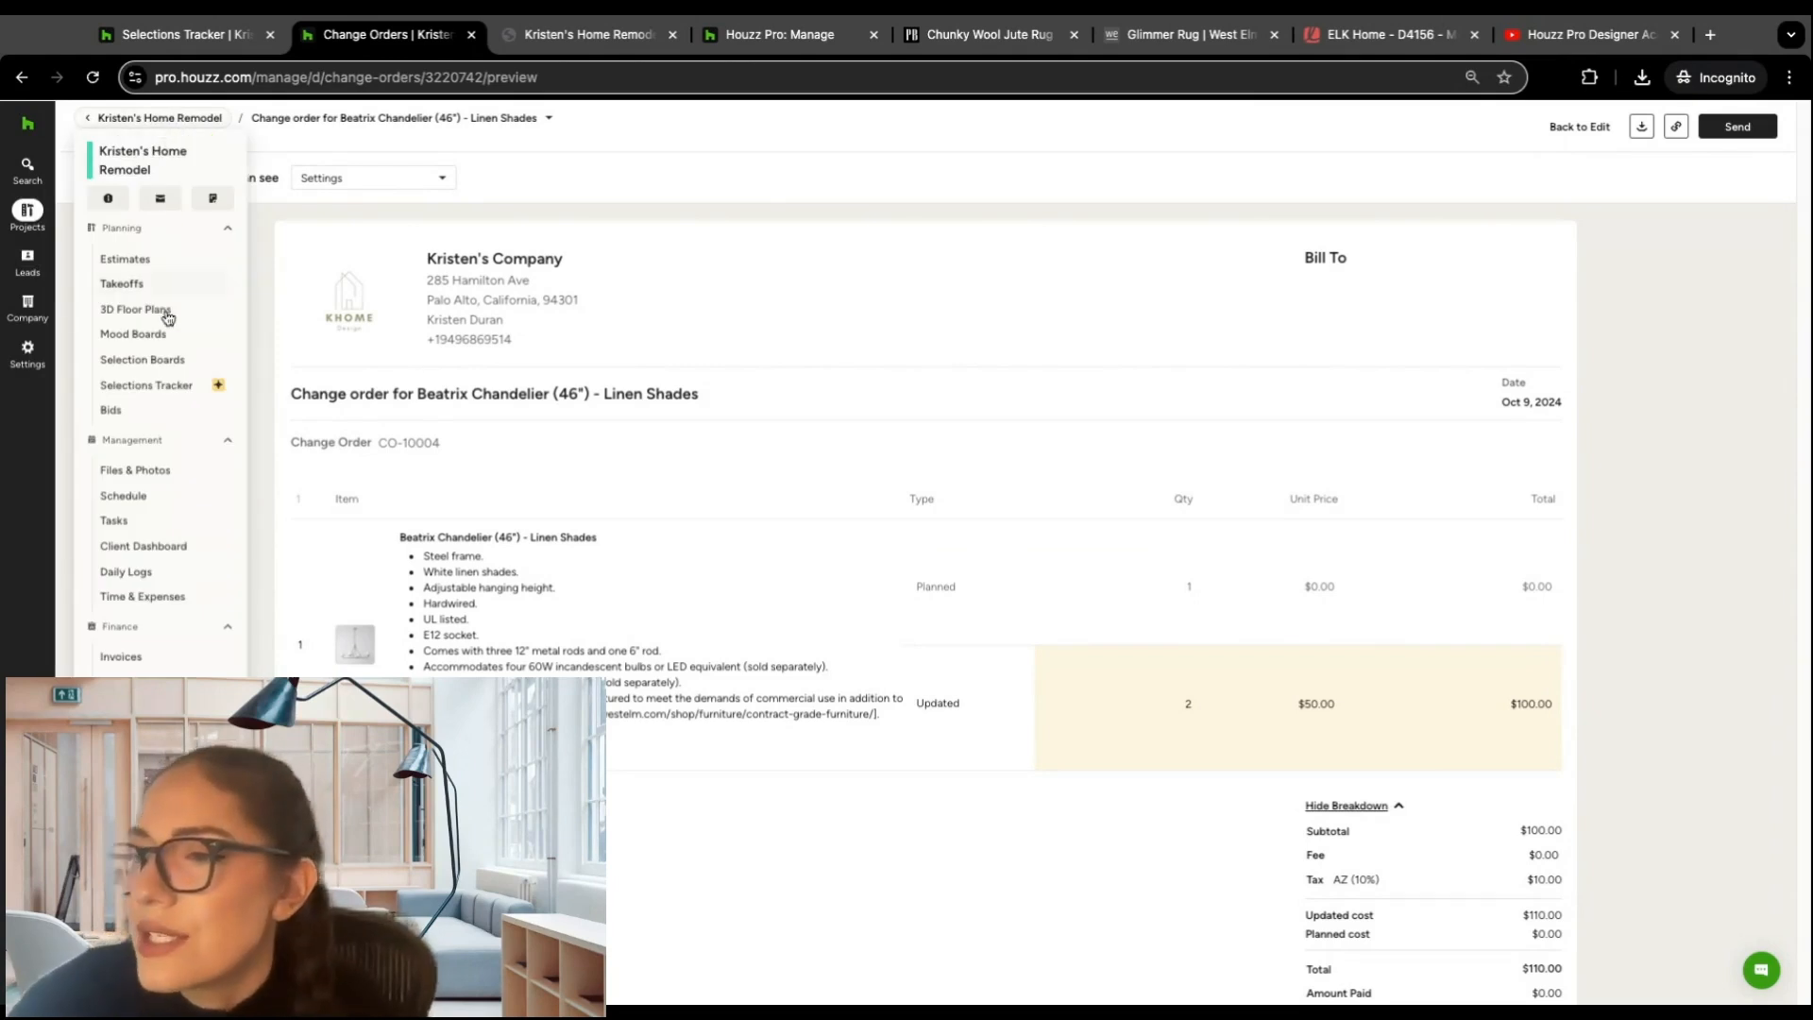
{"action": "left_click", "coordinate": [167, 387]}
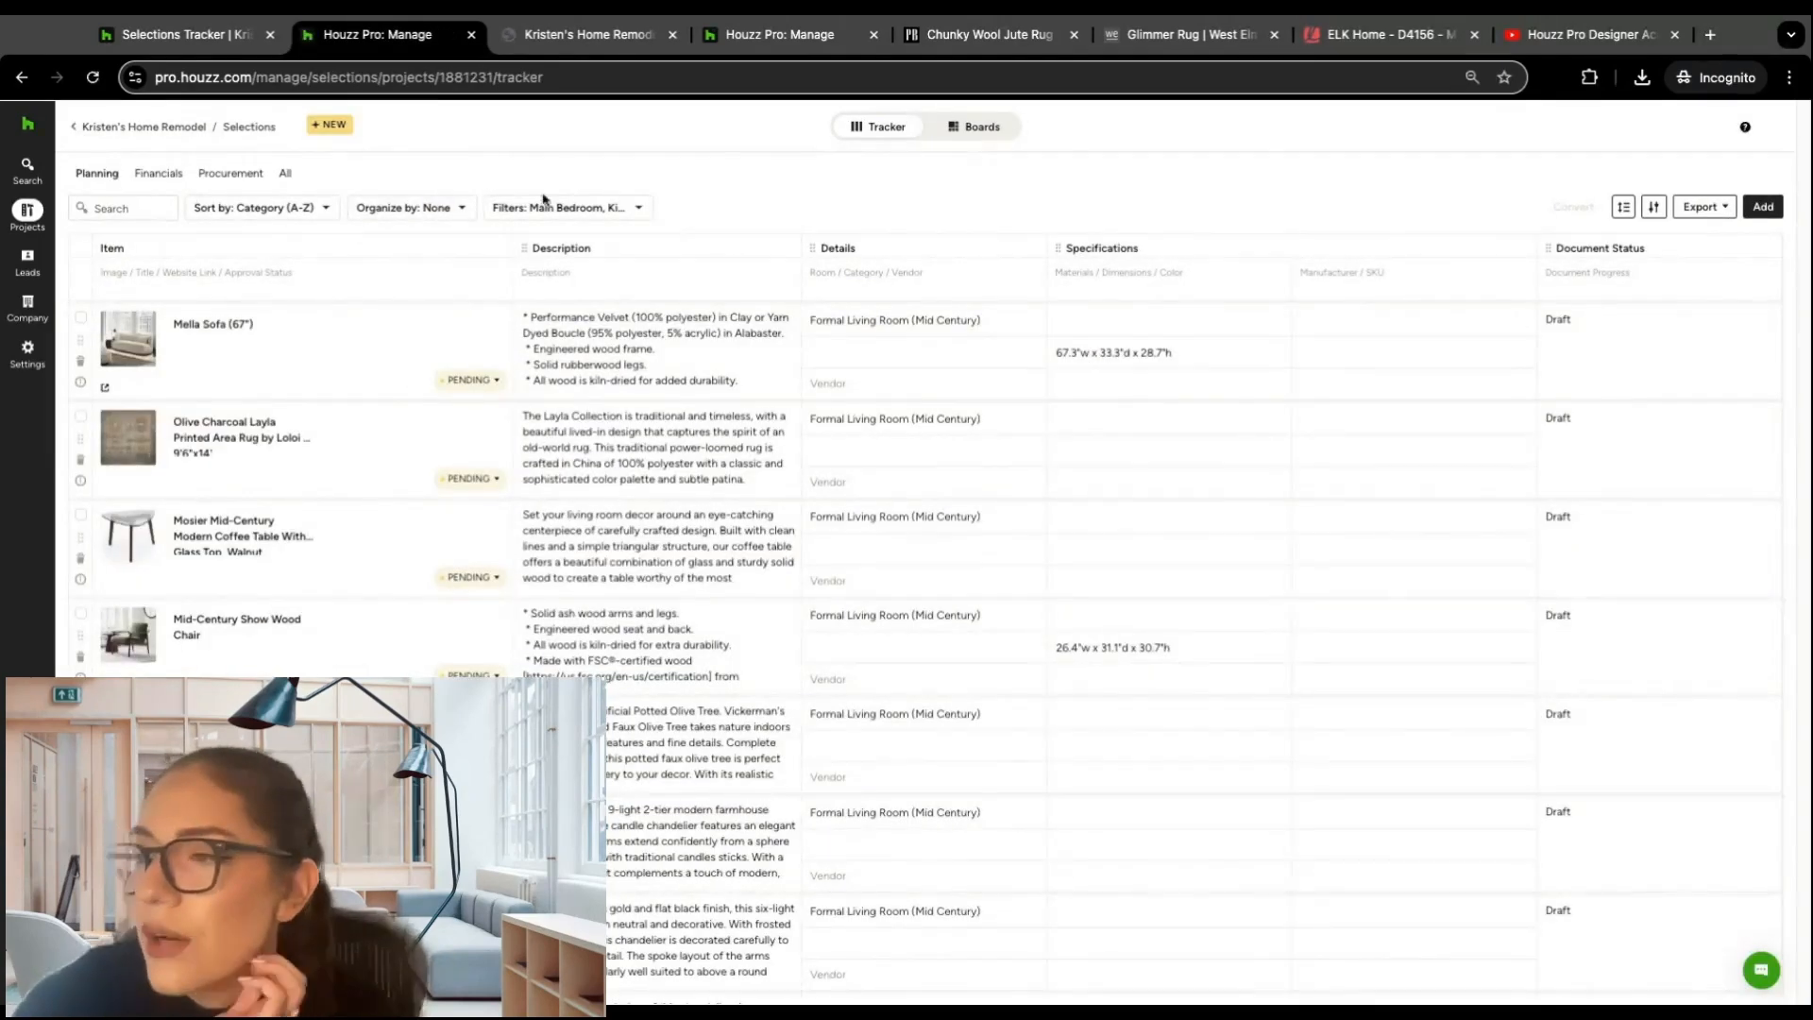
{"action": "left_click", "coordinate": [629, 213]}
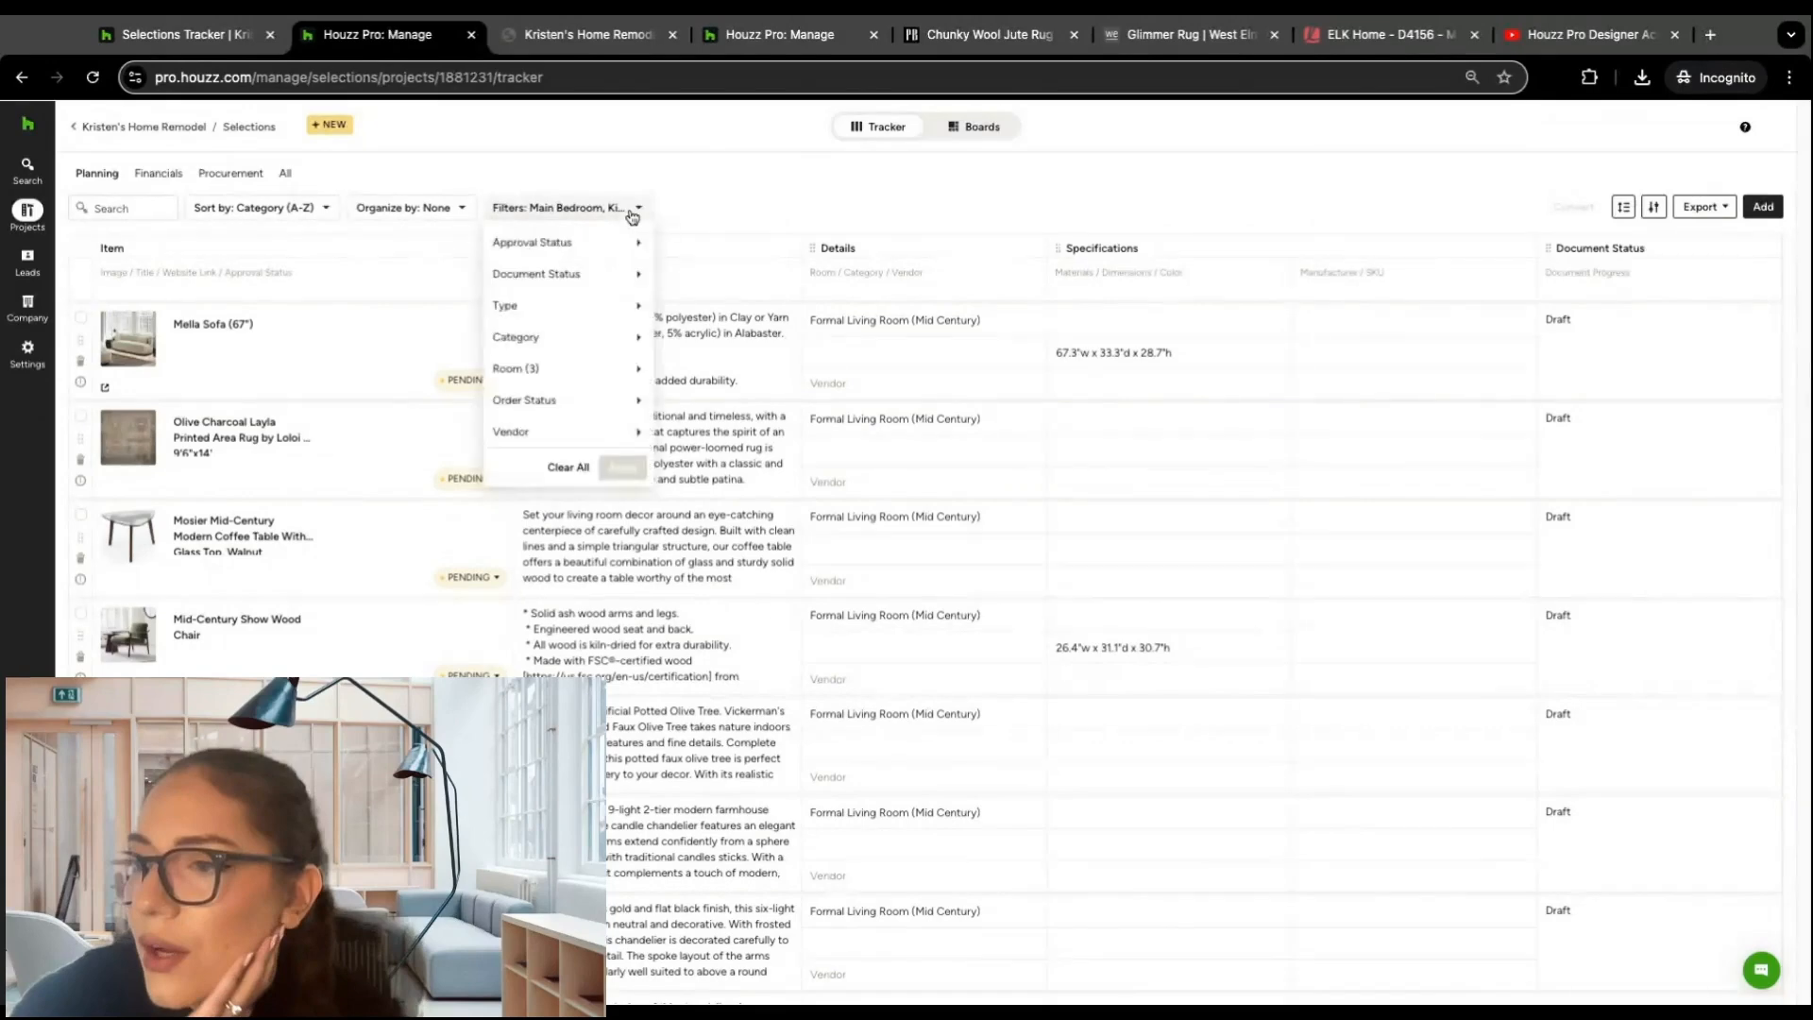
{"action": "mouse_move", "coordinate": [625, 308]}
{"action": "mouse_move", "coordinate": [627, 368]}
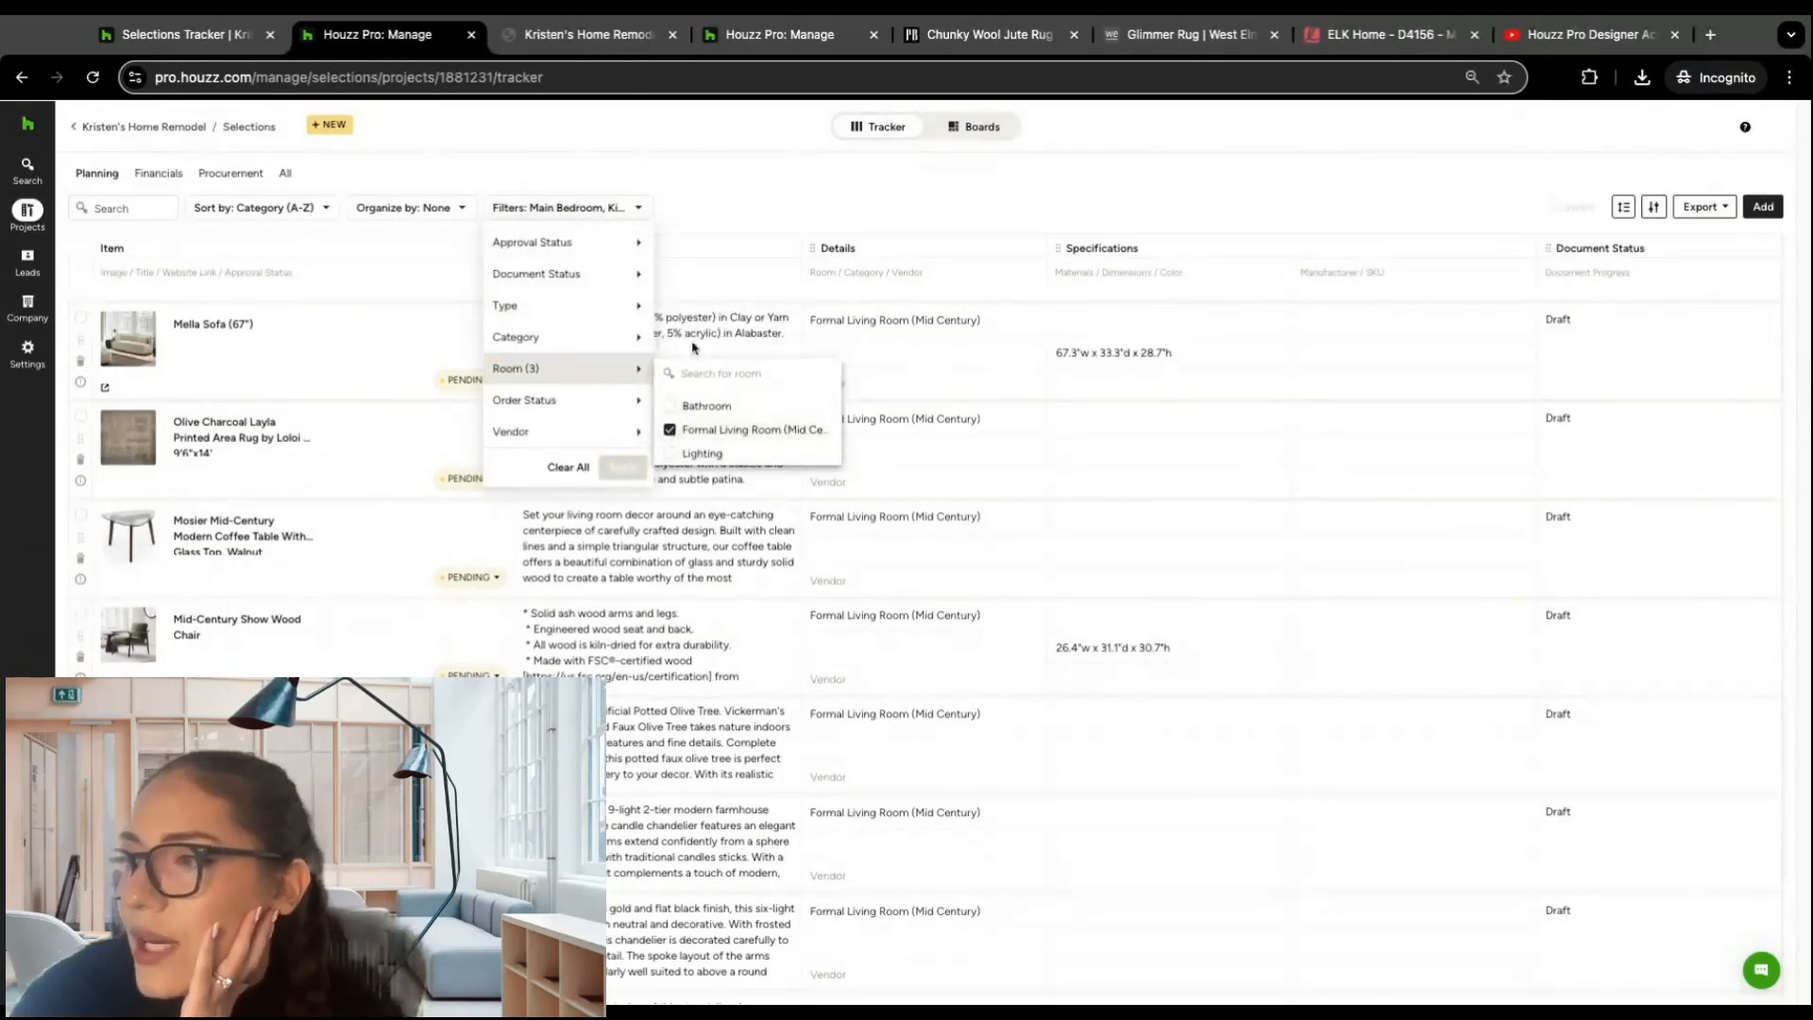
{"action": "left_click", "coordinate": [687, 176]}
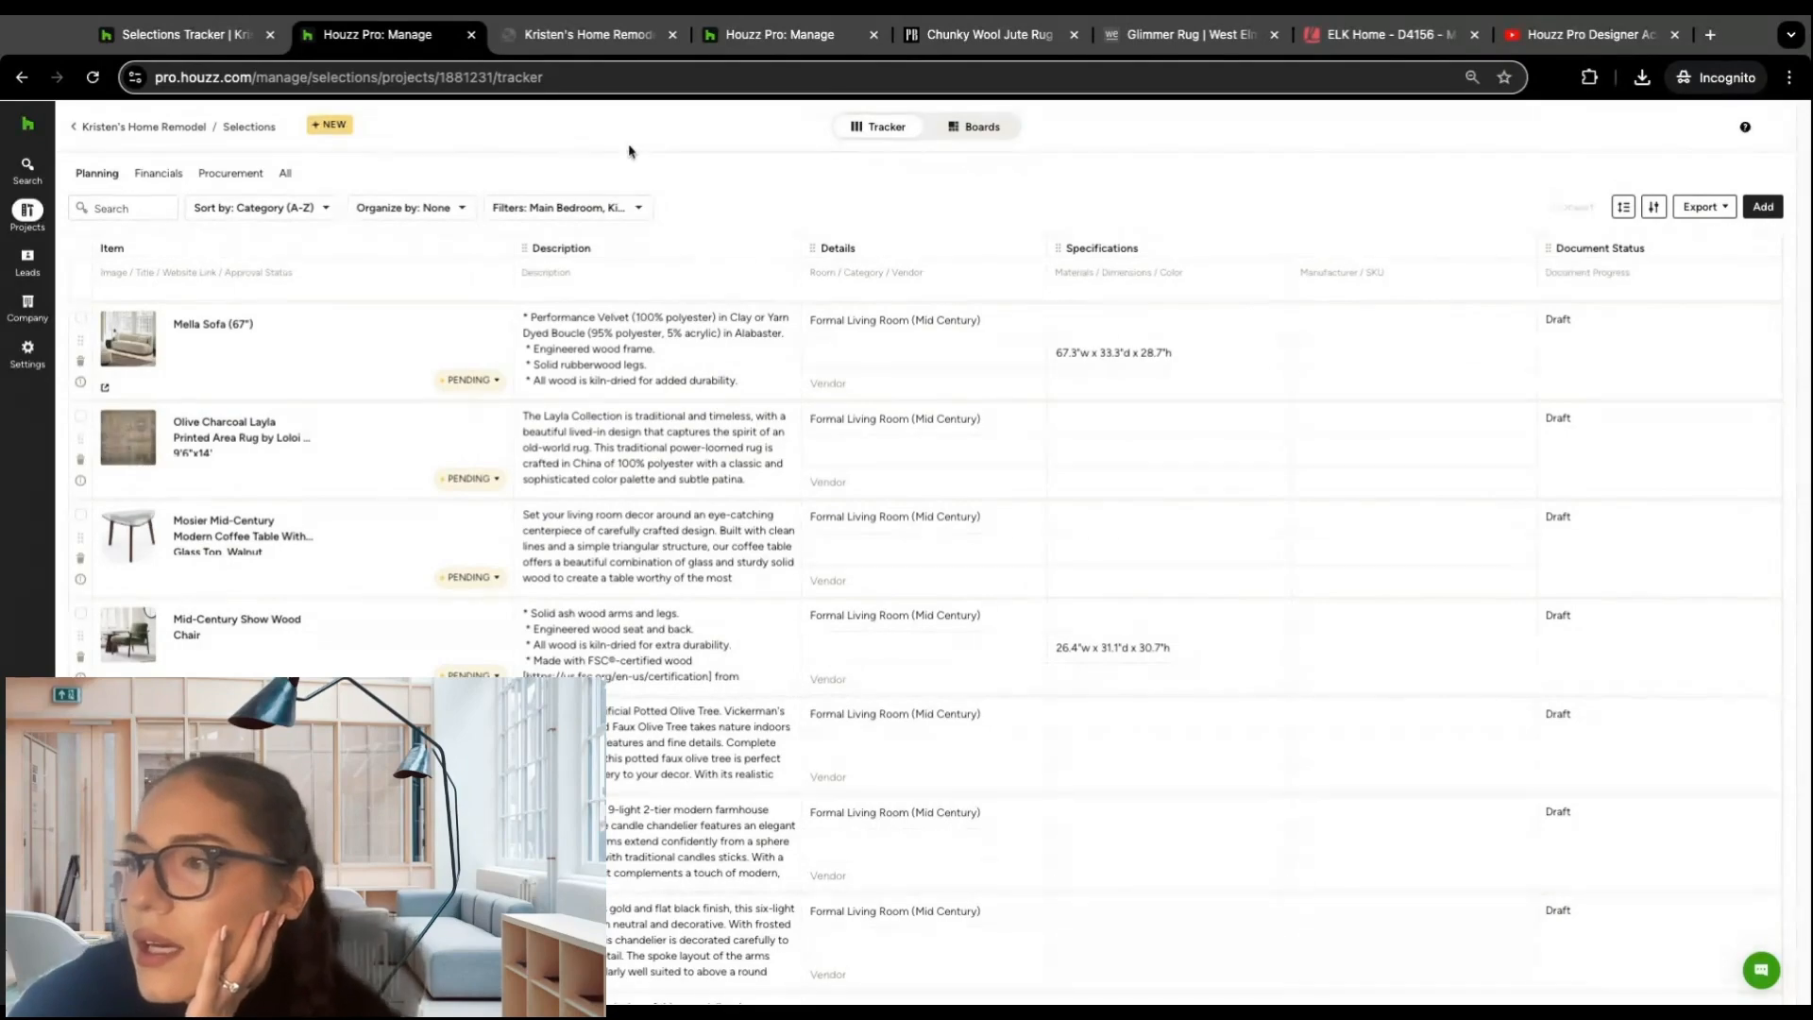
Step: Examine the linked estimate, purchase order and change order documents for the Mobile Chandelier and Beatrix Chandelier in the tracker
{"action": "scroll", "coordinate": [379, 371], "scroll_direction": "down", "scroll_amount": 1}
{"action": "scroll", "coordinate": [869, 467], "scroll_direction": "down", "scroll_amount": 15}
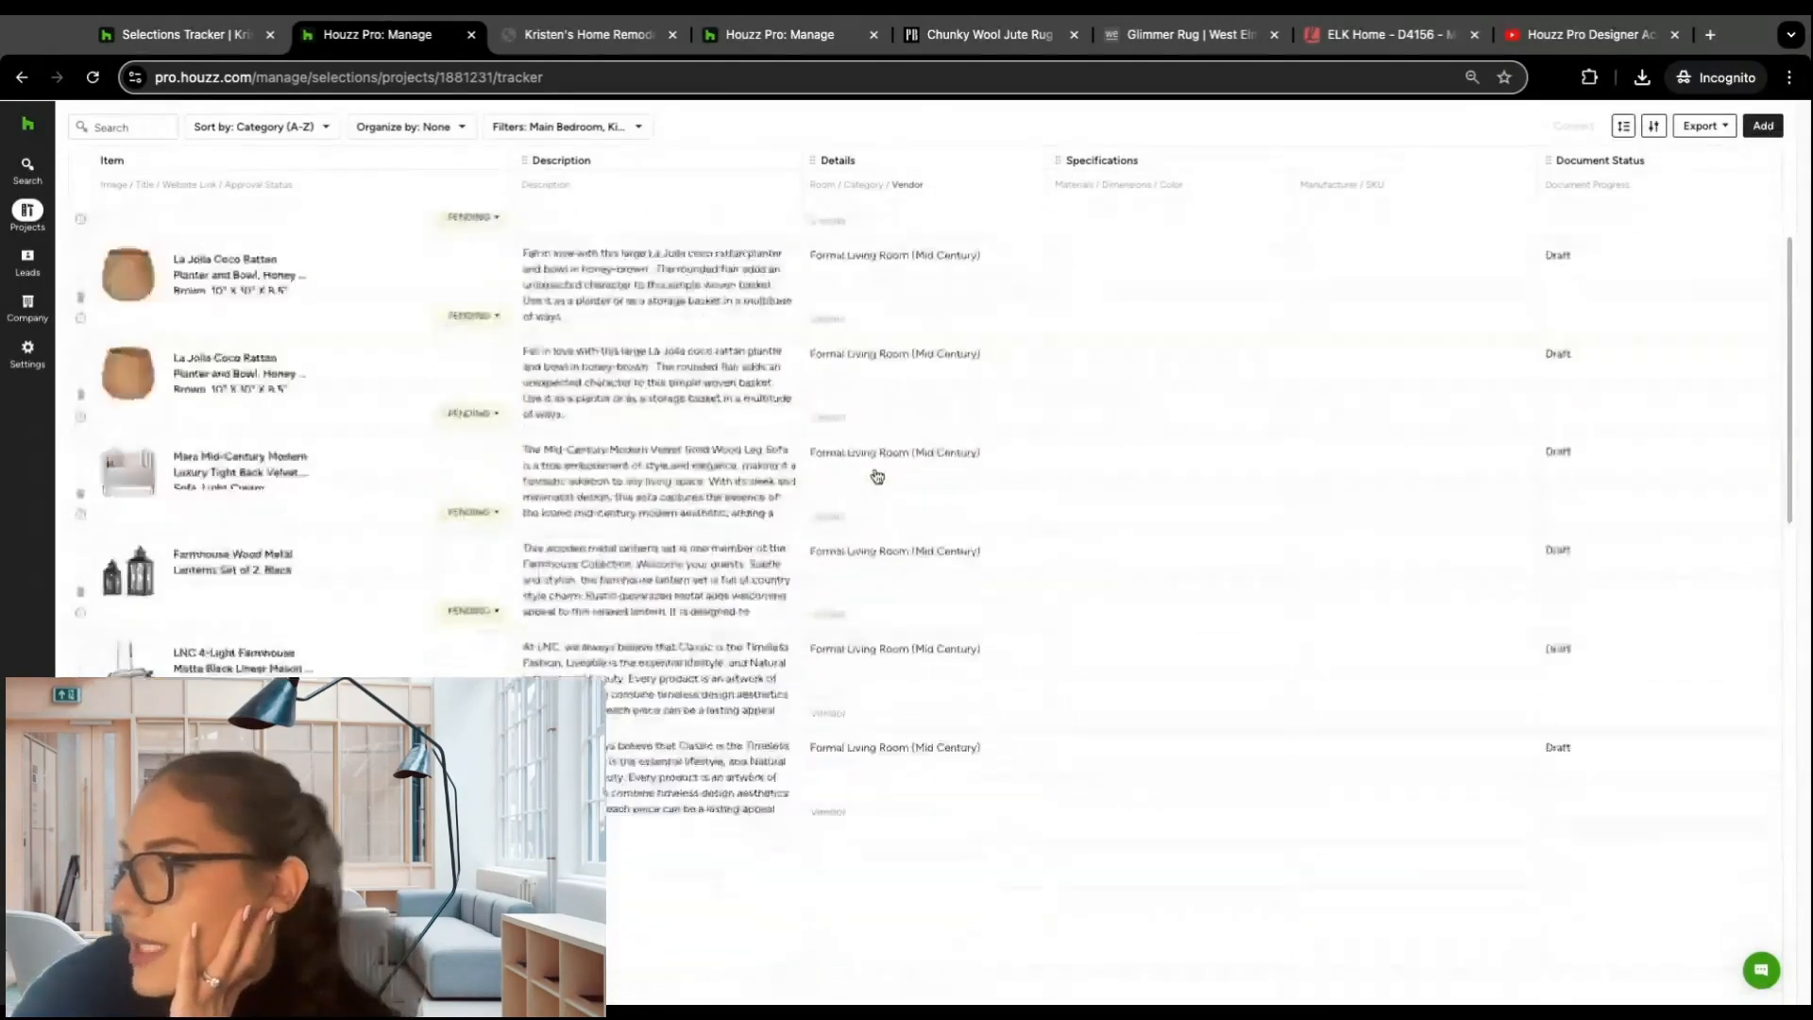
{"action": "scroll", "coordinate": [868, 468], "scroll_direction": "down", "scroll_amount": 2}
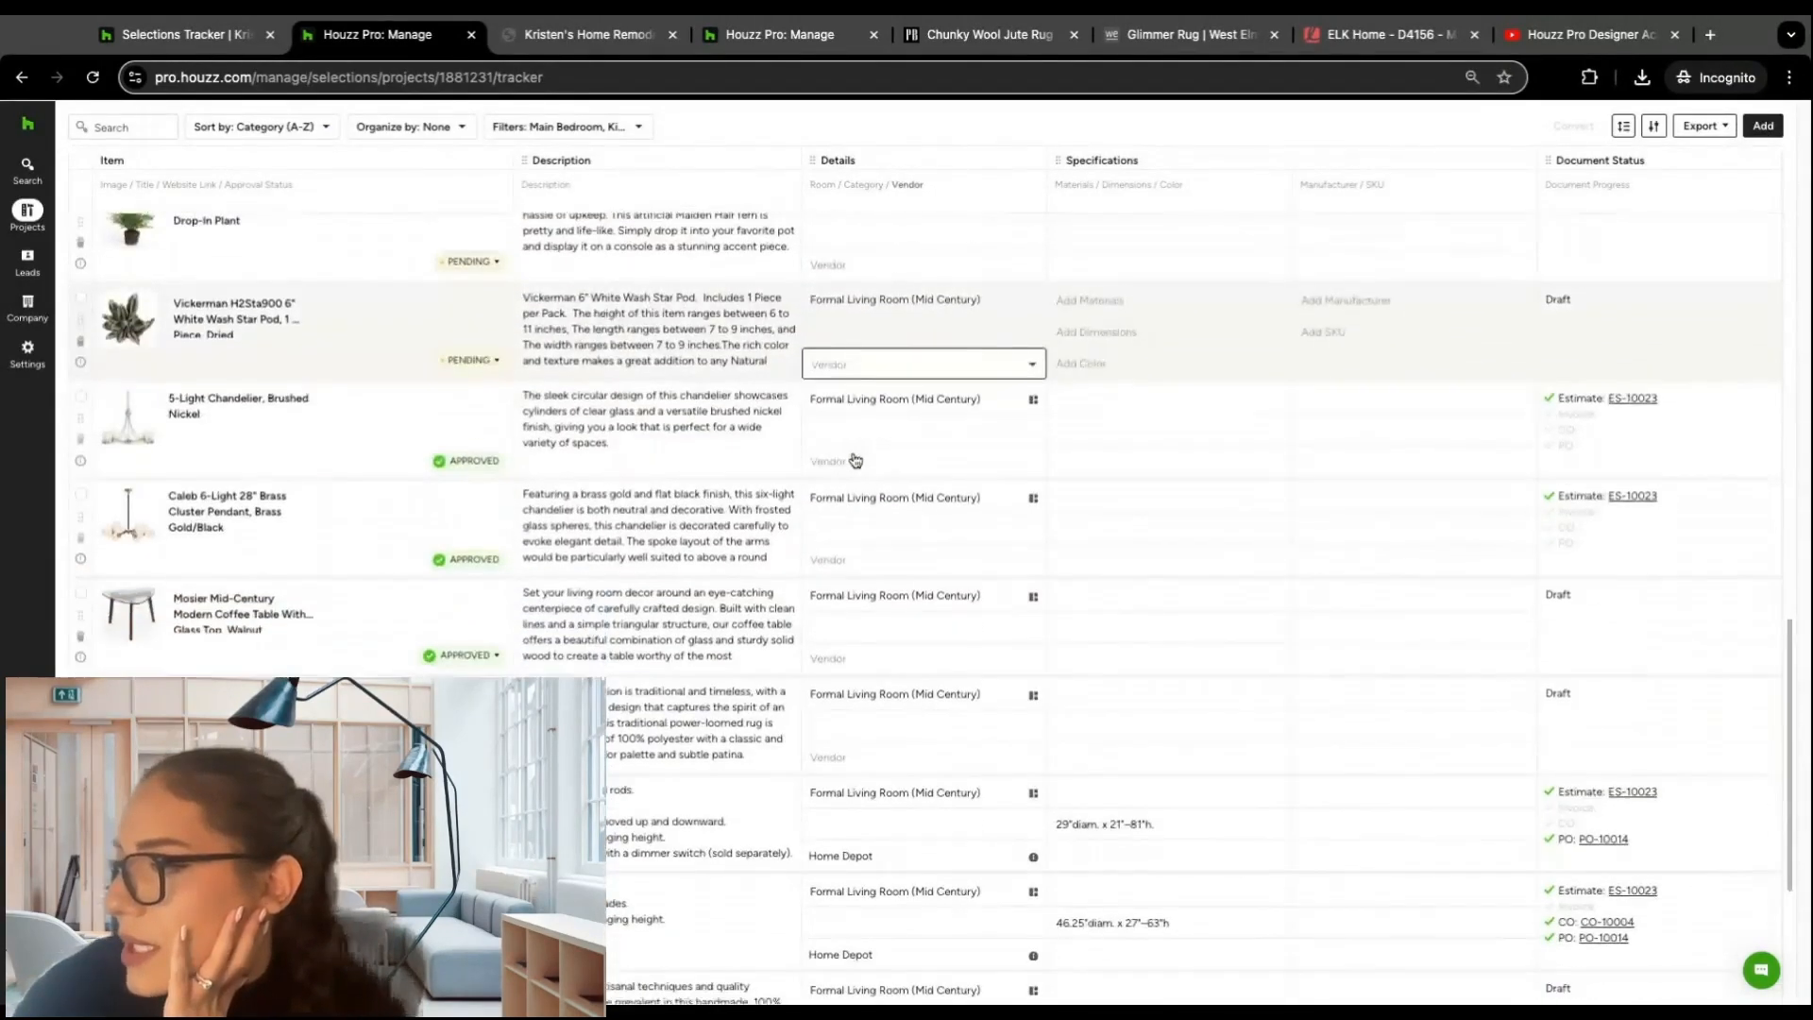
{"action": "scroll", "coordinate": [898, 497], "scroll_direction": "down", "scroll_amount": 2}
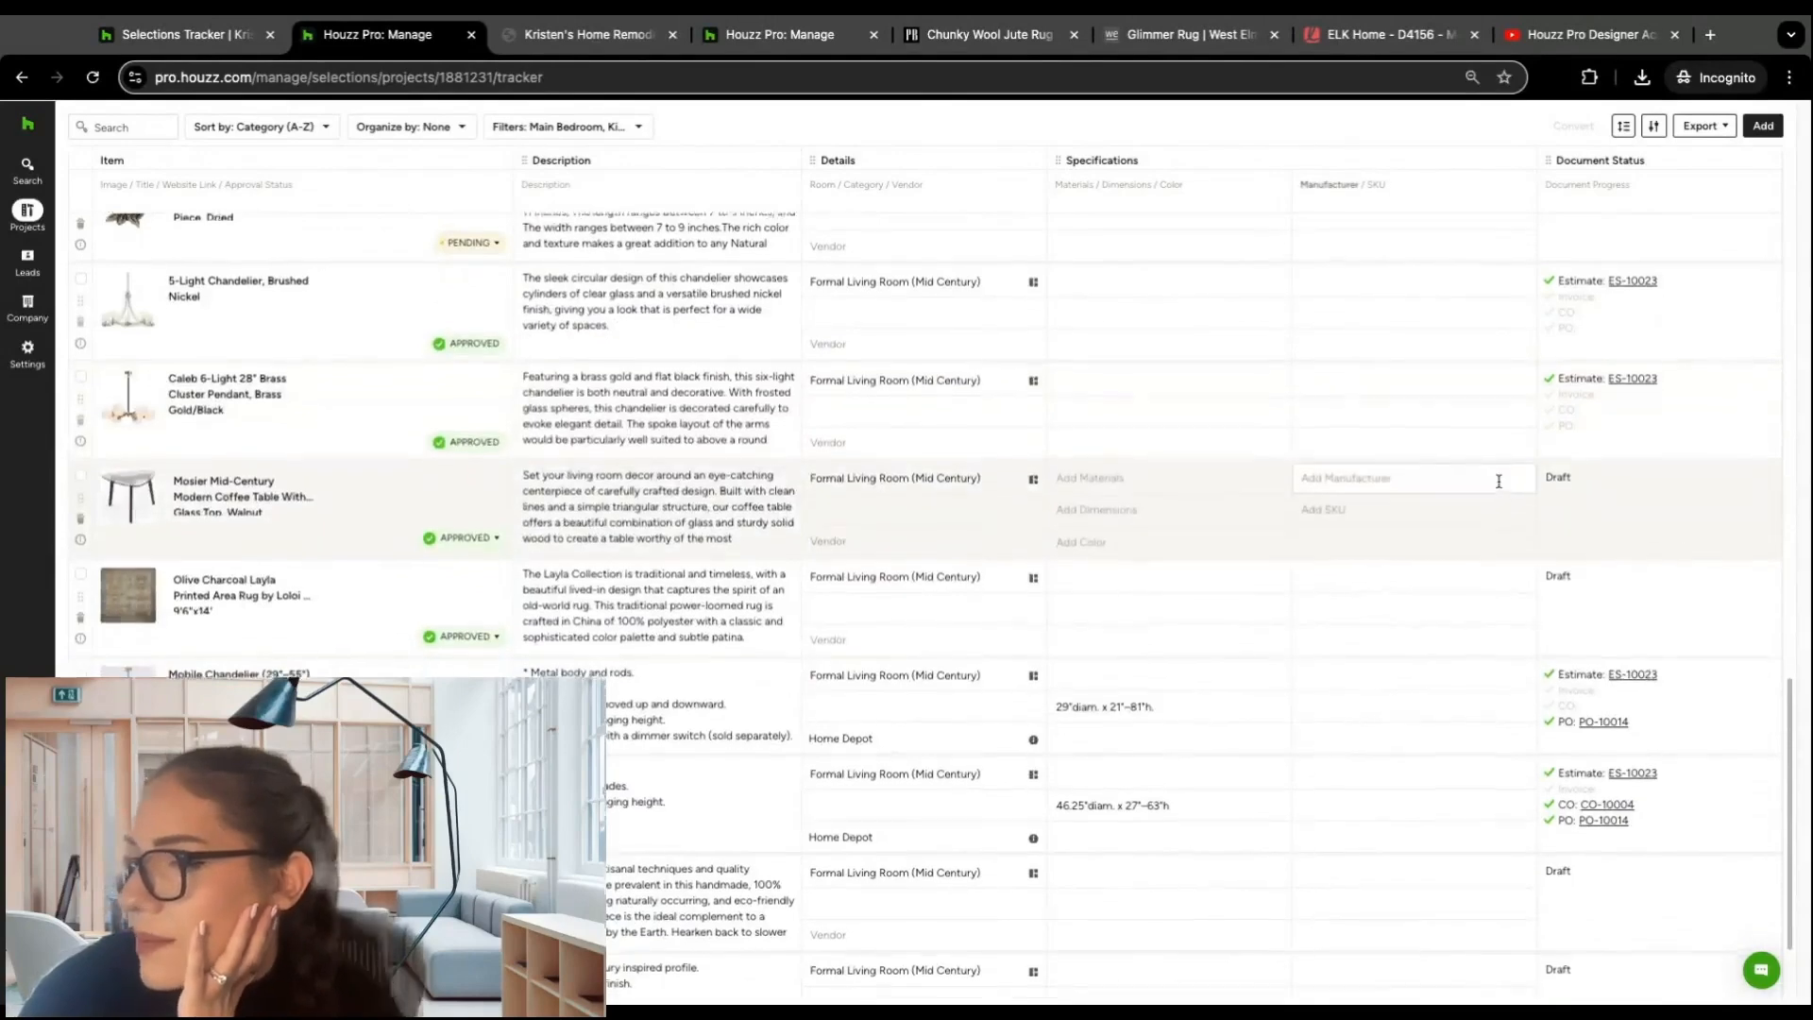
{"action": "scroll", "coordinate": [269, 671], "scroll_direction": "down", "scroll_amount": 1}
{"action": "left_click", "coordinate": [1605, 667]}
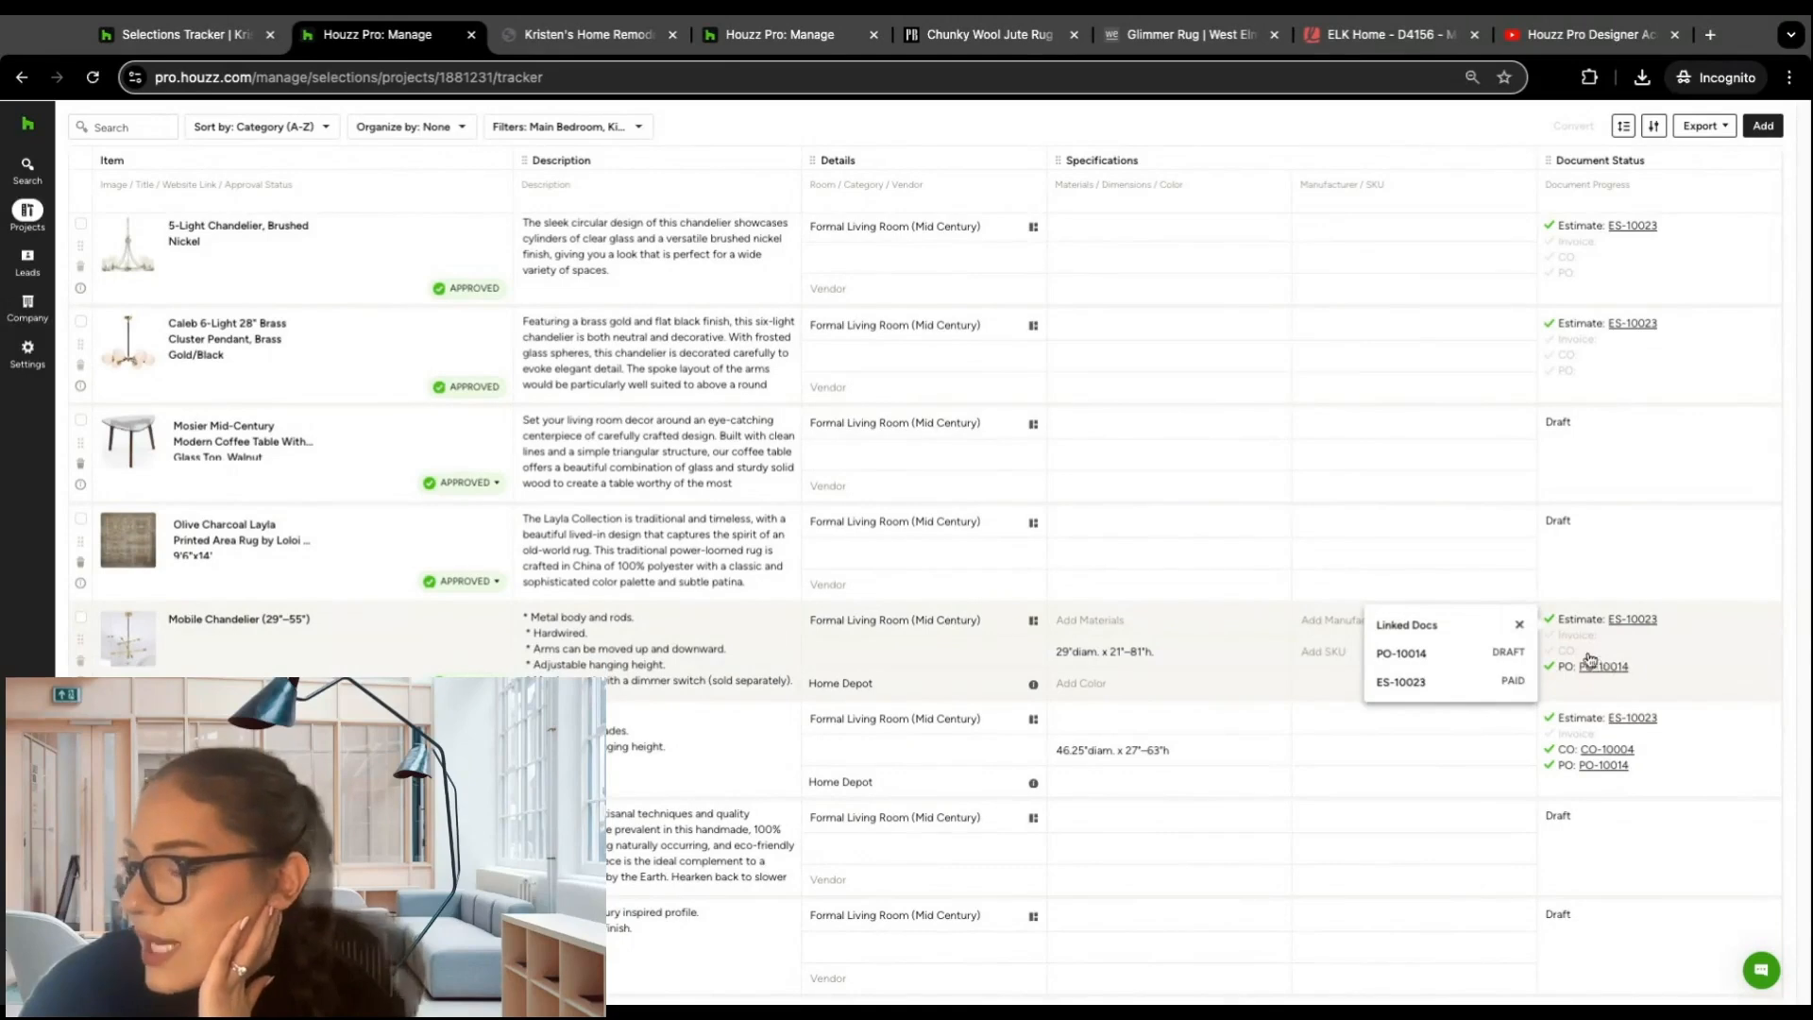
{"action": "left_click", "coordinate": [1611, 755]}
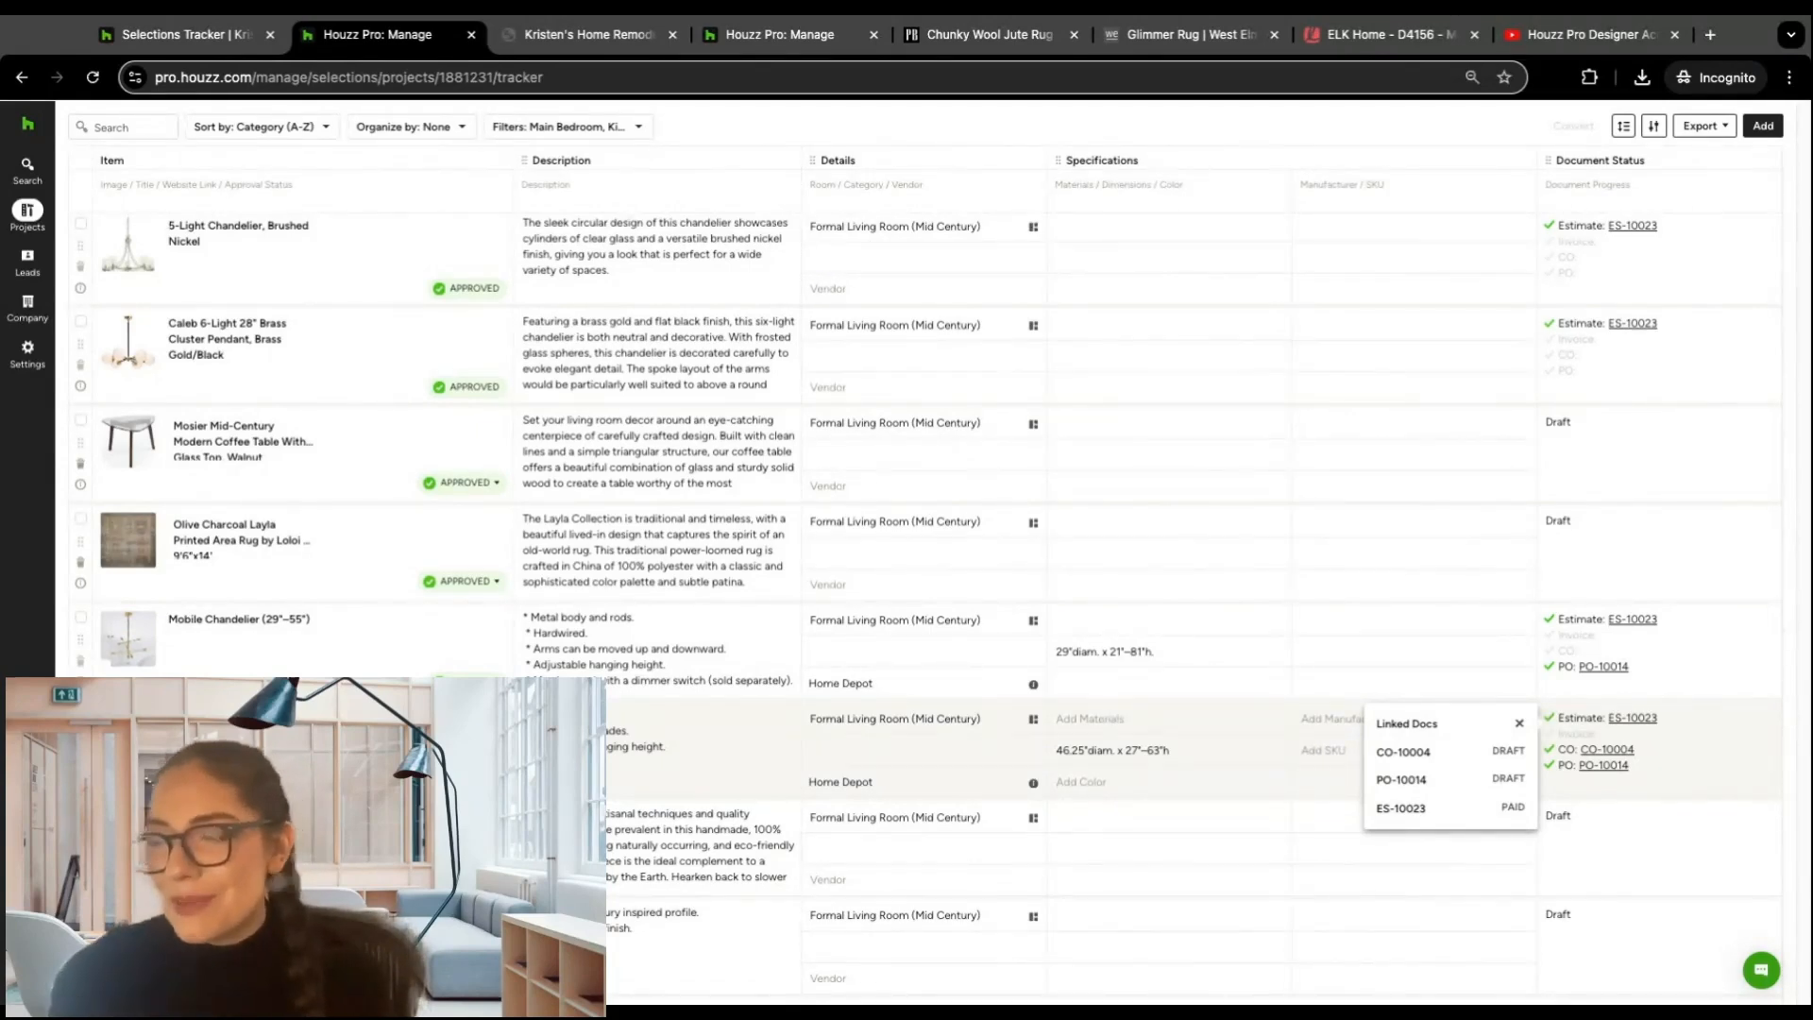
{"action": "left_click", "coordinate": [1588, 668]}
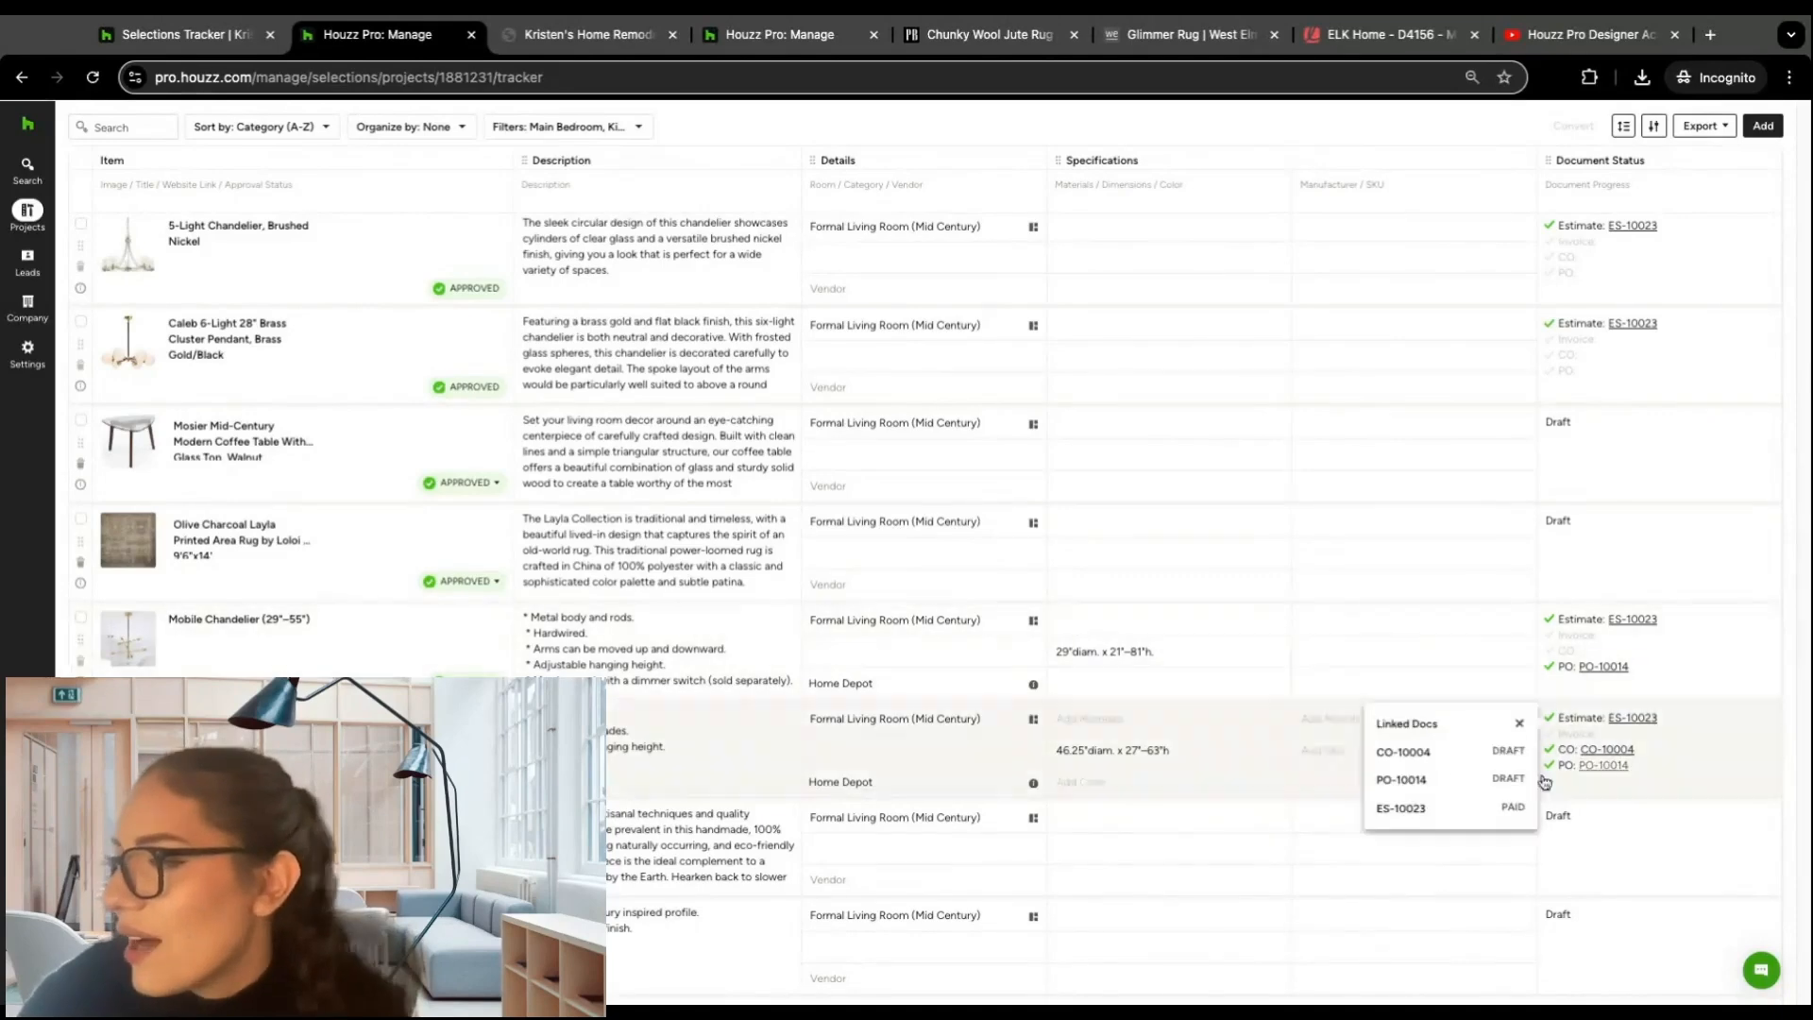
{"action": "left_click", "coordinate": [1609, 719]}
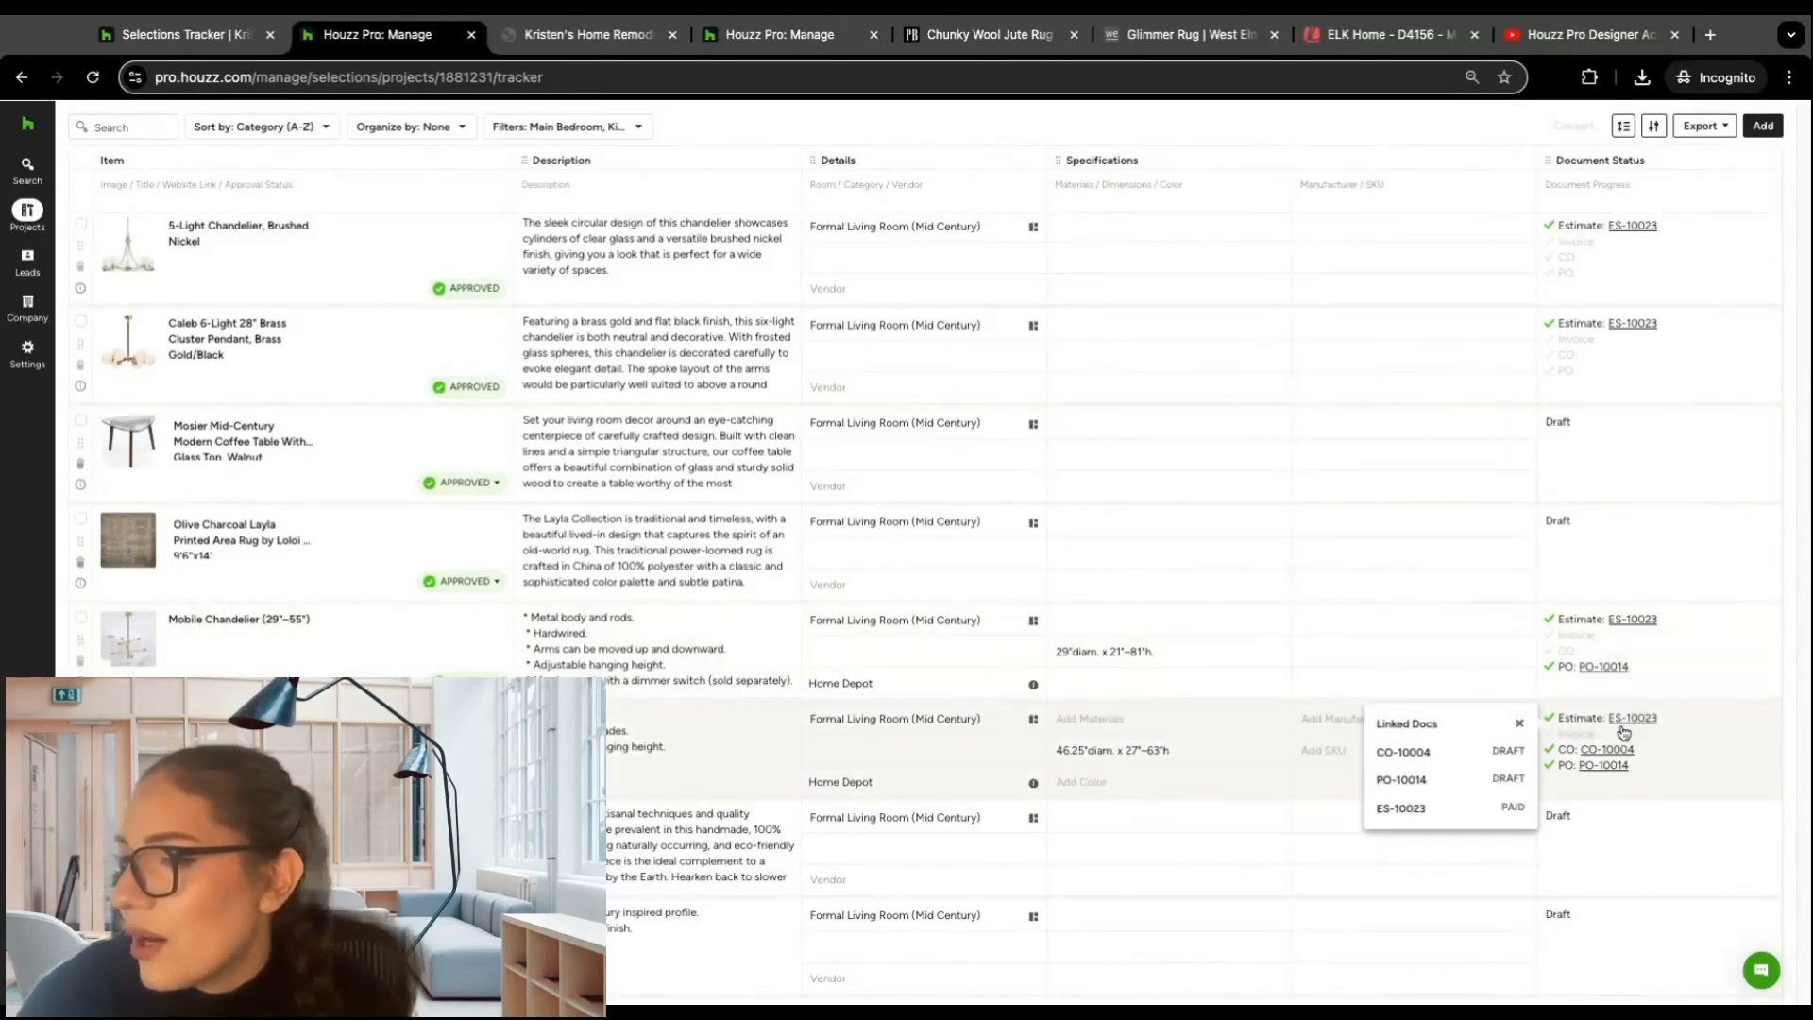
{"action": "scroll", "coordinate": [1610, 722], "scroll_direction": "down", "scroll_amount": 1}
{"action": "left_click", "coordinate": [1603, 557]}
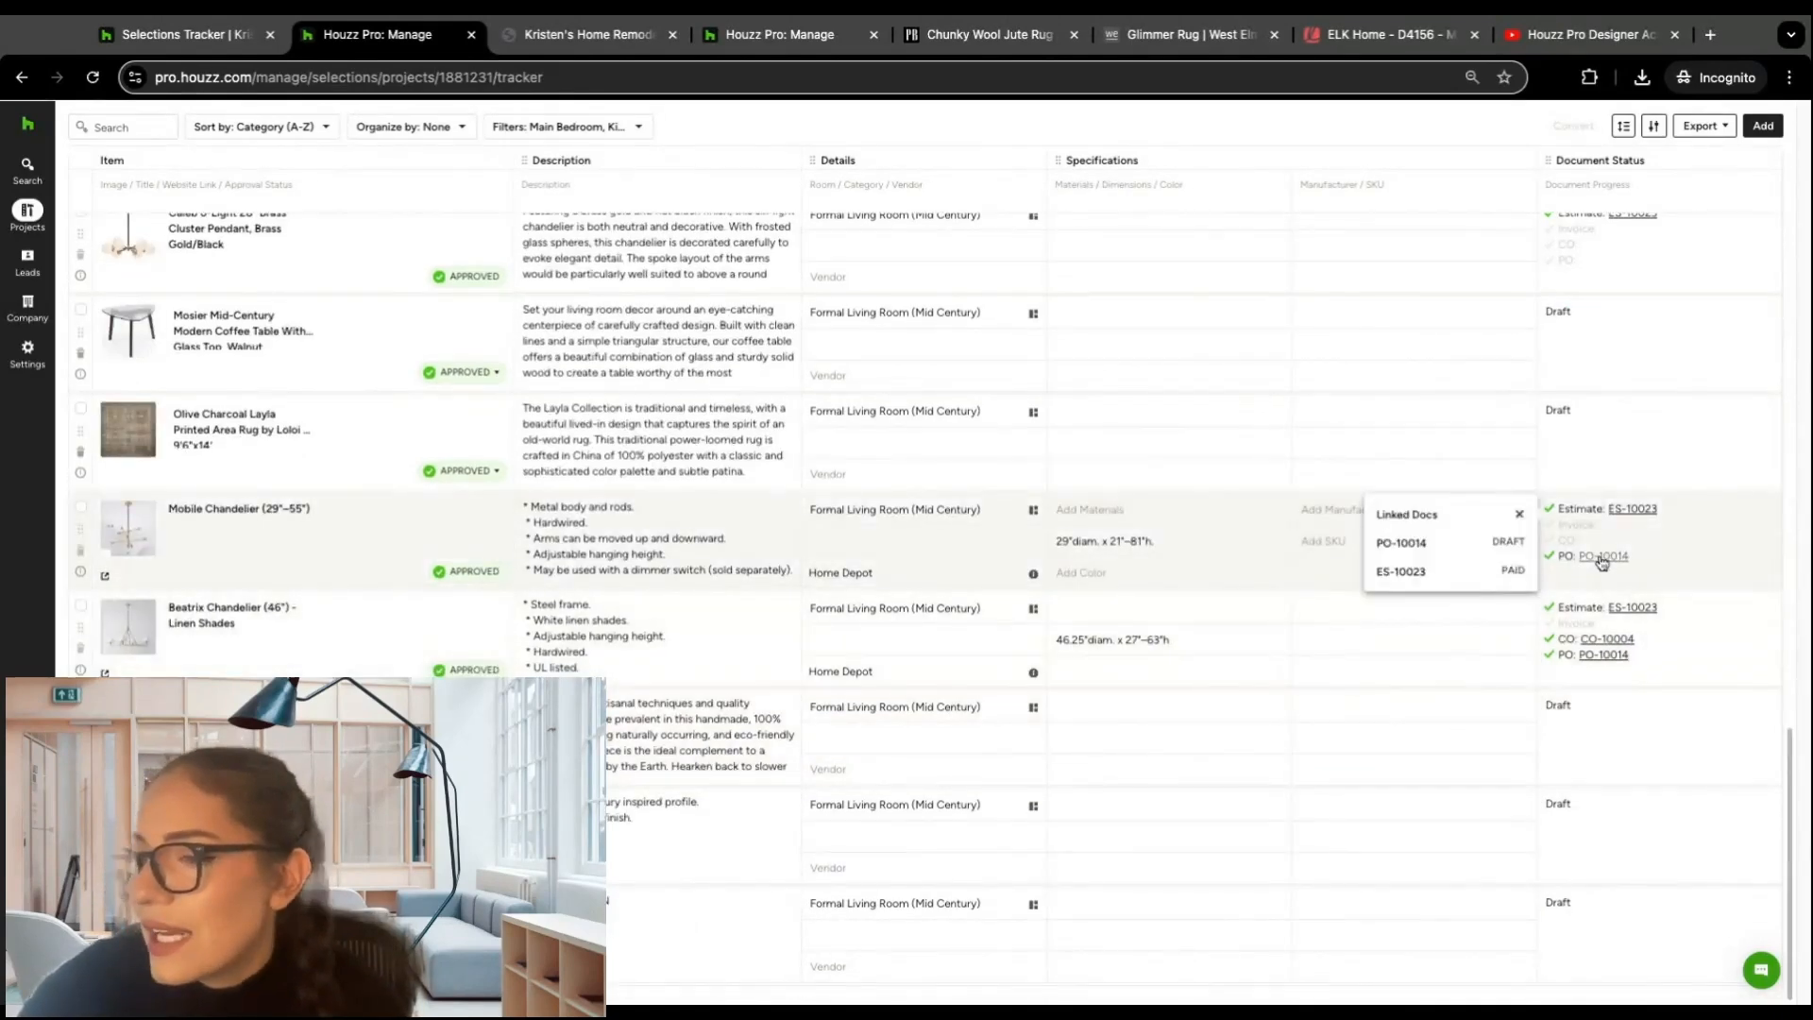
{"action": "mouse_move", "coordinate": [1632, 618]}
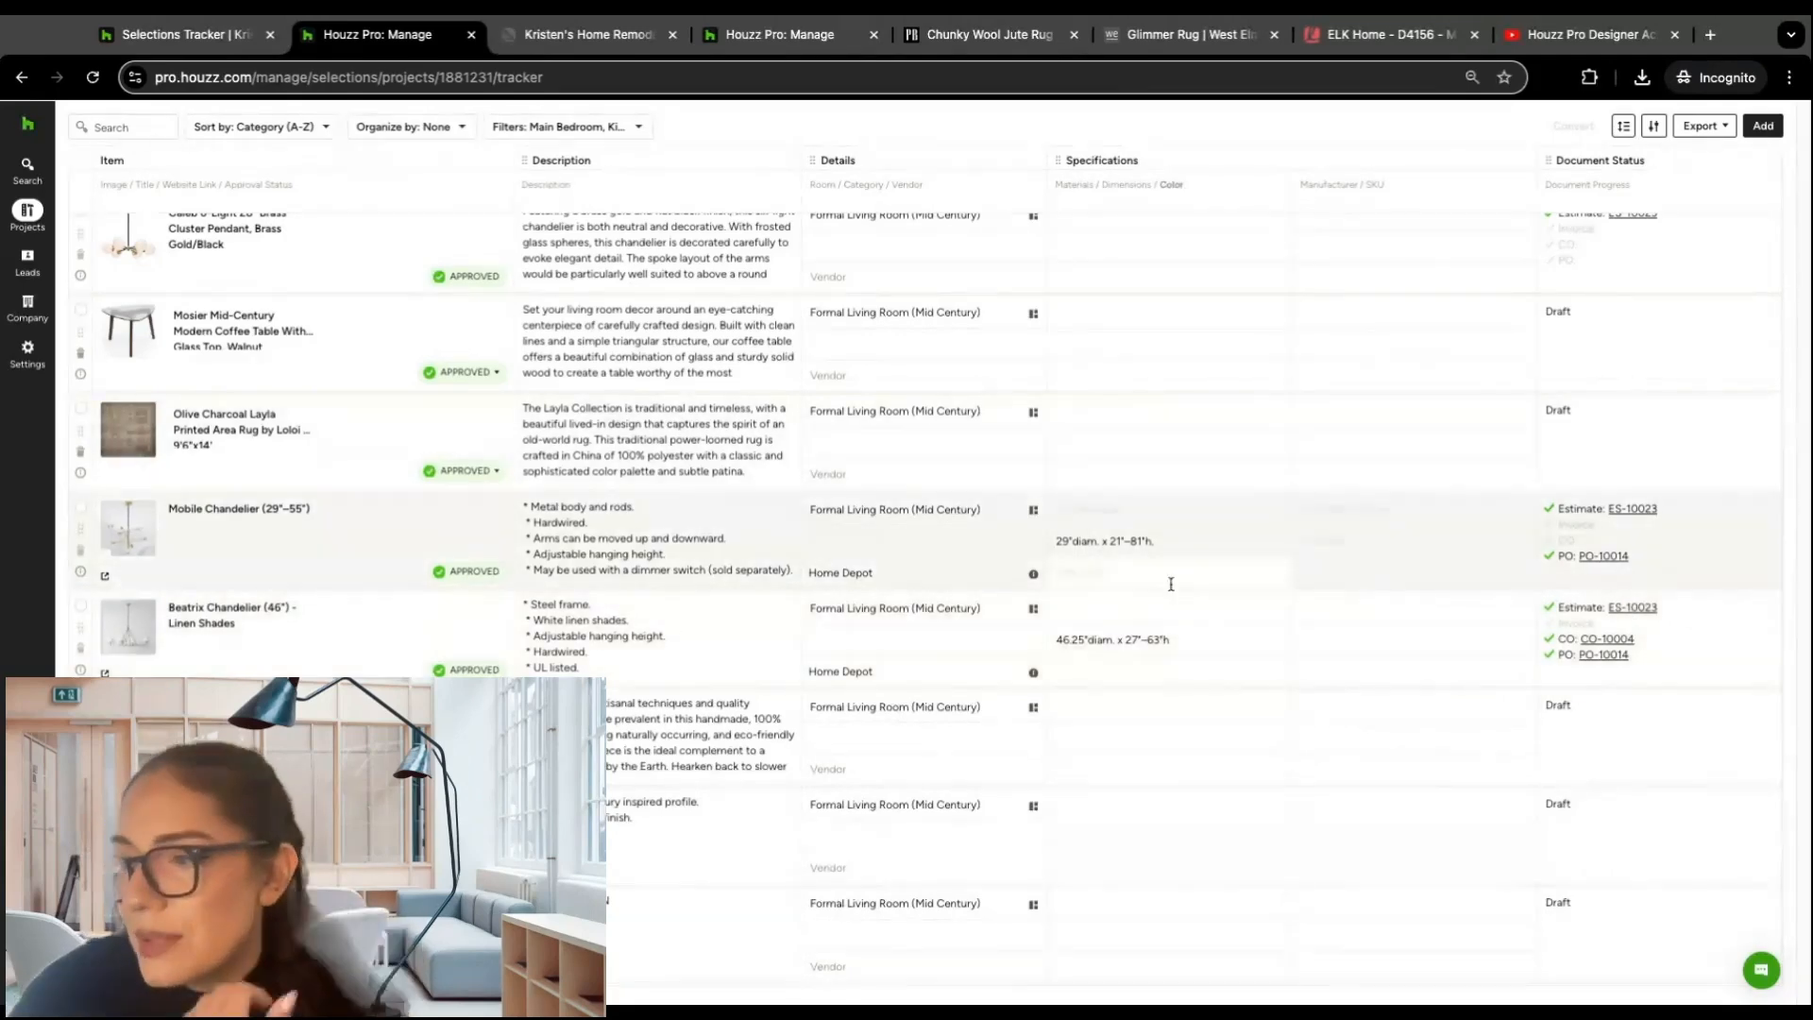
{"action": "mouse_move", "coordinate": [747, 521]}
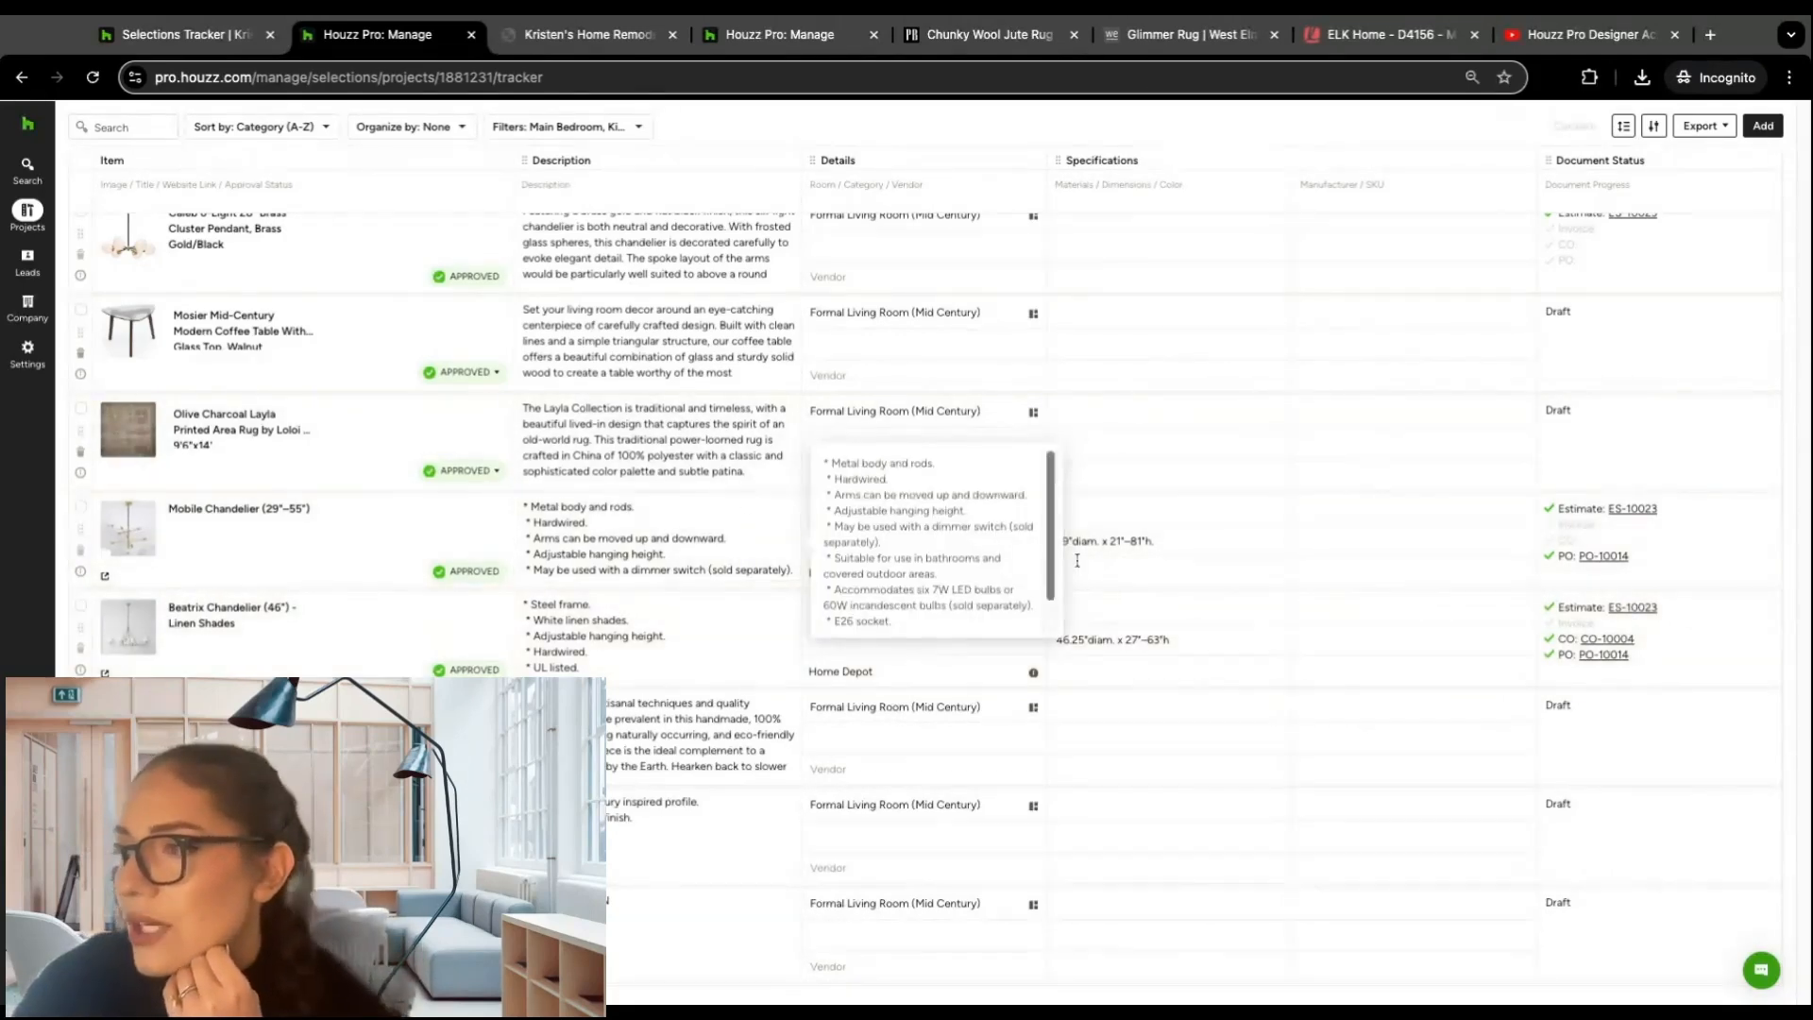
Step: Show the Selections Tracker's Procurement view with the order tracking fields
{"action": "scroll", "coordinate": [1160, 490], "scroll_direction": "up", "scroll_amount": 10}
{"action": "scroll", "coordinate": [1153, 485], "scroll_direction": "up", "scroll_amount": 5}
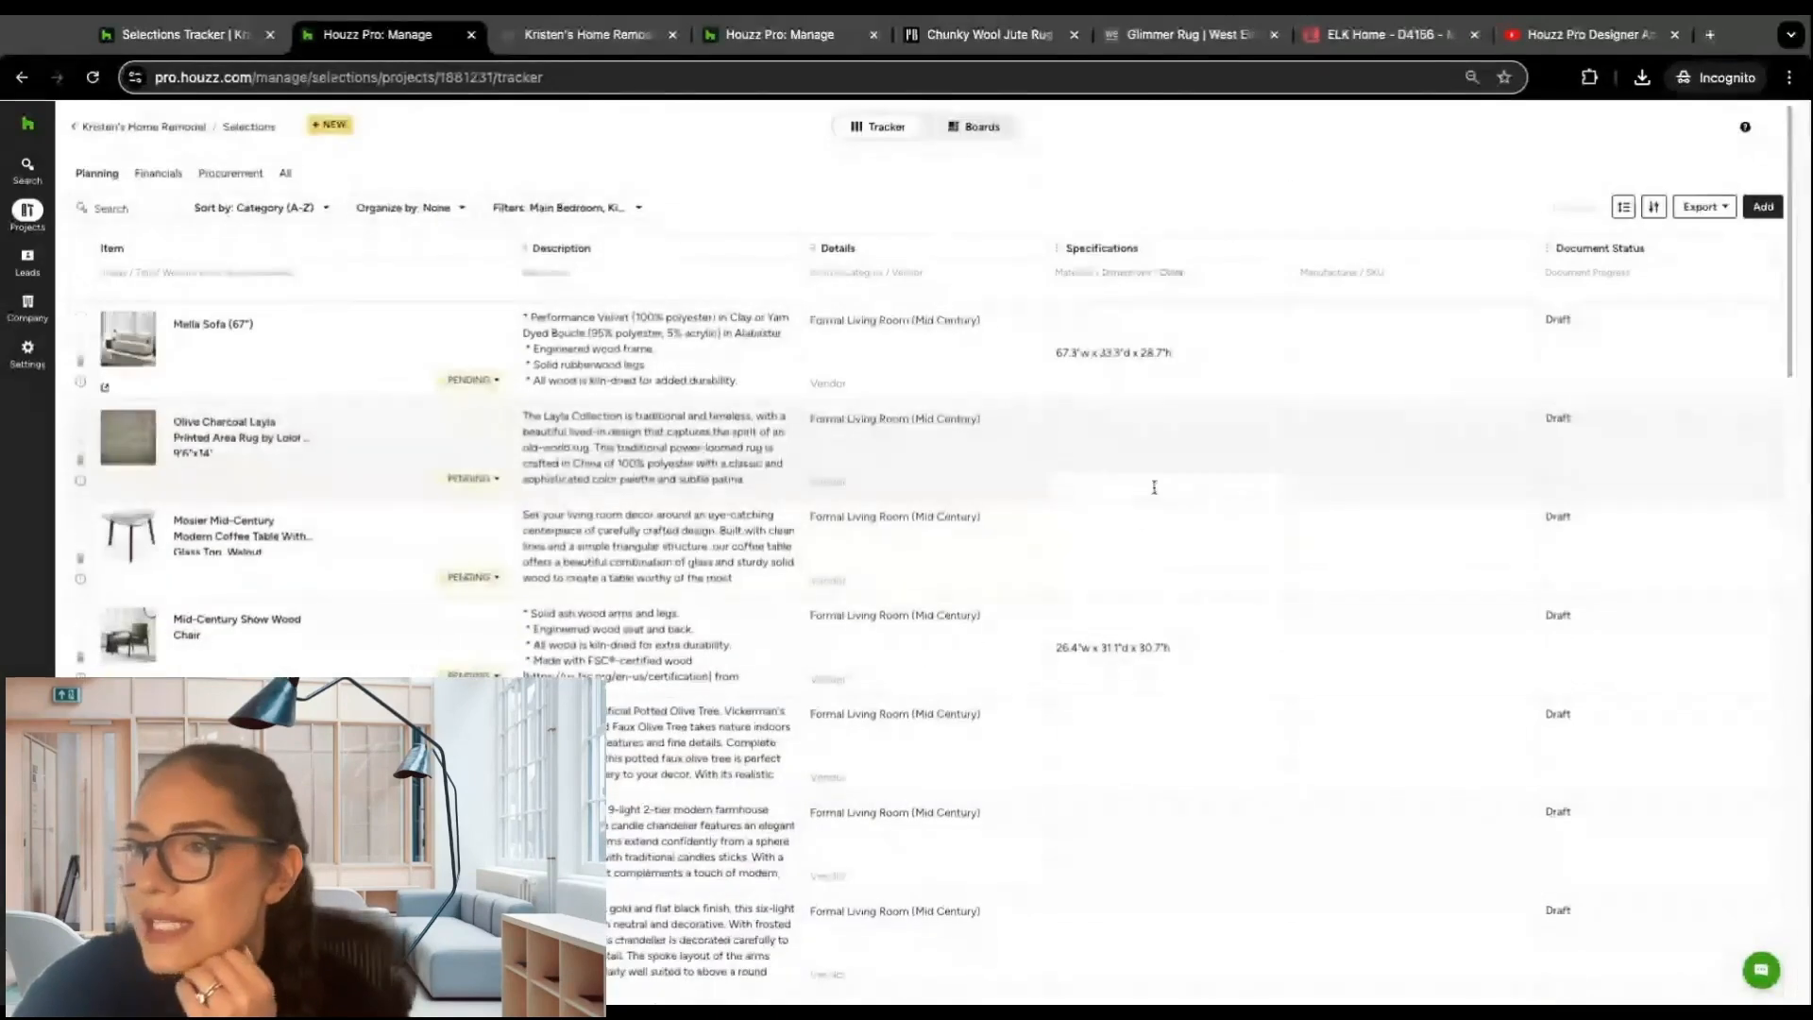
{"action": "left_click", "coordinate": [234, 175]}
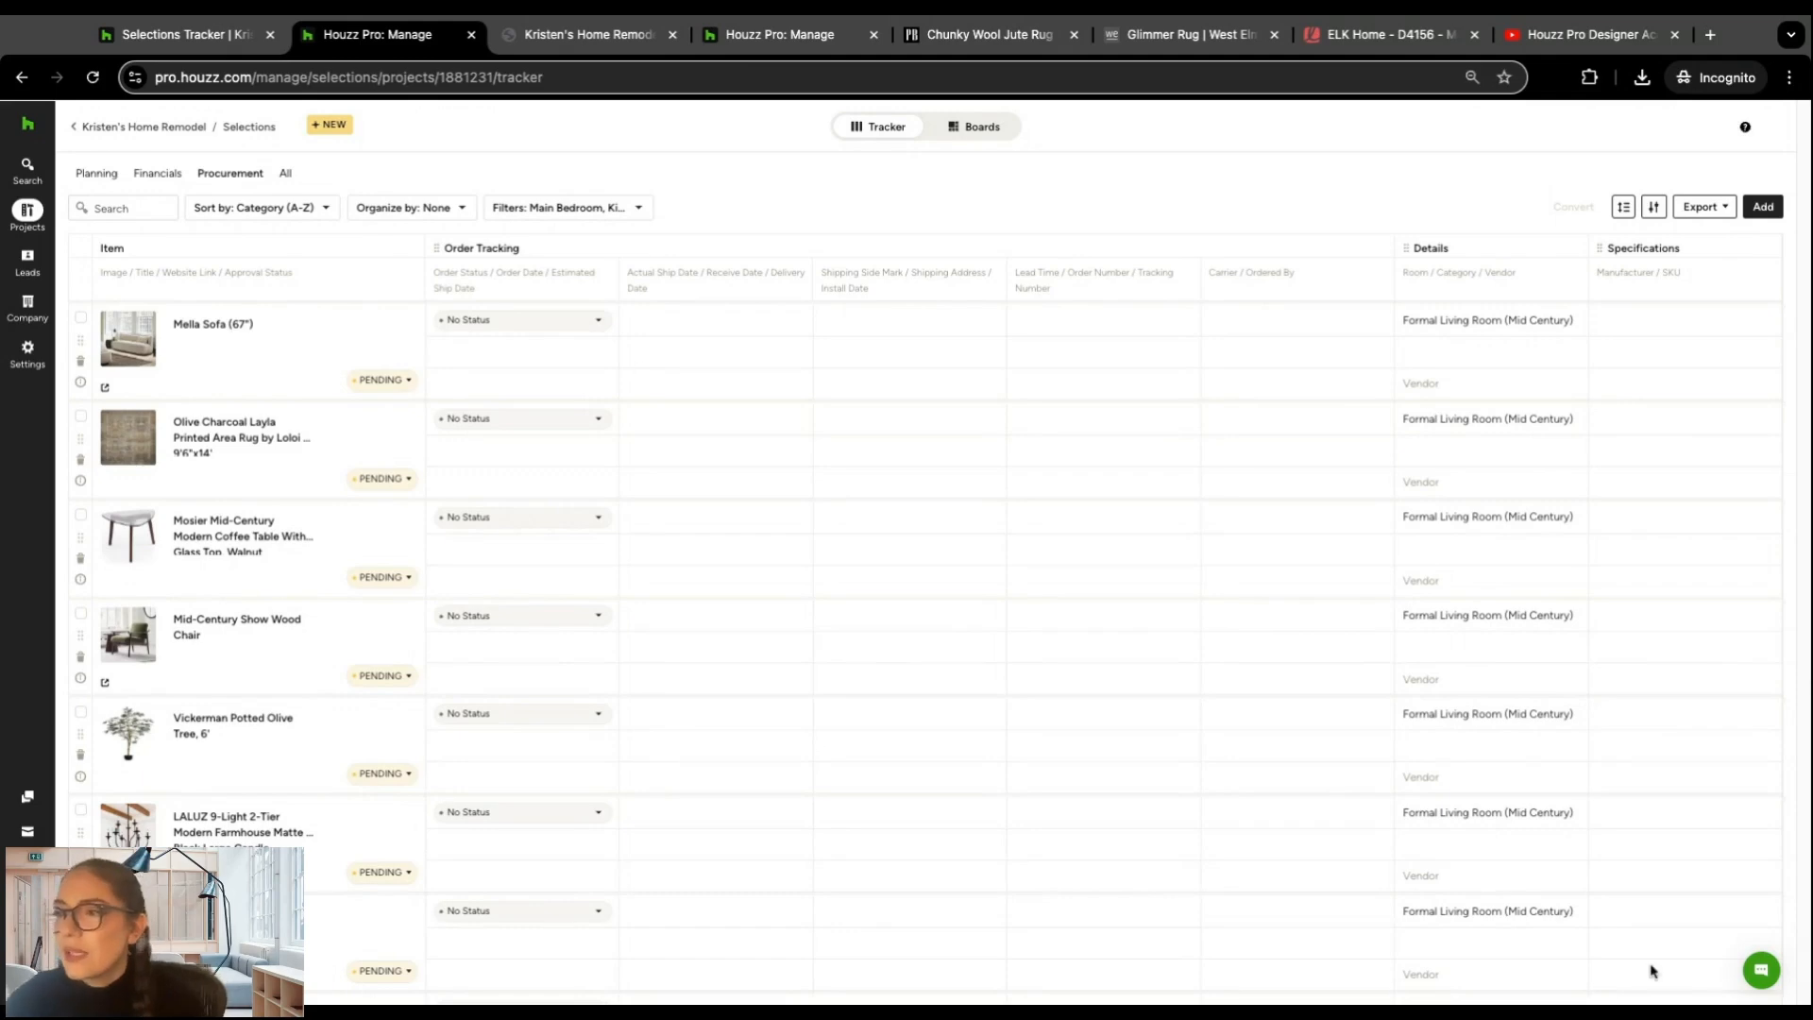
Step: Create a new estimate for the home remodel project from the Kitchen & Bathroom template
{"action": "mouse_move", "coordinate": [39, 229]}
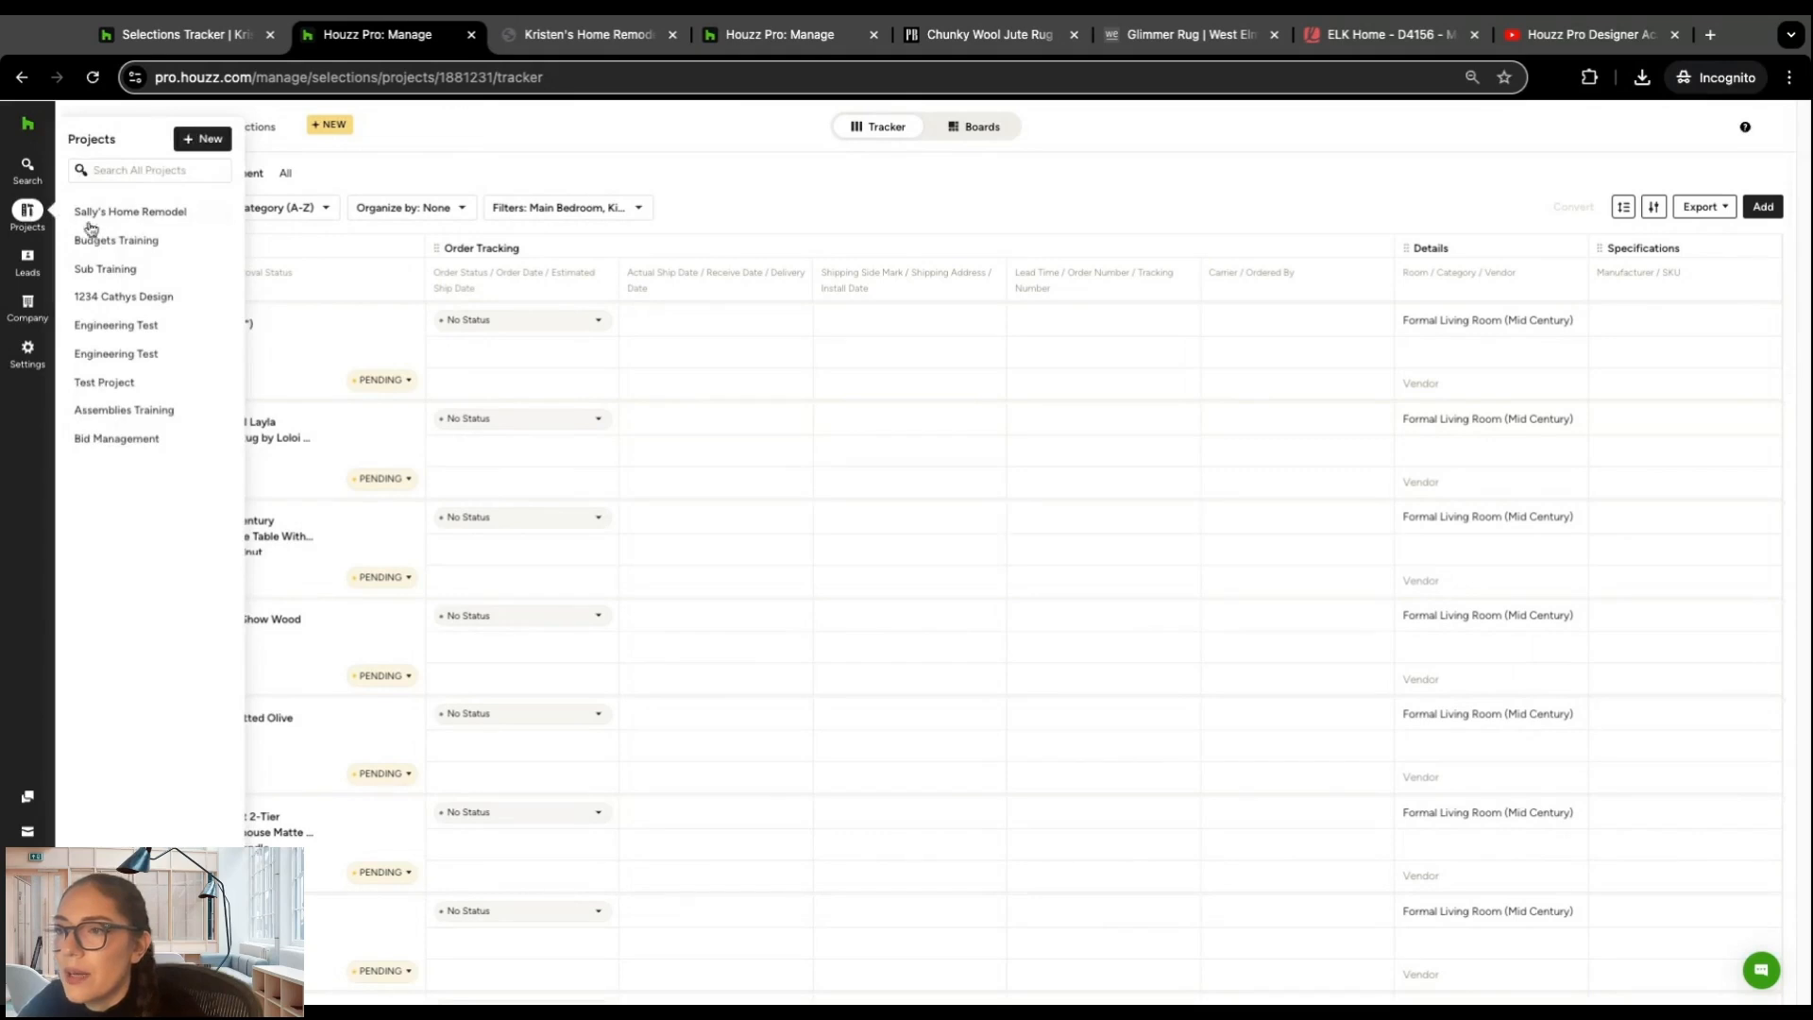
{"action": "left_click", "coordinate": [121, 222]}
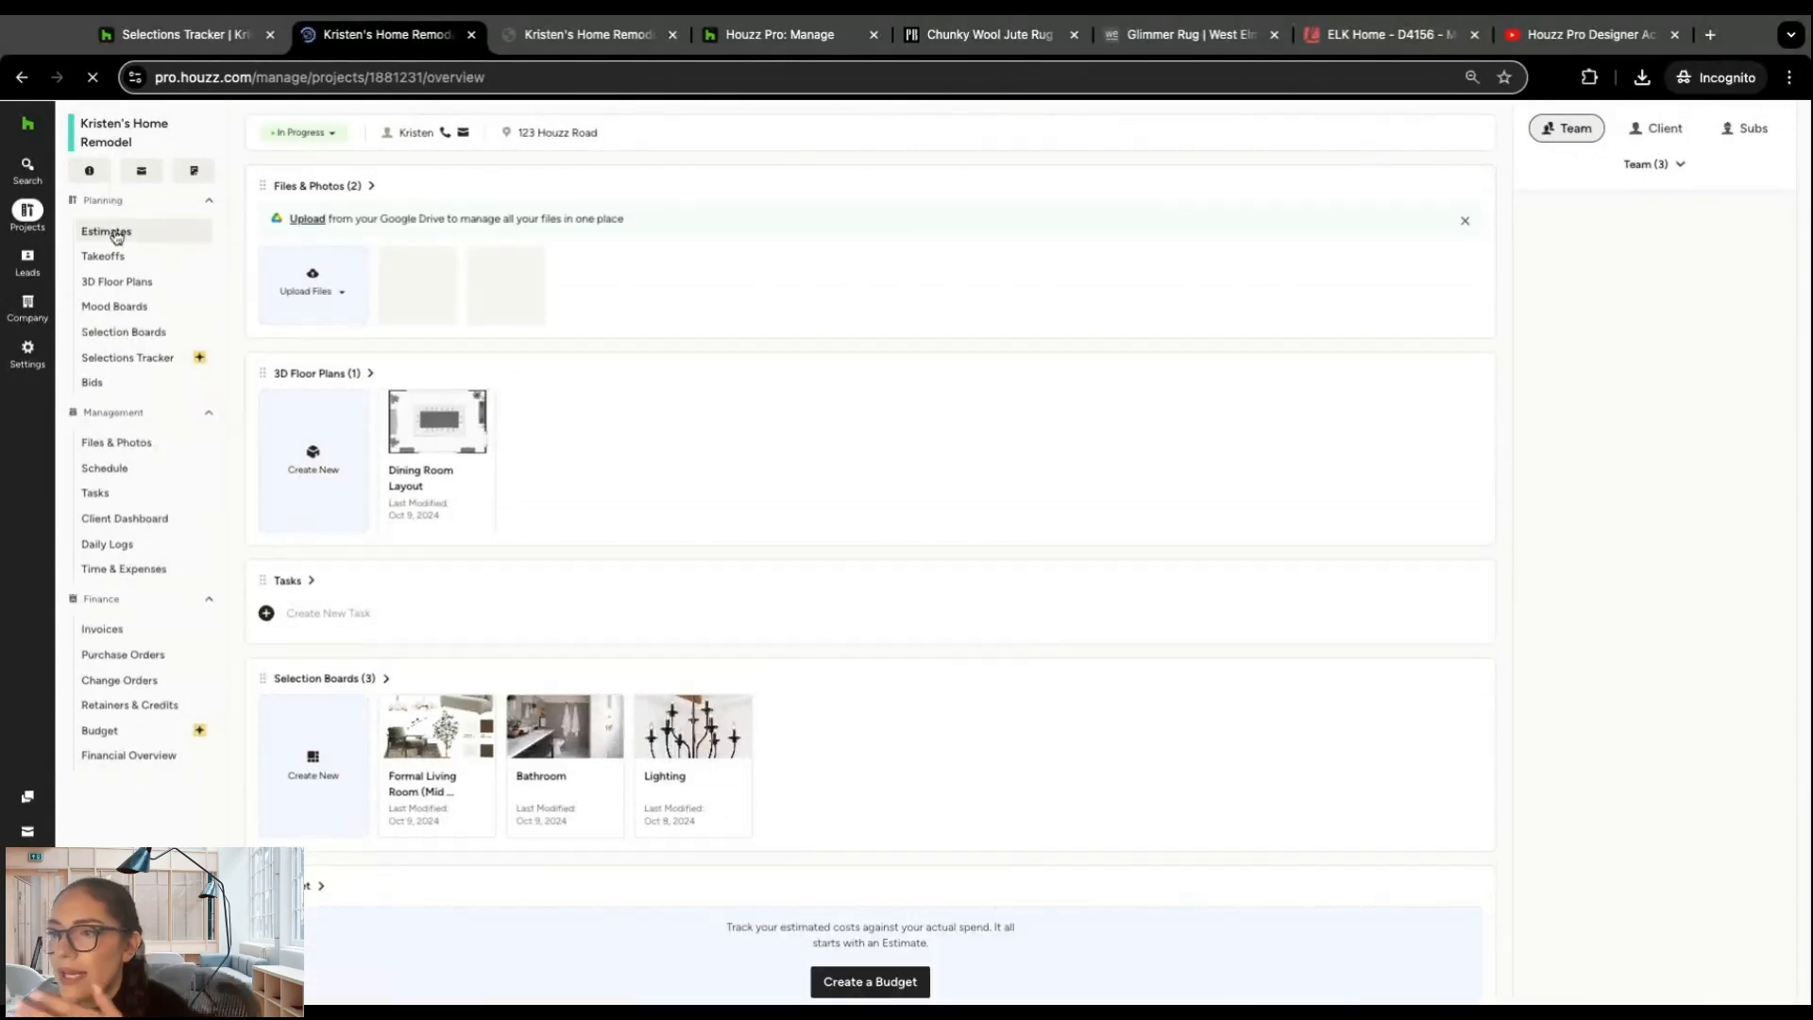
{"action": "left_click", "coordinate": [112, 233]}
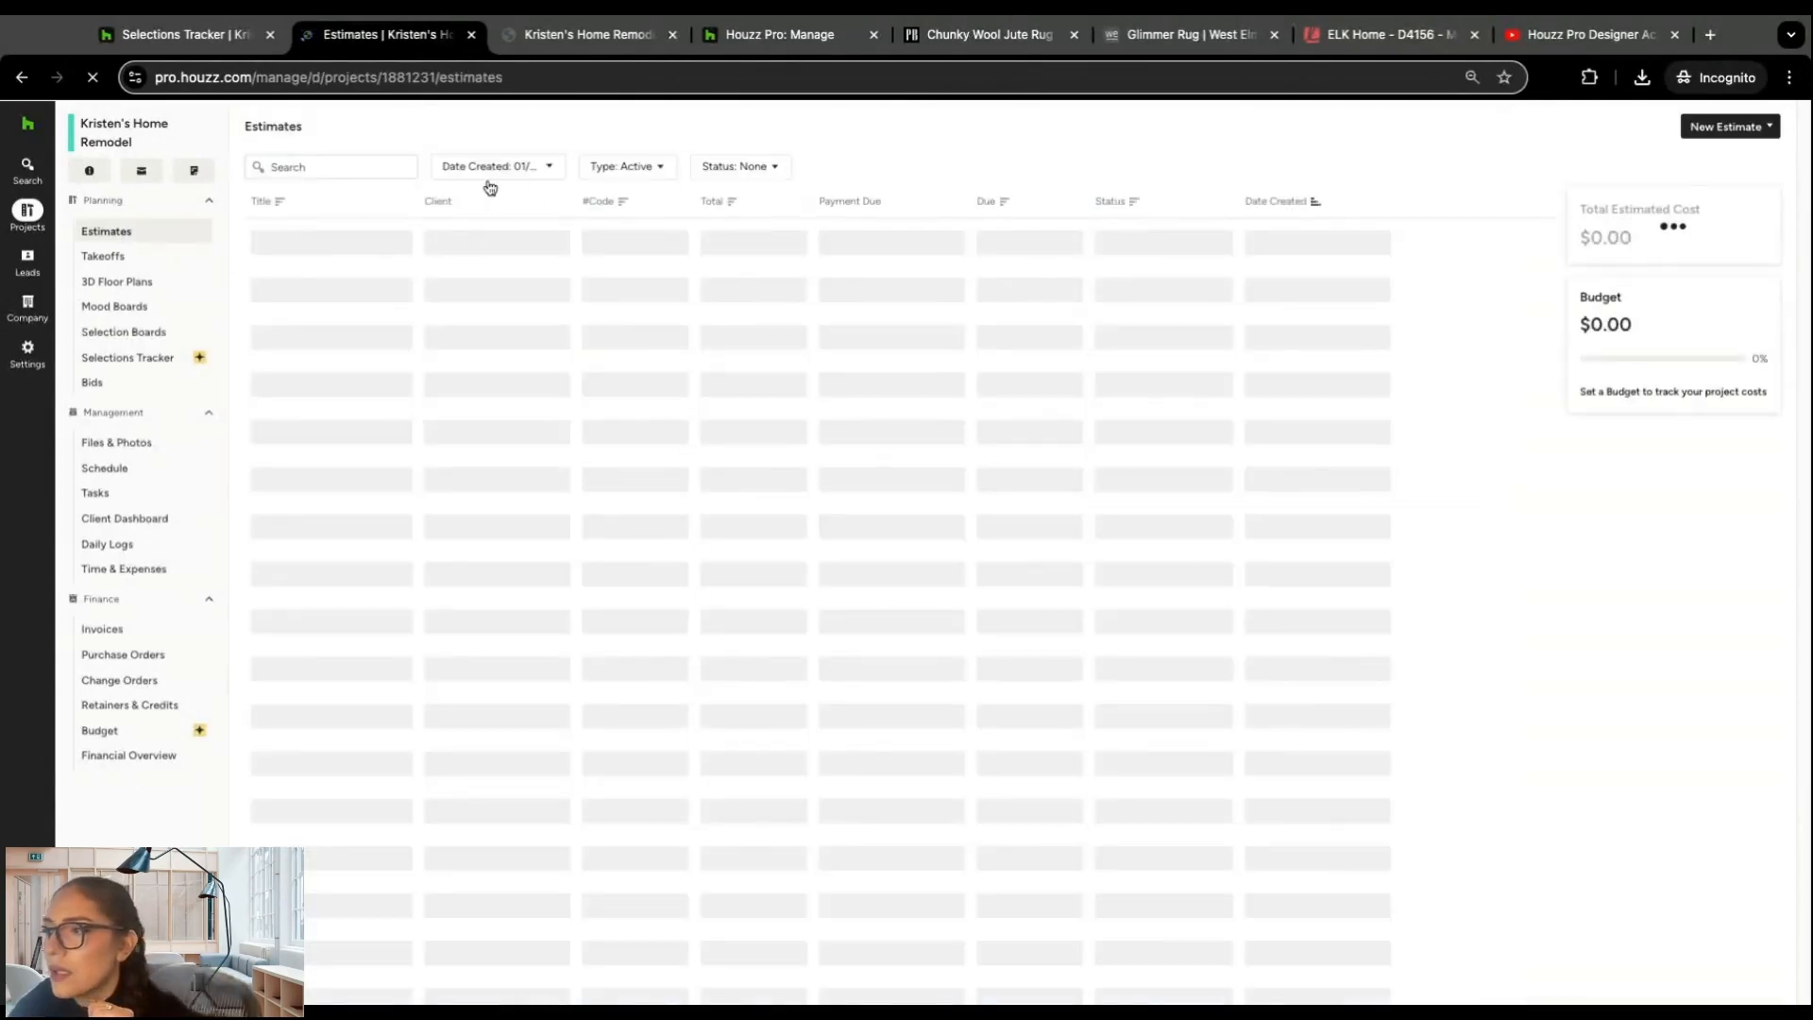
{"action": "left_click", "coordinate": [1720, 132]}
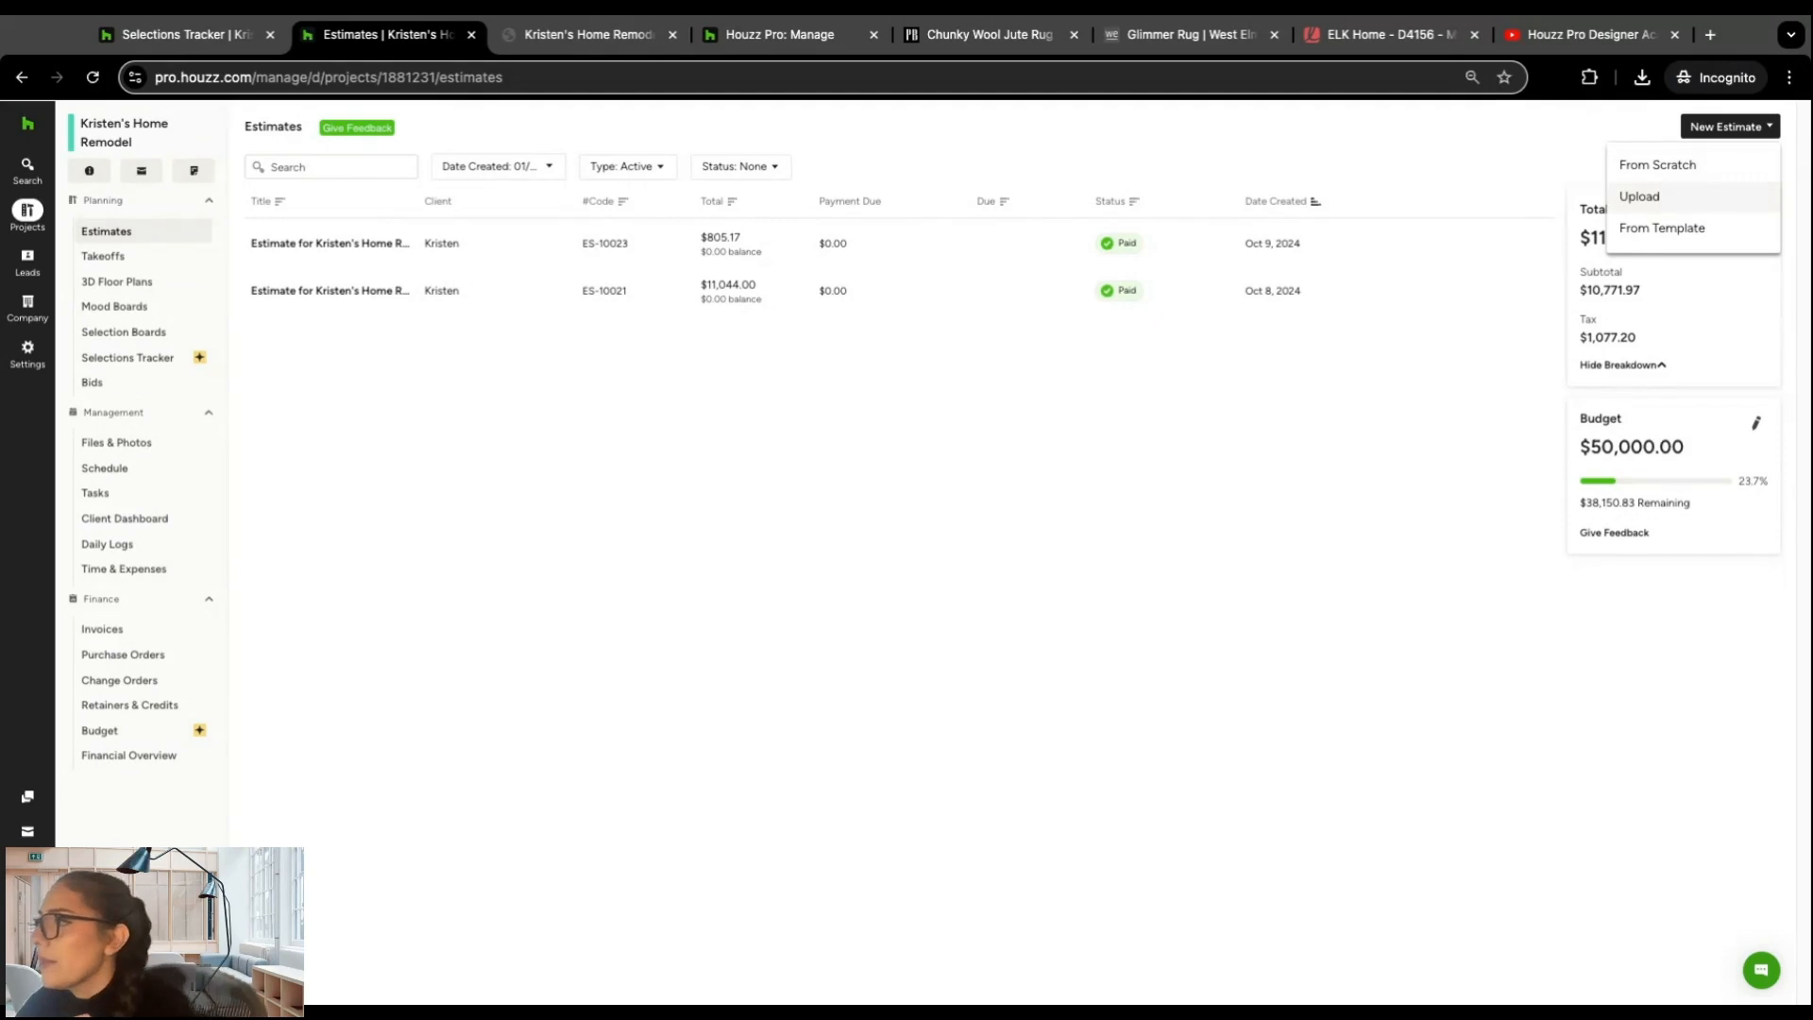
{"action": "left_click", "coordinate": [1689, 234]}
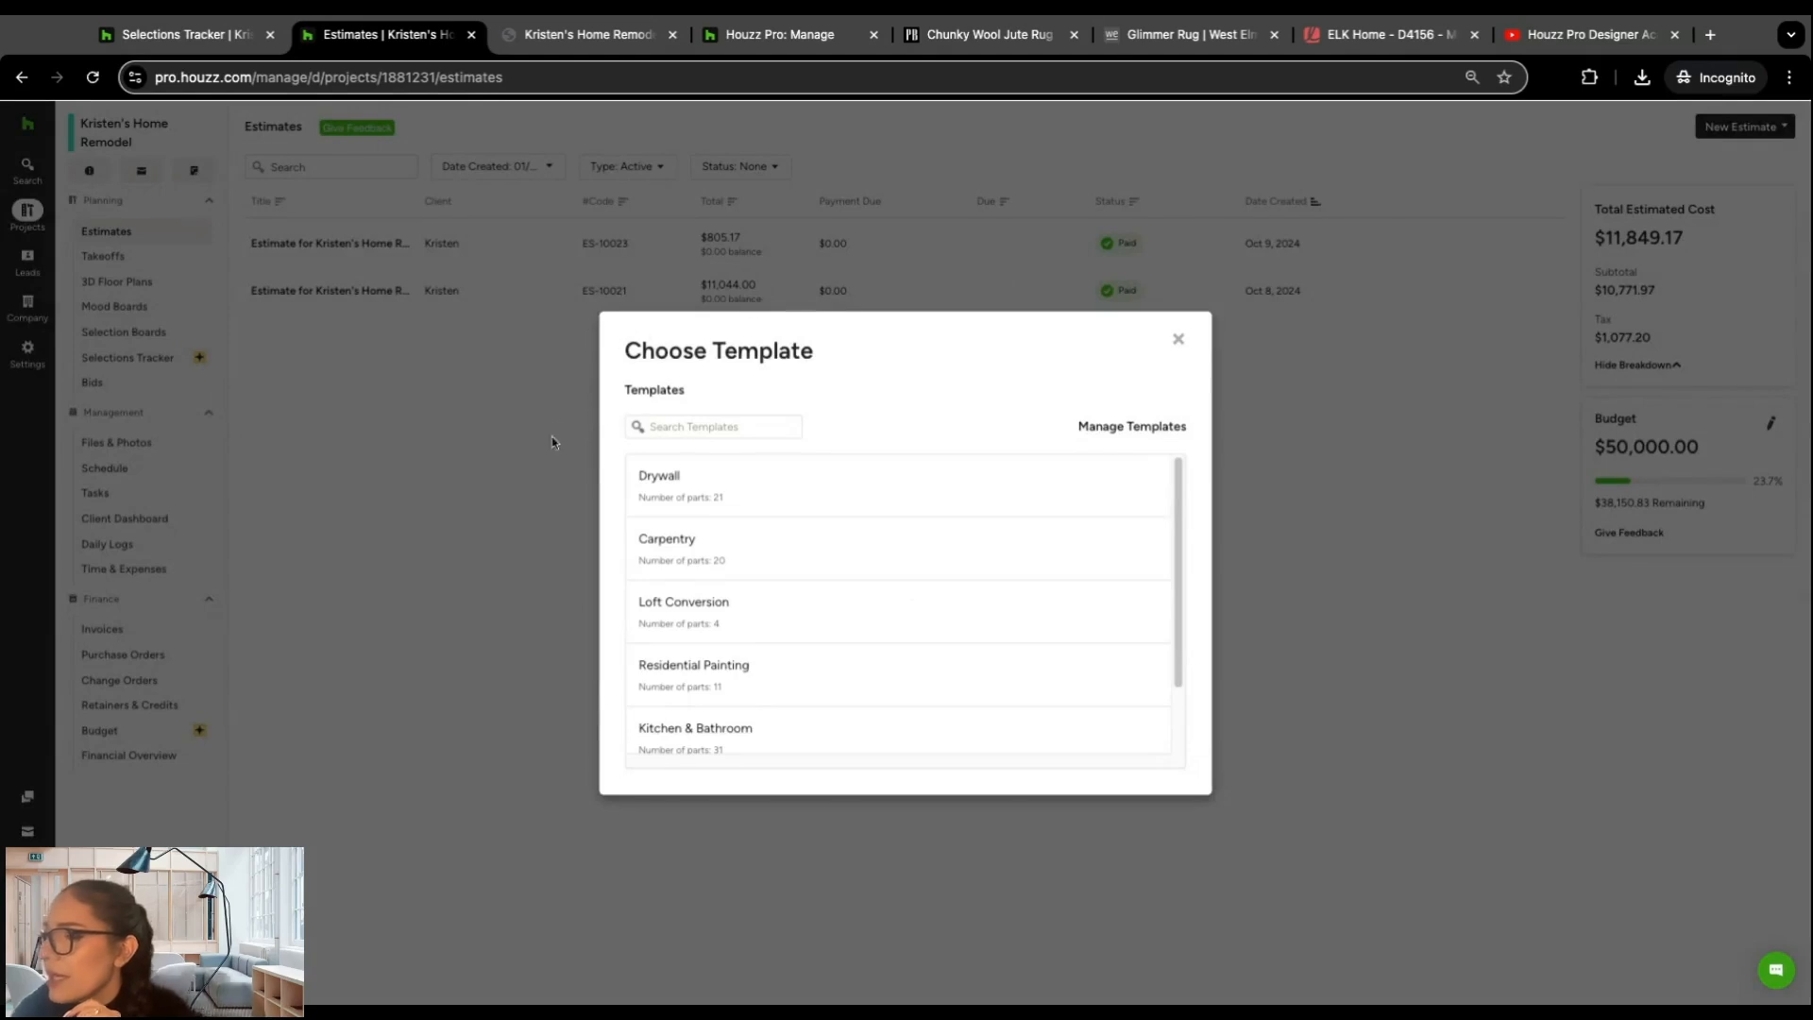
{"action": "scroll", "coordinate": [987, 587], "scroll_direction": "down", "scroll_amount": 2}
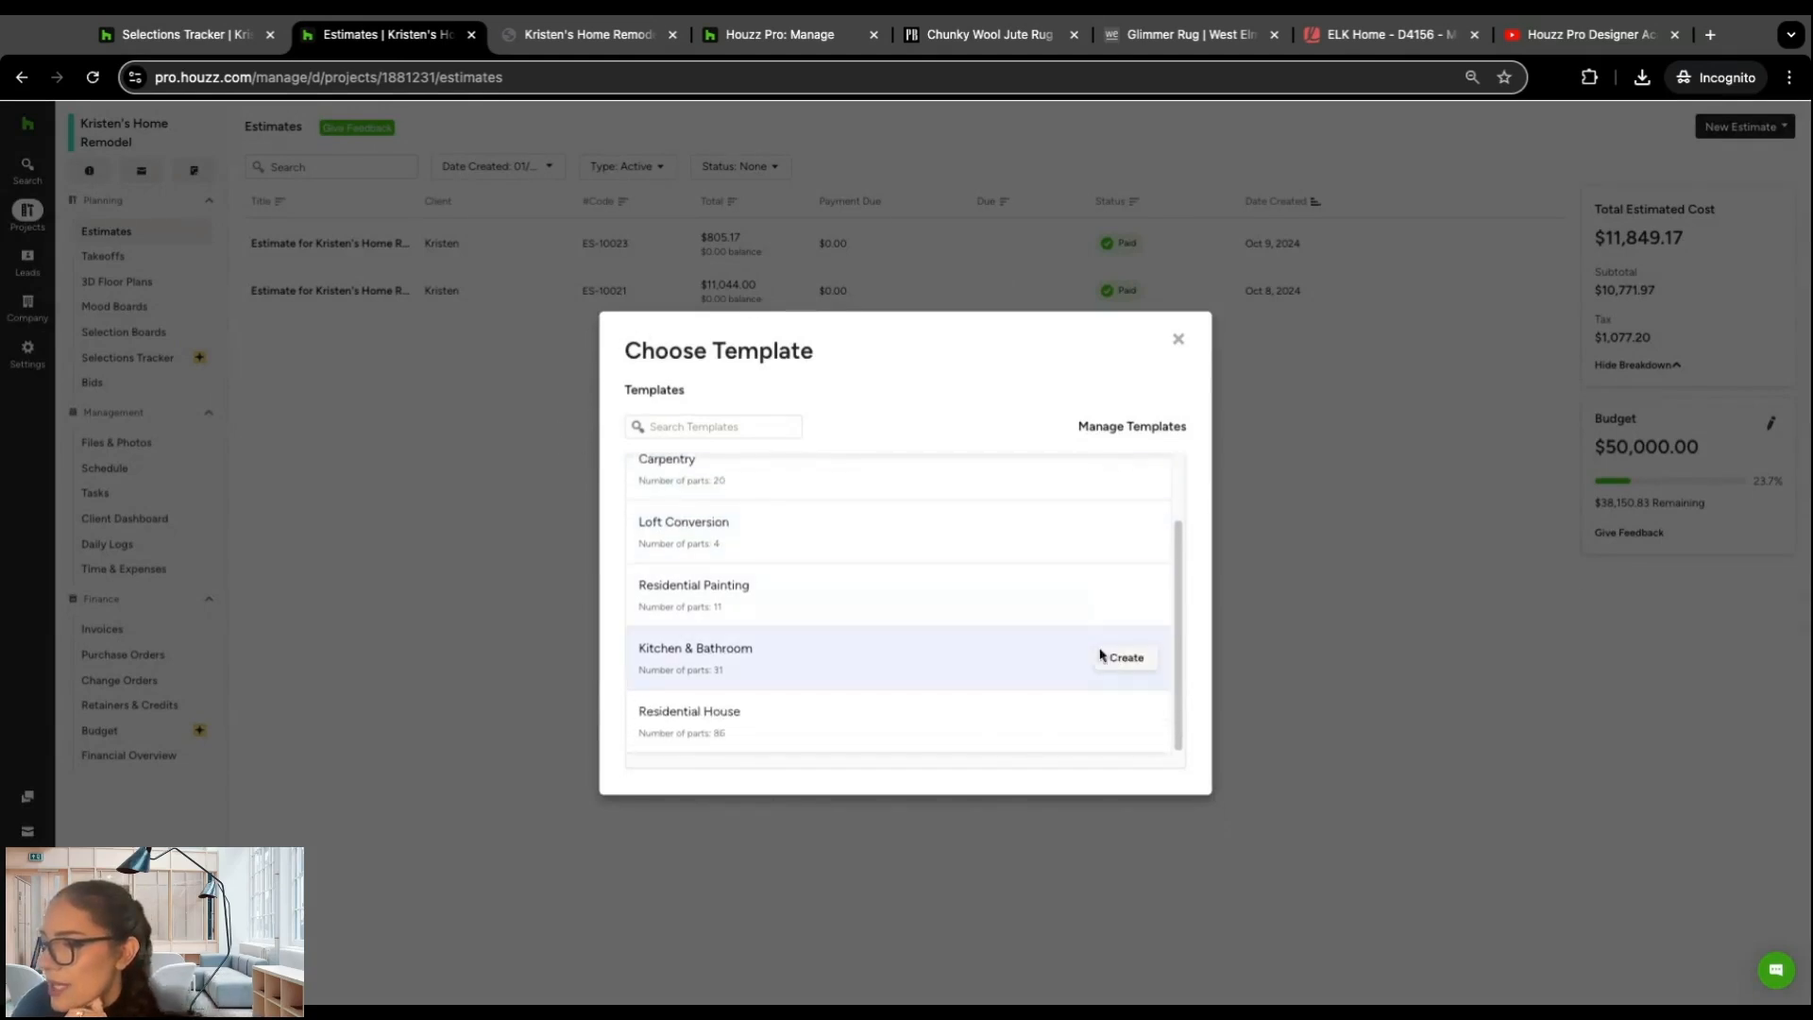
{"action": "left_click", "coordinate": [1120, 661]}
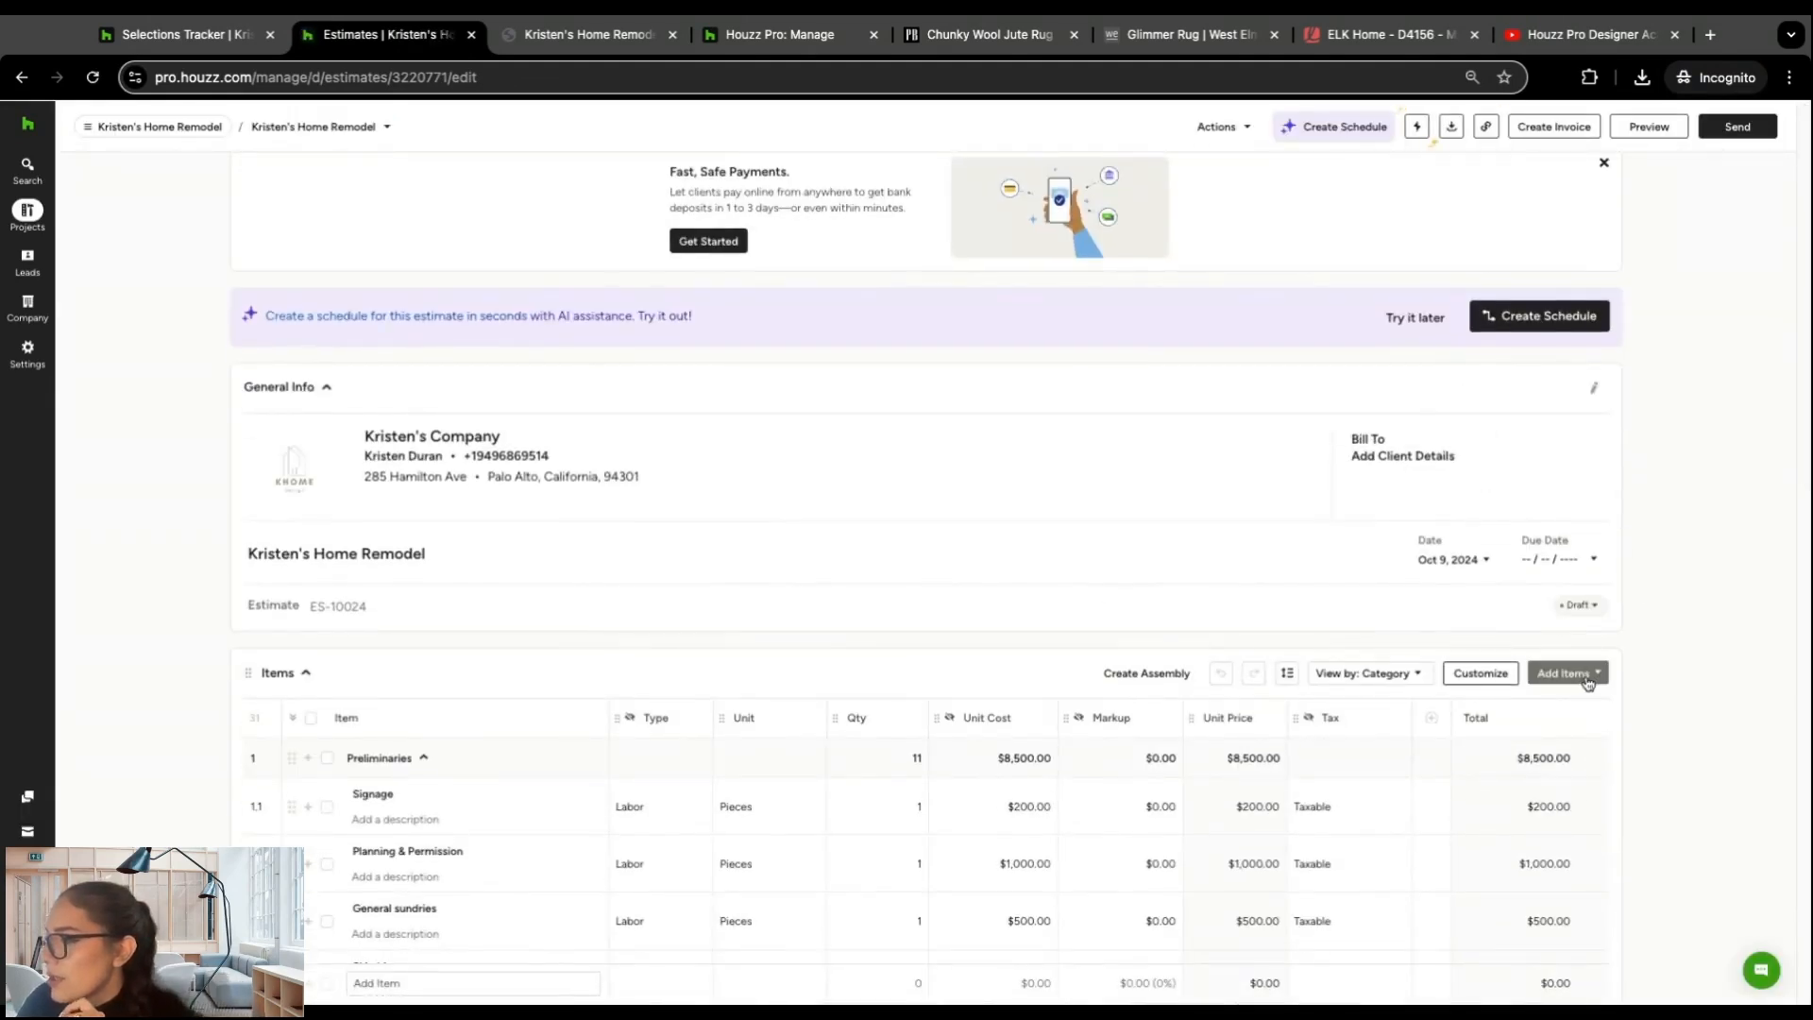
Step: Open the Selections Library for the estimate, view all selections, and limit the list to items in this project
{"action": "left_click", "coordinate": [1589, 682]}
{"action": "left_click", "coordinate": [1531, 714]}
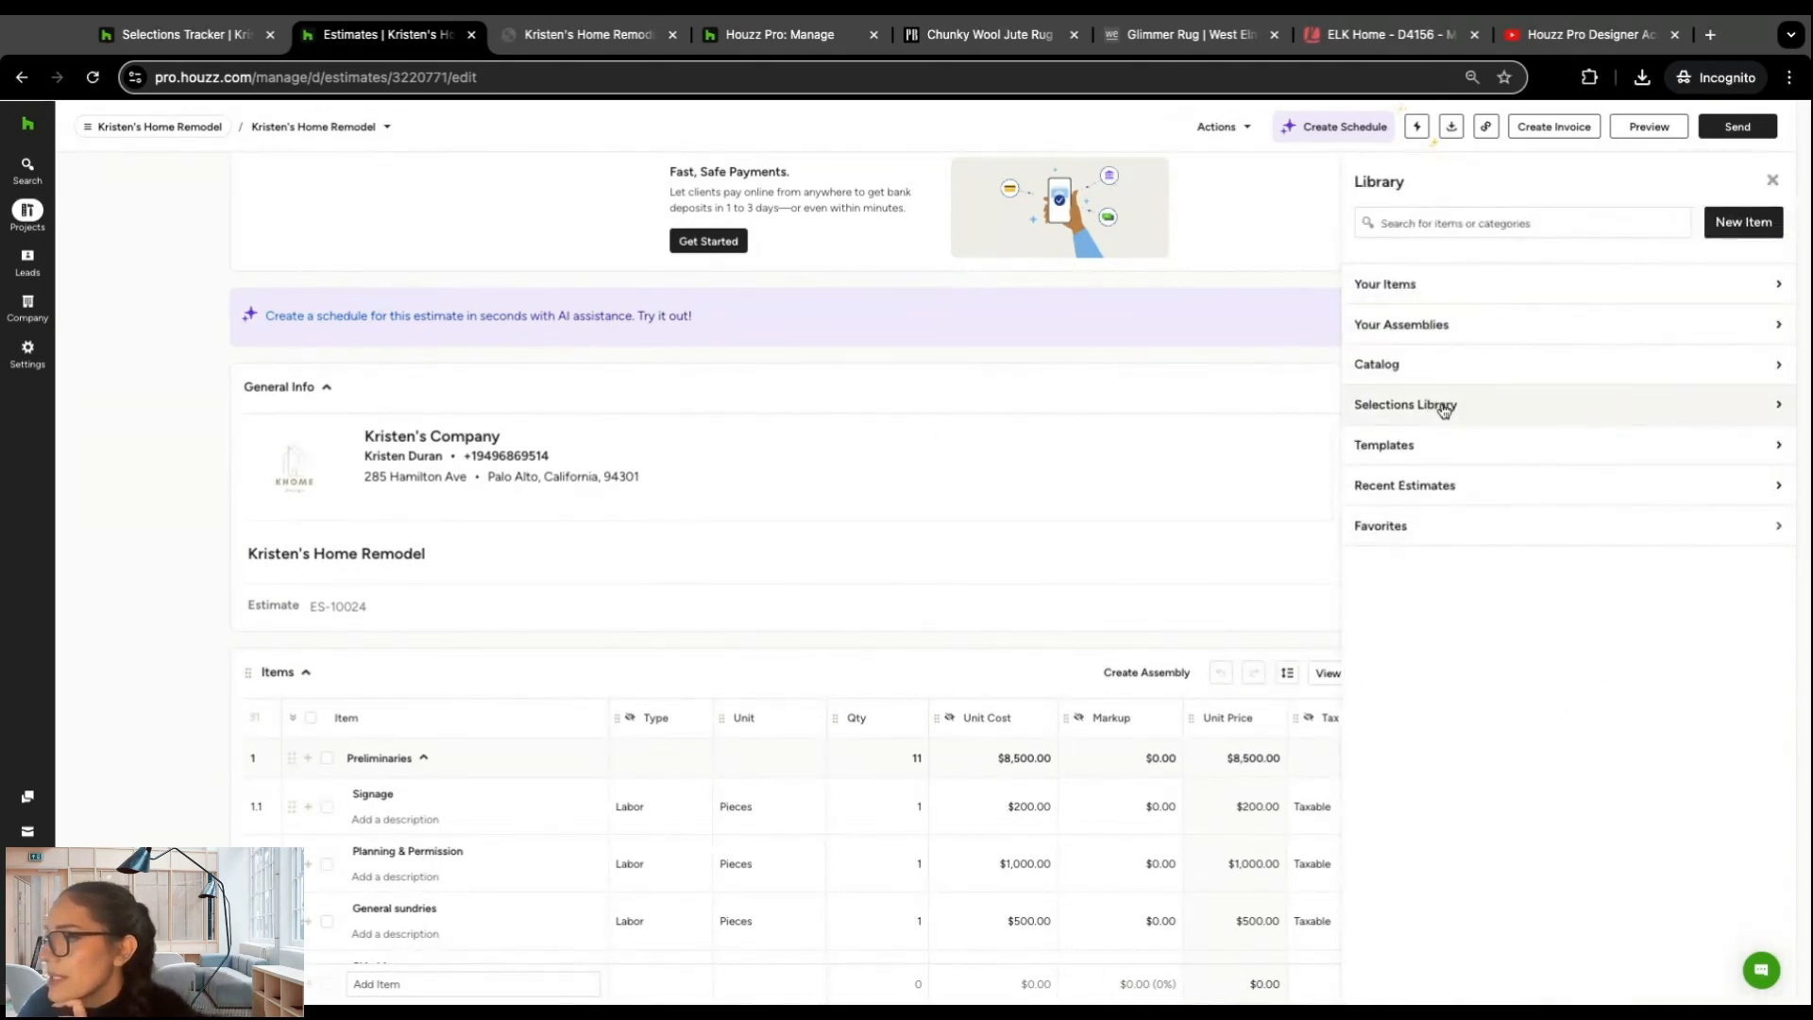
{"action": "left_click", "coordinate": [1445, 408]}
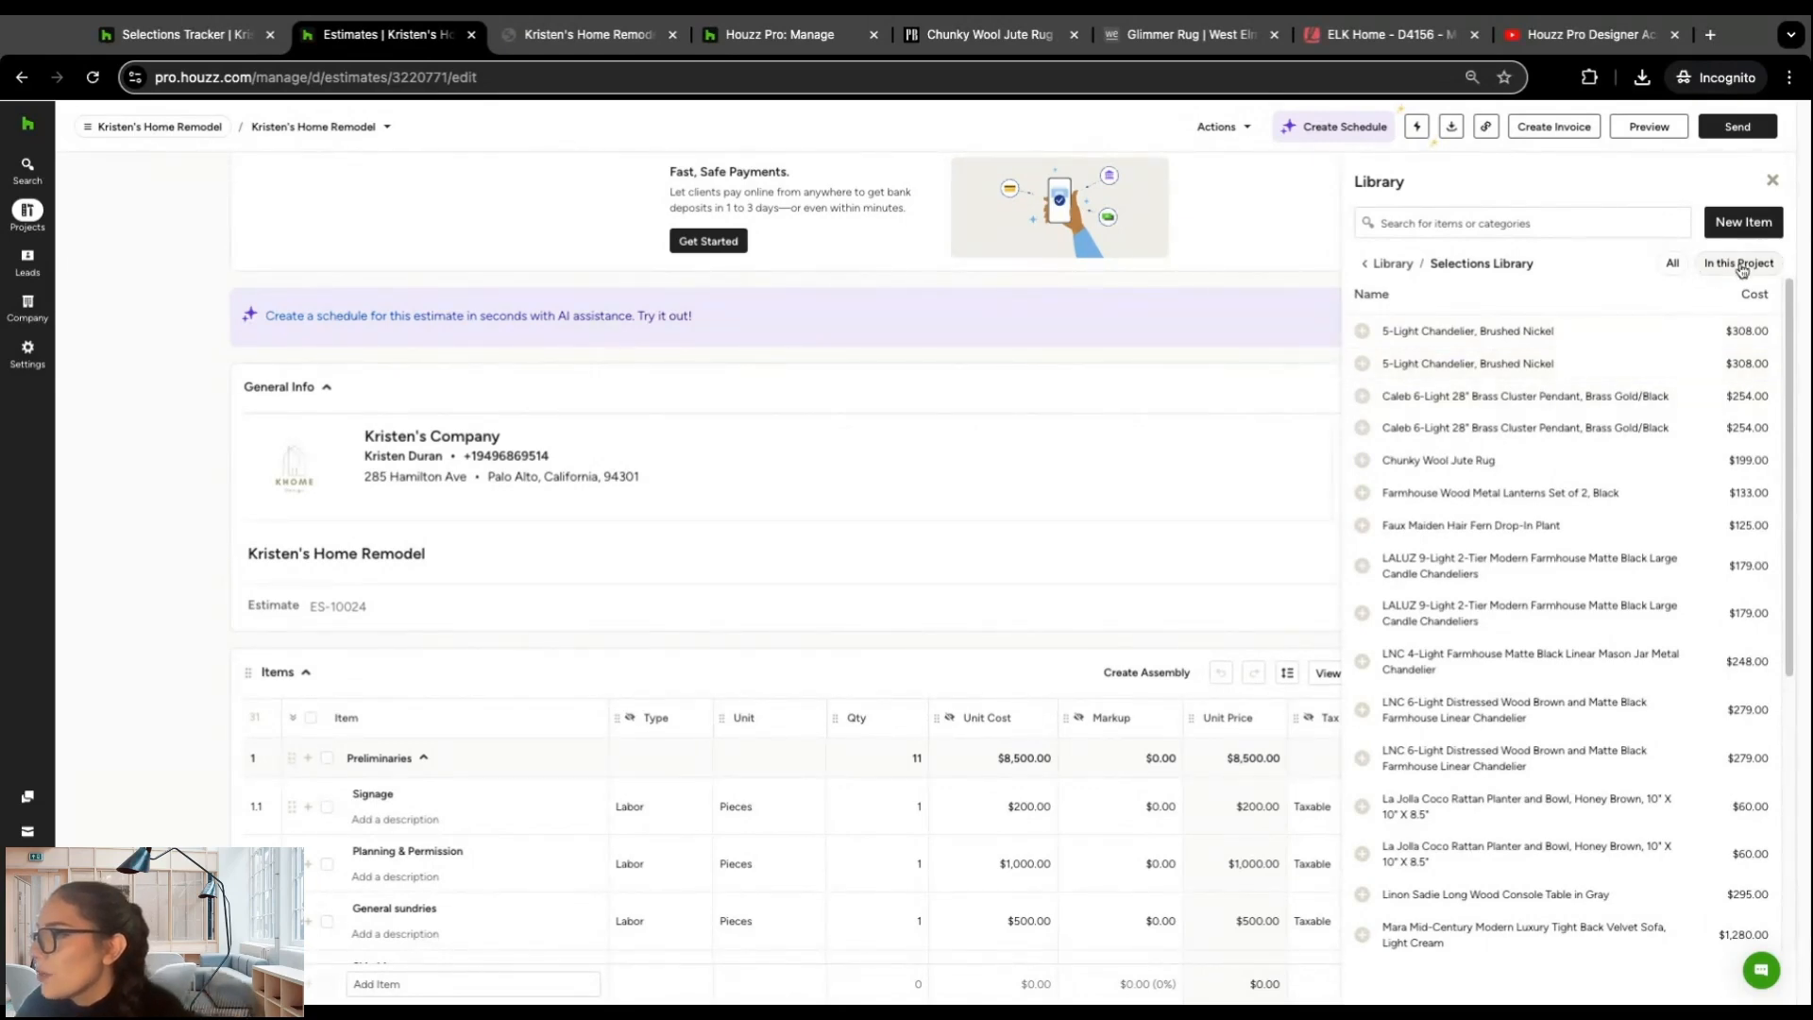
{"action": "left_click", "coordinate": [1673, 266]}
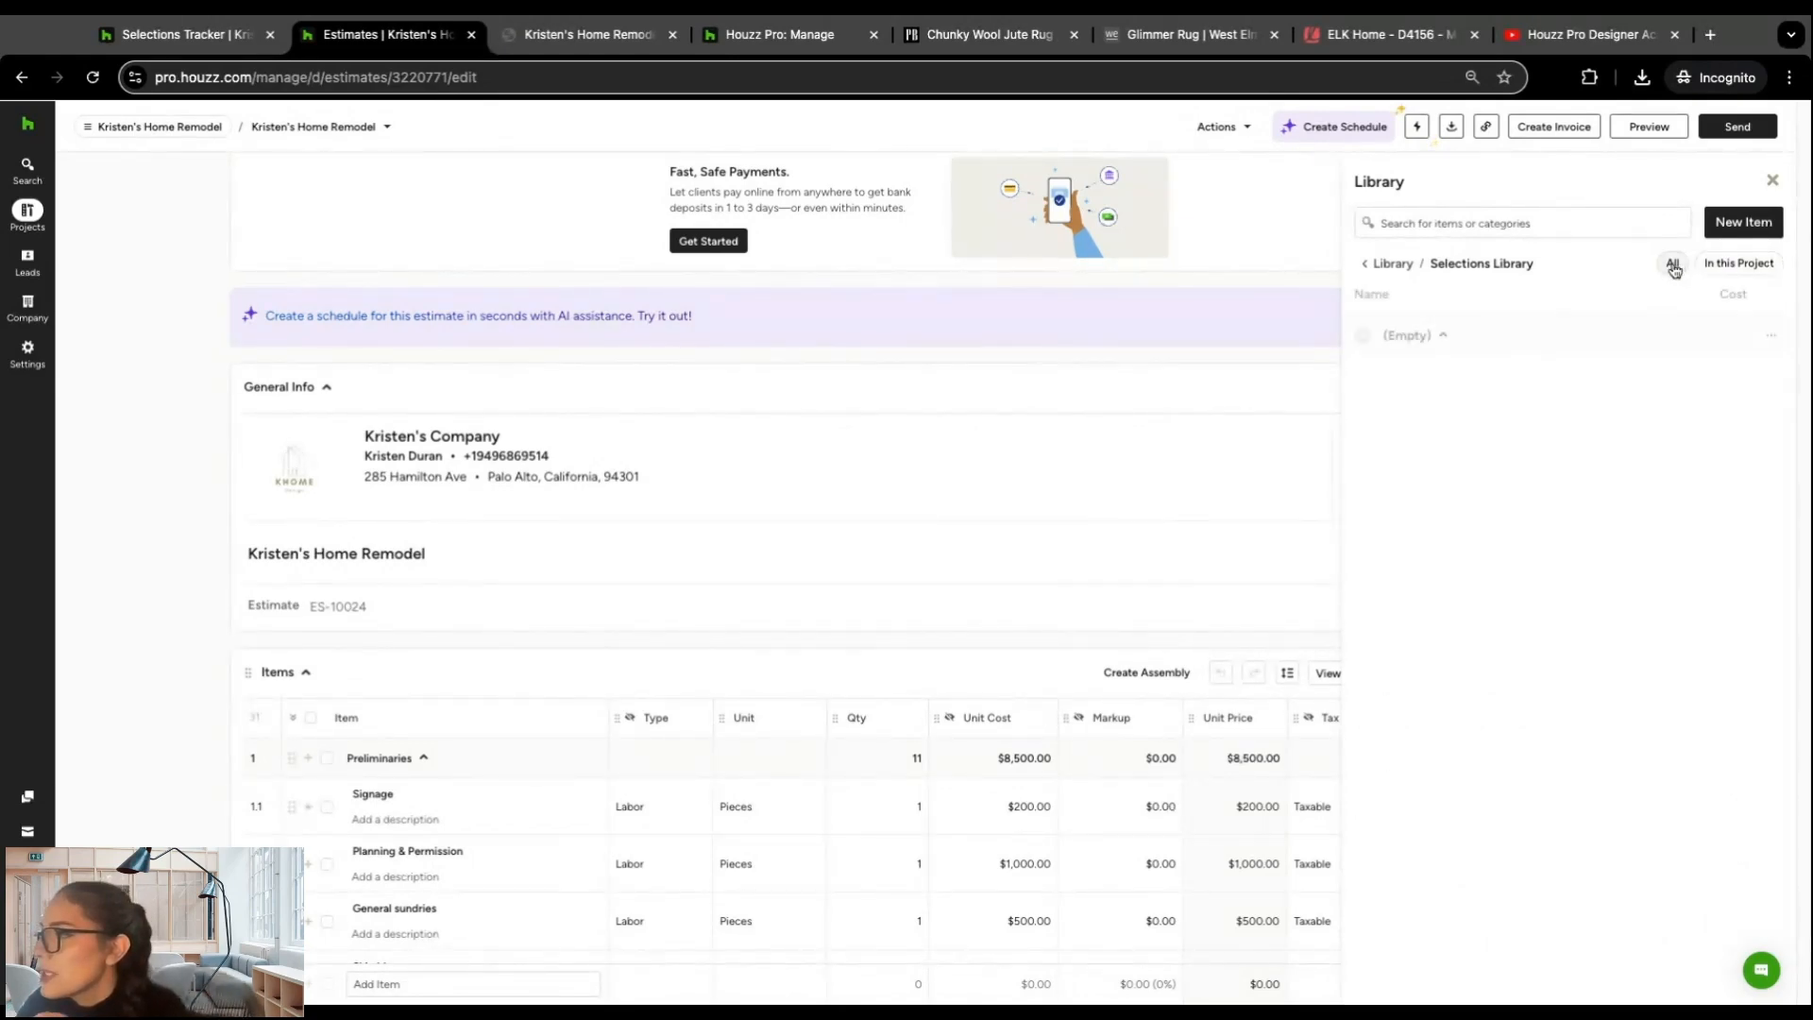
{"action": "left_click", "coordinate": [1446, 338]}
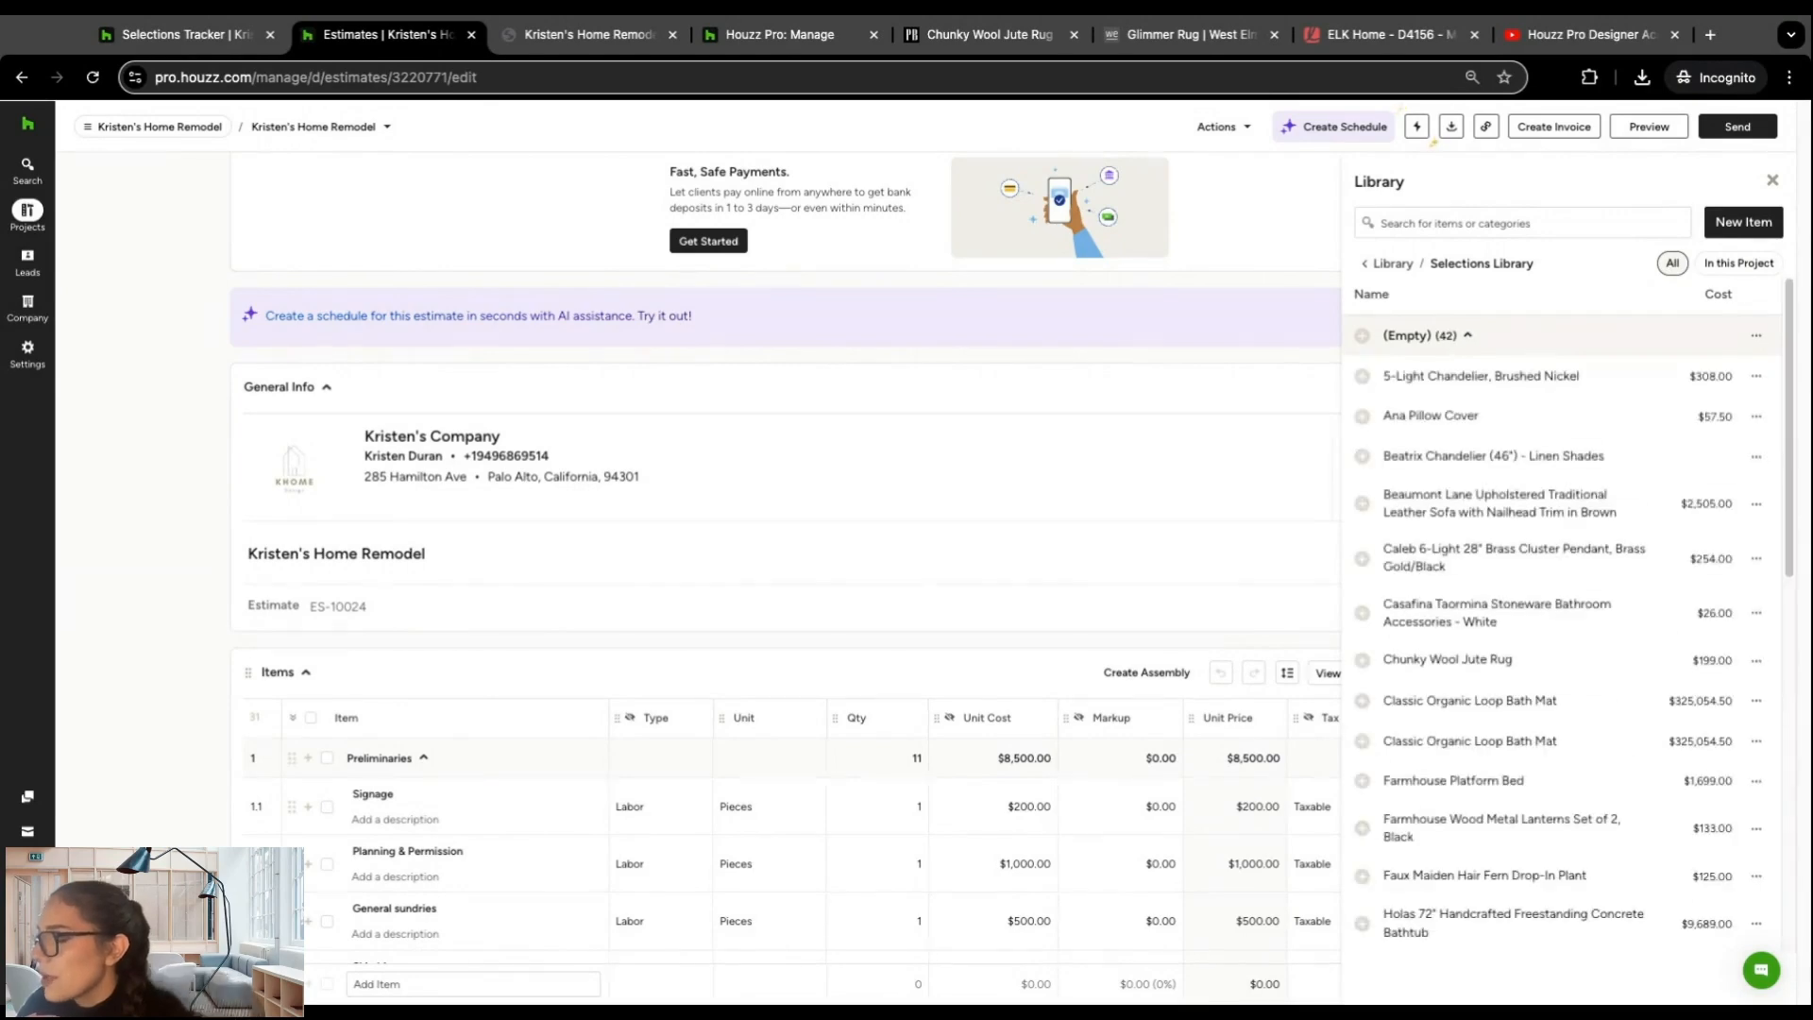
{"action": "left_click", "coordinate": [1740, 263]}
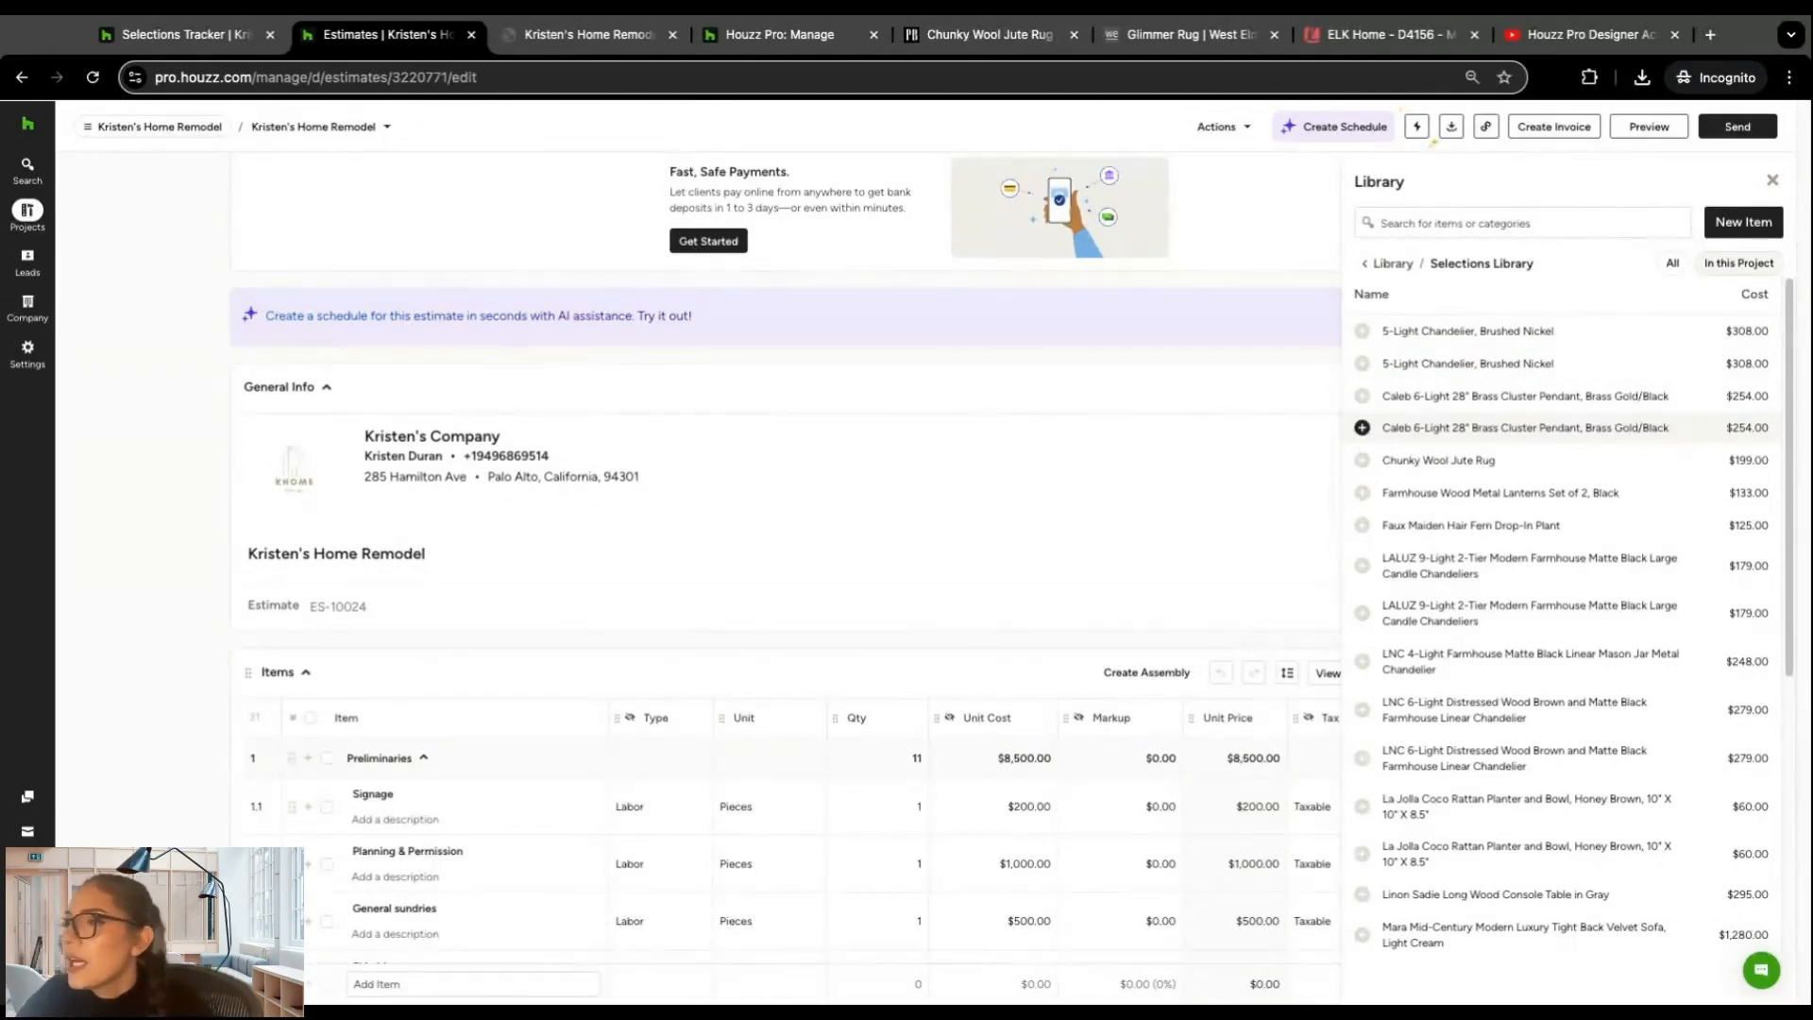
Step: Add one 5-Light Chandelier, Brushed Nickel and both Caleb 6-Light 28" Brass Cluster Pendants, Brass Gold/Black to the estimate
{"action": "scroll", "coordinate": [1522, 505], "scroll_direction": "down", "scroll_amount": 1}
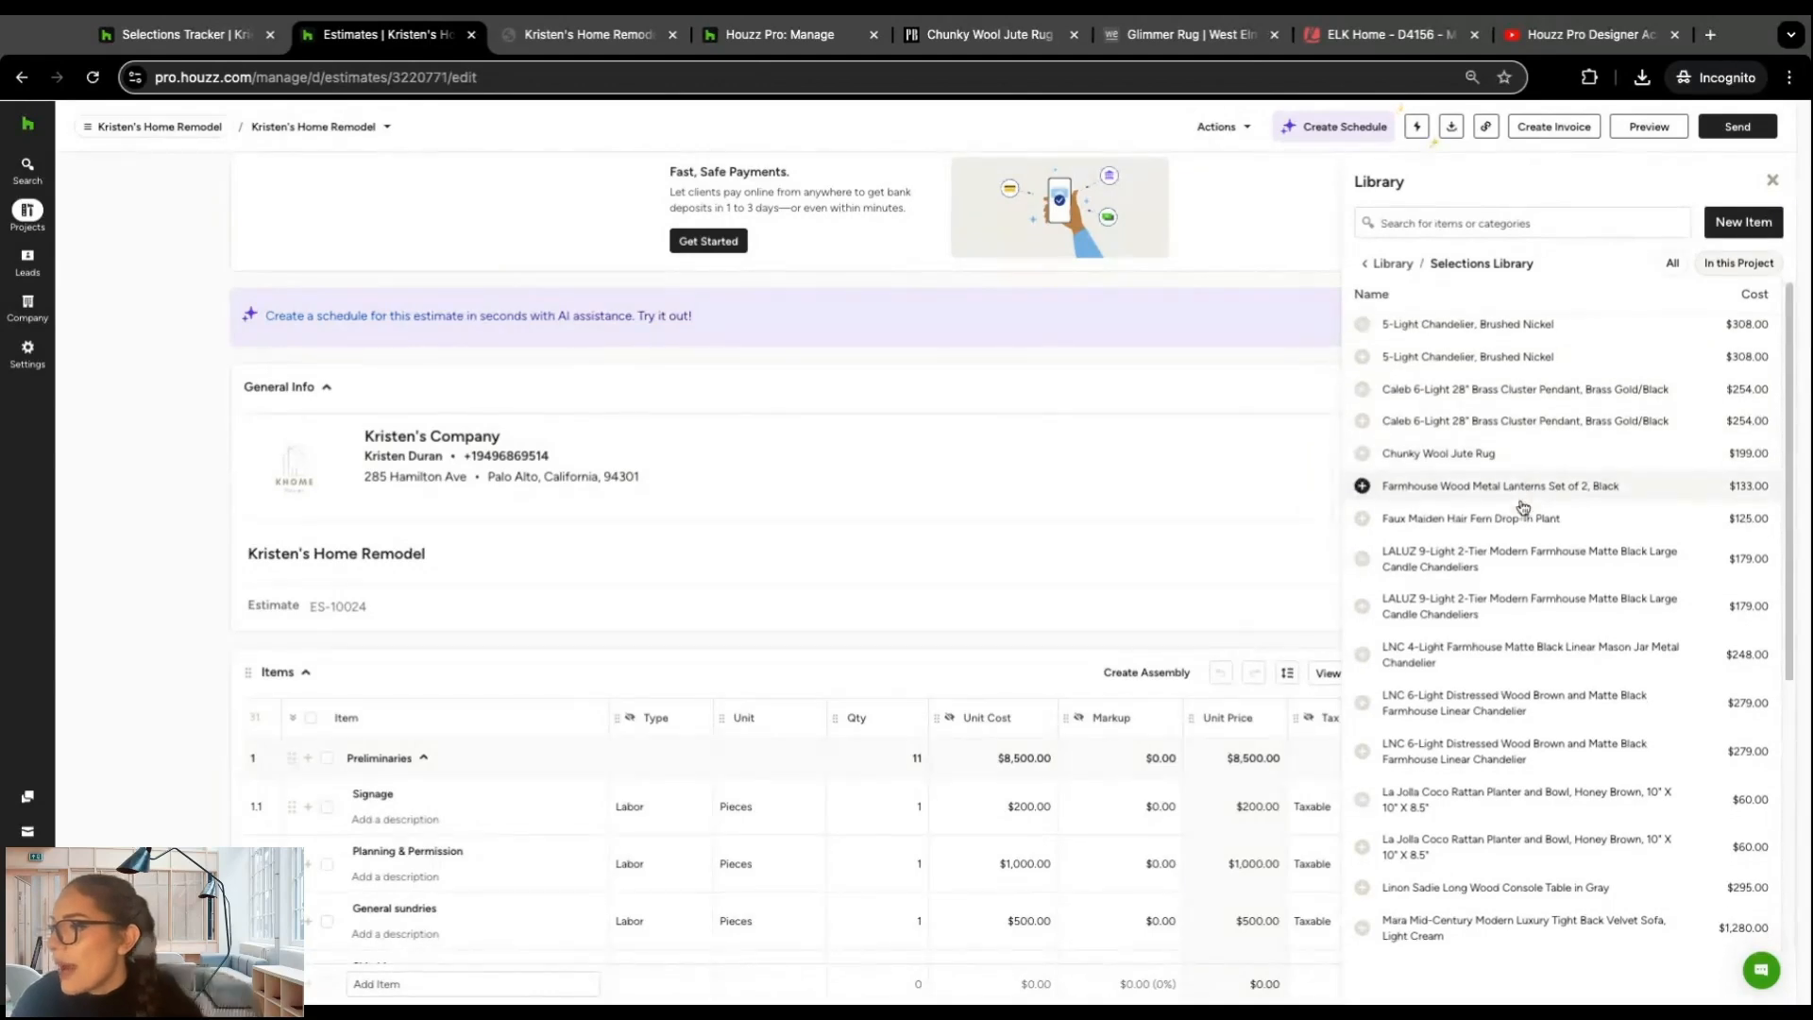
{"action": "scroll", "coordinate": [1520, 438], "scroll_direction": "up", "scroll_amount": 1}
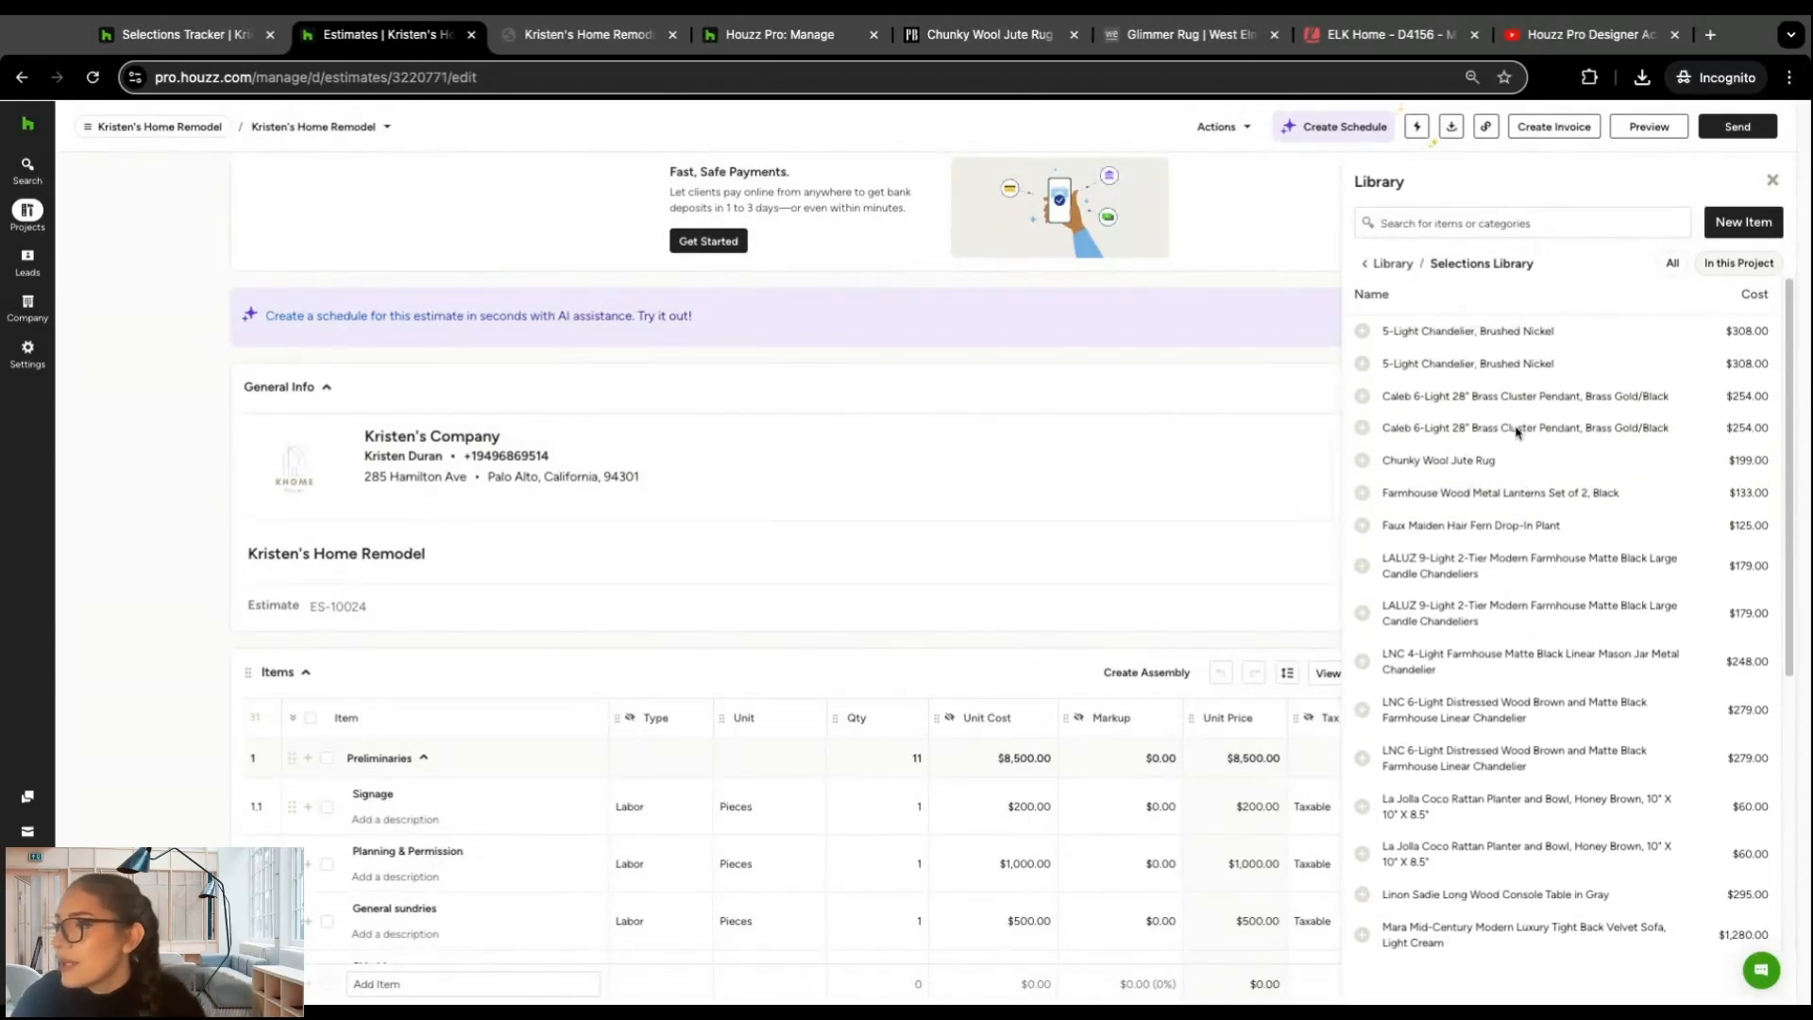
{"action": "left_click", "coordinate": [1487, 364]}
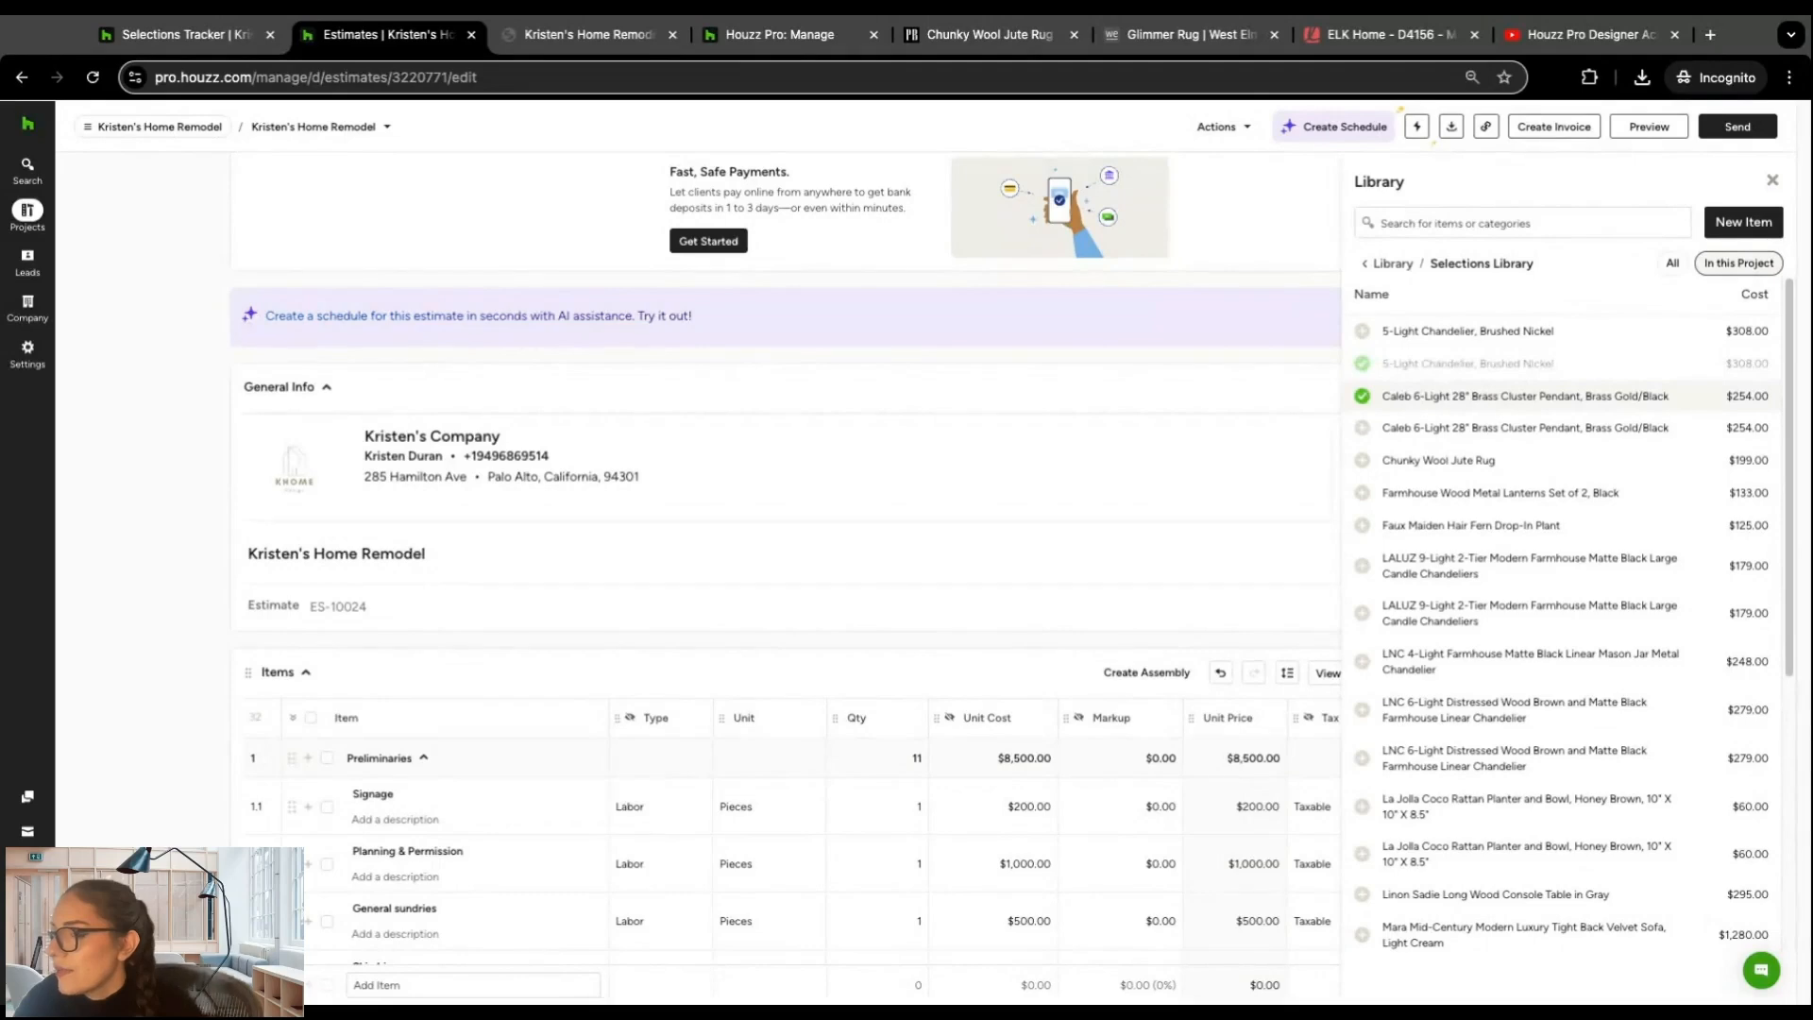
{"action": "left_click", "coordinate": [1478, 427]}
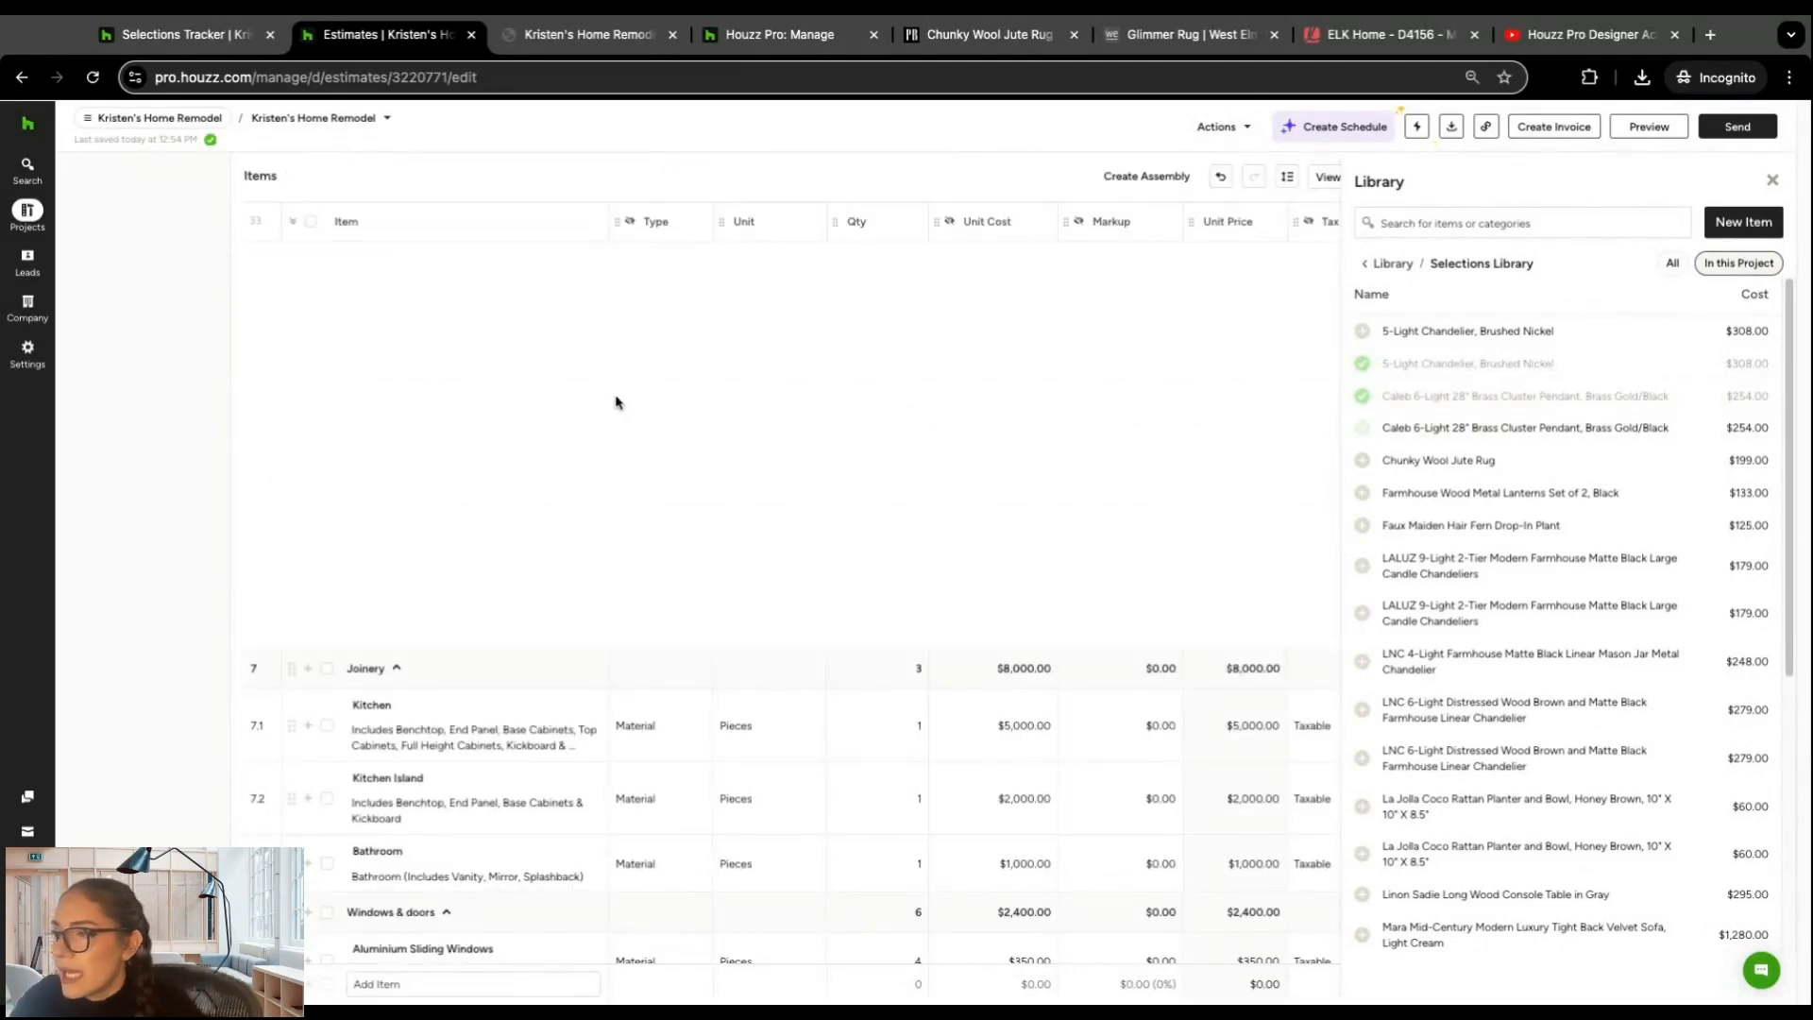
{"action": "left_click", "coordinate": [1773, 182]}
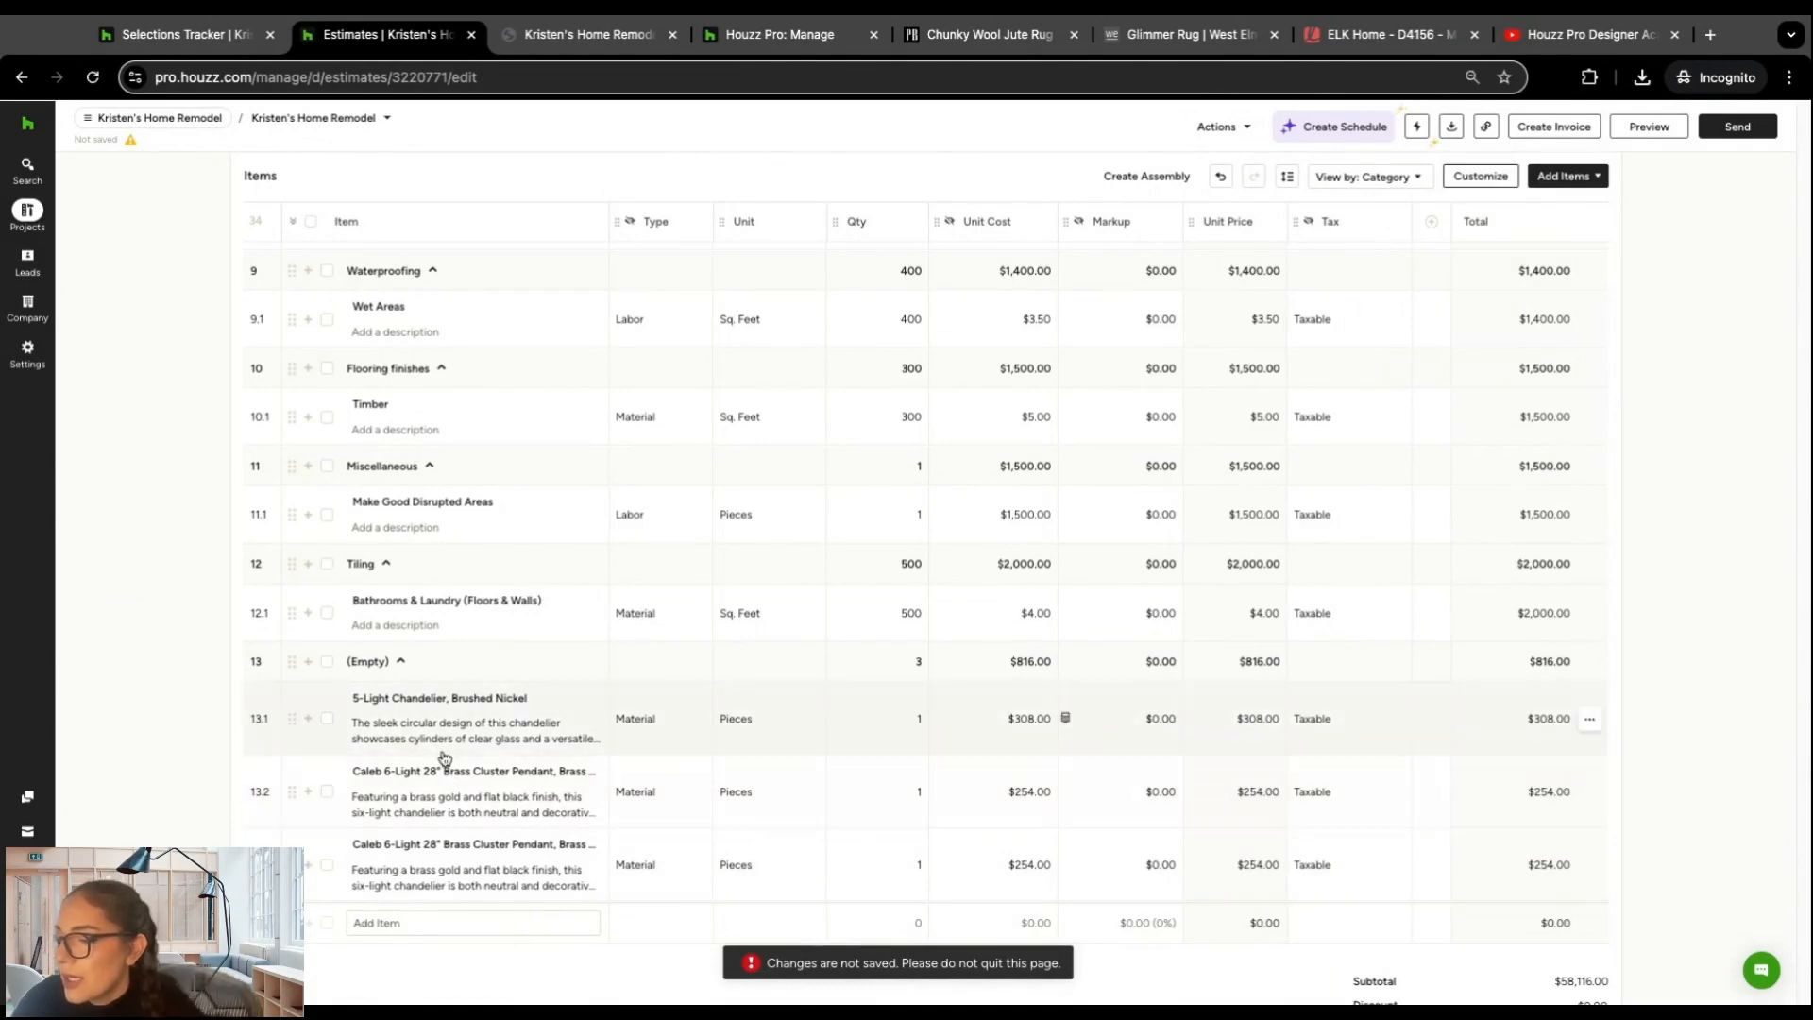
Step: Customize the estimate's items table to show item images
{"action": "left_click", "coordinate": [1478, 179]}
{"action": "left_click", "coordinate": [1091, 401]}
{"action": "left_click", "coordinate": [1072, 814]}
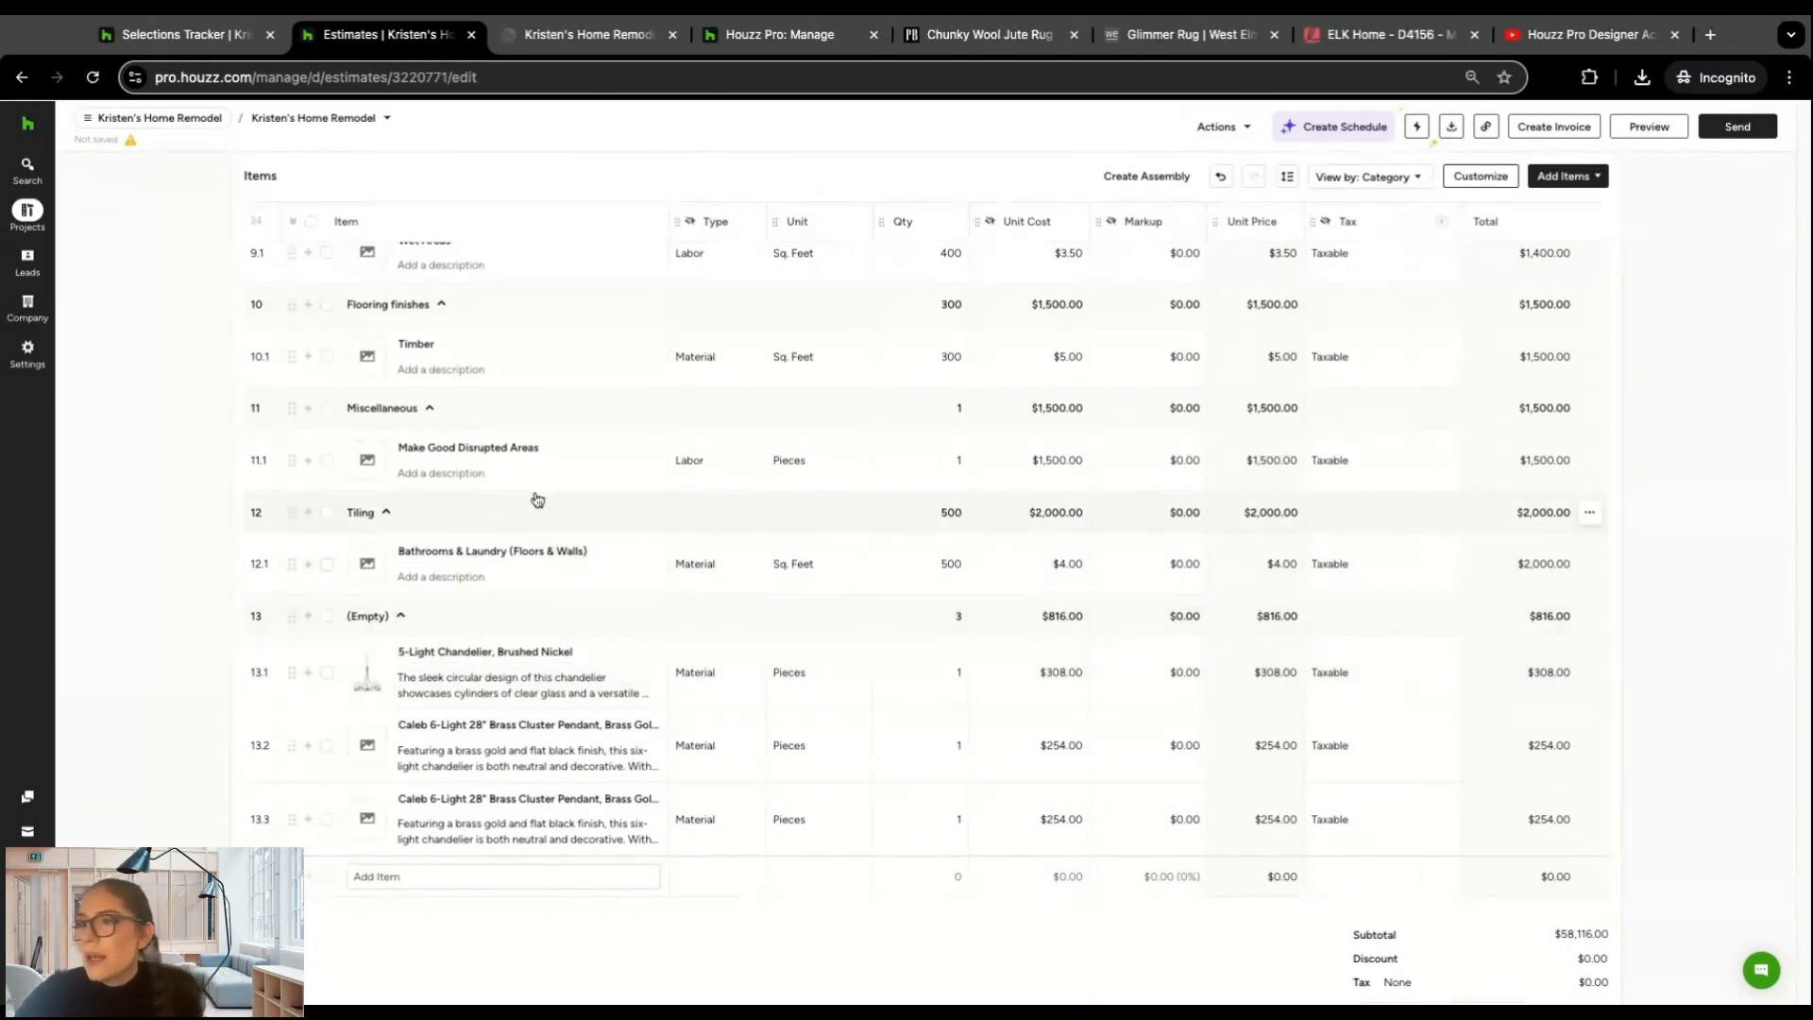
Step: Go to the home remodel project's Selection Boards and open the Formal Living Room (Mid Century) board
{"action": "scroll", "coordinate": [558, 441], "scroll_direction": "up", "scroll_amount": 10}
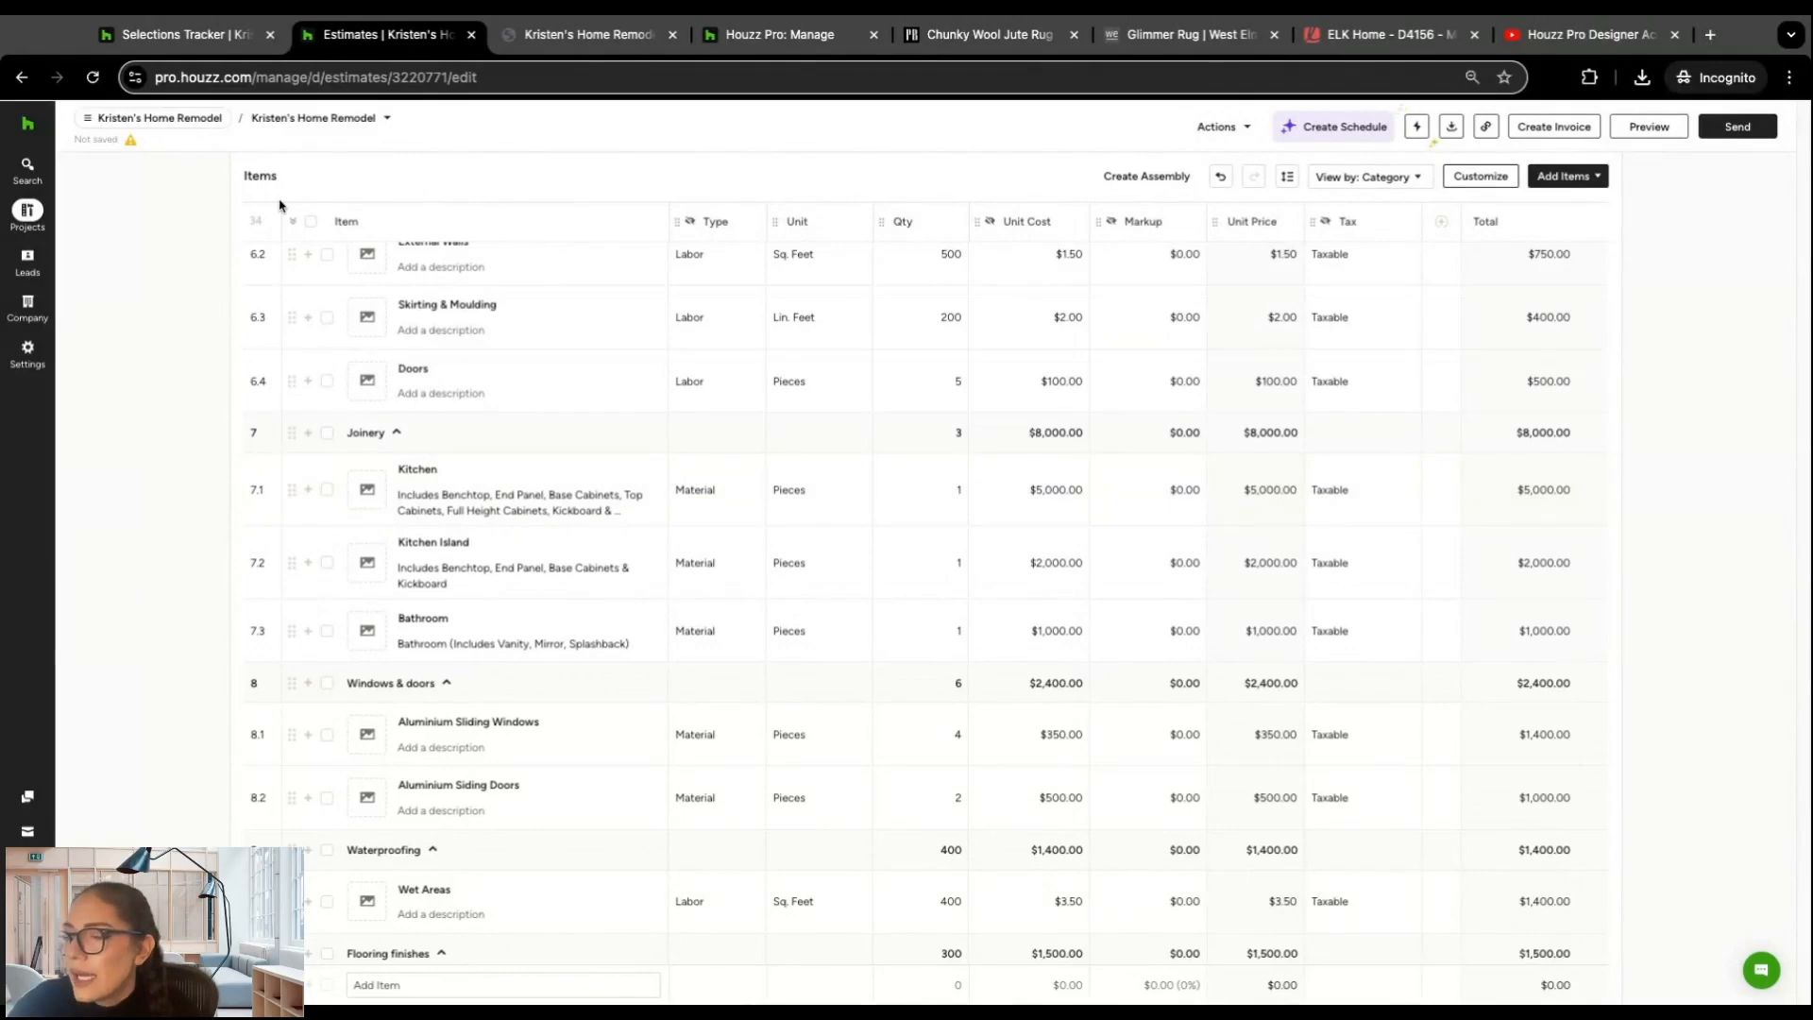
{"action": "left_click", "coordinate": [30, 212]}
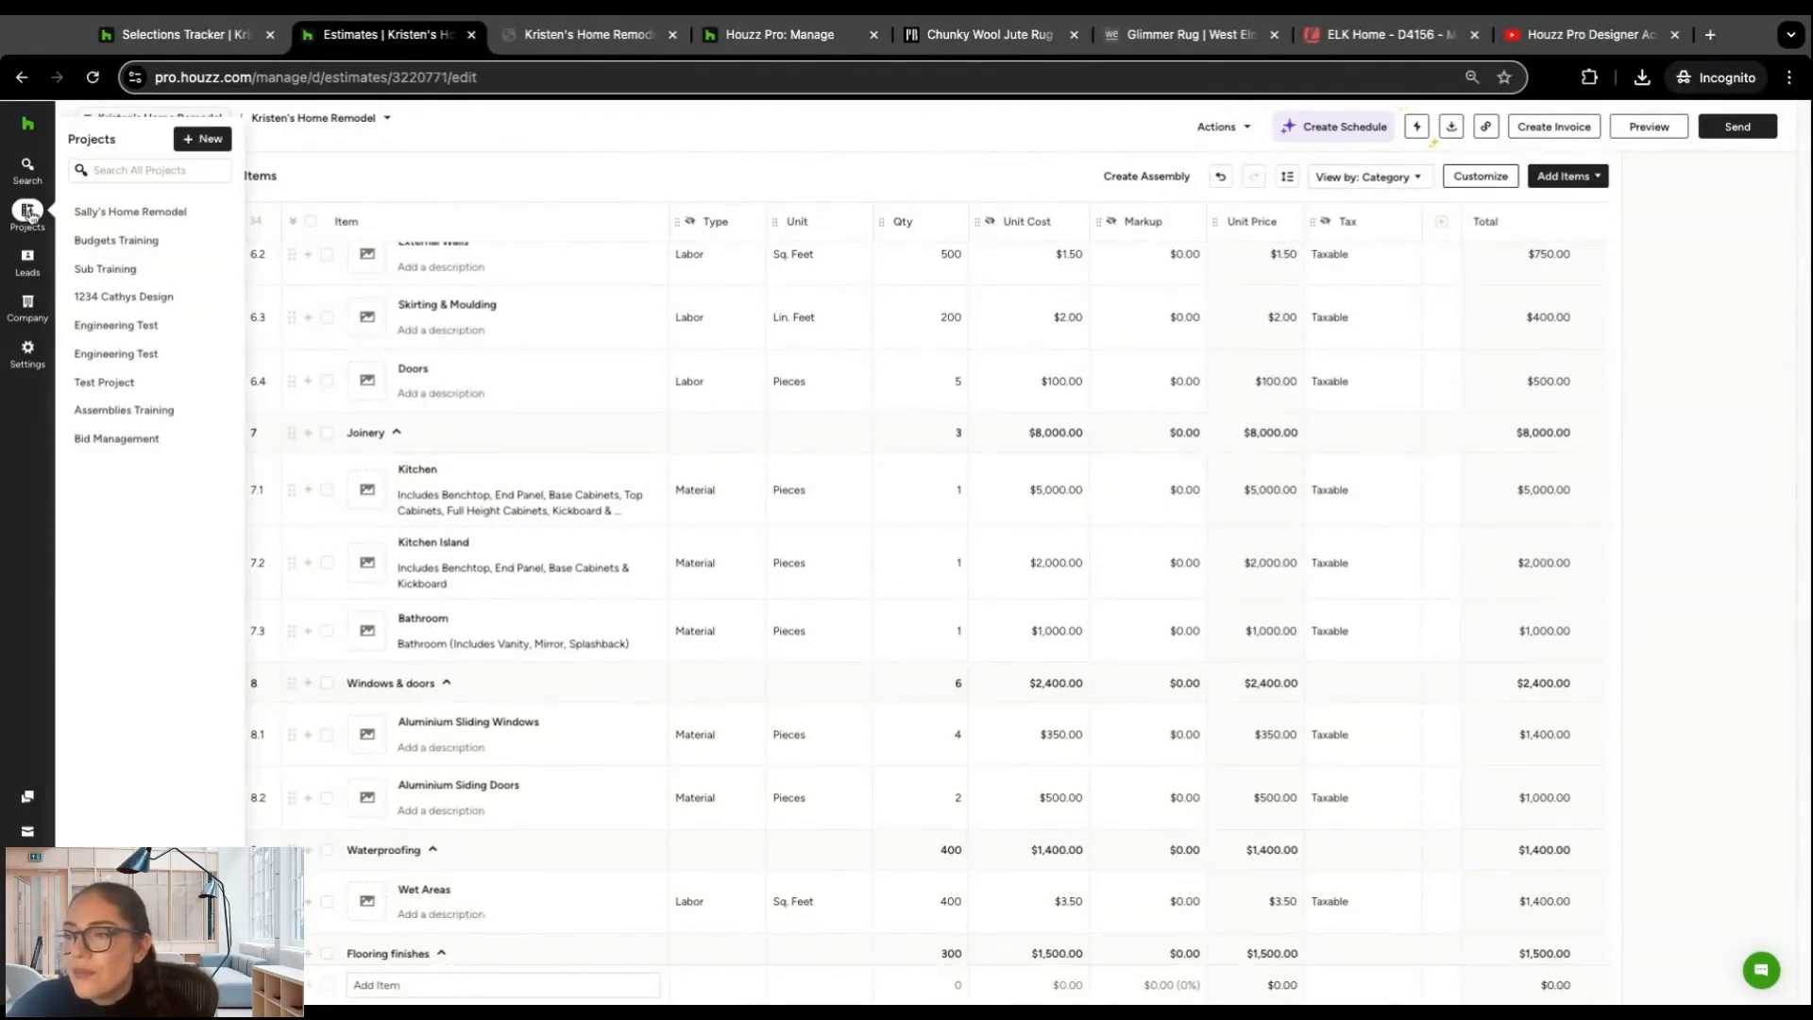
{"action": "mouse_move", "coordinate": [172, 120]}
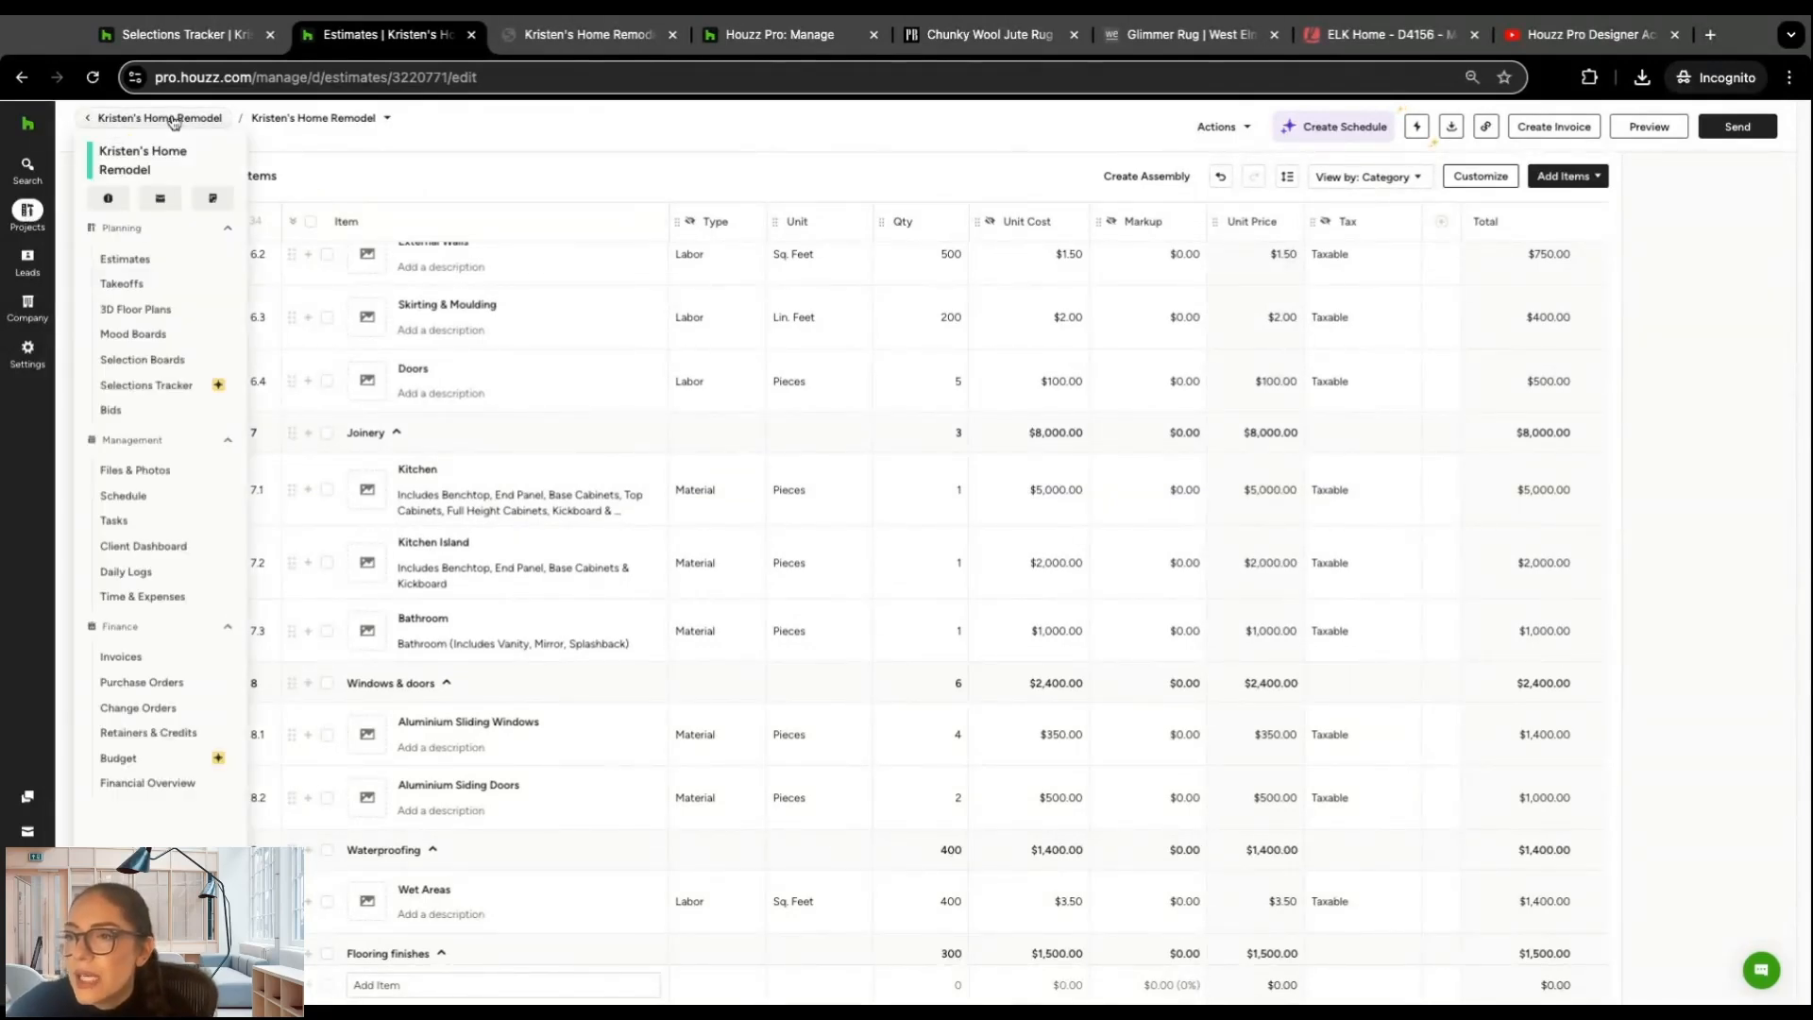
{"action": "left_click", "coordinate": [169, 365]}
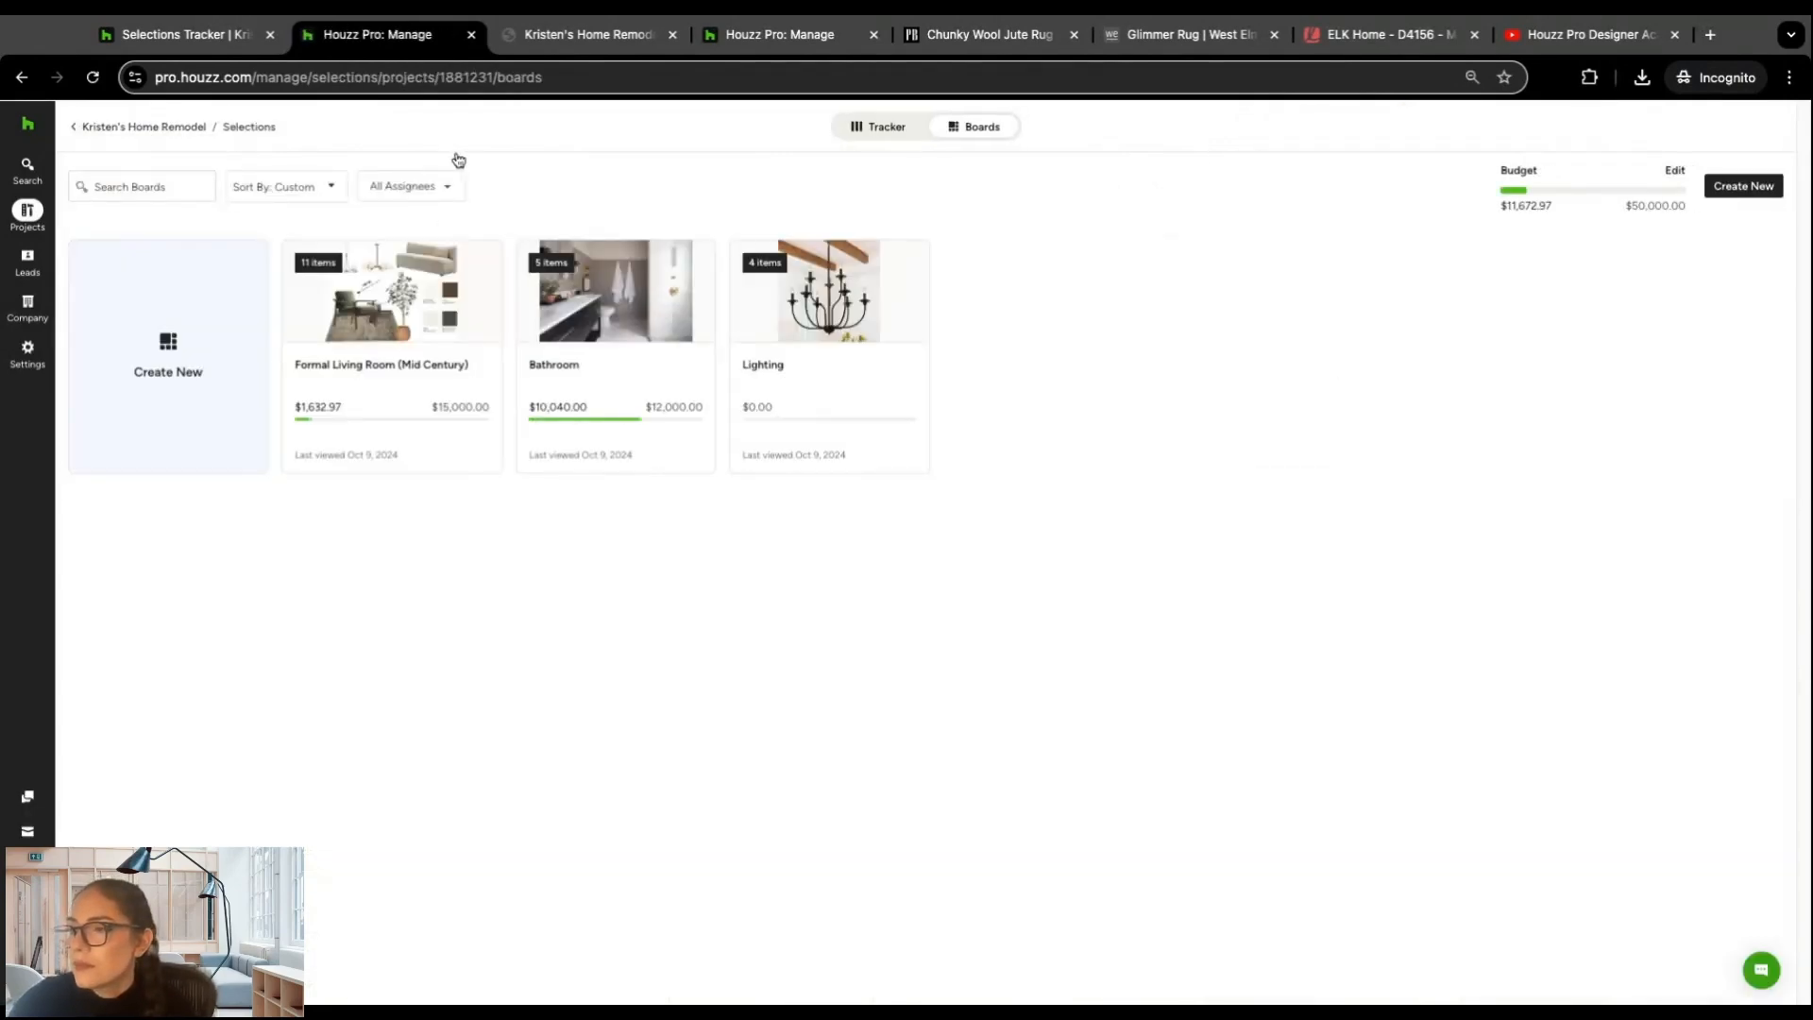
{"action": "left_click", "coordinate": [368, 299]}
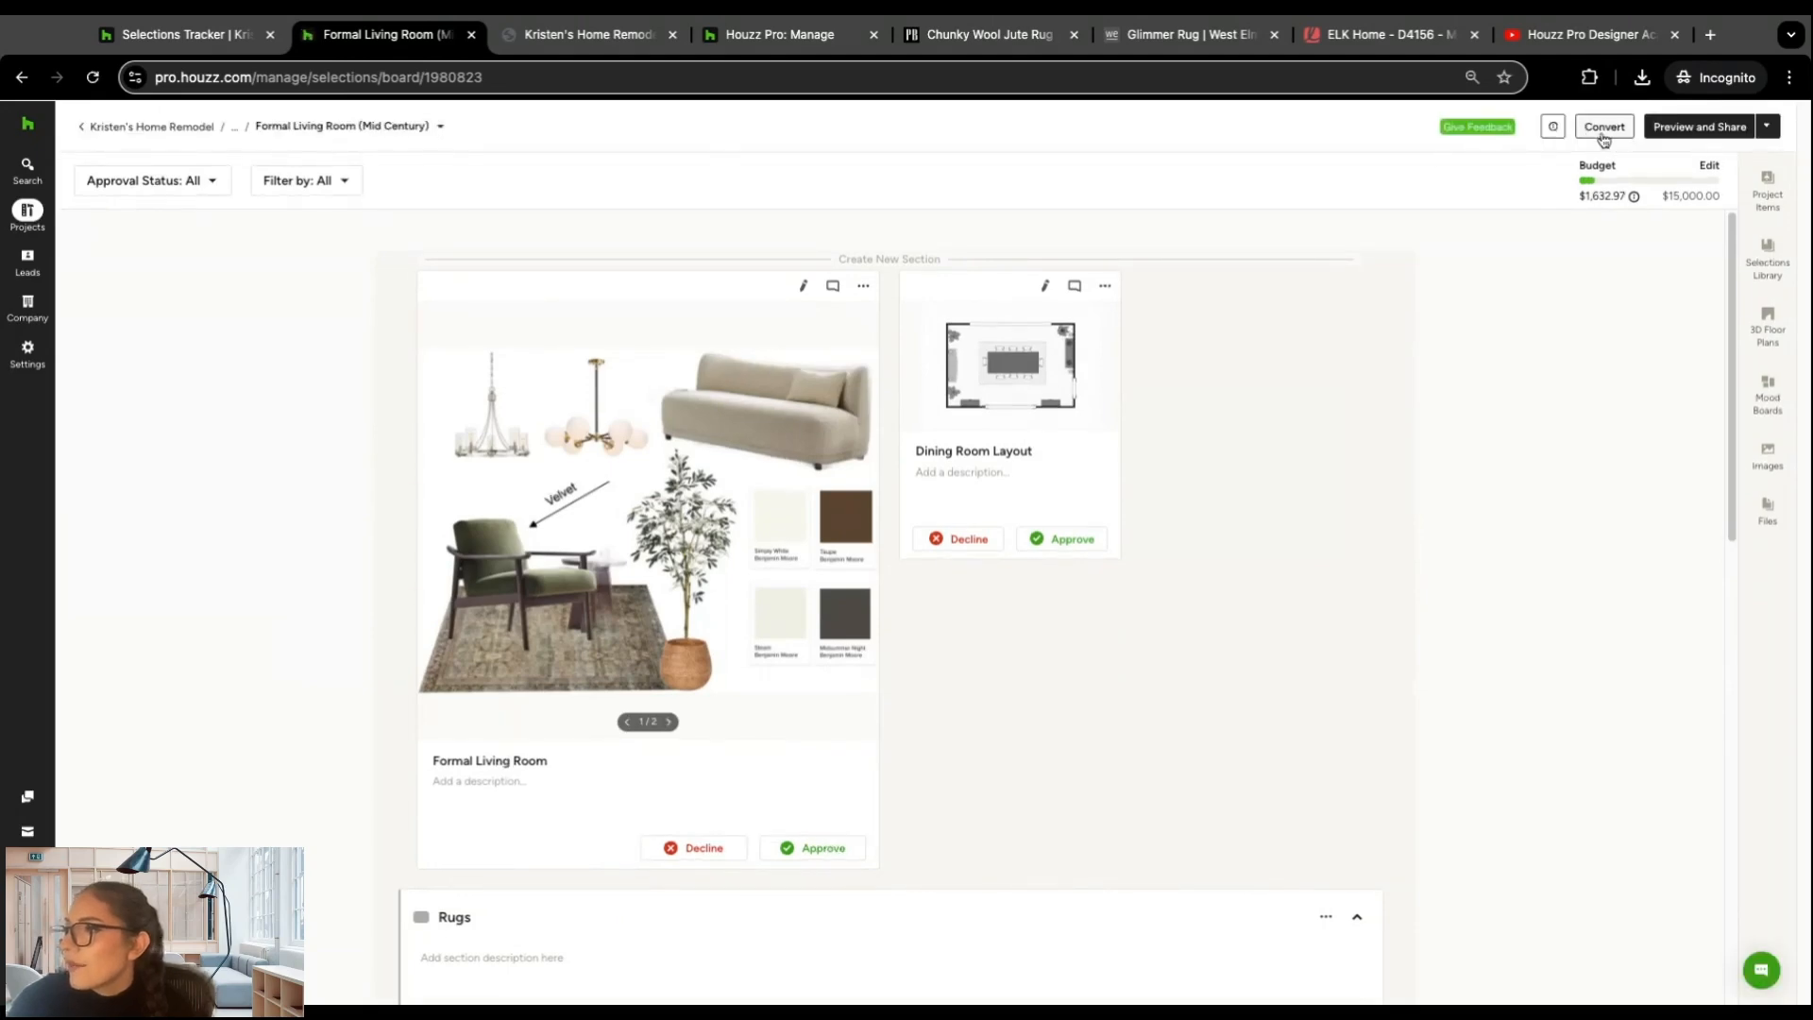
Step: Look through the items on the Formal Living Room board and briefly view its Selections Library
{"action": "scroll", "coordinate": [1274, 376], "scroll_direction": "down", "scroll_amount": 5}
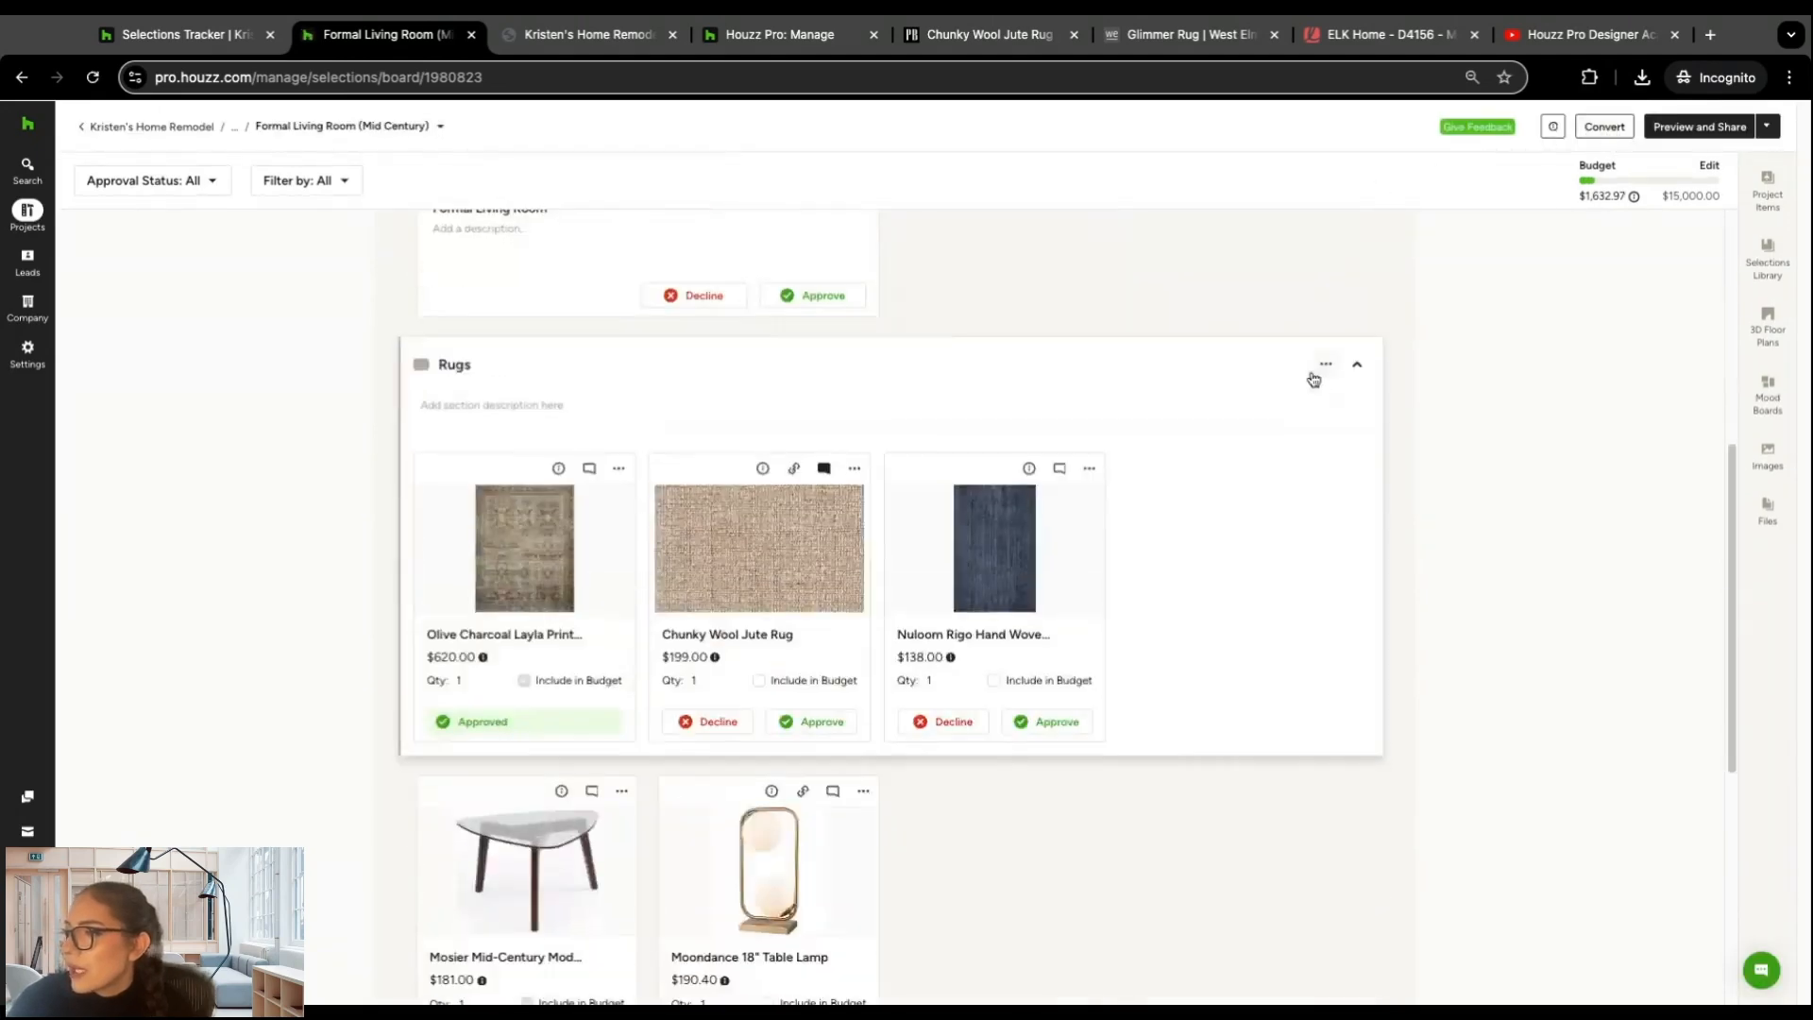
{"action": "scroll", "coordinate": [1118, 449], "scroll_direction": "down", "scroll_amount": 3}
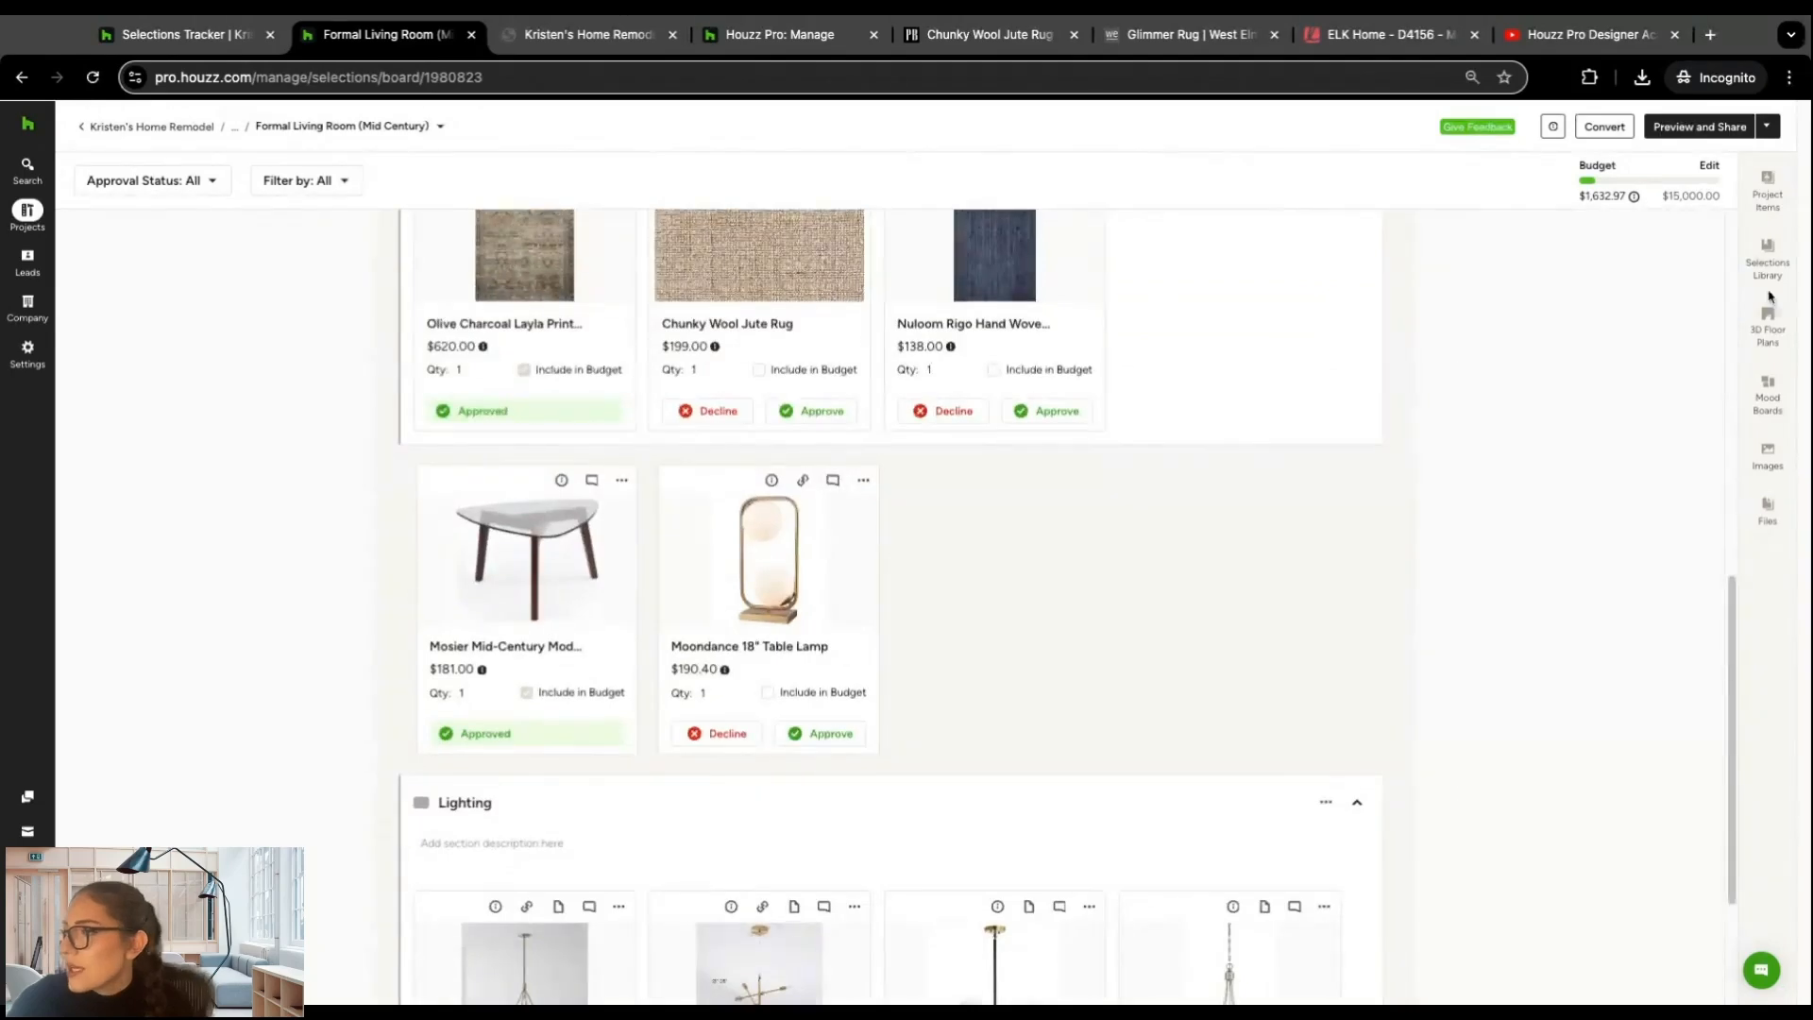
{"action": "left_click", "coordinate": [1768, 253]}
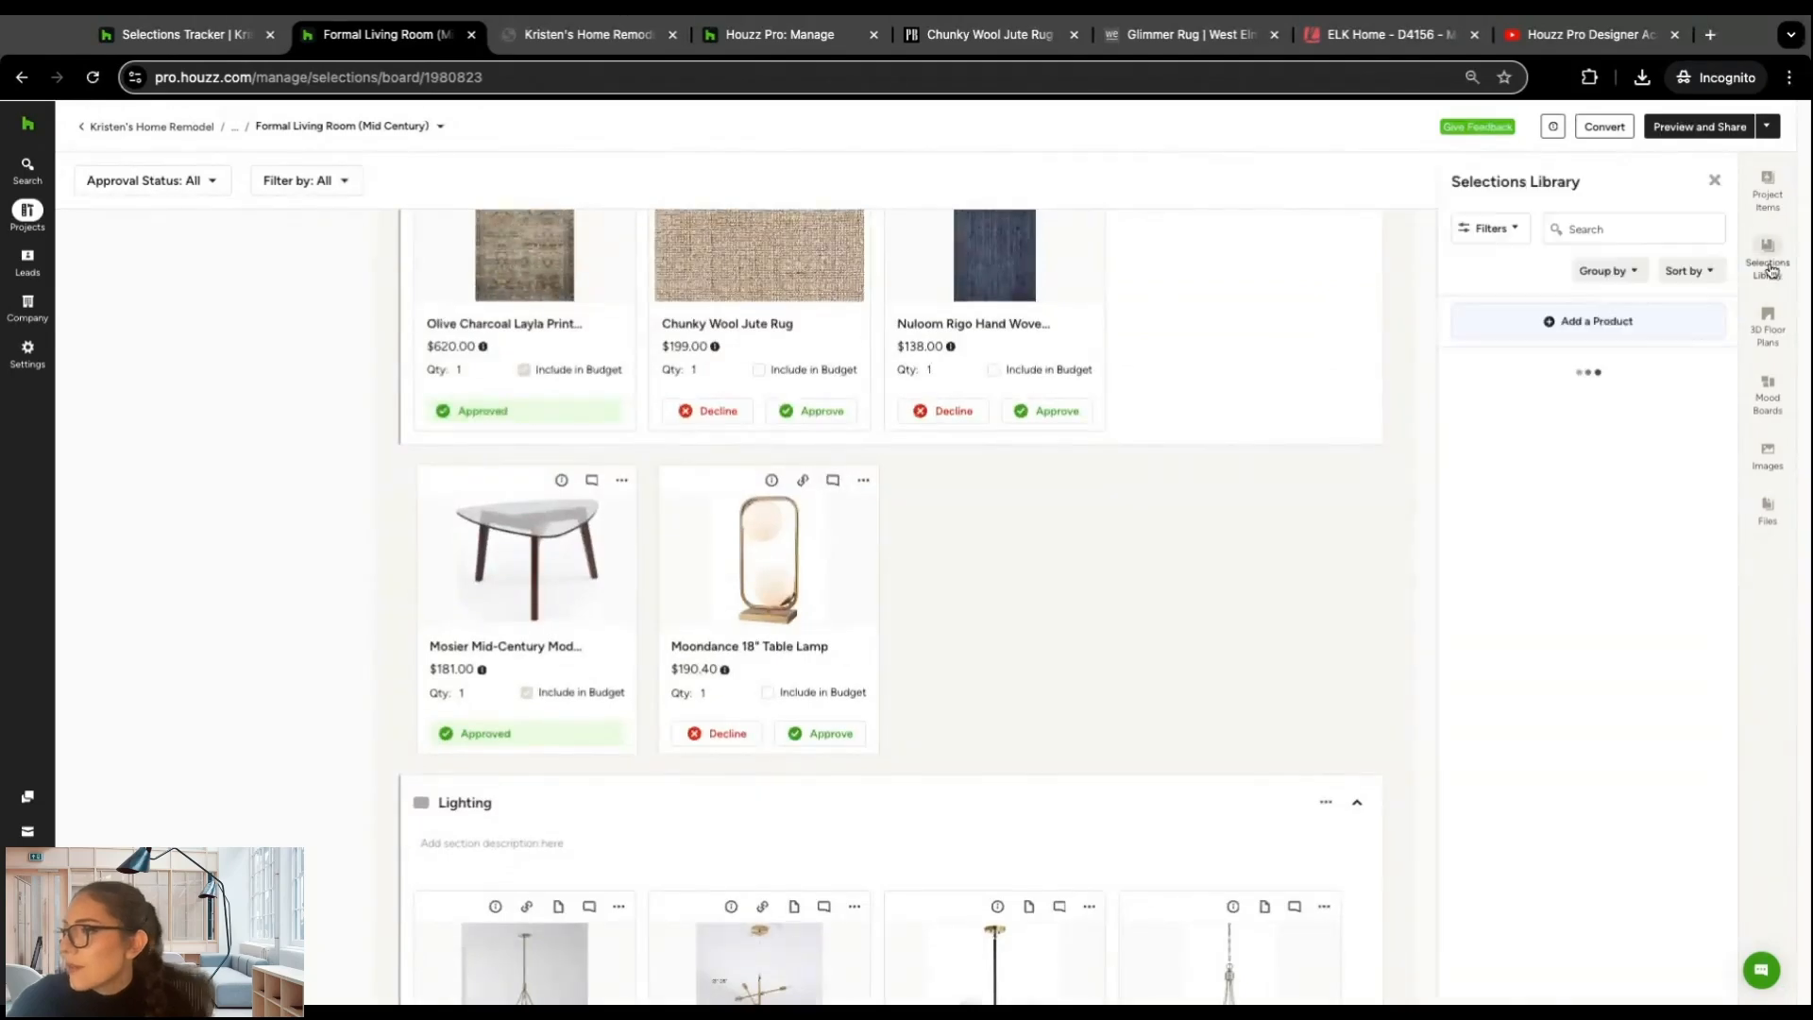
{"action": "left_click", "coordinate": [1714, 181]}
Step: View the options for converting the selections board to an estimate or invoice, and close them without converting any items
{"action": "scroll", "coordinate": [1259, 413], "scroll_direction": "up", "scroll_amount": 1}
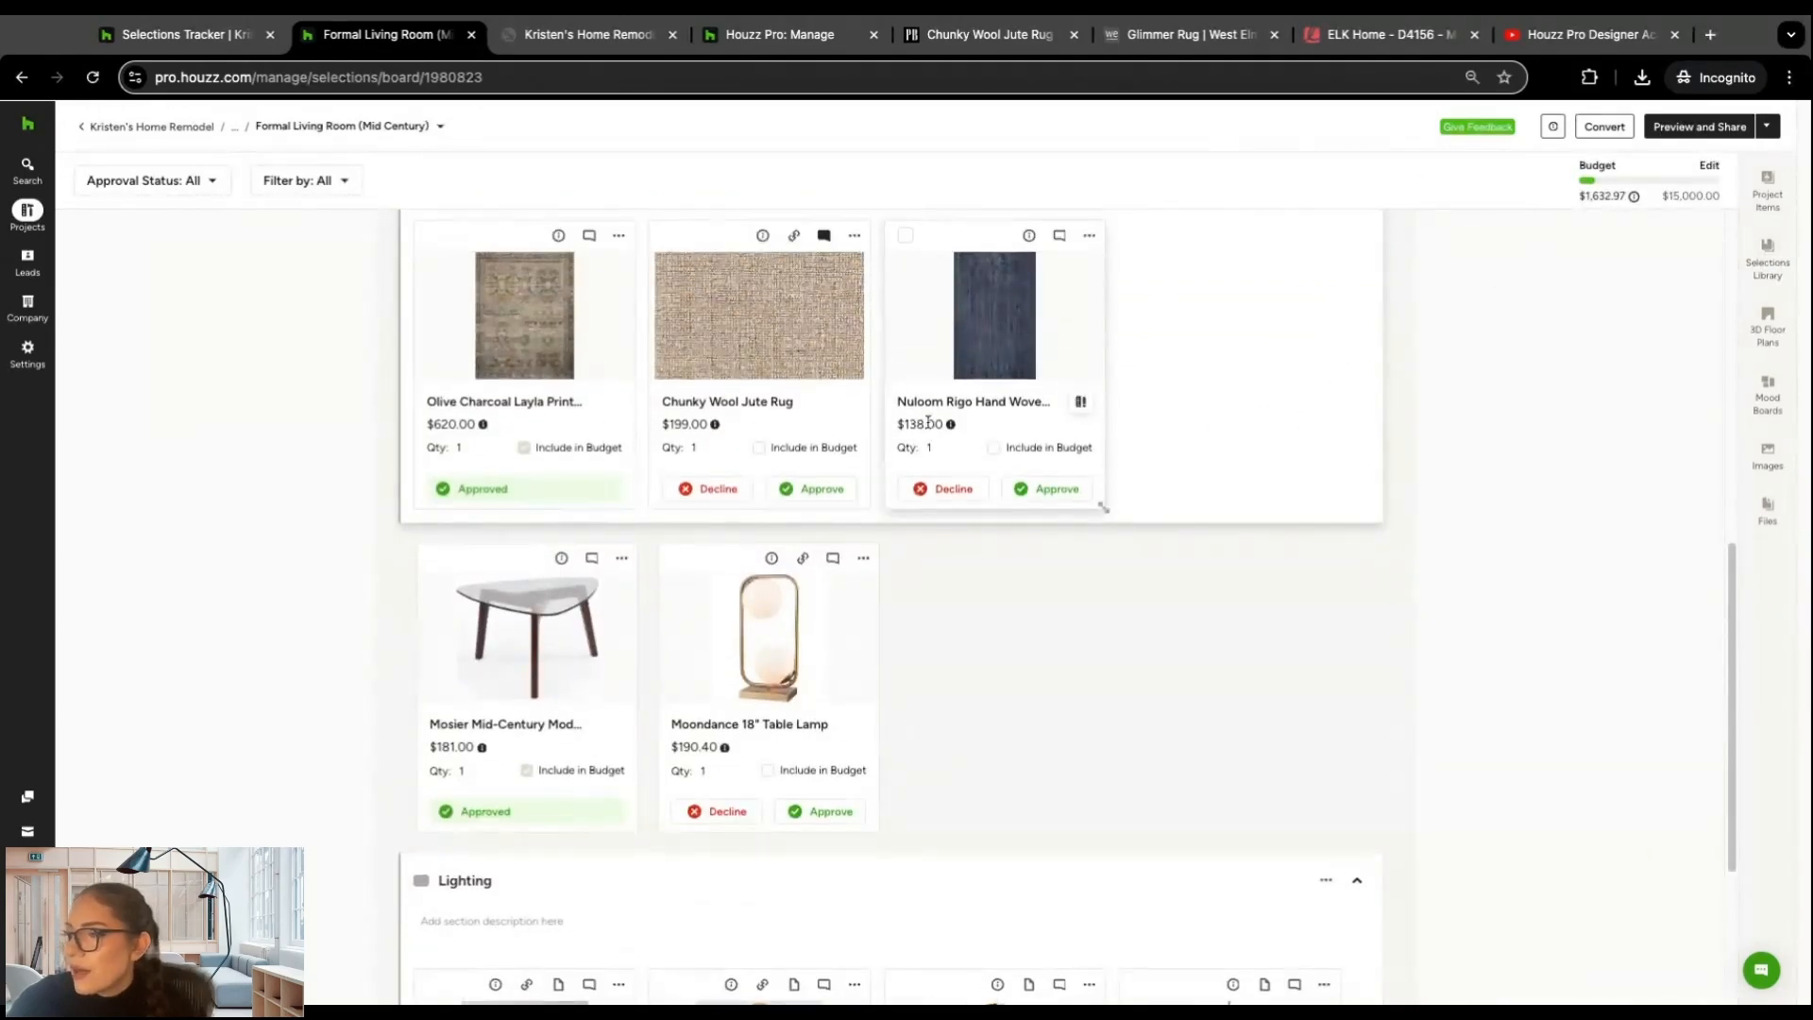
{"action": "scroll", "coordinate": [1440, 303], "scroll_direction": "up", "scroll_amount": 8}
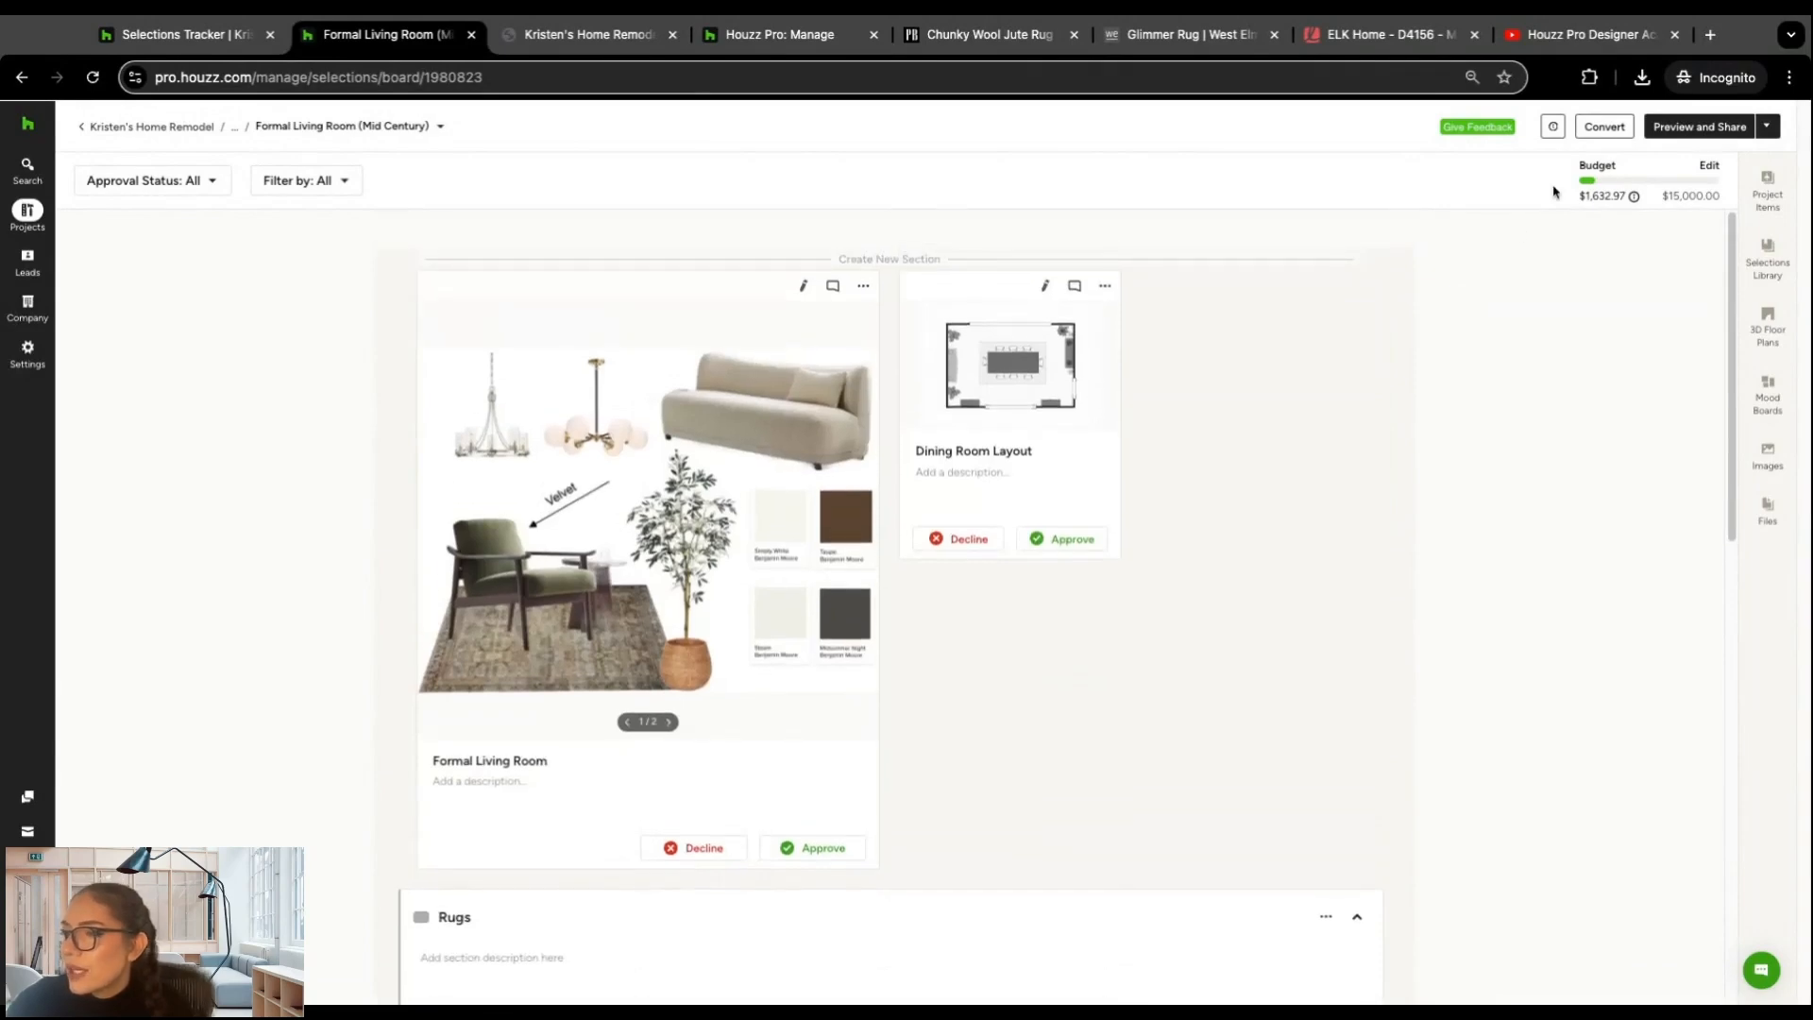
{"action": "left_click", "coordinate": [1604, 127]}
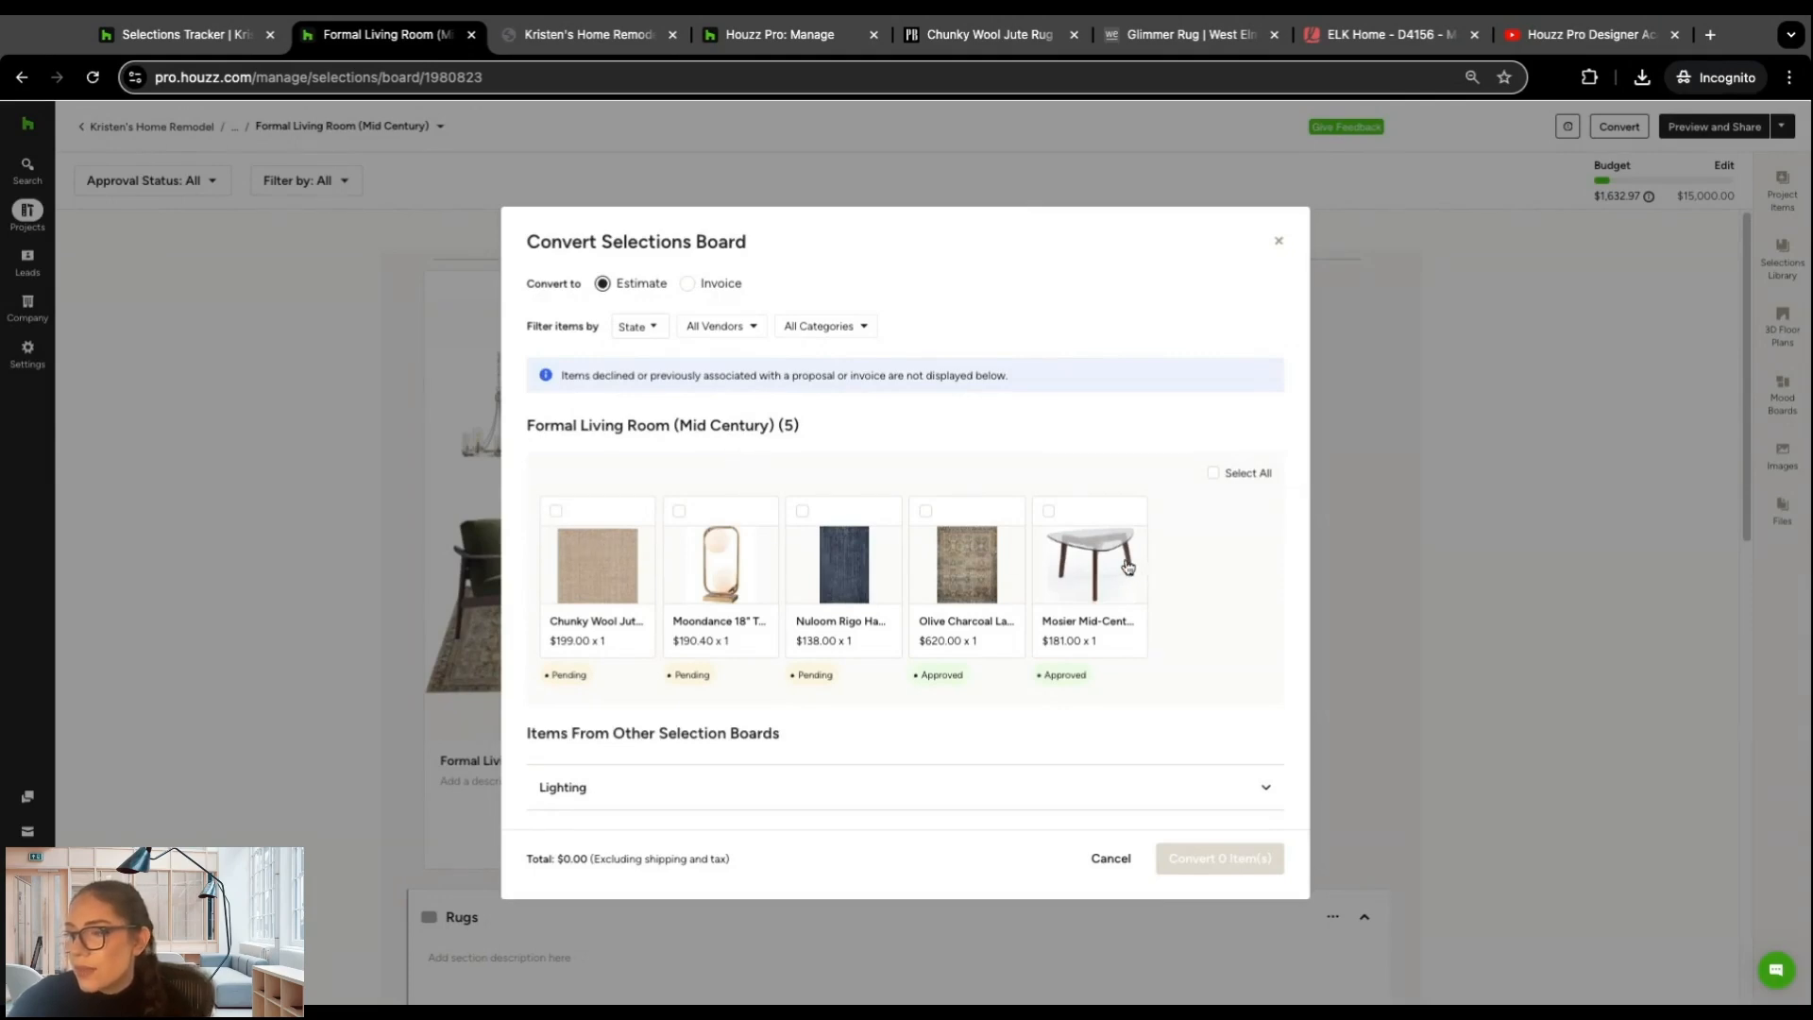
{"action": "left_click", "coordinate": [1114, 863]}
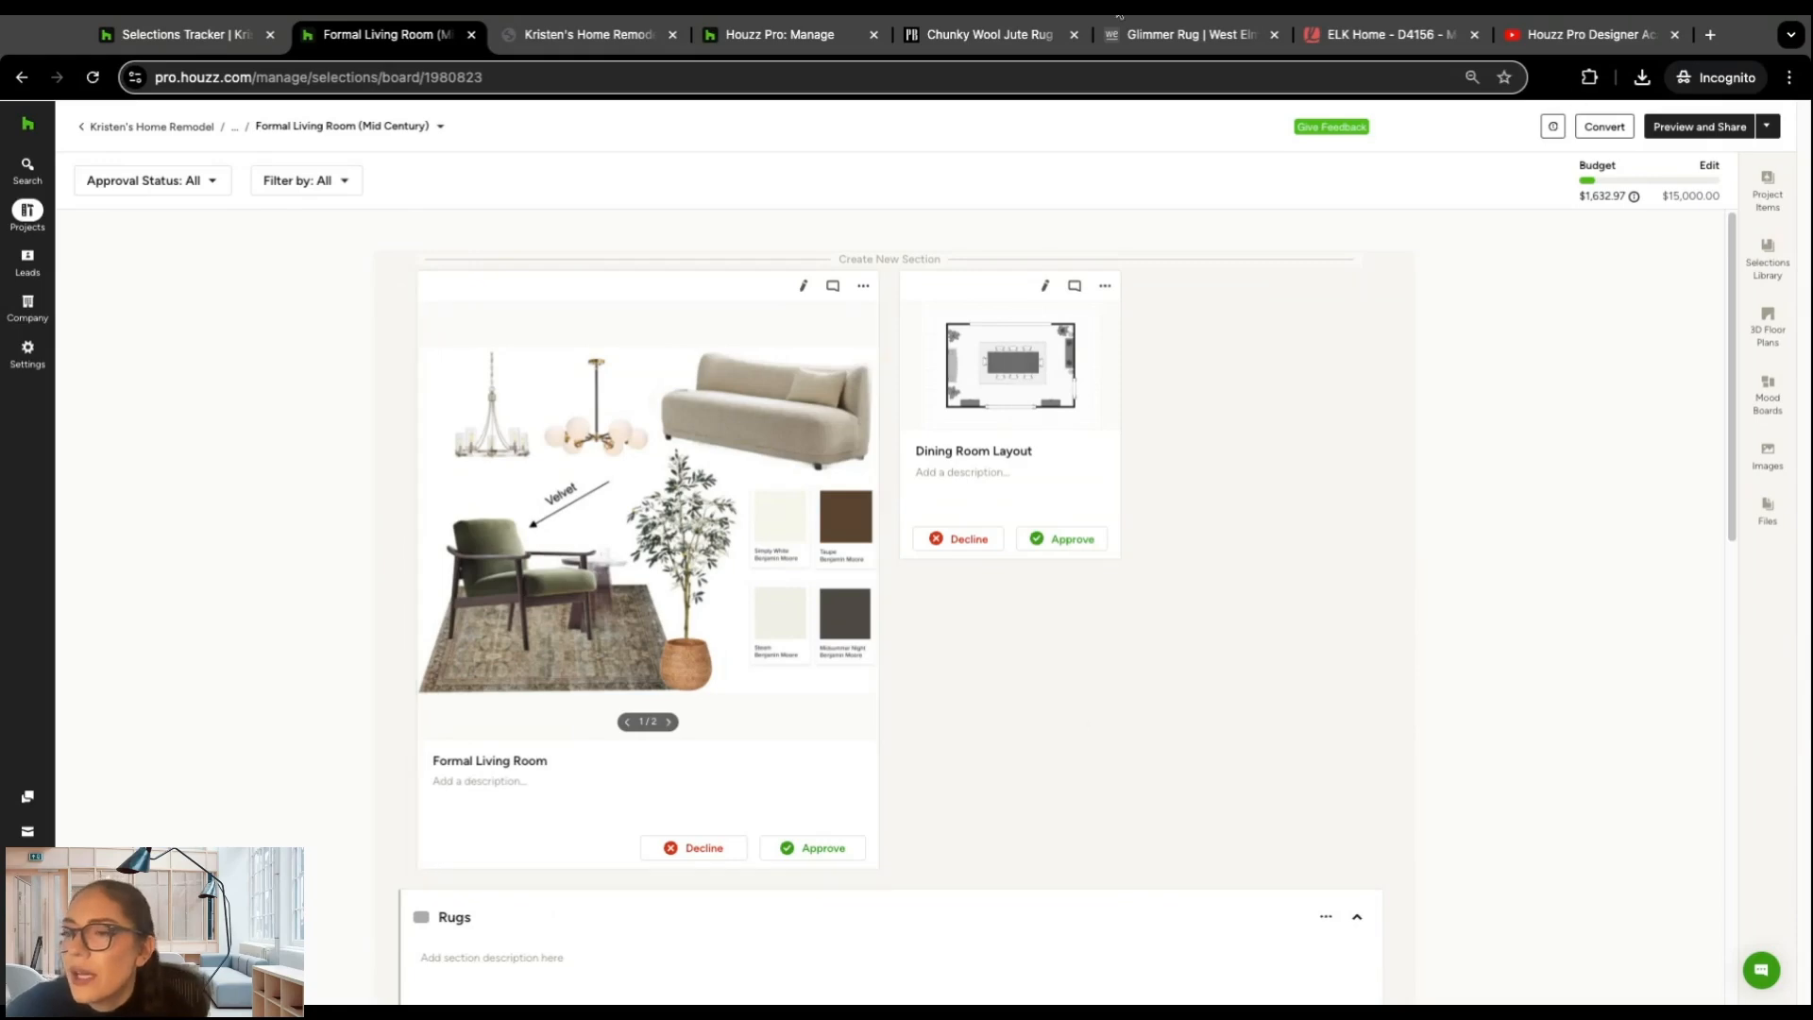
Step: Return to the home remodel project's overview and open its Selections Tracker
{"action": "left_click", "coordinate": [26, 219]}
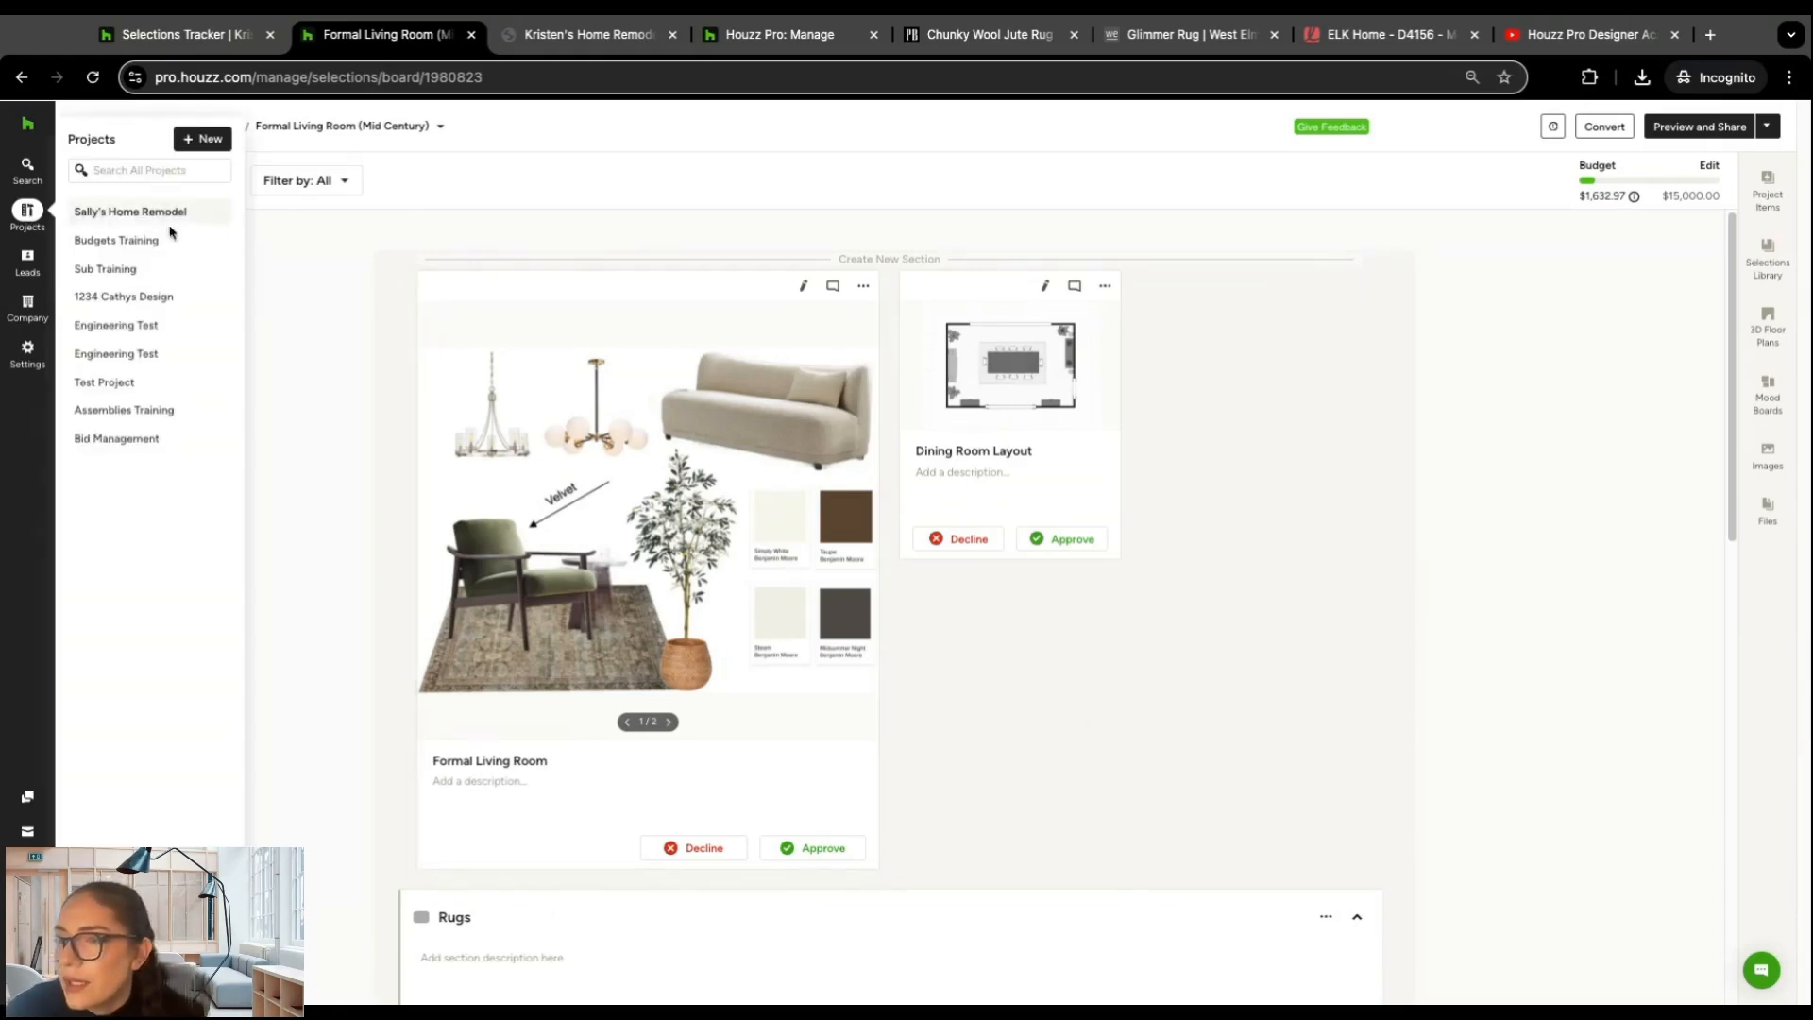
{"action": "left_click", "coordinate": [111, 130]}
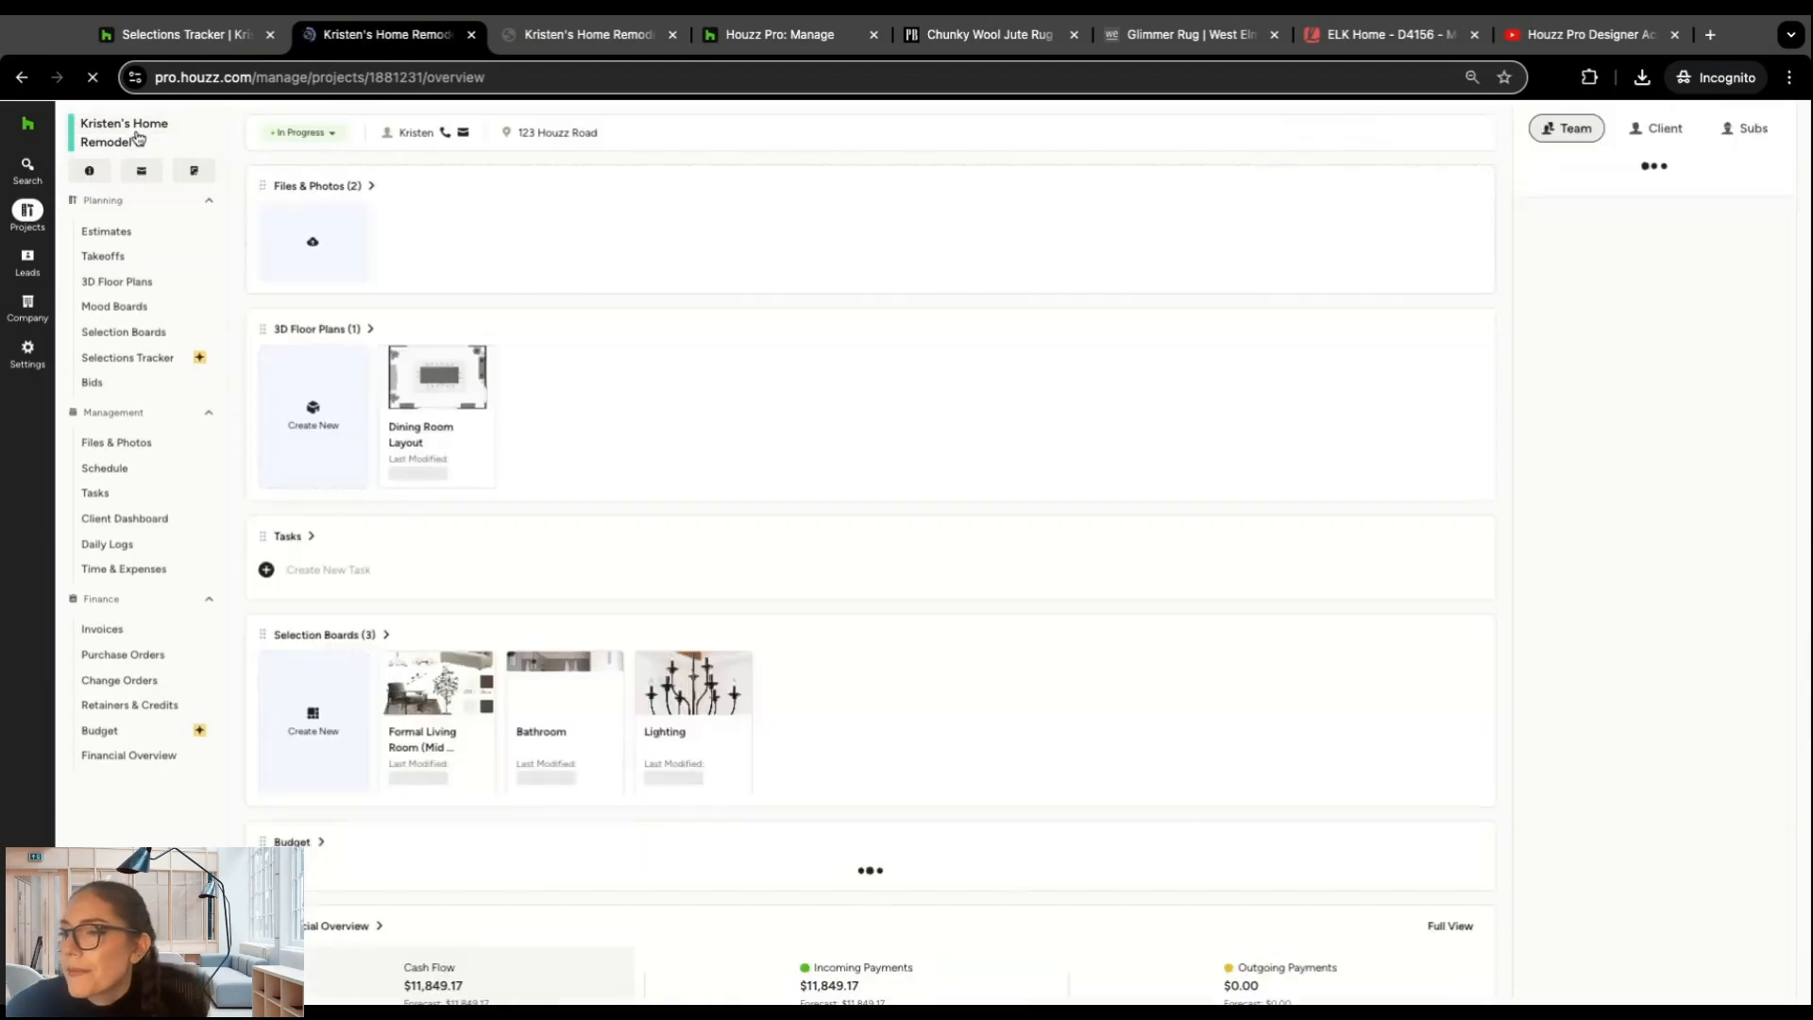
{"action": "left_click", "coordinate": [142, 355]}
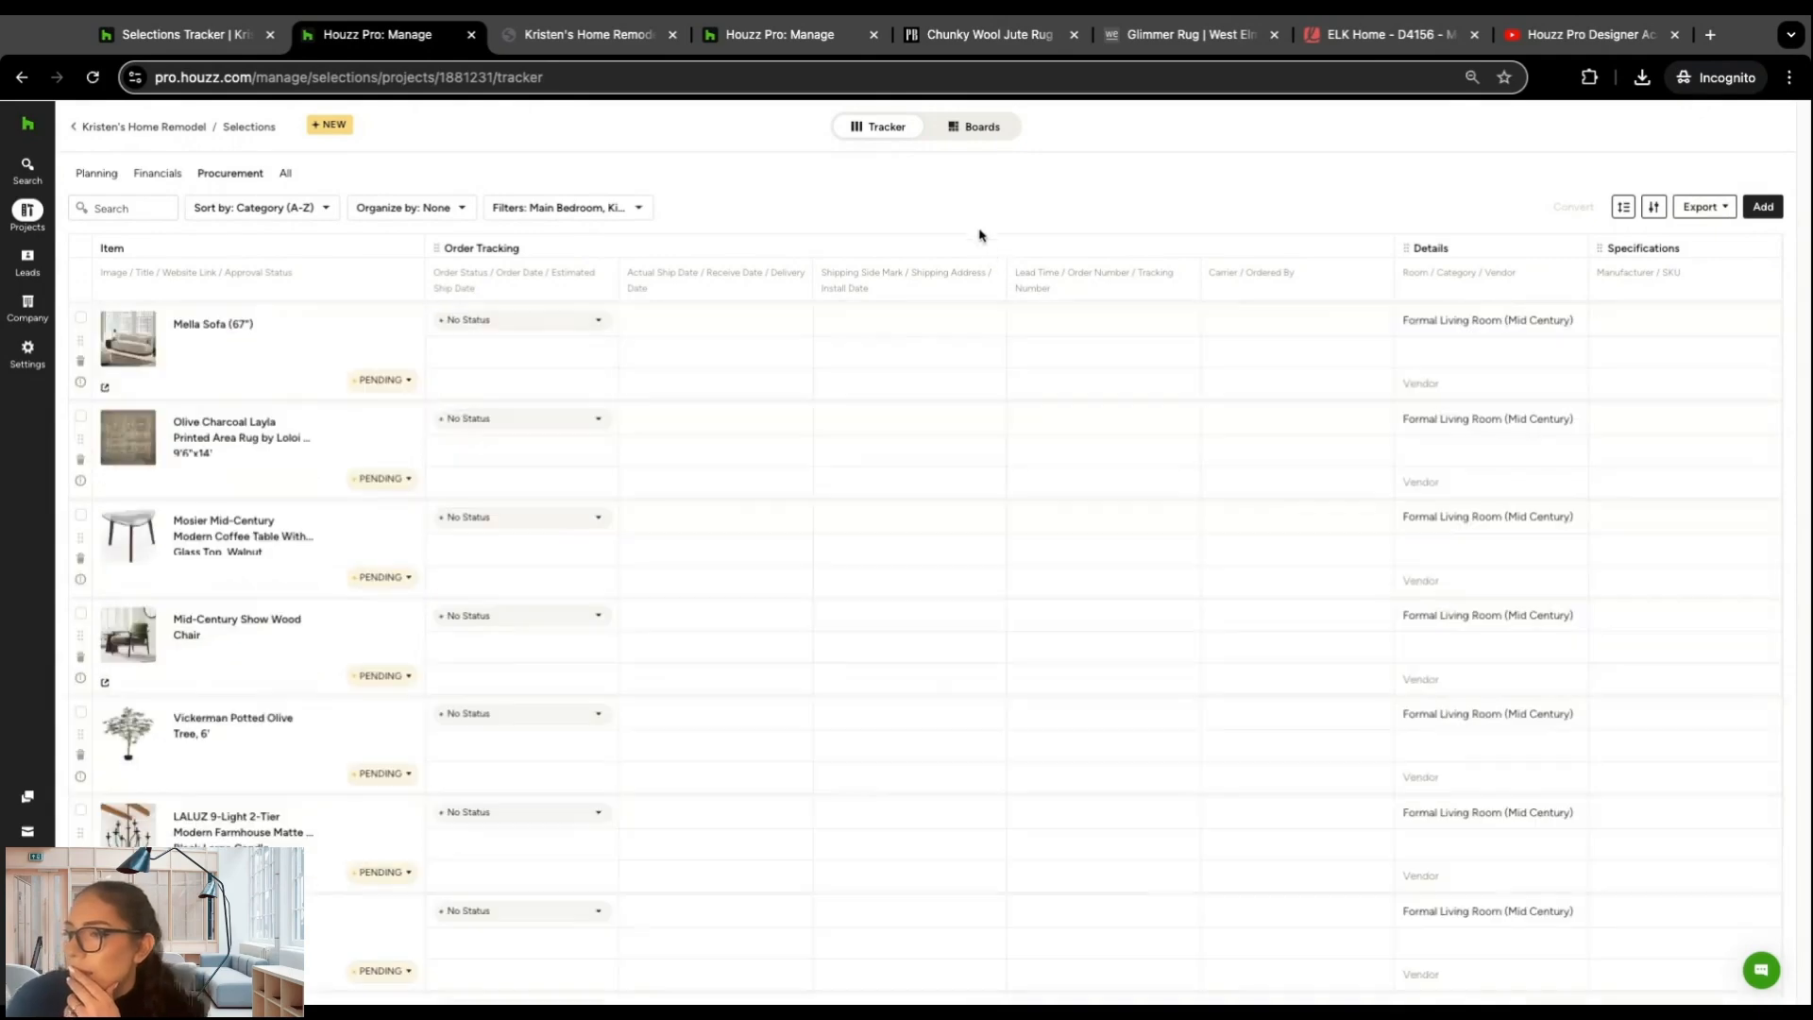
Step: Export the tracker as an FFE Schedule PDF, checking the Item Details fields it includes, and save the file
{"action": "left_click", "coordinate": [1729, 208]}
{"action": "left_click", "coordinate": [1662, 275]}
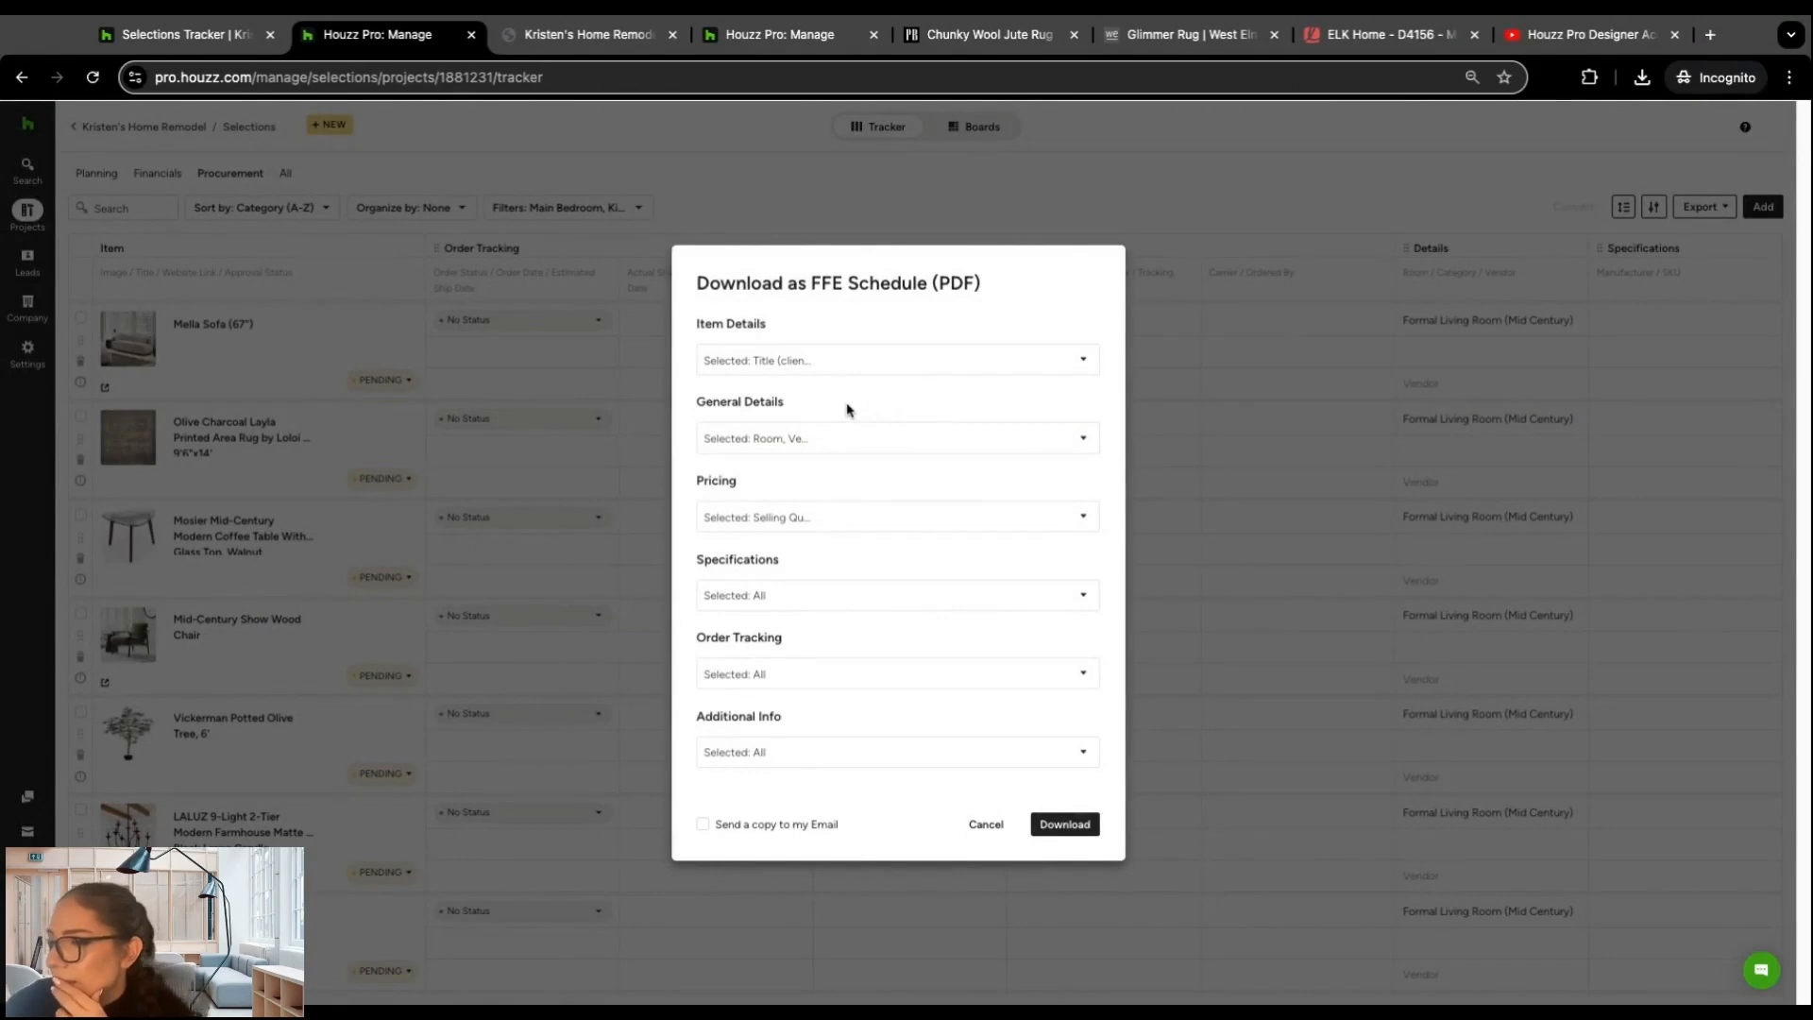
{"action": "left_click", "coordinate": [926, 361]}
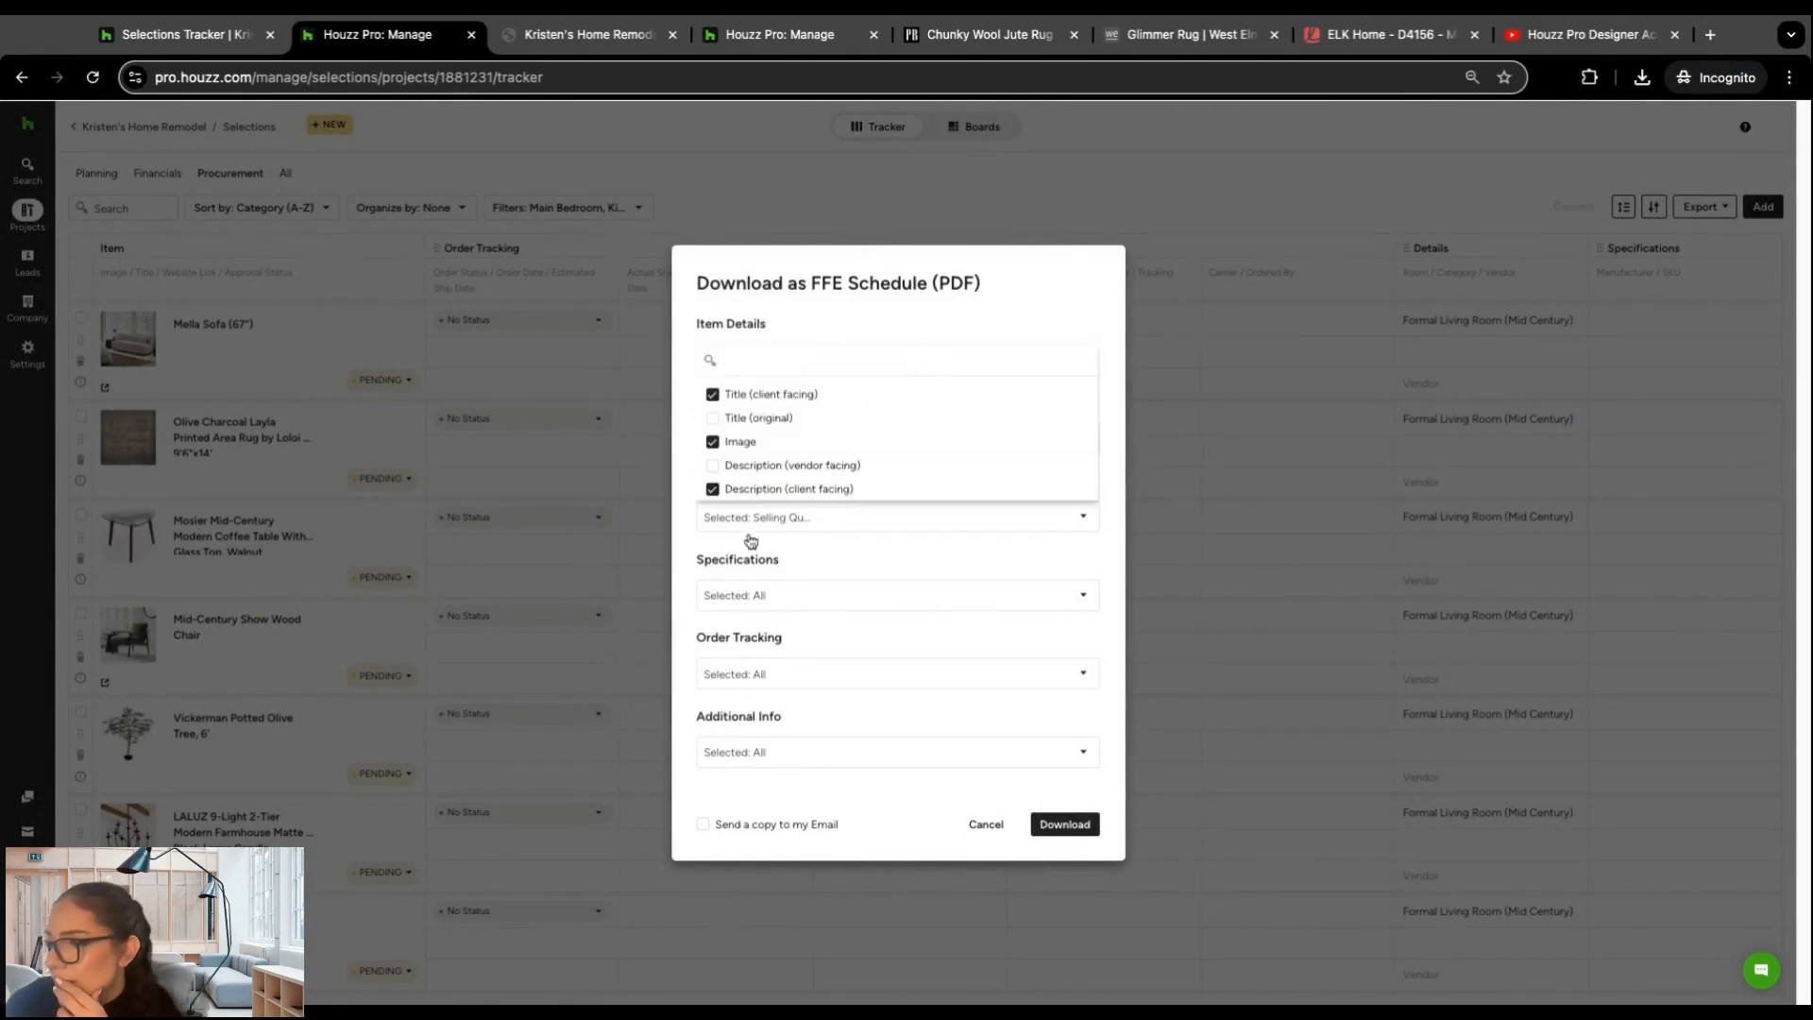
{"action": "left_click", "coordinate": [969, 305]}
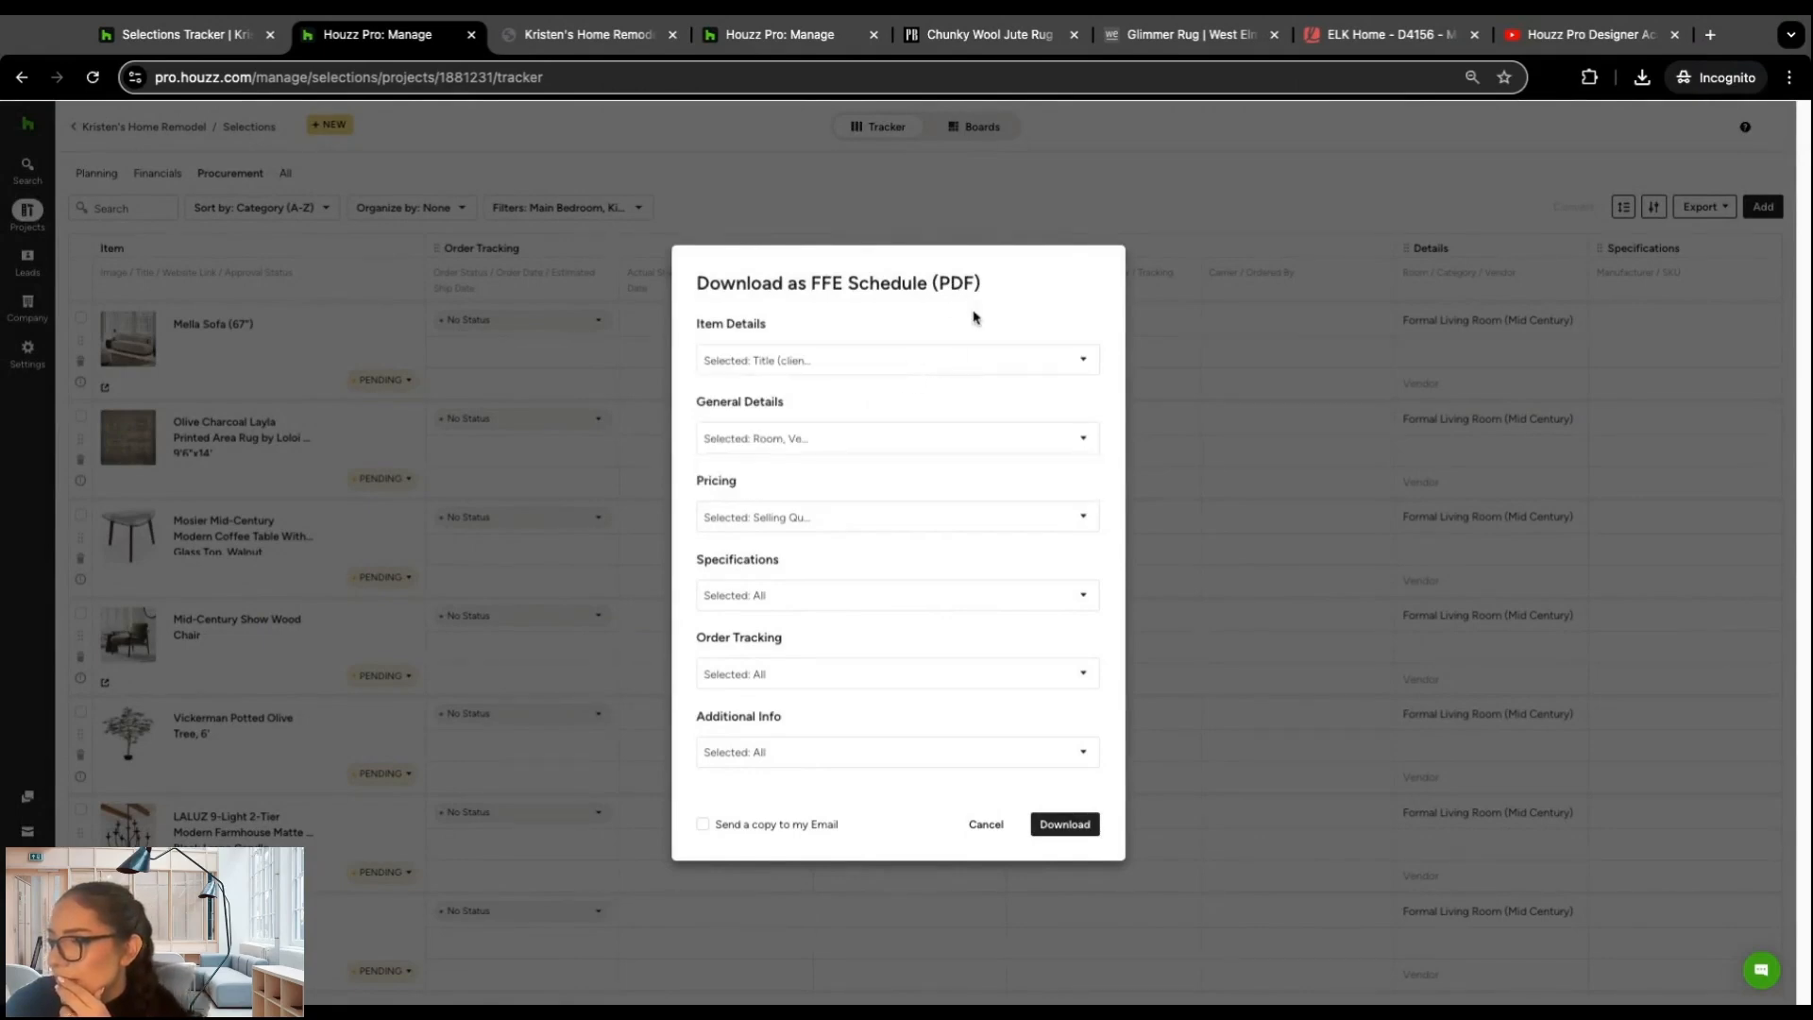
{"action": "left_click", "coordinate": [1066, 825]}
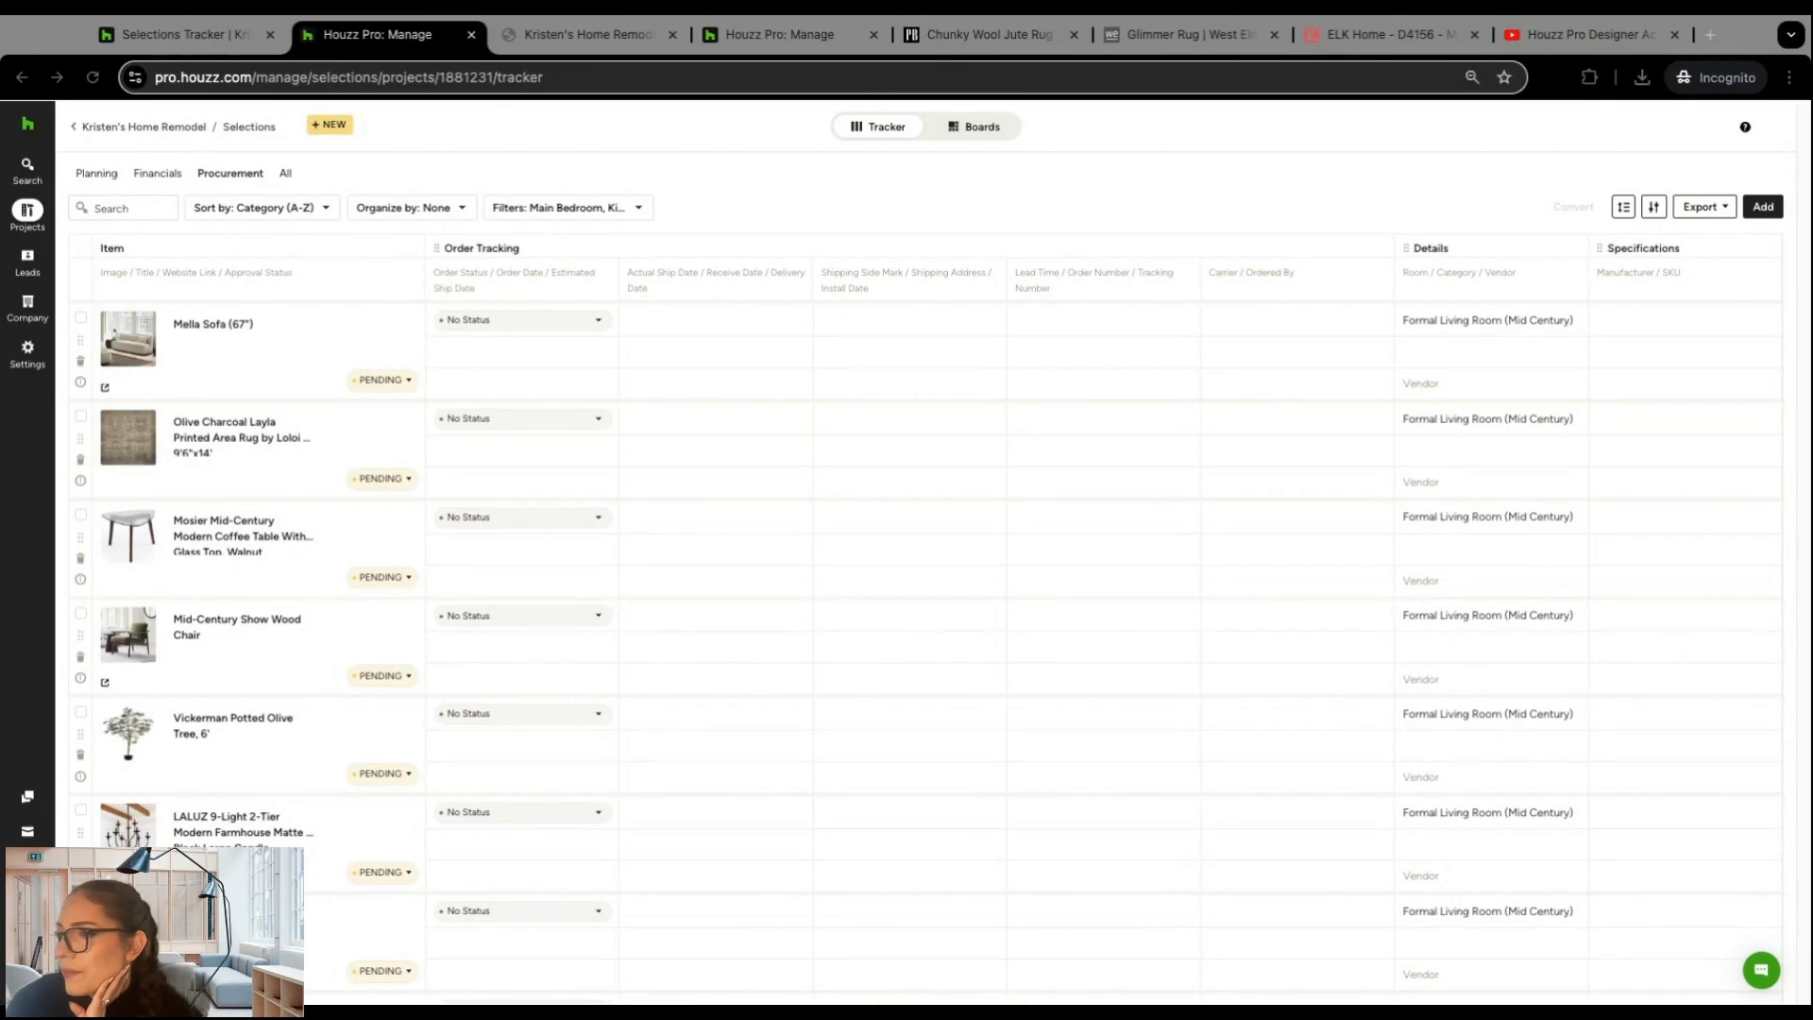
{"action": "left_click", "coordinate": [1311, 344]}
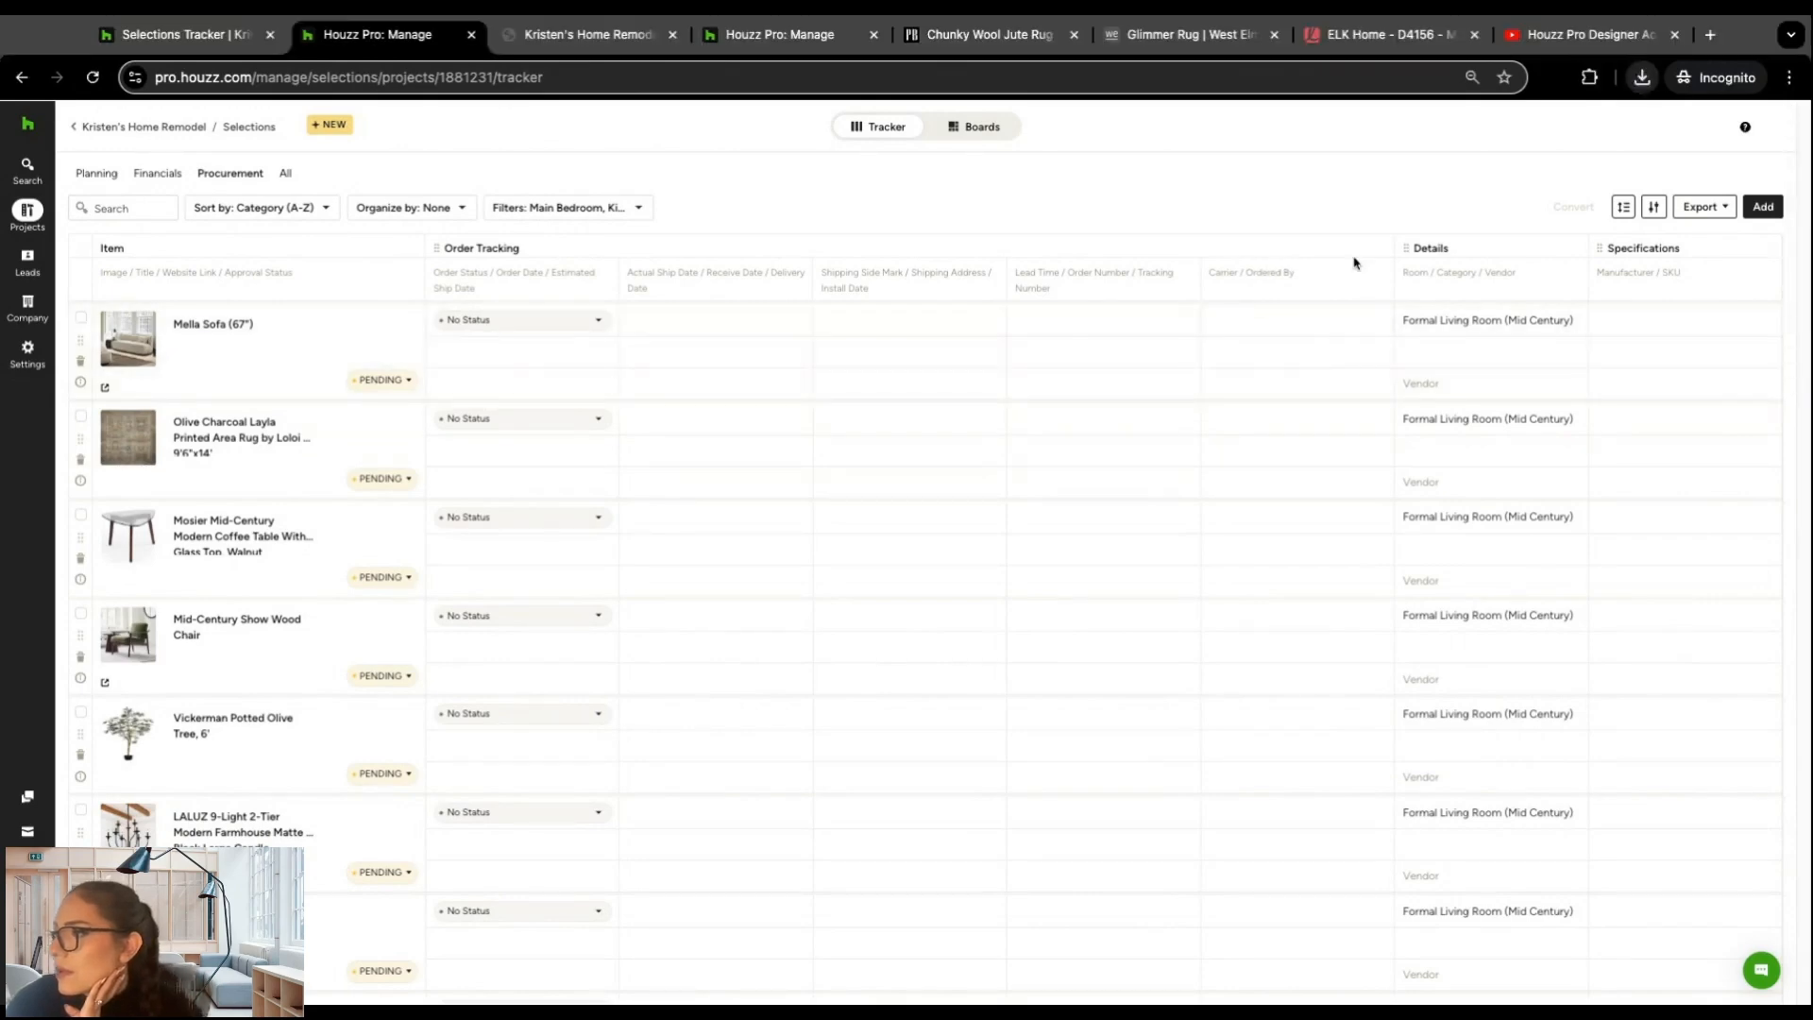
Step: Open the downloaded FFE Schedule PDF for review, close it, and return to the Selections Tracker
{"action": "left_click", "coordinate": [1472, 142]}
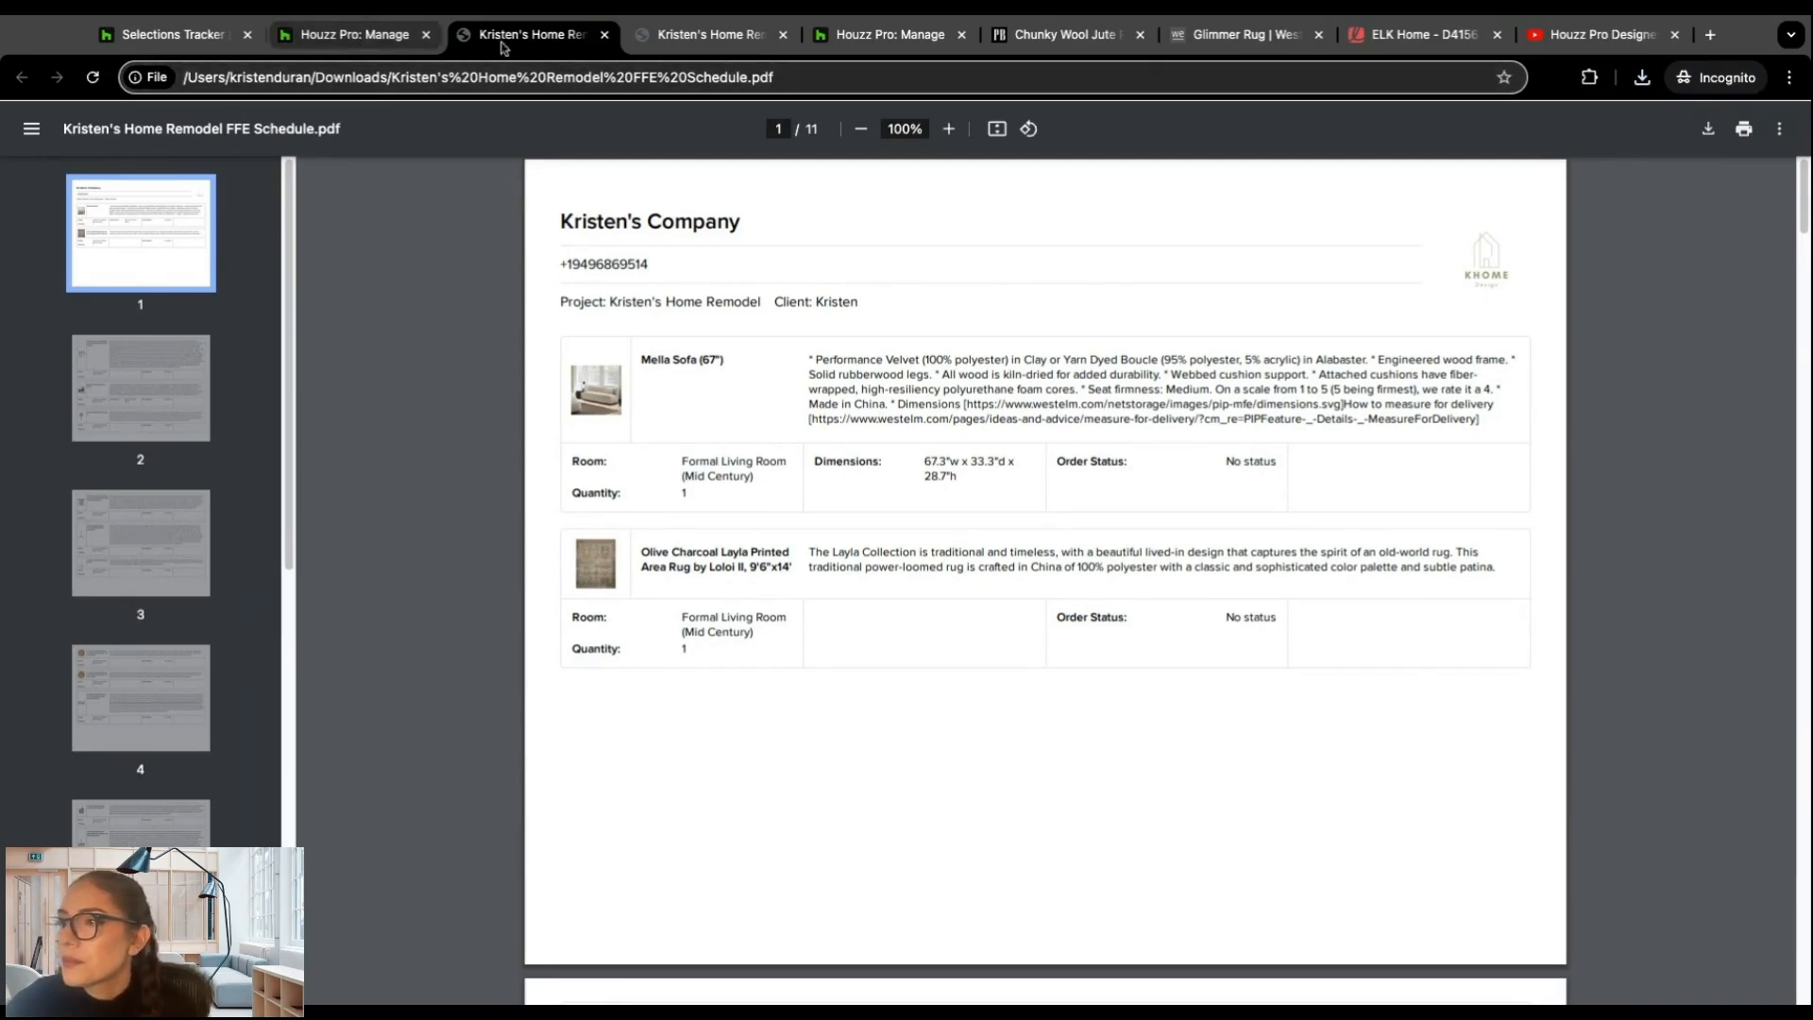
{"action": "left_click", "coordinate": [605, 35]}
{"action": "left_click", "coordinate": [337, 38]}
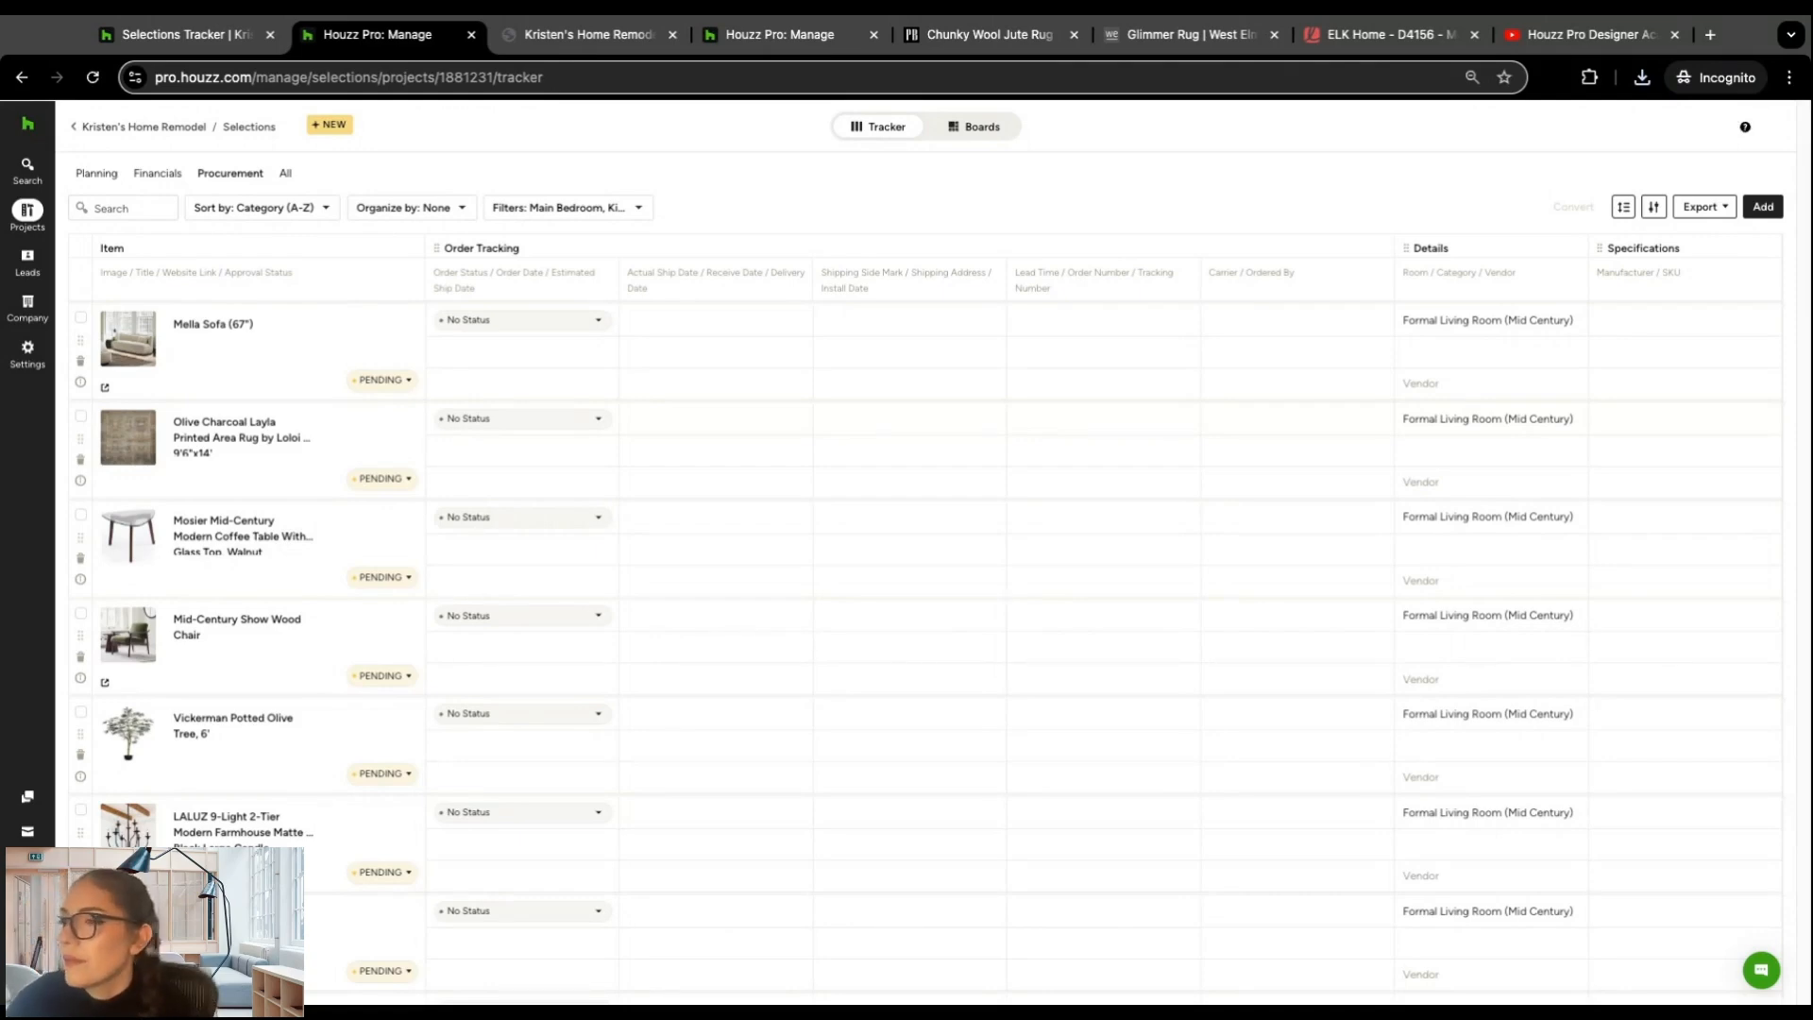
Step: Show the tracker's Financials view and check the document status and purchase unit cost of the Mobile Chandelier
{"action": "left_click", "coordinate": [152, 176]}
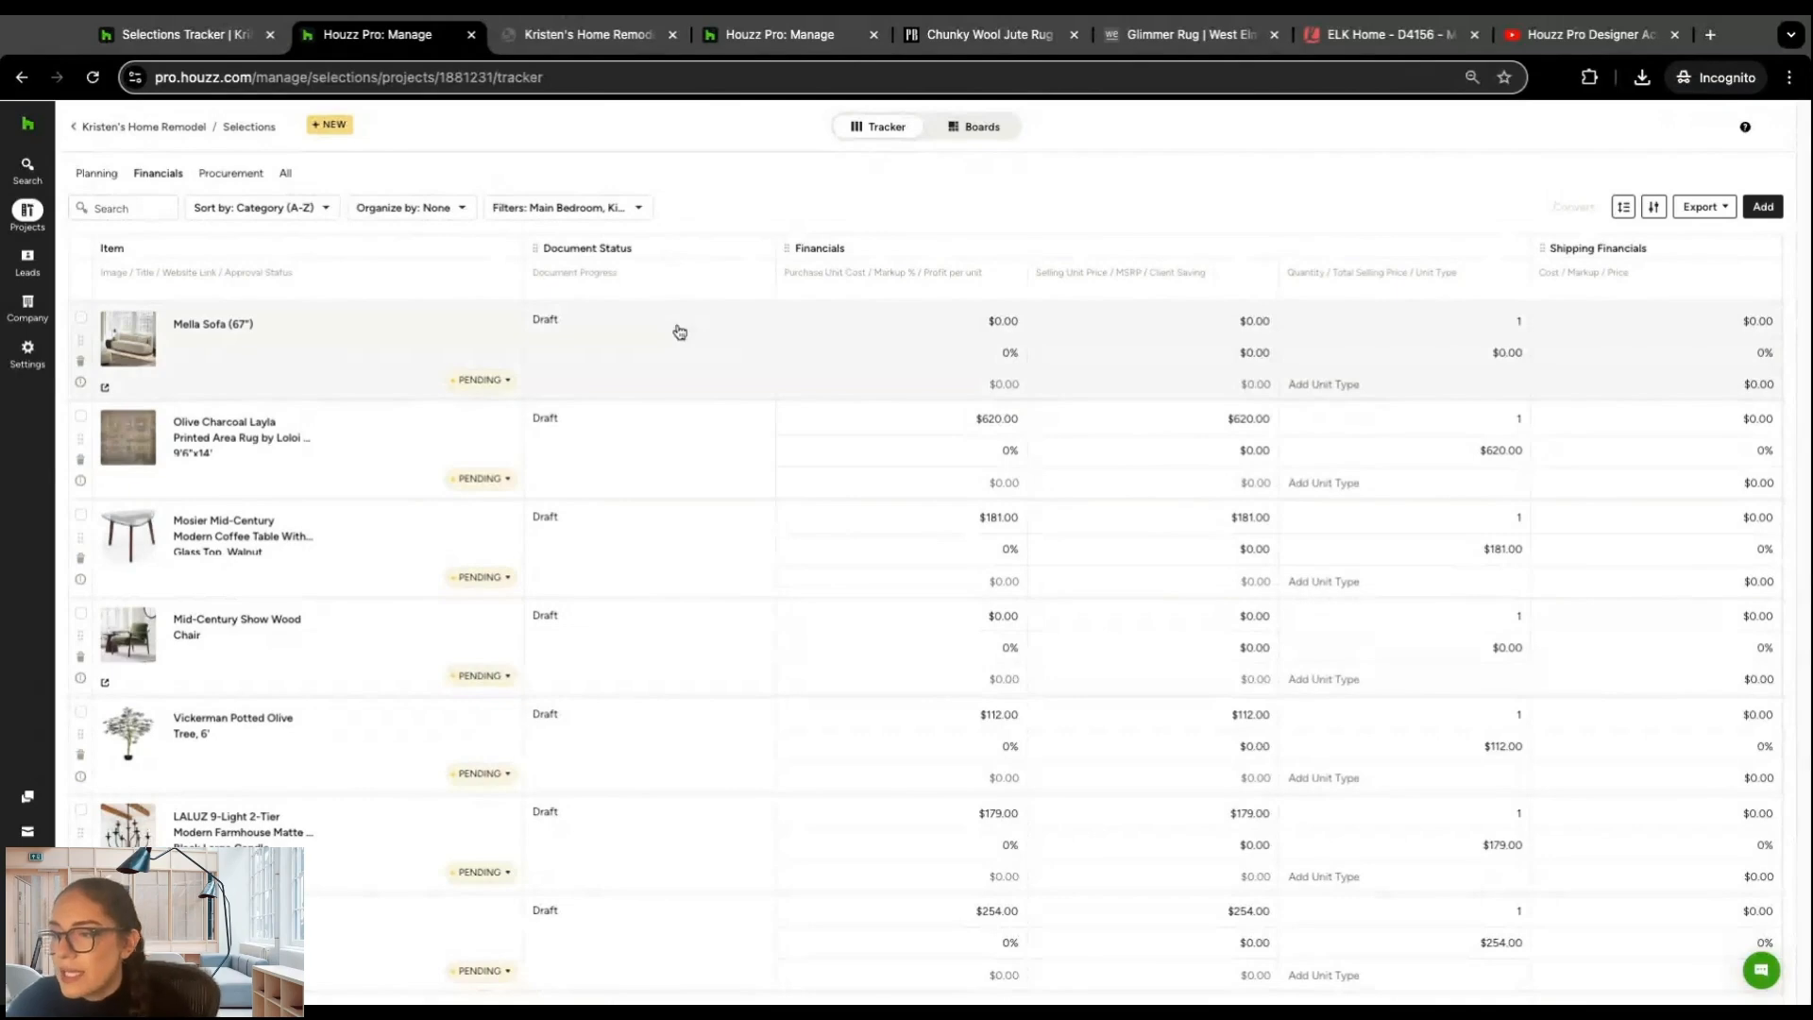
{"action": "scroll", "coordinate": [678, 333], "scroll_direction": "down", "scroll_amount": 20}
{"action": "mouse_move", "coordinate": [666, 276]}
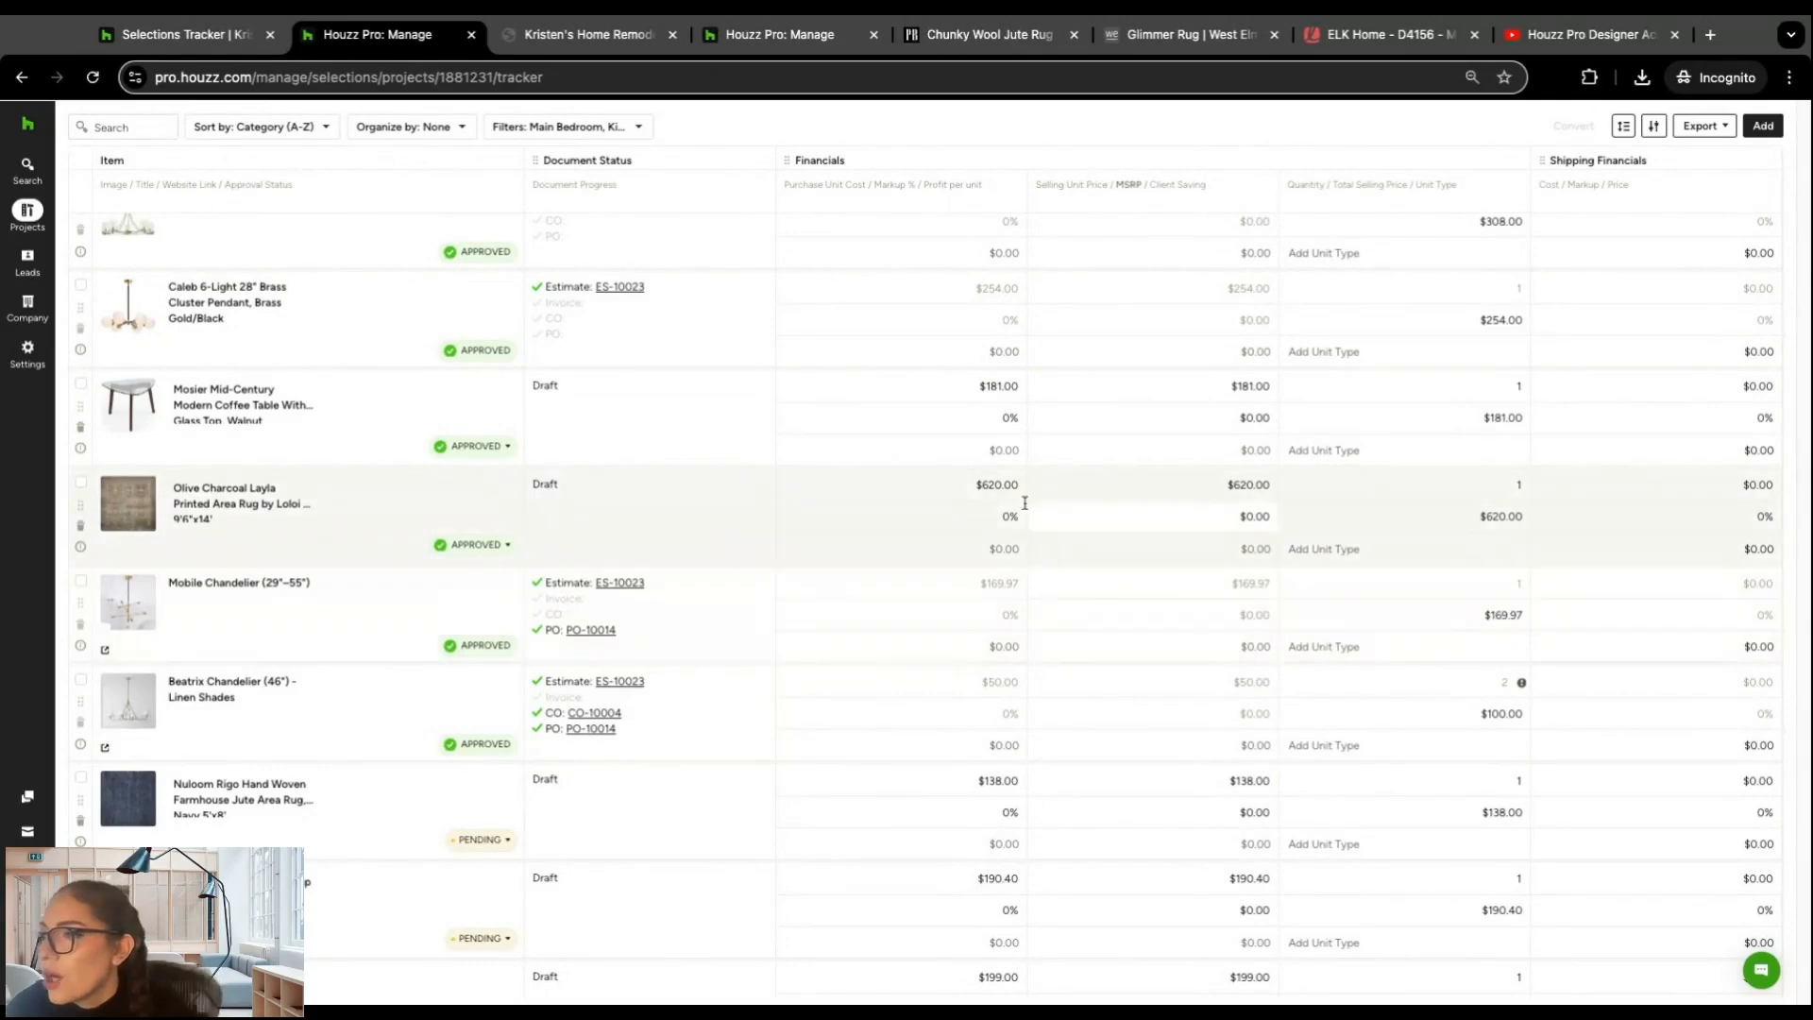
{"action": "mouse_move", "coordinate": [973, 588]}
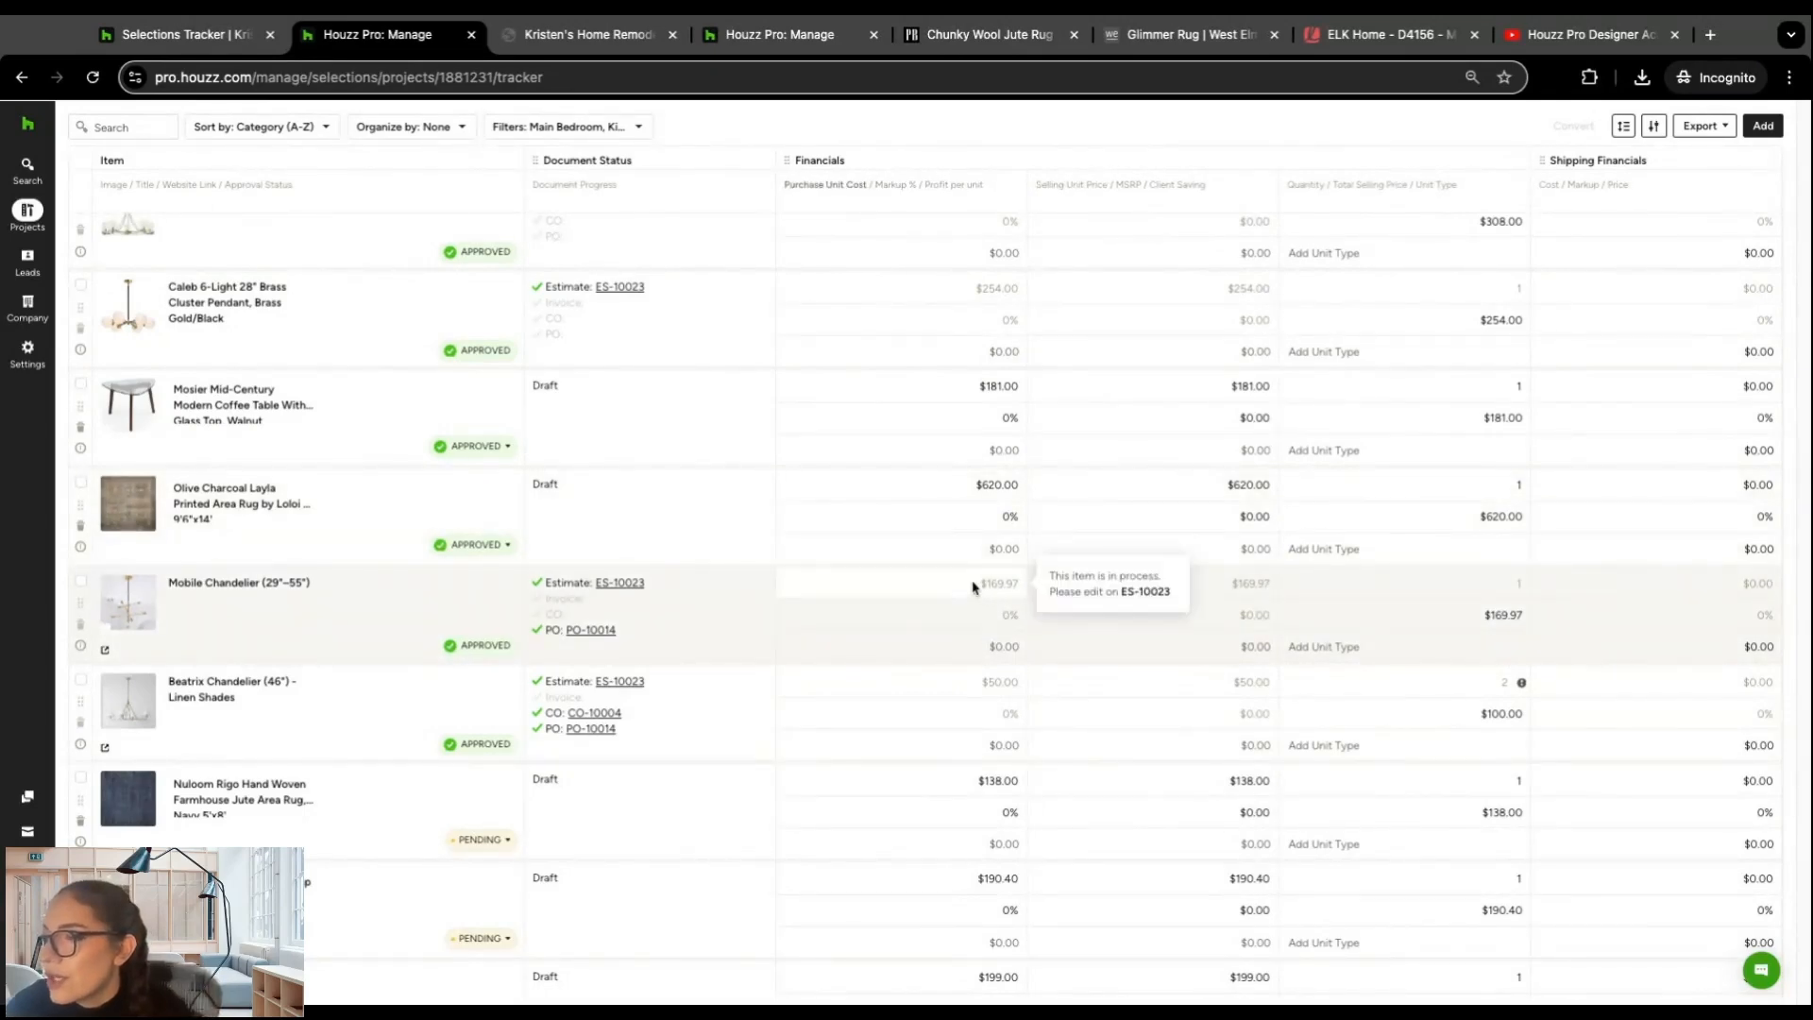
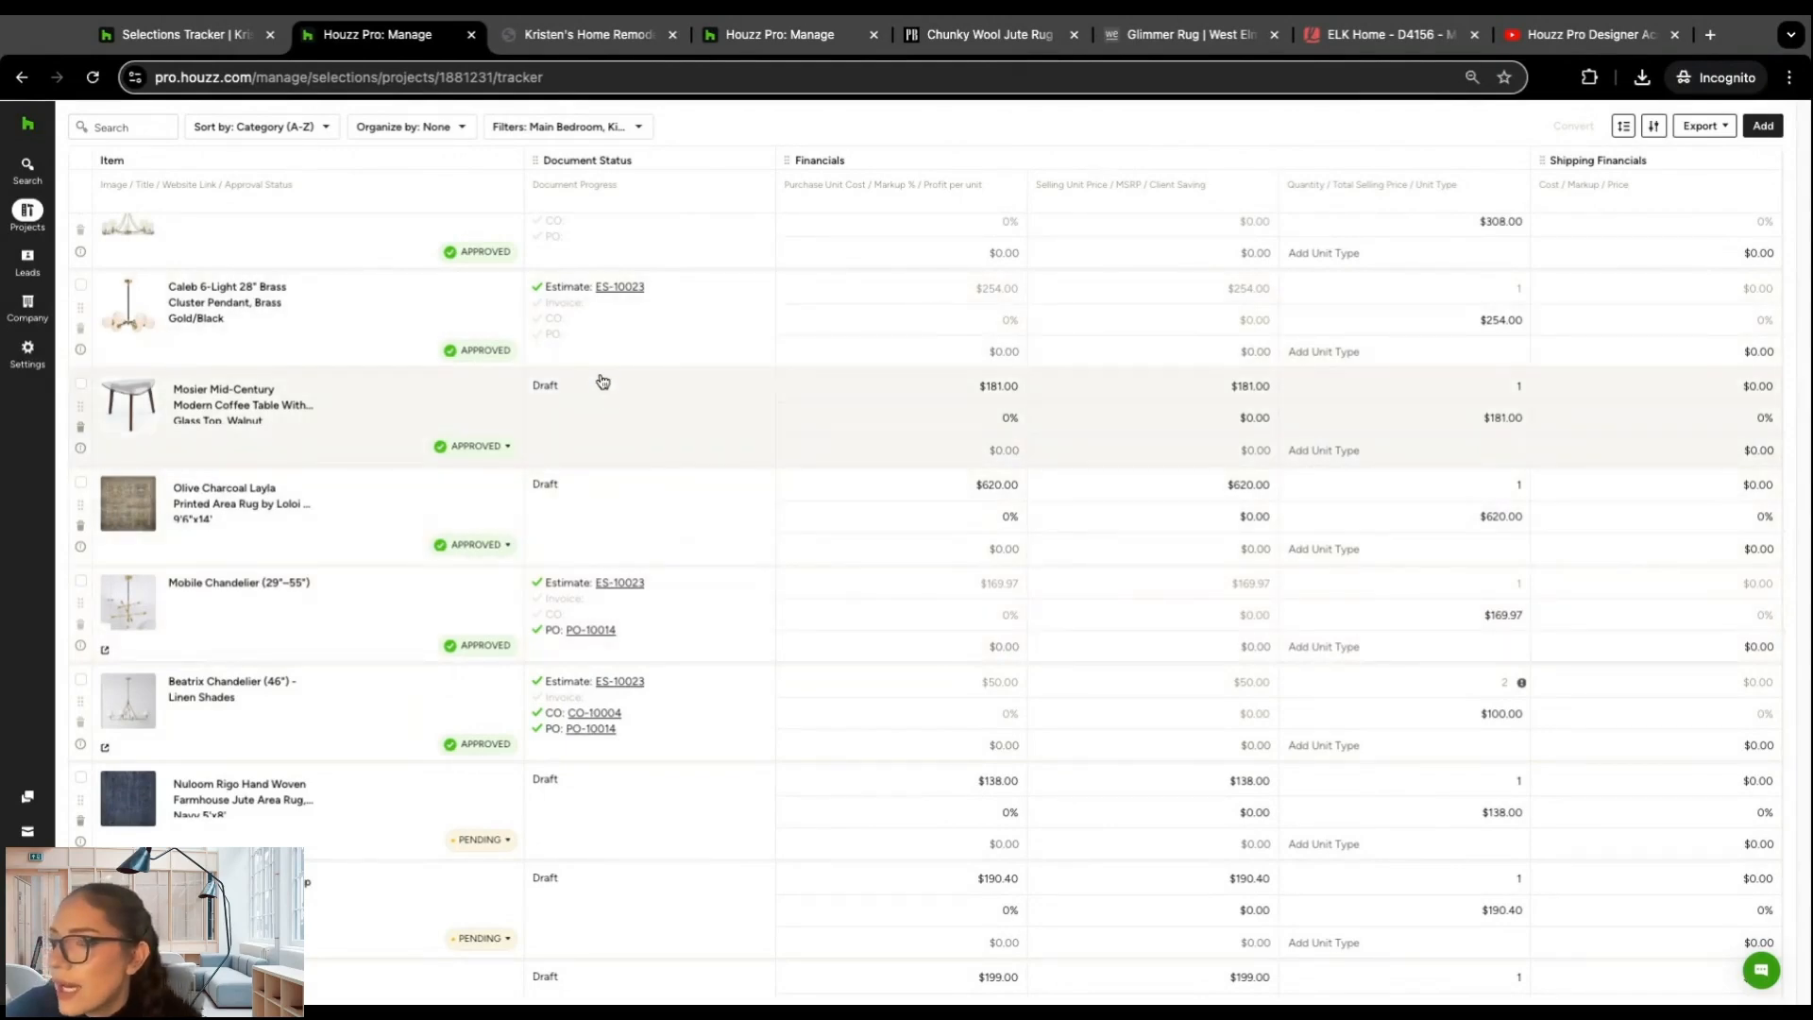
Step: Switch from the Selections Tracker to the project's boards and open the Formal Living Room (Mid Century) board
{"action": "scroll", "coordinate": [600, 380], "scroll_direction": "up", "scroll_amount": 1}
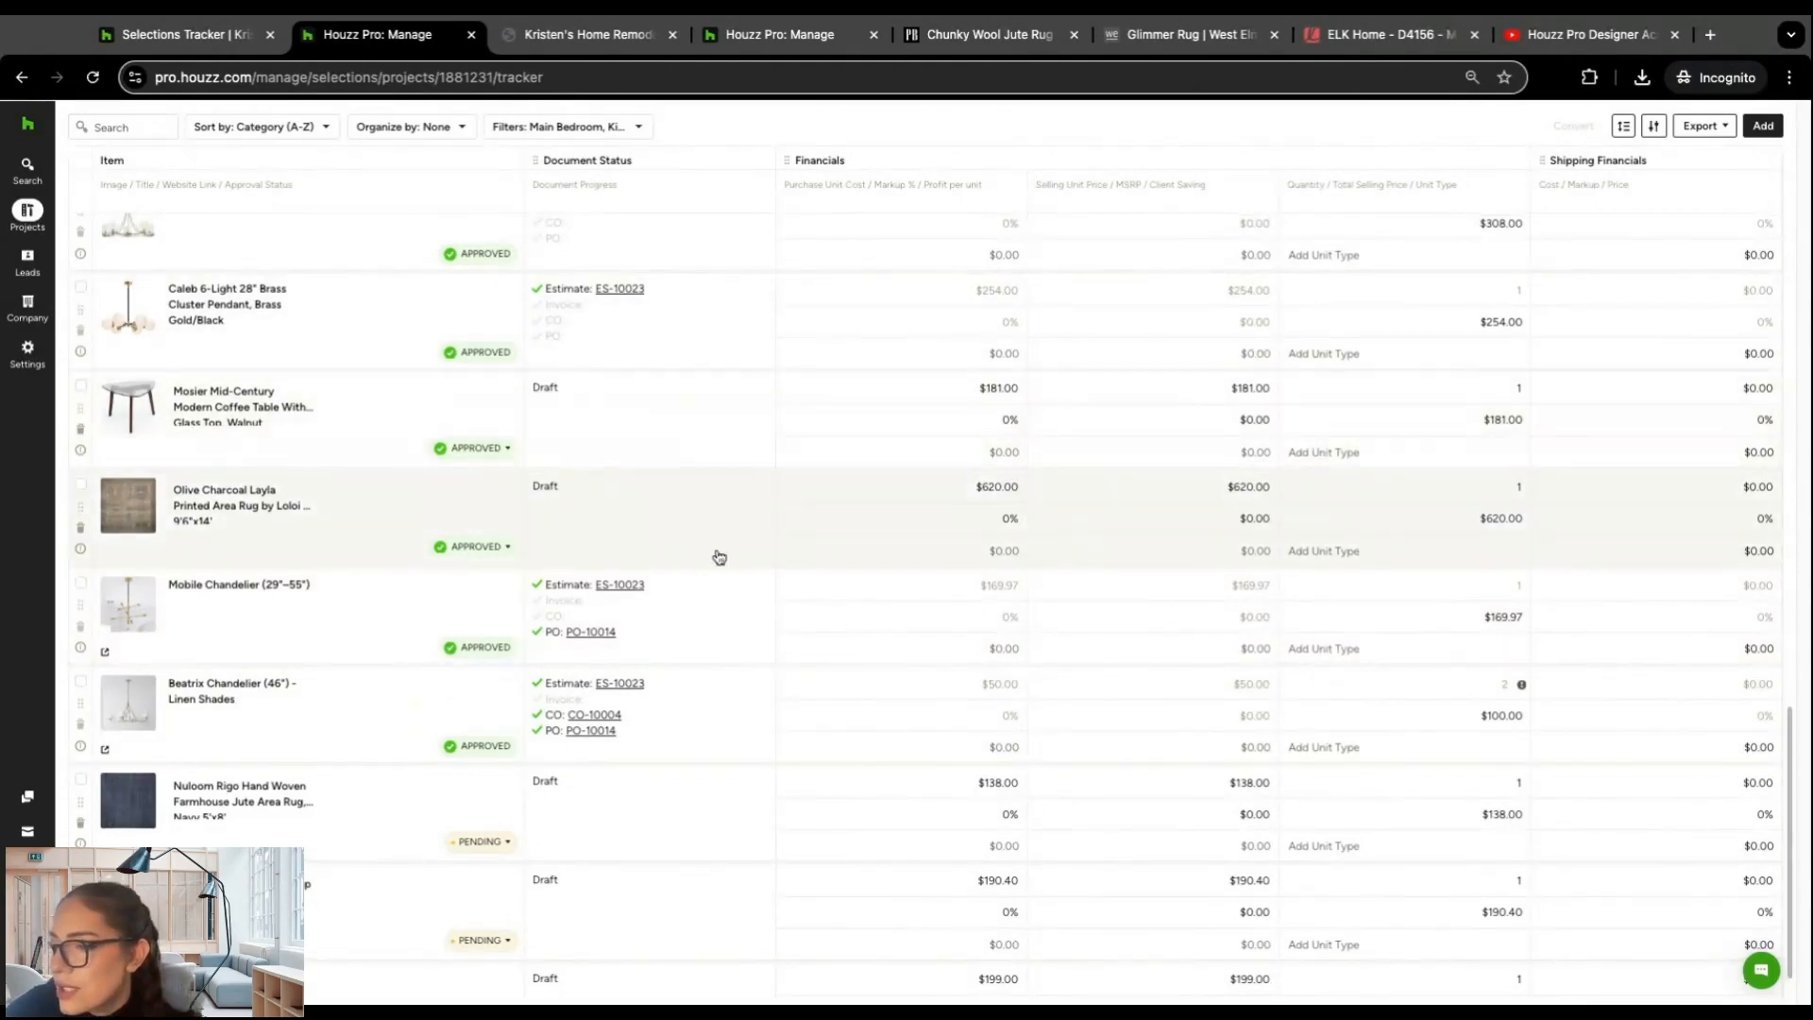
{"action": "scroll", "coordinate": [680, 535], "scroll_direction": "up", "scroll_amount": 10}
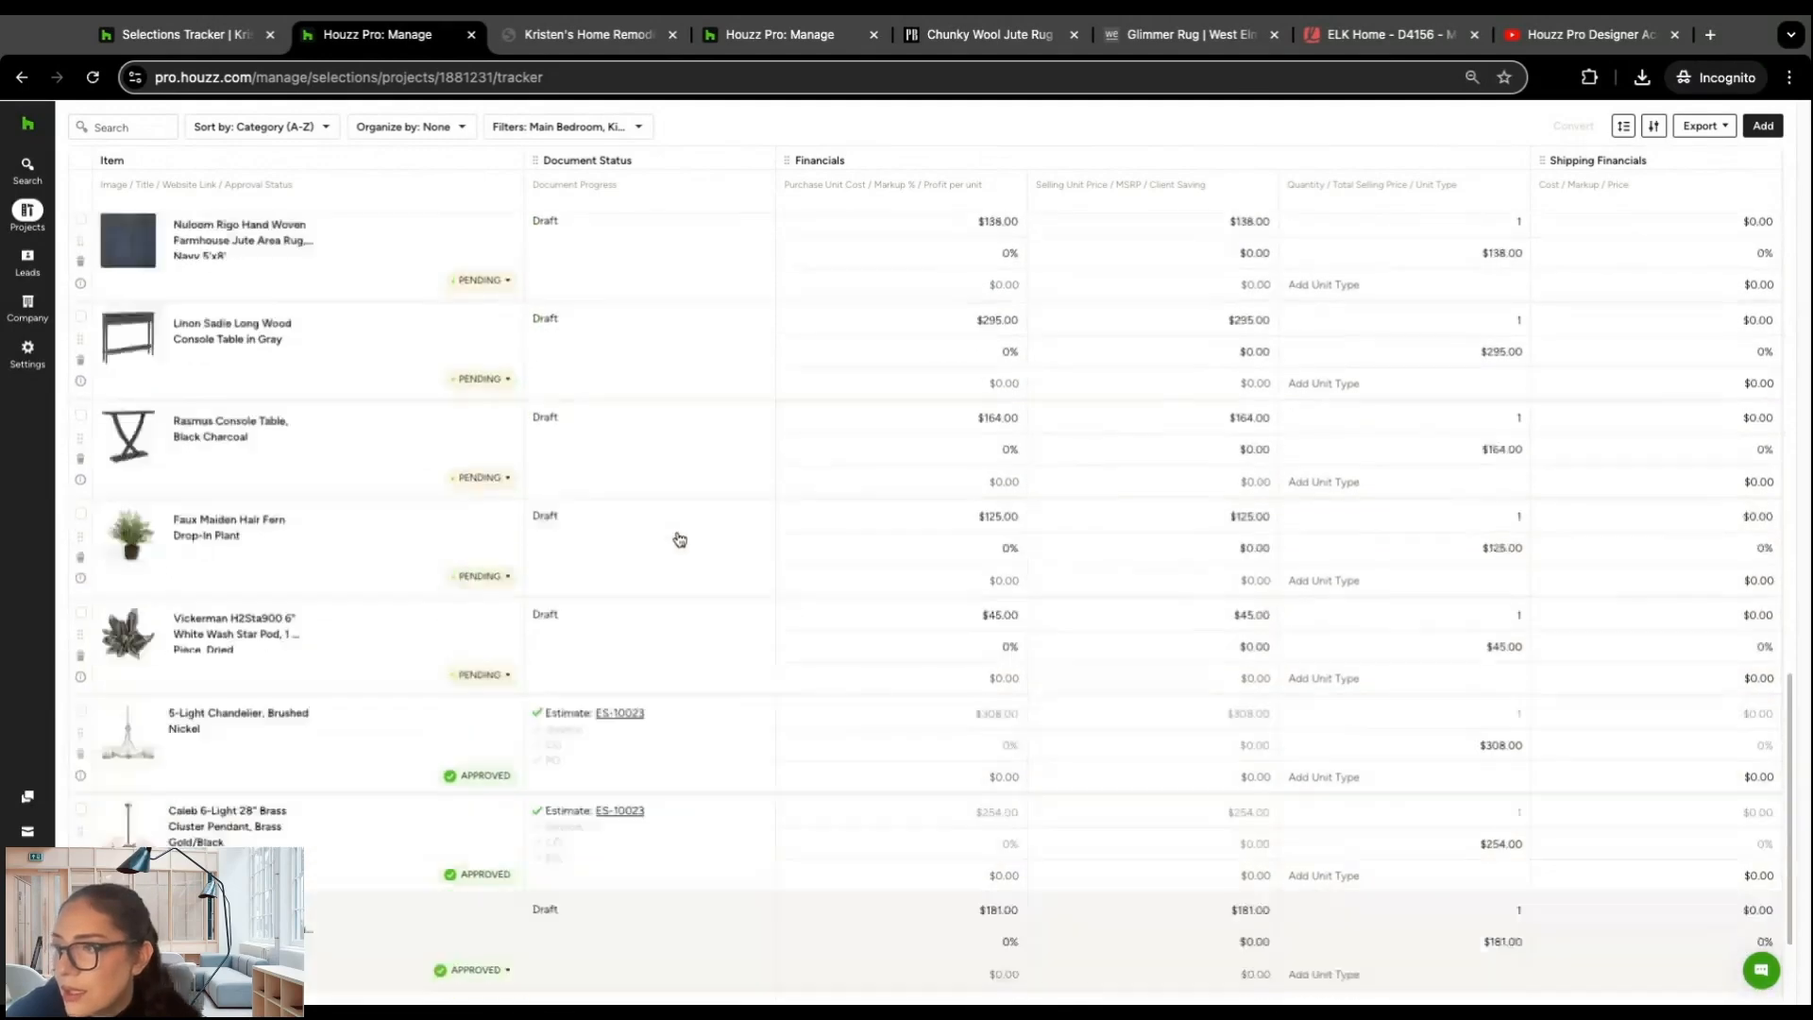
{"action": "scroll", "coordinate": [666, 509], "scroll_direction": "up", "scroll_amount": 15}
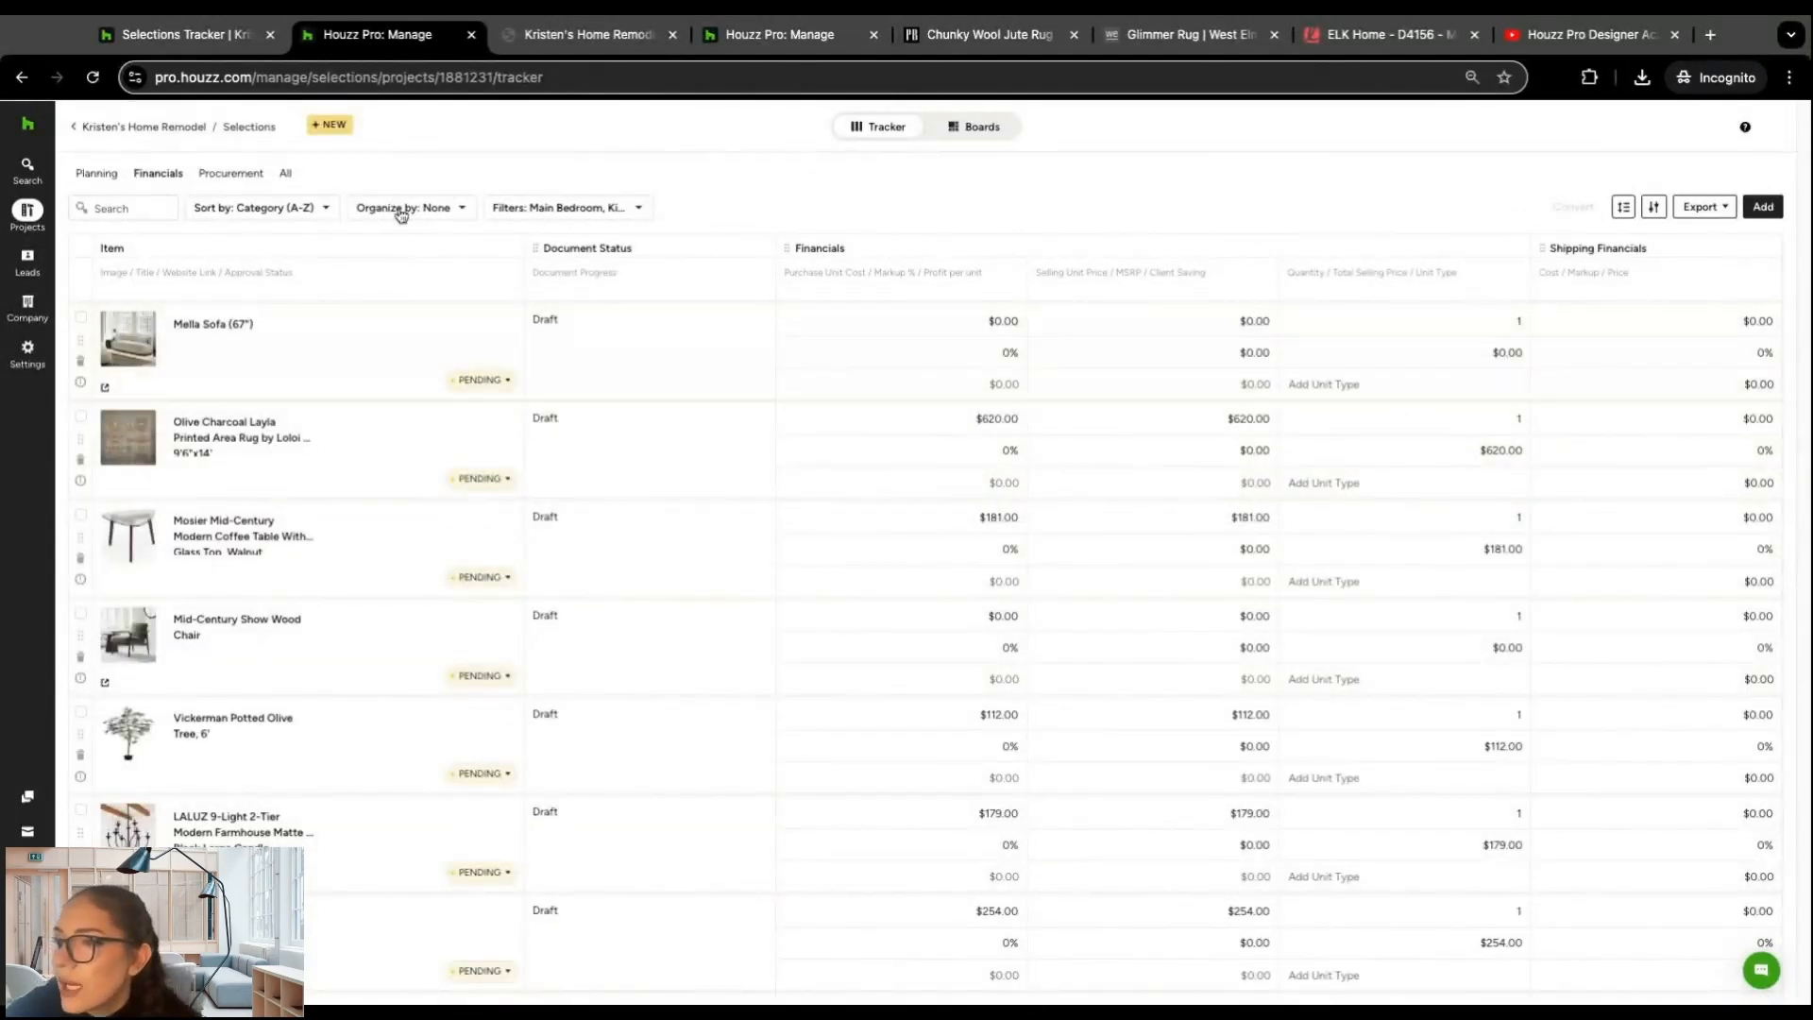
{"action": "left_click", "coordinate": [965, 126]}
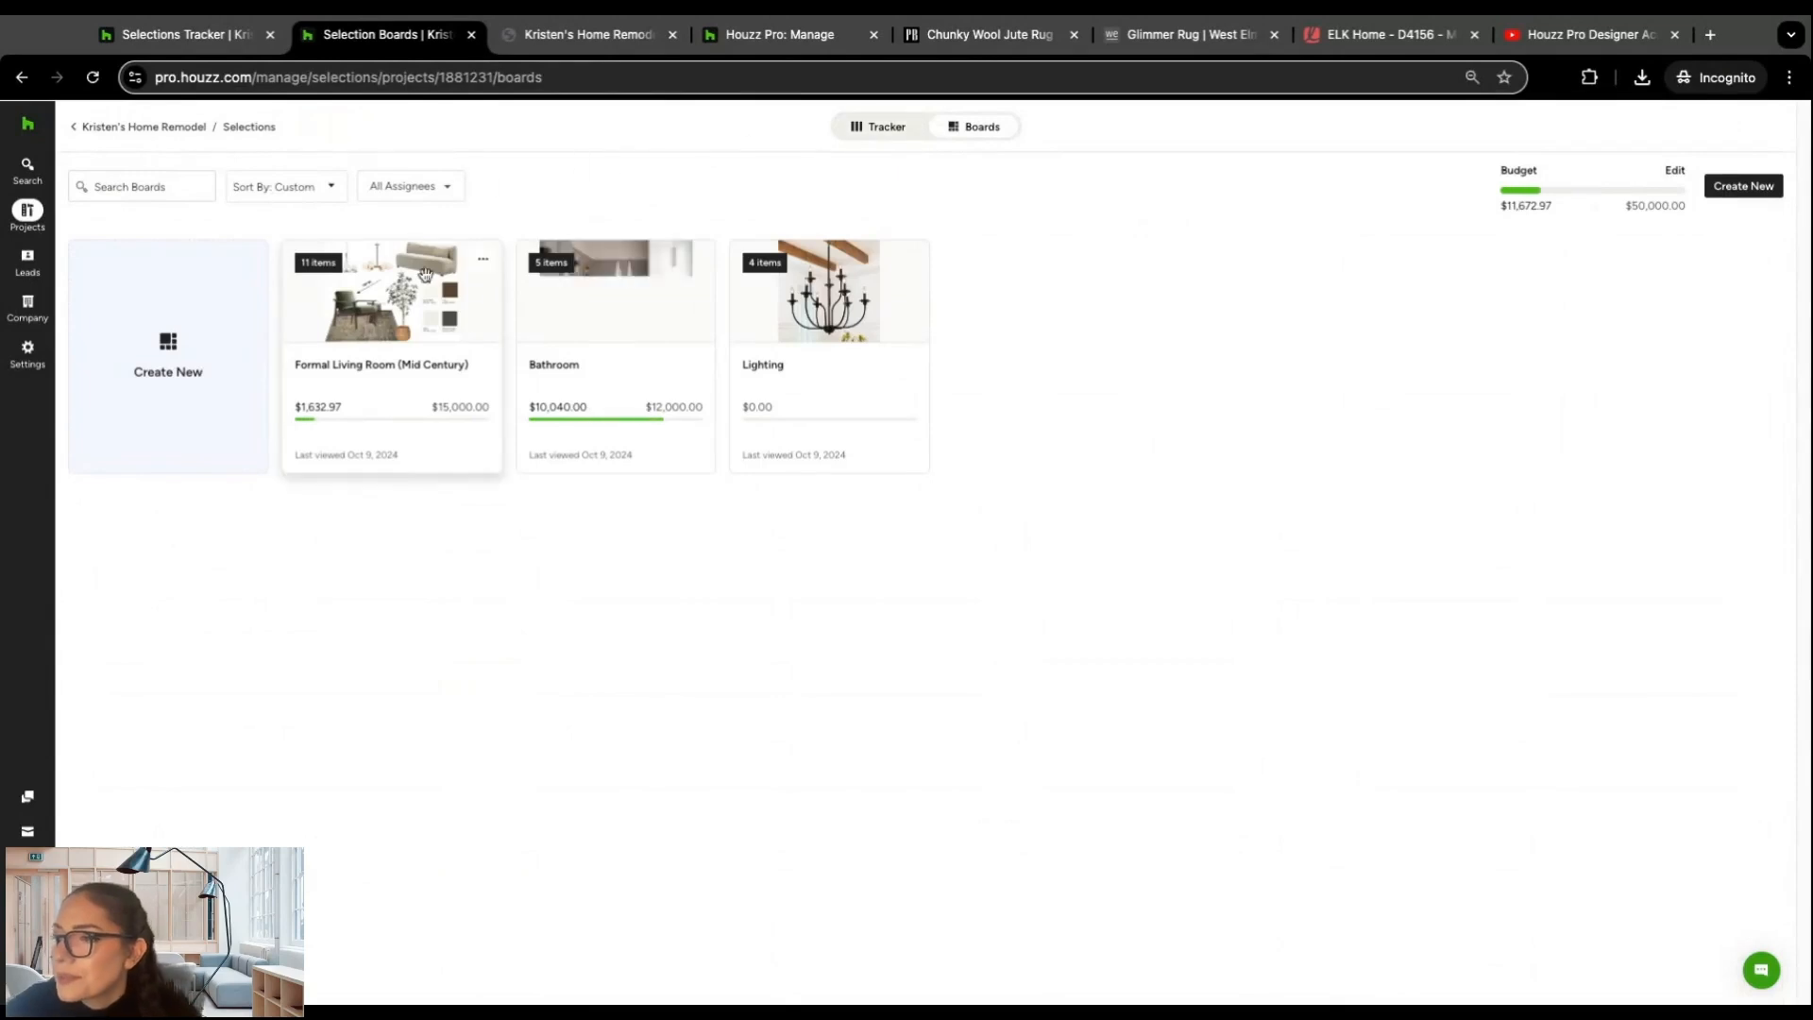
{"action": "left_click", "coordinate": [414, 338]}
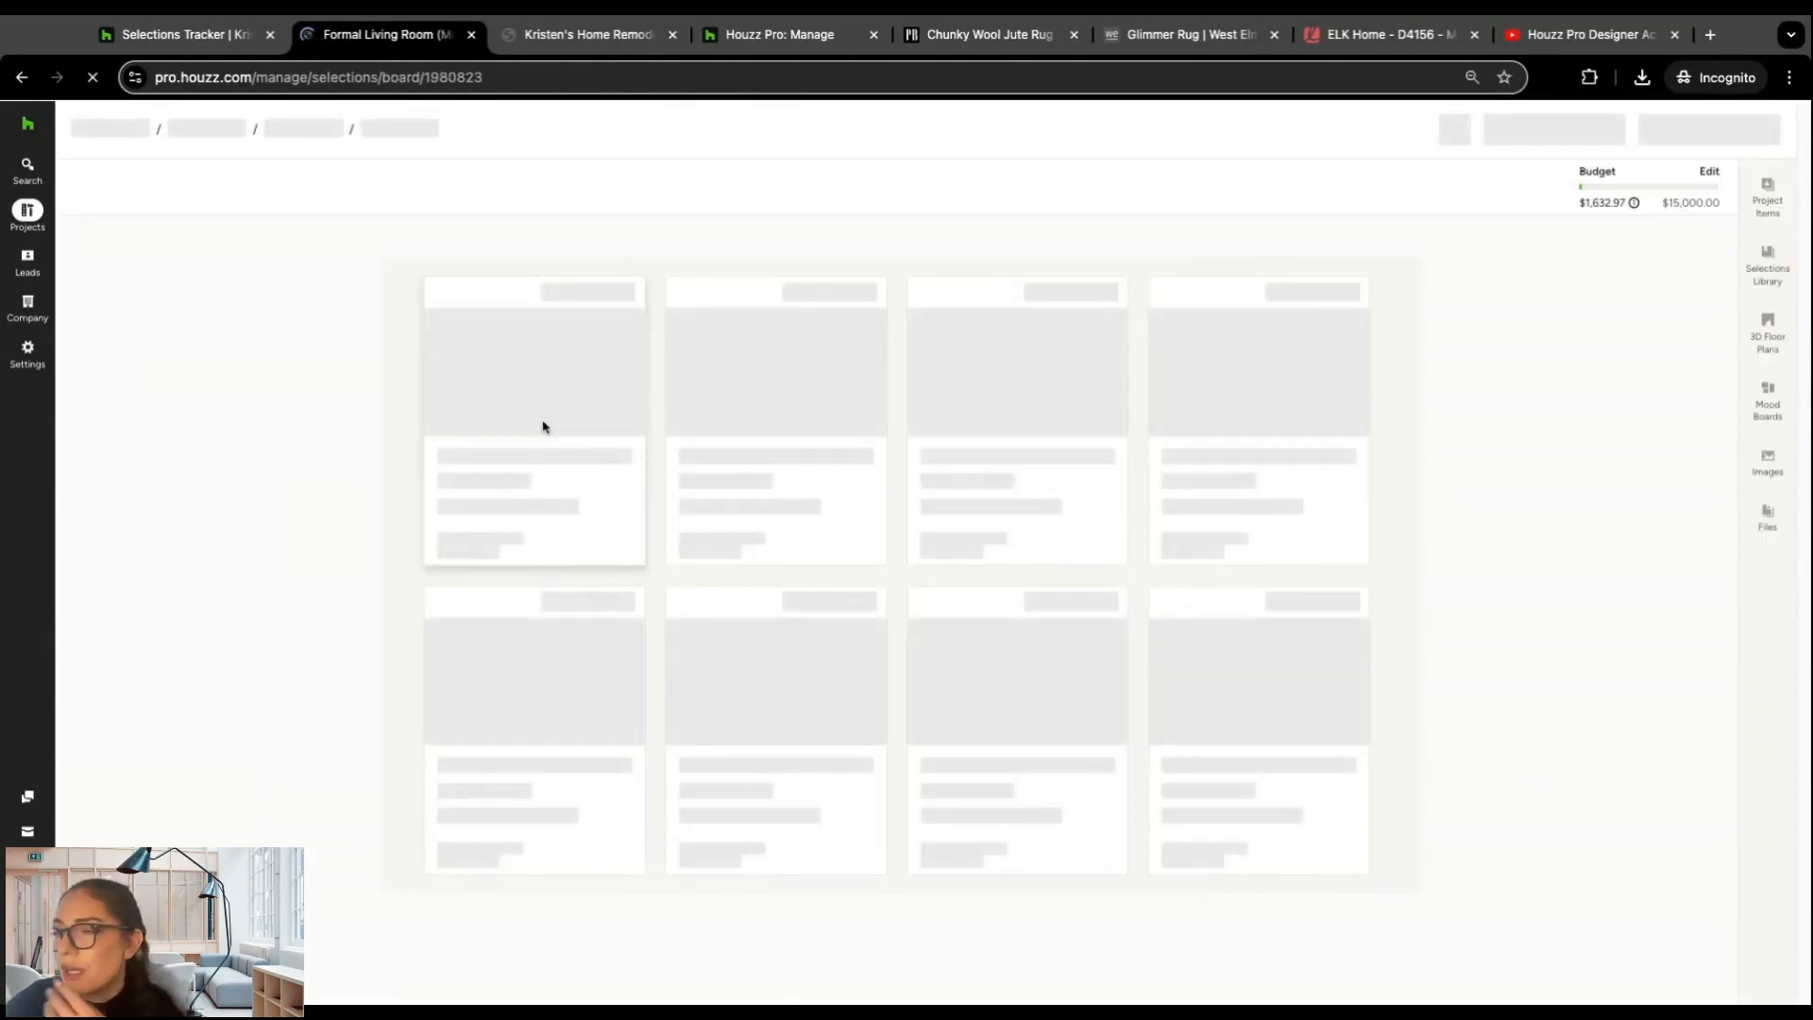
{"action": "scroll", "coordinate": [1392, 463], "scroll_direction": "down", "scroll_amount": 4}
{"action": "scroll", "coordinate": [1385, 443], "scroll_direction": "up", "scroll_amount": 4}
Step: Convert the Nuloom Rigo rug and the Olive Charcoal Layla rug from the board into an estimate
{"action": "left_click", "coordinate": [1604, 126]}
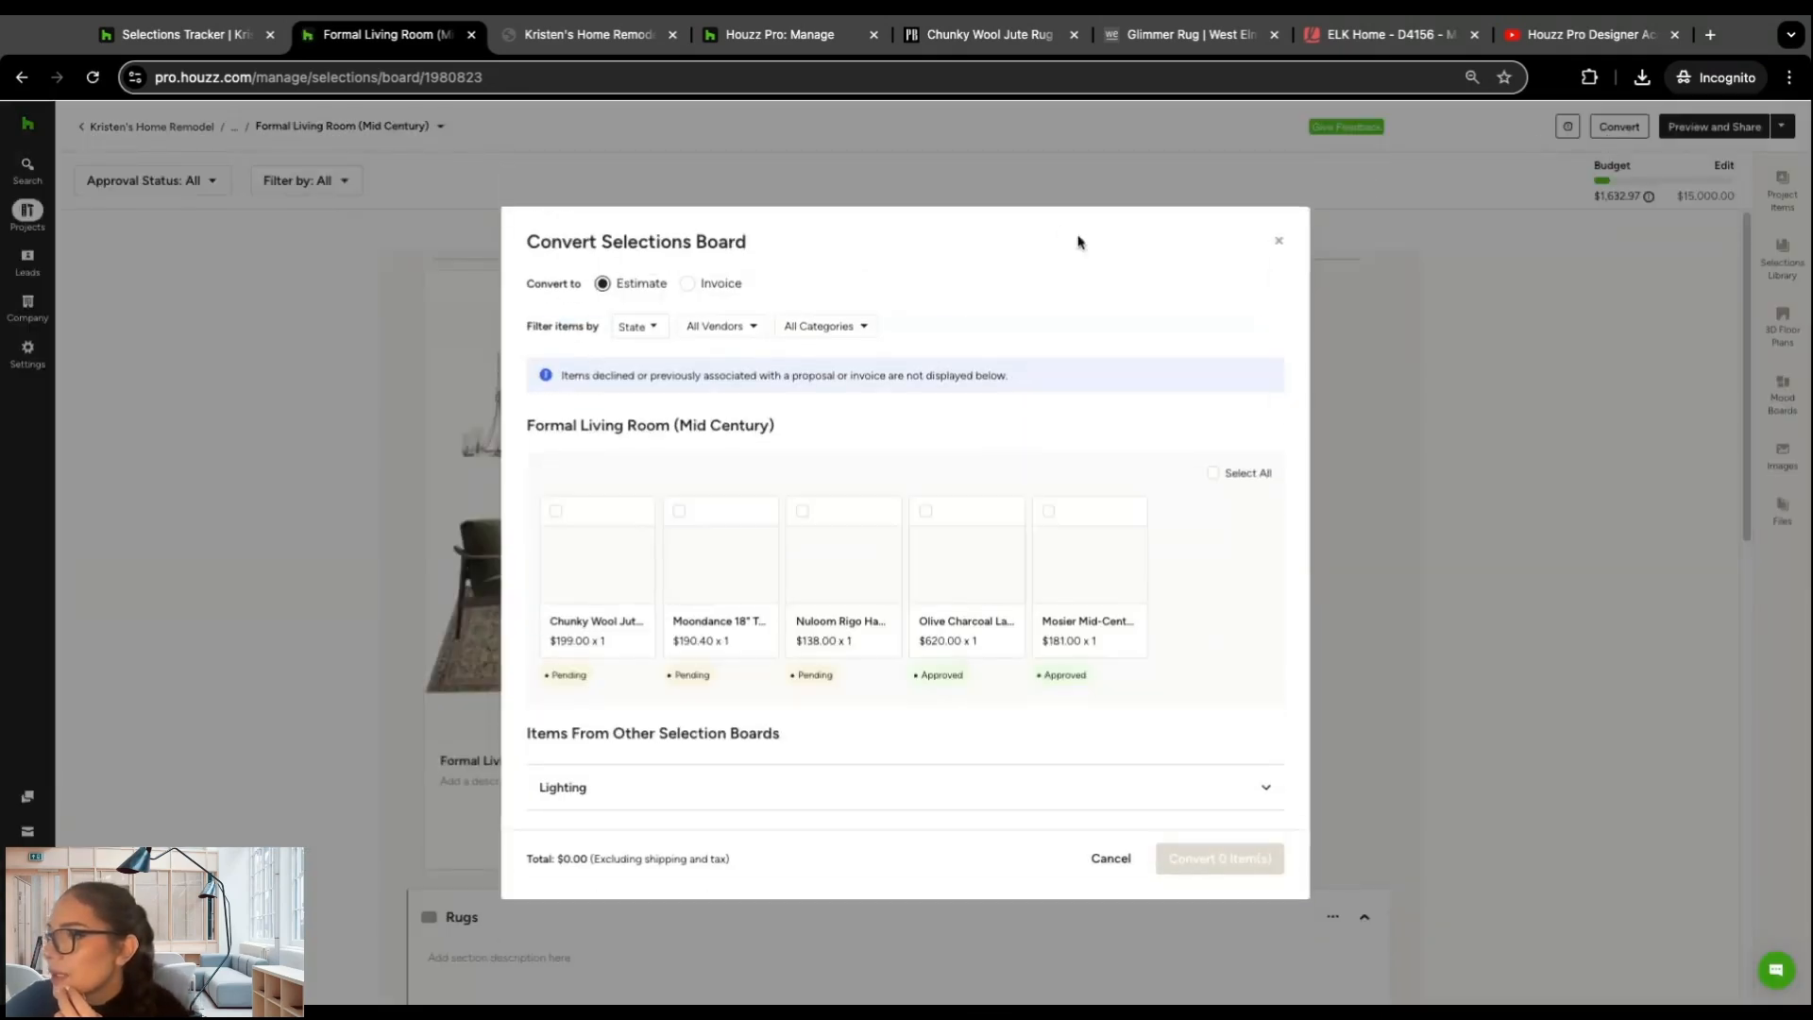
{"action": "left_click", "coordinate": [803, 512]}
{"action": "left_click", "coordinate": [925, 511]}
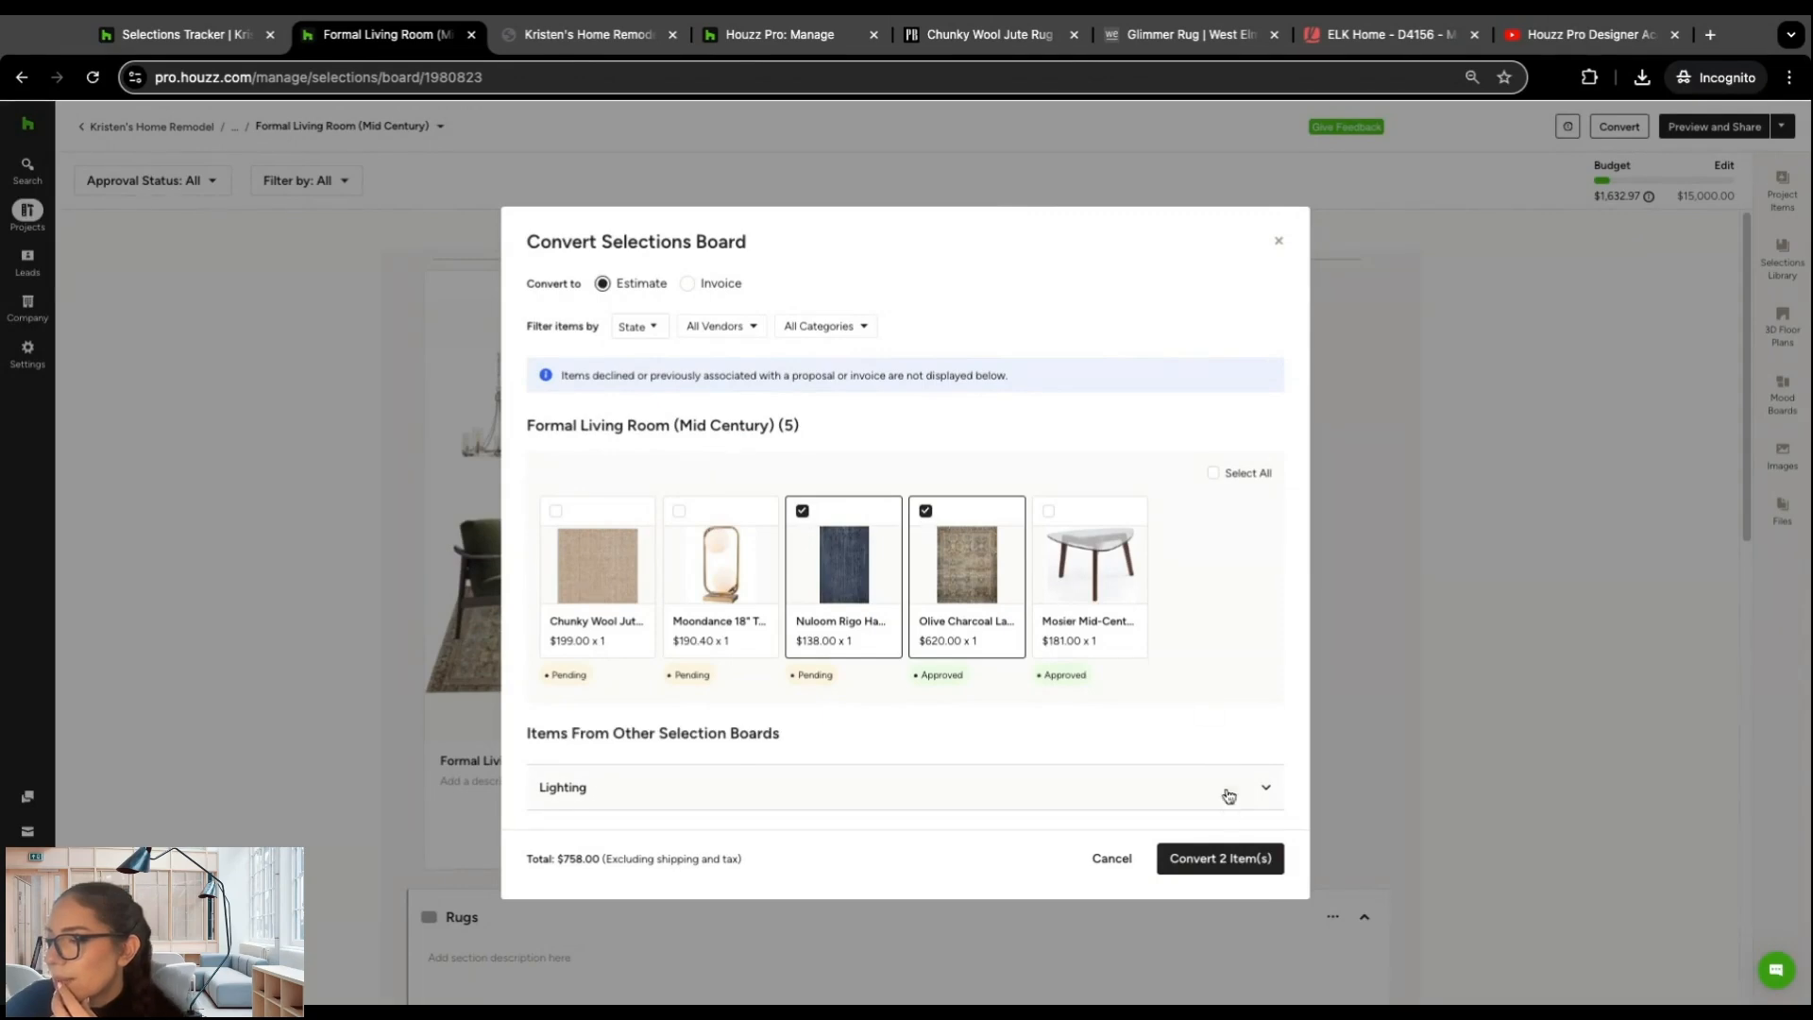
{"action": "left_click", "coordinate": [1236, 859]}
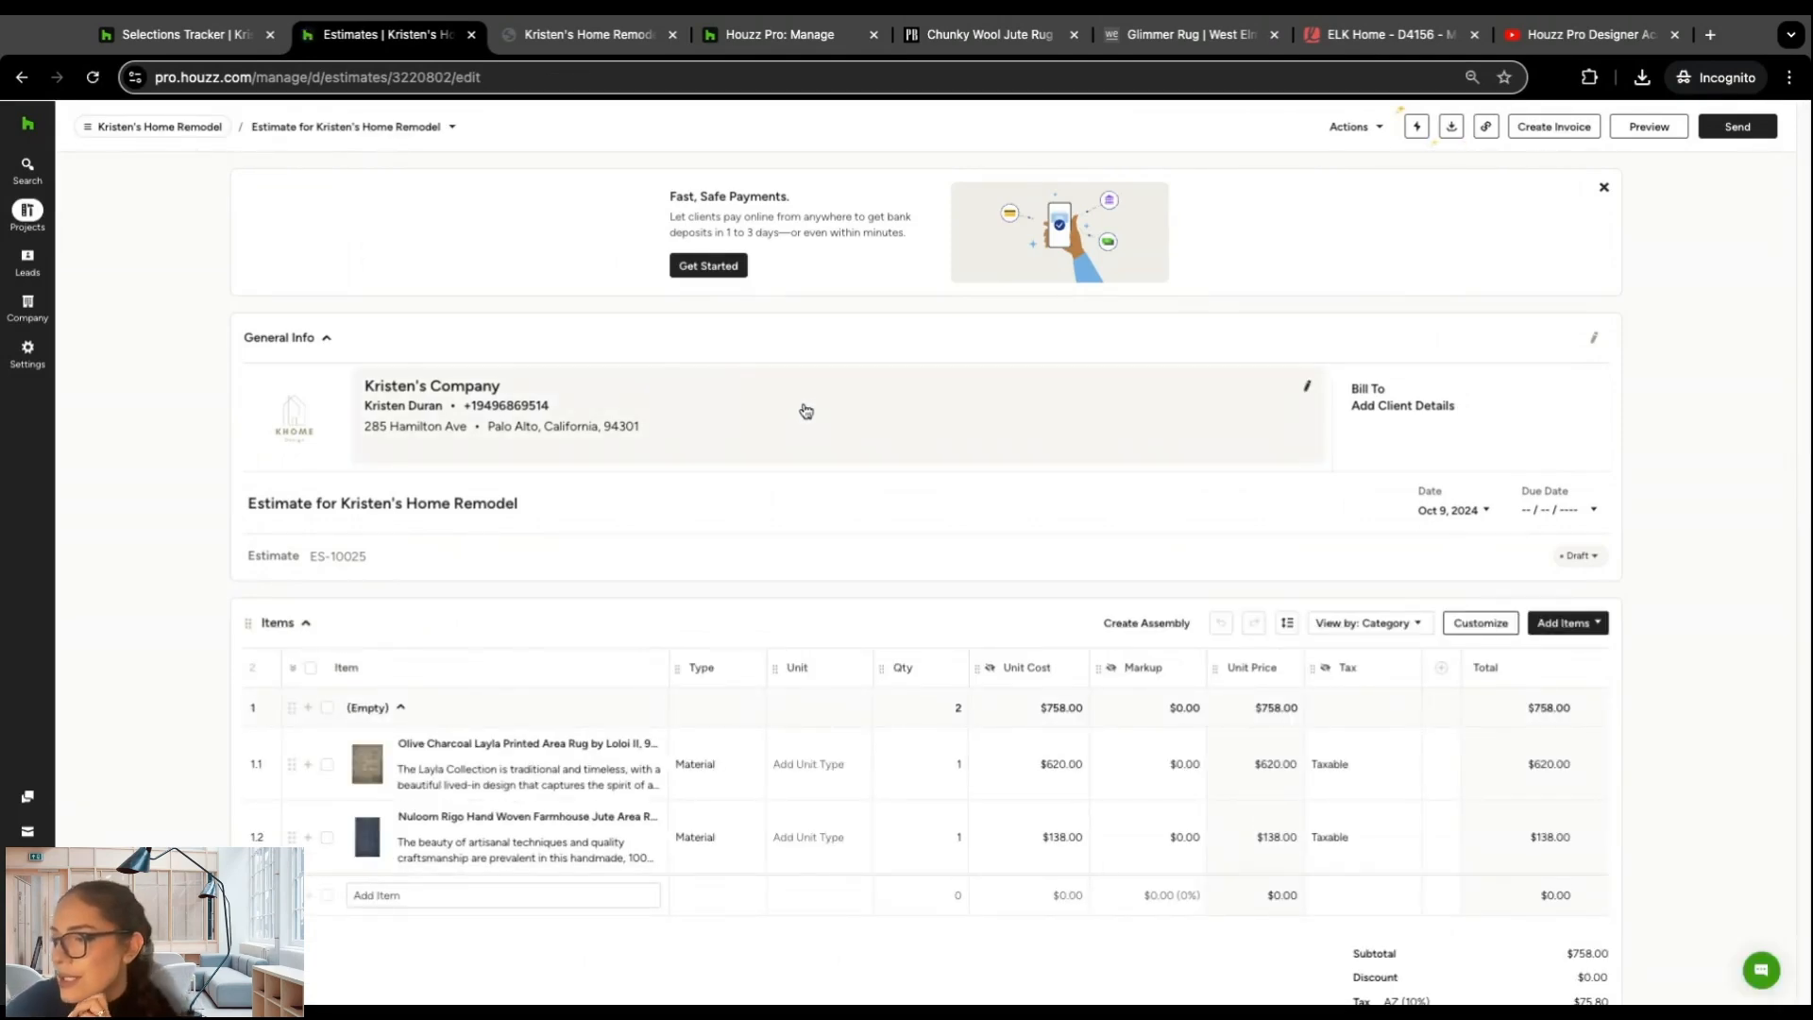
Step: Set the quantity of the Olive Charcoal Layla rug to 4 in the estimate
{"action": "scroll", "coordinate": [805, 416], "scroll_direction": "down", "scroll_amount": 1}
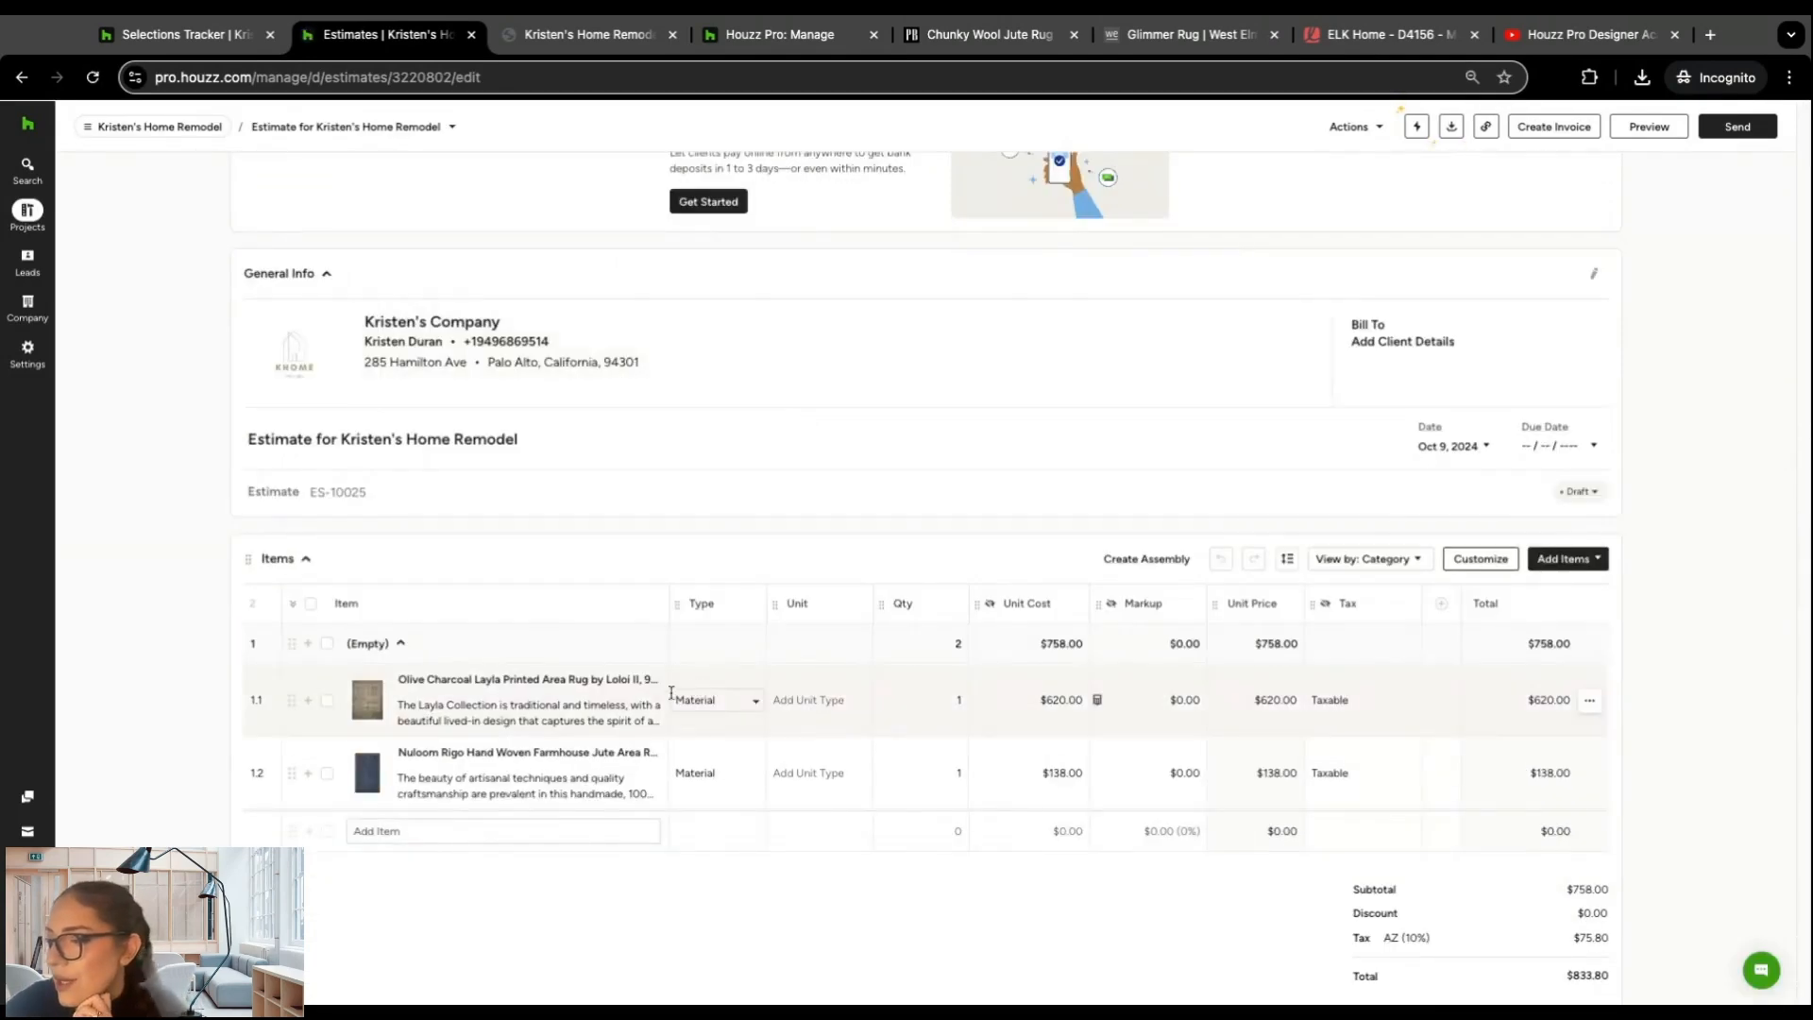
{"action": "left_click", "coordinate": [960, 701]}
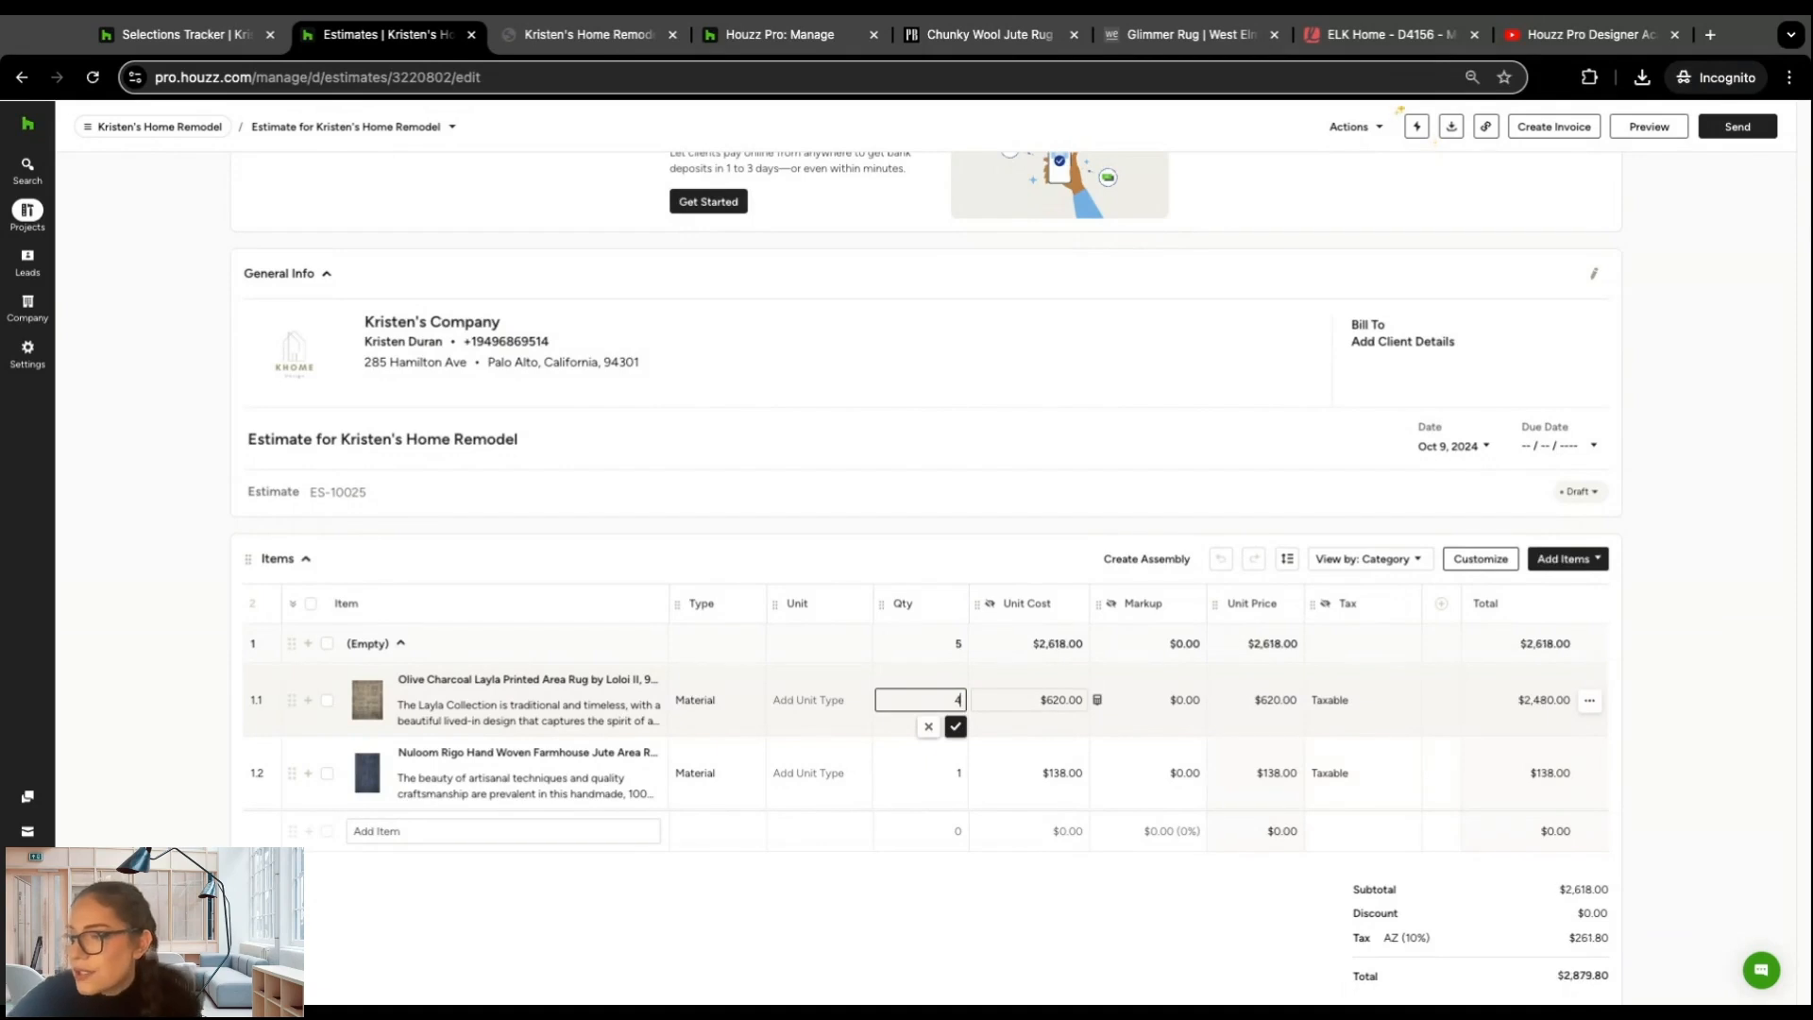
{"action": "left_click", "coordinate": [955, 726]}
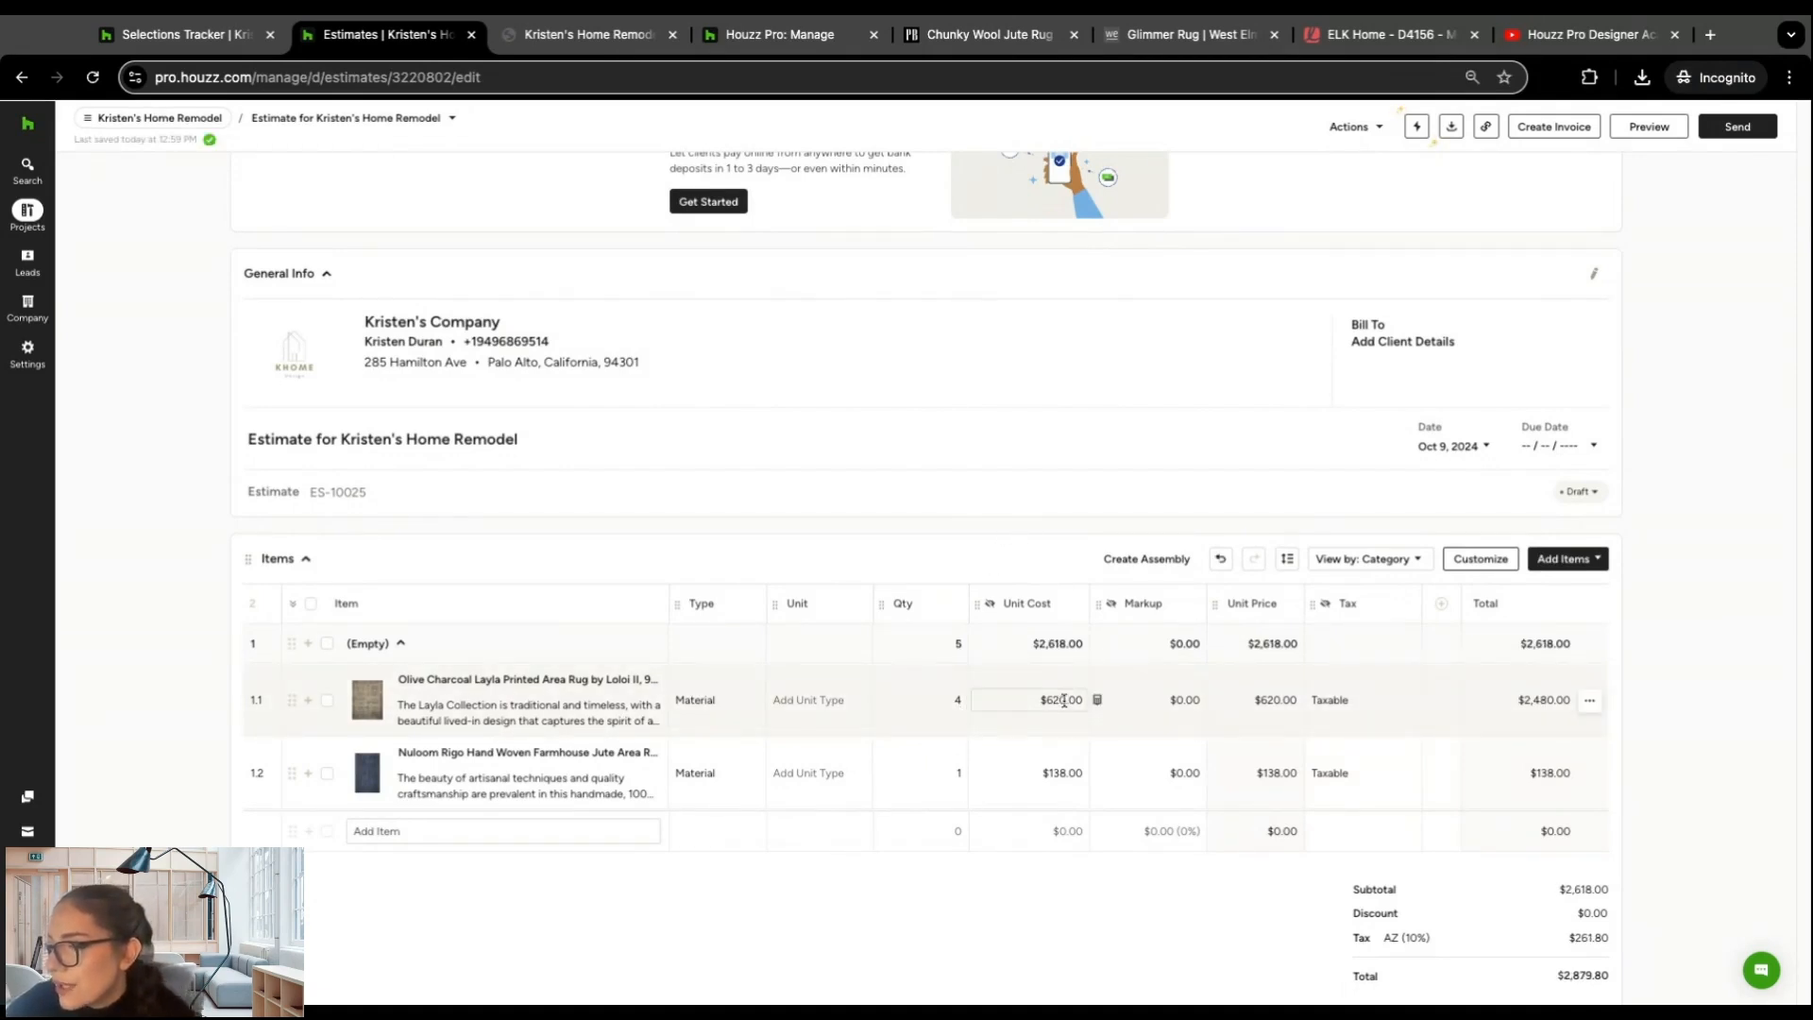
Step: Change the Olive Charcoal Layla rug's markup to a percentage and set it to 10%
{"action": "left_click", "coordinate": [1187, 699]}
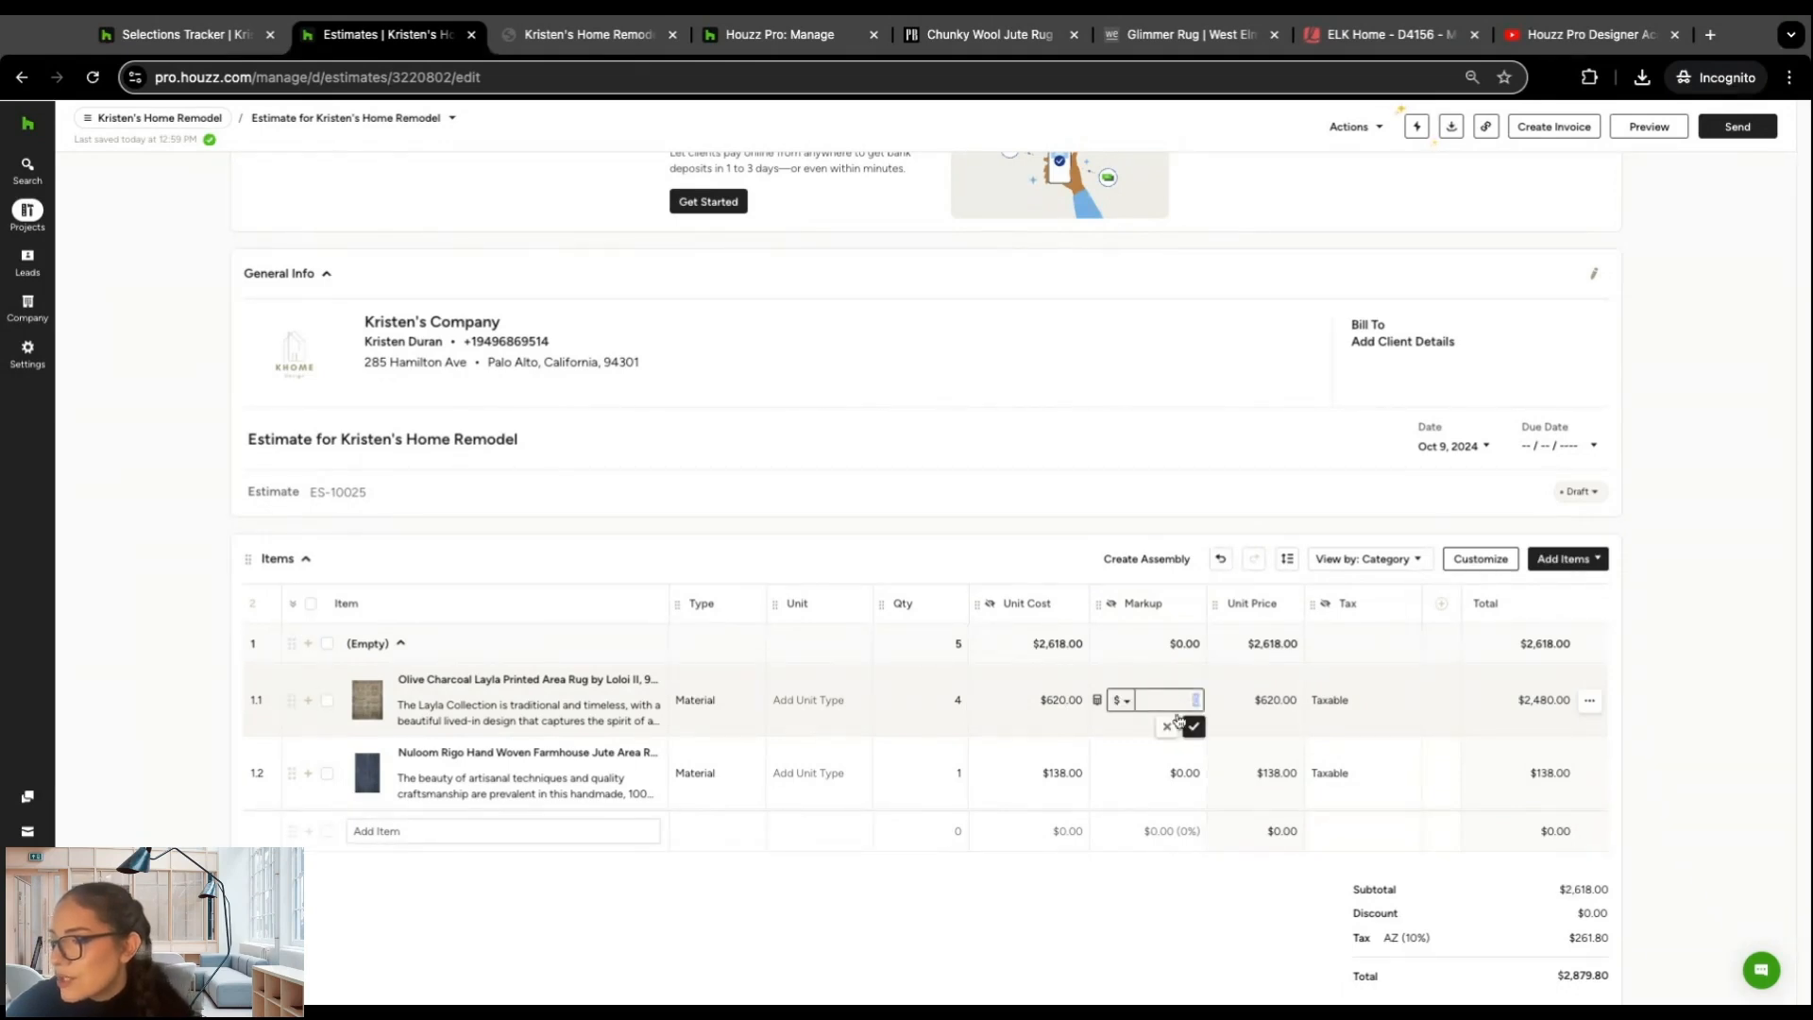
{"action": "left_click", "coordinate": [1126, 701]}
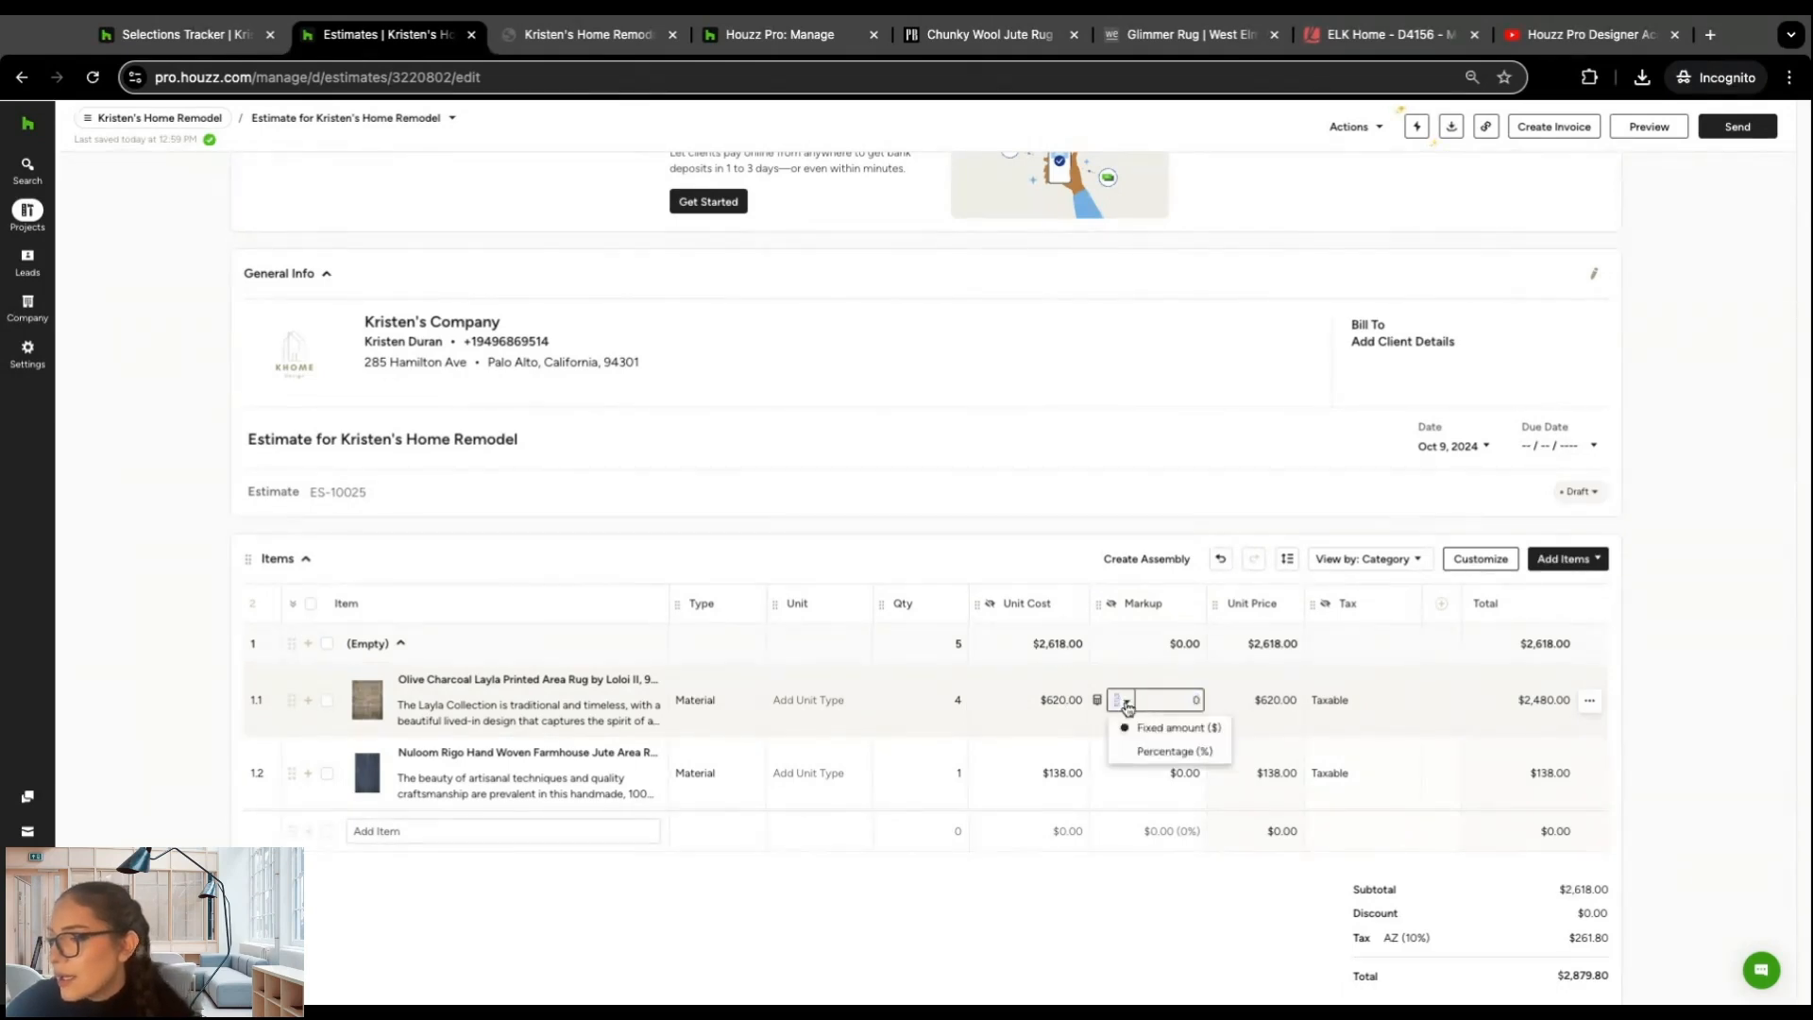
{"action": "left_click", "coordinate": [1130, 755]}
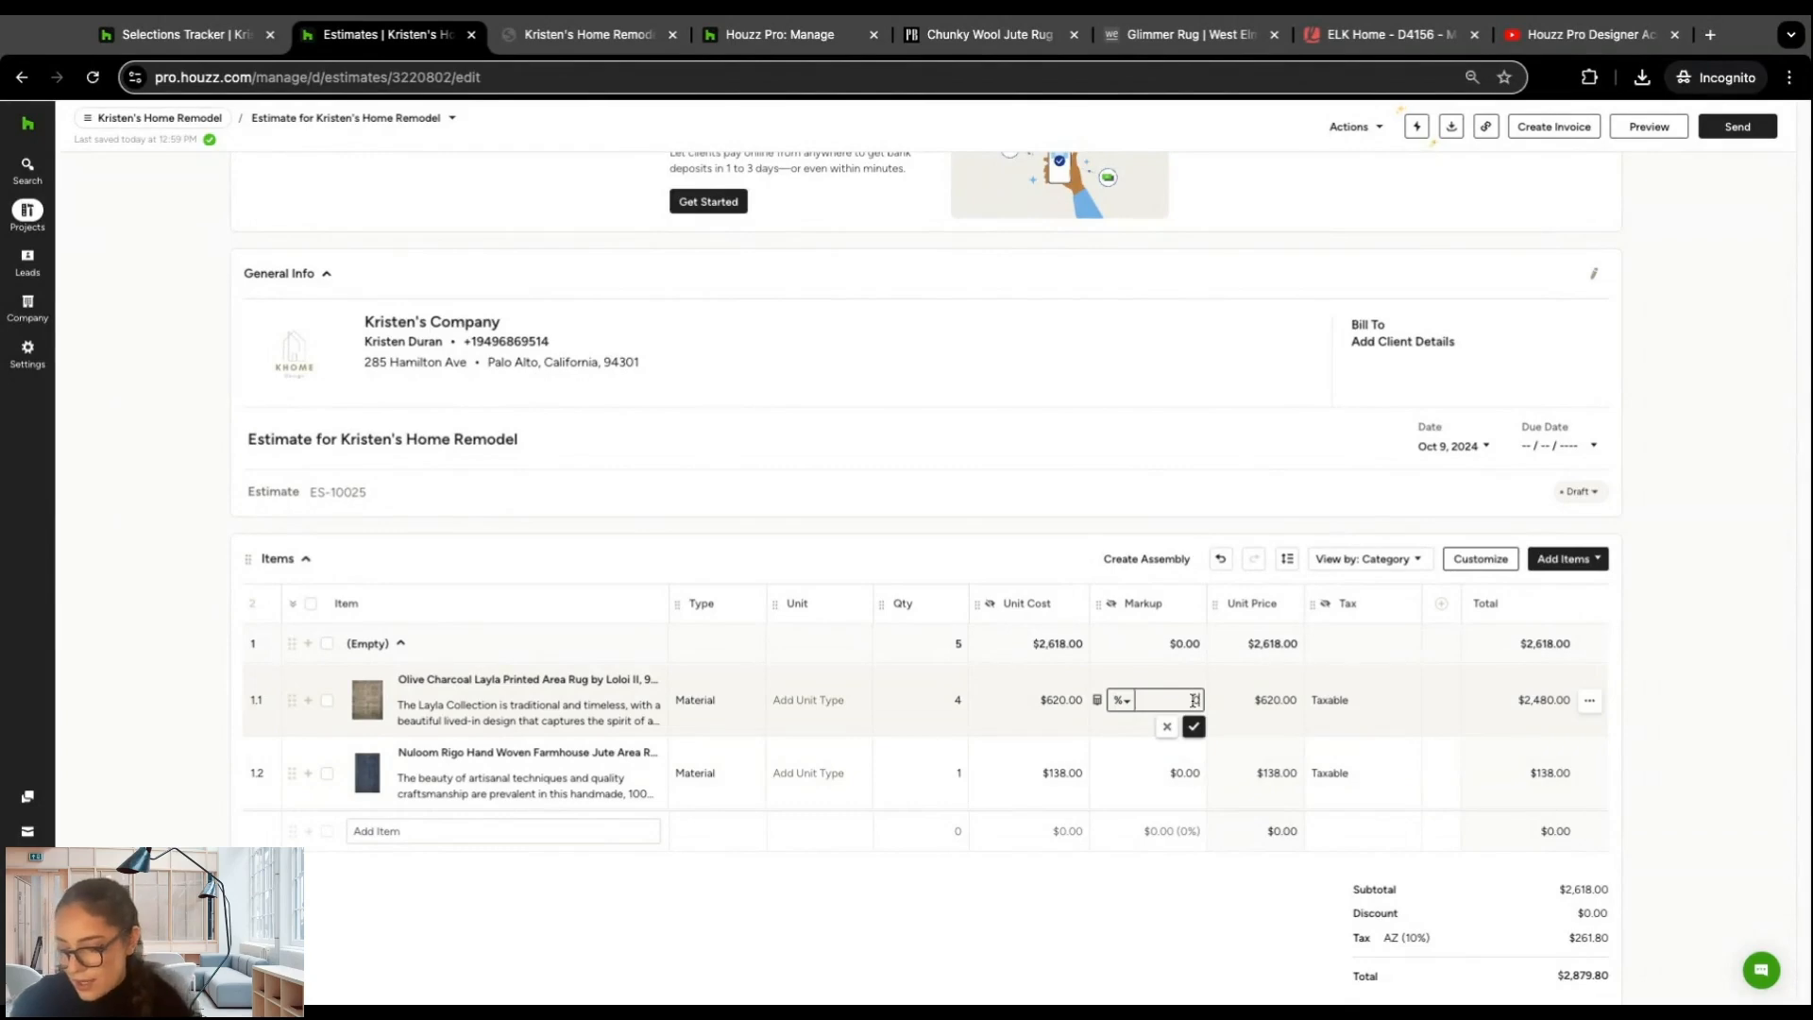
{"action": "type", "text": "10"}
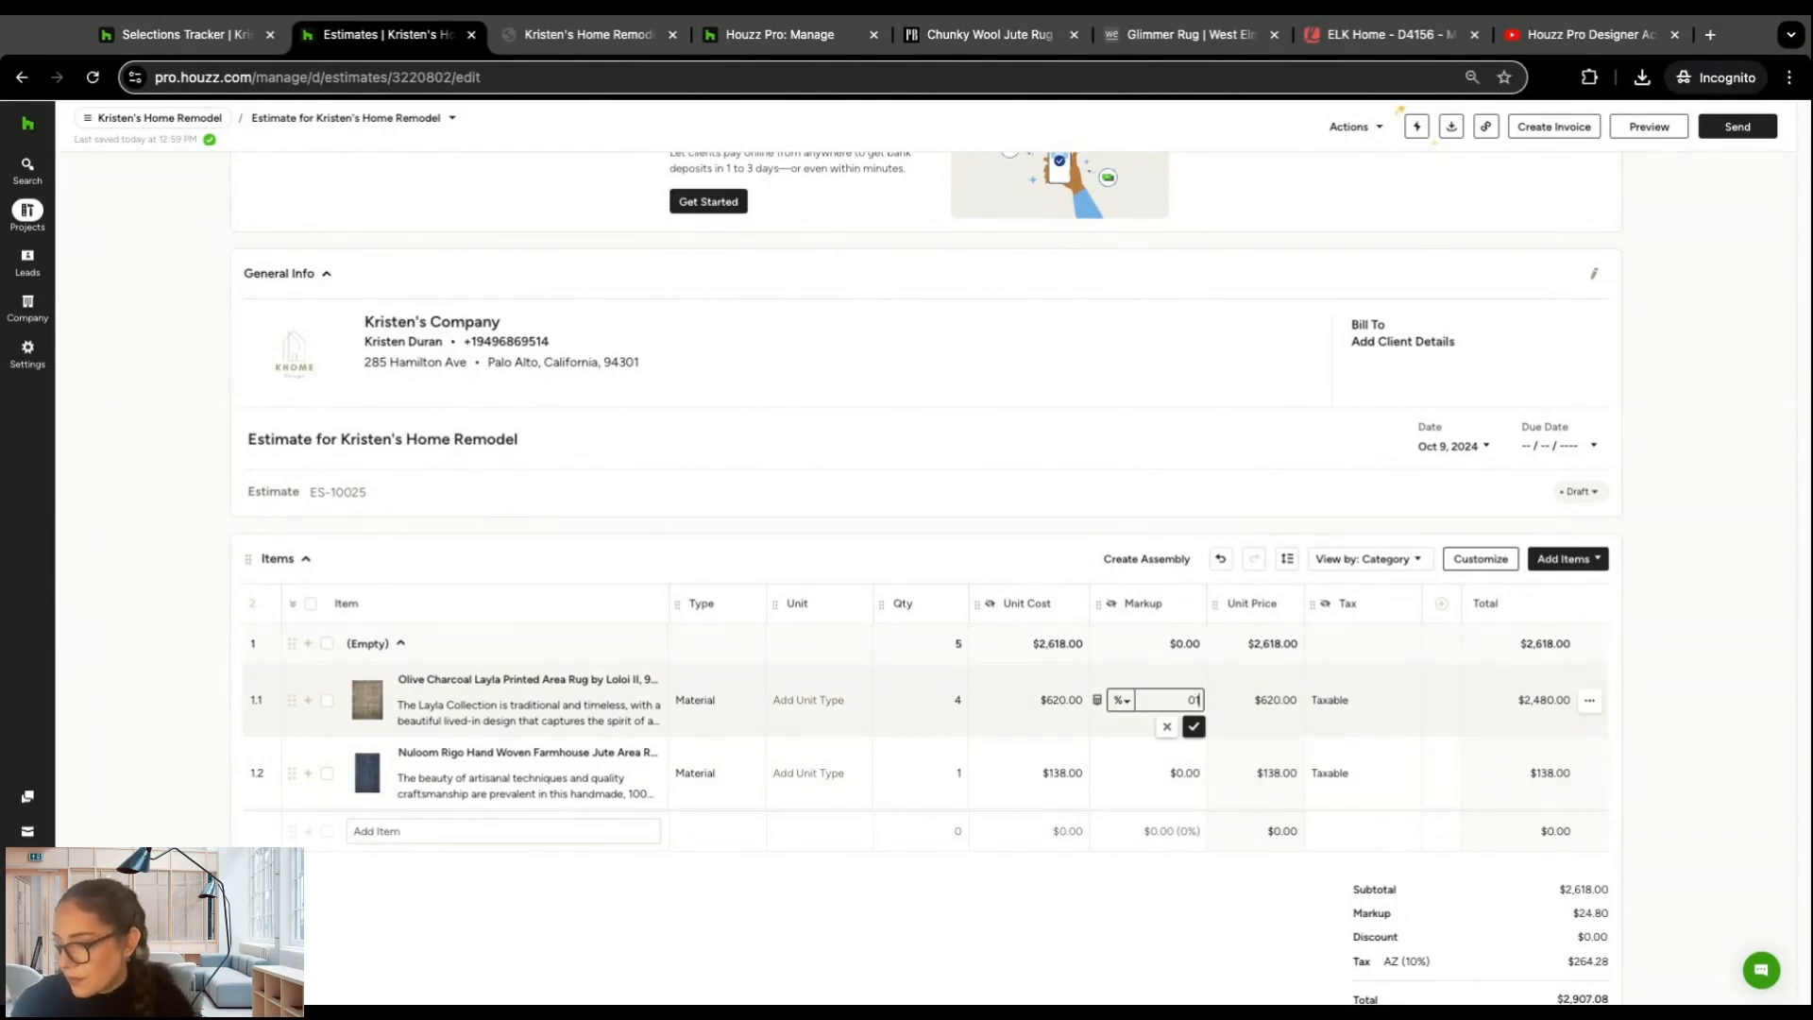
{"action": "left_click", "coordinate": [1194, 727]}
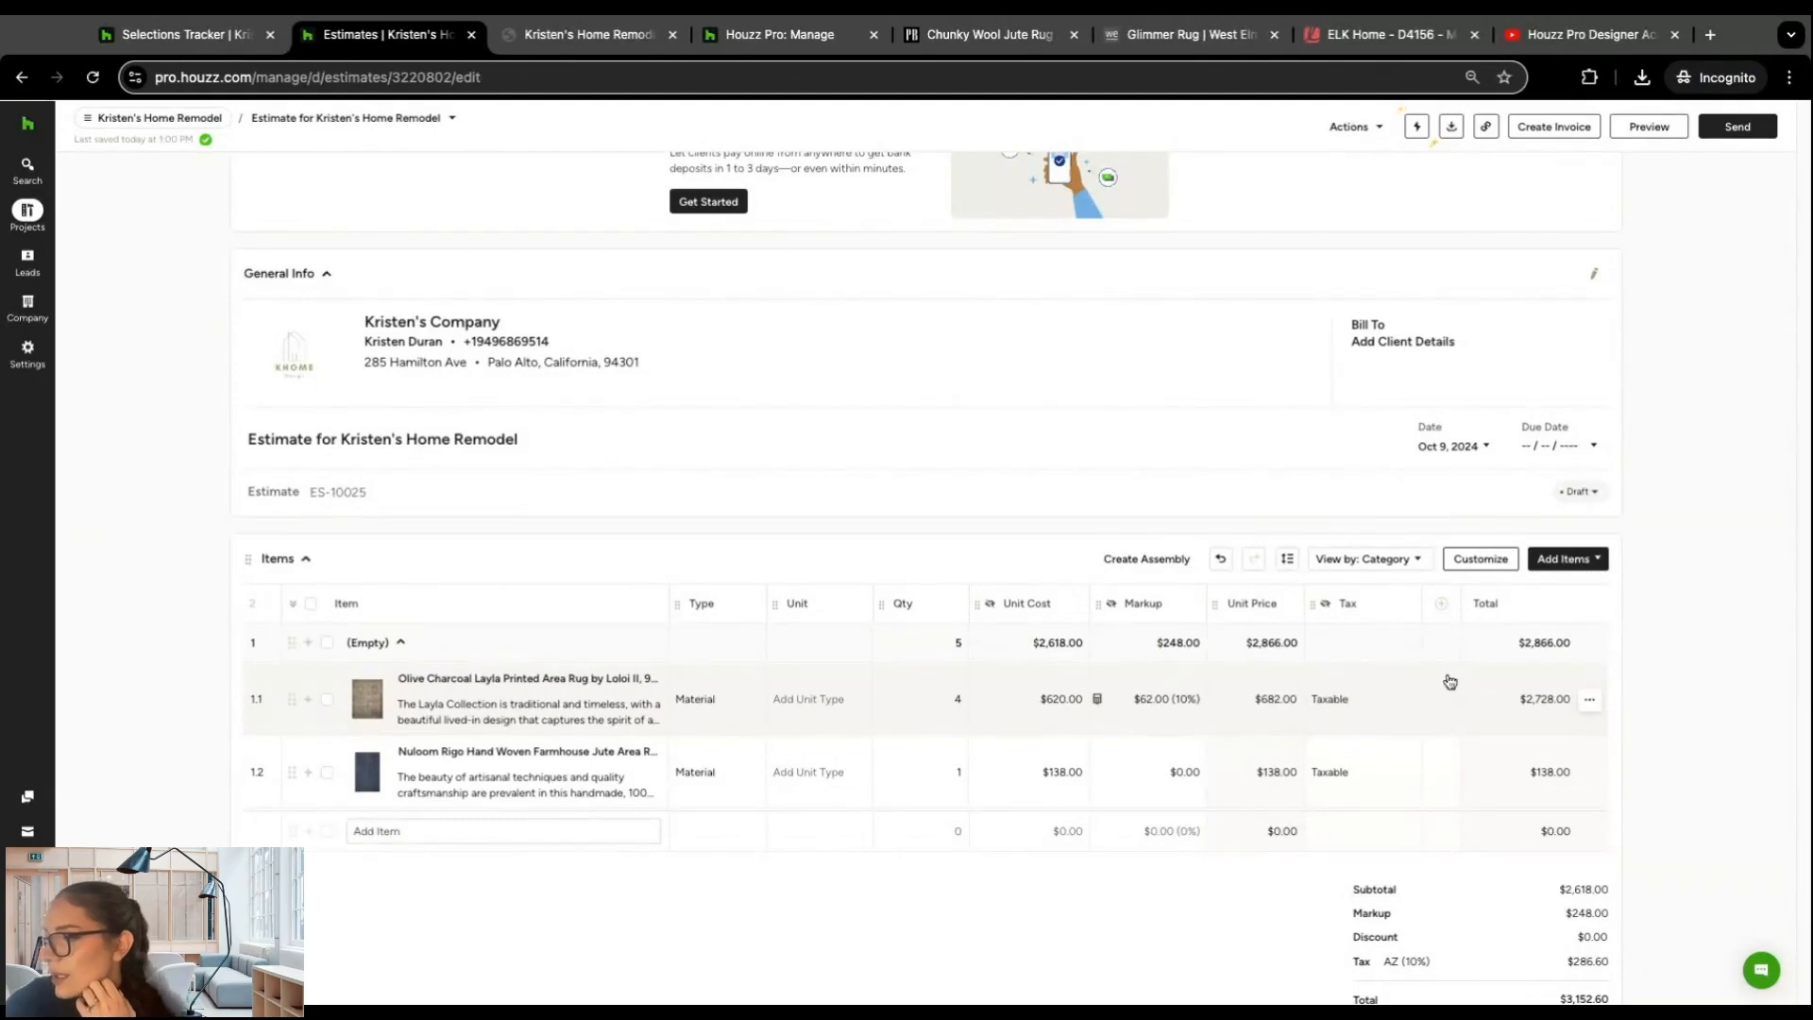
Step: Review the estimate's items, totals and payments section, and return to the project's Formal Living Room (Mid Century) board
{"action": "scroll", "coordinate": [1450, 682], "scroll_direction": "down", "scroll_amount": 2}
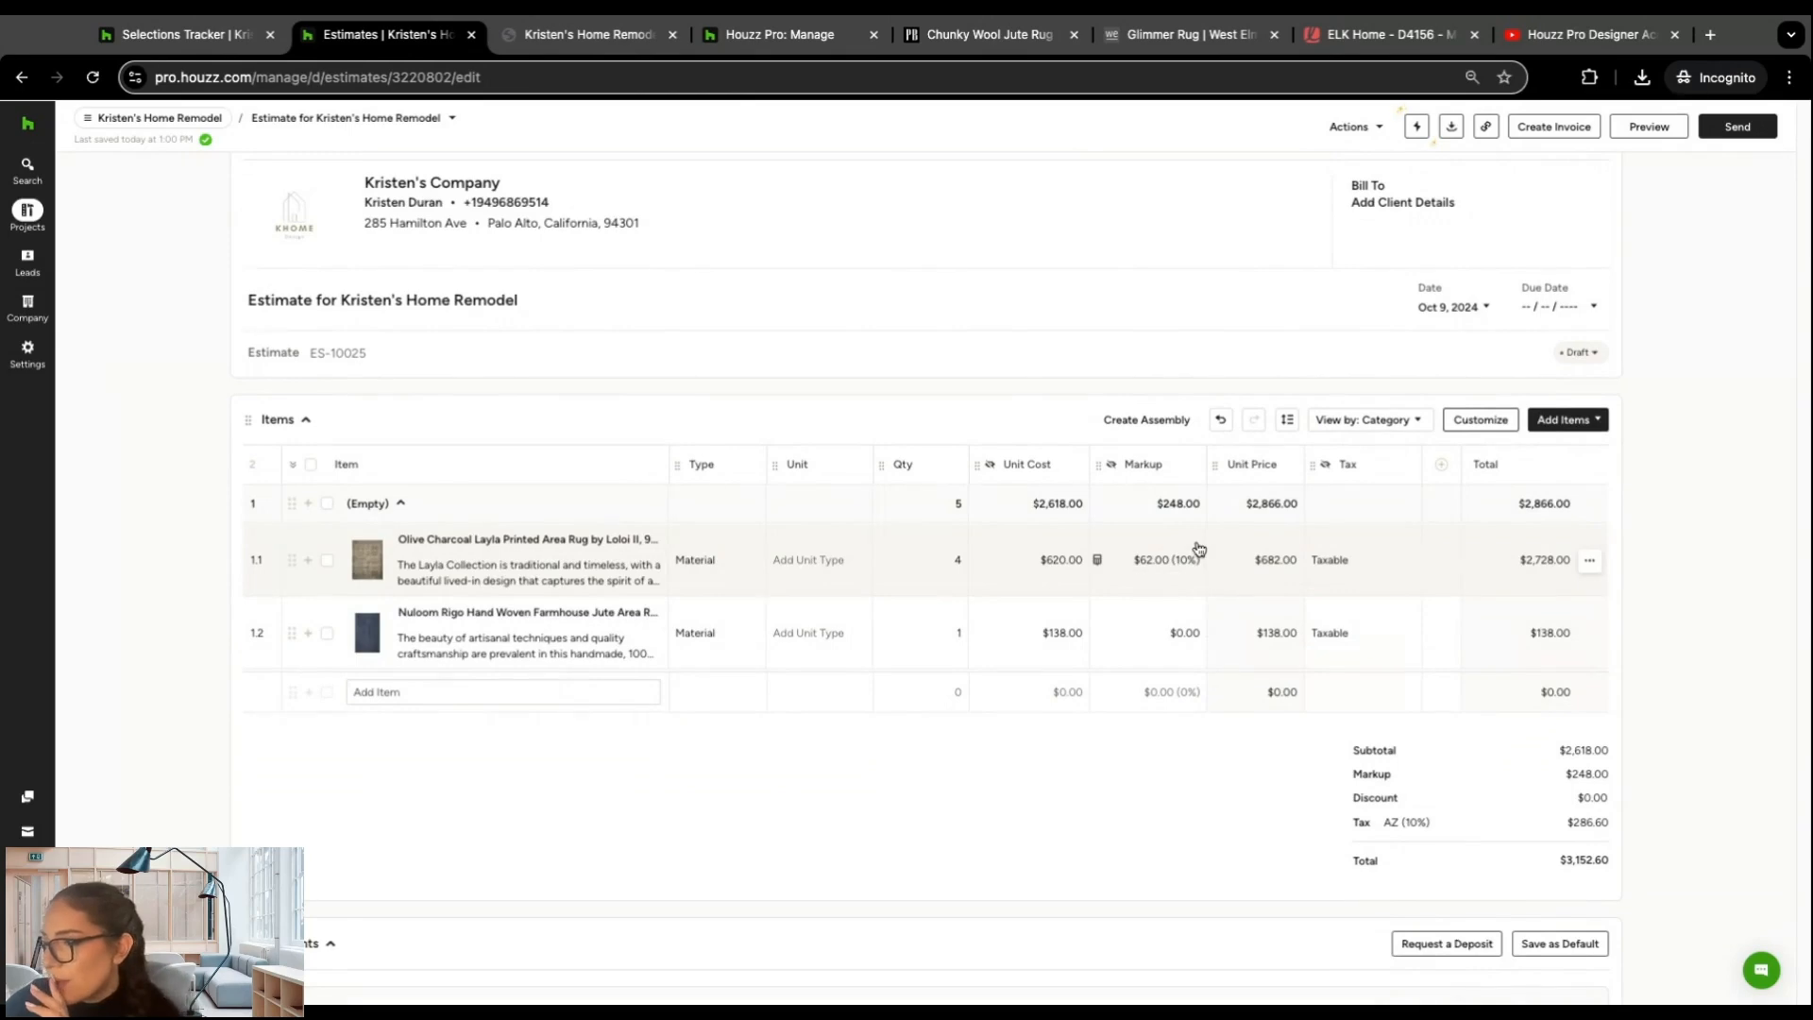
{"action": "scroll", "coordinate": [1168, 601], "scroll_direction": "down", "scroll_amount": 3}
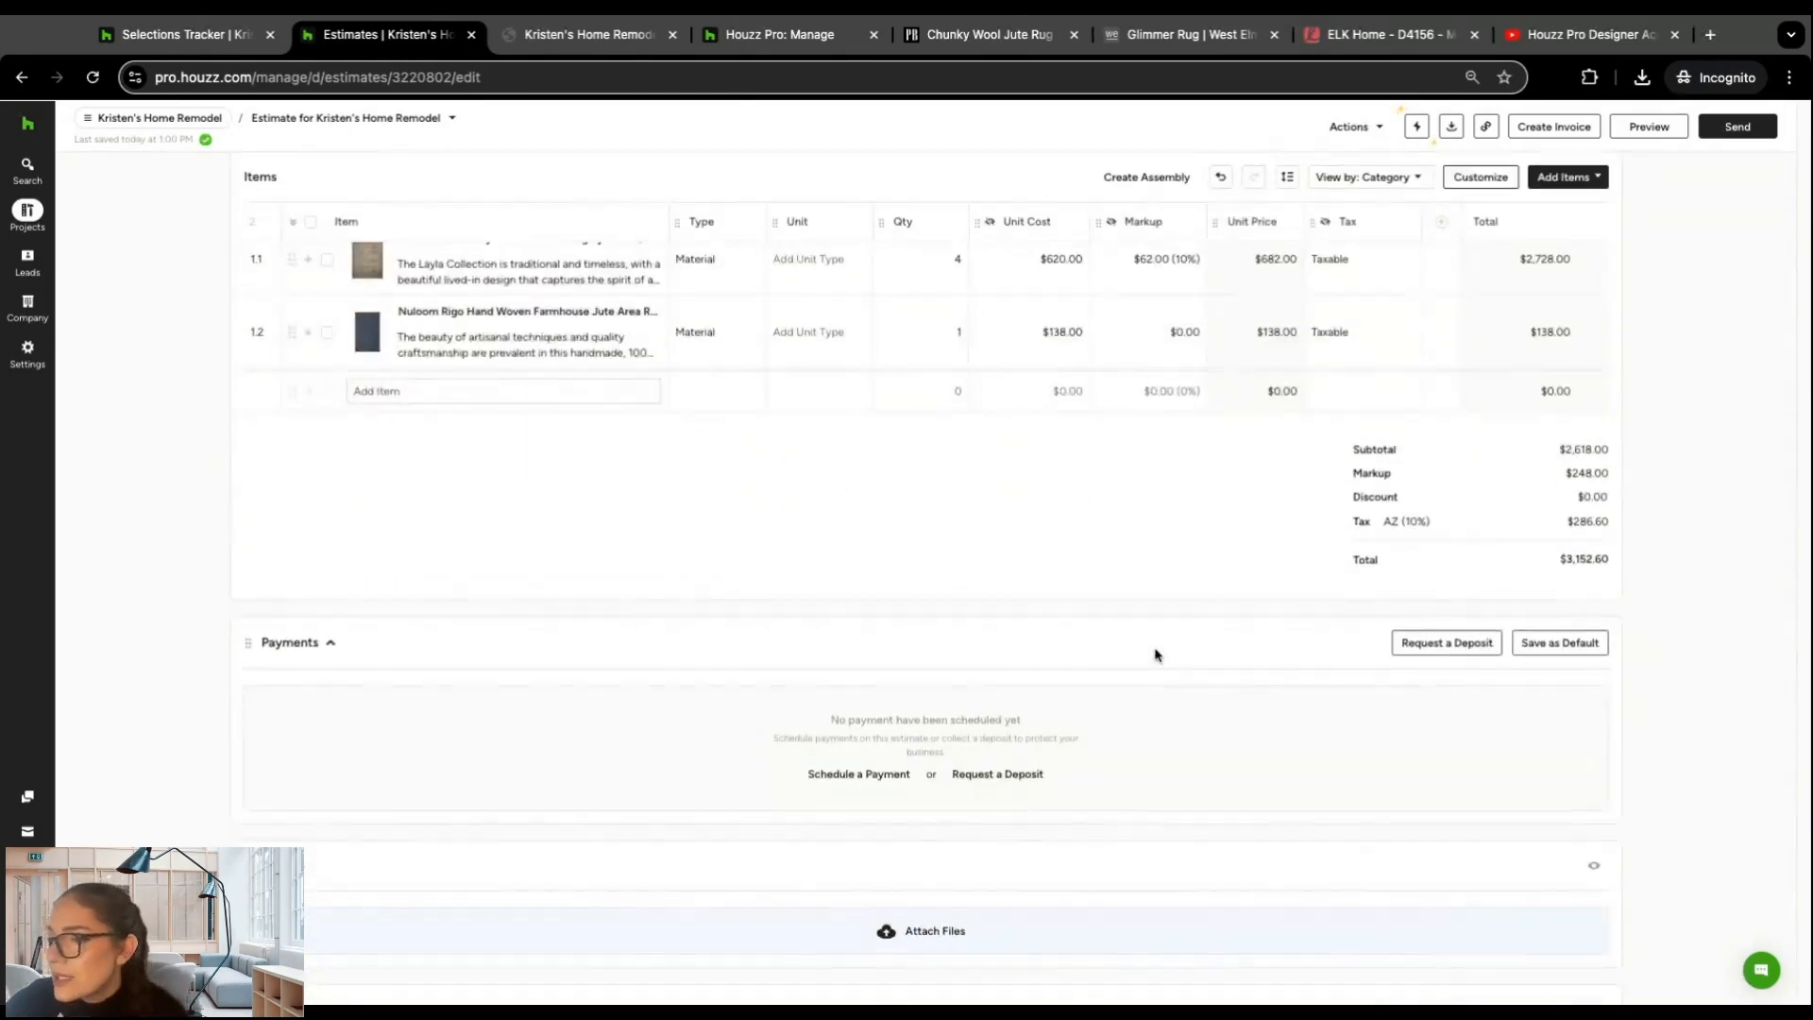
{"action": "scroll", "coordinate": [1154, 661], "scroll_direction": "up", "scroll_amount": 6}
{"action": "scroll", "coordinate": [1175, 604], "scroll_direction": "down", "scroll_amount": 1}
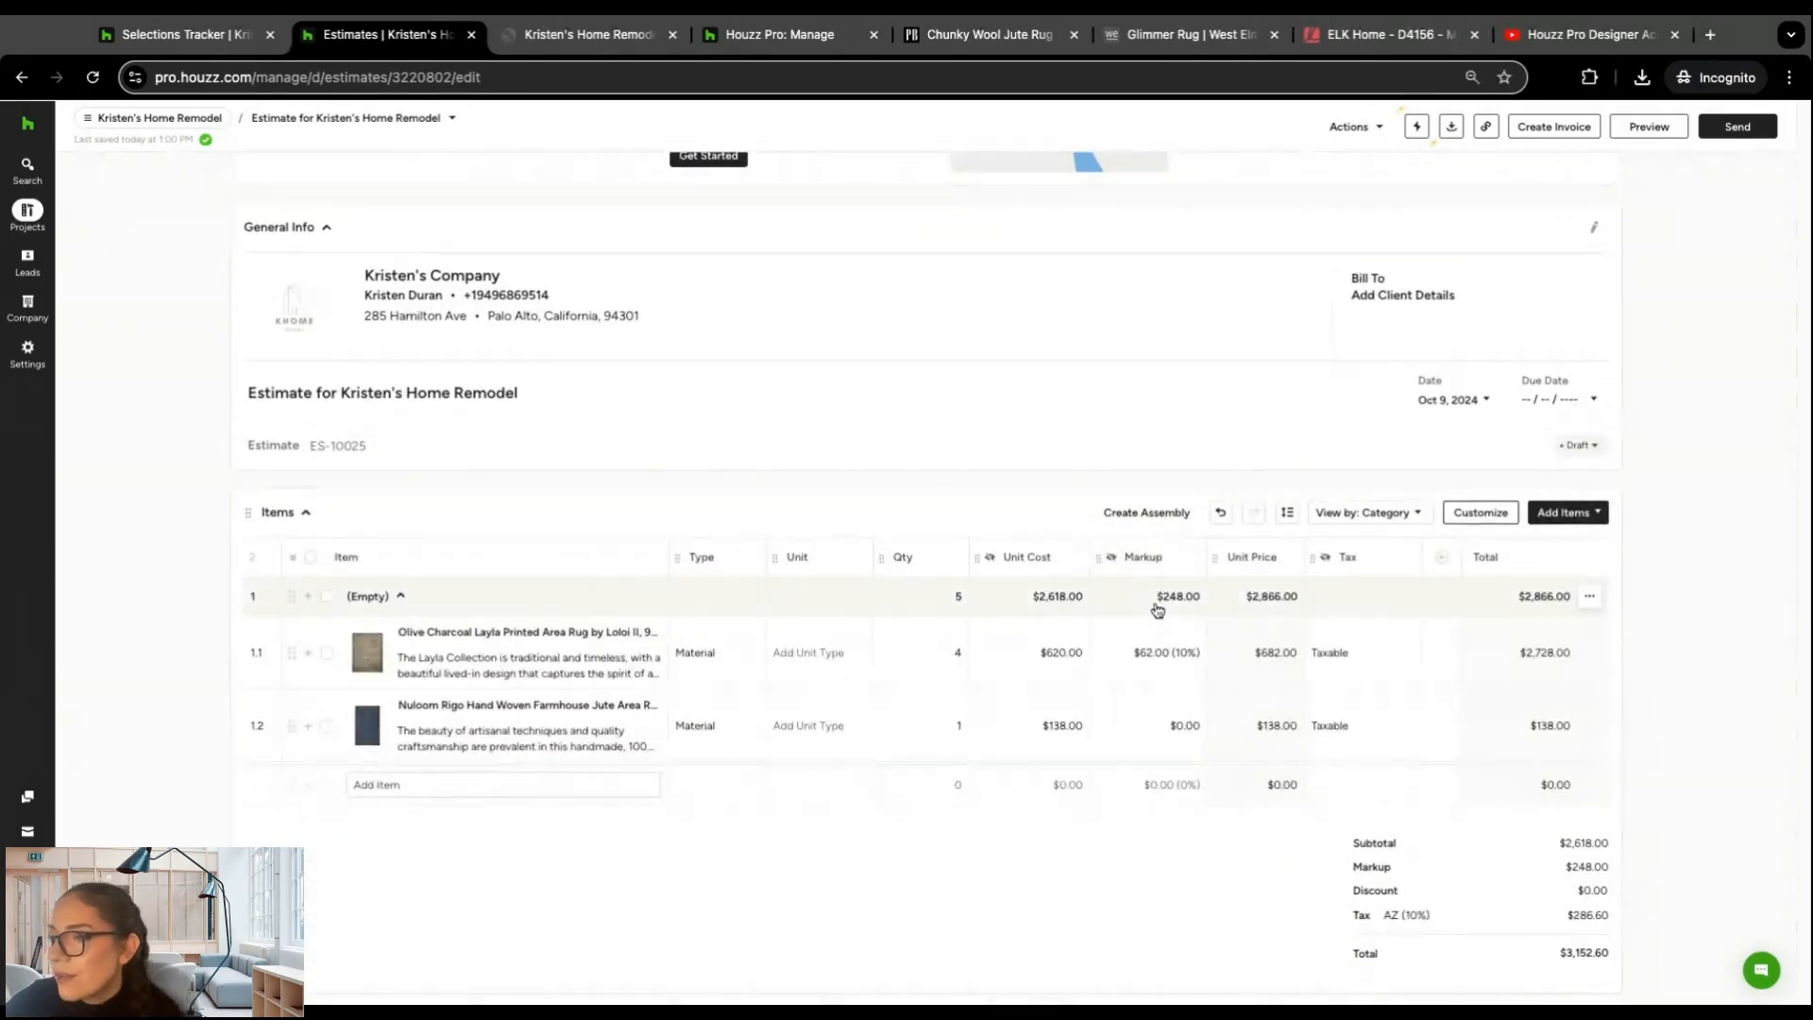
{"action": "scroll", "coordinate": [1085, 446], "scroll_direction": "up", "scroll_amount": 1}
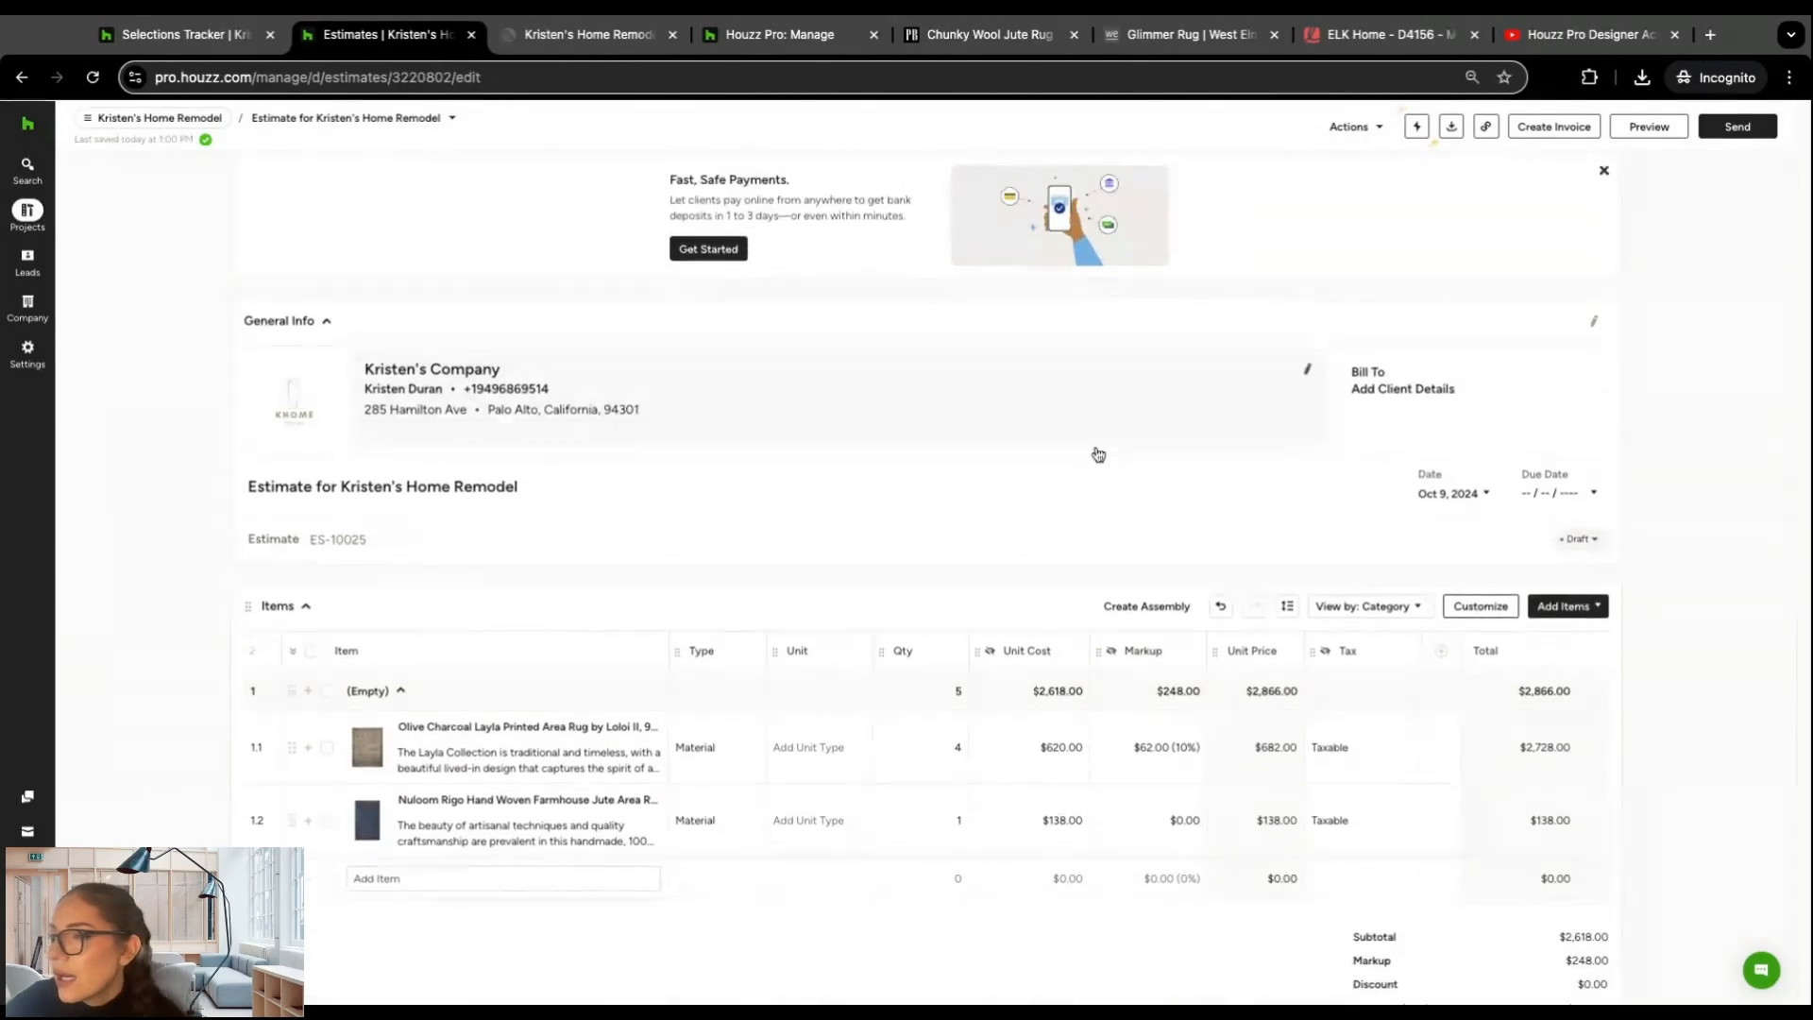
{"action": "left_click", "coordinate": [178, 126]}
{"action": "left_click", "coordinate": [160, 356]}
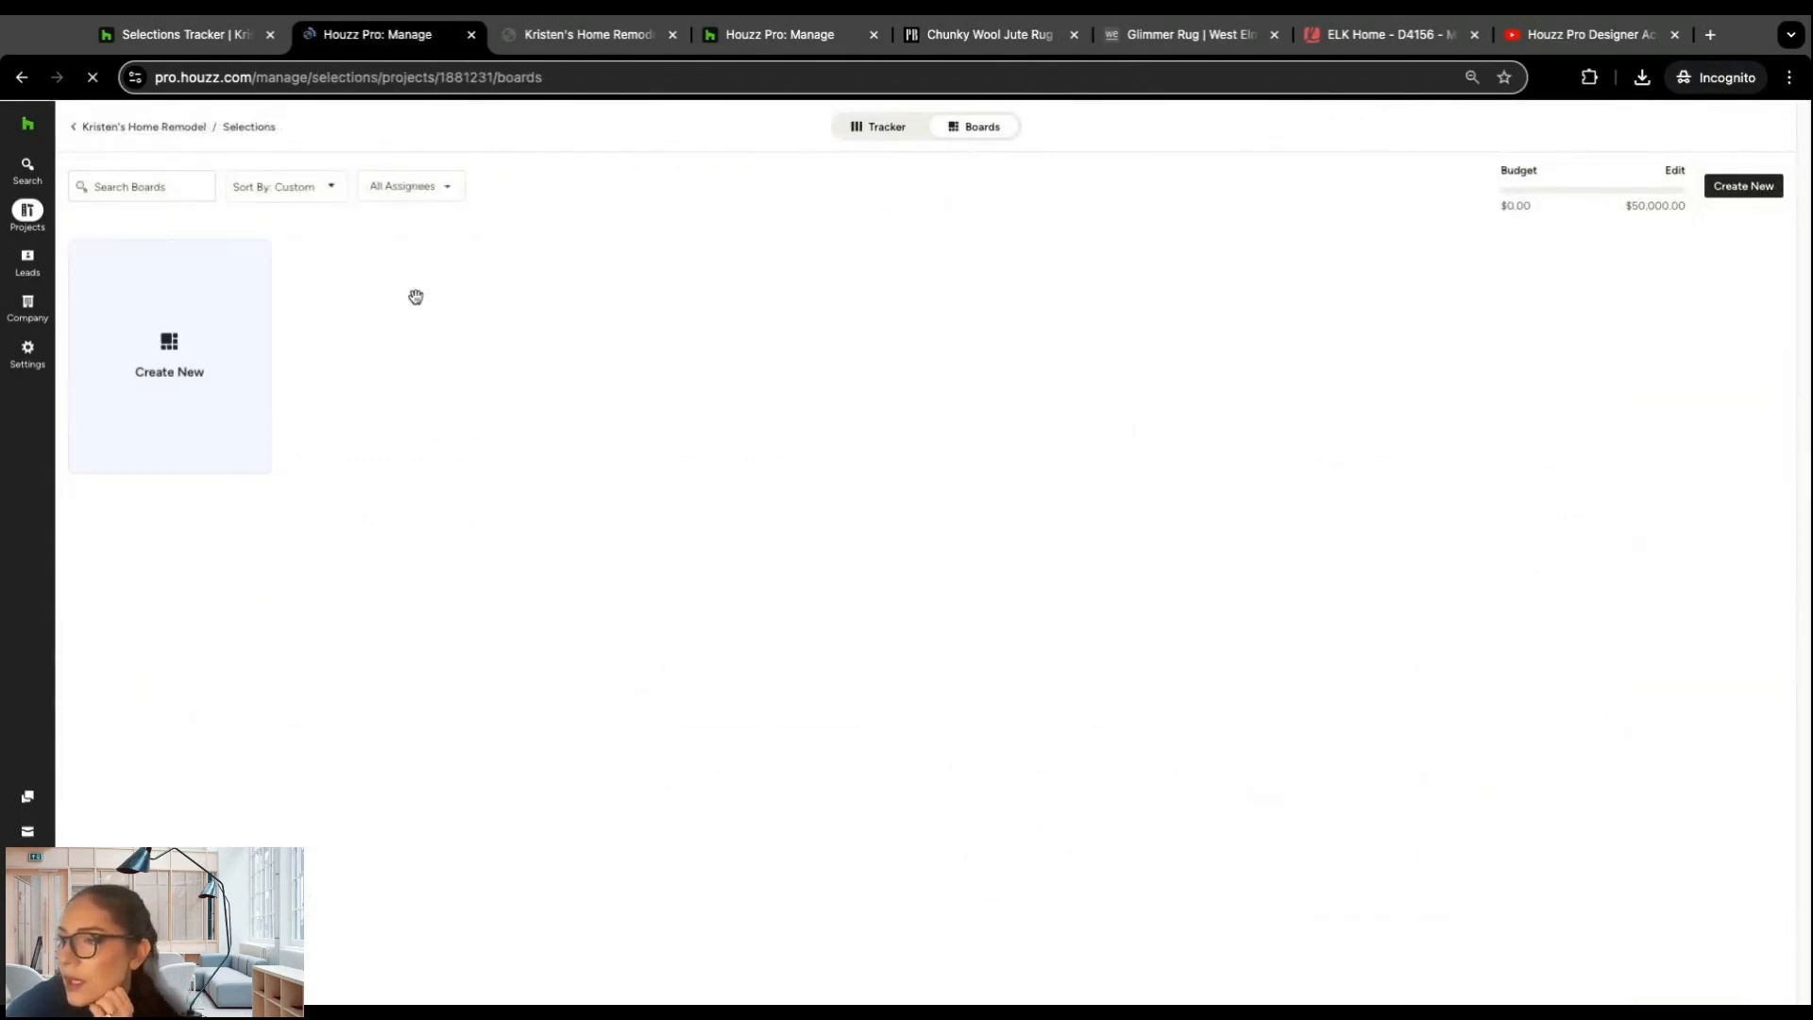
{"action": "left_click", "coordinate": [413, 320]}
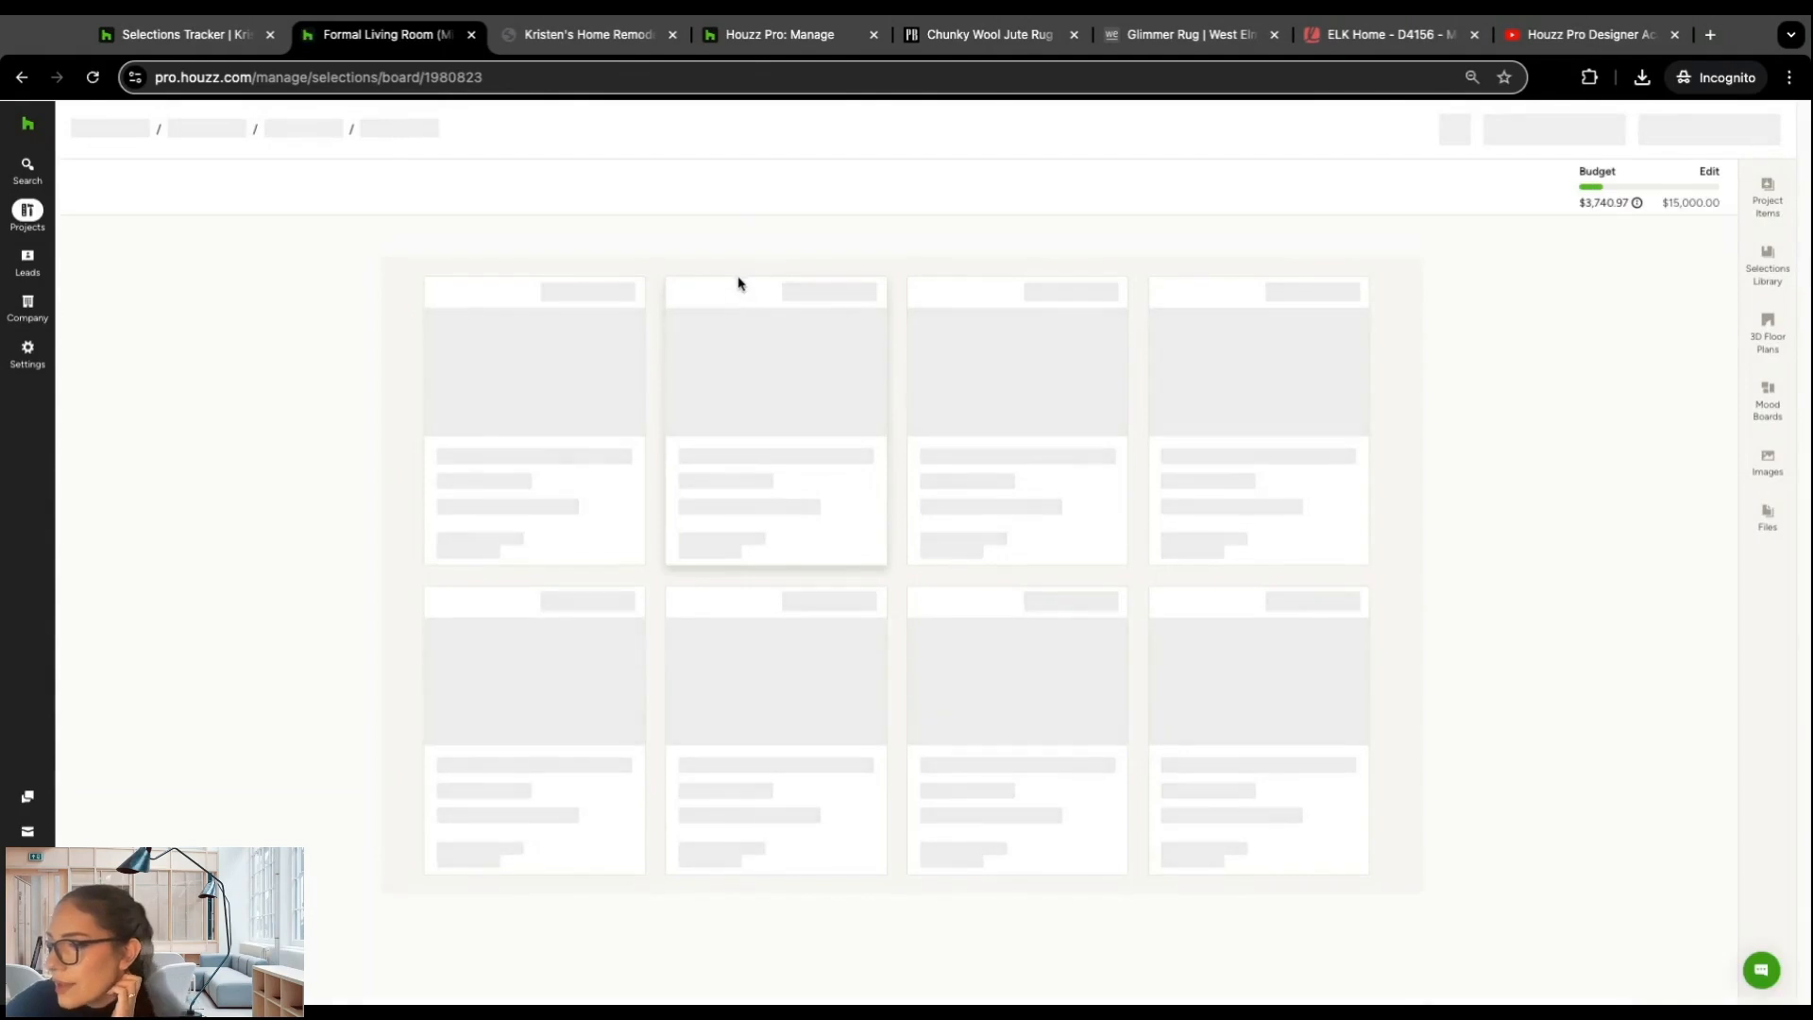
Step: Examine the Nuloom Rigo rug's item details on the board, including Financials and Order Tracking, and close them
{"action": "scroll", "coordinate": [1161, 397], "scroll_direction": "down", "scroll_amount": 8}
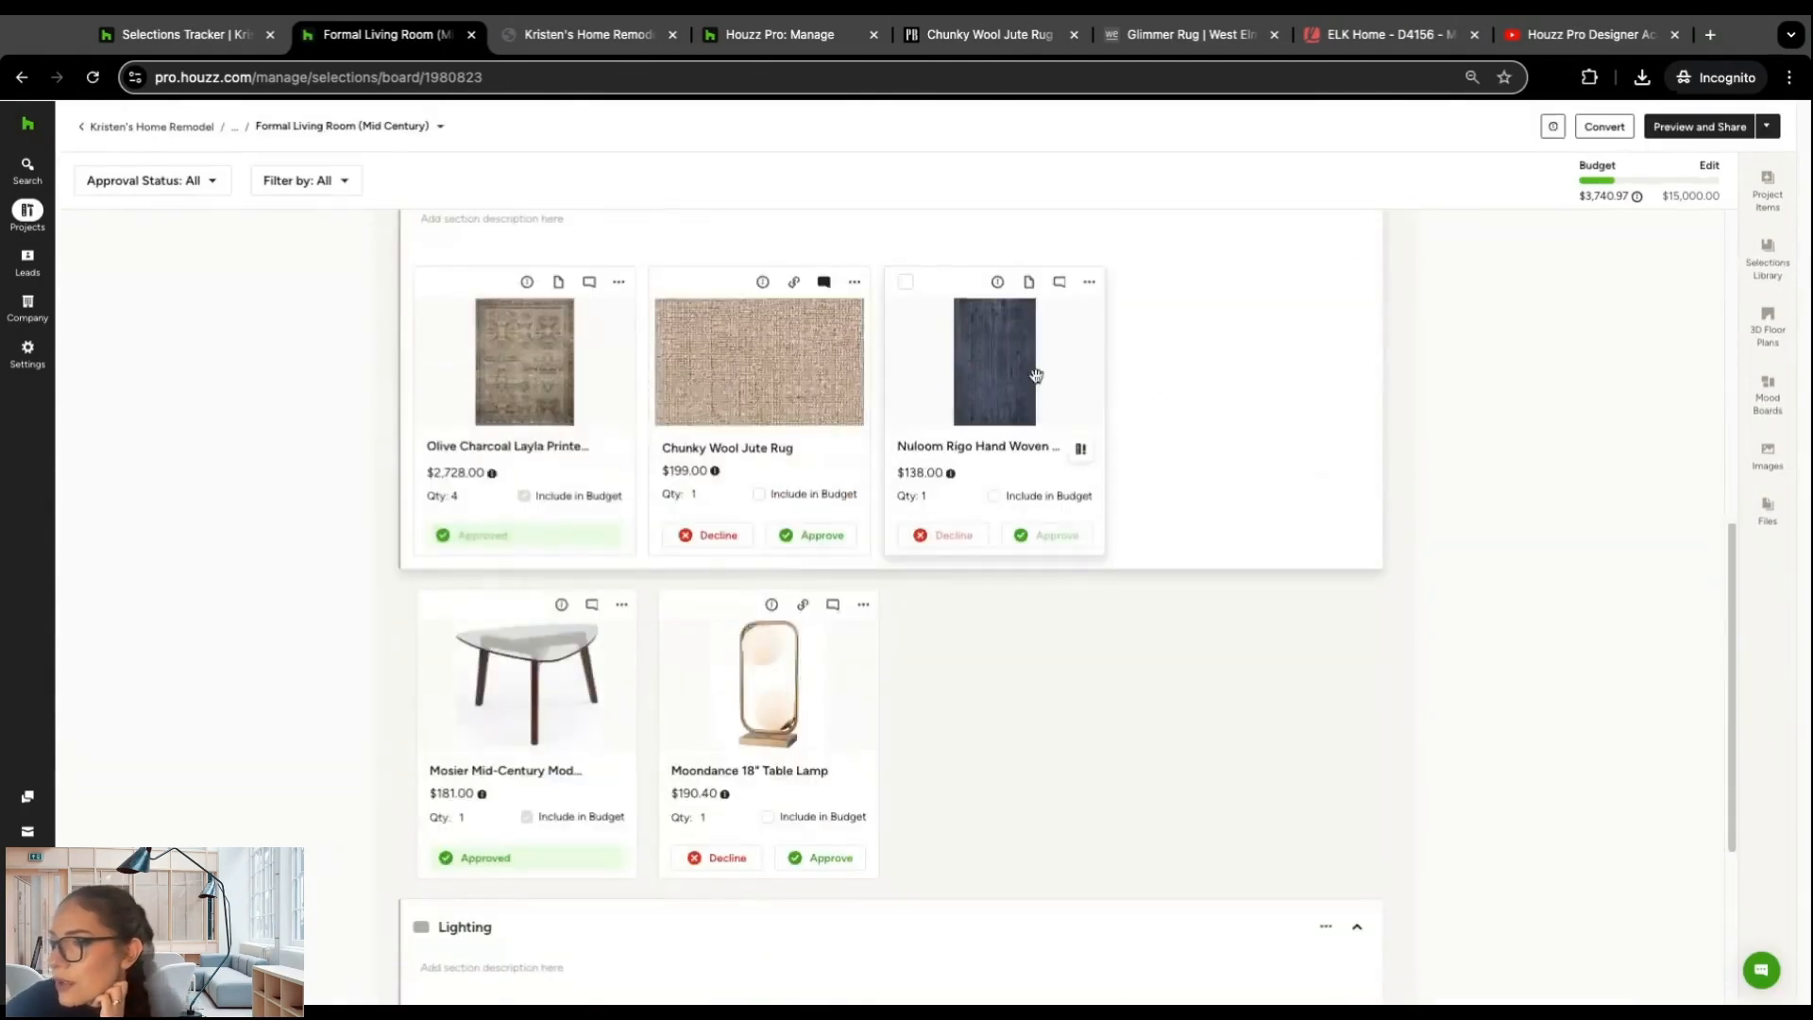
{"action": "scroll", "coordinate": [1055, 371], "scroll_direction": "up", "scroll_amount": 1}
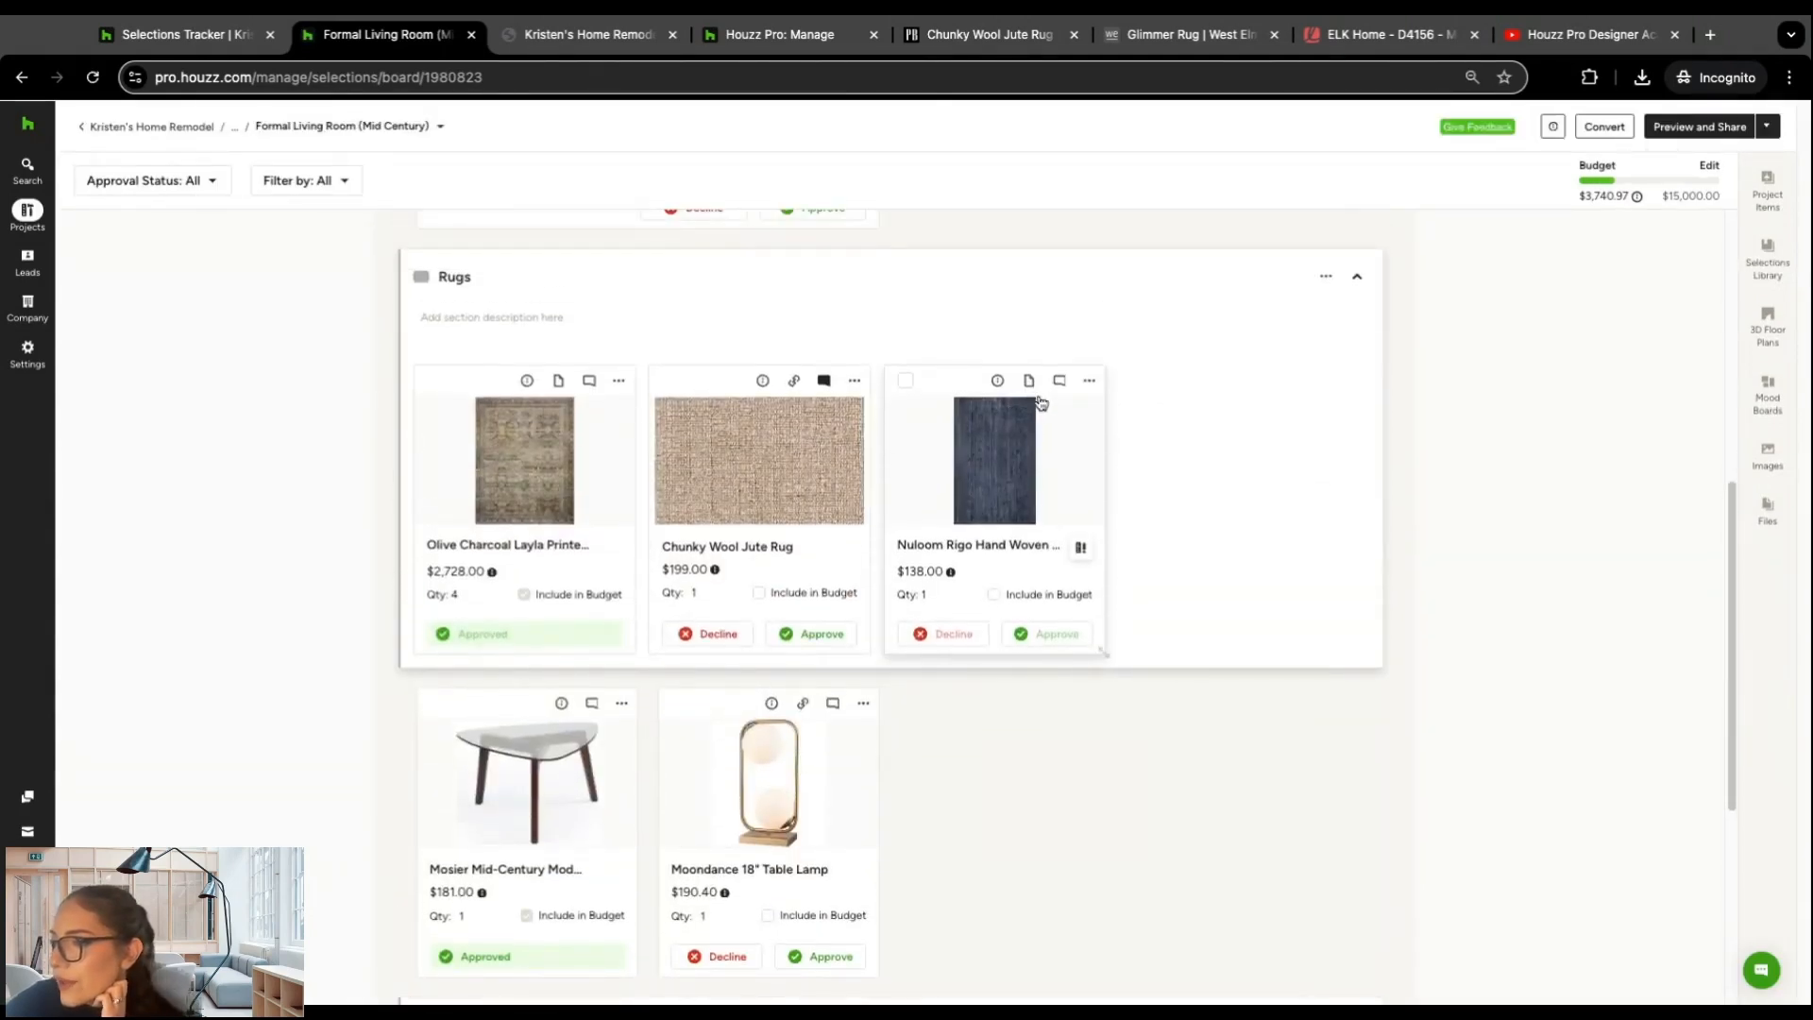
{"action": "left_click", "coordinate": [996, 381]}
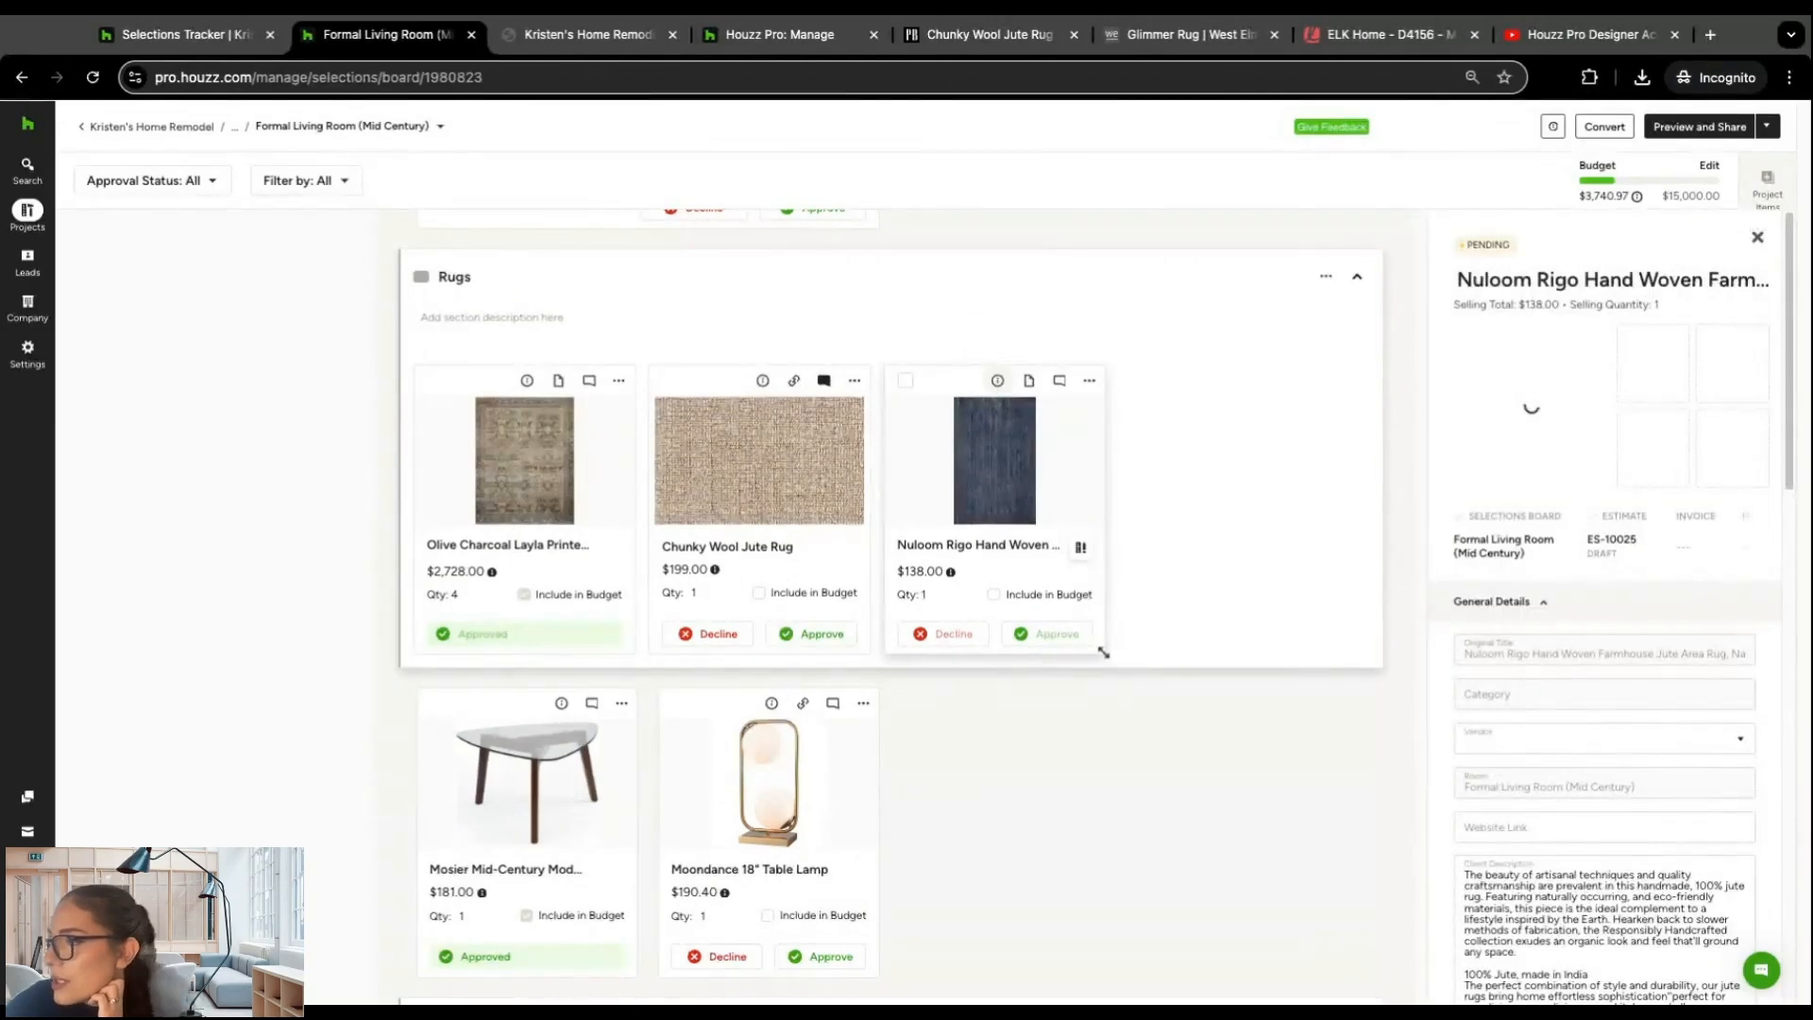
{"action": "scroll", "coordinate": [1511, 547], "scroll_direction": "down", "scroll_amount": 6}
{"action": "scroll", "coordinate": [1505, 511], "scroll_direction": "down", "scroll_amount": 2}
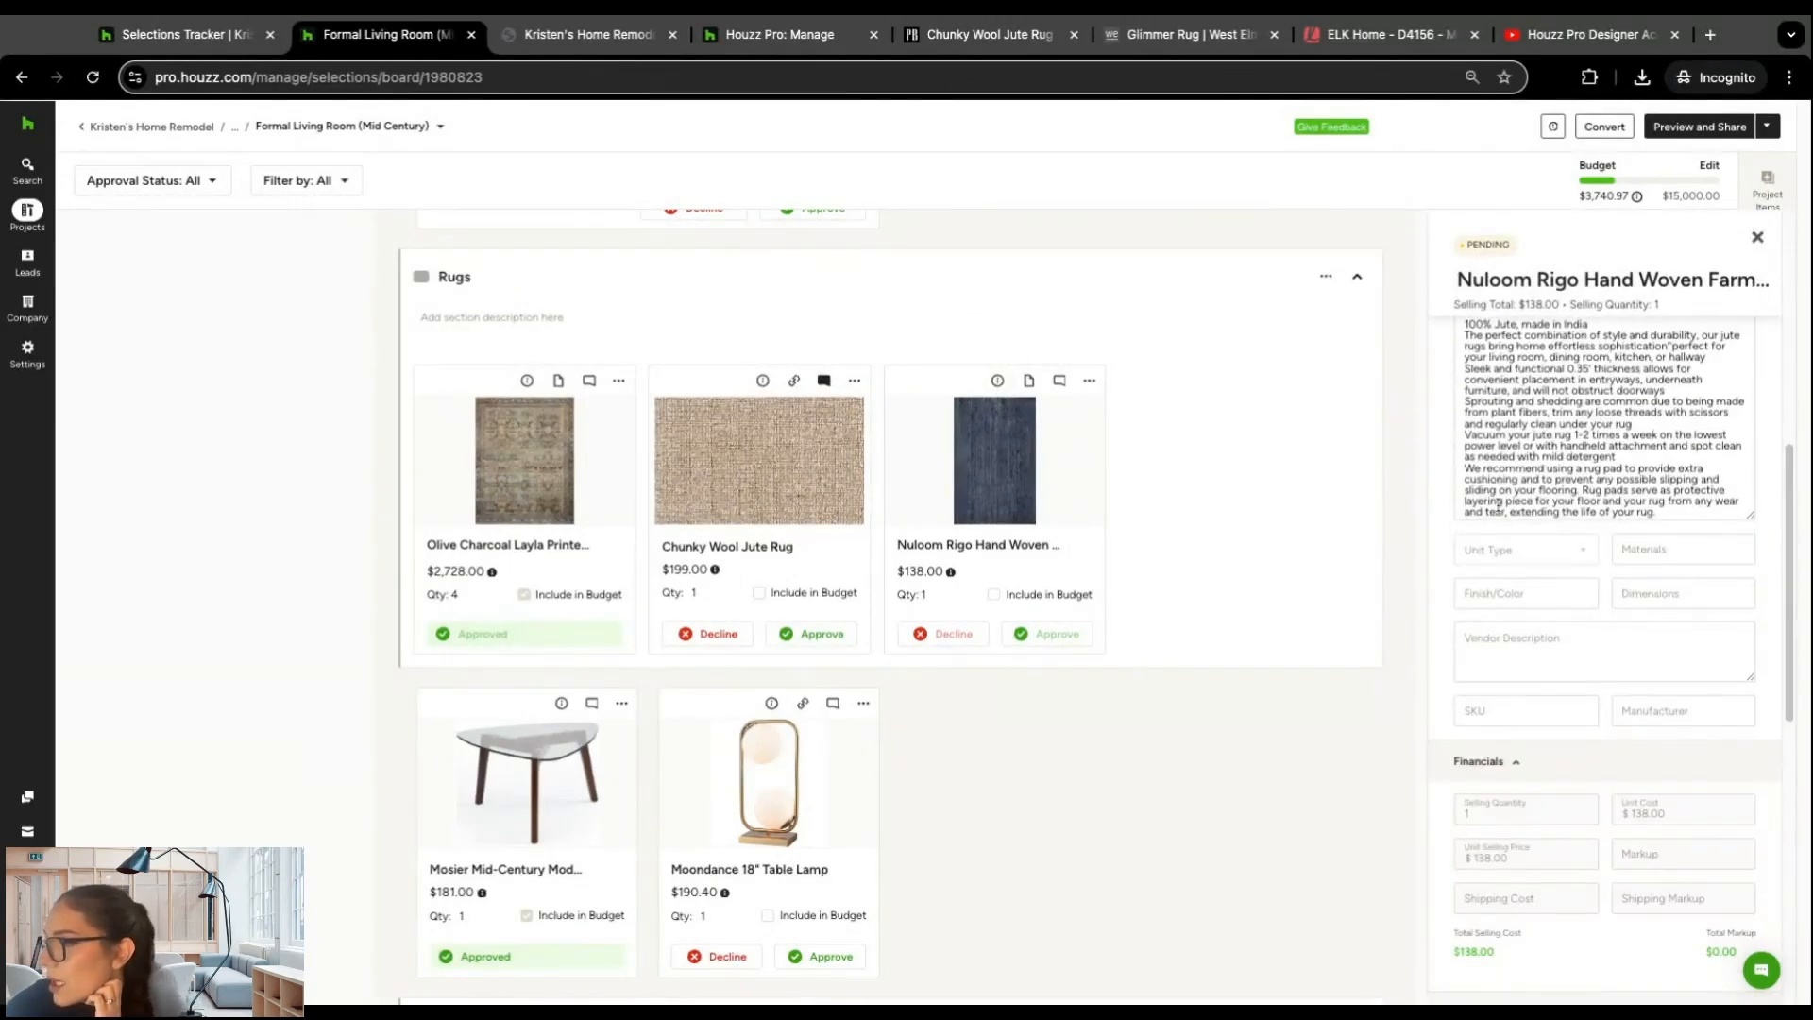
{"action": "scroll", "coordinate": [1499, 507], "scroll_direction": "down", "scroll_amount": 3}
{"action": "scroll", "coordinate": [1496, 505], "scroll_direction": "down", "scroll_amount": 3}
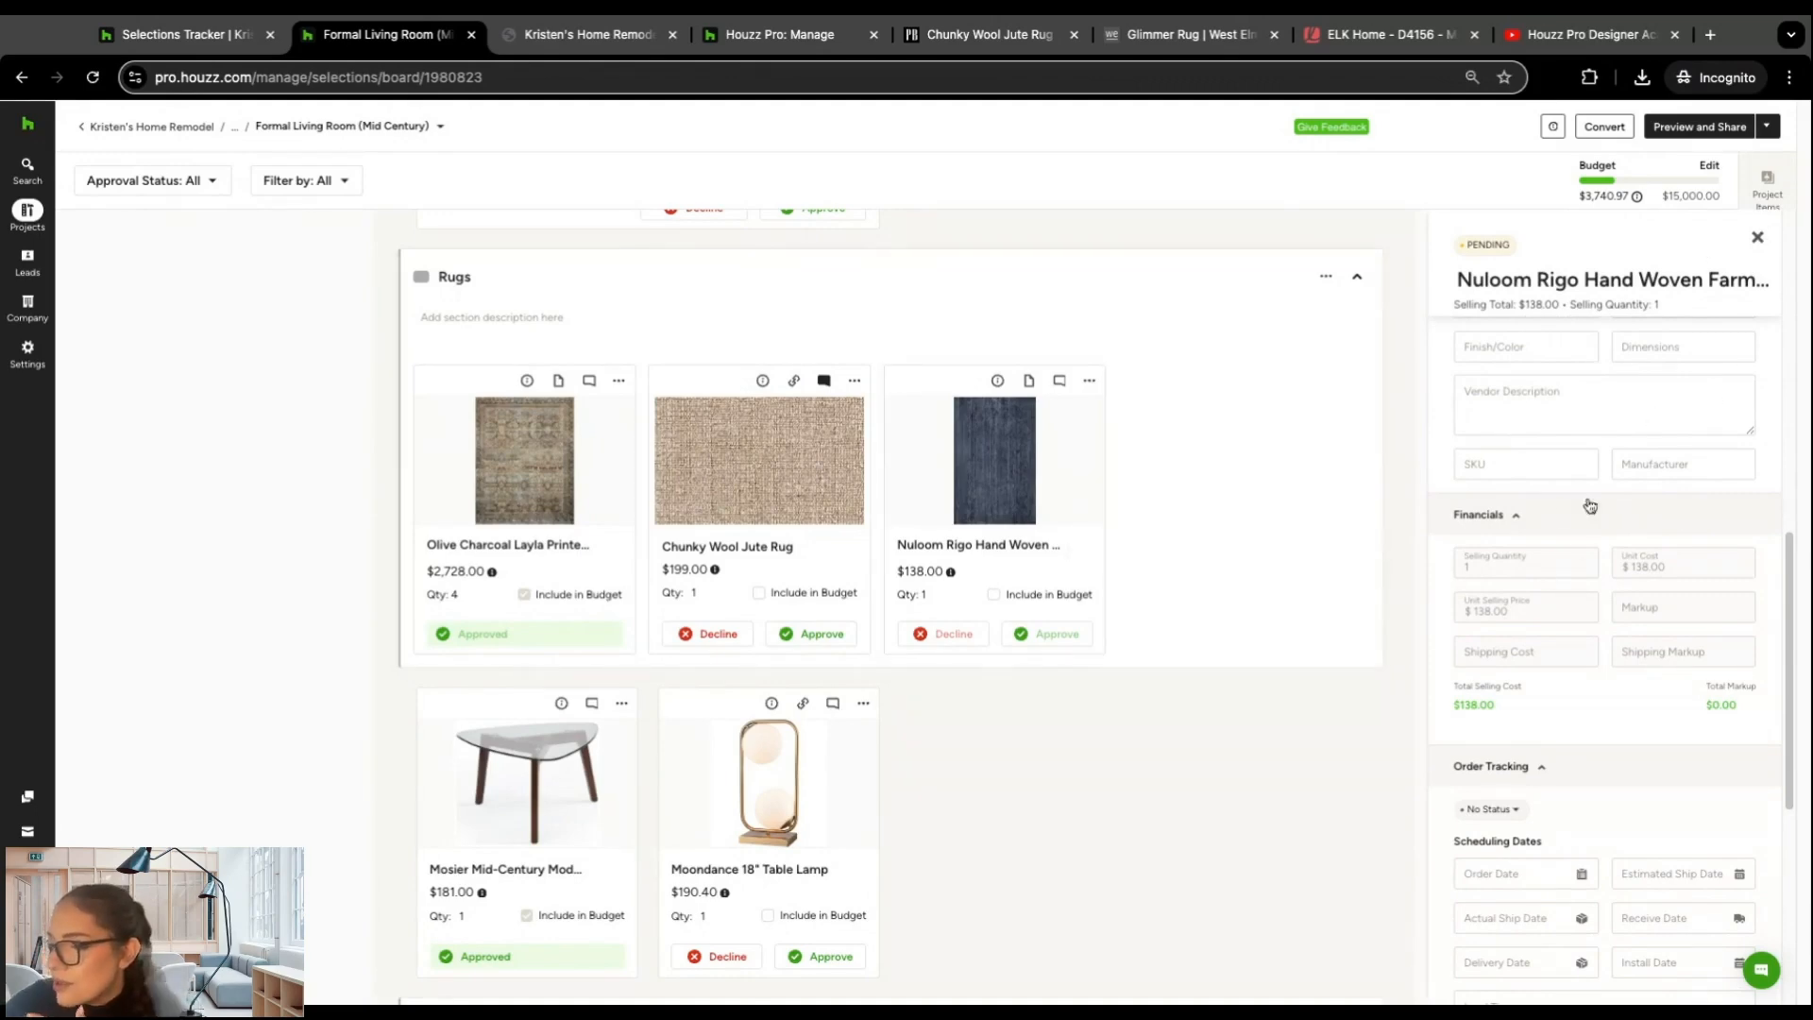
{"action": "left_click", "coordinate": [1757, 240]}
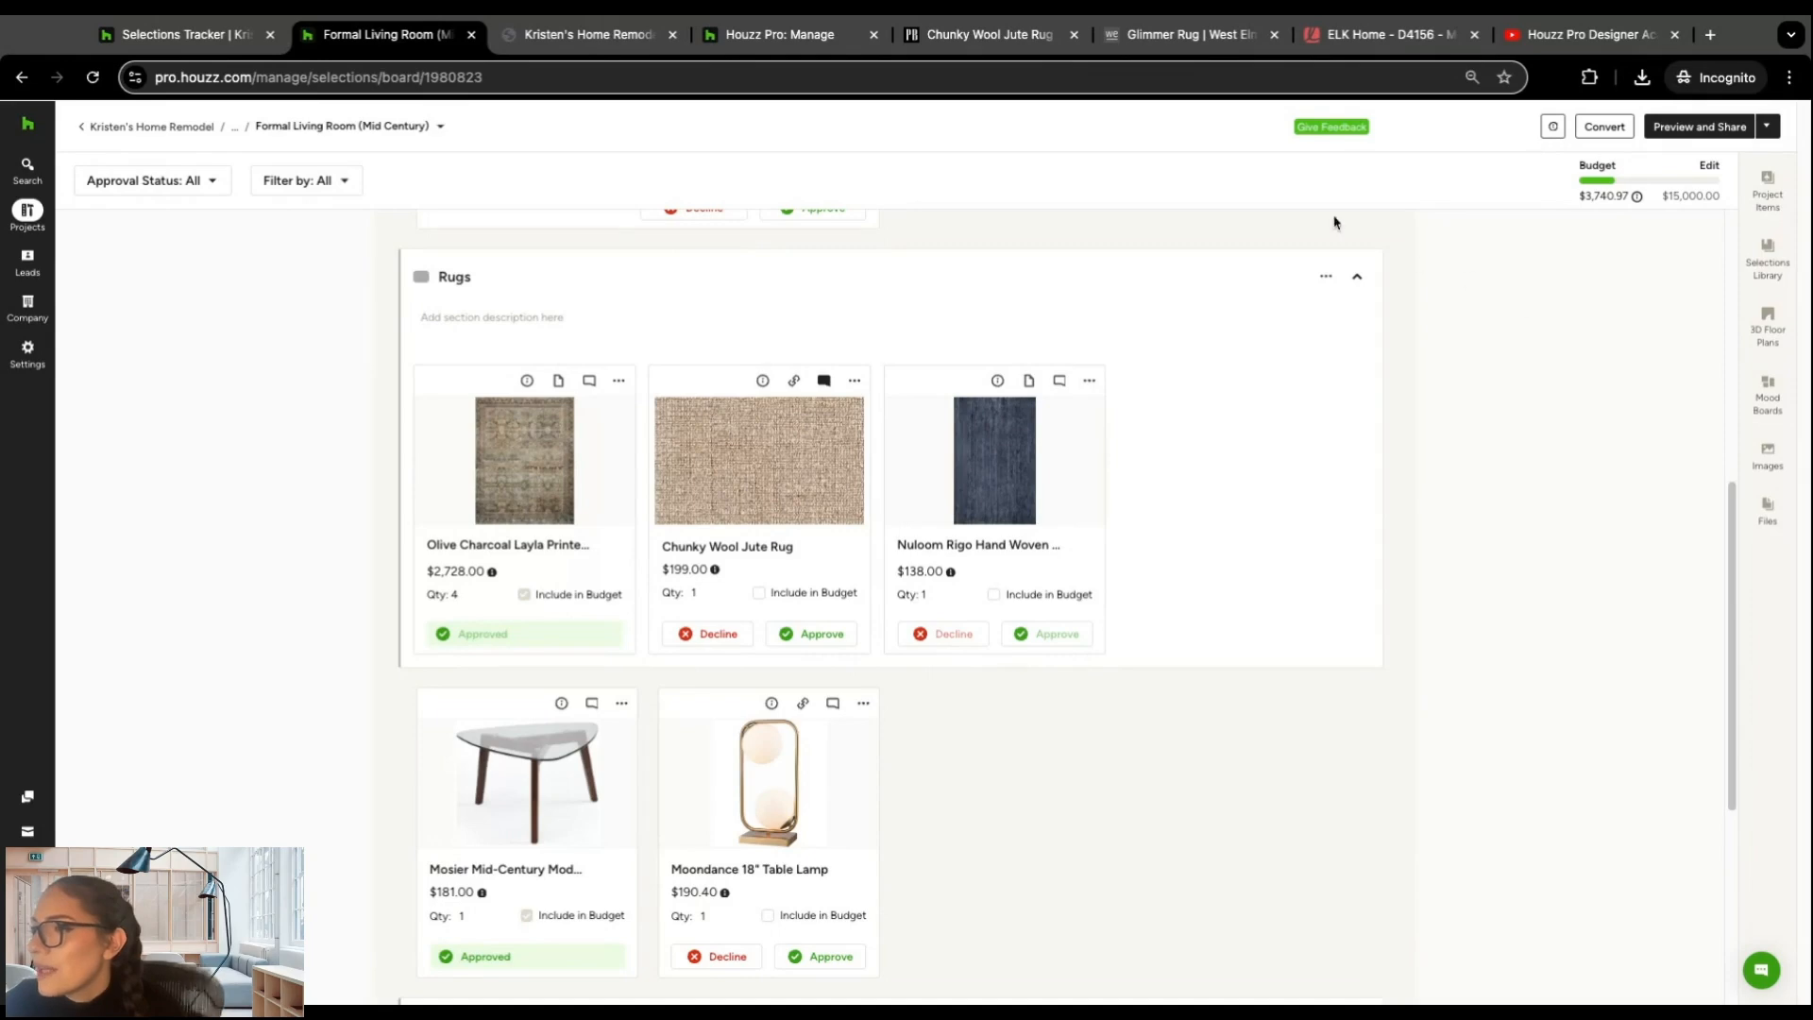
Step: Switch to the Pottery Barn page for the Chunky Wool Jute Rug and open the Houzz Pro clipper
{"action": "left_click", "coordinate": [965, 34]}
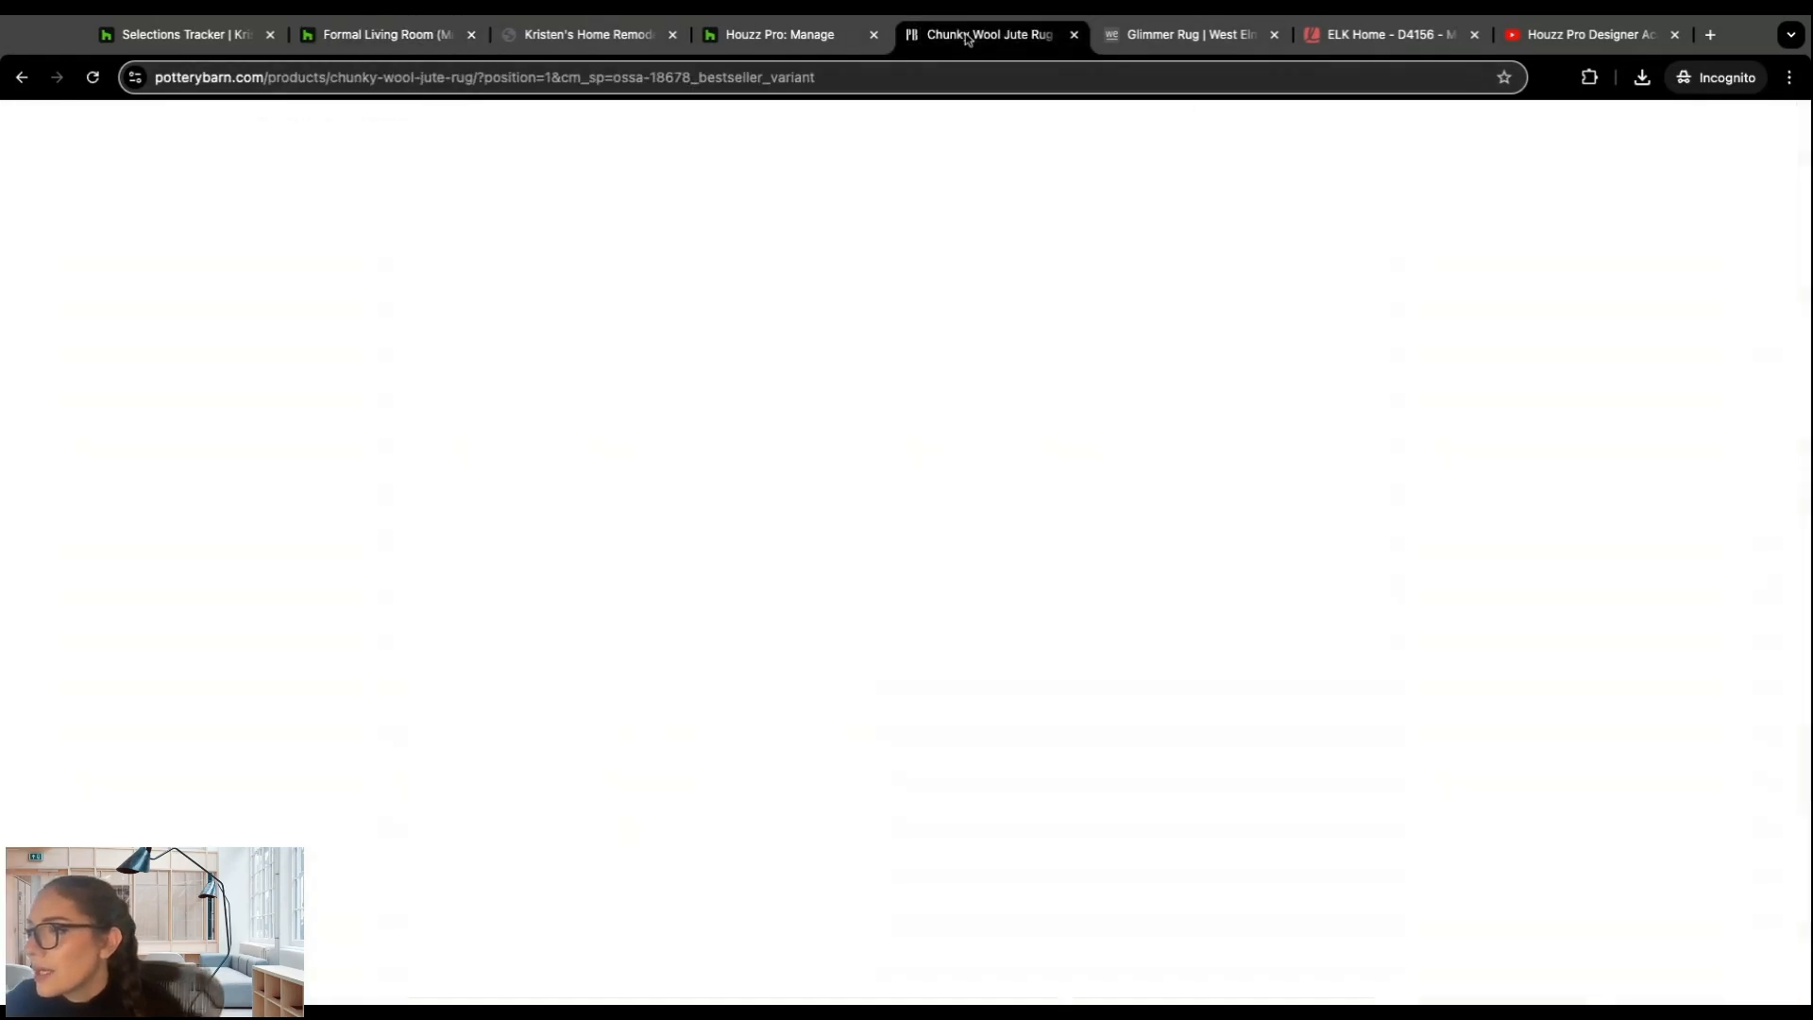
{"action": "mouse_move", "coordinate": [963, 110]}
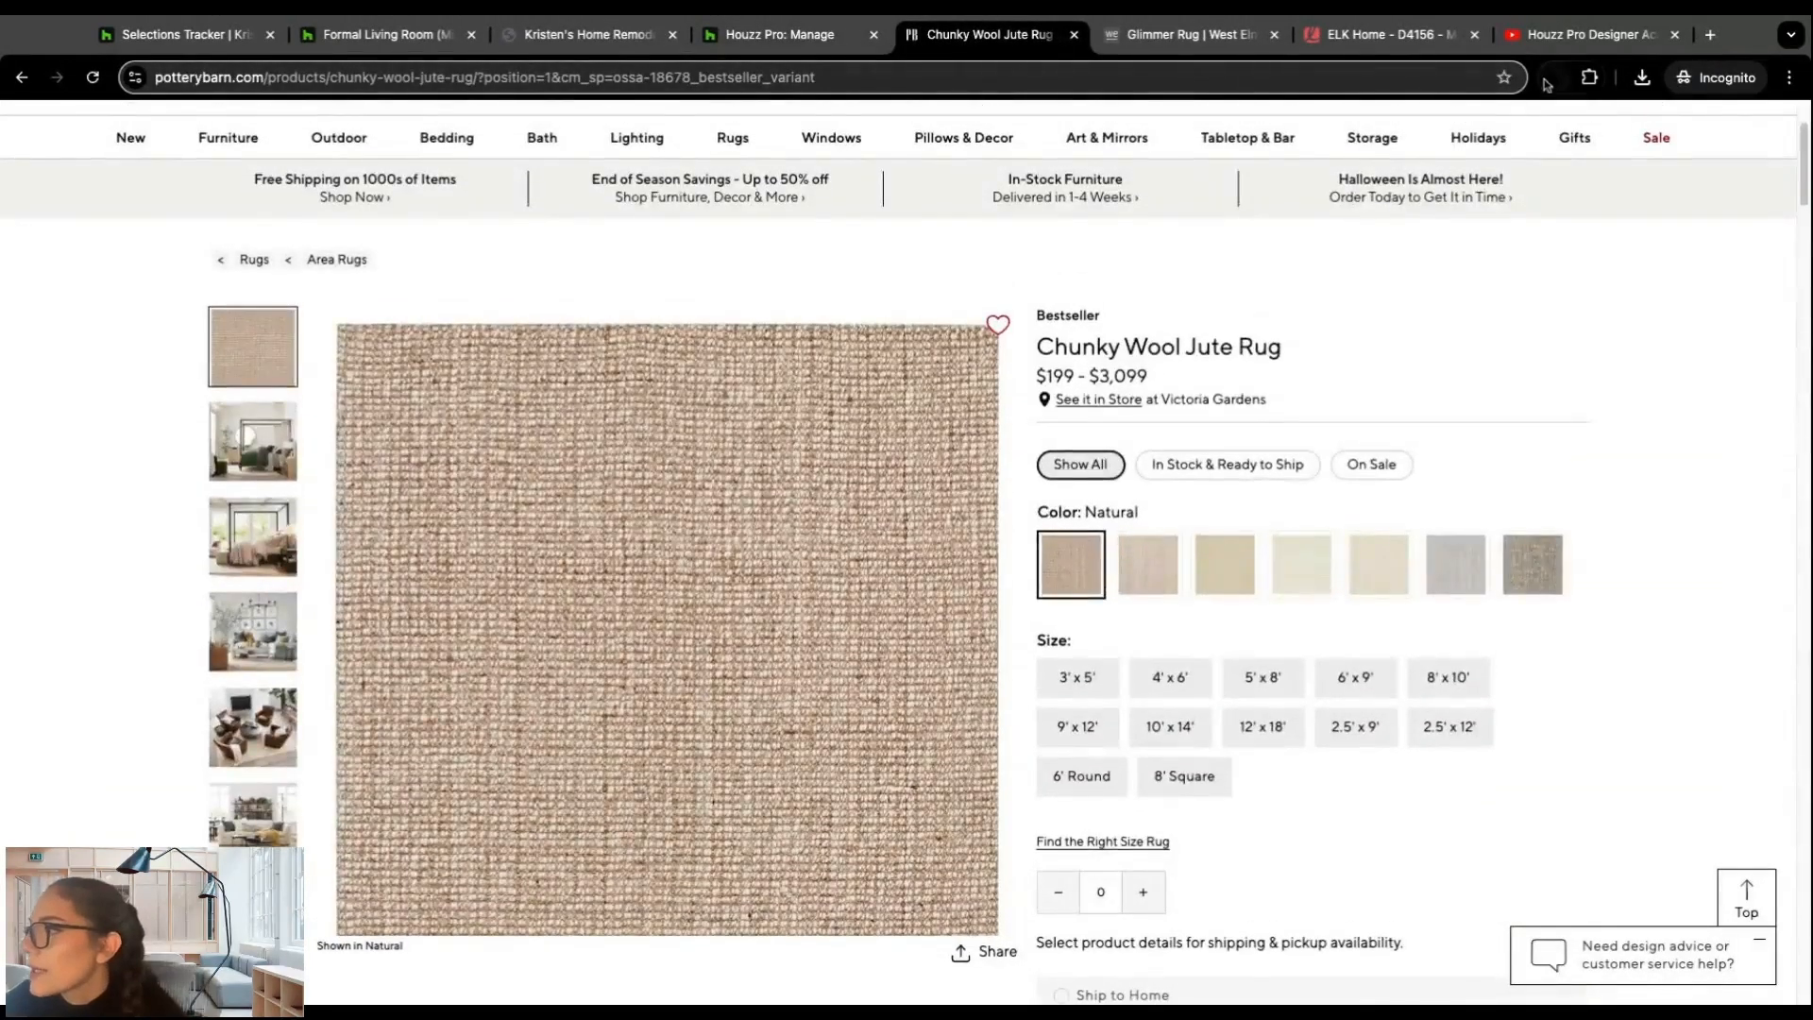
{"action": "left_click", "coordinate": [1551, 79]}
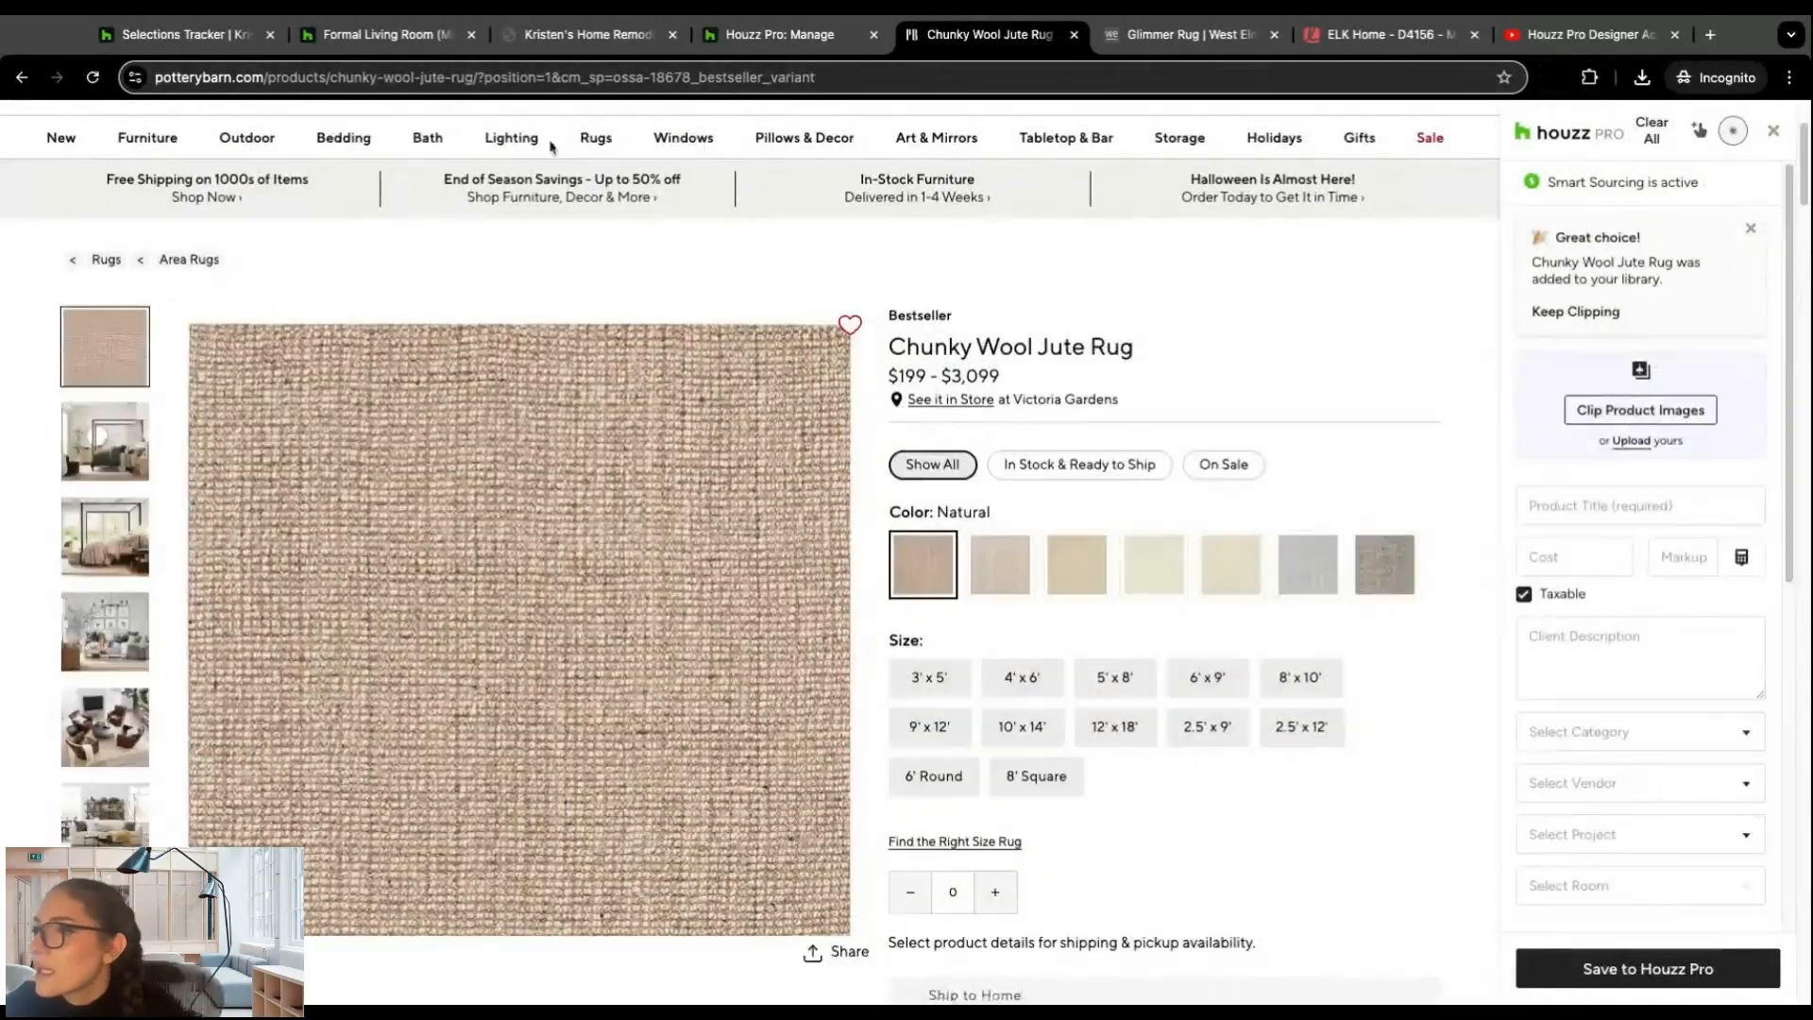
Step: Browse Pottery Barn's rugs and open the Hand-Knotted Rugs category
{"action": "scroll", "coordinate": [272, 130], "scroll_direction": "up", "scroll_amount": 3}
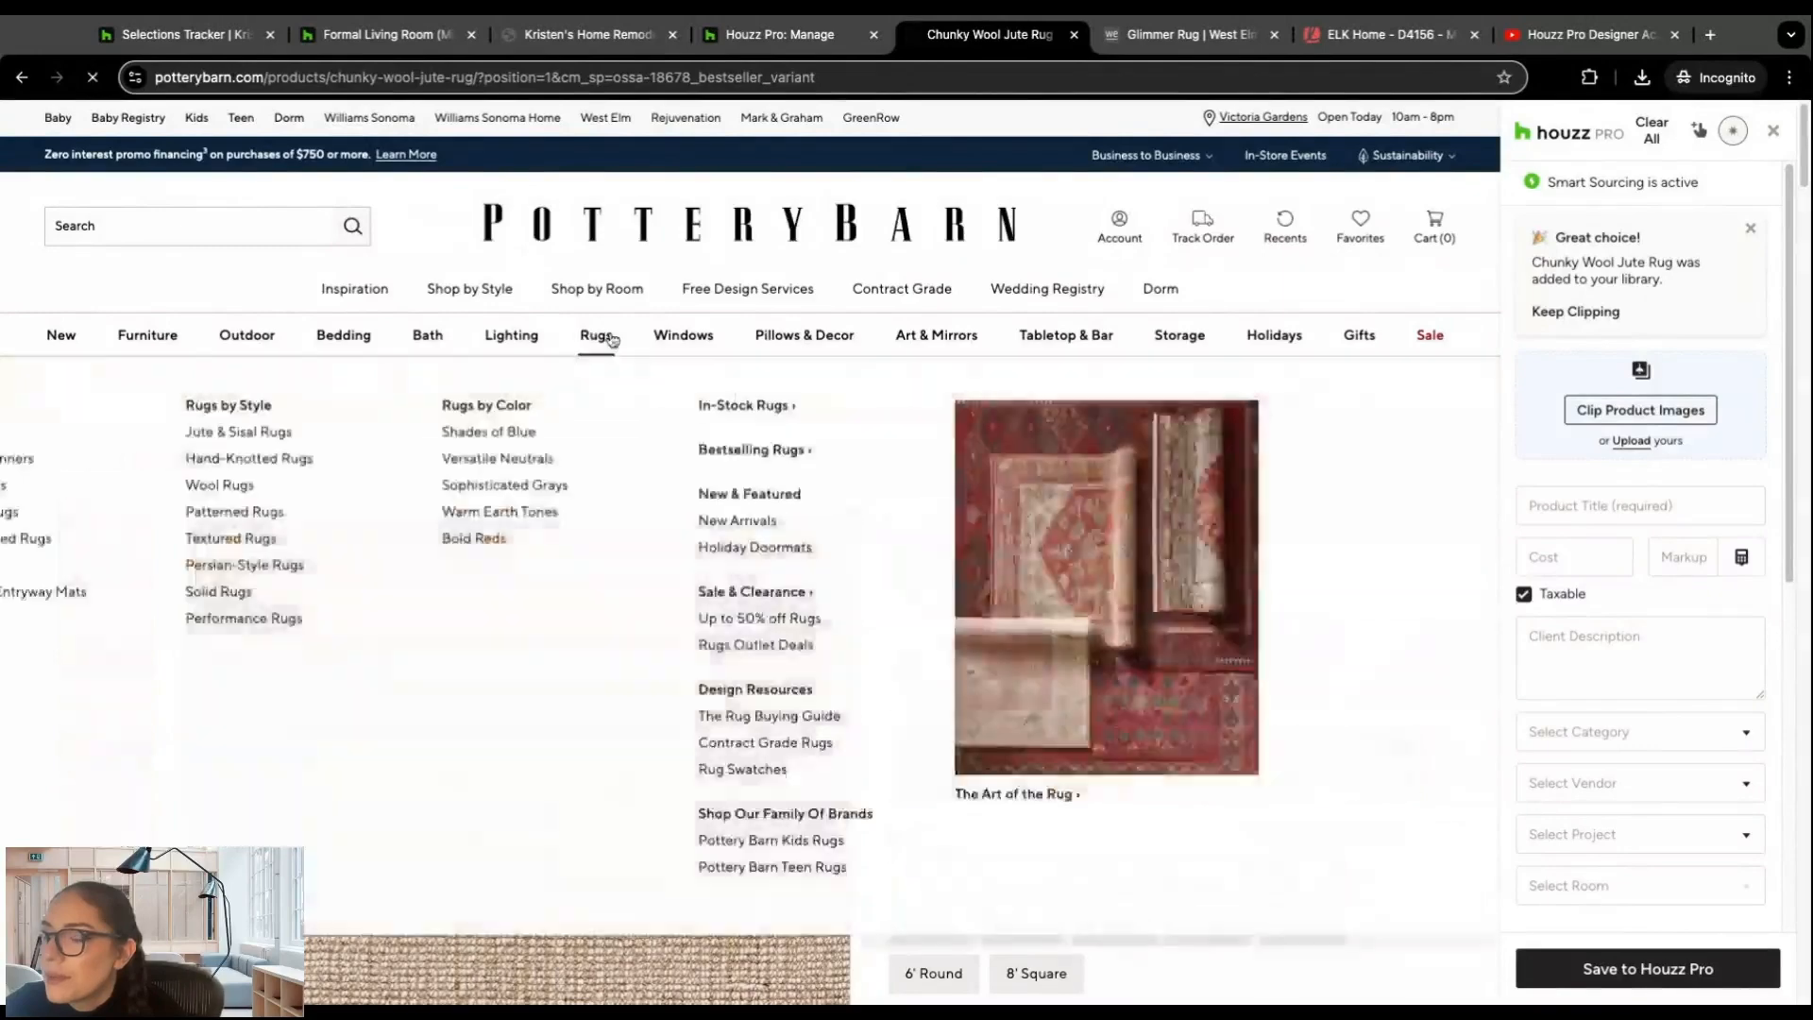
{"action": "left_click", "coordinate": [596, 334]}
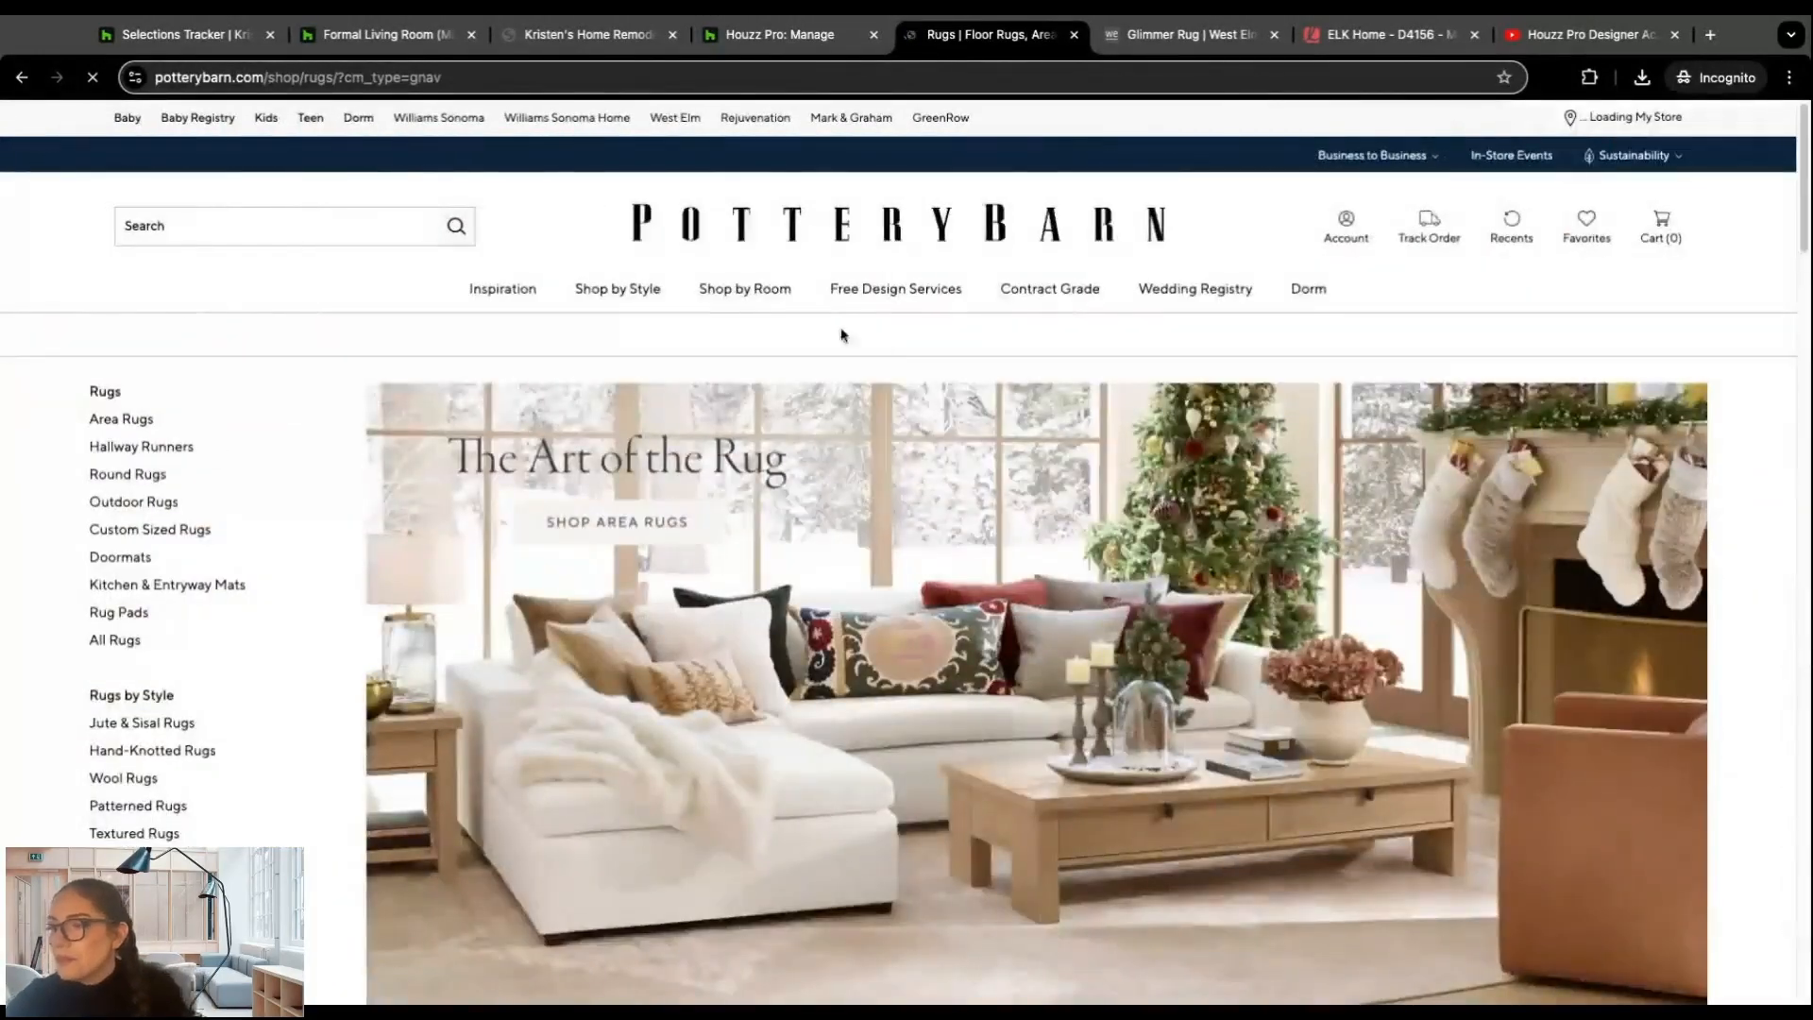
{"action": "scroll", "coordinate": [775, 325], "scroll_direction": "down", "scroll_amount": 10}
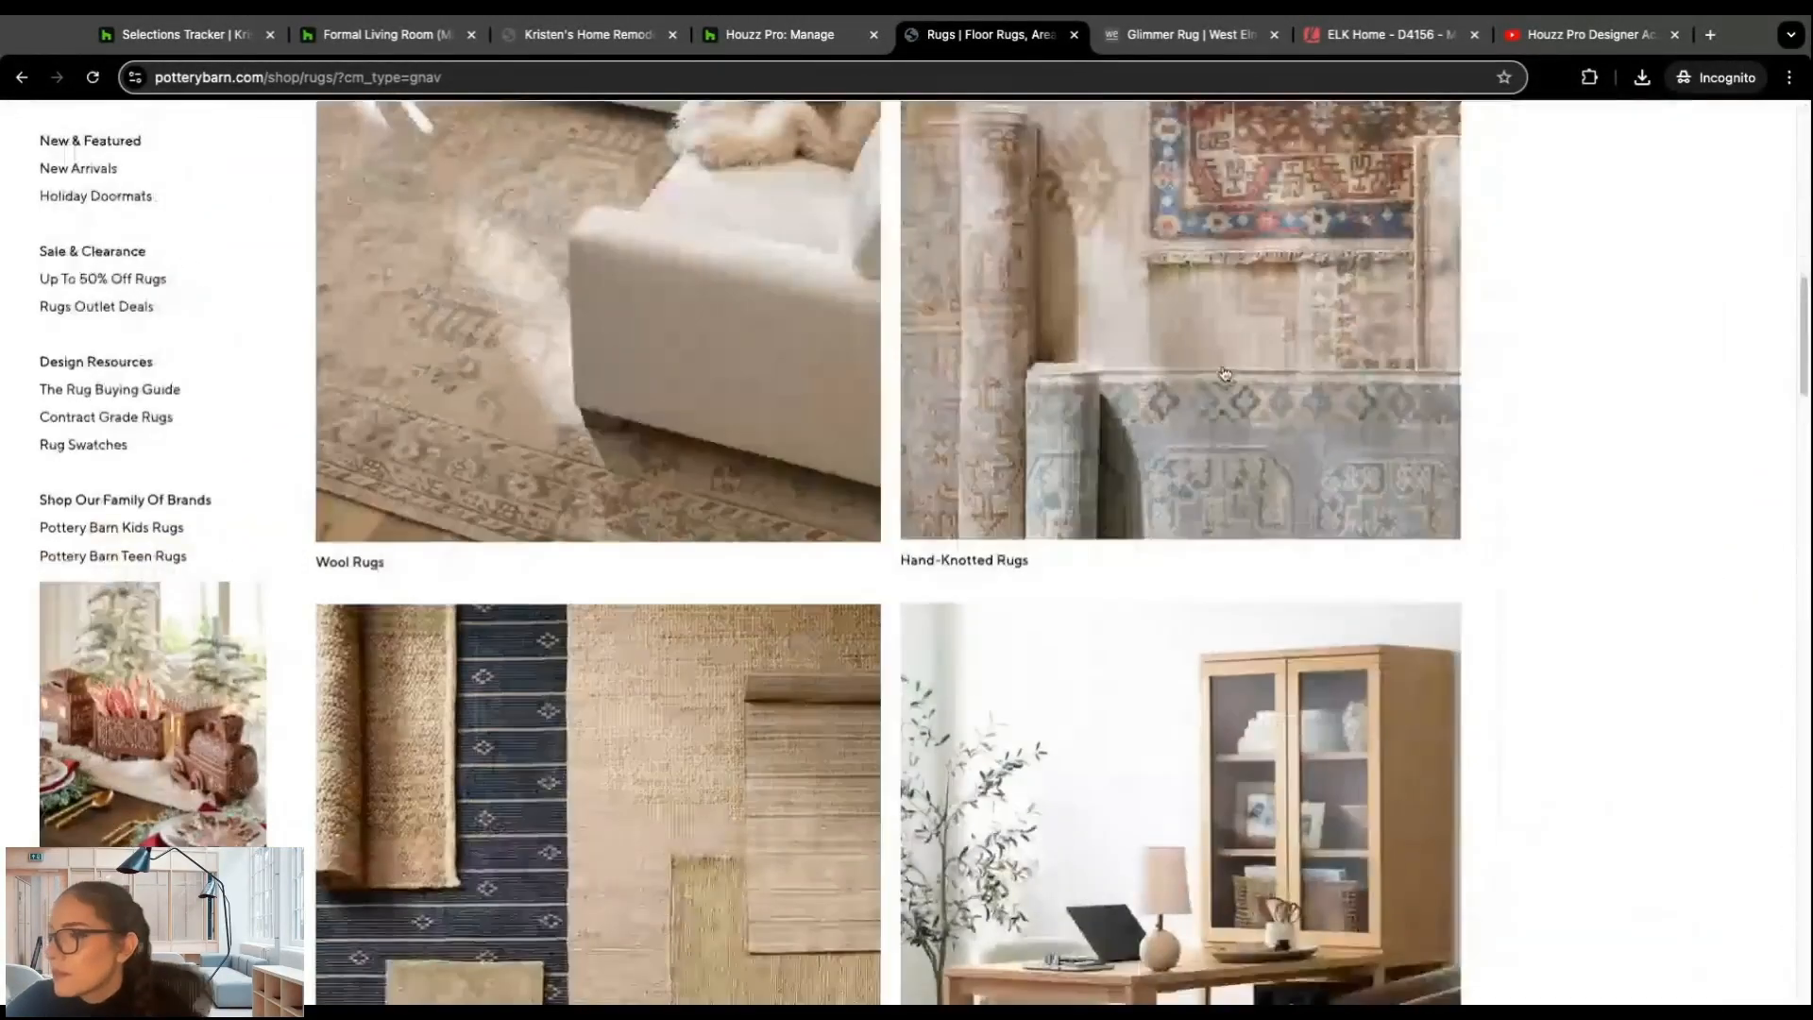
{"action": "left_click", "coordinate": [930, 288]}
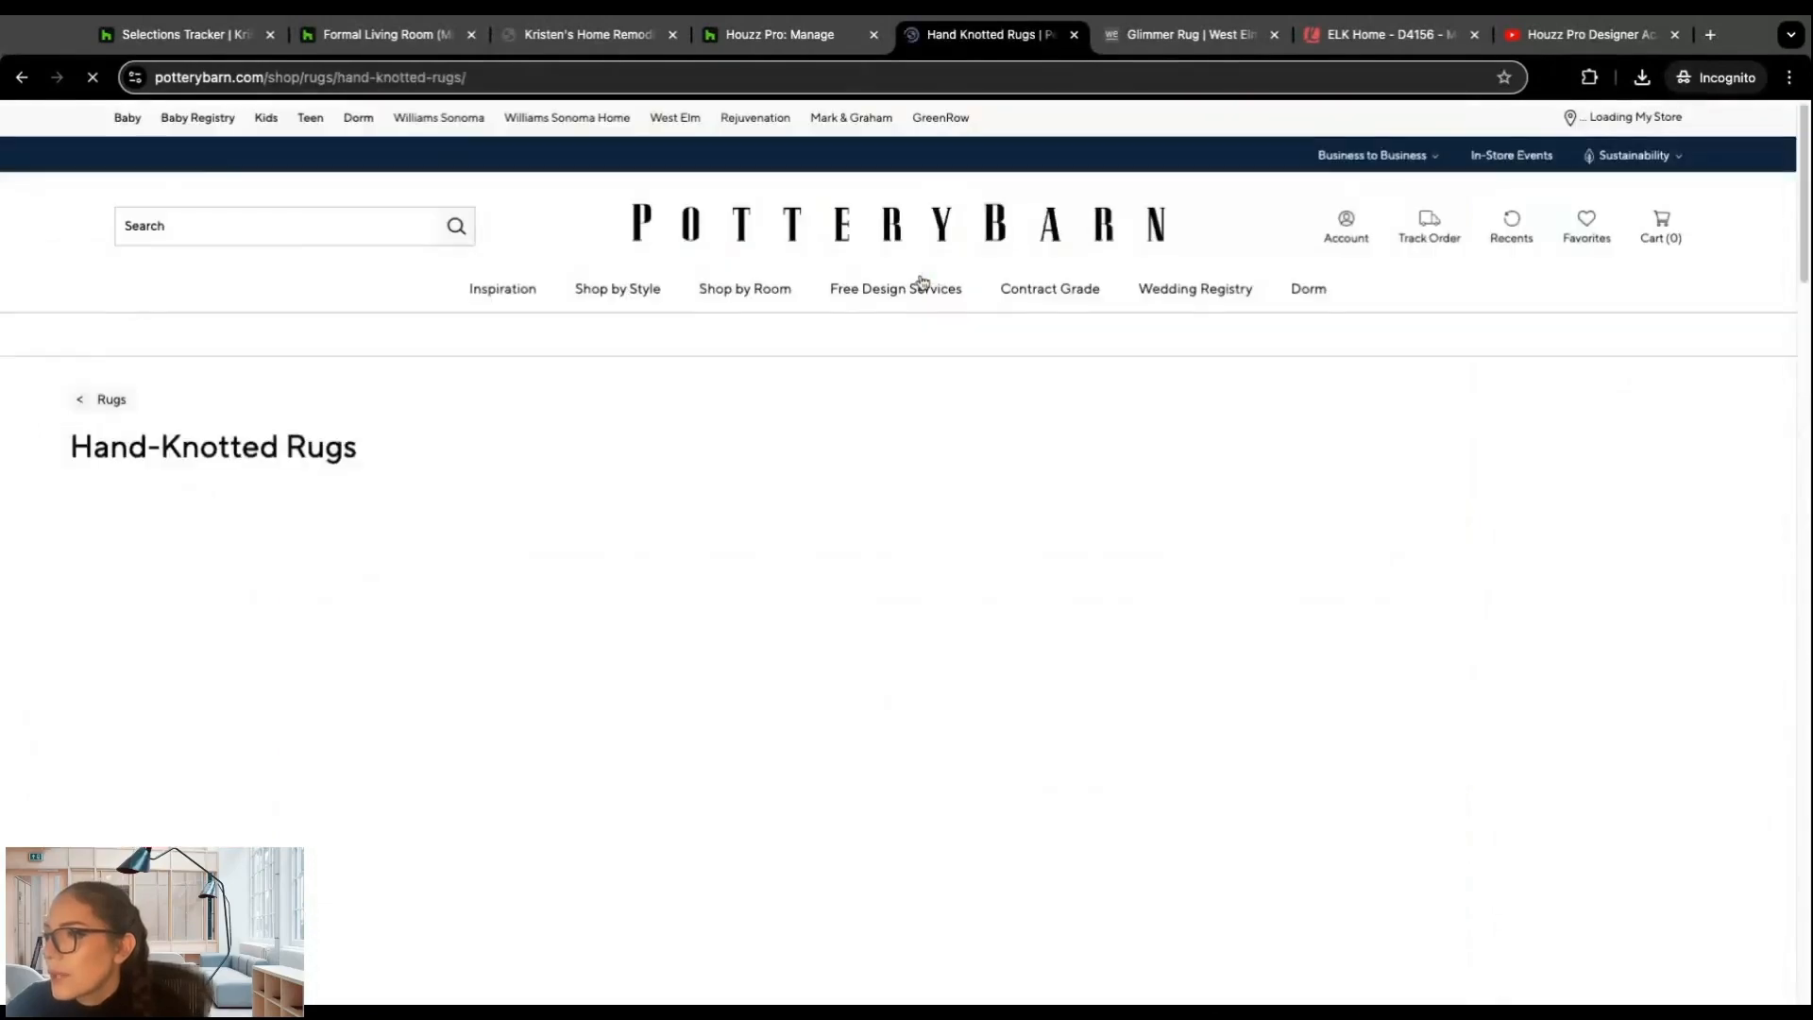
Step: Open the Demitria Hand-Knotted Wool Rug's product page from the top picks and launch the Houzz Pro clipper on it
{"action": "scroll", "coordinate": [767, 278], "scroll_direction": "down", "scroll_amount": 10}
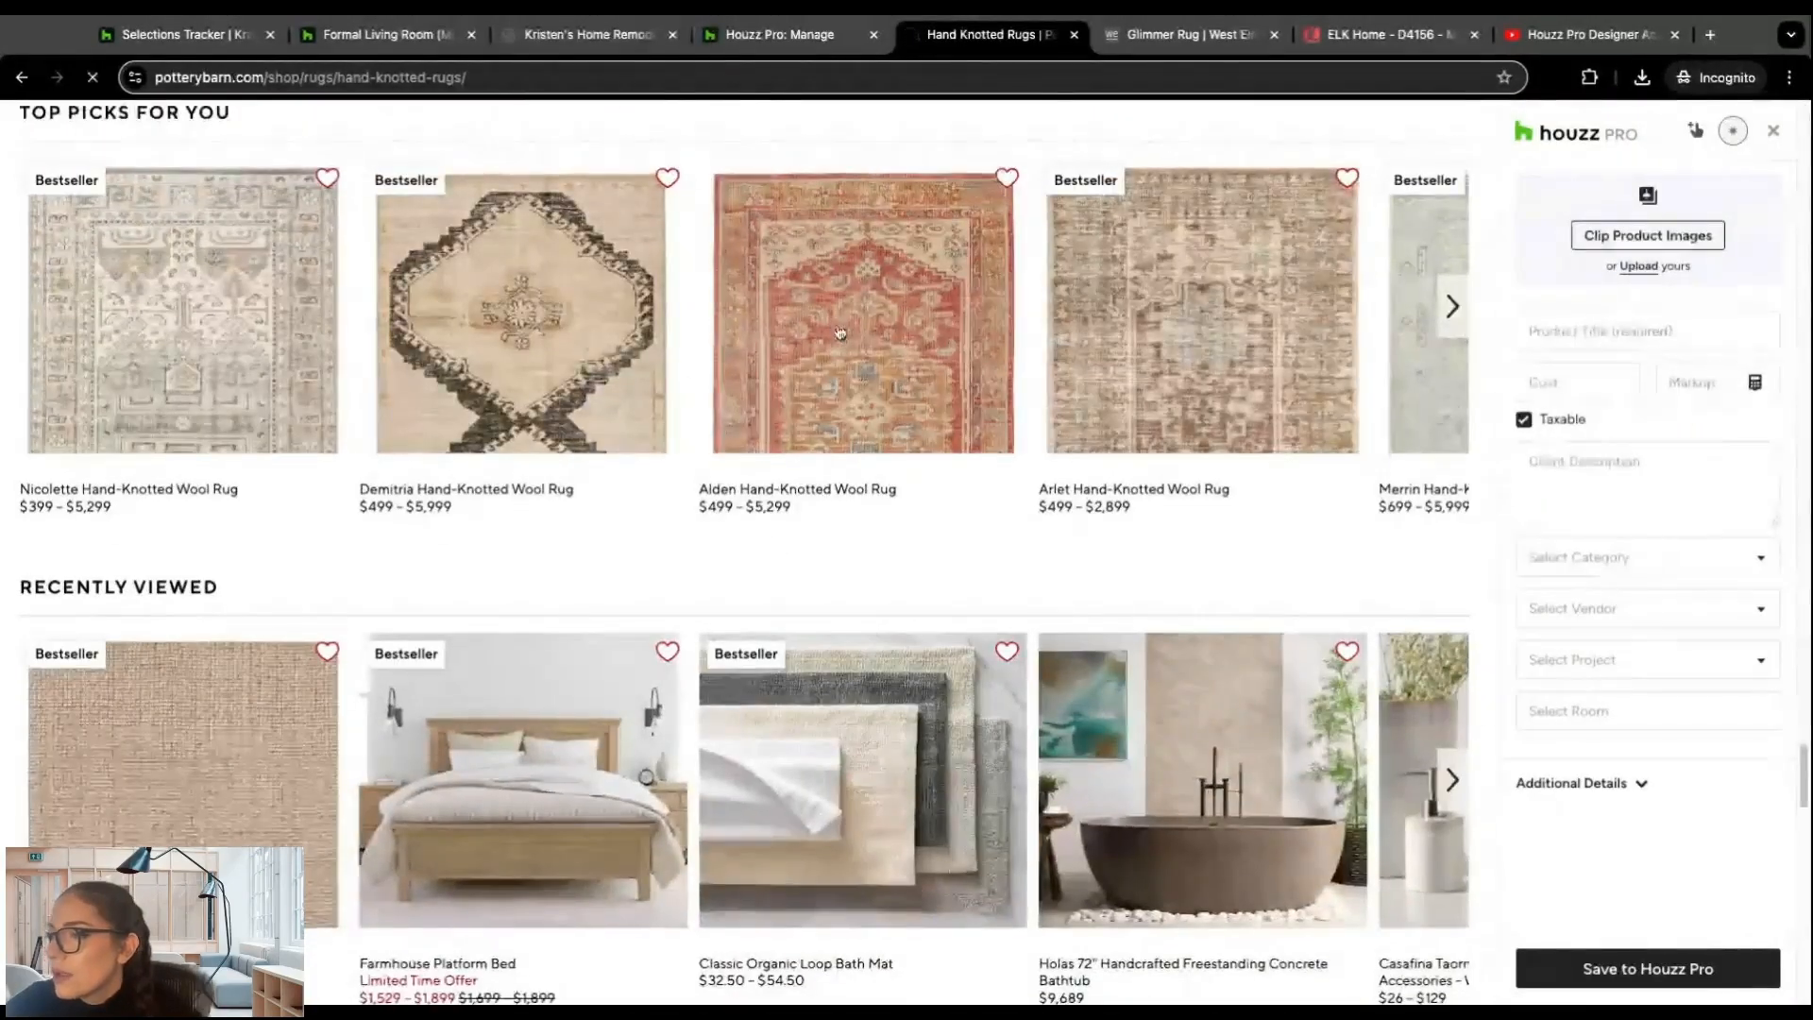
{"action": "left_click", "coordinate": [597, 354]}
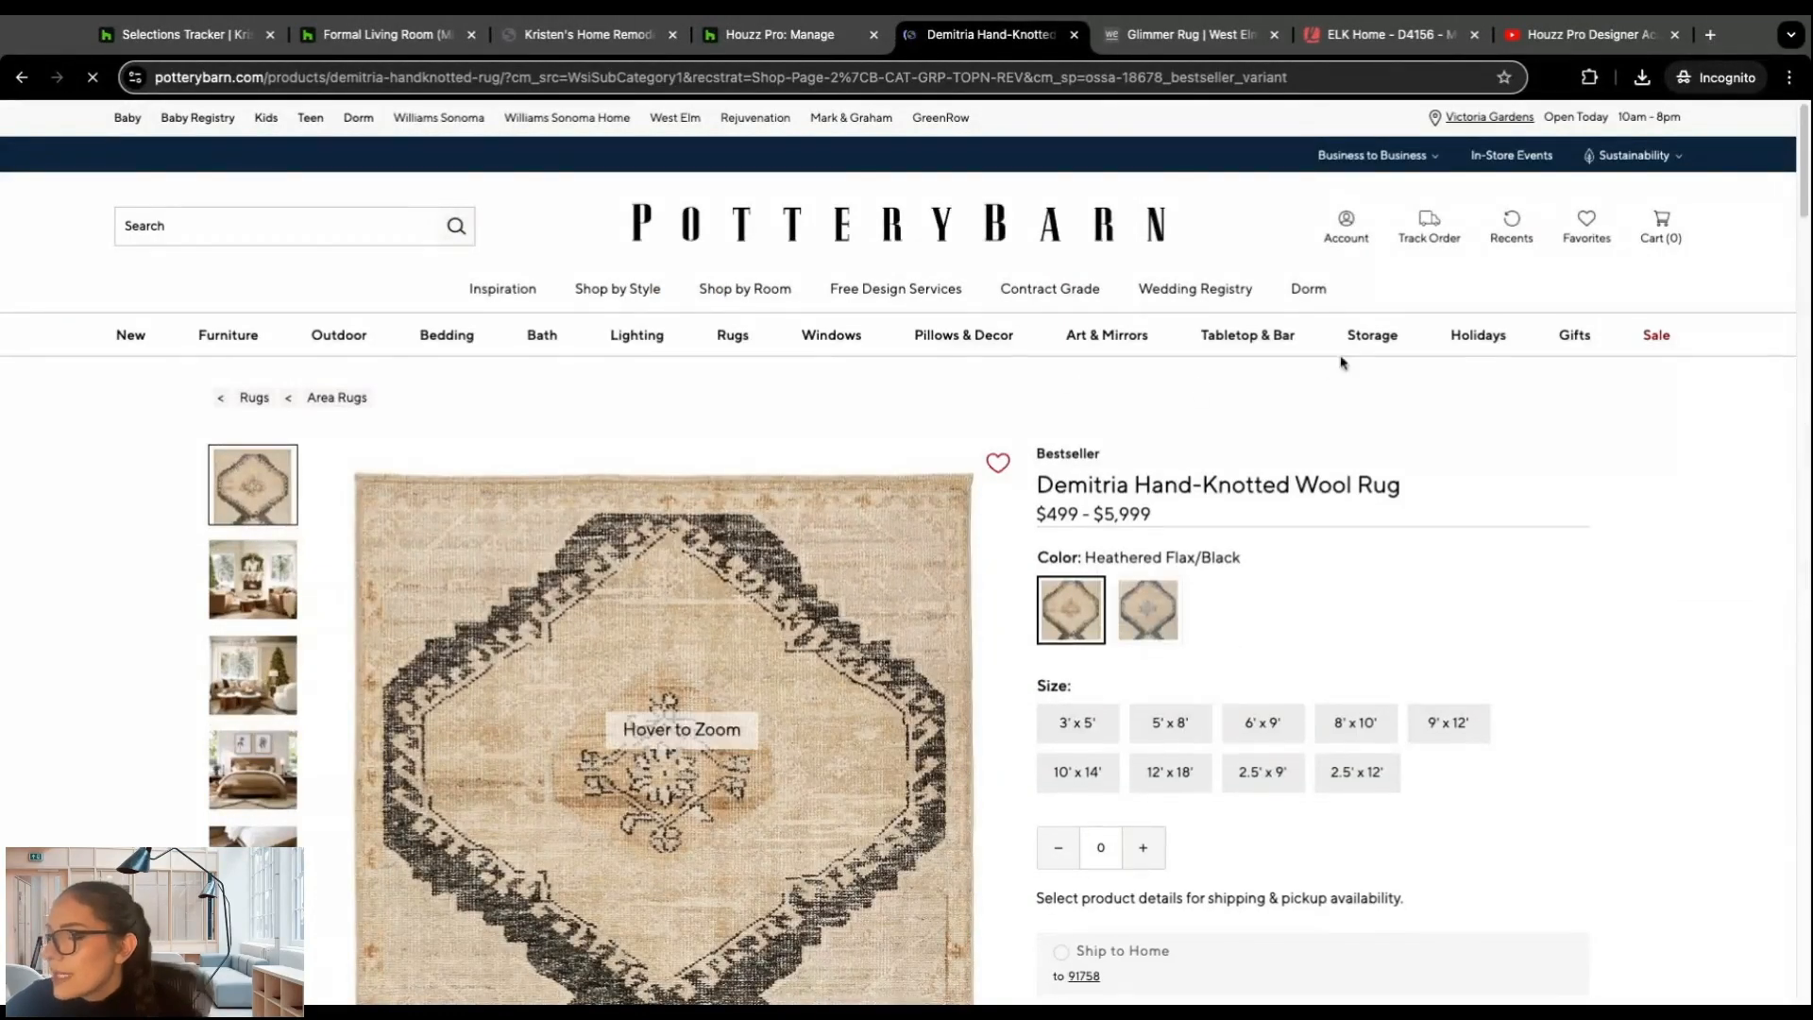
{"action": "mouse_move", "coordinate": [1478, 337]}
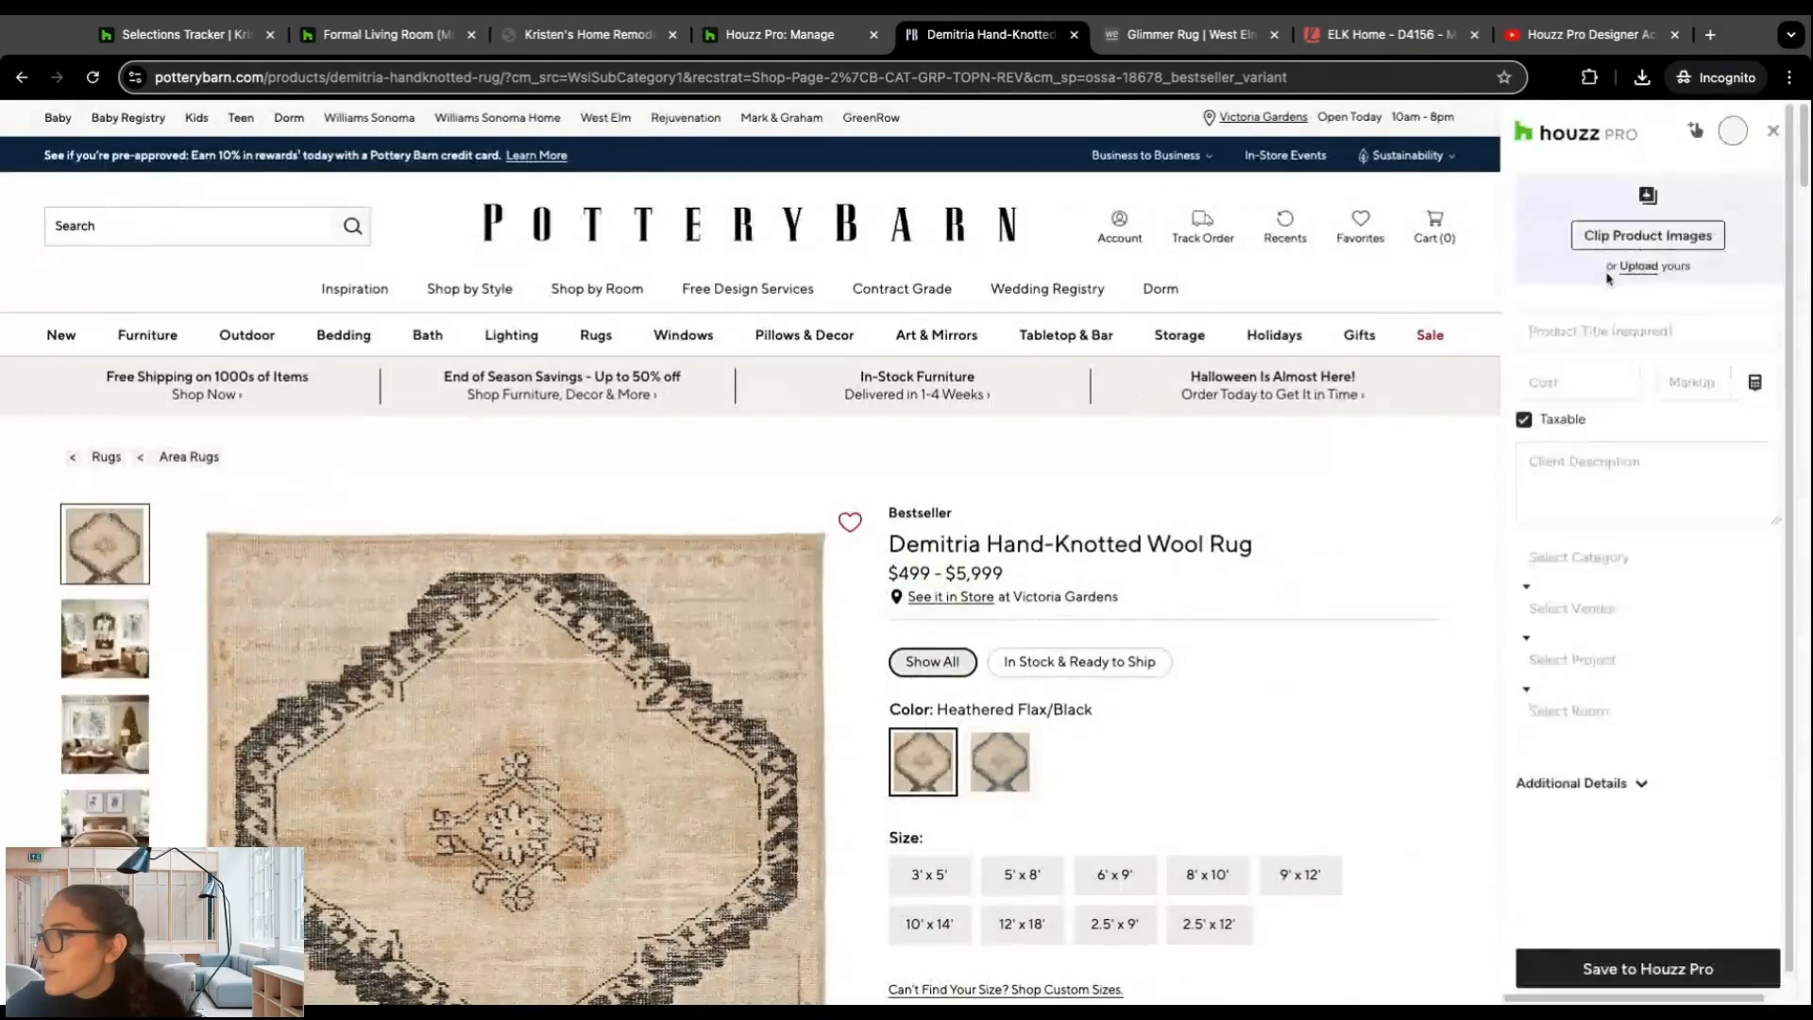
Step: Examine the clipper's fields for the Demitria rug, including cost, markup, client description, vendor, project and Additional Details, and close the clipper
{"action": "scroll", "coordinate": [1605, 284], "scroll_direction": "down", "scroll_amount": 2}
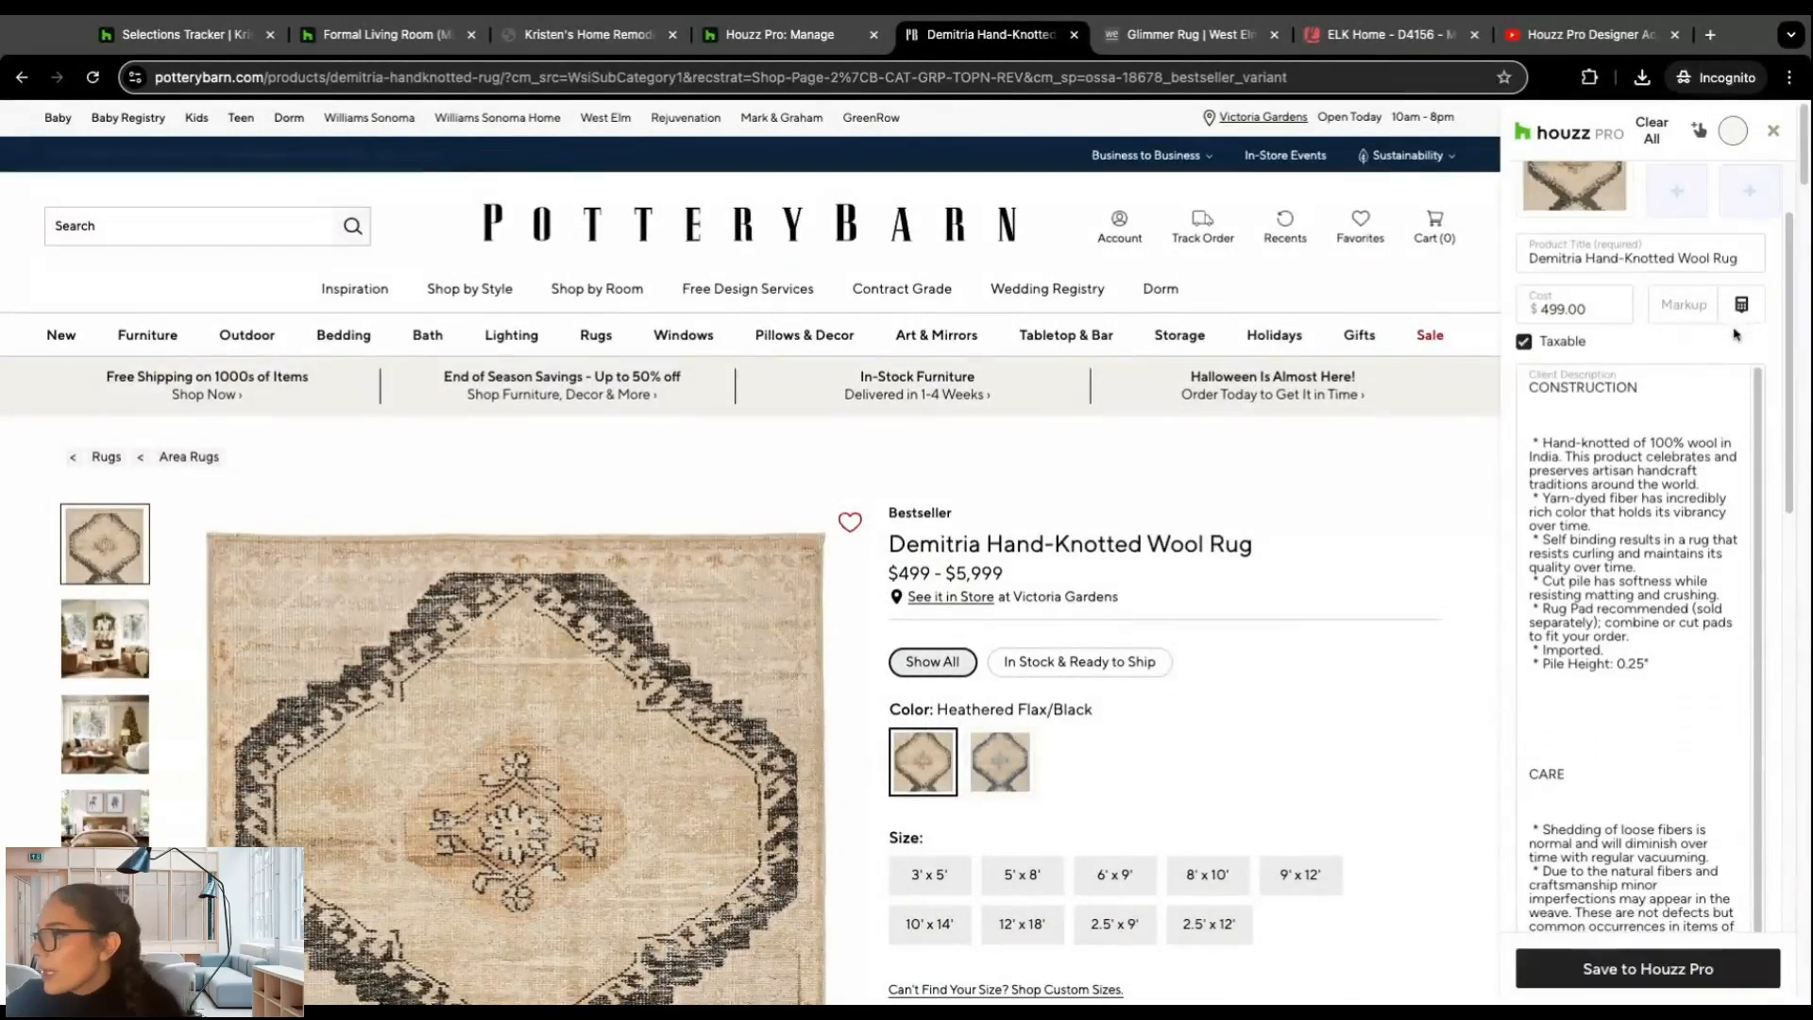
{"action": "scroll", "coordinate": [1592, 305], "scroll_direction": "down", "scroll_amount": 10}
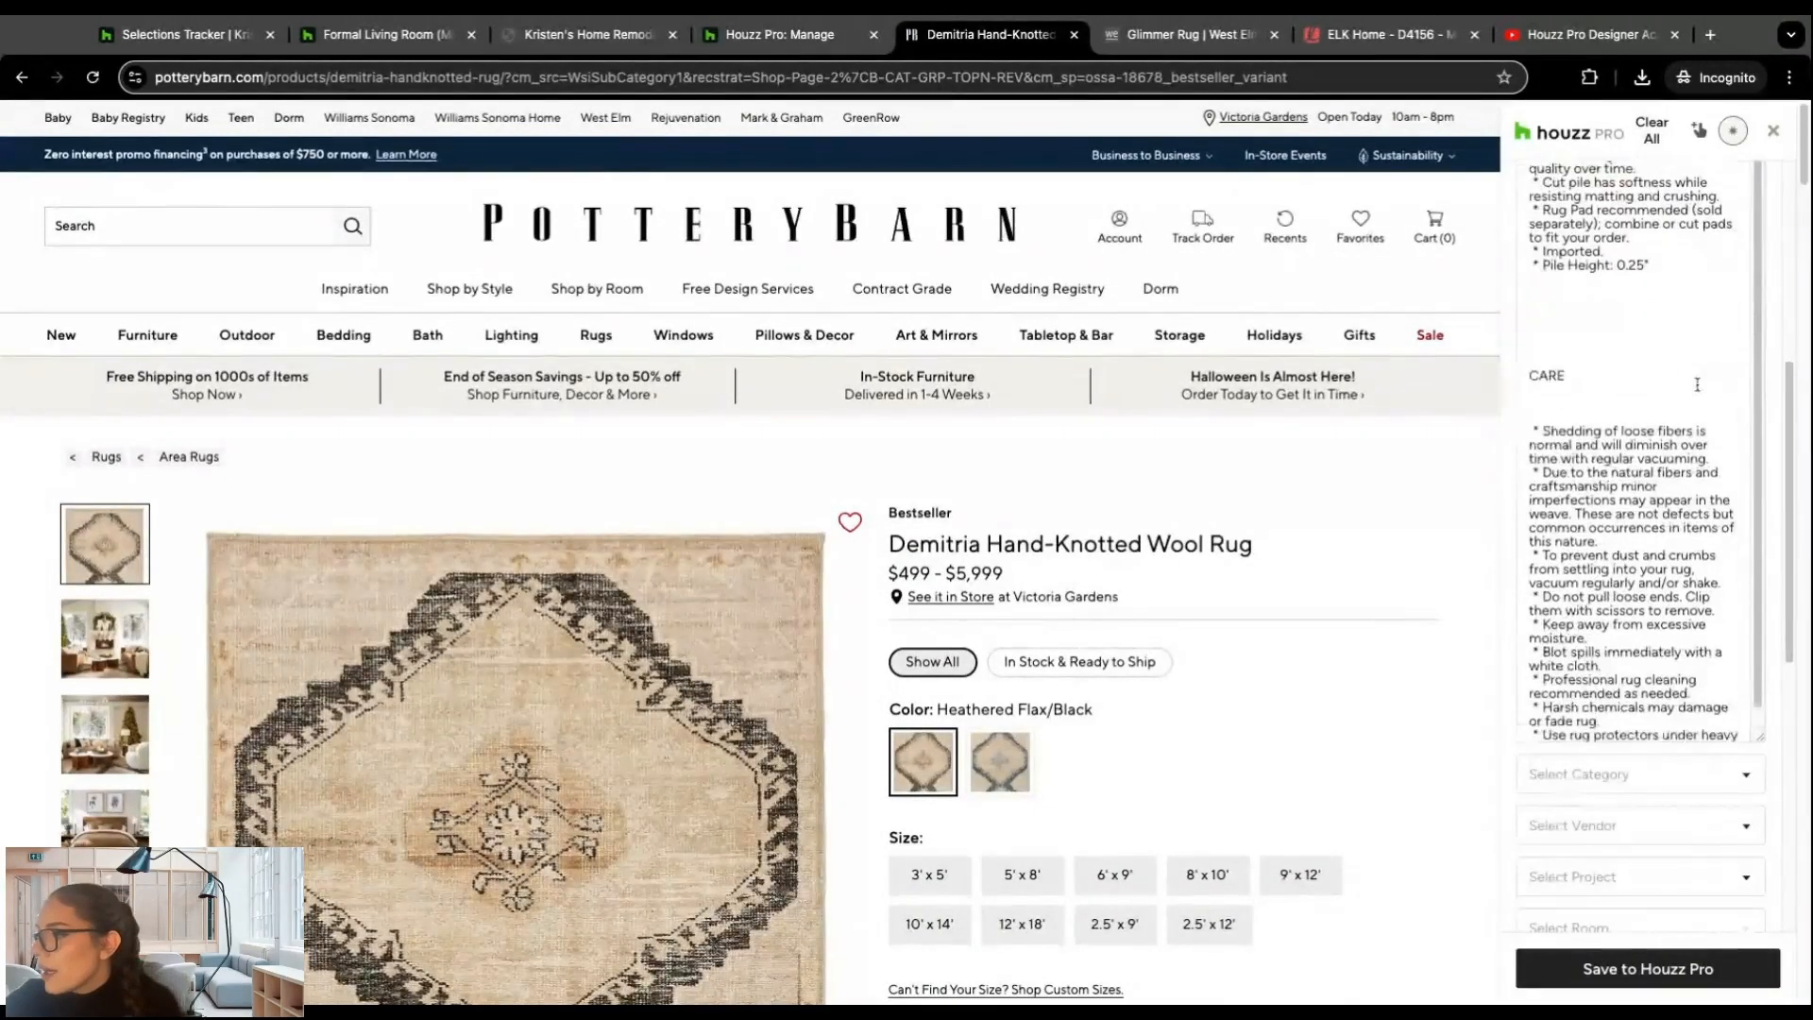
{"action": "scroll", "coordinate": [1747, 536], "scroll_direction": "down", "scroll_amount": 2}
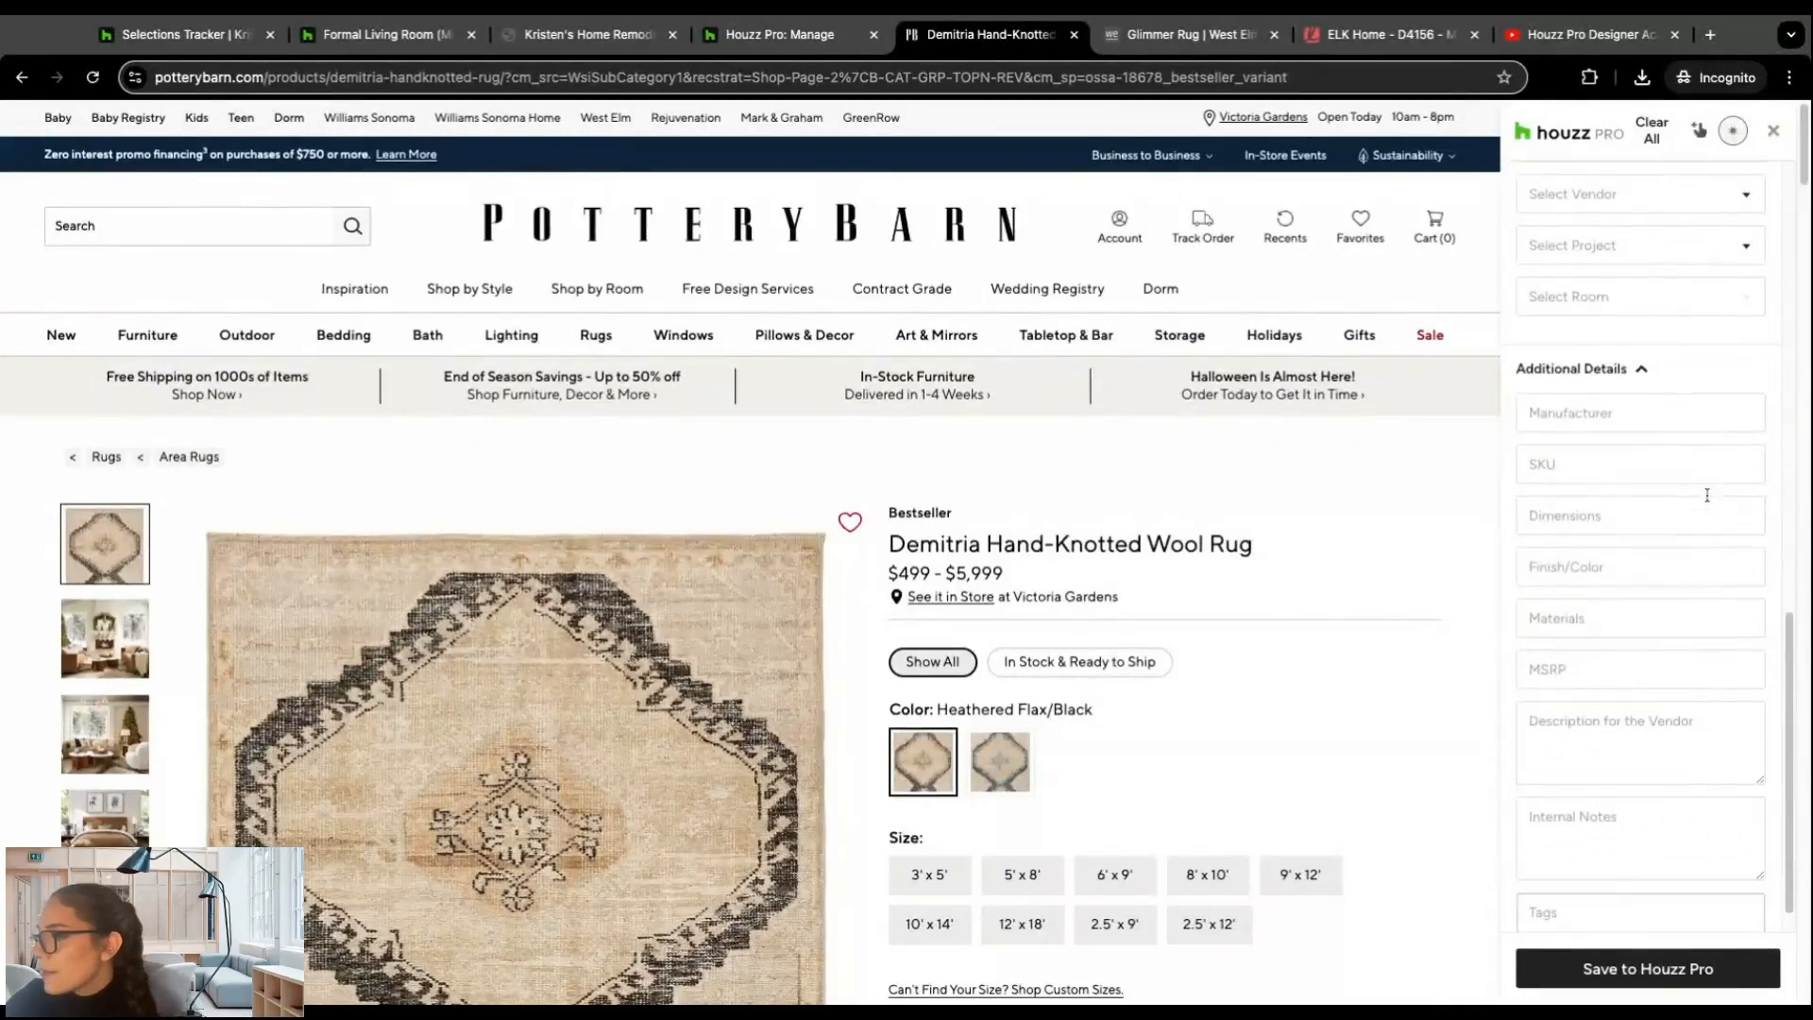
{"action": "scroll", "coordinate": [1771, 505], "scroll_direction": "up", "scroll_amount": 8}
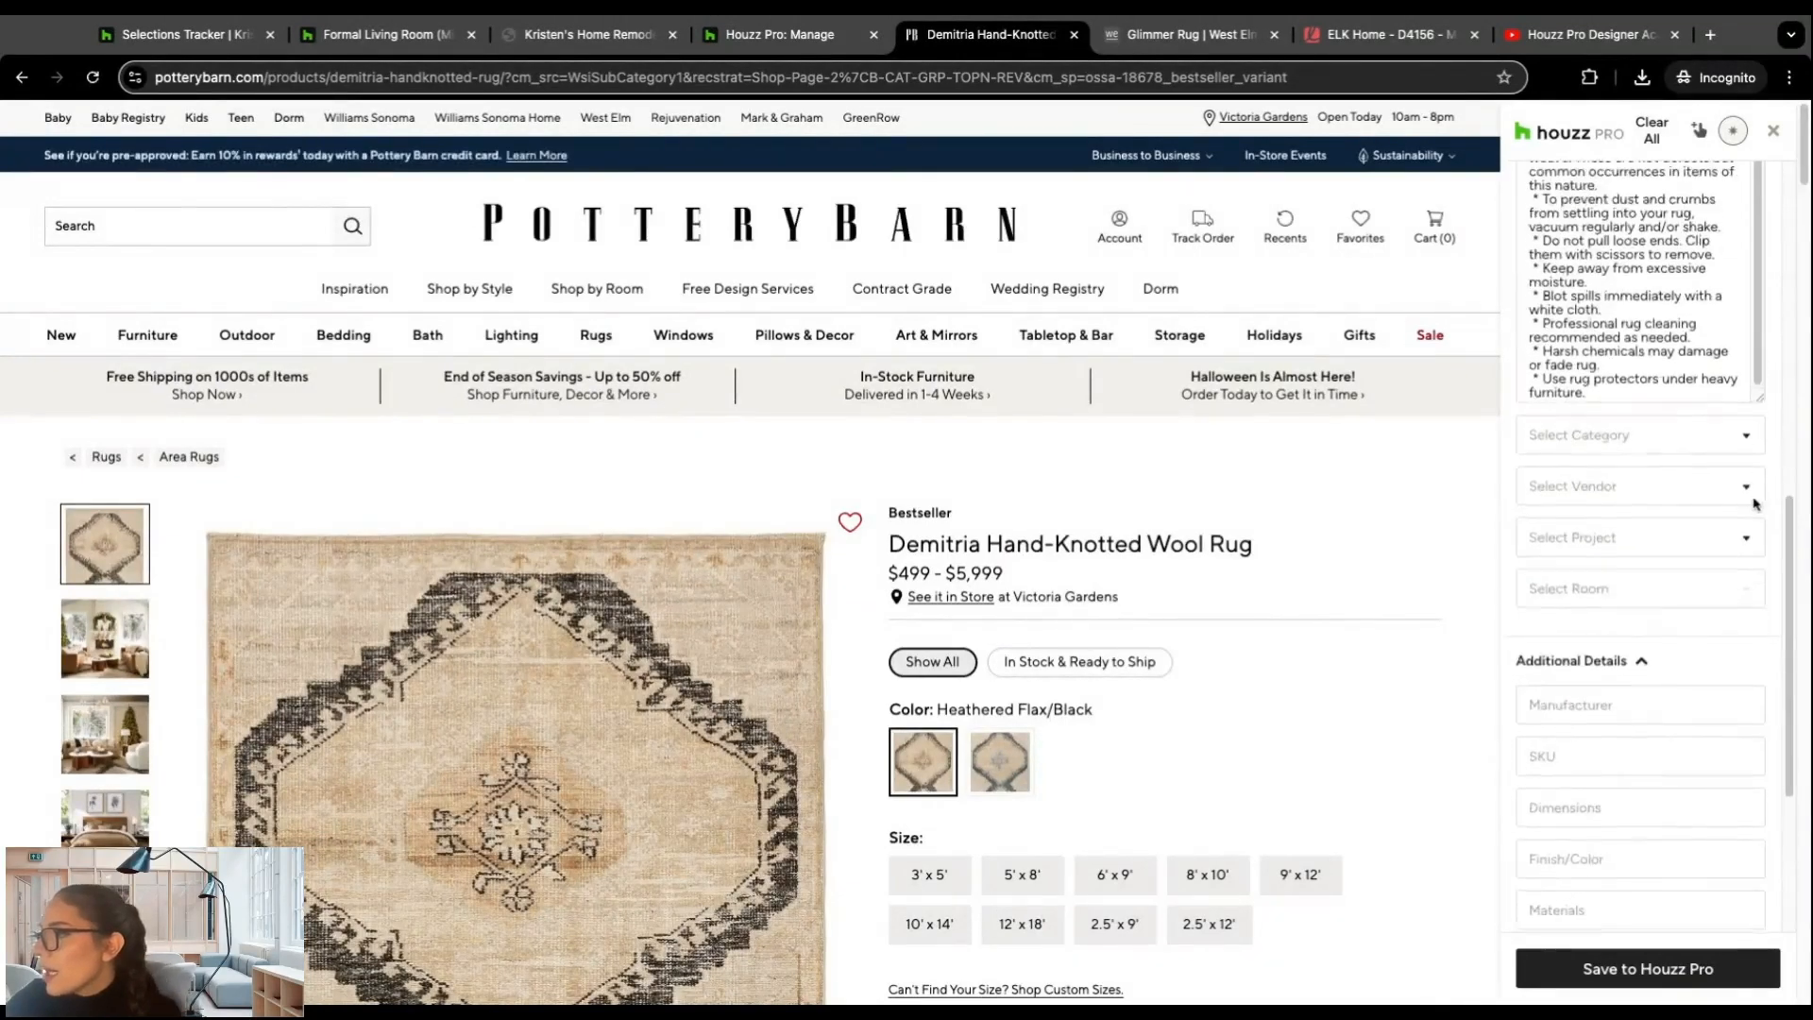
{"action": "scroll", "coordinate": [1751, 508], "scroll_direction": "up", "scroll_amount": 5}
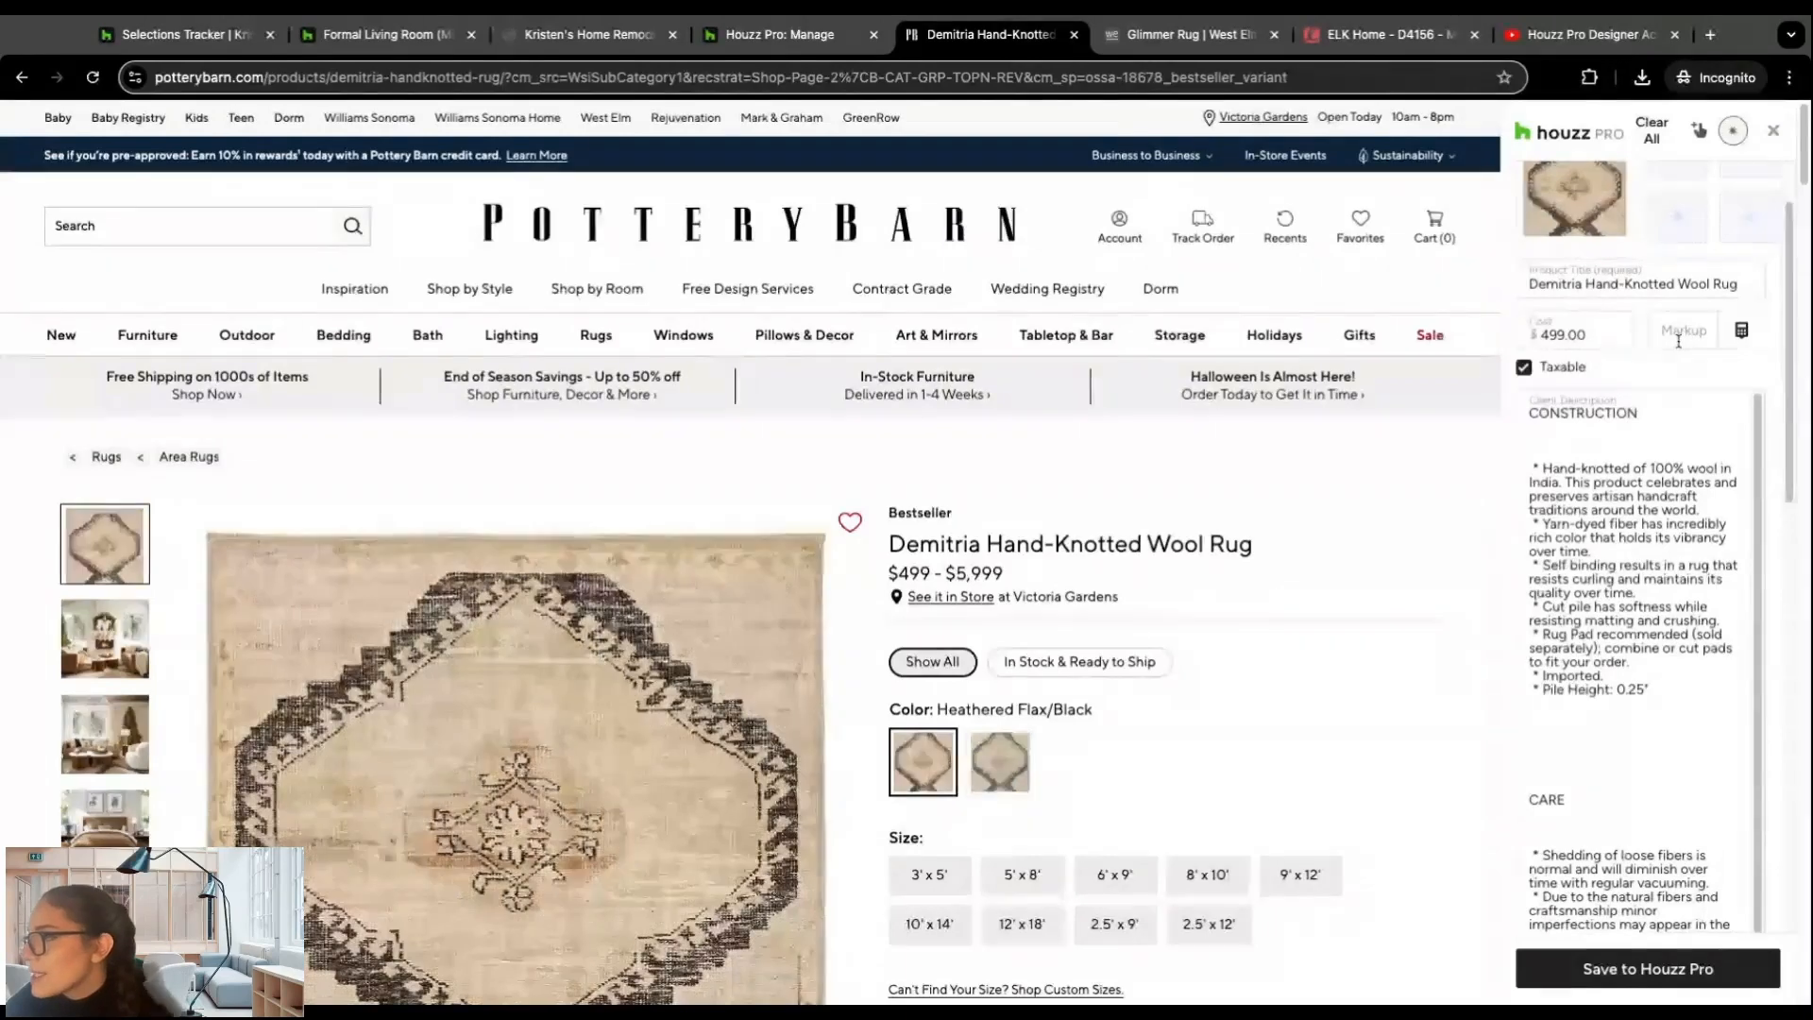
{"action": "left_click_drag", "start_coordinate": [1789, 493], "coordinate": [1785, 600]}
{"action": "scroll", "coordinate": [1785, 600], "scroll_direction": "down", "scroll_amount": 10}
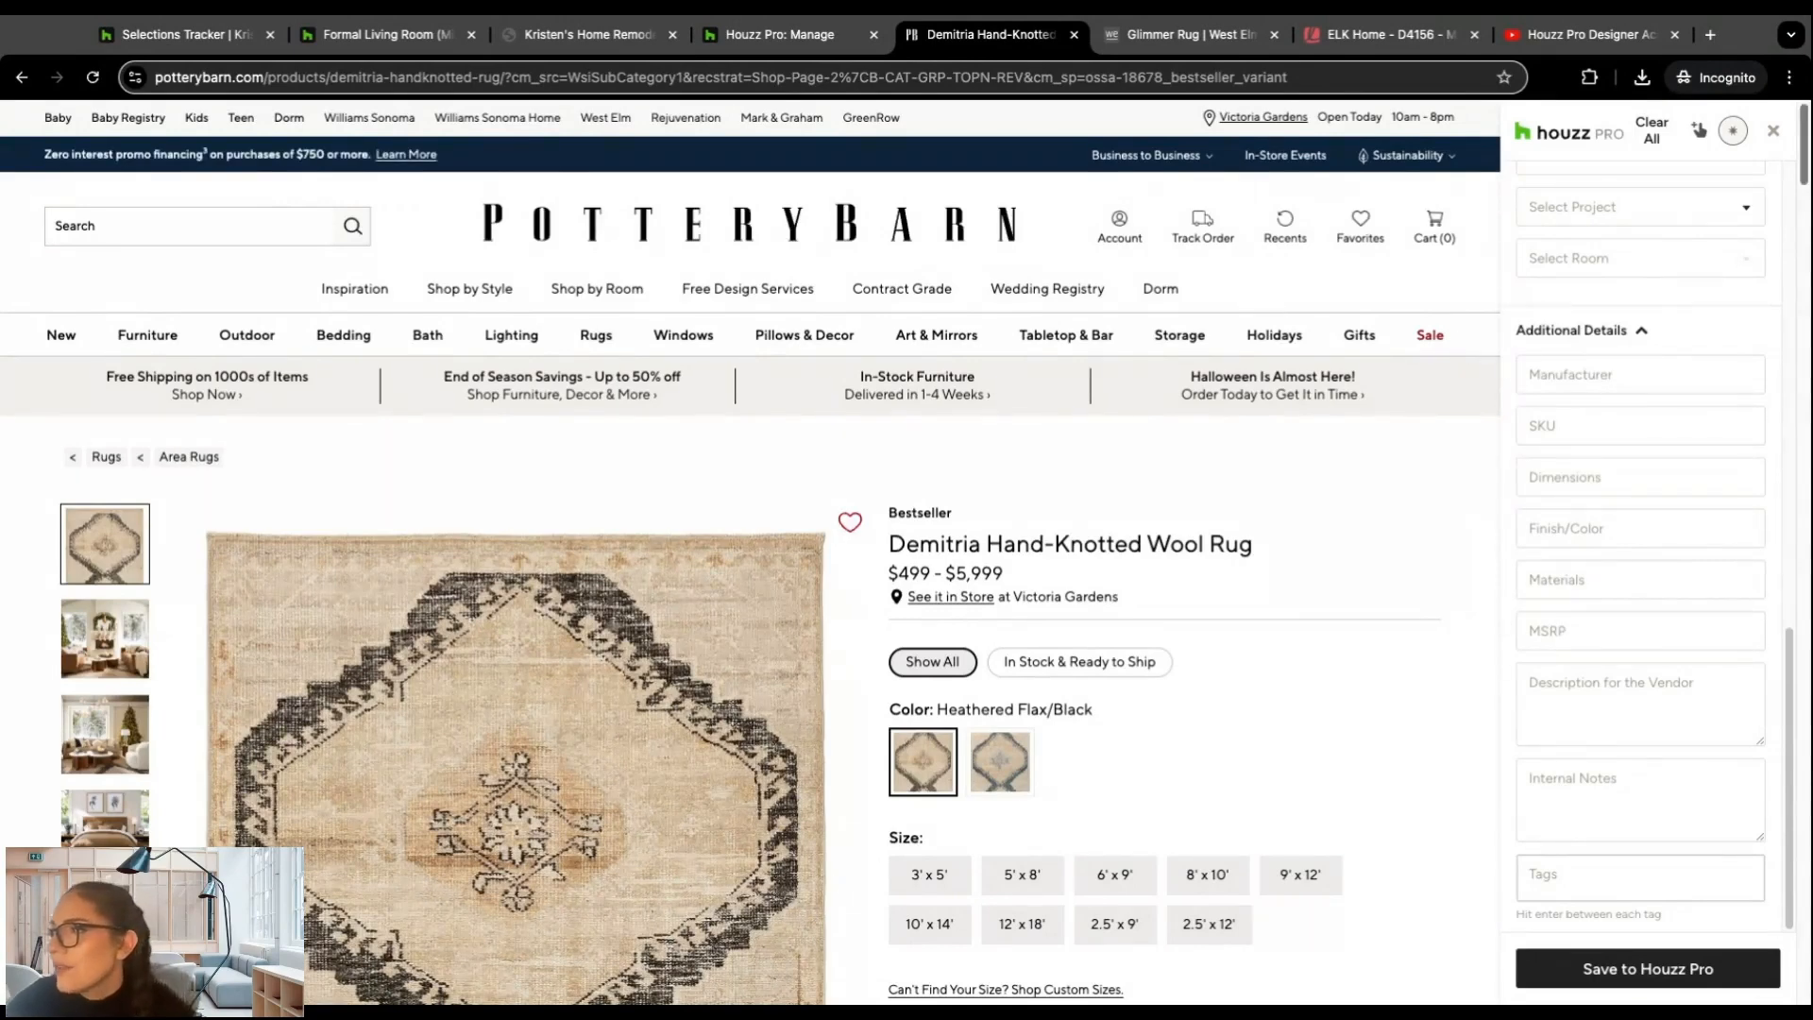
{"action": "left_click", "coordinate": [1773, 132]}
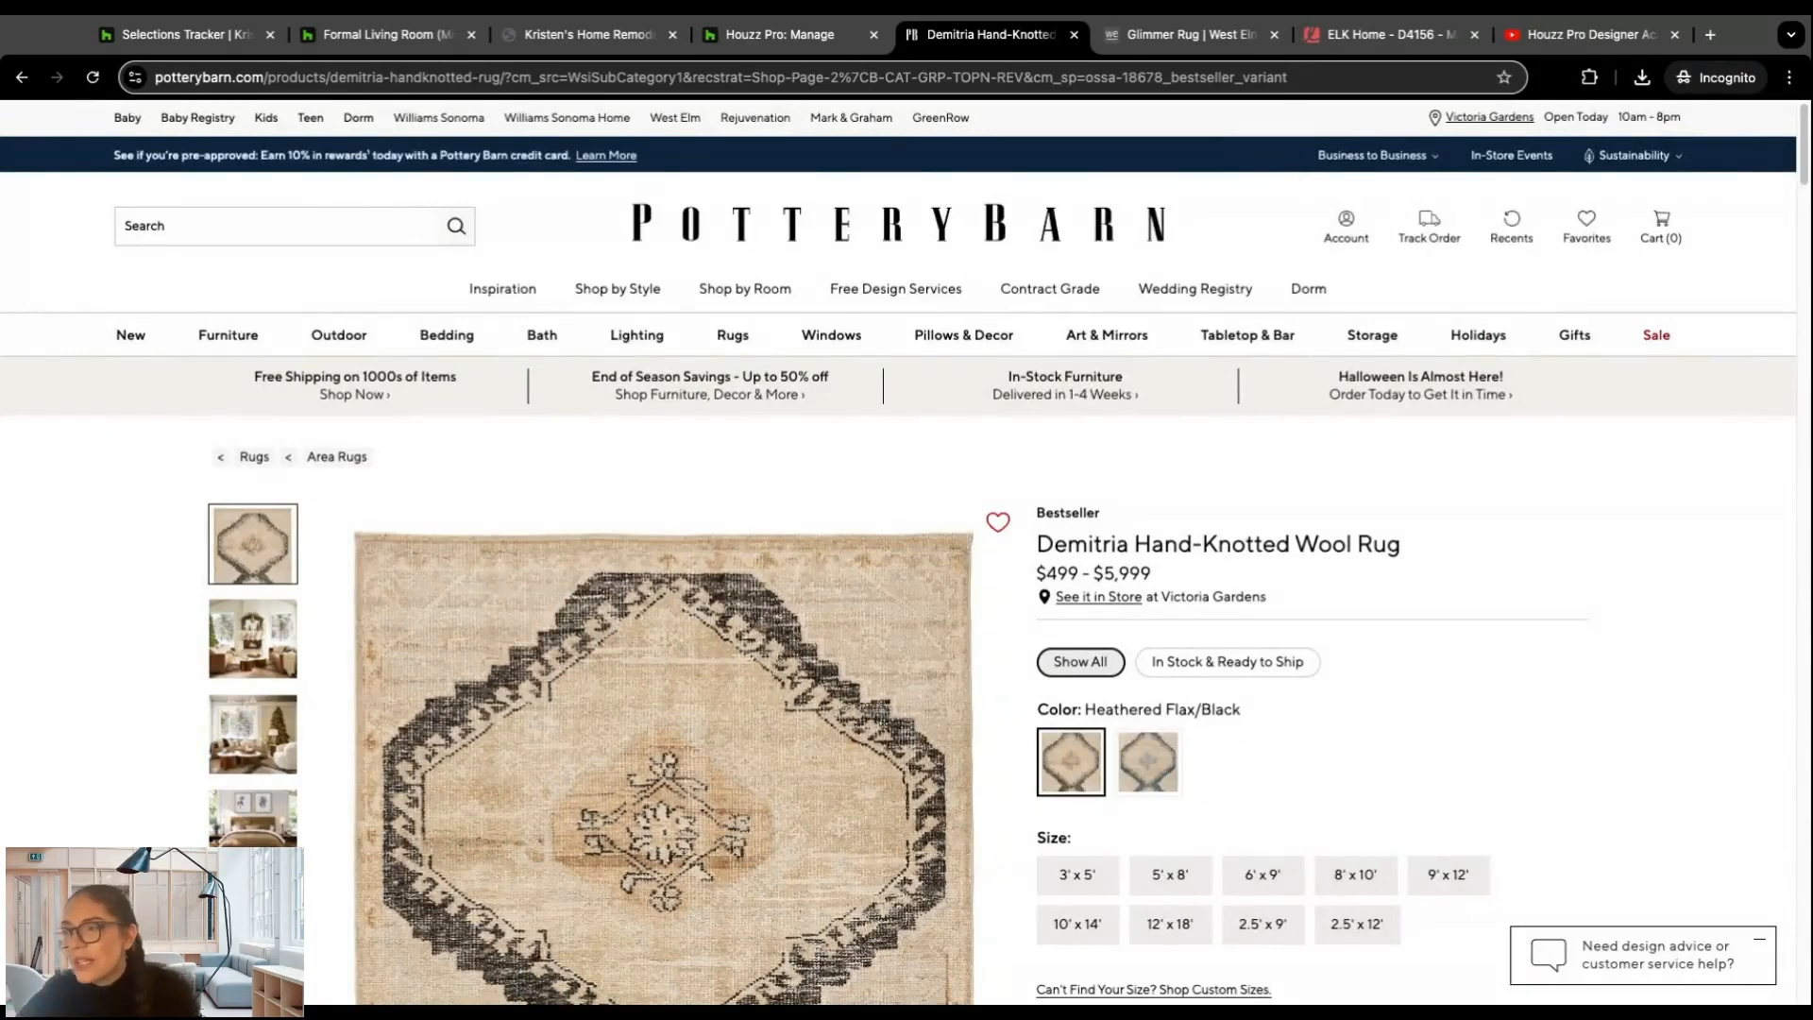
Step: Return to the Formal Living Room (Mid Century) board in Houzz Pro and open its project's Mood Boards page
{"action": "left_click", "coordinate": [327, 41]}
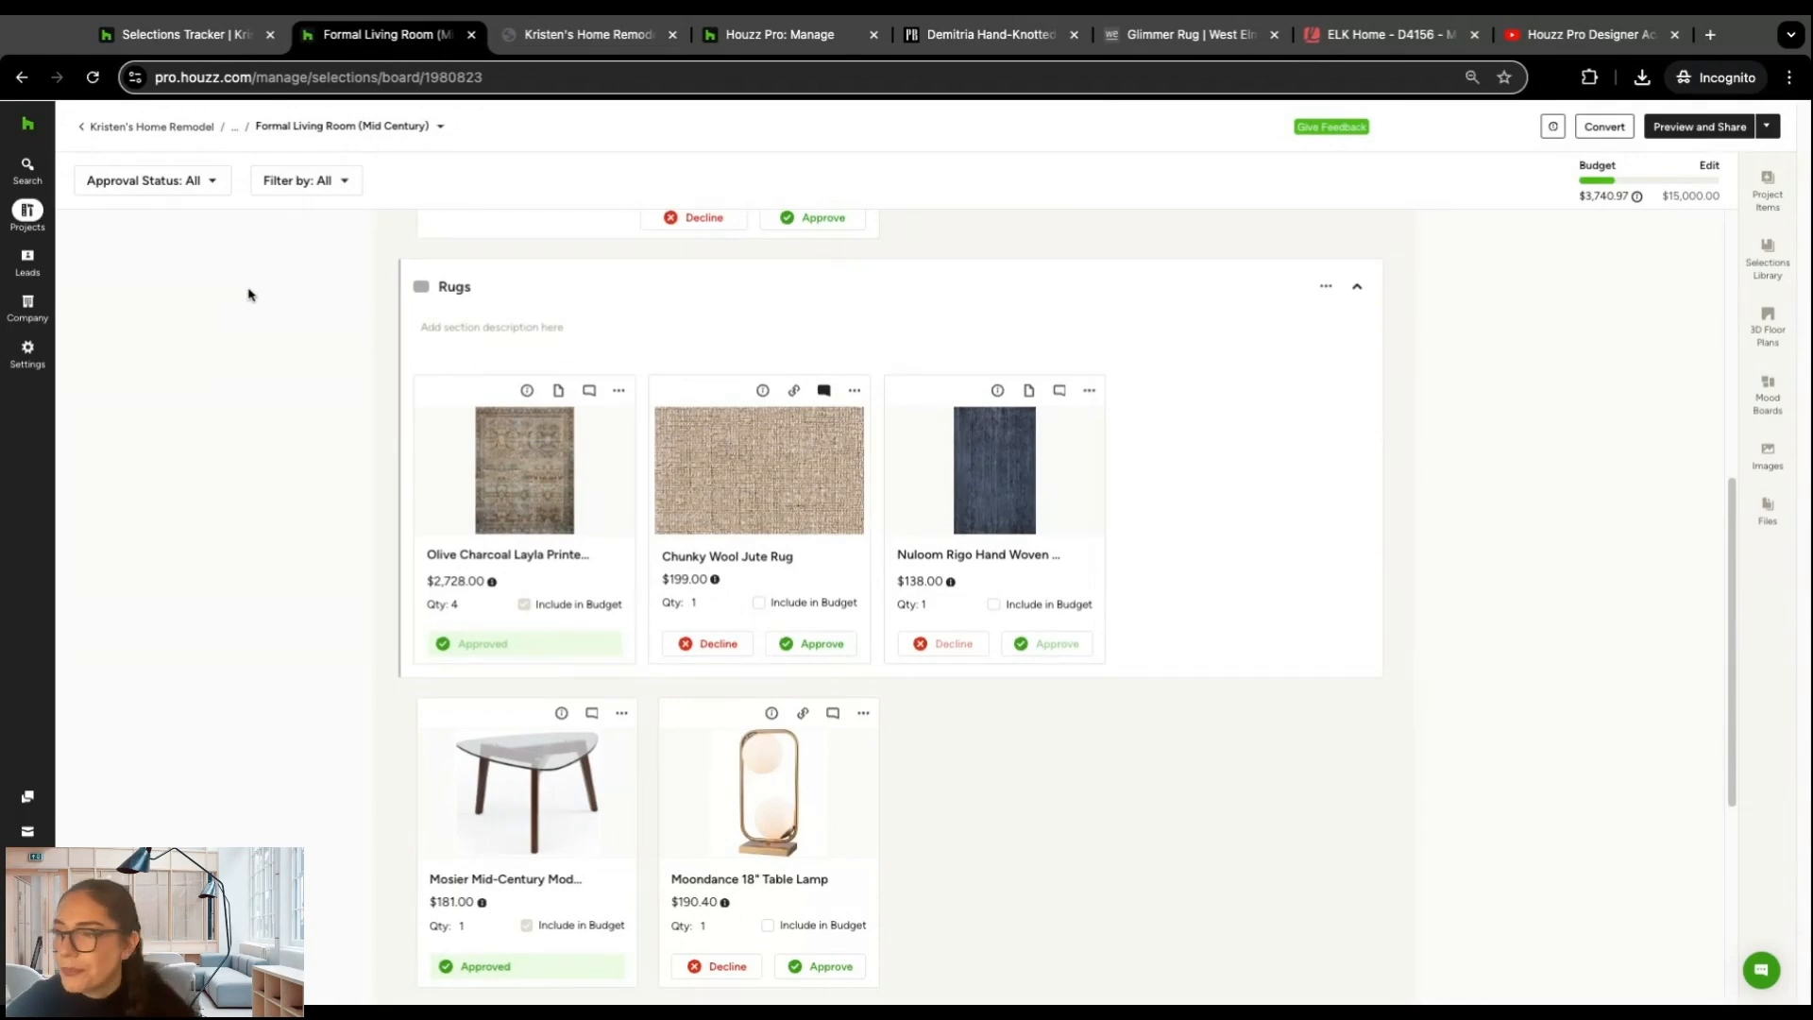
{"action": "scroll", "coordinate": [236, 286], "scroll_direction": "up", "scroll_amount": 4}
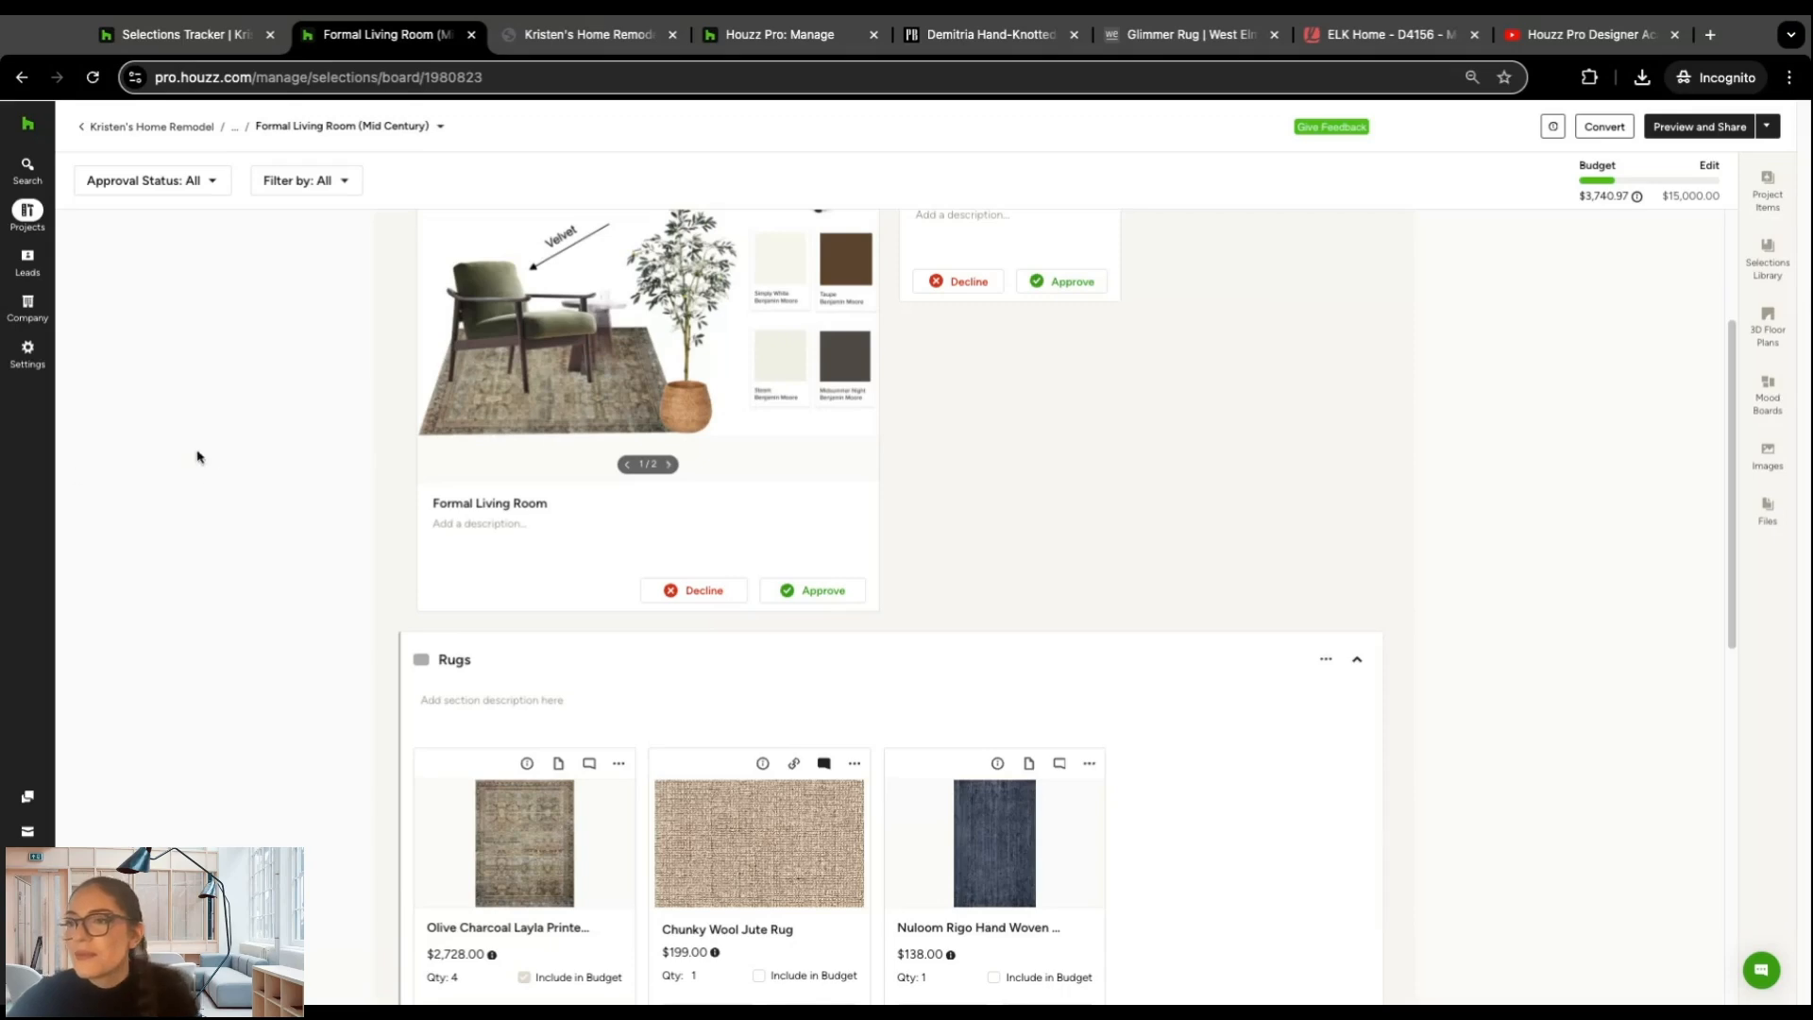
{"action": "scroll", "coordinate": [181, 387], "scroll_direction": "up", "scroll_amount": 3}
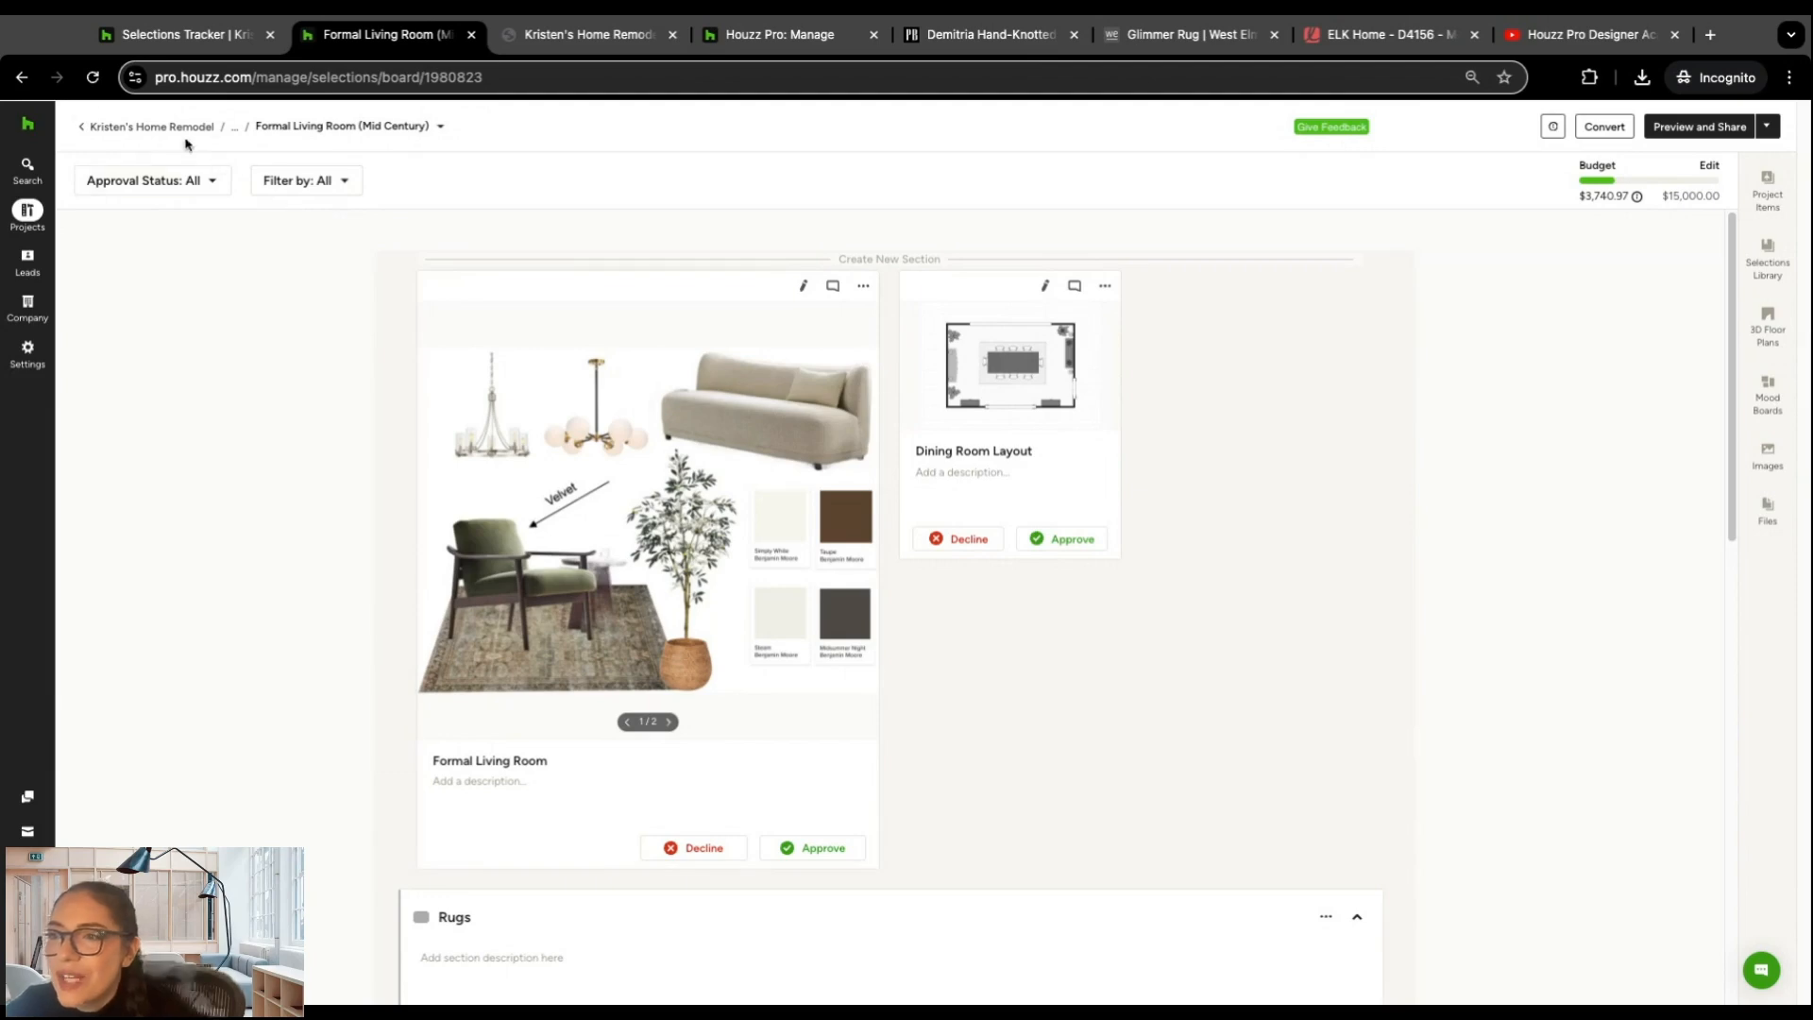
{"action": "left_click", "coordinate": [111, 131]}
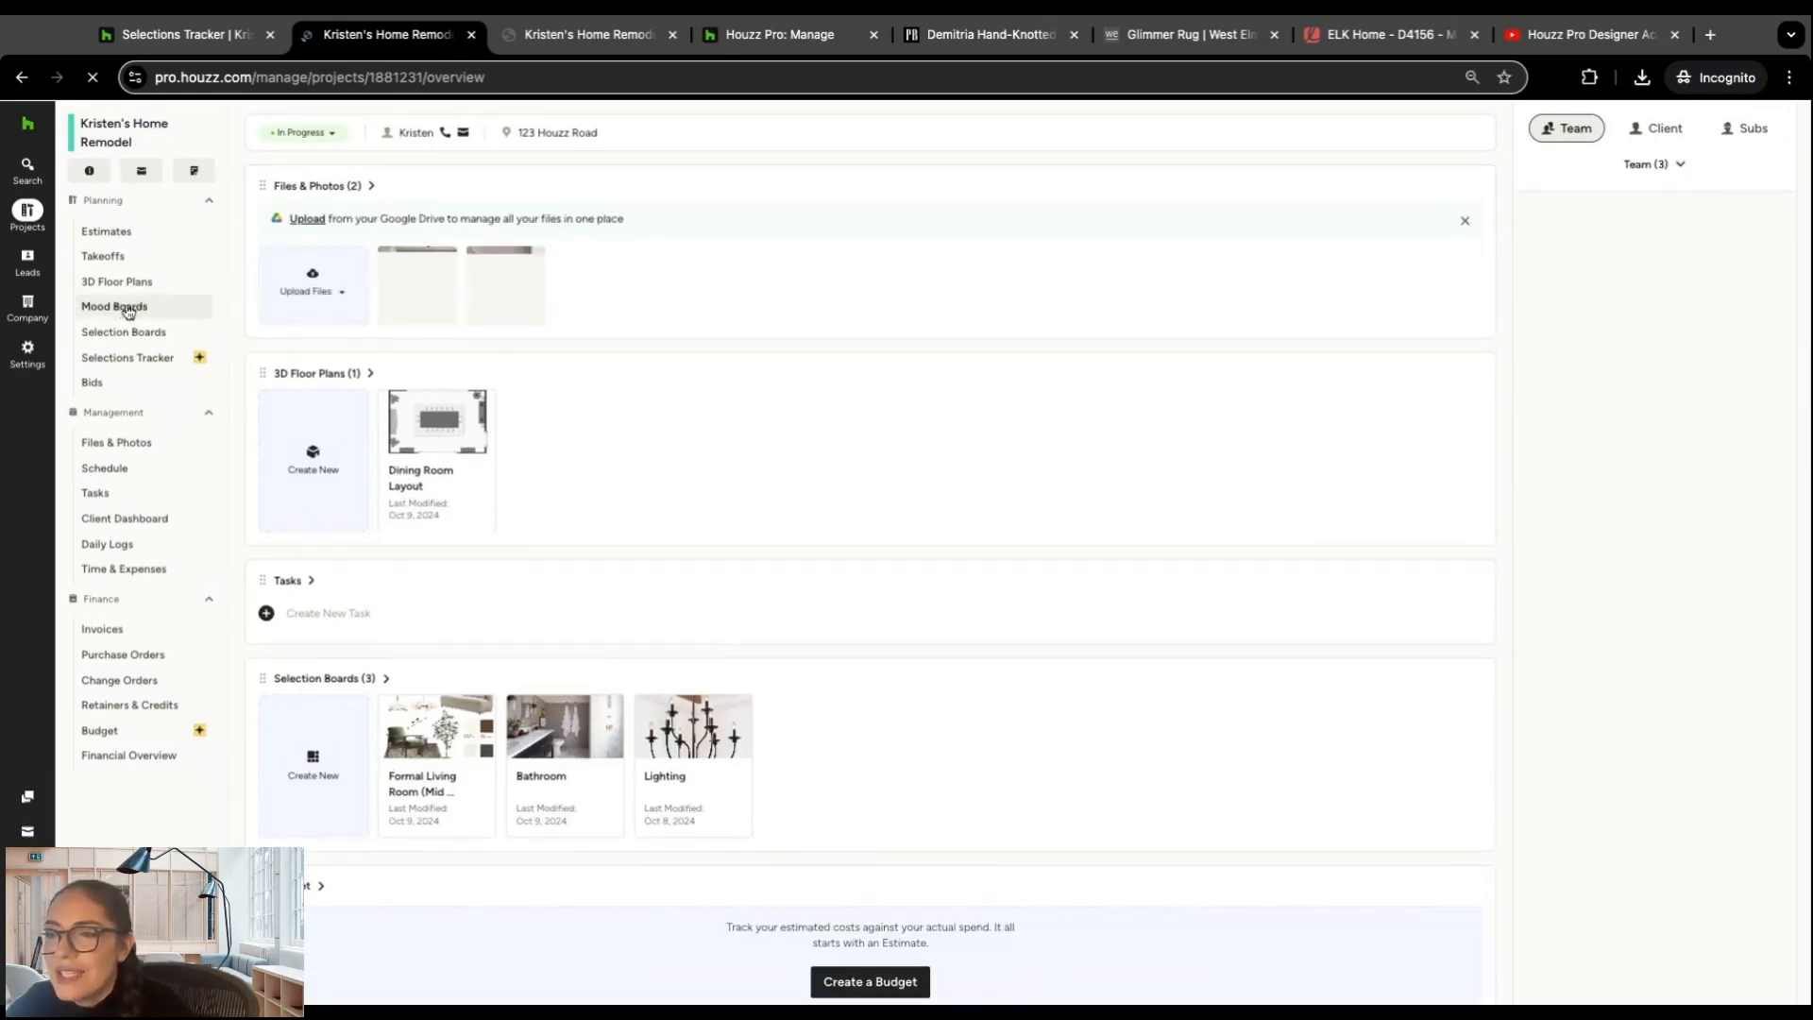
{"action": "left_click", "coordinate": [124, 310]}
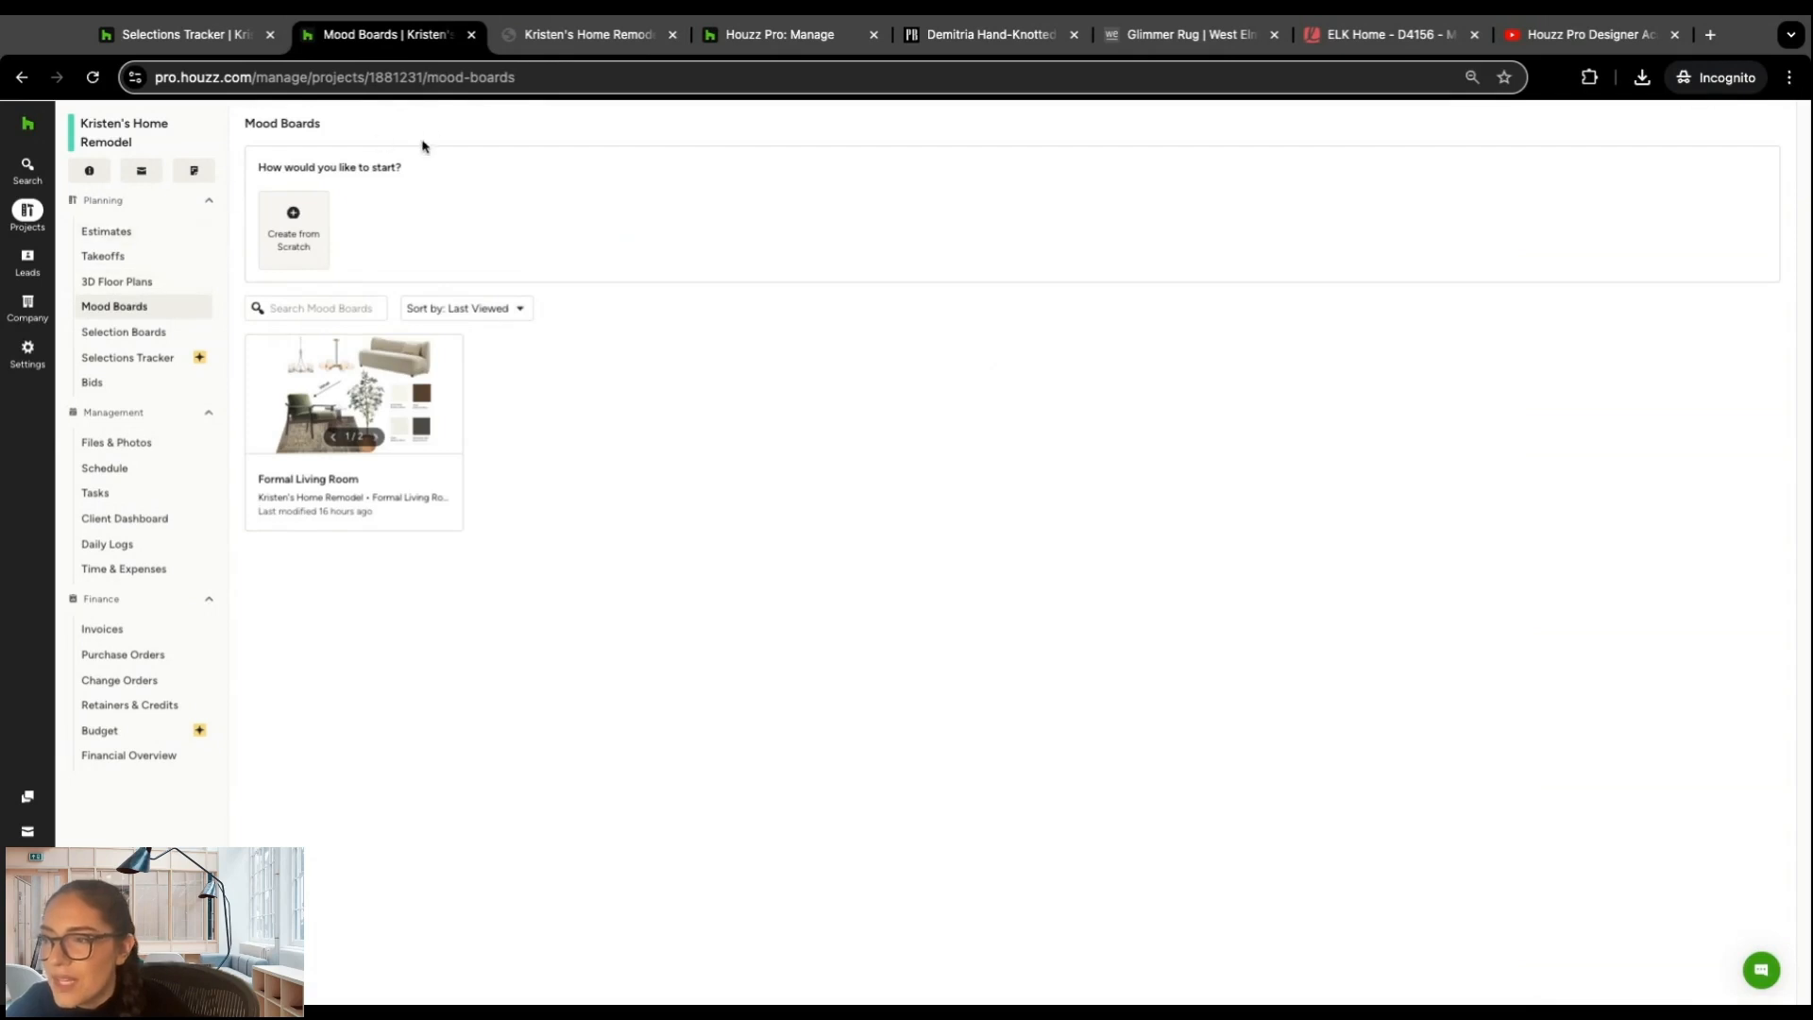
Step: Create a mood board from scratch for a new room named Living Room
{"action": "left_click", "coordinate": [299, 232]}
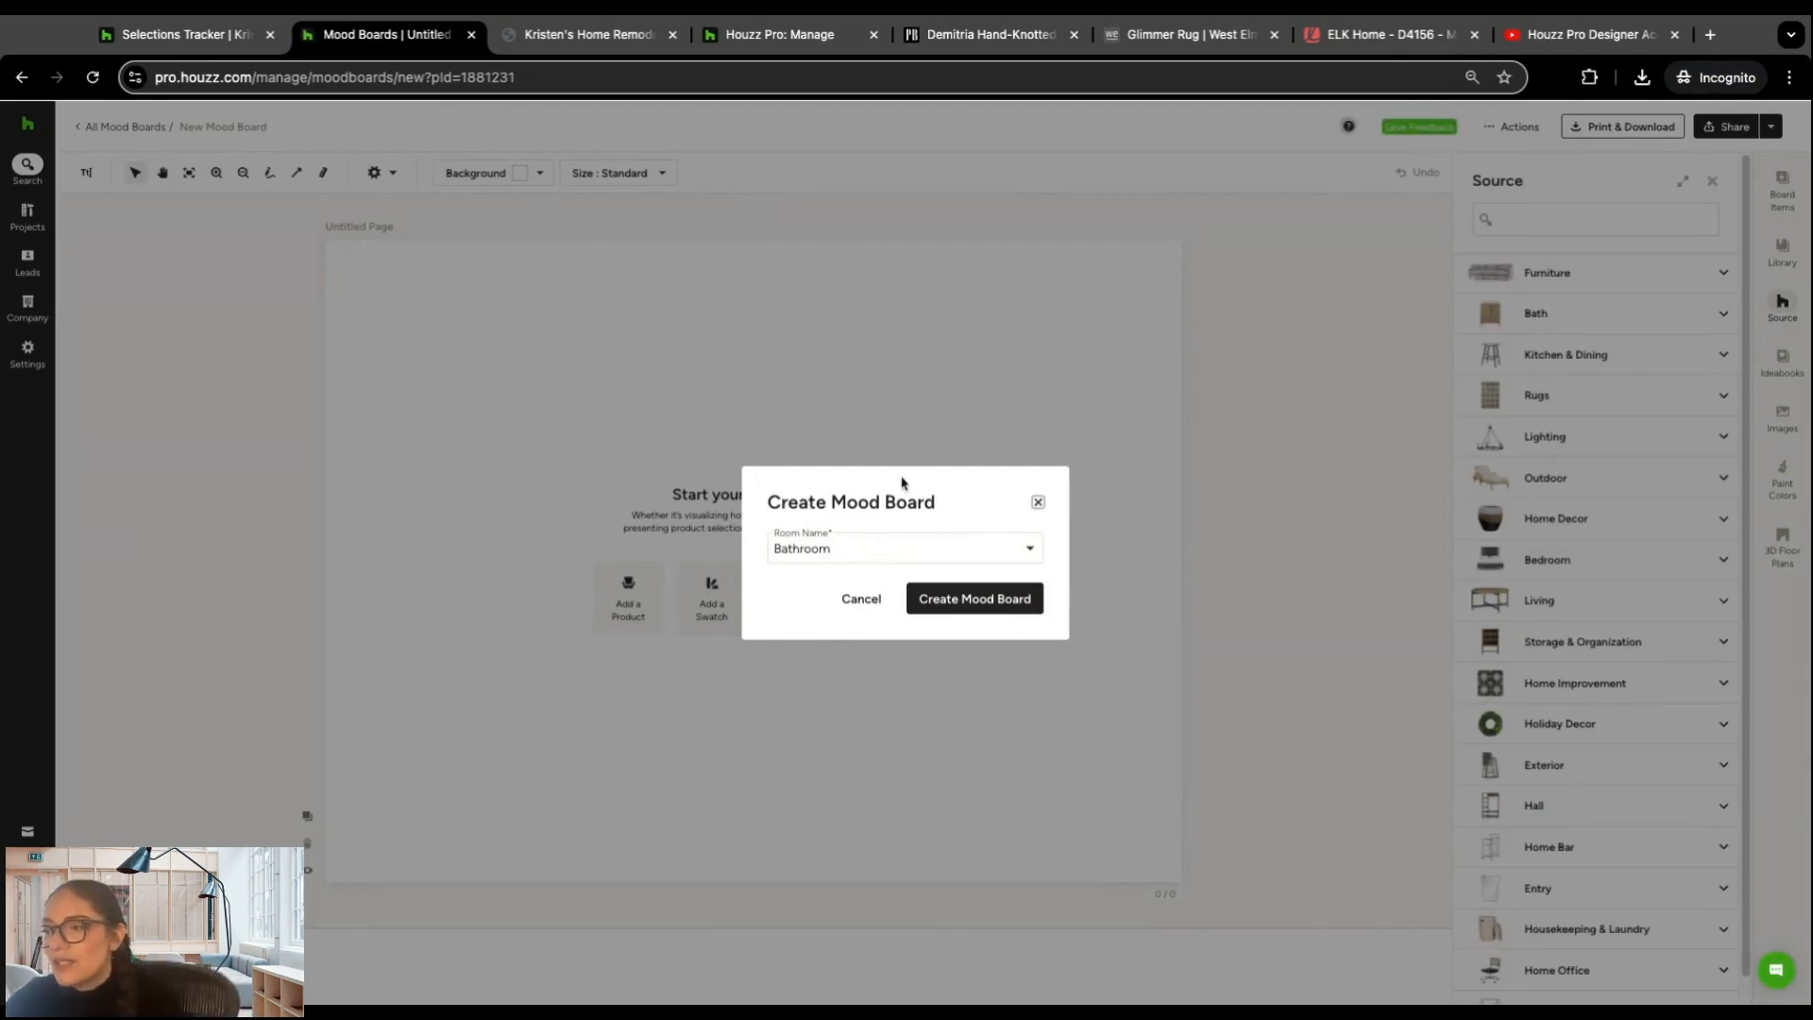
{"action": "left_click", "coordinate": [863, 541]}
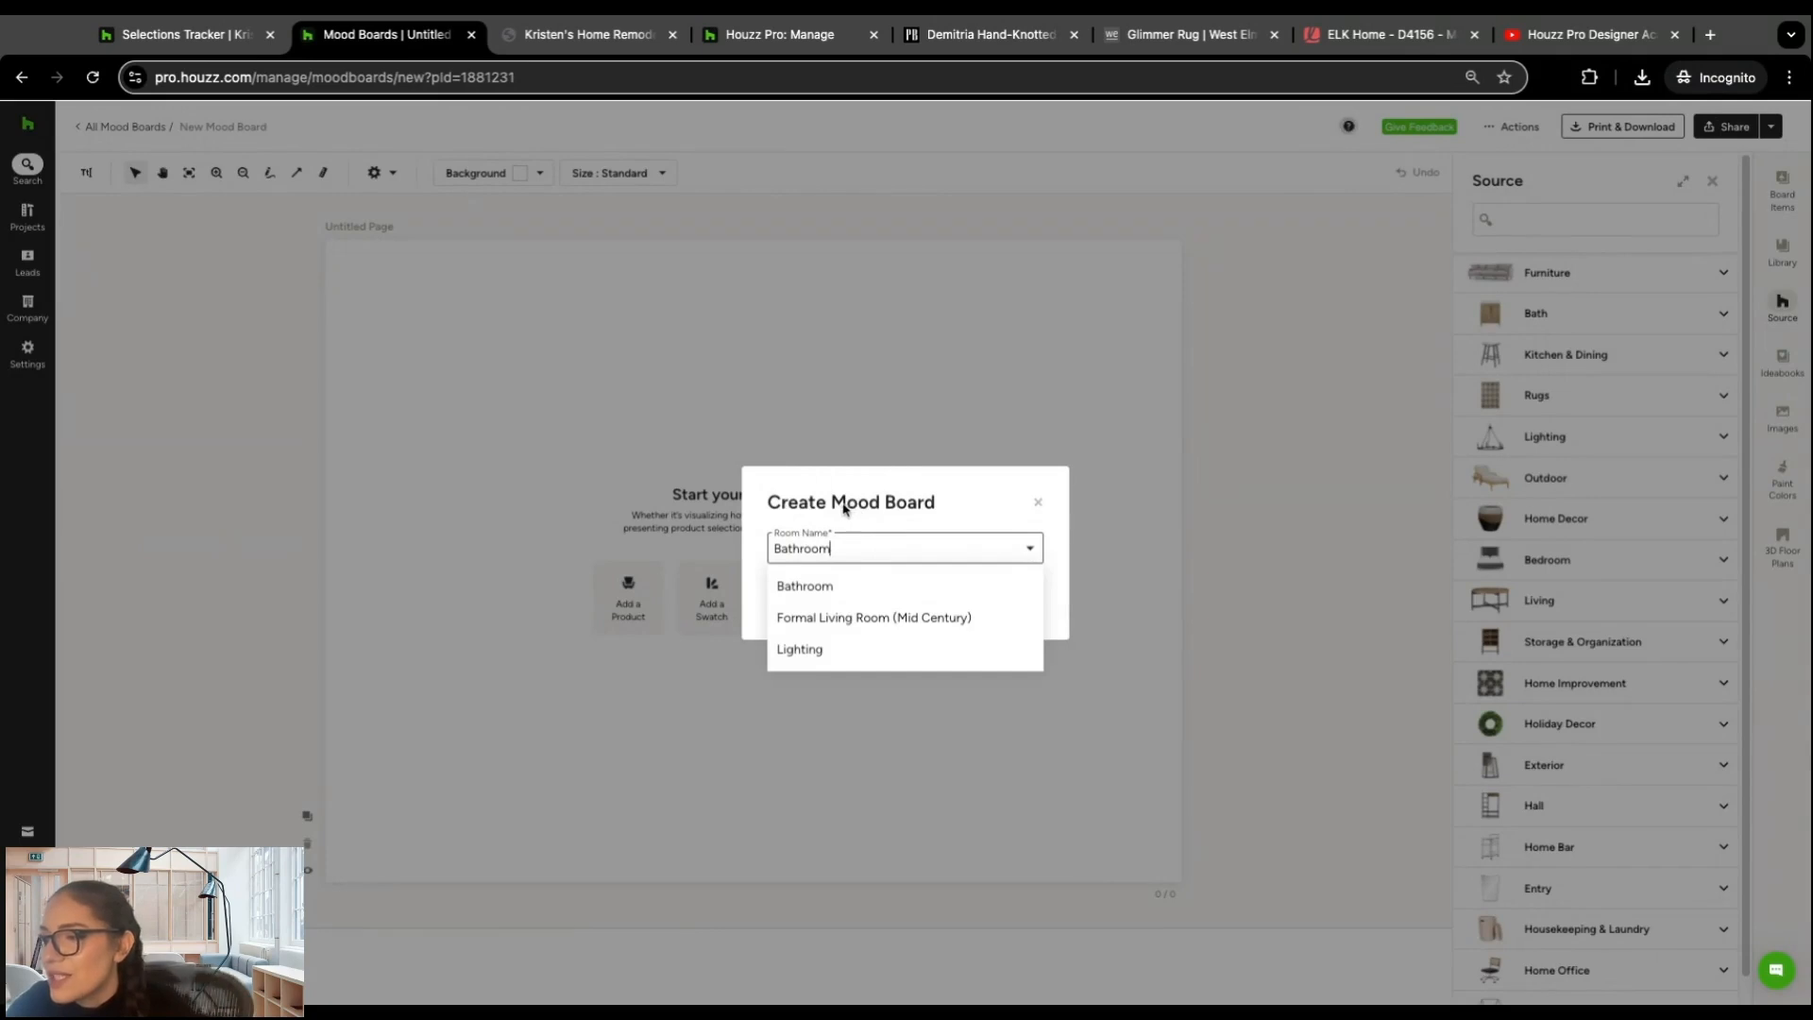
{"action": "left_click", "coordinate": [928, 504]}
{"action": "left_click", "coordinate": [857, 545]}
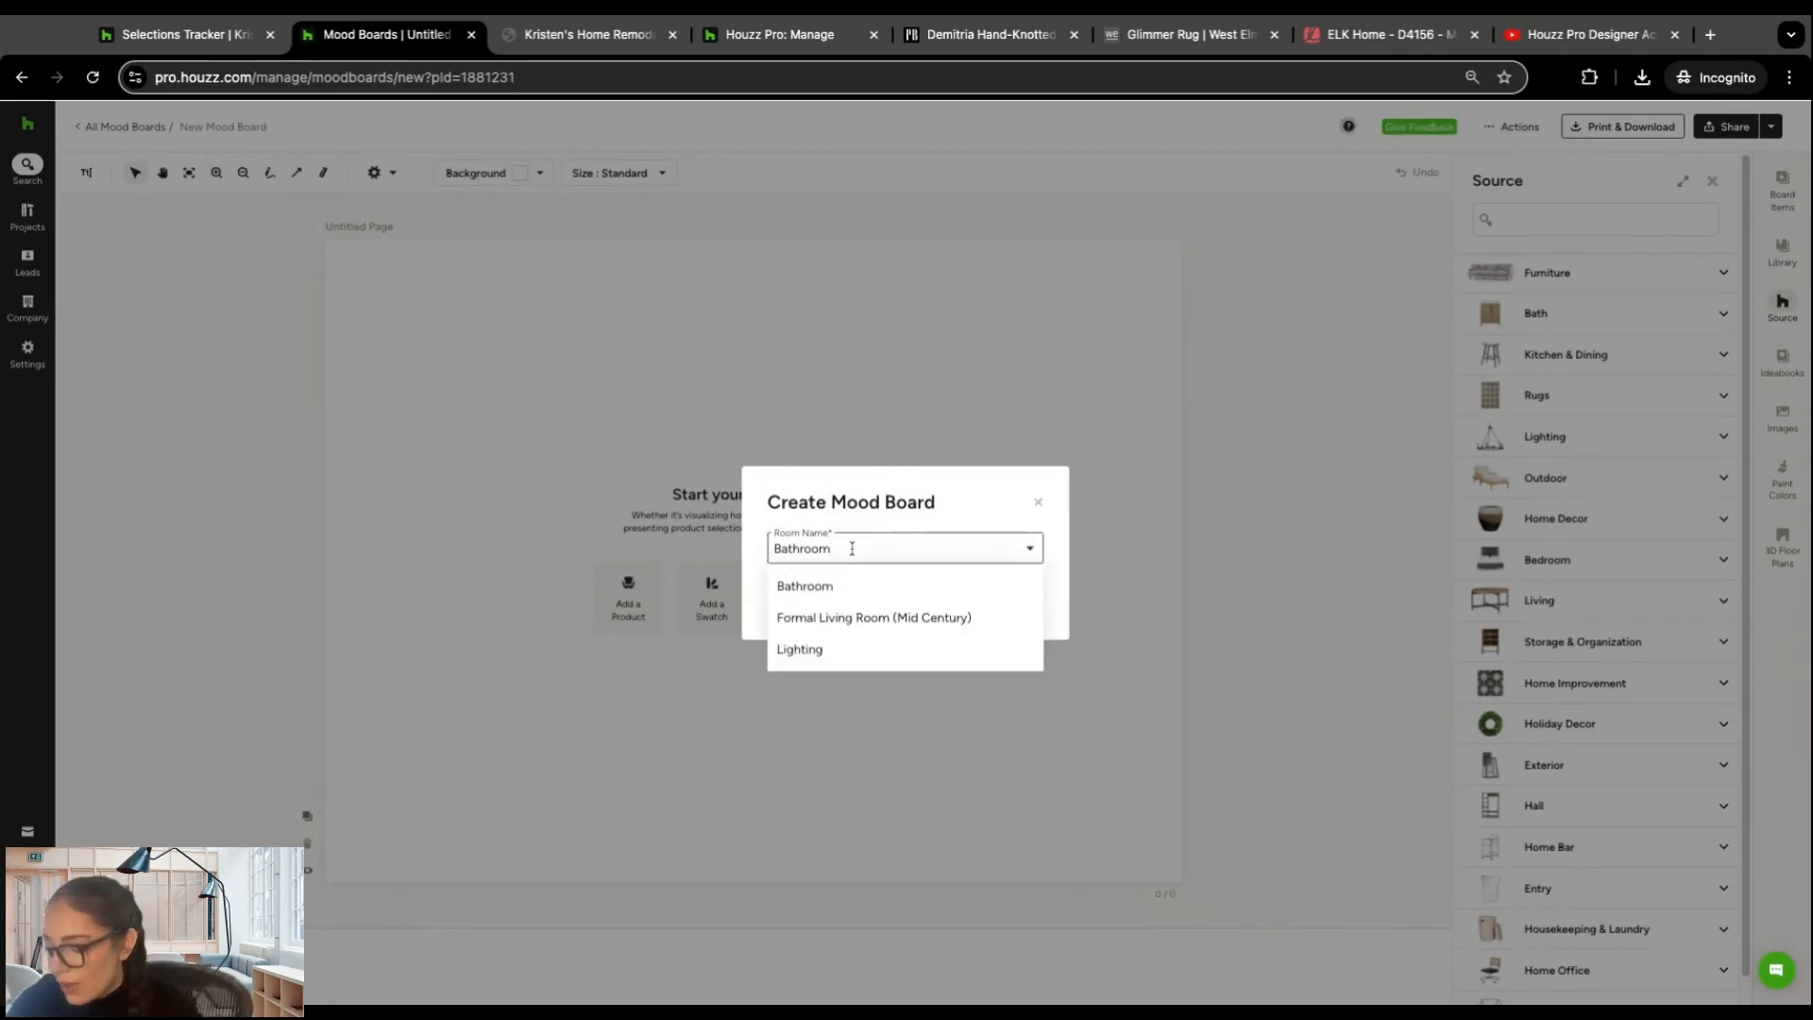
{"action": "key", "text": "BackSpace"}
{"action": "key", "text": "BackSpace"}
{"action": "key", "text": "BackSpace"}
{"action": "key", "text": "BackSpace"}
{"action": "key", "text": "BackSpace"}
{"action": "key", "text": "BackSpace"}
{"action": "key", "text": "BackSpace"}
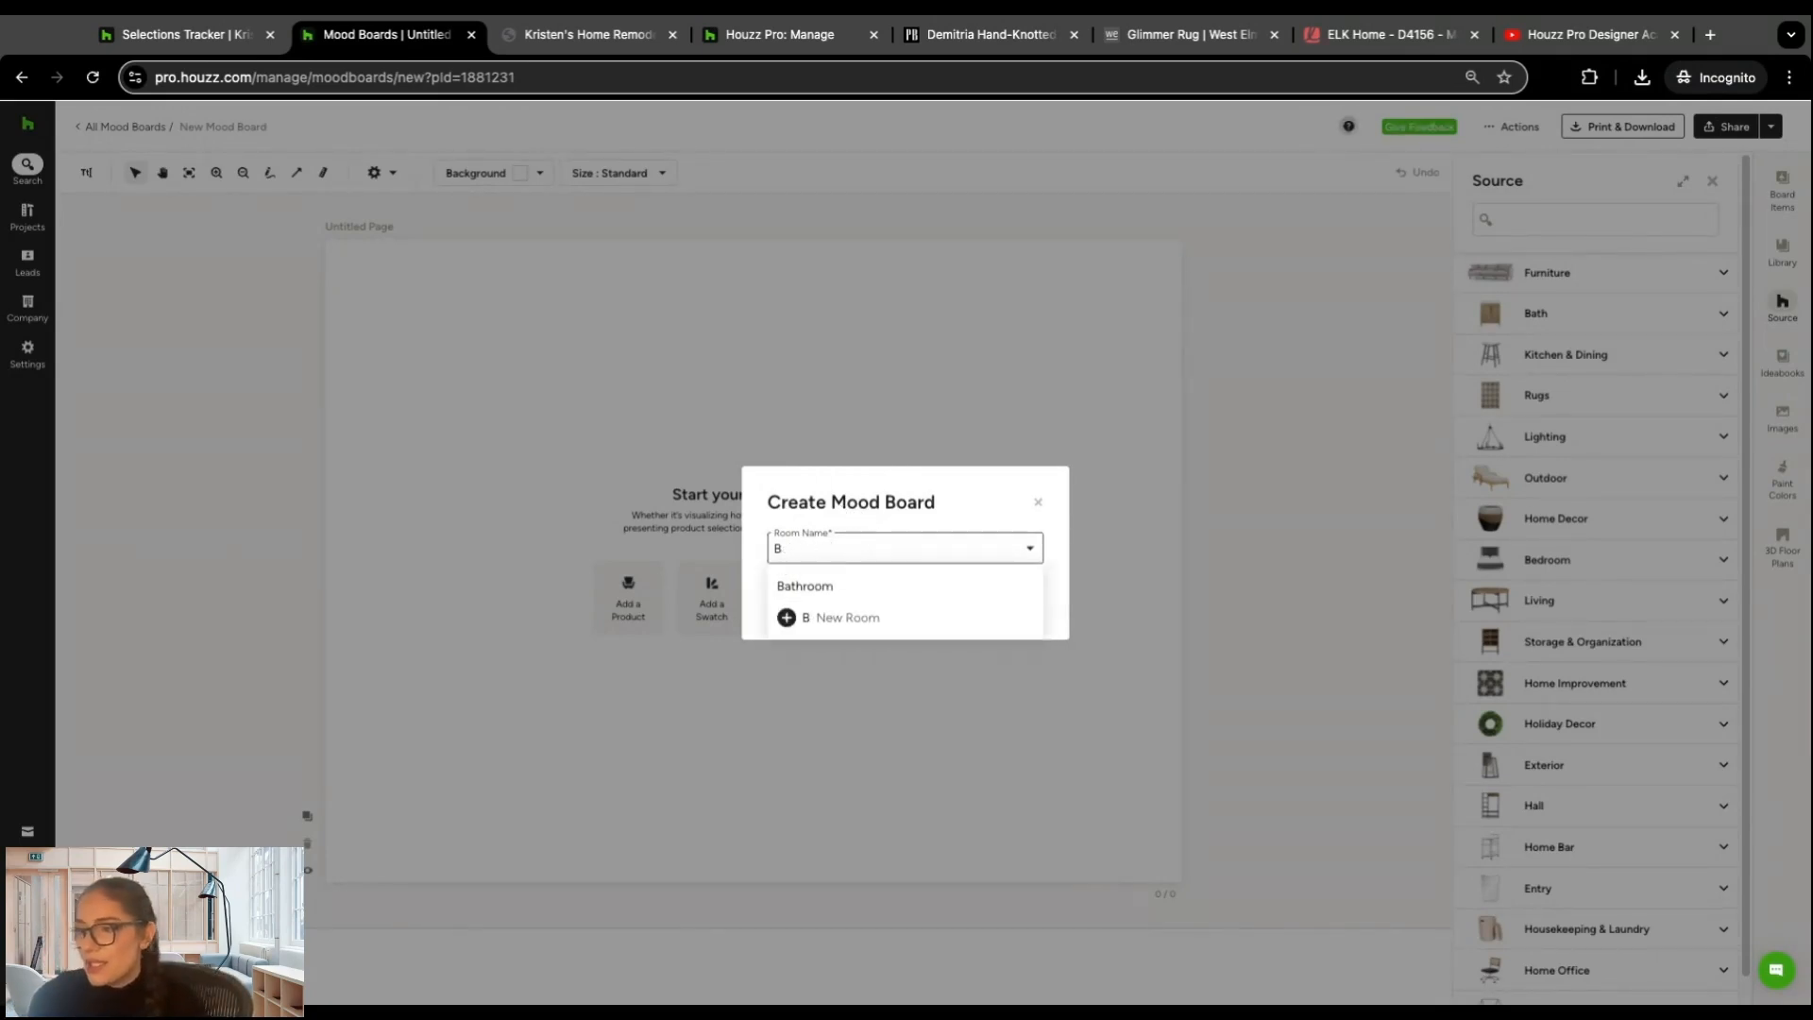
{"action": "key", "text": "BackSpace"}
{"action": "type", "text": "Living Room"}
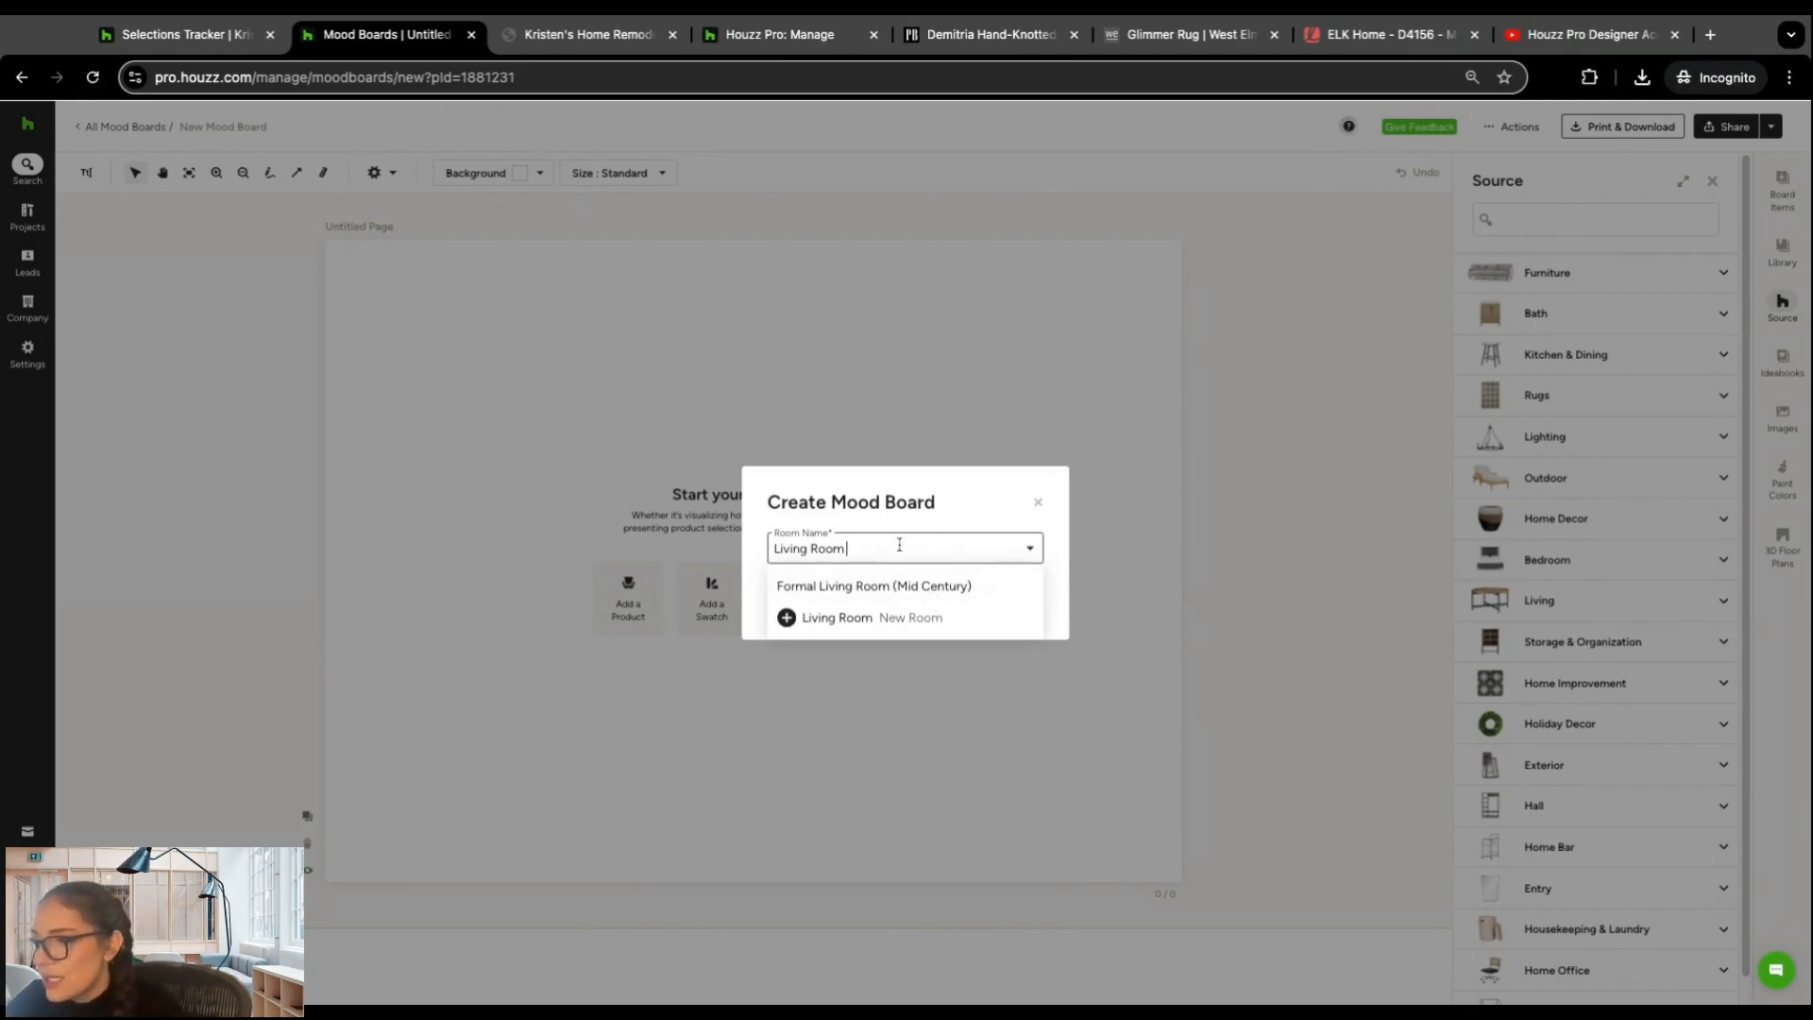
{"action": "left_click", "coordinate": [892, 616]}
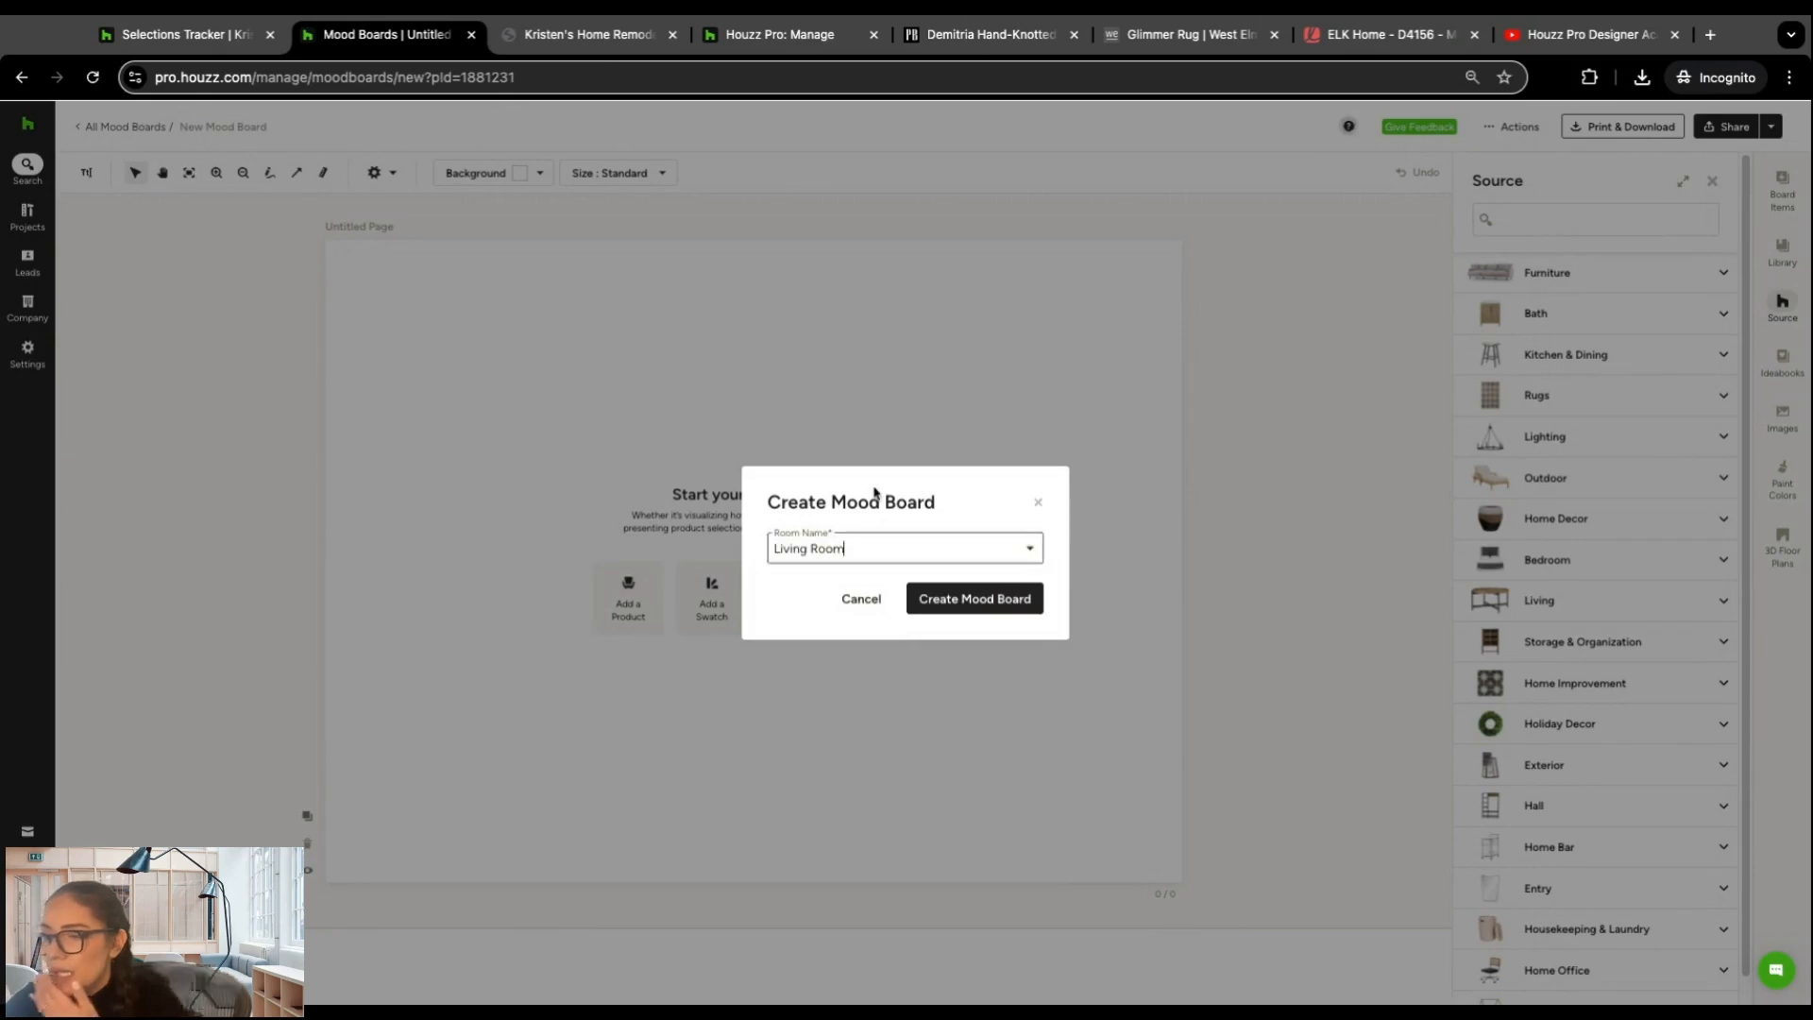
{"action": "left_click", "coordinate": [951, 595]}
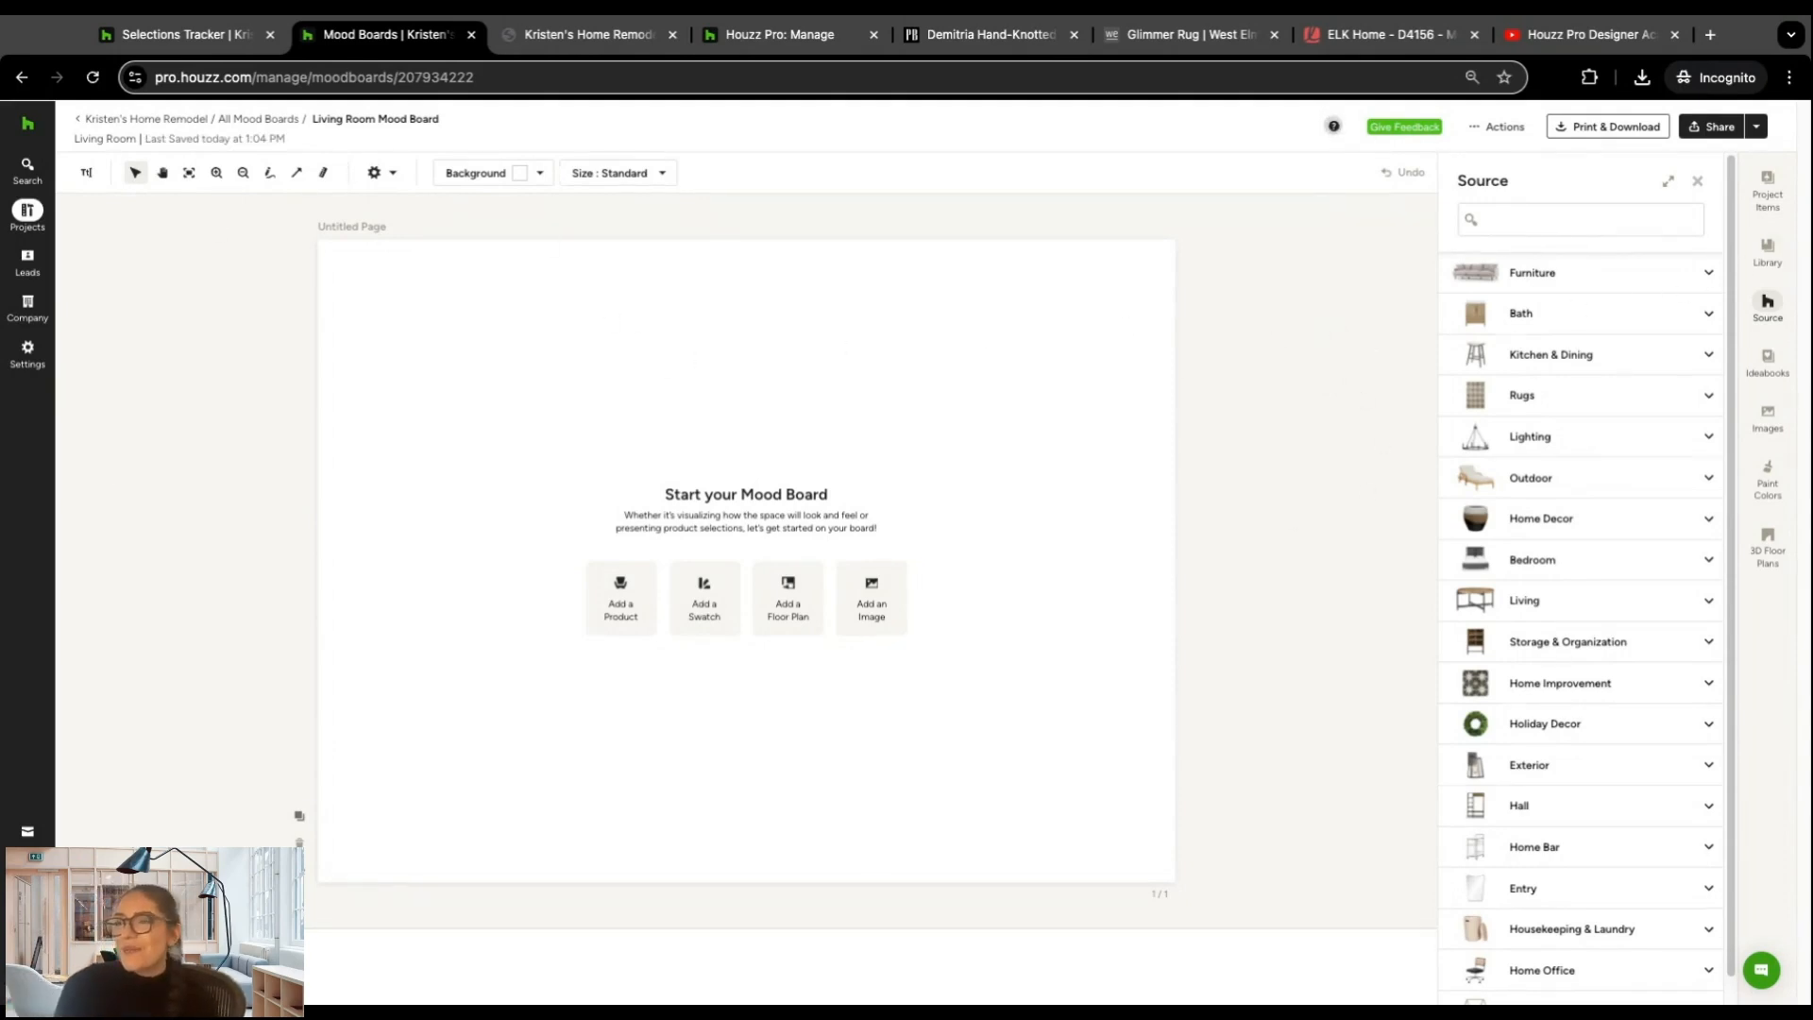
Step: Add the KHOME Design logo from the Library to the mood board and shrink it in the page's upper-left corner
{"action": "left_click", "coordinate": [1767, 253]}
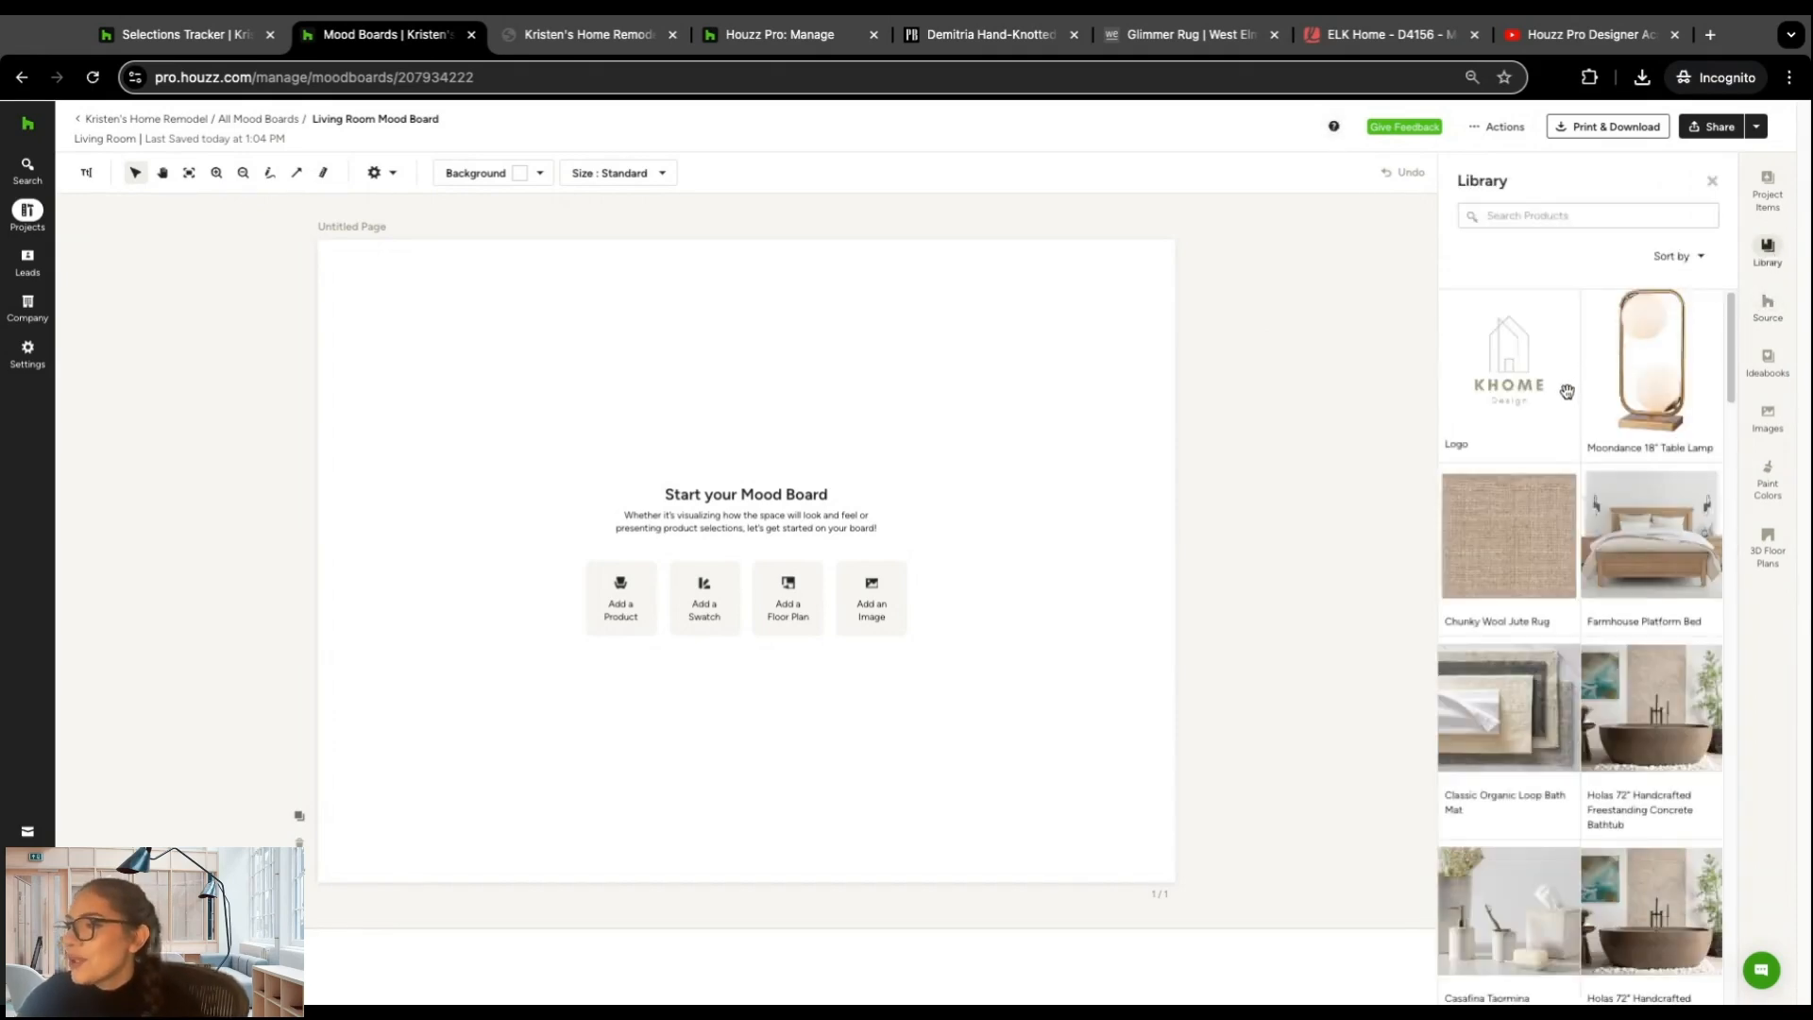
{"action": "left_click", "coordinate": [1517, 365]}
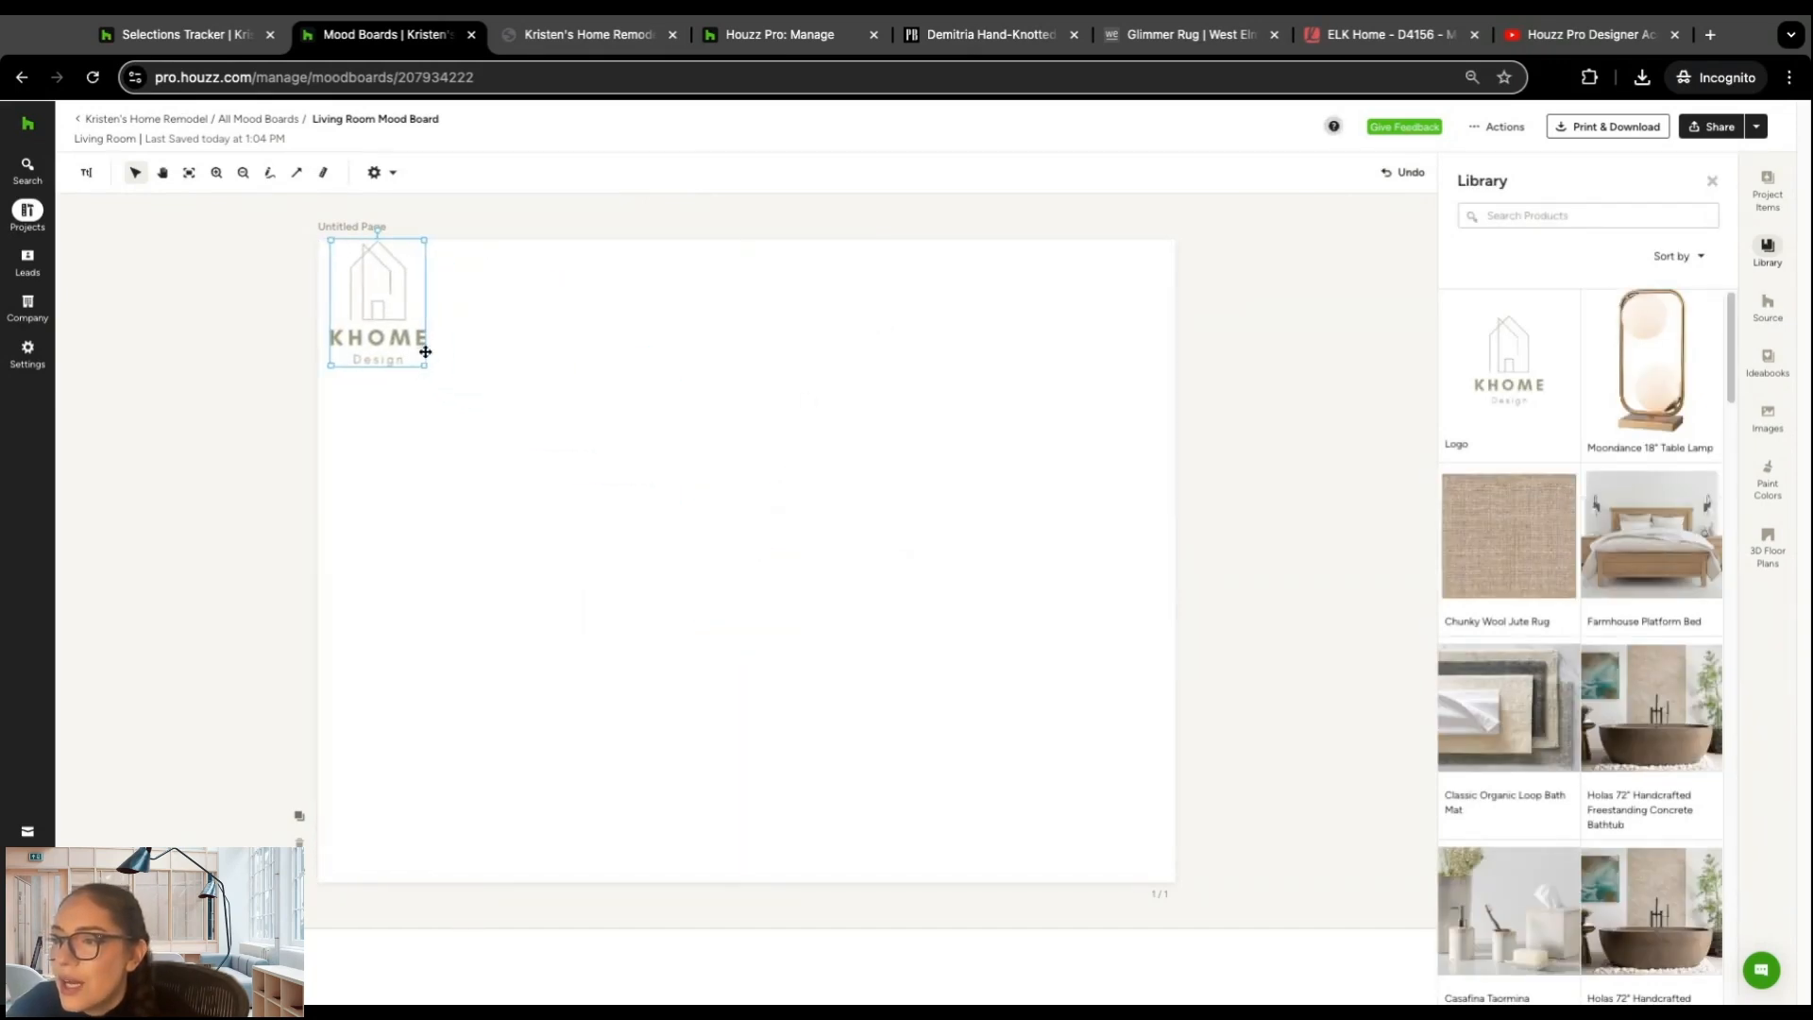
{"action": "left_click_drag", "start_coordinate": [422, 365], "coordinate": [423, 367]}
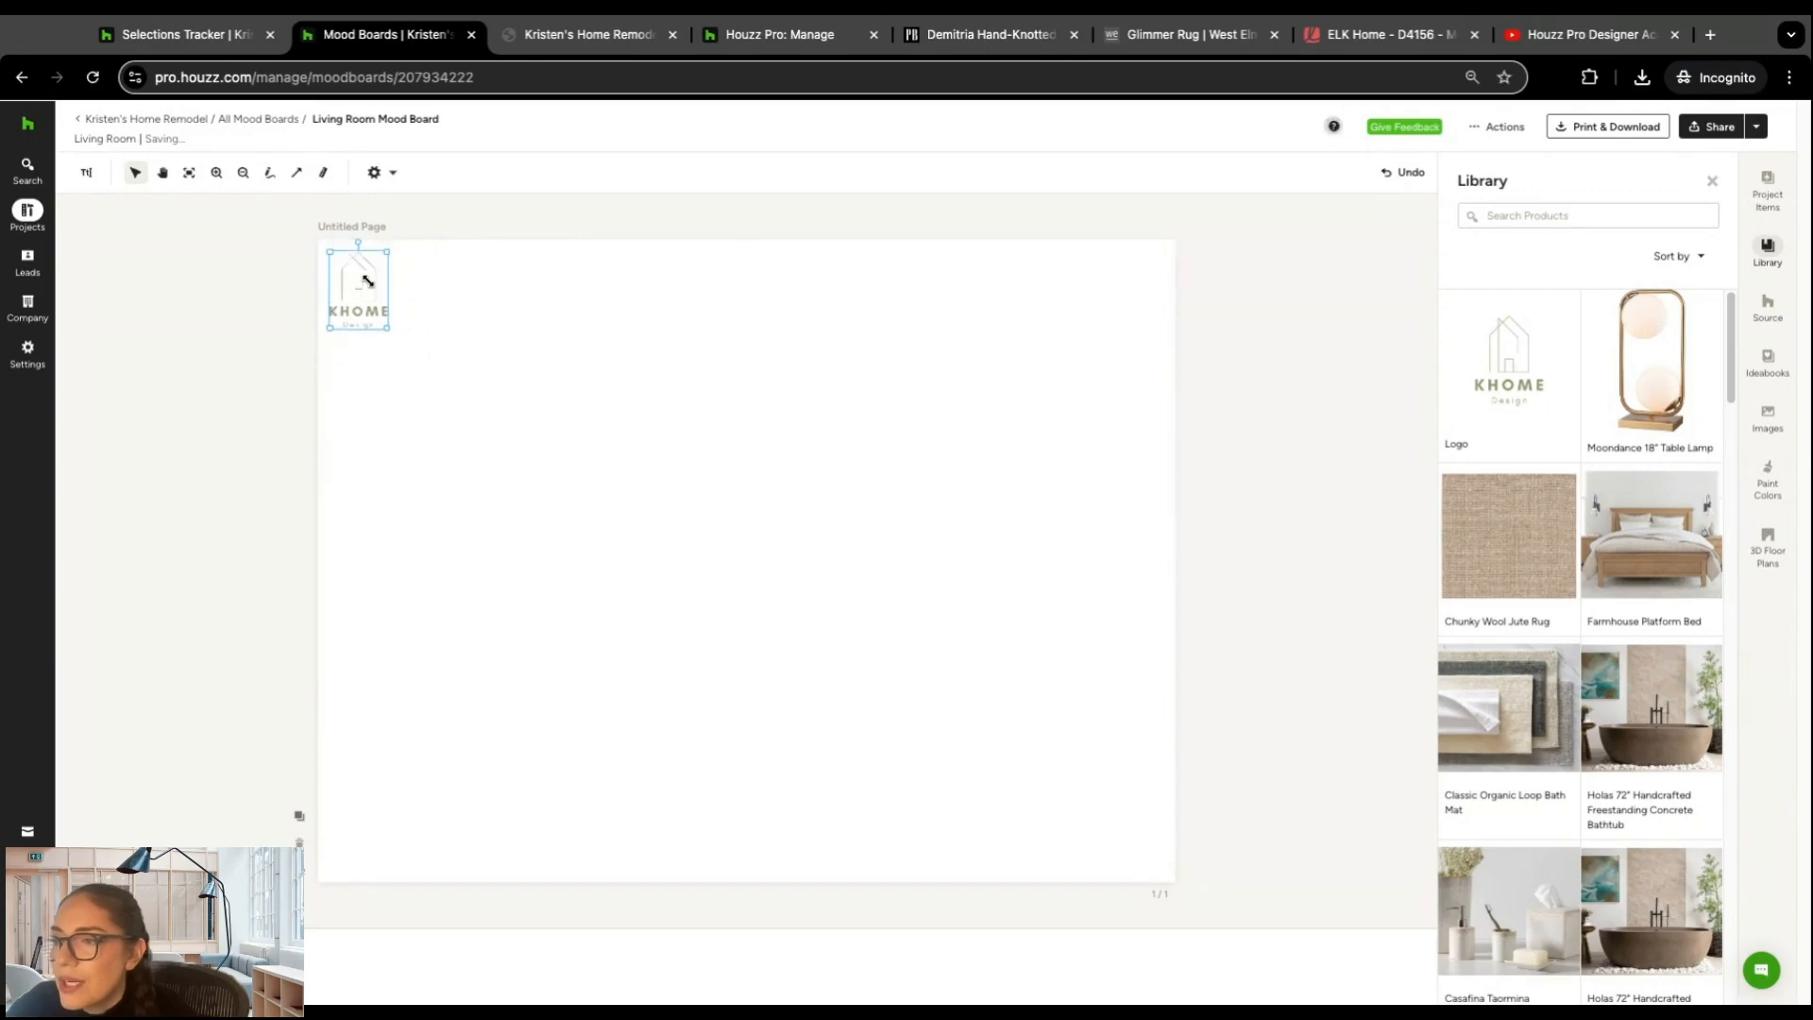
{"action": "left_click", "coordinate": [888, 404]}
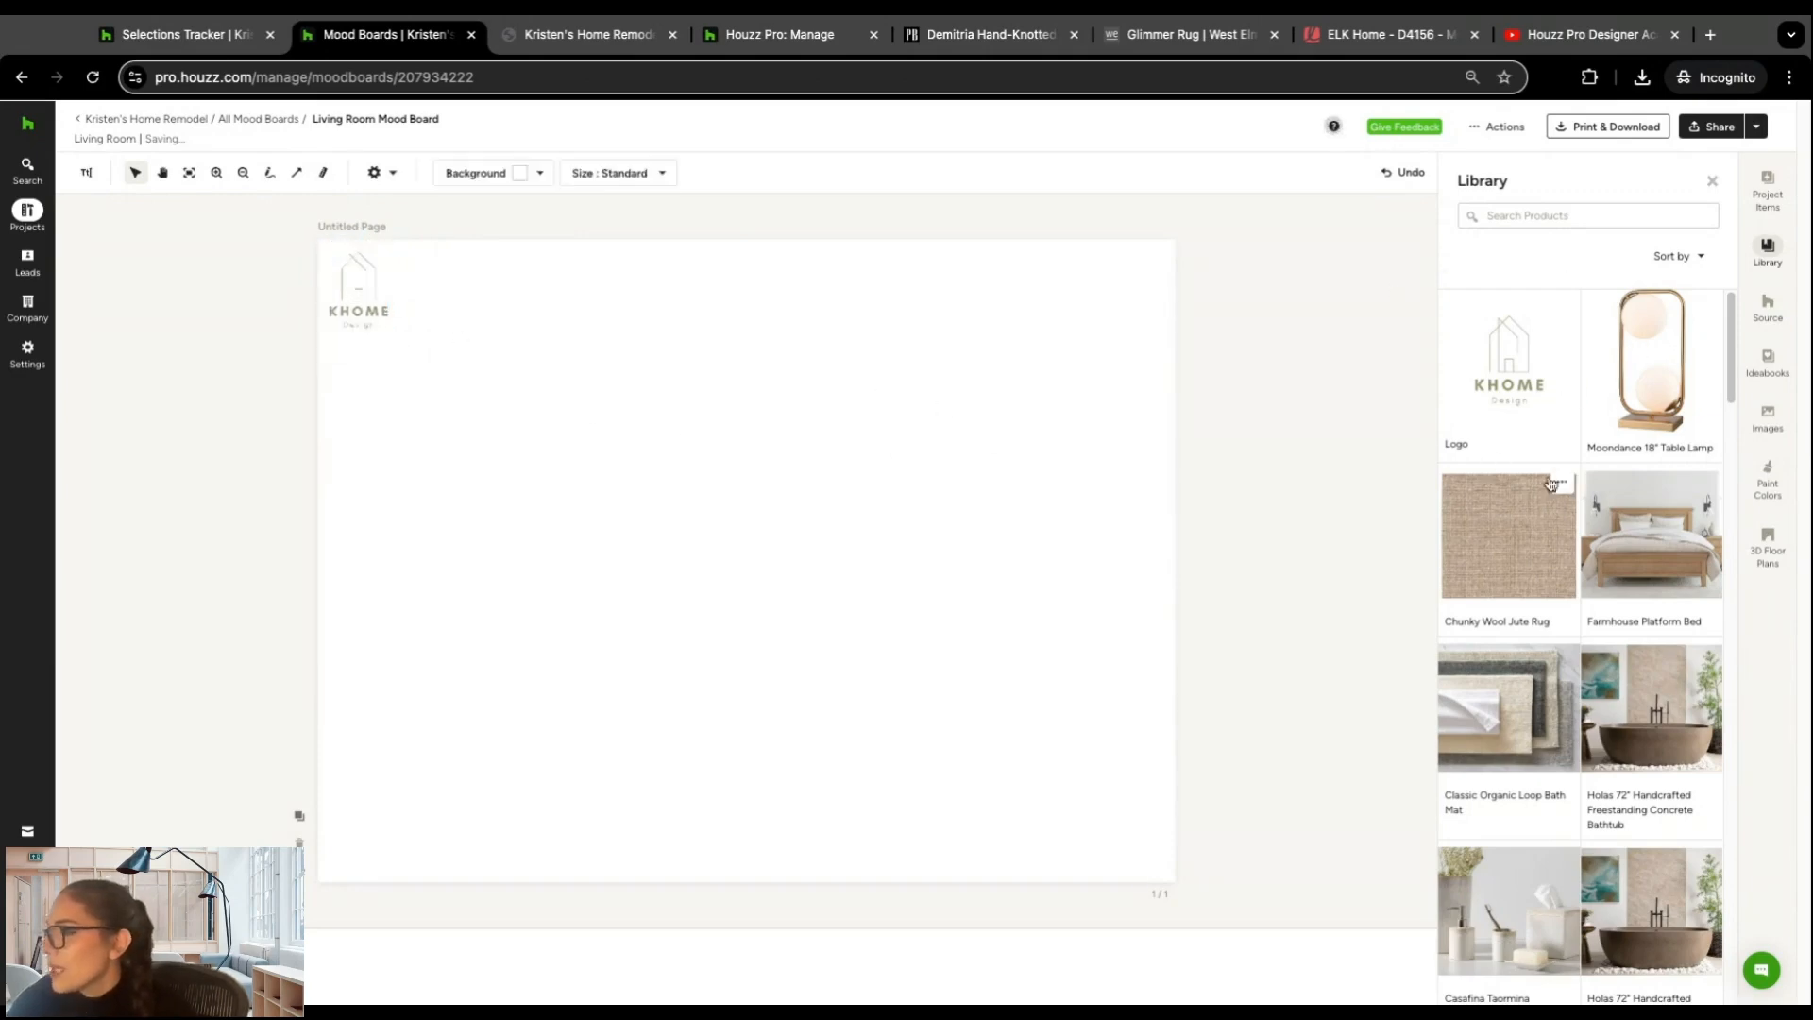
Step: Add the Farmhouse Platform Bed below the logo and the Mella Sofa (67") to the bed's right from the Library
{"action": "left_click", "coordinate": [1665, 538]}
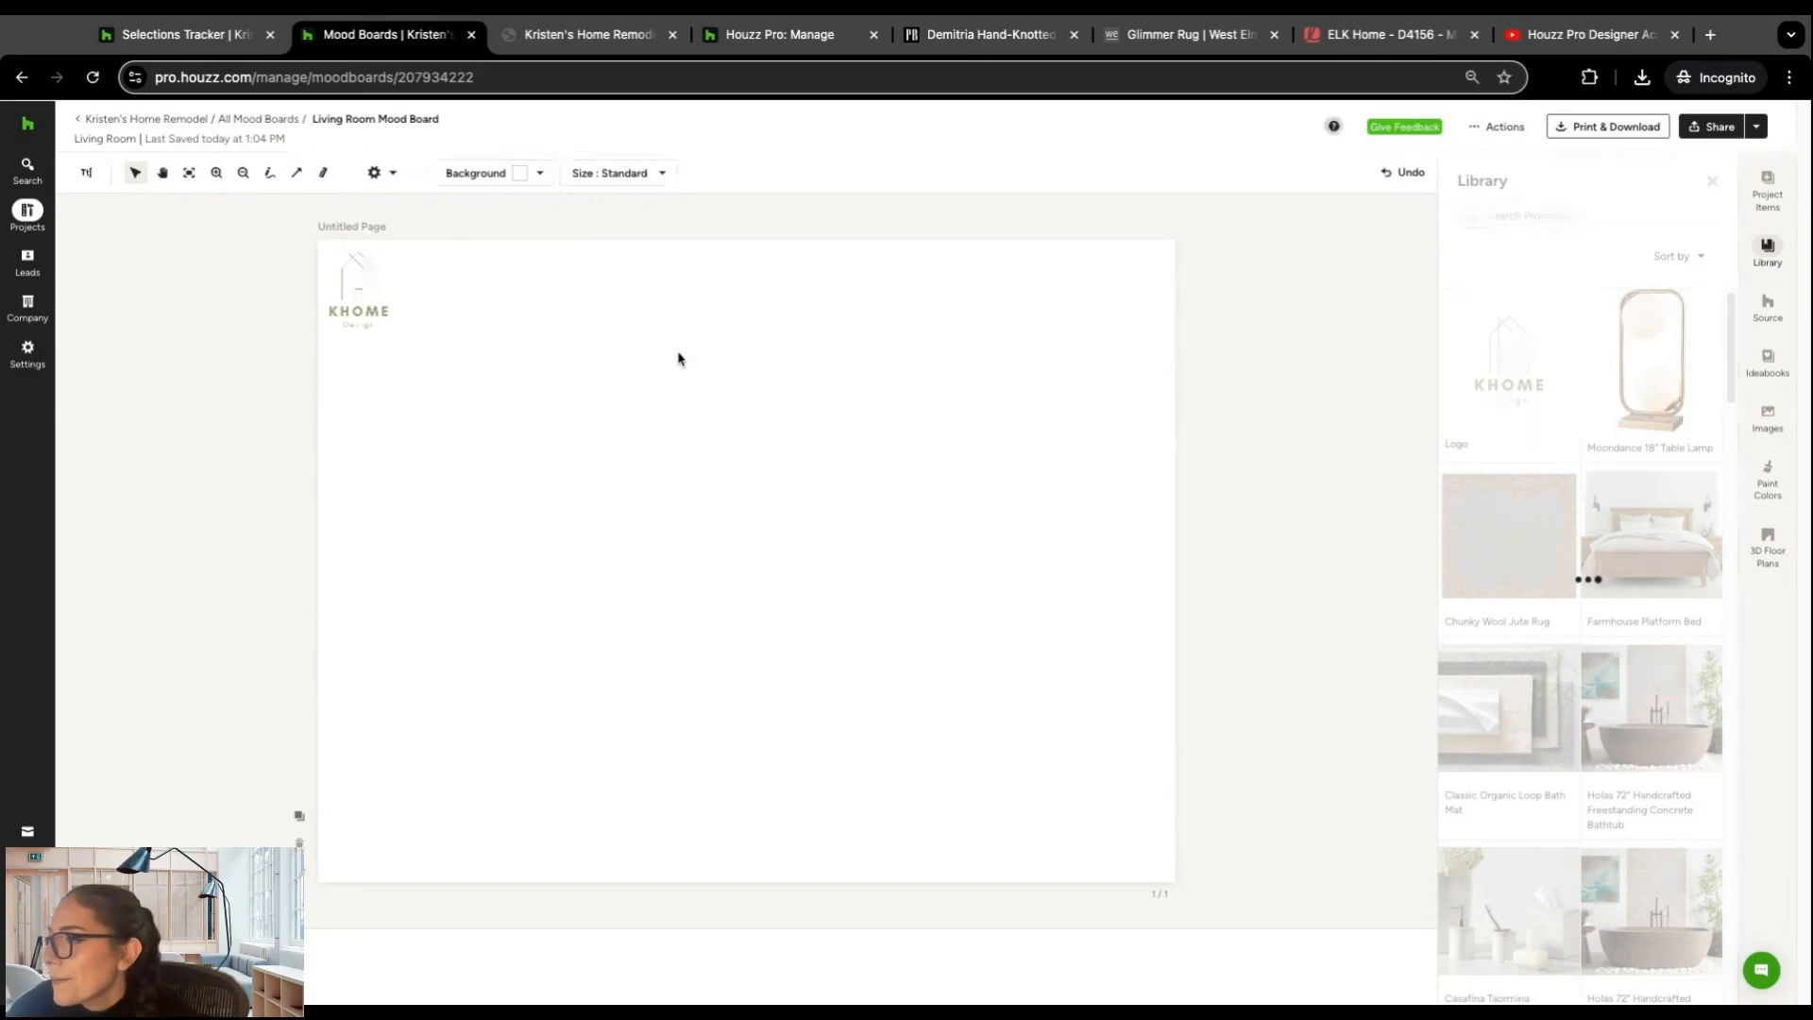
{"action": "left_click_drag", "start_coordinate": [756, 545], "coordinate": [483, 471]}
{"action": "scroll", "coordinate": [1589, 521], "scroll_direction": "down", "scroll_amount": 5}
{"action": "mouse_move", "coordinate": [1570, 478]}
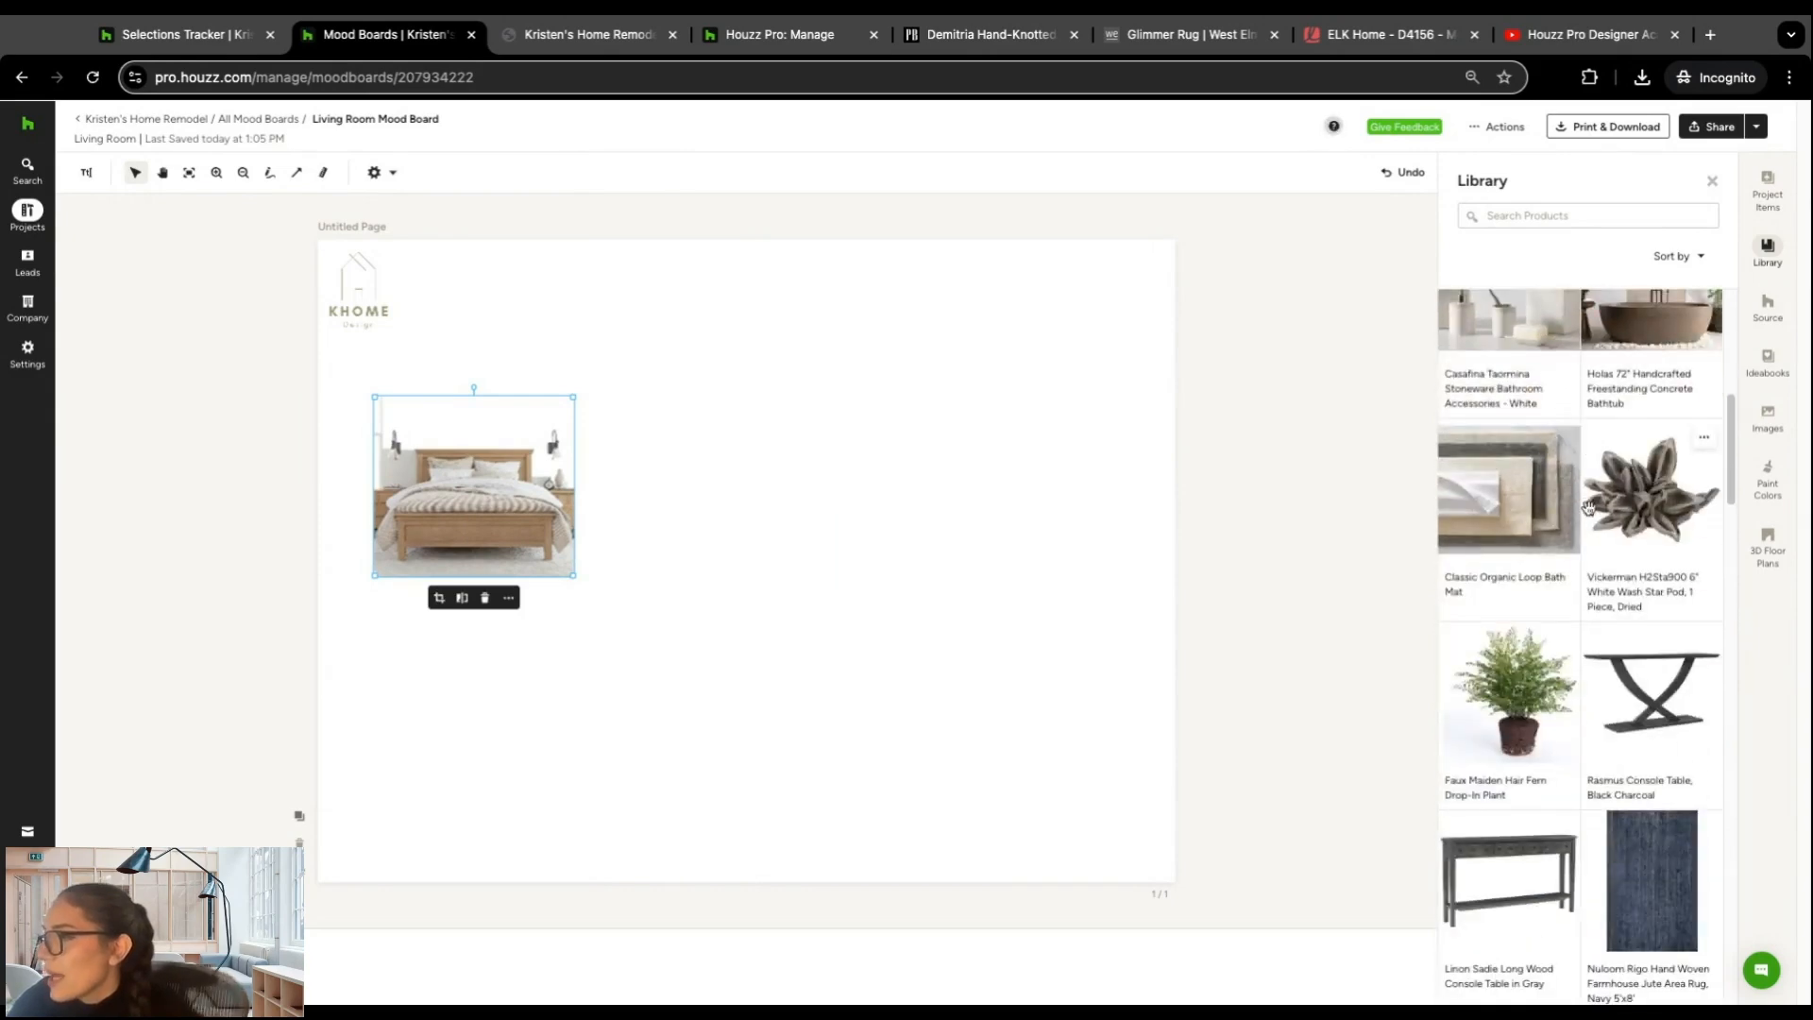
{"action": "scroll", "coordinate": [1576, 491], "scroll_direction": "down", "scroll_amount": 5}
{"action": "scroll", "coordinate": [1591, 509], "scroll_direction": "down", "scroll_amount": 8}
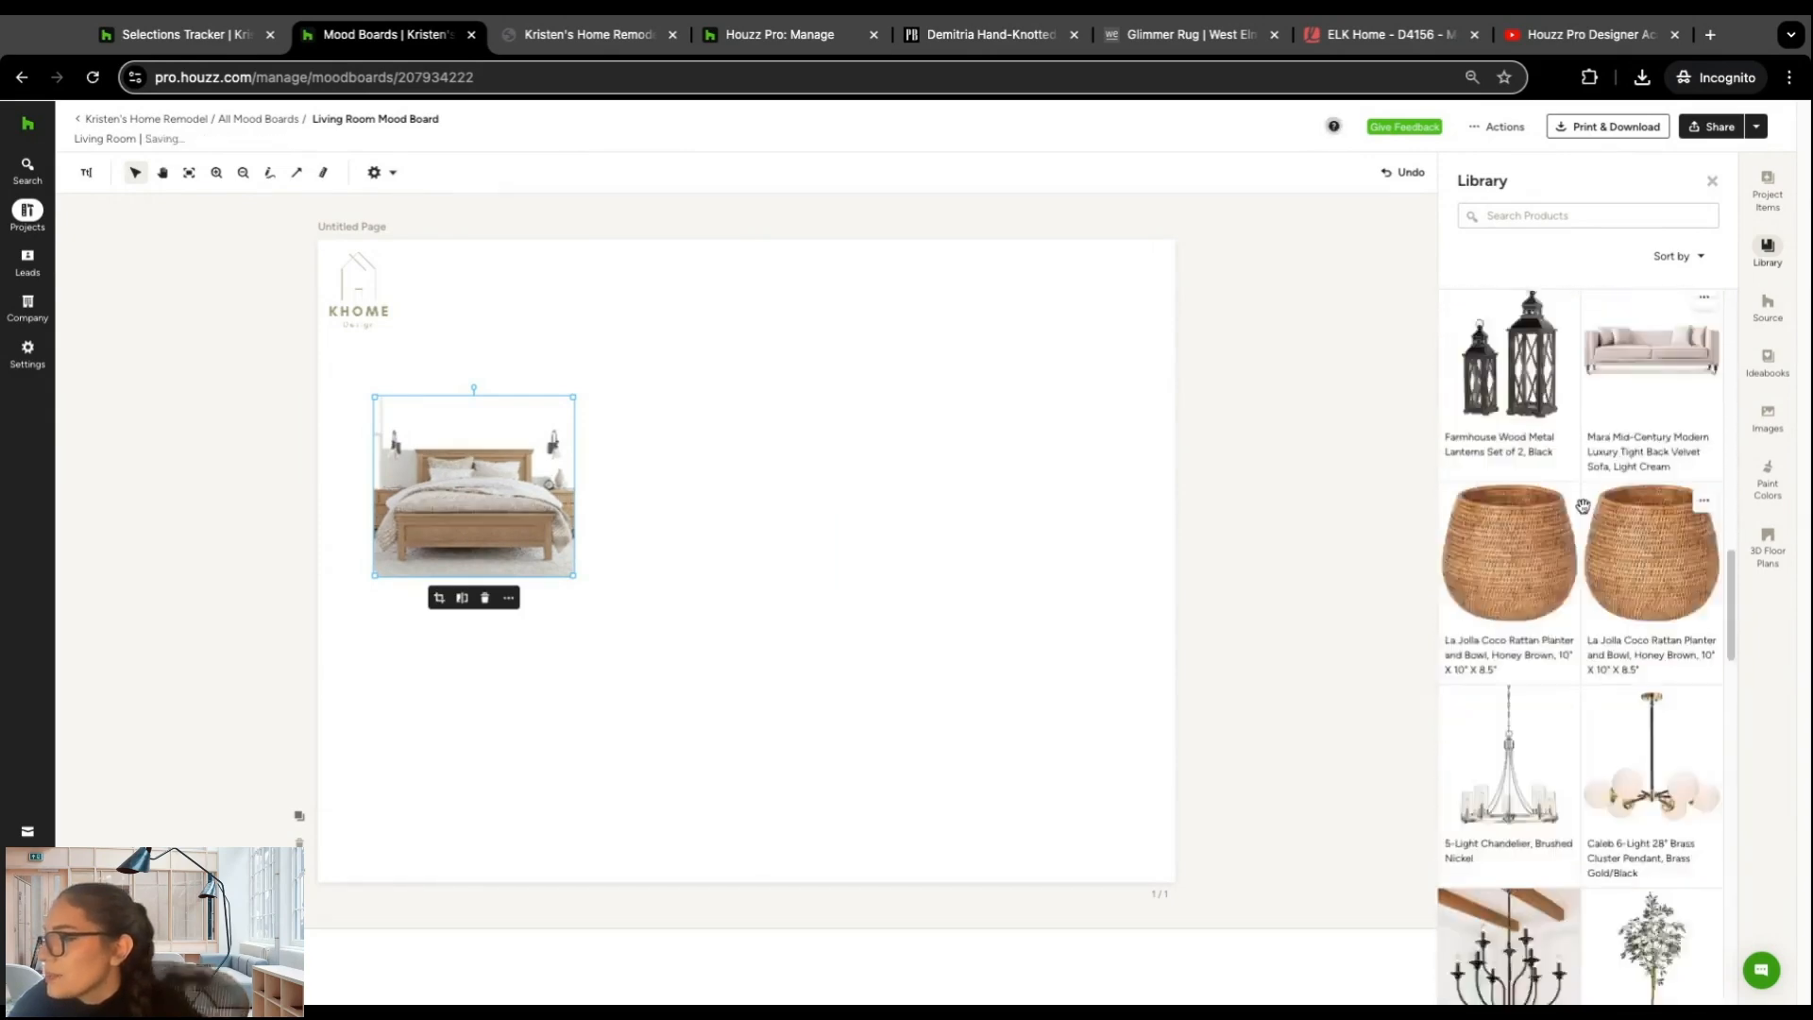
{"action": "scroll", "coordinate": [1550, 488], "scroll_direction": "down", "scroll_amount": 1}
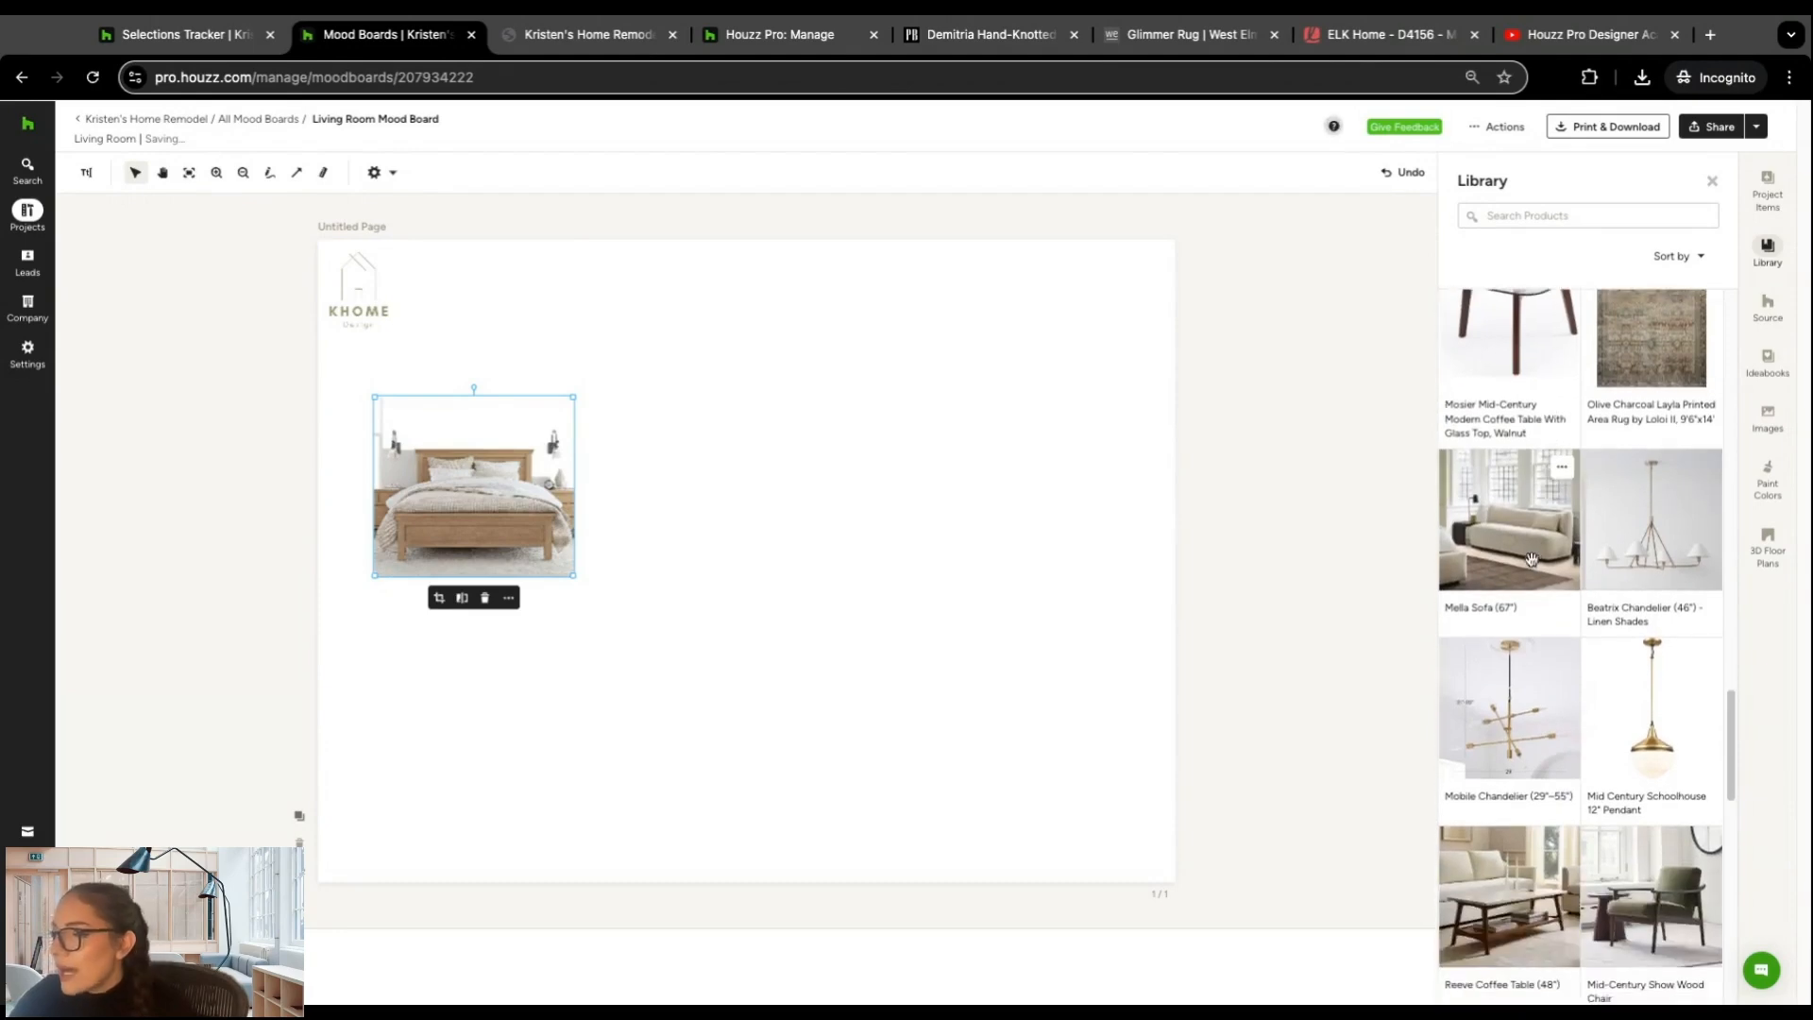
{"action": "left_click", "coordinate": [1515, 545]}
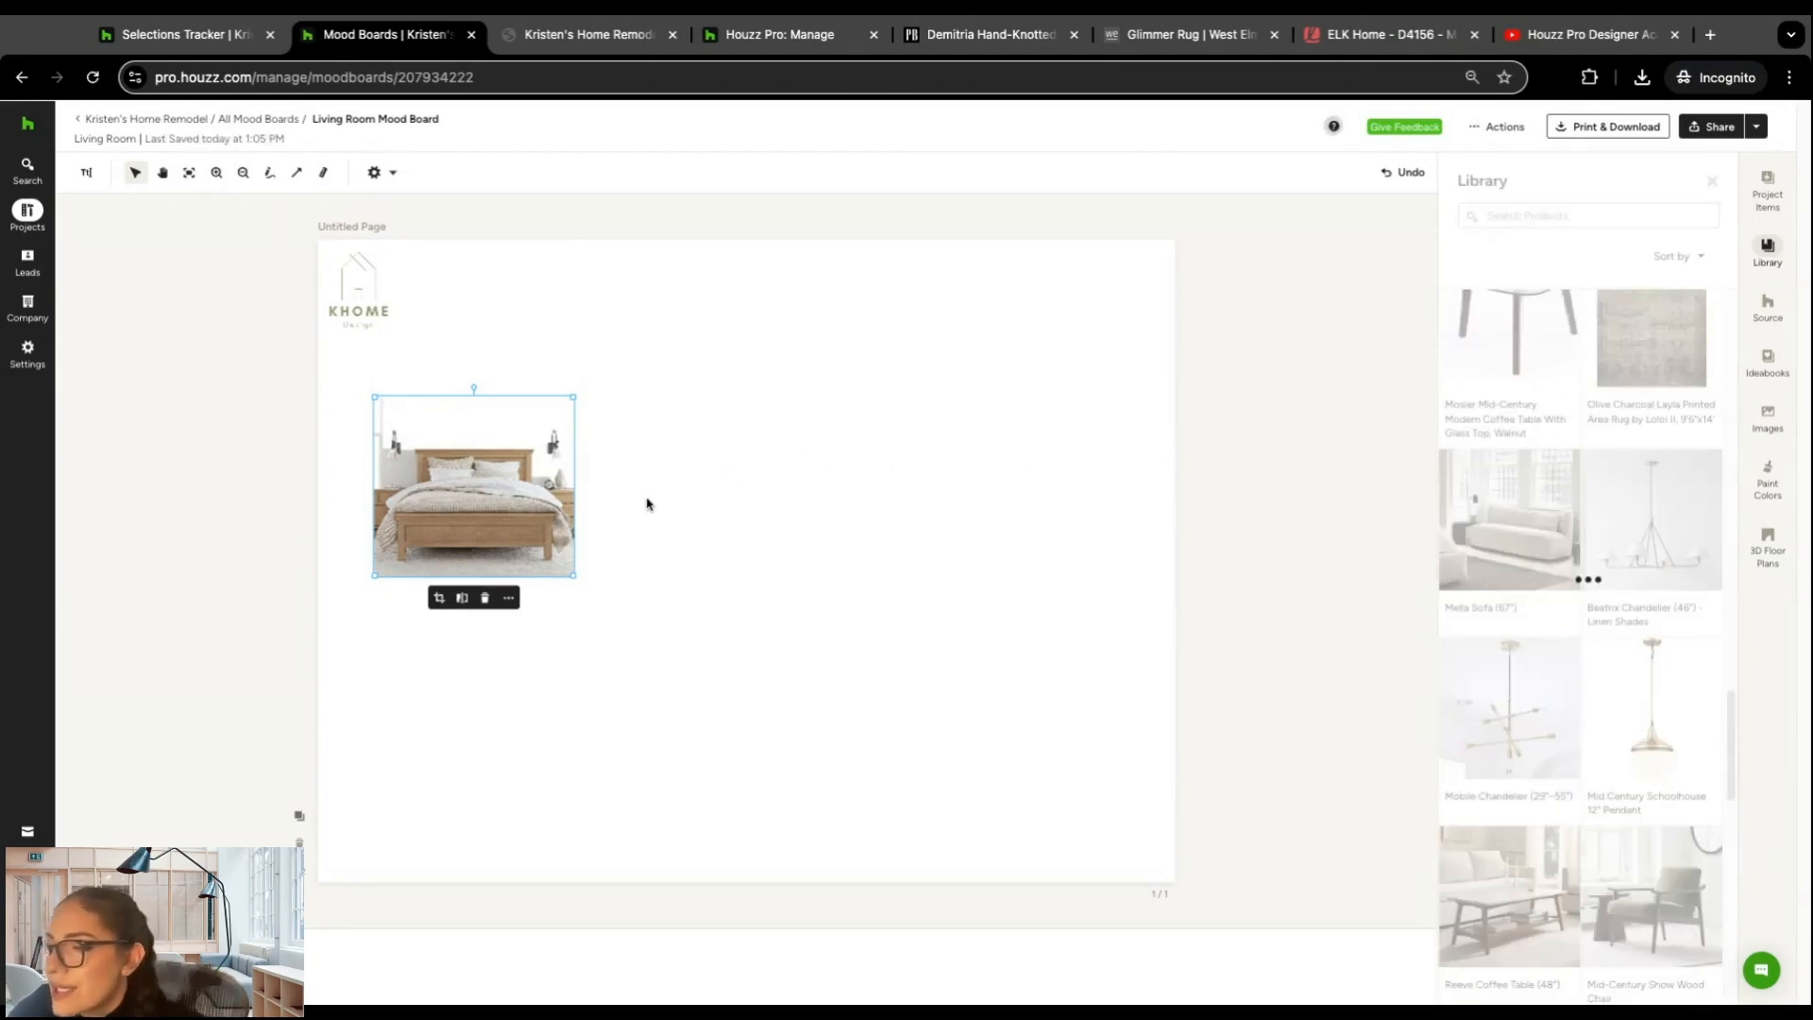
{"action": "left_click_drag", "start_coordinate": [773, 553], "coordinate": [893, 449]}
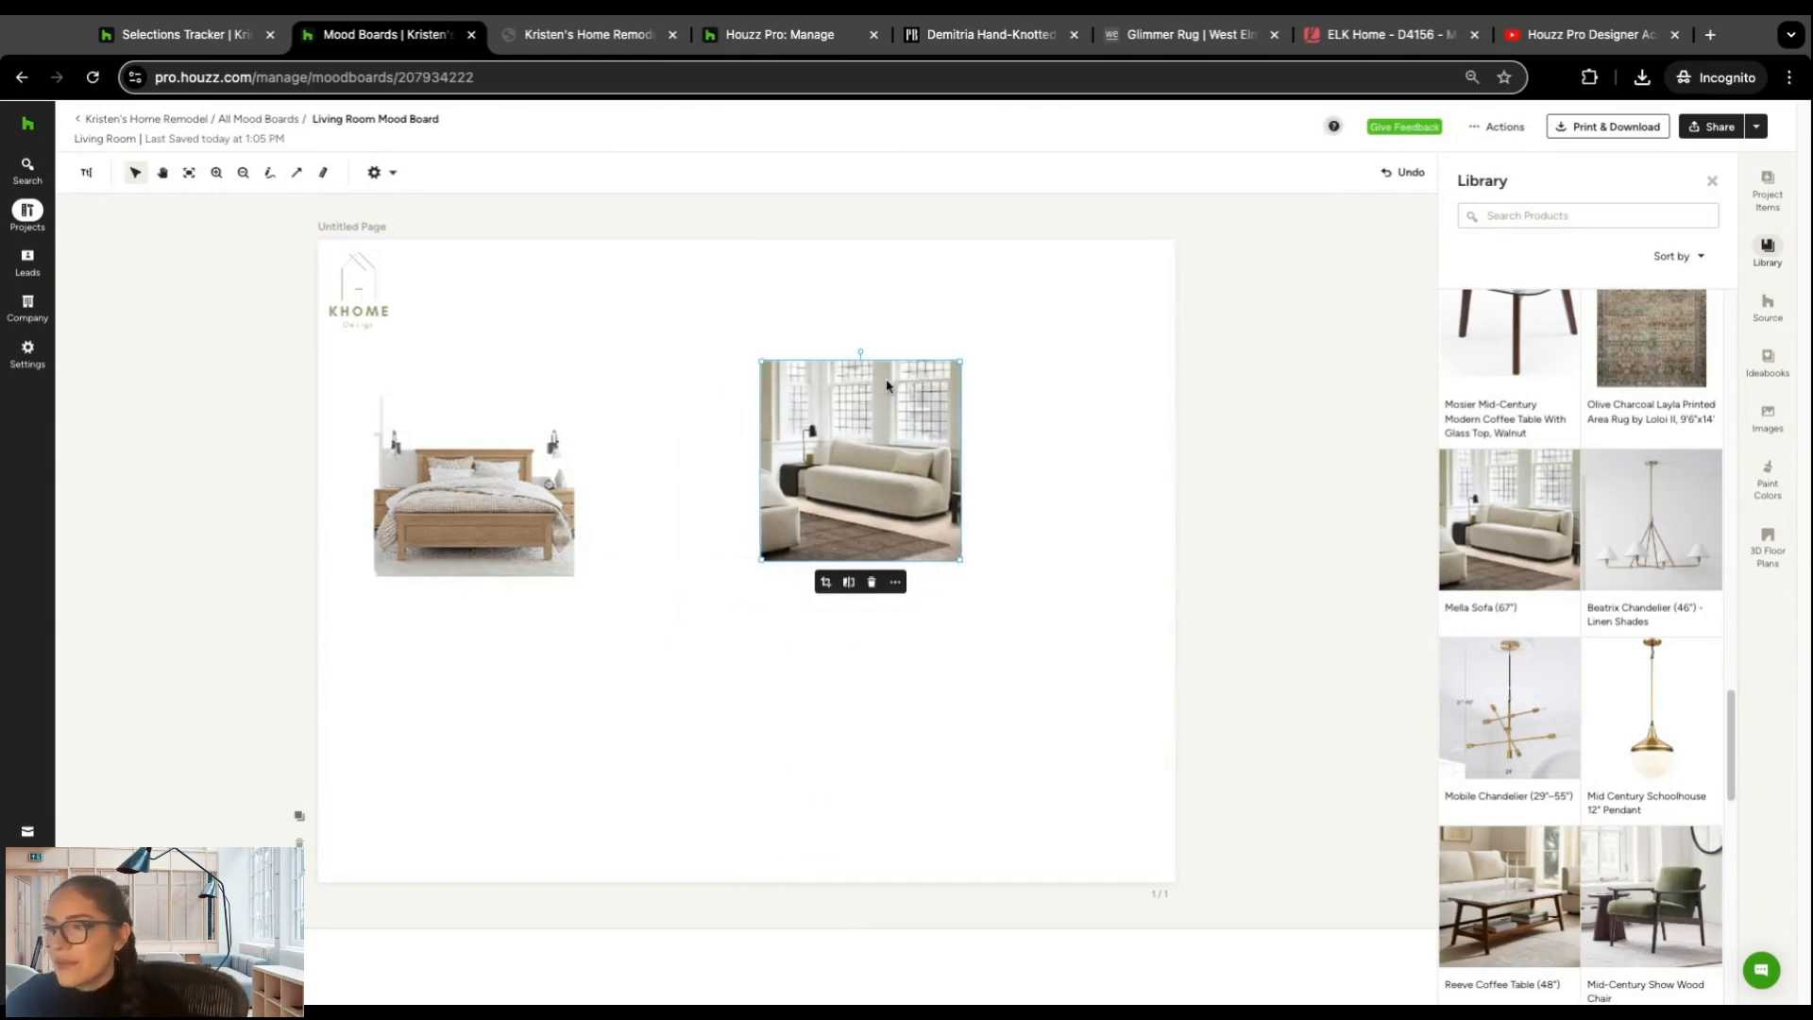
Step: Try Automatic background removal and manual erasing on the Mella Sofa image, and restore its original background
{"action": "left_click", "coordinate": [849, 583]}
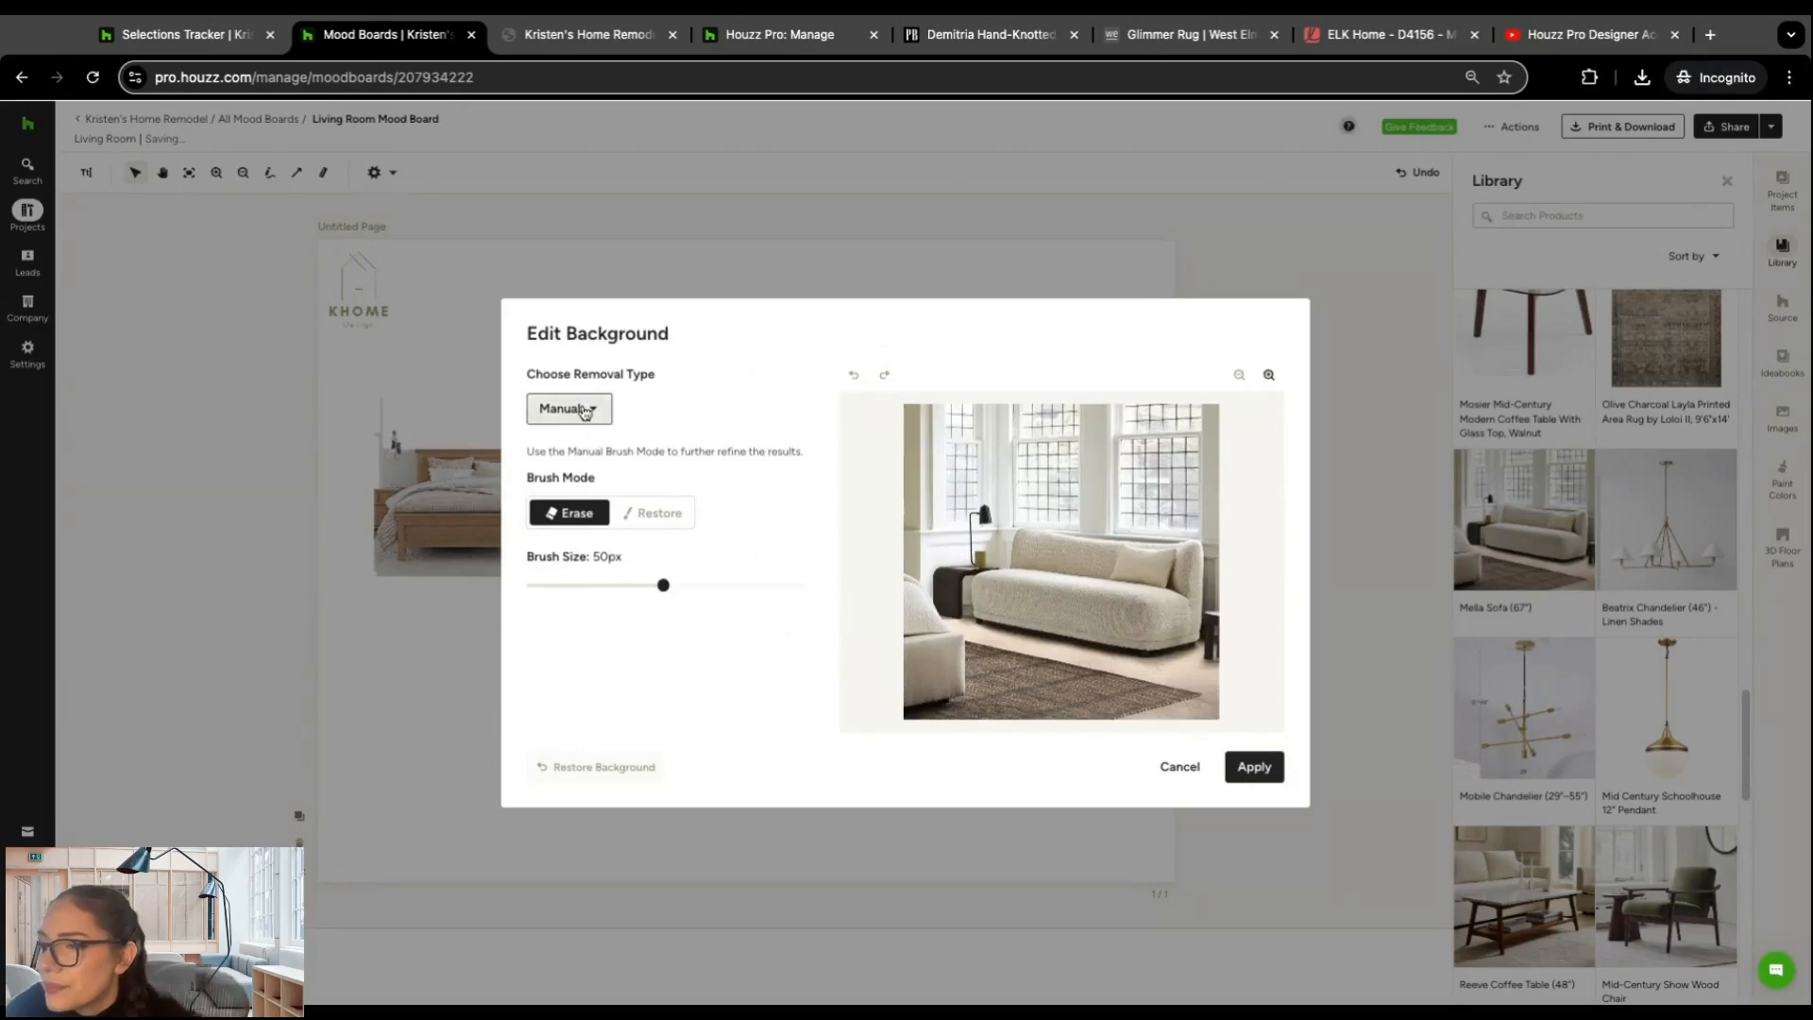
{"action": "left_click", "coordinate": [579, 408]}
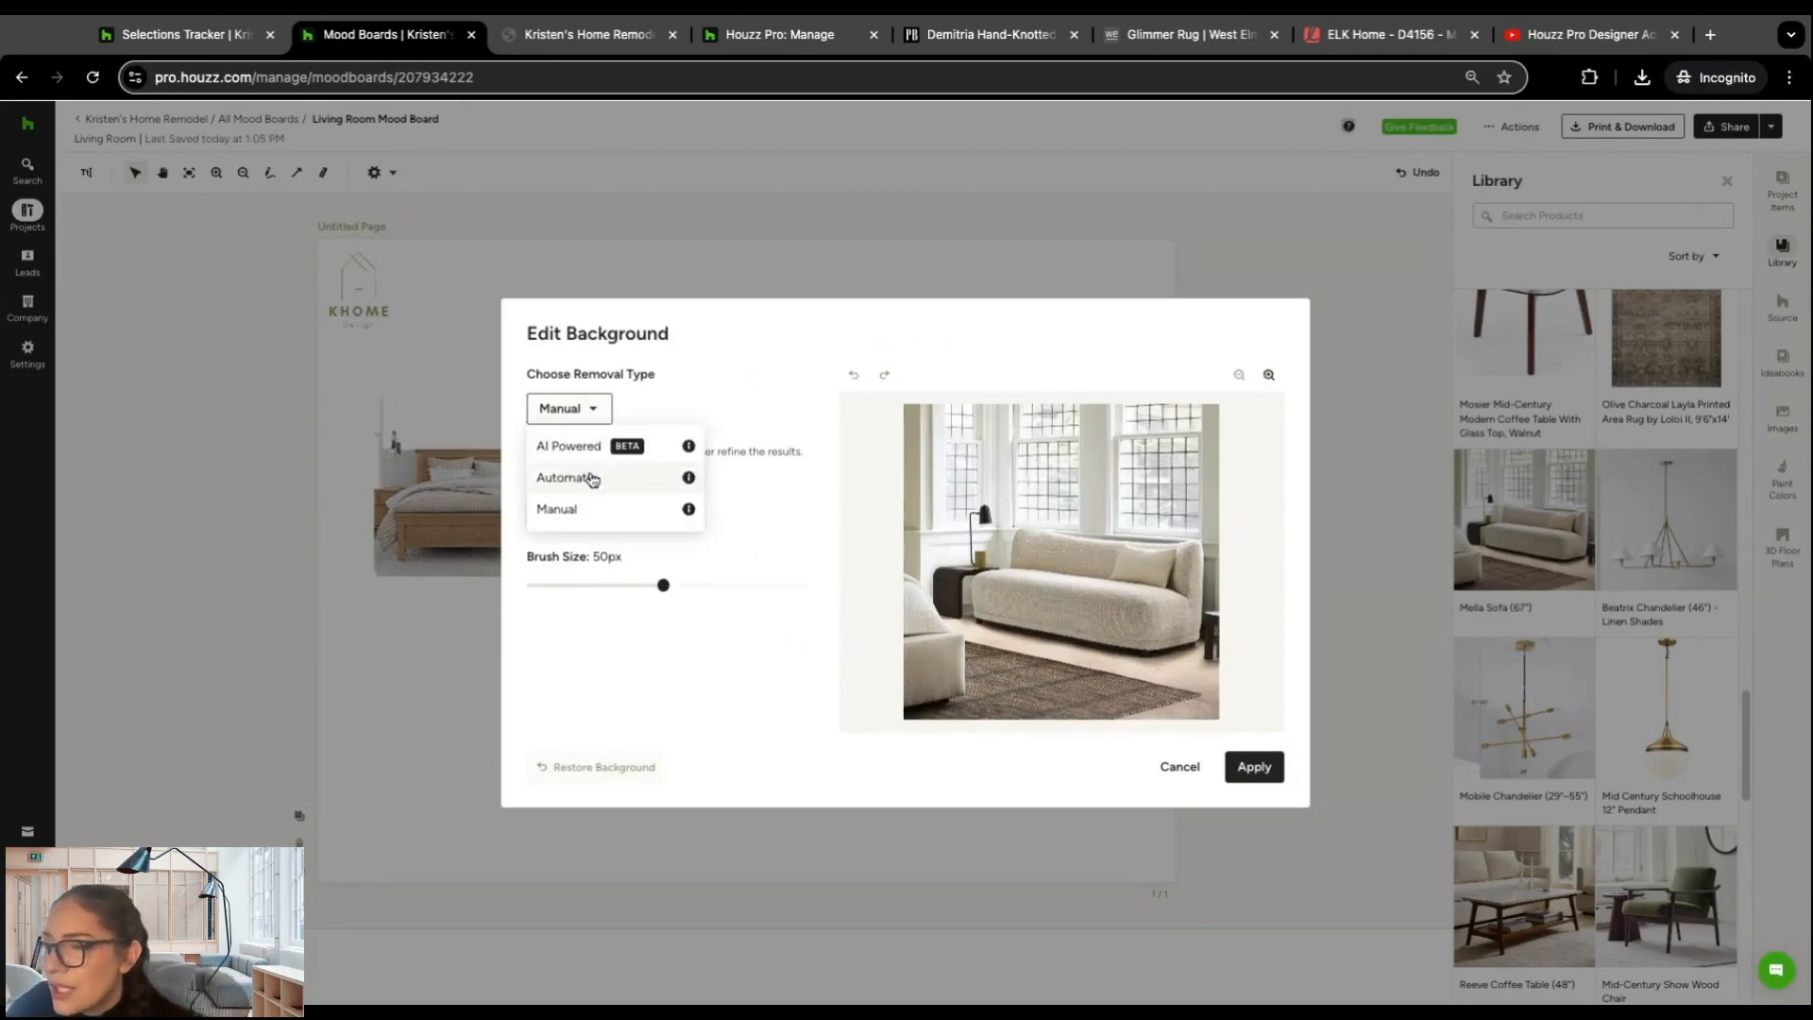
{"action": "left_click", "coordinate": [591, 479]}
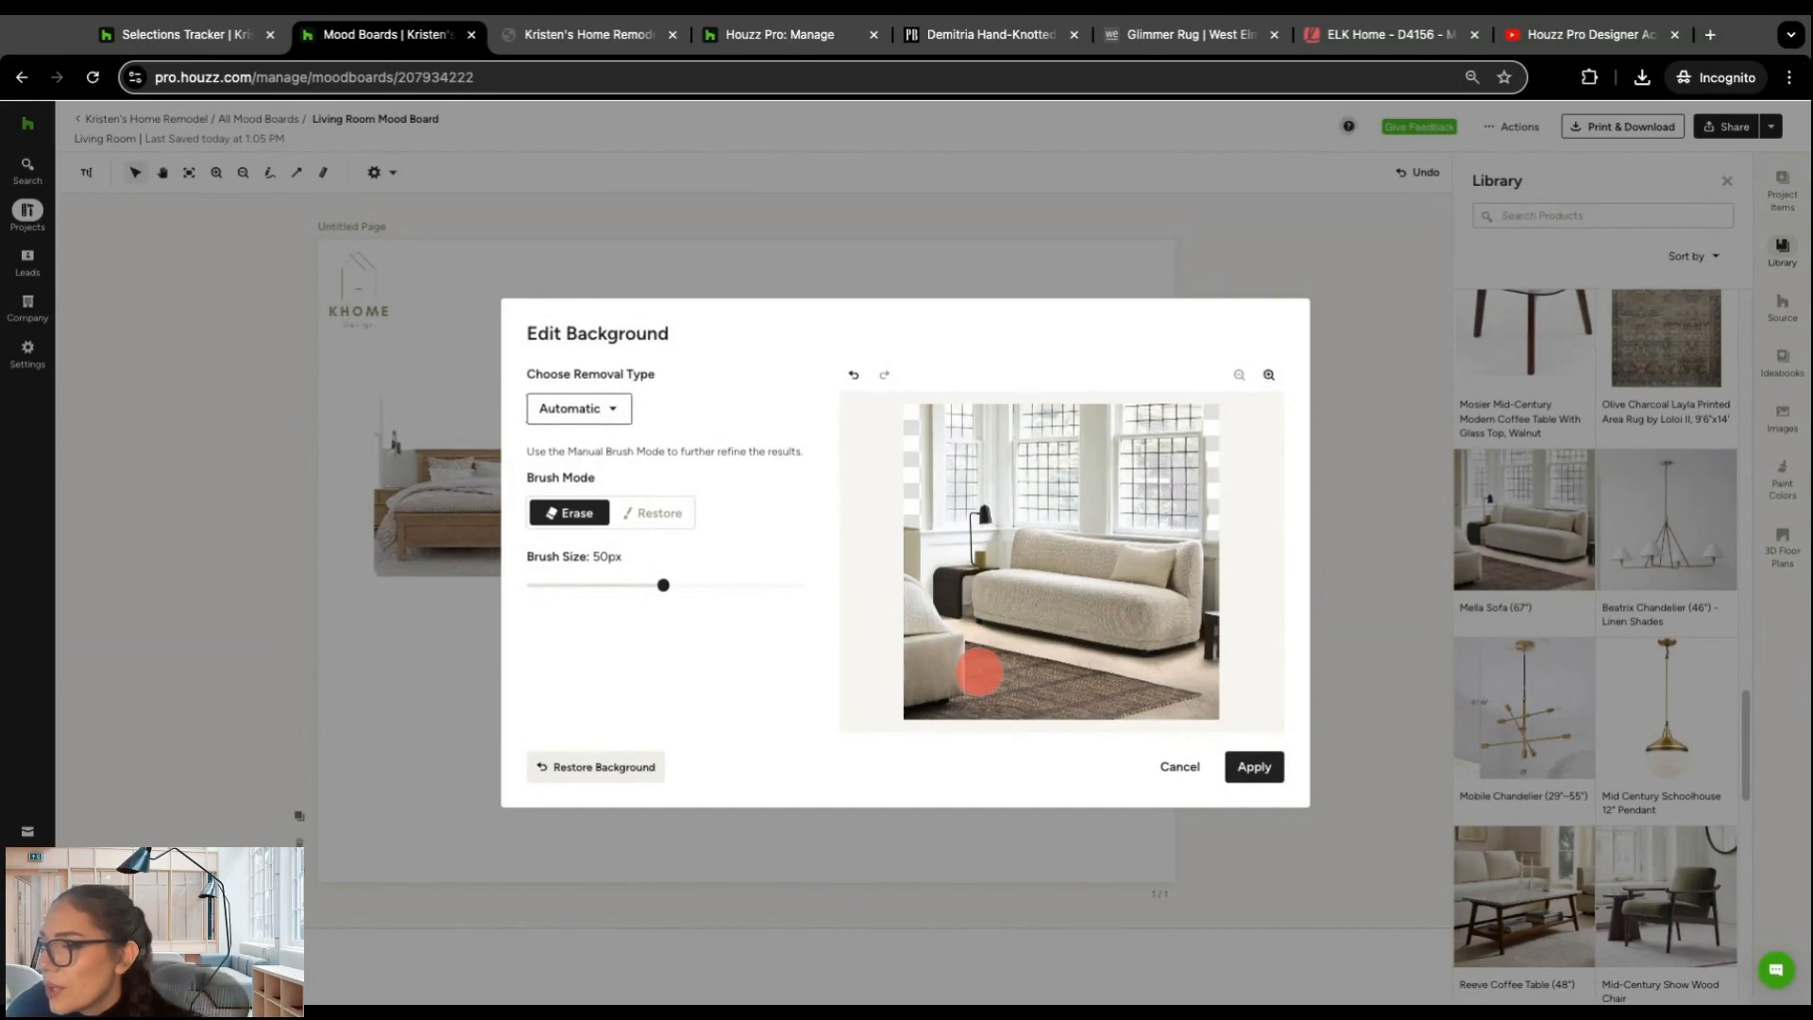
{"action": "left_click_drag", "start_coordinate": [994, 461], "coordinate": [1150, 459]}
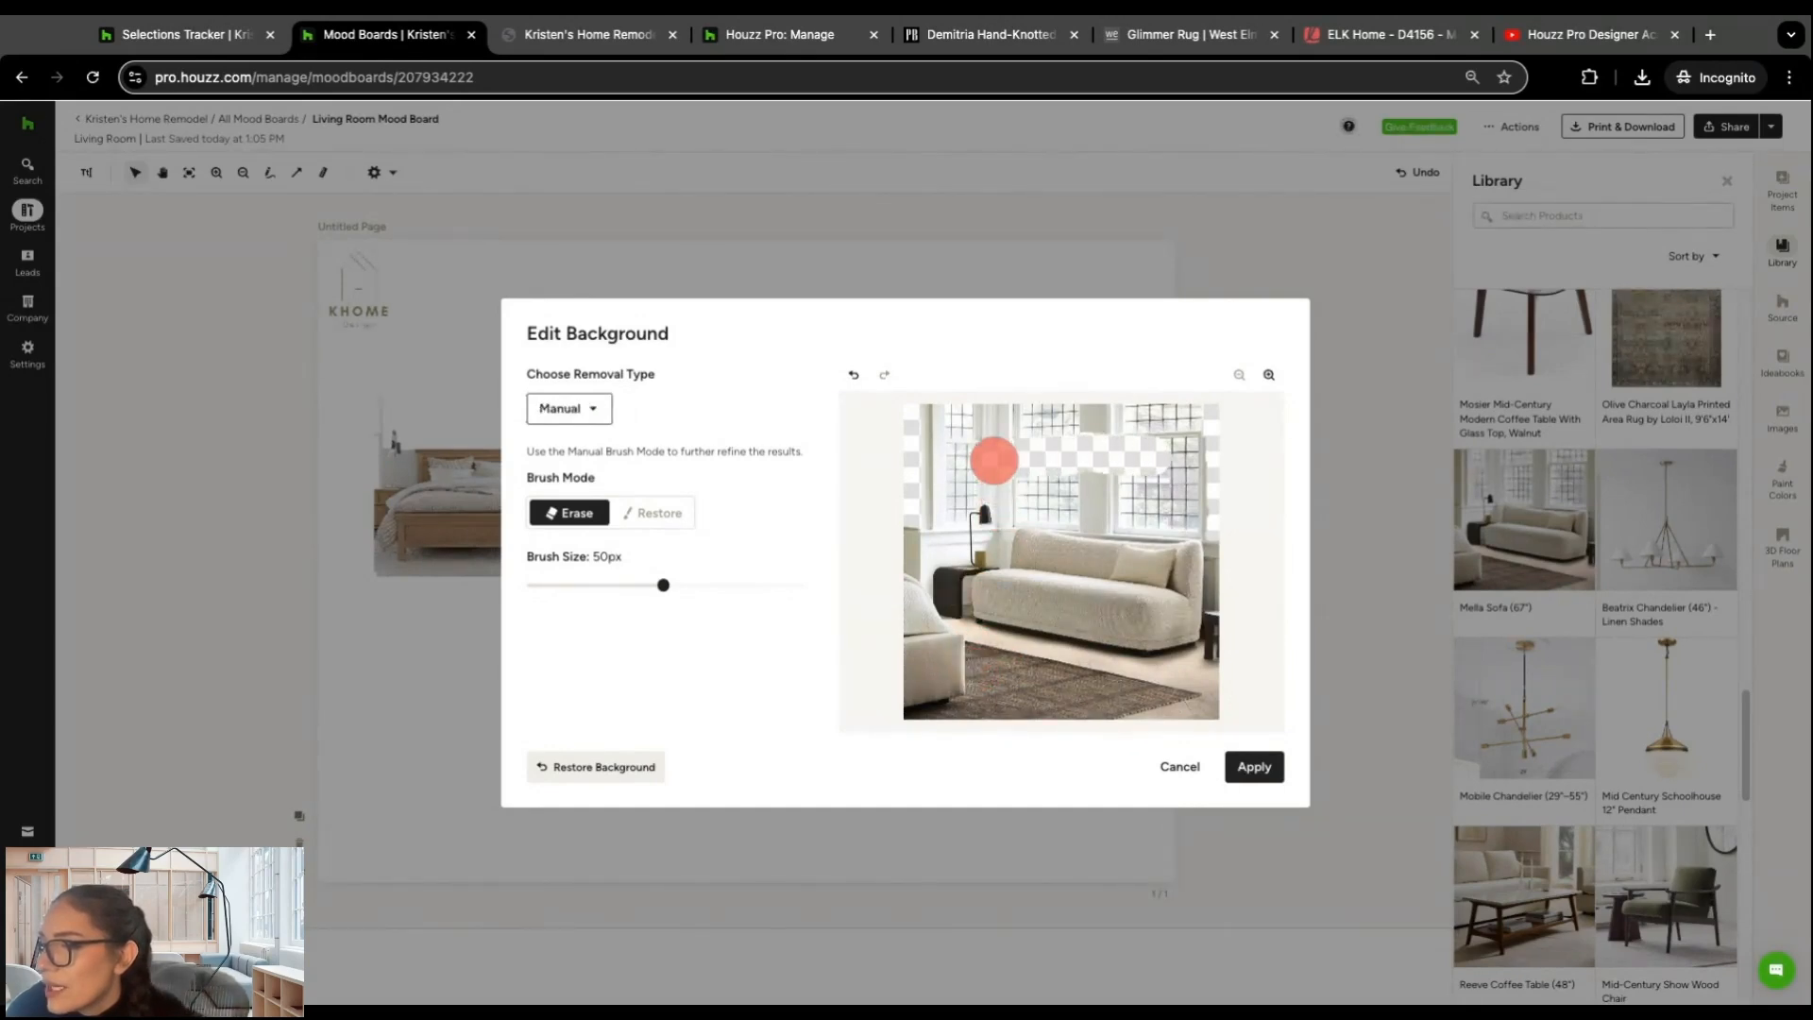
{"action": "mouse_move", "coordinate": [994, 460]}
{"action": "left_mouse_down"}
{"action": "mouse_move", "coordinate": [1038, 477]}
{"action": "mouse_move", "coordinate": [1185, 467]}
{"action": "mouse_move", "coordinate": [1000, 420]}
{"action": "mouse_move", "coordinate": [1180, 420]}
{"action": "mouse_move", "coordinate": [953, 420]}
{"action": "mouse_move", "coordinate": [935, 463]}
{"action": "mouse_move", "coordinate": [970, 470]}
{"action": "left_mouse_up"}
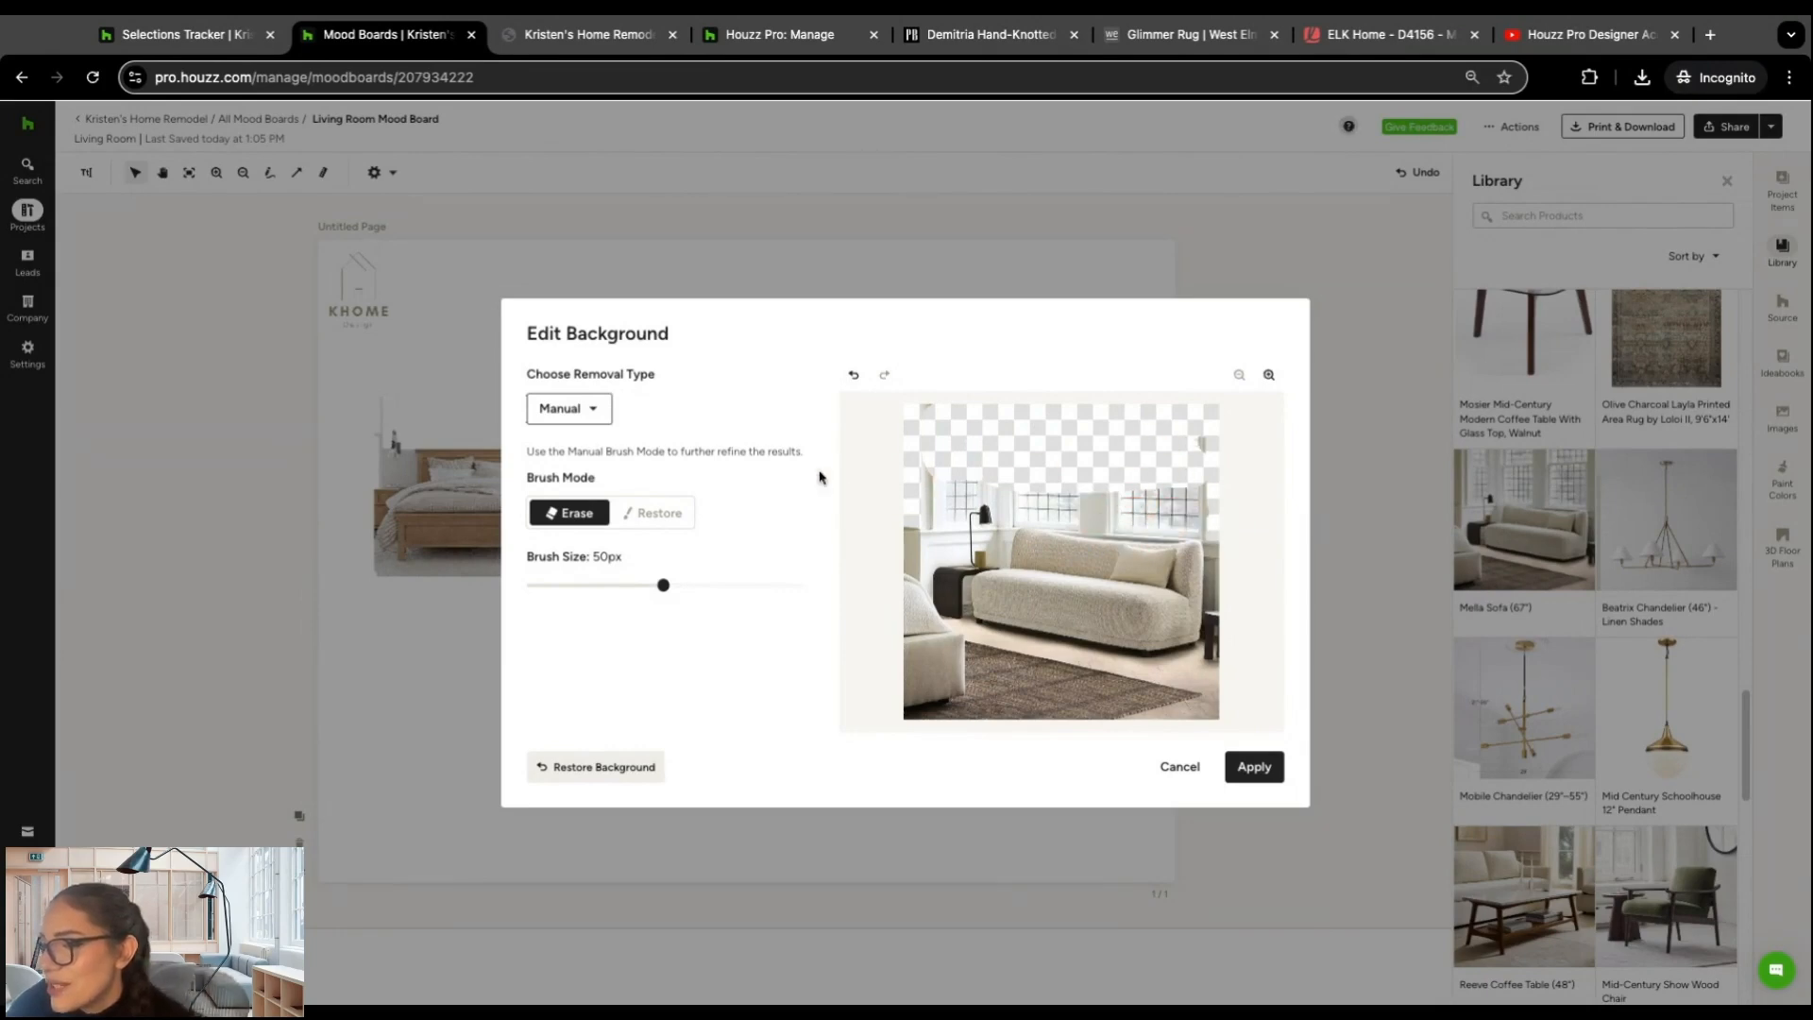
{"action": "left_click", "coordinate": [605, 774]}
Step: Remove the sofa image's background with AI Powered removal and place the sofa, enlarged, in the page's lower-right corner
{"action": "left_click", "coordinate": [589, 410]}
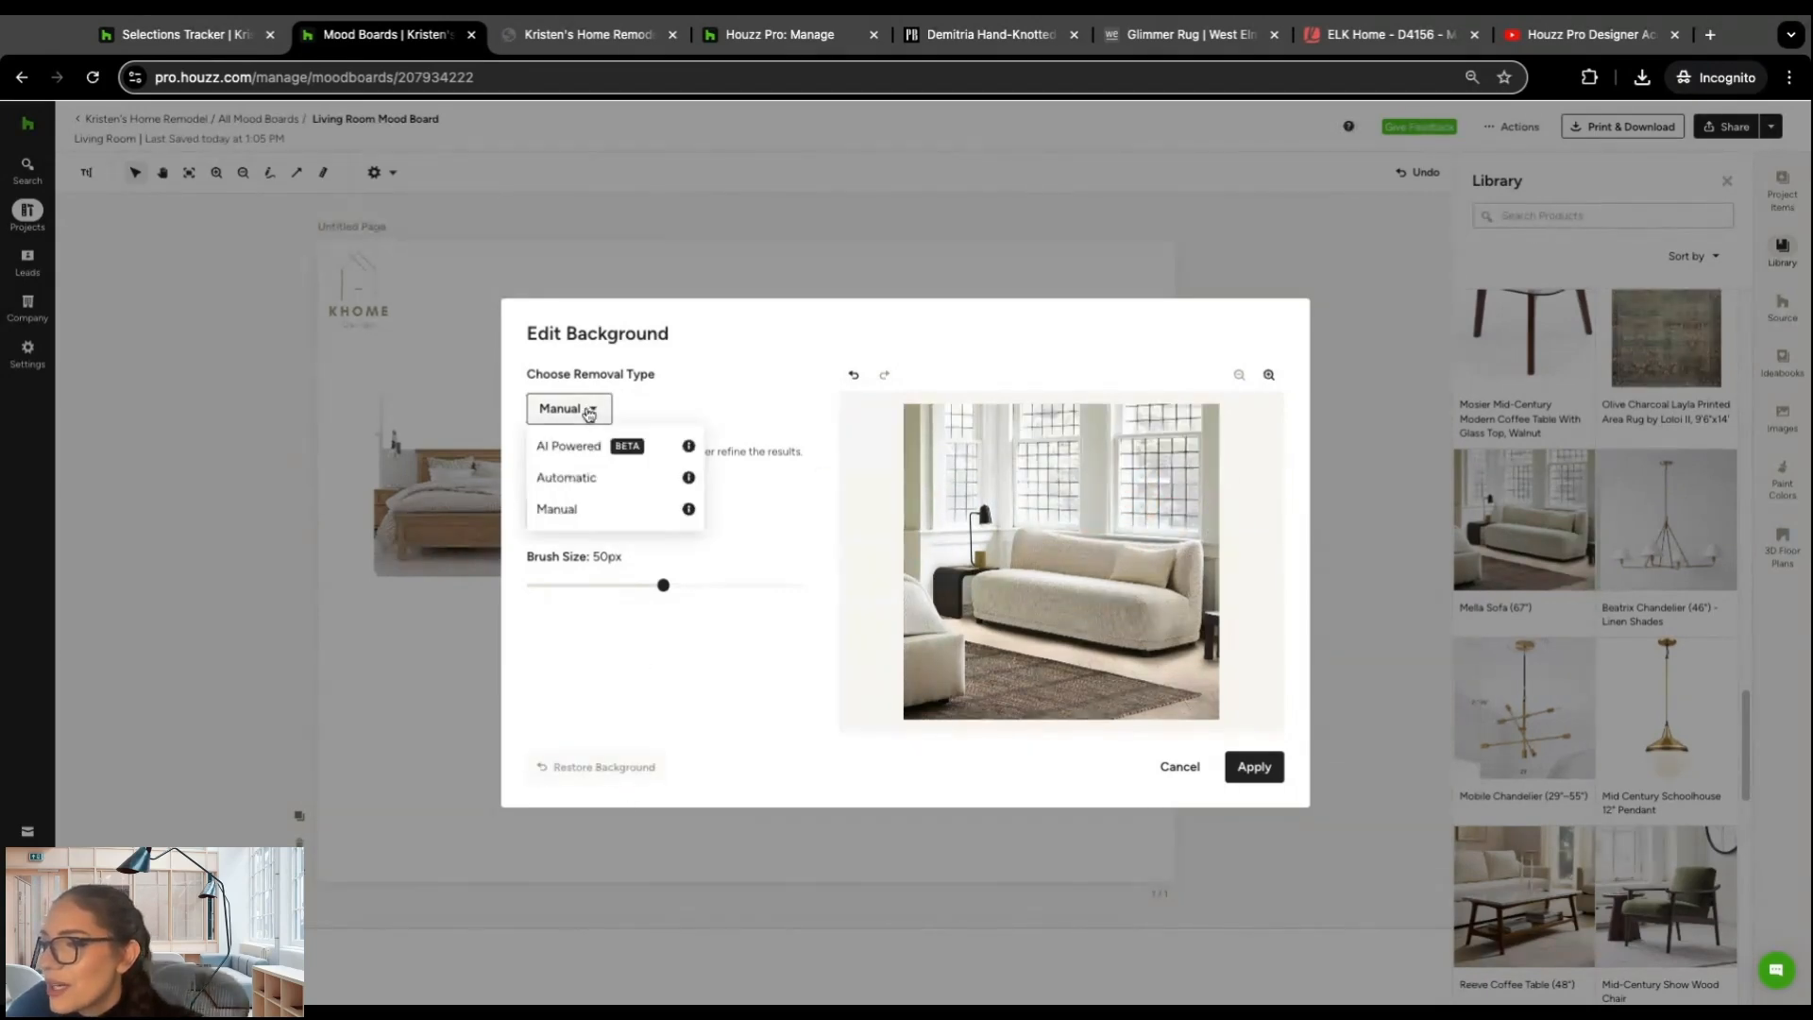
{"action": "left_click", "coordinate": [593, 447]}
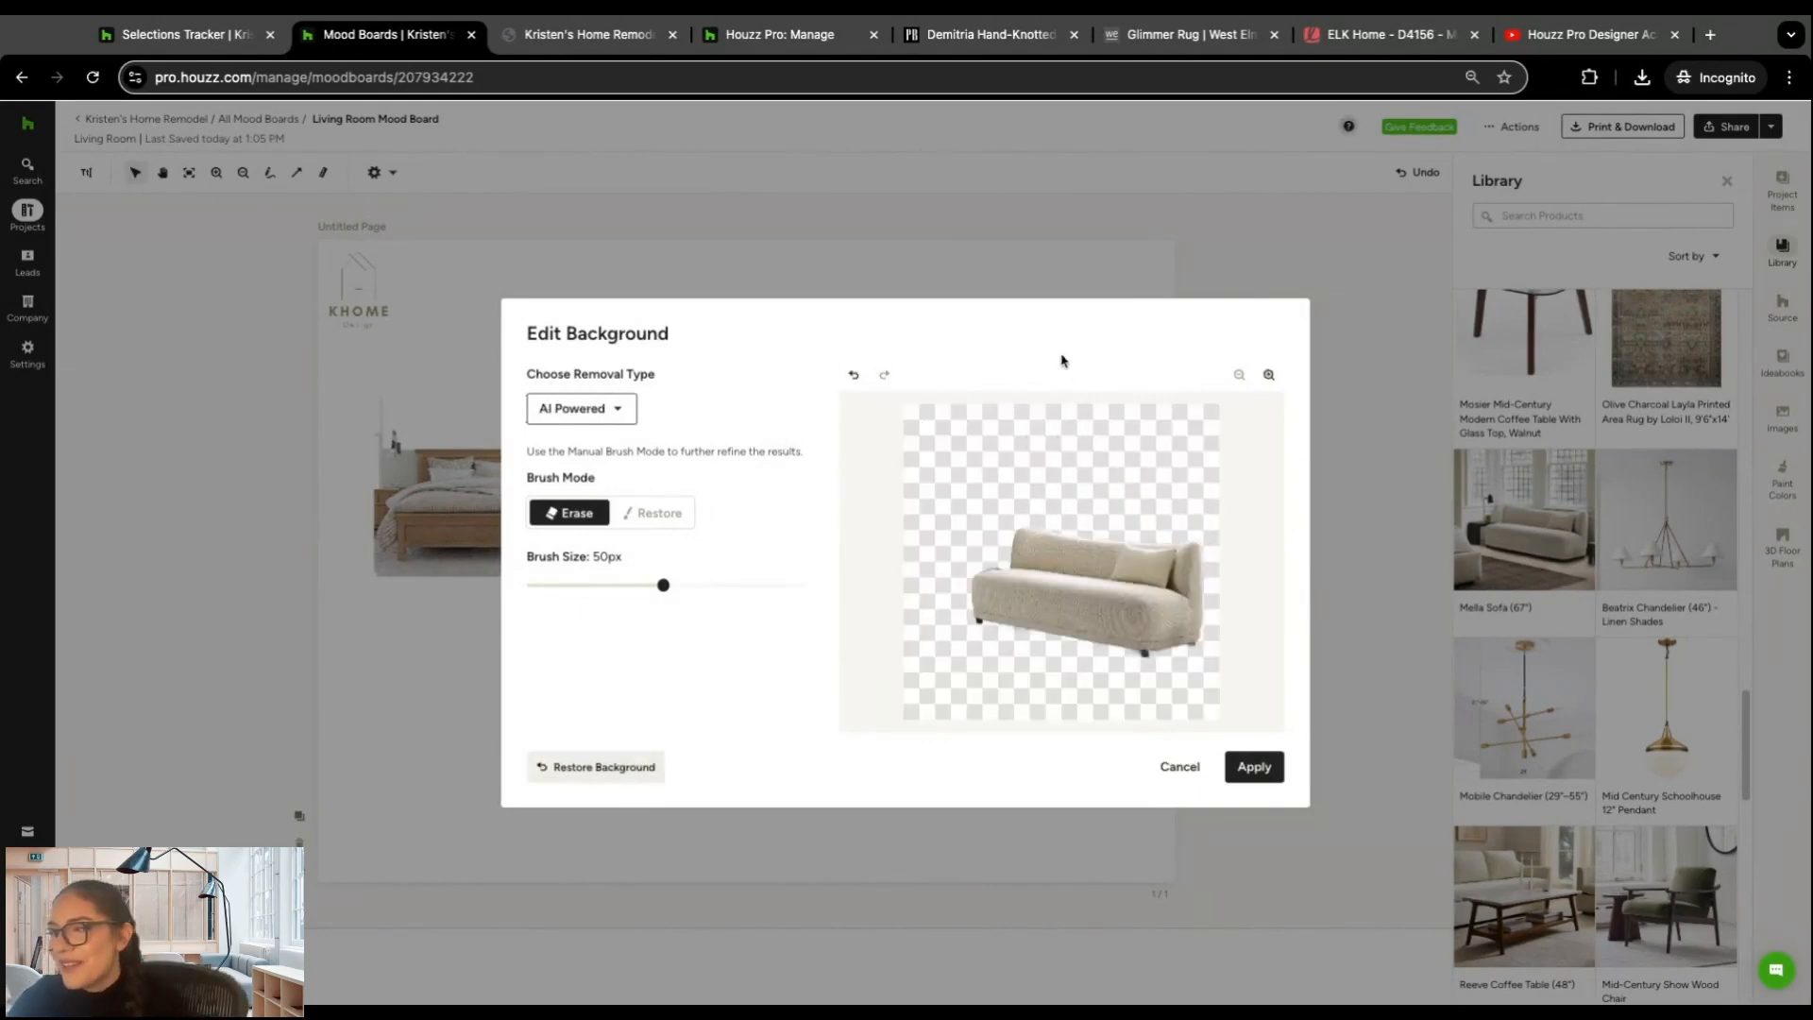
{"action": "left_click", "coordinate": [1254, 766]}
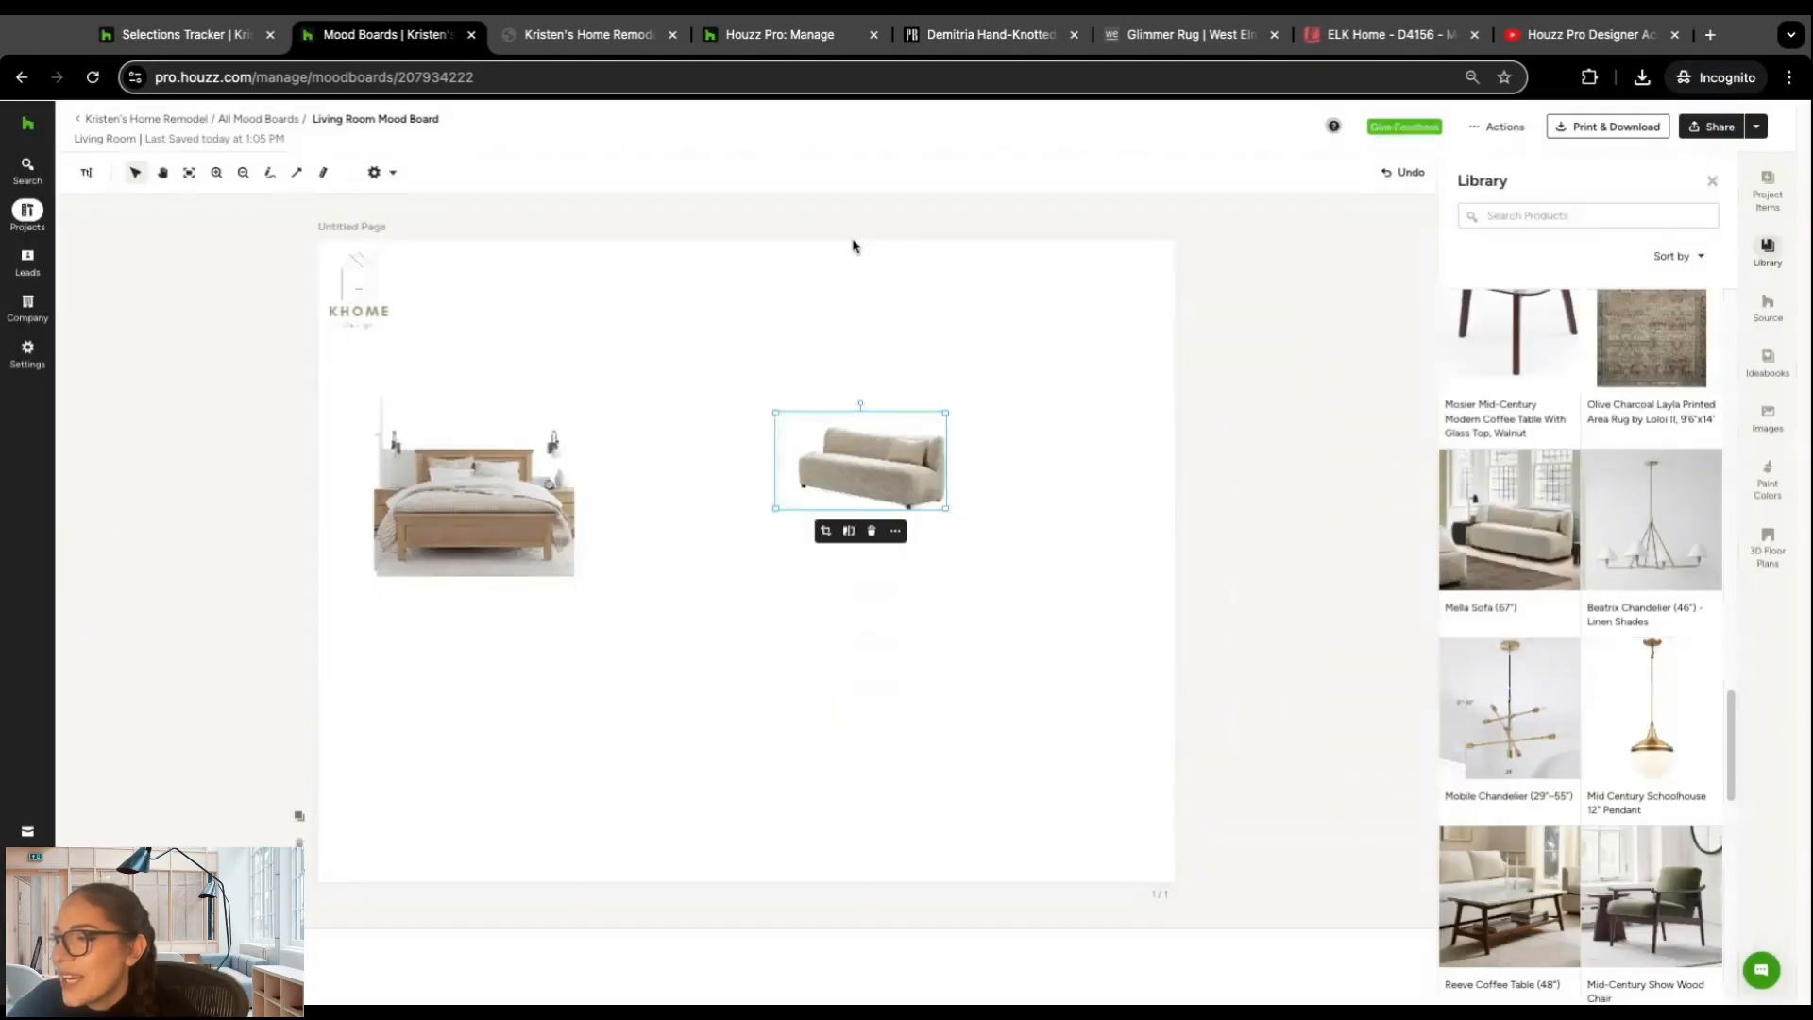
{"action": "left_click_drag", "start_coordinate": [902, 472], "coordinate": [1085, 486]}
{"action": "left_click_drag", "start_coordinate": [1016, 431], "coordinate": [1046, 793]}
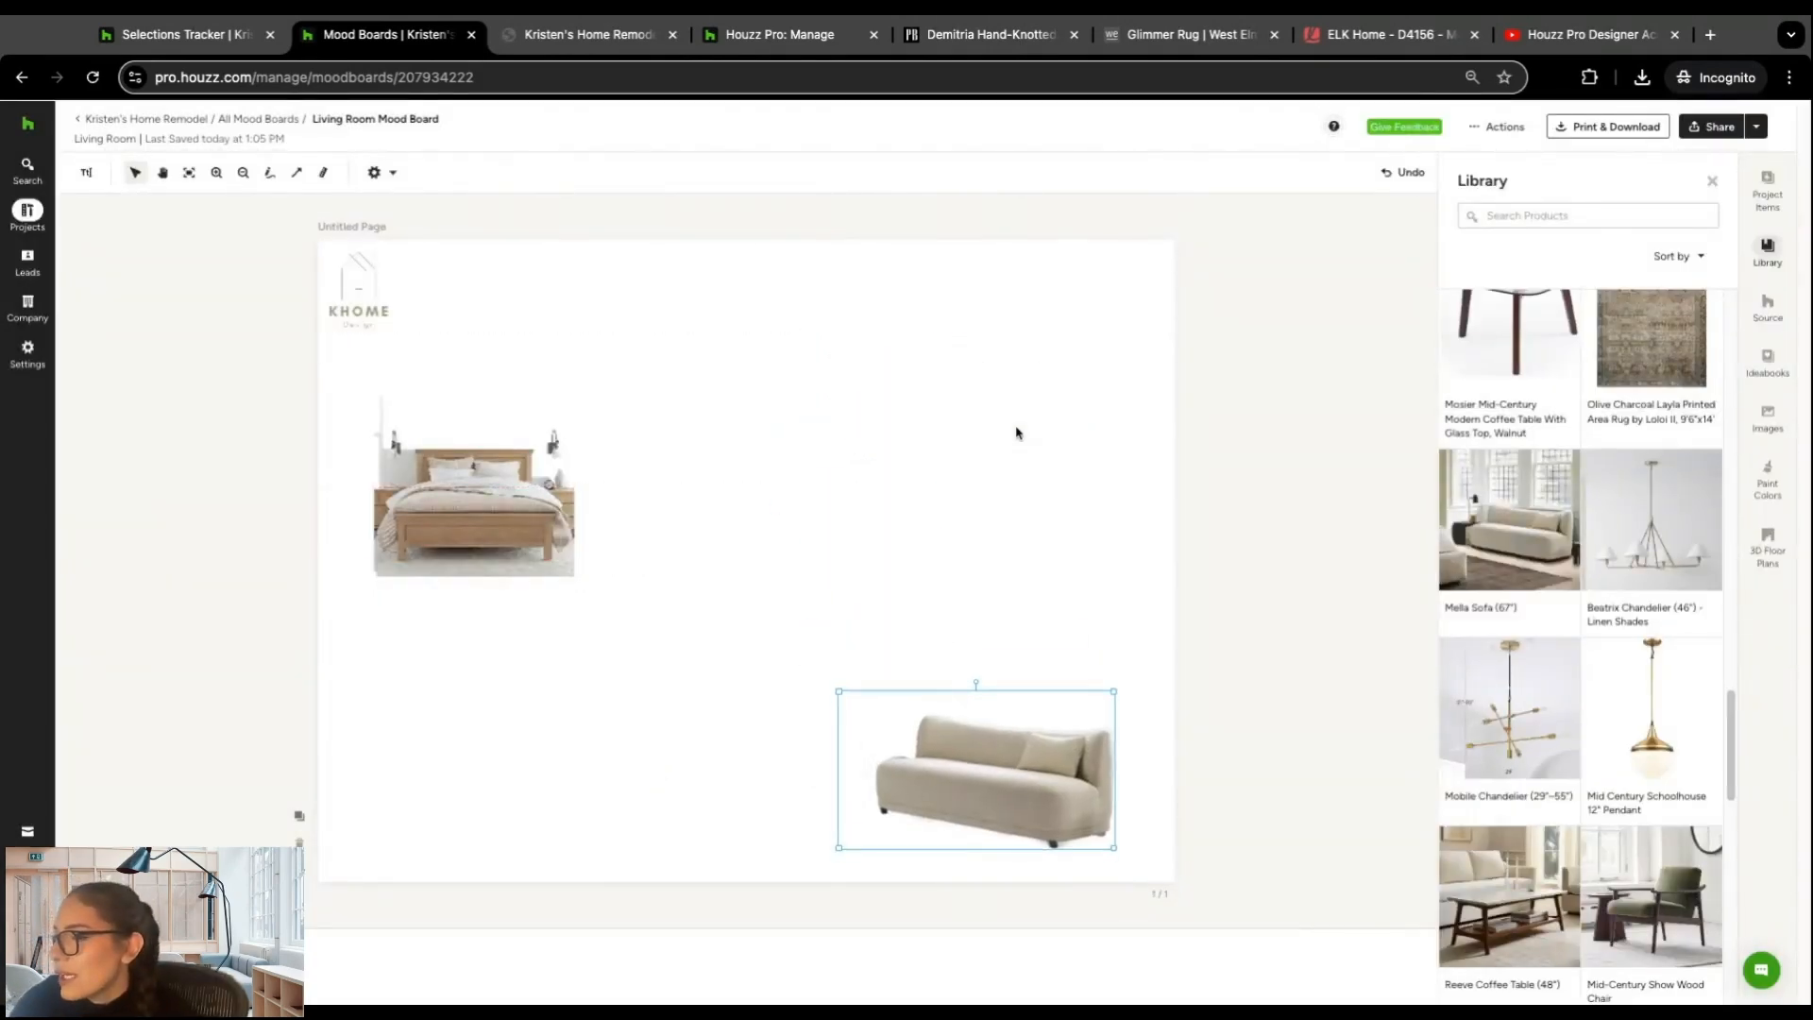
Step: Add the Beatrix Chandelier (46") - Linen Shades from the Library to the page's upper-right corner, with its background removed by AI Powered removal
{"action": "left_click", "coordinate": [1669, 540]}
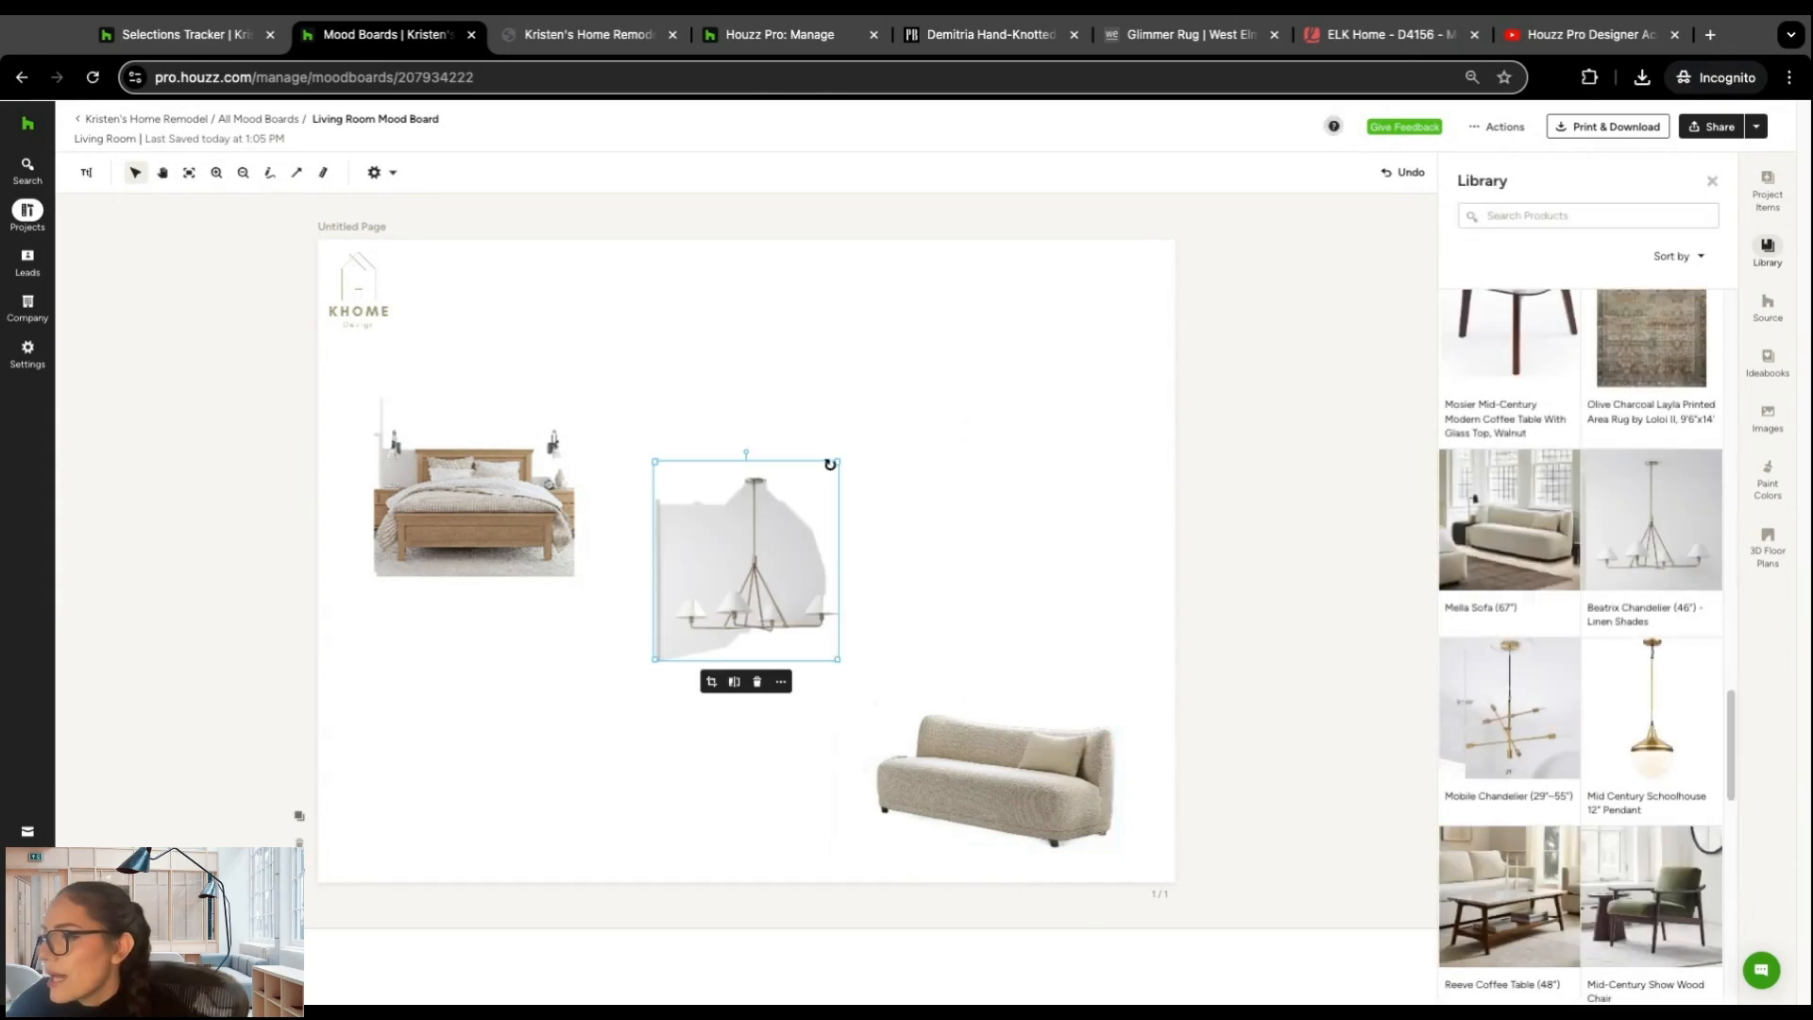
{"action": "left_click_drag", "start_coordinate": [756, 559], "coordinate": [1021, 542]}
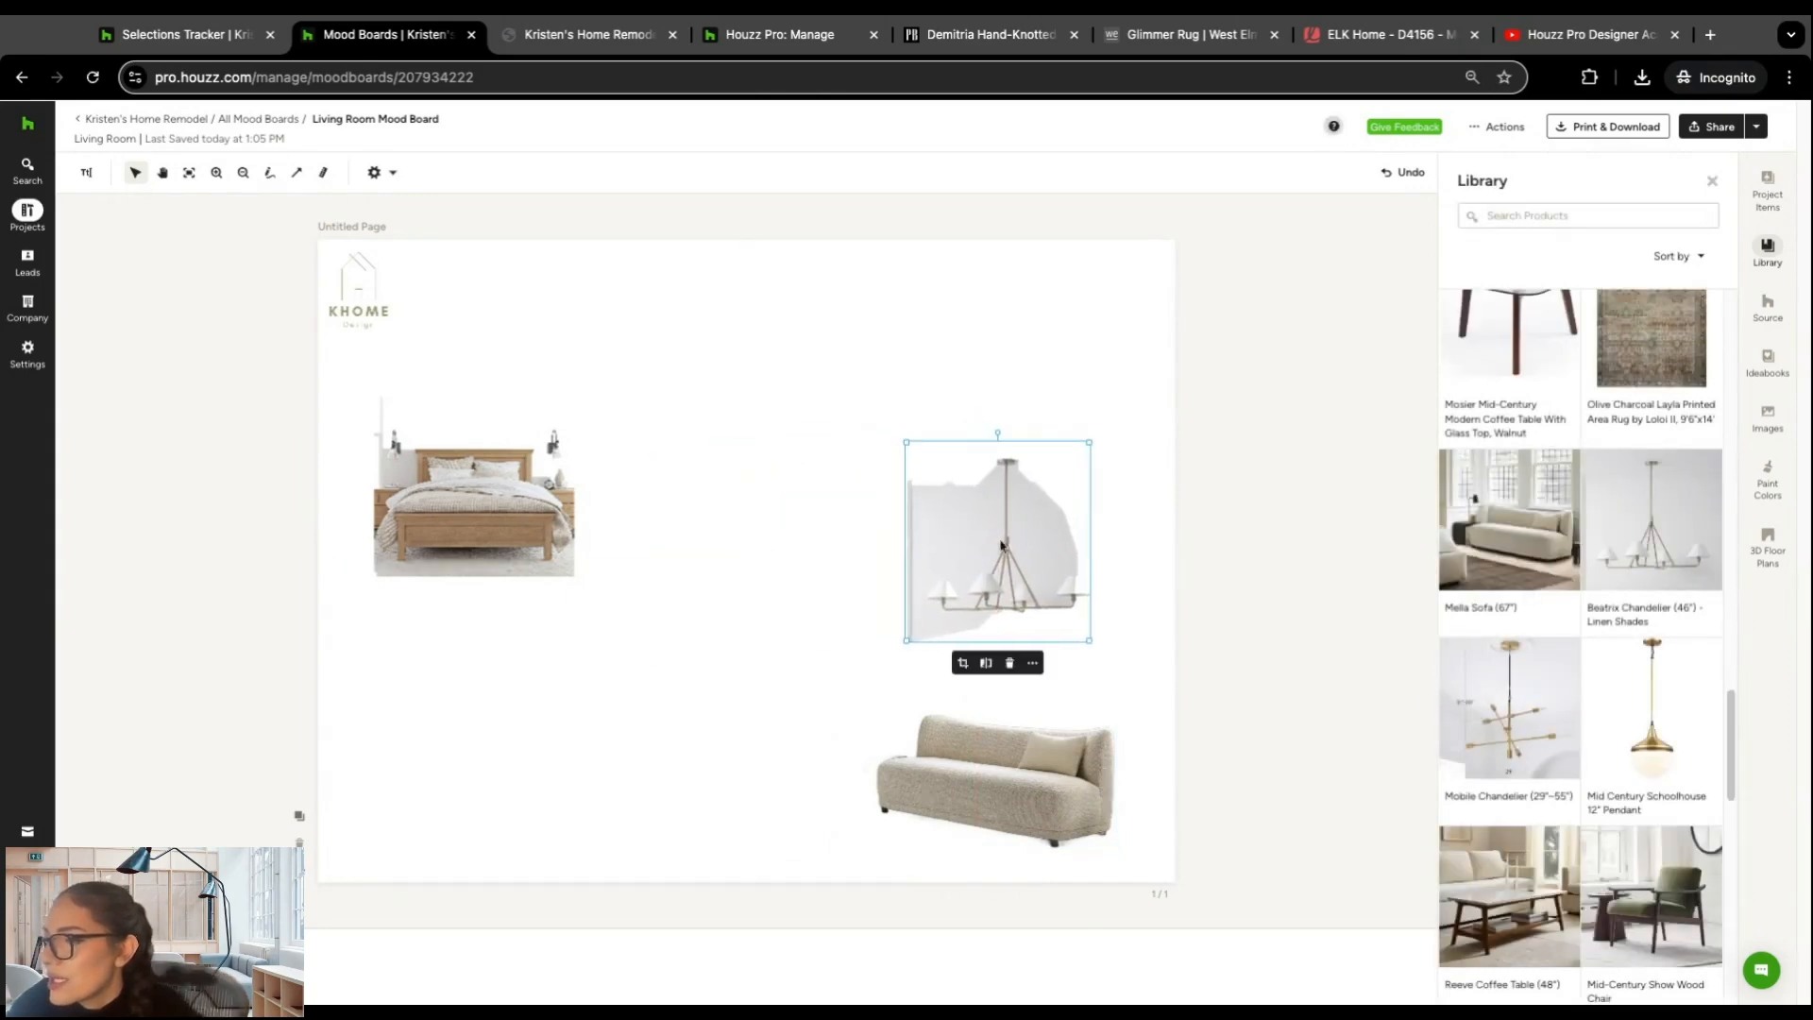
{"action": "left_click", "coordinate": [985, 663]}
{"action": "left_click", "coordinate": [616, 412]}
{"action": "left_click", "coordinate": [624, 445]}
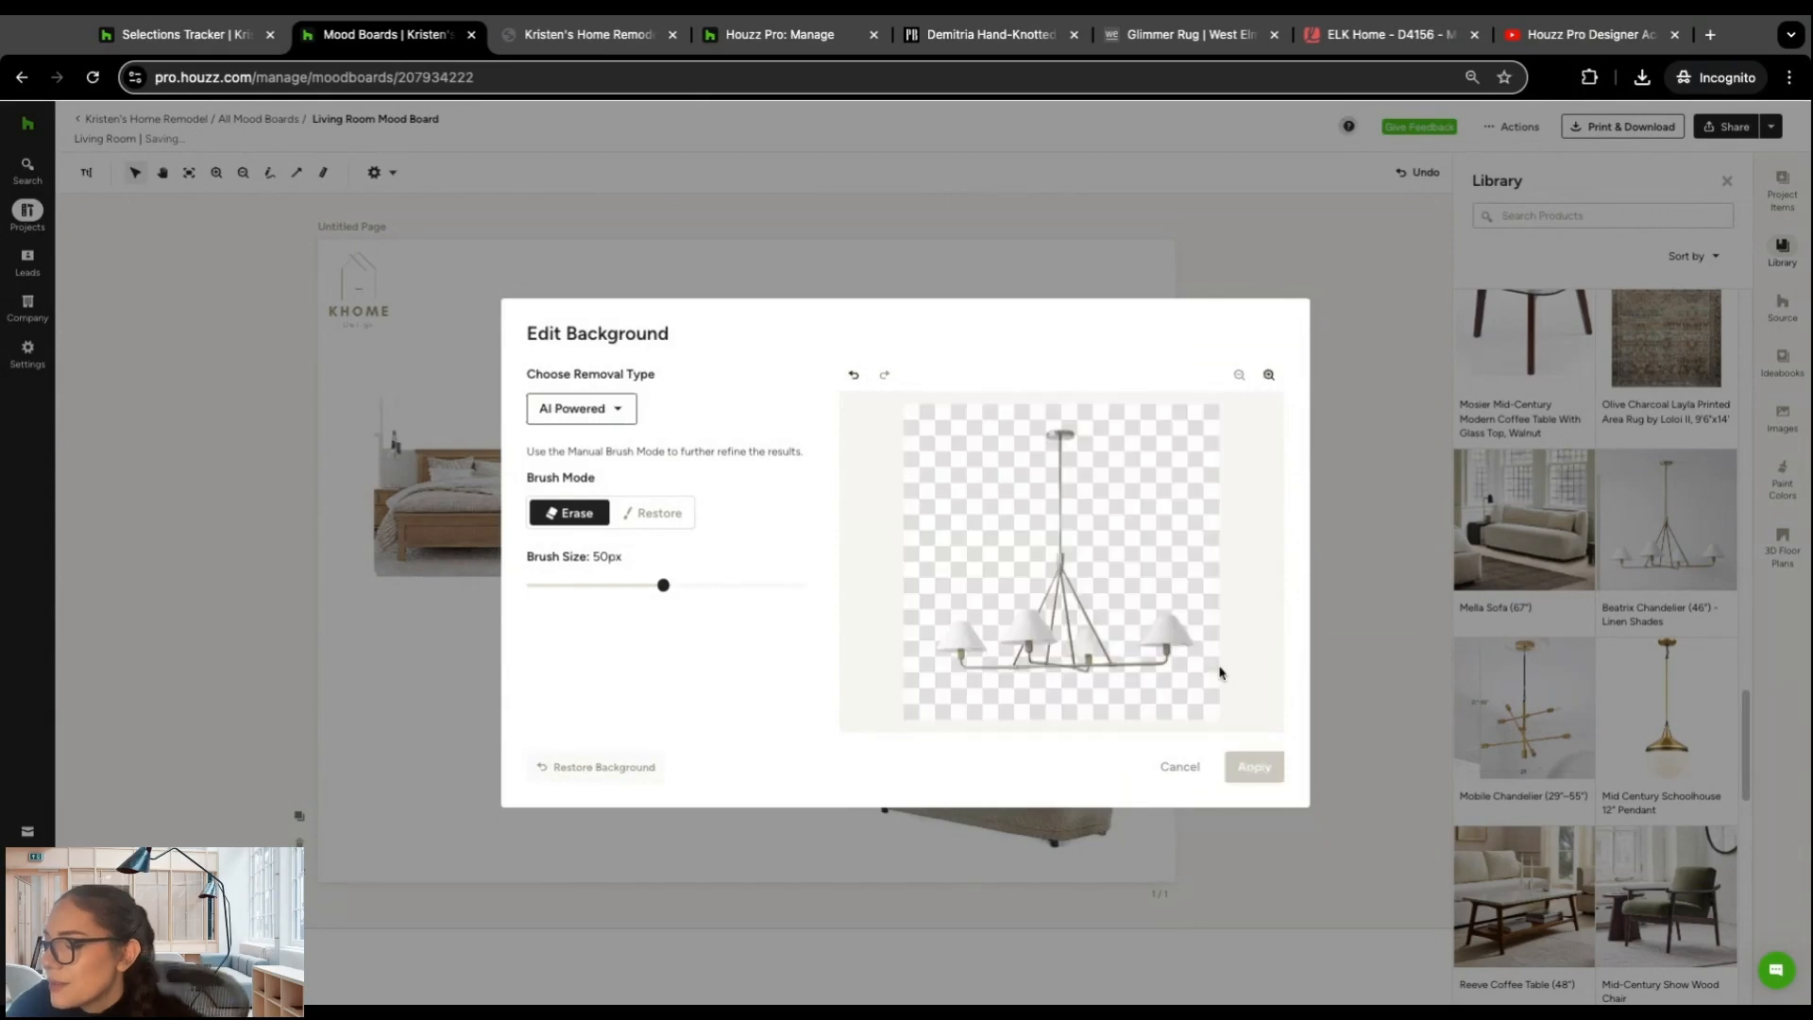
{"action": "left_click", "coordinate": [1254, 766]}
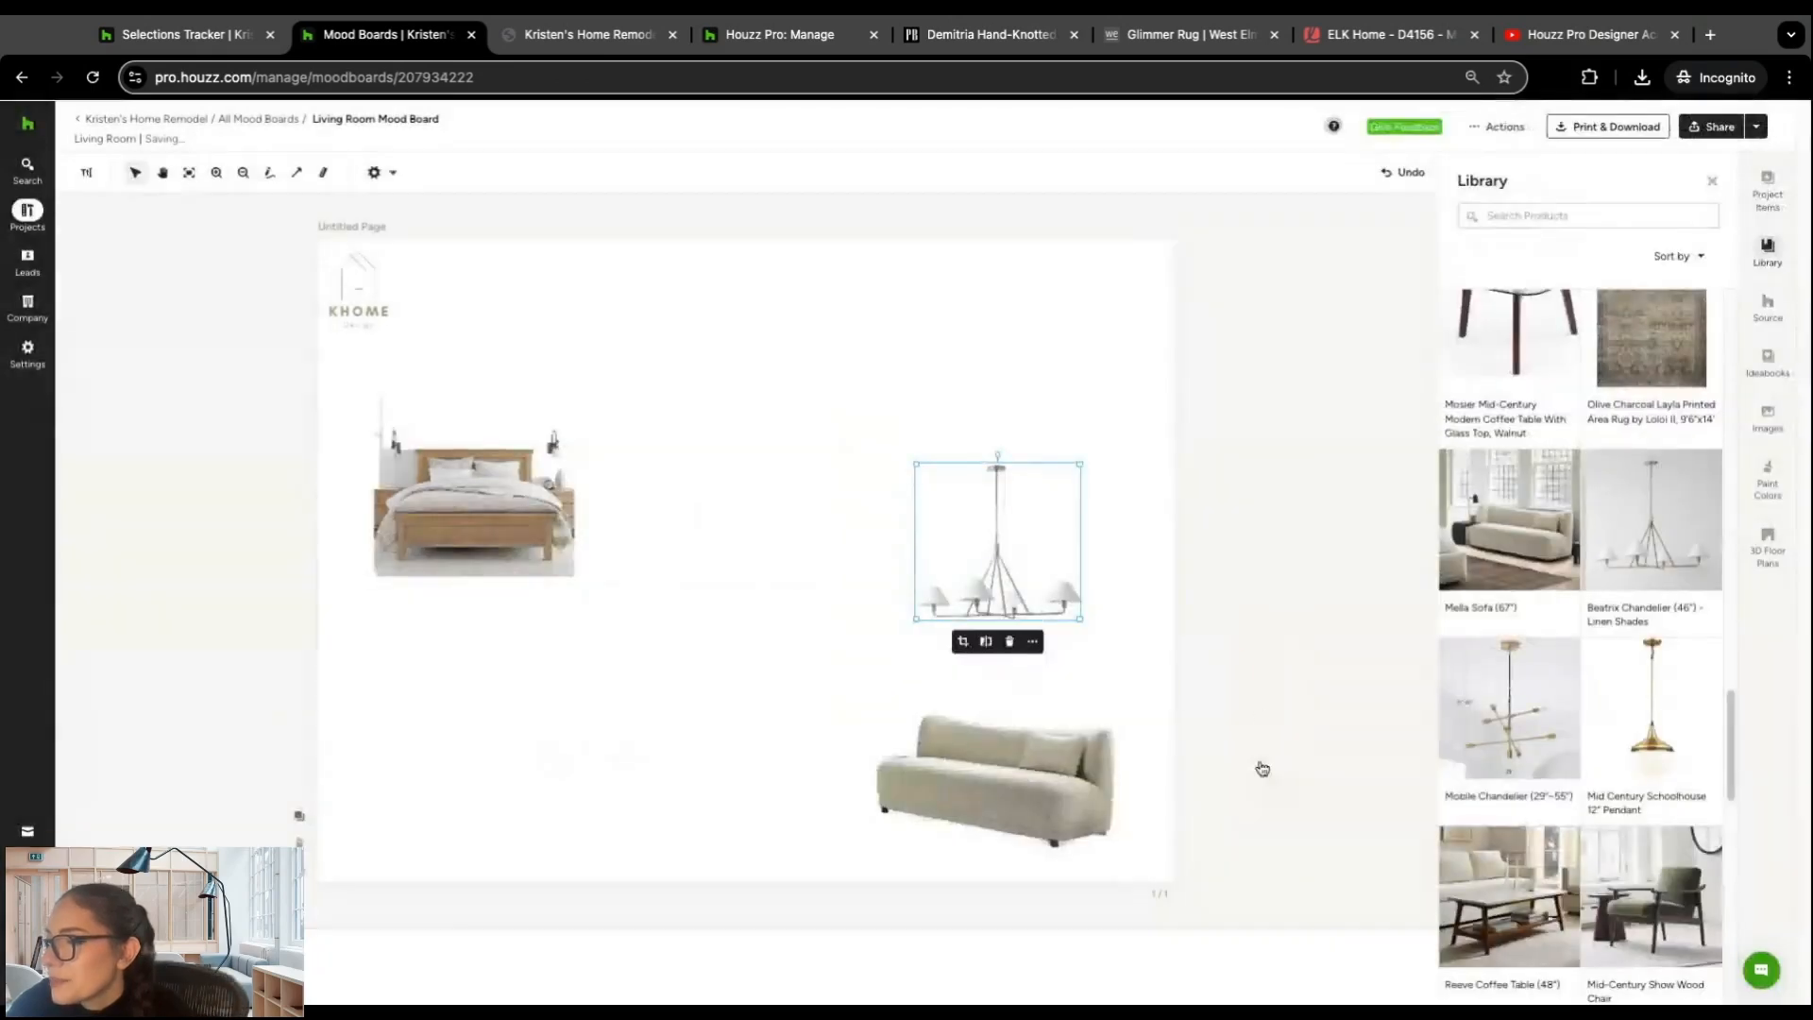
{"action": "left_click_drag", "start_coordinate": [1032, 522], "coordinate": [1085, 330]}
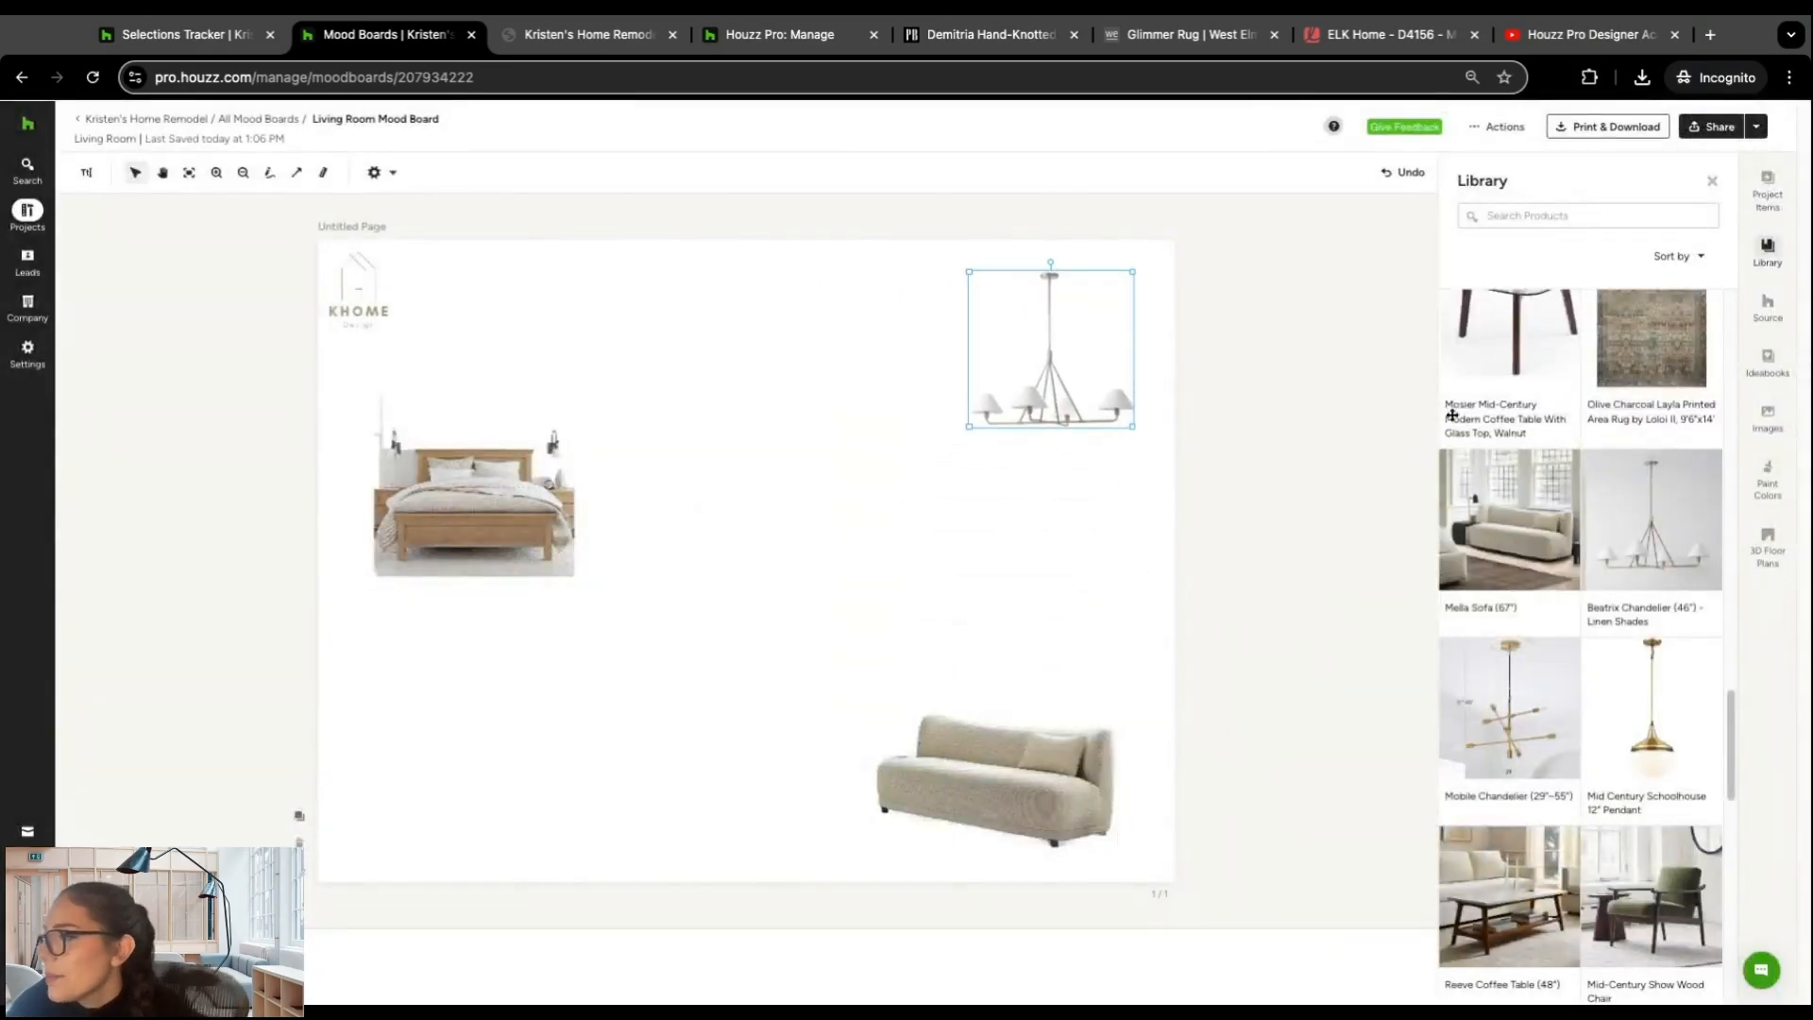
Step: Add the Modern Persian and Terracotta, Sky rugs from the Source catalog's Rugs category, side by side below the bed
{"action": "left_click", "coordinate": [1772, 317]}
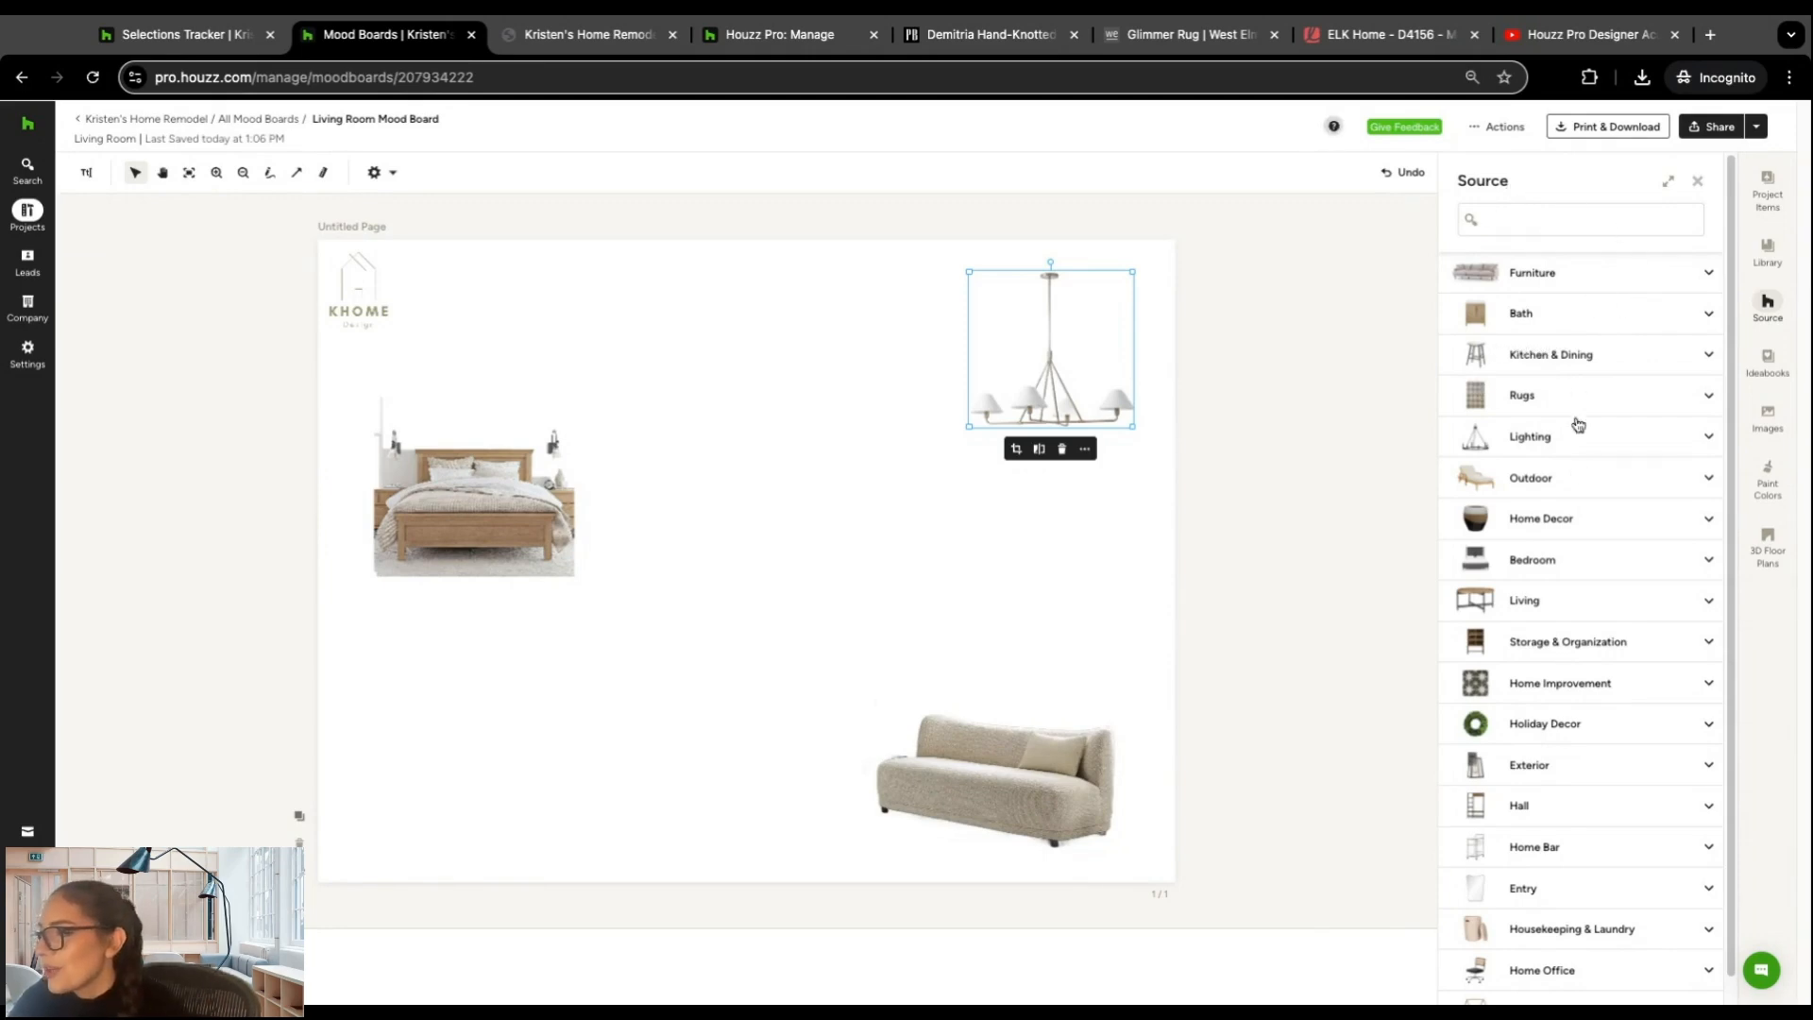
{"action": "left_click", "coordinate": [1695, 396]}
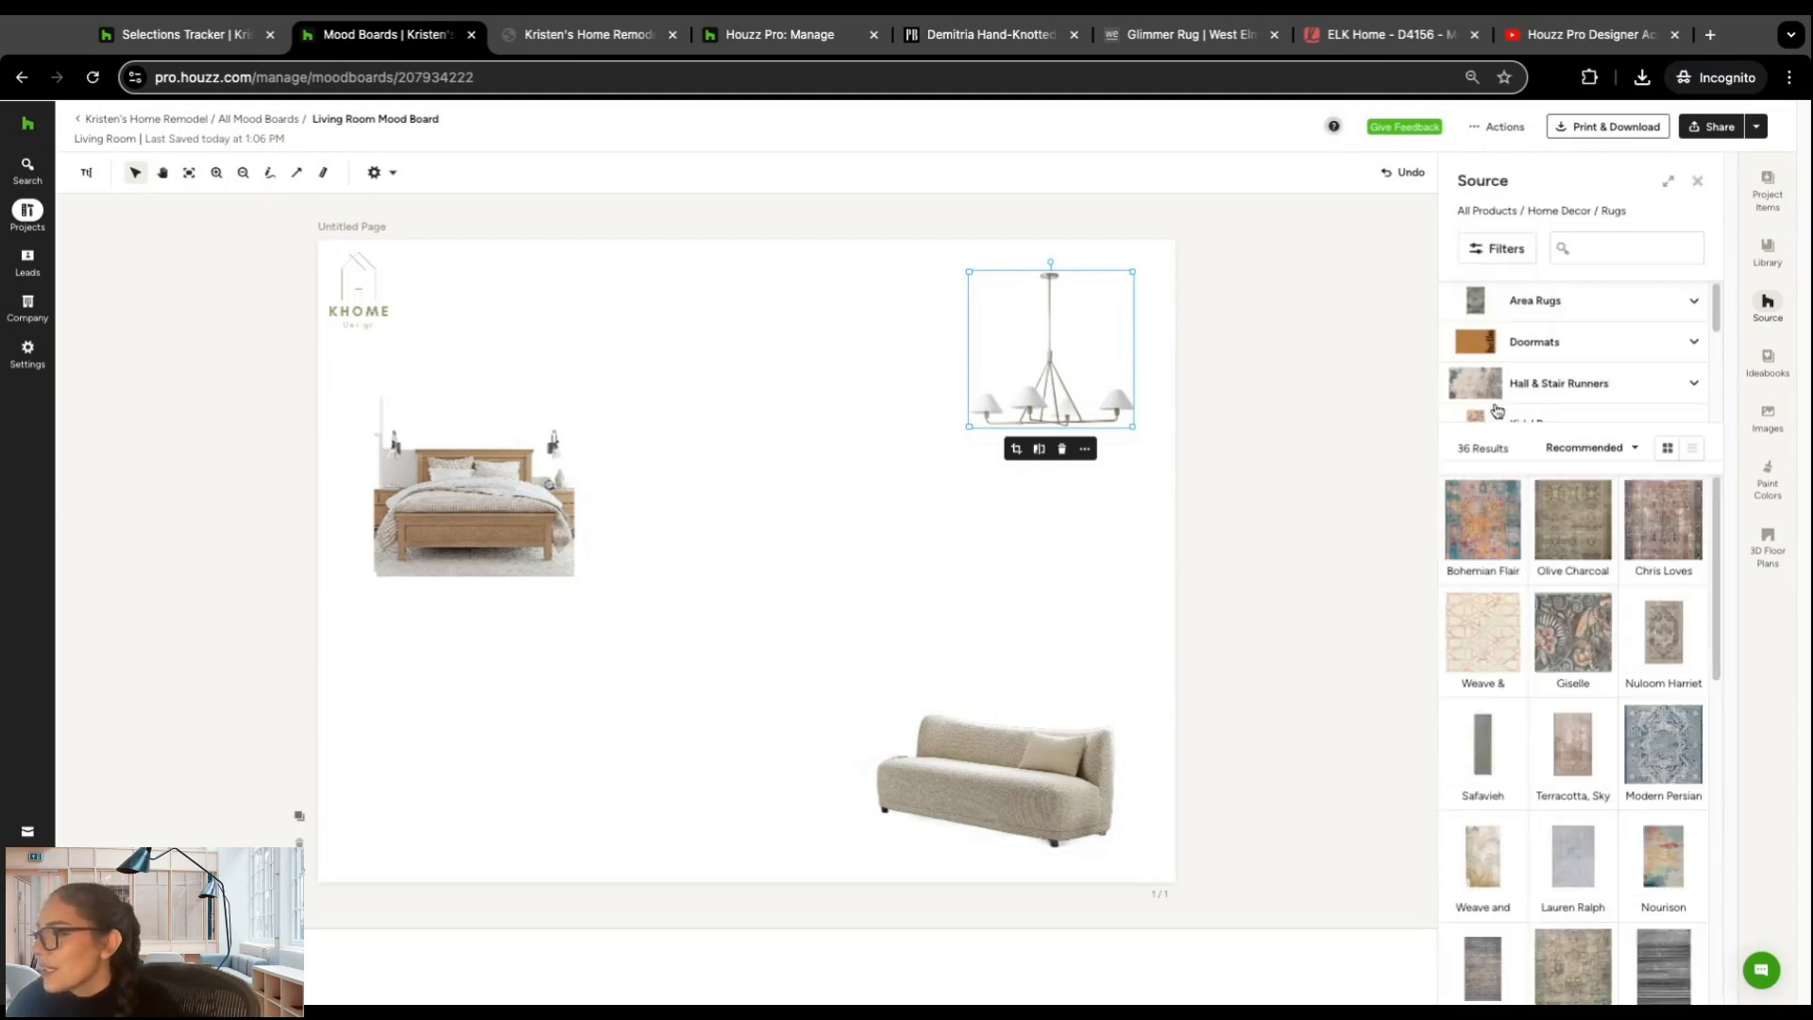
{"action": "scroll", "coordinate": [1643, 528], "scroll_direction": "down", "scroll_amount": 3}
{"action": "scroll", "coordinate": [1662, 614], "scroll_direction": "up", "scroll_amount": 1}
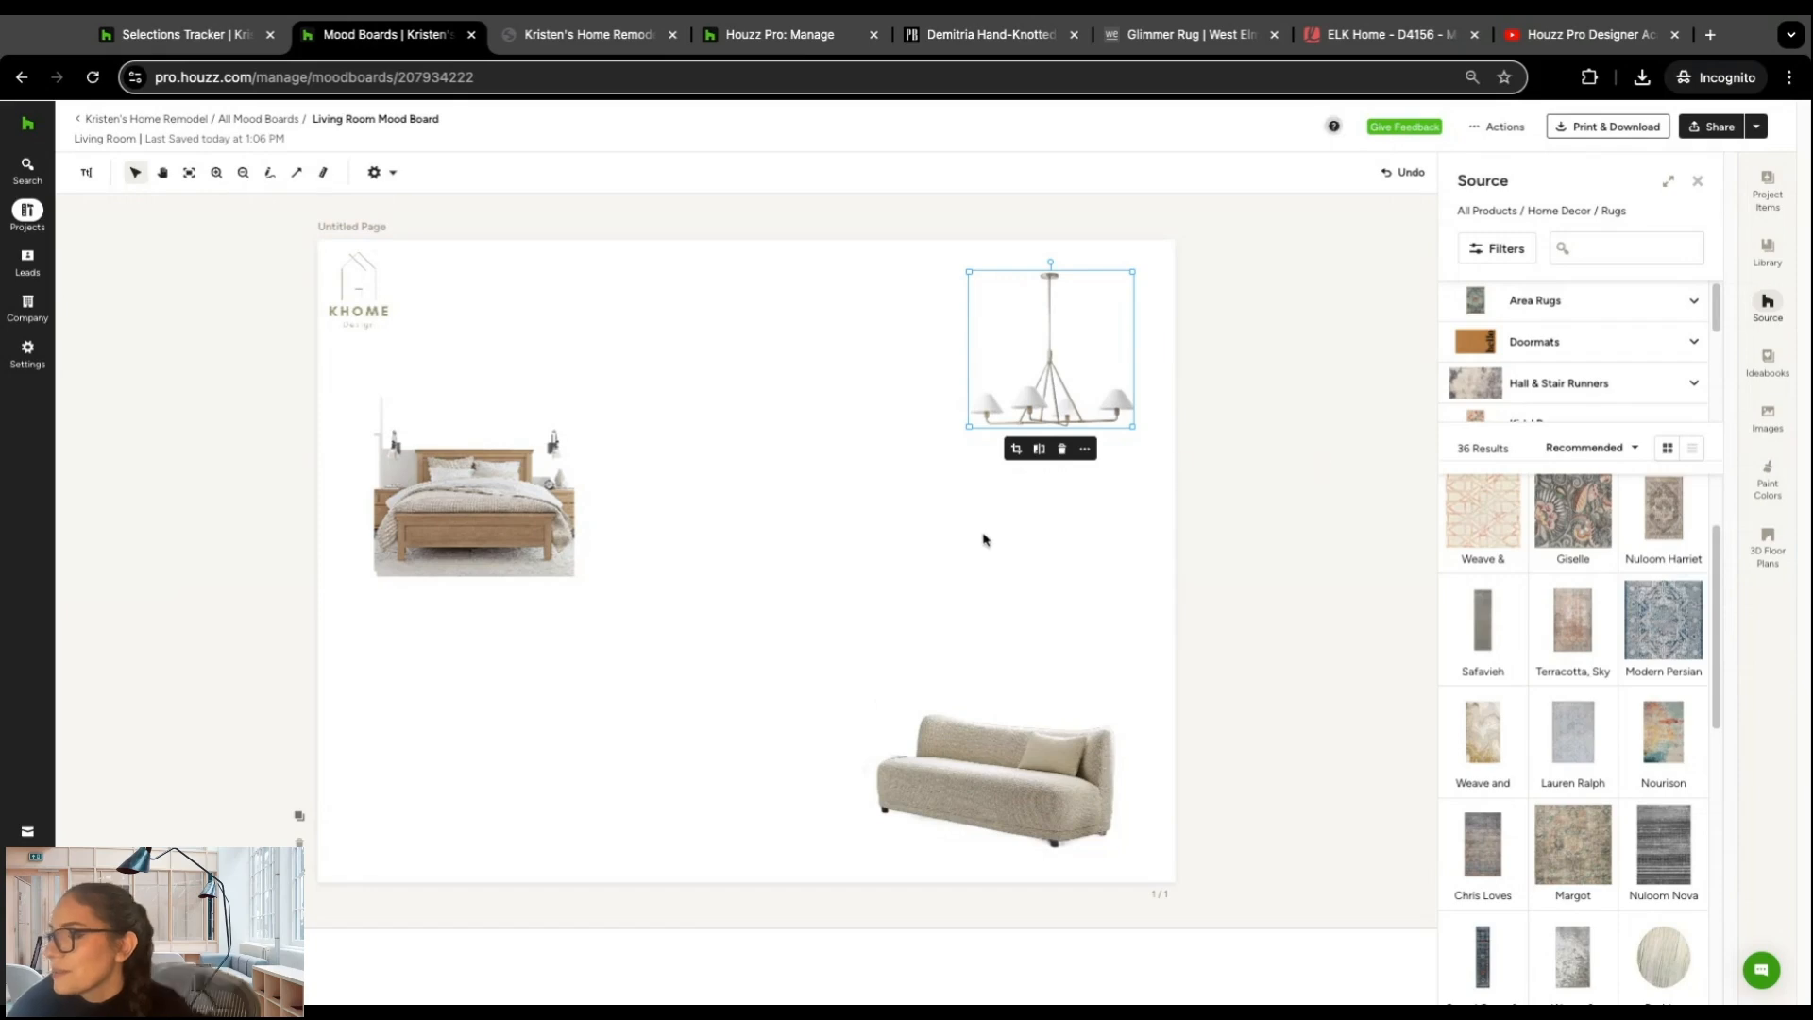
{"action": "left_click_drag", "start_coordinate": [755, 550], "coordinate": [438, 733]}
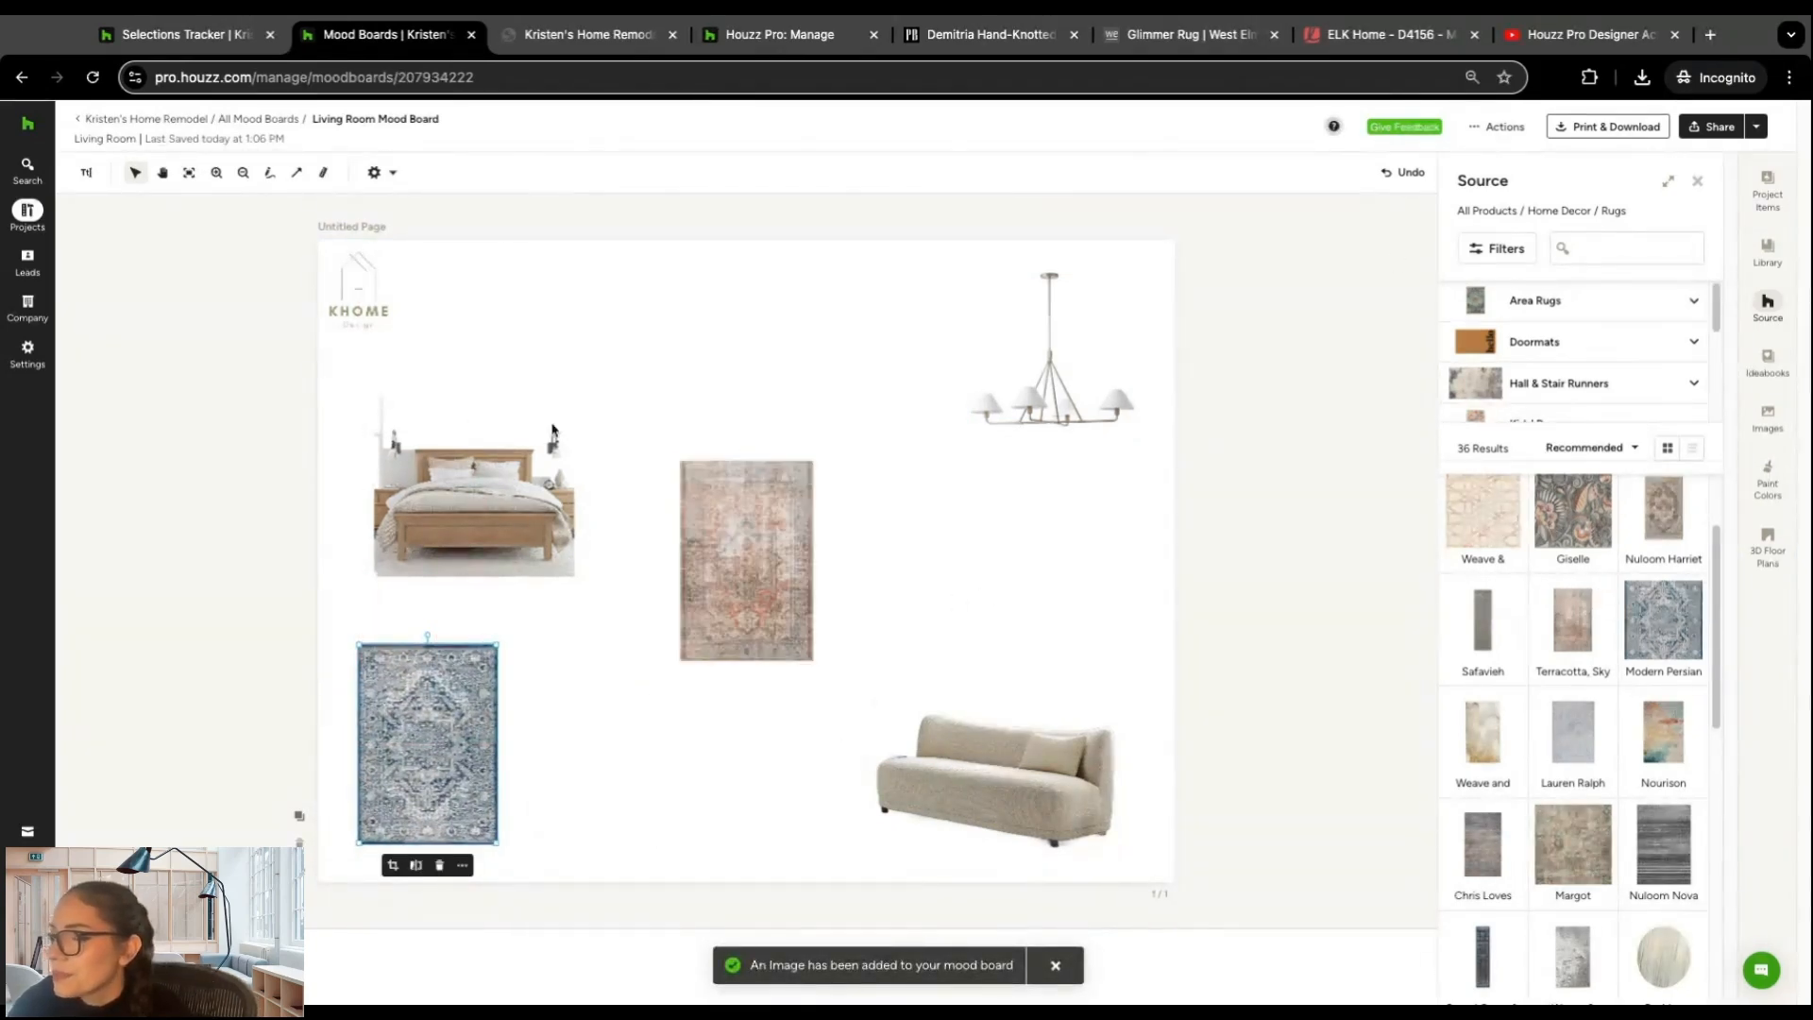
{"action": "left_click_drag", "start_coordinate": [738, 538], "coordinate": [568, 724]}
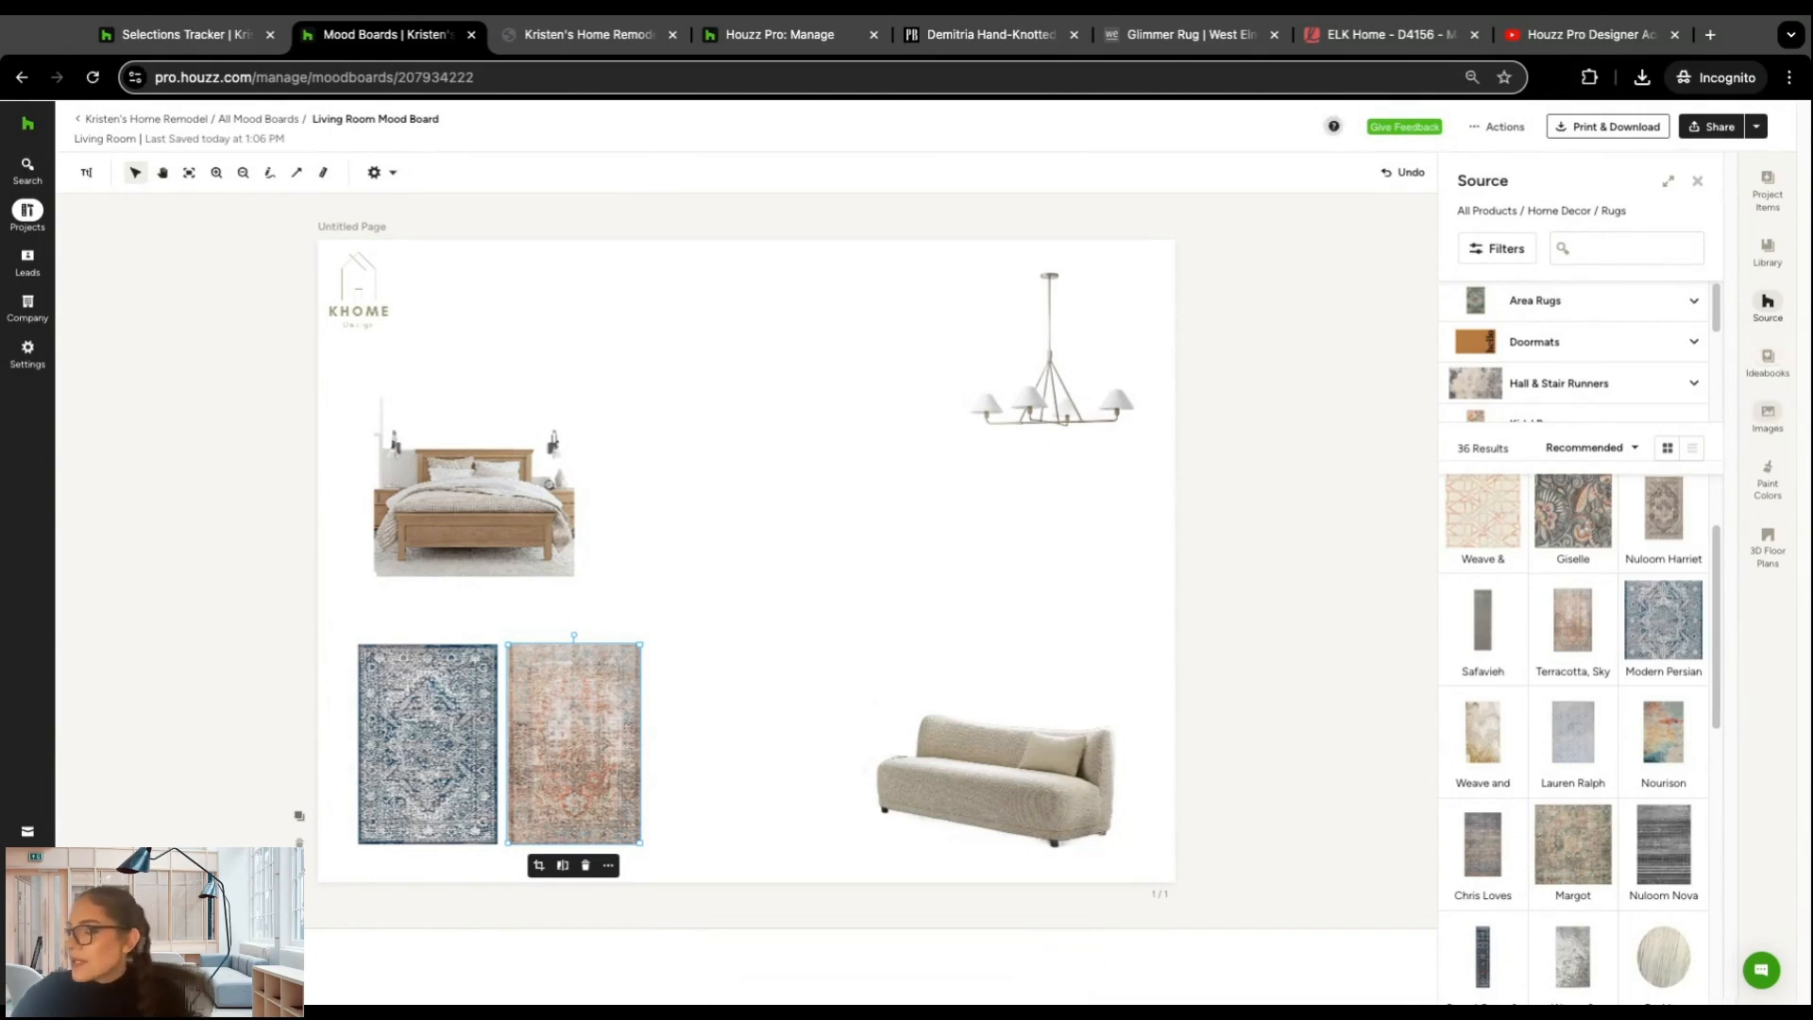
Step: Add a Benjamin Moore Simply White OC-117 paint swatch to the upper middle of the page
{"action": "left_click", "coordinate": [1770, 472]}
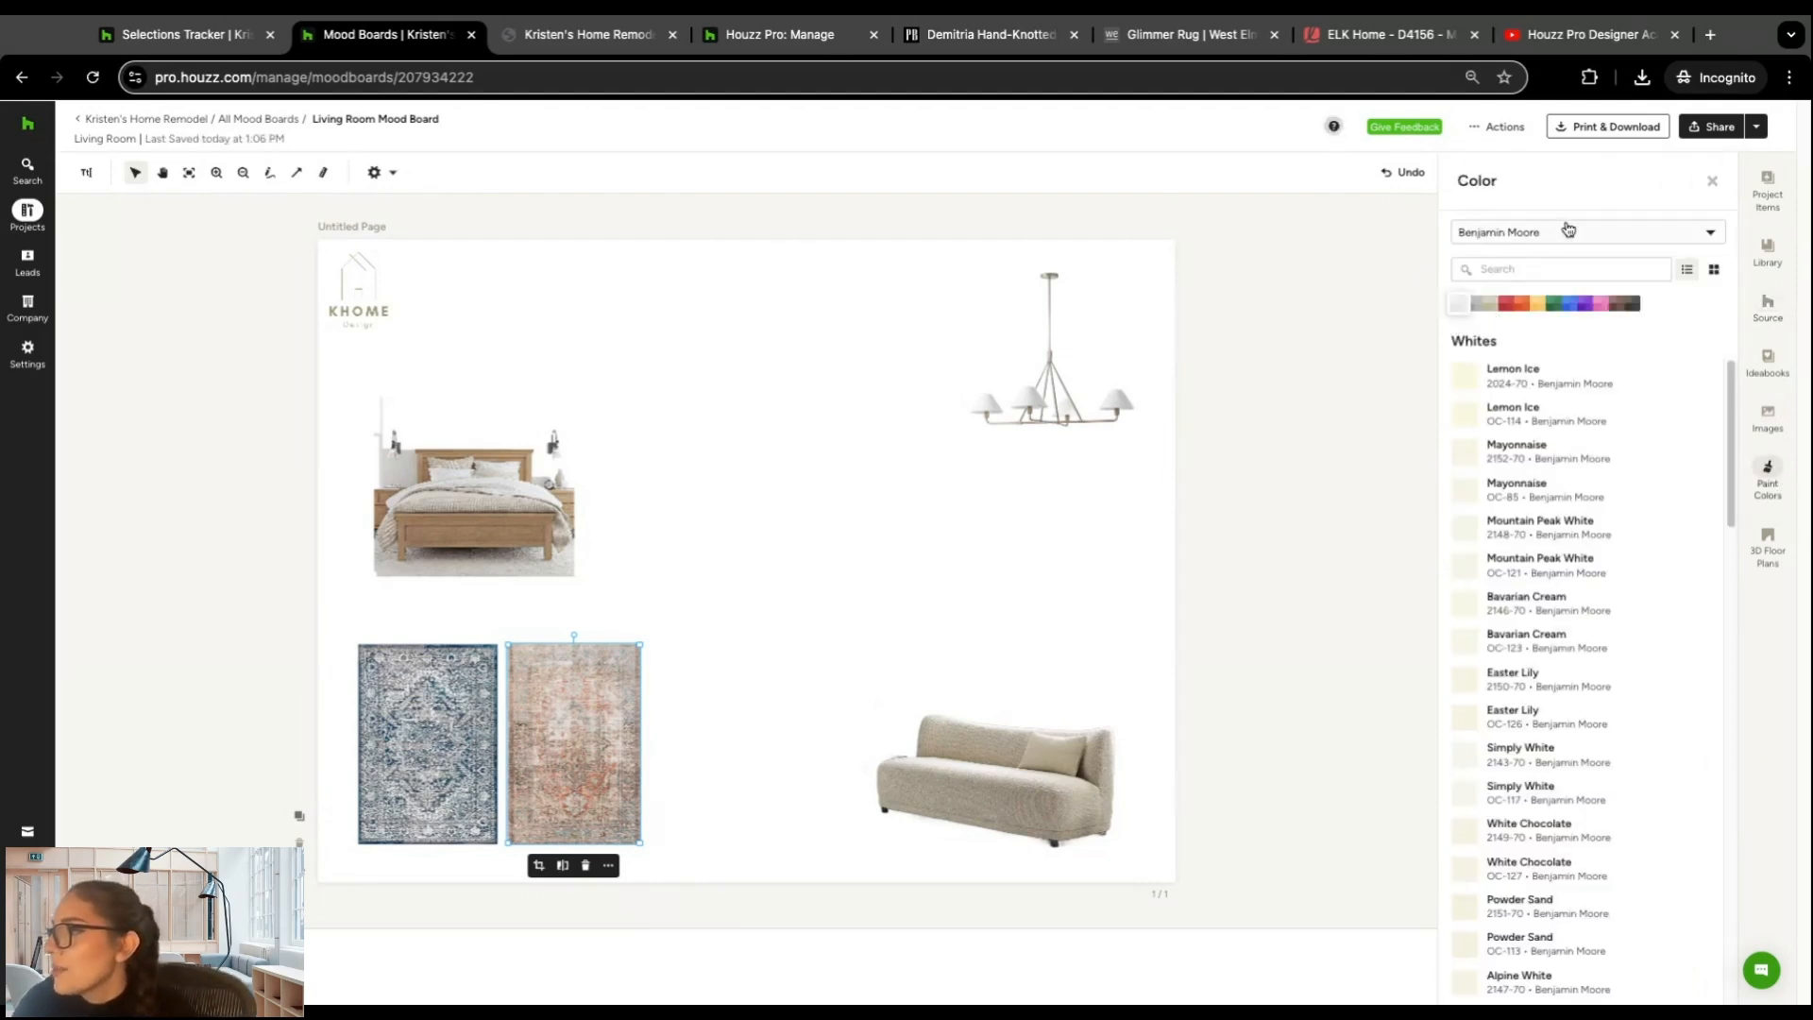
{"action": "left_click", "coordinate": [1567, 230]}
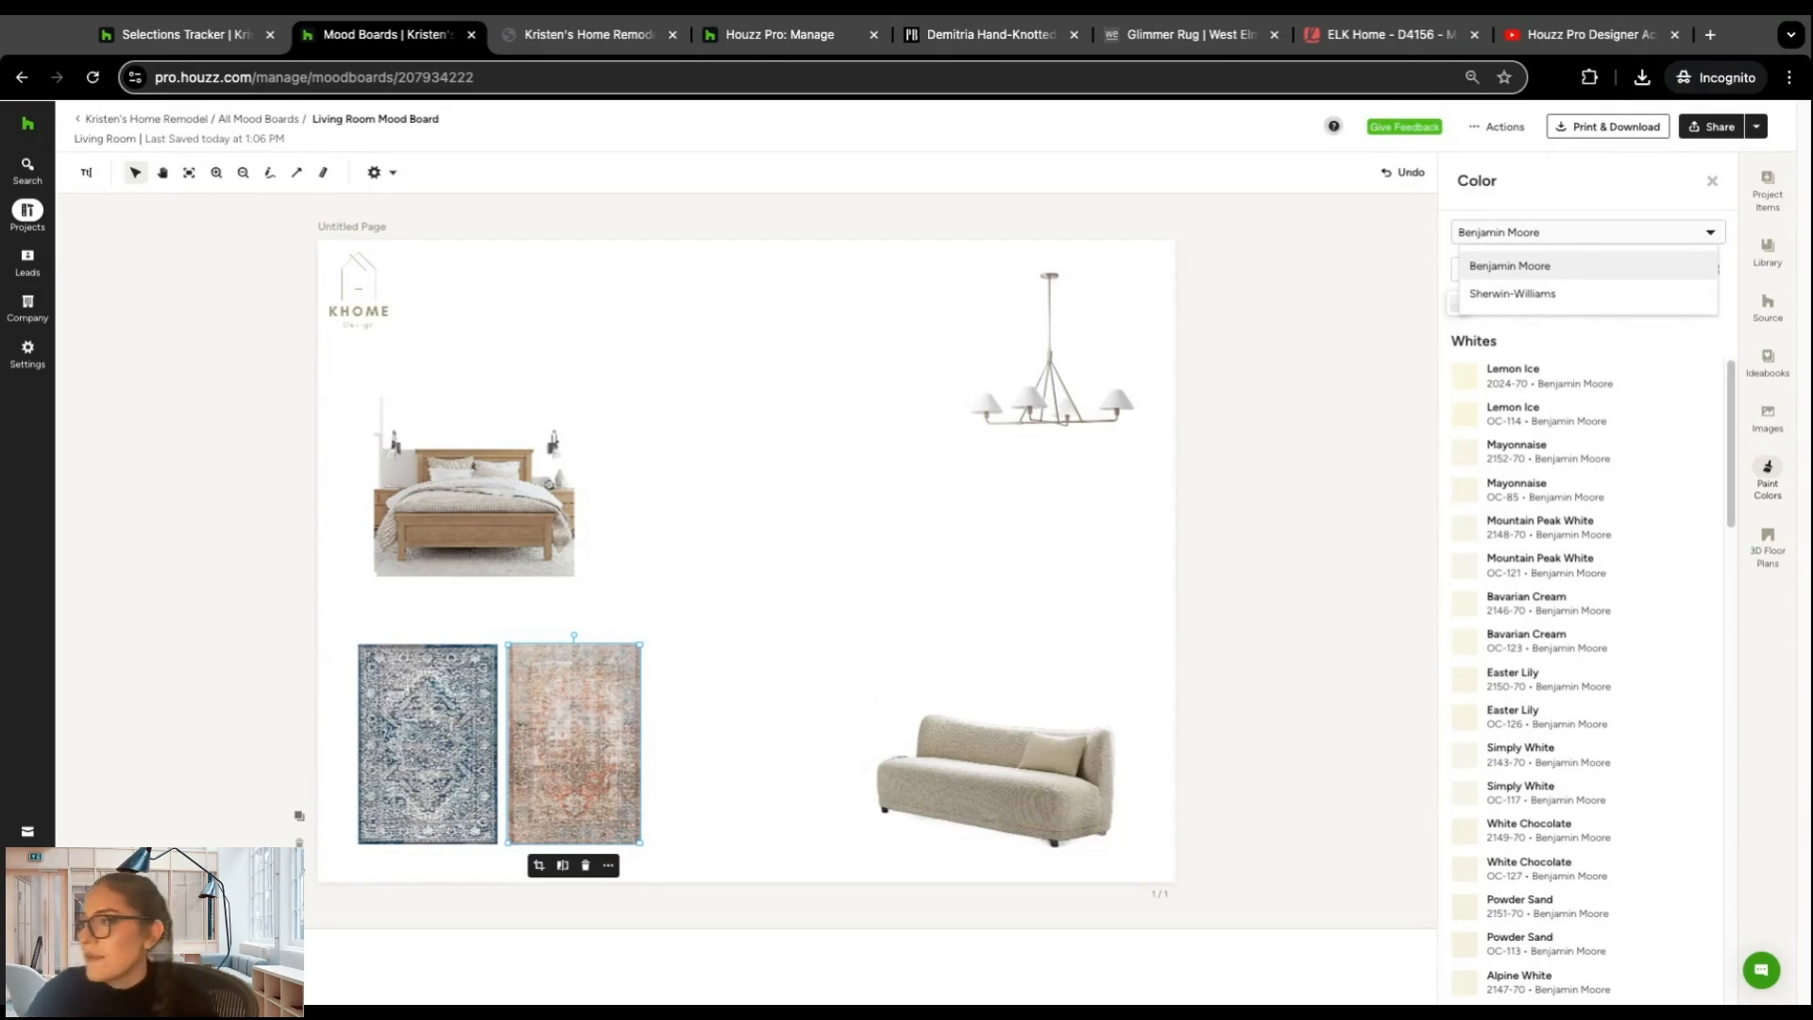
{"action": "left_click", "coordinate": [1545, 269]}
{"action": "scroll", "coordinate": [1487, 614], "scroll_direction": "down", "scroll_amount": 2}
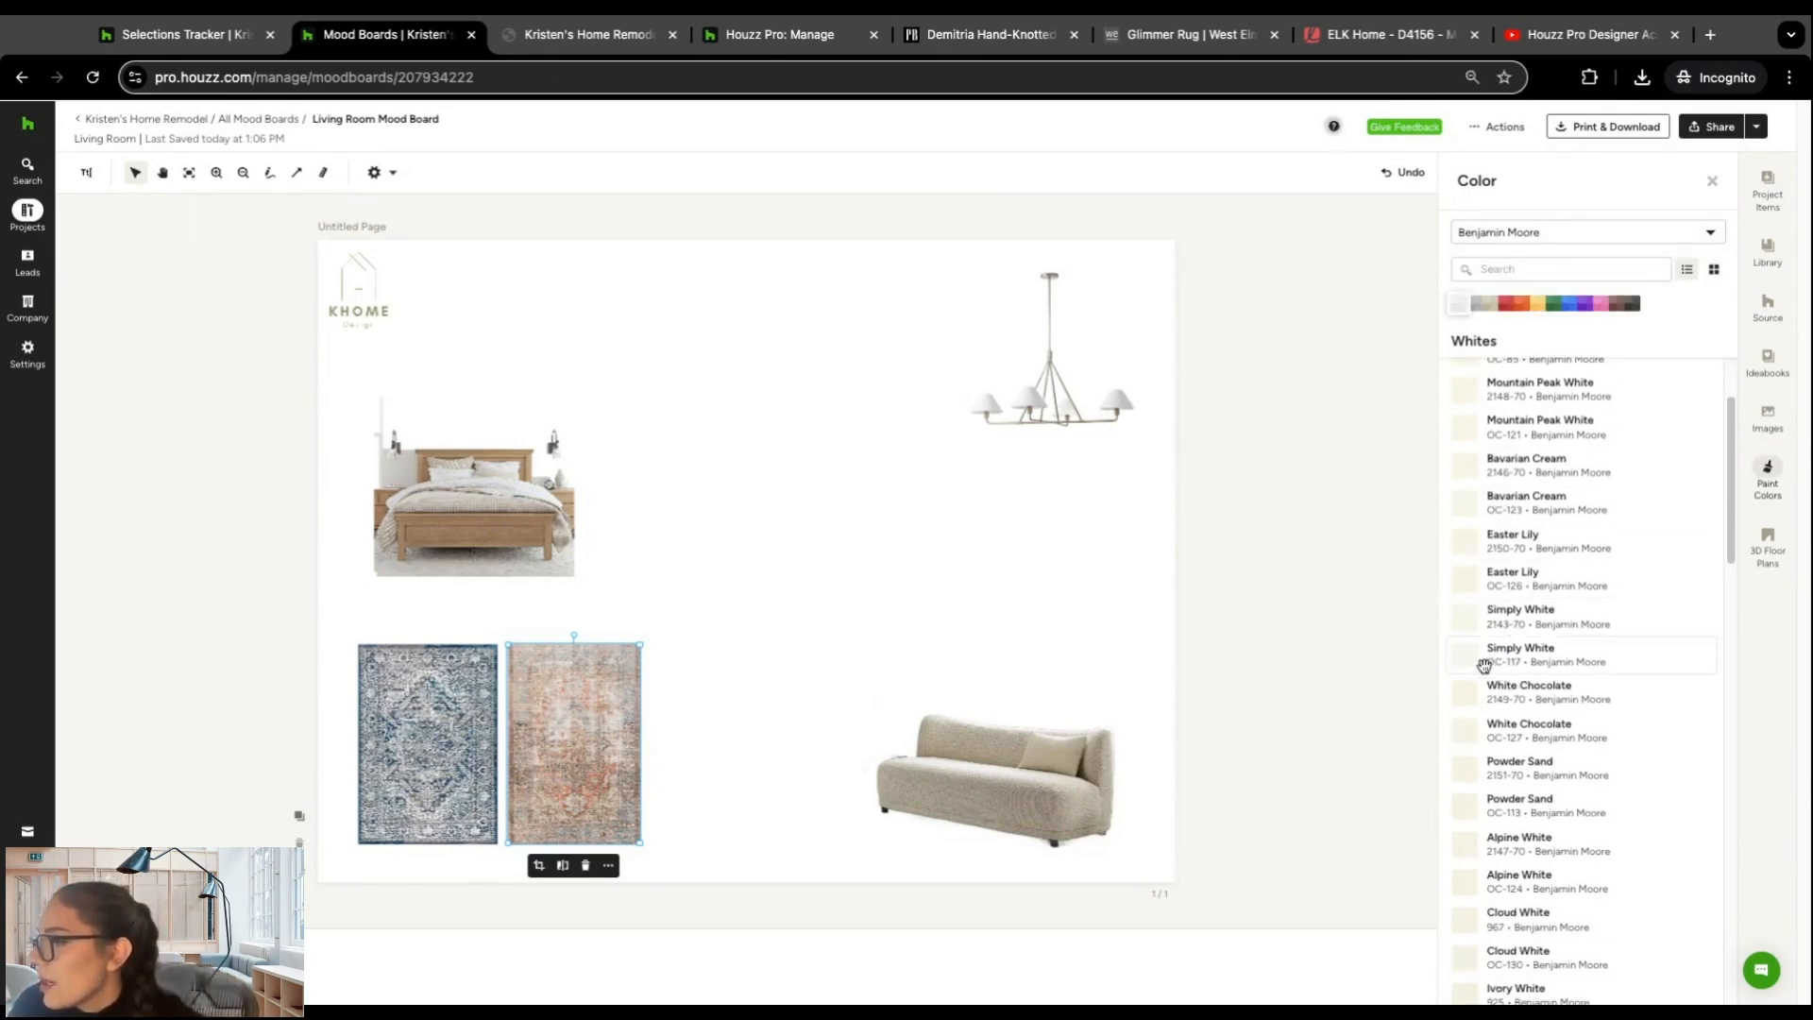
{"action": "left_click", "coordinate": [1474, 659]}
{"action": "left_click_drag", "start_coordinate": [772, 557], "coordinate": [713, 350]}
Step: Add a Benjamin Moore Easter Lily OC-126 paint swatch directly right of the Simply White swatch
{"action": "scroll", "coordinate": [1614, 727], "scroll_direction": "down", "scroll_amount": 2}
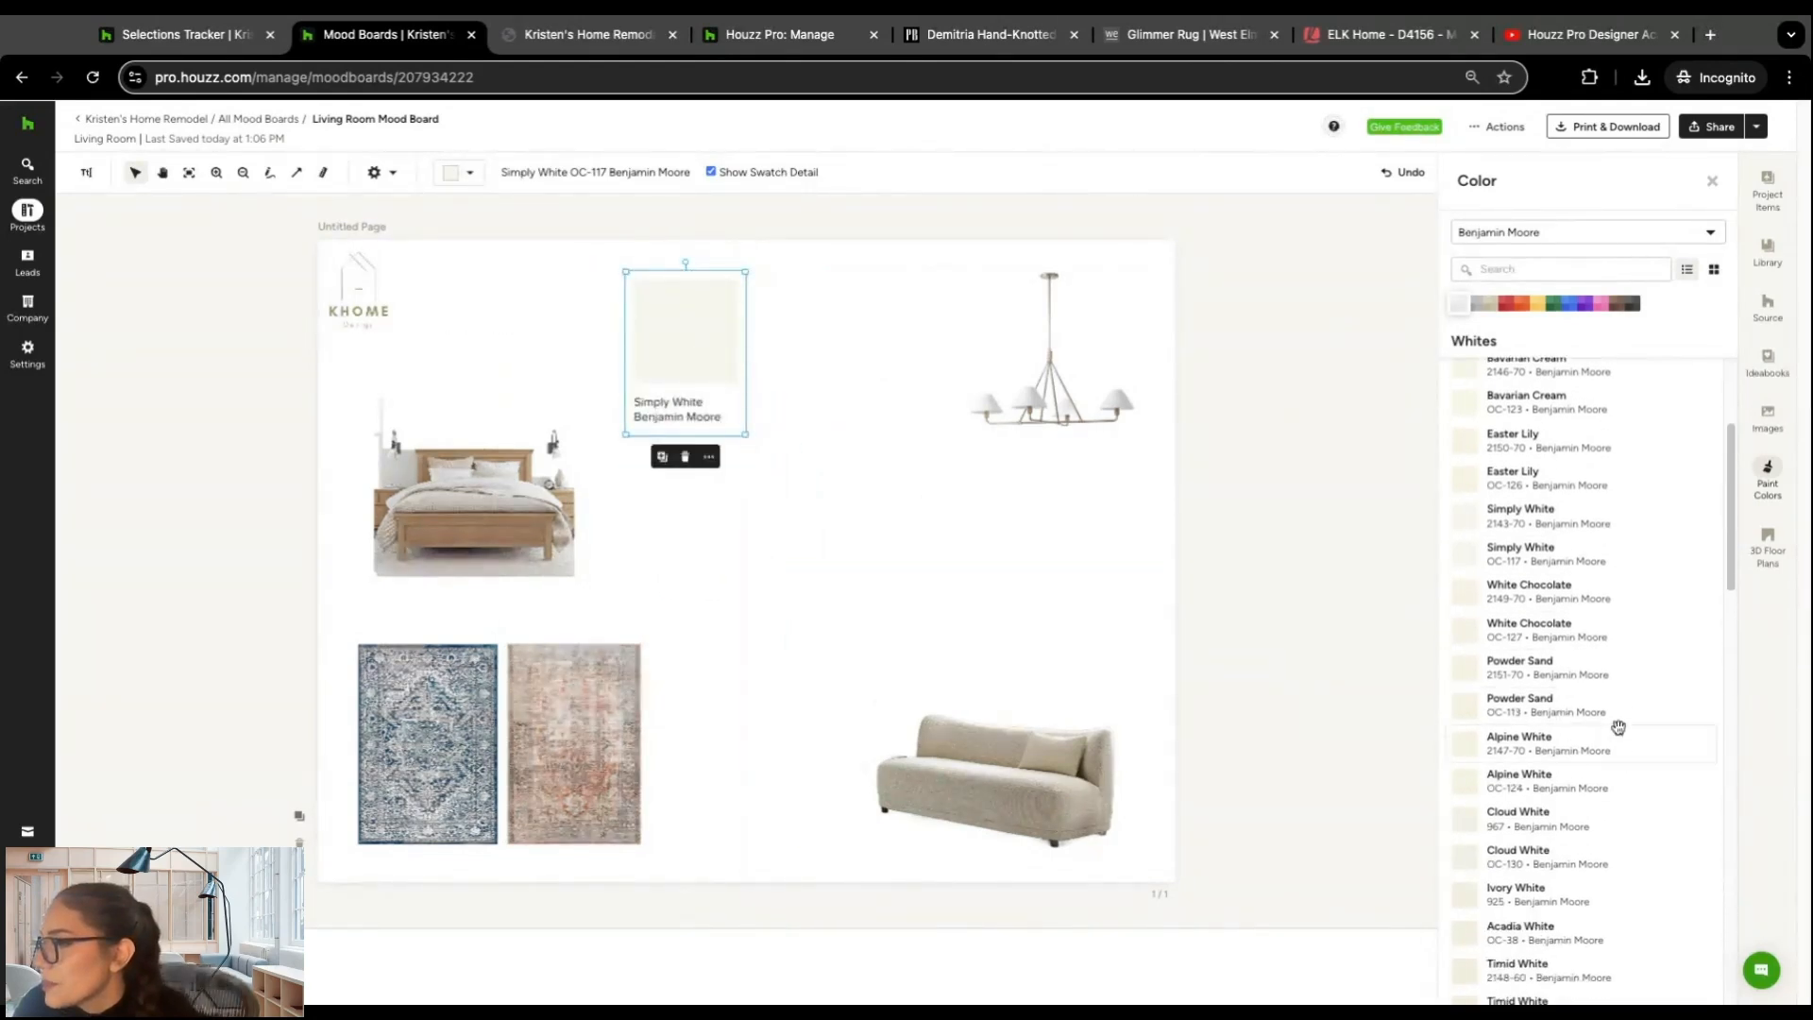
{"action": "left_click", "coordinate": [1566, 486]}
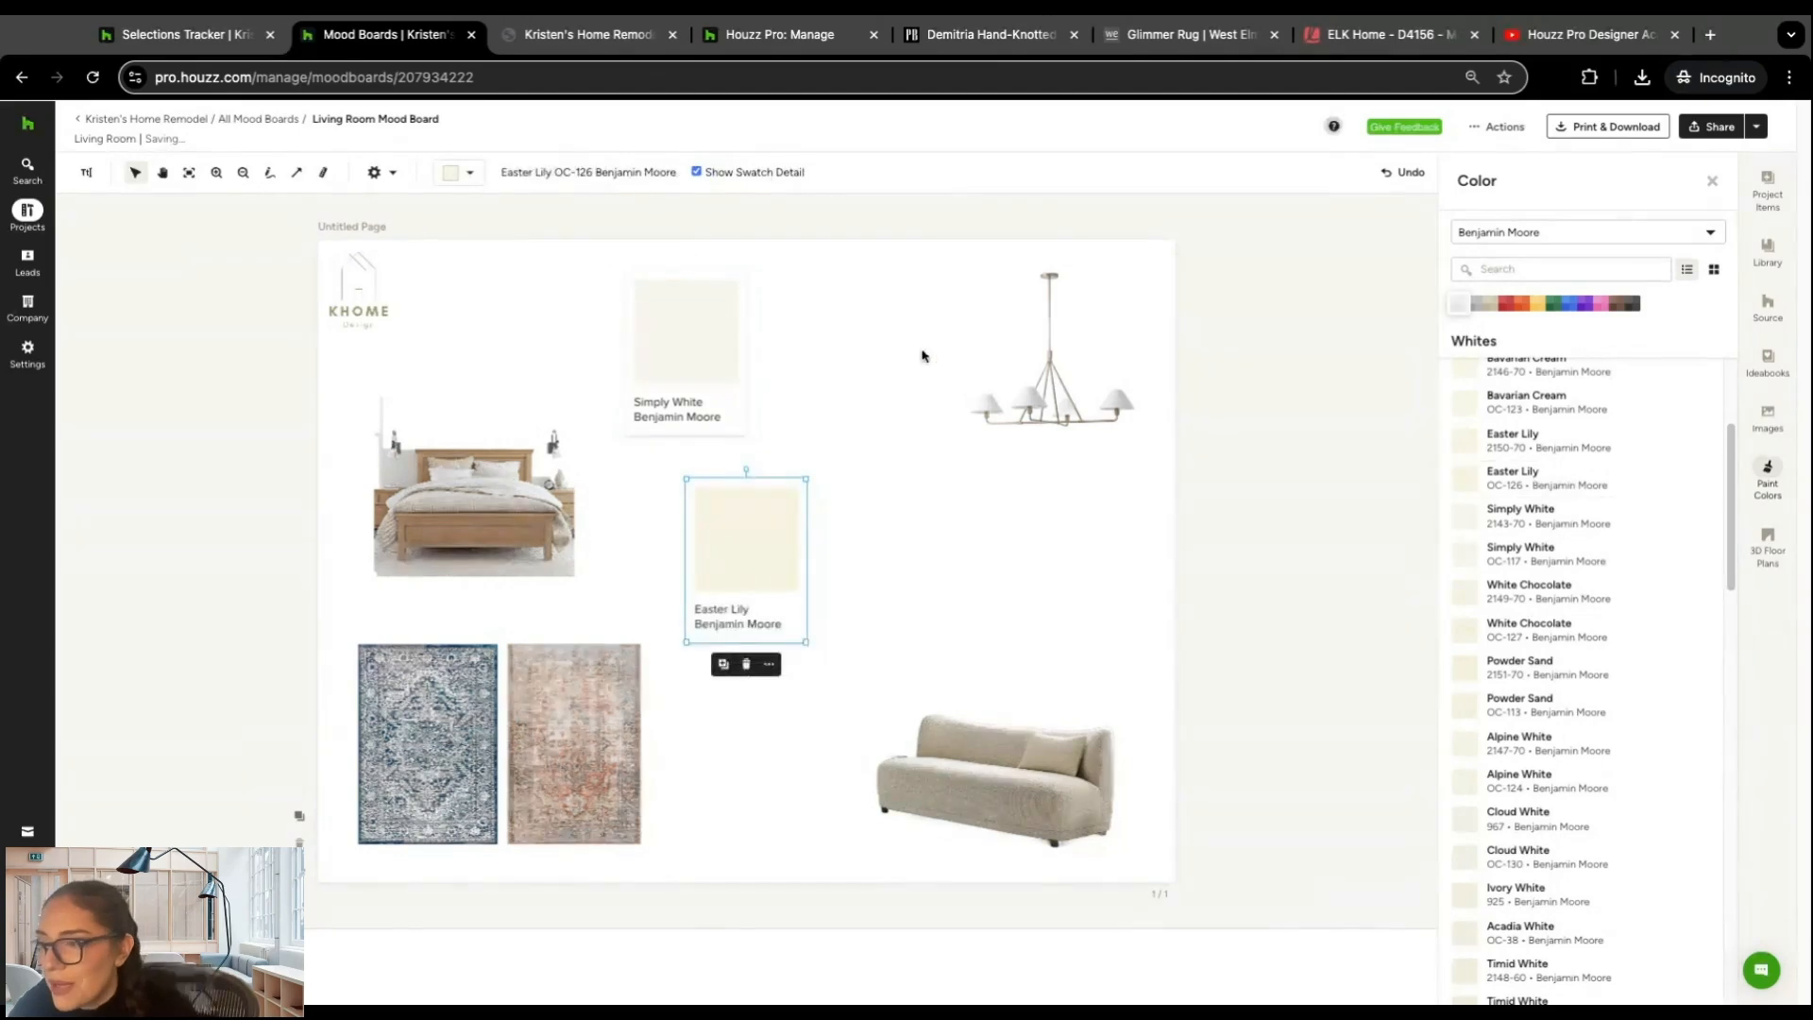
{"action": "left_click_drag", "start_coordinate": [768, 550], "coordinate": [845, 342]}
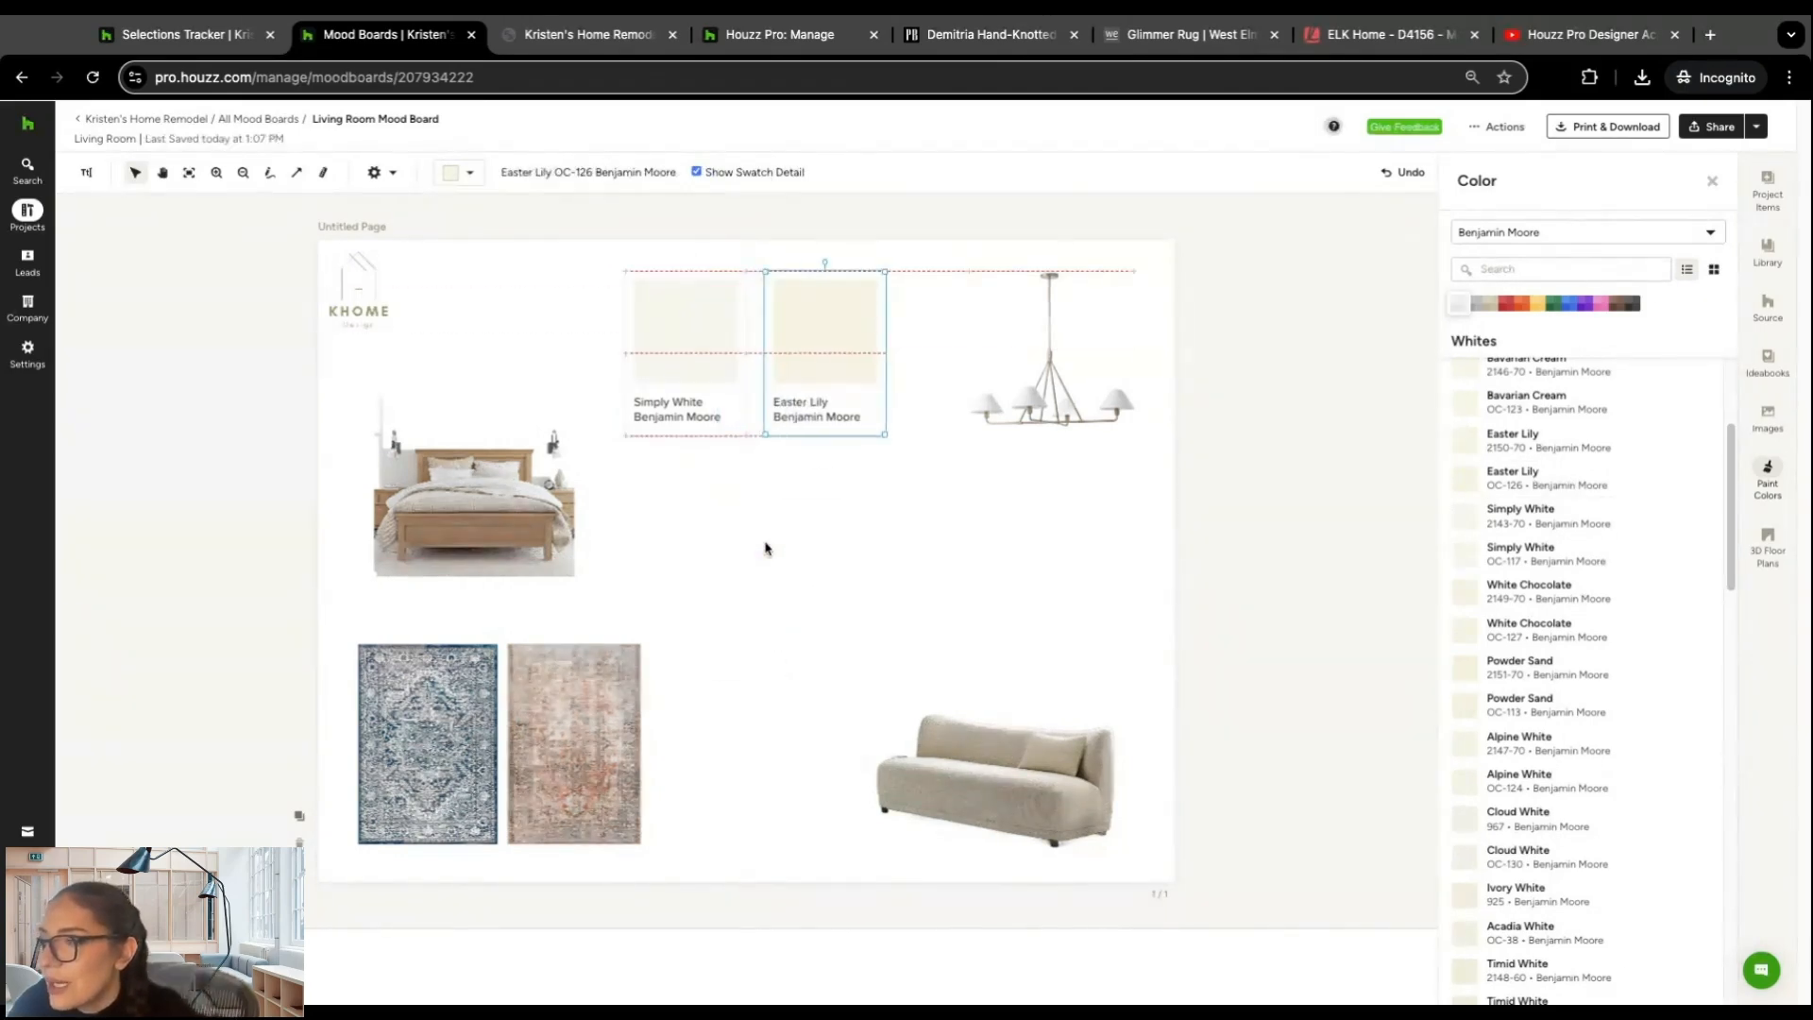
{"action": "left_click", "coordinate": [915, 500]}
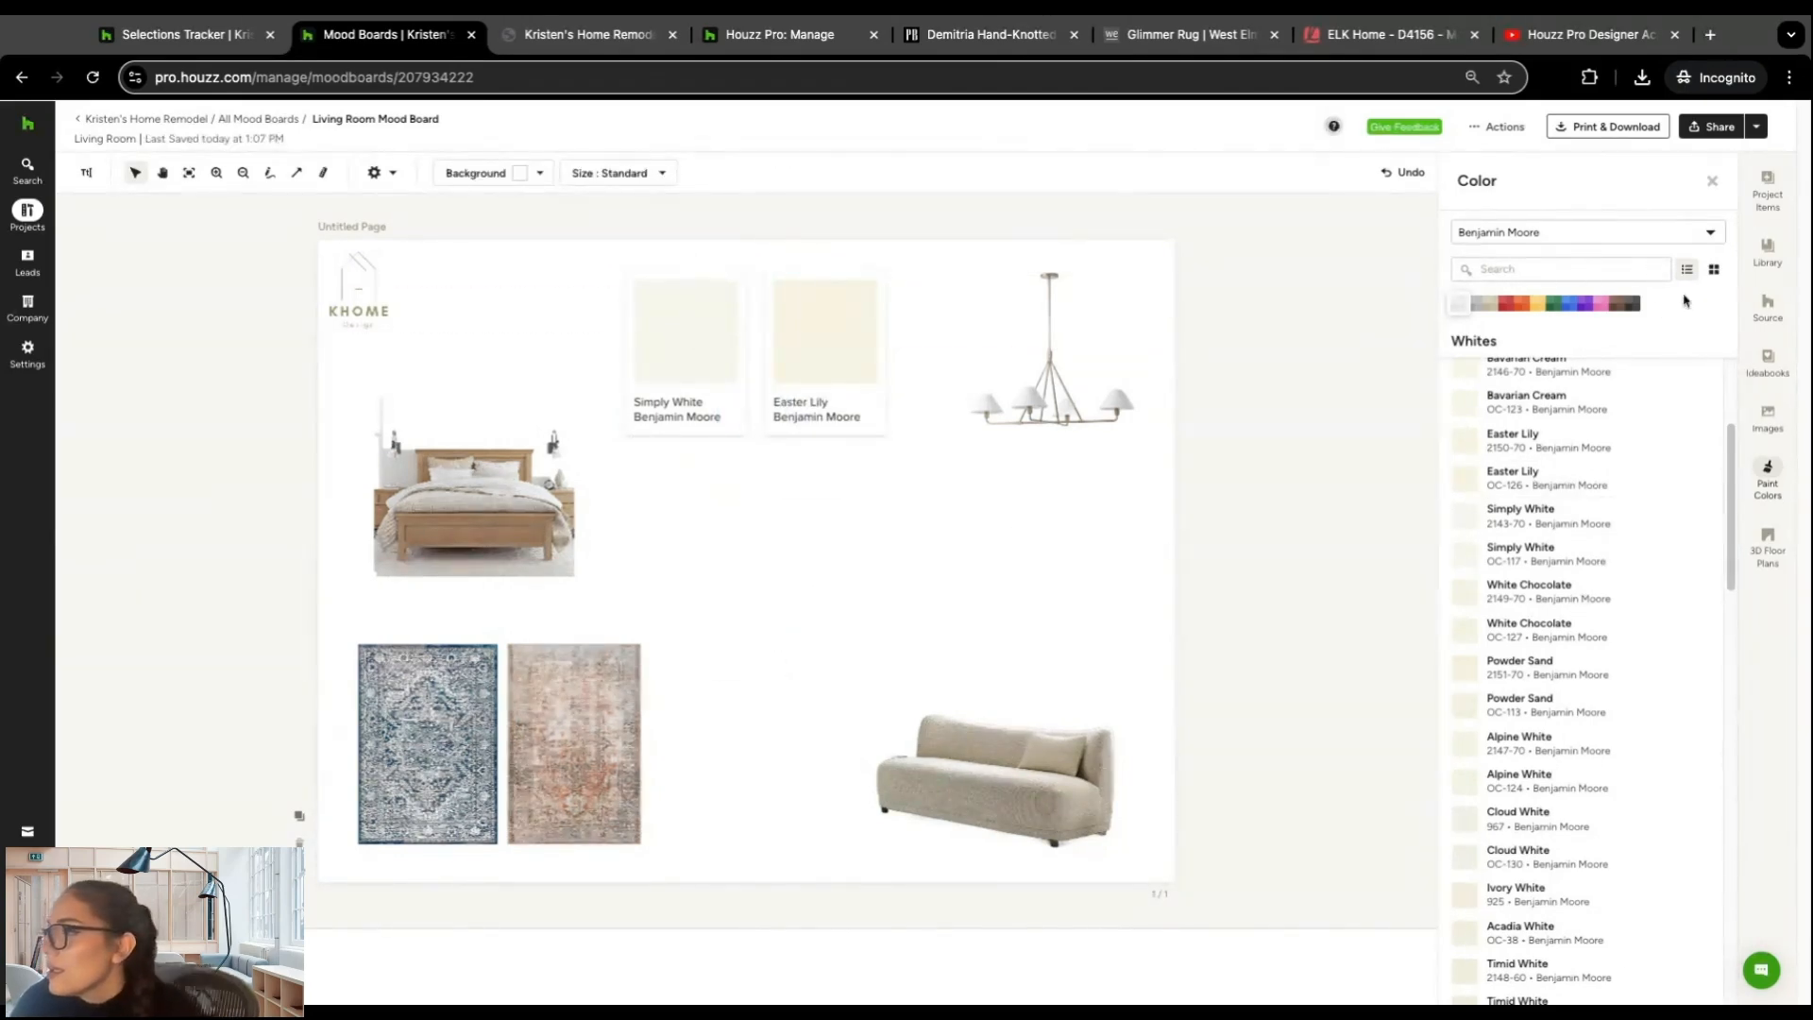
{"action": "left_click", "coordinate": [1712, 183]}
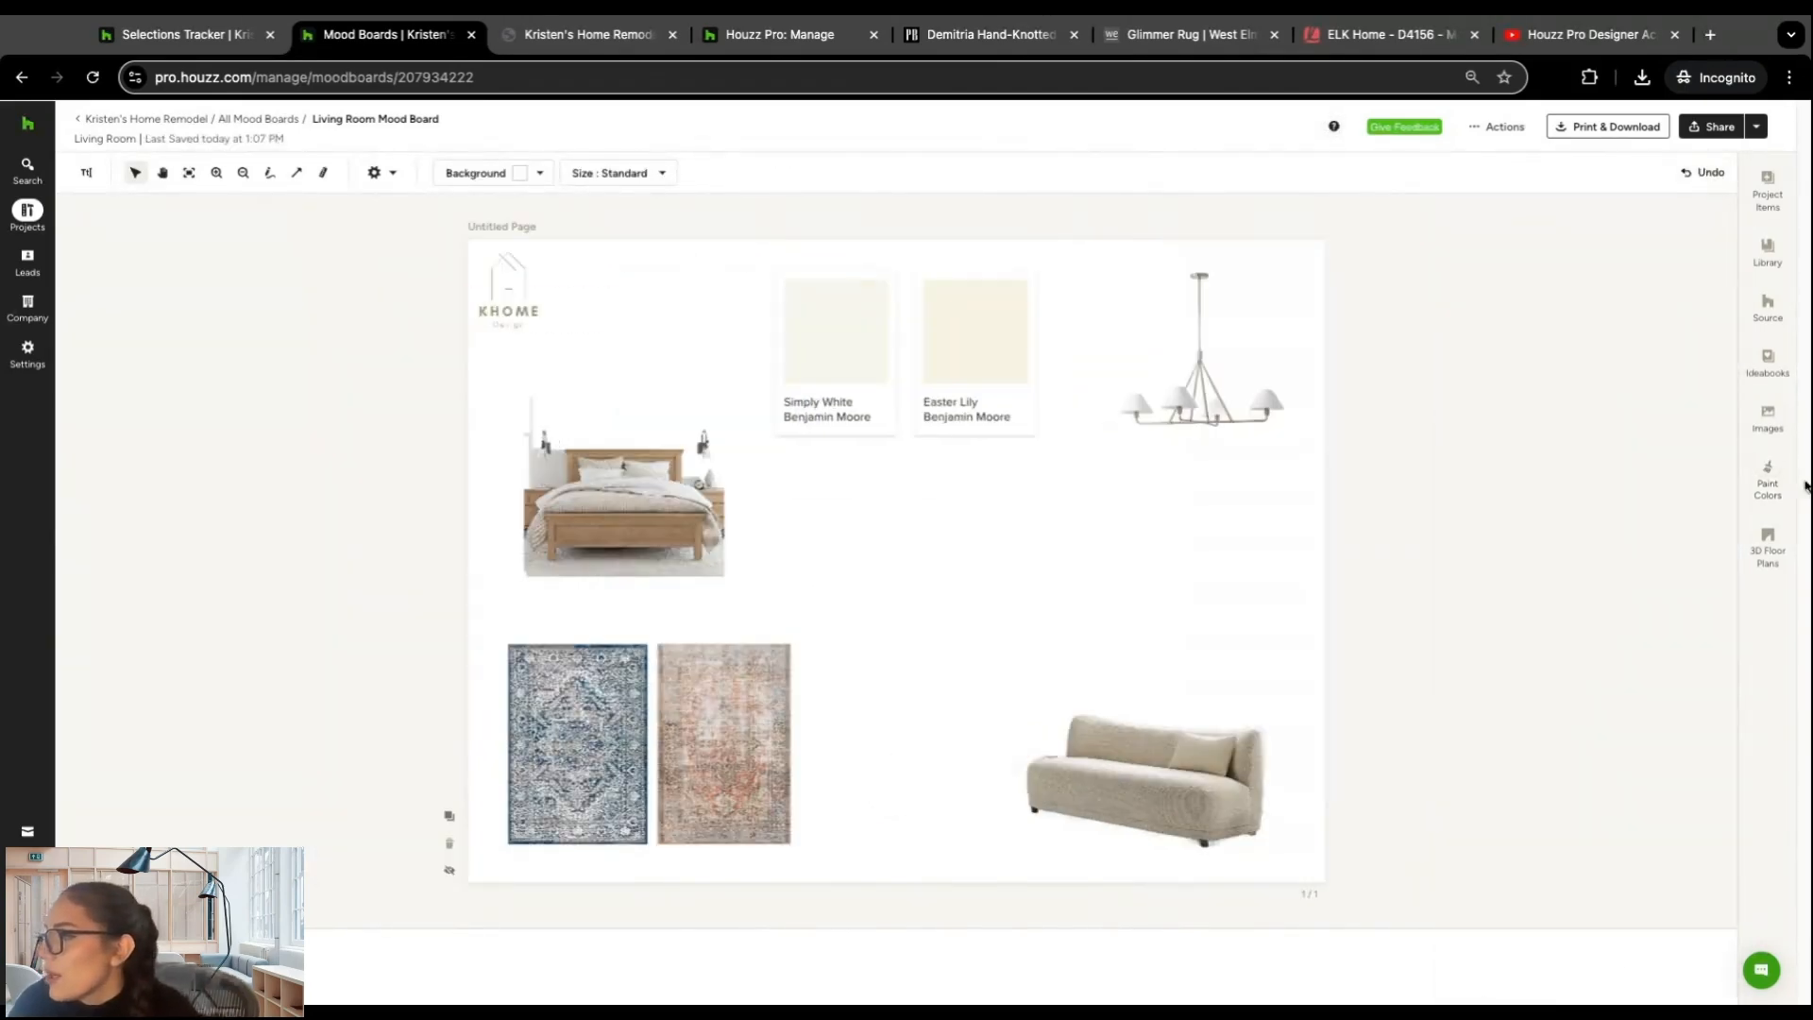
Step: Add the untitled floor plan with the furnished living area from 3D Floor Plans, between the terracotta rug and the sofa
{"action": "left_click", "coordinate": [1767, 545]}
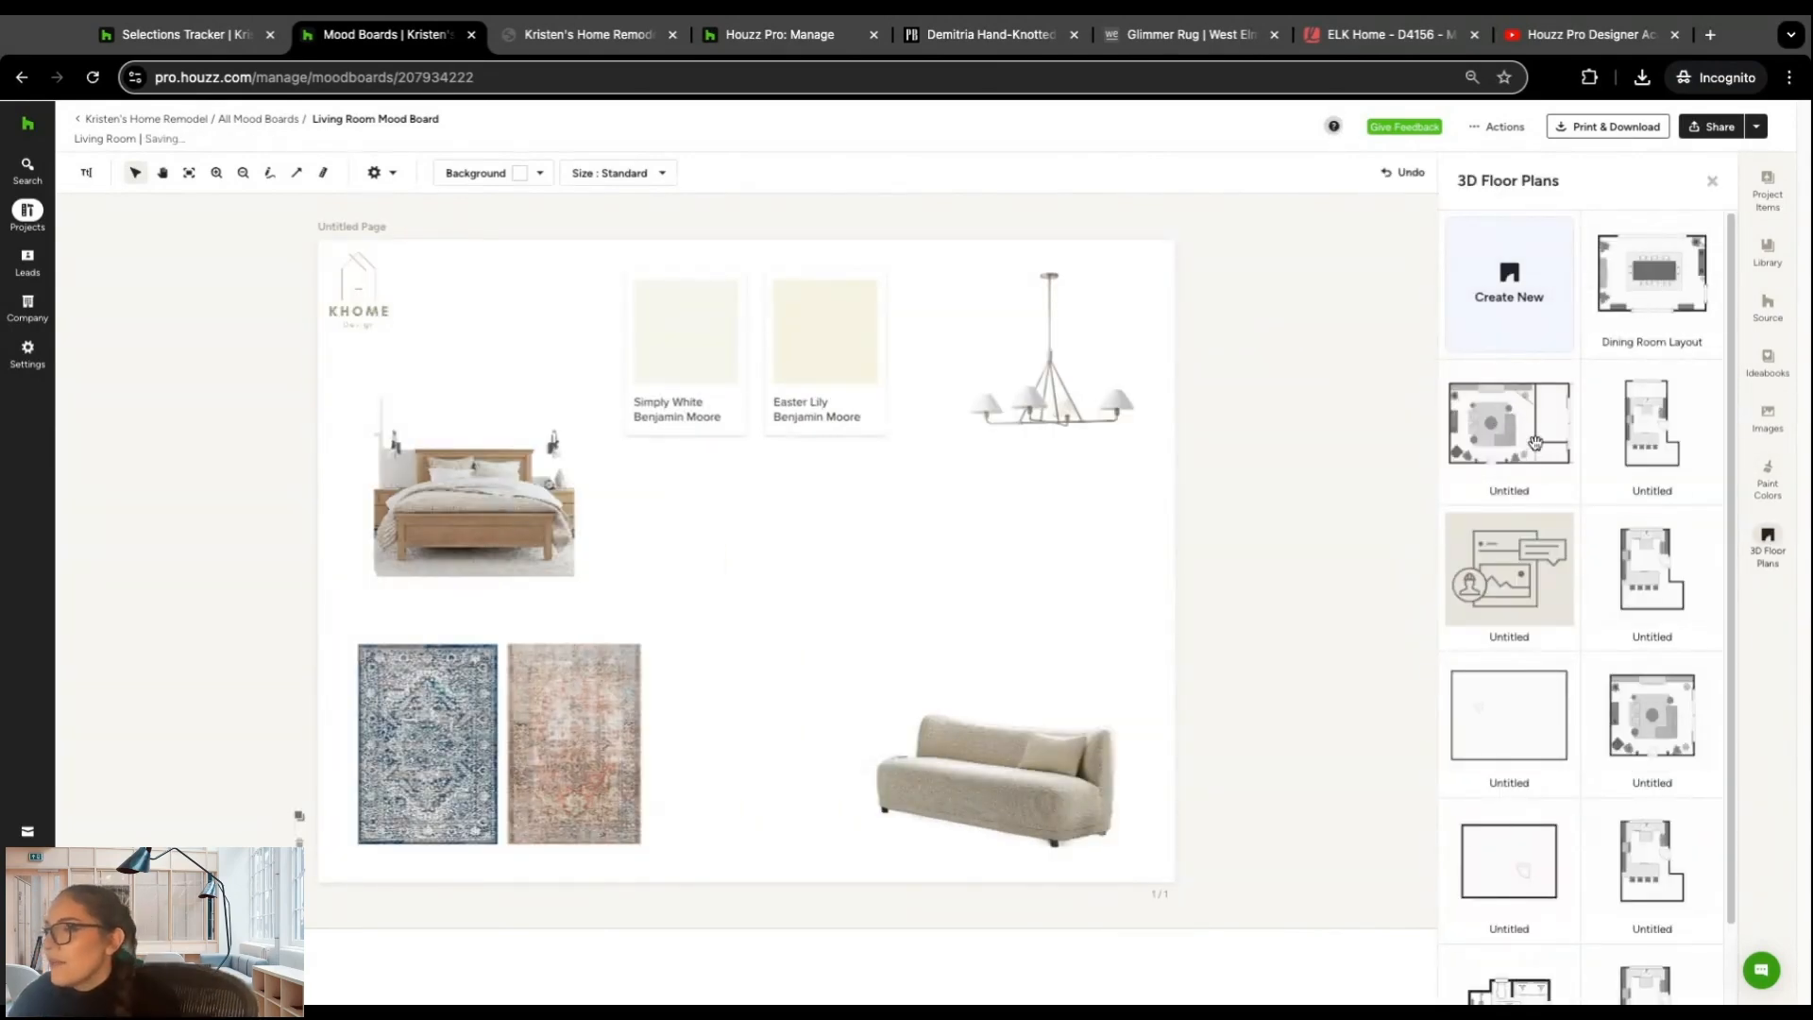
{"action": "left_click", "coordinate": [1450, 404]}
{"action": "left_click_drag", "start_coordinate": [746, 564], "coordinate": [770, 573]}
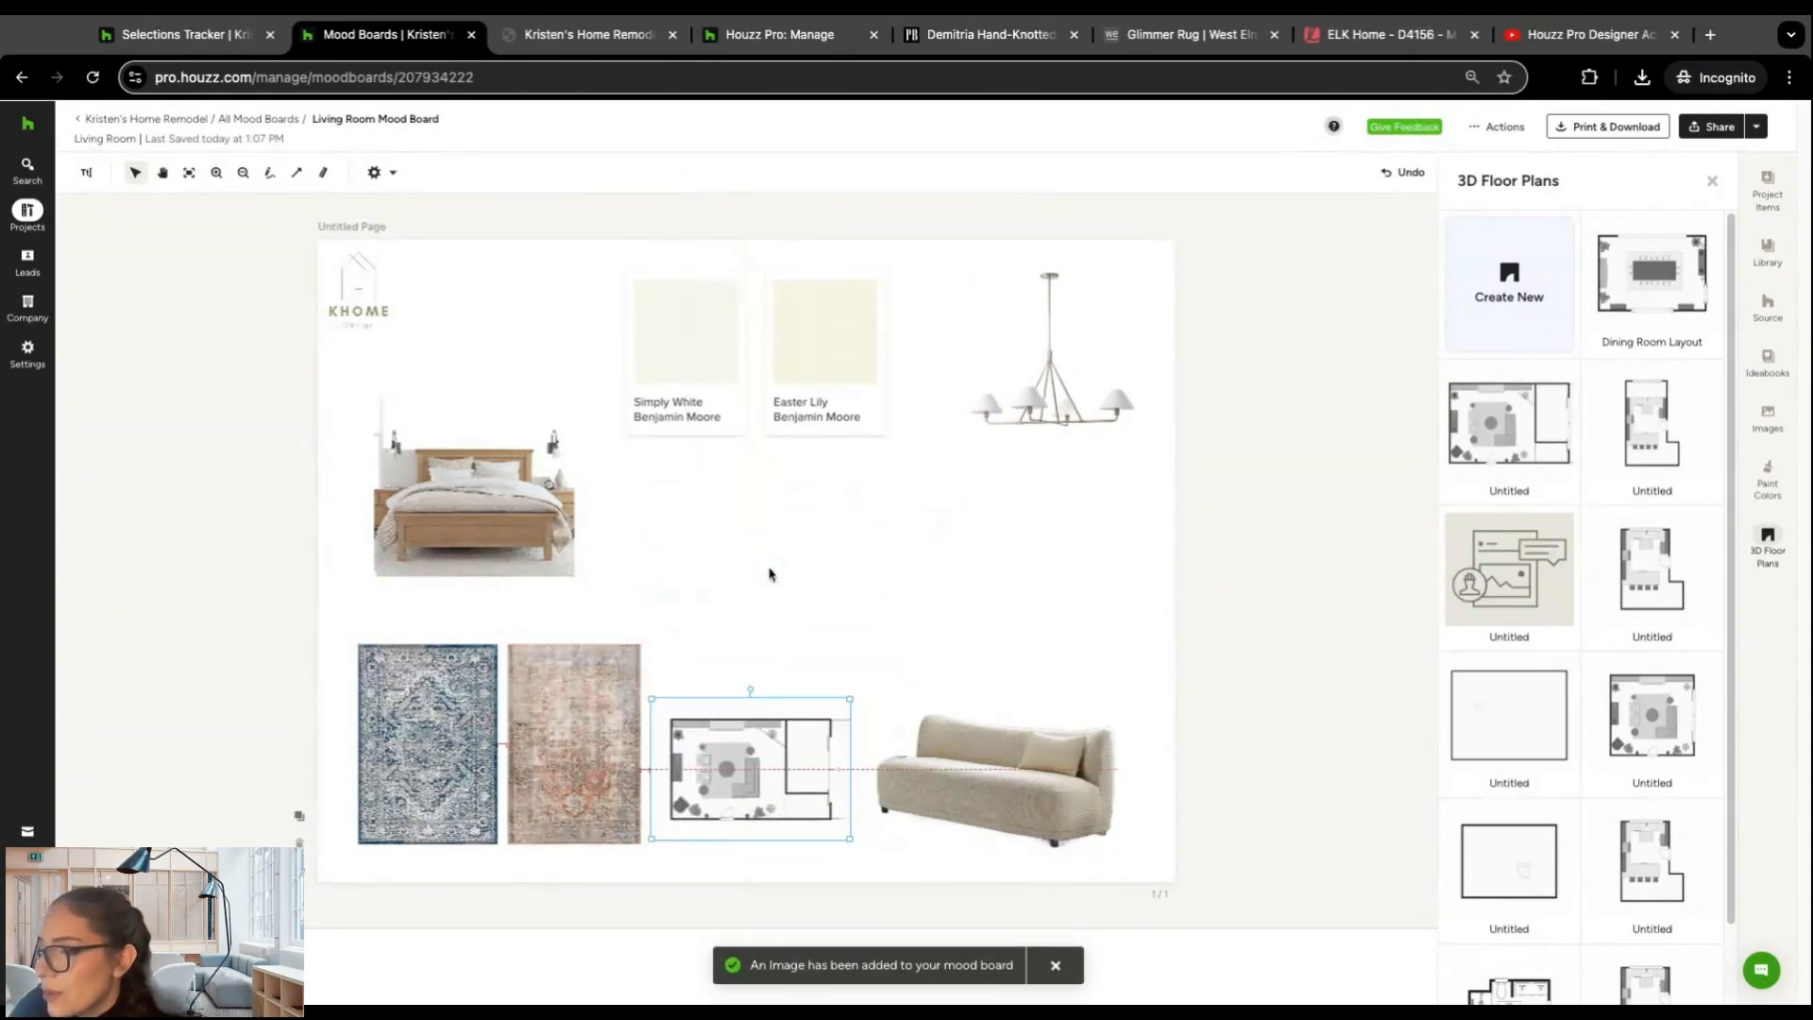
{"action": "left_click", "coordinate": [869, 662]}
{"action": "left_click", "coordinate": [1711, 180]}
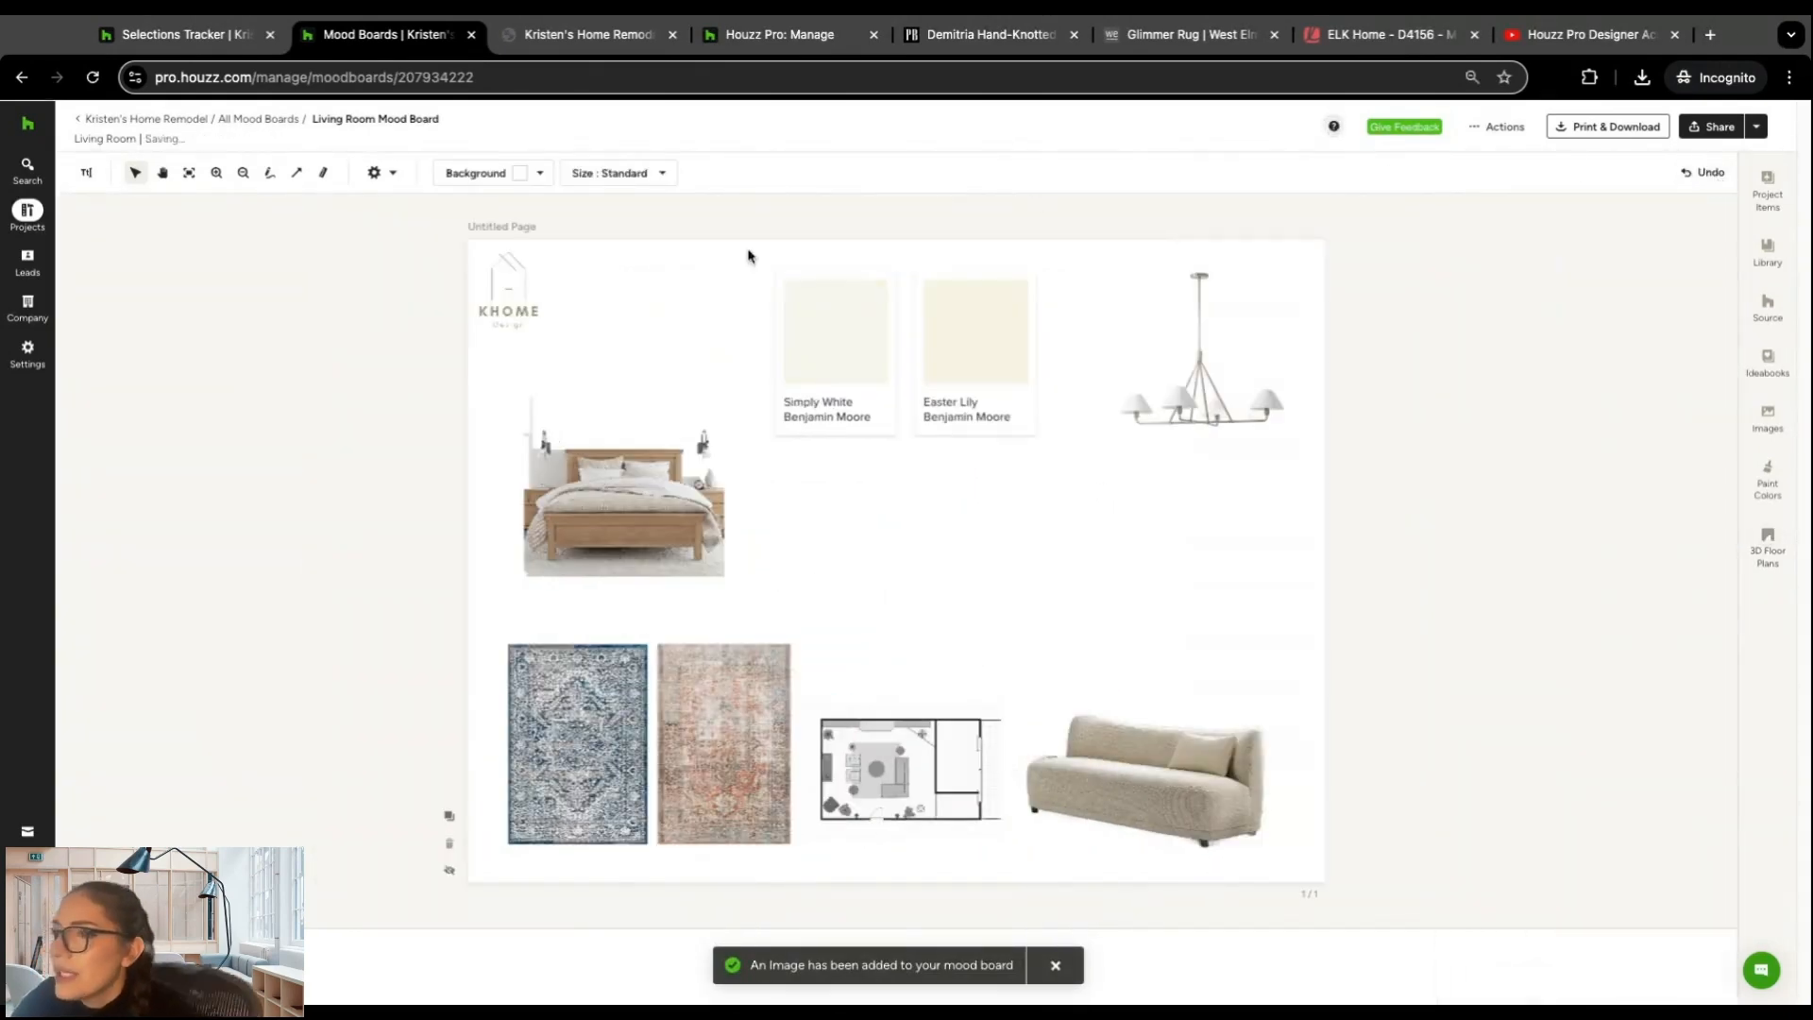
{"action": "left_click", "coordinate": [541, 177]}
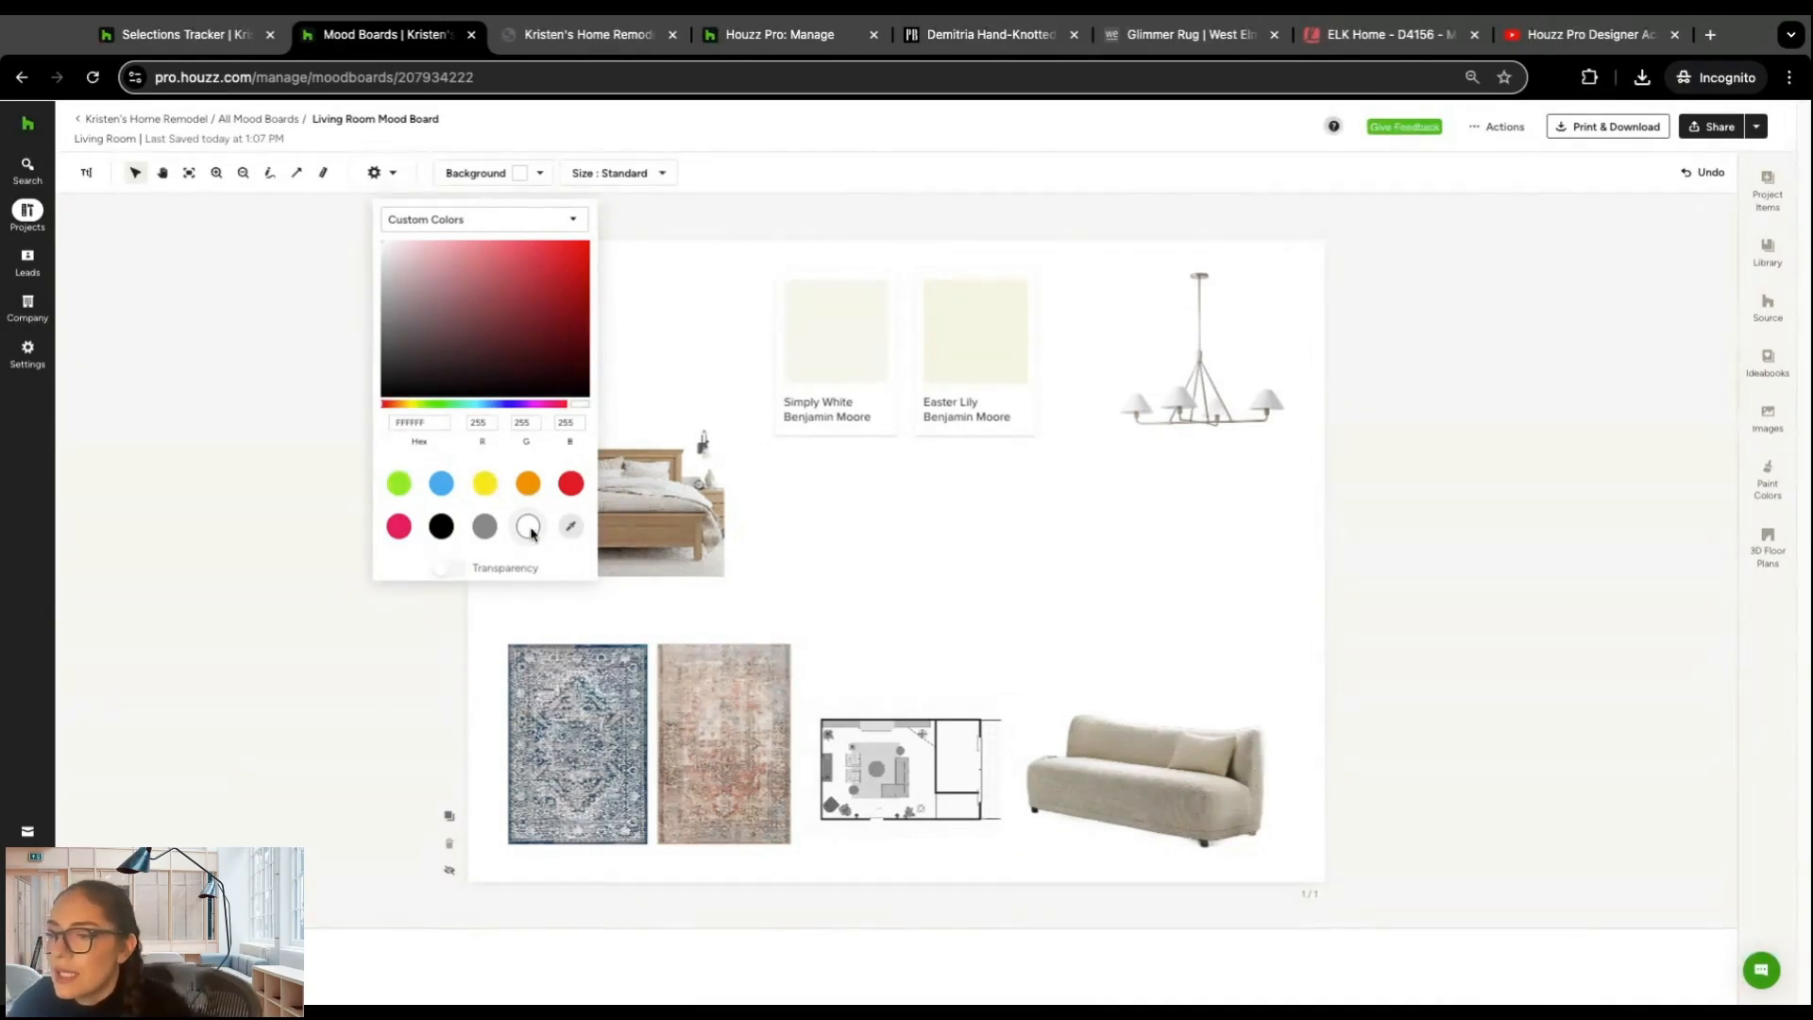
{"action": "left_click", "coordinate": [642, 317]}
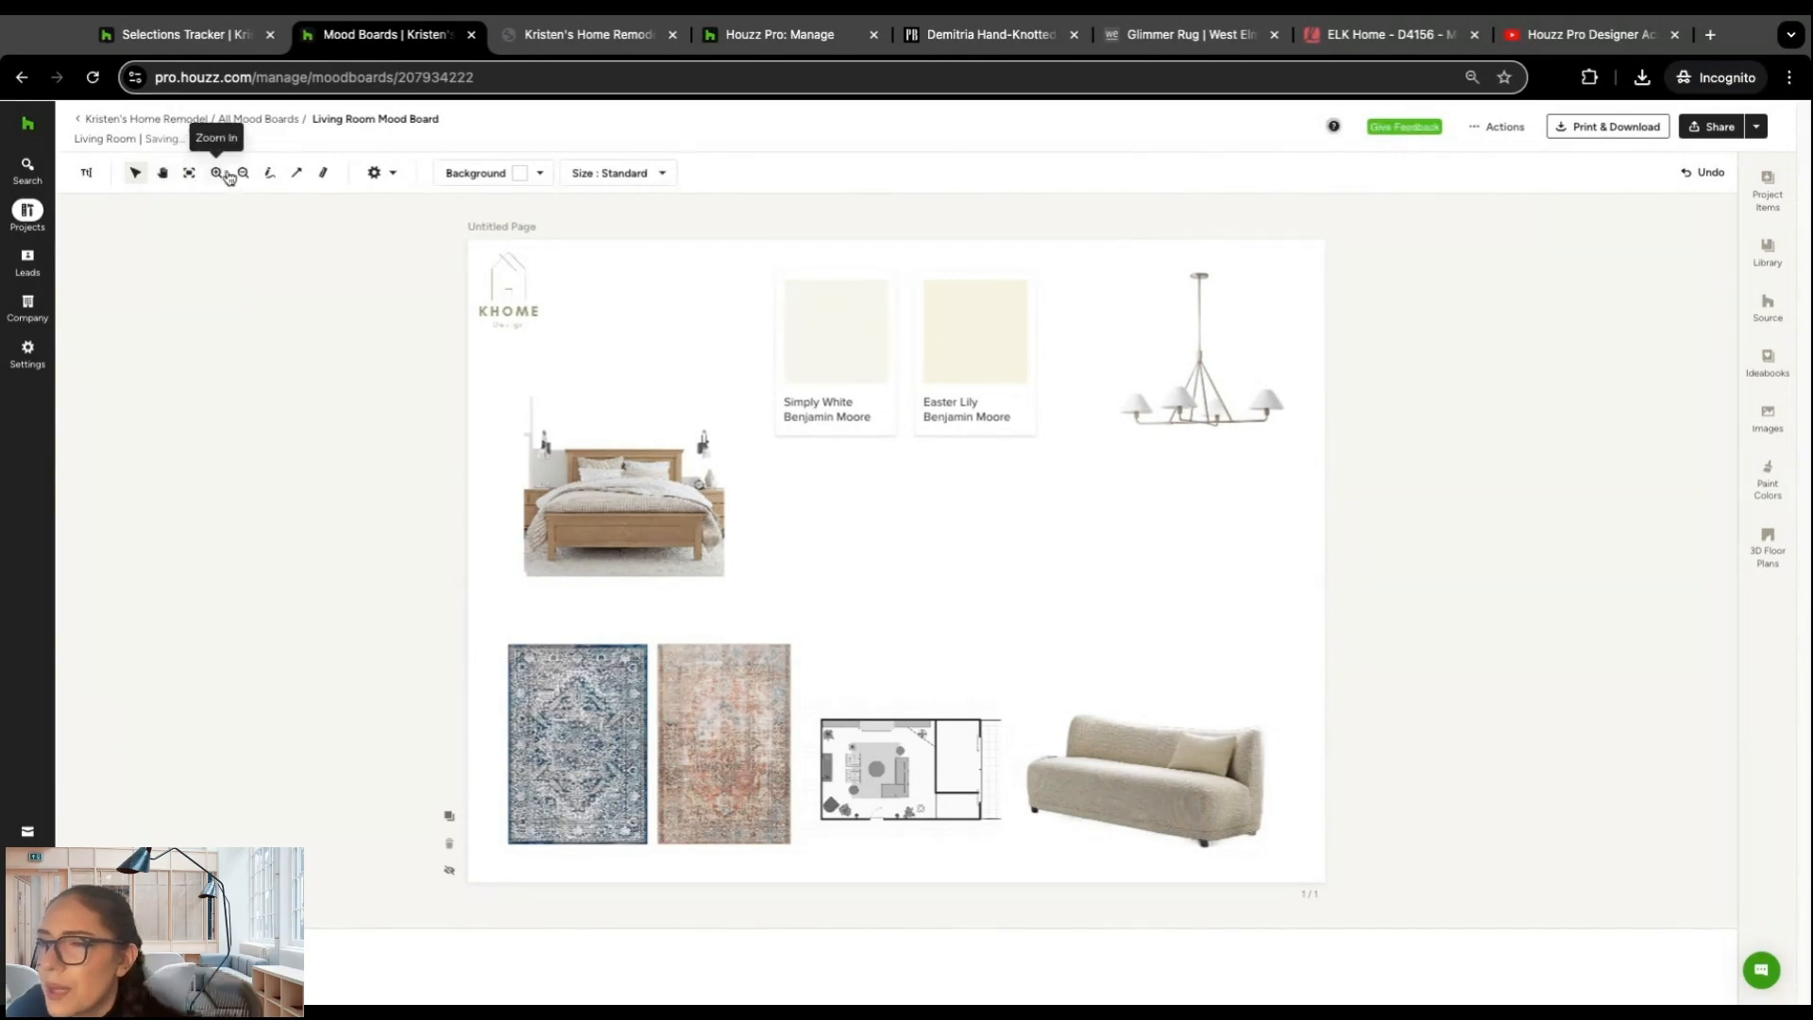
Step: Draw a black arrow from the open middle of the page up to the chandelier, ending just below it
{"action": "left_click", "coordinate": [298, 178]}
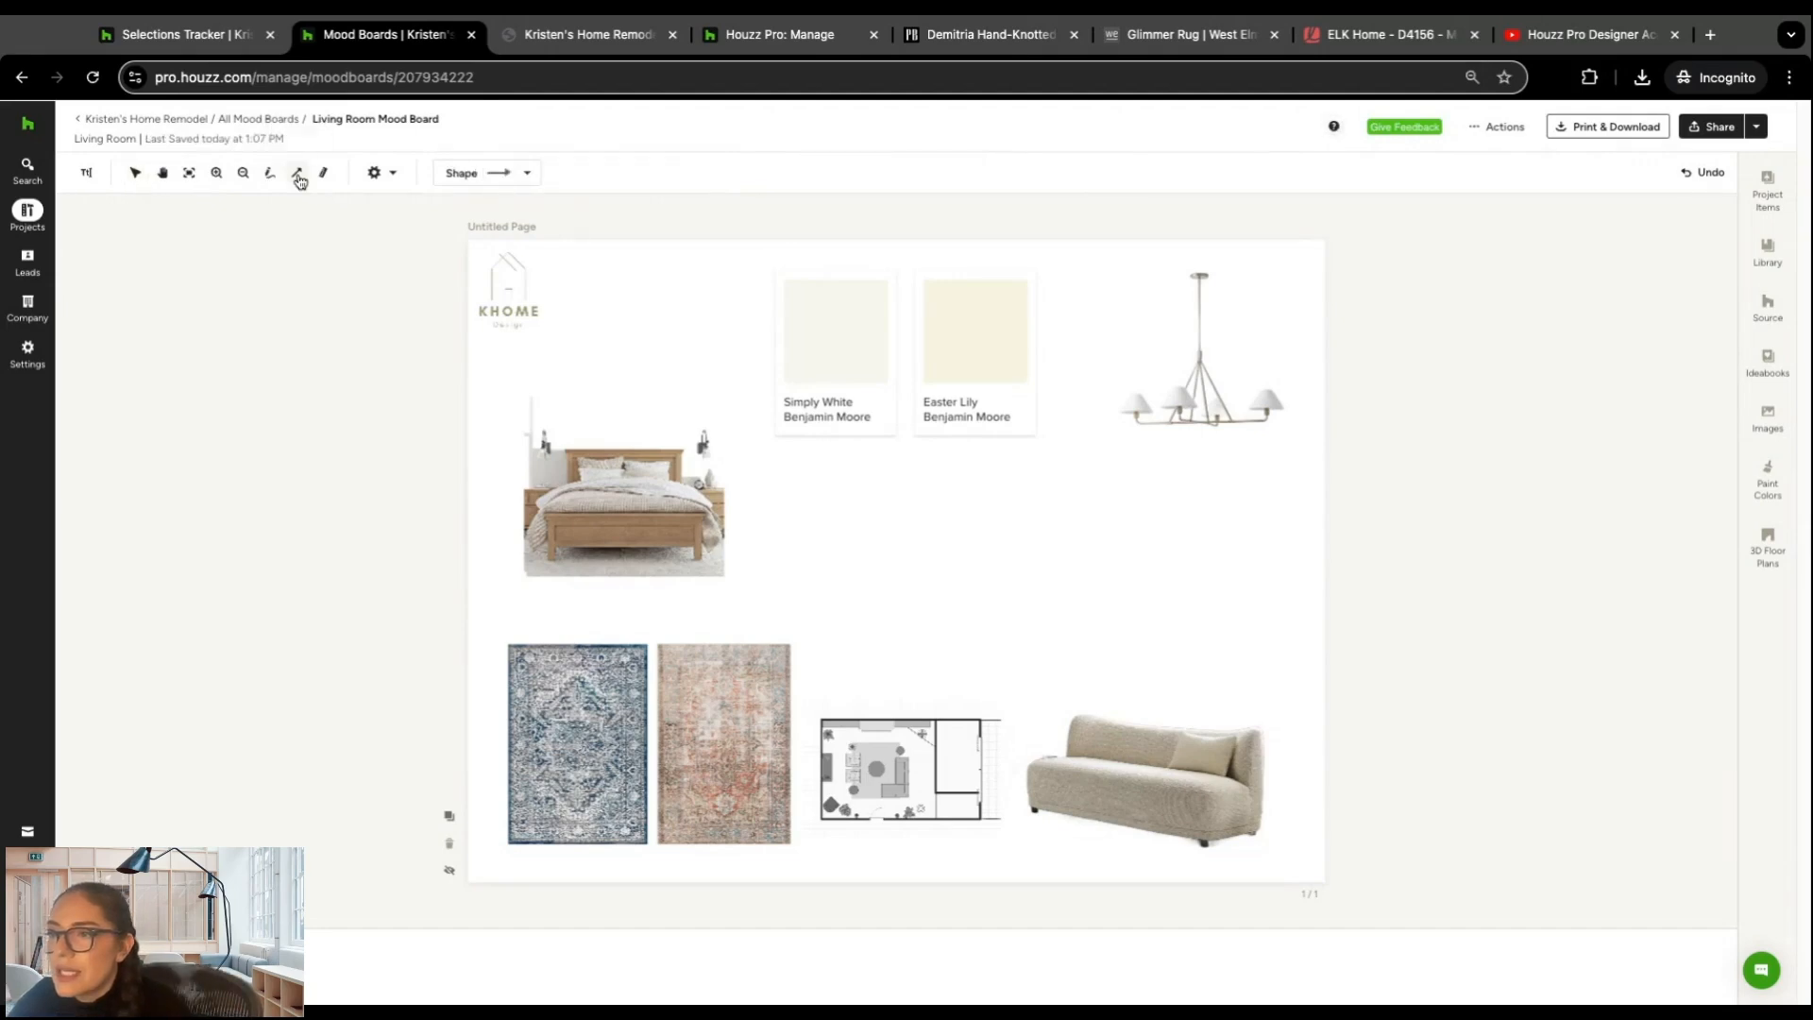
{"action": "mouse_move", "coordinate": [1048, 537]}
{"action": "left_mouse_down"}
{"action": "mouse_move", "coordinate": [1173, 416]}
{"action": "mouse_move", "coordinate": [1183, 435]}
{"action": "left_mouse_up"}
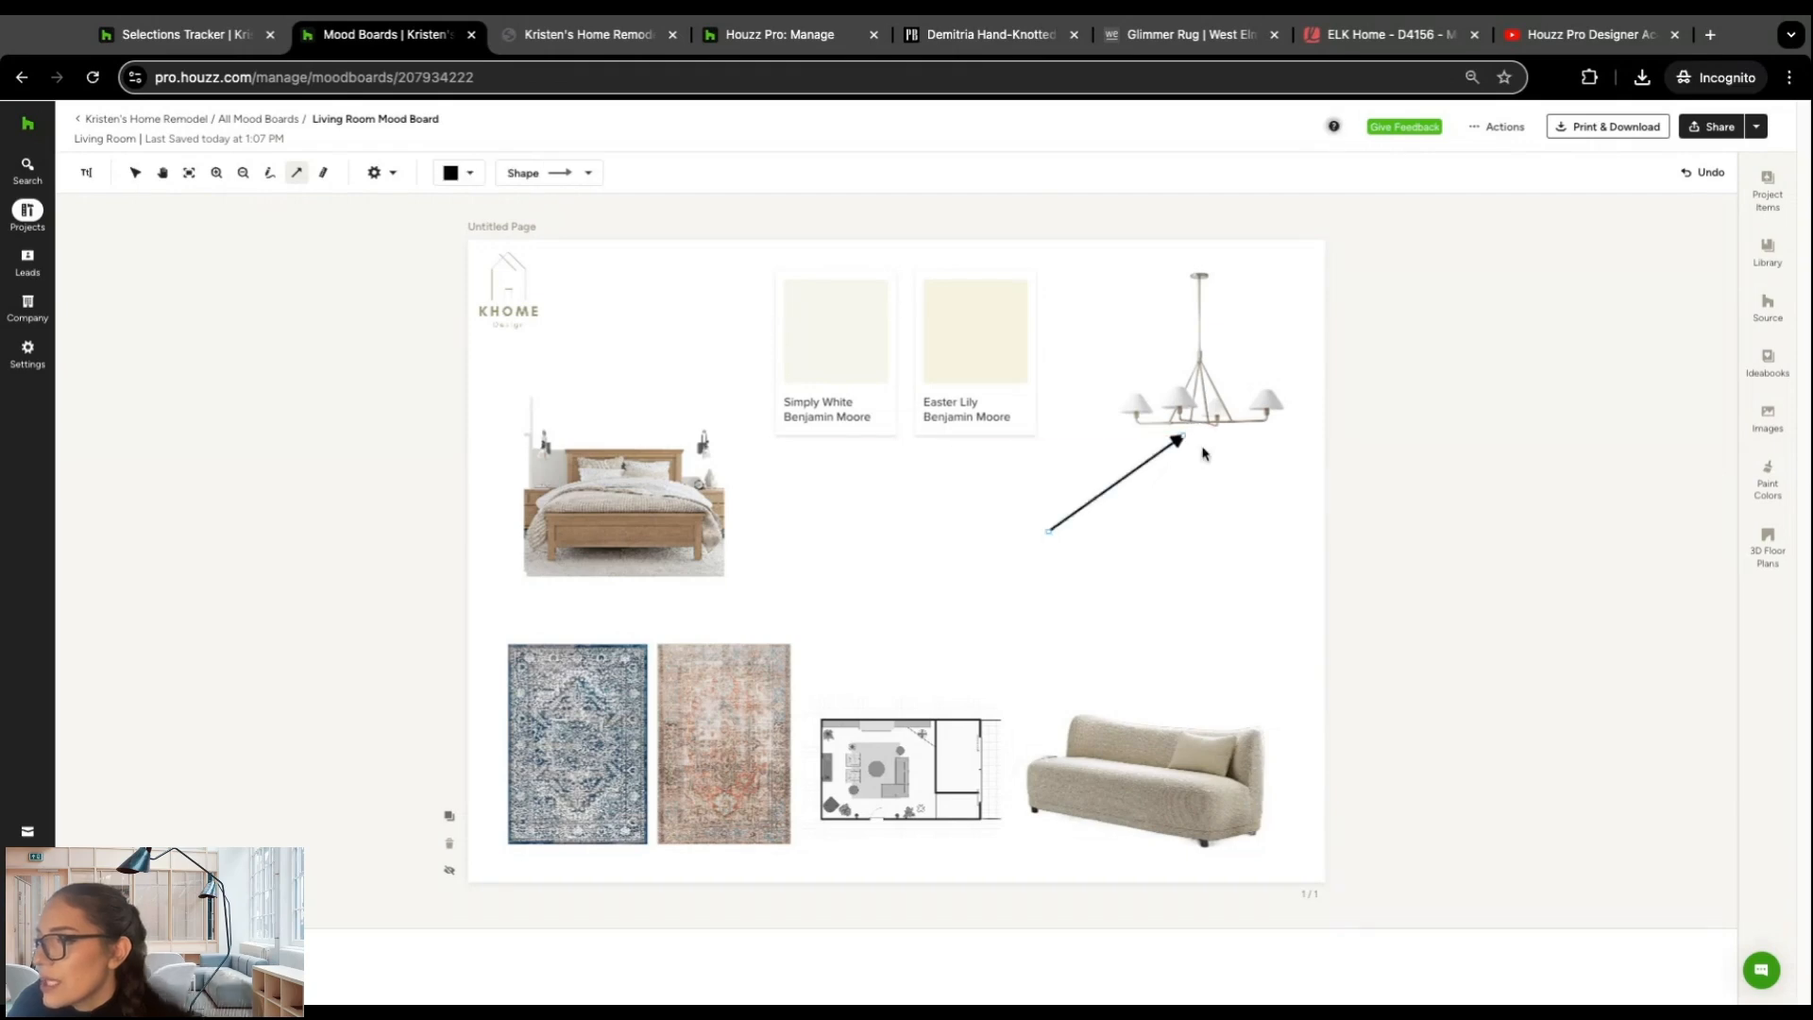
{"action": "left_click", "coordinate": [587, 173]}
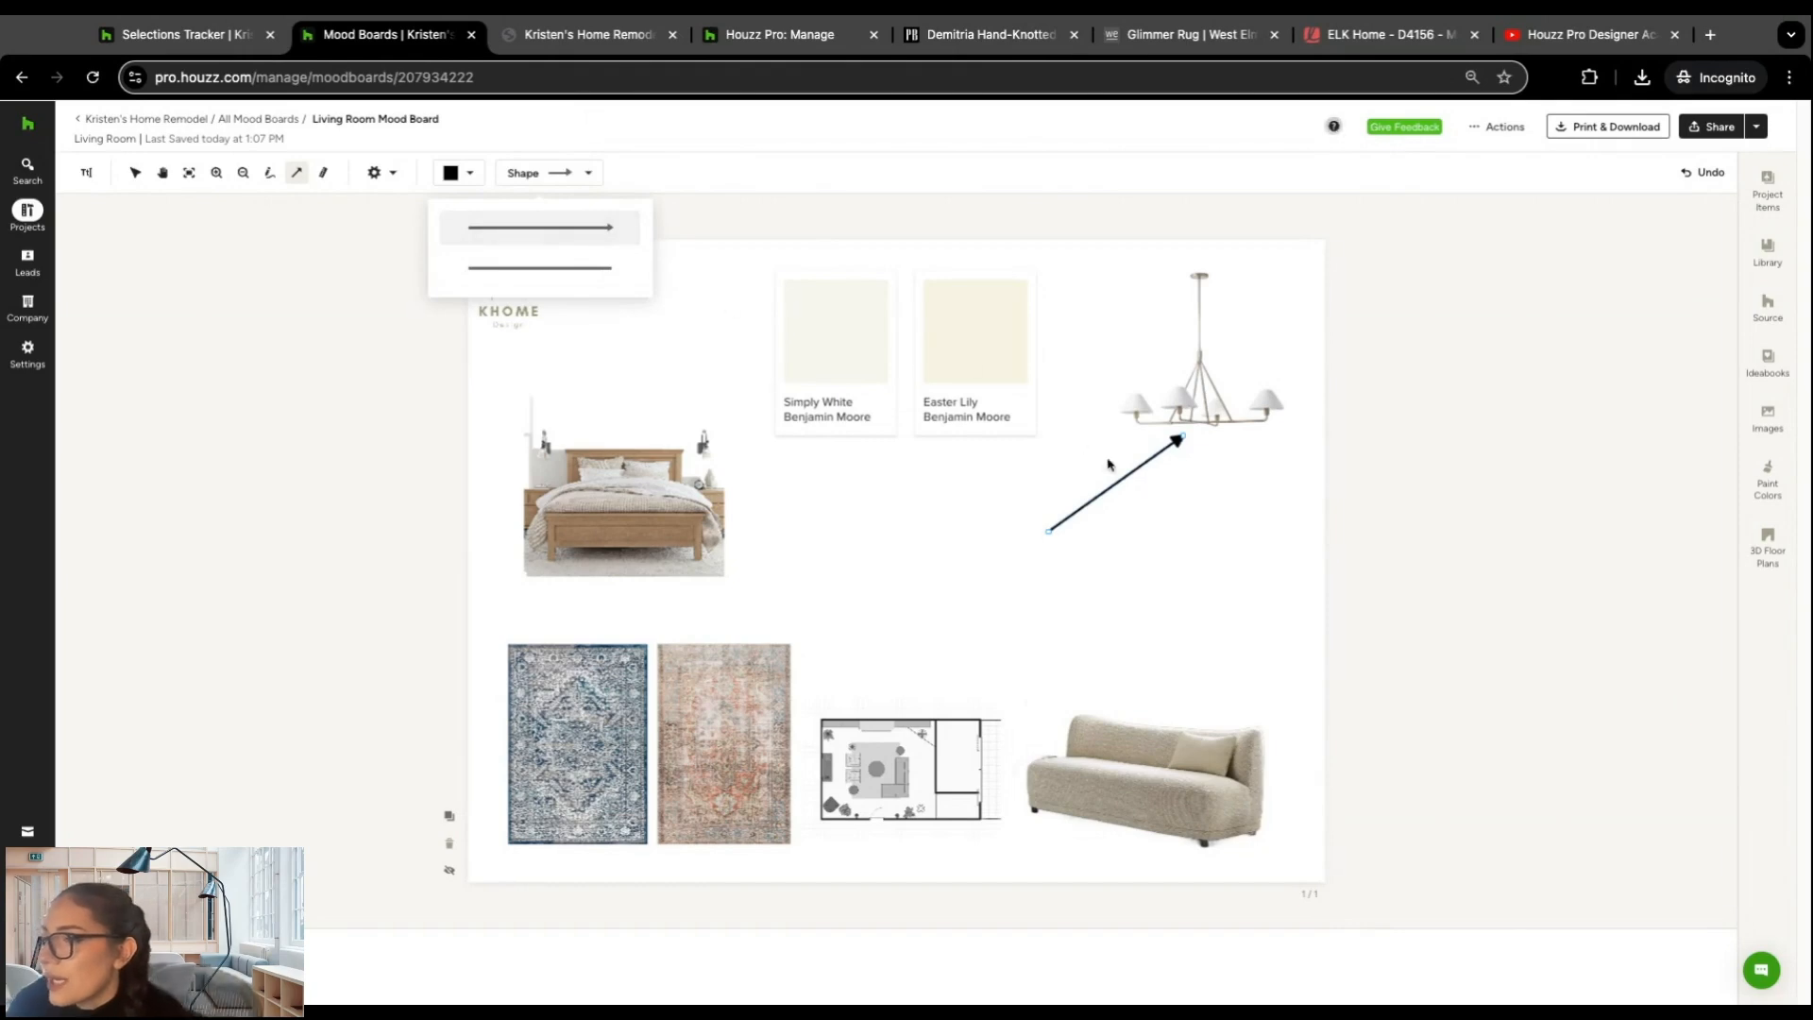
{"action": "left_click", "coordinate": [1177, 501]}
{"action": "left_click_drag", "start_coordinate": [1183, 436], "coordinate": [1184, 447]}
{"action": "left_click", "coordinate": [1239, 483]}
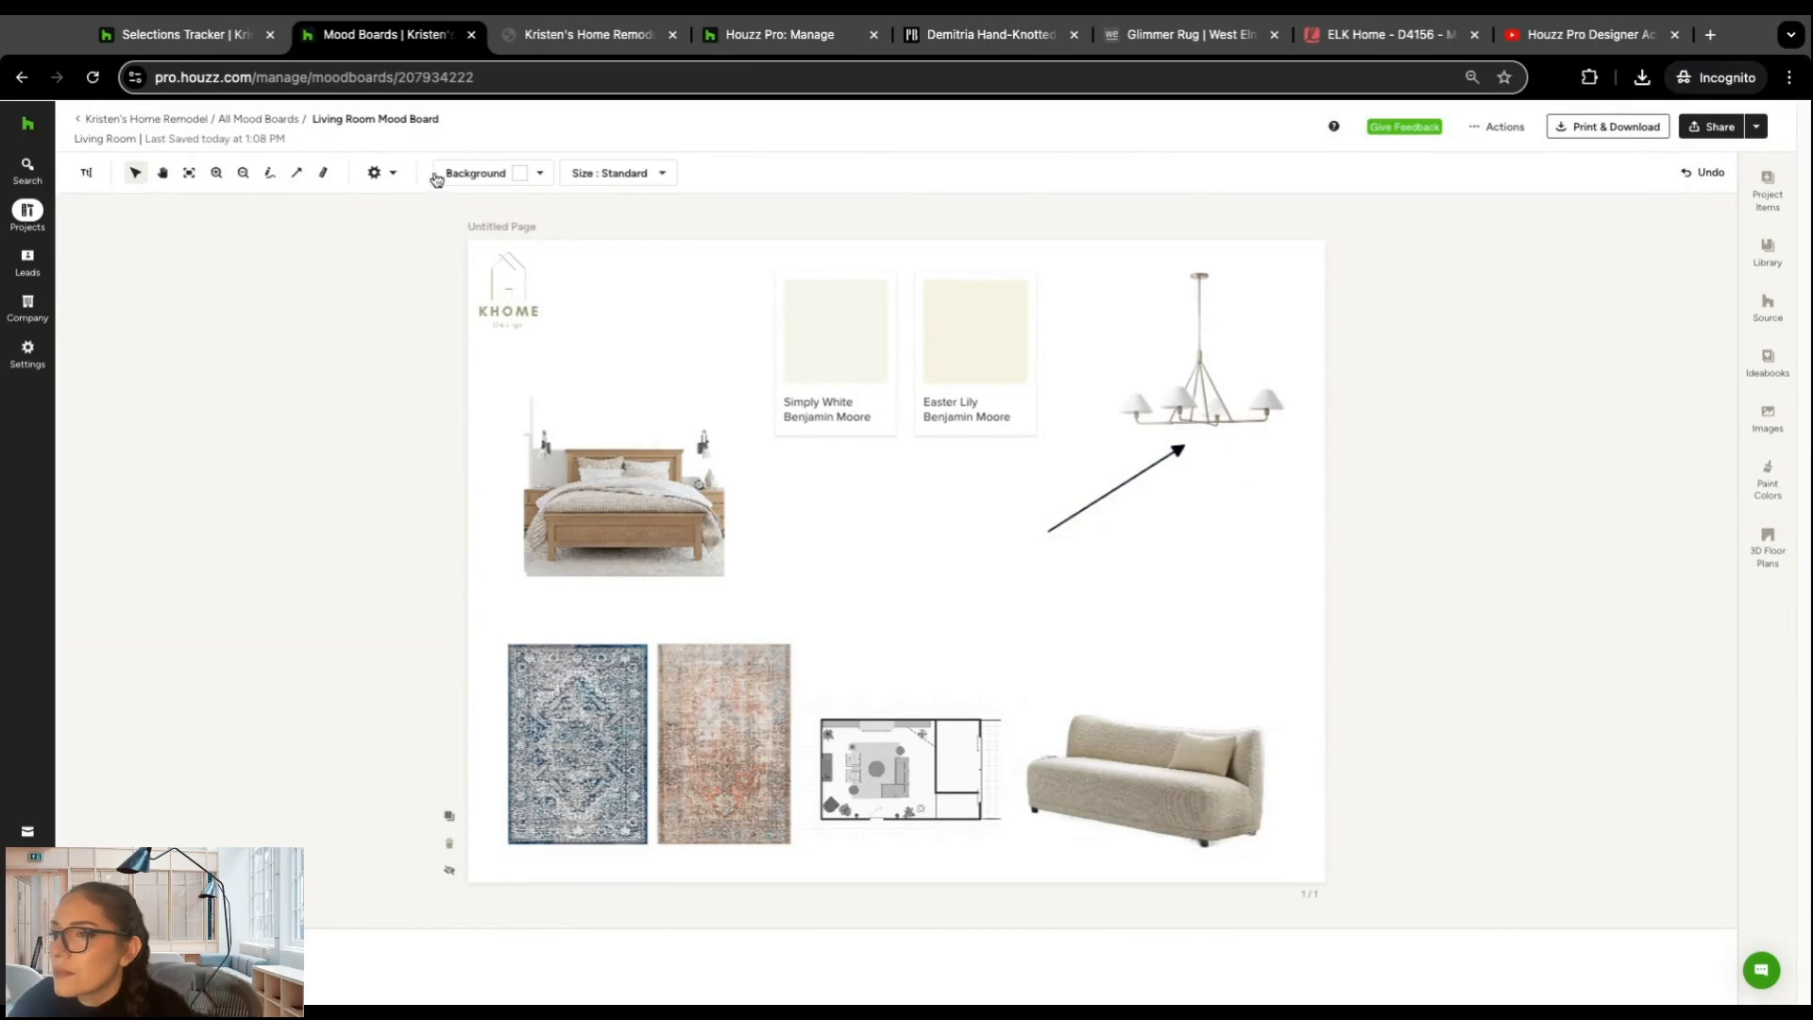
Step: Add a horizontal ruler under the sofa, spanning its full width, with the measurement set to 20 feet 0 inches
{"action": "left_click", "coordinate": [325, 174]}
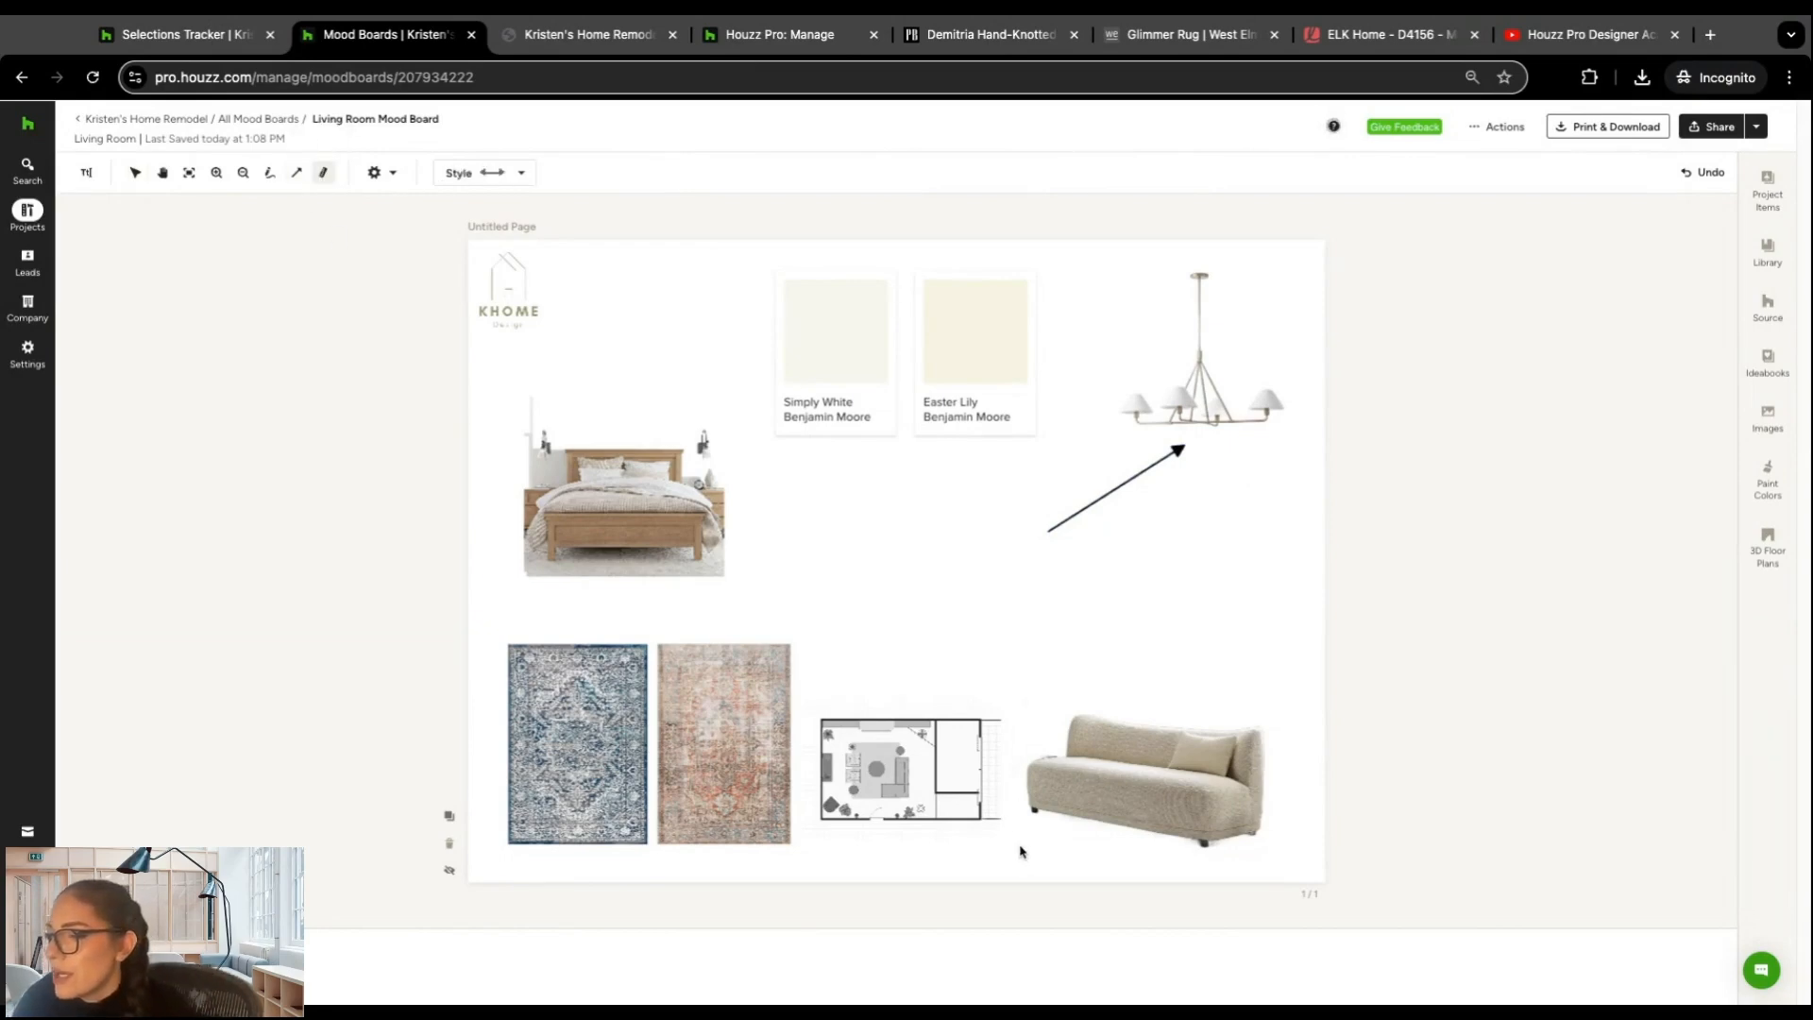
{"action": "left_click_drag", "start_coordinate": [1028, 848], "coordinate": [1266, 848]}
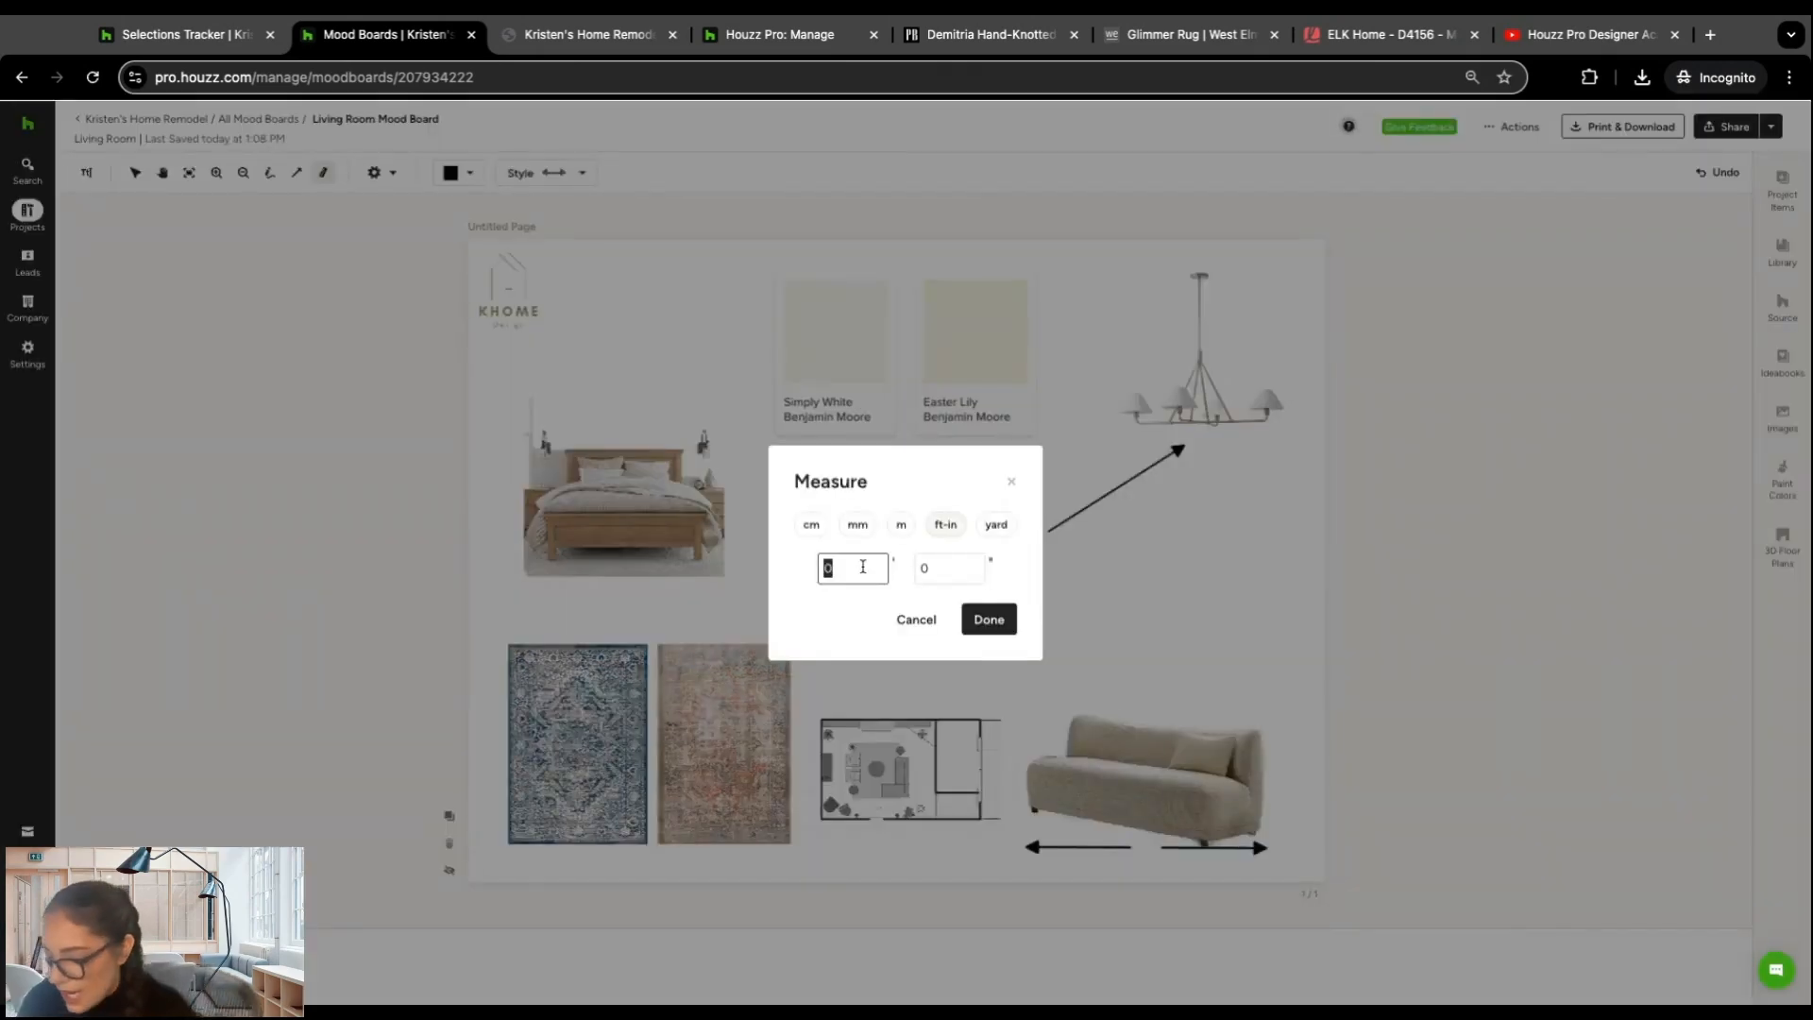
{"action": "key", "text": "BackSpace"}
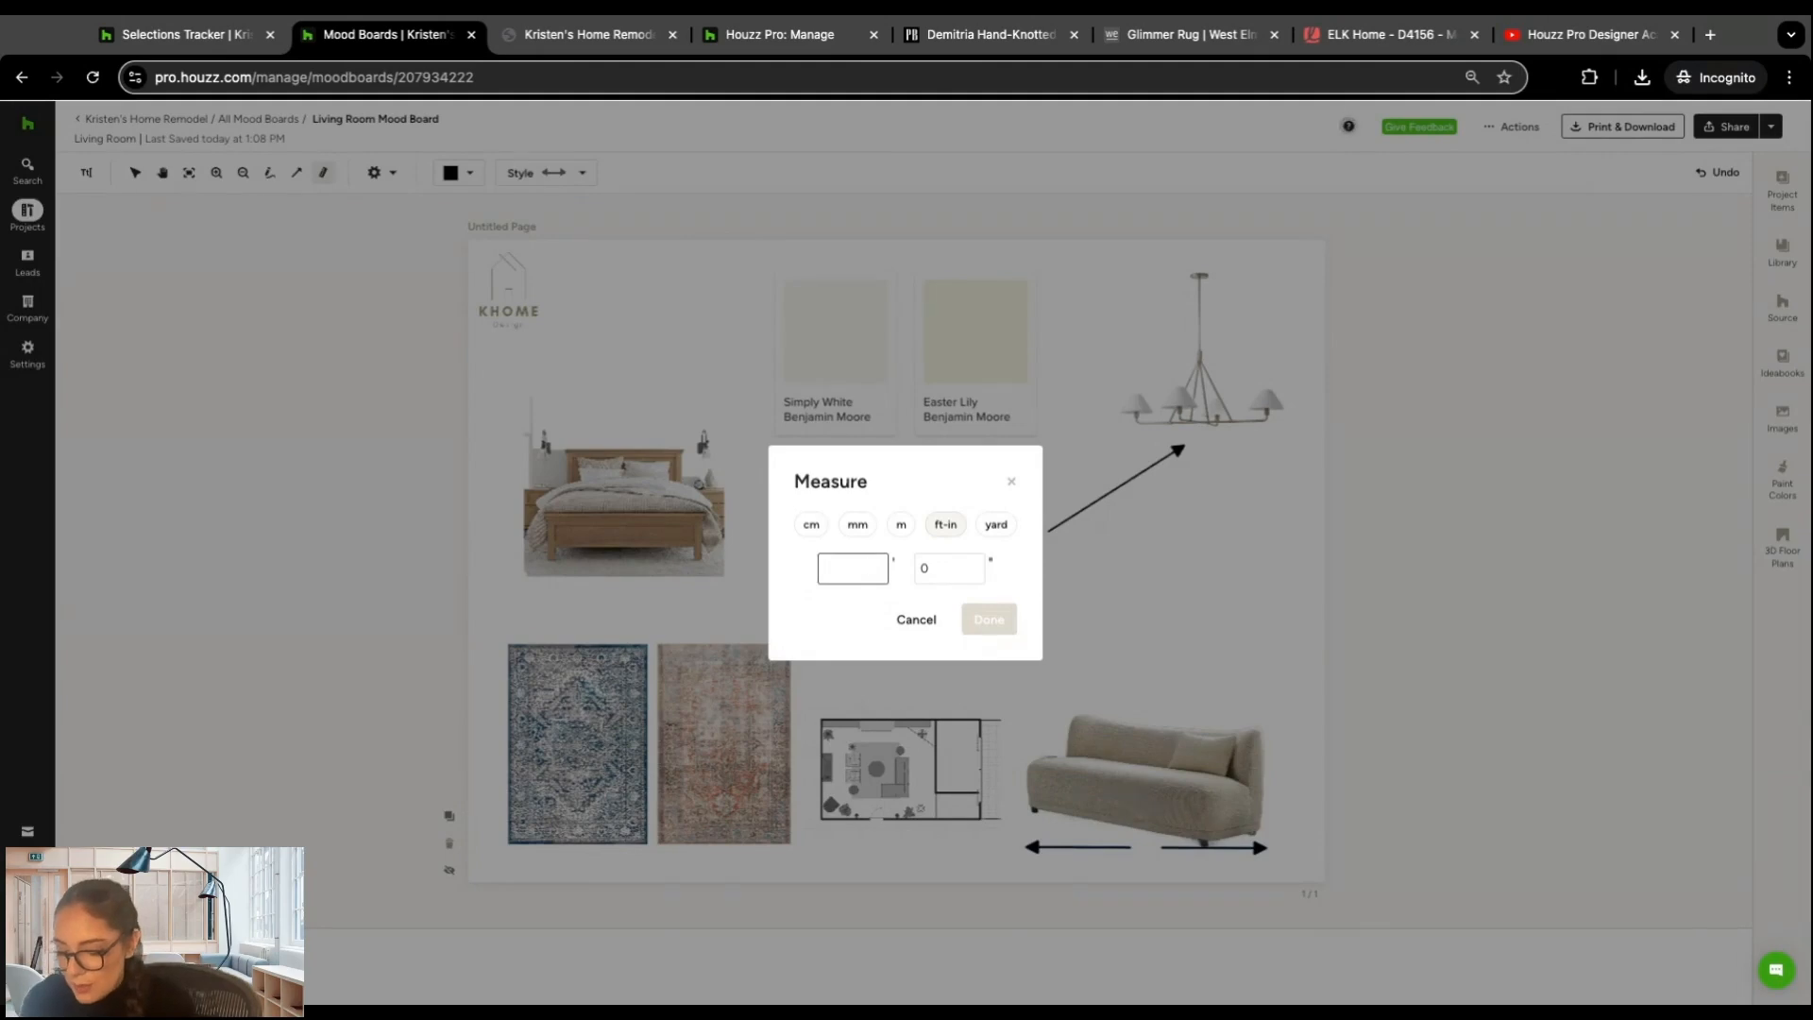
{"action": "type", "text": "30"}
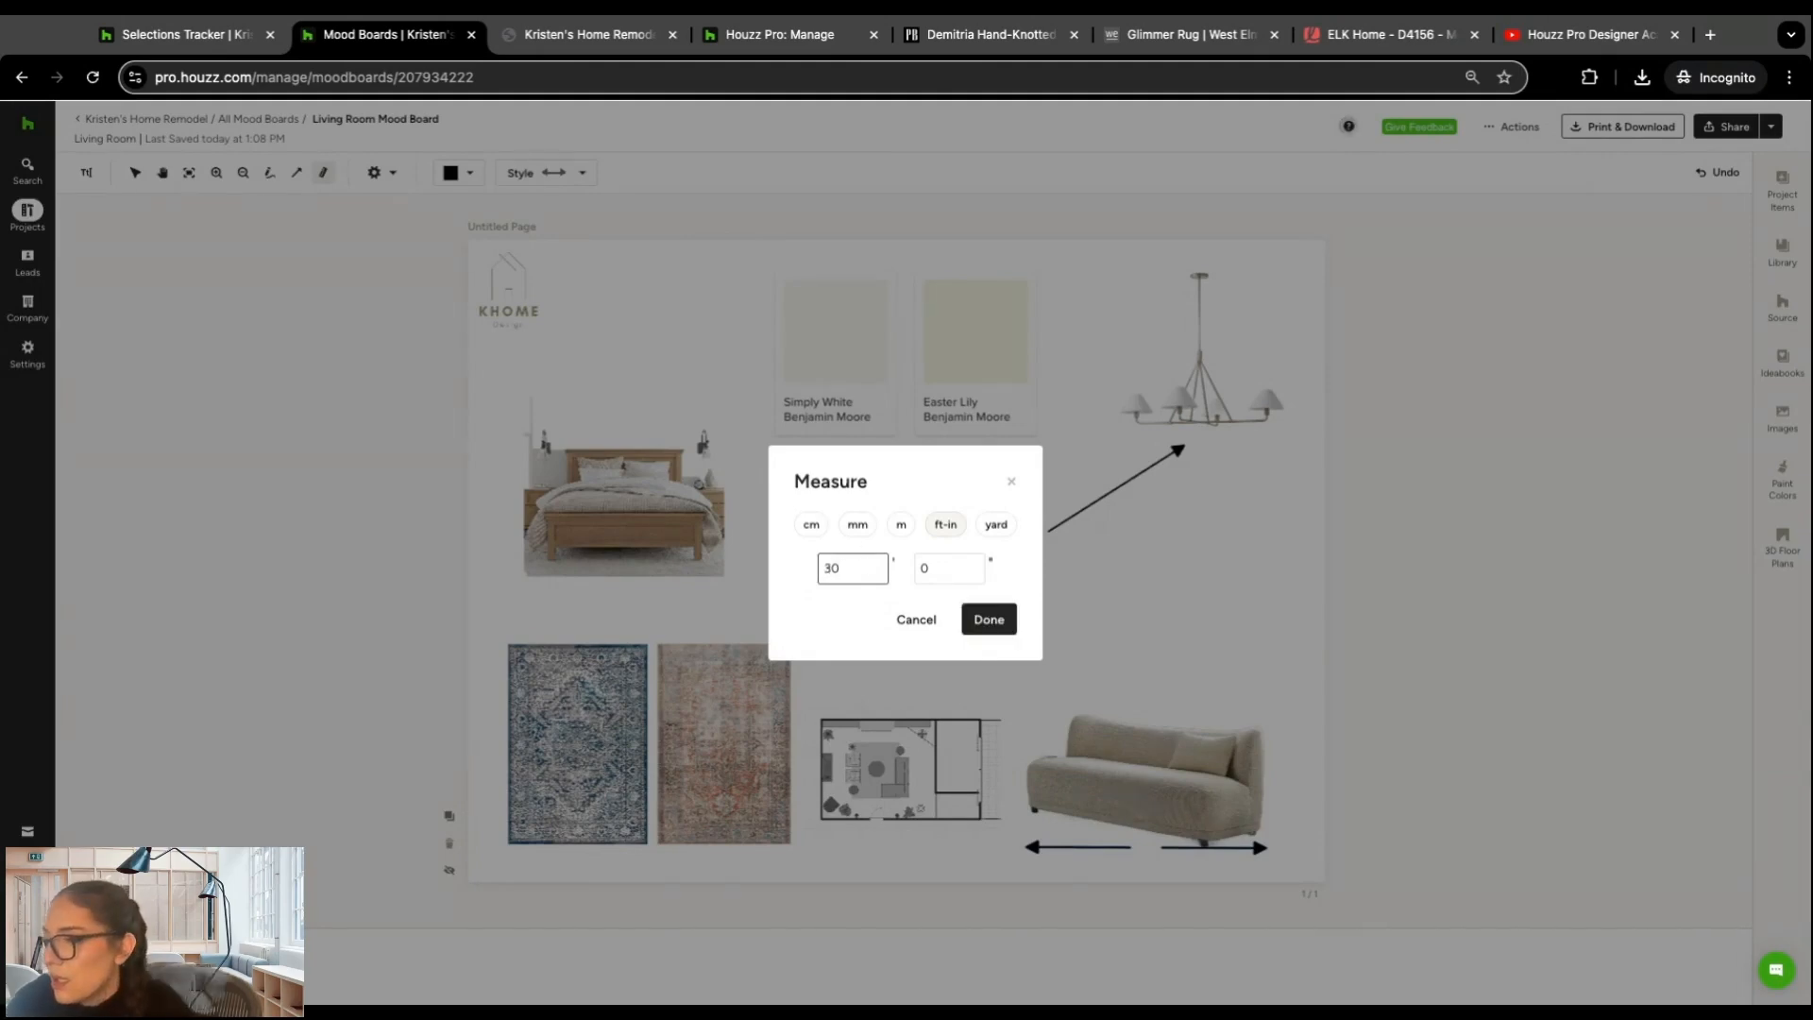
{"action": "key", "text": "BackSpace"}
{"action": "type", "text": "20"}
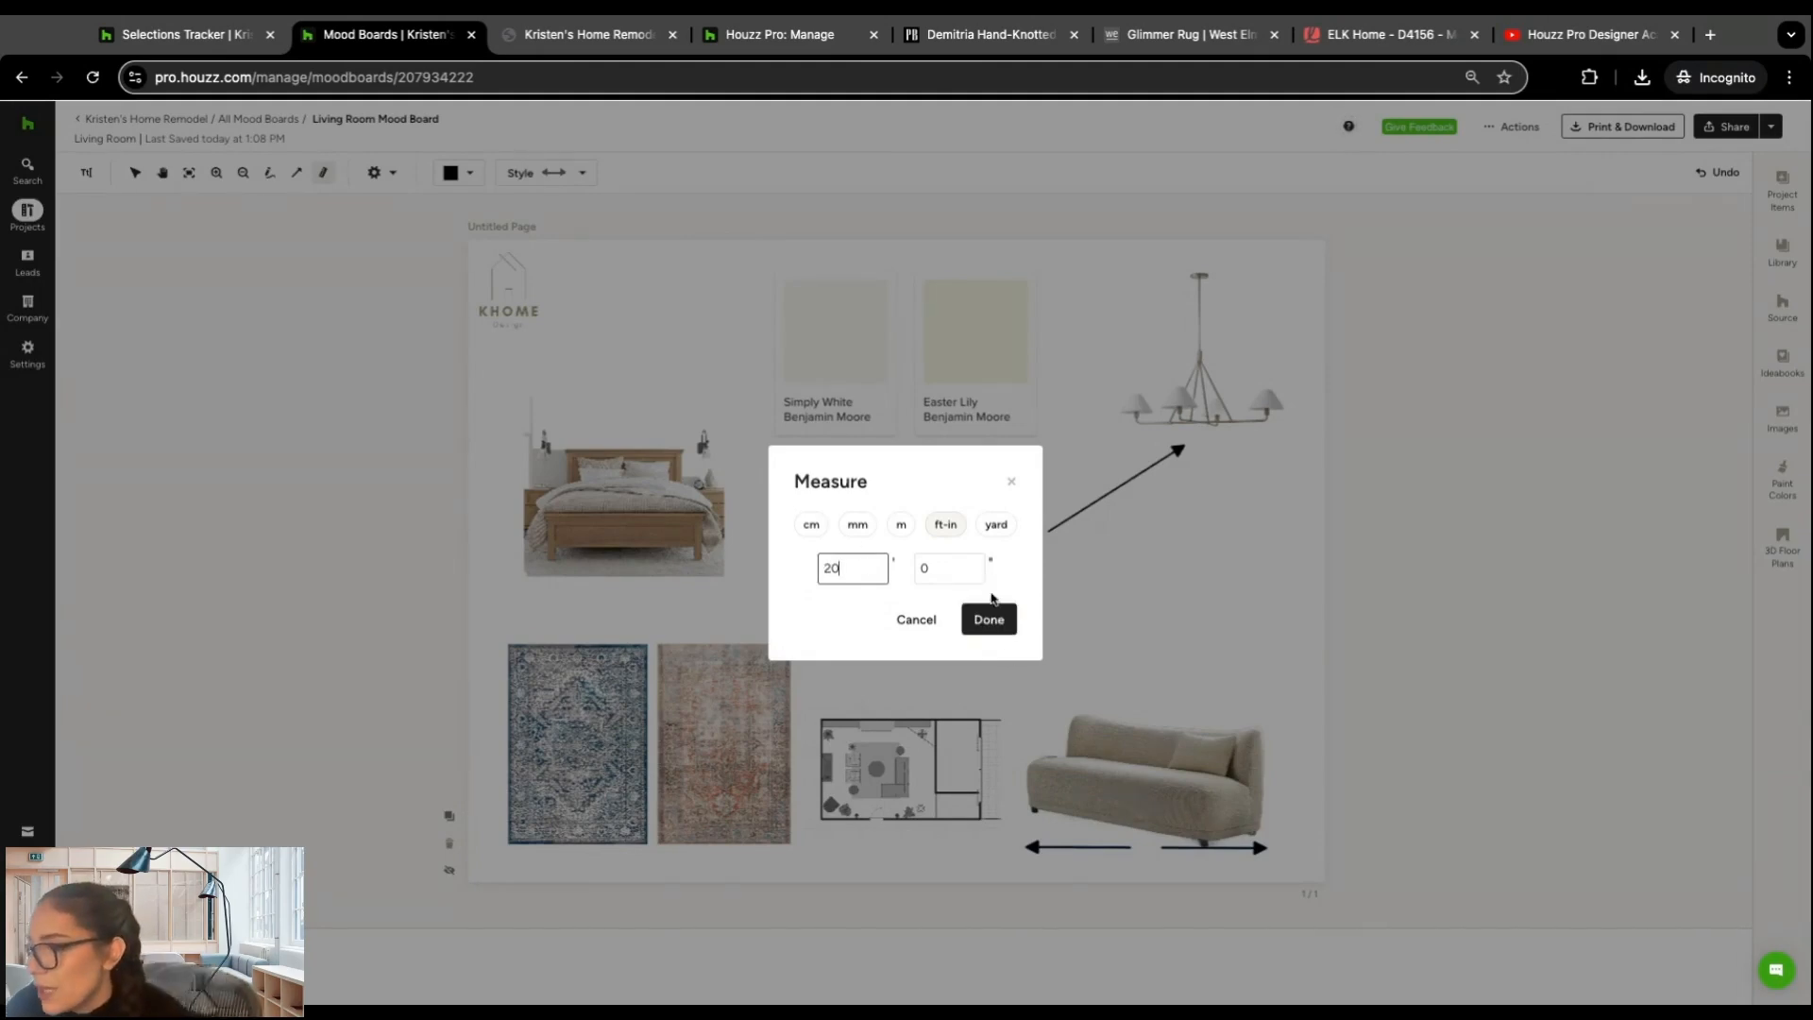
{"action": "left_click", "coordinate": [989, 618]}
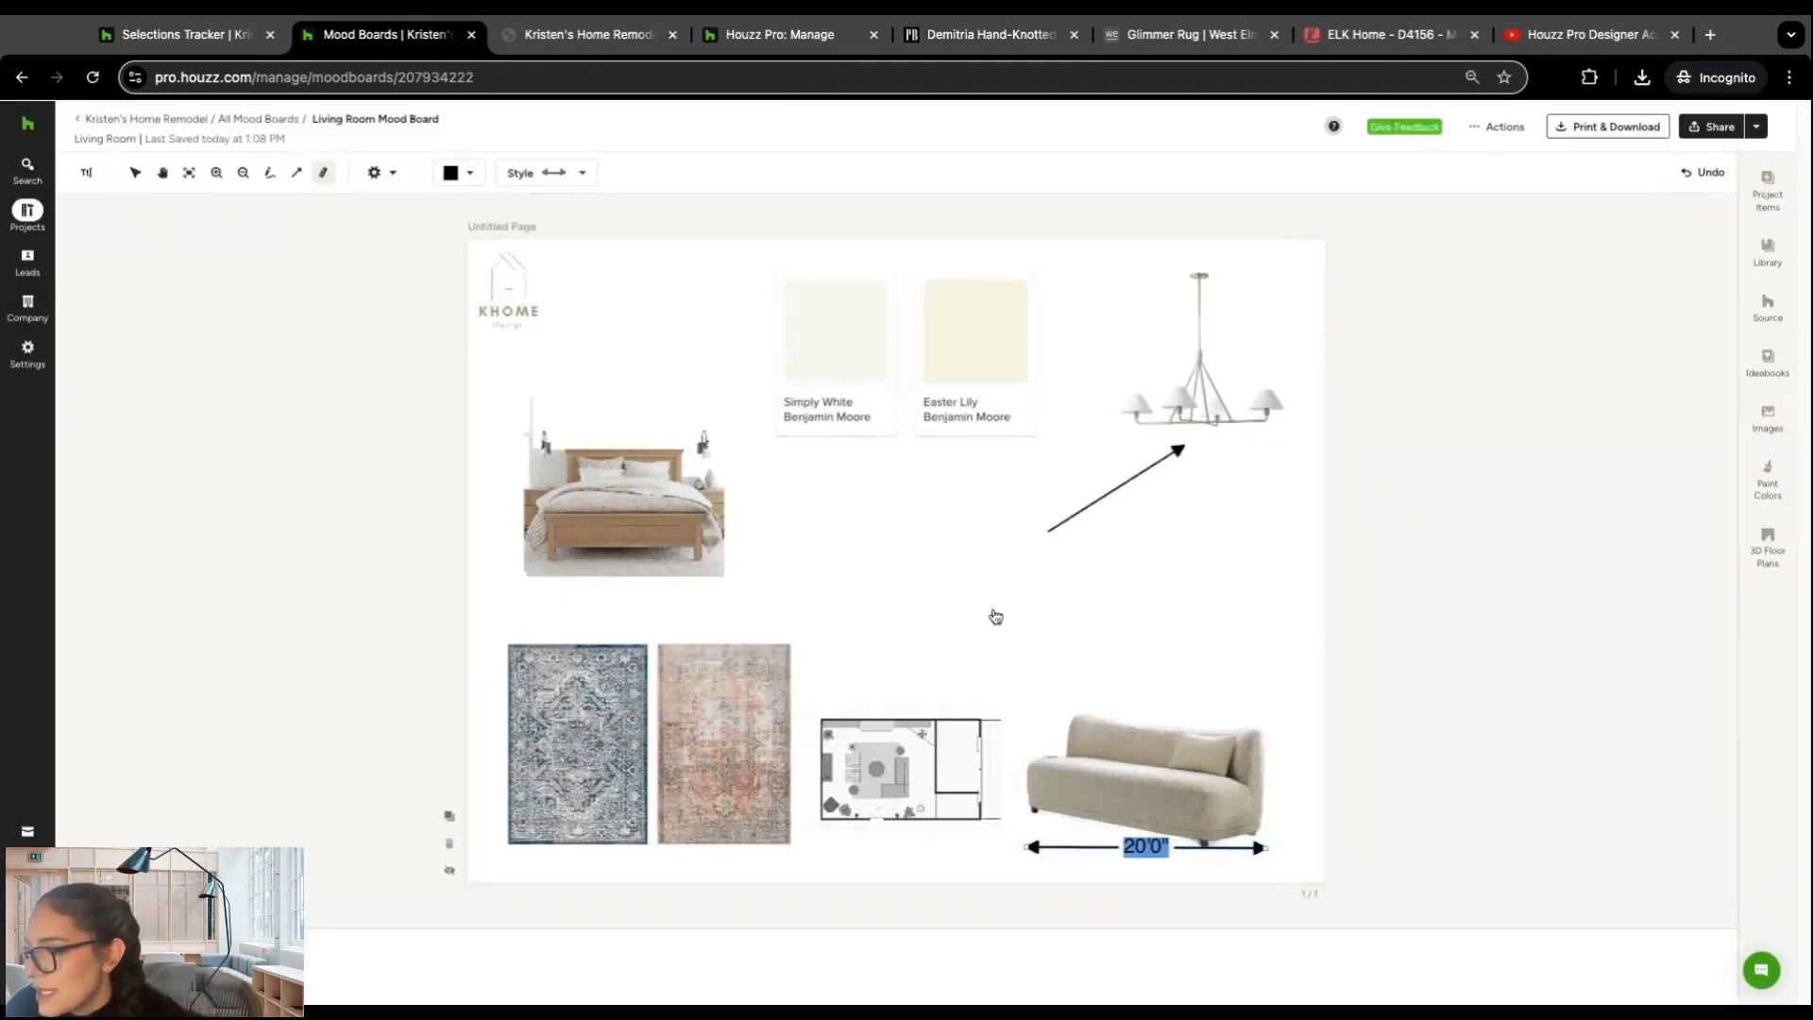
{"action": "left_click", "coordinate": [1139, 636]}
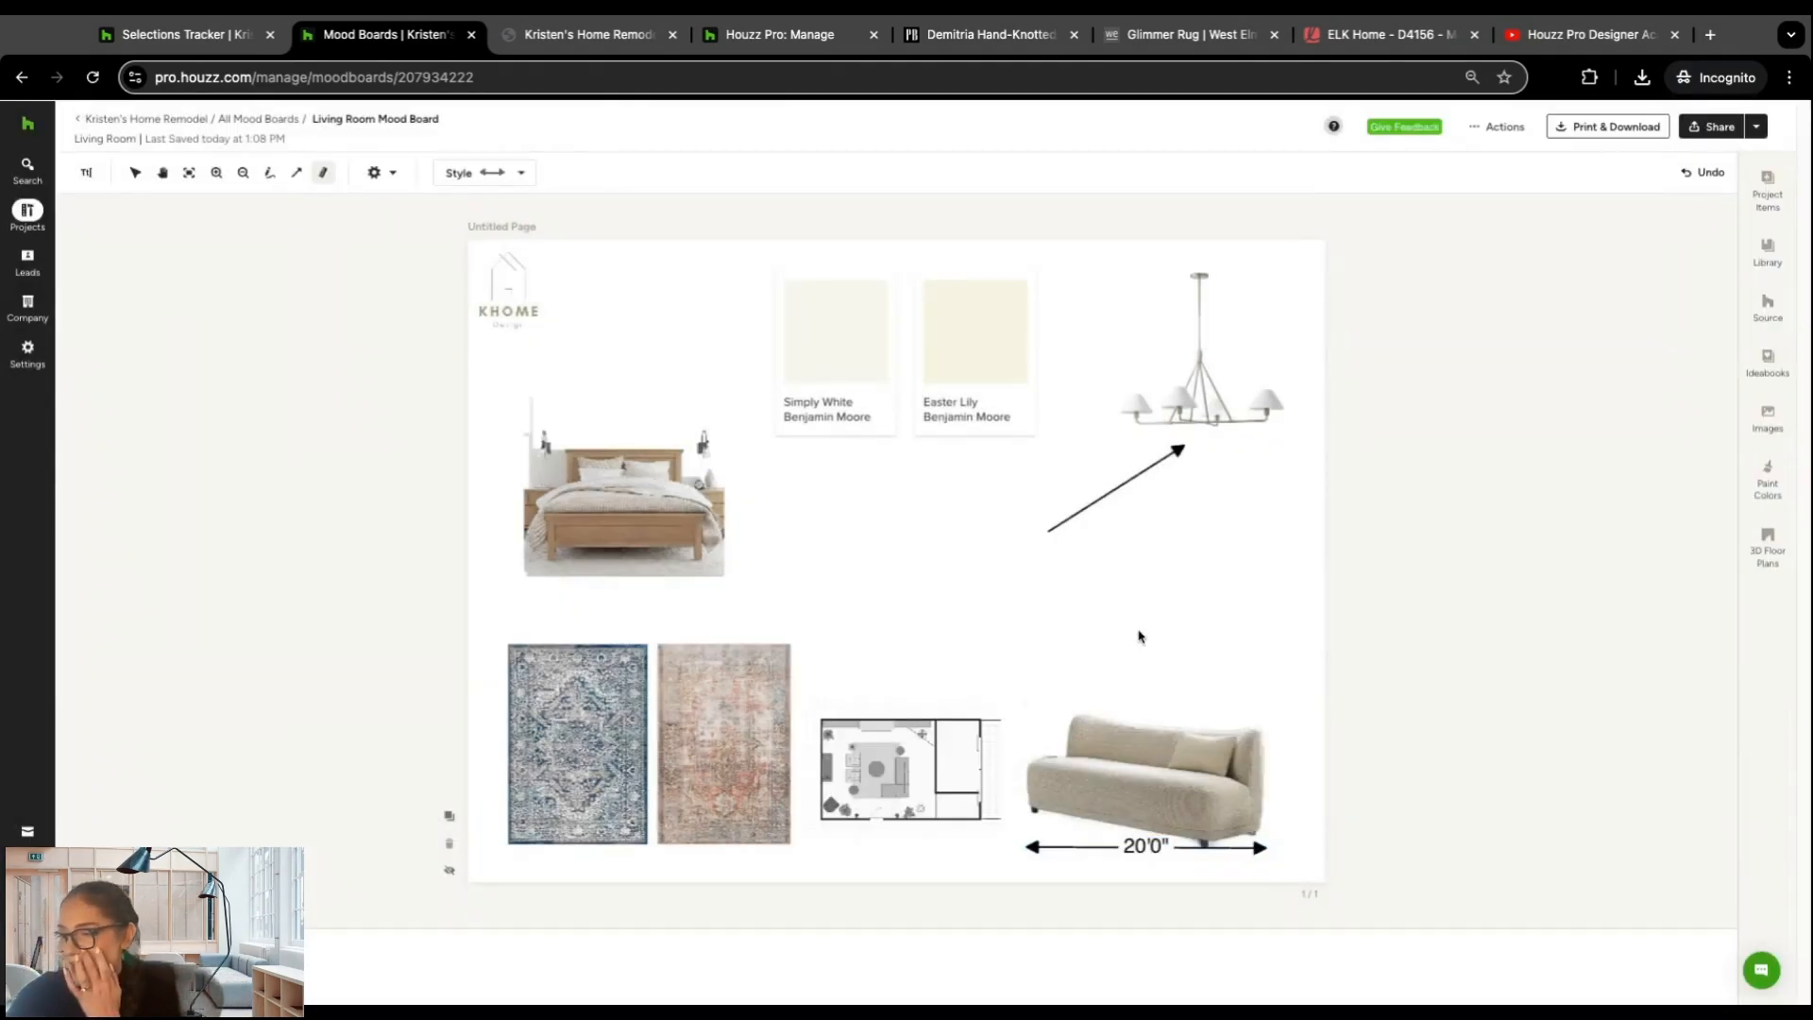
{"action": "left_click", "coordinate": [1147, 854]}
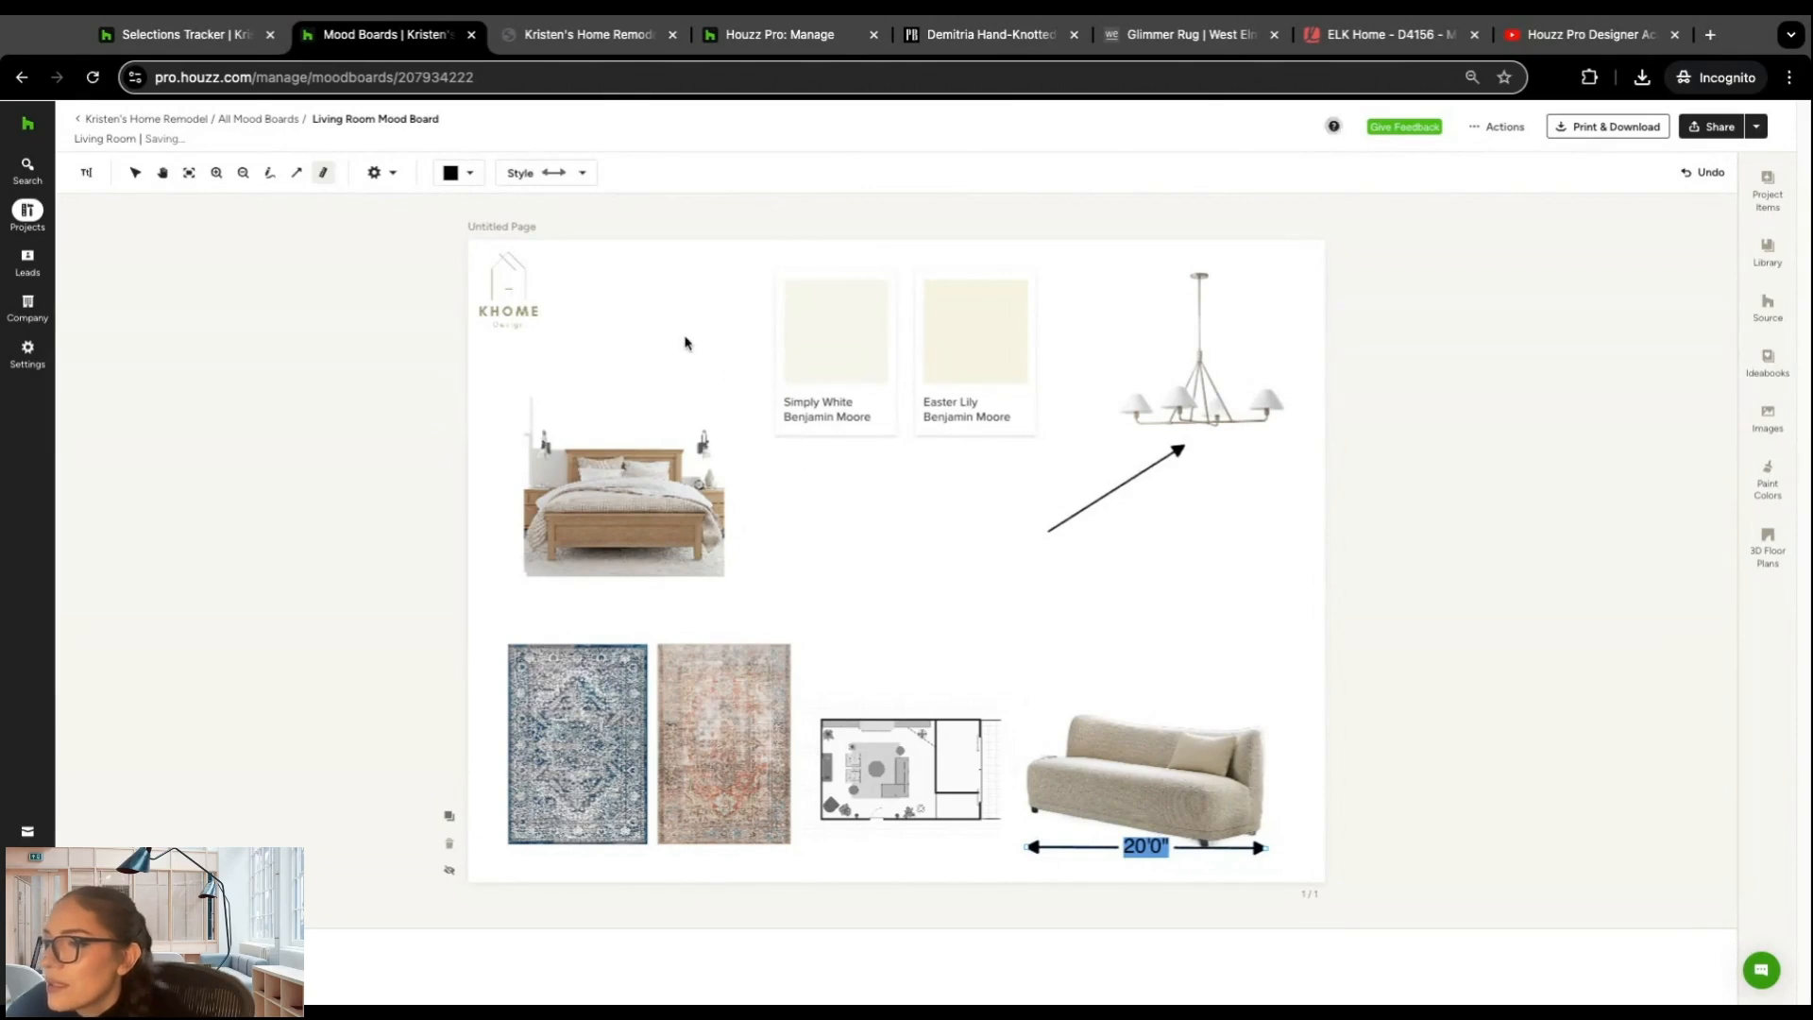
{"action": "left_click", "coordinate": [598, 328]}
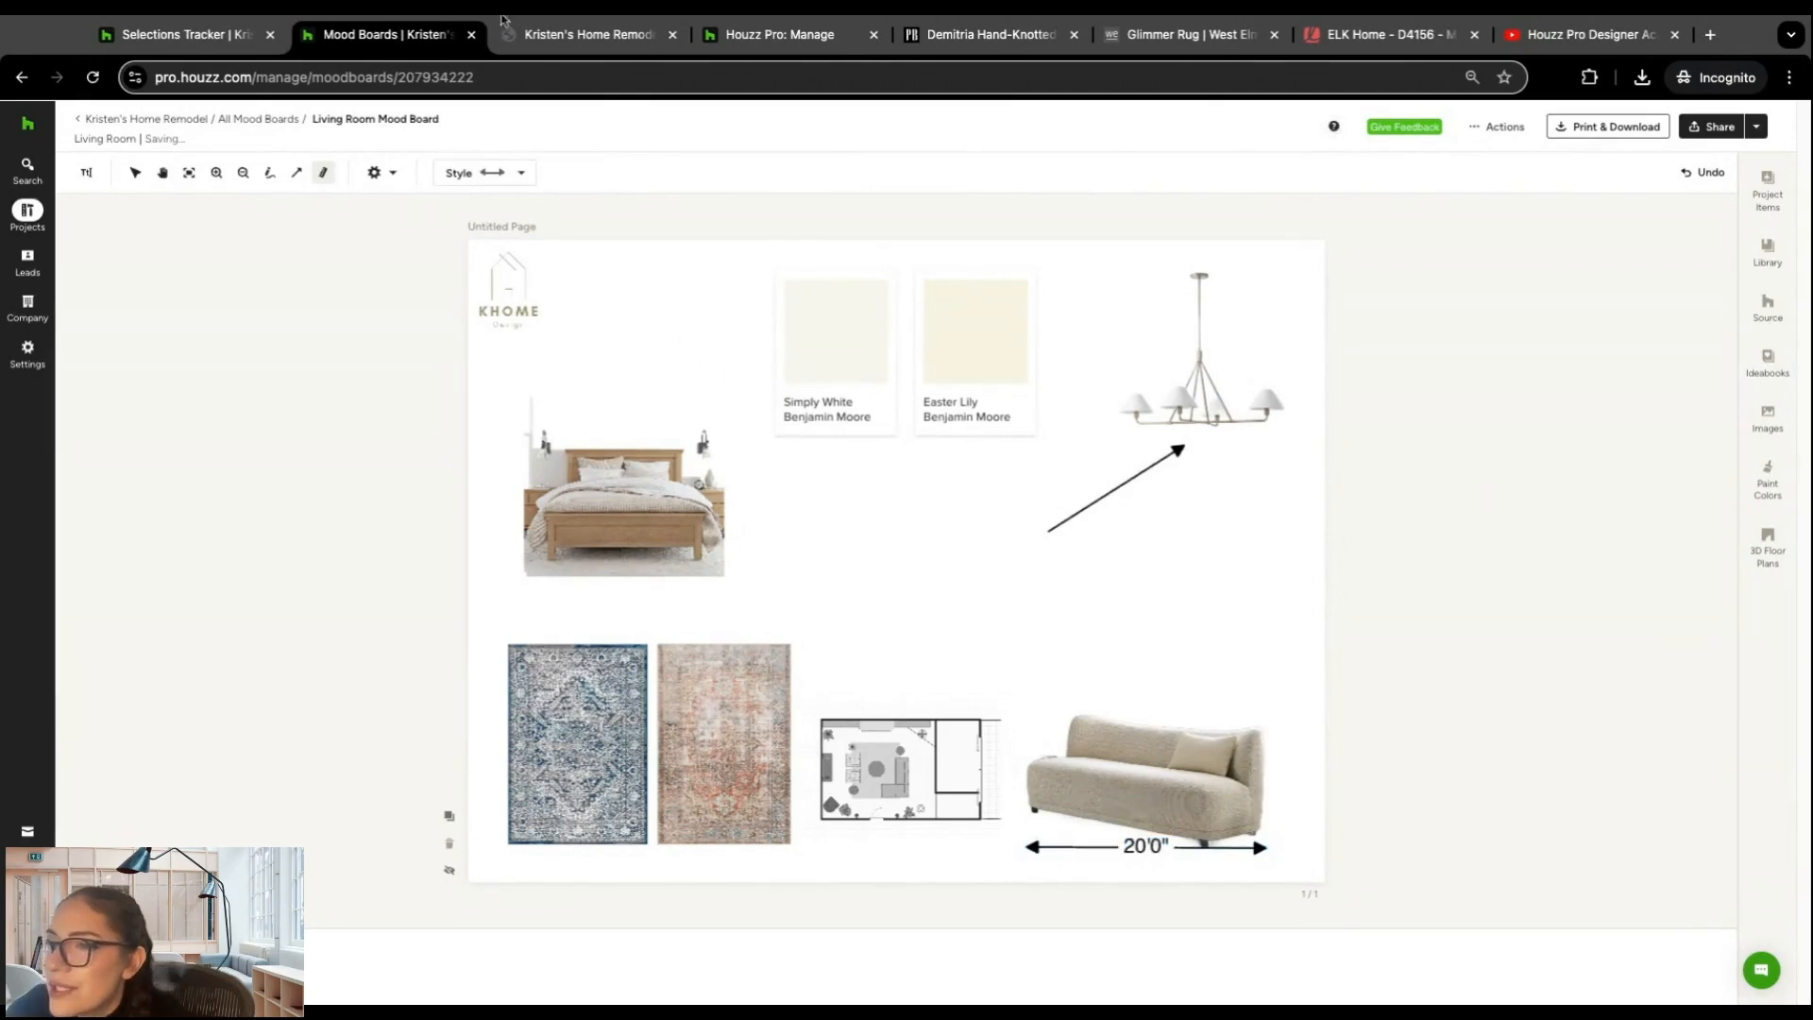
Step: Add the text label "Wool", centre it just above the terracotta rug and make it slightly smaller
{"action": "left_click", "coordinate": [86, 172]}
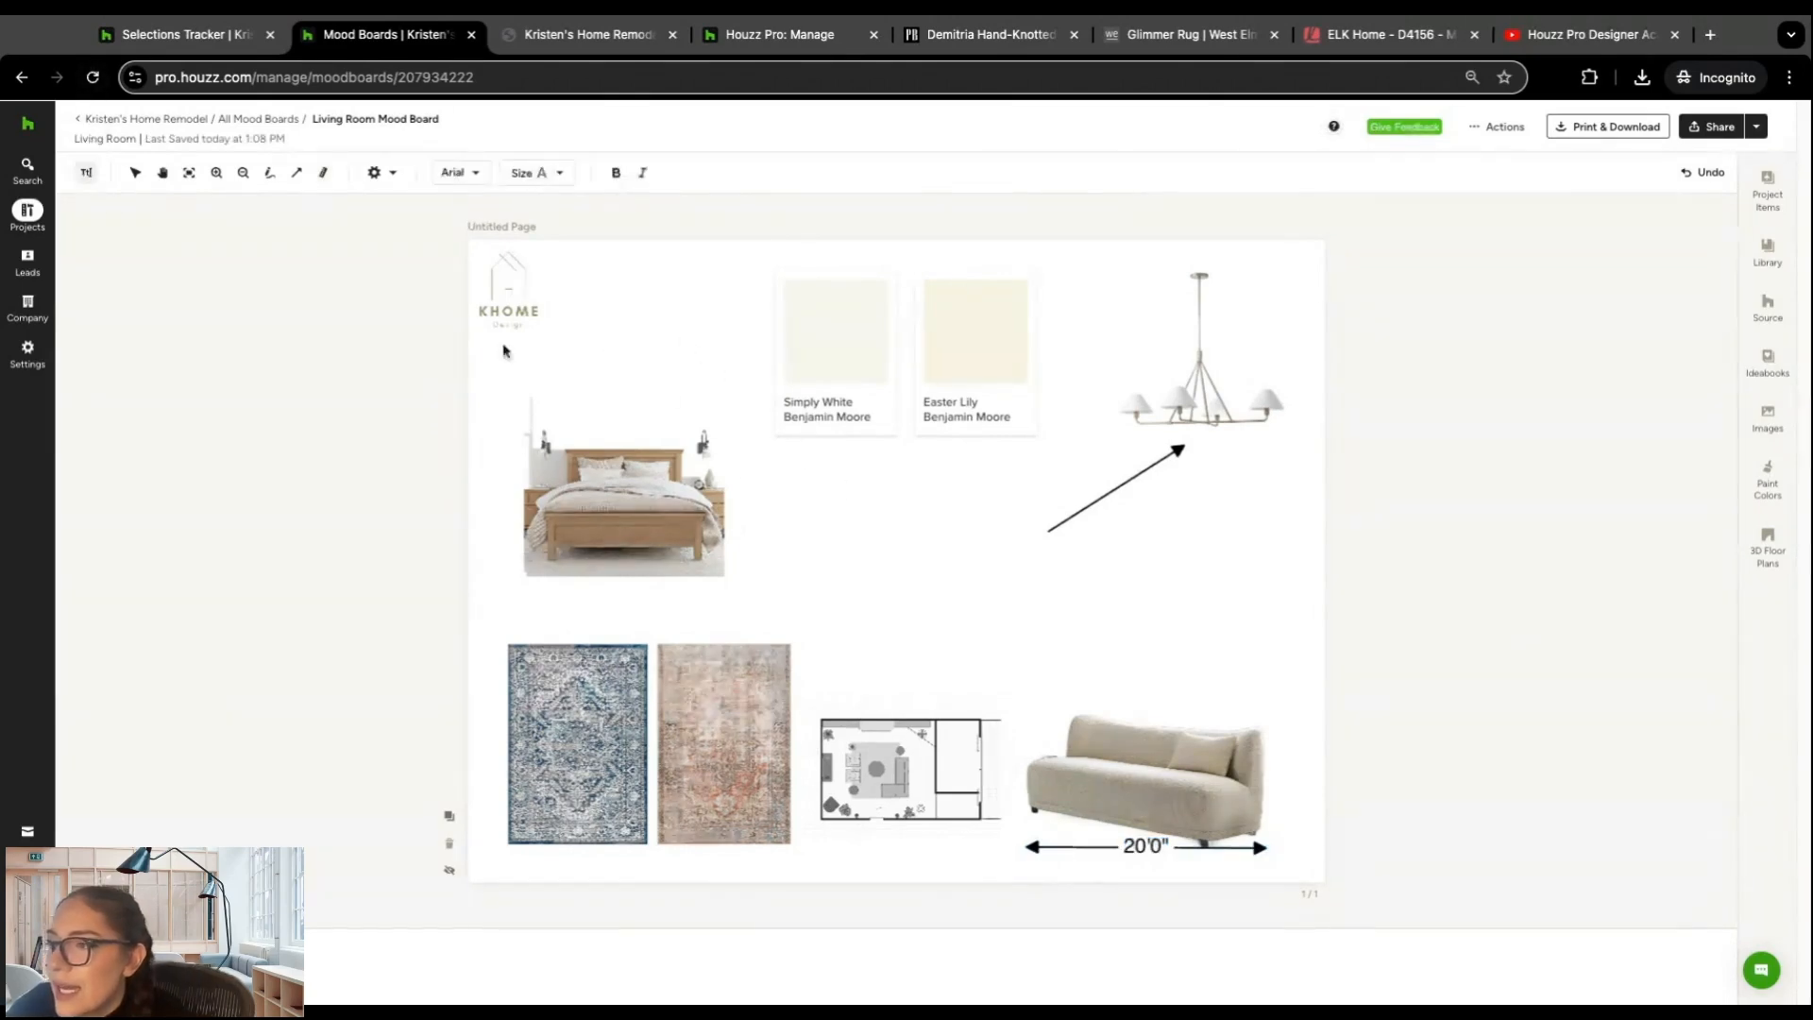
{"action": "left_click", "coordinate": [767, 482]}
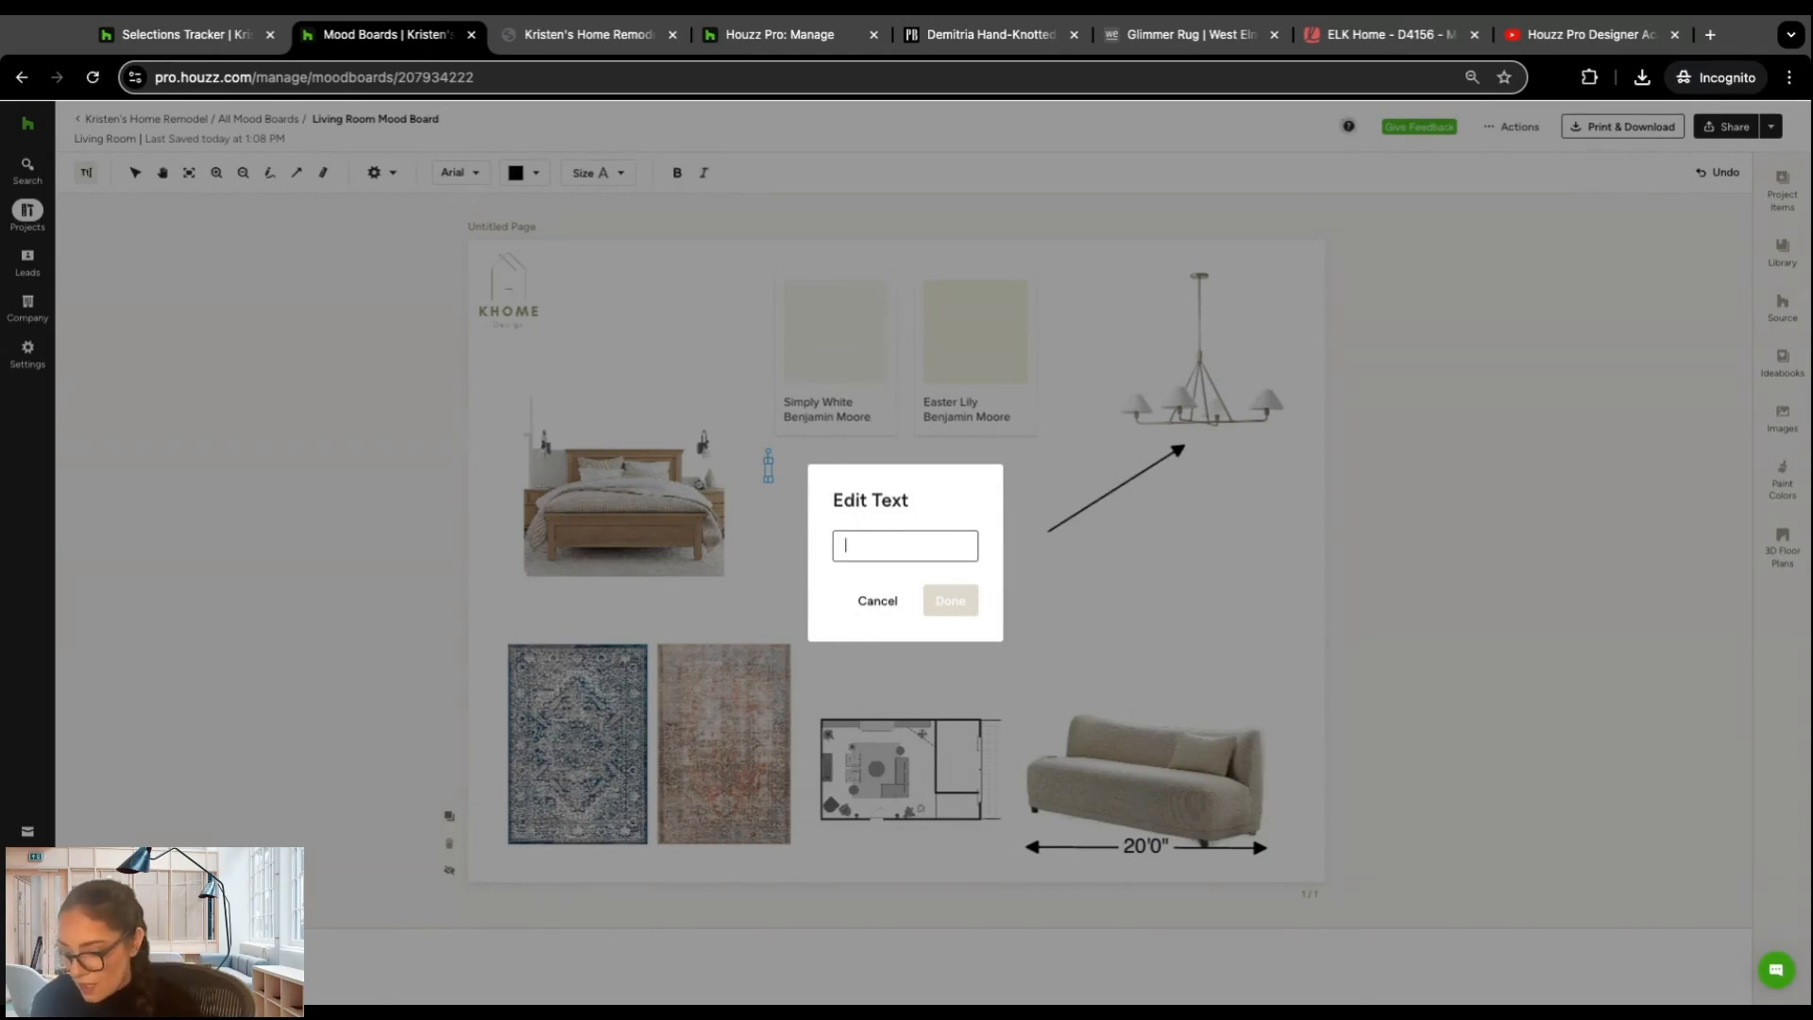
{"action": "type", "text": "Wool"}
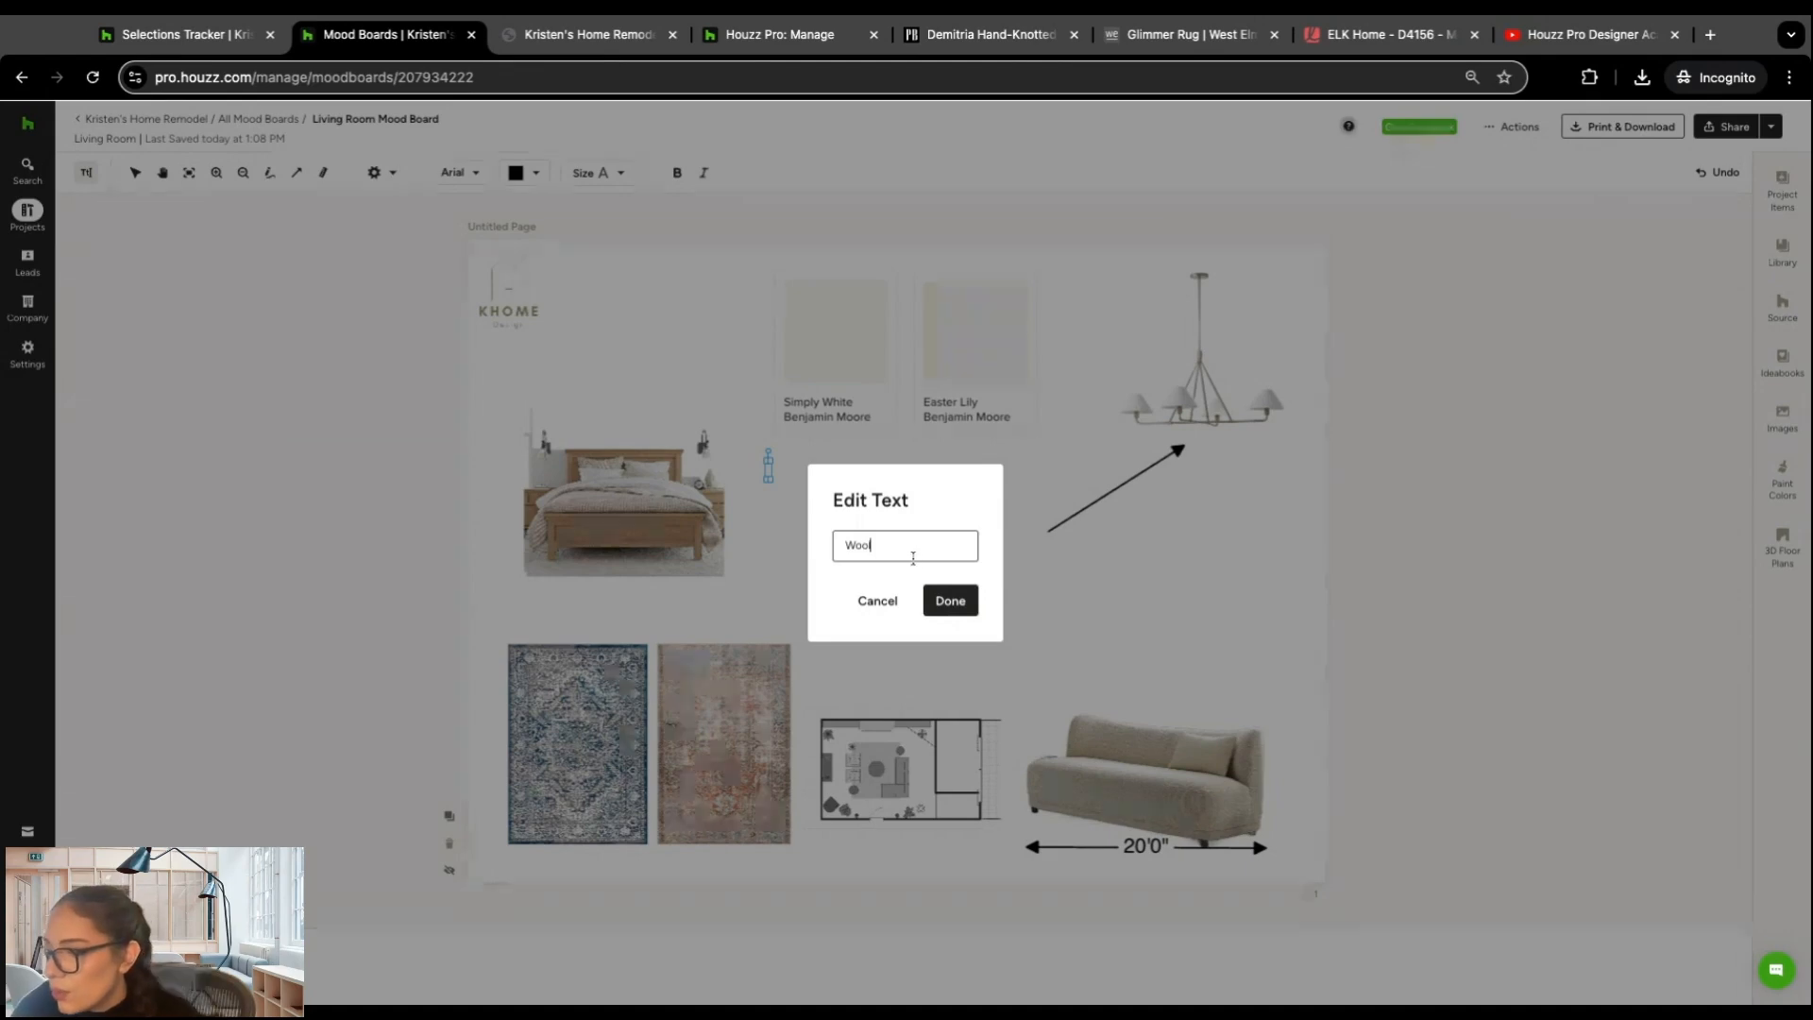
{"action": "left_click", "coordinate": [950, 600]}
{"action": "left_click_drag", "start_coordinate": [777, 495], "coordinate": [725, 617]}
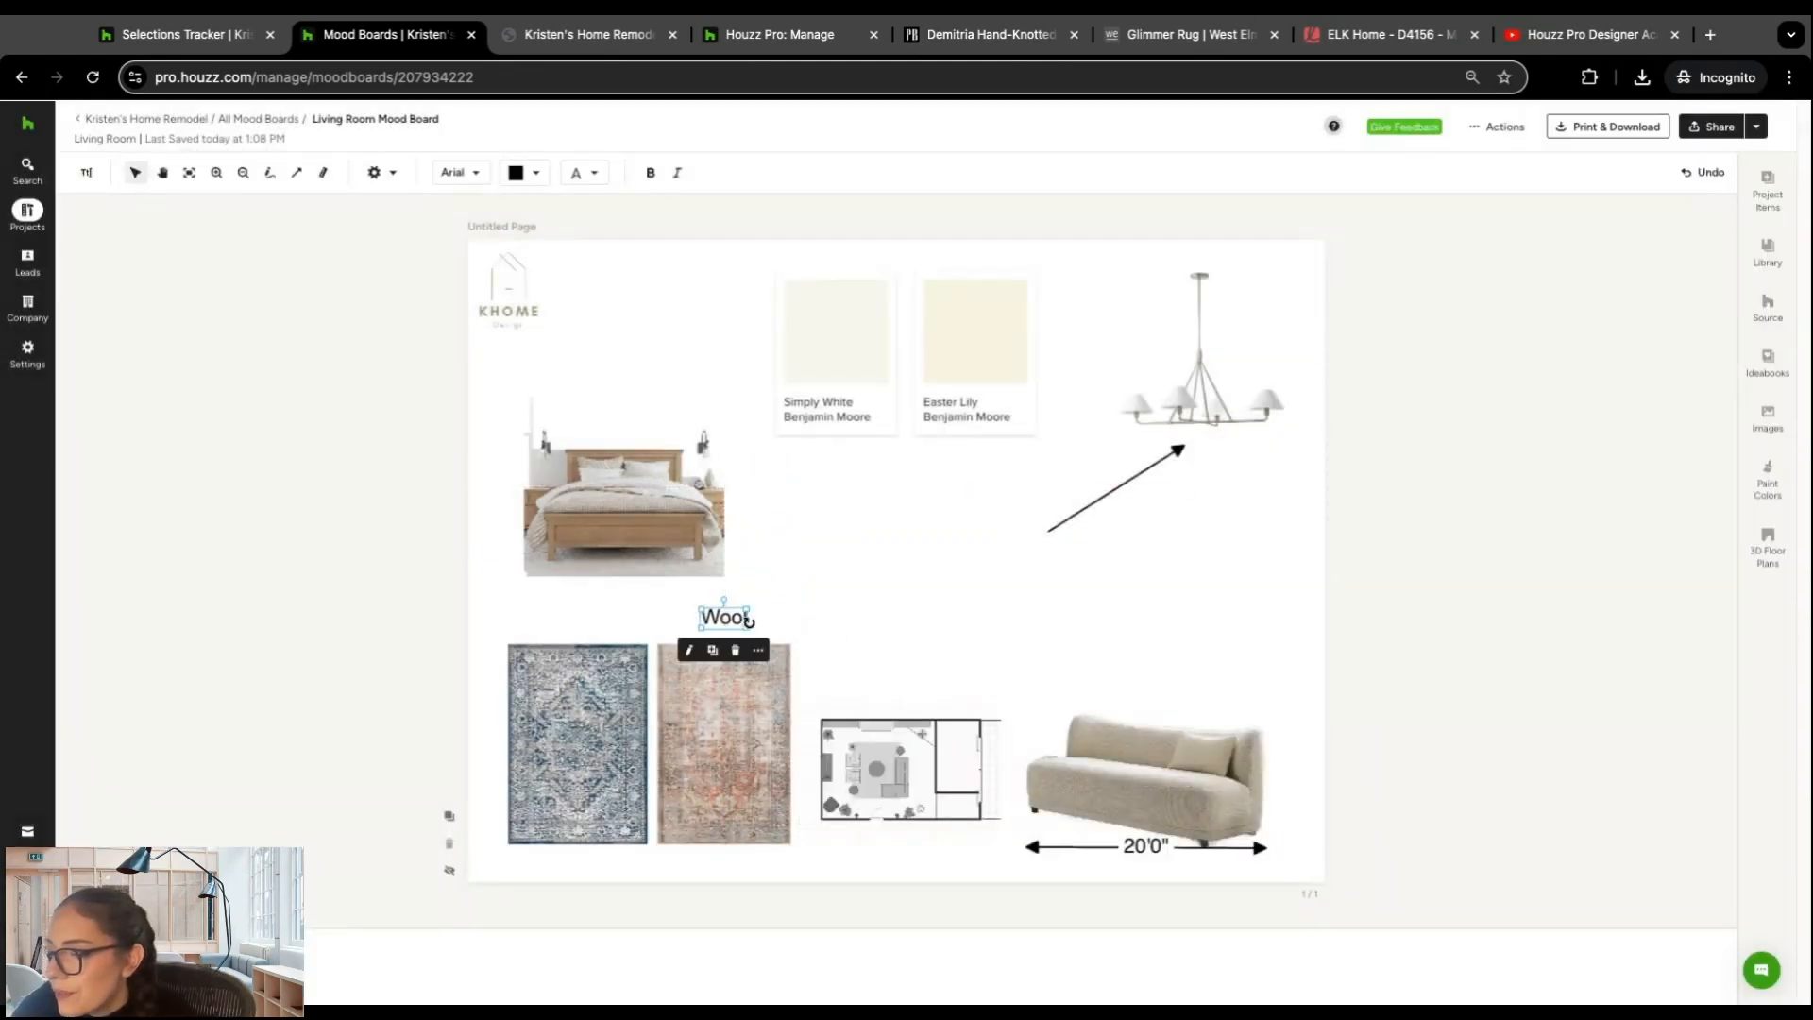
{"action": "left_click", "coordinate": [801, 623]}
{"action": "left_click", "coordinate": [742, 618]}
{"action": "left_click_drag", "start_coordinate": [747, 608], "coordinate": [725, 621]}
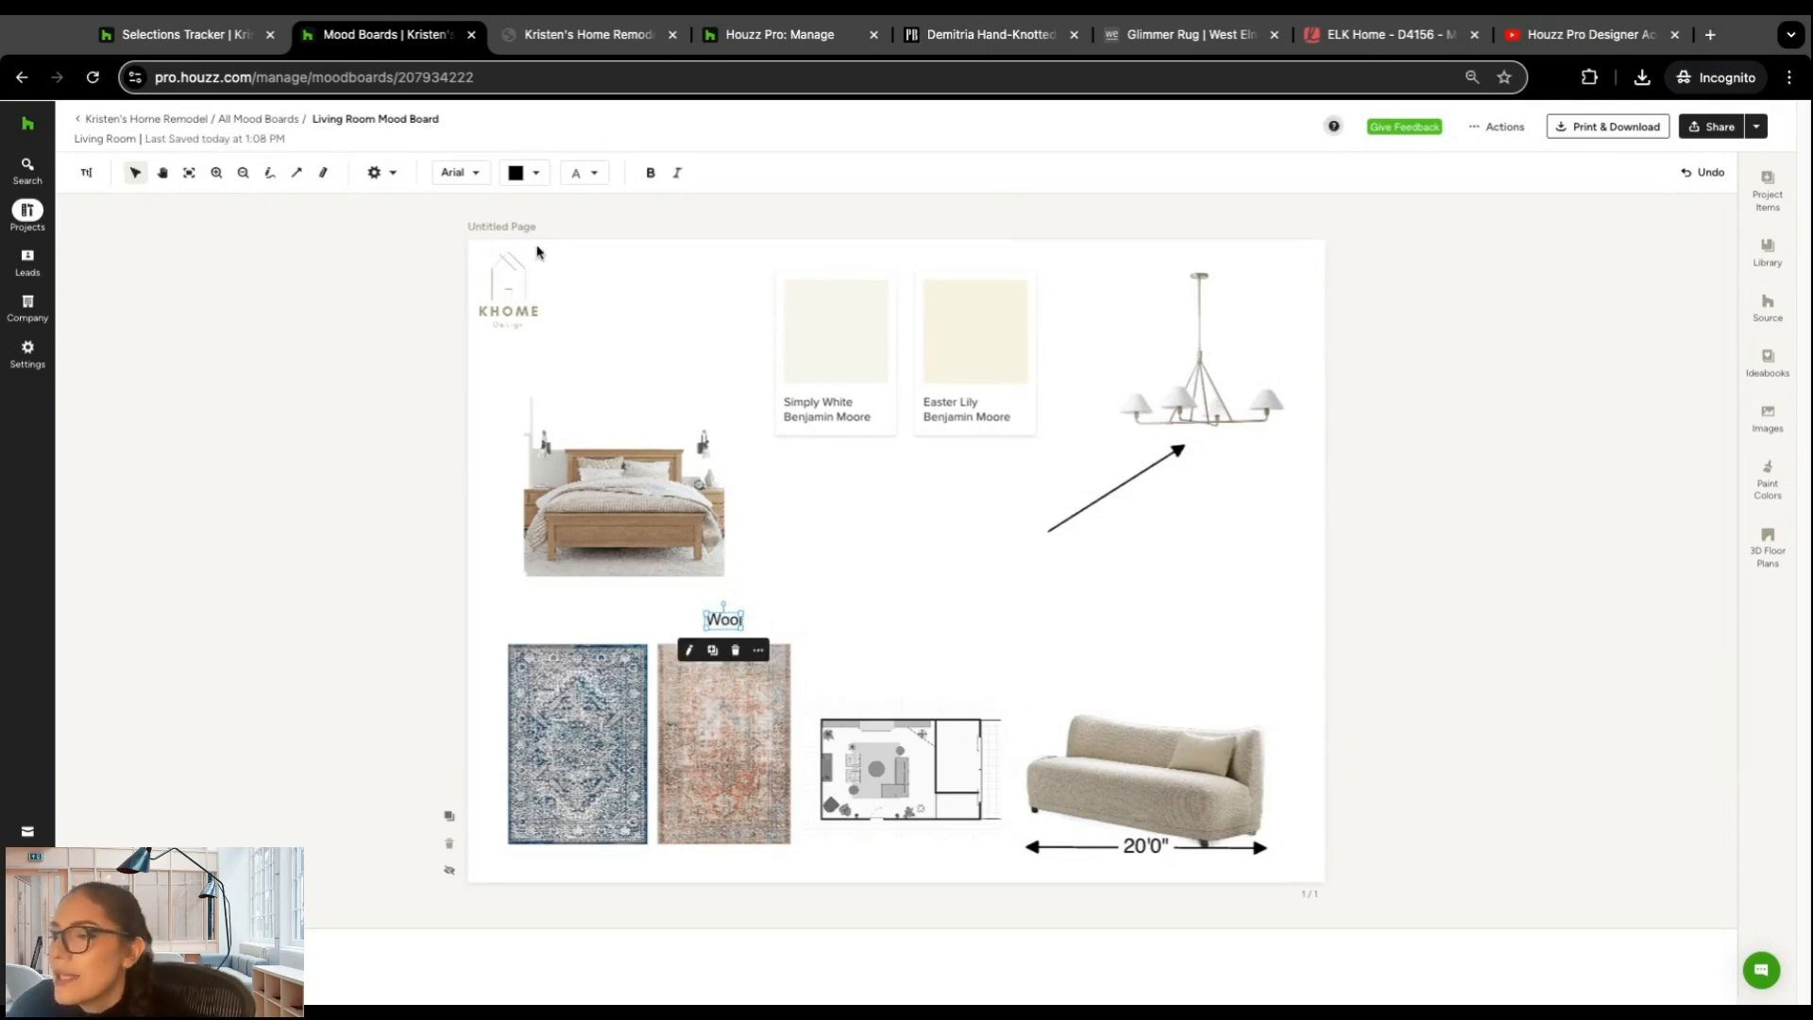
Step: Set the Wool label's font to Arbutus Slab and view its color and text size options
{"action": "left_click", "coordinate": [478, 180]}
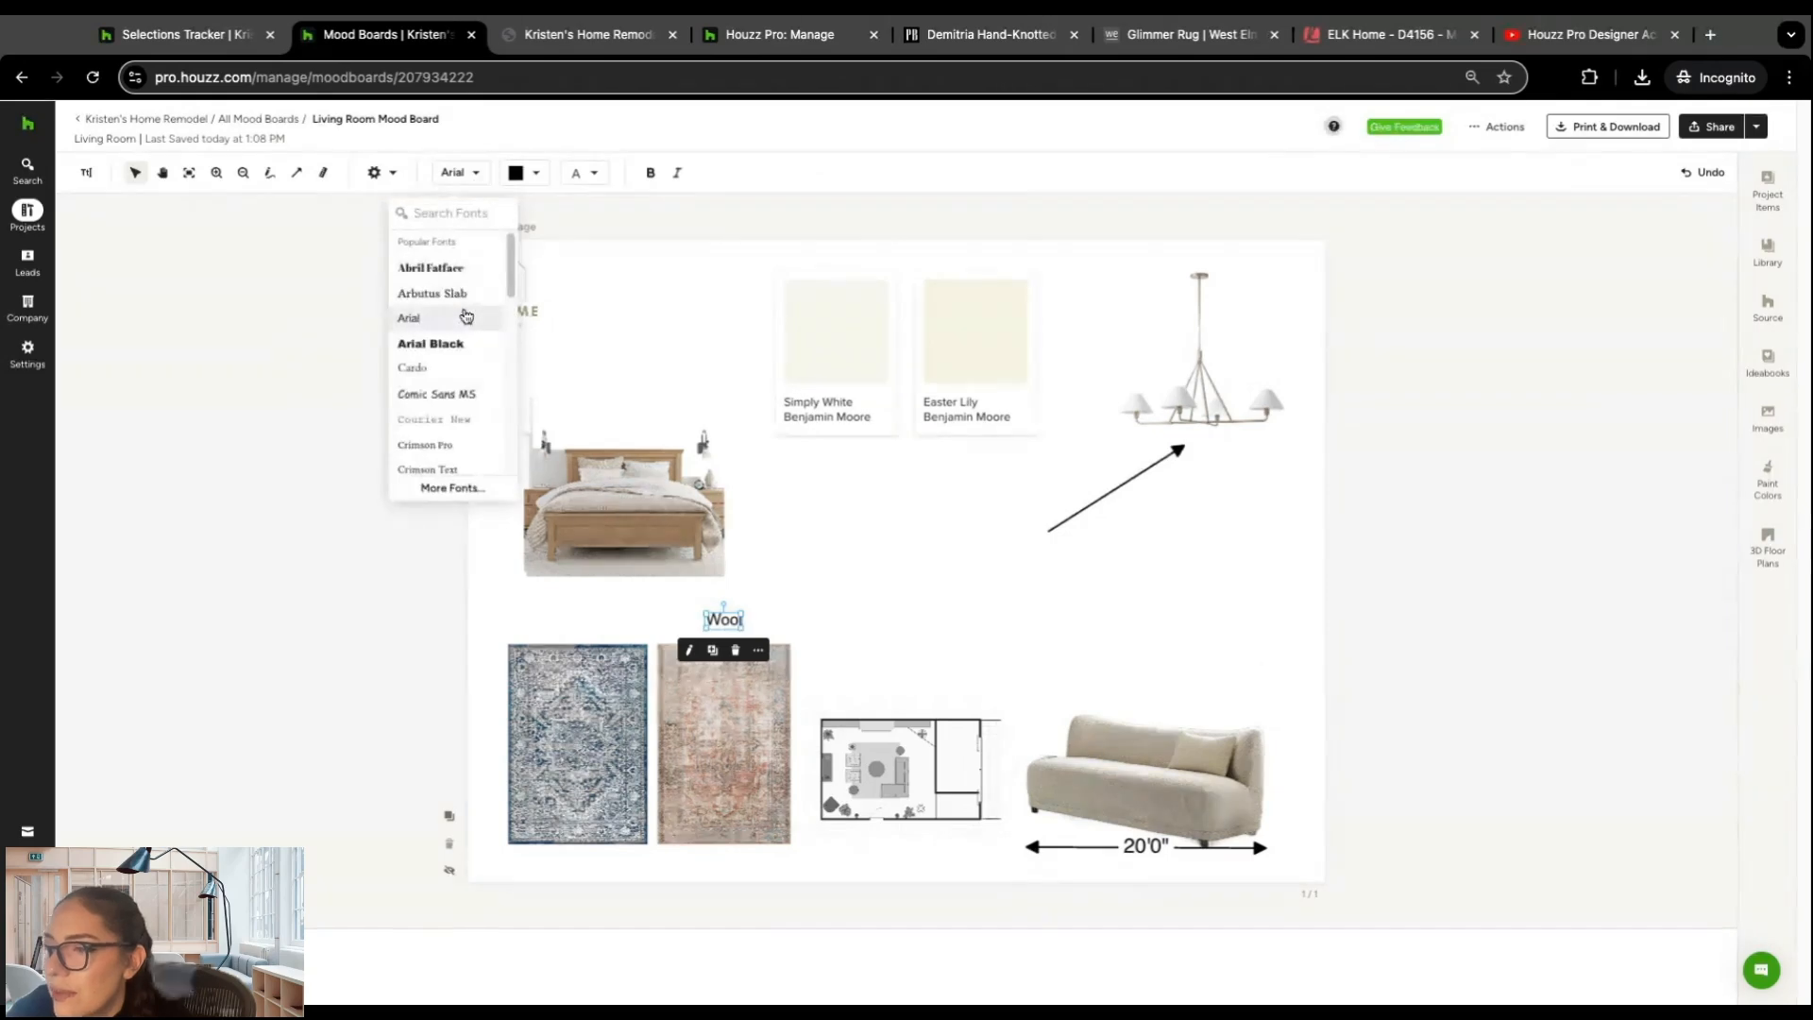
{"action": "scroll", "coordinate": [462, 307], "scroll_direction": "down", "scroll_amount": 3}
{"action": "scroll", "coordinate": [462, 307], "scroll_direction": "down", "scroll_amount": 2}
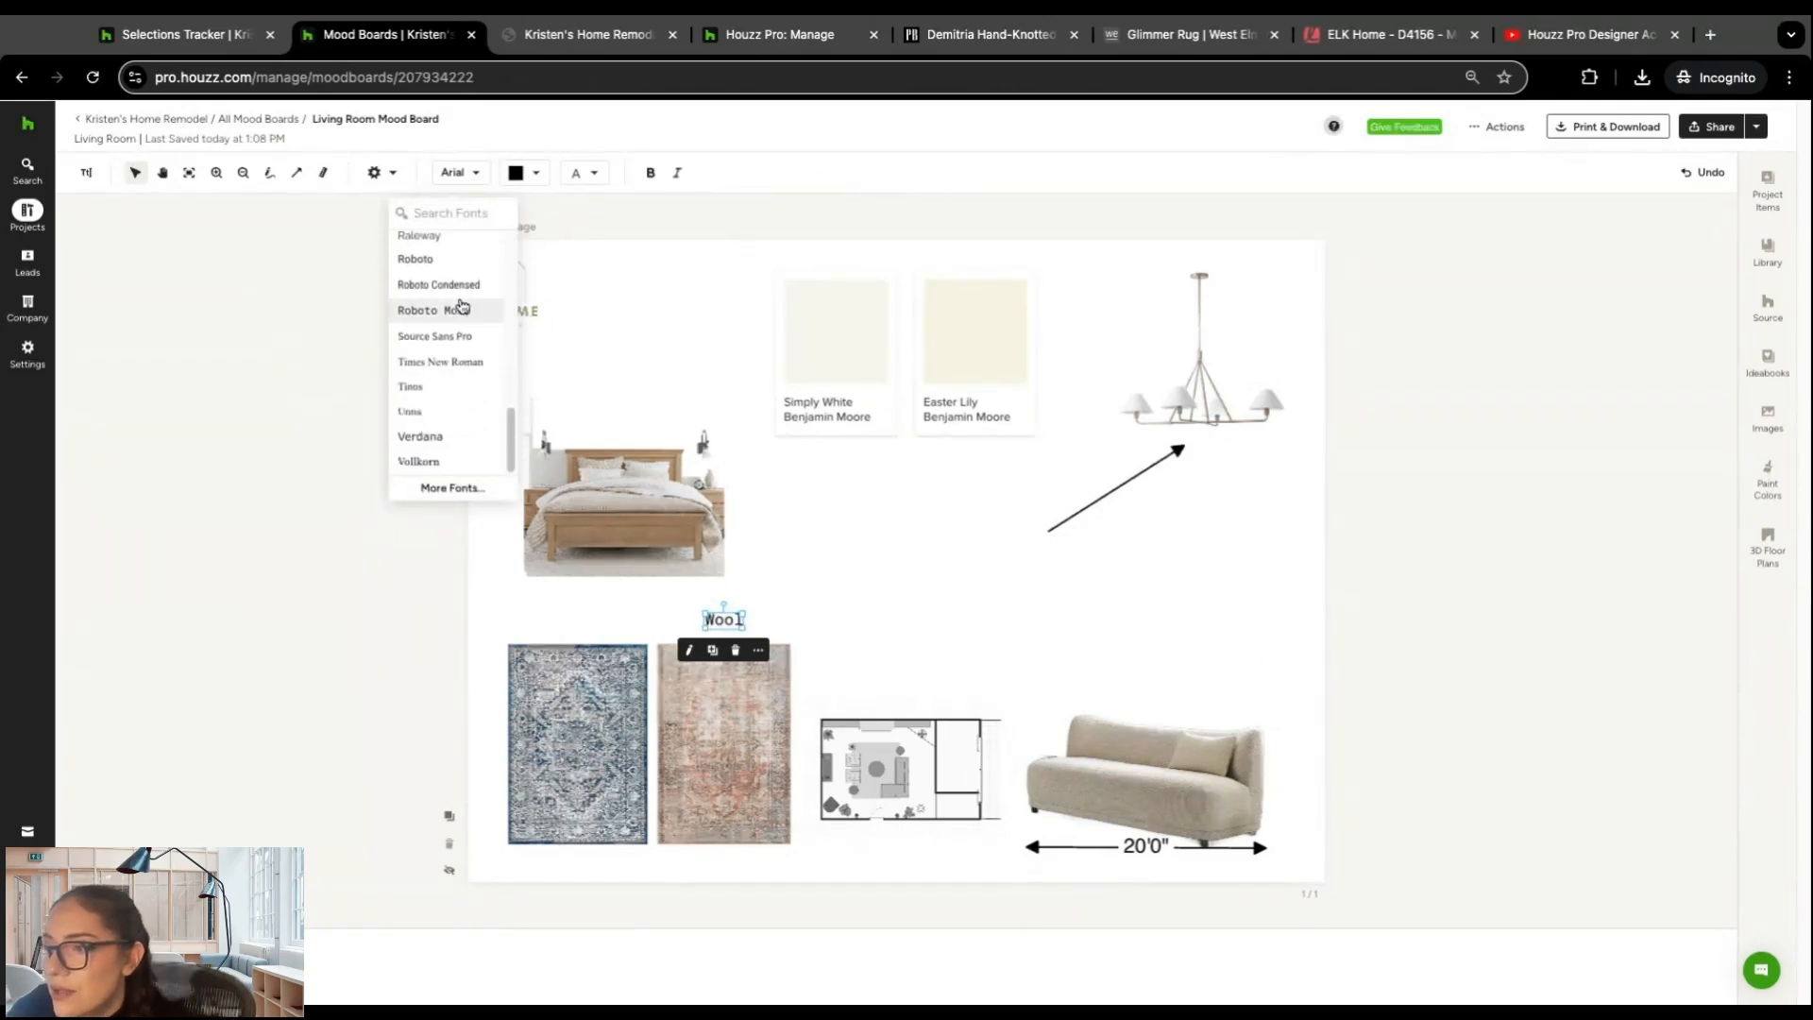
{"action": "scroll", "coordinate": [462, 387], "scroll_direction": "up", "scroll_amount": 10}
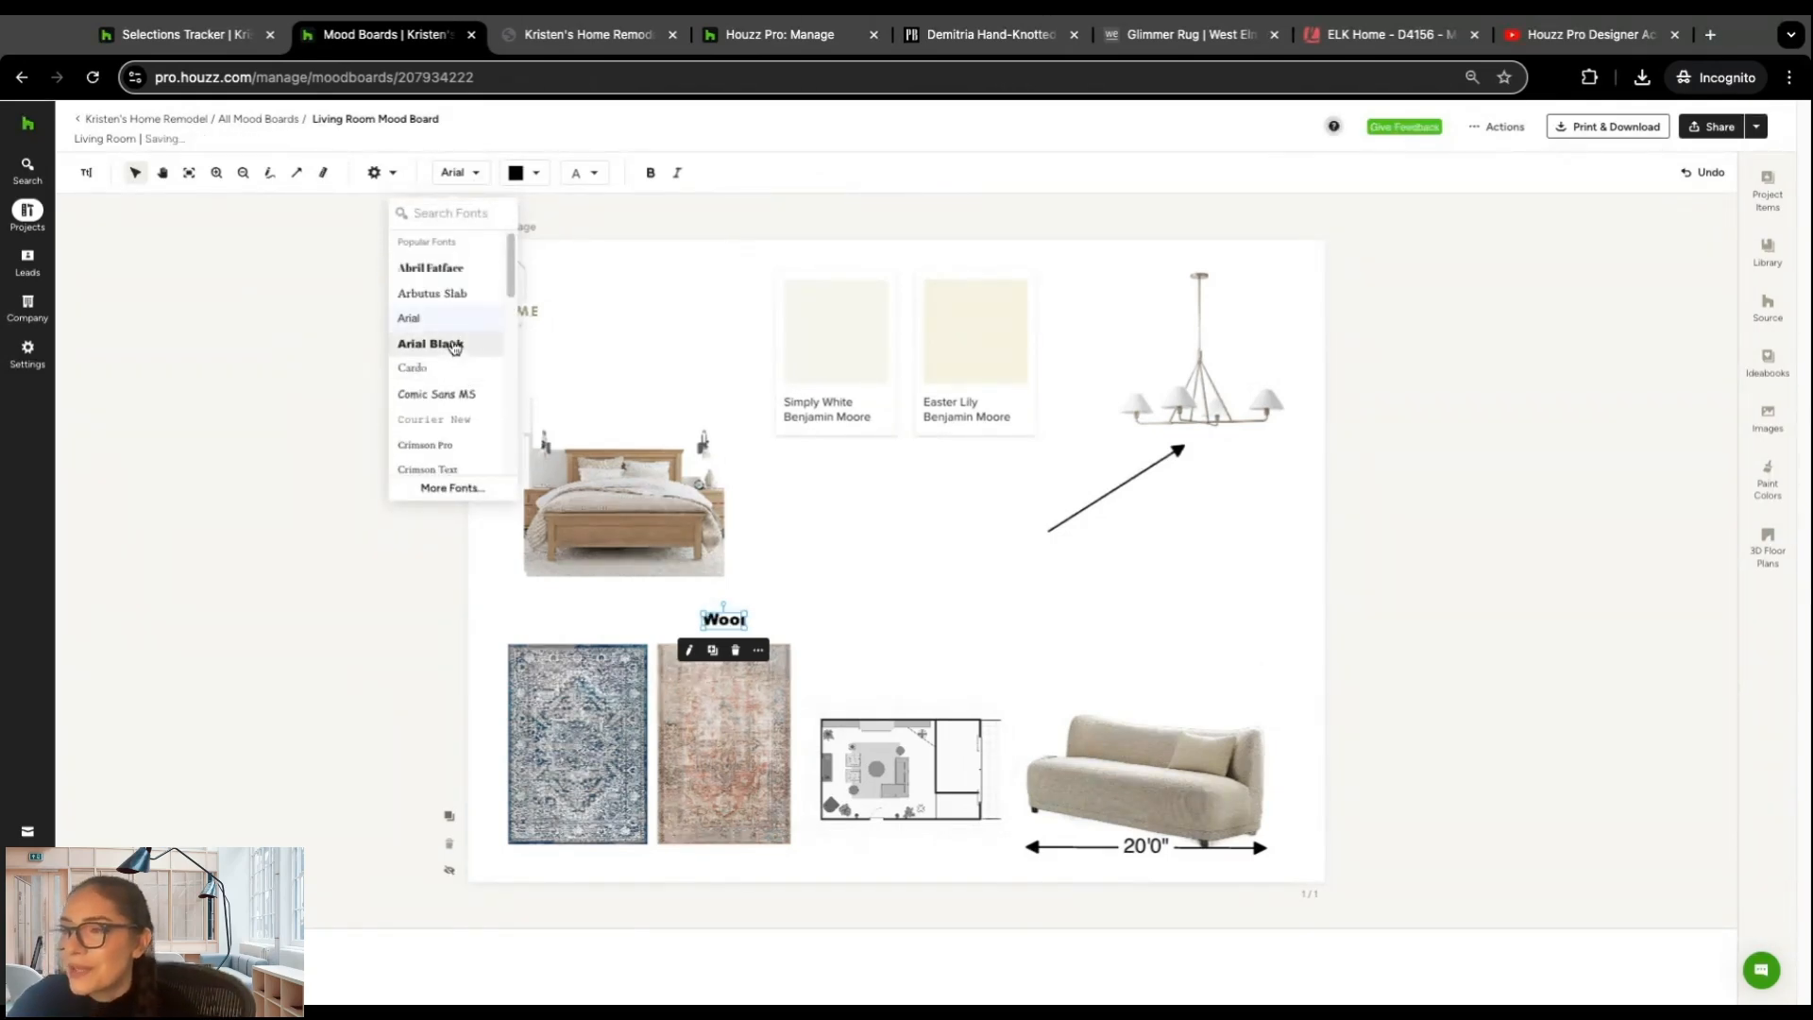
{"action": "left_click", "coordinate": [443, 305]}
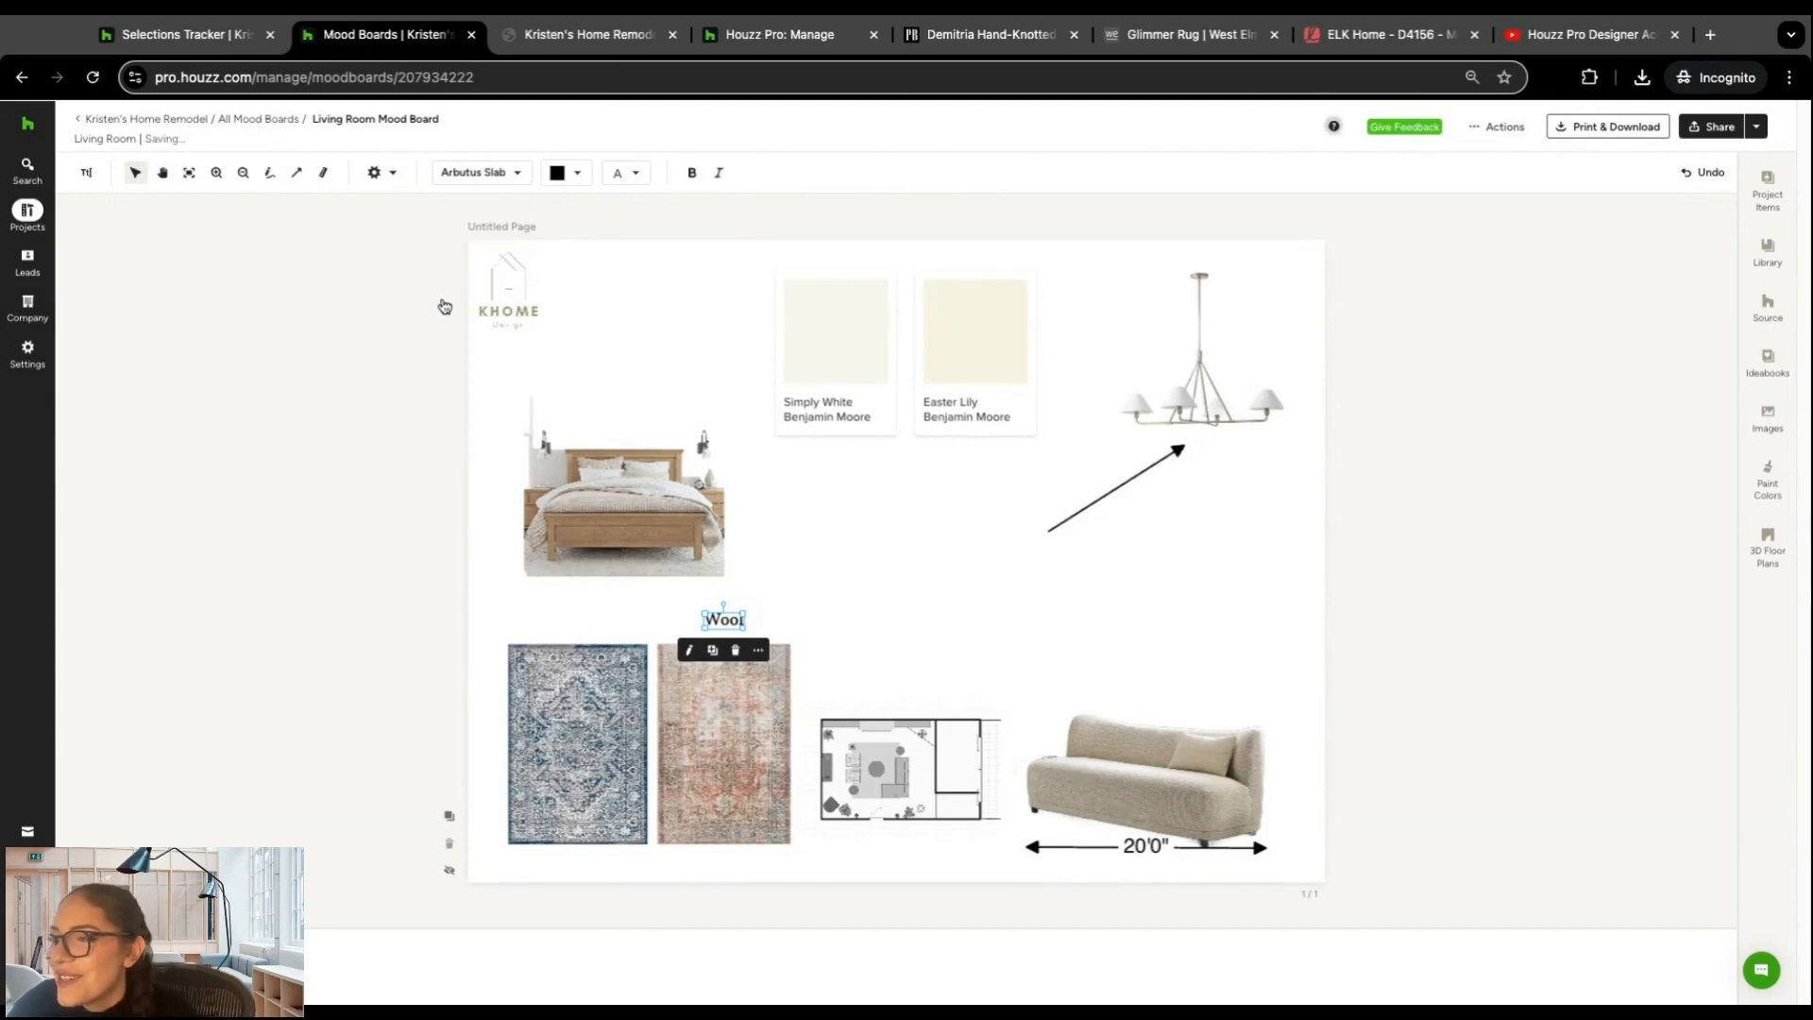
{"action": "left_click", "coordinate": [578, 182]}
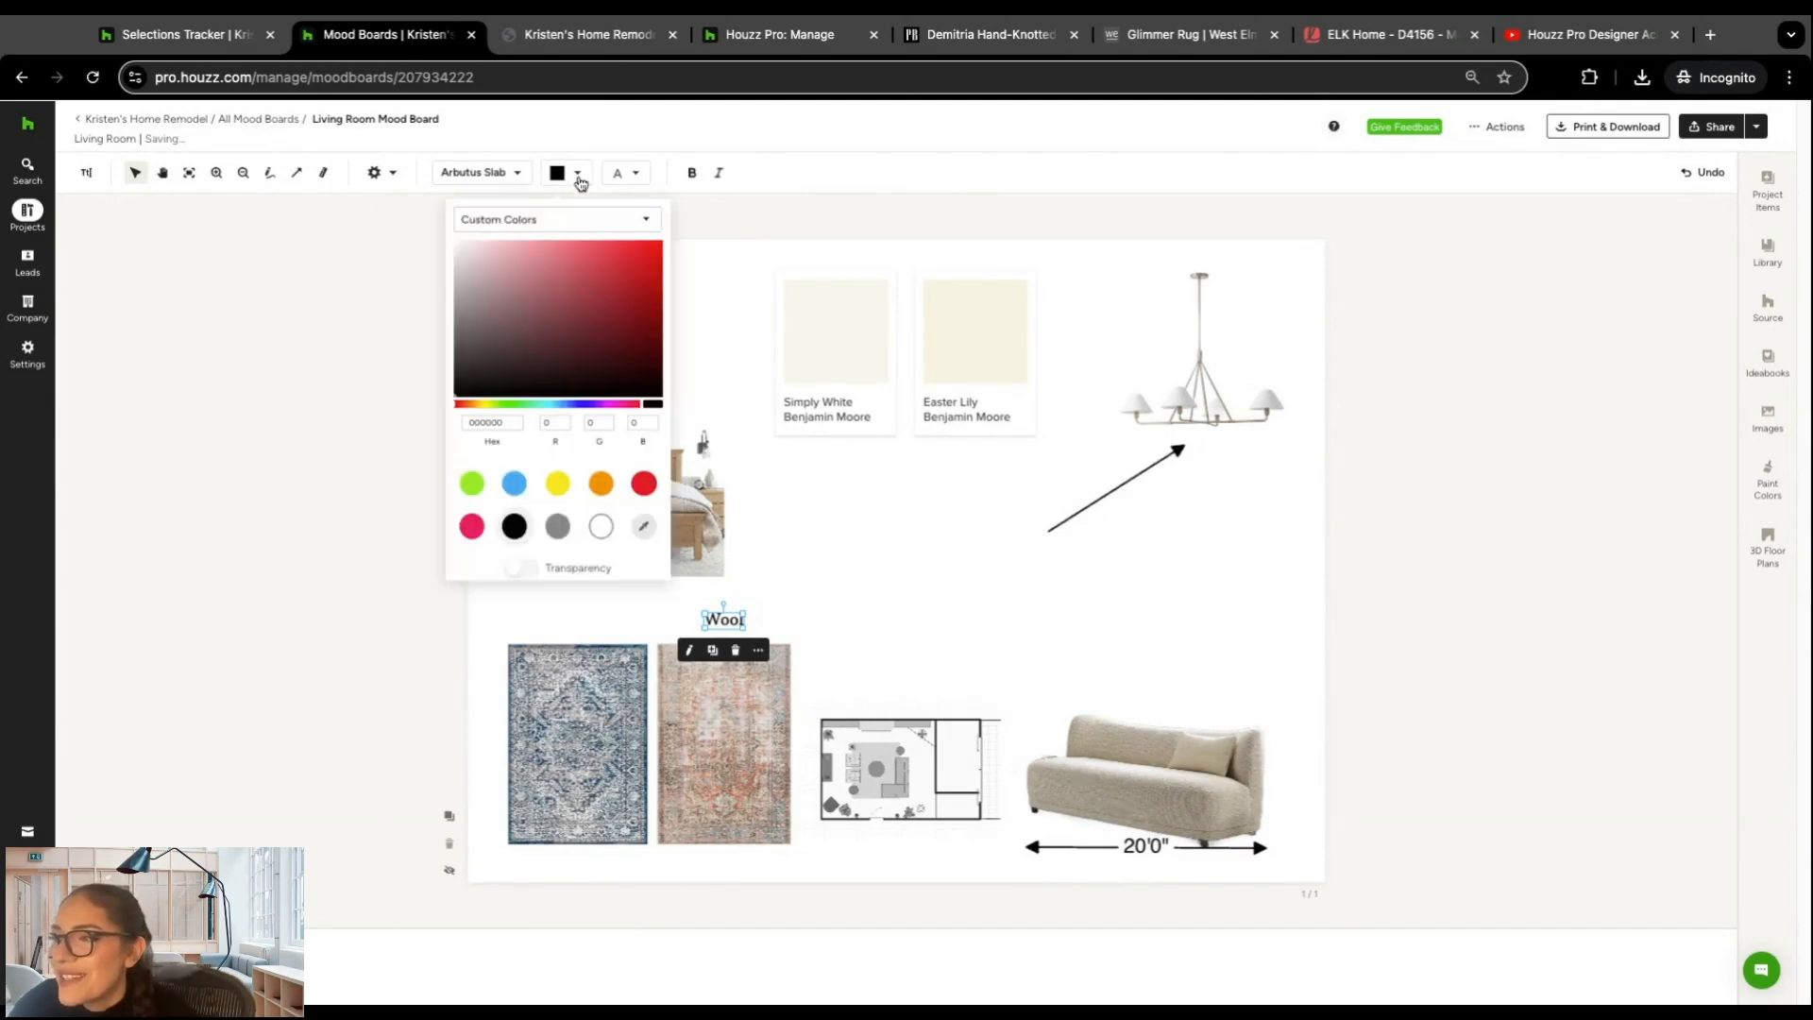
{"action": "left_click", "coordinate": [637, 174]}
{"action": "left_click", "coordinate": [638, 174]}
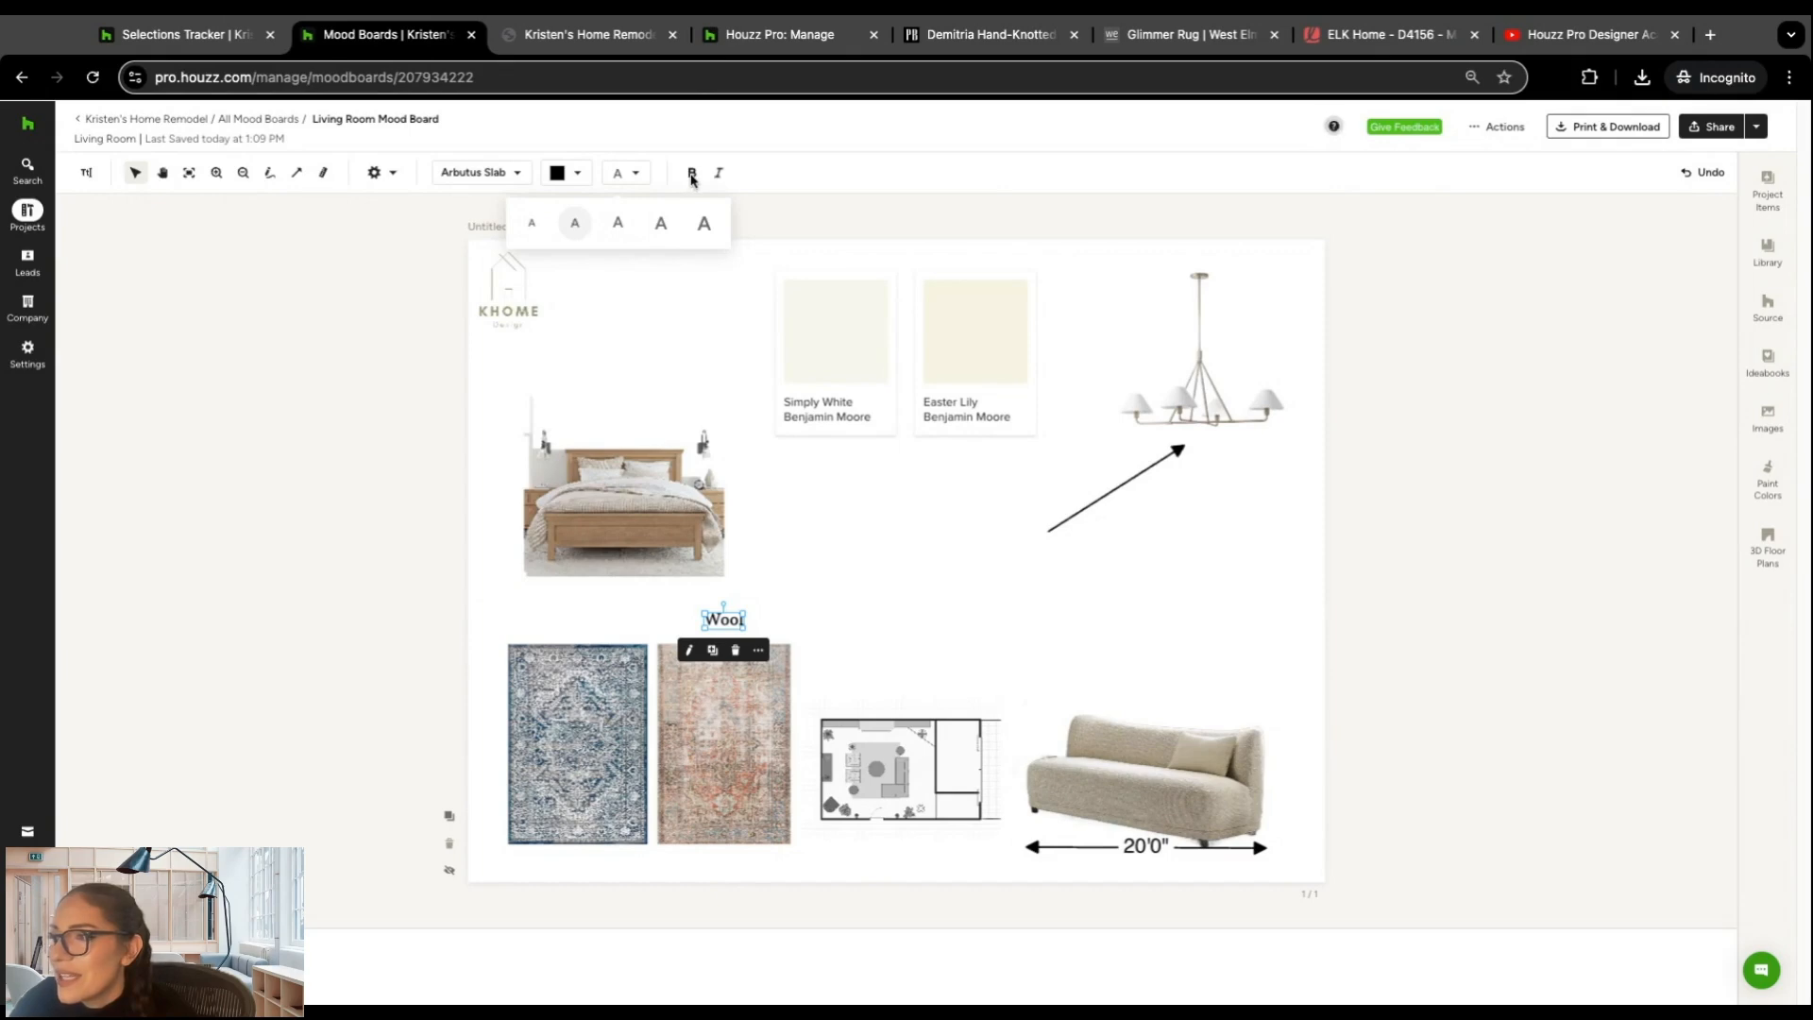
{"action": "left_click", "coordinate": [868, 616]}
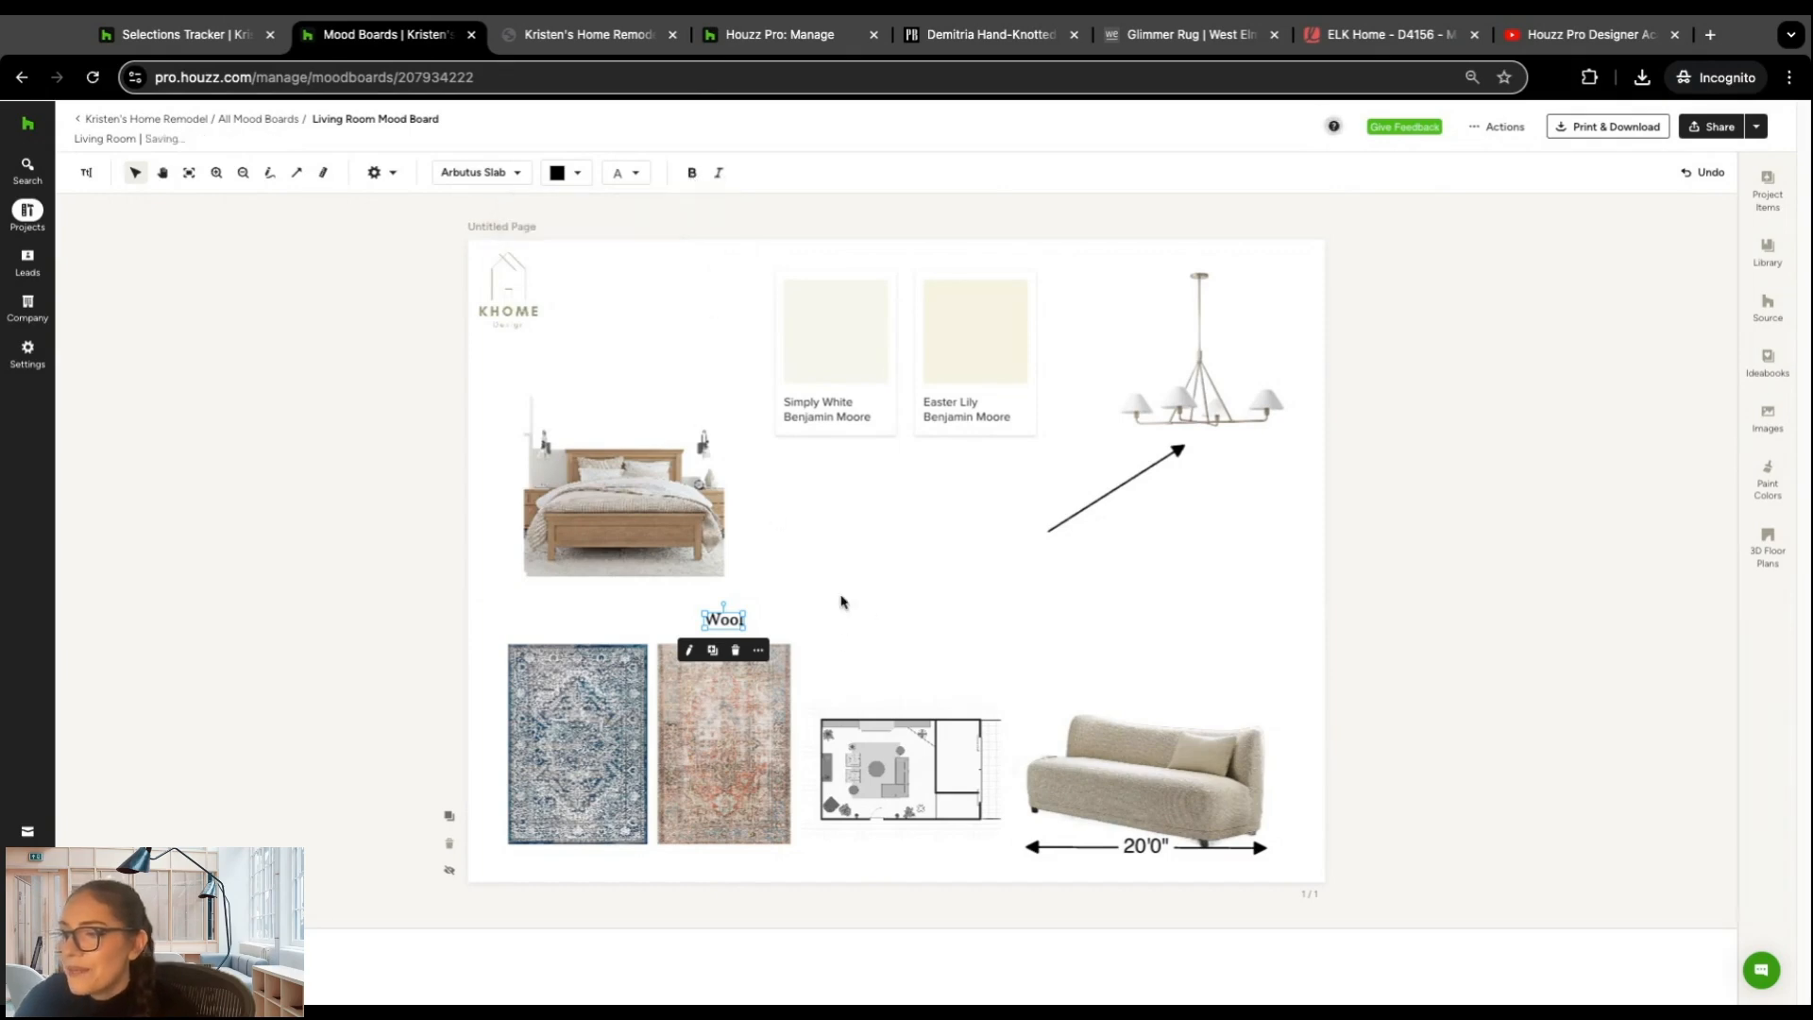
Step: View the board's background removal and snapping settings, and shift the Easter Lily swatch slightly away from the Simply White swatch
{"action": "left_click", "coordinate": [400, 176]}
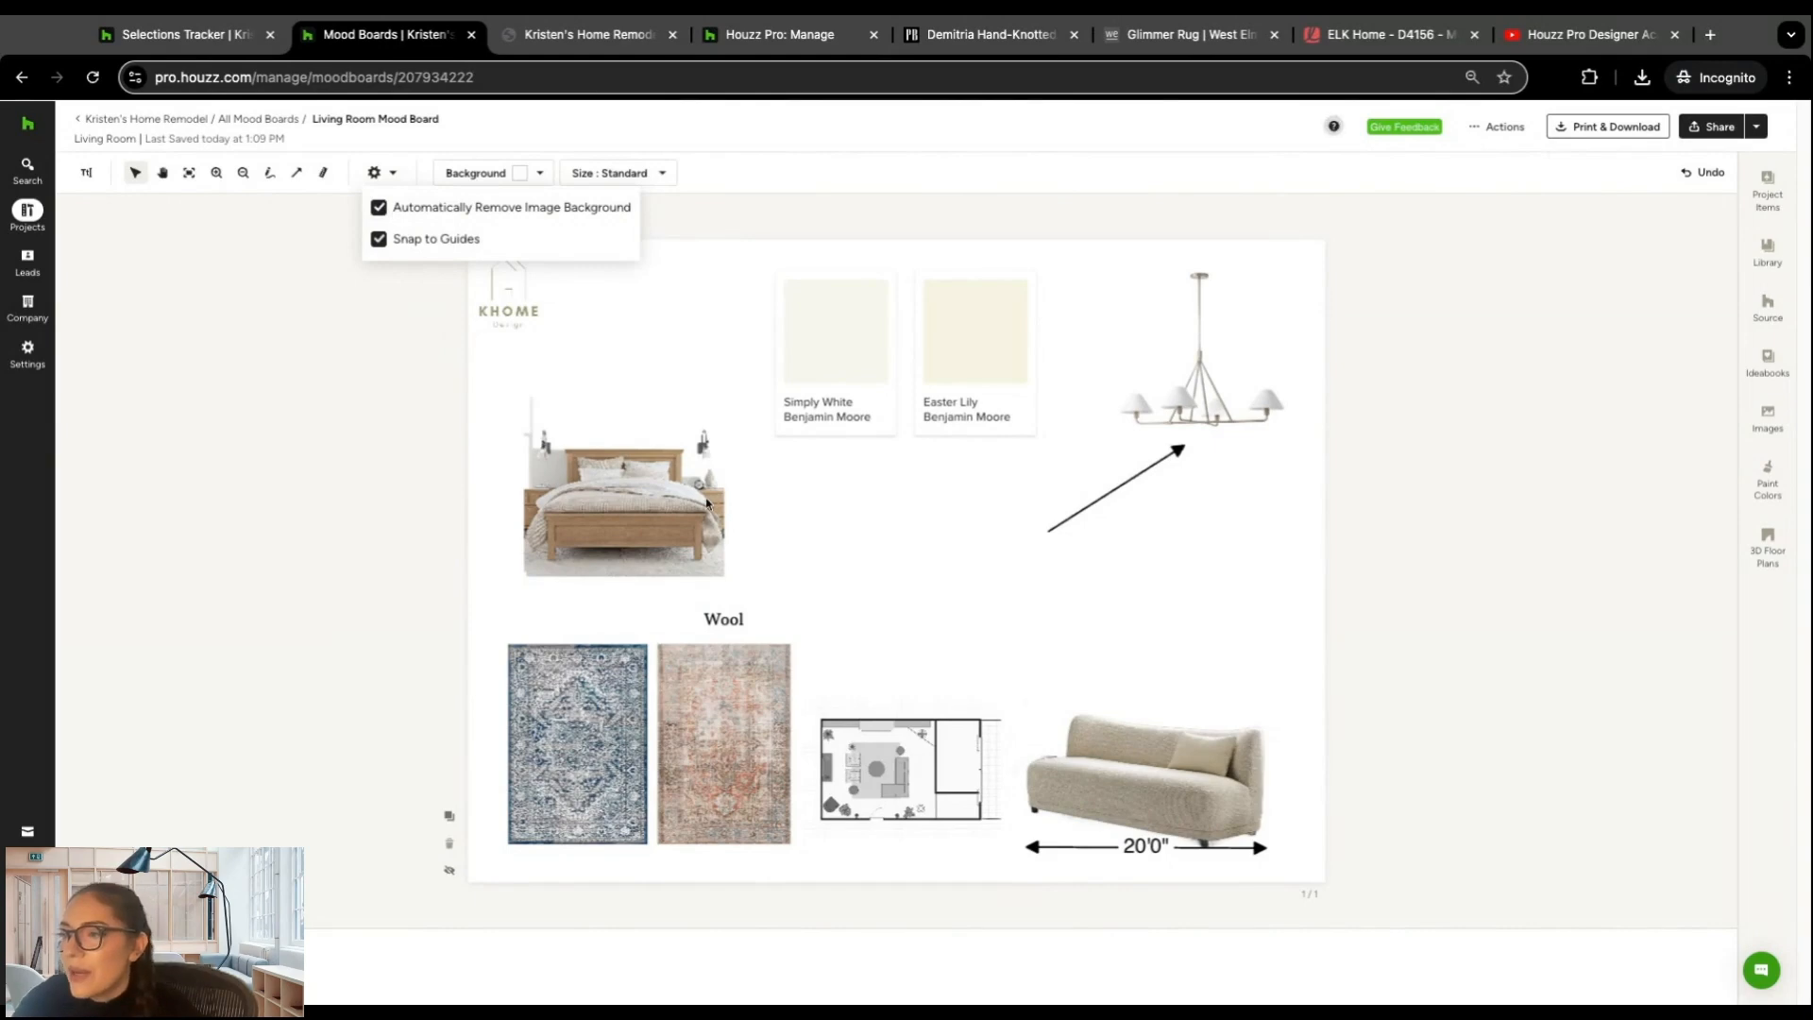
{"action": "left_click", "coordinate": [878, 520]}
{"action": "left_click_drag", "start_coordinate": [979, 364], "coordinate": [991, 363]}
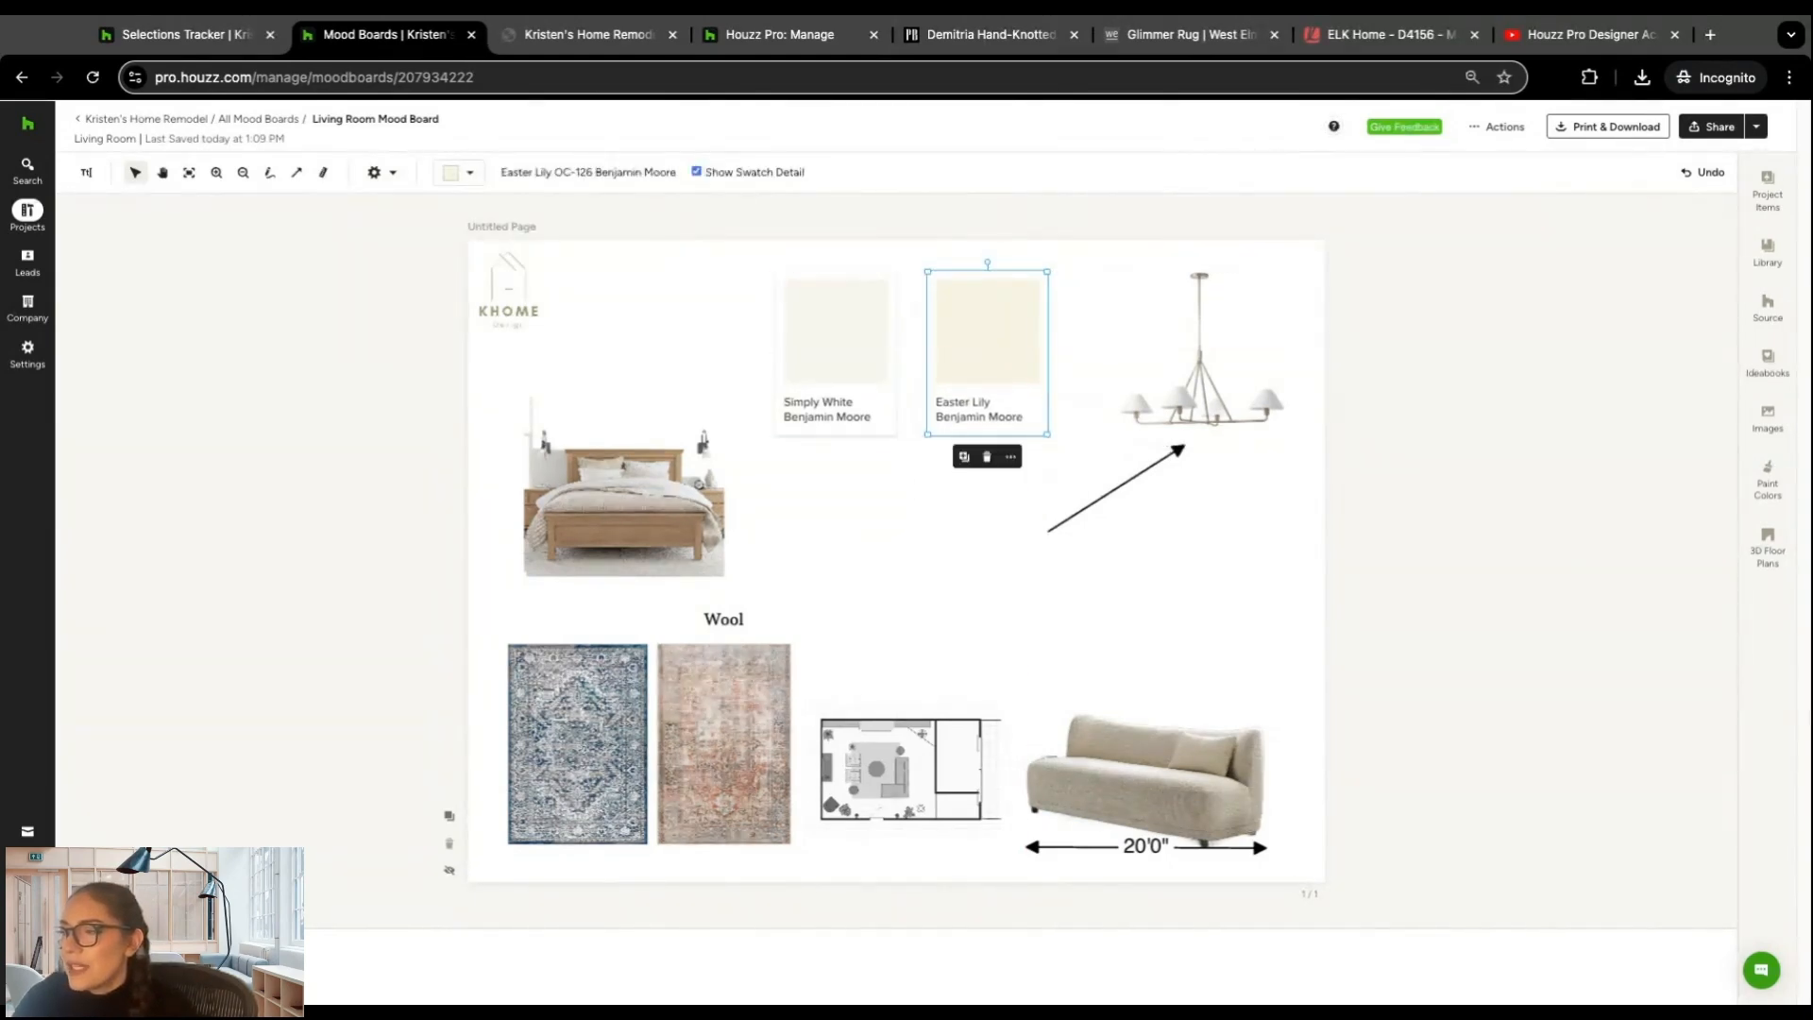
{"action": "left_click", "coordinate": [922, 540]}
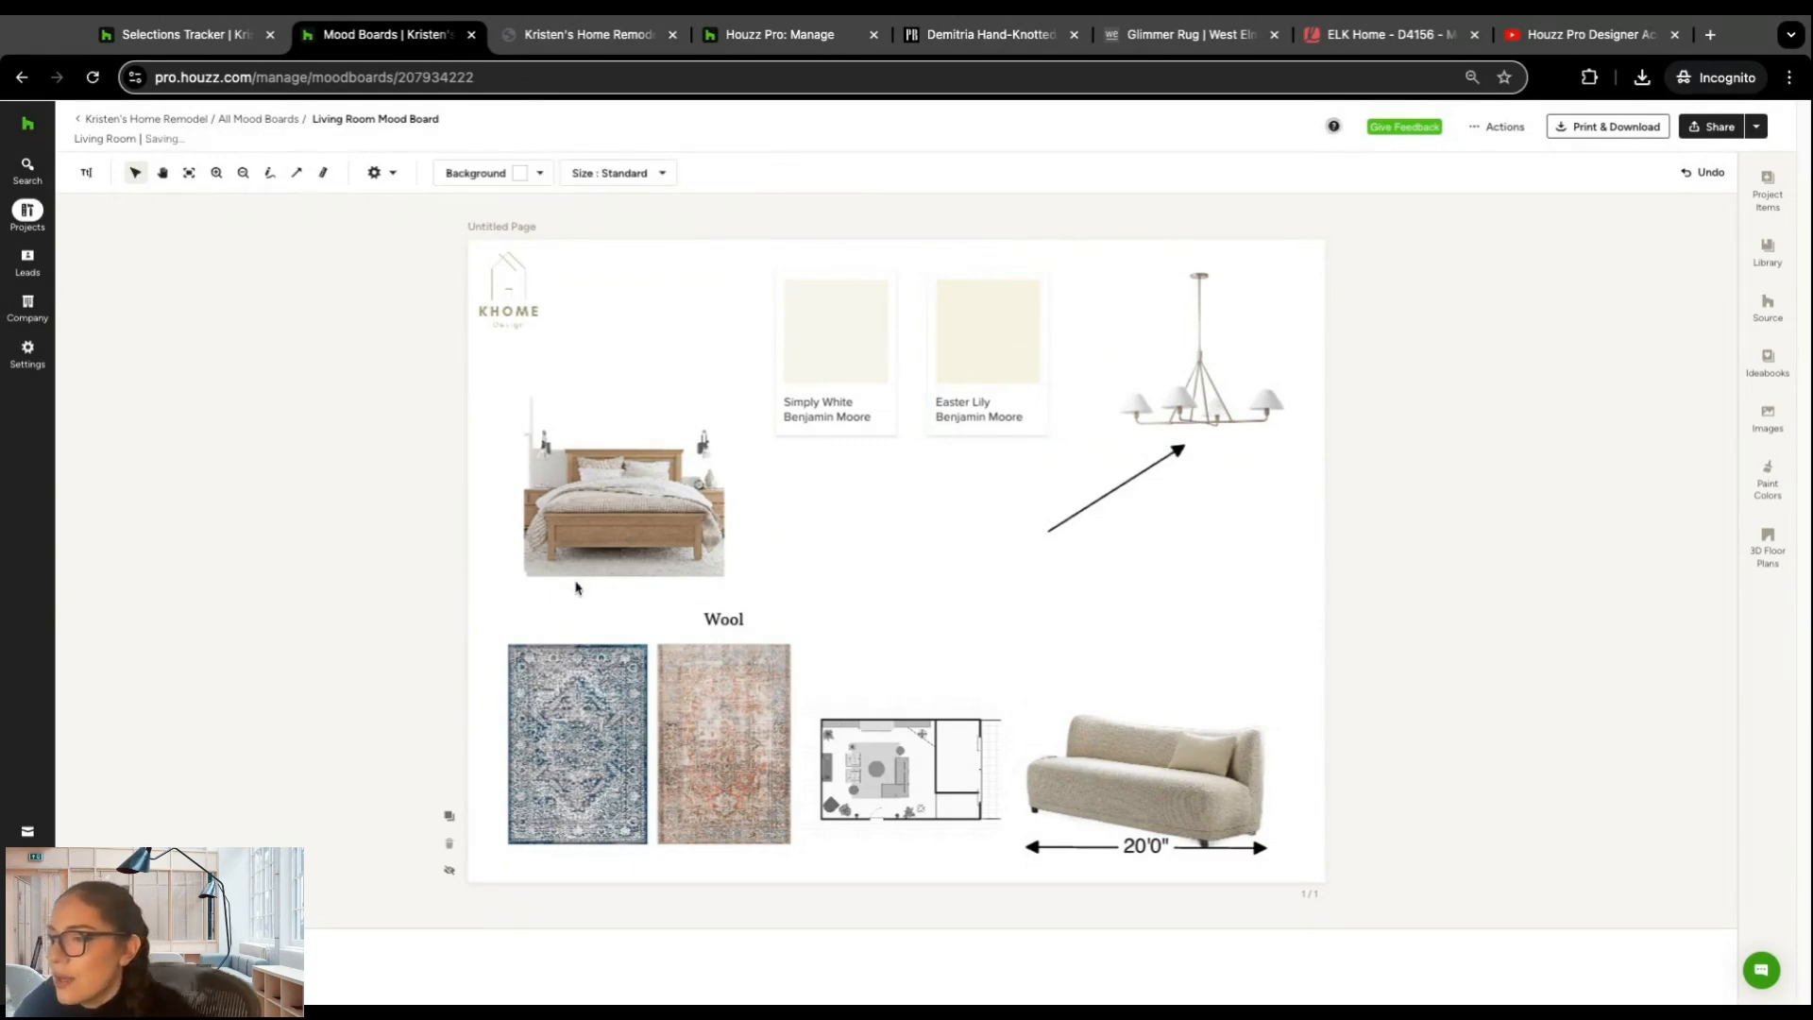
Step: Move the sofa up to mid-page and place the terracotta rug, rotated to horizontal, above the 20'0" ruler
{"action": "left_click_drag", "start_coordinate": [1178, 782], "coordinate": [990, 563]}
{"action": "left_click_drag", "start_coordinate": [714, 732], "coordinate": [1161, 717]}
{"action": "left_click_drag", "start_coordinate": [1134, 623], "coordinate": [1196, 752]}
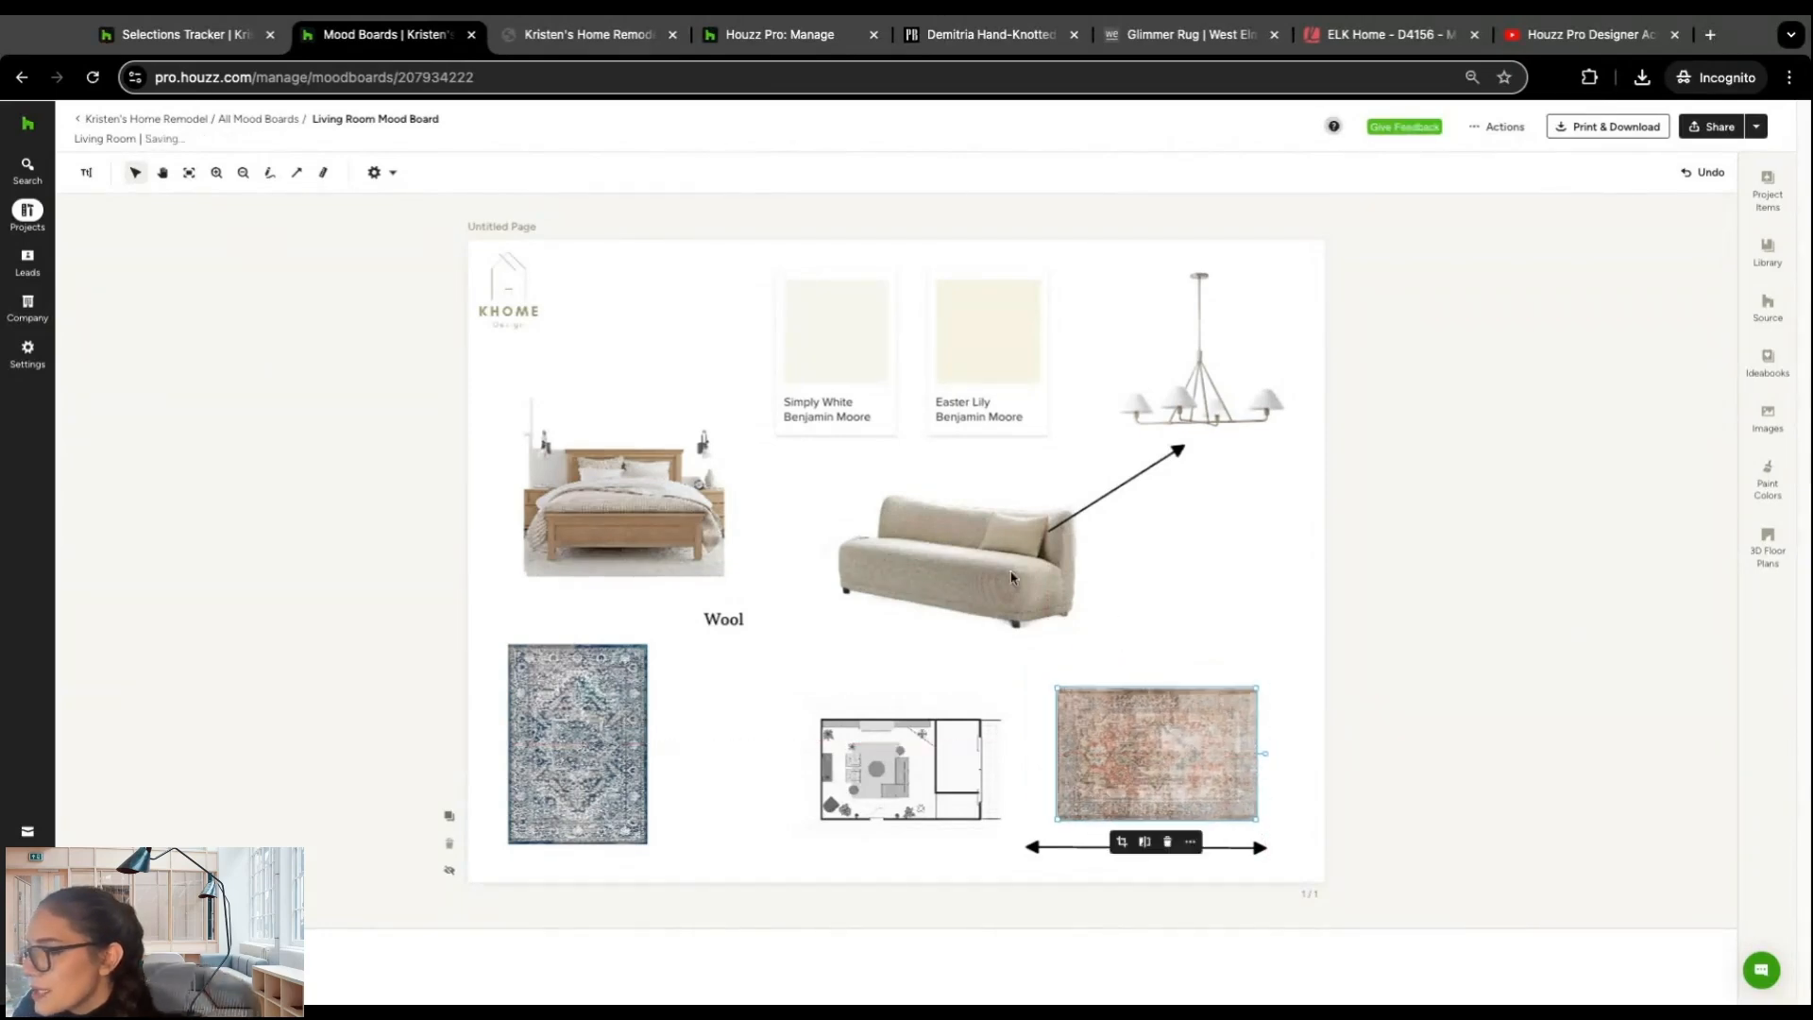
Step: Place the sofa over the upper part of the terracotta rug and bring it to the front
{"action": "mouse_move", "coordinate": [960, 576]}
{"action": "left_mouse_down"}
{"action": "mouse_move", "coordinate": [972, 612]}
{"action": "mouse_move", "coordinate": [1149, 701]}
{"action": "mouse_move", "coordinate": [1168, 645]}
{"action": "mouse_move", "coordinate": [1163, 710]}
{"action": "mouse_move", "coordinate": [1177, 658]}
{"action": "left_mouse_up"}
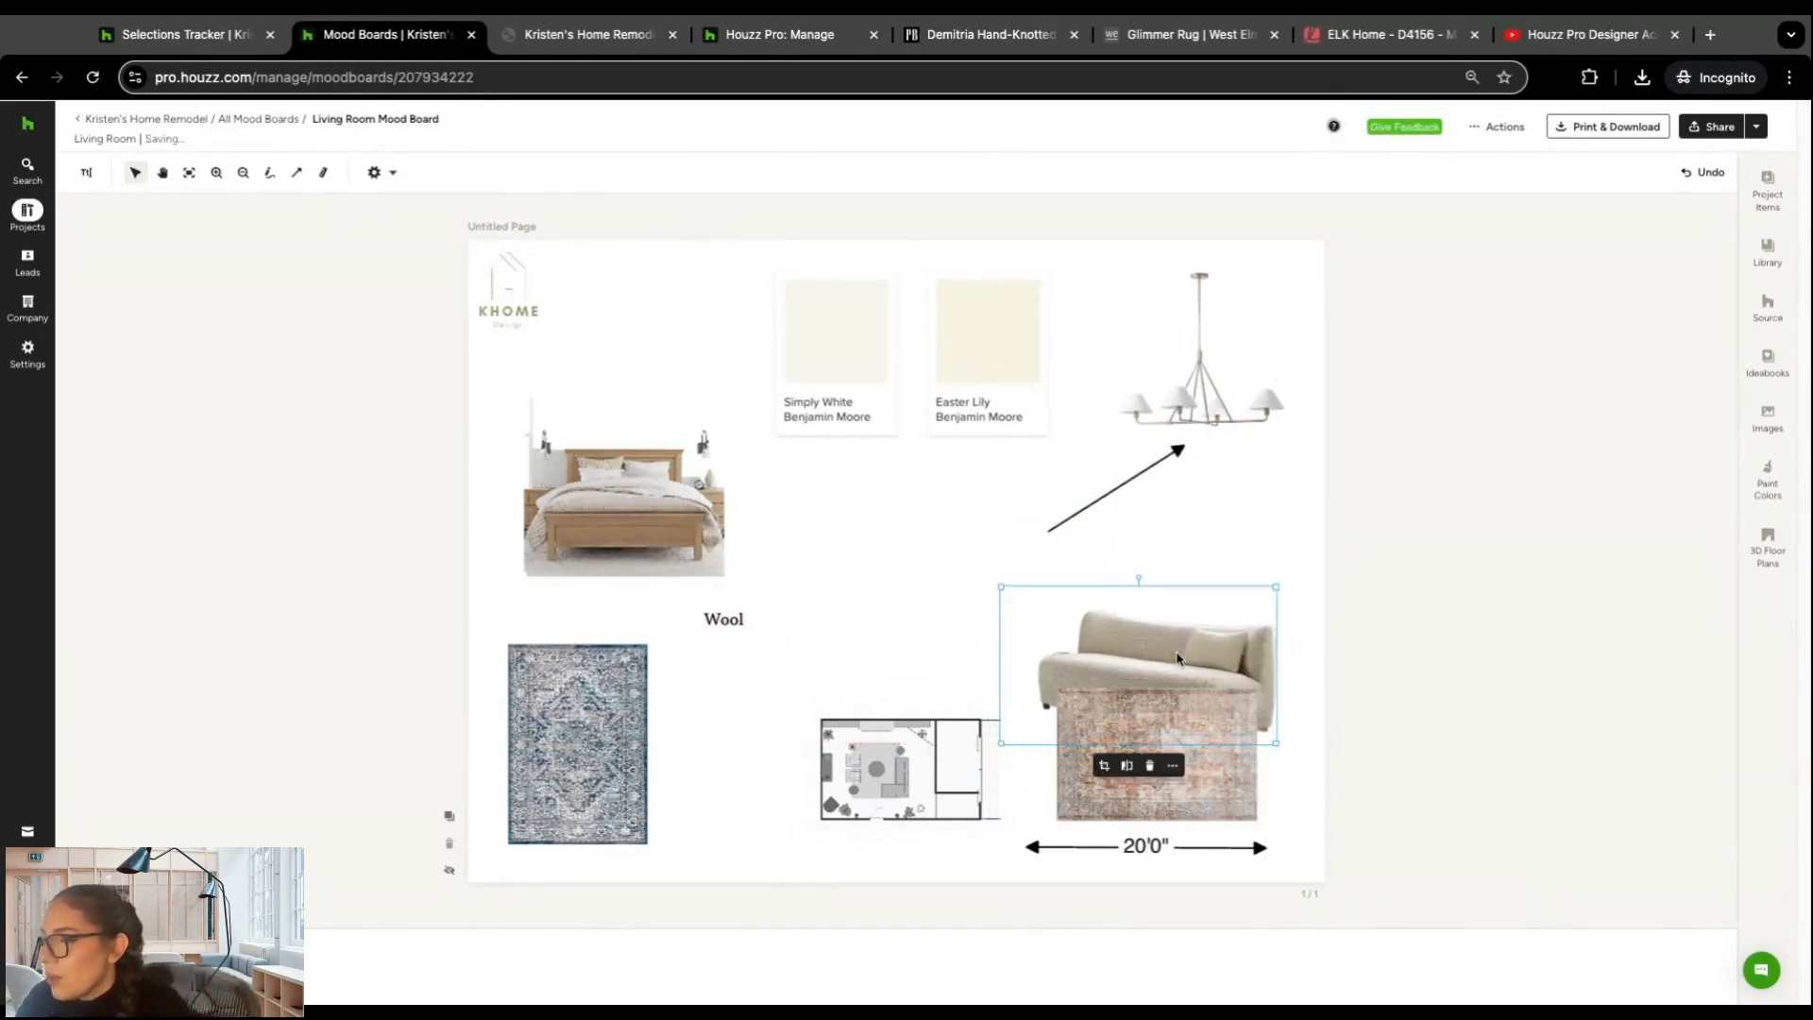
{"action": "left_click", "coordinate": [1173, 766]}
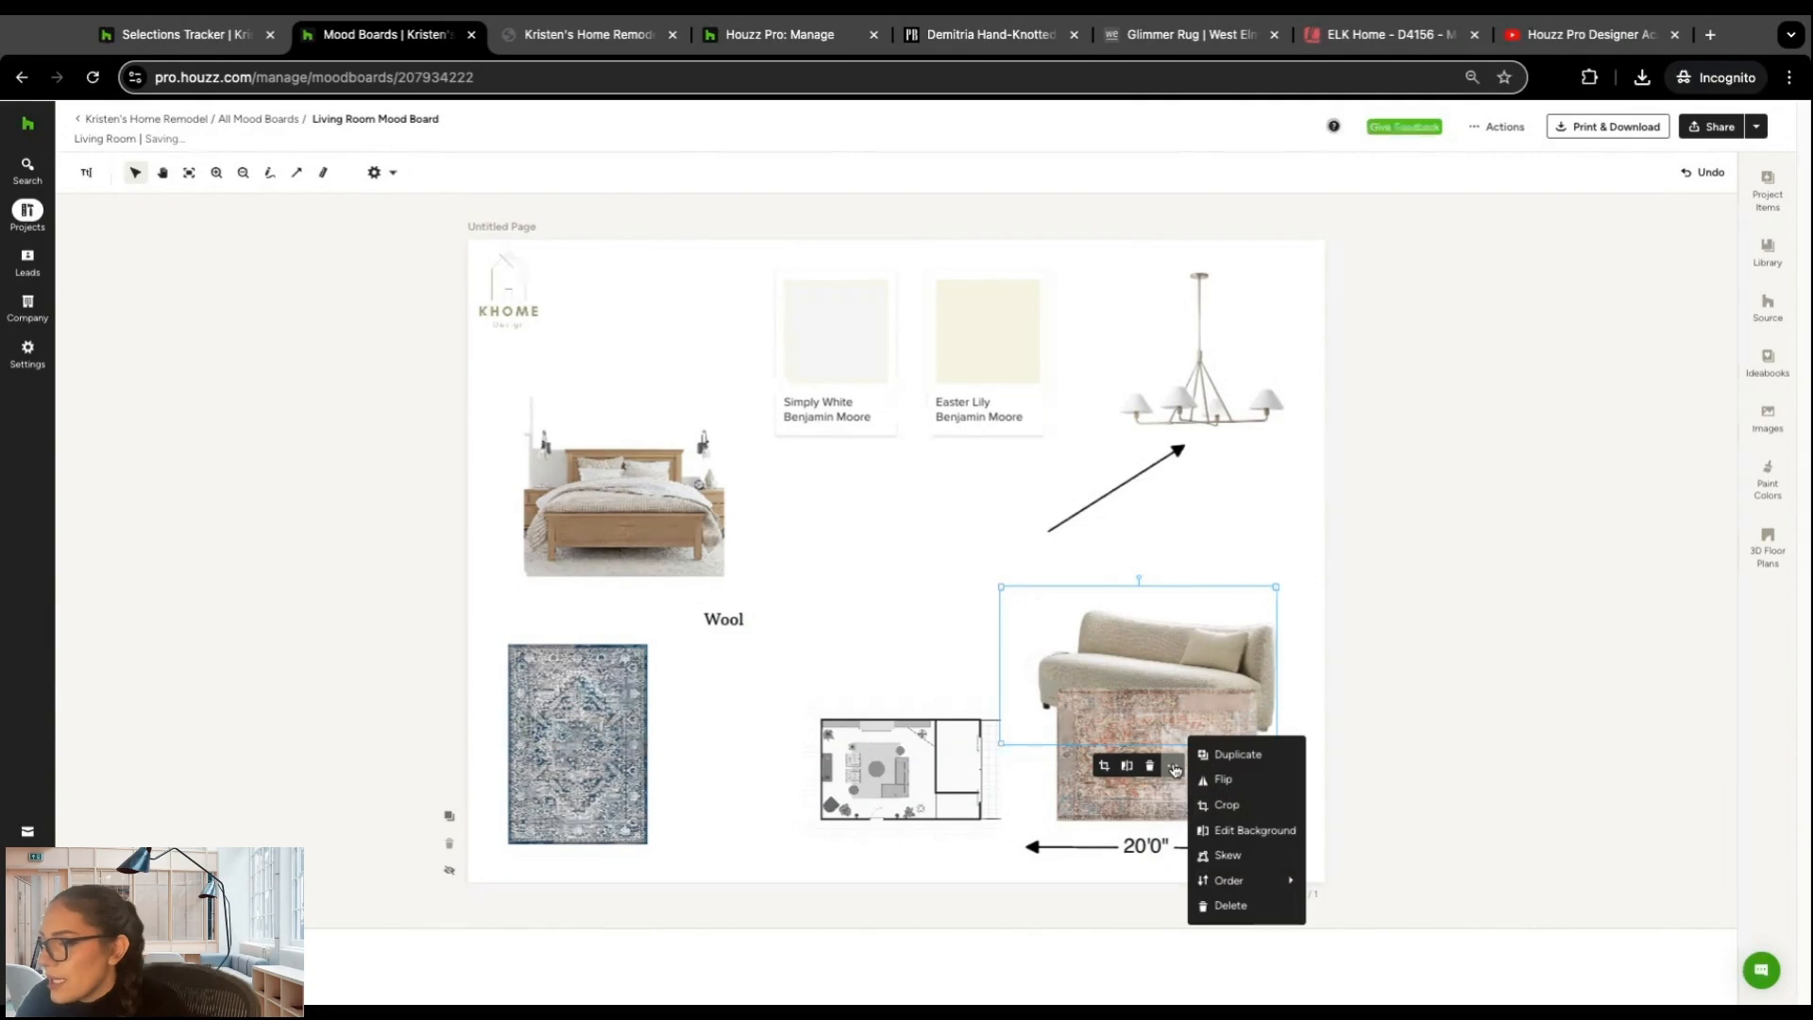
{"action": "mouse_move", "coordinate": [1246, 880]}
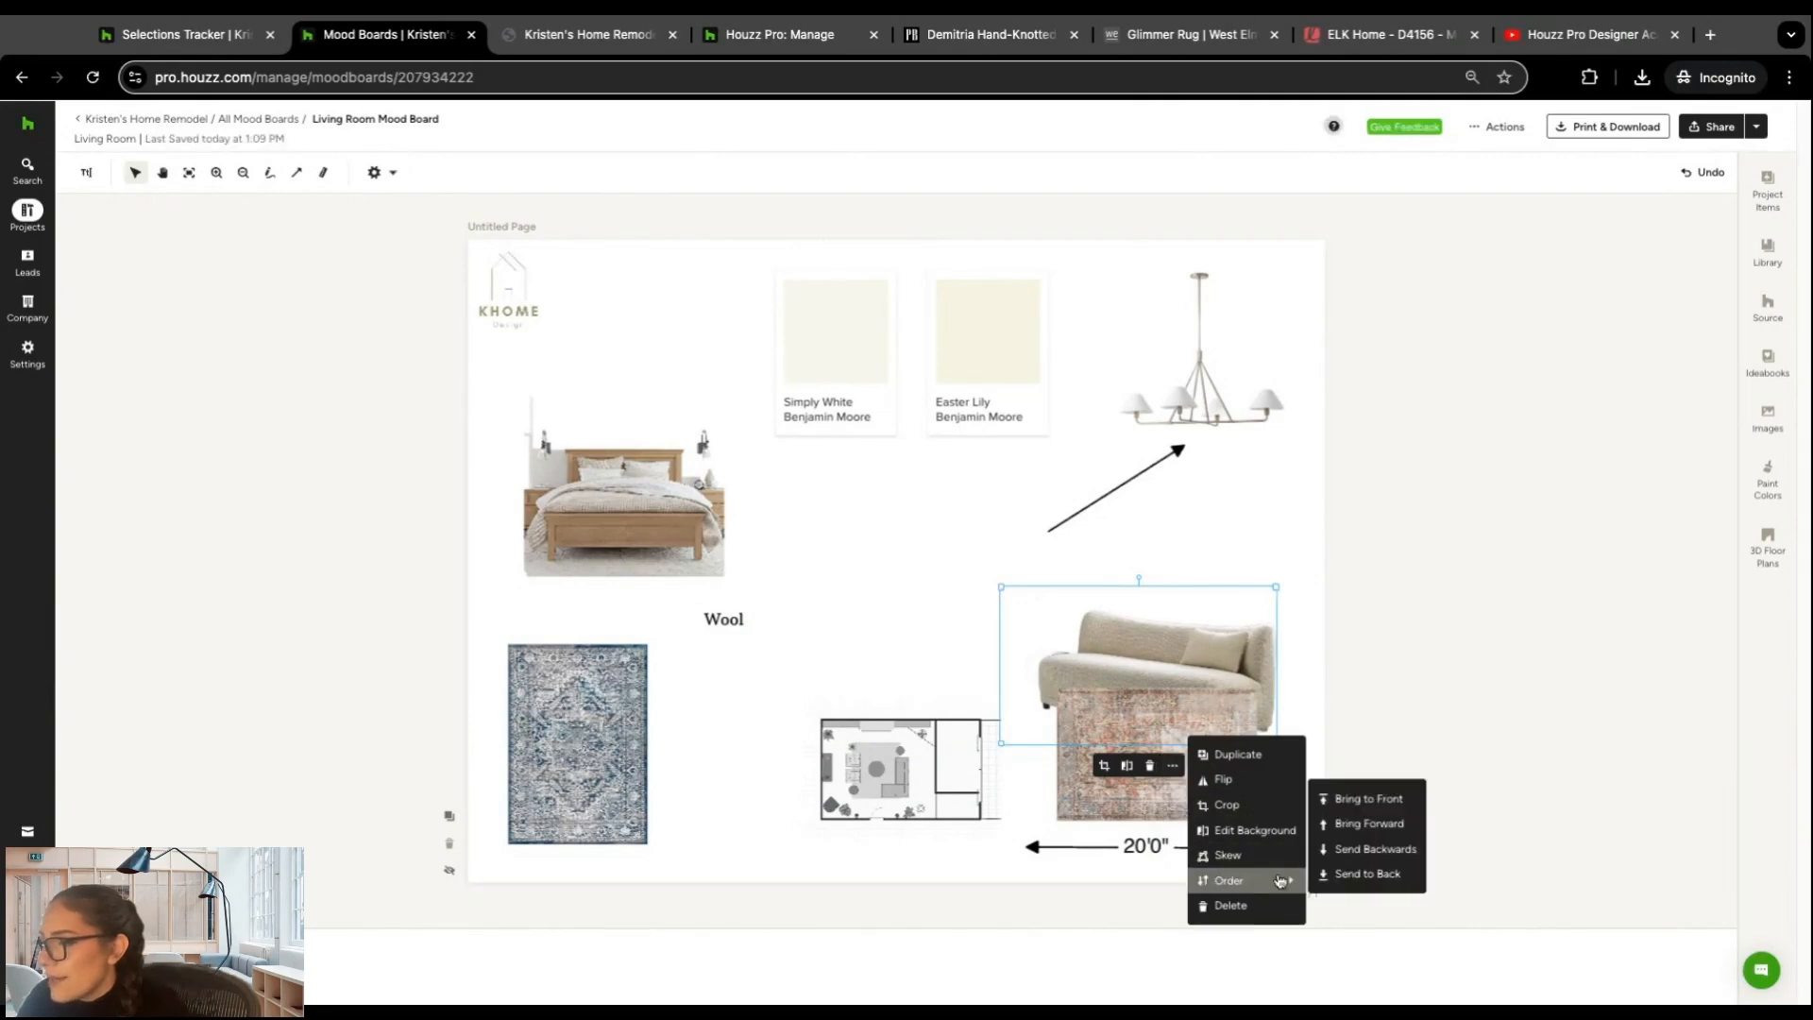
{"action": "left_click", "coordinate": [1395, 825]}
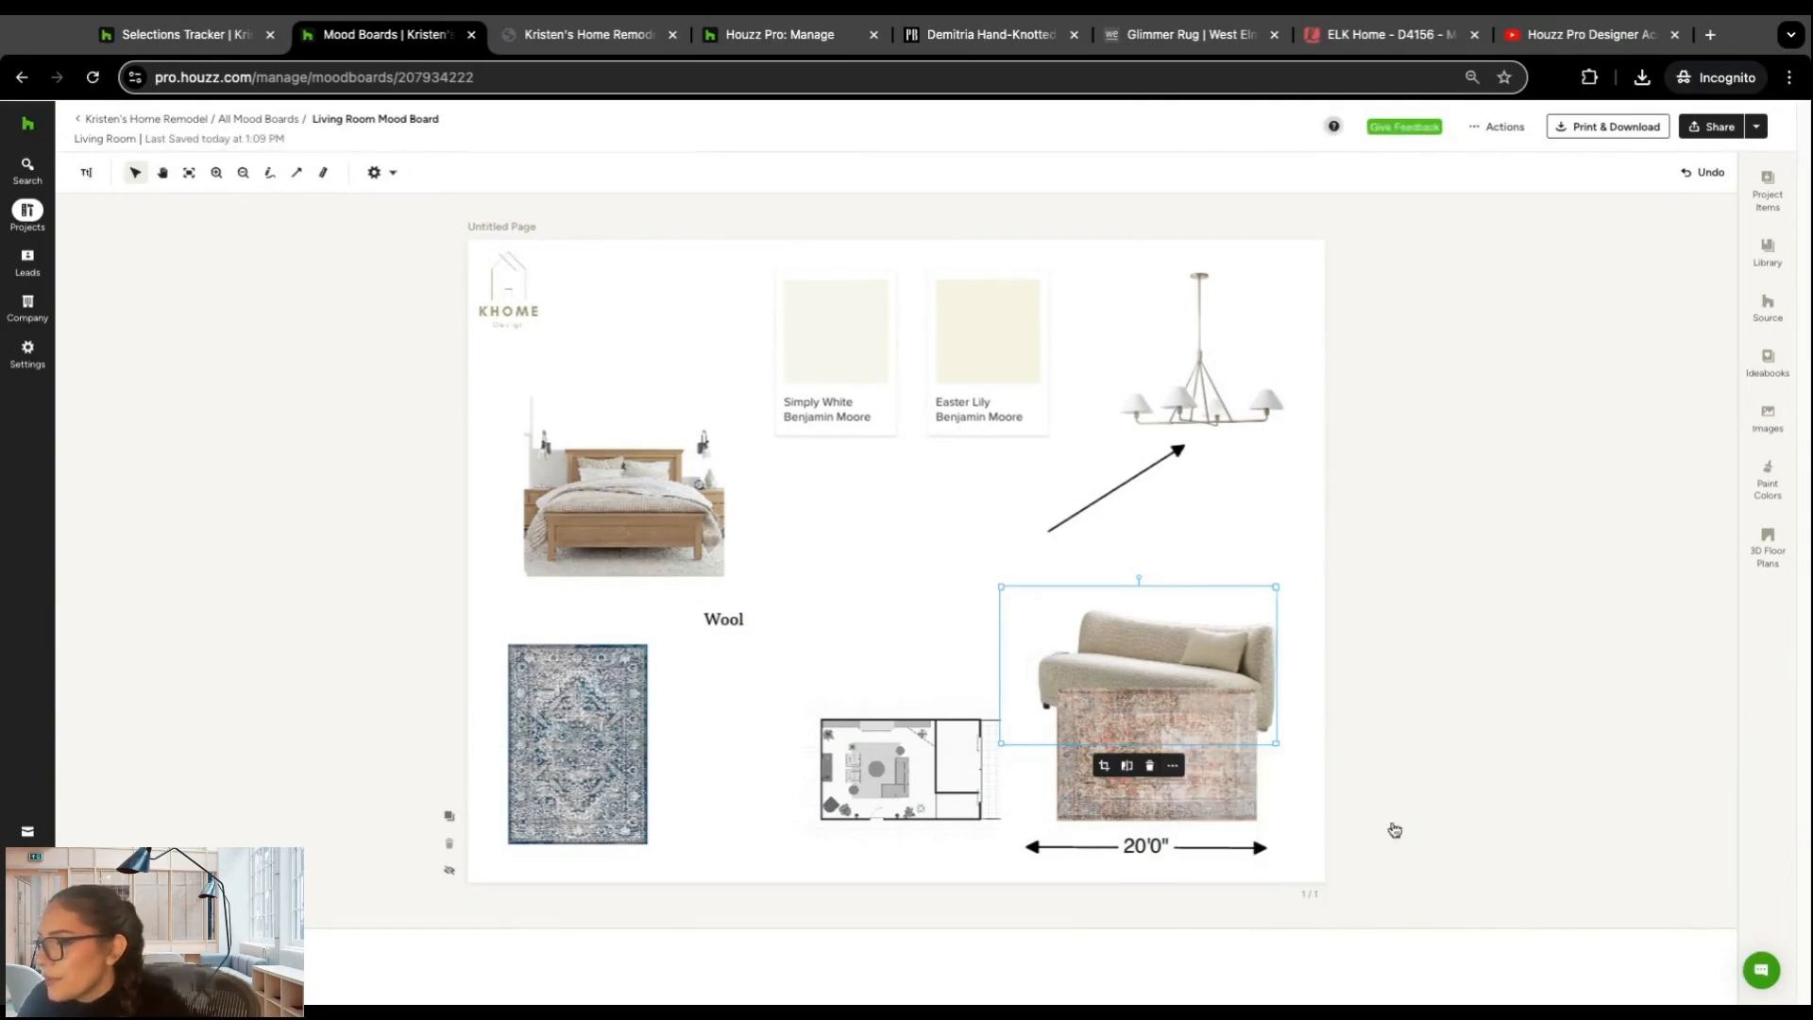
{"action": "left_click", "coordinate": [1172, 764]}
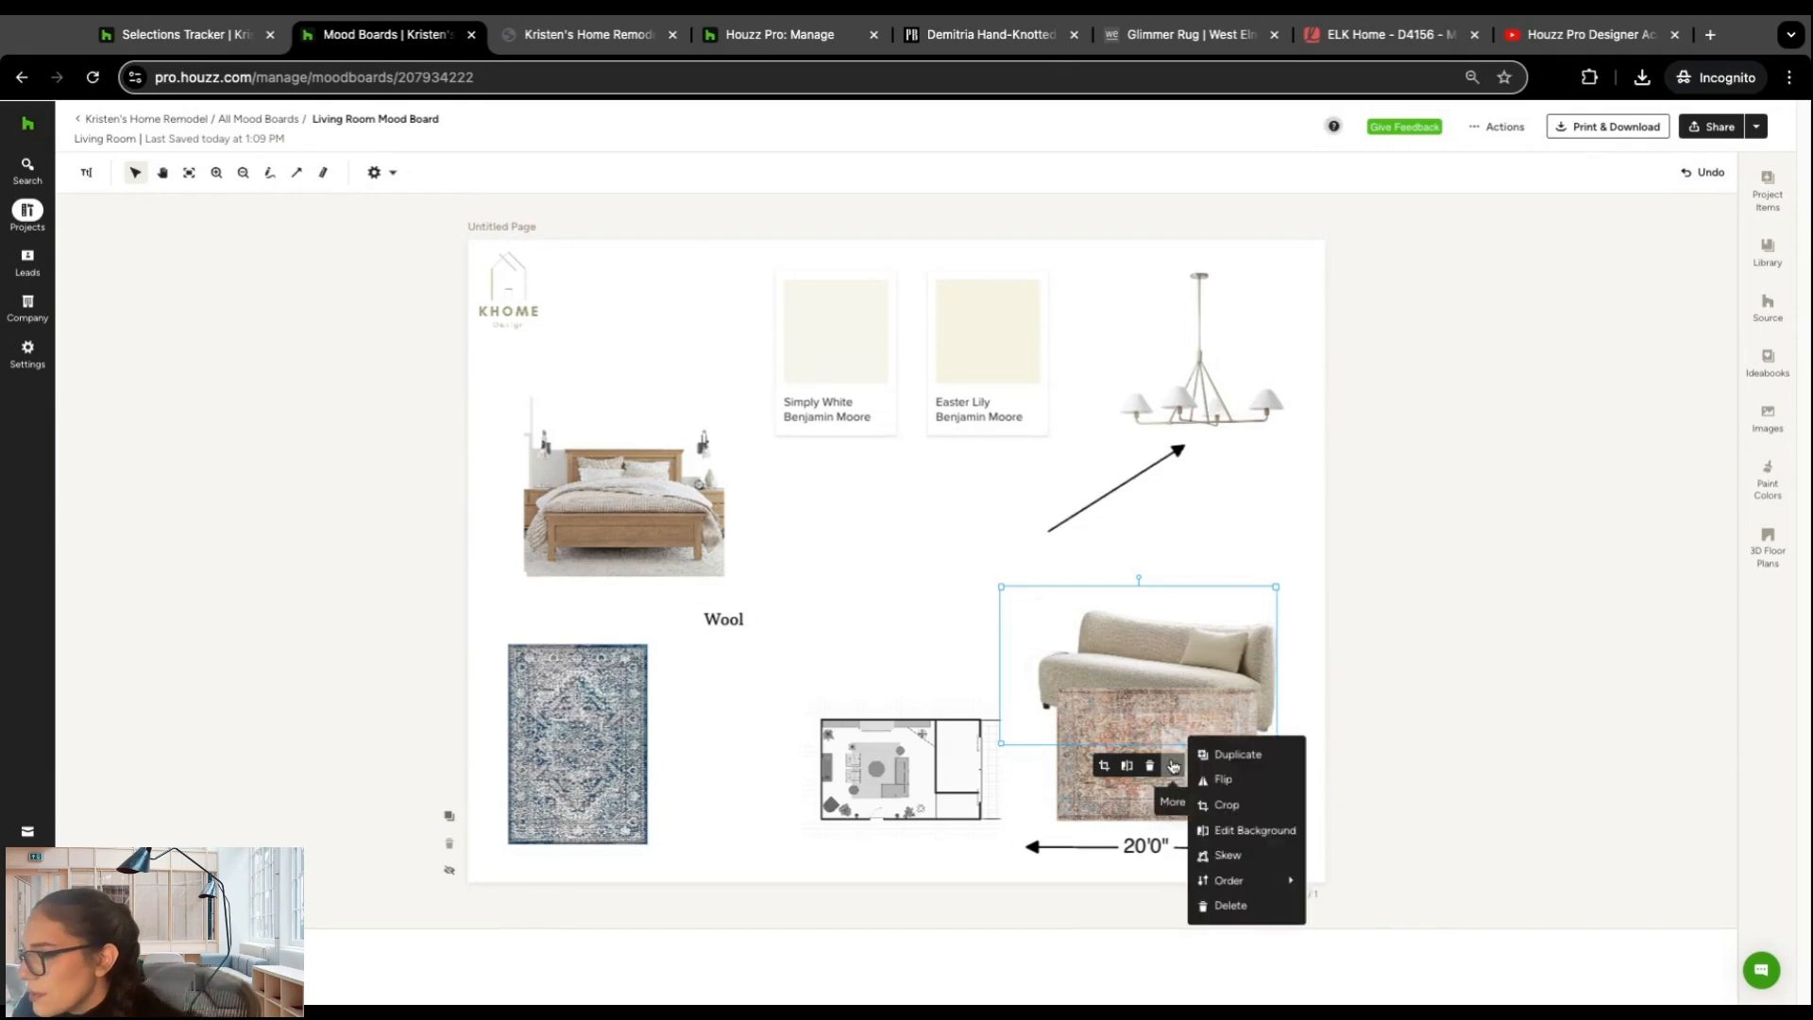
{"action": "mouse_move", "coordinate": [1260, 882]}
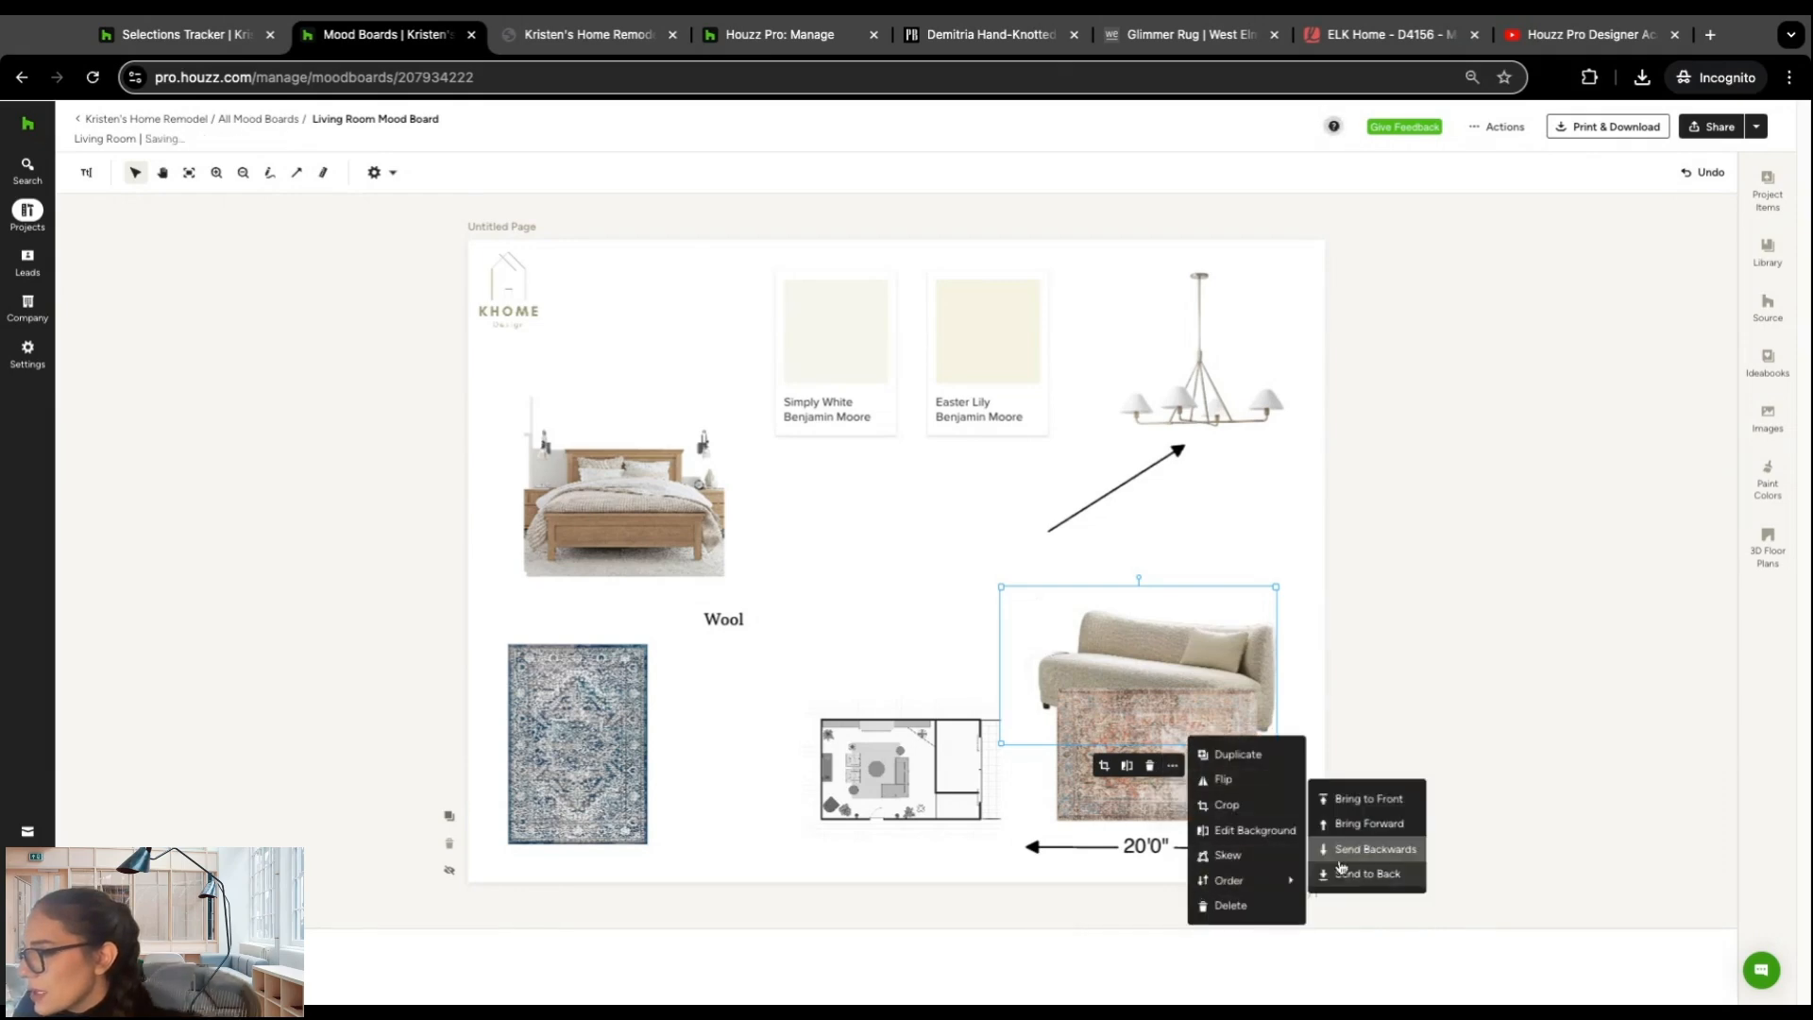
{"action": "left_click", "coordinate": [1365, 802]}
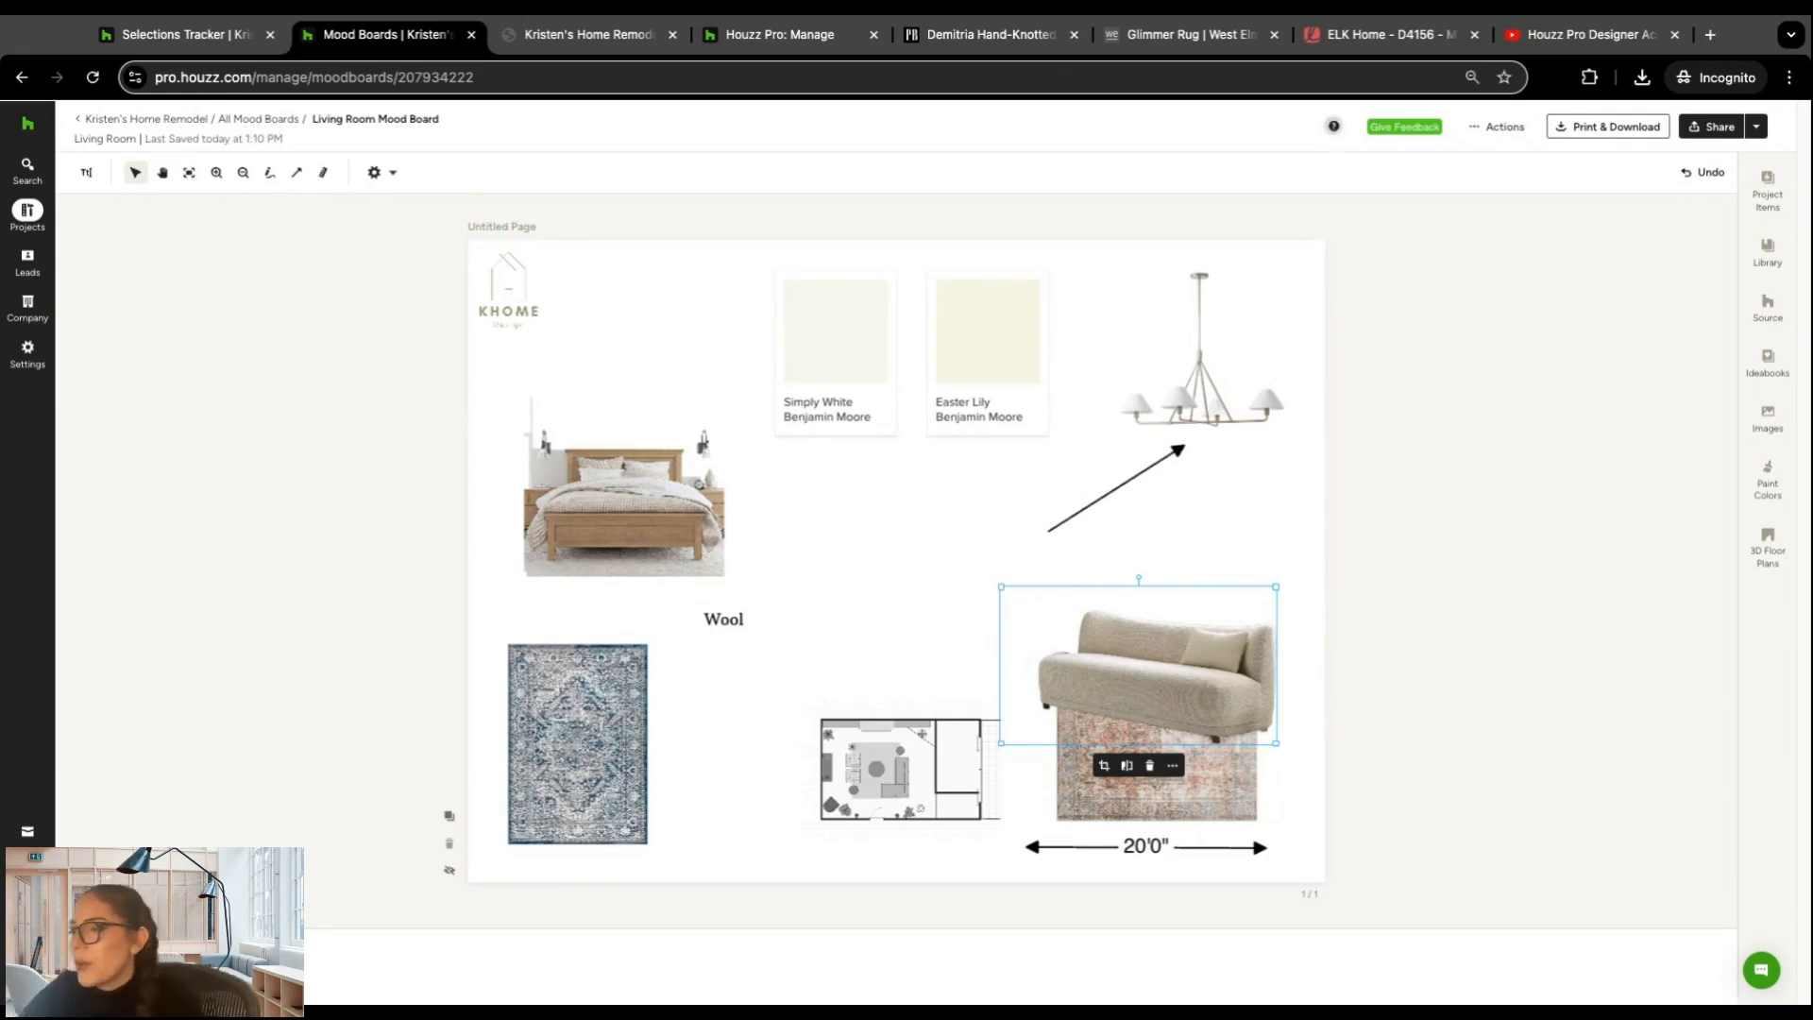
Step: Move the sofa off the rug to below the paint swatches and shift the terracotta rug slightly up from the 20'0" ruler
{"action": "left_click_drag", "start_coordinate": [1194, 670], "coordinate": [909, 508]}
{"action": "left_click", "coordinate": [1181, 777]}
{"action": "left_click_drag", "start_coordinate": [1180, 776], "coordinate": [1180, 757]}
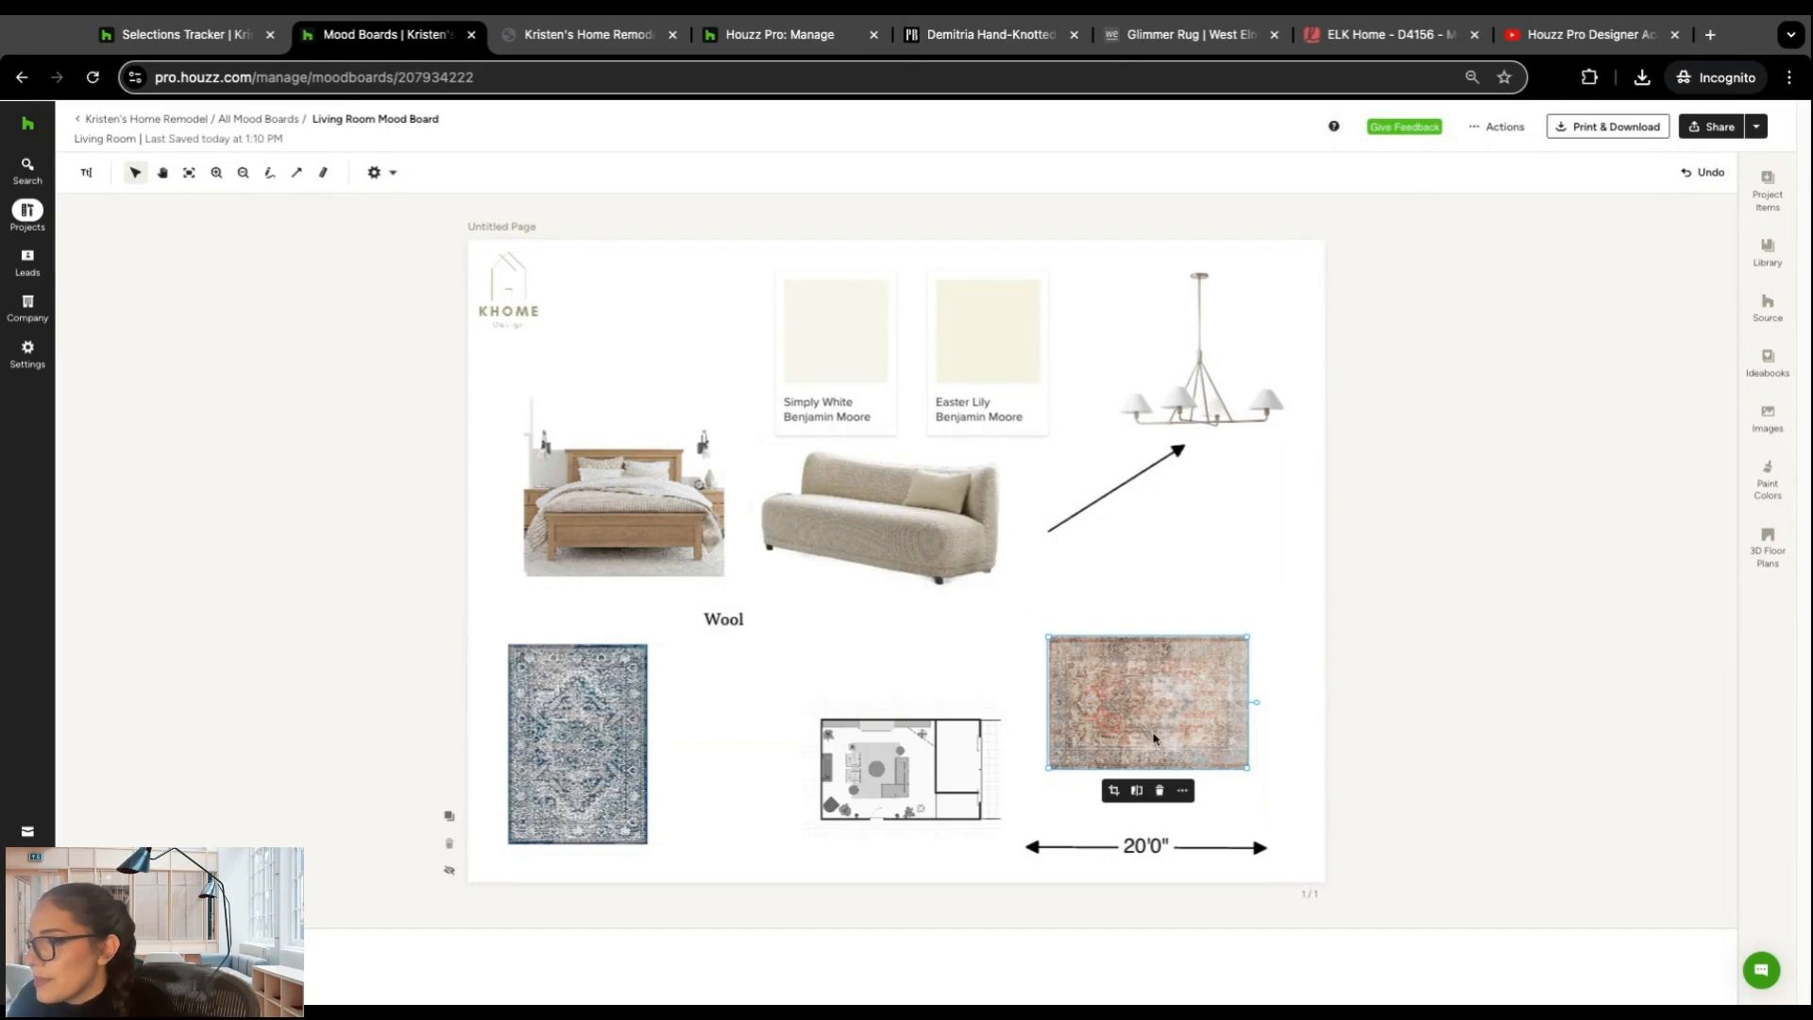
Step: Skew the terracotta rug into a taller perspective trapezoid, wider at its lower edge, and place the sofa over its upper edge
{"action": "left_click", "coordinate": [1181, 791]}
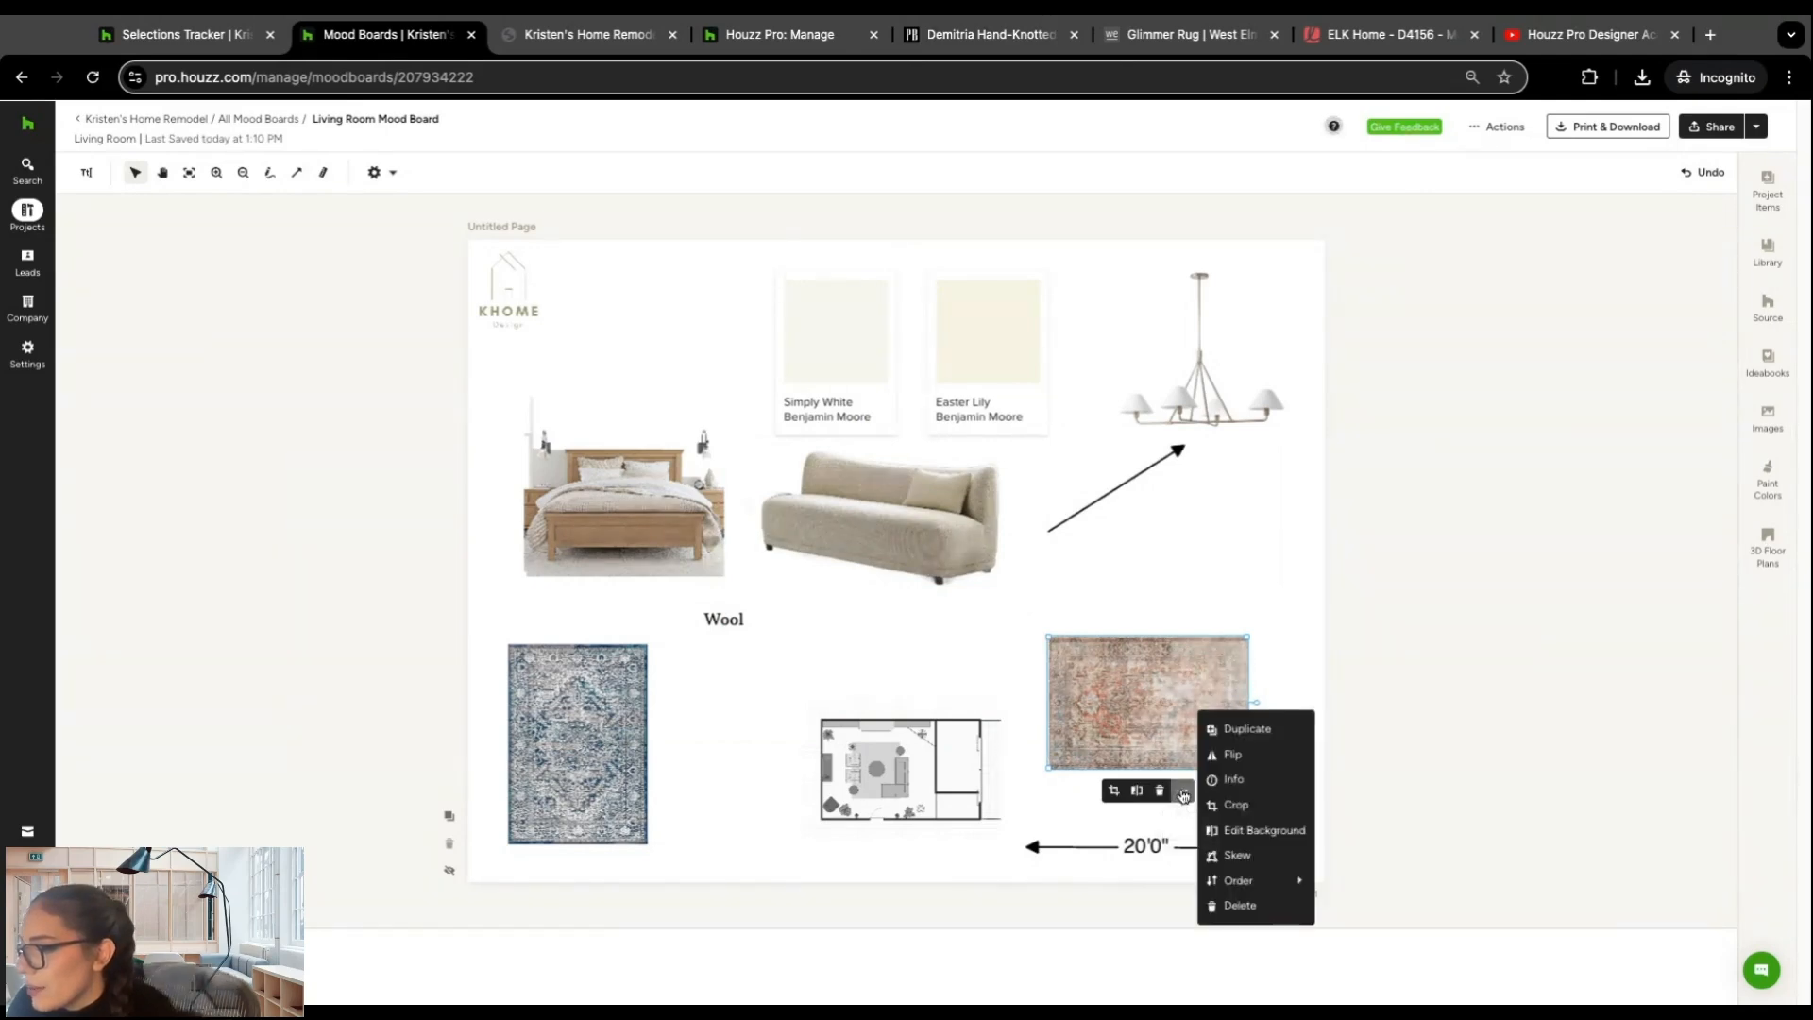
{"action": "left_click", "coordinate": [1255, 859]}
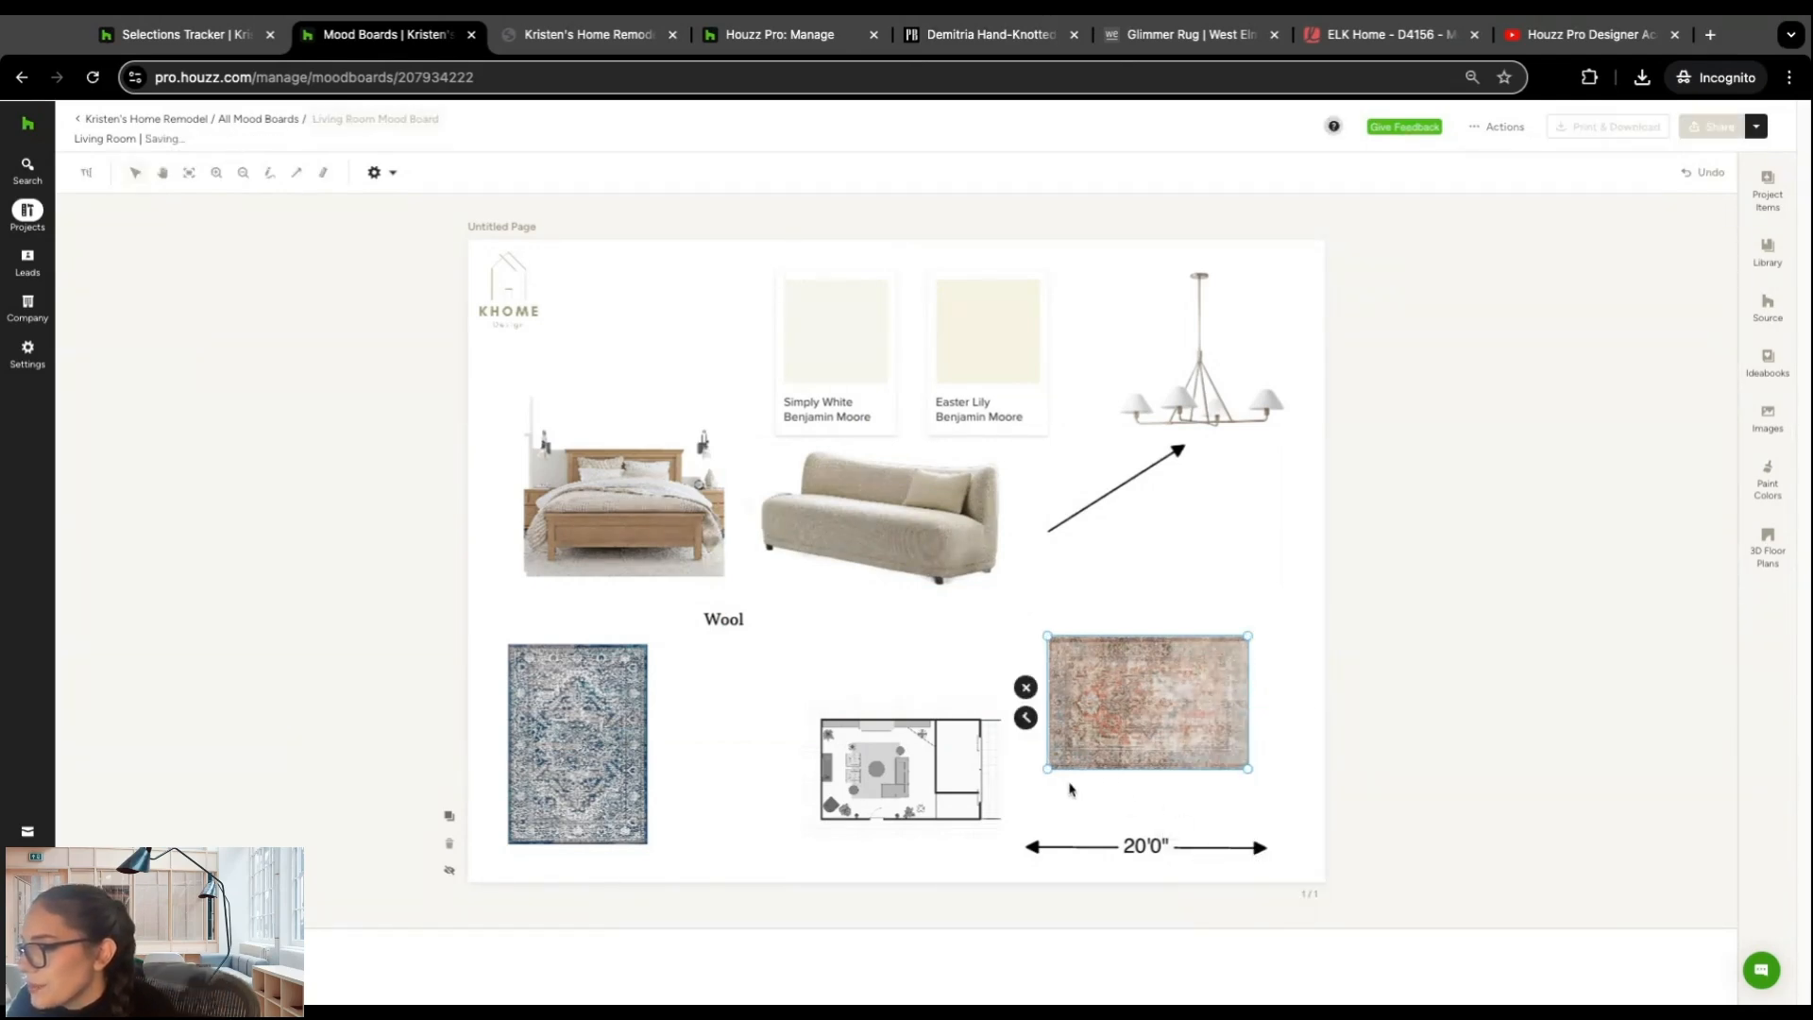
{"action": "left_click_drag", "start_coordinate": [1049, 768], "coordinate": [1012, 809]}
{"action": "left_click_drag", "start_coordinate": [1246, 770], "coordinate": [1283, 807]}
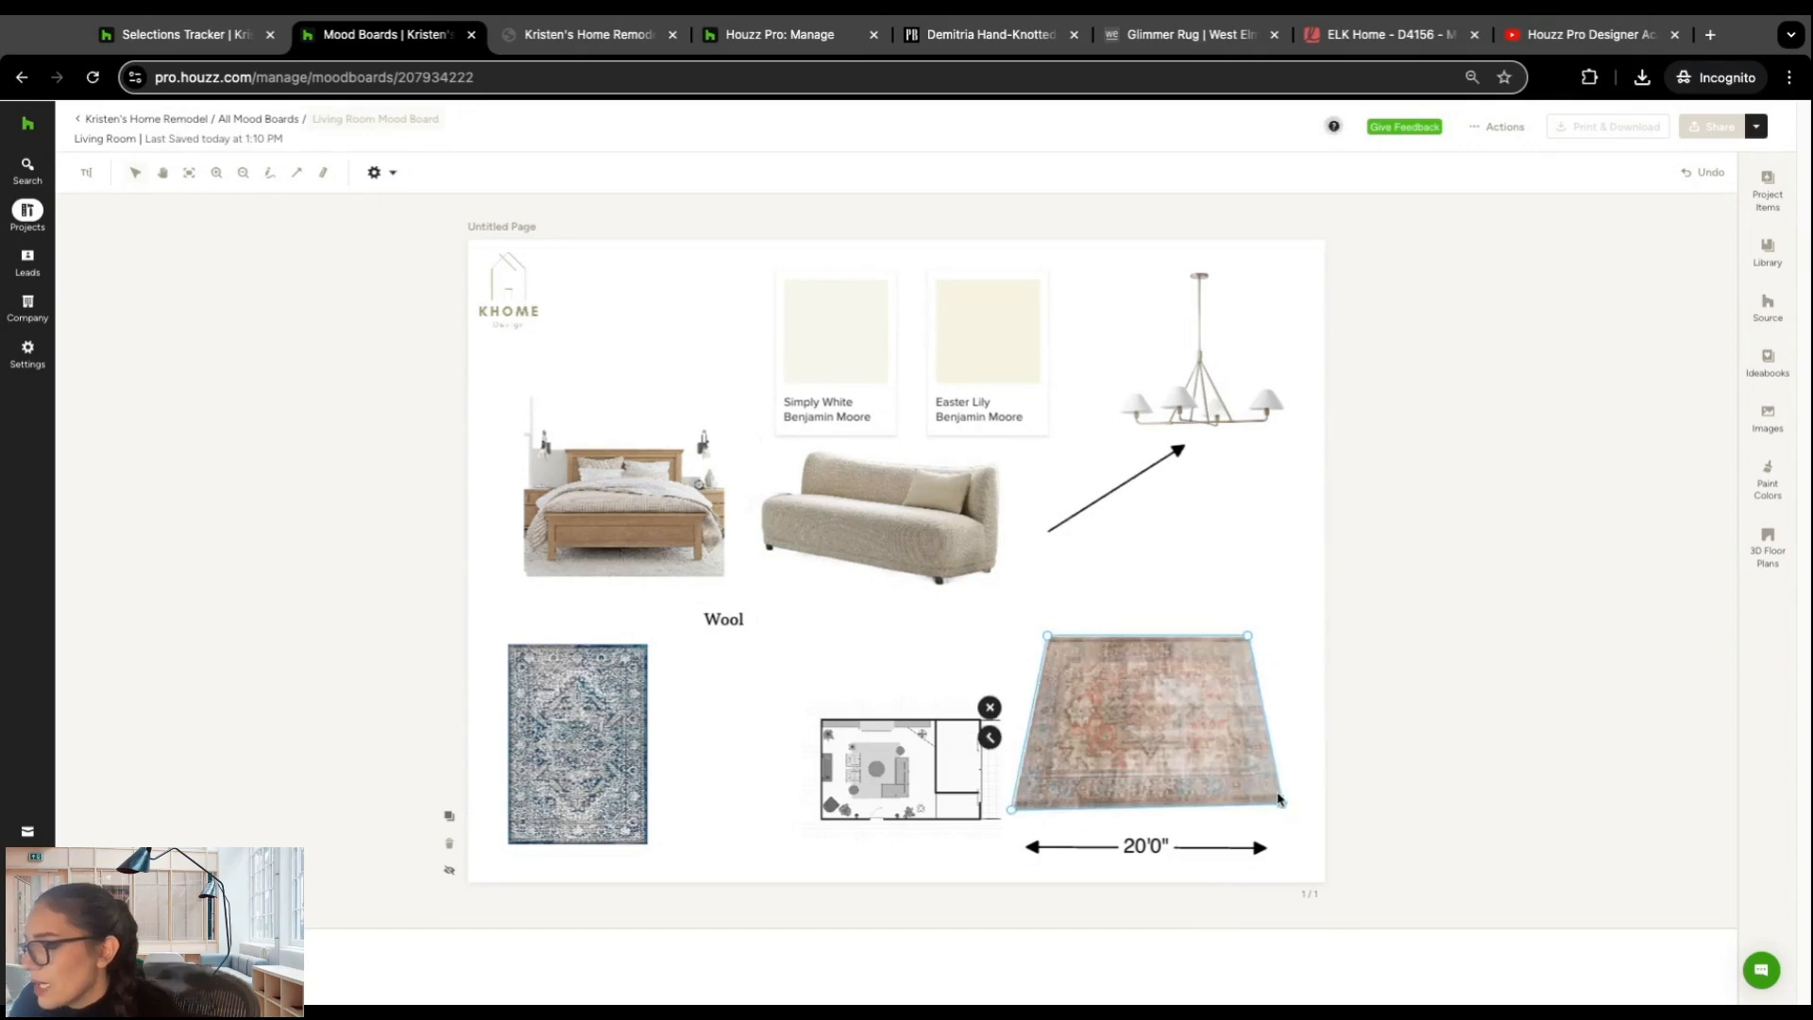
{"action": "left_click_drag", "start_coordinate": [1048, 635], "coordinate": [1050, 576]}
{"action": "left_click_drag", "start_coordinate": [1247, 635], "coordinate": [1229, 587]}
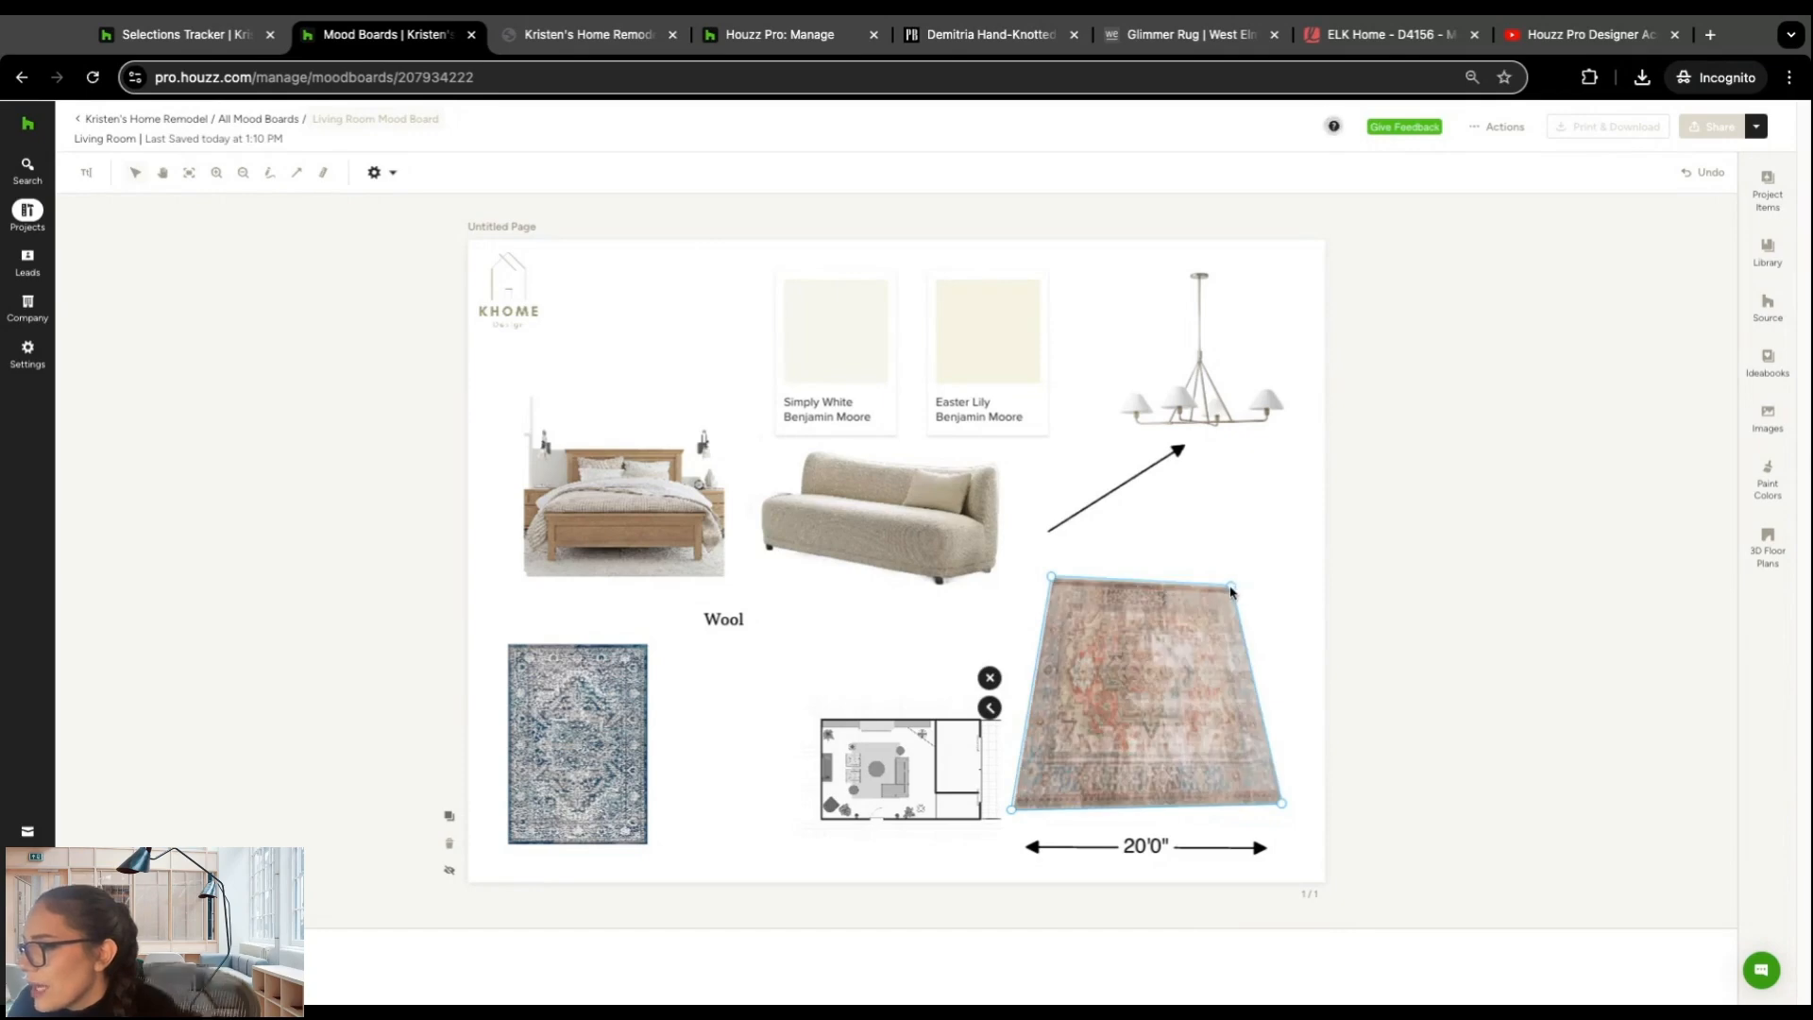
{"action": "left_click_drag", "start_coordinate": [923, 535], "coordinate": [1207, 605]}
{"action": "left_click", "coordinate": [877, 530]}
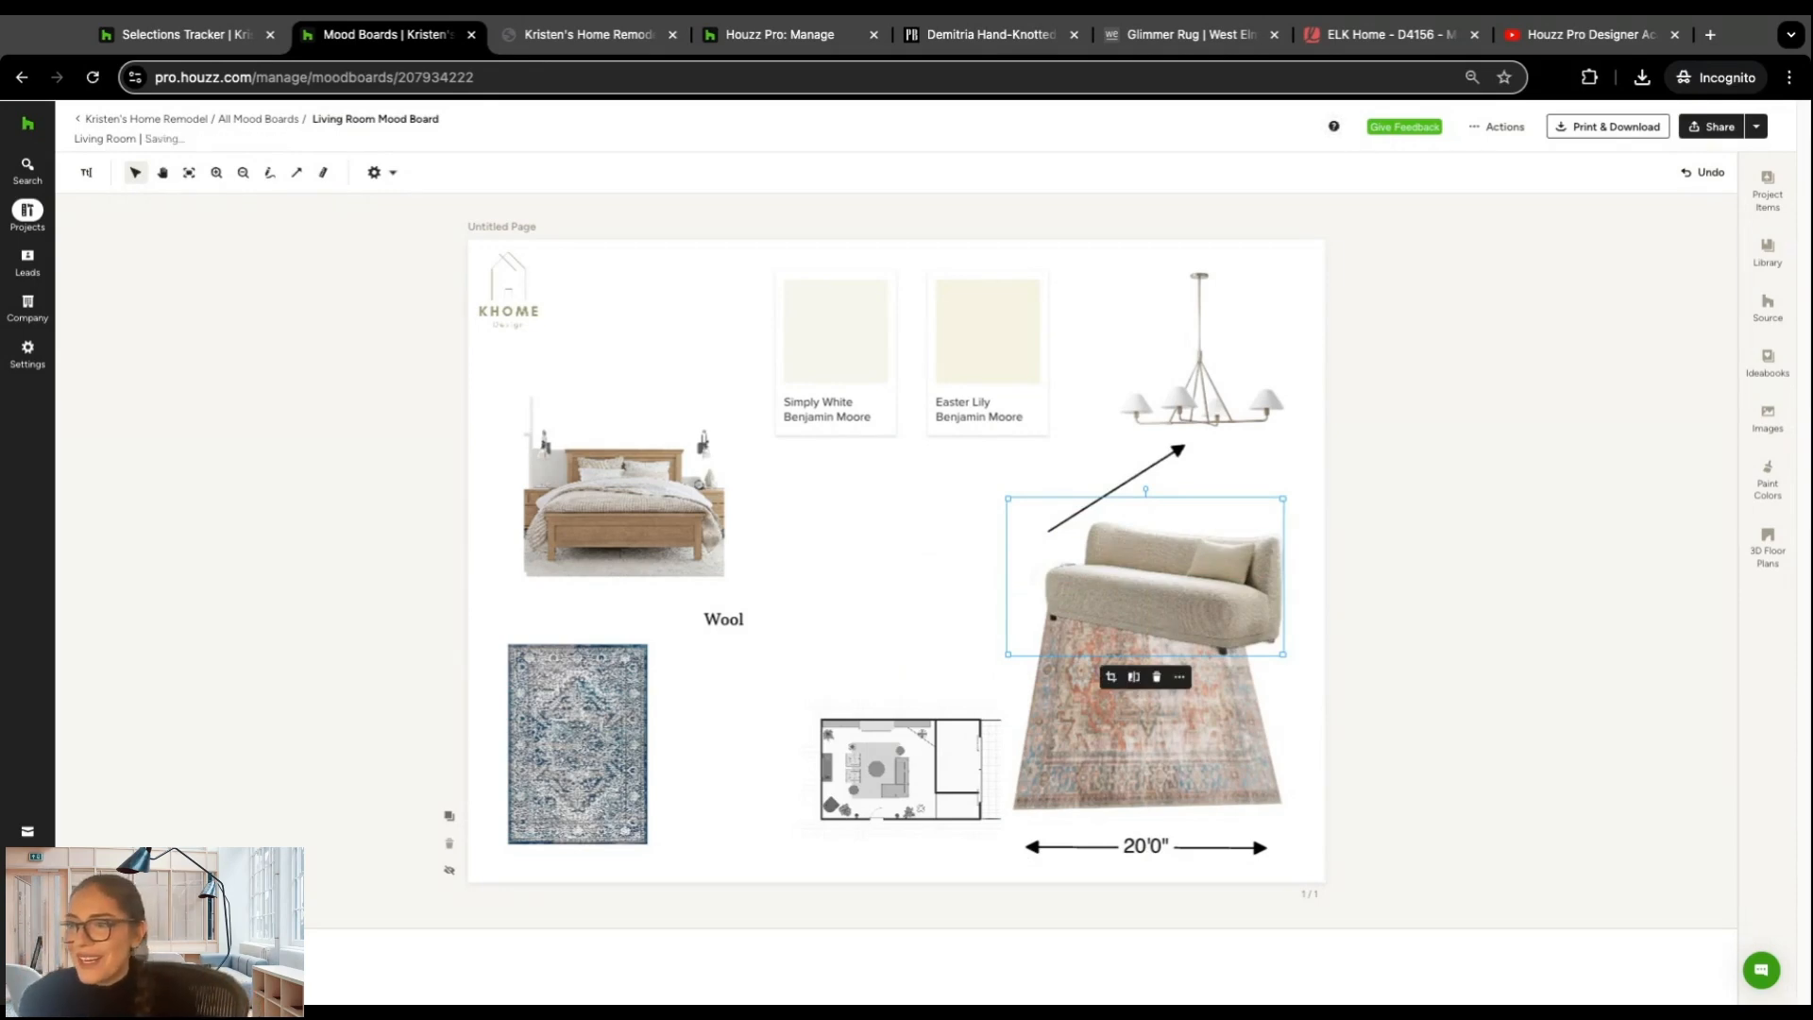
Step: Check the board settings, add a blank second page and duplicate the first page
{"action": "left_click", "coordinate": [391, 174]}
{"action": "left_click", "coordinate": [381, 403]}
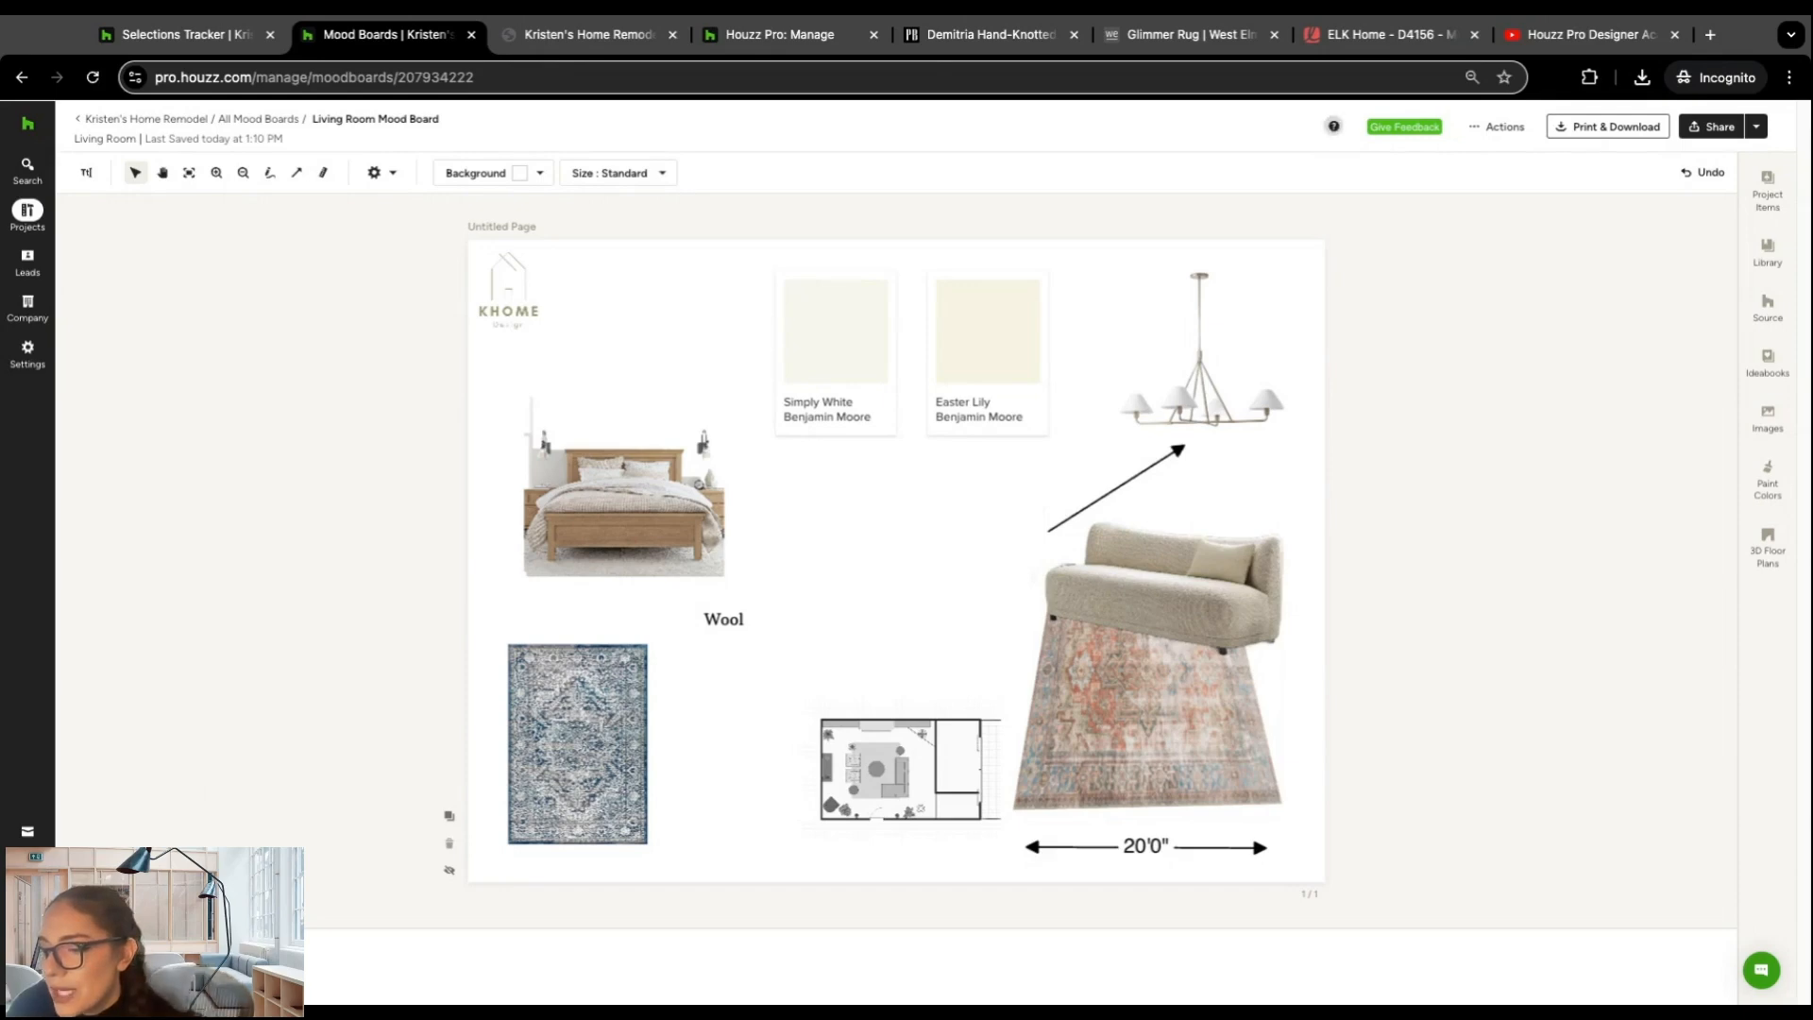
{"action": "left_click", "coordinate": [142, 963]}
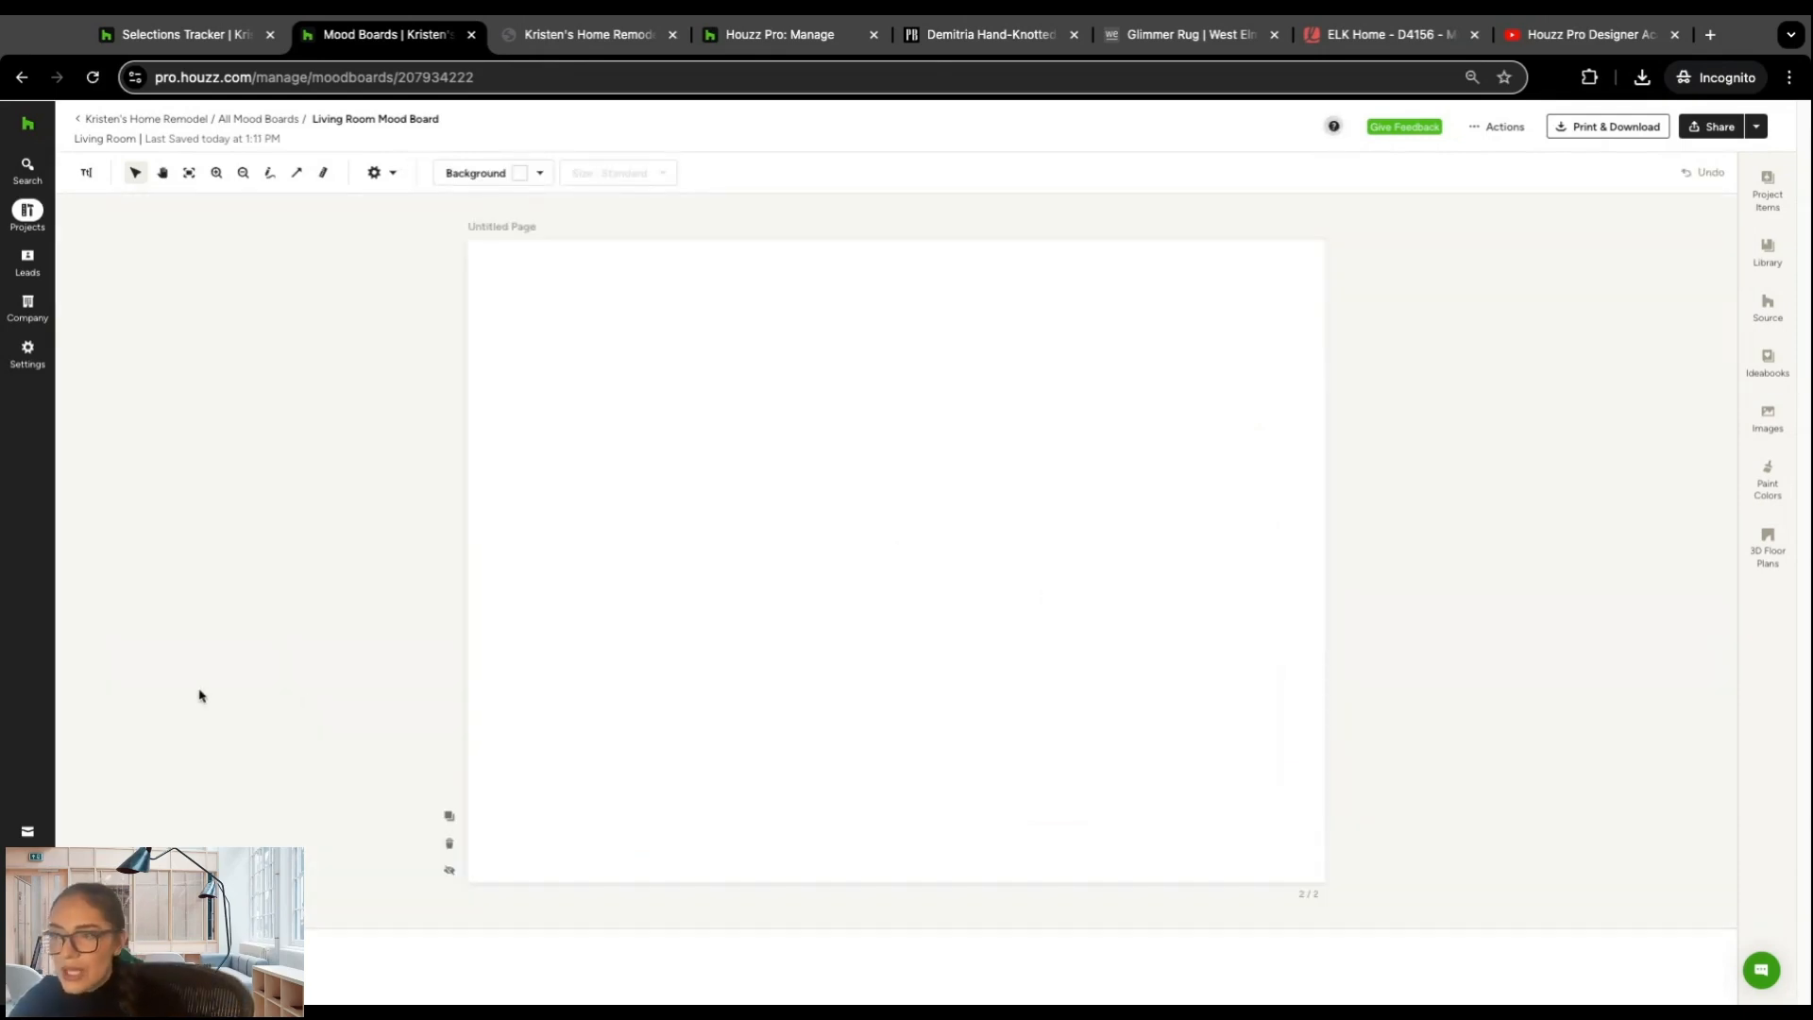
{"action": "left_click", "coordinate": [142, 963]}
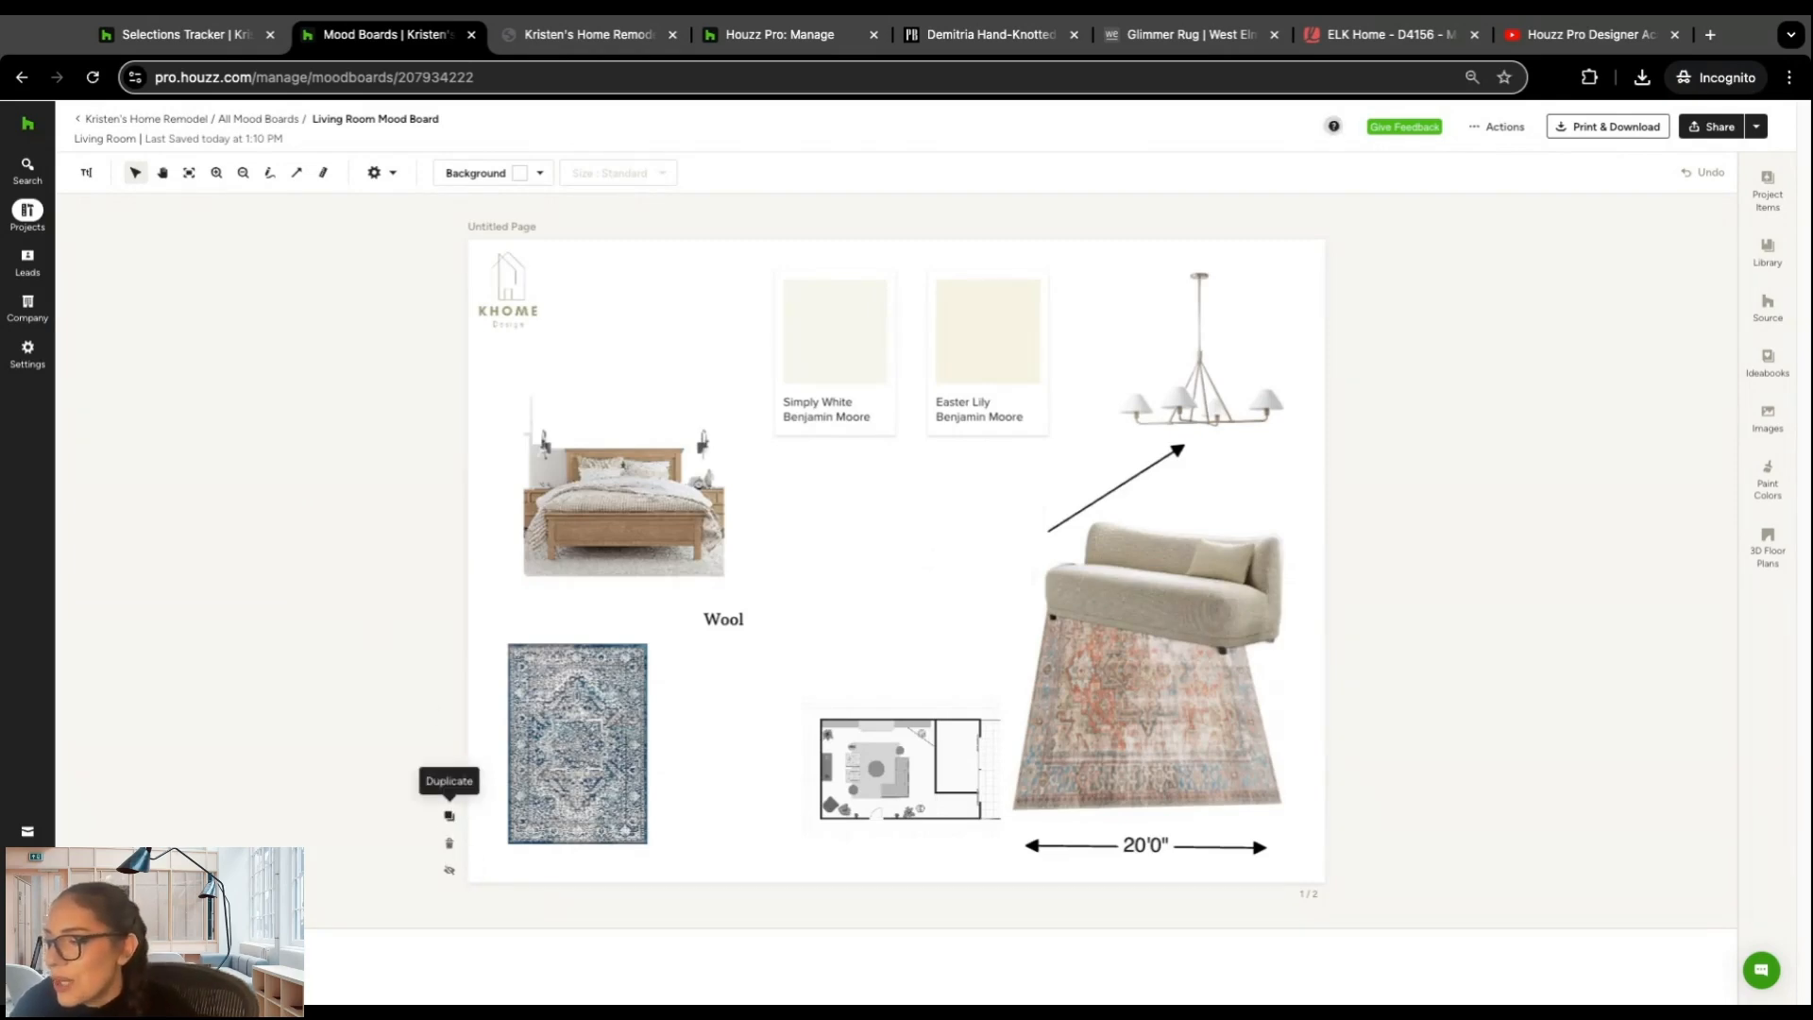
{"action": "left_click", "coordinate": [449, 815]}
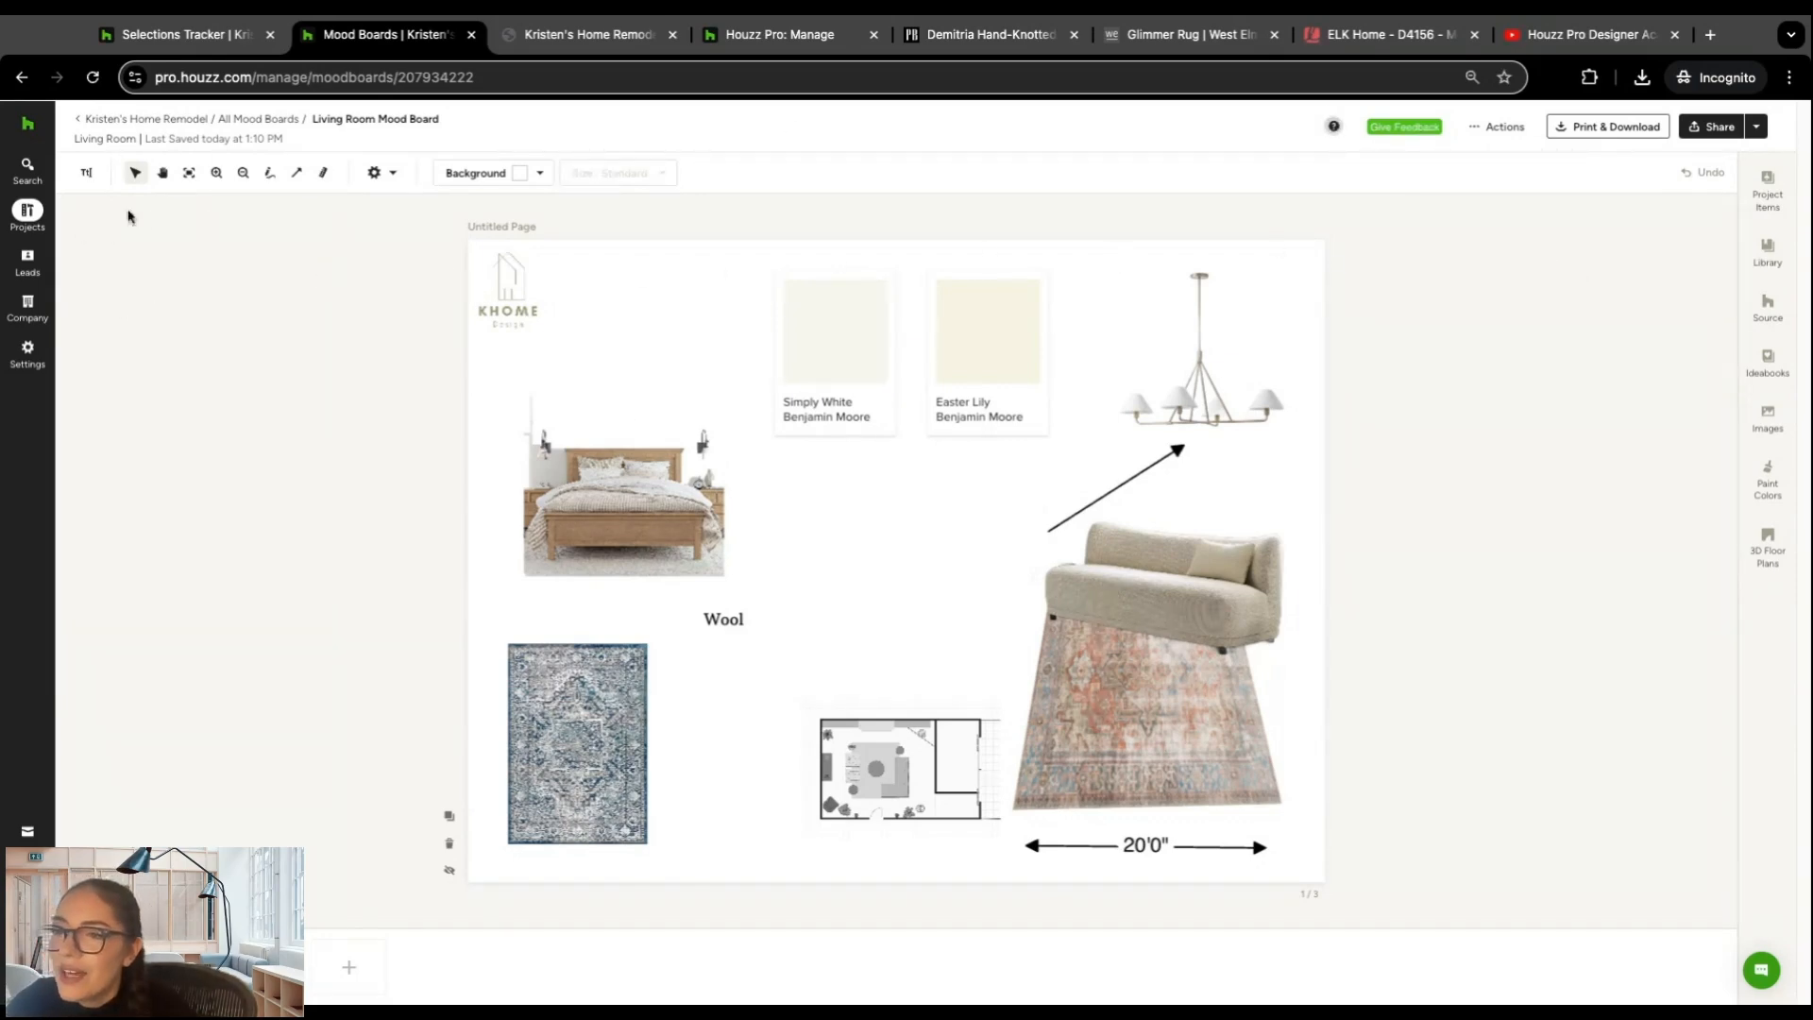
Step: Go to the 3D floor plans of Kristen's Home Remodel and create a plan from the Contemporary Living Room + Built-ins template
{"action": "left_click", "coordinate": [36, 210]}
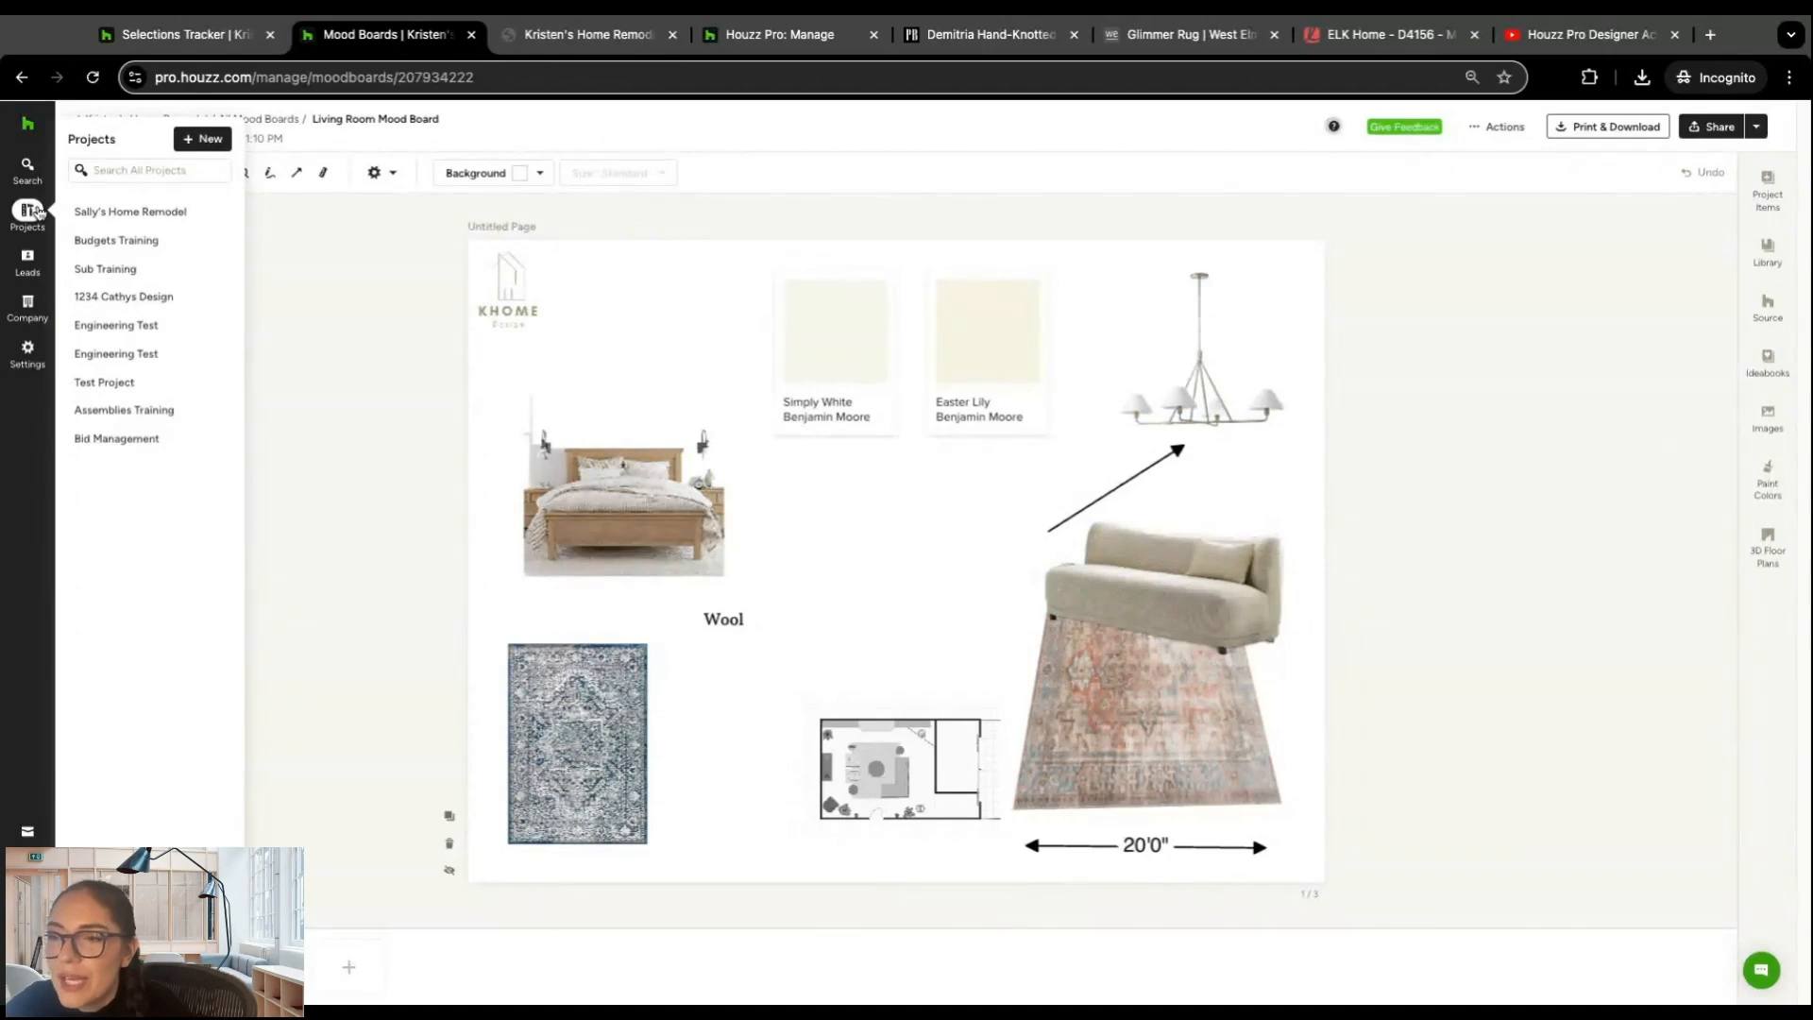
{"action": "left_click", "coordinate": [149, 121]}
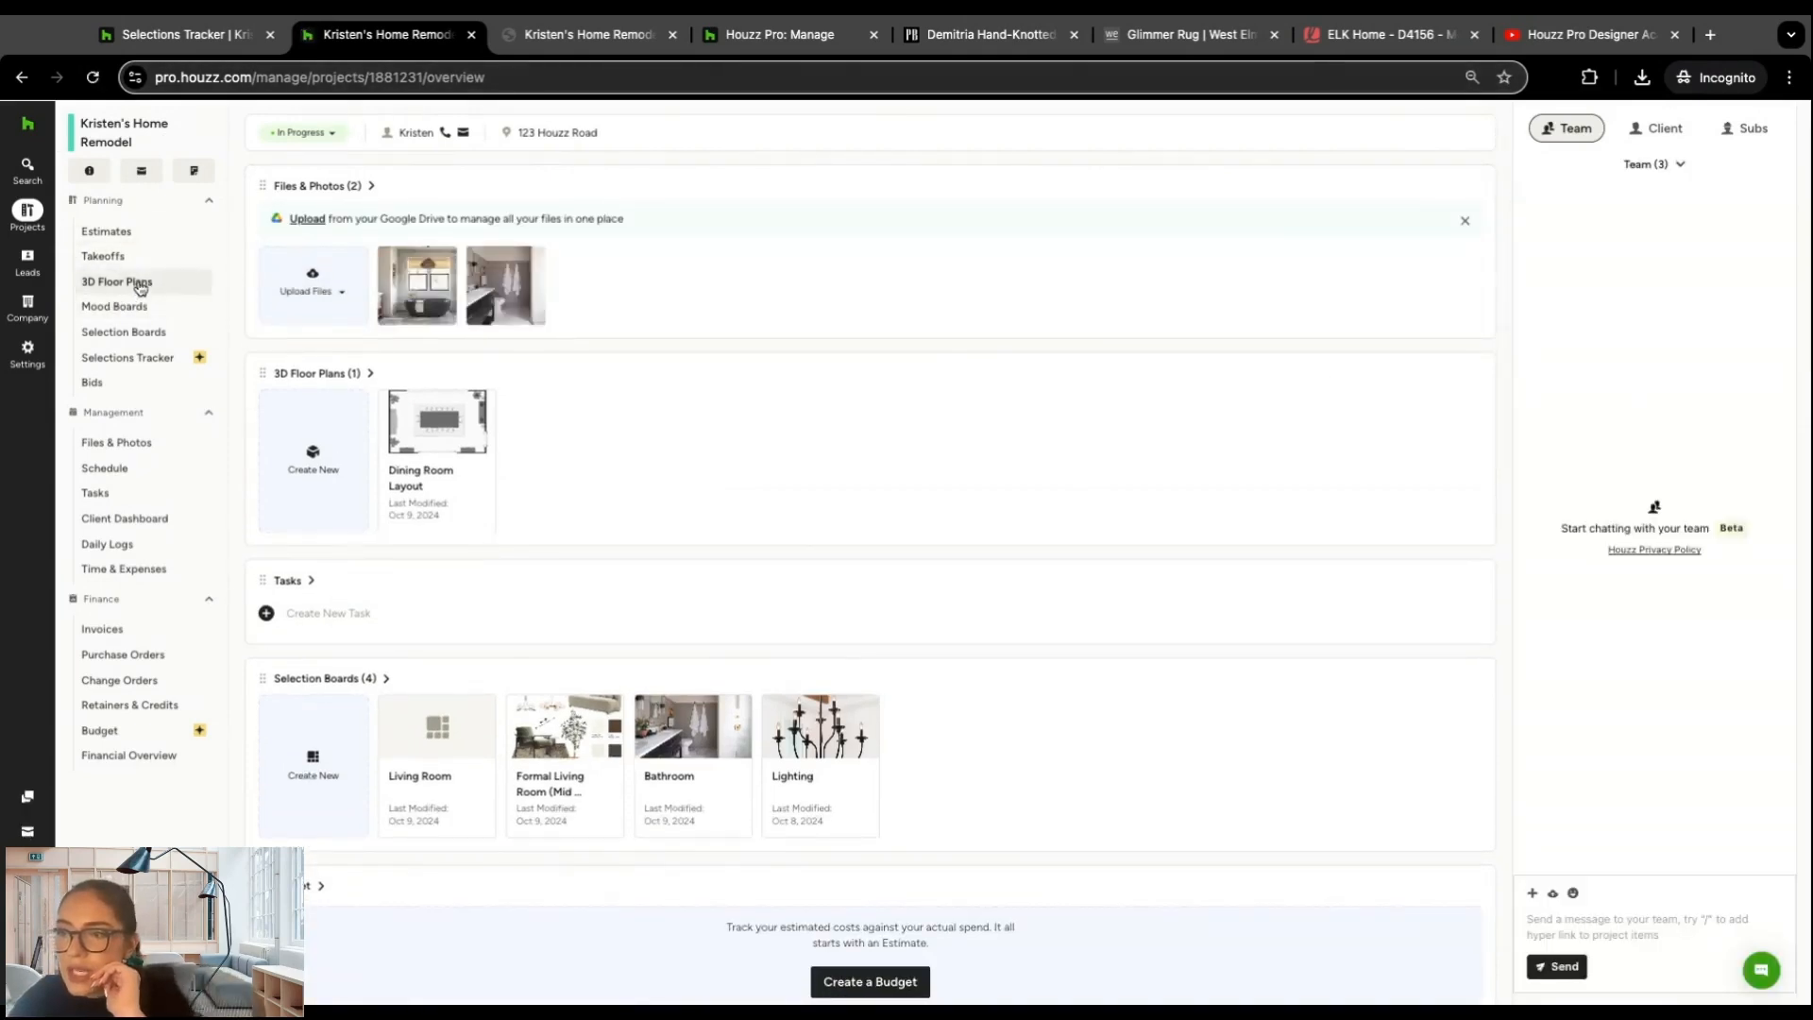
{"action": "left_click", "coordinate": [134, 285]}
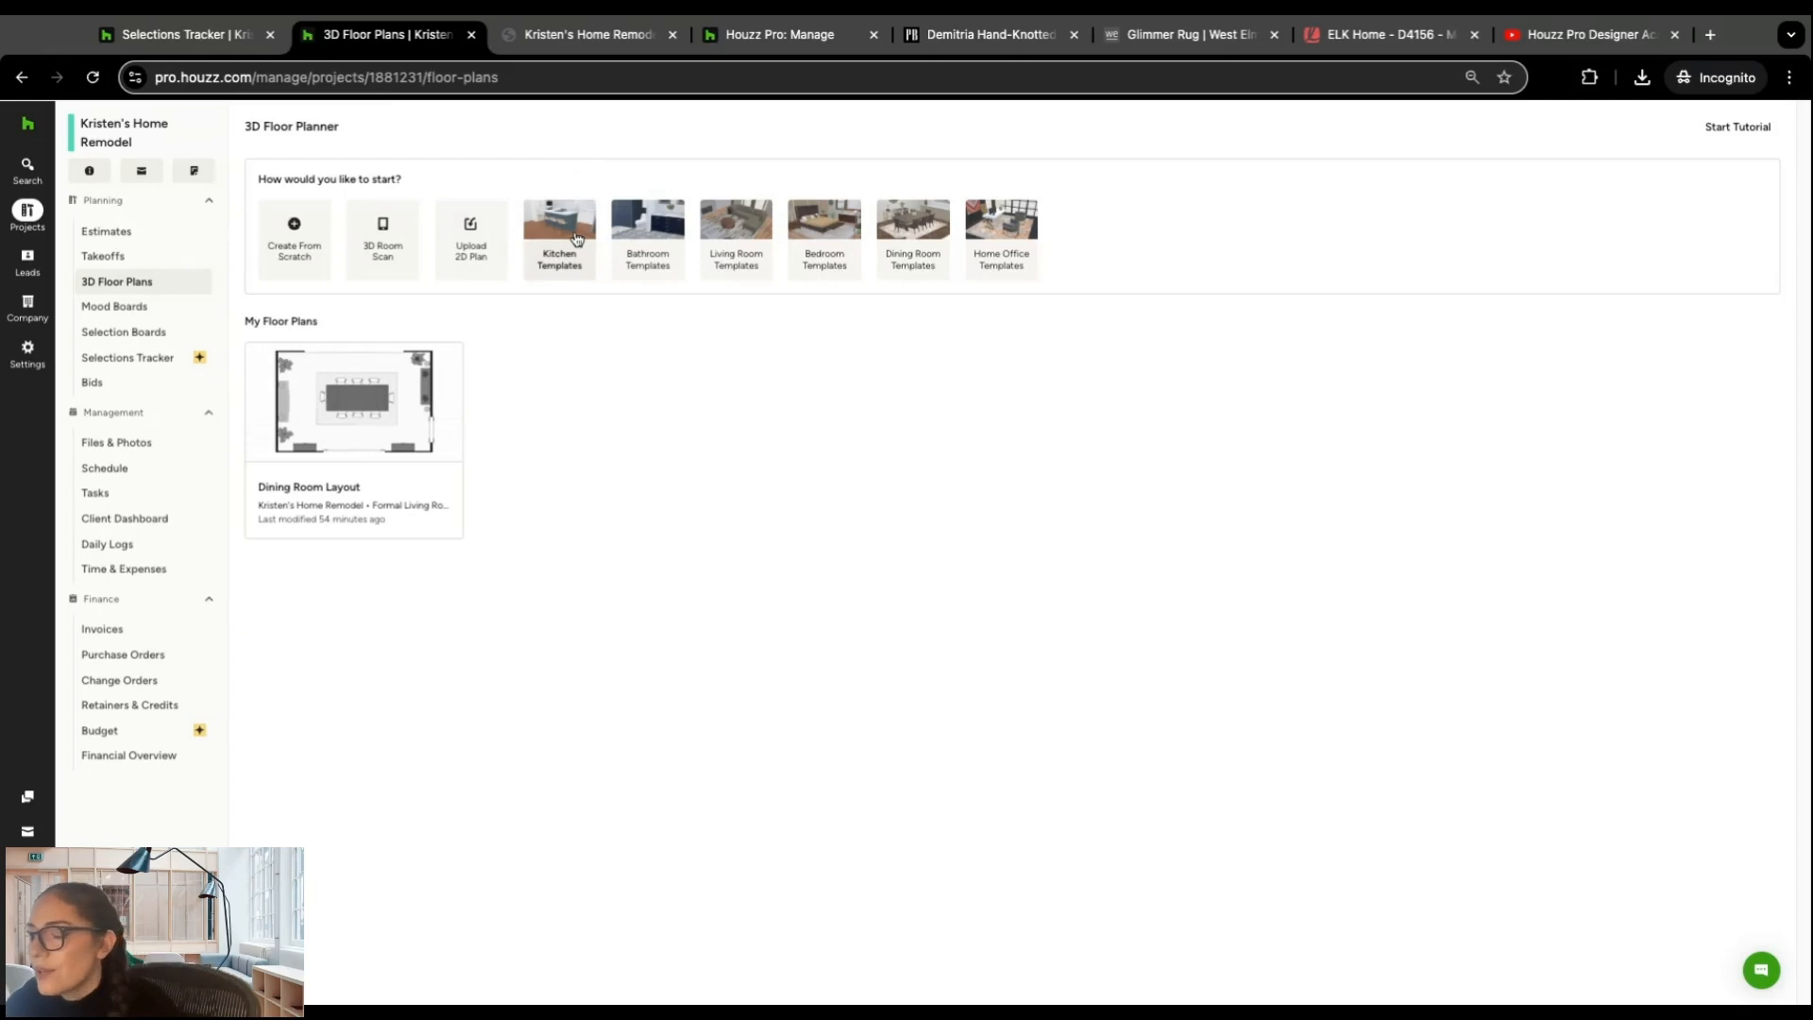
{"action": "left_click", "coordinate": [746, 234]}
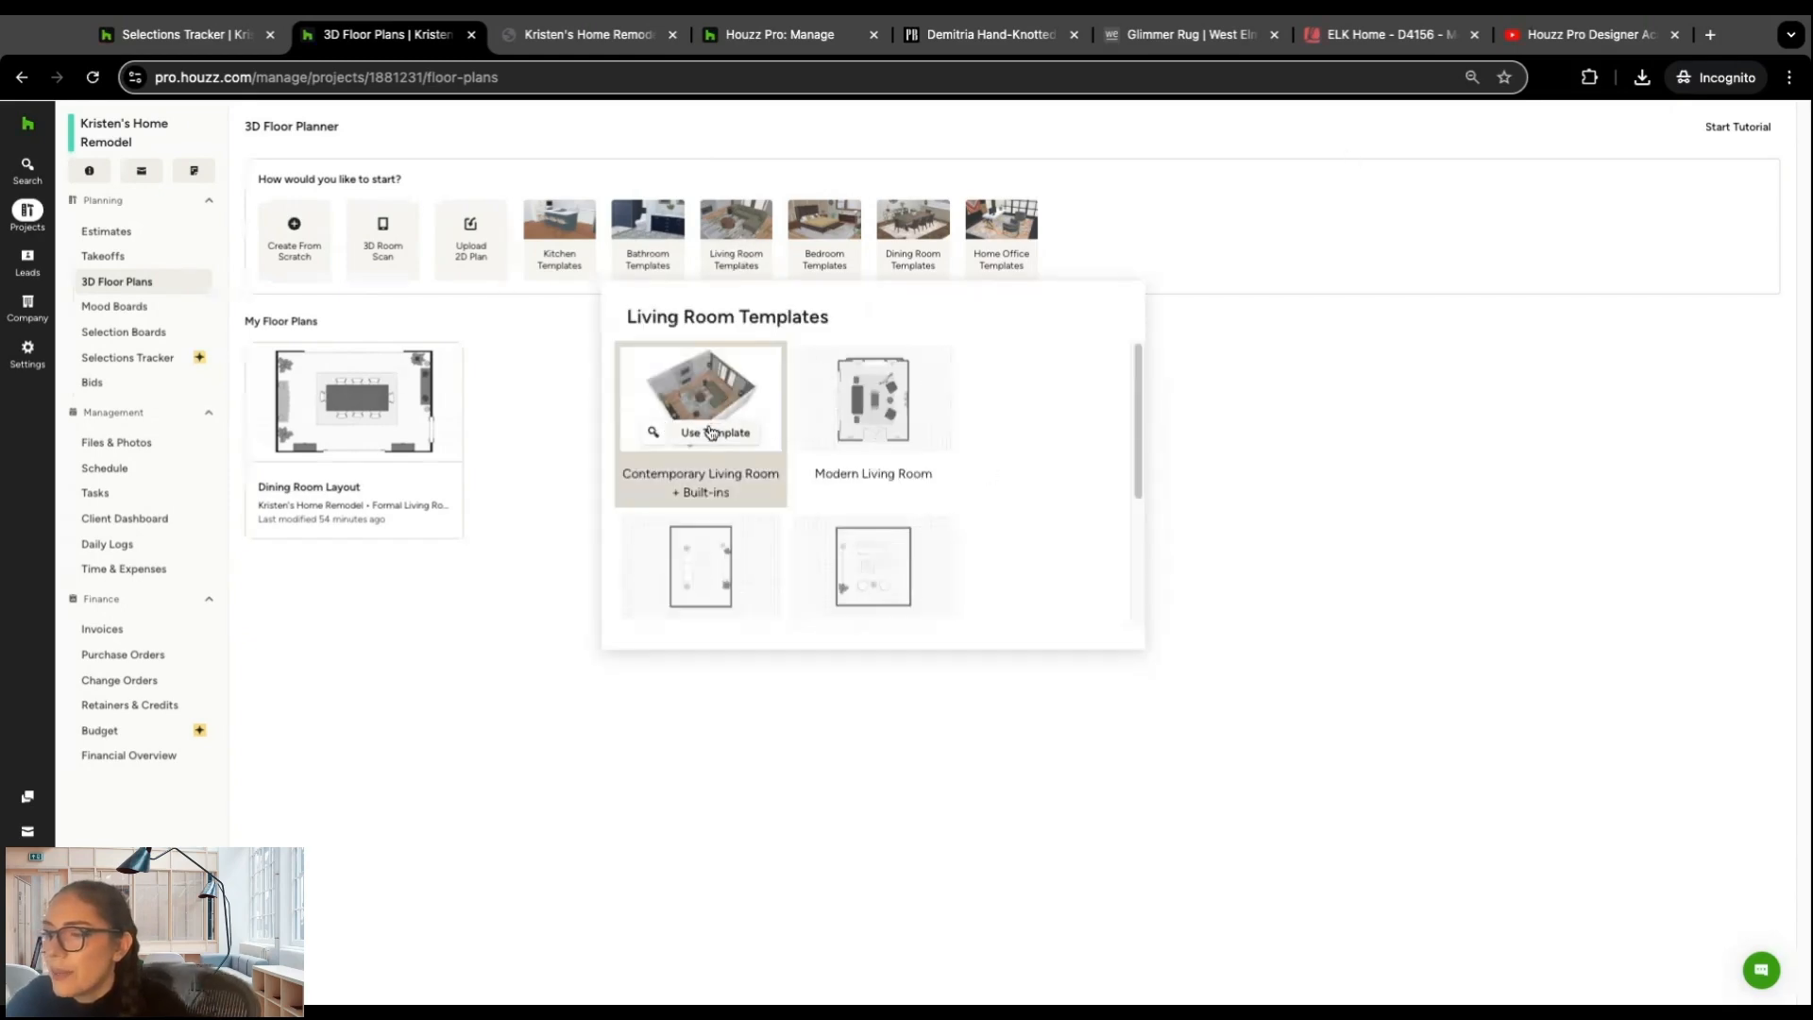
{"action": "left_click", "coordinate": [711, 433]}
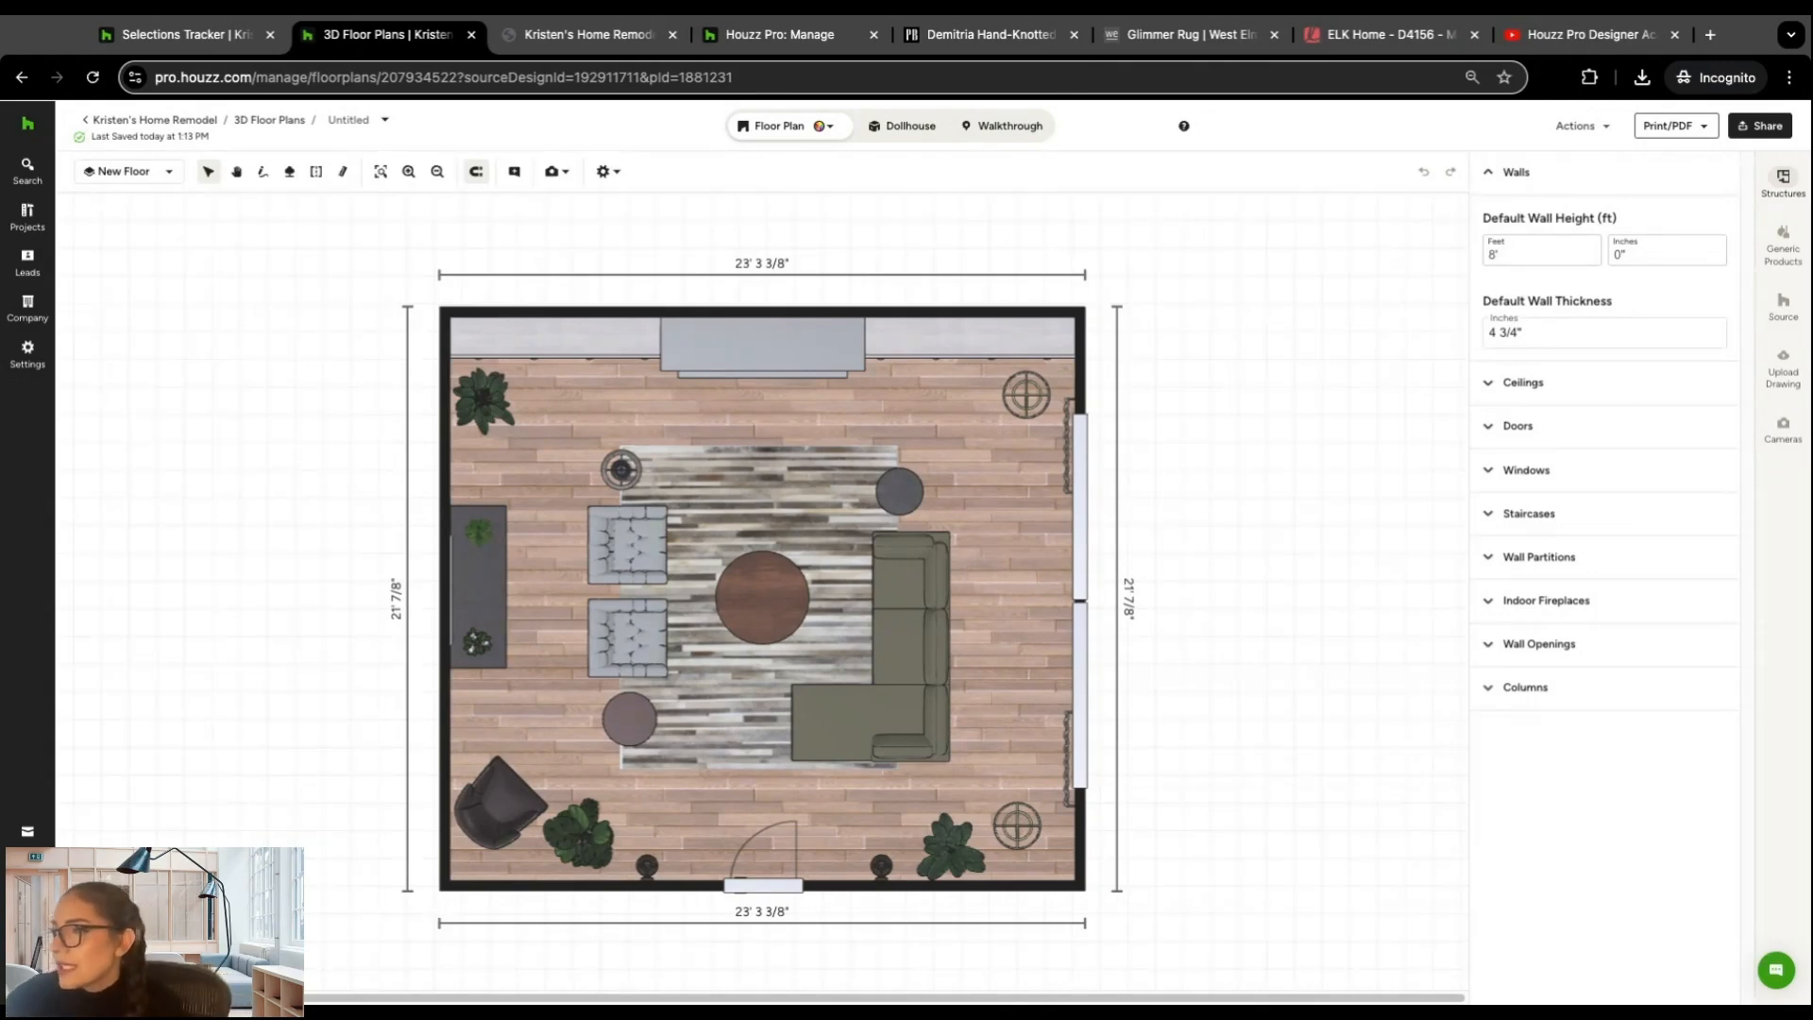
Step: Move the upper wall outward to a room depth of about 21'6" and view its length and property options
{"action": "left_click", "coordinate": [904, 318]}
{"action": "mouse_move", "coordinate": [907, 319]}
{"action": "left_mouse_down"}
{"action": "mouse_move", "coordinate": [907, 271]}
{"action": "mouse_move", "coordinate": [907, 356]}
{"action": "mouse_move", "coordinate": [908, 317]}
{"action": "left_mouse_up"}
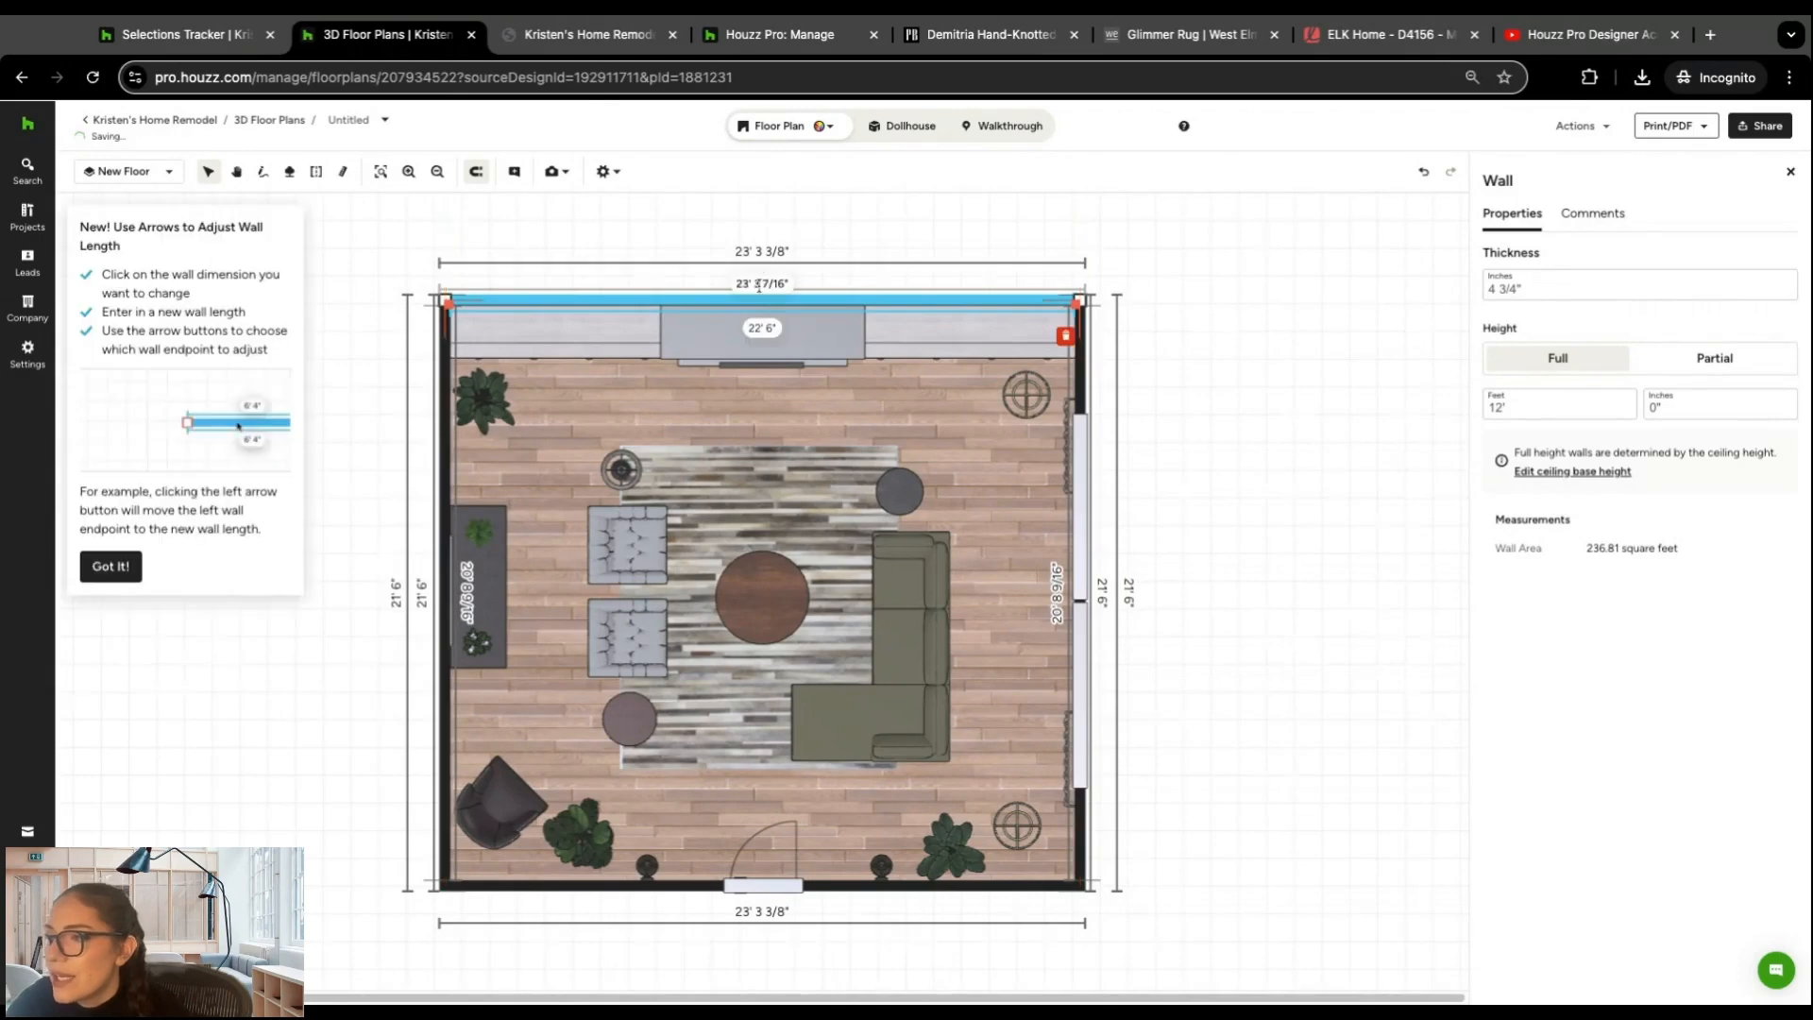
{"action": "left_click", "coordinate": [760, 280]}
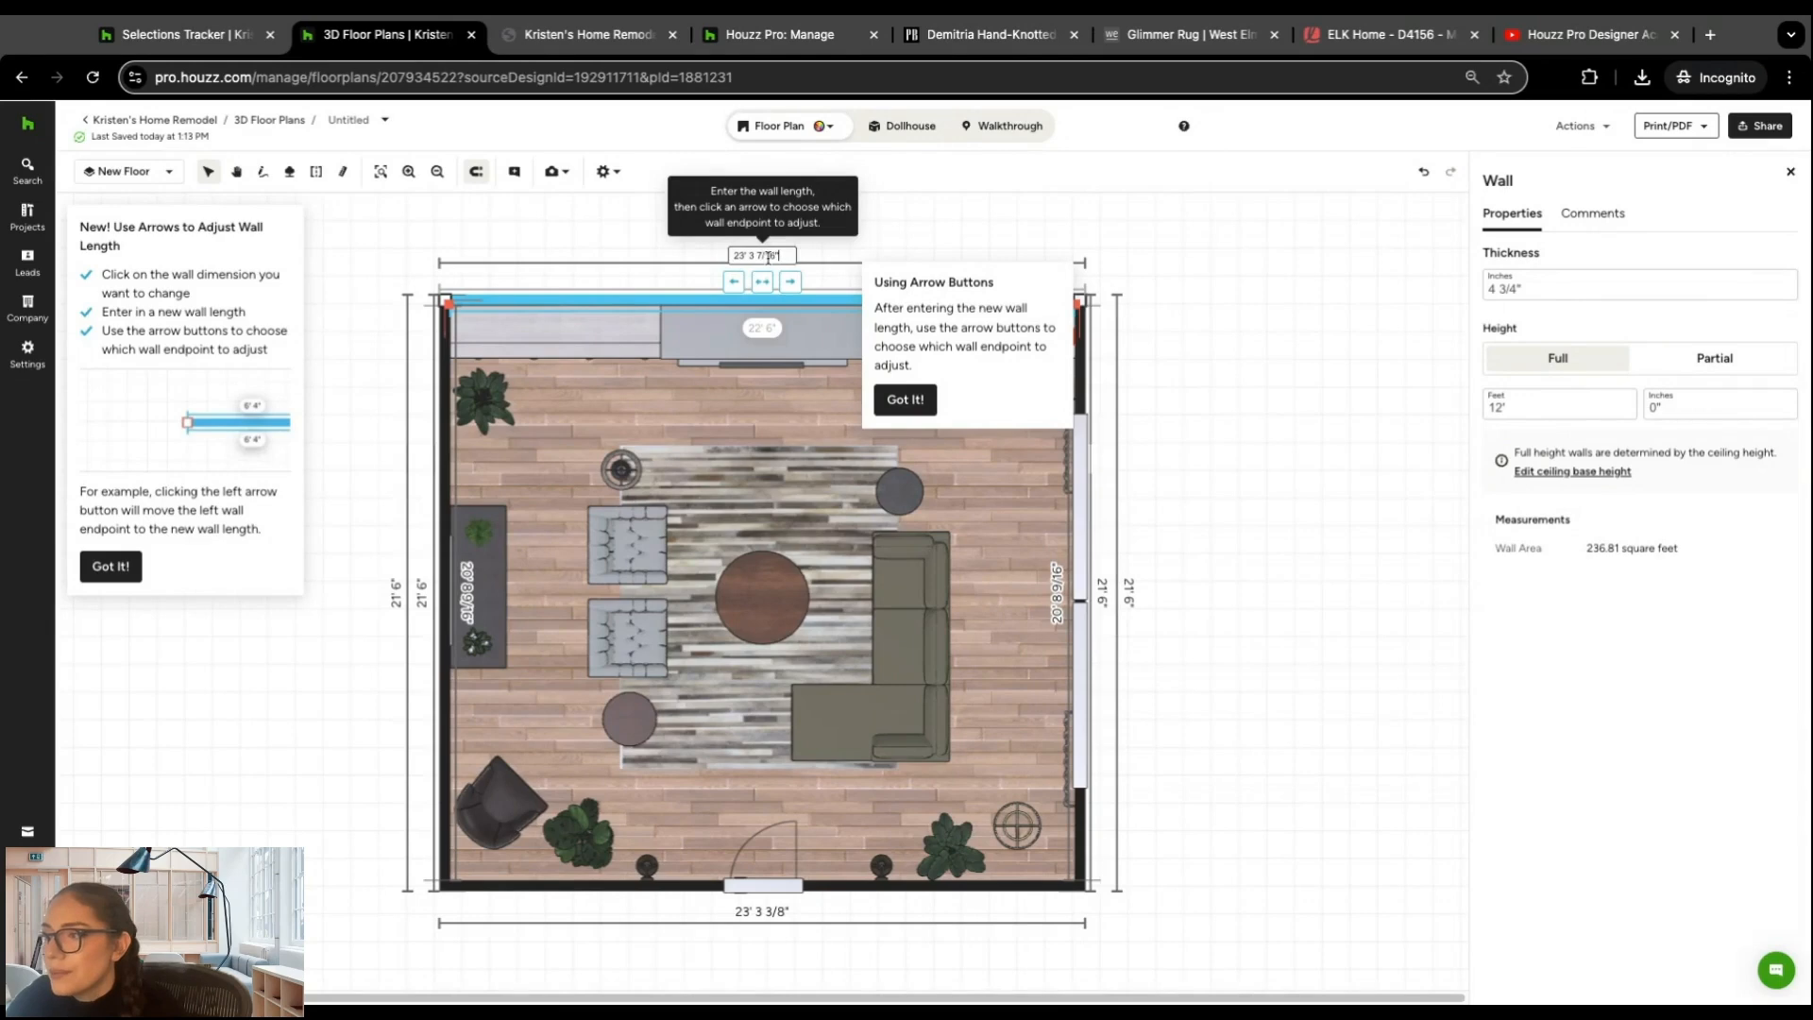
{"action": "left_click", "coordinate": [1190, 413]}
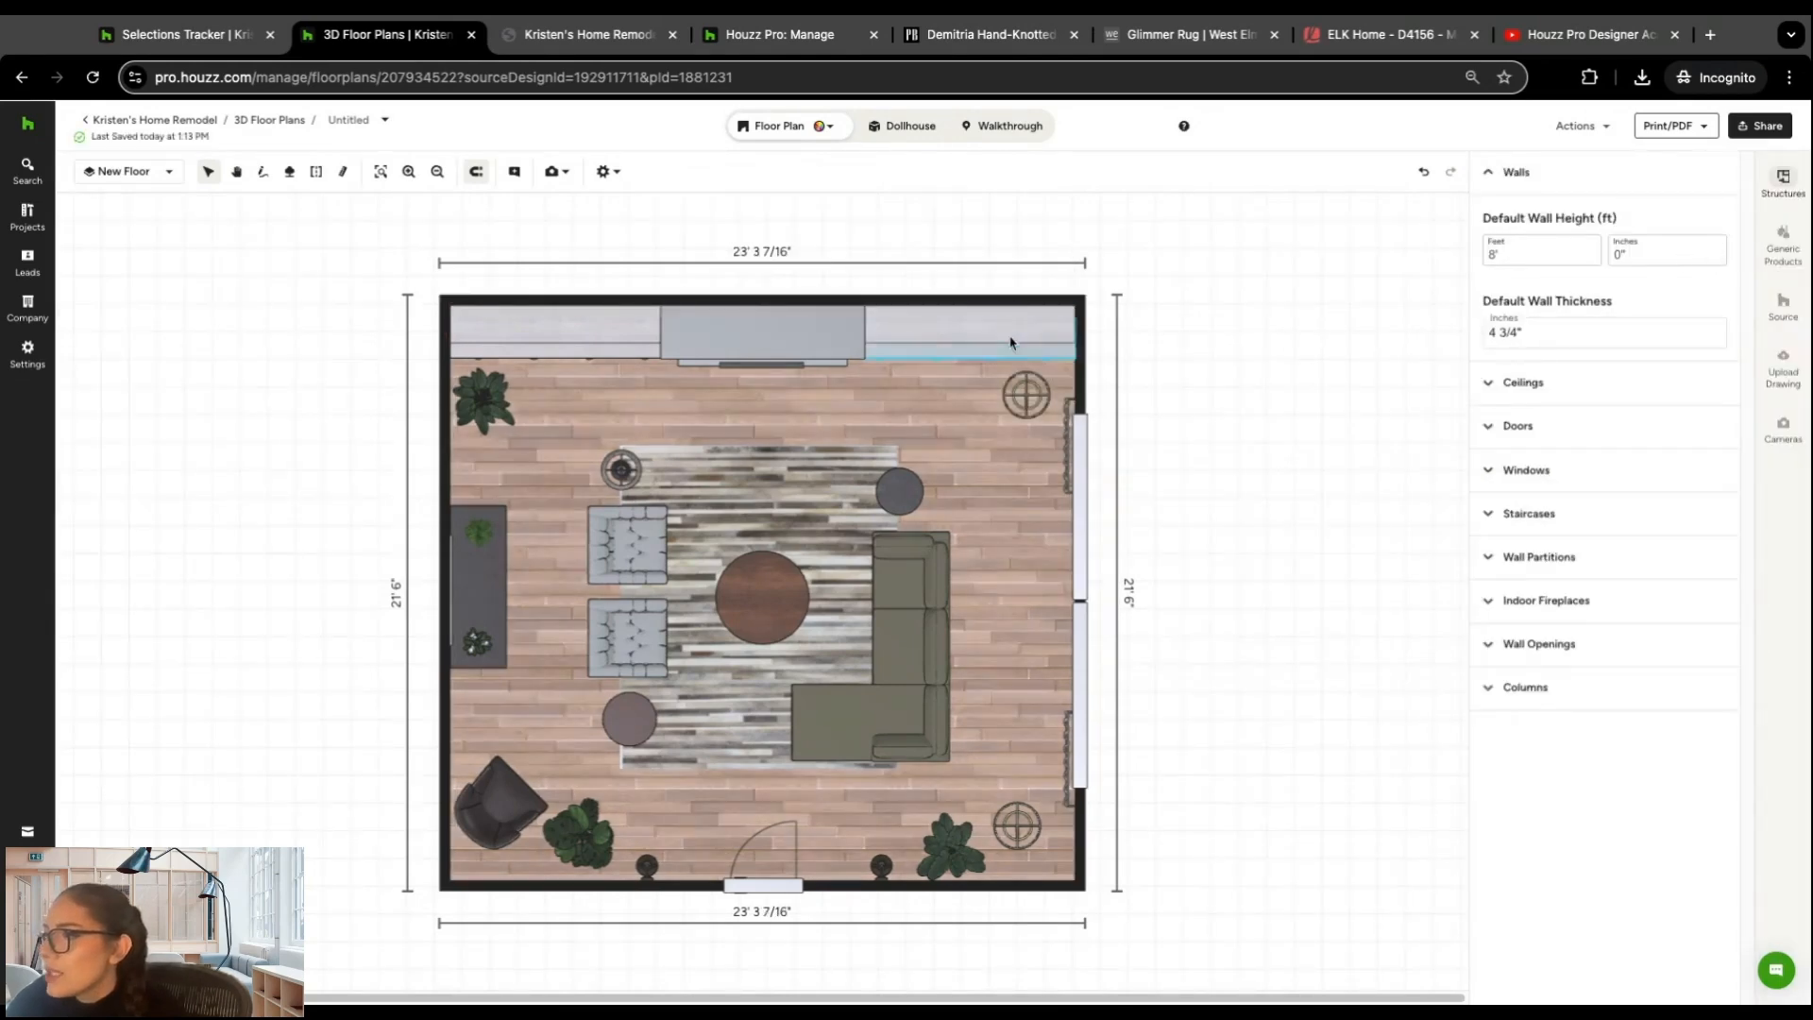
{"action": "left_click", "coordinate": [984, 302]}
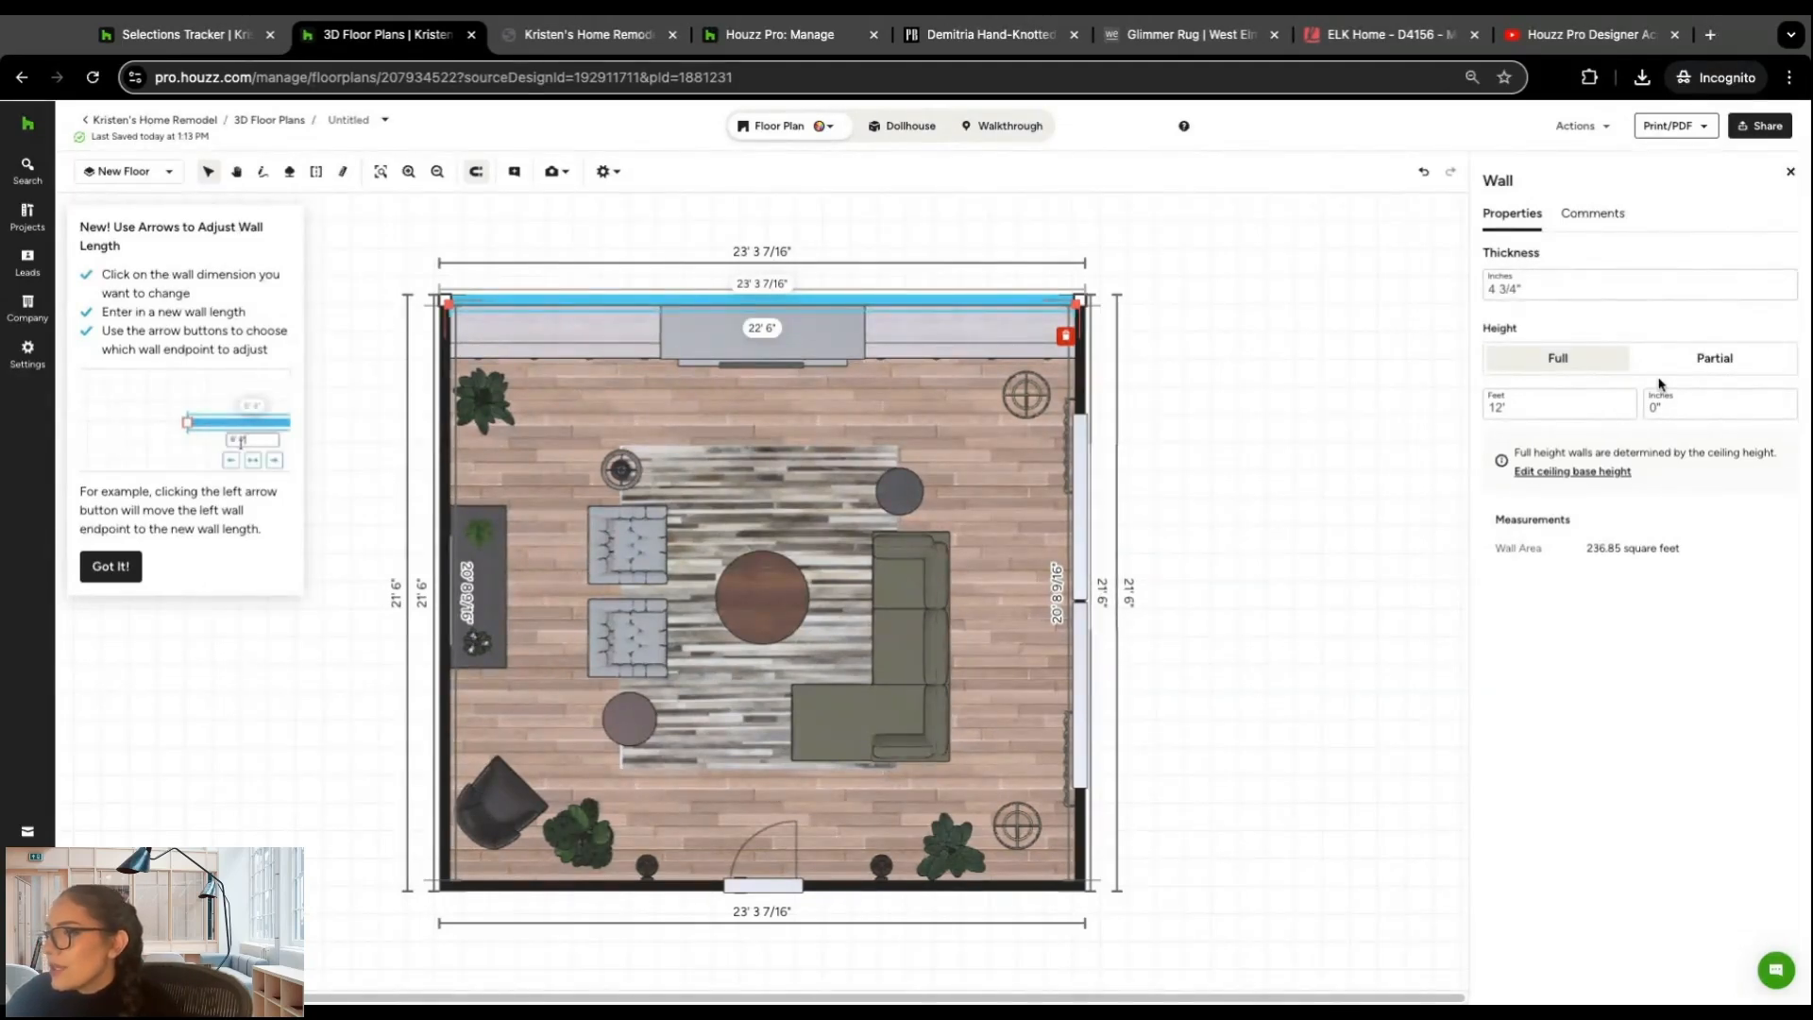
{"action": "left_click", "coordinate": [1790, 171]}
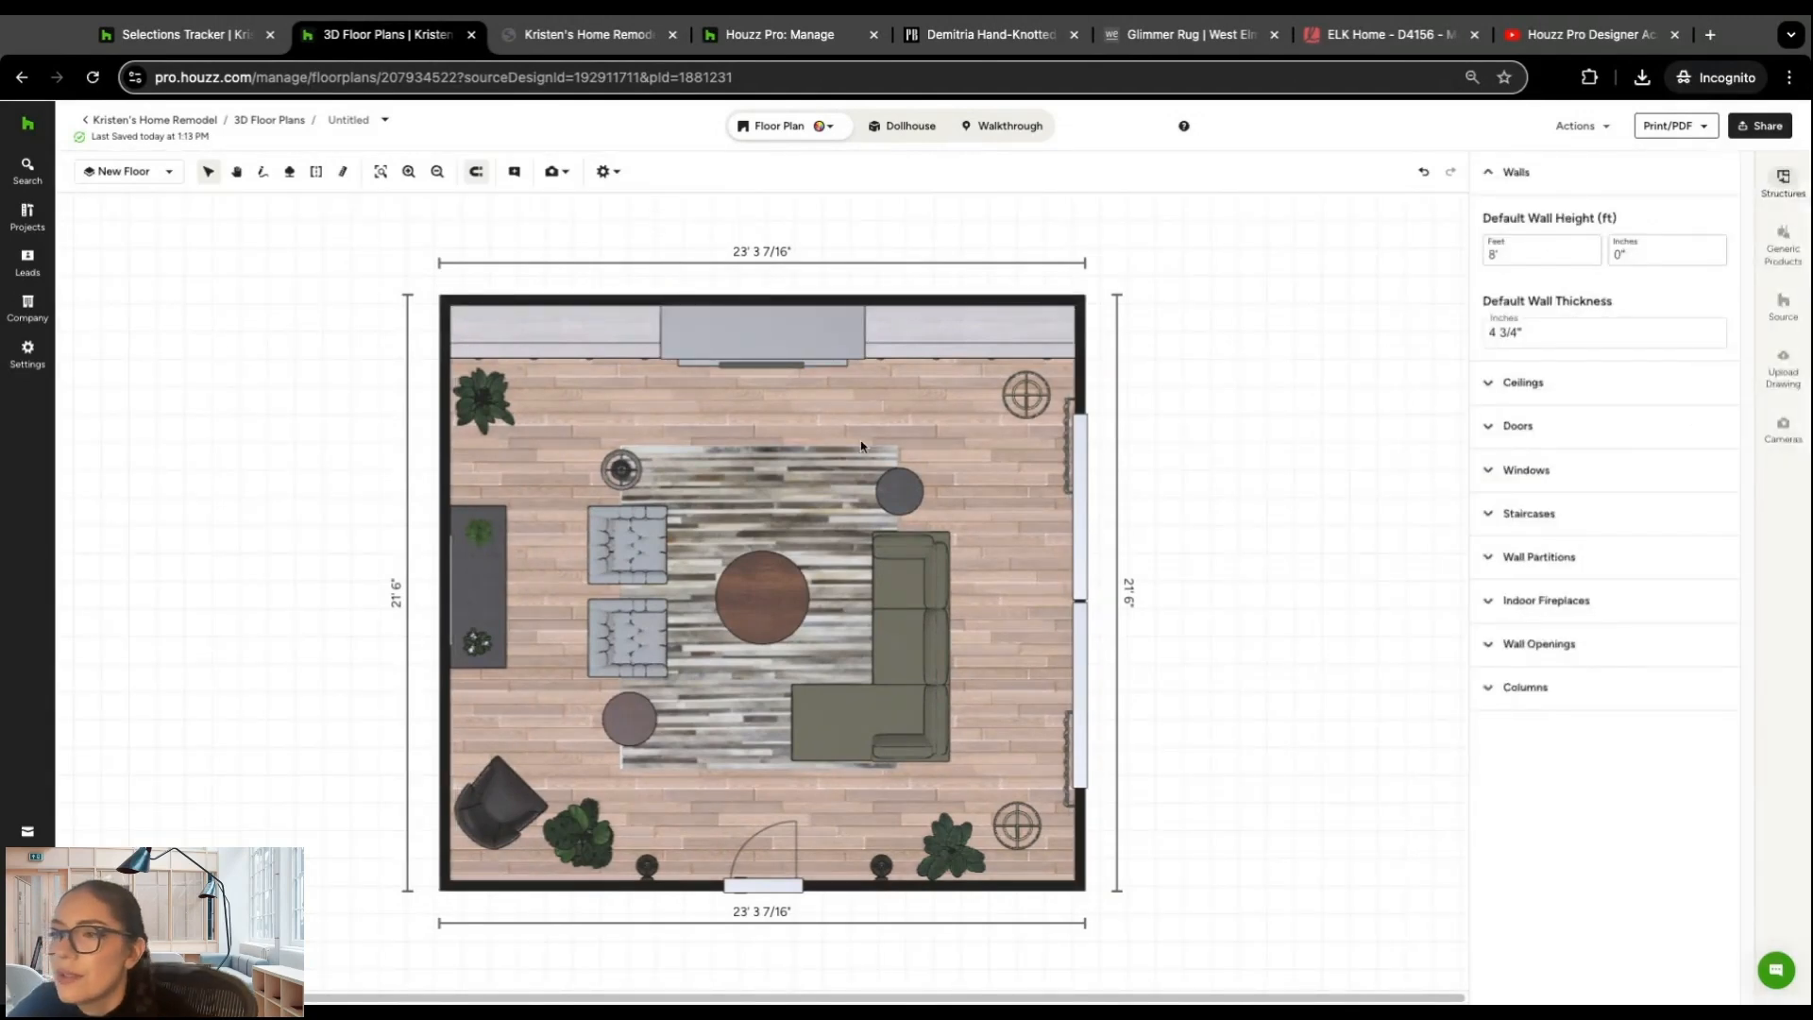
Step: Draw walls for a small adjoining room, about 8'9" by 4'10", off the living room's upper-right corner
{"action": "left_click", "coordinate": [266, 174]}
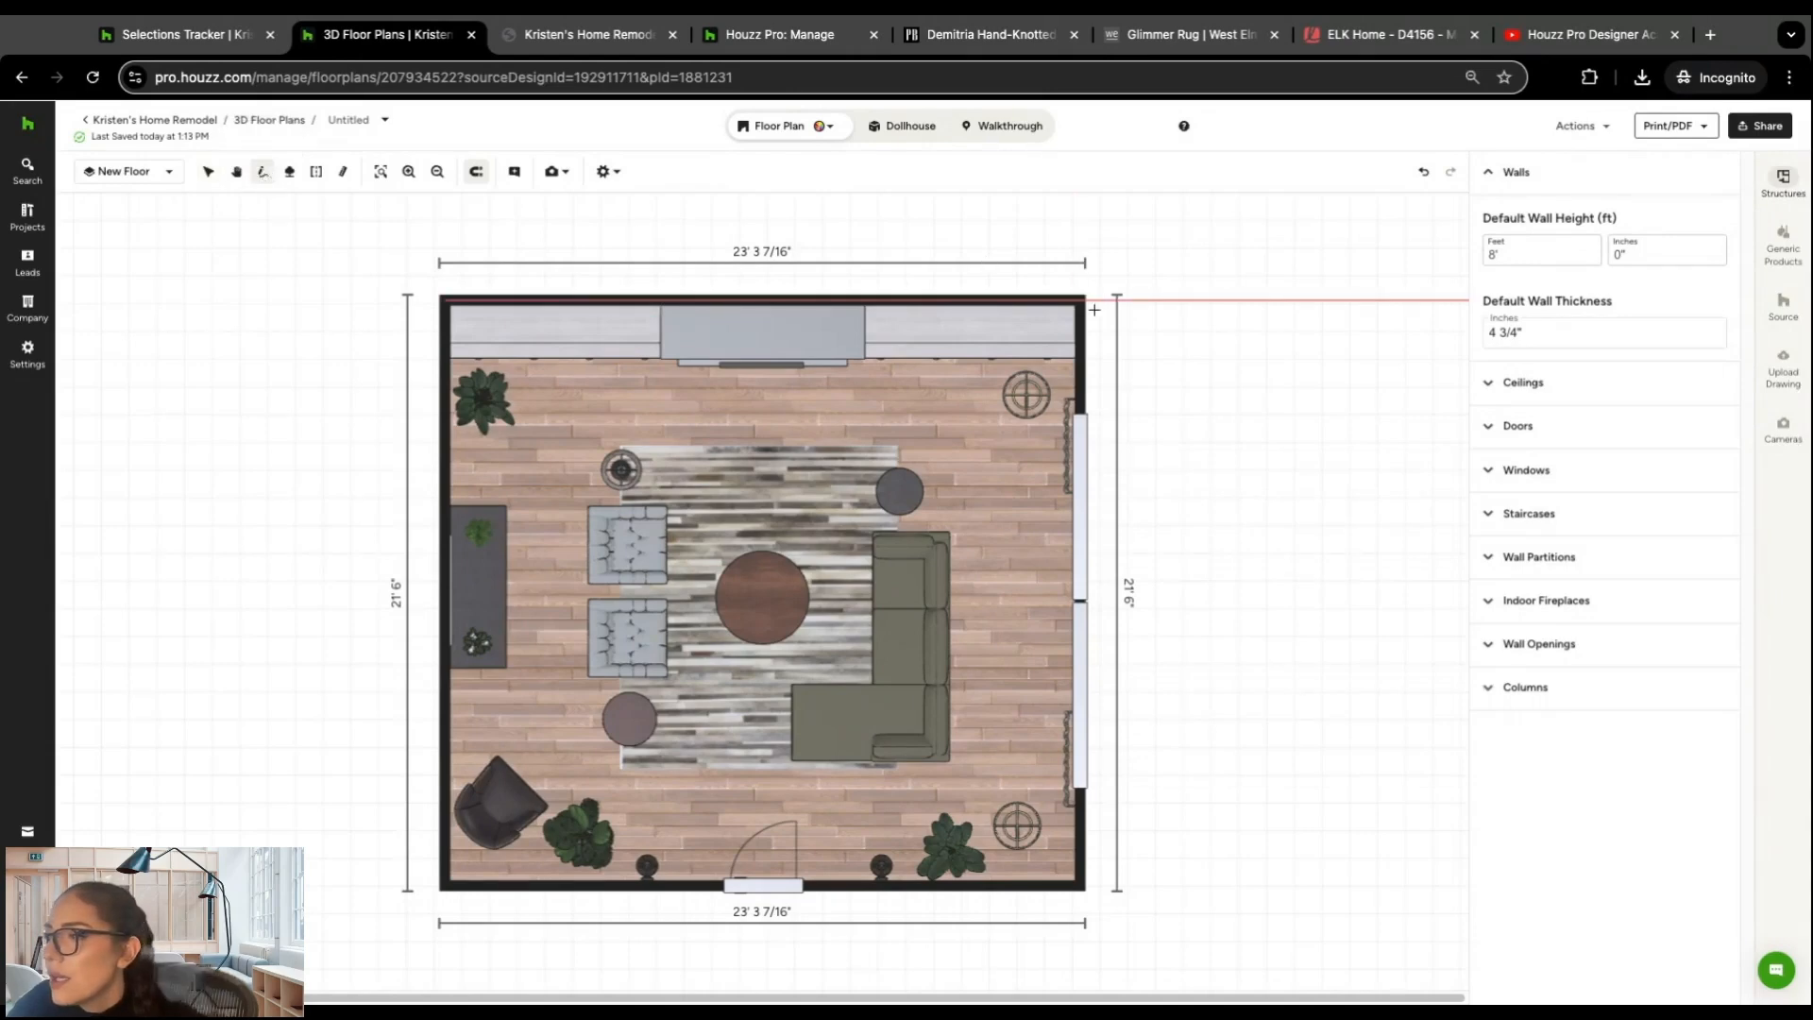
{"action": "left_click", "coordinate": [1086, 303]}
{"action": "left_click", "coordinate": [1323, 300]}
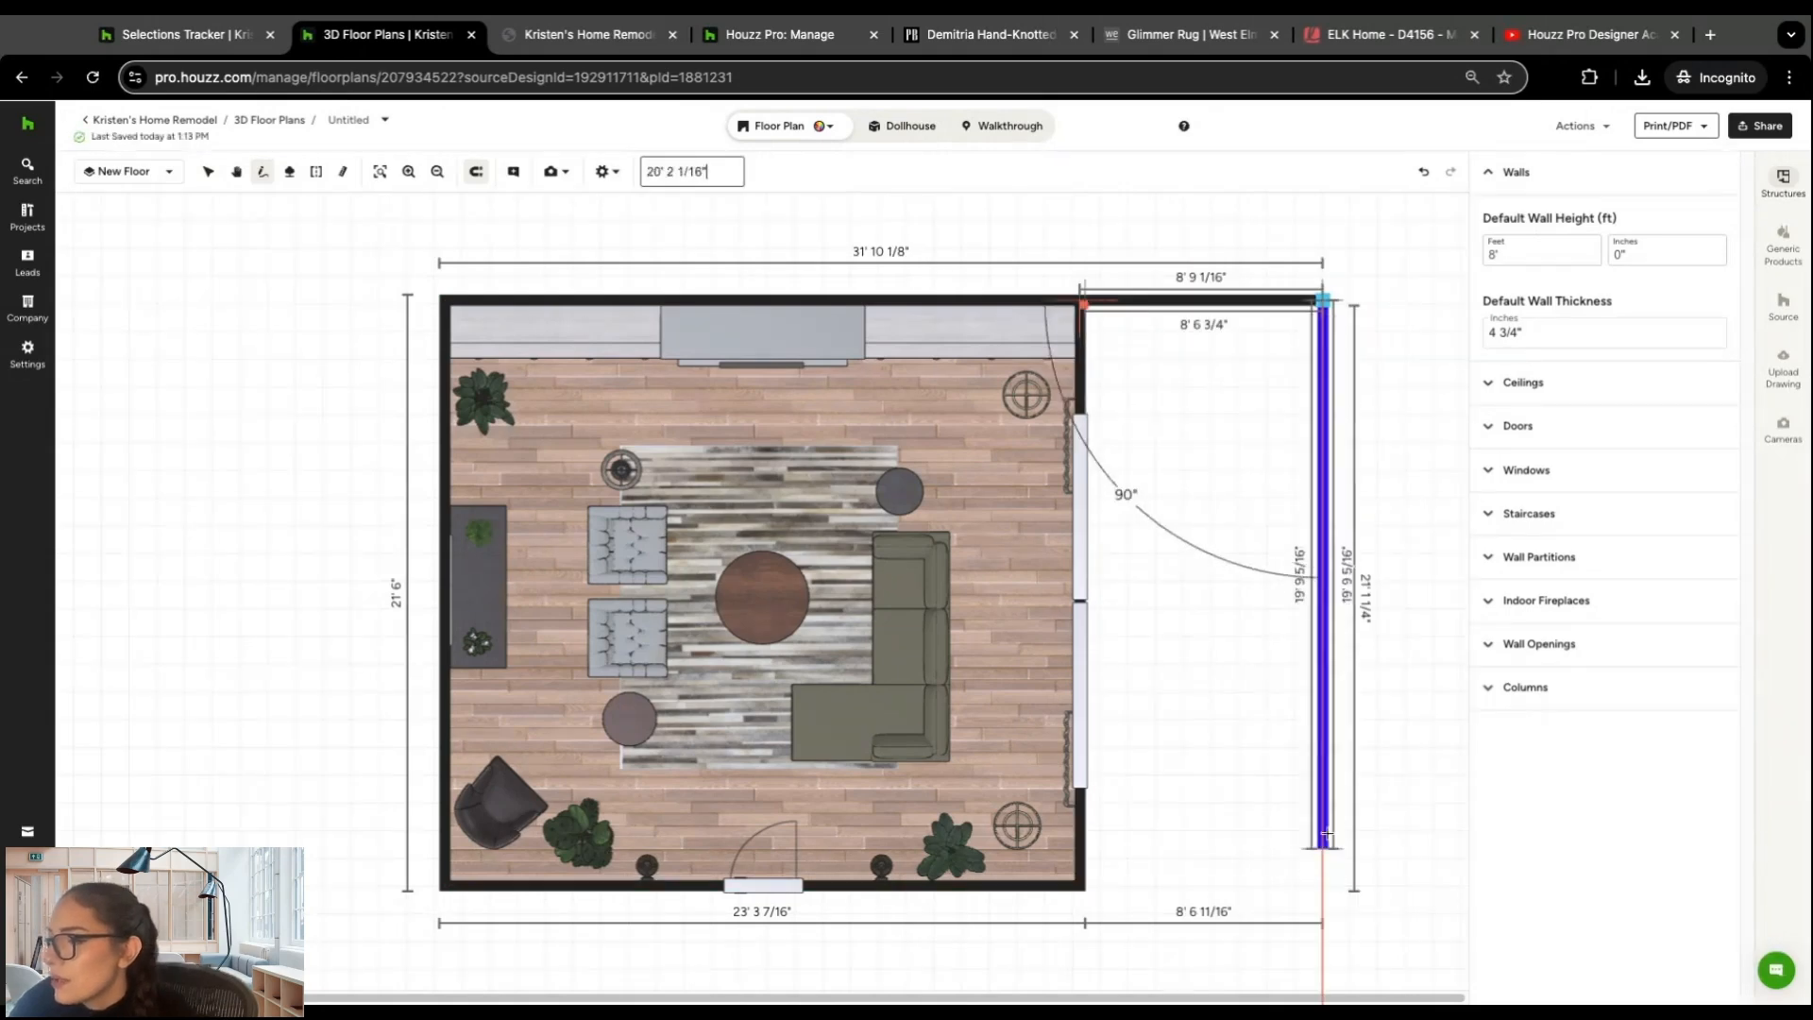
{"action": "left_click", "coordinate": [1317, 424]}
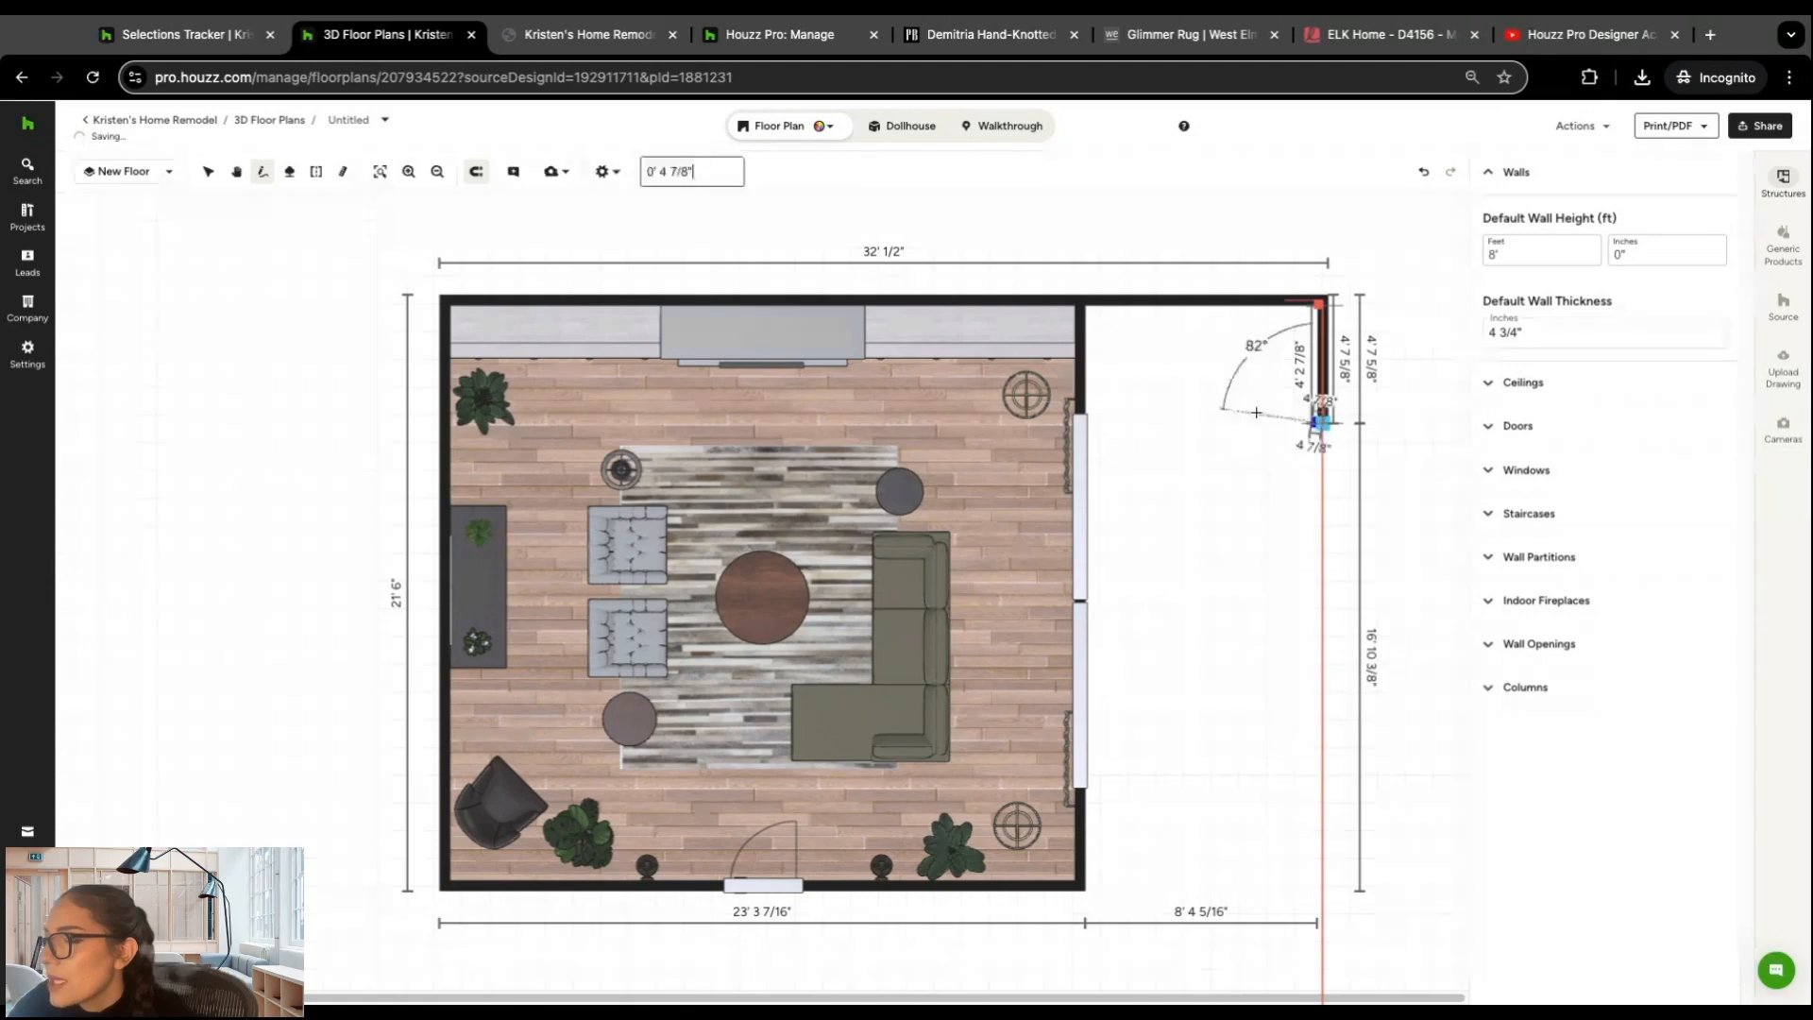
{"action": "left_click", "coordinate": [1081, 425]}
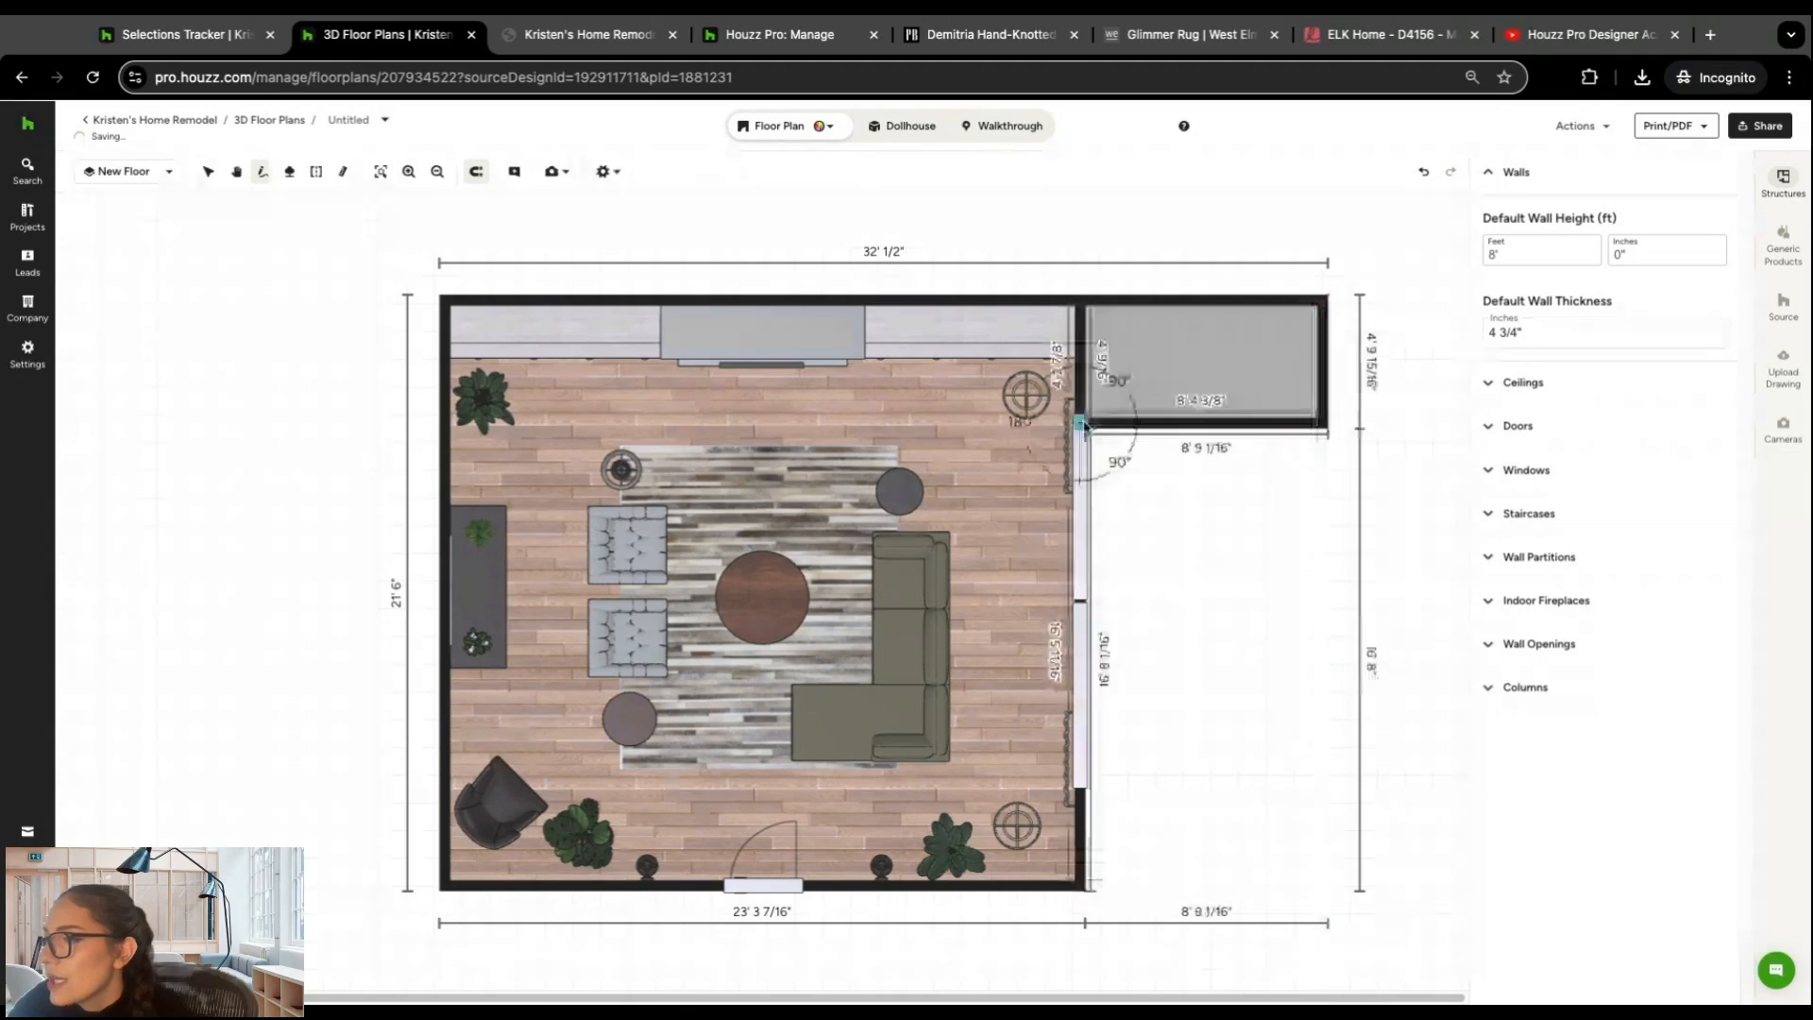
Step: Apply the Laminate Coffee Hickory wood flooring to the small adjoining room
{"action": "left_click", "coordinate": [1216, 360]}
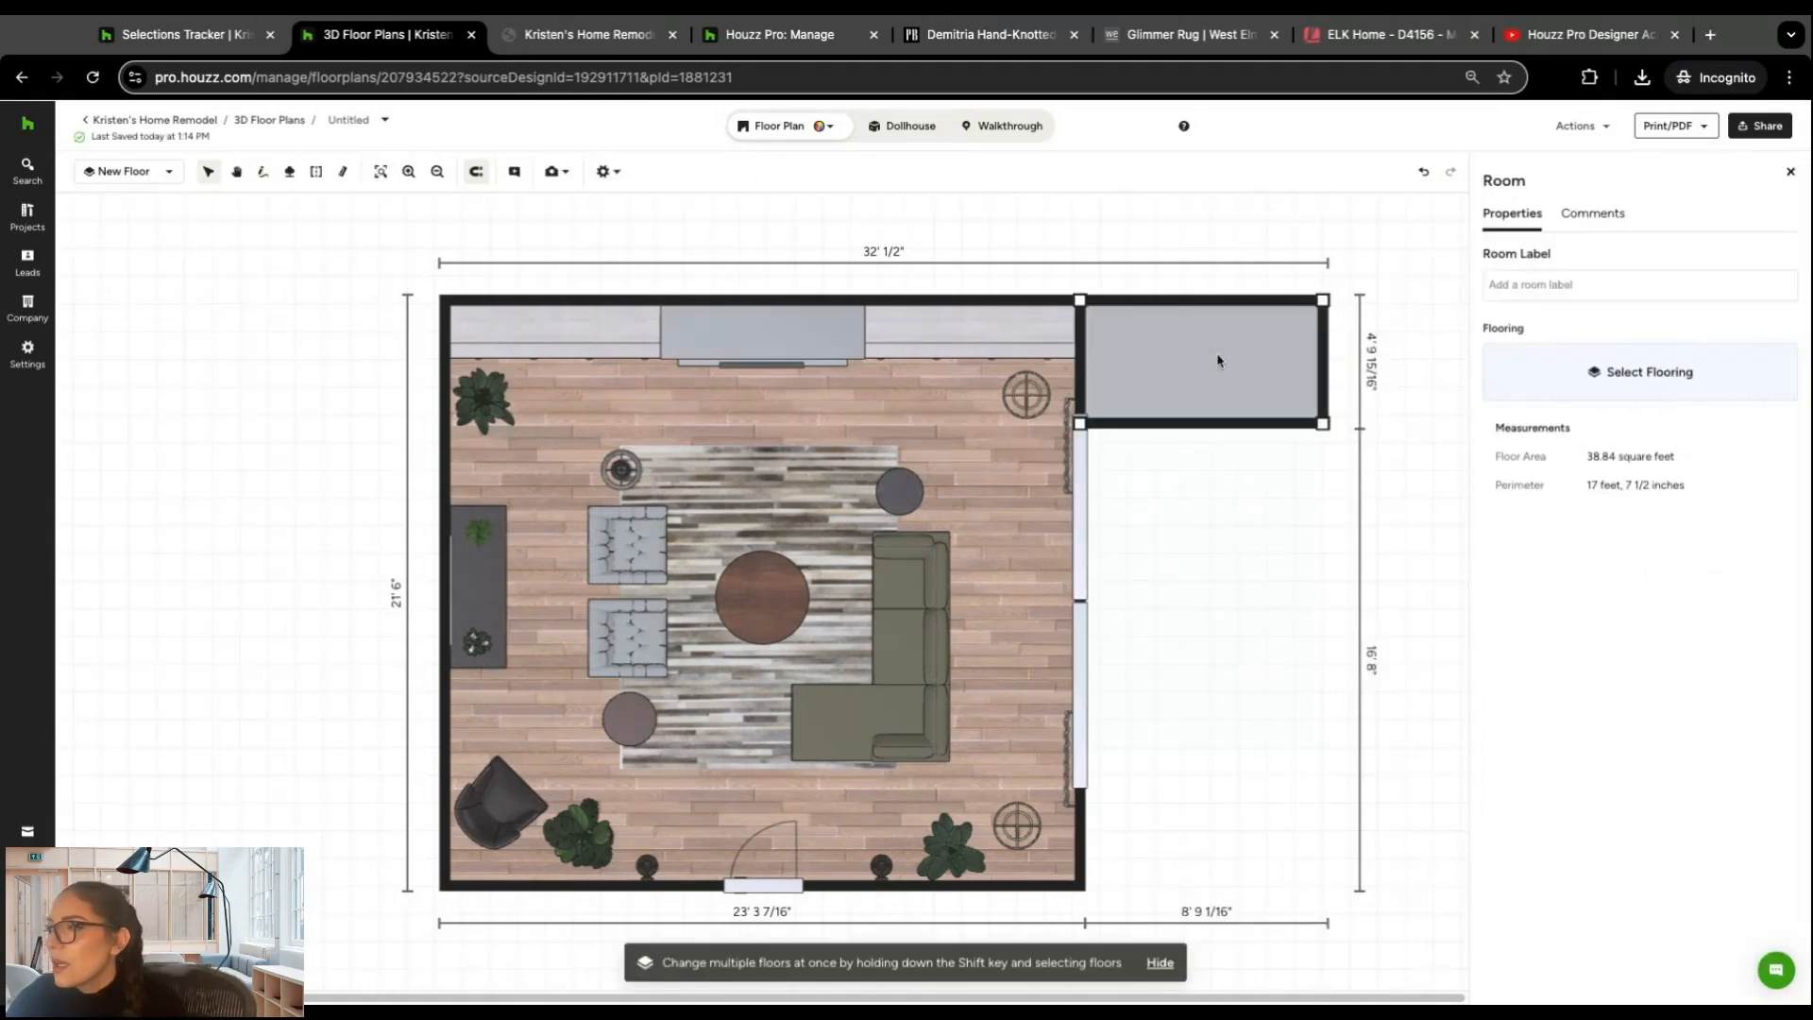
{"action": "left_click", "coordinate": [1526, 382]}
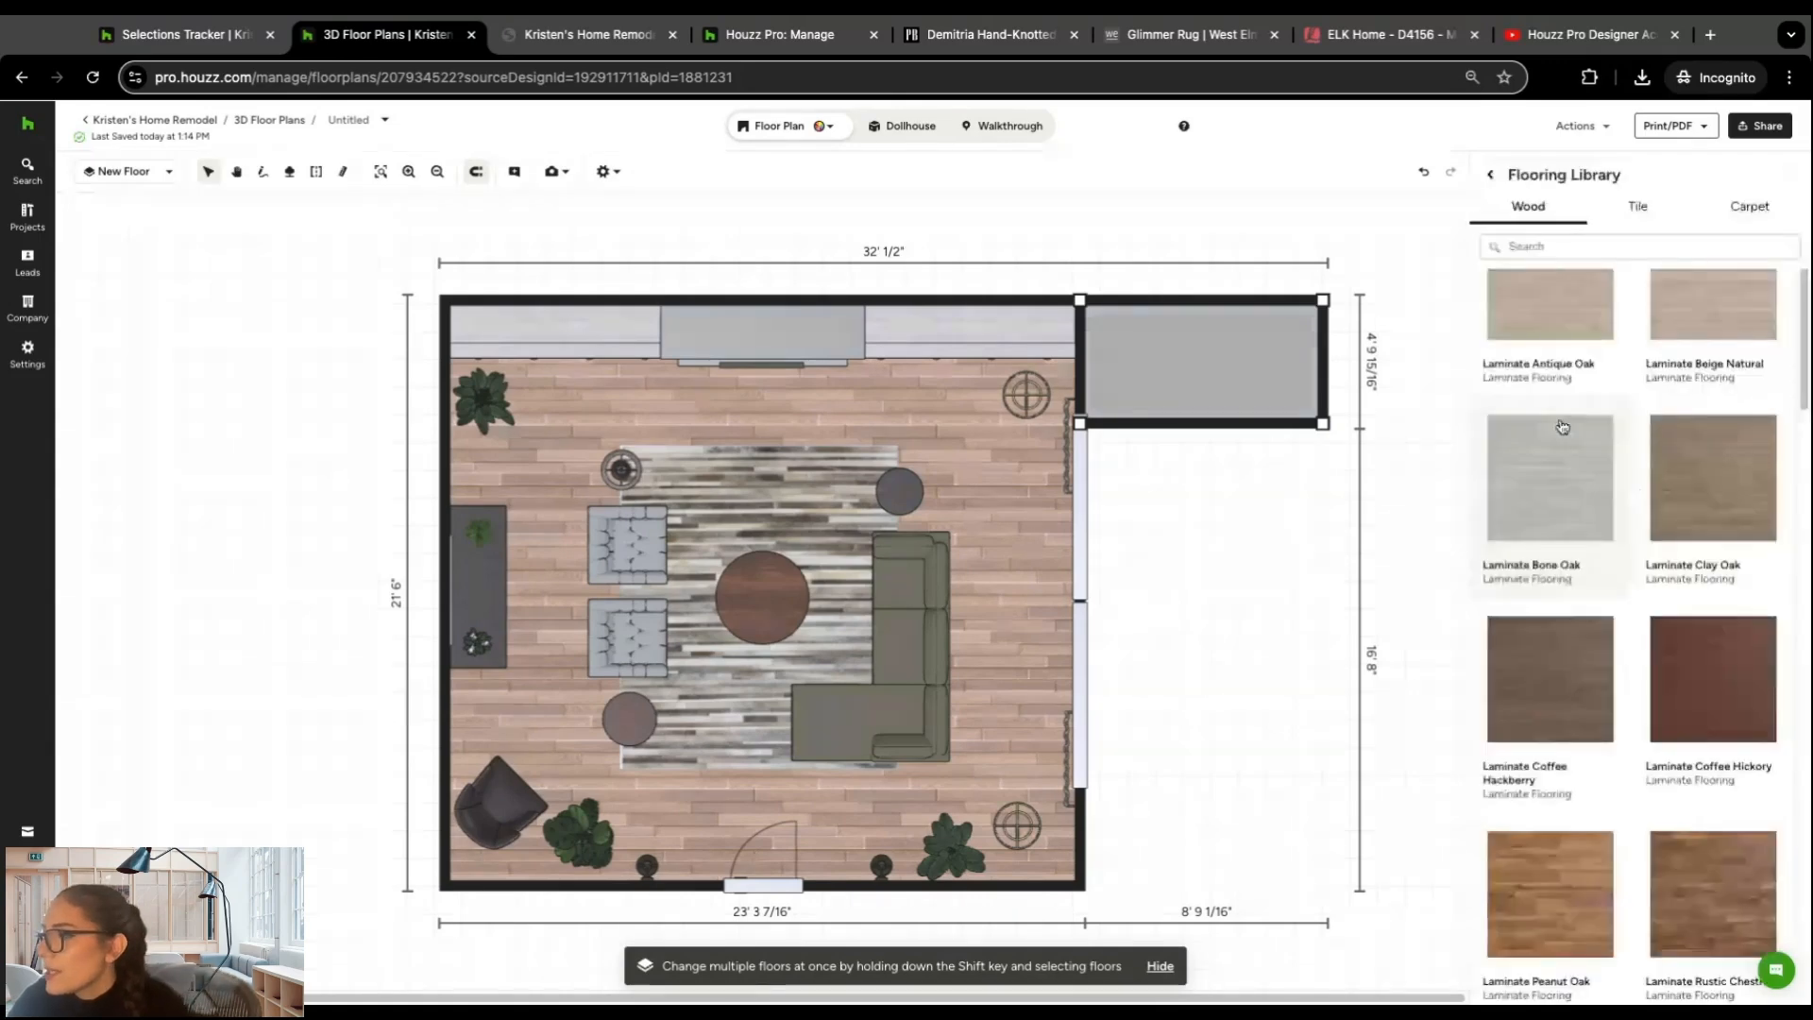
{"action": "scroll", "coordinate": [1567, 453], "scroll_direction": "down", "scroll_amount": 3}
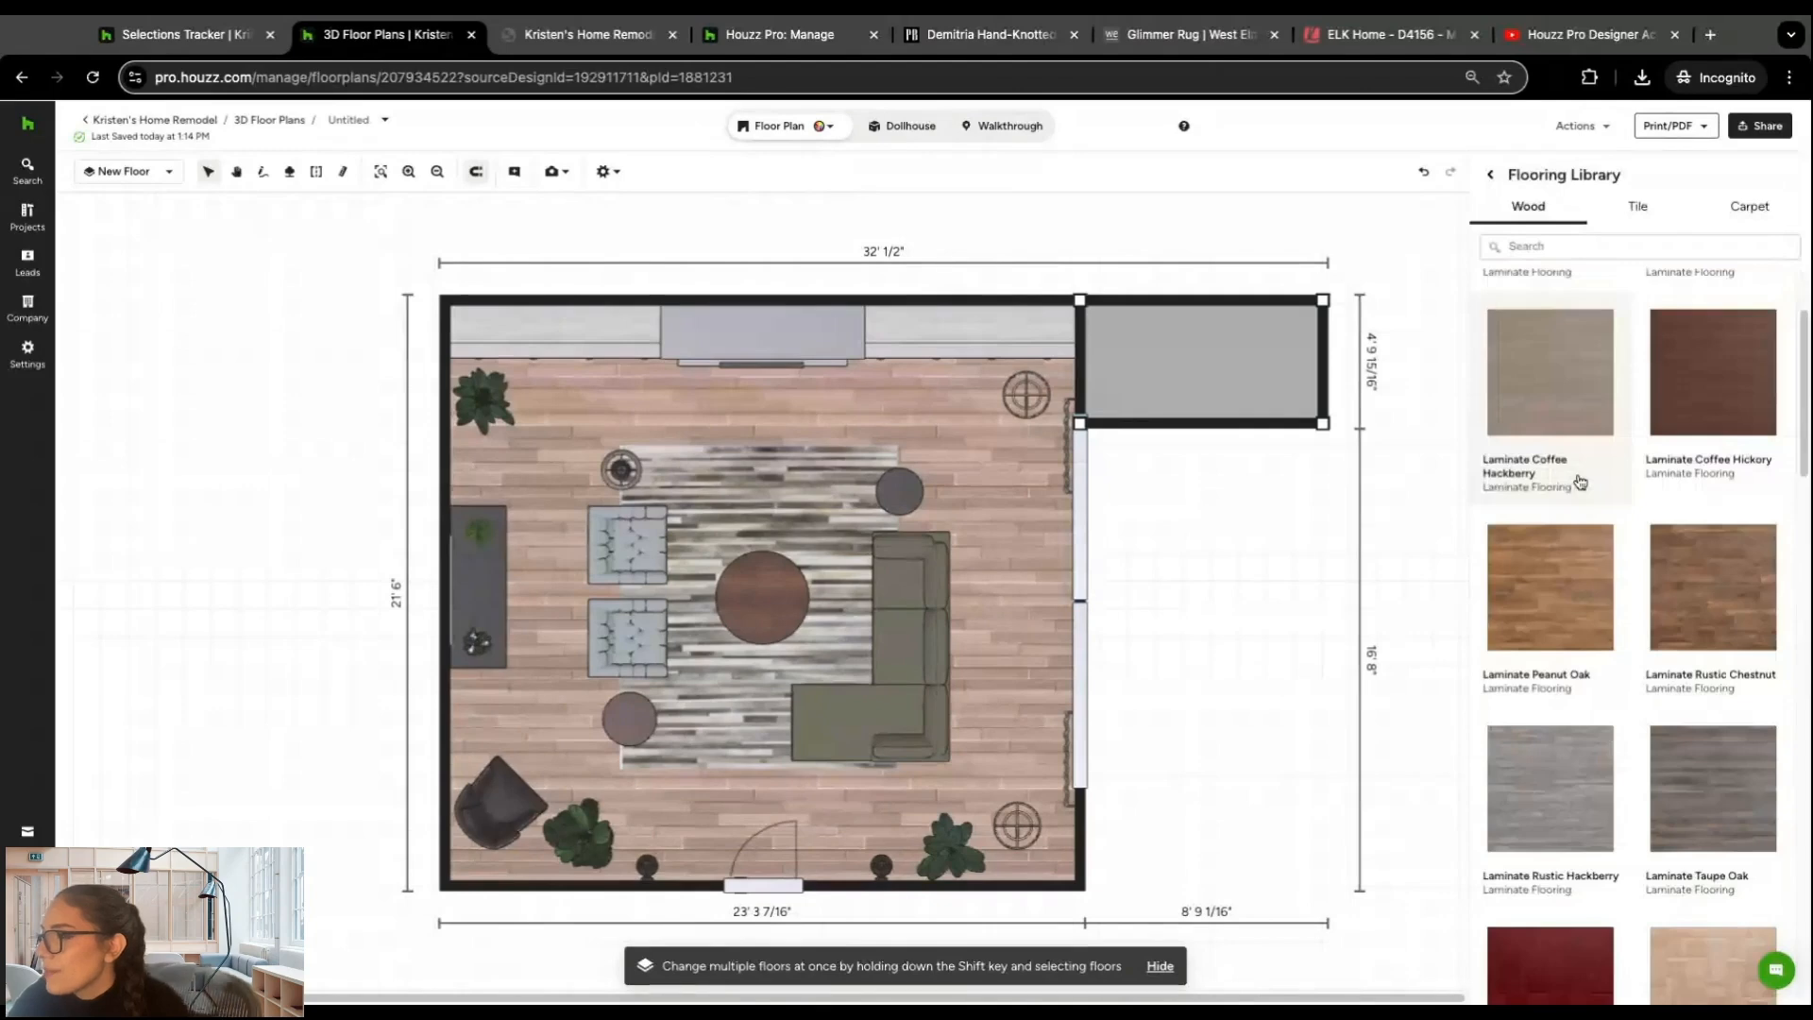
{"action": "scroll", "coordinate": [1580, 482], "scroll_direction": "down", "scroll_amount": 1}
{"action": "left_click", "coordinate": [1682, 351]}
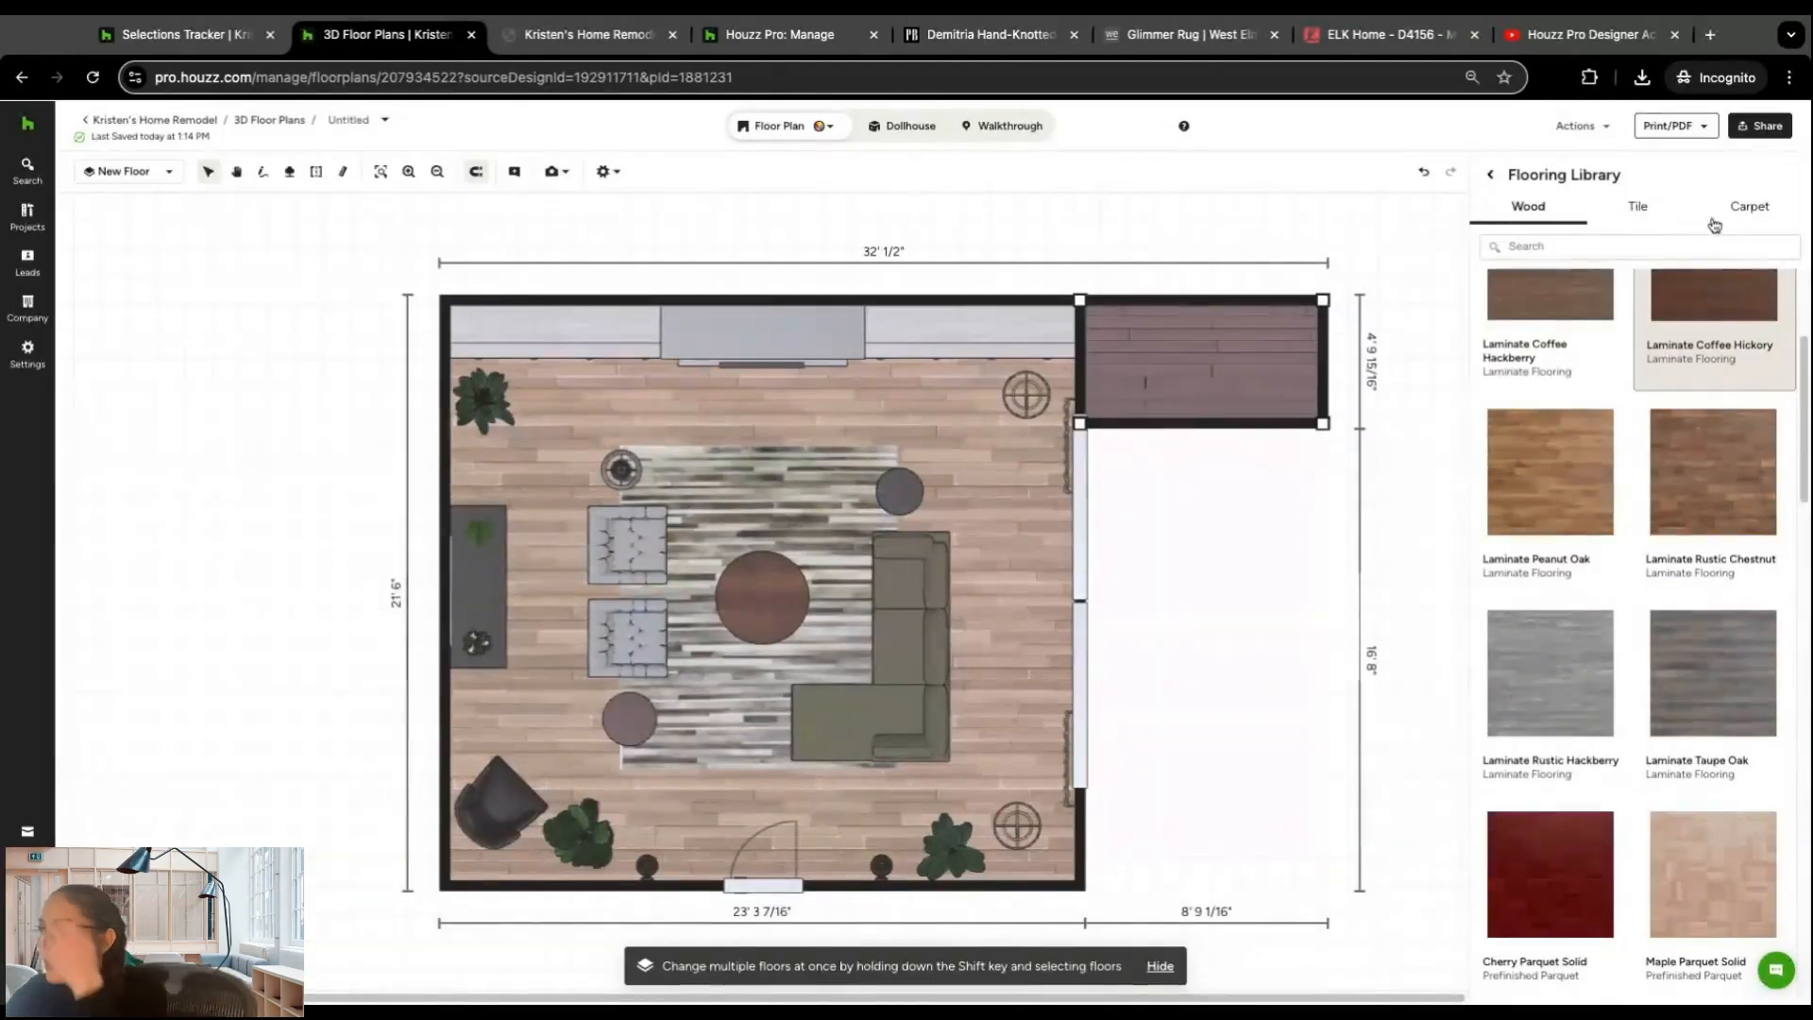
Step: Add a Door 2-Panel to the living room's left wall between the console and the black armchair, flipped to swing inward
{"action": "left_click", "coordinate": [1490, 175]}
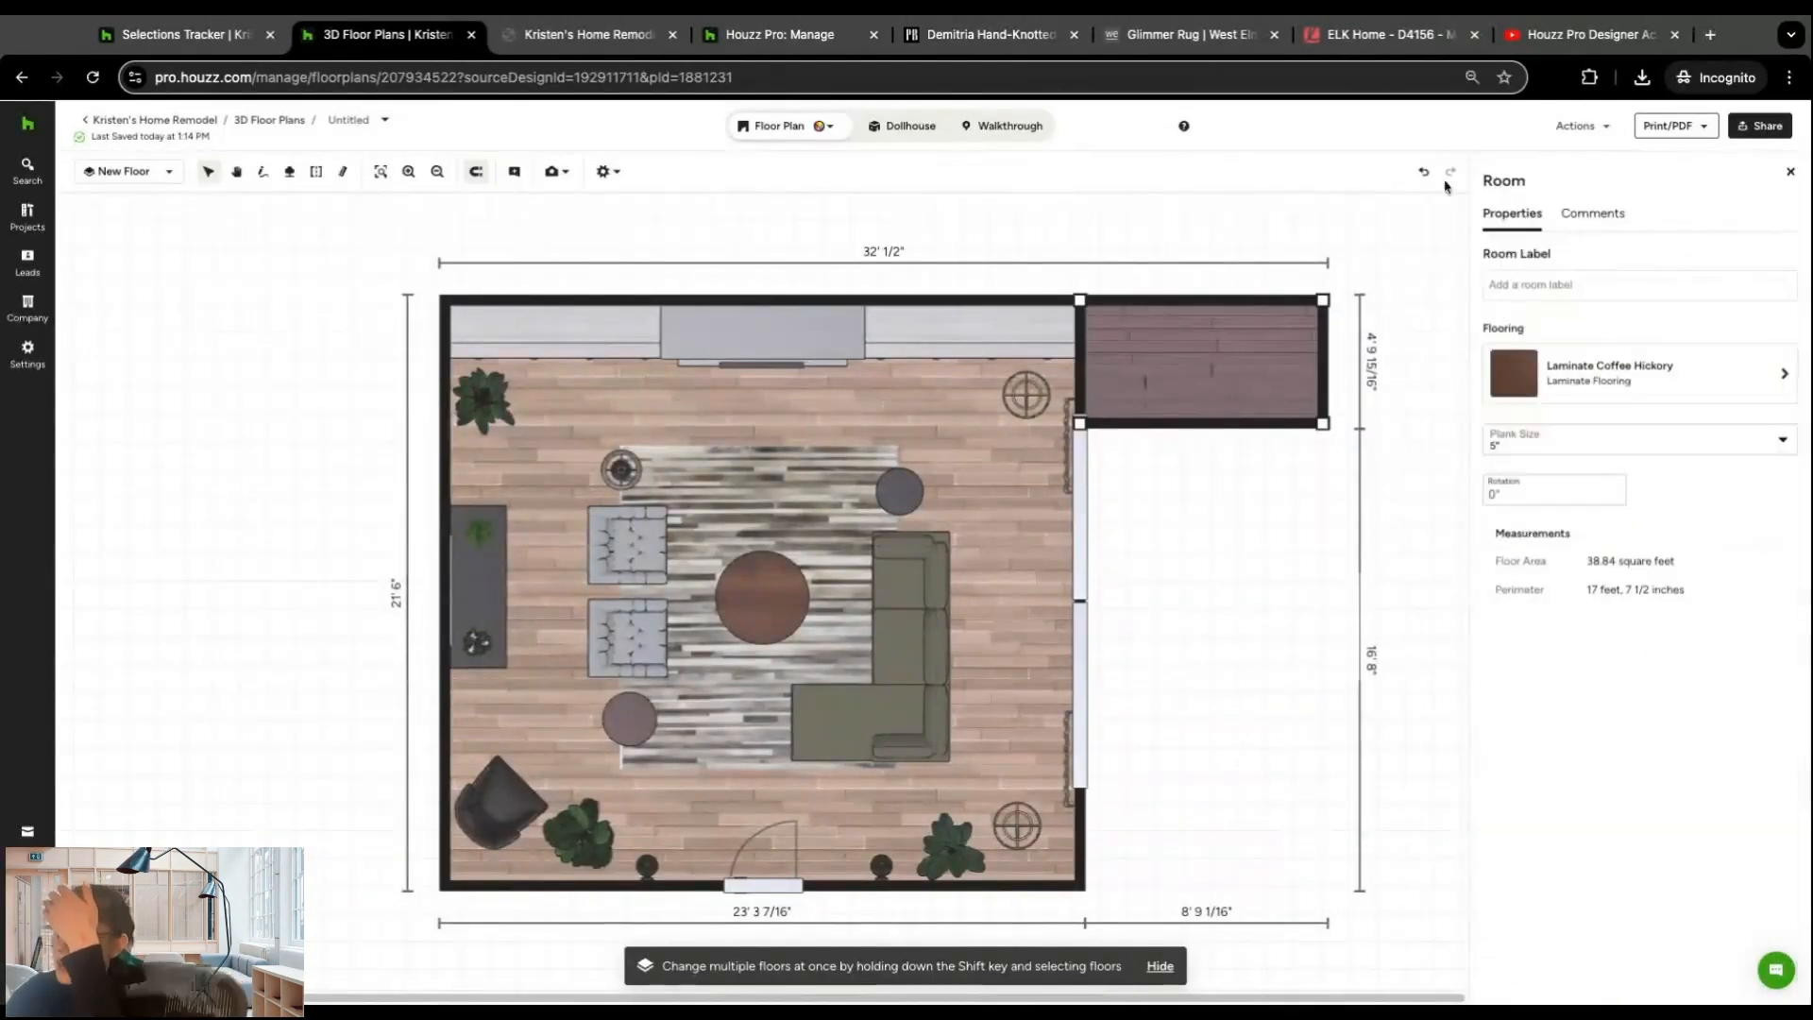
{"action": "left_click", "coordinate": [888, 299]}
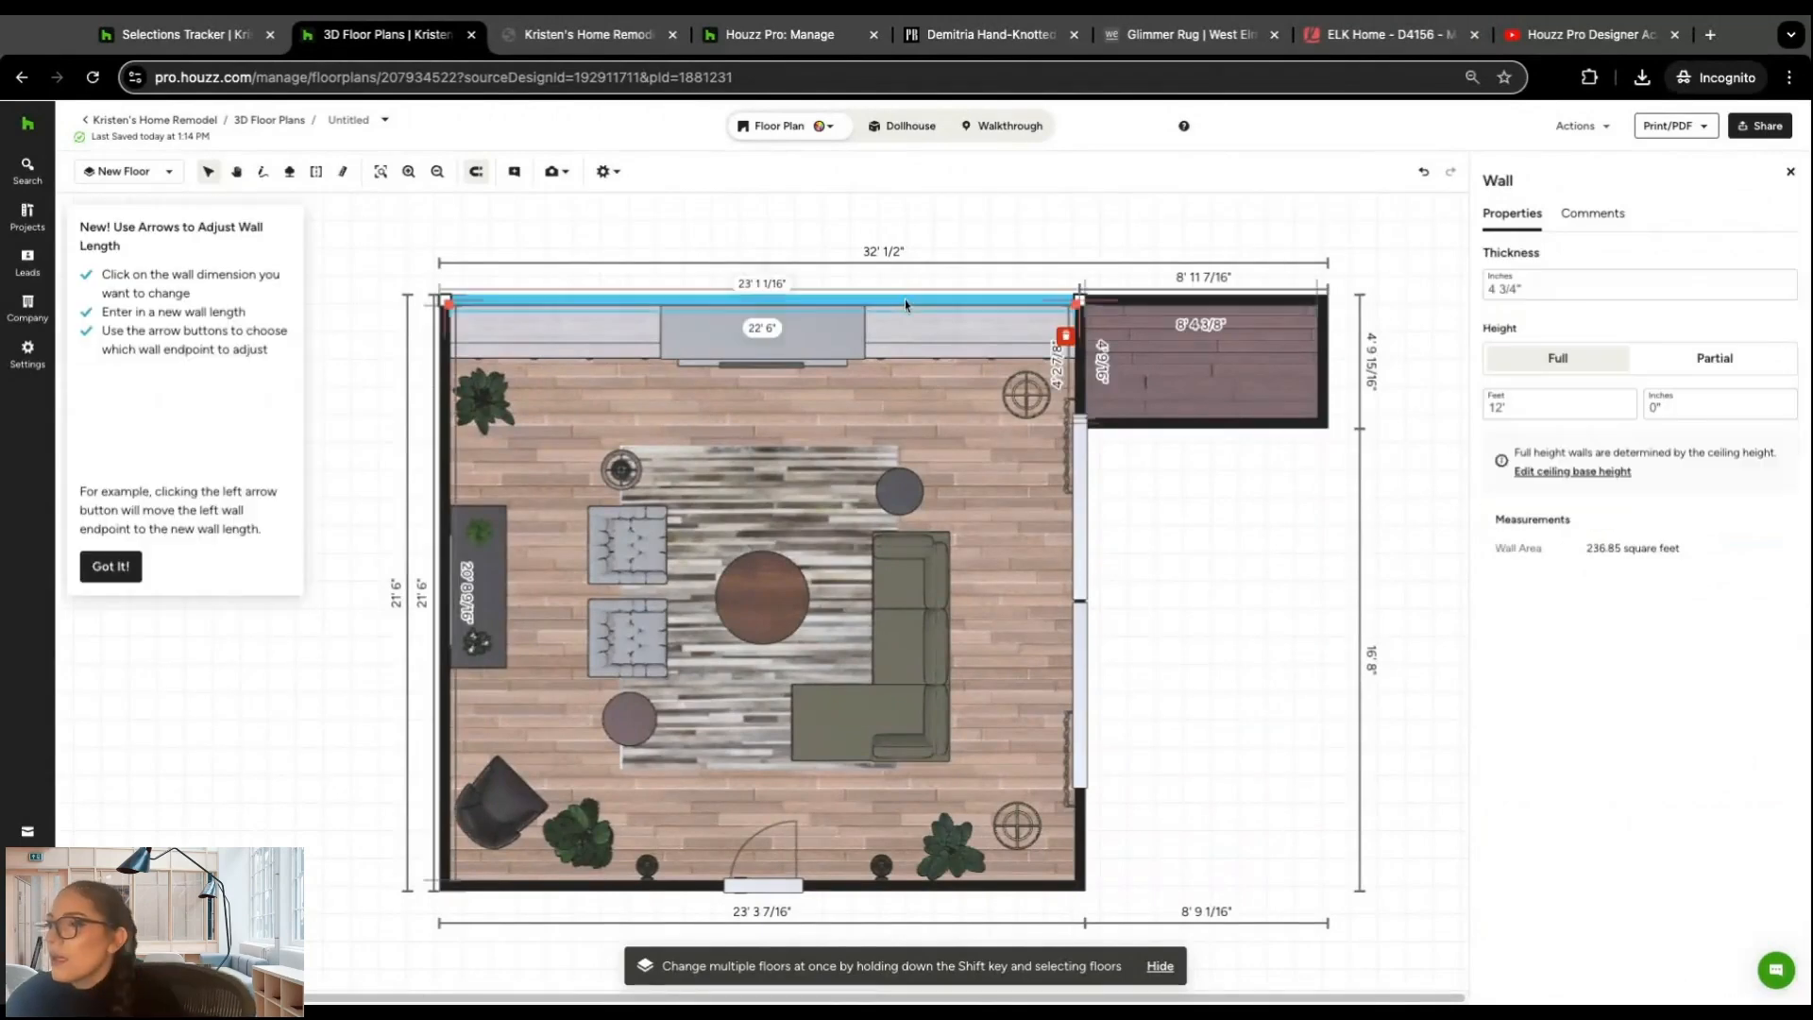
{"action": "left_click", "coordinate": [1790, 172]}
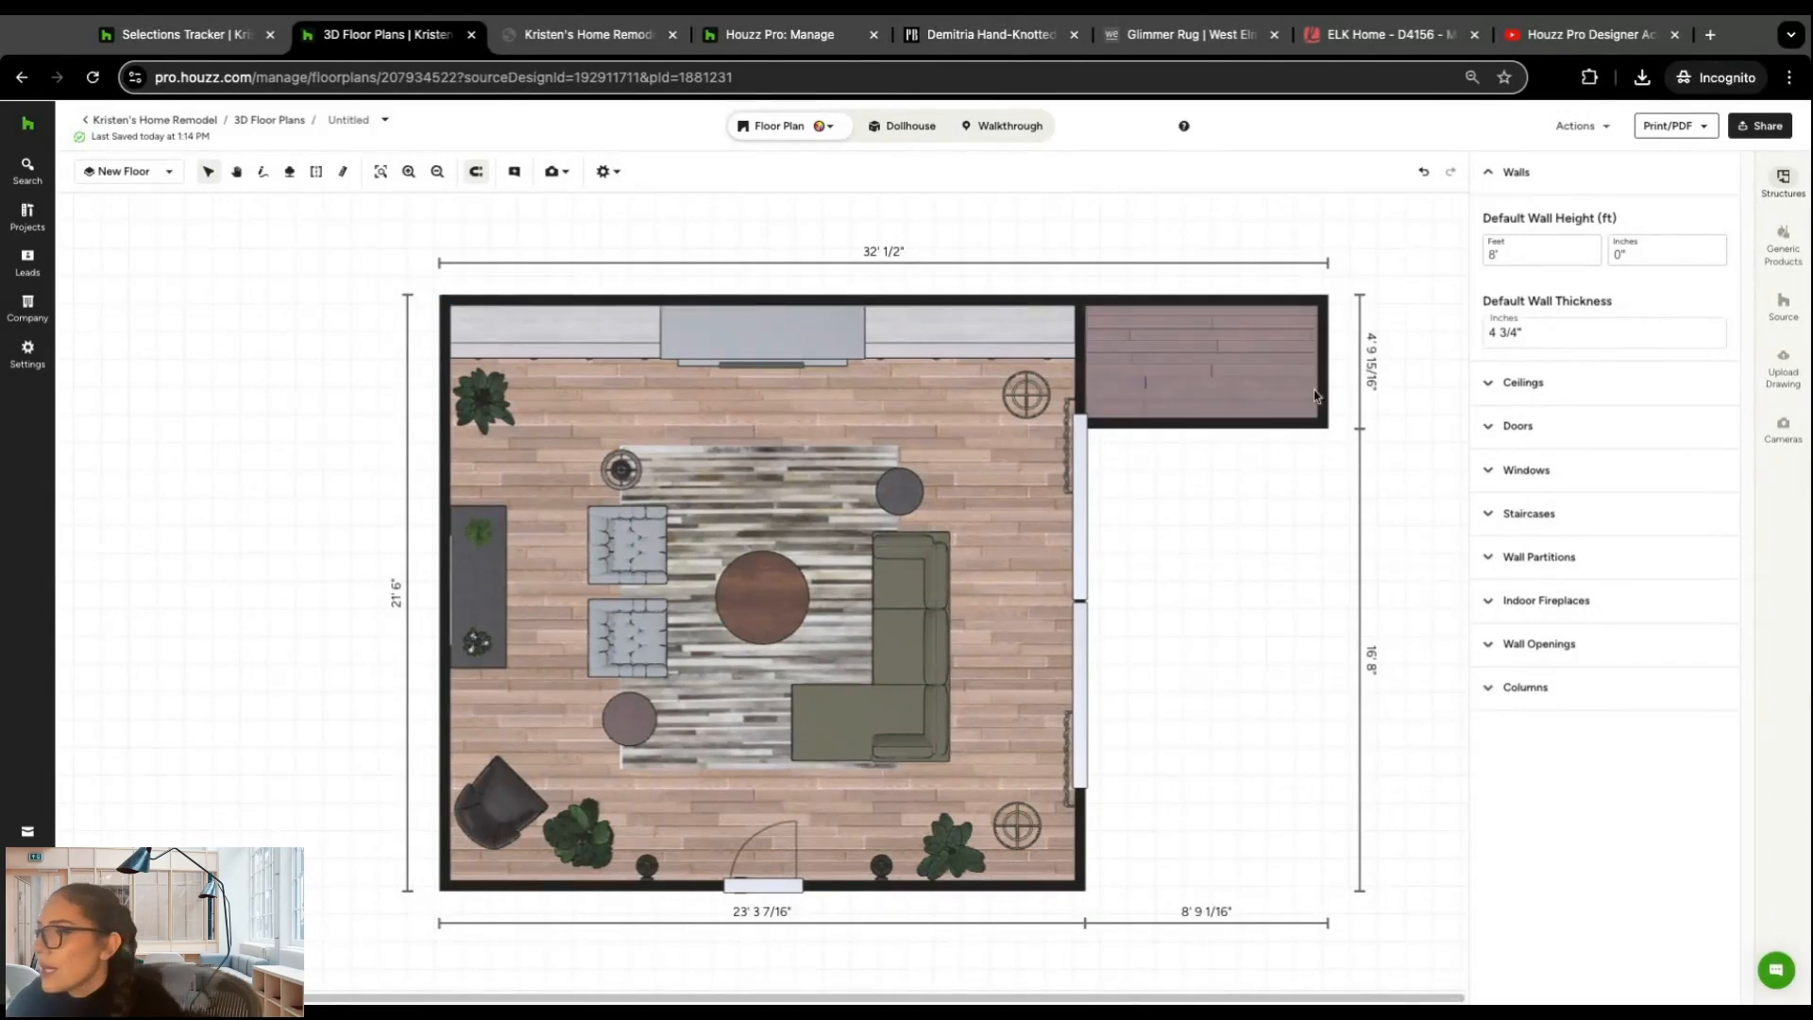
{"action": "left_click", "coordinate": [1489, 385]}
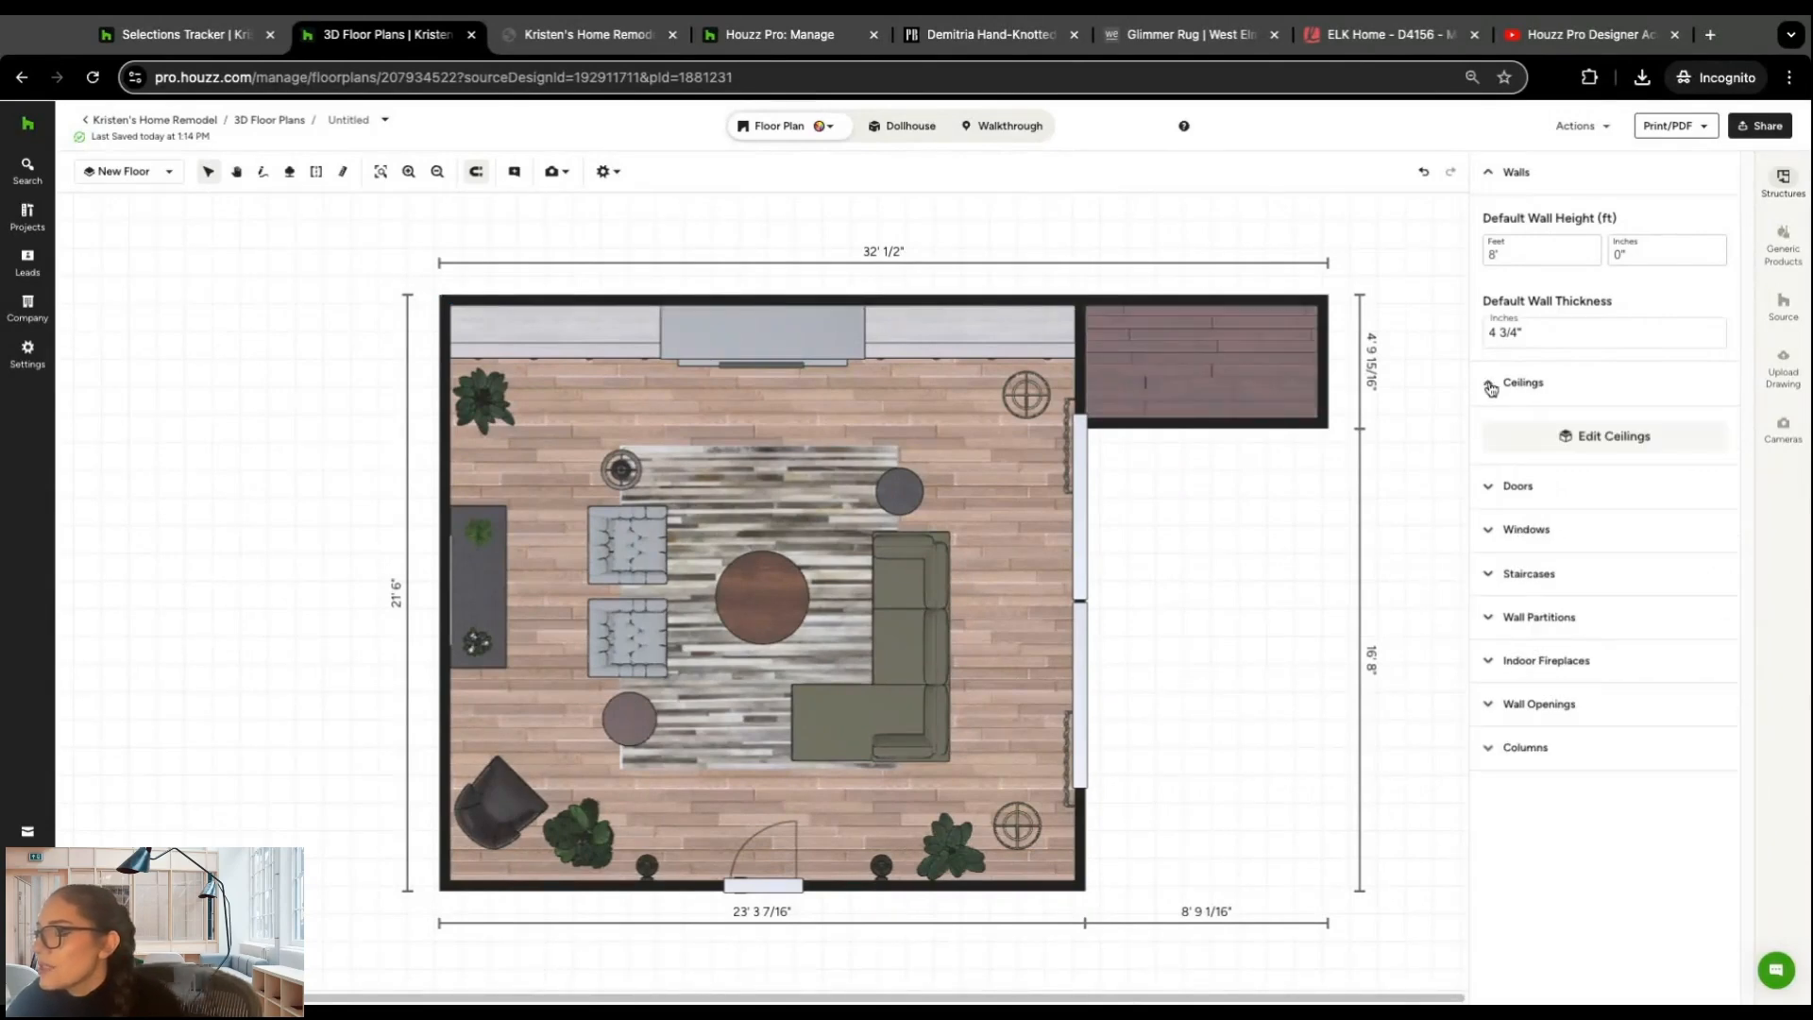
{"action": "left_click", "coordinate": [1505, 484]}
{"action": "scroll", "coordinate": [1503, 537], "scroll_direction": "down", "scroll_amount": 1}
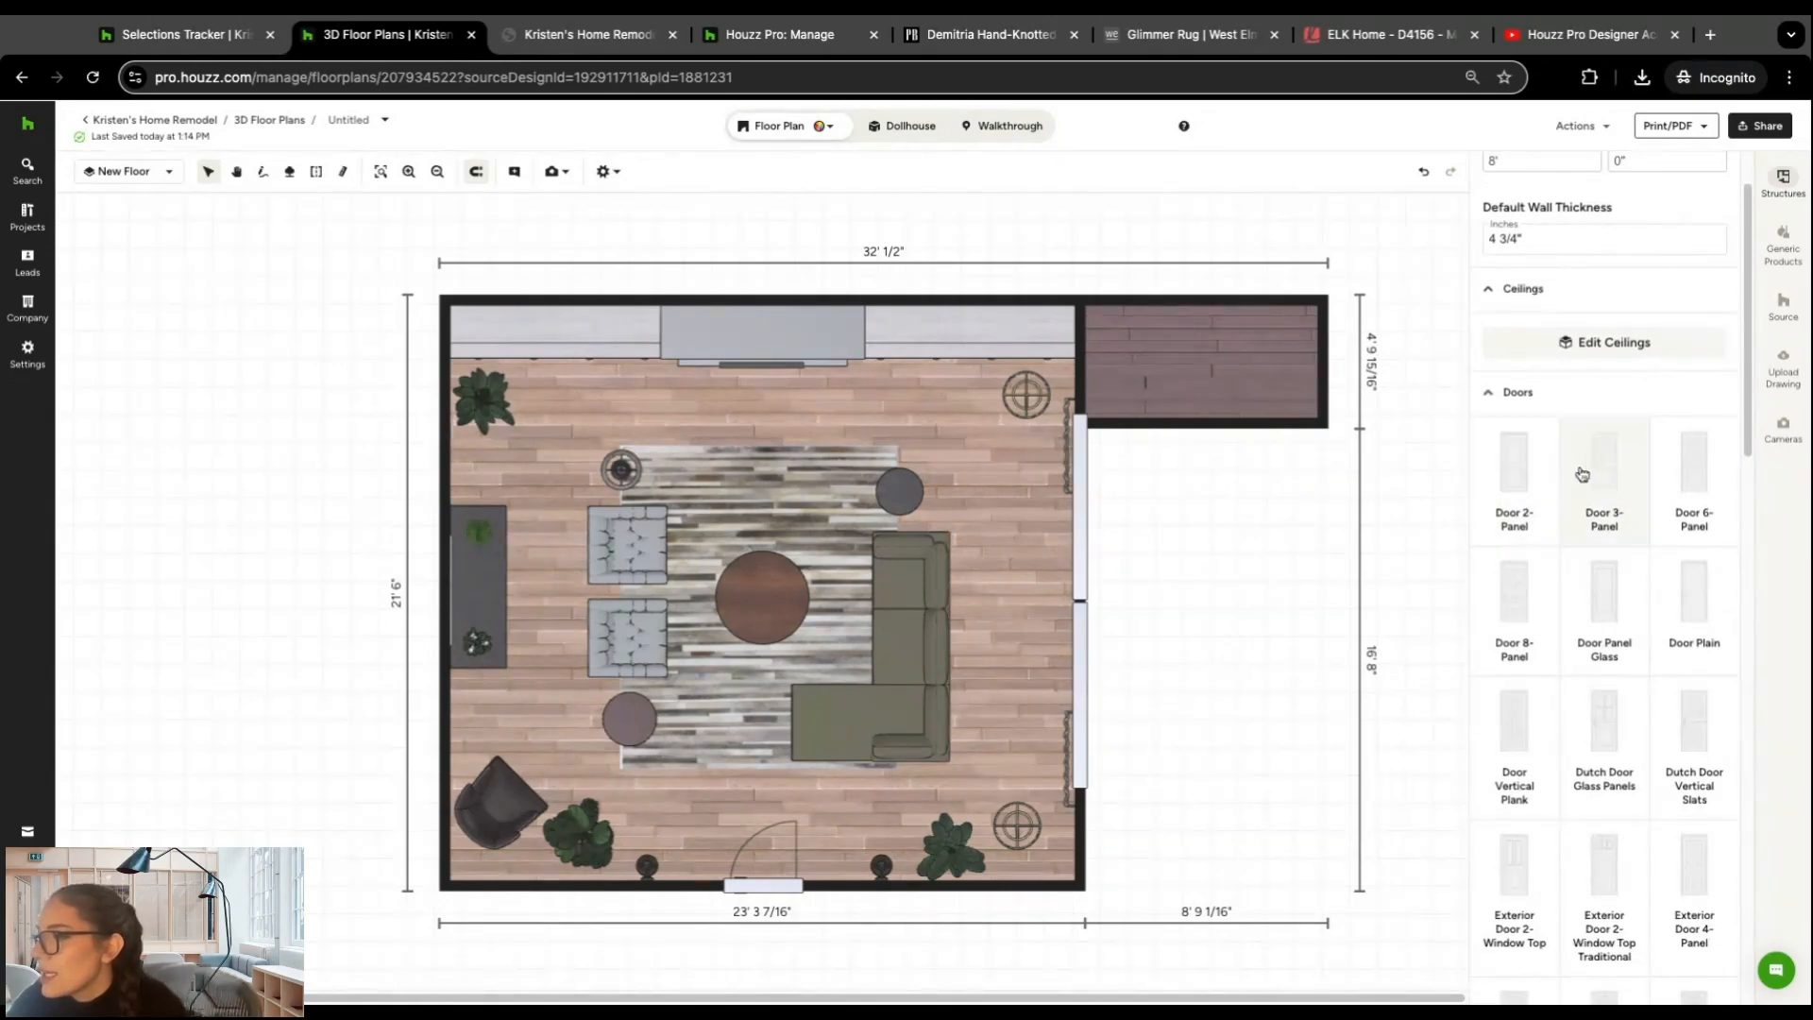
{"action": "left_click", "coordinate": [1519, 474]}
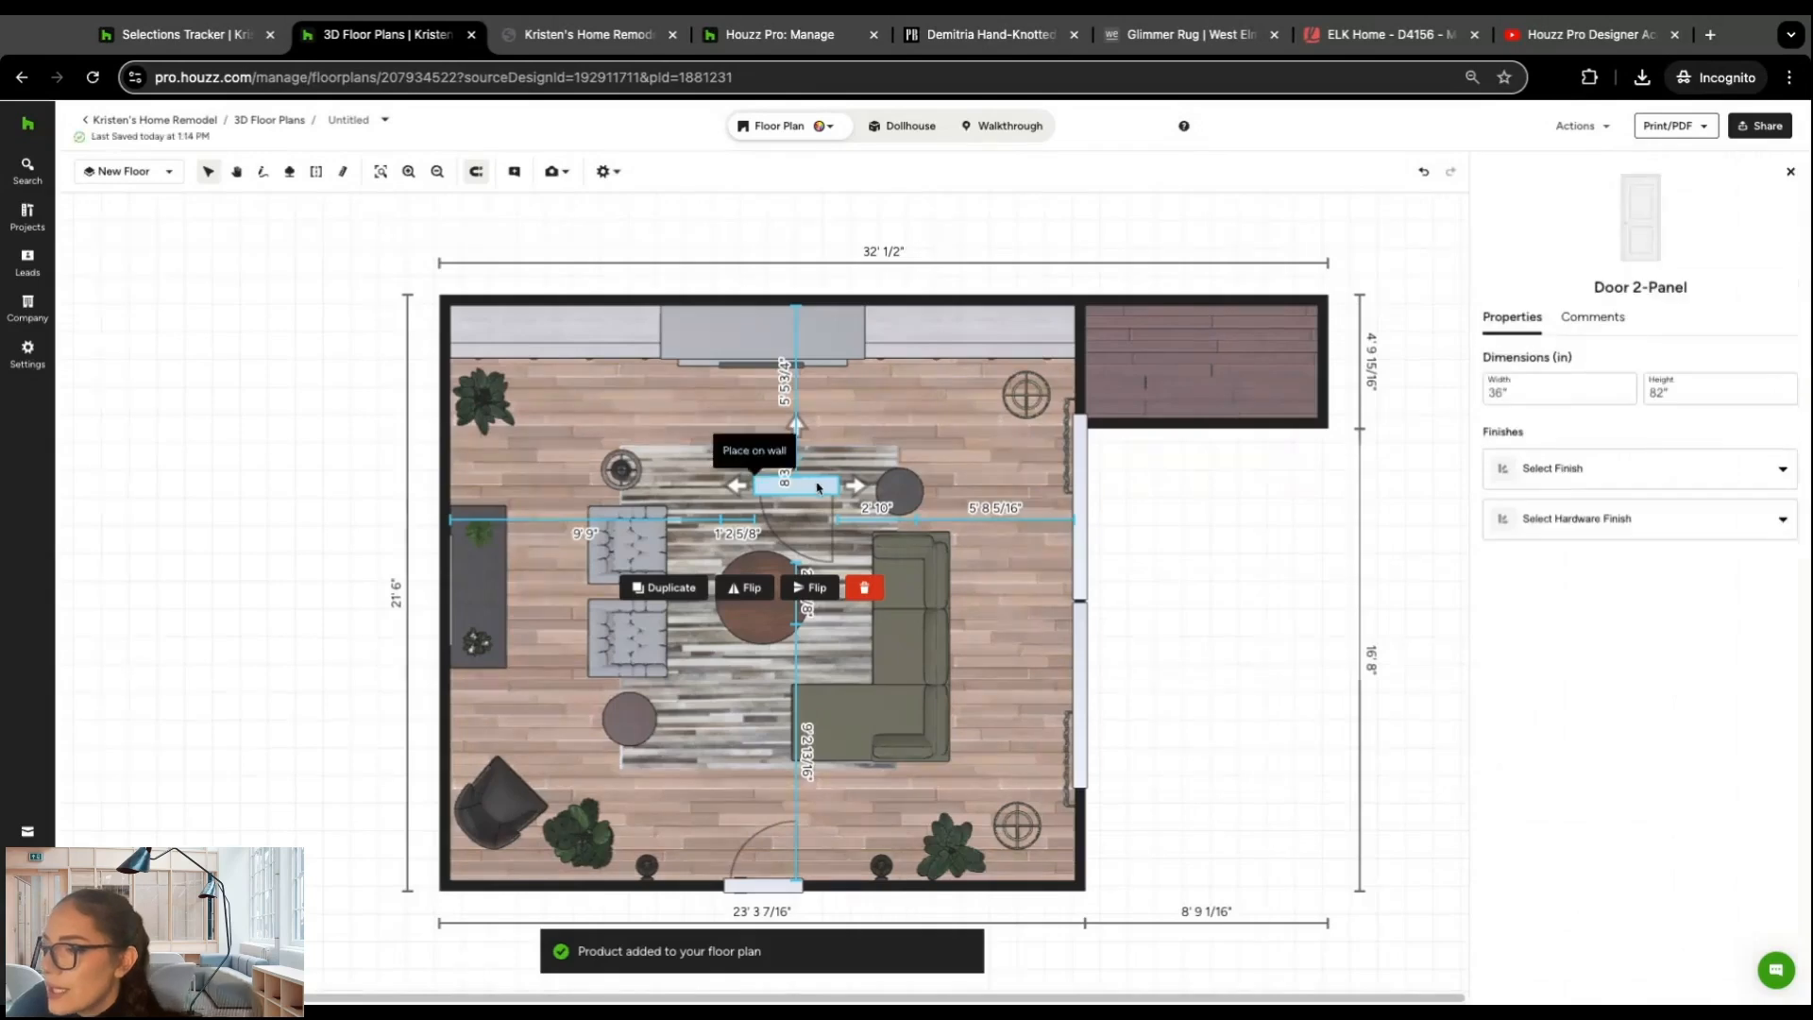
{"action": "left_click_drag", "start_coordinate": [817, 486], "coordinate": [444, 736]}
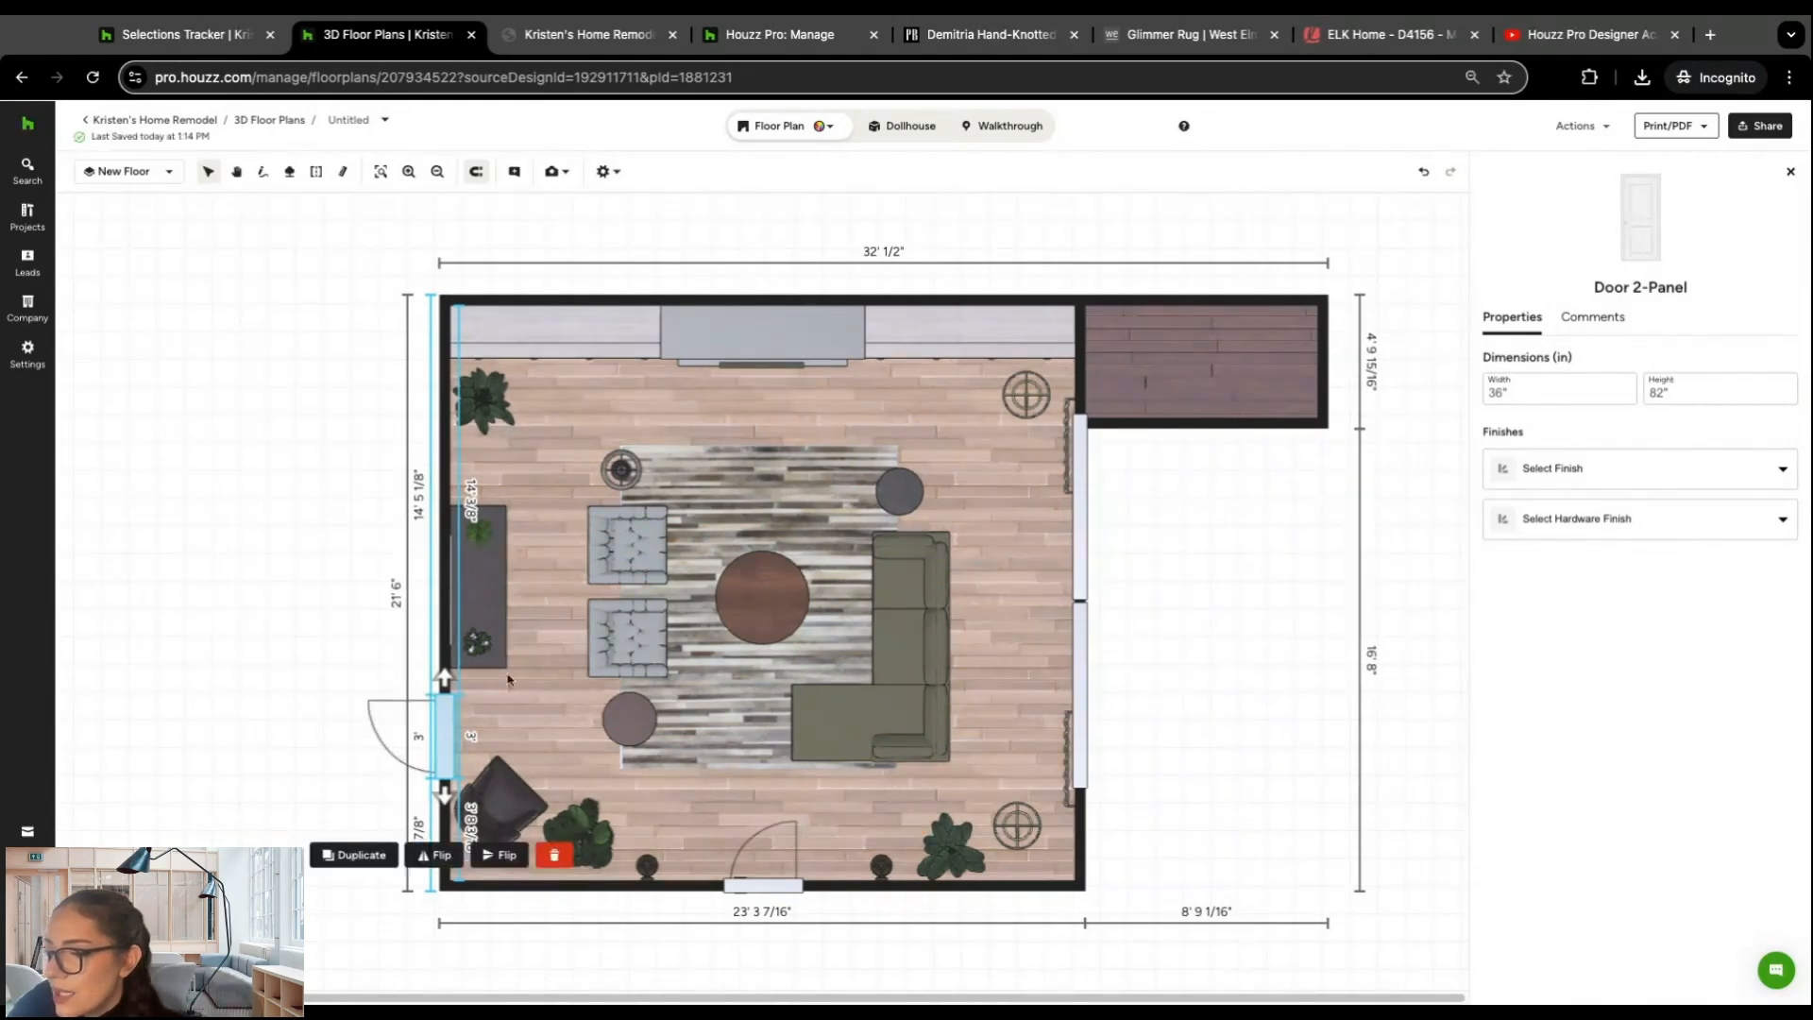
{"action": "left_click", "coordinate": [497, 855]}
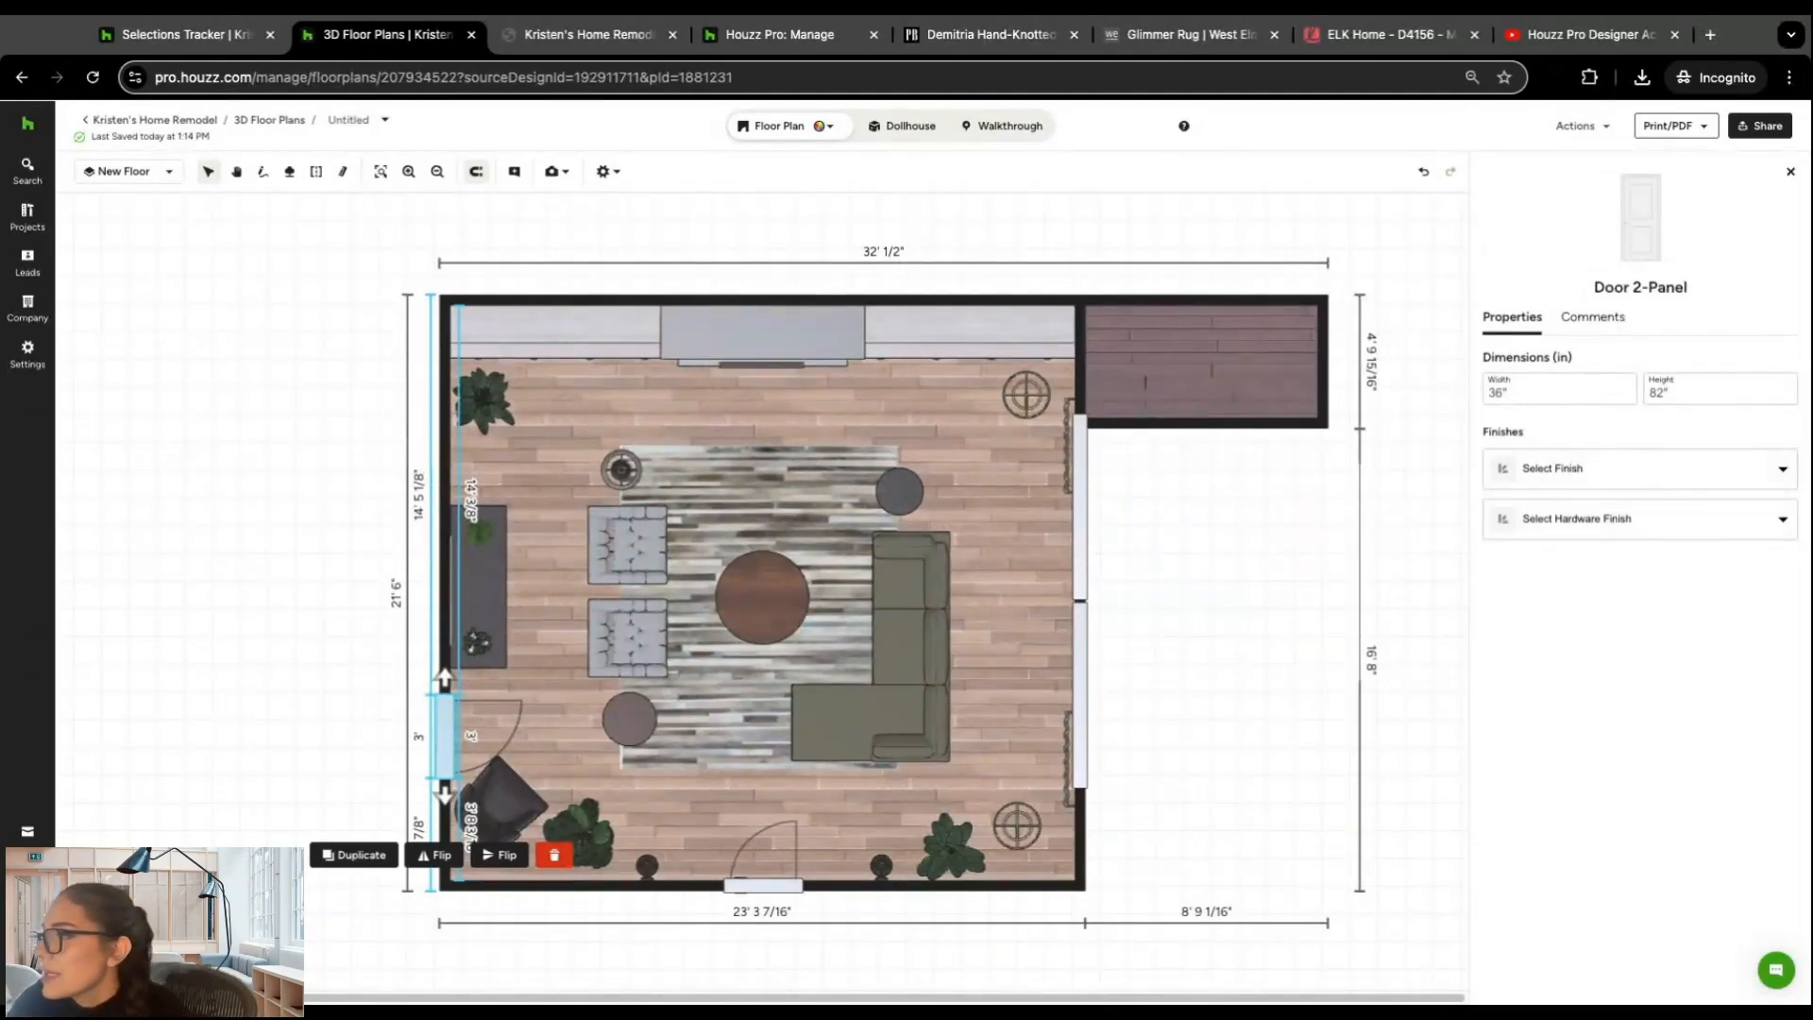
{"action": "left_click", "coordinate": [1792, 173]}
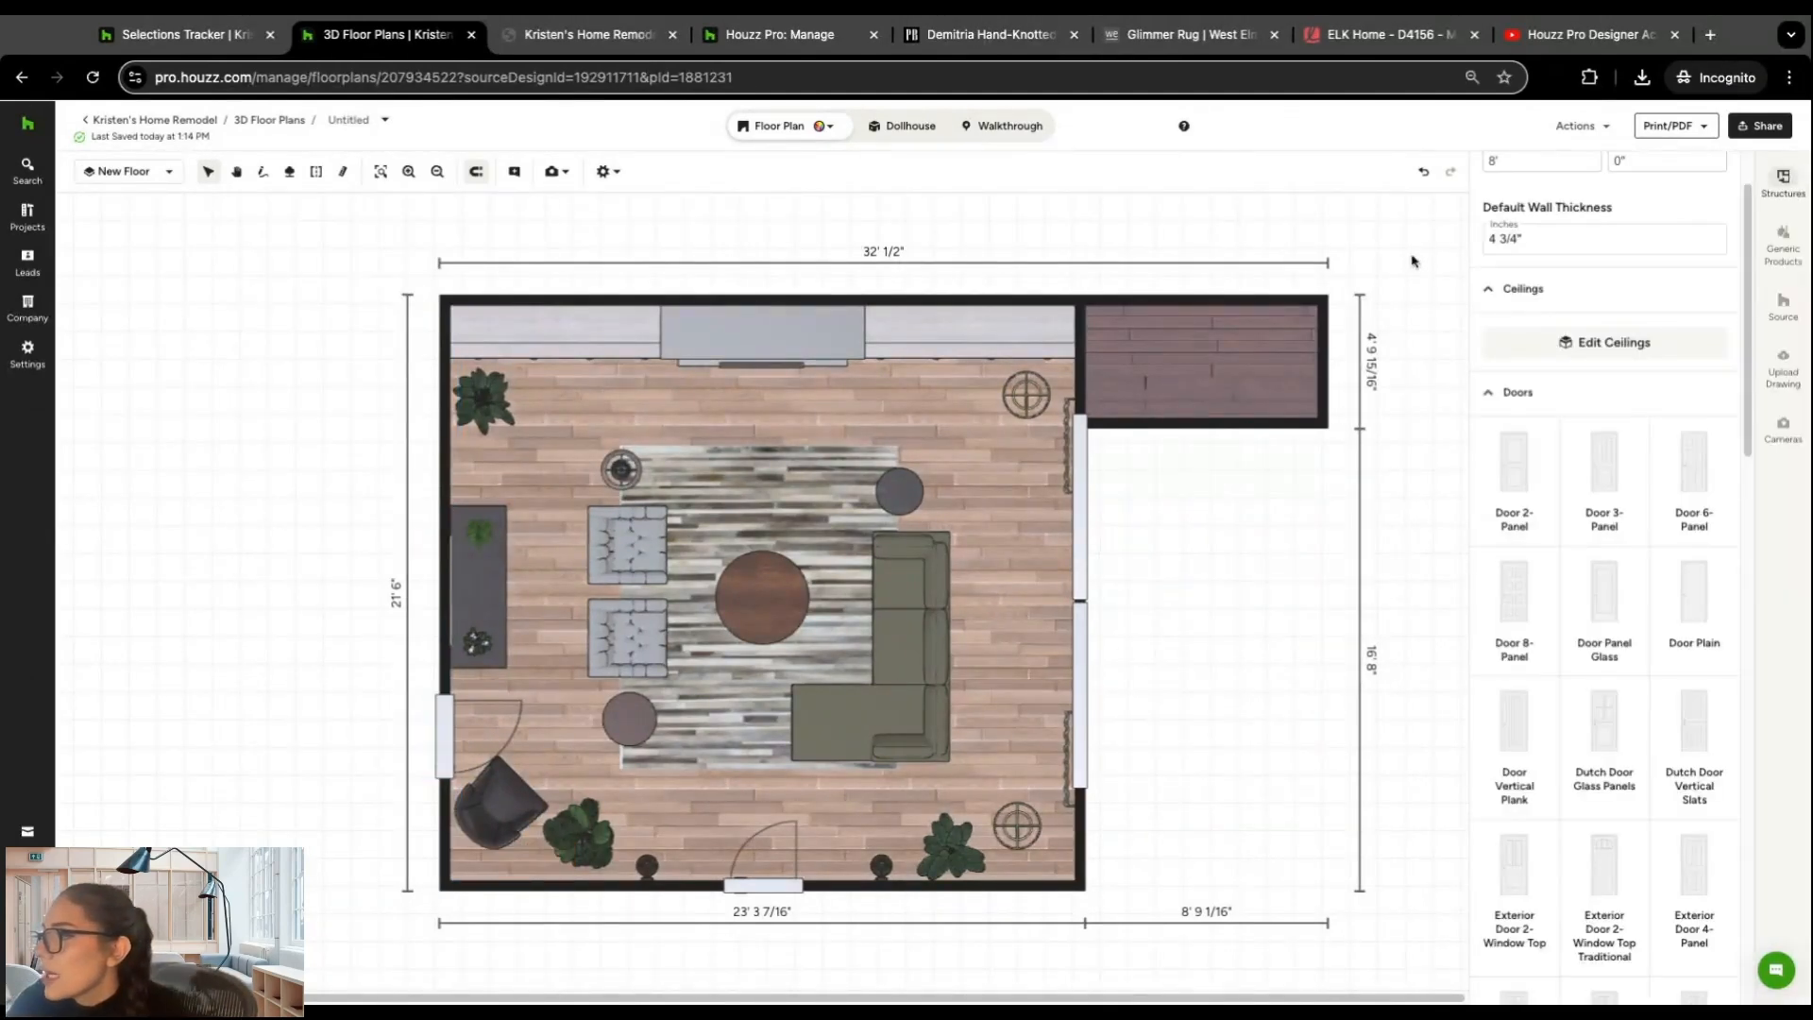
{"action": "left_click", "coordinate": [1493, 393]}
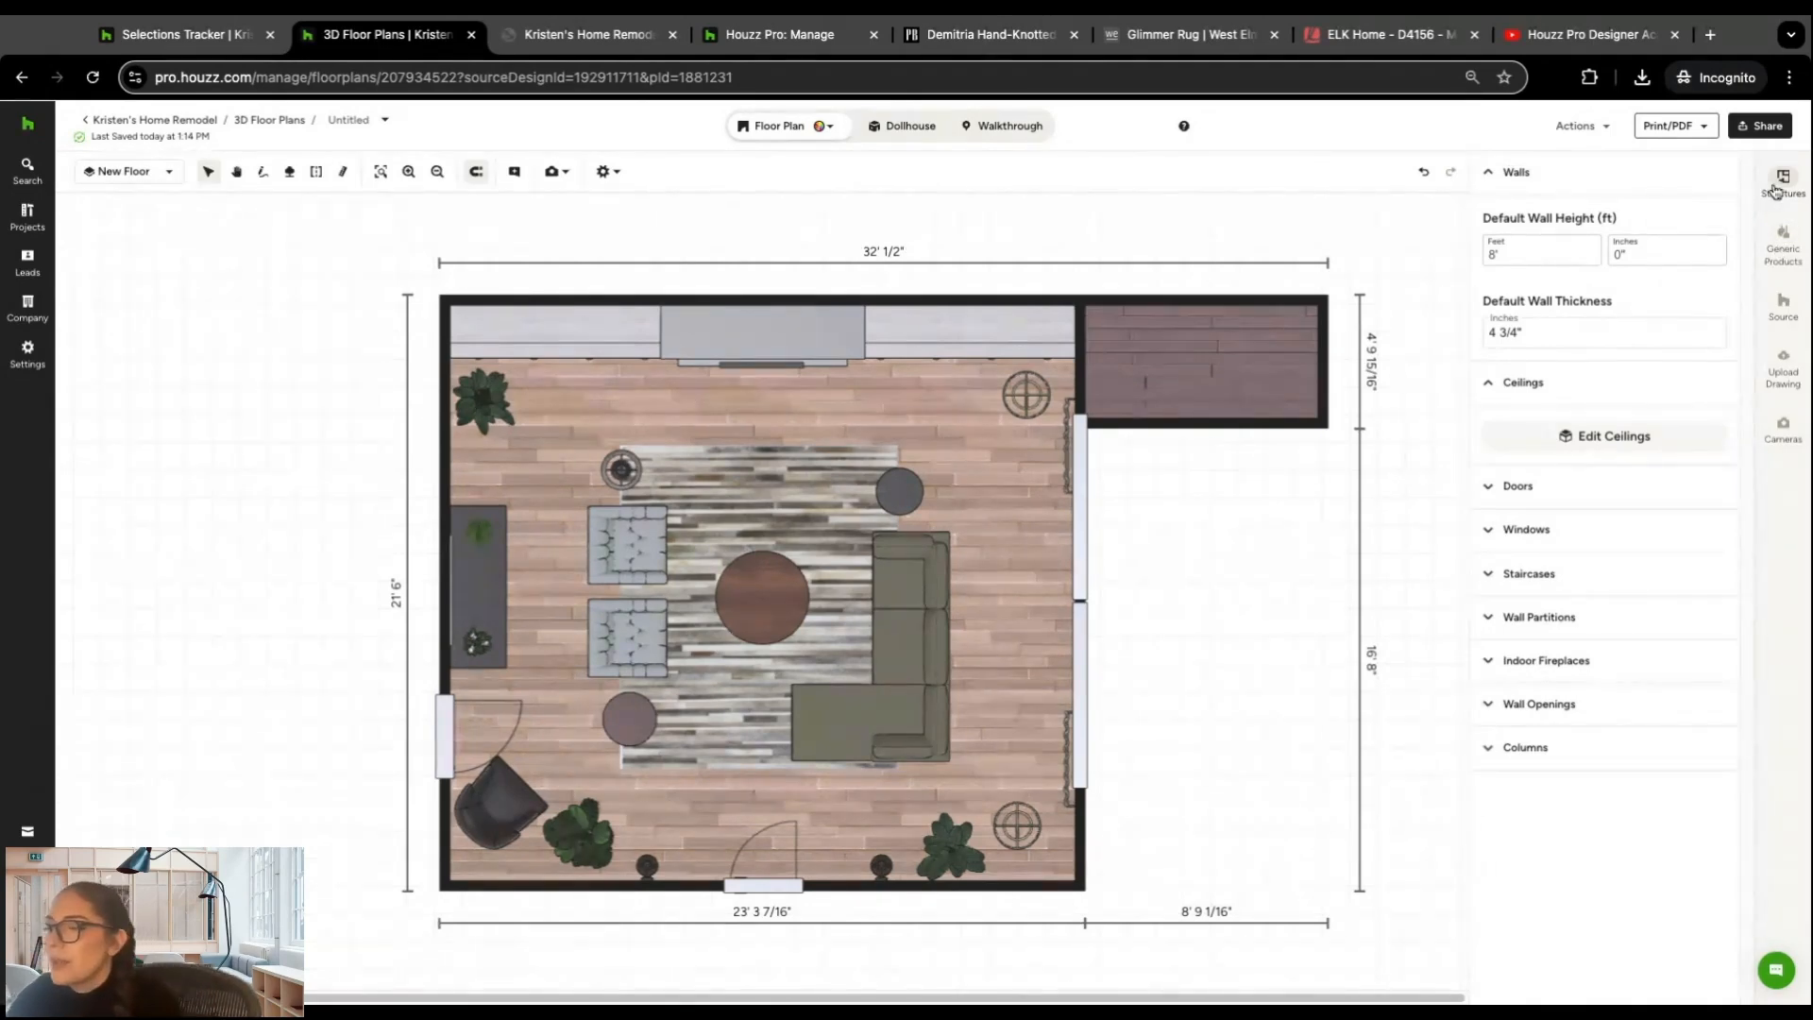
Step: Add a generic Bar Cart from the living room furniture and place it beside the floor lamp in the upper-right corner
{"action": "left_click", "coordinate": [1784, 240]}
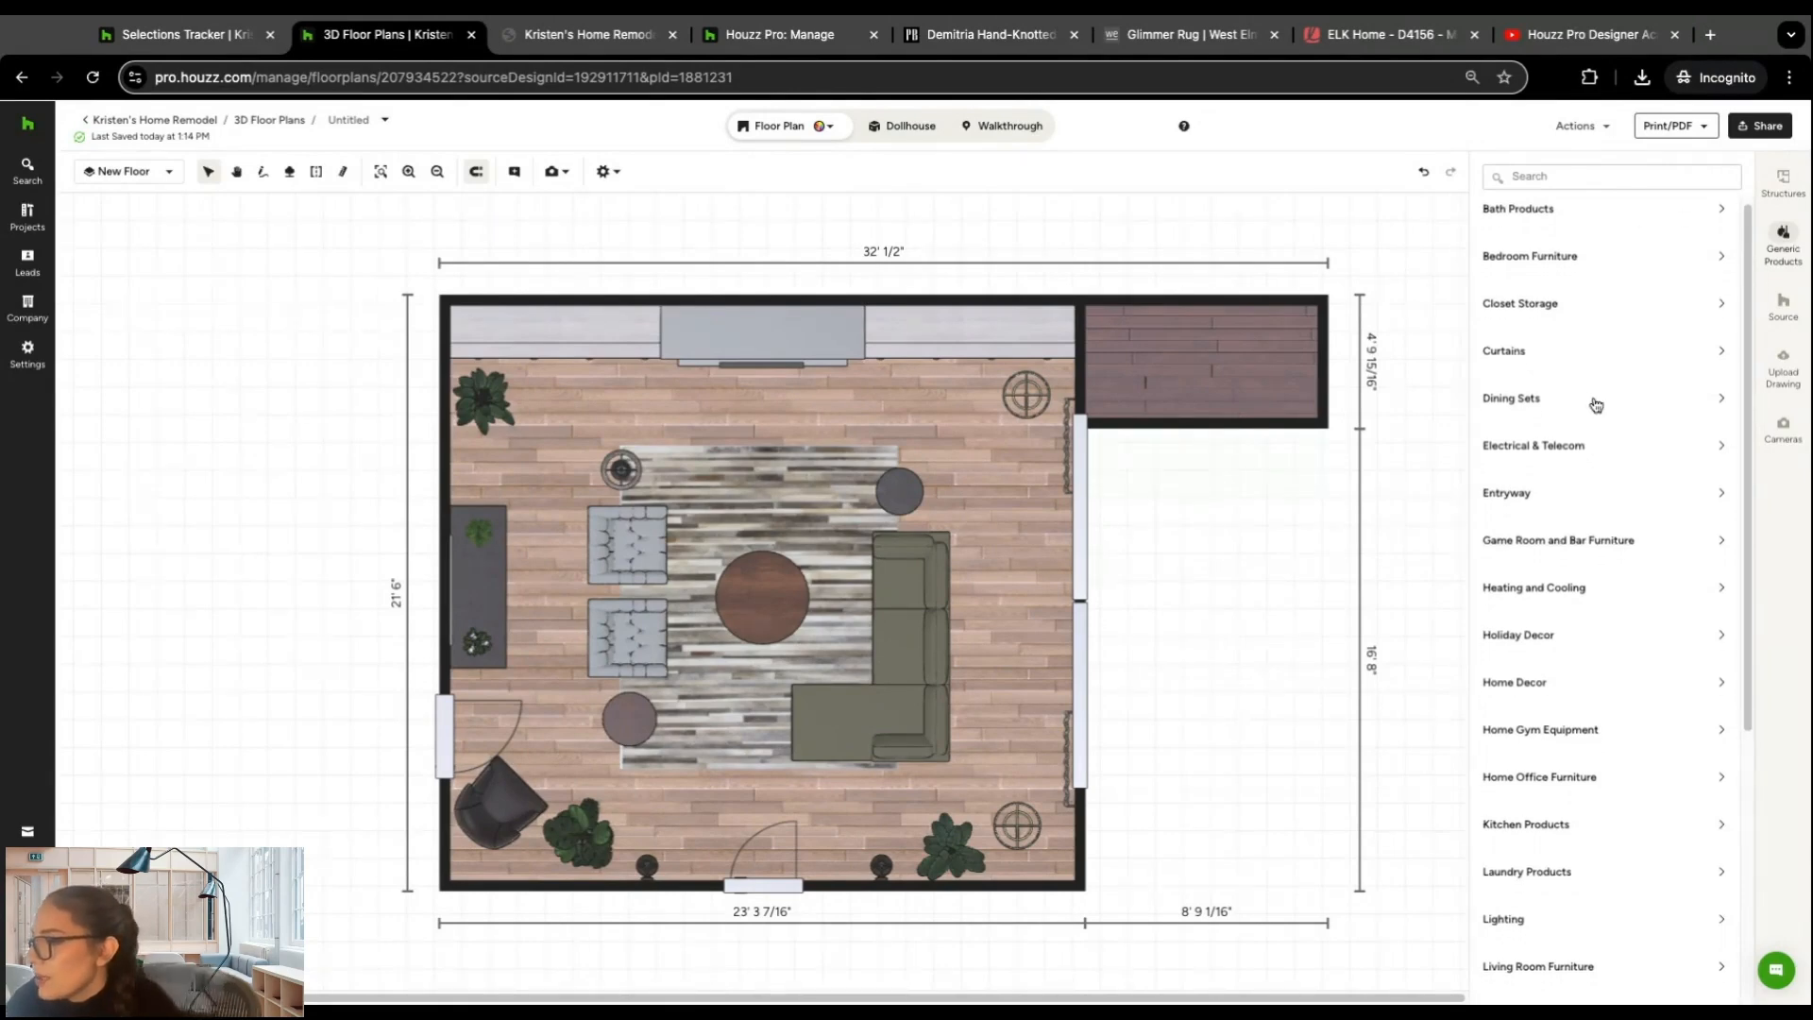
{"action": "scroll", "coordinate": [1591, 404], "scroll_direction": "down", "scroll_amount": 5}
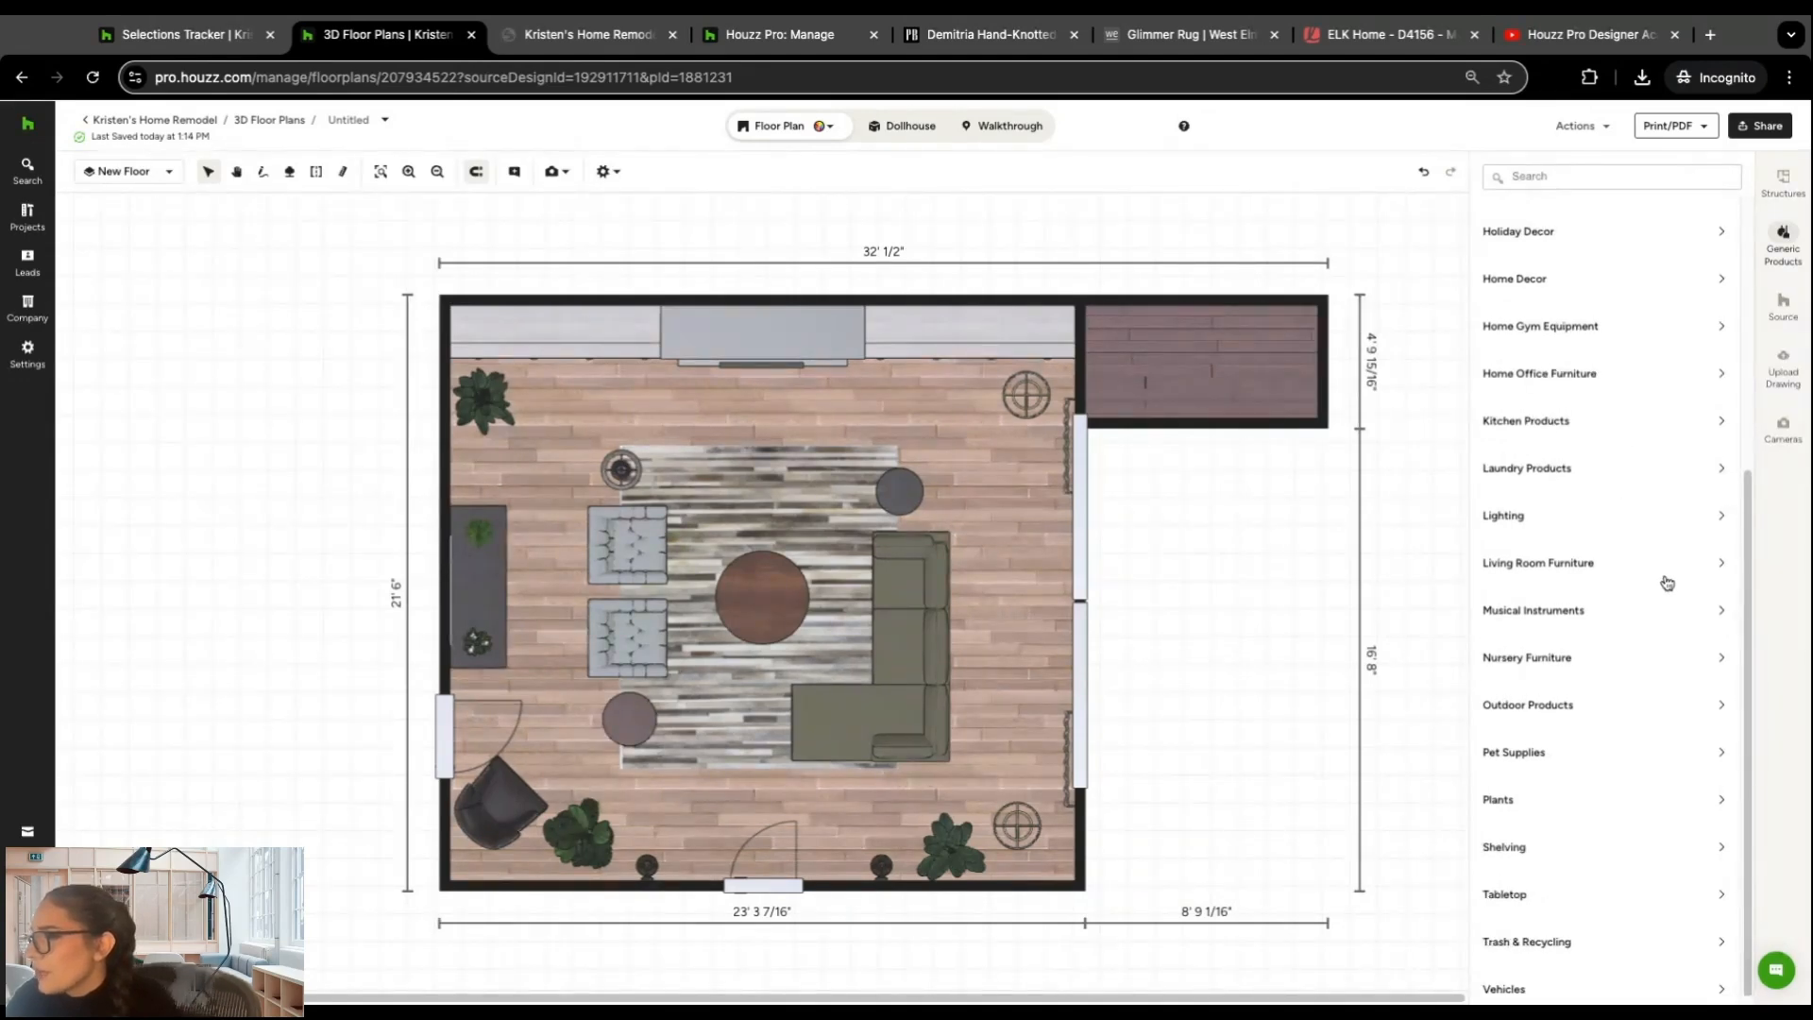
{"action": "left_click", "coordinate": [1716, 564]}
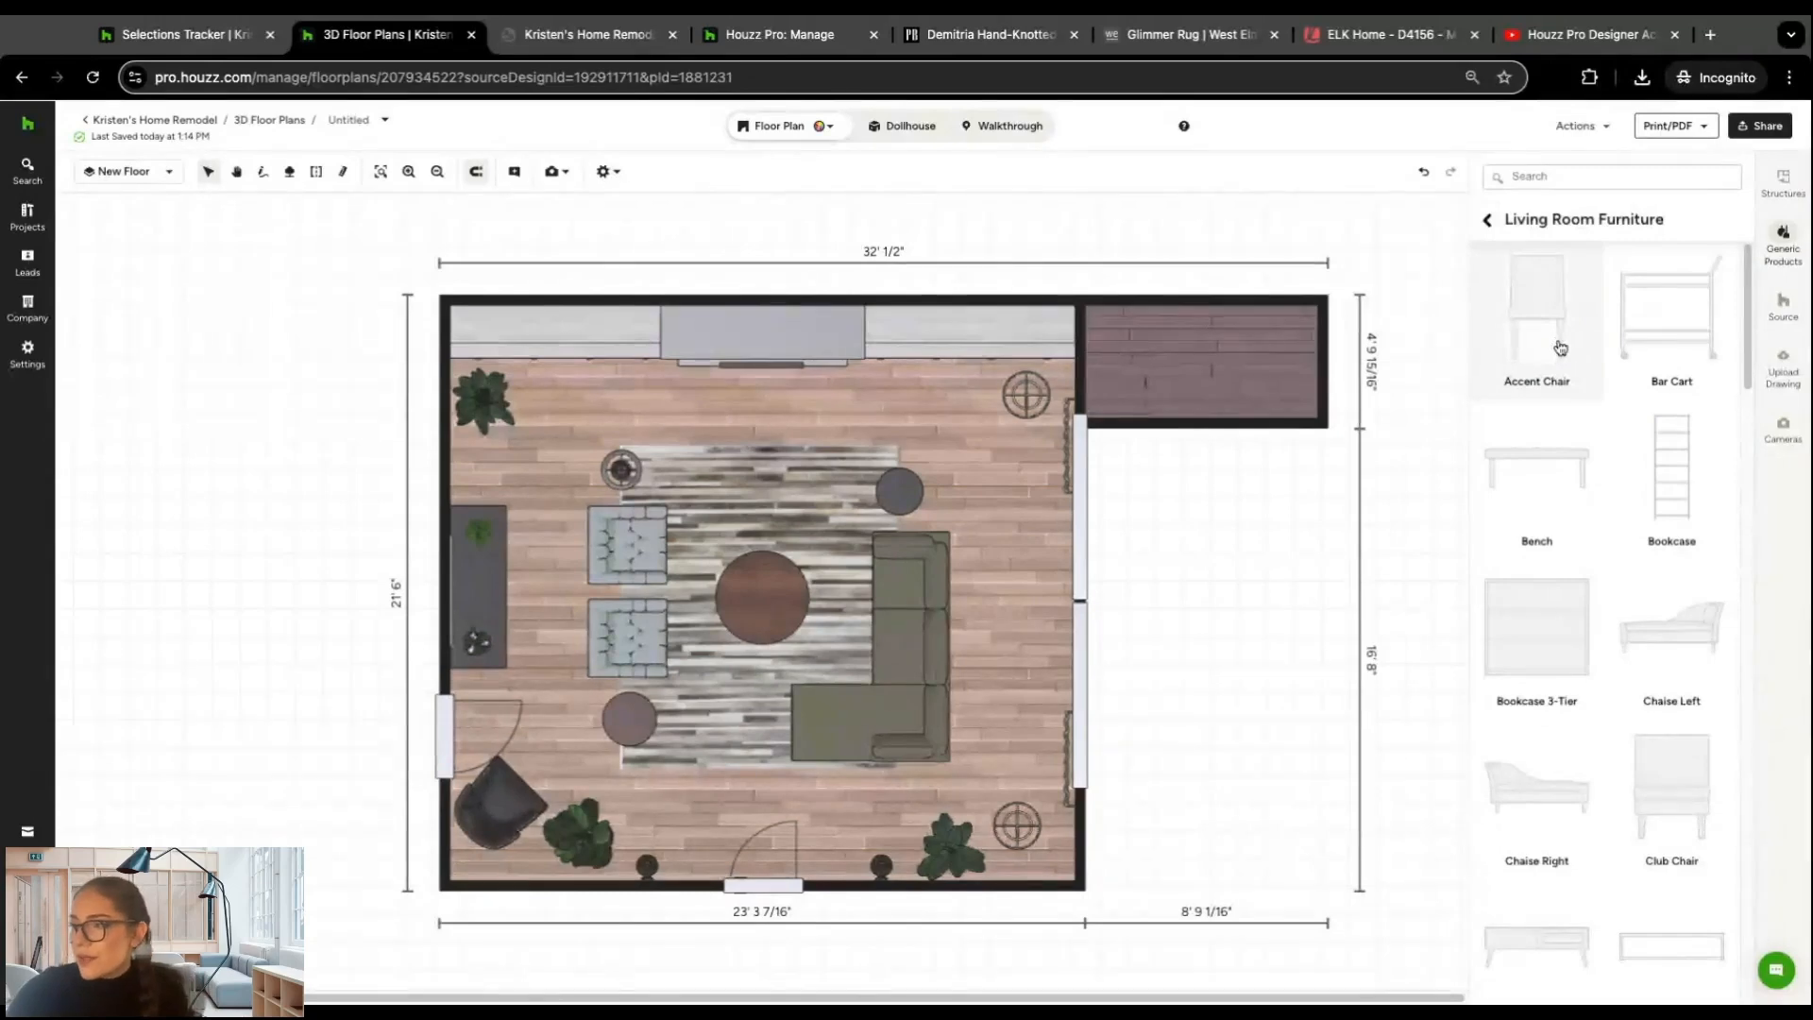
{"action": "left_click", "coordinate": [1676, 332]}
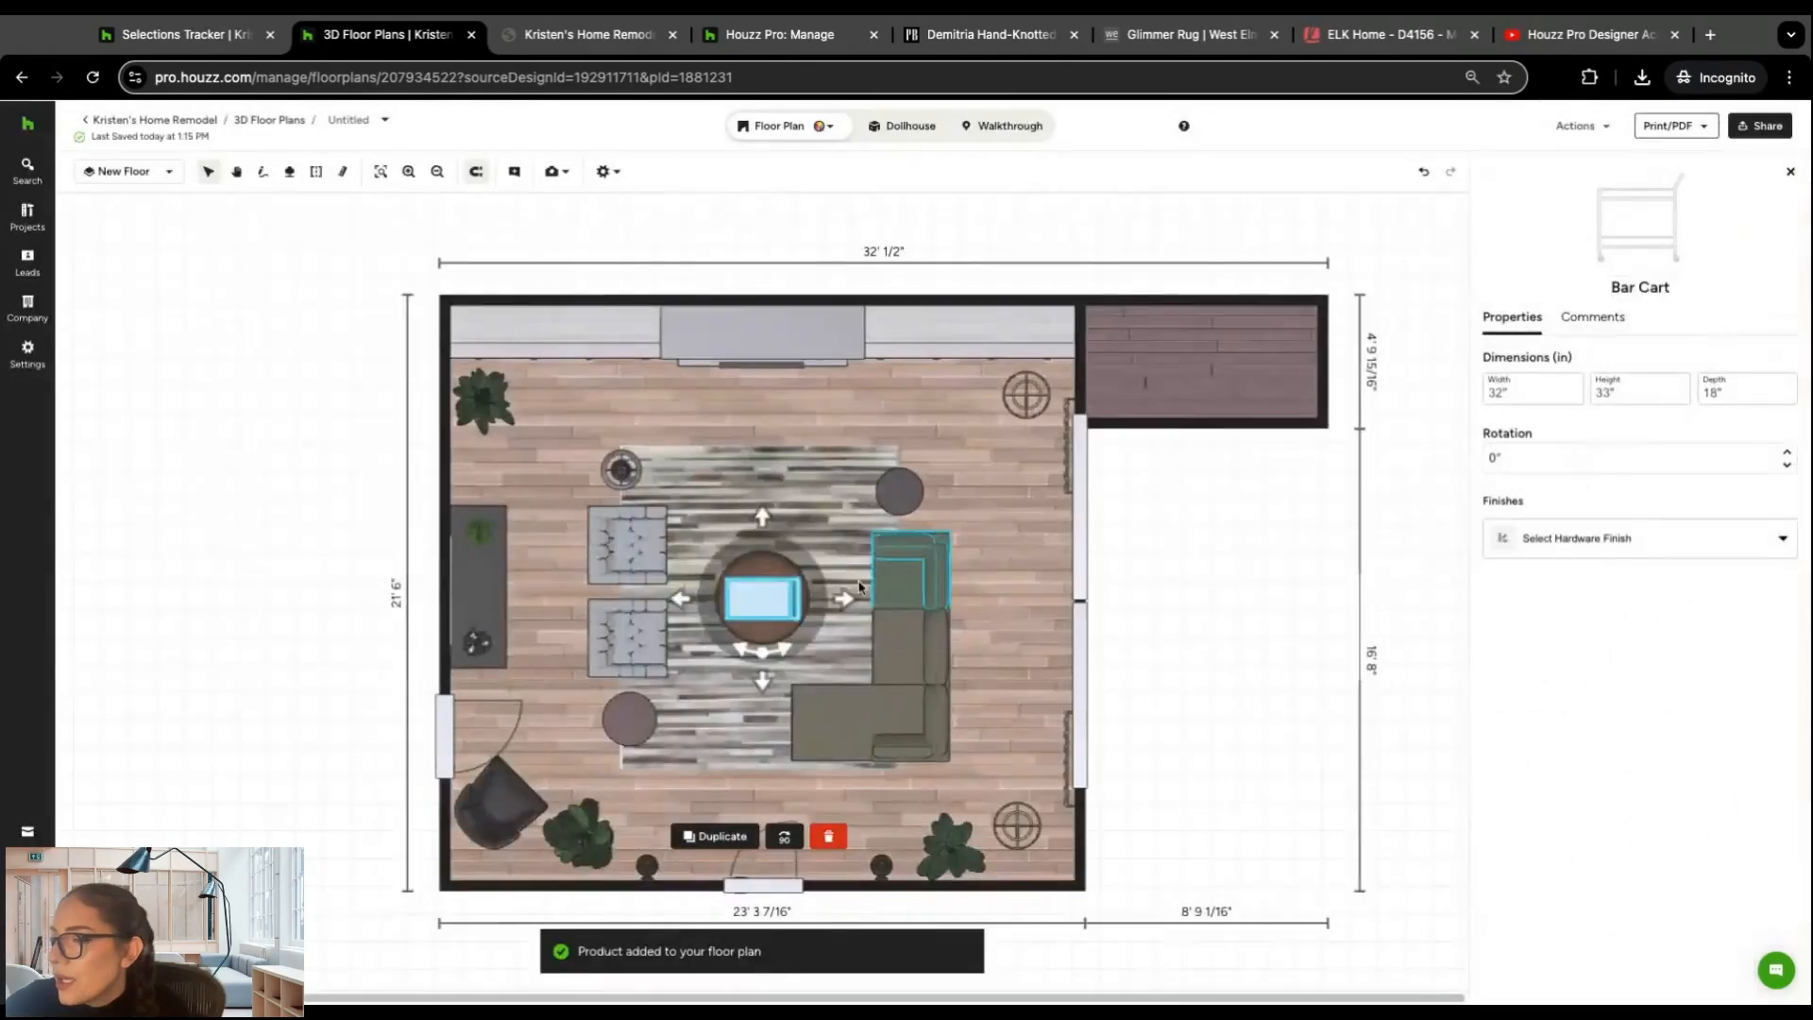
{"action": "mouse_move", "coordinate": [774, 606]}
{"action": "left_mouse_down"}
{"action": "mouse_move", "coordinate": [818, 578]}
{"action": "mouse_move", "coordinate": [902, 393]}
{"action": "mouse_move", "coordinate": [944, 382]}
{"action": "mouse_move", "coordinate": [939, 404]}
{"action": "left_mouse_up"}
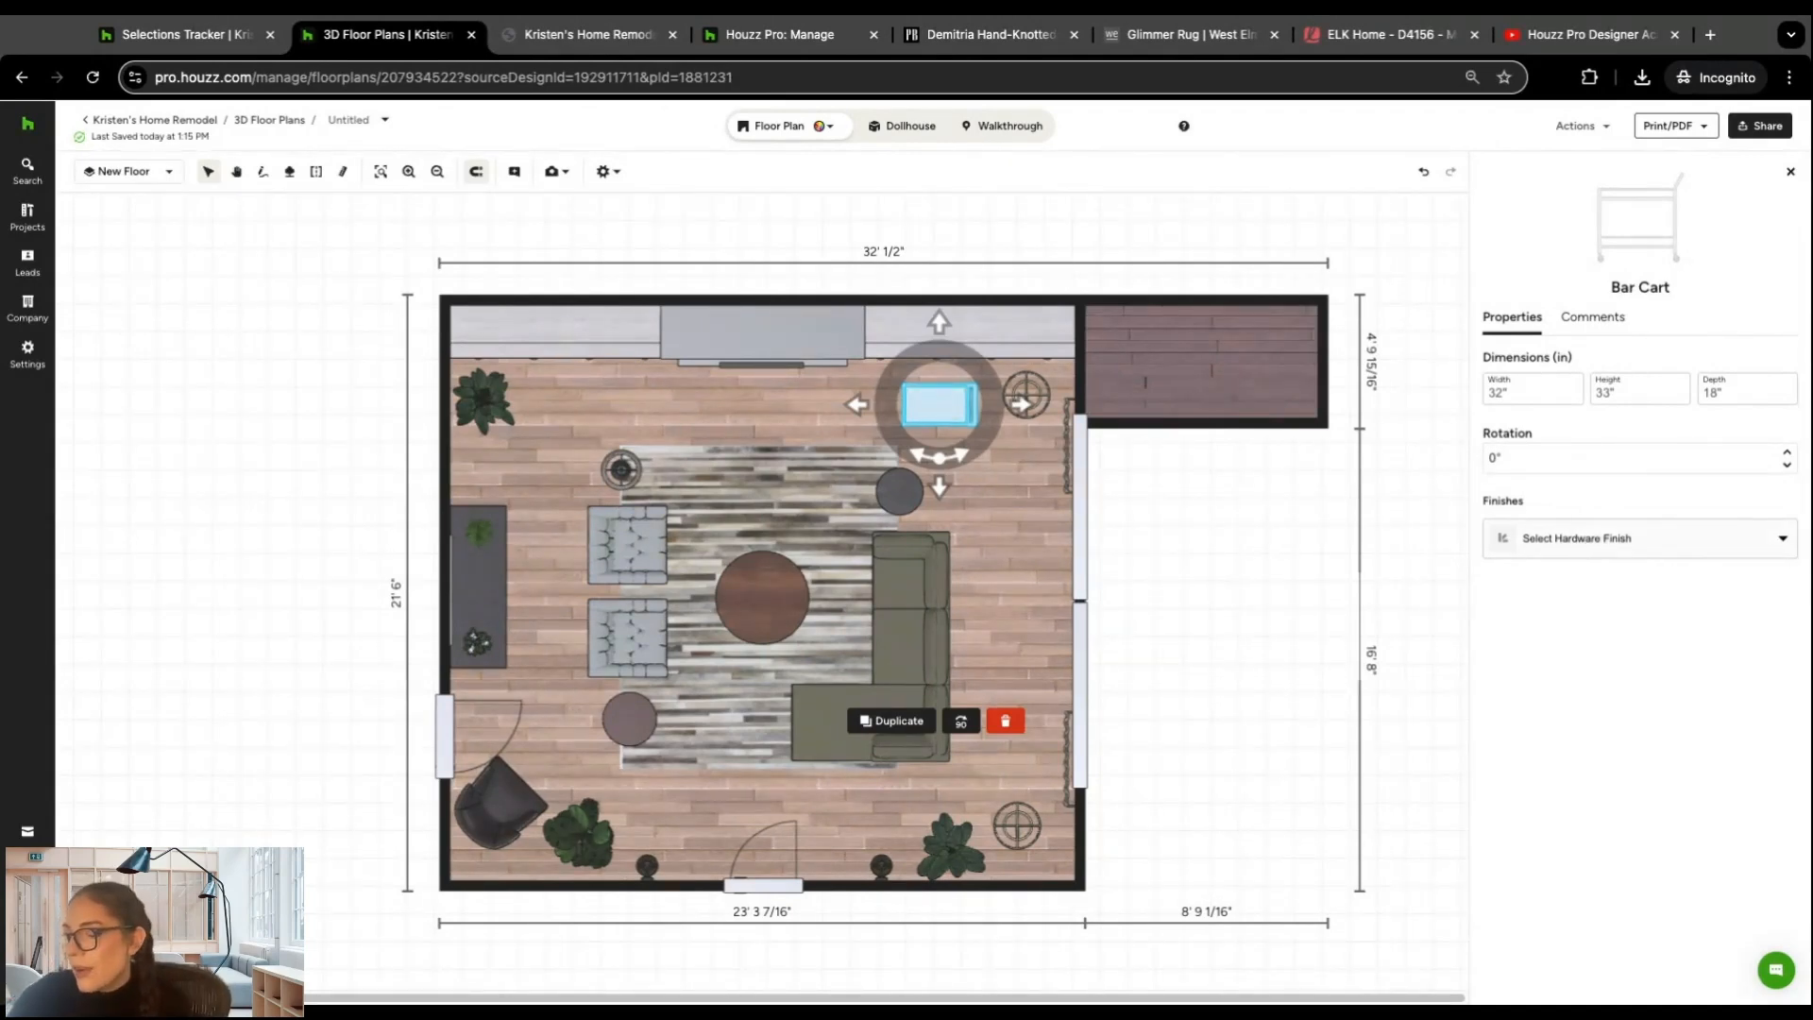
Step: Set the bar cart's hardware finish to Polished Gold
{"action": "left_click", "coordinate": [1670, 543]}
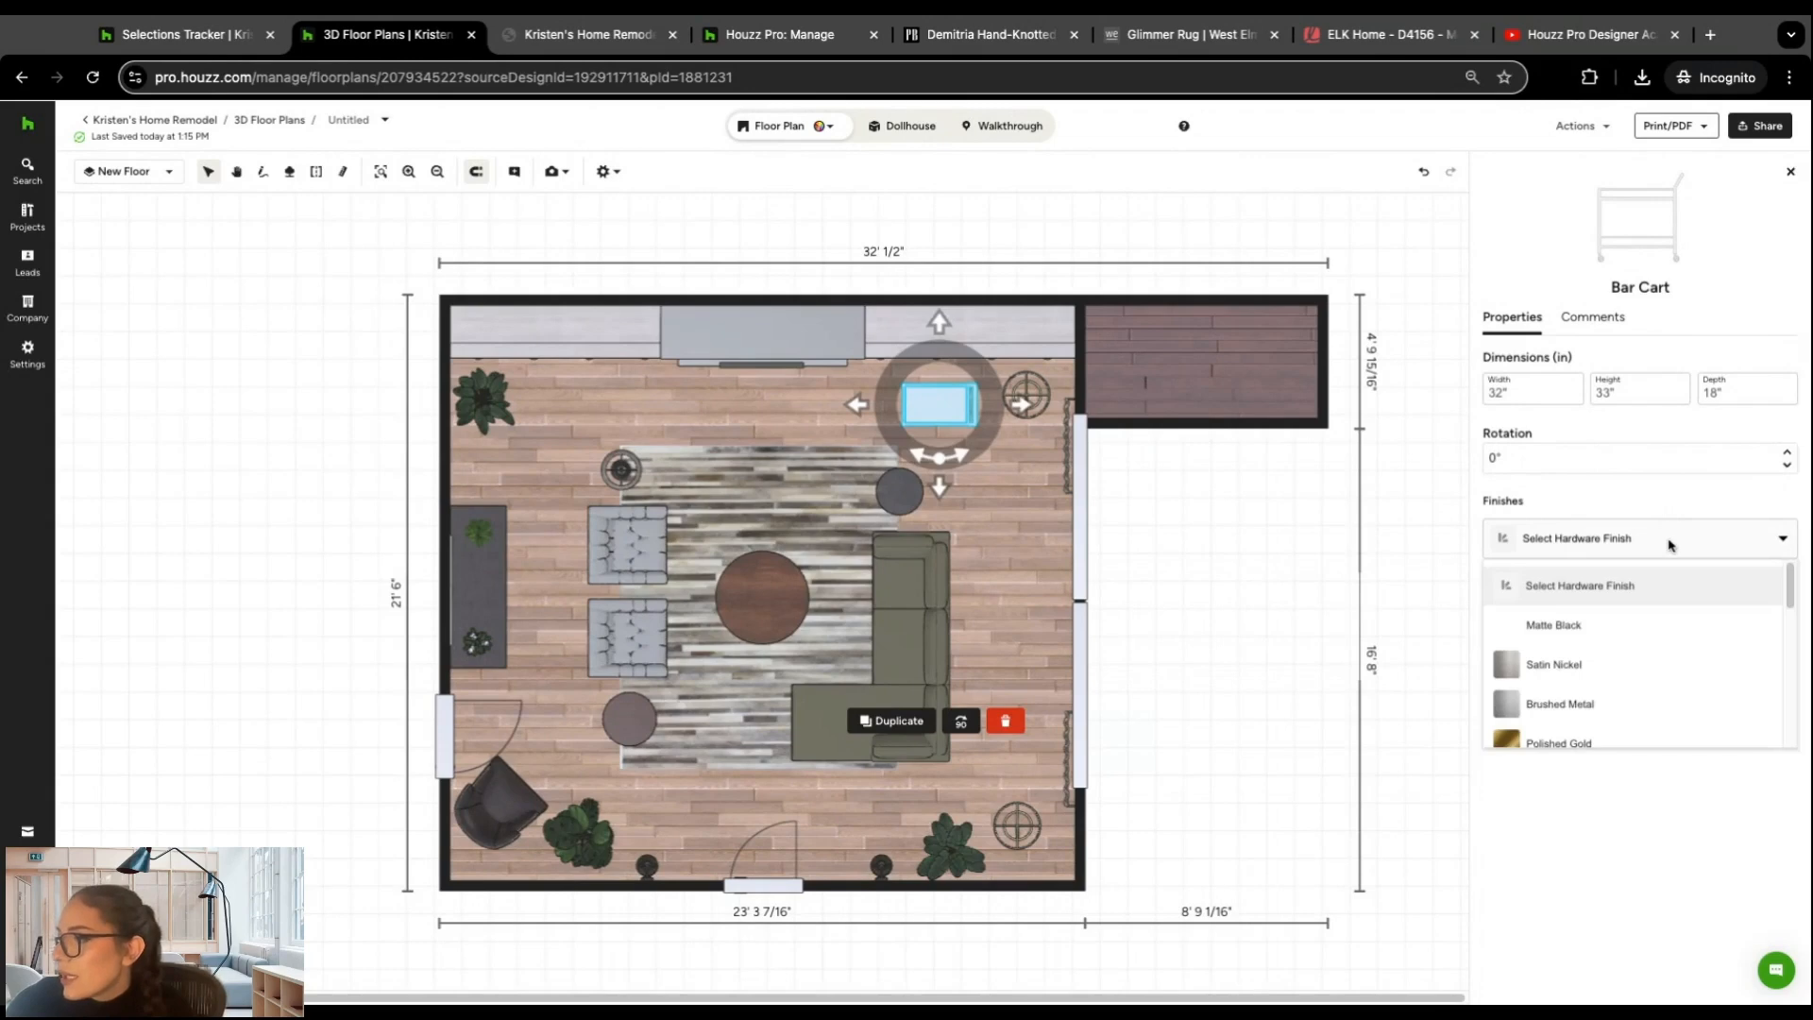
{"action": "scroll", "coordinate": [1620, 641], "scroll_direction": "down", "scroll_amount": 1}
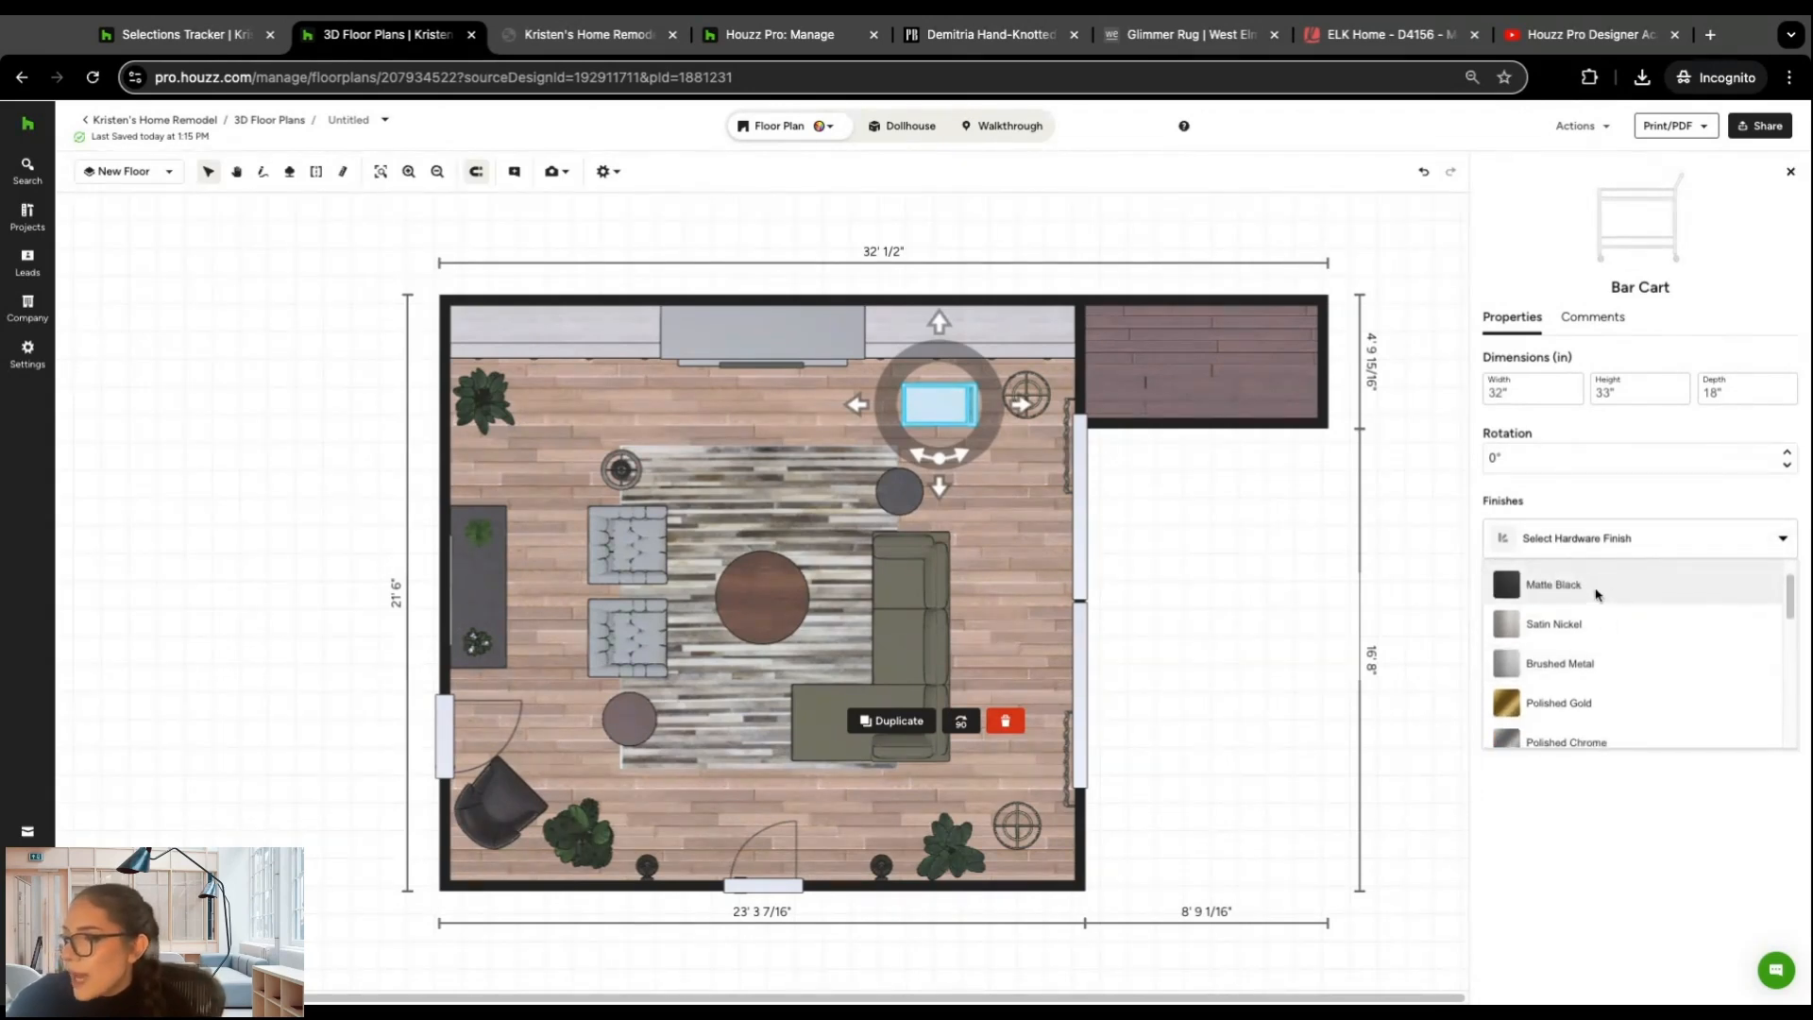
{"action": "scroll", "coordinate": [1598, 595], "scroll_direction": "down", "scroll_amount": 1}
{"action": "left_click", "coordinate": [1590, 638]}
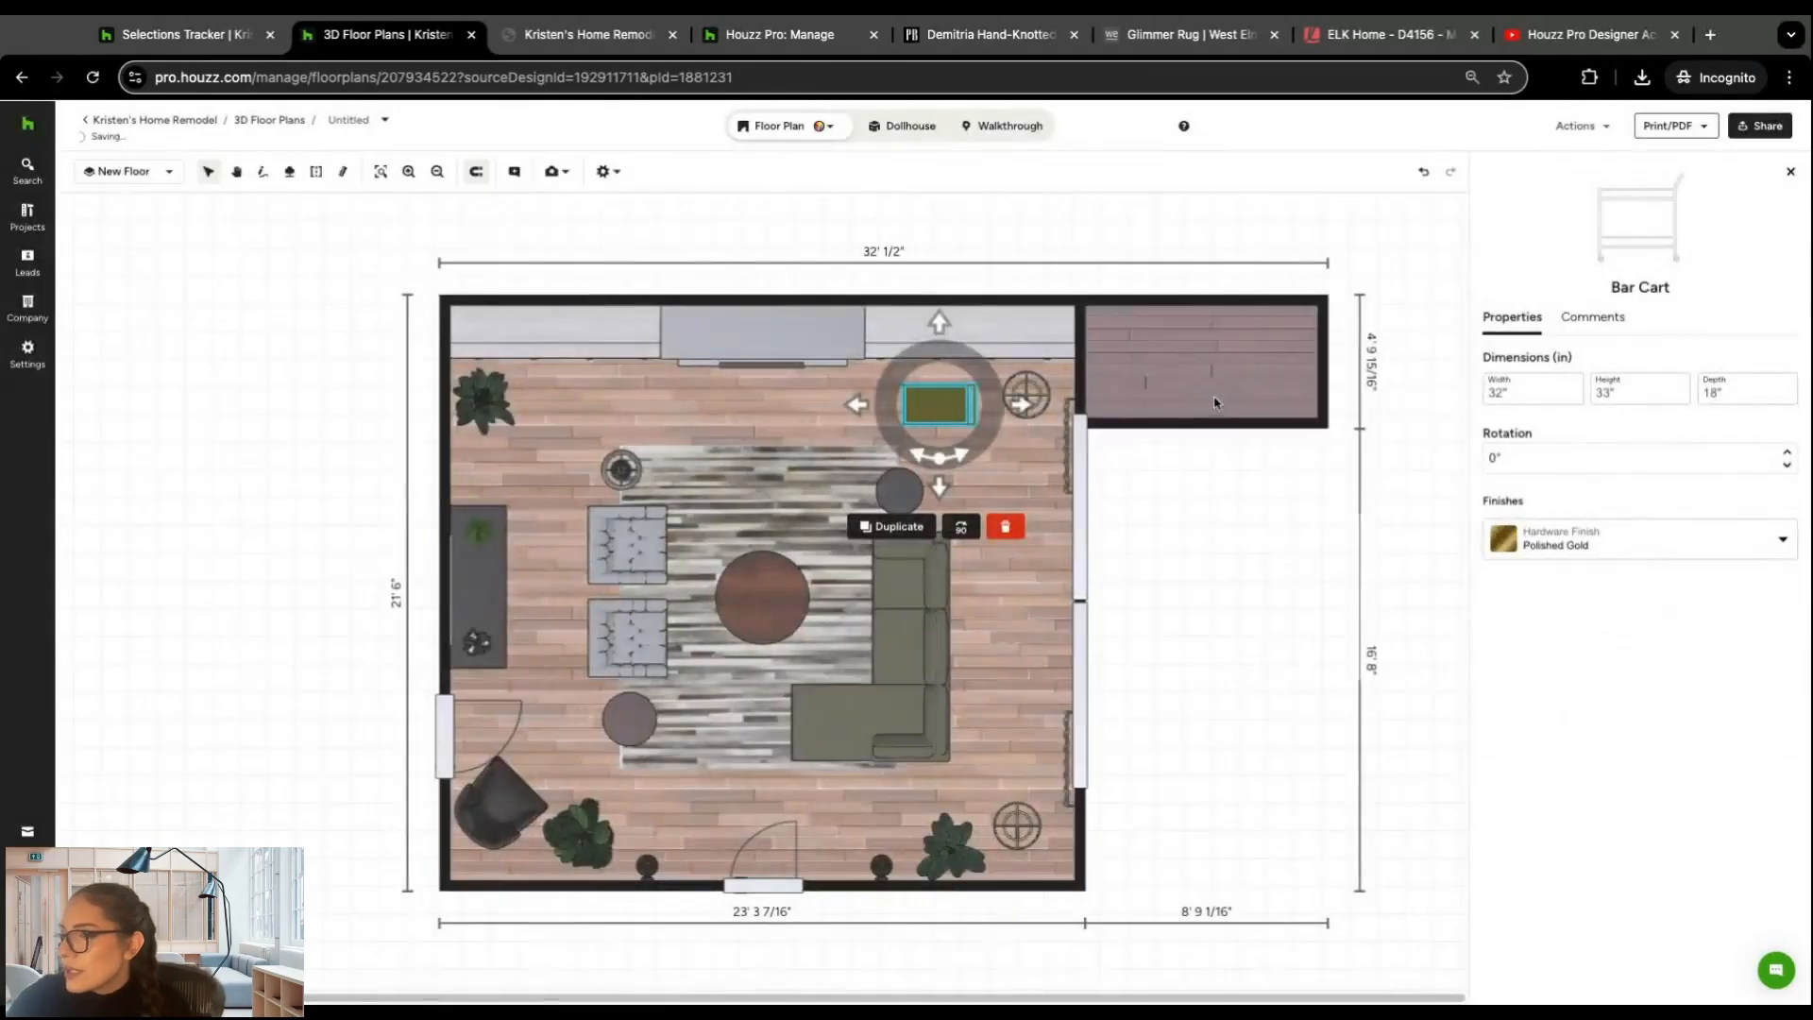
{"action": "left_click", "coordinate": [1222, 542]}
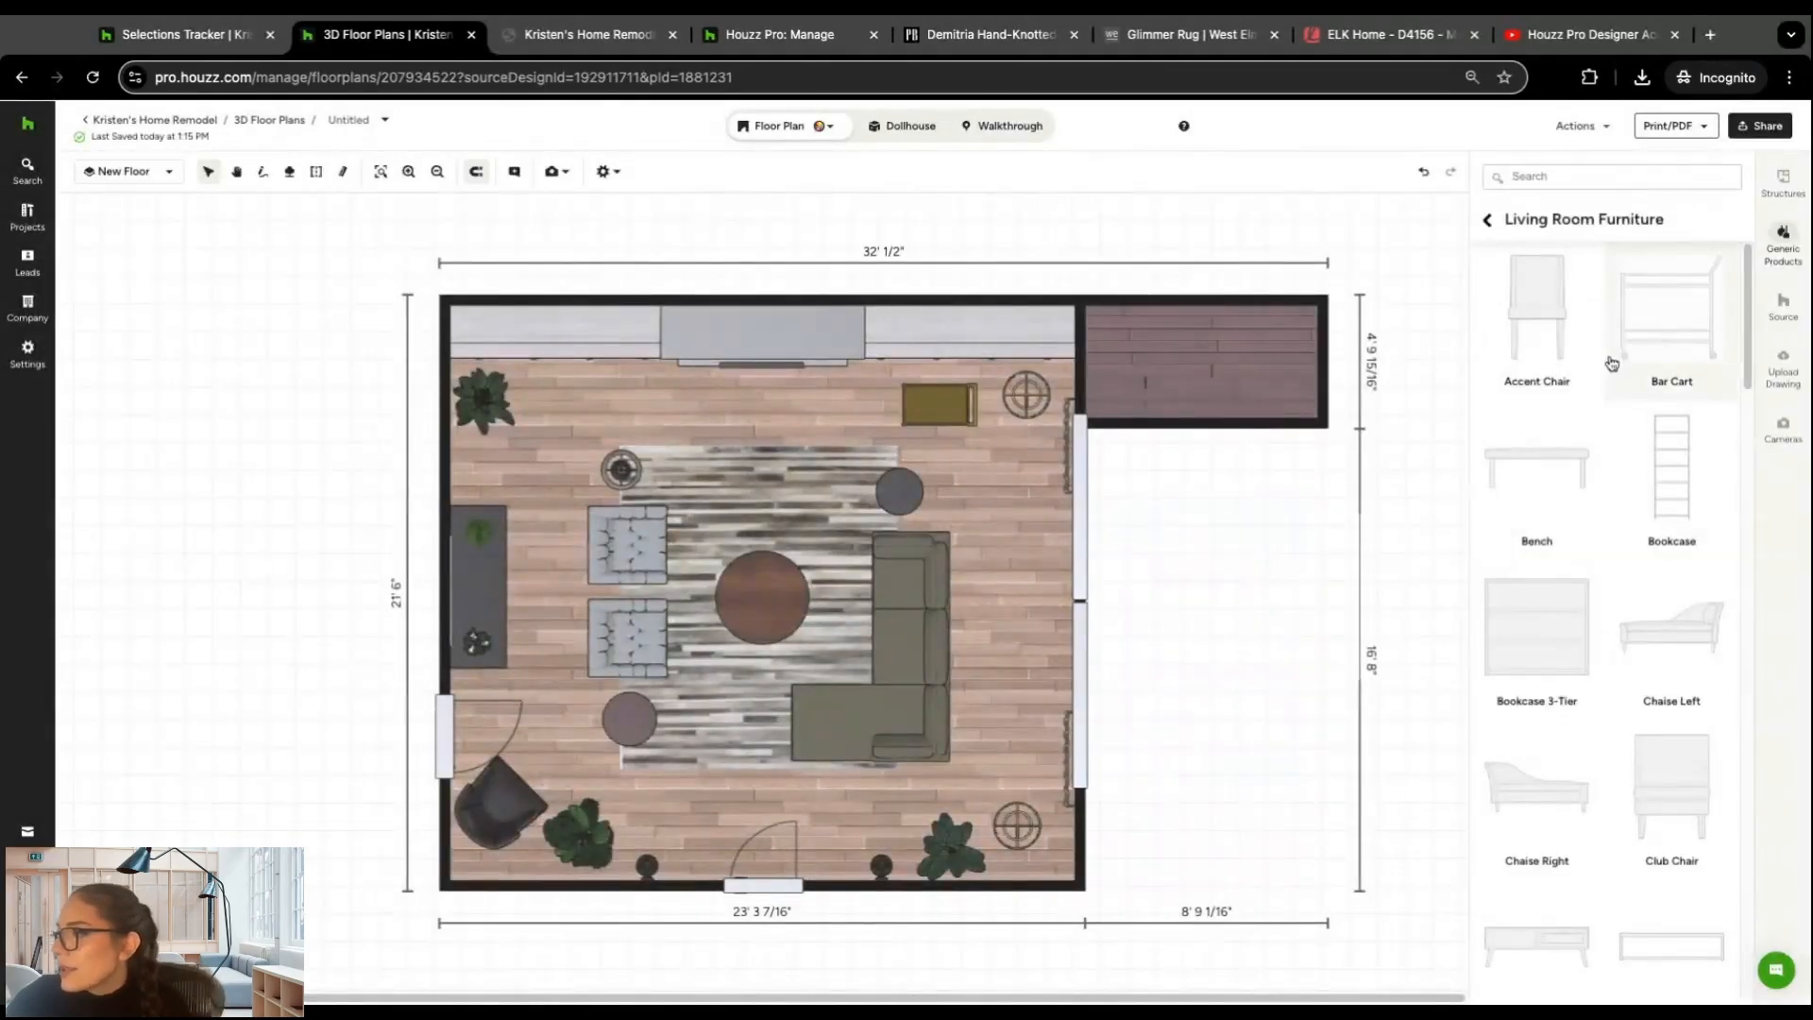
Step: Add the Armen Living Vienna 26" counter height barstool from the sourced furniture and place it beside the upper-left plant
{"action": "left_click", "coordinate": [1783, 302]}
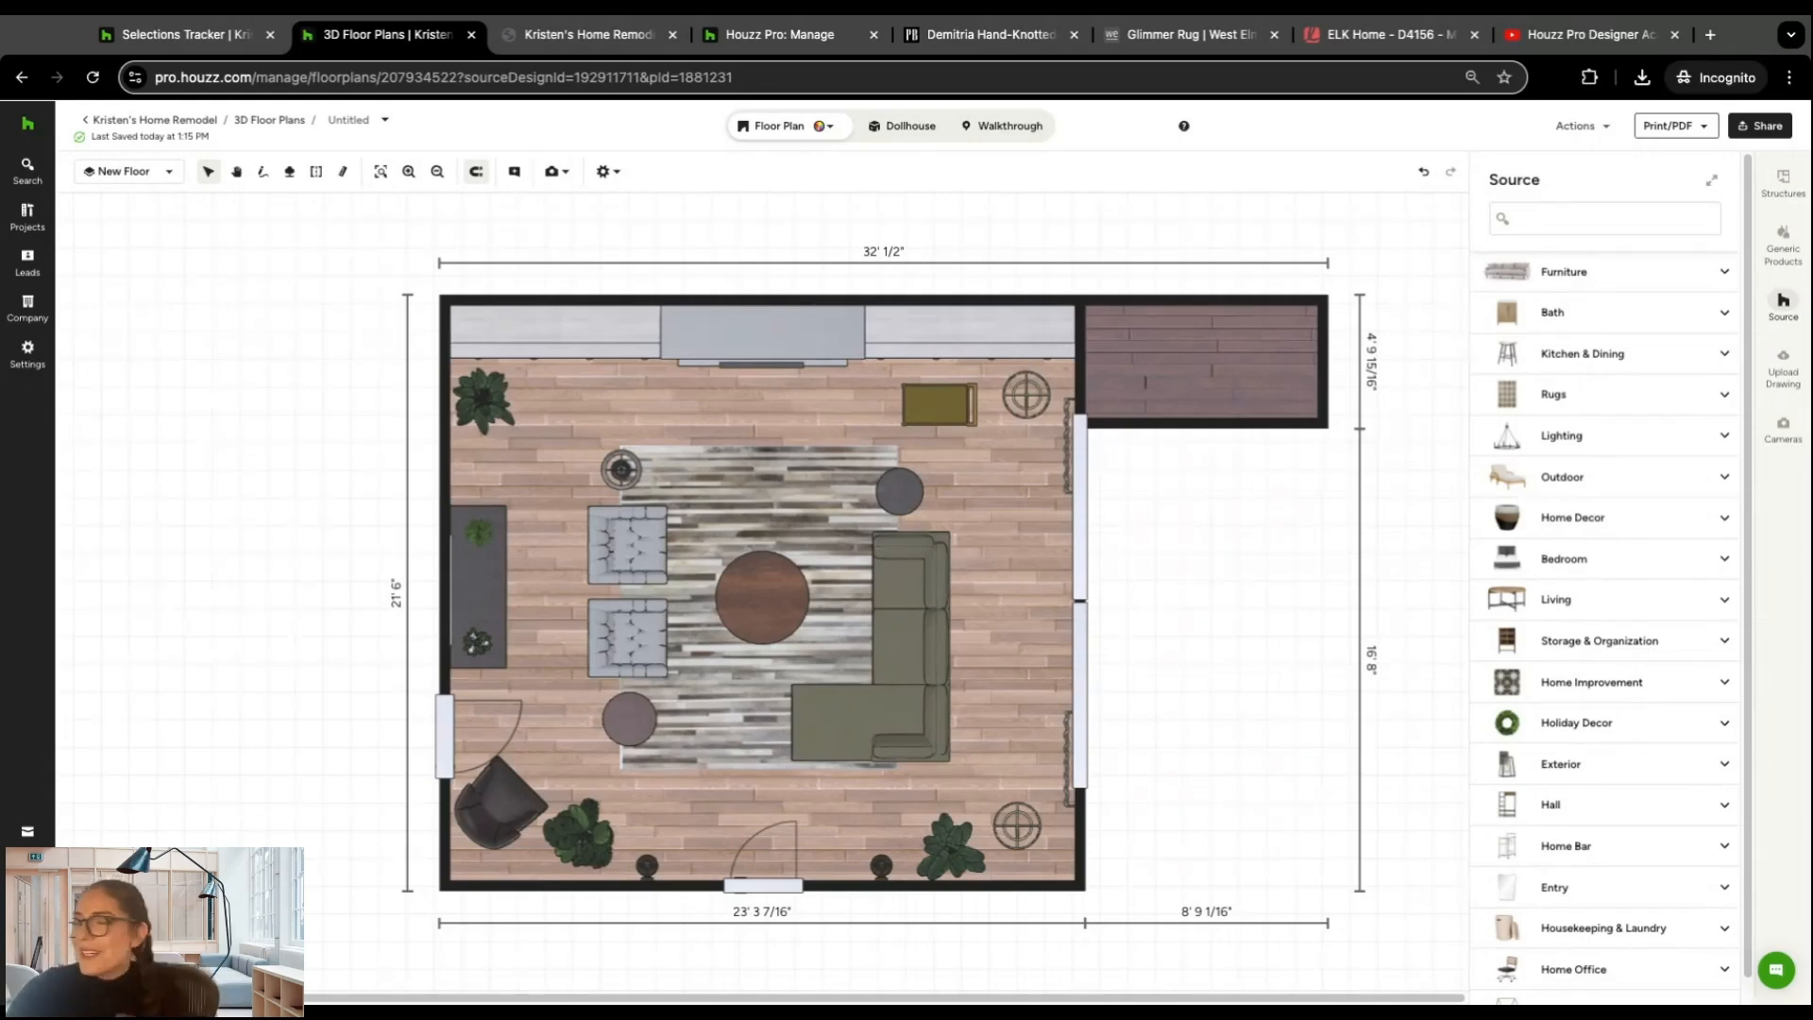
{"action": "left_click", "coordinate": [1724, 271]}
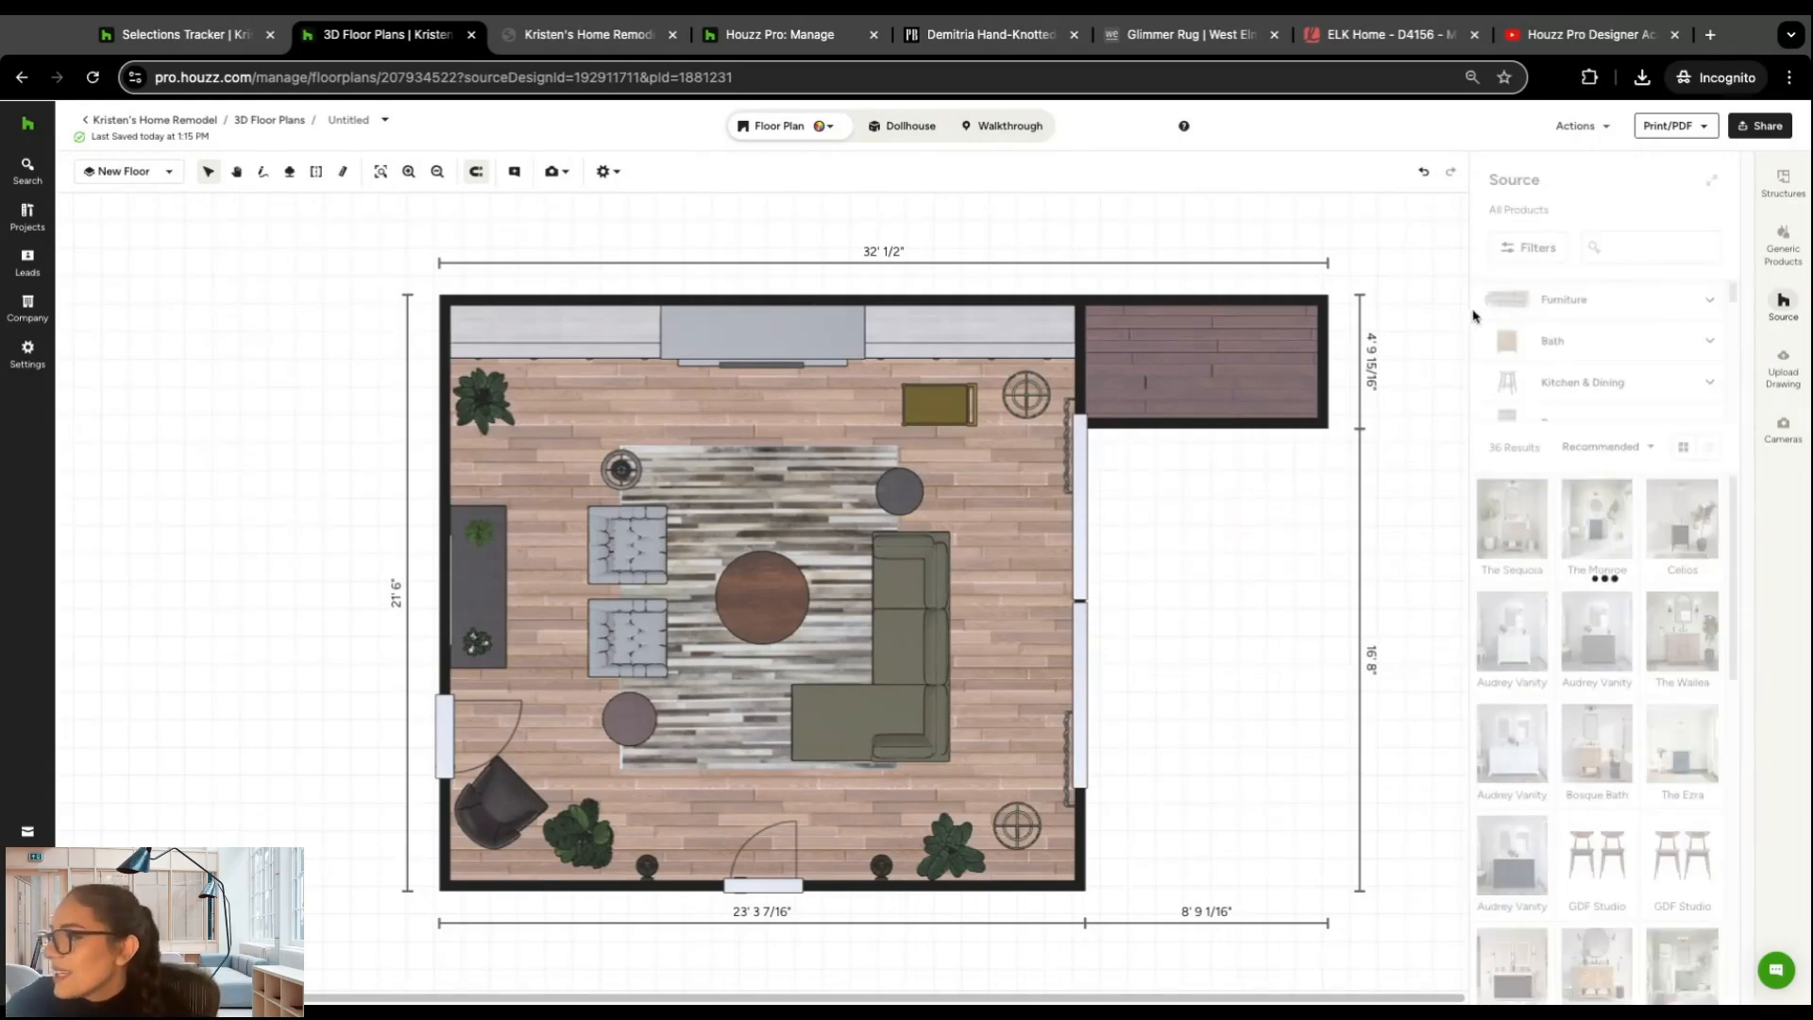
{"action": "scroll", "coordinate": [1576, 530], "scroll_direction": "down", "scroll_amount": 2}
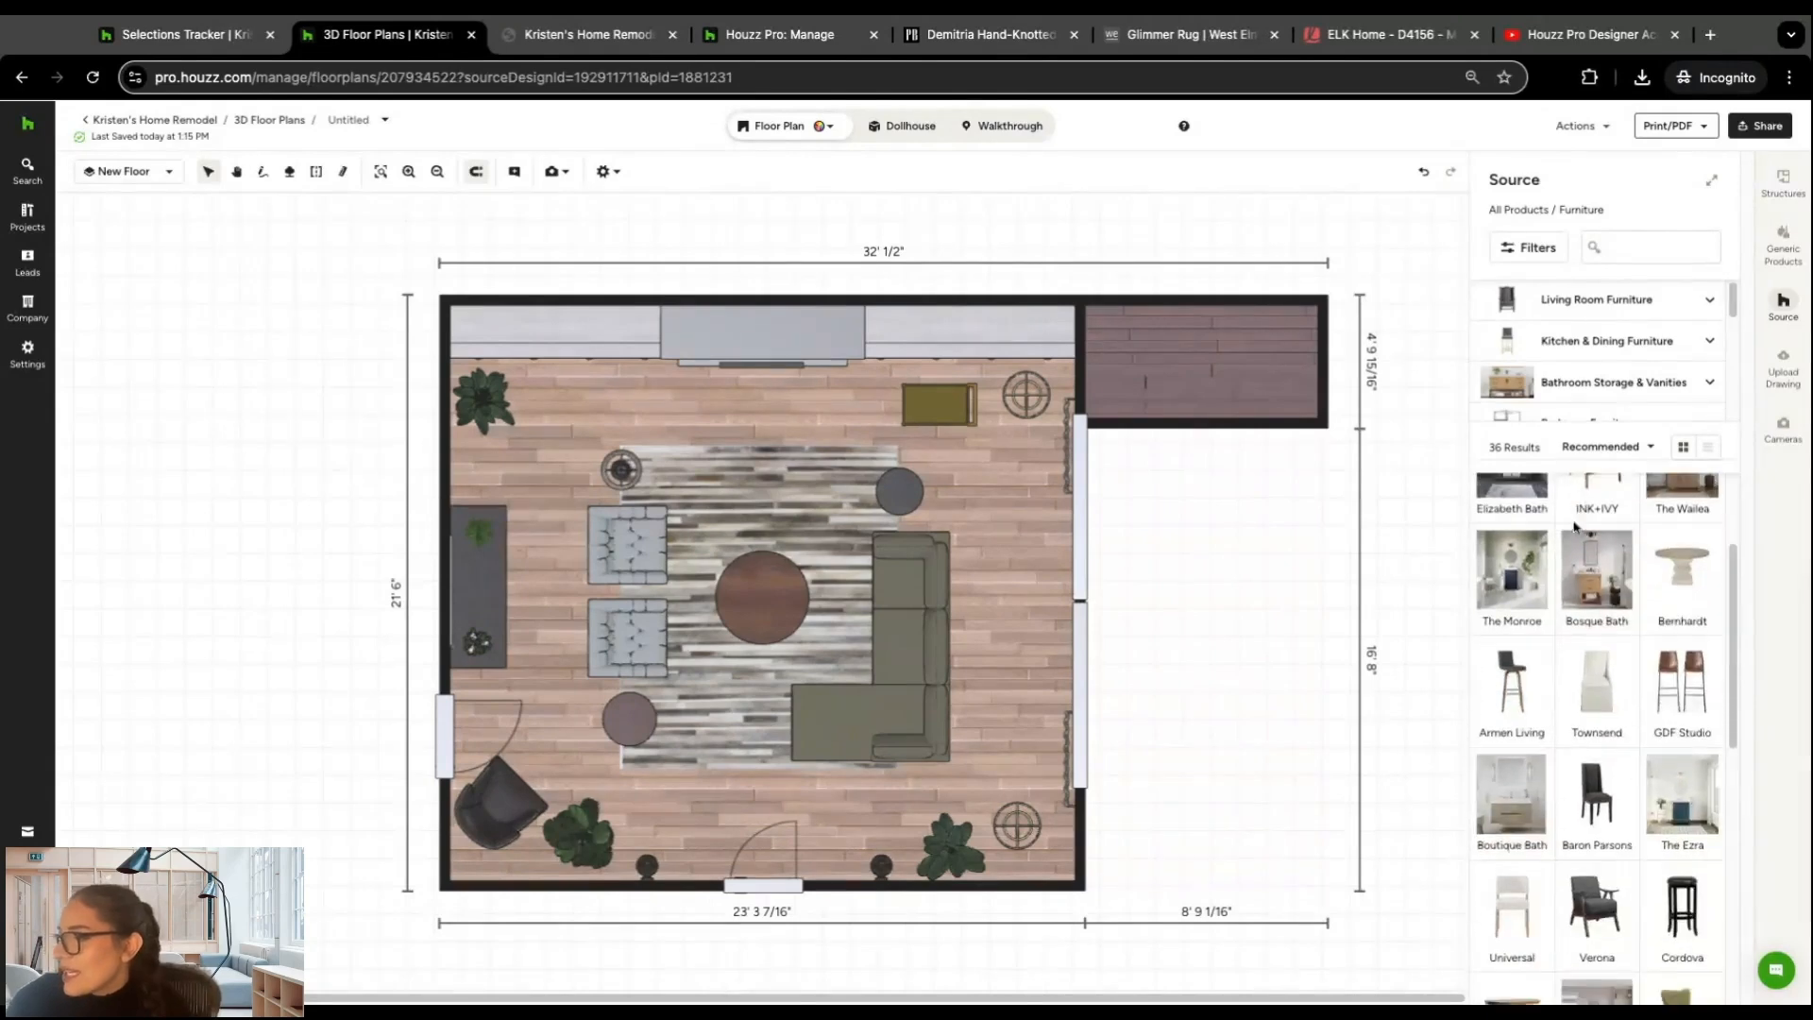
{"action": "scroll", "coordinate": [1548, 613], "scroll_direction": "down", "scroll_amount": 1}
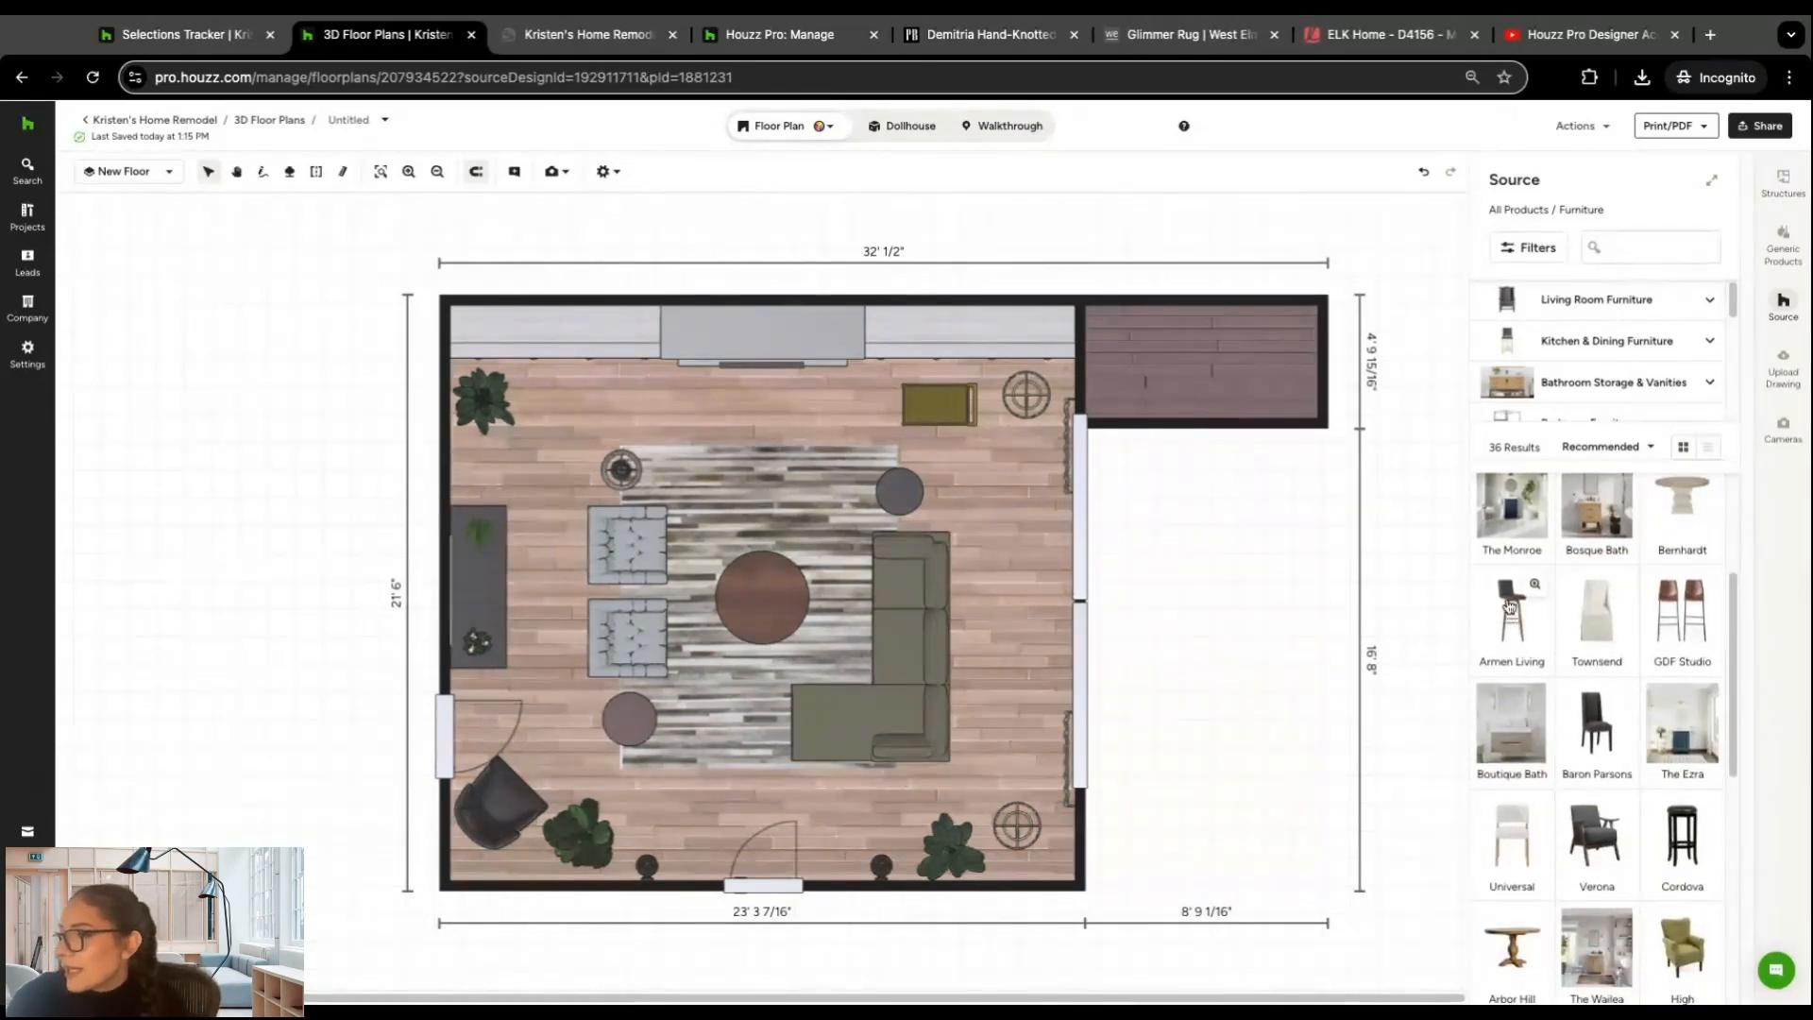
{"action": "left_click", "coordinate": [1509, 613]}
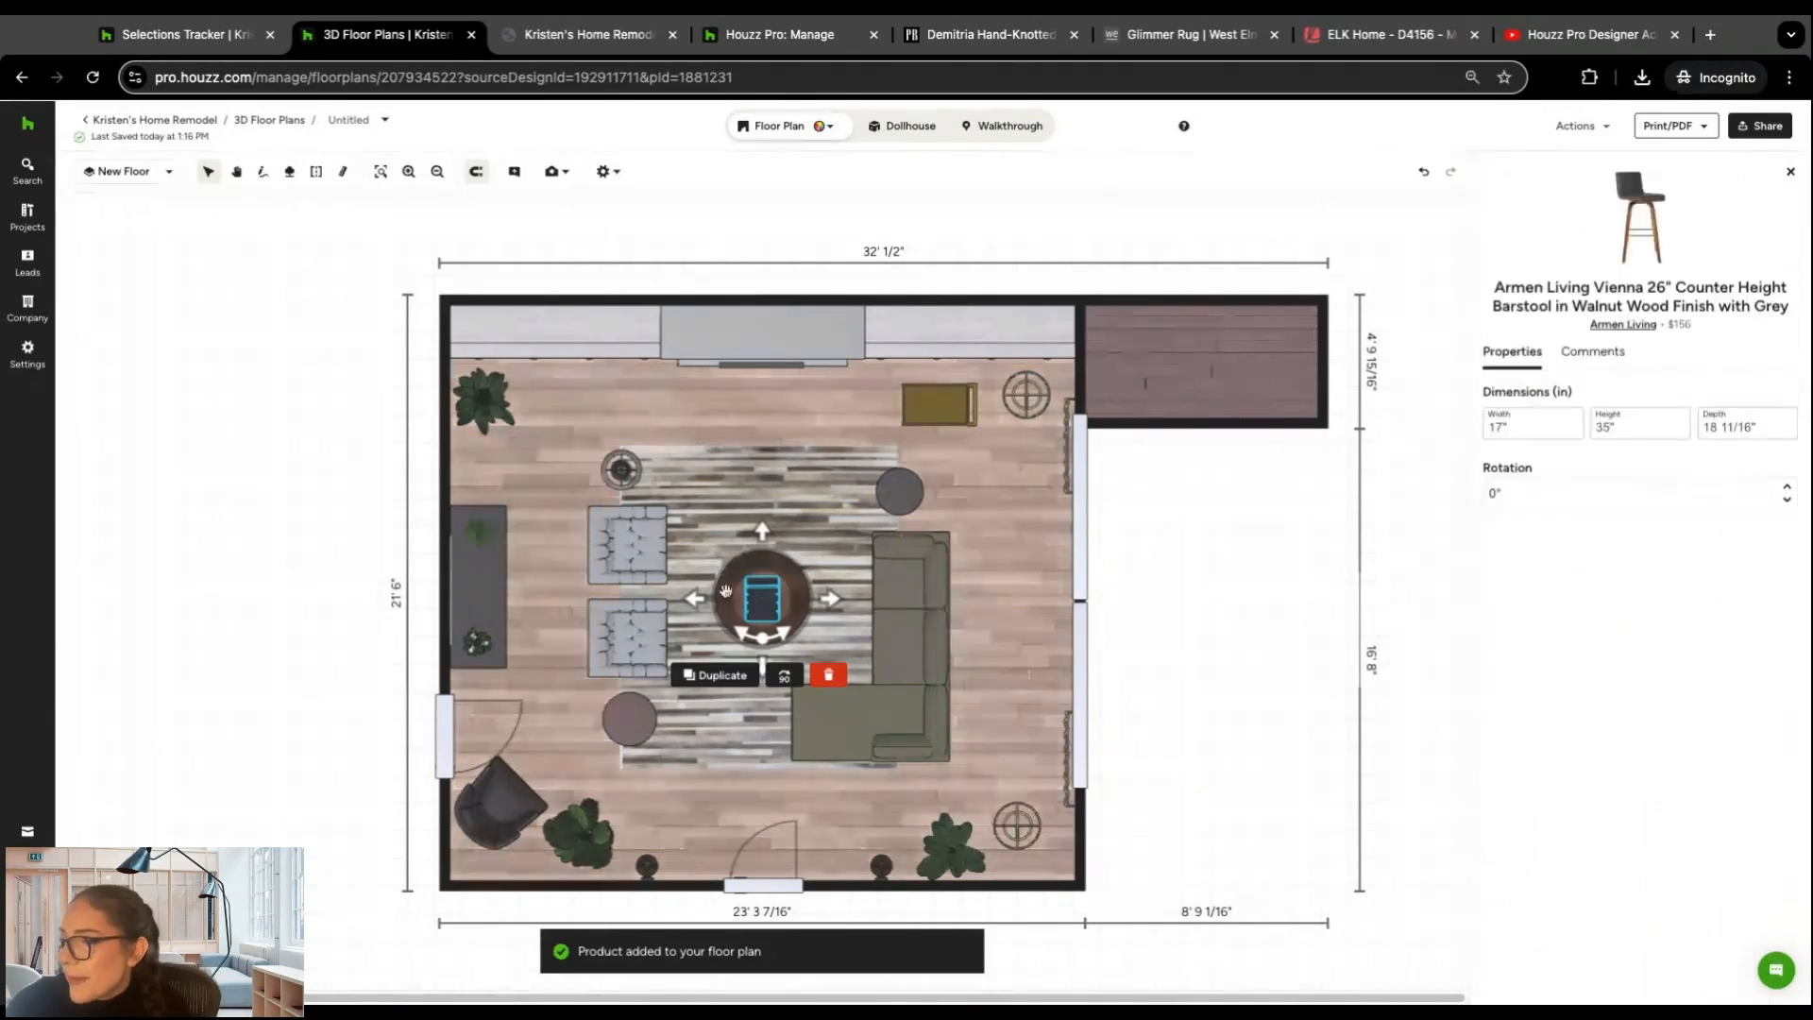
{"action": "left_click_drag", "start_coordinate": [765, 604], "coordinate": [572, 399]}
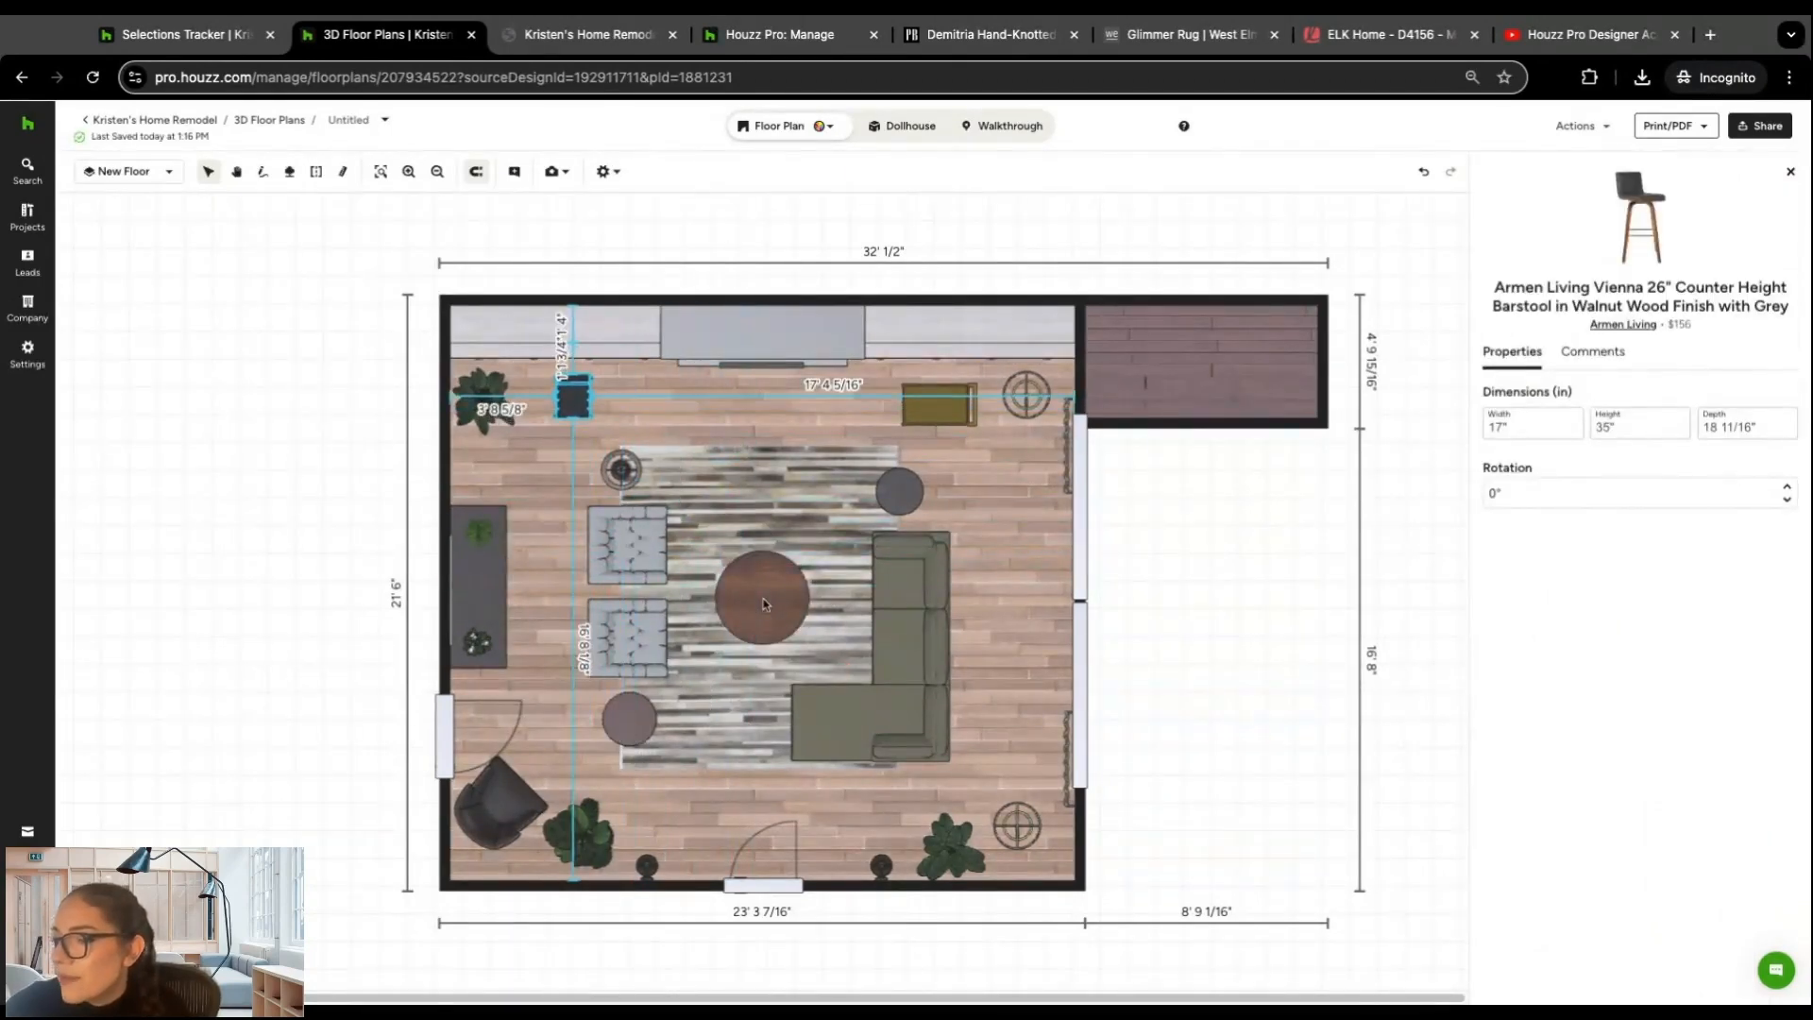
{"action": "left_click", "coordinate": [1787, 171]}
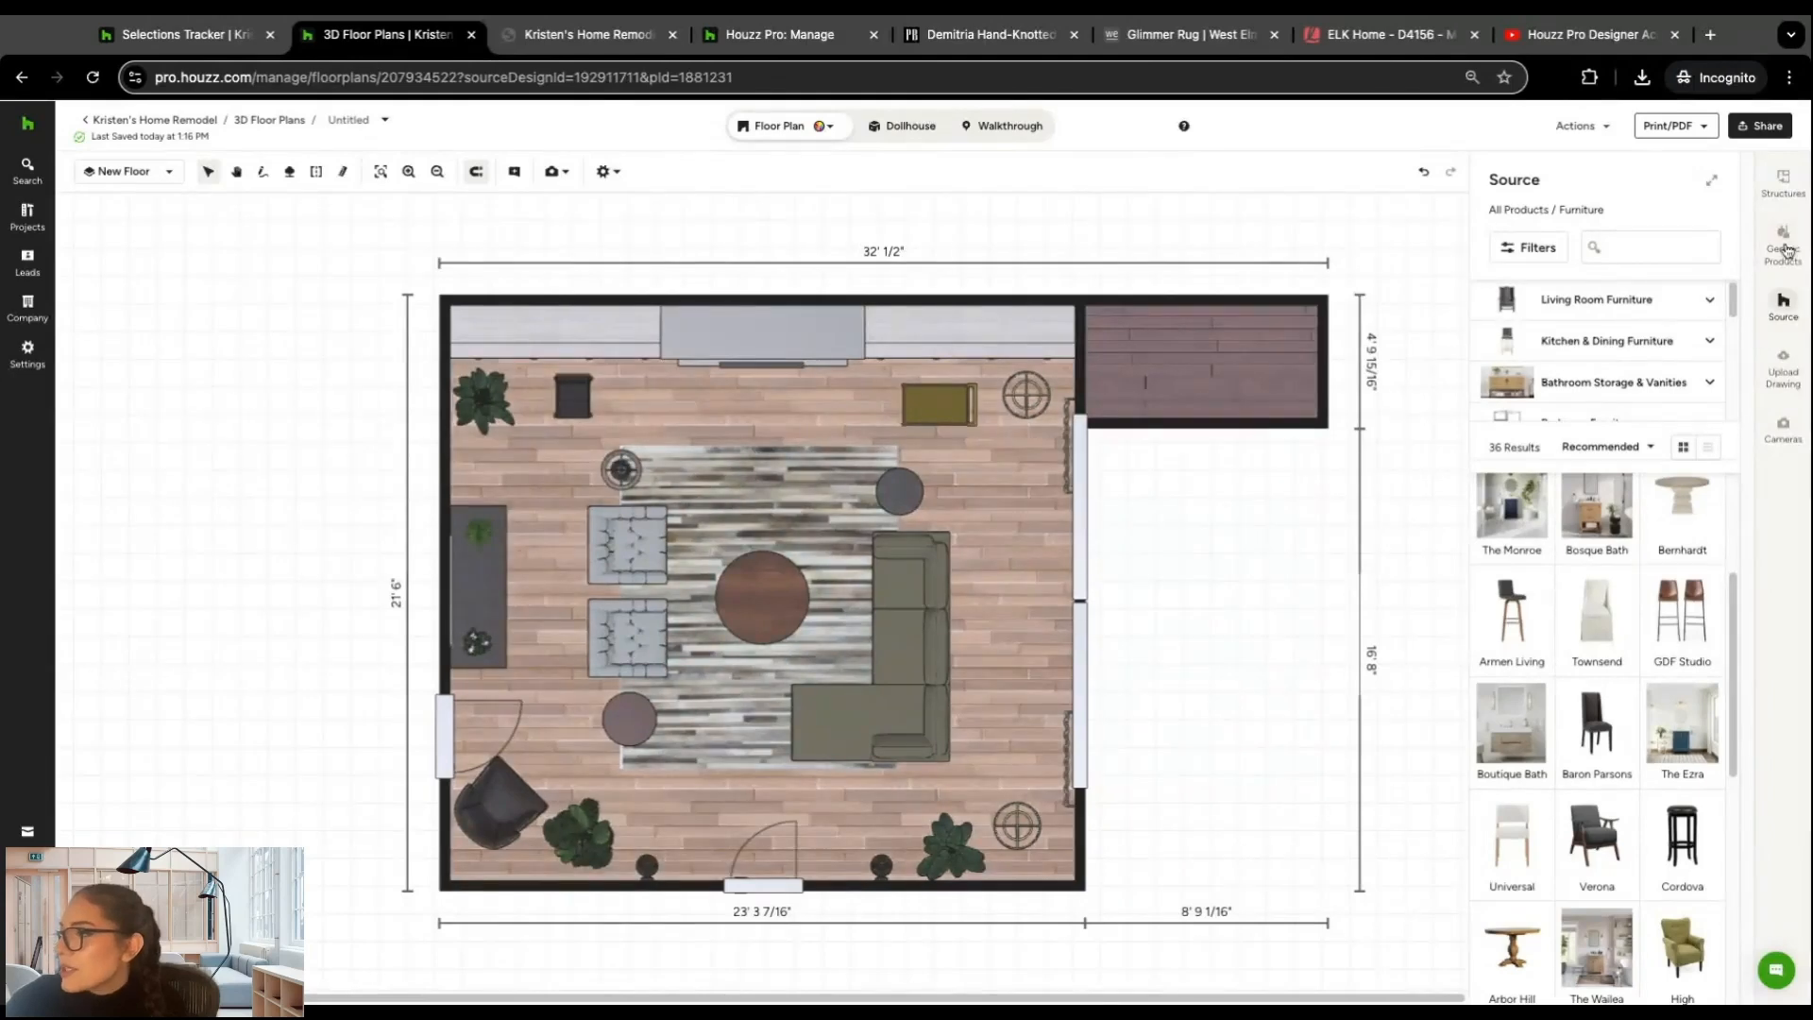
Step: Switch to the Dollhouse view and zoom out to show both rooms completely
{"action": "left_click", "coordinate": [900, 129]}
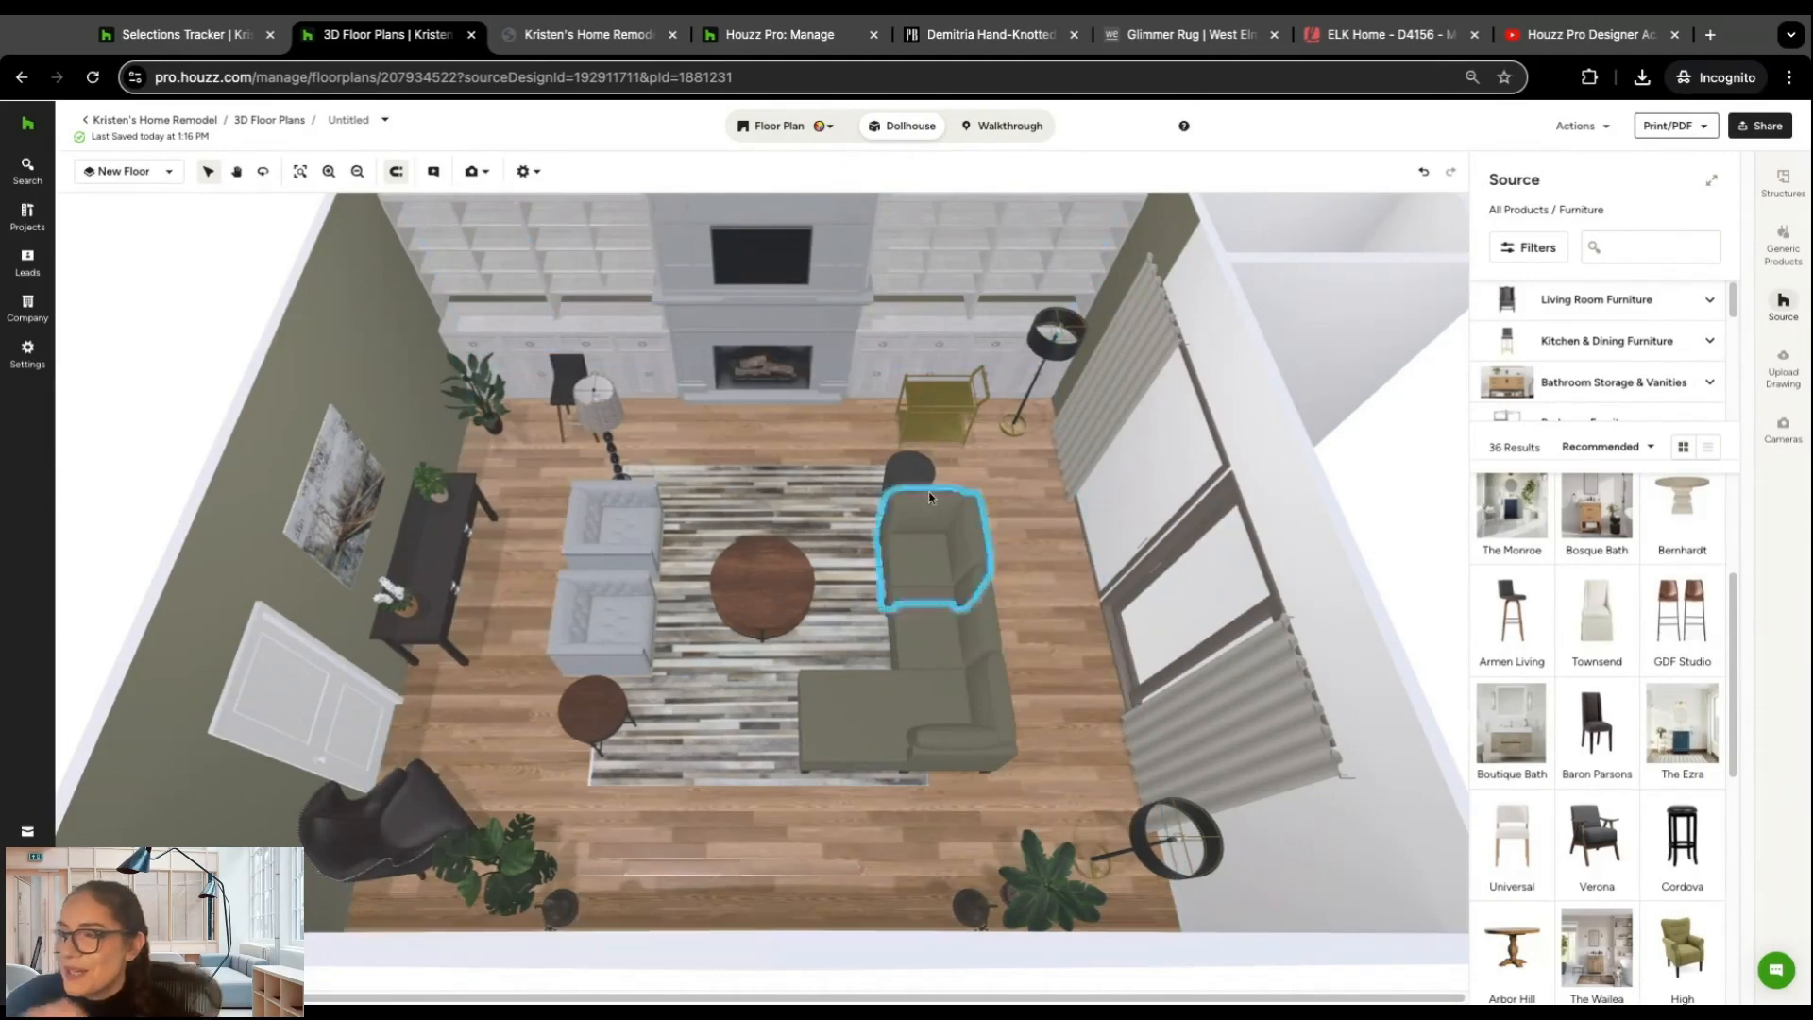
{"action": "scroll", "coordinate": [1060, 669], "scroll_direction": "down", "scroll_amount": 5}
{"action": "left_click_drag", "start_coordinate": [1060, 668], "coordinate": [1059, 715]}
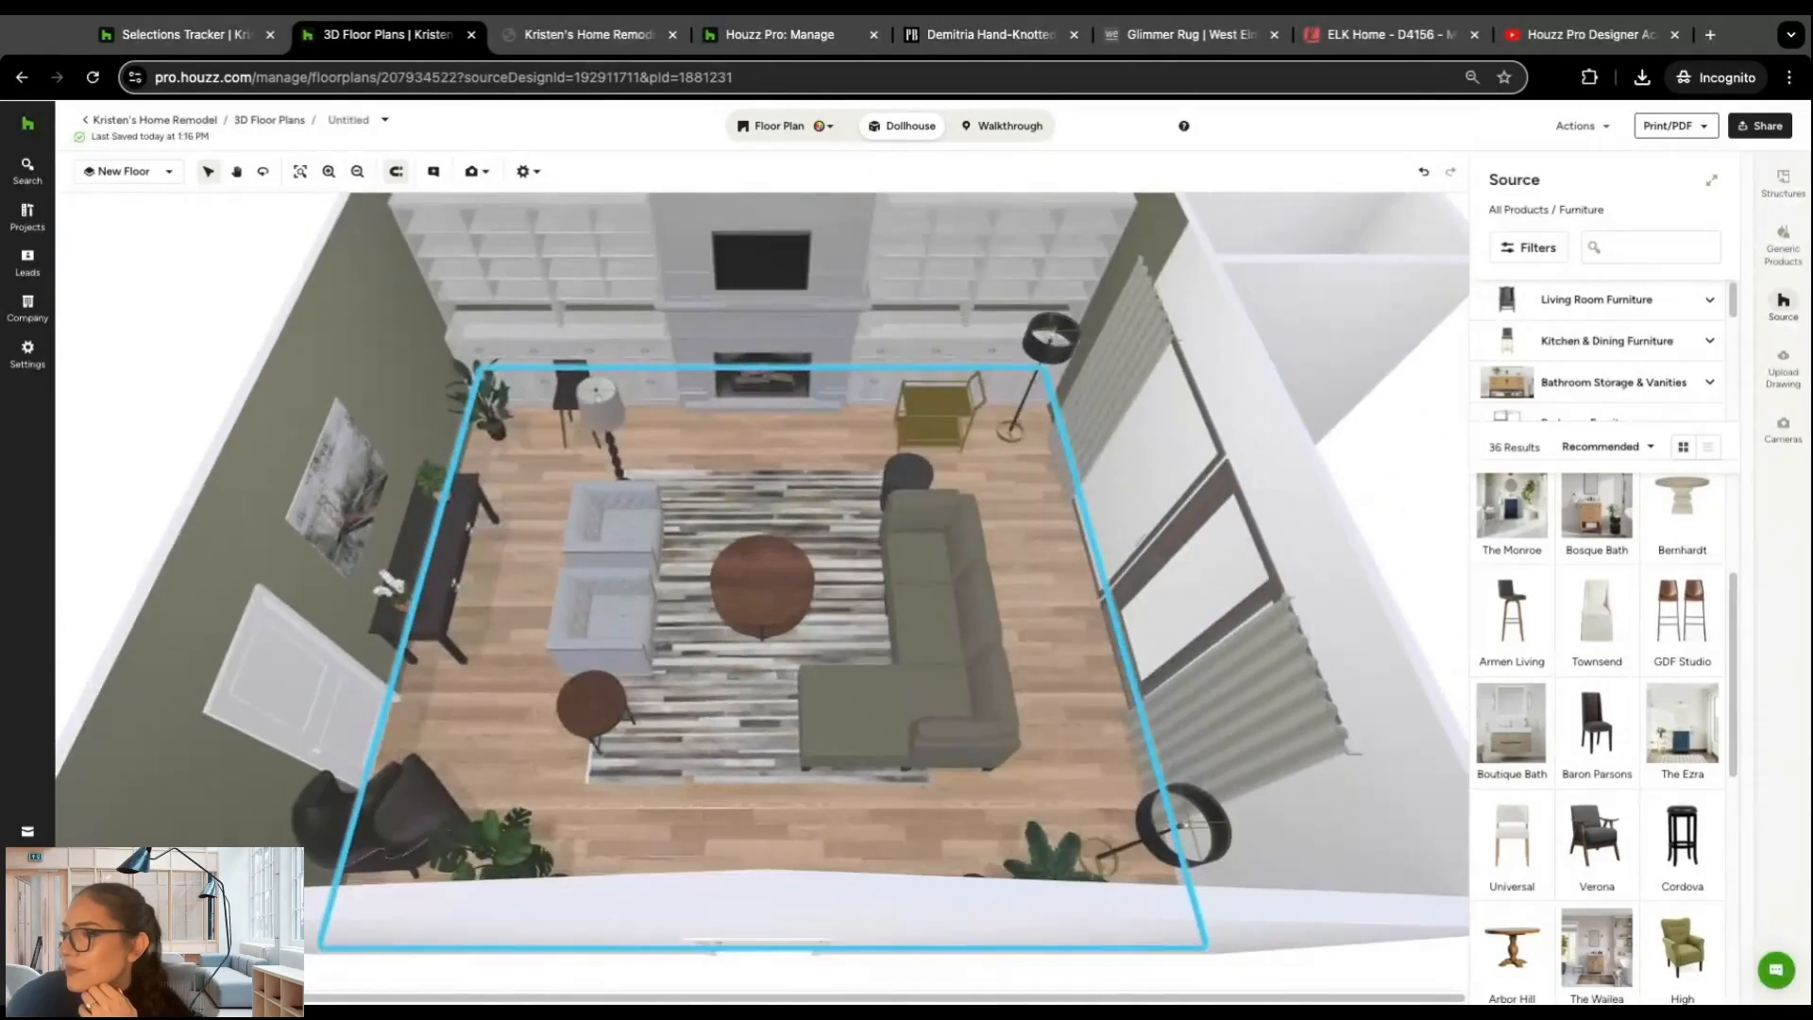
{"action": "left_click", "coordinate": [357, 171]}
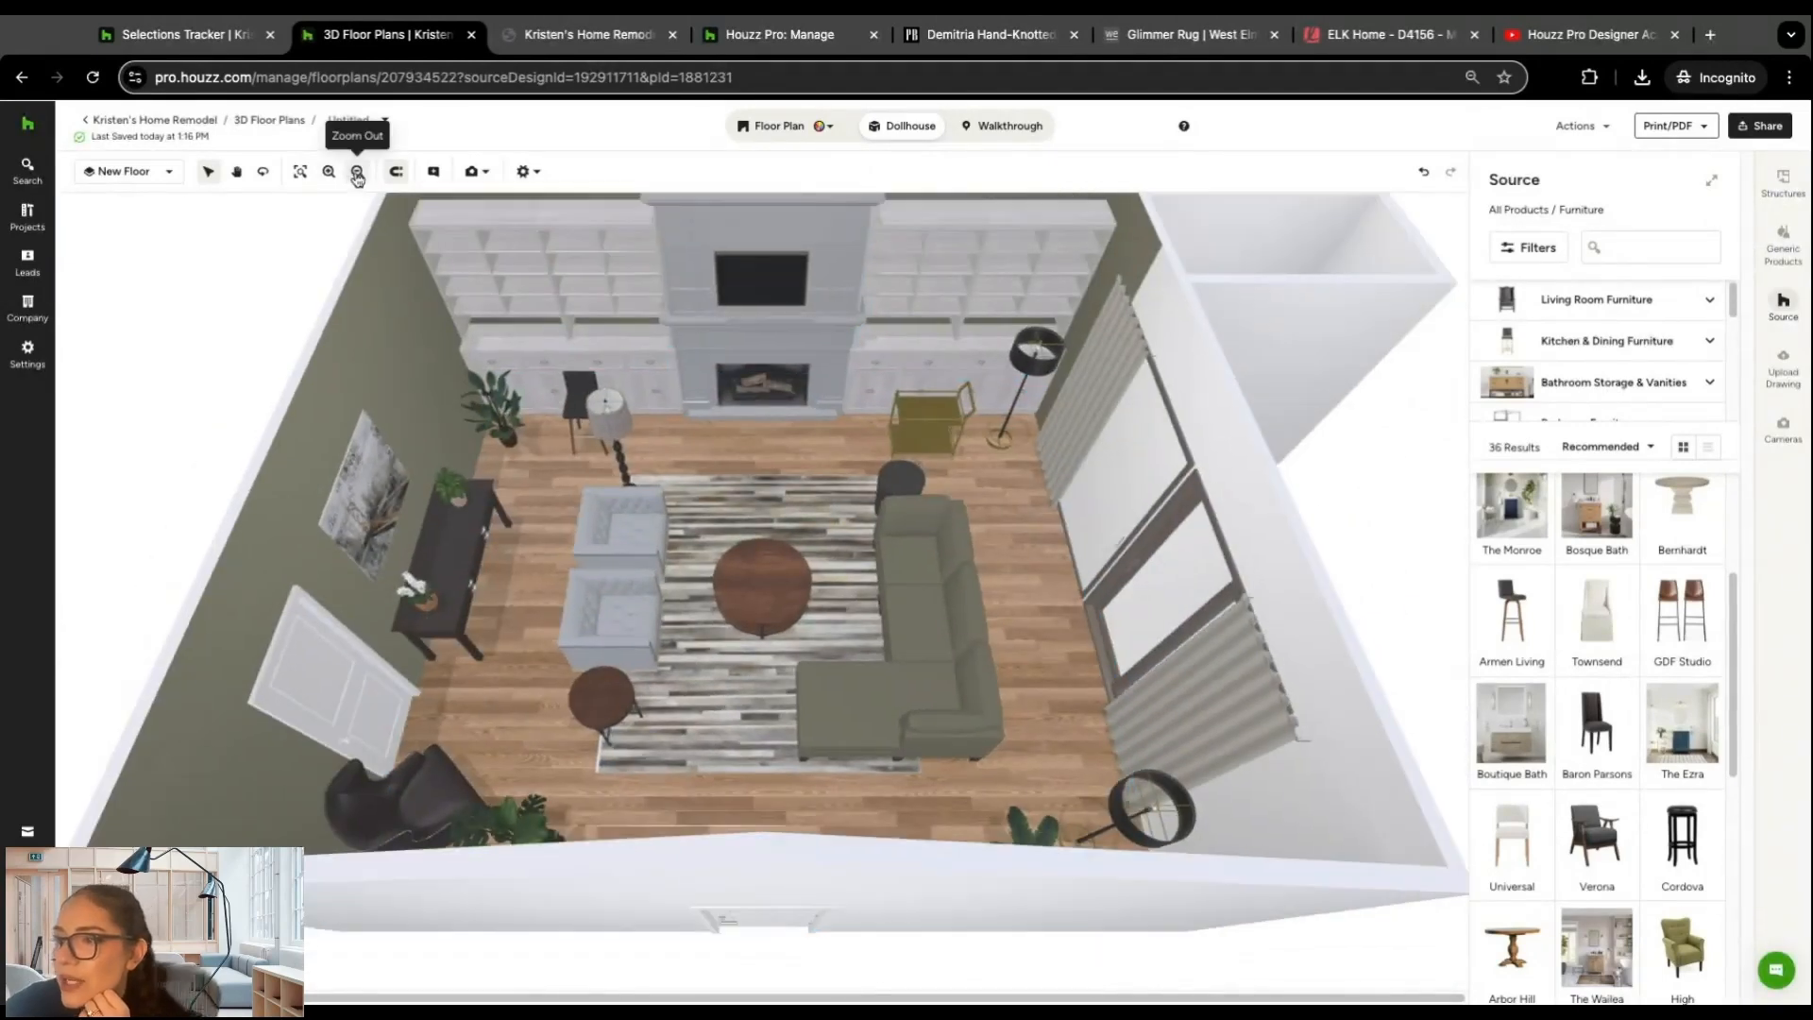
{"action": "left_click", "coordinate": [357, 172]}
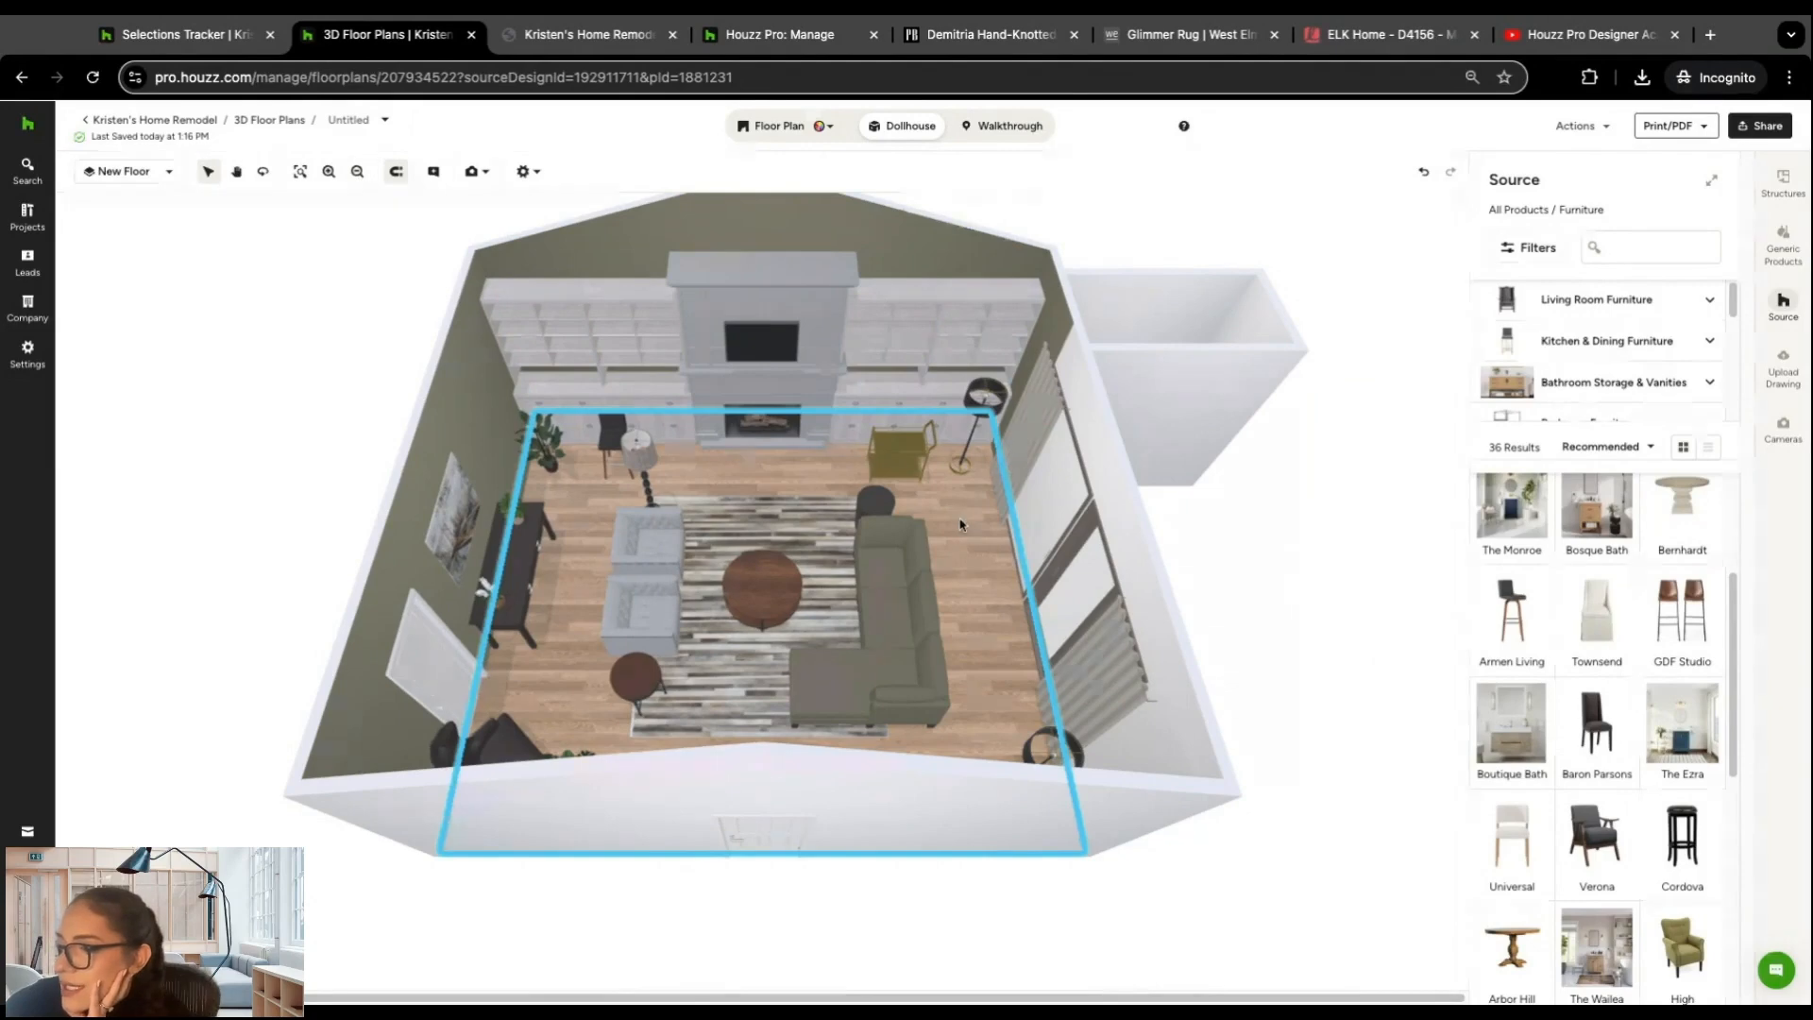
Step: Change the living room flooring to Laminate Taupe Oak
{"action": "left_click", "coordinate": [975, 558]}
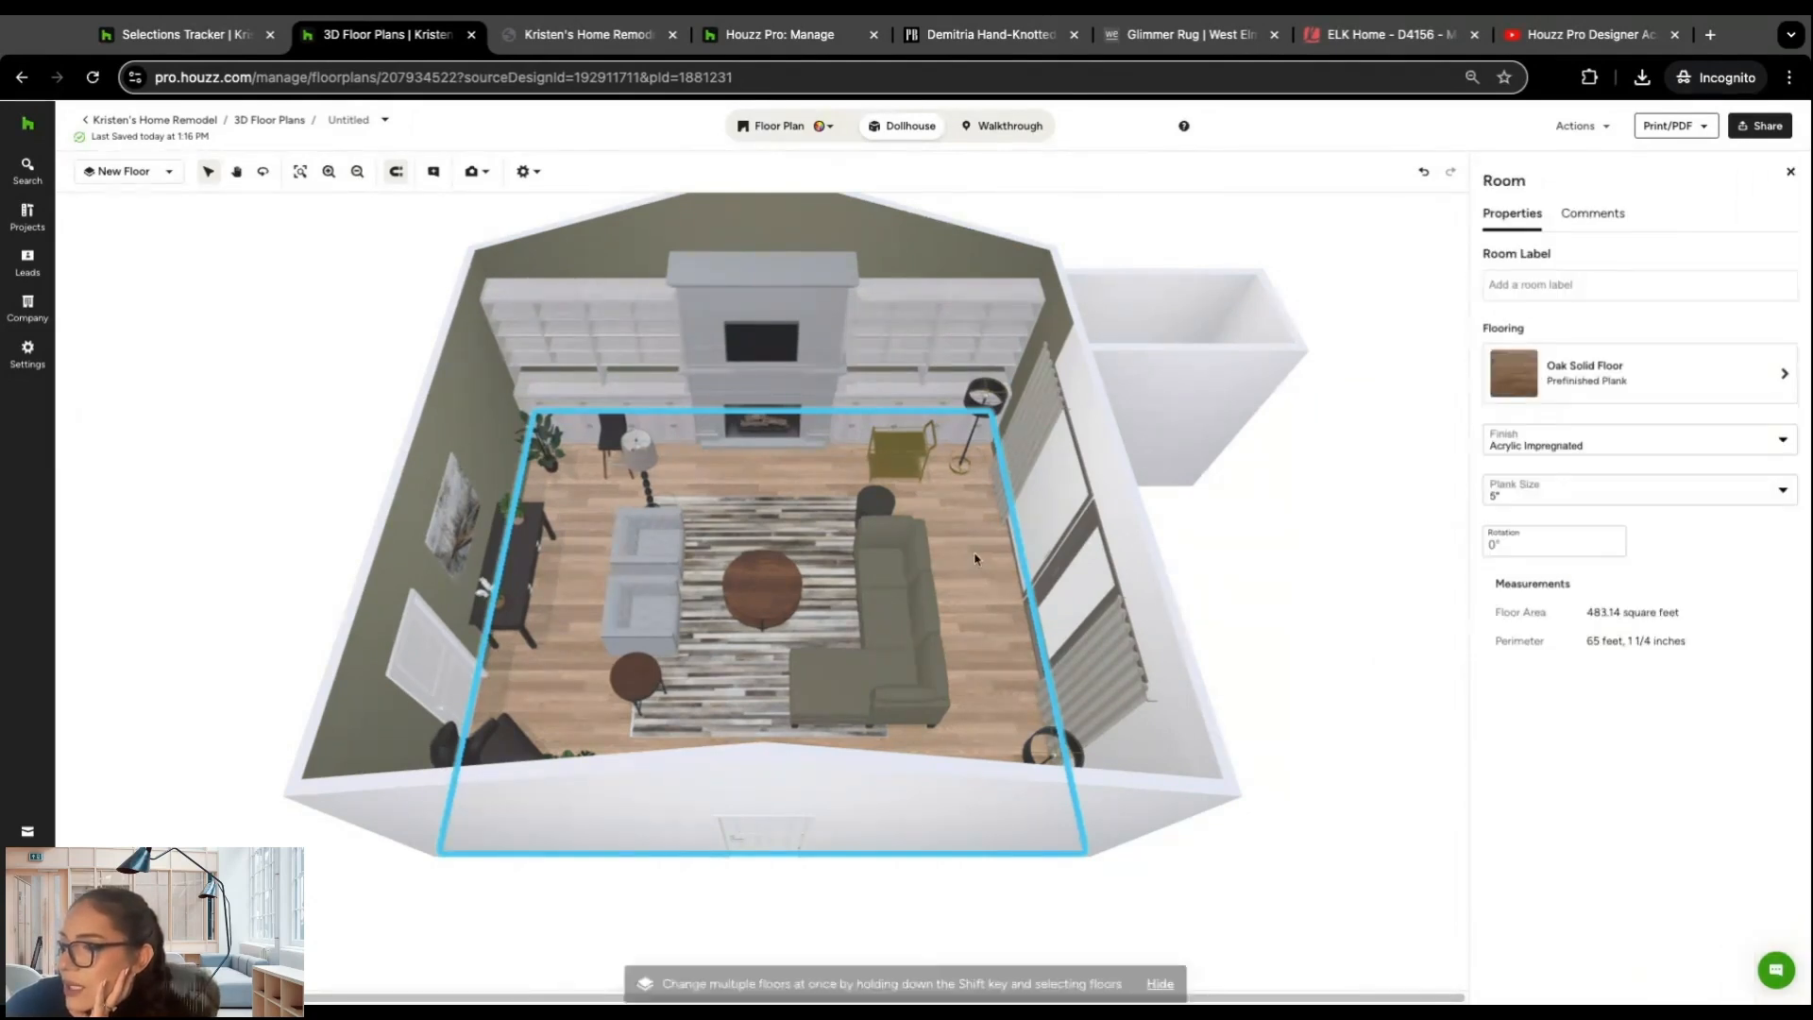
{"action": "left_click", "coordinate": [1771, 379]}
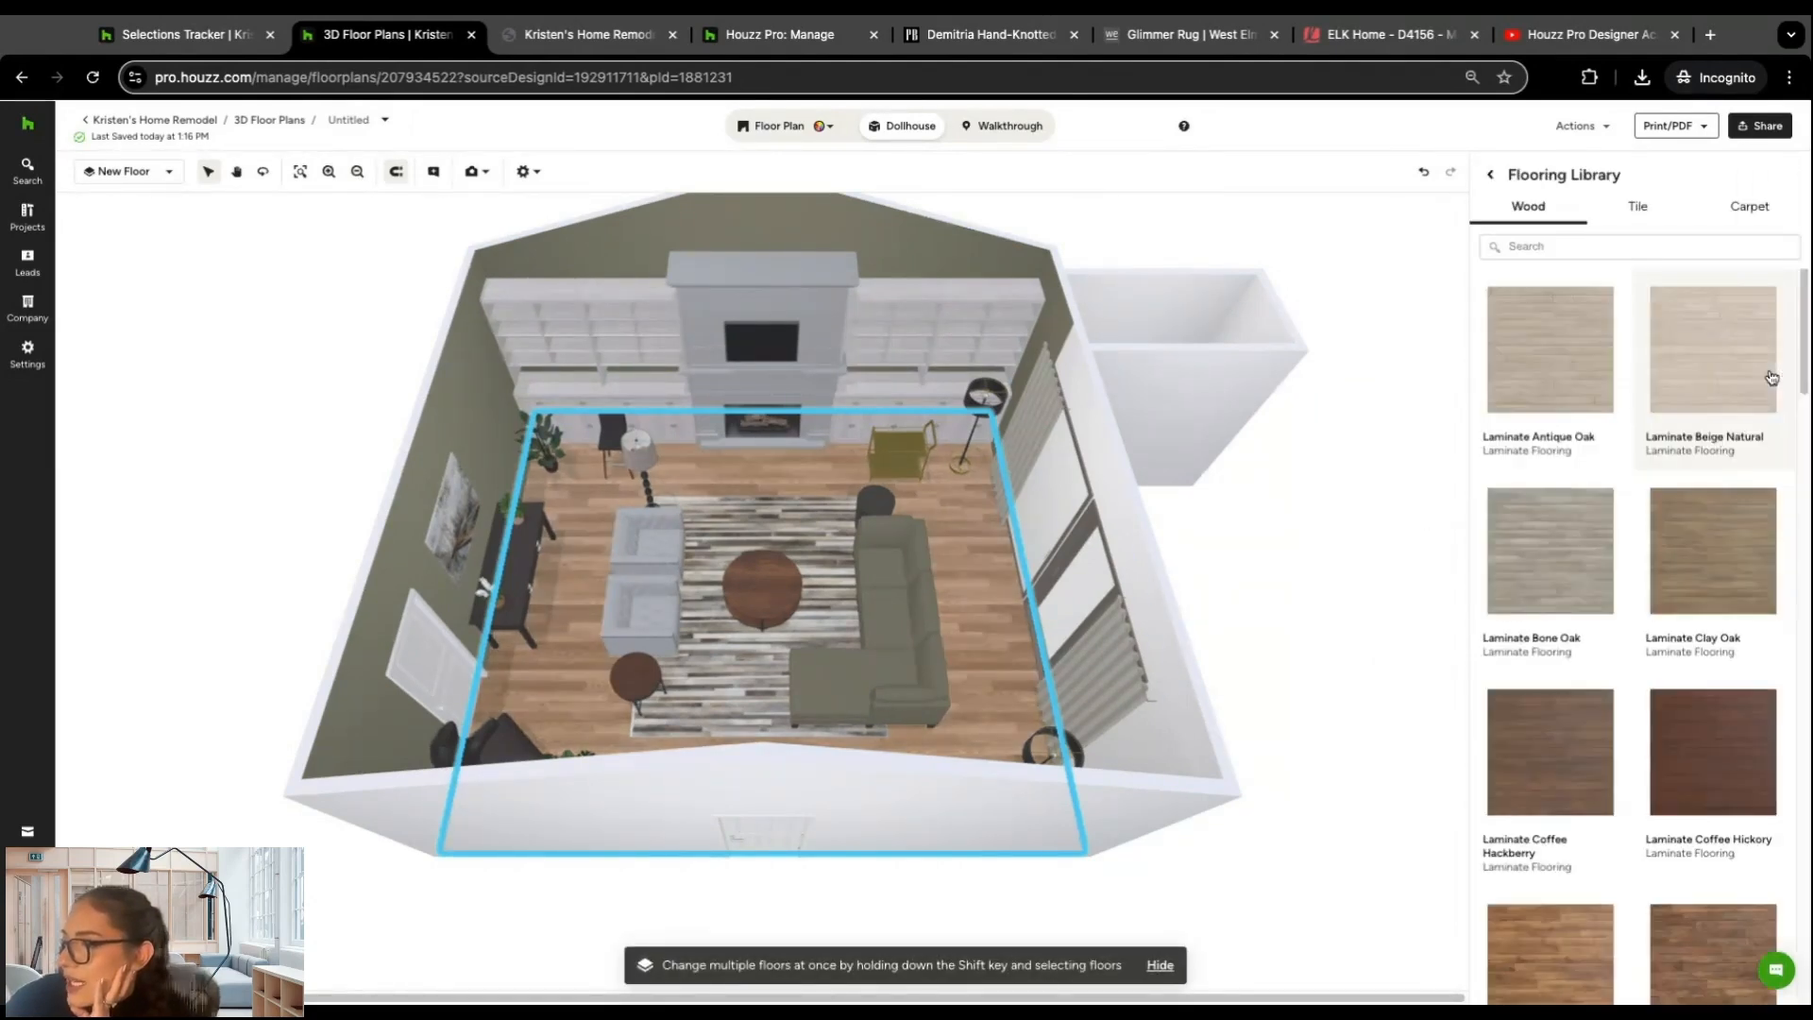
{"action": "scroll", "coordinate": [1641, 691], "scroll_direction": "down", "scroll_amount": 3}
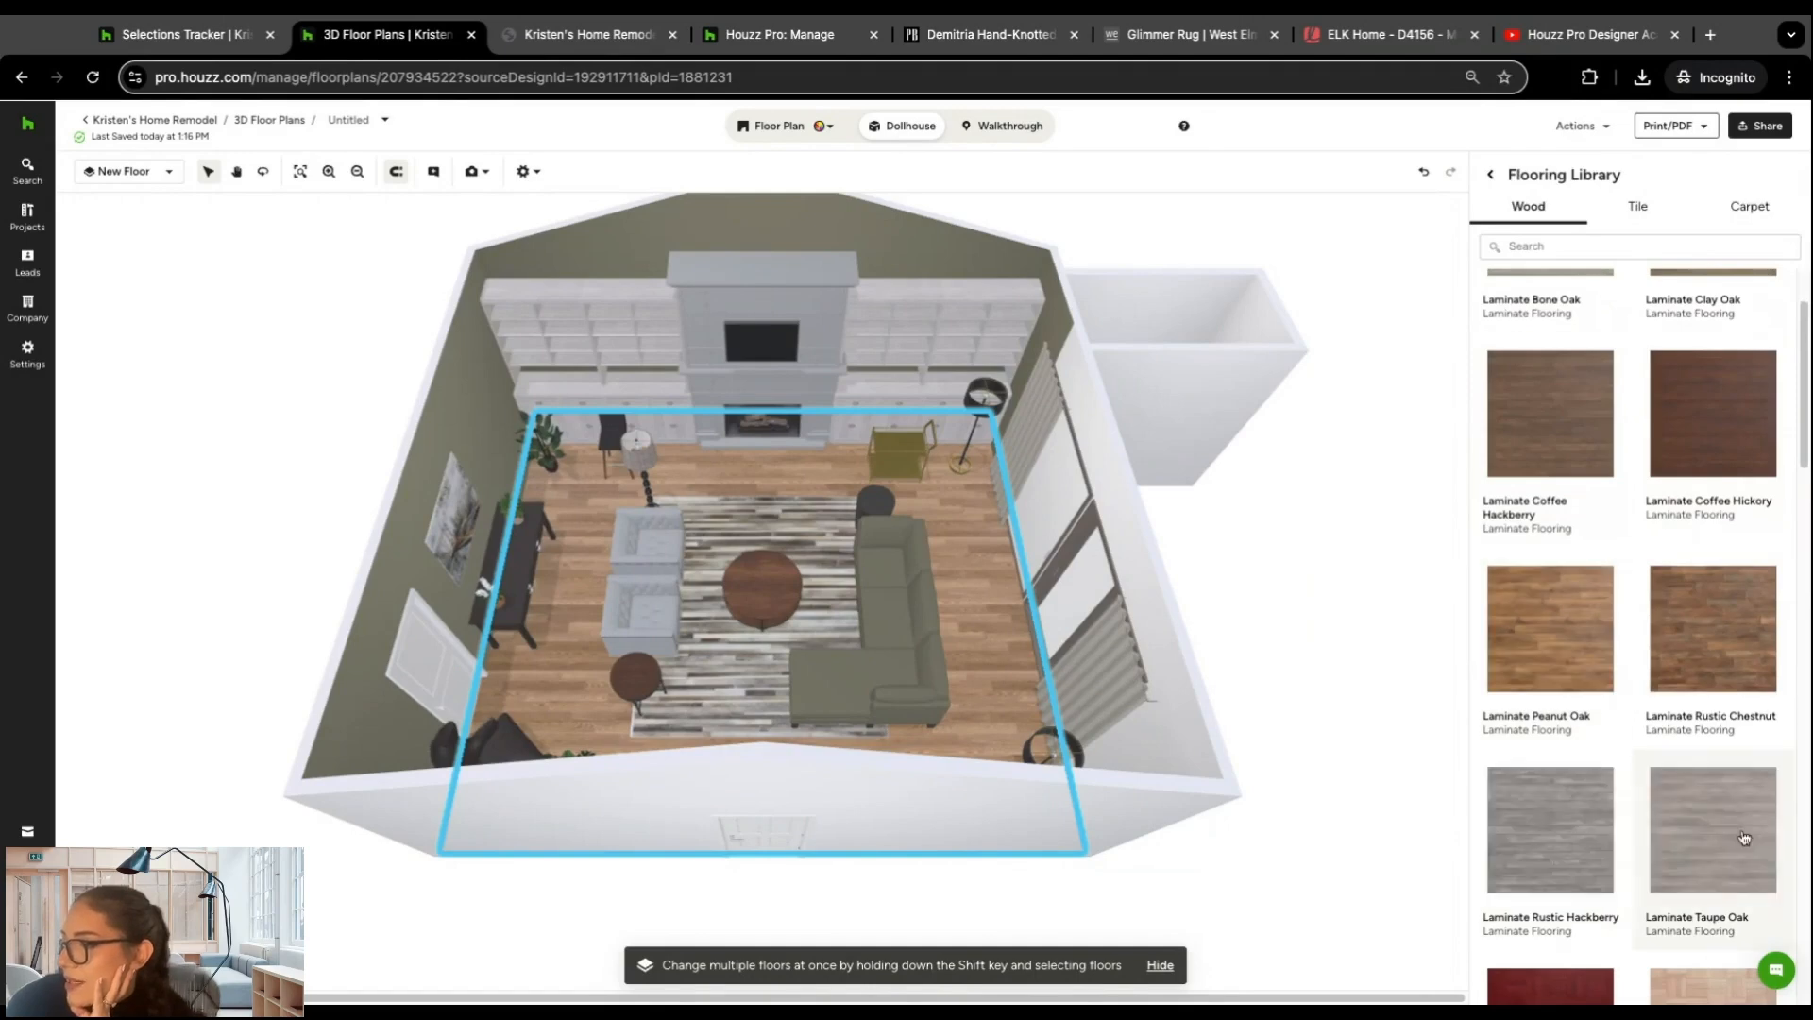
{"action": "left_click", "coordinate": [1699, 839]}
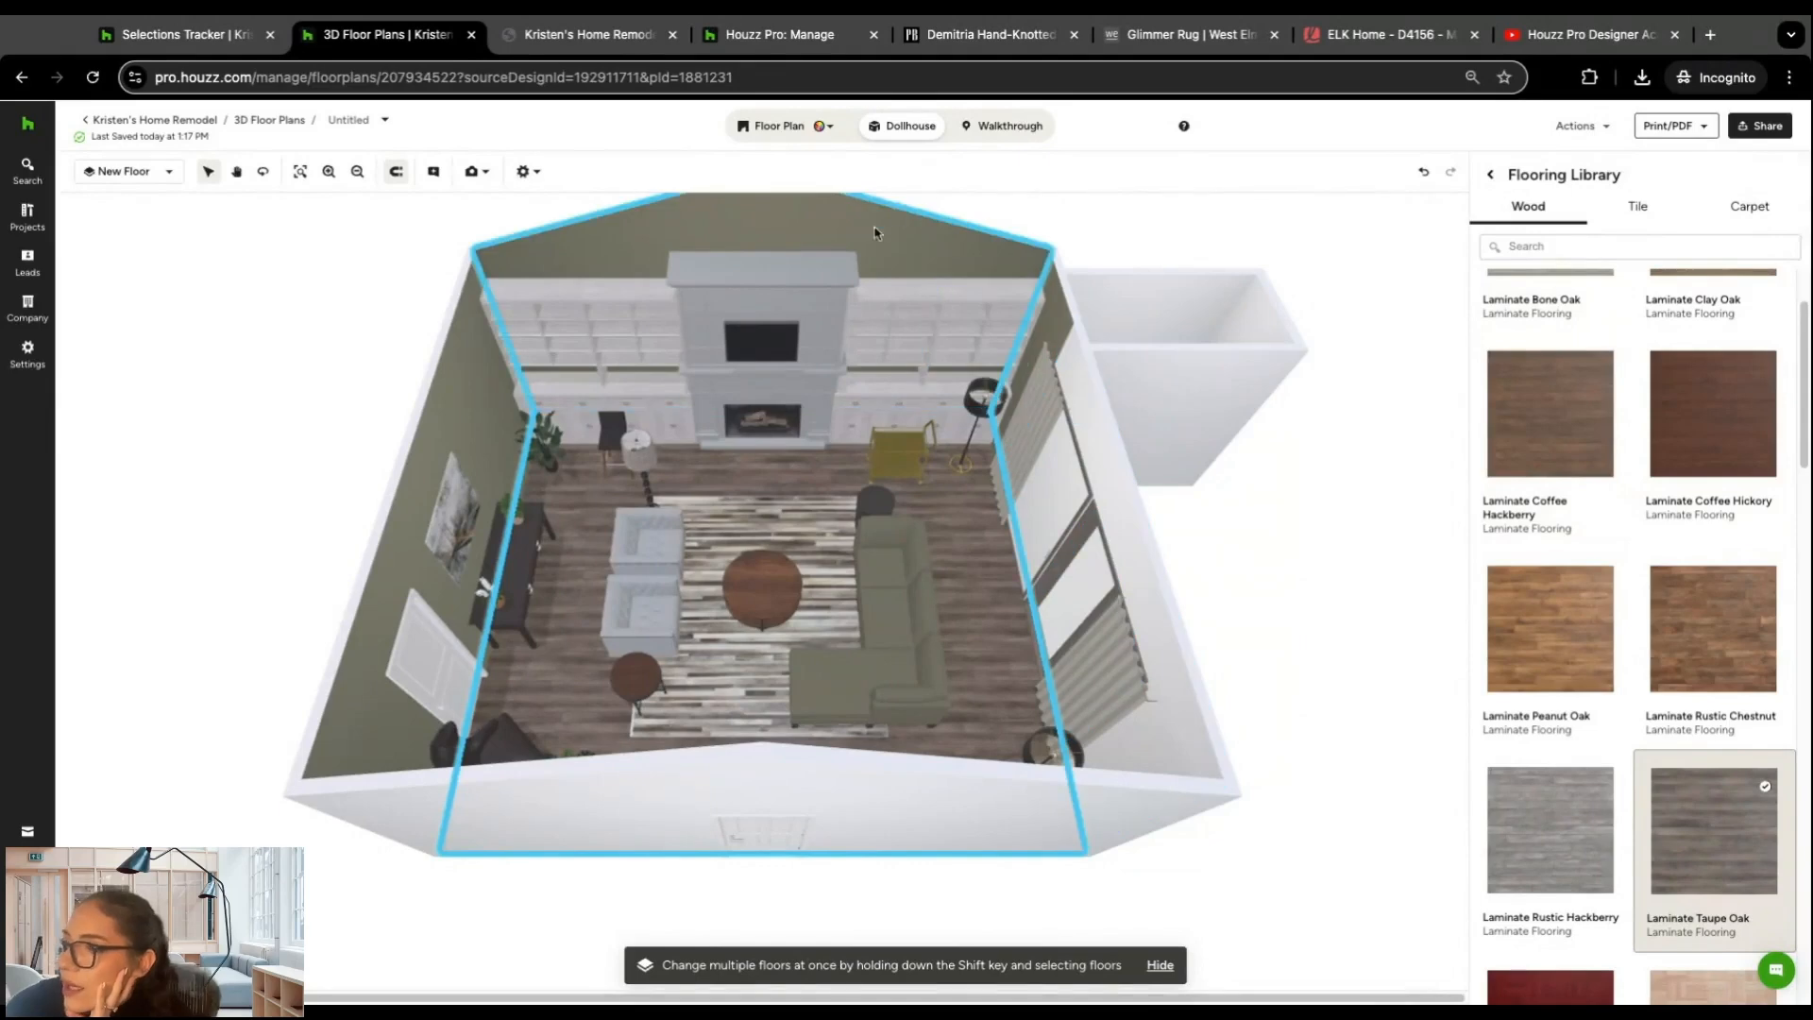
Step: Try Benjamin Moore Mountain Peak White OC-121 on the fireplace wall and undo the color change
{"action": "left_click", "coordinate": [597, 247]}
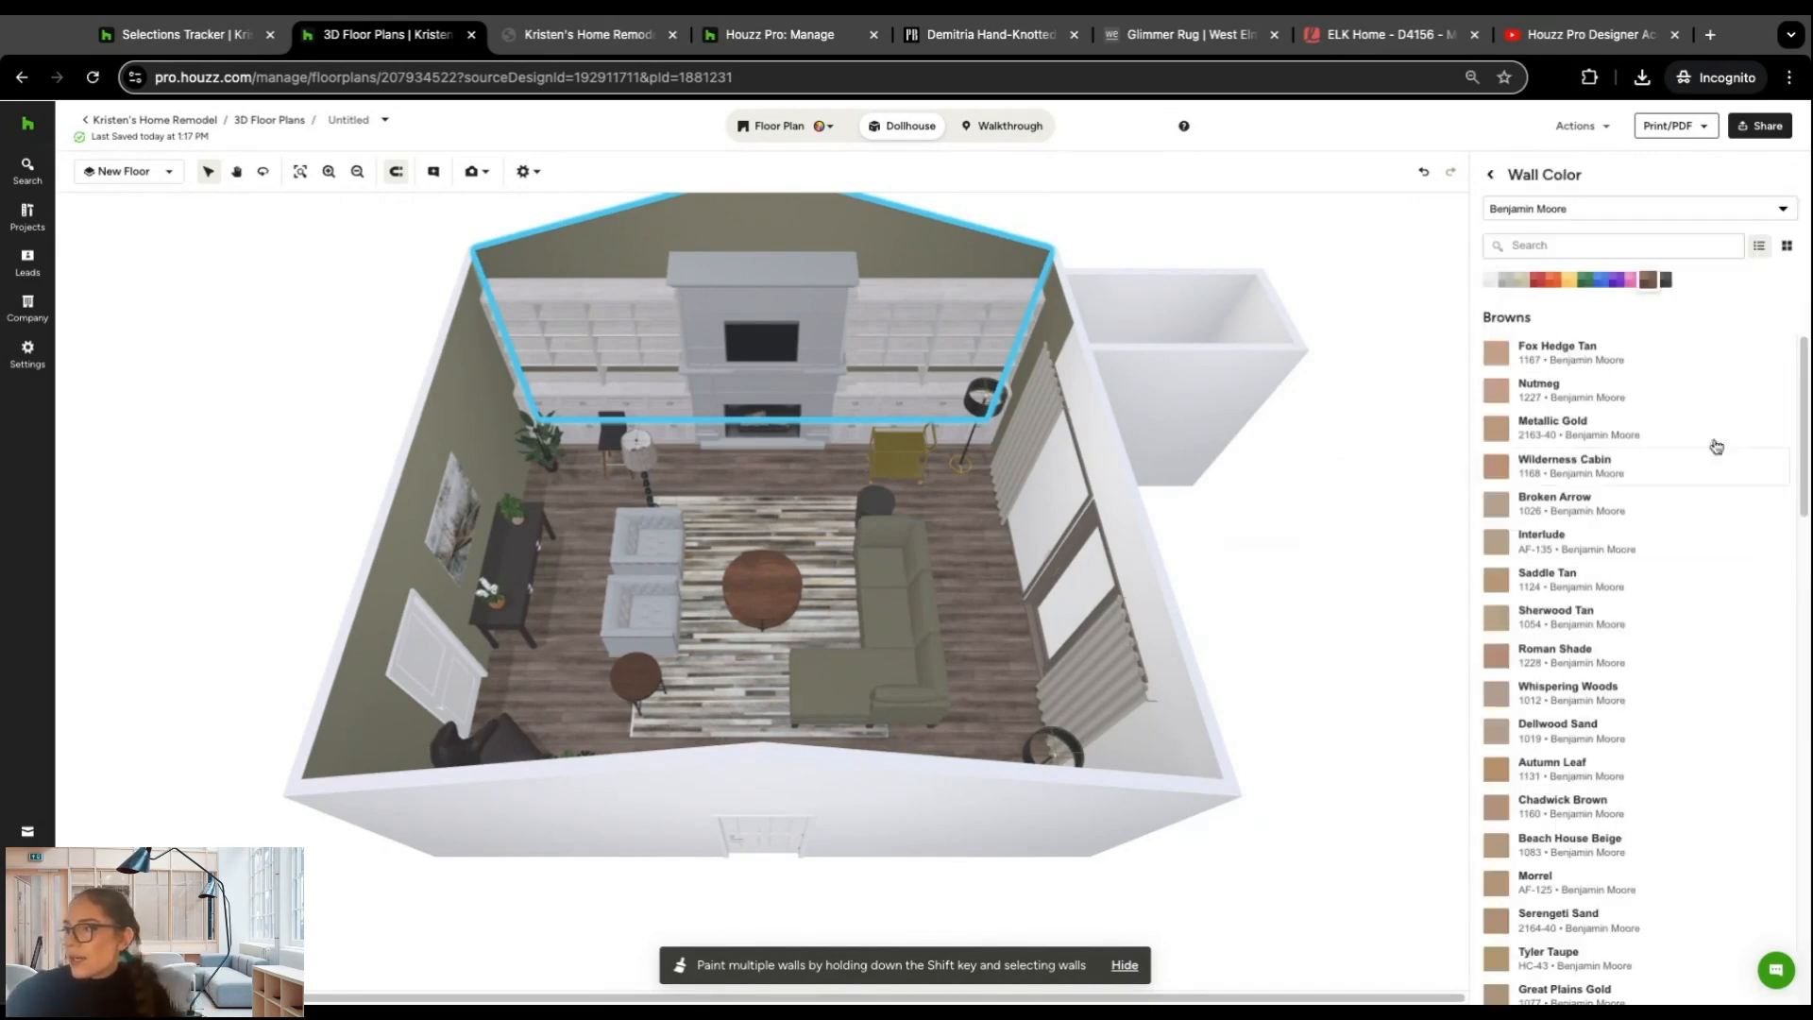
{"action": "left_click", "coordinate": [1558, 217]}
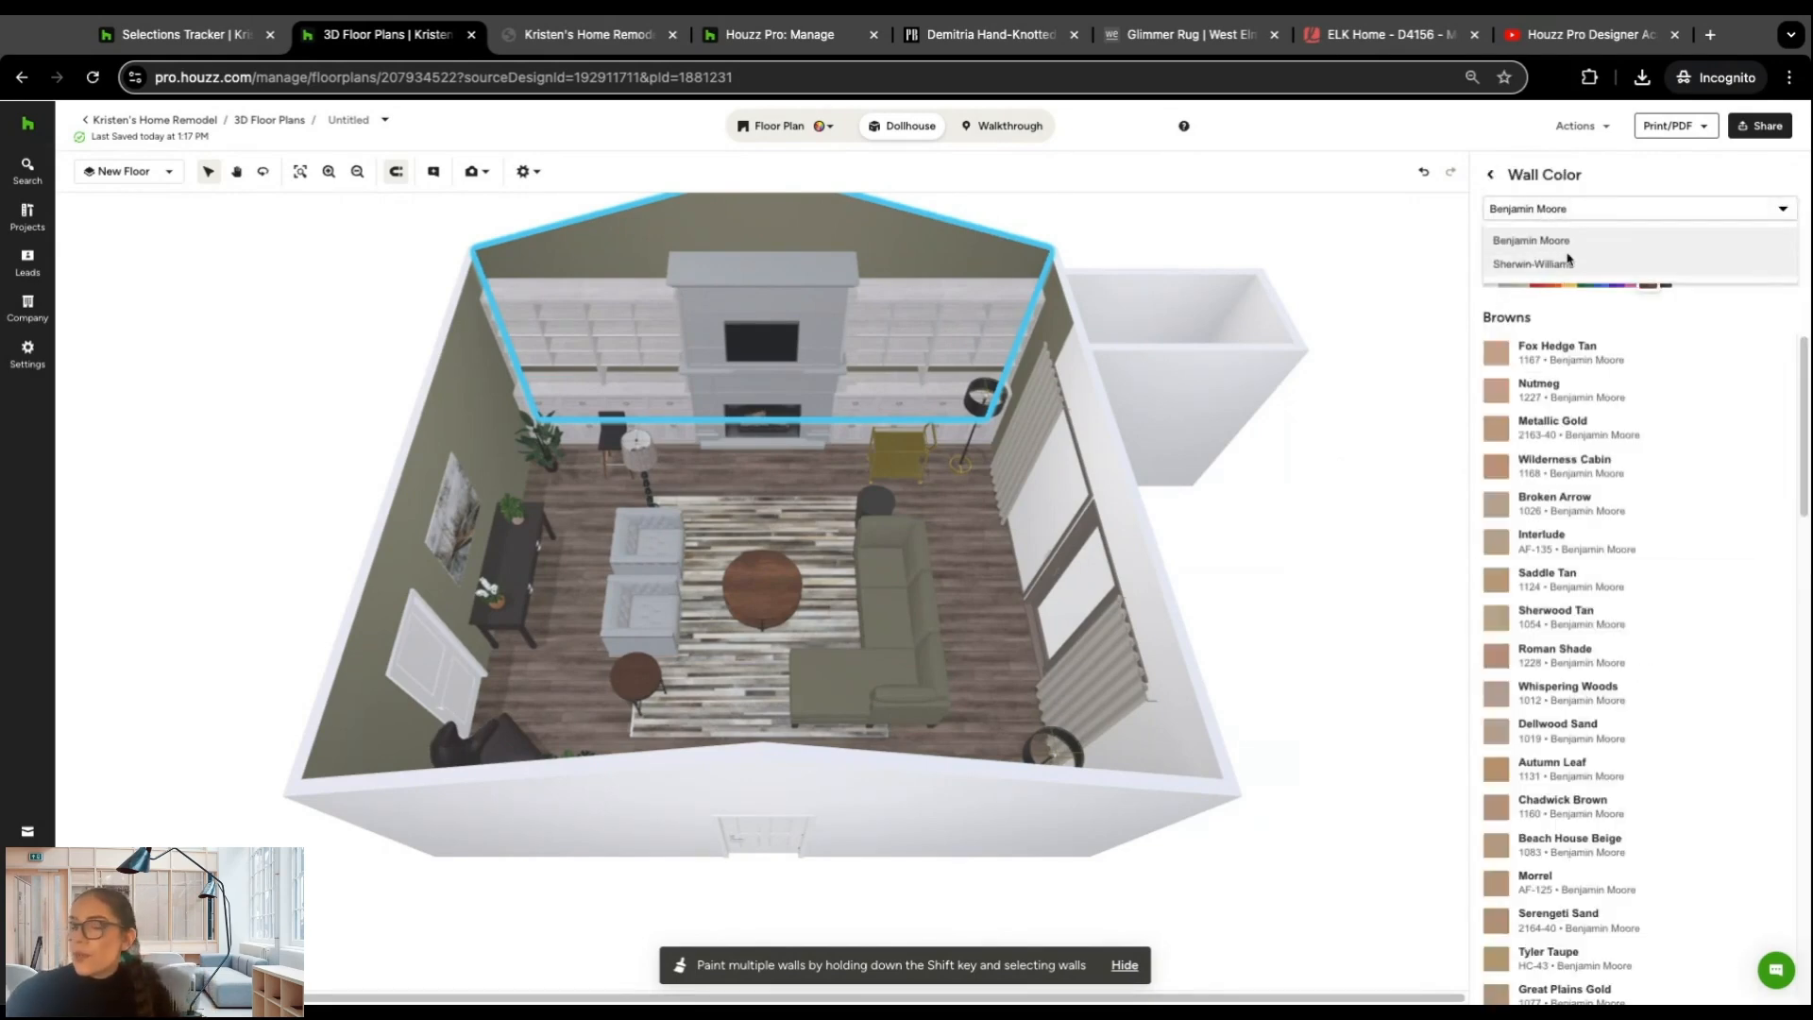
{"action": "left_click", "coordinate": [1566, 239]}
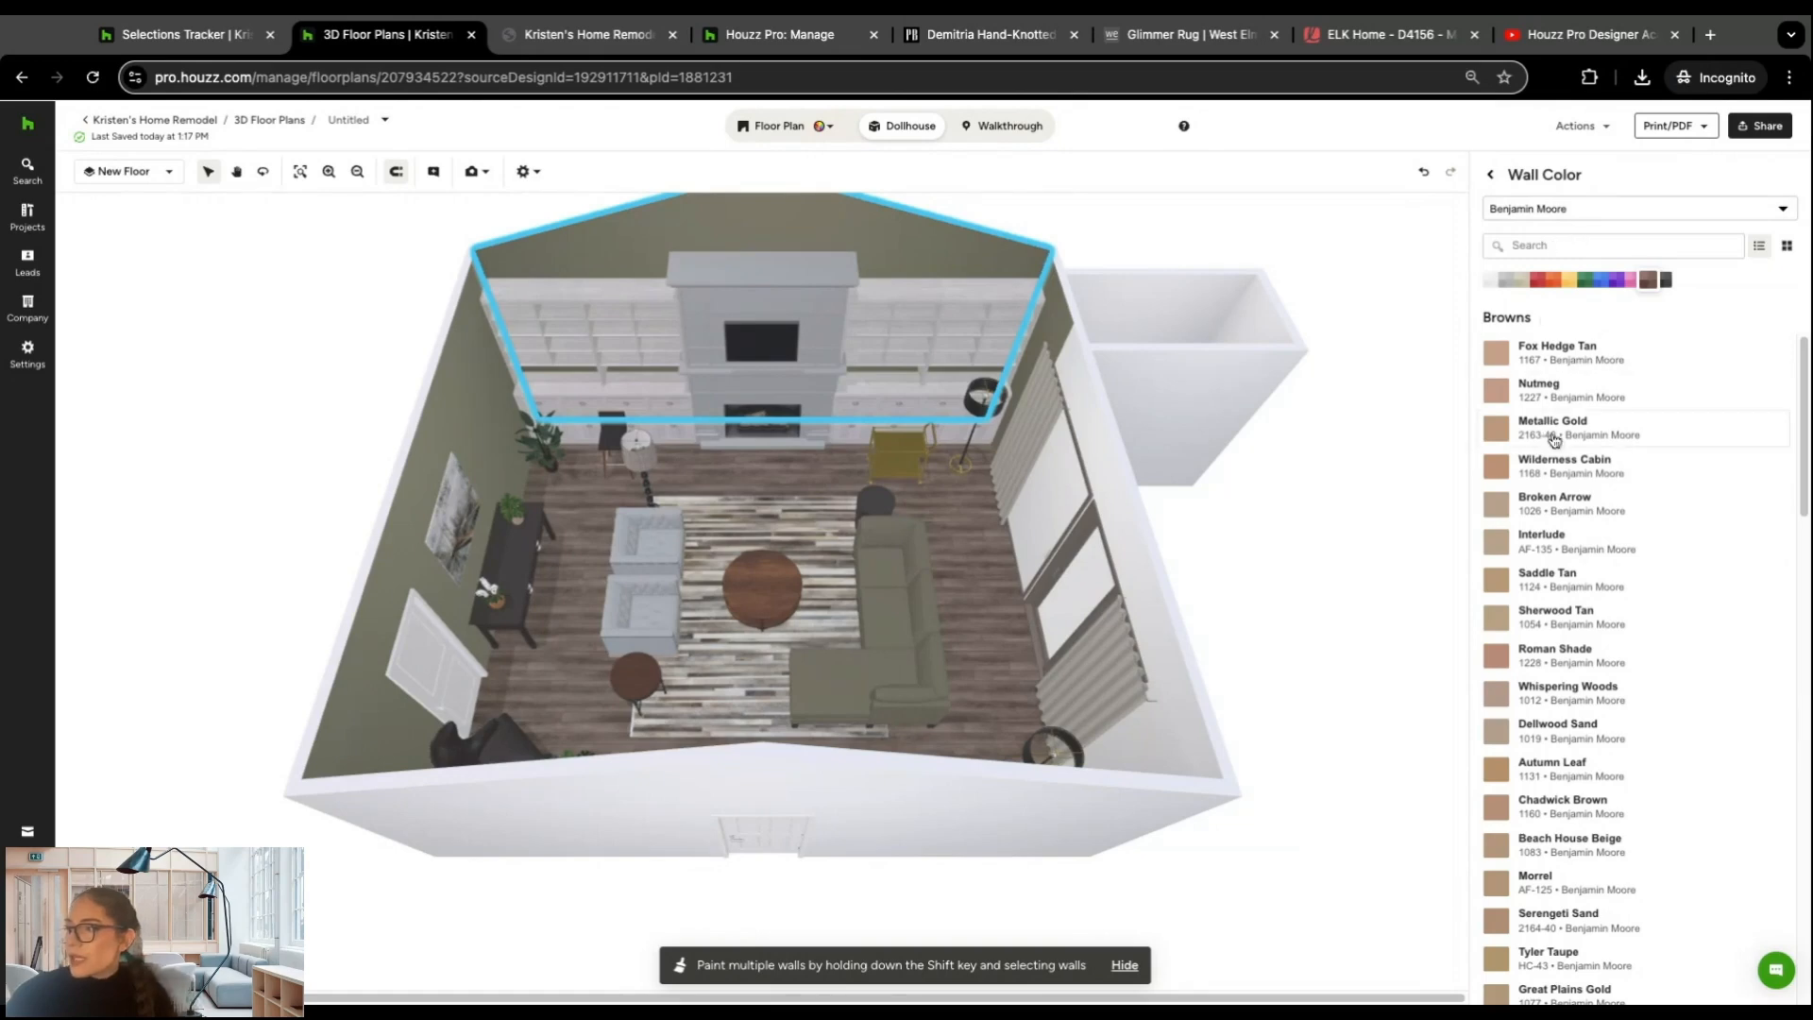
{"action": "scroll", "coordinate": [1551, 439], "scroll_direction": "down", "scroll_amount": 6}
{"action": "scroll", "coordinate": [1551, 443], "scroll_direction": "down", "scroll_amount": 2}
{"action": "scroll", "coordinate": [1539, 472], "scroll_direction": "down", "scroll_amount": 2}
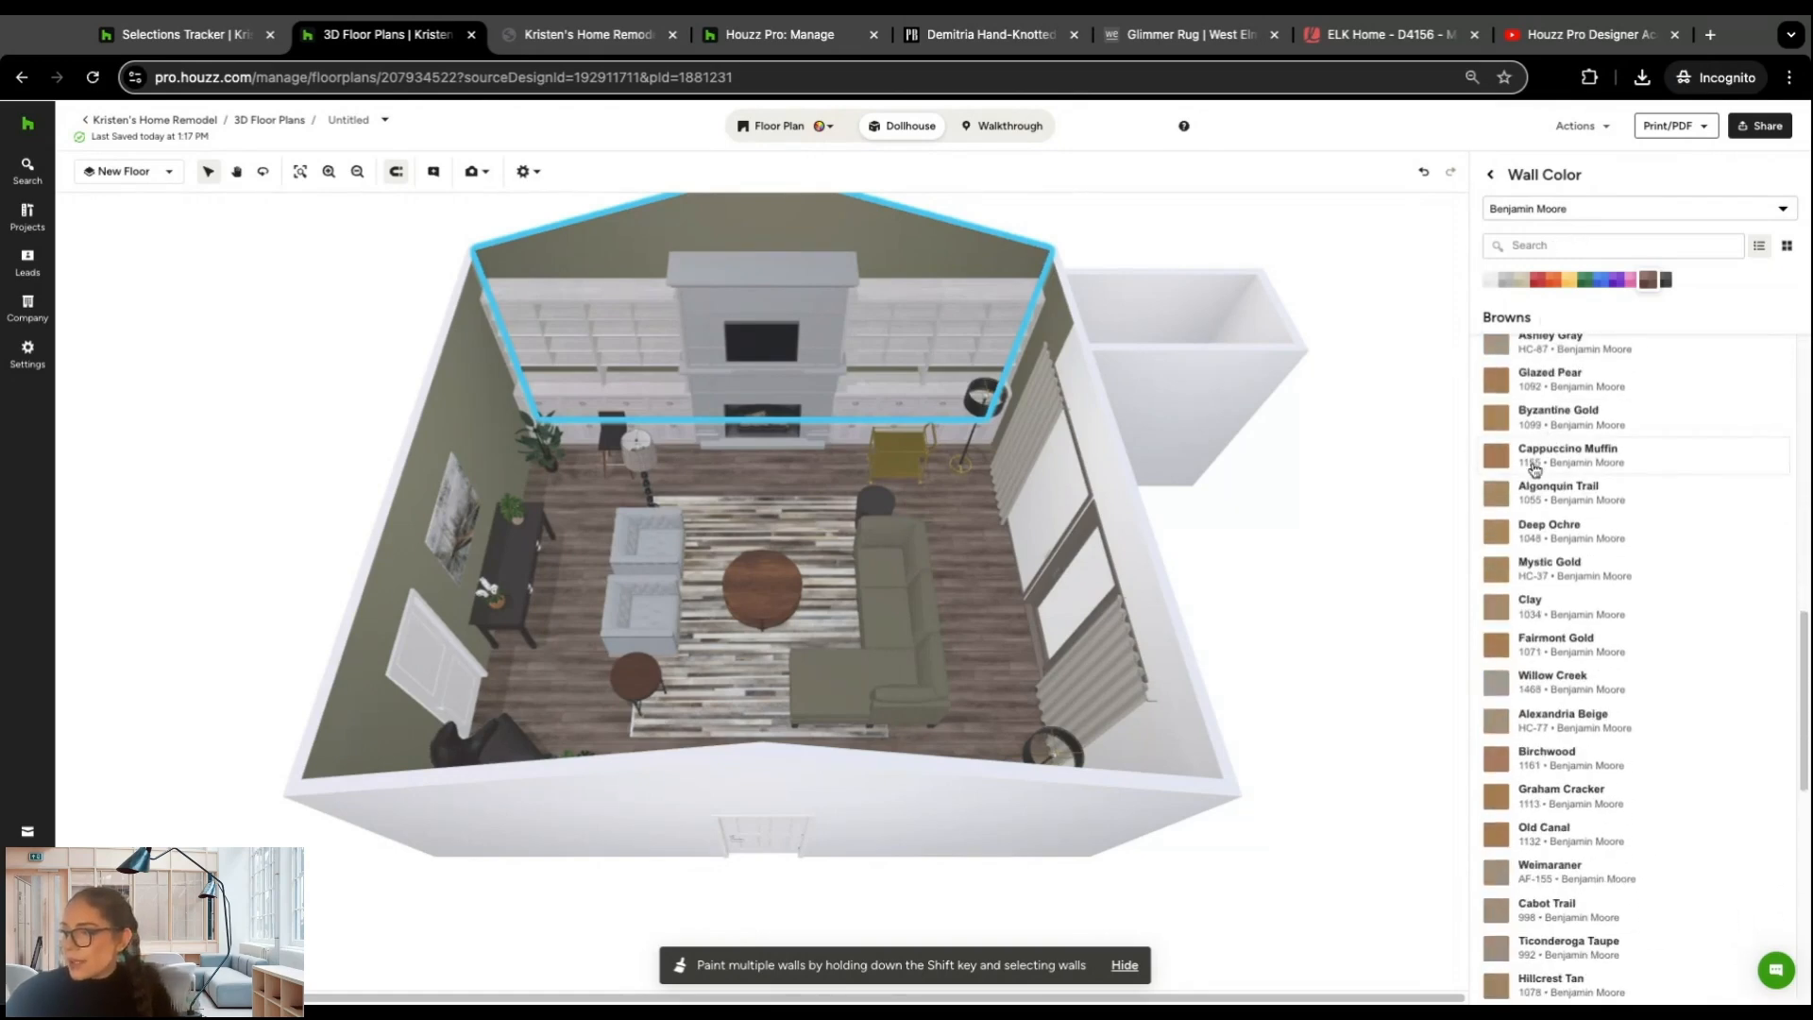
{"action": "scroll", "coordinate": [1567, 566], "scroll_direction": "down", "scroll_amount": 4}
{"action": "scroll", "coordinate": [1566, 500], "scroll_direction": "up", "scroll_amount": 14}
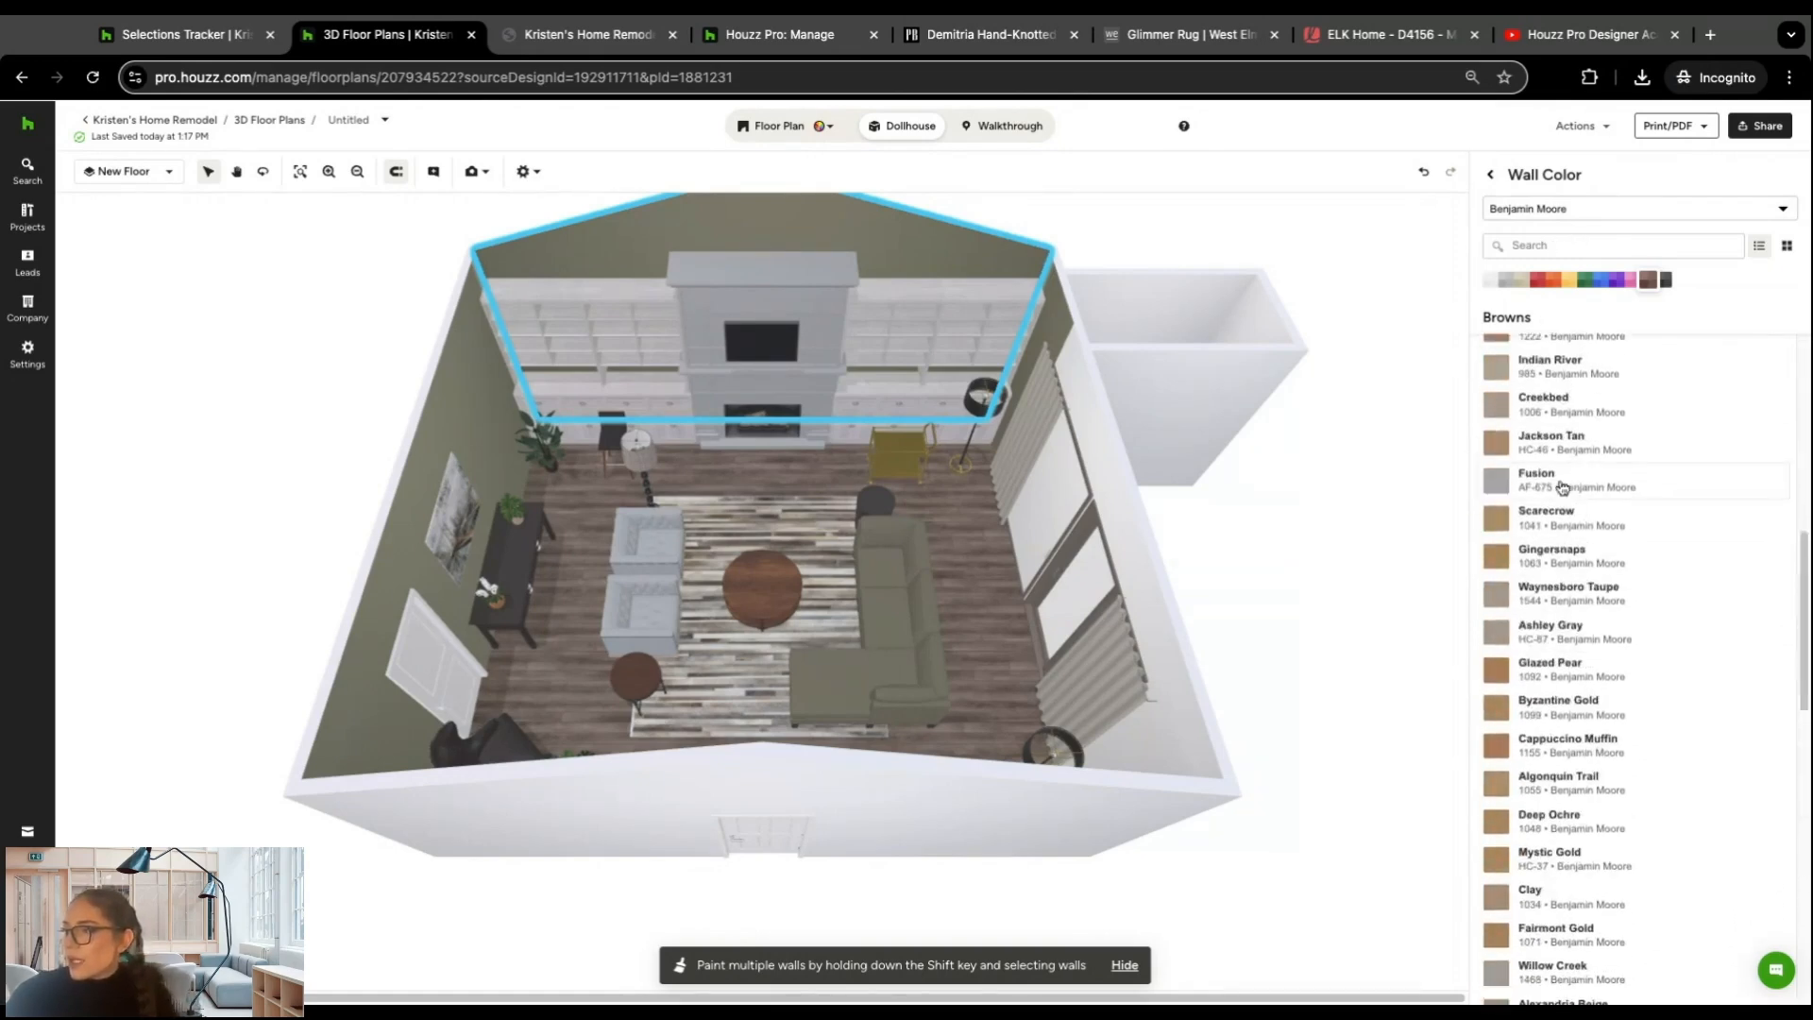
{"action": "left_click", "coordinate": [1490, 282]}
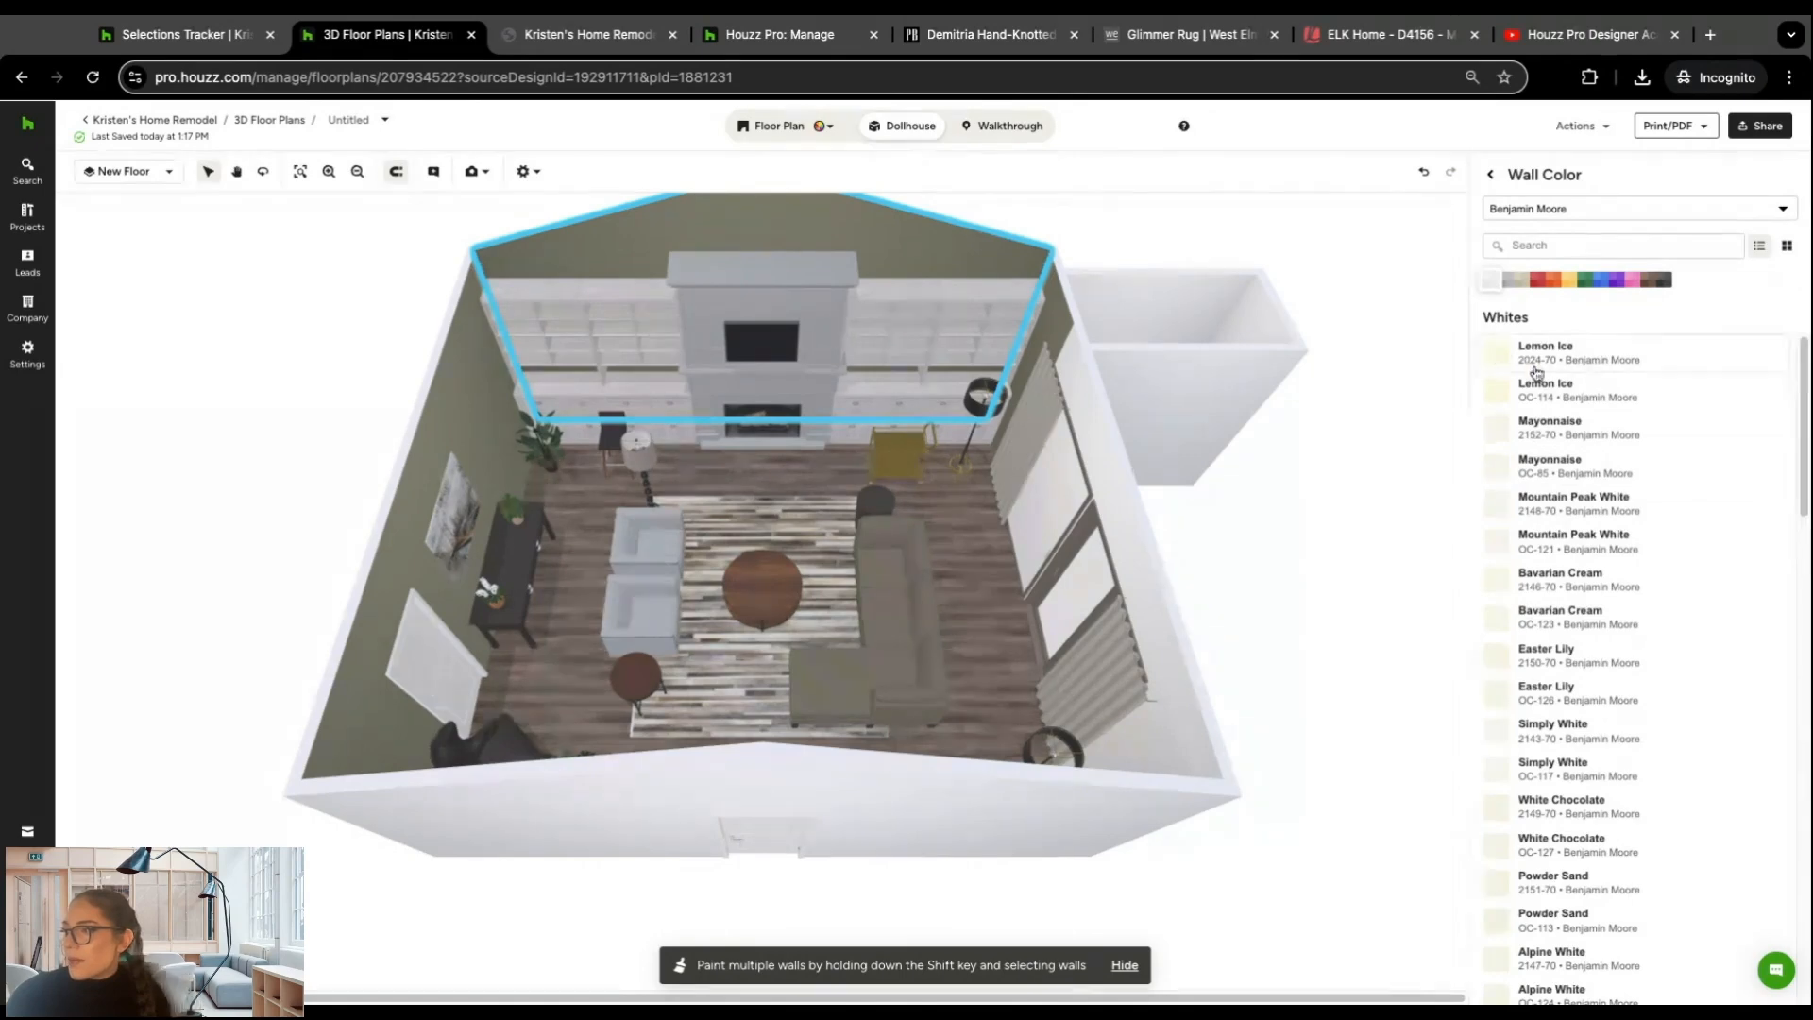
{"action": "left_click", "coordinate": [1501, 545]}
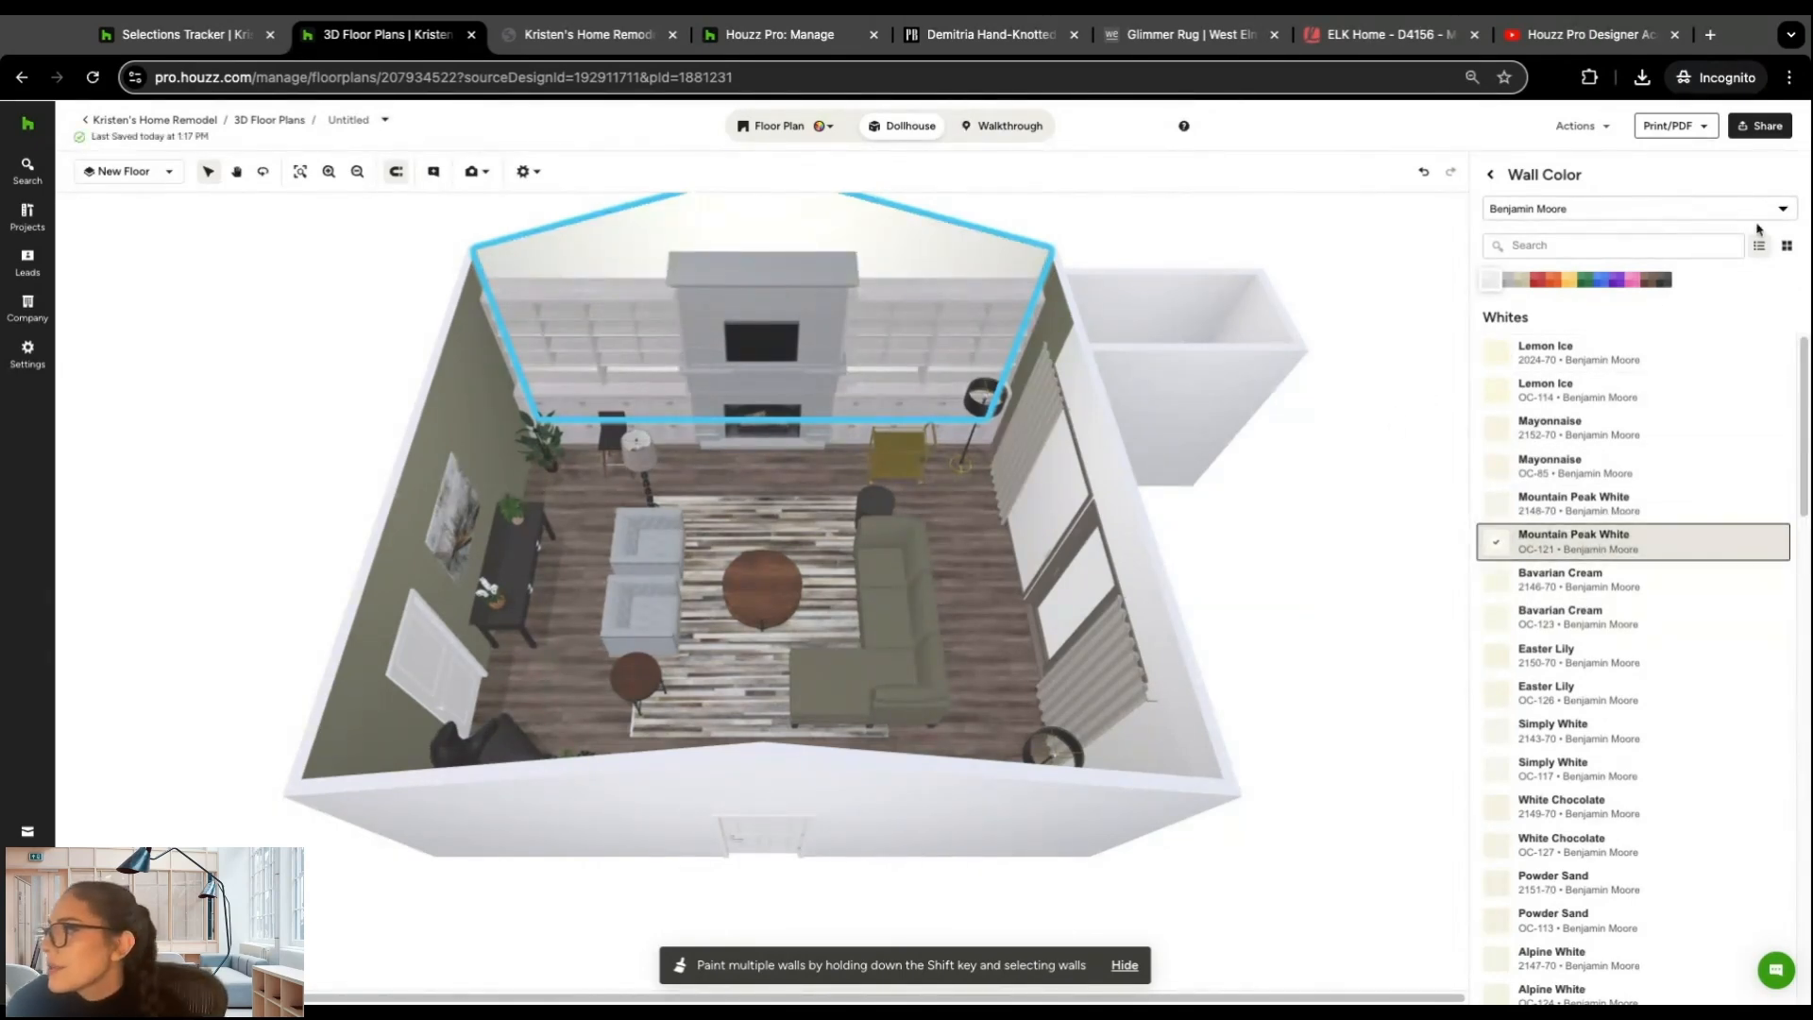
{"action": "left_click", "coordinate": [1373, 223]}
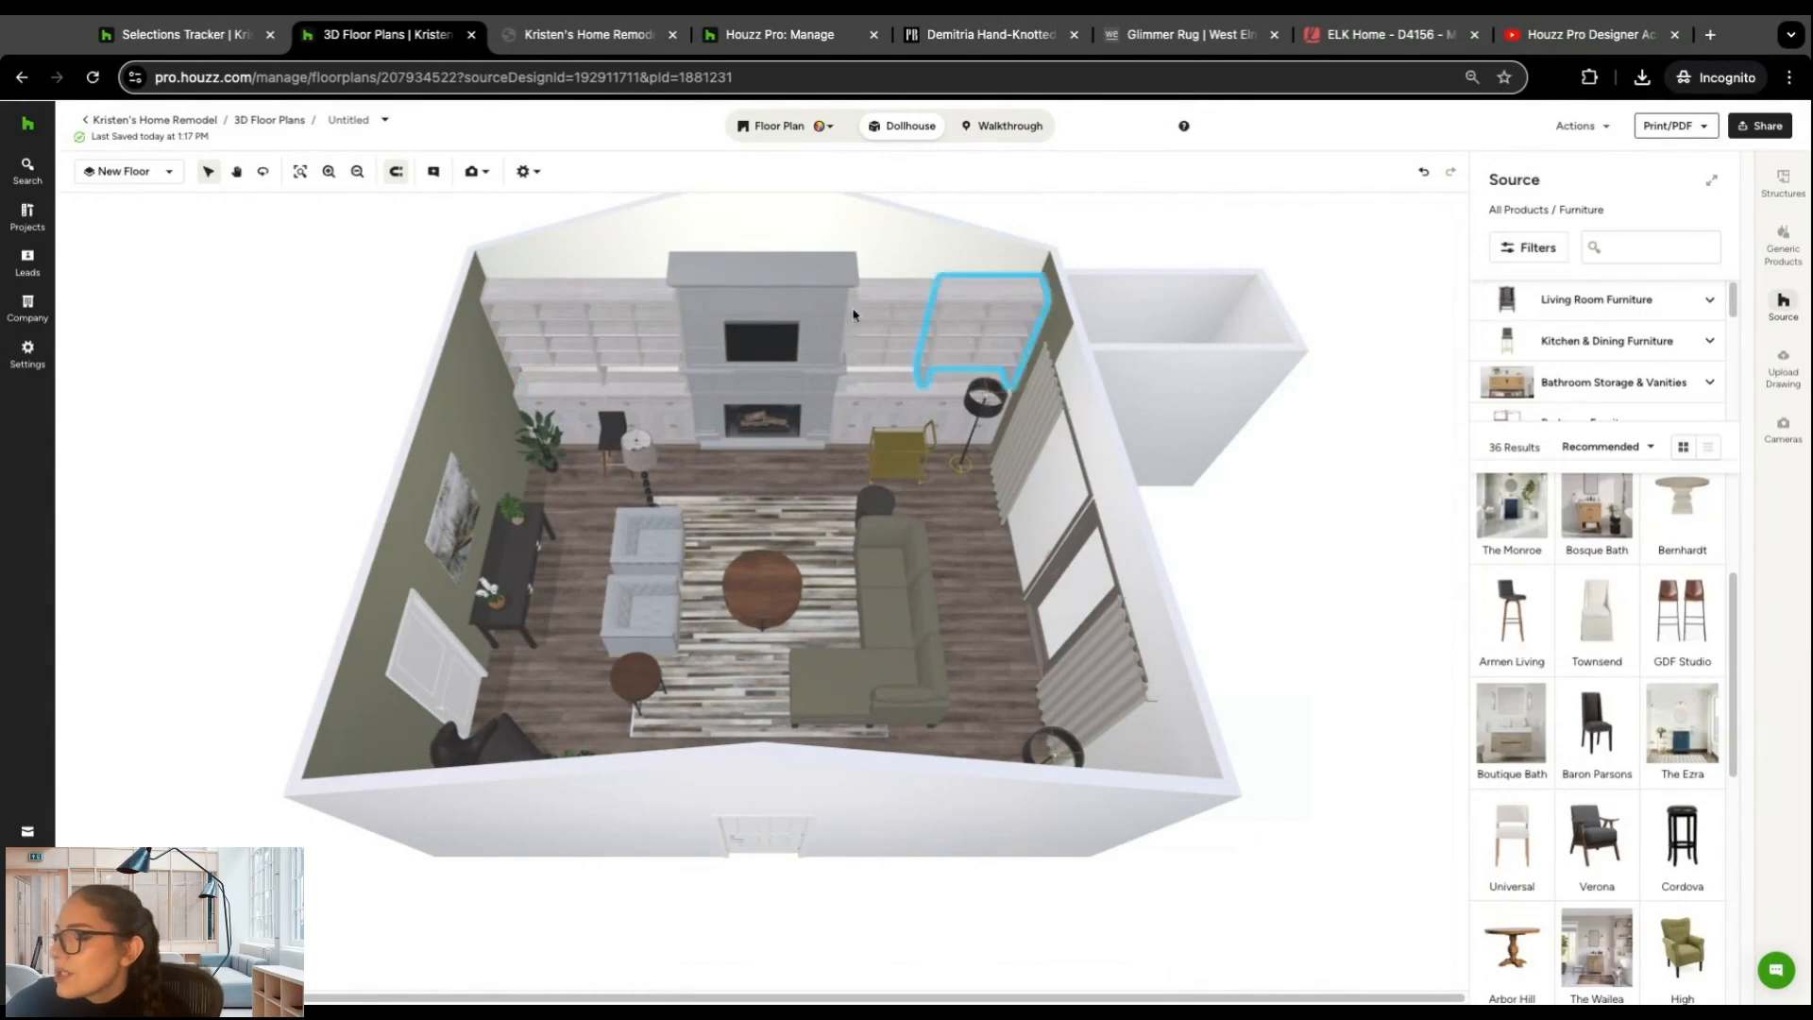
{"action": "left_click_drag", "start_coordinate": [992, 605], "coordinate": [993, 607]}
{"action": "left_click", "coordinate": [1406, 170]}
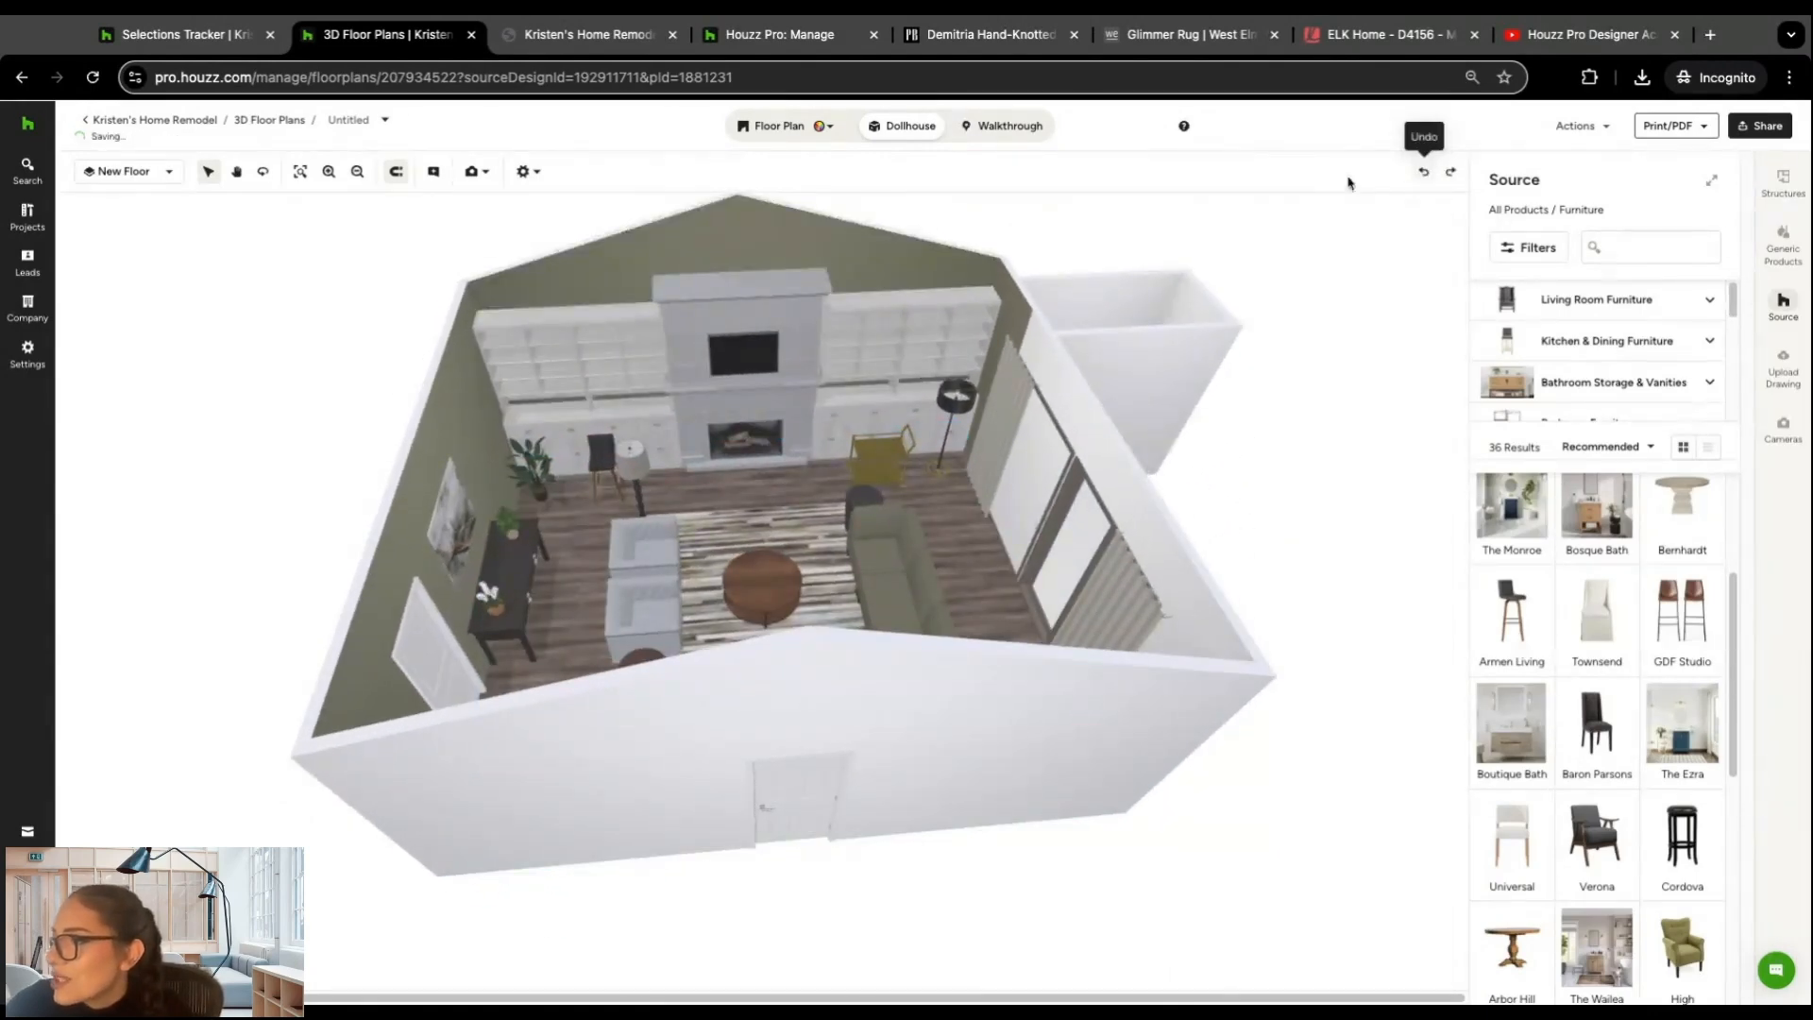
Step: Frame the whole furnished room in camera mode at a camera height of 14' 7" and generate a photorealistic image of it
{"action": "left_click_drag", "start_coordinate": [1044, 435], "coordinate": [1044, 434]}
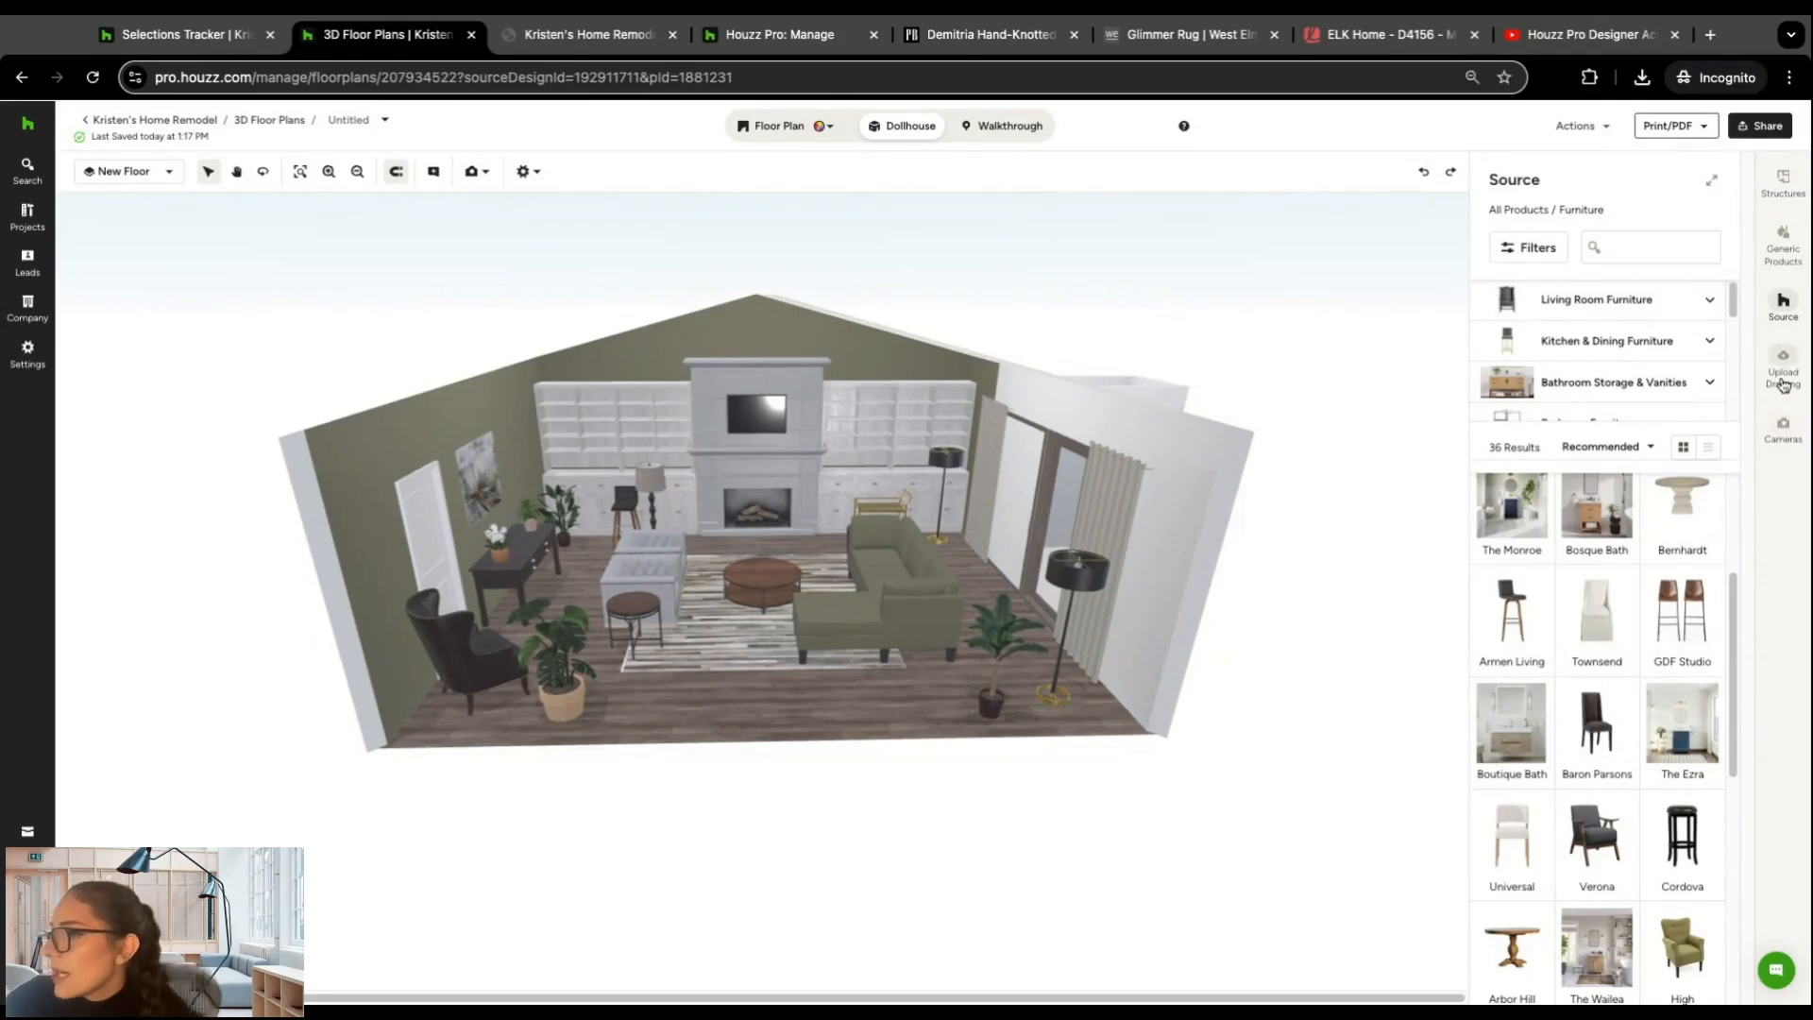
{"action": "left_click", "coordinate": [1782, 426]}
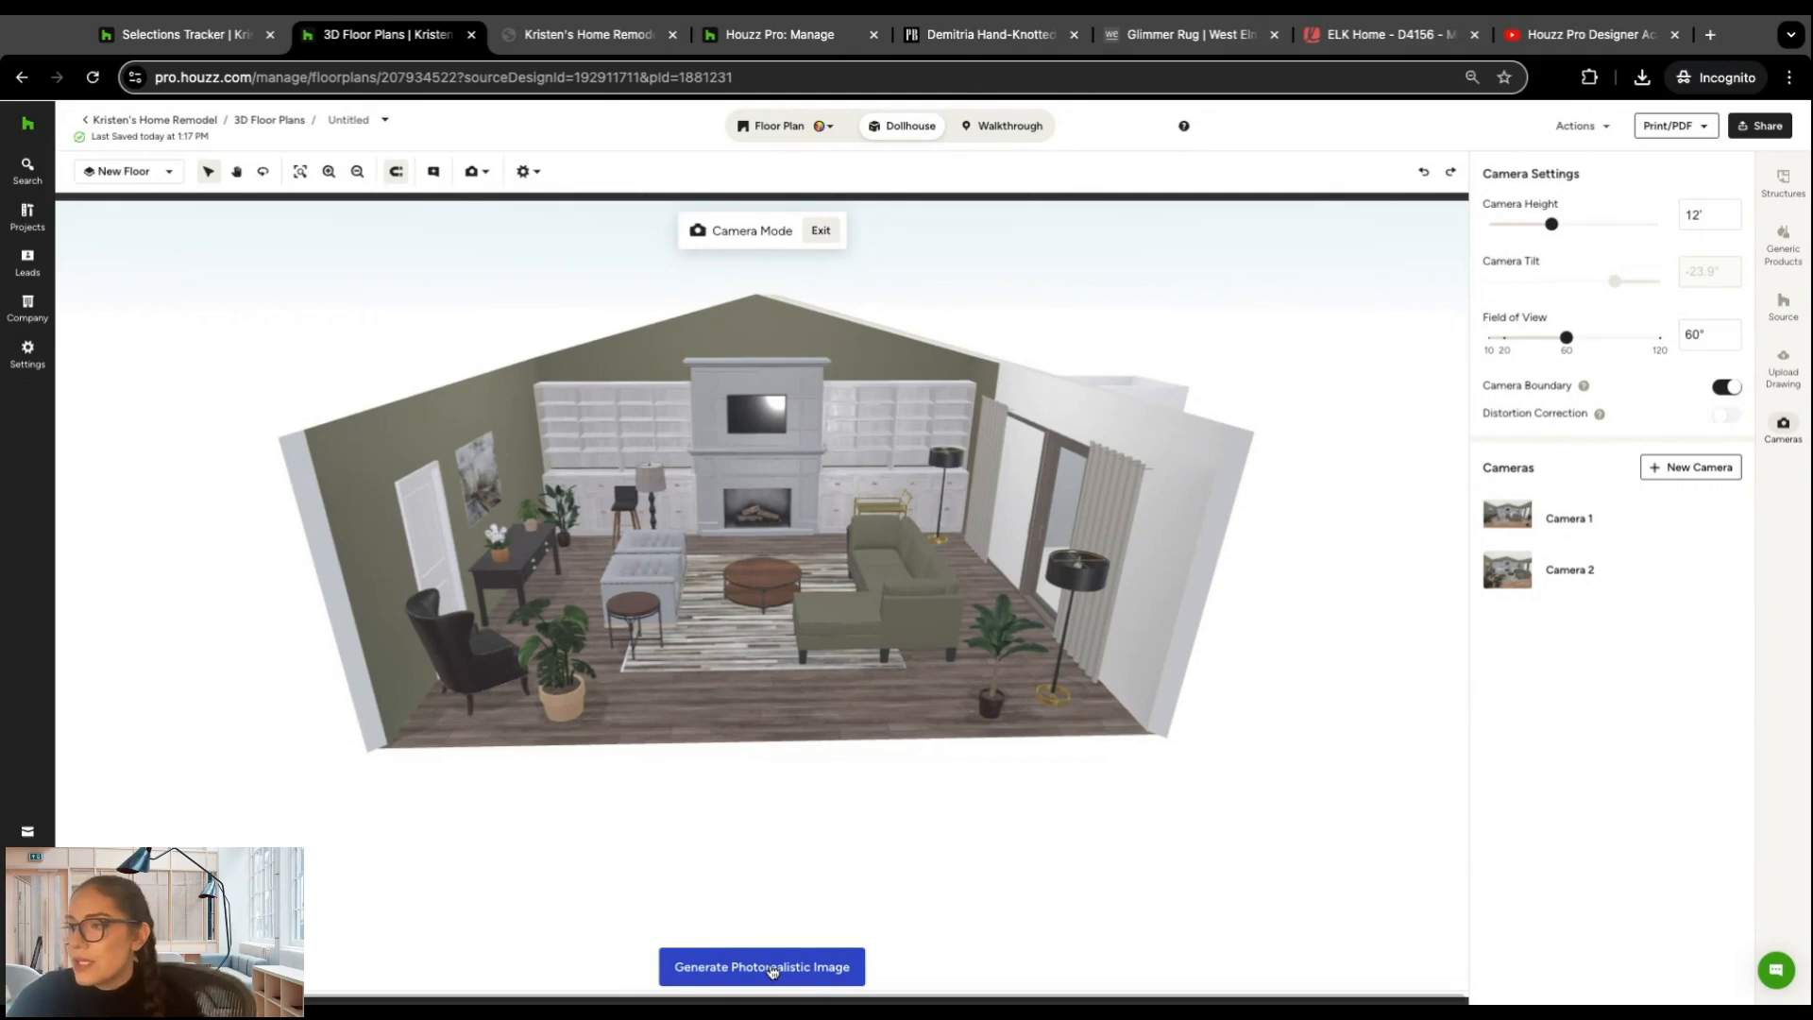
{"action": "left_click_drag", "start_coordinate": [939, 759], "coordinate": [940, 758]}
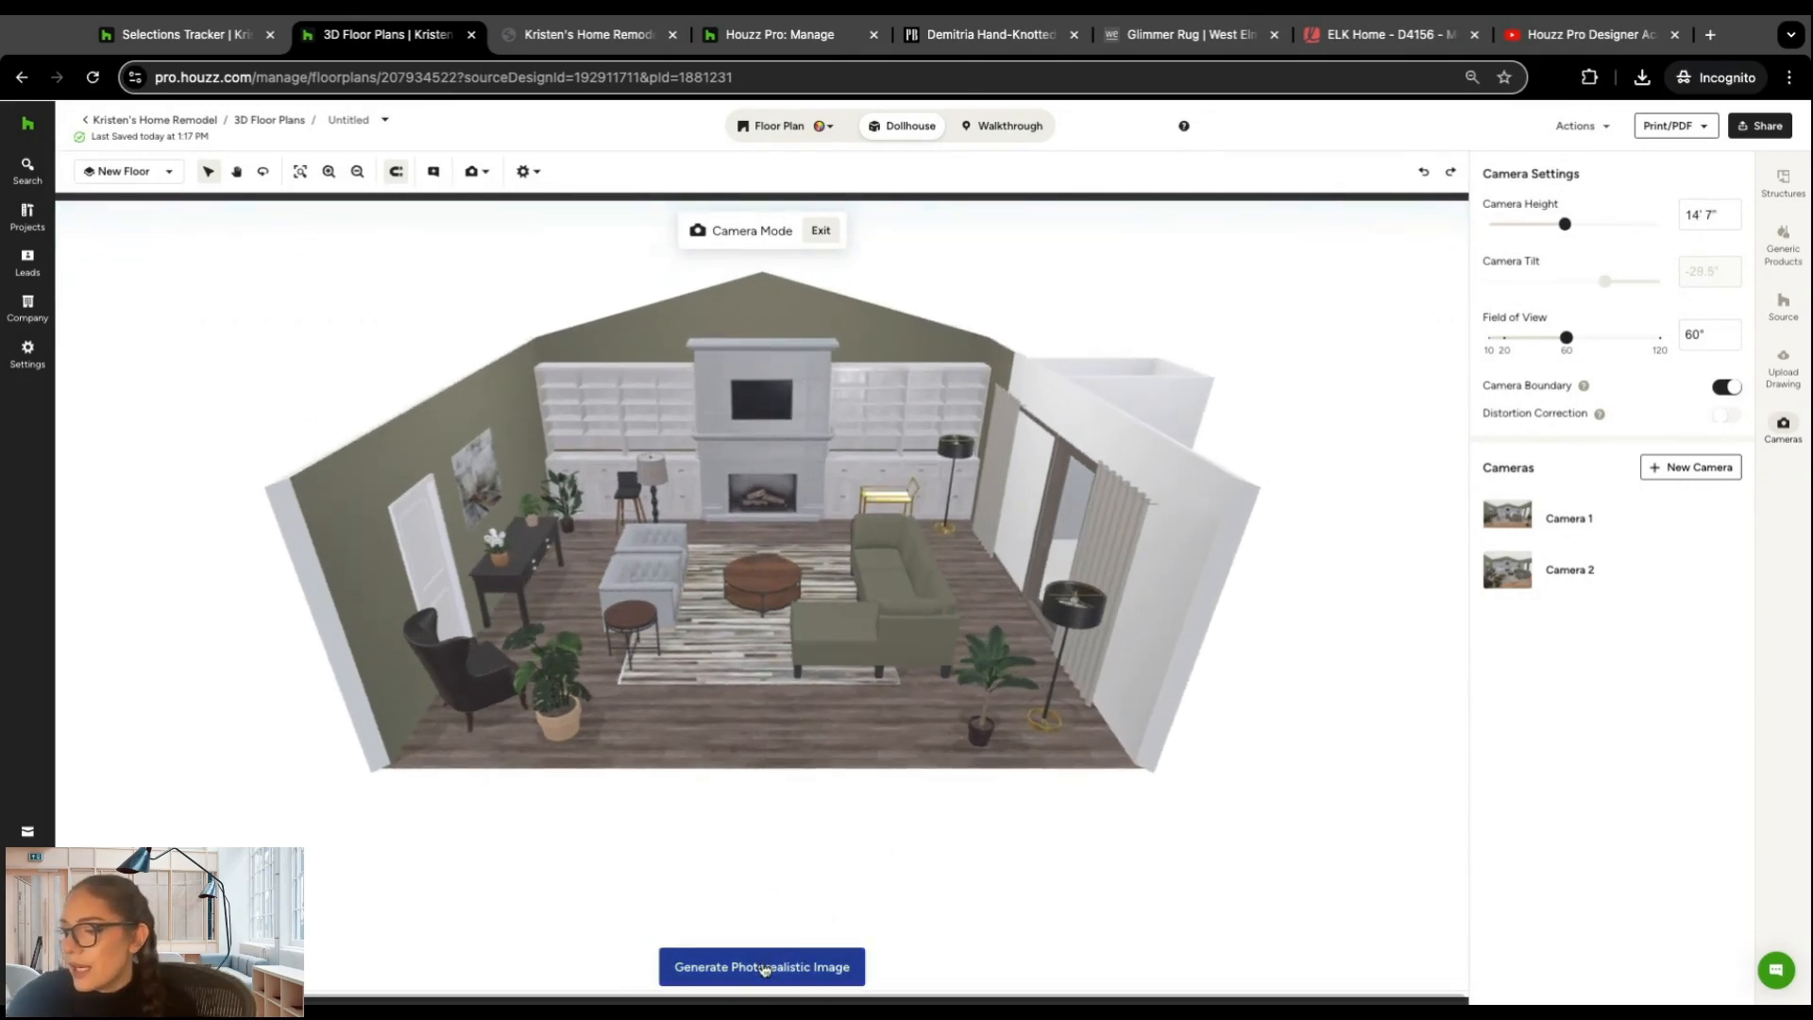
{"action": "left_click", "coordinate": [765, 968]}
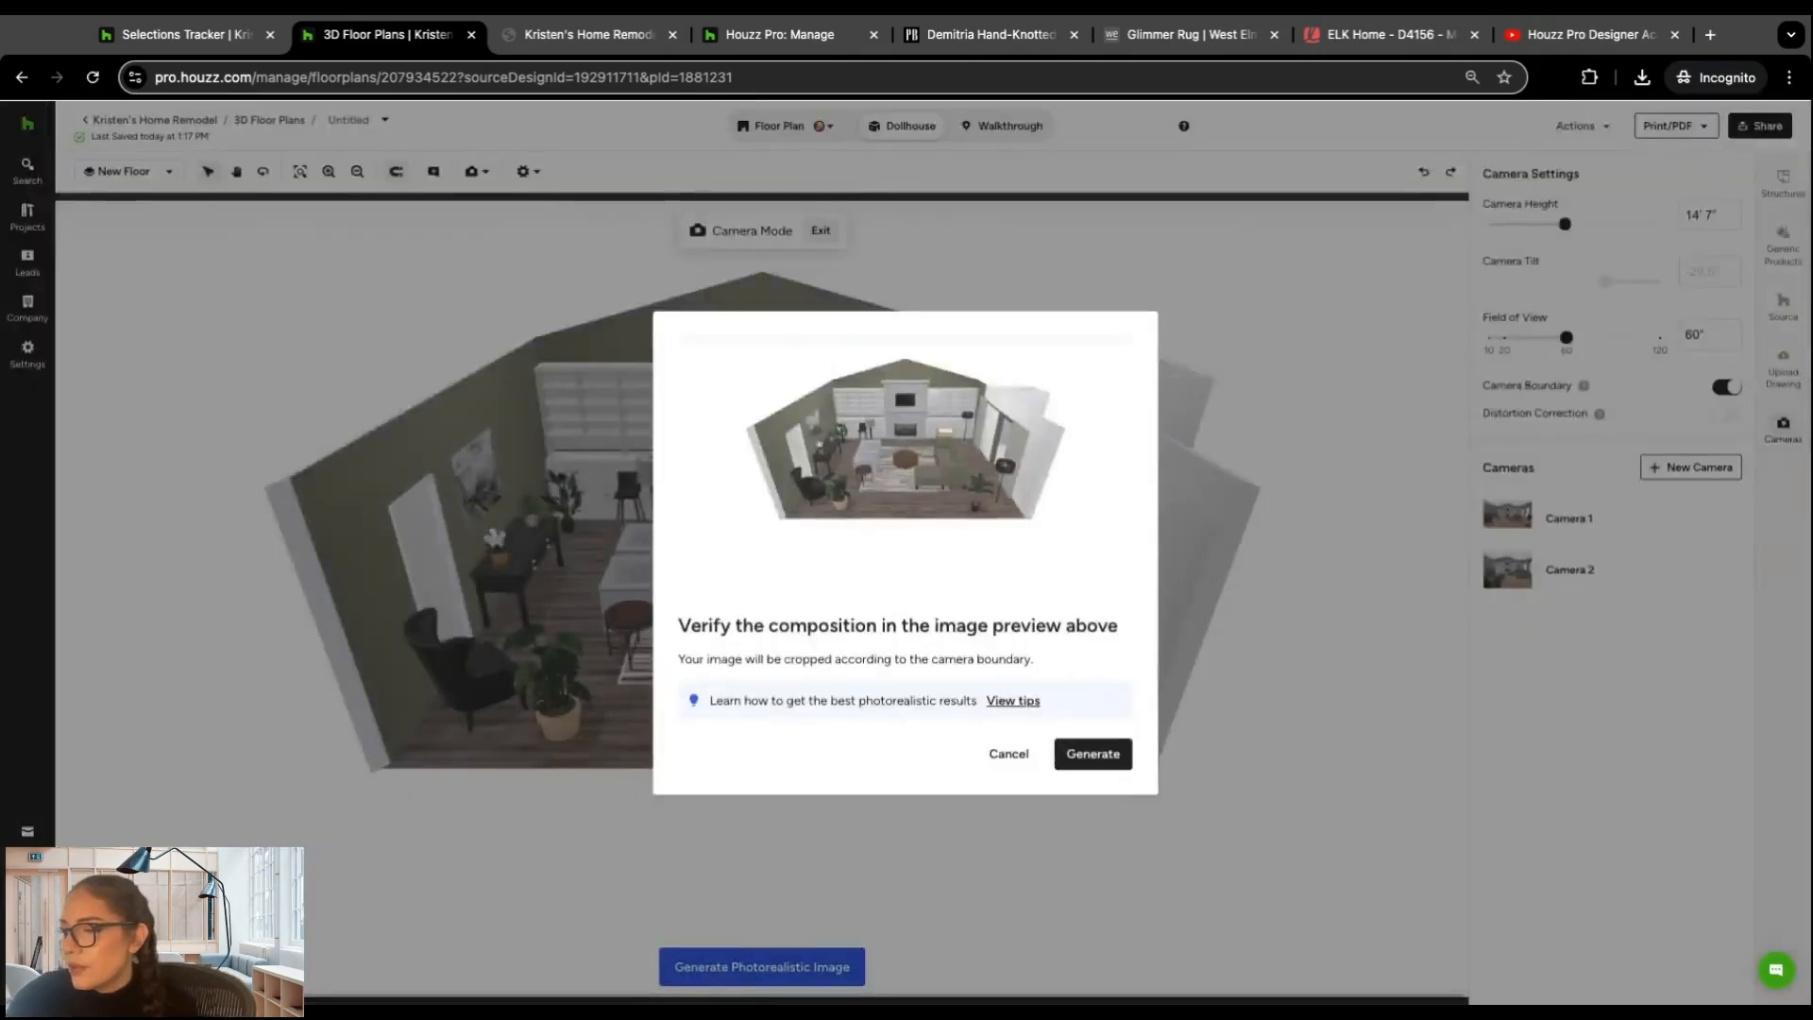
{"action": "left_click", "coordinate": [1098, 754]}
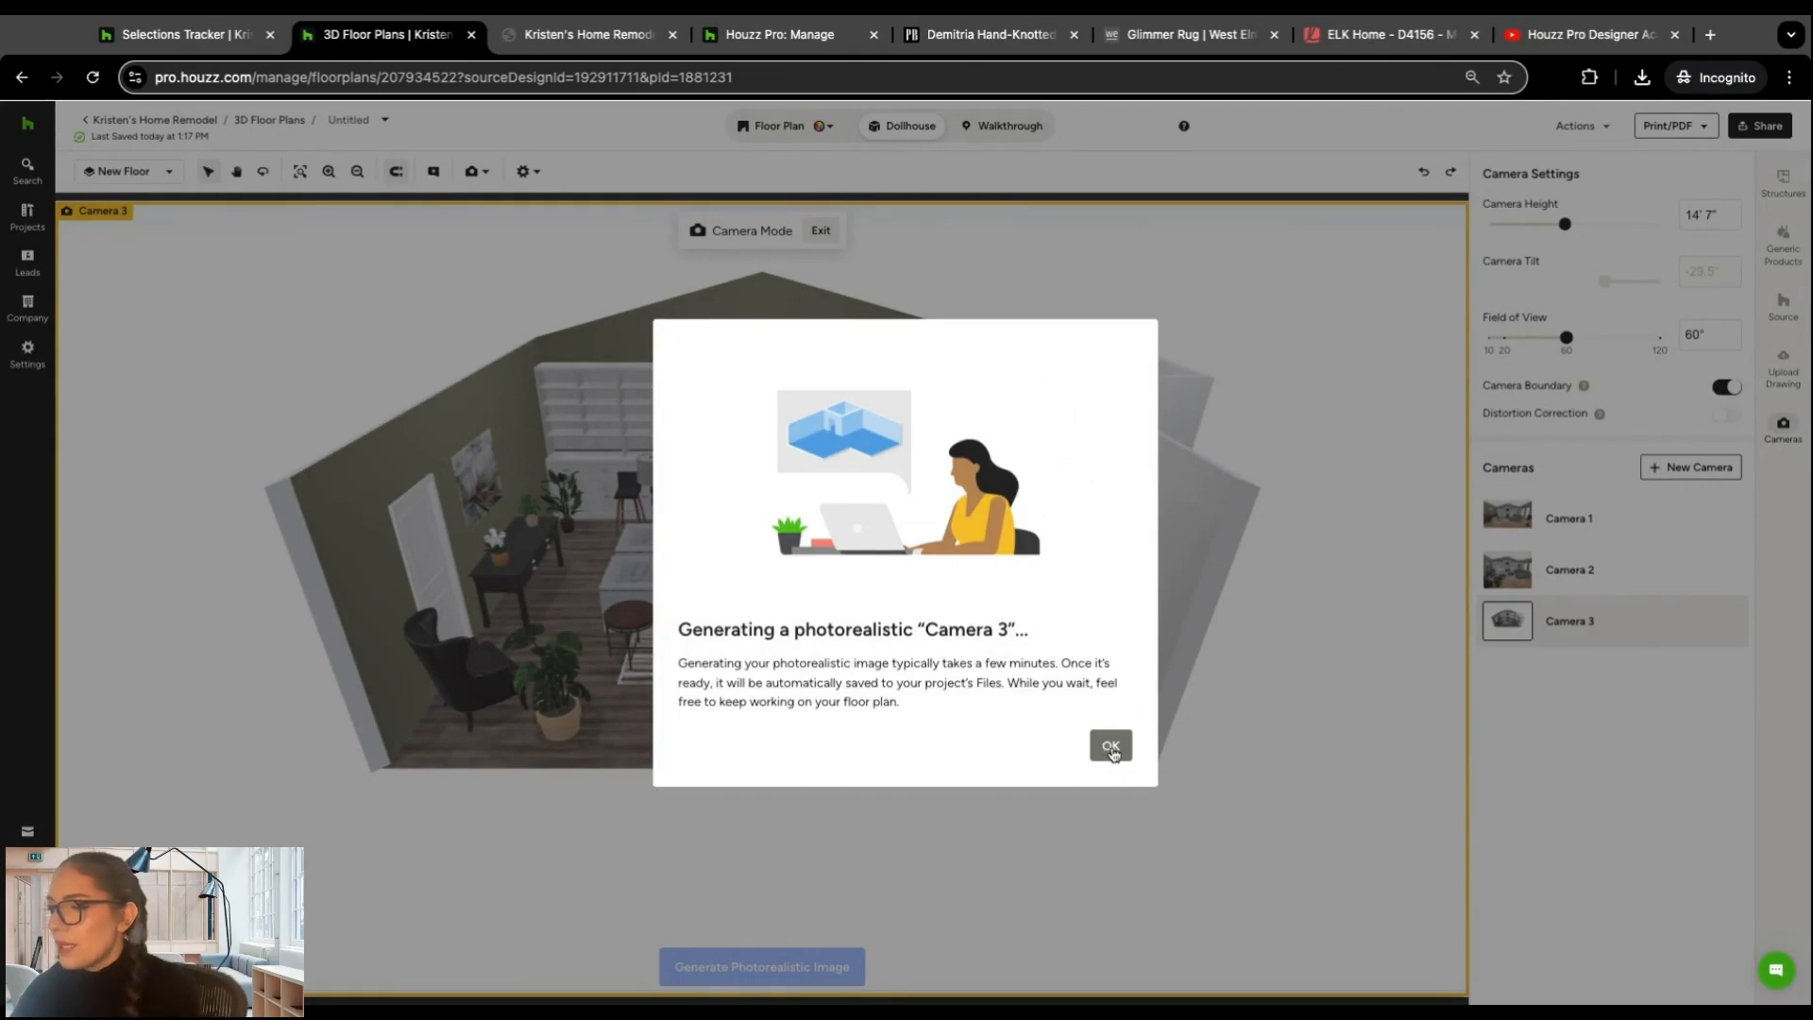
{"action": "left_click", "coordinate": [1111, 748]}
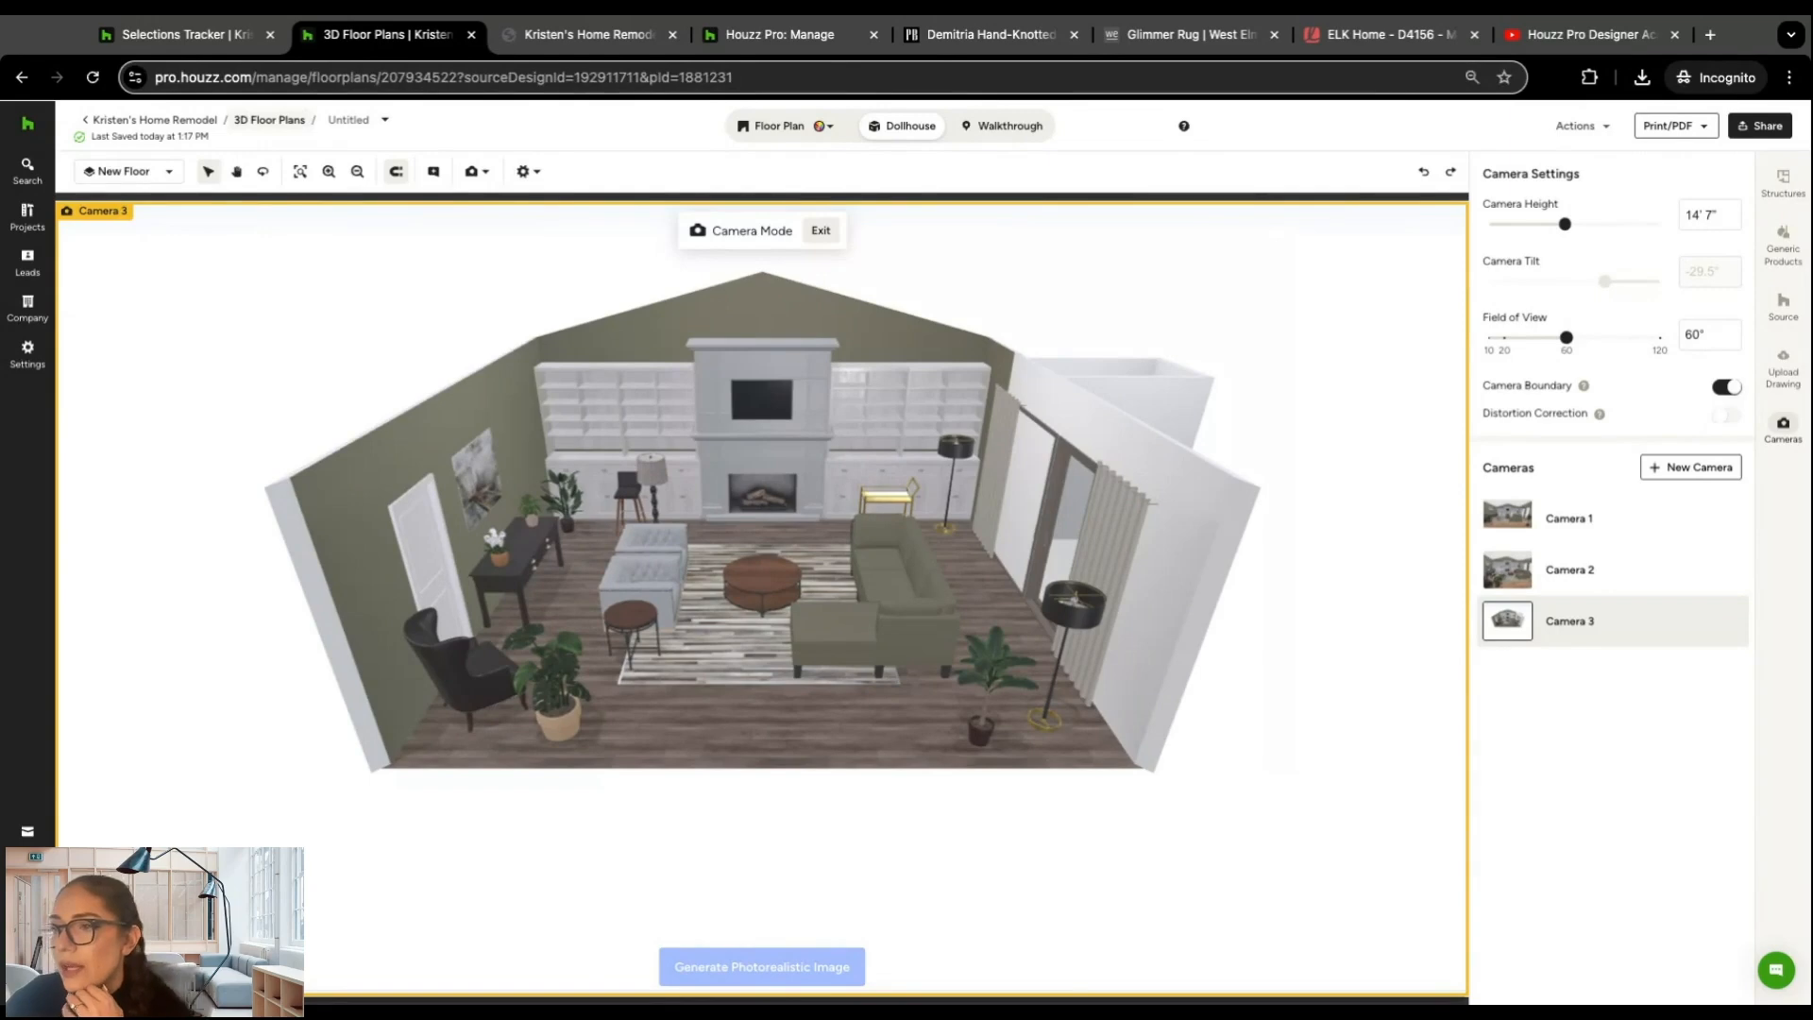
Step: Leave the floor plan for the project overview and look through the Help Center's 3D Floor Planner articles
{"action": "left_click", "coordinate": [195, 121]}
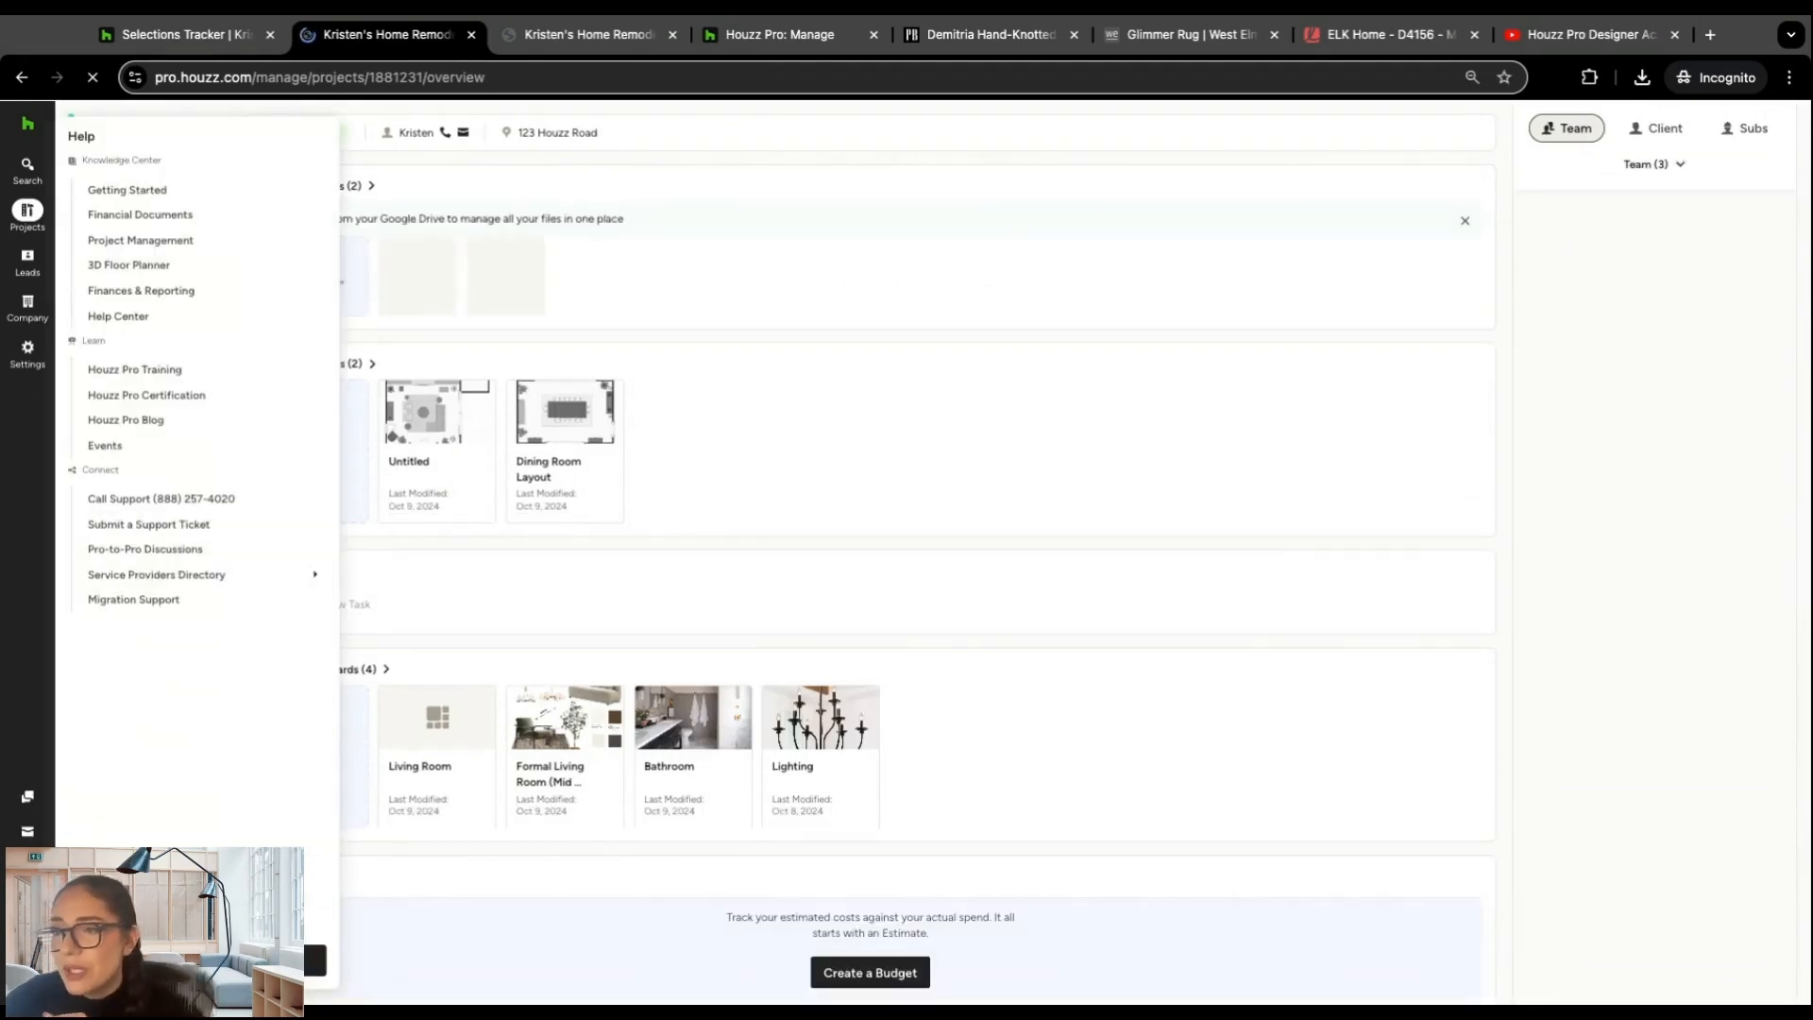
{"action": "left_click", "coordinate": [128, 319]}
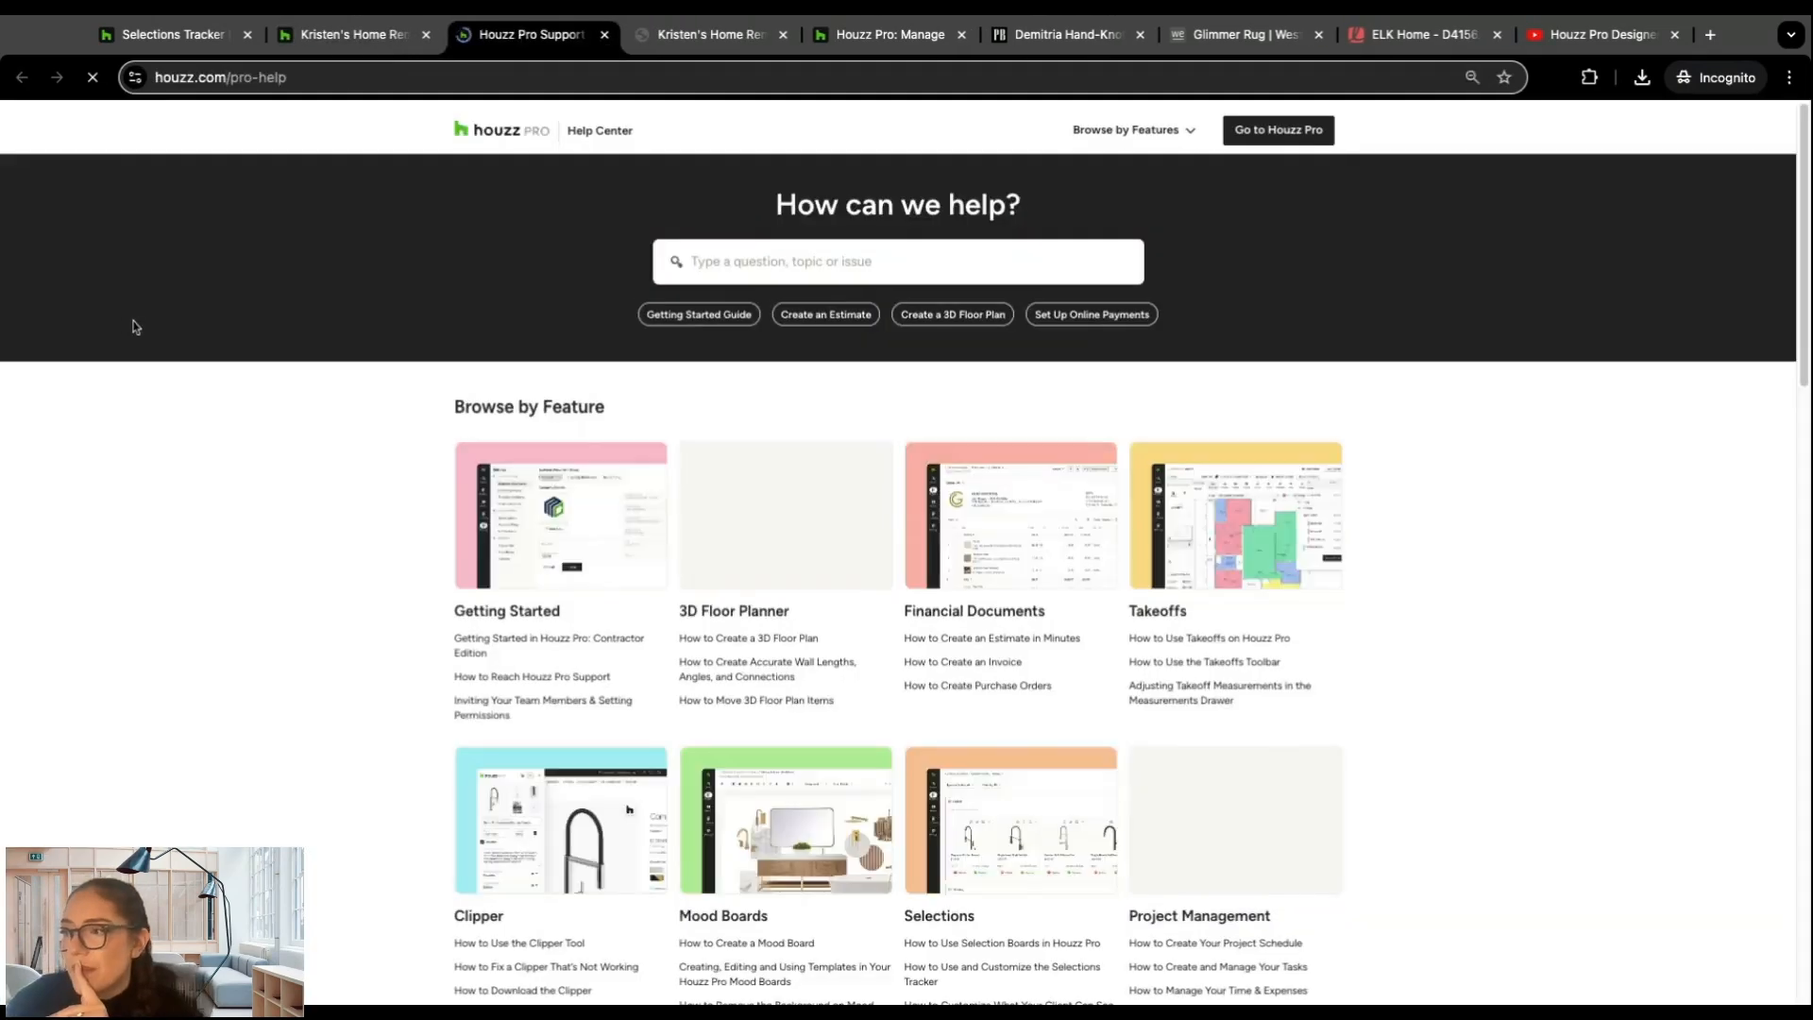
{"action": "scroll", "coordinate": [416, 383], "scroll_direction": "down", "scroll_amount": 1}
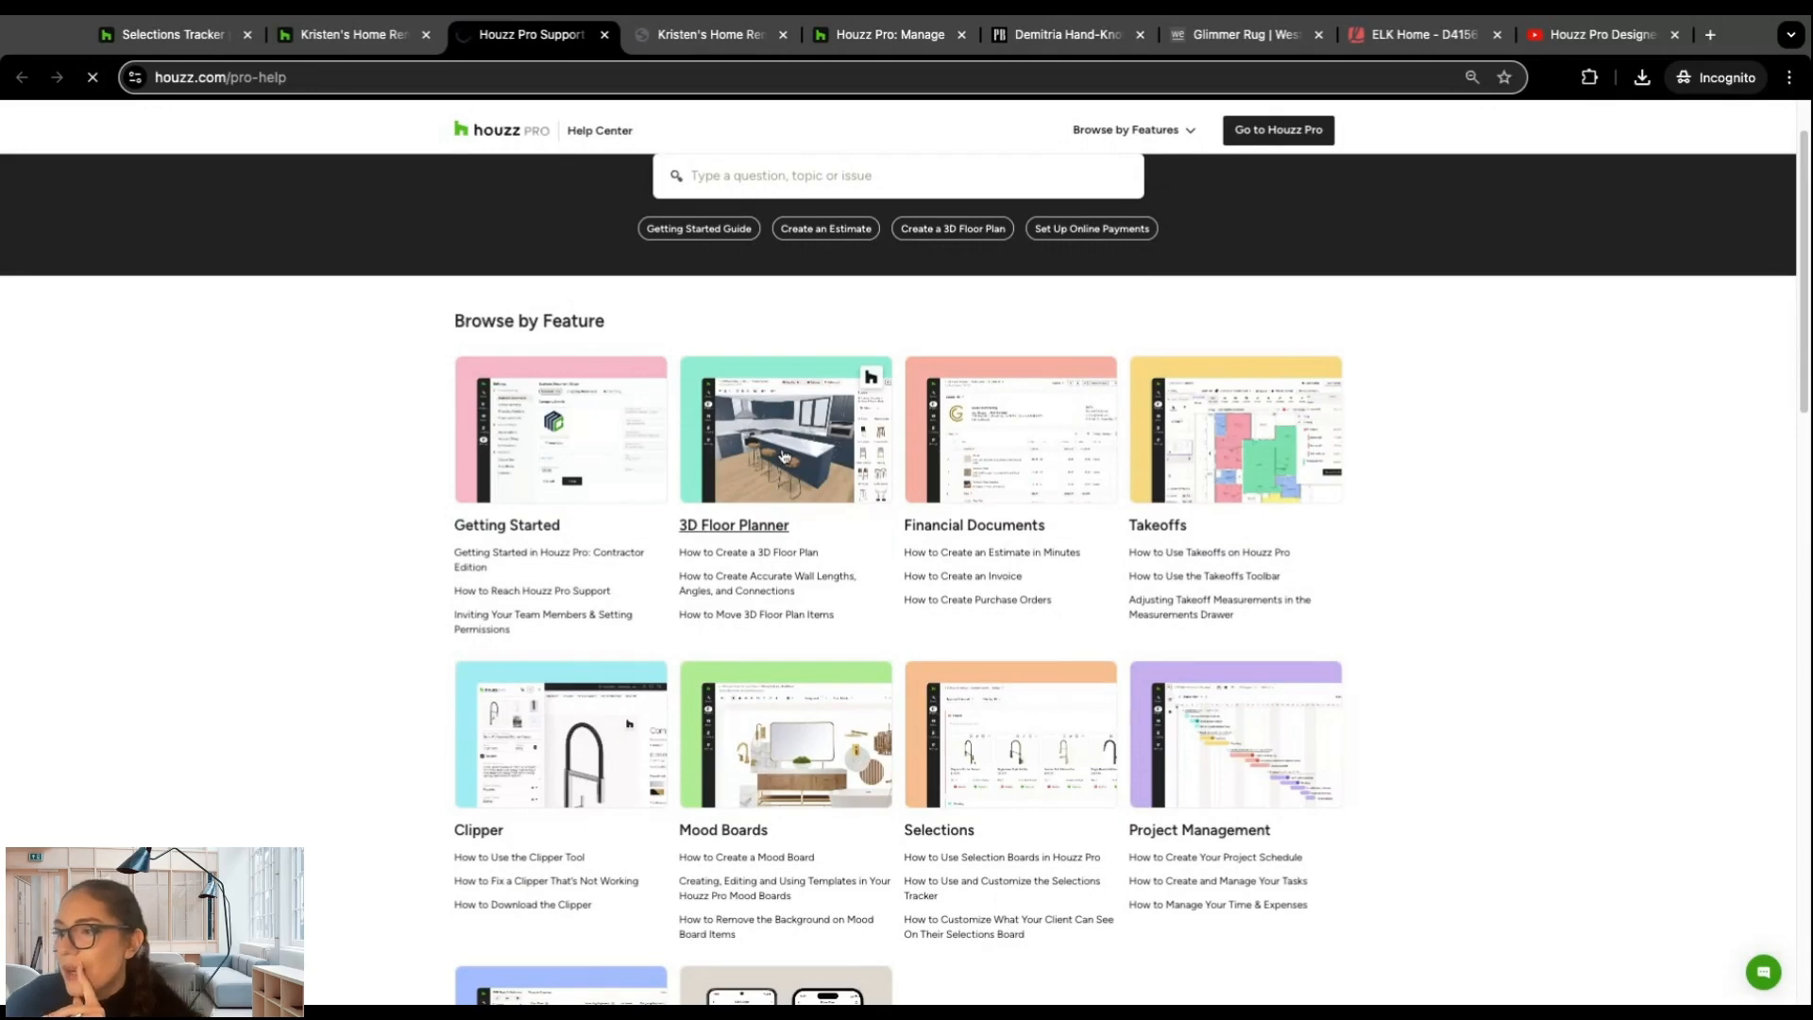
{"action": "left_click", "coordinate": [782, 456]}
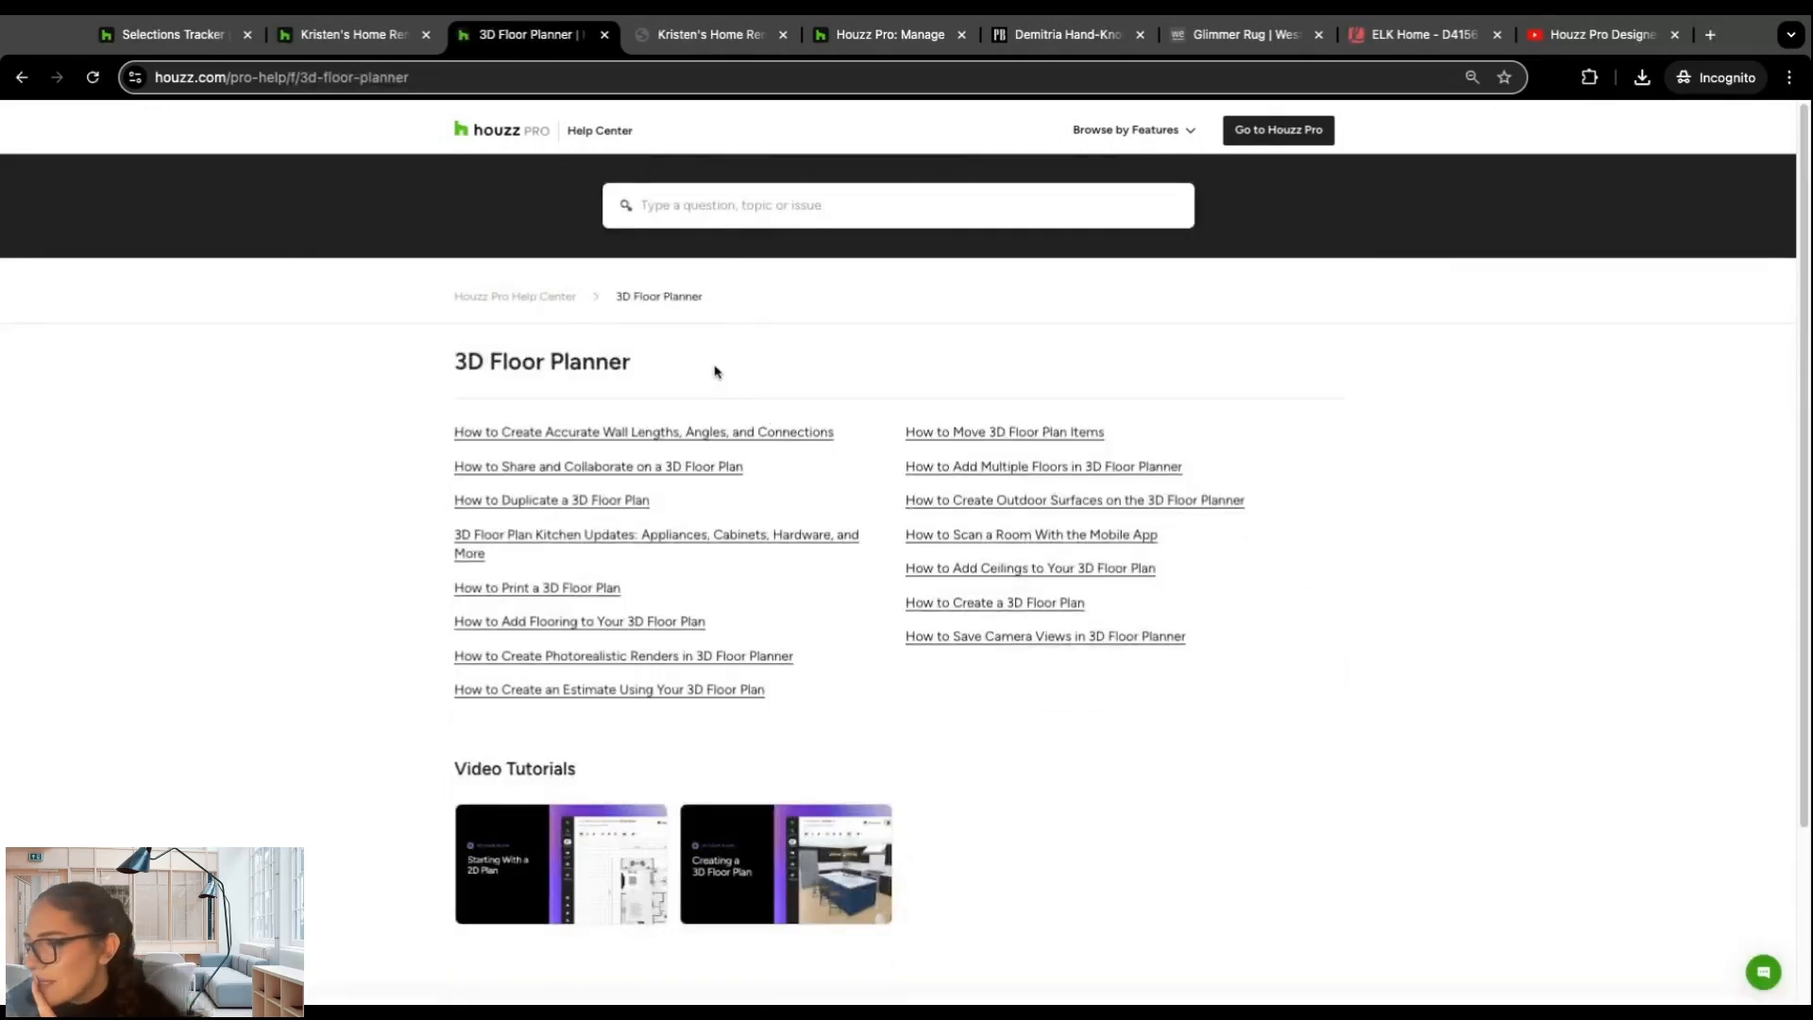
{"action": "scroll", "coordinate": [708, 373], "scroll_direction": "down", "scroll_amount": 1}
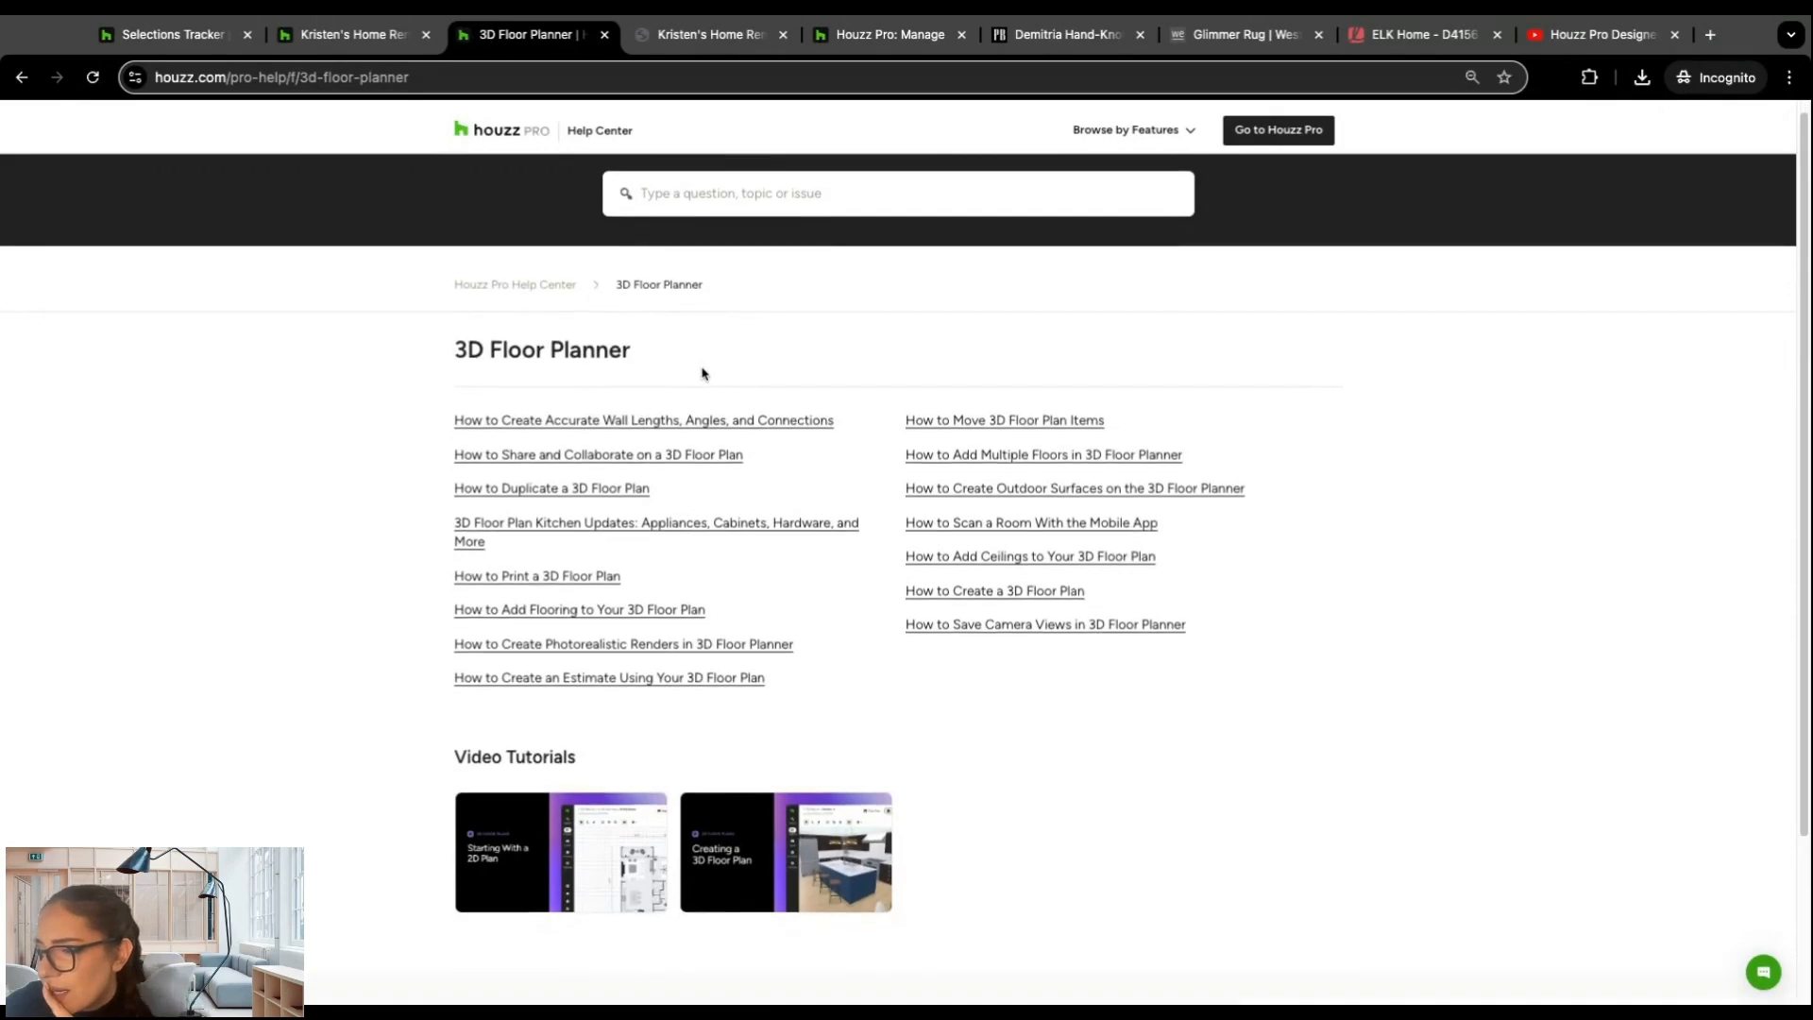
{"action": "scroll", "coordinate": [703, 374], "scroll_direction": "down", "scroll_amount": 1}
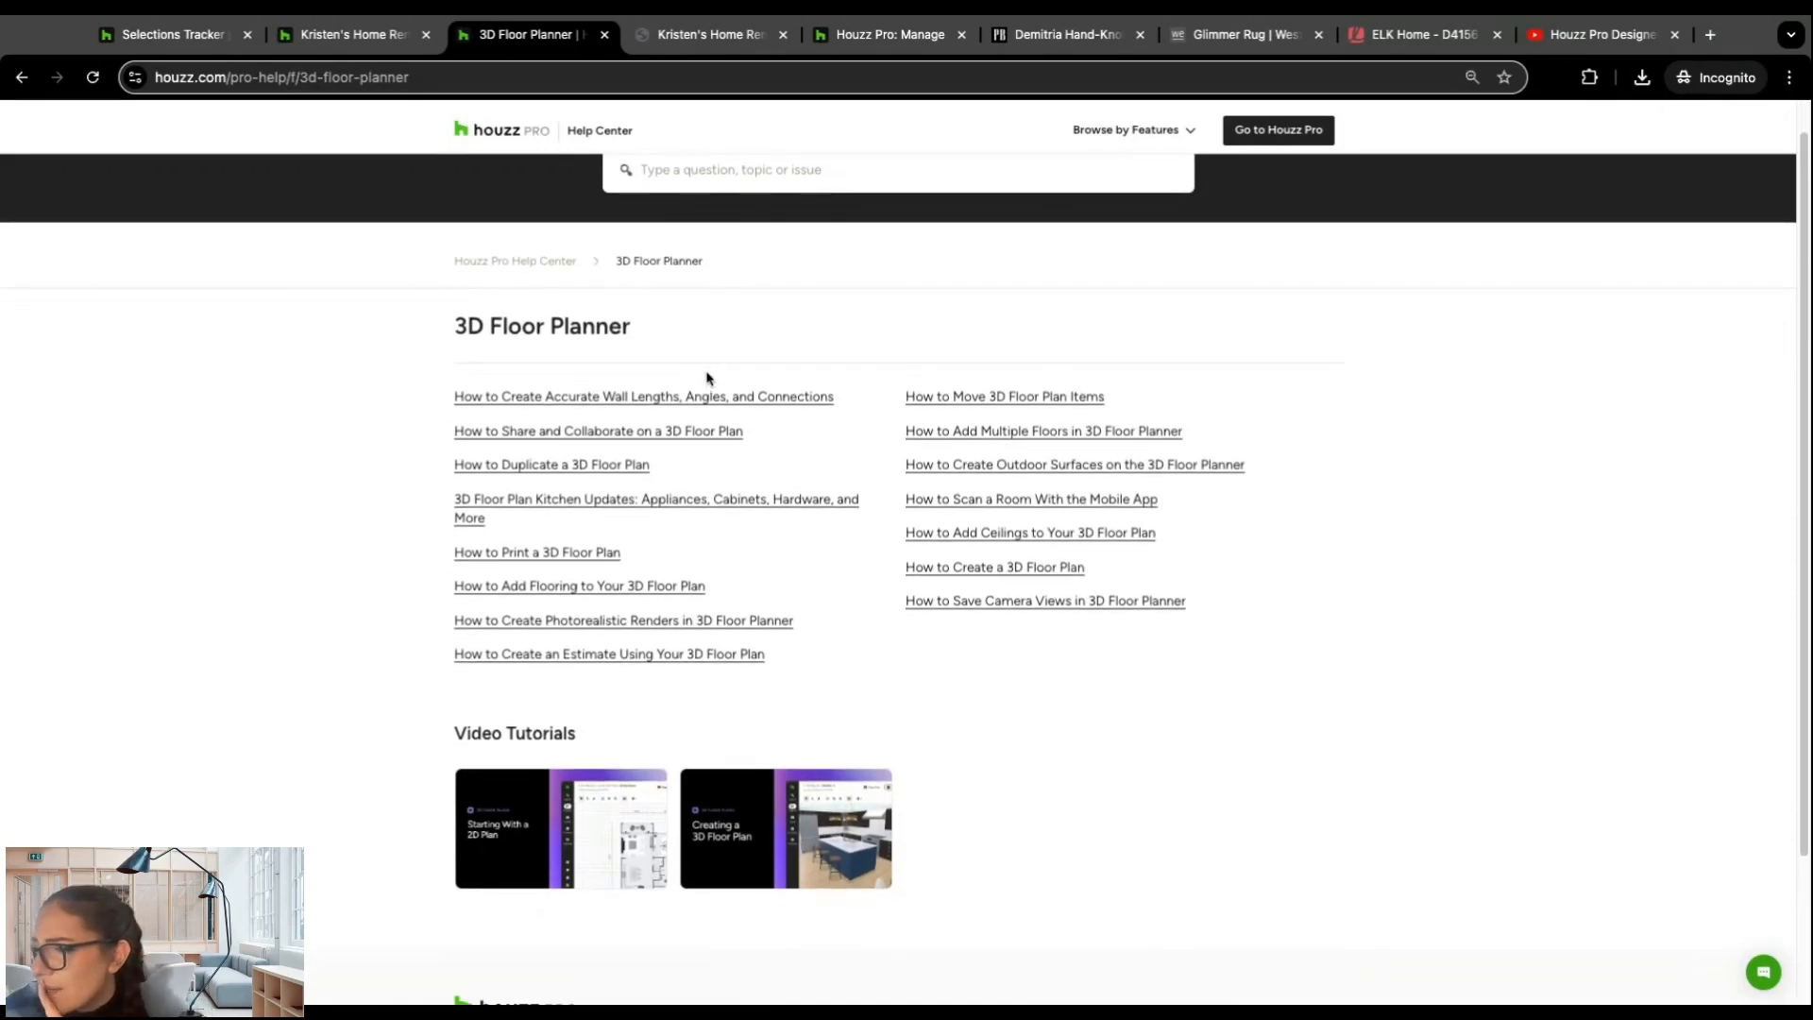
{"action": "scroll", "coordinate": [708, 376], "scroll_direction": "down", "scroll_amount": 2}
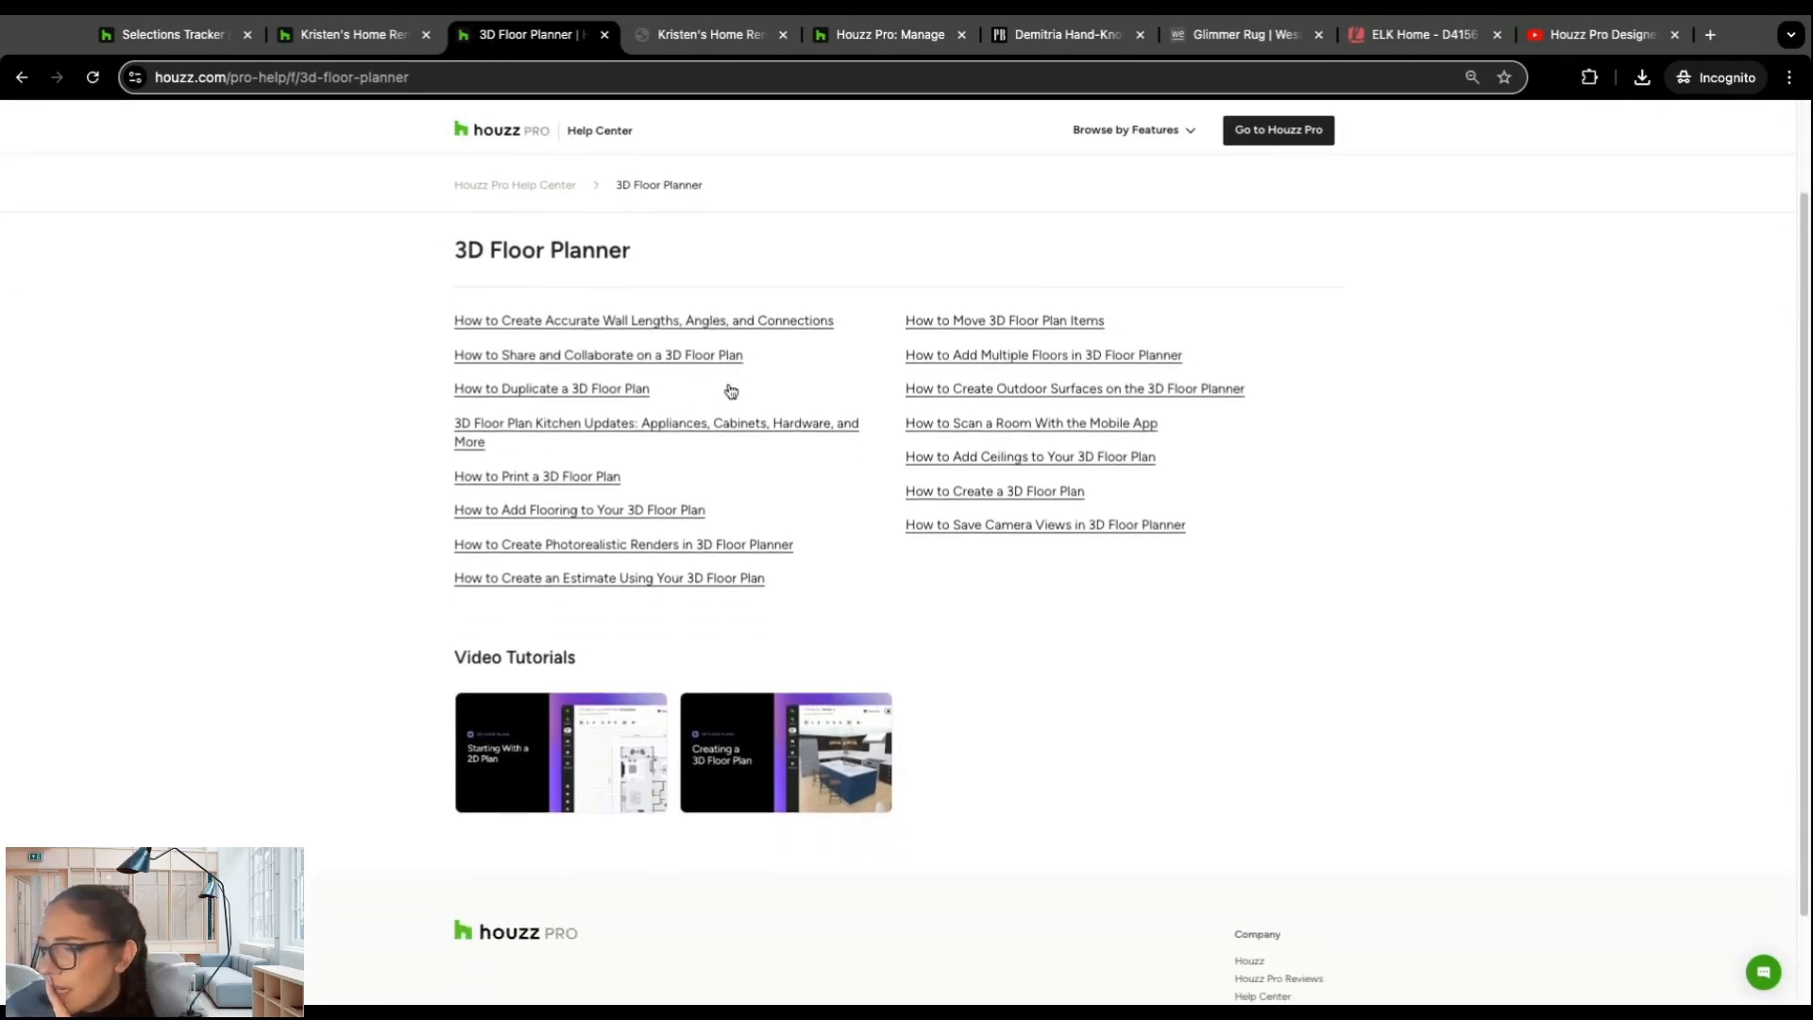
{"action": "scroll", "coordinate": [729, 389], "scroll_direction": "up", "scroll_amount": 2}
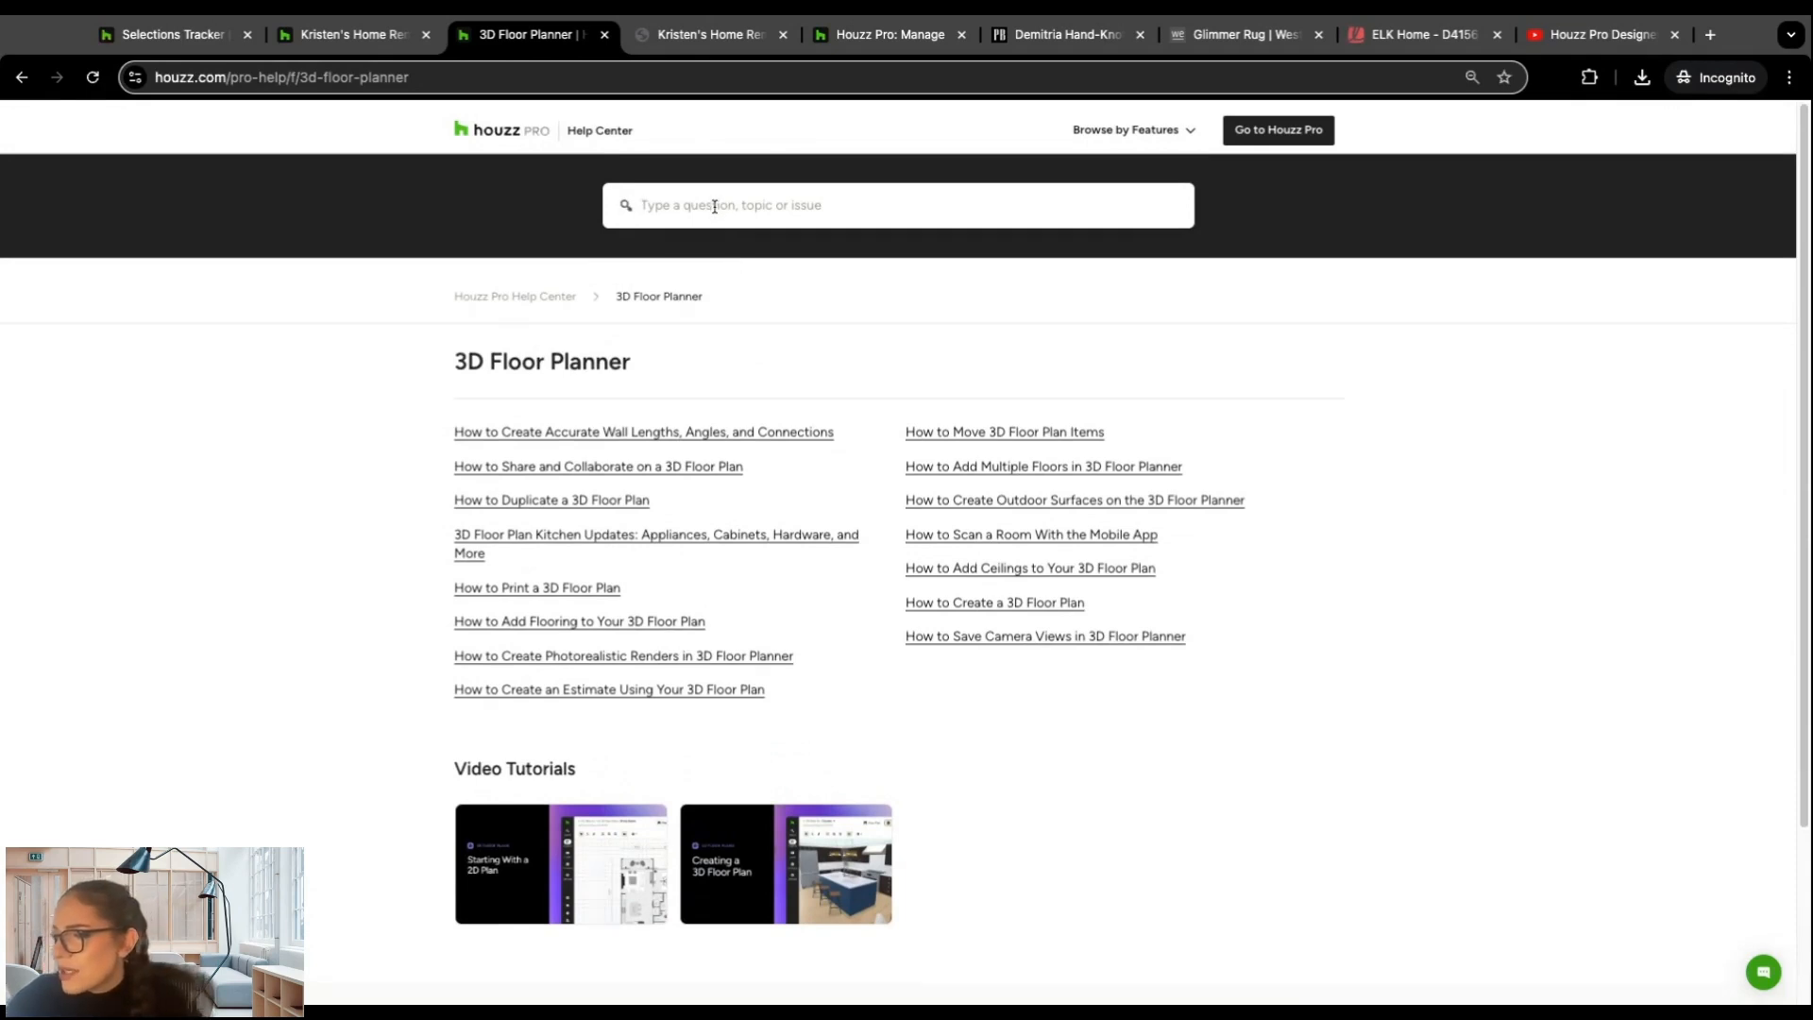
Step: Search the Help Center for "lidar" and open the article How to Scan a Room Using LiDAR Technology
{"action": "type", "text": "lid"}
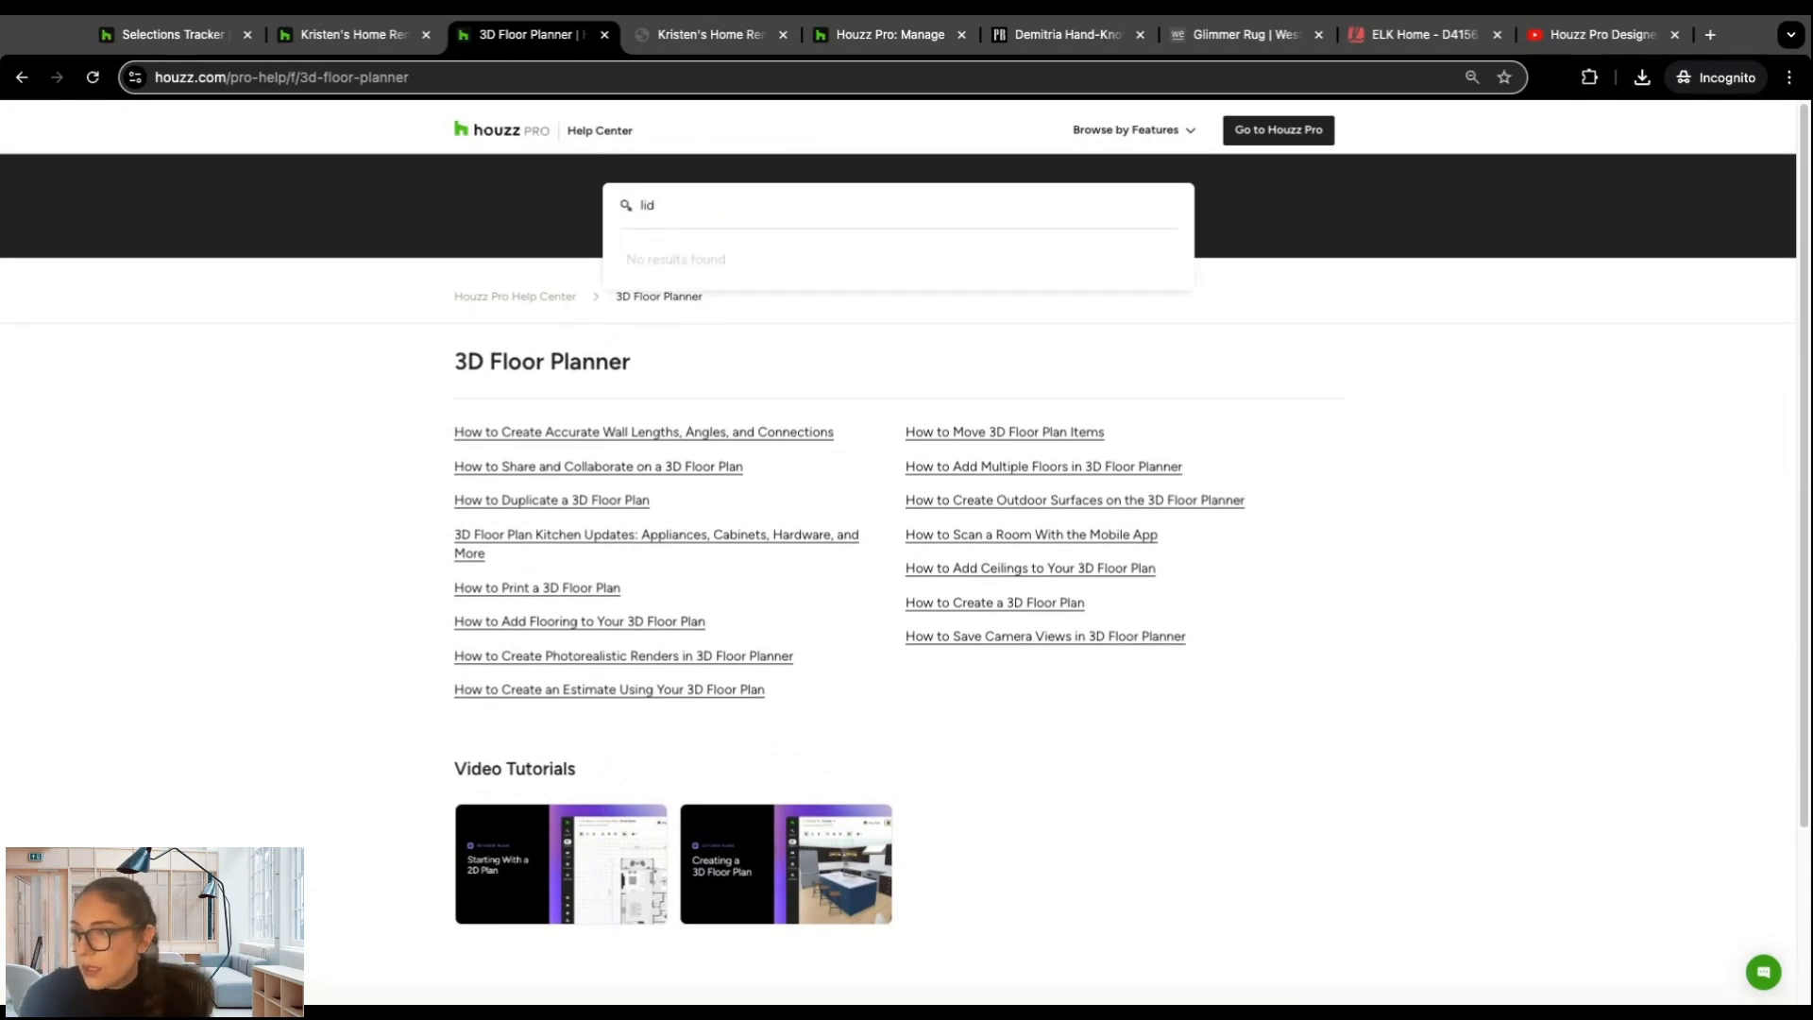
{"action": "type", "text": "ar"}
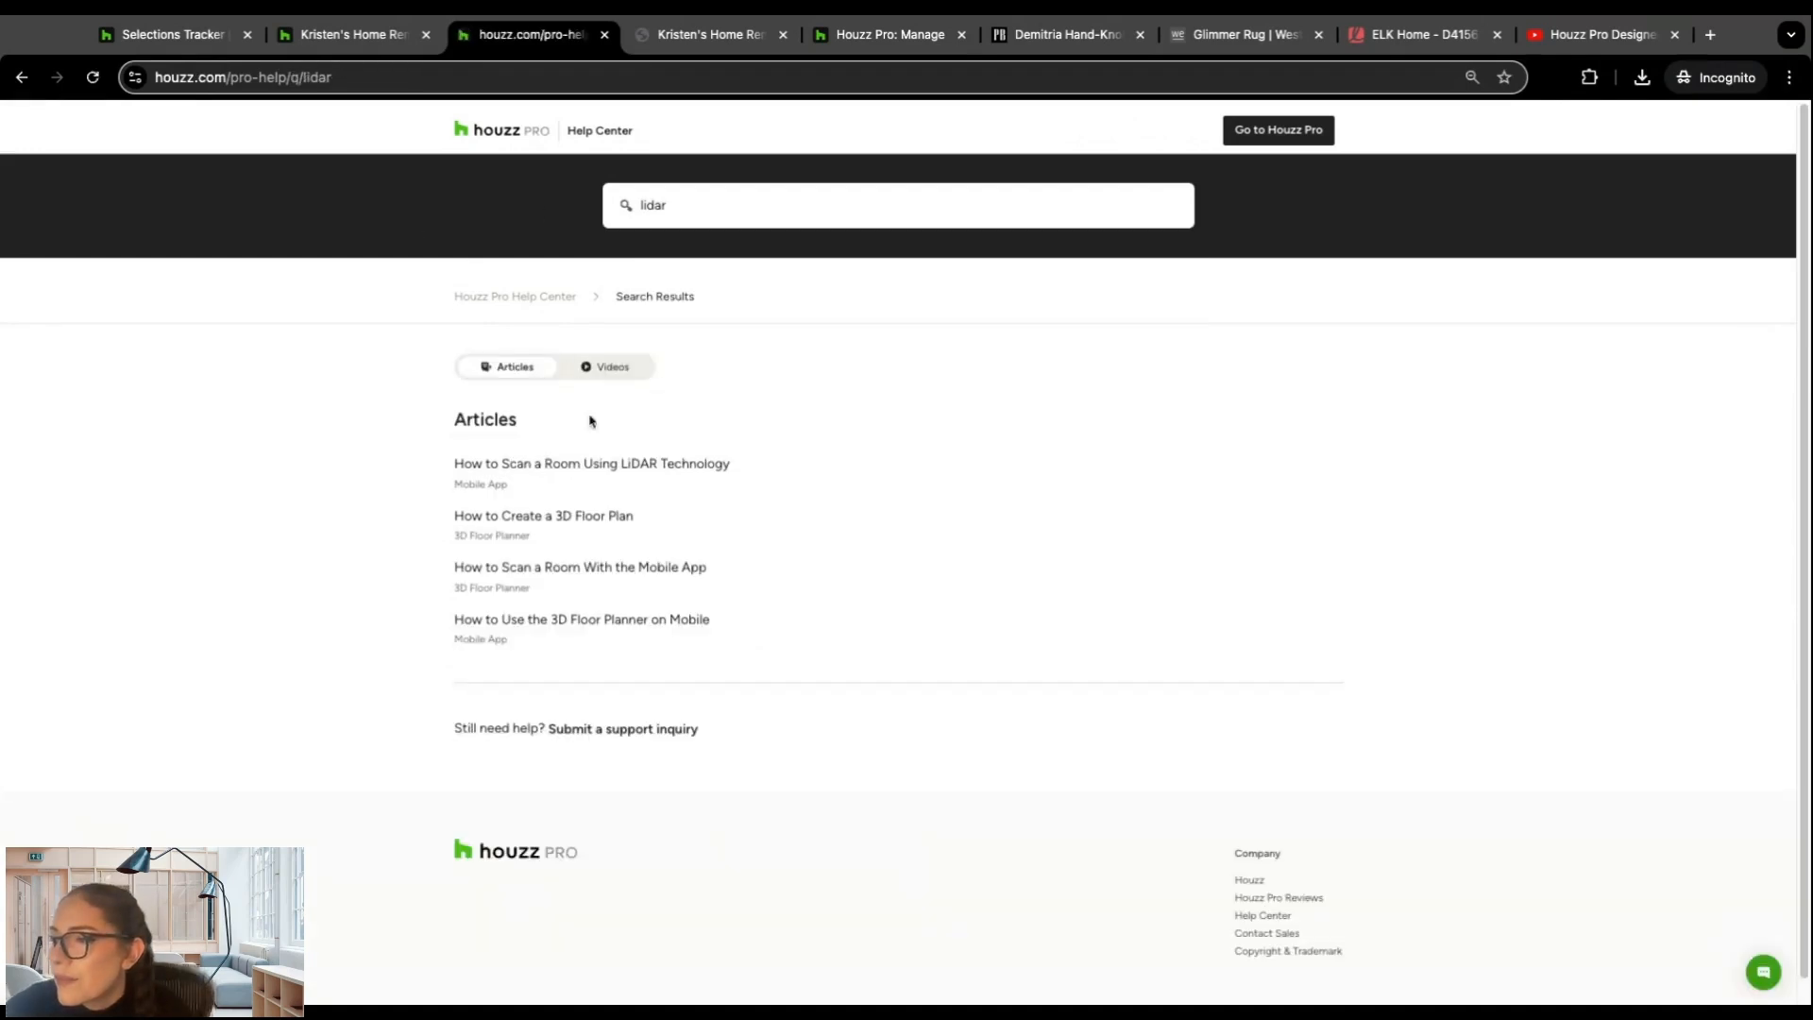
{"action": "left_click", "coordinate": [619, 468]}
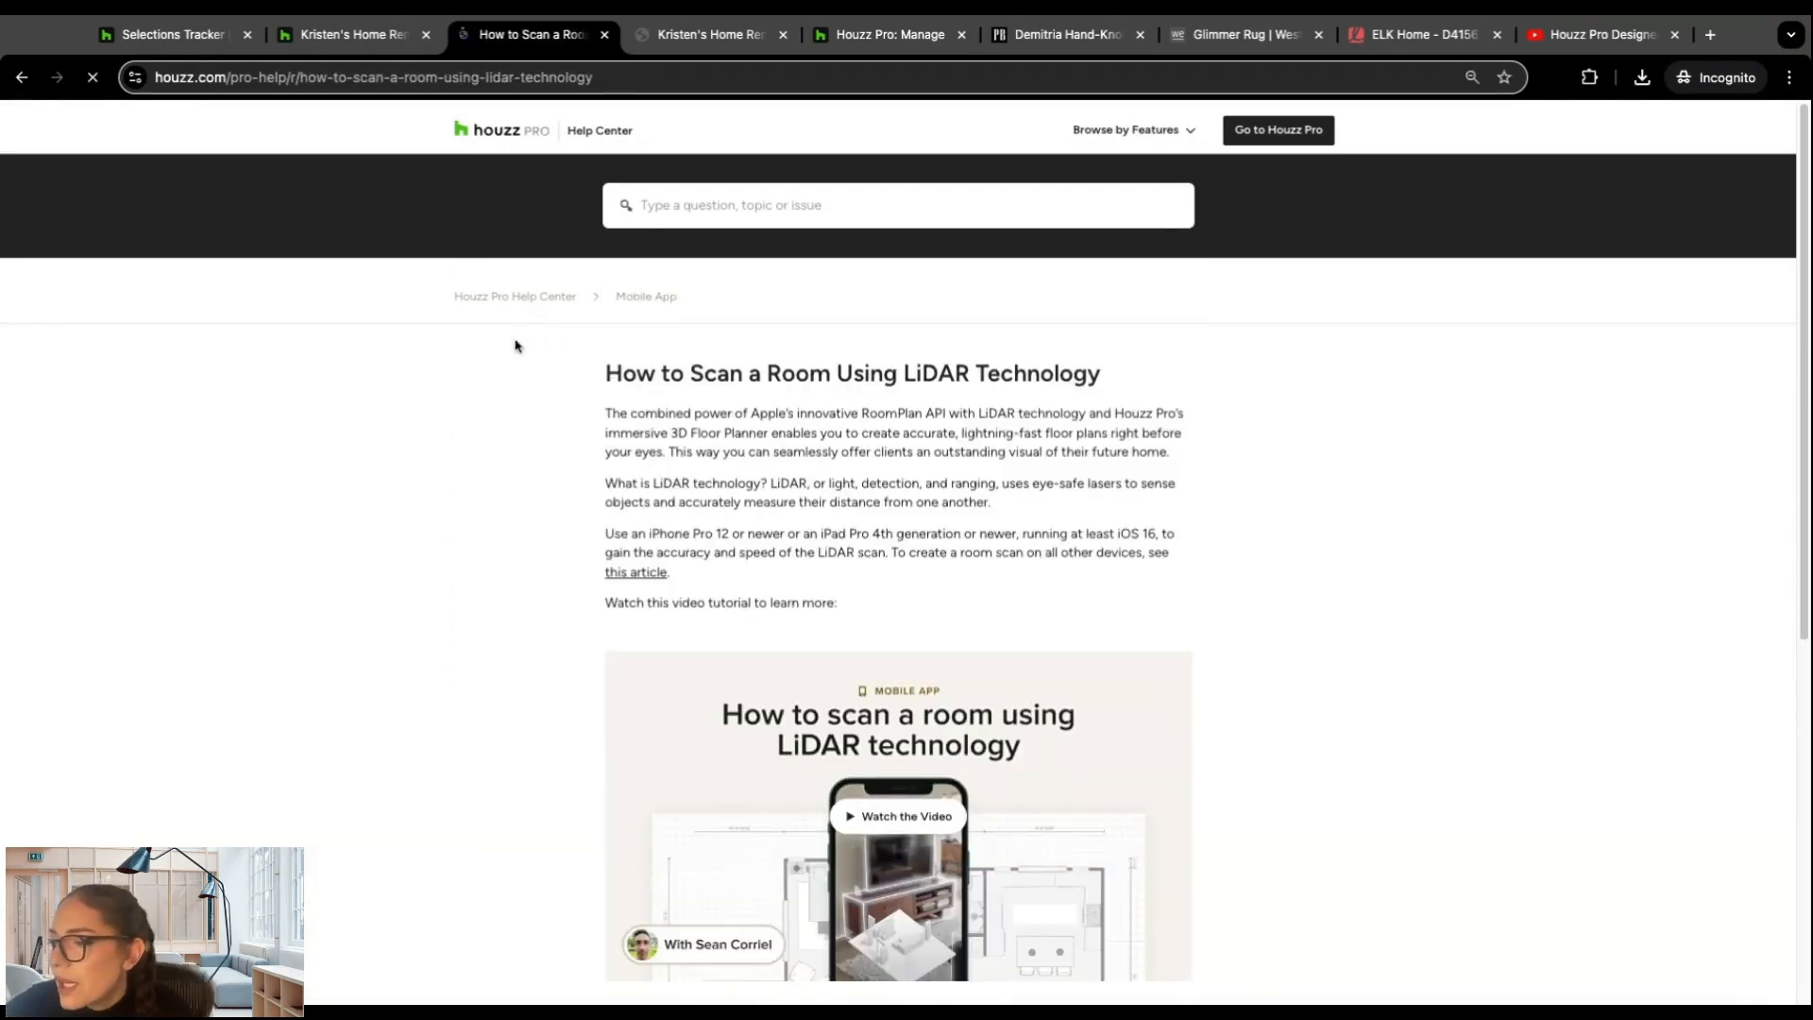
Step: Watch the article's Room Scans with LiDAR Tech video in full screen and close the player
{"action": "scroll", "coordinate": [824, 406], "scroll_direction": "down", "scroll_amount": 2}
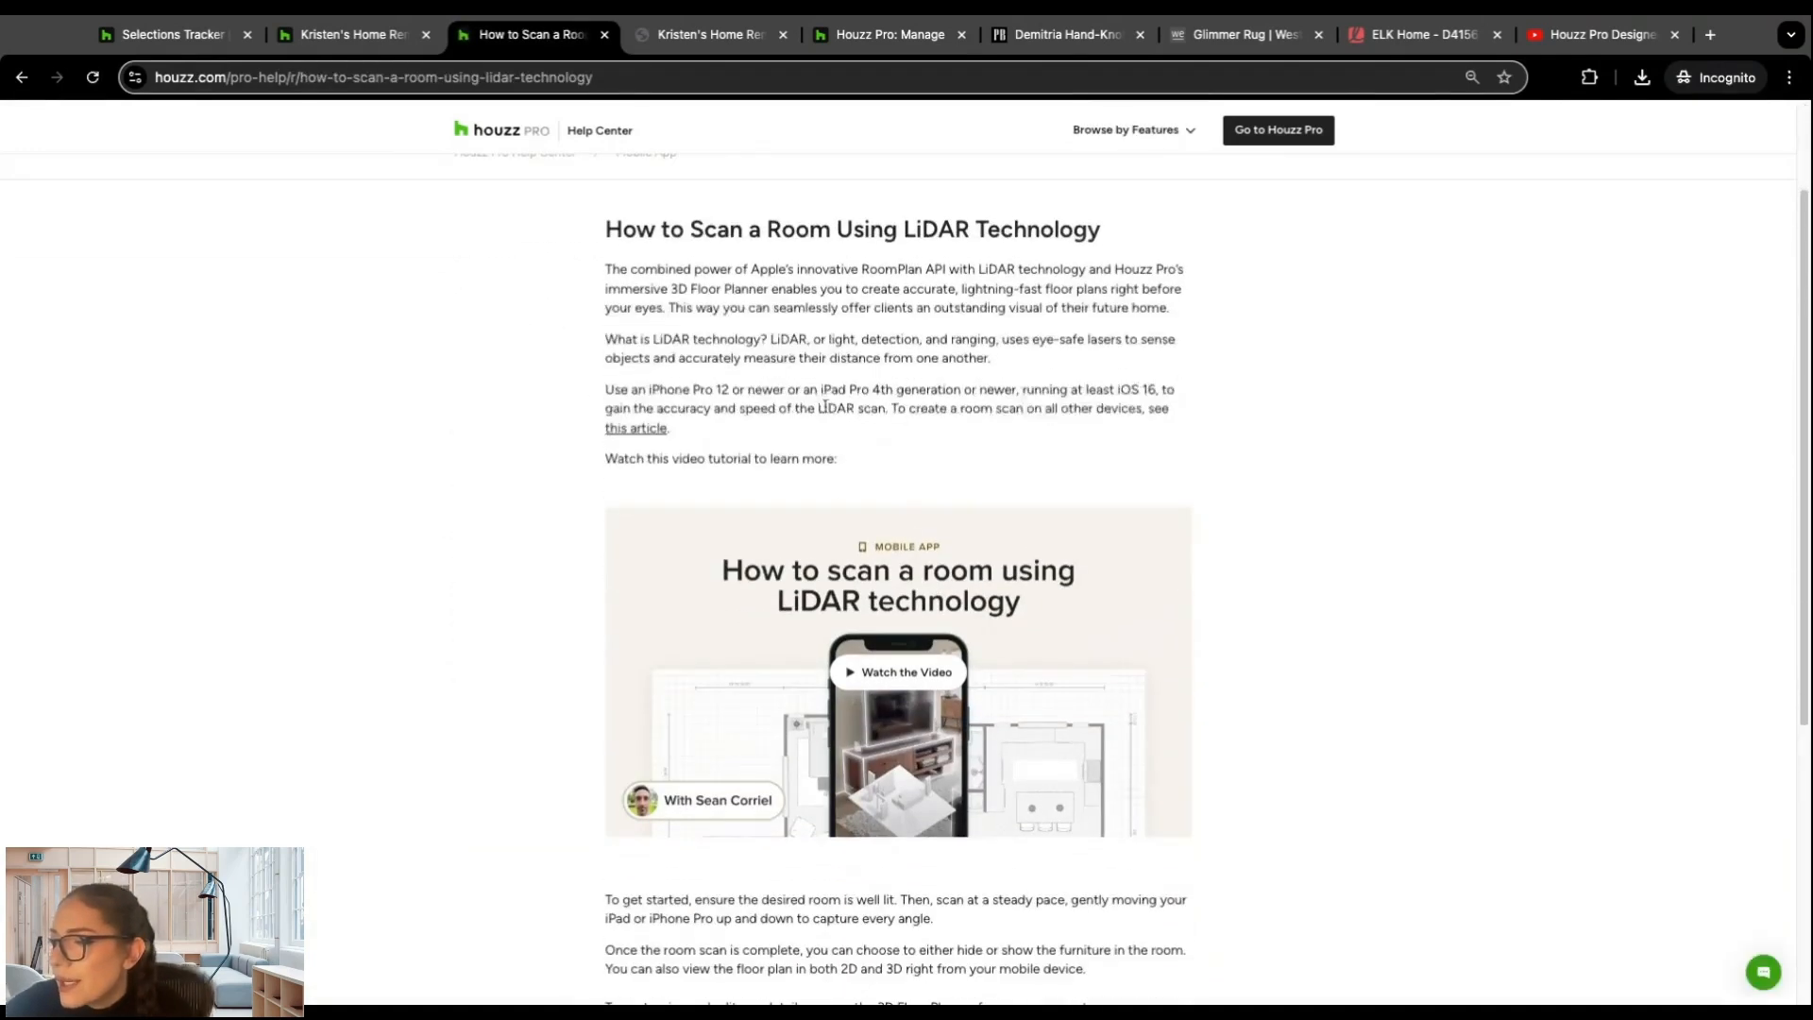
{"action": "left_click", "coordinate": [980, 584]}
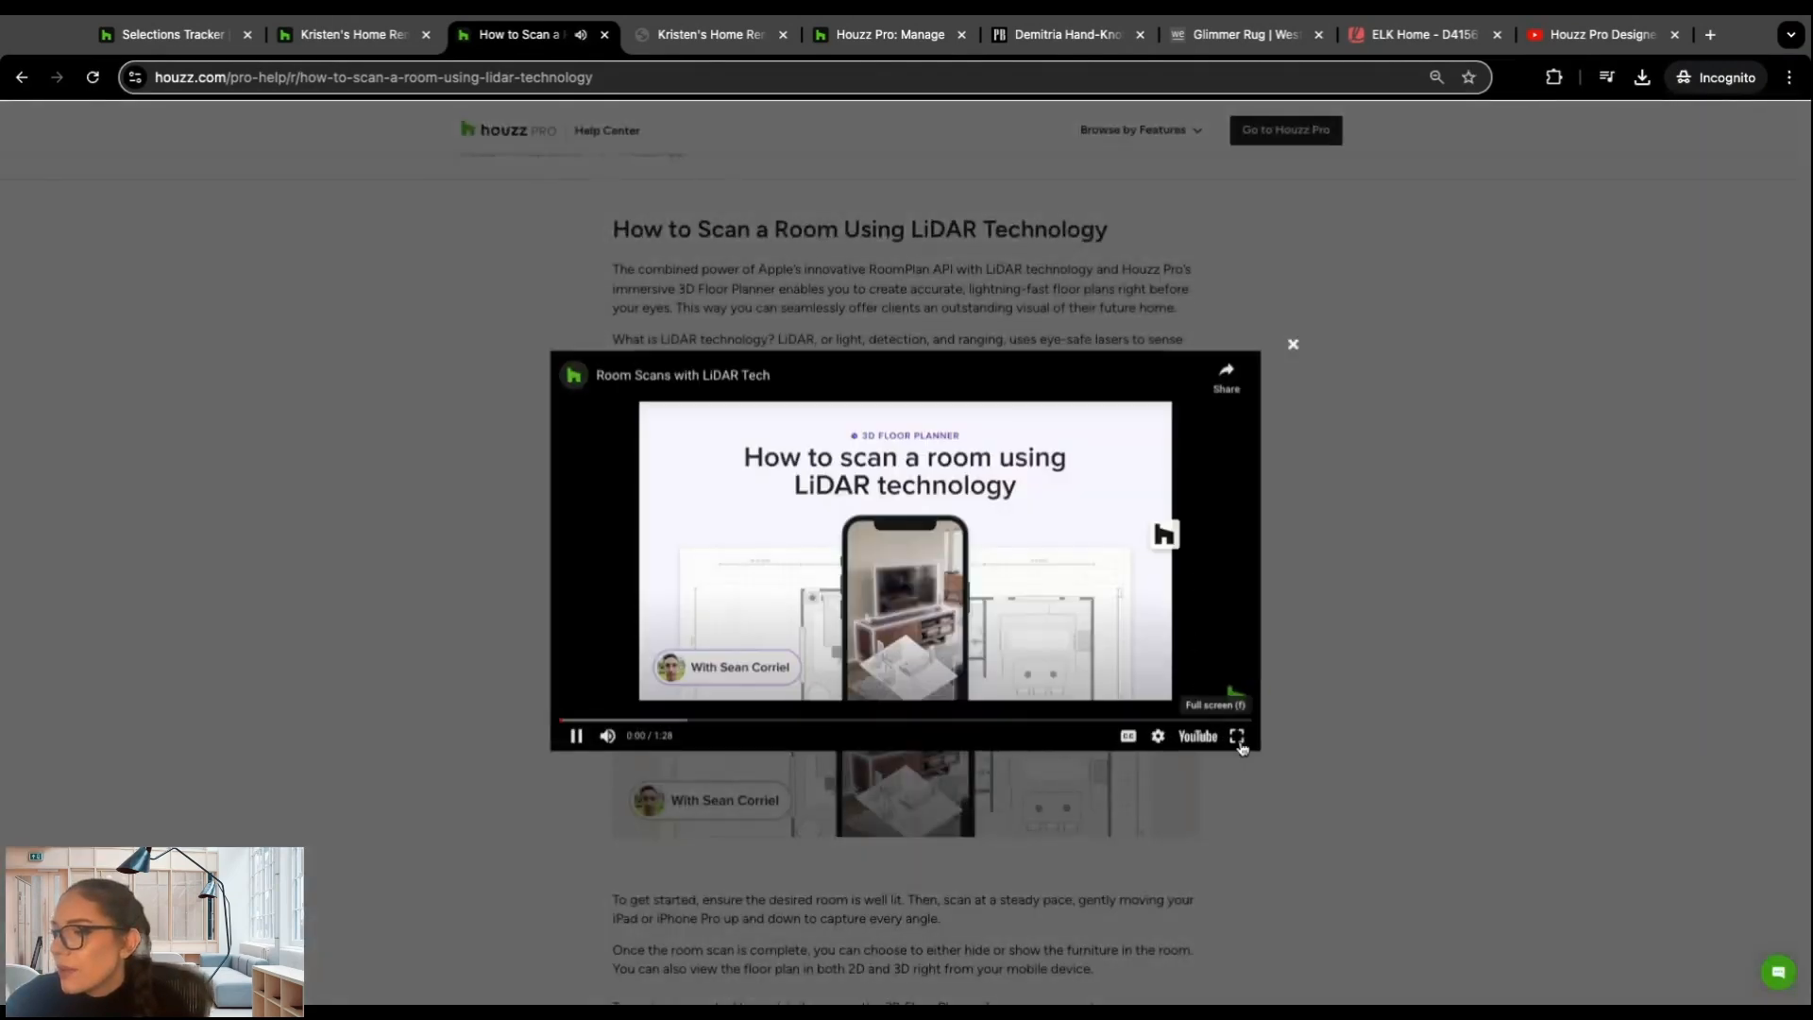
{"action": "left_click", "coordinate": [1240, 745]}
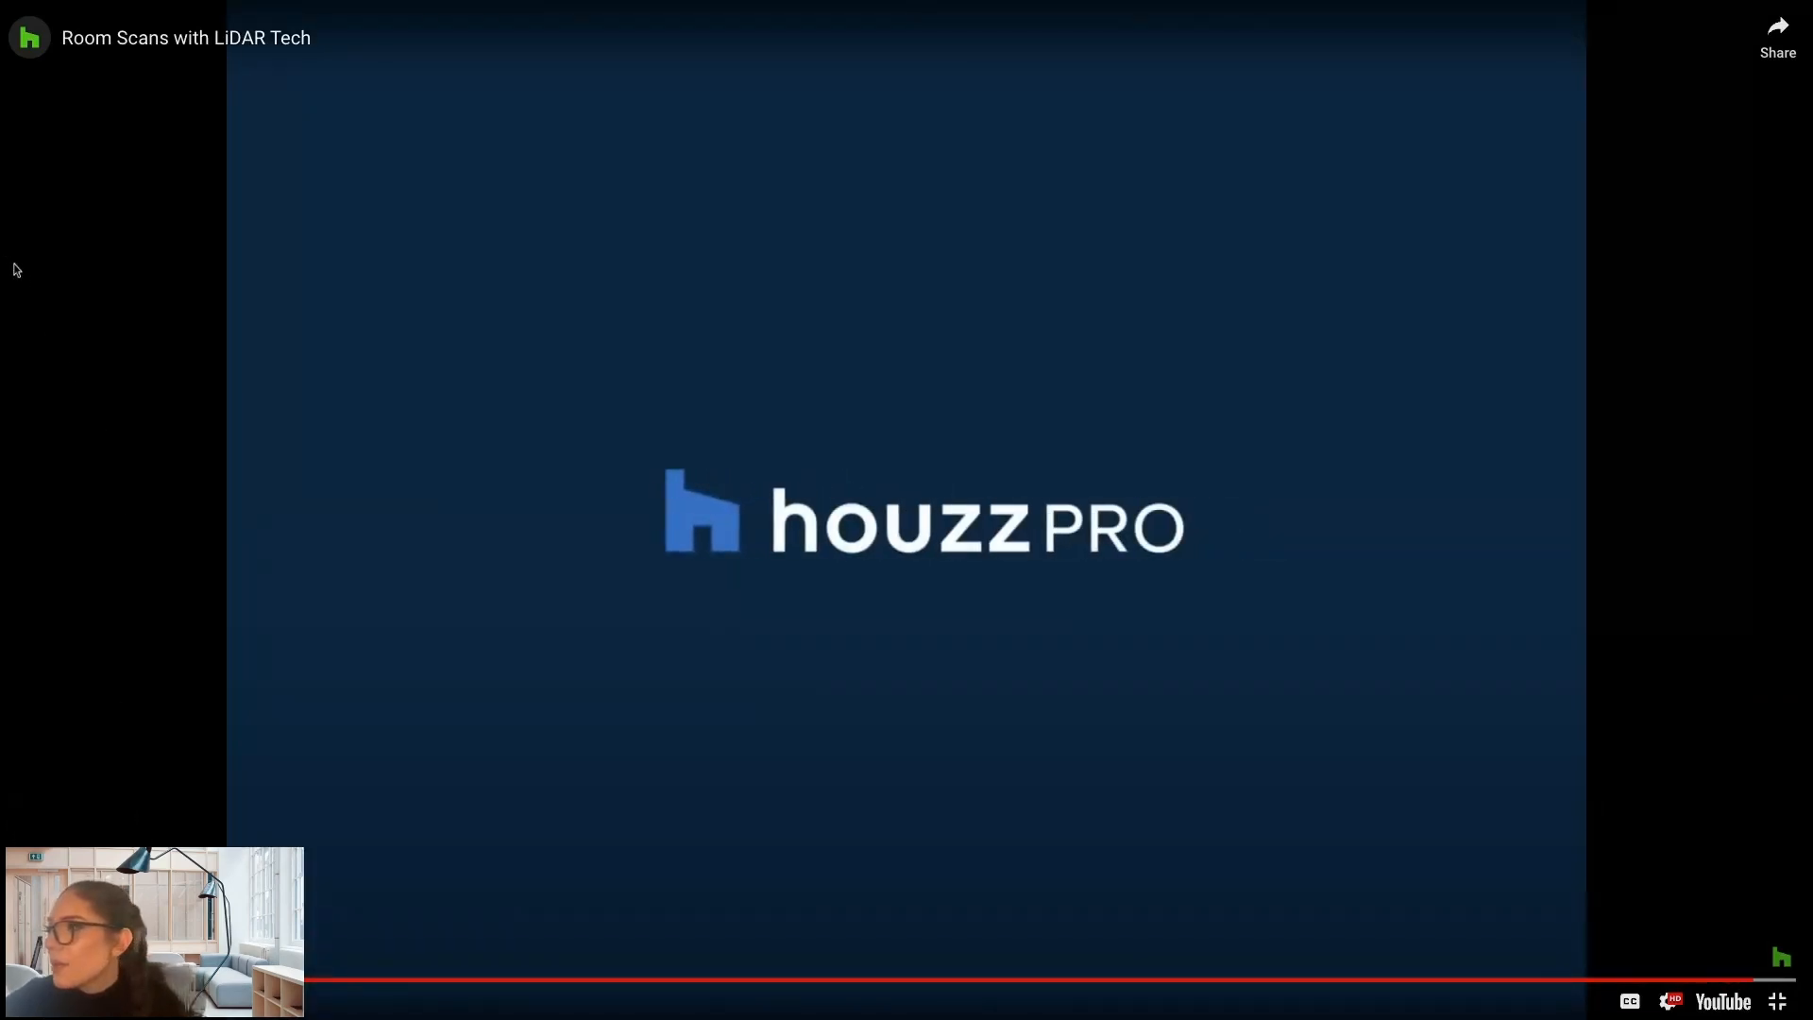
{"action": "left_click", "coordinate": [1777, 999]}
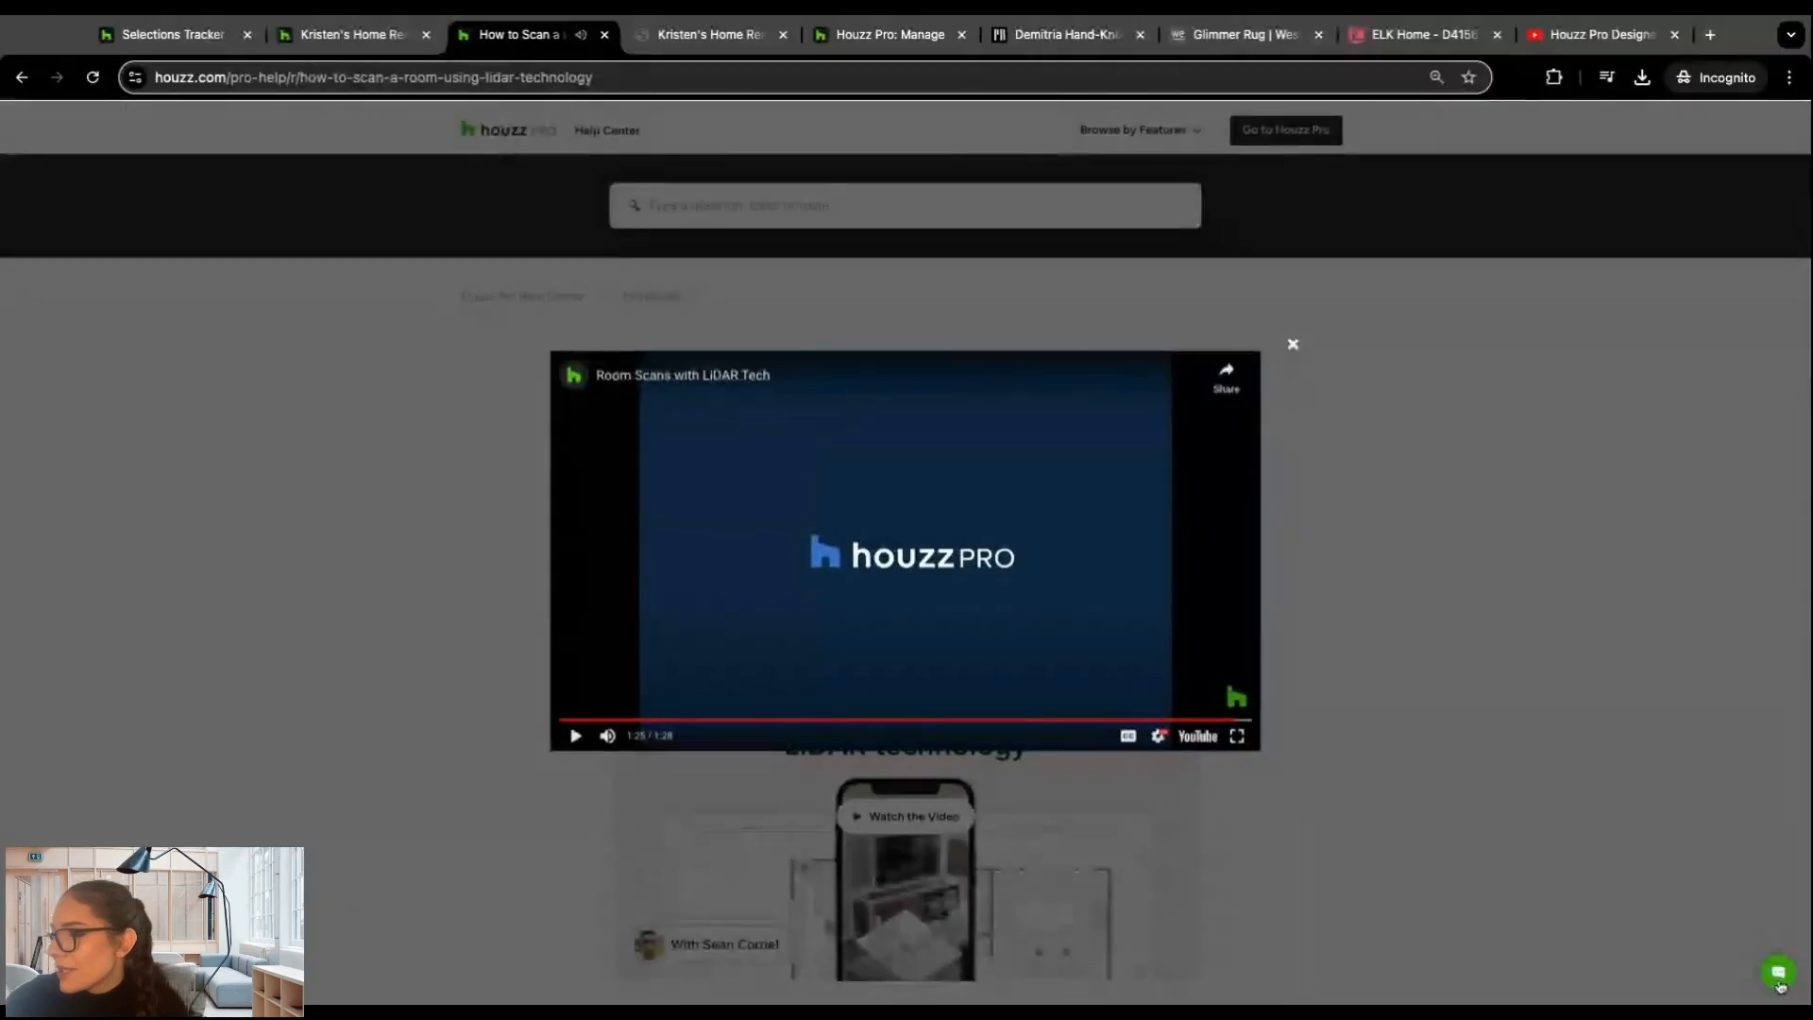
{"action": "left_click", "coordinate": [1293, 346]}
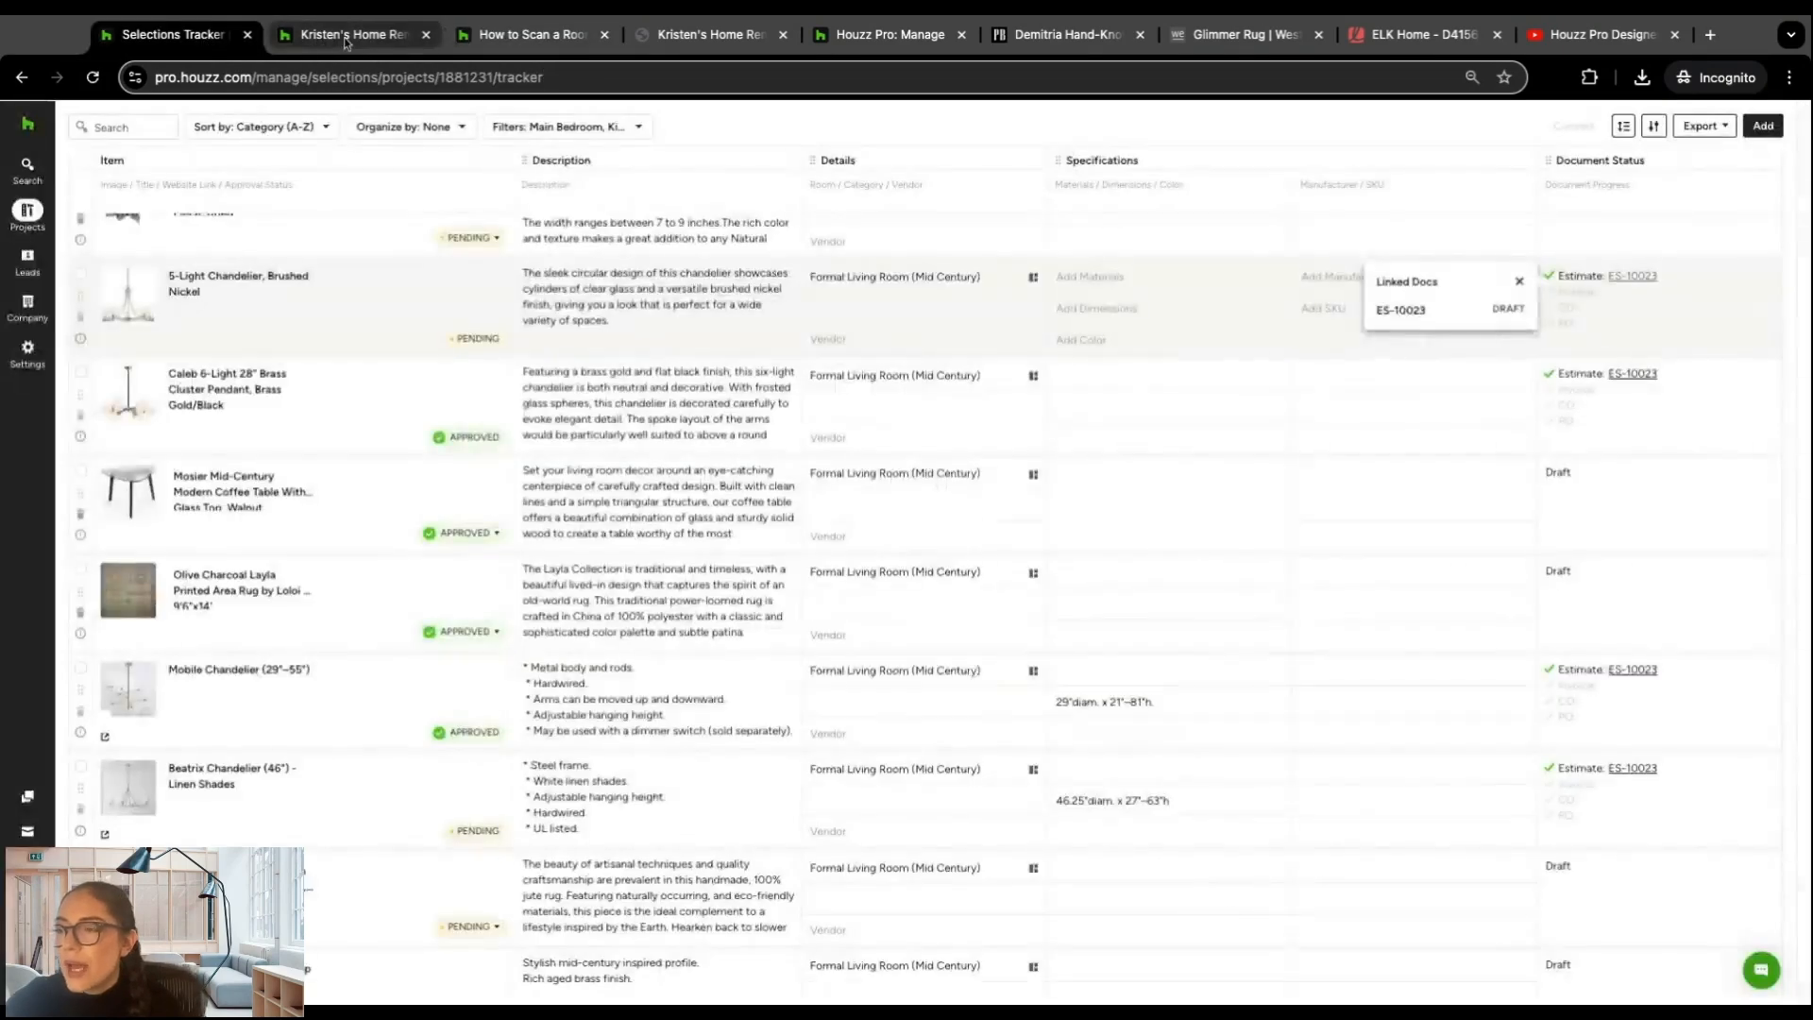
Step: Return to Kristen's Home Remodel and reopen the untitled living room plan from its 3D floor plans
{"action": "left_click", "coordinate": [364, 37]}
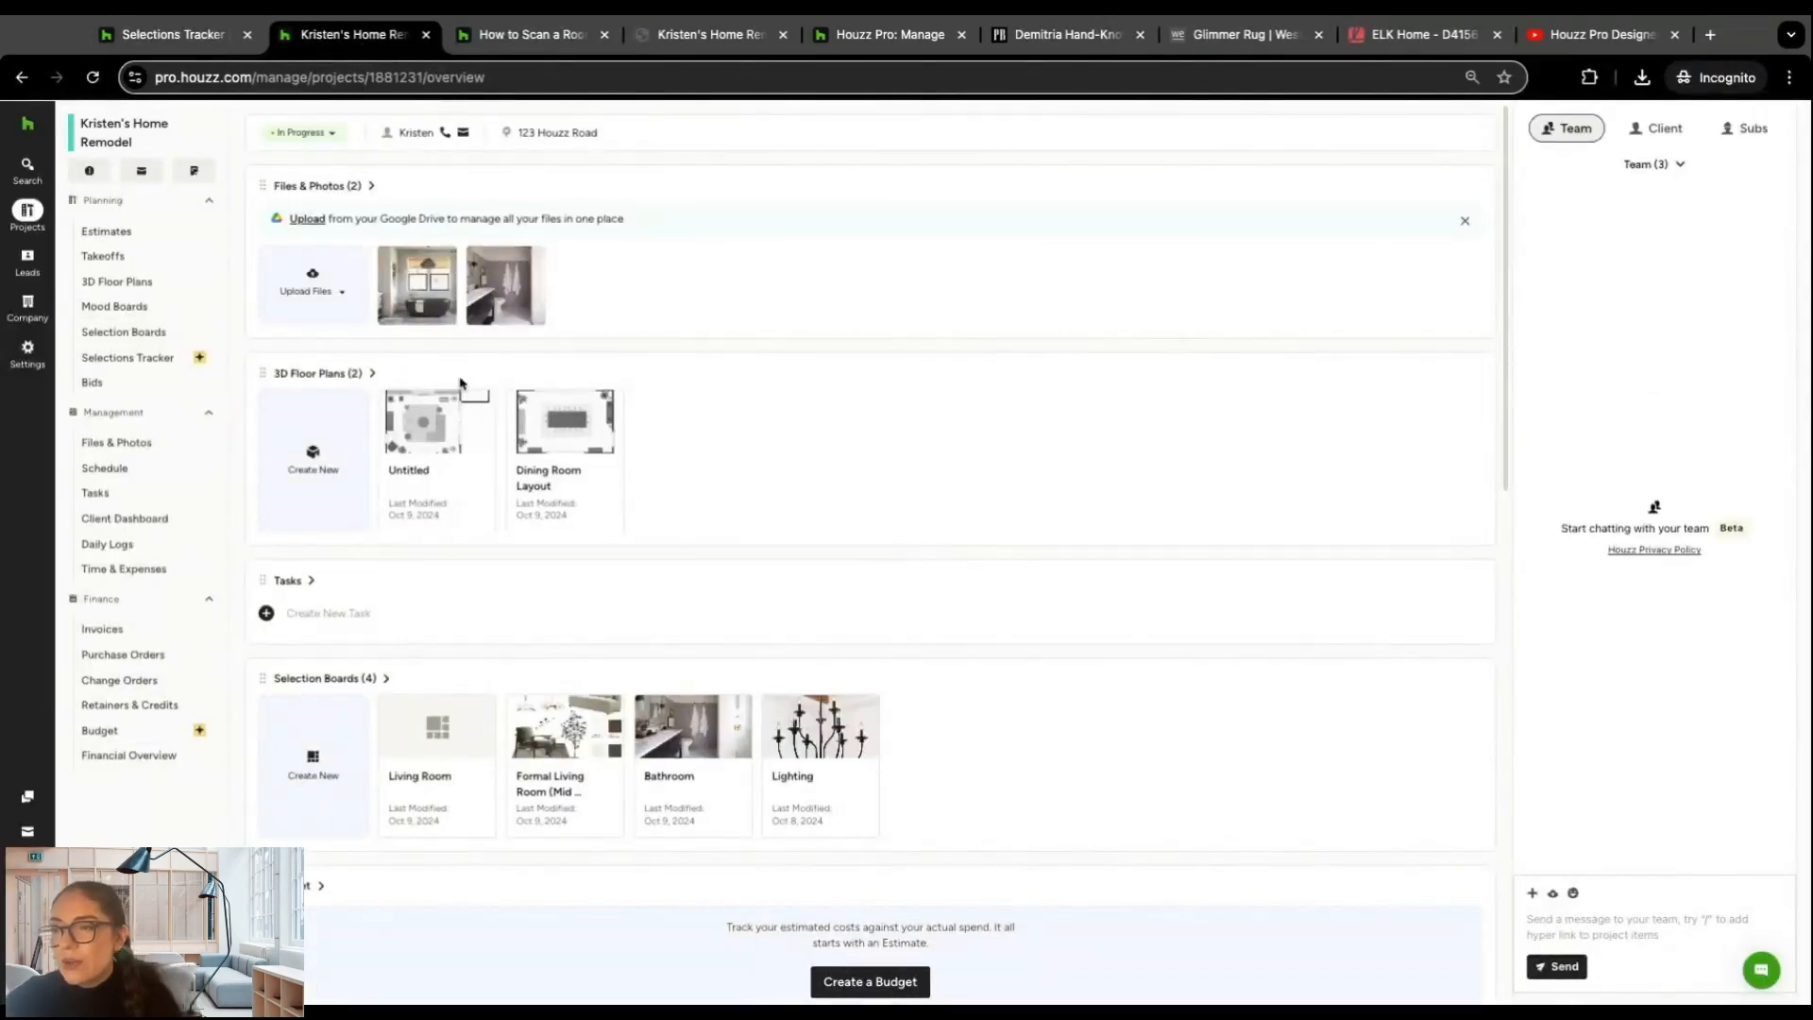
{"action": "left_click", "coordinate": [326, 374]}
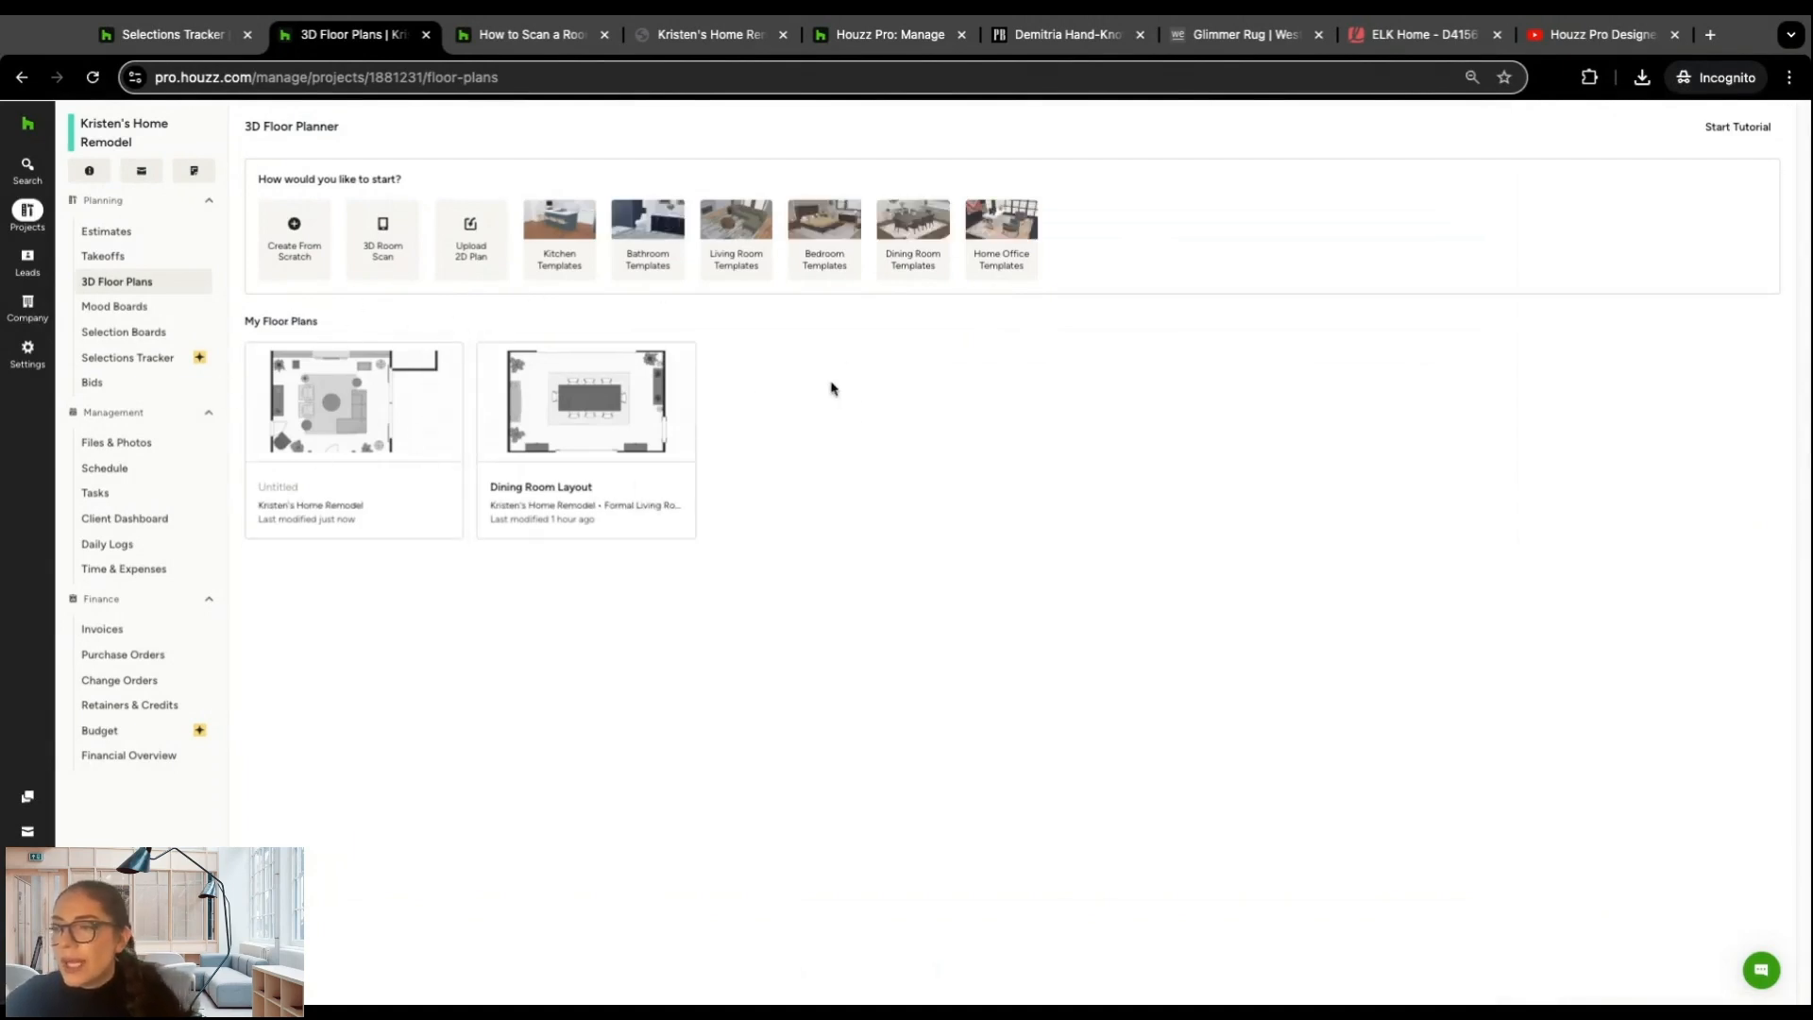
{"action": "left_click", "coordinate": [326, 404]}
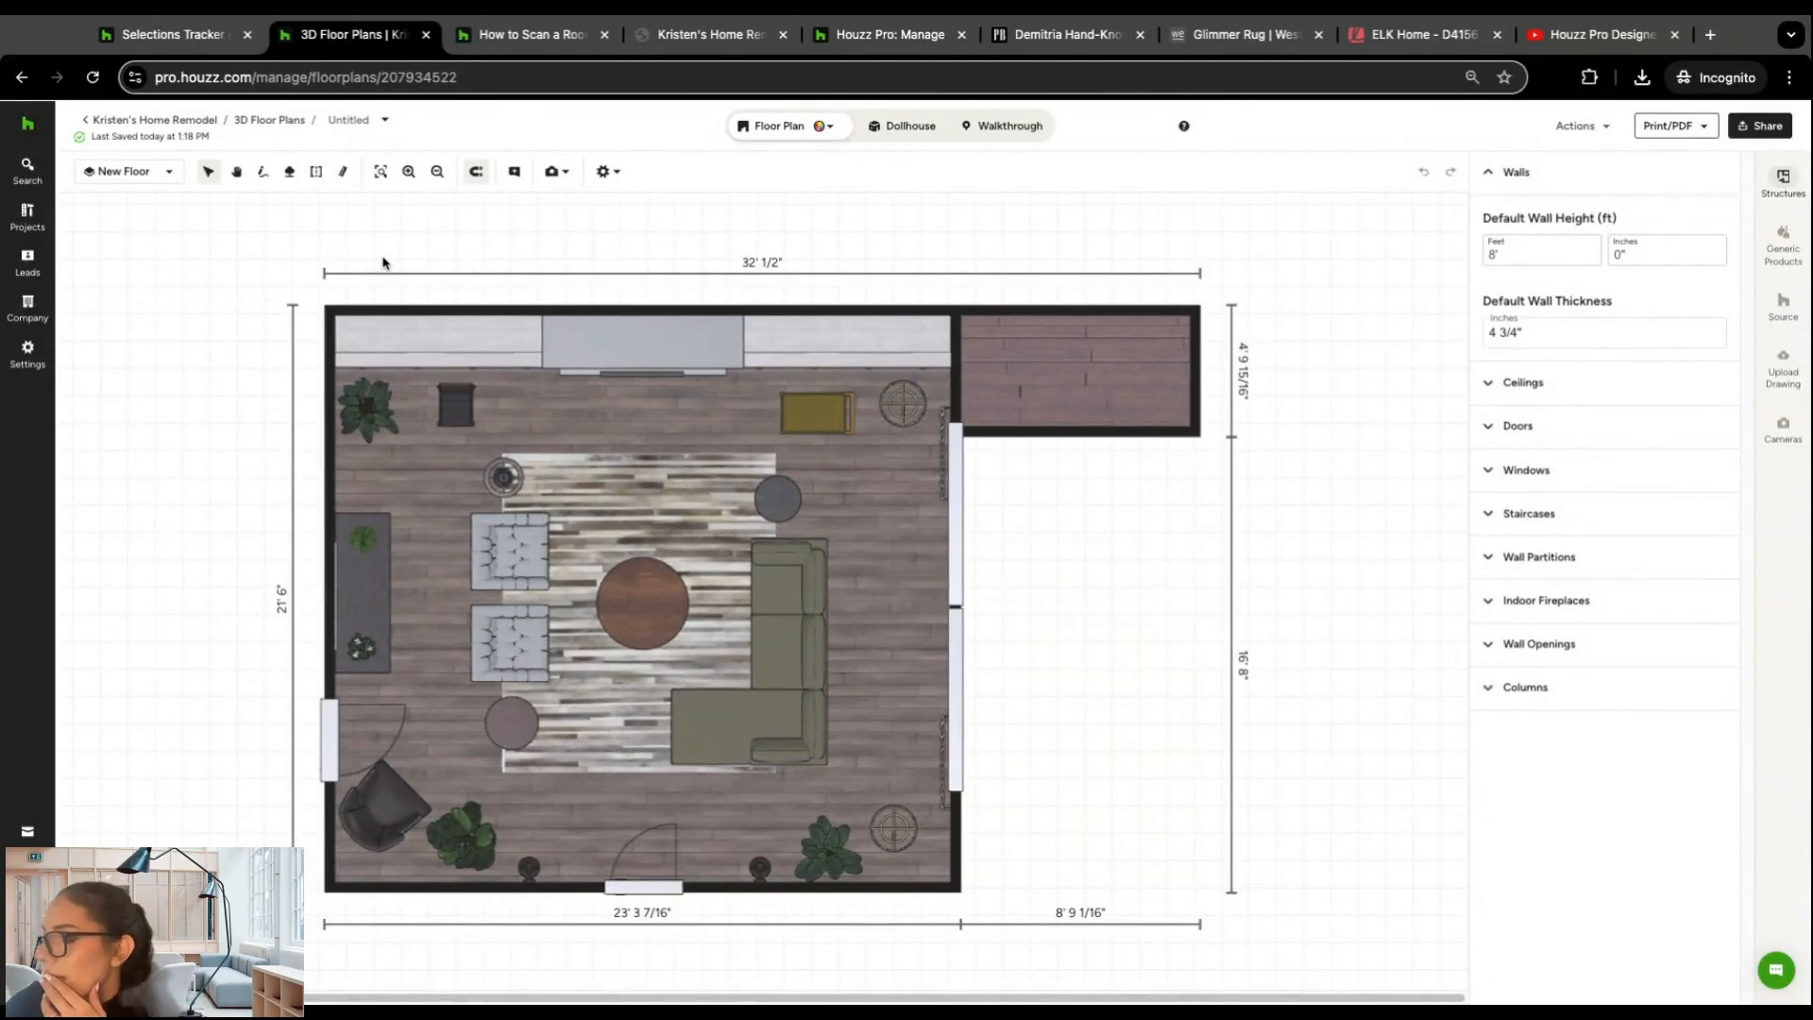
Step: Draw a closed outdoor surface outside the sliding doors, about 14' 8" along its lower edge and 18' 1" along its outer side
{"action": "left_click", "coordinate": [292, 174]}
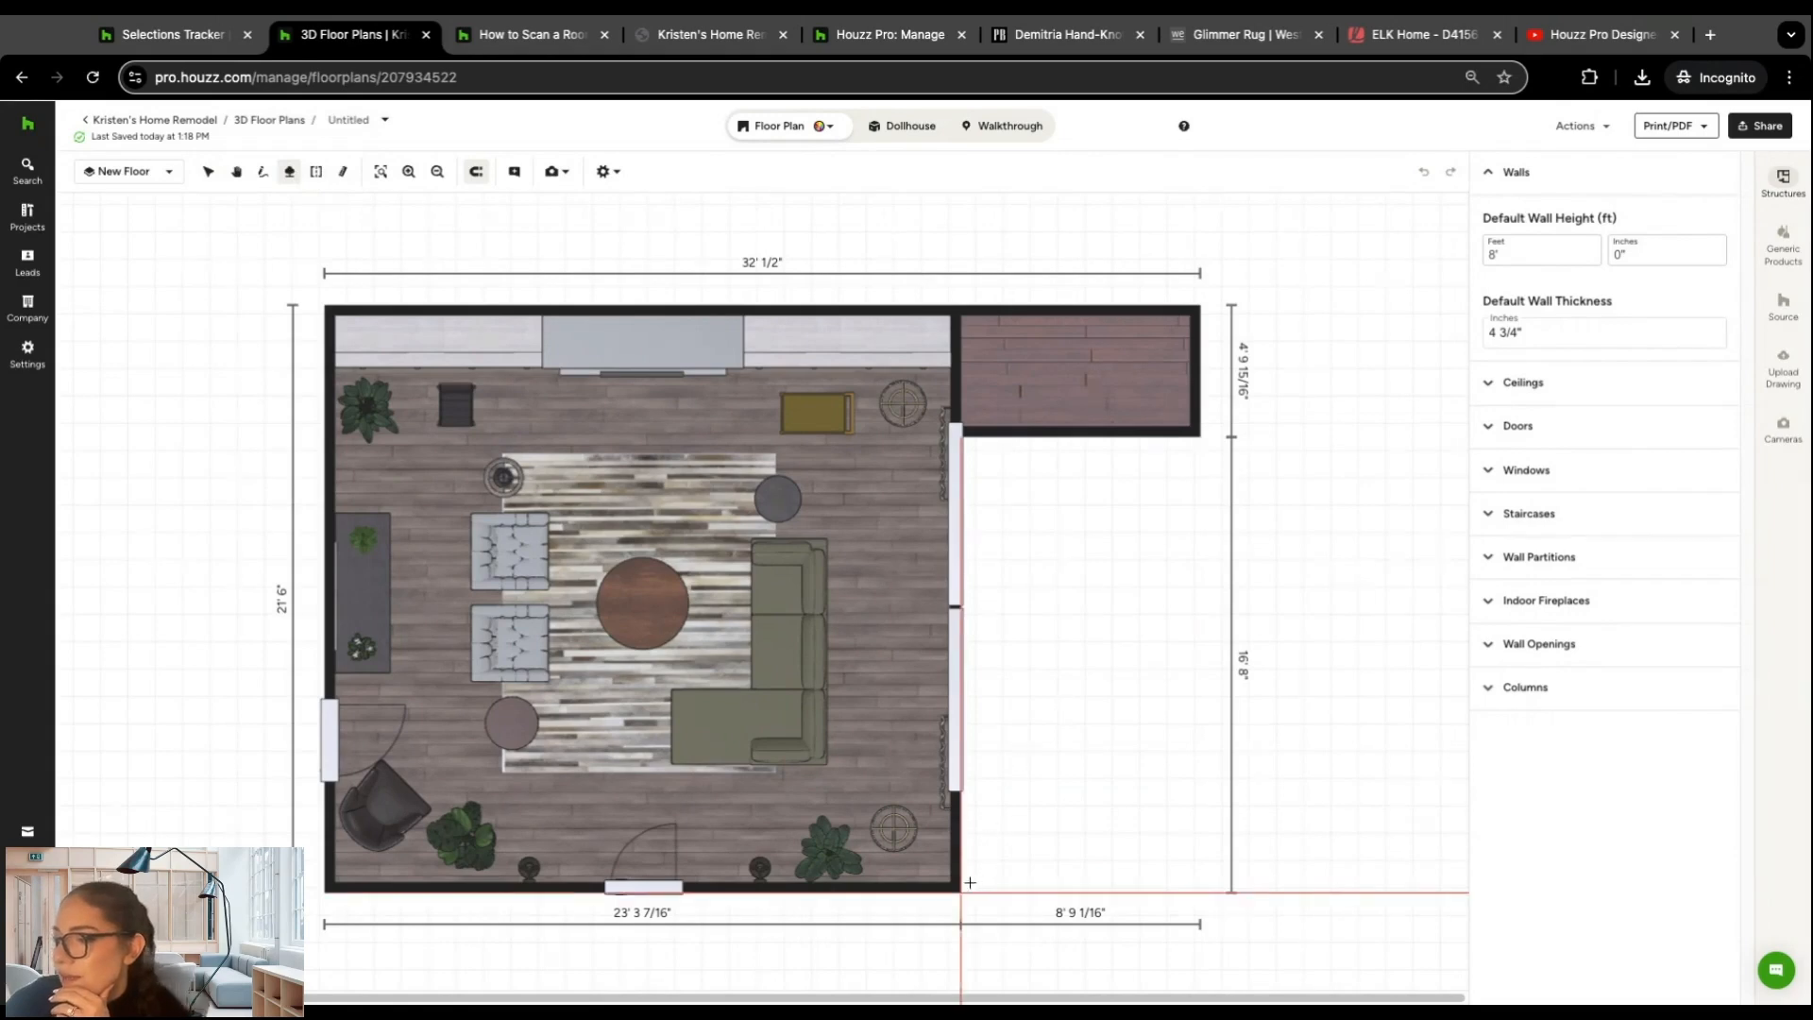
{"action": "left_click", "coordinate": [956, 884]}
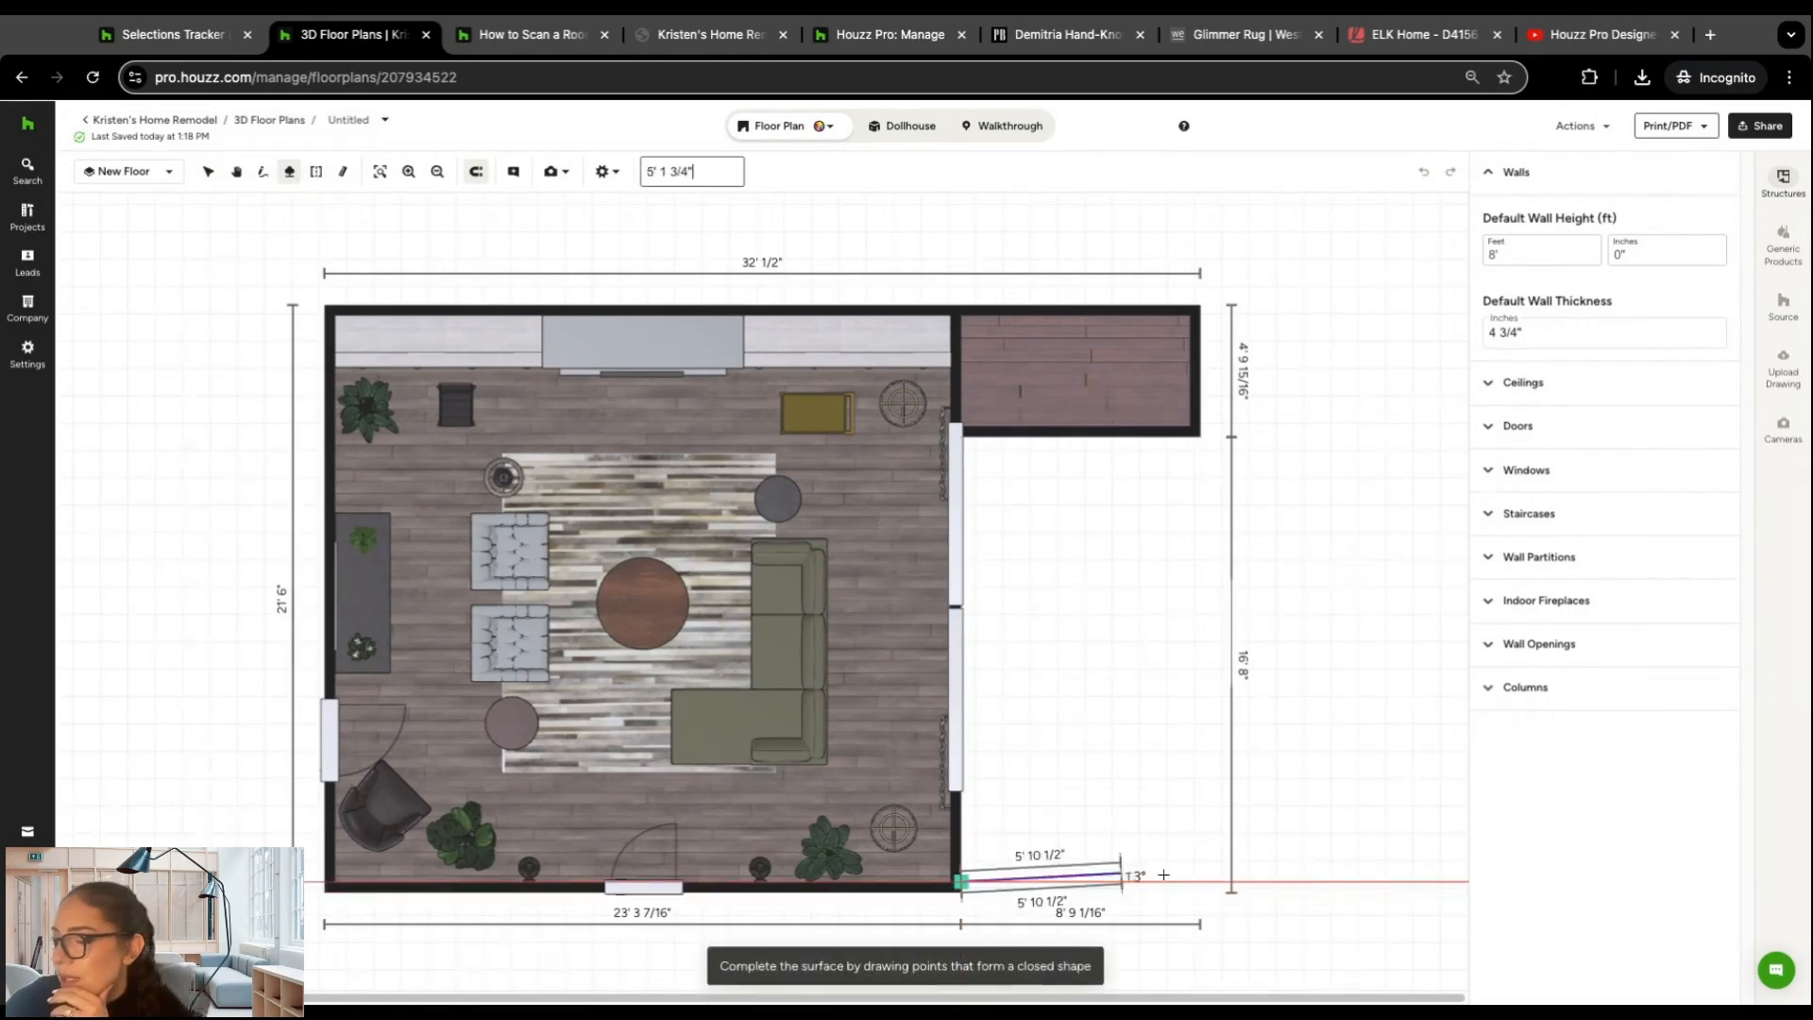
{"action": "left_click", "coordinate": [1360, 881]}
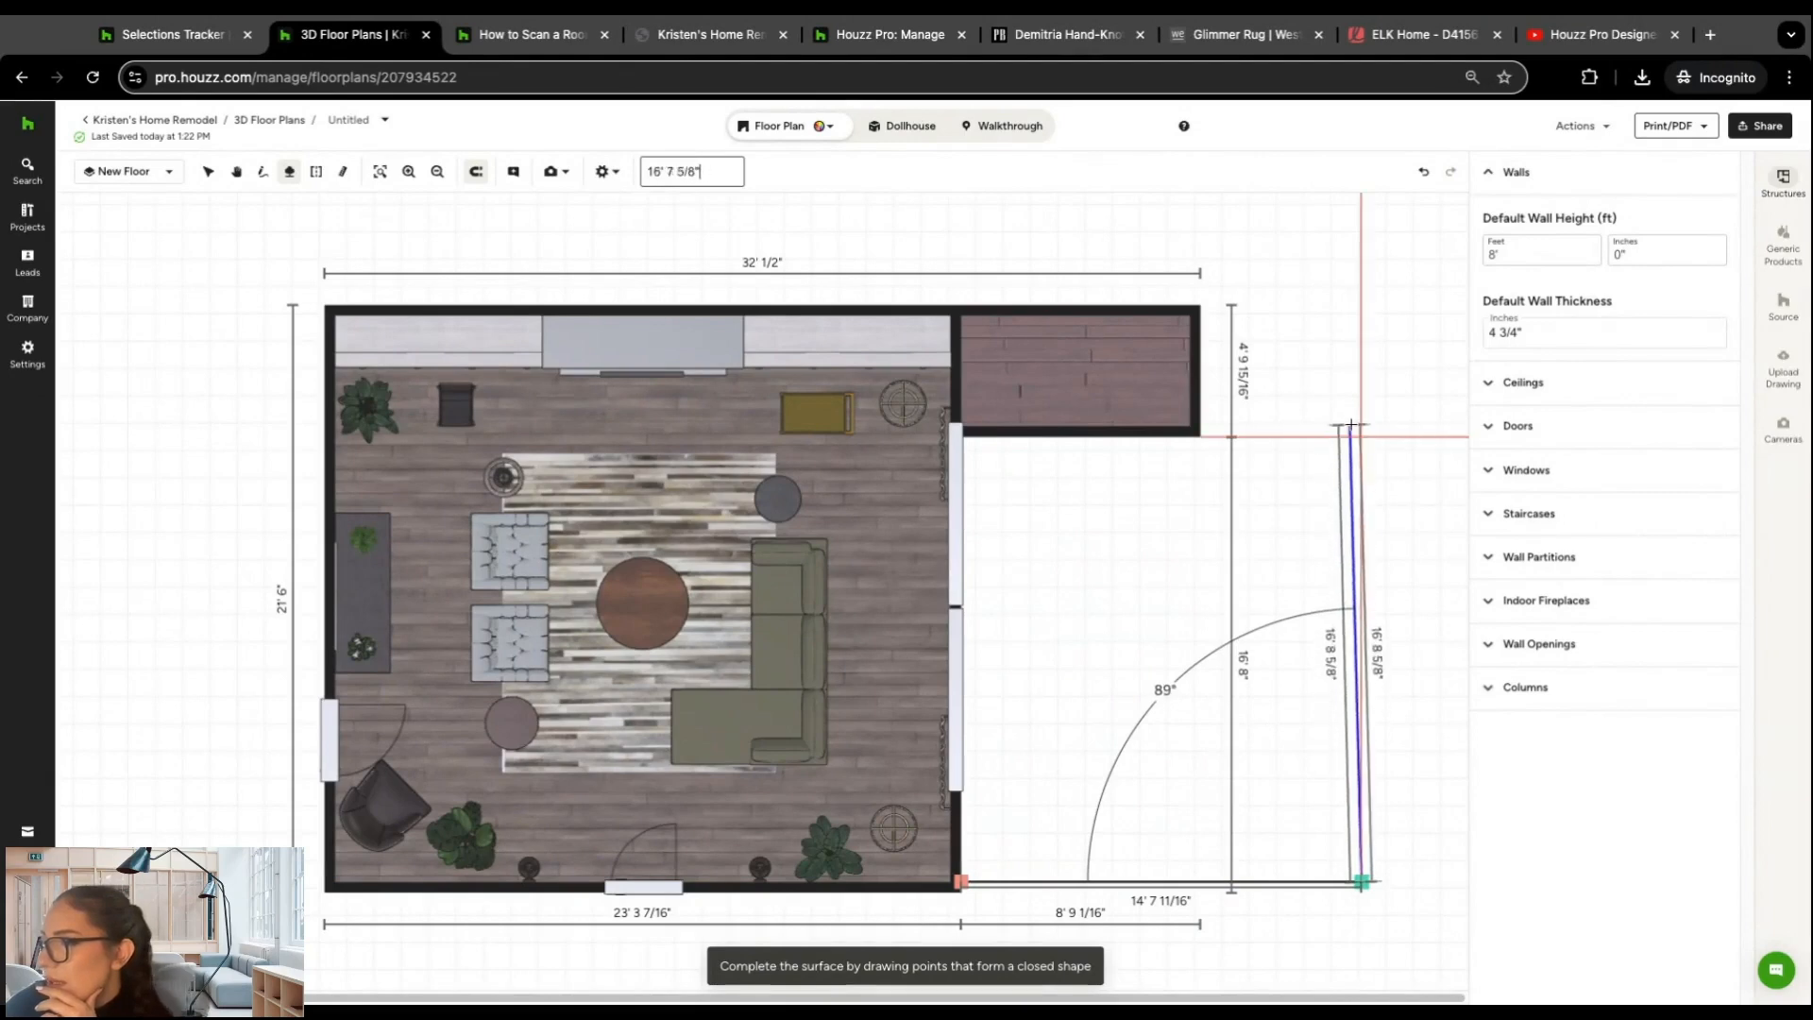
{"action": "left_click", "coordinate": [1352, 388]}
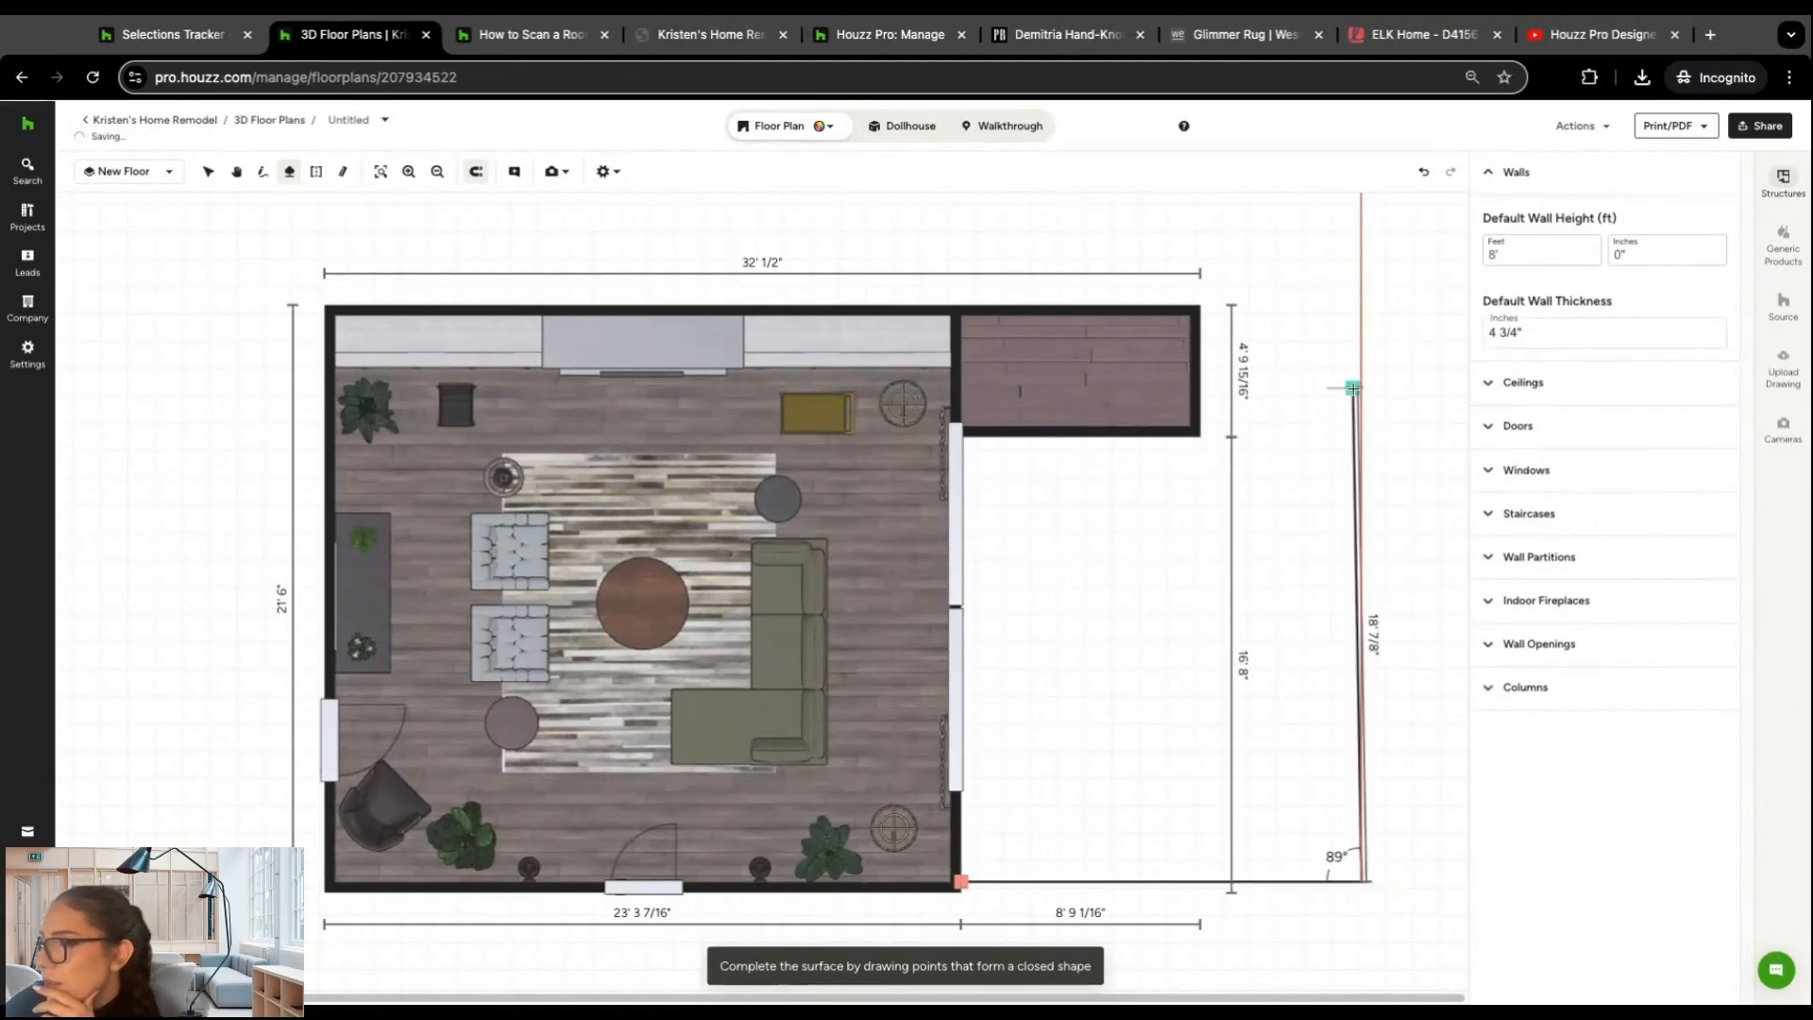
{"action": "left_click", "coordinate": [1196, 387]}
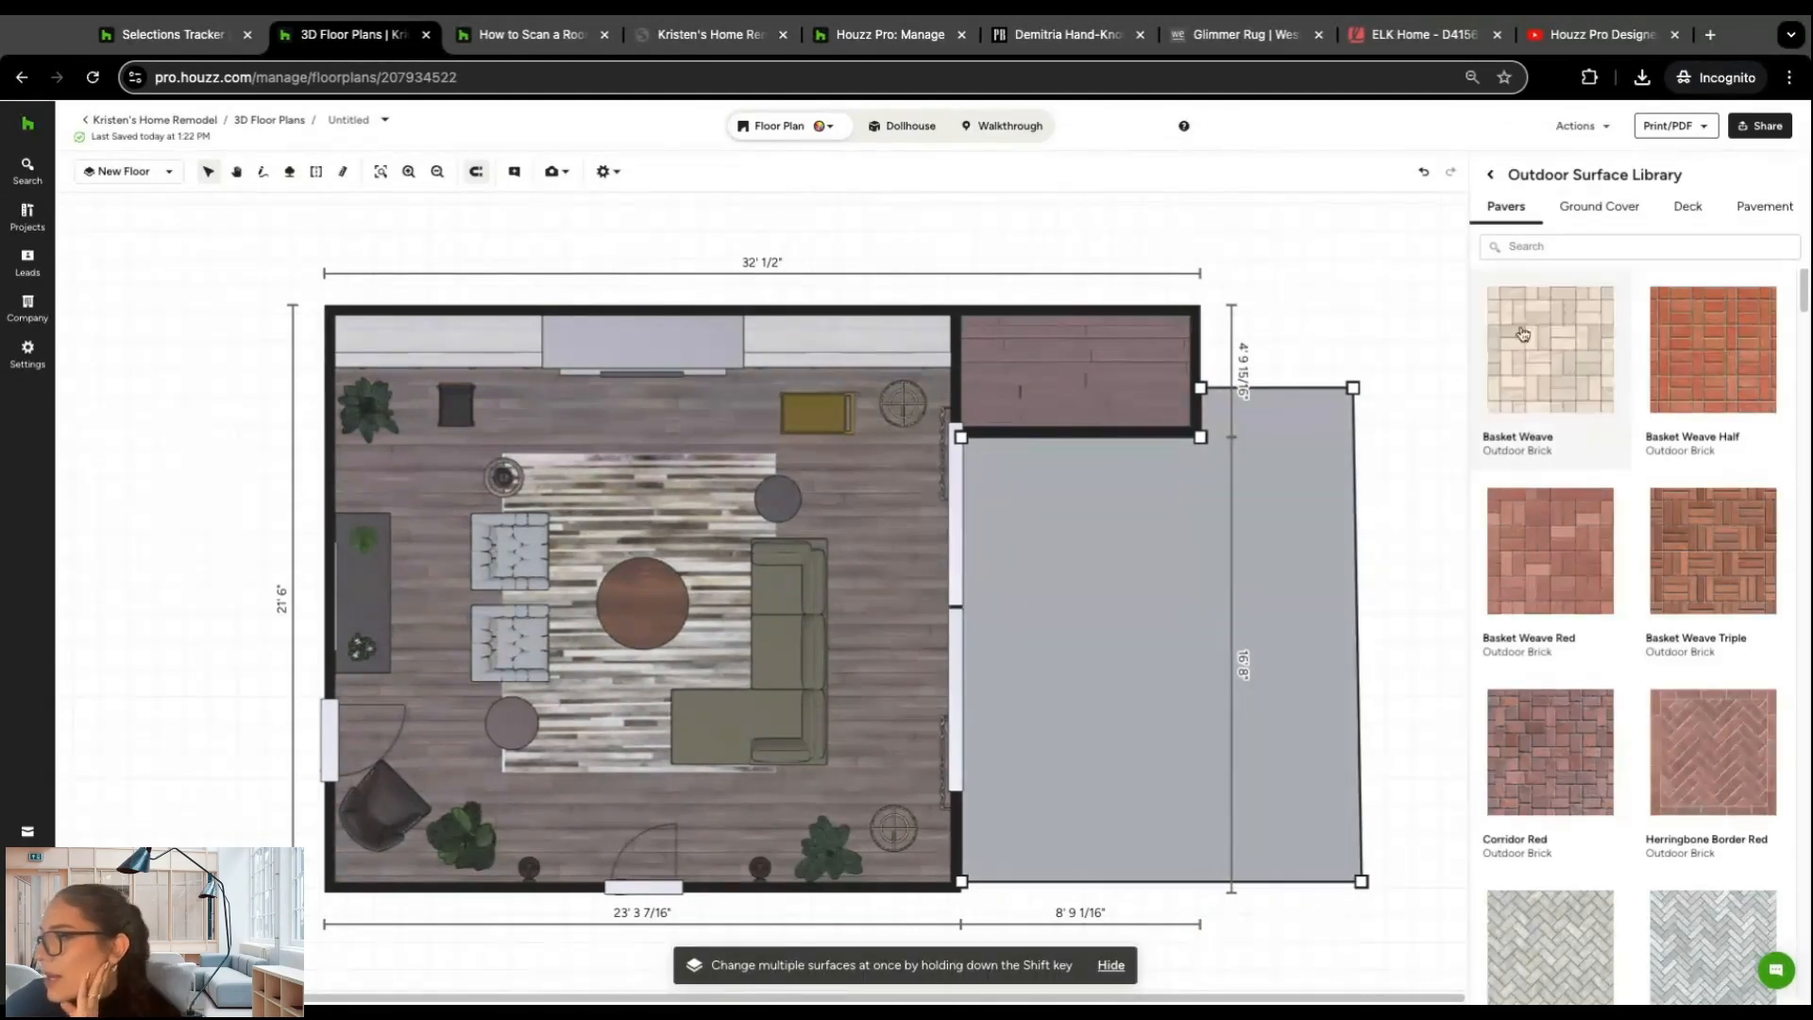
Step: Try the Basket Weave paver on the outdoor surface, replace it with the Grass ground cover, and close the surface's properties
{"action": "left_click", "coordinate": [1578, 359]}
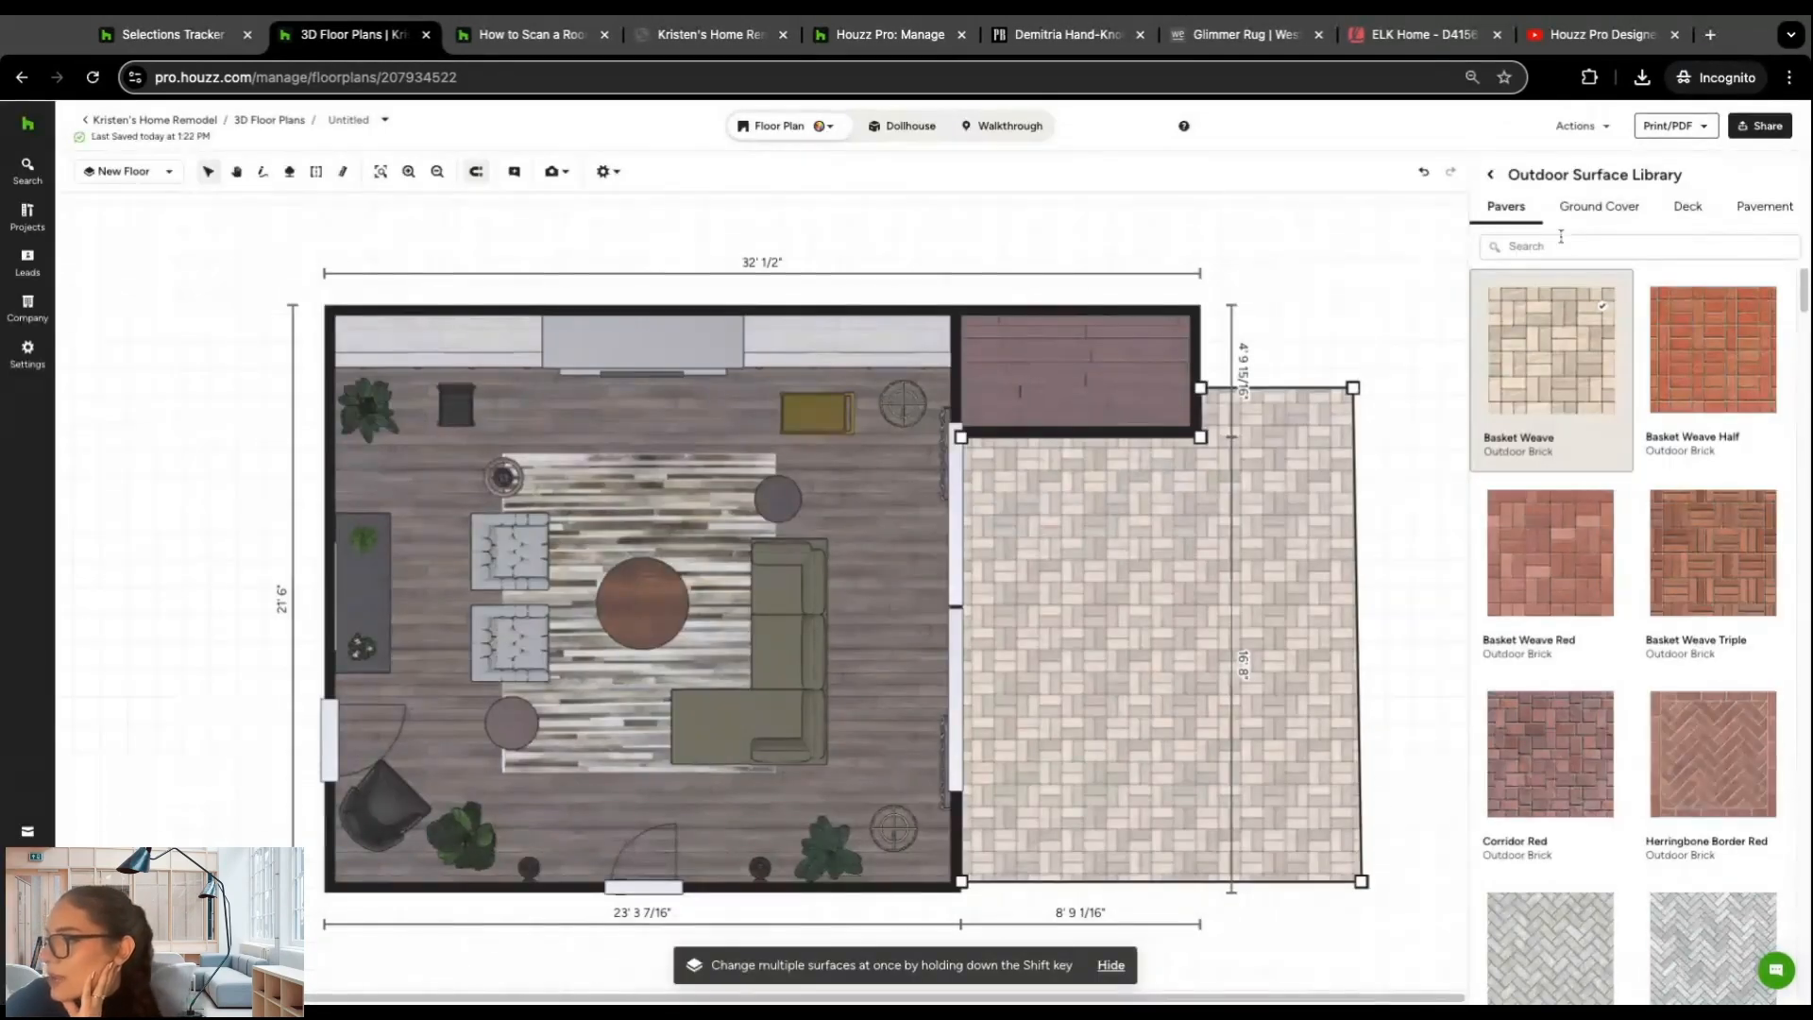
{"action": "left_click", "coordinate": [1605, 210]}
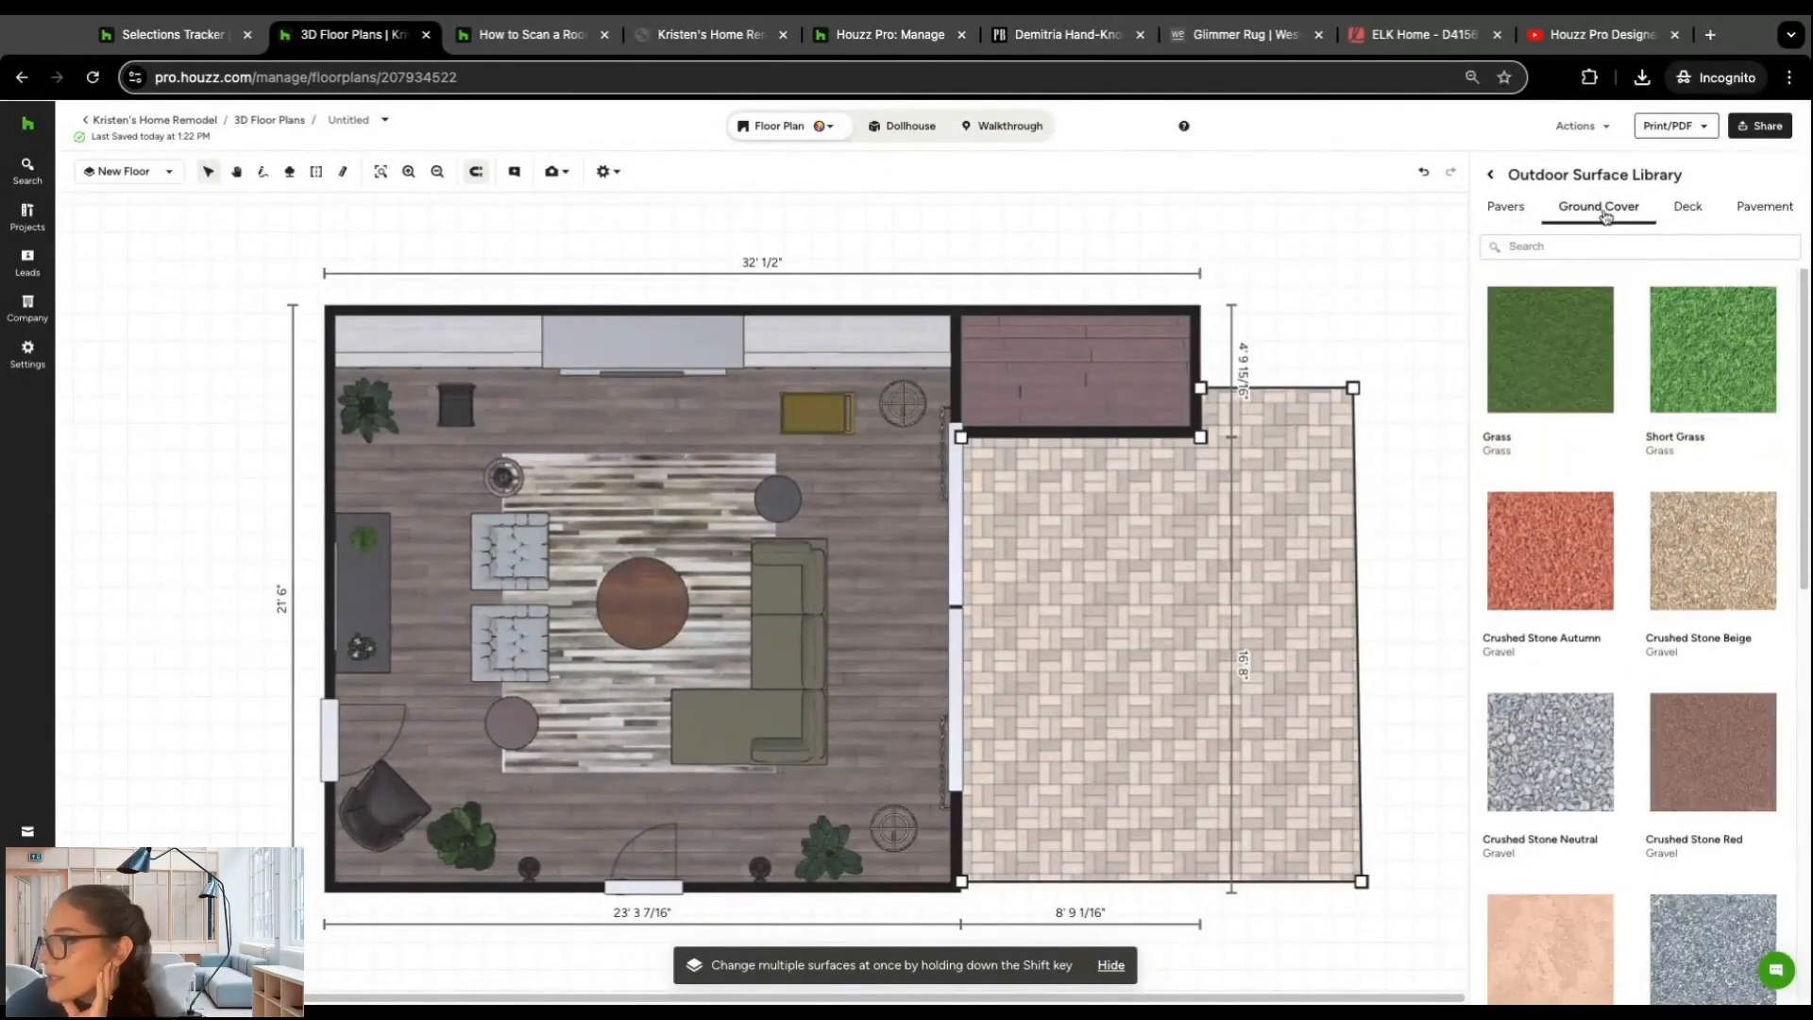
{"action": "left_click", "coordinate": [1563, 398]}
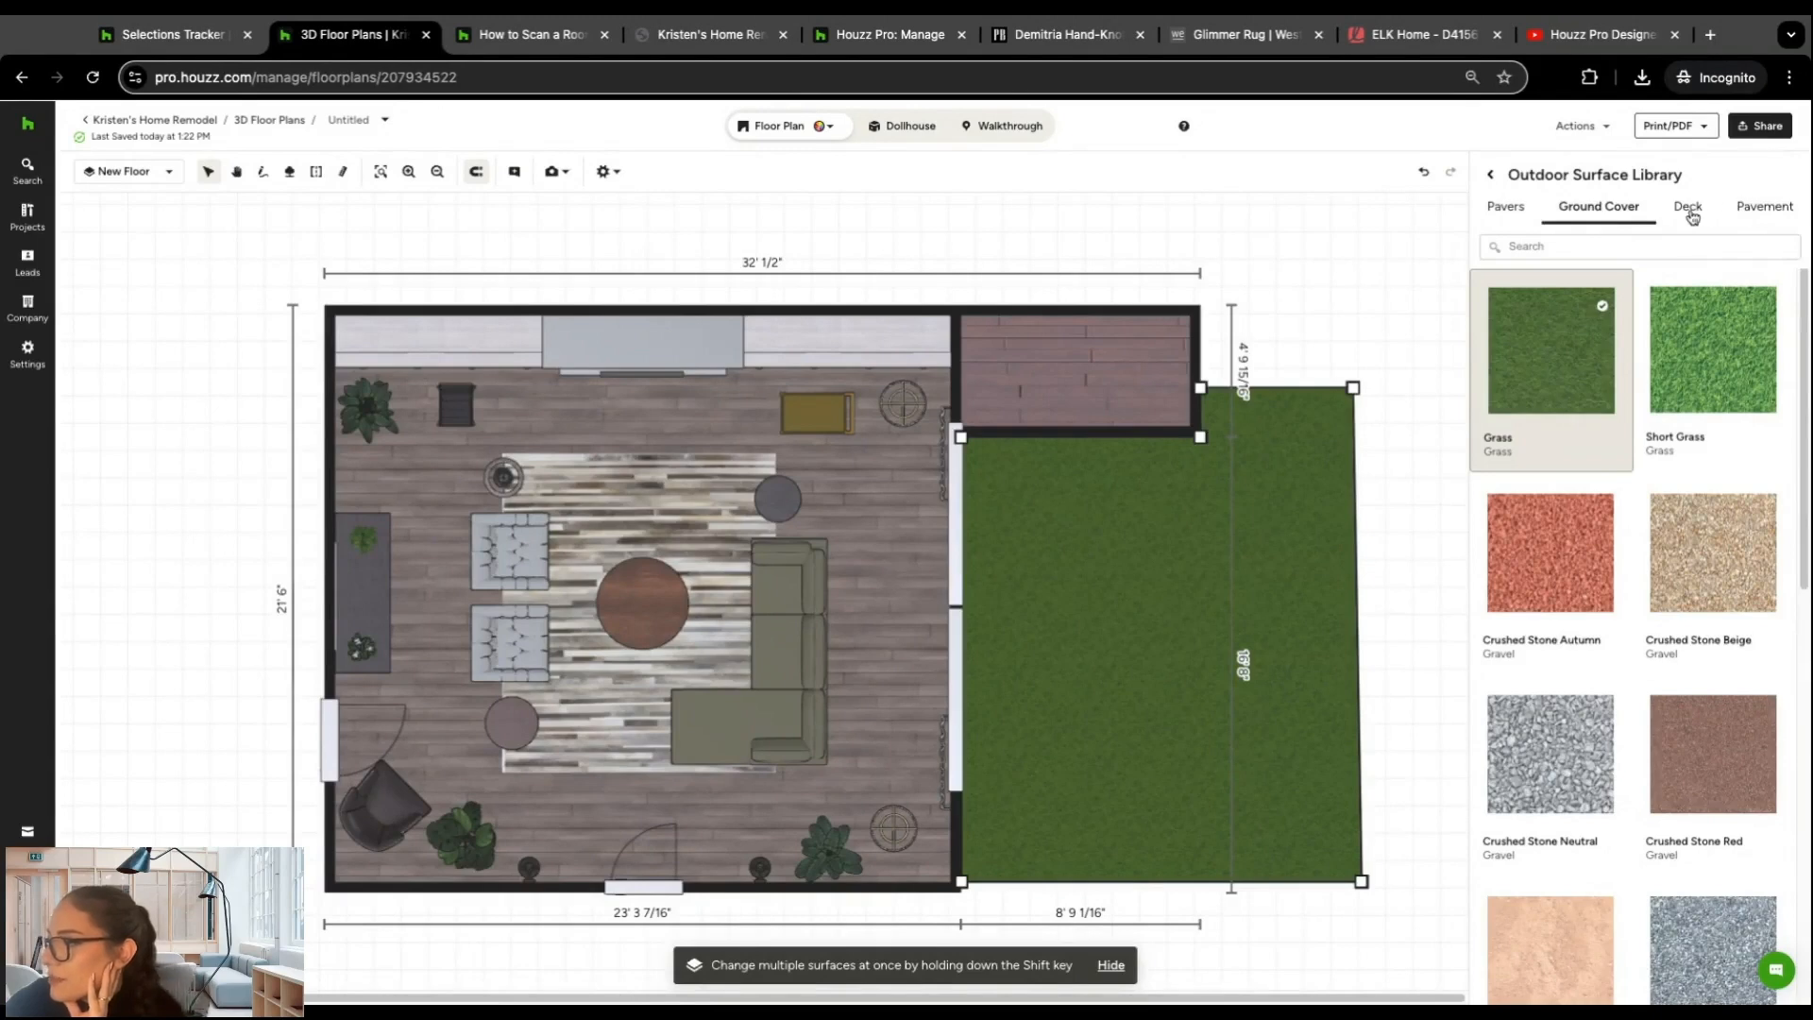
{"action": "left_click", "coordinate": [1490, 176]}
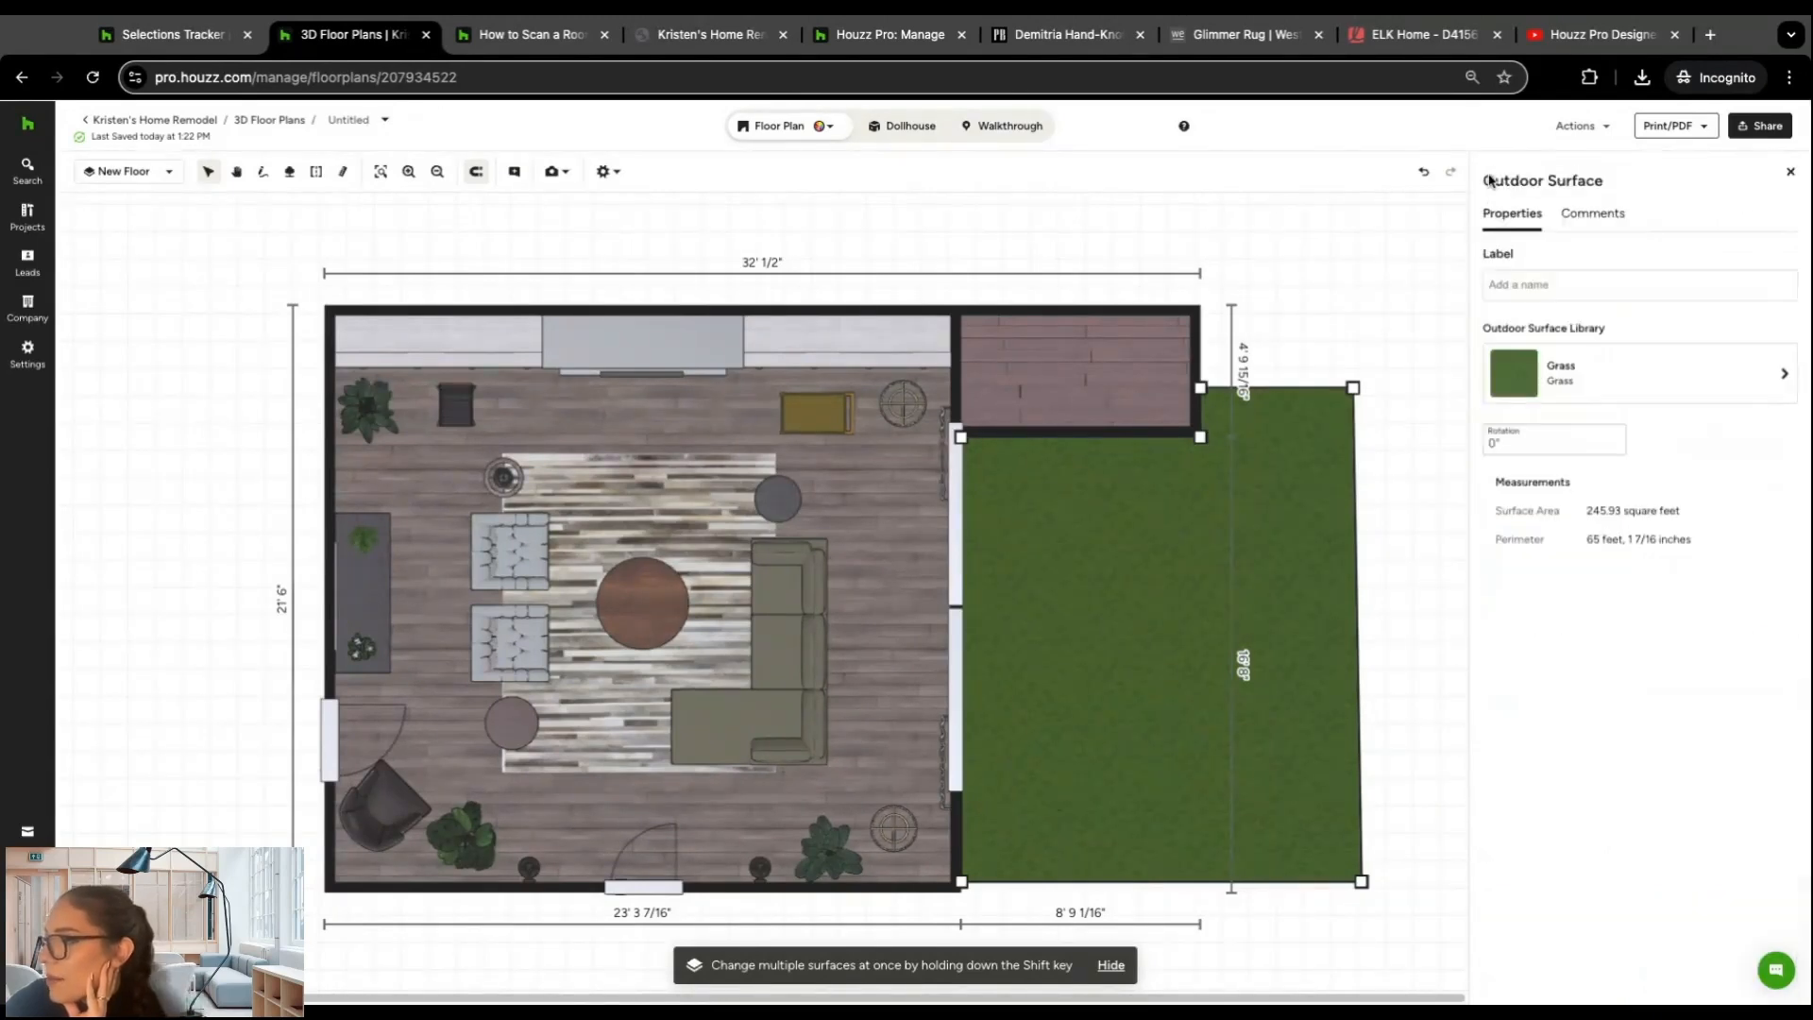
{"action": "left_click", "coordinate": [1790, 173]}
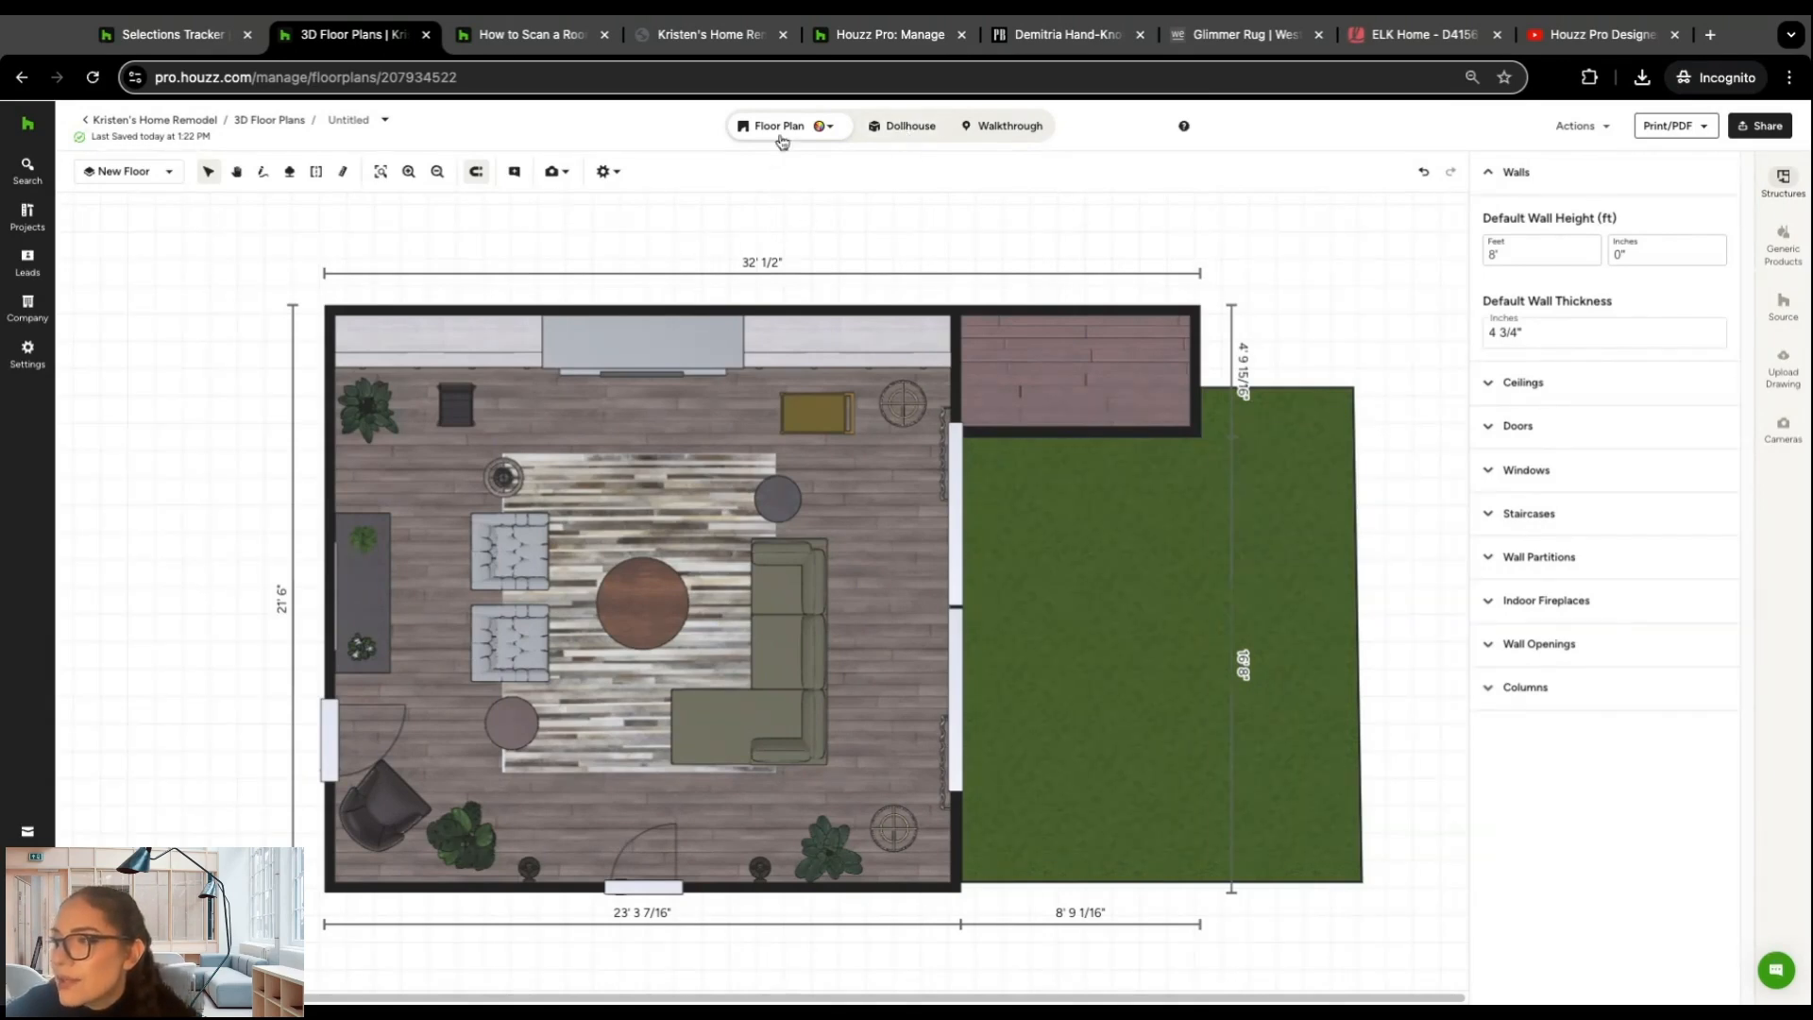
Step: Examine the living room and the new grass area in Dollhouse and Walkthrough views, ending in Dollhouse
{"action": "left_click", "coordinate": [911, 129]}
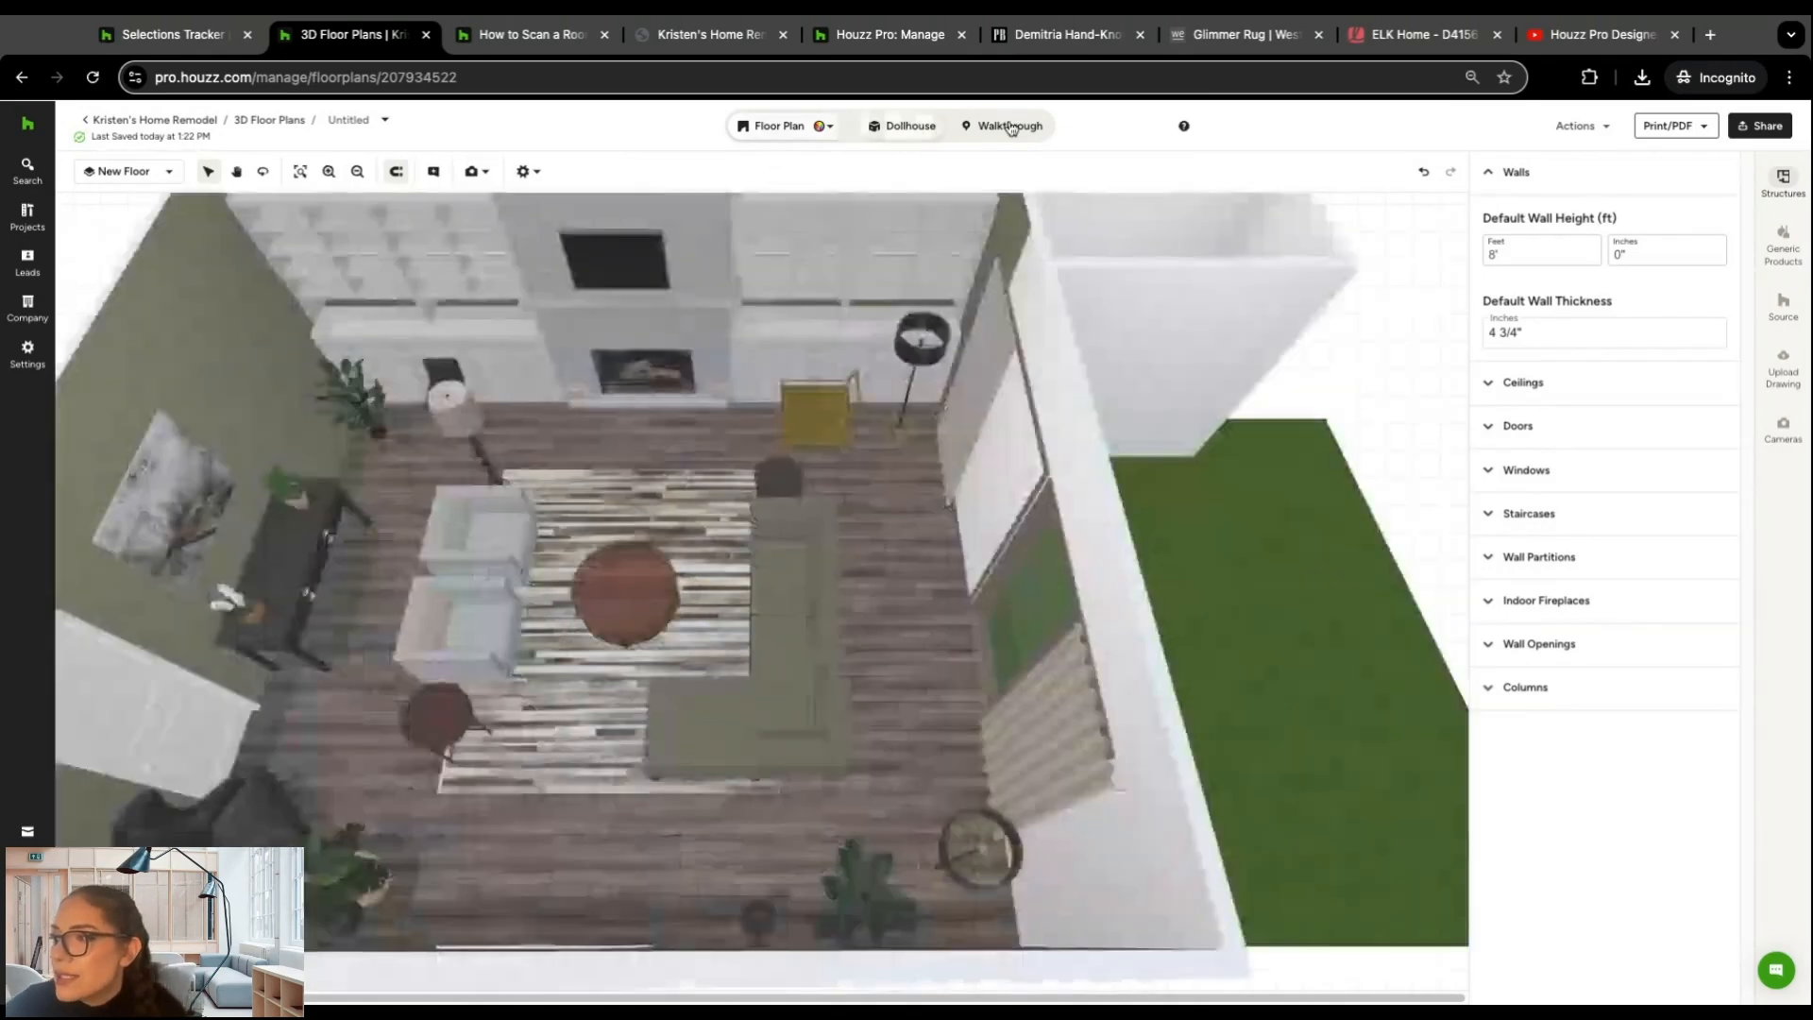
{"action": "left_click", "coordinate": [1017, 125]}
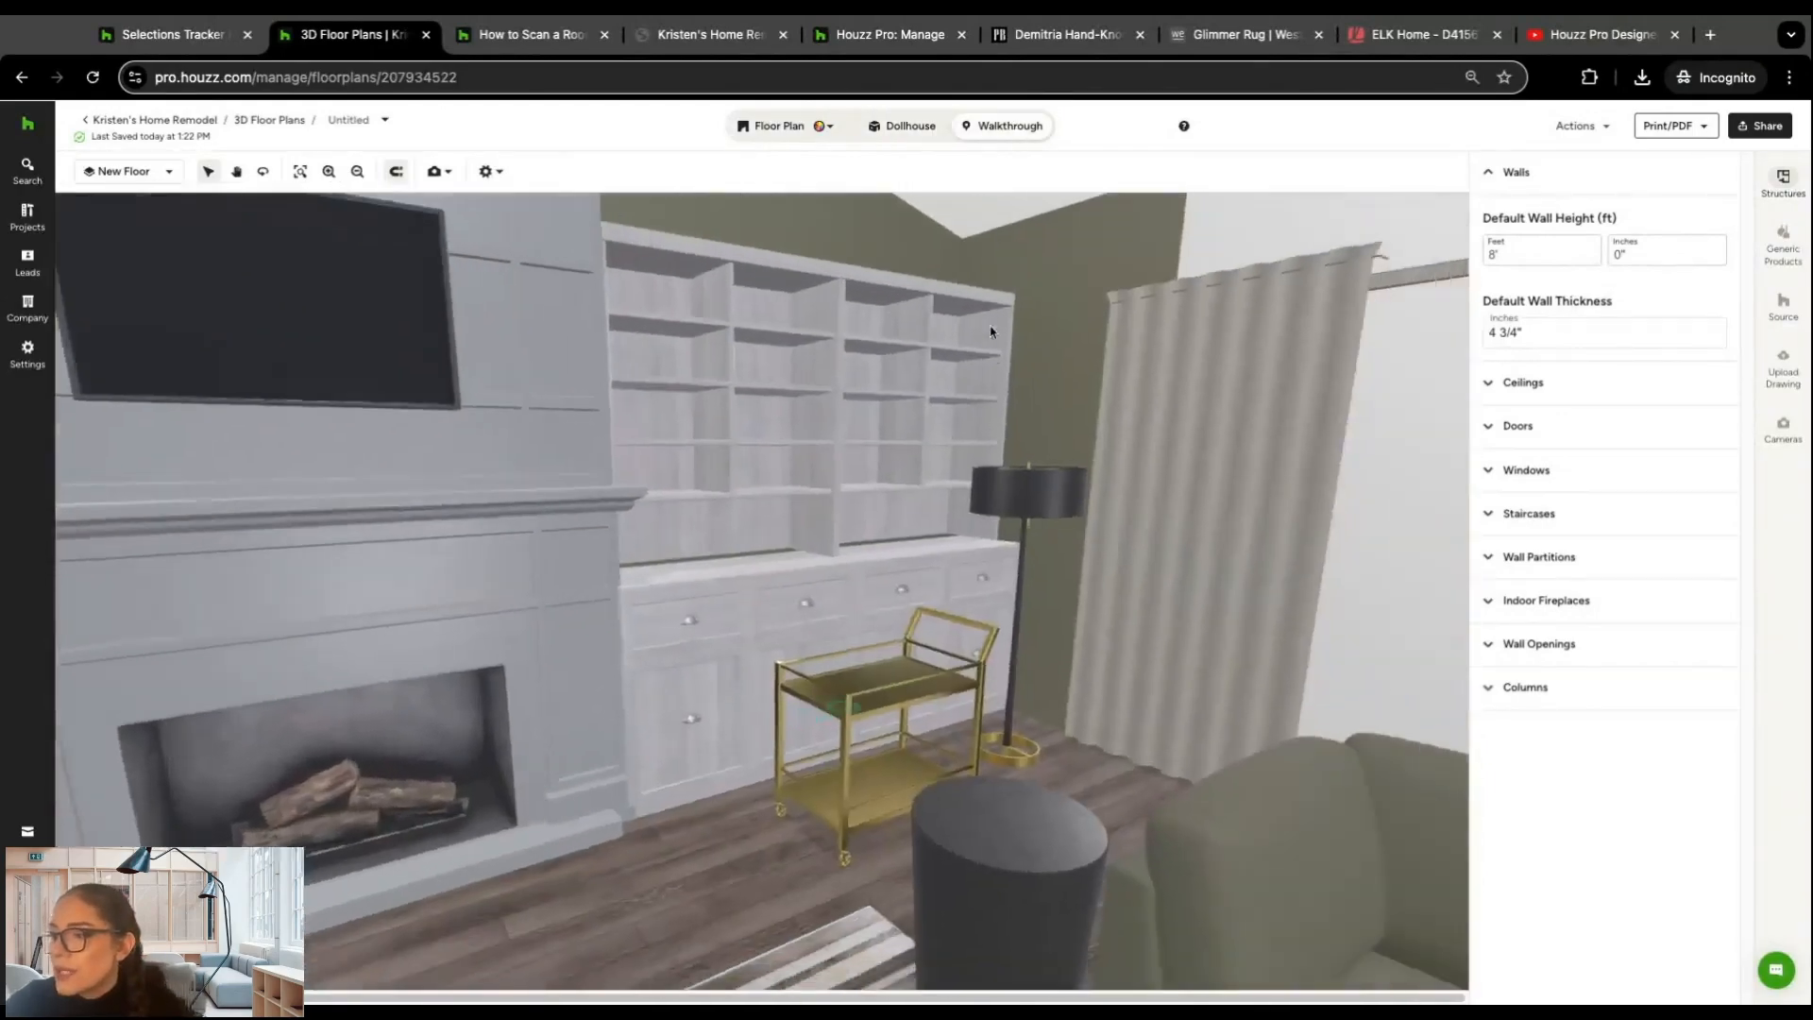
{"action": "left_click_drag", "start_coordinate": [991, 331], "coordinate": [1133, 421]}
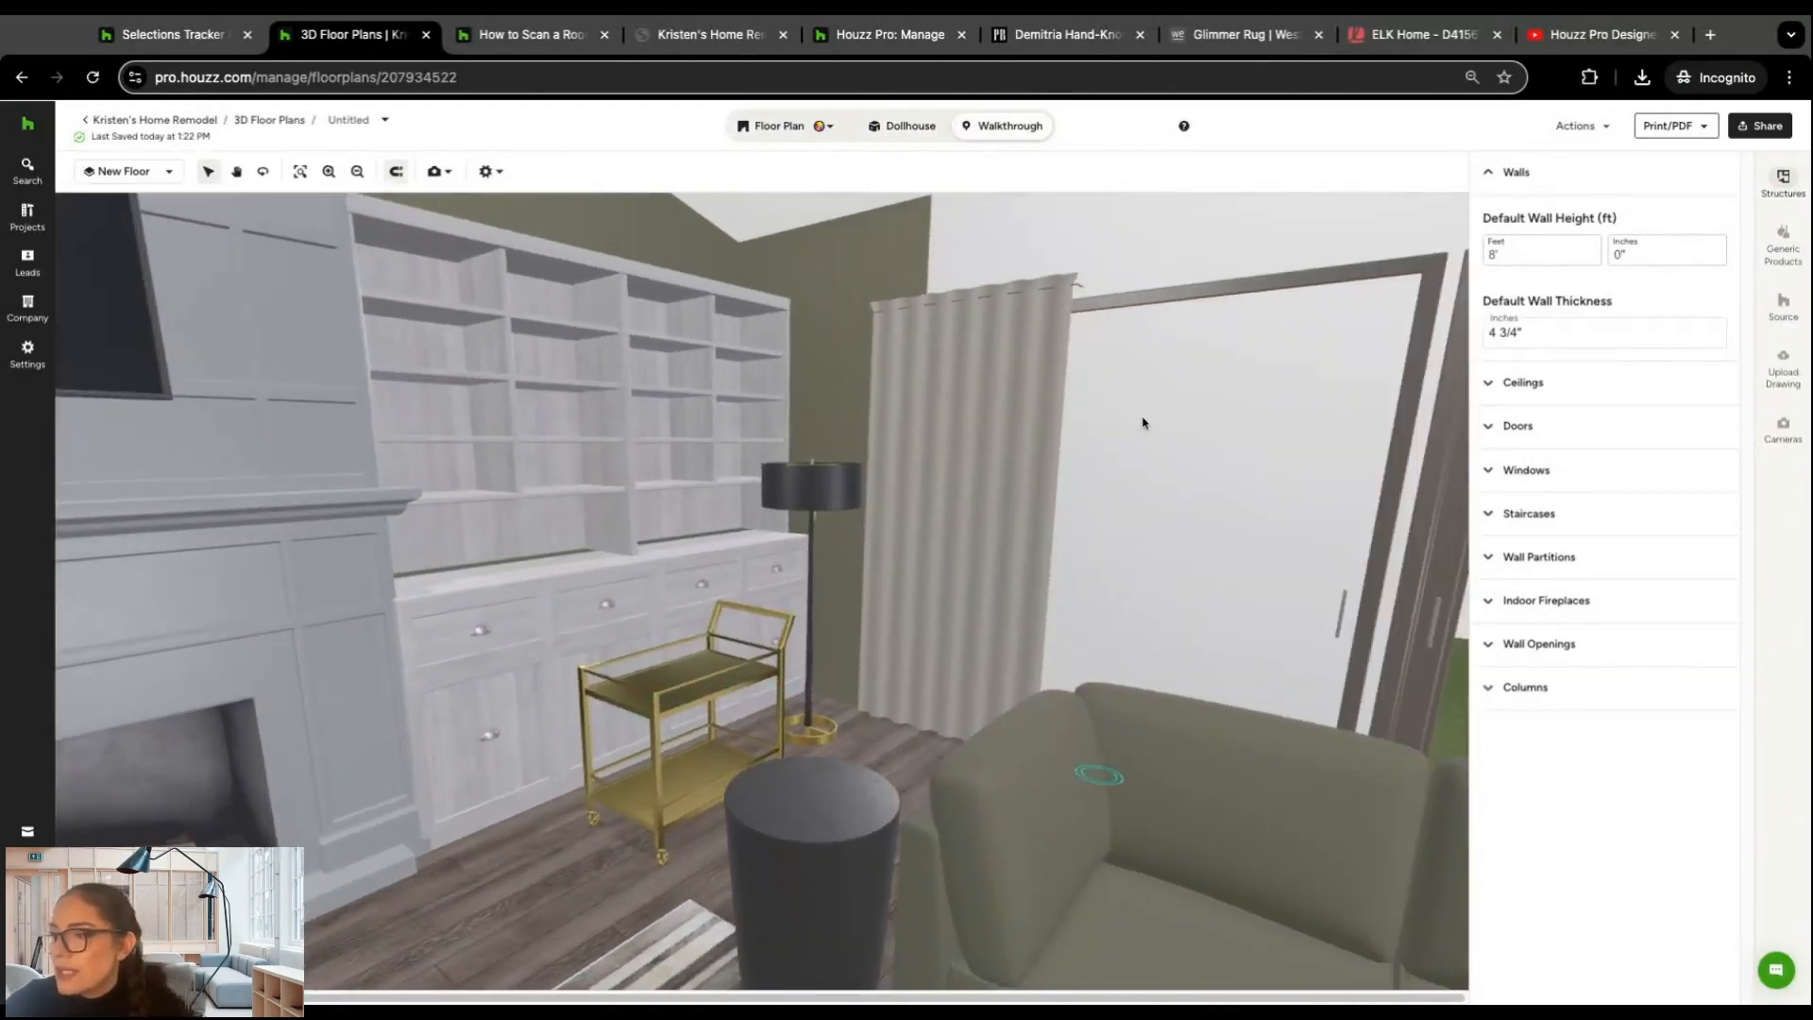
{"action": "left_click_drag", "start_coordinate": [887, 241], "coordinate": [1122, 287]}
{"action": "key", "text": "Right"}
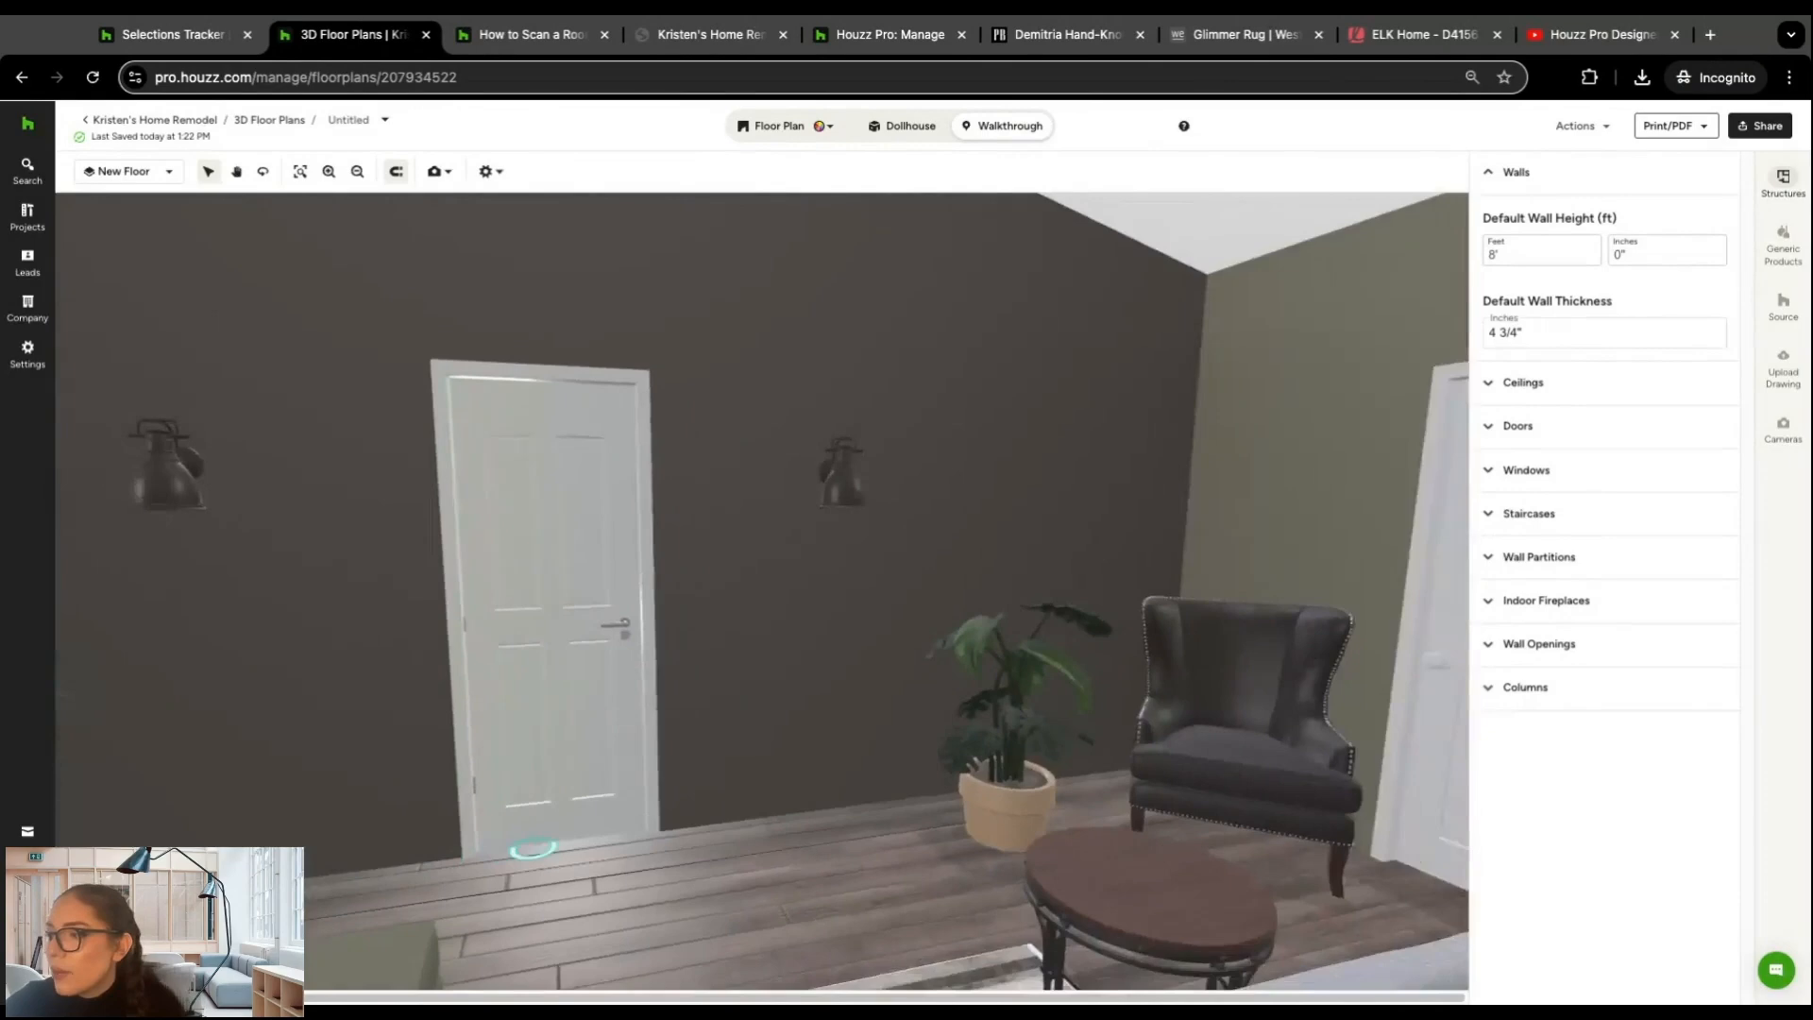
{"action": "left_click_drag", "start_coordinate": [534, 396], "coordinate": [1274, 359]}
{"action": "left_click_drag", "start_coordinate": [752, 421], "coordinate": [756, 410]}
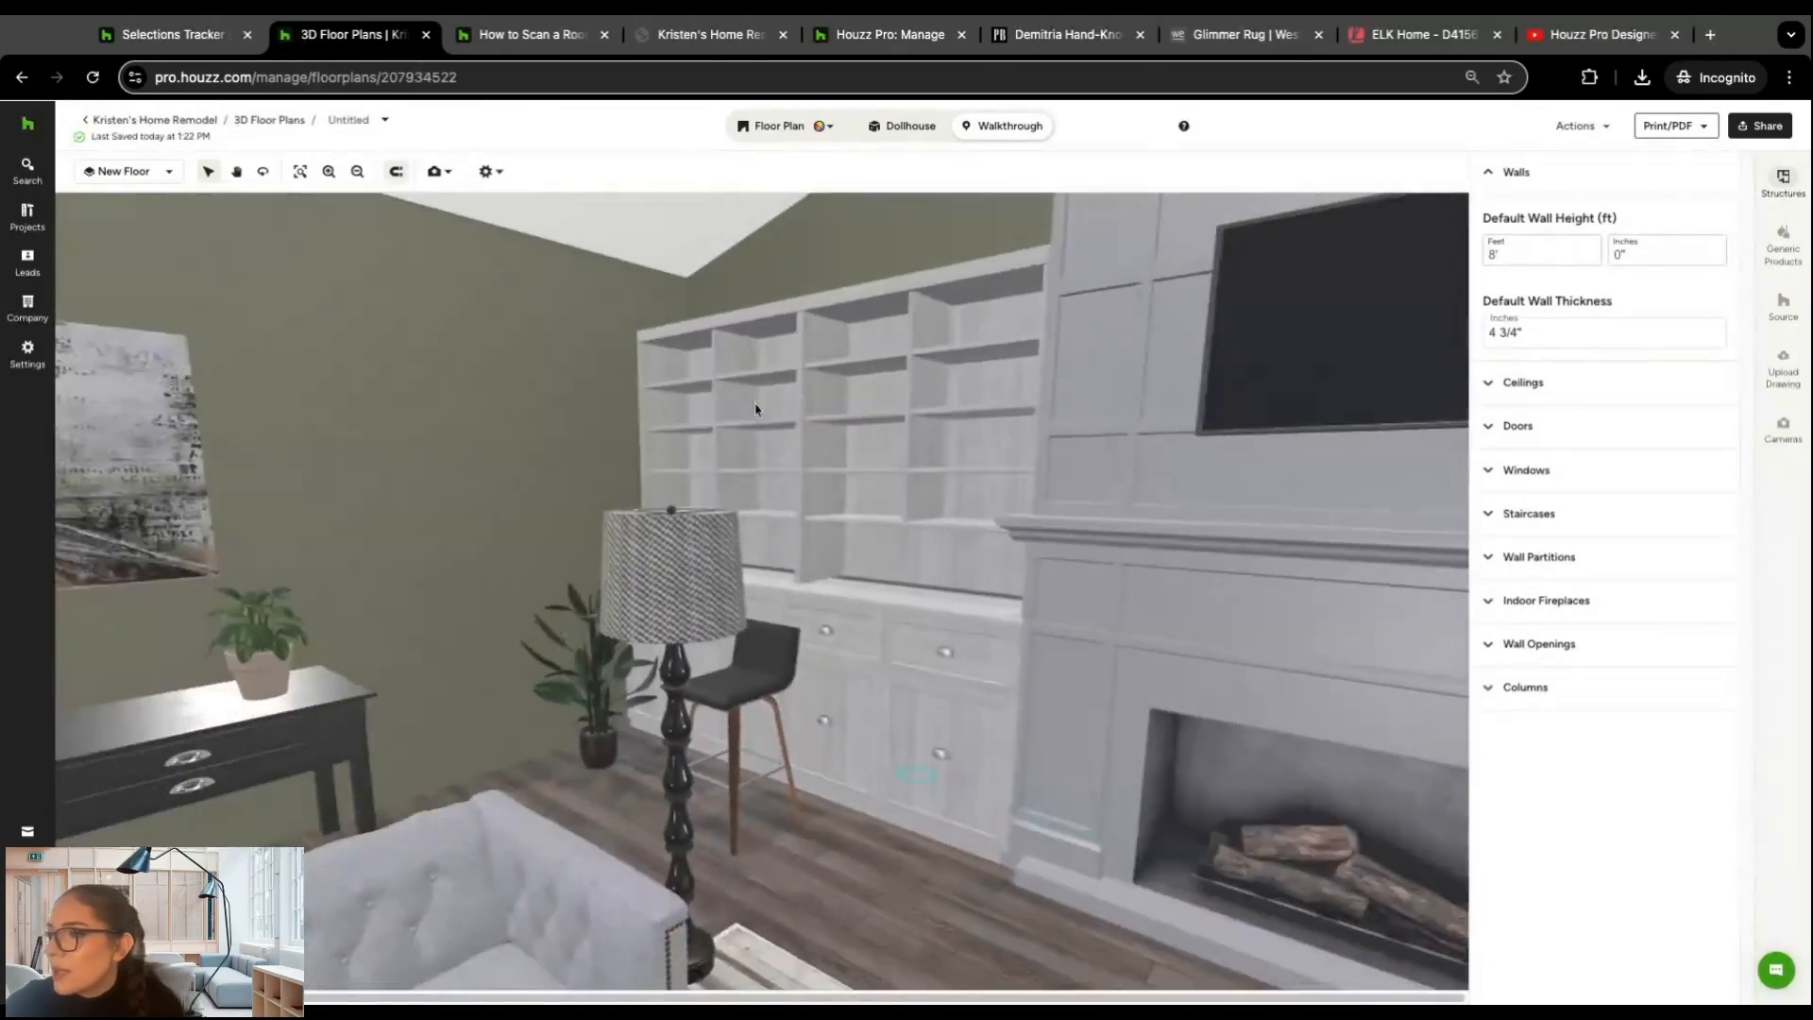
{"action": "left_click", "coordinate": [893, 128]}
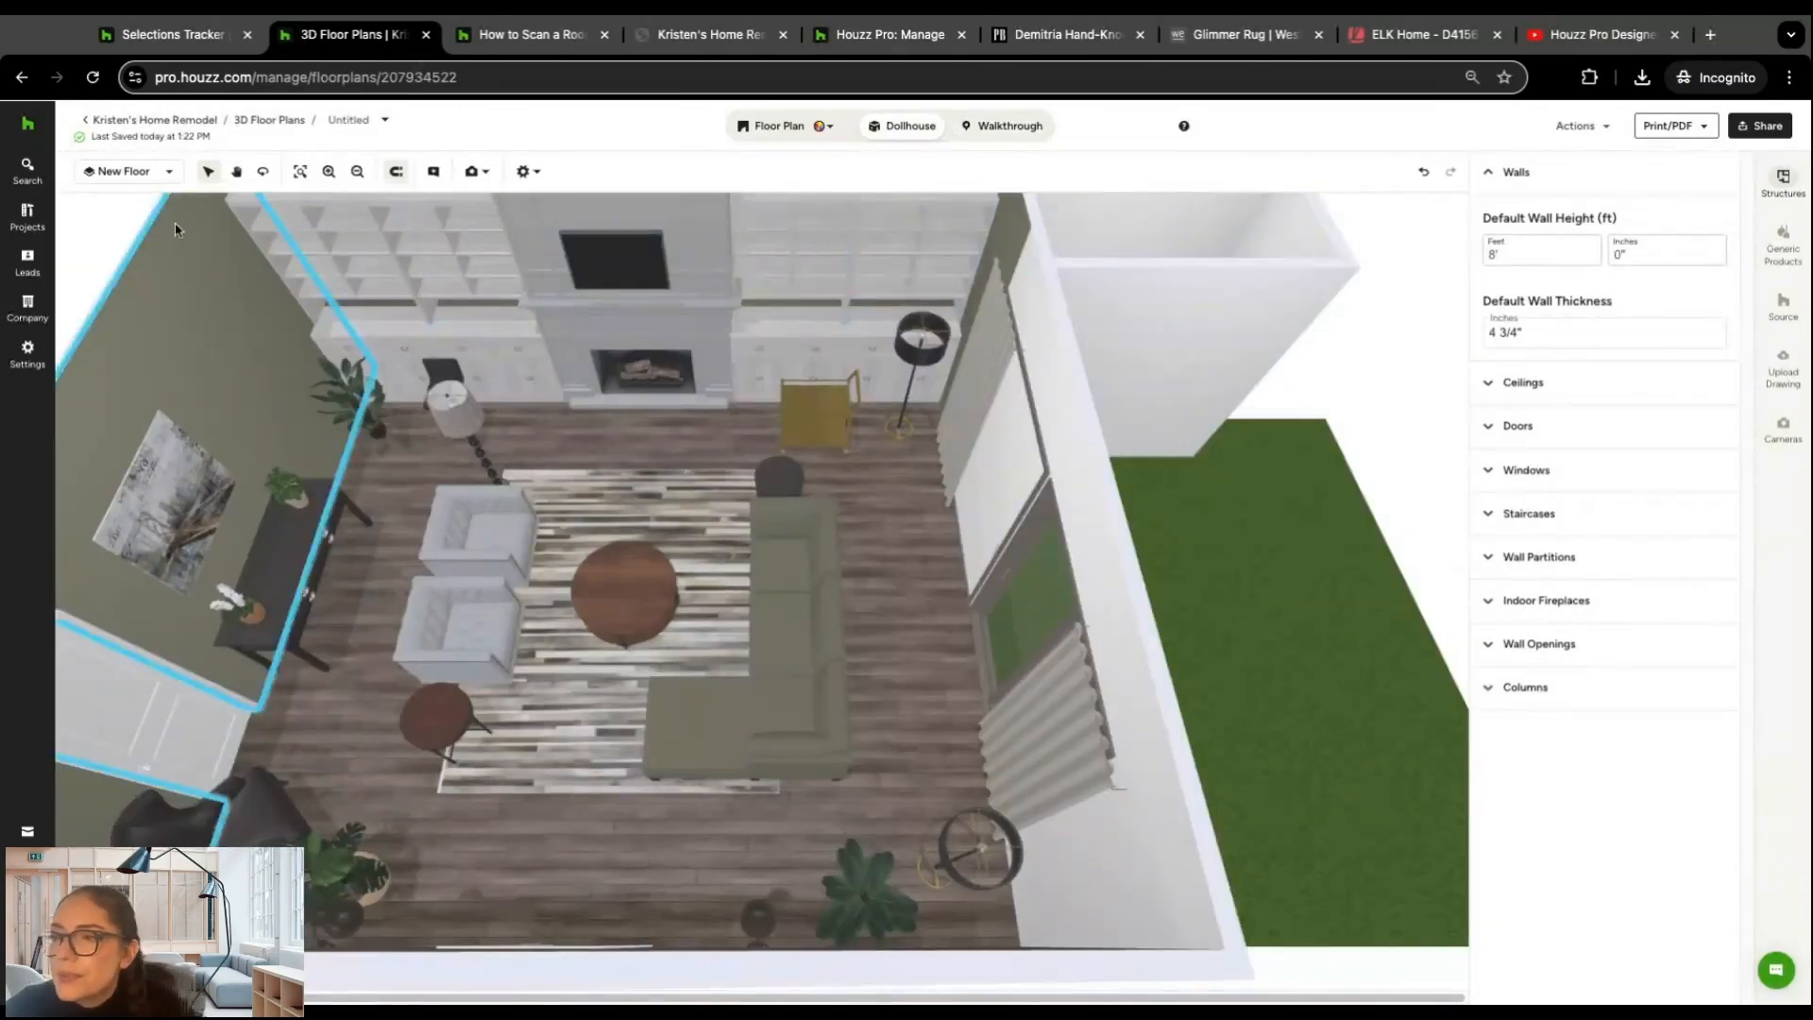
Step: Leave the floor plan, view the Untitled_Camera 3_001 render in the project's 3D floor plan images folder, and close the image
{"action": "left_click", "coordinate": [128, 129]}
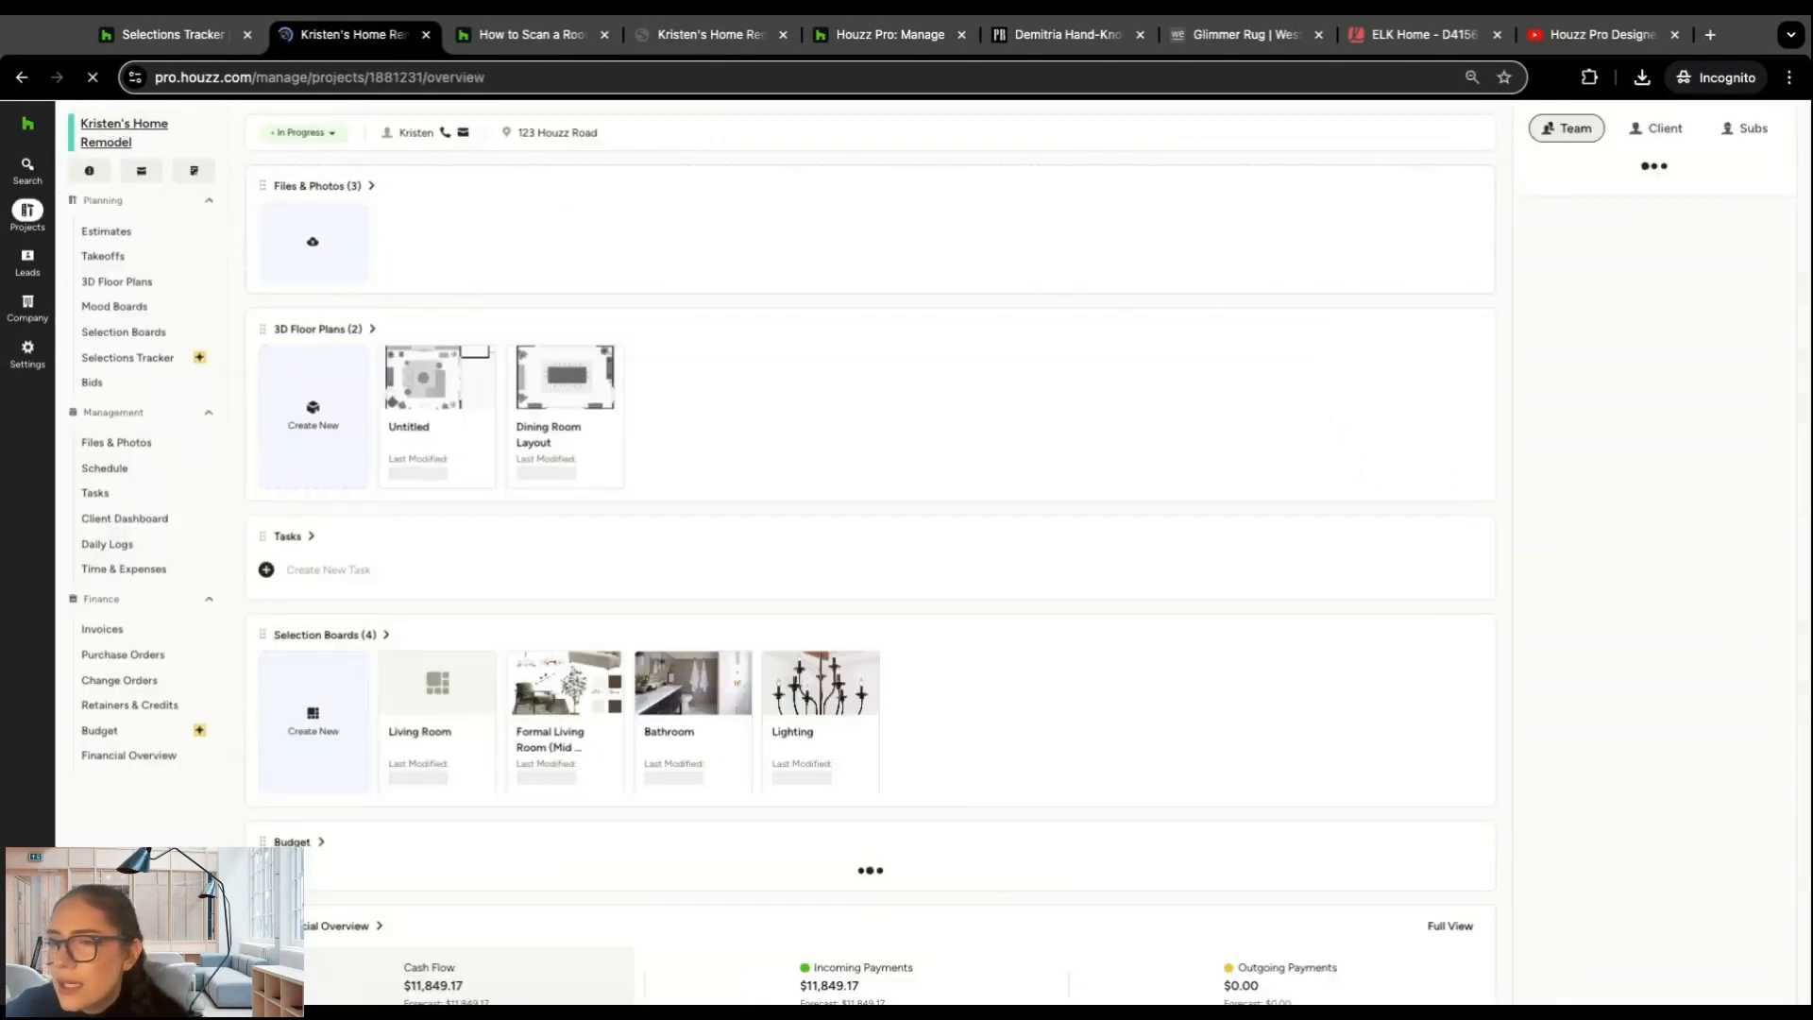
{"action": "left_click", "coordinate": [135, 443]}
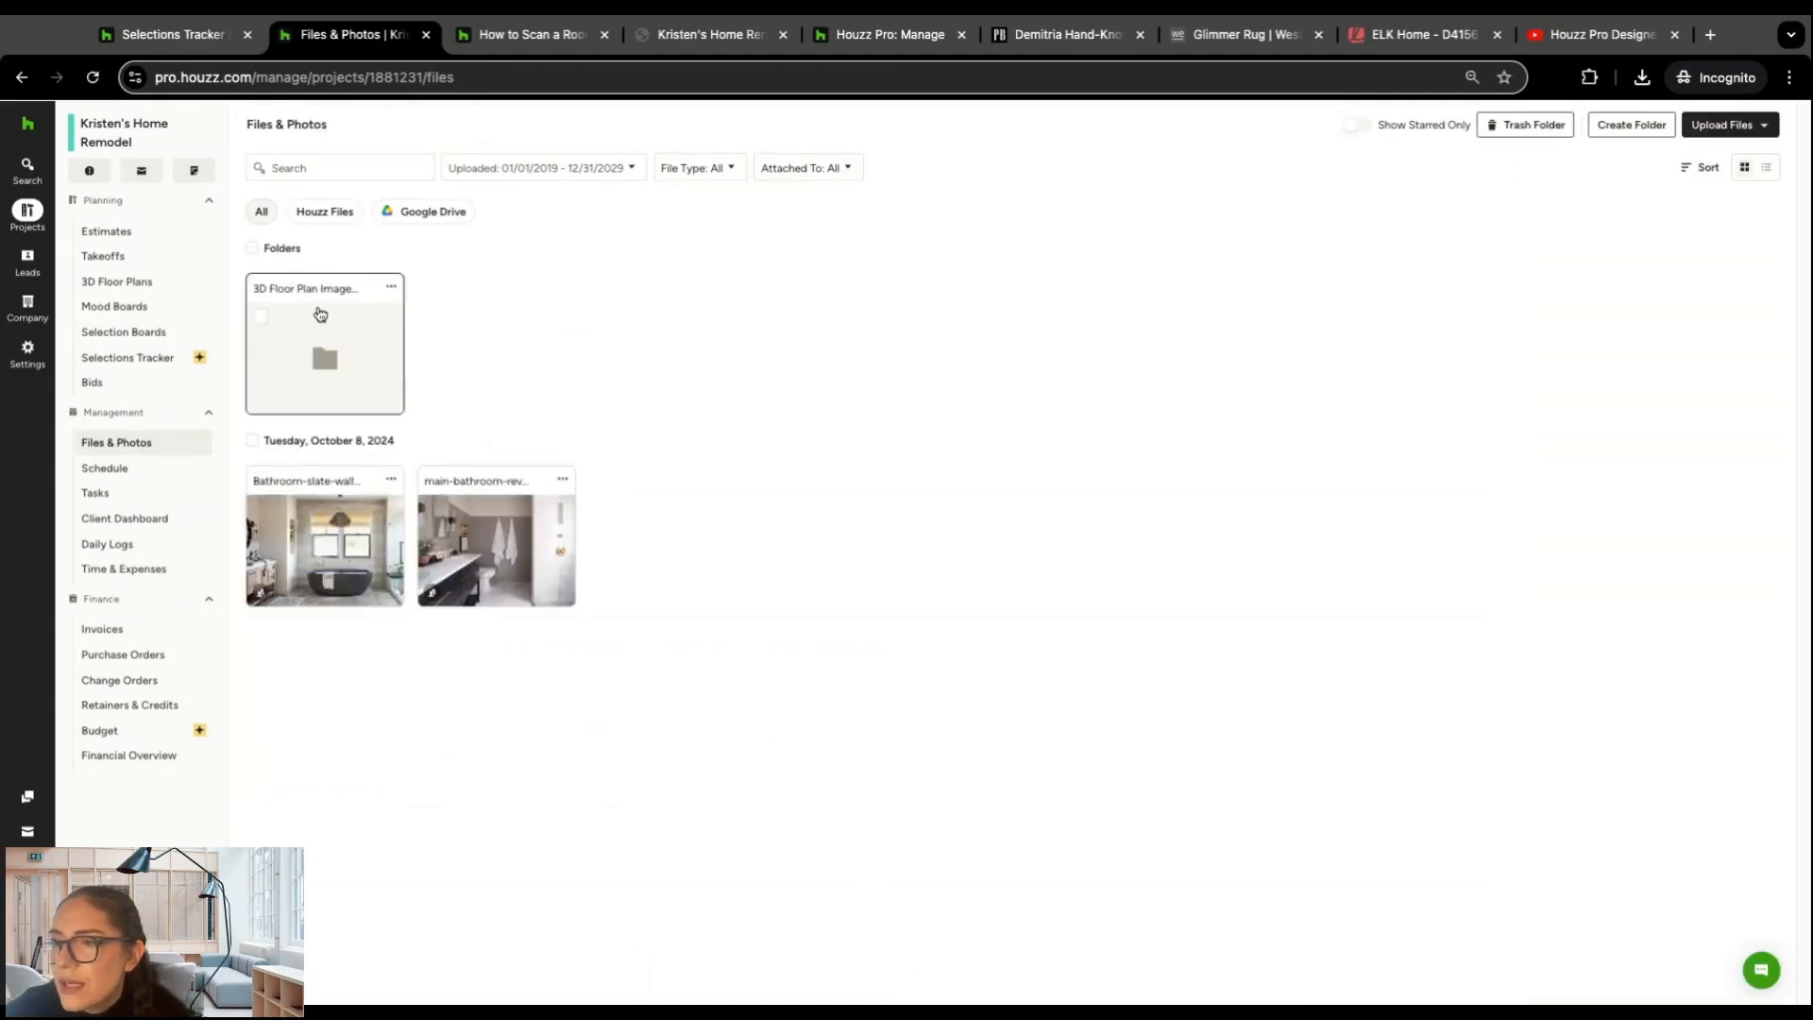
{"action": "left_click", "coordinate": [329, 326]}
{"action": "left_click", "coordinate": [326, 345]}
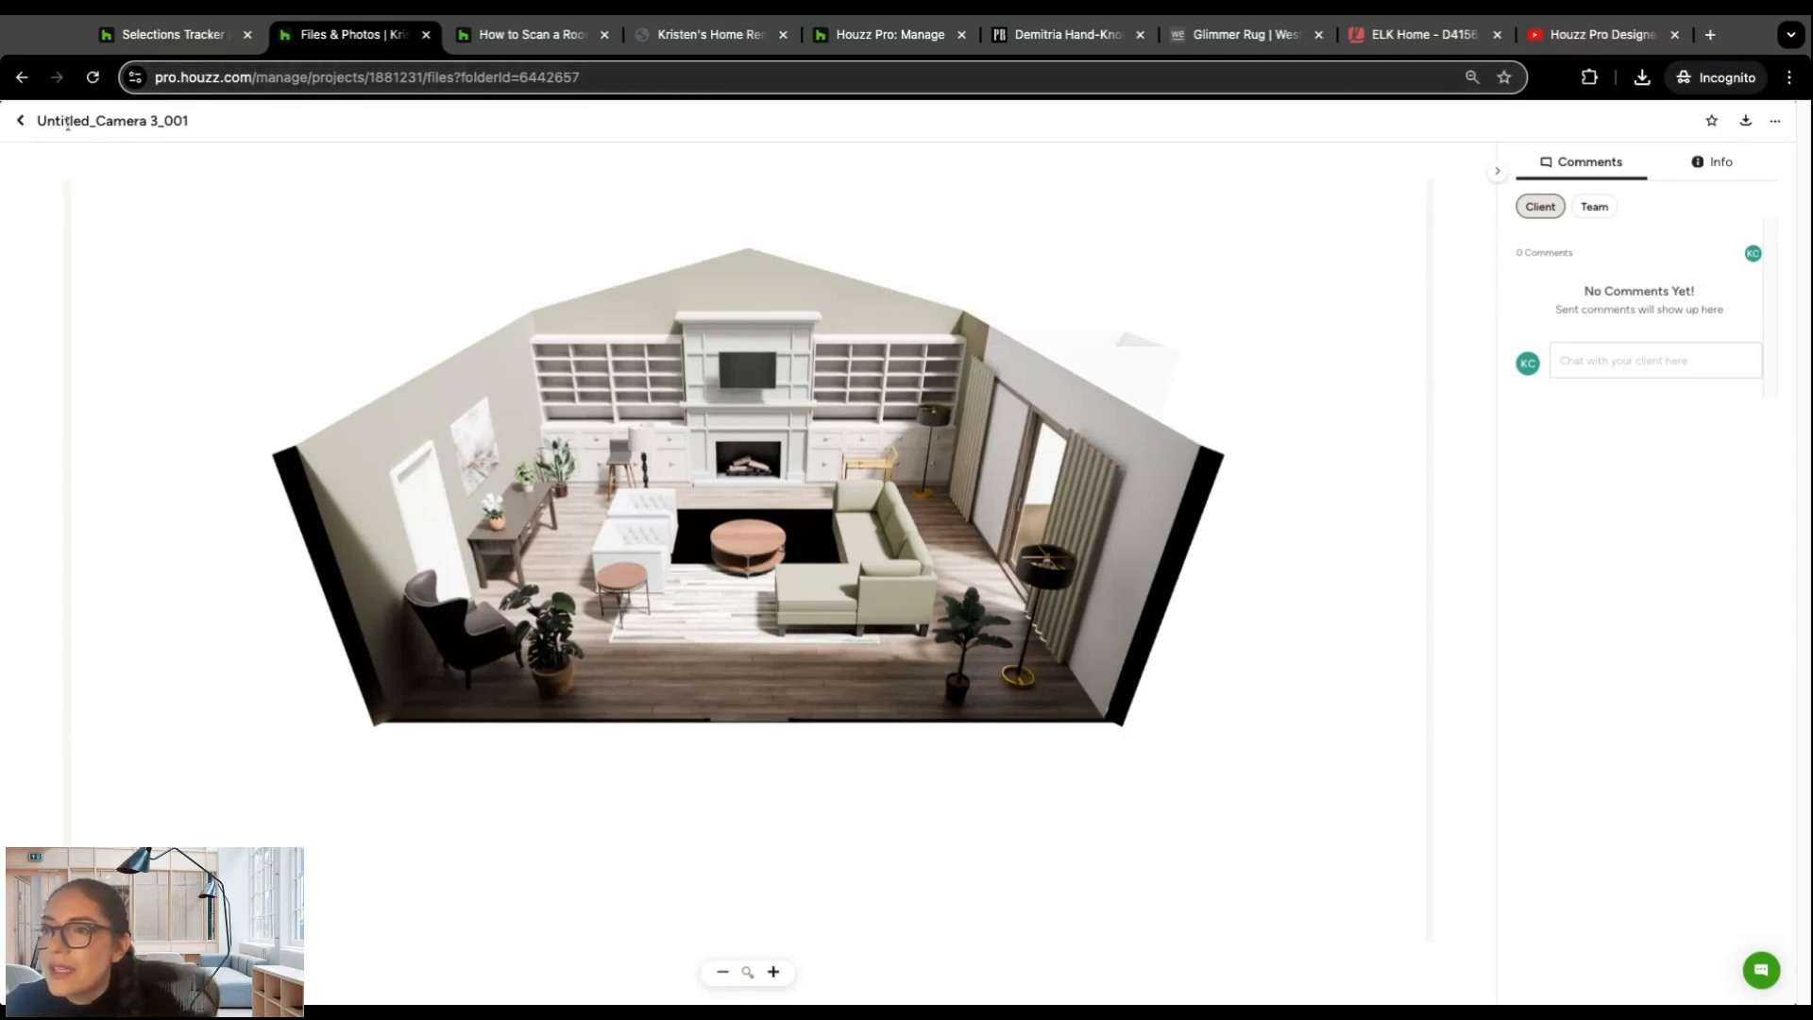
{"action": "left_click", "coordinate": [21, 119]}
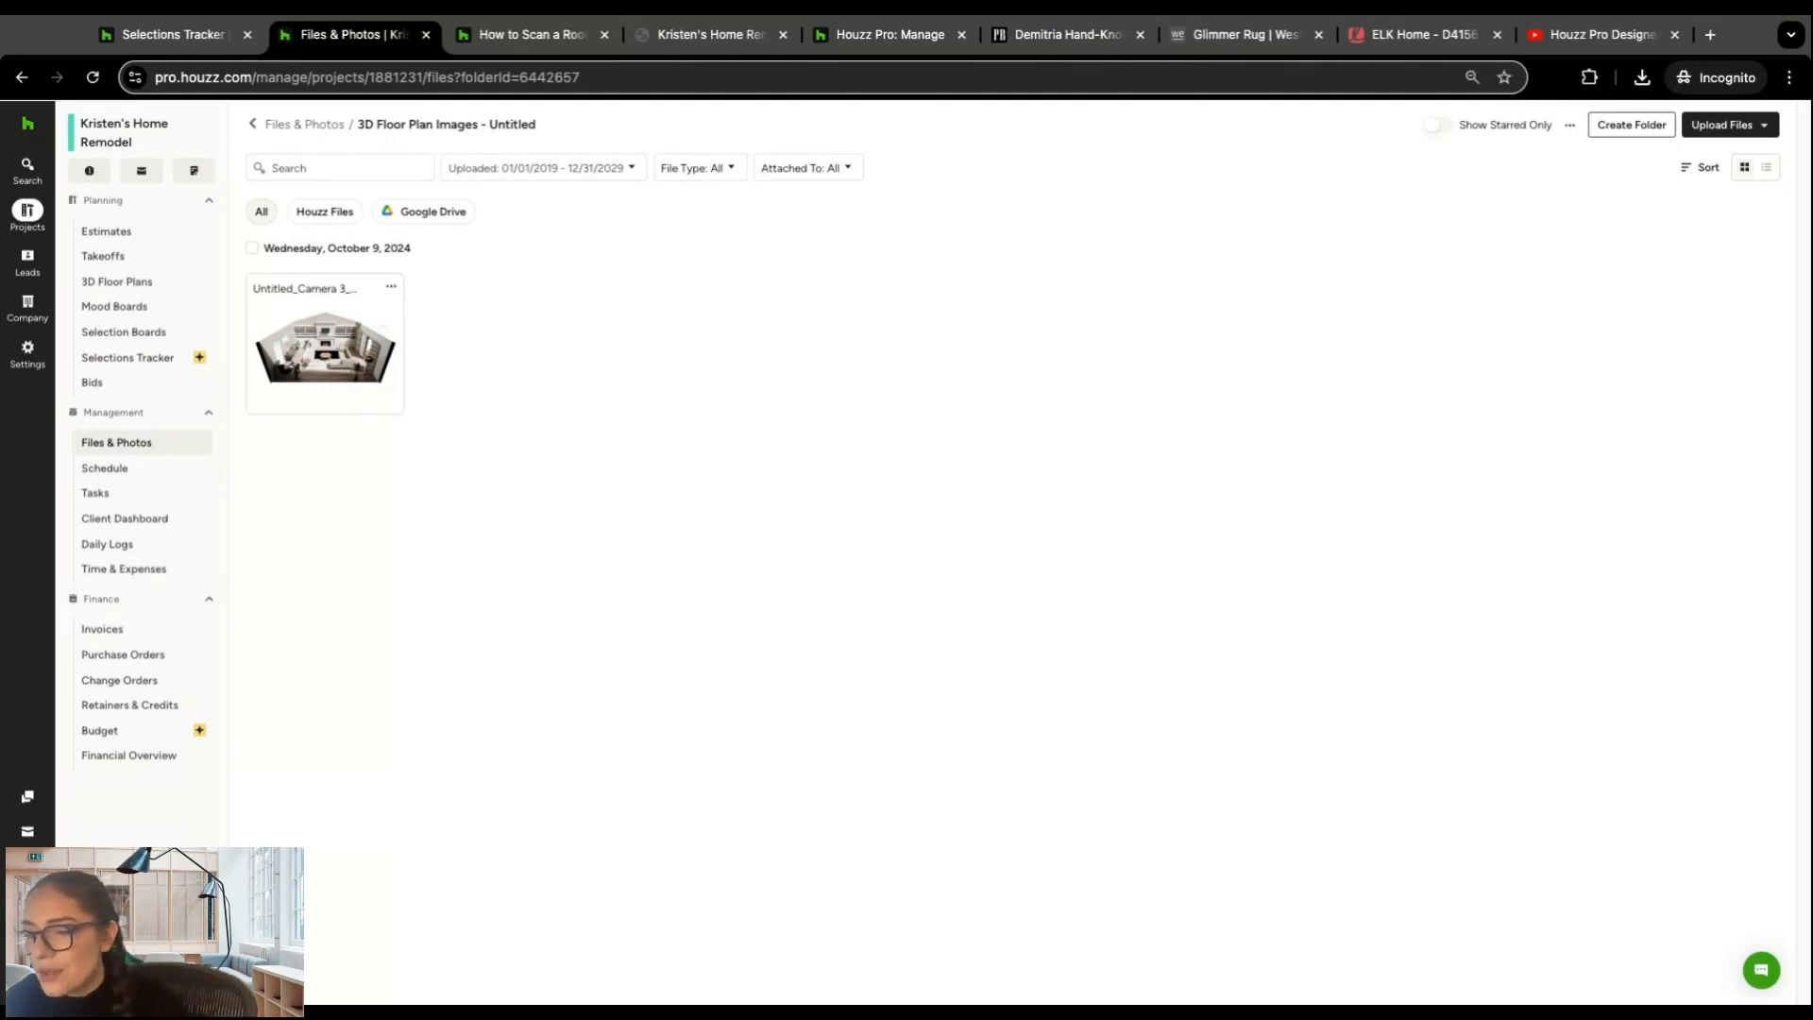
Step: Open the Help Center, browse its feature categories, and look through the Selections articles and video tutorials
{"action": "mouse_move", "coordinate": [28, 900]}
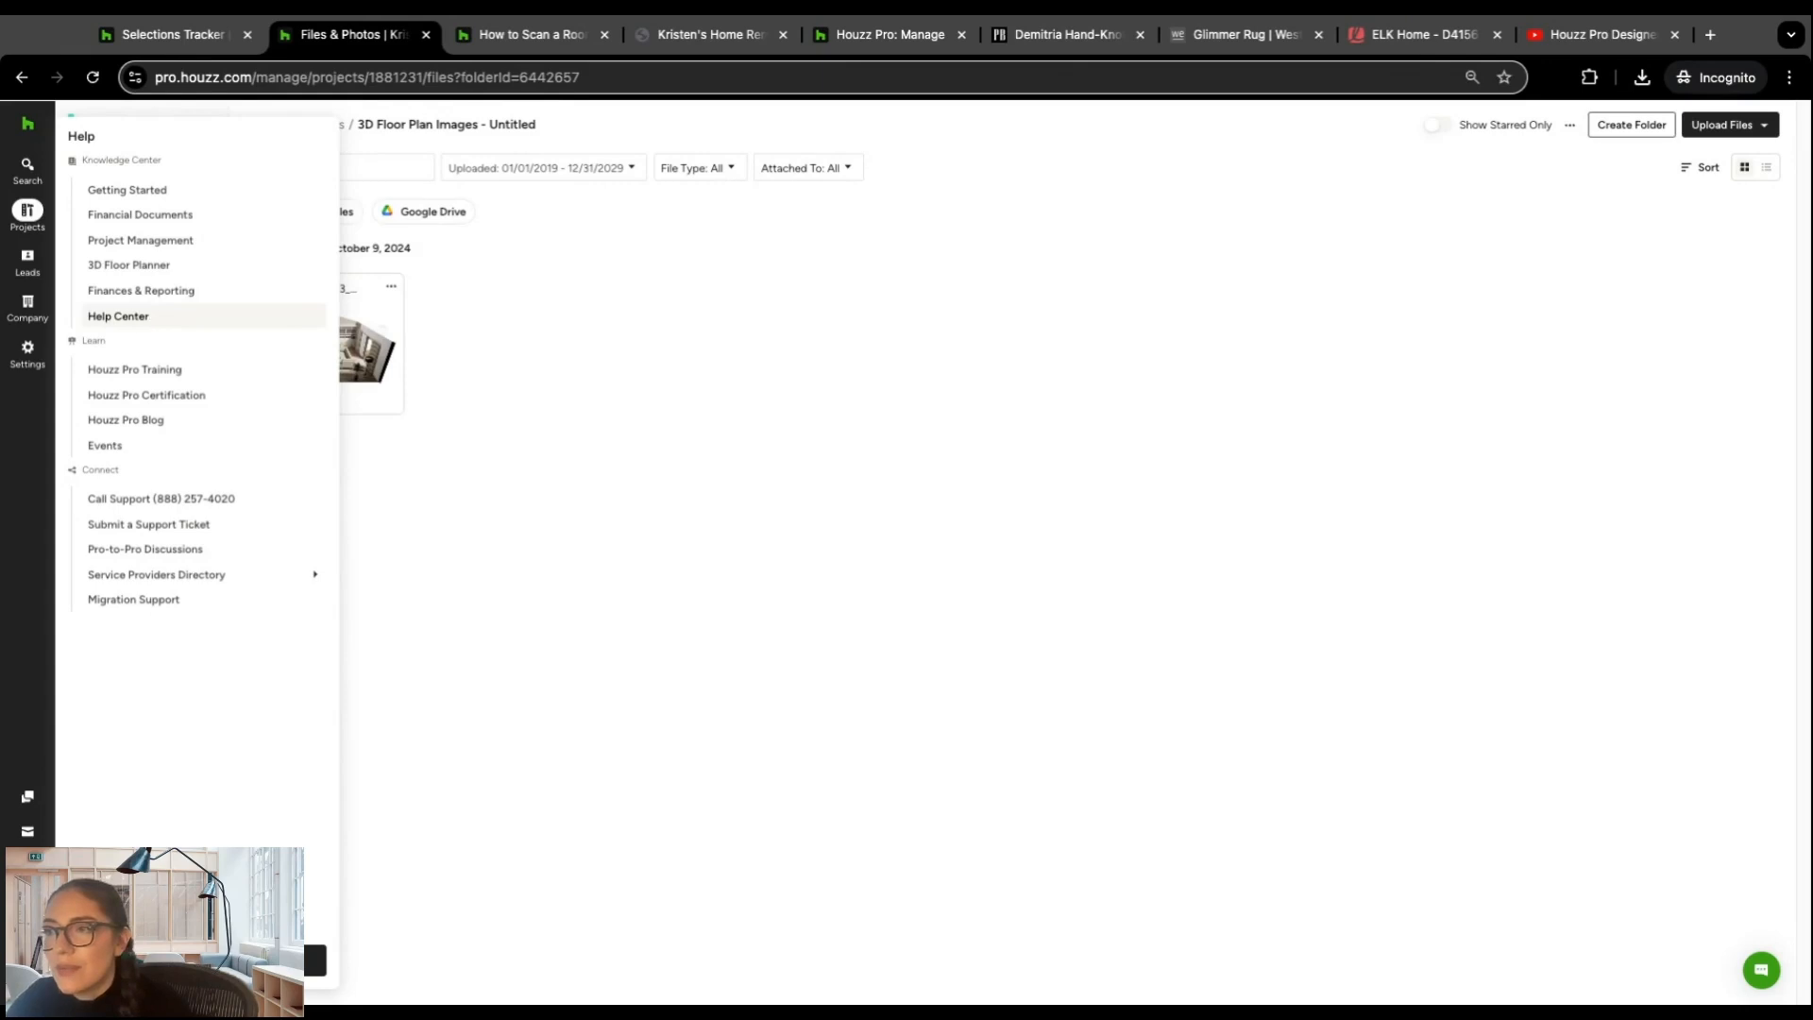
{"action": "left_click", "coordinate": [144, 323]}
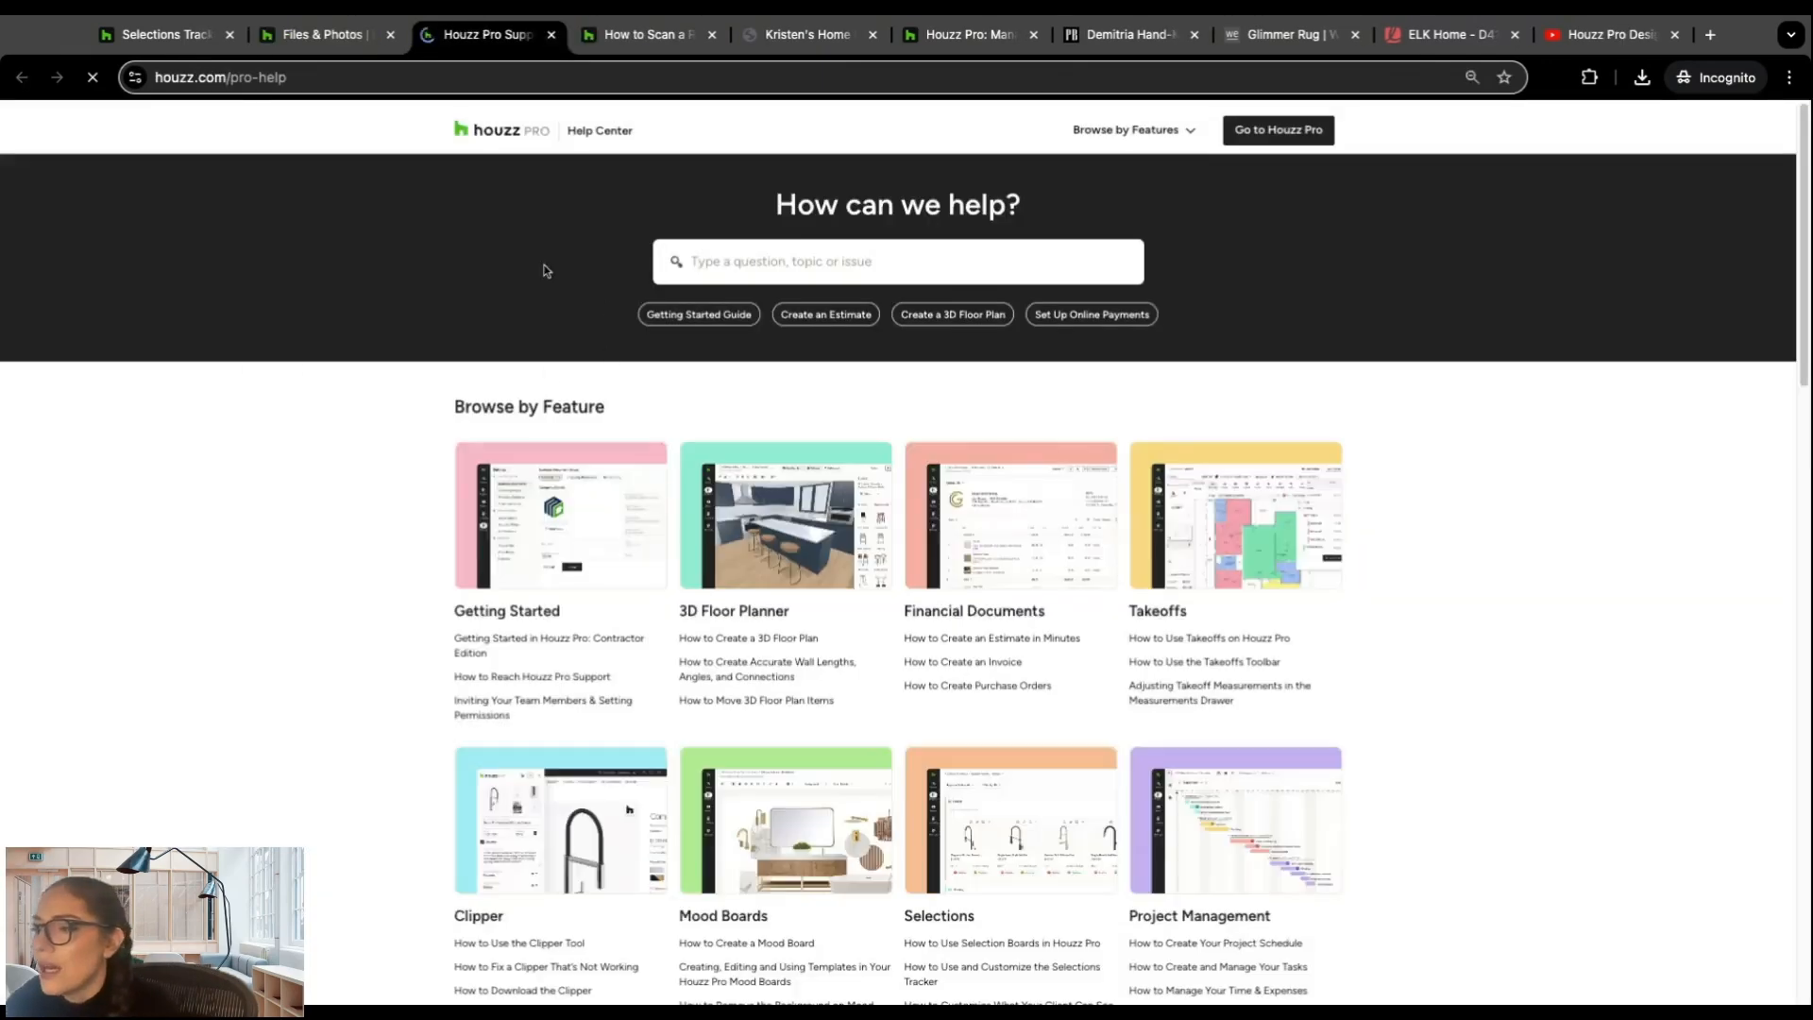
{"action": "scroll", "coordinate": [437, 356], "scroll_direction": "down", "scroll_amount": 2}
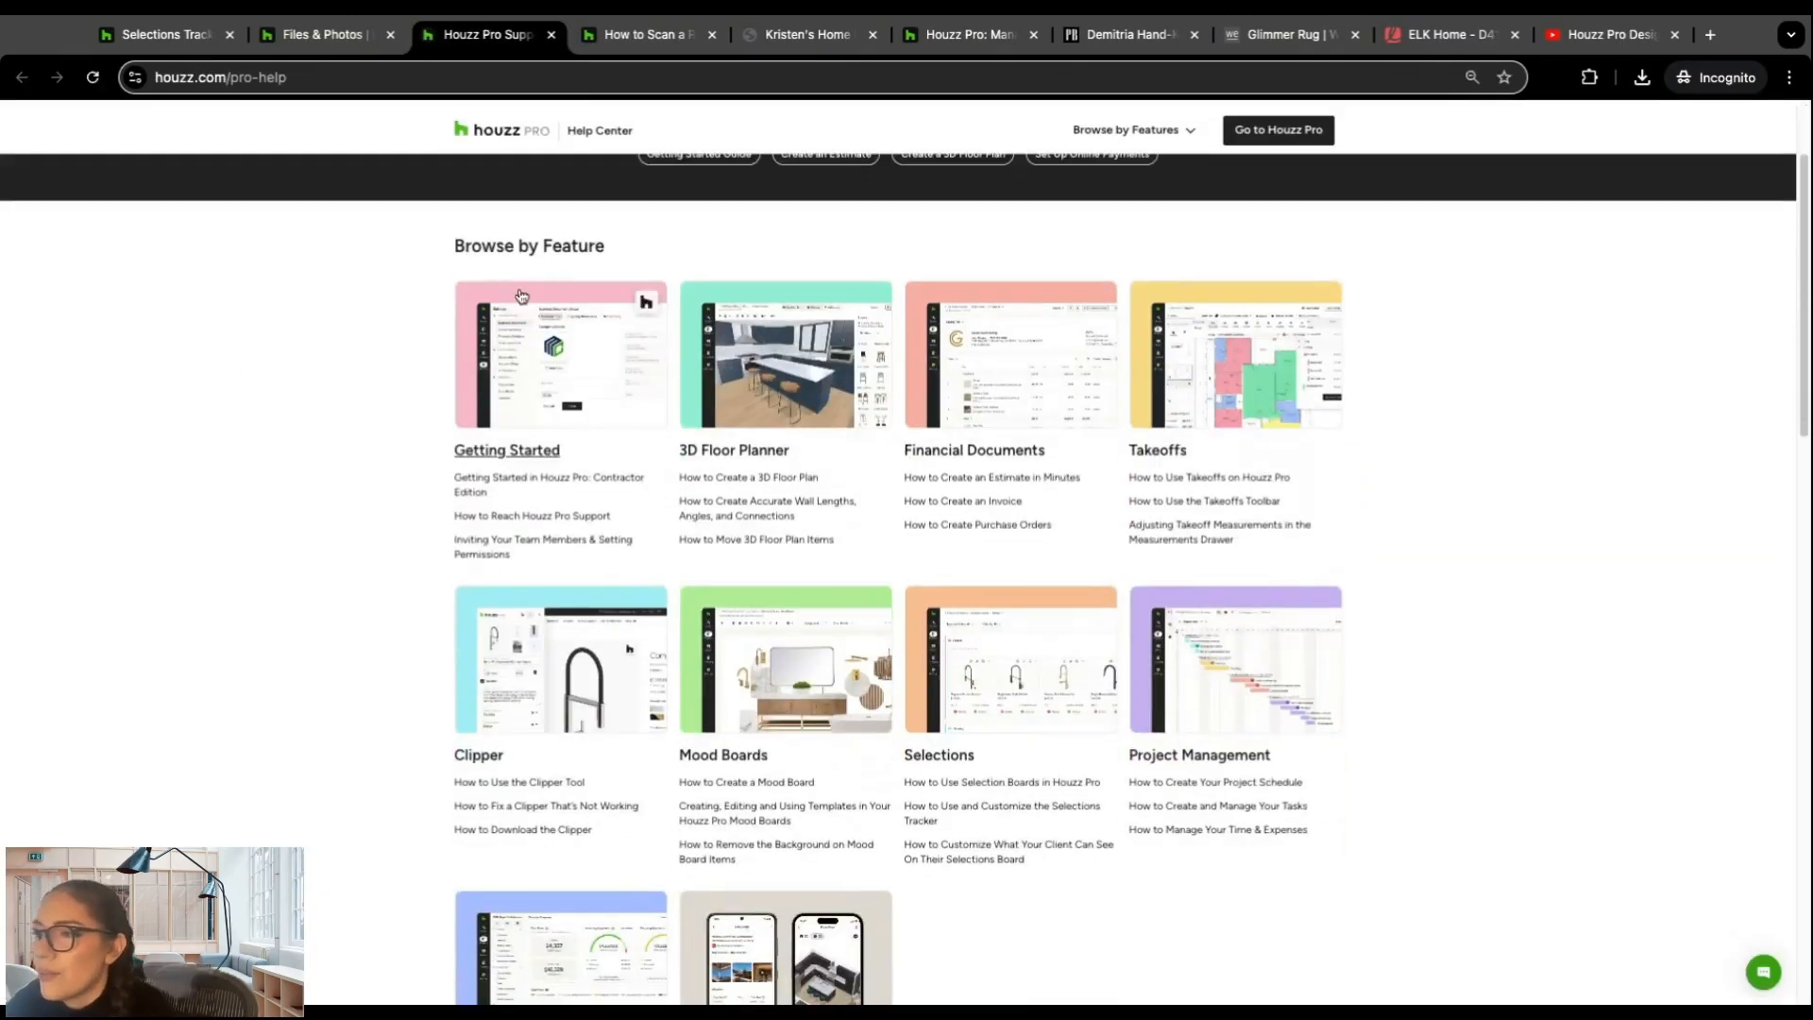
{"action": "scroll", "coordinate": [1034, 395], "scroll_direction": "down", "scroll_amount": 1}
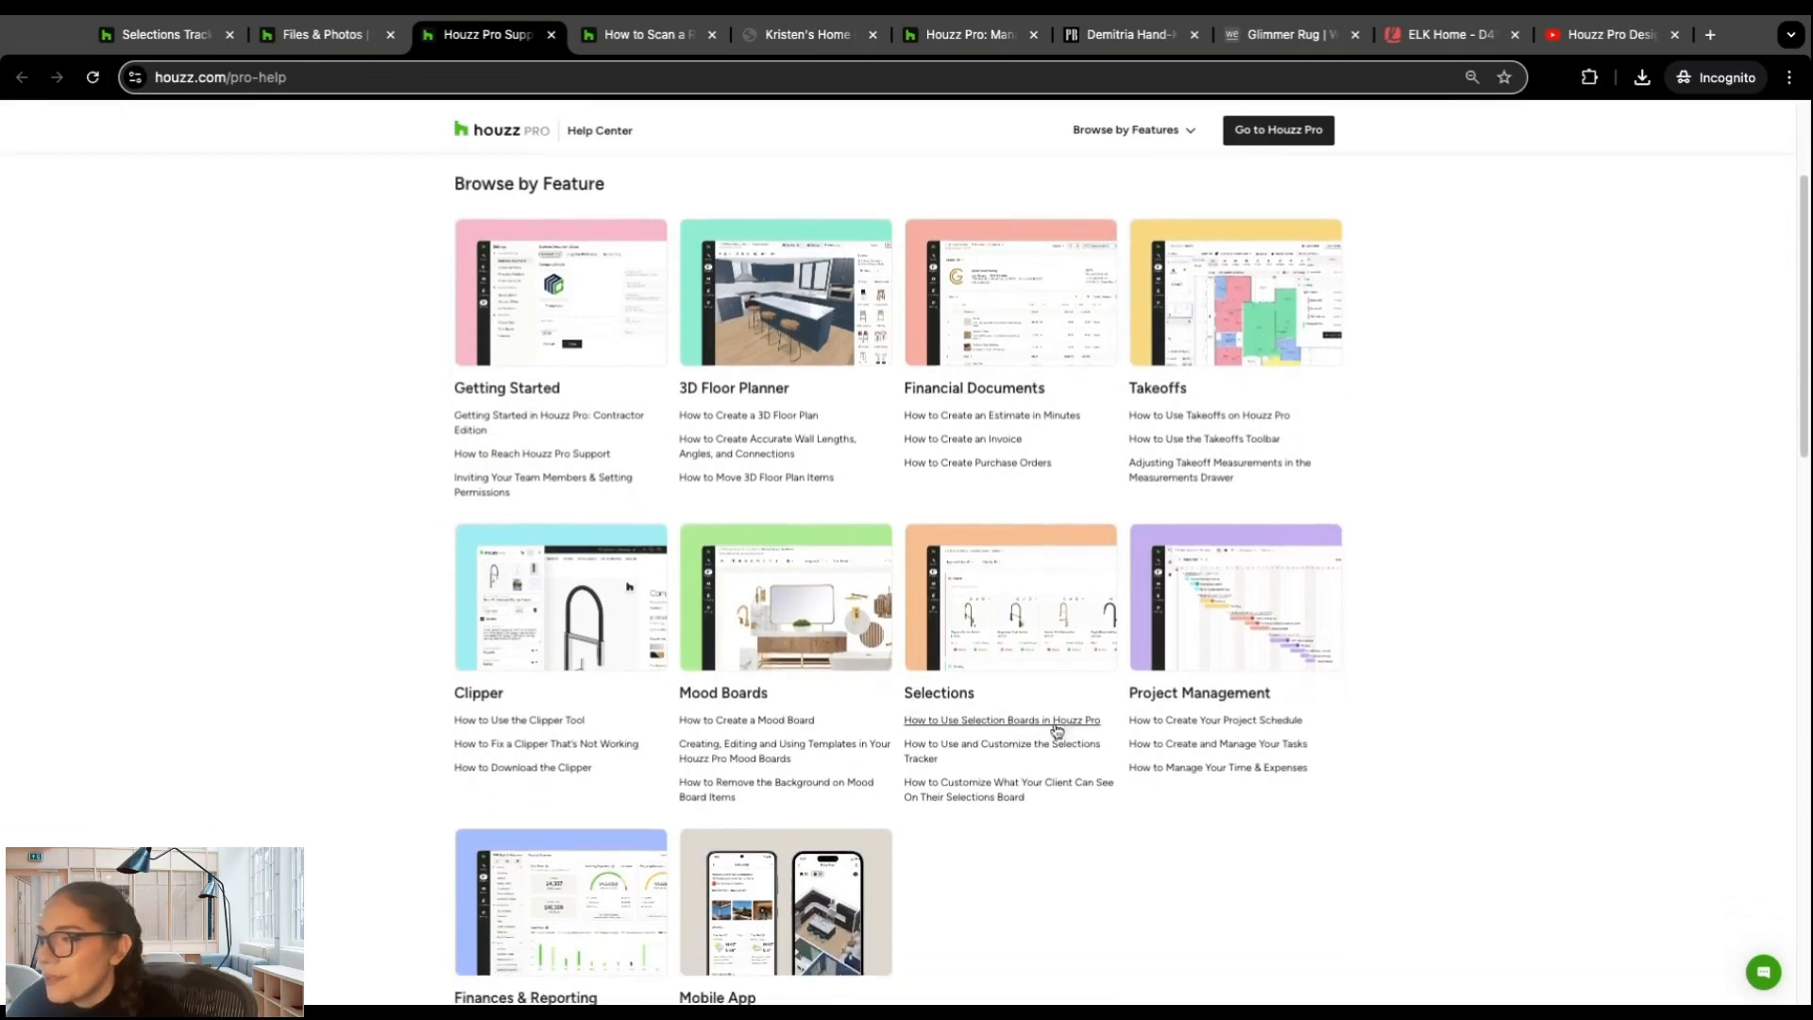
{"action": "scroll", "coordinate": [816, 367], "scroll_direction": "down", "scroll_amount": 2}
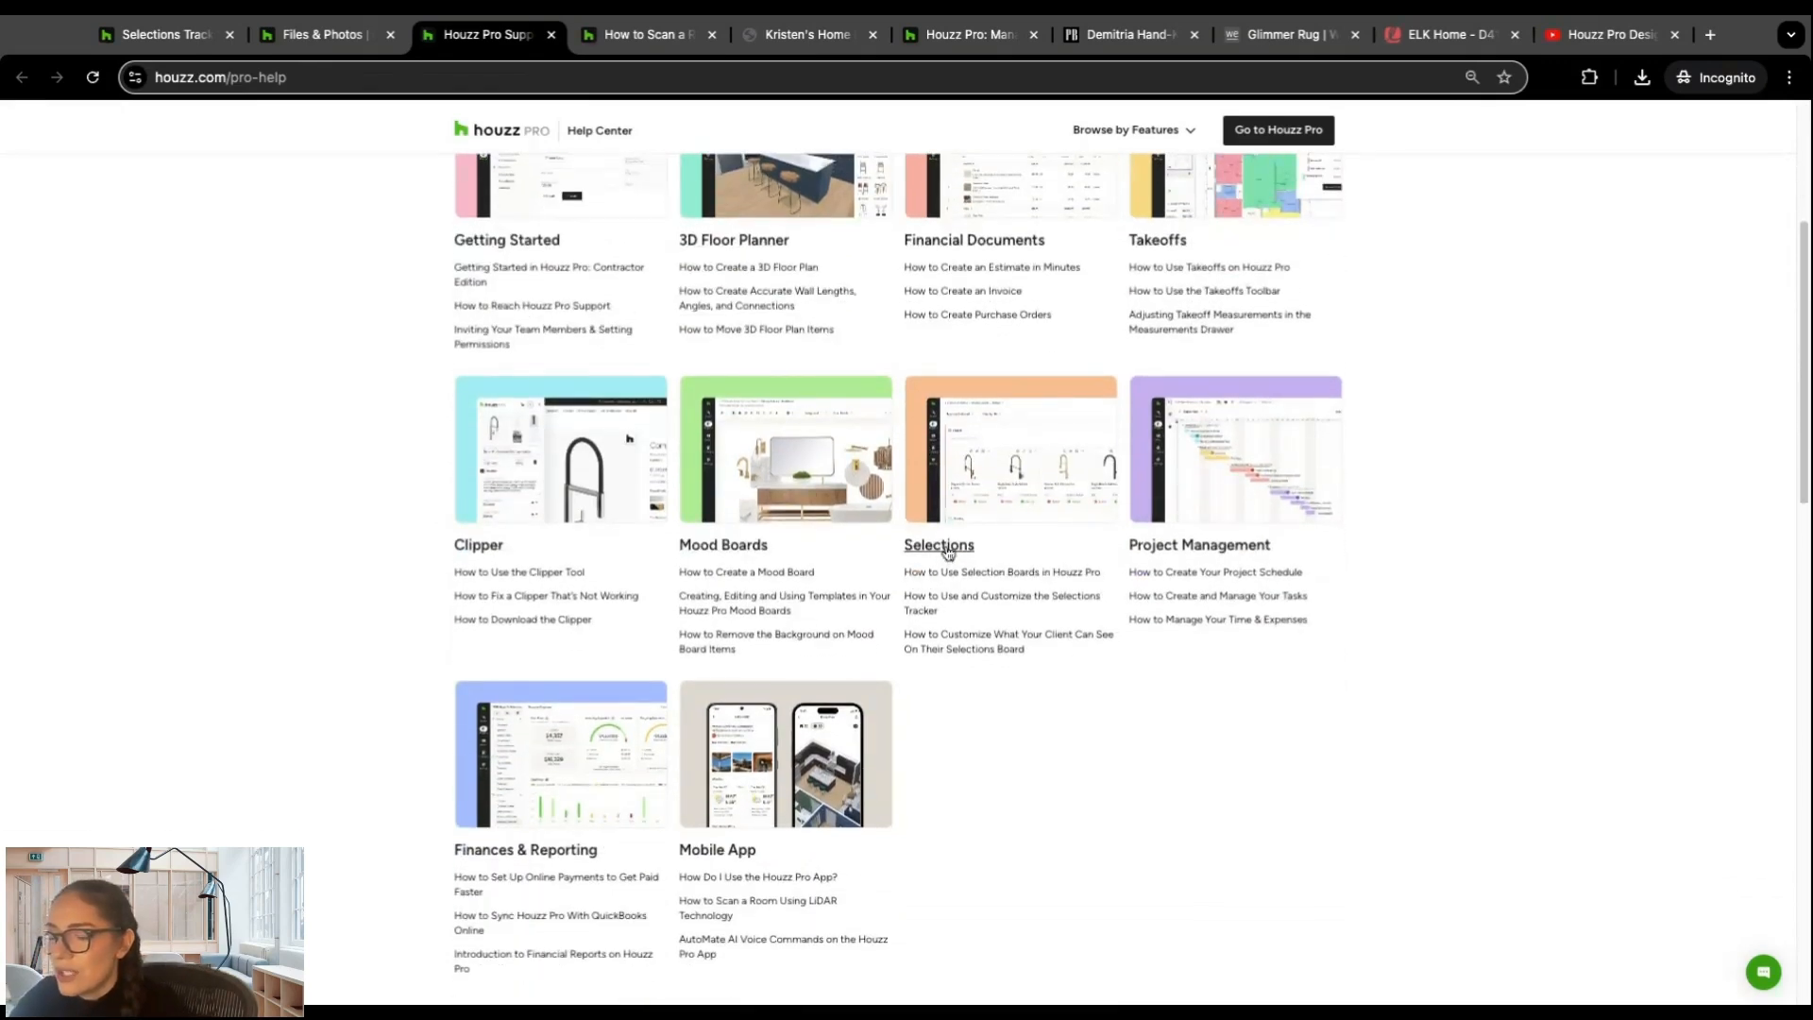
{"action": "left_click", "coordinate": [947, 552]}
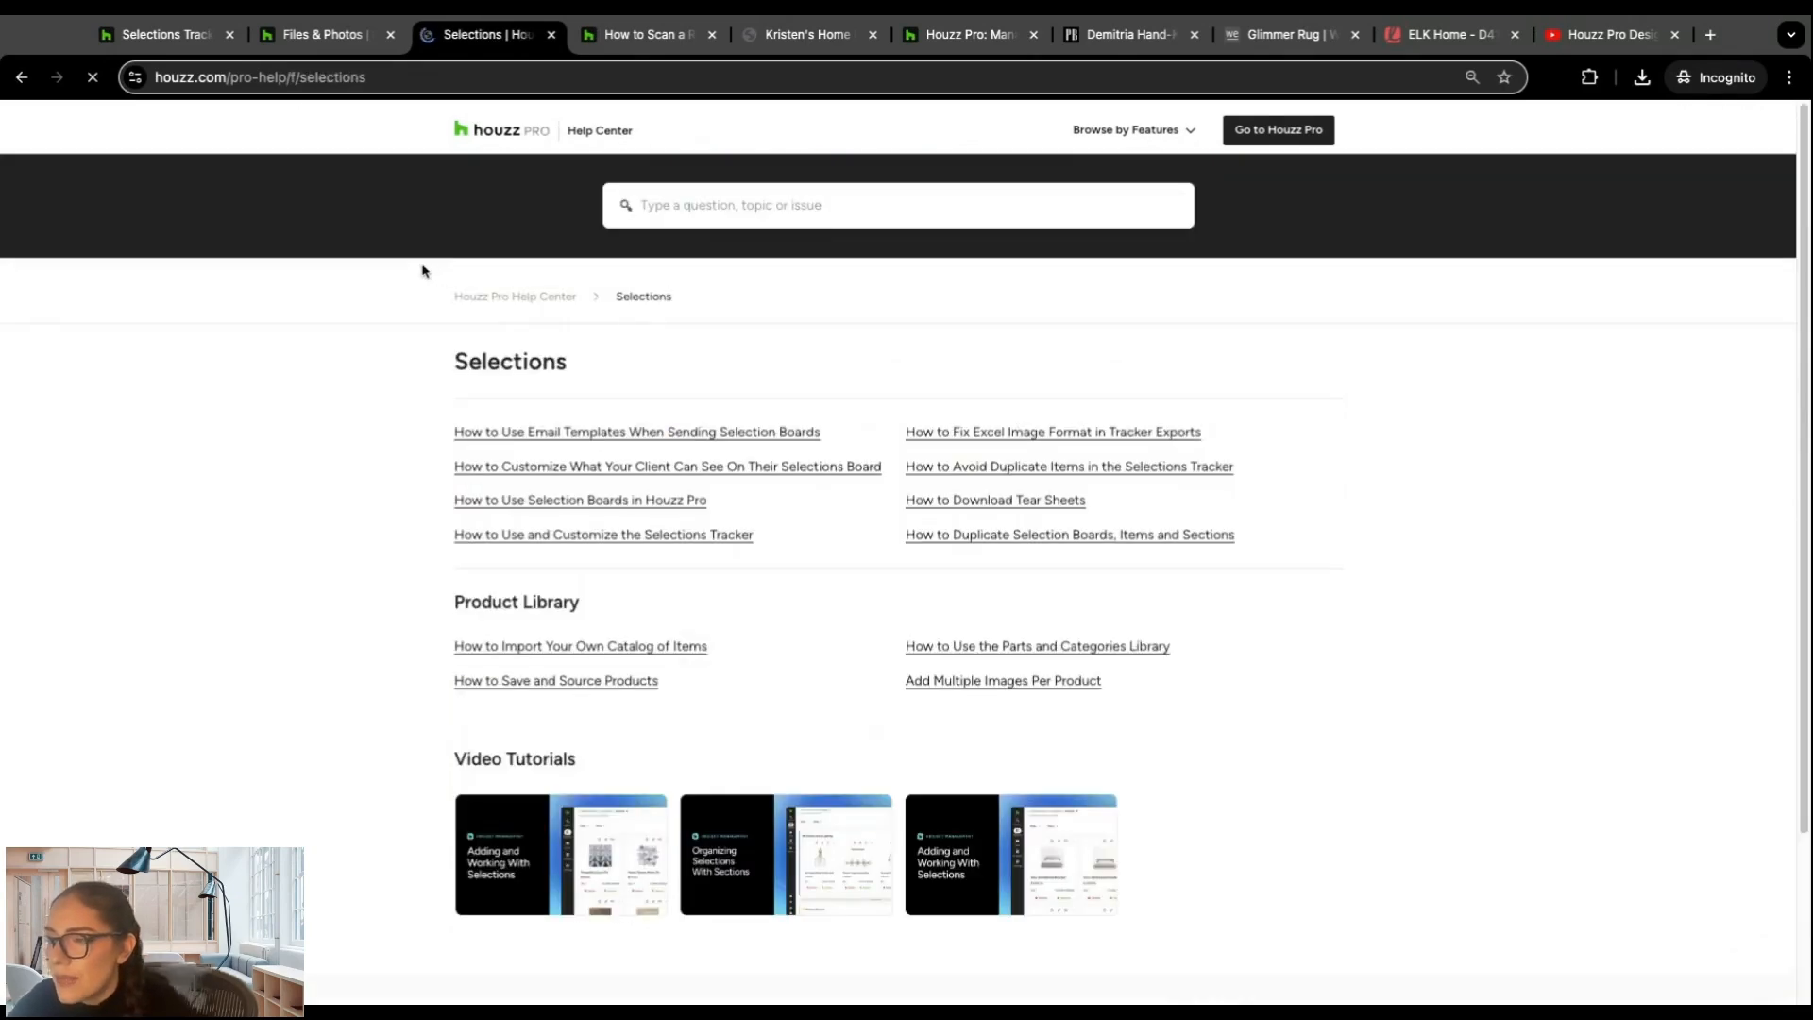
{"action": "scroll", "coordinate": [329, 539], "scroll_direction": "down", "scroll_amount": 1}
{"action": "scroll", "coordinate": [336, 514], "scroll_direction": "up", "scroll_amount": 1}
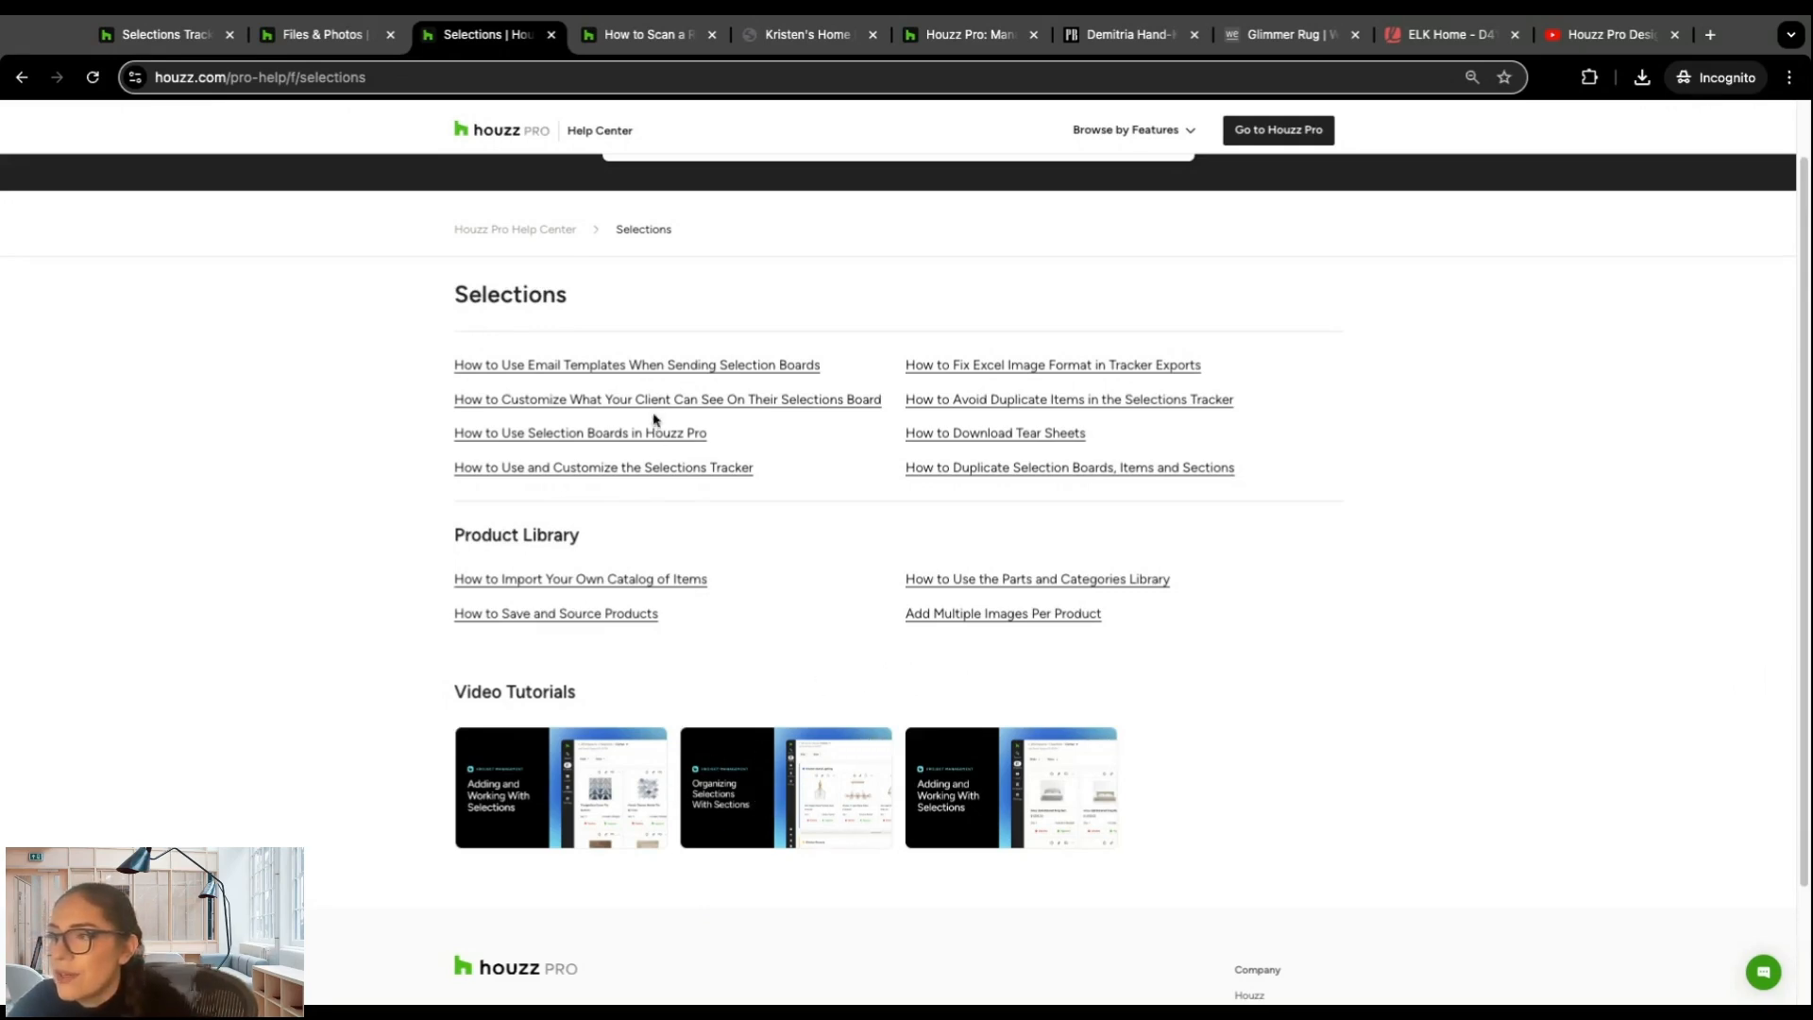
{"action": "scroll", "coordinate": [656, 437], "scroll_direction": "up", "scroll_amount": 1}
{"action": "scroll", "coordinate": [651, 434], "scroll_direction": "up", "scroll_amount": 1}
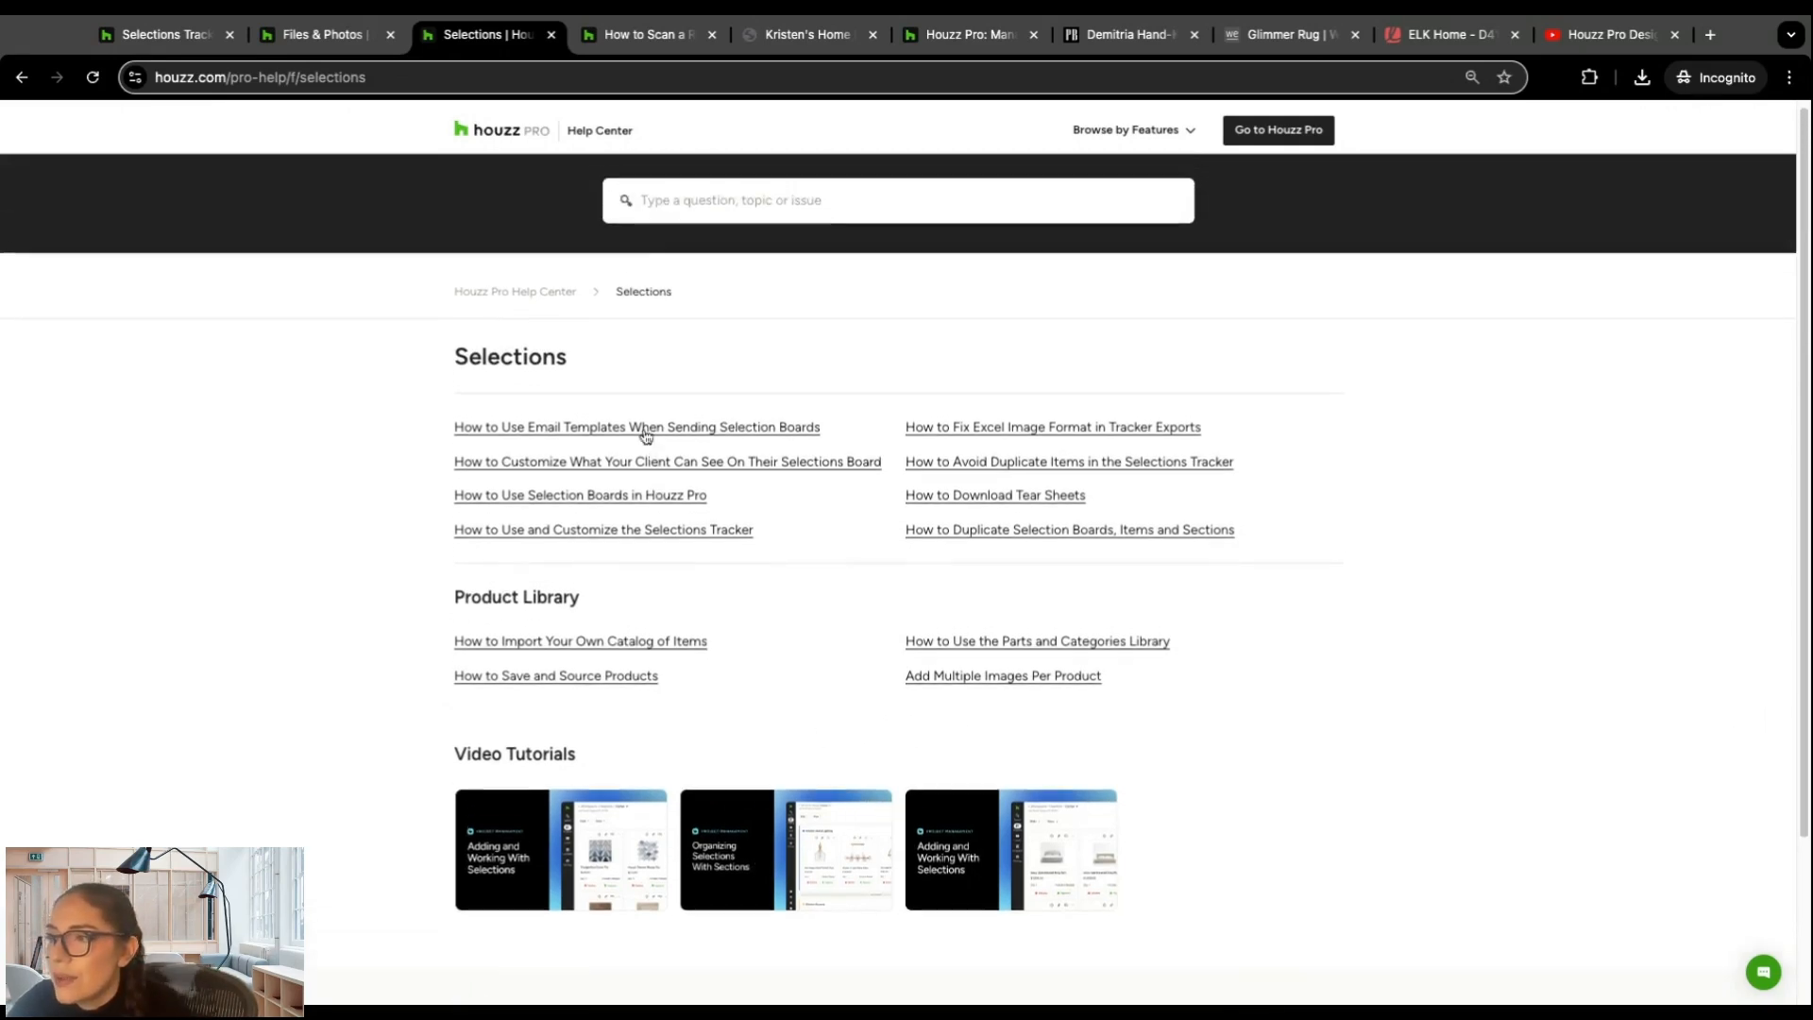
Step: Search the Help Center for "How to create an estimate" and look through the resulting articles
{"action": "left_click", "coordinate": [682, 208]}
{"action": "type", "text": "How to create an estimate"}
{"action": "key", "text": "Return"}
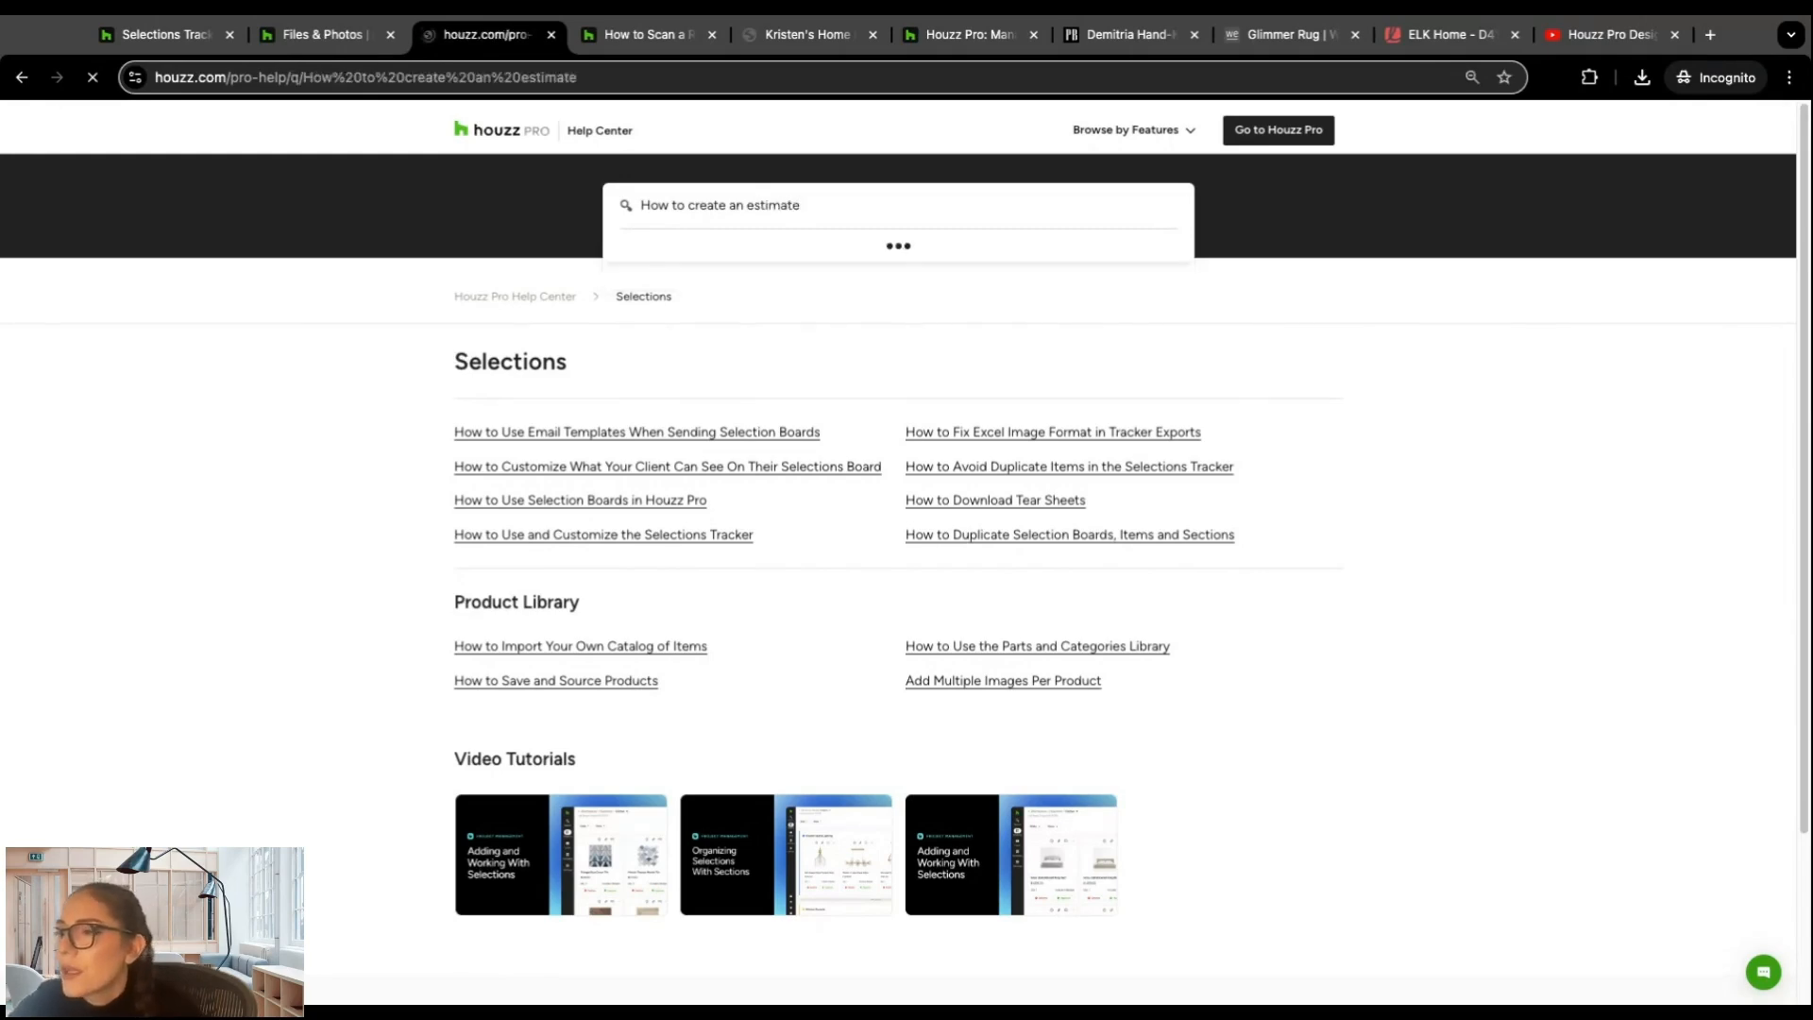
{"action": "scroll", "coordinate": [563, 368], "scroll_direction": "down", "scroll_amount": 2}
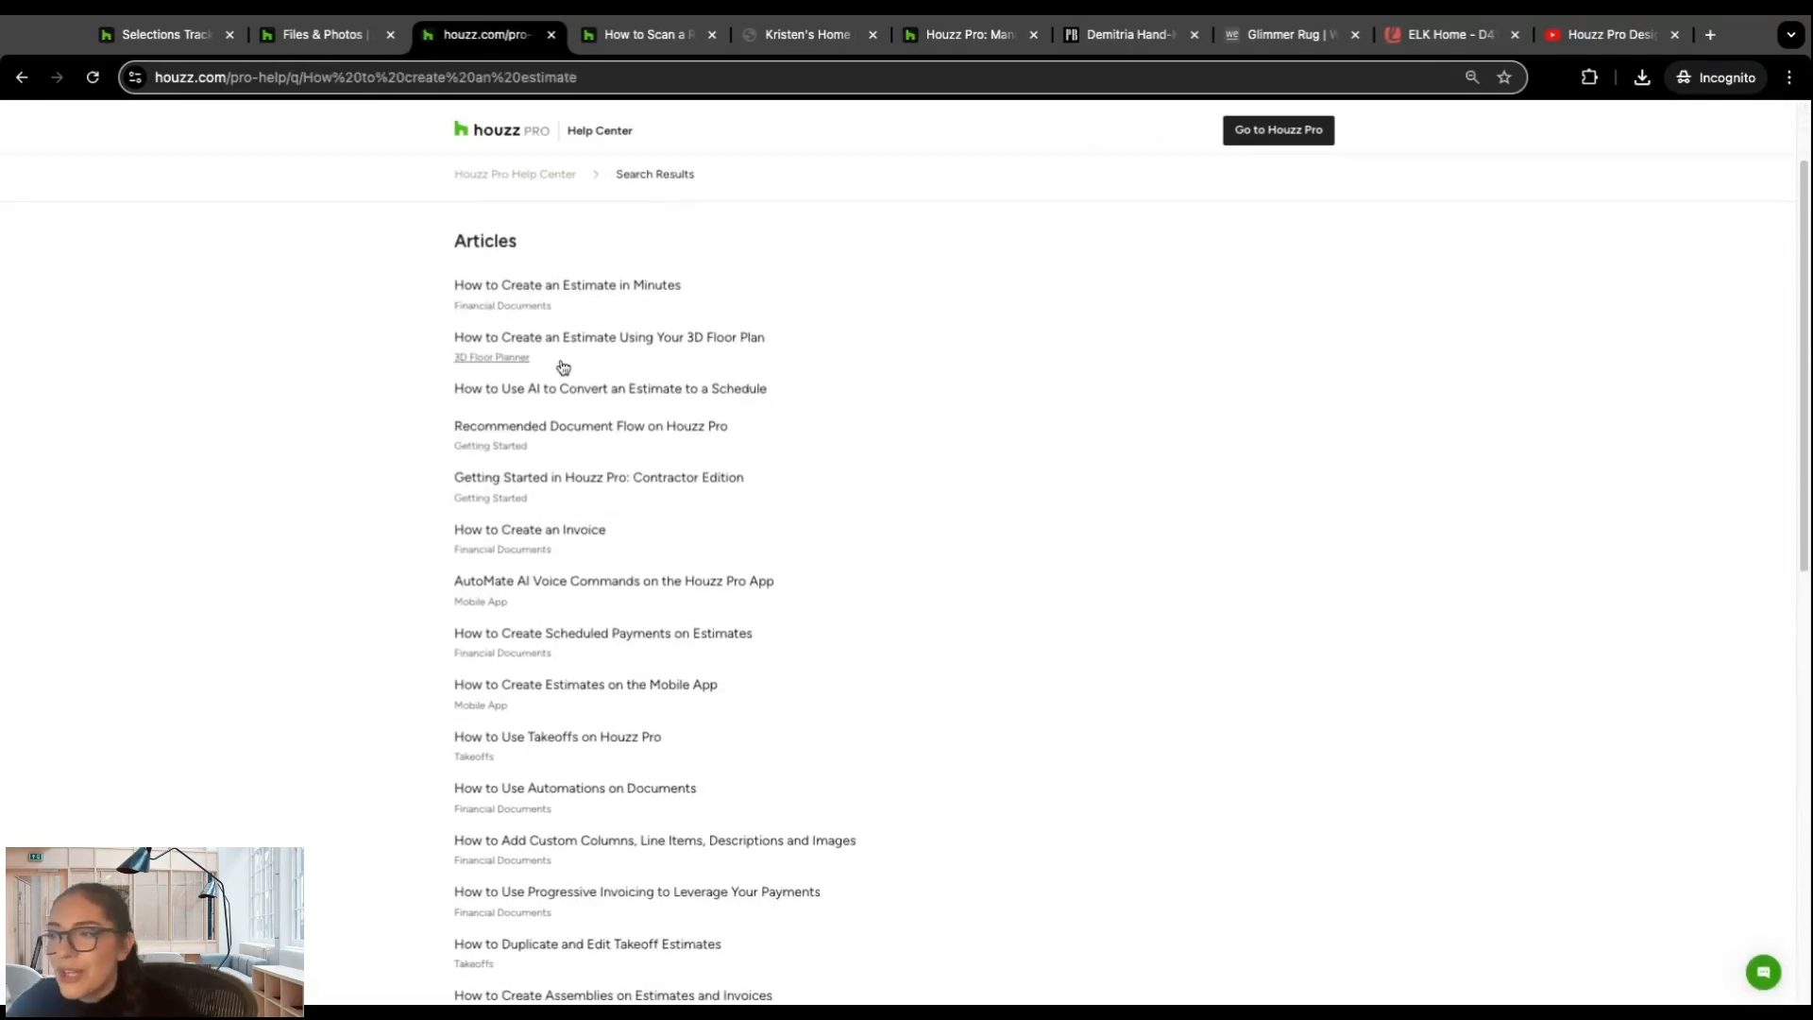
{"action": "scroll", "coordinate": [563, 367], "scroll_direction": "down", "scroll_amount": 3}
{"action": "scroll", "coordinate": [559, 354], "scroll_direction": "up", "scroll_amount": 5}
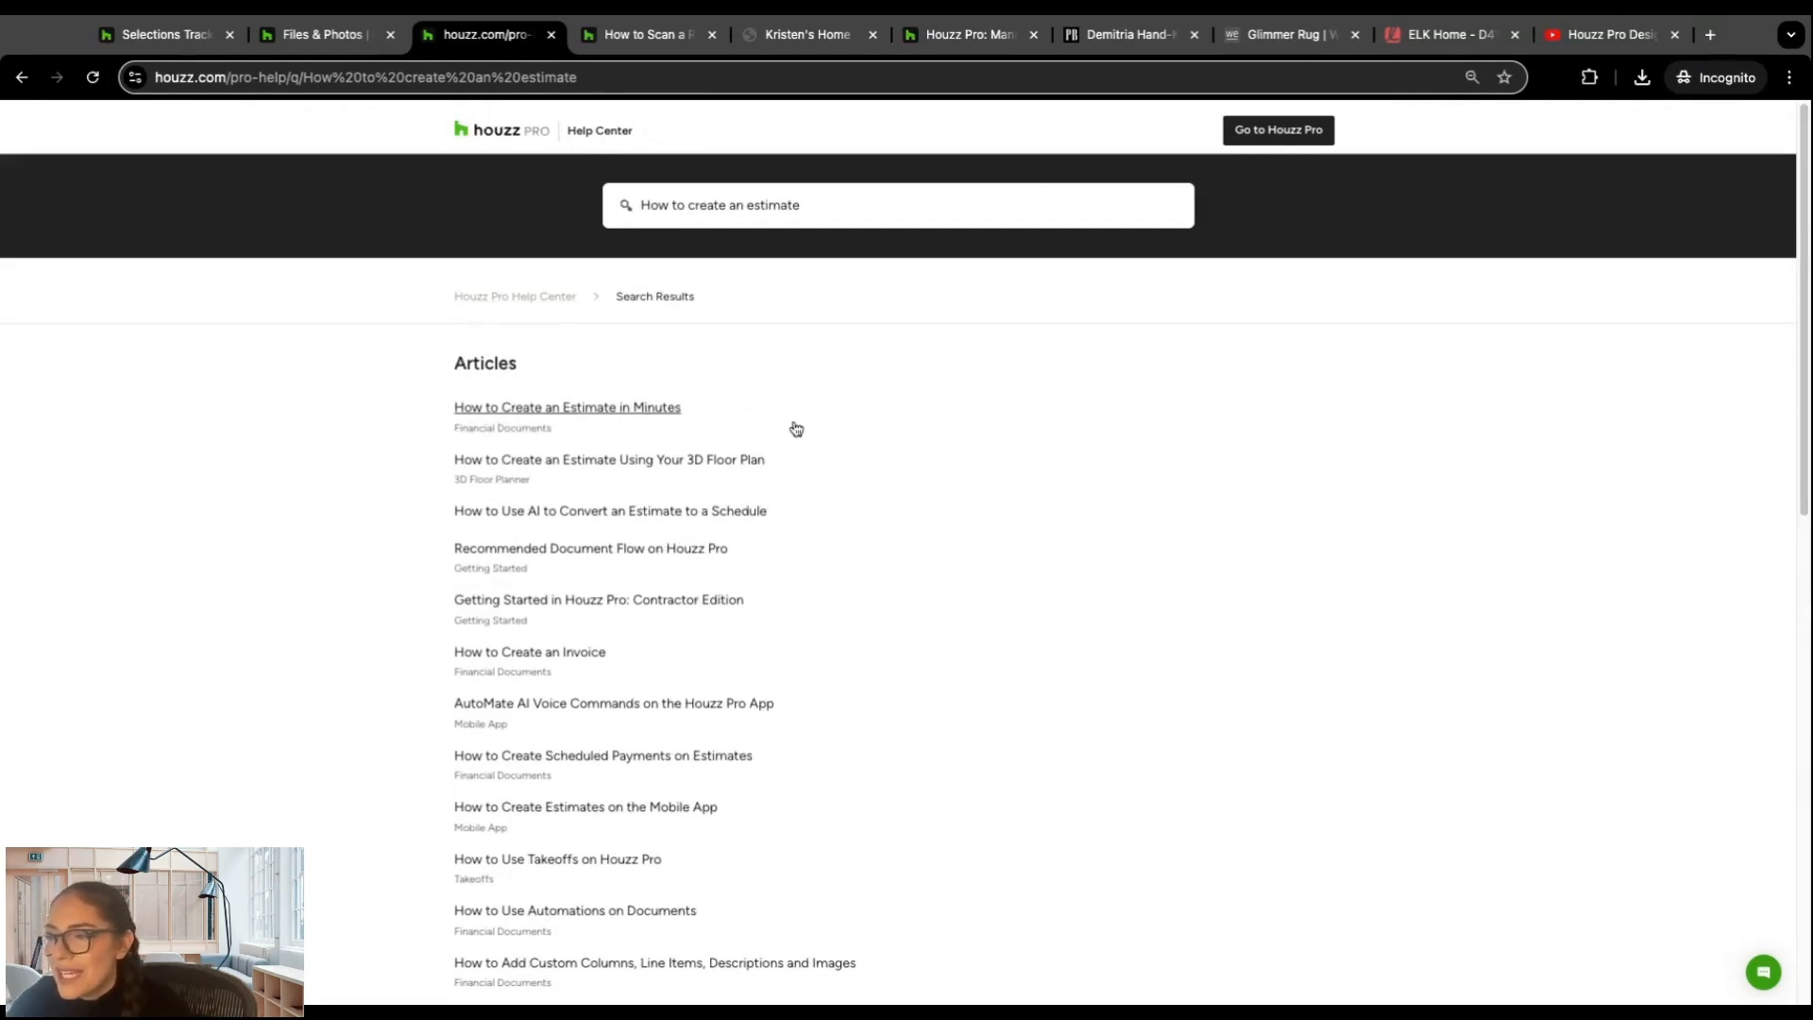
{"action": "scroll", "coordinate": [797, 463], "scroll_direction": "down", "scroll_amount": 7}
{"action": "scroll", "coordinate": [878, 425], "scroll_direction": "up", "scroll_amount": 7}
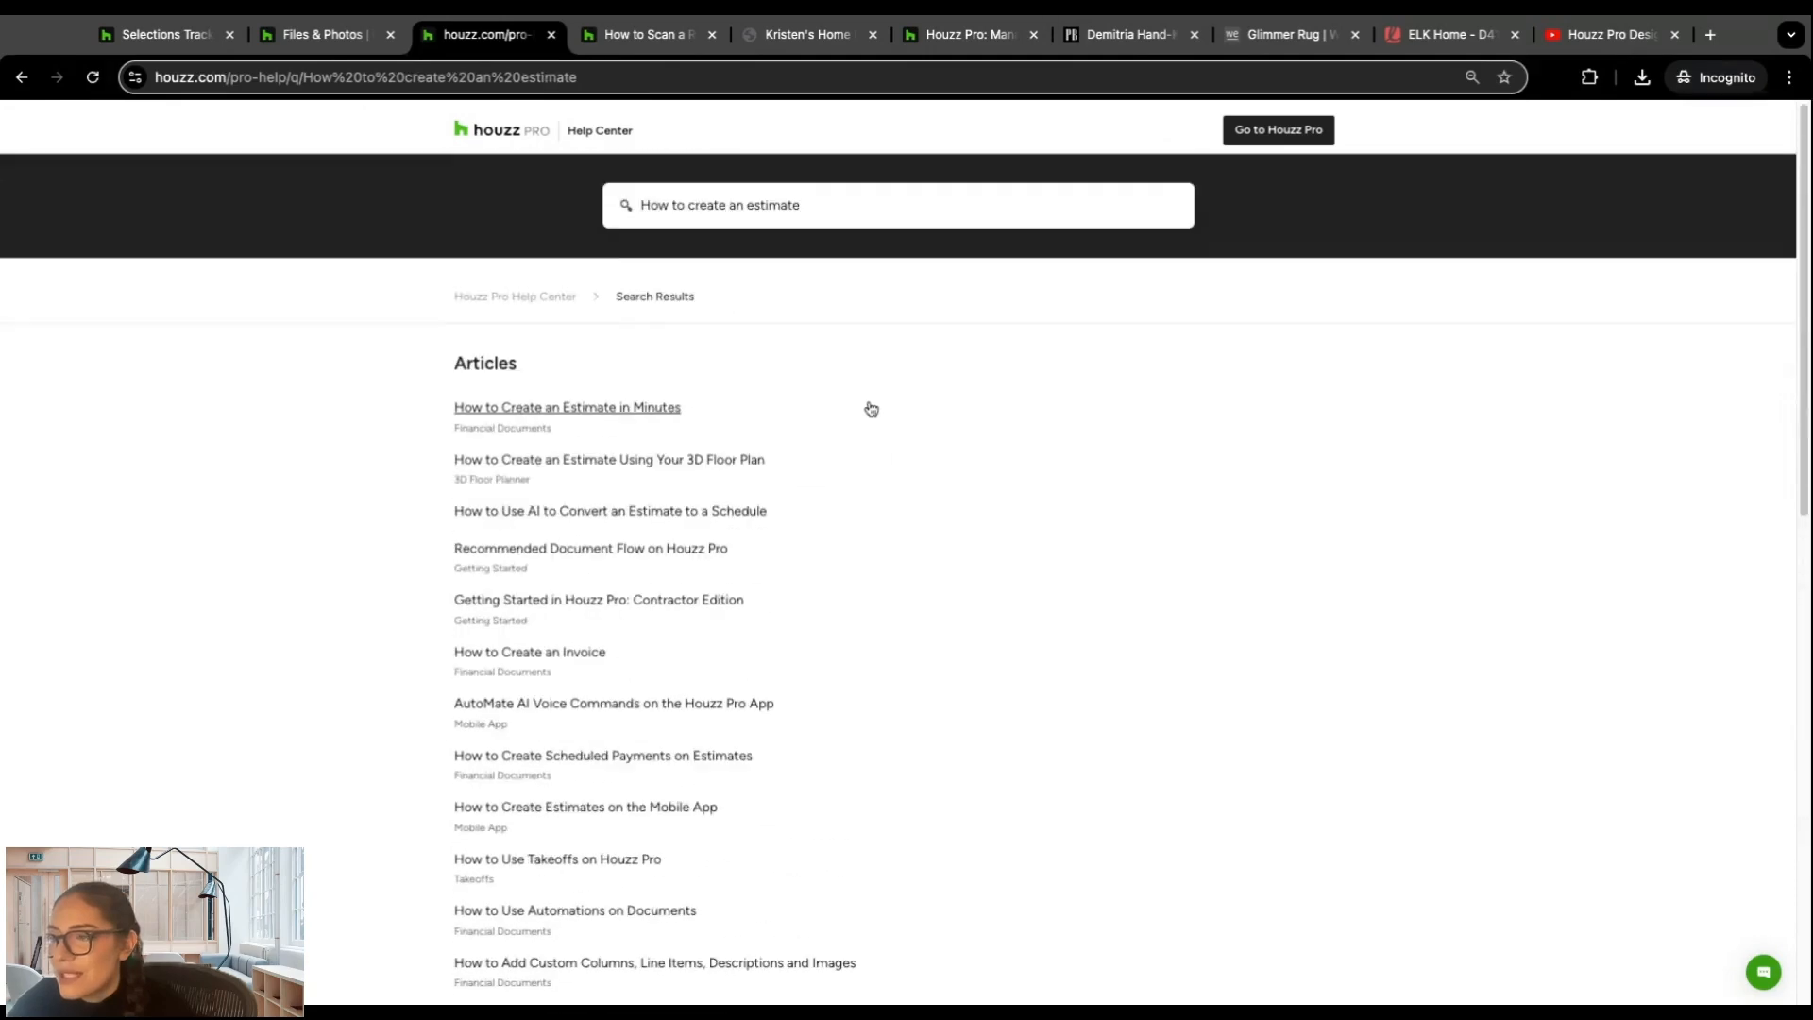
Step: Return to the Help Center home page and look over the Browse by Feature categories
{"action": "left_click", "coordinate": [544, 294]}
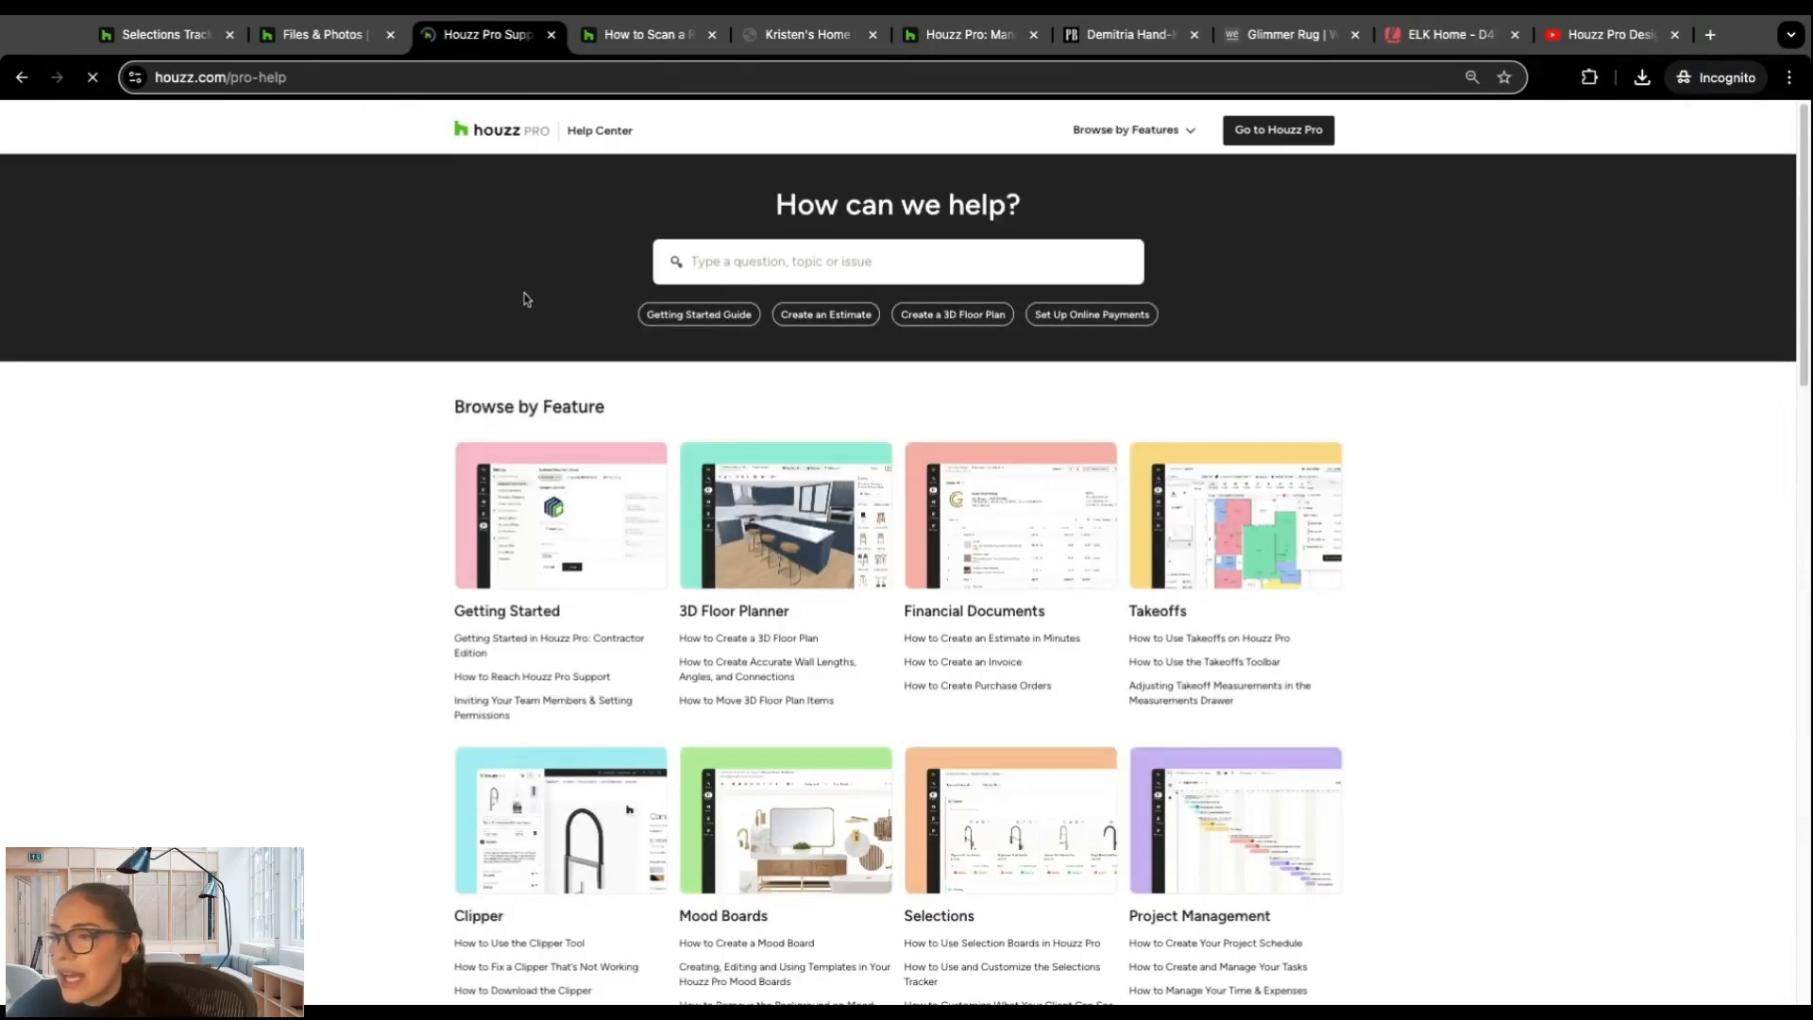
{"action": "scroll", "coordinate": [415, 330], "scroll_direction": "down", "scroll_amount": 2}
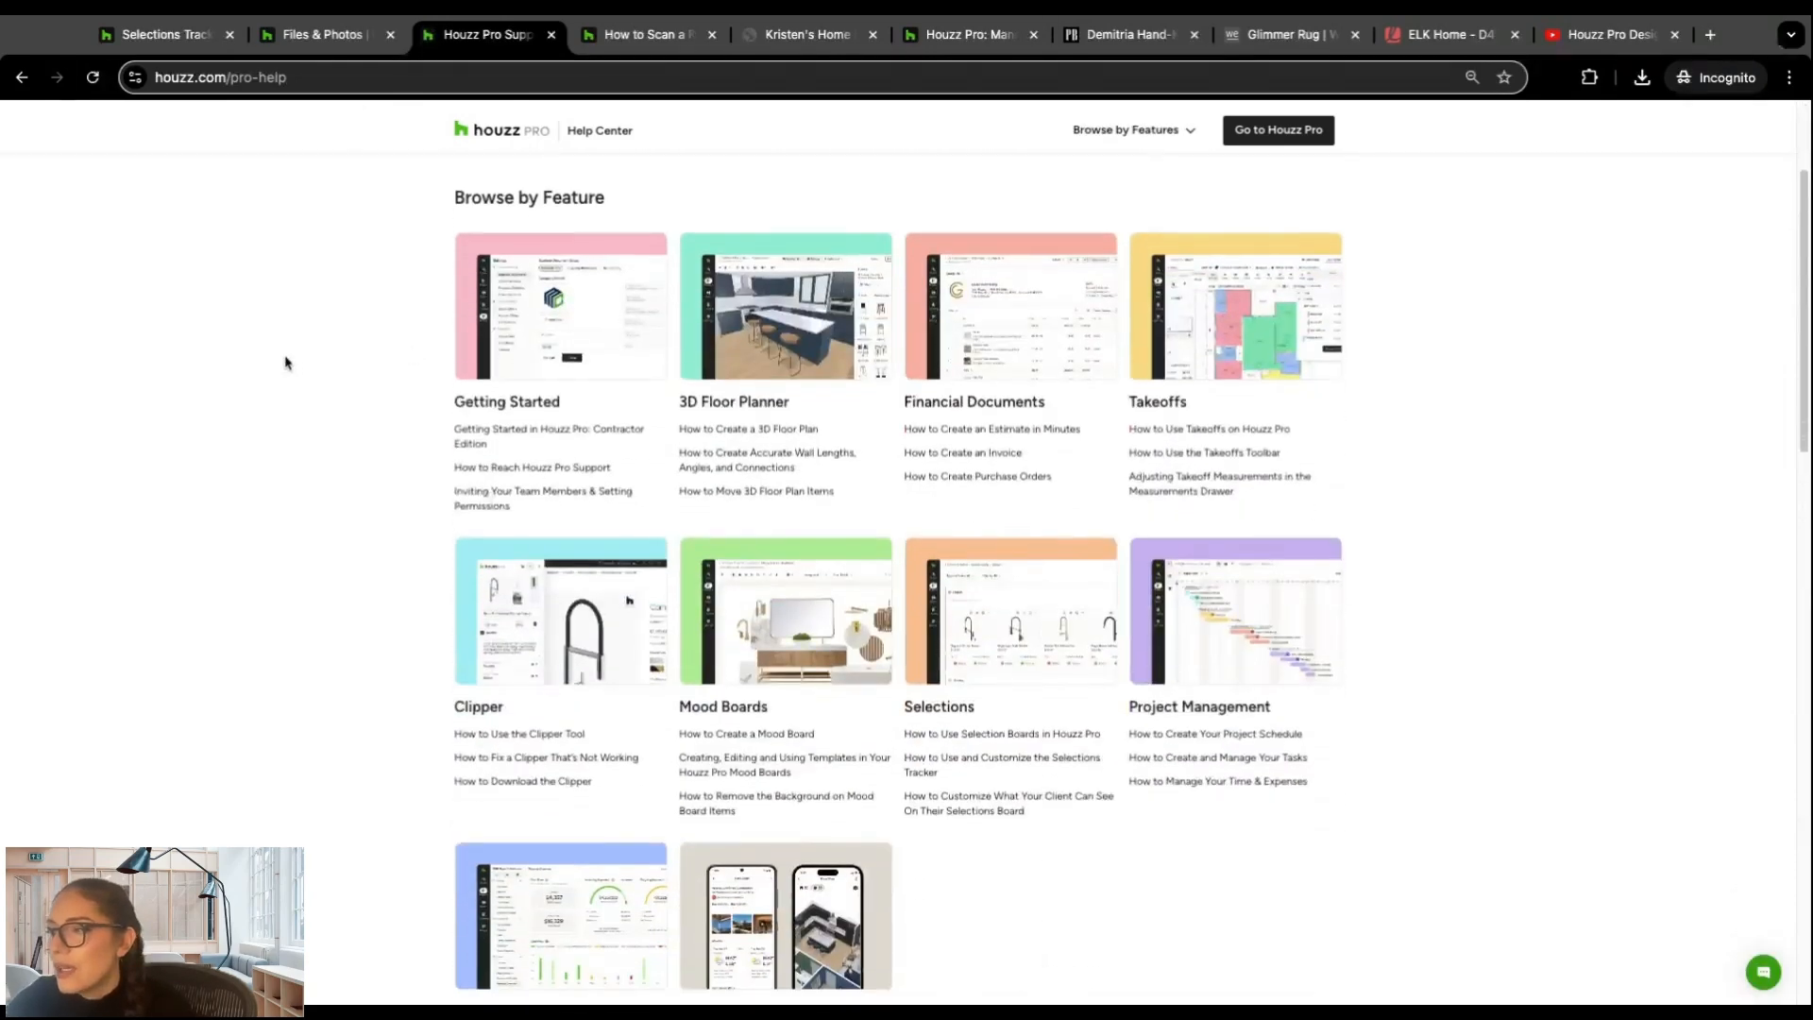
{"action": "scroll", "coordinate": [289, 365], "scroll_direction": "down", "scroll_amount": 3}
{"action": "scroll", "coordinate": [289, 366], "scroll_direction": "down", "scroll_amount": 2}
{"action": "scroll", "coordinate": [291, 368], "scroll_direction": "up", "scroll_amount": 3}
{"action": "scroll", "coordinate": [291, 367], "scroll_direction": "down", "scroll_amount": 2}
{"action": "scroll", "coordinate": [293, 369], "scroll_direction": "up", "scroll_amount": 4}
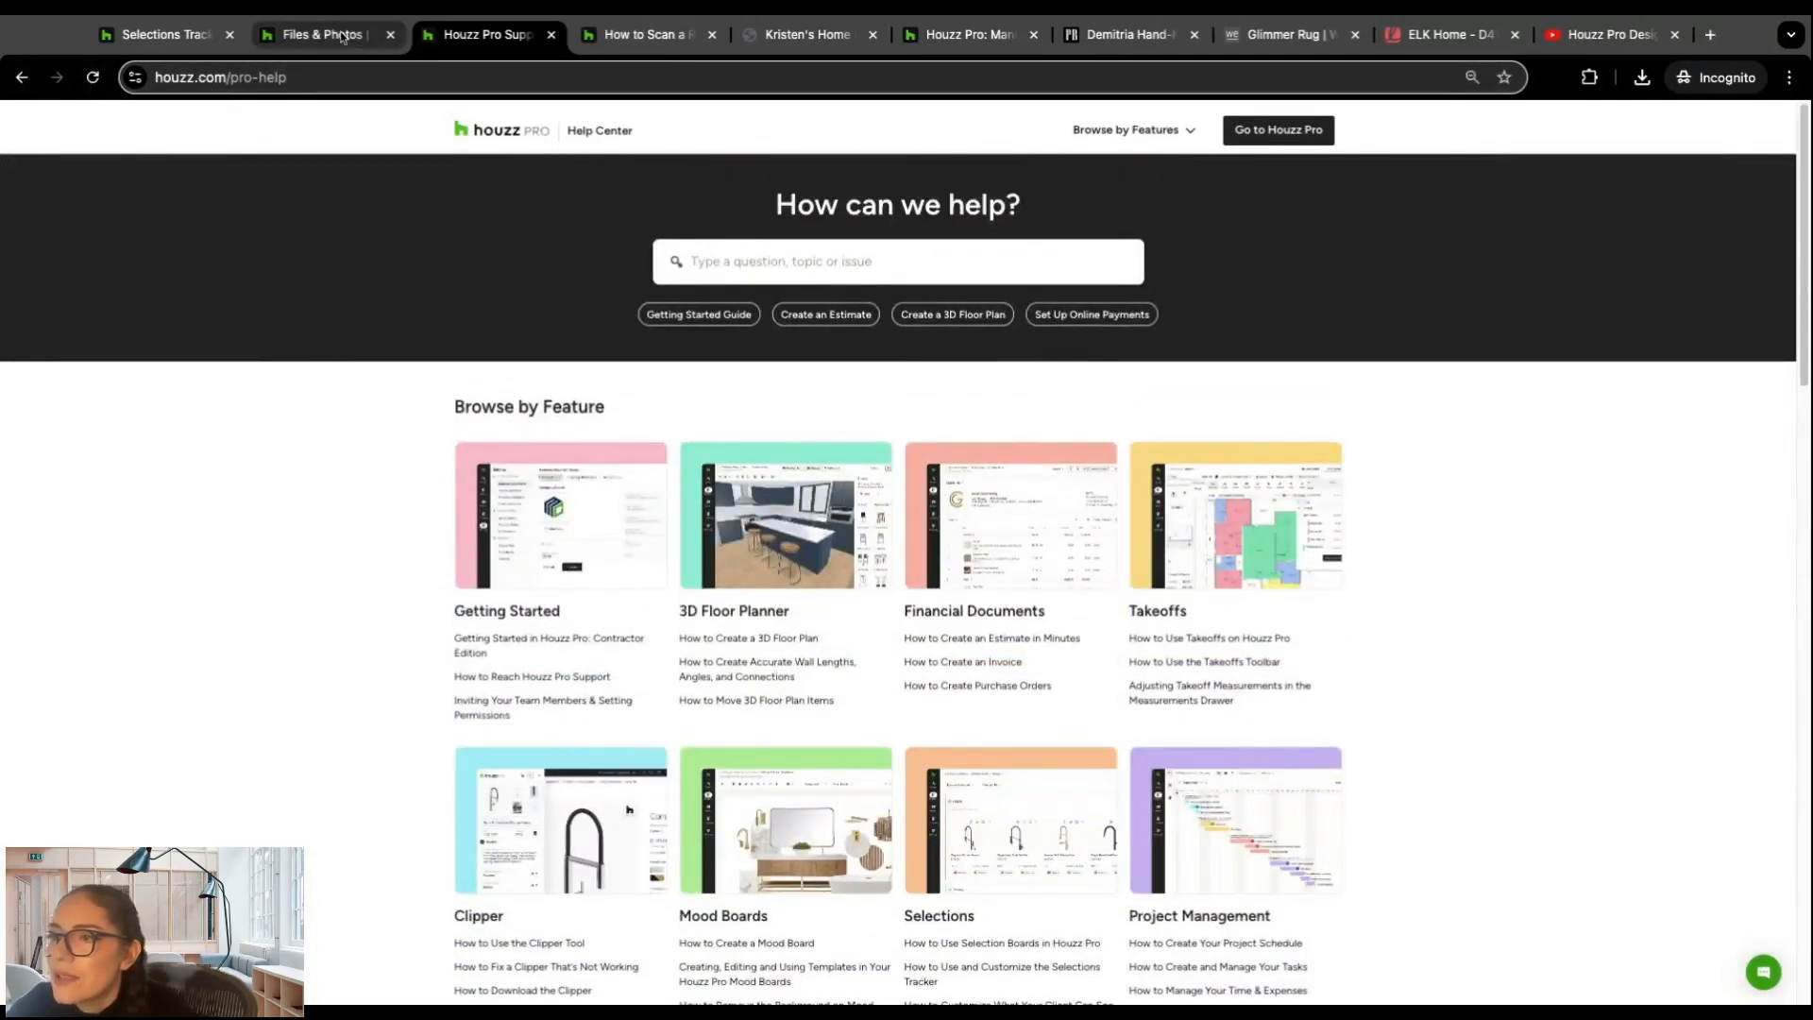
Step: Open the Houzz Pro Certification page from the project's Help resources and look through its modules and tasks, from Getting Started to Time & Expenses
{"action": "left_click", "coordinate": [304, 36]}
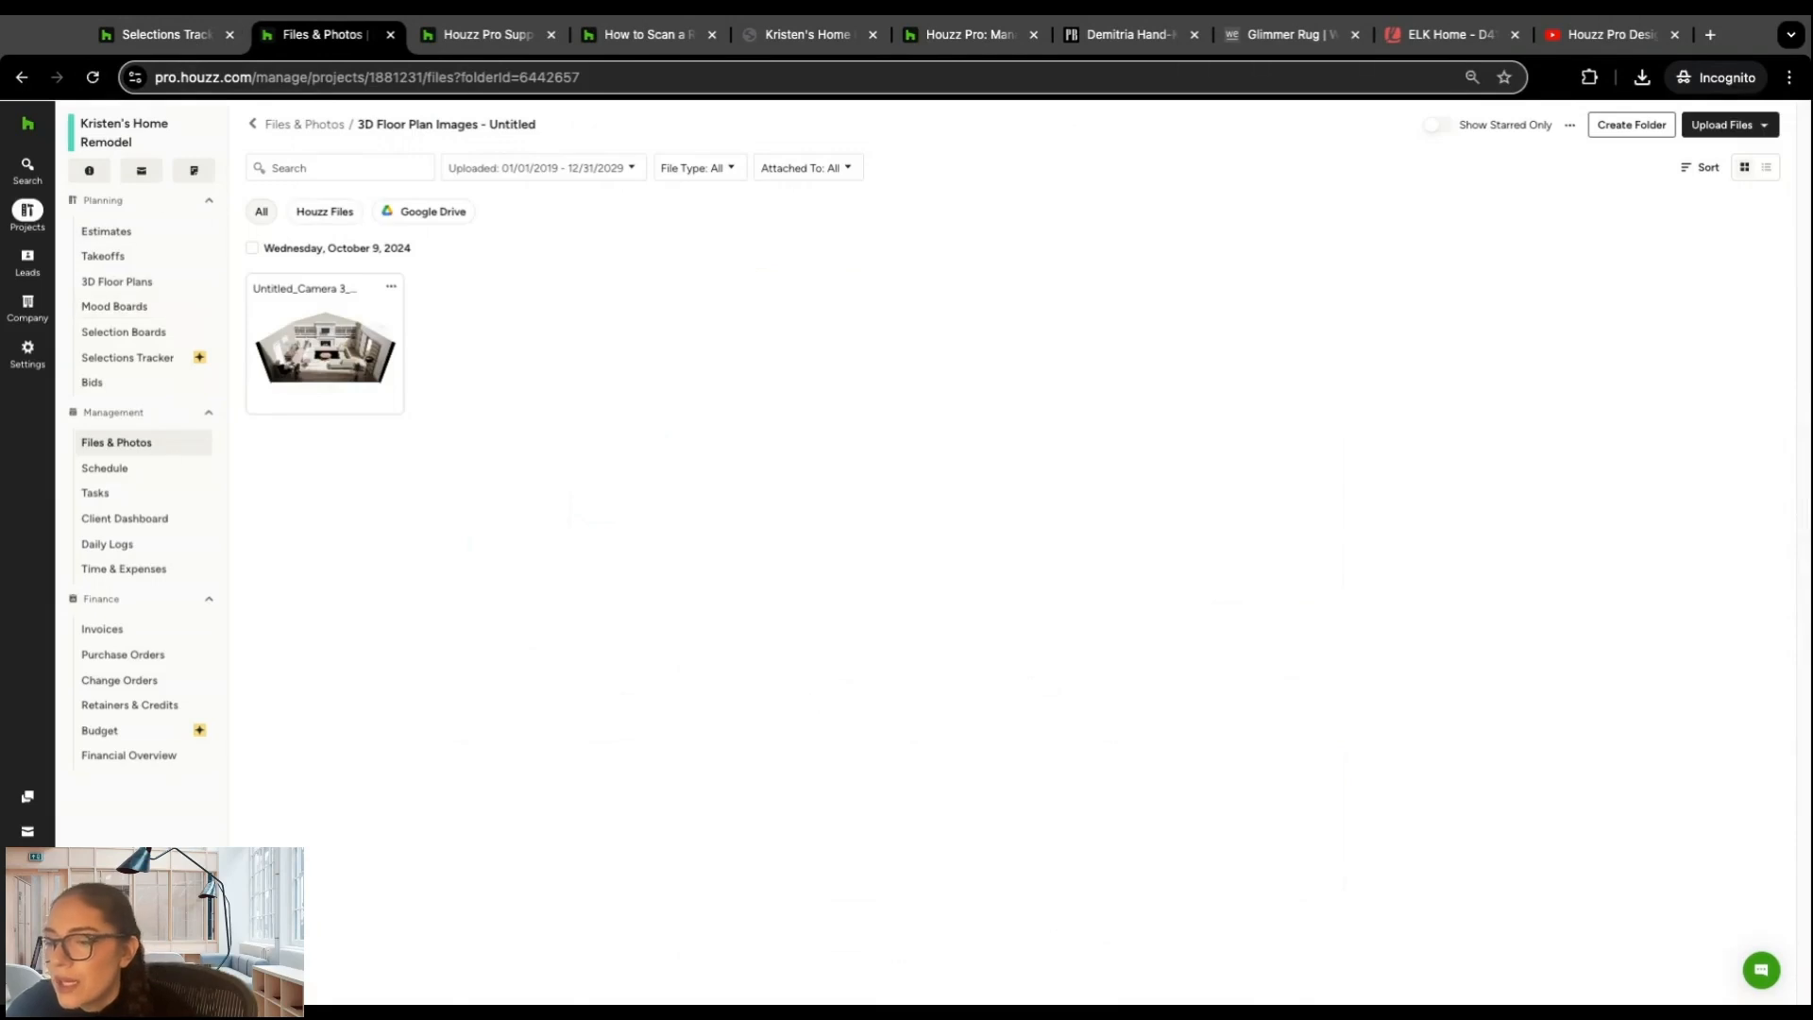
{"action": "mouse_move", "coordinate": [27, 901]}
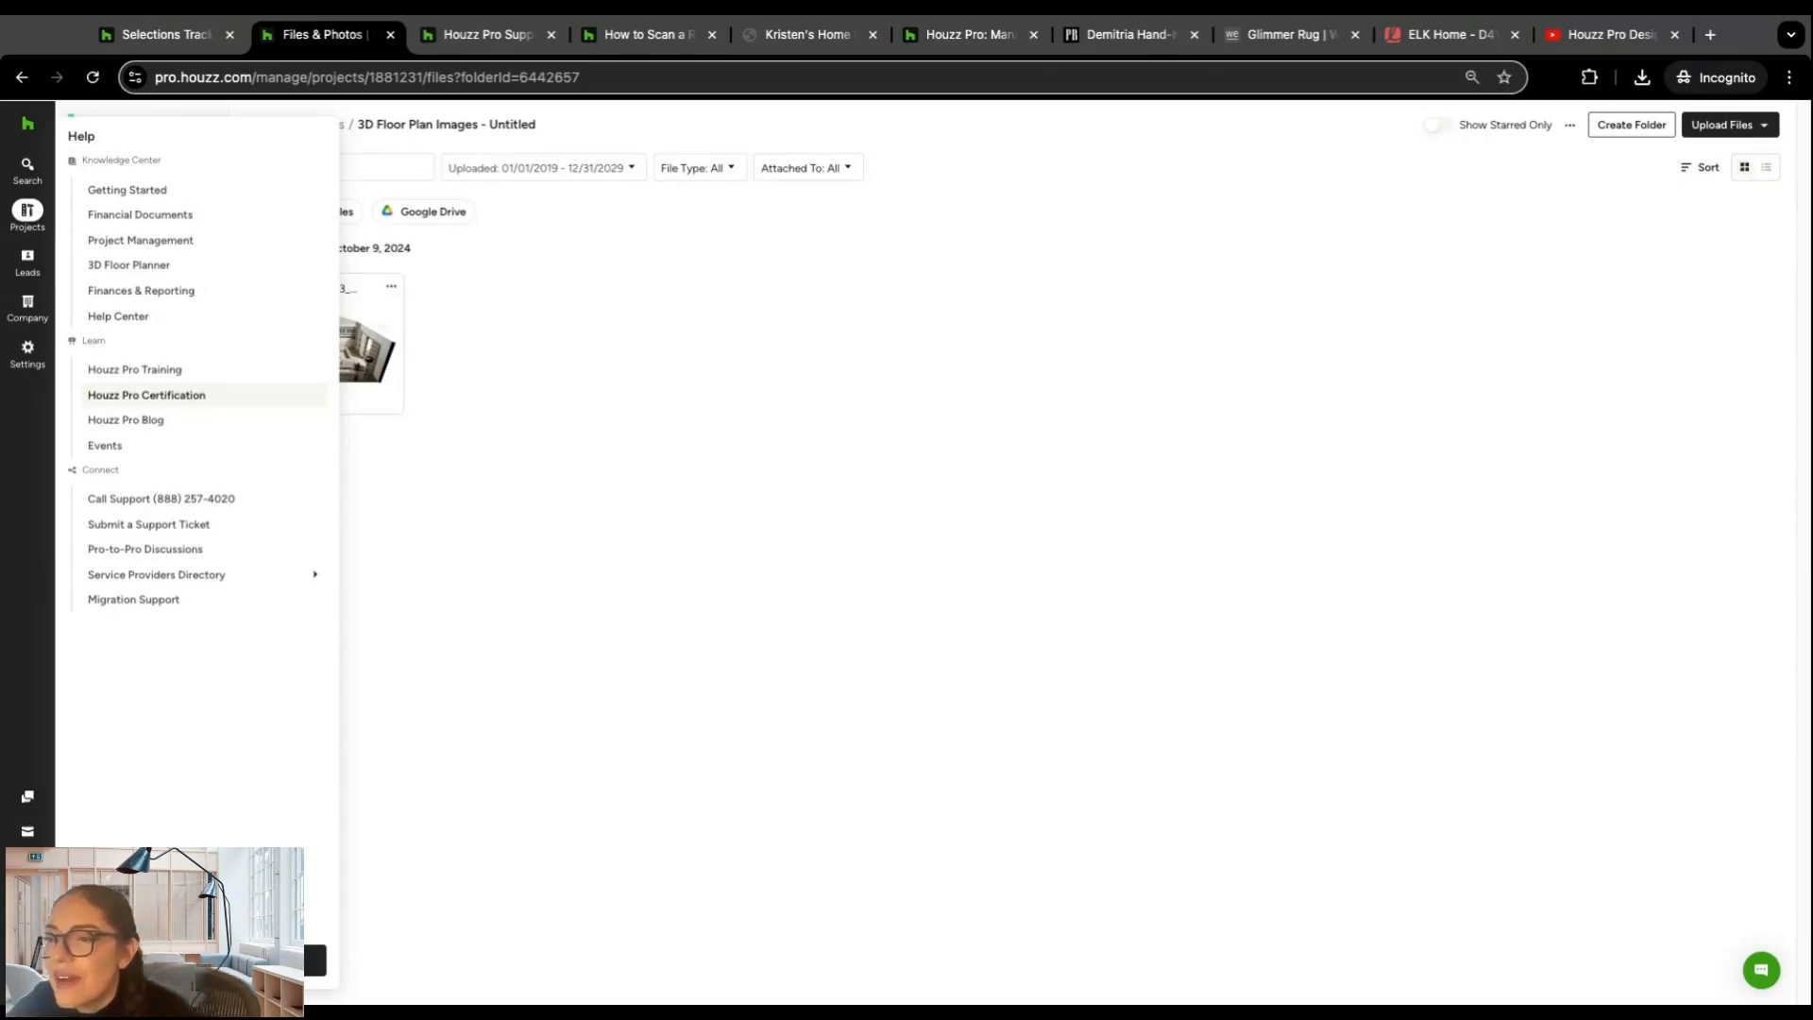
{"action": "left_click", "coordinate": [146, 394]}
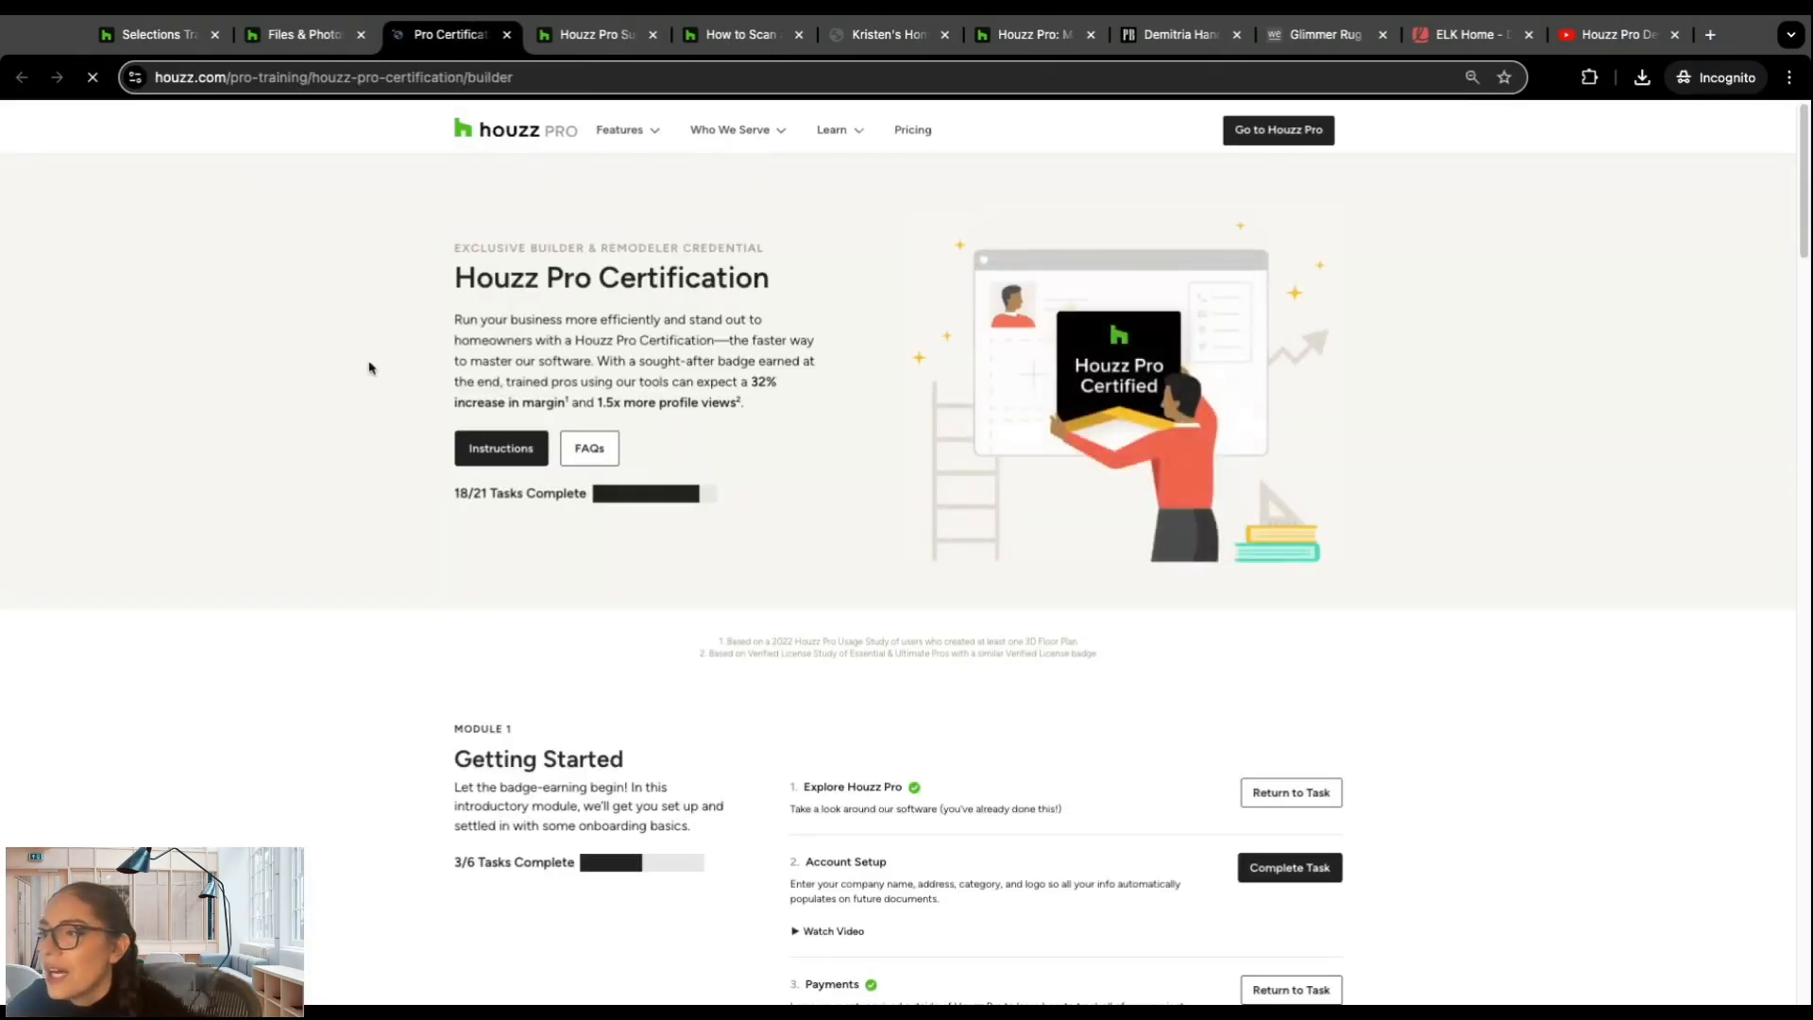
{"action": "scroll", "coordinate": [396, 375], "scroll_direction": "down", "scroll_amount": 5}
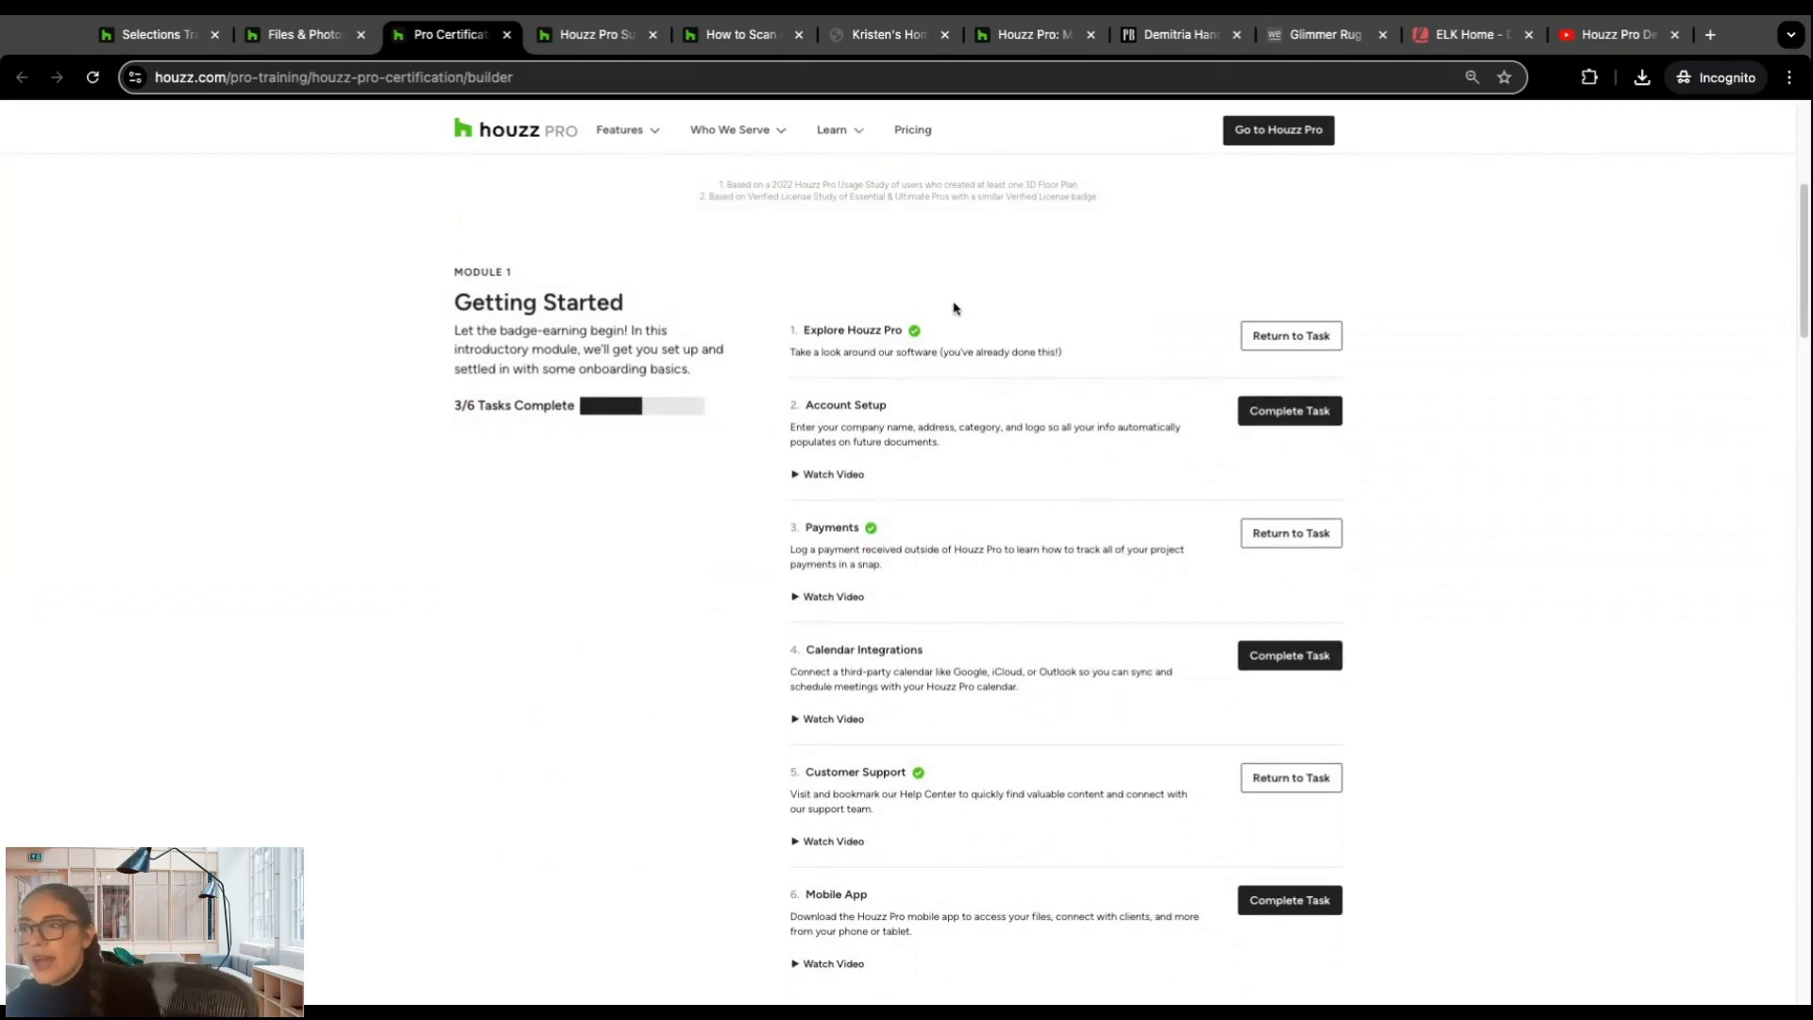
{"action": "scroll", "coordinate": [939, 364], "scroll_direction": "down", "scroll_amount": 2}
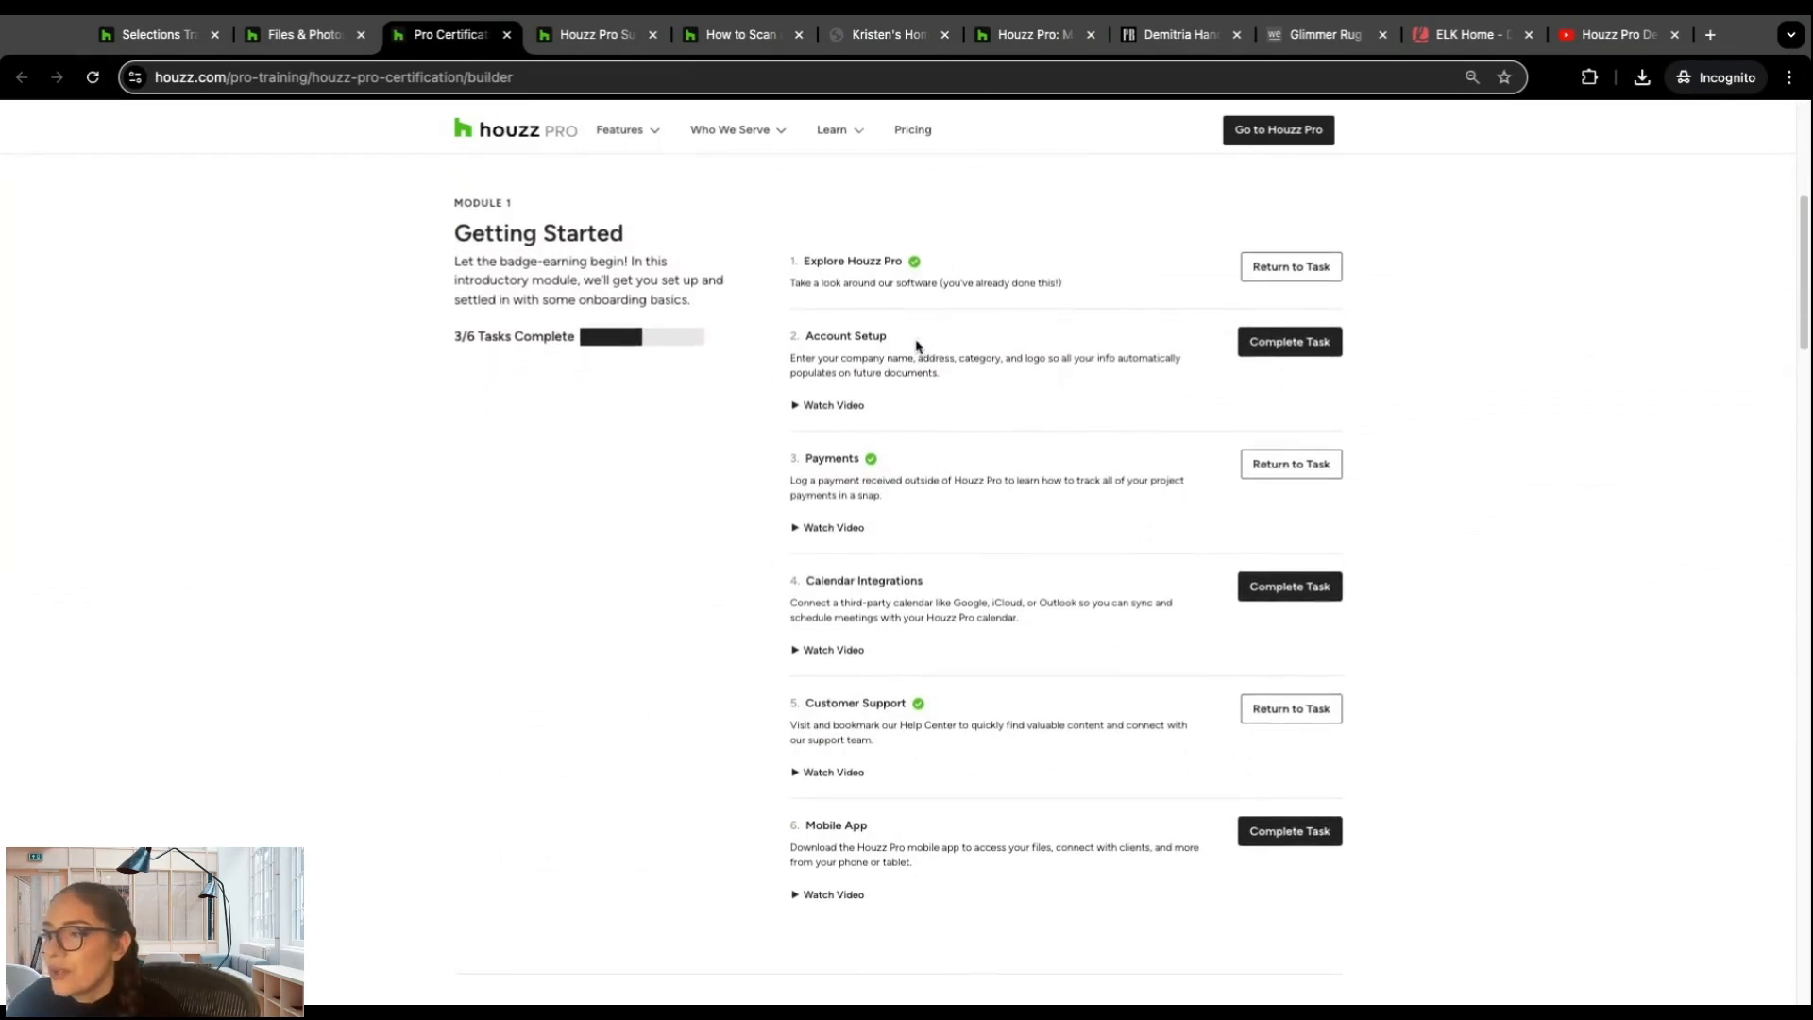
{"action": "scroll", "coordinate": [870, 378], "scroll_direction": "down", "scroll_amount": 3}
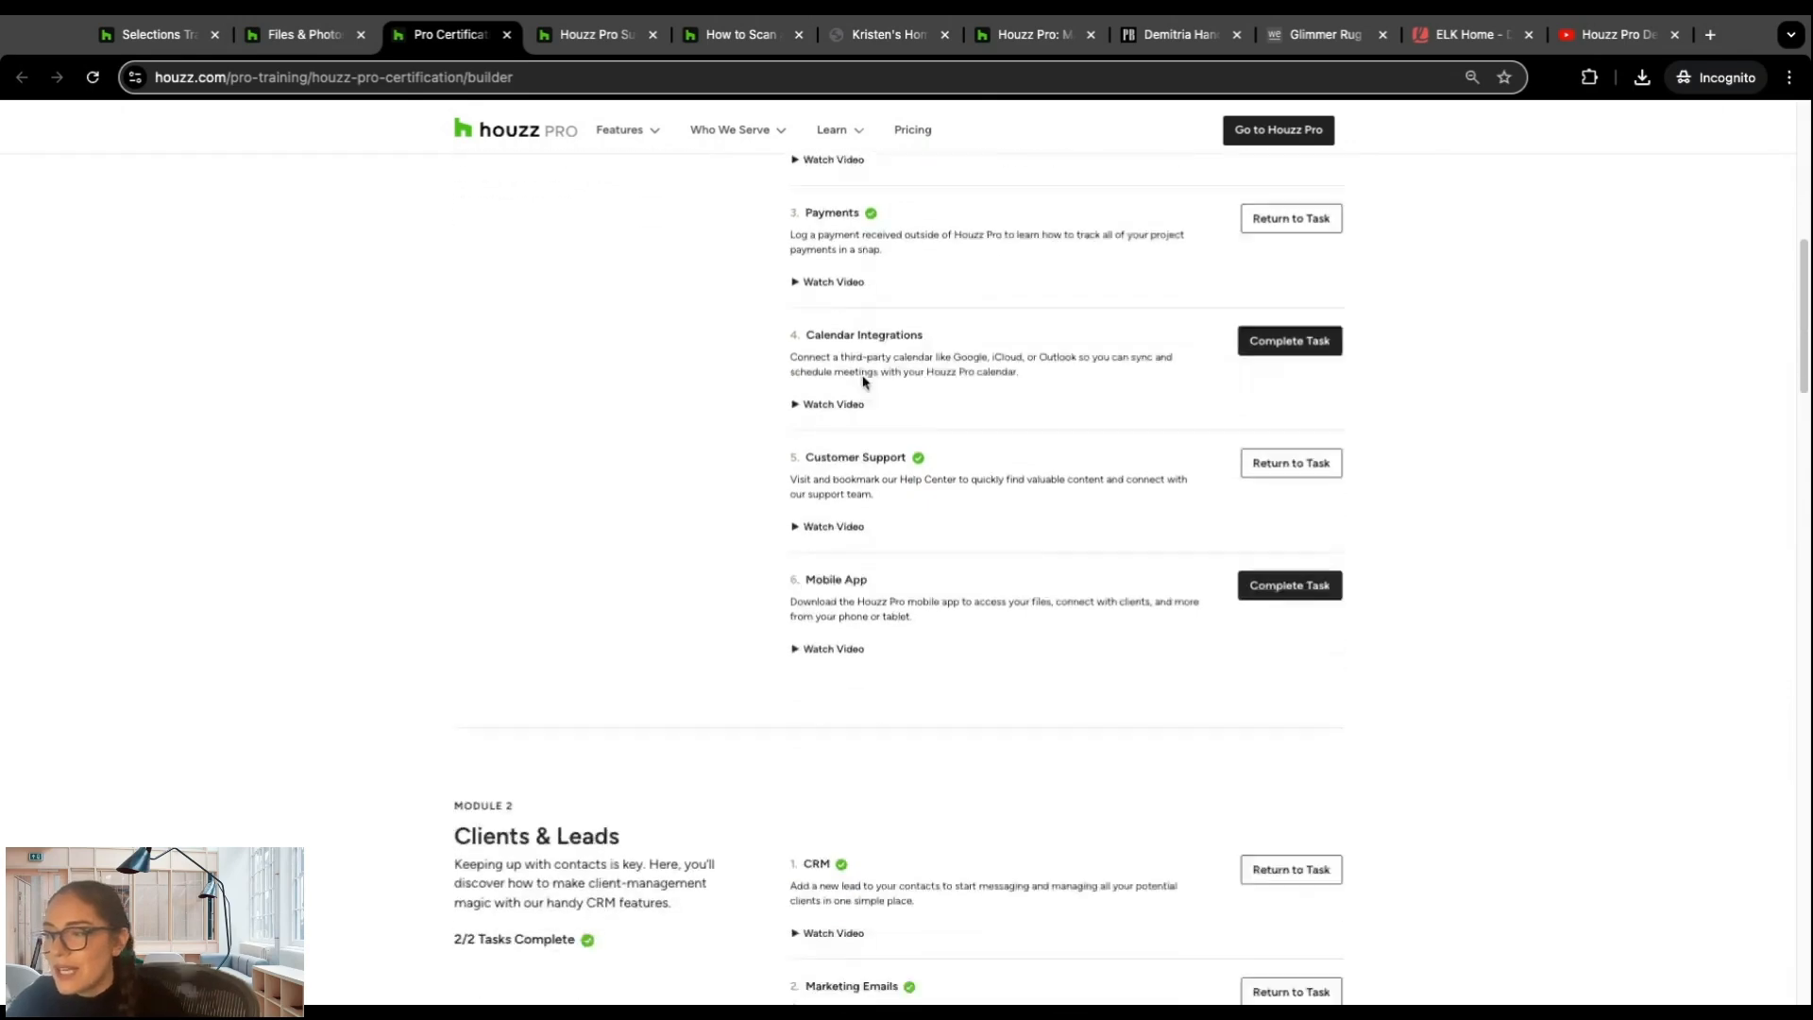
{"action": "scroll", "coordinate": [883, 378], "scroll_direction": "down", "scroll_amount": 6}
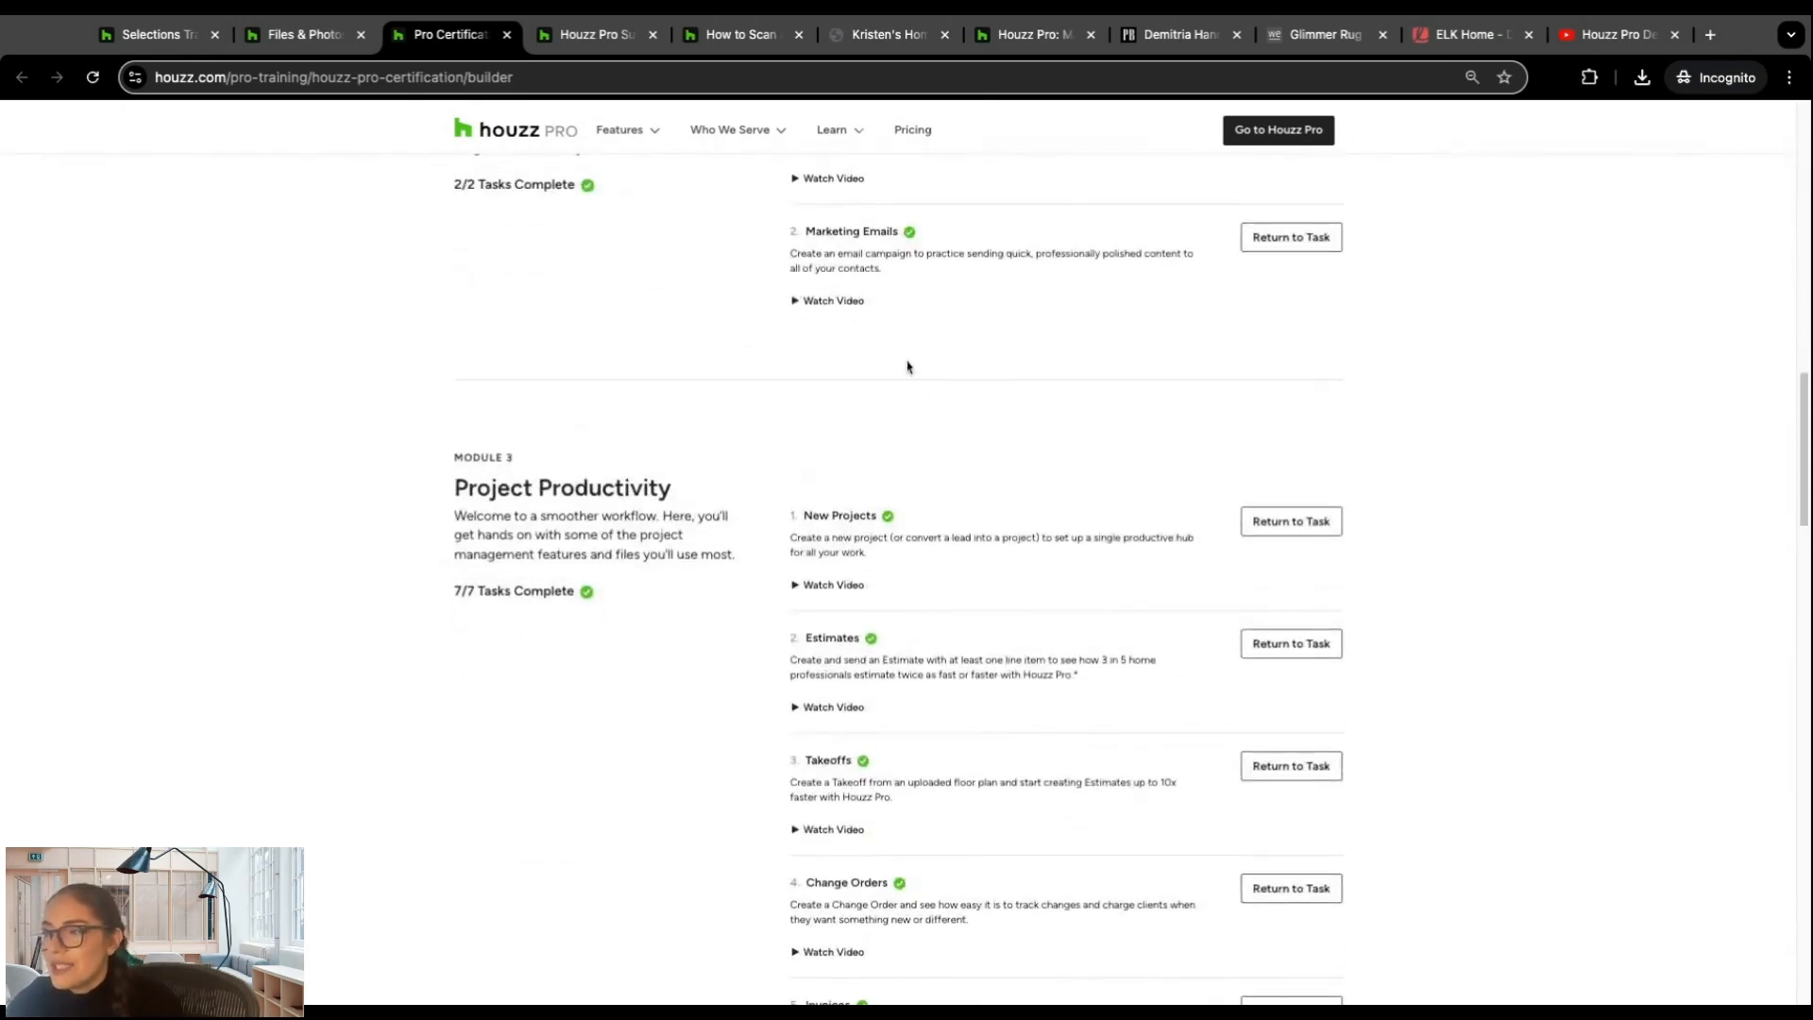
{"action": "scroll", "coordinate": [926, 407], "scroll_direction": "down", "scroll_amount": 4}
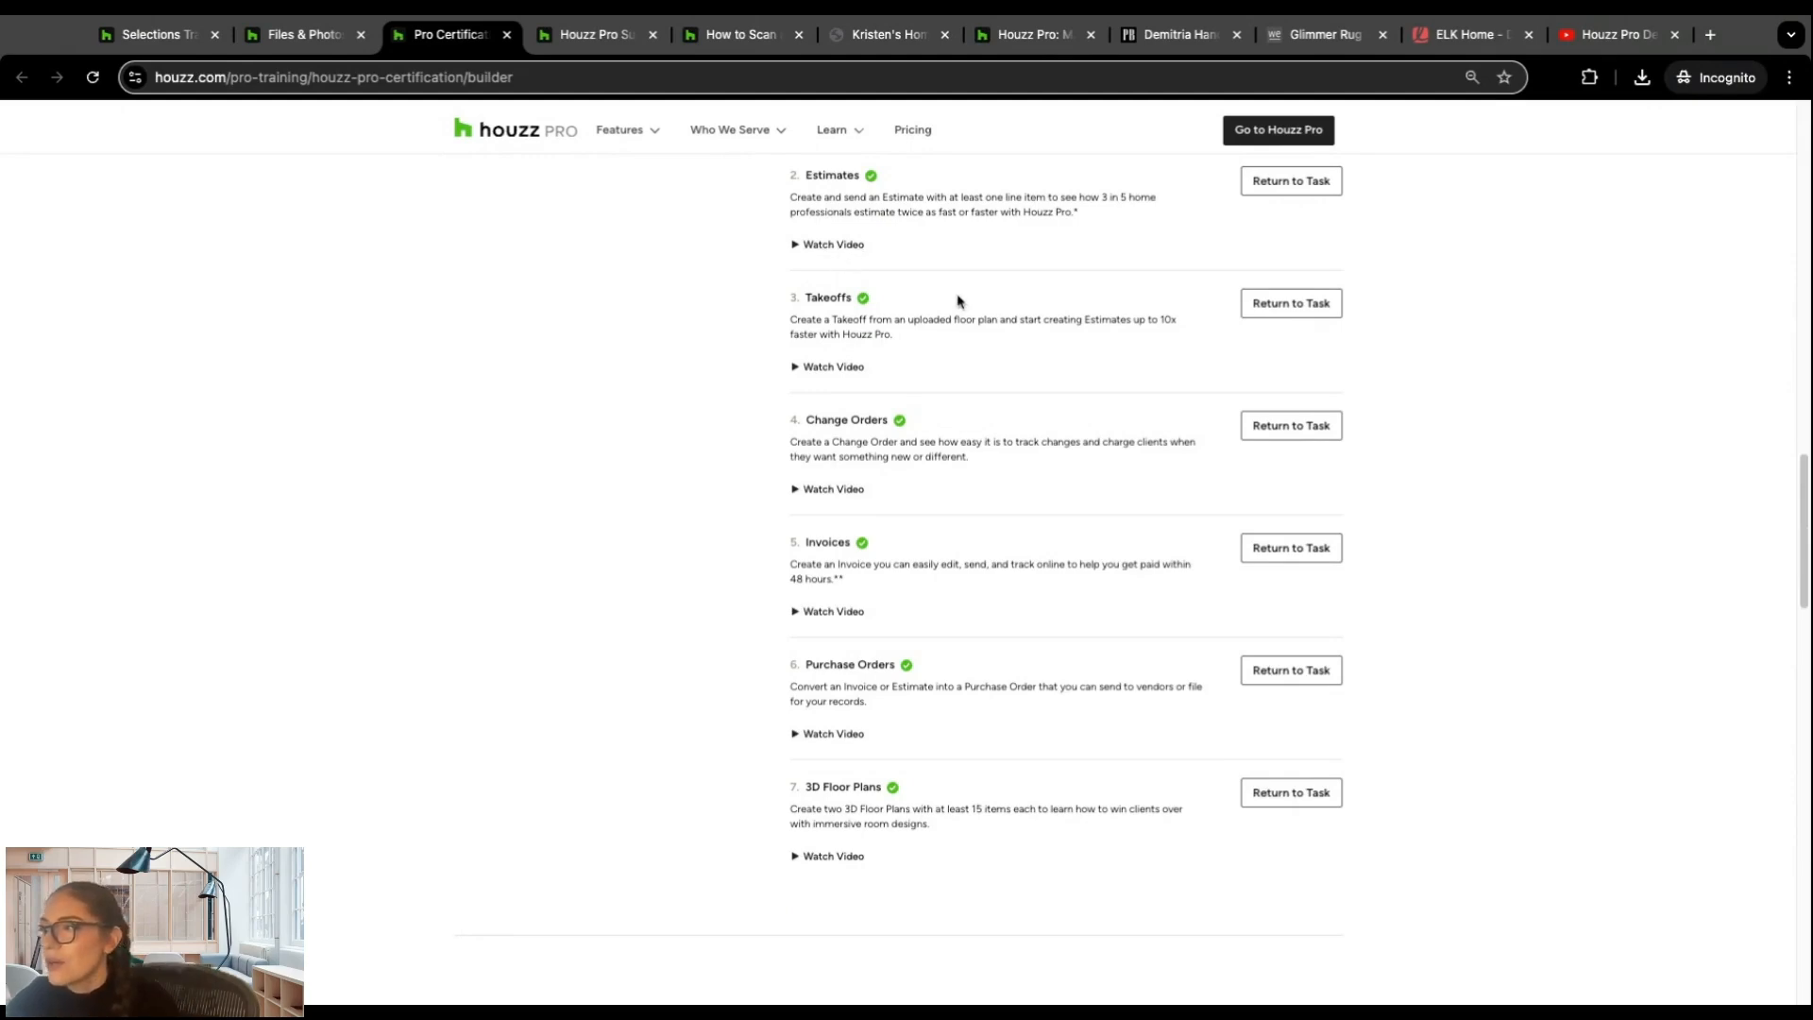
{"action": "scroll", "coordinate": [1161, 361], "scroll_direction": "down", "scroll_amount": 4}
{"action": "scroll", "coordinate": [1156, 363], "scroll_direction": "down", "scroll_amount": 4}
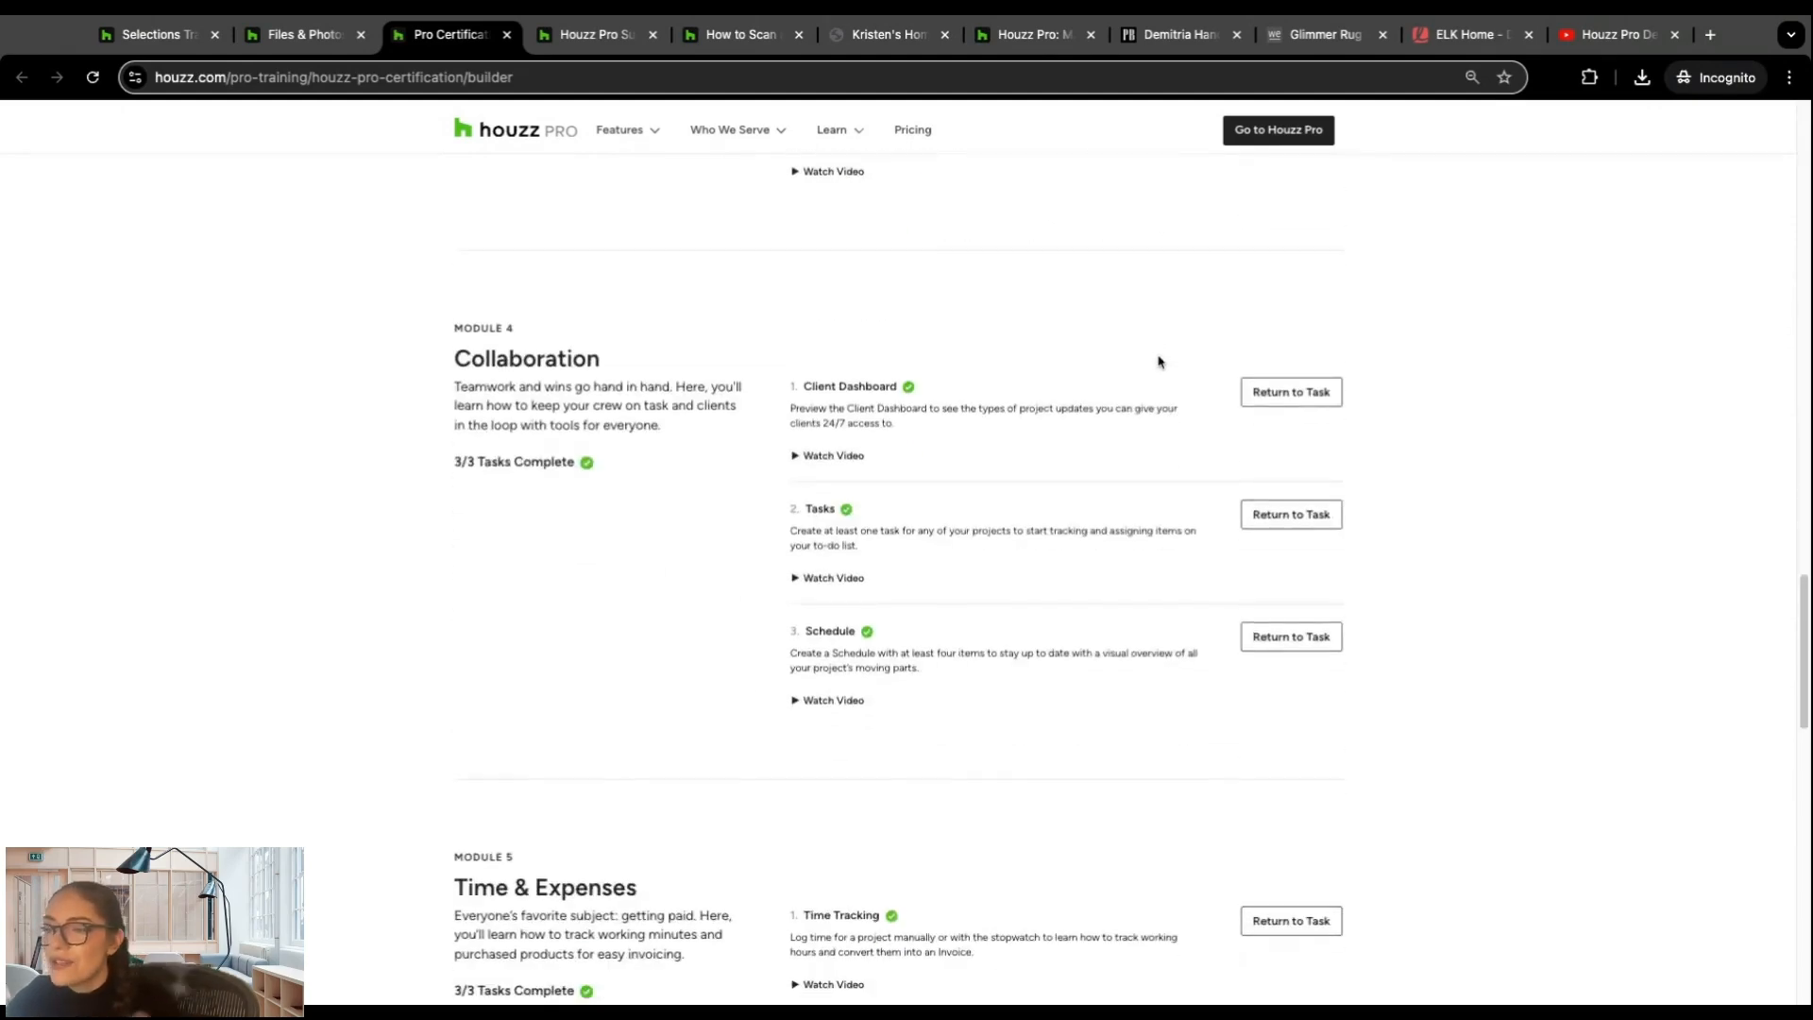
{"action": "scroll", "coordinate": [1128, 358], "scroll_direction": "up", "scroll_amount": 20}
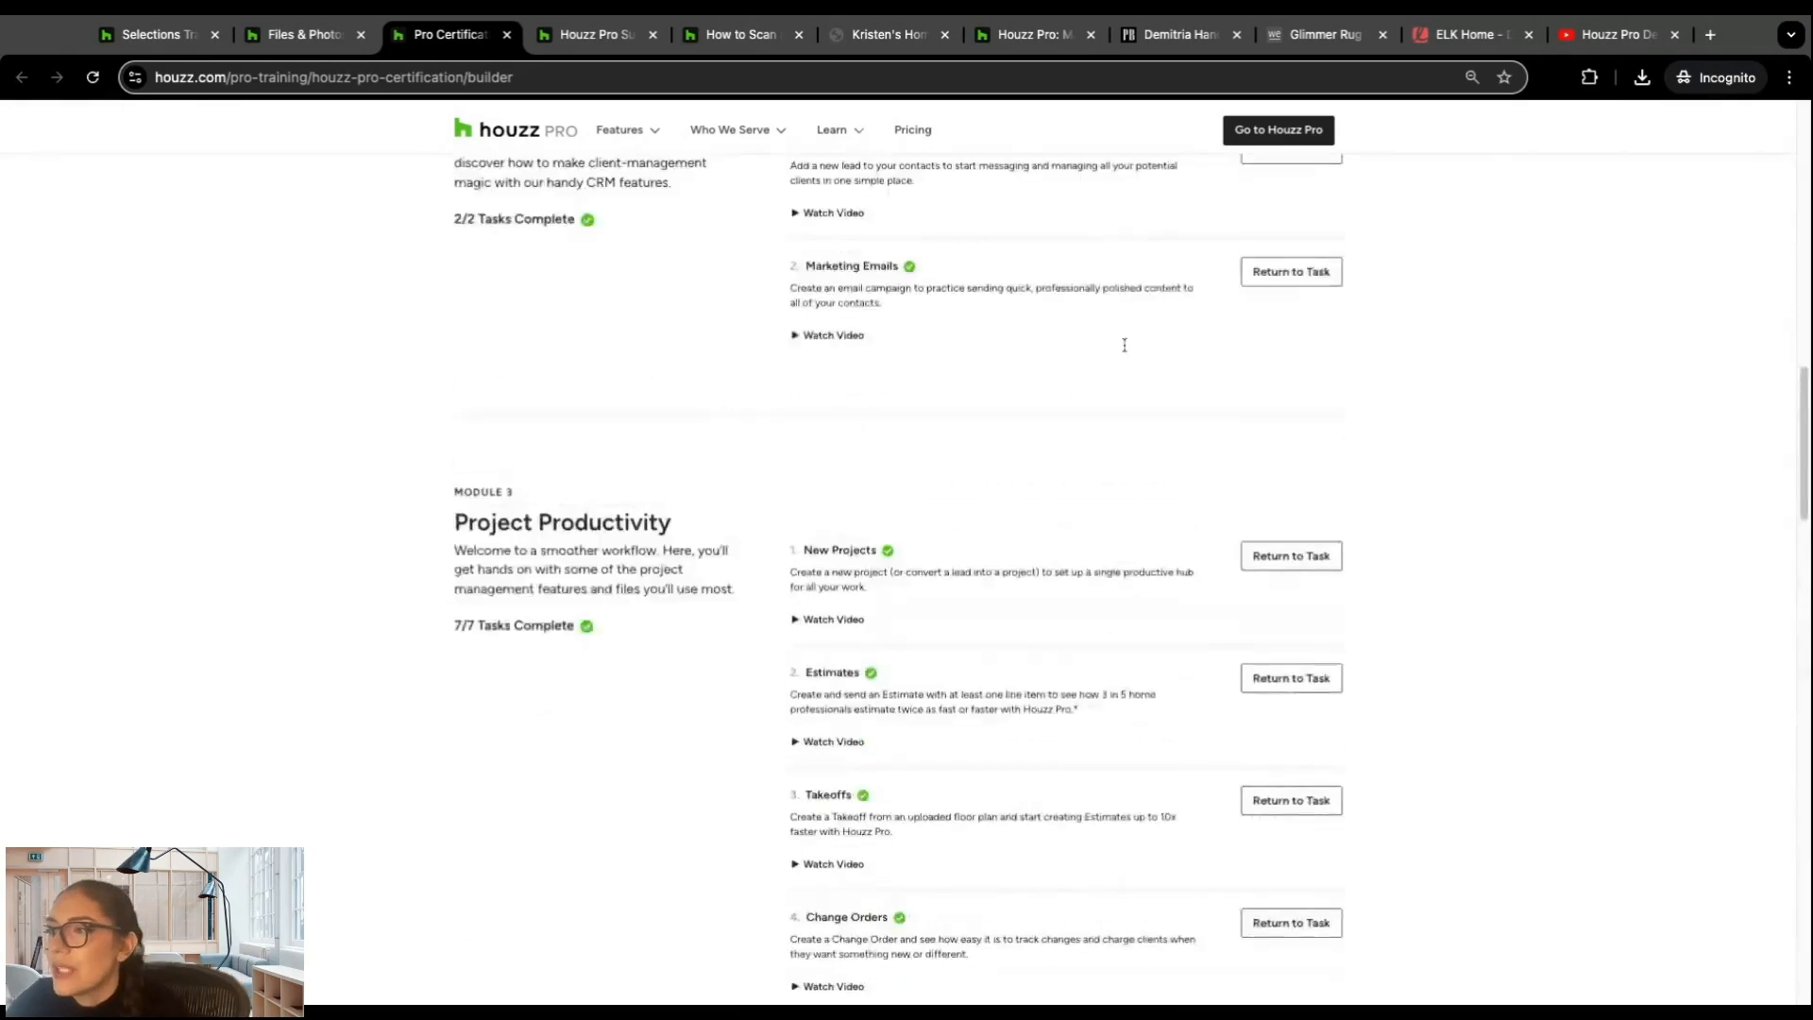
{"action": "scroll", "coordinate": [736, 340], "scroll_direction": "up", "scroll_amount": 2}
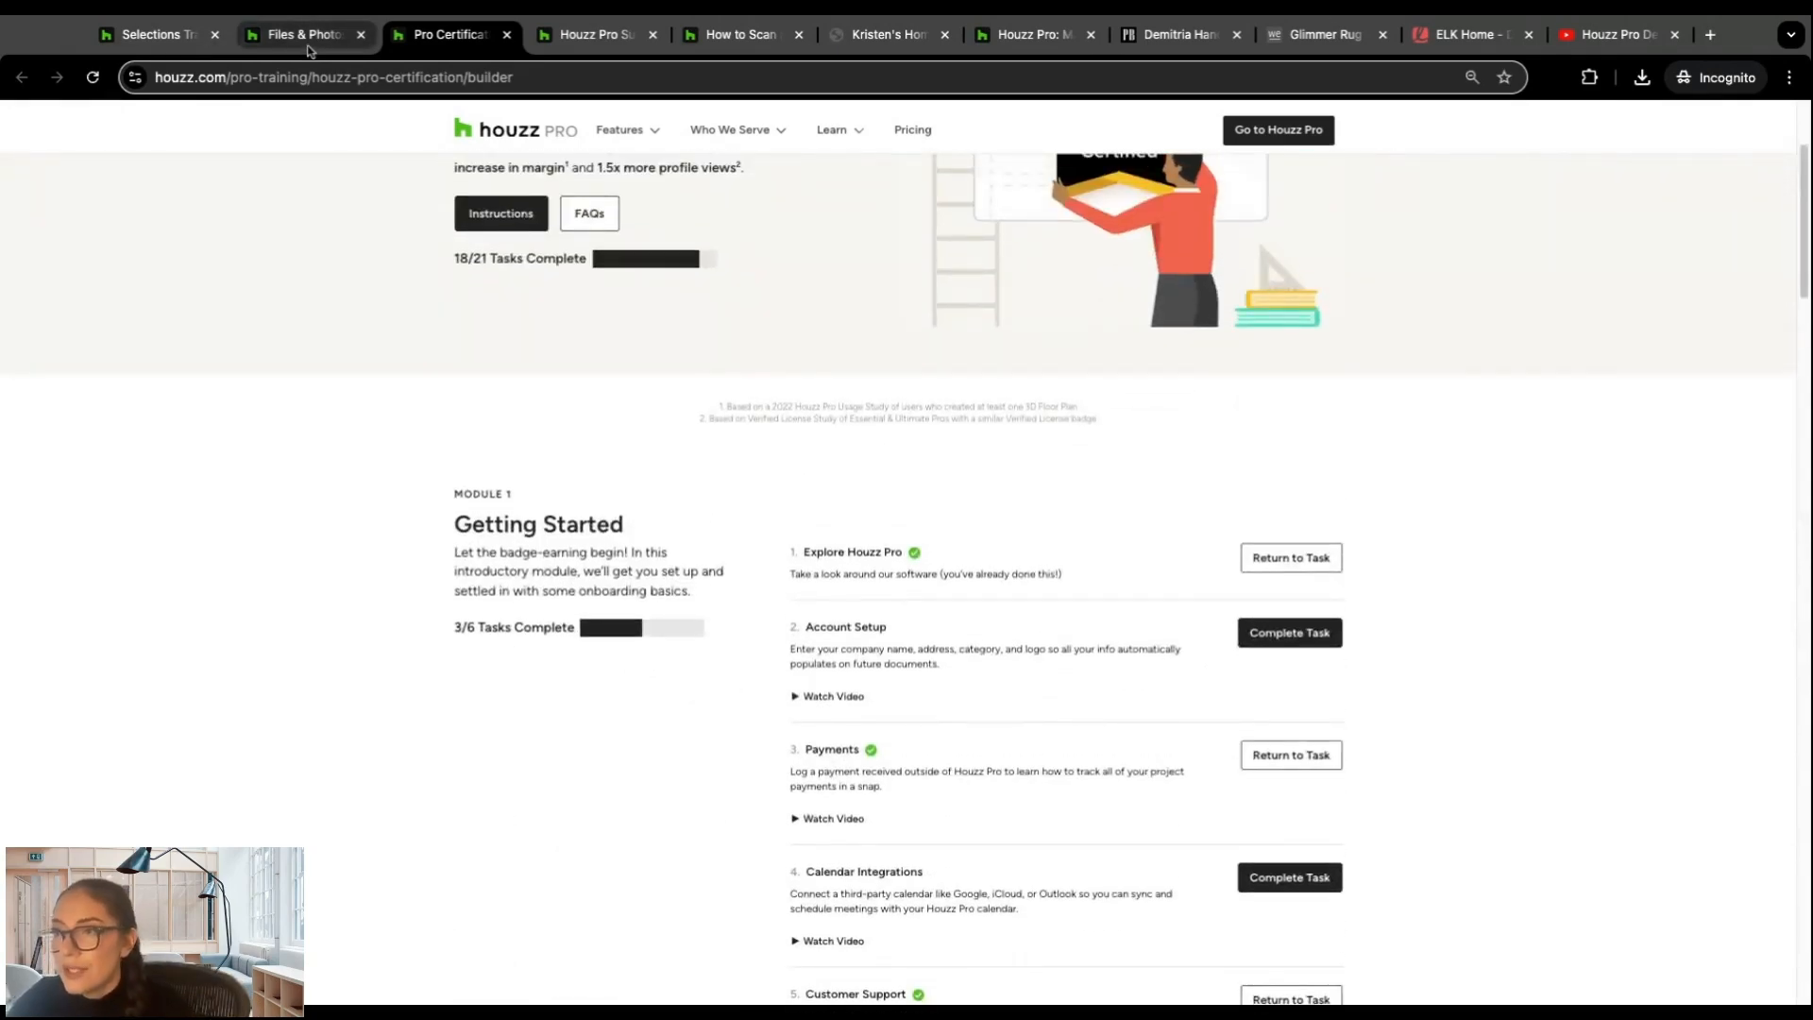
Step: Go back to the project files, open Houzz Pro Training from the Help resources, and look through the upcoming live webinars
{"action": "left_click", "coordinate": [285, 43]}
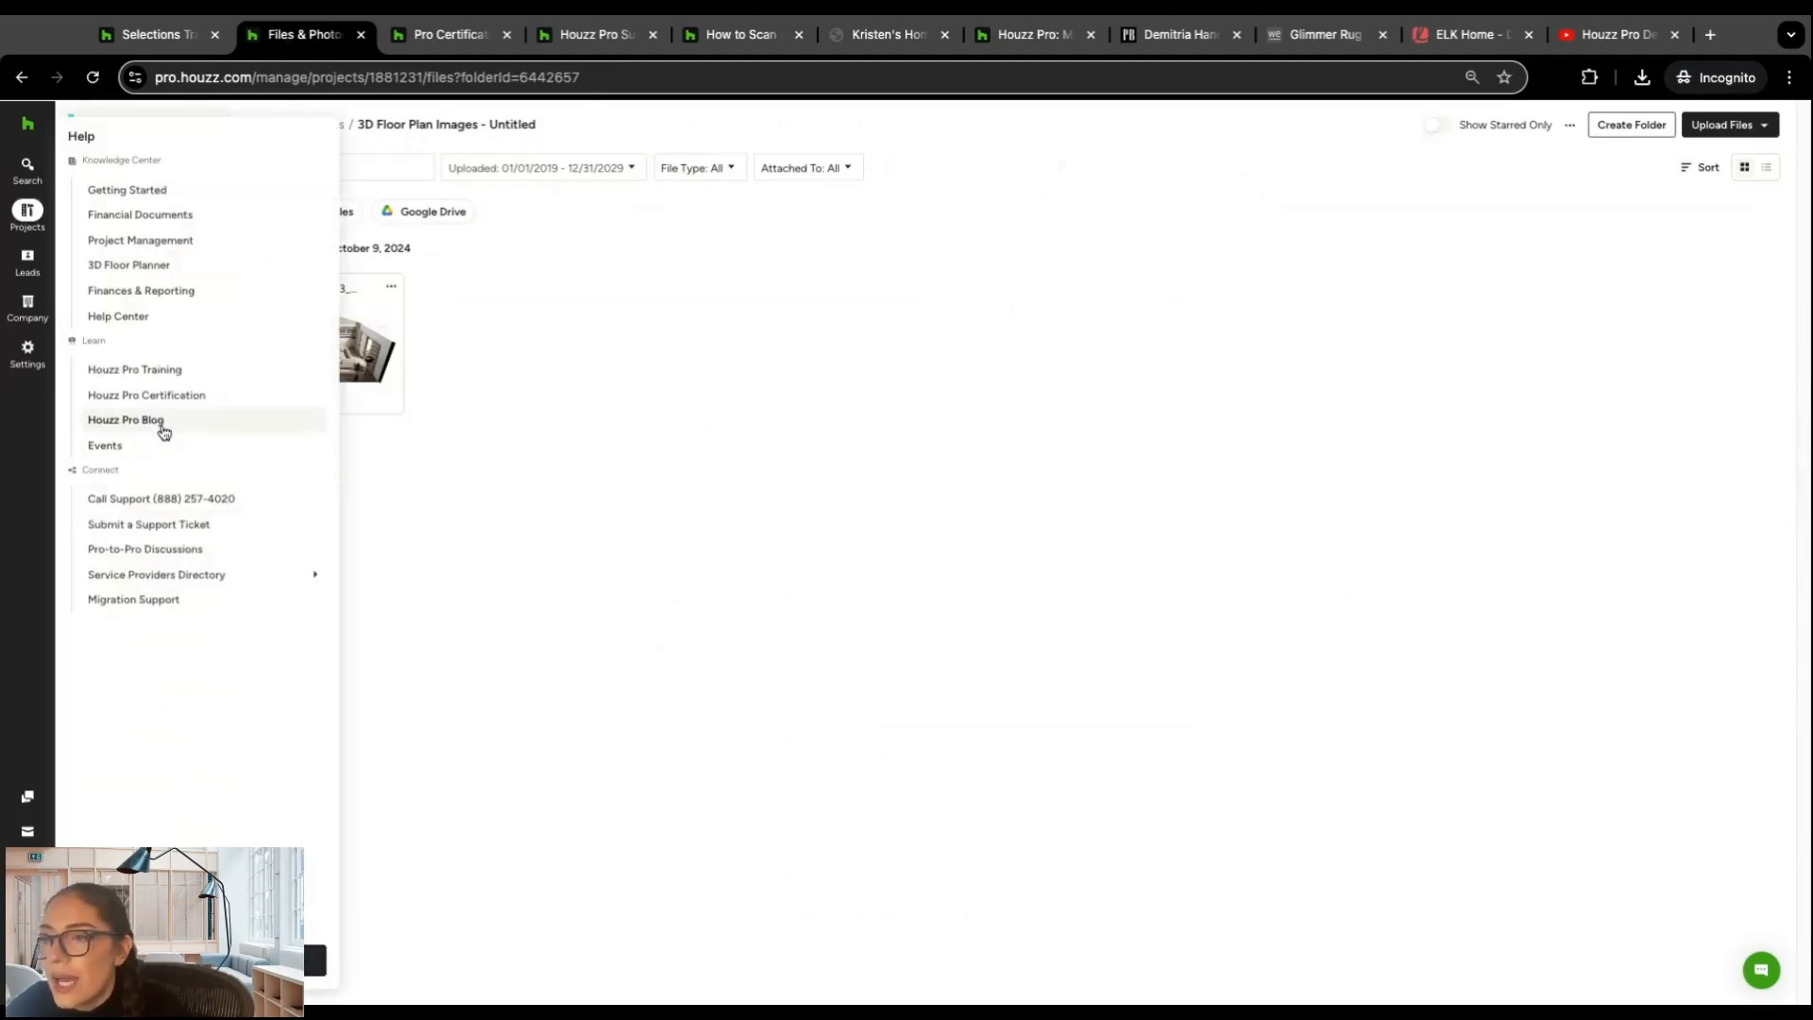
{"action": "left_click", "coordinate": [156, 373]}
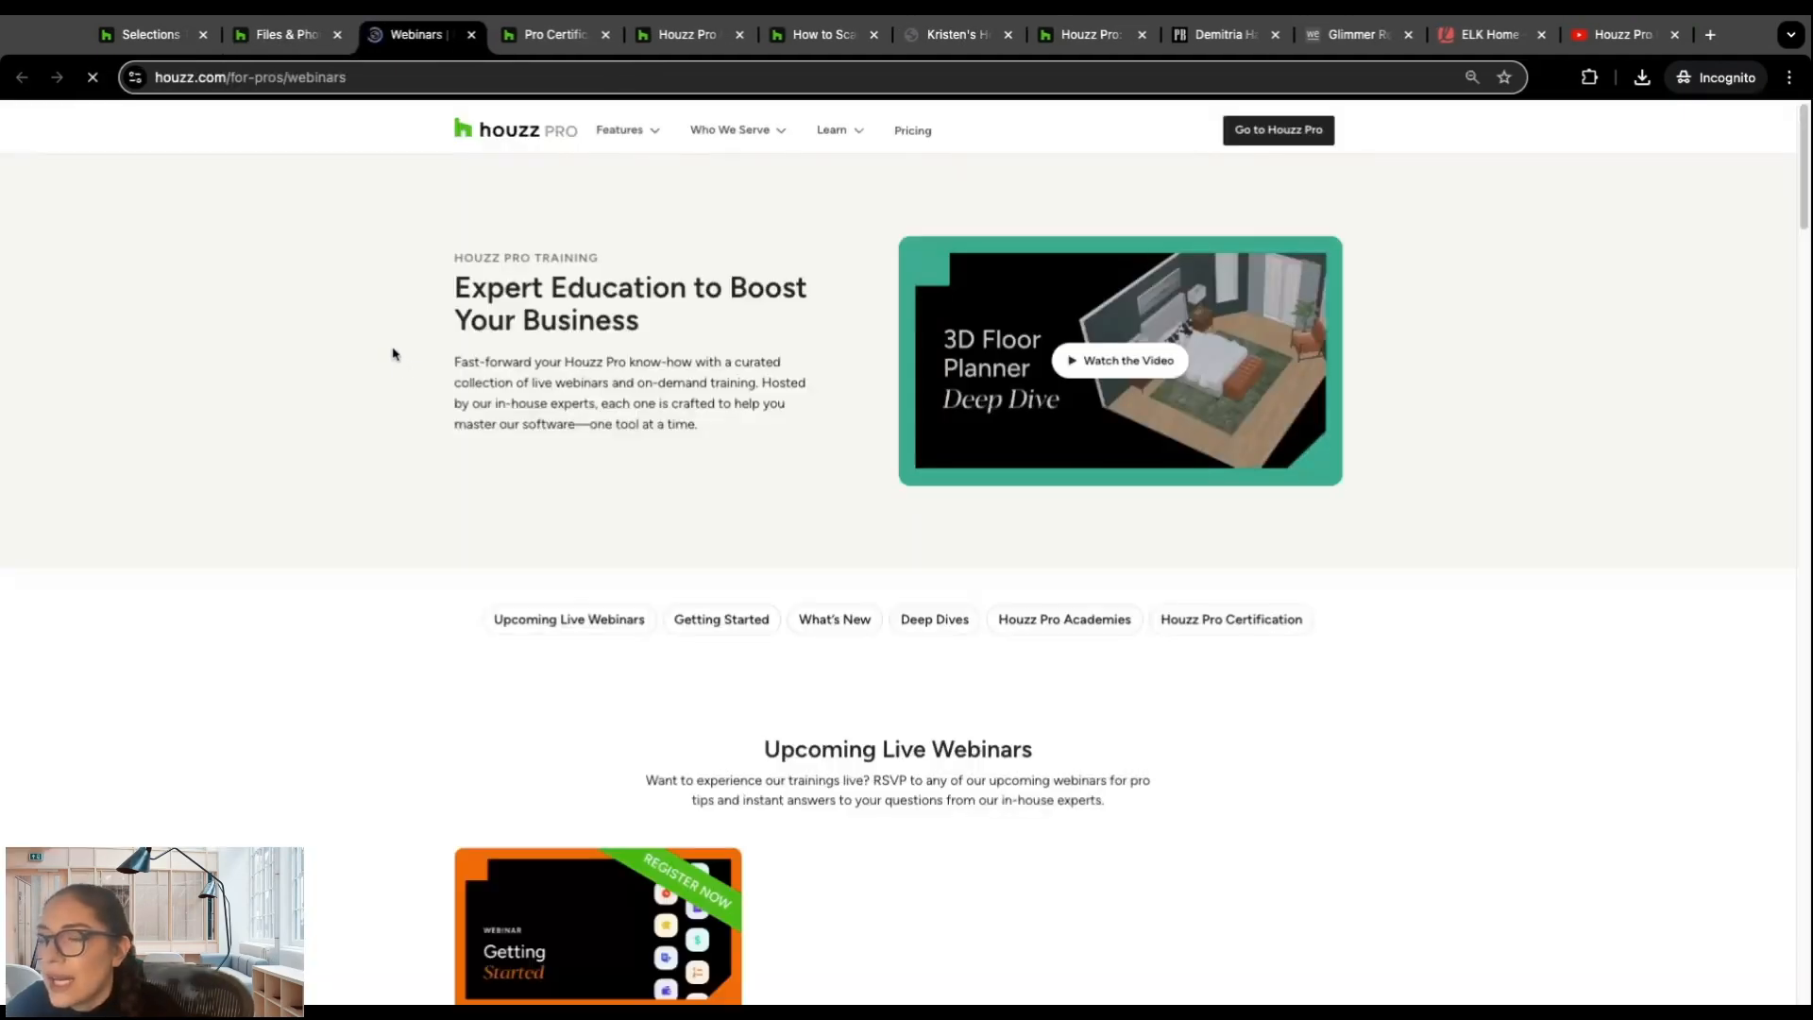
{"action": "scroll", "coordinate": [345, 350], "scroll_direction": "down", "scroll_amount": 3}
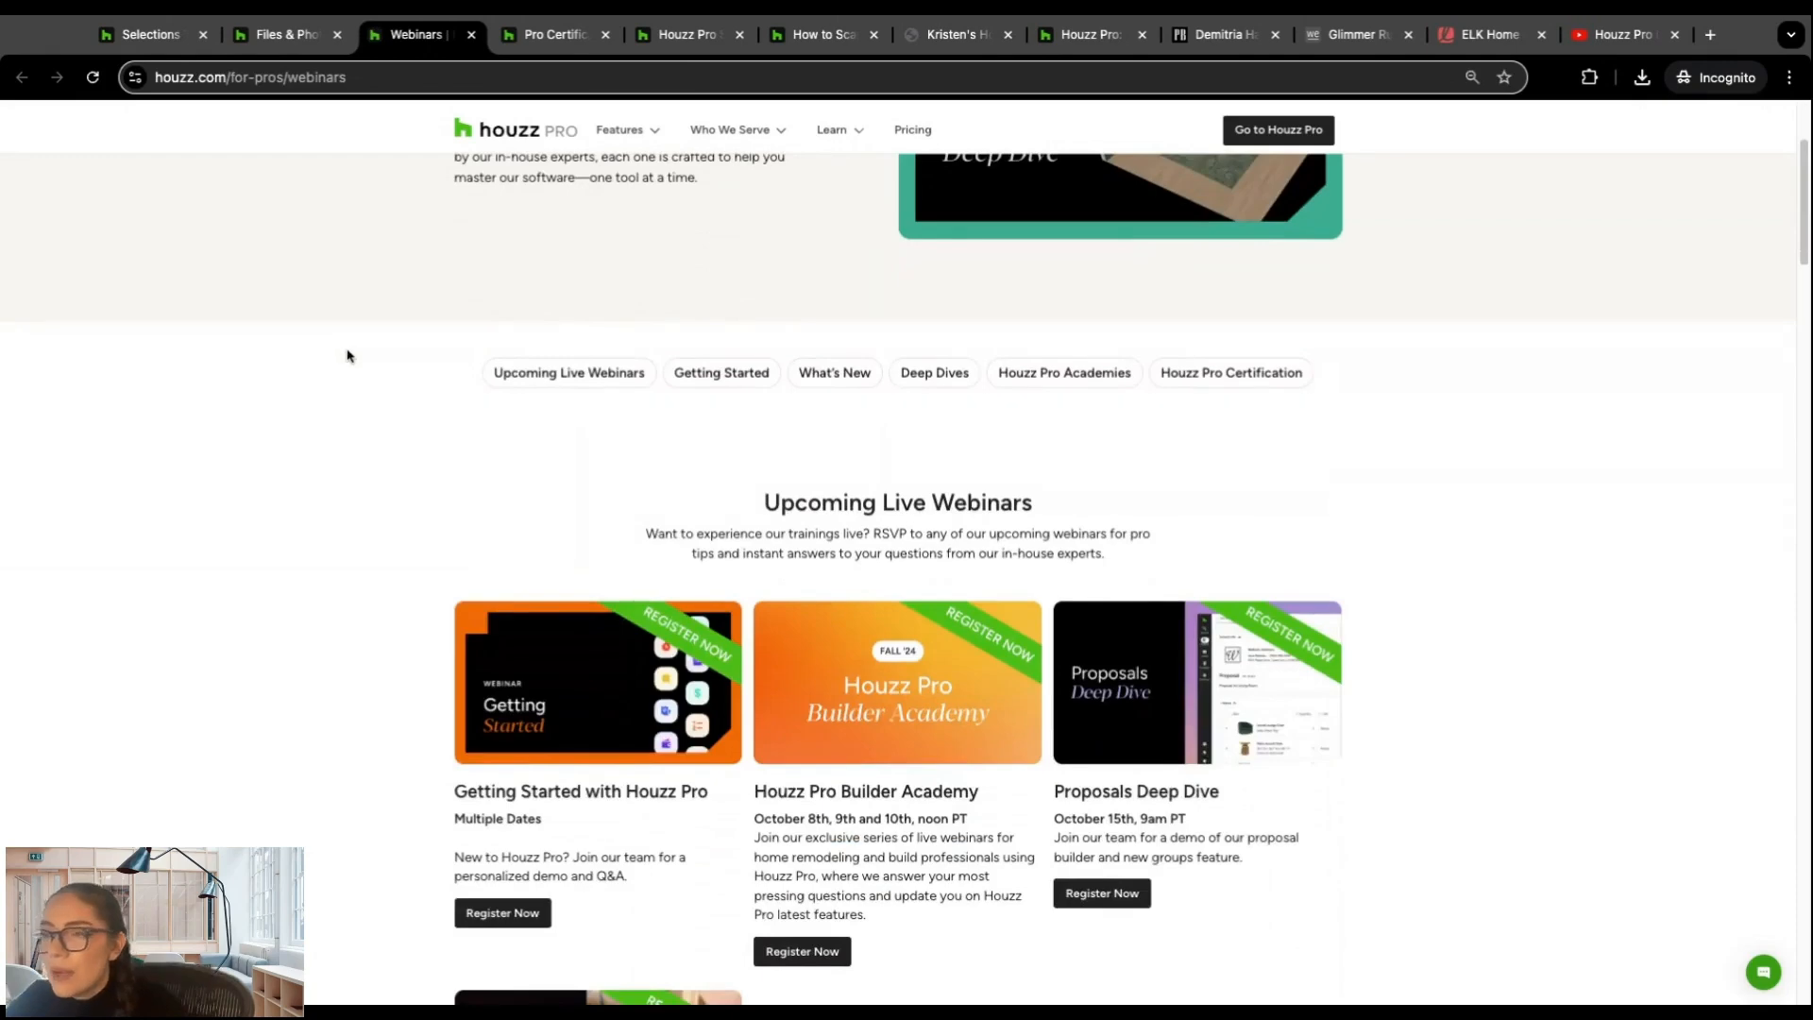
{"action": "scroll", "coordinate": [345, 353], "scroll_direction": "down", "scroll_amount": 3}
{"action": "scroll", "coordinate": [347, 356], "scroll_direction": "down", "scroll_amount": 1}
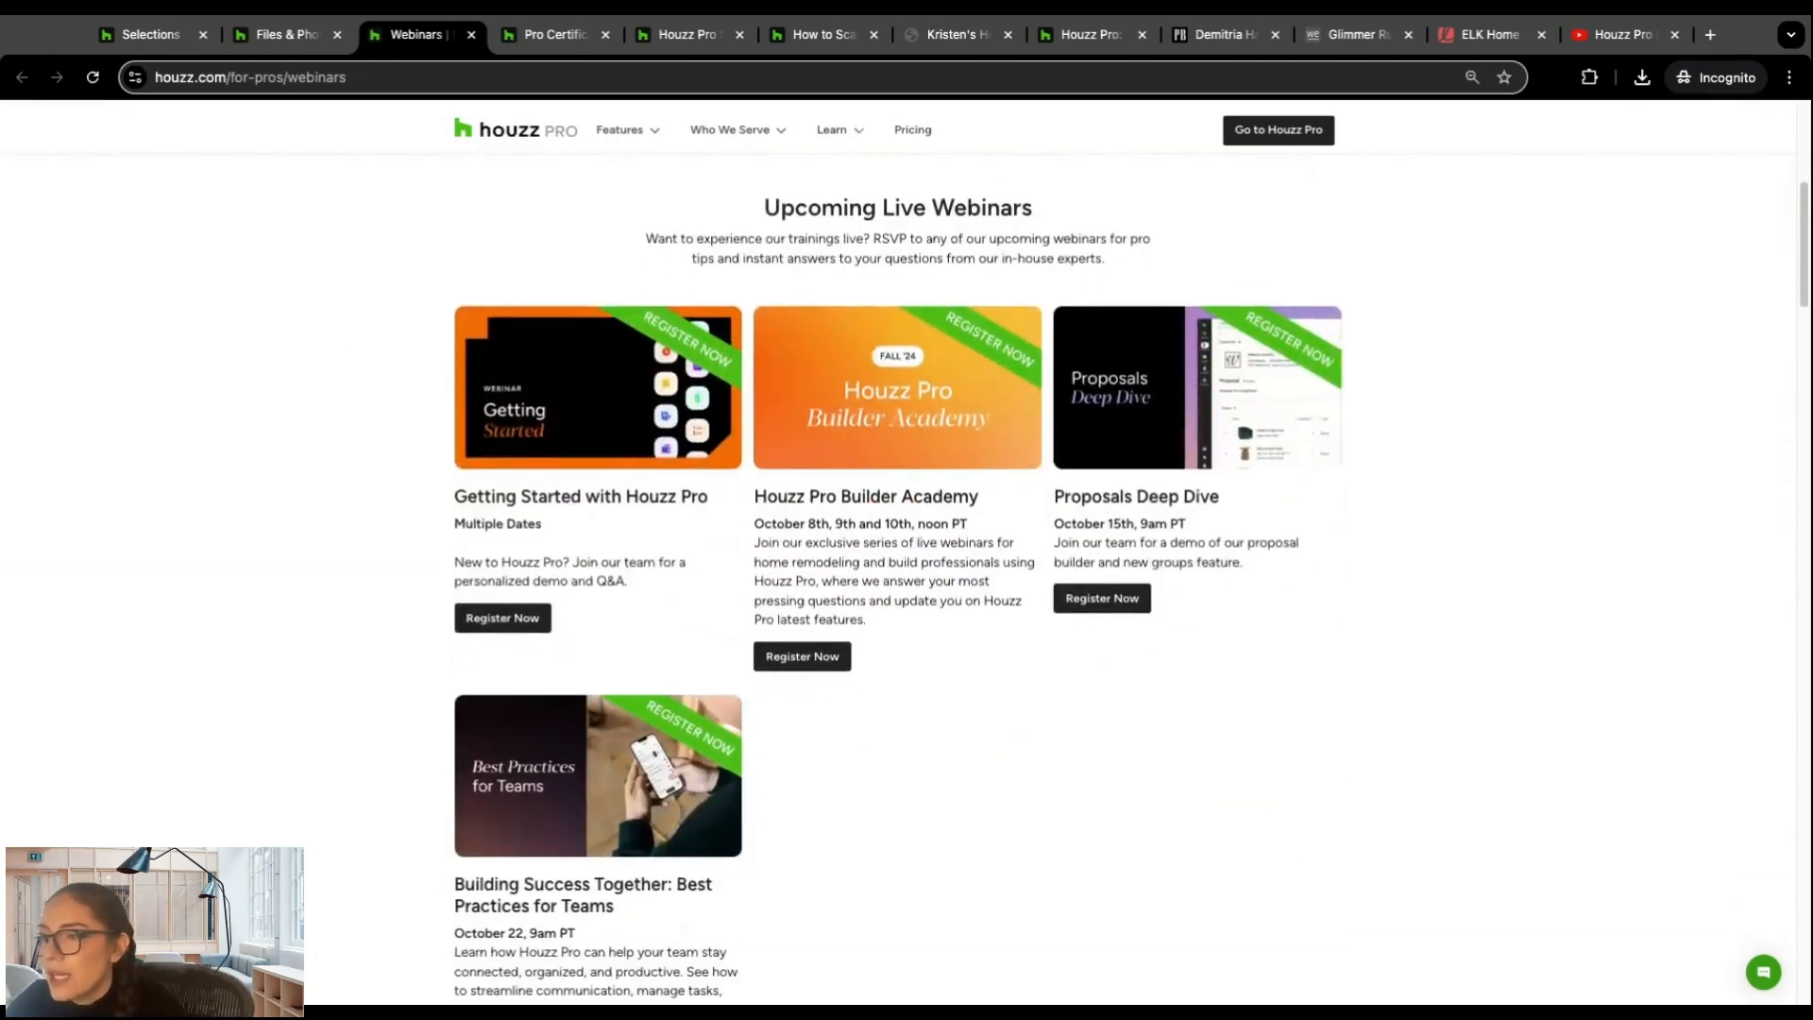
{"action": "scroll", "coordinate": [923, 482], "scroll_direction": "down", "scroll_amount": 1}
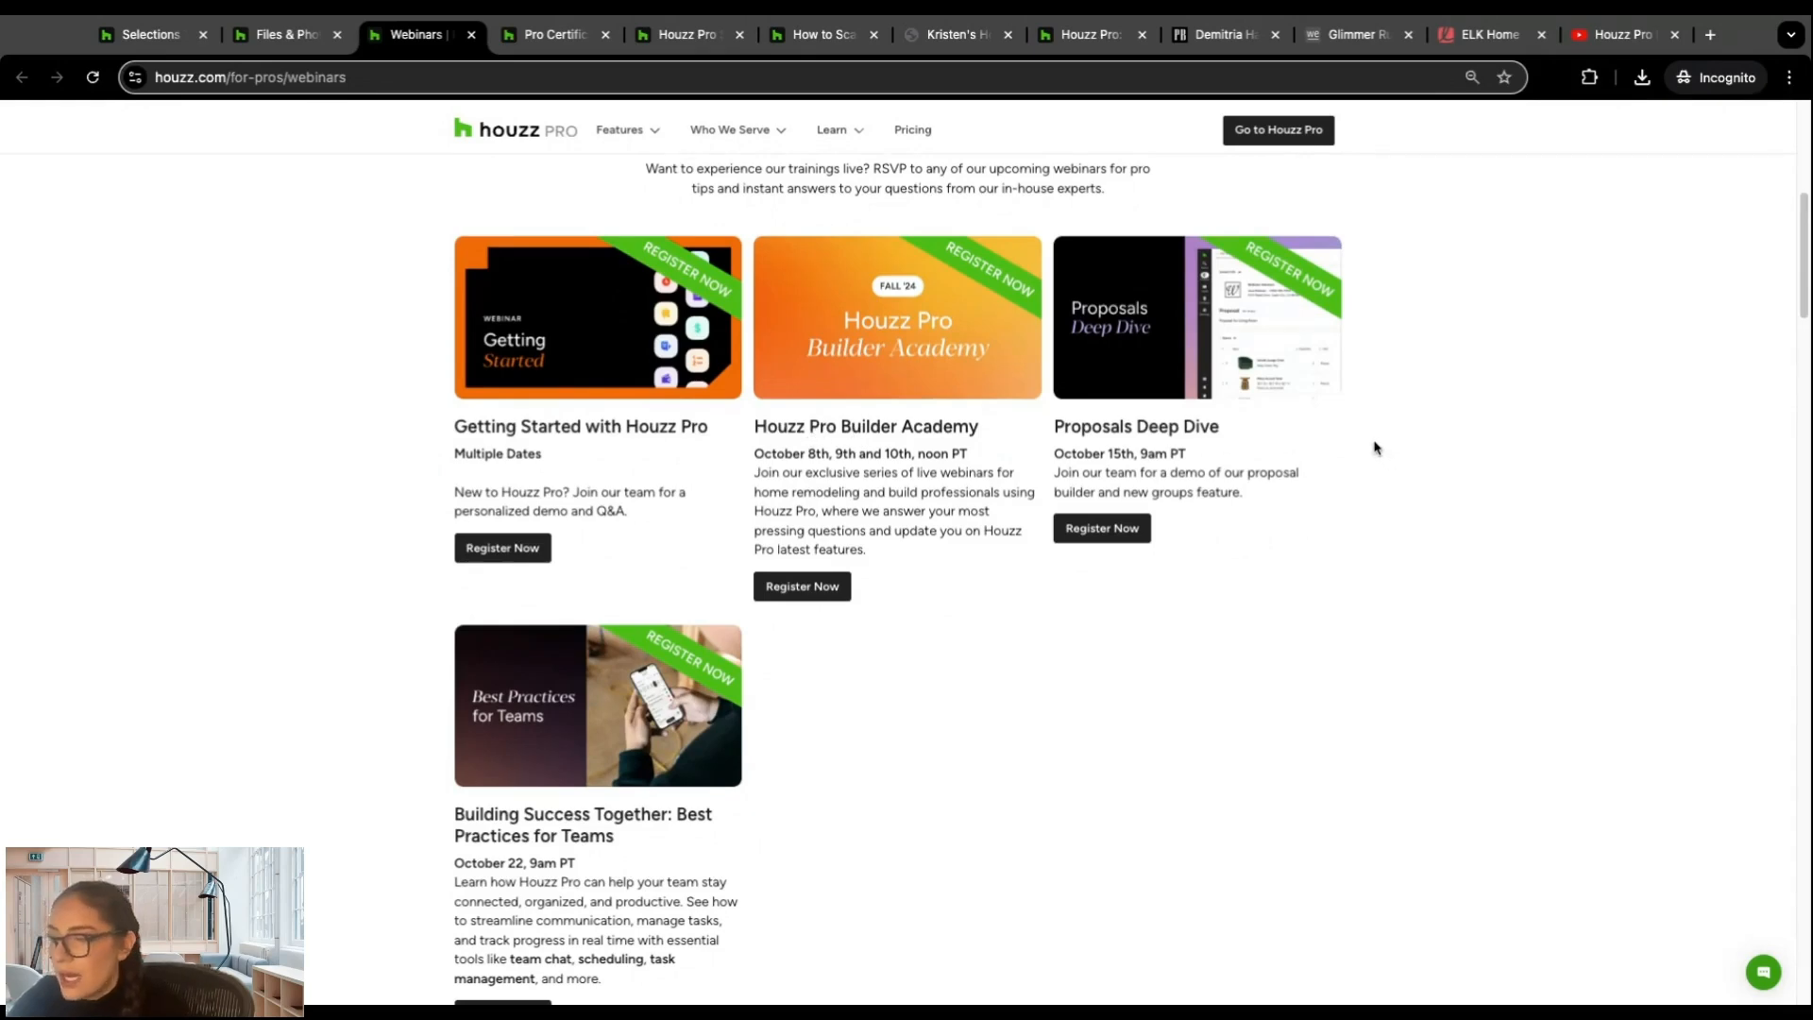
{"action": "scroll", "coordinate": [623, 531], "scroll_direction": "down", "scroll_amount": 1}
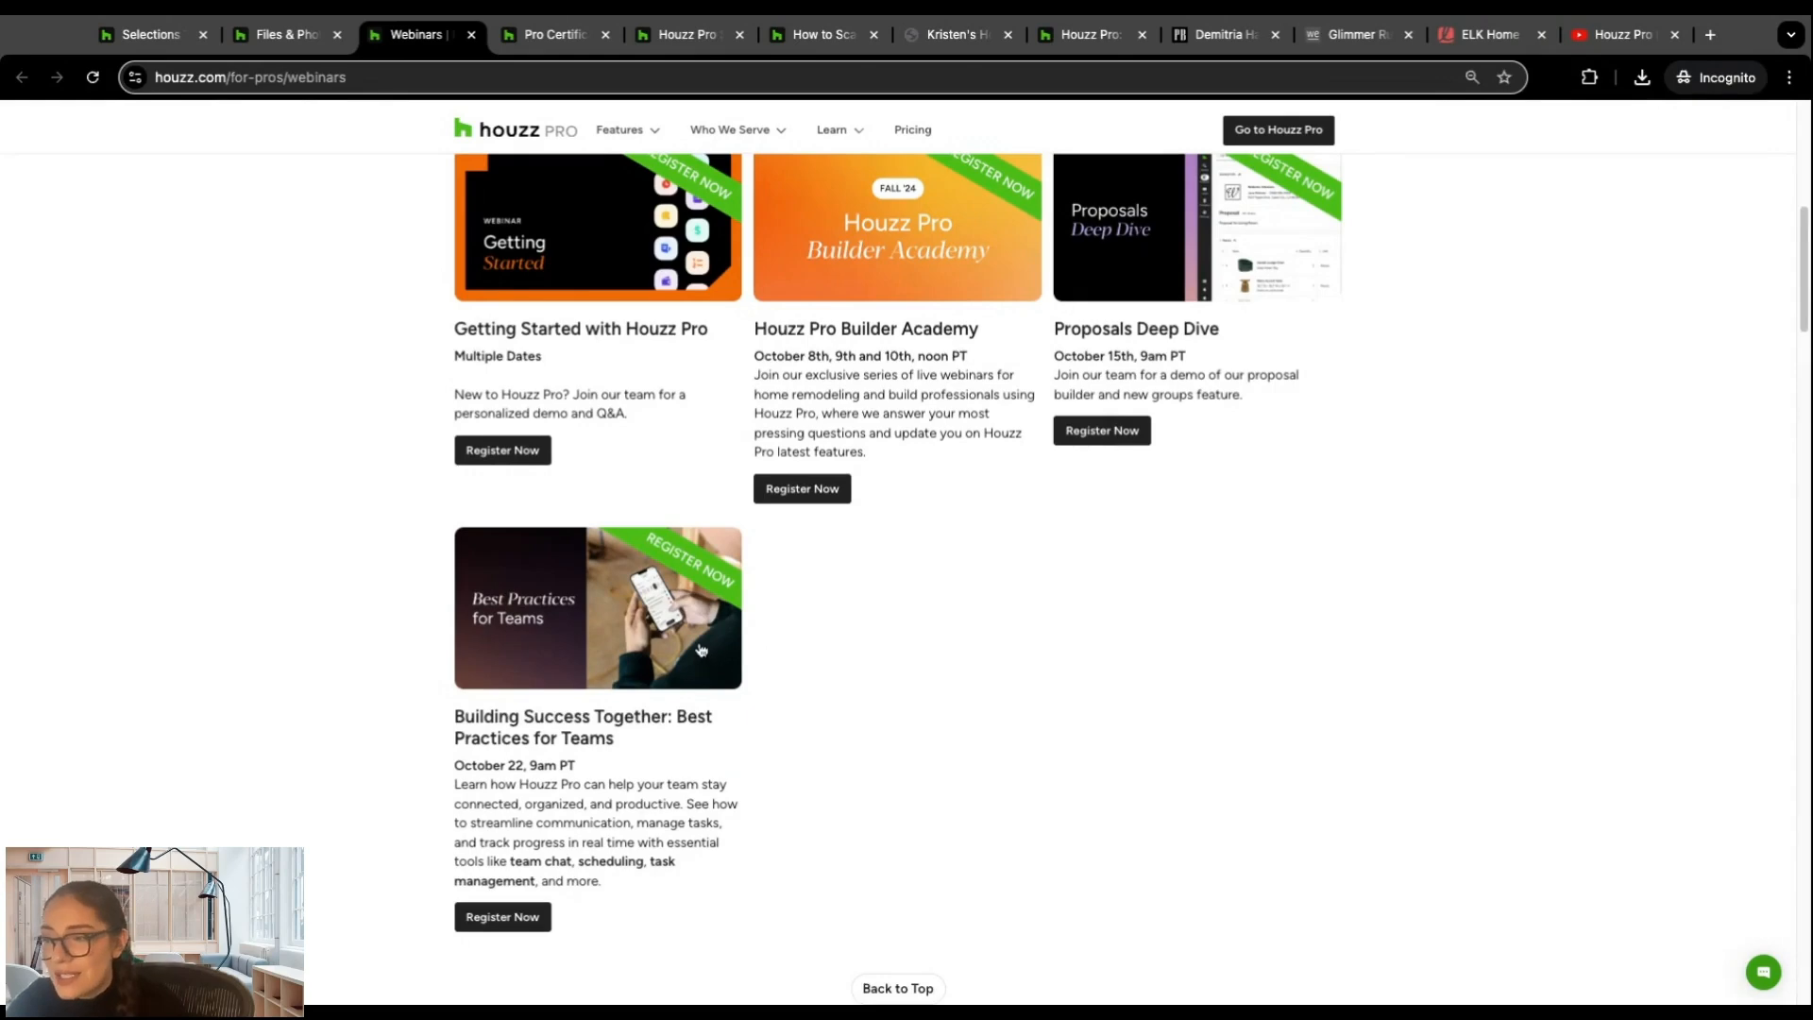
{"action": "scroll", "coordinate": [873, 607], "scroll_direction": "up", "scroll_amount": 8}
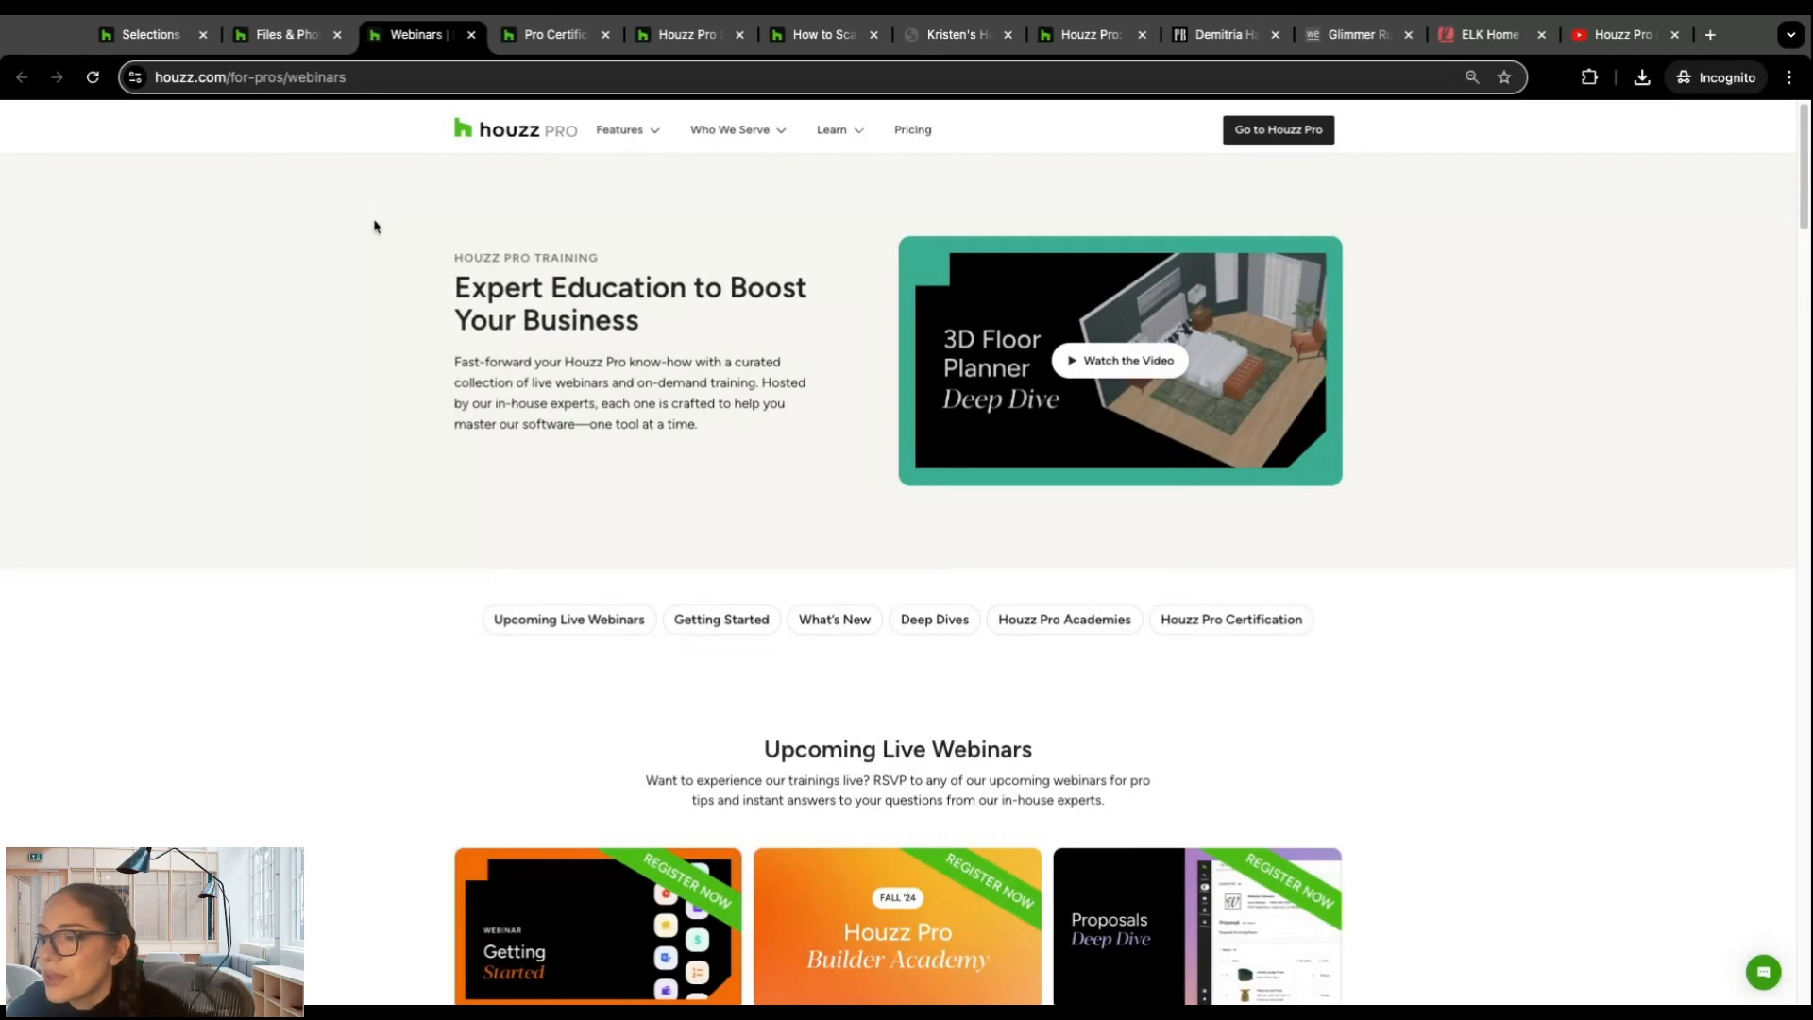
Step: Return to the project's Selections Tracker and bring up the list of Help resources
{"action": "left_click", "coordinate": [180, 35]}
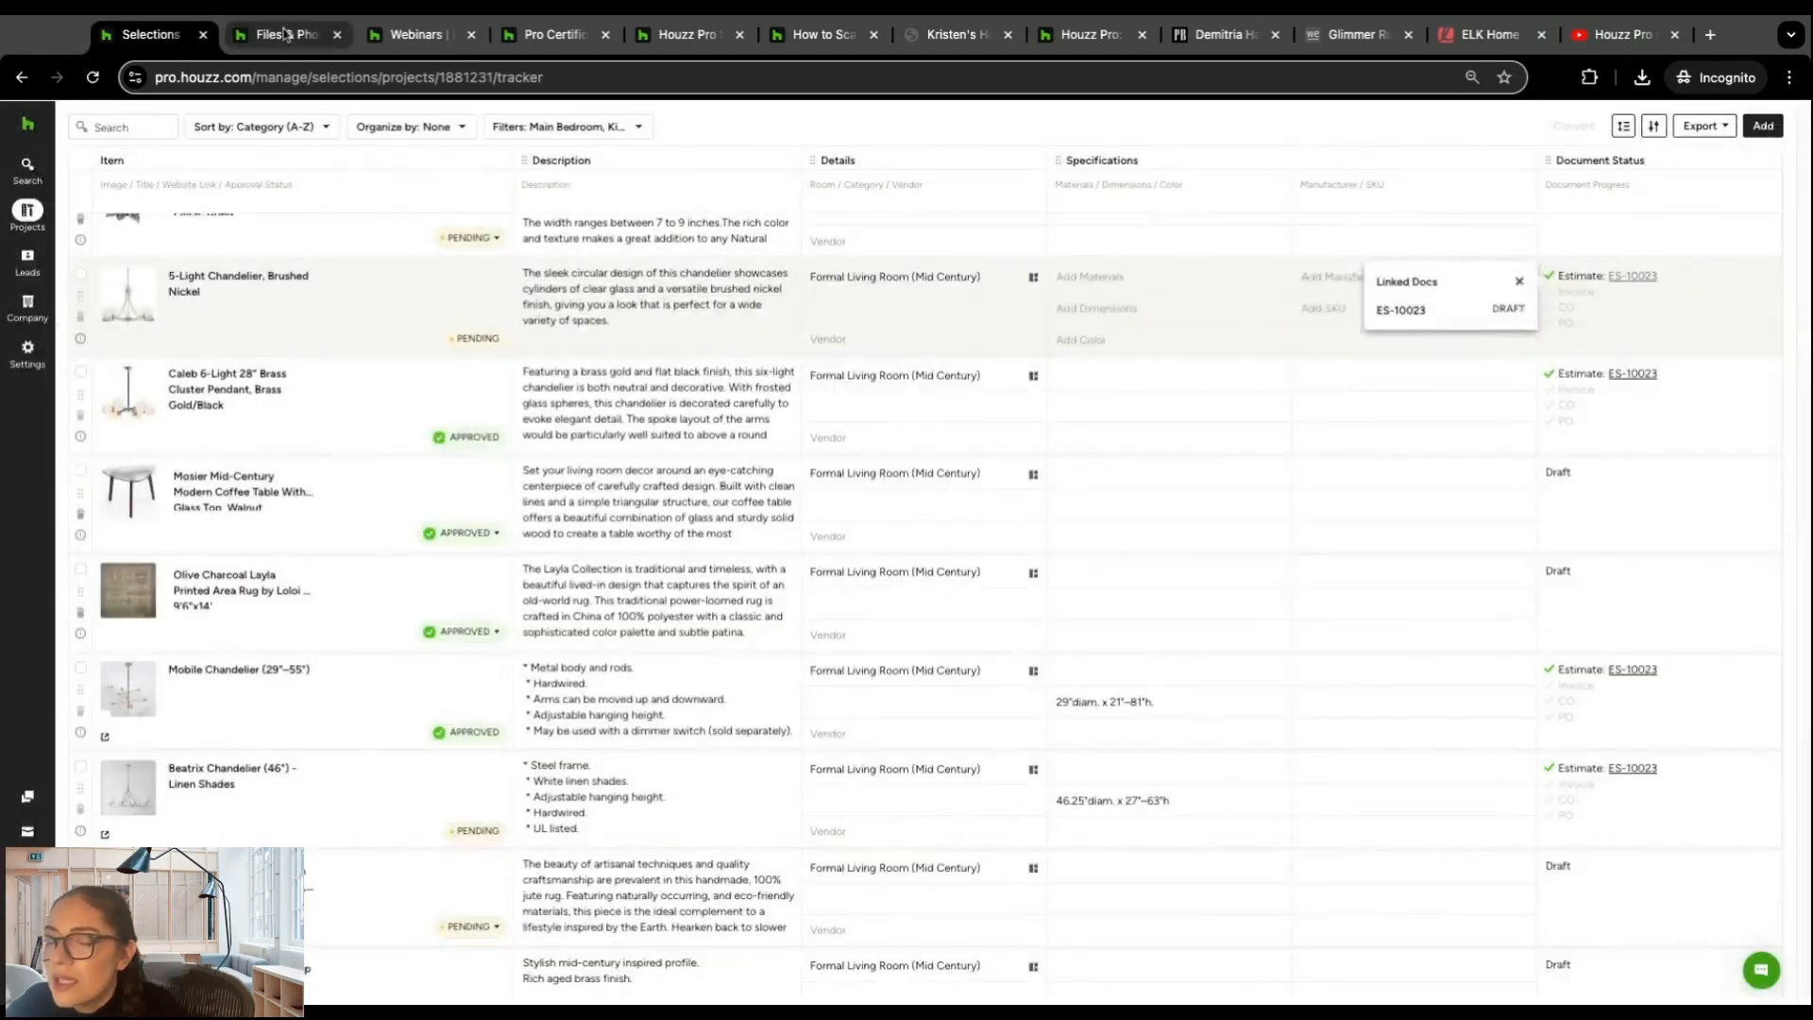
{"action": "mouse_move", "coordinate": [27, 902]}
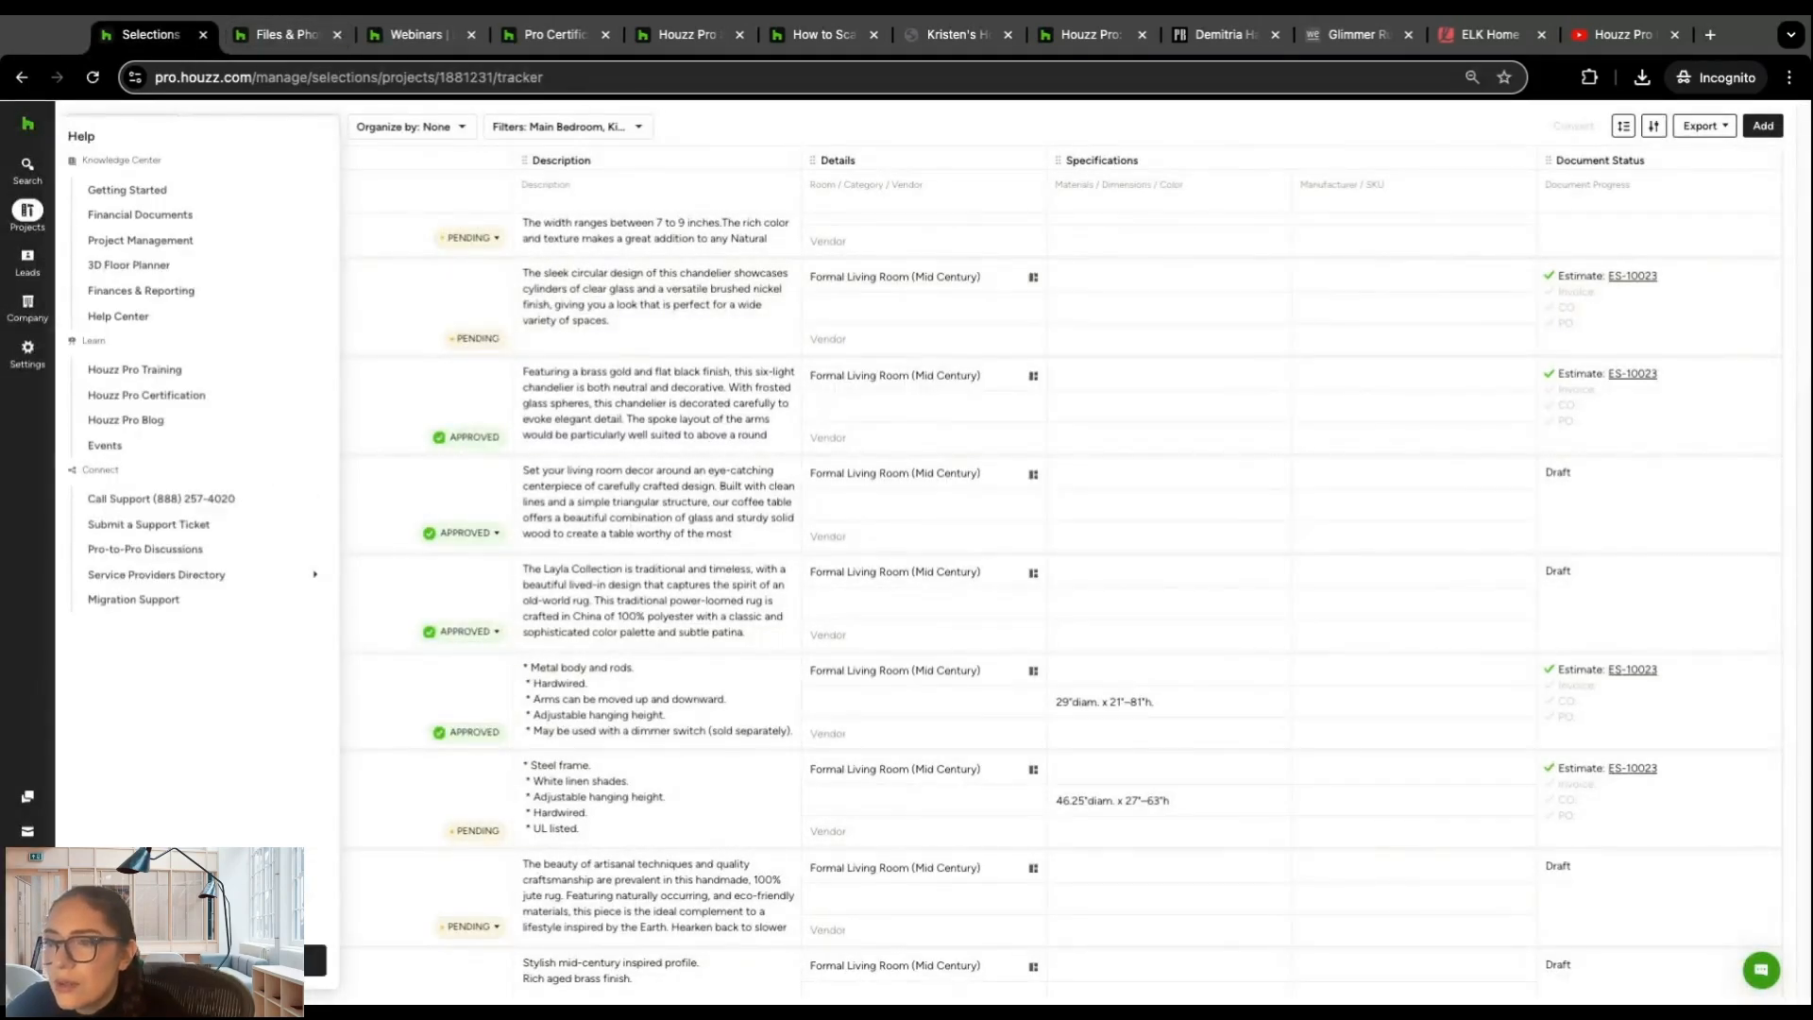